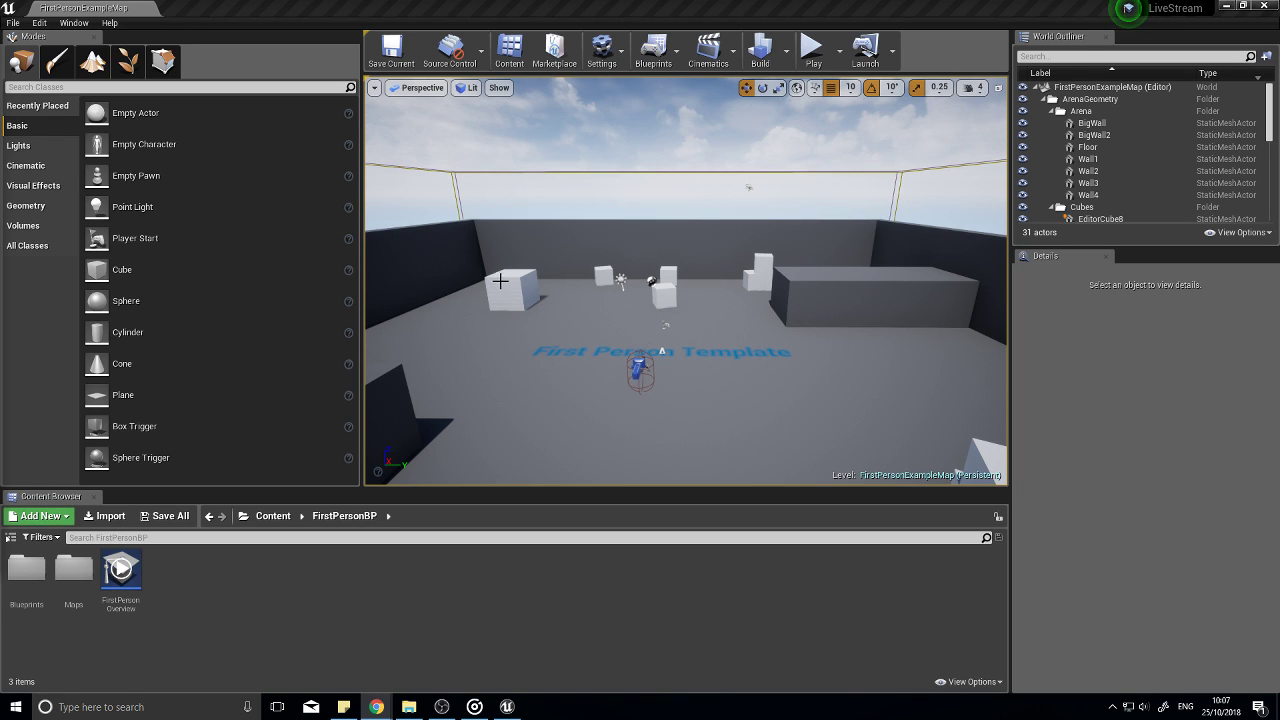
# Step: Examine the level's arena and the first-person character with its camera and gun from several angles
pyautogui.moveTo(549, 317); pyautogui.dragTo(500, 394, button='right')
pyautogui.moveTo(630, 330); pyautogui.dragTo(605, 322, button='right')
pyautogui.click(605, 322)
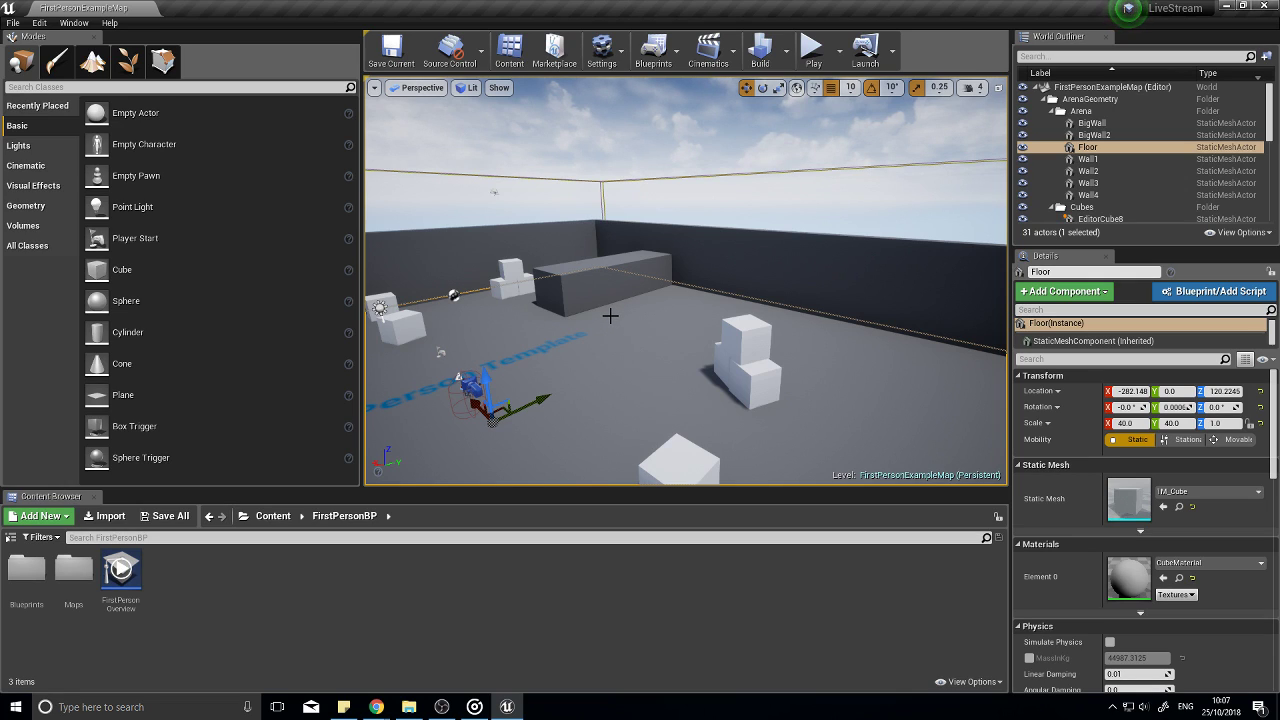
pyautogui.moveTo(653, 289)
pyautogui.mouseDown(button='right')
pyautogui.moveTo(585, 330)
pyautogui.moveTo(654, 294)
pyautogui.moveTo(600, 278)
pyautogui.moveTo(592, 305)
pyautogui.moveTo(545, 280)
pyautogui.moveTo(640, 298)
pyautogui.mouseUp(button='right')
pyautogui.click(640, 235)
pyautogui.click(134, 240)
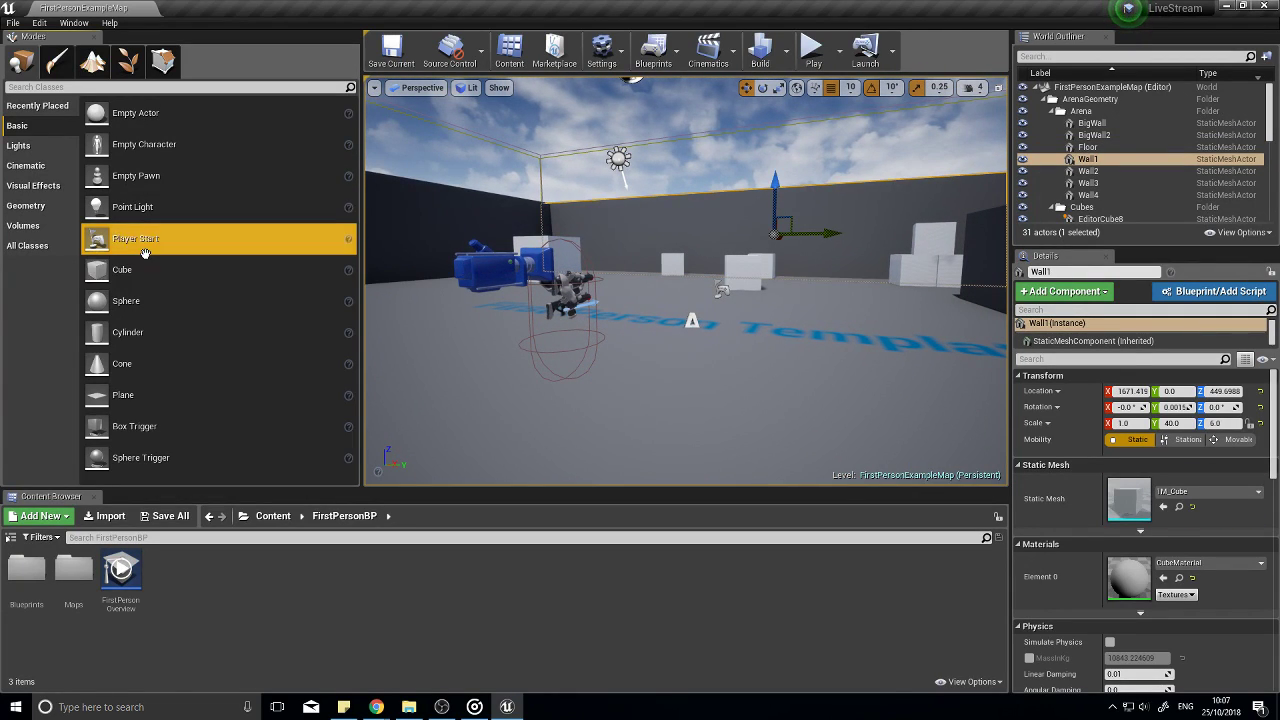
pyautogui.moveTo(537, 323); pyautogui.dragTo(590, 335, button='right')
pyautogui.click(590, 335)
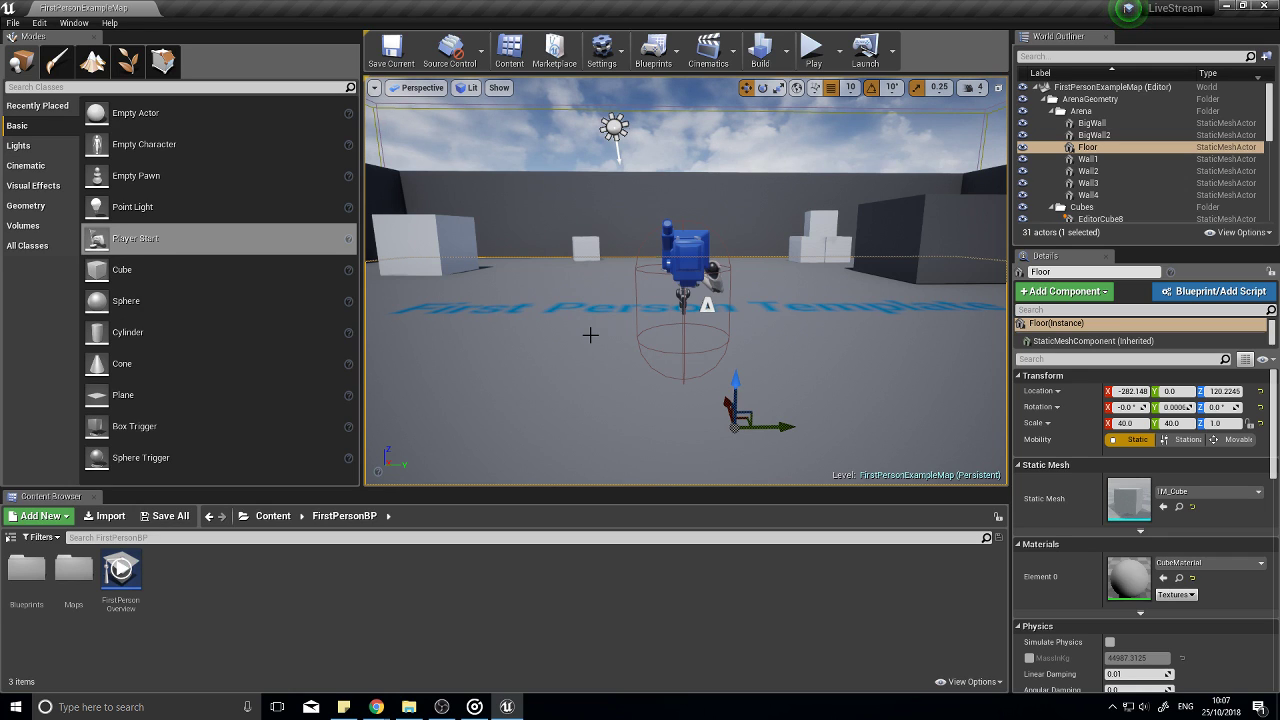
pyautogui.moveTo(732, 343); pyautogui.dragTo(770, 285, button='right')
pyautogui.press('d')
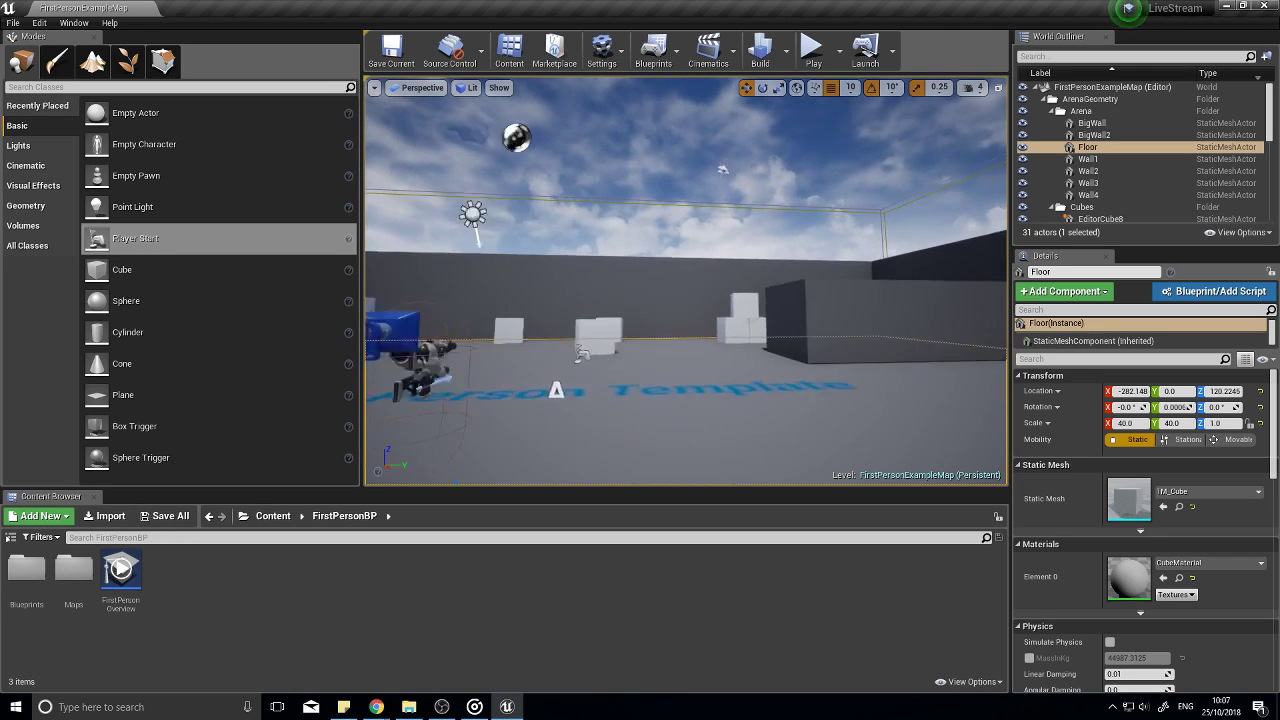
pyautogui.moveTo(660, 310); pyautogui.dragTo(650, 350, button='right')
pyautogui.moveTo(686, 281); pyautogui.dragTo(630, 310, button='right')
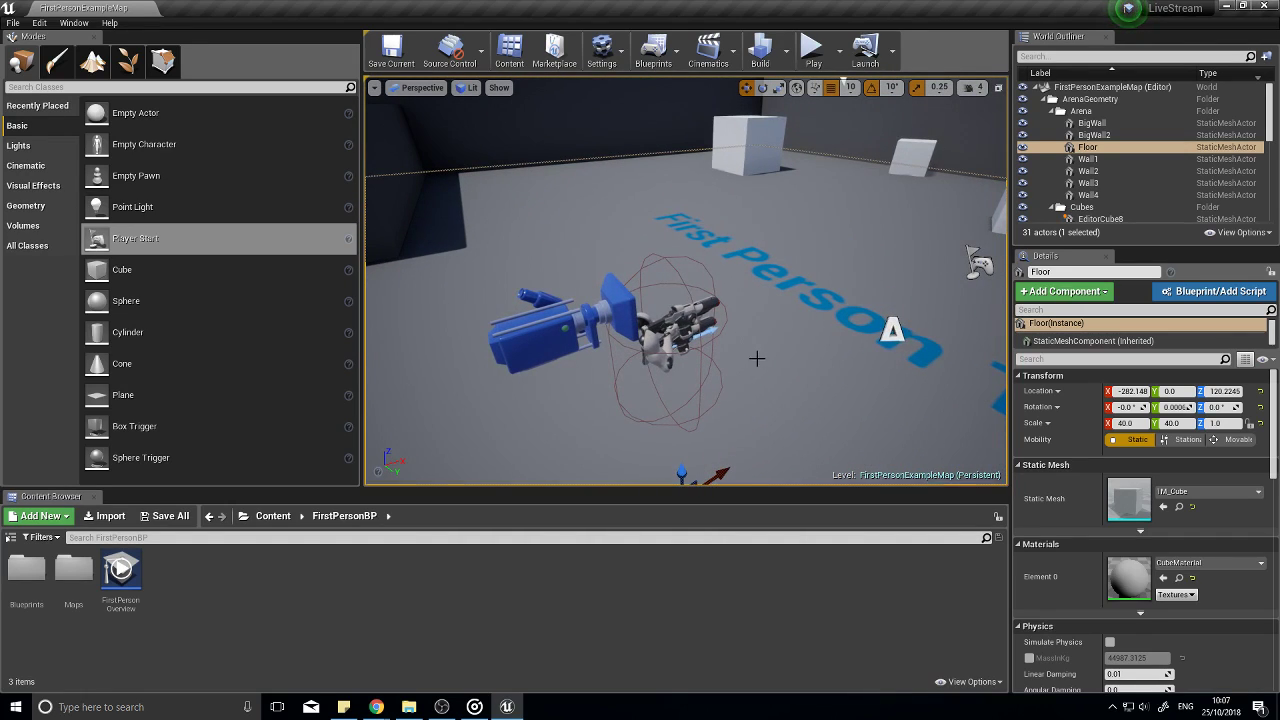
# Step: Open the FirstPersonCharacter blueprint from the FirstPersonBP Blueprints folder
pyautogui.click(273, 516)
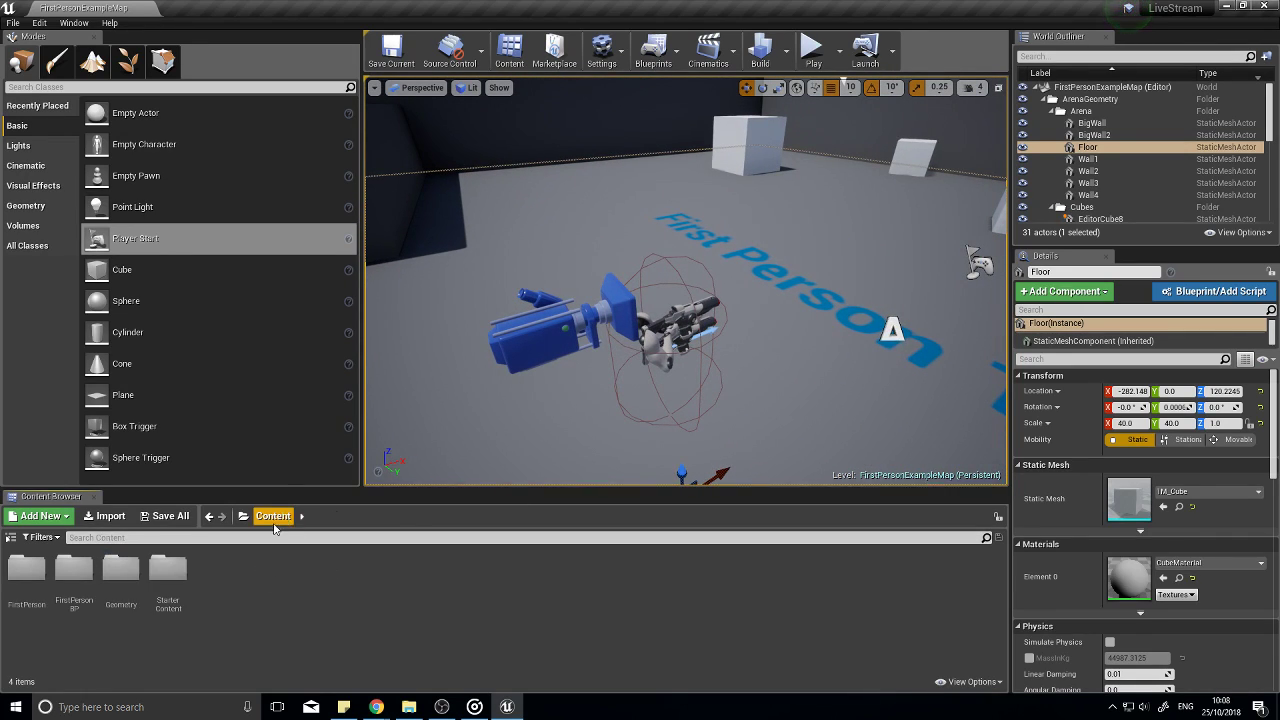
pyautogui.doubleClick(73, 575)
pyautogui.doubleClick(26, 570)
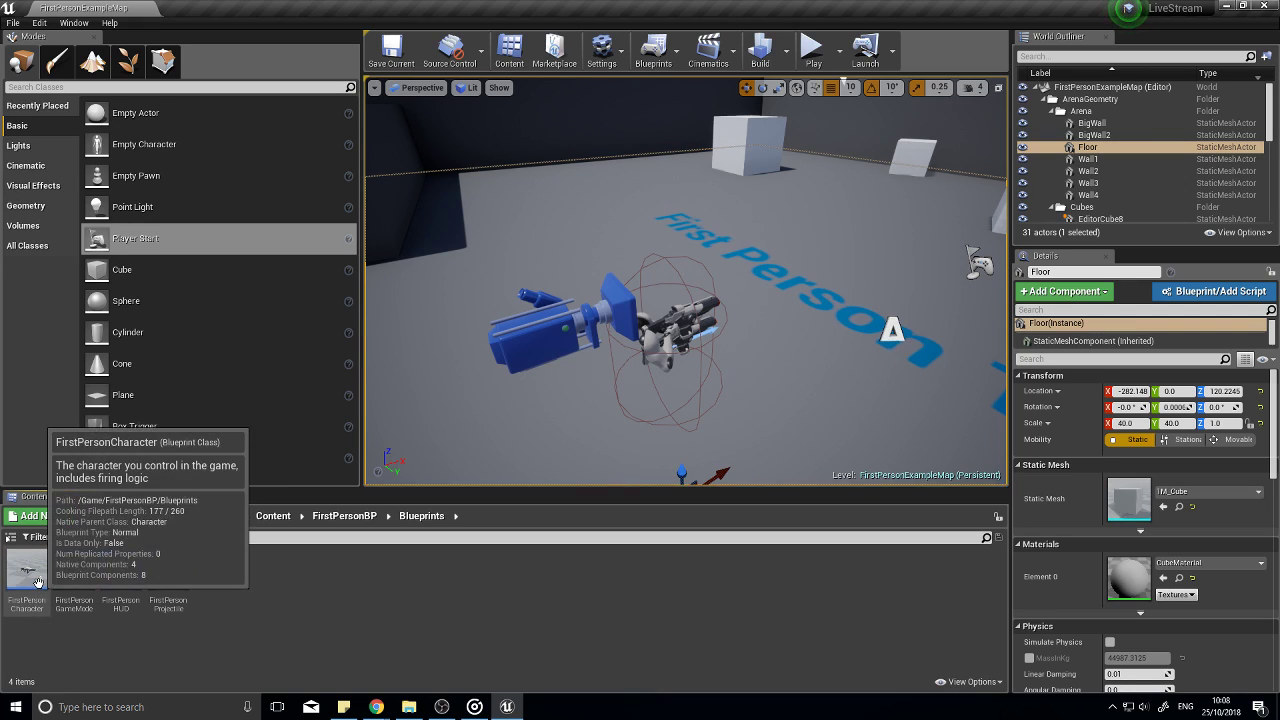
pyautogui.doubleClick(38, 585)
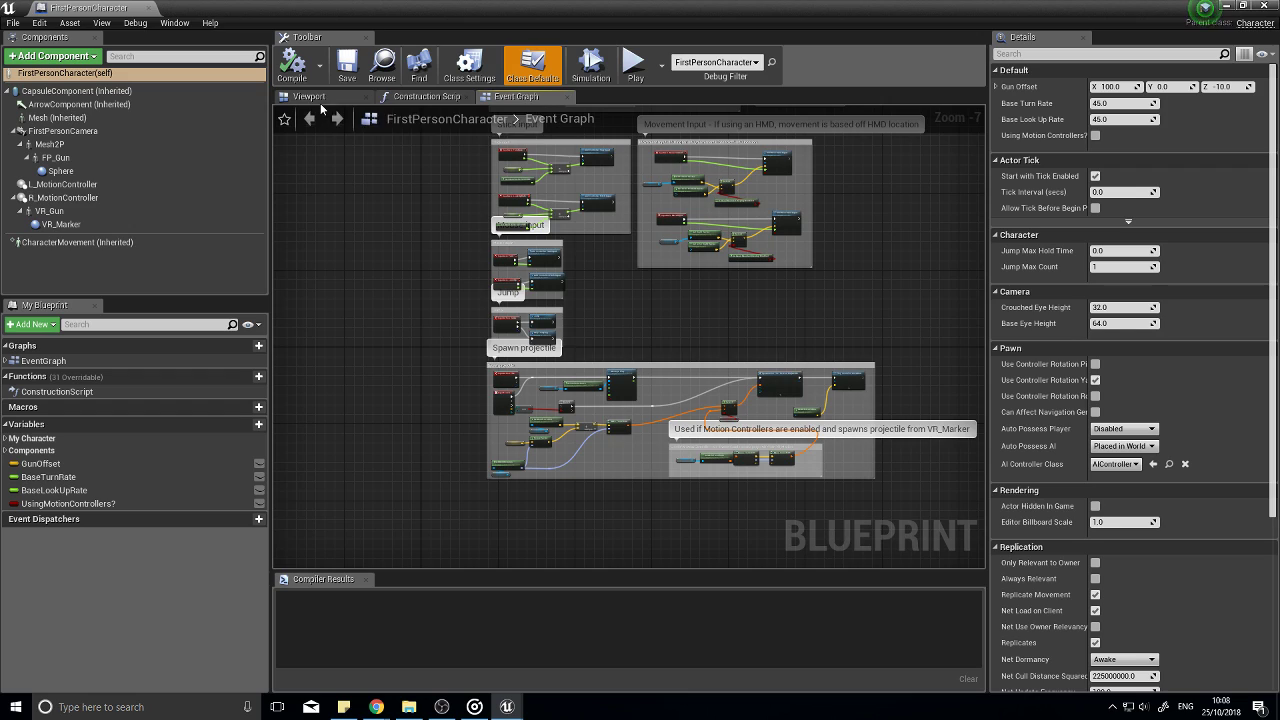
# Step: Delete the character's components from Mesh2P through VR_Marker, including the guns and motion controllers, and compile the blueprint
pyautogui.click(312, 97)
pyautogui.click(62, 225)
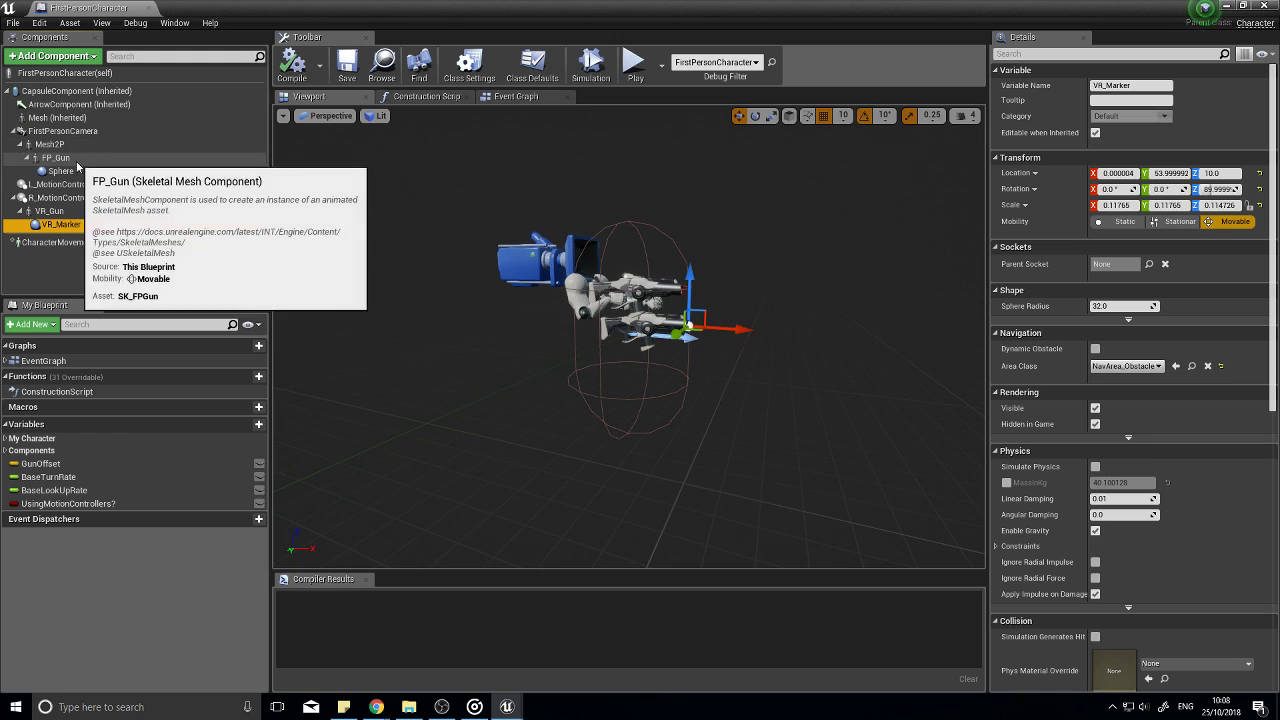
pyautogui.keyDown('shift'); pyautogui.click(50, 144); pyautogui.keyUp('shift')
pyautogui.press('Delete')
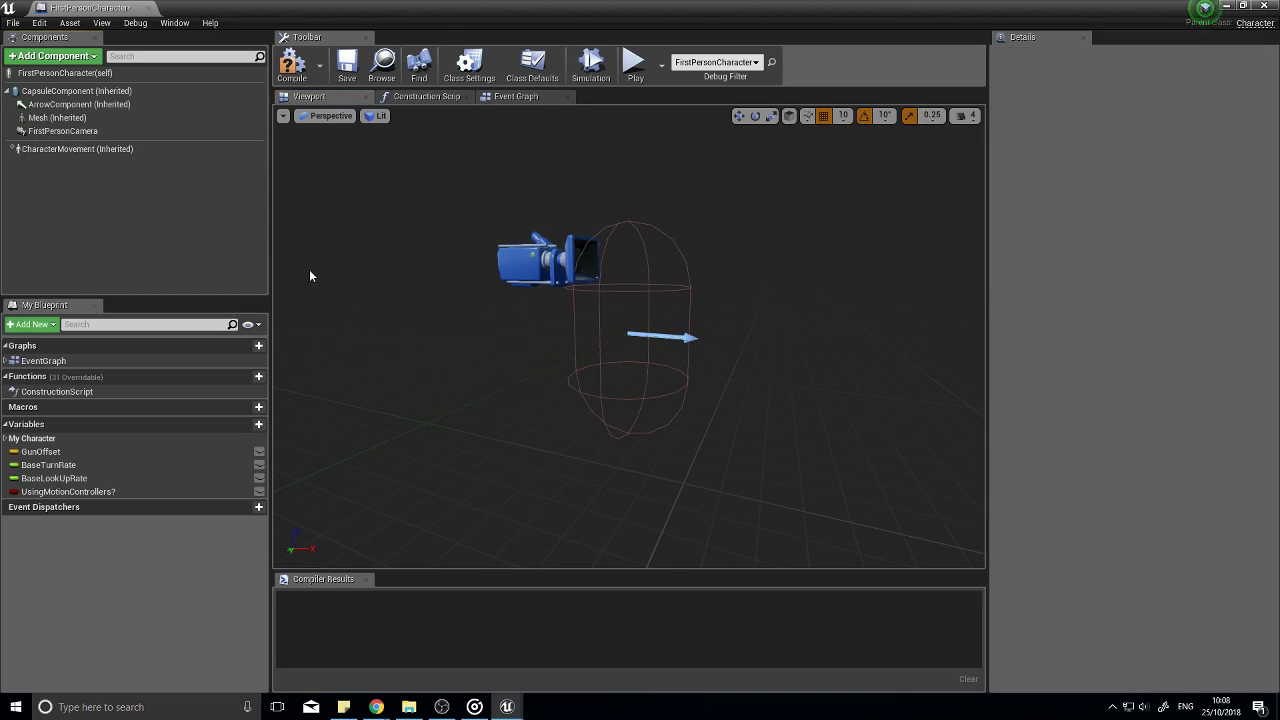
pyautogui.click(292, 66)
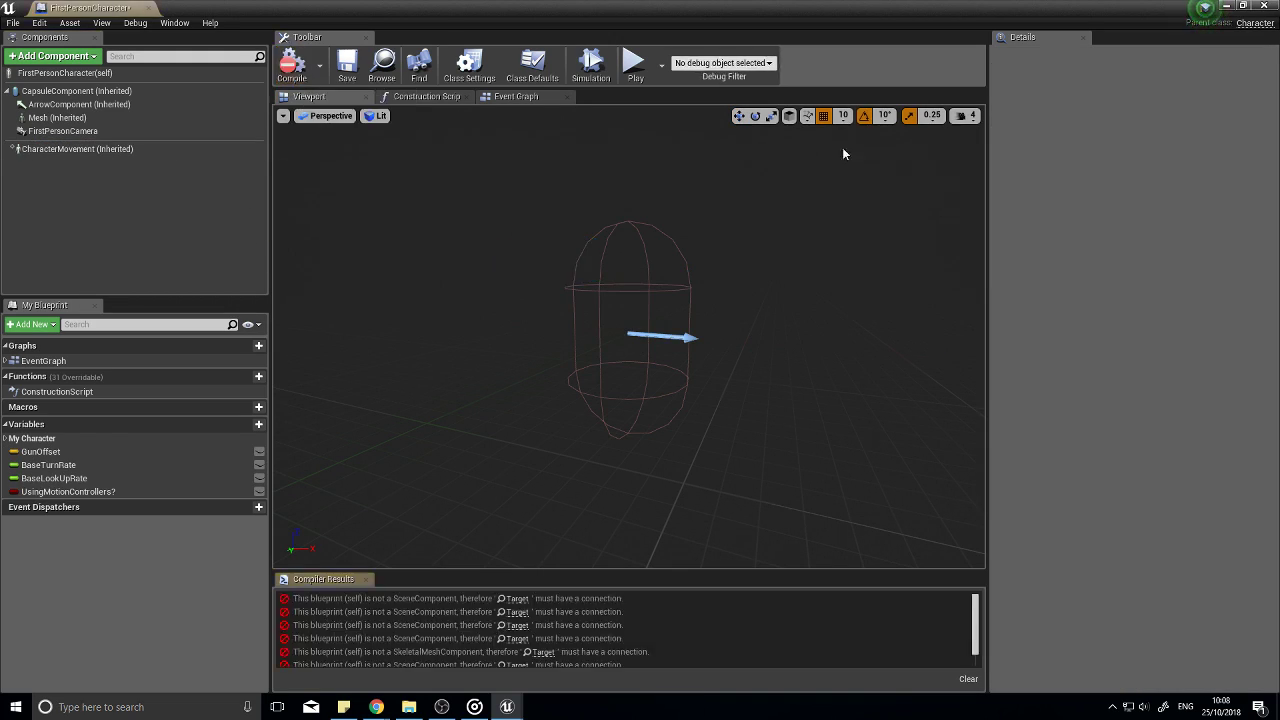
# Step: Delete the extra node beside the entry node in the character's Construction Script
pyautogui.click(432, 97)
pyautogui.click(672, 290)
pyautogui.press('Delete')
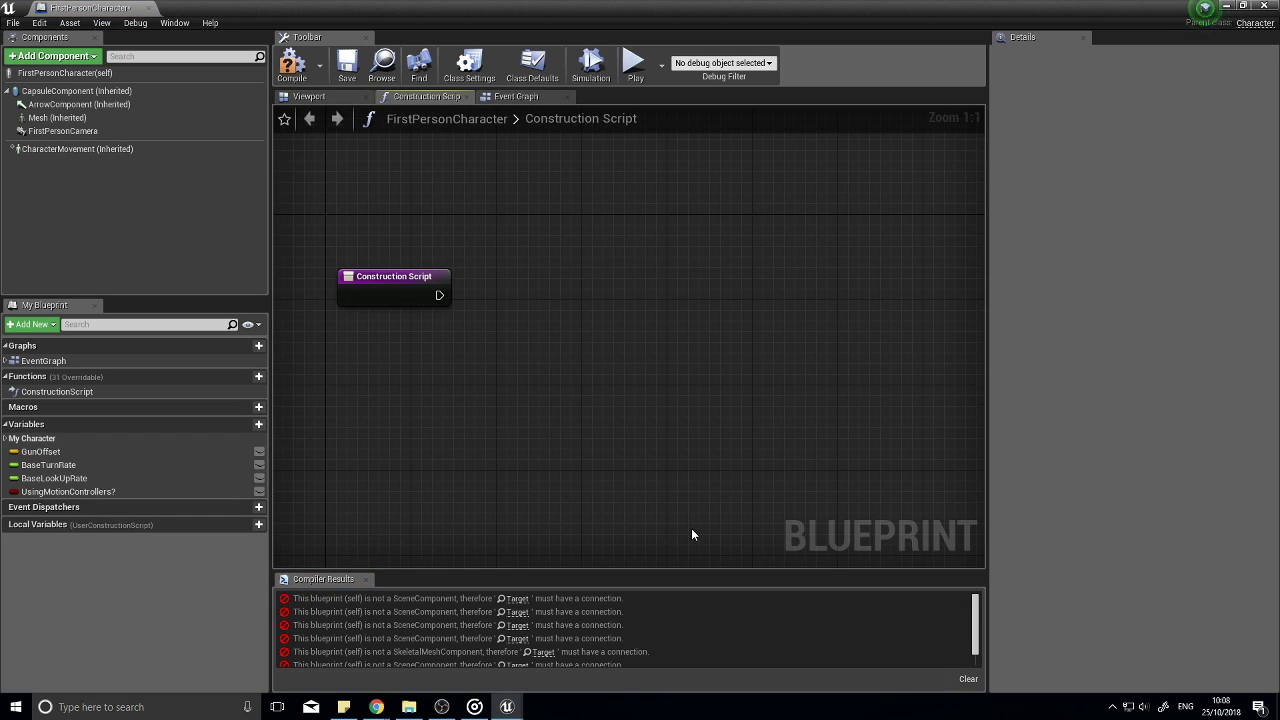
# Step: Delete the HMD and motion controller group and the Reset VR orientation group from the Event Graph
pyautogui.click(518, 96)
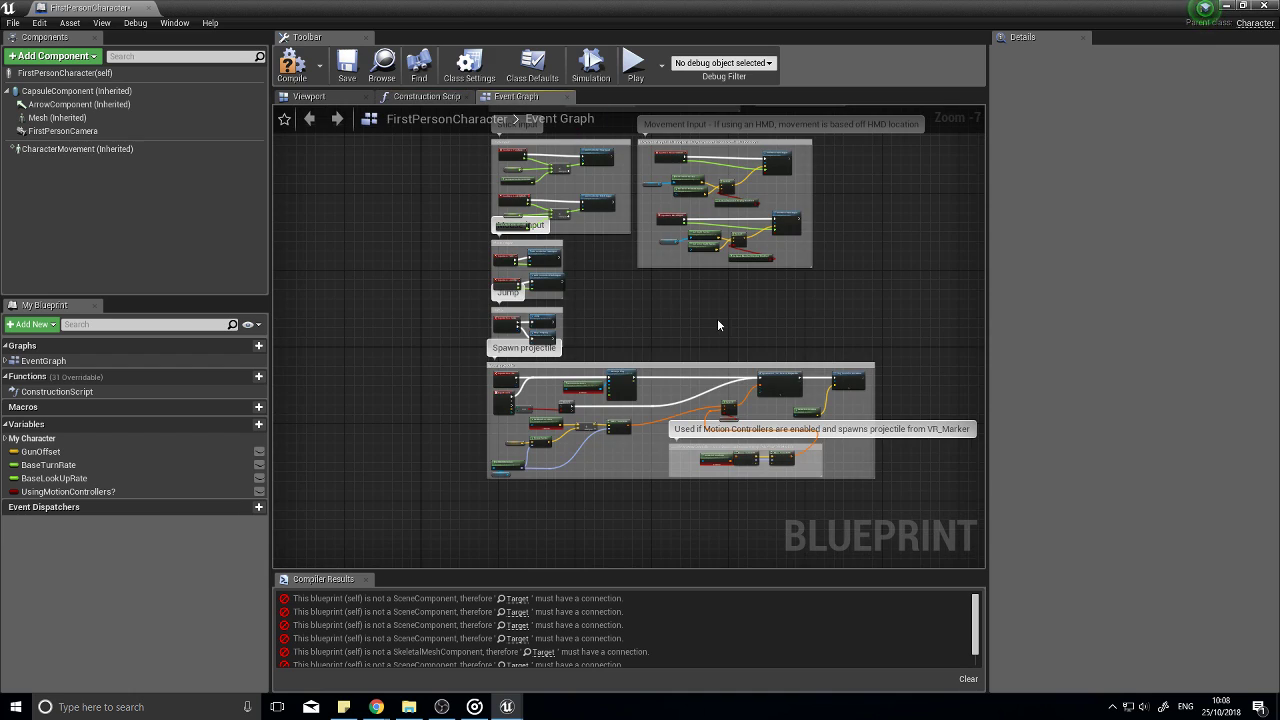
pyautogui.moveTo(717, 325); pyautogui.dragTo(708, 455, button='right')
pyautogui.scroll(3, 542, 222)
pyautogui.moveTo(546, 180); pyautogui.dragTo(503, 314, button='right')
pyautogui.scroll(-1, 503, 314)
pyautogui.scroll(-1, 503, 314)
pyautogui.moveTo(601, 350); pyautogui.dragTo(498, 352, button='right')
pyautogui.moveTo(310, 243); pyautogui.dragTo(744, 372)
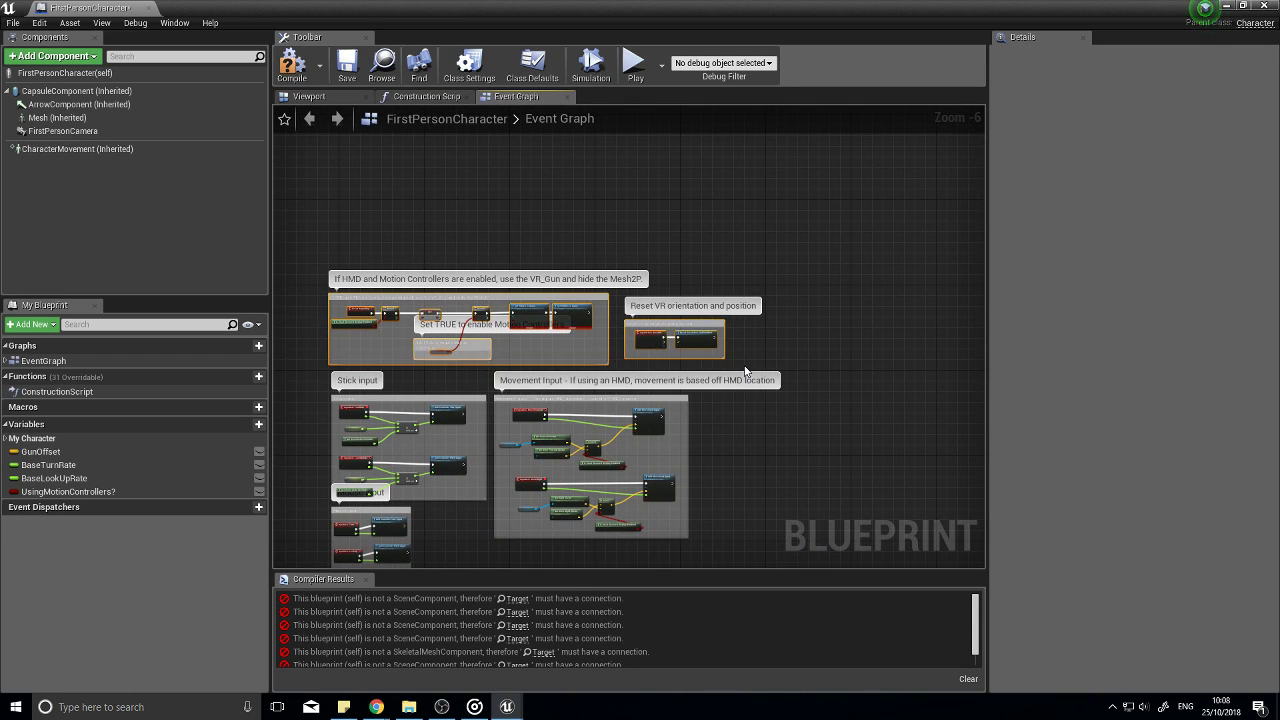
pyautogui.press('Delete')
# Step: Delete the whole Spawn projectile group, including its nested motion controller section, from the Event Graph
pyautogui.moveTo(848, 464); pyautogui.dragTo(802, 291, button='right')
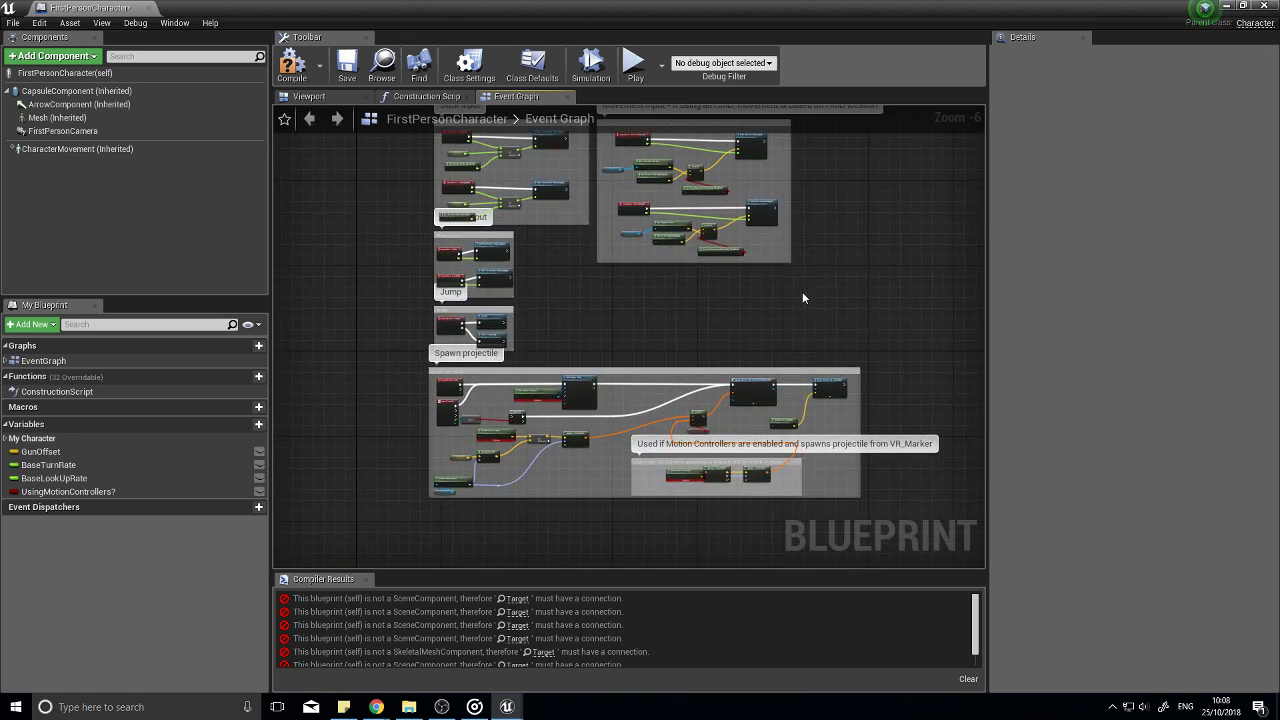
pyautogui.scroll(4, 590, 484)
pyautogui.moveTo(505, 473); pyautogui.dragTo(703, 510, button='right')
pyautogui.moveTo(600, 431); pyautogui.dragTo(624, 473, button='right')
pyautogui.scroll(-3, 635, 457)
pyautogui.moveTo(715, 513); pyautogui.dragTo(576, 397, button='right')
pyautogui.scroll(-3, 576, 397)
pyautogui.moveTo(846, 481); pyautogui.dragTo(387, 297)
pyautogui.press('Delete')
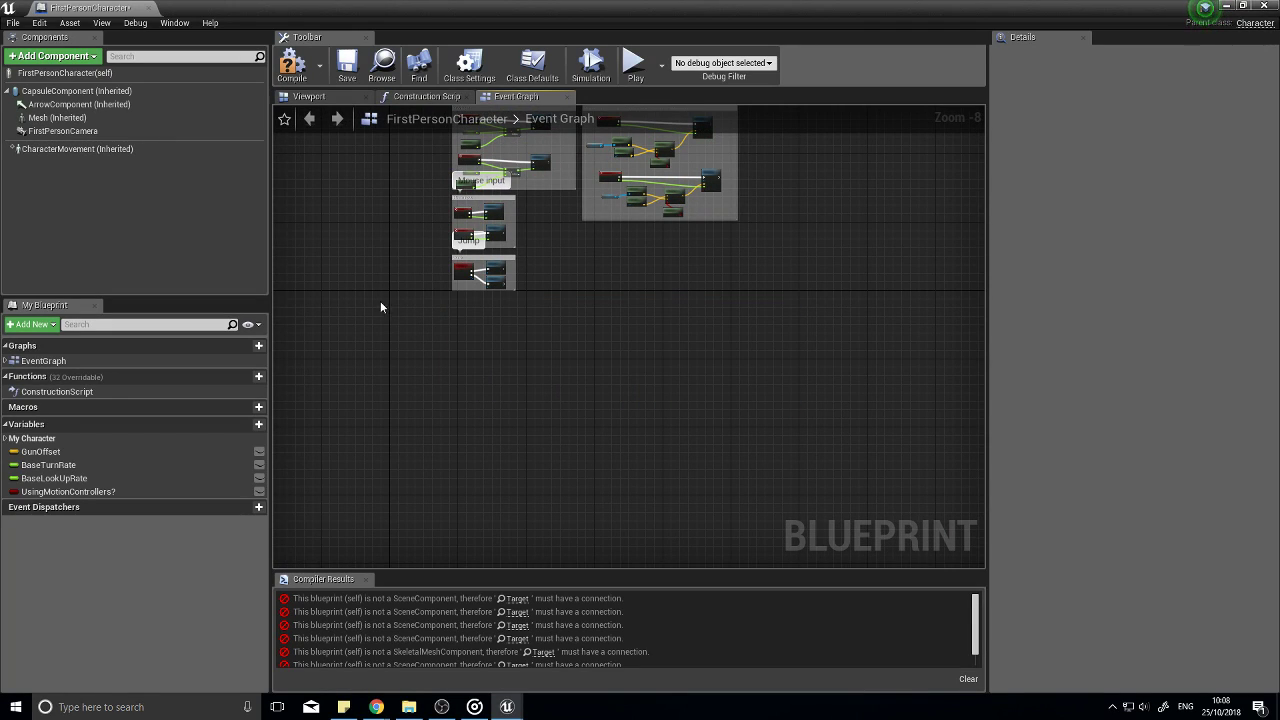
# Step: Delete the Jump comment group and its nodes from the Event Graph
pyautogui.moveTo(627, 304); pyautogui.dragTo(518, 463, button='right')
pyautogui.scroll(1, 500, 402)
pyautogui.scroll(1, 443, 437)
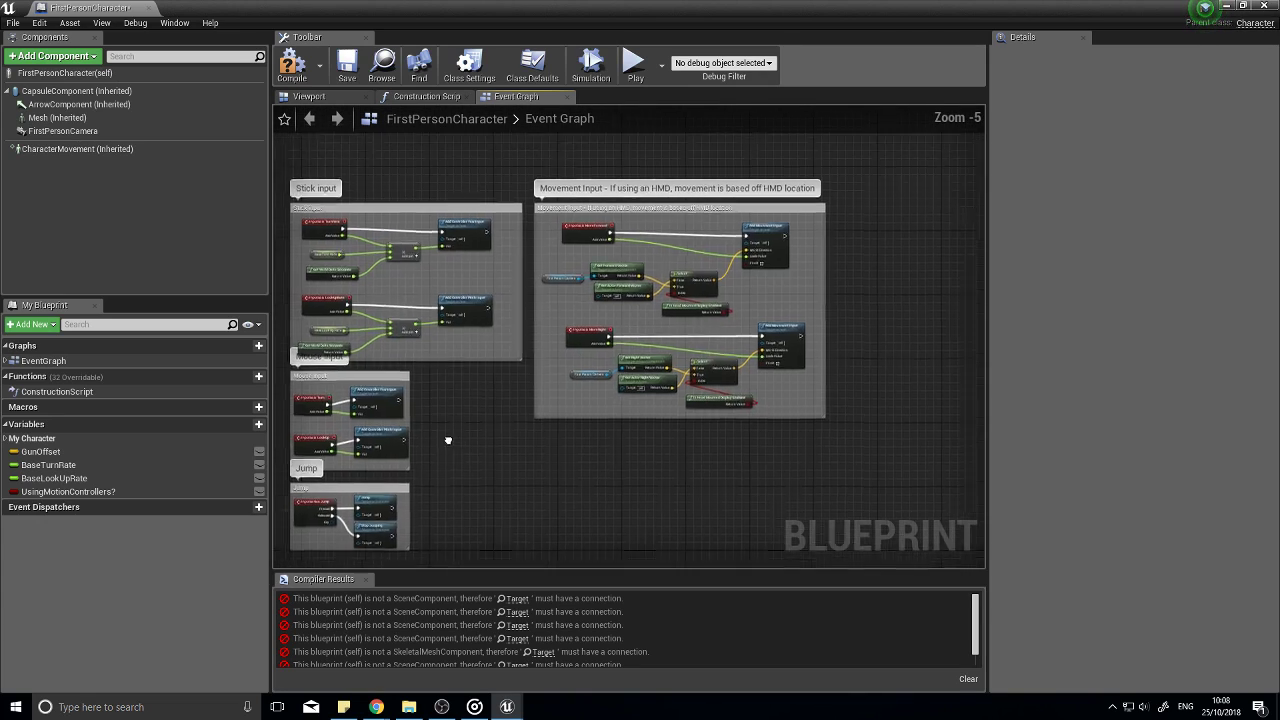
pyautogui.scroll(1, 498, 337)
pyautogui.moveTo(585, 415); pyautogui.dragTo(528, 370, button='right')
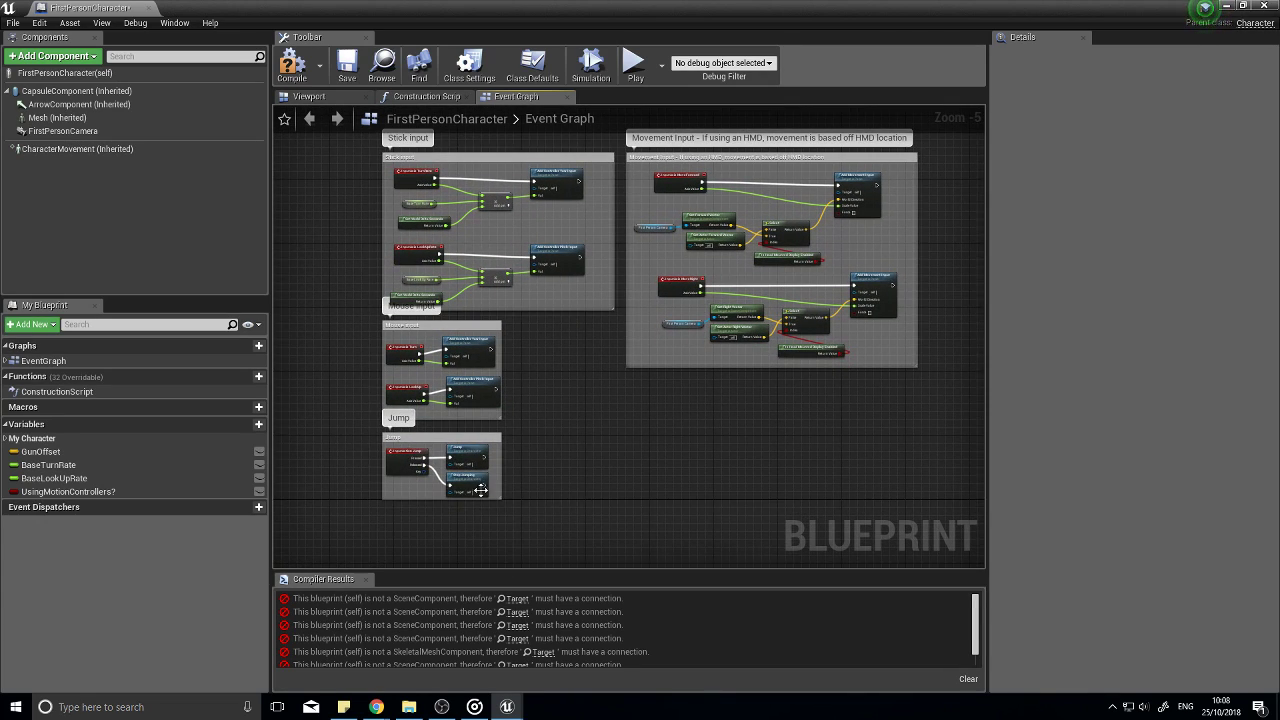
pyautogui.moveTo(792, 423); pyautogui.dragTo(720, 472, button='right')
pyautogui.moveTo(592, 457); pyautogui.dragTo(682, 307, button='right')
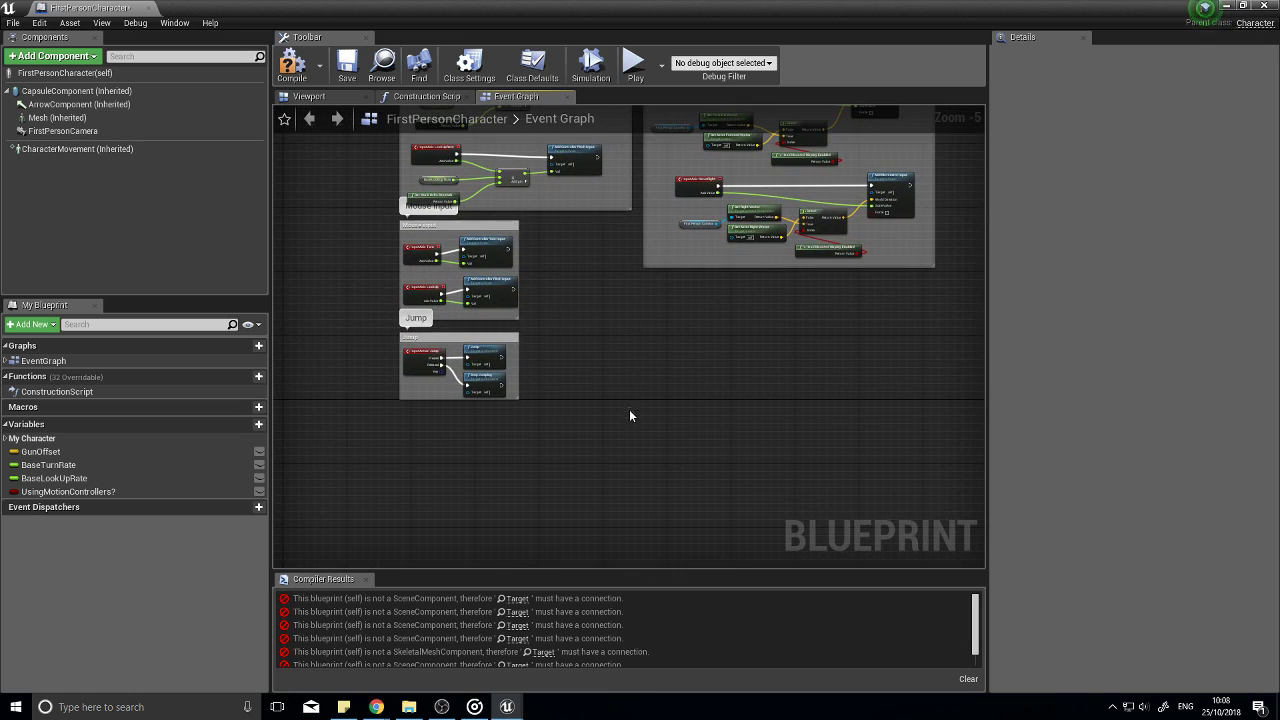
pyautogui.moveTo(629, 409); pyautogui.dragTo(314, 326)
pyautogui.press('Delete')
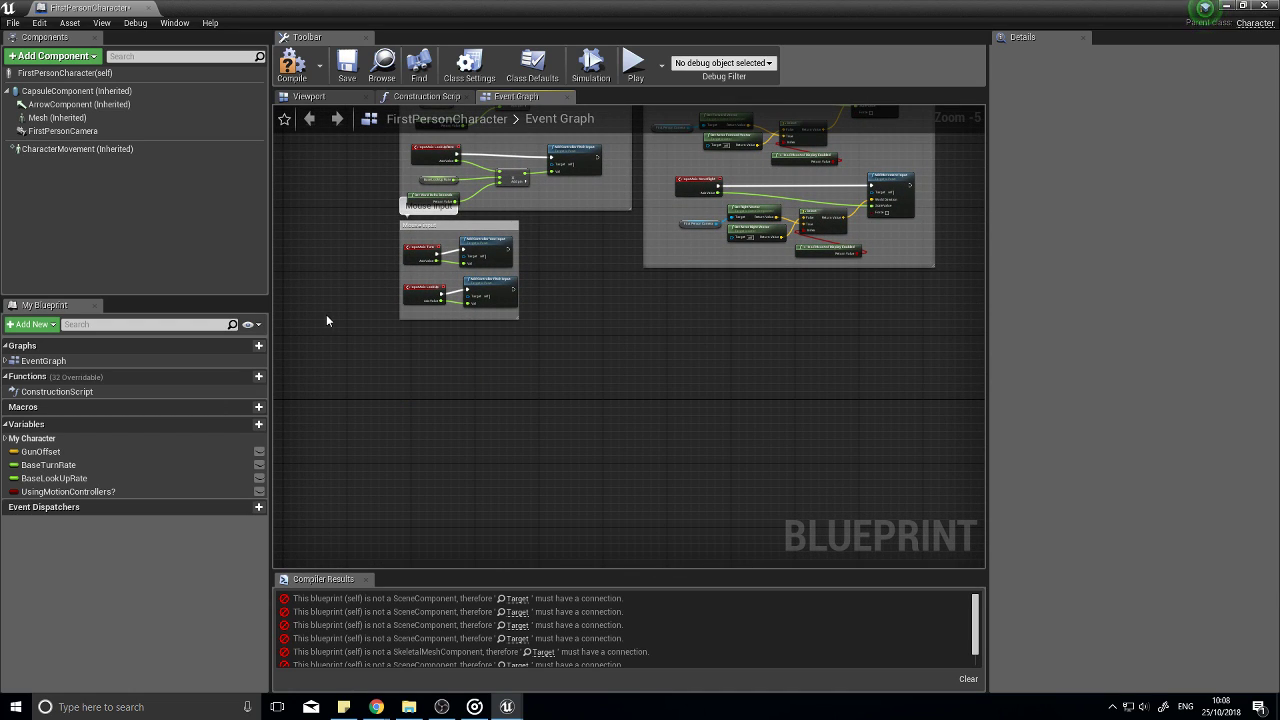
# Step: Compile the trimmed FirstPersonCharacter blueprint, check the remaining movement input nodes, and close the blueprint editor
pyautogui.moveTo(751, 361); pyautogui.dragTo(700, 486, button='right')
pyautogui.scroll(1, 650, 478)
pyautogui.moveTo(669, 351); pyautogui.dragTo(530, 318, button='right')
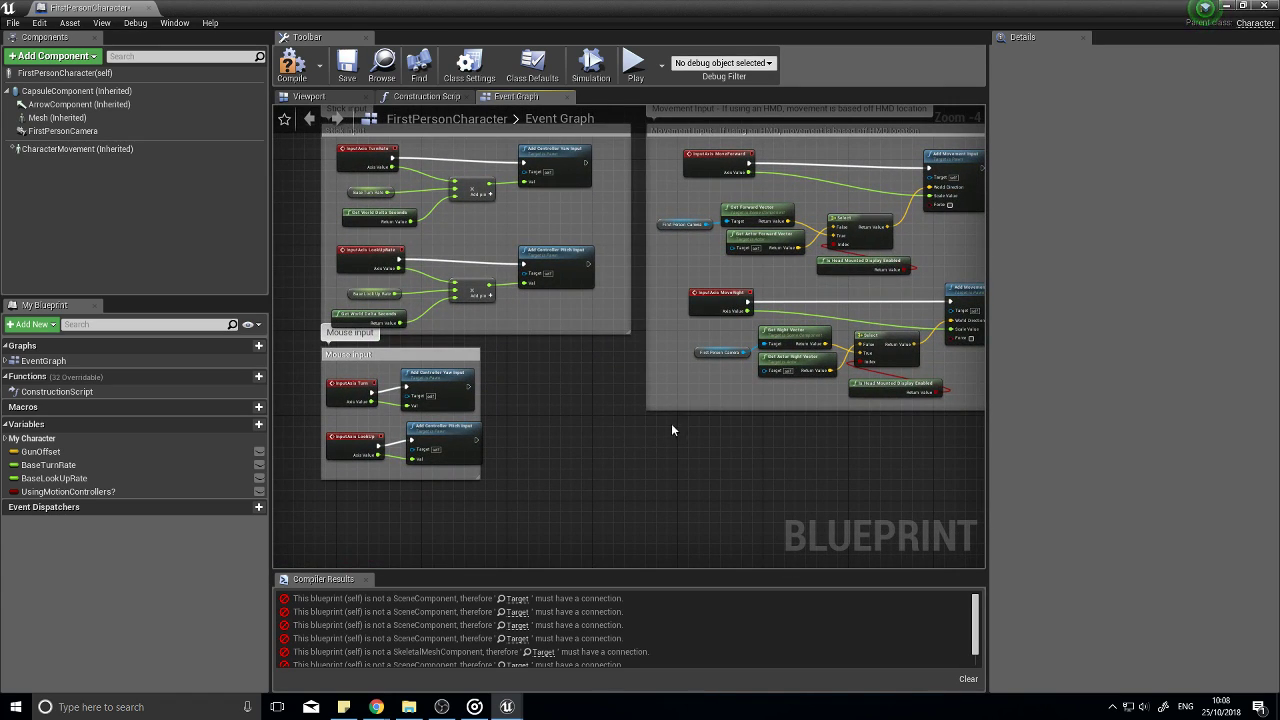
pyautogui.moveTo(671, 430); pyautogui.dragTo(713, 480, button='right')
pyautogui.click(292, 66)
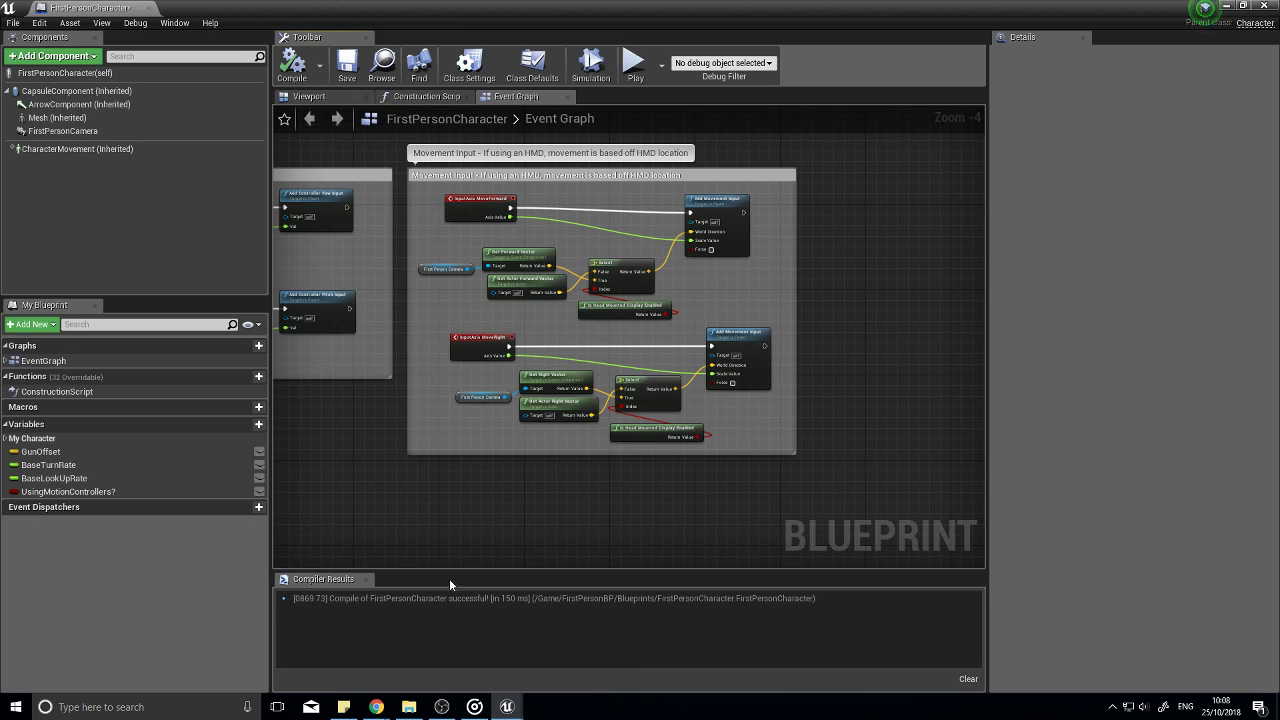
pyautogui.moveTo(617, 503); pyautogui.dragTo(696, 537, button='right')
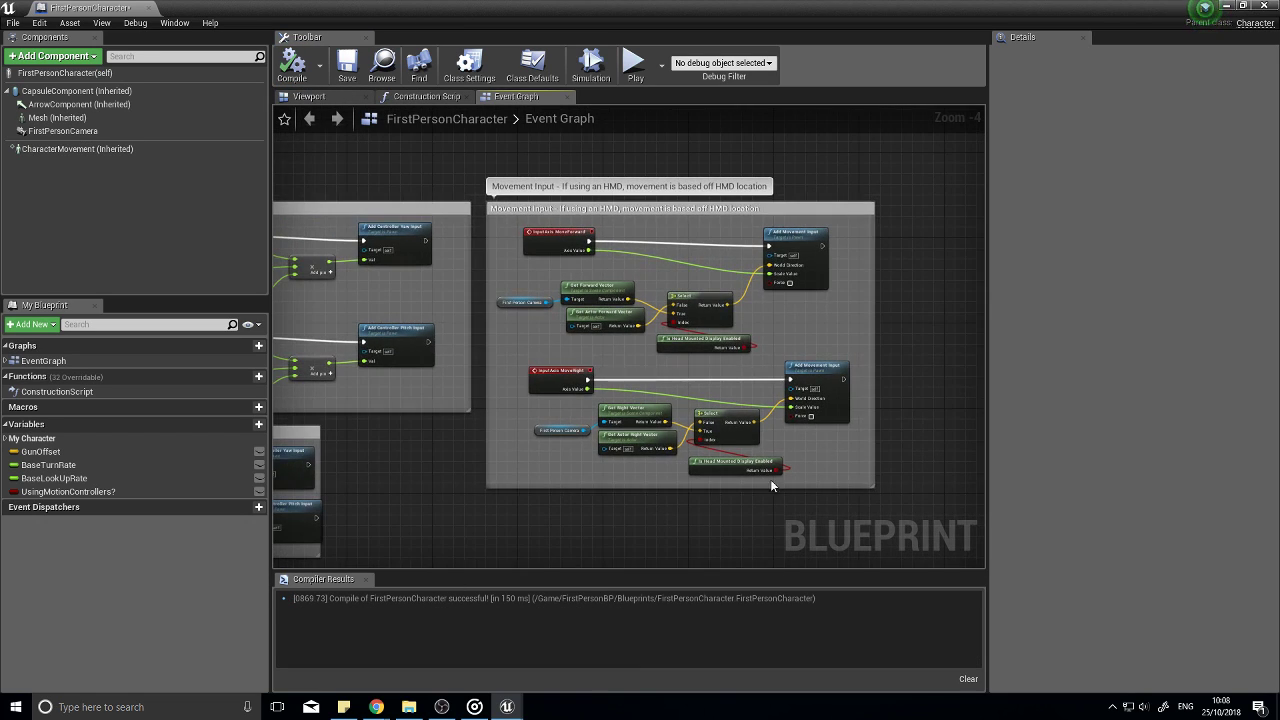
pyautogui.click(1263, 7)
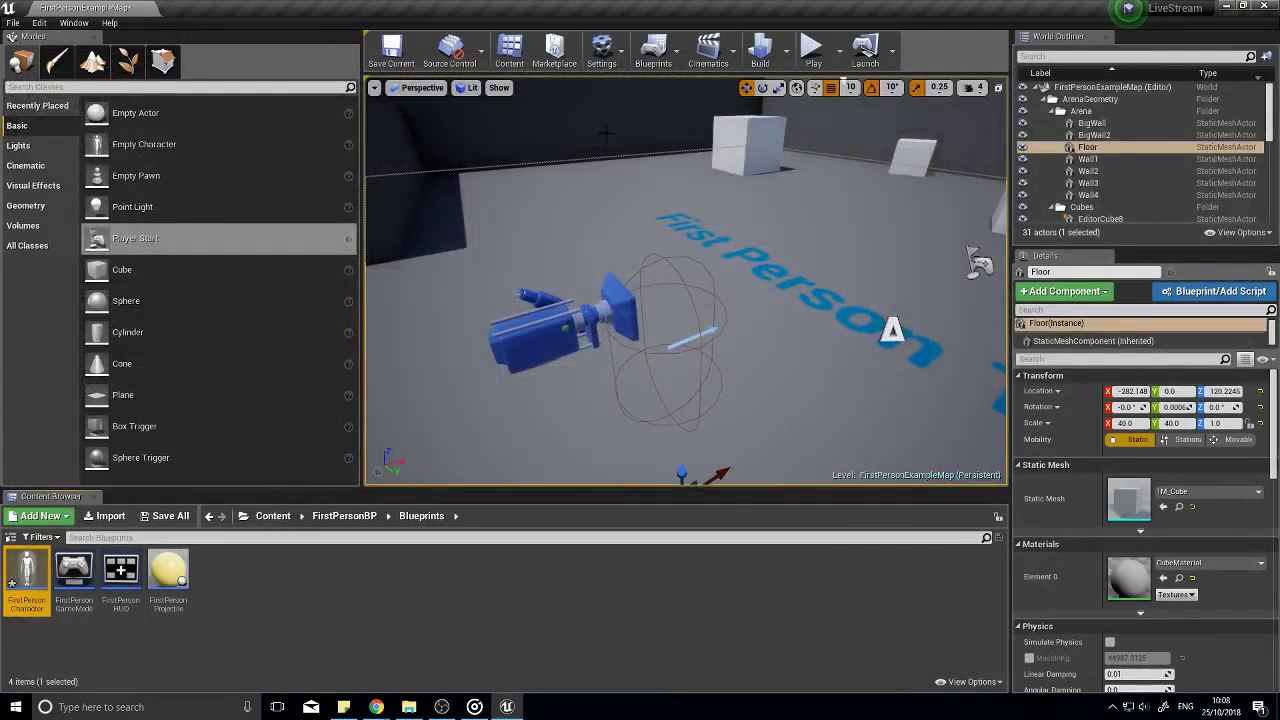
# Step: Play-test the level by walking forward as the stripped-down character, and end the session
pyautogui.click(812, 52)
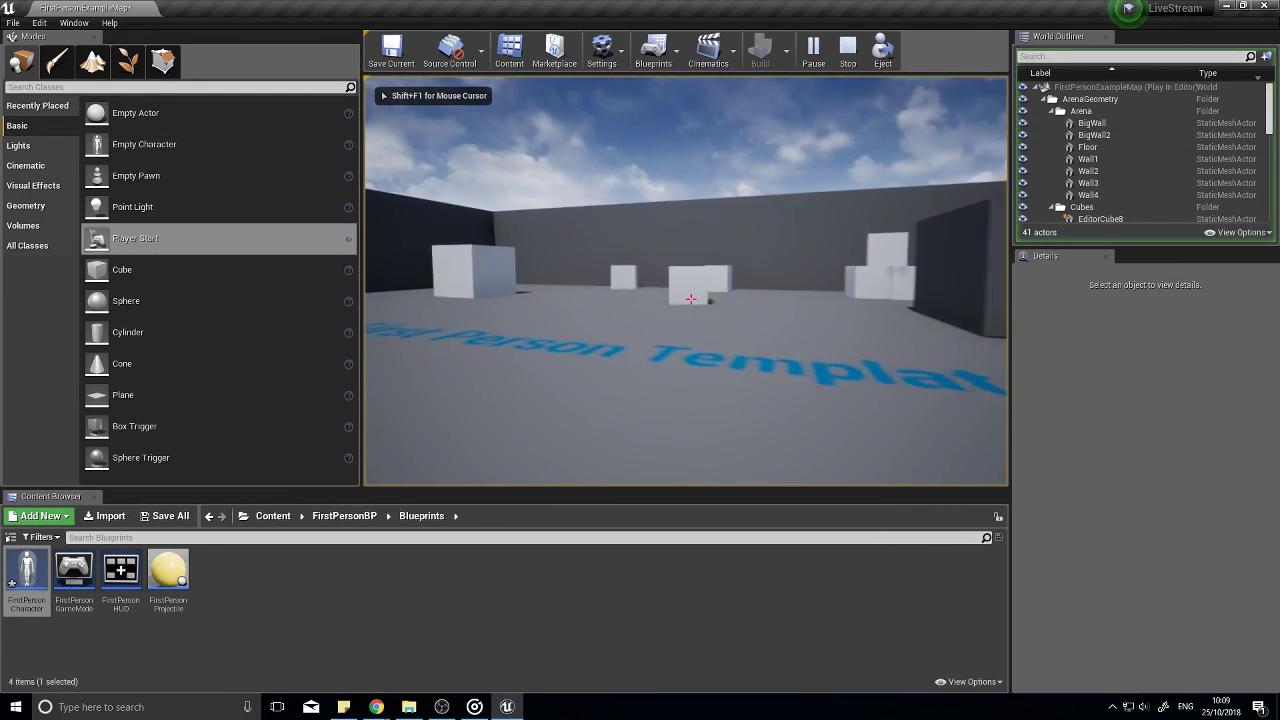
pyautogui.press('w')
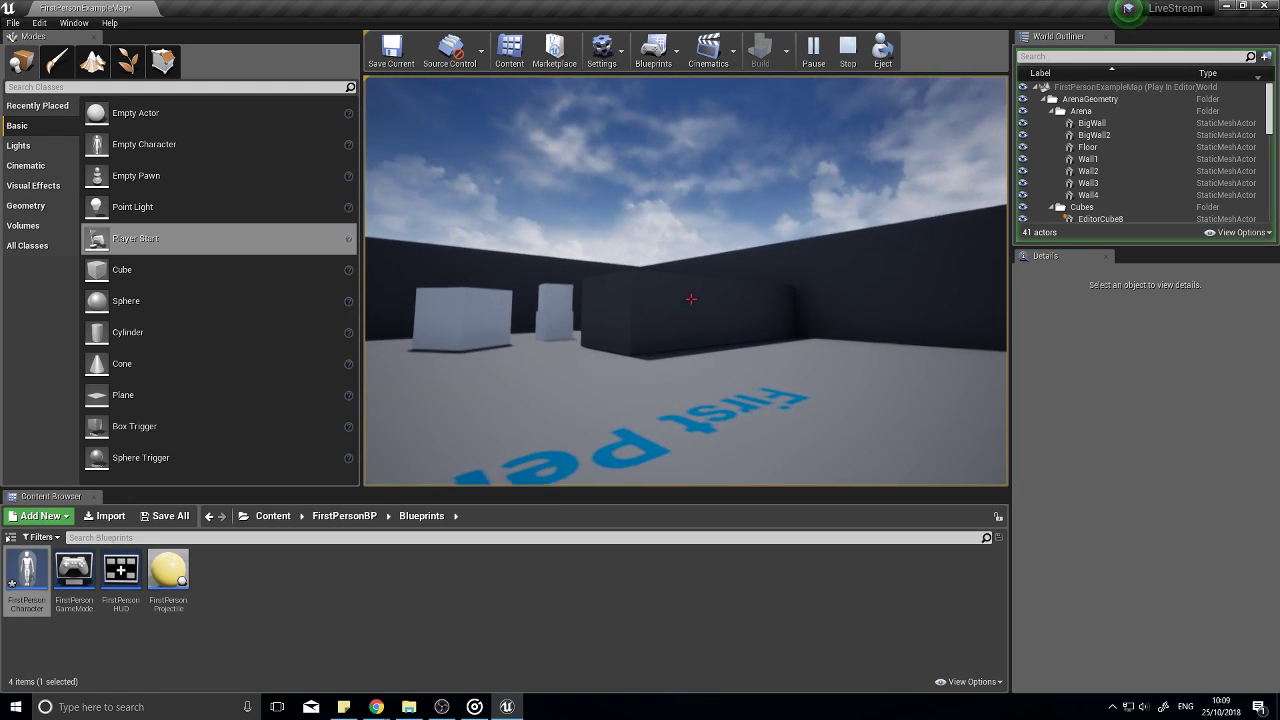
pyautogui.press('Escape')
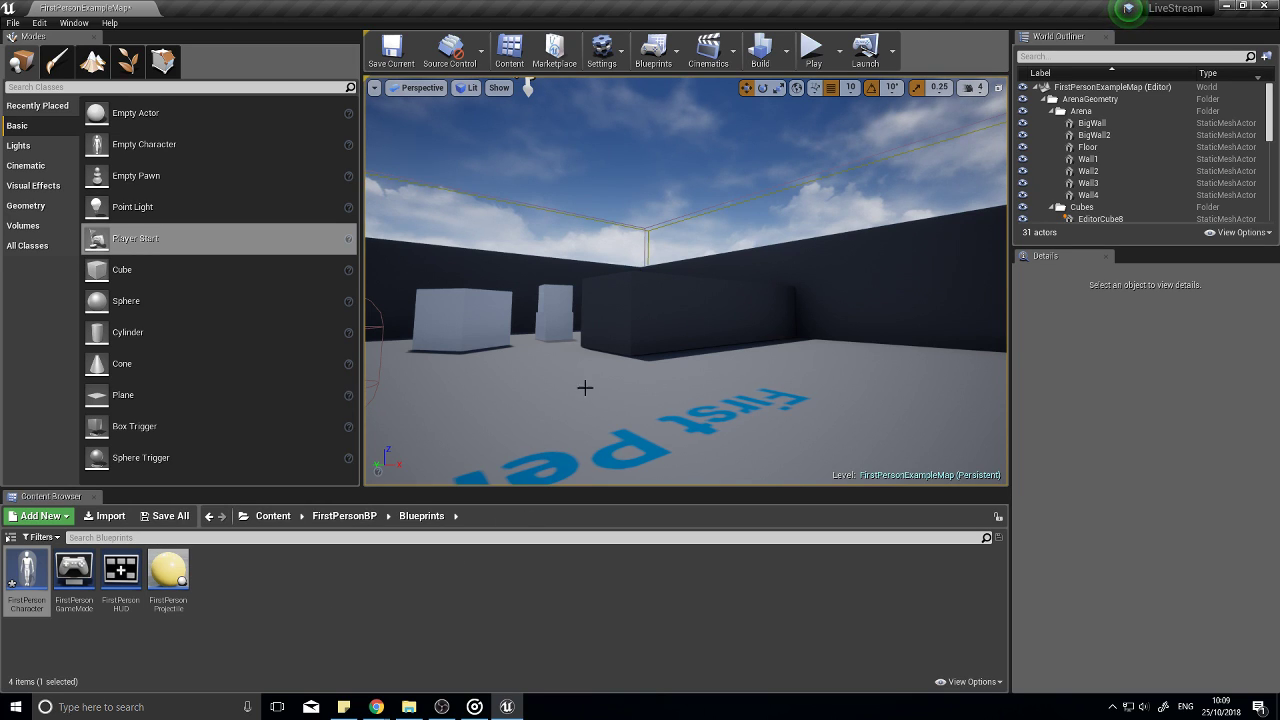
pyautogui.moveTo(583, 387); pyautogui.dragTo(464, 420, button='right')
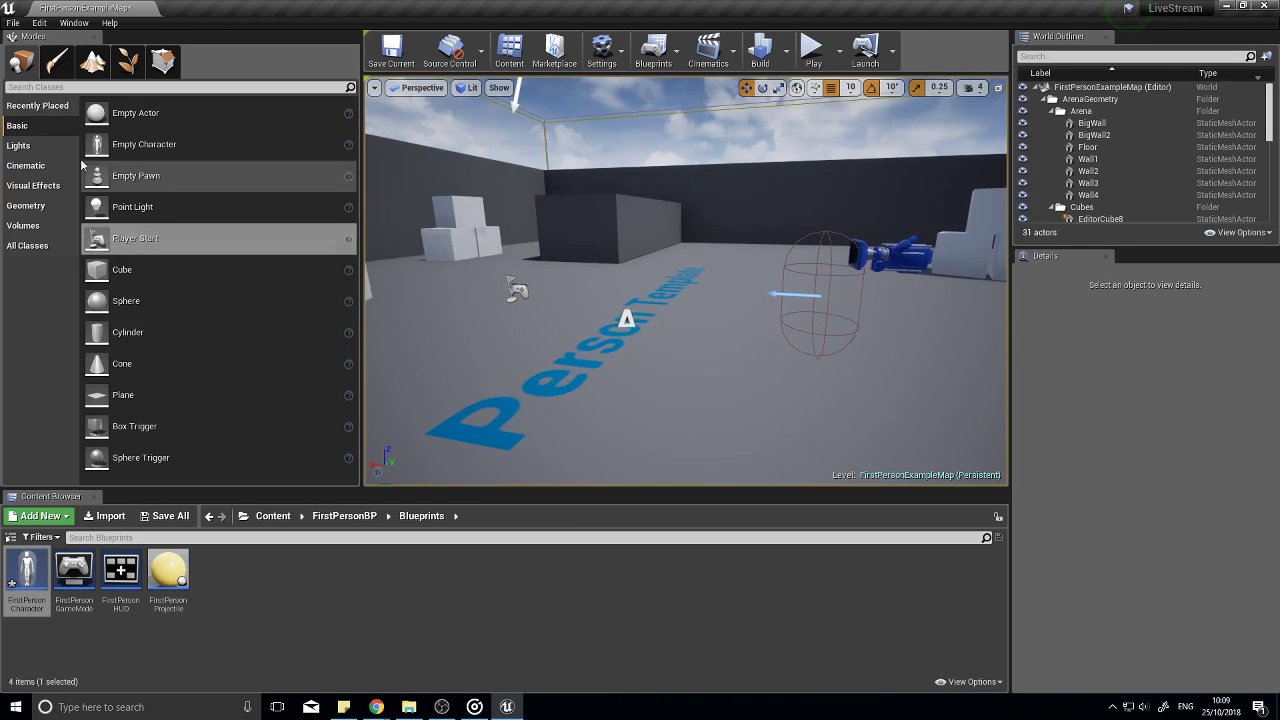
# Step: Open the project's Engine Input settings and expand the Action Mappings, the Axis Mappings and the MoveForward bindings
pyautogui.click(38, 23)
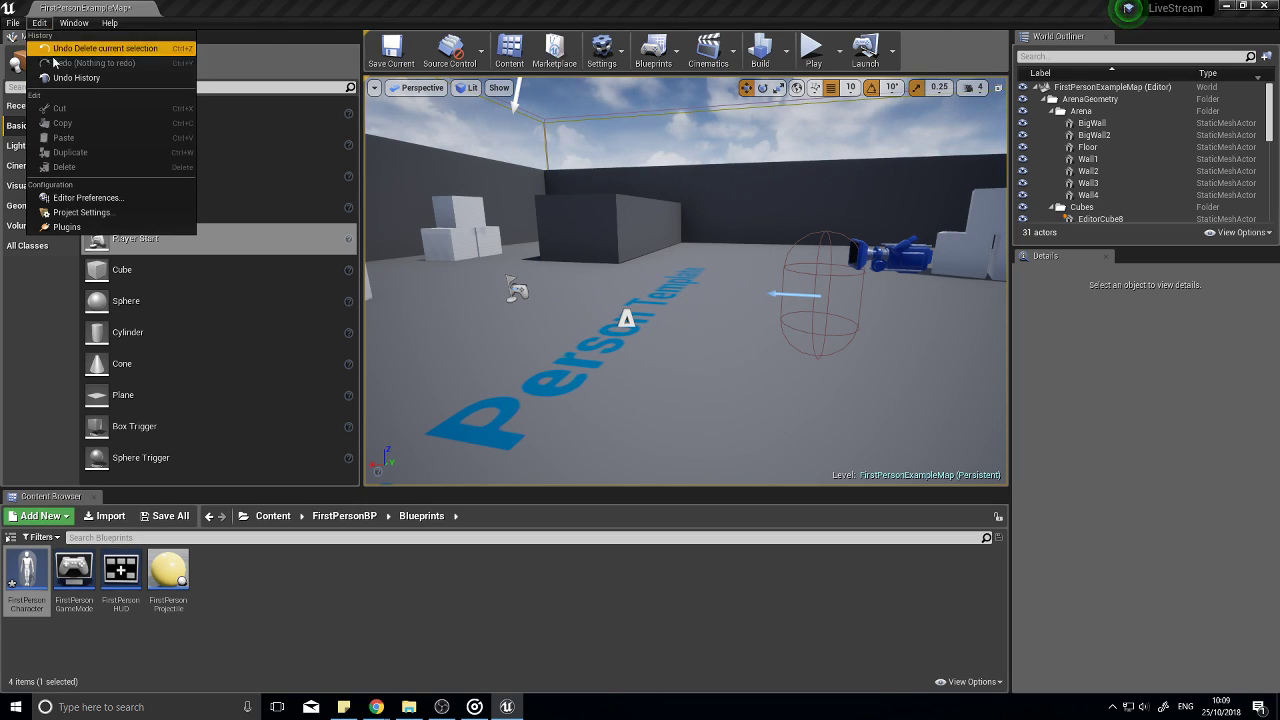
pyautogui.click(116, 214)
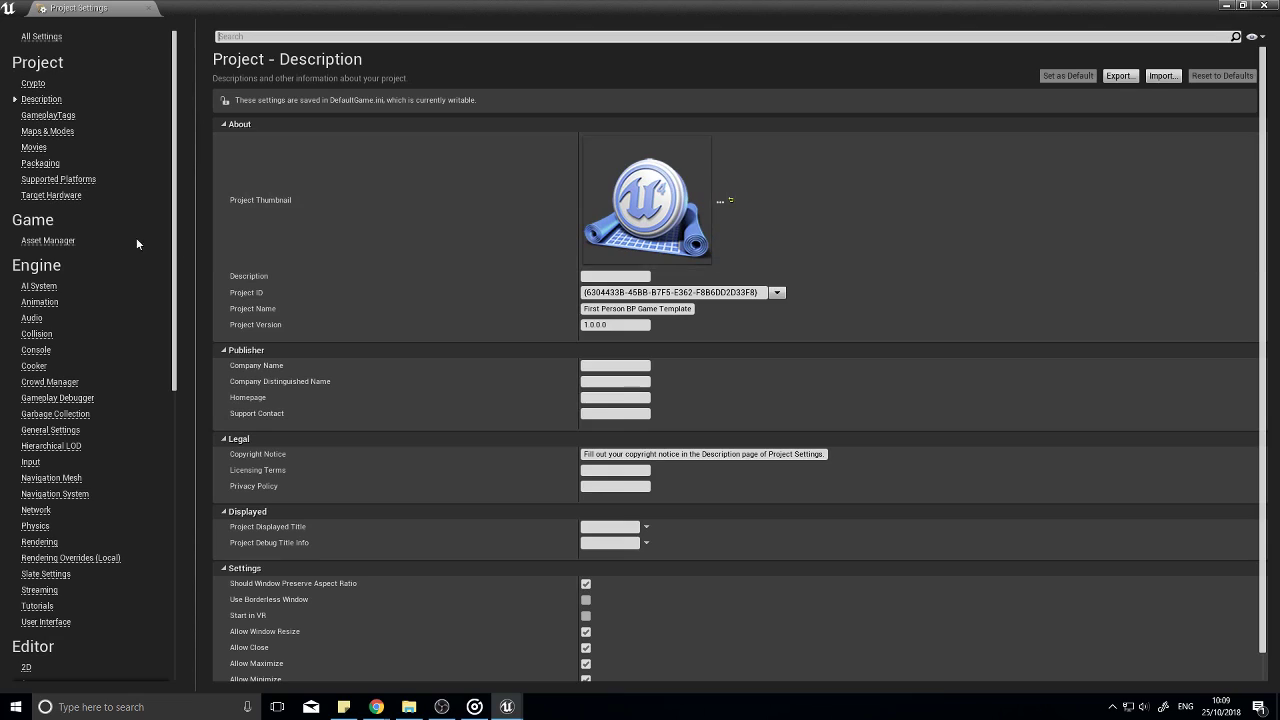
pyautogui.click(30, 462)
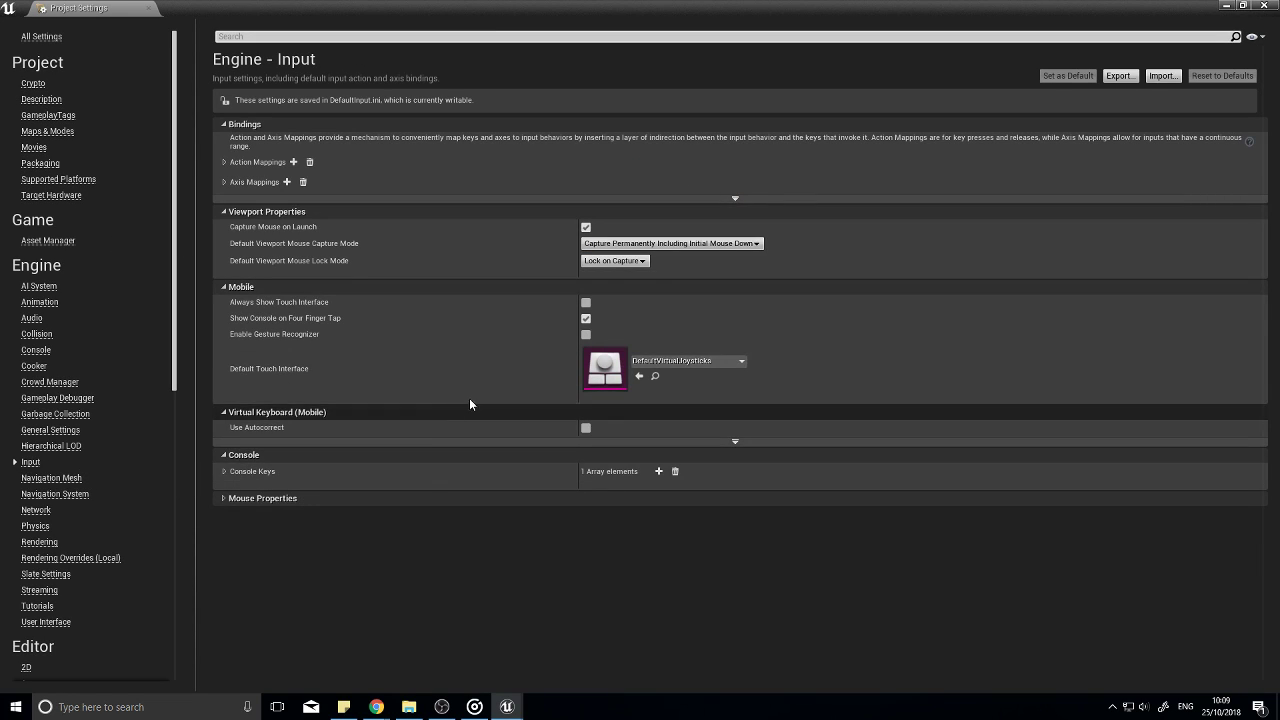
pyautogui.click(224, 162)
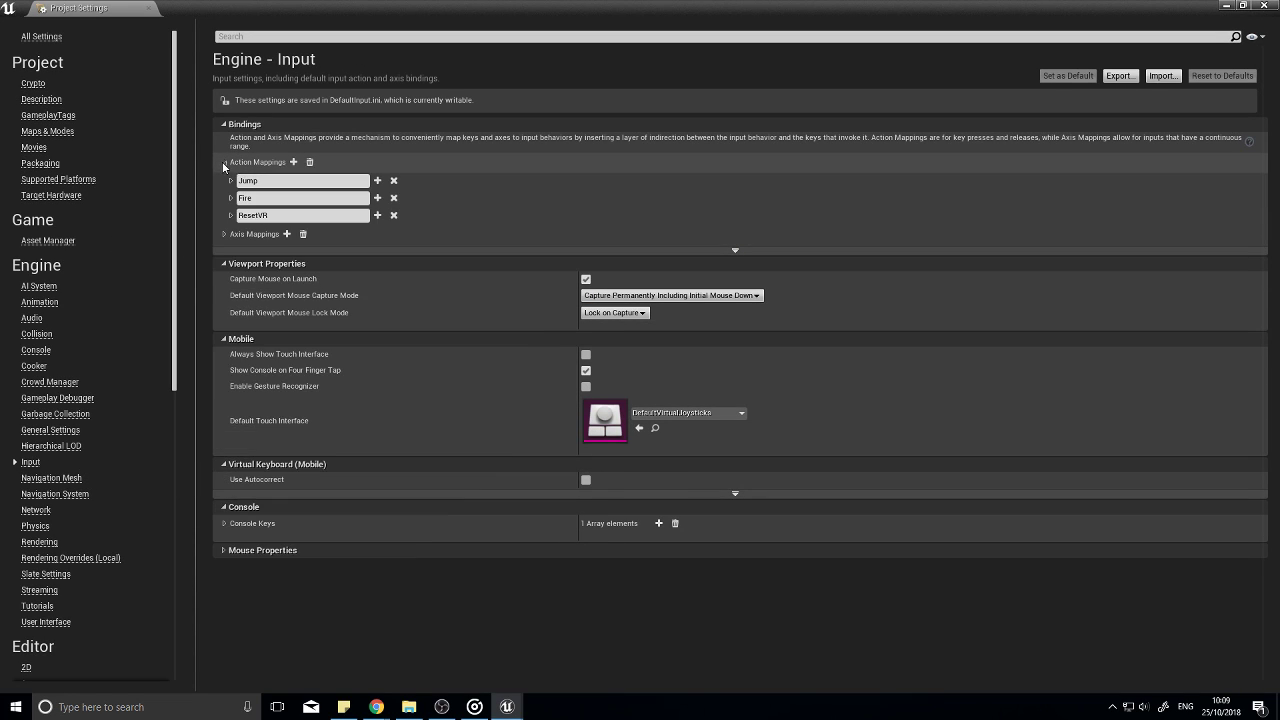
pyautogui.click(224, 234)
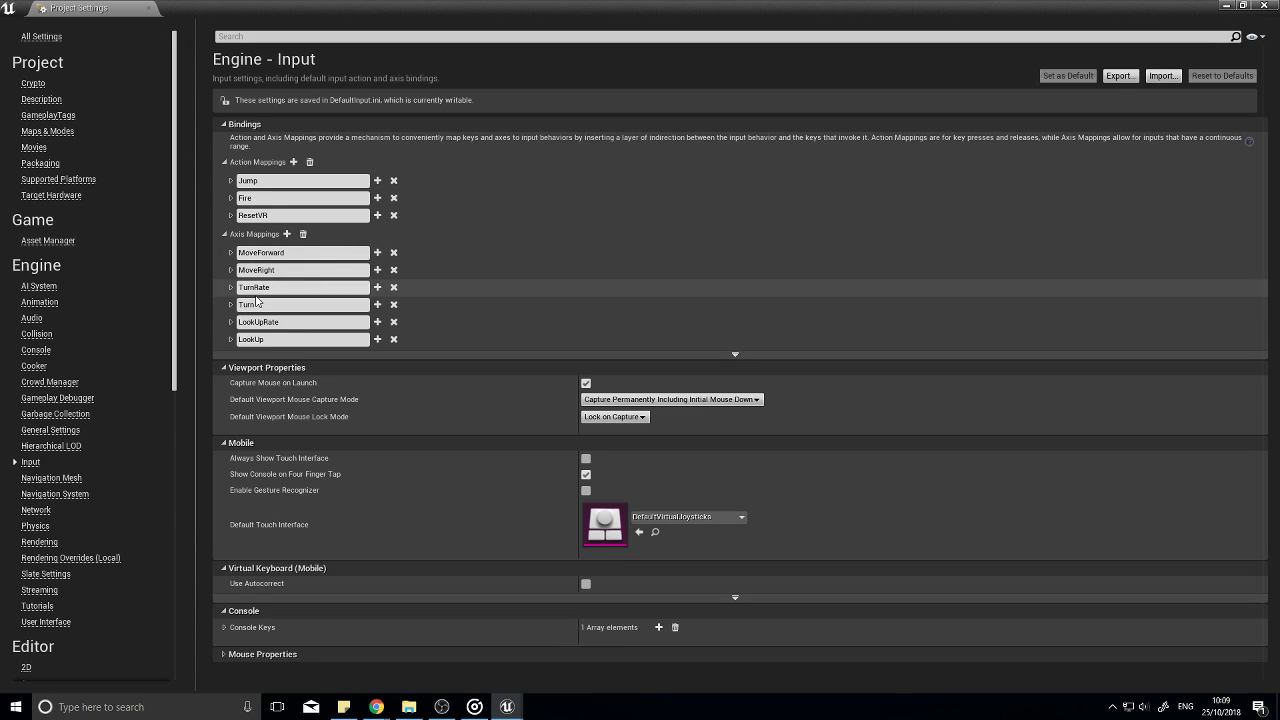
pyautogui.click(230, 253)
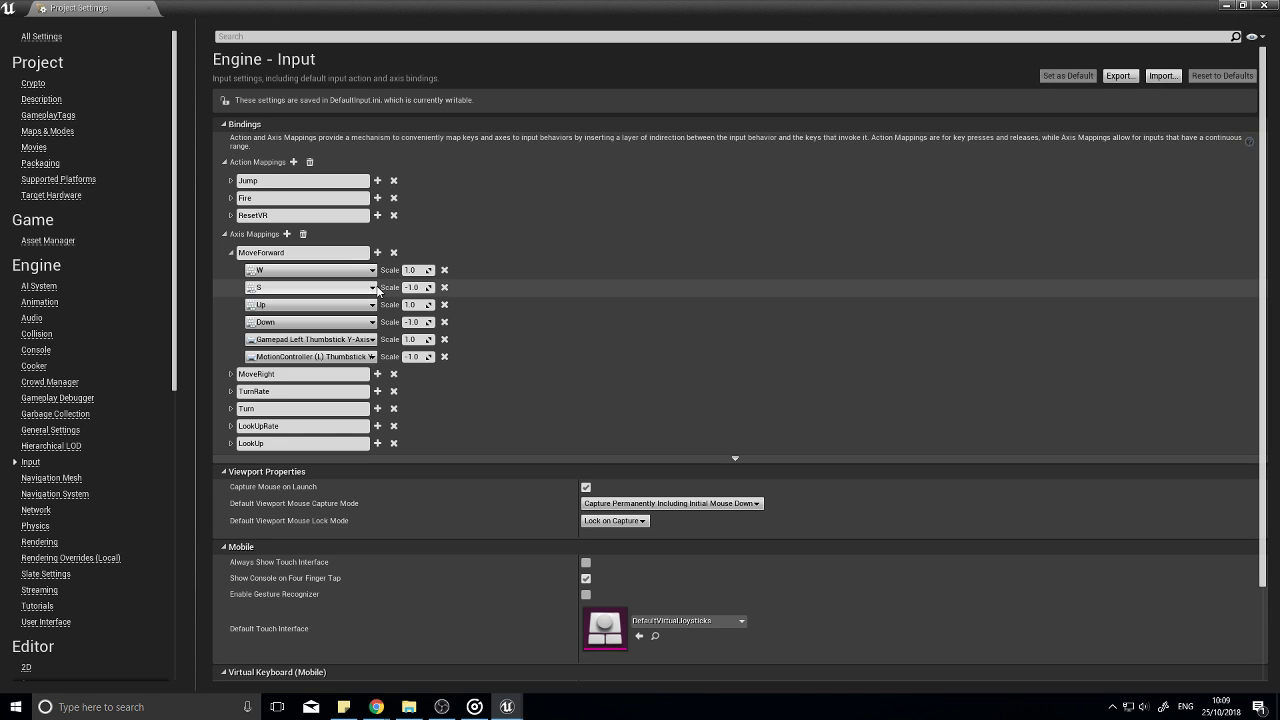
# Step: Add an action mapping named Sprint bound to Left Shift, and close the project settings
pyautogui.click(293, 162)
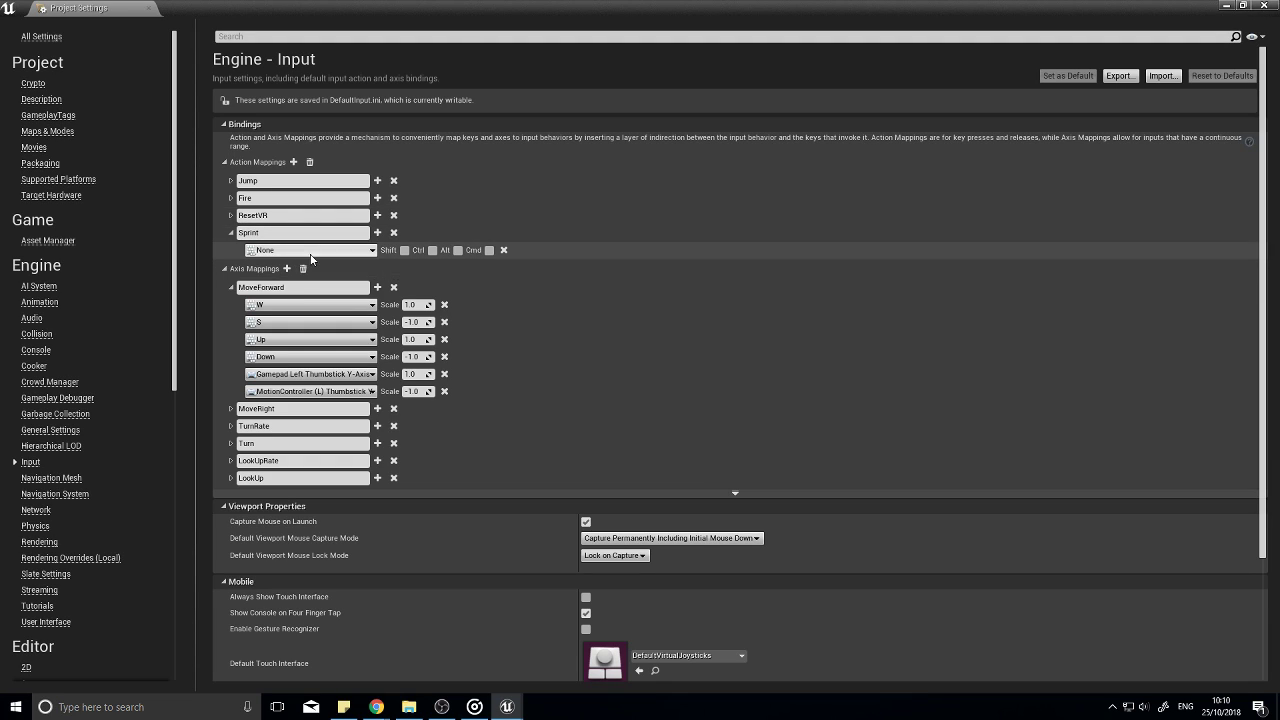
pyautogui.click(313, 250)
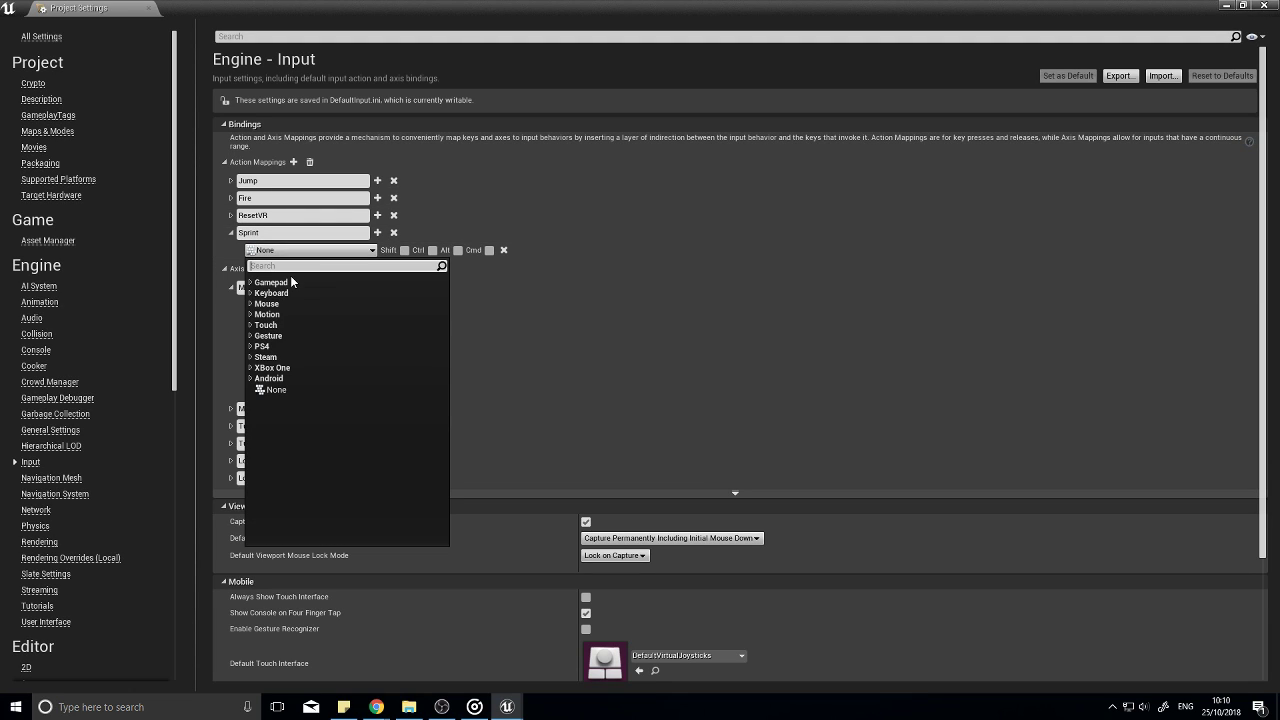
pyautogui.write('shift')
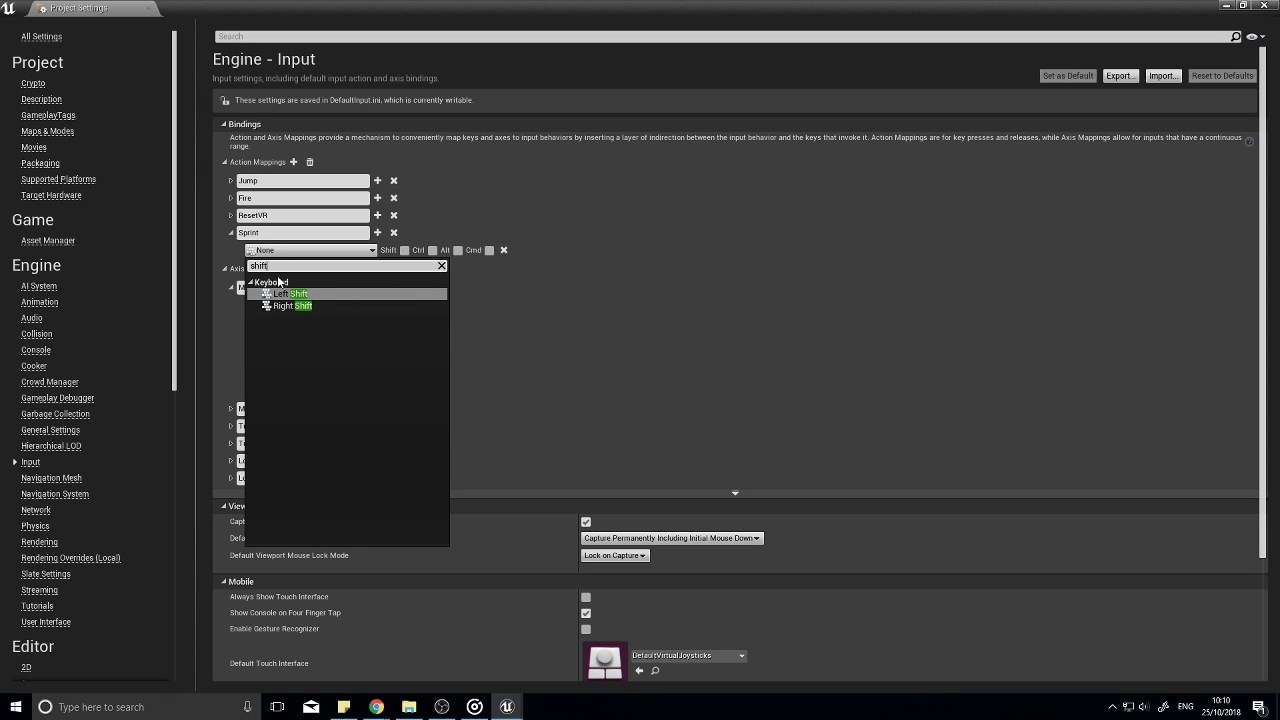
pyautogui.click(287, 294)
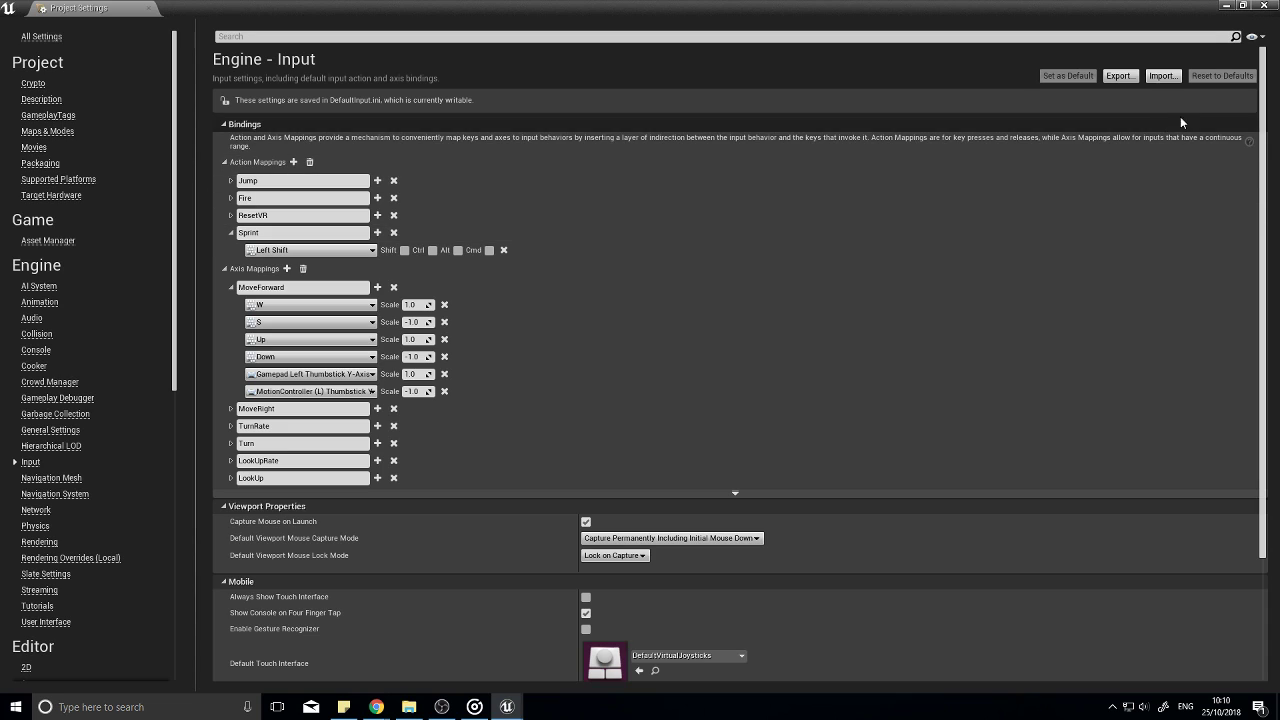
pyautogui.click(1264, 5)
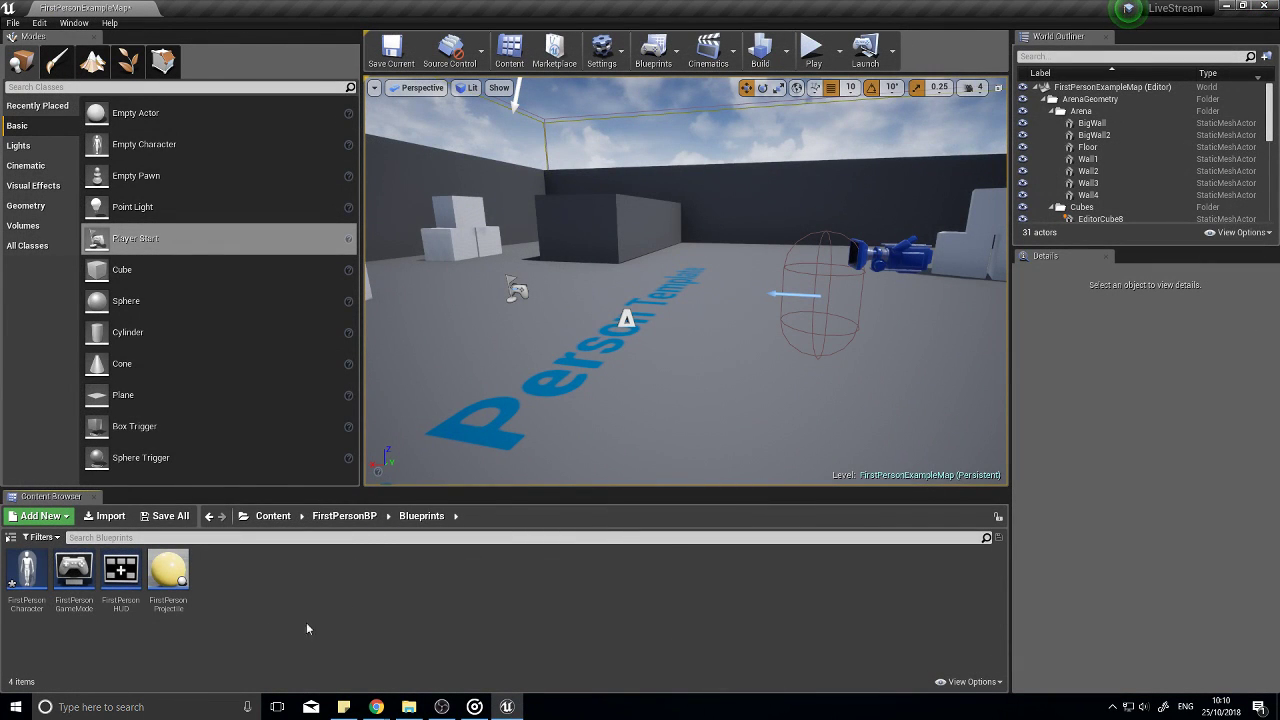
# Step: Open the FirstPersonCharacter blueprint and examine its movement input nodes and the CharacterMovement component's properties
pyautogui.doubleClick(26, 570)
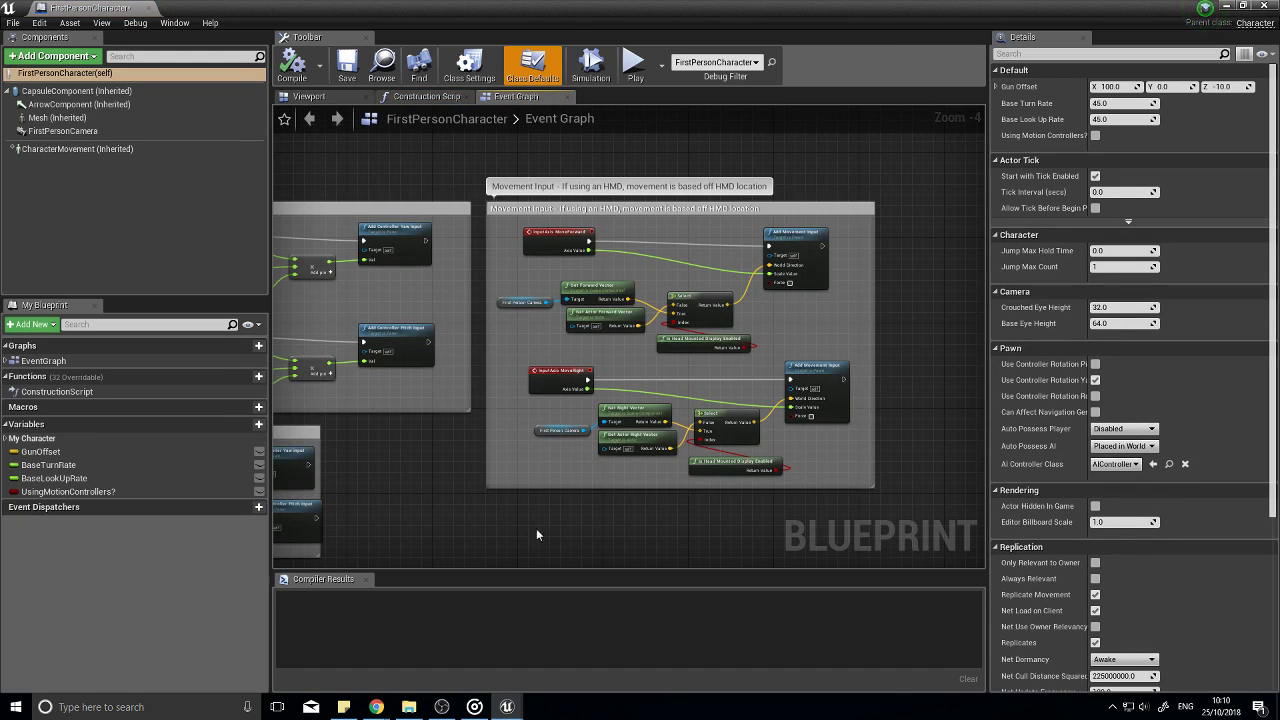
pyautogui.scroll(-3, 637, 476)
pyautogui.scroll(1, 571, 515)
pyautogui.scroll(-2, 551, 409)
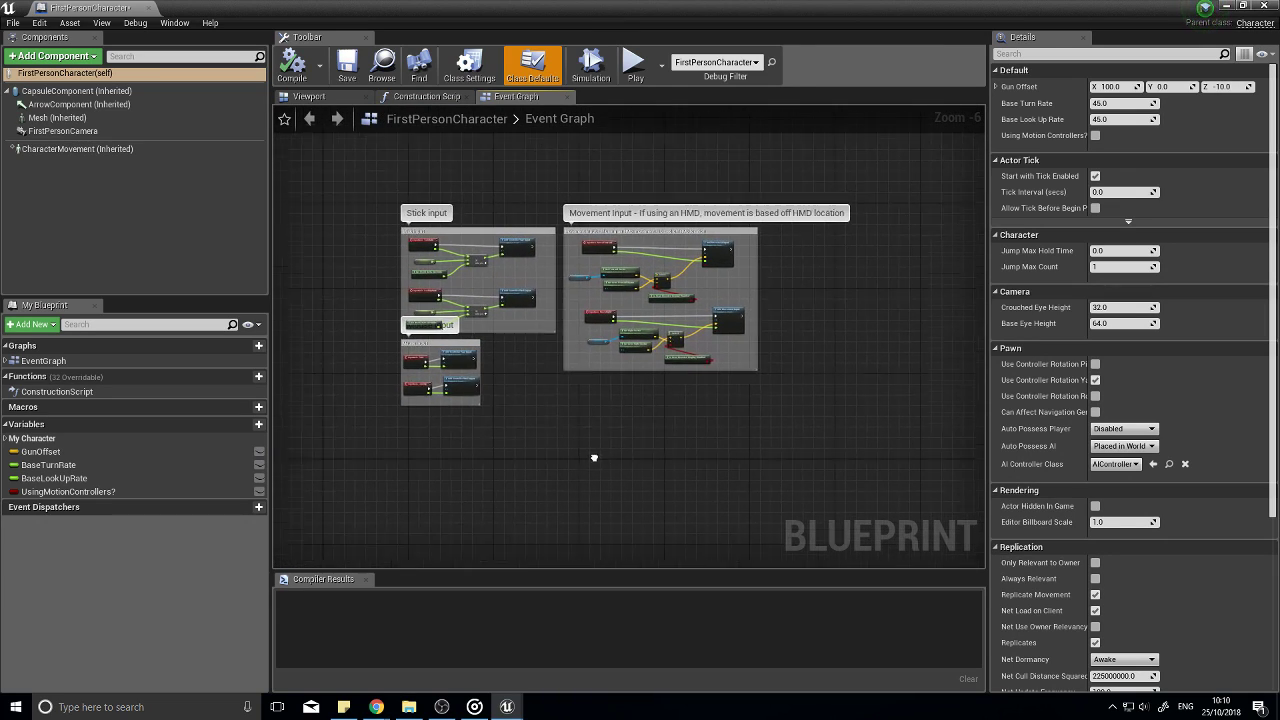
pyautogui.scroll(3, 574, 378)
pyautogui.scroll(-1, 544, 504)
pyautogui.moveTo(680, 415); pyautogui.dragTo(524, 410, button='right')
pyautogui.scroll(2, 761, 407)
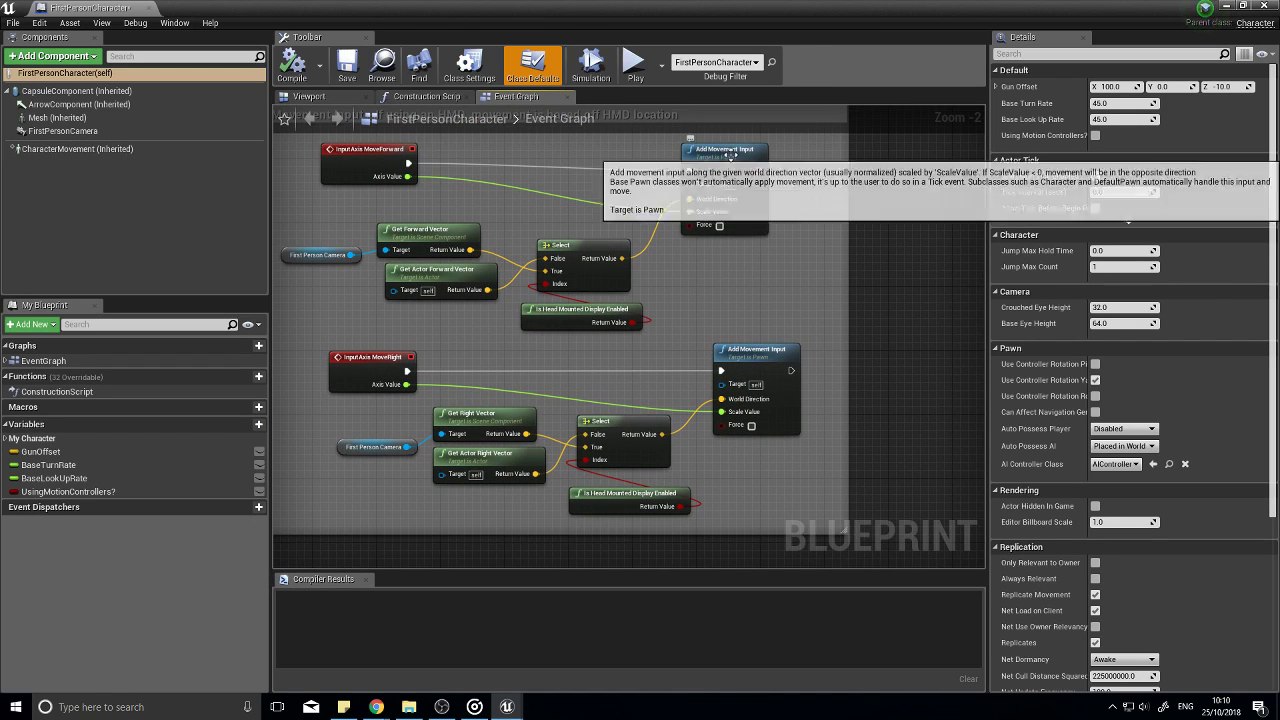
pyautogui.click(733, 201)
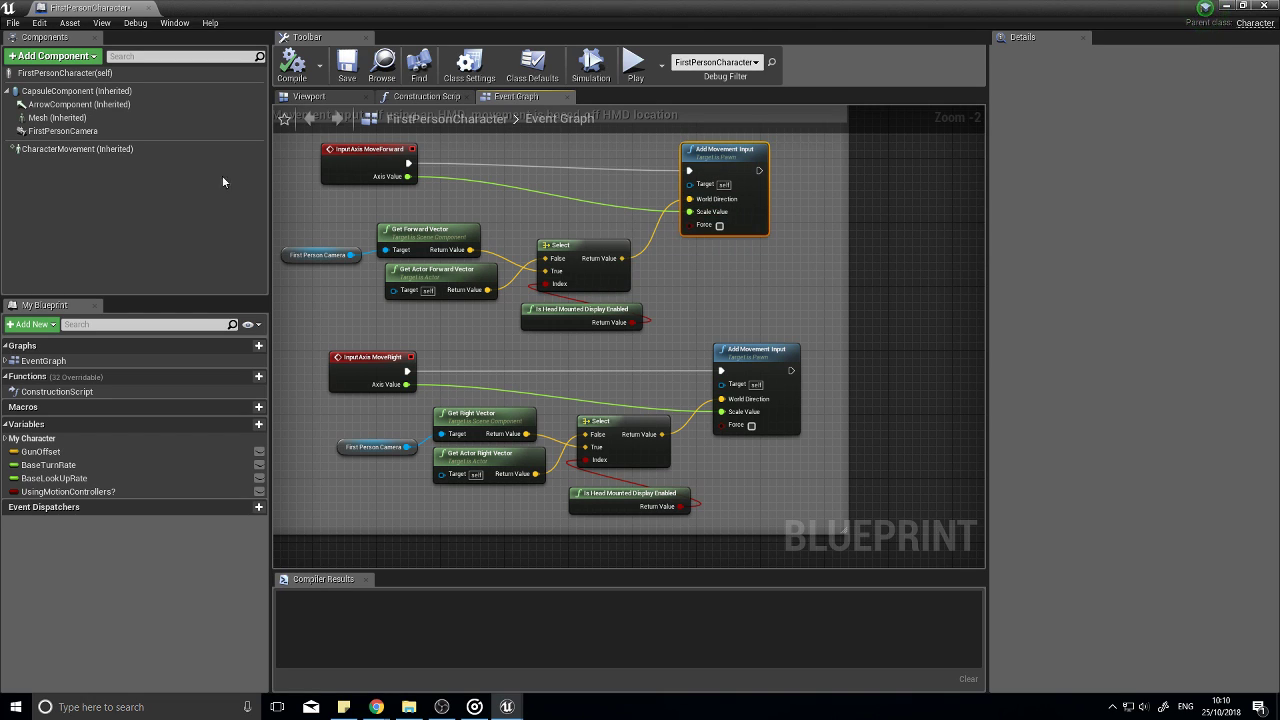
pyautogui.click(116, 150)
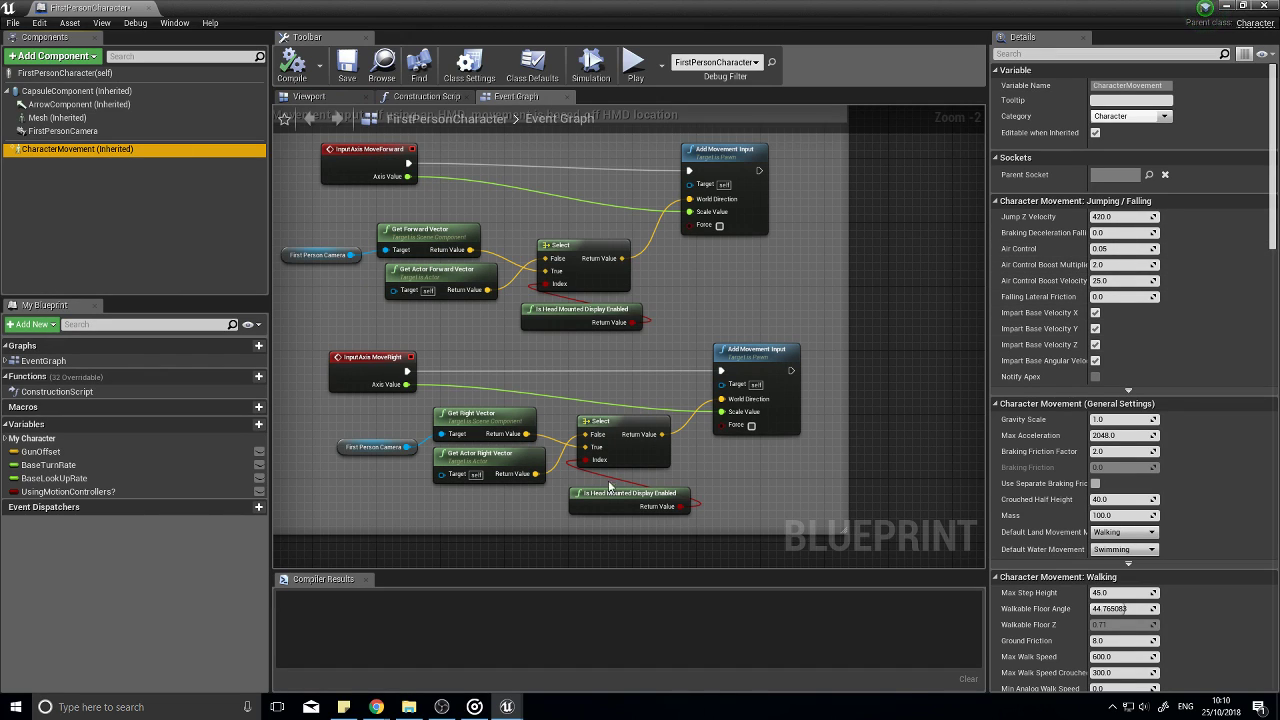
# Step: Add the Sprint input action event in the empty graph area below the movement input group
pyautogui.moveTo(610, 487); pyautogui.dragTo(768, 353, button='right')
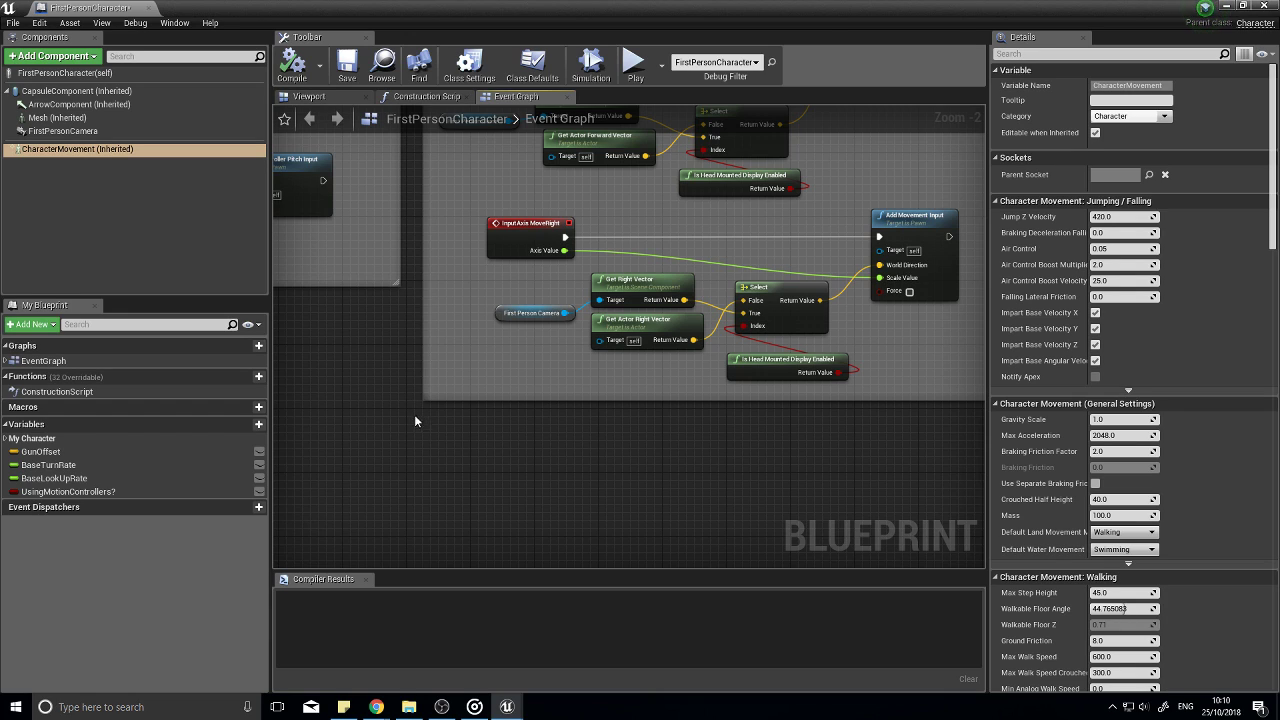
pyautogui.moveTo(415, 414); pyautogui.dragTo(473, 373, button='right')
pyautogui.rightClick(500, 412)
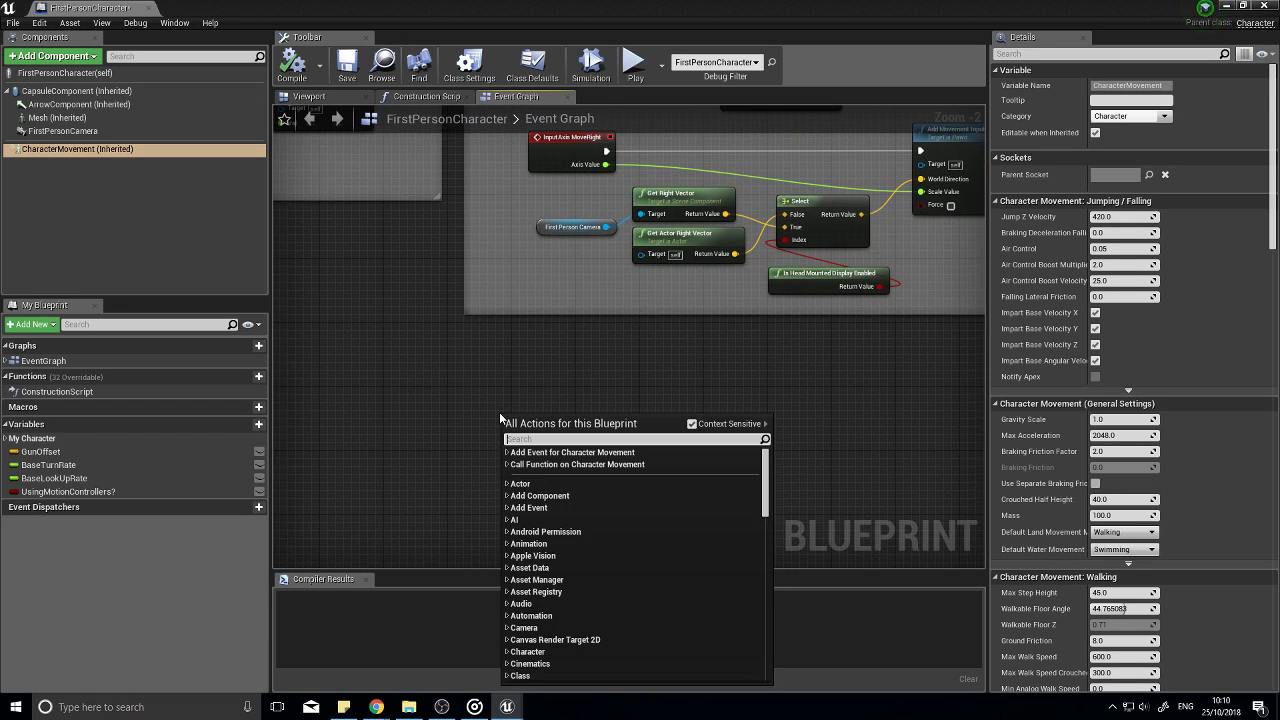
pyautogui.write('sprint')
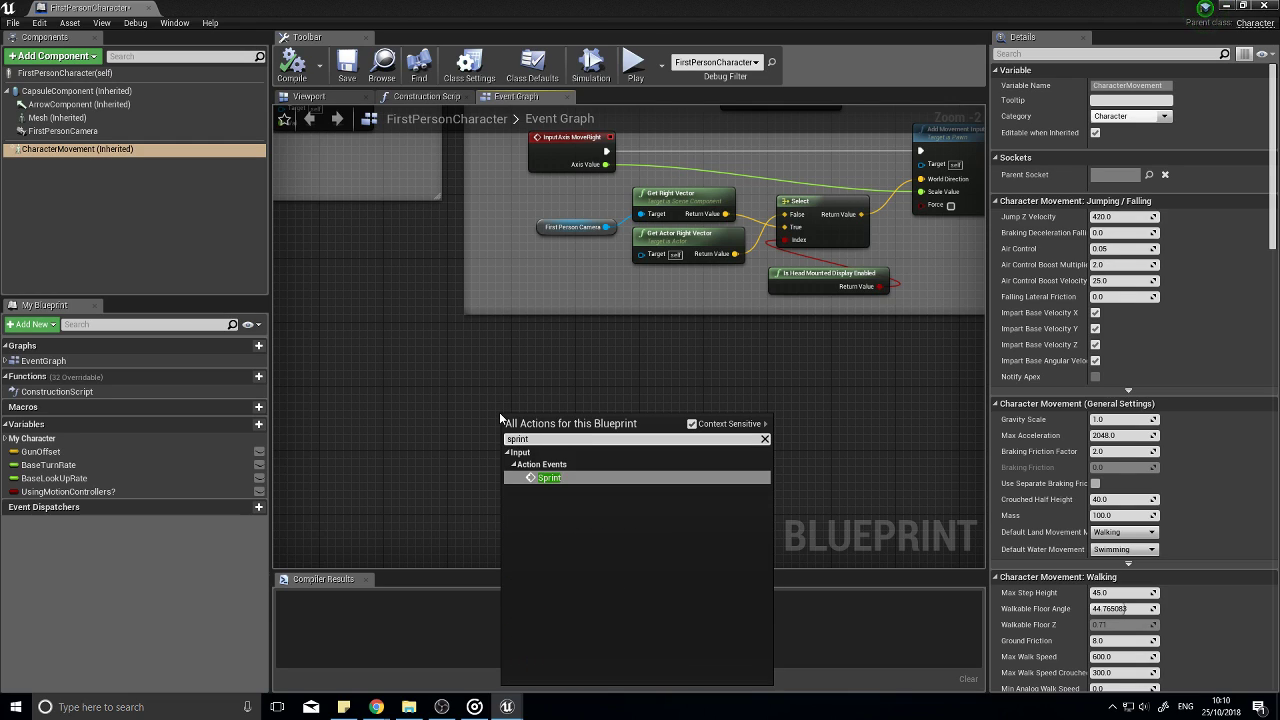
pyautogui.click(545, 477)
pyautogui.moveTo(530, 418); pyautogui.dragTo(432, 377)
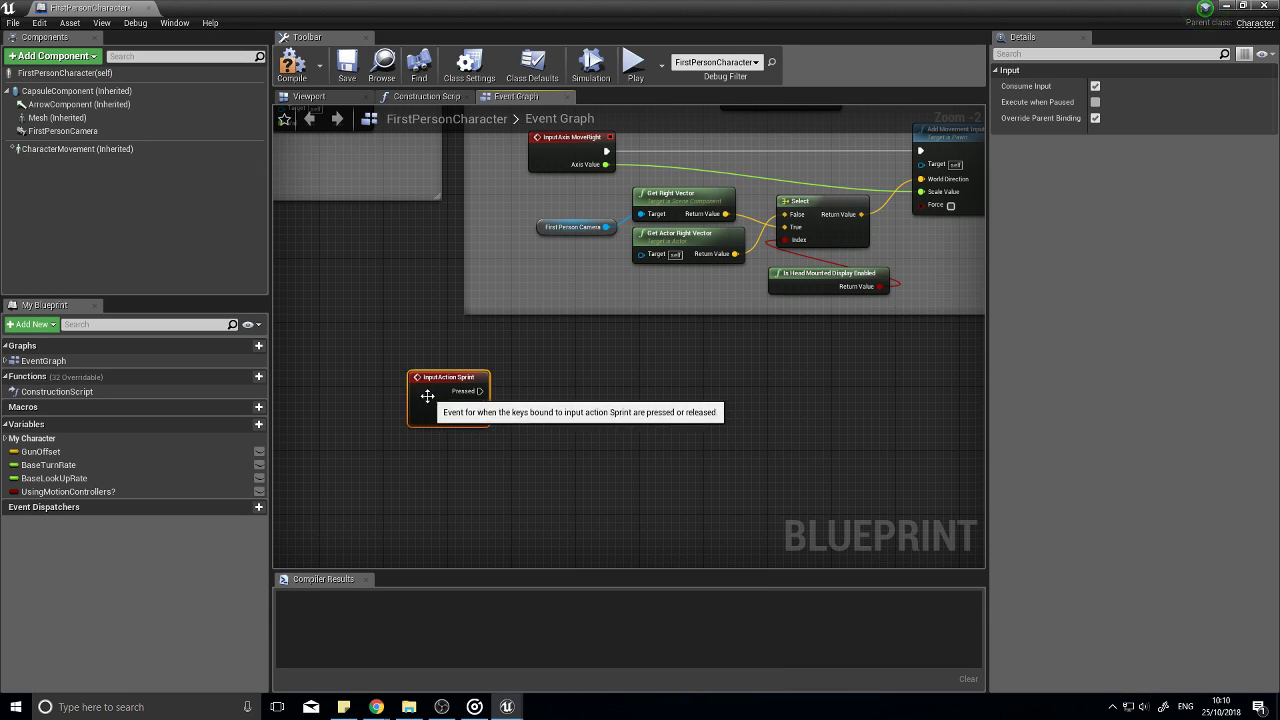
pyautogui.scroll(2, 547, 389)
pyautogui.moveTo(540, 449); pyautogui.dragTo(625, 411, button='right')
pyautogui.moveTo(484, 369); pyautogui.dragTo(463, 423)
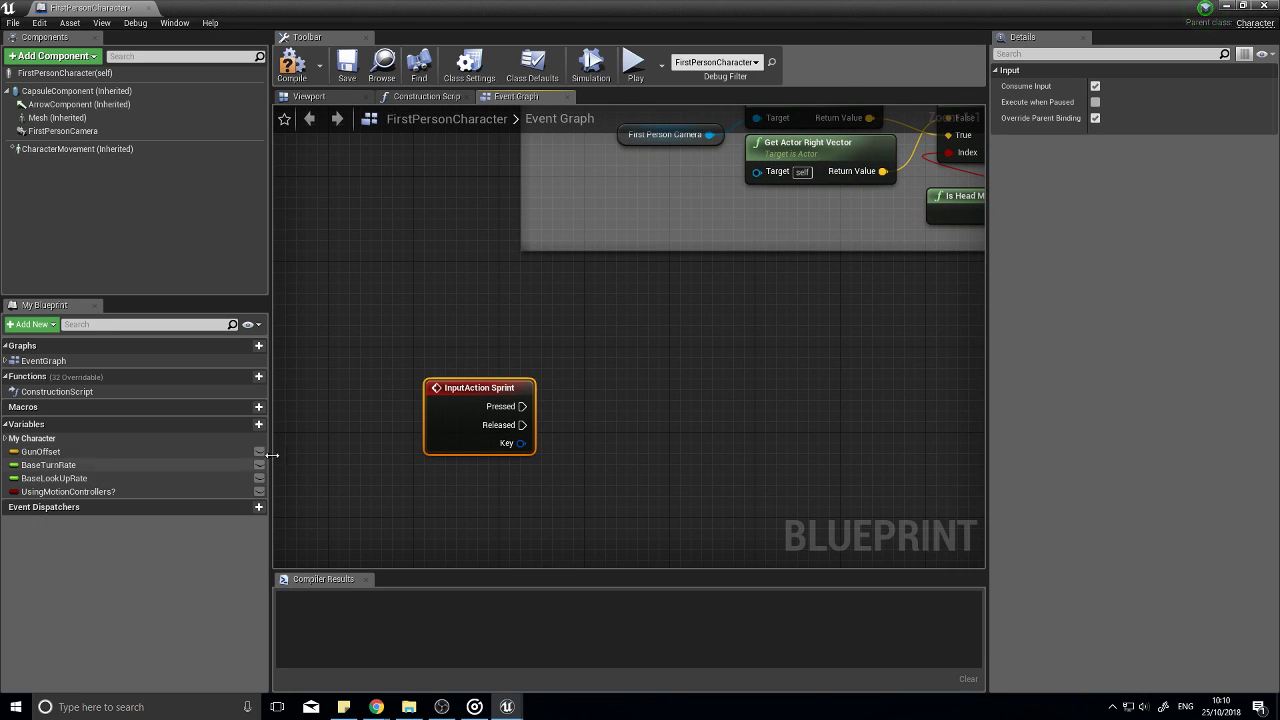
# Step: Place a CharacterMovement reference beside the Sprint event and add a Set Max Walk Speed node from it
pyautogui.moveTo(40, 149); pyautogui.dragTo(451, 226)
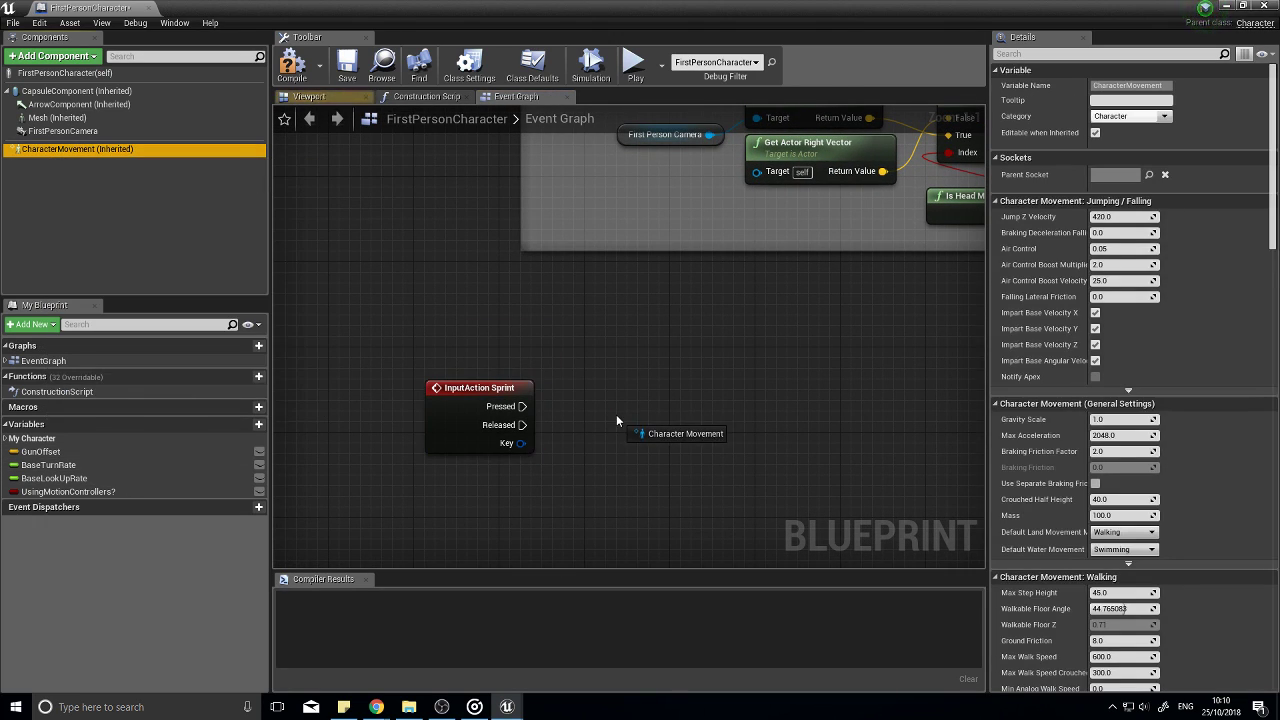
pyautogui.moveTo(617, 418); pyautogui.dragTo(618, 420)
pyautogui.moveTo(711, 423); pyautogui.dragTo(797, 380)
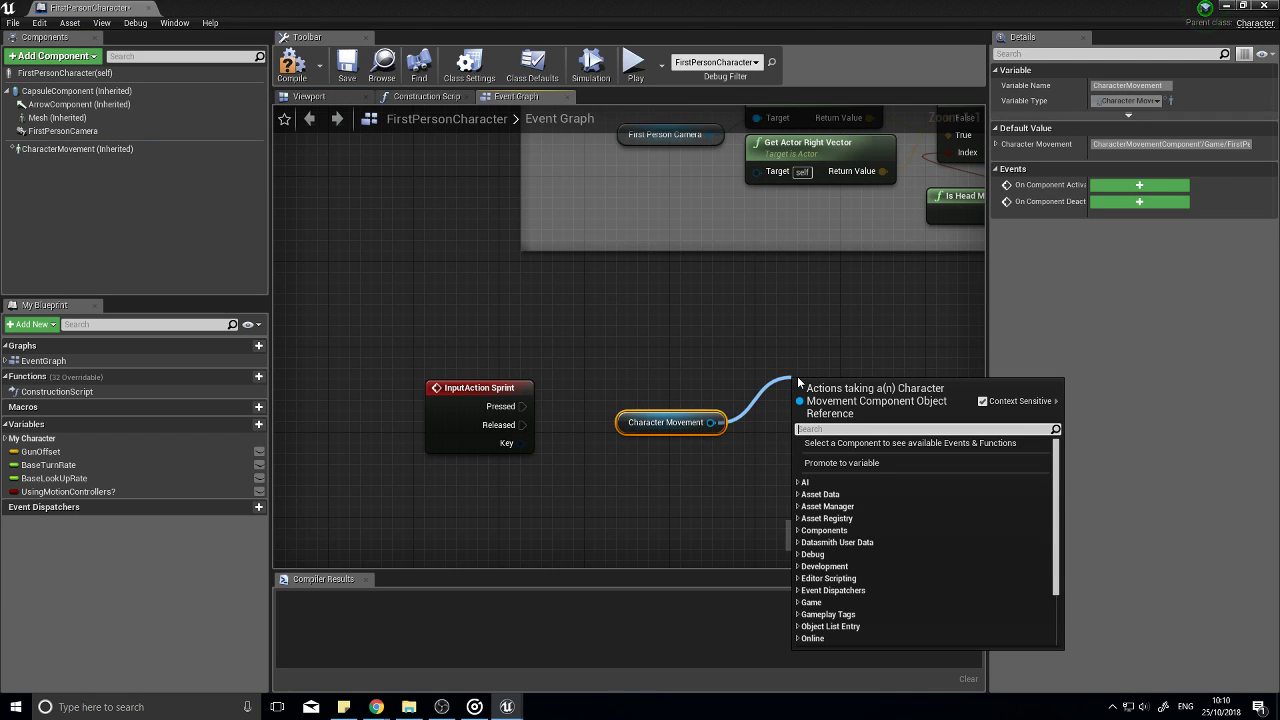
pyautogui.write('max wla')
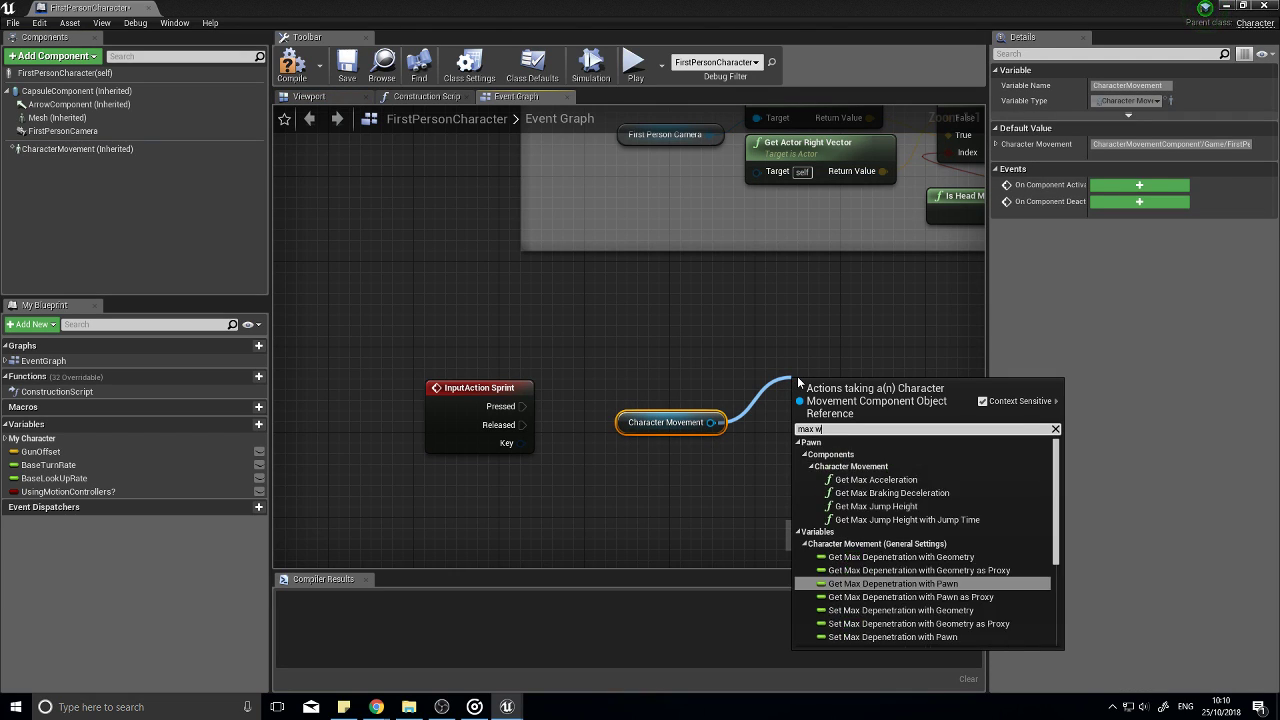
pyautogui.press('BackSpace')
pyautogui.press('BackSpace')
pyautogui.write('alk')
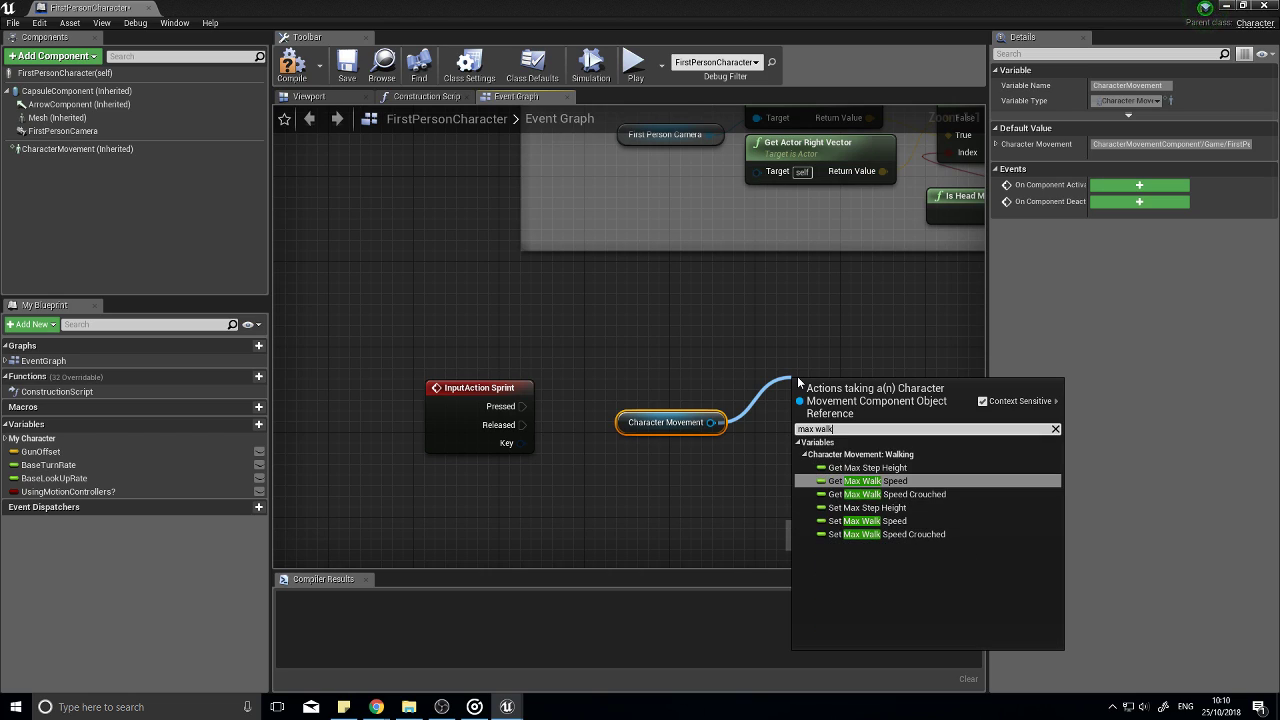
pyautogui.click(868, 522)
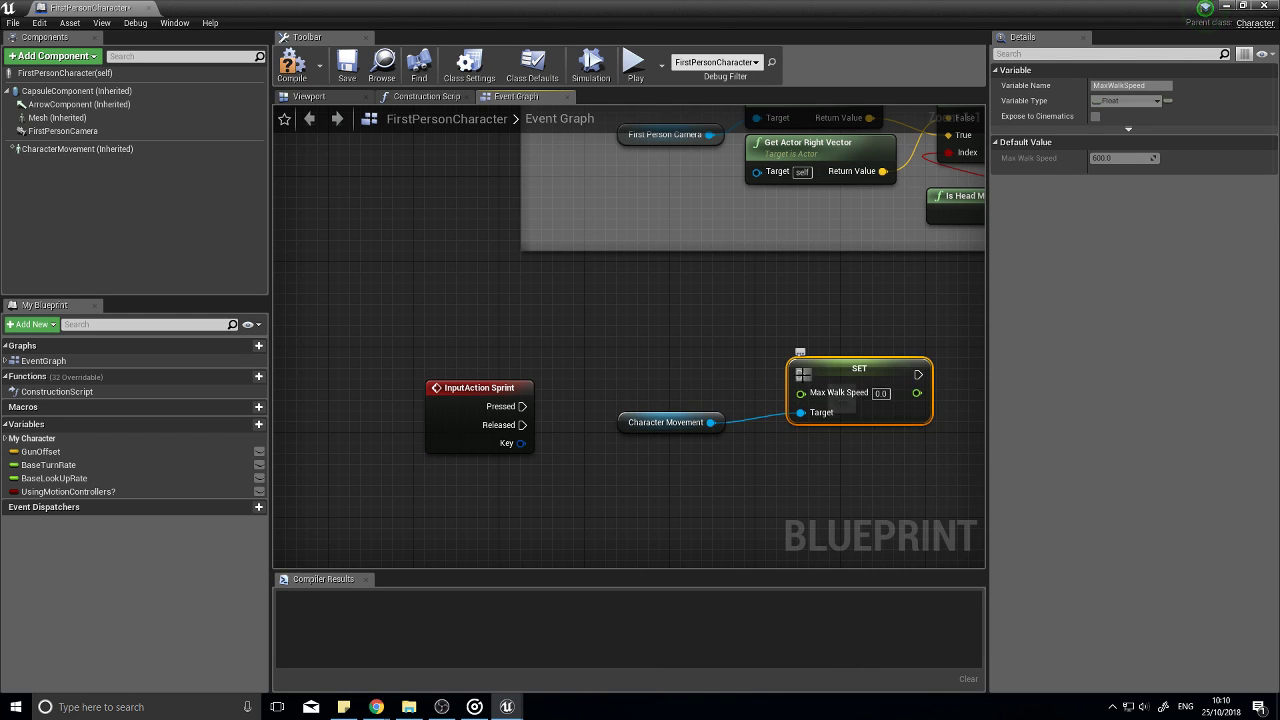
# Step: Connect the Sprint event's Pressed output to the Set Max Walk Speed node and tidy the node positions
pyautogui.moveTo(800, 375); pyautogui.dragTo(522, 406)
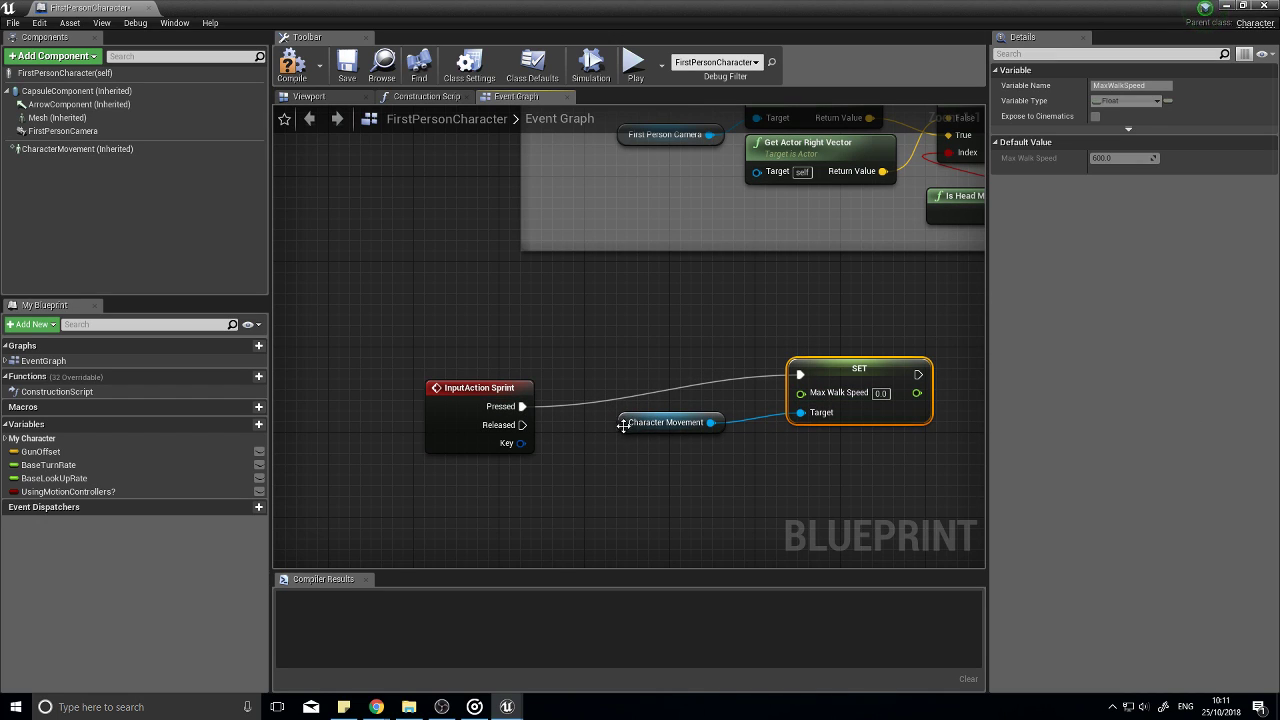
pyautogui.moveTo(623, 425); pyautogui.dragTo(623, 446)
pyautogui.moveTo(876, 377); pyautogui.dragTo(865, 377)
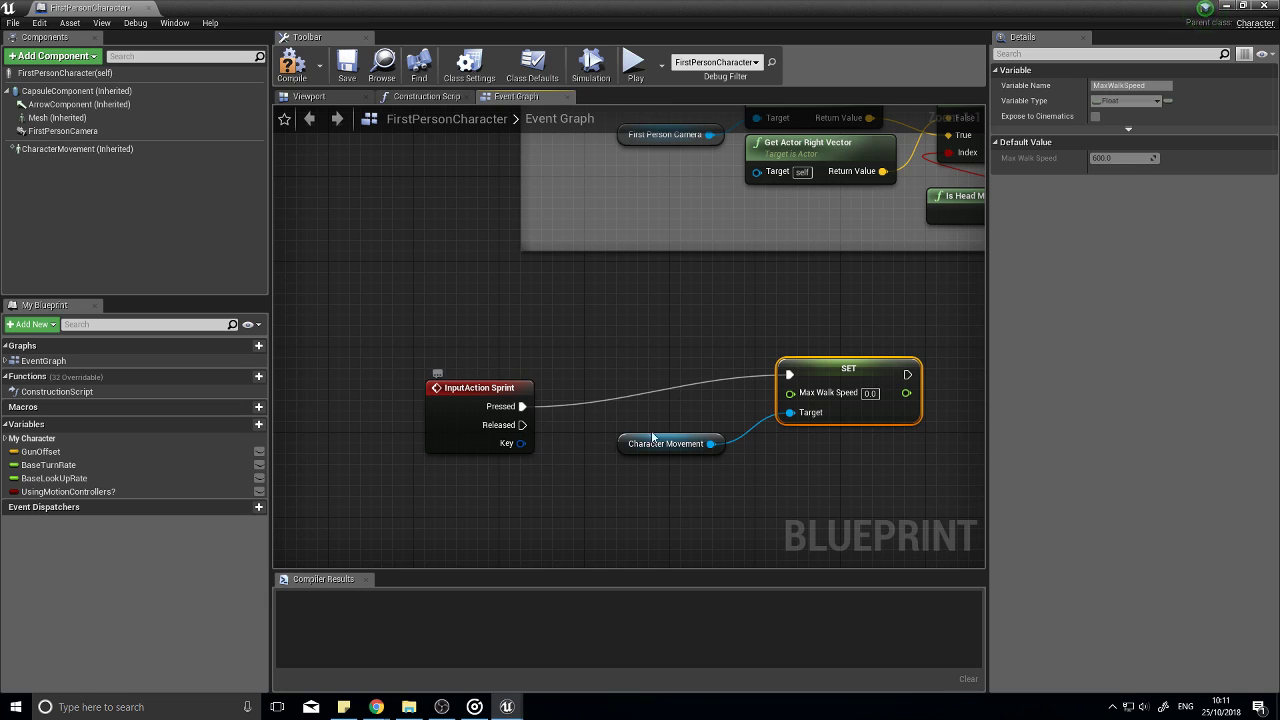
# Step: Add a second Set Max Walk Speed node from the CharacterMovement reference and connect the Sprint event's Released output to it
pyautogui.moveTo(710, 443); pyautogui.dragTo(803, 515)
pyautogui.write('set')
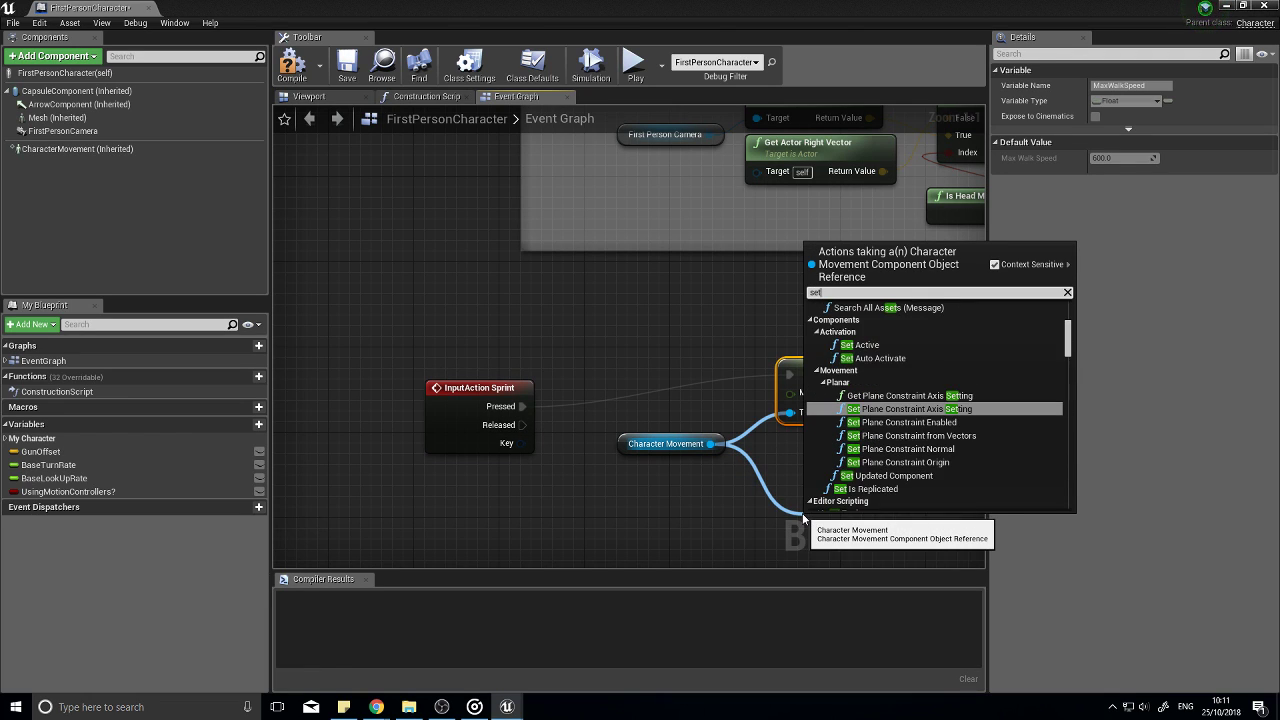
pyautogui.write(' max walk')
pyautogui.press('Return')
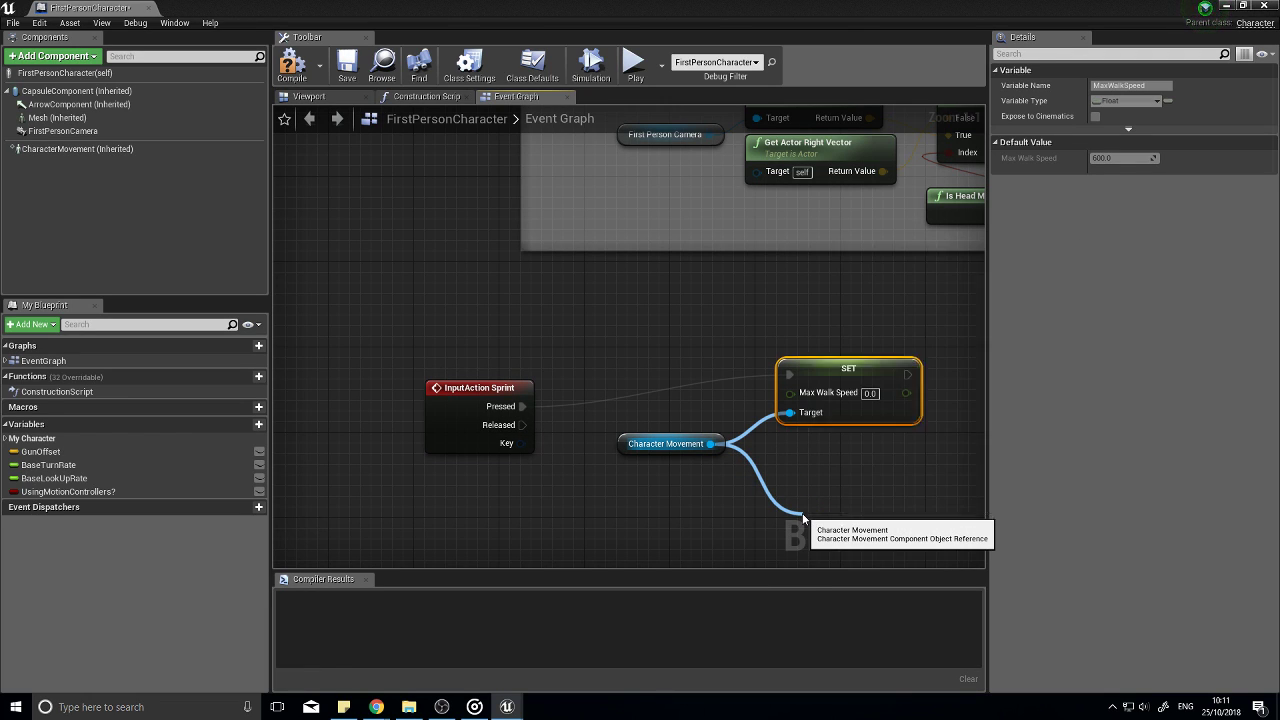
pyautogui.moveTo(866, 540); pyautogui.dragTo(522, 425)
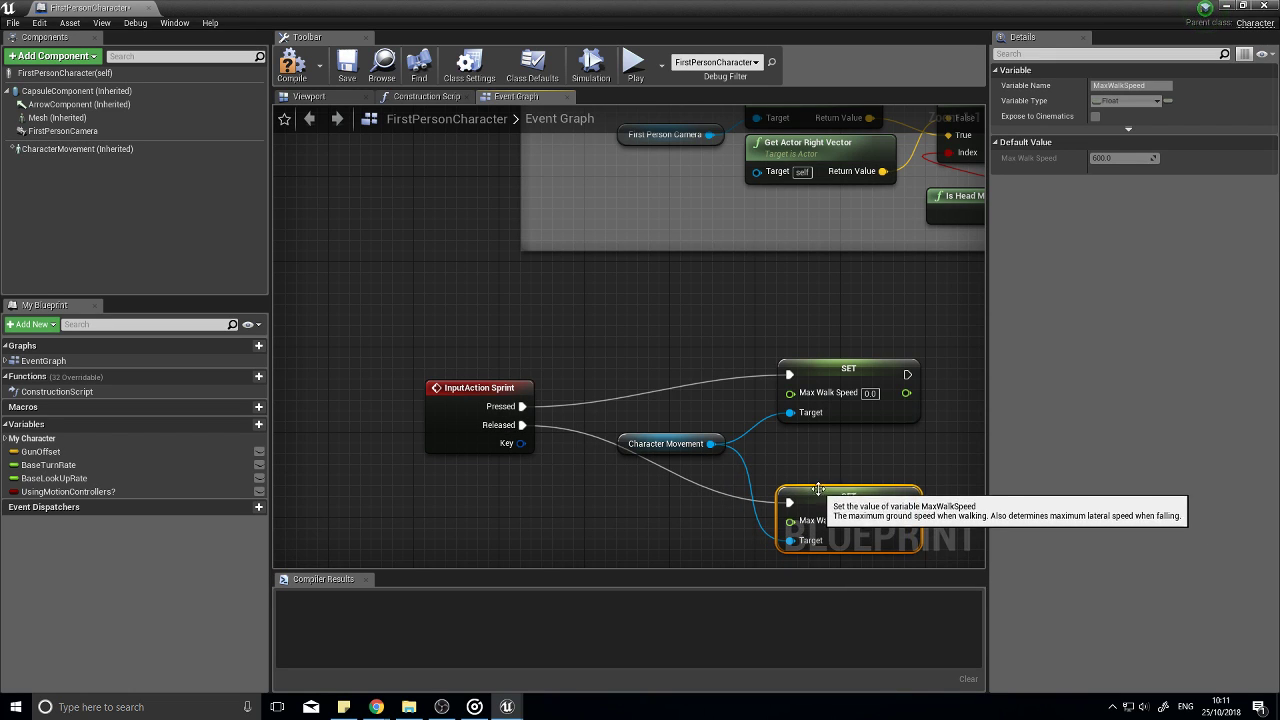
# Step: Check the component's default walk speed, and set Max Walk Speed to 600 on the Pressed node and 200 on the Released node
pyautogui.moveTo(818, 489); pyautogui.dragTo(797, 392, button='right')
pyautogui.moveTo(874, 360); pyautogui.dragTo(718, 380, button='right')
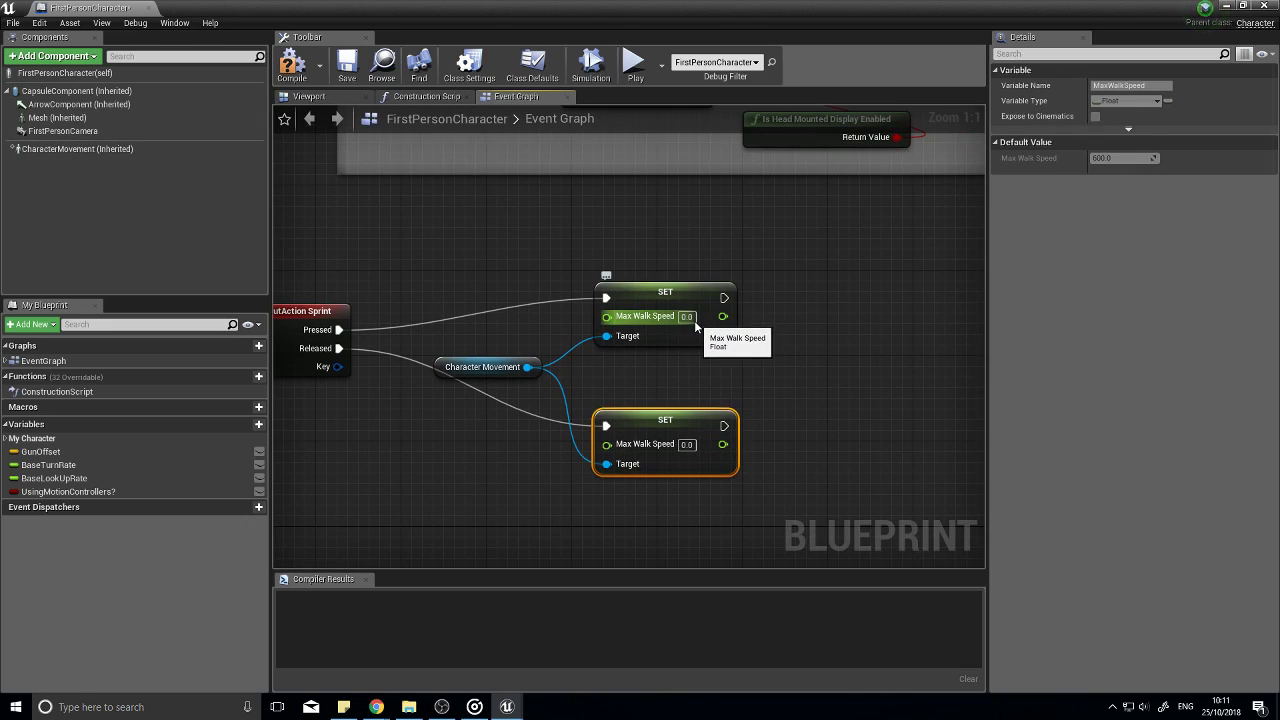
pyautogui.click(147, 150)
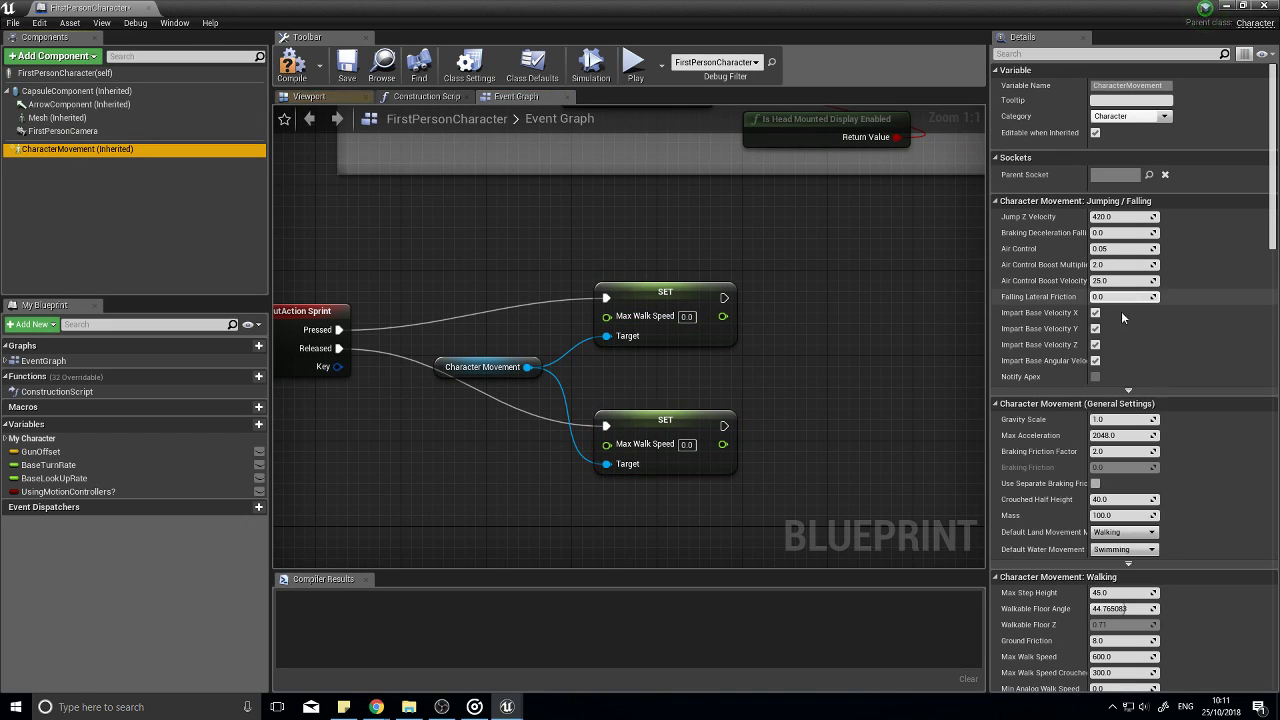
pyautogui.scroll(-2, 1148, 480)
pyautogui.scroll(-4, 1148, 480)
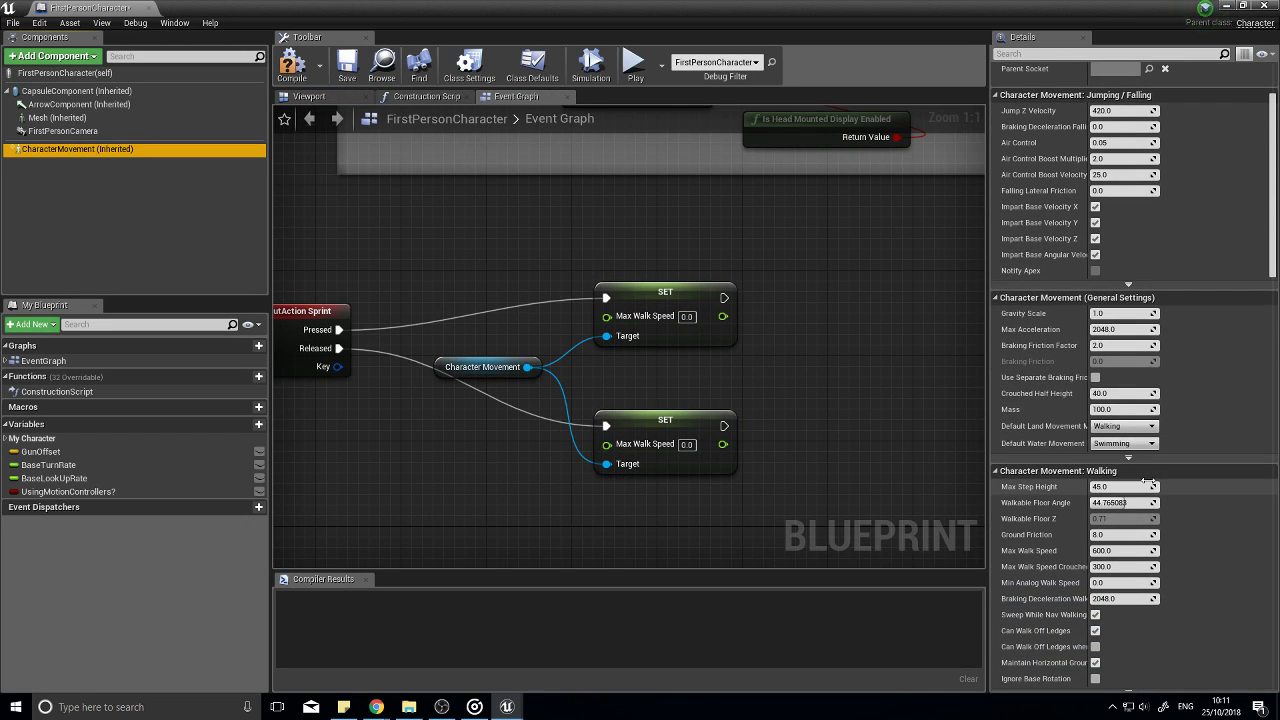
pyautogui.scroll(3, 1147, 508)
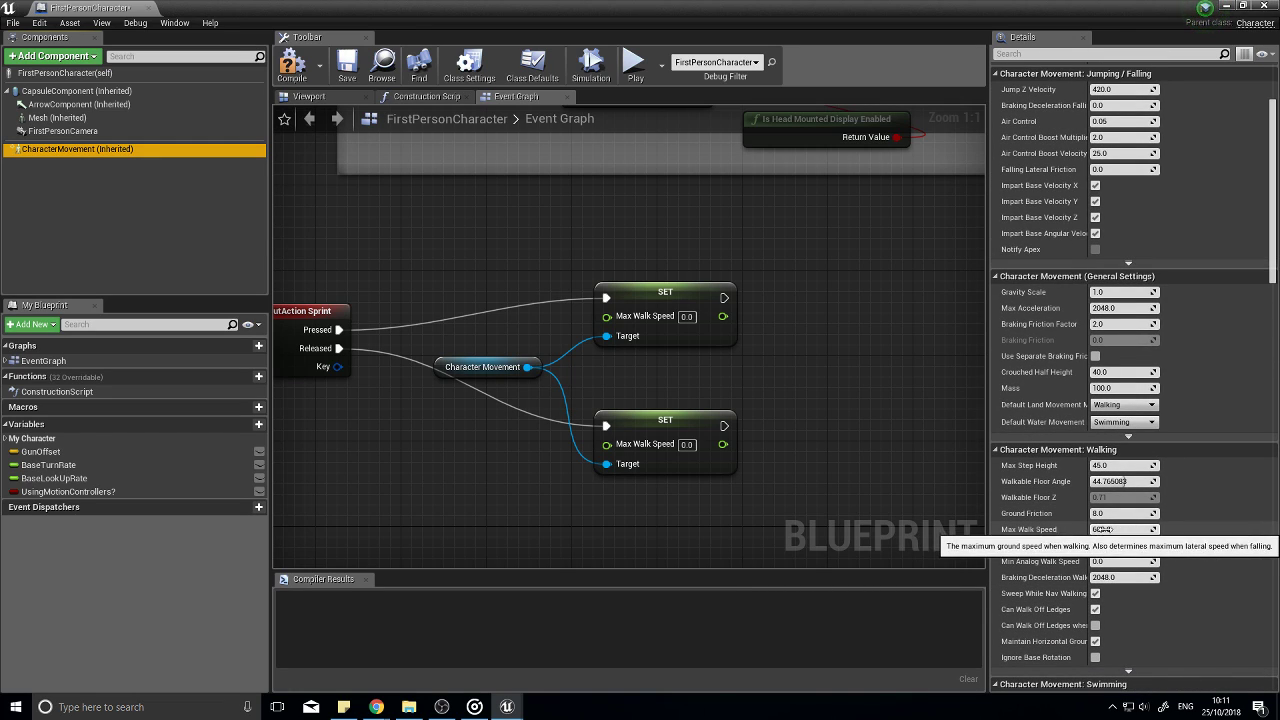
pyautogui.click(695, 328)
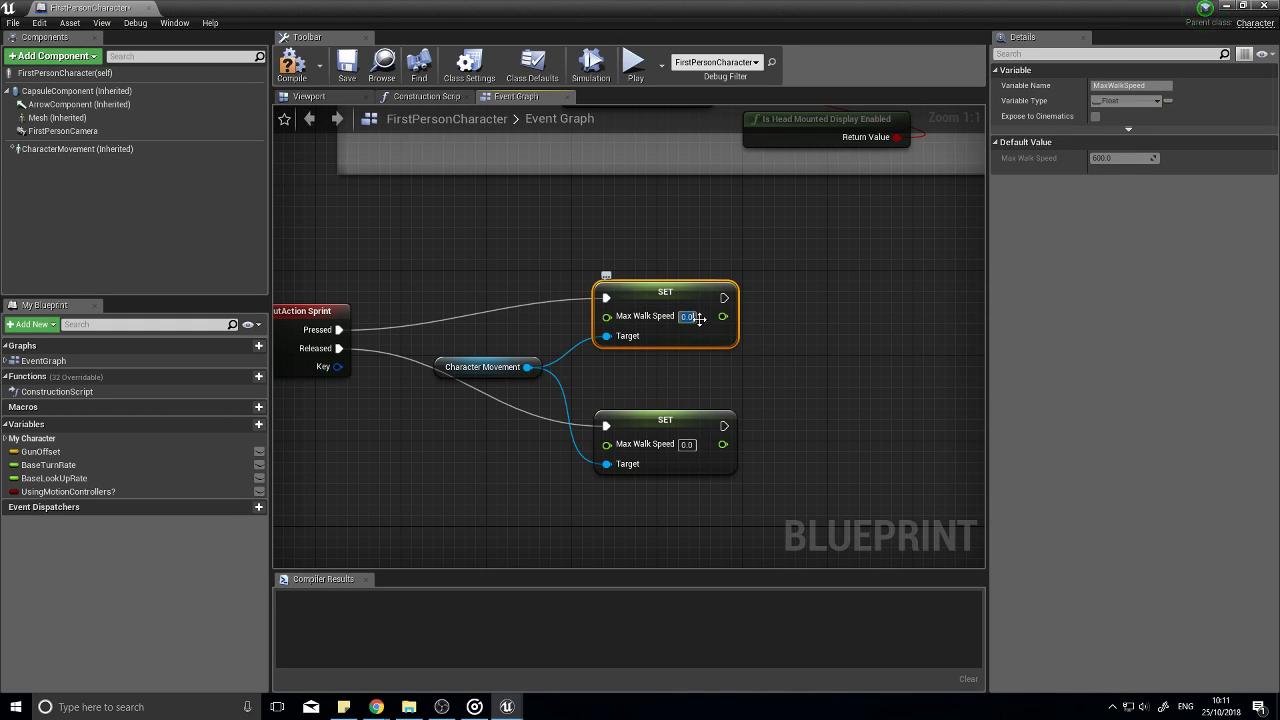
pyautogui.write('600')
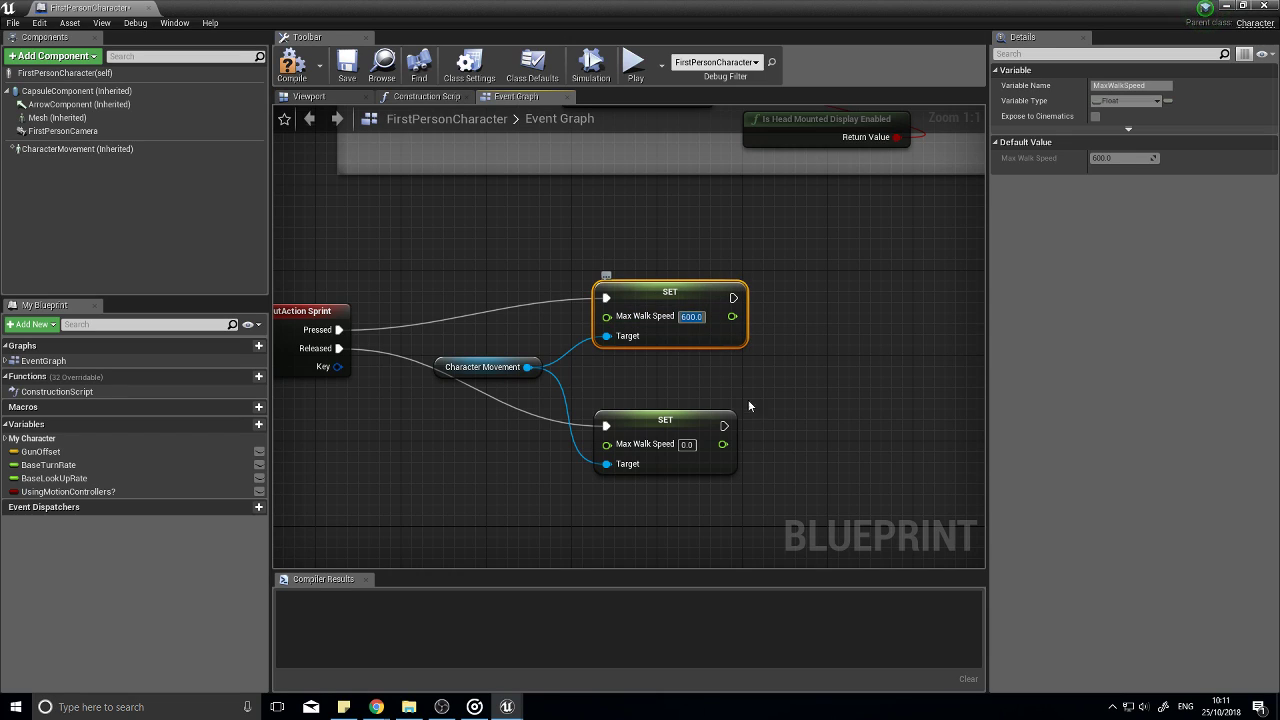
pyautogui.click(687, 444)
pyautogui.write('200.0')
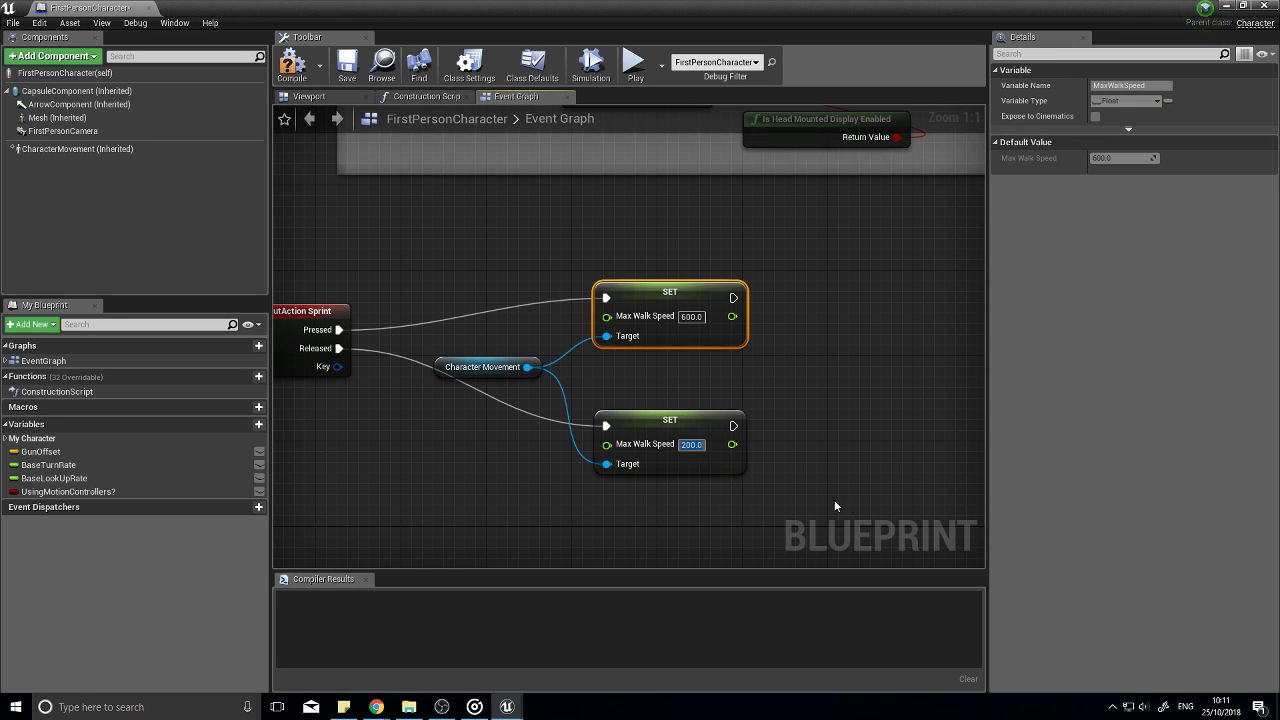
# Step: Set the CharacterMovement component's default Max Walk Speed to 200
pyautogui.click(62, 149)
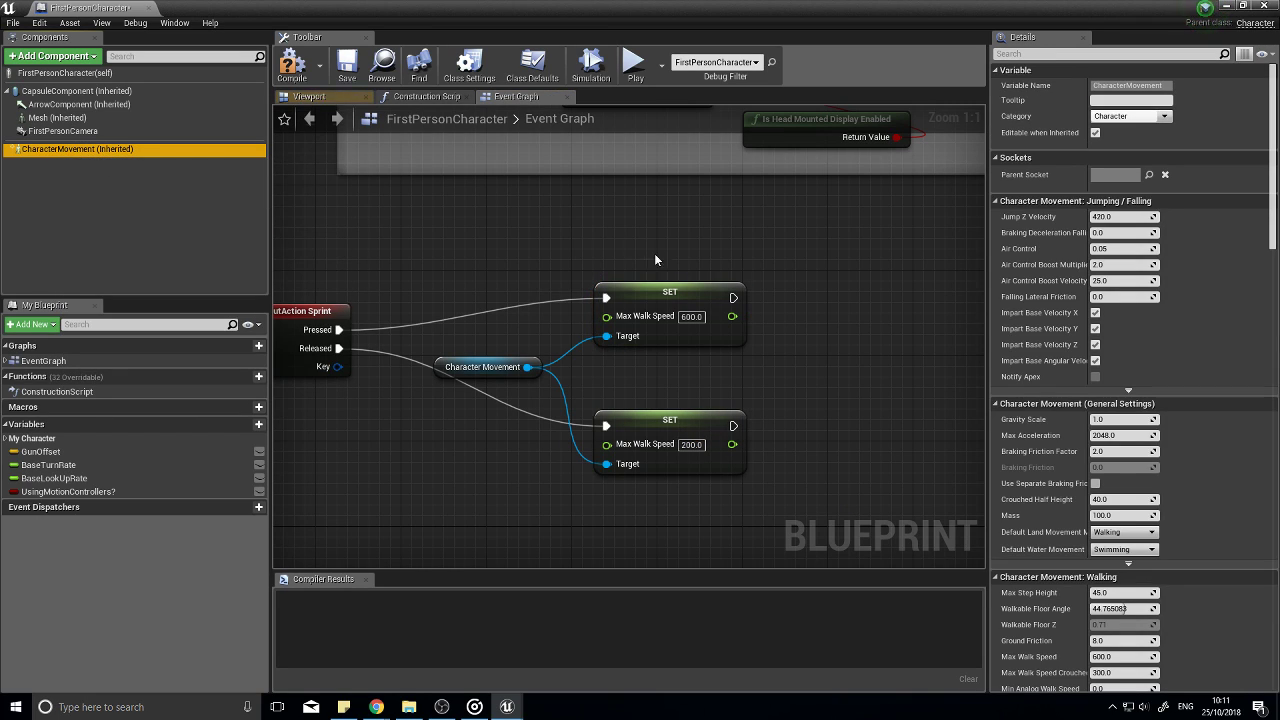
pyautogui.scroll(-5, 1060, 531)
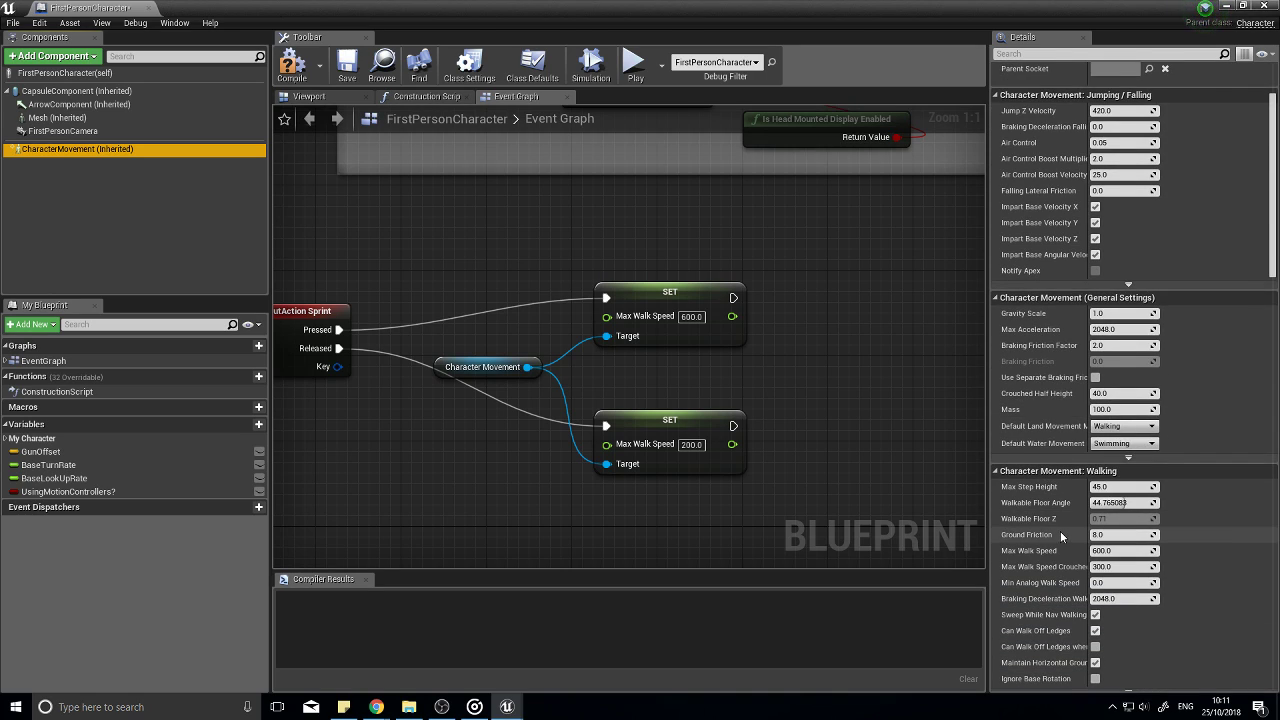
pyautogui.click(1110, 509)
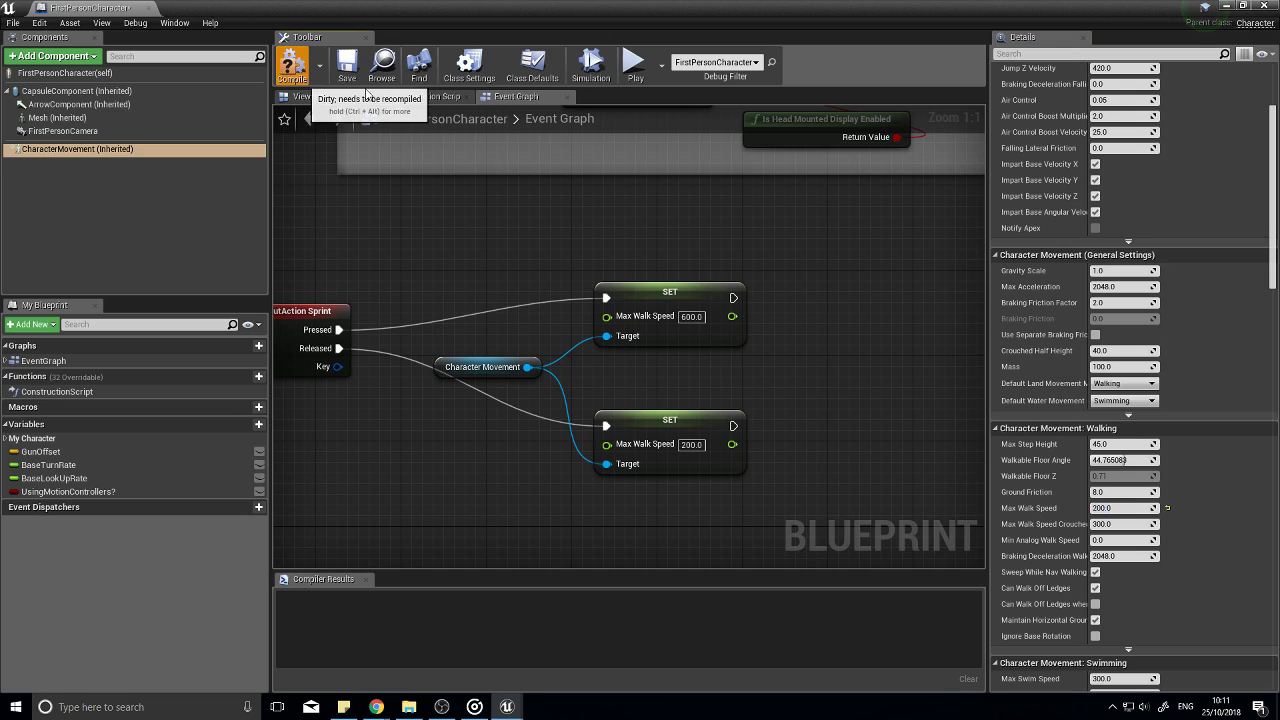
# Step: Compile the character blueprint and play-test the walking speed in the level
pyautogui.click(292, 65)
pyautogui.click(1272, 6)
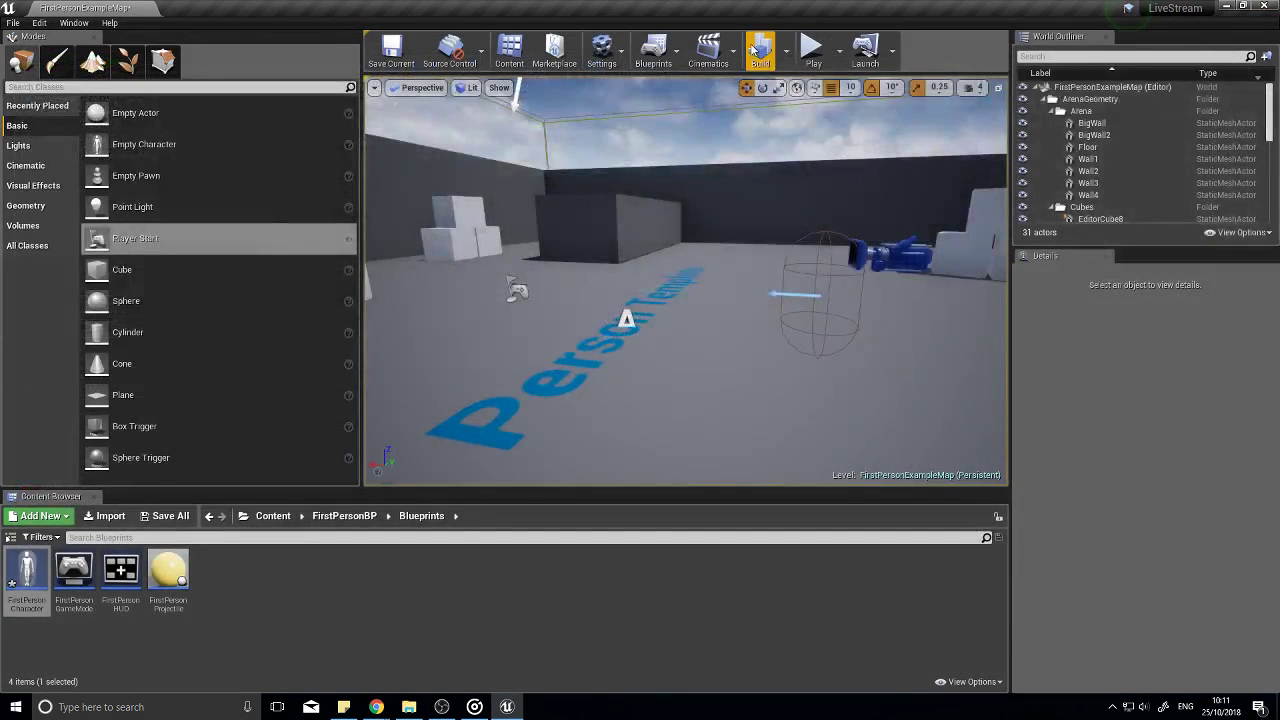
pyautogui.click(813, 48)
pyautogui.press('w')
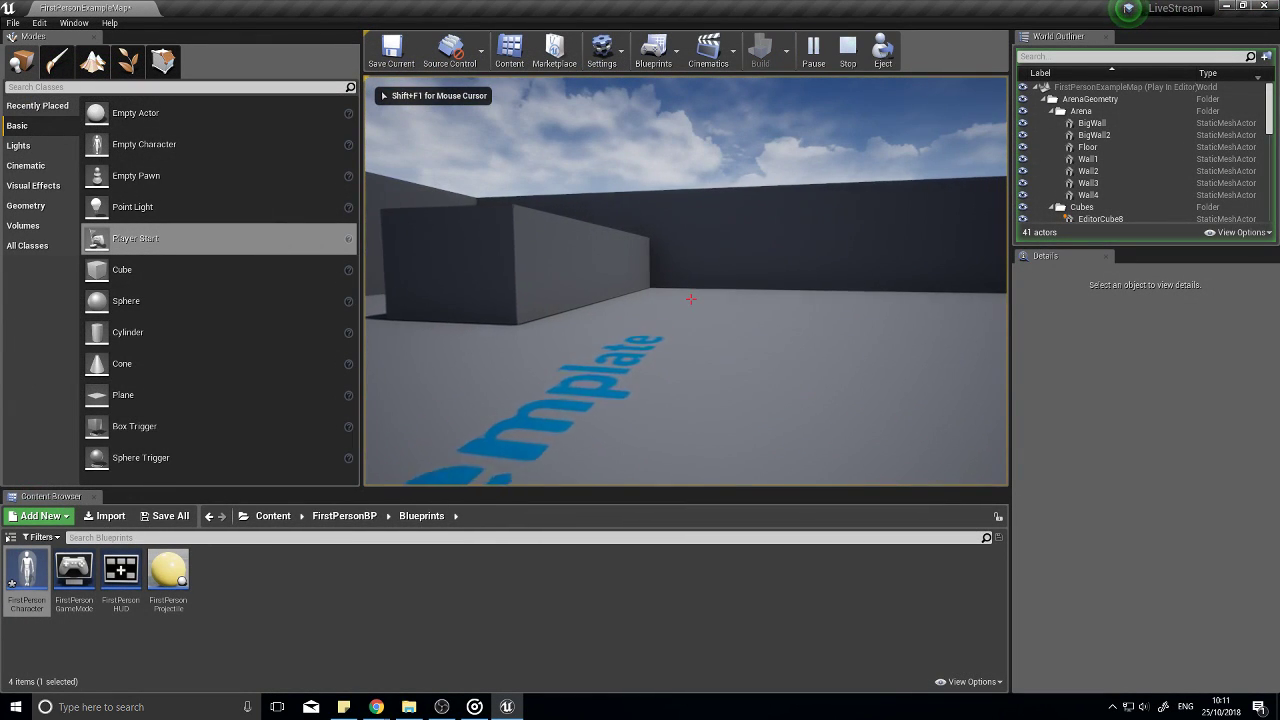
pyautogui.press('w')
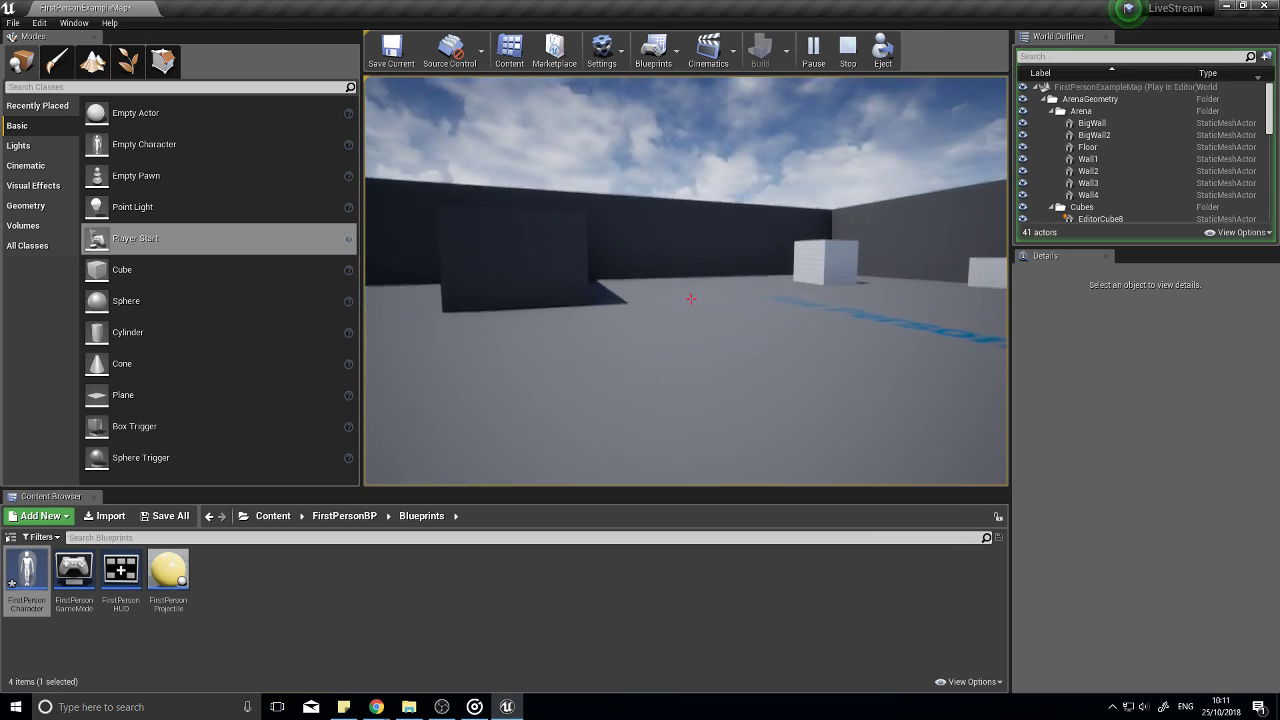
pyautogui.press('Escape')
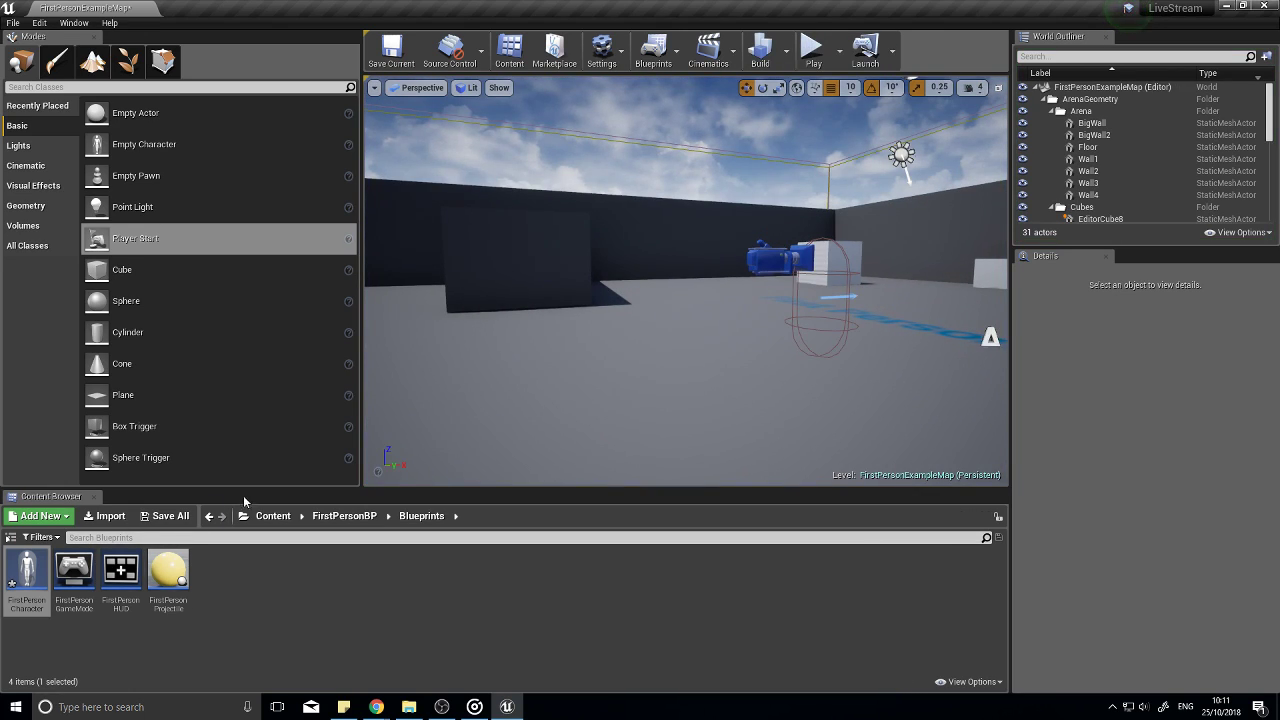
# Step: Set Max Walk Speed to 350 on the Sprint event's Released node and as the CharacterMovement default, and compile the blueprint
pyautogui.doubleClick(27, 575)
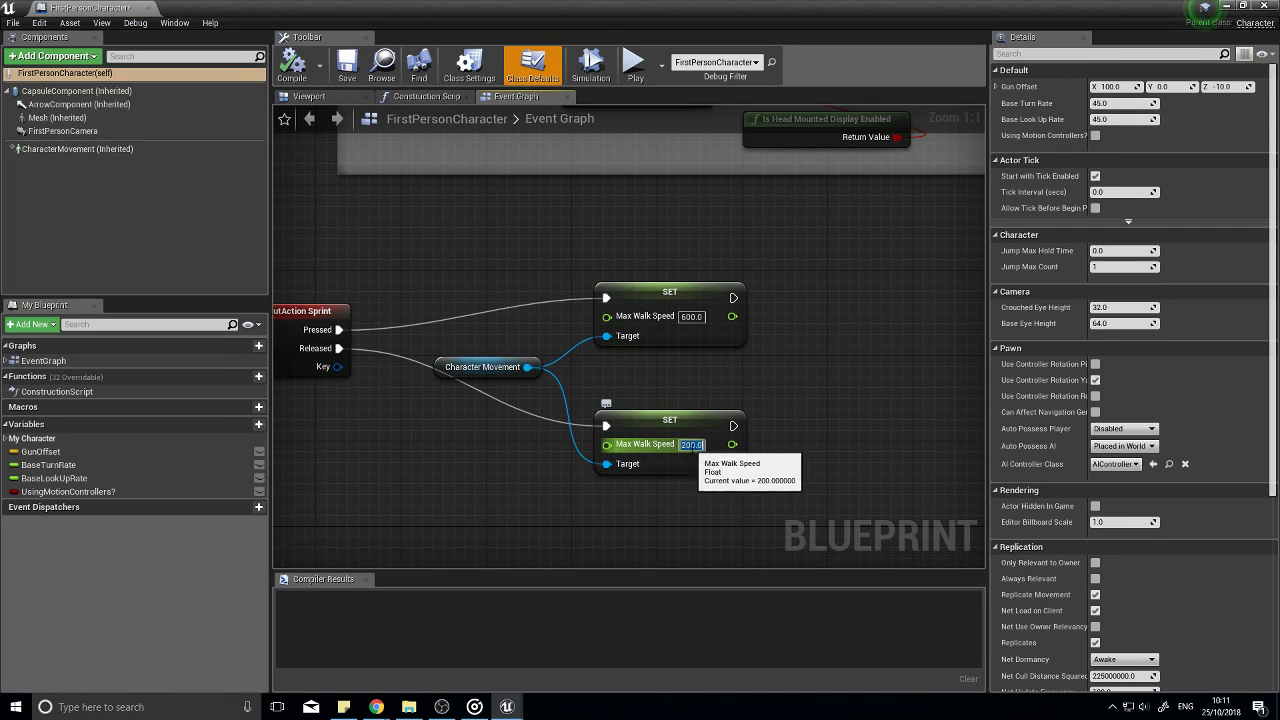
pyautogui.click(688, 444)
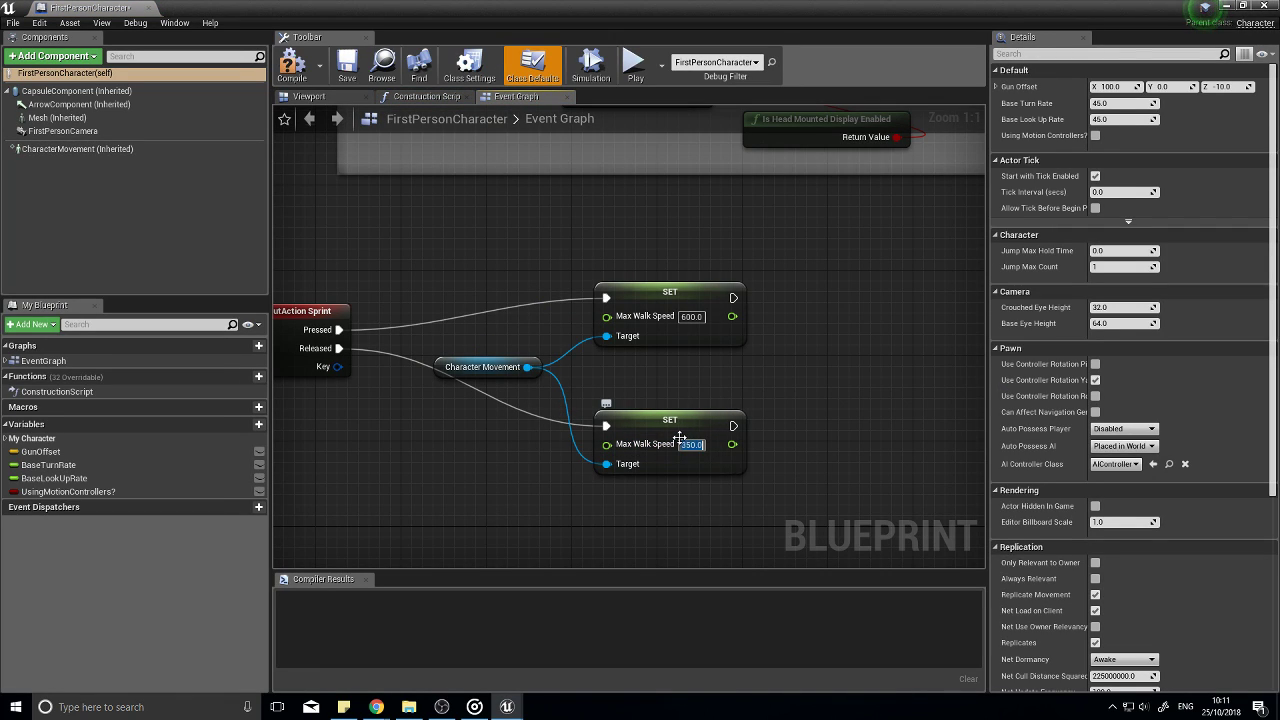
pyautogui.click(96, 149)
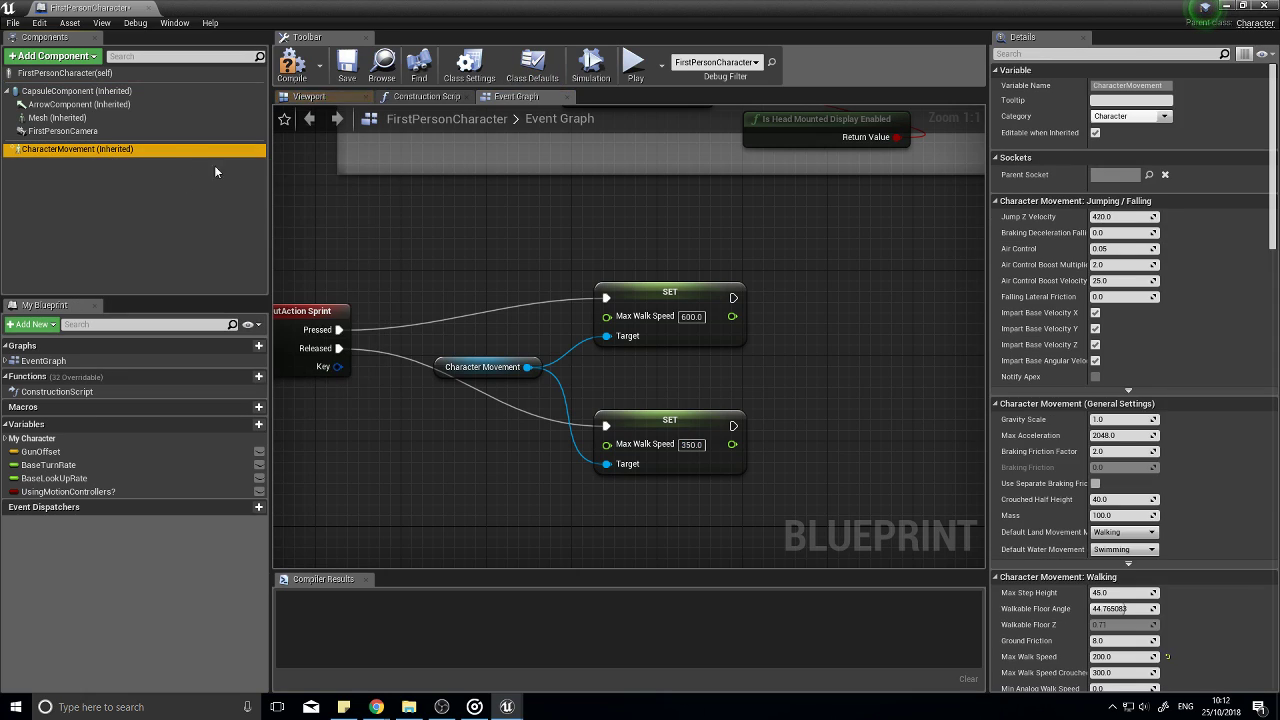
pyautogui.scroll(-3, 1110, 530)
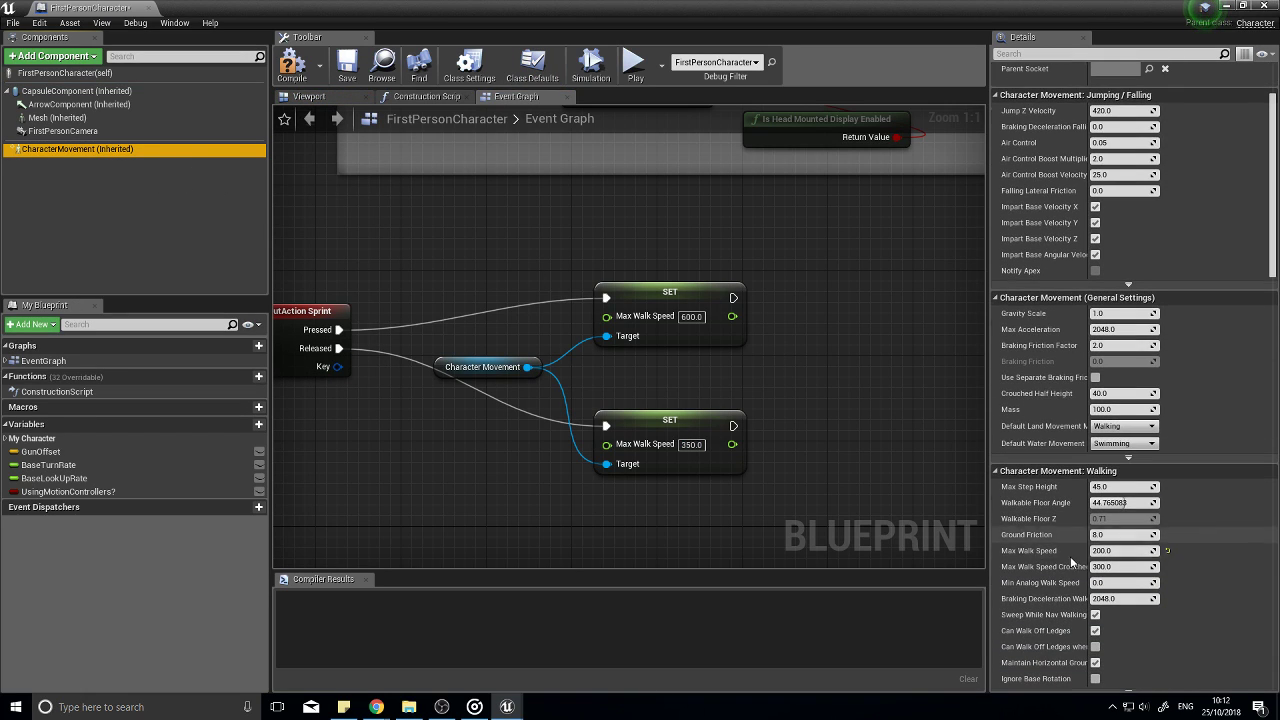
pyautogui.click(1109, 550)
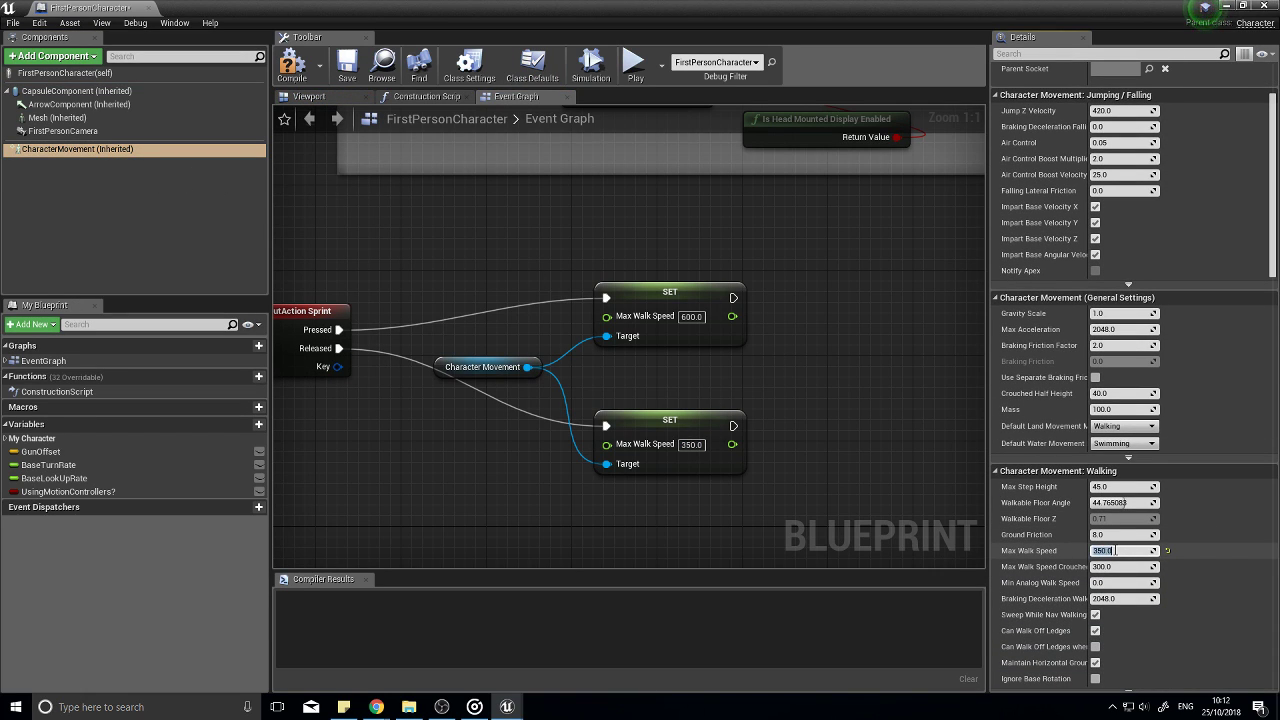
pyautogui.write('350.0')
pyautogui.press('Return')
pyautogui.click(291, 66)
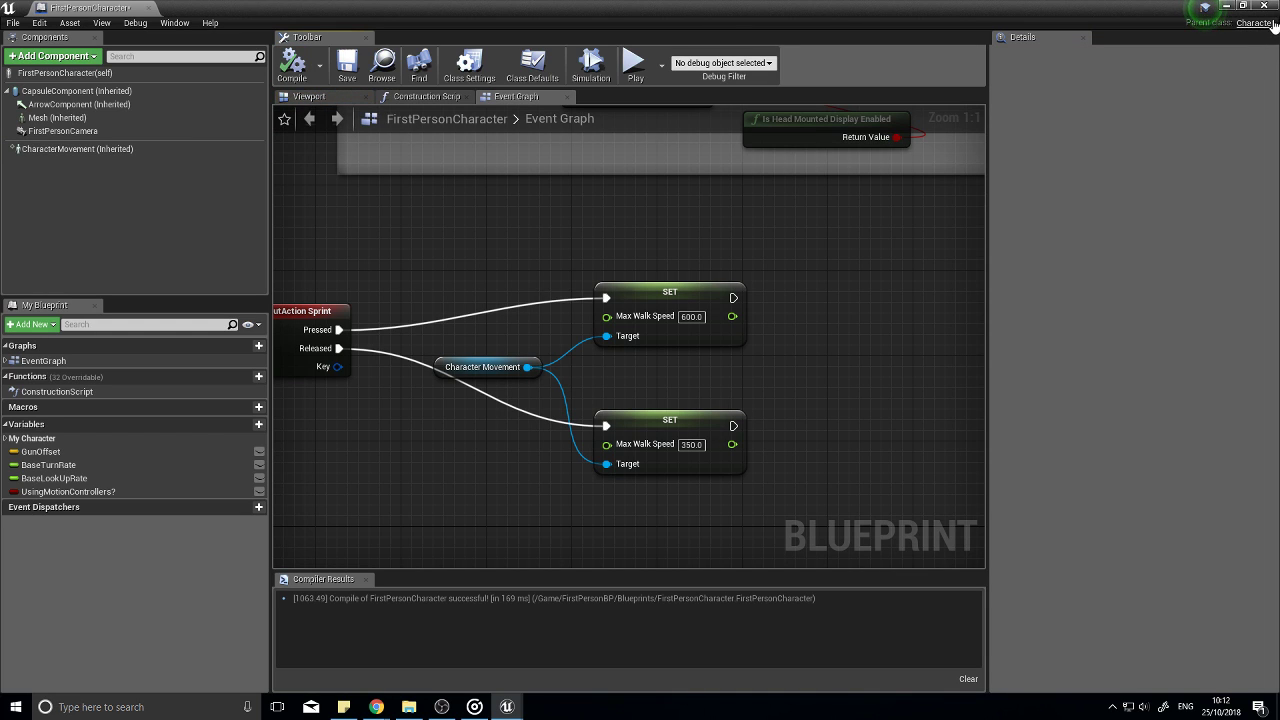
# Step: Play-test walking and sprinting around the arena with the changed speeds, and end the play session
pyautogui.click(1227, 6)
pyautogui.click(811, 55)
pyautogui.press('w')
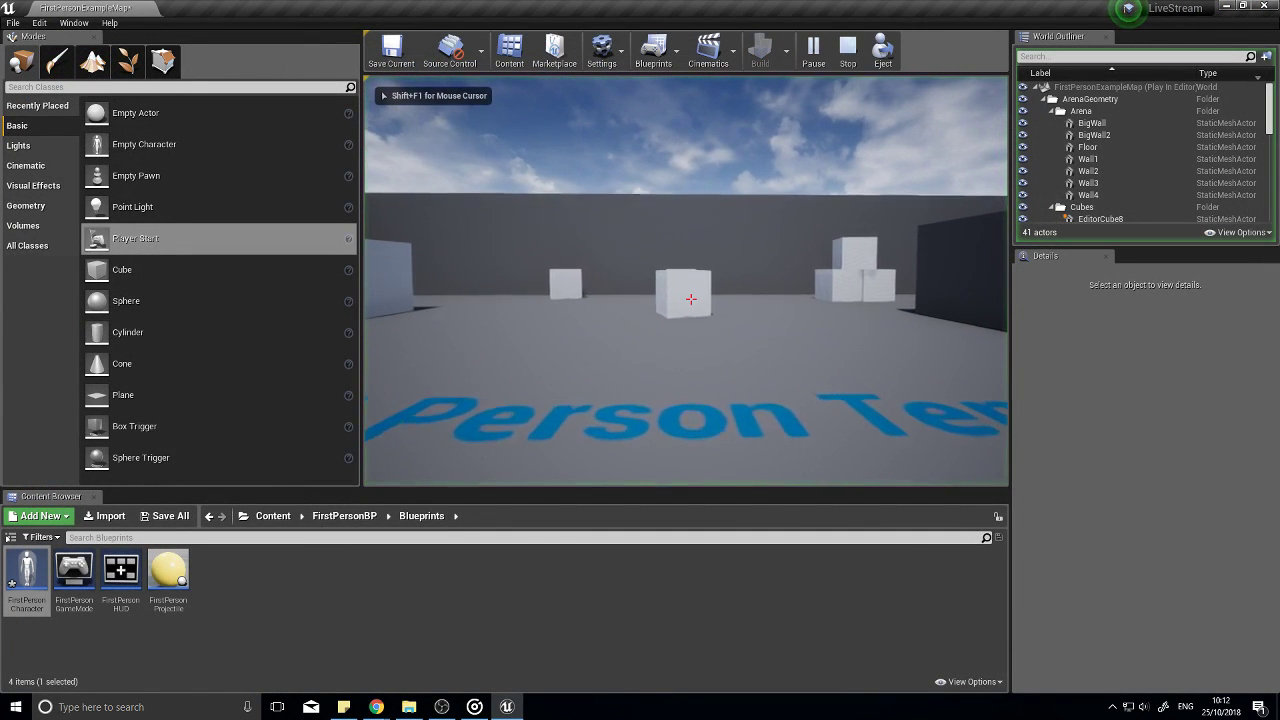
pyautogui.press('w')
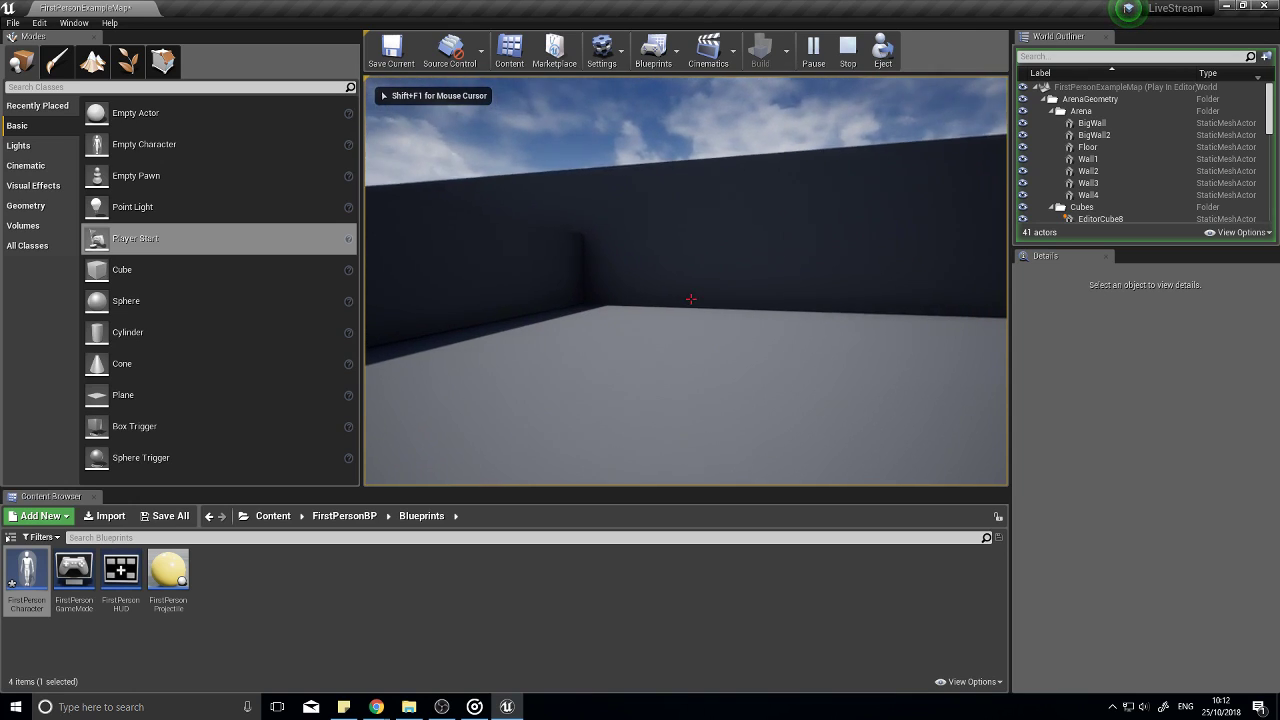
pyautogui.press('w')
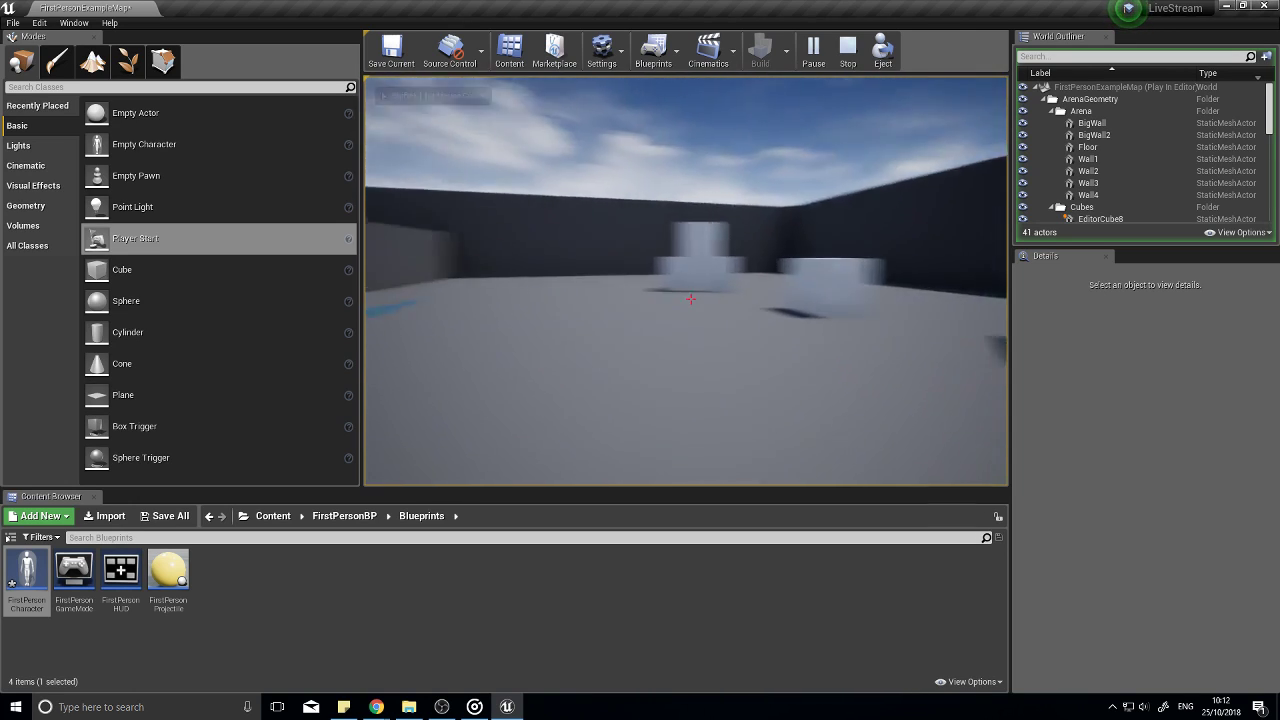
pyautogui.press('w')
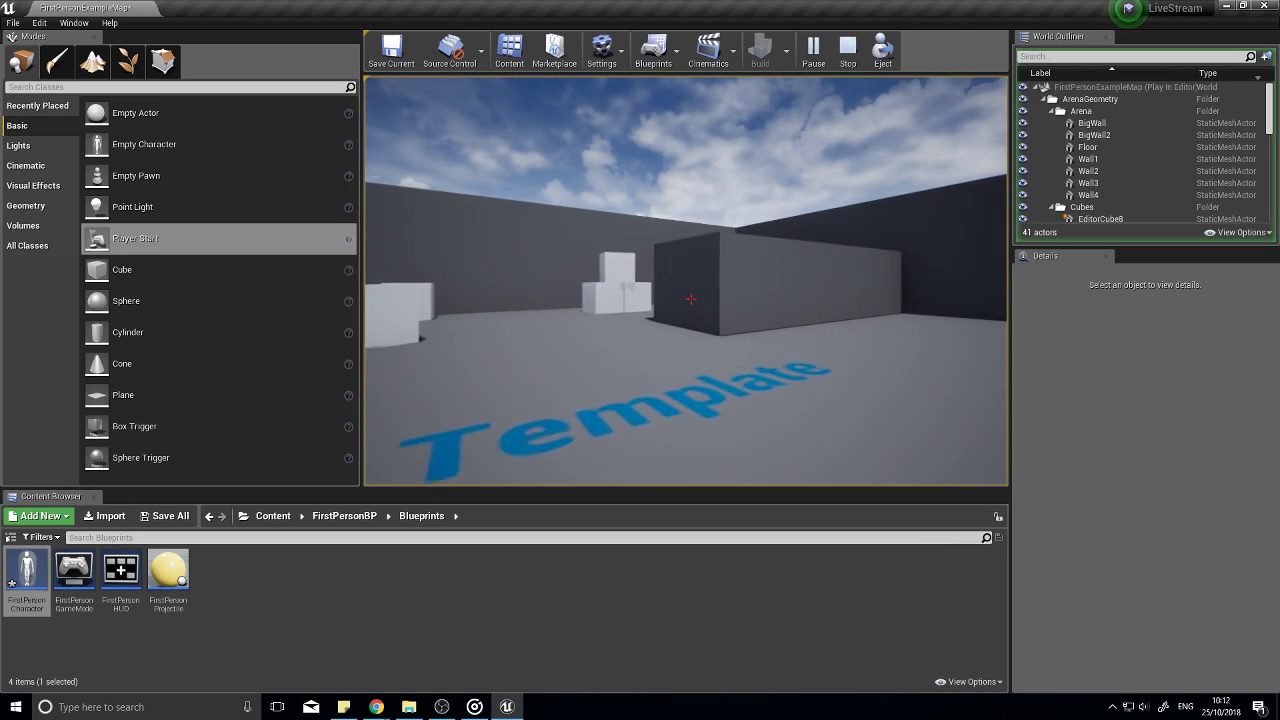
pyautogui.press('w')
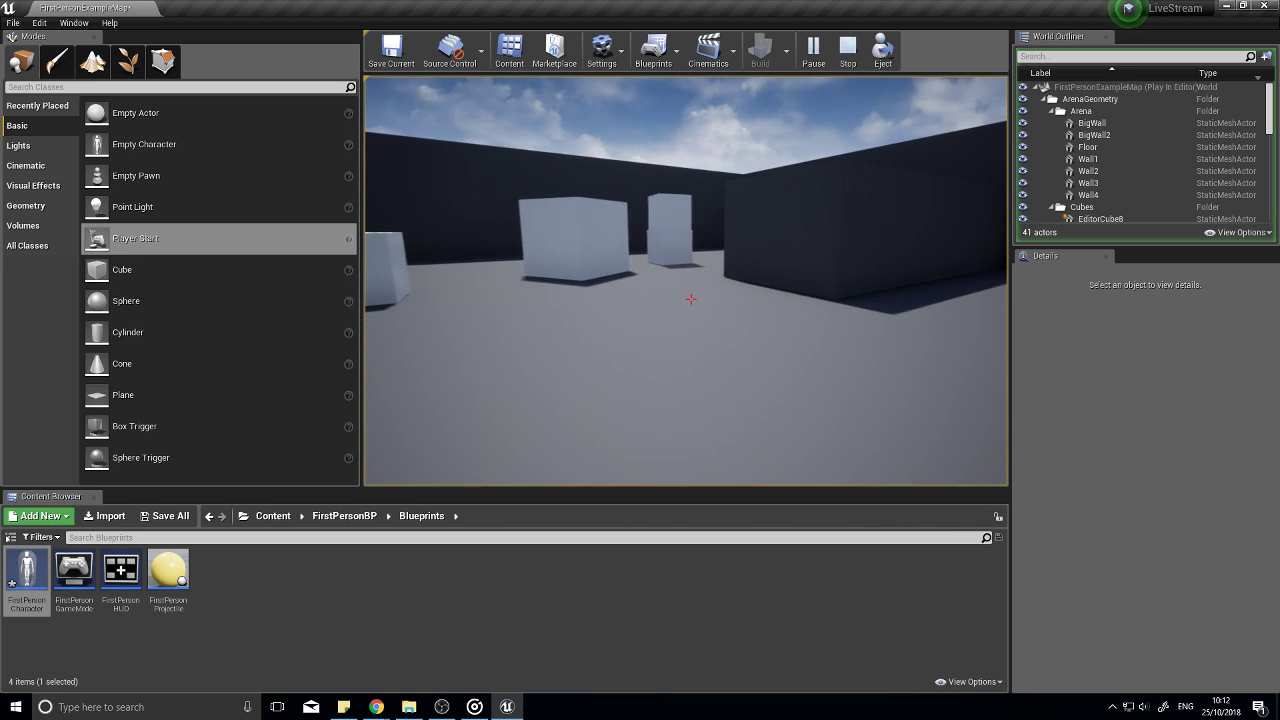
pyautogui.press('Escape')
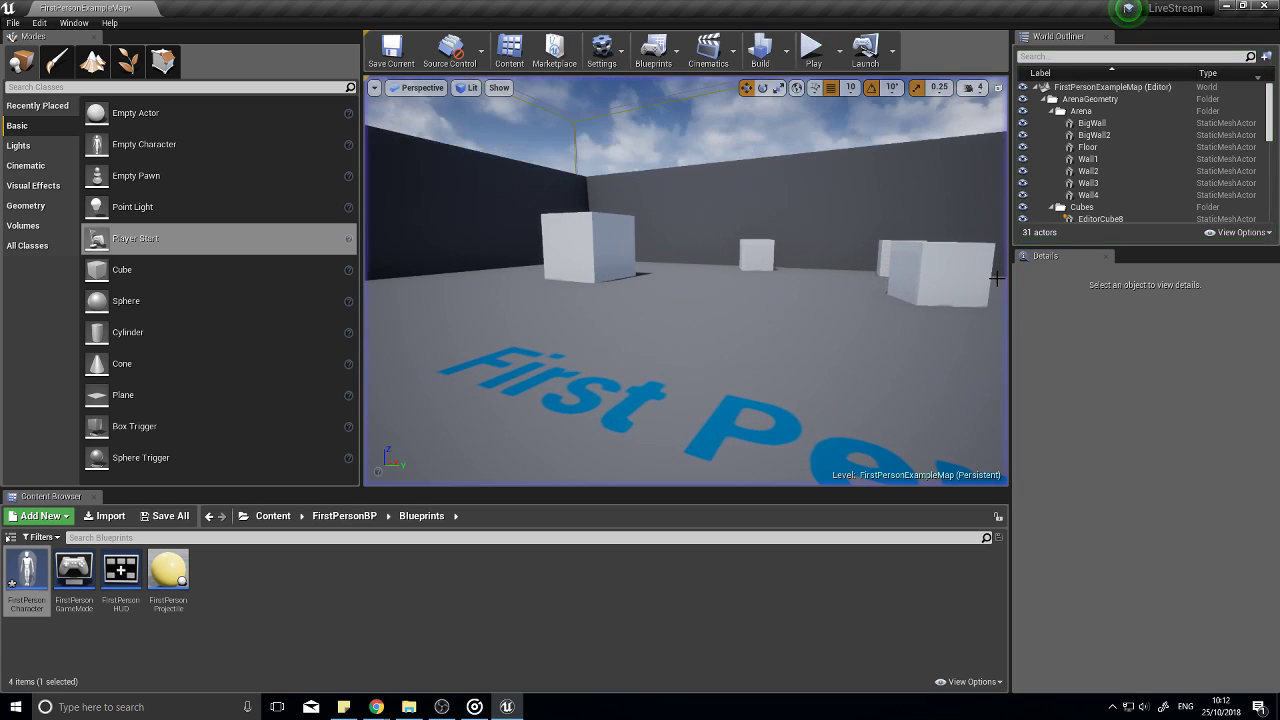
# Step: Delete the ArenaGeometry folder with its floor, walls and cubes from the level
pyautogui.moveTo(902, 248); pyautogui.dragTo(1000, 270, button='right')
pyautogui.press('s')
pyautogui.press('w')
pyautogui.moveTo(836, 250); pyautogui.dragTo(822, 272, button='right')
pyautogui.click(895, 243)
pyautogui.moveTo(670, 306); pyautogui.dragTo(791, 309, button='right')
pyautogui.press('d')
pyautogui.moveTo(751, 229); pyautogui.dragTo(790, 230, button='right')
pyautogui.scroll(5, 1125, 165)
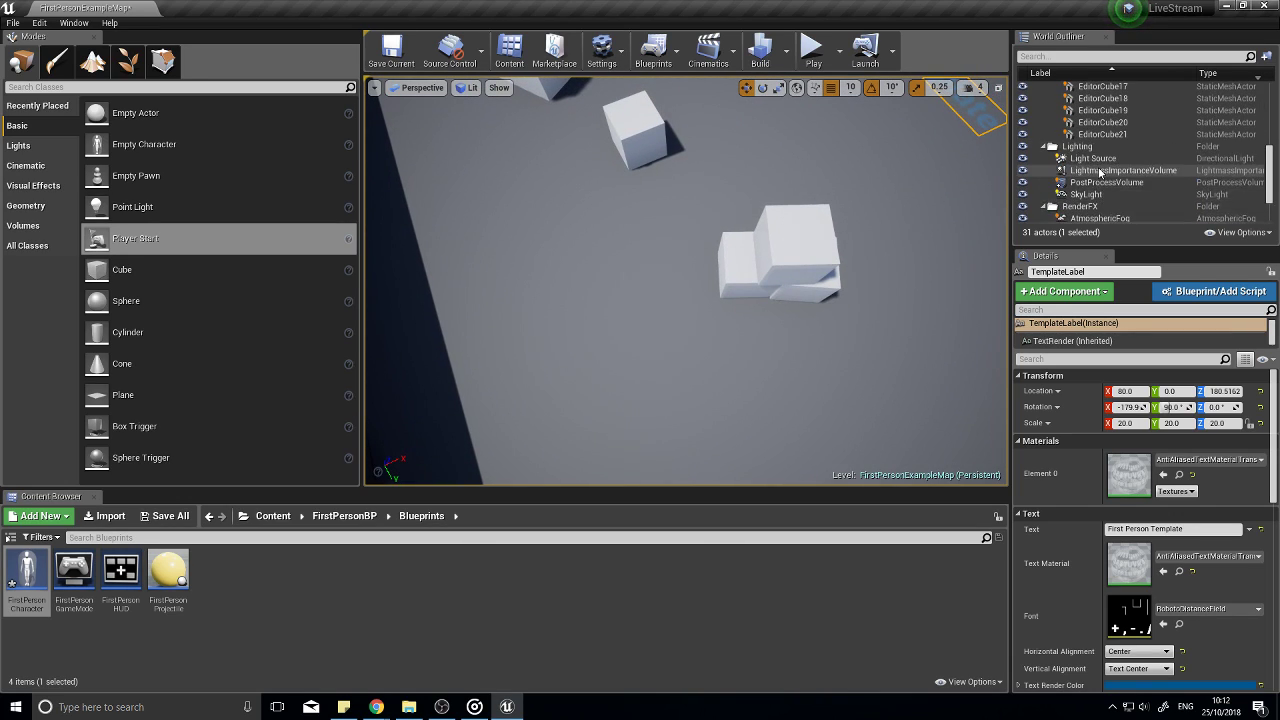
pyautogui.click(1111, 198)
pyautogui.scroll(5, 1111, 196)
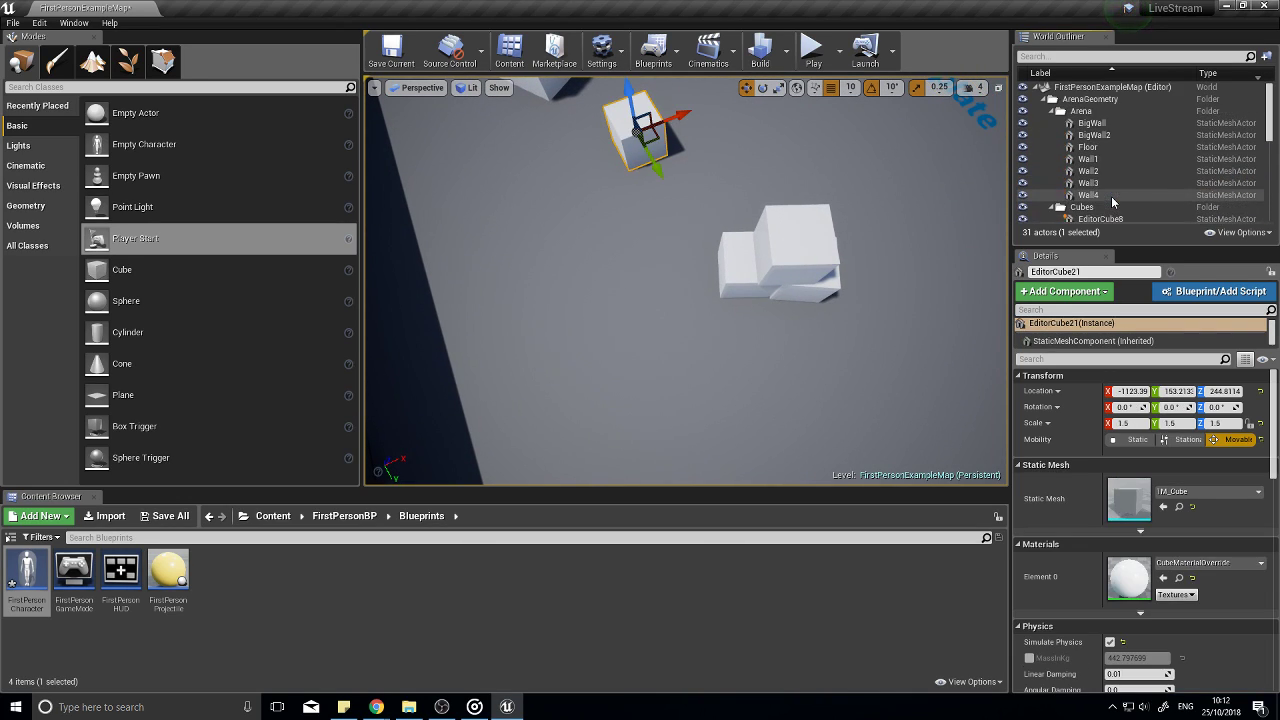
pyautogui.click(1112, 103)
pyautogui.press('Delete')
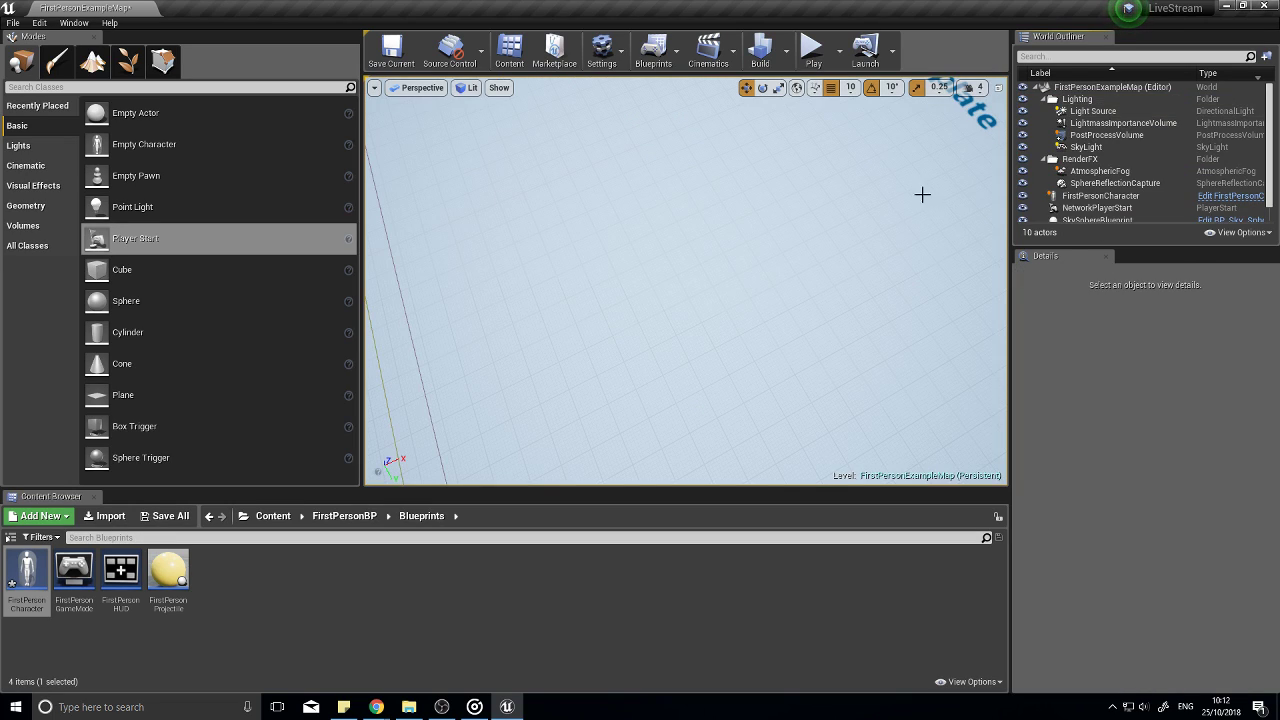
# Step: Delete the LightmassImportanceVolume, PostProcessVolume, AtmosphericFog and TemplateLabel actors from the level
pyautogui.scroll(-10, 923, 194)
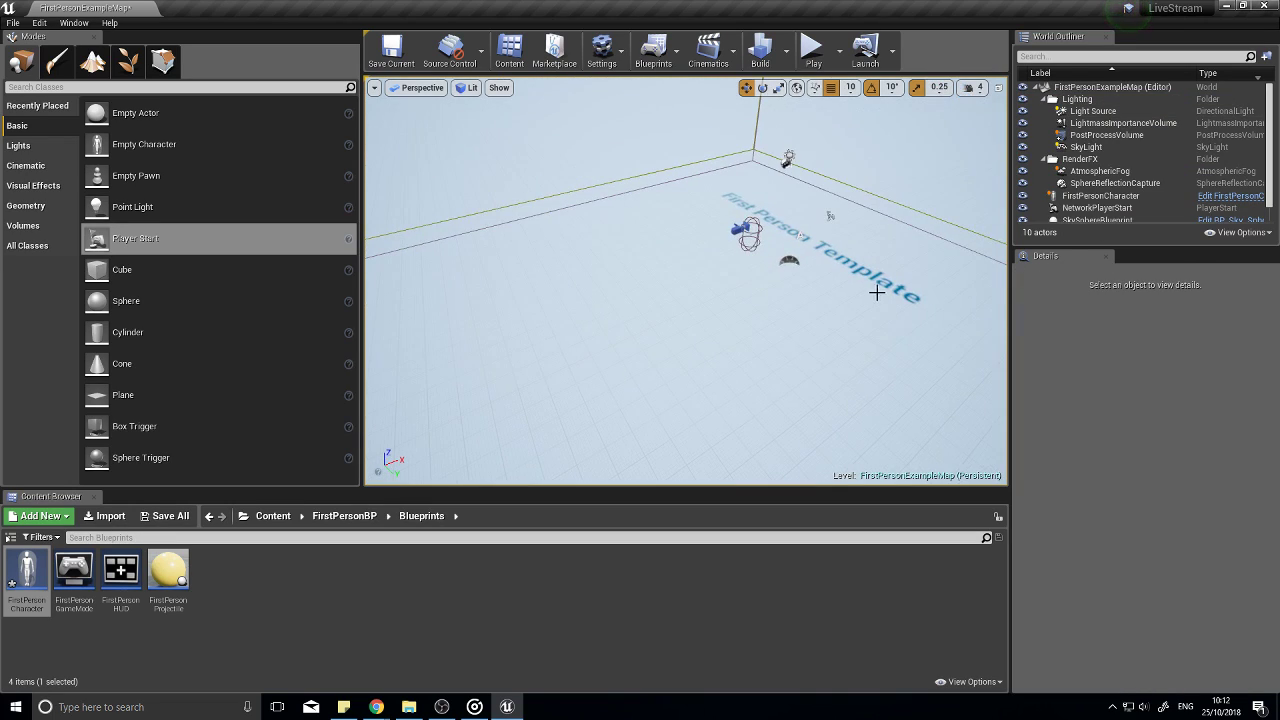
pyautogui.click(1111, 123)
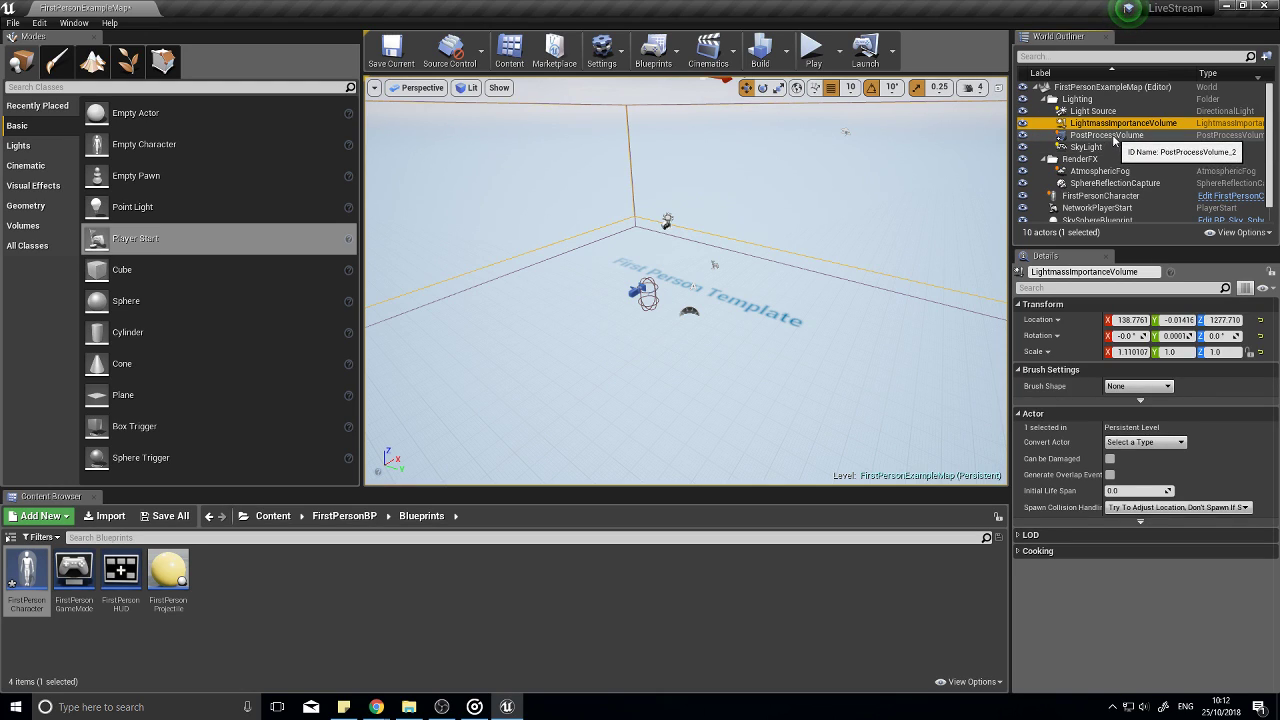
pyautogui.keyDown('ctrl'); pyautogui.click(1118, 136); pyautogui.keyUp('ctrl')
pyautogui.press('Delete')
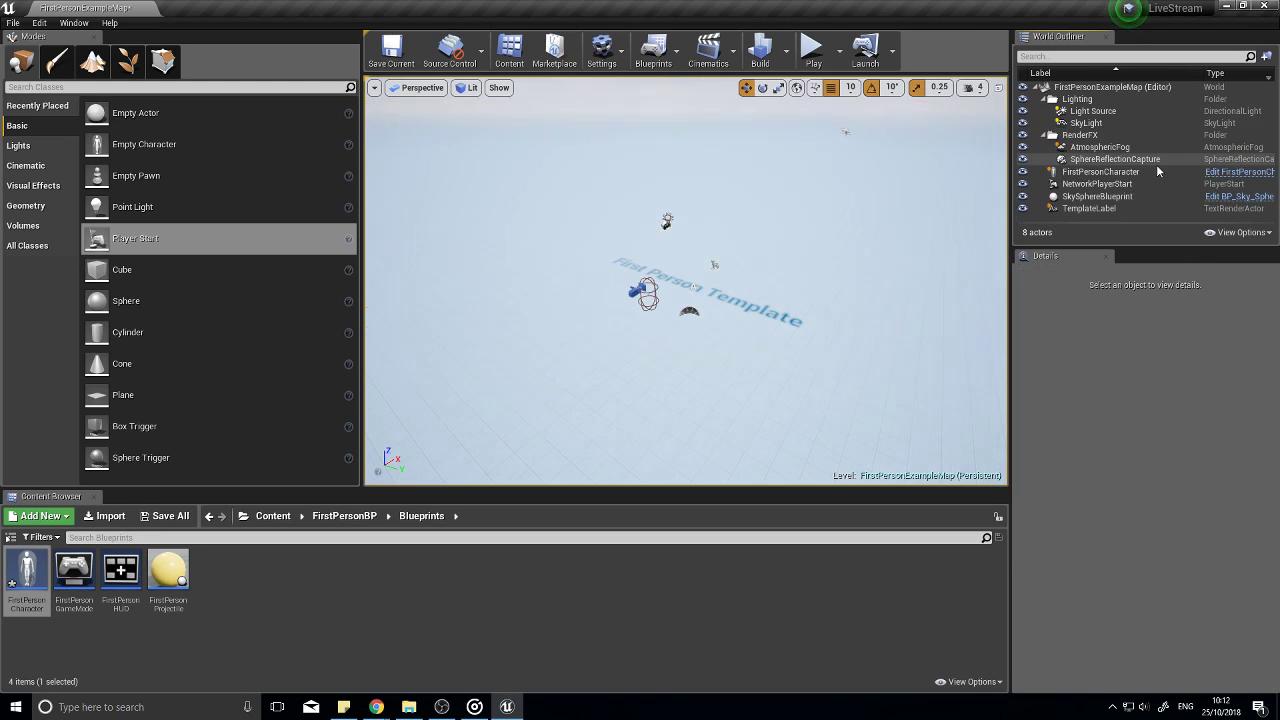
pyautogui.click(1145, 149)
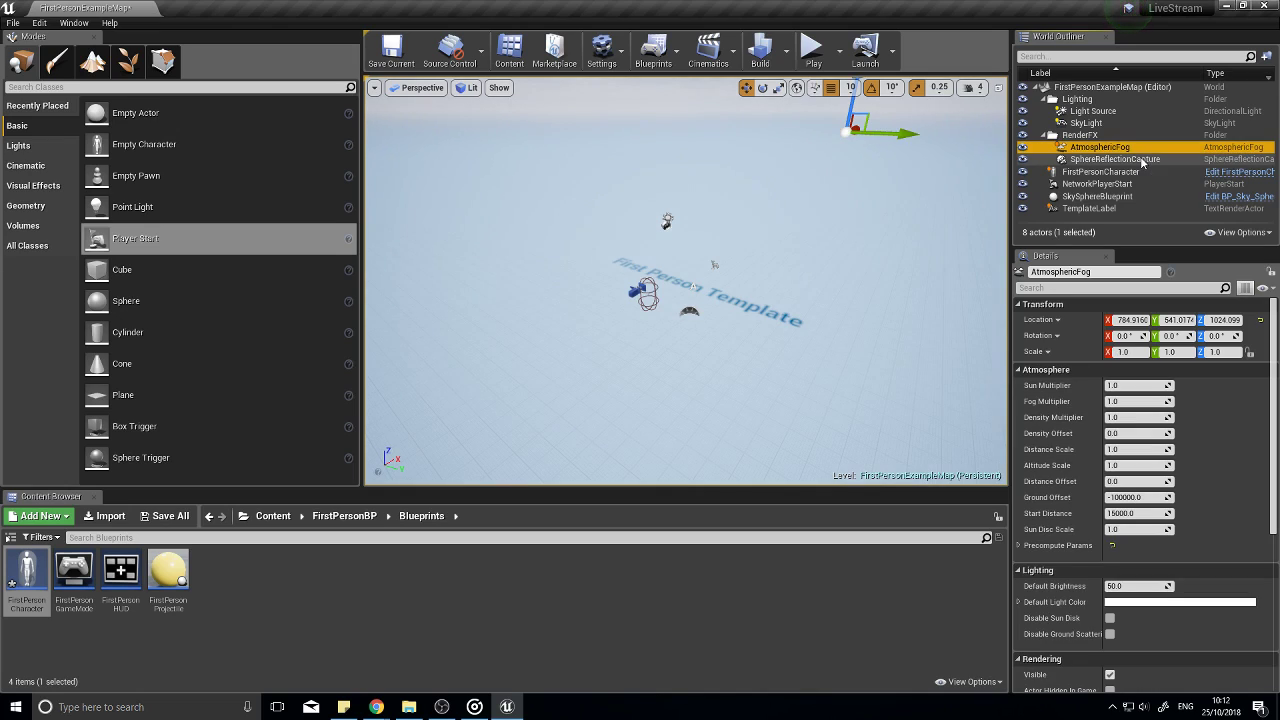
pyautogui.keyDown('ctrl'); pyautogui.click(1128, 209); pyautogui.keyUp('ctrl')
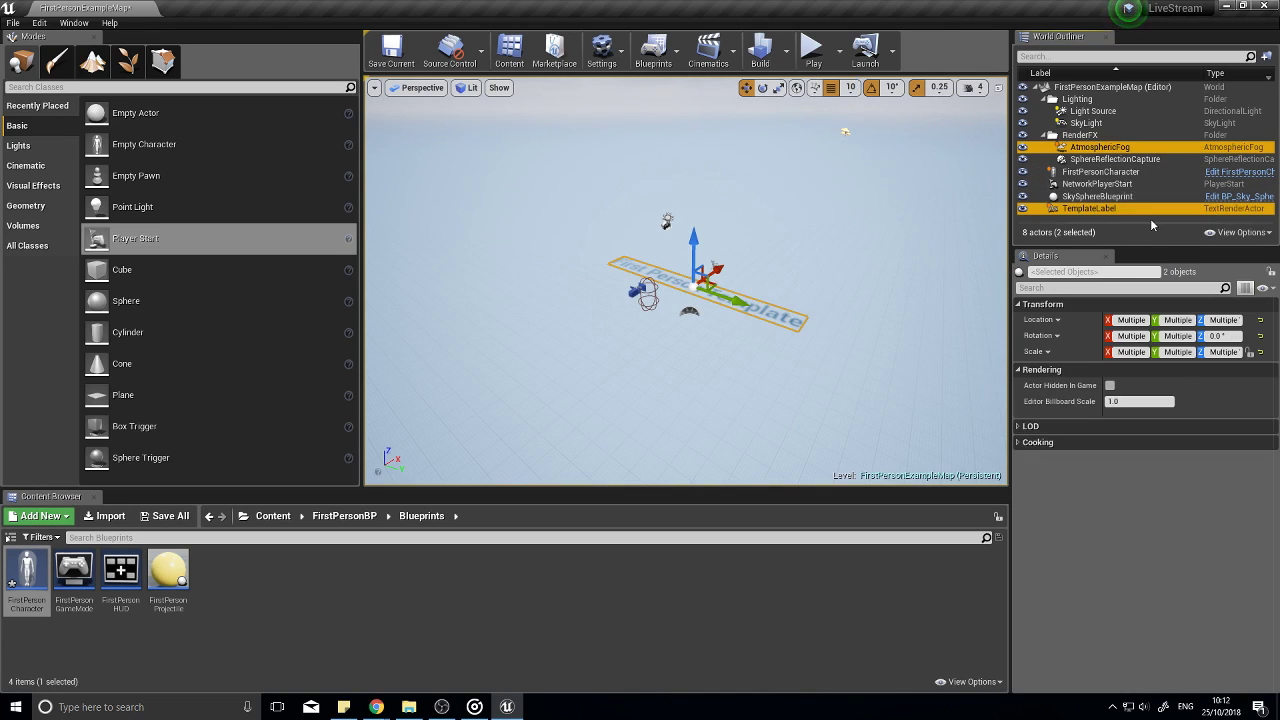
pyautogui.press('Delete')
# Step: Delete the NetworkPlayerStart and SphereReflectionCapture actors and the emptied RenderFX folder
pyautogui.click(1150, 172)
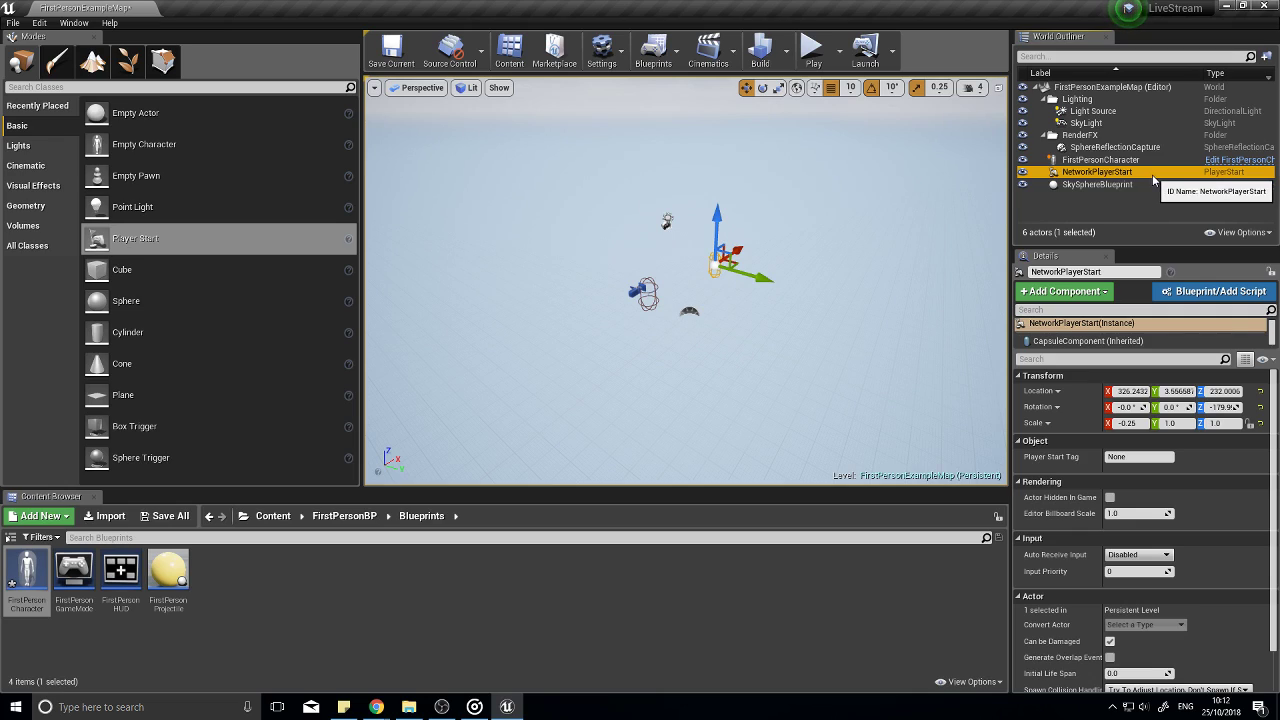
pyautogui.press('Delete')
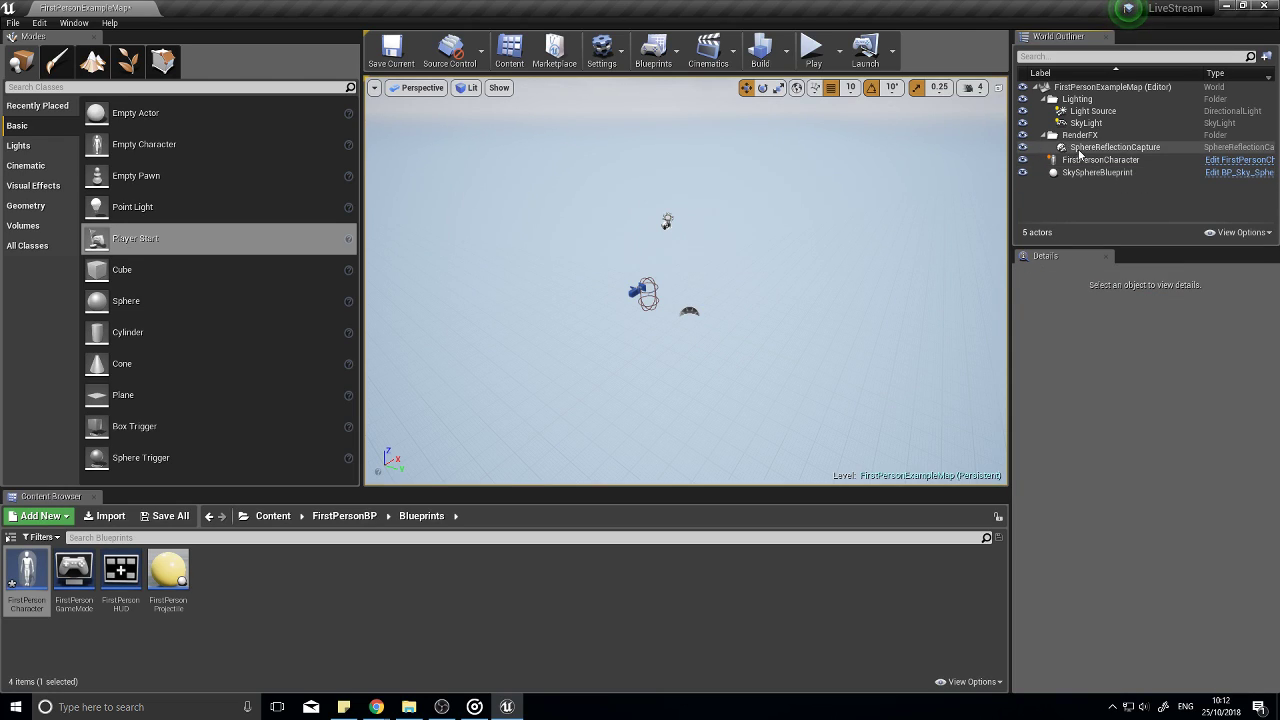
pyautogui.click(1080, 152)
pyautogui.press('Delete')
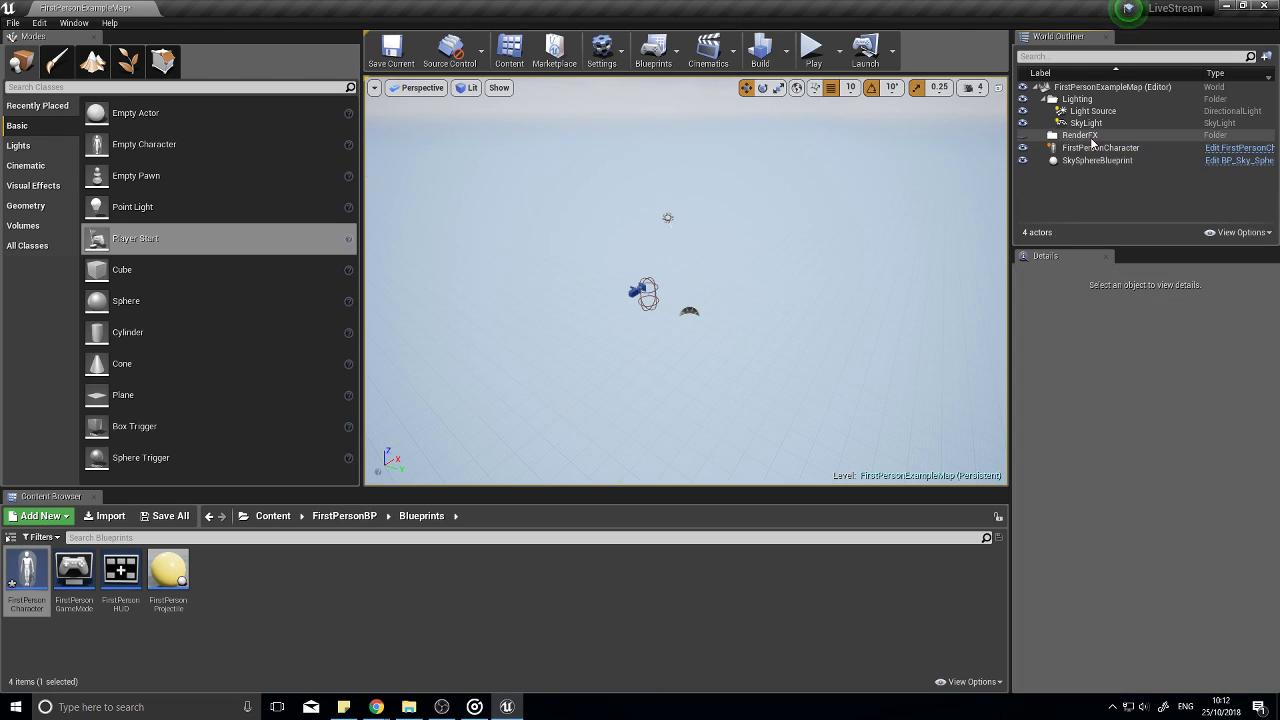
pyautogui.click(1090, 136)
pyautogui.press('Delete')
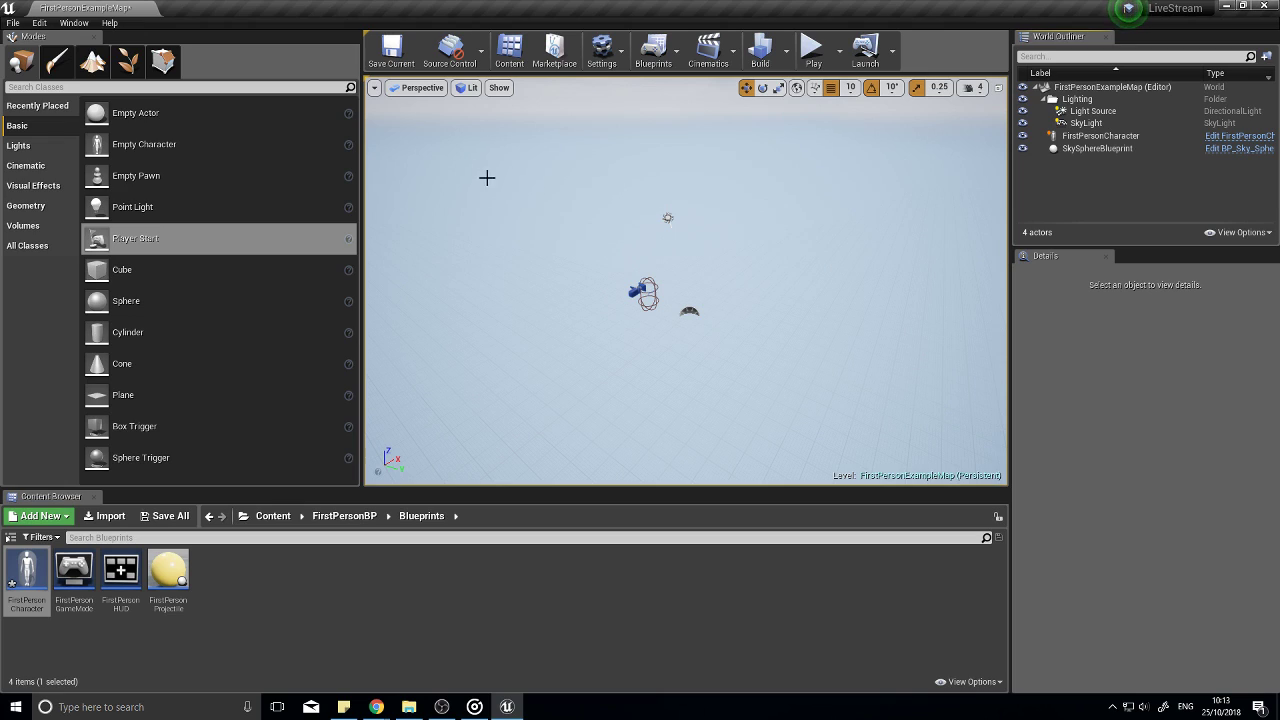
# Step: Add an additive box geometry brush to the level and set its location to 0, 0, 0
pyautogui.click(45, 207)
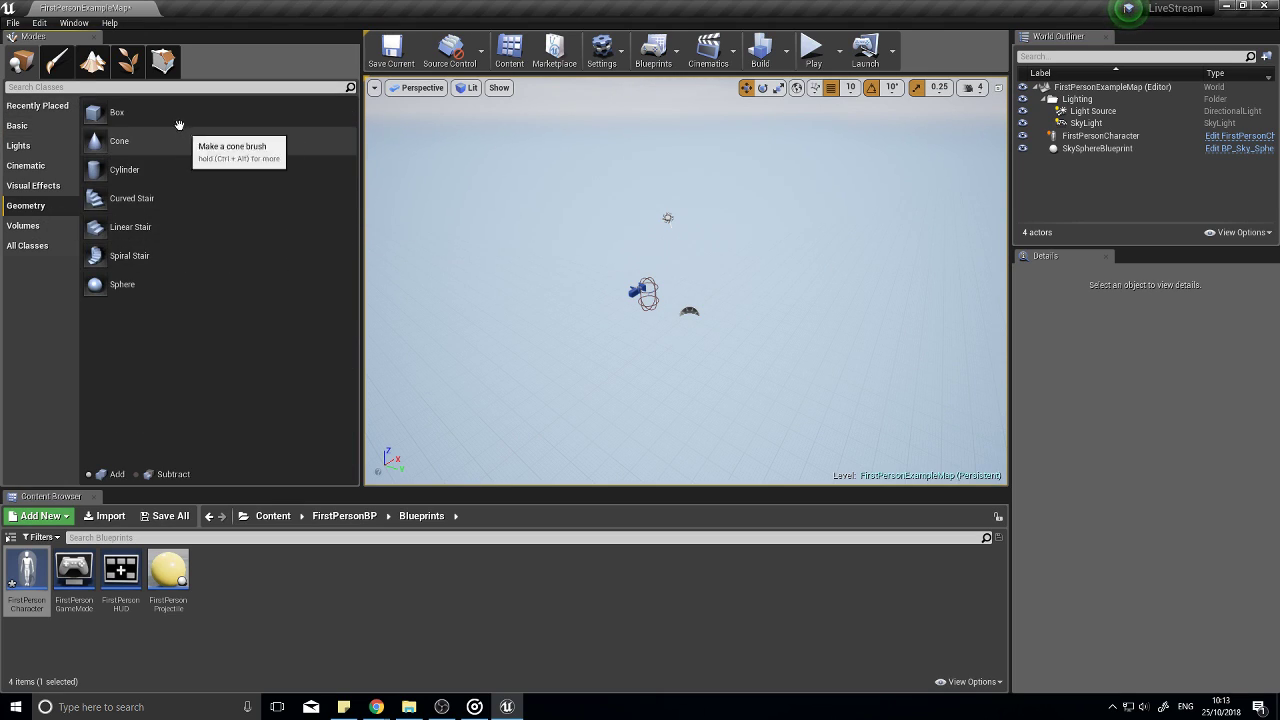
pyautogui.moveTo(169, 116)
pyautogui.mouseDown()
pyautogui.moveTo(651, 349)
pyautogui.moveTo(675, 287)
pyautogui.mouseUp()
pyautogui.click(1129, 320)
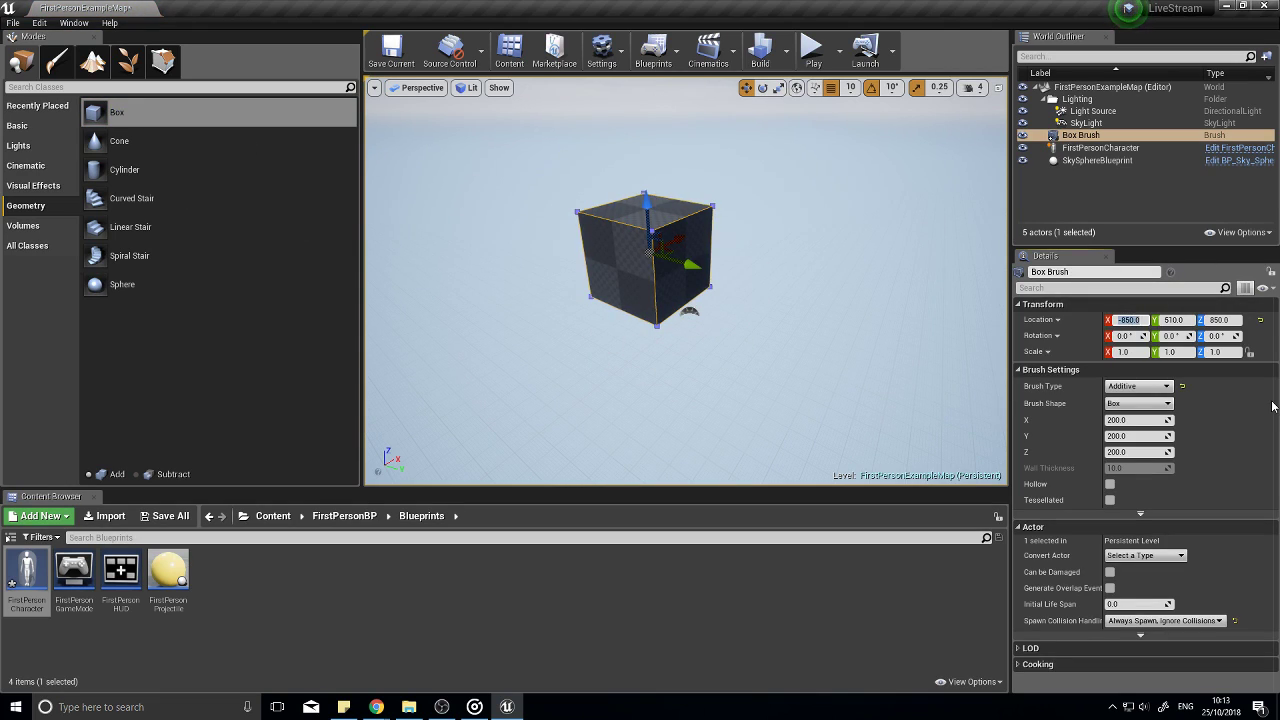
pyautogui.write('0')
pyautogui.press('Tab')
pyautogui.write('0')
pyautogui.press('Tab')
pyautogui.write('0')
pyautogui.press('Return')
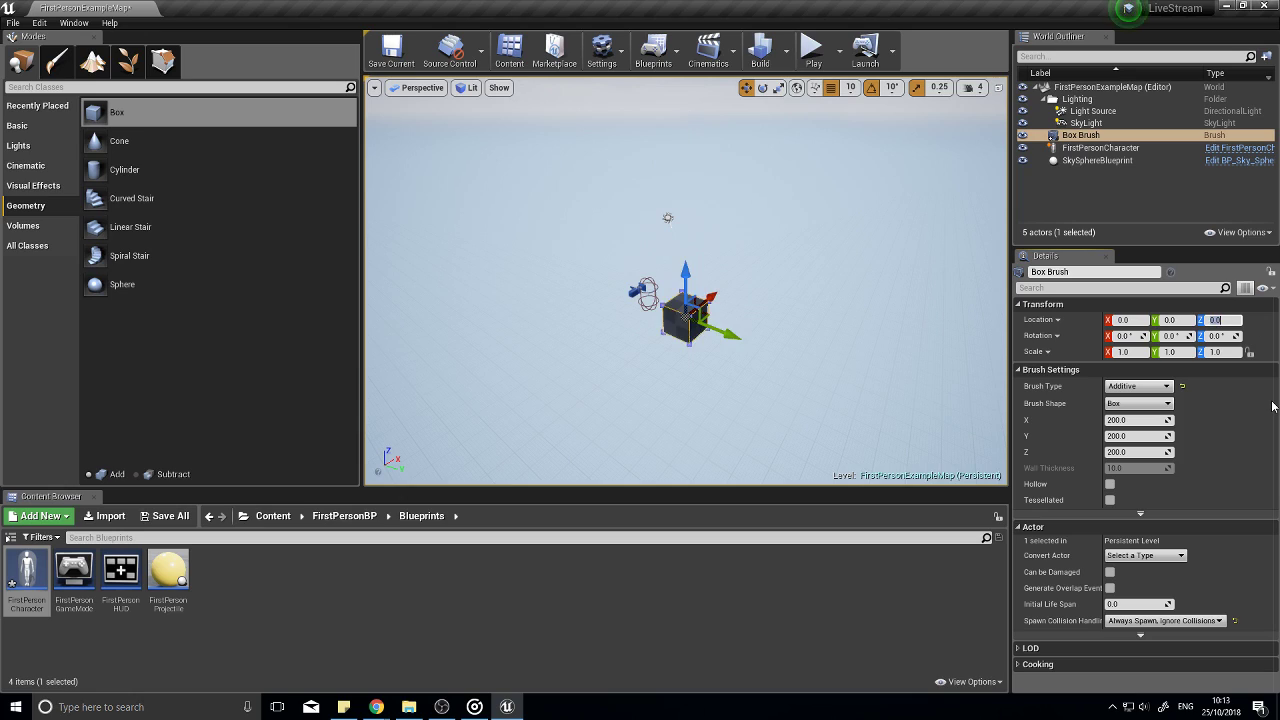
# Step: Size the box brush as a flat floor with X 2000, Y 2000 and Z 20
pyautogui.click(1130, 420)
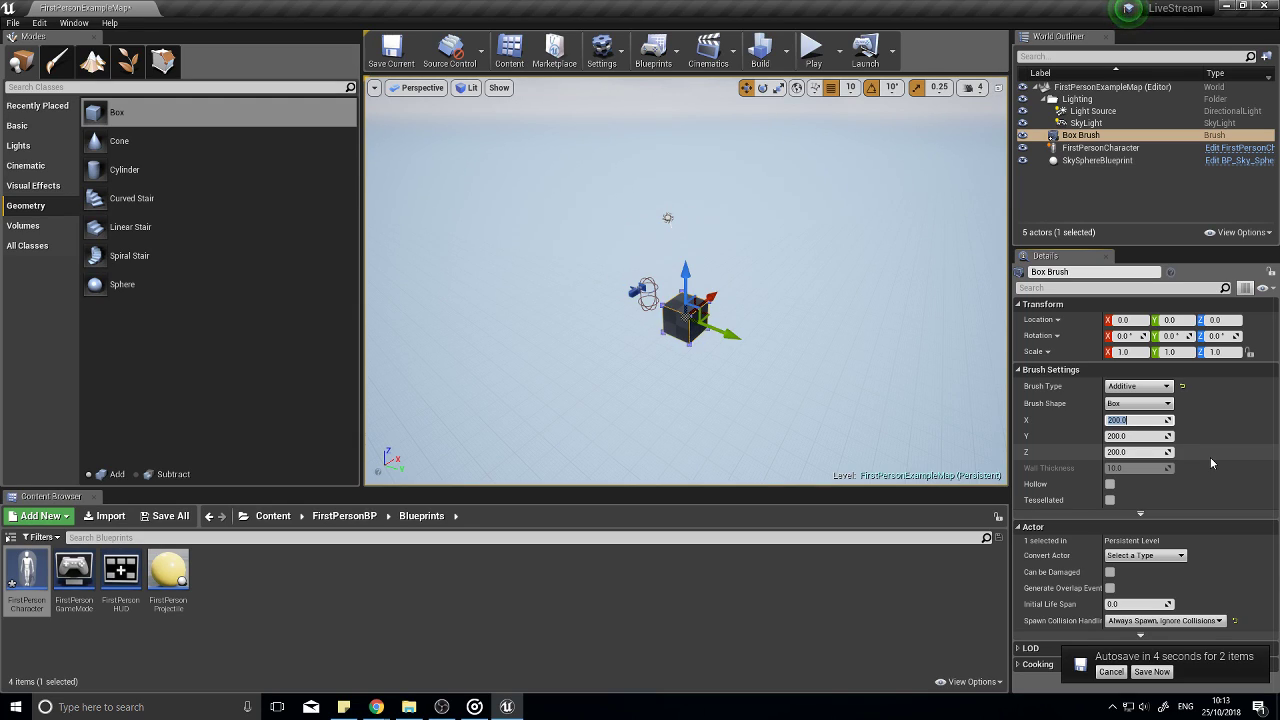
pyautogui.write('2000')
pyautogui.press('Tab')
pyautogui.write('2000')
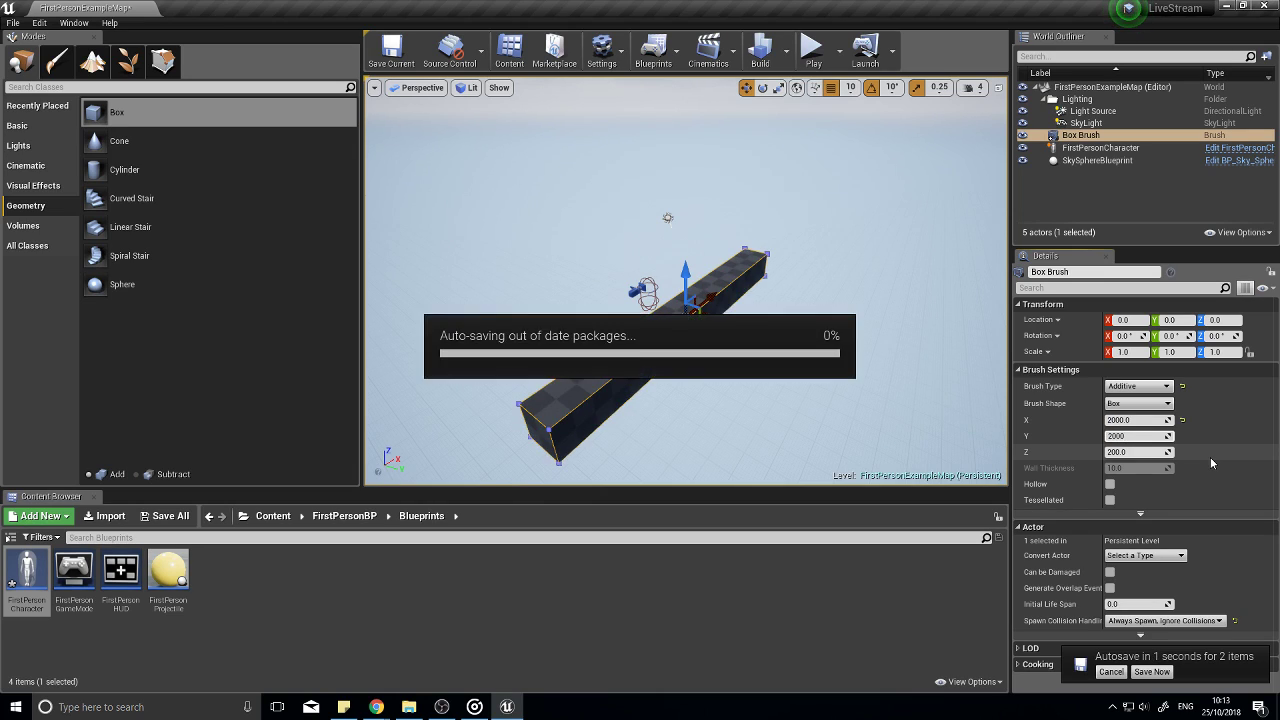
pyautogui.press('Return')
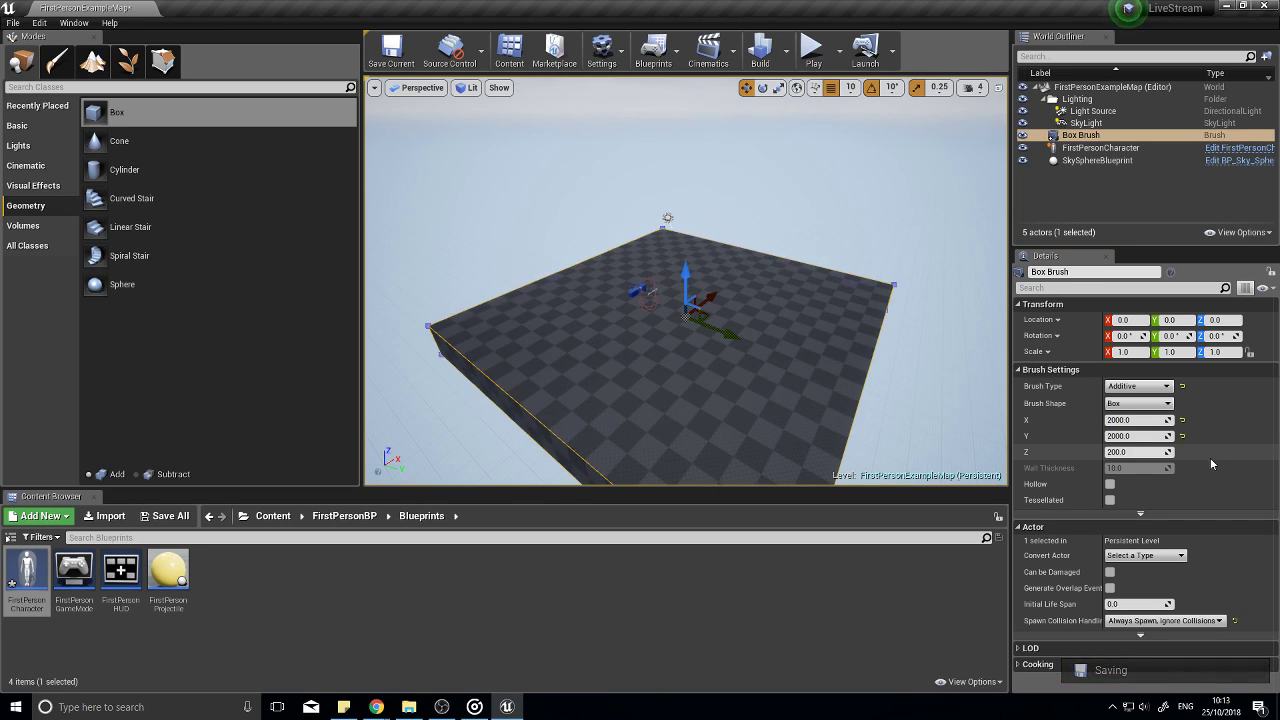
pyautogui.click(1125, 452)
pyautogui.write('20')
pyautogui.press('Return')
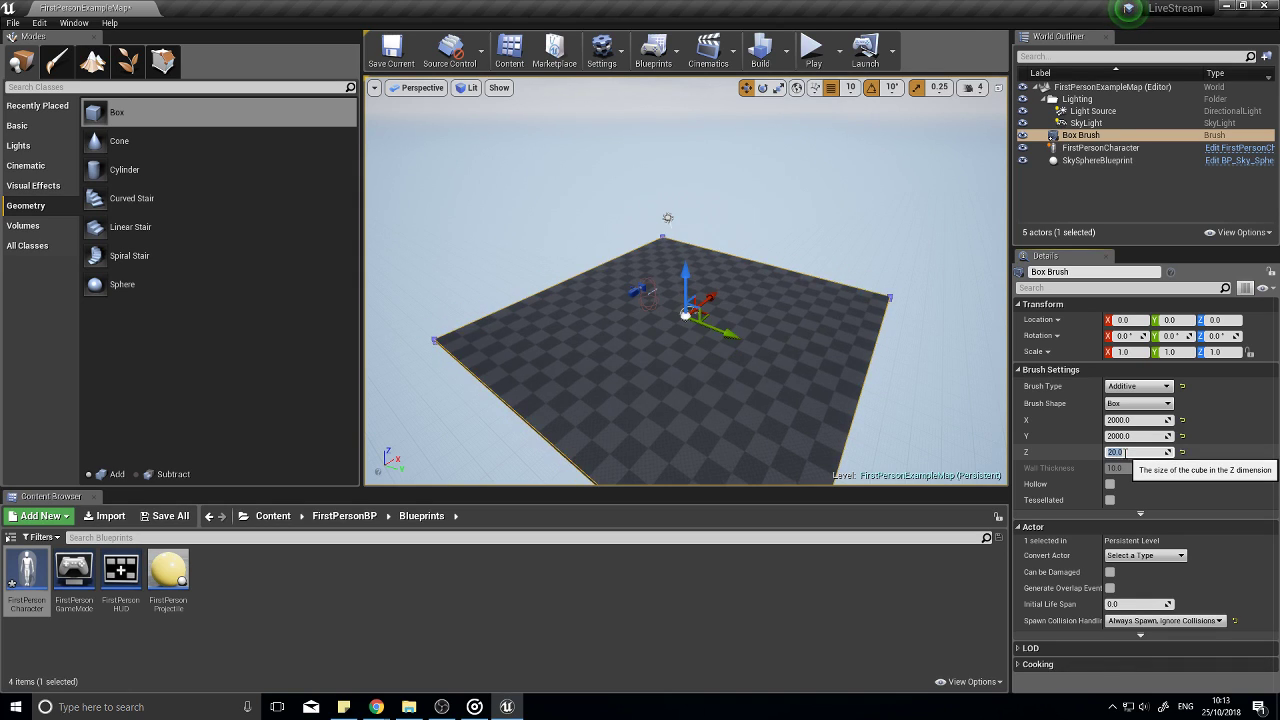
# Step: Select the FirstPersonCharacter on the floor and play-test the level to judge the floor's size
pyautogui.moveTo(856, 352); pyautogui.dragTo(960, 400, button='right')
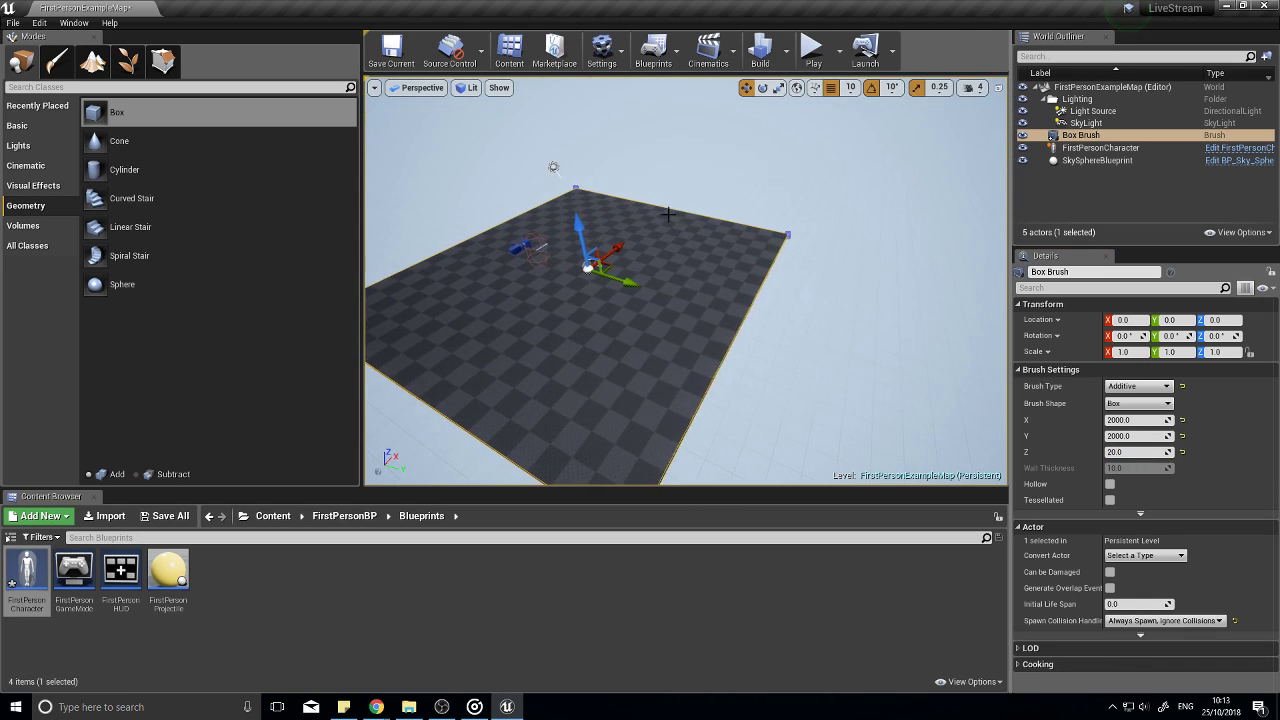
pyautogui.click(537, 245)
pyautogui.click(535, 250)
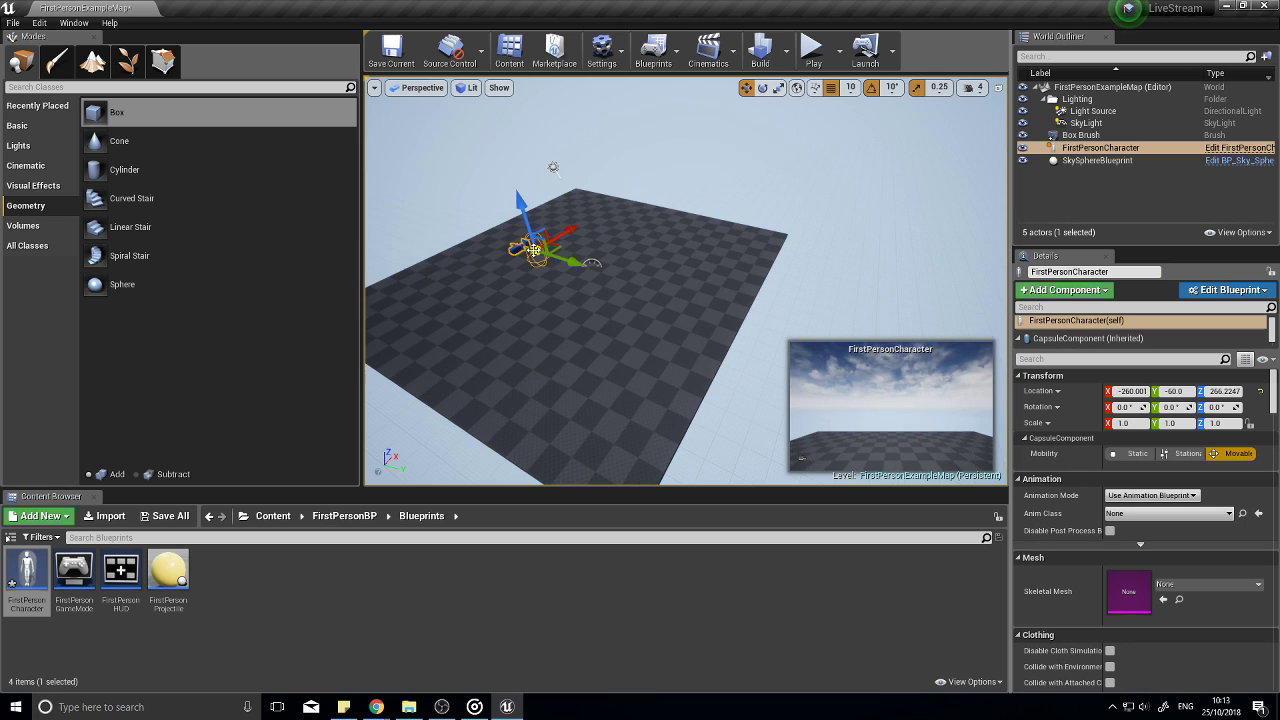
pyautogui.click(812, 50)
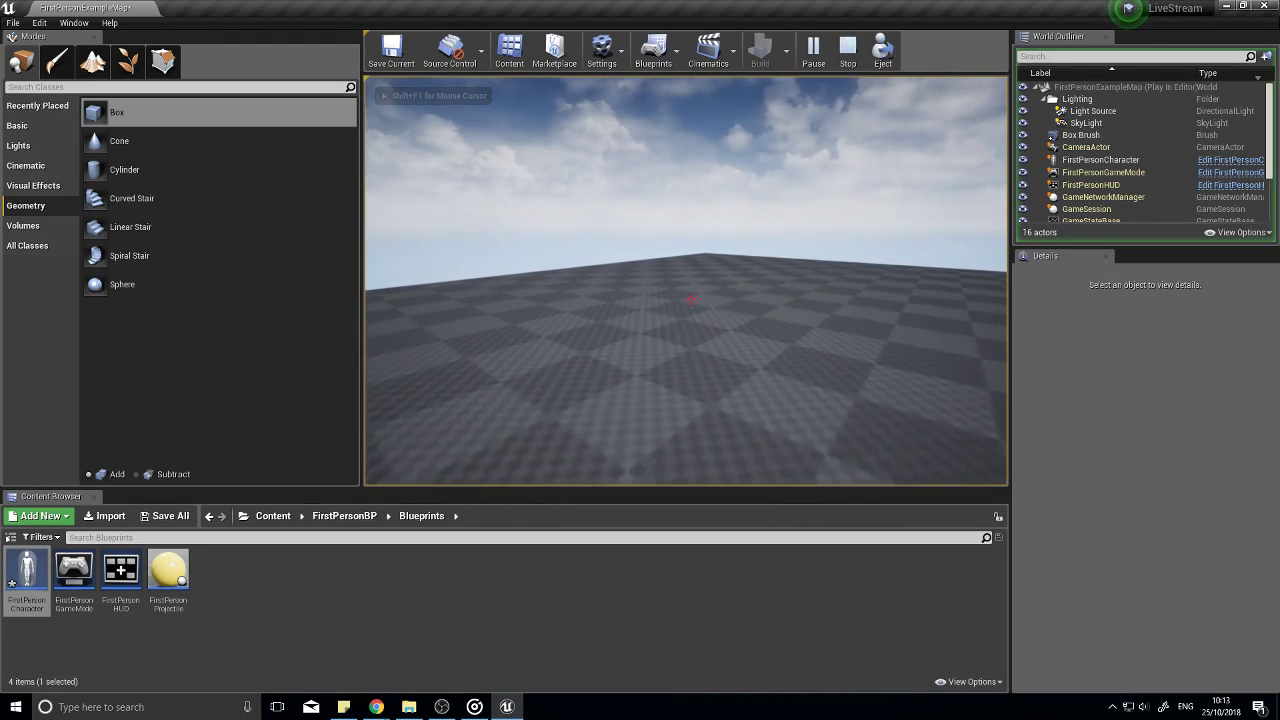
pyautogui.press('Escape')
# Step: Enlarge the floor box brush to X 5000 and Y 5000
pyautogui.moveTo(498, 252)
pyautogui.mouseDown(button='right')
pyautogui.moveTo(520, 330)
pyautogui.moveTo(590, 300)
pyautogui.moveTo(604, 257)
pyautogui.mouseUp(button='right')
pyautogui.click(725, 300)
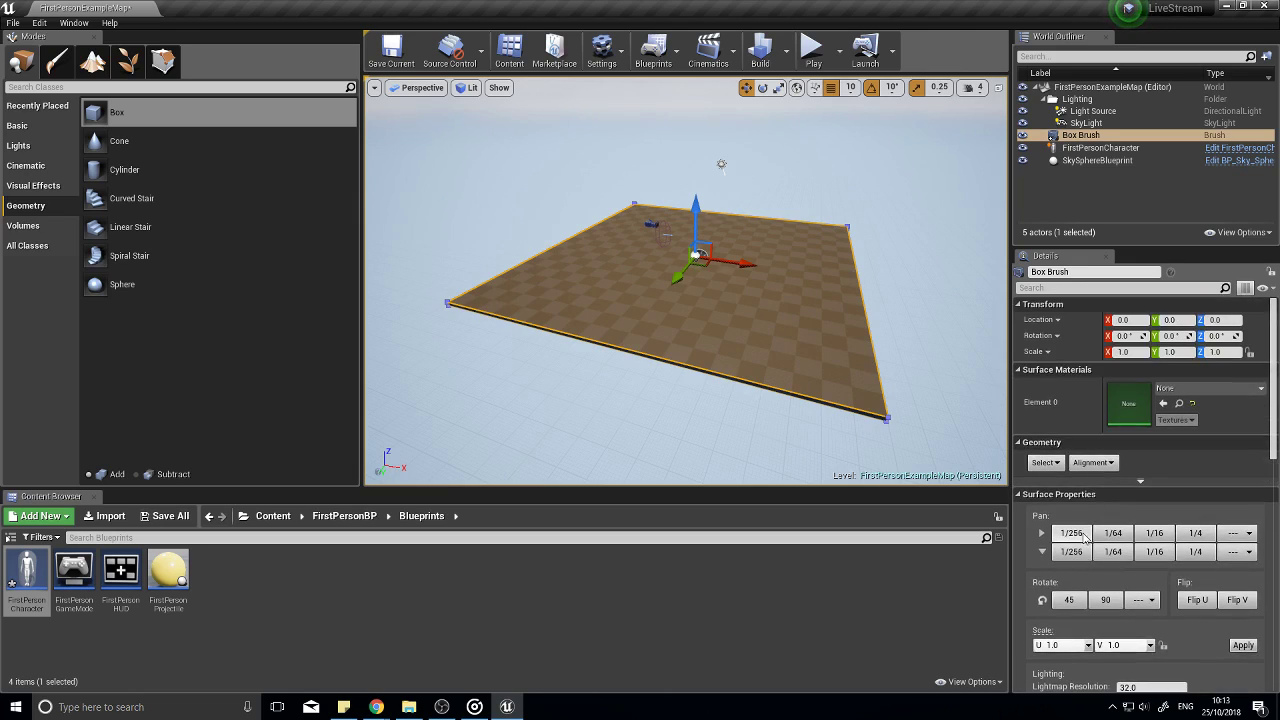
pyautogui.scroll(-5, 1090, 534)
pyautogui.click(1122, 536)
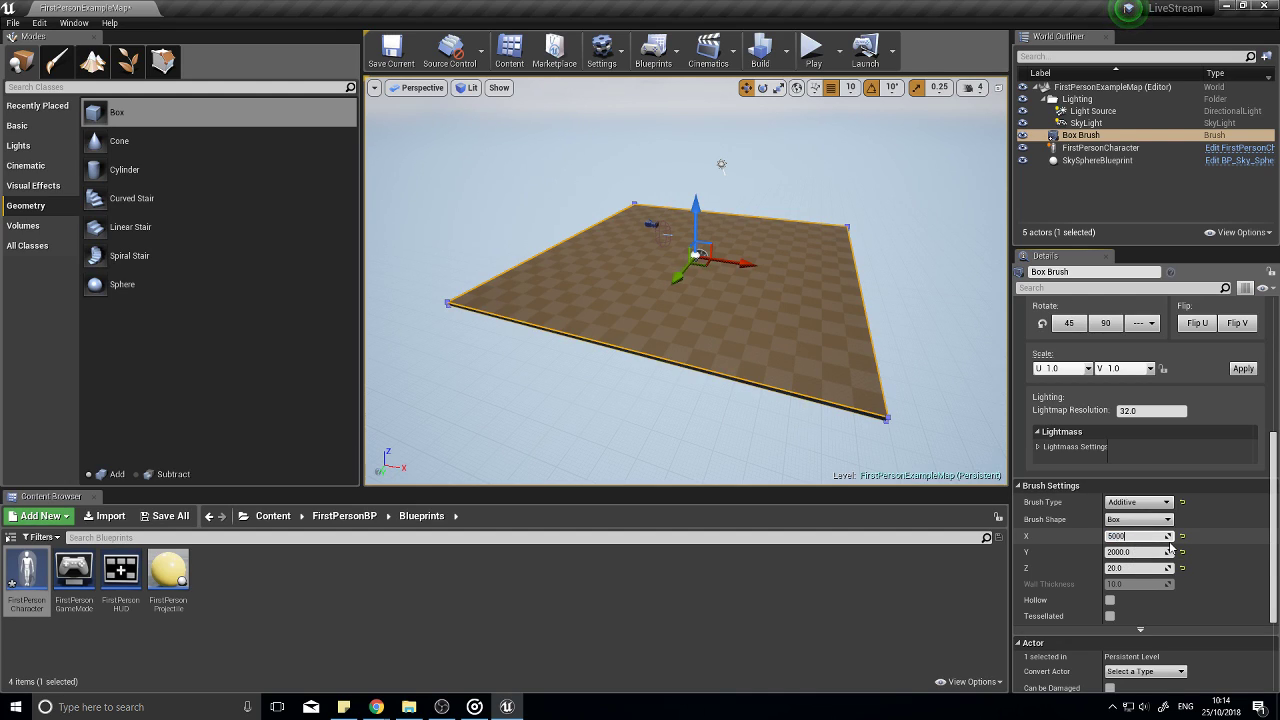
pyautogui.press('Tab')
pyautogui.write('5000')
pyautogui.press('Return')
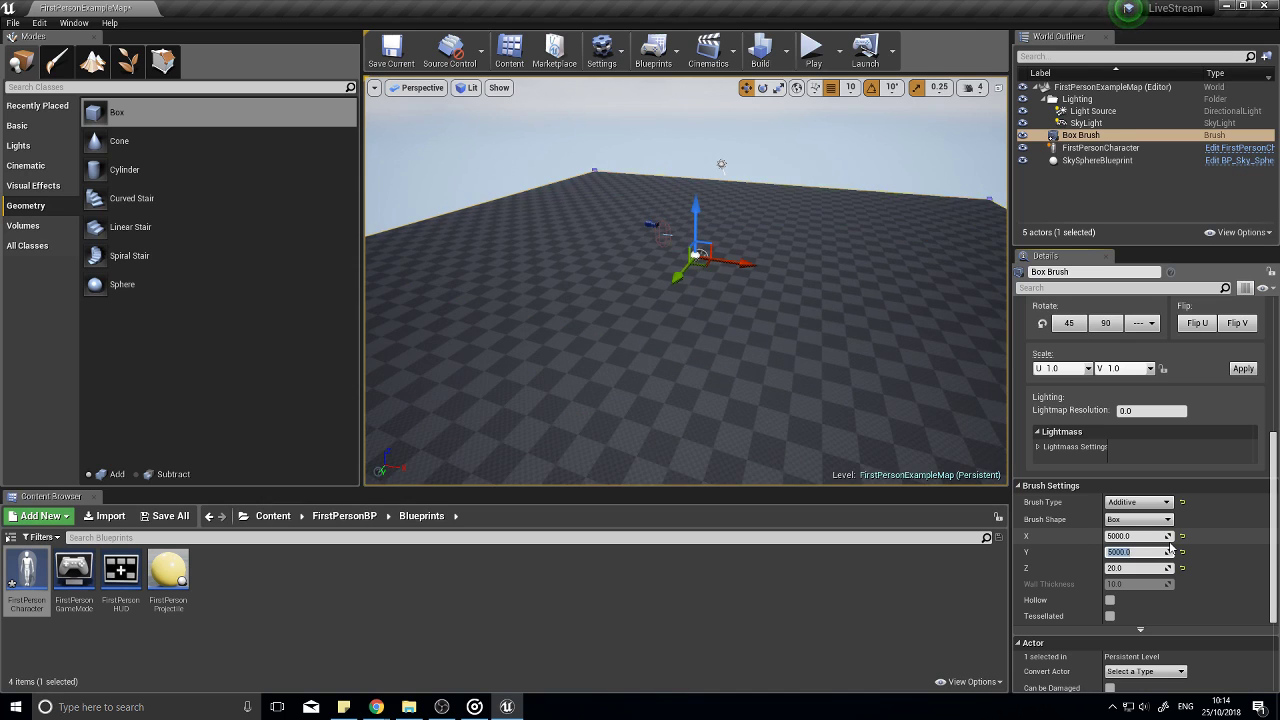
# Step: Play-test the level by walking forward across the enlarged floor
pyautogui.click(812, 49)
pyautogui.press('w')
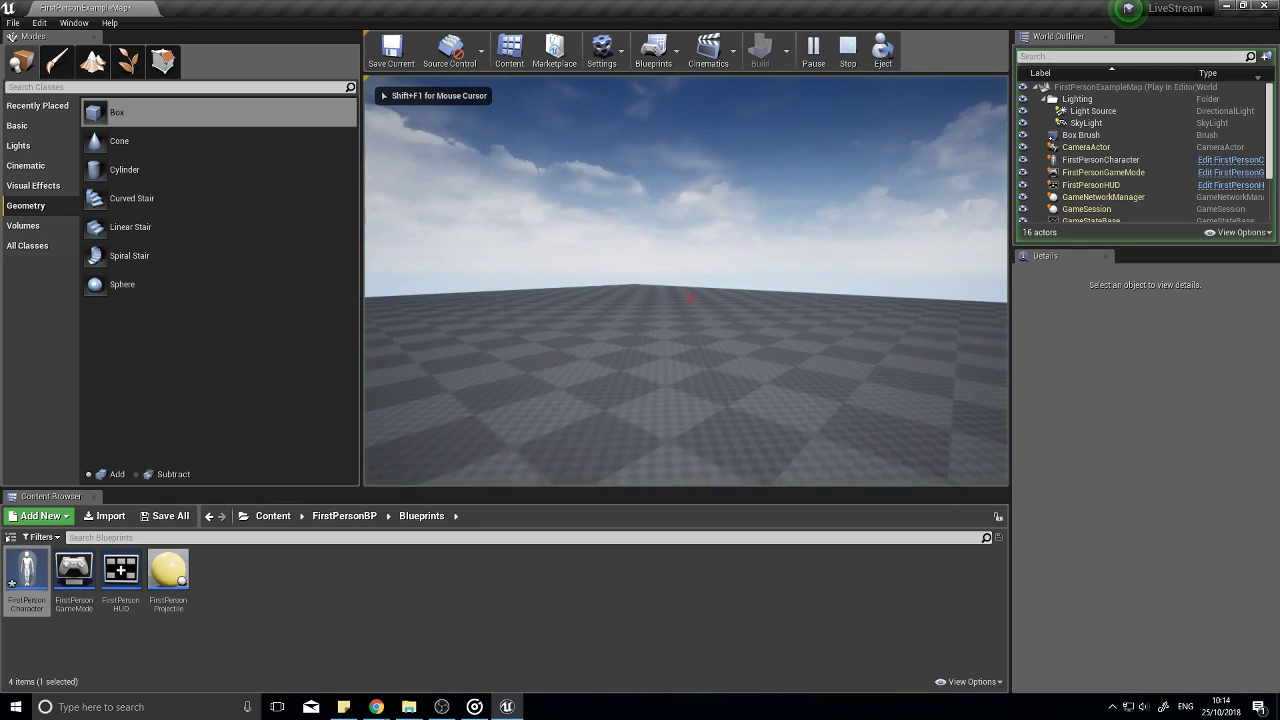
pyautogui.press('w')
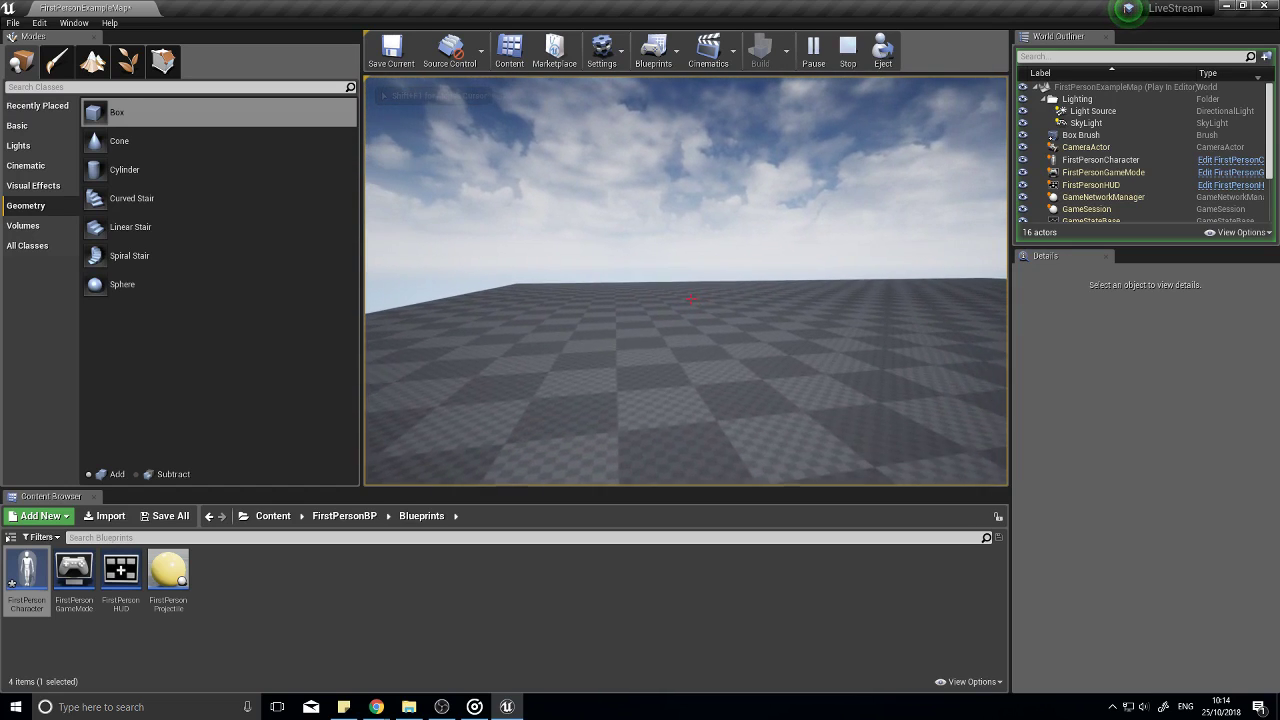
pyautogui.press('Escape')
# Step: Add a second additive box brush near the floor's edge and size it X 800, Y 1000 and Z 300
pyautogui.moveTo(686, 281); pyautogui.dragTo(686, 350, button='right')
pyautogui.moveTo(788, 97); pyautogui.dragTo(788, 97, button='right')
pyautogui.moveTo(130, 112)
pyautogui.mouseDown()
pyautogui.moveTo(528, 220)
pyautogui.moveTo(604, 293)
pyautogui.moveTo(588, 274)
pyautogui.mouseUp()
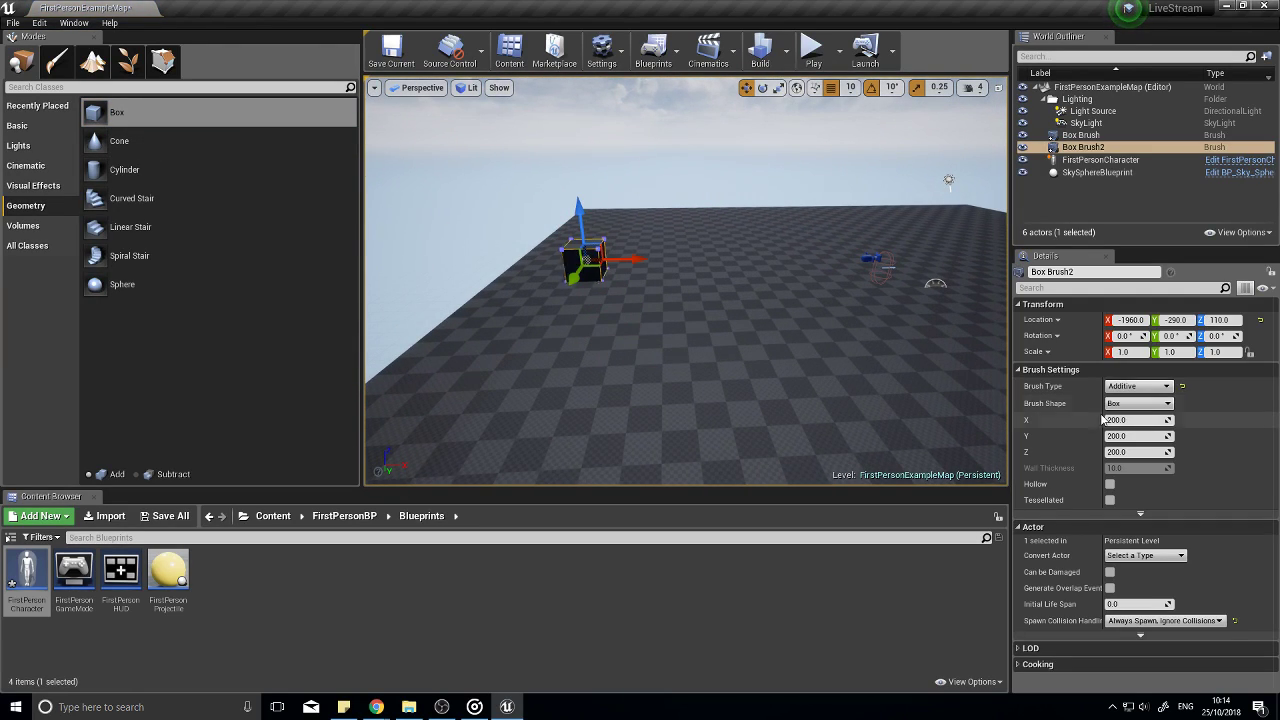
pyautogui.click(1135, 420)
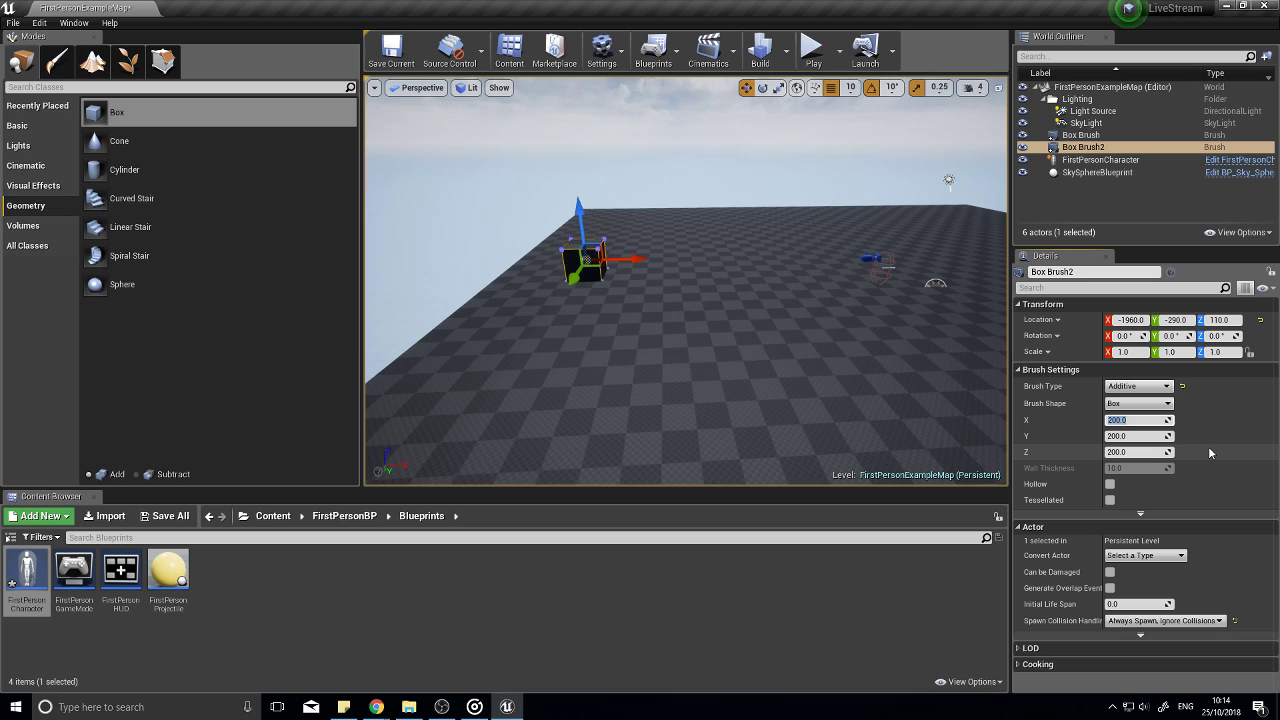
pyautogui.write('800')
pyautogui.press('Tab')
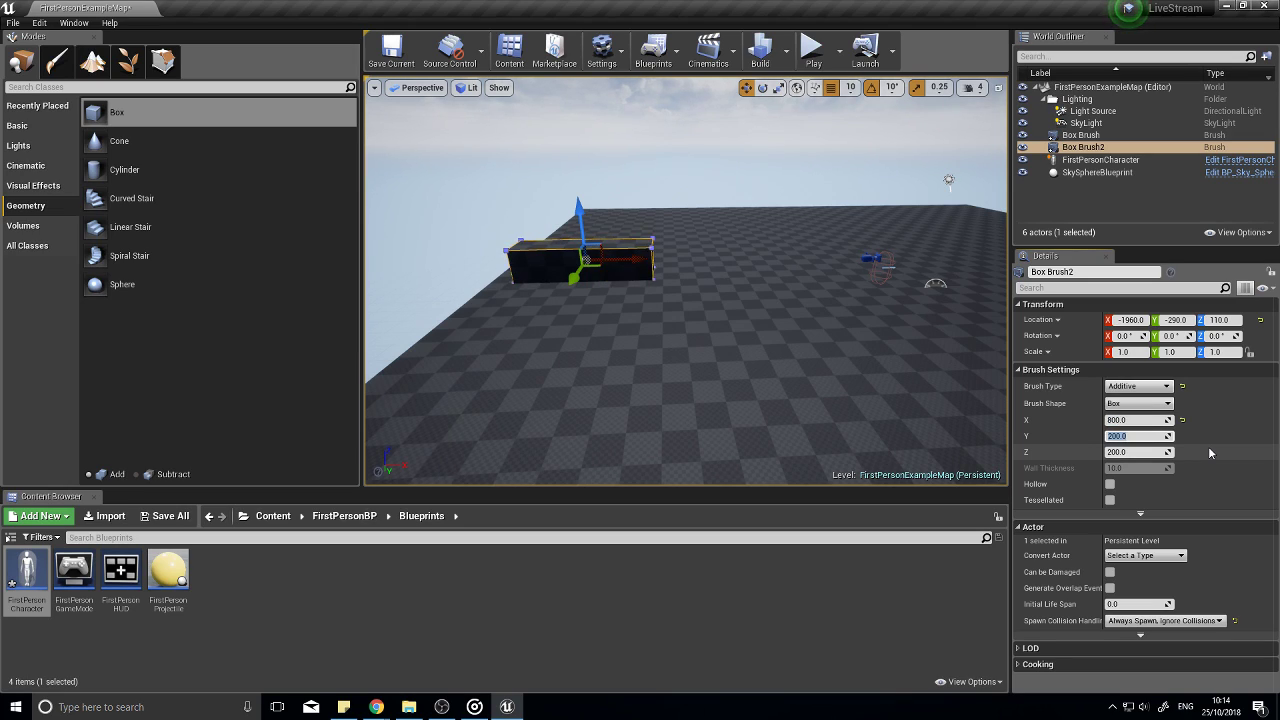
pyautogui.write('1000')
pyautogui.press('Return')
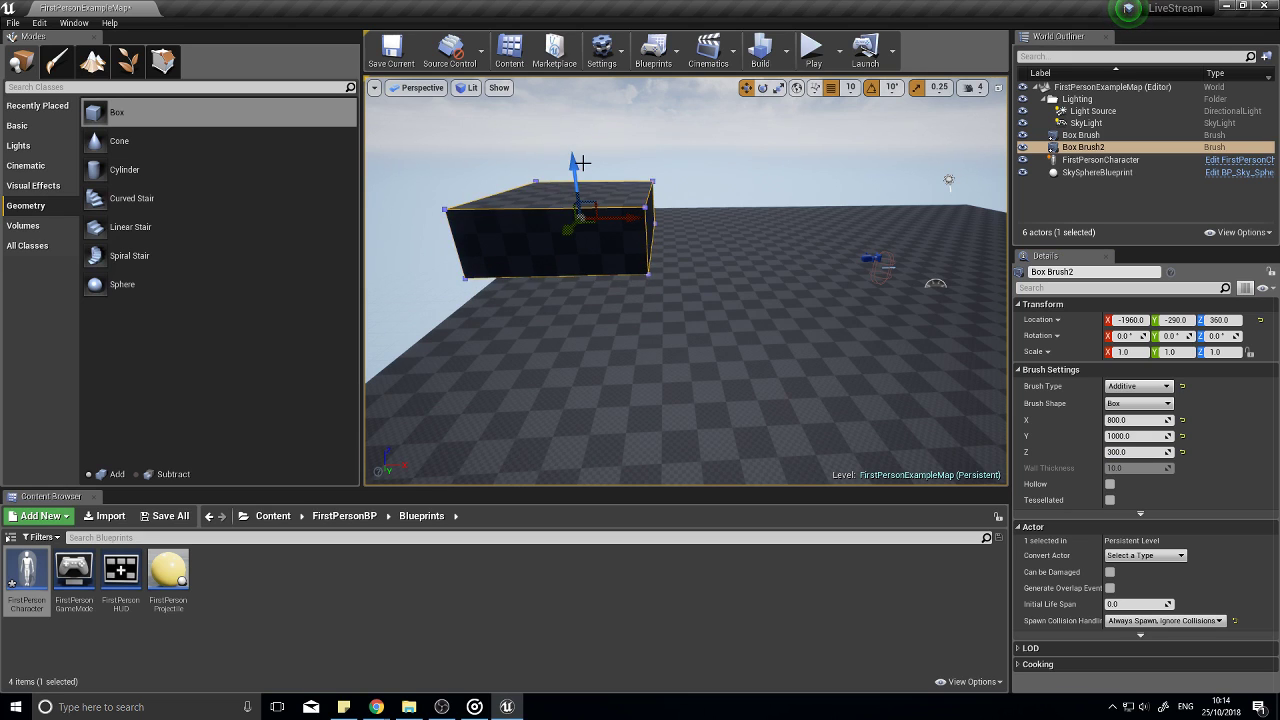
# Step: Lower the second box brush onto the floor at Z 160 and make it hollow
pyautogui.moveTo(583, 163)
pyautogui.mouseDown(button='right')
pyautogui.moveTo(700, 130)
pyautogui.moveTo(560, 110)
pyautogui.moveTo(700, 150)
pyautogui.moveTo(760, 260)
pyautogui.moveTo(798, 258)
pyautogui.mouseUp(button='right')
pyautogui.scroll(-1, 797, 258)
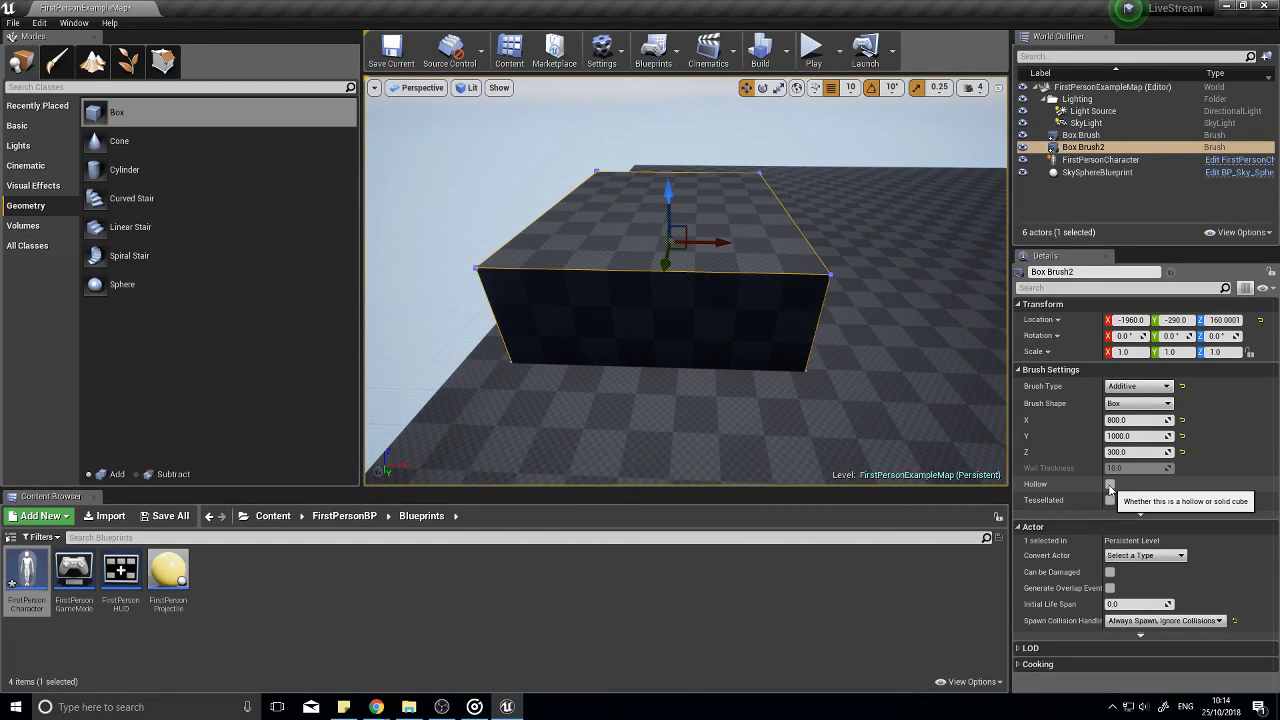
pyautogui.click(1109, 485)
# Step: Move the FirstPersonCharacter inside the hollow box room, to about X -1900, Y -60
pyautogui.moveTo(800, 330); pyautogui.dragTo(400, 300, button='right')
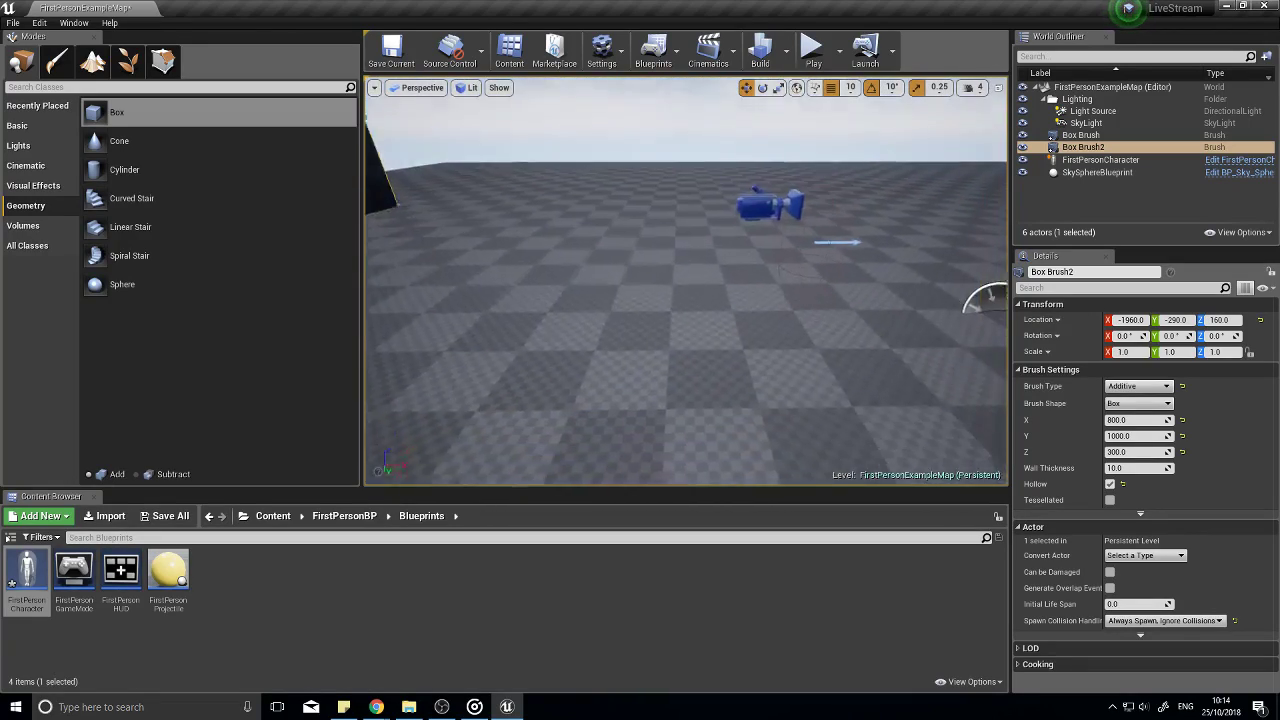
pyautogui.moveTo(735, 265)
pyautogui.mouseDown(button='right')
pyautogui.moveTo(750, 240)
pyautogui.moveTo(873, 282)
pyautogui.mouseUp(button='right')
pyautogui.click(728, 232)
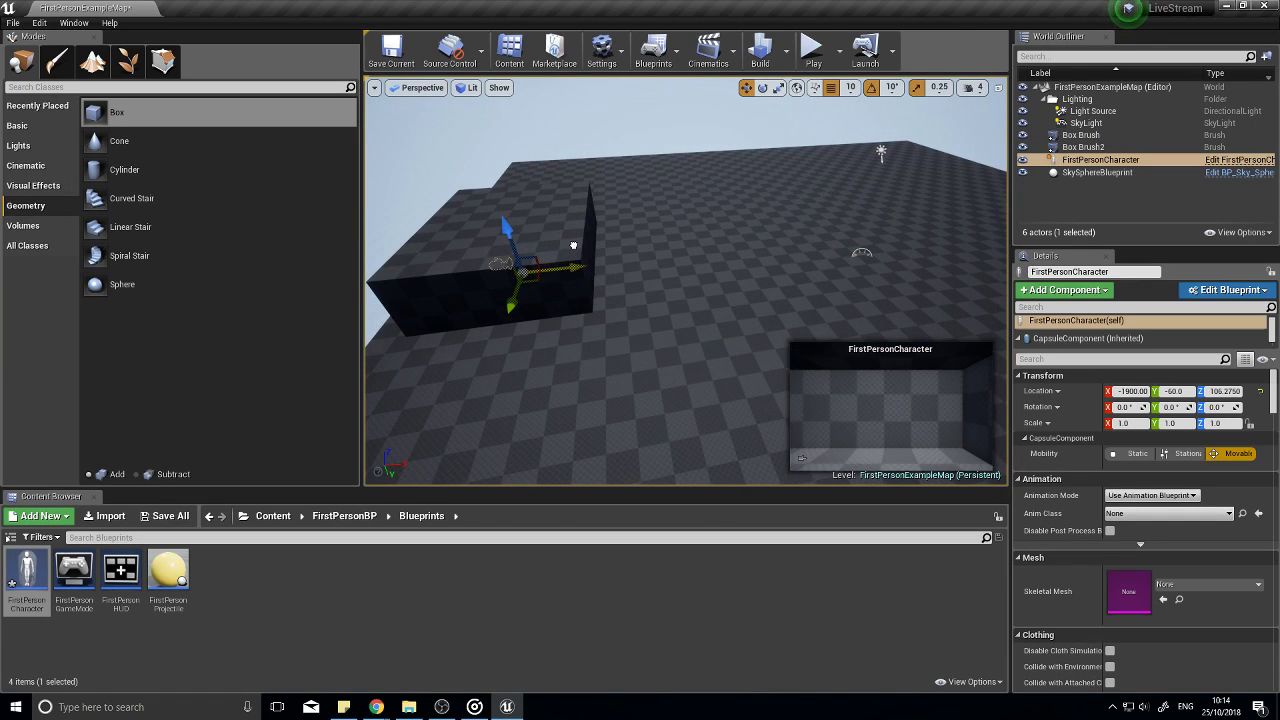
# Step: Play-test the level from inside the hollow room to check its ceiling height
pyautogui.click(812, 50)
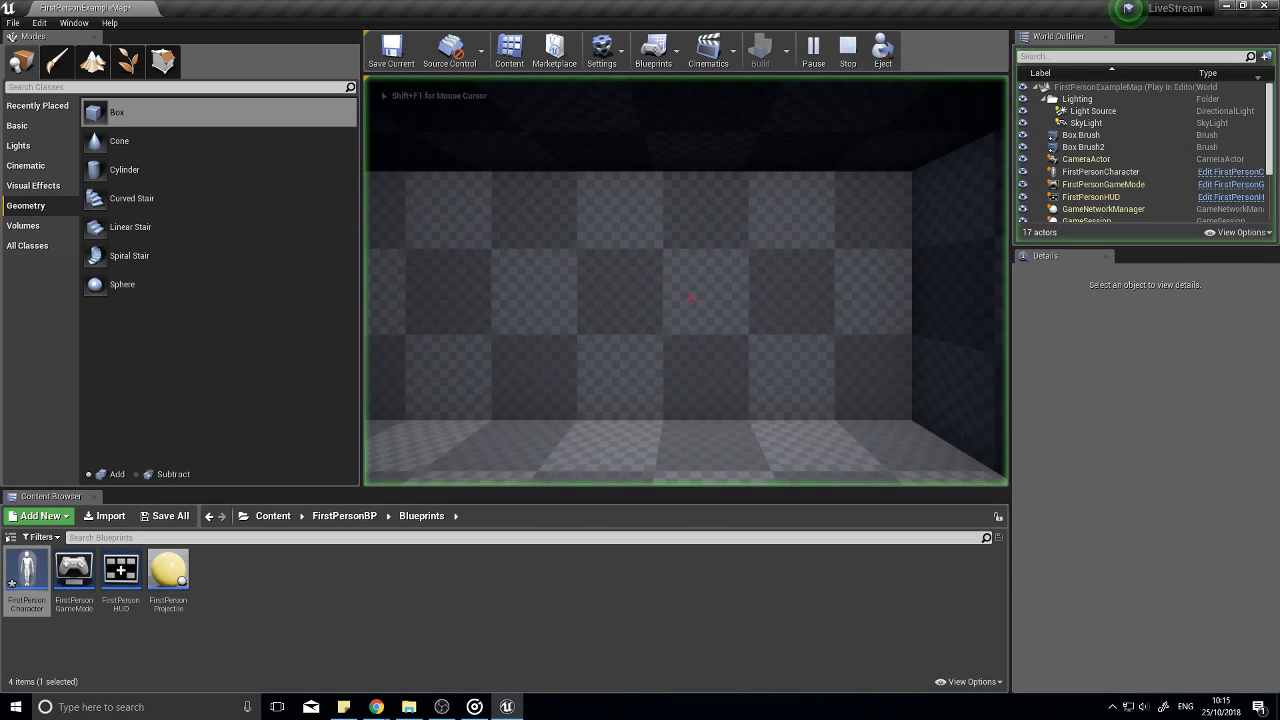
pyautogui.press('w')
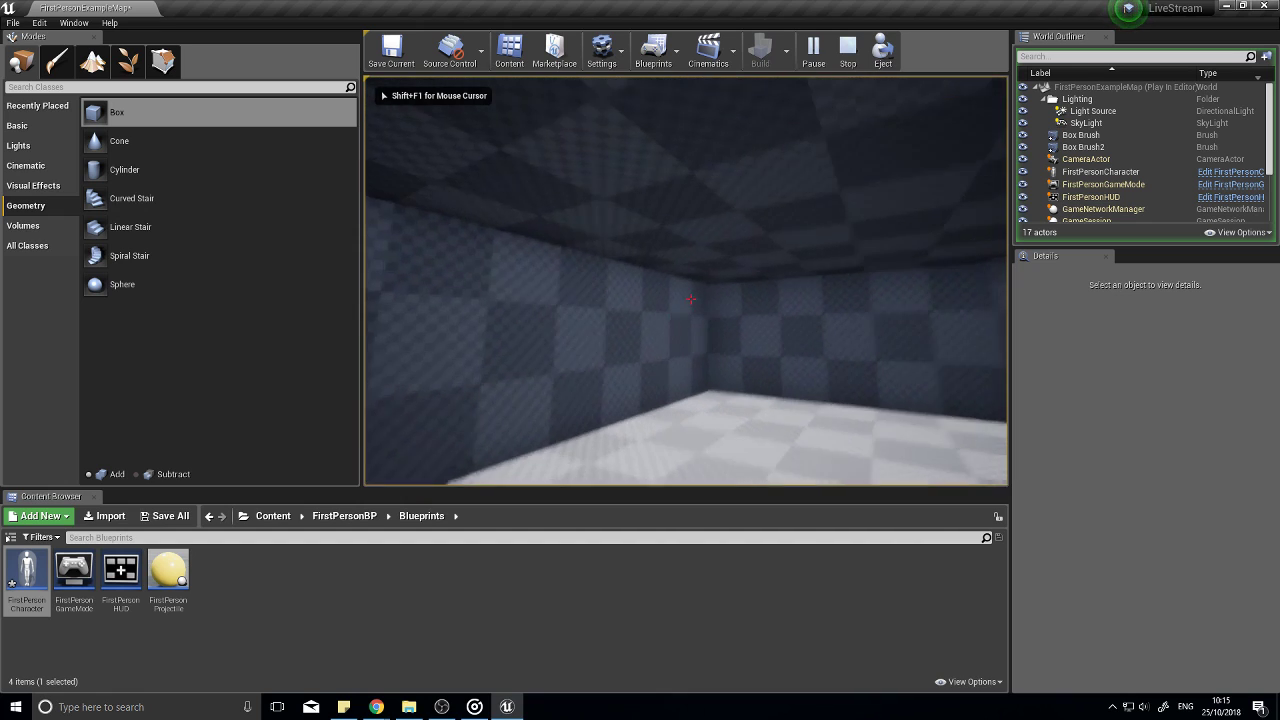
pyautogui.press('Escape')
# Step: Set the room brush's Z size to 450 and raise it so it rests on the floor
pyautogui.moveTo(690, 298); pyautogui.dragTo(760, 298, button='right')
pyautogui.click(760, 320)
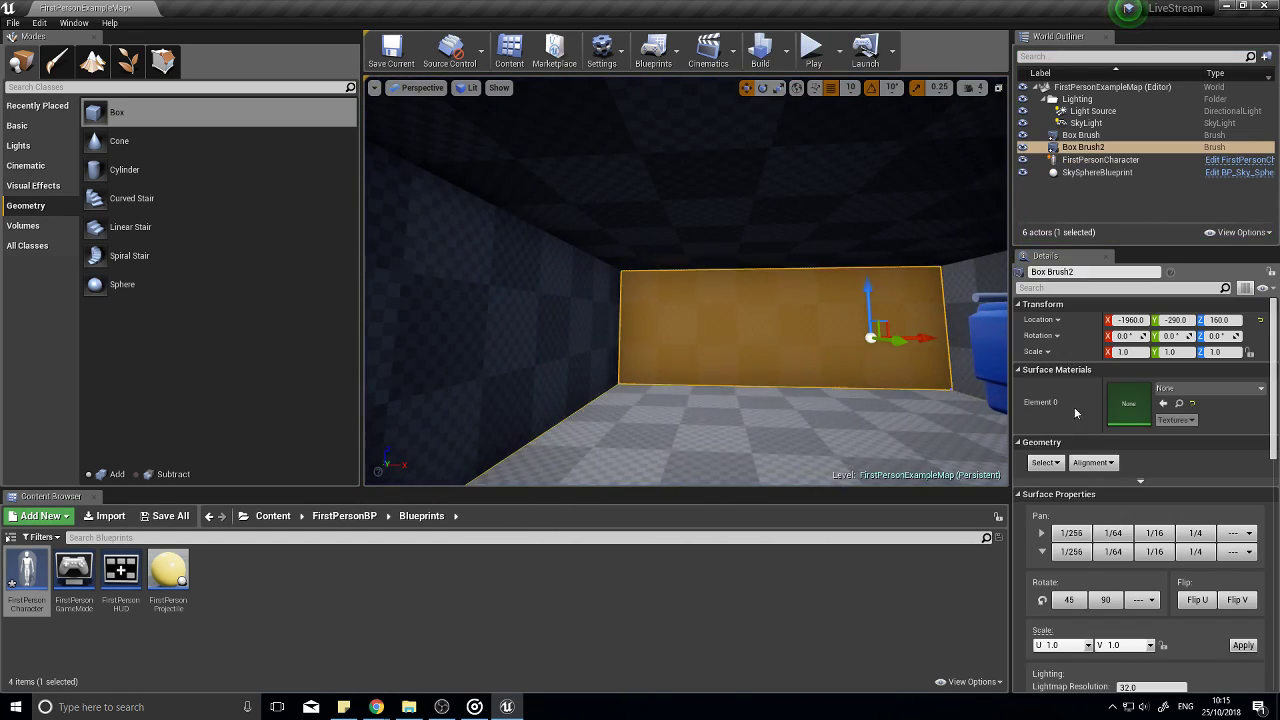
pyautogui.scroll(-6, 1197, 530)
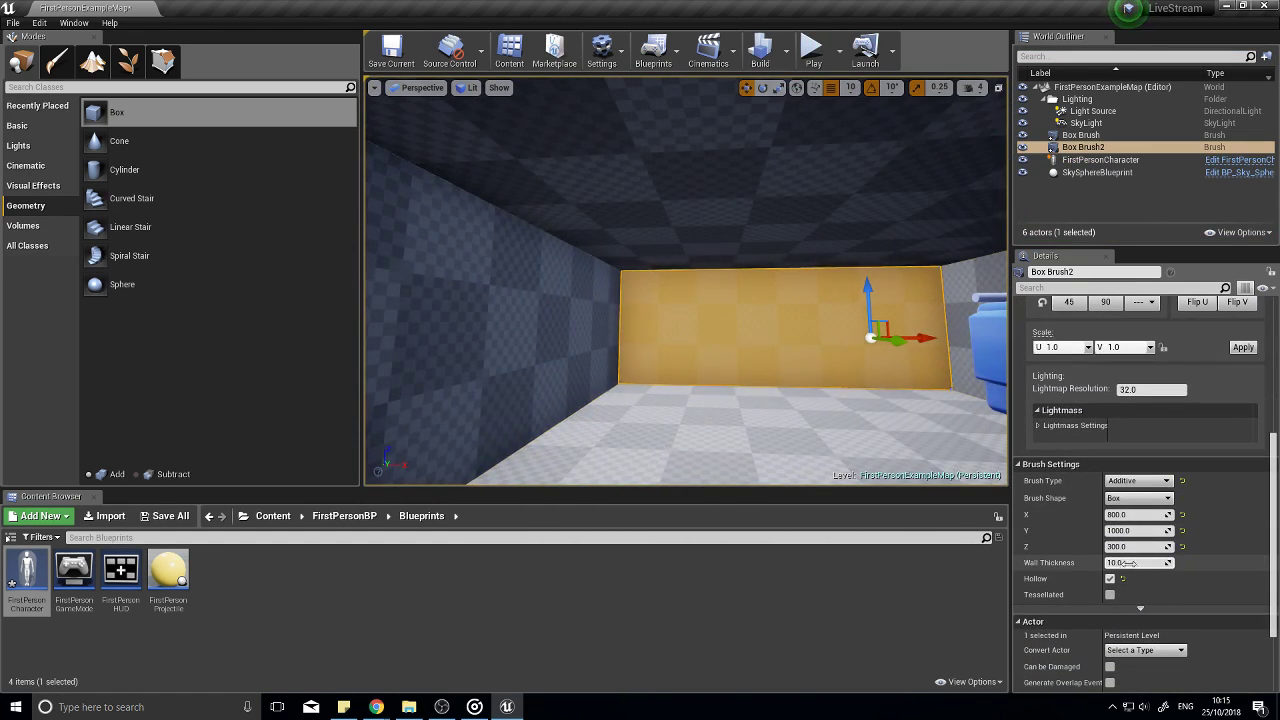
pyautogui.click(1144, 562)
pyautogui.click(1135, 547)
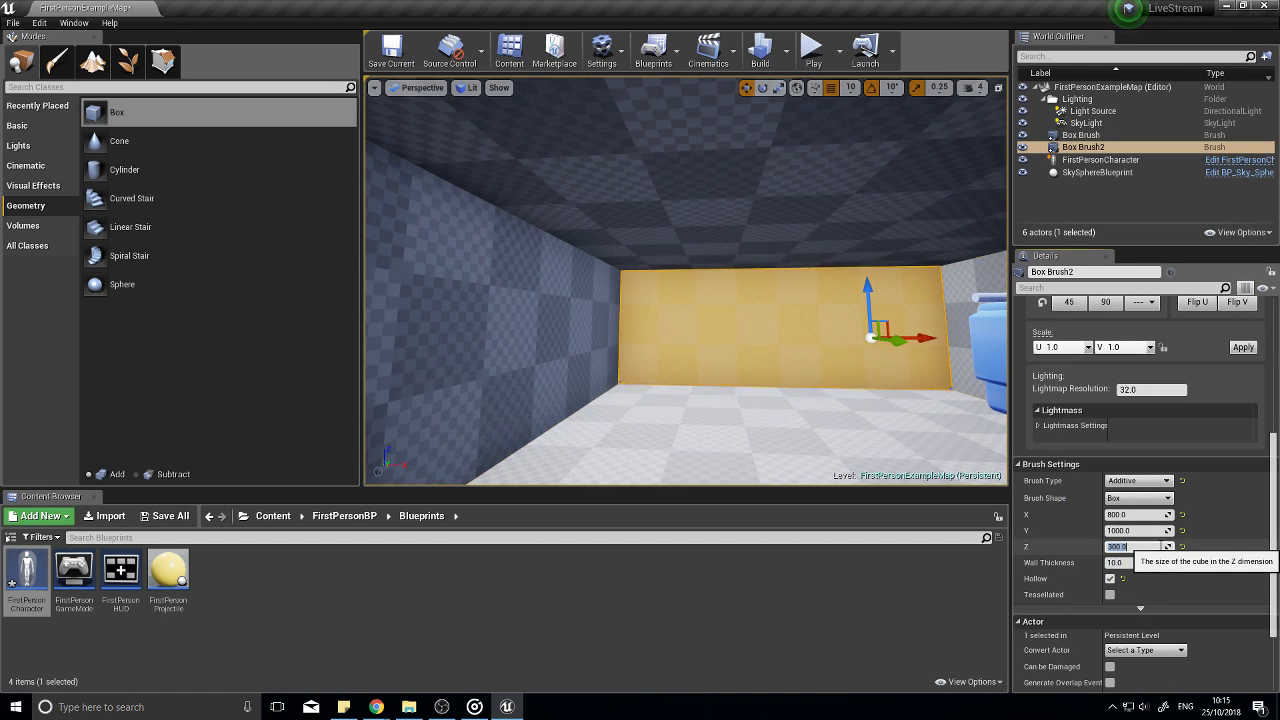
pyautogui.write('450')
pyautogui.press('Return')
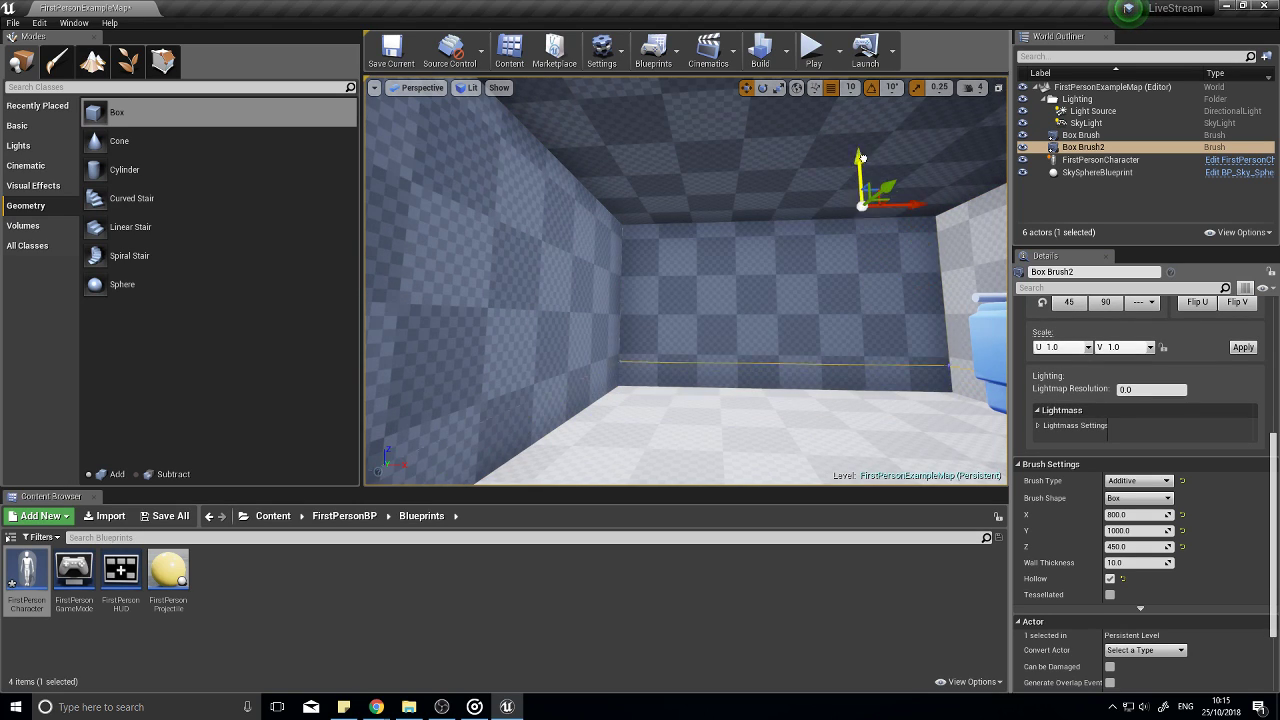
pyautogui.moveTo(862, 158); pyautogui.dragTo(862, 146)
pyautogui.hotkey('ctrl', 'z')
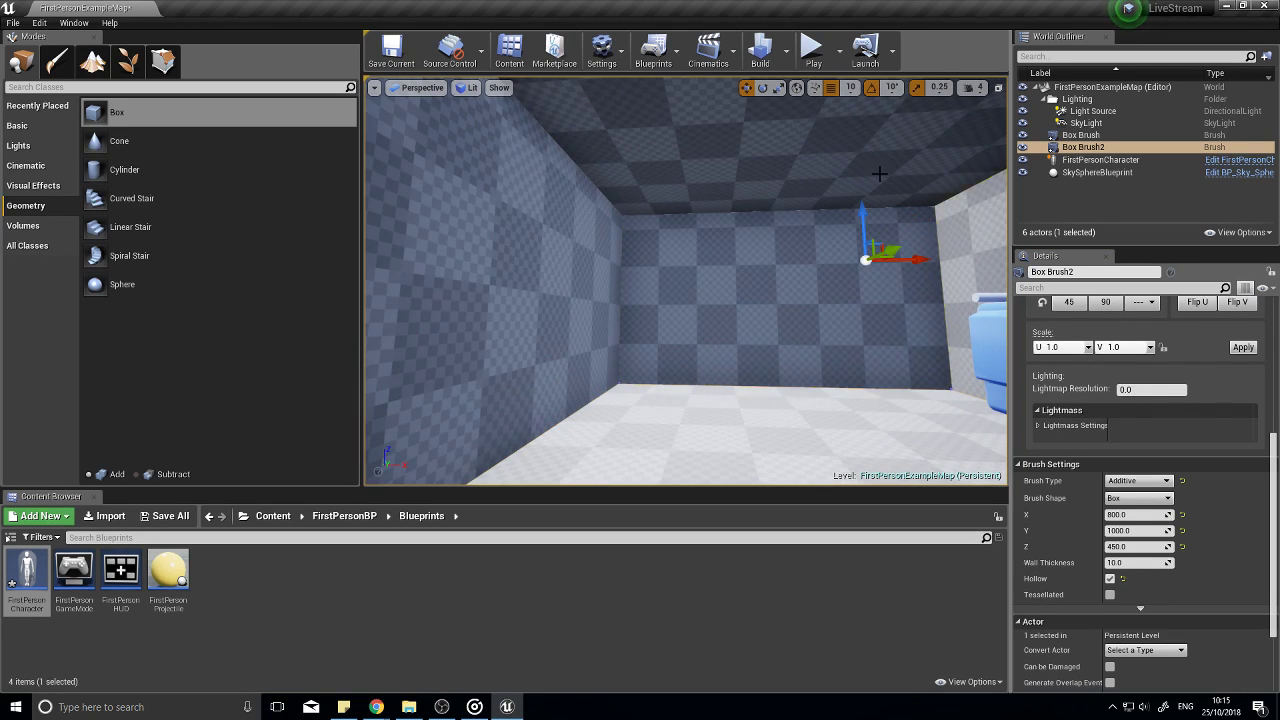
# Step: Play-test the taller room by walking around inside it
pyautogui.click(813, 48)
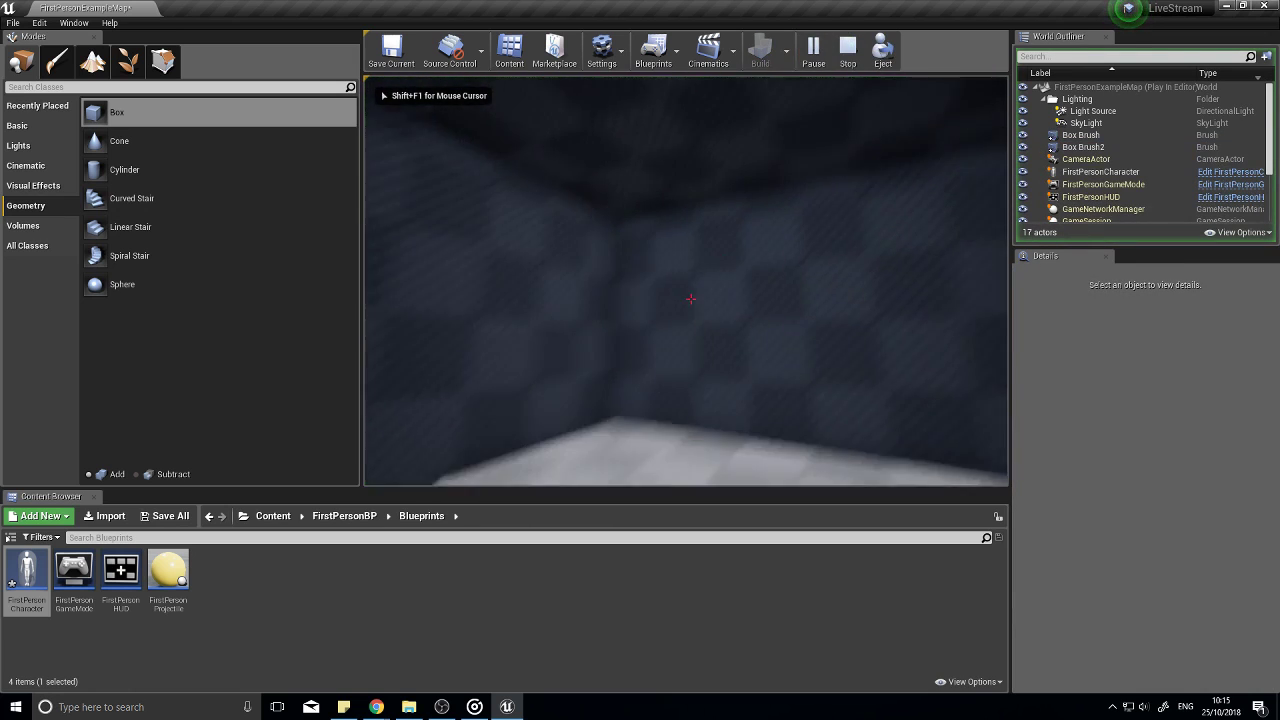
pyautogui.press('w')
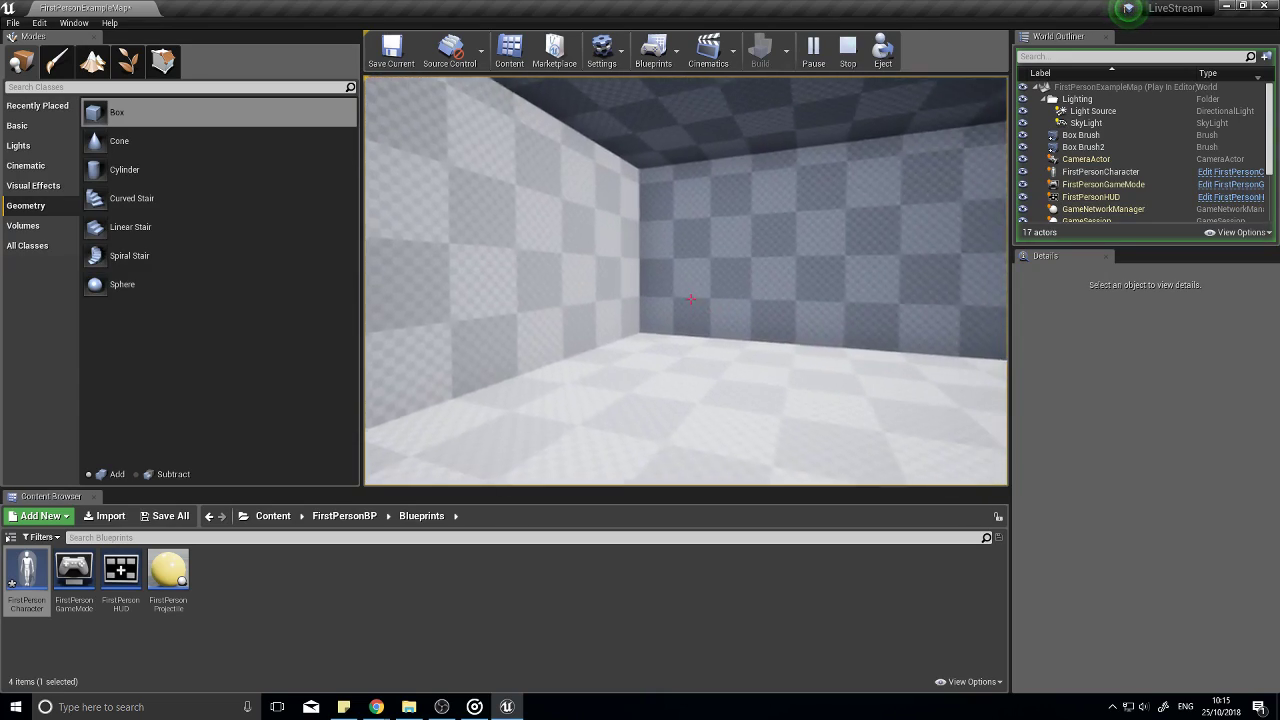
pyautogui.press('Escape')
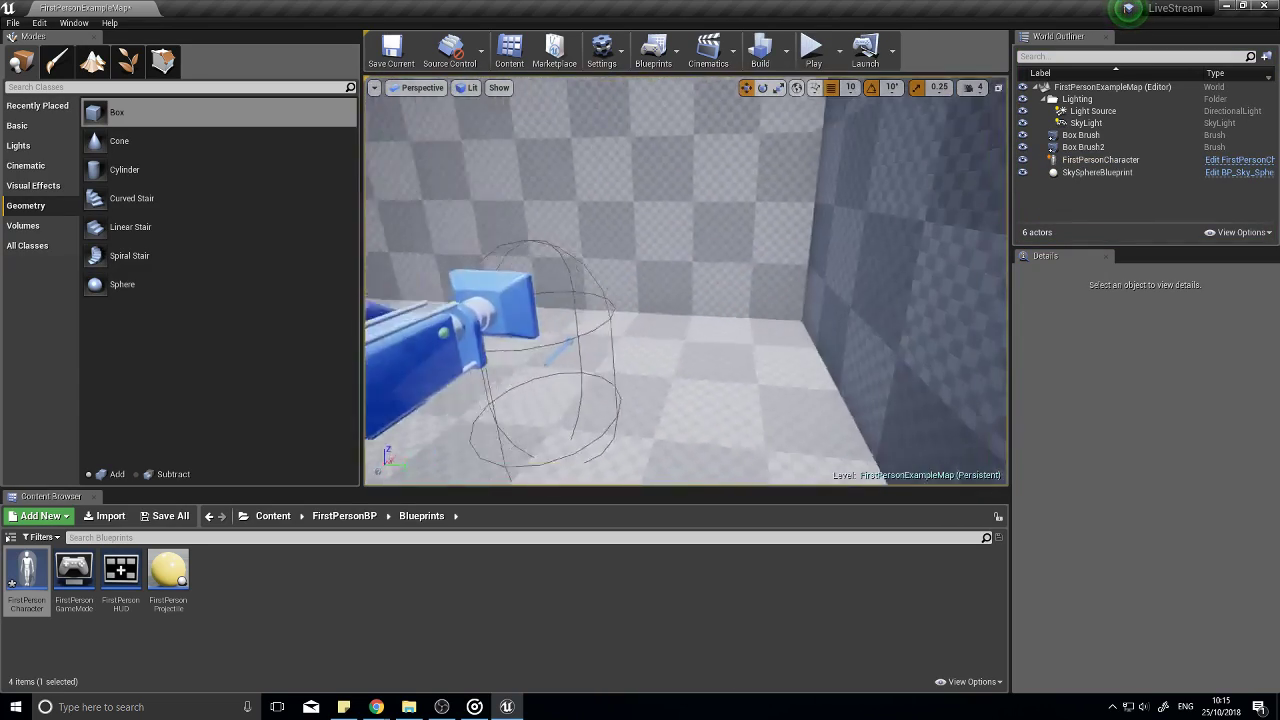
# Step: Add a third additive box brush on the floor beside the room's outer wall
pyautogui.click(1083, 147)
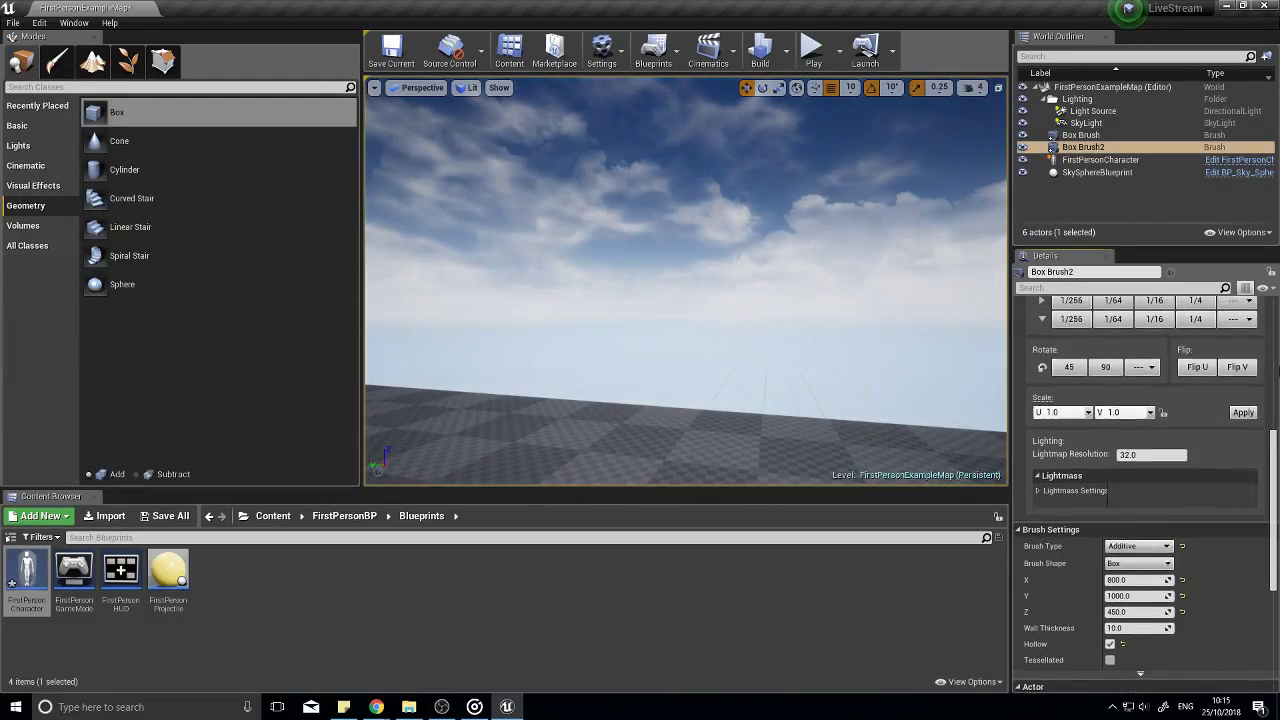
pyautogui.press('f')
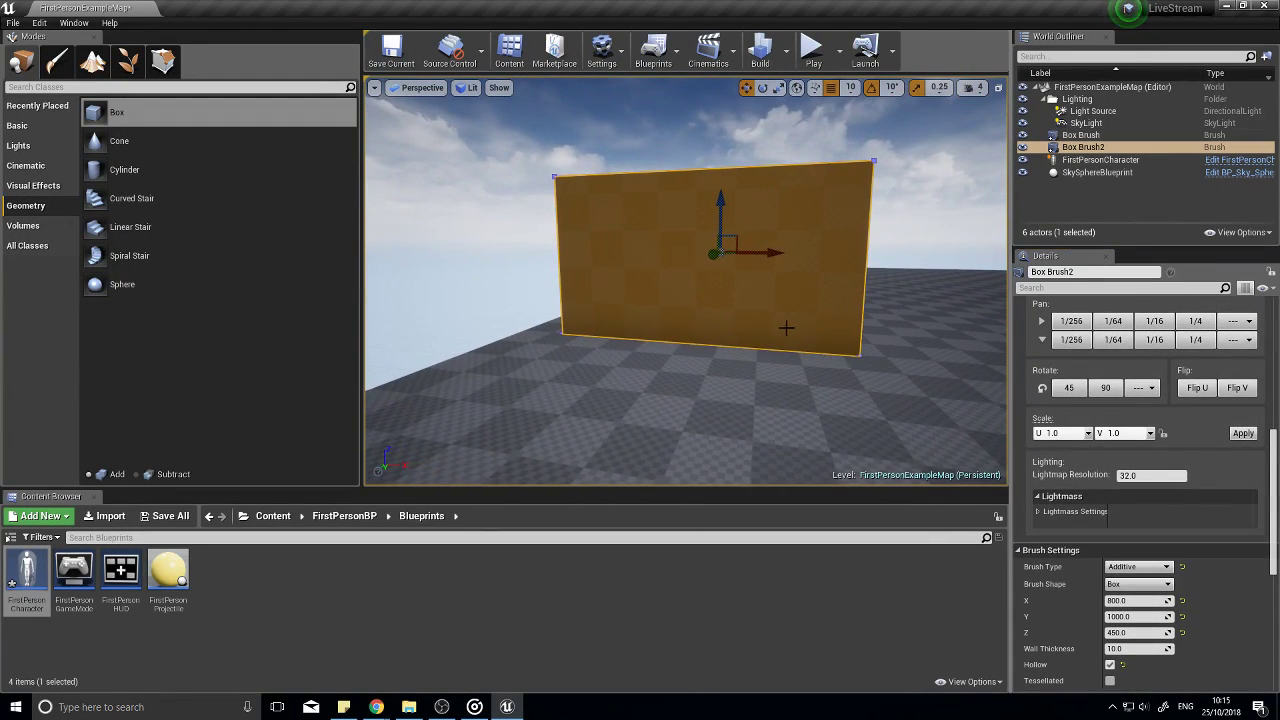
pyautogui.moveTo(110, 112)
pyautogui.mouseDown()
pyautogui.moveTo(686, 378)
pyautogui.moveTo(700, 345)
pyautogui.mouseUp()
pyautogui.moveTo(700, 345)
pyautogui.mouseDown(button='right')
pyautogui.moveTo(760, 300)
pyautogui.moveTo(640, 335)
pyautogui.moveTo(680, 350)
pyautogui.moveTo(720, 290)
pyautogui.moveTo(800, 295)
pyautogui.moveTo(730, 305)
pyautogui.moveTo(800, 350)
pyautogui.moveTo(660, 340)
pyautogui.moveTo(770, 355)
pyautogui.moveTo(736, 348)
pyautogui.mouseUp(button='right')
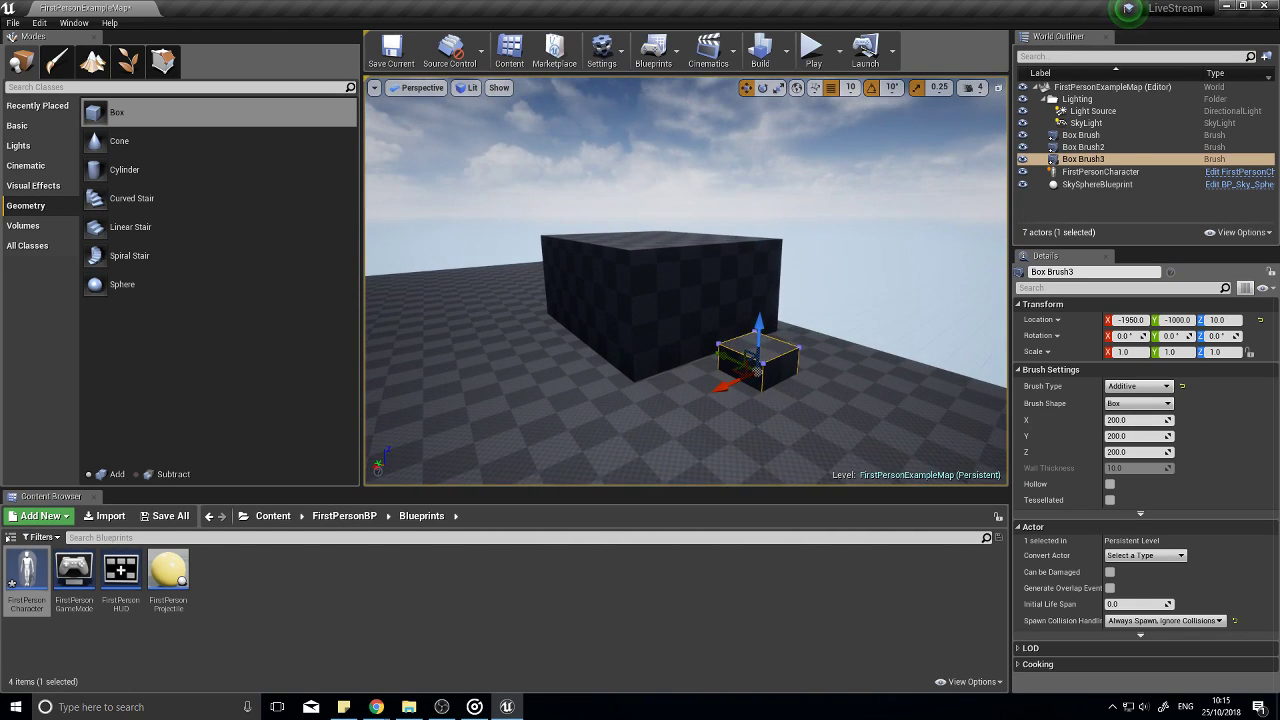
# Step: Set the third box brush's Z size to 450 to match the room and rest it on the floor
pyautogui.click(691, 277)
pyautogui.scroll(-8, 1131, 556)
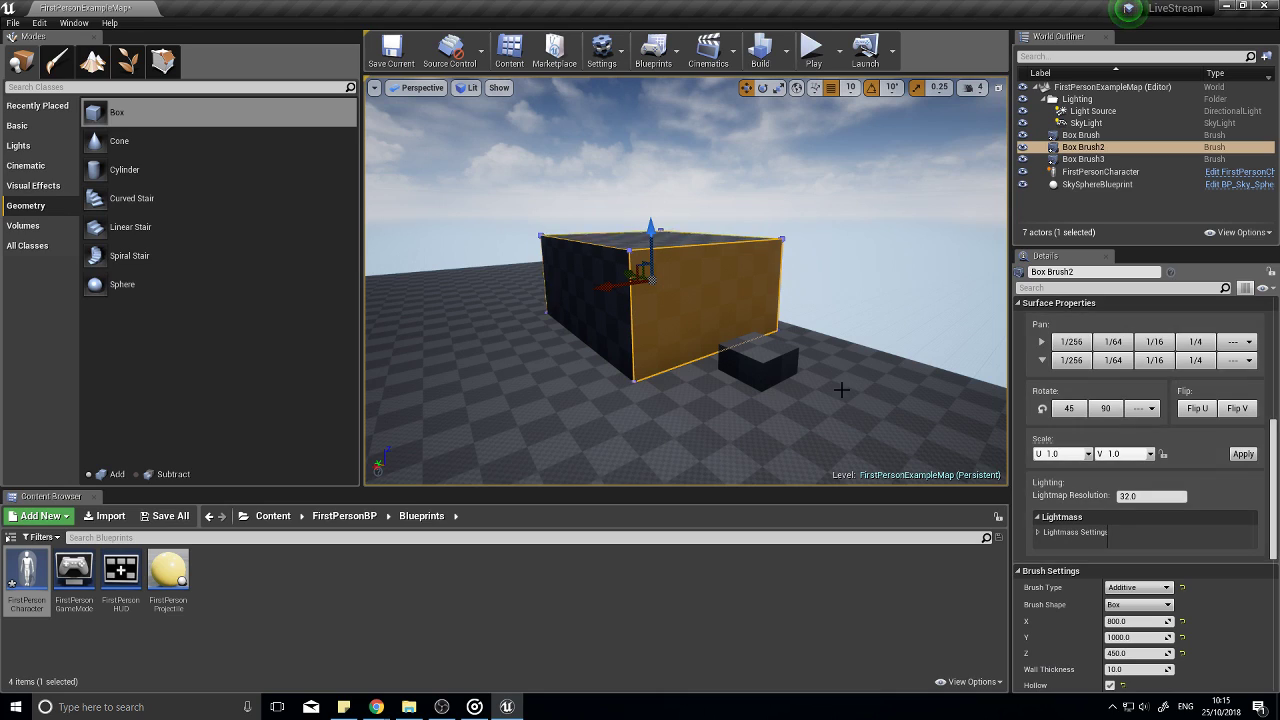
pyautogui.click(764, 356)
pyautogui.scroll(-1, 1146, 552)
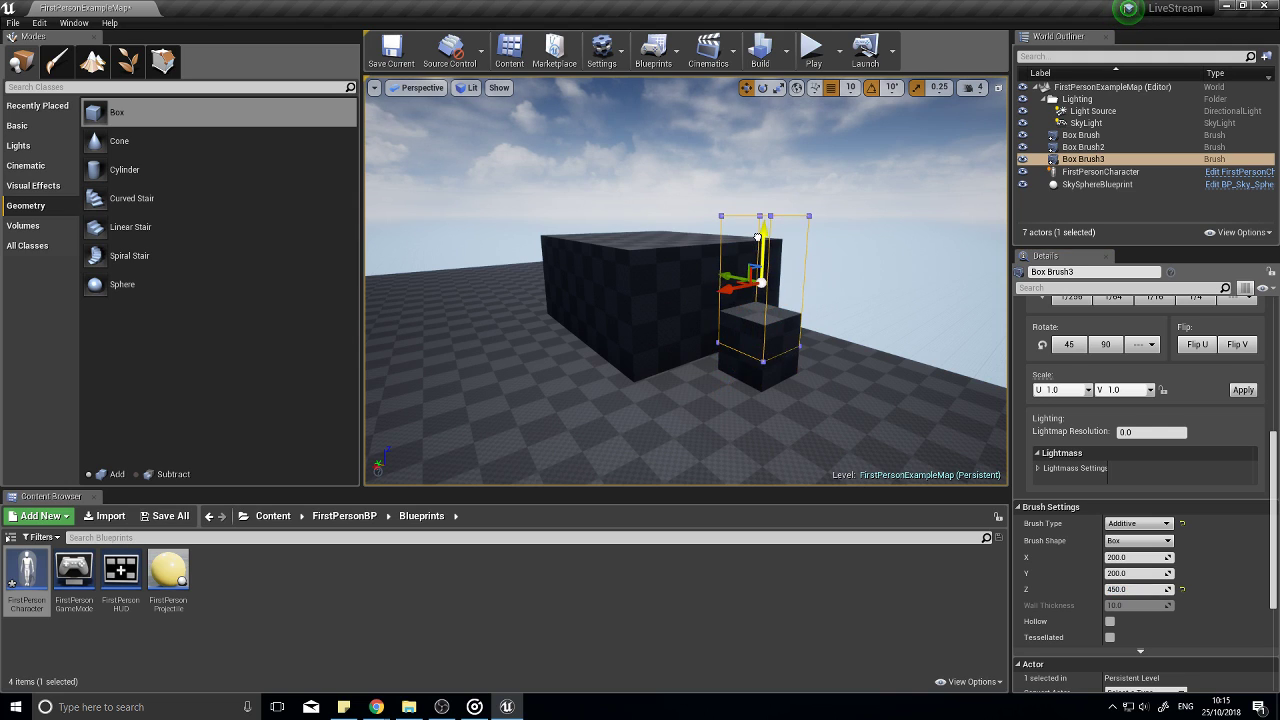
pyautogui.moveTo(757, 237); pyautogui.dragTo(757, 237)
pyautogui.press('End')
# Step: Set the third box brush's footprint to X 400 and Y 500
pyautogui.moveTo(836, 349); pyautogui.dragTo(780, 316, button='right')
pyautogui.press('d')
pyautogui.press('w')
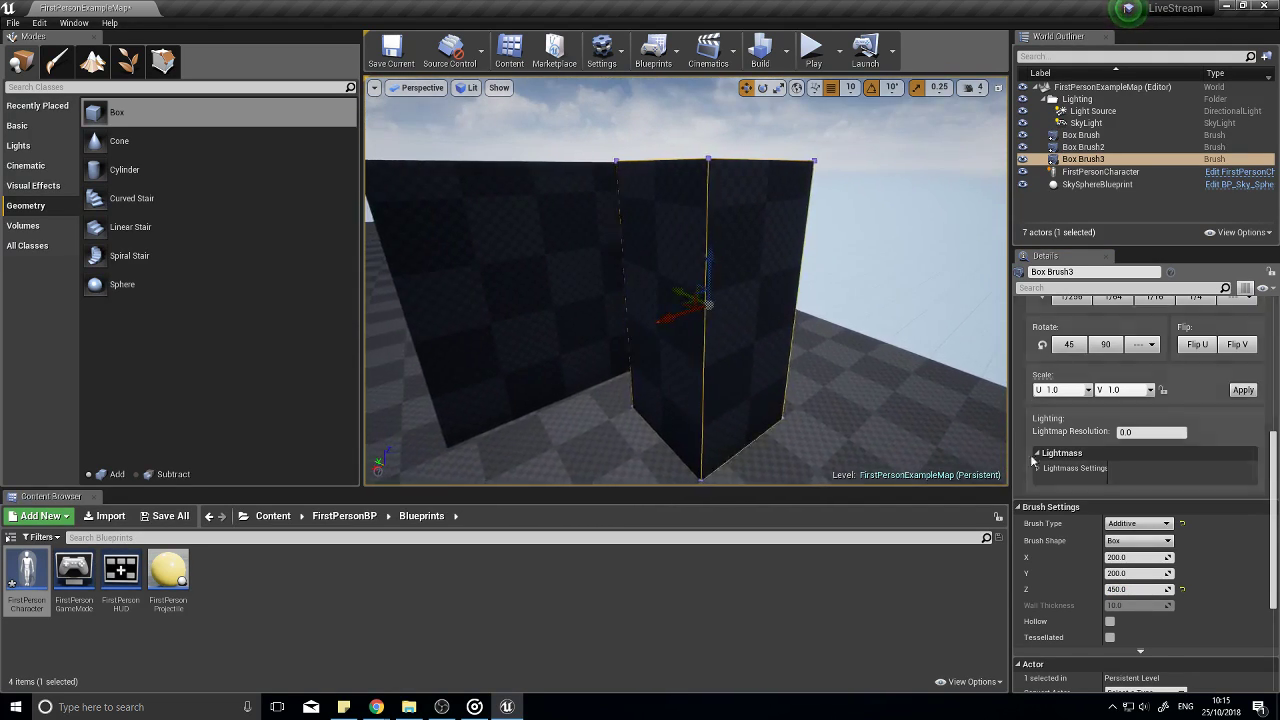
pyautogui.click(1116, 557)
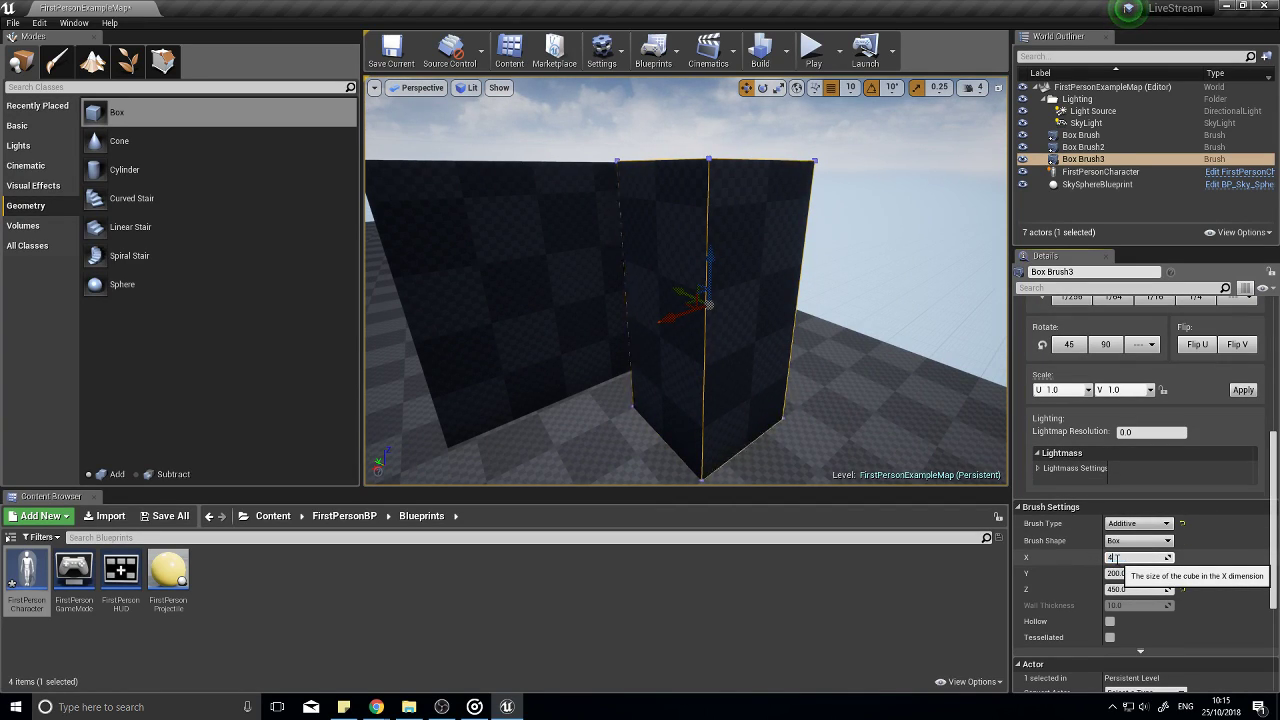
pyautogui.press('Return')
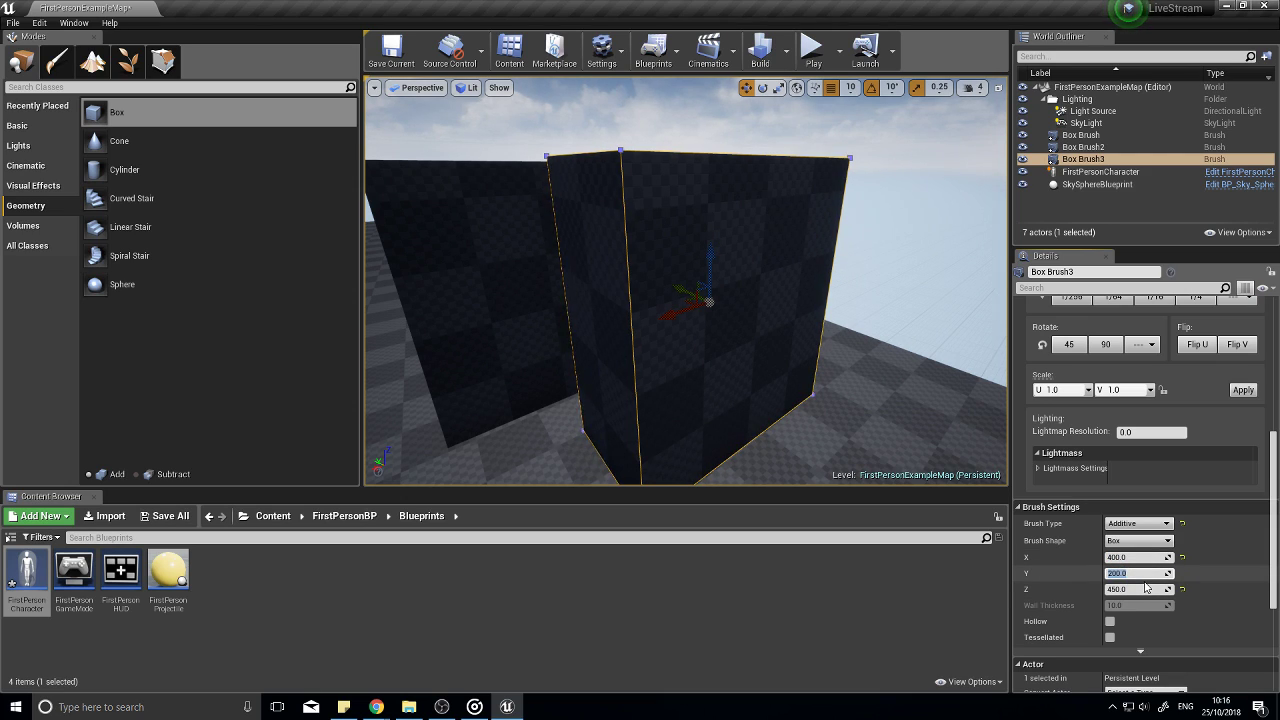
pyautogui.press('Return')
# Step: Make the third box brush hollow and check from outside how it adjoins the room
pyautogui.moveTo(892, 420)
pyautogui.mouseDown(button='right')
pyautogui.moveTo(915, 435)
pyautogui.moveTo(840, 400)
pyautogui.moveTo(760, 300)
pyautogui.moveTo(745, 420)
pyautogui.moveTo(720, 350)
pyautogui.moveTo(750, 335)
pyautogui.moveTo(724, 312)
pyautogui.moveTo(701, 328)
pyautogui.moveTo(640, 320)
pyautogui.moveTo(560, 335)
pyautogui.moveTo(470, 300)
pyautogui.mouseUp(button='right')
pyautogui.moveTo(814, 360)
pyautogui.mouseDown(button='right')
pyautogui.moveTo(700, 345)
pyautogui.moveTo(820, 345)
pyautogui.moveTo(840, 375)
pyautogui.moveTo(900, 340)
pyautogui.moveTo(840, 350)
pyautogui.mouseUp(button='right')
pyautogui.click(1109, 621)
pyautogui.moveTo(686, 350)
pyautogui.mouseDown(button='right')
pyautogui.moveTo(876, 380)
pyautogui.moveTo(686, 310)
pyautogui.moveTo(546, 295)
pyautogui.moveTo(586, 285)
pyautogui.moveTo(686, 340)
pyautogui.moveTo(726, 380)
pyautogui.moveTo(736, 368)
pyautogui.moveTo(625, 365)
pyautogui.mouseUp(button='right')
pyautogui.click(721, 342)
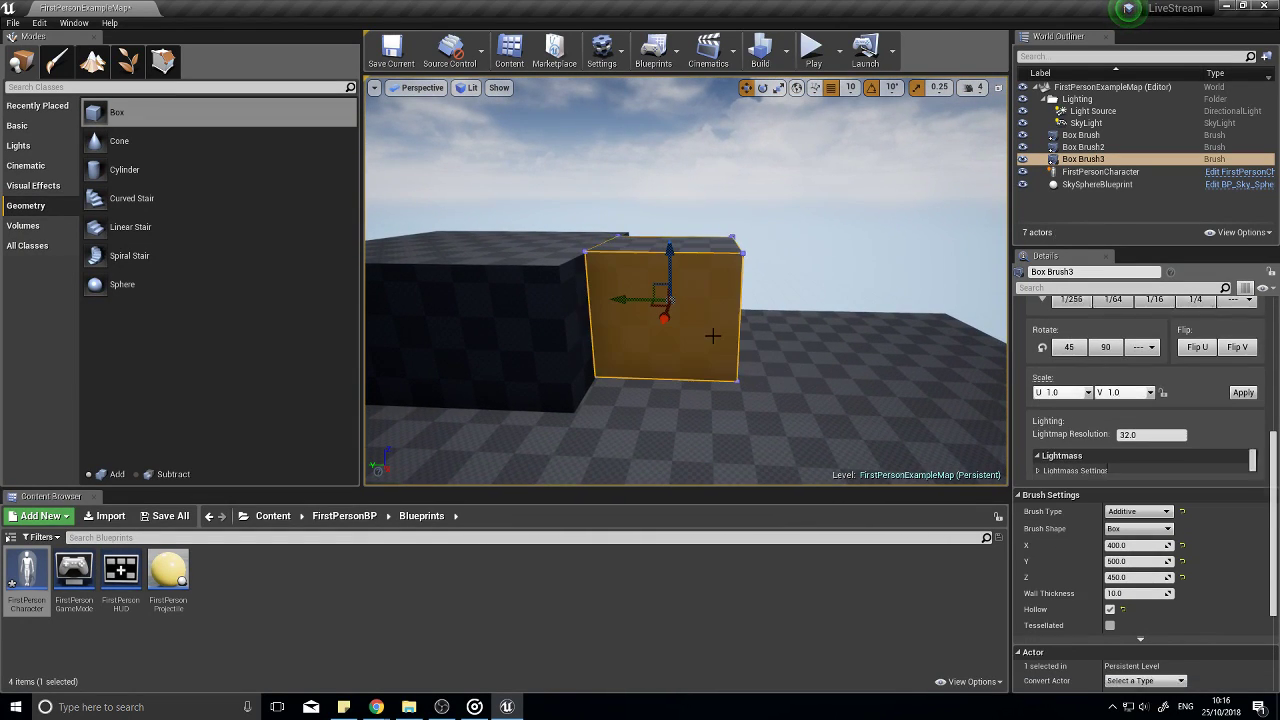
pyautogui.moveTo(721, 342)
pyautogui.mouseDown(button='right')
pyautogui.moveTo(799, 352)
pyautogui.moveTo(765, 352)
pyautogui.mouseUp(button='right')
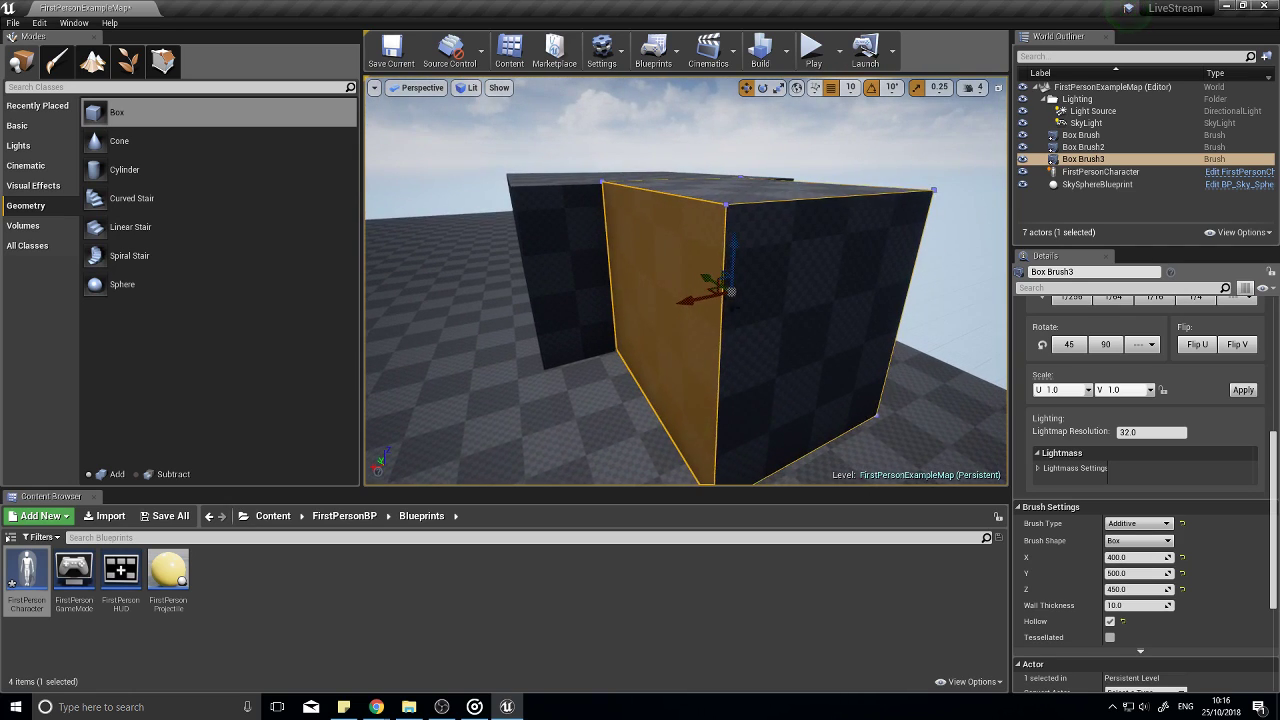
# Step: Try to extrude the third box brush's X-facing side outward twice in geometry editing to lengthen it into a corridor
pyautogui.click(163, 62)
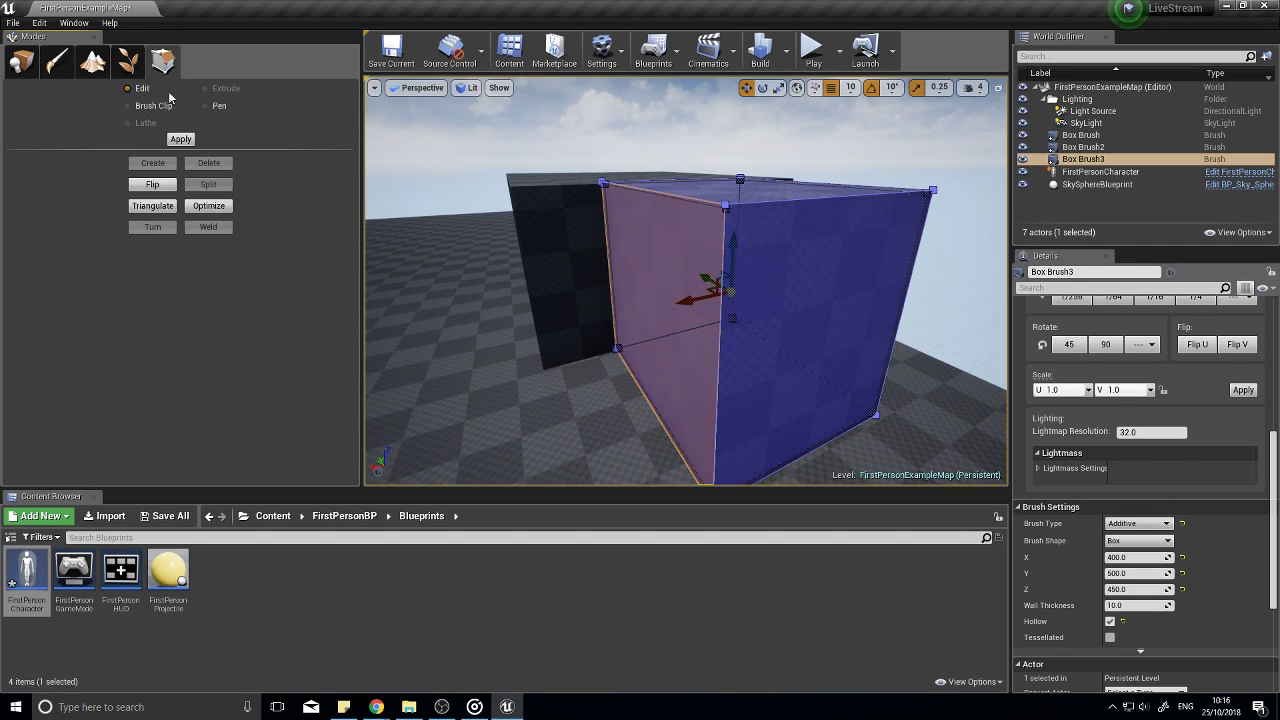
pyautogui.click(659, 239)
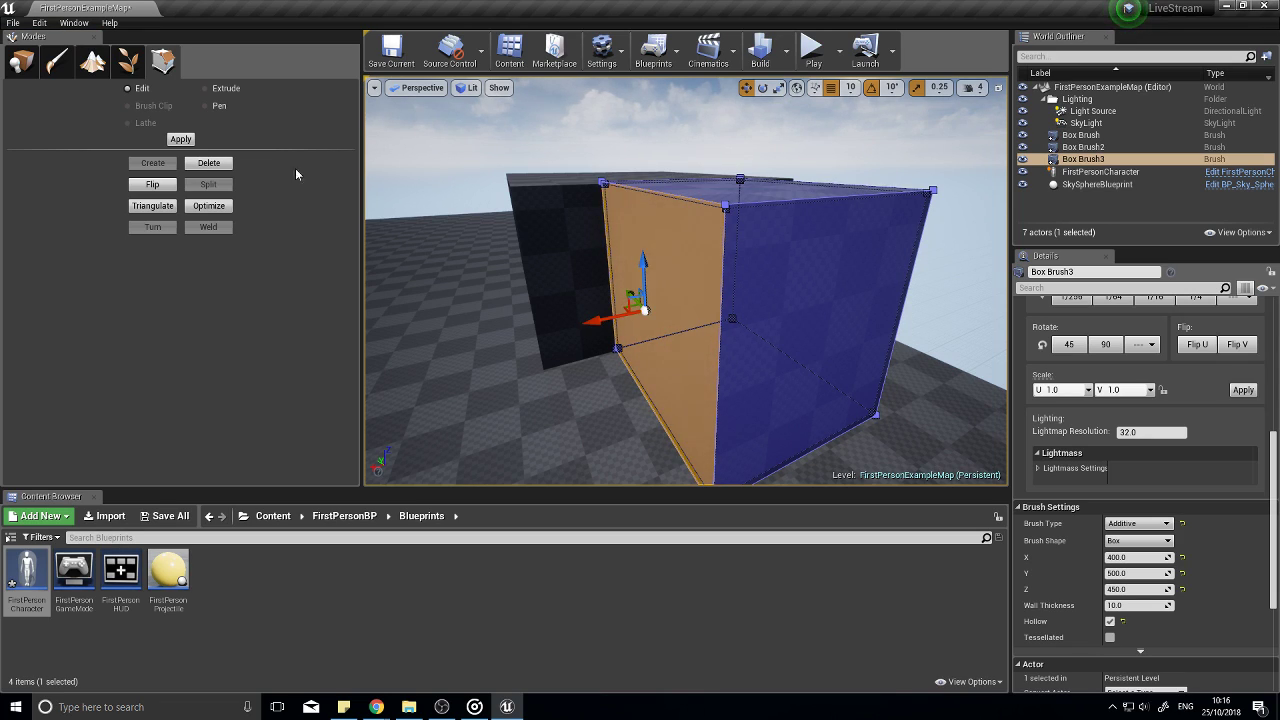
pyautogui.click(207, 87)
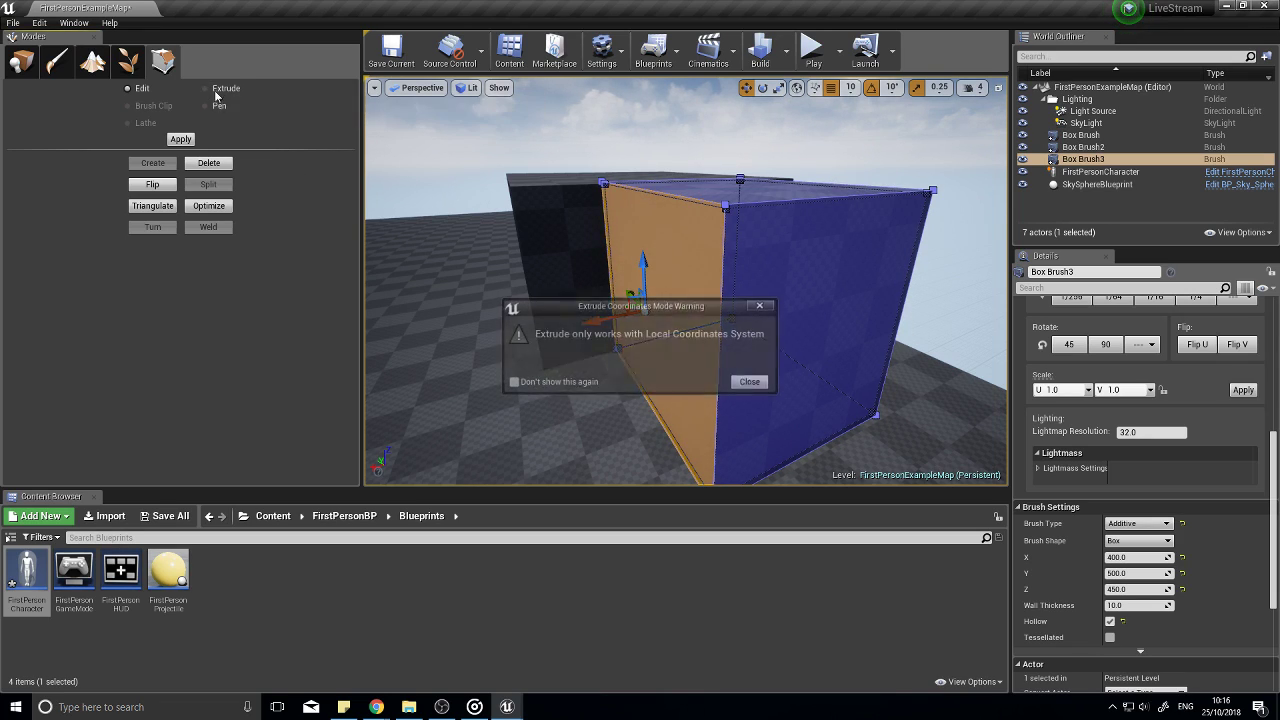
pyautogui.click(750, 383)
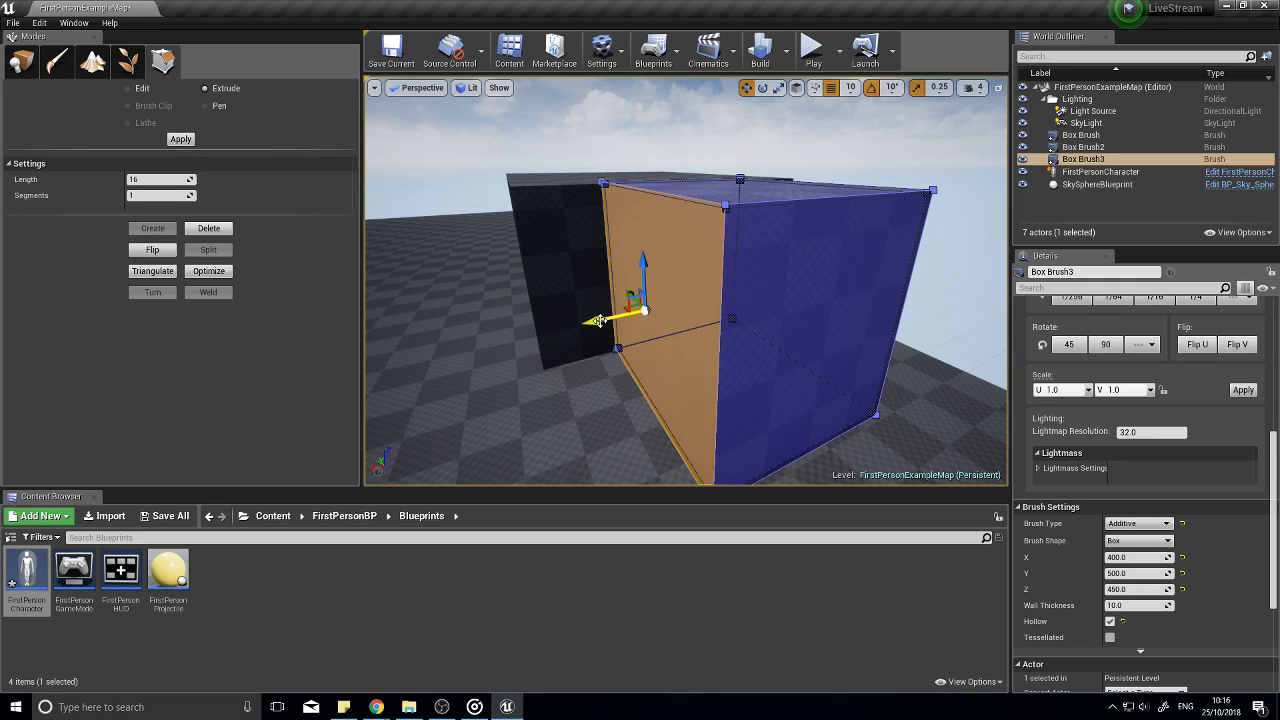
pyautogui.moveTo(597, 320); pyautogui.dragTo(412, 356)
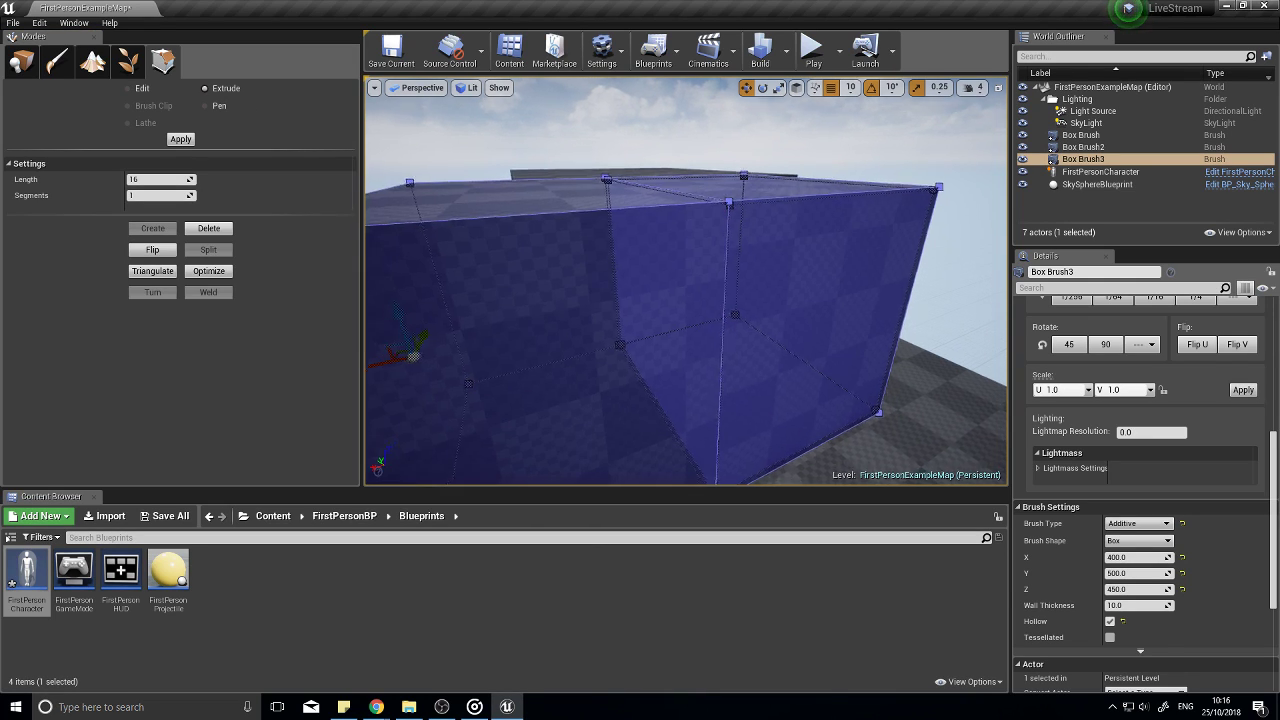
pyautogui.moveTo(641, 308); pyautogui.dragTo(470, 322, button='right')
pyautogui.moveTo(676, 294); pyautogui.dragTo(499, 296)
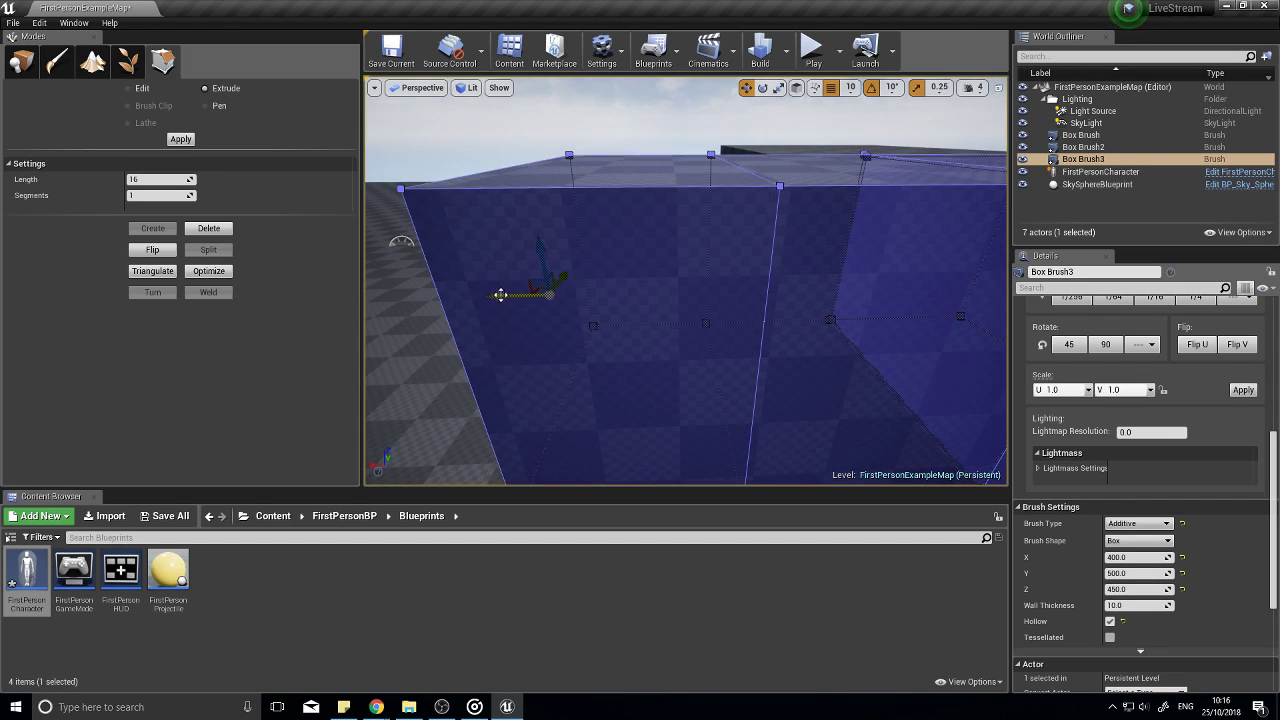
# Step: Extrude the third box brush's end face by length 16, delete that face, and undo the deletion and all the extrusions
pyautogui.moveTo(500, 295)
pyautogui.mouseDown(button='right')
pyautogui.moveTo(630, 298)
pyautogui.moveTo(480, 300)
pyautogui.moveTo(680, 300)
pyautogui.moveTo(630, 305)
pyautogui.moveTo(590, 340)
pyautogui.moveTo(760, 300)
pyautogui.moveTo(690, 300)
pyautogui.moveTo(850, 325)
pyautogui.moveTo(943, 270)
pyautogui.mouseUp(button='right')
pyautogui.press('w')
pyautogui.press('w')
pyautogui.press('s')
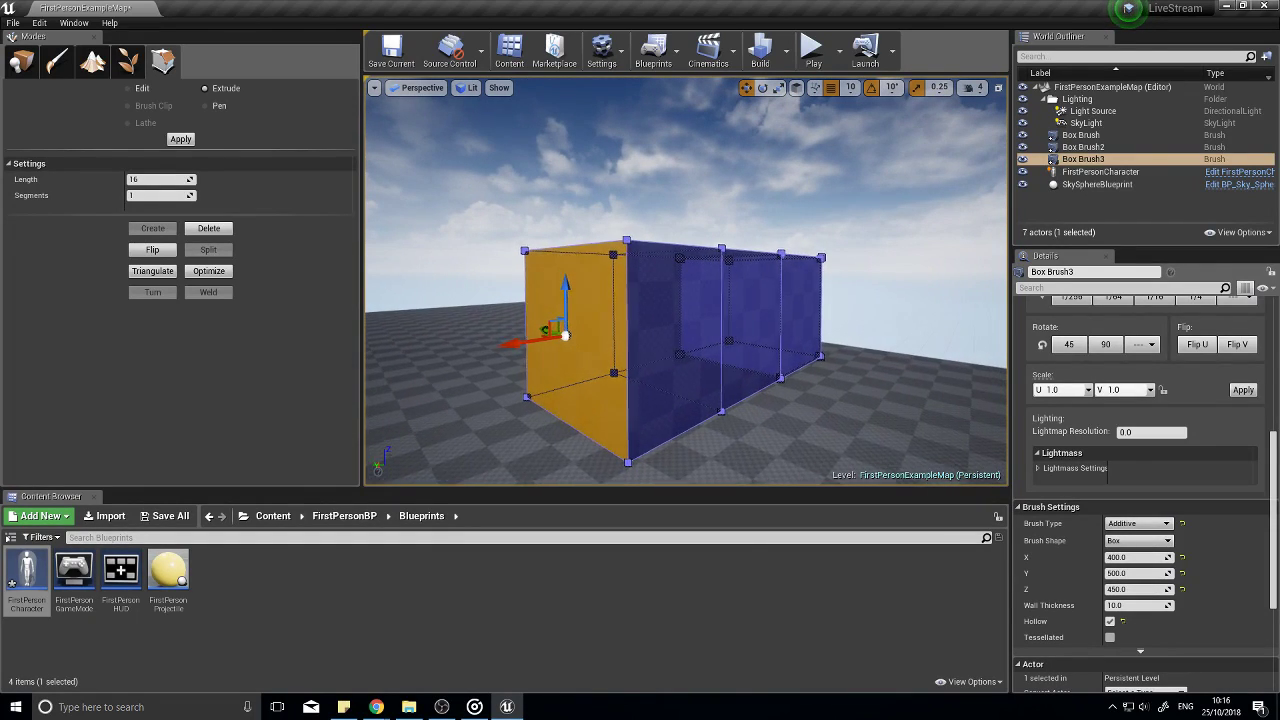
pyautogui.press('w')
pyautogui.click(180, 139)
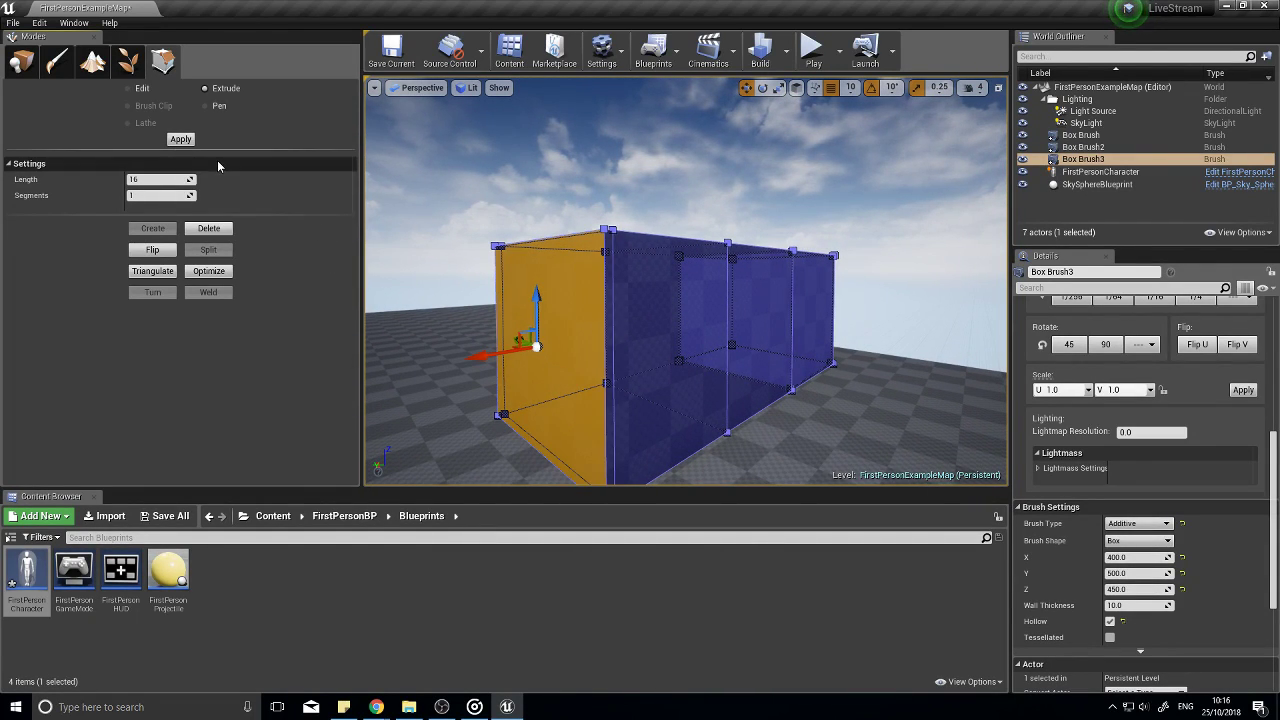
pyautogui.click(209, 229)
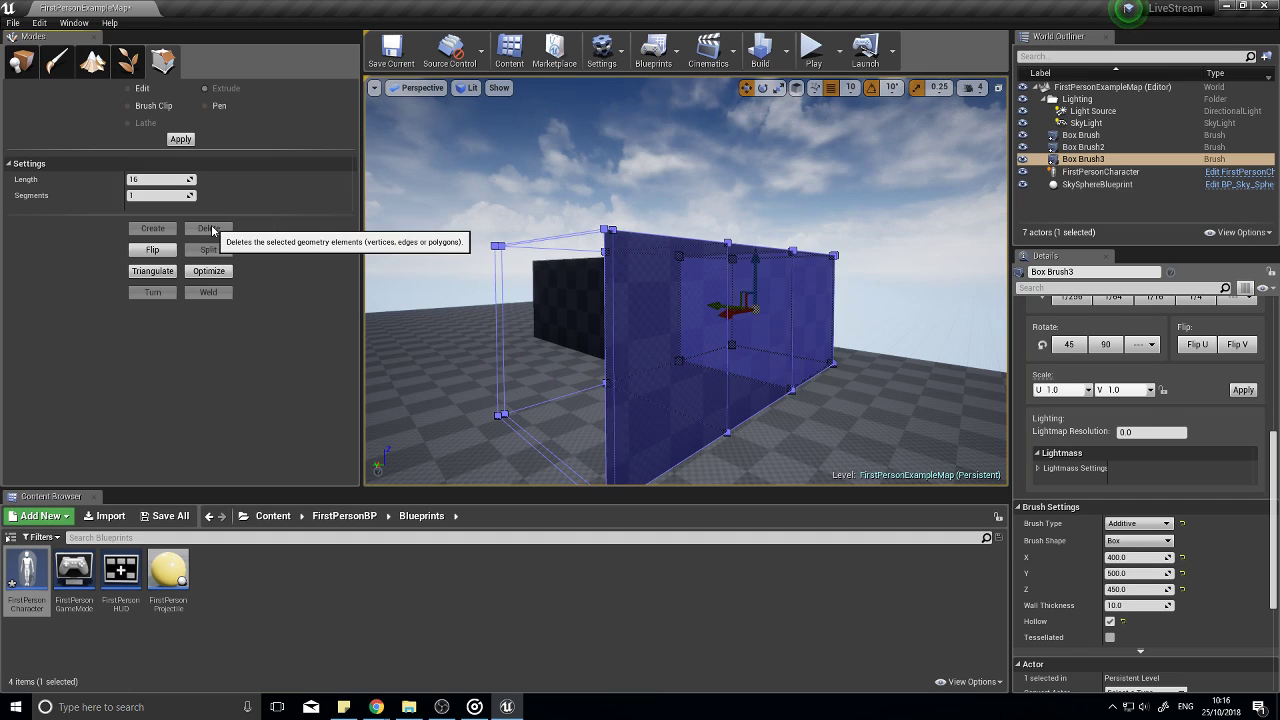
pyautogui.hotkey('ctrl', 'z')
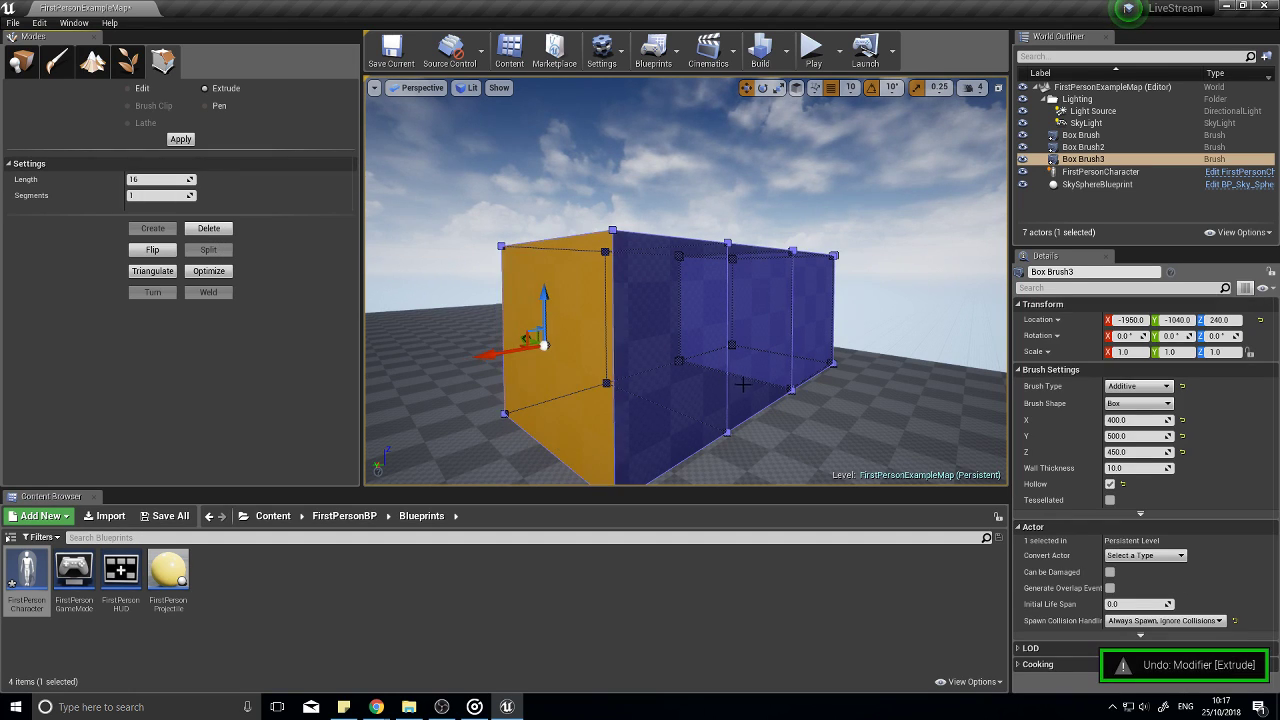
pyautogui.hotkey('ctrl', 'z')
# Step: Try to extrude the third box brush's X-facing side by length 800 and switch its Hollow option off and on again
pyautogui.press('w')
pyautogui.moveTo(640, 378)
pyautogui.mouseDown(button='right')
pyautogui.moveTo(640, 340)
pyautogui.moveTo(640, 378)
pyautogui.mouseUp(button='right')
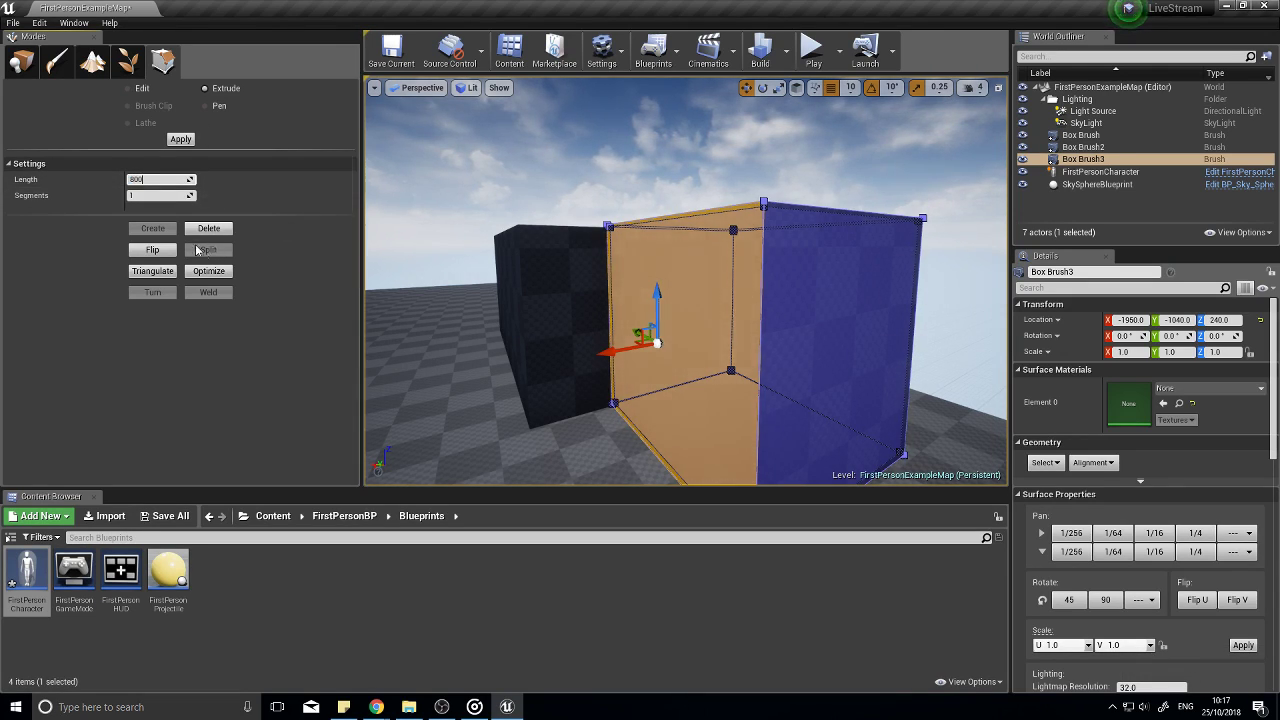
pyautogui.click(180, 139)
pyautogui.moveTo(600, 300)
pyautogui.mouseDown(button='right')
pyautogui.moveTo(600, 315)
pyautogui.moveTo(520, 315)
pyautogui.moveTo(570, 290)
pyautogui.moveTo(510, 345)
pyautogui.moveTo(495, 335)
pyautogui.mouseUp(button='right')
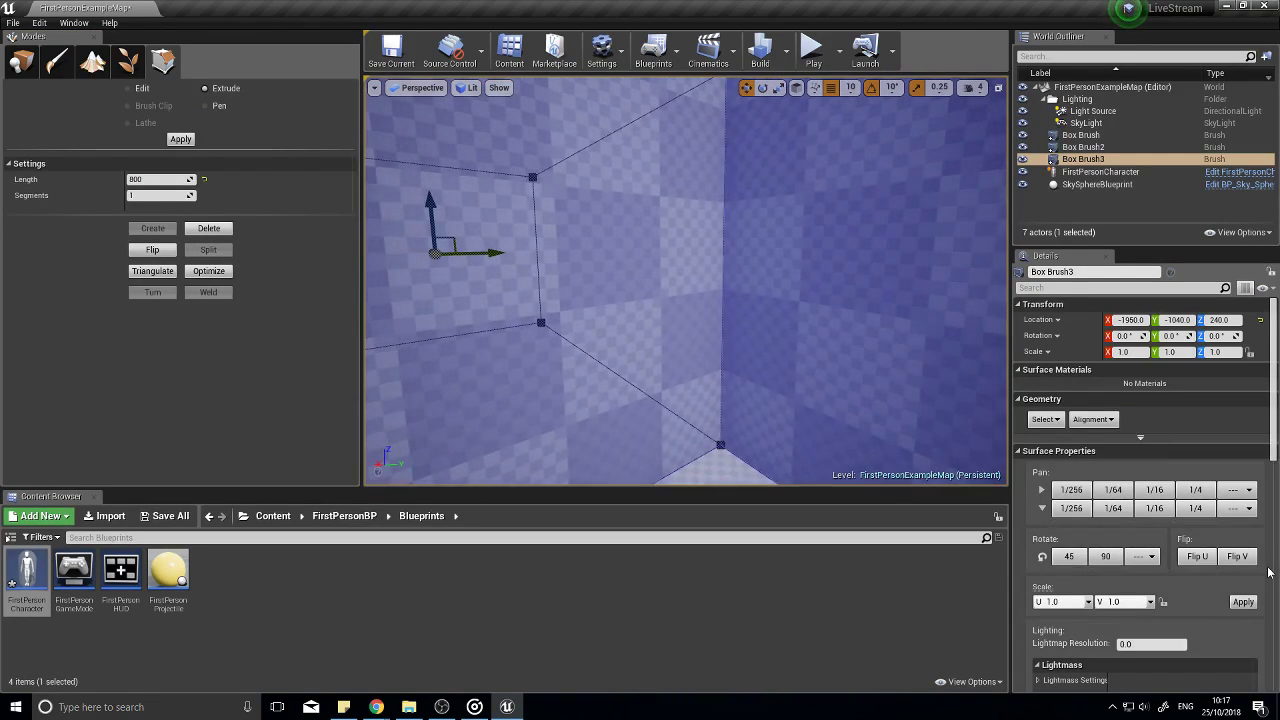
pyautogui.scroll(-3, 1268, 571)
pyautogui.click(1110, 621)
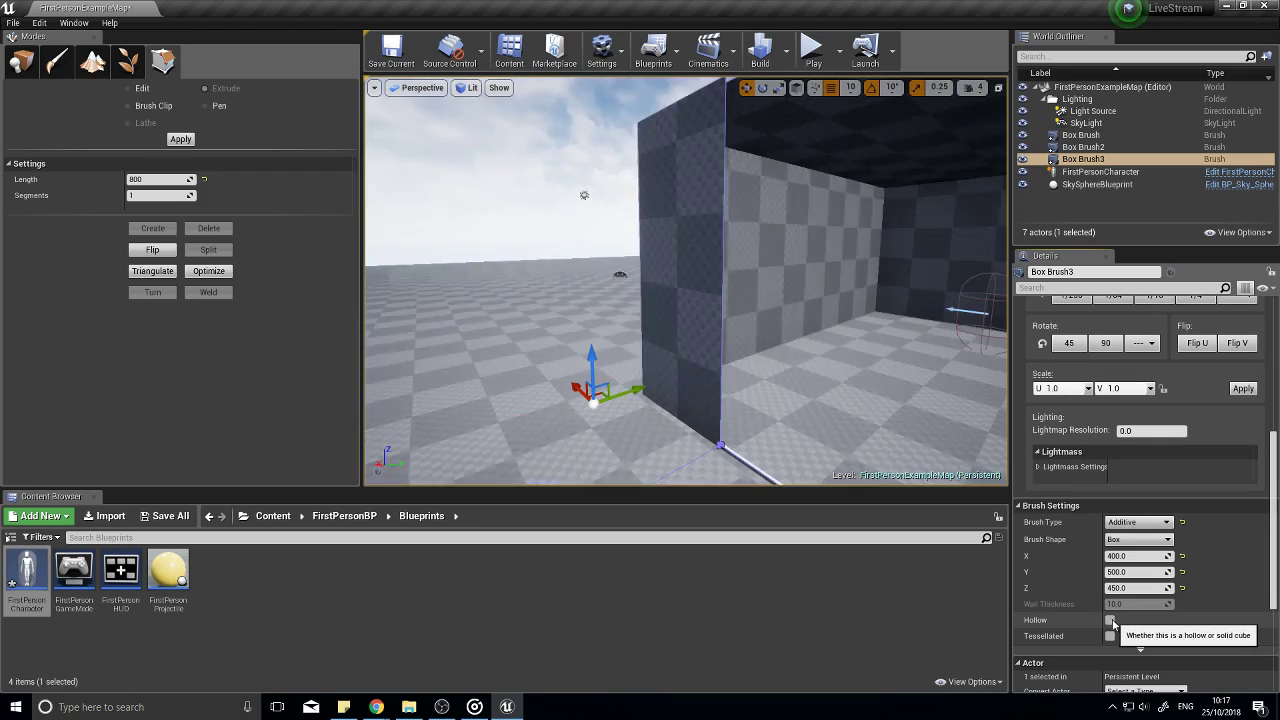
pyautogui.click(1110, 621)
# Step: Delete the third box brush beside the room
pyautogui.moveTo(700, 350)
pyautogui.mouseDown(button='right')
pyautogui.moveTo(750, 385)
pyautogui.moveTo(640, 370)
pyautogui.moveTo(600, 380)
pyautogui.moveTo(945, 326)
pyautogui.moveTo(690, 345)
pyautogui.moveTo(679, 359)
pyautogui.mouseUp(button='right')
pyautogui.press('s')
pyautogui.press('a')
pyautogui.click(990, 326)
pyautogui.press('w')
pyautogui.click(700, 330)
pyautogui.press('s')
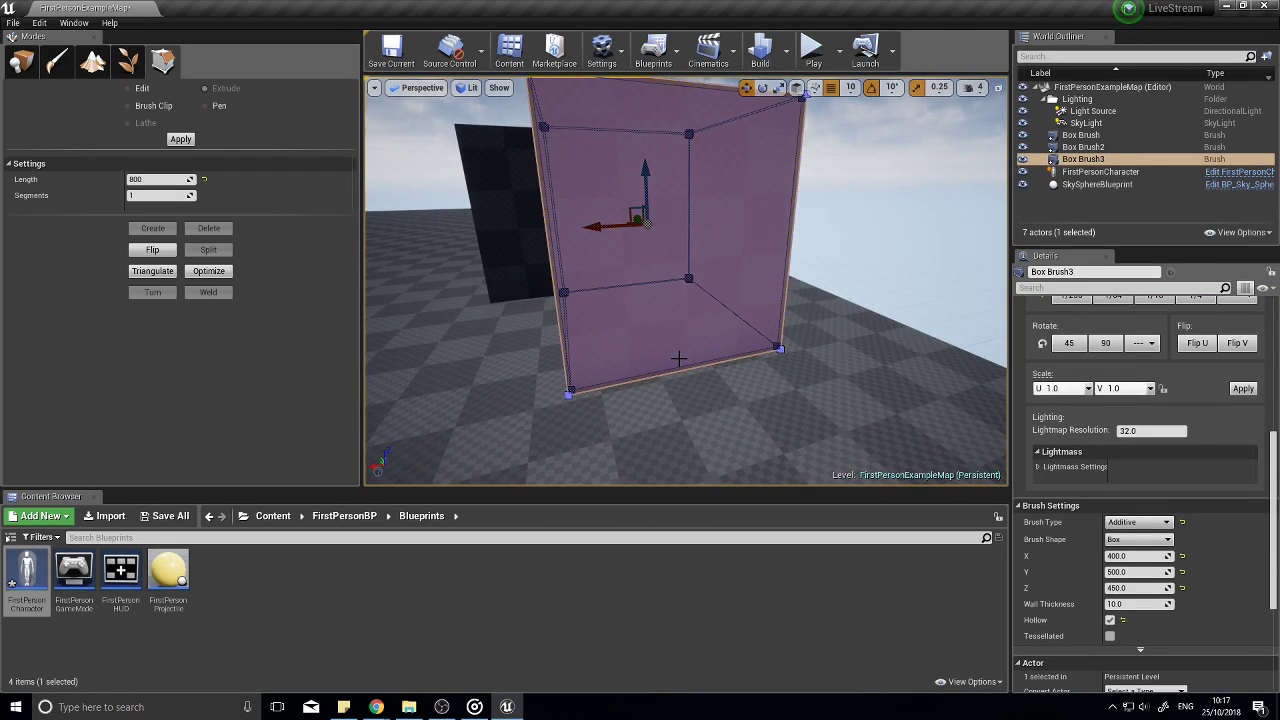
pyautogui.press('Delete')
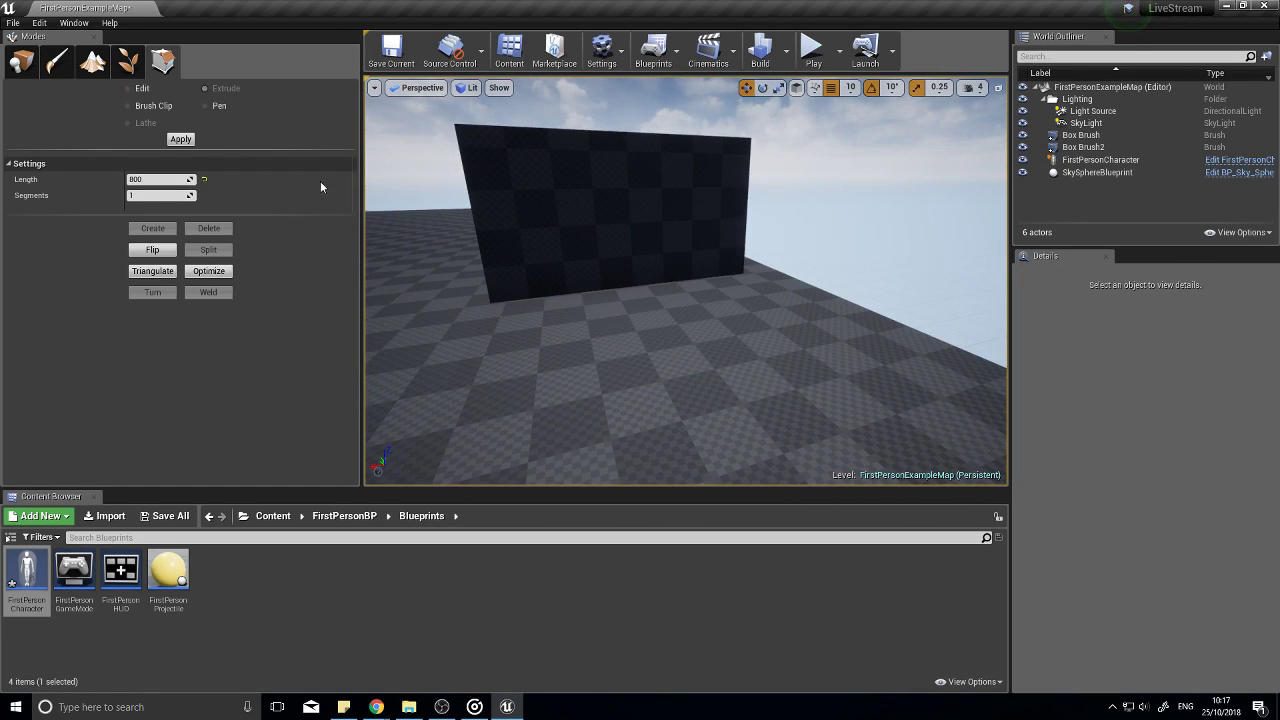
# Step: Add a new additive geometry box brush on the floor beside the room's outer wall
pyautogui.click(22, 62)
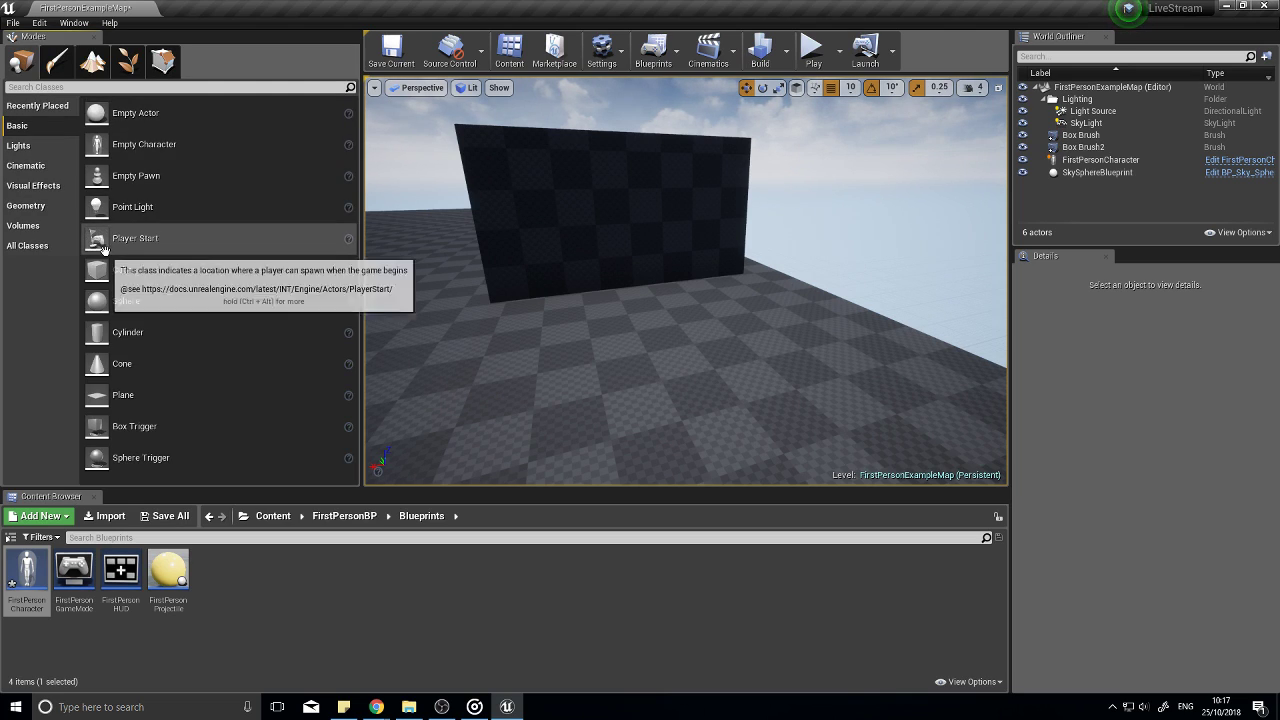
pyautogui.click(30, 205)
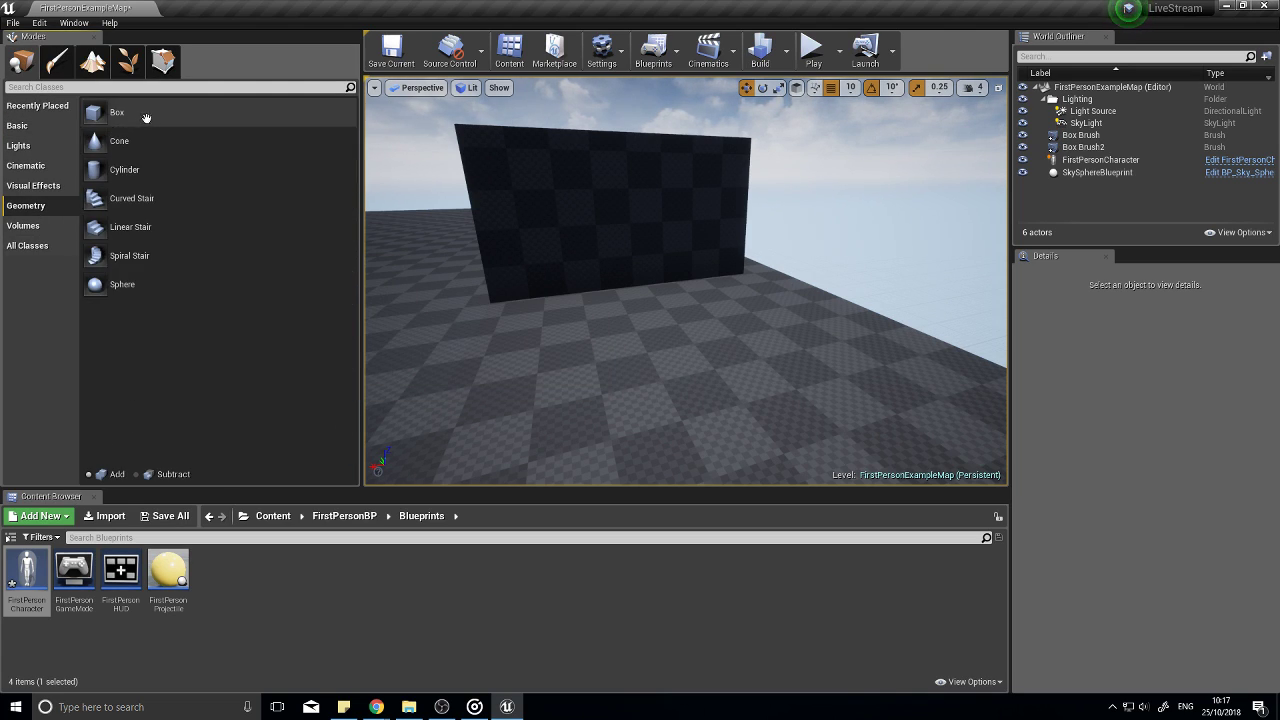
pyautogui.moveTo(146, 118); pyautogui.dragTo(735, 306)
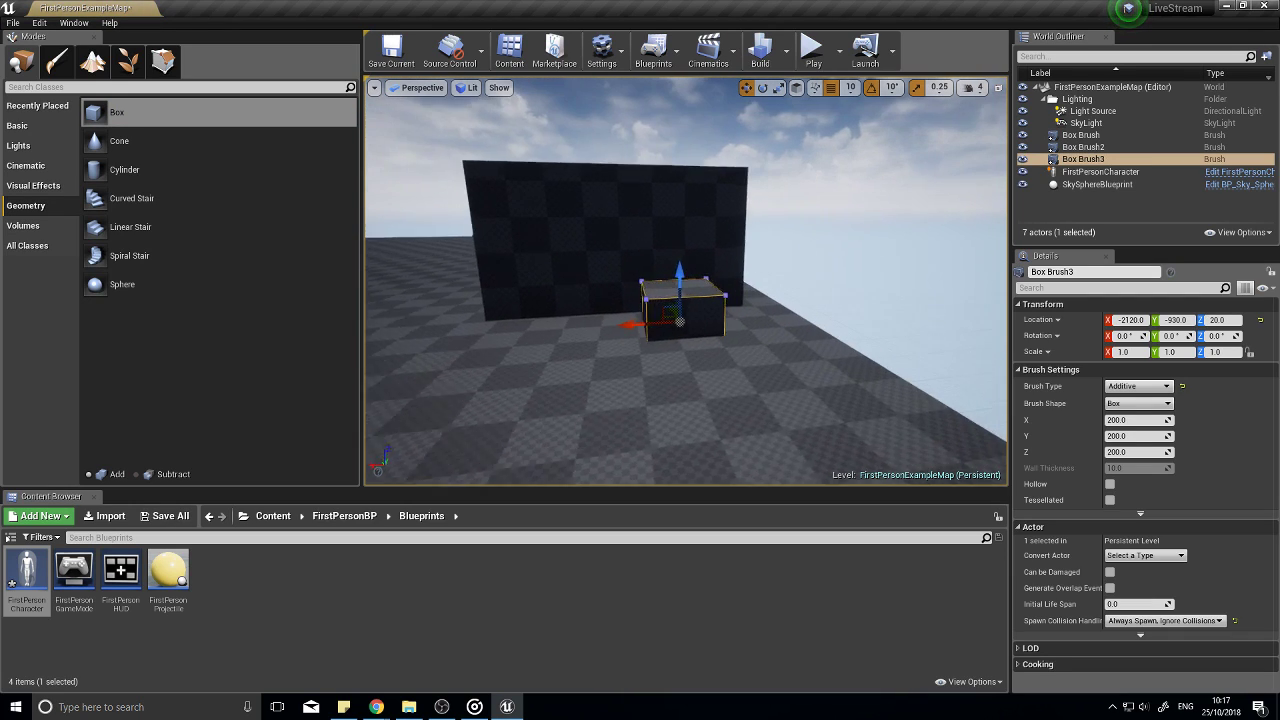
# Step: Set the new box brush's Z size to 450 and X size to 20 to make it a thin wall
pyautogui.click(1130, 452)
pyautogui.write('450')
pyautogui.press('Return')
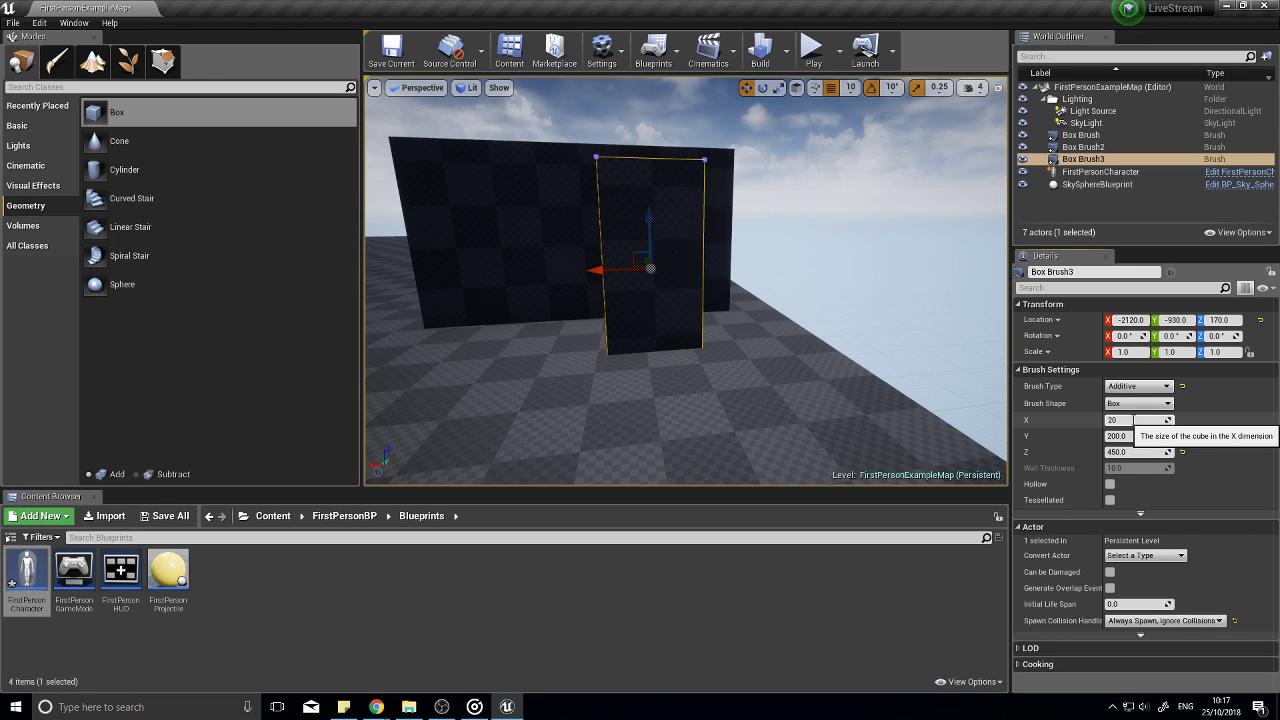
pyautogui.write('20')
pyautogui.press('Return')
# Step: Lower the thin wall brush onto the floor and slide it along Y against the room's outer wall
pyautogui.press('a')
pyautogui.moveTo(598, 298); pyautogui.dragTo(750, 300, button='right')
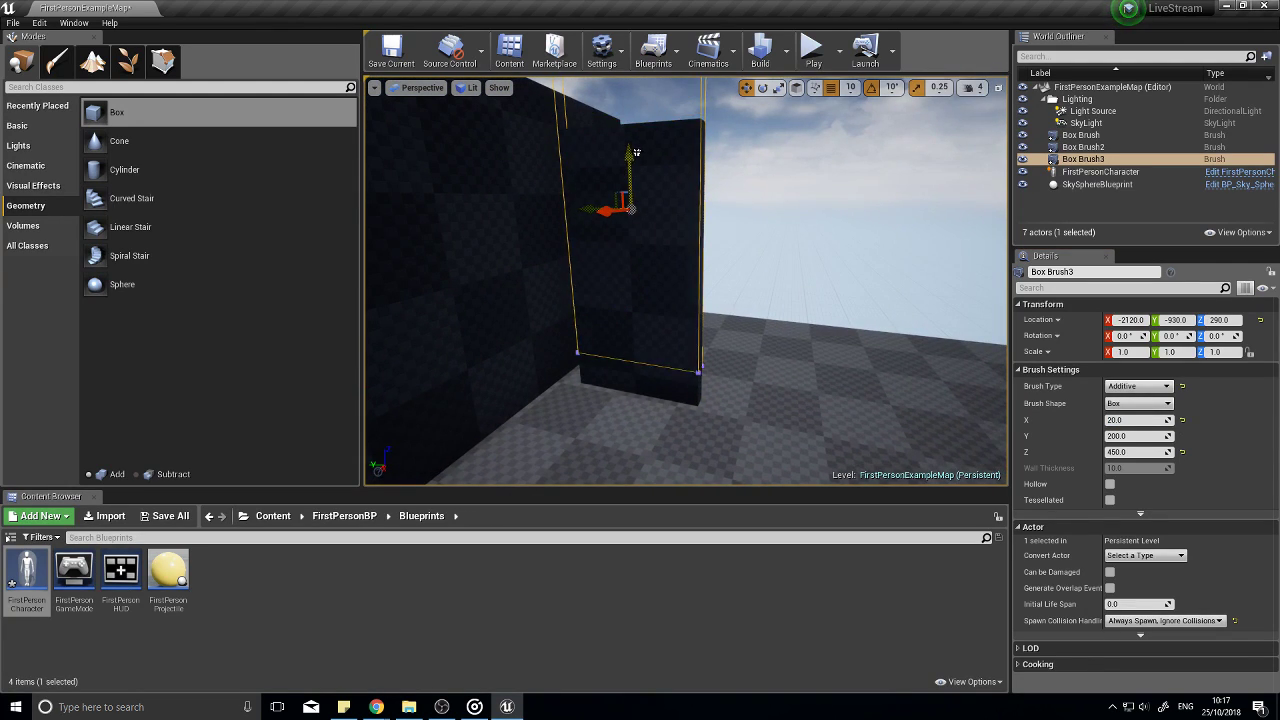
pyautogui.moveTo(636, 152); pyautogui.dragTo(636, 195)
pyautogui.moveTo(591, 241); pyautogui.dragTo(560, 245)
pyautogui.moveTo(565, 246)
pyautogui.mouseDown(button='right')
pyautogui.moveTo(650, 260)
pyautogui.moveTo(640, 180)
pyautogui.moveTo(630, 210)
pyautogui.moveTo(690, 260)
pyautogui.mouseUp(button='right')
pyautogui.press('s')
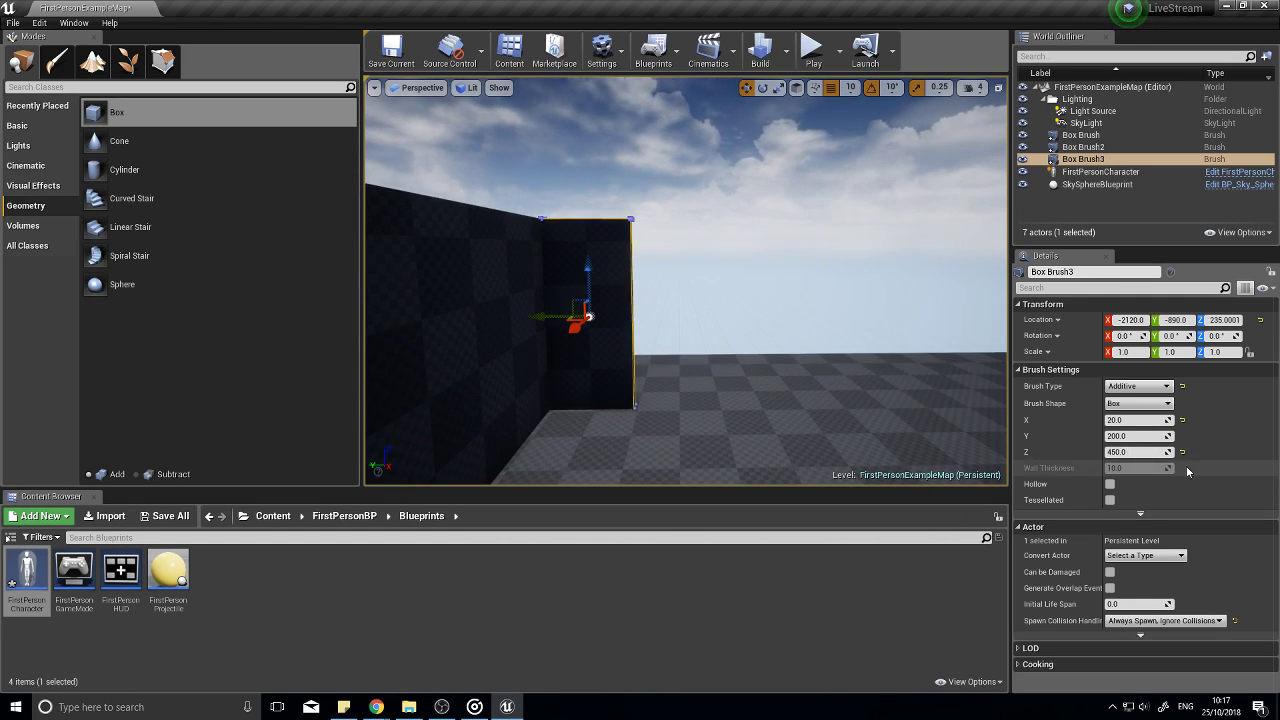
# Step: Set the thin wall's Y size to 800 and slide it outward along Y so it starts at the room's outer wall
pyautogui.click(1121, 436)
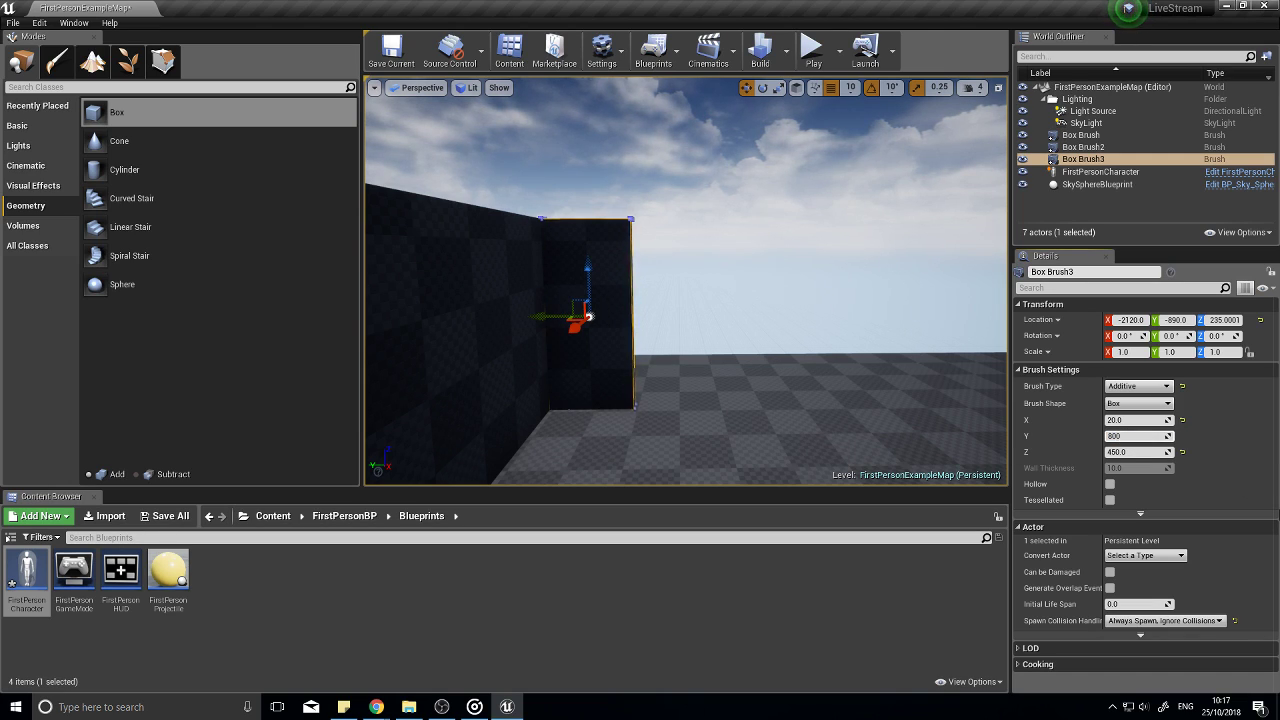
pyautogui.write('800')
pyautogui.press('Return')
pyautogui.moveTo(537, 319); pyautogui.dragTo(621, 317)
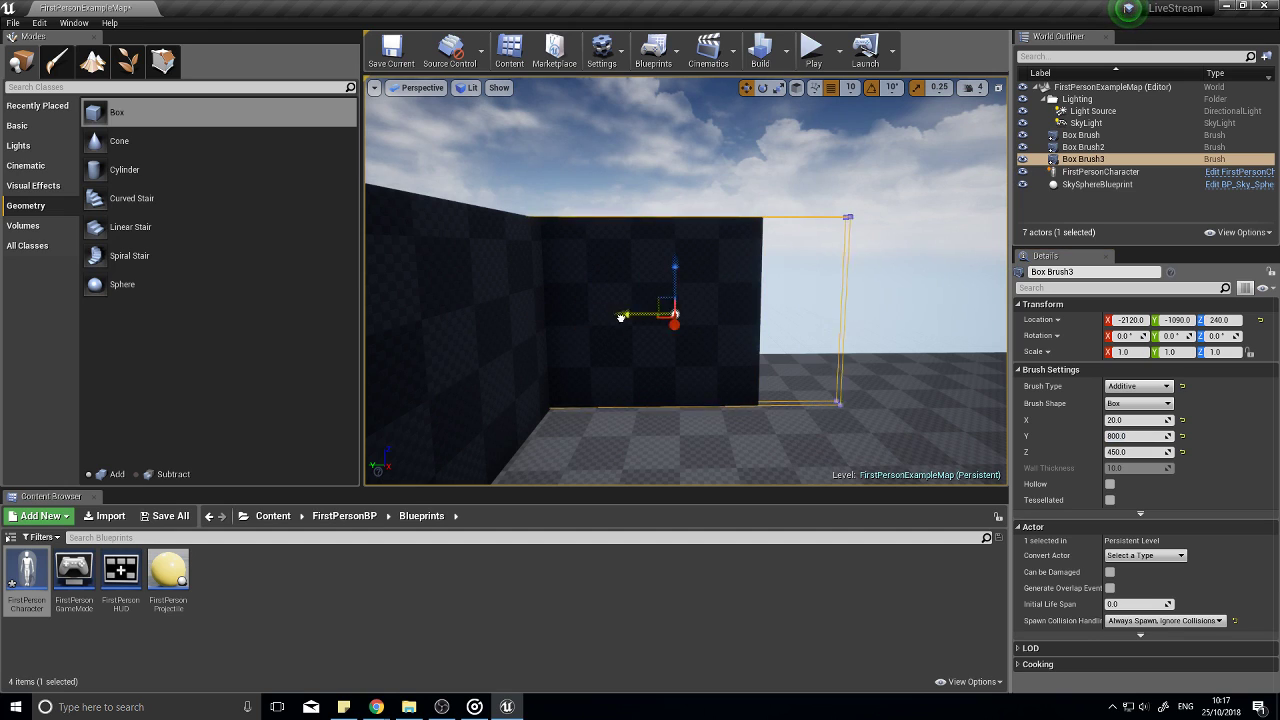
pyautogui.moveTo(703, 319); pyautogui.dragTo(661, 325)
# Step: Duplicate the 800-long wall along X and rotate the copy -90 degrees about the vertical axis
pyautogui.moveTo(673, 368)
pyautogui.mouseDown(button='right')
pyautogui.moveTo(704, 460)
pyautogui.moveTo(698, 447)
pyautogui.mouseUp(button='right')
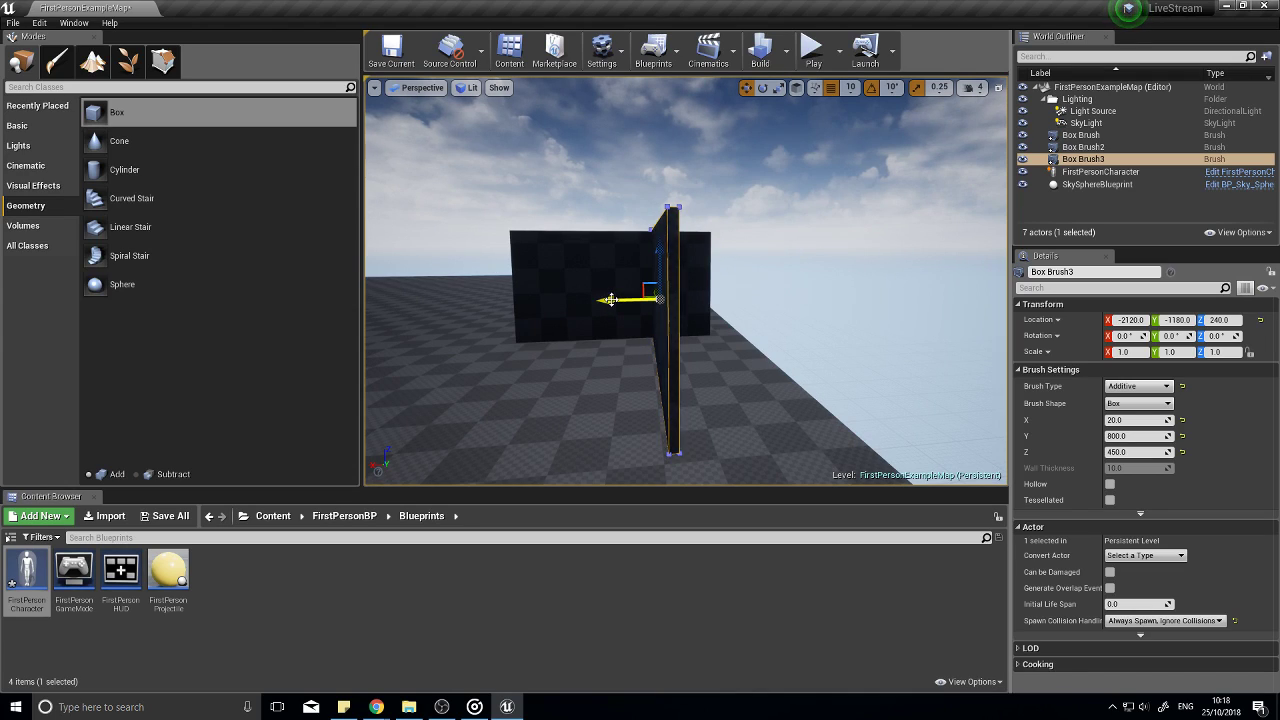
pyautogui.keyDown('alt'); pyautogui.moveTo(611, 300); pyautogui.dragTo(489, 312); pyautogui.keyUp('alt')
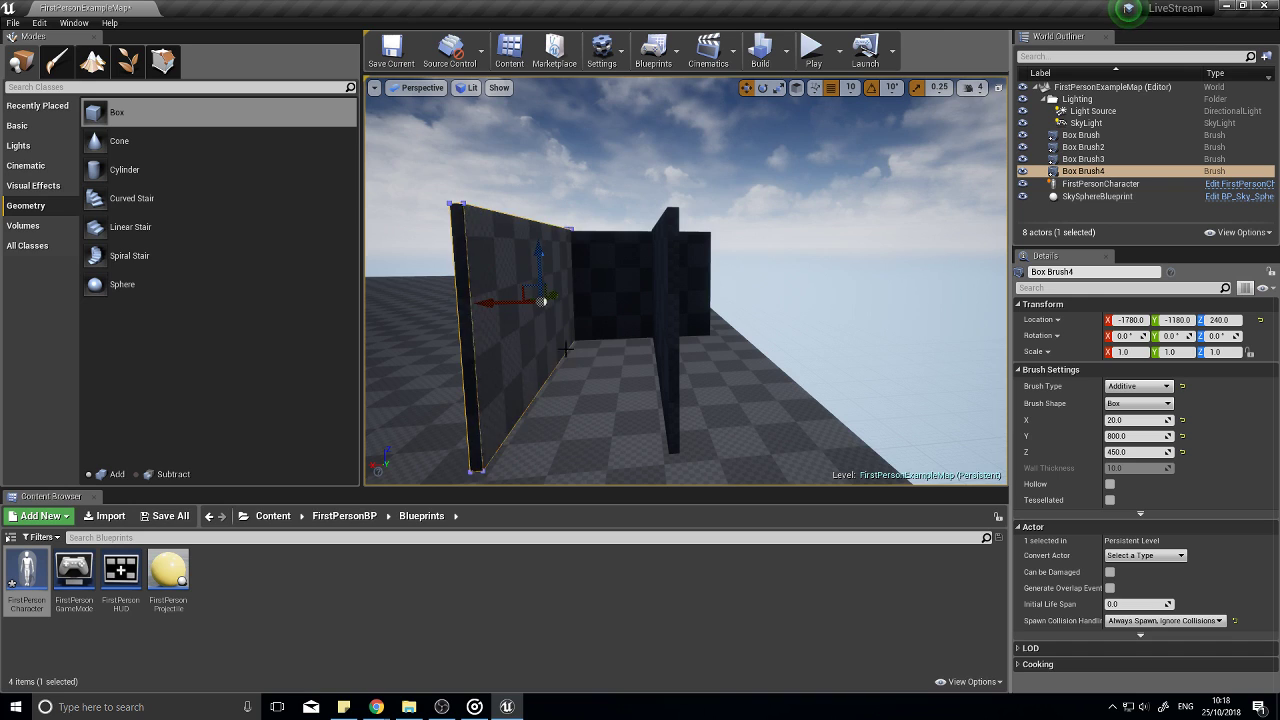
pyautogui.moveTo(489, 312); pyautogui.dragTo(640, 350, button='right')
pyautogui.moveTo(627, 303)
pyautogui.keyDown('alt'); pyautogui.mouseDown()
pyautogui.moveTo(675, 290)
pyautogui.moveTo(655, 281)
pyautogui.mouseUp(); pyautogui.keyUp('alt')
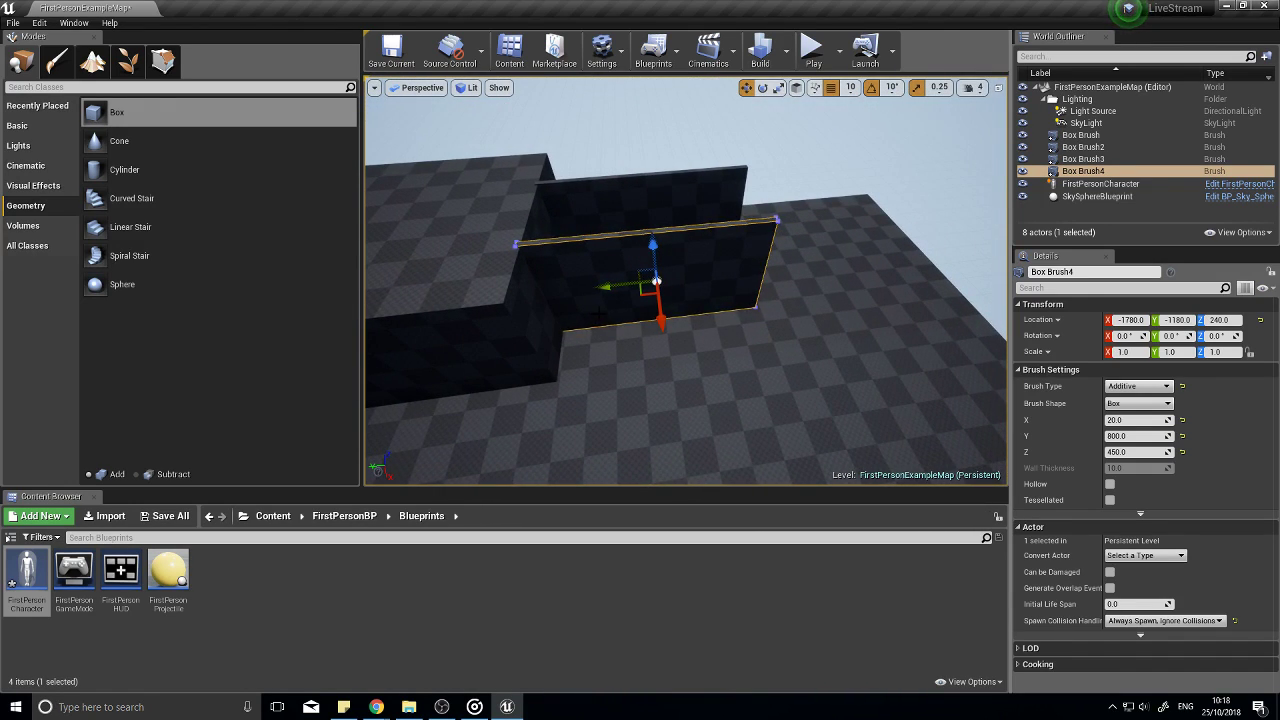
pyautogui.press('e')
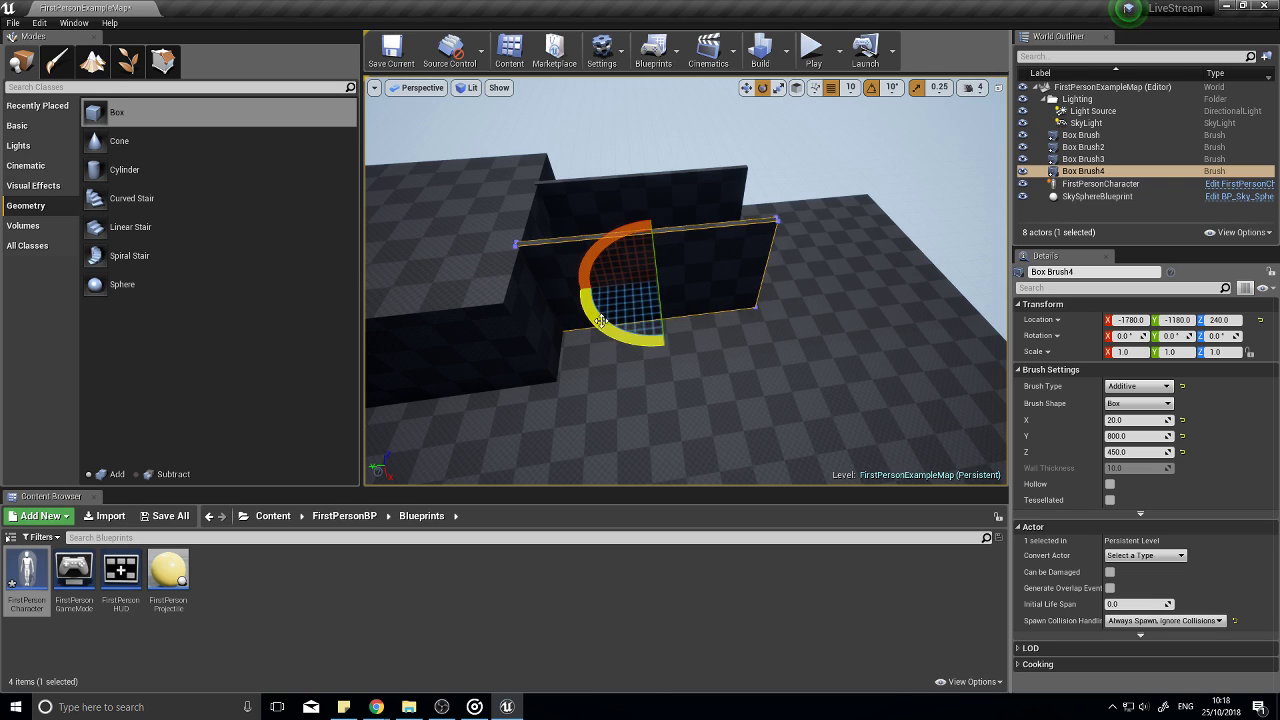
pyautogui.moveTo(612, 323)
pyautogui.mouseDown()
pyautogui.moveTo(700, 334)
pyautogui.moveTo(727, 274)
pyautogui.moveTo(810, 264)
pyautogui.mouseUp()
# Step: Move the rotated wall copy across the far end of the first corridor wall, at about Y -1570
pyautogui.press('w')
pyautogui.moveTo(774, 312); pyautogui.dragTo(776, 321)
pyautogui.moveTo(776, 321)
pyautogui.mouseDown(button='right')
pyautogui.moveTo(620, 380)
pyautogui.moveTo(580, 430)
pyautogui.moveTo(560, 430)
pyautogui.mouseUp(button='right')
# Step: Set the rotated wall's Y size to 1200 and slide it along X to about -1550 so its end meets the first wall
pyautogui.click(1134, 436)
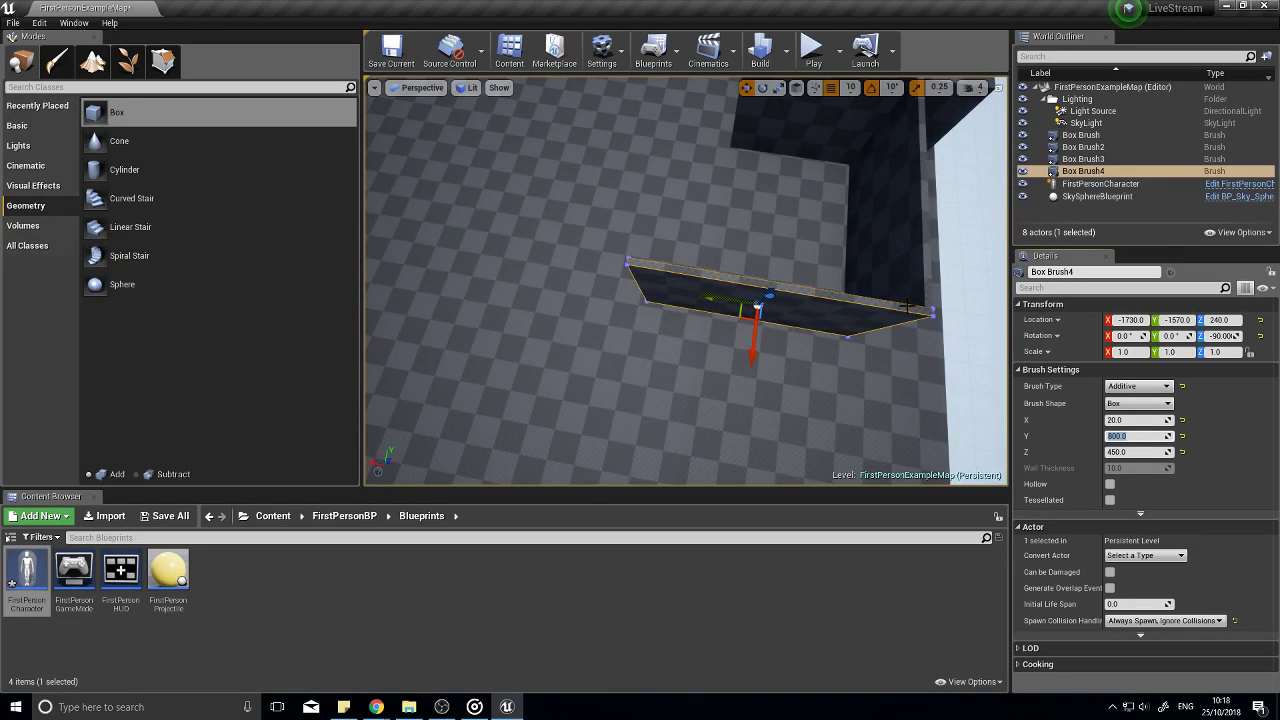
pyautogui.scroll(-3, 908, 307)
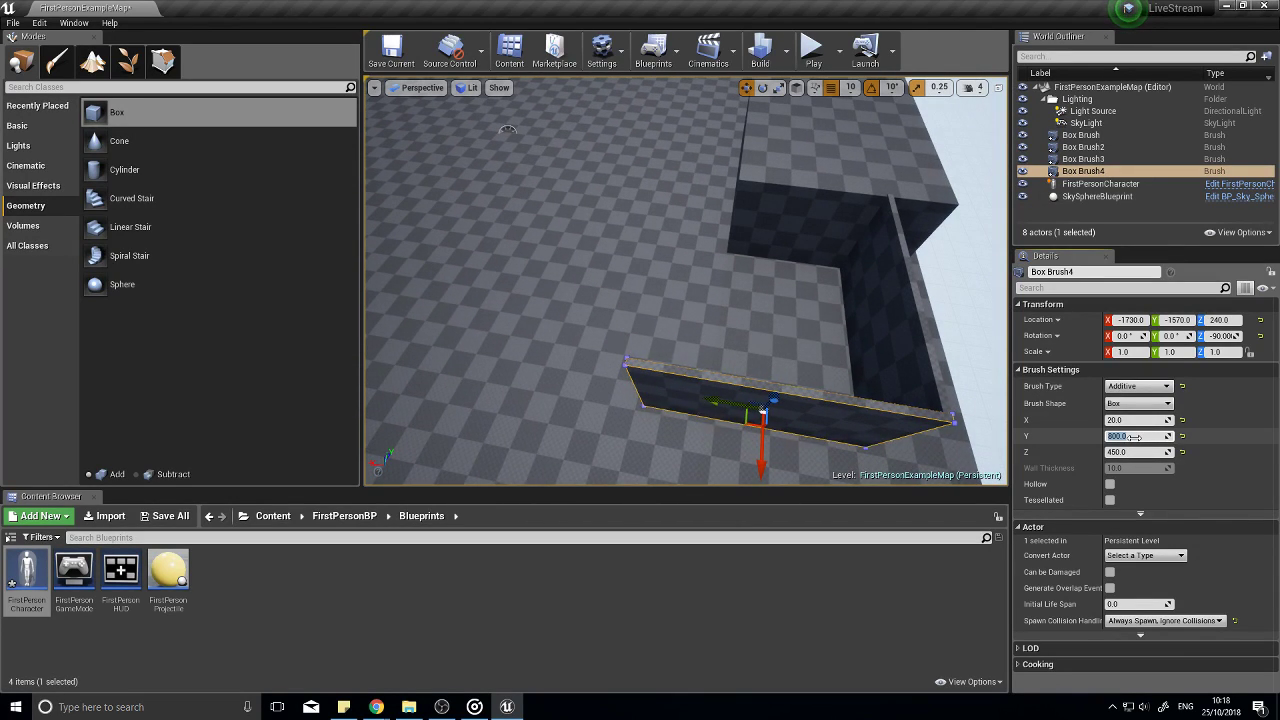
pyautogui.write('1200')
pyautogui.press('Return')
pyautogui.moveTo(697, 394); pyautogui.dragTo(710, 414, button='right')
pyautogui.moveTo(702, 378); pyautogui.dragTo(645, 376)
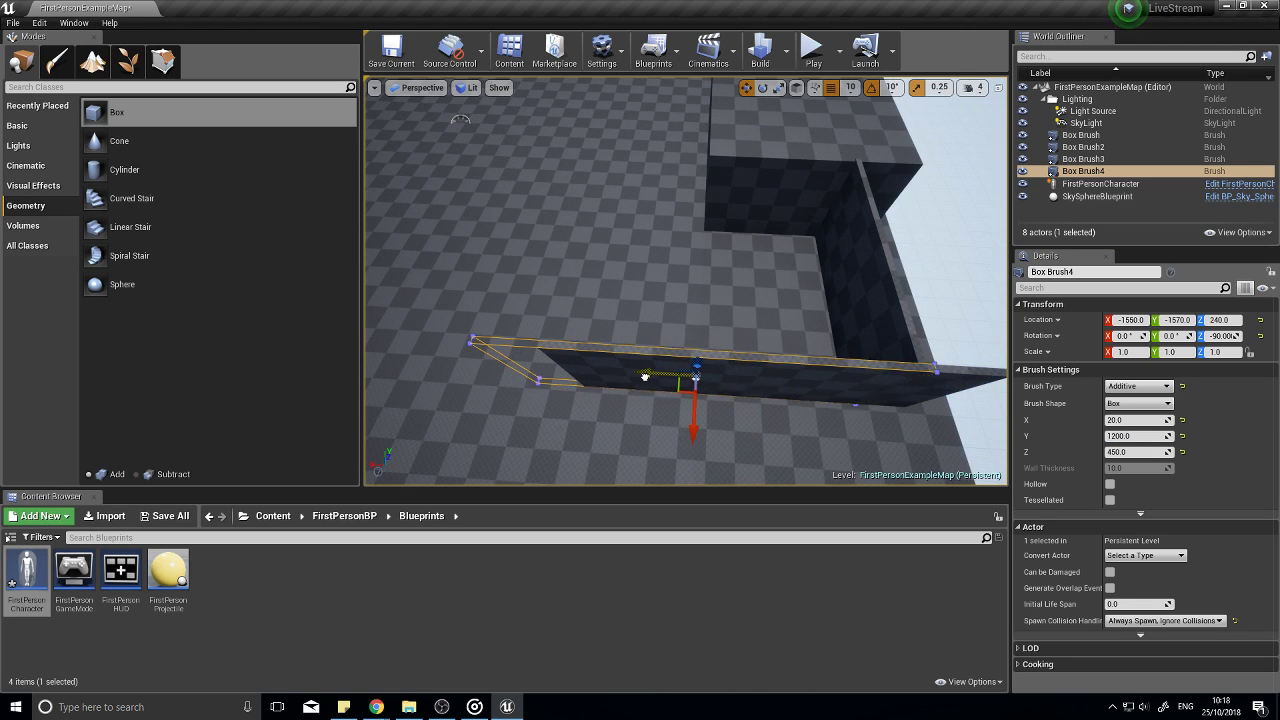
# Step: Duplicate the 1200-long wall turned a further 90 degrees and slide the copy along Y to about -960 to form the opposite side
pyautogui.moveTo(720, 303)
pyautogui.mouseDown(button='right')
pyautogui.moveTo(760, 240)
pyautogui.moveTo(730, 250)
pyautogui.moveTo(680, 230)
pyautogui.moveTo(680, 170)
pyautogui.moveTo(640, 170)
pyautogui.moveTo(770, 235)
pyautogui.mouseUp(button='right')
pyautogui.moveTo(578, 313)
pyautogui.mouseDown(button='right')
pyautogui.moveTo(640, 340)
pyautogui.moveTo(709, 313)
pyautogui.mouseUp(button='right')
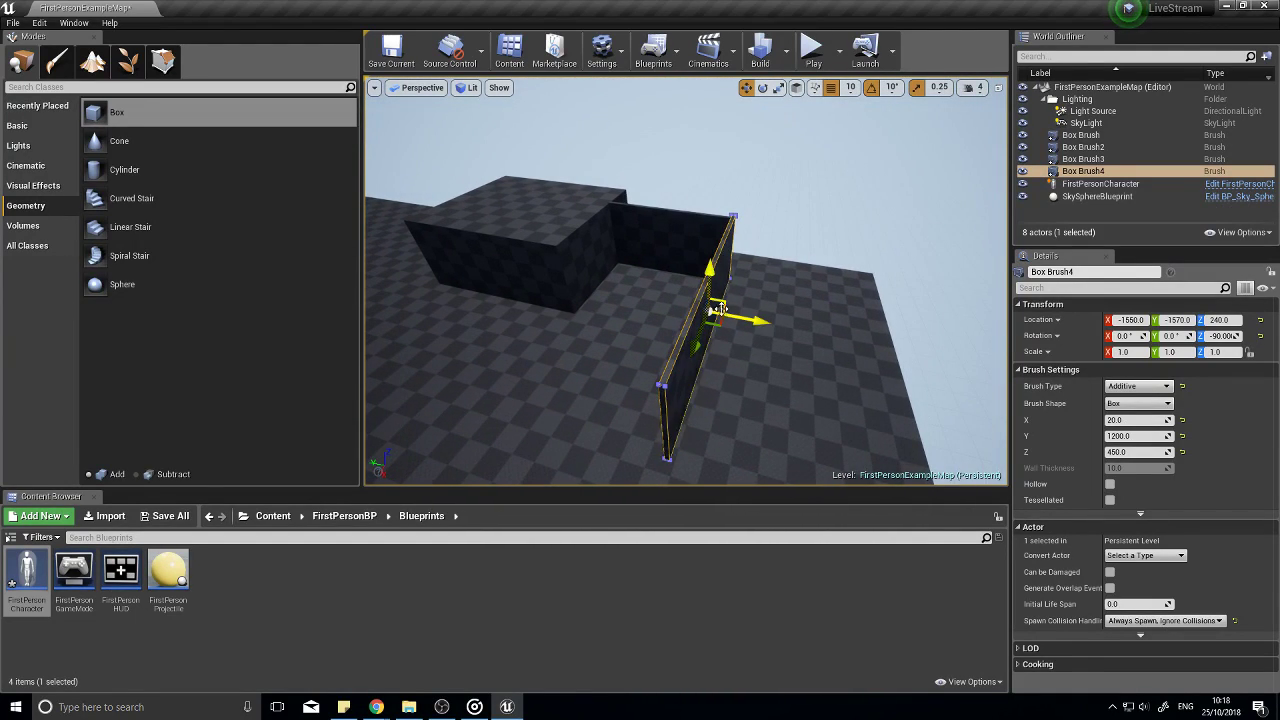
pyautogui.press('e')
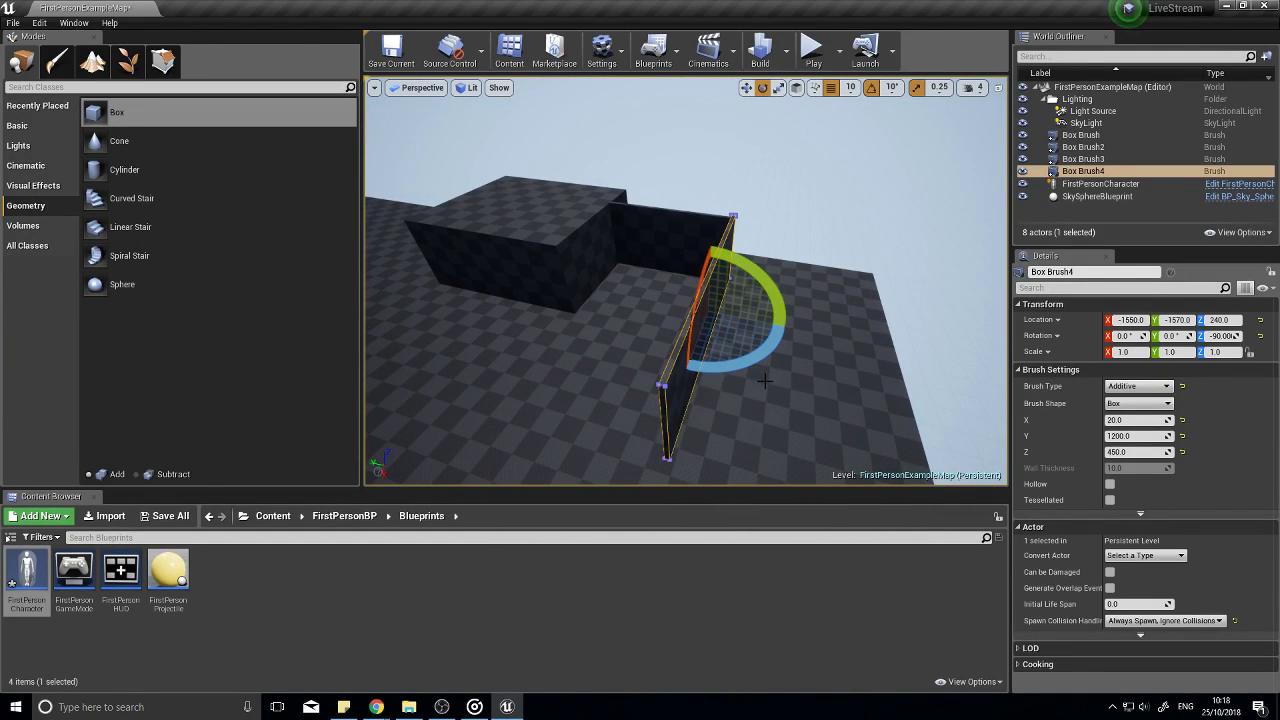
pyautogui.moveTo(788, 328)
pyautogui.keyDown('alt'); pyautogui.mouseDown()
pyautogui.moveTo(772, 292)
pyautogui.moveTo(728, 266)
pyautogui.mouseUp(); pyautogui.keyUp('alt')
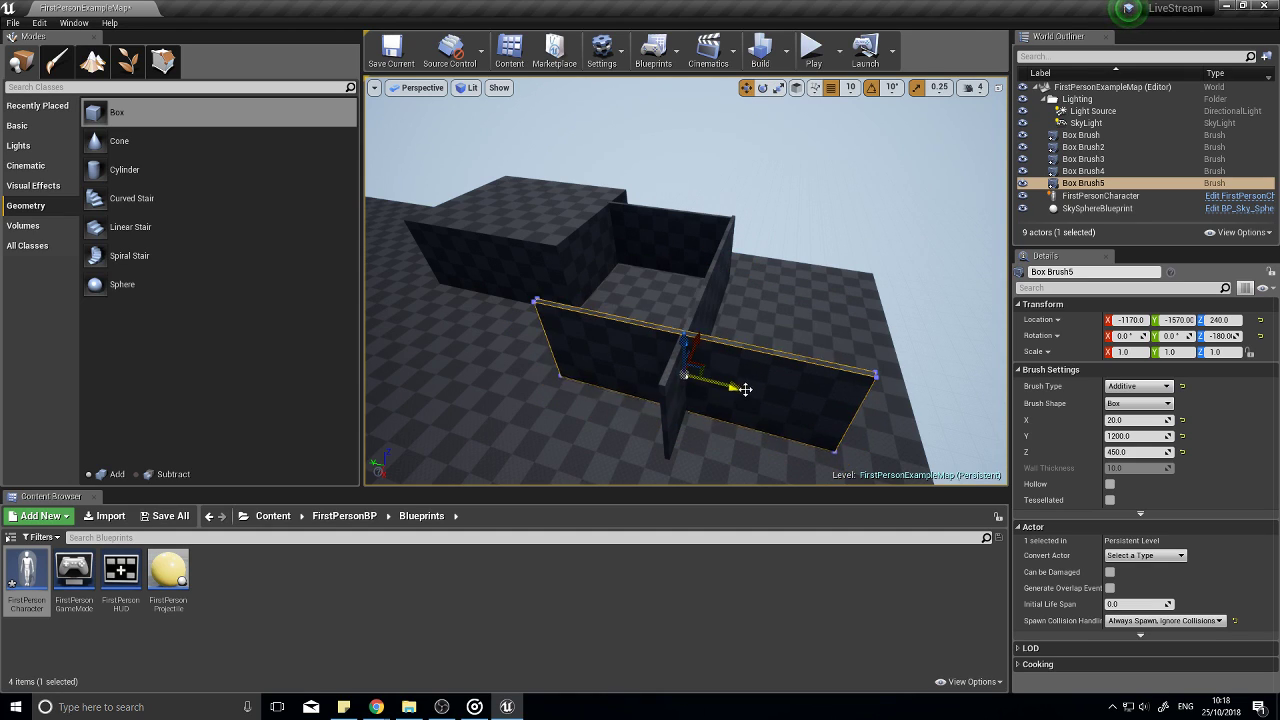
pyautogui.moveTo(736, 385)
pyautogui.keyDown('shift'); pyautogui.mouseDown()
pyautogui.moveTo(540, 341)
pyautogui.moveTo(562, 346)
pyautogui.mouseUp(); pyautogui.keyUp('shift')
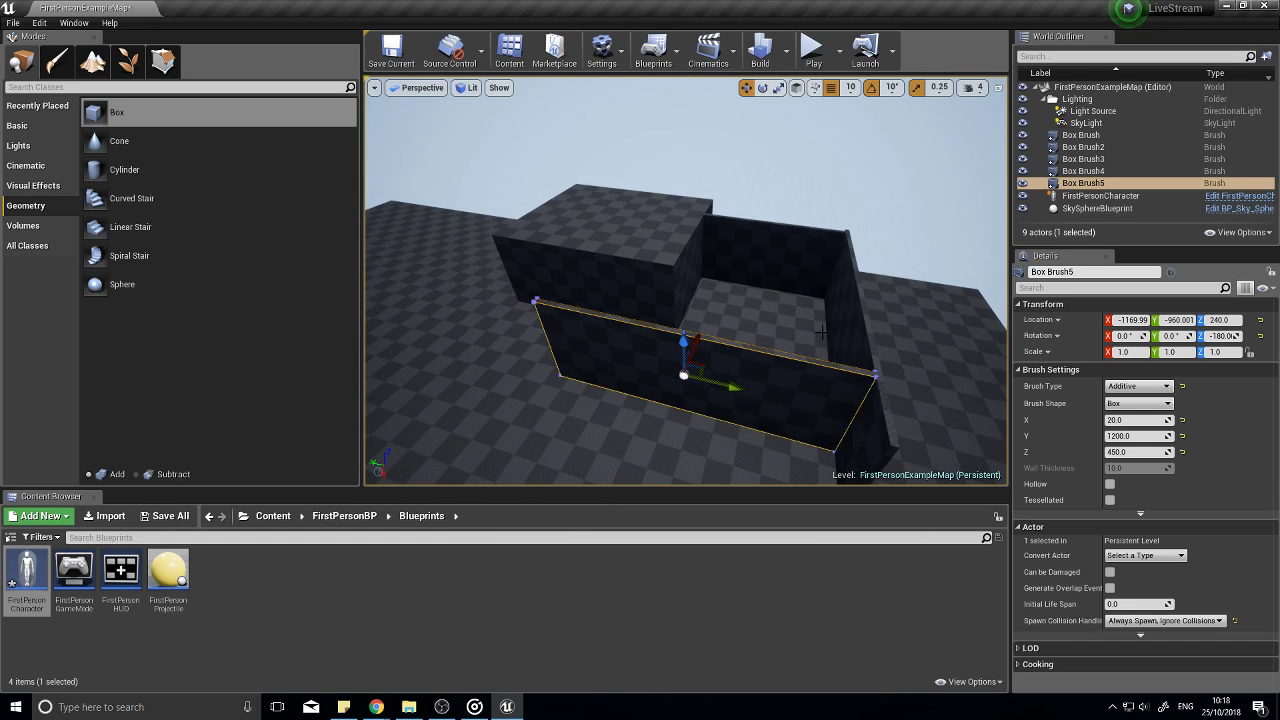
pyautogui.moveTo(806, 308)
pyautogui.mouseDown(button='right')
pyautogui.moveTo(700, 308)
pyautogui.moveTo(806, 308)
pyautogui.mouseUp(button='right')
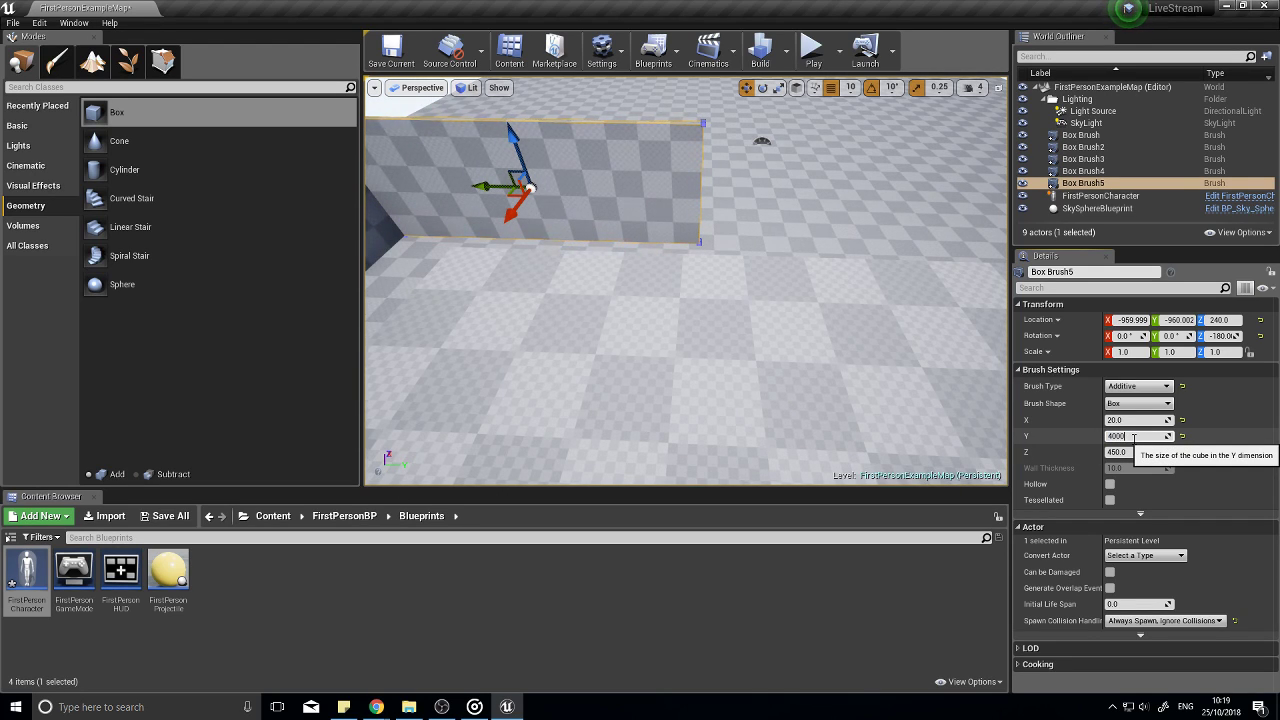
# Step: Set the opposite corridor wall's Y size to 4000 and slide it along Y to about 370
pyautogui.press('s')
pyautogui.moveTo(863, 251); pyautogui.dragTo(846, 220, button='right')
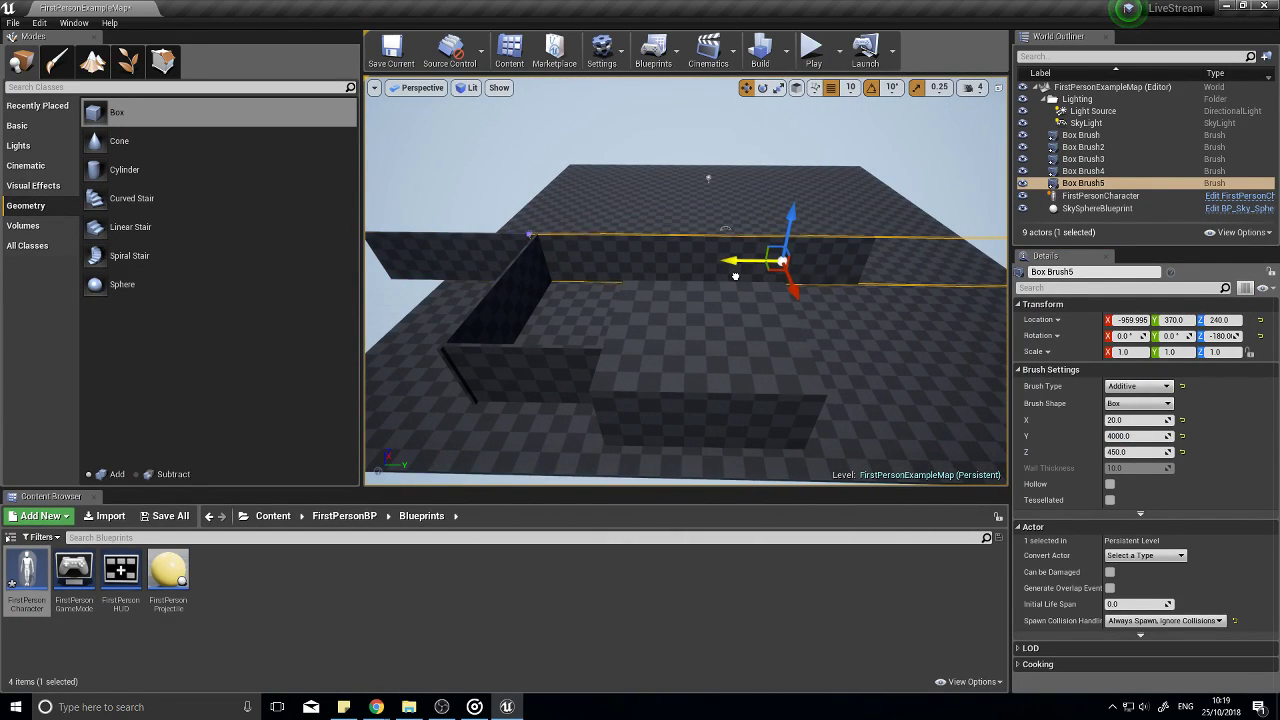
pyautogui.moveTo(816, 318); pyautogui.dragTo(815, 270, button='right')
# Step: Duplicate the unrotated 800-long corridor wall and move the copy past the hollow room to about X -1580, Y 600
pyautogui.press('w')
pyautogui.moveTo(817, 400); pyautogui.dragTo(817, 400, button='right')
pyautogui.moveTo(536, 382); pyautogui.dragTo(536, 382, button='right')
pyautogui.click(535, 322)
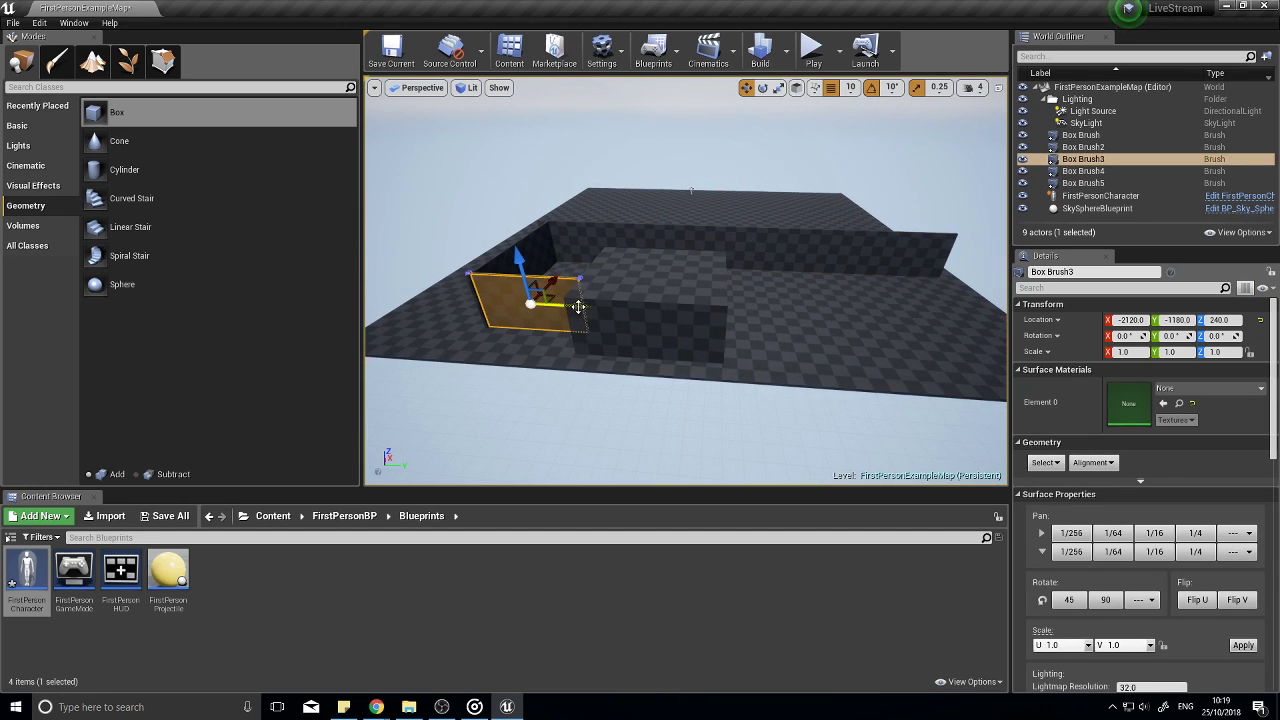
pyautogui.keyDown('alt'); pyautogui.moveTo(578, 306); pyautogui.dragTo(733, 318); pyautogui.keyUp('alt')
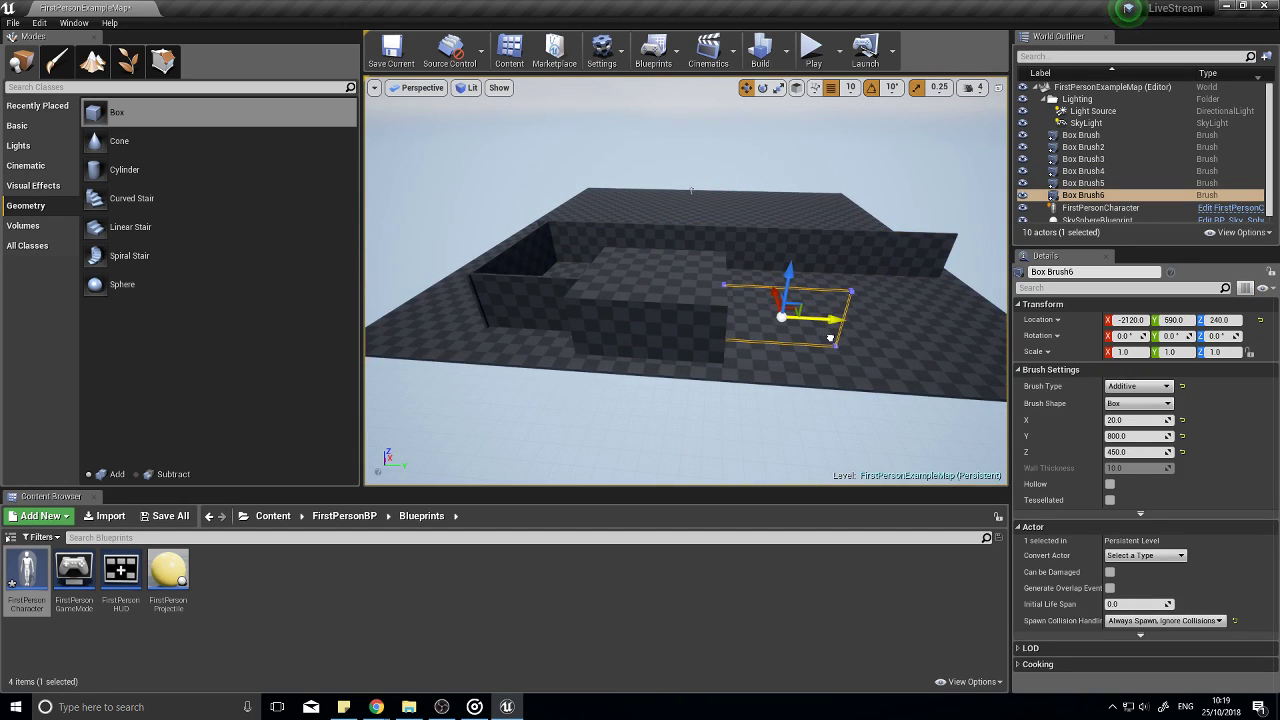
pyautogui.moveTo(832, 339); pyautogui.dragTo(836, 367, button='right')
pyautogui.moveTo(572, 279); pyautogui.dragTo(792, 308)
pyautogui.moveTo(906, 348); pyautogui.dragTo(906, 348, button='right')
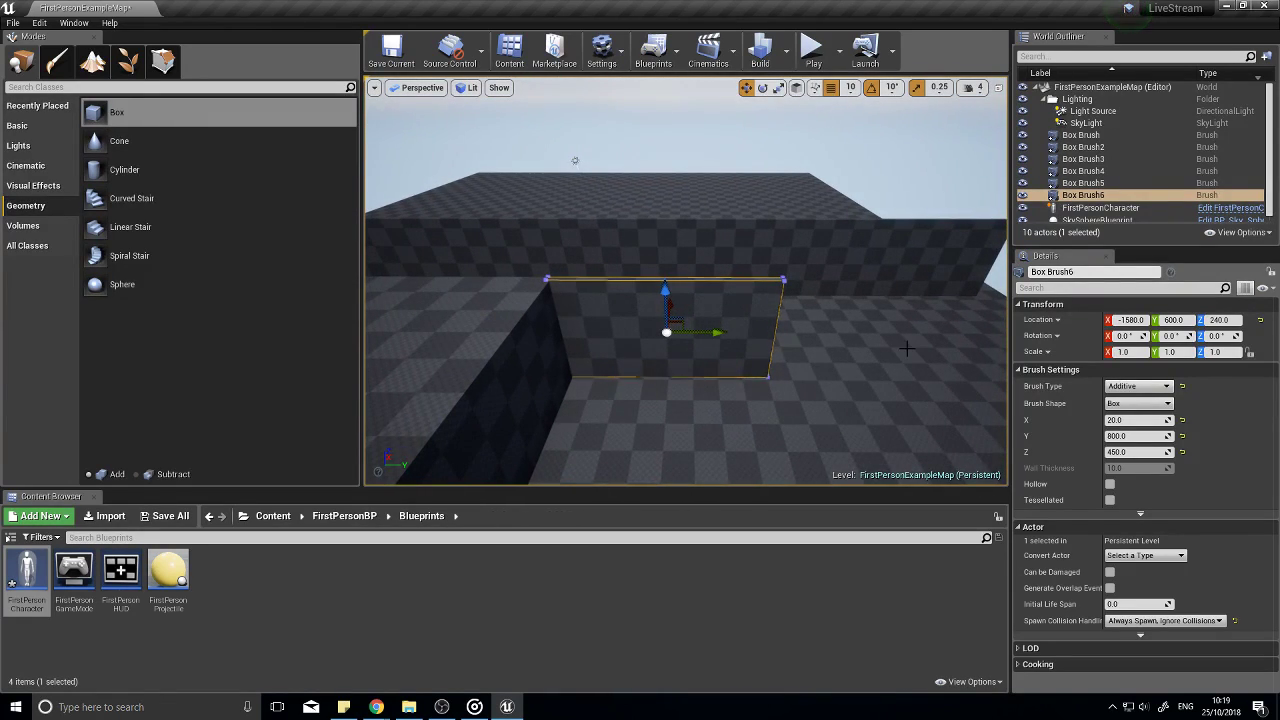
# Step: Set the new wall's Y size to 1500 and slide it along Y to about 950 so it starts at the room's corner
pyautogui.click(1125, 436)
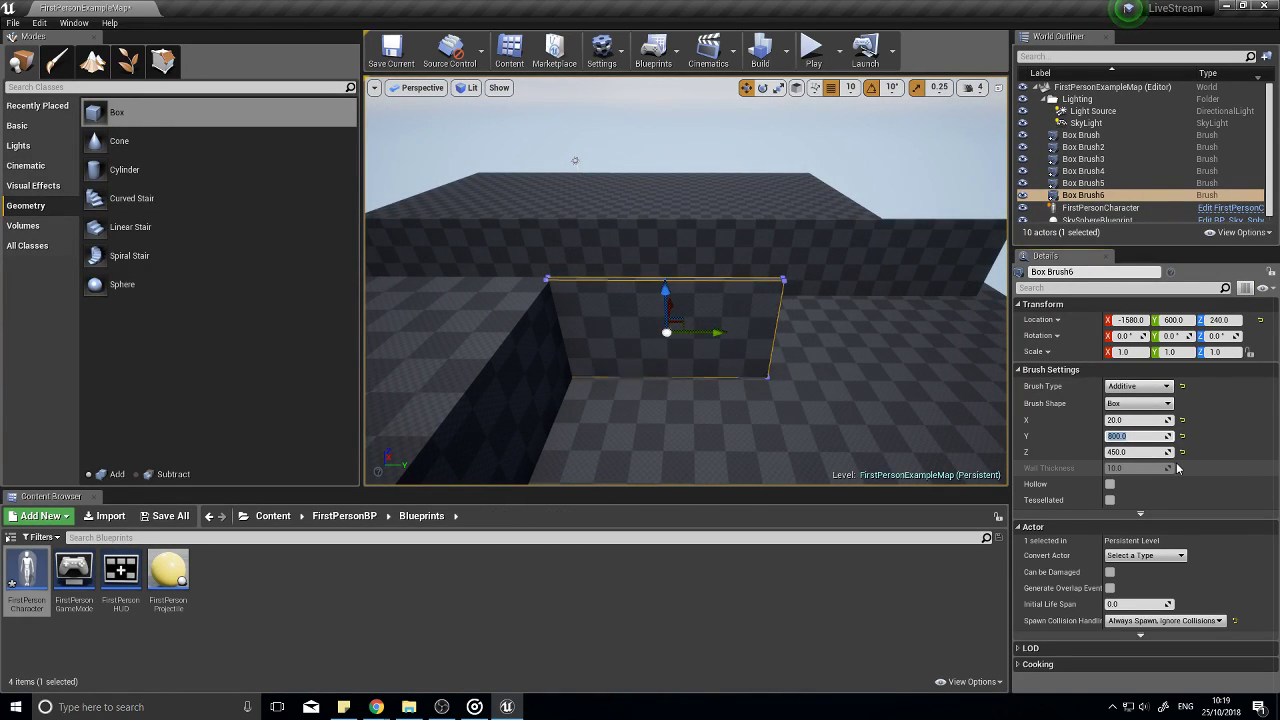
pyautogui.write('1500')
pyautogui.press('Return')
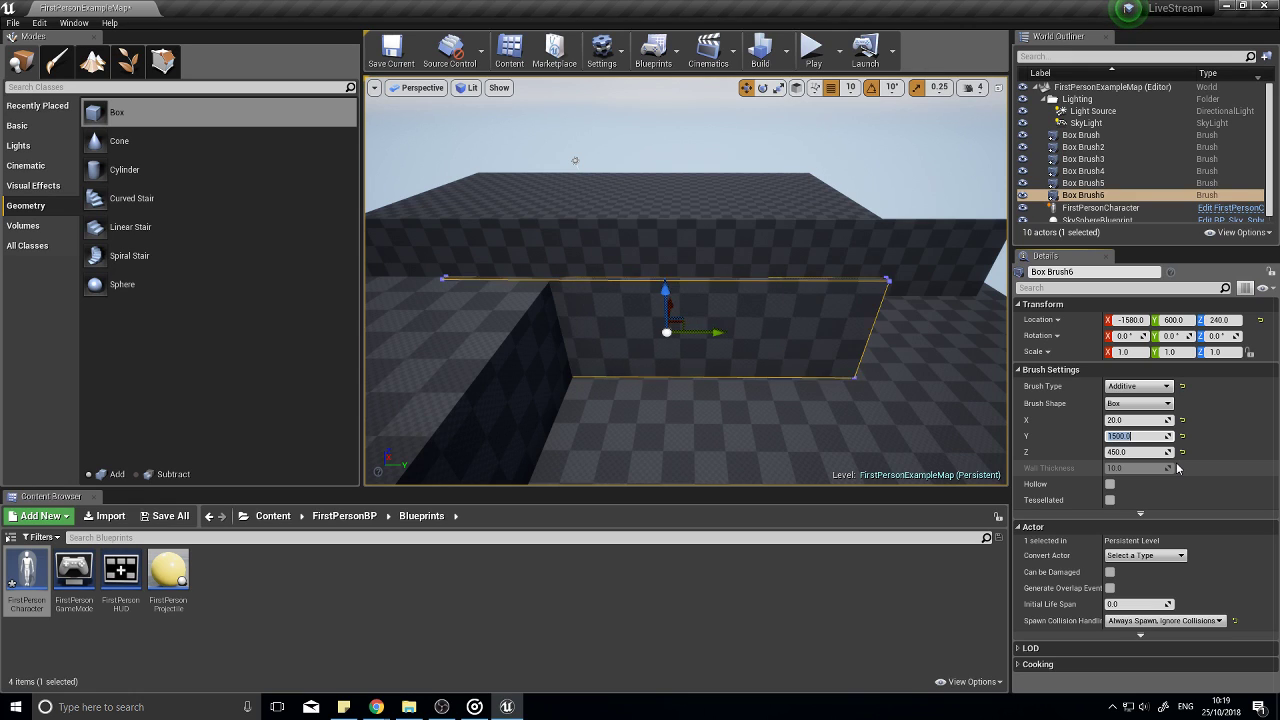
pyautogui.moveTo(713, 337); pyautogui.dragTo(806, 342)
pyautogui.moveTo(806, 342)
pyautogui.mouseDown(button='right')
pyautogui.moveTo(760, 360)
pyautogui.moveTo(760, 300)
pyautogui.moveTo(640, 320)
pyautogui.moveTo(738, 399)
pyautogui.mouseUp(button='right')
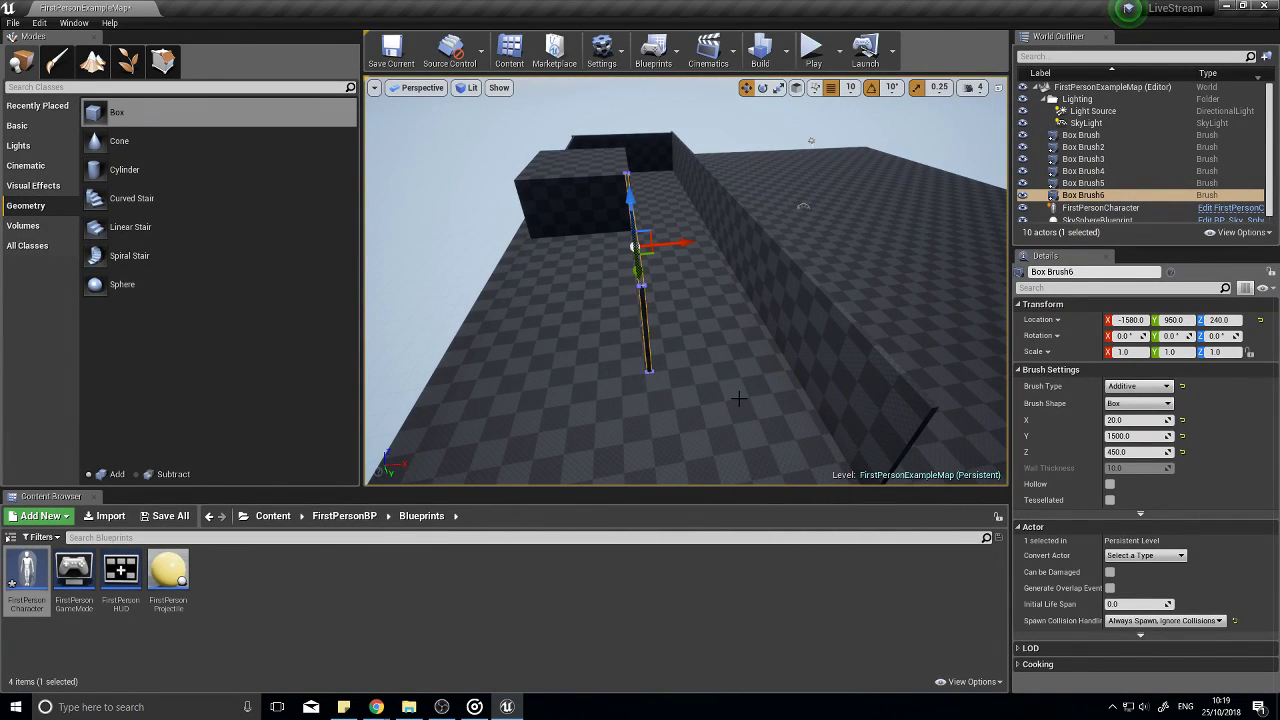
pyautogui.moveTo(721, 360)
pyautogui.mouseDown(button='right')
pyautogui.moveTo(735, 310)
pyautogui.moveTo(690, 290)
pyautogui.mouseUp(button='right')
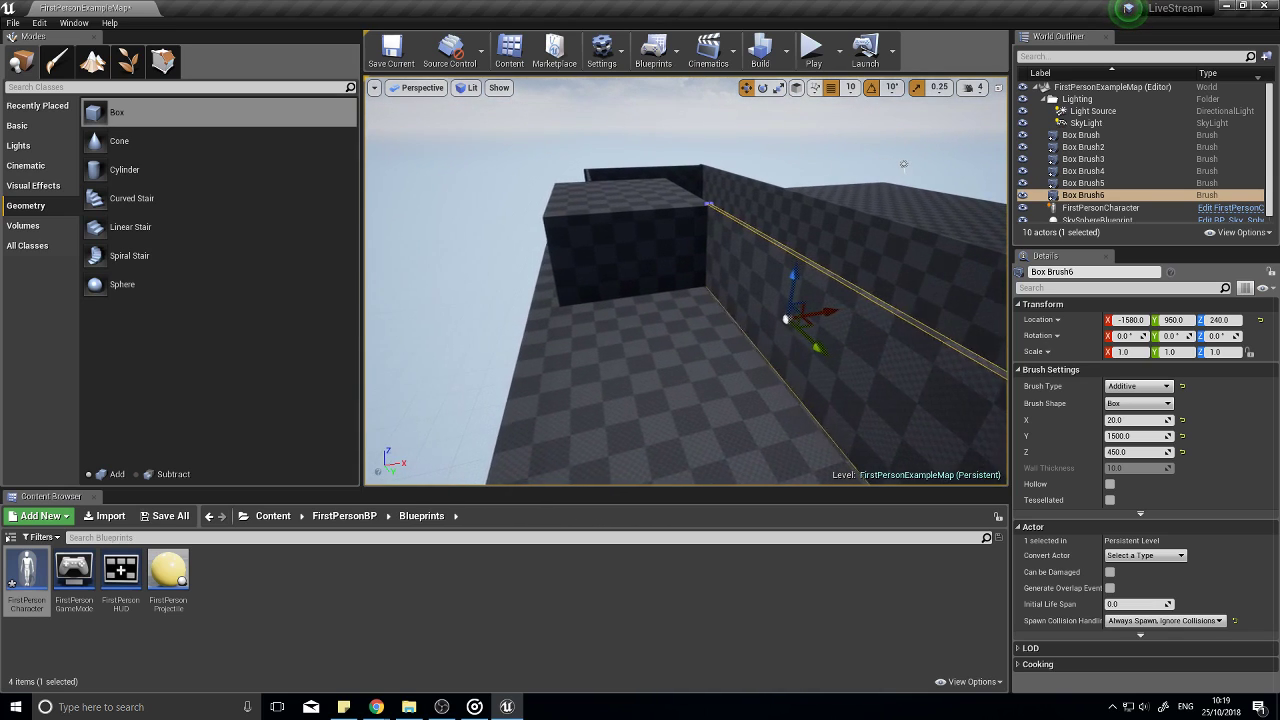
# Step: Duplicate the 1200-long end wall across the corridor and move the copy along Y to about 1670
pyautogui.moveTo(688, 362)
pyautogui.mouseDown(button='right')
pyautogui.moveTo(708, 362)
pyautogui.moveTo(745, 405)
pyautogui.moveTo(820, 400)
pyautogui.moveTo(830, 380)
pyautogui.mouseUp(button='right')
pyautogui.moveTo(540, 155); pyautogui.dragTo(455, 182, button='right')
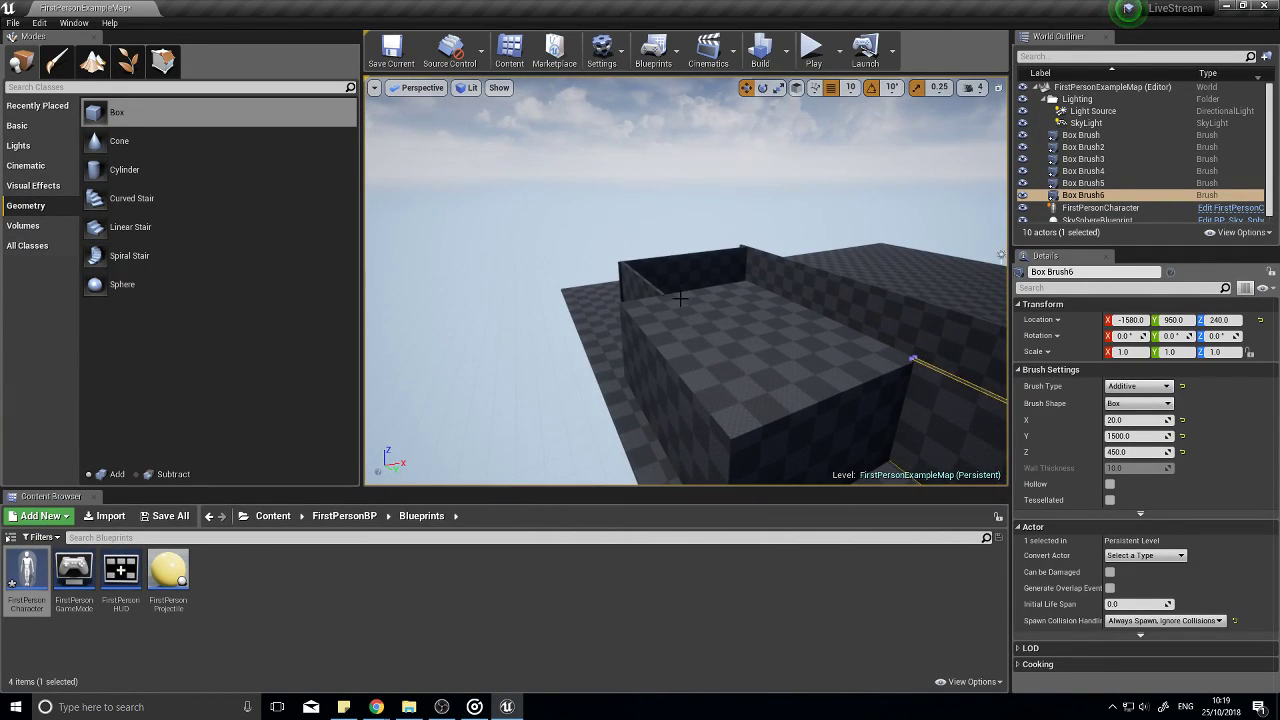
pyautogui.click(688, 268)
pyautogui.moveTo(660, 303); pyautogui.dragTo(512, 250, button='right')
pyautogui.moveTo(476, 265)
pyautogui.keyDown('alt'); pyautogui.mouseDown()
pyautogui.moveTo(871, 280)
pyautogui.moveTo(863, 288)
pyautogui.mouseUp(); pyautogui.keyUp('alt')
pyautogui.press('f')
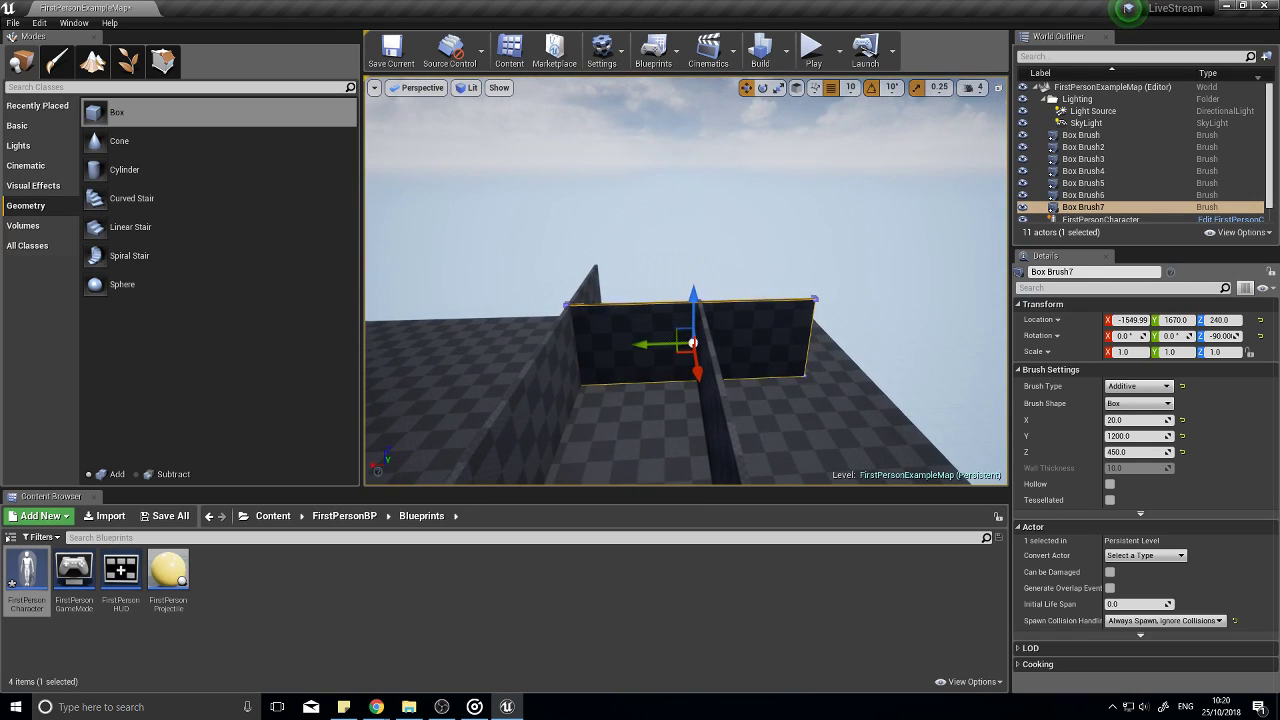
# Step: Set the copied end wall's Y size to 800 and slide it along X to about -1370
pyautogui.moveTo(913, 370)
pyautogui.mouseDown(button='right')
pyautogui.moveTo(913, 450)
pyautogui.moveTo(960, 400)
pyautogui.moveTo(955, 330)
pyautogui.moveTo(913, 440)
pyautogui.moveTo(913, 400)
pyautogui.moveTo(965, 460)
pyautogui.moveTo(995, 420)
pyautogui.moveTo(912, 369)
pyautogui.mouseUp(button='right')
pyautogui.press('w')
pyautogui.press('s')
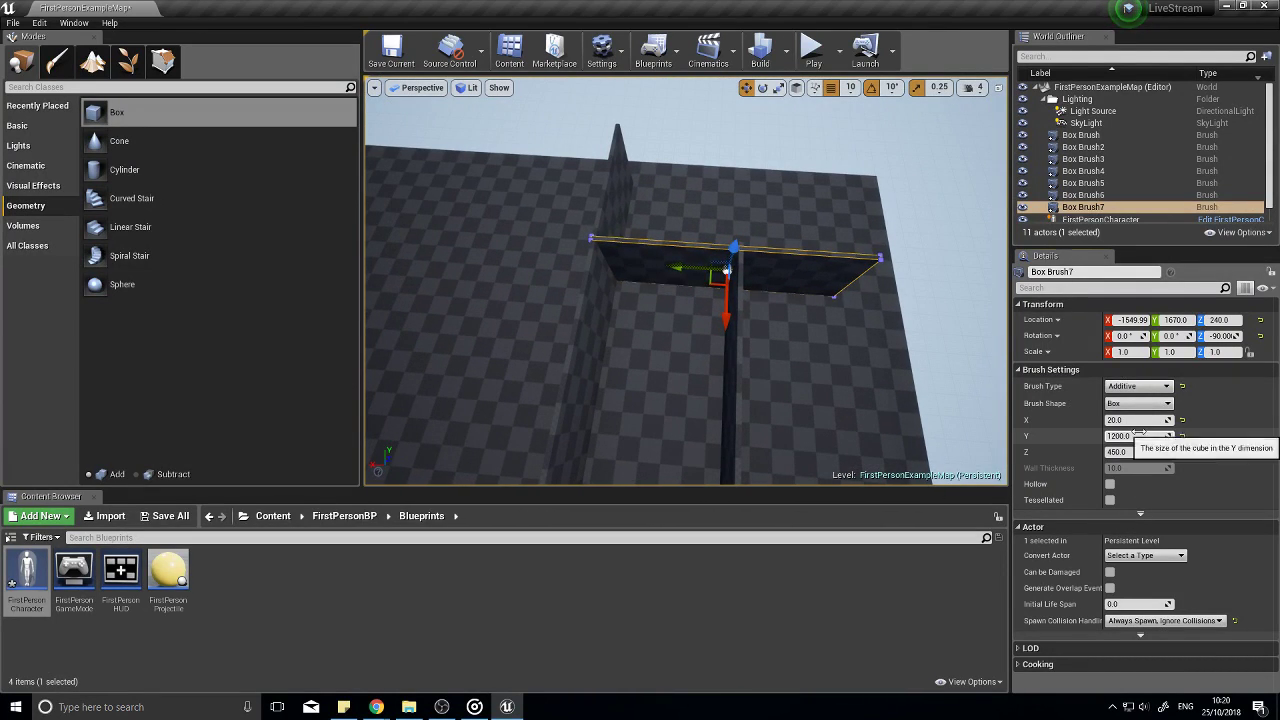
pyautogui.click(1135, 436)
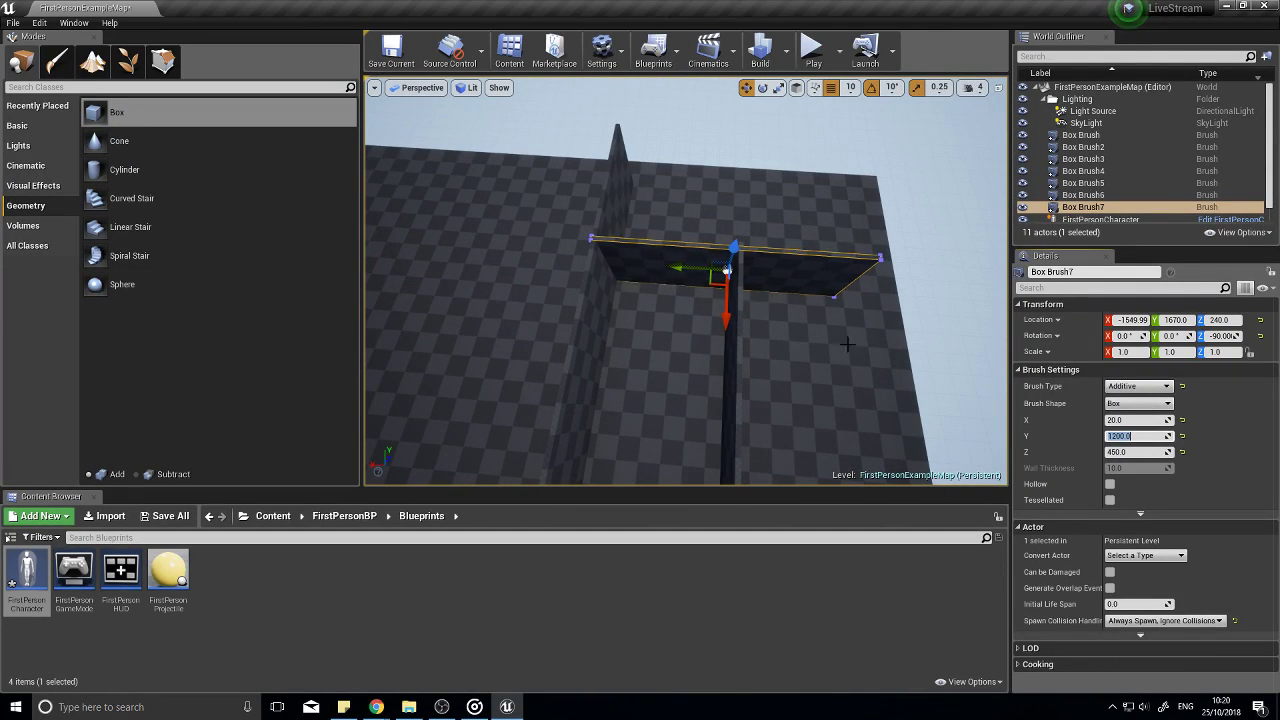
pyautogui.moveTo(846, 340)
pyautogui.mouseDown(button='right')
pyautogui.moveTo(900, 280)
pyautogui.moveTo(820, 290)
pyautogui.mouseUp(button='right')
pyautogui.press('a')
pyautogui.press('d')
pyautogui.moveTo(912, 369); pyautogui.dragTo(912, 369, button='right')
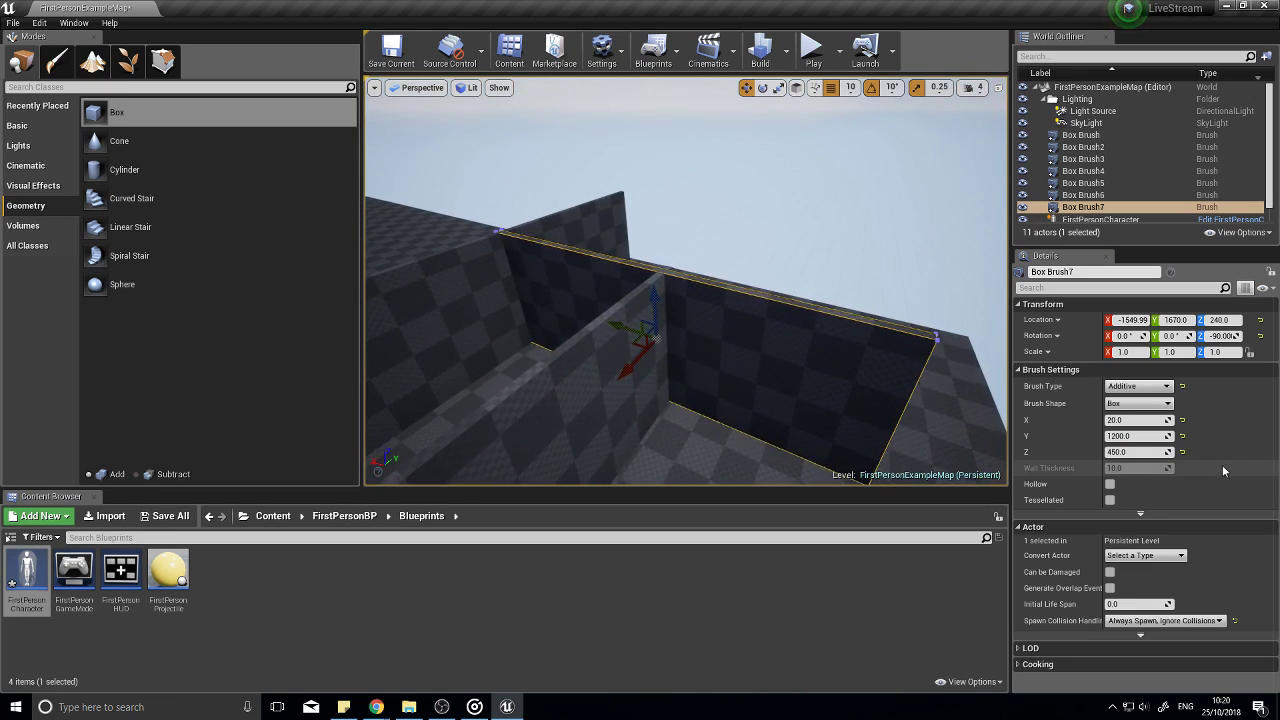
pyautogui.click(1135, 436)
pyautogui.write('800')
pyautogui.press('Return')
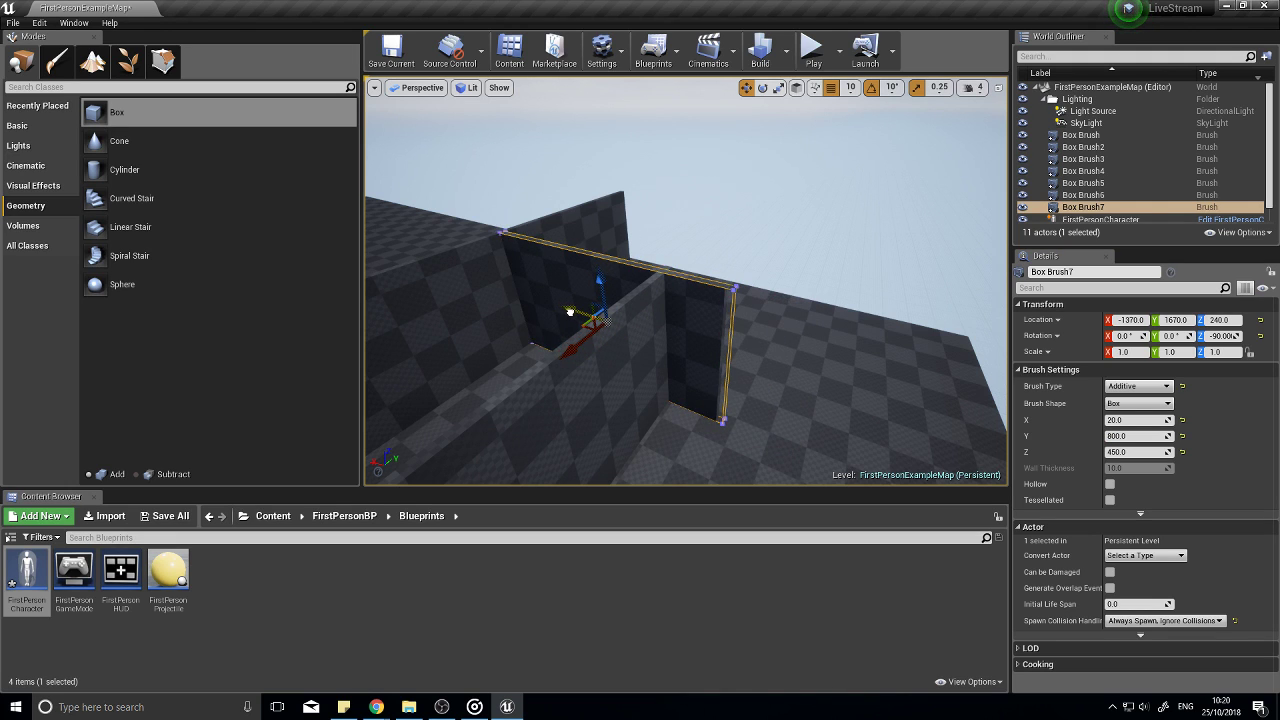
# Step: Place a new box brush overlapping the hollow room's wall at about X -1900, Y -820
pyautogui.moveTo(570, 311)
pyautogui.mouseDown(button='right')
pyautogui.moveTo(690, 320)
pyautogui.moveTo(480, 270)
pyautogui.moveTo(466, 240)
pyautogui.mouseUp(button='right')
pyautogui.press('w')
pyautogui.moveTo(185, 115)
pyautogui.mouseDown()
pyautogui.moveTo(722, 348)
pyautogui.moveTo(689, 308)
pyautogui.mouseUp()
pyautogui.moveTo(650, 383); pyautogui.dragTo(650, 383, button='right')
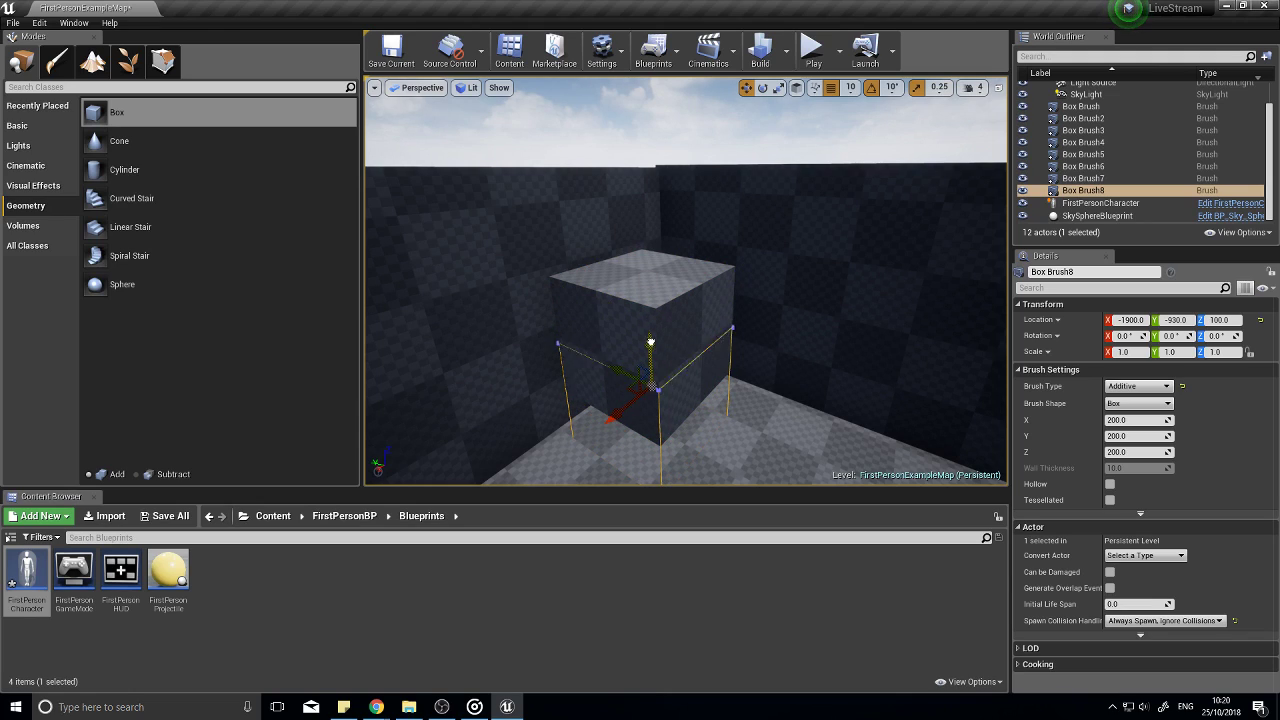
pyautogui.click(651, 330)
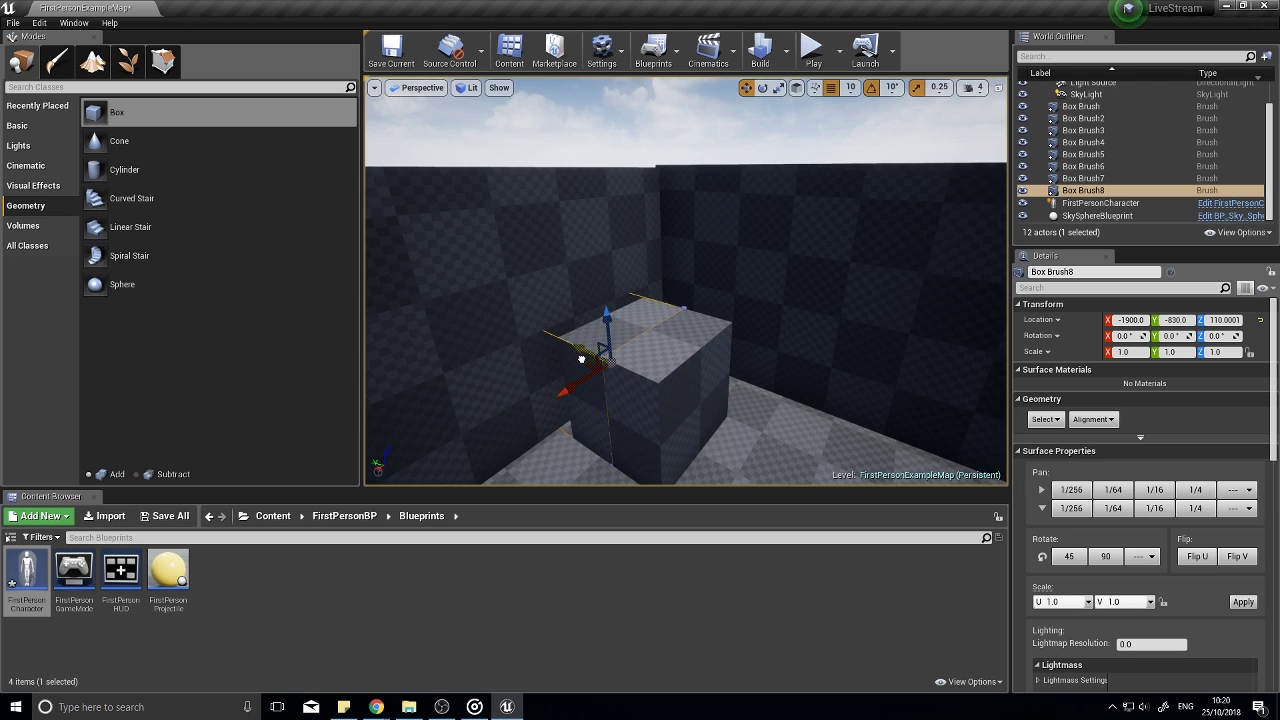
pyautogui.moveTo(577, 357); pyautogui.dragTo(577, 357)
pyautogui.moveTo(577, 357); pyautogui.dragTo(577, 357, button='right')
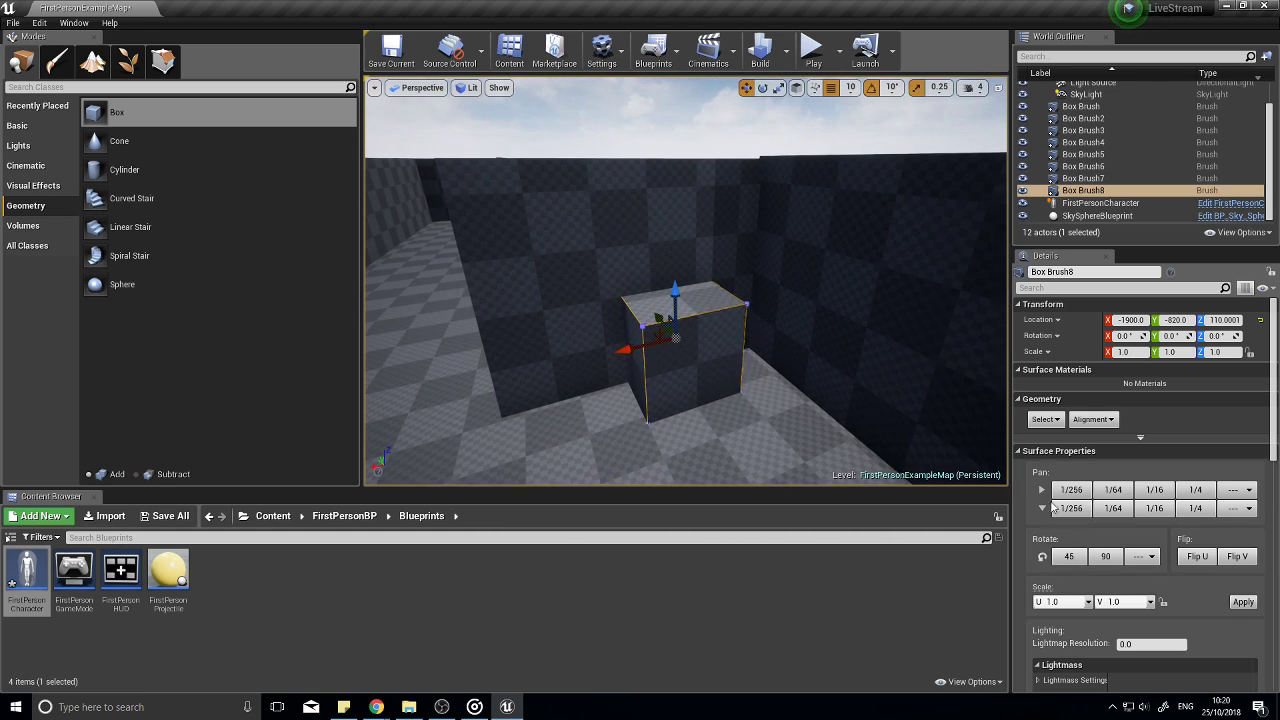
# Step: Set the new box's Z size to 350 and raise it so it rests on the floor at doorway height
pyautogui.scroll(-1, 1141, 553)
pyautogui.scroll(-3, 1142, 553)
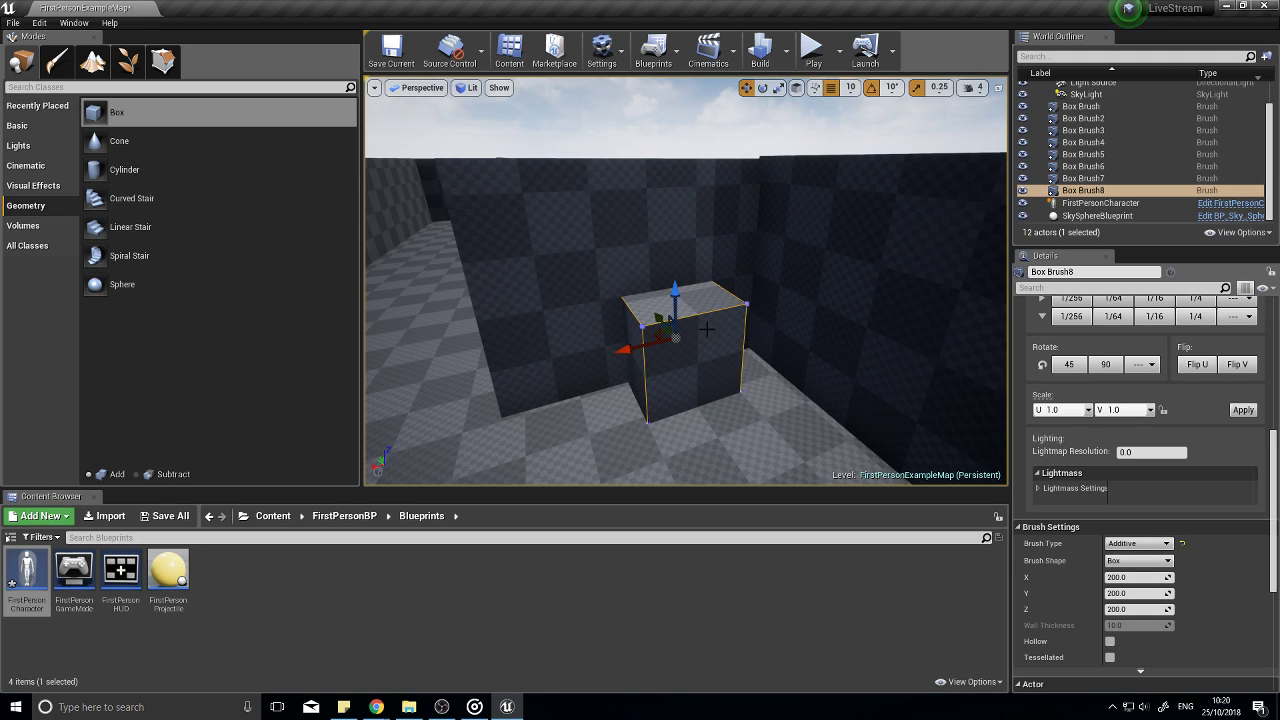
pyautogui.moveTo(685, 281); pyautogui.dragTo(686, 281, button='right')
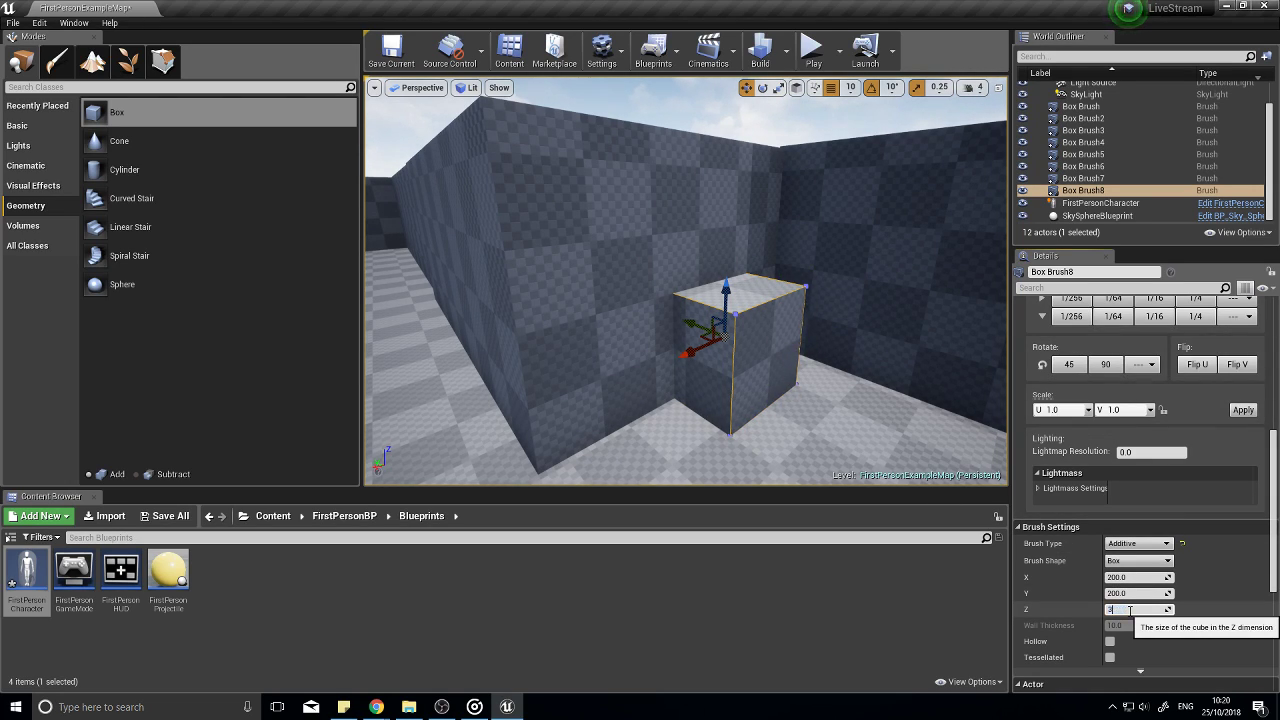
pyautogui.press('Return')
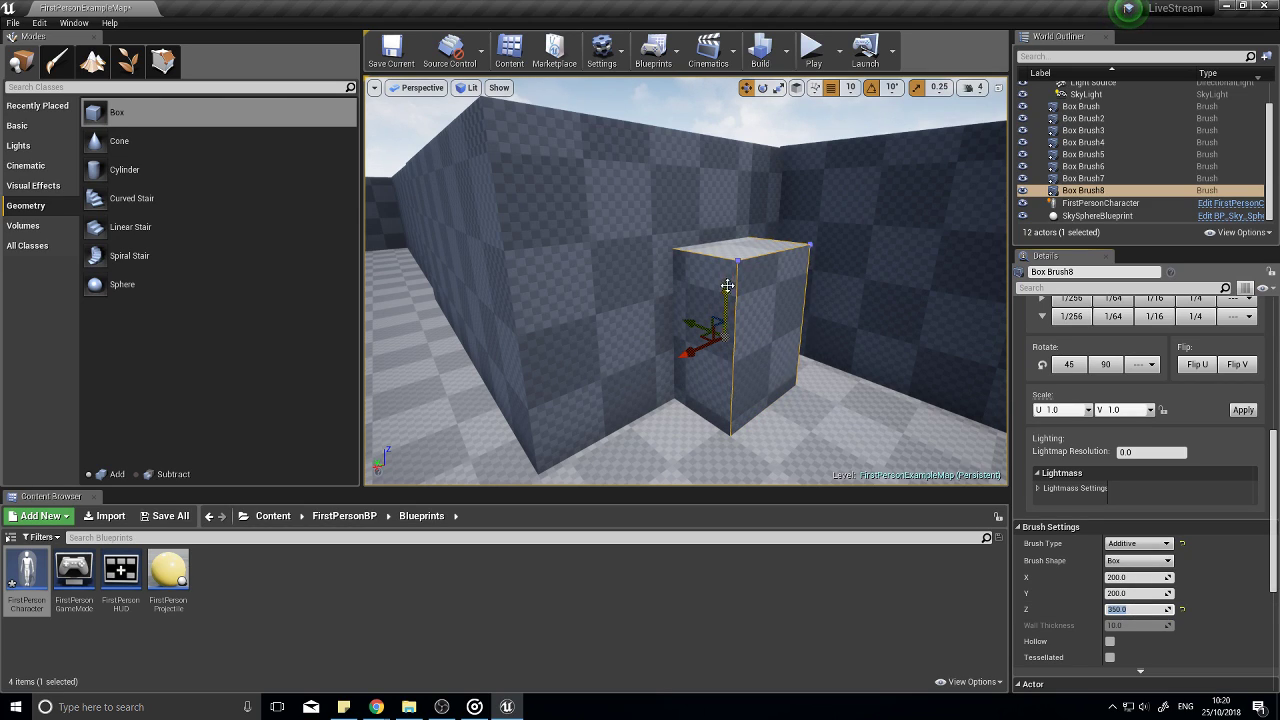
pyautogui.moveTo(727, 286); pyautogui.dragTo(722, 205)
pyautogui.press('End')
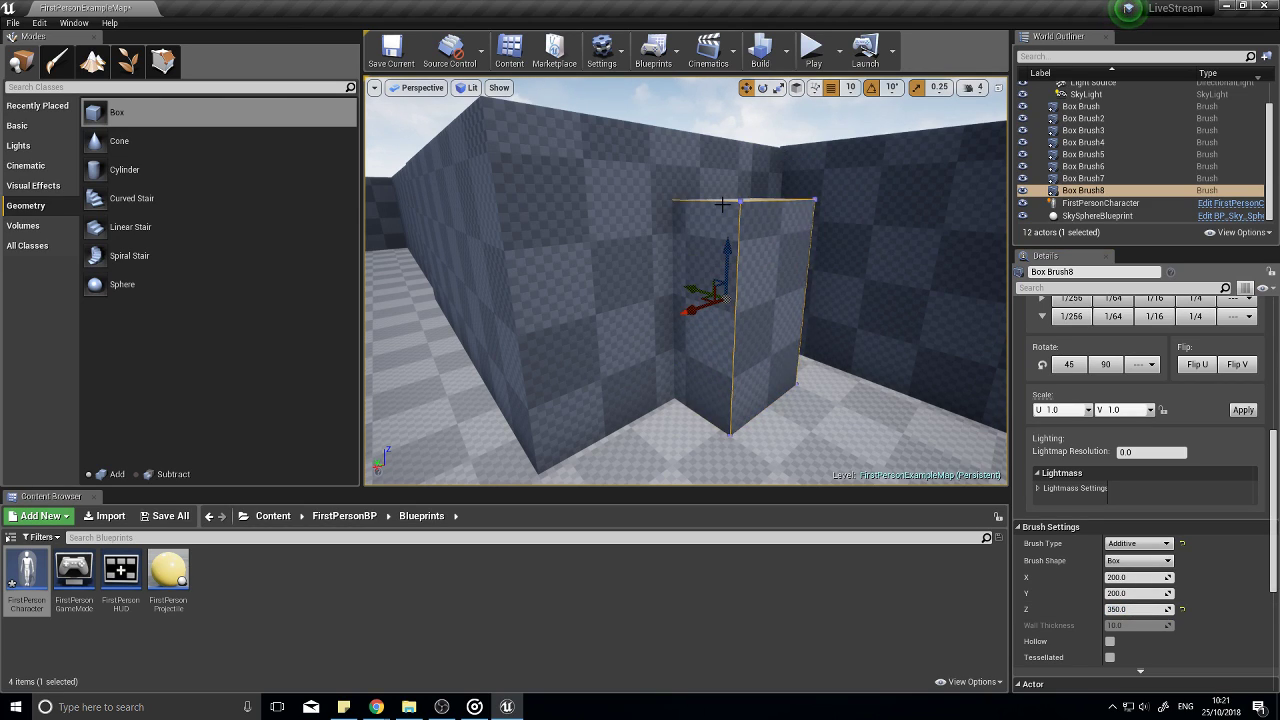
pyautogui.moveTo(761, 331); pyautogui.dragTo(685, 315, button='right')
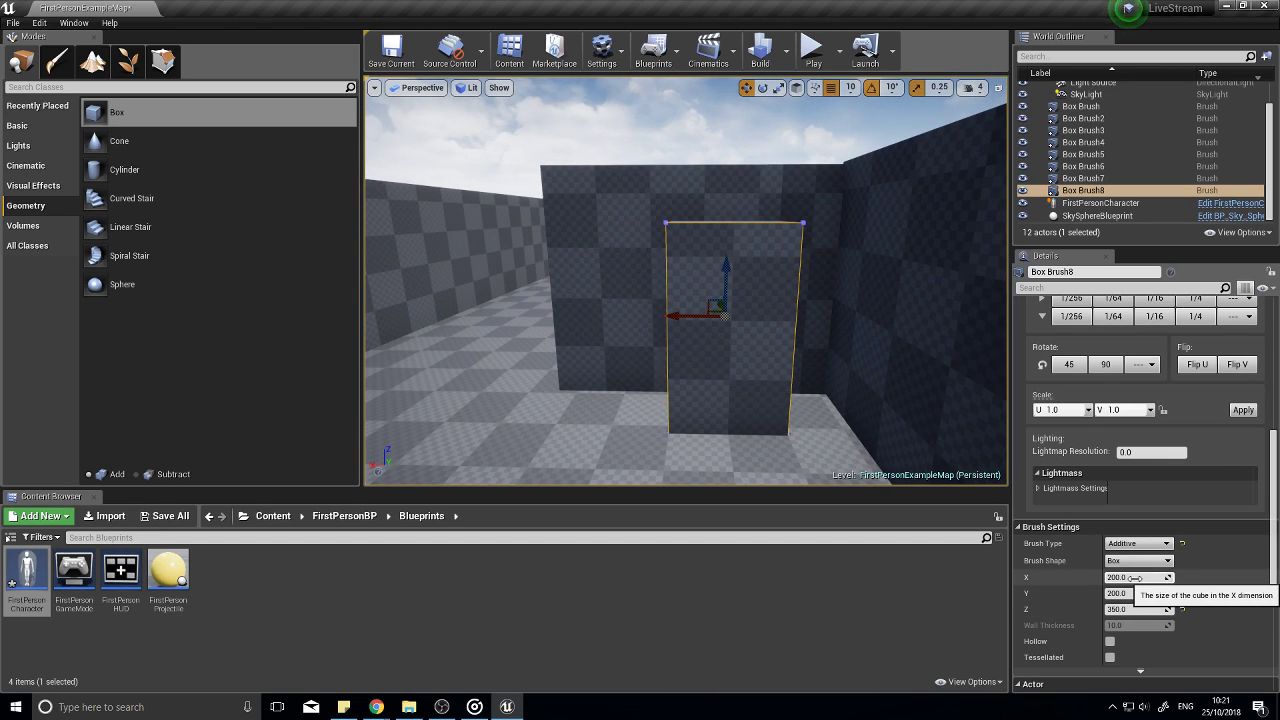
# Step: Change the box's brush type to Subtractive to cut a doorway into the hollow room
pyautogui.press('w')
pyautogui.moveTo(632, 327)
pyautogui.mouseDown(button='right')
pyautogui.moveTo(700, 340)
pyautogui.moveTo(480, 350)
pyautogui.moveTo(540, 310)
pyautogui.moveTo(530, 280)
pyautogui.moveTo(620, 322)
pyautogui.moveTo(600, 320)
pyautogui.mouseUp(button='right')
pyautogui.moveTo(708, 268); pyautogui.dragTo(714, 270, button='right')
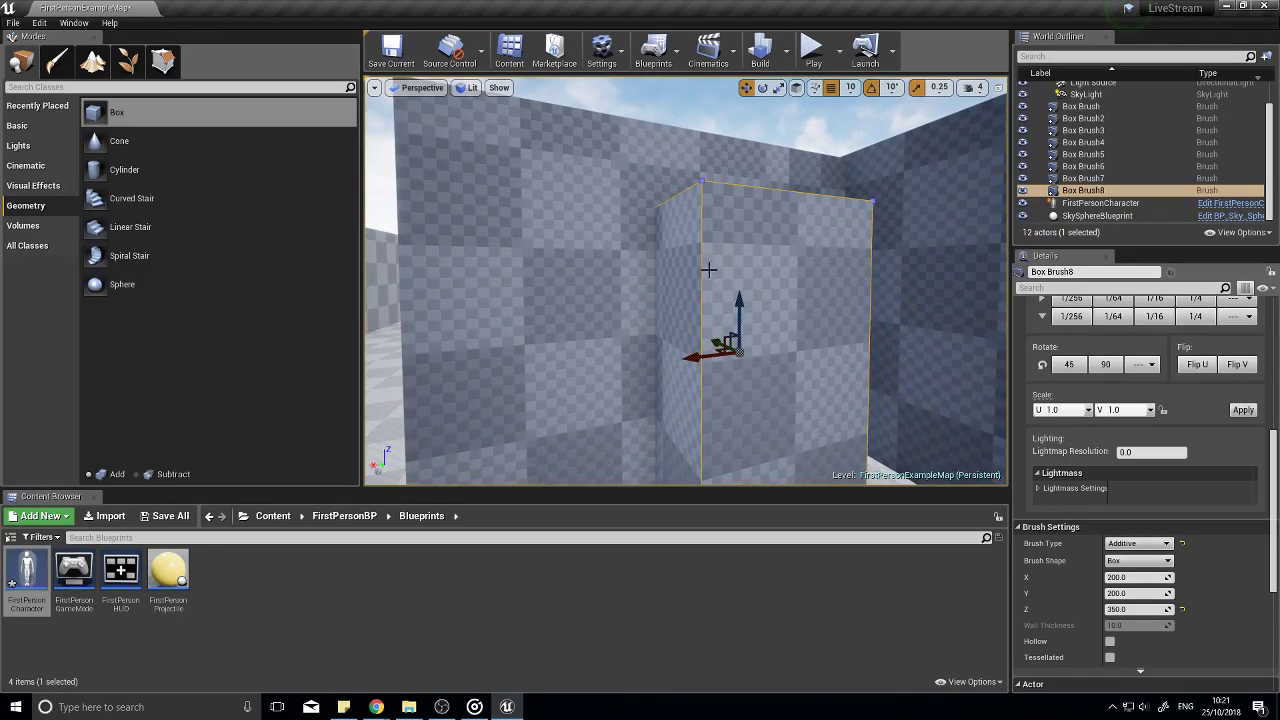
pyautogui.click(1140, 543)
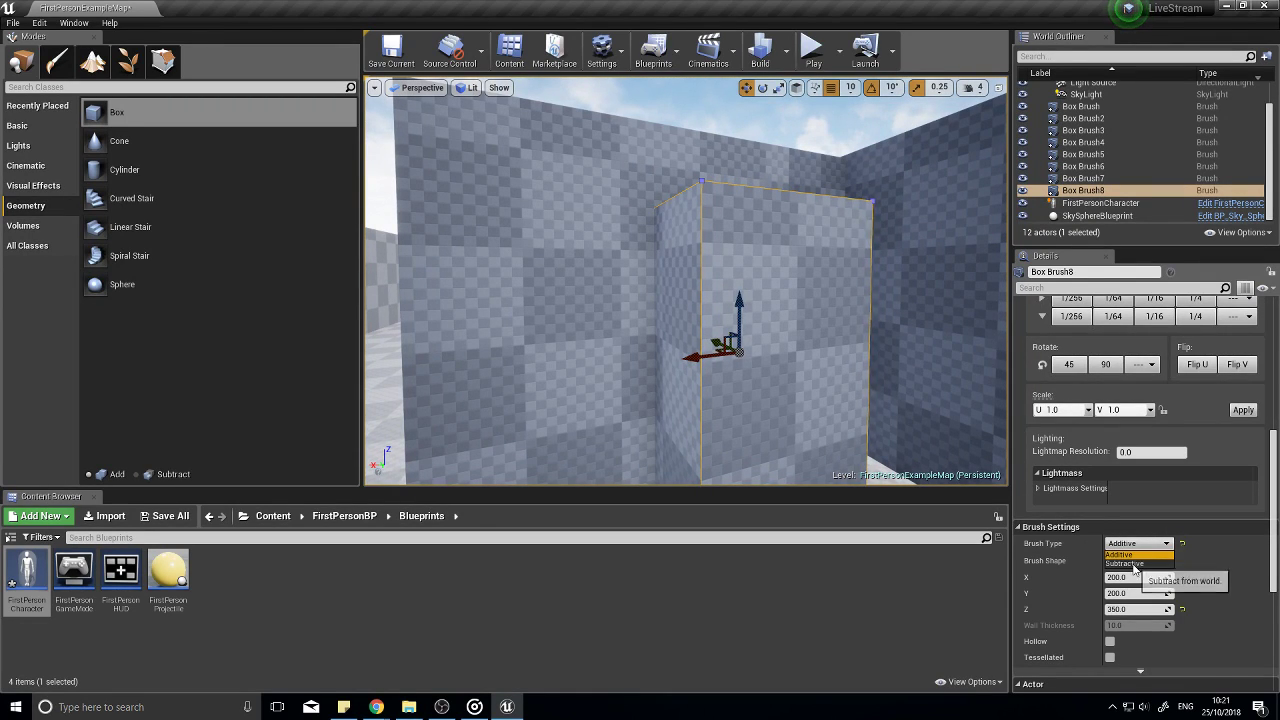
pyautogui.click(1130, 560)
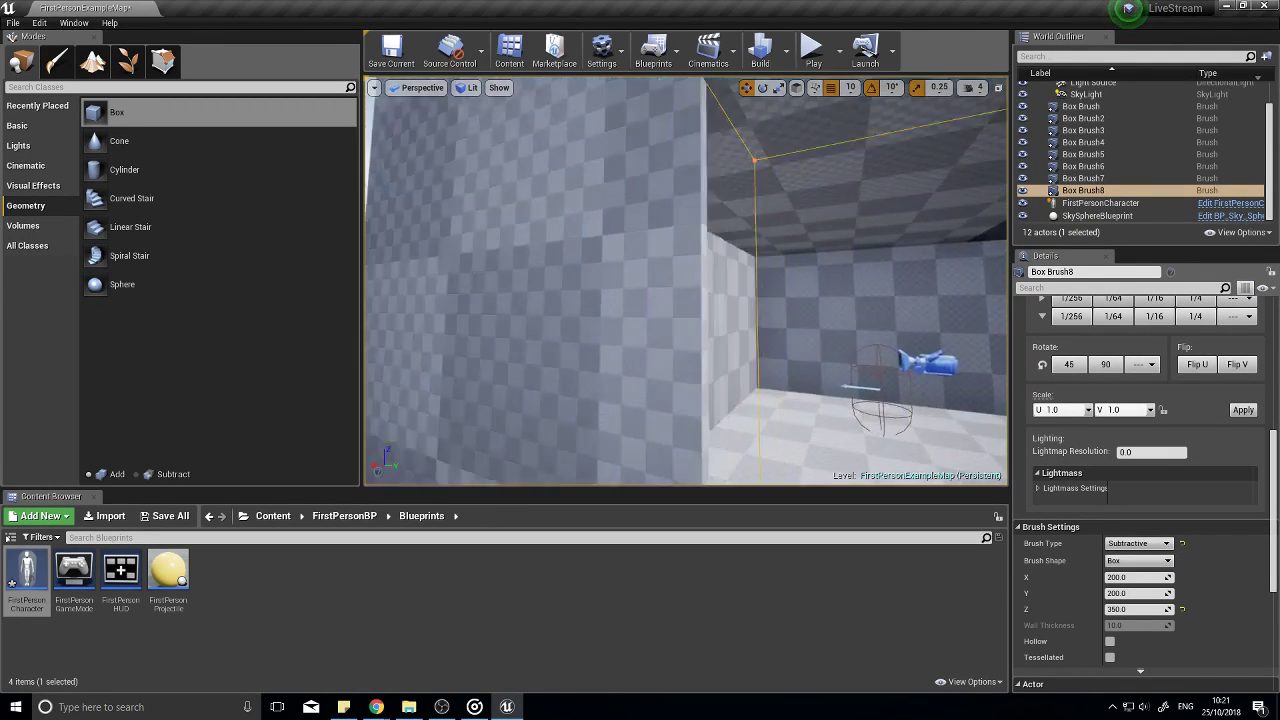
pyautogui.moveTo(685, 281)
pyautogui.mouseDown(button='right')
pyautogui.moveTo(840, 290)
pyautogui.moveTo(760, 280)
pyautogui.moveTo(685, 300)
pyautogui.moveTo(878, 366)
pyautogui.mouseUp(button='right')
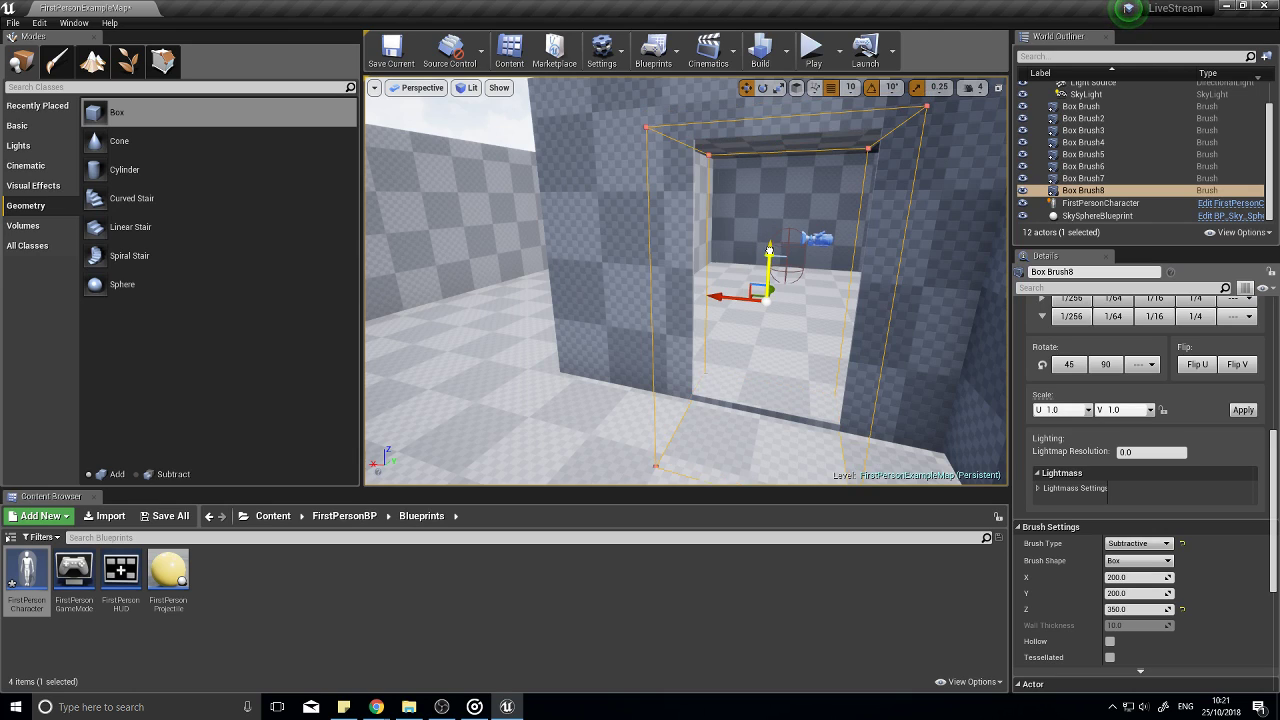
pyautogui.moveTo(770, 250); pyautogui.dragTo(815, 305, button='right')
pyautogui.moveTo(708, 263)
pyautogui.mouseDown(button='right')
pyautogui.moveTo(808, 383)
pyautogui.moveTo(810, 335)
pyautogui.moveTo(740, 330)
pyautogui.moveTo(790, 310)
pyautogui.mouseUp(button='right')
# Step: Set the hollow room brush's wall thickness to 20
pyautogui.click(767, 389)
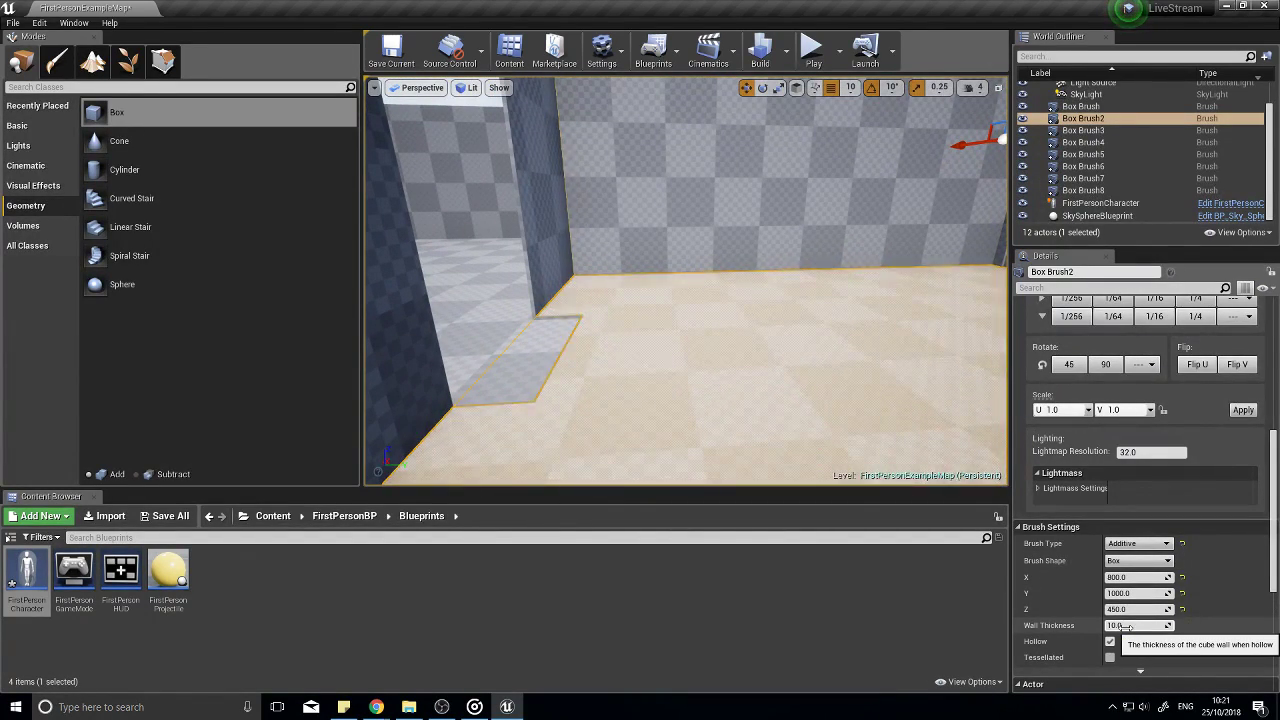
pyautogui.click(1127, 626)
pyautogui.write('20')
pyautogui.press('Return')
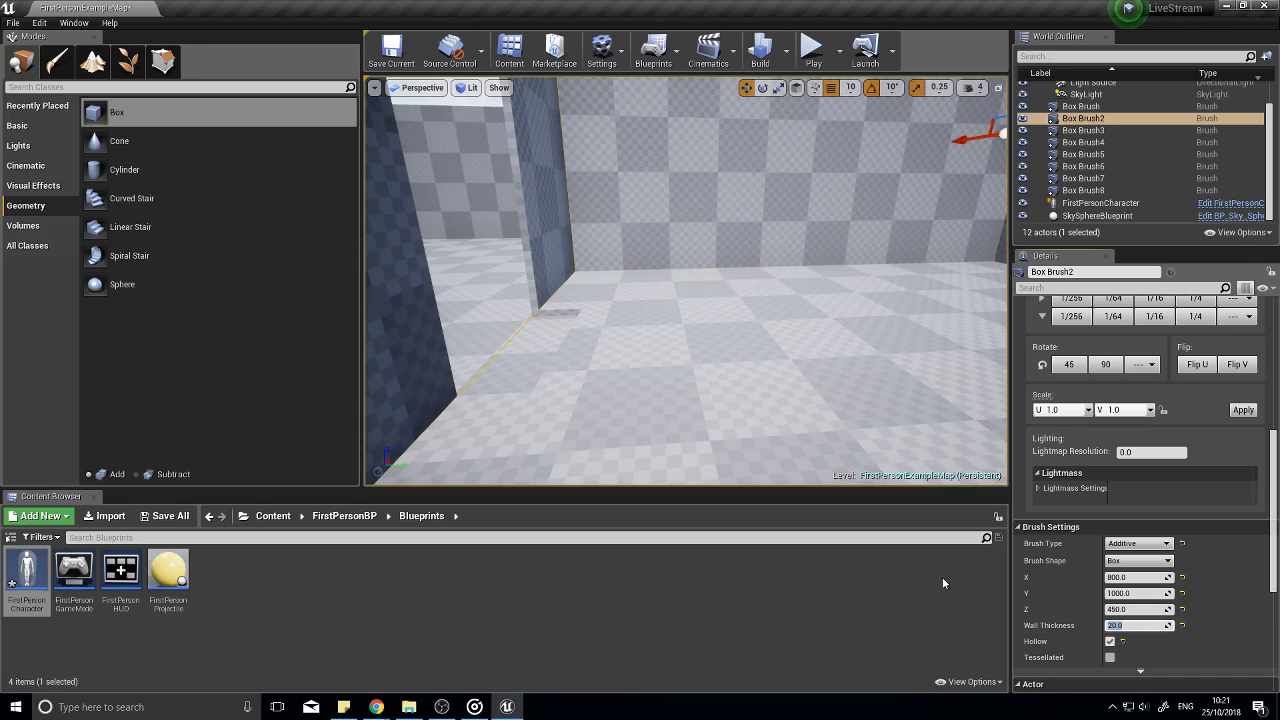
# Step: Set the hollow room brush's wall thickness to 40
pyautogui.click(821, 390)
pyautogui.moveTo(821, 390); pyautogui.dragTo(877, 360, button='right')
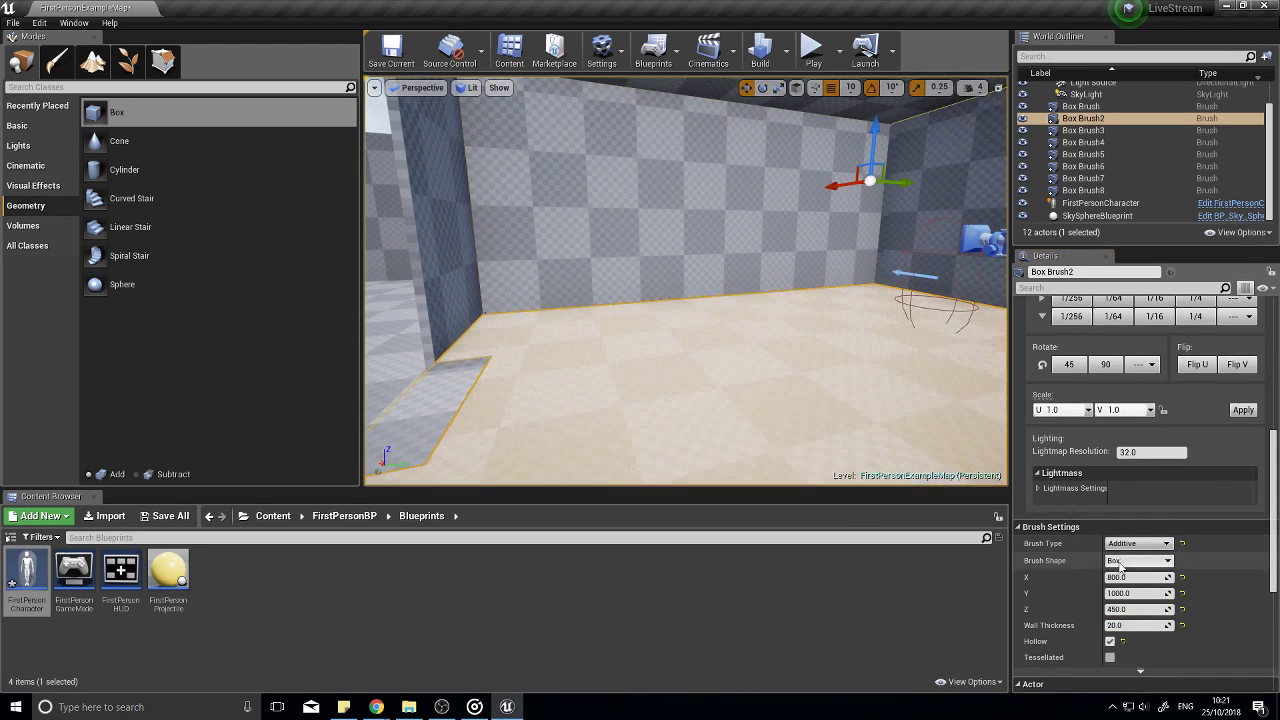
pyautogui.click(1138, 625)
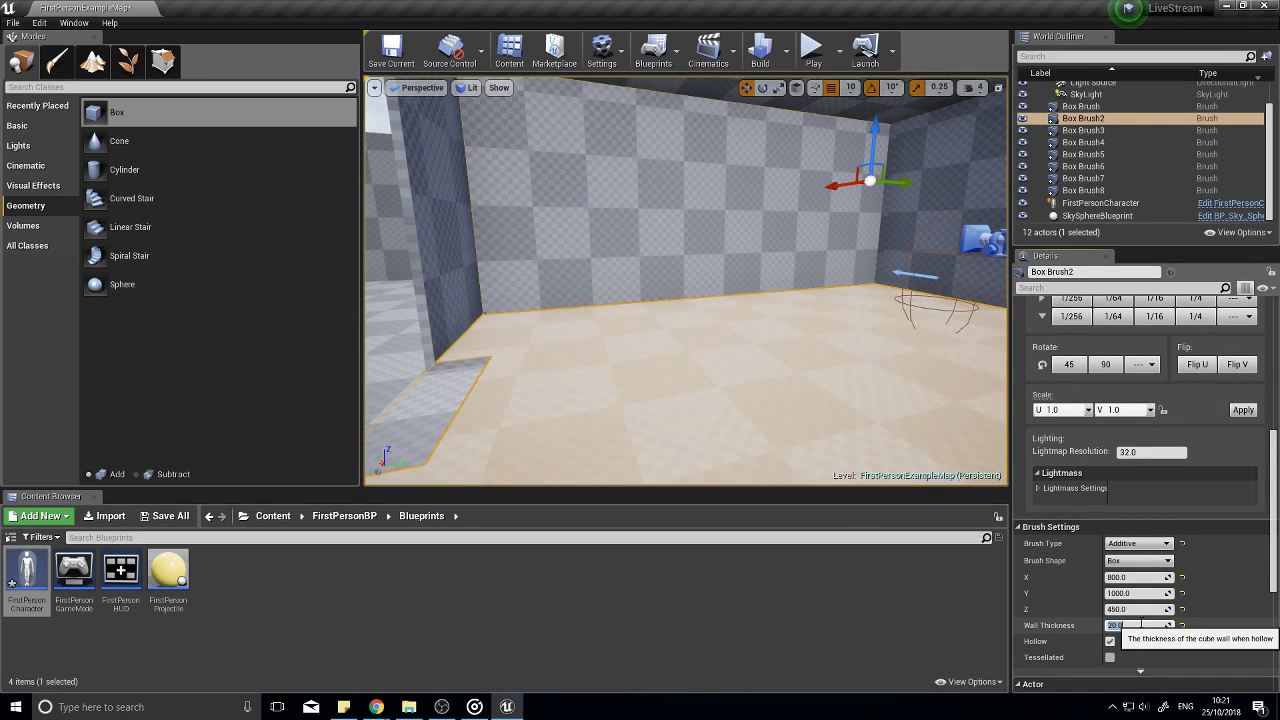
pyautogui.write('40')
pyautogui.press('Return')
# Step: Lower the hollow room brush slightly along Z to bring its floor closer to the surrounding ground
pyautogui.moveTo(829, 369)
pyautogui.mouseDown(button='right')
pyautogui.moveTo(809, 374)
pyautogui.moveTo(809, 420)
pyautogui.mouseUp(button='right')
pyautogui.click(809, 400)
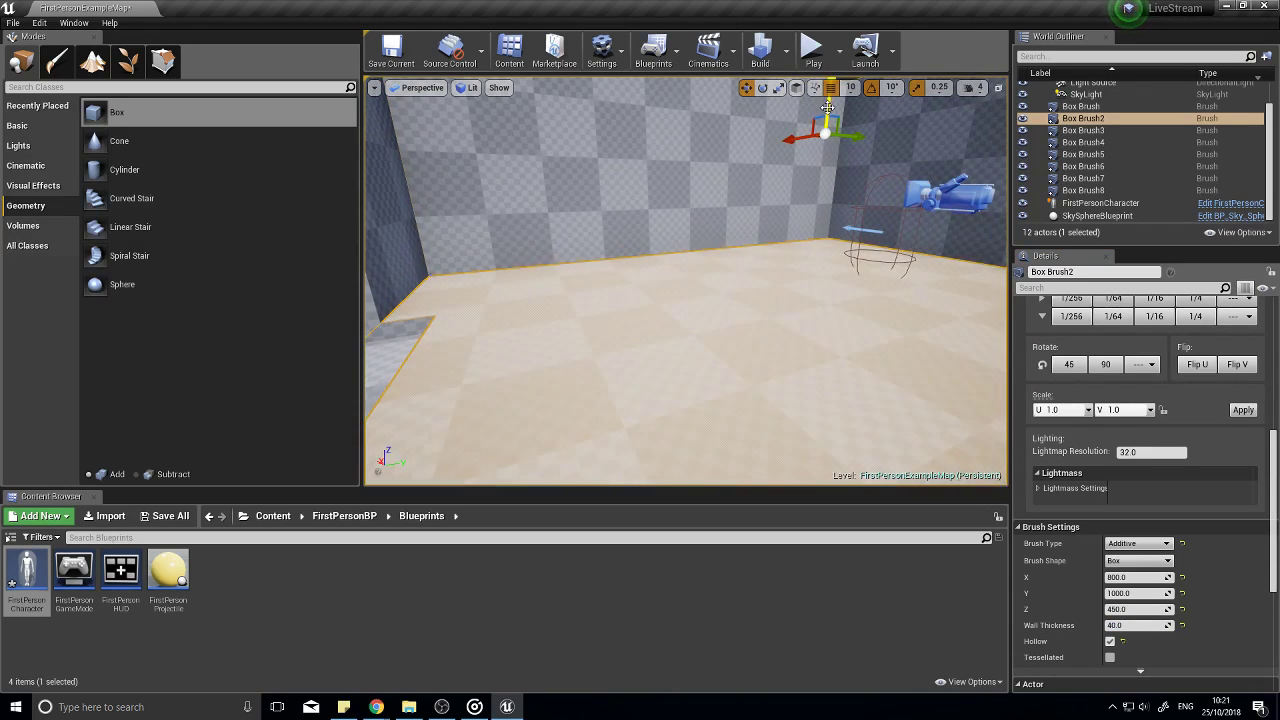
pyautogui.moveTo(828, 106); pyautogui.dragTo(828, 130)
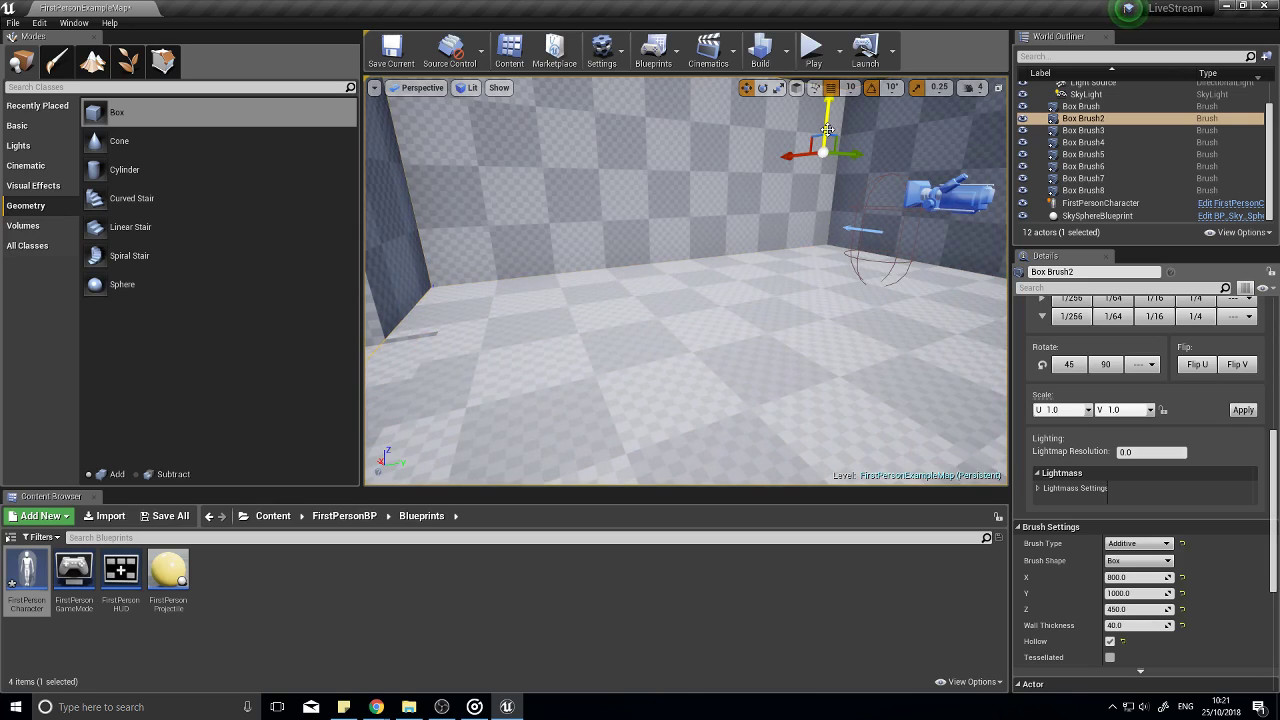
# Step: Play-test the level by walking through the corridor alongside the walls, and end the session
pyautogui.moveTo(827, 131); pyautogui.dragTo(380, 160, button='right')
pyautogui.press('w')
pyautogui.press('w')
pyautogui.click(812, 50)
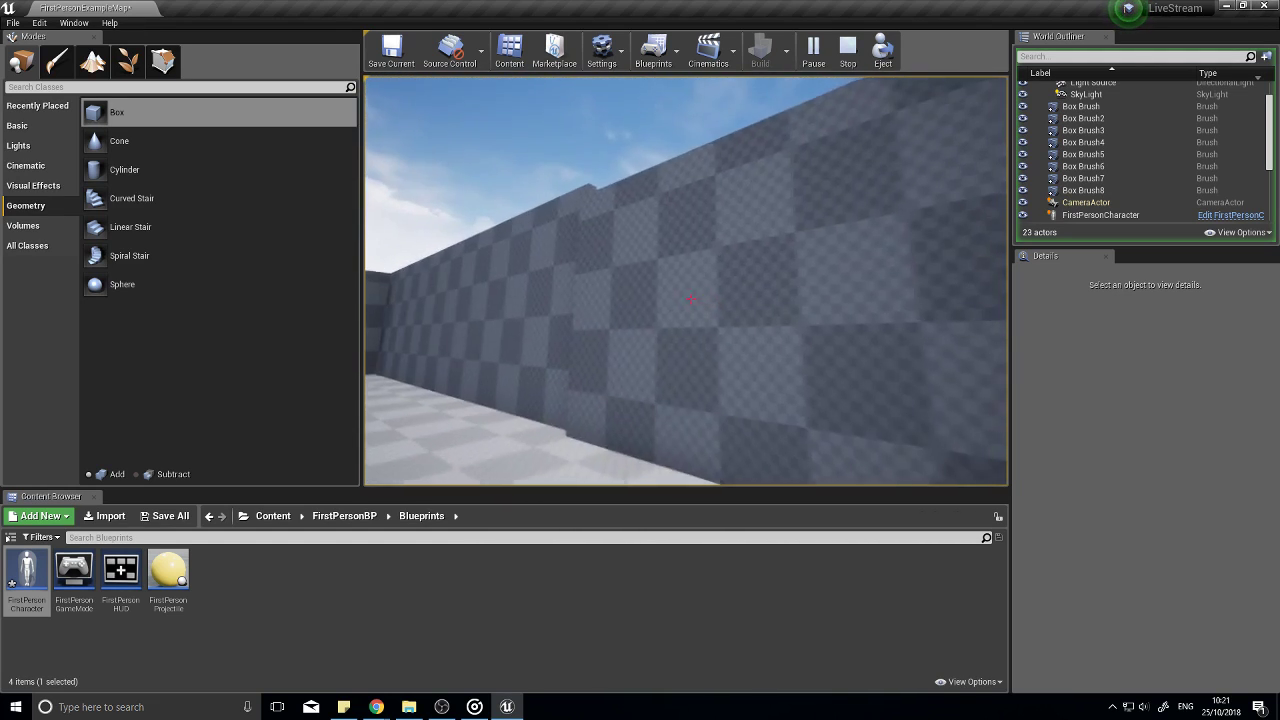
pyautogui.press('Escape')
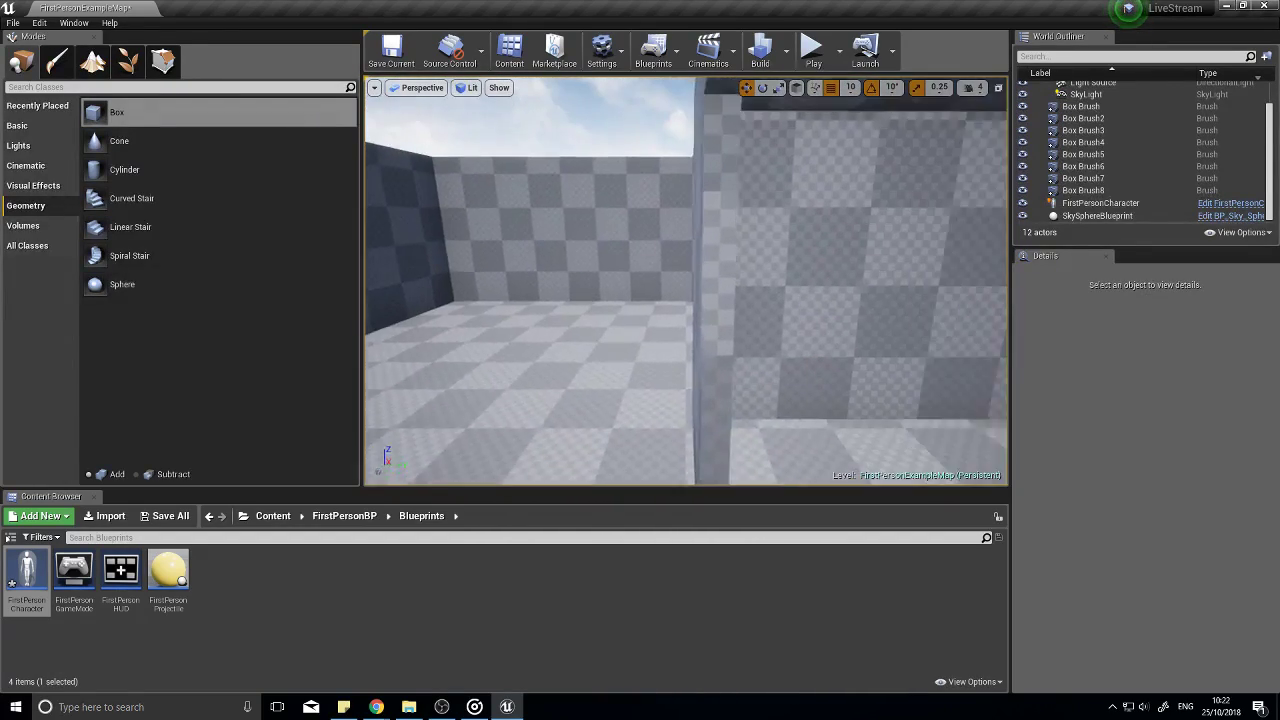
# Step: Select the subtractive doorway brush and set its Z size to 250
pyautogui.click(694, 344)
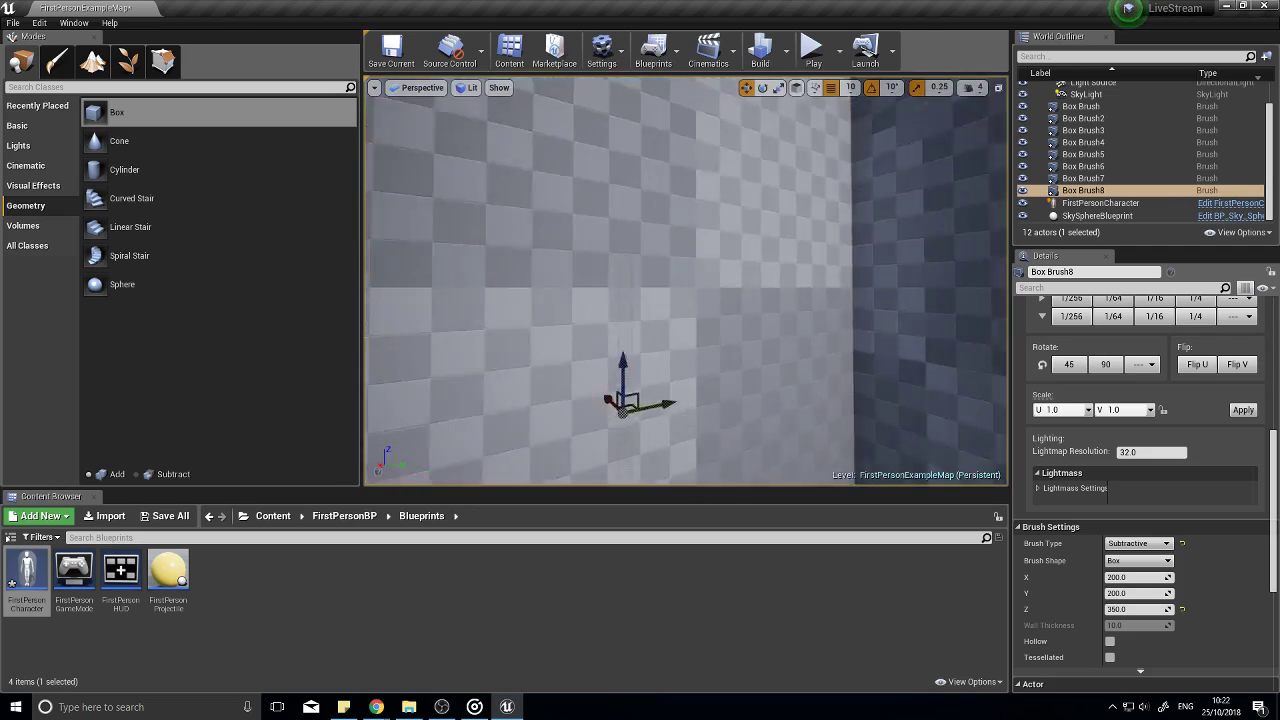
pyautogui.press('f')
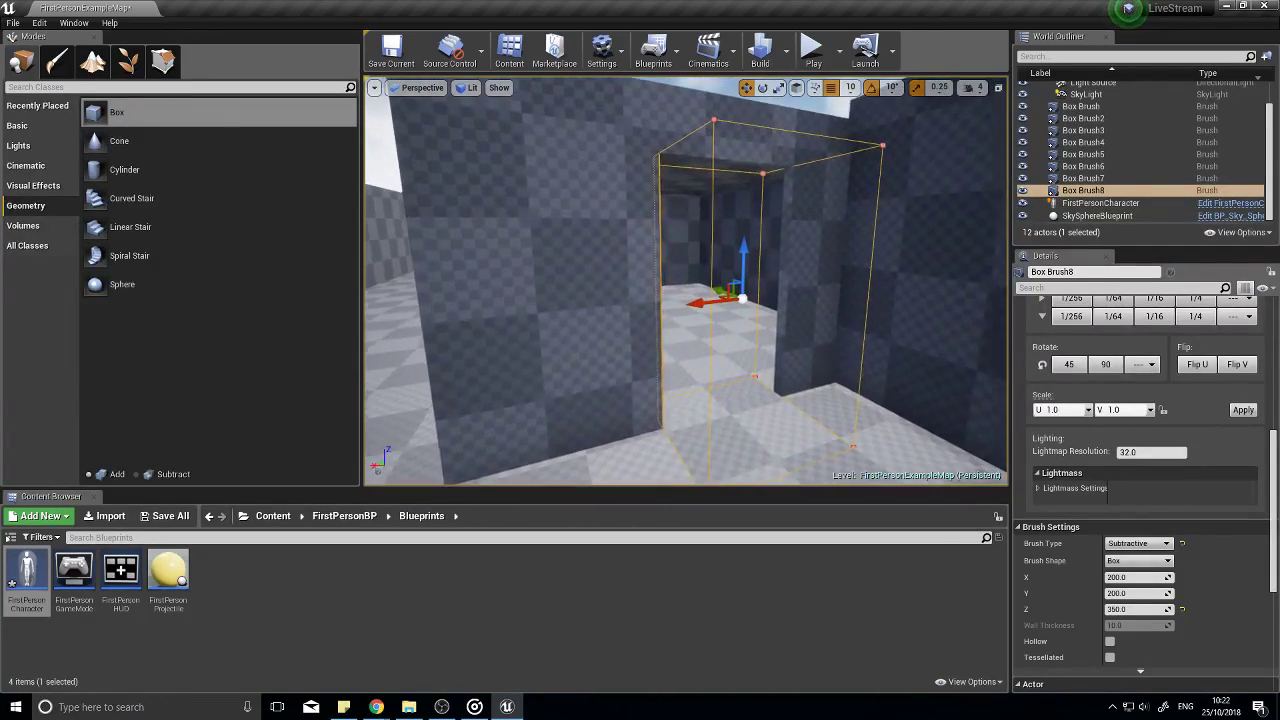
pyautogui.click(1136, 608)
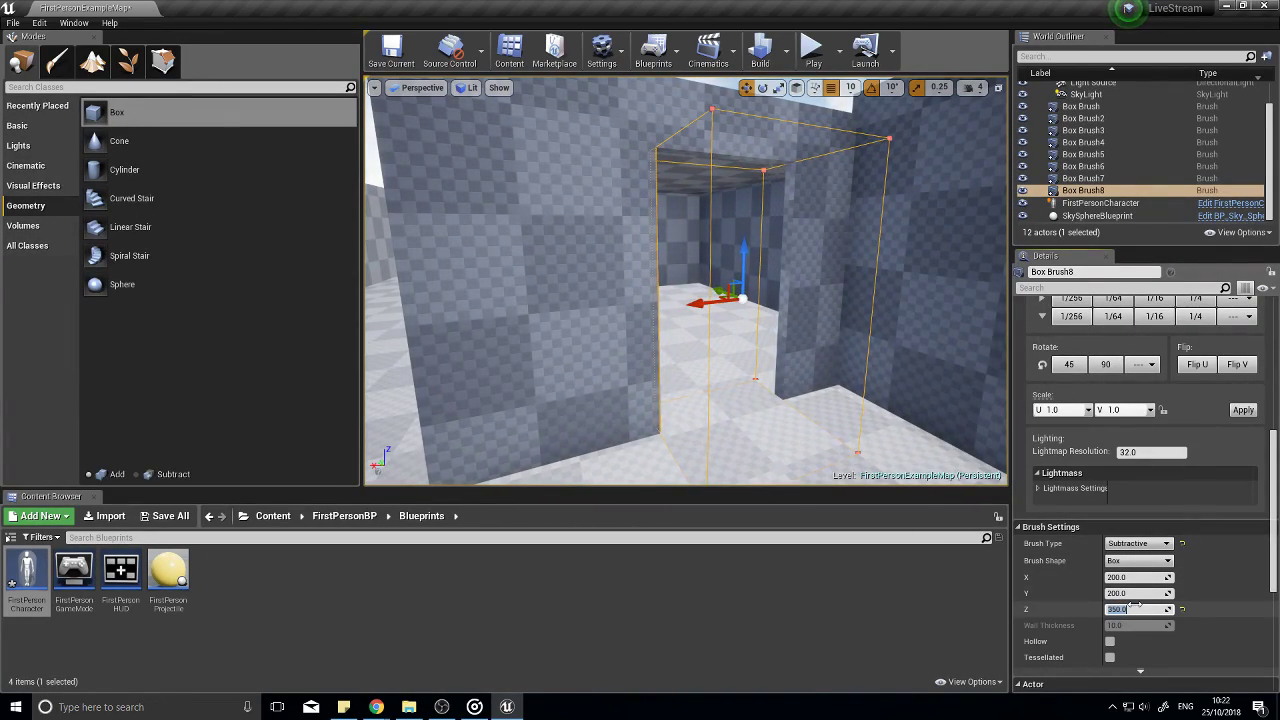
pyautogui.write('250')
pyautogui.press('Return')
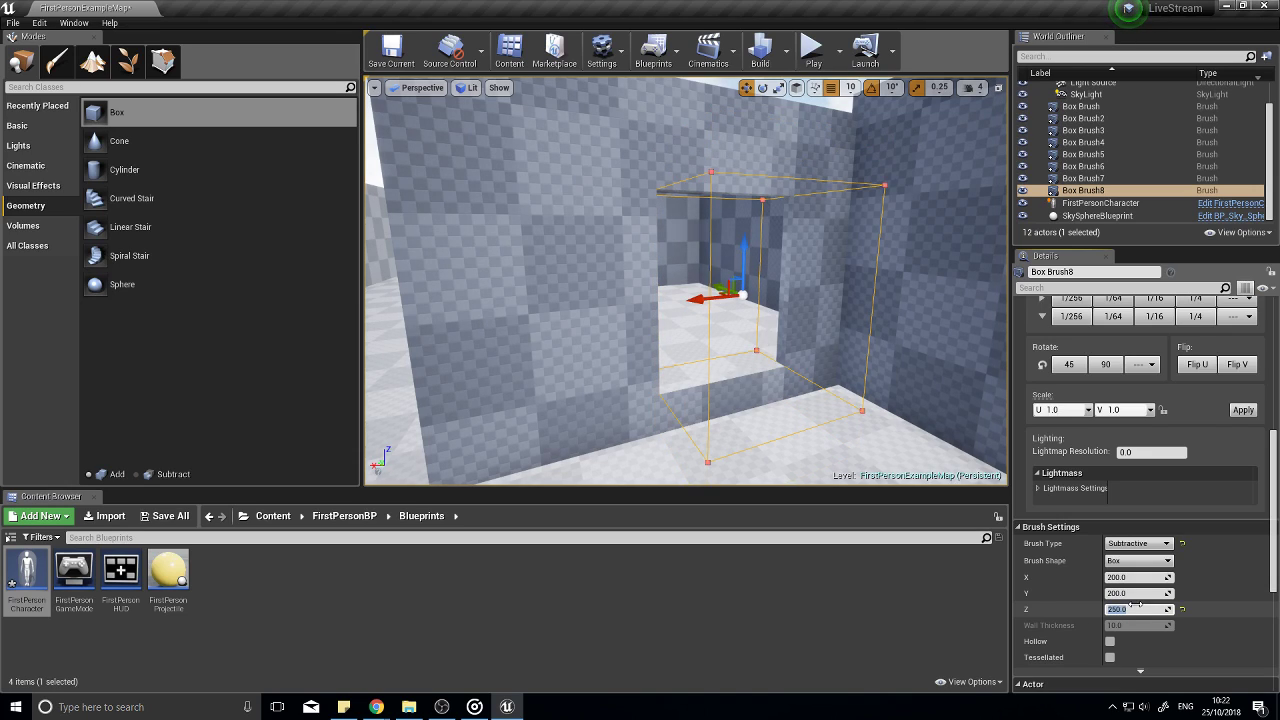
# Step: Reselect the doorway brush and snap it down to the floor so the opening starts at ground level
pyautogui.click(744, 241)
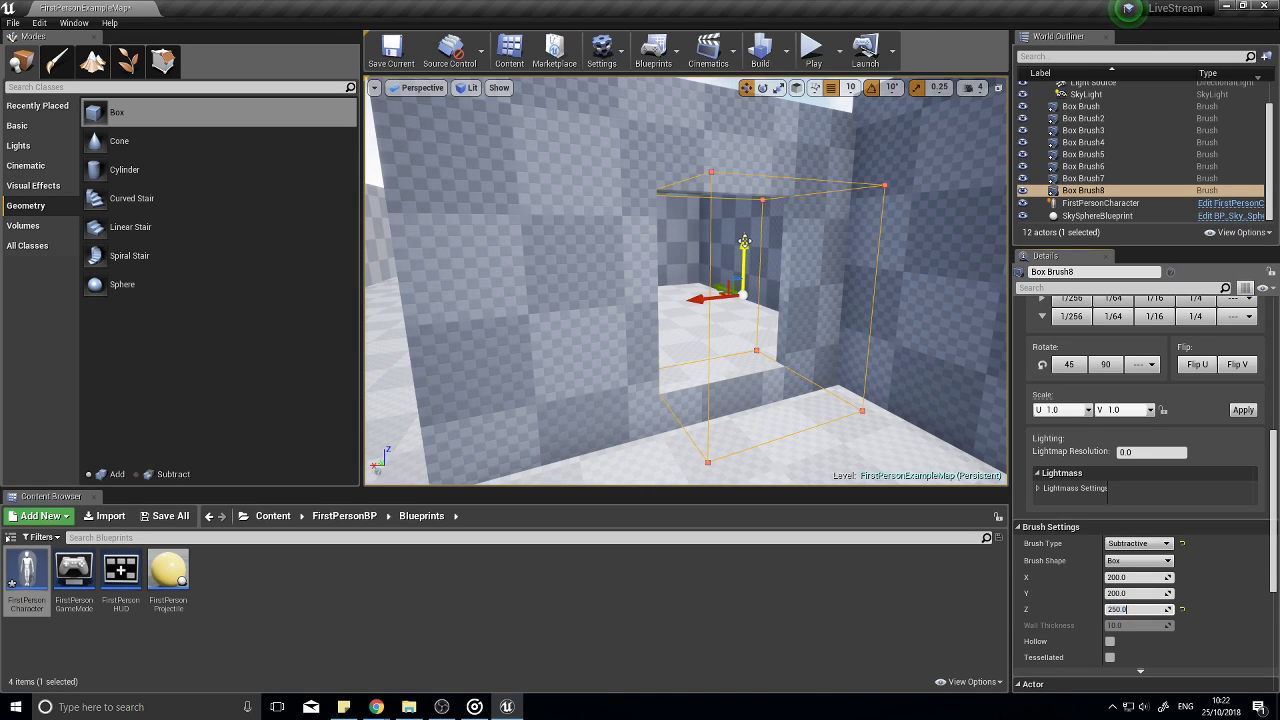
pyautogui.click(744, 242)
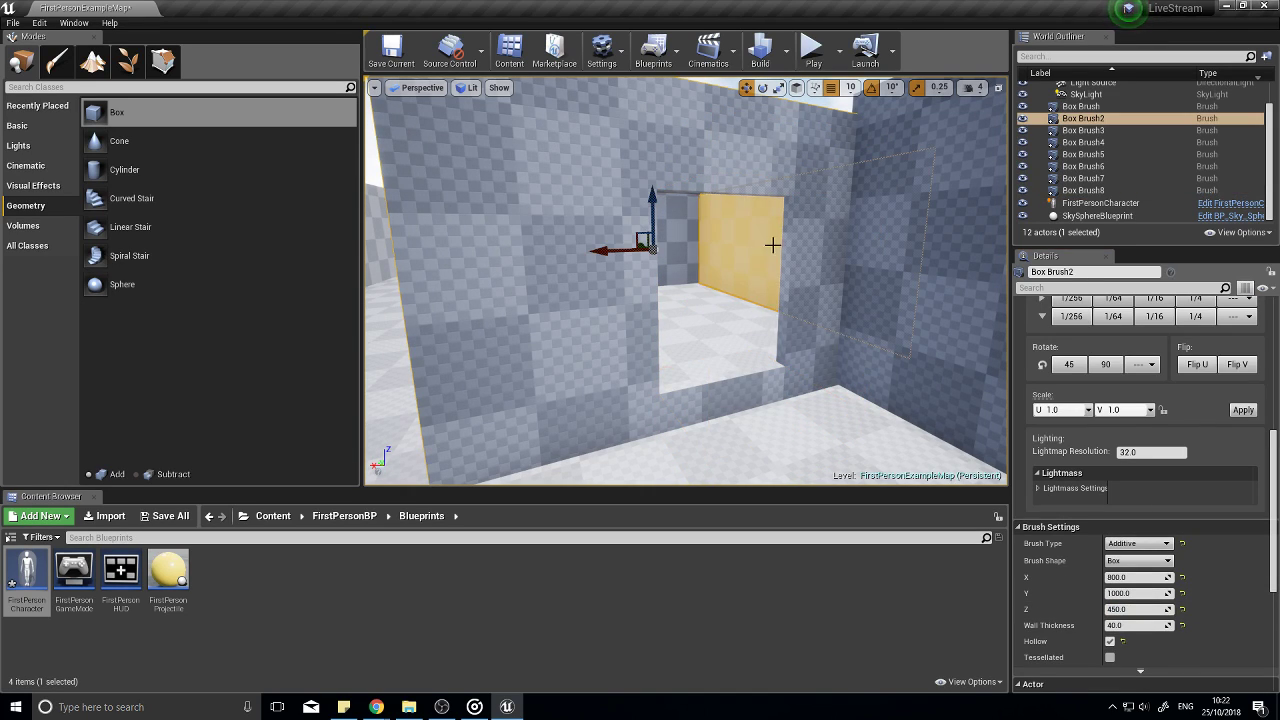
pyautogui.click(785, 253)
pyautogui.press('End')
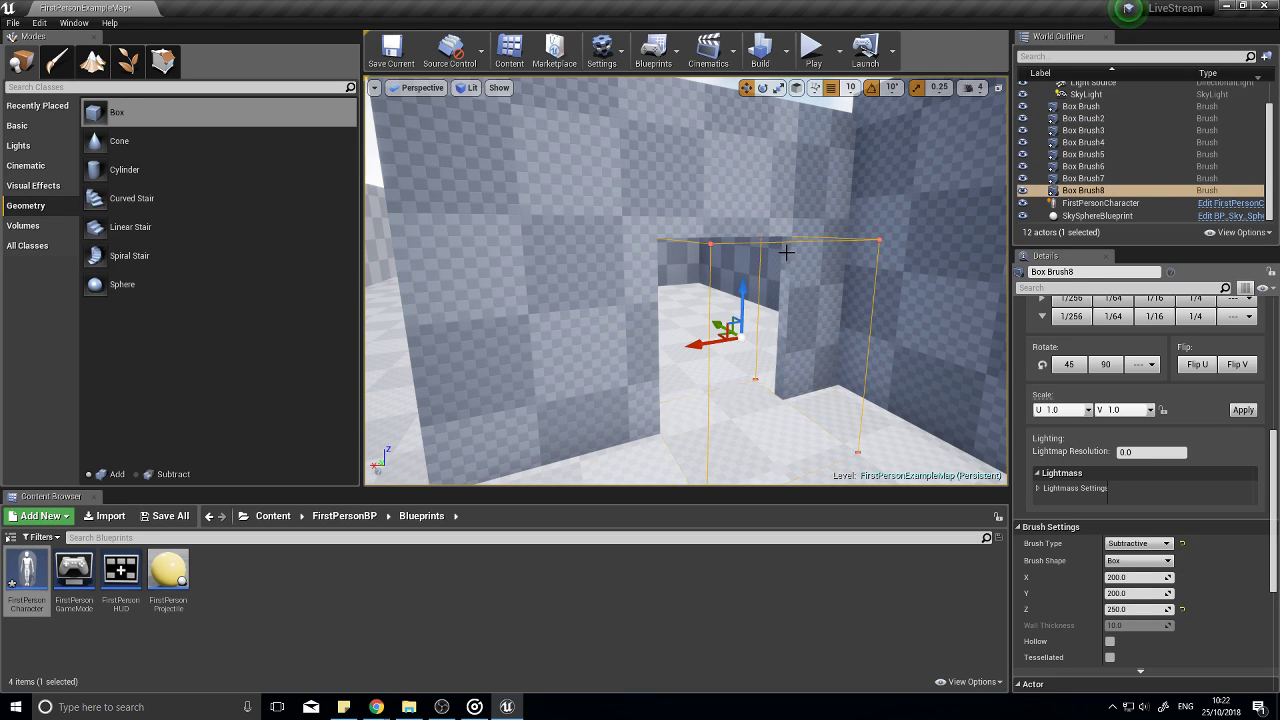
# Step: Play-test the resized doorway by walking through it, and end the session
pyautogui.click(813, 50)
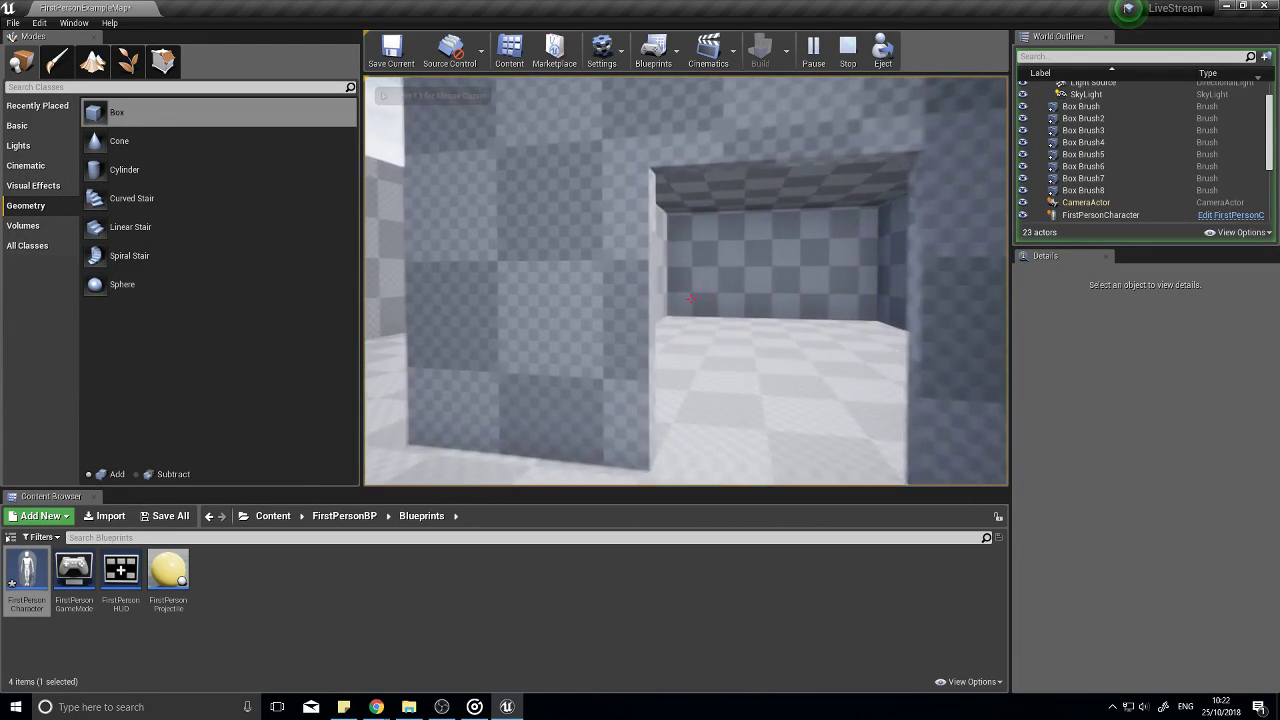
pyautogui.press('a')
pyautogui.press('d')
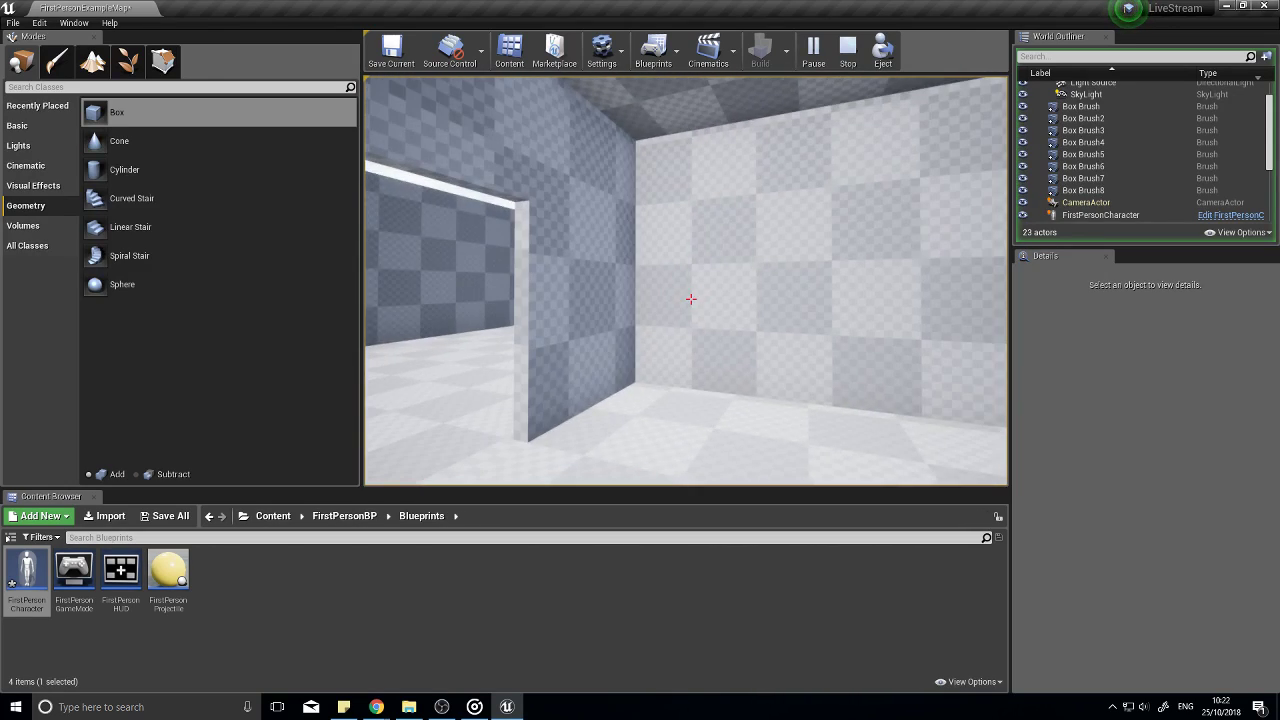
pyautogui.press('Escape')
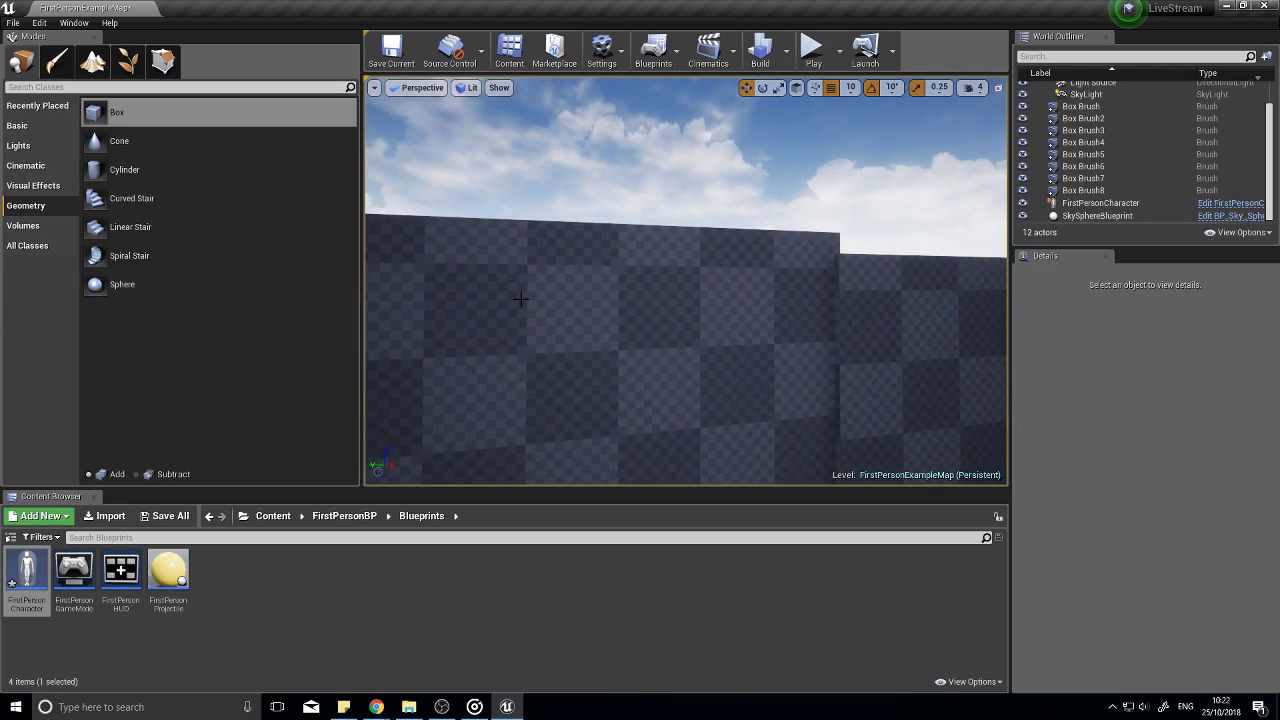
# Step: Shift the 1500-long corridor wall beside the hollow room slightly along X
pyautogui.click(520, 298)
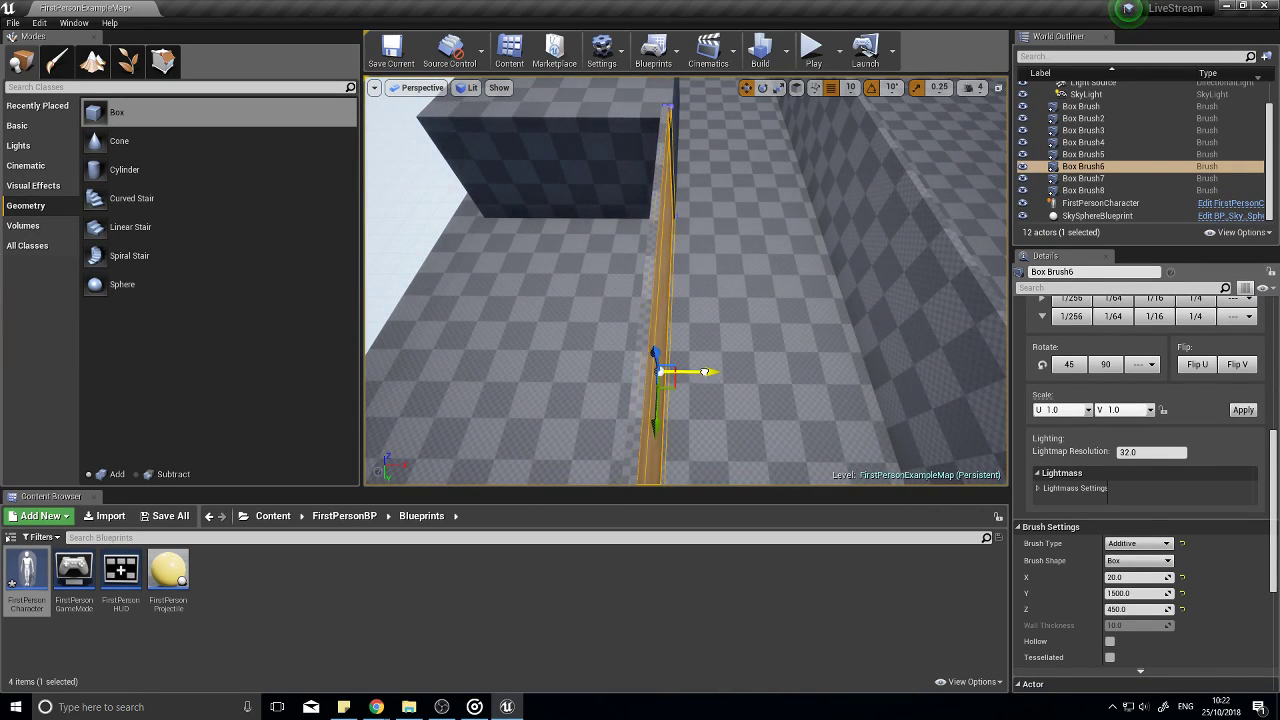
pyautogui.moveTo(704, 371); pyautogui.dragTo(706, 371)
pyautogui.moveTo(706, 371); pyautogui.dragTo(686, 371, button='right')
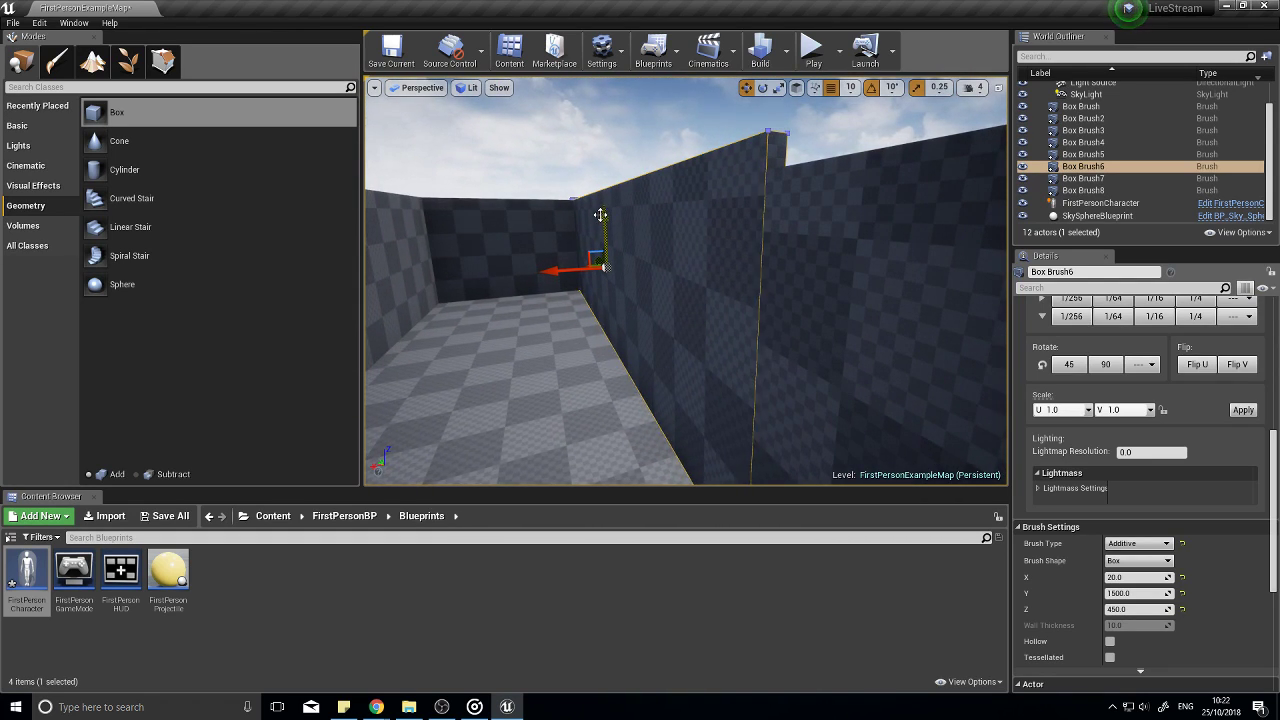
# Step: Add the other four corridor walls to the selection and shift all five slightly along Z
pyautogui.keyDown('ctrl'); pyautogui.click(493, 246); pyautogui.keyUp('ctrl')
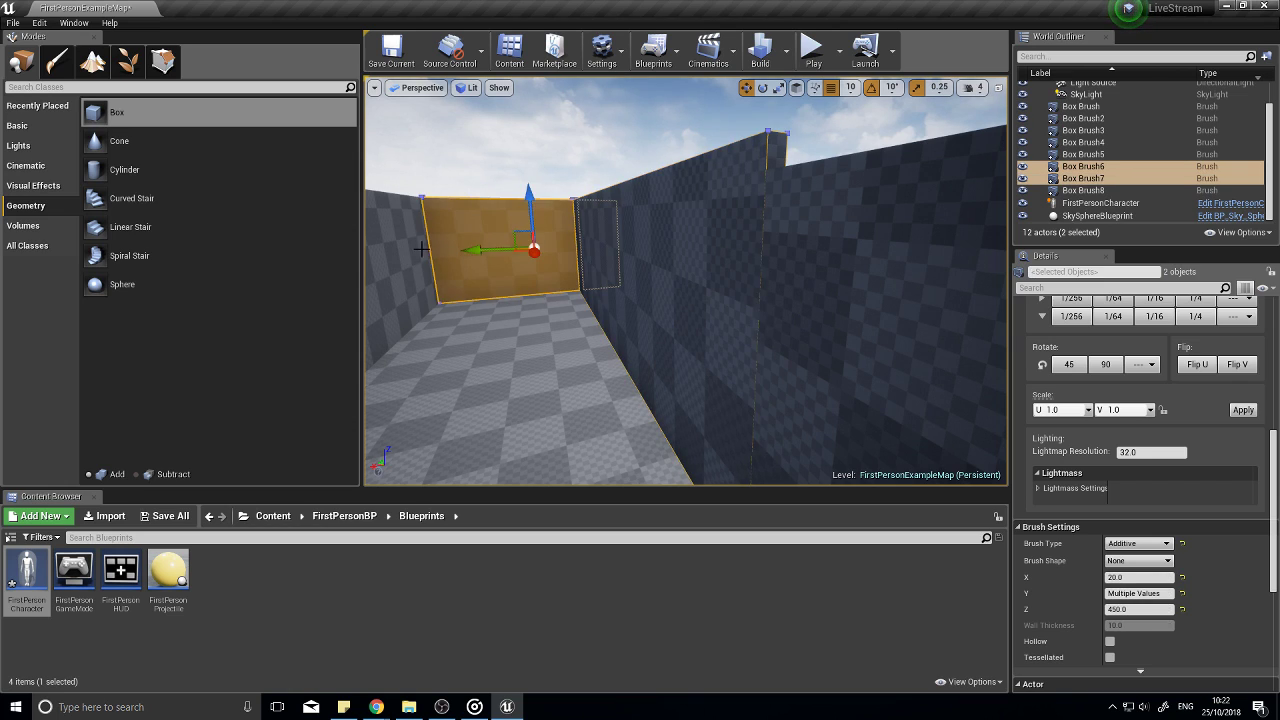
pyautogui.keyDown('ctrl'); pyautogui.click(402, 262); pyautogui.keyUp('ctrl')
pyautogui.keyDown('ctrl'); pyautogui.click(661, 330); pyautogui.keyUp('ctrl')
pyautogui.moveTo(661, 330); pyautogui.dragTo(661, 330, button='right')
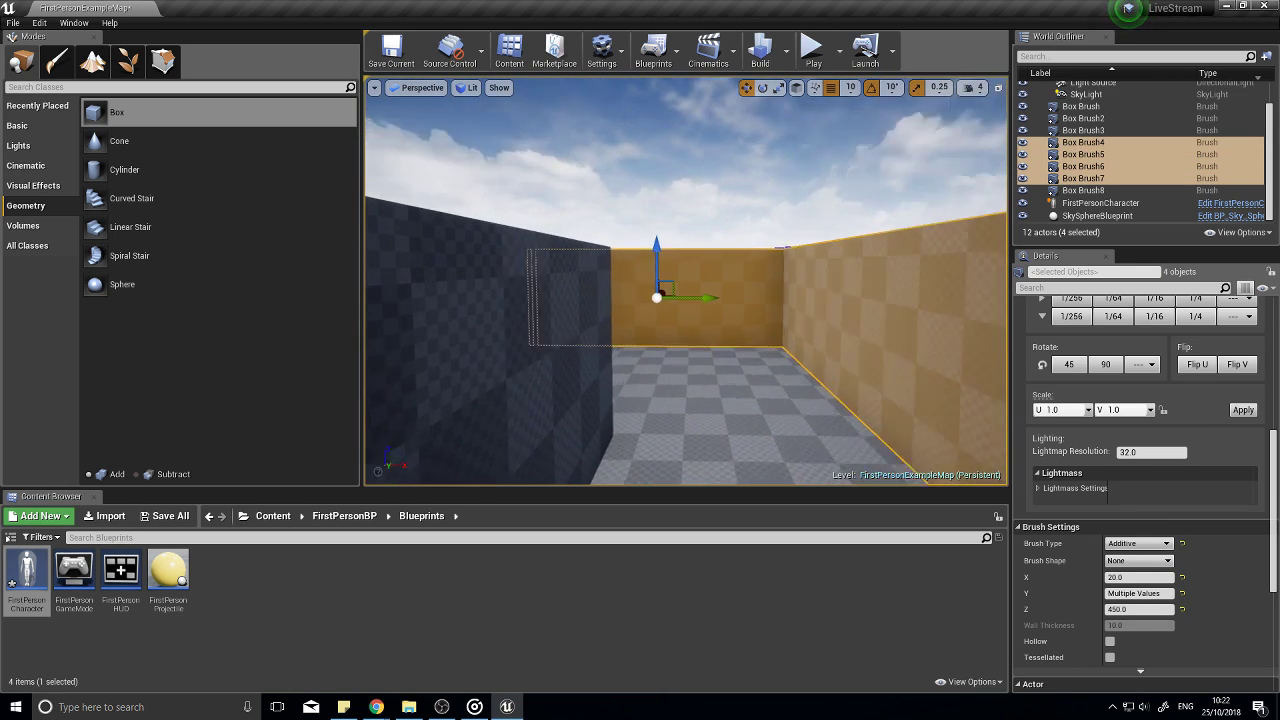
pyautogui.keyDown('ctrl'); pyautogui.click(707, 360); pyautogui.keyUp('ctrl')
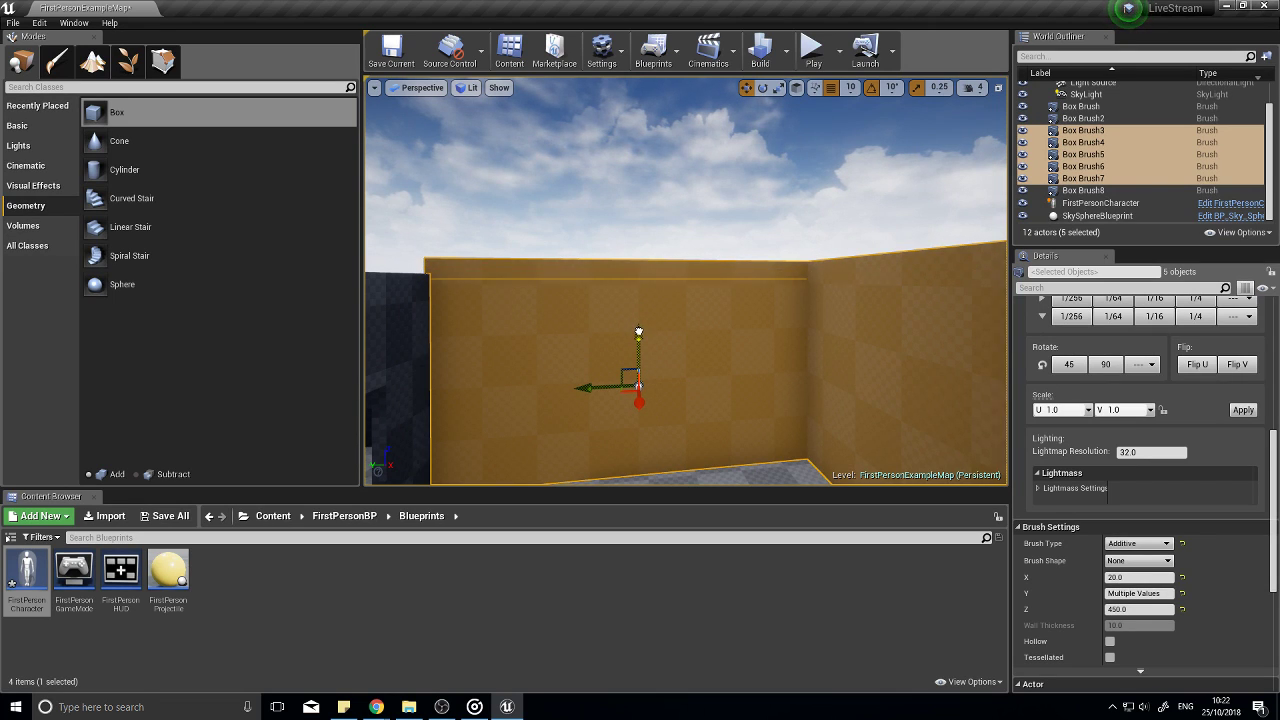
pyautogui.moveTo(637, 328); pyautogui.dragTo(637, 329)
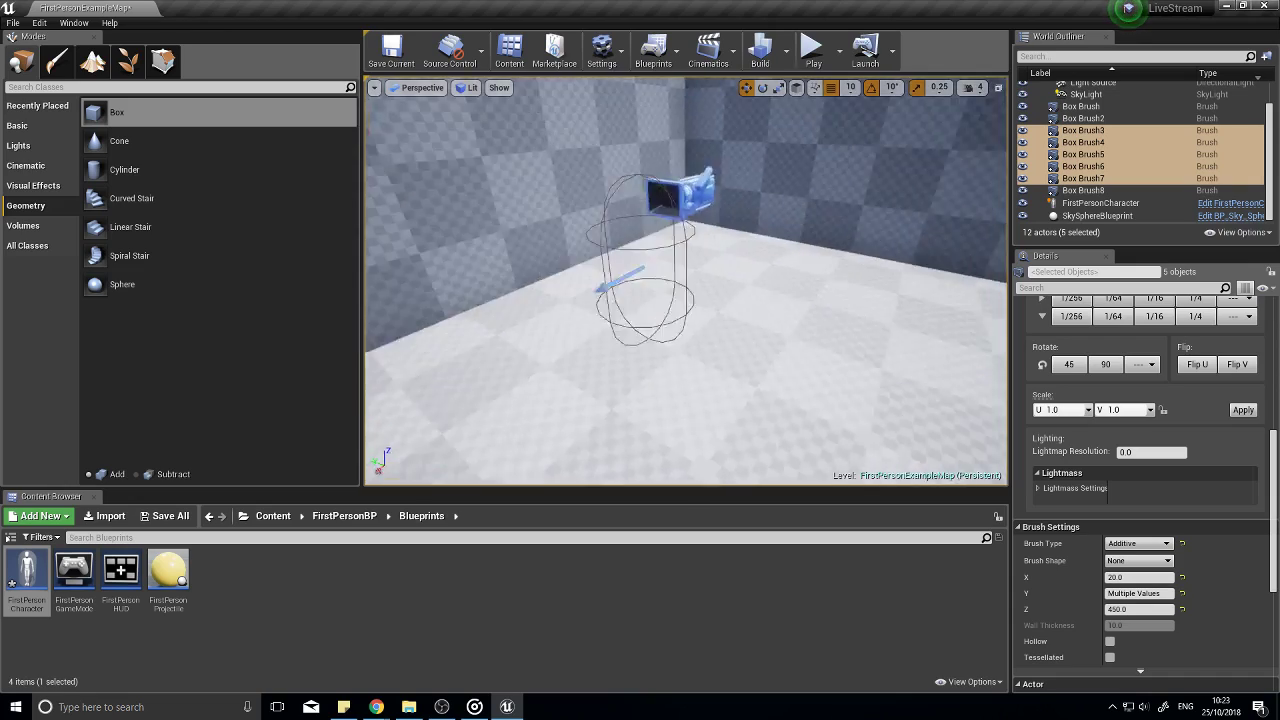
# Step: Play-test the room and the surrounding corridor with the adjusted walls, and end the session
pyautogui.moveTo(686, 281); pyautogui.dragTo(800, 220, button='right')
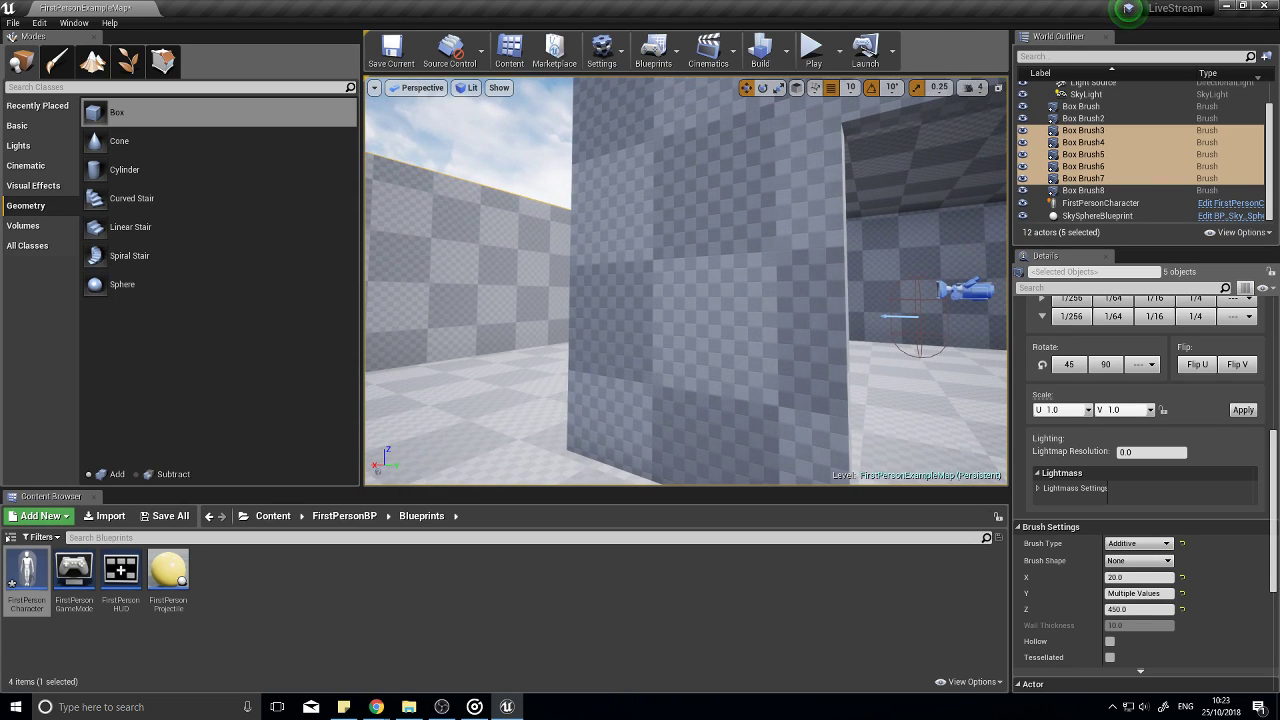
pyautogui.click(813, 50)
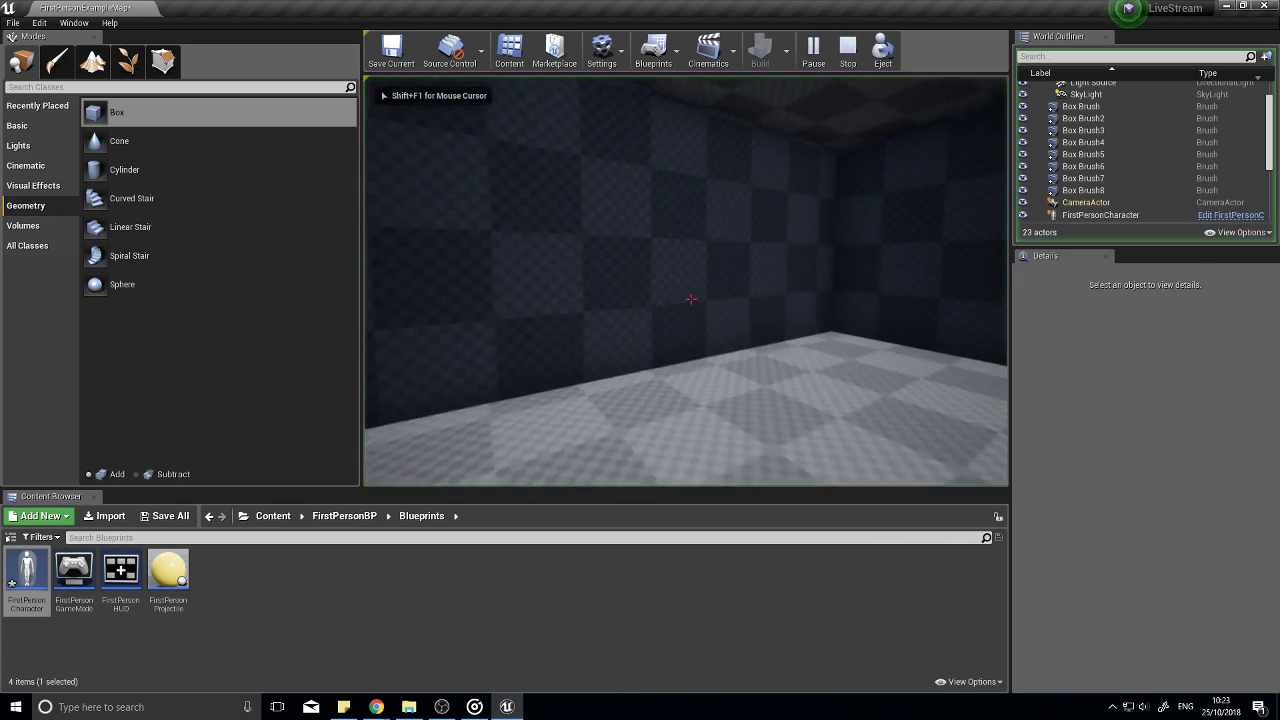
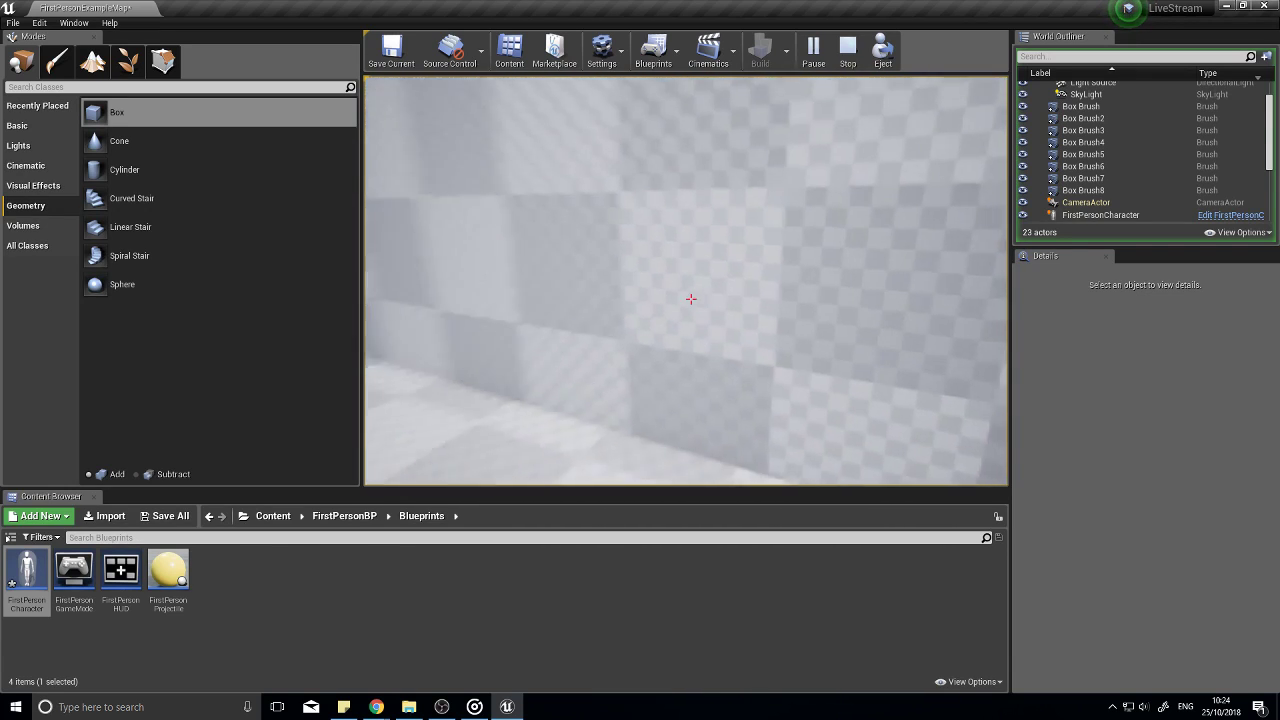
pyautogui.press('Escape')
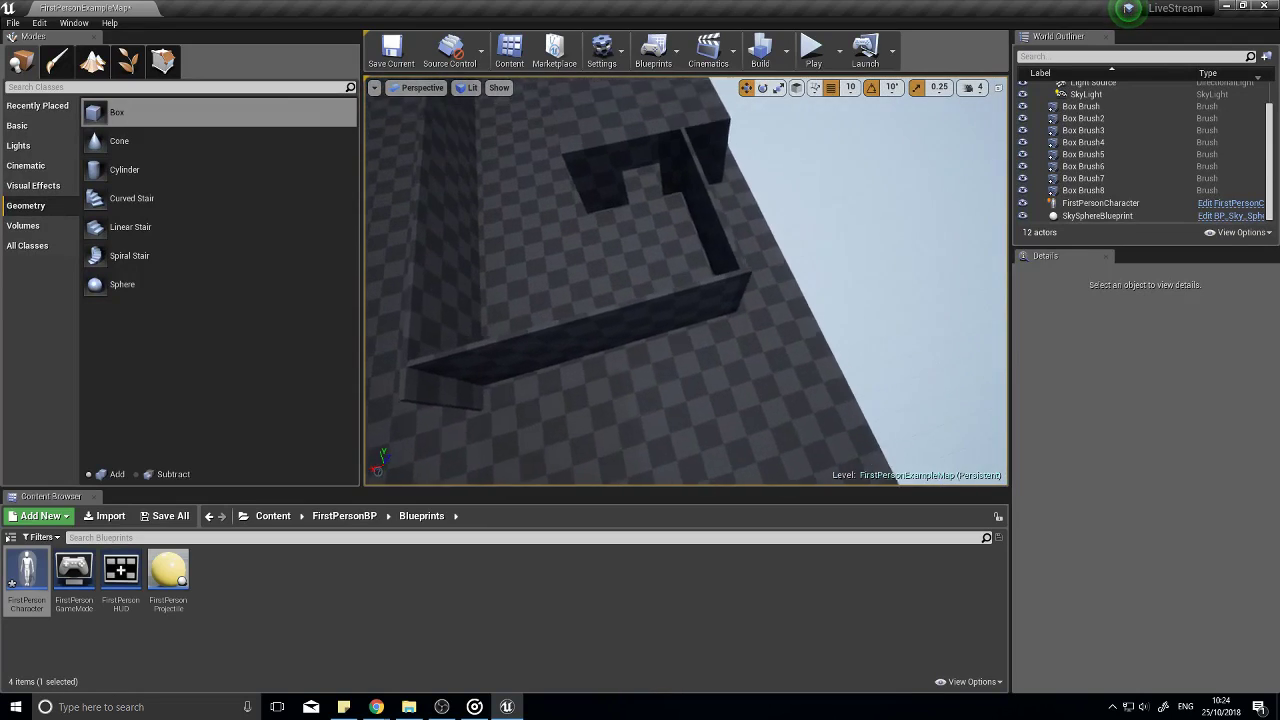
# Step: Move the 1200-long corridor wall inward along X, toward the hollow room, to narrow the passage
pyautogui.click(764, 345)
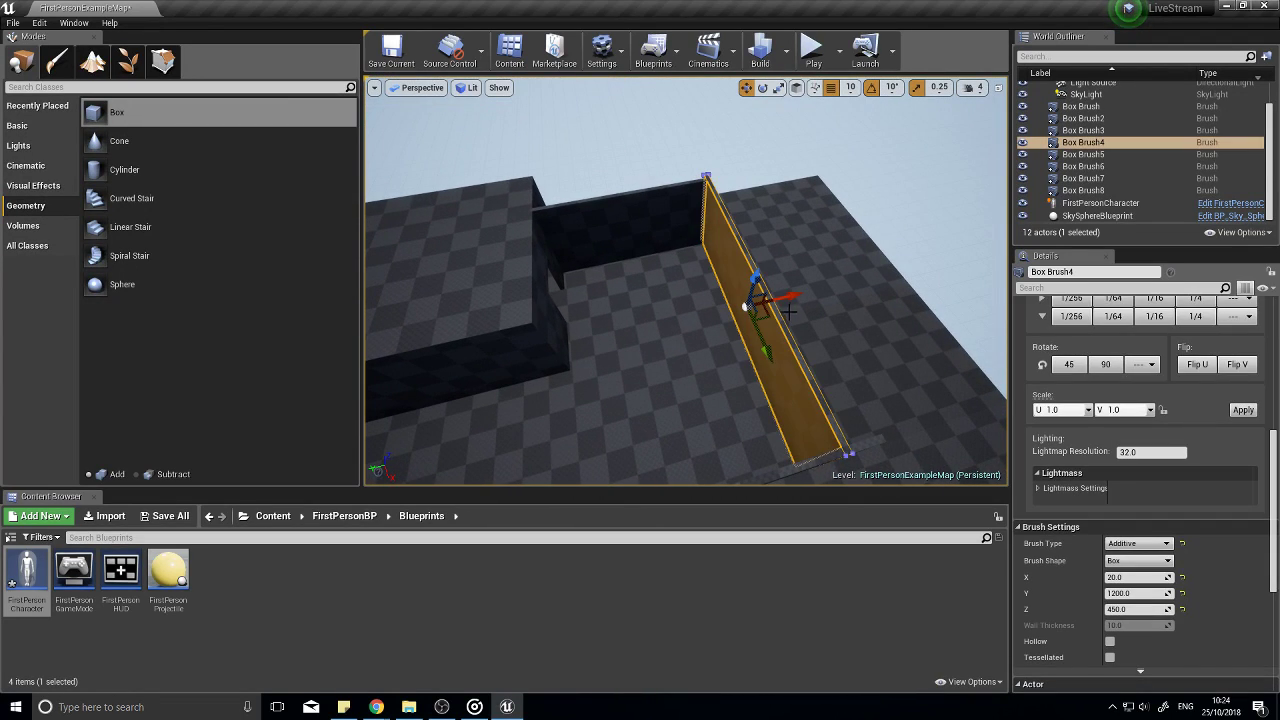
pyautogui.moveTo(715, 302); pyautogui.dragTo(718, 301)
pyautogui.moveTo(718, 301); pyautogui.dragTo(690, 314, button='right')
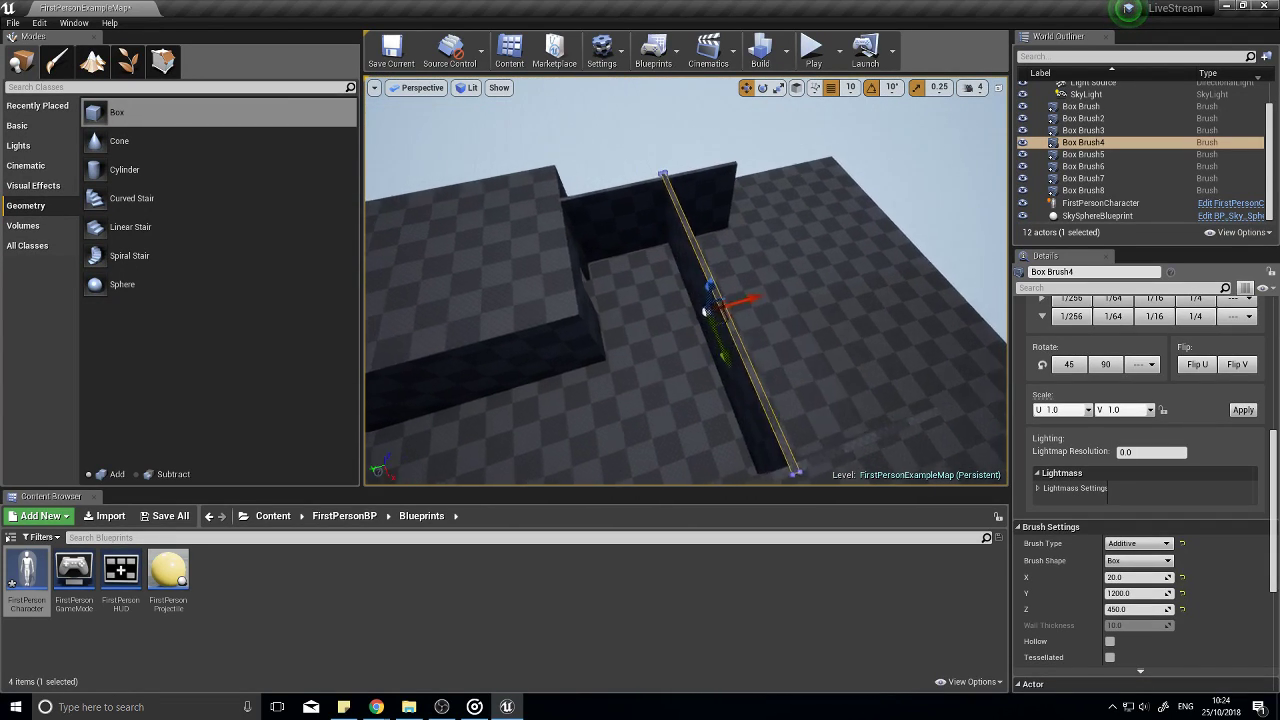
# Step: Move the 4000-long outer wall inward to narrow the long corridor
pyautogui.click(723, 259)
pyautogui.moveTo(723, 259); pyautogui.dragTo(766, 304, button='right')
pyautogui.moveTo(776, 271); pyautogui.dragTo(787, 273)
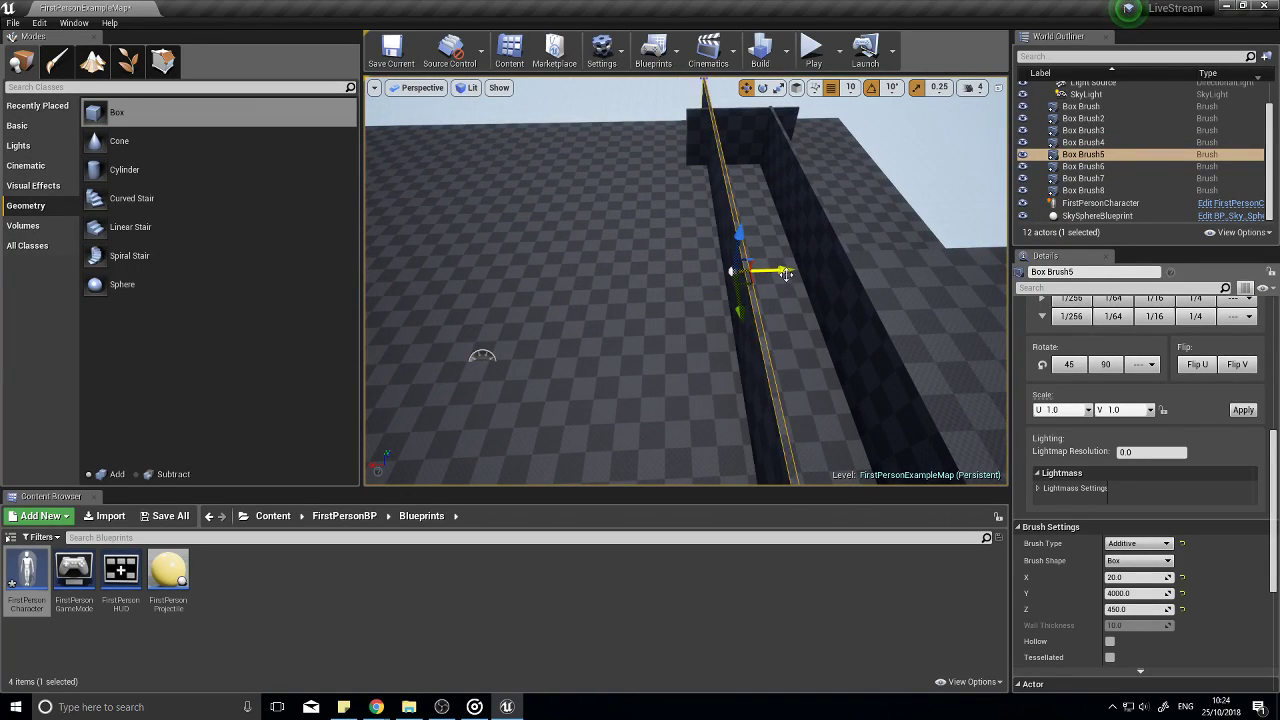
pyautogui.moveTo(686, 281); pyautogui.dragTo(686, 240, button='right')
pyautogui.press('w')
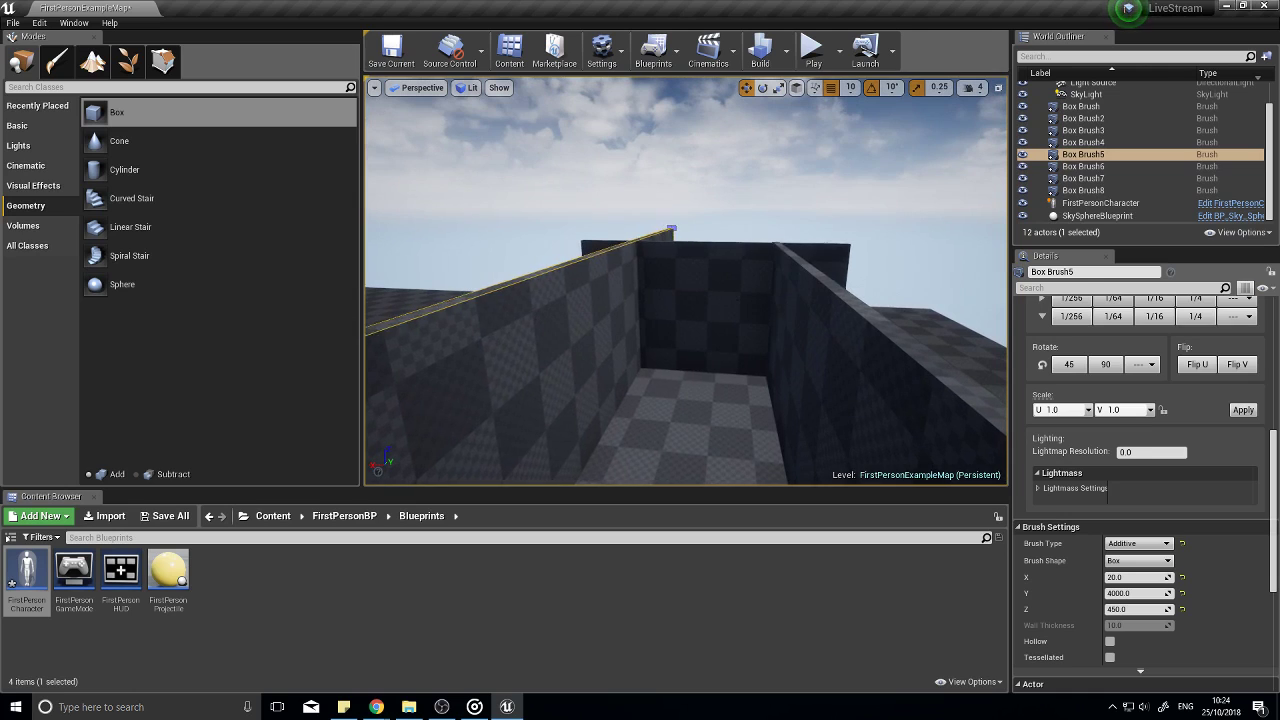
# Step: Slide the 800-long end wall of the corridor sideways so its end lines up with the long outer wall
pyautogui.click(711, 314)
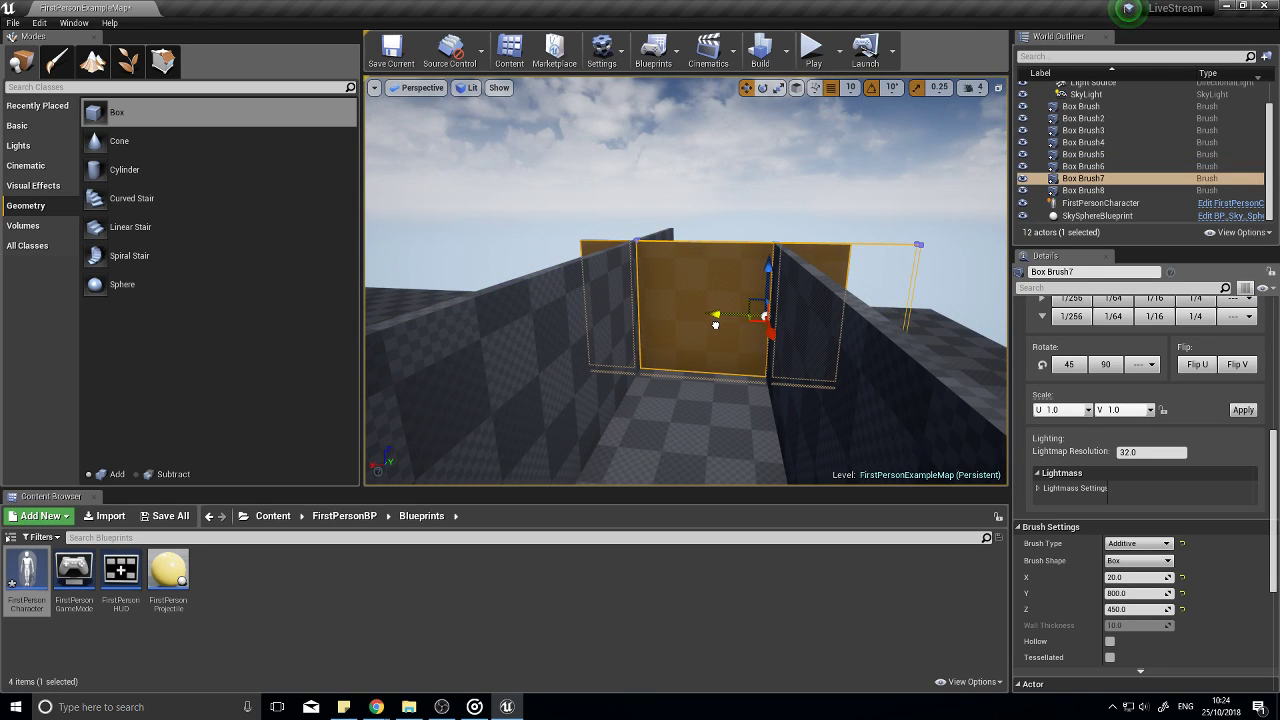
pyautogui.press('e')
pyautogui.moveTo(713, 325)
pyautogui.mouseDown(button='right')
pyautogui.moveTo(590, 325)
pyautogui.moveTo(590, 400)
pyautogui.moveTo(570, 350)
pyautogui.moveTo(735, 335)
pyautogui.moveTo(725, 310)
pyautogui.moveTo(620, 315)
pyautogui.moveTo(645, 320)
pyautogui.moveTo(590, 345)
pyautogui.moveTo(585, 375)
pyautogui.moveTo(650, 440)
pyautogui.moveTo(560, 370)
pyautogui.moveTo(558, 443)
pyautogui.mouseUp(button='right')
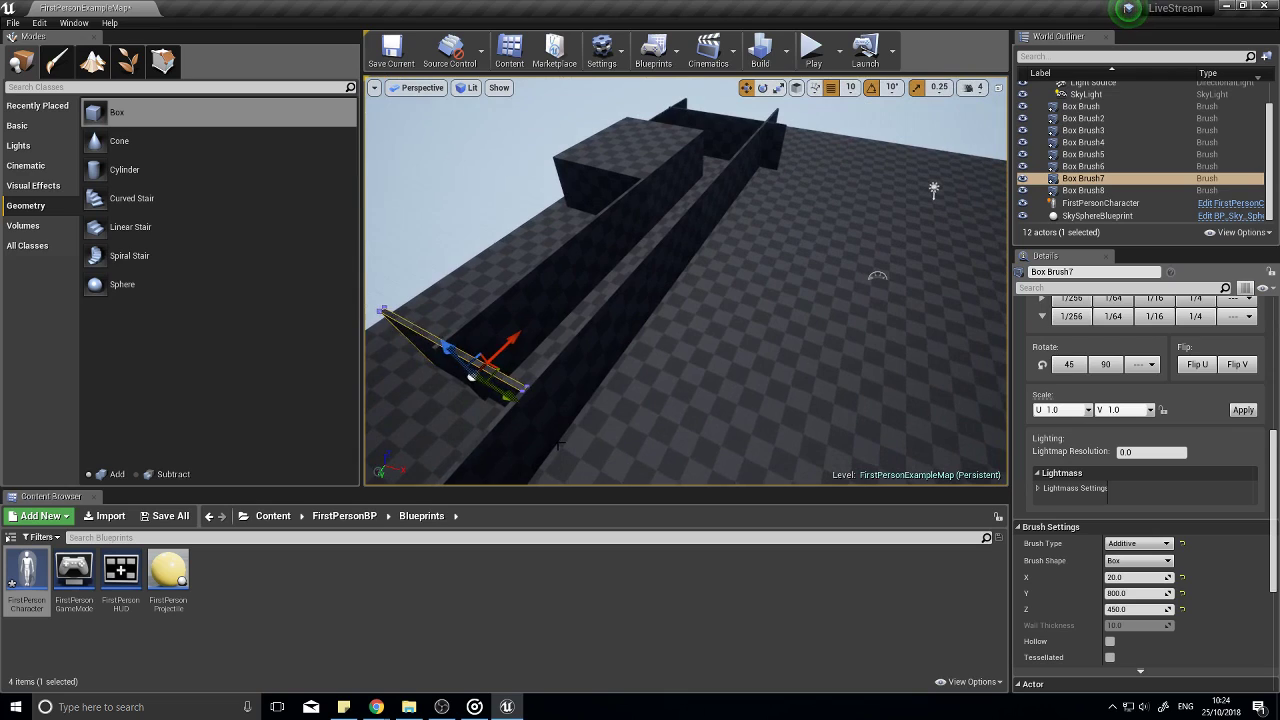
# Step: Duplicate the 4000-long outer wall across the open floor to about X 1640
pyautogui.click(593, 361)
pyautogui.moveTo(593, 361); pyautogui.dragTo(655, 375, button='right')
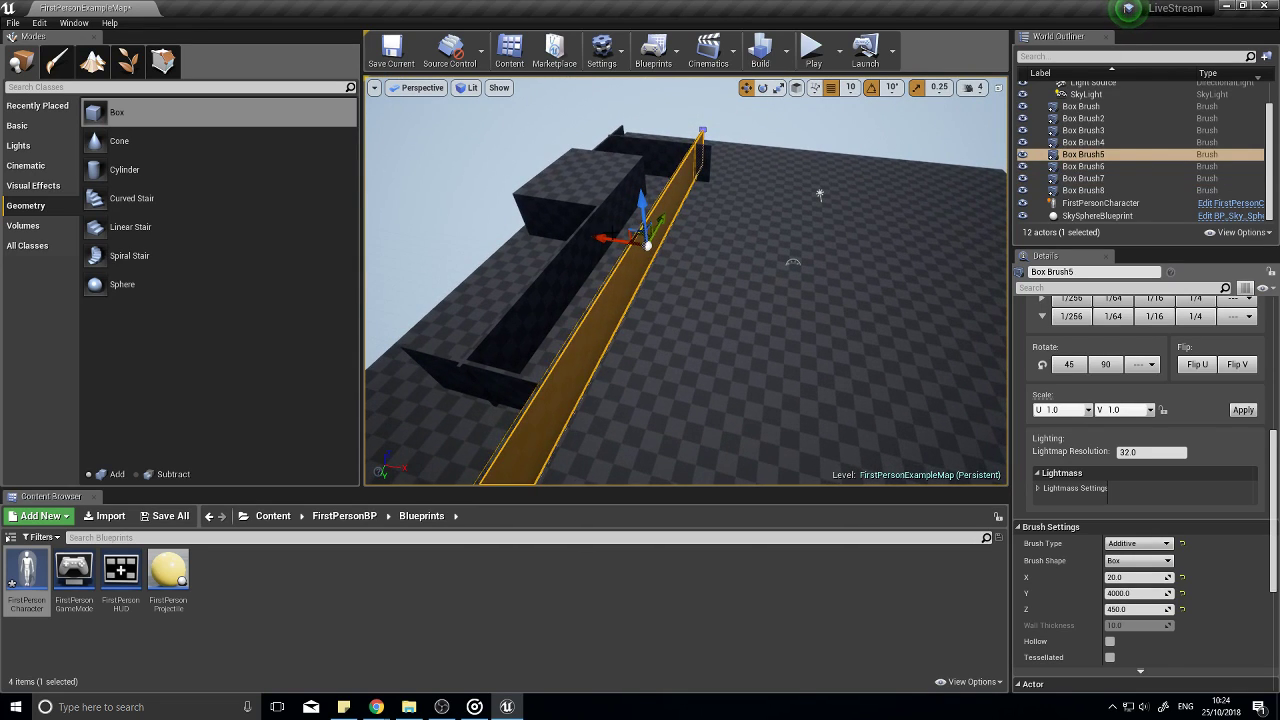
pyautogui.keyDown('alt'); pyautogui.moveTo(603, 239); pyautogui.dragTo(998, 305); pyautogui.keyUp('alt')
pyautogui.keyDown('alt'); pyautogui.moveTo(988, 348); pyautogui.dragTo(1026, 354); pyautogui.keyUp('alt')
pyautogui.moveTo(988, 348)
pyautogui.mouseDown(button='right')
pyautogui.moveTo(1000, 358)
pyautogui.moveTo(1200, 330)
pyautogui.moveTo(1110, 365)
pyautogui.mouseUp(button='right')
pyautogui.press('d')
pyautogui.moveTo(975, 405)
pyautogui.mouseDown(button='right')
pyautogui.moveTo(795, 420)
pyautogui.moveTo(655, 405)
pyautogui.moveTo(675, 405)
pyautogui.mouseUp(button='right')
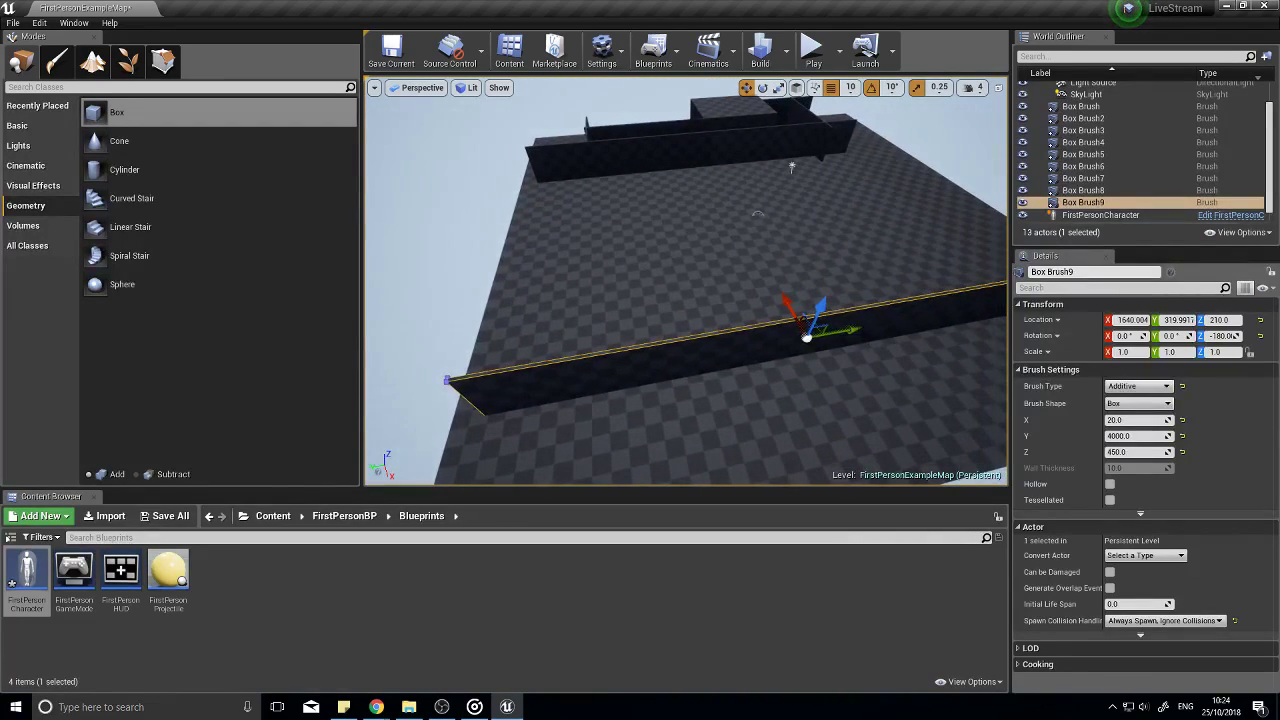
# Step: Set the duplicated wall's Z size to 1000 and raise it to about Z 510
pyautogui.click(1128, 452)
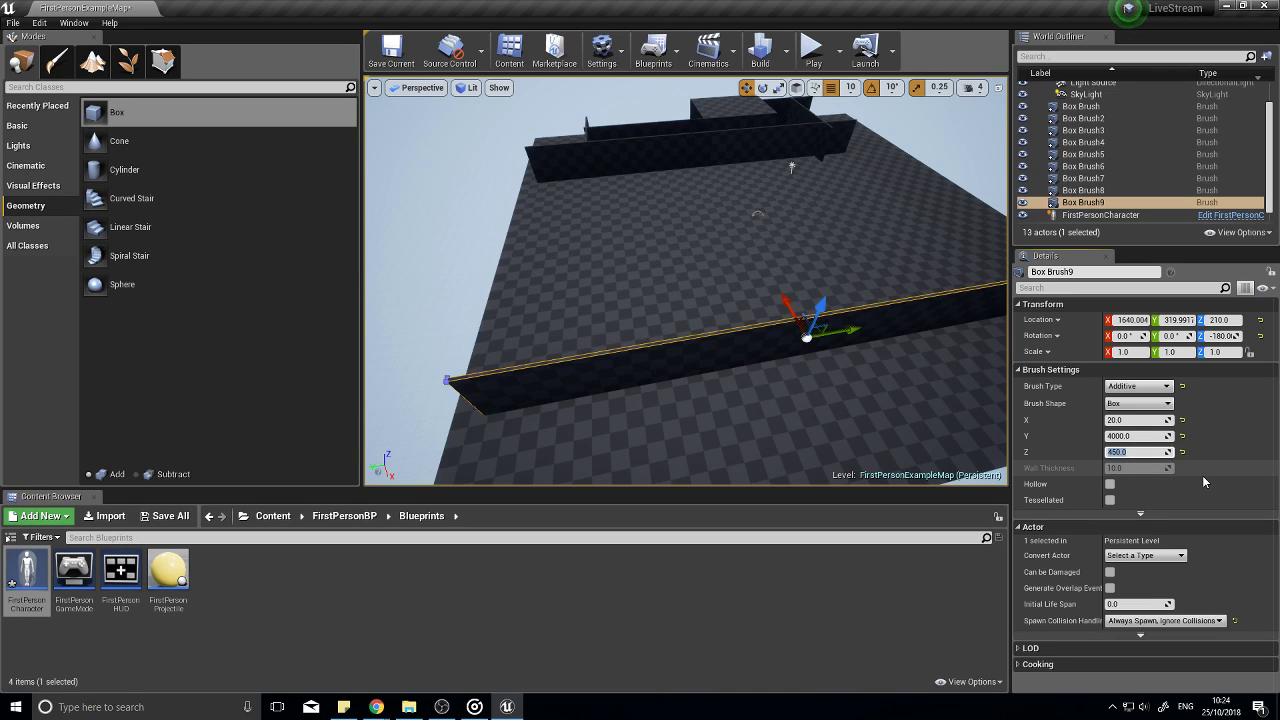
pyautogui.write('1000')
pyautogui.press('Return')
pyautogui.moveTo(820, 305); pyautogui.dragTo(832, 228)
# Step: Duplicate the 1000-high wall and rotate the copy 90 degrees about Z to stand perpendicular to it
pyautogui.moveTo(696, 327); pyautogui.dragTo(791, 300, button='right')
pyautogui.press('e')
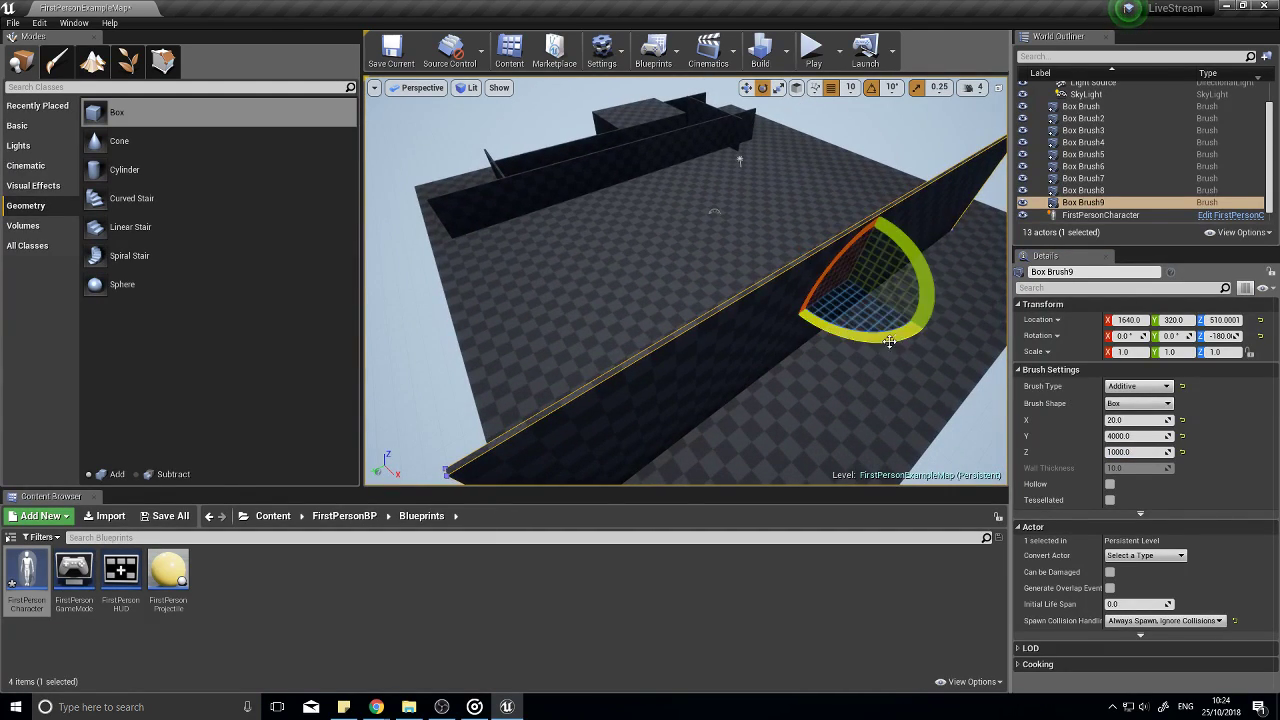
pyautogui.keyDown('alt'); pyautogui.moveTo(888, 340); pyautogui.dragTo(796, 338); pyautogui.keyUp('alt')
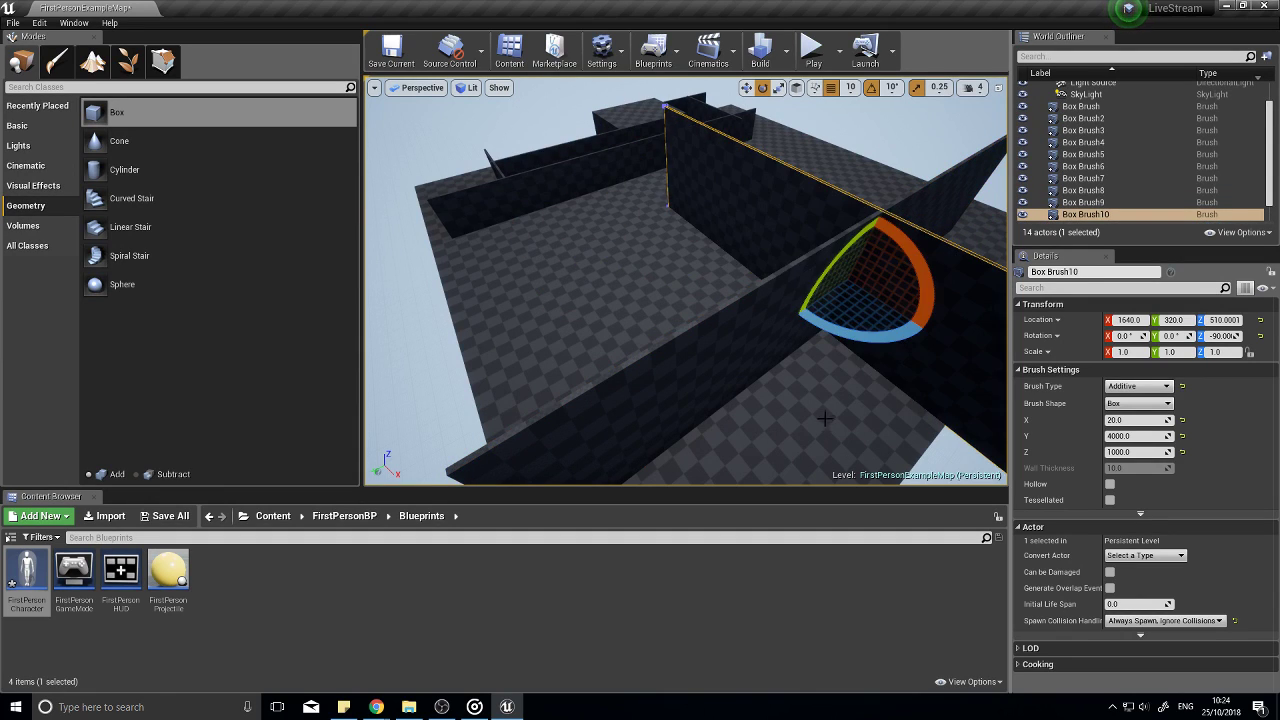
# Step: Move the perpendicular wall to the edge of the open area, at about X 830, Y -1670
pyautogui.moveTo(825, 418); pyautogui.dragTo(697, 374, button='right')
pyautogui.press('w')
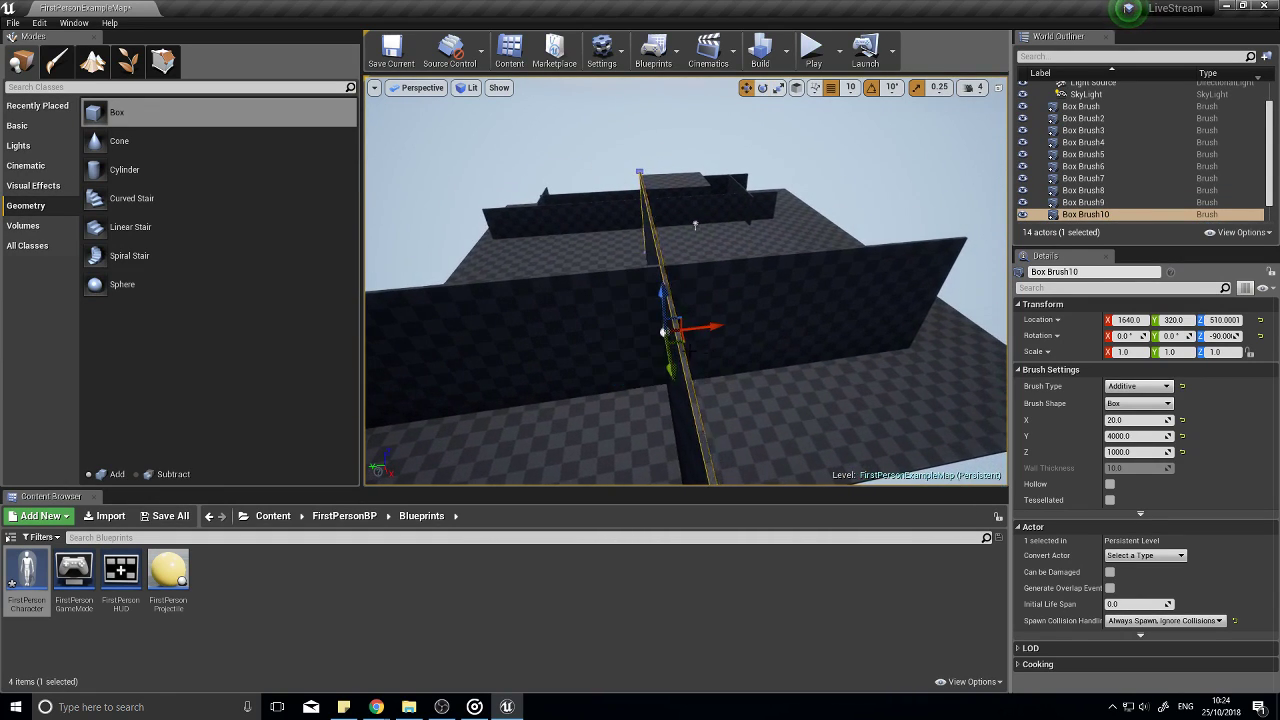
pyautogui.moveTo(694, 329)
pyautogui.mouseDown()
pyautogui.moveTo(1003, 308)
pyautogui.moveTo(941, 318)
pyautogui.moveTo(960, 316)
pyautogui.mouseUp()
pyautogui.moveTo(960, 316); pyautogui.dragTo(1060, 270, button='right')
pyautogui.moveTo(820, 330); pyautogui.dragTo(780, 338, button='right')
pyautogui.moveTo(780, 338); pyautogui.dragTo(691, 339)
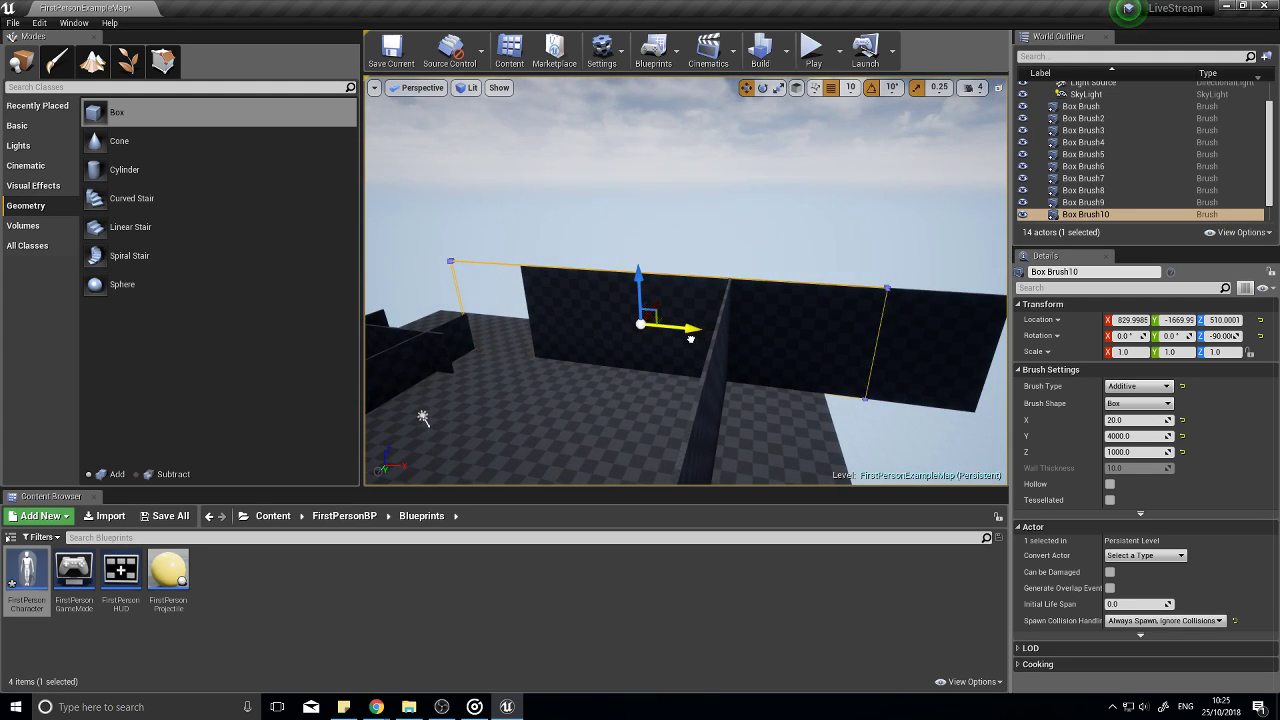
pyautogui.moveTo(691, 339); pyautogui.dragTo(550, 339, button='right')
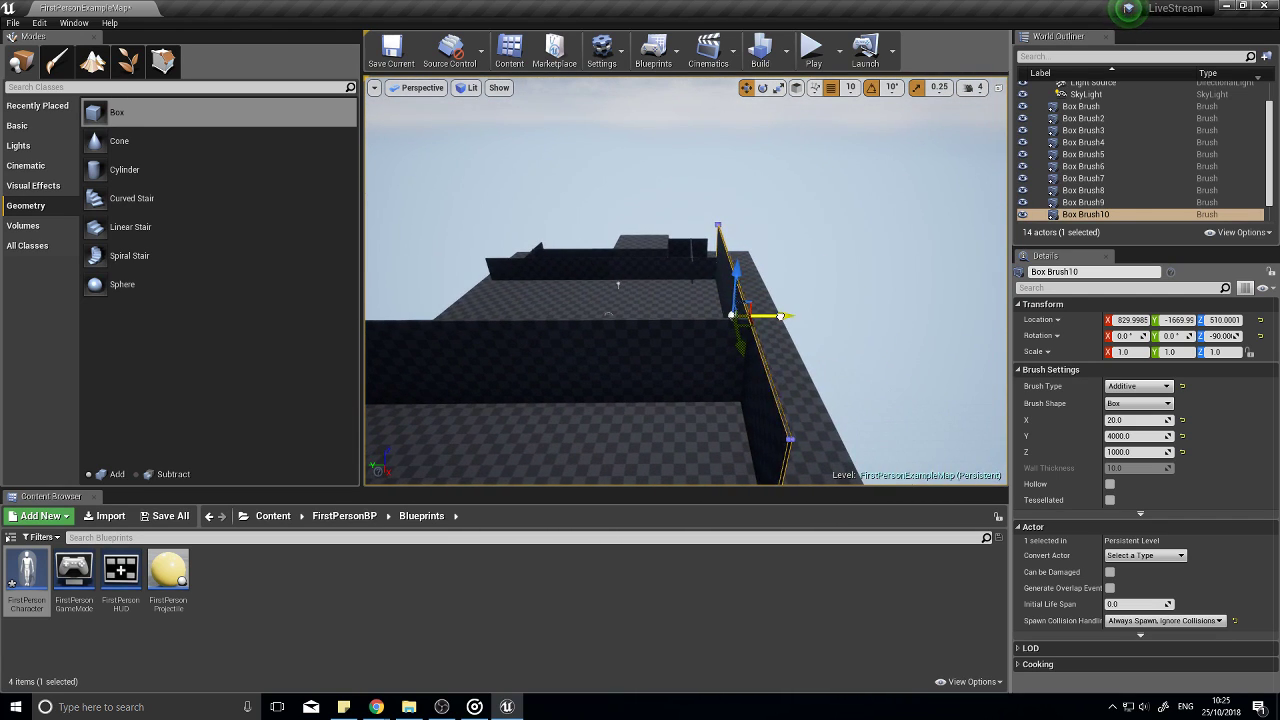
pyautogui.moveTo(780, 316)
pyautogui.keyDown('shift'); pyautogui.mouseDown()
pyautogui.moveTo(680, 316)
pyautogui.moveTo(808, 316)
pyautogui.moveTo(364, 485)
pyautogui.mouseUp(); pyautogui.keyUp('shift')
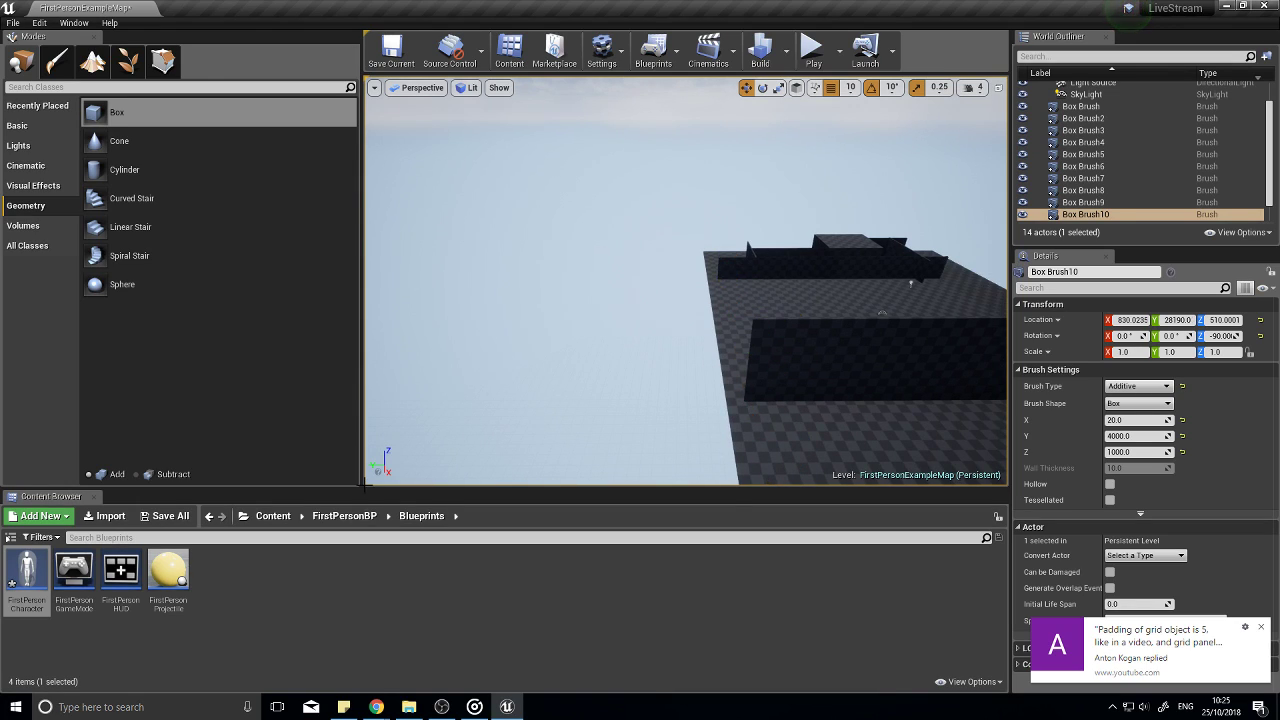
pyautogui.click(1261, 628)
pyautogui.moveTo(625, 313)
pyautogui.mouseDown(button='right')
pyautogui.moveTo(710, 313)
pyautogui.moveTo(659, 314)
pyautogui.mouseUp(button='right')
pyautogui.press('d')
pyautogui.press('d')
pyautogui.hotkey('ctrl', 'z')
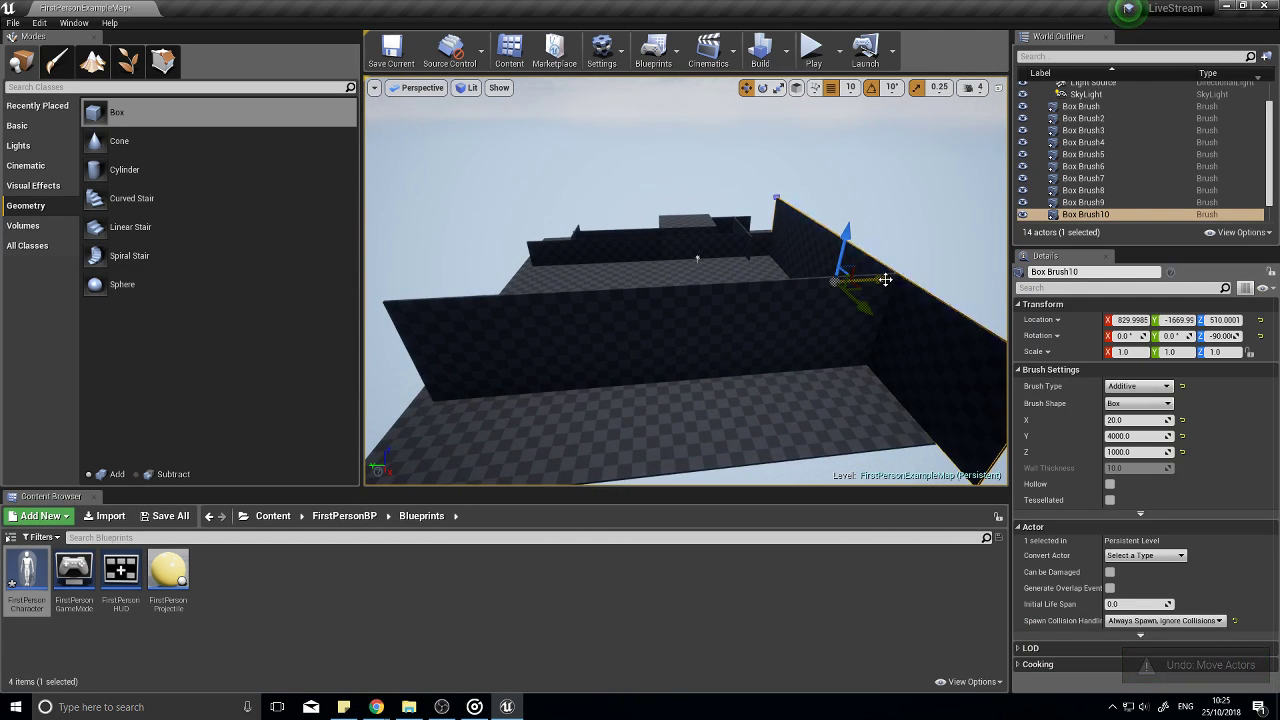
# Step: Duplicate the perpendicular 1000-high wall to the opposite end of the open floor area
pyautogui.moveTo(872, 282)
pyautogui.keyDown('alt'); pyautogui.keyDown('shift'); pyautogui.mouseDown()
pyautogui.moveTo(430, 294)
pyautogui.moveTo(848, 280)
pyautogui.moveTo(836, 282)
pyautogui.mouseUp(); pyautogui.keyUp('shift'); pyautogui.keyUp('alt')
pyautogui.moveTo(288, 171); pyautogui.dragTo(291, 186, button='right')
pyautogui.moveTo(430, 230); pyautogui.dragTo(760, 215, button='right')
pyautogui.press('w')
pyautogui.moveTo(686, 281)
pyautogui.mouseDown(button='right')
pyautogui.moveTo(666, 234)
pyautogui.moveTo(470, 250)
pyautogui.moveTo(700, 250)
pyautogui.moveTo(760, 340)
pyautogui.moveTo(740, 315)
pyautogui.moveTo(690, 315)
pyautogui.mouseUp(button='right')
pyautogui.press('s')
pyautogui.moveTo(540, 184); pyautogui.dragTo(532, 172, button='right')
# Step: Duplicate the long 1000-high side wall across the floor to about X -1140 to enclose the large room
pyautogui.click(735, 218)
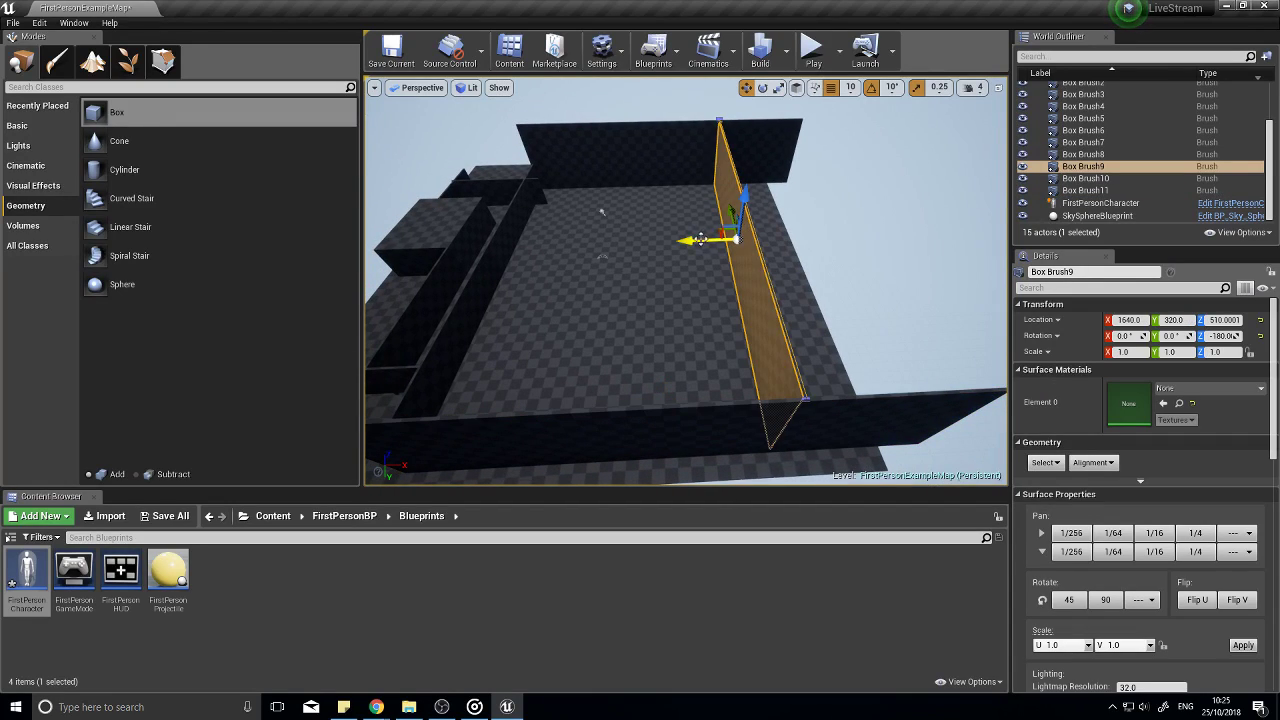
pyautogui.keyDown('alt'); pyautogui.moveTo(693, 240); pyautogui.dragTo(403, 236); pyautogui.keyUp('alt')
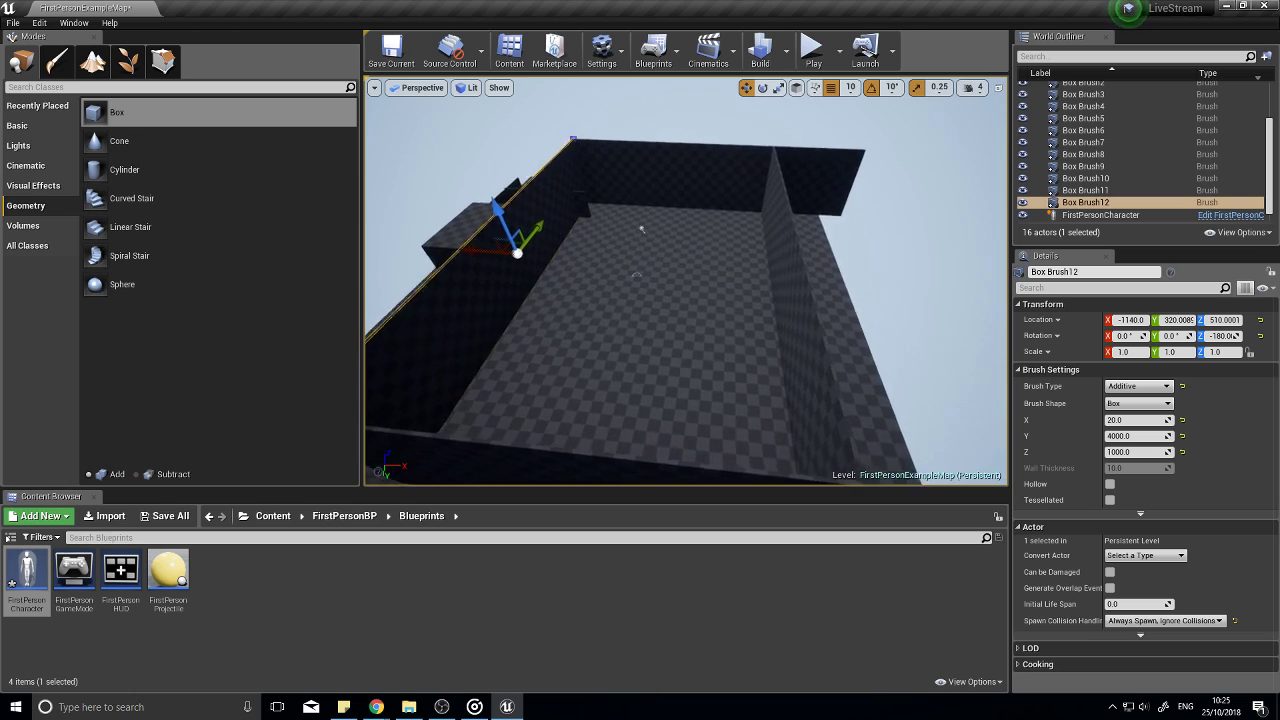
pyautogui.press('w')
pyautogui.moveTo(640, 280)
pyautogui.mouseDown(button='right')
pyautogui.moveTo(560, 225)
pyautogui.moveTo(500, 260)
pyautogui.moveTo(540, 250)
pyautogui.moveTo(515, 235)
pyautogui.moveTo(640, 275)
pyautogui.moveTo(600, 270)
pyautogui.mouseUp(button='right')
pyautogui.press('w')
# Step: Duplicate the 1500-long, 450-high corridor wall into the large room, at about X -520, Y -340
pyautogui.click(659, 280)
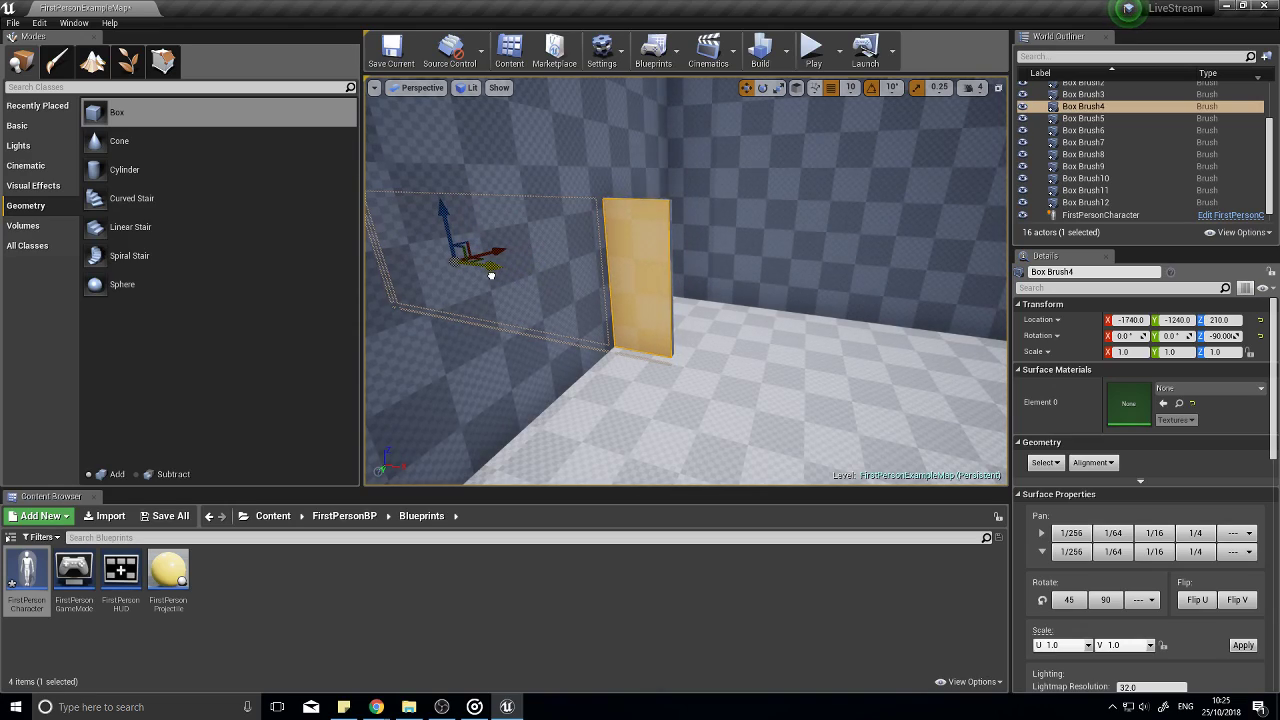
pyautogui.moveTo(491, 275); pyautogui.dragTo(491, 275)
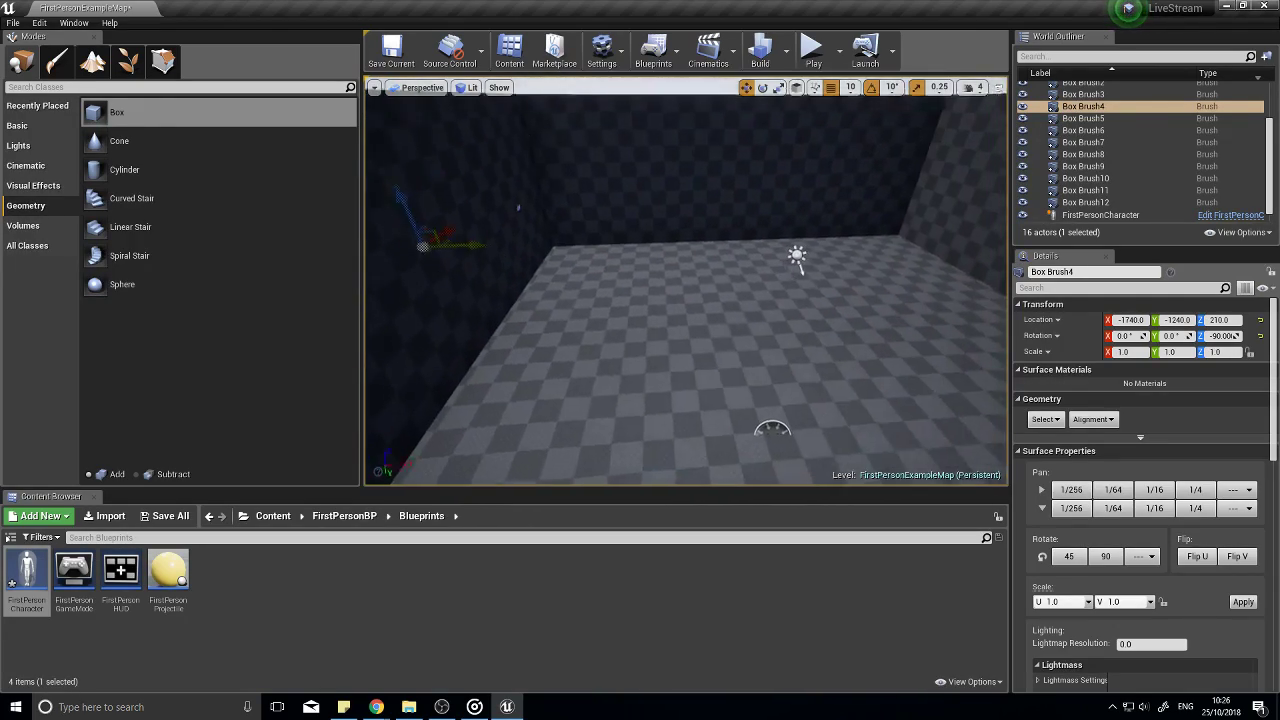
pyautogui.moveTo(685, 281)
pyautogui.mouseDown(button='right')
pyautogui.moveTo(685, 250)
pyautogui.moveTo(670, 390)
pyautogui.moveTo(470, 340)
pyautogui.moveTo(550, 325)
pyautogui.mouseUp(button='right')
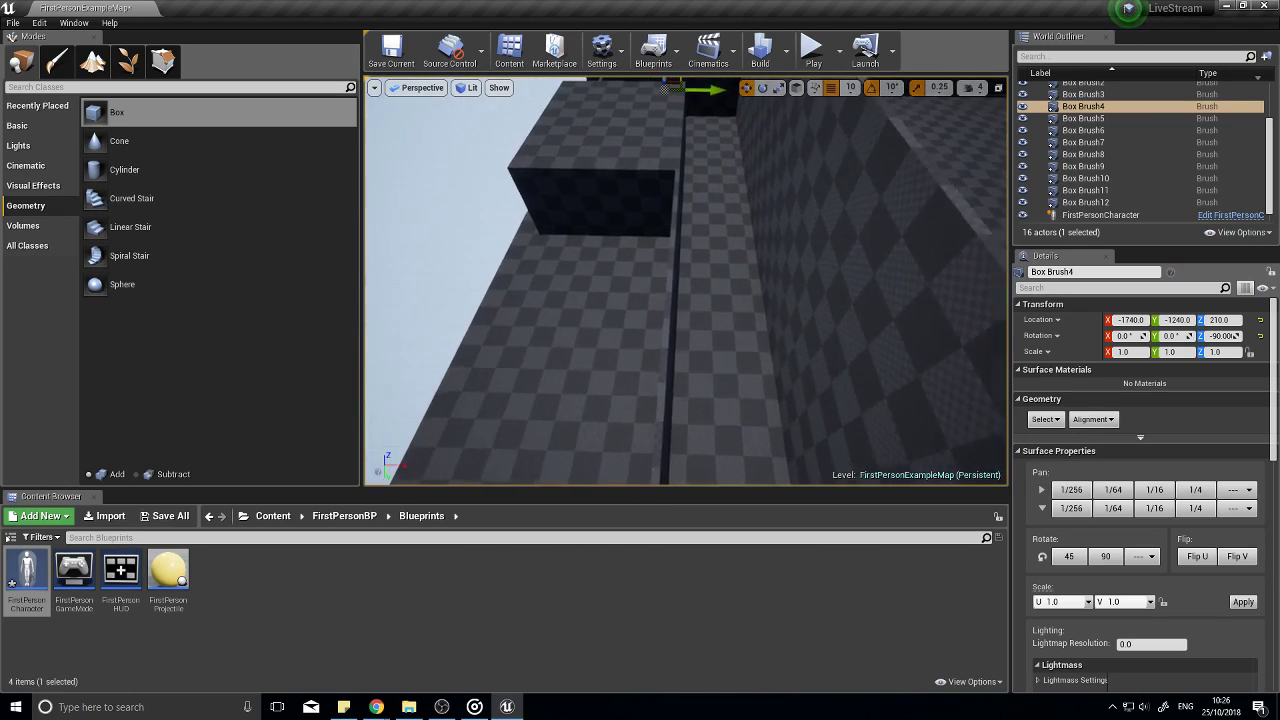
pyautogui.click(574, 334)
pyautogui.keyDown('alt'); pyautogui.moveTo(637, 326); pyautogui.dragTo(746, 329); pyautogui.keyUp('alt')
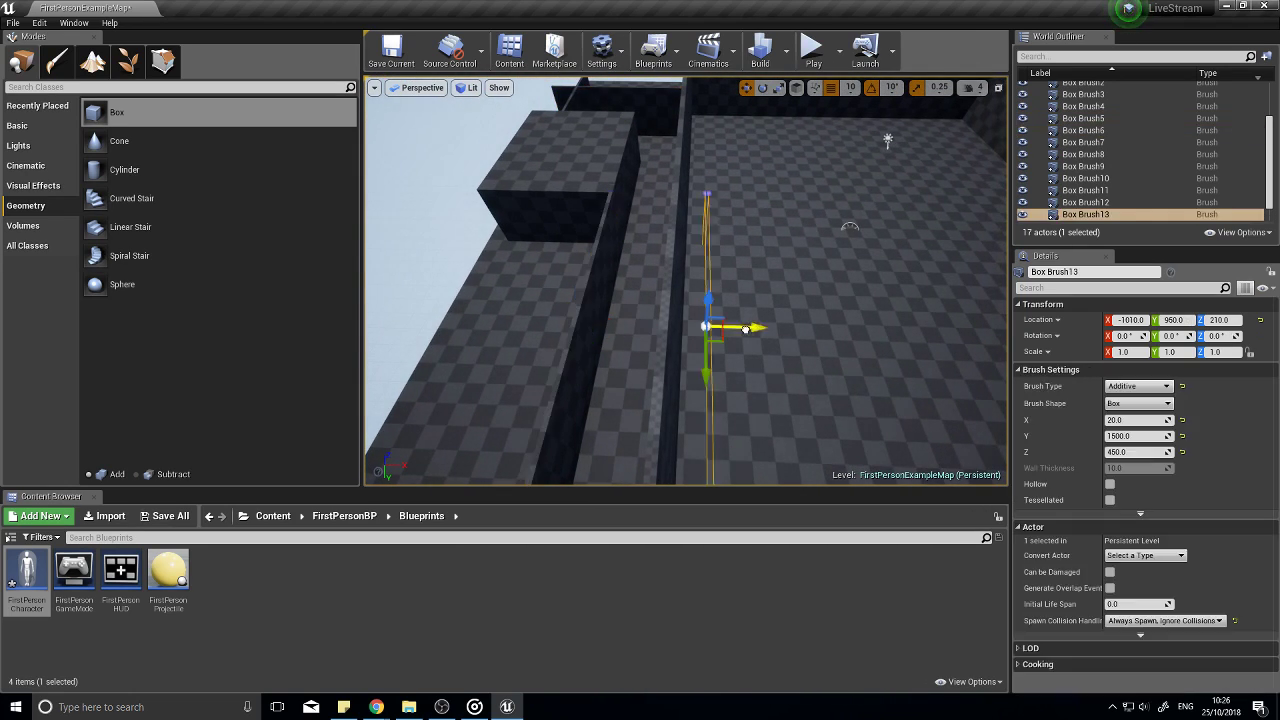
pyautogui.moveTo(746, 329)
pyautogui.mouseDown(button='right')
pyautogui.moveTo(560, 335)
pyautogui.moveTo(585, 305)
pyautogui.mouseUp(button='right')
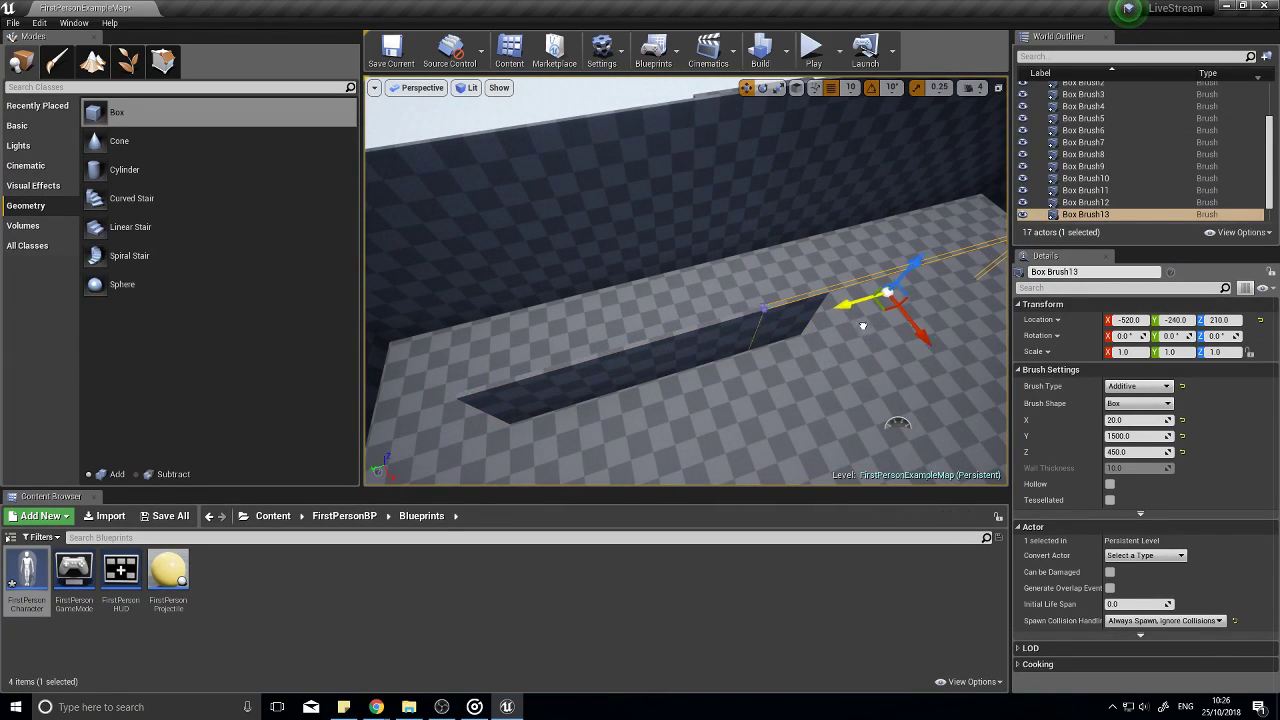
pyautogui.moveTo(860, 315)
pyautogui.mouseDown(button='right')
pyautogui.moveTo(800, 318)
pyautogui.moveTo(860, 315)
pyautogui.mouseUp(button='right')
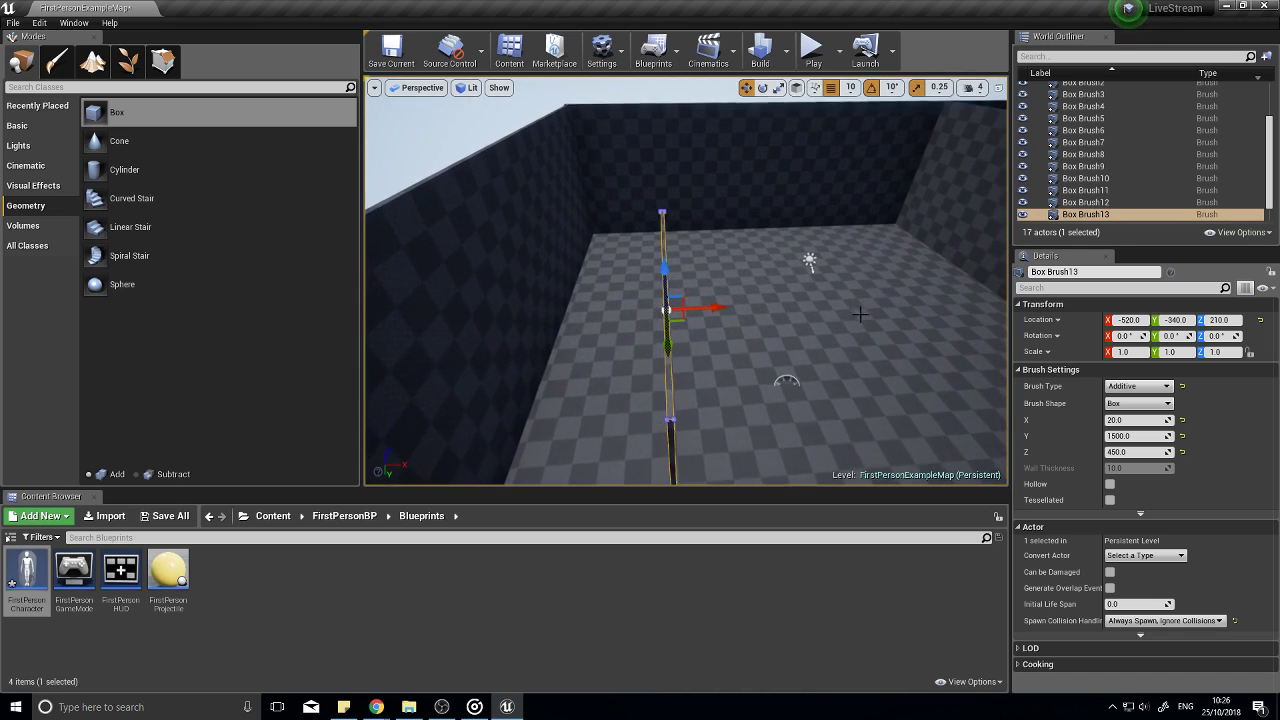
# Step: Scale the copied wall to 0.25 in Y and 2.0 in Z, and place it at about X -670, Y -800
pyautogui.moveTo(699, 310); pyautogui.dragTo(735, 357, button='right')
pyautogui.moveTo(631, 344)
pyautogui.mouseDown()
pyautogui.moveTo(710, 332)
pyautogui.moveTo(729, 342)
pyautogui.moveTo(723, 355)
pyautogui.moveTo(694, 353)
pyautogui.moveTo(545, 329)
pyautogui.mouseUp()
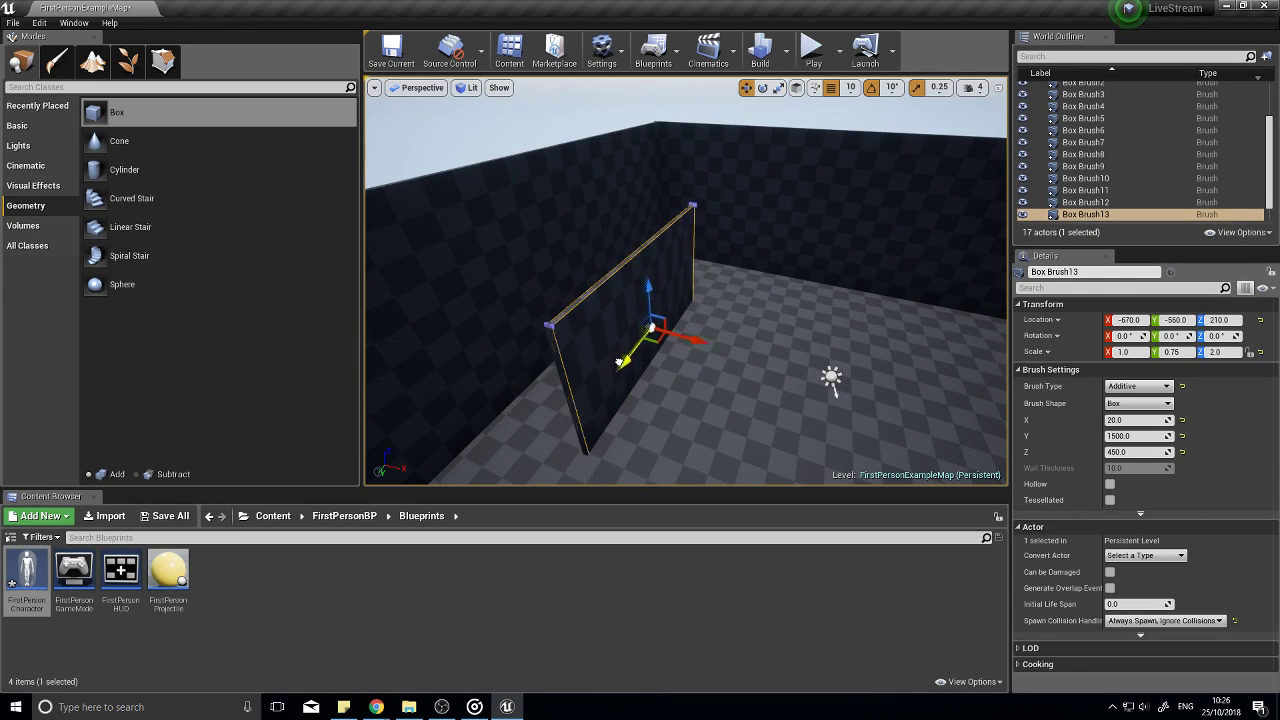
pyautogui.moveTo(756, 382)
pyautogui.mouseDown(button='right')
pyautogui.moveTo(580, 370)
pyautogui.moveTo(830, 390)
pyautogui.moveTo(730, 380)
pyautogui.moveTo(769, 383)
pyautogui.mouseUp(button='right')
pyautogui.press('r')
pyautogui.moveTo(680, 301)
pyautogui.mouseDown()
pyautogui.moveTo(807, 276)
pyautogui.moveTo(760, 283)
pyautogui.mouseUp()
pyautogui.moveTo(760, 283)
pyautogui.mouseDown(button='right')
pyautogui.moveTo(830, 270)
pyautogui.moveTo(760, 250)
pyautogui.moveTo(750, 285)
pyautogui.moveTo(900, 280)
pyautogui.mouseUp(button='right')
pyautogui.moveTo(704, 359)
pyautogui.mouseDown(button='right')
pyautogui.moveTo(800, 320)
pyautogui.moveTo(704, 359)
pyautogui.mouseUp(button='right')
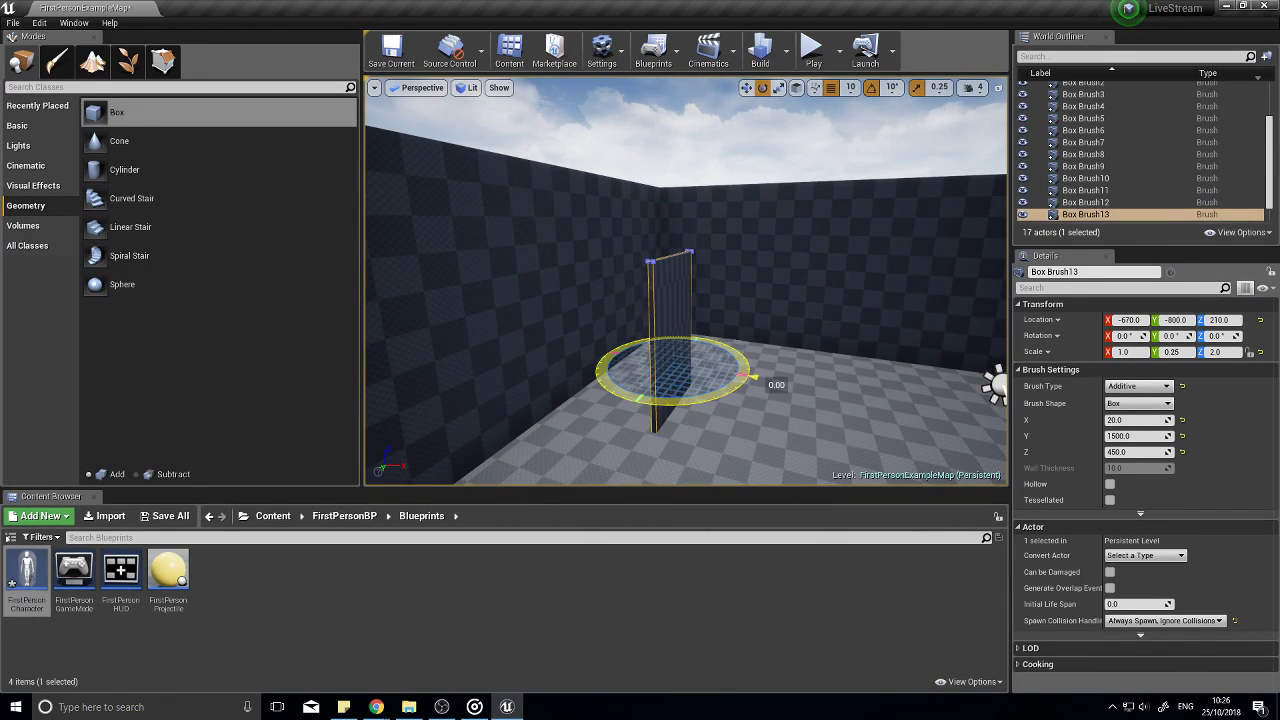
# Step: Try a copy of the narrow wall rotated about Z, and delete both the copy and the narrow wall
pyautogui.keyDown('alt'); pyautogui.moveTo(748, 375); pyautogui.dragTo(752, 377); pyautogui.keyUp('alt')
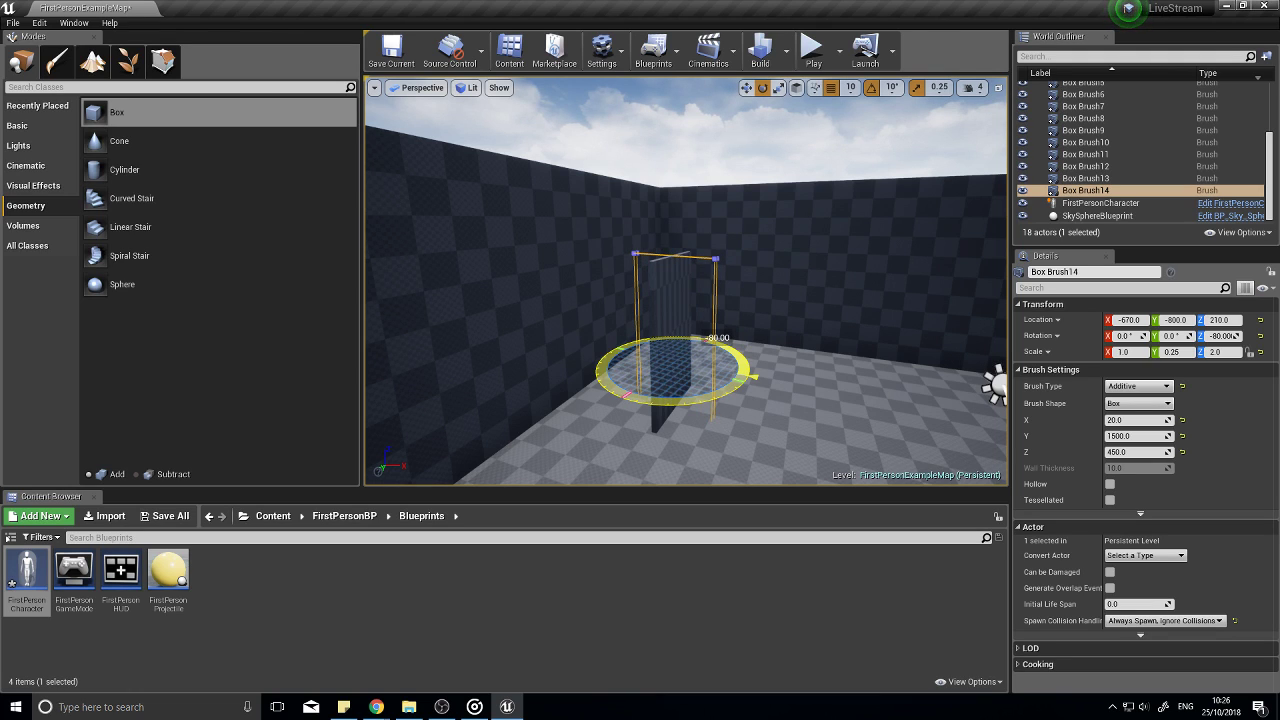
pyautogui.moveTo(847, 433)
pyautogui.mouseDown(button='right')
pyautogui.moveTo(715, 440)
pyautogui.moveTo(750, 433)
pyautogui.mouseUp(button='right')
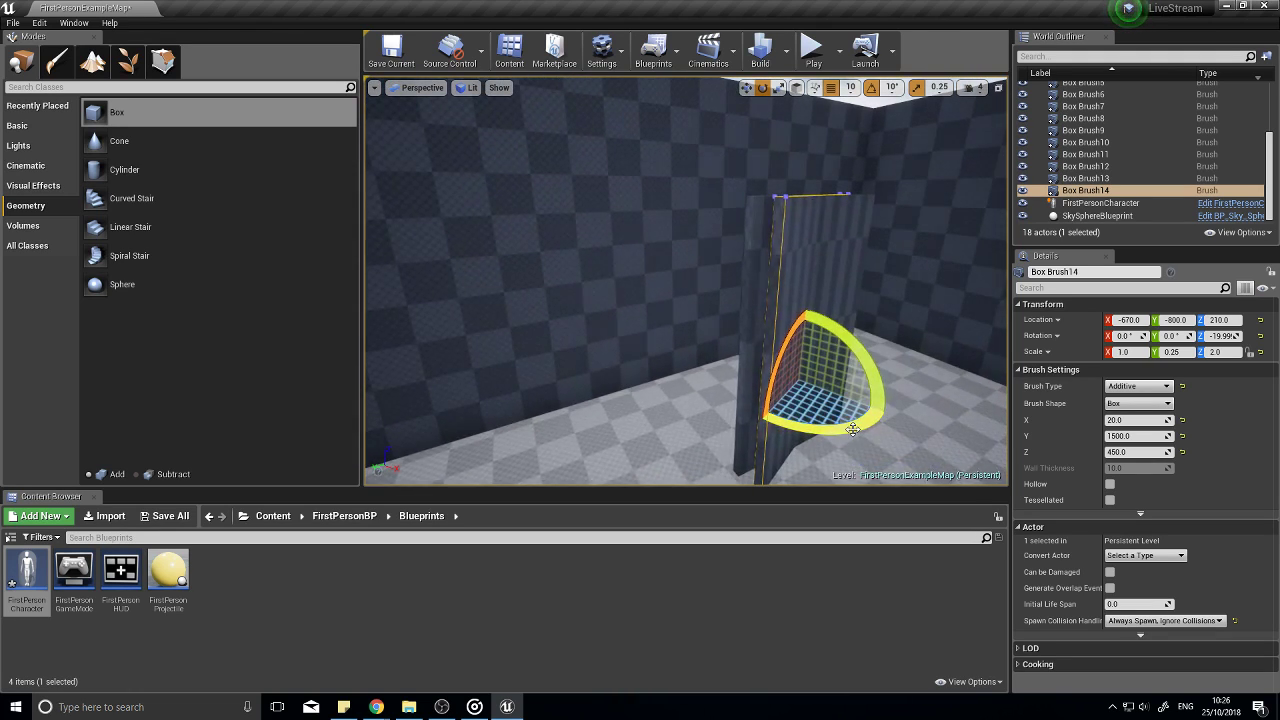
pyautogui.press('Delete')
pyautogui.click(822, 369)
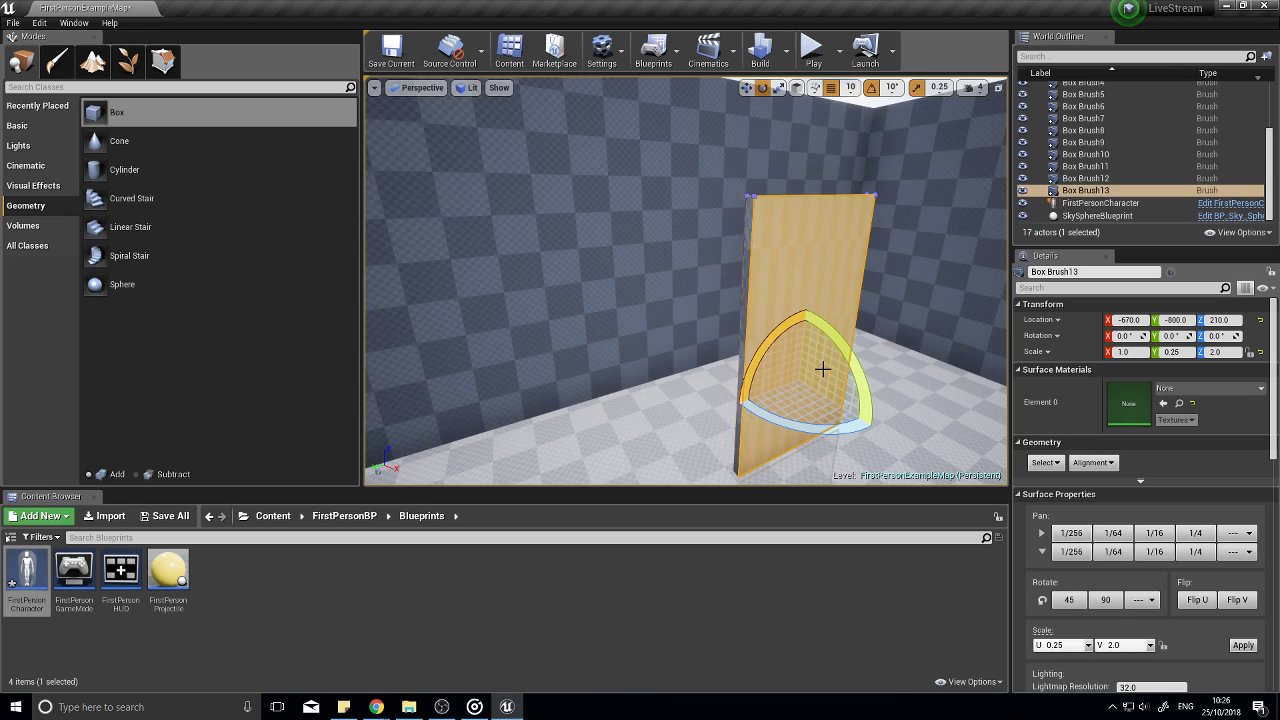
pyautogui.press('Delete')
# Step: Duplicate the low cross wall into the large room, with a Y size of about 2012 and its location at about X 640
pyautogui.moveTo(737, 391); pyautogui.dragTo(740, 377, button='right')
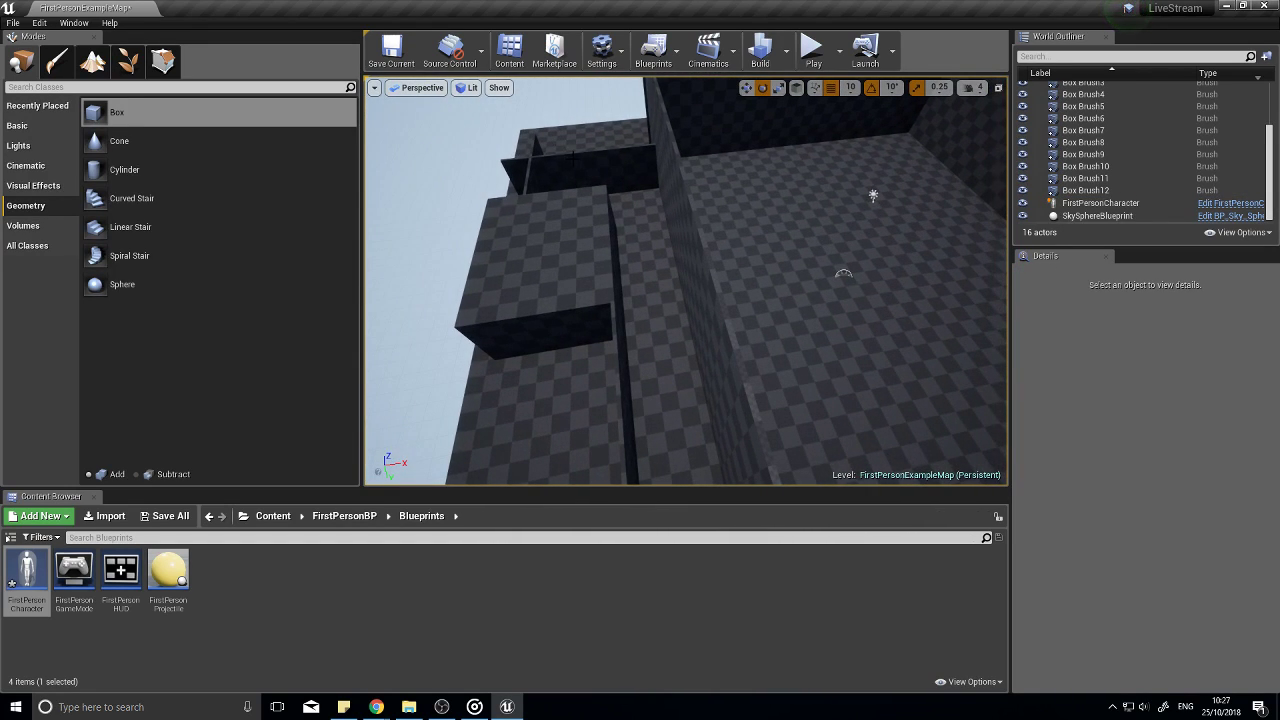
pyautogui.click(575, 165)
pyautogui.press('w')
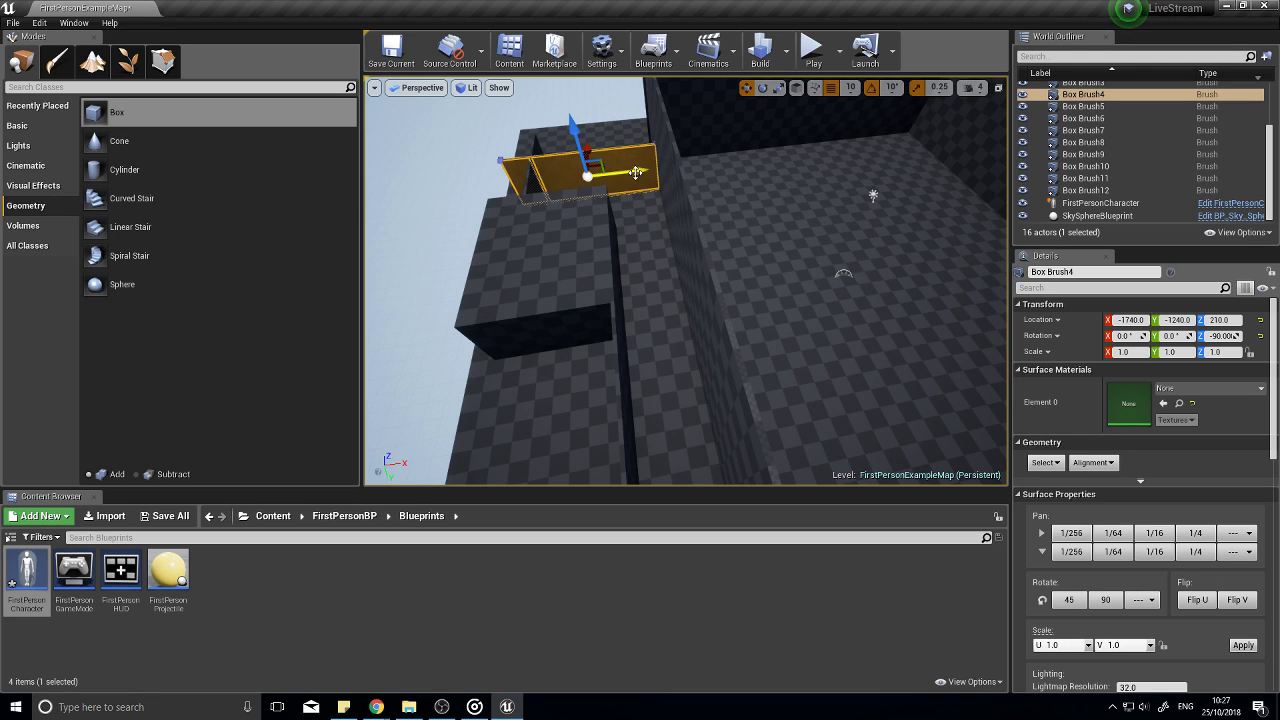
pyautogui.keyDown('alt'); pyautogui.keyDown('shift'); pyautogui.moveTo(636, 173); pyautogui.dragTo(630, 175); pyautogui.keyUp('shift'); pyautogui.keyUp('alt')
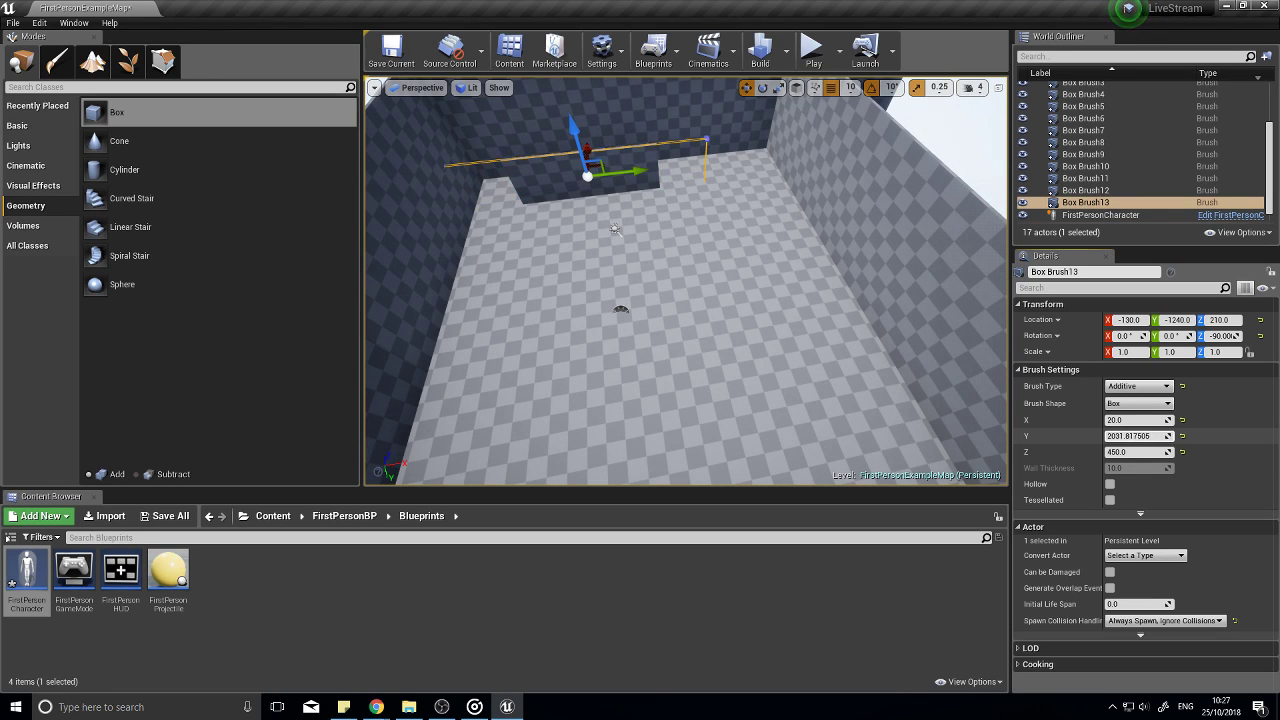
pyautogui.moveTo(1135, 436); pyautogui.dragTo(1120, 436)
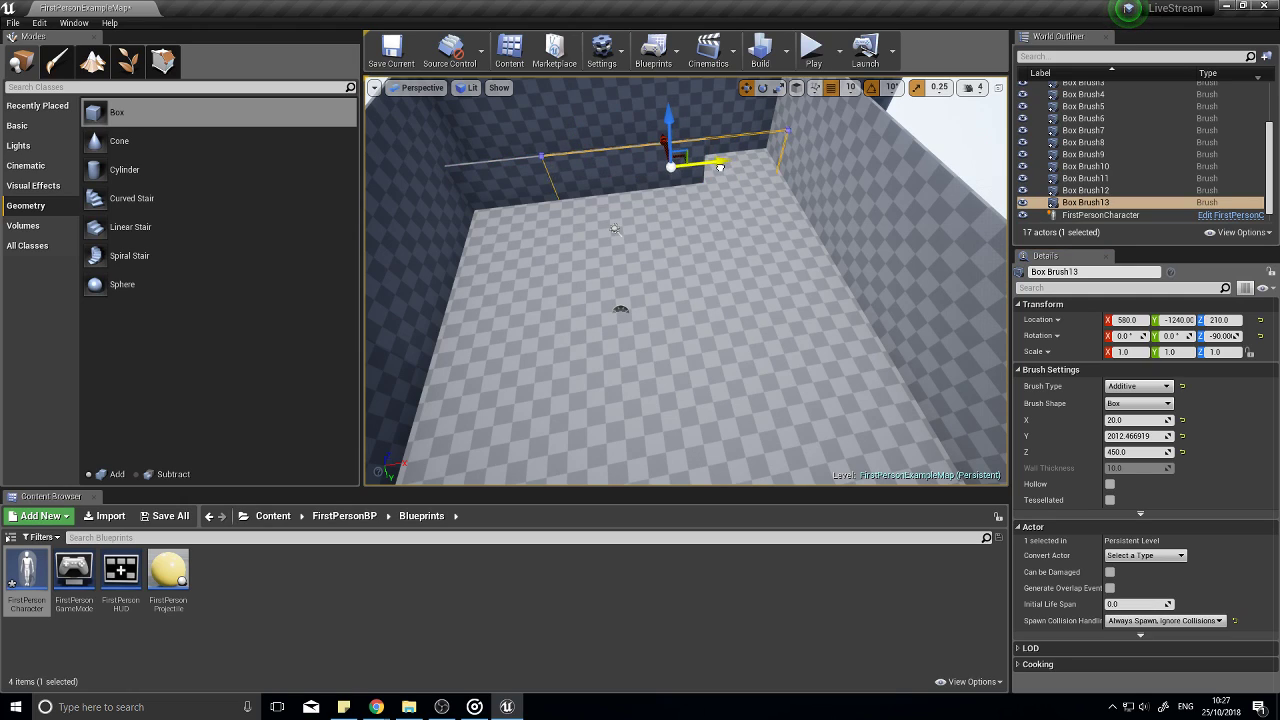
pyautogui.moveTo(725, 165); pyautogui.dragTo(731, 164)
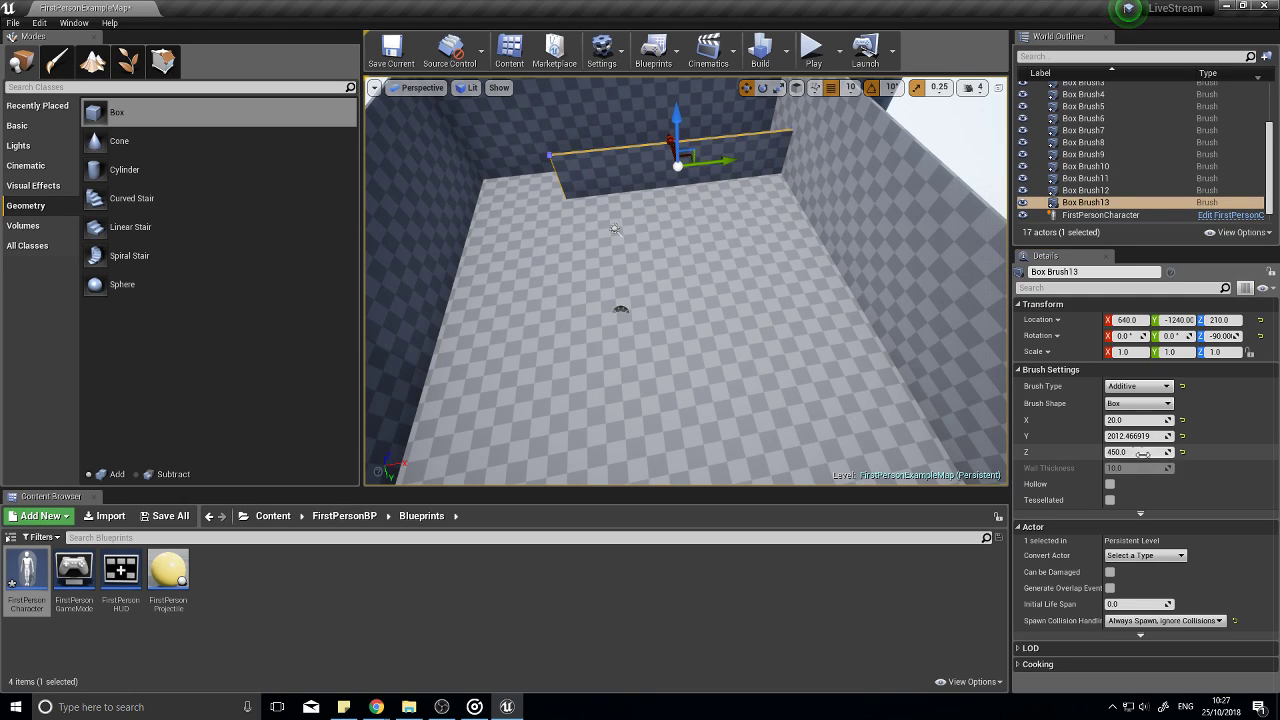
# Step: Increase the new cross wall's Z size to about 863 and raise it to Z 440
pyautogui.moveTo(1128, 452); pyautogui.dragTo(1165, 452)
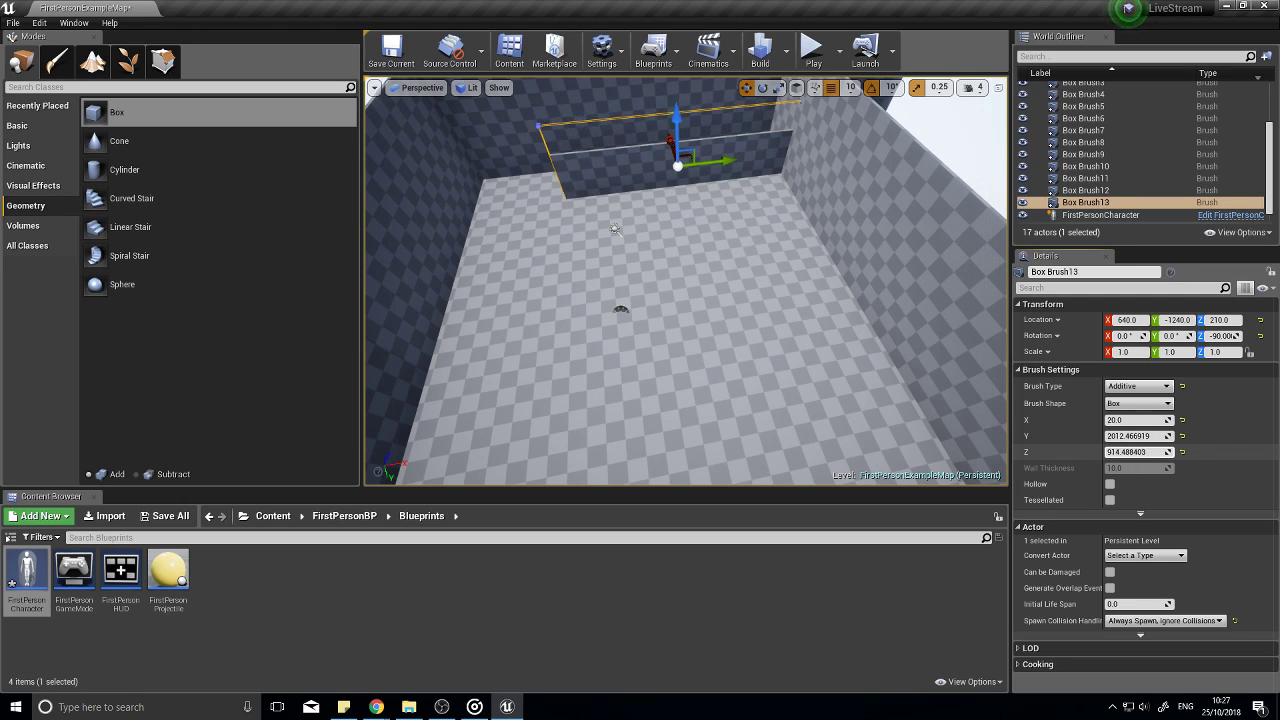
pyautogui.moveTo(670, 115); pyautogui.dragTo(668, 89)
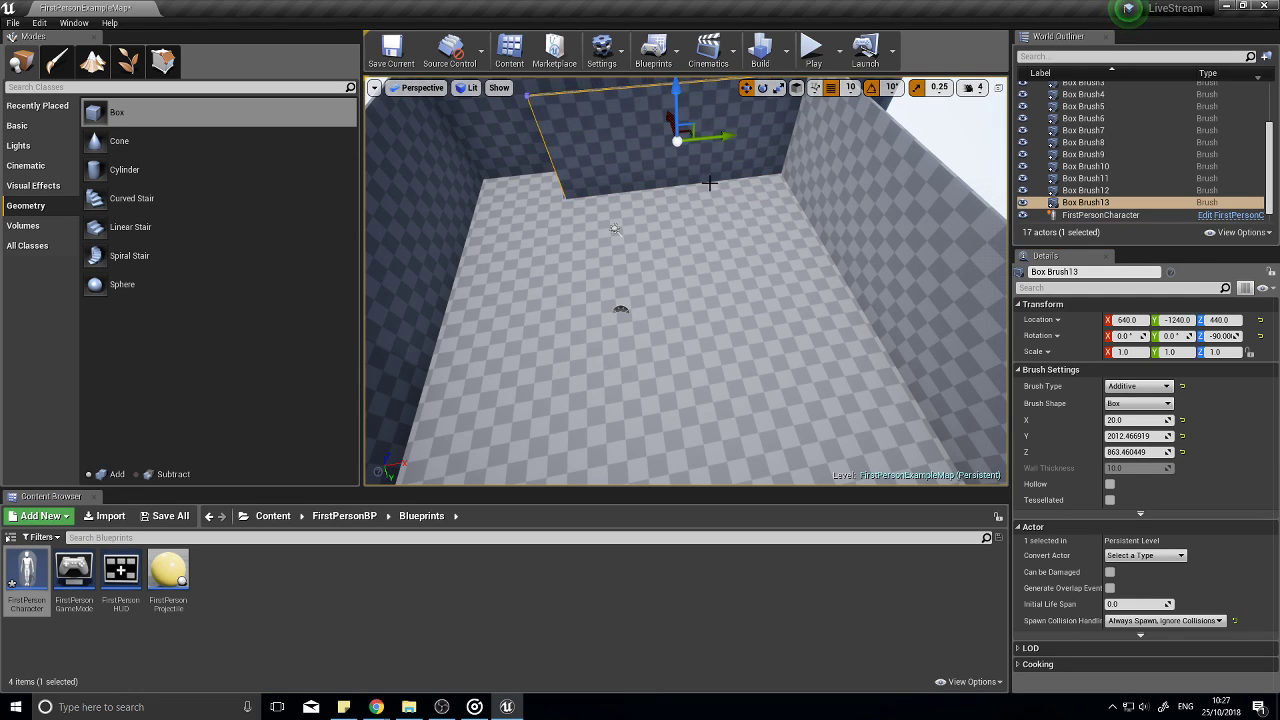
pyautogui.moveTo(709, 182); pyautogui.dragTo(605, 110, button='right')
pyautogui.moveTo(686, 281)
pyautogui.mouseDown(button='right')
pyautogui.moveTo(764, 275)
pyautogui.moveTo(850, 305)
pyautogui.moveTo(880, 285)
pyautogui.moveTo(750, 330)
pyautogui.moveTo(770, 310)
pyautogui.moveTo(775, 250)
pyautogui.moveTo(640, 280)
pyautogui.mouseUp(button='right')
pyautogui.press('w')
pyautogui.press('s')
pyautogui.press('w')
pyautogui.moveTo(760, 190); pyautogui.dragTo(778, 237, button='right')
pyautogui.press('s')
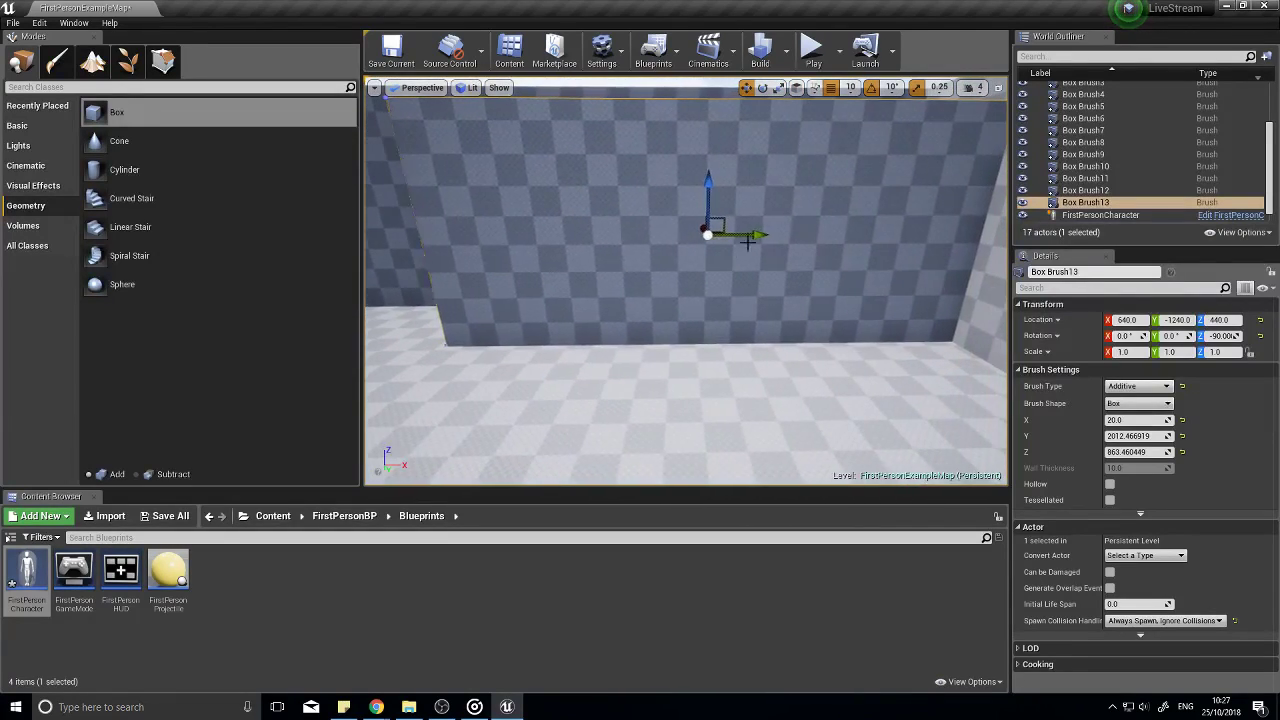
# Step: Duplicate the tall cross wall, rotate the copy 90 degrees about Z, and move it to X -750
pyautogui.press('e')
pyautogui.moveTo(673, 248)
pyautogui.keyDown('alt'); pyautogui.mouseDown()
pyautogui.moveTo(600, 248)
pyautogui.moveTo(617, 337)
pyautogui.mouseUp(); pyautogui.keyUp('alt')
pyautogui.moveTo(653, 242)
pyautogui.mouseDown()
pyautogui.moveTo(383, 245)
pyautogui.moveTo(480, 266)
pyautogui.mouseUp()
pyautogui.moveTo(563, 334); pyautogui.dragTo(450, 302, button='right')
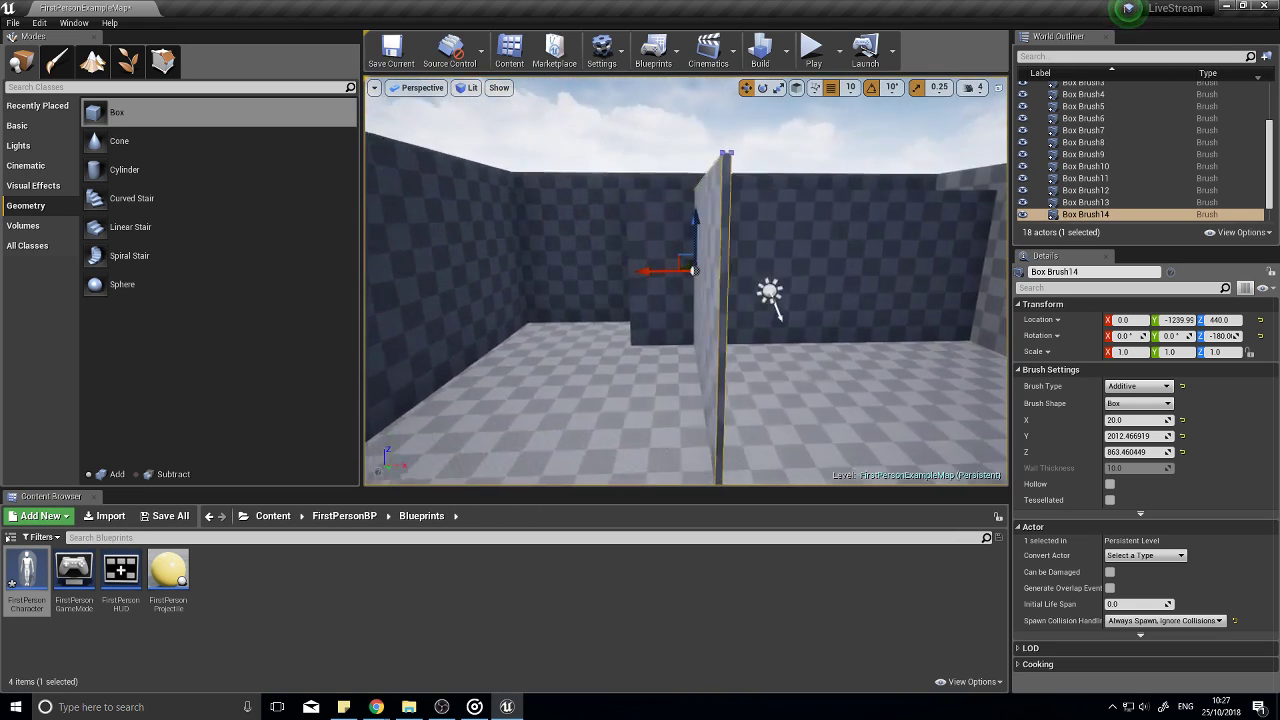
pyautogui.moveTo(692, 266)
pyautogui.mouseDown()
pyautogui.moveTo(563, 277)
pyautogui.moveTo(577, 282)
pyautogui.mouseUp()
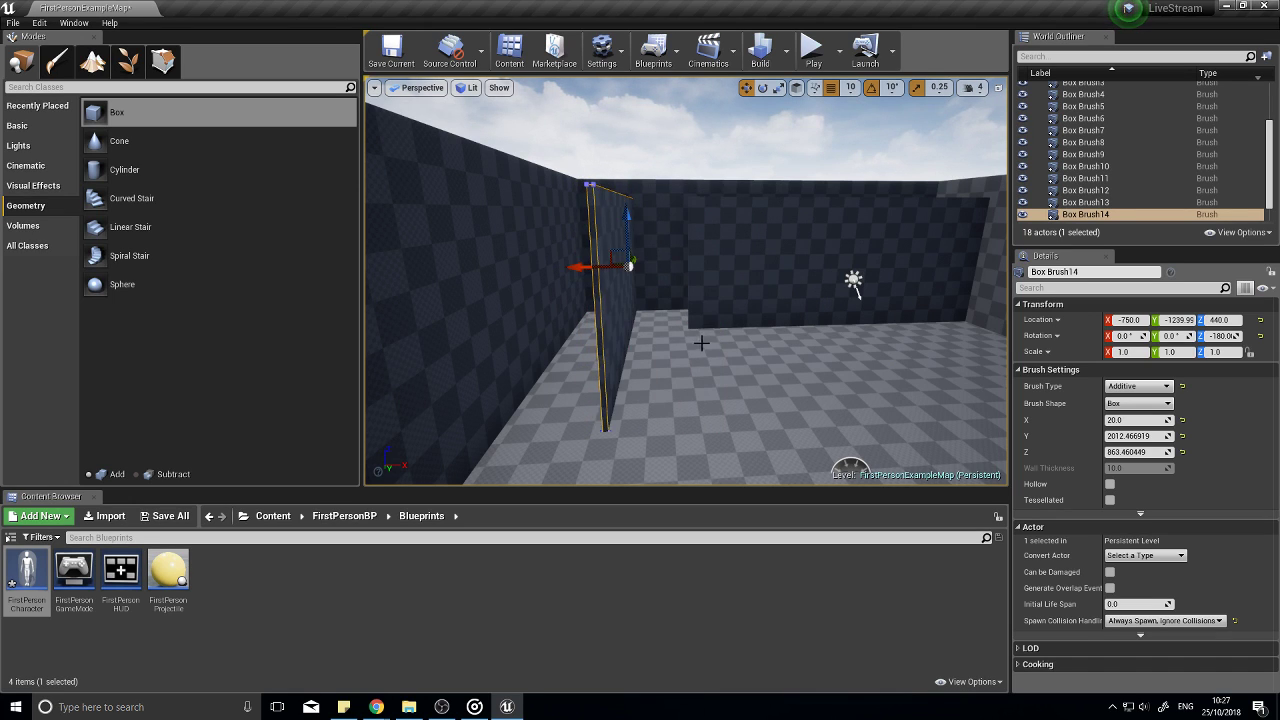
# Step: Shorten the rotated wall to a Y size of about 988 and move it to Y -920
pyautogui.moveTo(700, 343)
pyautogui.mouseDown()
pyautogui.moveTo(696, 240)
pyautogui.moveTo(440, 236)
pyautogui.mouseUp()
pyautogui.moveTo(686, 281); pyautogui.dragTo(706, 299, button='right')
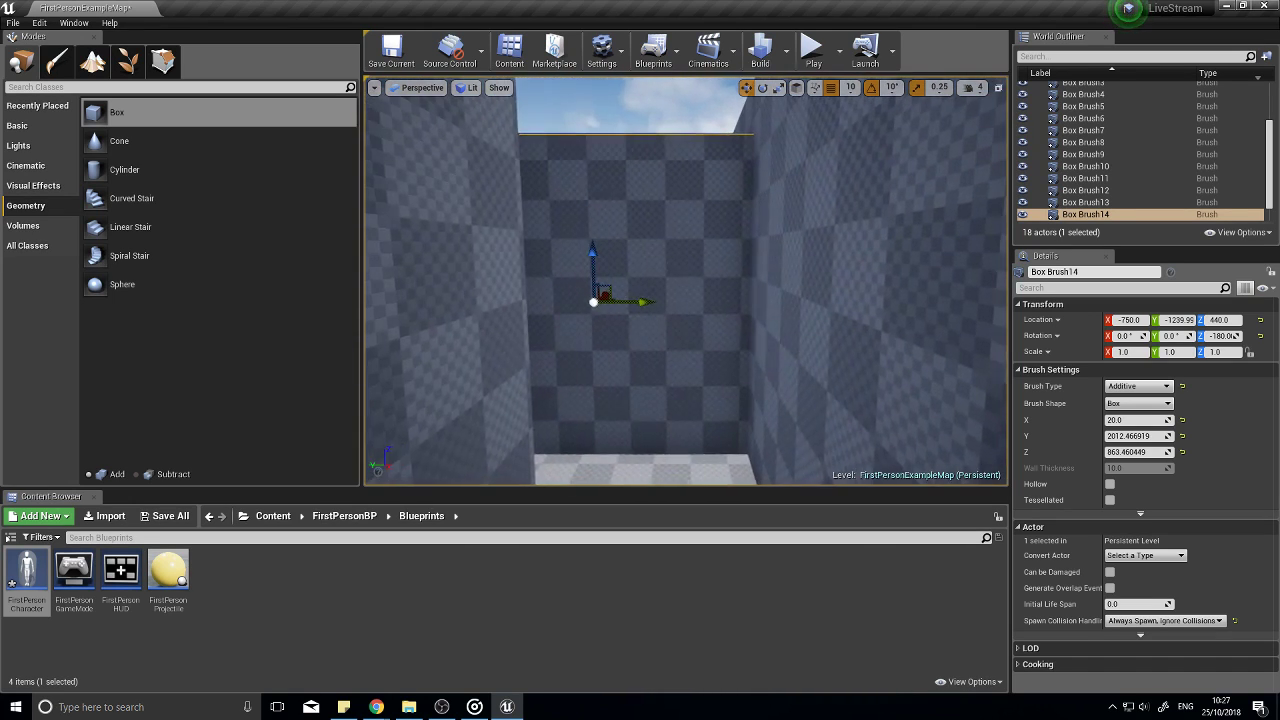
pyautogui.moveTo(646, 303); pyautogui.dragTo(527, 301)
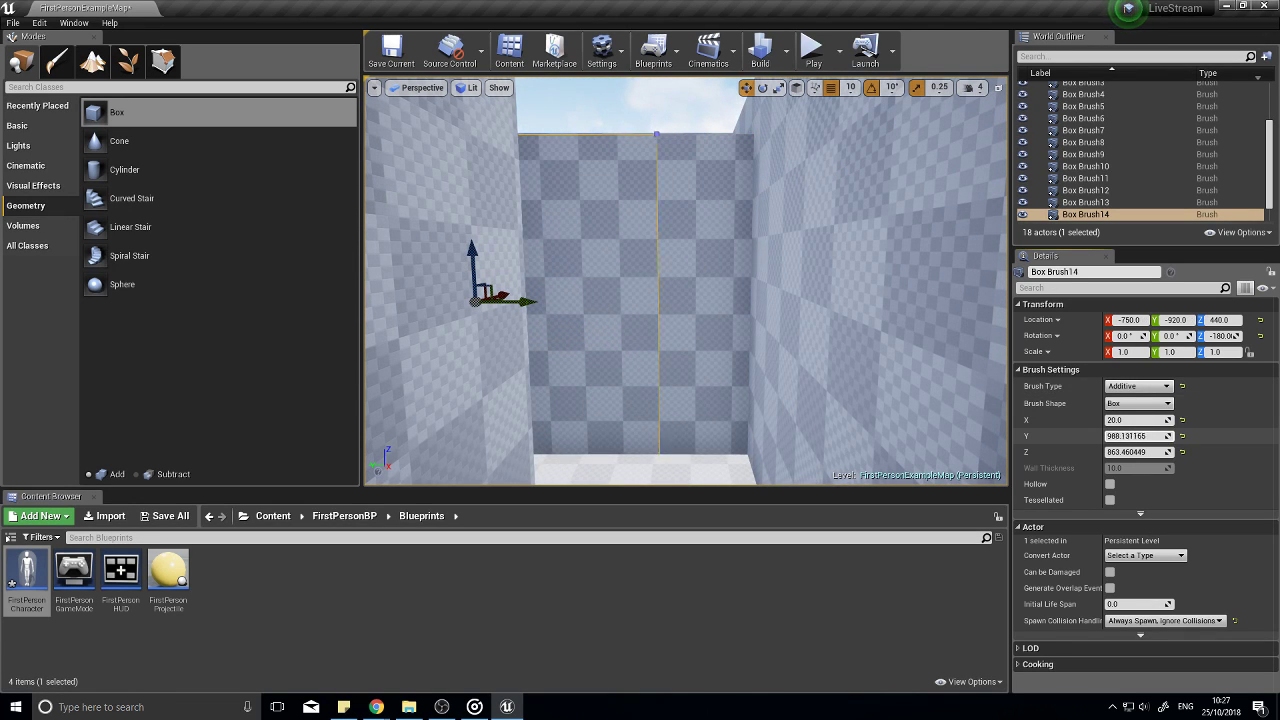
# Step: Lengthen the tall cross wall to a Y size of about 2427, leaving a gap beside the perpendicular wall
pyautogui.moveTo(820, 340)
pyautogui.mouseDown(button='right')
pyautogui.moveTo(740, 355)
pyautogui.moveTo(880, 330)
pyautogui.moveTo(880, 315)
pyautogui.mouseUp(button='right')
pyautogui.click(820, 330)
pyautogui.scroll(-2, 1140, 560)
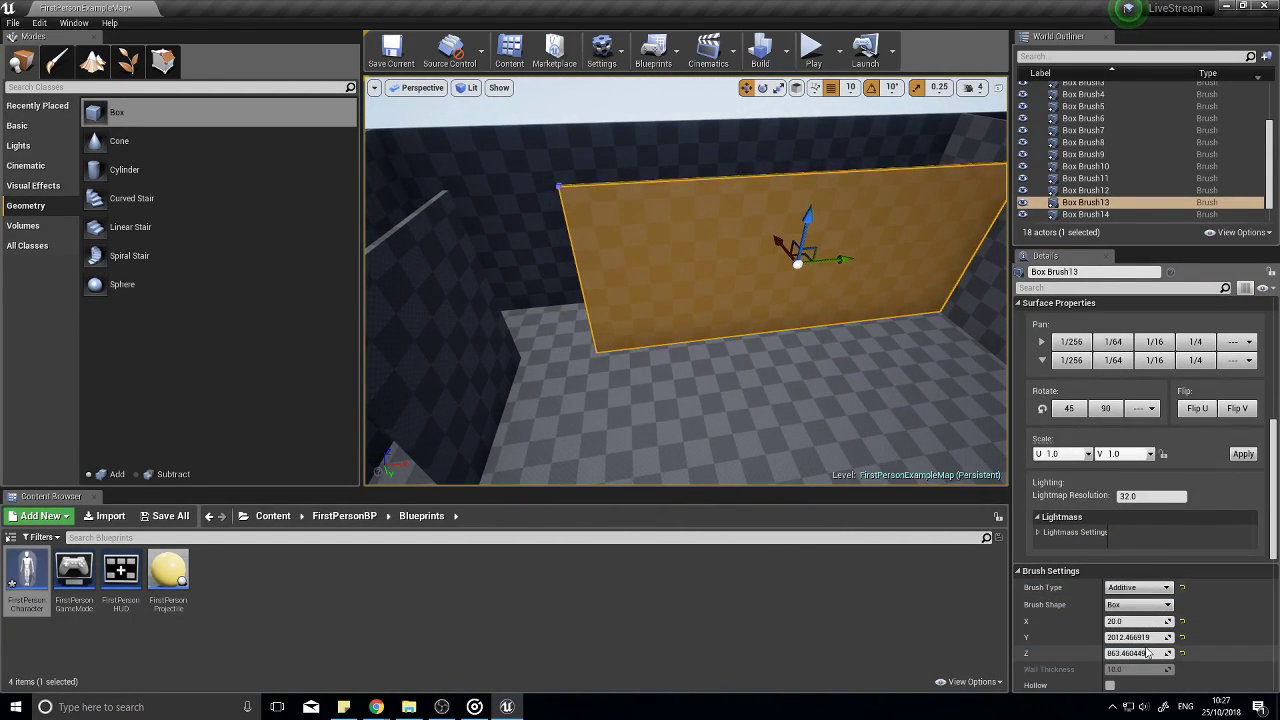
pyautogui.moveTo(1138, 637); pyautogui.dragTo(1190, 637)
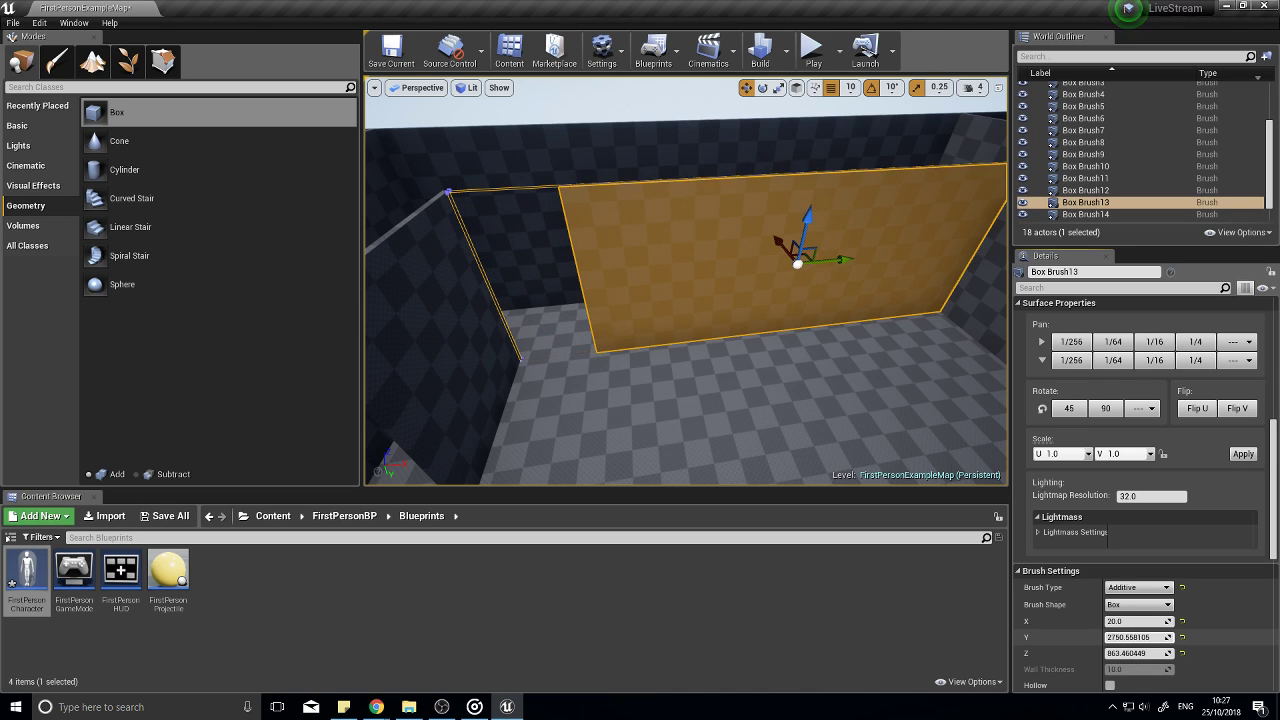
pyautogui.press('w')
pyautogui.moveTo(700, 300)
pyautogui.mouseDown(button='right')
pyautogui.moveTo(610, 290)
pyautogui.moveTo(800, 260)
pyautogui.moveTo(700, 270)
pyautogui.moveTo(690, 330)
pyautogui.moveTo(730, 380)
pyautogui.moveTo(660, 330)
pyautogui.mouseUp(button='right')
pyautogui.moveTo(650, 265); pyautogui.dragTo(751, 357, button='right')
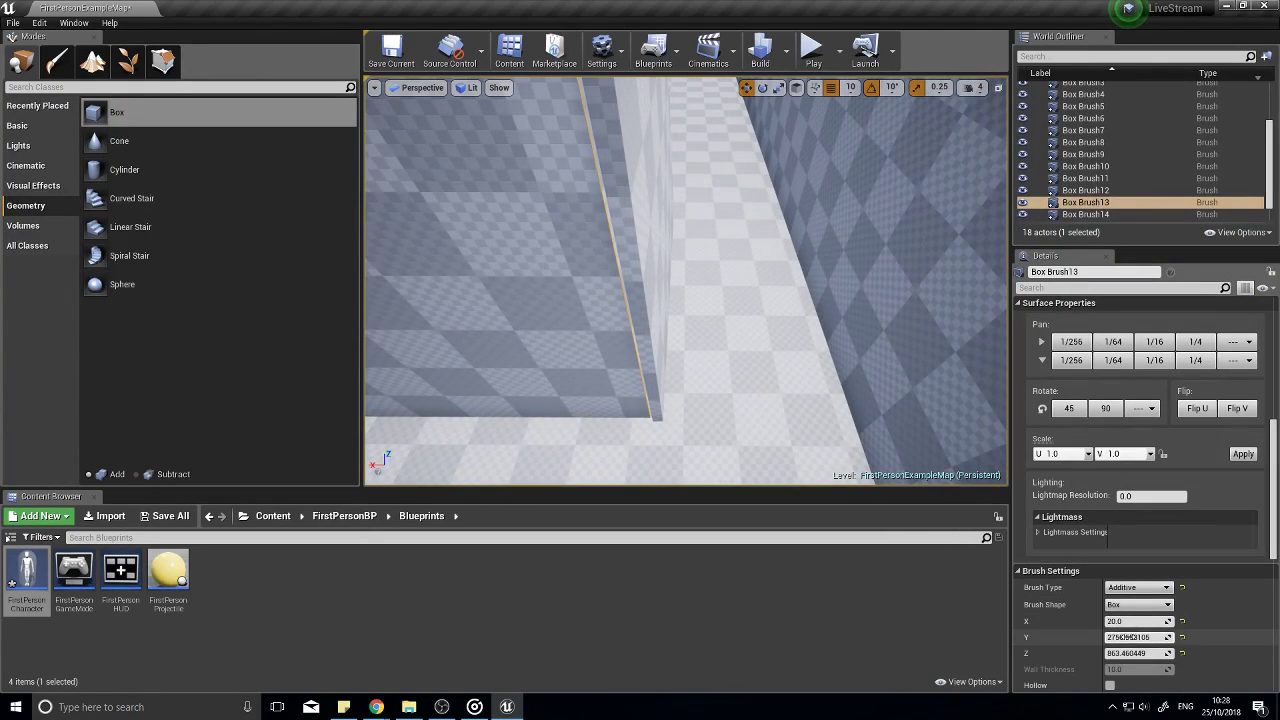
pyautogui.moveTo(1112, 637); pyautogui.dragTo(1070, 637)
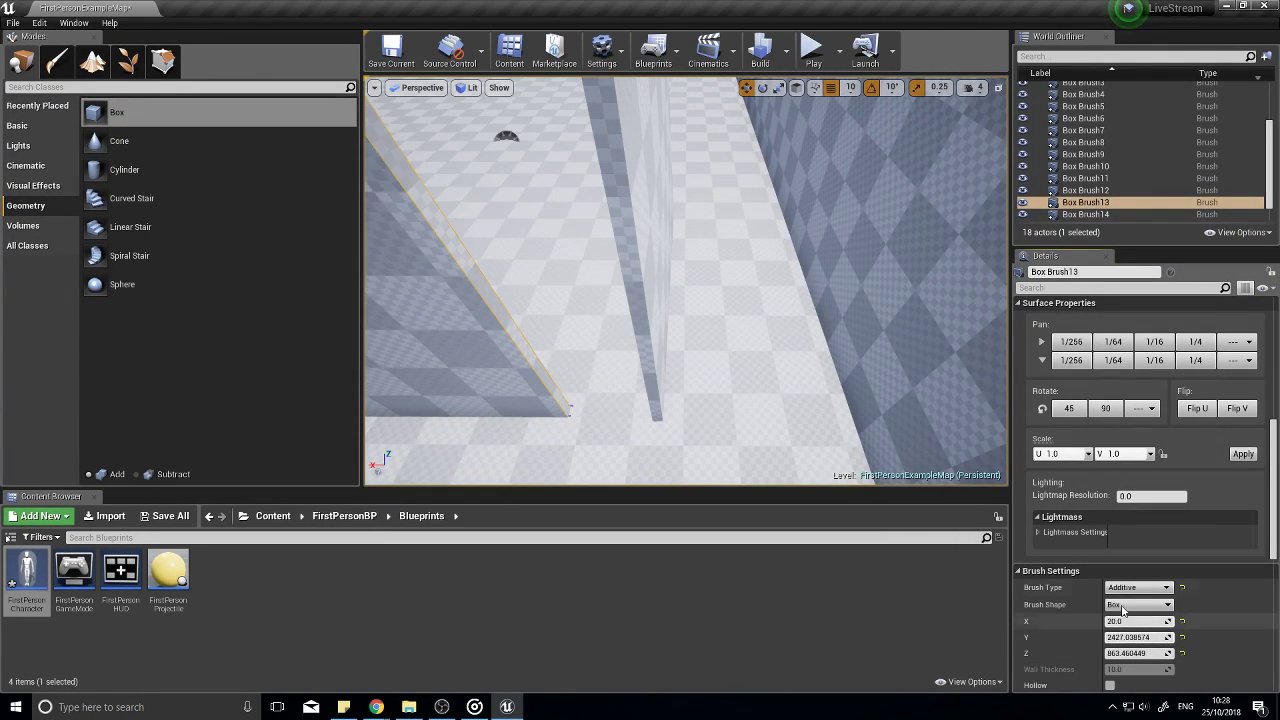
# Step: Shorten the perpendicular wall at the end of the cross wall to a Y size of about 674
pyautogui.click(640, 287)
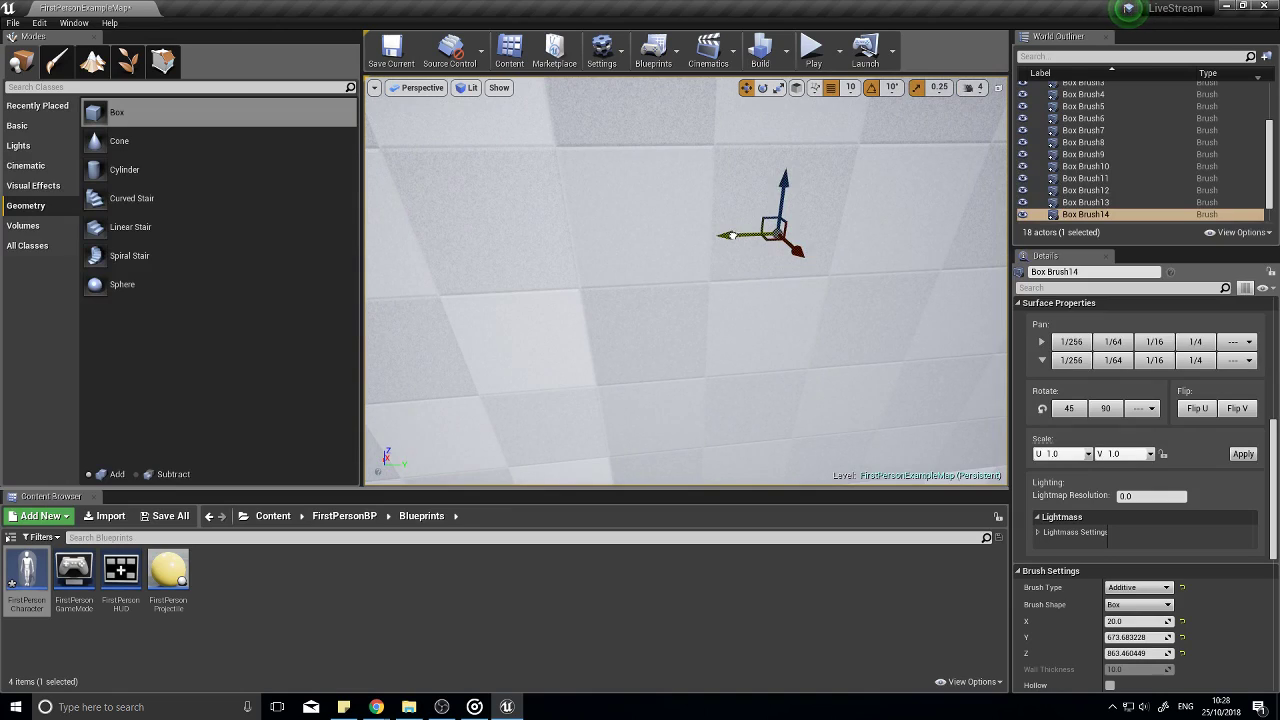
pyautogui.moveTo(686, 281); pyautogui.dragTo(786, 281, button='right')
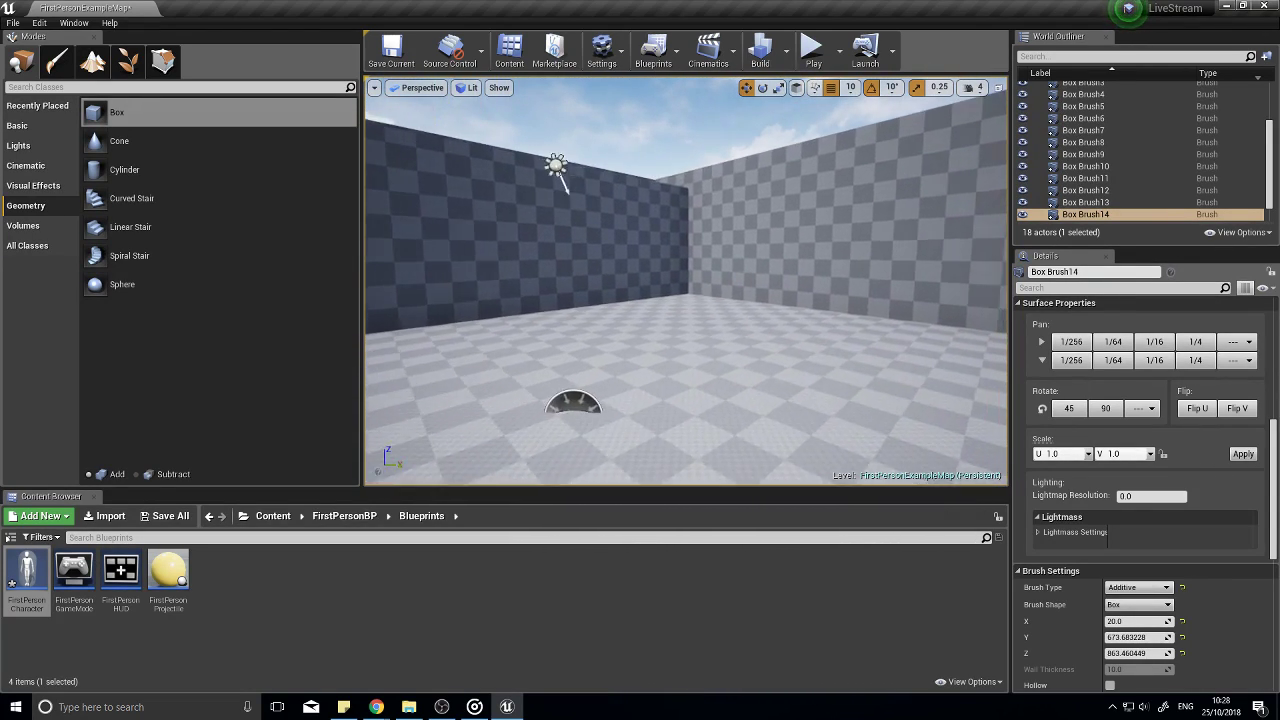
pyautogui.moveTo(686, 281)
pyautogui.mouseDown(button='right')
pyautogui.moveTo(800, 281)
pyautogui.moveTo(840, 350)
pyautogui.moveTo(920, 330)
pyautogui.moveTo(660, 305)
pyautogui.mouseUp(button='right')
pyautogui.press('s')
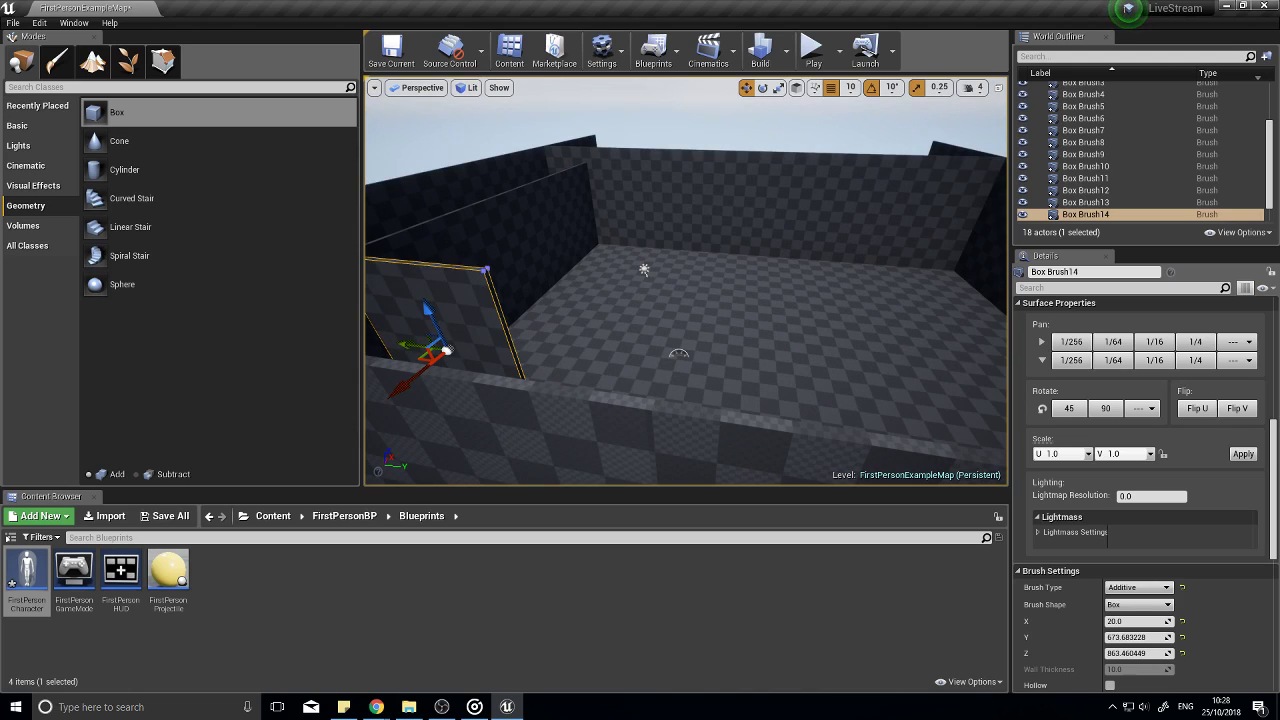
# Step: Duplicate the tall cross wall, turn the copy to -90 degrees about Z, and lengthen it to a Y size of about 3256 at X 450, Y 1930
pyautogui.click(549, 254)
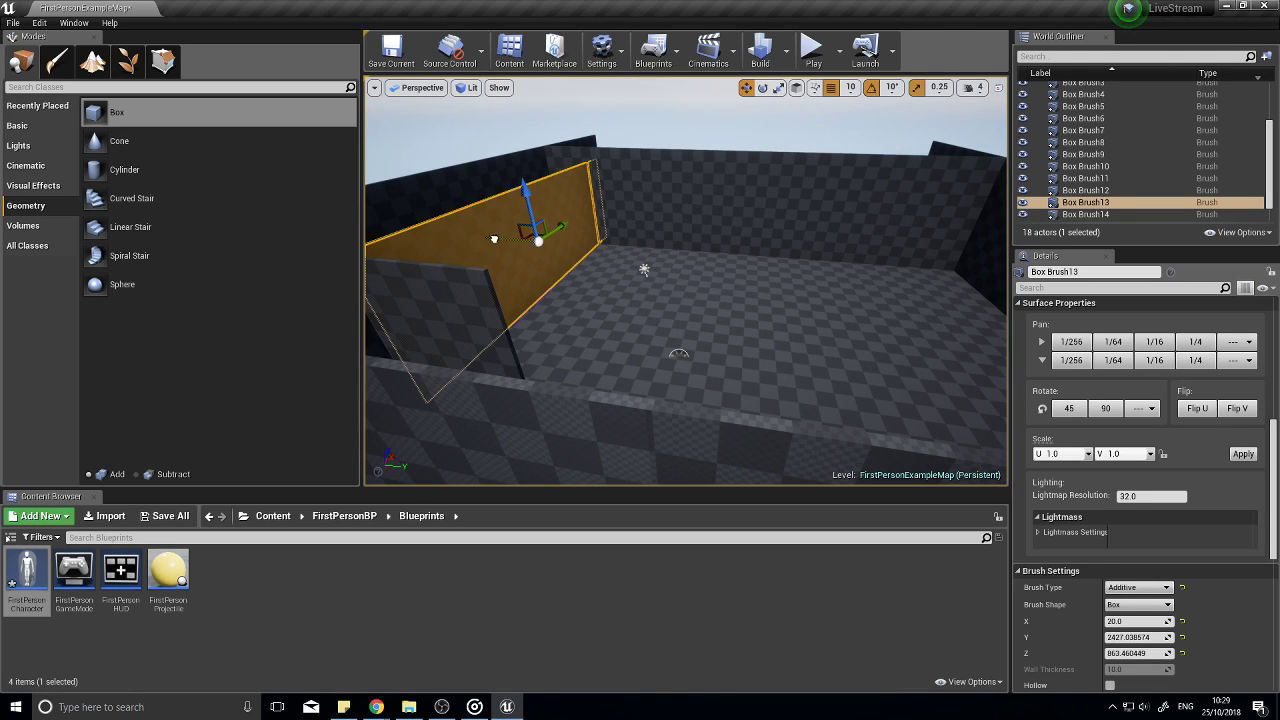
pyautogui.keyDown('alt'); pyautogui.moveTo(494, 239); pyautogui.dragTo(917, 283); pyautogui.keyUp('alt')
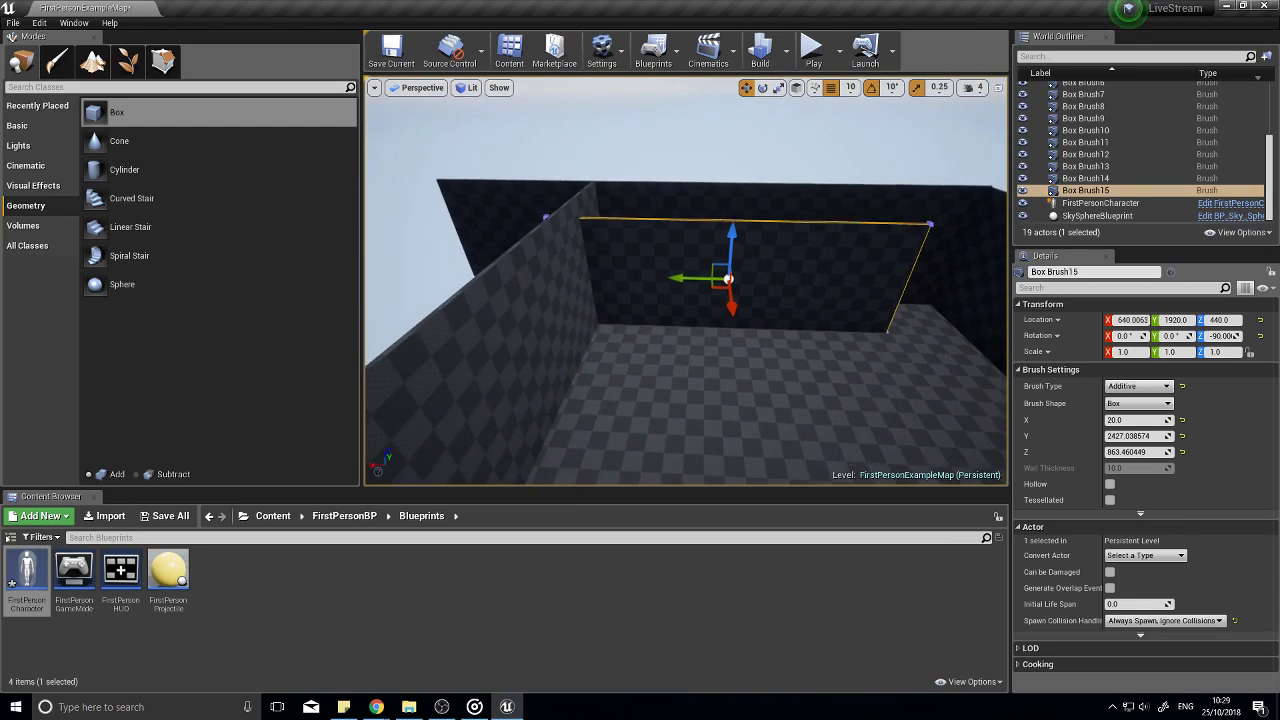
pyautogui.moveTo(1135, 436); pyautogui.dragTo(1175, 436)
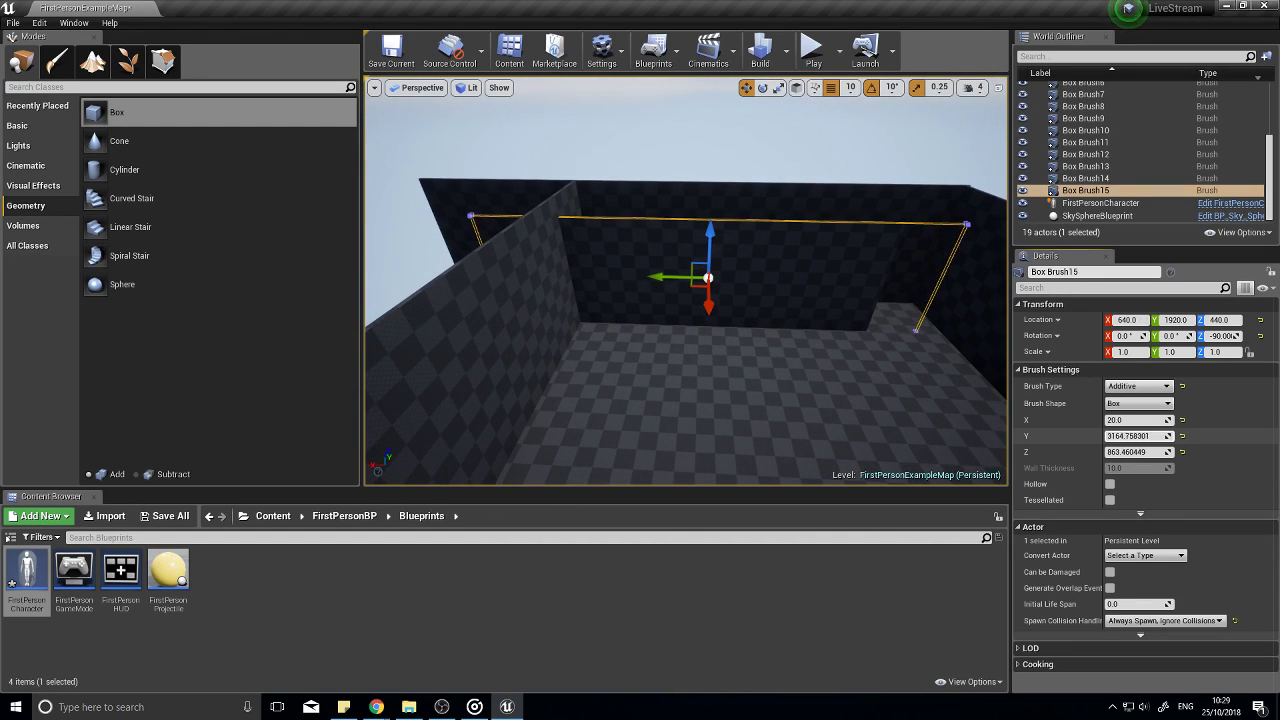
pyautogui.moveTo(662, 277); pyautogui.dragTo(681, 278)
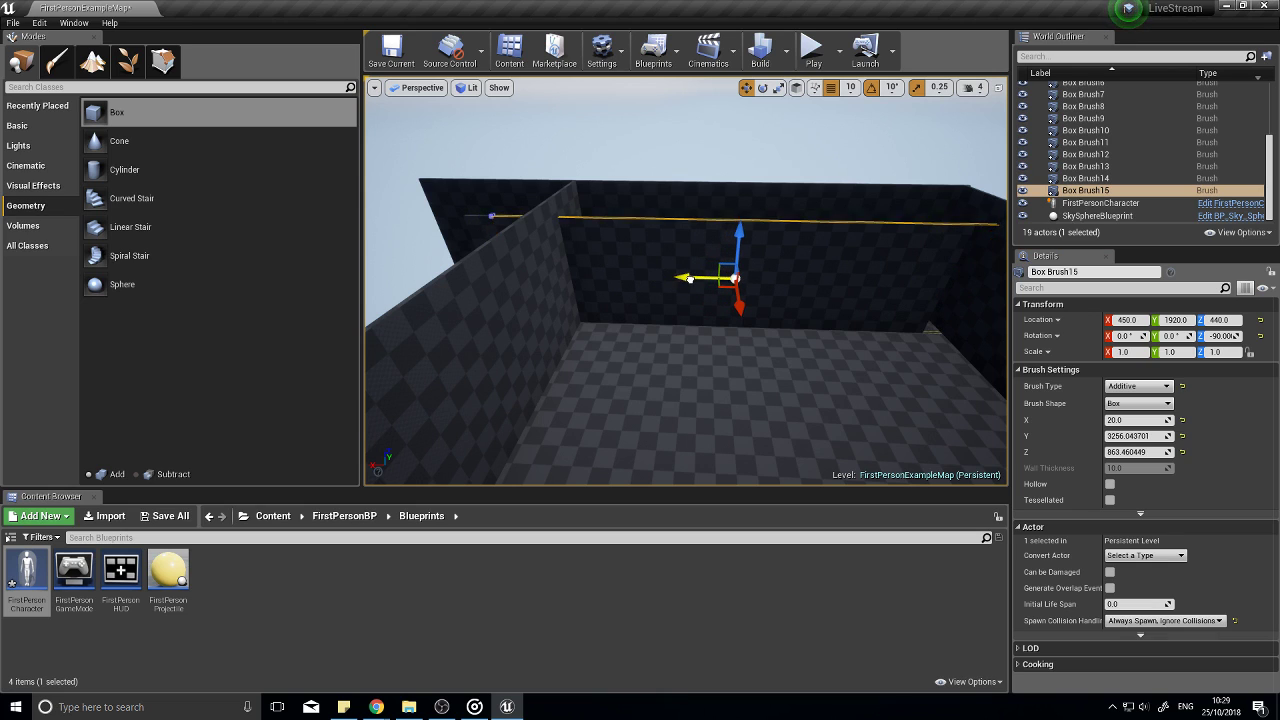
pyautogui.moveTo(704, 325)
pyautogui.mouseDown(button='right')
pyautogui.moveTo(800, 375)
pyautogui.moveTo(806, 365)
pyautogui.moveTo(735, 374)
pyautogui.moveTo(830, 368)
pyautogui.moveTo(880, 385)
pyautogui.moveTo(453, 366)
pyautogui.mouseUp(button='right')
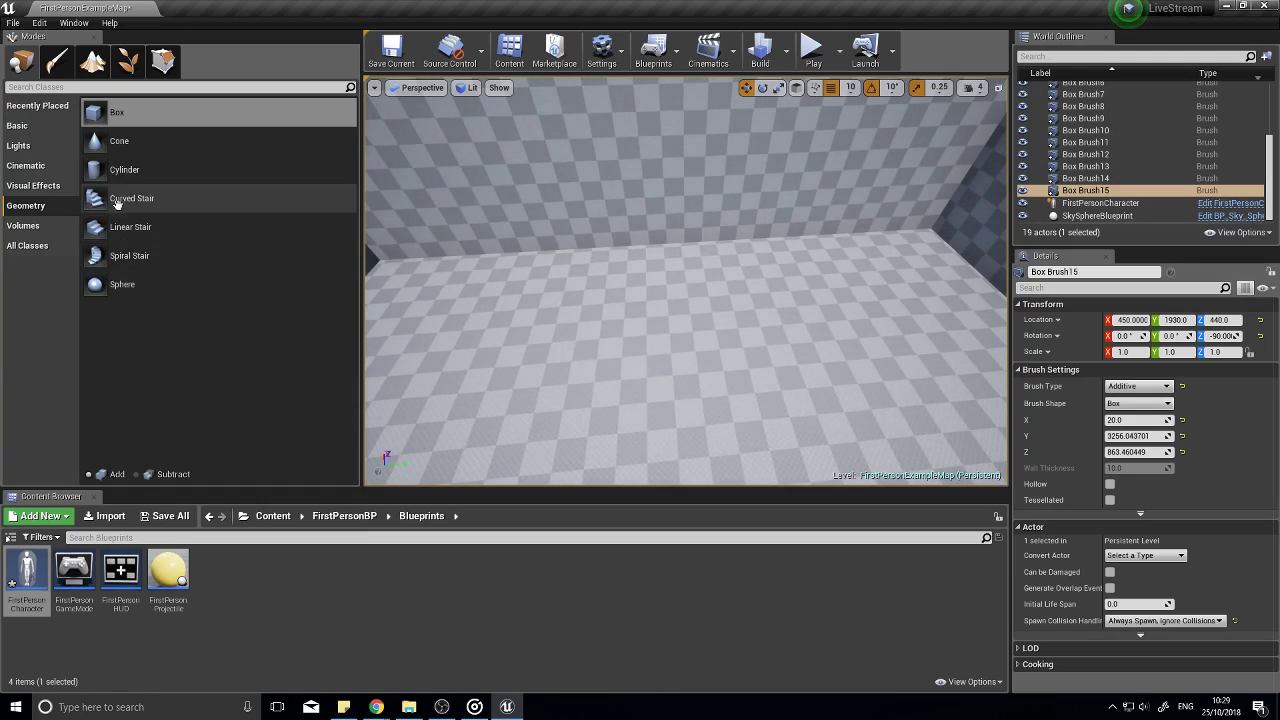
# Step: Add a box brush on the floor strip beyond the long wall and size it 1000 by 1000 by 1000
pyautogui.moveTo(394, 200)
pyautogui.mouseDown(button='right')
pyautogui.moveTo(430, 160)
pyautogui.moveTo(380, 165)
pyautogui.moveTo(440, 230)
pyautogui.moveTo(520, 200)
pyautogui.moveTo(470, 170)
pyautogui.moveTo(508, 172)
pyautogui.mouseUp(button='right')
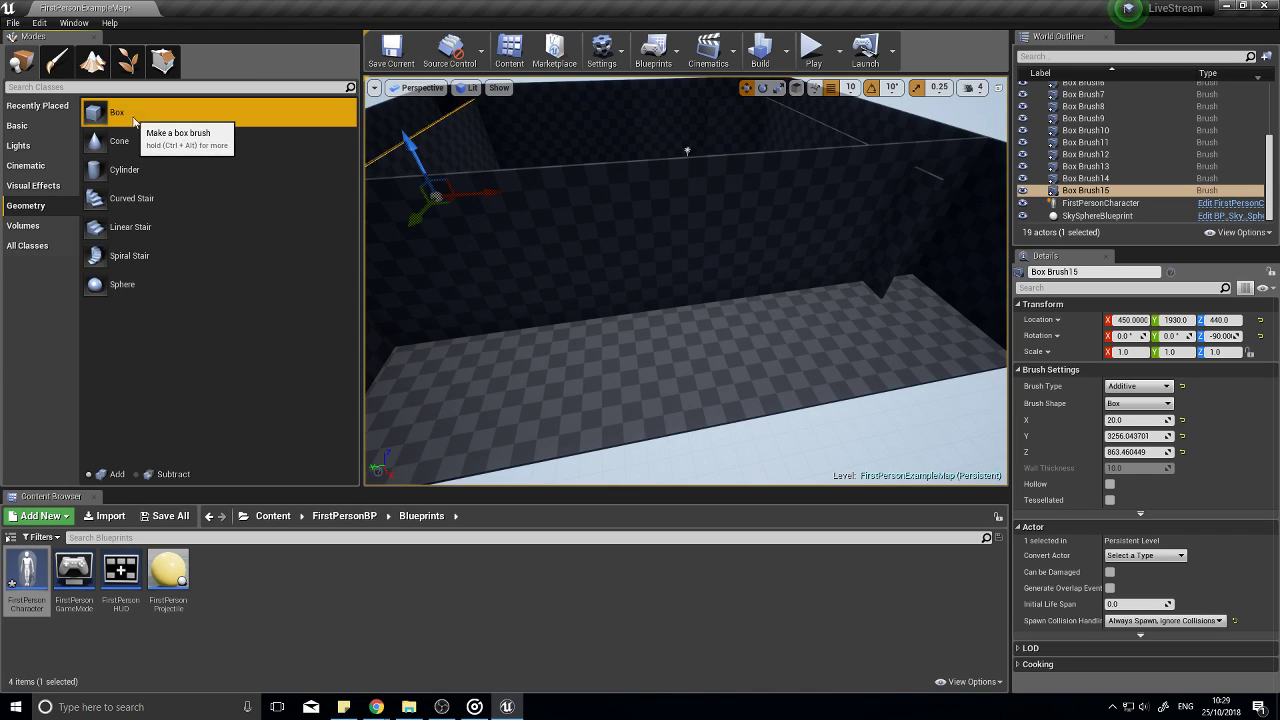
pyautogui.moveTo(128, 118)
pyautogui.mouseDown()
pyautogui.moveTo(703, 366)
pyautogui.moveTo(673, 328)
pyautogui.mouseUp()
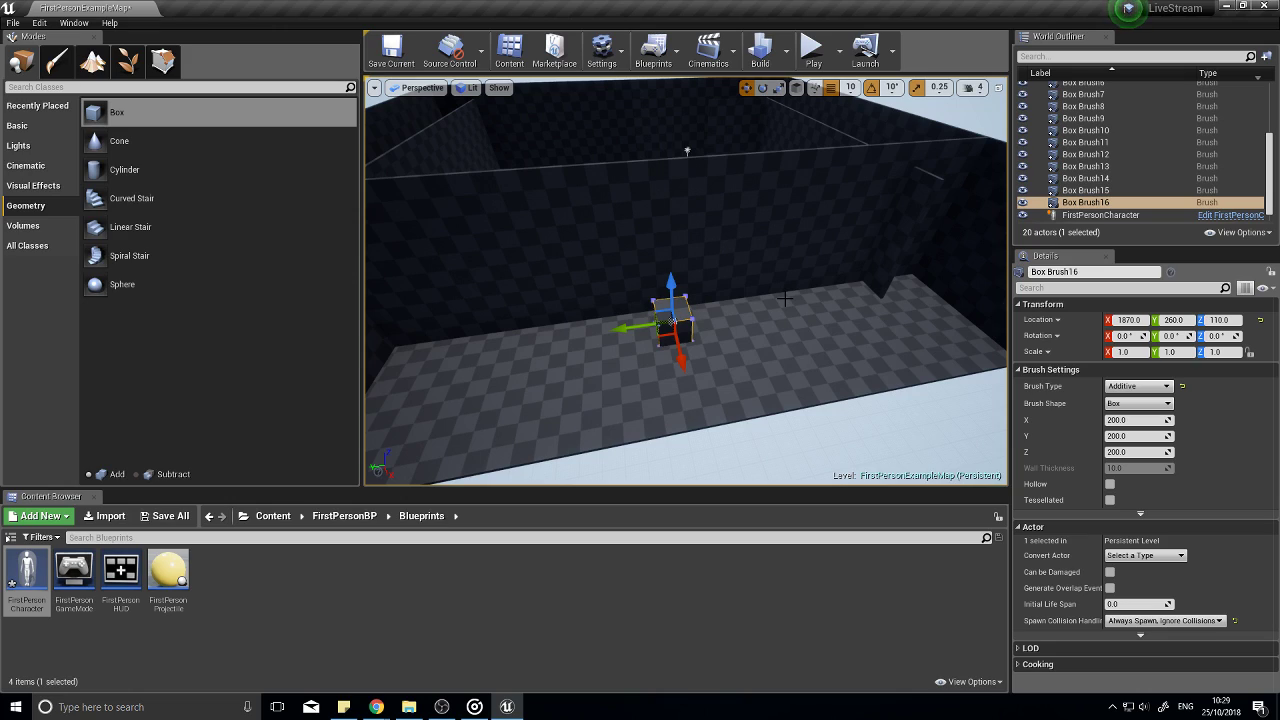
pyautogui.click(1130, 420)
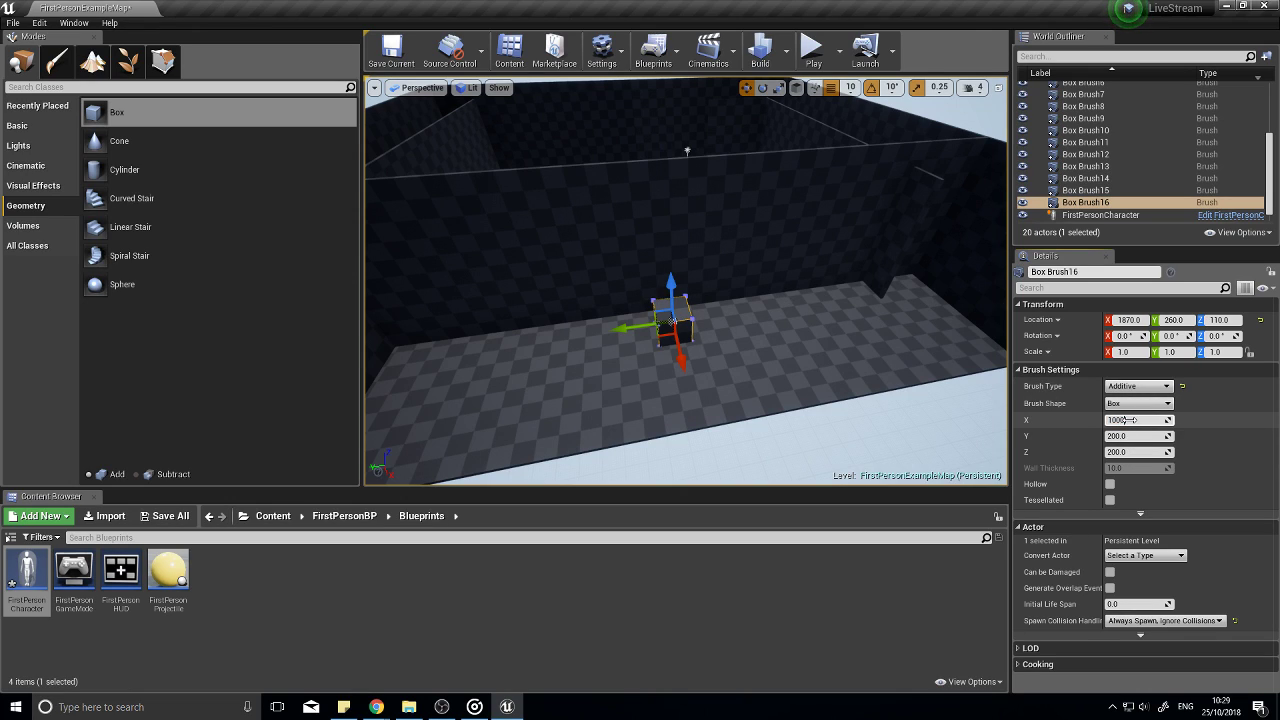
pyautogui.write('1000')
pyautogui.press('Return')
pyautogui.press('Tab')
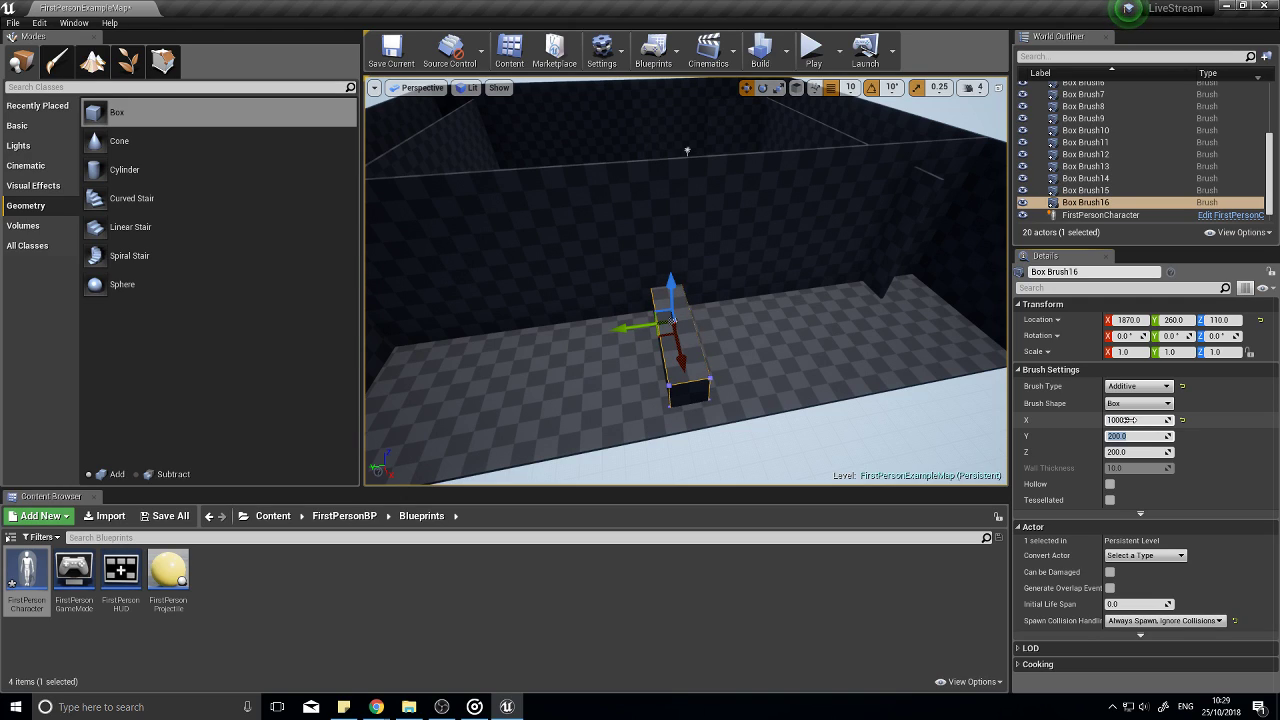
pyautogui.write('1000')
pyautogui.press('Return')
pyautogui.press('Tab')
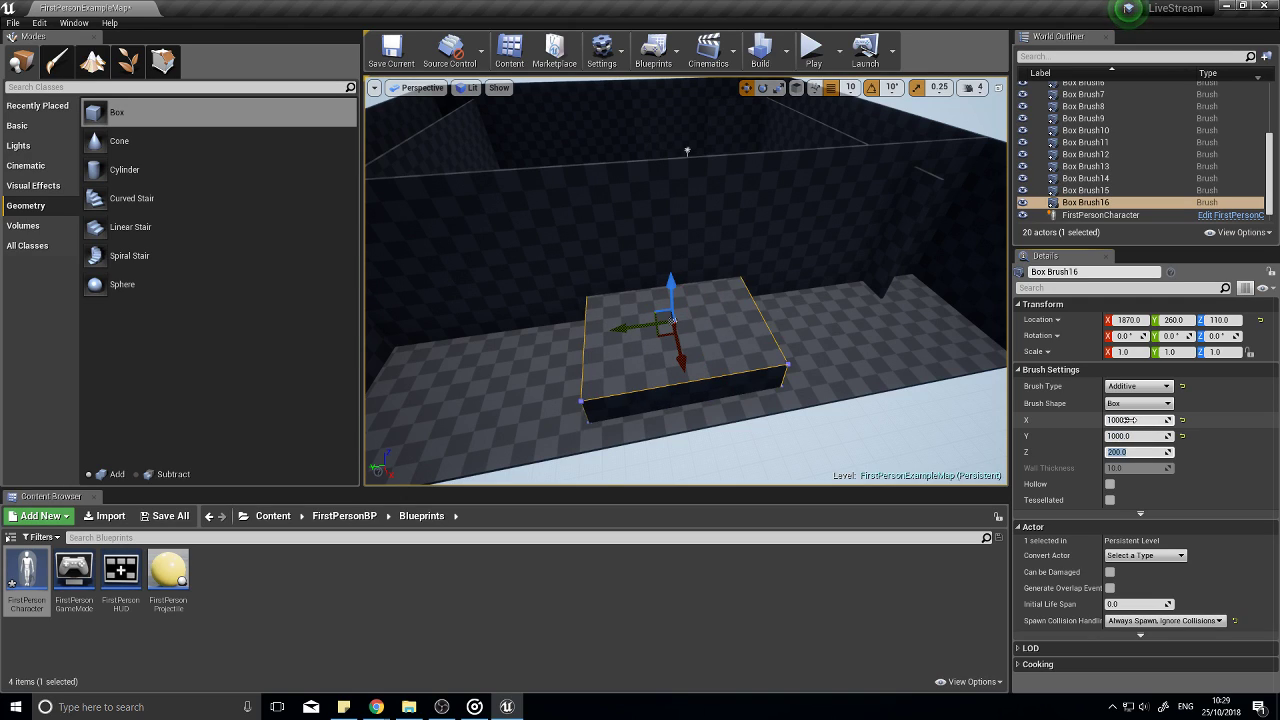
pyautogui.write('100')
pyautogui.press('Return')
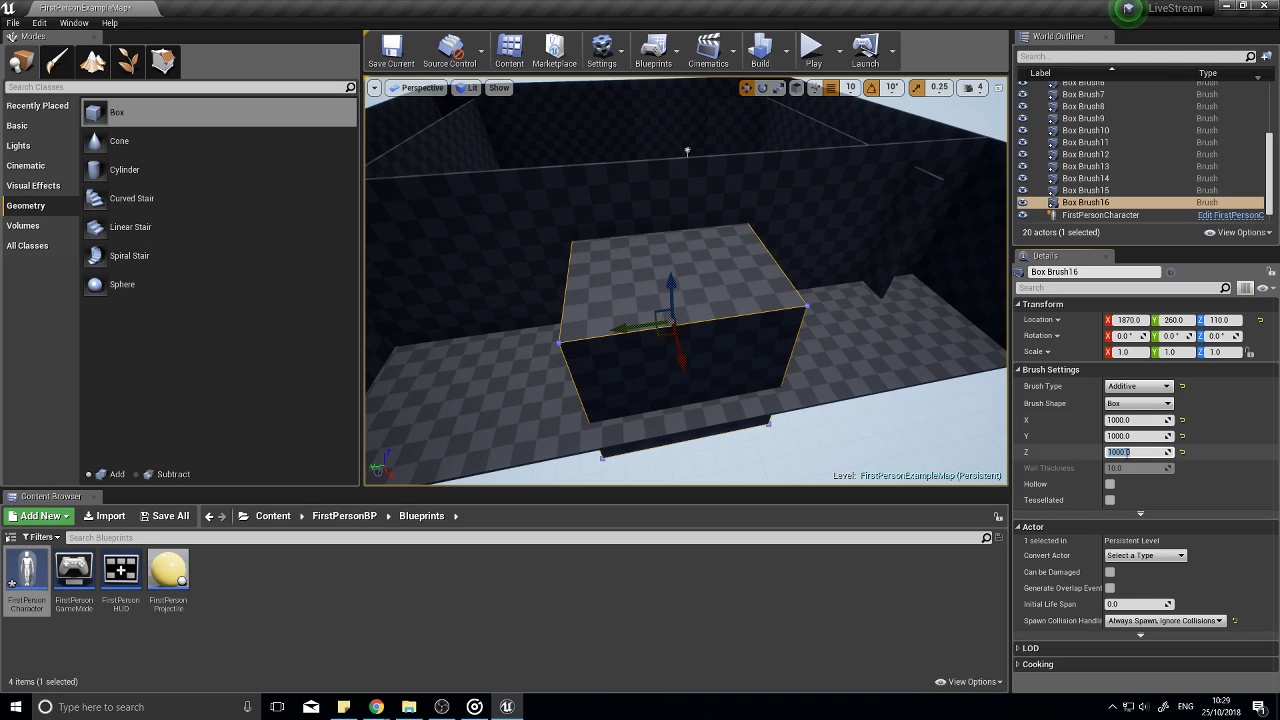
# Step: Make the 1000-unit box hollow with a wall thickness of 40
pyautogui.click(1110, 484)
pyautogui.click(1134, 467)
pyautogui.write('40')
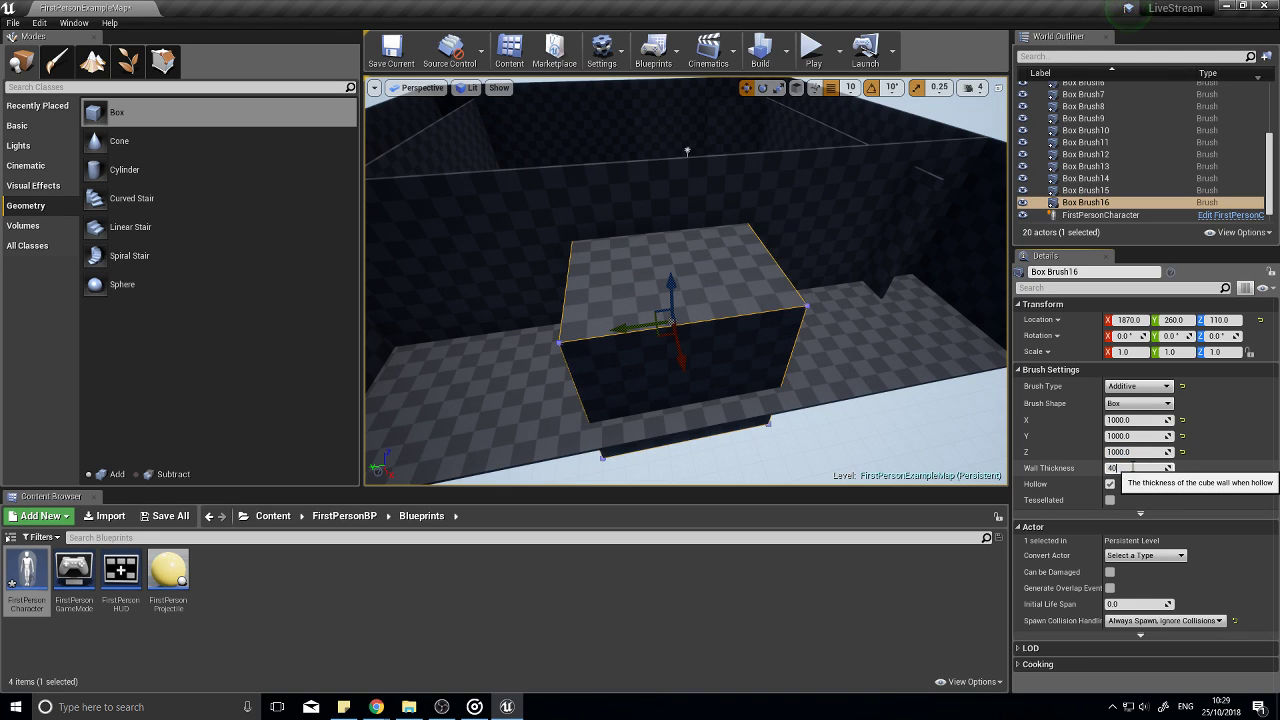
pyautogui.press('Return')
# Step: Move the hollow box outward to X 2150 and raise it to Z 710
pyautogui.moveTo(669, 283); pyautogui.dragTo(668, 216)
pyautogui.moveTo(807, 288)
pyautogui.mouseDown(button='right')
pyautogui.moveTo(900, 295)
pyautogui.moveTo(807, 288)
pyautogui.mouseUp(button='right')
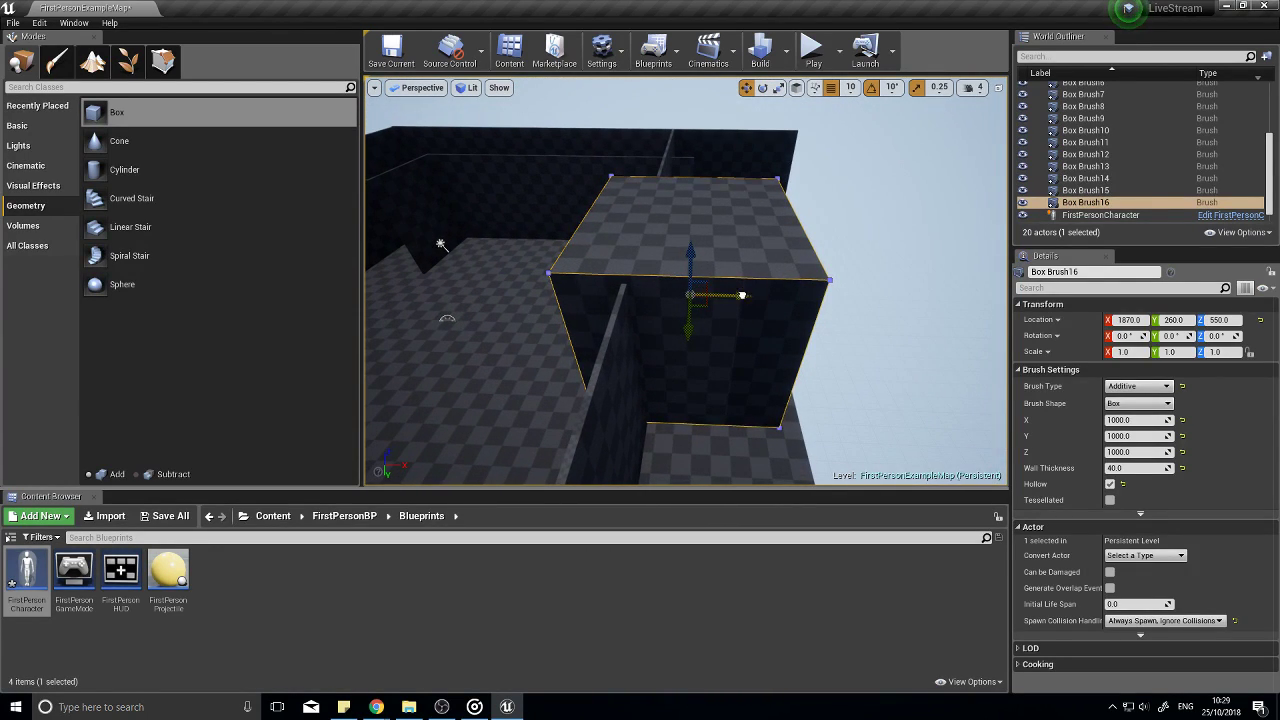
pyautogui.moveTo(740, 291); pyautogui.dragTo(793, 295)
pyautogui.moveTo(793, 295); pyautogui.dragTo(925, 288, button='right')
pyautogui.moveTo(762, 208); pyautogui.dragTo(769, 210)
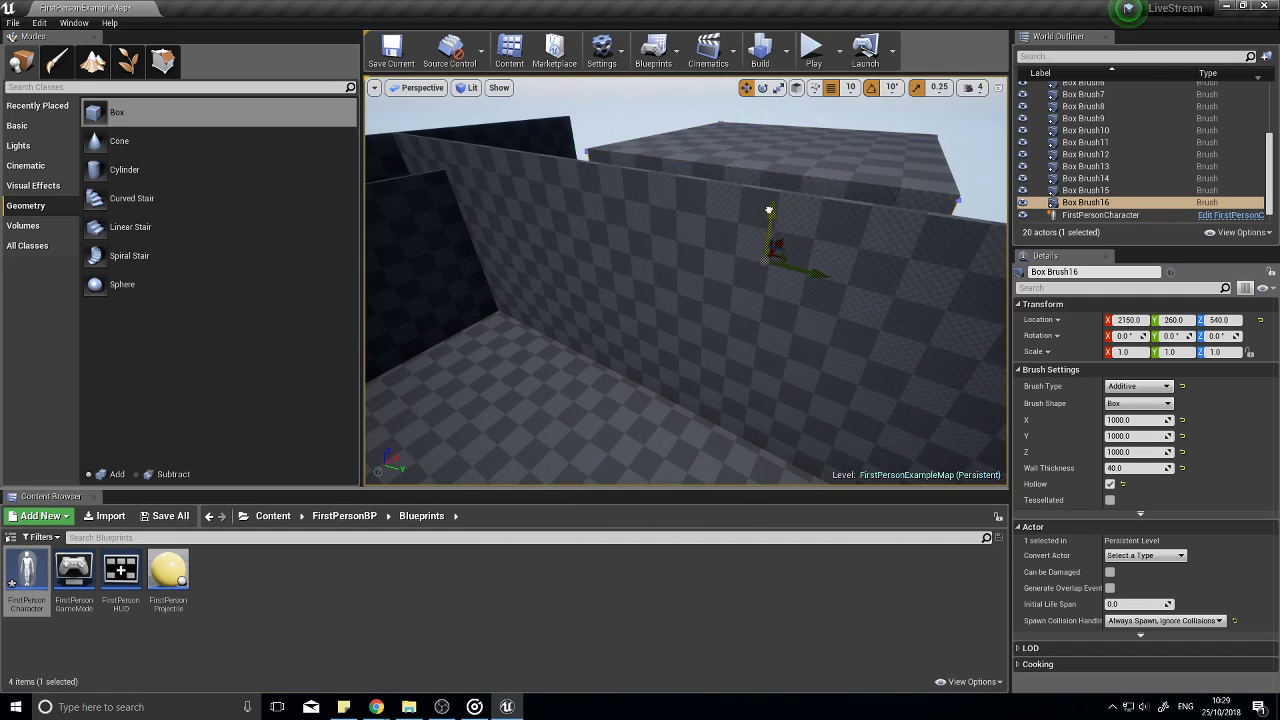
pyautogui.moveTo(712, 266)
pyautogui.mouseDown(button='right')
pyautogui.moveTo(740, 266)
pyautogui.moveTo(700, 280)
pyautogui.moveTo(810, 290)
pyautogui.moveTo(690, 296)
pyautogui.moveTo(760, 280)
pyautogui.moveTo(700, 292)
pyautogui.moveTo(745, 285)
pyautogui.moveTo(735, 275)
pyautogui.moveTo(794, 254)
pyautogui.moveTo(819, 303)
pyautogui.mouseUp(button='right')
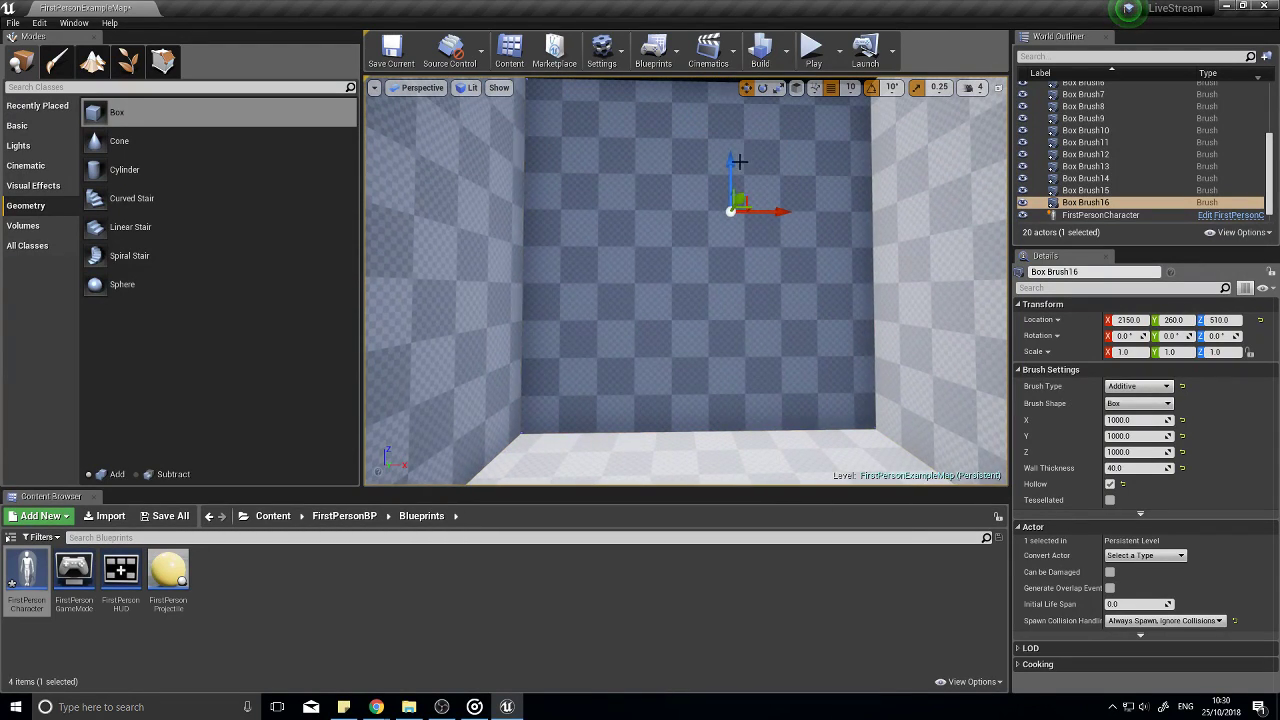
pyautogui.moveTo(706, 234)
pyautogui.mouseDown(button='right')
pyautogui.moveTo(706, 274)
pyautogui.moveTo(752, 322)
pyautogui.mouseUp(button='right')
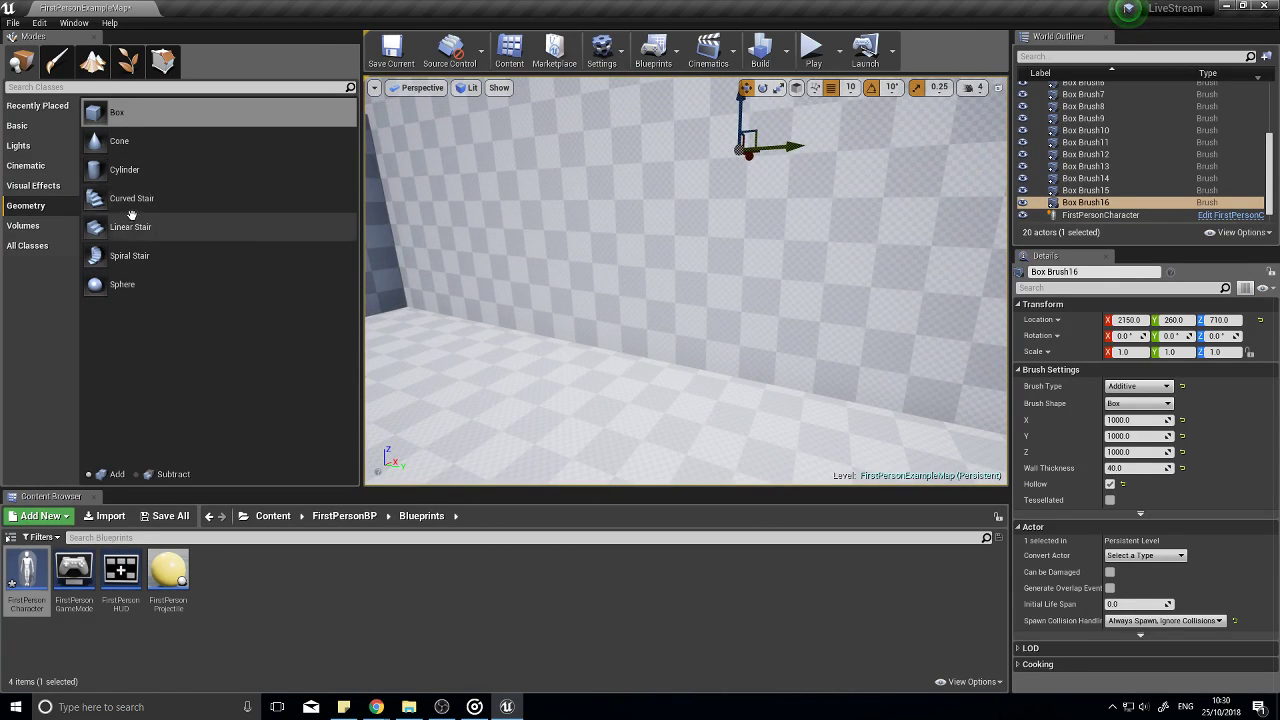
# Step: Place a linear stair brush on the floor in front of the hollow box's wall, at X 1330, Y 210, Z 30
pyautogui.moveTo(153, 233)
pyautogui.mouseDown()
pyautogui.moveTo(626, 363)
pyautogui.moveTo(616, 420)
pyautogui.mouseUp()
pyautogui.keyDown('alt'); pyautogui.moveTo(769, 445); pyautogui.dragTo(420, 445); pyautogui.keyUp('alt')
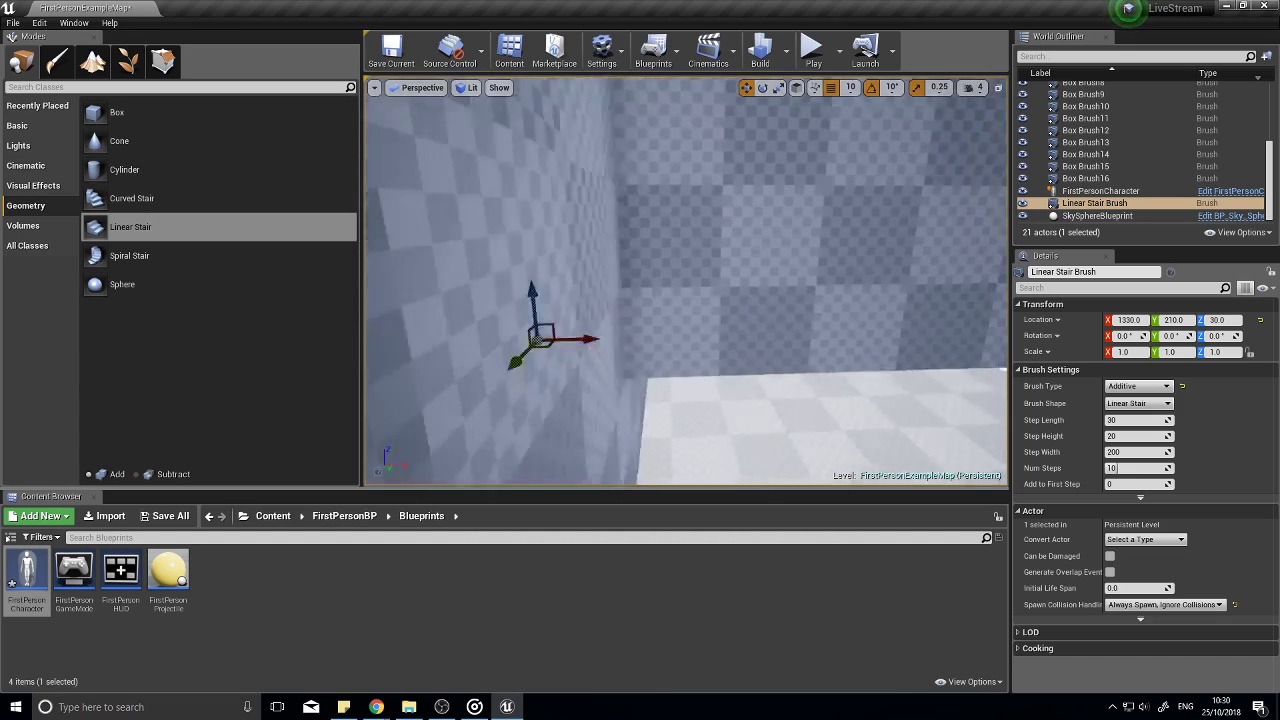
pyautogui.moveTo(686, 300)
pyautogui.mouseDown(button='right')
pyautogui.moveTo(760, 290)
pyautogui.moveTo(820, 310)
pyautogui.moveTo(640, 340)
pyautogui.moveTo(750, 330)
pyautogui.moveTo(680, 400)
pyautogui.moveTo(690, 330)
pyautogui.moveTo(620, 300)
pyautogui.moveTo(700, 330)
pyautogui.mouseUp(button='right')
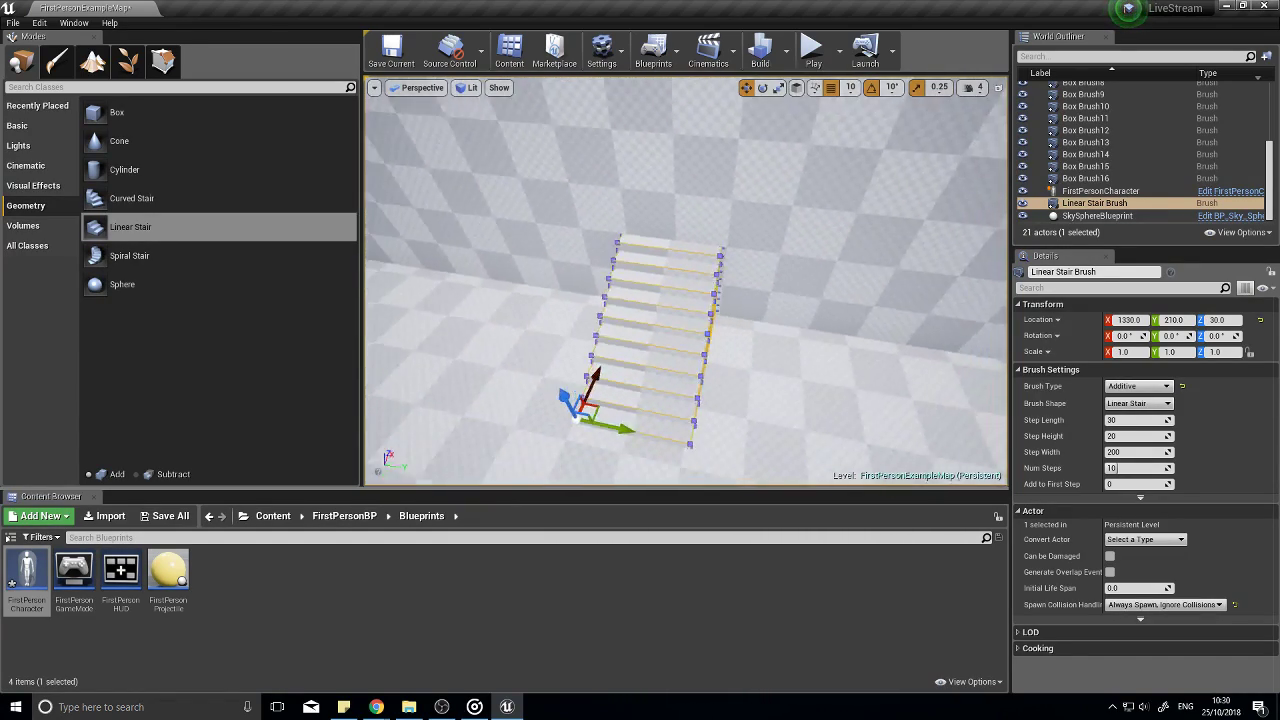
pyautogui.moveTo(755, 438); pyautogui.dragTo(728, 377, button='right')
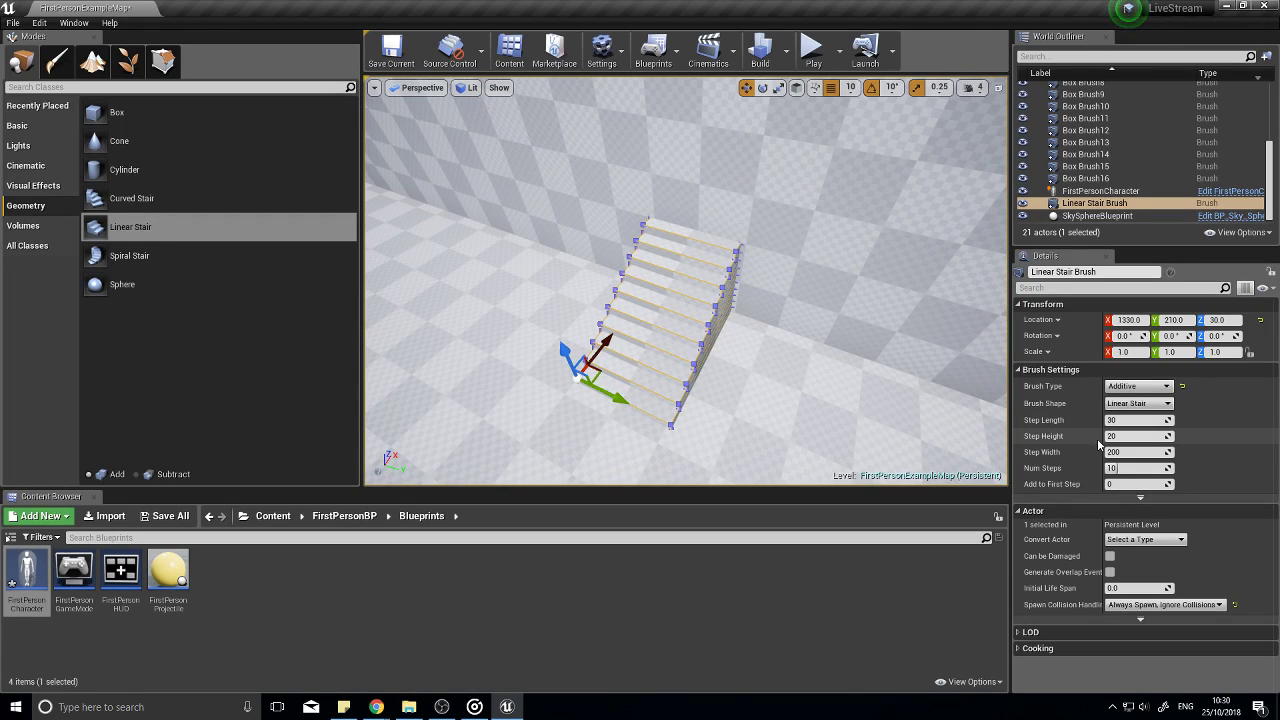
# Step: Set the staircase's step height to 26, step length to 29 and step width to 423
pyautogui.moveTo(1129, 436); pyautogui.dragTo(1165, 436)
pyautogui.moveTo(883, 351)
pyautogui.mouseDown(button='right')
pyautogui.moveTo(770, 310)
pyautogui.moveTo(883, 351)
pyautogui.mouseUp(button='right')
pyautogui.press('w')
pyautogui.press('d')
pyautogui.moveTo(737, 411); pyautogui.dragTo(846, 411, button='right')
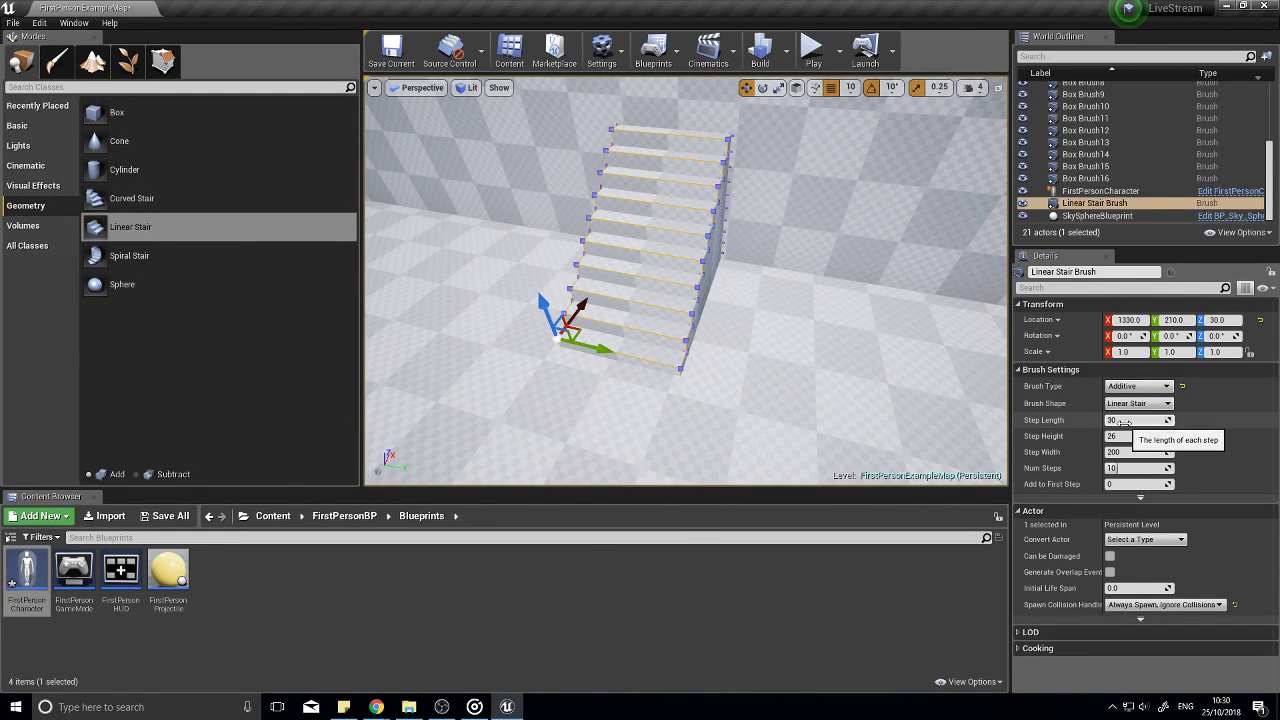
pyautogui.moveTo(1135, 420); pyautogui.dragTo(1160, 452)
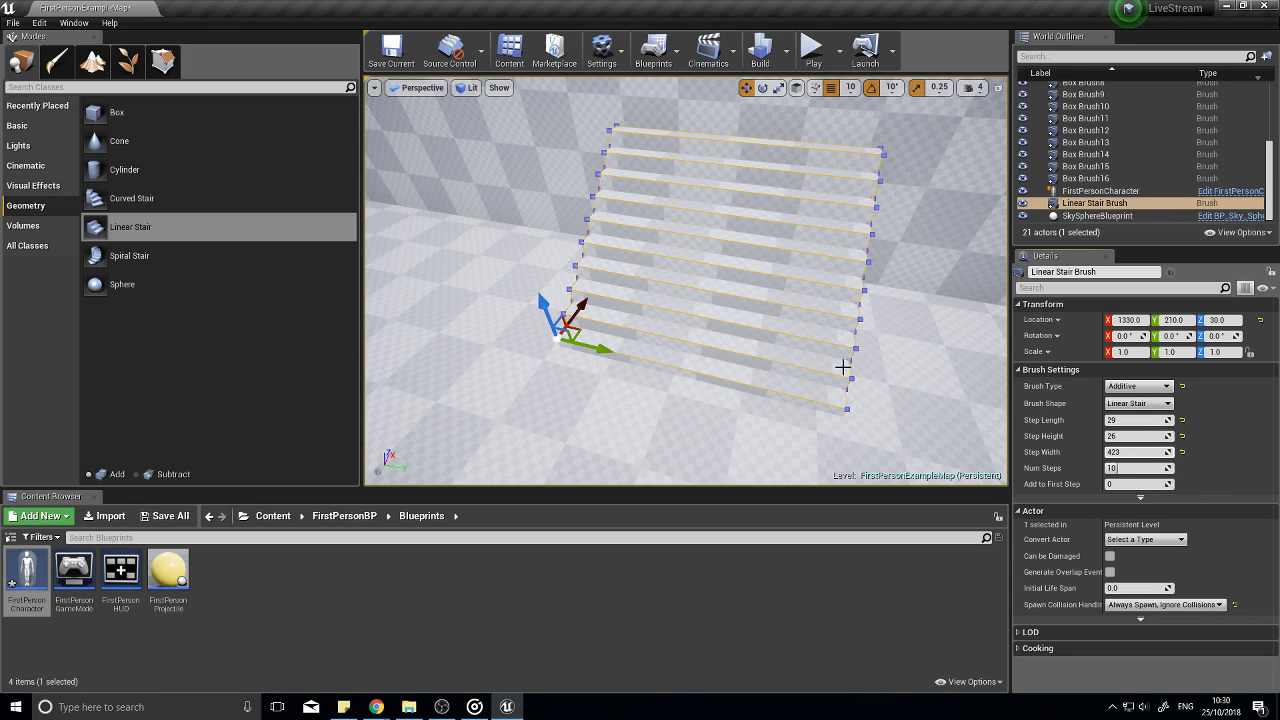
# Step: Move the staircase to Y 100 and reduce its step height to 19
pyautogui.moveTo(618, 354)
pyautogui.mouseDown()
pyautogui.moveTo(542, 334)
pyautogui.moveTo(552, 337)
pyautogui.mouseUp()
pyautogui.moveTo(552, 337)
pyautogui.mouseDown(button='right')
pyautogui.moveTo(480, 337)
pyautogui.moveTo(640, 337)
pyautogui.moveTo(640, 290)
pyautogui.moveTo(560, 280)
pyautogui.moveTo(600, 340)
pyautogui.moveTo(937, 349)
pyautogui.mouseUp(button='right')
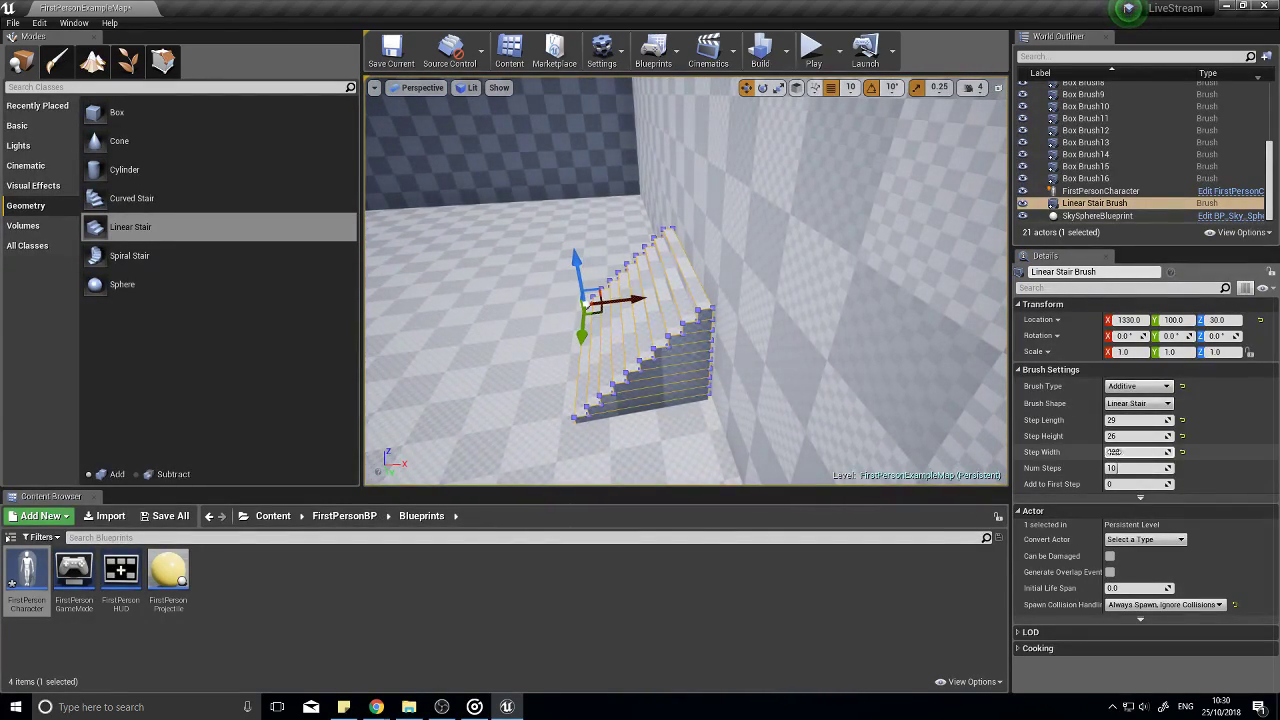
pyautogui.moveTo(1129, 437); pyautogui.dragTo(1106, 437)
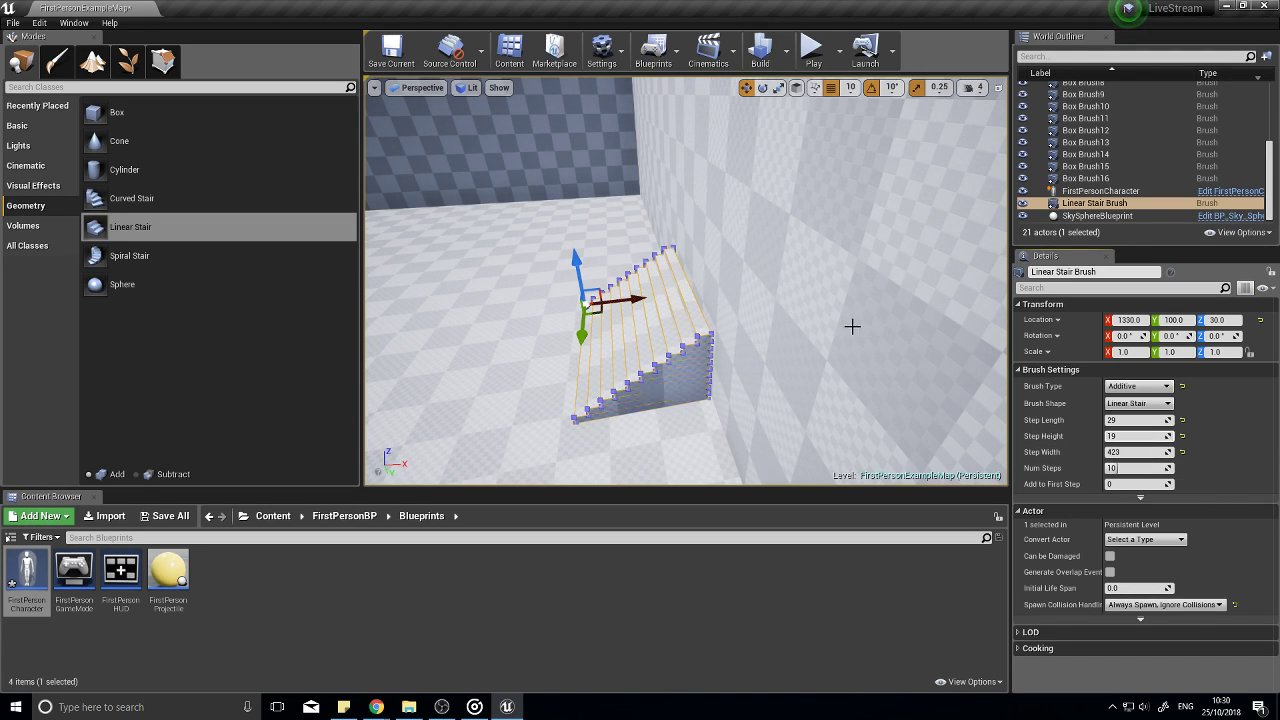
# Step: Lower the hollow box behind the staircase wall to Z 650
pyautogui.moveTo(852, 326); pyautogui.dragTo(803, 297, button='right')
pyautogui.click(800, 296)
pyautogui.moveTo(694, 254); pyautogui.dragTo(694, 254, button='right')
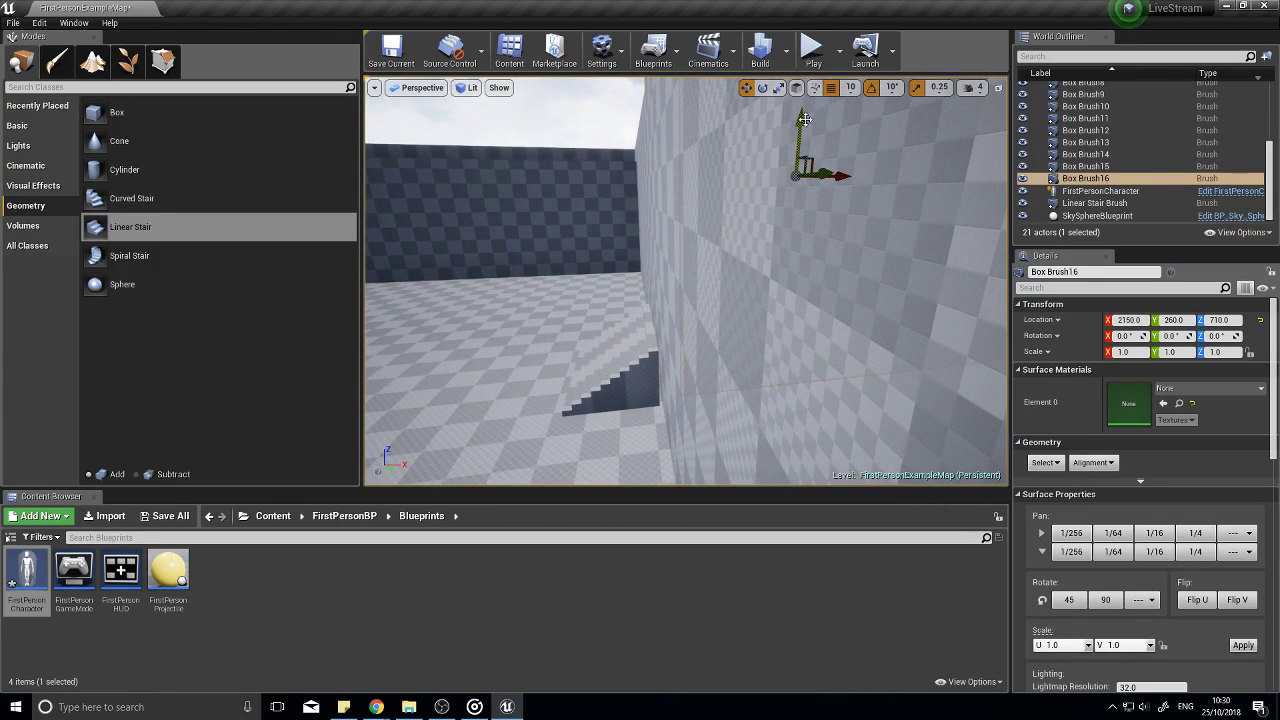
pyautogui.moveTo(804, 118); pyautogui.dragTo(805, 138)
pyautogui.moveTo(804, 140); pyautogui.dragTo(804, 140, button='right')
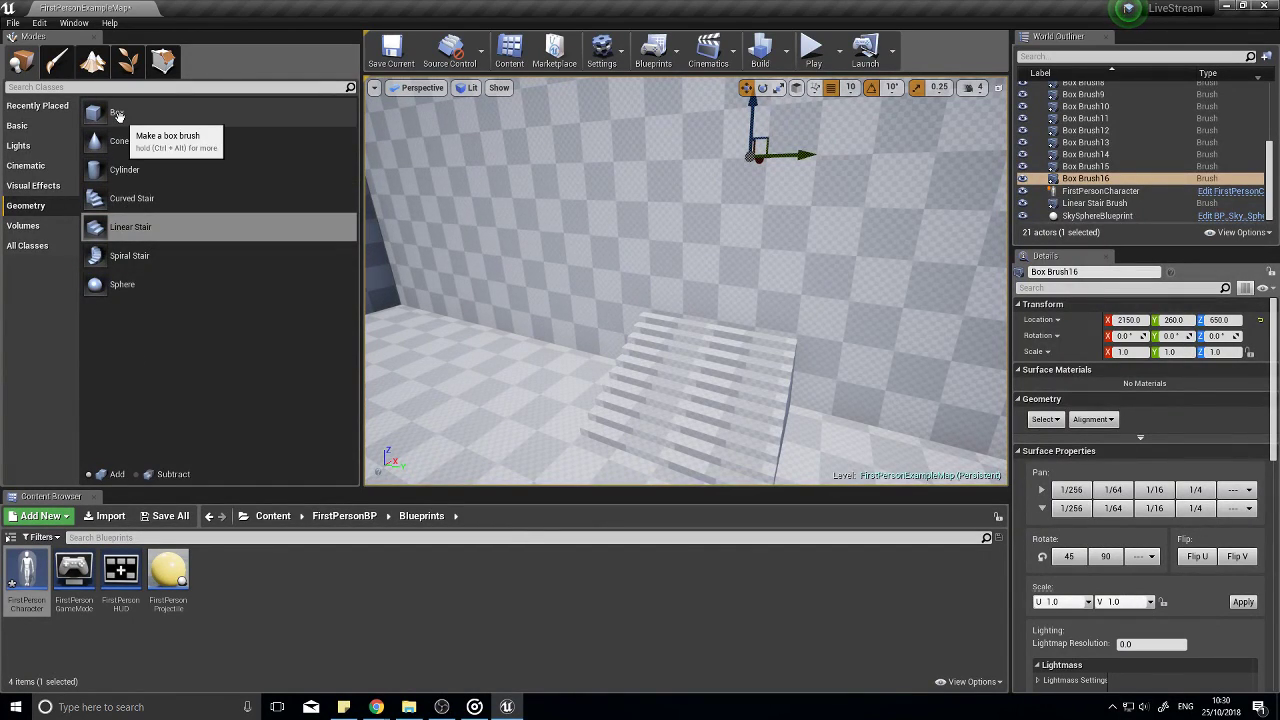
# Step: Add a box brush at the top of the staircase and sink it into the wall at X 1640, Y 320, Z 310
pyautogui.moveTo(117, 112)
pyautogui.mouseDown()
pyautogui.moveTo(350, 215)
pyautogui.moveTo(717, 271)
pyautogui.moveTo(730, 242)
pyautogui.mouseUp()
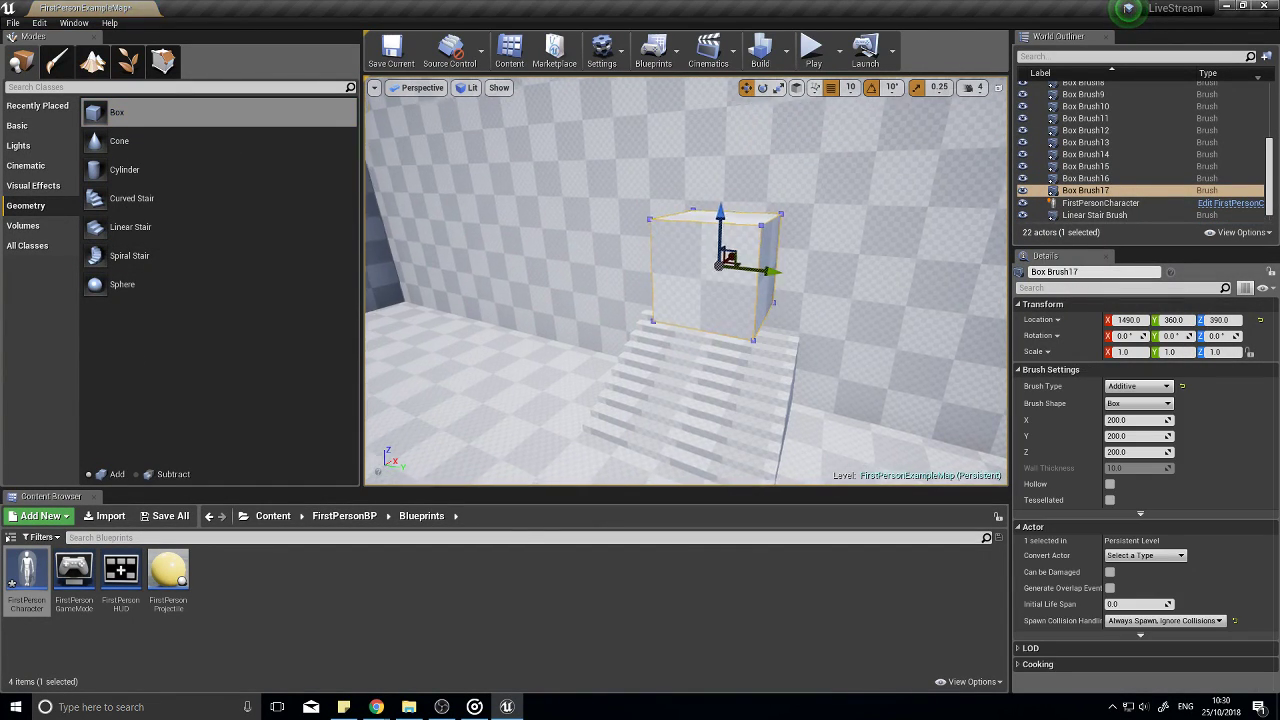
pyautogui.moveTo(730, 242); pyautogui.dragTo(697, 247, button='right')
pyautogui.moveTo(674, 253); pyautogui.dragTo(742, 244)
pyautogui.moveTo(699, 201); pyautogui.dragTo(704, 238)
pyautogui.moveTo(668, 393); pyautogui.dragTo(677, 377, button='right')
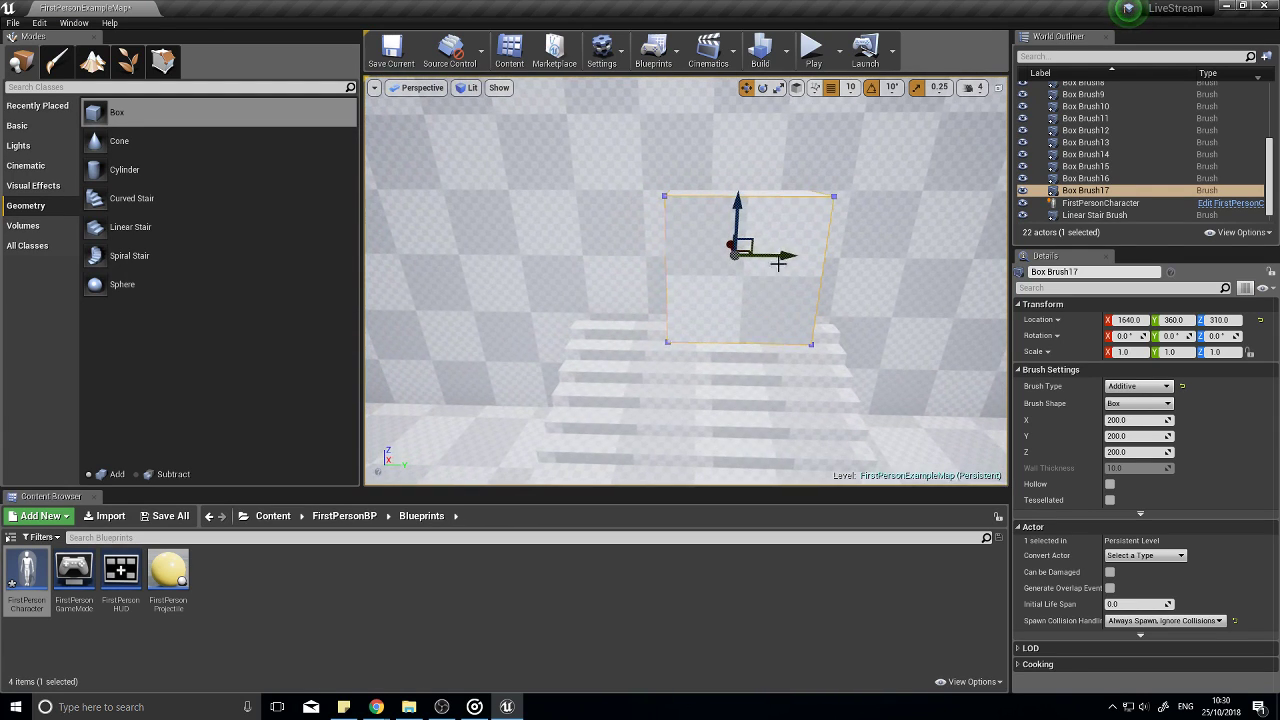
pyautogui.moveTo(778, 262); pyautogui.dragTo(751, 262)
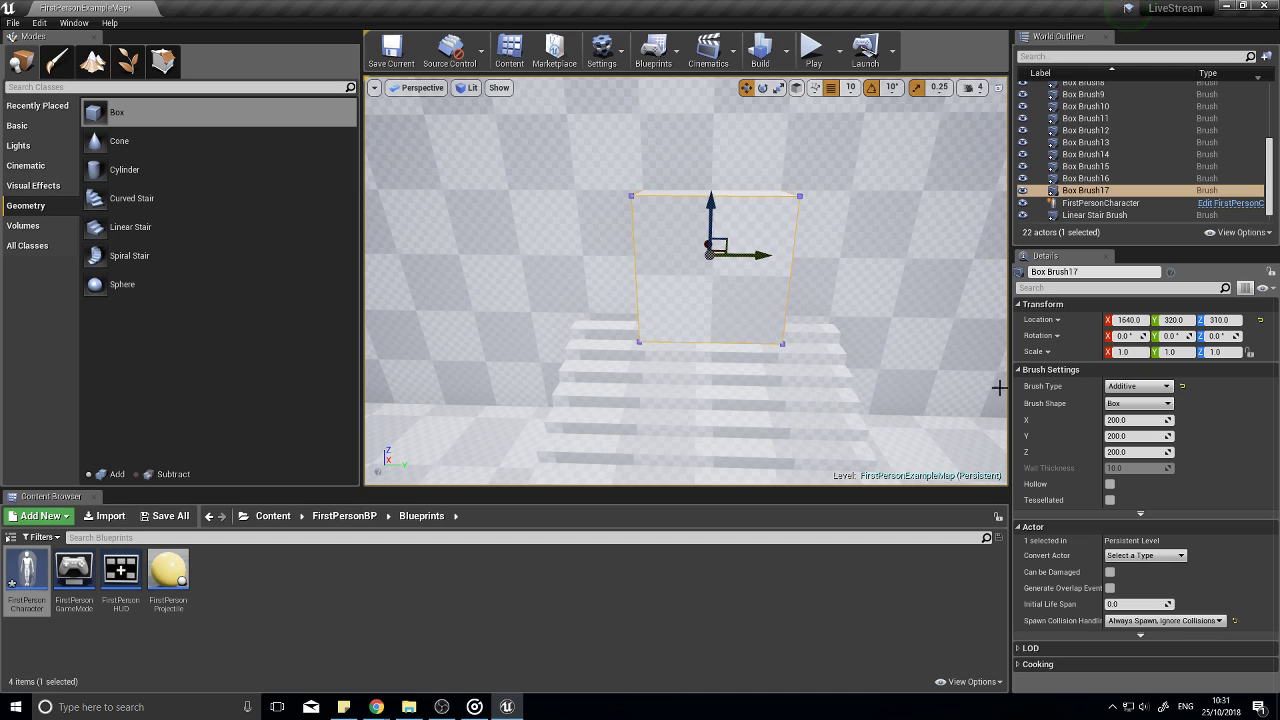
# Step: Set the new box's Z size to 450 and raise it to Z 430 so it stands on the top stair
pyautogui.click(1157, 451)
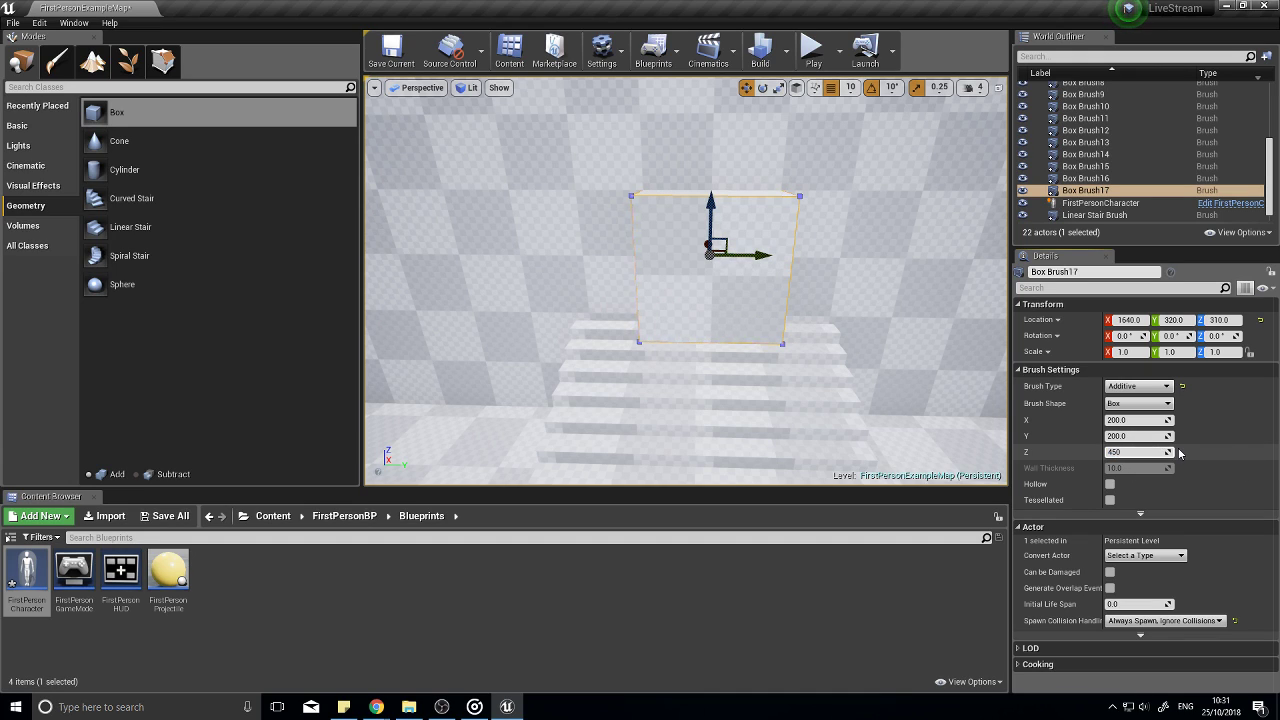
pyautogui.write('450')
pyautogui.press('Return')
pyautogui.moveTo(837, 371); pyautogui.dragTo(835, 352, button='right')
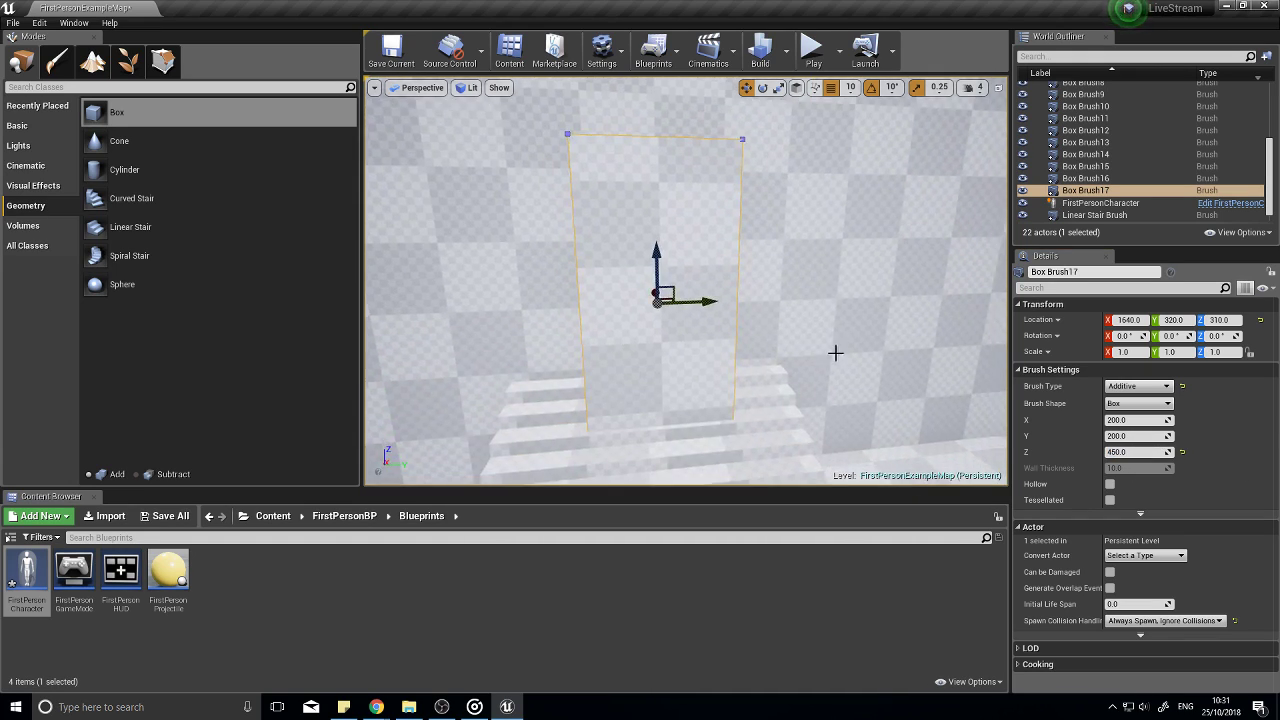
pyautogui.moveTo(664, 257); pyautogui.dragTo(655, 173)
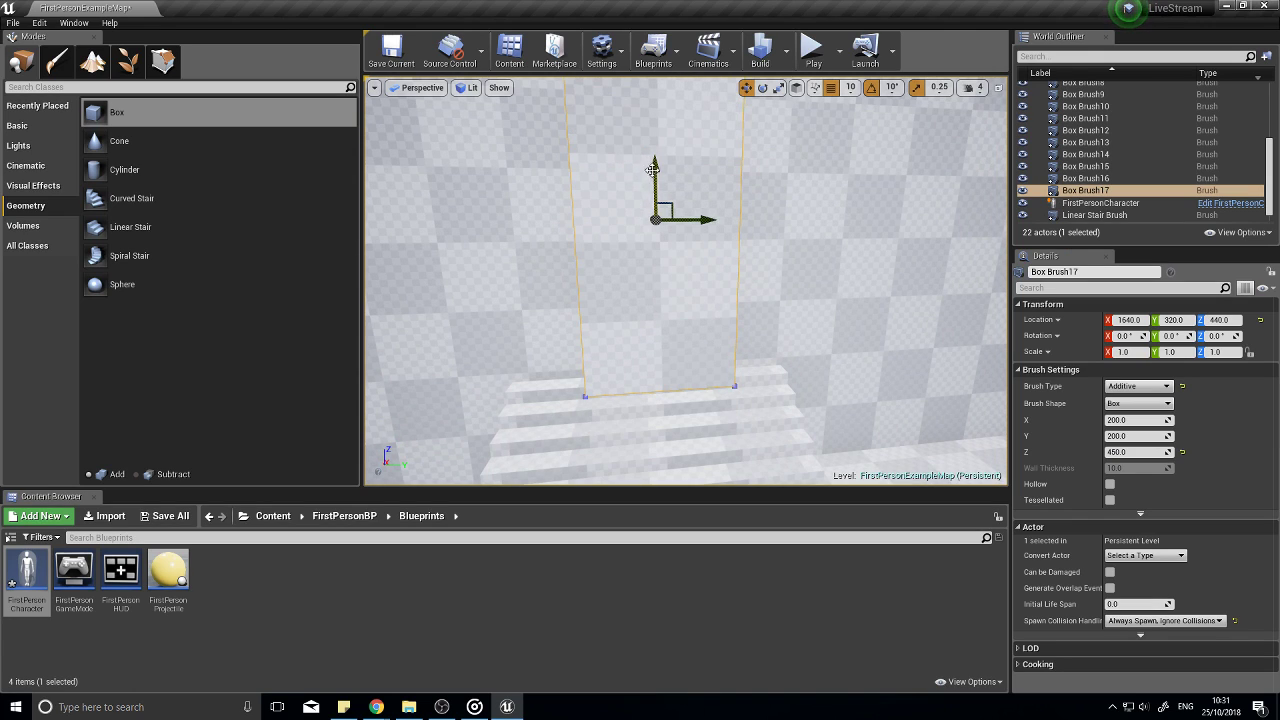
pyautogui.press('a')
pyautogui.moveTo(680, 250)
pyautogui.mouseDown(button='right')
pyautogui.moveTo(760, 250)
pyautogui.moveTo(714, 246)
pyautogui.mouseUp(button='right')
# Step: Change the box above the stairs to a subtractive brush to cut a doorway, and set its X size to 400
pyautogui.click(1138, 386)
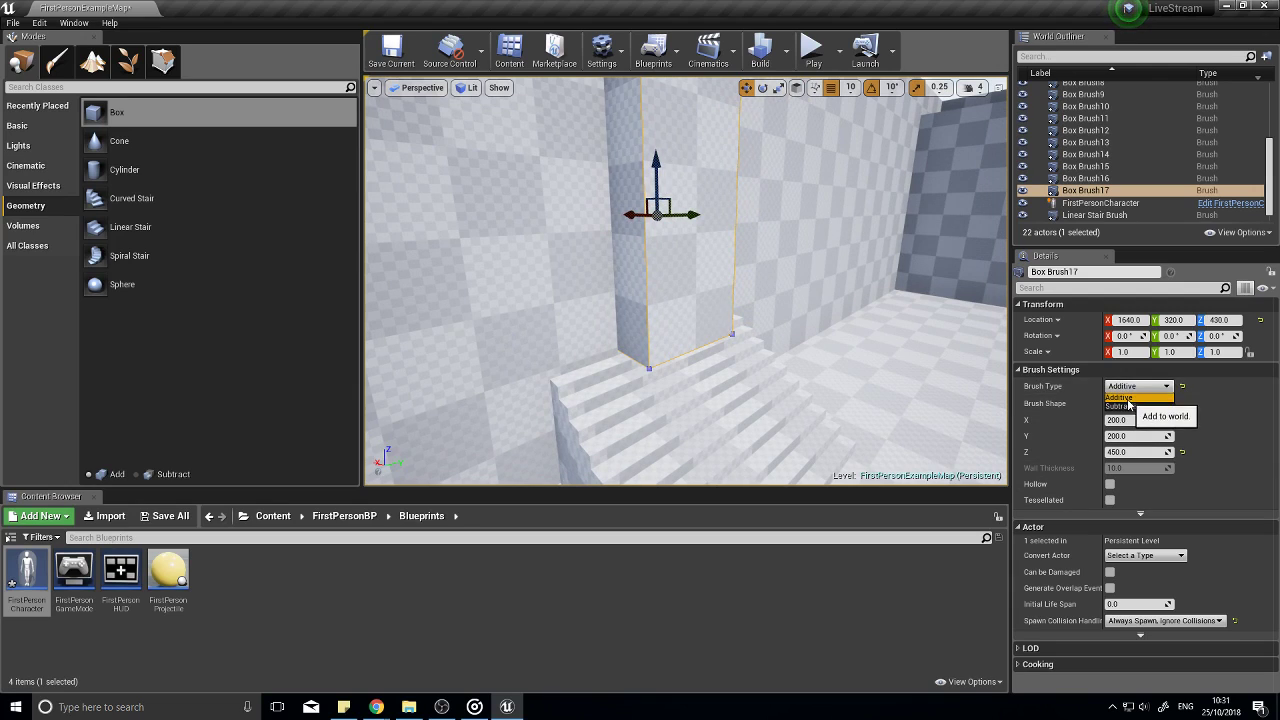
pyautogui.click(1126, 406)
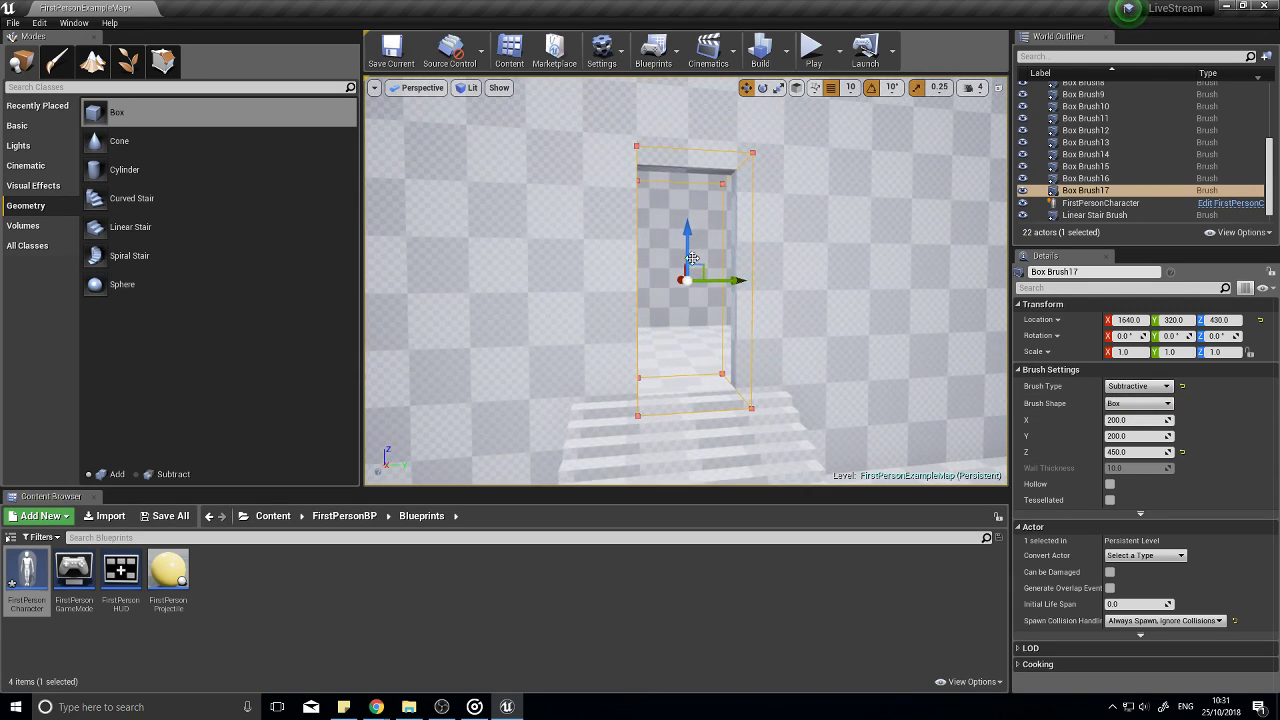
pyautogui.click(1137, 420)
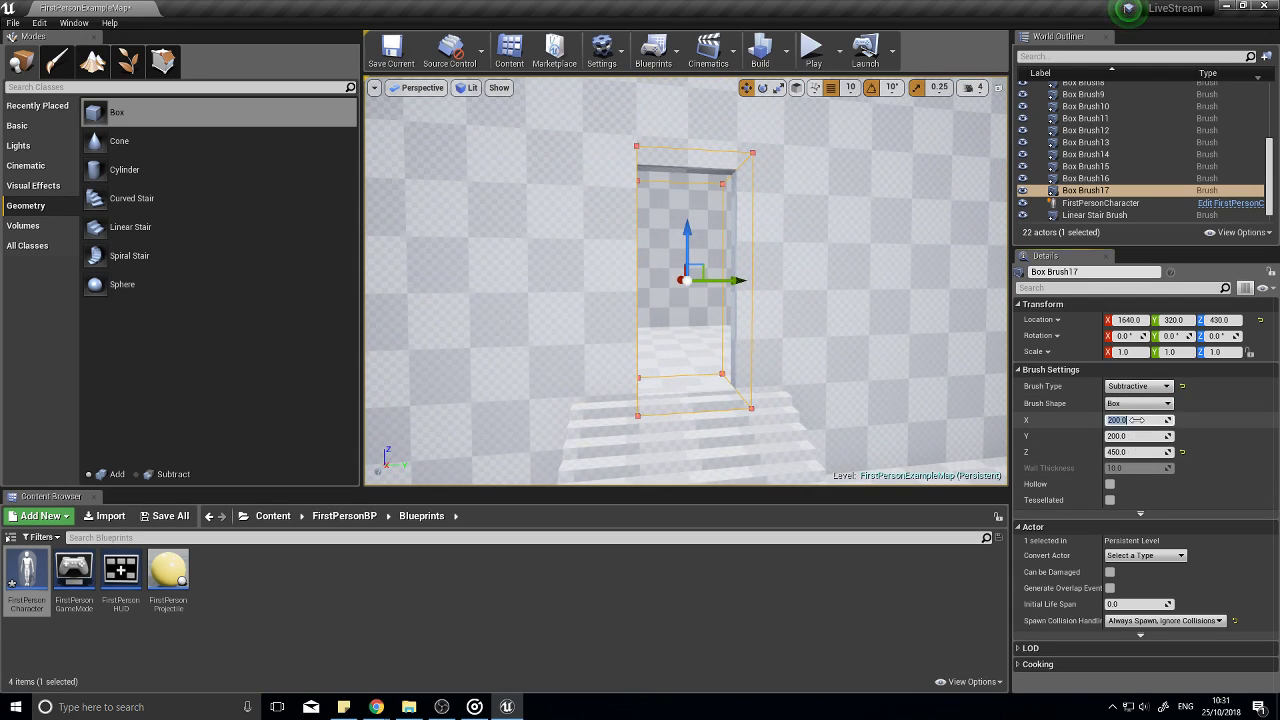
pyautogui.write('00')
pyautogui.press('Tab')
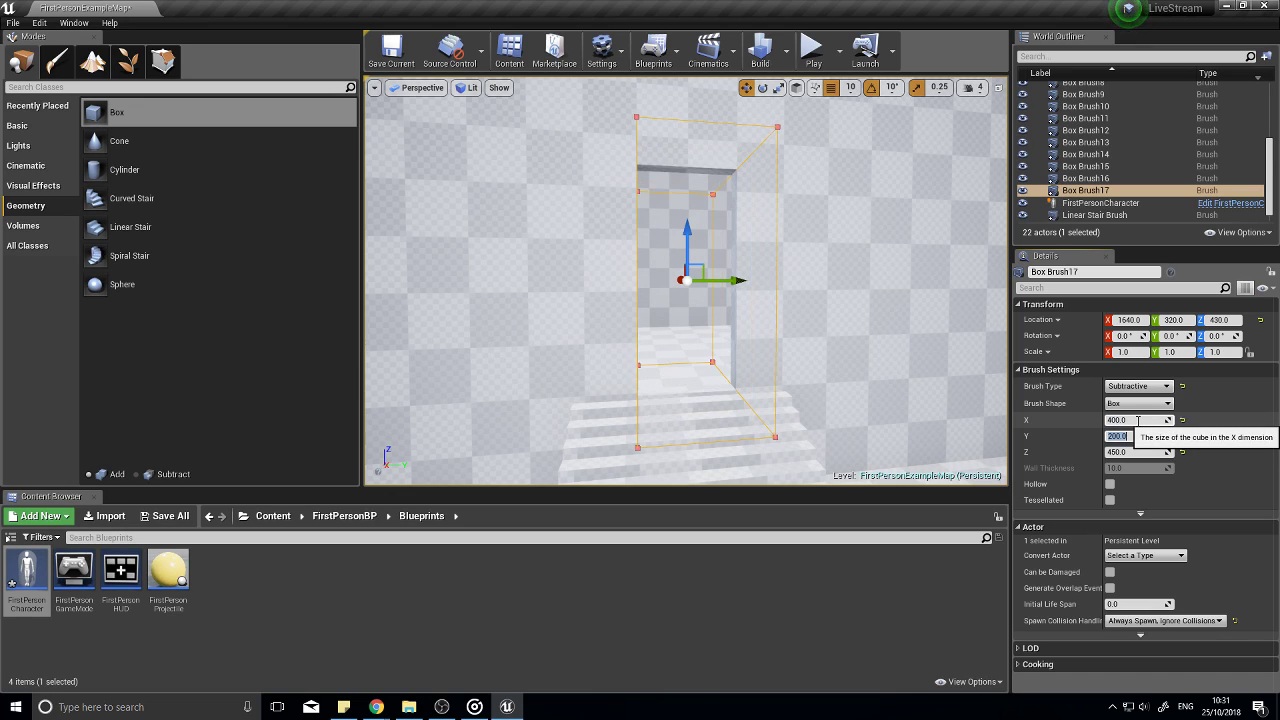
# Step: Set the subtractive doorway brush above the stairs to a Y size of 400 and an X size of 100
pyautogui.write('400')
pyautogui.press('Return')
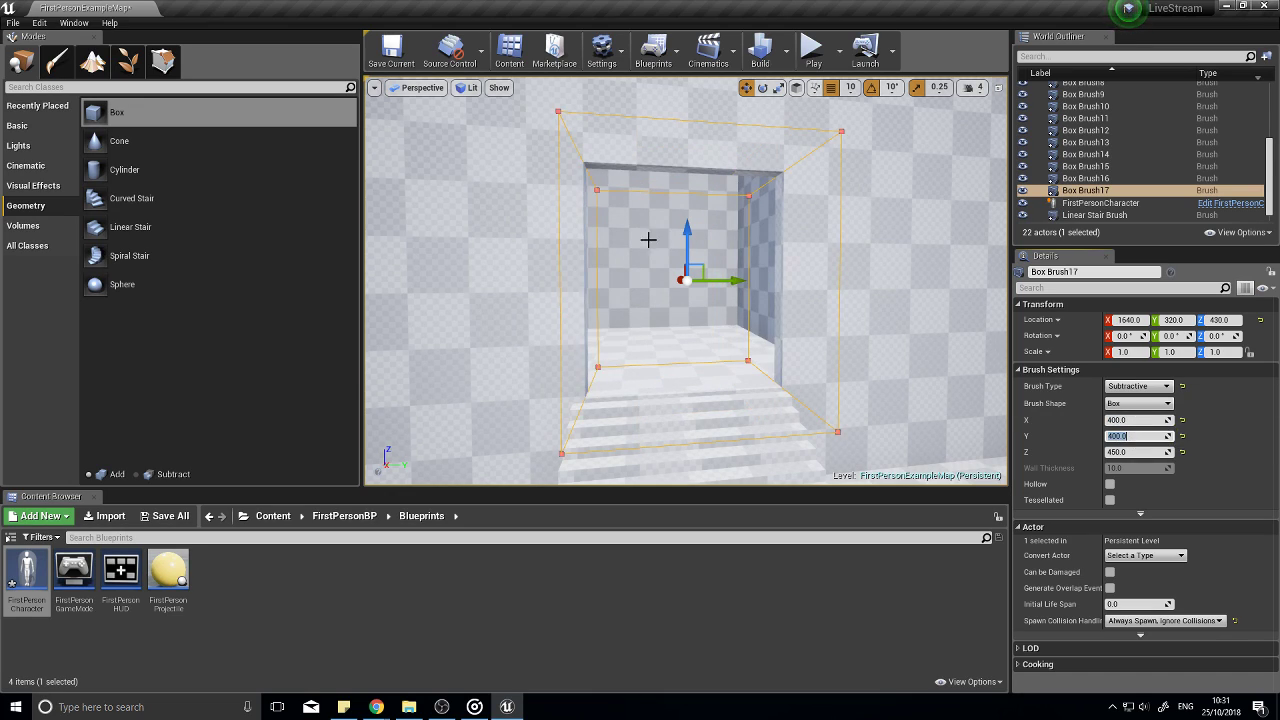
pyautogui.click(1146, 421)
pyautogui.write('100')
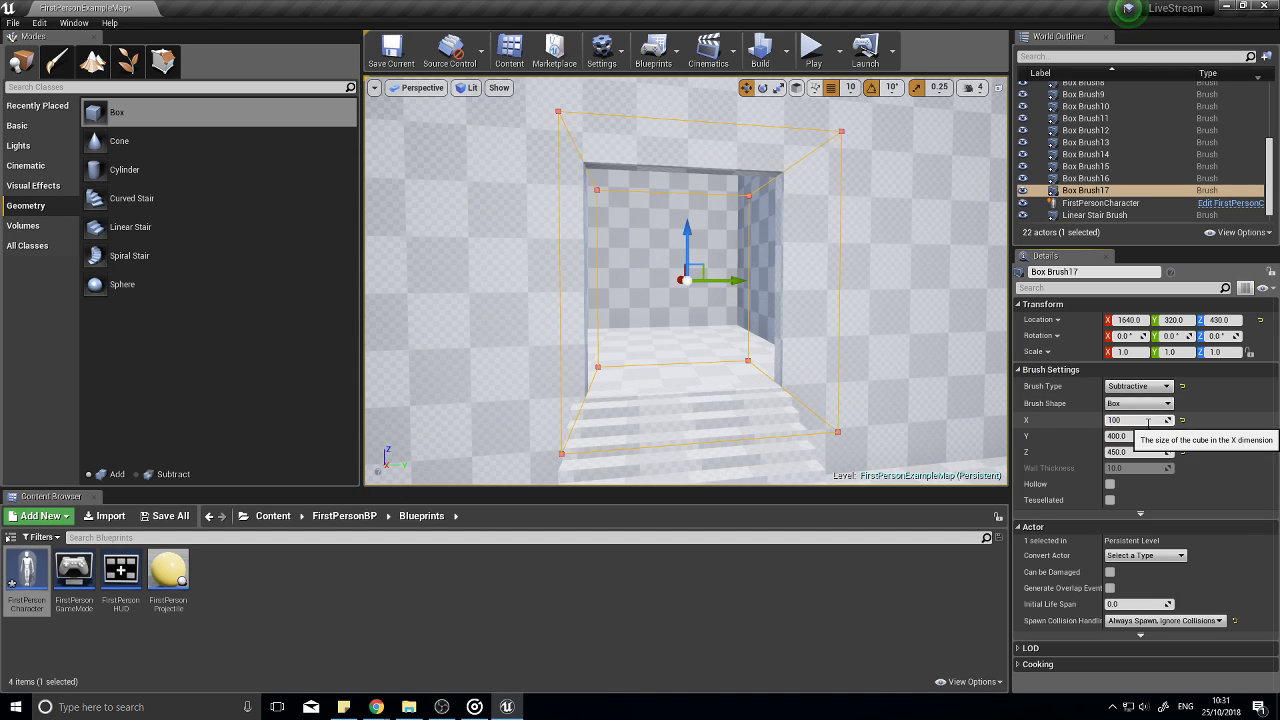
pyautogui.press('Return')
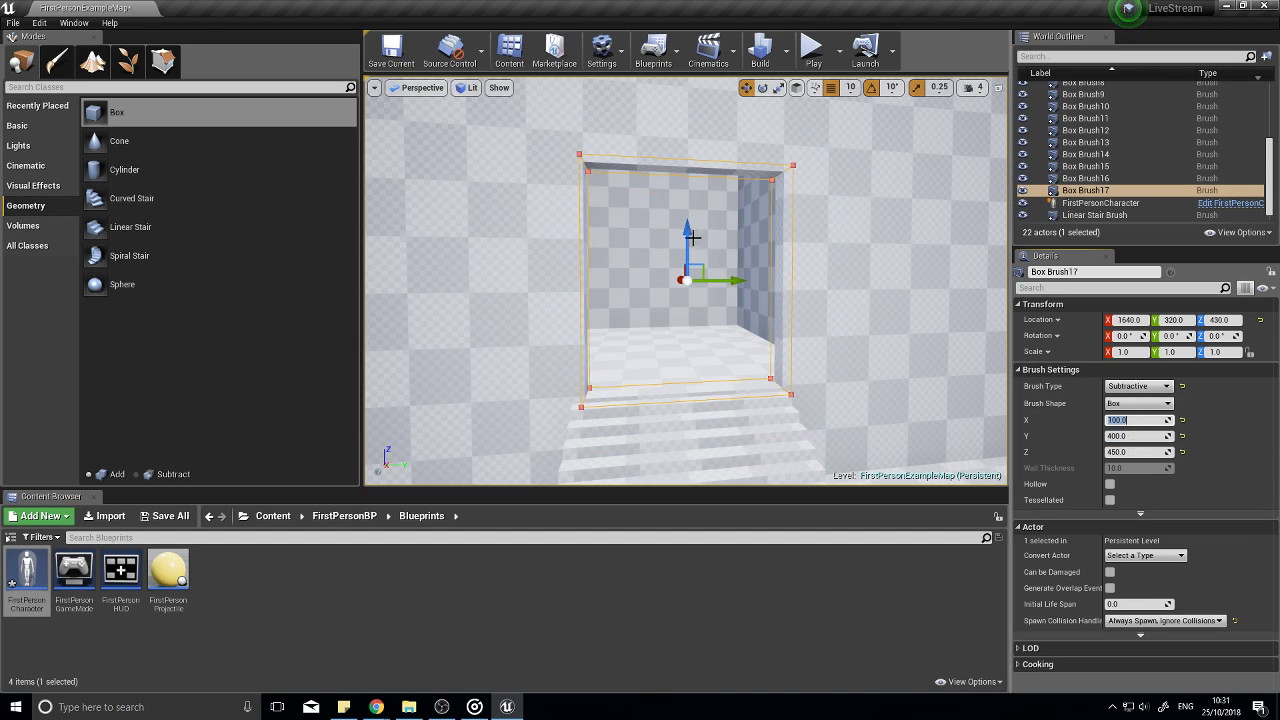
# Step: Raise the hollow box room behind the staircase doorway to Z 680
pyautogui.press('w')
pyautogui.moveTo(729, 453); pyautogui.dragTo(900, 350, button='right')
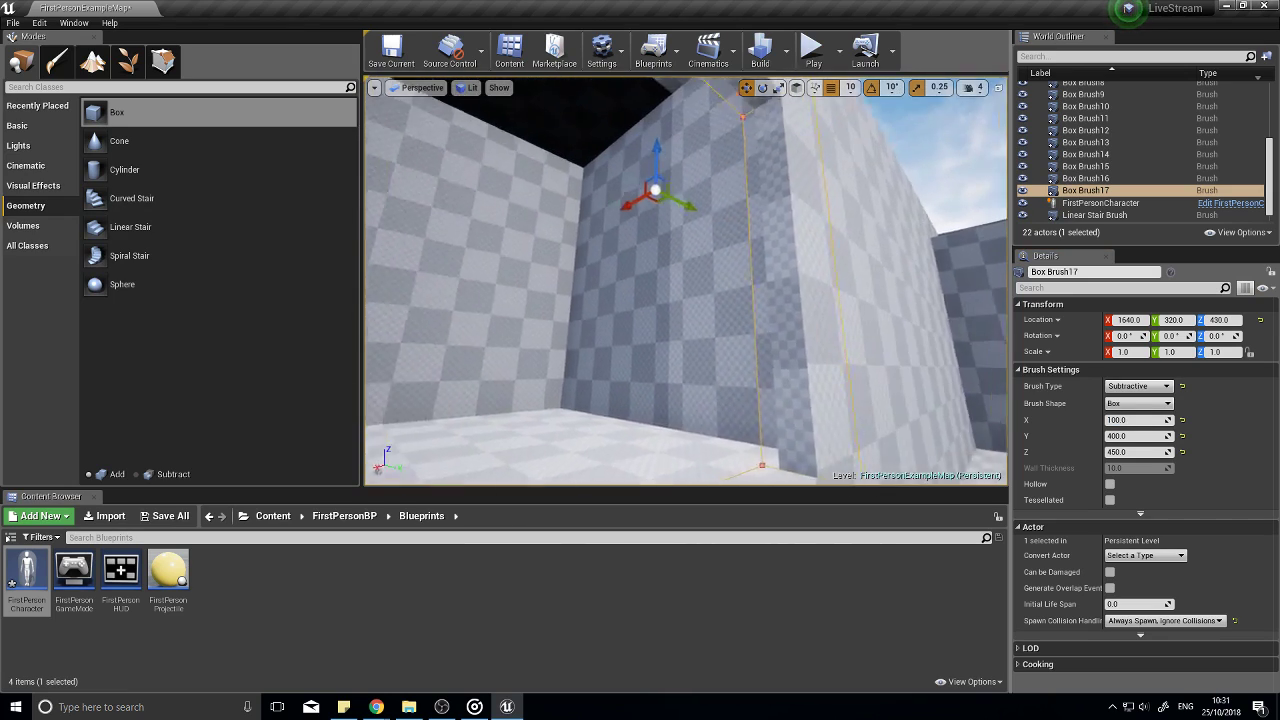
pyautogui.moveTo(709, 390); pyautogui.dragTo(697, 371, button='right')
pyautogui.press('s')
pyautogui.press('d')
pyautogui.moveTo(716, 249); pyautogui.dragTo(560, 285, button='right')
pyautogui.press('s')
pyautogui.press('w')
pyautogui.press('w')
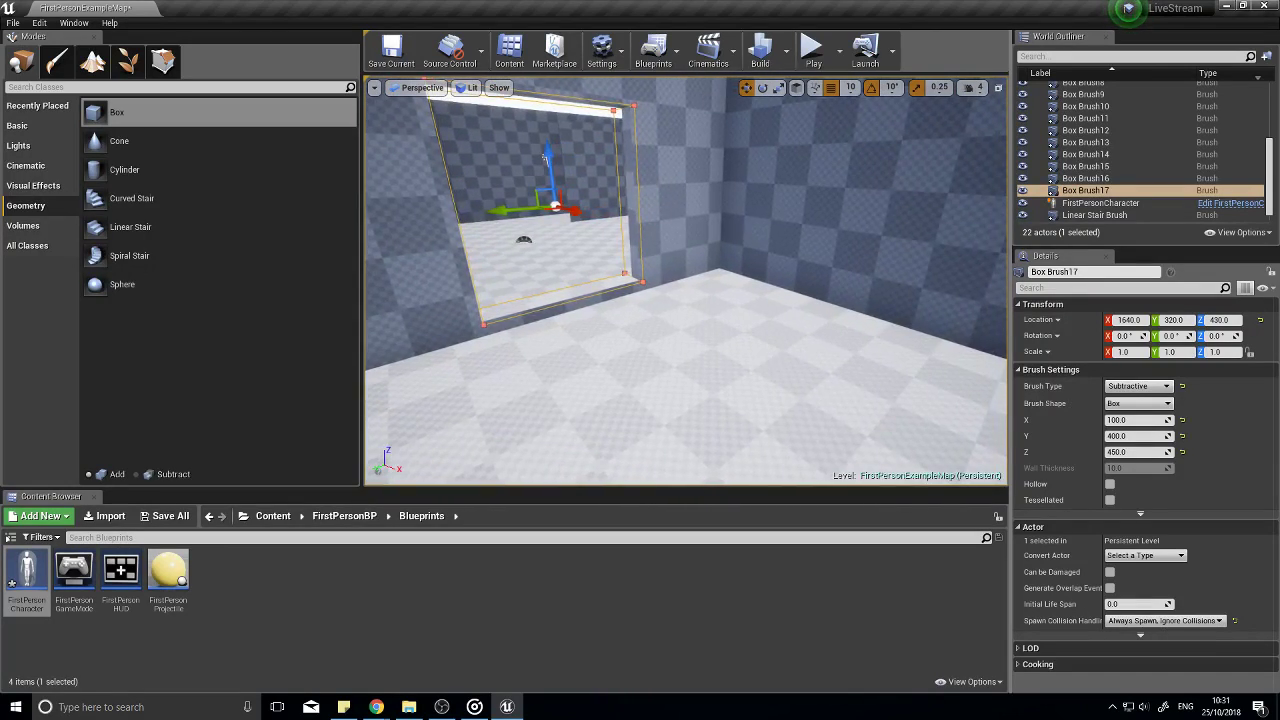
pyautogui.click(723, 290)
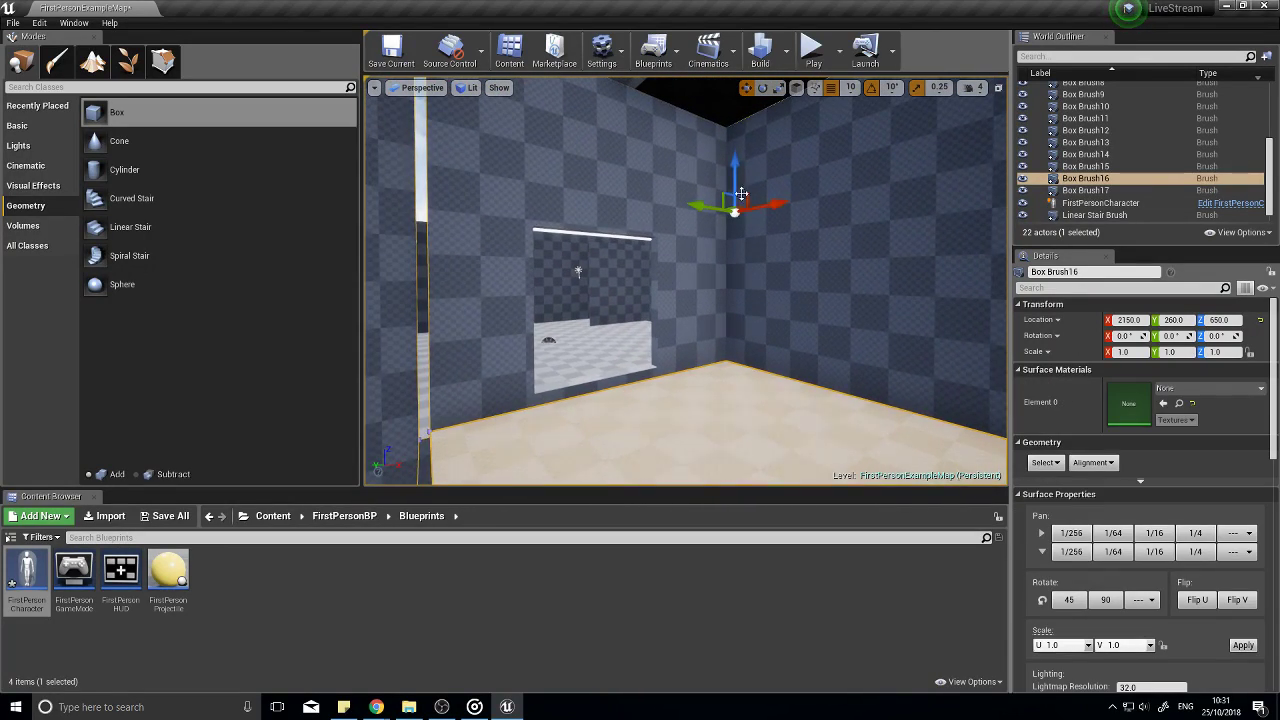
pyautogui.moveTo(735, 149); pyautogui.dragTo(735, 147)
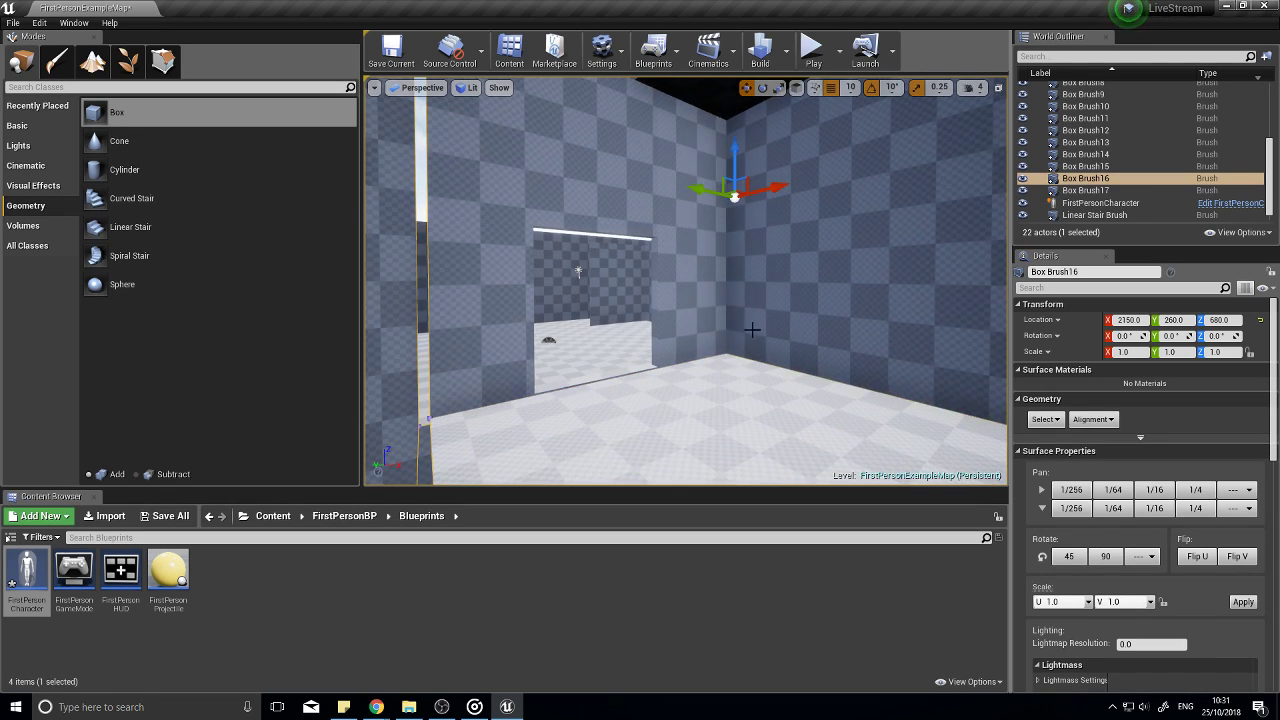
# Step: Duplicate the subtractive doorway brush at X -1900, Y -820 and place the copy in the main room's wall at X -1190, Y 1010
pyautogui.moveTo(686, 291); pyautogui.dragTo(960, 280, button='right')
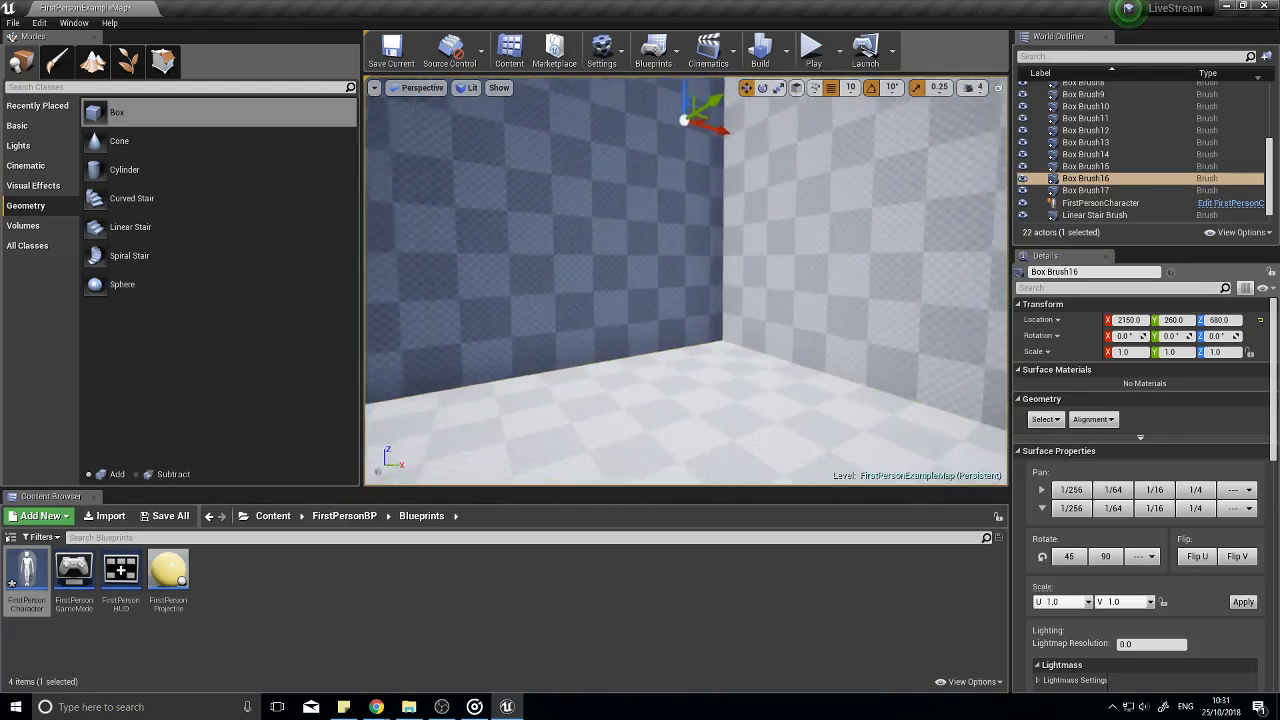
pyautogui.moveTo(686, 281); pyautogui.dragTo(590, 290, button='right')
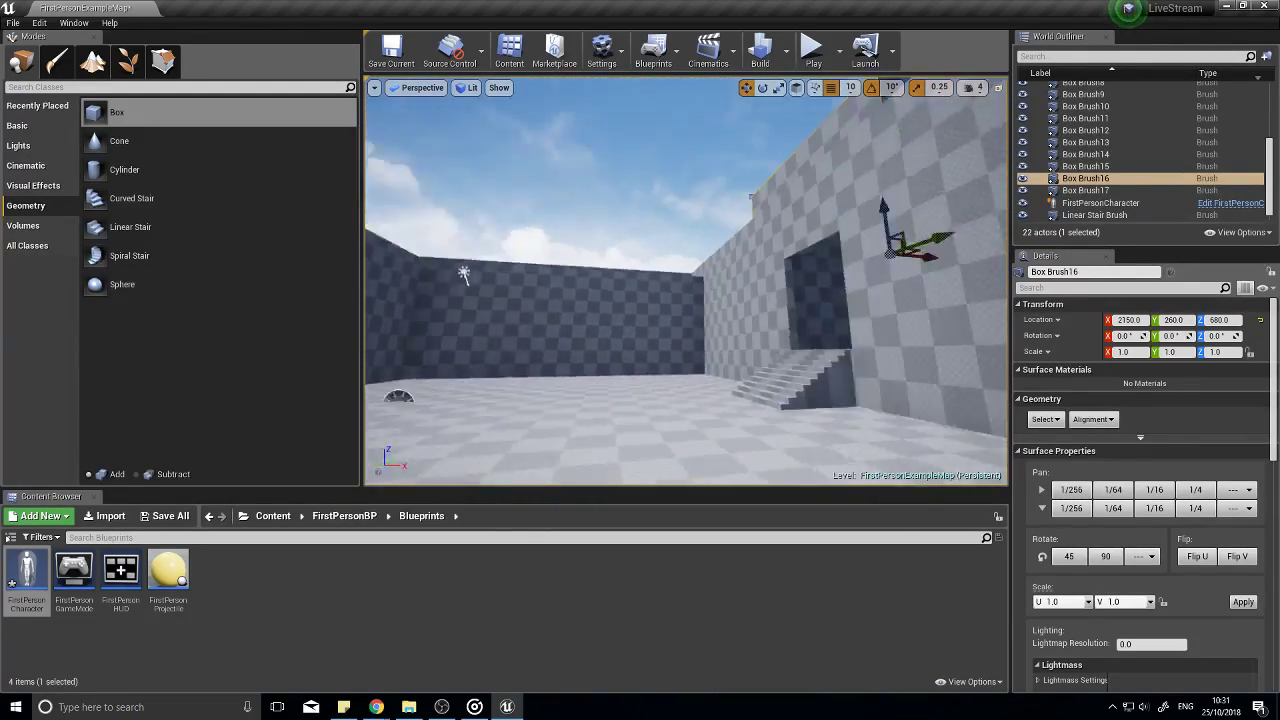
pyautogui.press('w')
pyautogui.moveTo(686, 281); pyautogui.dragTo(820, 335, button='right')
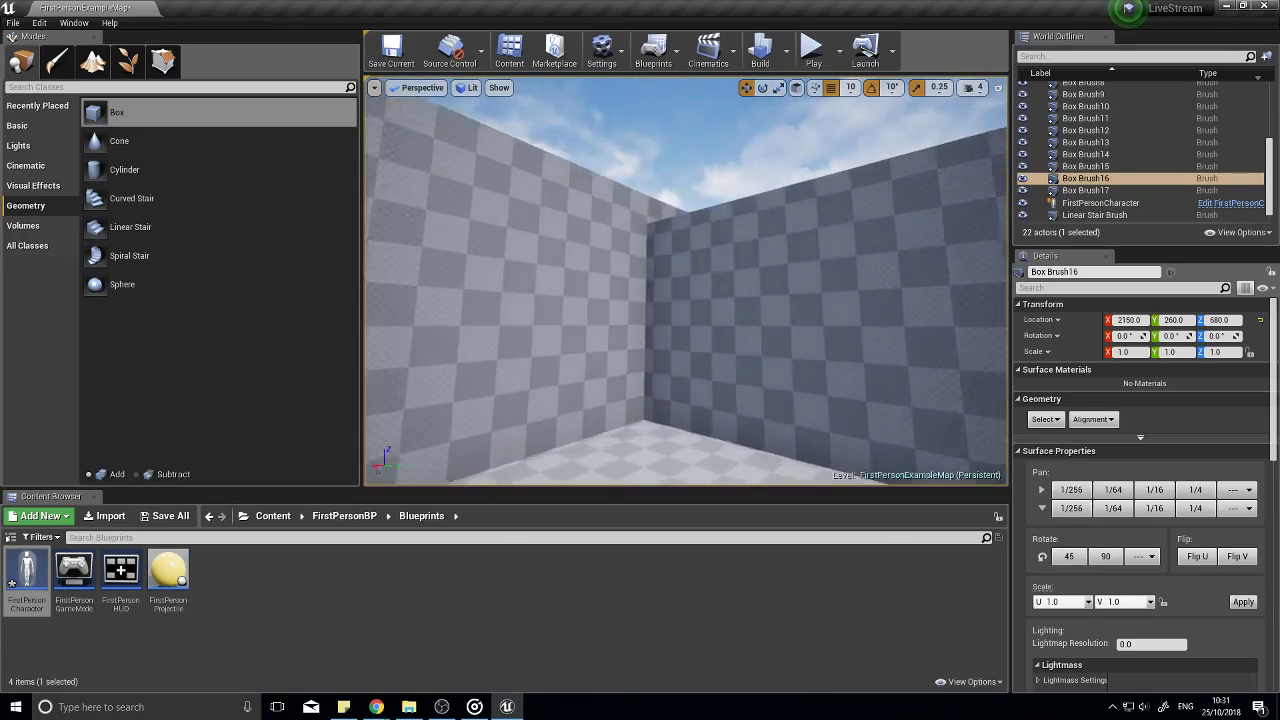
pyautogui.moveTo(686, 281); pyautogui.dragTo(850, 310, button='right')
pyautogui.press('w')
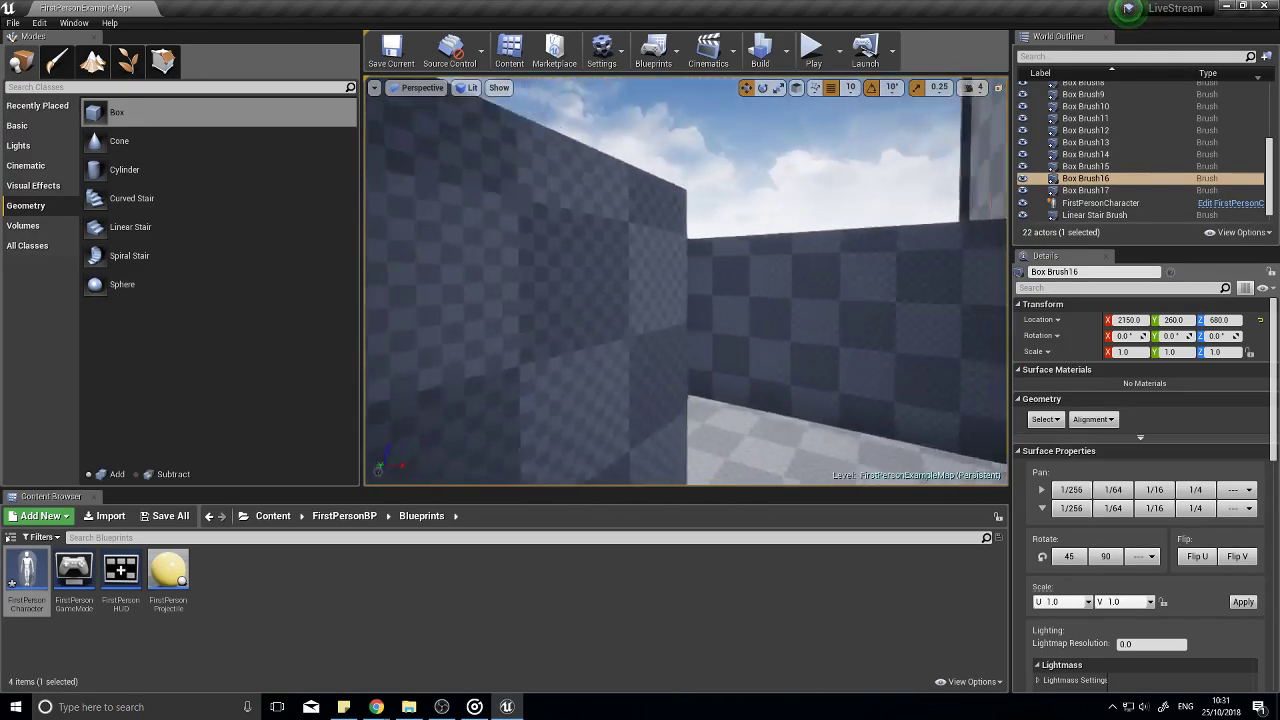
pyautogui.moveTo(688, 296); pyautogui.dragTo(615, 284, button='right')
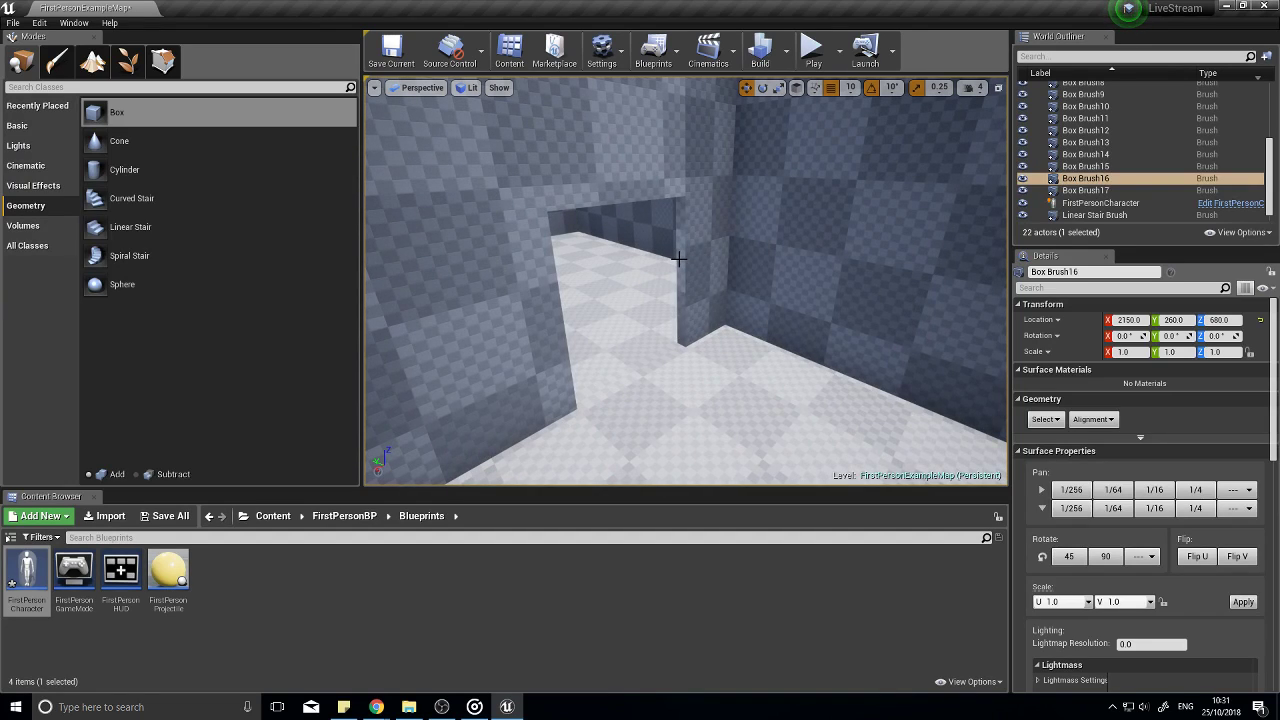
pyautogui.click(701, 275)
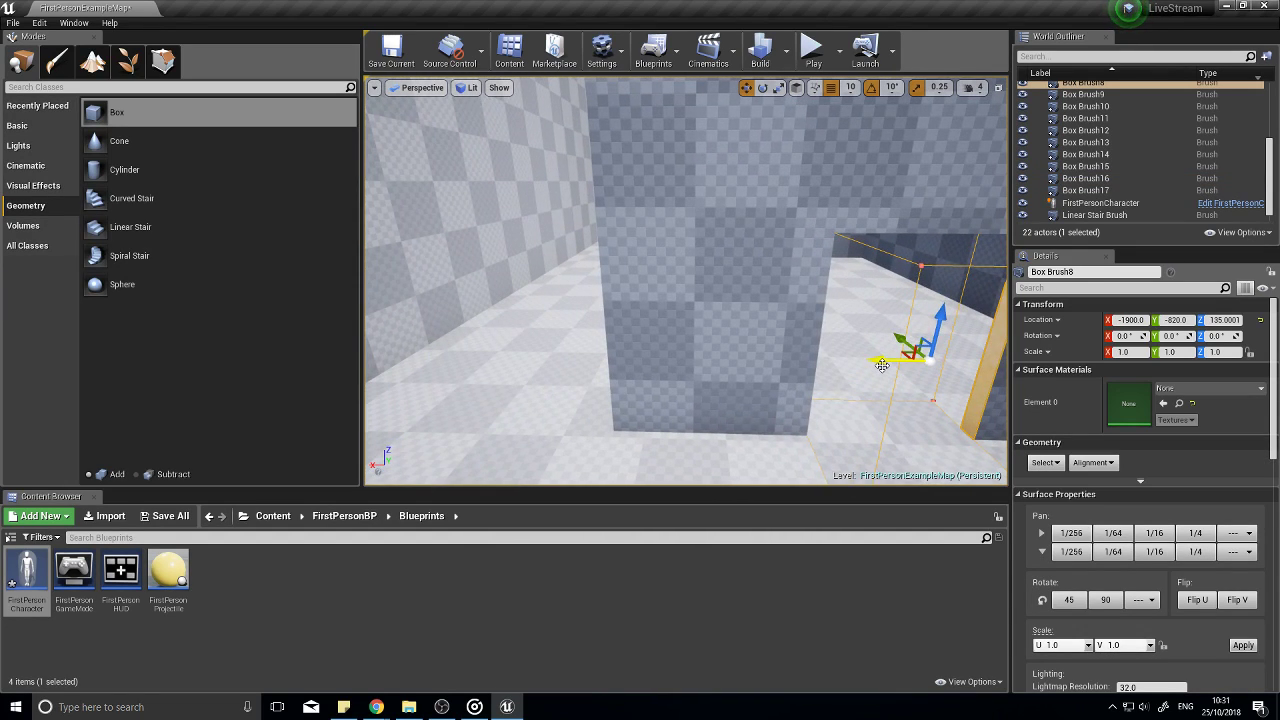
pyautogui.moveTo(876, 362)
pyautogui.keyDown('alt'); pyautogui.mouseDown()
pyautogui.moveTo(496, 343)
pyautogui.moveTo(594, 191)
pyautogui.moveTo(579, 234)
pyautogui.mouseUp(); pyautogui.keyUp('alt')
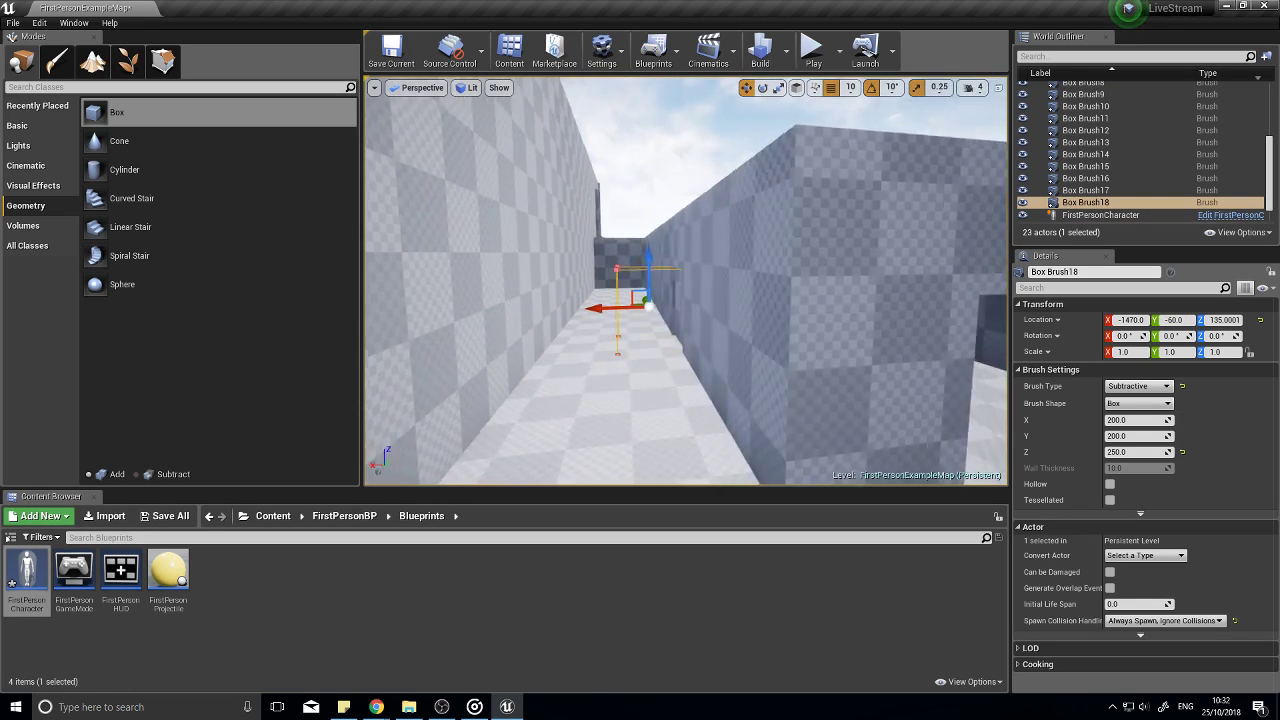
pyautogui.moveTo(602, 310)
pyautogui.mouseDown()
pyautogui.moveTo(545, 302)
pyautogui.moveTo(589, 277)
pyautogui.mouseUp()
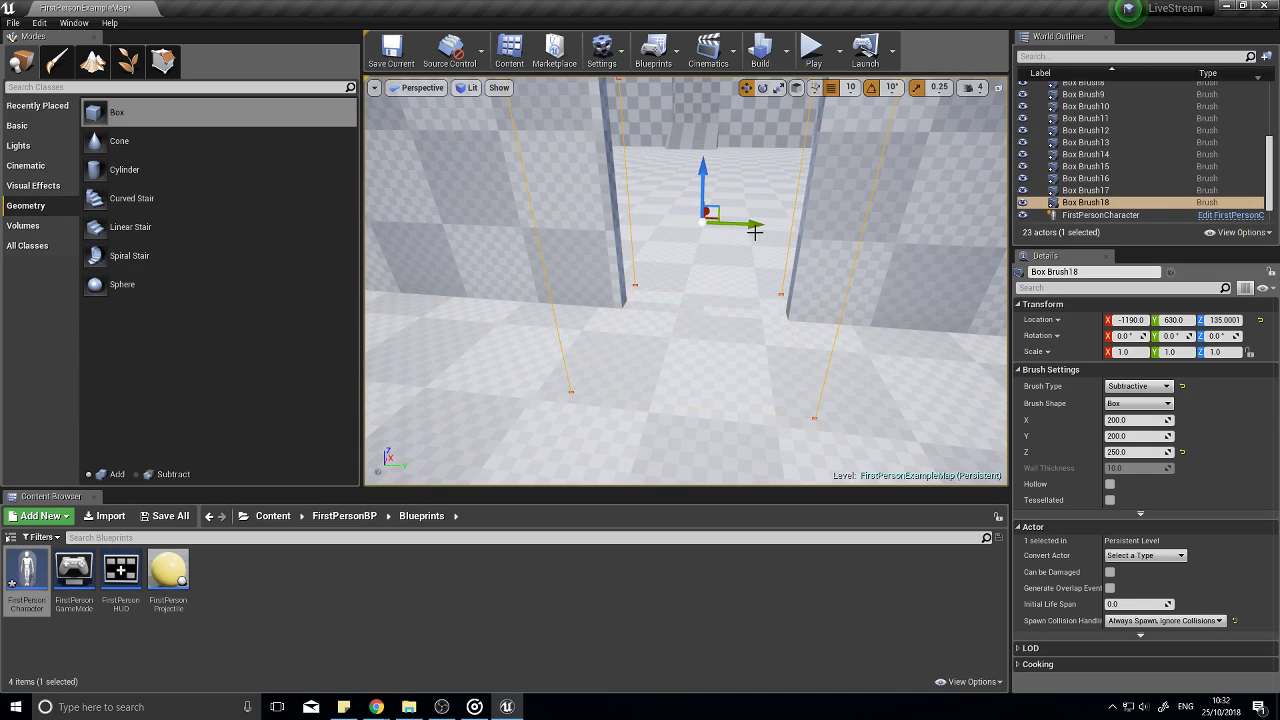
pyautogui.moveTo(811, 227); pyautogui.dragTo(945, 234)
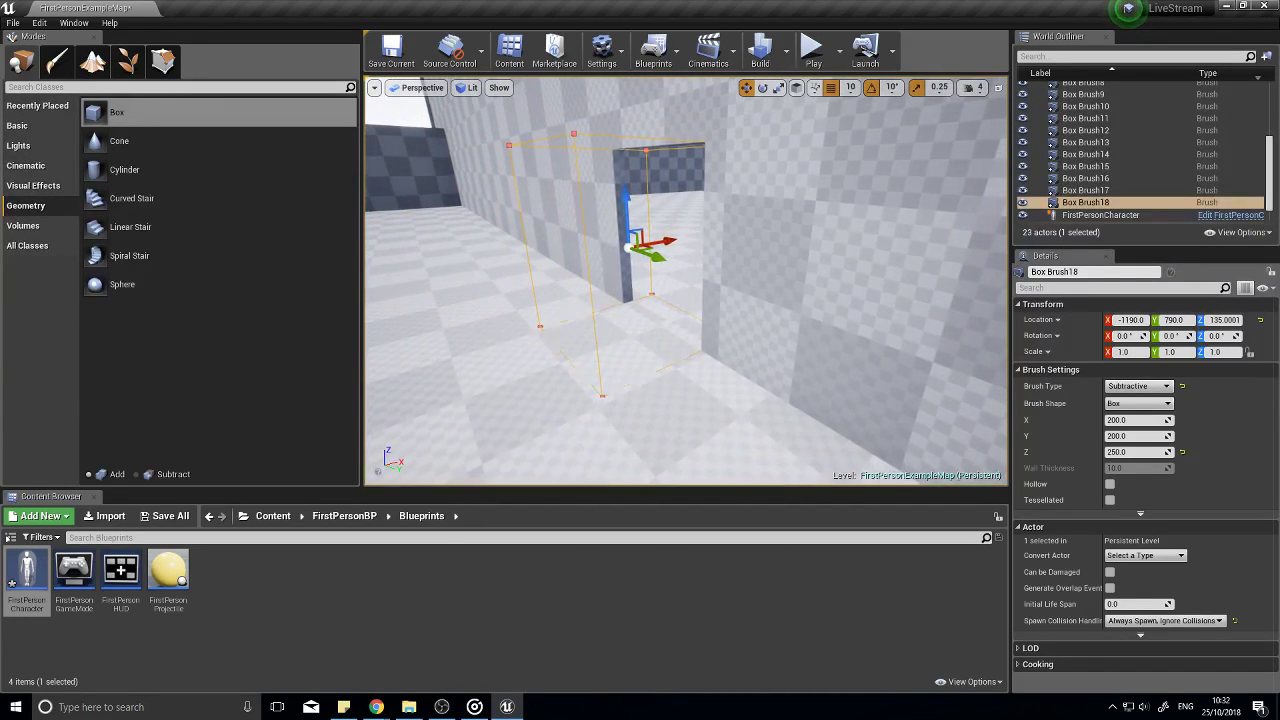
pyautogui.moveTo(704, 302); pyautogui.dragTo(839, 352)
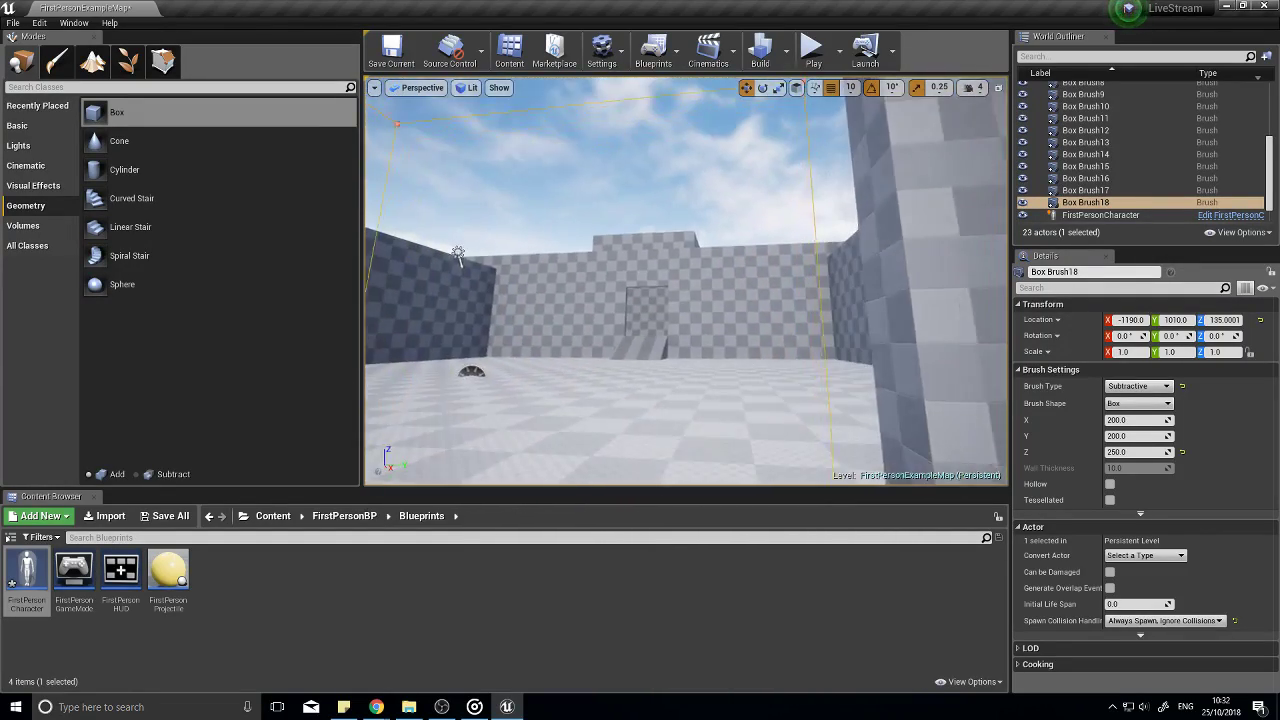
# Step: Duplicate the doorway brush at X -1190, Y 1010 and place the copy in the adjacent wall at X 820, Y 1880
pyautogui.moveTo(686, 280); pyautogui.dragTo(686, 248, button='right')
pyautogui.click(750, 270)
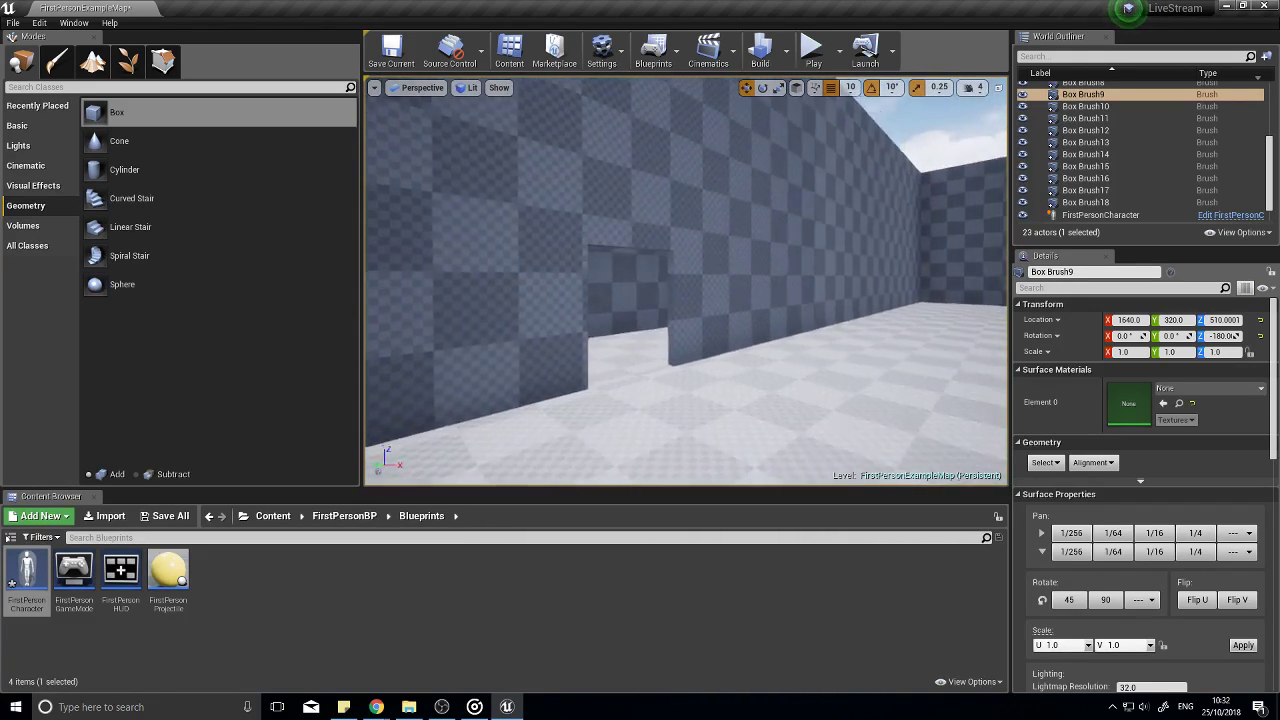
pyautogui.click(676, 295)
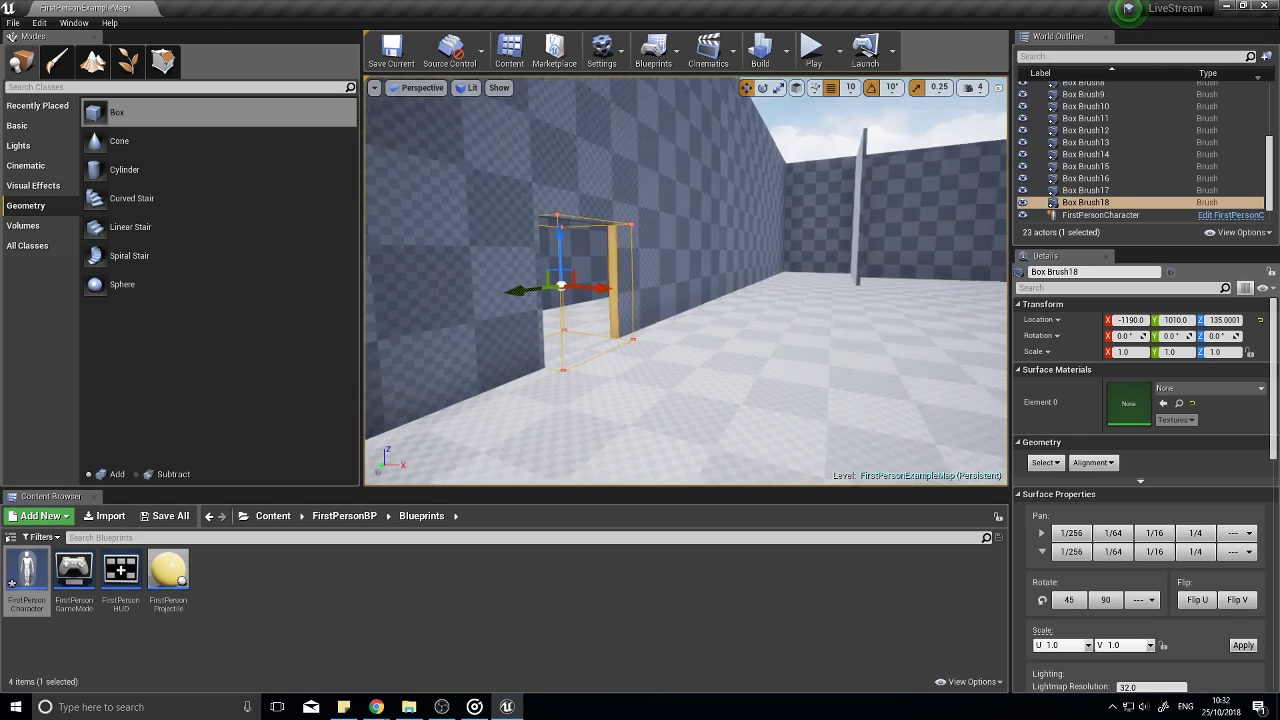
pyautogui.keyDown('alt'); pyautogui.moveTo(578, 283); pyautogui.dragTo(1000, 285); pyautogui.keyUp('alt')
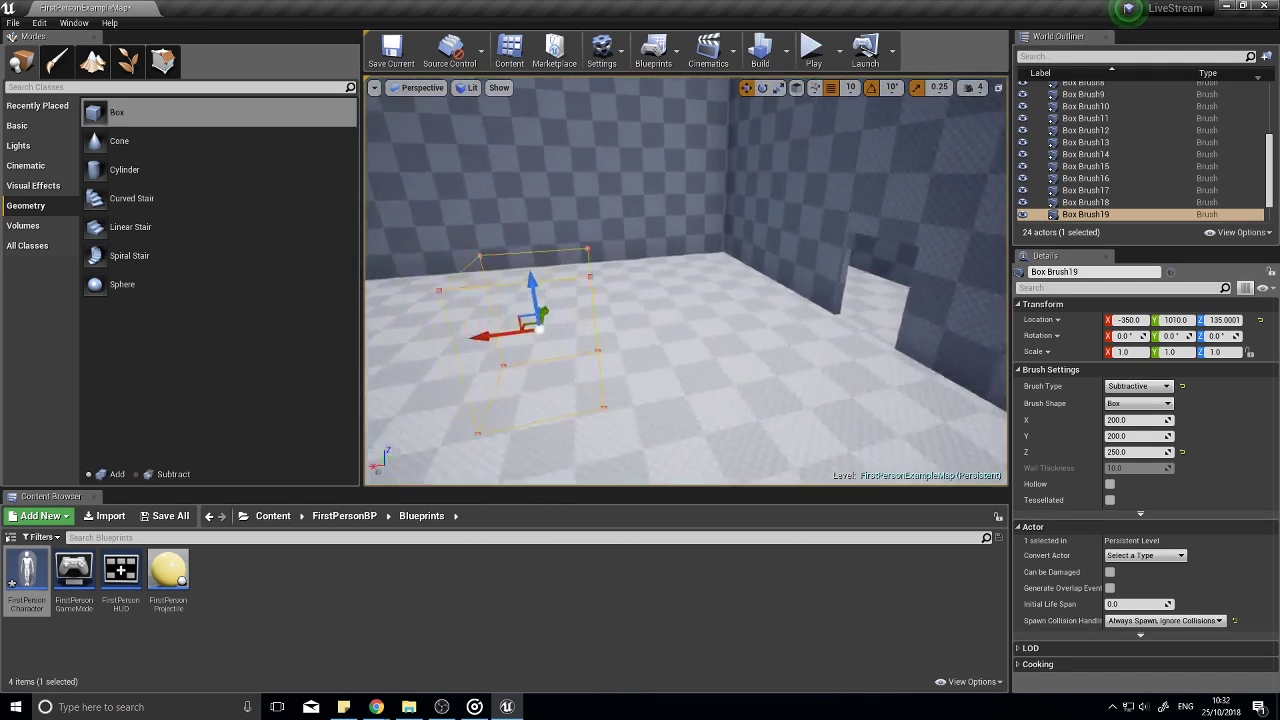
pyautogui.moveTo(733, 302); pyautogui.dragTo(585, 315)
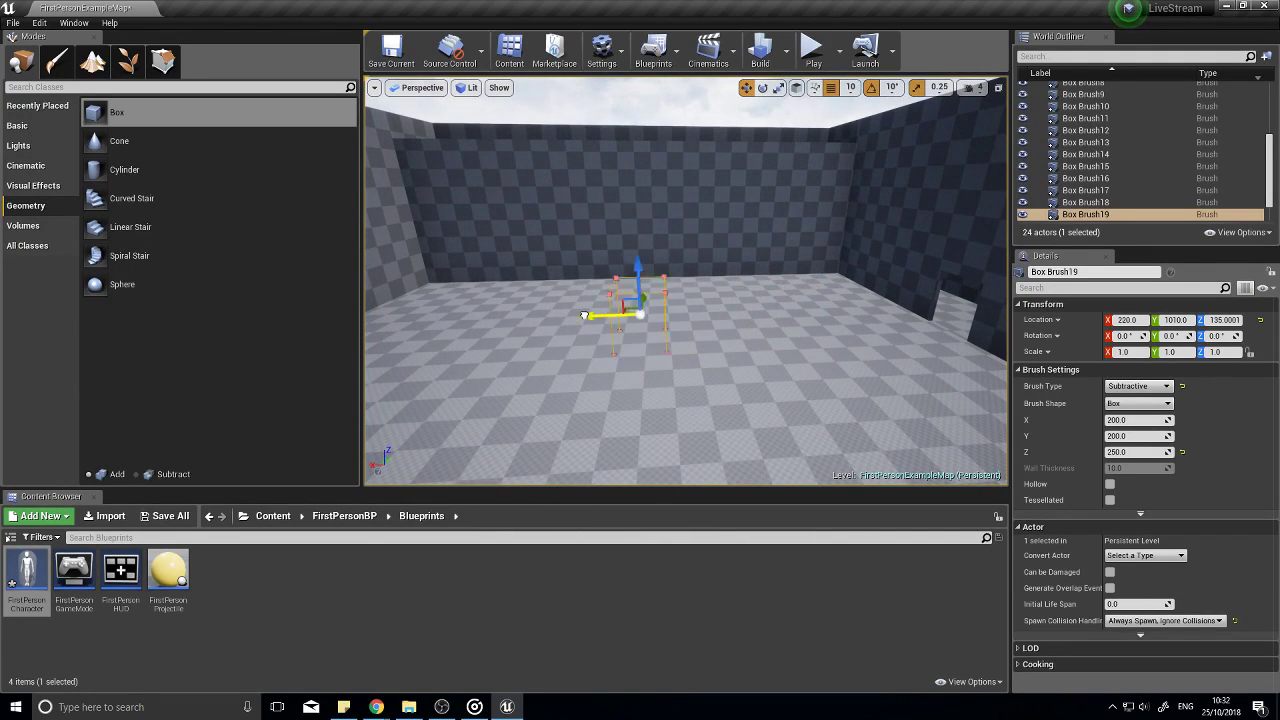
pyautogui.moveTo(512, 286); pyautogui.dragTo(528, 258)
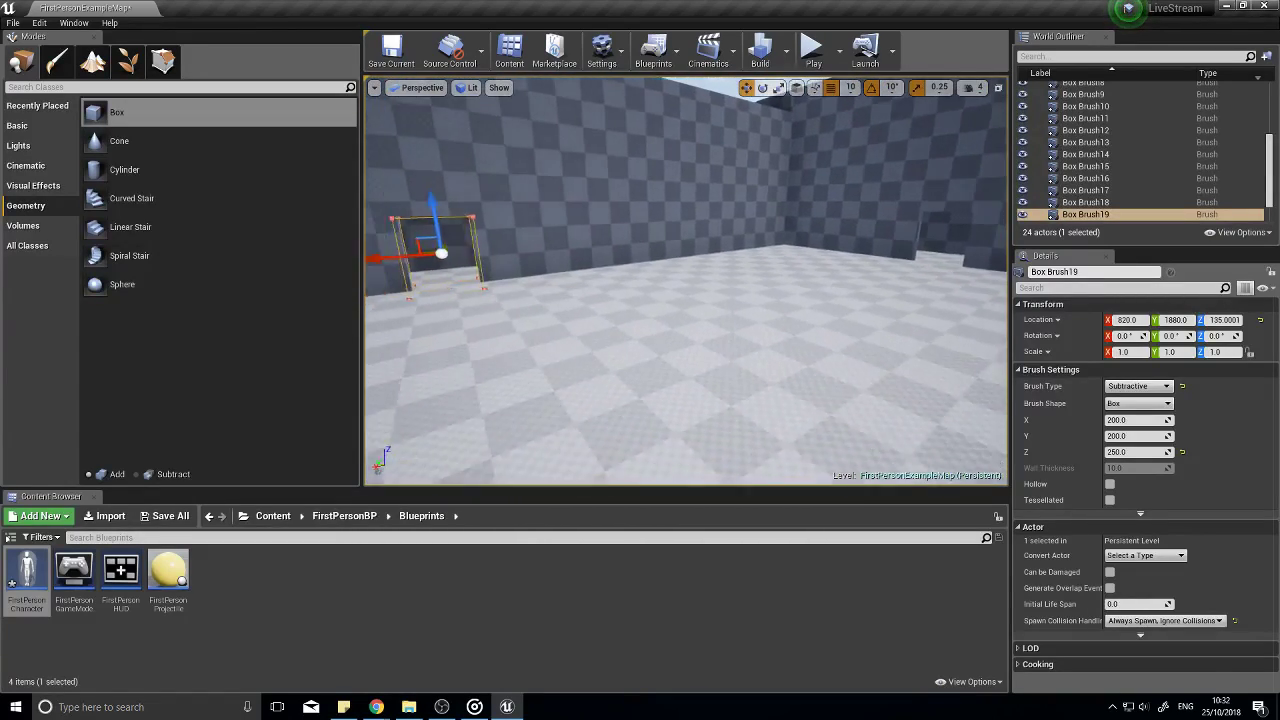
# Step: Duplicate the doorway brush at X 820, Y 1880 and move the copy across to the opposite wall at Y -1290
pyautogui.keyDown('alt'); pyautogui.moveTo(503, 287); pyautogui.dragTo(995, 300); pyautogui.keyUp('alt')
pyautogui.moveTo(686, 281); pyautogui.dragTo(880, 262, button='right')
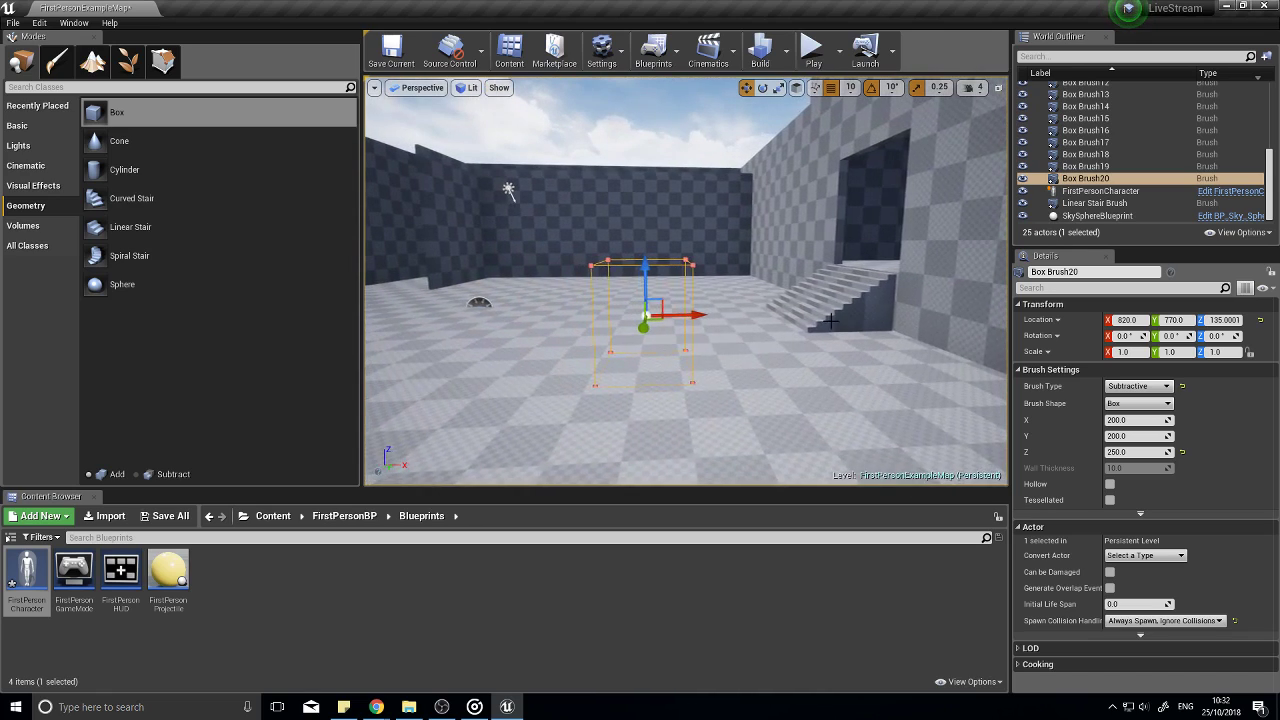
pyautogui.moveTo(643, 326); pyautogui.dragTo(647, 263)
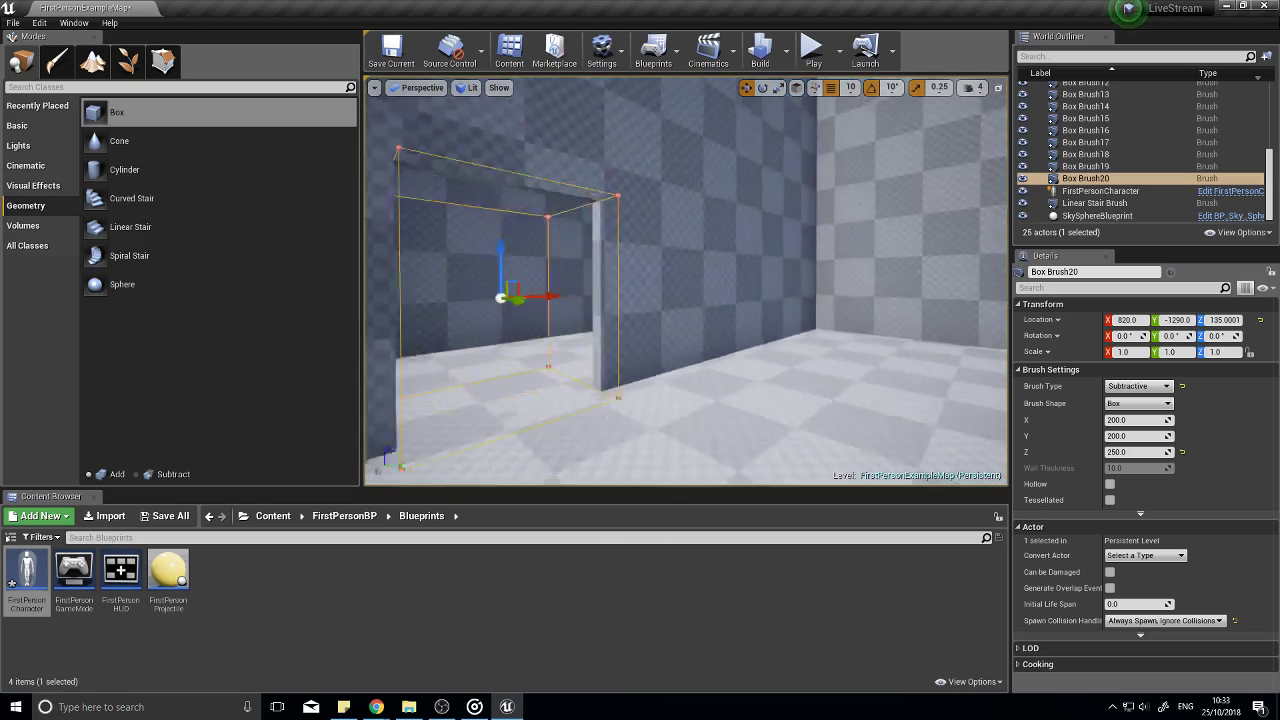
# Step: Duplicate the doorway brush at X -1190, Y 1010 and place the copy as a raised wall opening at Y 530, Z 275
pyautogui.moveTo(686, 281); pyautogui.dragTo(480, 281, button='right')
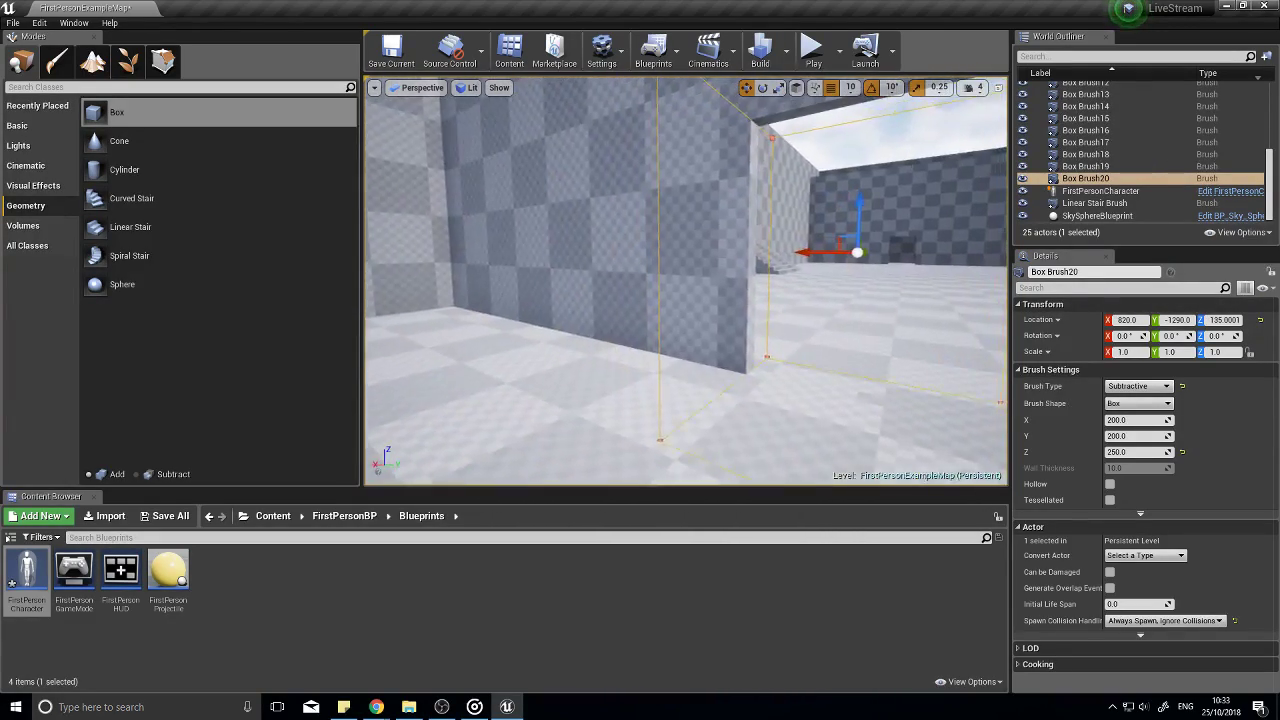
pyautogui.moveTo(686, 281); pyautogui.dragTo(540, 281, button='right')
pyautogui.moveTo(640, 282); pyautogui.dragTo(846, 275, button='right')
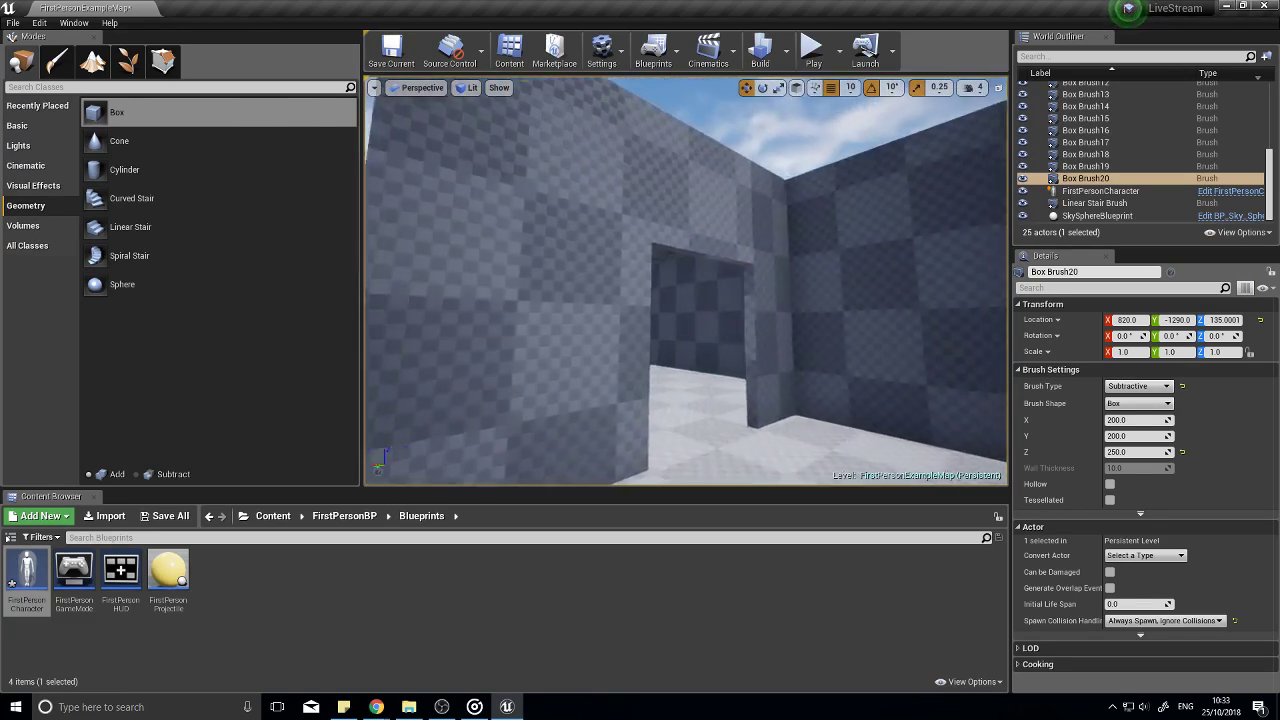
pyautogui.moveTo(686, 281); pyautogui.dragTo(530, 281, button='right')
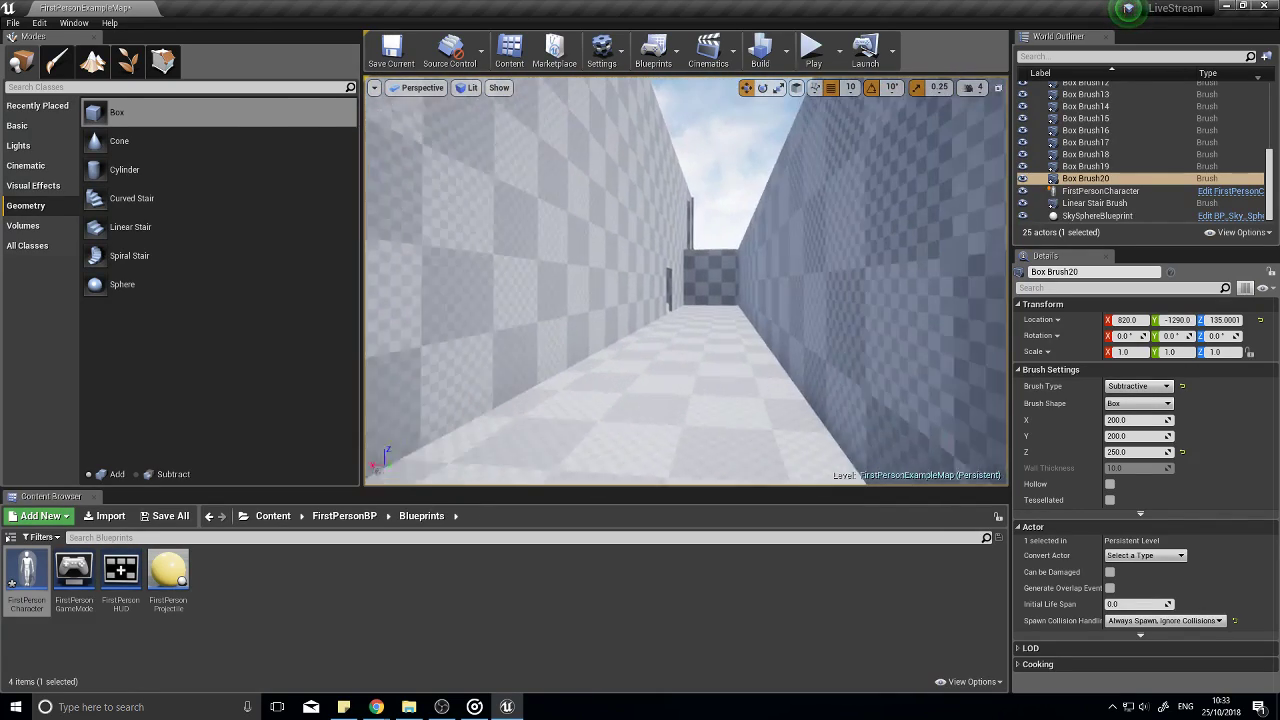
pyautogui.moveTo(686, 281); pyautogui.dragTo(676, 251, button='right')
pyautogui.press('w')
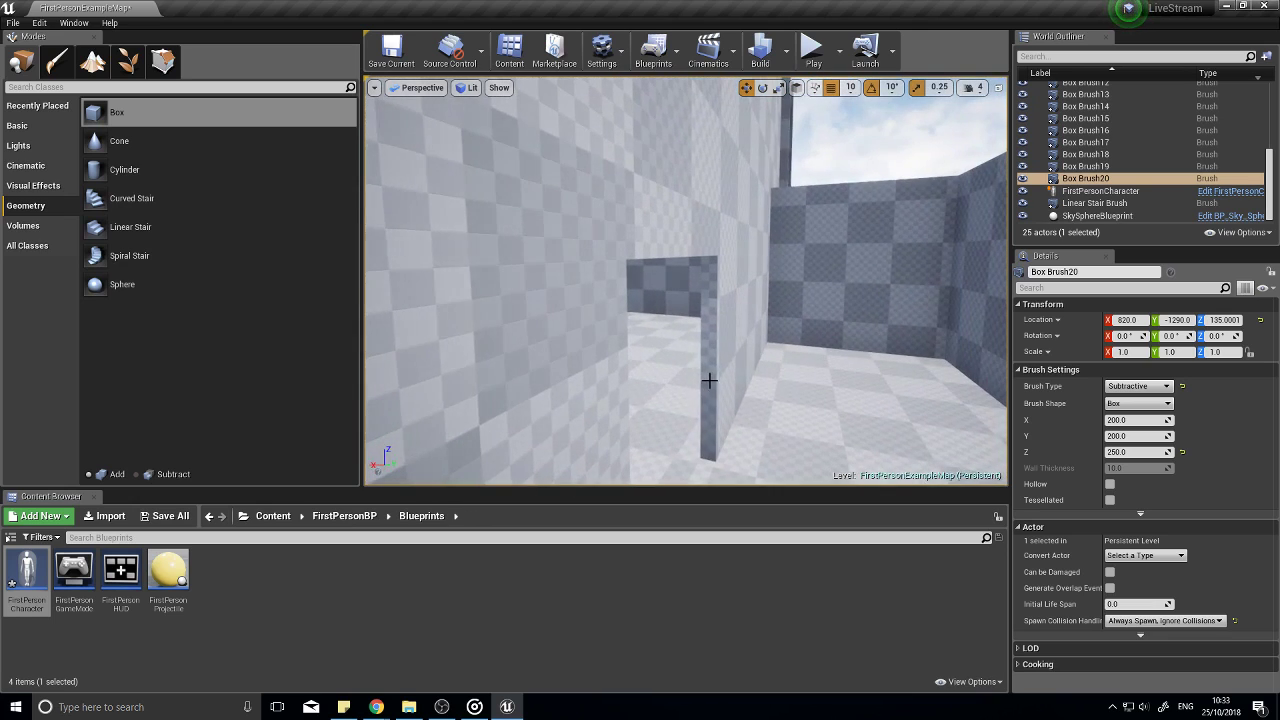
pyautogui.click(716, 345)
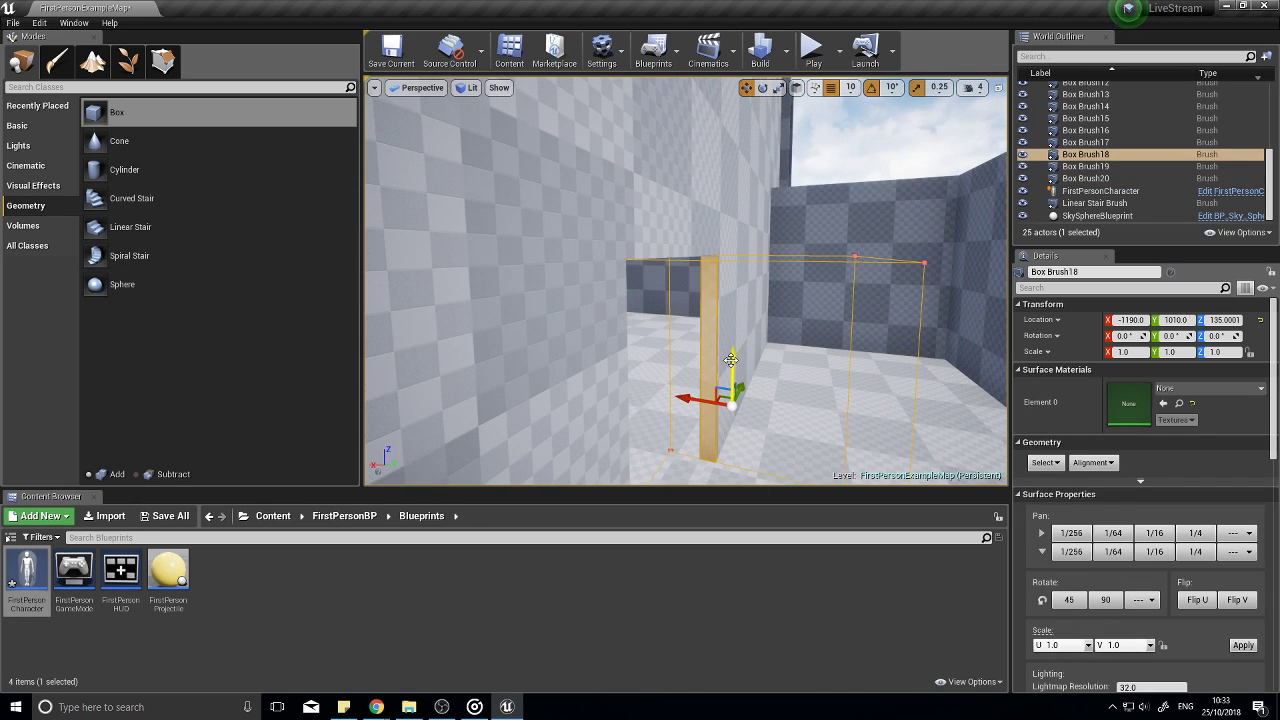
pyautogui.keyDown('alt'); pyautogui.moveTo(731, 358); pyautogui.dragTo(723, 244); pyautogui.keyUp('alt')
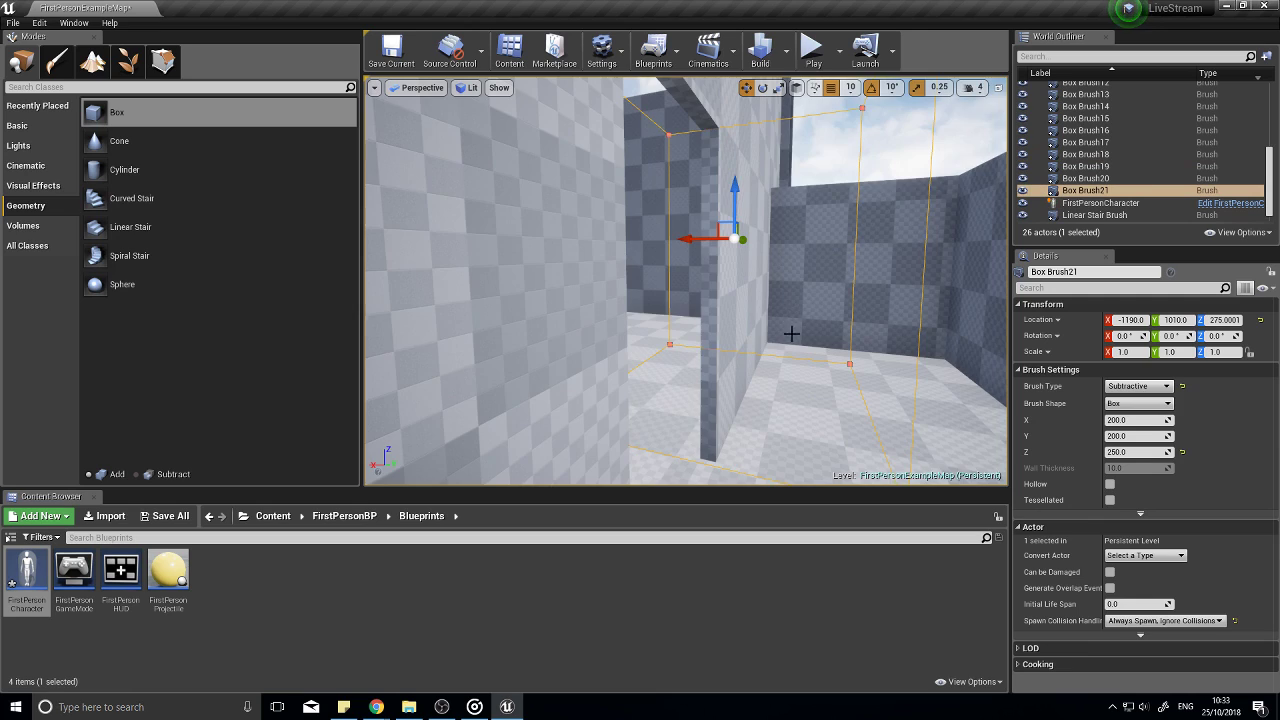
pyautogui.moveTo(630, 243); pyautogui.dragTo(420, 244)
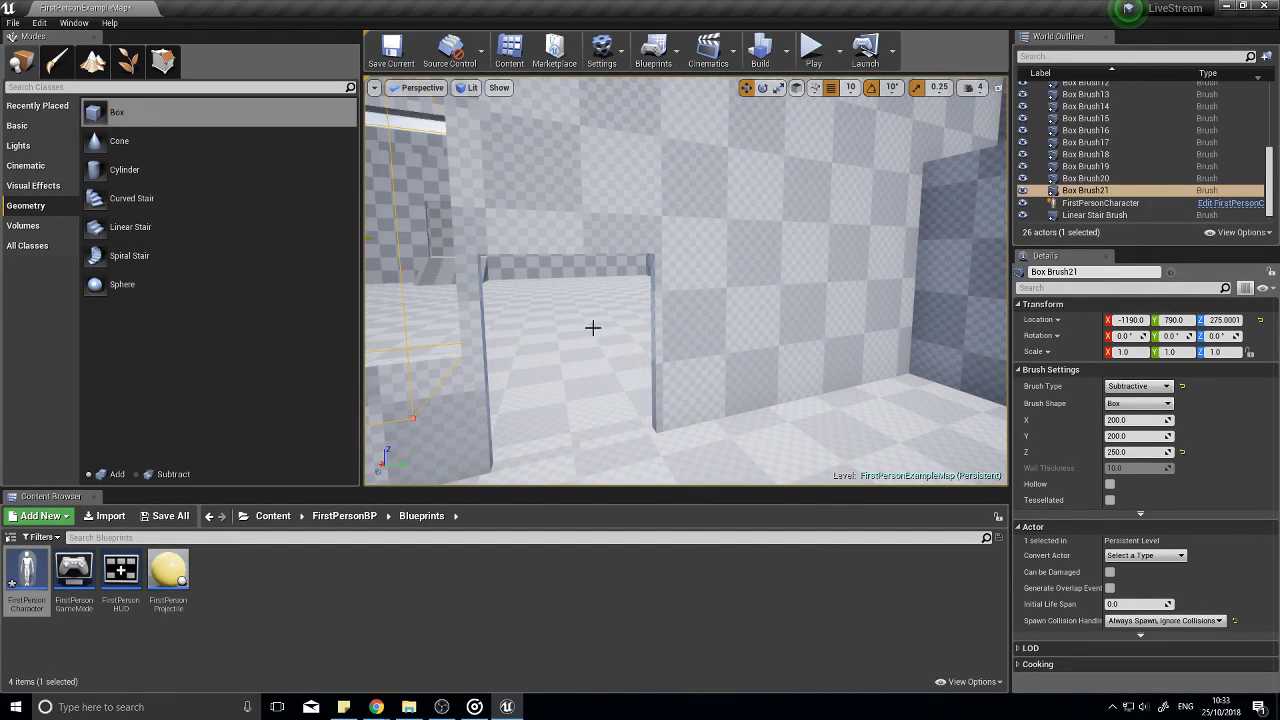
pyautogui.moveTo(591, 326)
pyautogui.mouseDown(button='right')
pyautogui.moveTo(440, 326)
pyautogui.moveTo(475, 316)
pyautogui.moveTo(643, 371)
pyautogui.mouseUp(button='right')
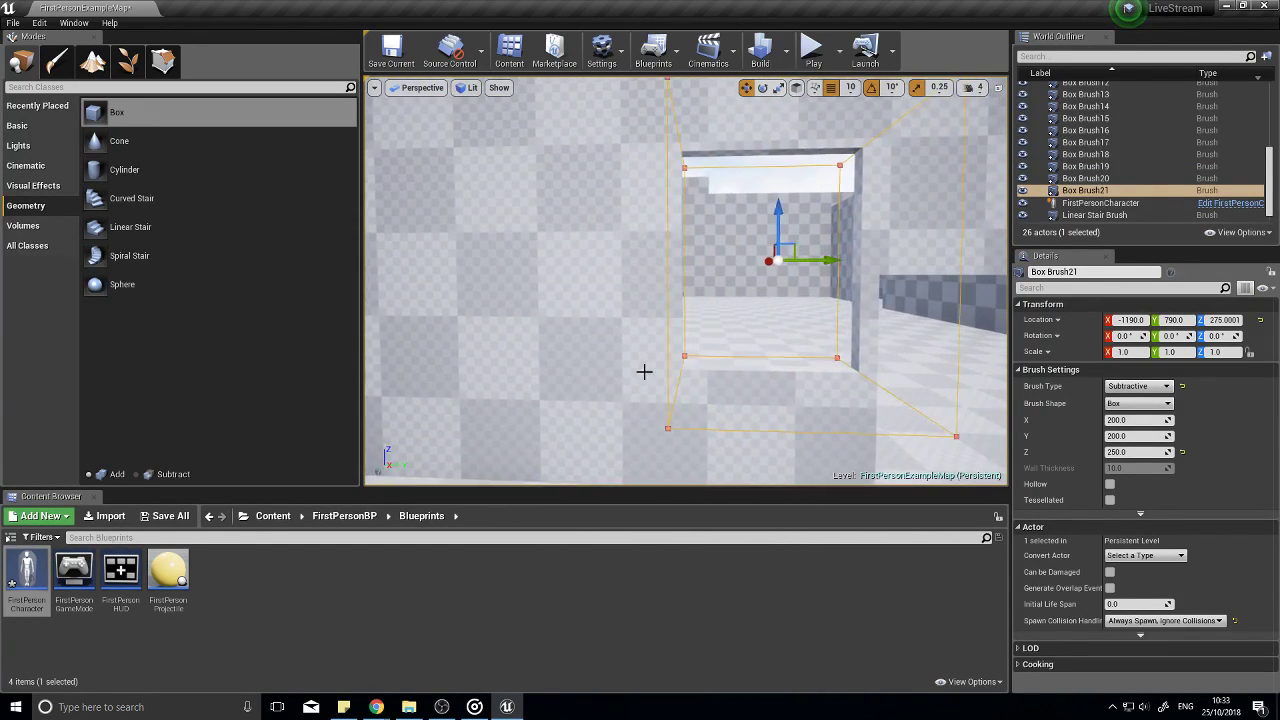
pyautogui.moveTo(812, 263); pyautogui.dragTo(568, 262)
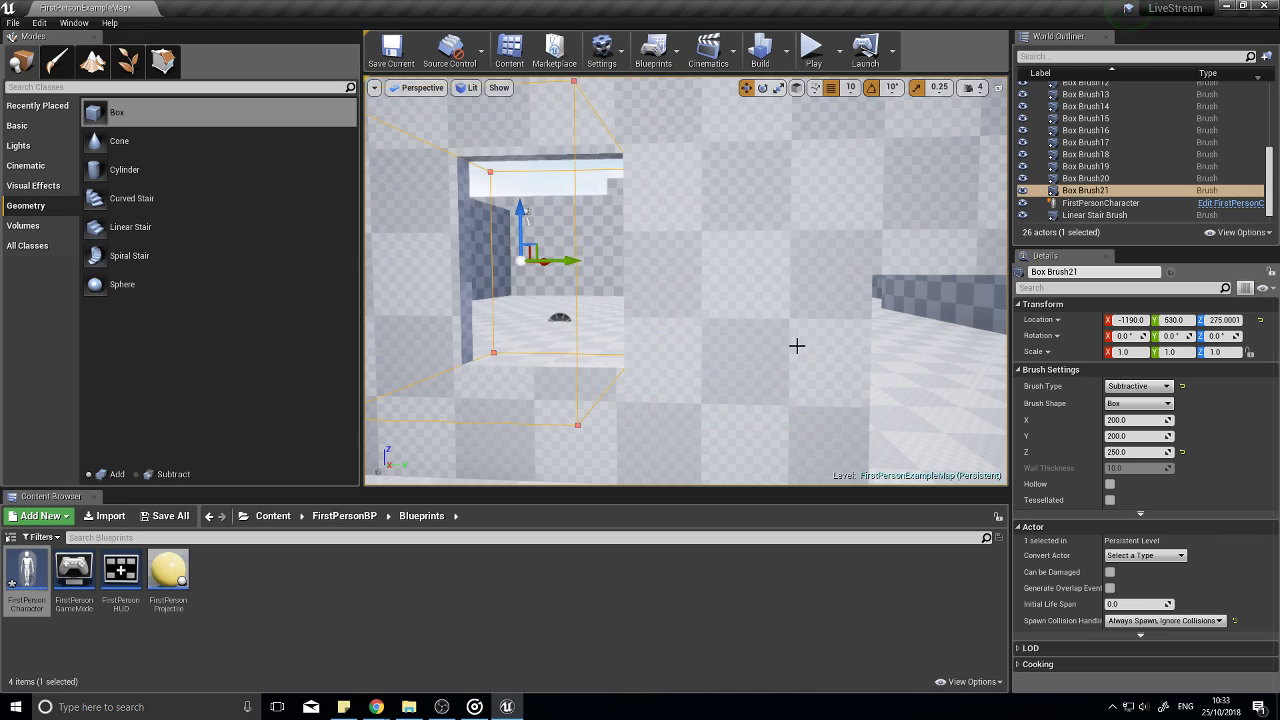
# Step: Set the raised wall opening brush's X and Y sizes to 100
pyautogui.click(1130, 420)
pyautogui.write('100')
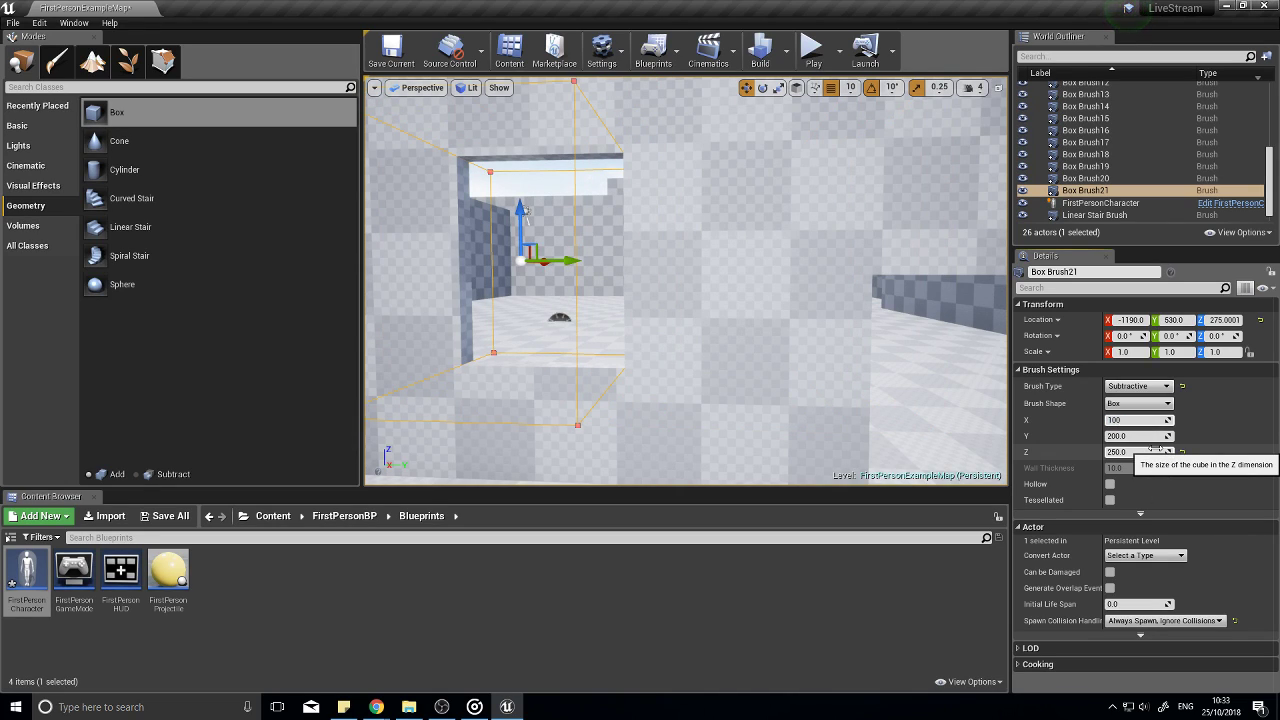
pyautogui.press('Tab')
pyautogui.write('100')
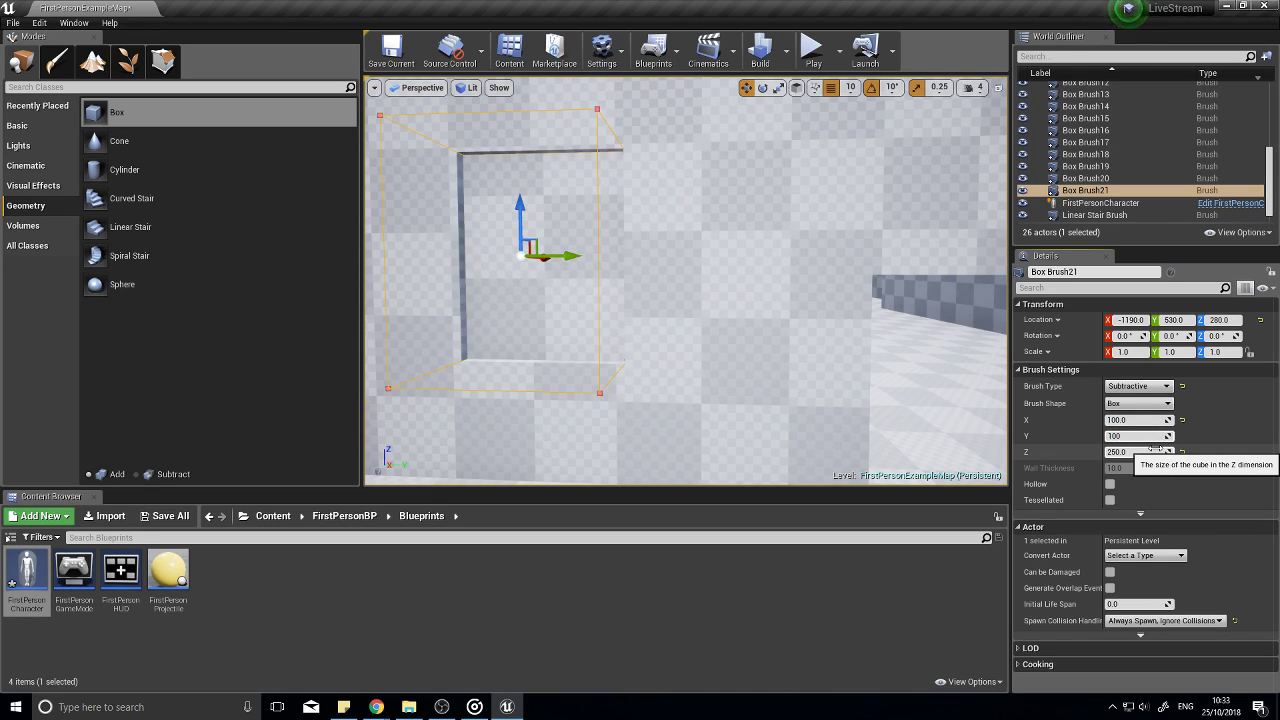
pyautogui.press('Return')
# Step: Move the opening brush into the wall to X -1130 so that it cuts all the way through
pyautogui.moveTo(763, 374); pyautogui.dragTo(677, 374, button='right')
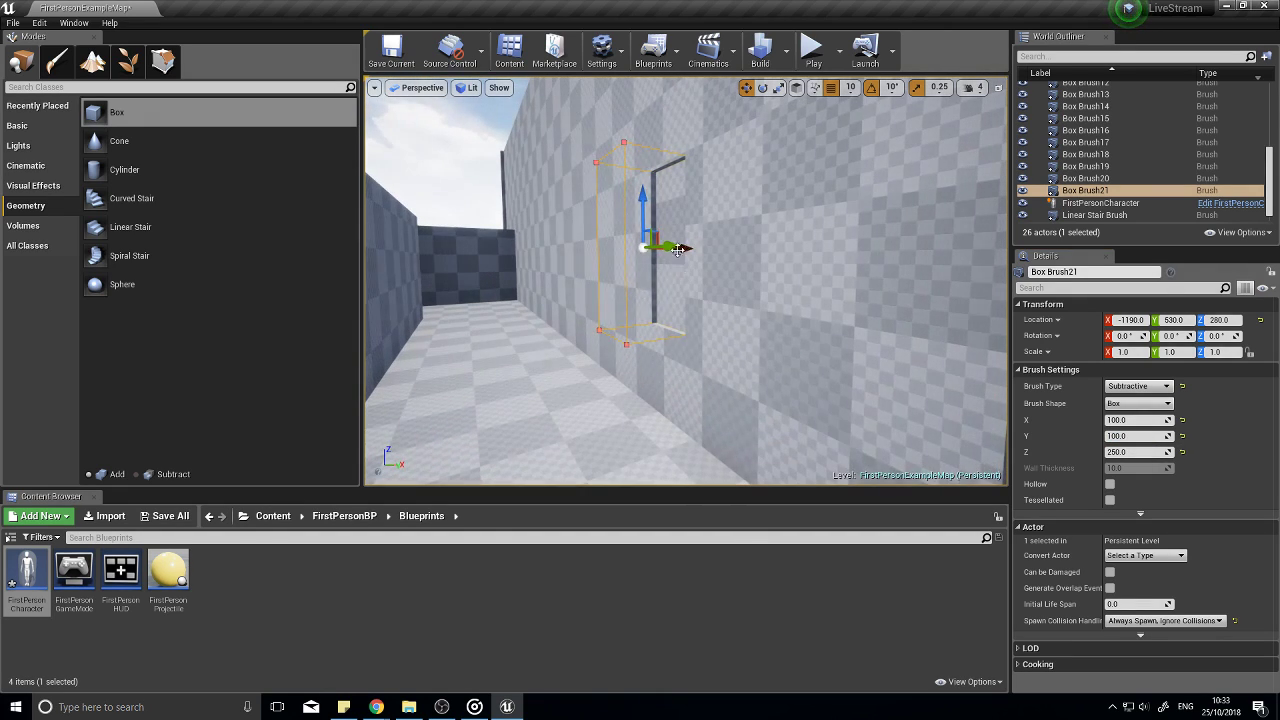
pyautogui.moveTo(720, 312); pyautogui.dragTo(682, 292, button='right')
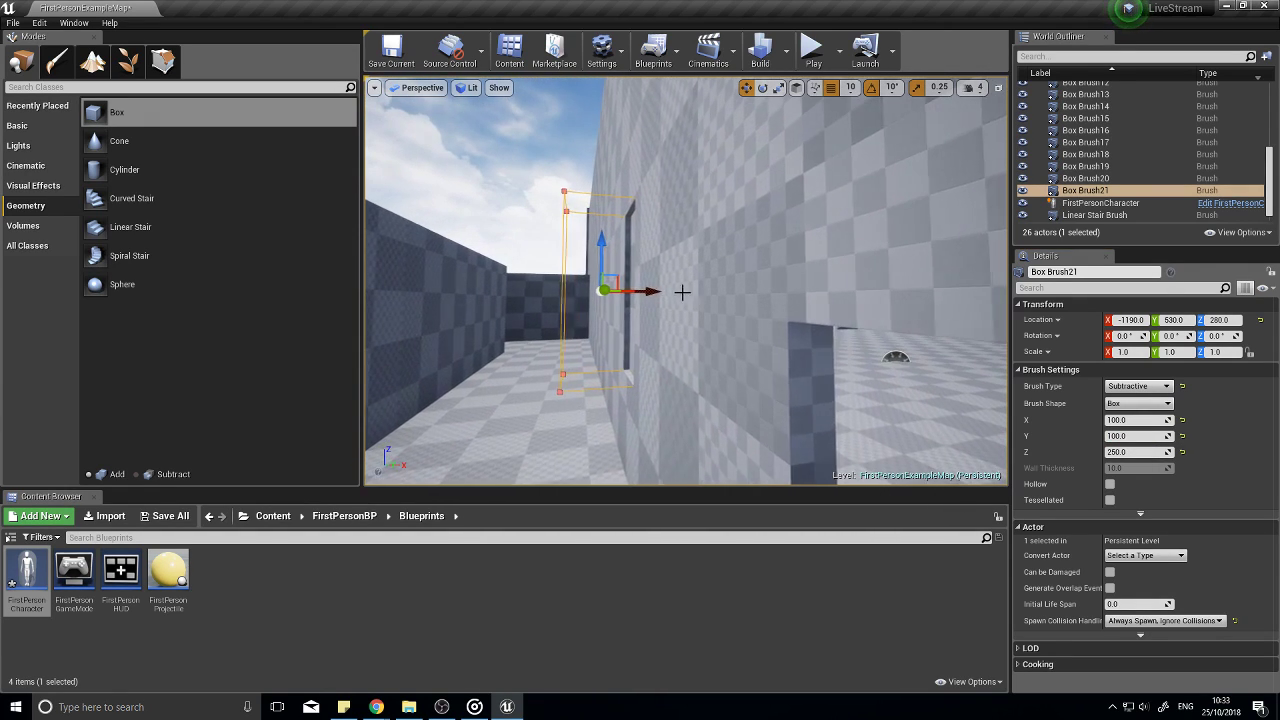
pyautogui.moveTo(652, 292); pyautogui.dragTo(692, 302)
pyautogui.moveTo(692, 302); pyautogui.dragTo(880, 310, button='right')
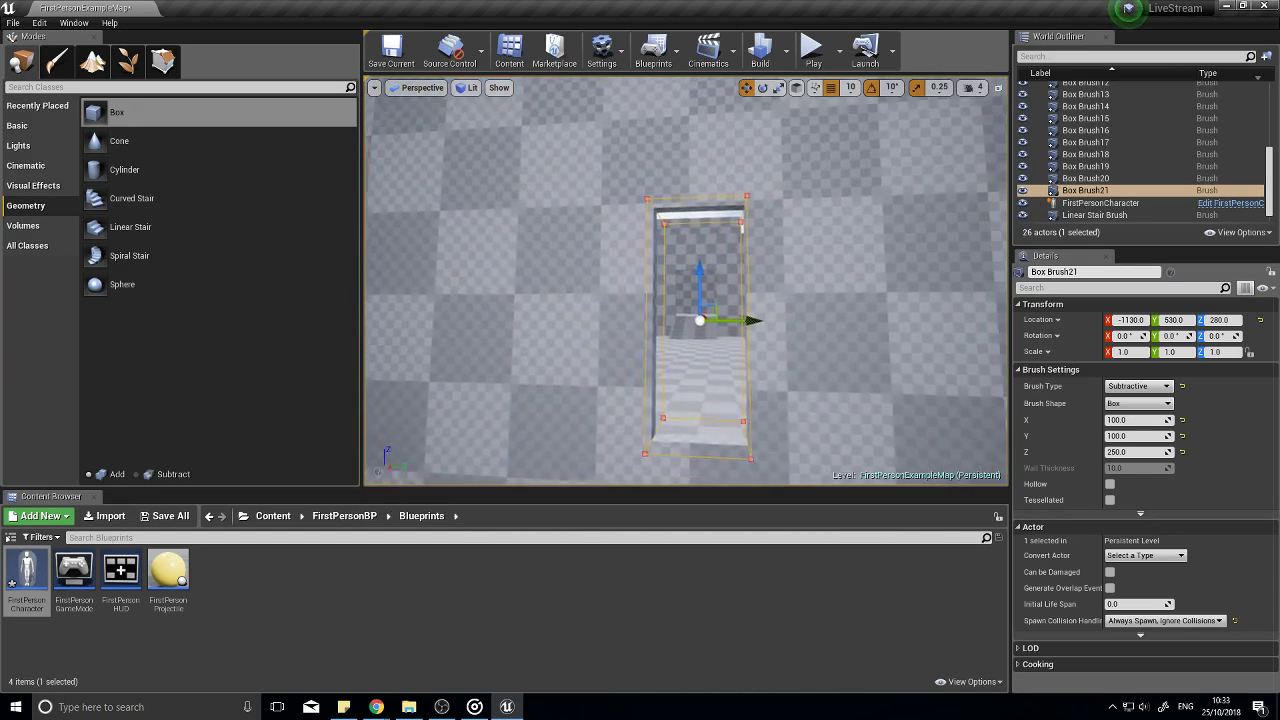
pyautogui.moveTo(695, 355); pyautogui.dragTo(700, 372, button='right')
# Step: Try Z sizes of 100 and 200 and Y sizes of 150 and 200 for the wall opening brush
pyautogui.click(1135, 452)
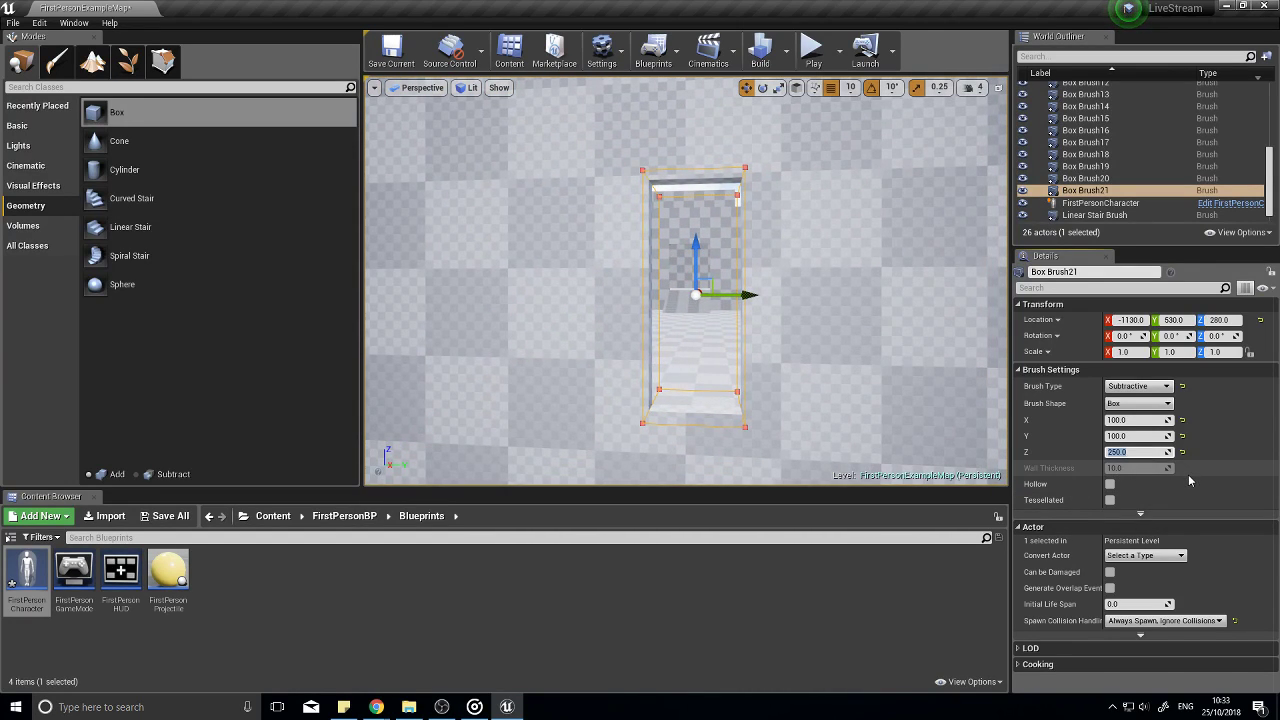
pyautogui.write('100')
pyautogui.press('Return')
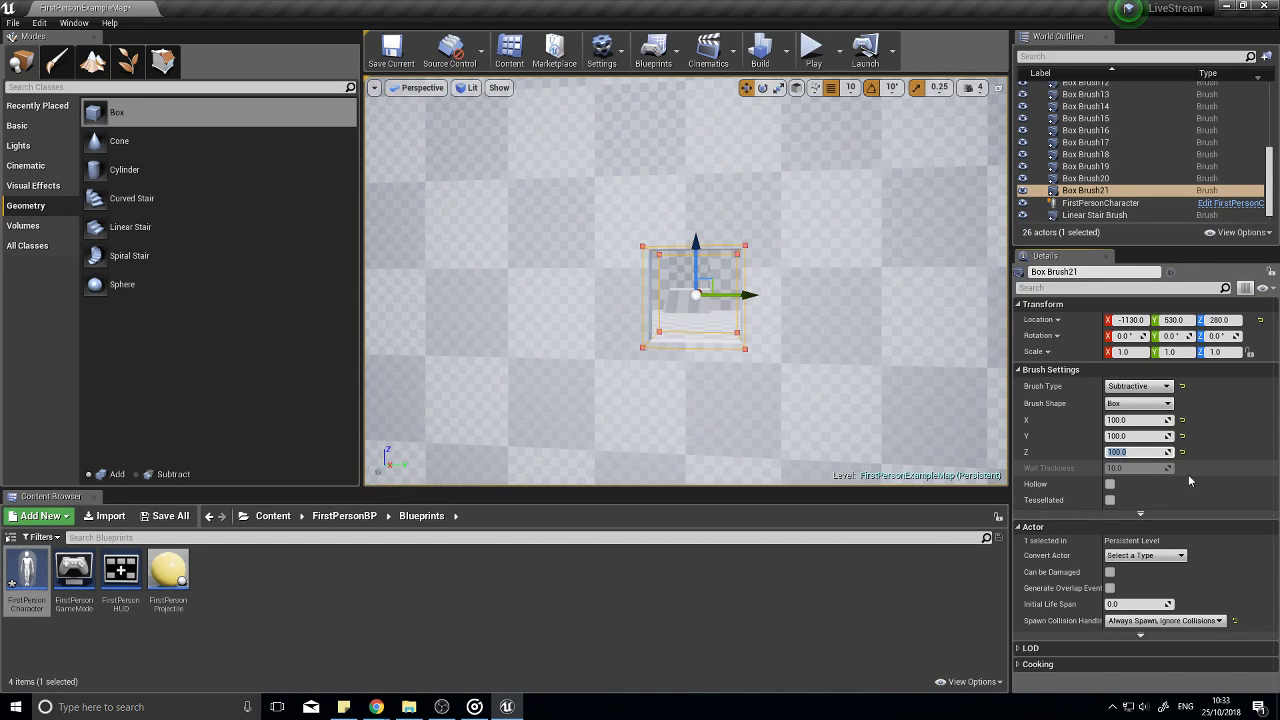
pyautogui.click(1135, 444)
pyautogui.write('150')
pyautogui.press('Return')
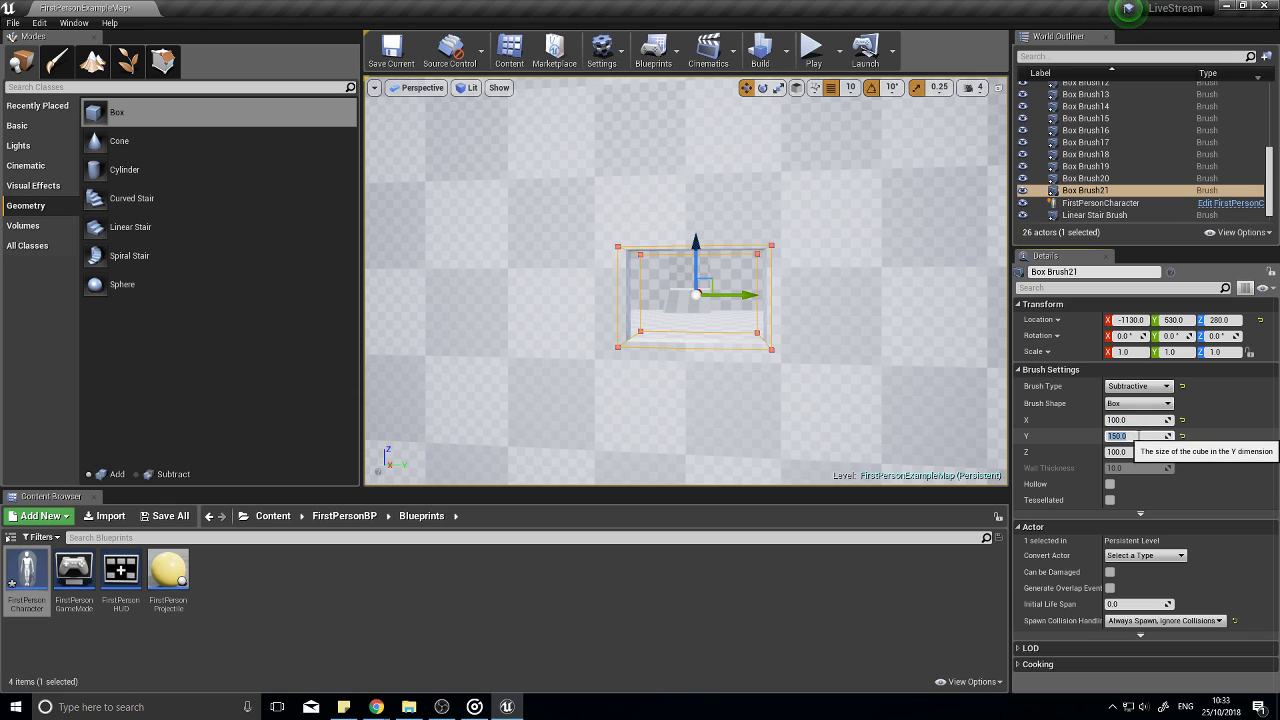
pyautogui.write('200')
pyautogui.press('Return')
pyautogui.click(1134, 452)
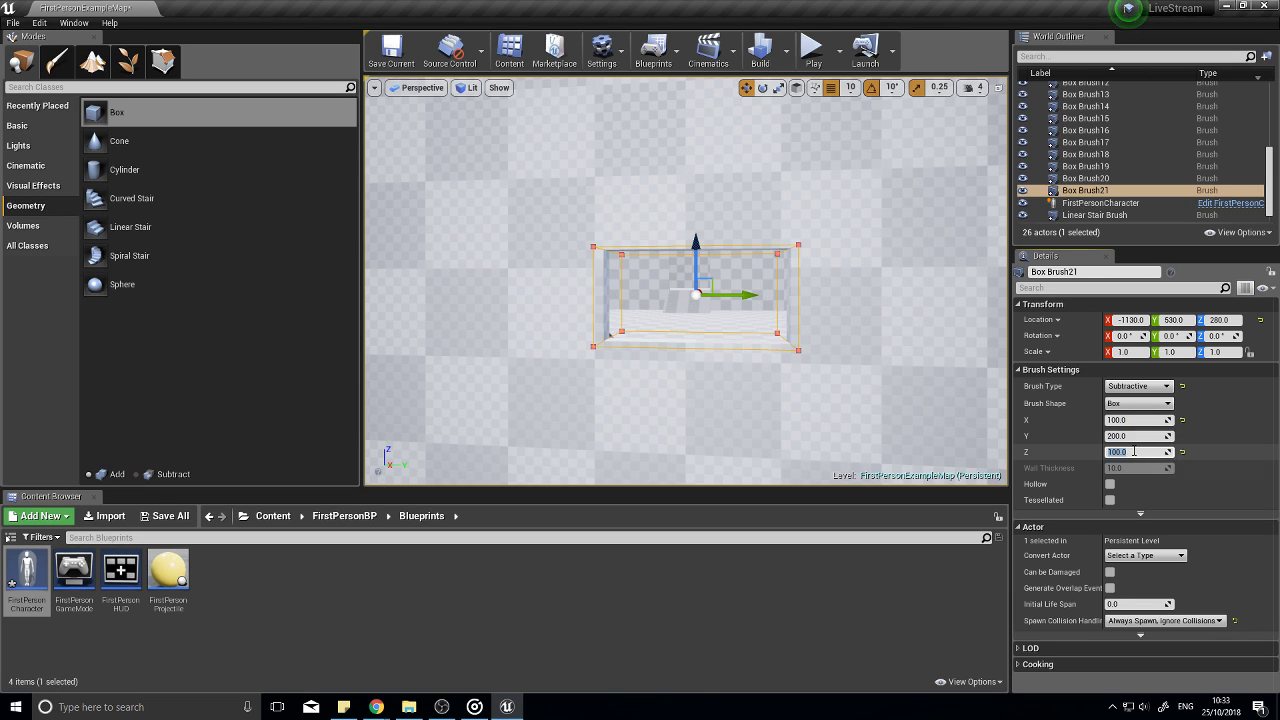
pyautogui.write('200')
pyautogui.press('Return')
# Step: Set the wall opening brush's Z and Y sizes to 150
pyautogui.moveTo(923, 366); pyautogui.dragTo(877, 366, button='right')
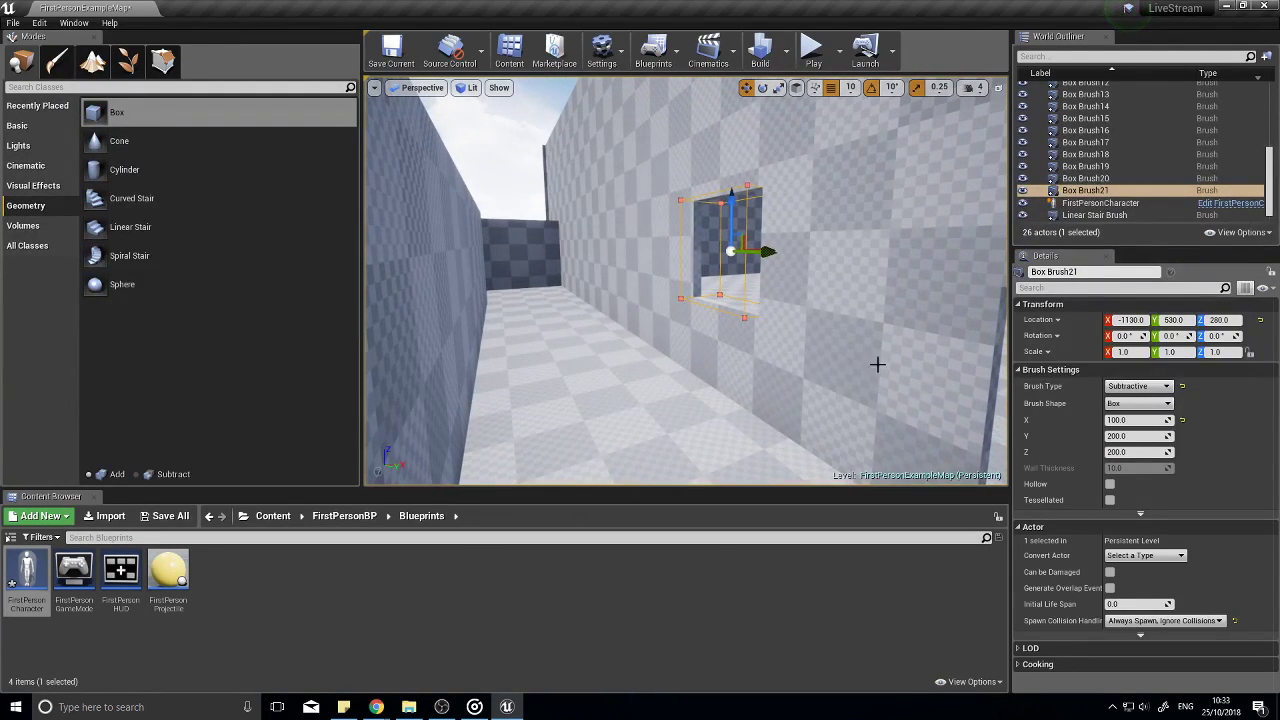
pyautogui.click(1139, 452)
pyautogui.write('150')
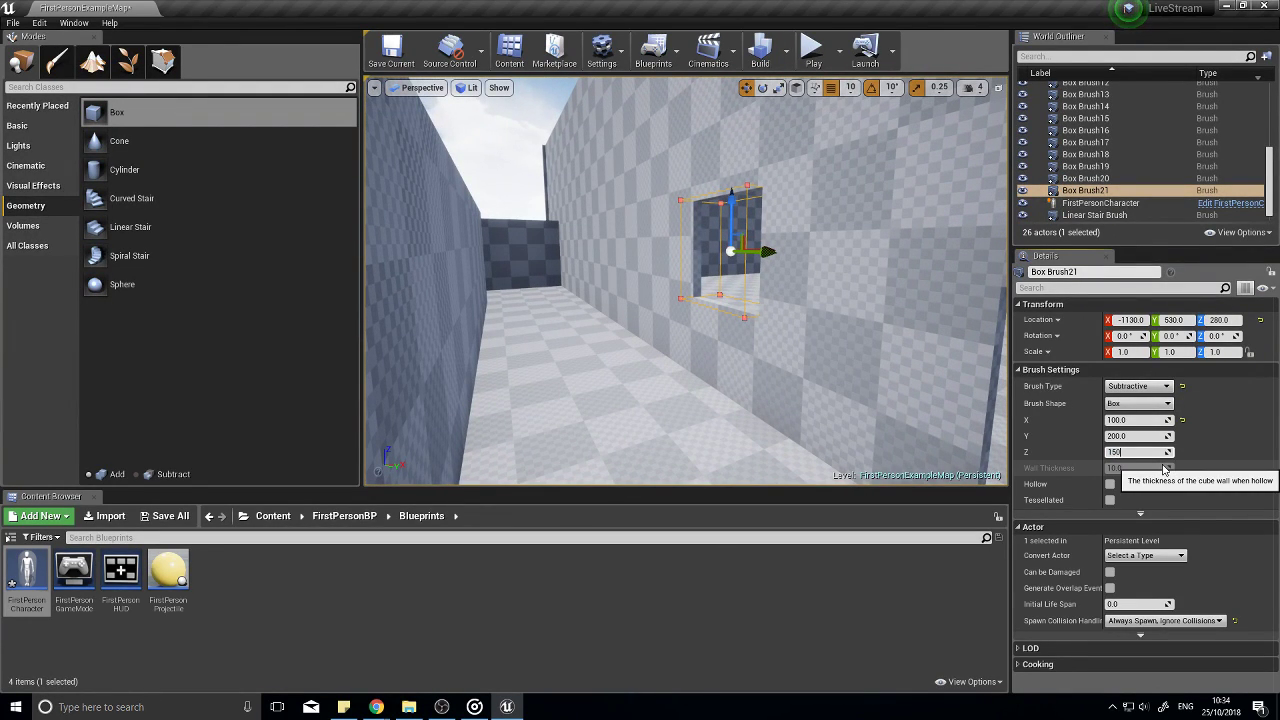
pyautogui.press('Return')
pyautogui.click(1125, 436)
pyautogui.write('15')
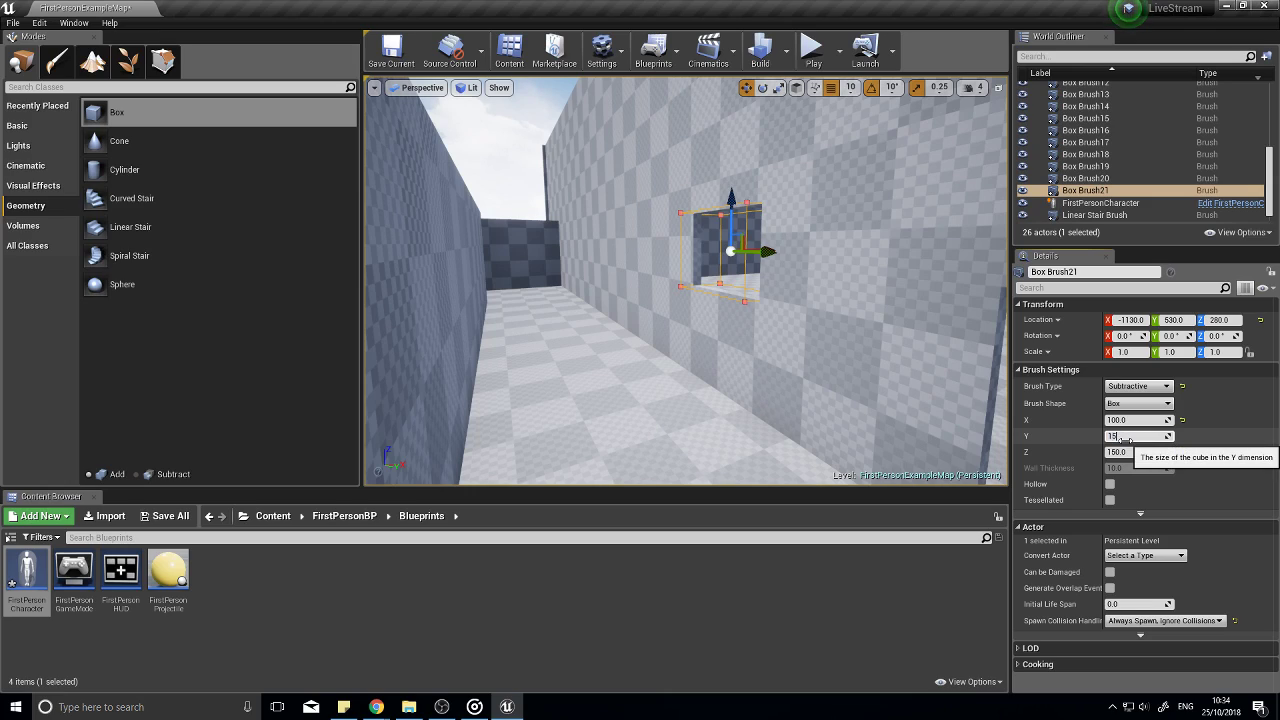
pyautogui.write('0')
pyautogui.press('BackSpace')
pyautogui.press('BackSpace')
pyautogui.press('BackSpace')
pyautogui.write('150')
pyautogui.press('Return')
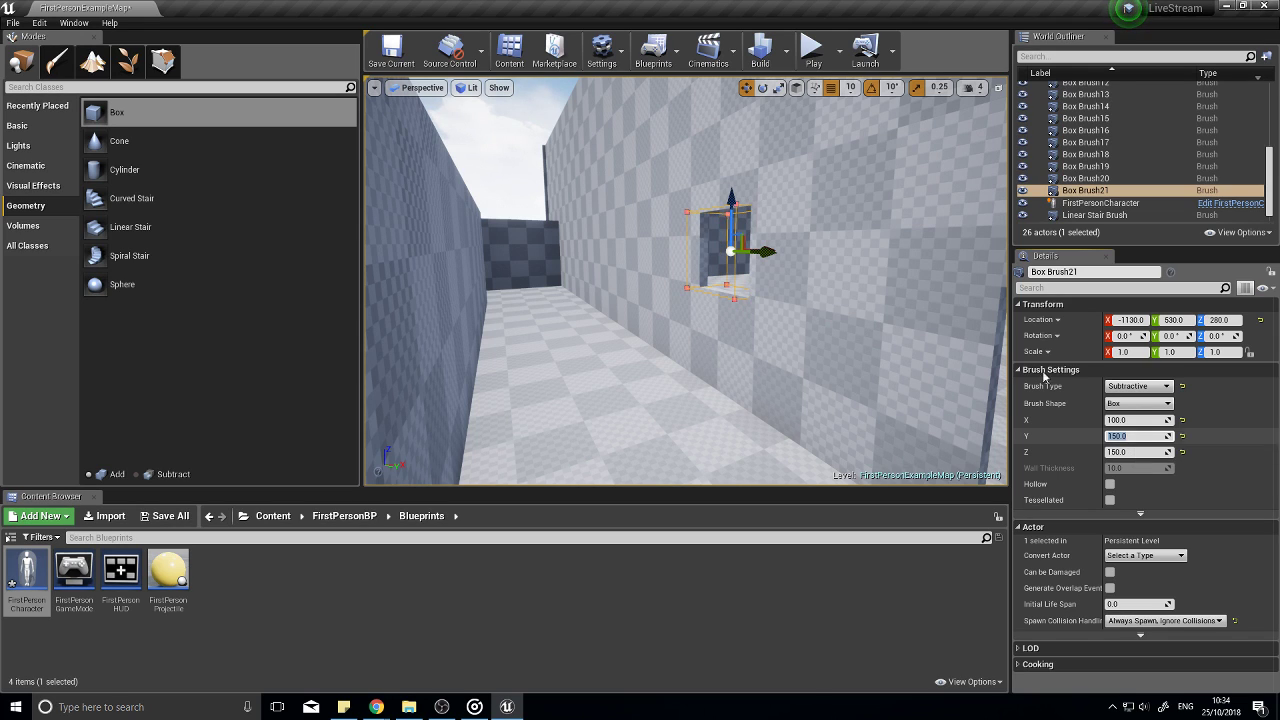
# Step: Lower the window opening brush to Z 240 and slide it along the wall to Y 240
pyautogui.press('f')
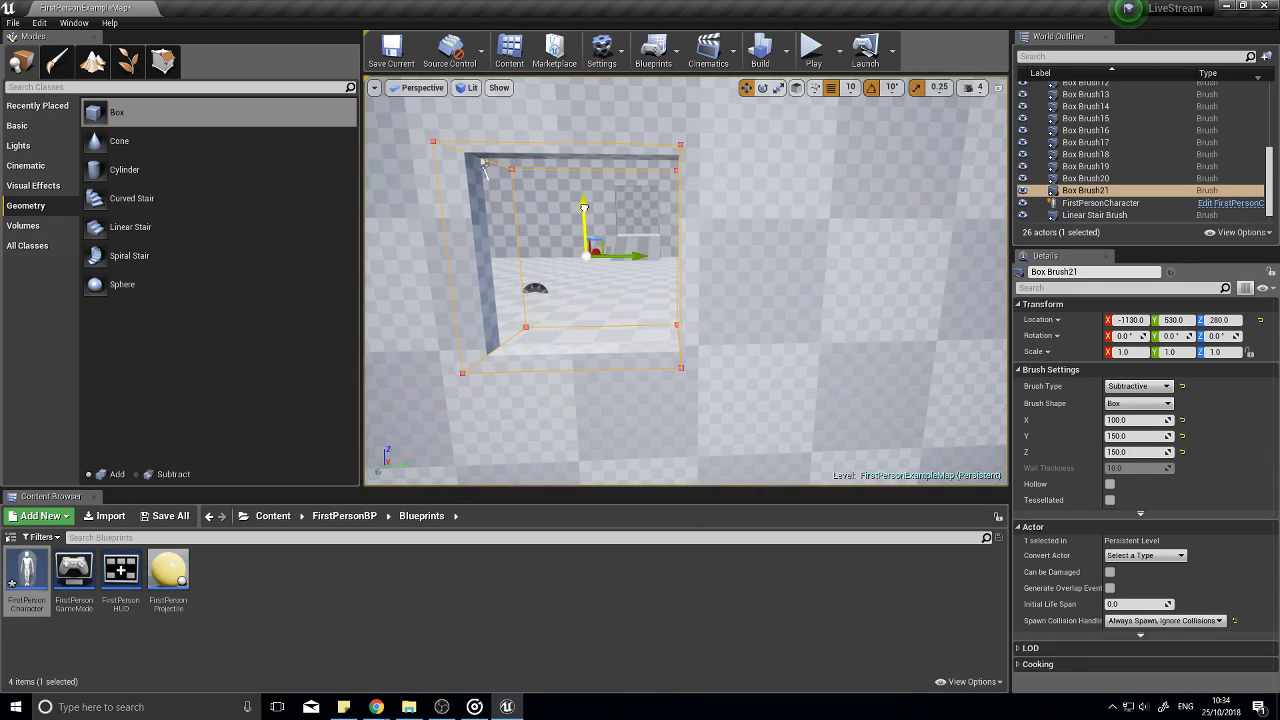
pyautogui.moveTo(586, 212); pyautogui.dragTo(588, 253)
pyautogui.moveTo(589, 254)
pyautogui.mouseDown(button='right')
pyautogui.moveTo(760, 258)
pyautogui.moveTo(588, 253)
pyautogui.mouseUp(button='right')
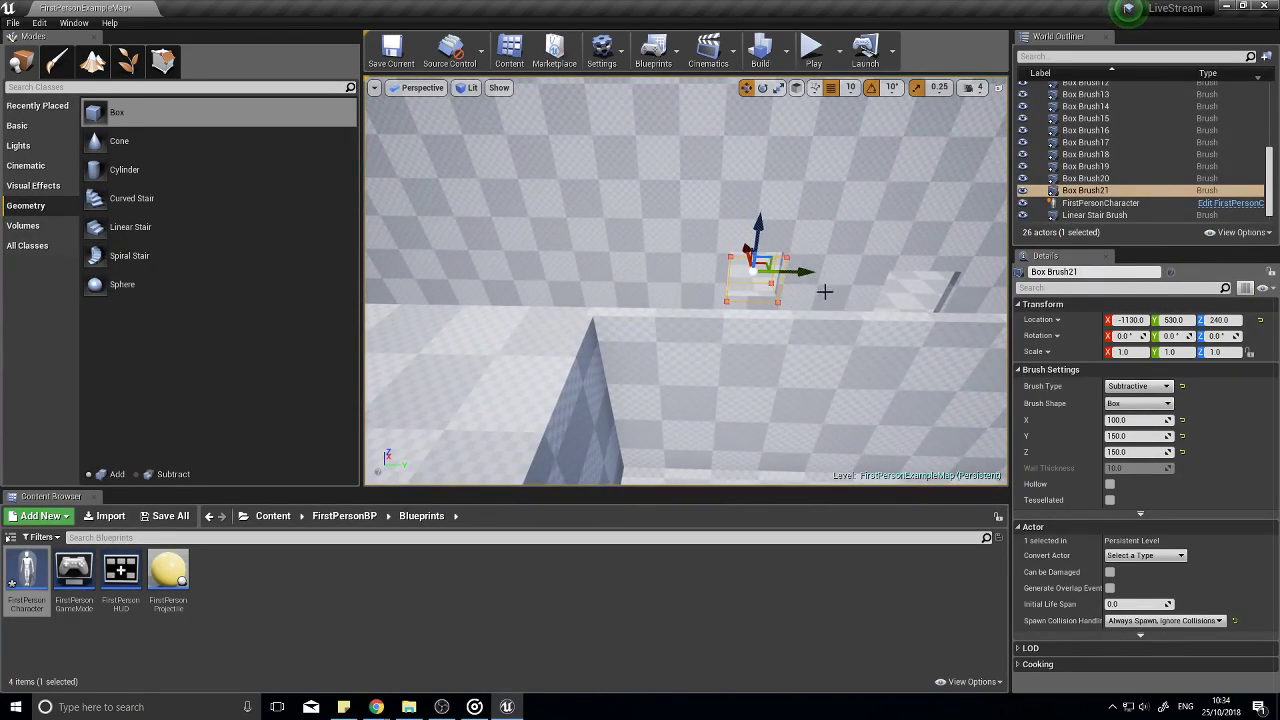
pyautogui.moveTo(792, 271); pyautogui.dragTo(702, 271)
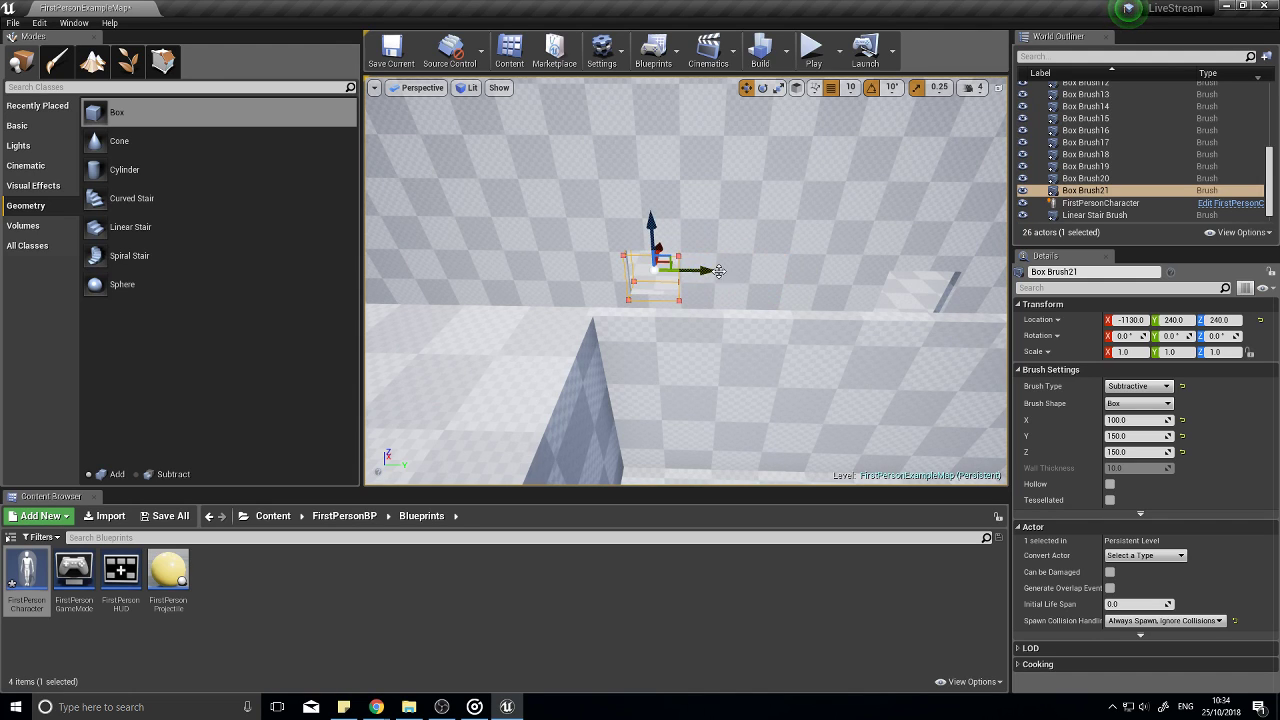
pyautogui.moveTo(720, 340); pyautogui.dragTo(720, 340, button='right')
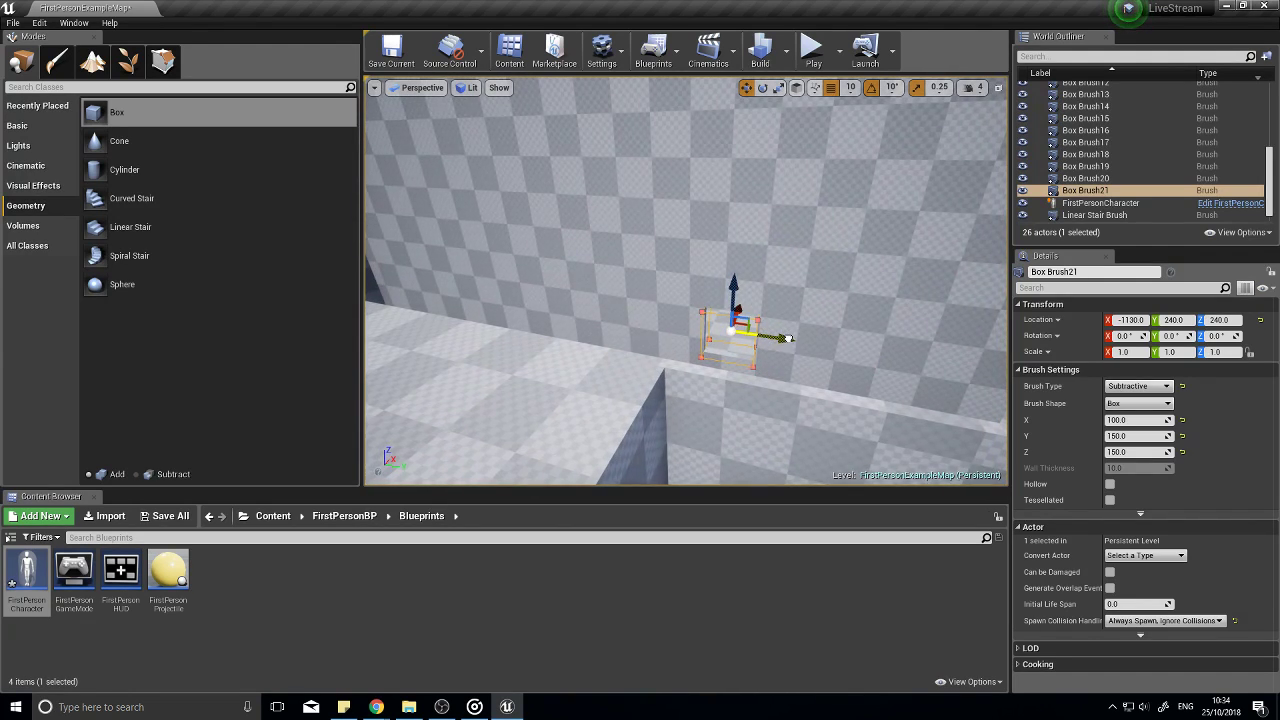
# Step: Duplicate the window opening brush twice along the same wall, placing the copies at Y 10 and Y -250
pyautogui.keyDown('alt'); pyautogui.keyDown('shift'); pyautogui.moveTo(776, 341); pyautogui.dragTo(692, 328); pyautogui.keyUp('shift'); pyautogui.keyUp('alt')
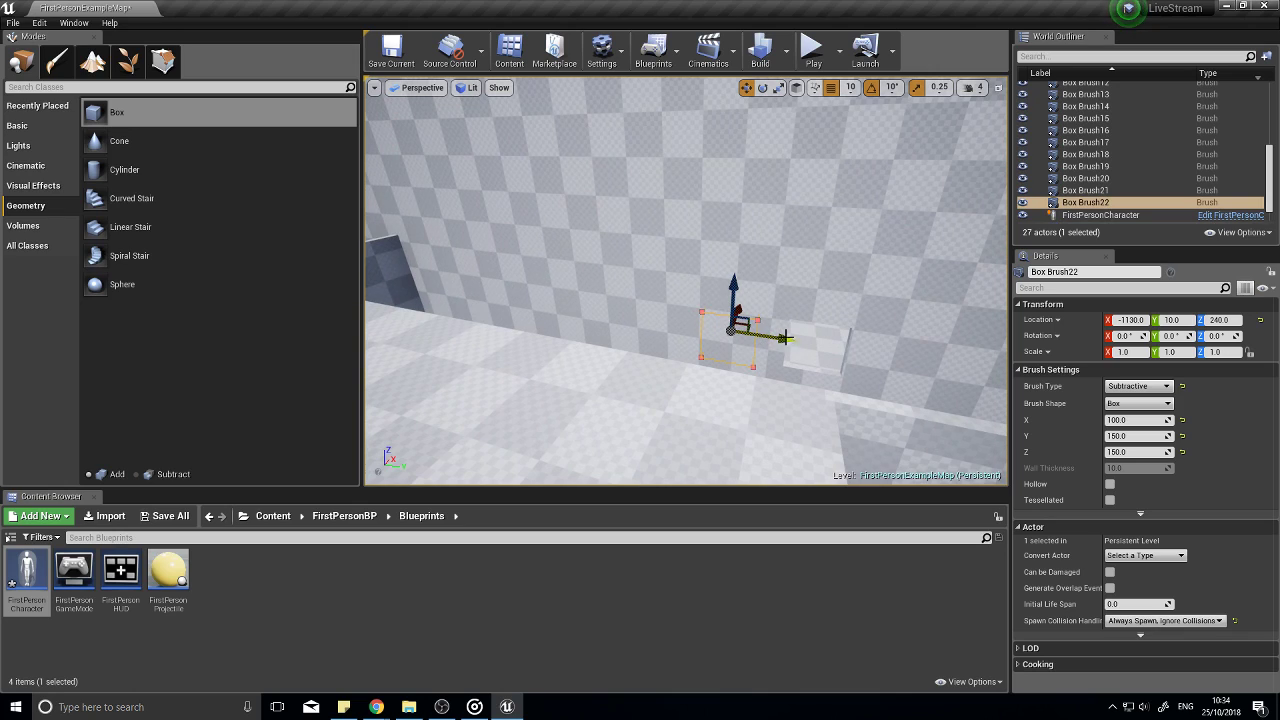
pyautogui.moveTo(783, 341)
pyautogui.keyDown('alt'); pyautogui.keyDown('shift'); pyautogui.mouseDown()
pyautogui.moveTo(760, 341)
pyautogui.moveTo(905, 362)
pyautogui.moveTo(825, 354)
pyautogui.mouseUp(); pyautogui.keyUp('shift'); pyautogui.keyUp('alt')
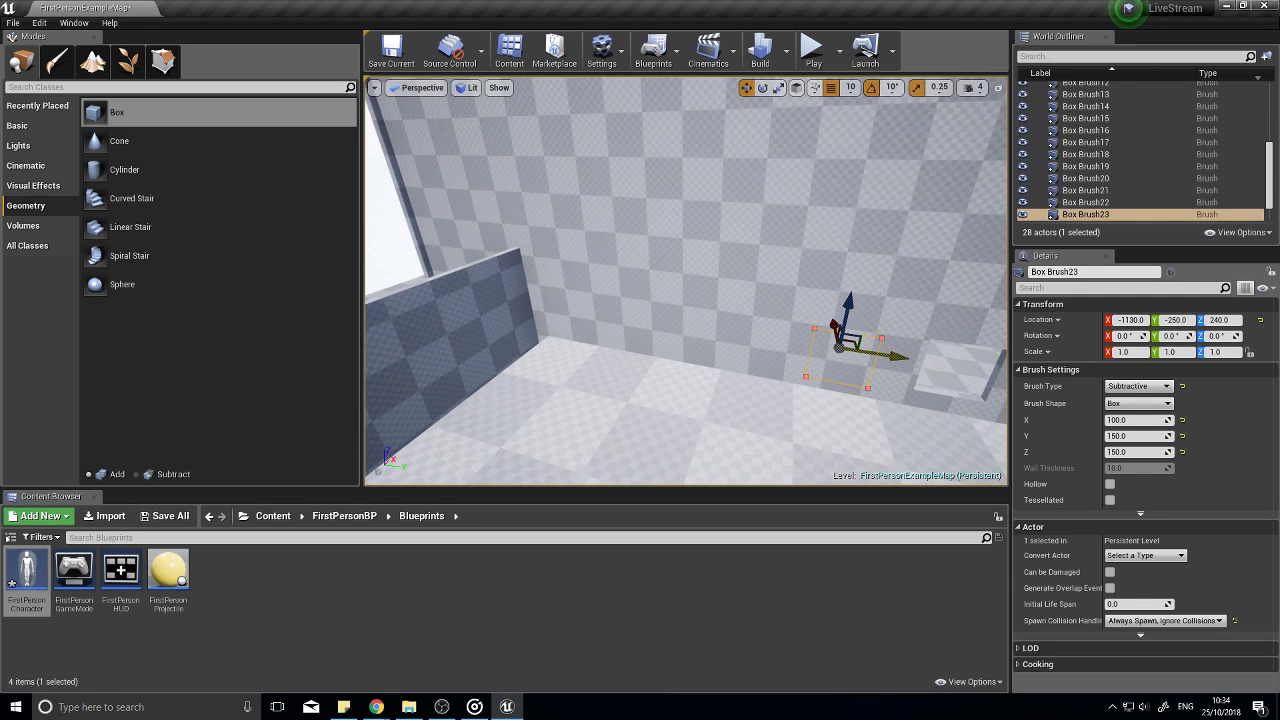
pyautogui.moveTo(928, 372)
pyautogui.mouseDown(button='right')
pyautogui.moveTo(985, 372)
pyautogui.moveTo(985, 410)
pyautogui.moveTo(940, 420)
pyautogui.moveTo(985, 420)
pyautogui.moveTo(880, 420)
pyautogui.mouseUp(button='right')
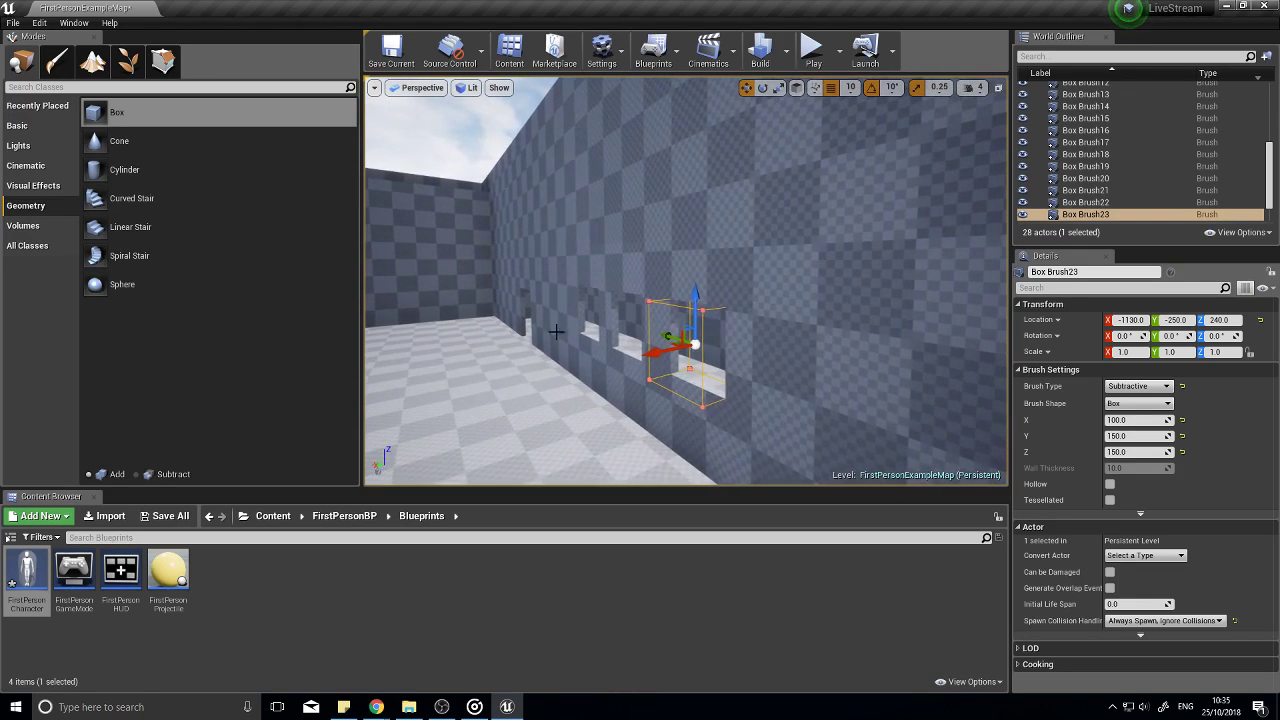
# Step: Duplicate the window opening brush at Y -250 and move the copy out into the room to X -930, Y 90
pyautogui.keyDown('alt'); pyautogui.moveTo(655, 351); pyautogui.dragTo(540, 372); pyautogui.keyUp('alt')
pyautogui.moveTo(554, 394); pyautogui.dragTo(740, 394, button='right')
pyautogui.moveTo(604, 346); pyautogui.dragTo(386, 340)
pyautogui.press('s')
pyautogui.moveTo(386, 340); pyautogui.dragTo(200, 340, button='right')
pyautogui.moveTo(335, 402); pyautogui.dragTo(506, 403, button='right')
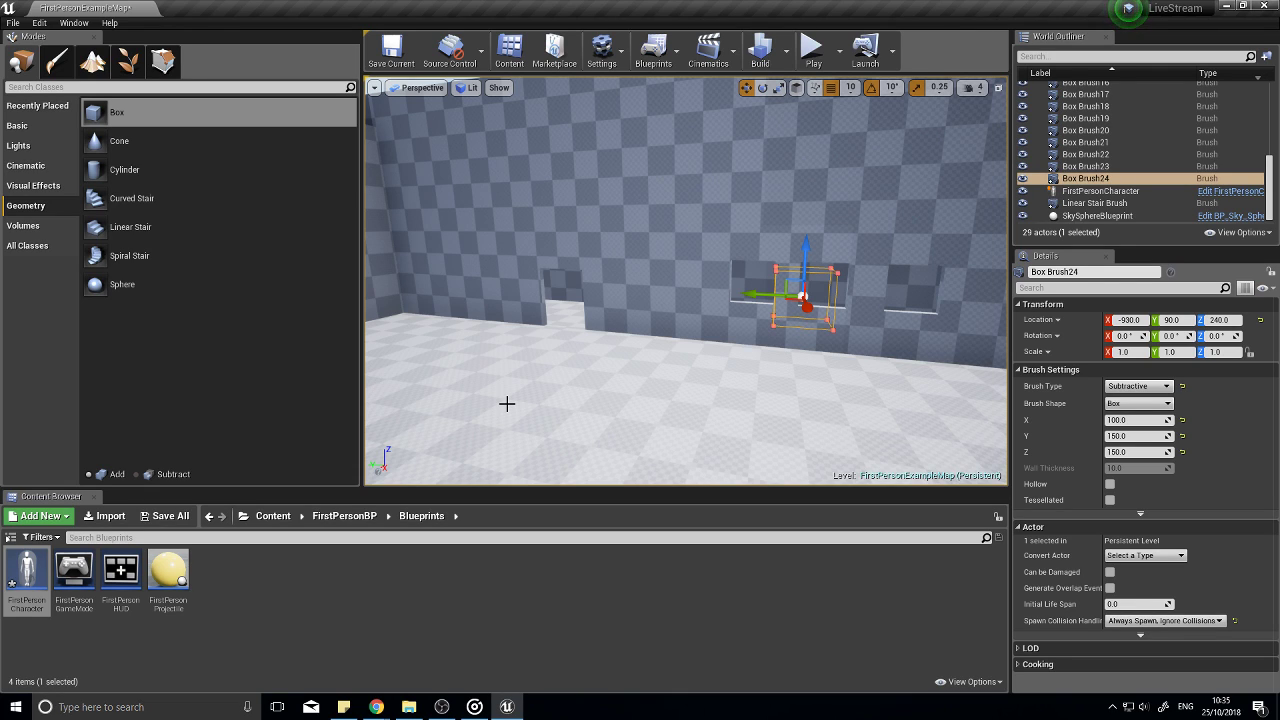
# Step: Examine the row of window openings and the doorway from inside the main room
pyautogui.moveTo(629, 371)
pyautogui.mouseDown(button='right')
pyautogui.moveTo(730, 371)
pyautogui.moveTo(750, 355)
pyautogui.moveTo(775, 250)
pyautogui.moveTo(975, 270)
pyautogui.moveTo(823, 322)
pyautogui.mouseUp(button='right')
pyautogui.press('a')
pyautogui.press('w')
pyautogui.press('d')
pyautogui.moveTo(575, 360); pyautogui.dragTo(642, 358, button='right')
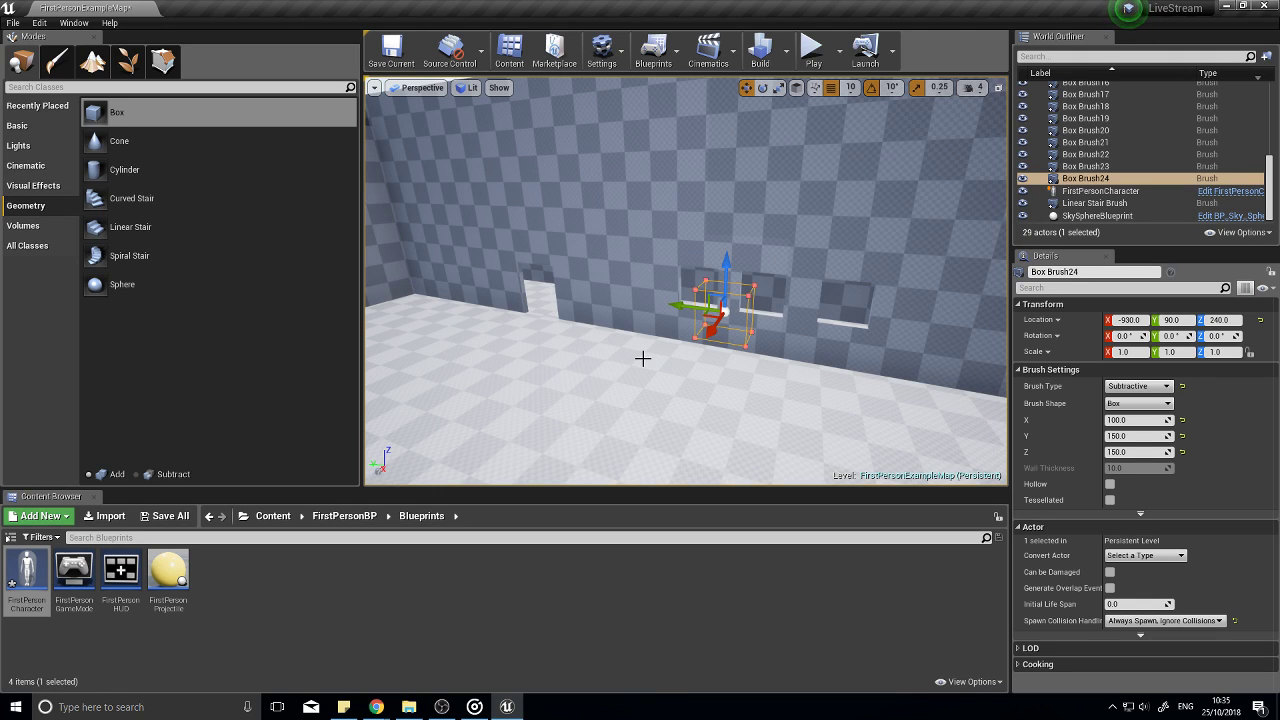
pyautogui.moveTo(709, 363); pyautogui.dragTo(1000, 275, button='right')
pyautogui.moveTo(720, 335)
pyautogui.mouseDown(button='right')
pyautogui.moveTo(685, 350)
pyautogui.moveTo(665, 345)
pyautogui.moveTo(700, 345)
pyautogui.moveTo(640, 340)
pyautogui.moveTo(670, 340)
pyautogui.moveTo(645, 338)
pyautogui.moveTo(712, 386)
pyautogui.mouseUp(button='right')
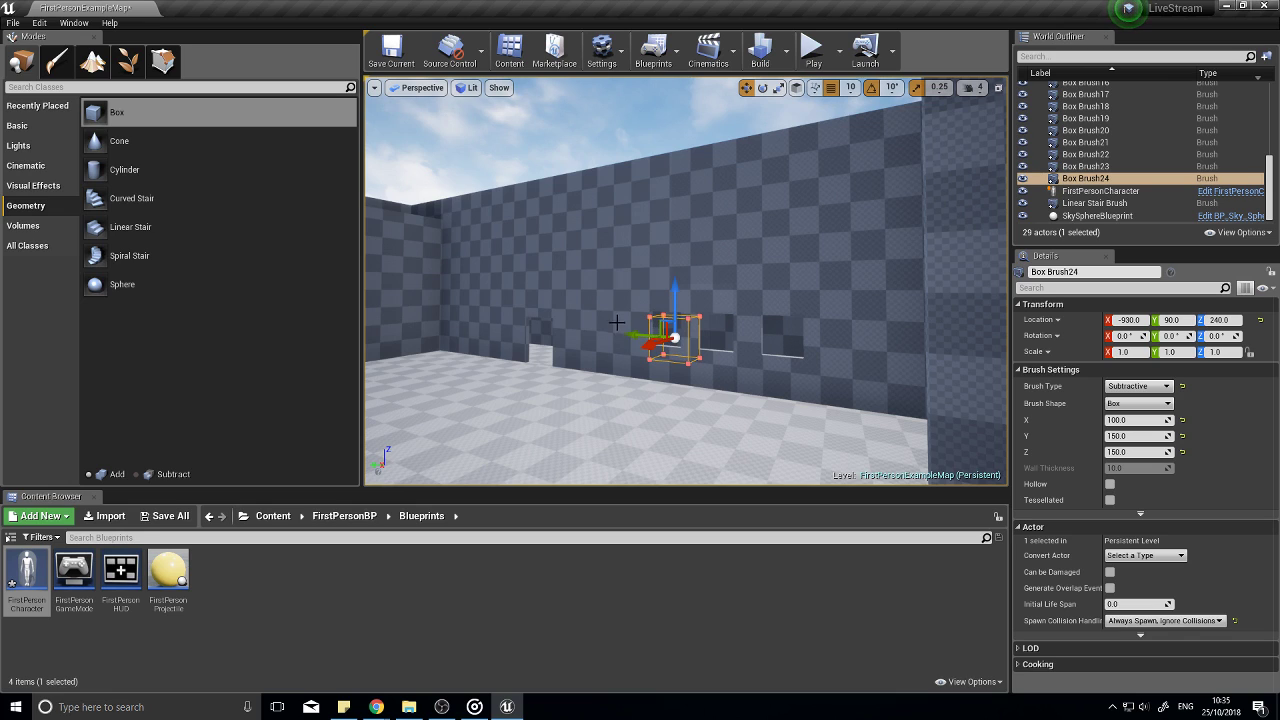
pyautogui.moveTo(672, 411)
pyautogui.mouseDown(button='right')
pyautogui.moveTo(698, 398)
pyautogui.moveTo(700, 430)
pyautogui.moveTo(588, 436)
pyautogui.mouseUp(button='right')
pyautogui.press('w')
pyautogui.press('d')
pyautogui.moveTo(745, 392); pyautogui.dragTo(673, 407, button='right')
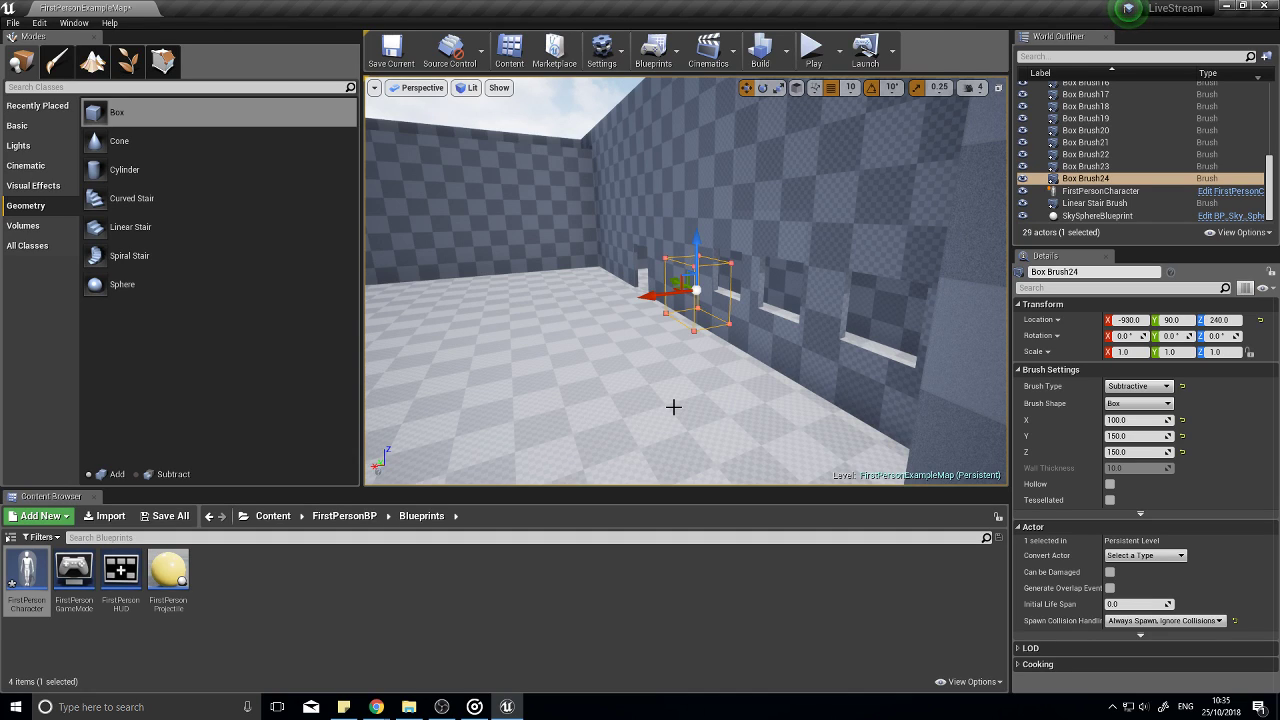
pyautogui.press('a')
pyautogui.moveTo(754, 432); pyautogui.dragTo(727, 257, button='right')
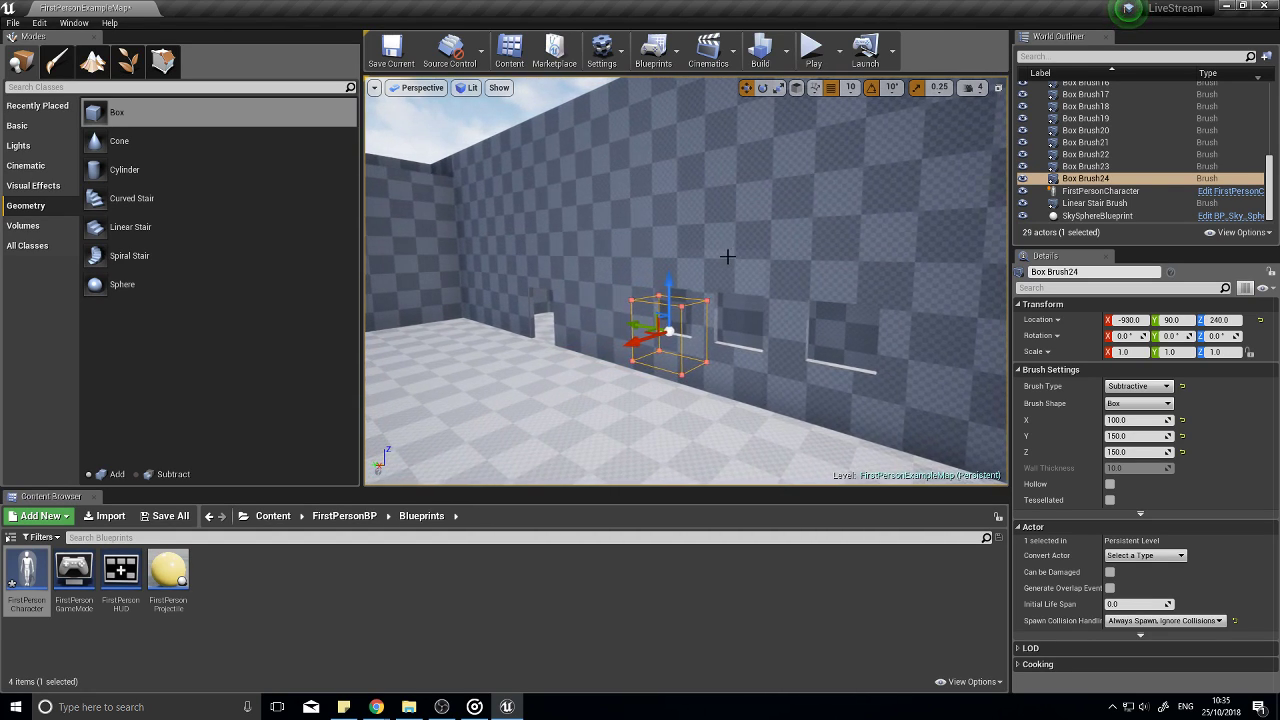
# Step: Highlight the tall wall brush to check the spacing of its openings, and undo the selection
pyautogui.click(727, 257)
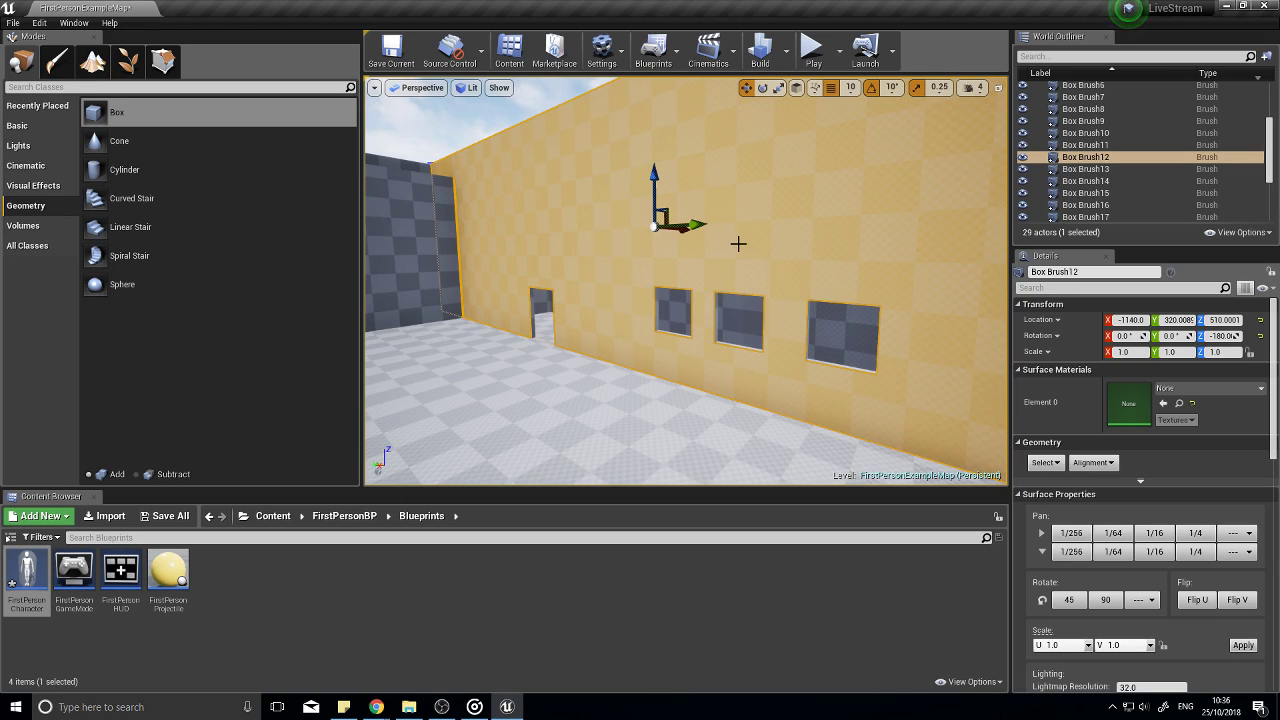
pyautogui.moveTo(699, 247); pyautogui.dragTo(705, 317, button='right')
pyautogui.press('d')
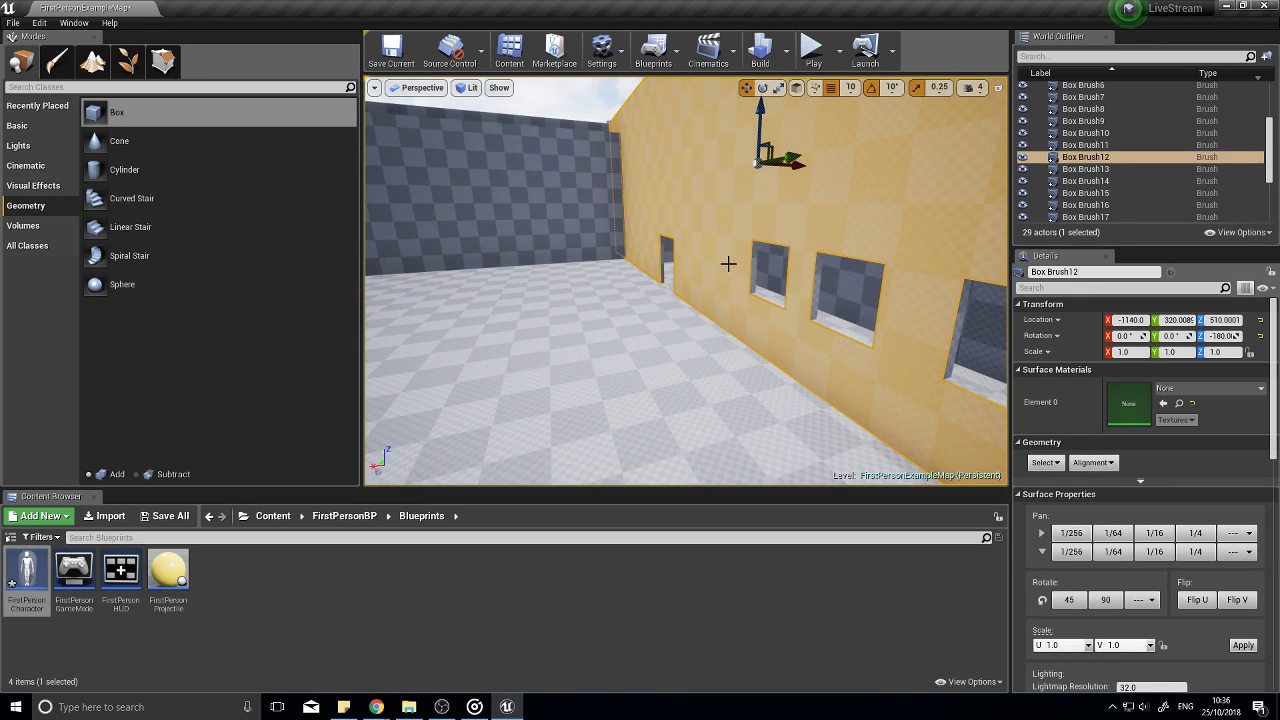
pyautogui.moveTo(742, 299); pyautogui.dragTo(886, 284)
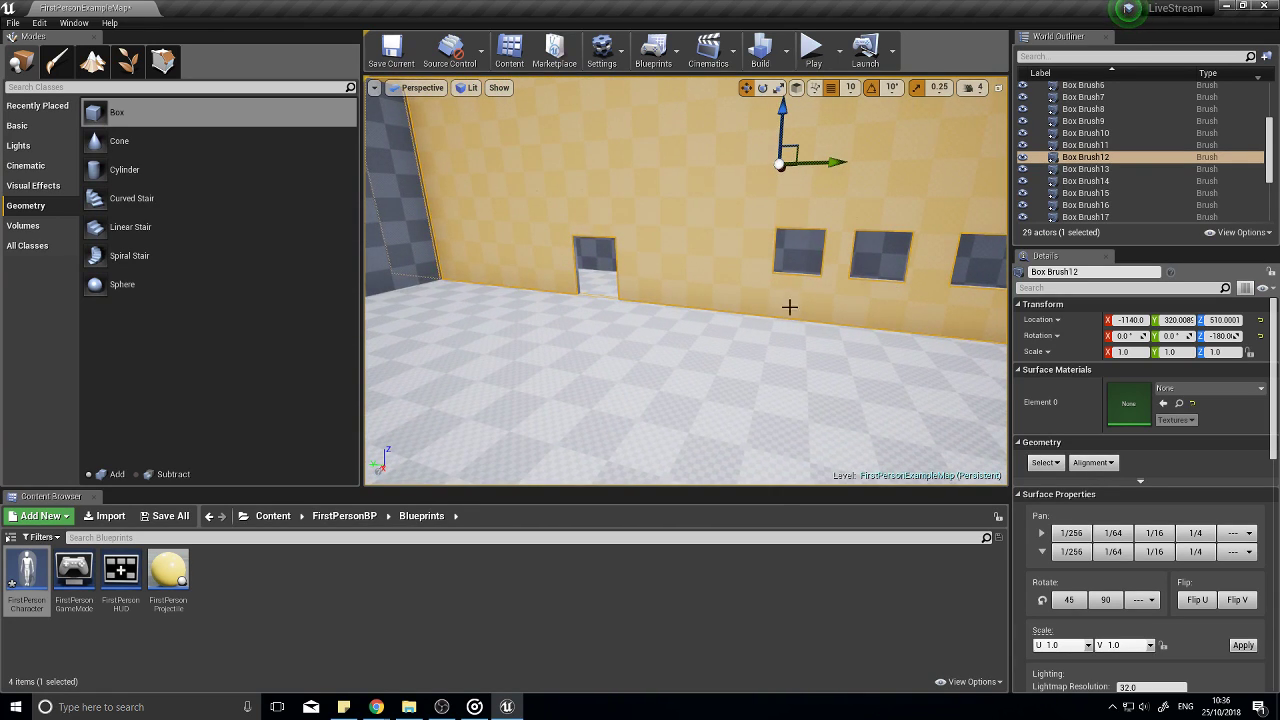
pyautogui.moveTo(789, 306)
pyautogui.mouseDown()
pyautogui.moveTo(700, 300)
pyautogui.moveTo(789, 309)
pyautogui.mouseUp()
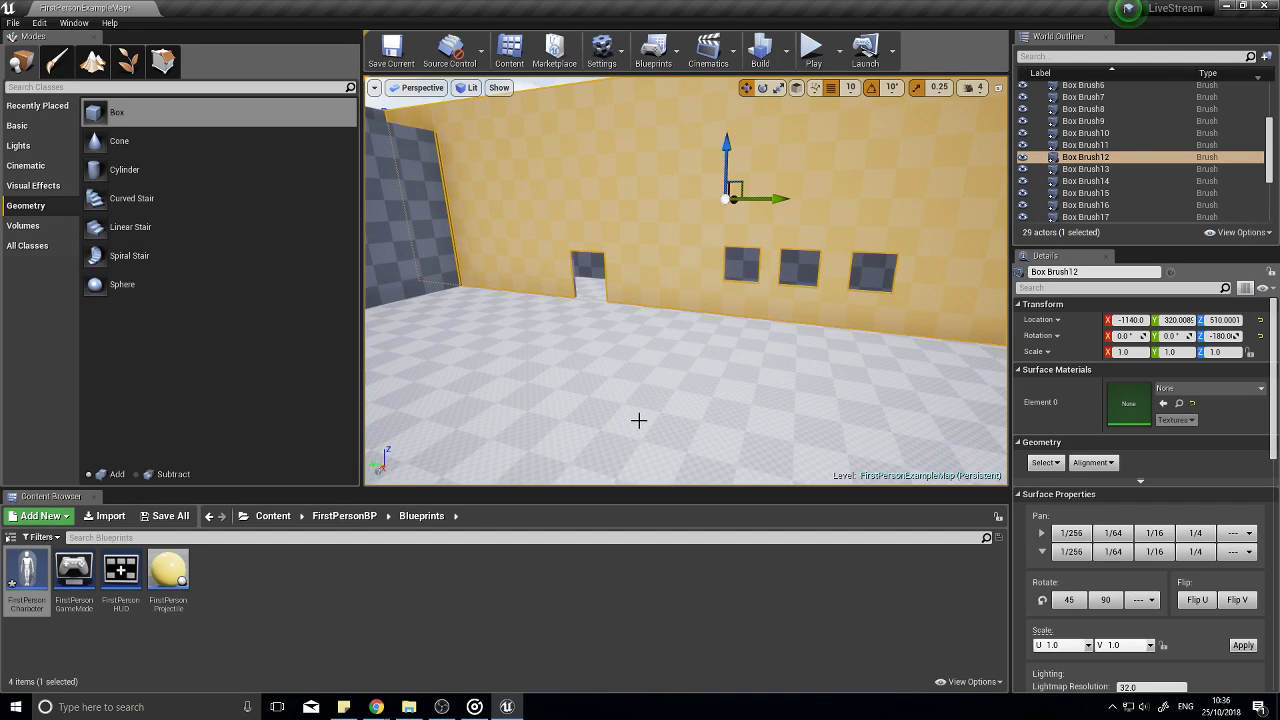
pyautogui.moveTo(639, 420); pyautogui.dragTo(670, 409, button='right')
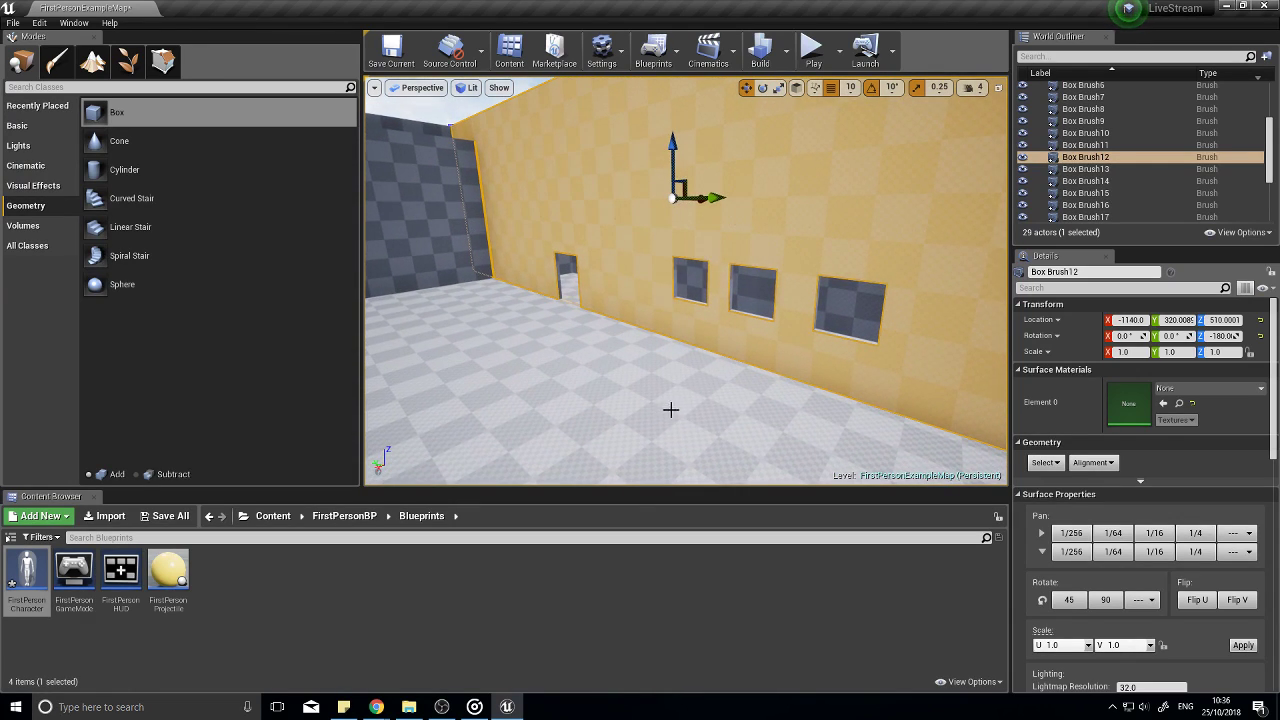
pyautogui.hotkey('ctrl', 'z')
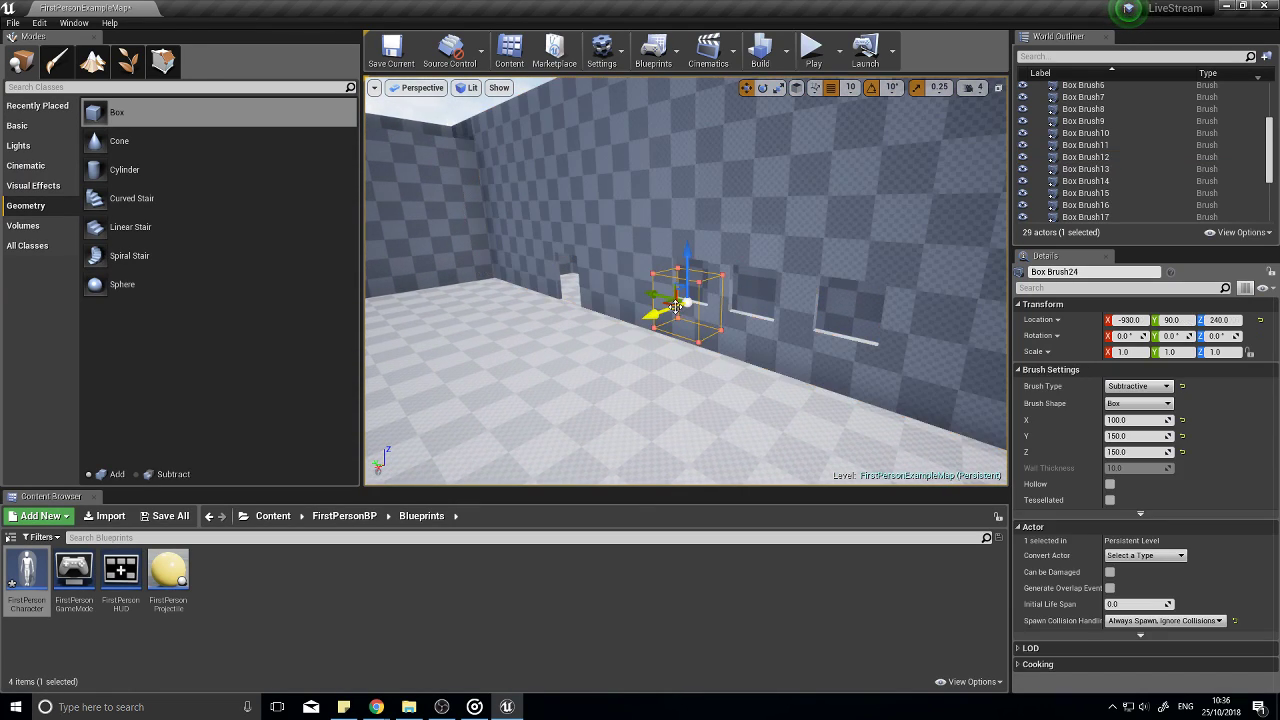
# Step: Move the spare window opening brush to the adjacent wall at X -930, Y 1930 and rotate it to -90° about Z
pyautogui.moveTo(660, 294)
pyautogui.mouseDown()
pyautogui.moveTo(400, 245)
pyautogui.moveTo(447, 255)
pyautogui.mouseUp()
pyautogui.press('w')
pyautogui.moveTo(447, 255); pyautogui.dragTo(326, 251, button='right')
pyautogui.moveTo(580, 326); pyautogui.dragTo(580, 326, button='right')
pyautogui.press('e')
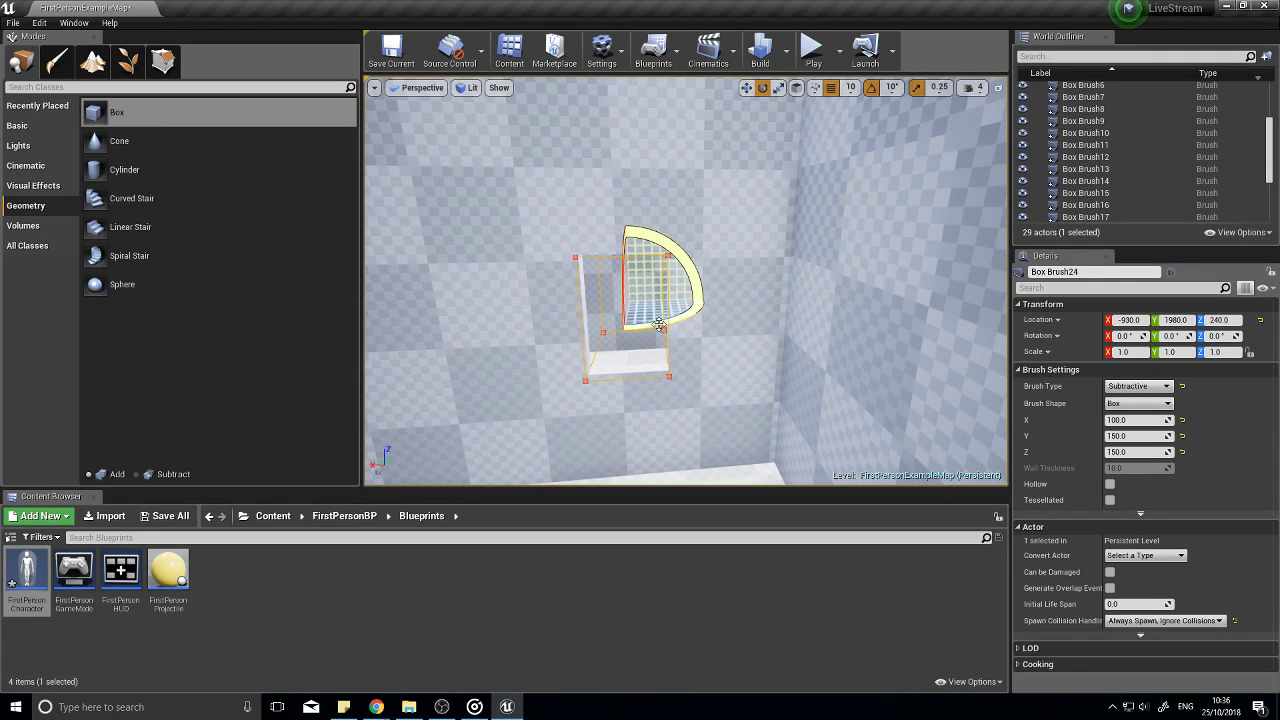
pyautogui.moveTo(659, 325); pyautogui.dragTo(600, 327)
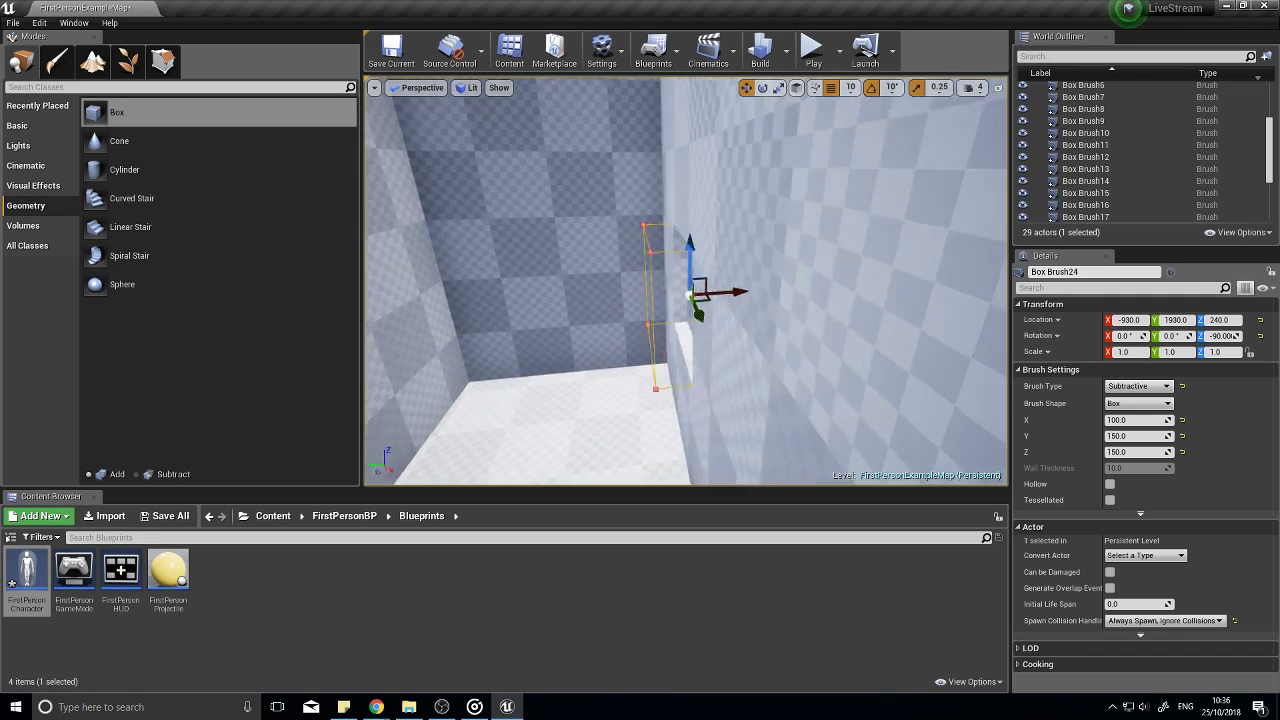
pyautogui.moveTo(686, 281); pyautogui.dragTo(540, 290, button='right')
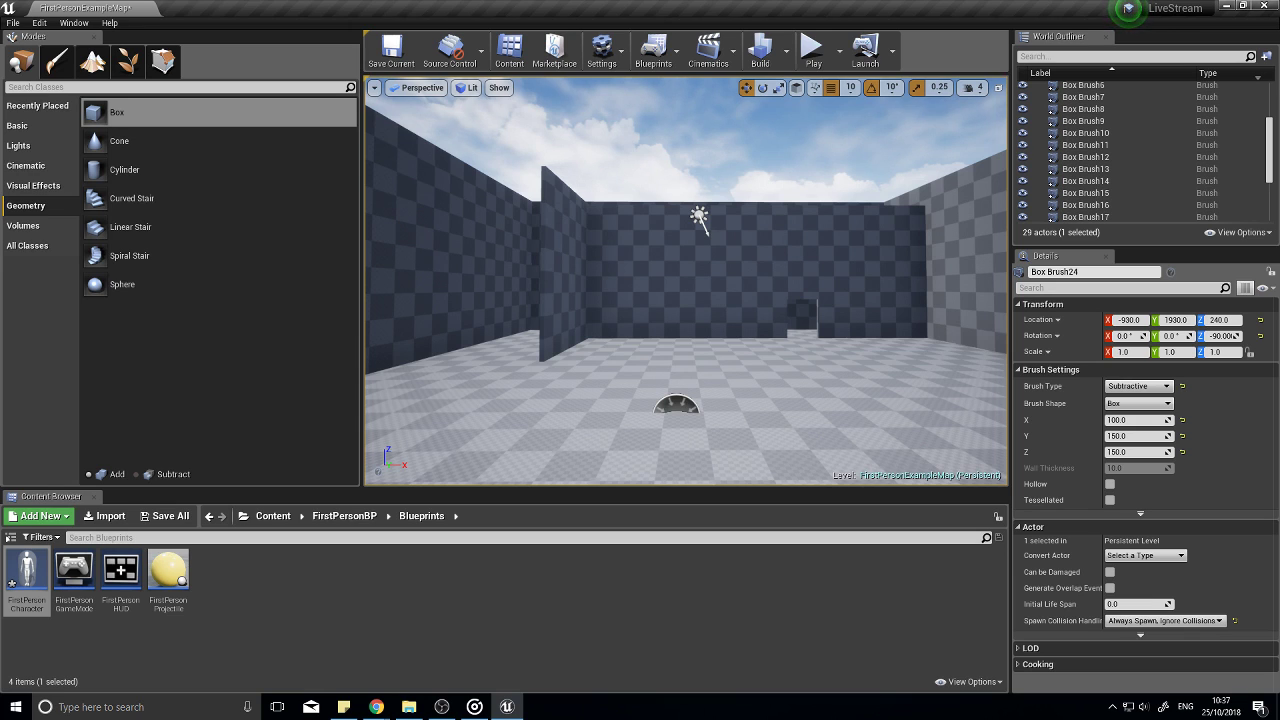
# Step: Place an additive cylinder brush on the open floor of the large arena
pyautogui.moveTo(686, 281); pyautogui.dragTo(700, 400, button='right')
pyautogui.press('w')
pyautogui.press('s')
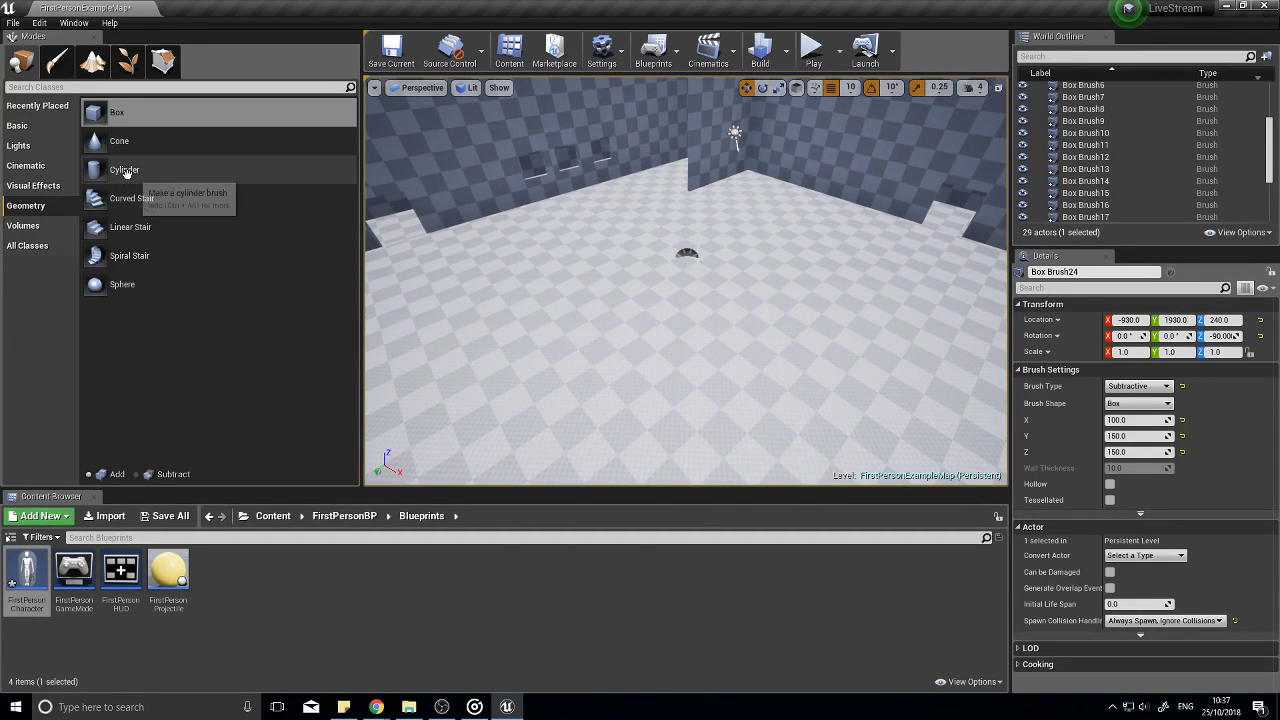
pyautogui.moveTo(135, 170)
pyautogui.mouseDown()
pyautogui.moveTo(630, 278)
pyautogui.moveTo(690, 235)
pyautogui.moveTo(445, 300)
pyautogui.moveTo(662, 262)
pyautogui.moveTo(641, 251)
pyautogui.moveTo(672, 238)
pyautogui.mouseUp()
pyautogui.moveTo(763, 300); pyautogui.dragTo(735, 288, button='right')
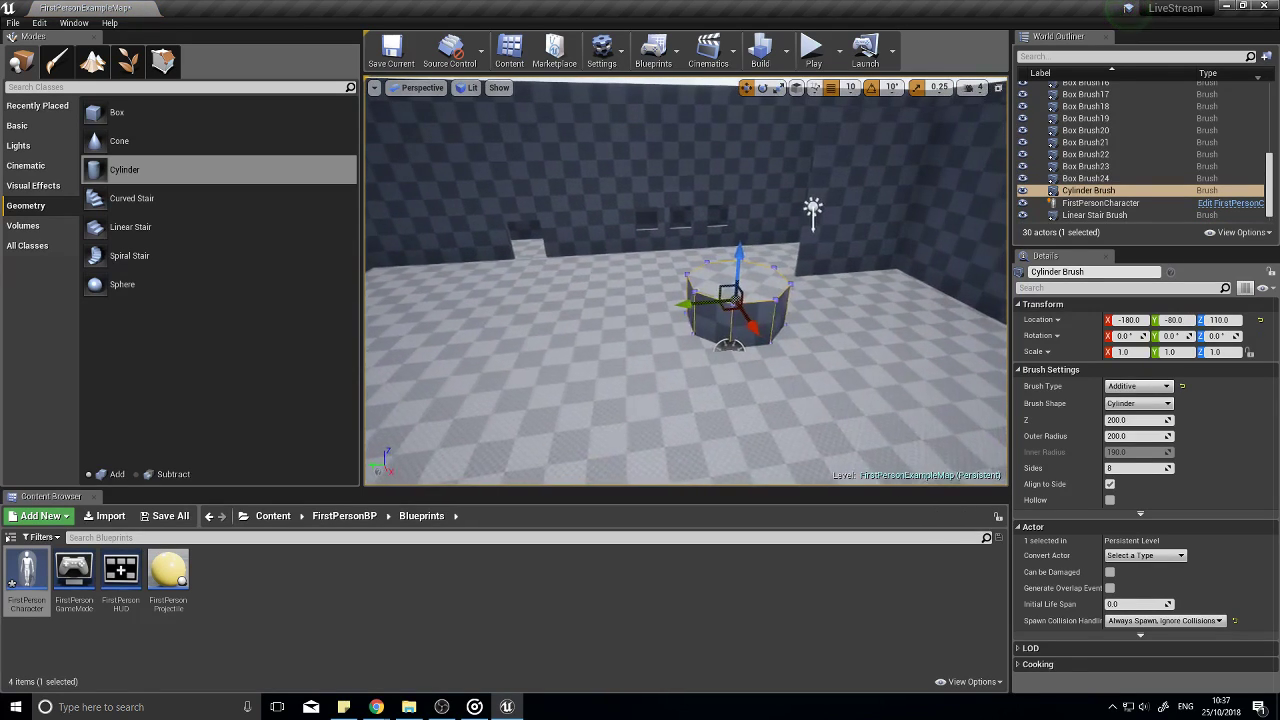
# Step: Set the cylinder's outer radius to 100 and its Z height to 1000, and snap it down to the floor
pyautogui.click(1135, 436)
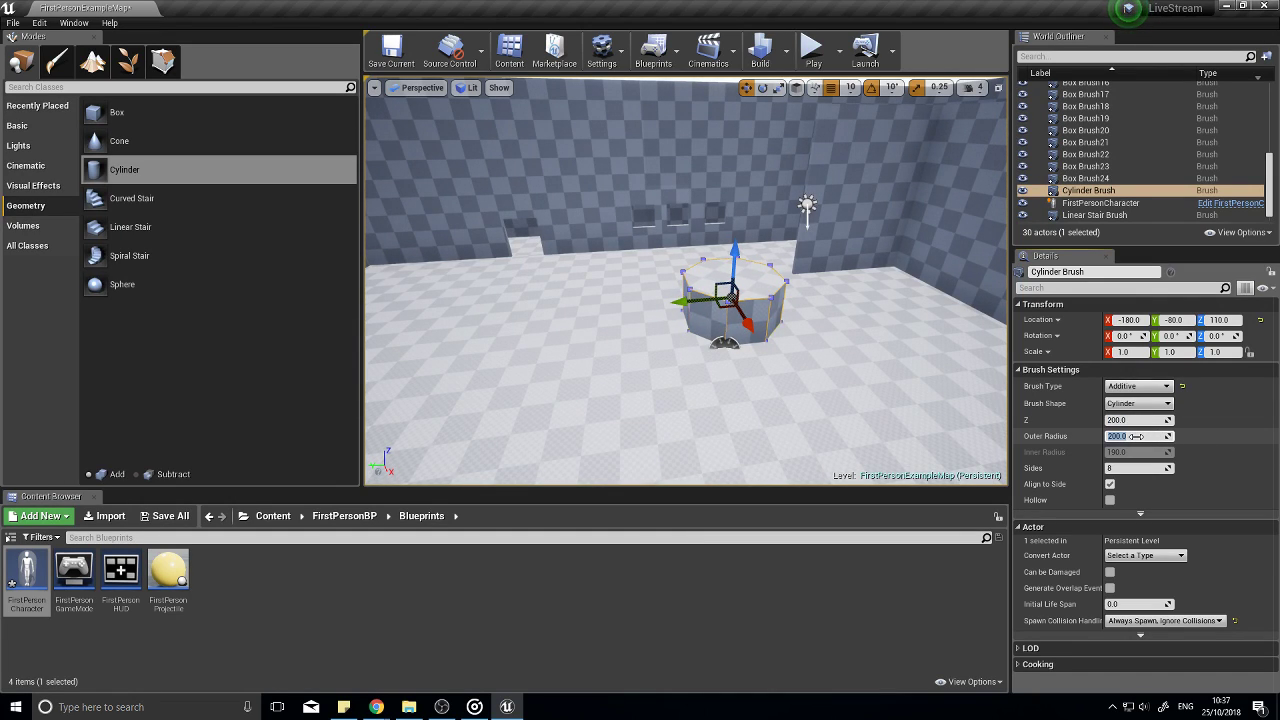
pyautogui.write('100')
pyautogui.press('Return')
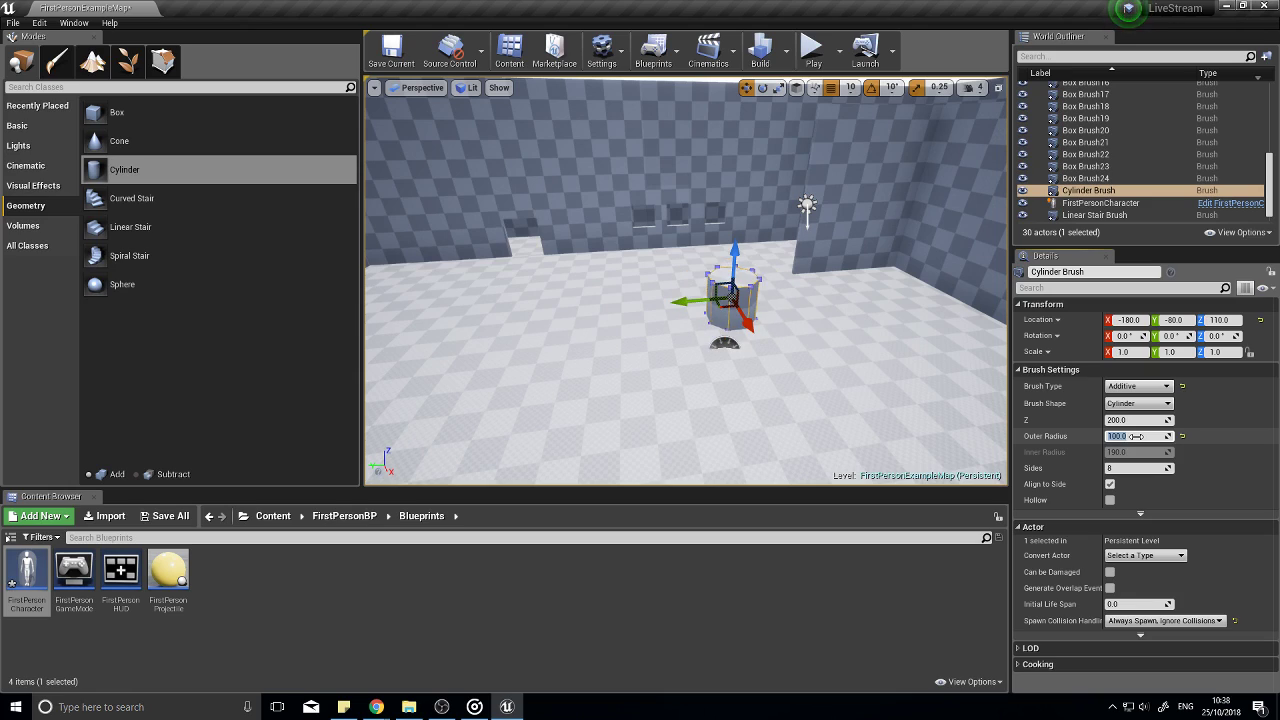
pyautogui.click(1133, 420)
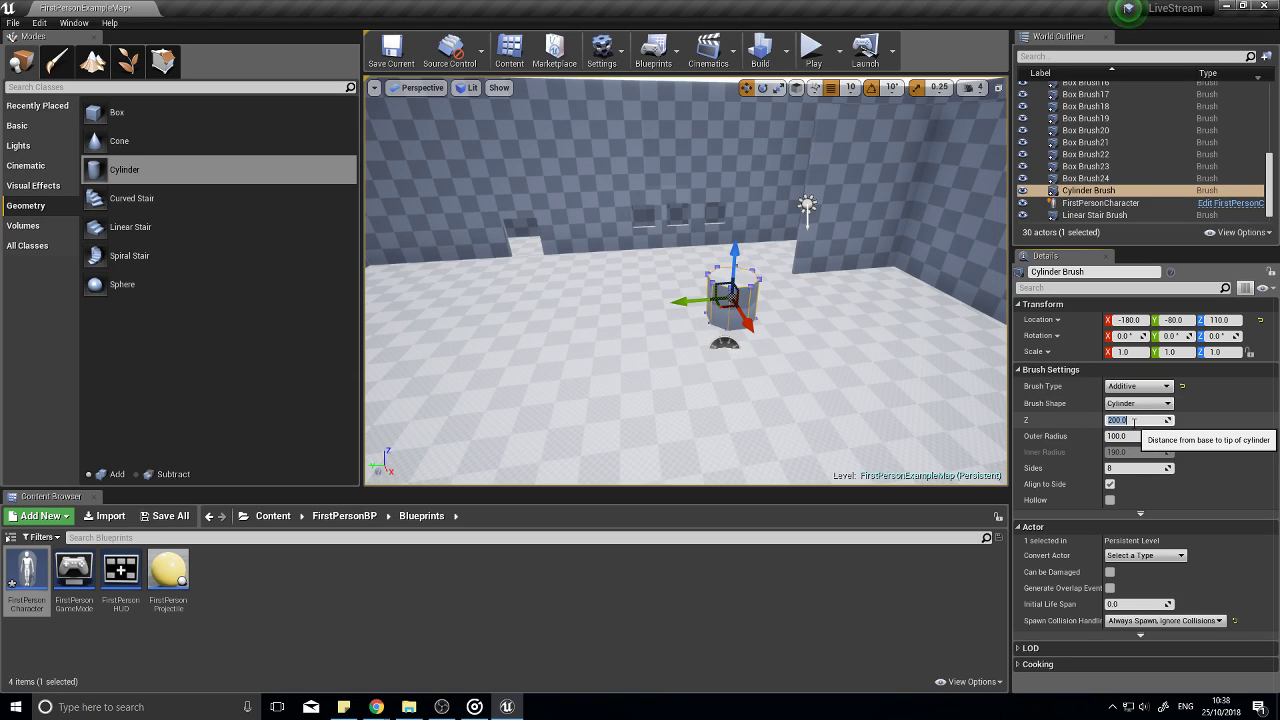
pyautogui.write('1000')
pyautogui.press('Return')
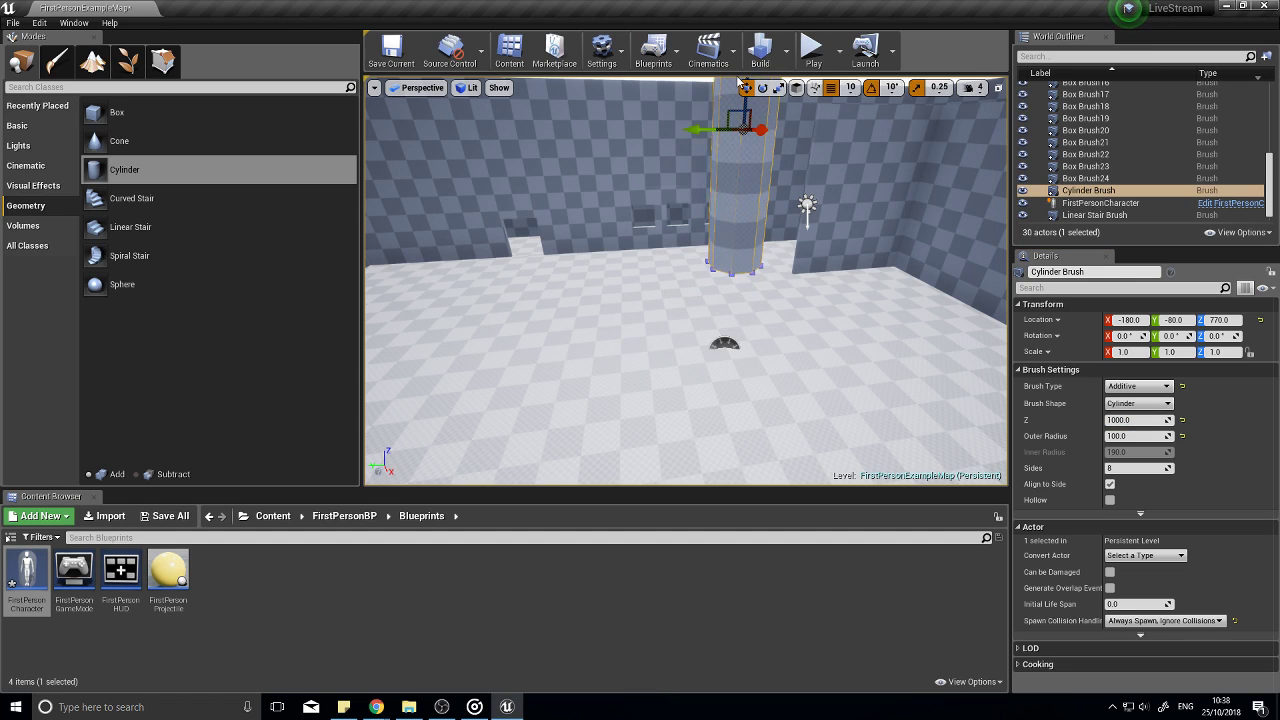
pyautogui.press('End')
# Step: Duplicate the column along the Y axis, placing the copy at about Y 1050
pyautogui.moveTo(683, 340); pyautogui.dragTo(683, 420, button='right')
pyautogui.moveTo(703, 234)
pyautogui.mouseDown(button='right')
pyautogui.moveTo(763, 320)
pyautogui.moveTo(700, 360)
pyautogui.moveTo(710, 334)
pyautogui.mouseUp(button='right')
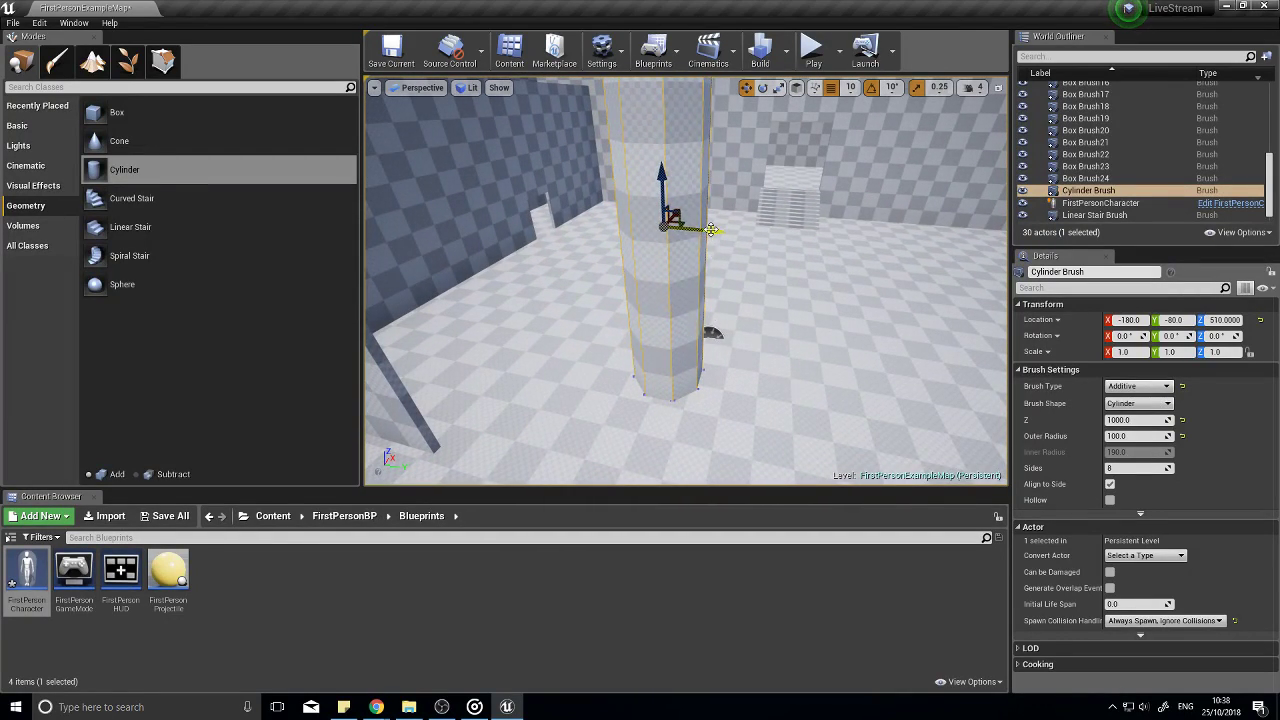
pyautogui.keyDown('alt'); pyautogui.moveTo(704, 230); pyautogui.dragTo(1130, 290); pyautogui.keyUp('alt')
pyautogui.moveTo(757, 392)
pyautogui.mouseDown(button='right')
pyautogui.moveTo(860, 340)
pyautogui.moveTo(1060, 300)
pyautogui.mouseUp(button='right')
pyautogui.moveTo(817, 363)
pyautogui.mouseDown(button='right')
pyautogui.moveTo(760, 420)
pyautogui.moveTo(817, 363)
pyautogui.mouseUp(button='right')
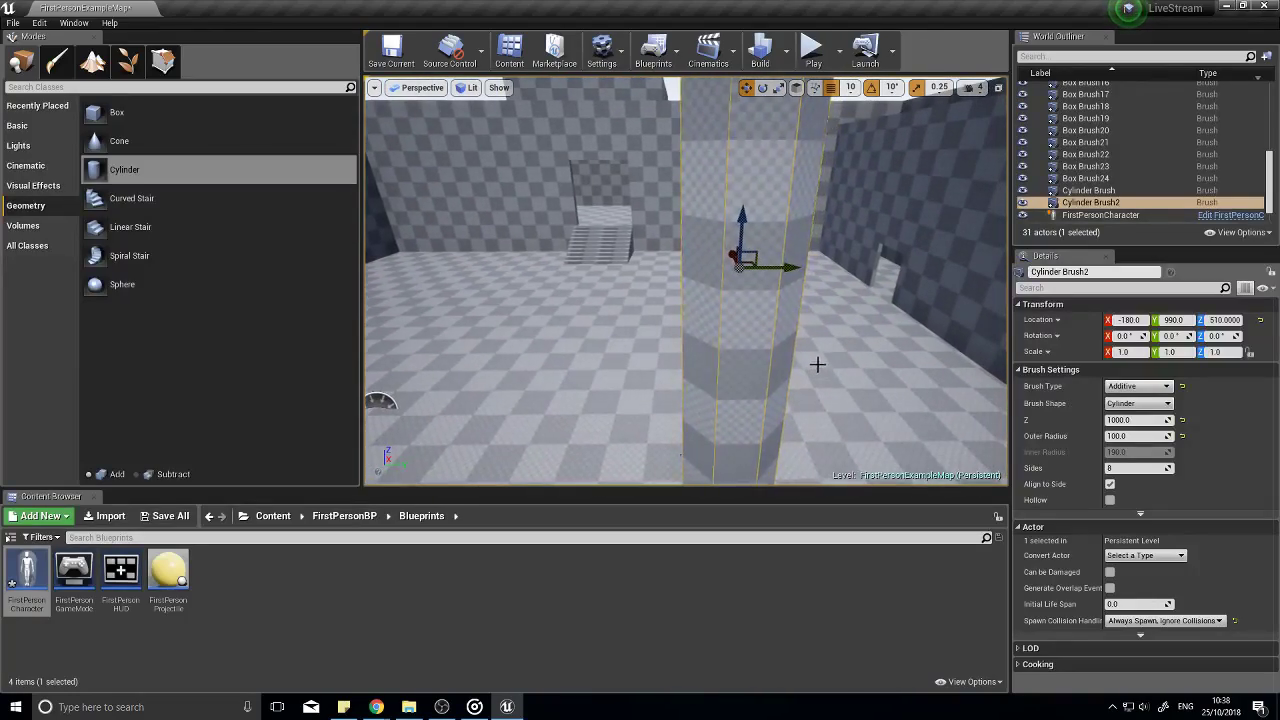
pyautogui.moveTo(788, 268); pyautogui.dragTo(818, 268)
# Step: Select both columns and duplicate the pair along the X axis to X 1000
pyautogui.moveTo(818, 268); pyautogui.dragTo(823, 183, button='right')
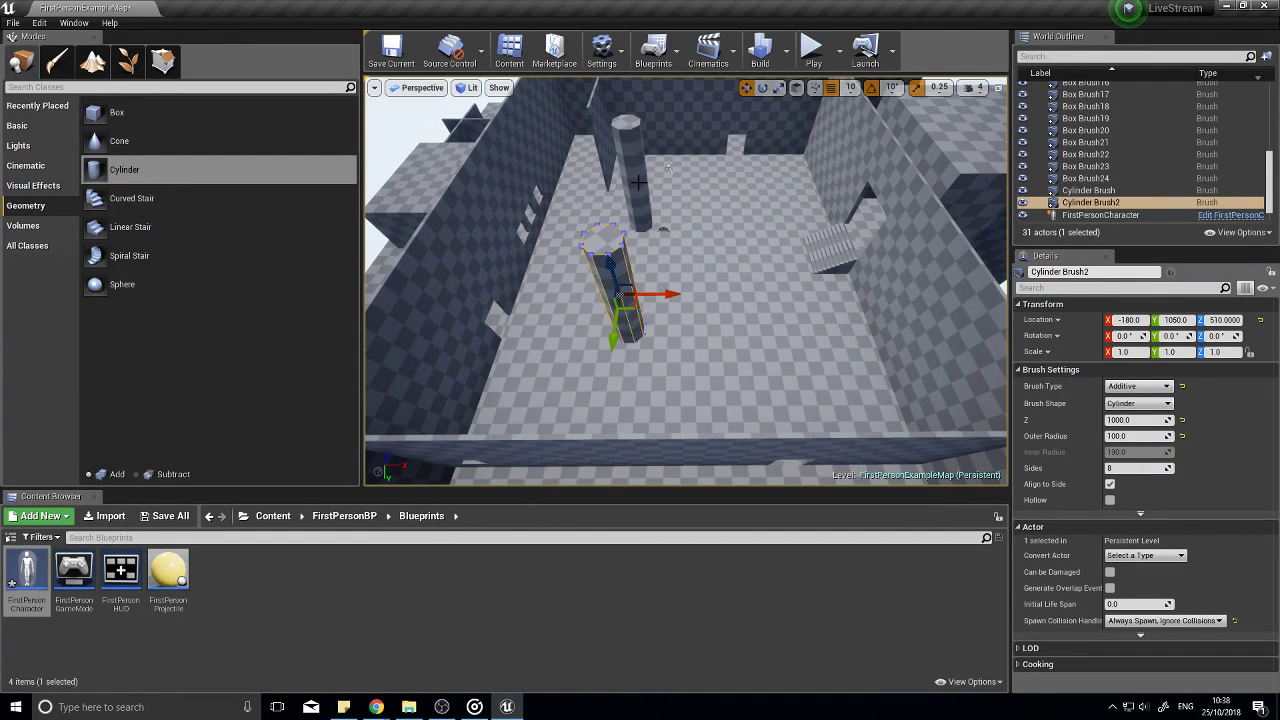
pyautogui.click(627, 150)
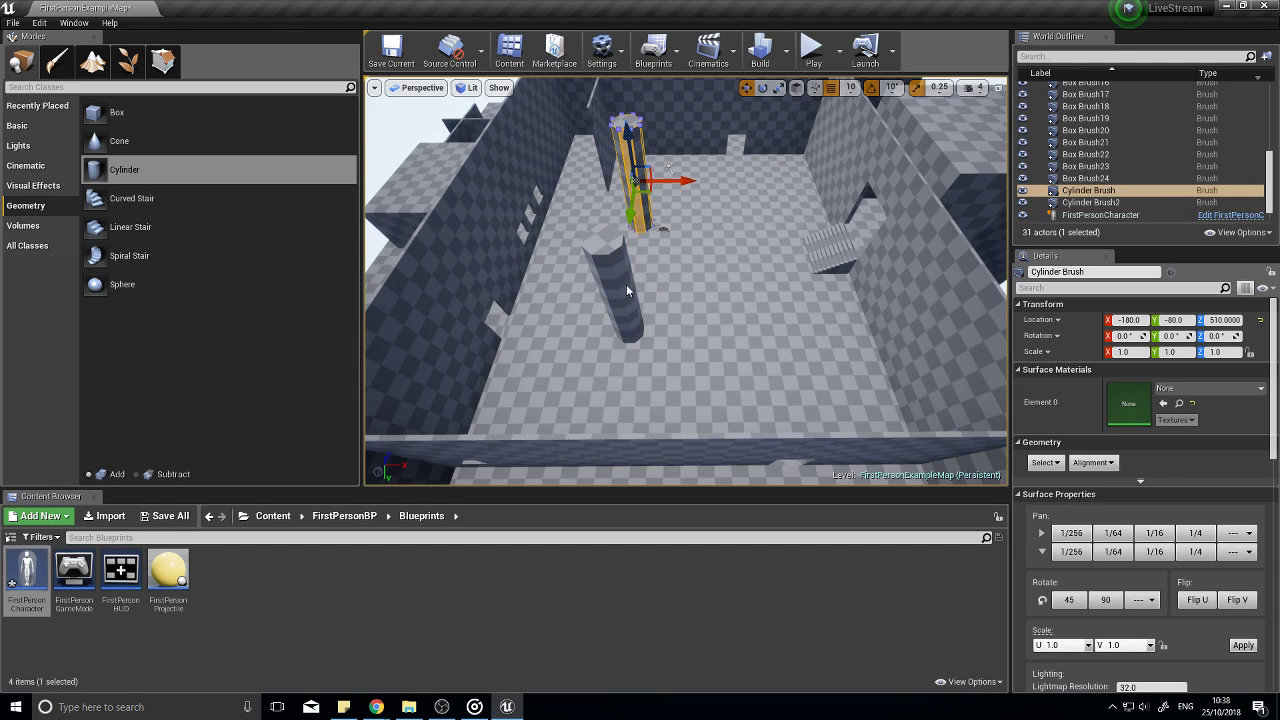
pyautogui.keyDown('ctrl'); pyautogui.click(627, 290); pyautogui.keyUp('ctrl')
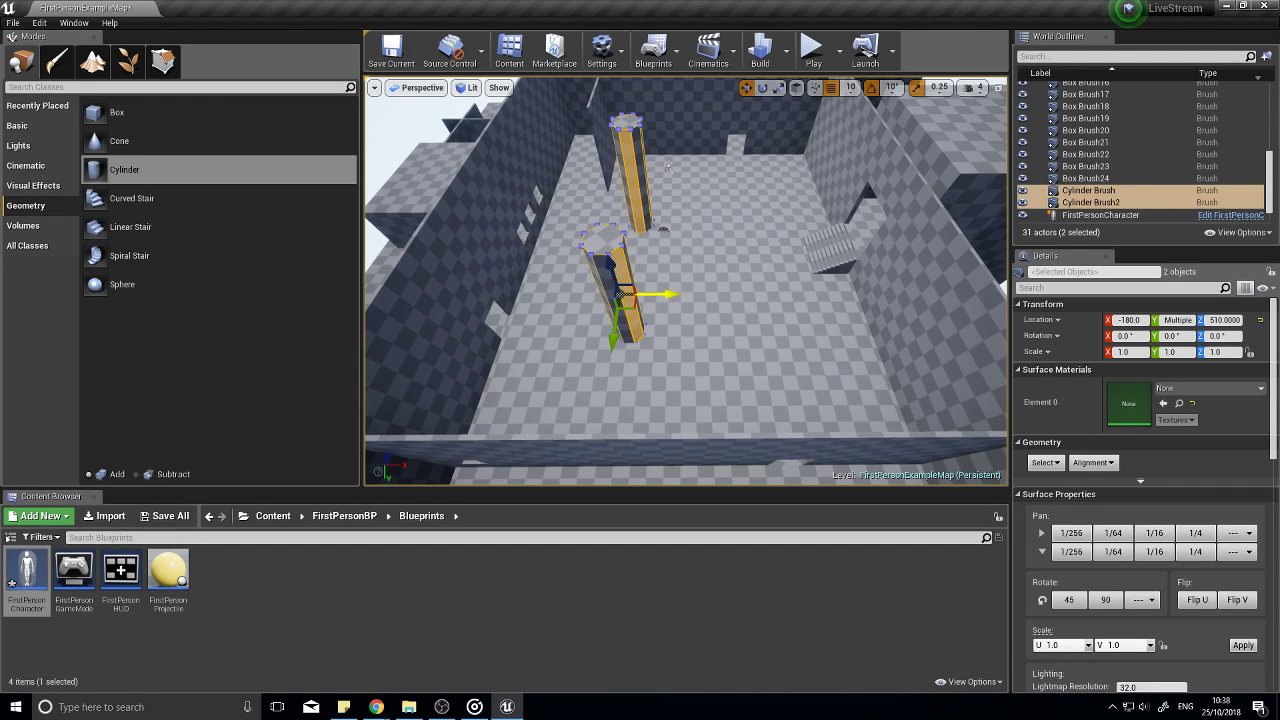
pyautogui.hotkey('ctrl', 'w')
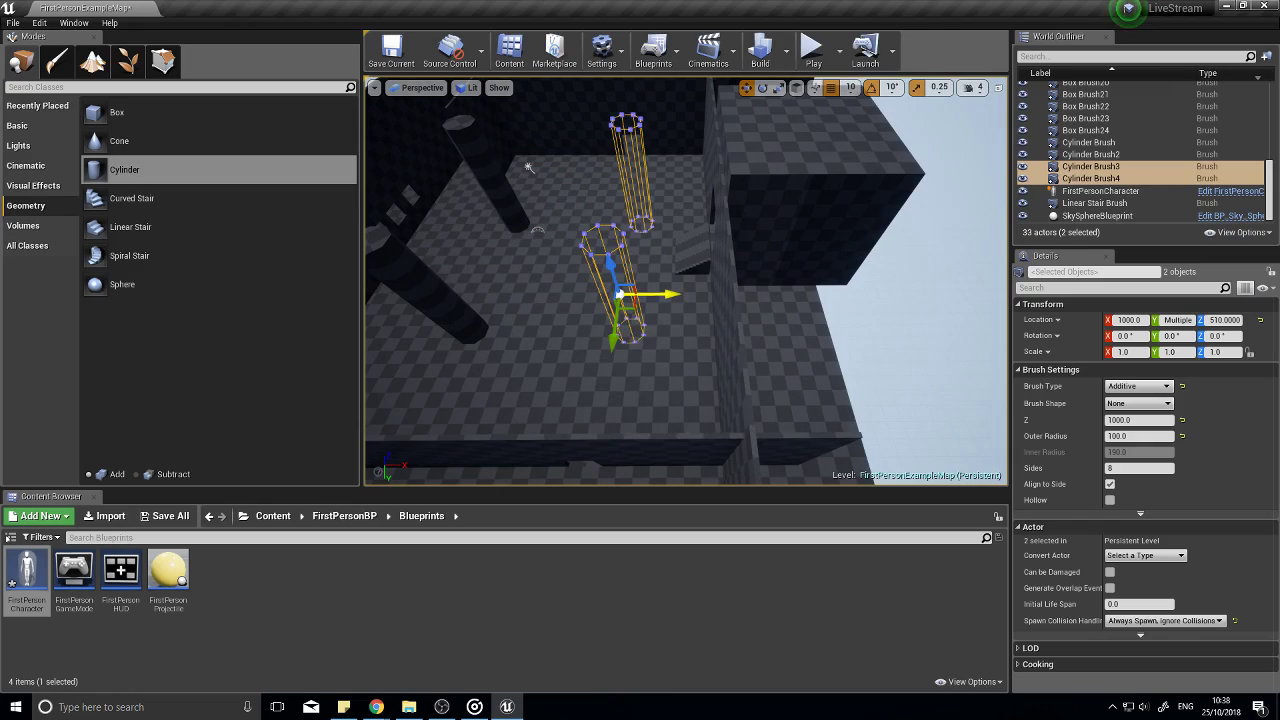
# Step: Select all four columns and shift them together along the Y axis to adjust their spacing from the side walls
pyautogui.moveTo(641, 309); pyautogui.dragTo(730, 340, button='right')
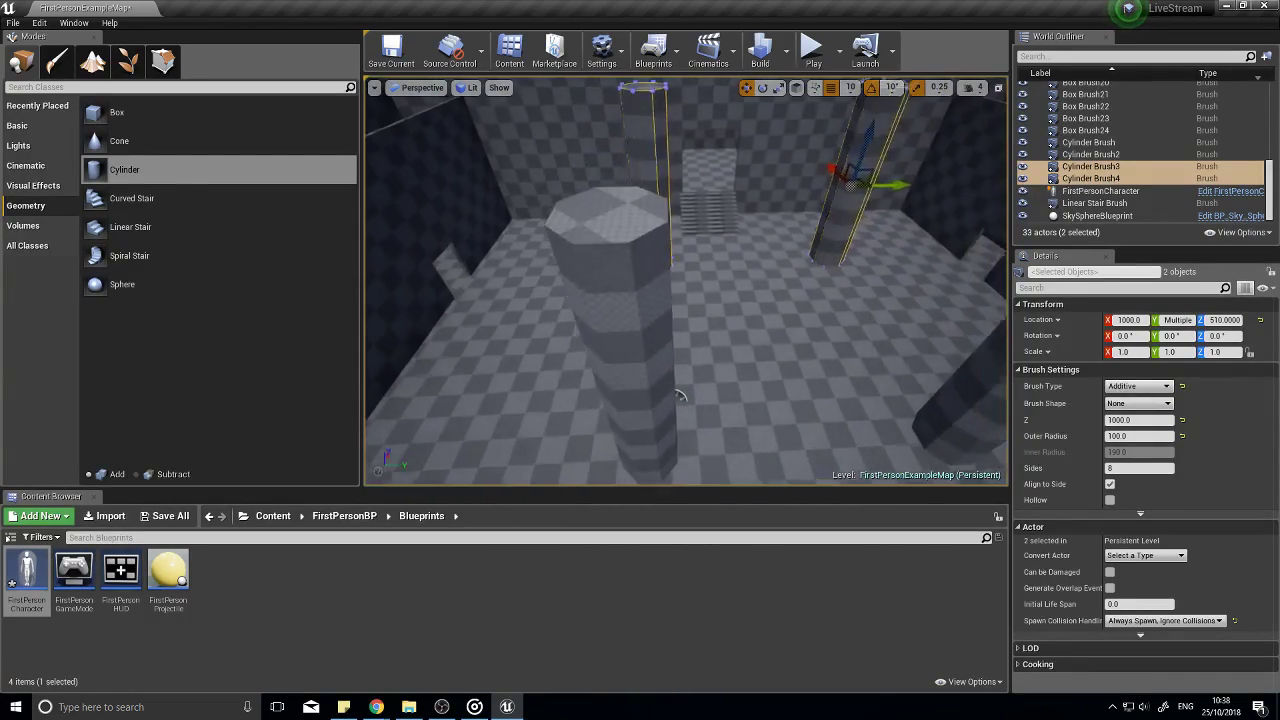
pyautogui.scroll(-3, 610, 230)
pyautogui.moveTo(686, 281); pyautogui.dragTo(700, 370, button='right')
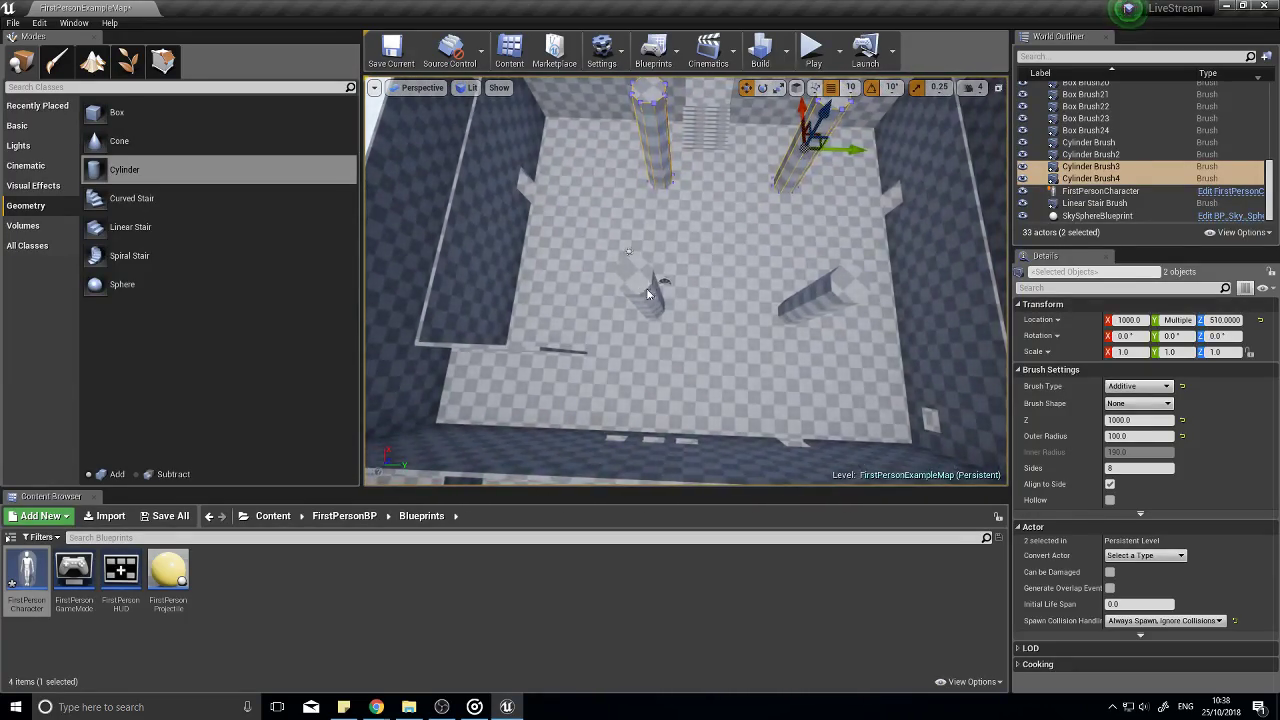
pyautogui.keyDown('ctrl'); pyautogui.click(647, 294); pyautogui.keyUp('ctrl')
pyautogui.keyDown('ctrl'); pyautogui.click(836, 311); pyautogui.keyUp('ctrl')
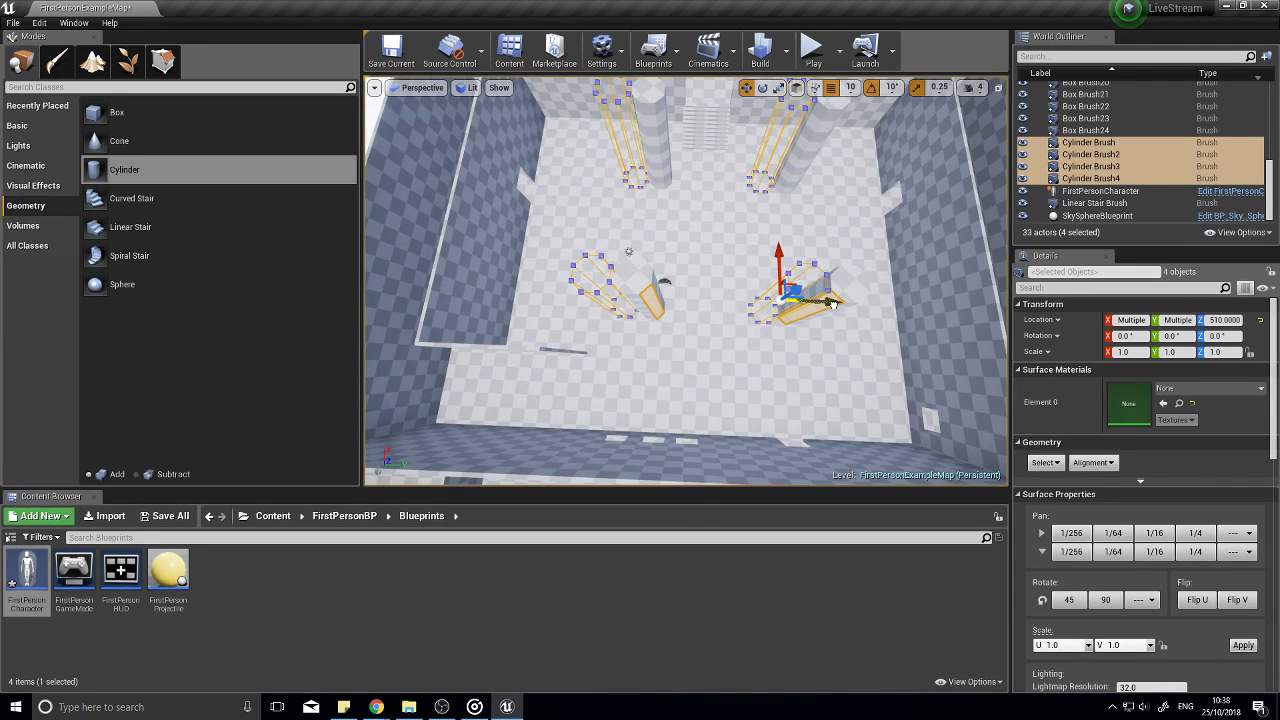
pyautogui.moveTo(832, 303); pyautogui.dragTo(831, 303)
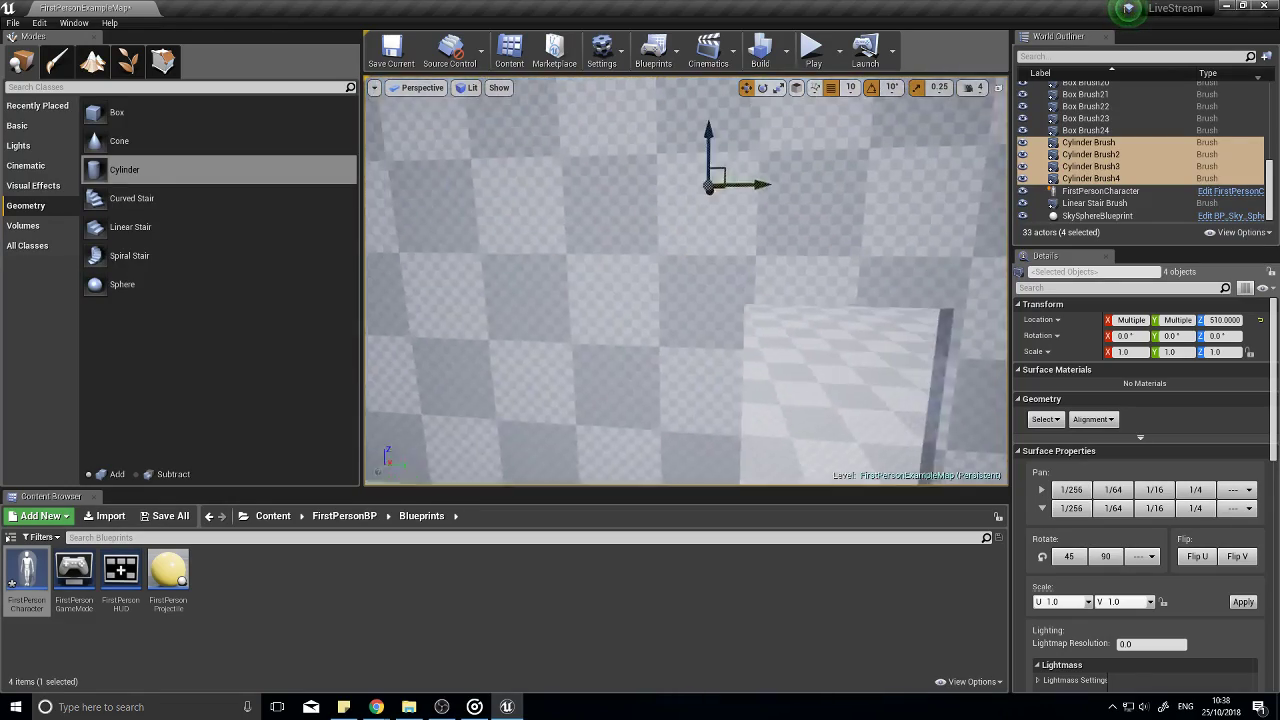
pyautogui.press('w')
pyautogui.moveTo(686, 281); pyautogui.dragTo(757, 263, button='right')
pyautogui.press('w')
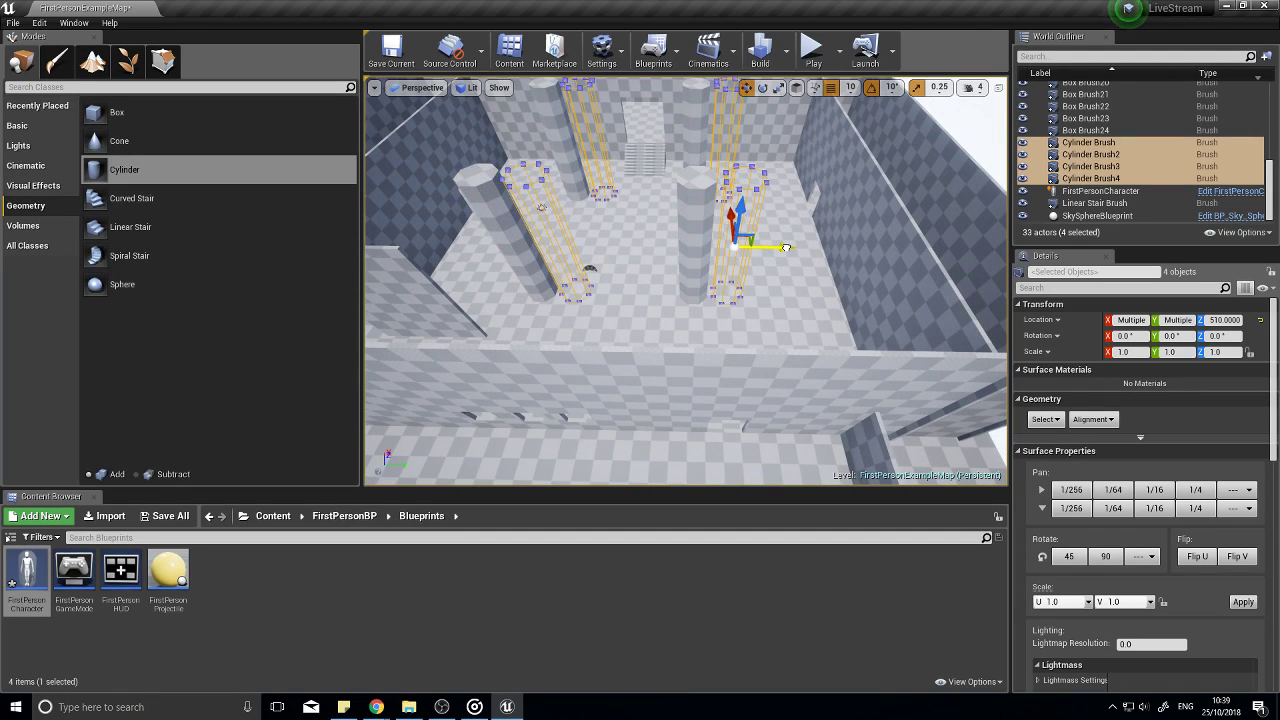
# Step: Select the staircase, its doorway and the room behind it, and shift them along Y to sit between the columns
pyautogui.click(649, 158)
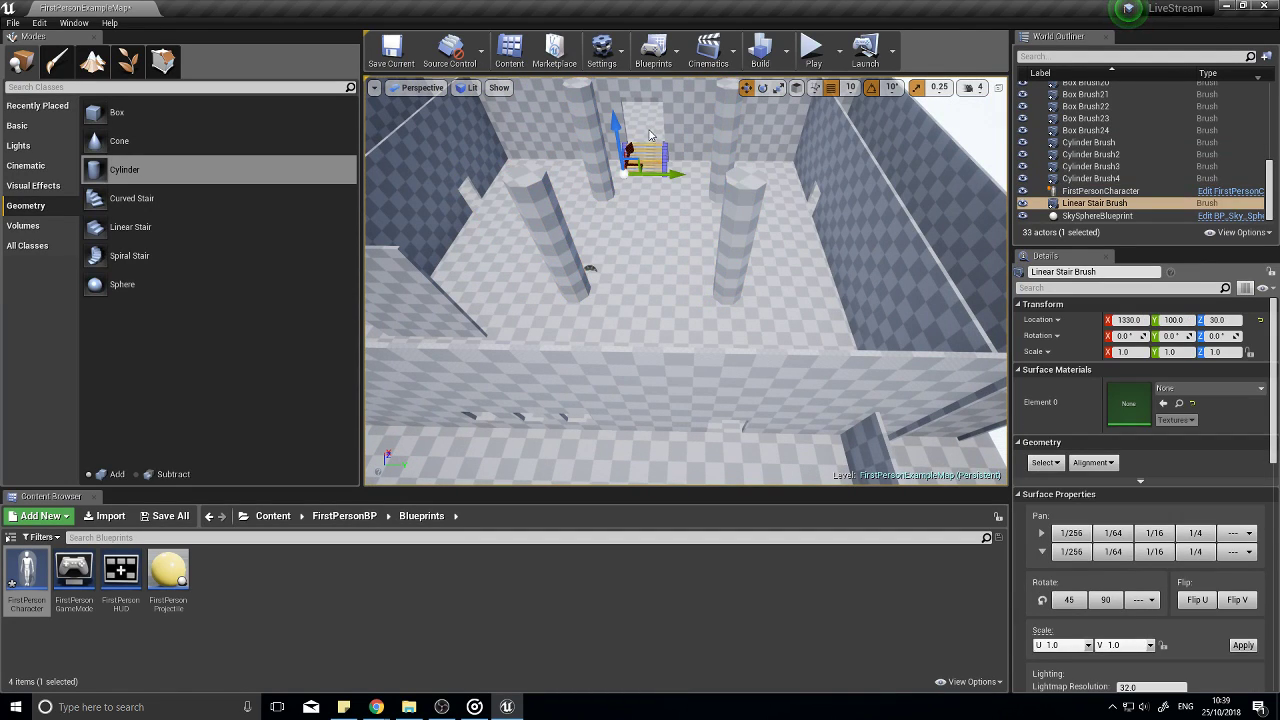
pyautogui.moveTo(649, 134)
pyautogui.mouseDown(button='right')
pyautogui.moveTo(642, 122)
pyautogui.moveTo(664, 140)
pyautogui.mouseUp(button='right')
pyautogui.keyDown('ctrl'); pyautogui.click(612, 170); pyautogui.keyUp('ctrl')
pyautogui.keyDown('ctrl'); pyautogui.click(900, 346); pyautogui.keyUp('ctrl')
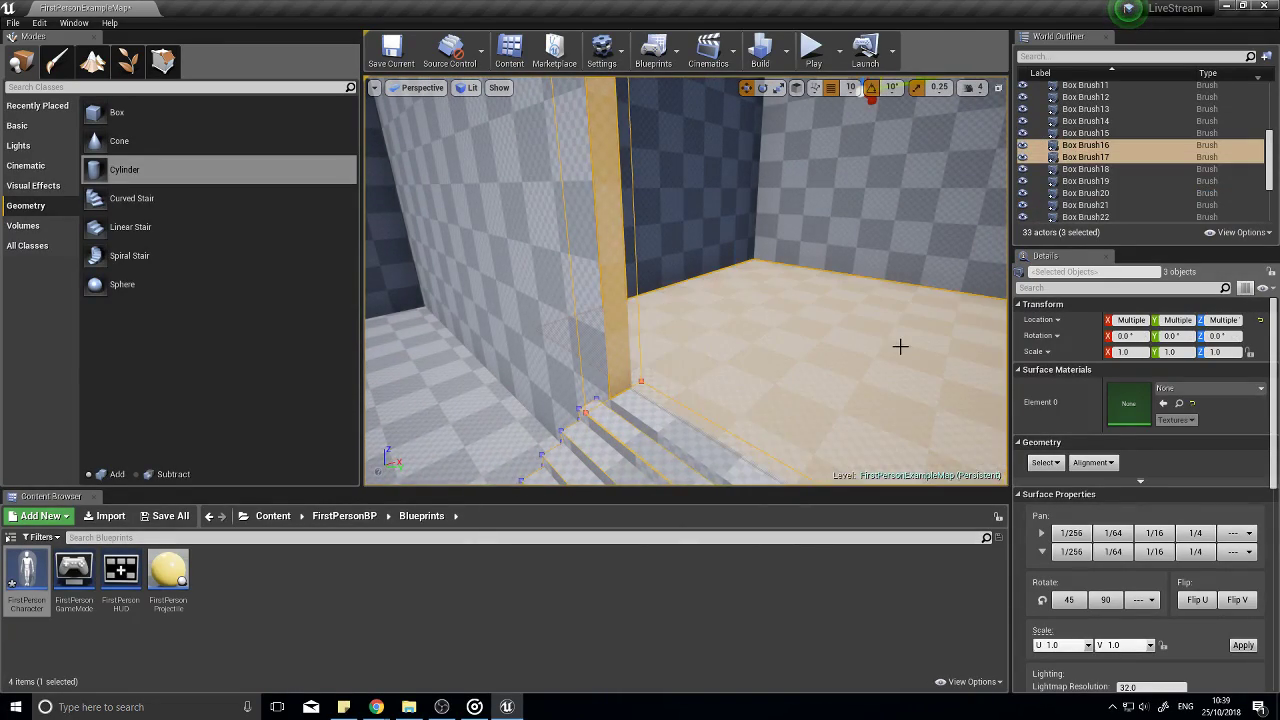
pyautogui.press('s')
pyautogui.moveTo(900, 346); pyautogui.dragTo(723, 291, button='right')
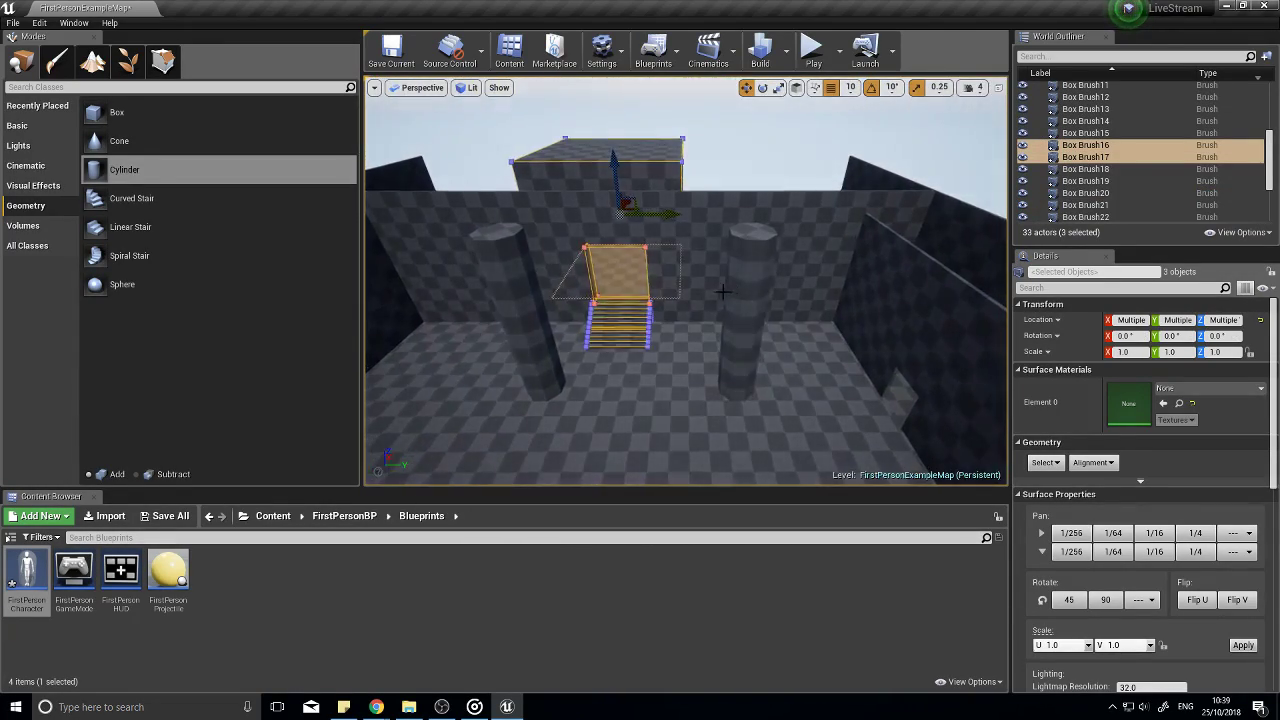
pyautogui.moveTo(716, 219); pyautogui.dragTo(721, 219)
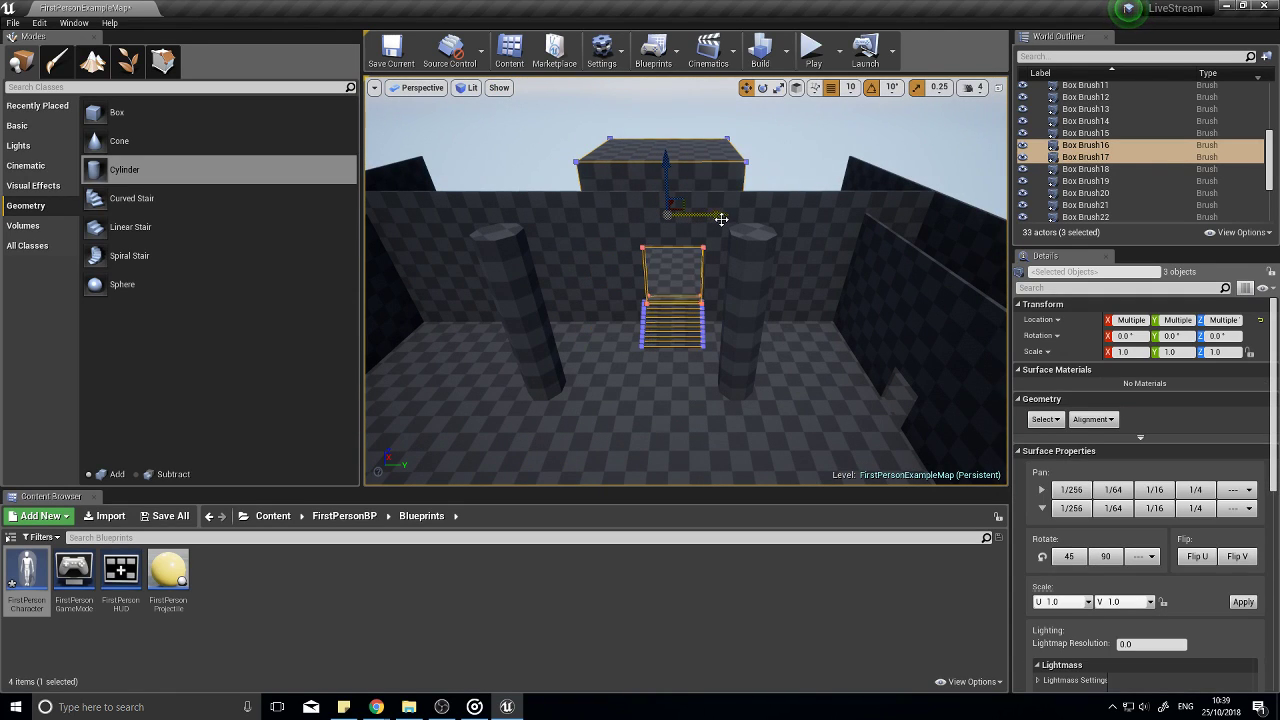
# Step: Place an additive 200-unit box brush on the arena floor among the columns
pyautogui.press('w')
pyautogui.moveTo(704, 220); pyautogui.dragTo(585, 144, button='right')
pyautogui.press('s')
pyautogui.press('w')
pyautogui.press('s')
pyautogui.press('w')
pyautogui.moveTo(592, 283); pyautogui.dragTo(800, 380, button='right')
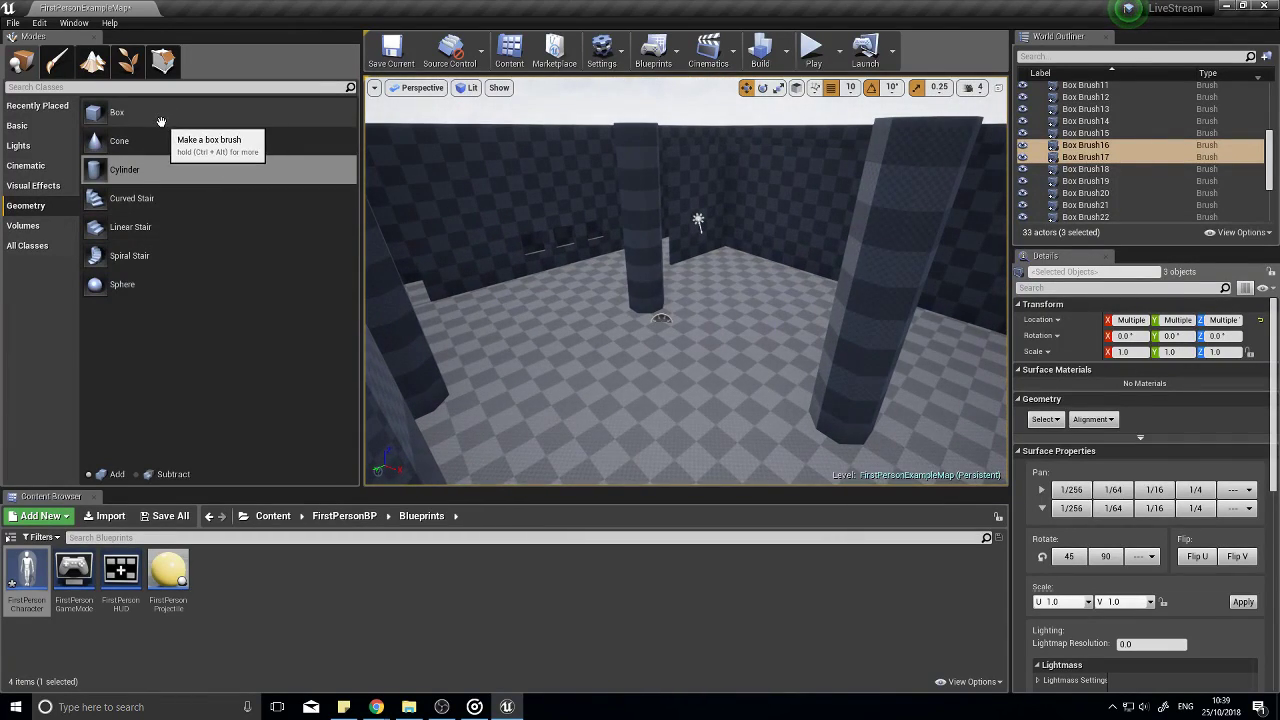
pyautogui.moveTo(160, 121); pyautogui.dragTo(722, 292)
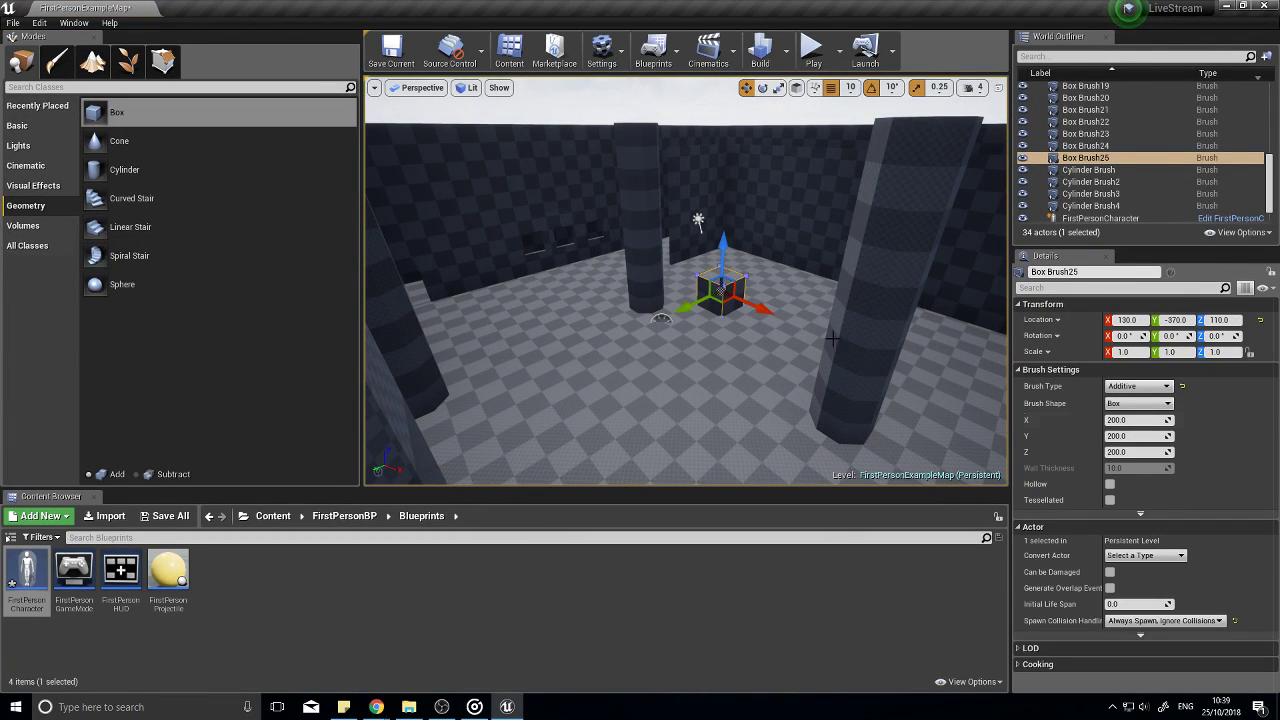
pyautogui.moveTo(832, 338); pyautogui.dragTo(706, 391, button='right')
# Step: Rotate the box -20° about Z and move it across the floor to about X 6, Y -506
pyautogui.press('e')
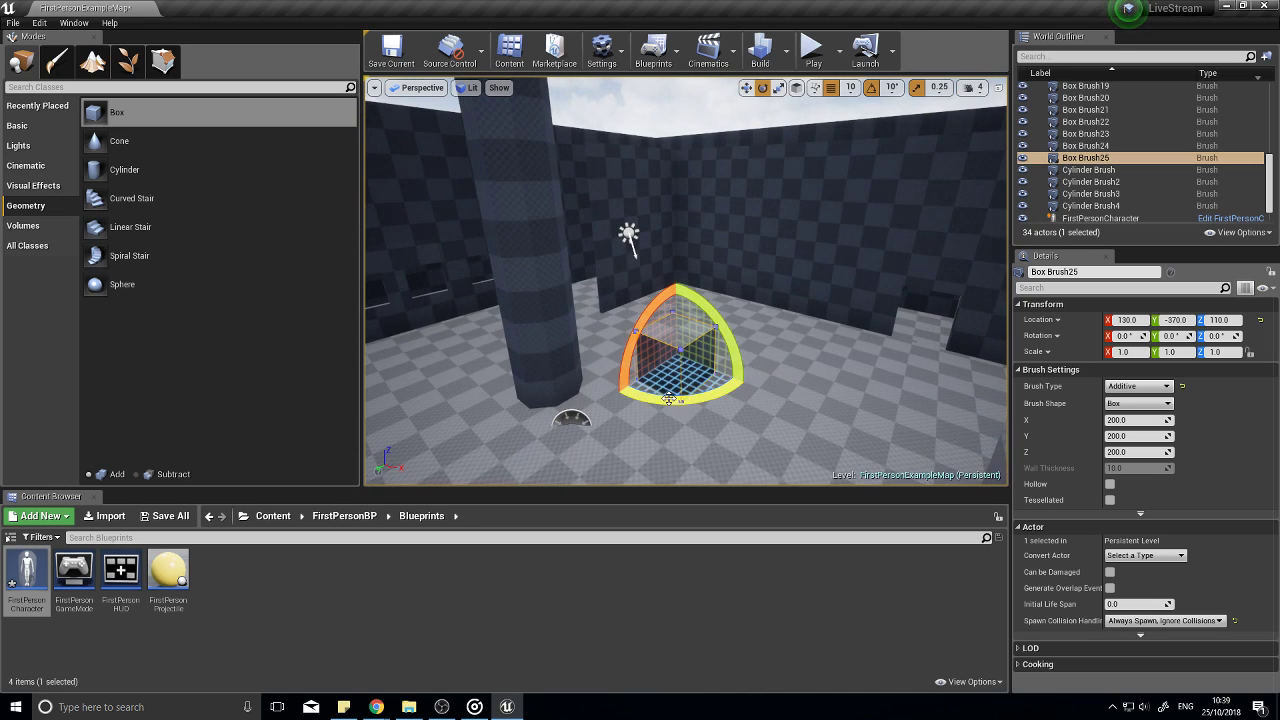
pyautogui.moveTo(669, 399); pyautogui.dragTo(650, 400)
pyautogui.press('w')
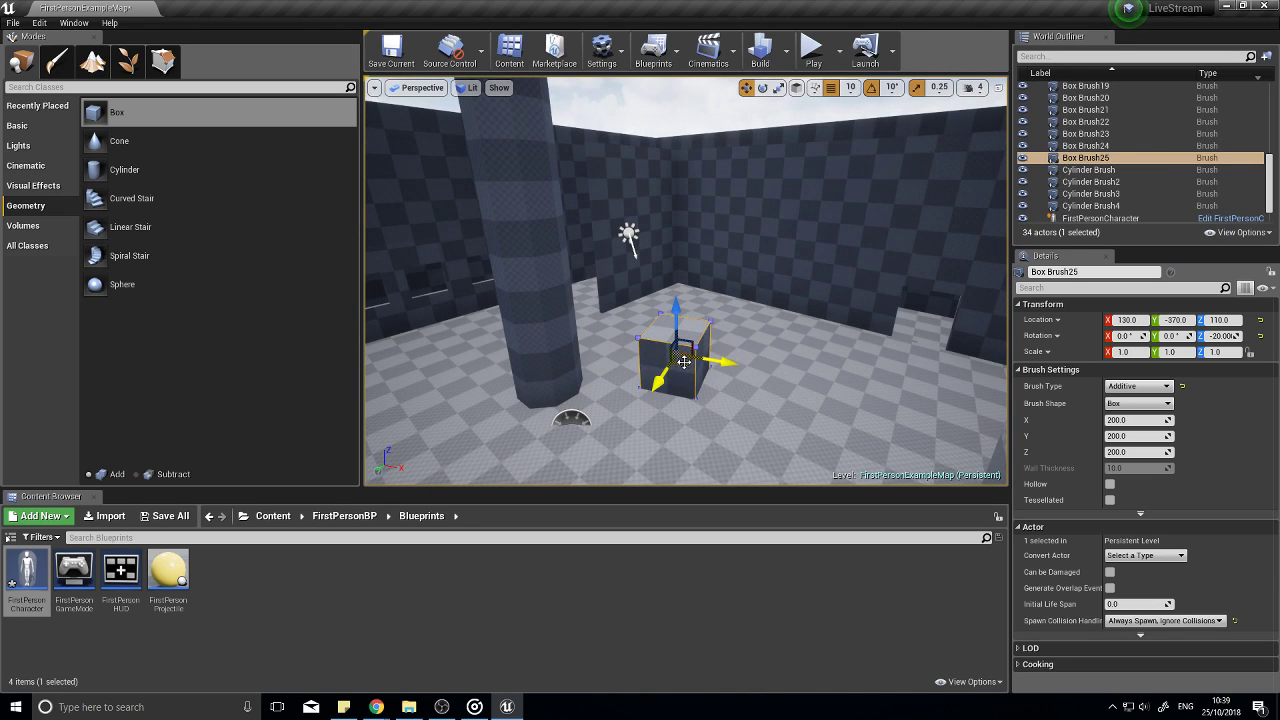
pyautogui.moveTo(684, 361); pyautogui.dragTo(683, 334)
pyautogui.moveTo(708, 376); pyautogui.dragTo(803, 217, button='right')
# Step: Play the level in the editor, walk through the rooms and arena to check the columns and box, and stop
pyautogui.click(814, 60)
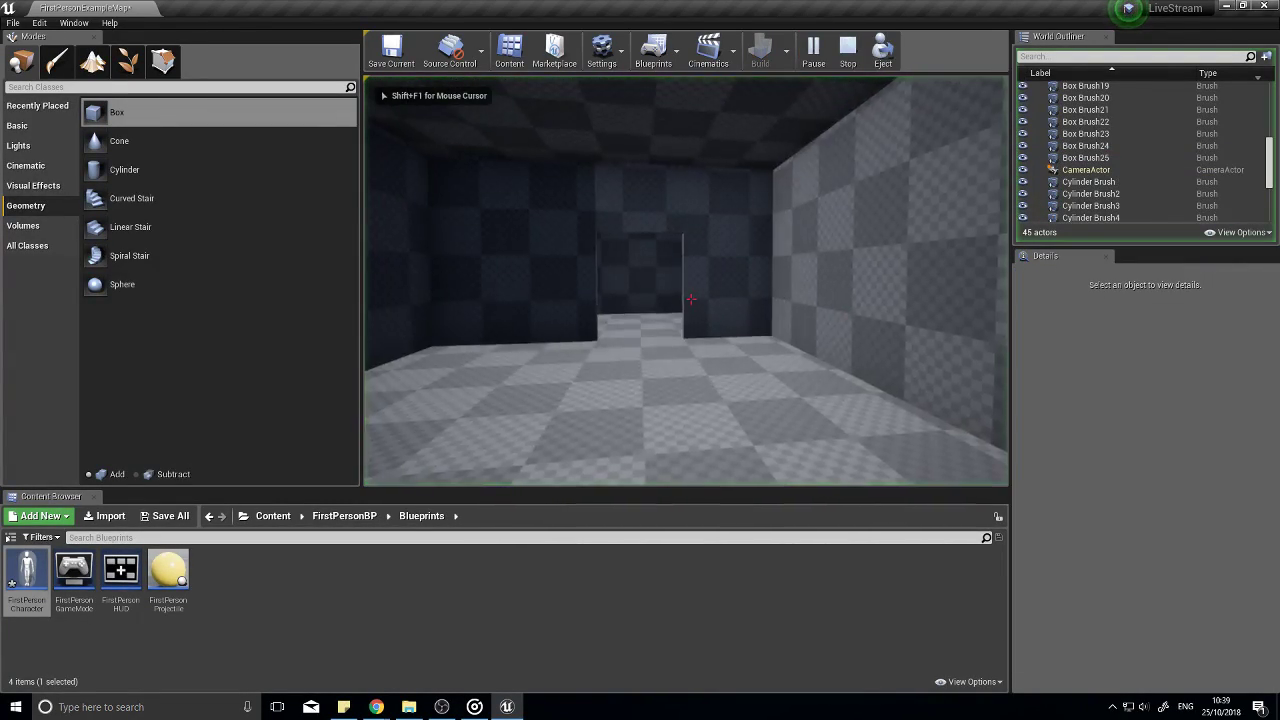
pyautogui.press('w')
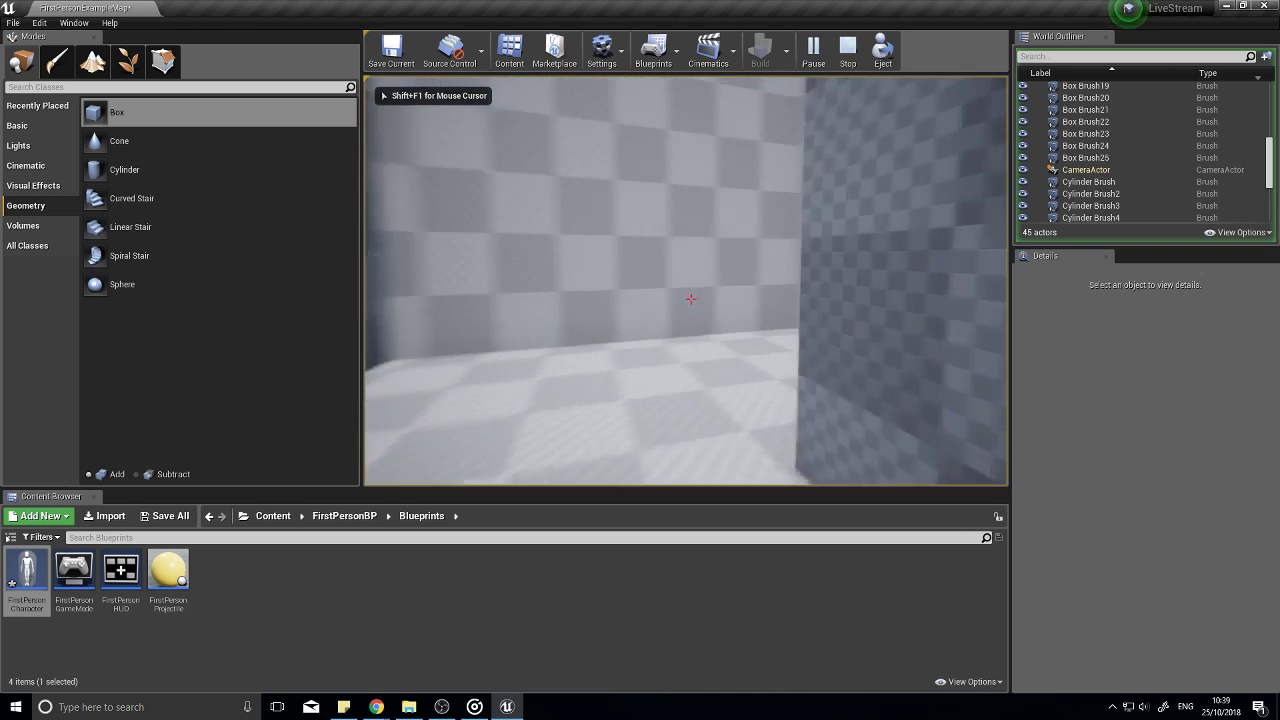
pyautogui.press('w')
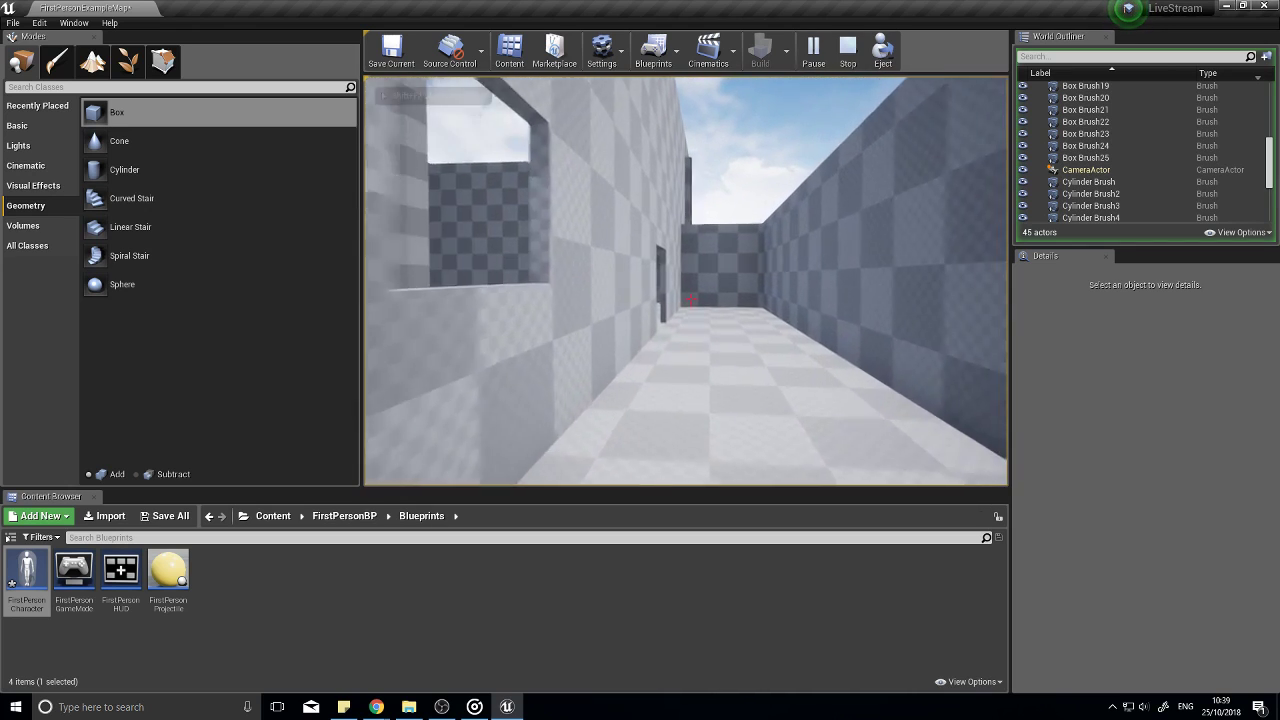
pyautogui.press('w')
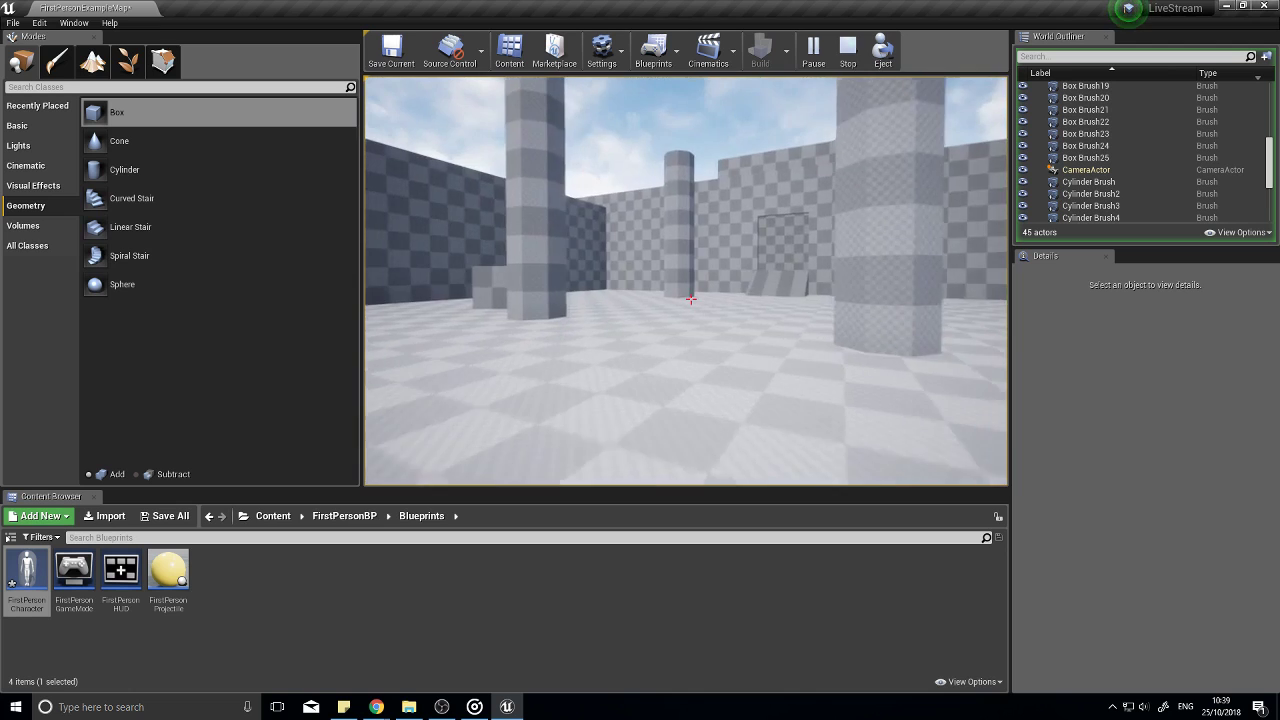
pyautogui.press('w')
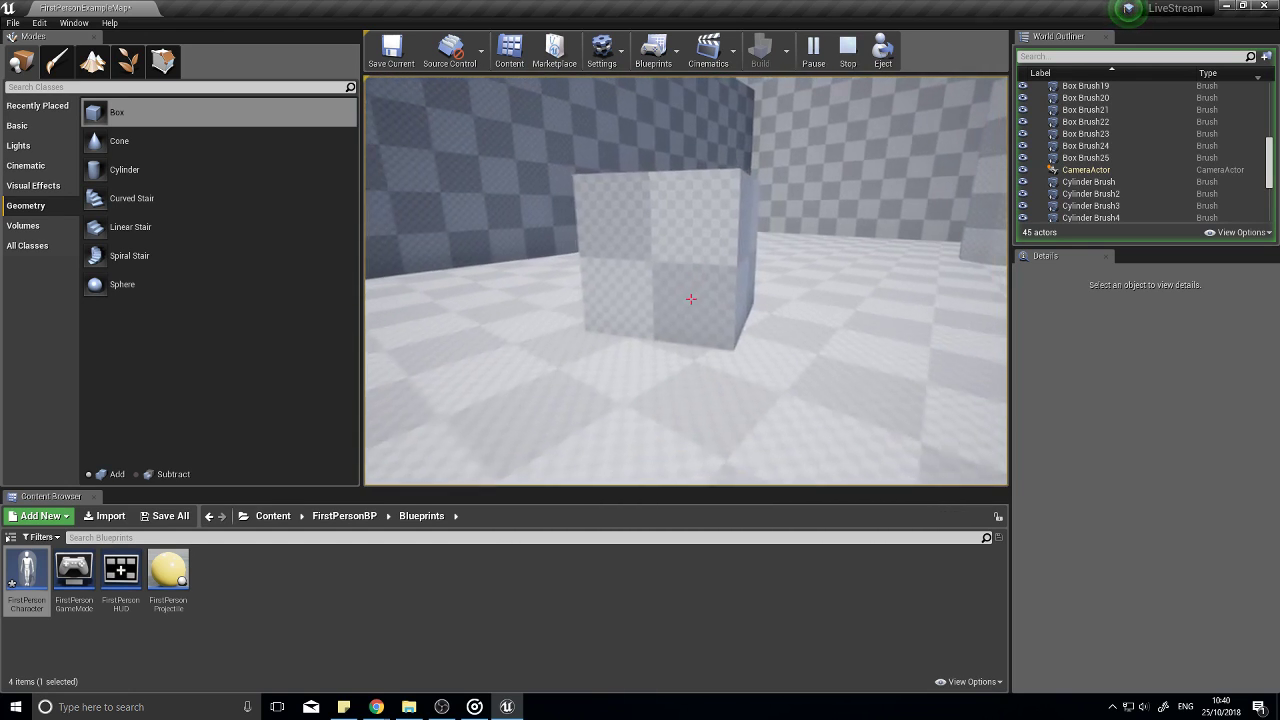
pyautogui.press('Escape')
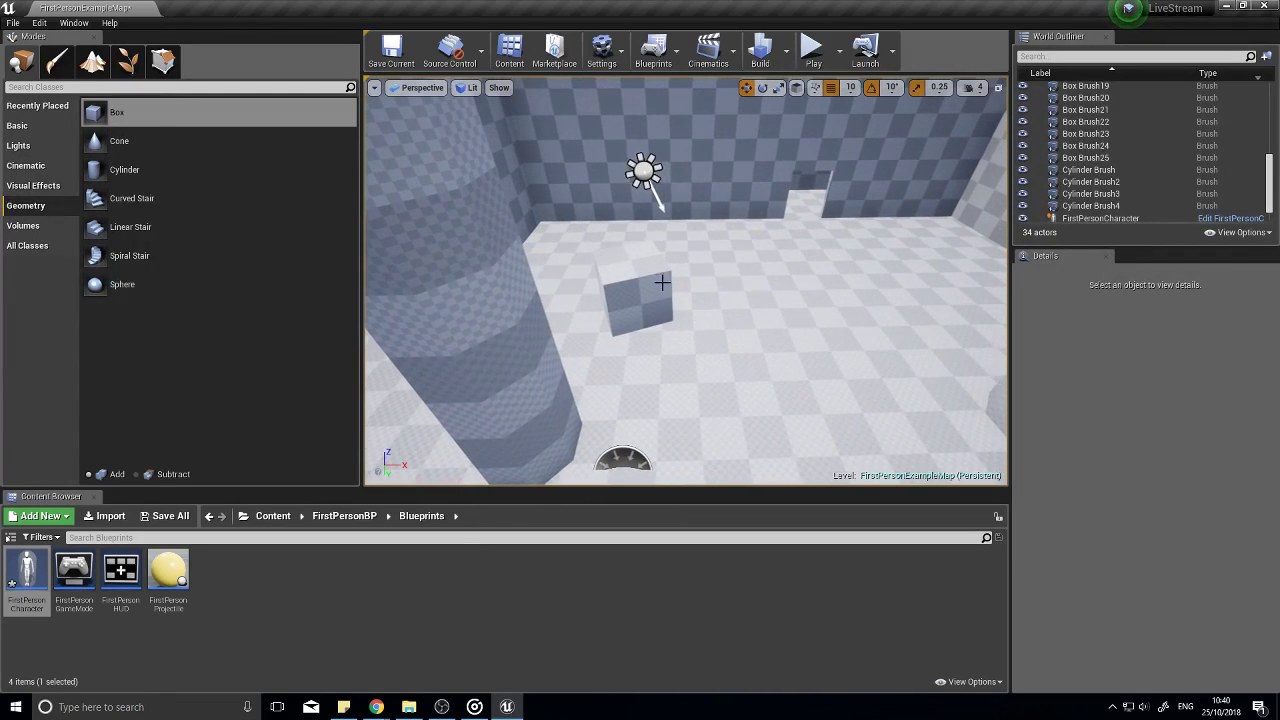
# Step: Duplicate the rotated box and move the copy across the floor to about X 1094, Y -646
pyautogui.click(662, 283)
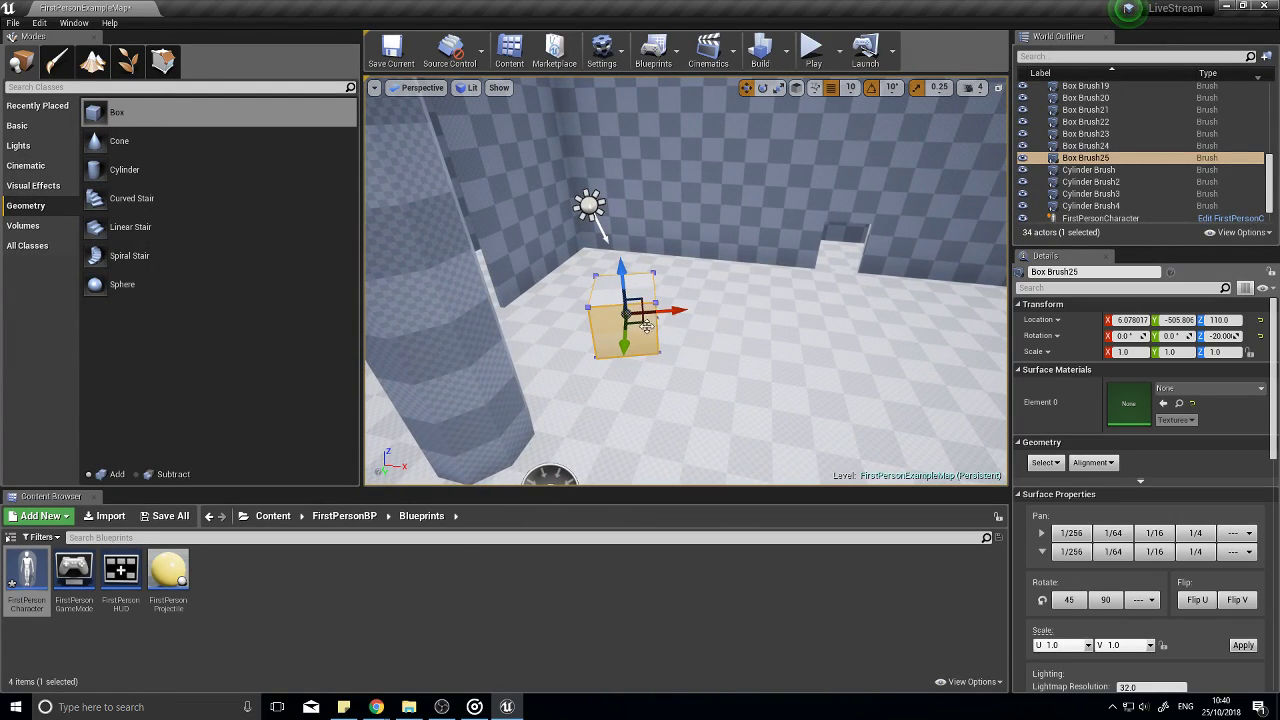
pyautogui.moveTo(641, 320)
pyautogui.keyDown('alt'); pyautogui.mouseDown()
pyautogui.moveTo(915, 300)
pyautogui.moveTo(998, 348)
pyautogui.mouseUp(); pyautogui.keyUp('alt')
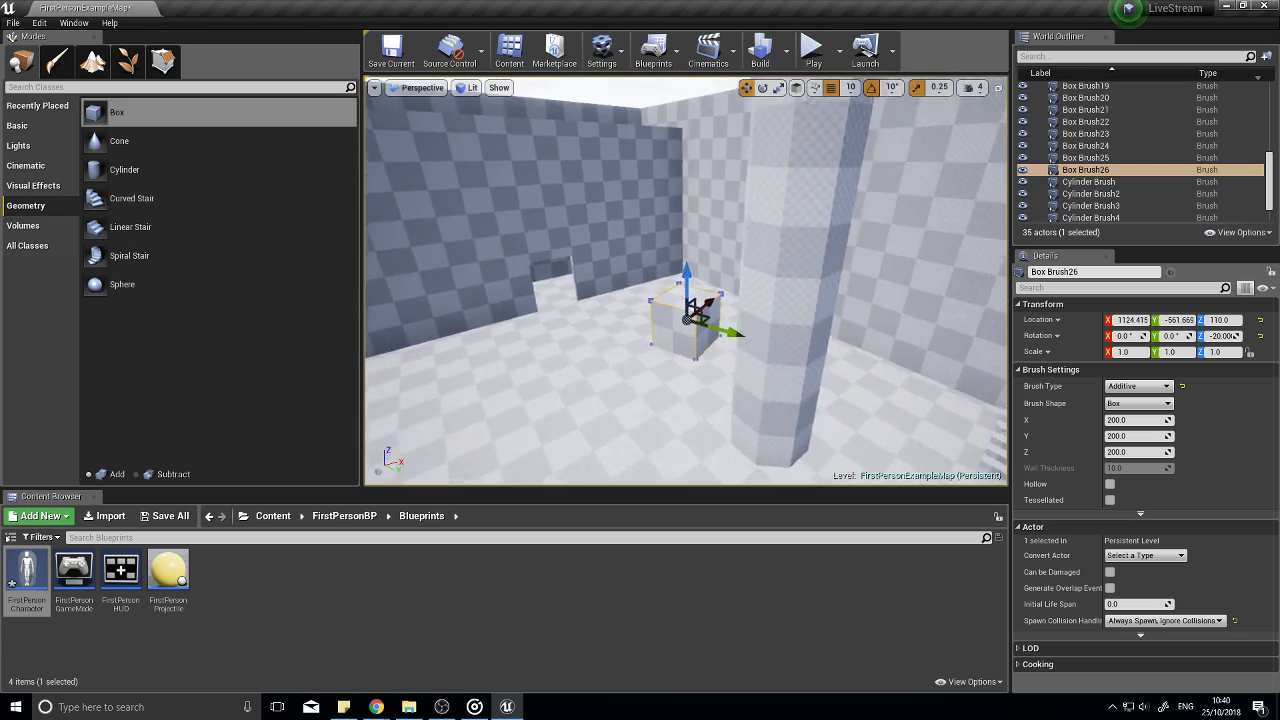
pyautogui.moveTo(788, 358); pyautogui.dragTo(749, 358)
# Step: Reposition the duplicated box beside a column near the stairs, at about X 775, Y -30
pyautogui.press('w')
pyautogui.moveTo(686, 281)
pyautogui.mouseDown(button='right')
pyautogui.moveTo(560, 310)
pyautogui.moveTo(410, 281)
pyautogui.mouseUp(button='right')
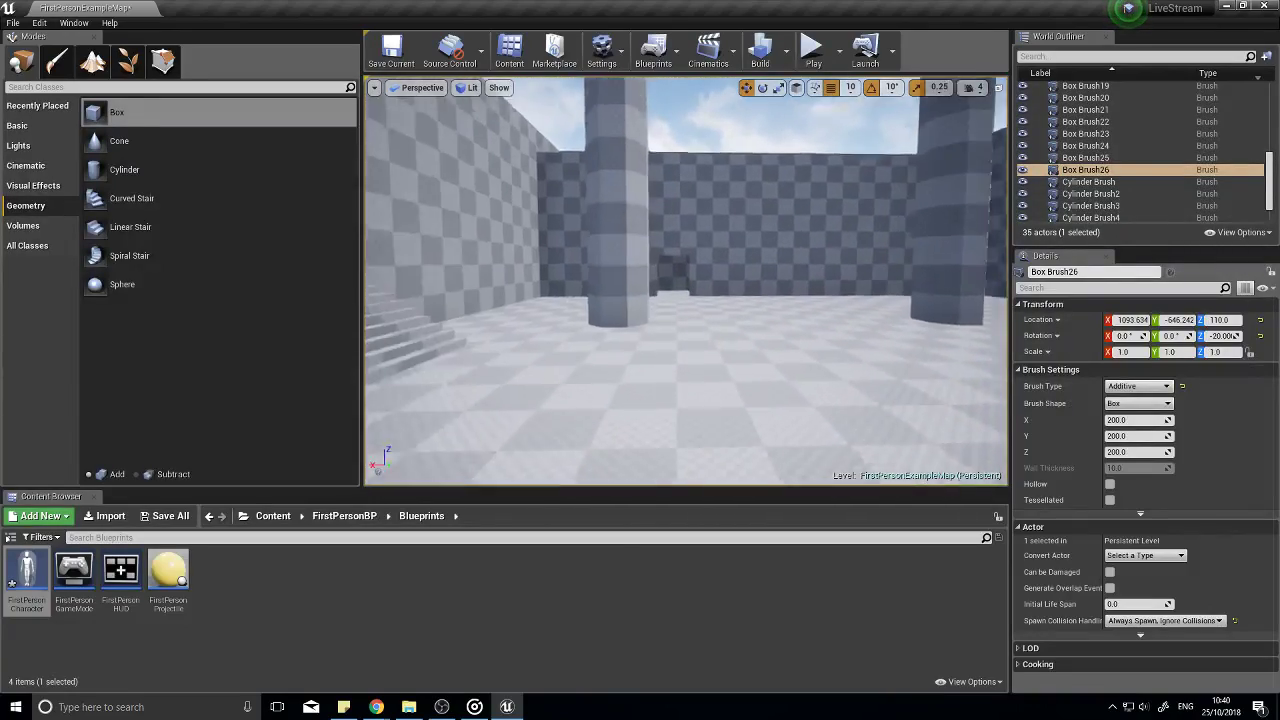
pyautogui.press('w')
pyautogui.moveTo(686, 281)
pyautogui.mouseDown(button='right')
pyautogui.moveTo(980, 281)
pyautogui.moveTo(706, 281)
pyautogui.moveTo(750, 285)
pyautogui.moveTo(810, 335)
pyautogui.moveTo(880, 320)
pyautogui.moveTo(670, 292)
pyautogui.mouseUp(button='right')
pyautogui.press('w')
pyautogui.press('s')
pyautogui.moveTo(495, 350)
pyautogui.mouseDown()
pyautogui.moveTo(533, 204)
pyautogui.moveTo(508, 234)
pyautogui.moveTo(680, 260)
pyautogui.mouseUp()
pyautogui.moveTo(680, 260); pyautogui.dragTo(780, 195, button='right')
pyautogui.press('w')
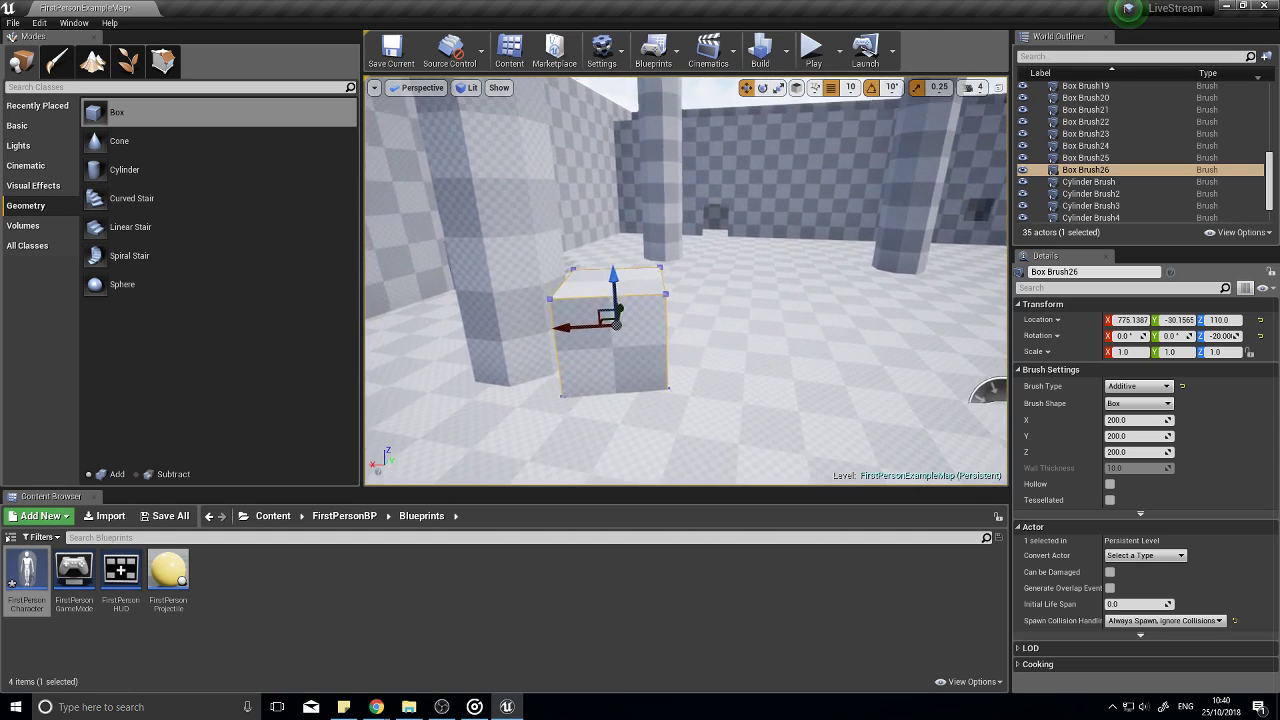
# Step: Rotate the box beside the column to 10° about Z
pyautogui.moveTo(585, 320); pyautogui.dragTo(582, 318, button='right')
pyautogui.press('e')
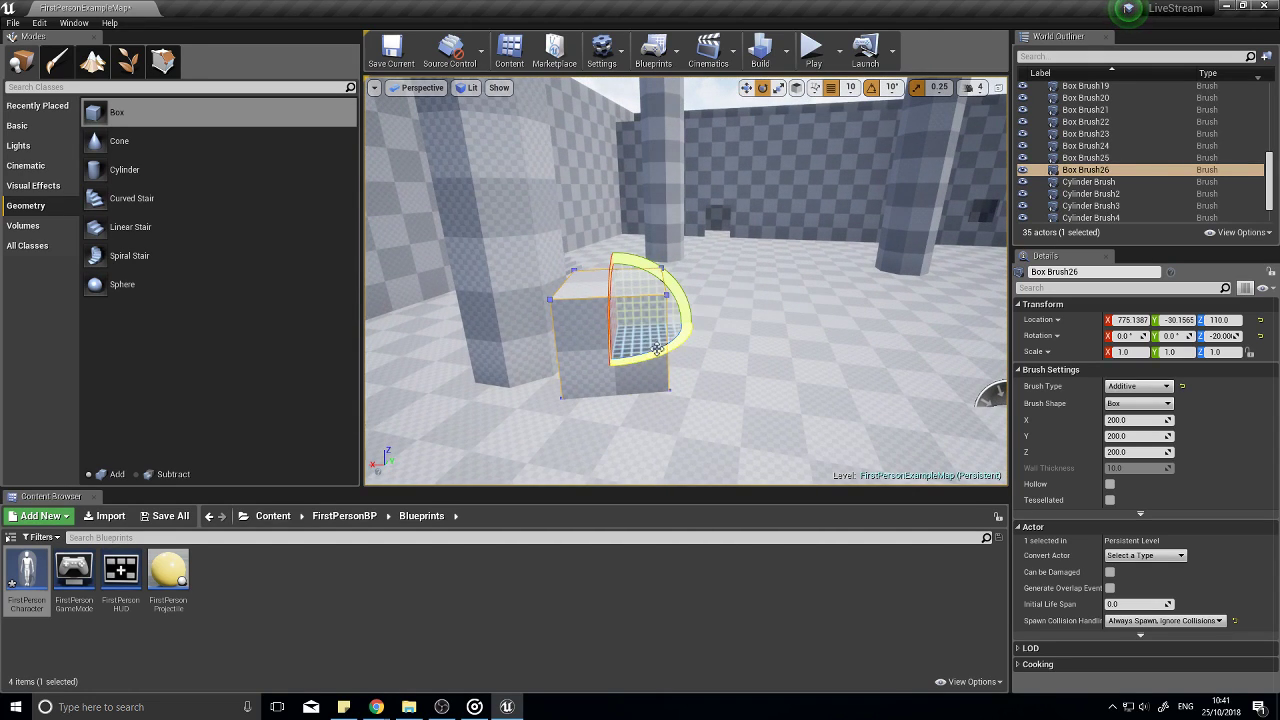
pyautogui.moveTo(657, 347); pyautogui.dragTo(674, 351)
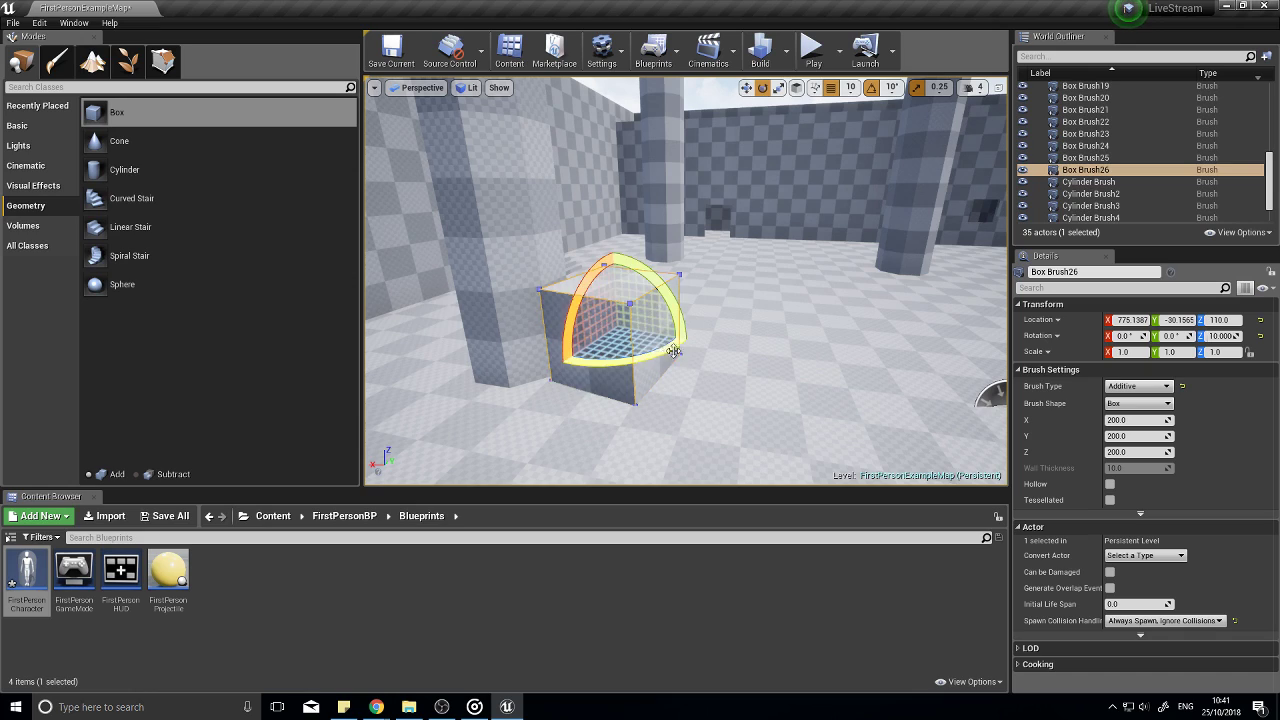
# Step: Duplicate the box to about X 519, Y -14 and rotate the copy to -20° about Z
pyautogui.press('w')
pyautogui.moveTo(578, 318)
pyautogui.keyDown('alt'); pyautogui.mouseDown()
pyautogui.moveTo(722, 338)
pyautogui.moveTo(753, 326)
pyautogui.moveTo(760, 307)
pyautogui.mouseUp(); pyautogui.keyUp('alt')
pyautogui.press('e')
pyautogui.moveTo(742, 371); pyautogui.dragTo(800, 369)
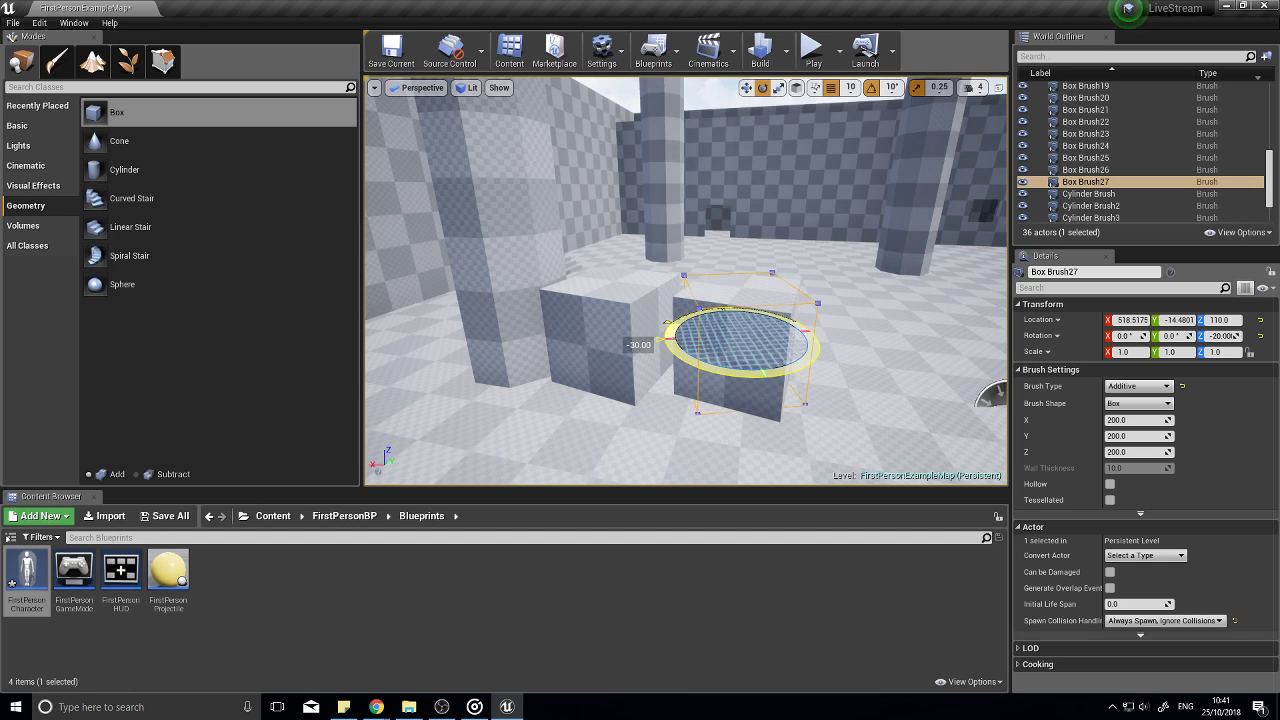
# Step: Duplicate the newest box, move the copy across the floor away from the column and adjust its placement beside the other boxes
pyautogui.press('d')
pyautogui.moveTo(841, 371); pyautogui.dragTo(520, 371, button='right')
pyautogui.press('s')
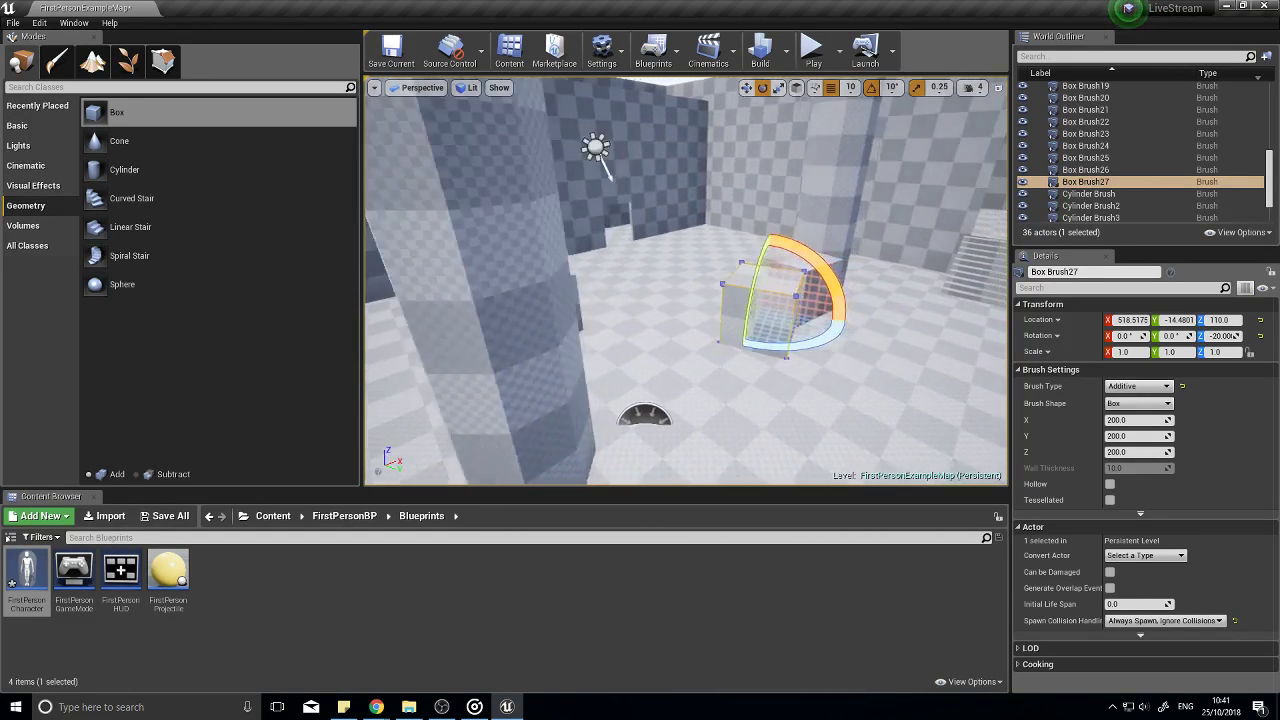
pyautogui.moveTo(690, 378)
pyautogui.keyDown('alt'); pyautogui.mouseDown()
pyautogui.moveTo(670, 380)
pyautogui.moveTo(814, 357)
pyautogui.mouseUp(); pyautogui.keyUp('alt')
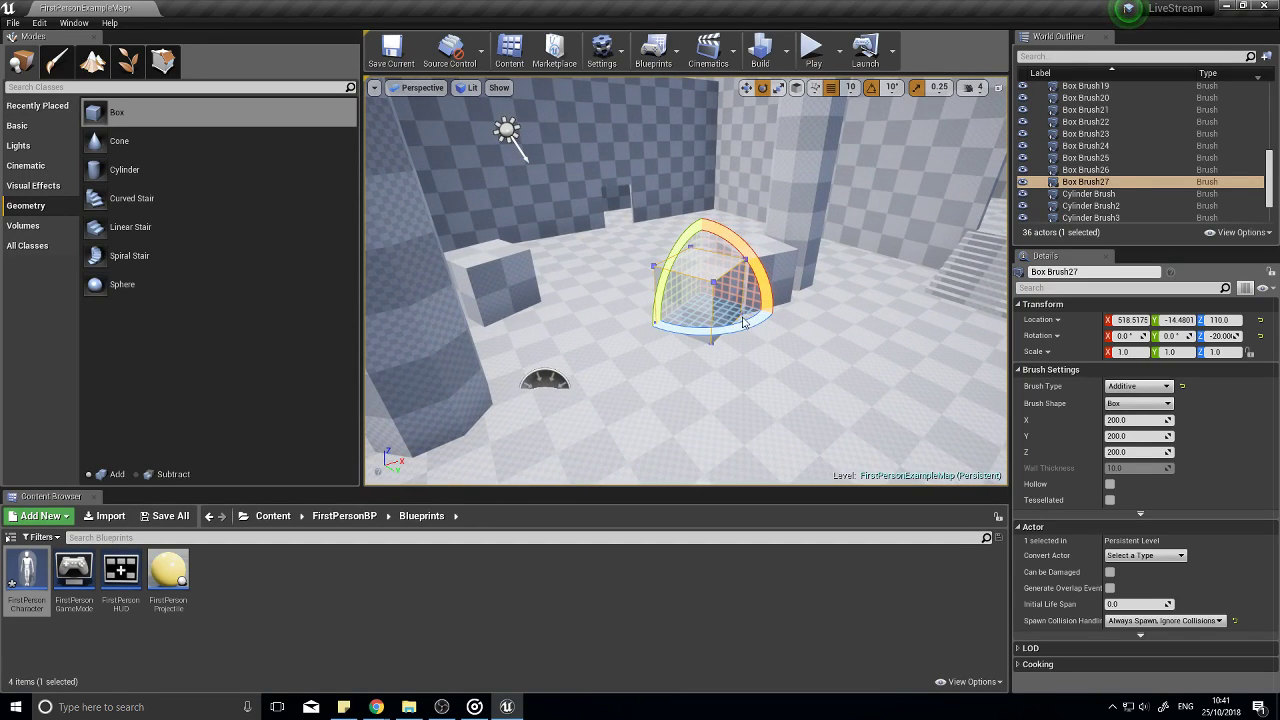
pyautogui.press('w')
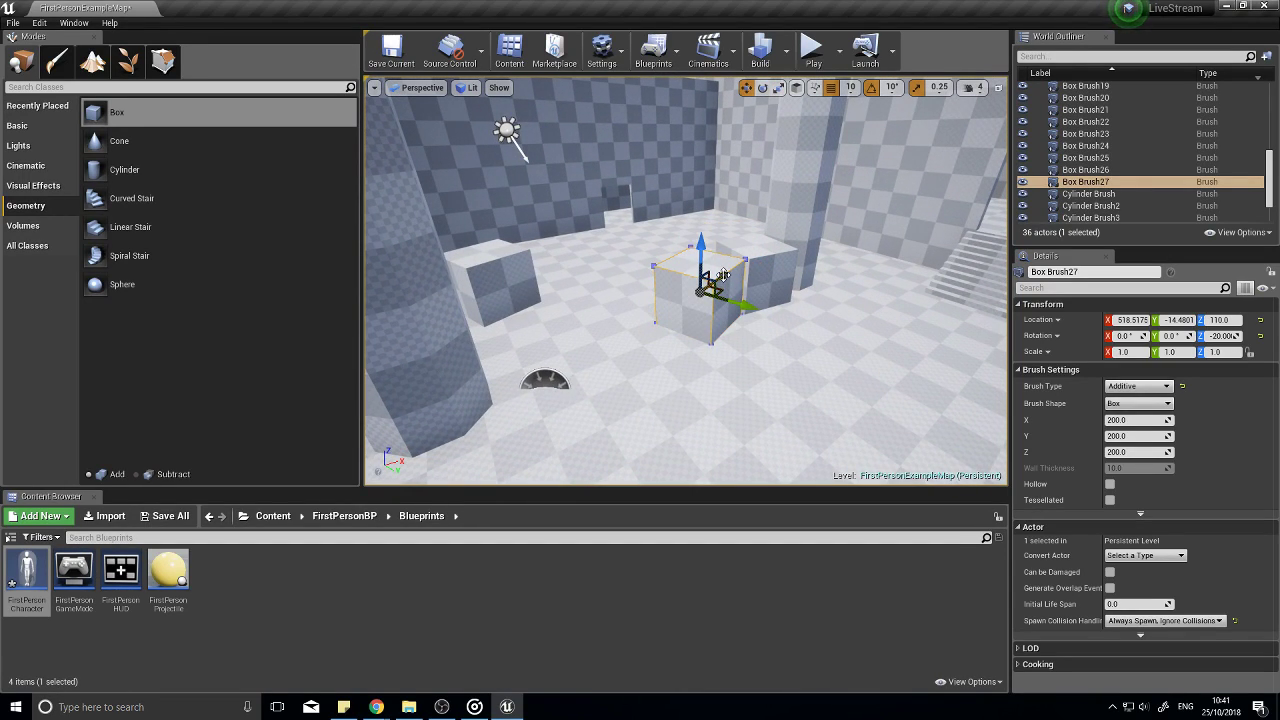
pyautogui.moveTo(723, 274)
pyautogui.keyDown('alt'); pyautogui.mouseDown()
pyautogui.moveTo(680, 380)
pyautogui.moveTo(705, 320)
pyautogui.moveTo(657, 368)
pyautogui.moveTo(600, 385)
pyautogui.moveTo(640, 345)
pyautogui.moveTo(670, 360)
pyautogui.moveTo(677, 397)
pyautogui.mouseUp(); pyautogui.keyUp('alt')
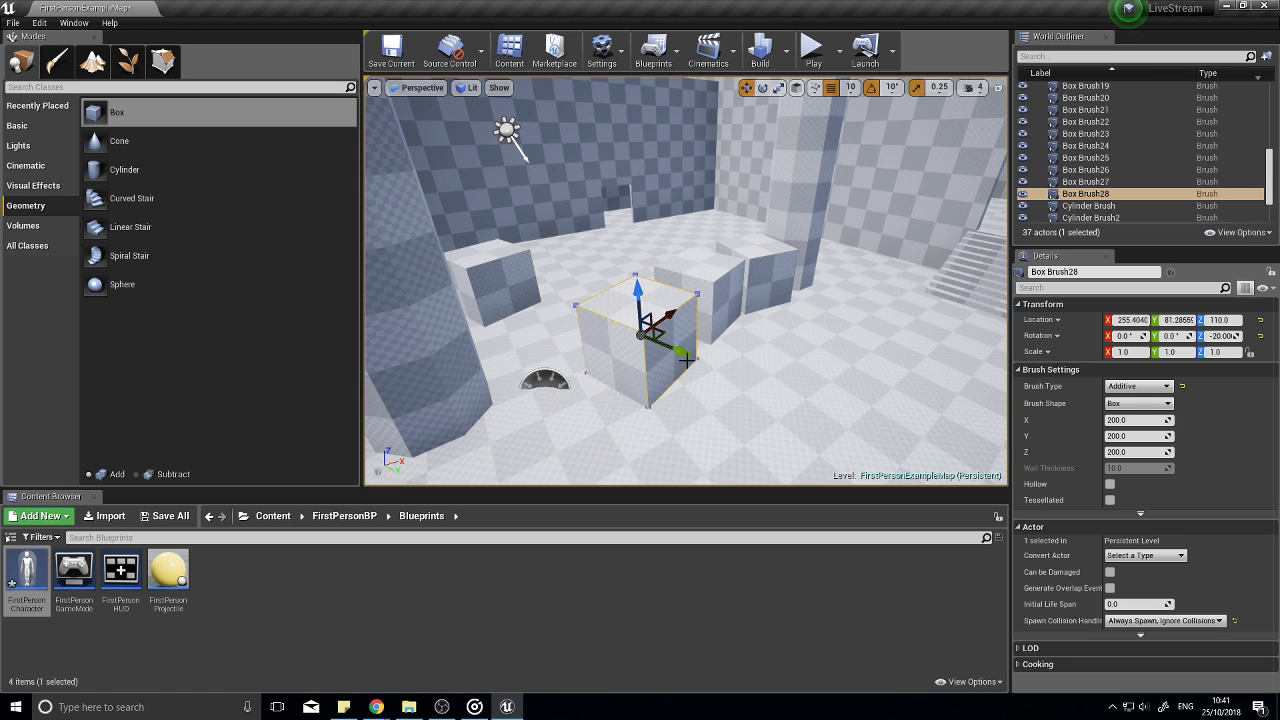
pyautogui.moveTo(680, 353); pyautogui.dragTo(653, 343)
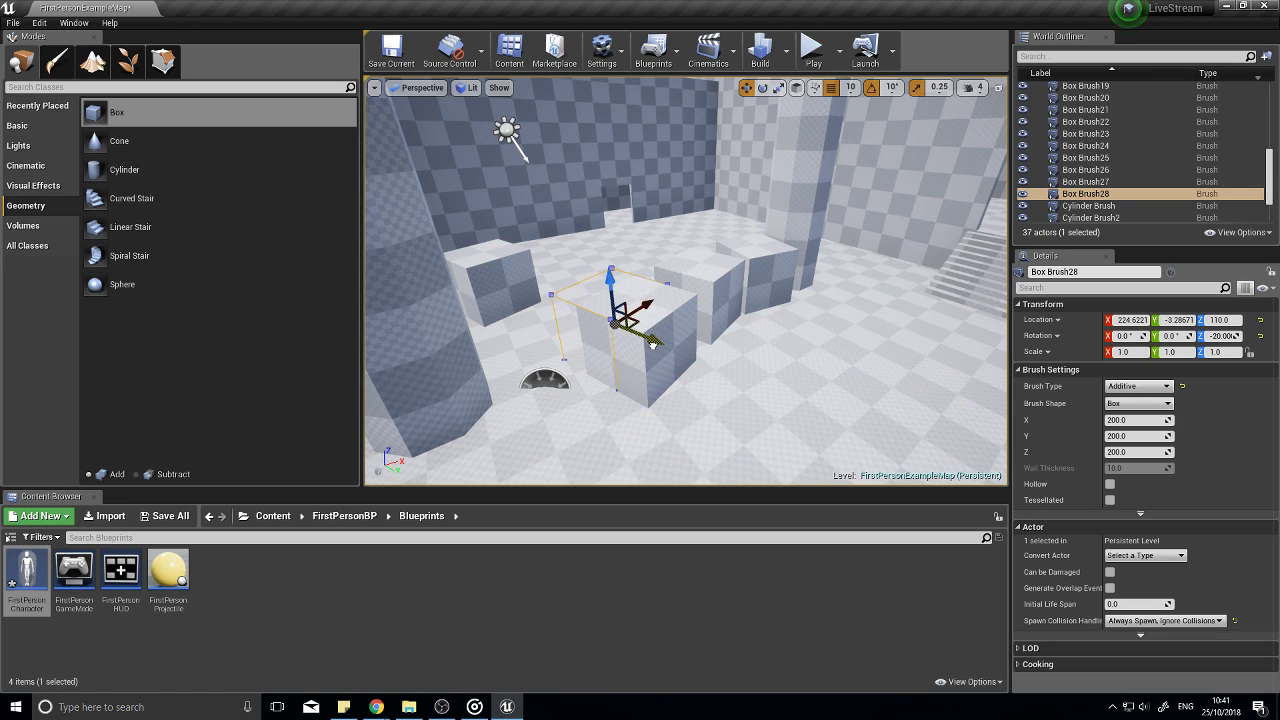
pyautogui.moveTo(604, 414)
pyautogui.mouseDown(button='right')
pyautogui.moveTo(760, 370)
pyautogui.moveTo(850, 395)
pyautogui.moveTo(920, 380)
pyautogui.moveTo(602, 420)
pyautogui.mouseUp(button='right')
pyautogui.moveTo(650, 366); pyautogui.dragTo(585, 398)
pyautogui.press('e')
pyautogui.moveTo(649, 446)
pyautogui.mouseDown(button='right')
pyautogui.moveTo(540, 446)
pyautogui.moveTo(651, 434)
pyautogui.mouseUp(button='right')
pyautogui.click(646, 340)
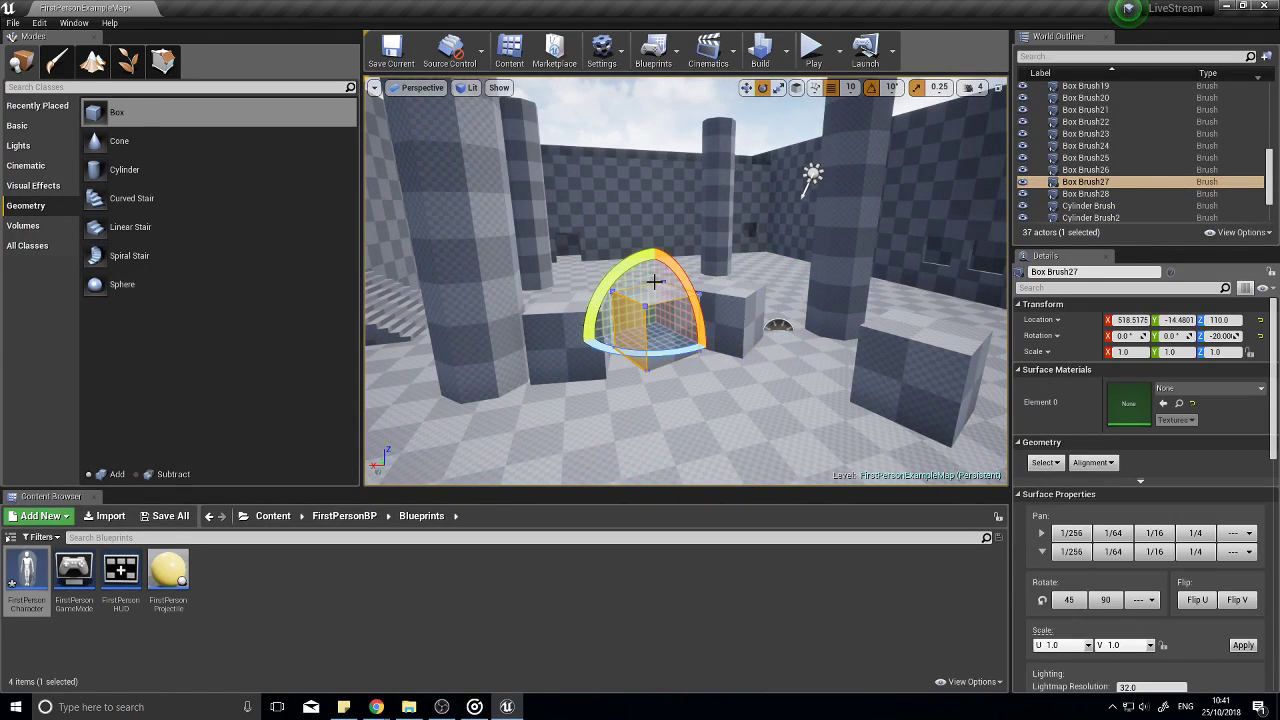
pyautogui.press('w')
pyautogui.moveTo(660, 274); pyautogui.dragTo(657, 285)
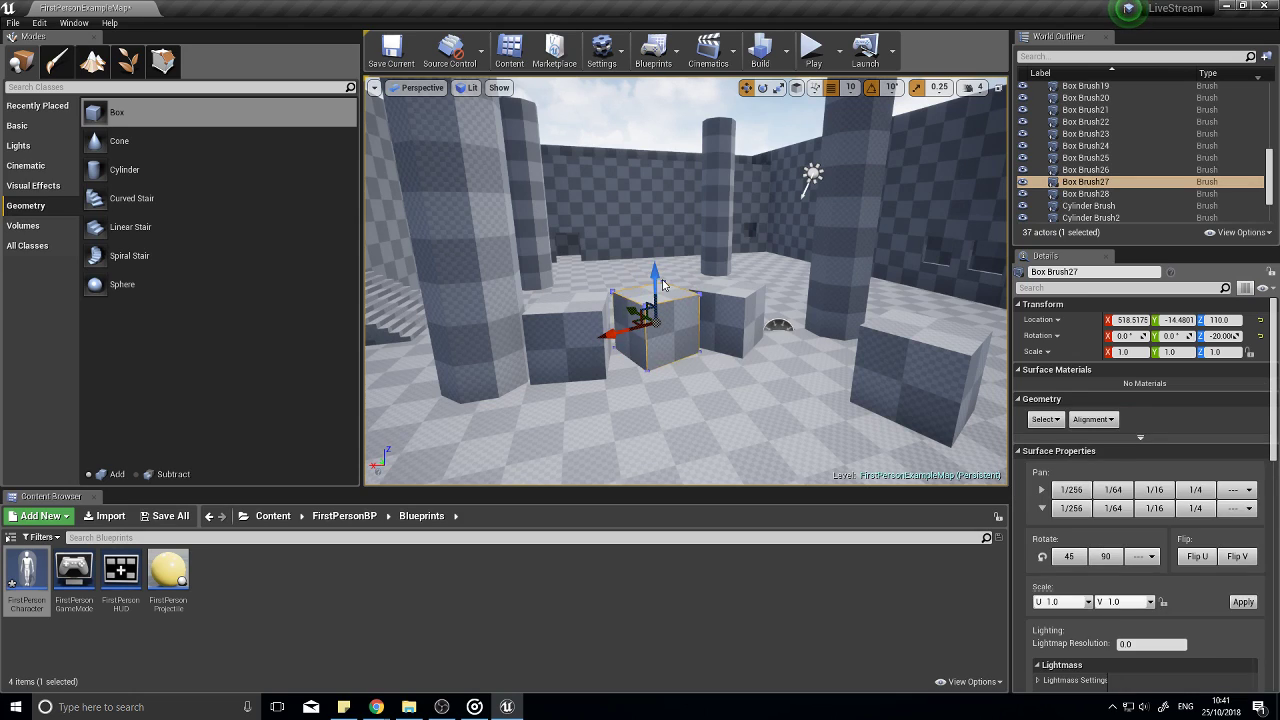
pyautogui.hotkey('ctrl', 'z')
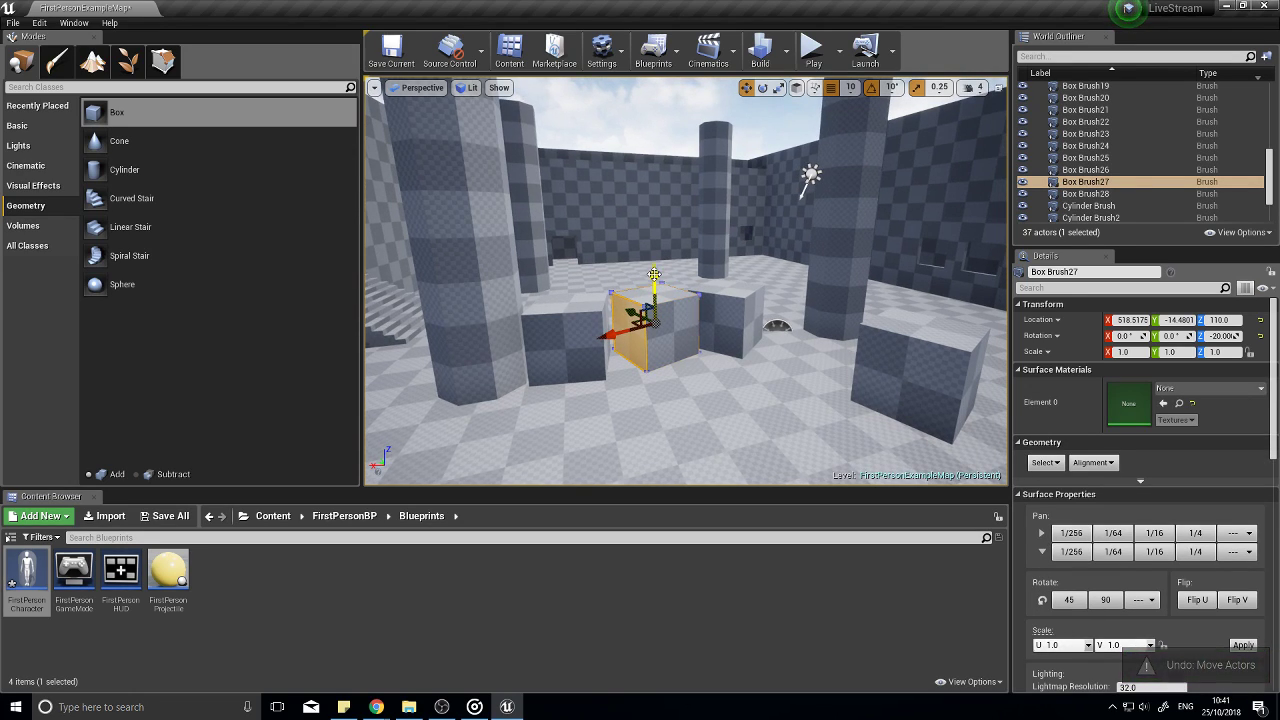
pyautogui.moveTo(655, 278); pyautogui.dragTo(672, 243)
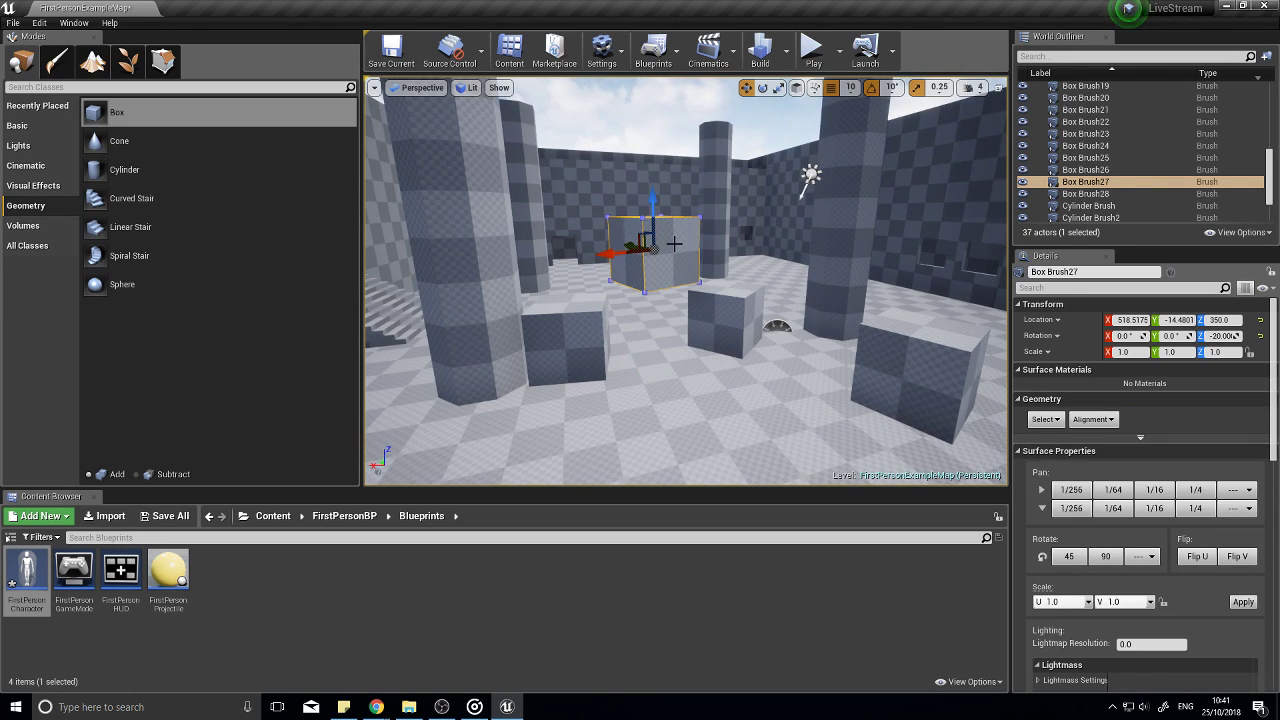
pyautogui.hotkey('ctrl', 'z')
# Step: Stack a duplicate on the middle box, rotated to -50° about Z and dropped to rest at Z 310
pyautogui.keyDown('alt'); pyautogui.moveTo(648, 285); pyautogui.dragTo(652, 200); pyautogui.keyUp('alt')
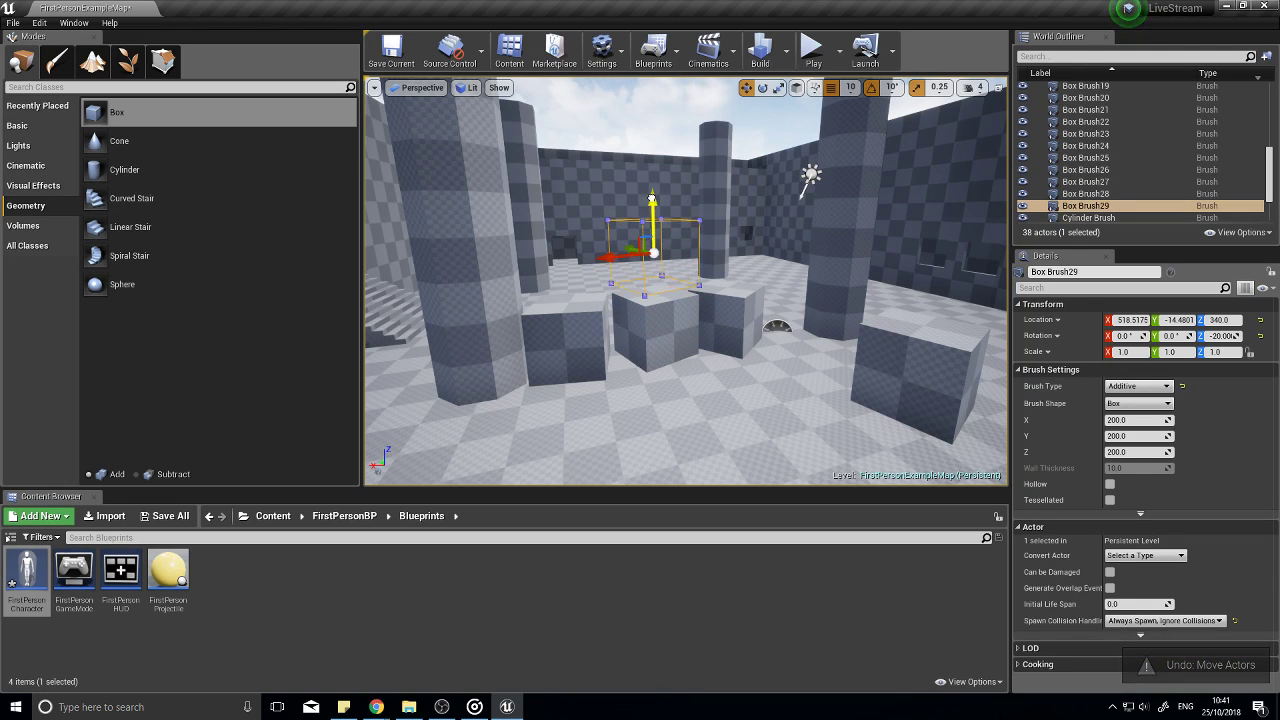
pyautogui.press('e')
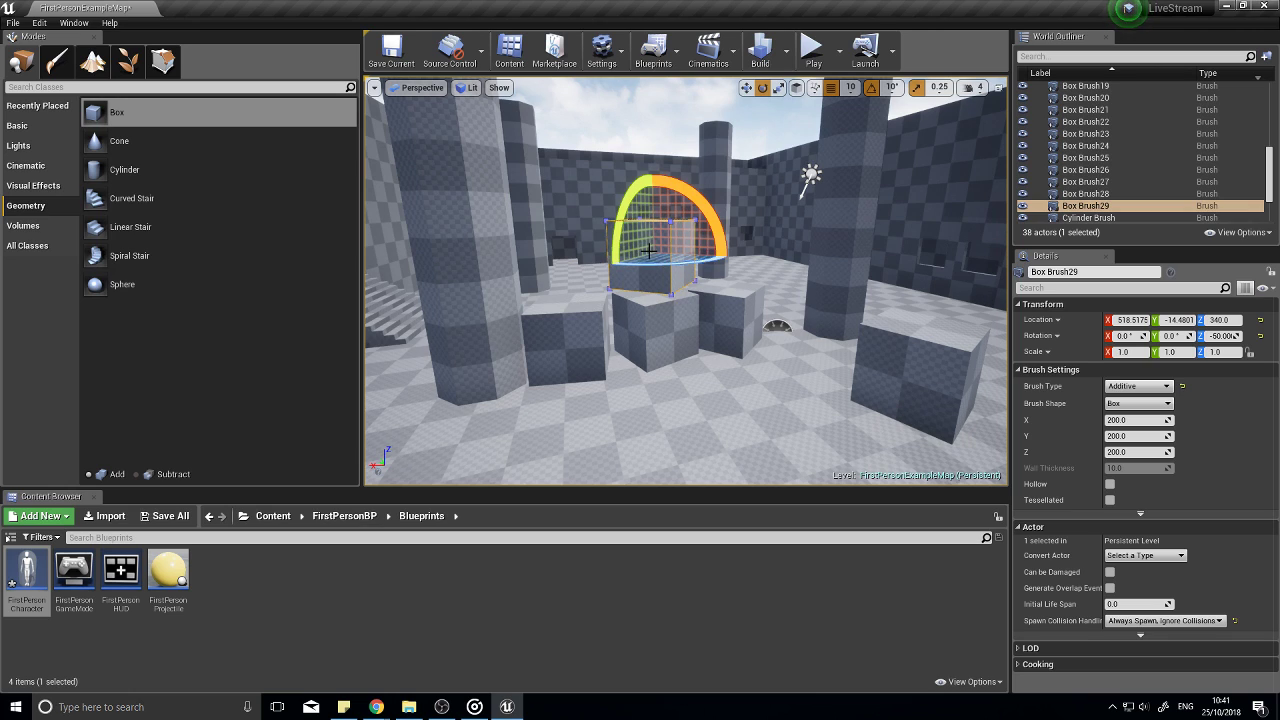
pyautogui.press('End')
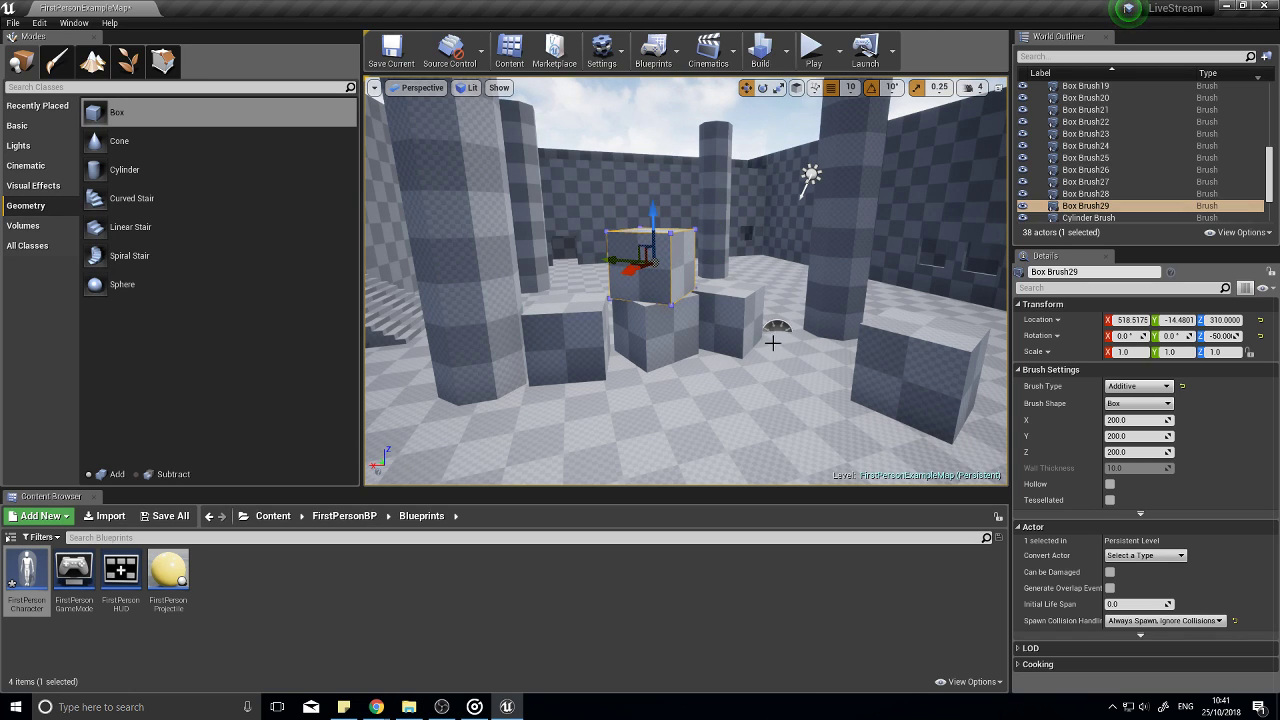
# Step: Play the level in the editor, walk through the arena to check the stacked box cover, and stop
pyautogui.moveTo(773, 343); pyautogui.dragTo(773, 420, button='right')
pyautogui.click(813, 50)
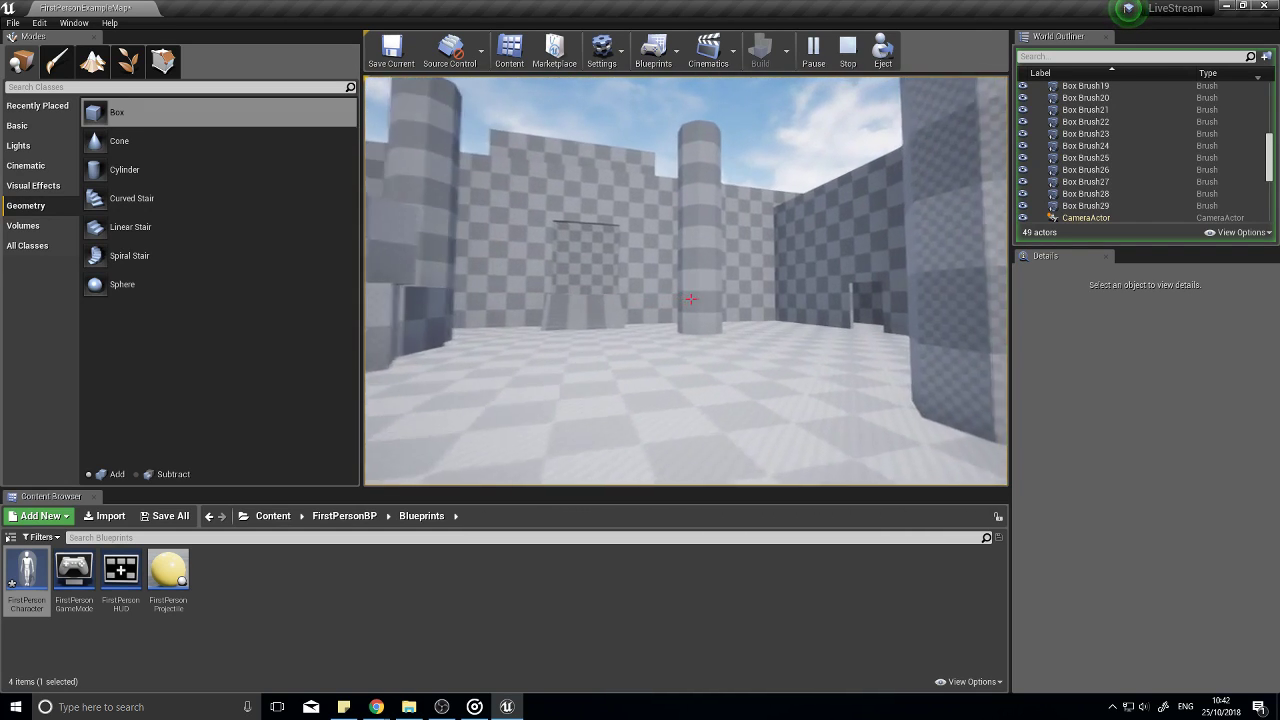
pyautogui.press('Escape')
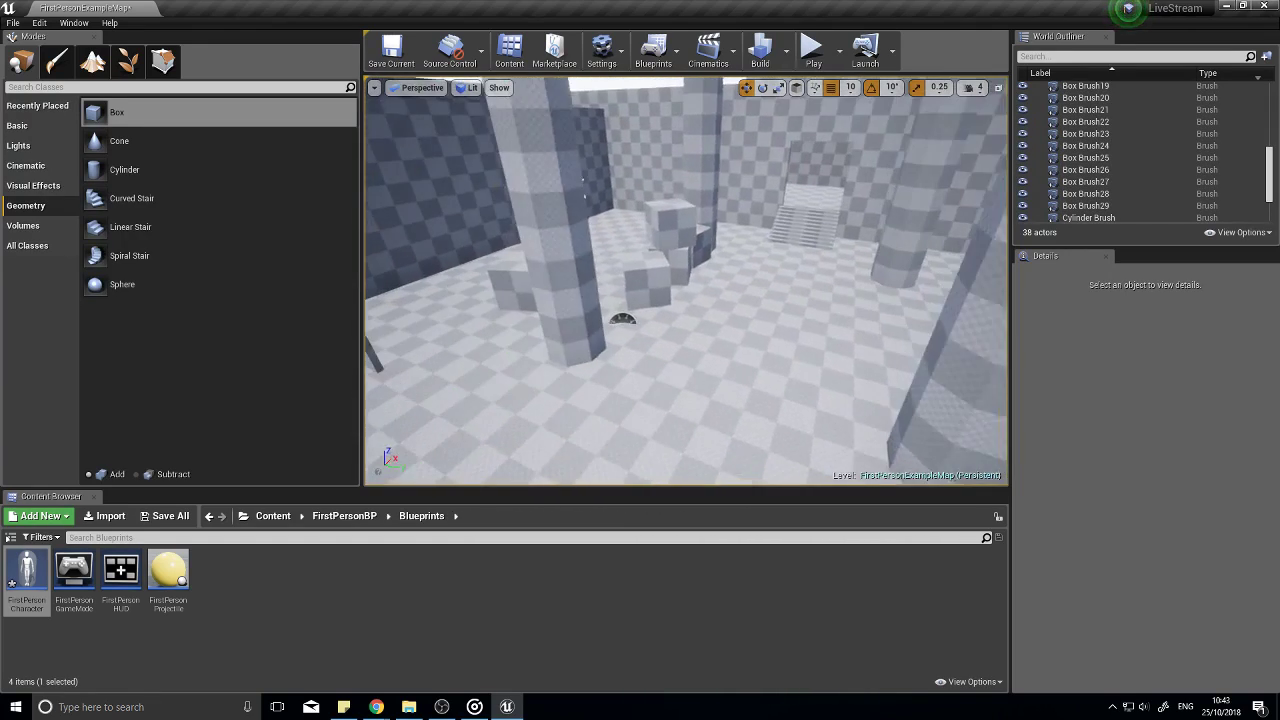
# Step: Duplicate the nearest box of the cluster and move the copy beside the column across the arena, at about X 747, Y 1090
pyautogui.click(651, 299)
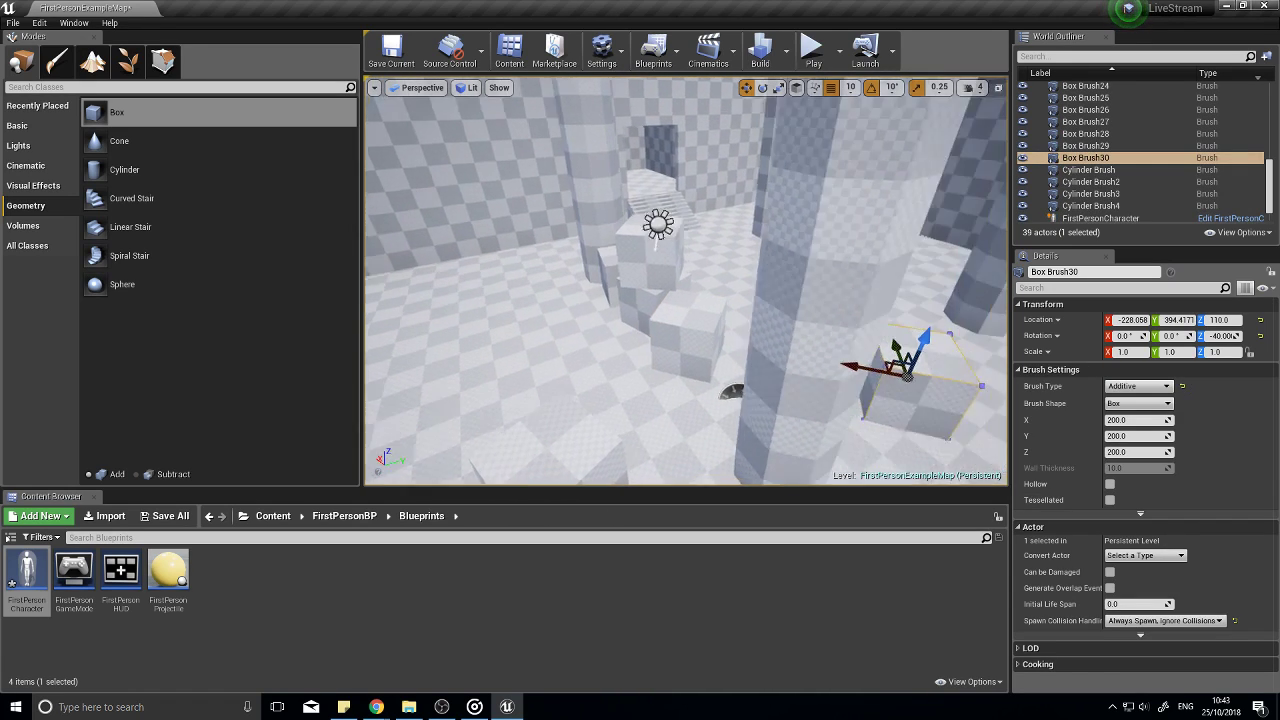
pyautogui.moveTo(717, 369); pyautogui.dragTo(918, 278)
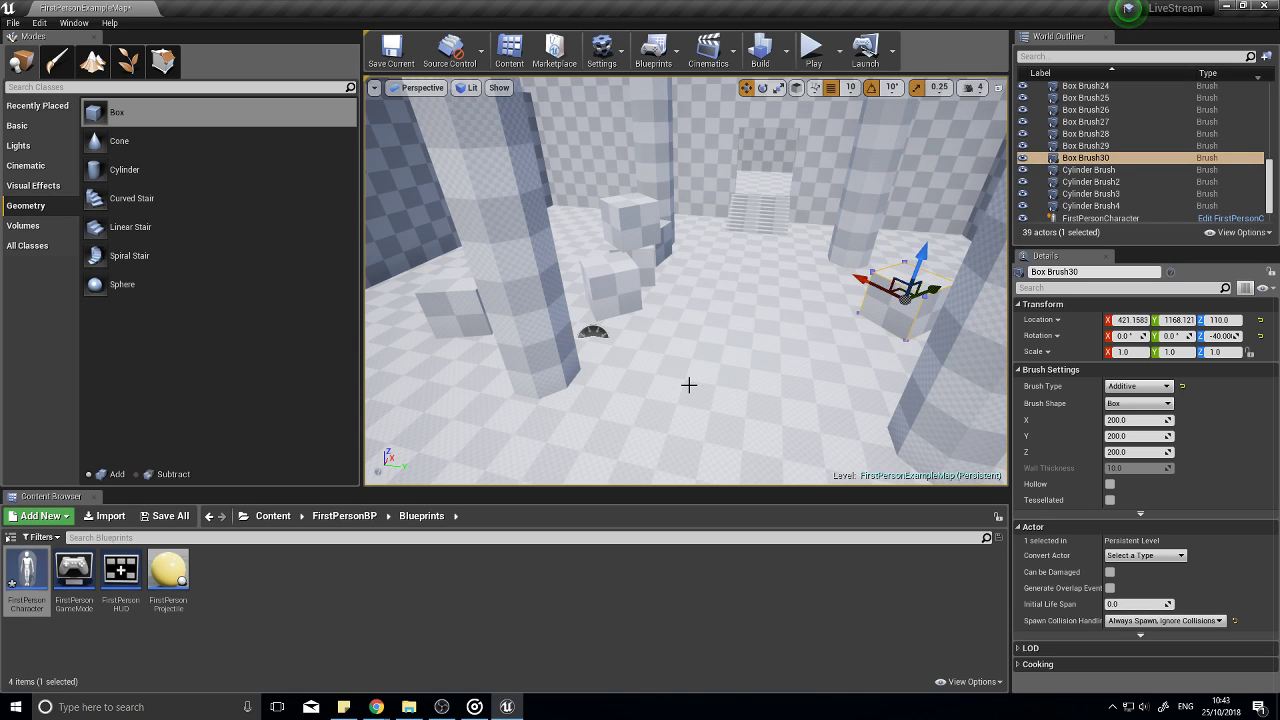
pyautogui.moveTo(689, 385)
pyautogui.mouseDown(button='right')
pyautogui.moveTo(760, 372)
pyautogui.moveTo(770, 335)
pyautogui.moveTo(838, 292)
pyautogui.moveTo(935, 355)
pyautogui.moveTo(995, 375)
pyautogui.mouseUp(button='right')
pyautogui.press('w')
pyautogui.press('w')
pyautogui.press('d')
pyautogui.moveTo(629, 288)
pyautogui.mouseDown()
pyautogui.moveTo(610, 295)
pyautogui.moveTo(621, 296)
pyautogui.mouseUp()
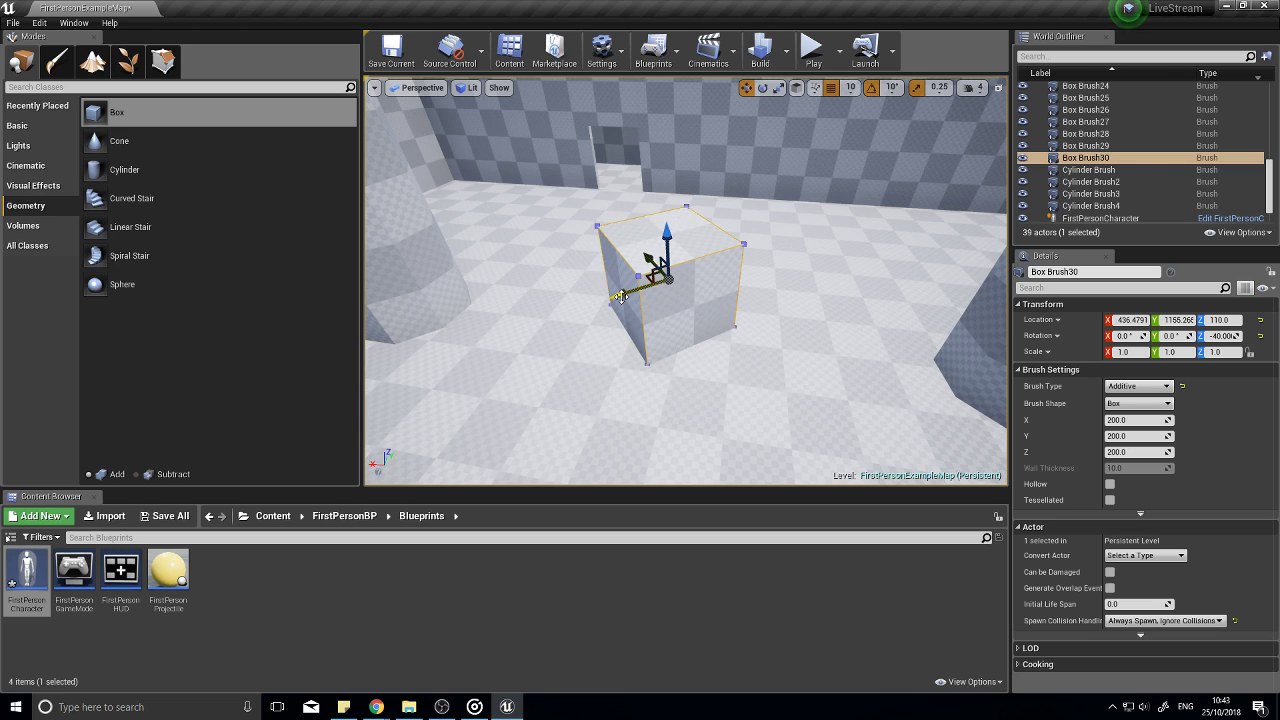
pyautogui.moveTo(648, 286); pyautogui.dragTo(578, 312)
pyautogui.moveTo(578, 312)
pyautogui.mouseDown(button='right')
pyautogui.moveTo(637, 286)
pyautogui.moveTo(750, 280)
pyautogui.mouseUp(button='right')
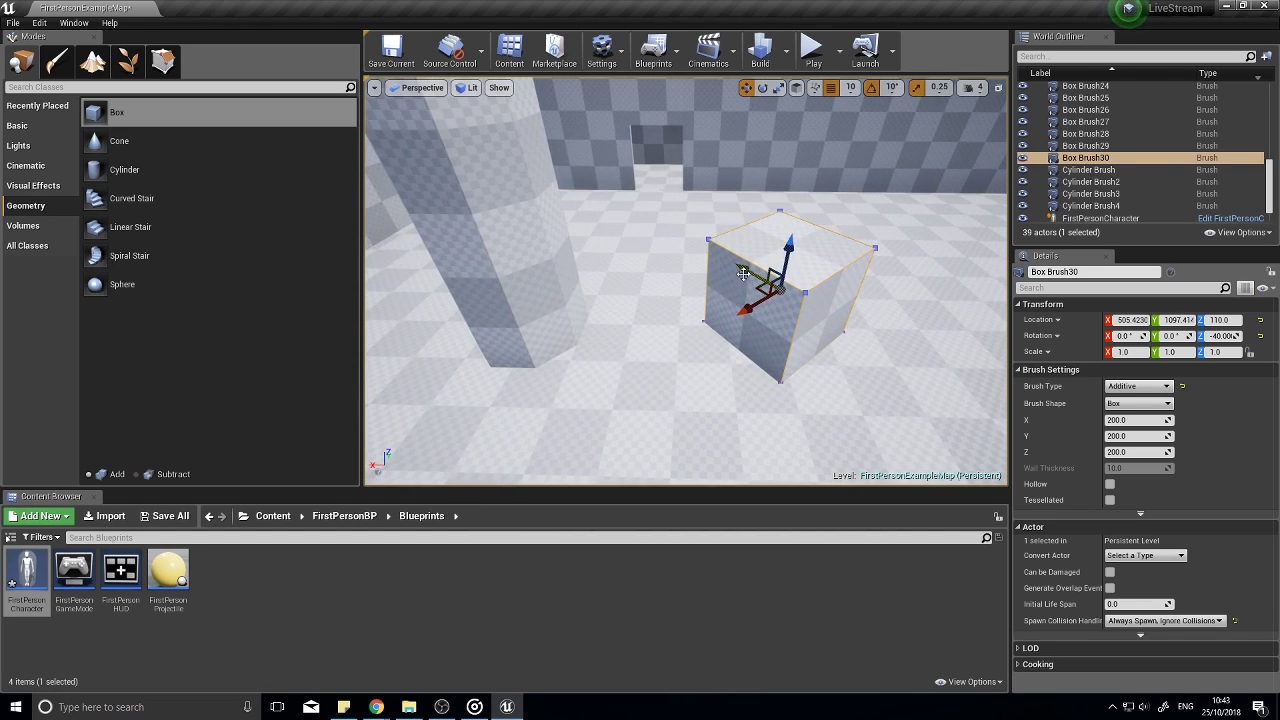
pyautogui.moveTo(752, 285); pyautogui.dragTo(634, 289)
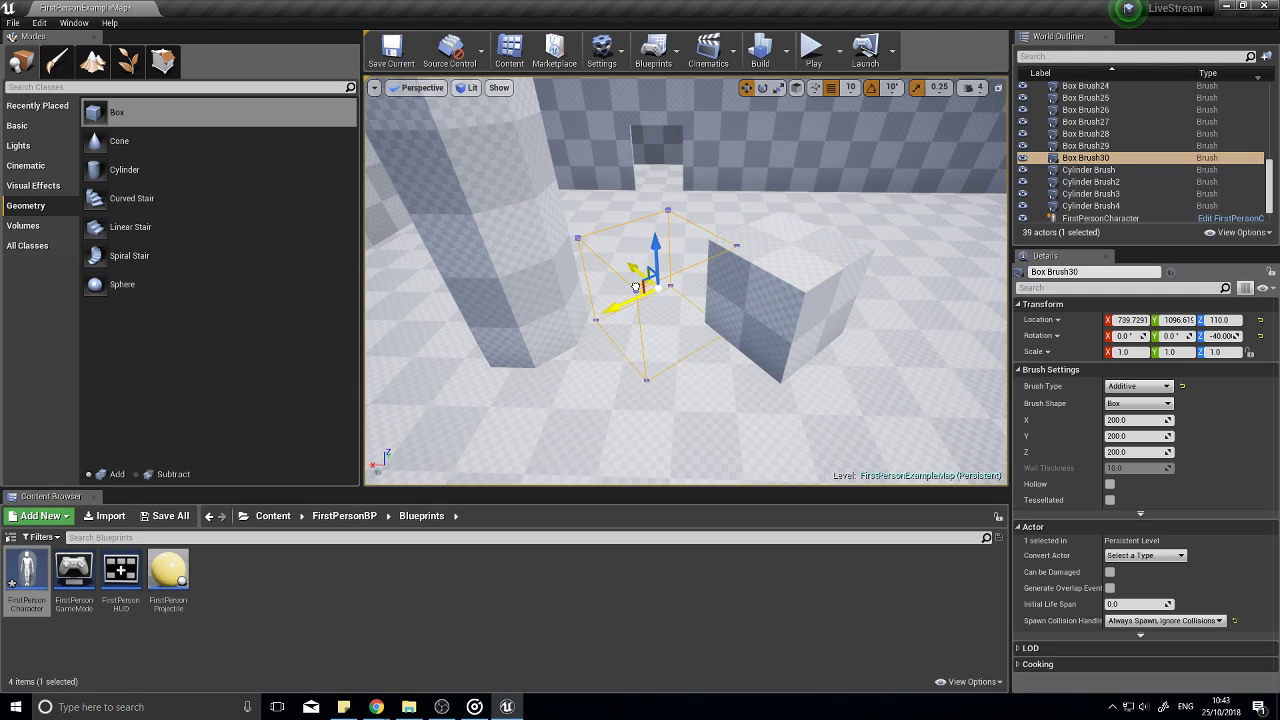
# Step: Rotate the new box beside the column to -60° about Z
pyautogui.moveTo(718, 376); pyautogui.dragTo(460, 330, button='right')
pyautogui.press('d')
pyautogui.moveTo(630, 305); pyautogui.dragTo(771, 391, button='right')
pyautogui.press('e')
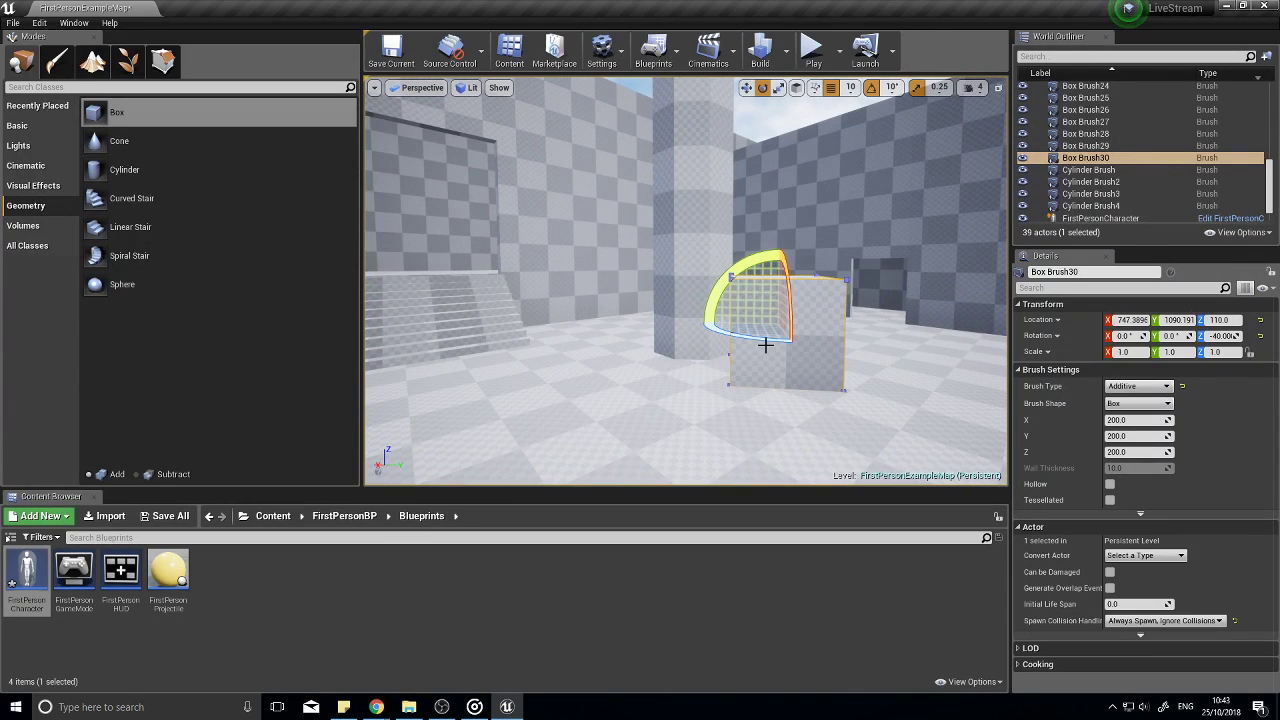
pyautogui.moveTo(766, 349); pyautogui.dragTo(792, 345)
pyautogui.moveTo(792, 345)
pyautogui.mouseDown(button='right')
pyautogui.moveTo(980, 308)
pyautogui.moveTo(850, 316)
pyautogui.moveTo(734, 400)
pyautogui.moveTo(760, 500)
pyautogui.moveTo(729, 414)
pyautogui.mouseUp(button='right')
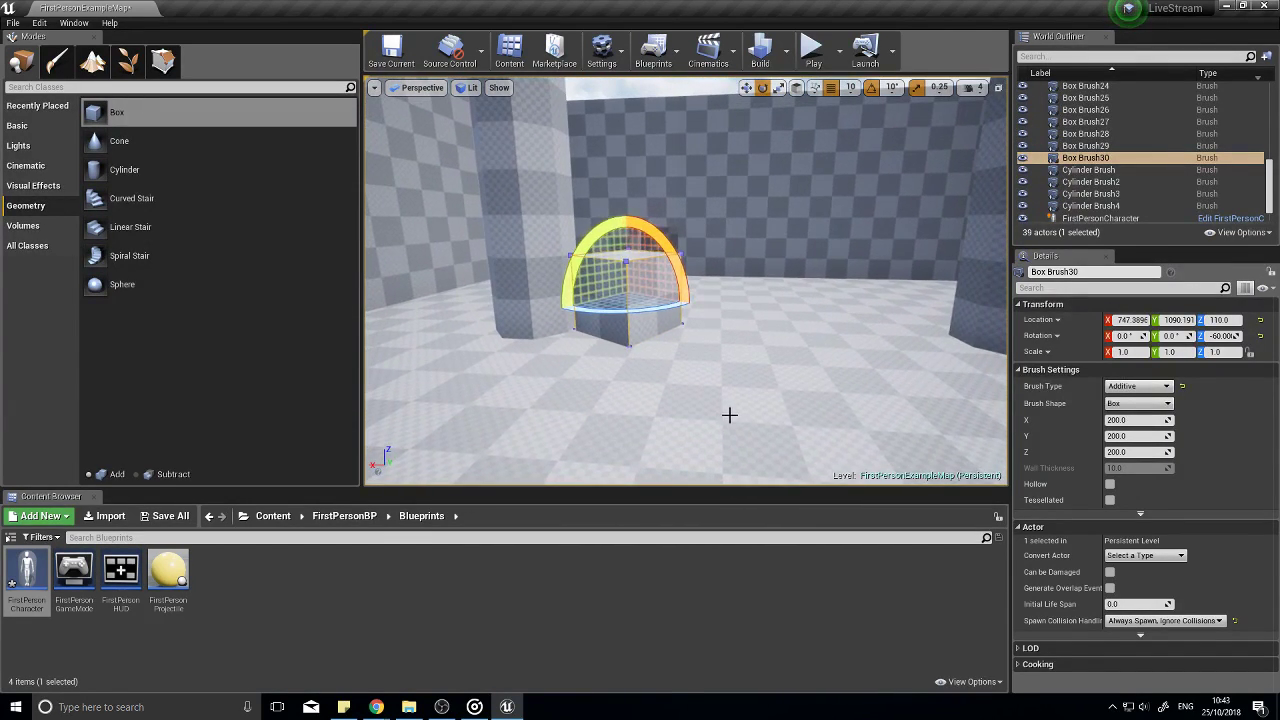
# Step: Duplicate the box, rotating the copy to -100° about Z and placing it at about X -76, Y 1281
pyautogui.press('w')
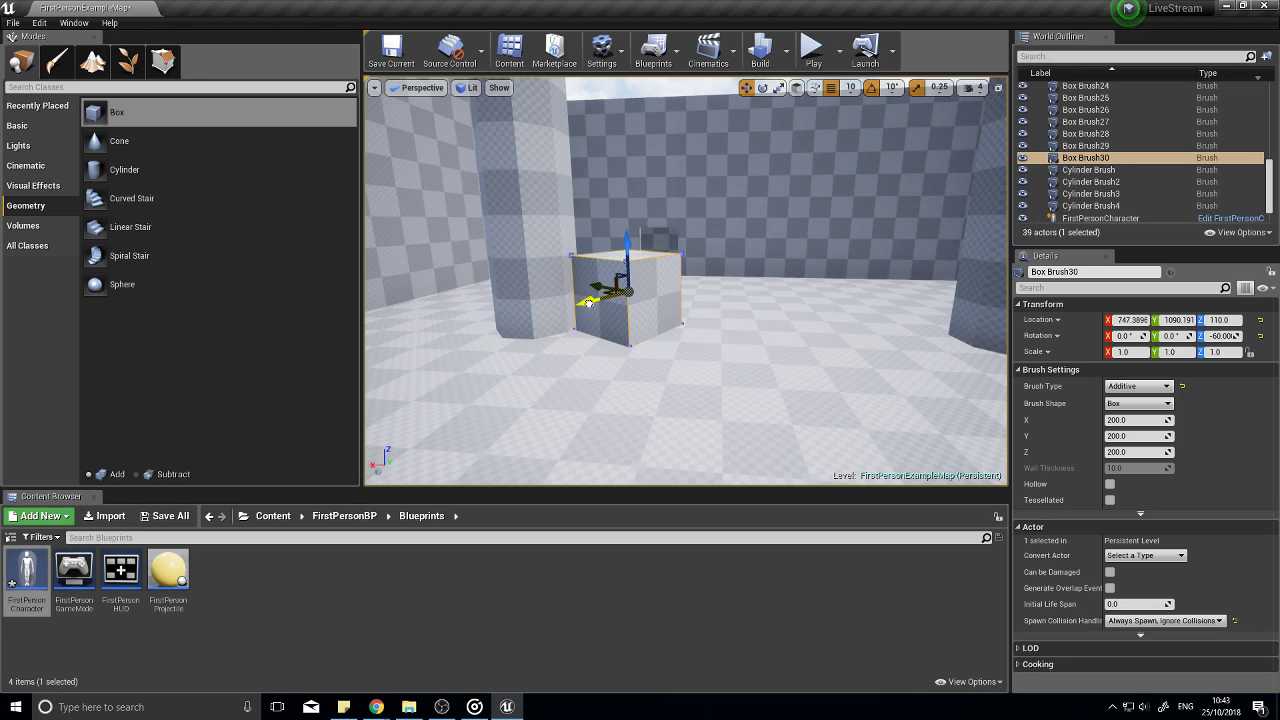
pyautogui.moveTo(589, 302)
pyautogui.keyDown('alt'); pyautogui.mouseDown()
pyautogui.moveTo(510, 305)
pyautogui.moveTo(575, 308)
pyautogui.moveTo(635, 367)
pyautogui.moveTo(676, 327)
pyautogui.mouseUp(); pyautogui.keyUp('alt')
pyautogui.press('e')
pyautogui.press('w')
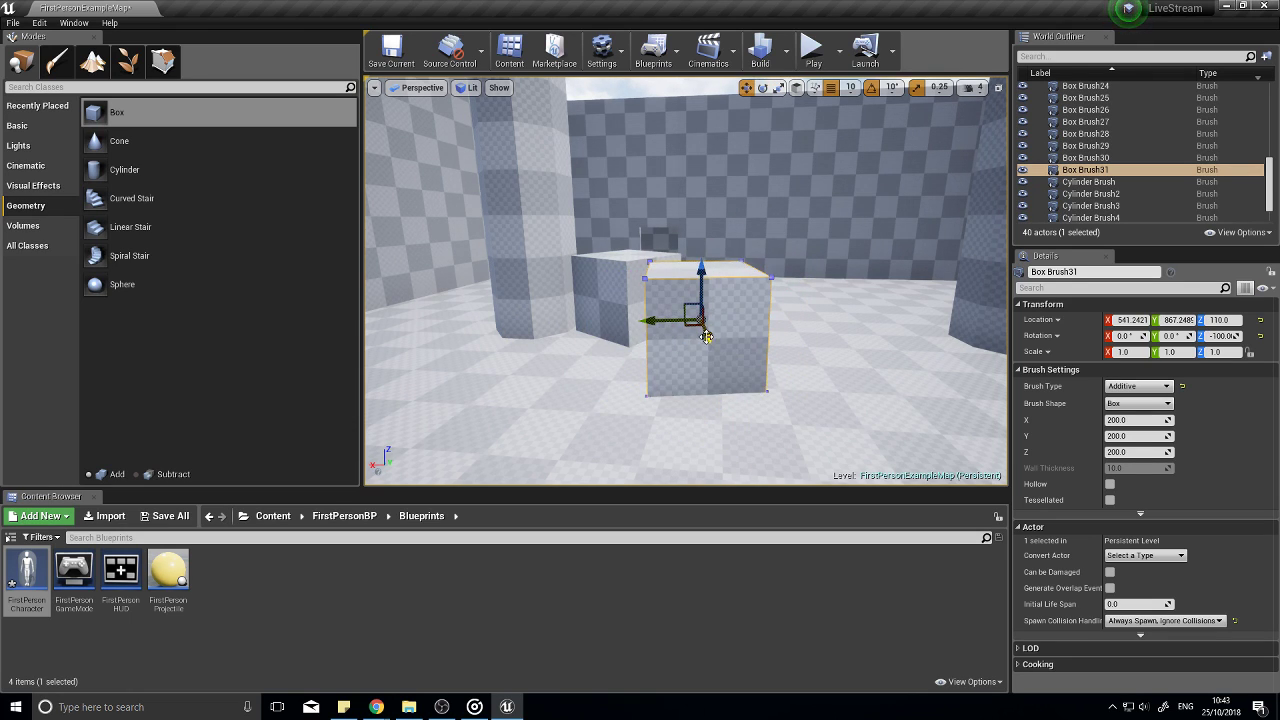
pyautogui.moveTo(706, 337); pyautogui.dragTo(591, 344, button='right')
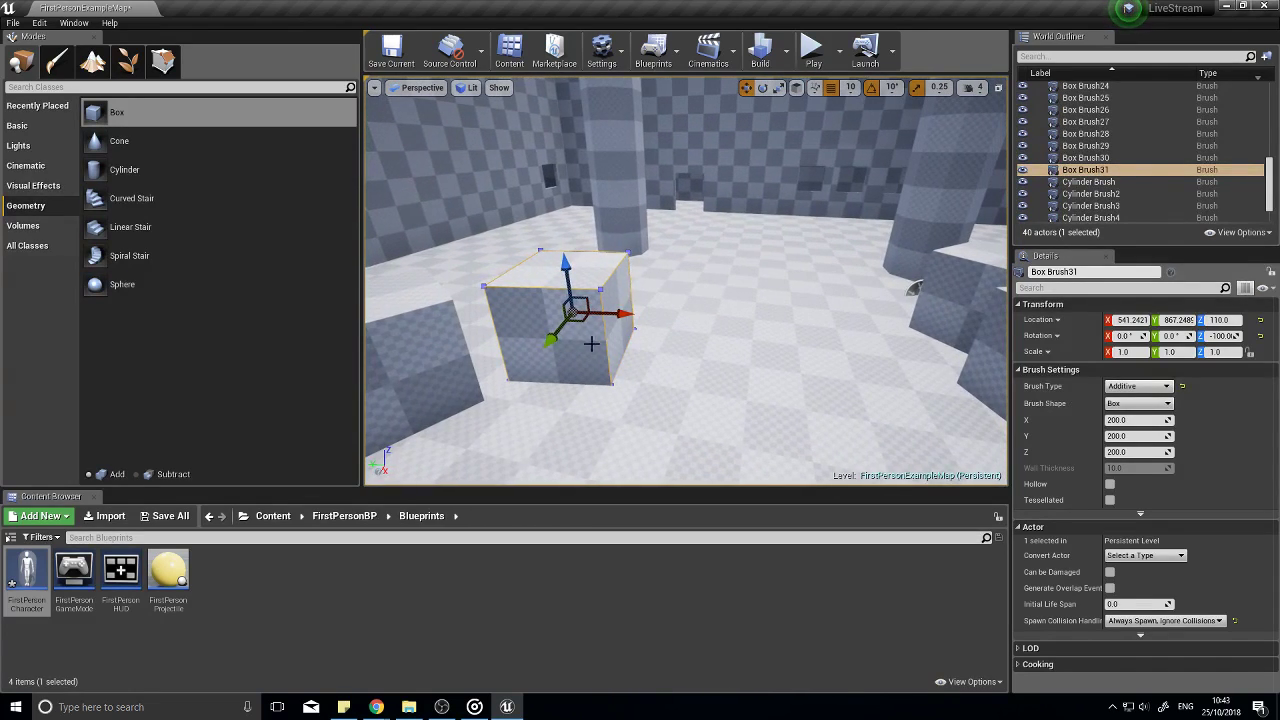
pyautogui.moveTo(547, 336)
pyautogui.mouseDown()
pyautogui.moveTo(665, 252)
pyautogui.moveTo(608, 227)
pyautogui.mouseUp()
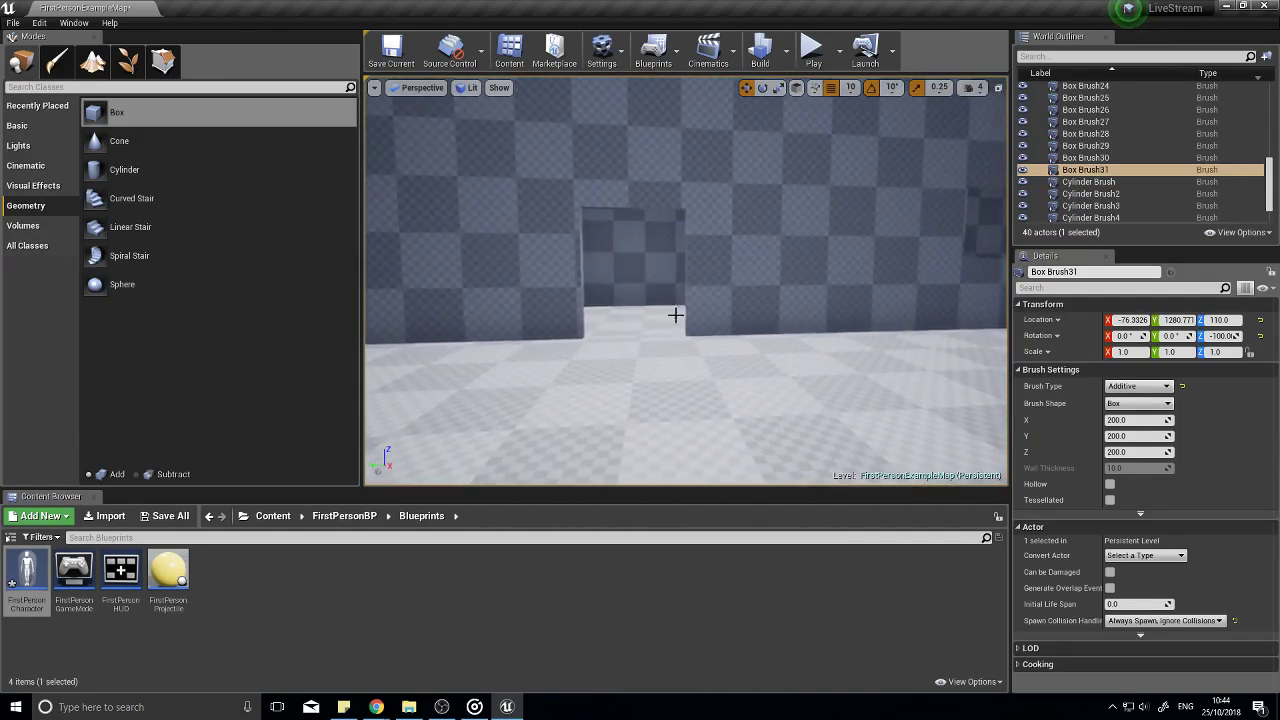
# Step: Select the subtractive doorway brush and examine its brush settings and the adjoining rooms
pyautogui.click(590, 296)
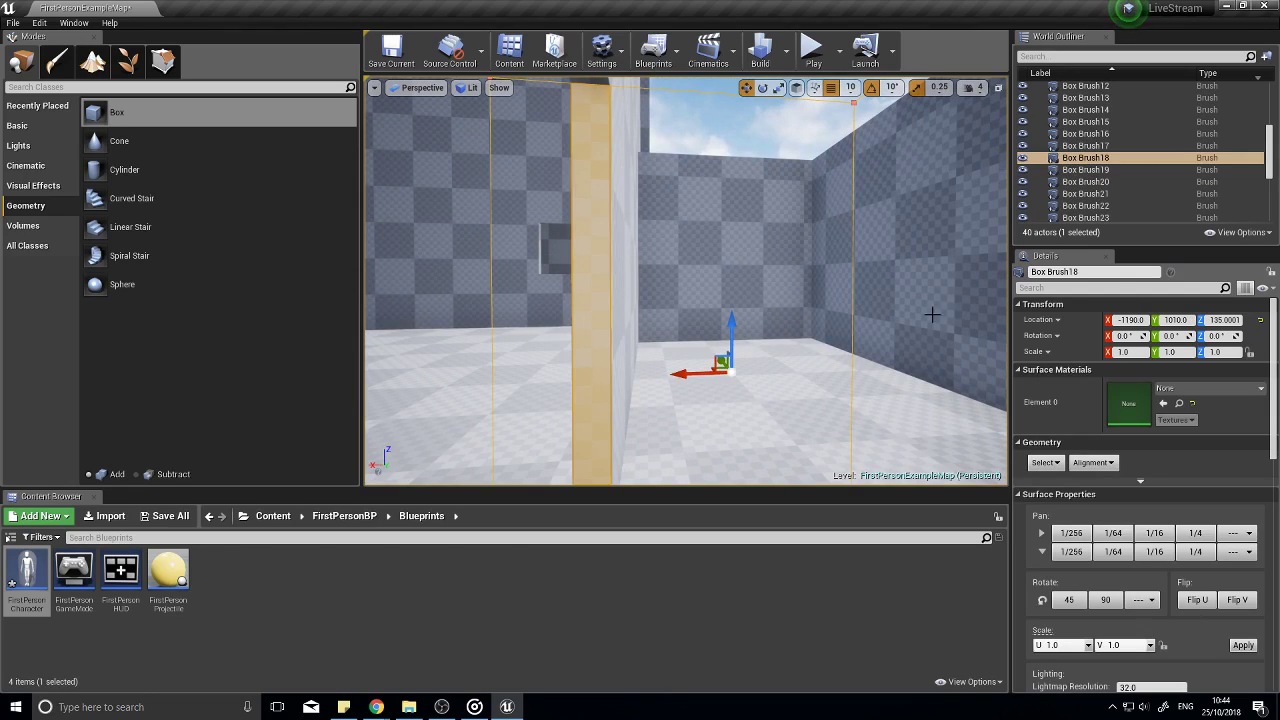
pyautogui.scroll(-3, 1149, 449)
pyautogui.scroll(-3, 1149, 449)
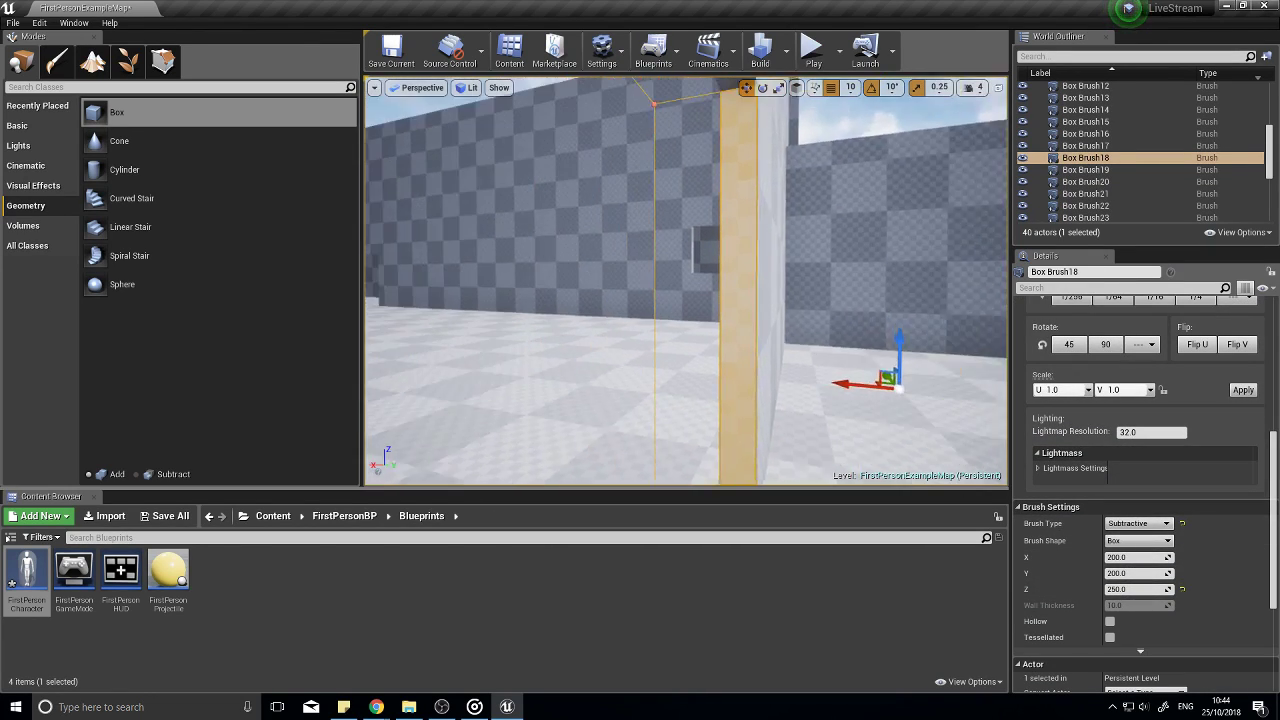
pyautogui.moveTo(686, 281); pyautogui.dragTo(620, 250, button='right')
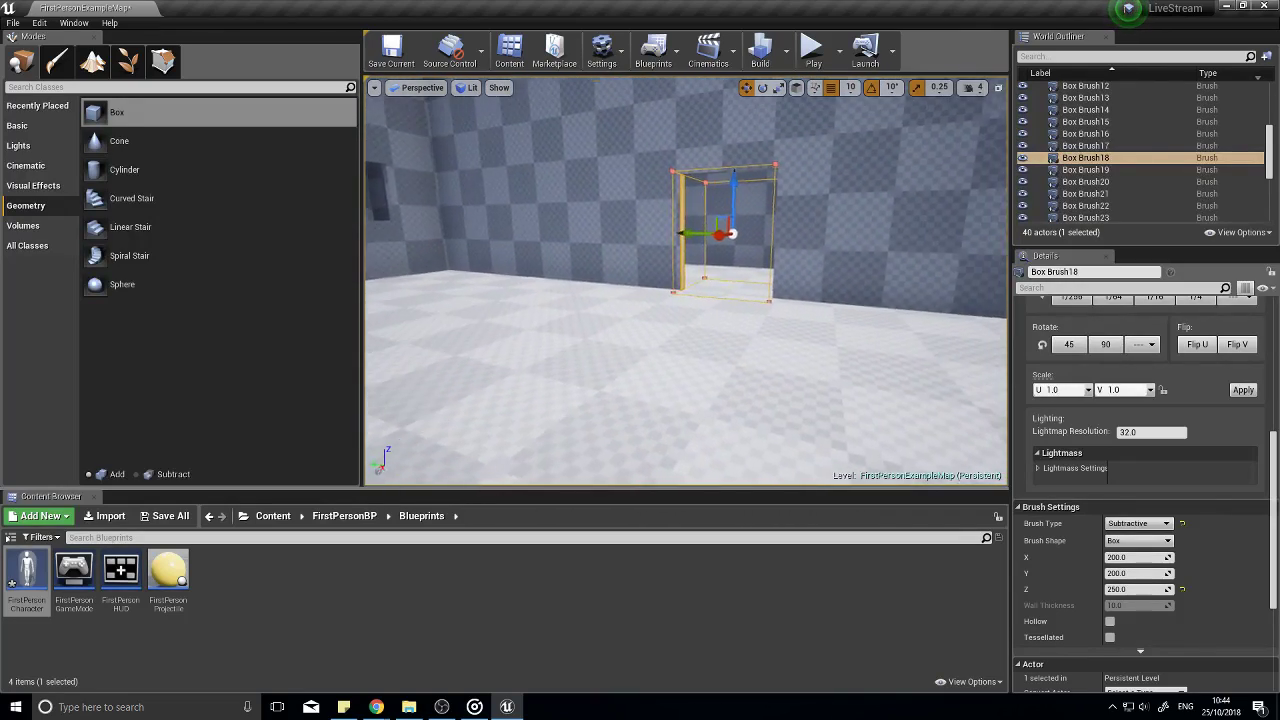
pyautogui.moveTo(686, 281); pyautogui.dragTo(600, 275, button='right')
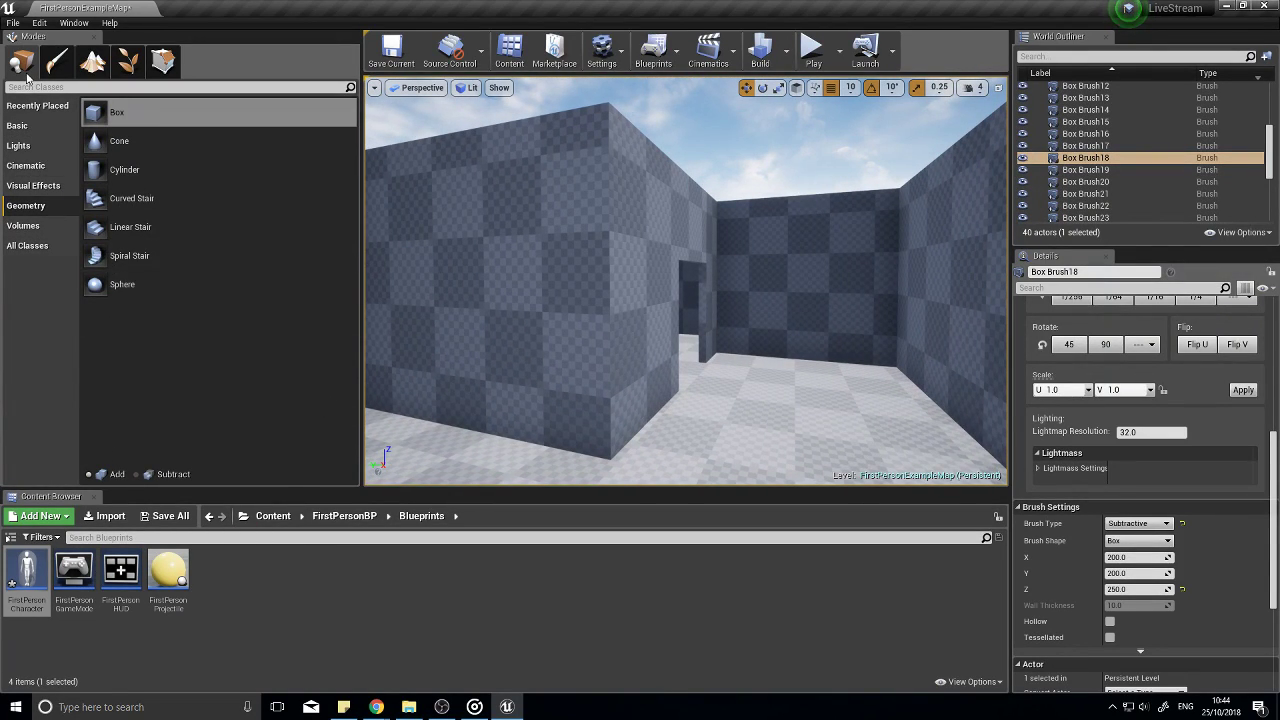
# Step: Create an Actor Blueprint class named Door_OneWay in the FirstPersonBP folder
pyautogui.click(33, 106)
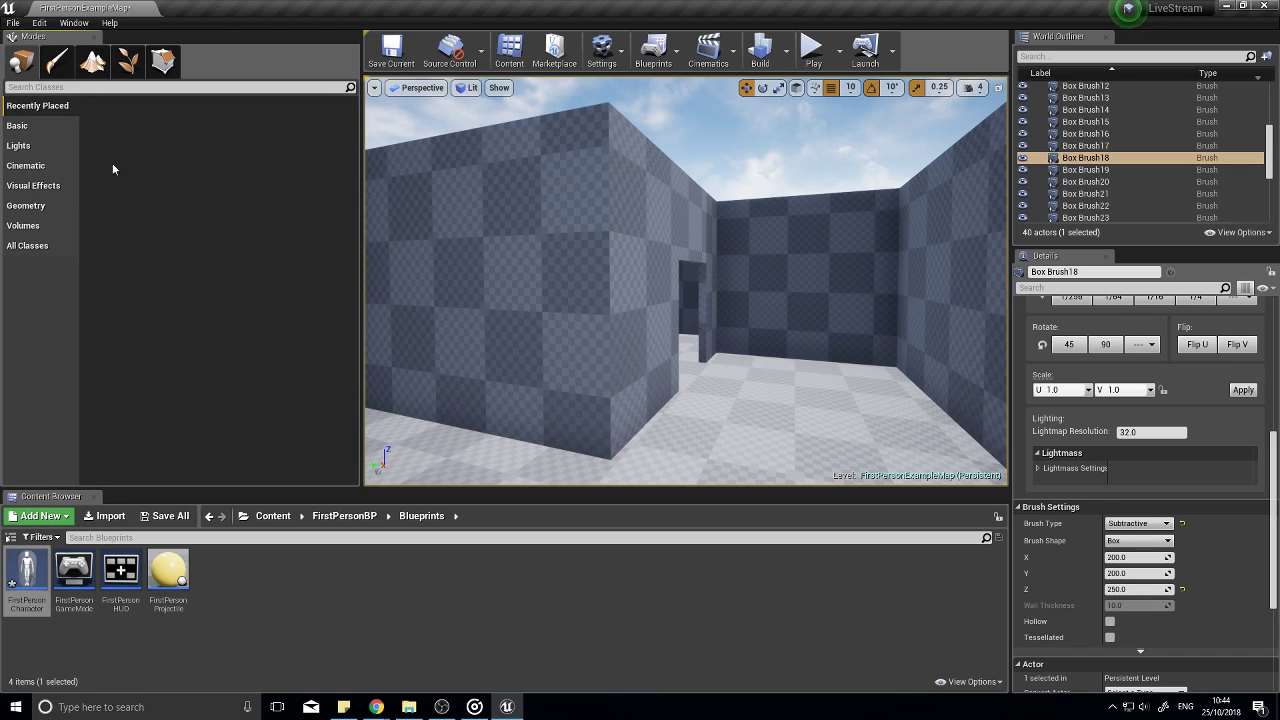
pyautogui.click(50, 126)
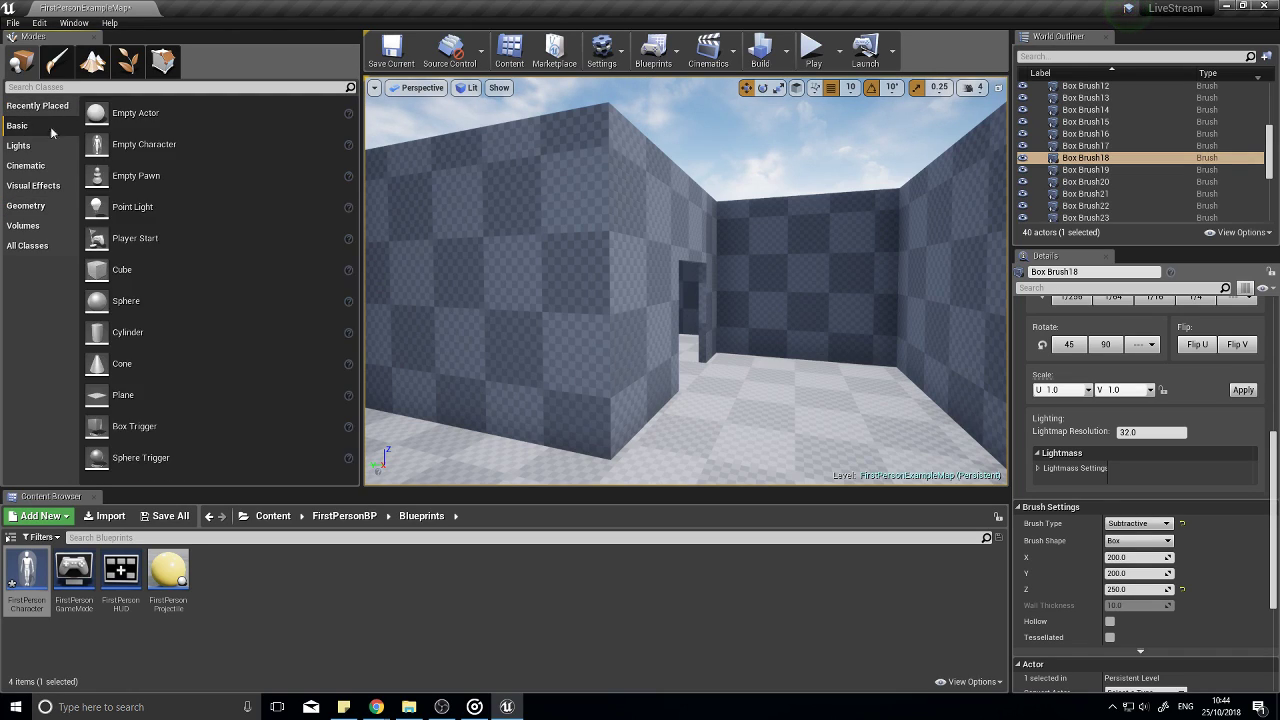
pyautogui.click(337, 517)
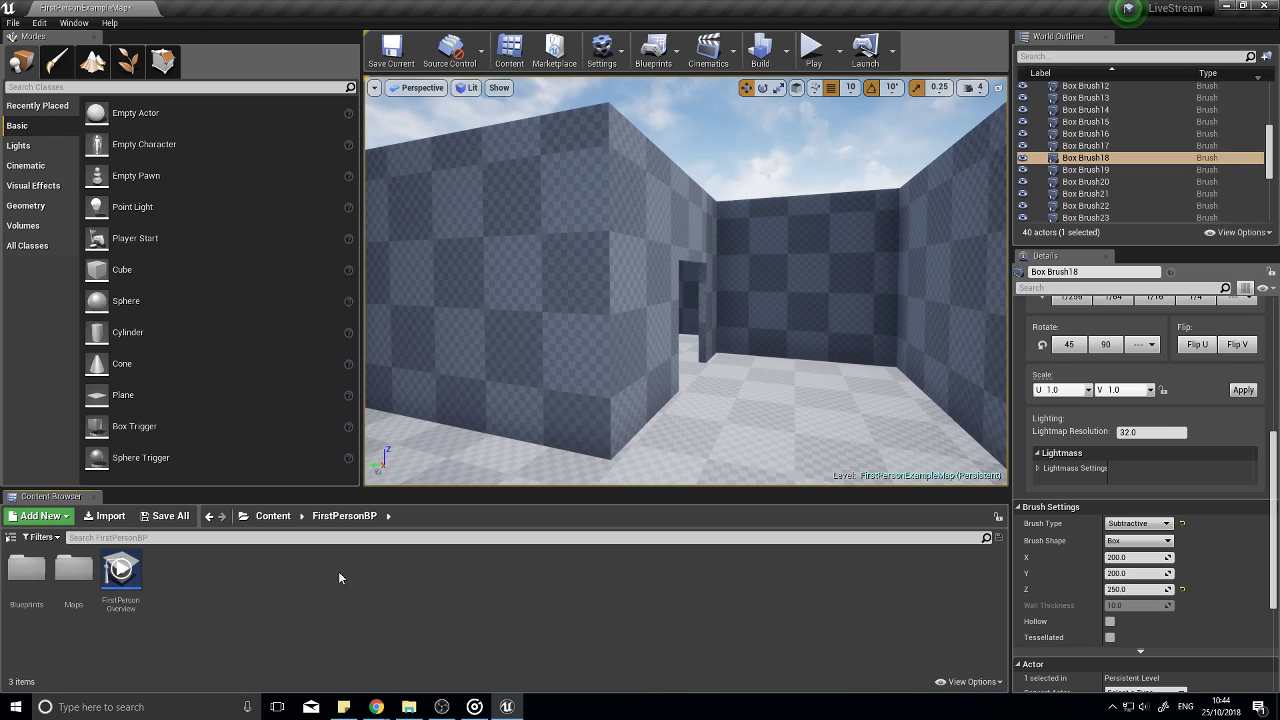
pyautogui.rightClick(277, 589)
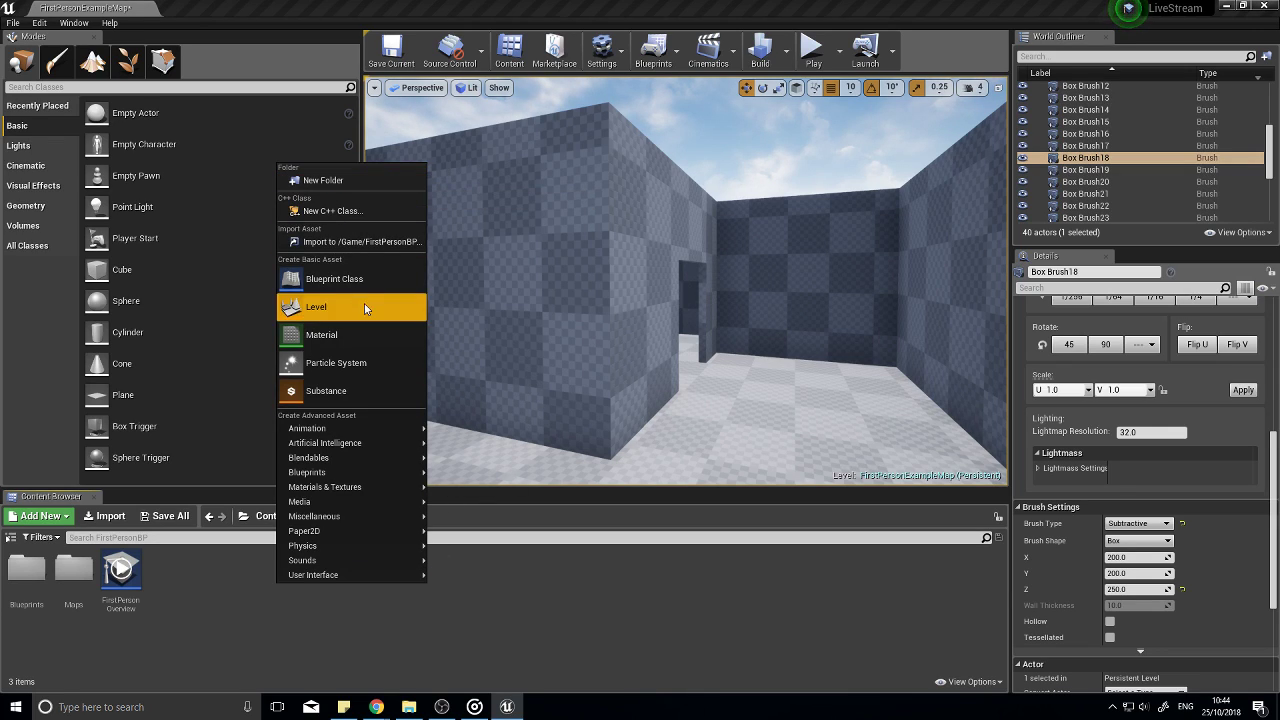
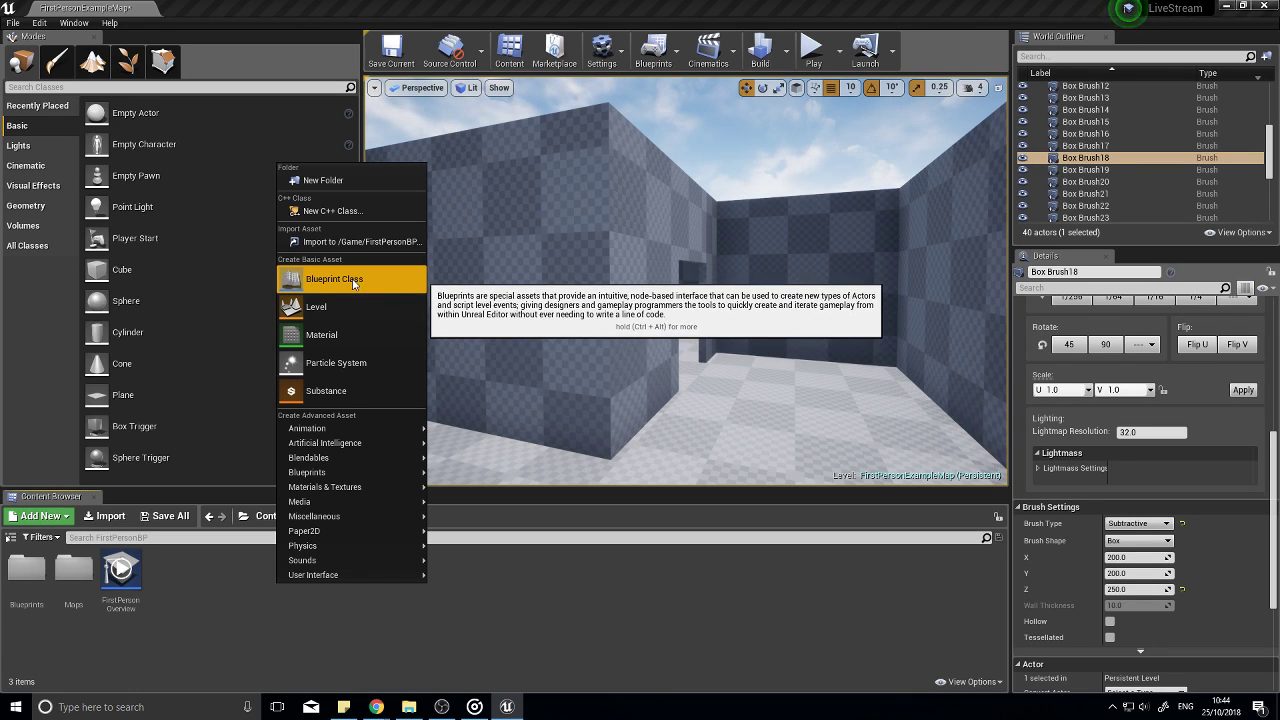
pyautogui.click(356, 281)
pyautogui.click(498, 226)
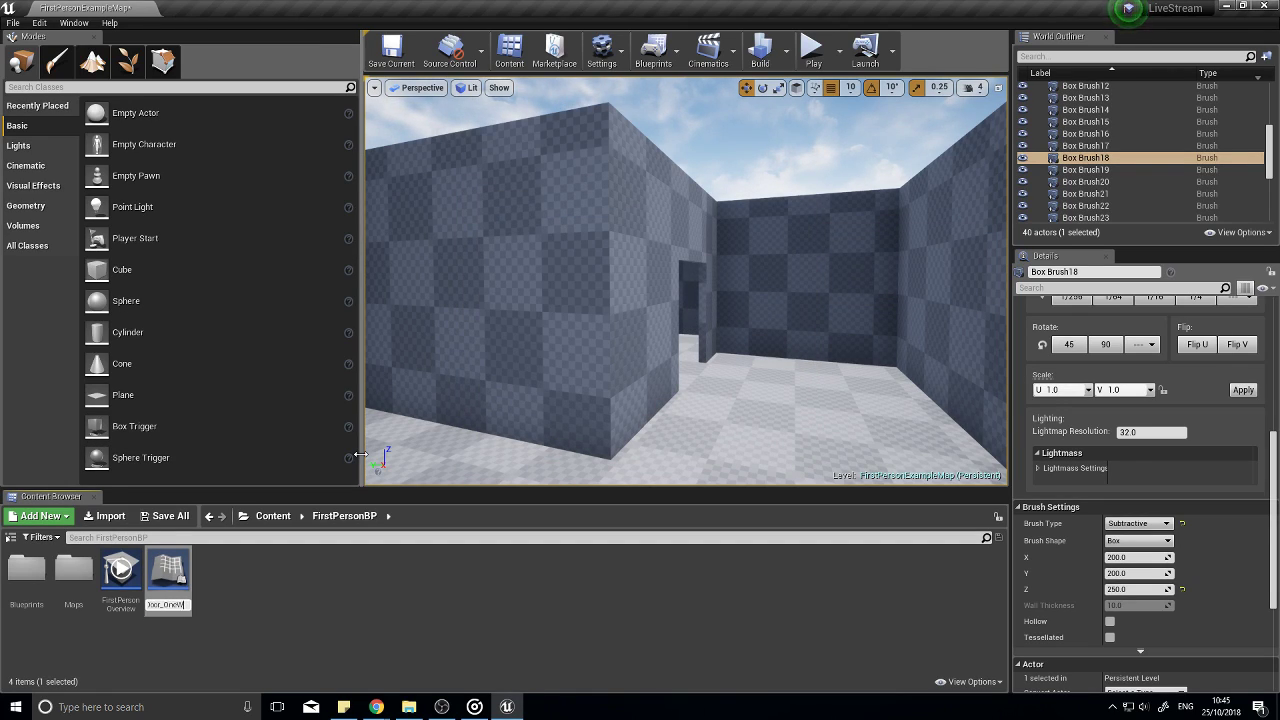
pyautogui.press('Return')
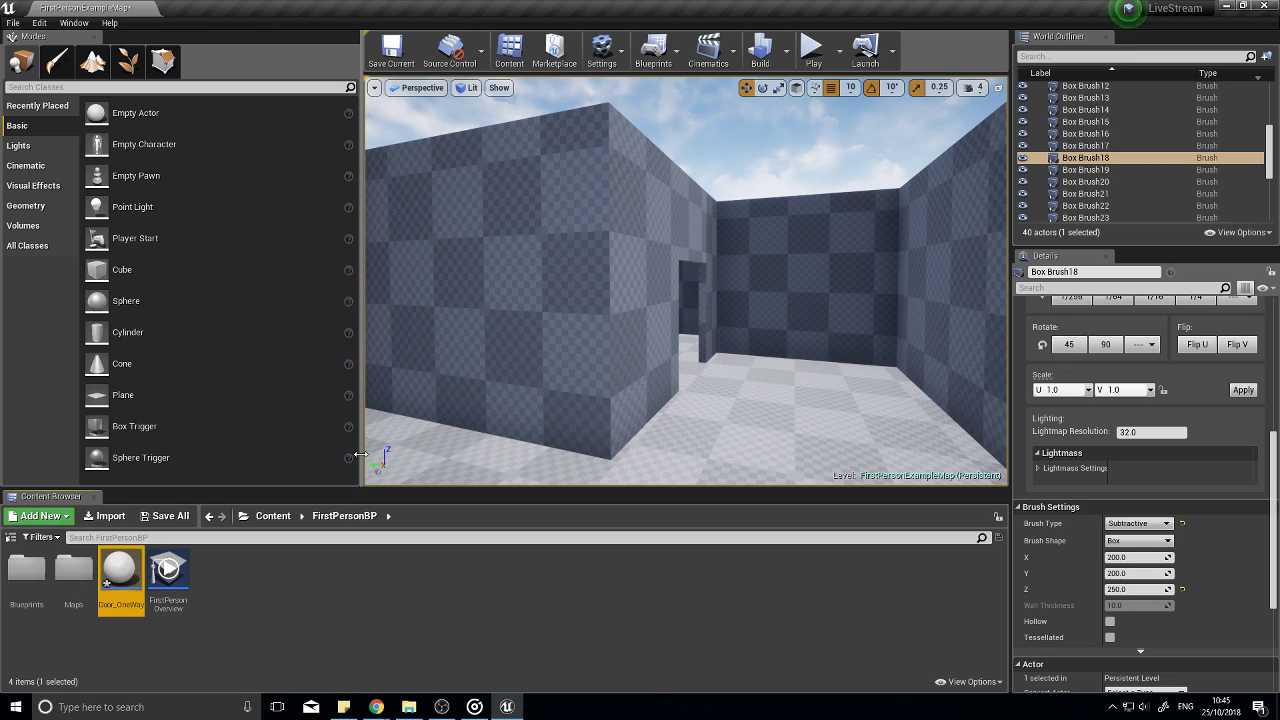
# Step: Open the Door_OneWay blueprint and add a Cube component with its default name under the scene root
pyautogui.doubleClick(120, 573)
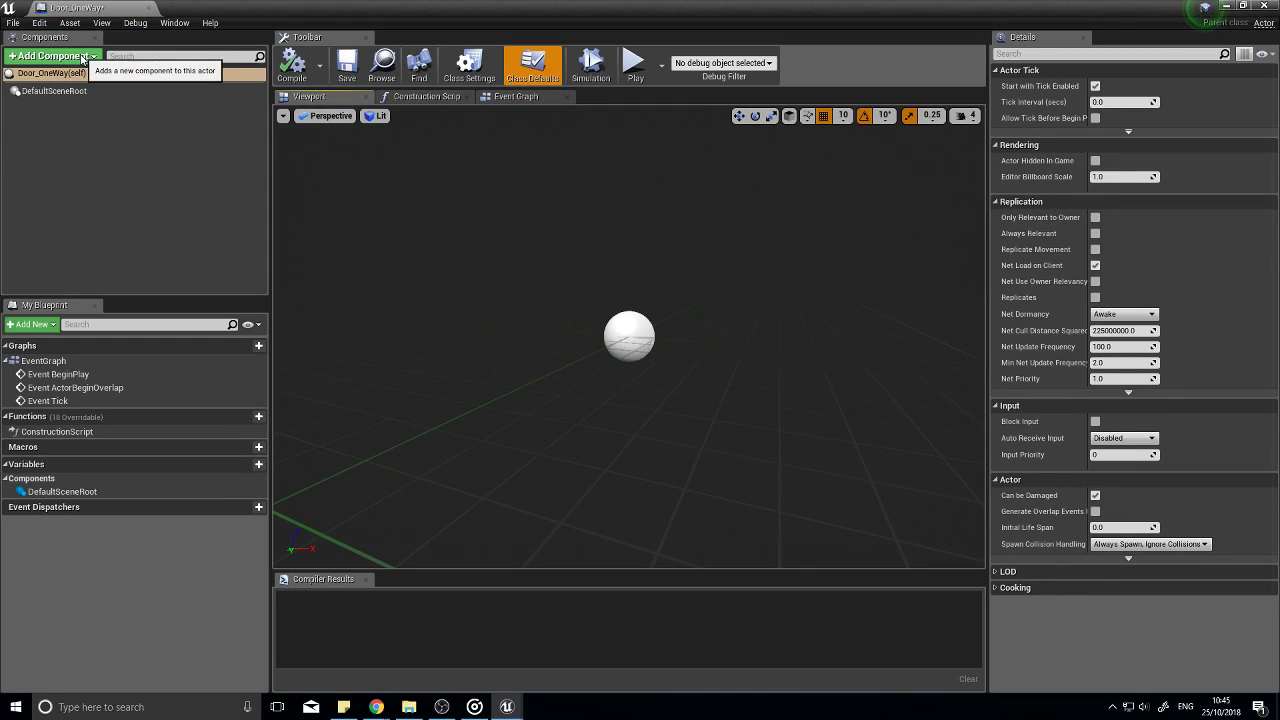
pyautogui.click(55, 55)
pyautogui.click(52, 240)
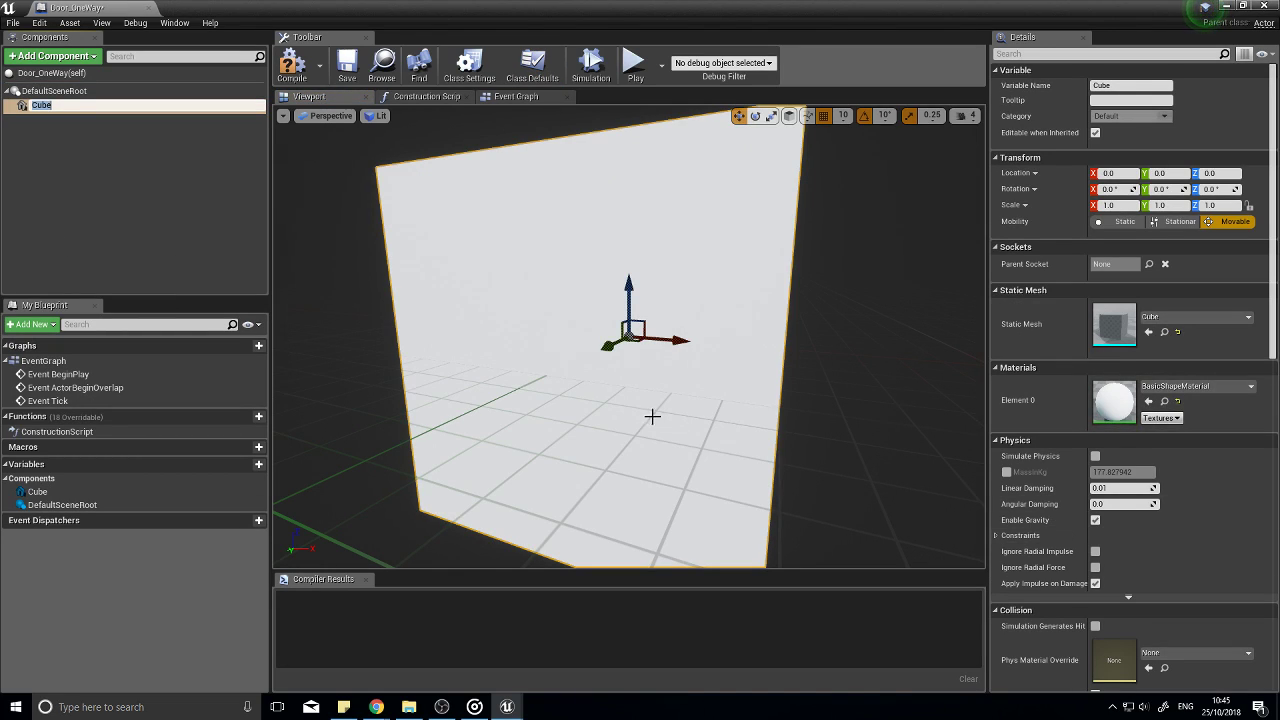
pyautogui.scroll(-5, 652, 416)
pyautogui.scroll(2, 652, 416)
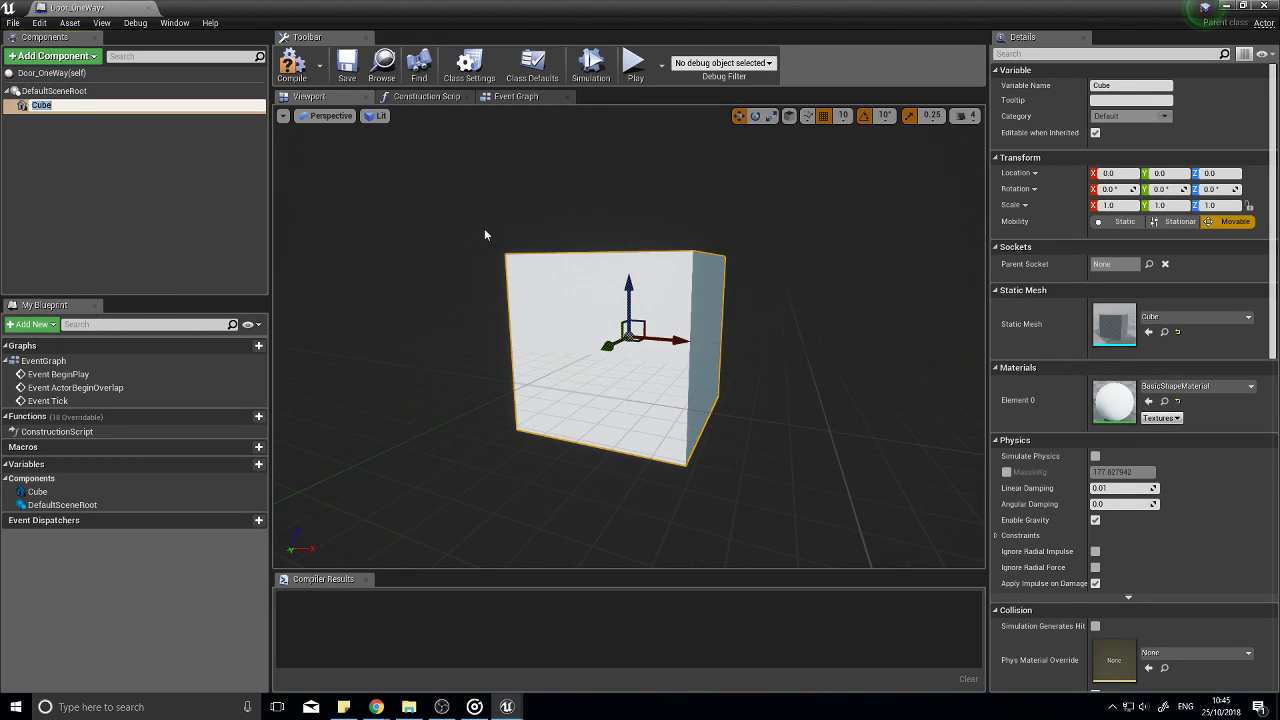
pyautogui.press('Return')
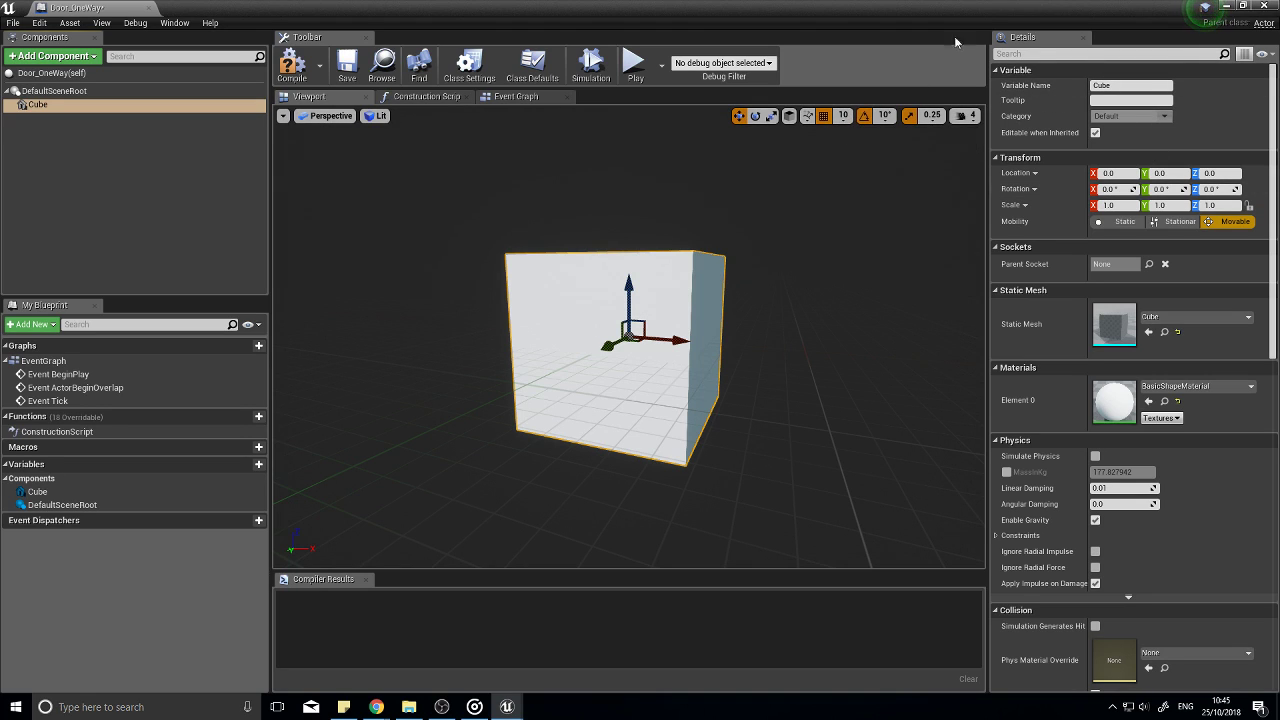
# Step: Examine the cube component's details and open its static mesh to check the approximate size
pyautogui.click(1227, 6)
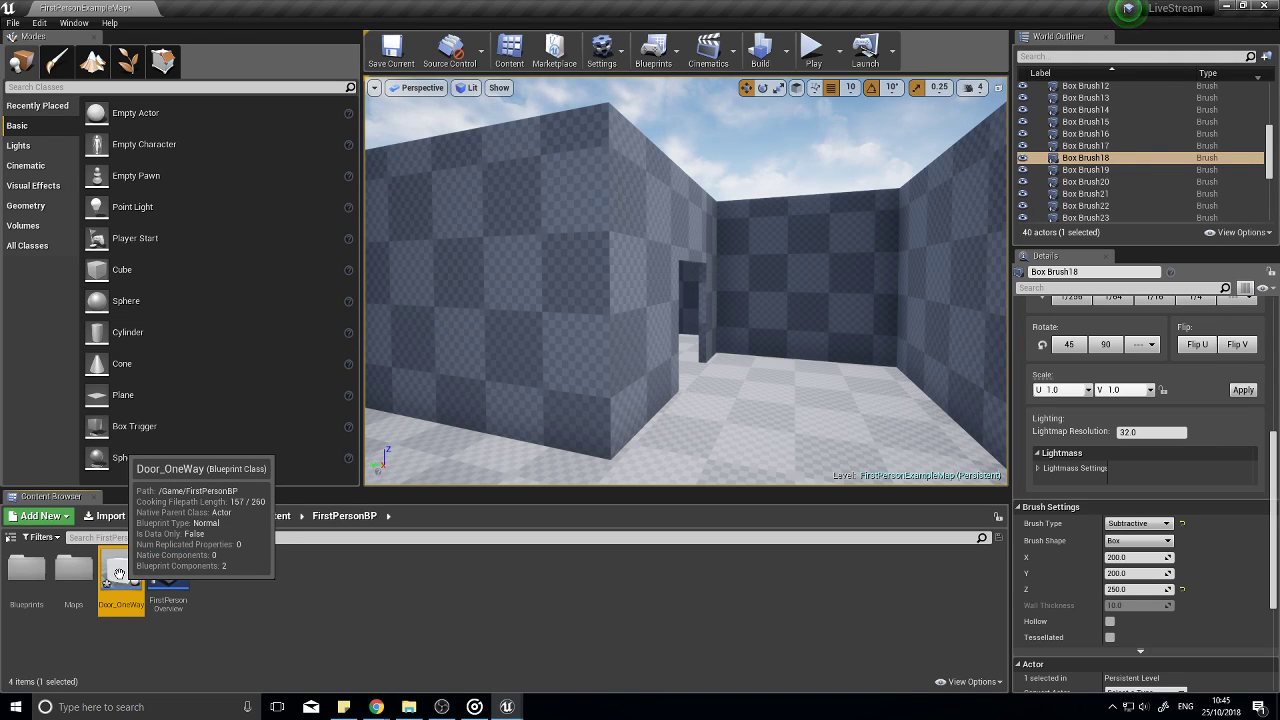
pyautogui.doubleClick(118, 573)
pyautogui.click(283, 116)
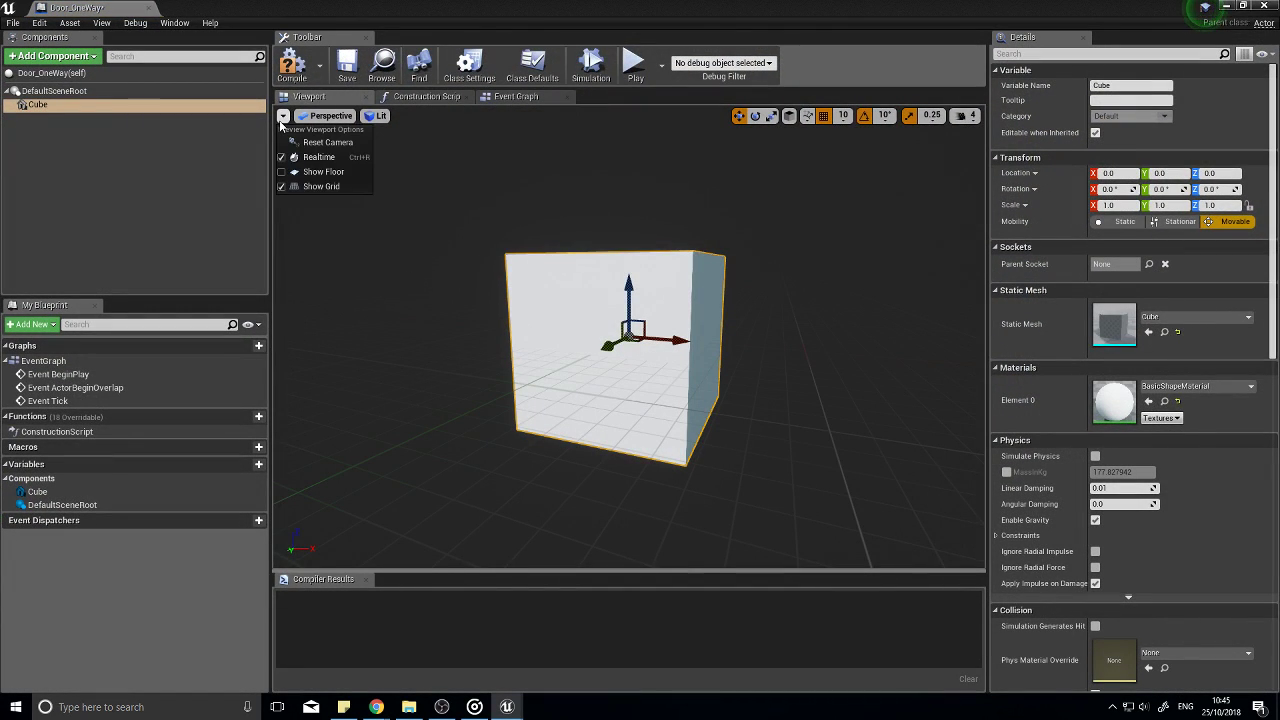
pyautogui.click(283, 117)
pyautogui.click(594, 303)
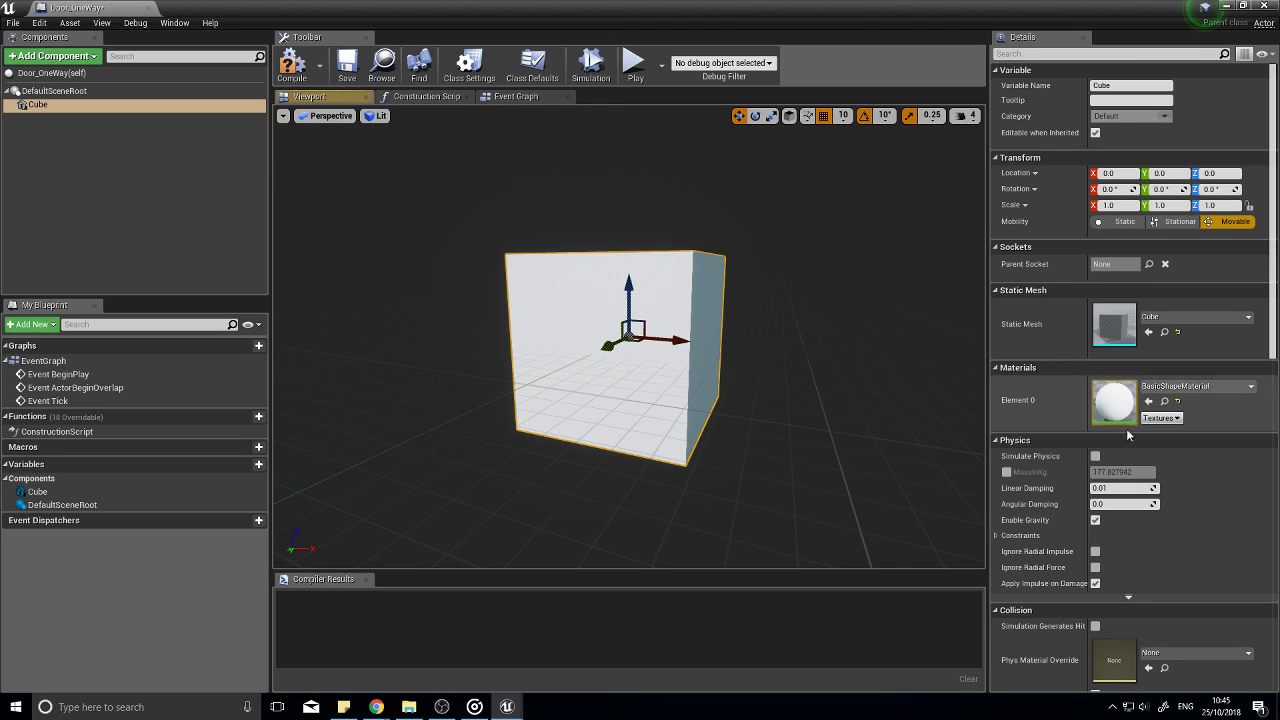
pyautogui.scroll(-5, 1140, 520)
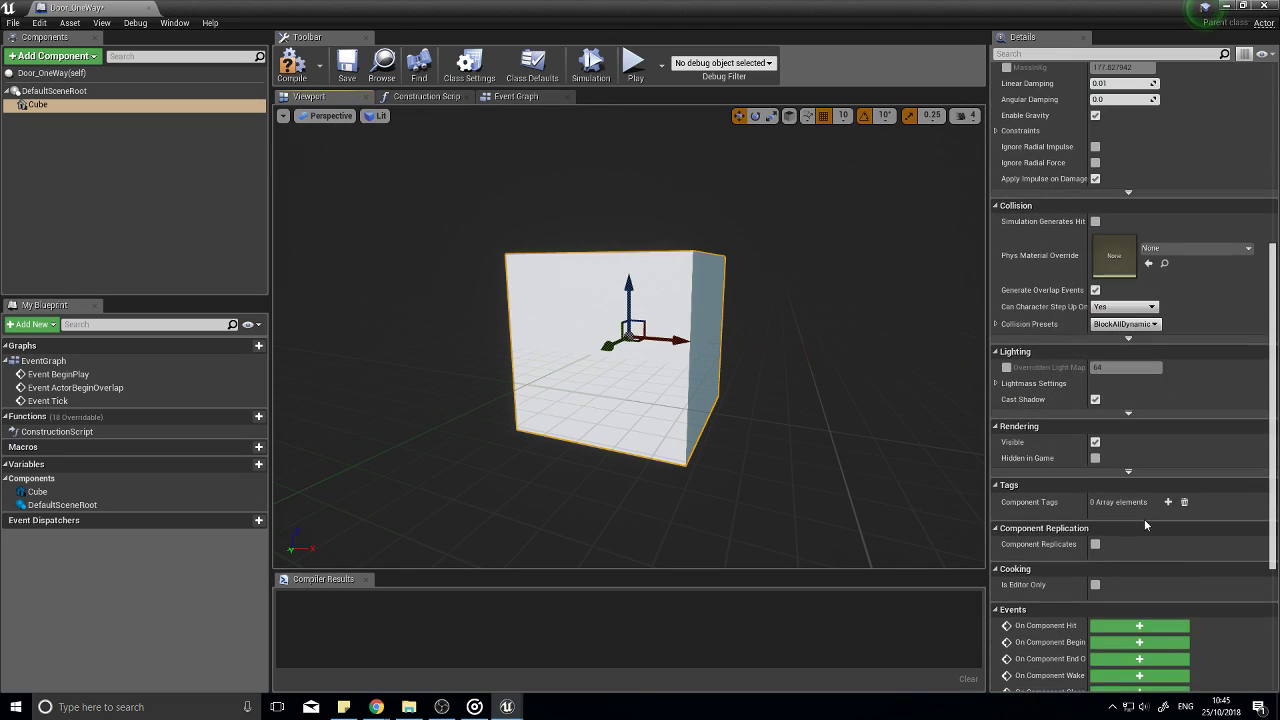
pyautogui.scroll(5, 1144, 519)
pyautogui.doubleClick(1114, 175)
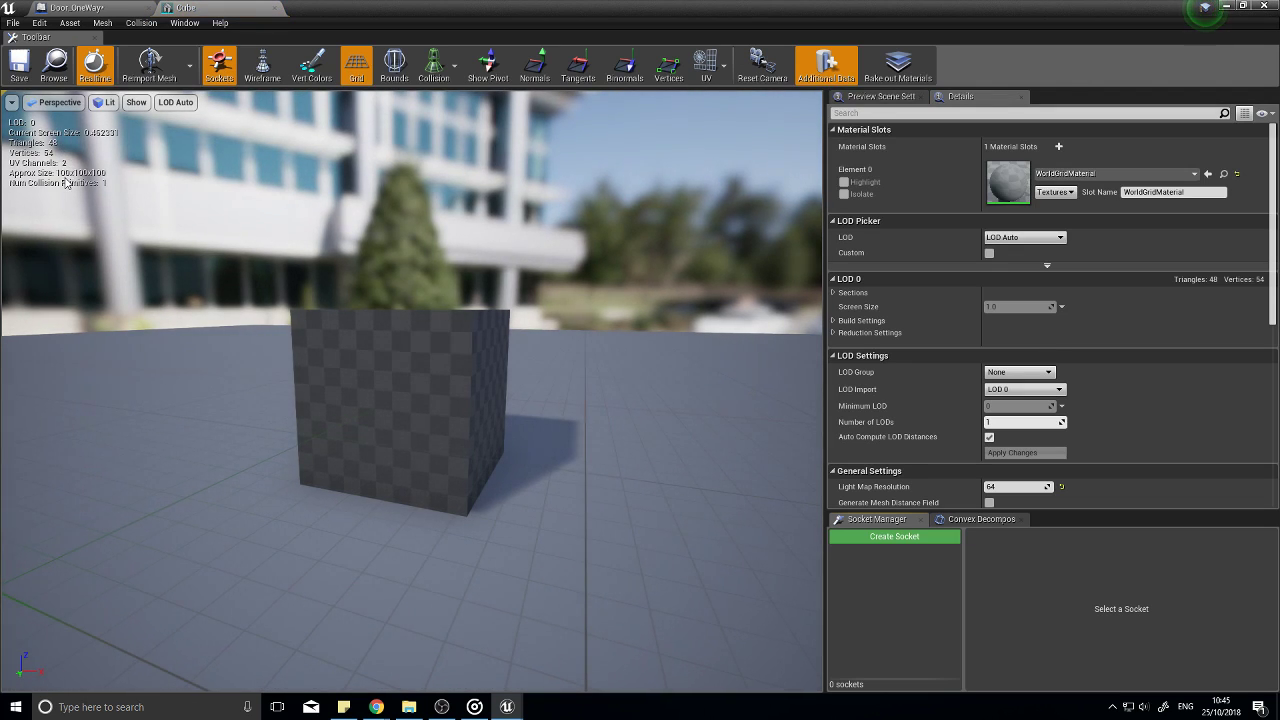
pyautogui.click(275, 9)
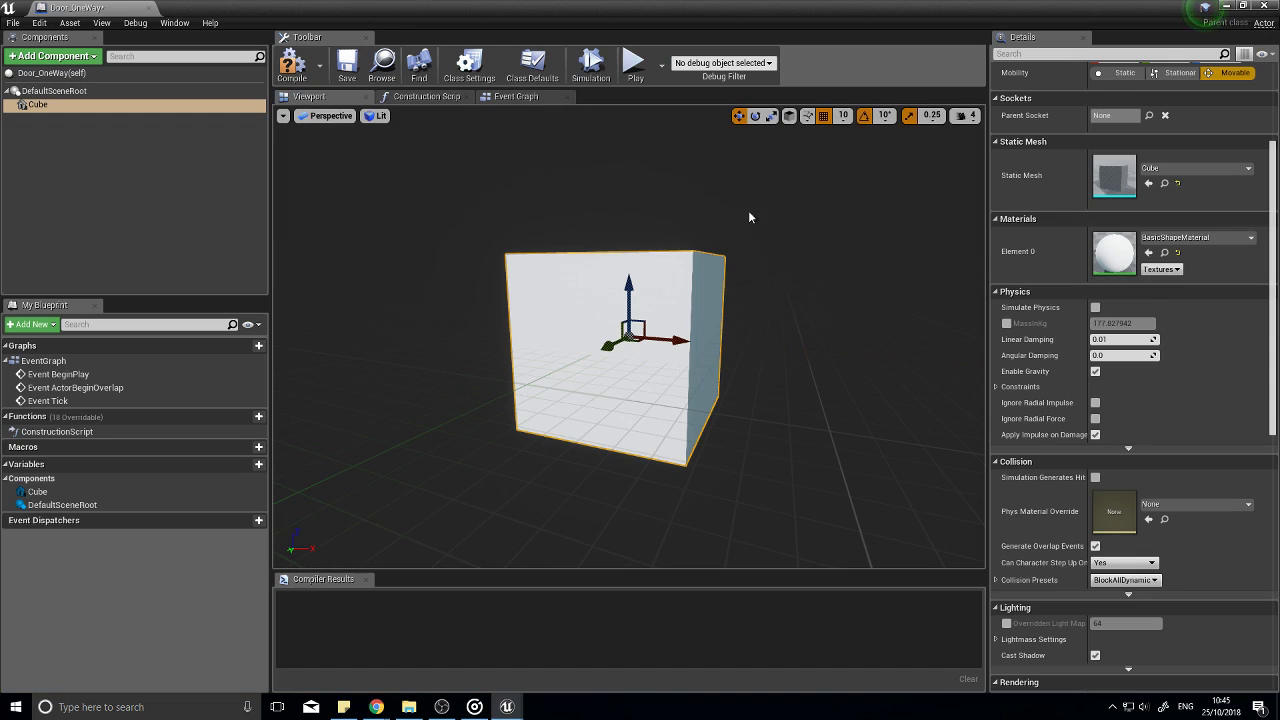
pyautogui.scroll(3, 1128, 227)
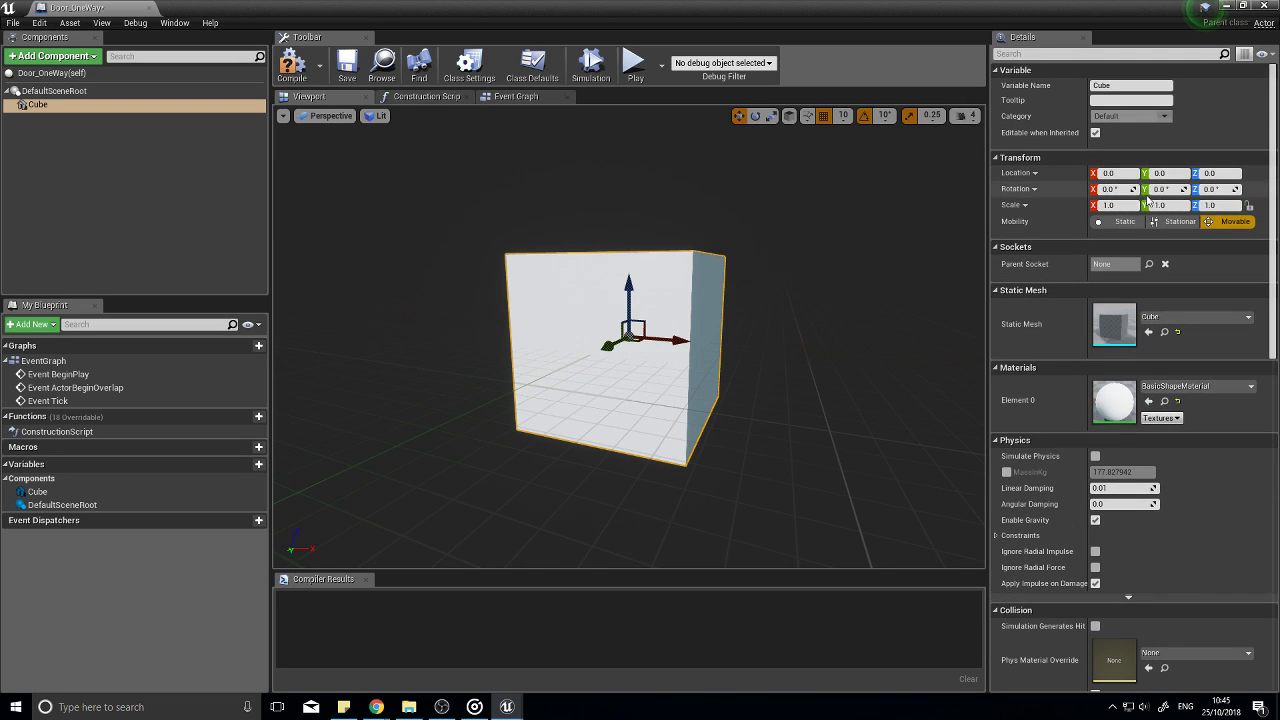
# Step: Set the cube's scale to 2.0 in X and 2.5 in Z to match the doorway
pyautogui.click(1126, 206)
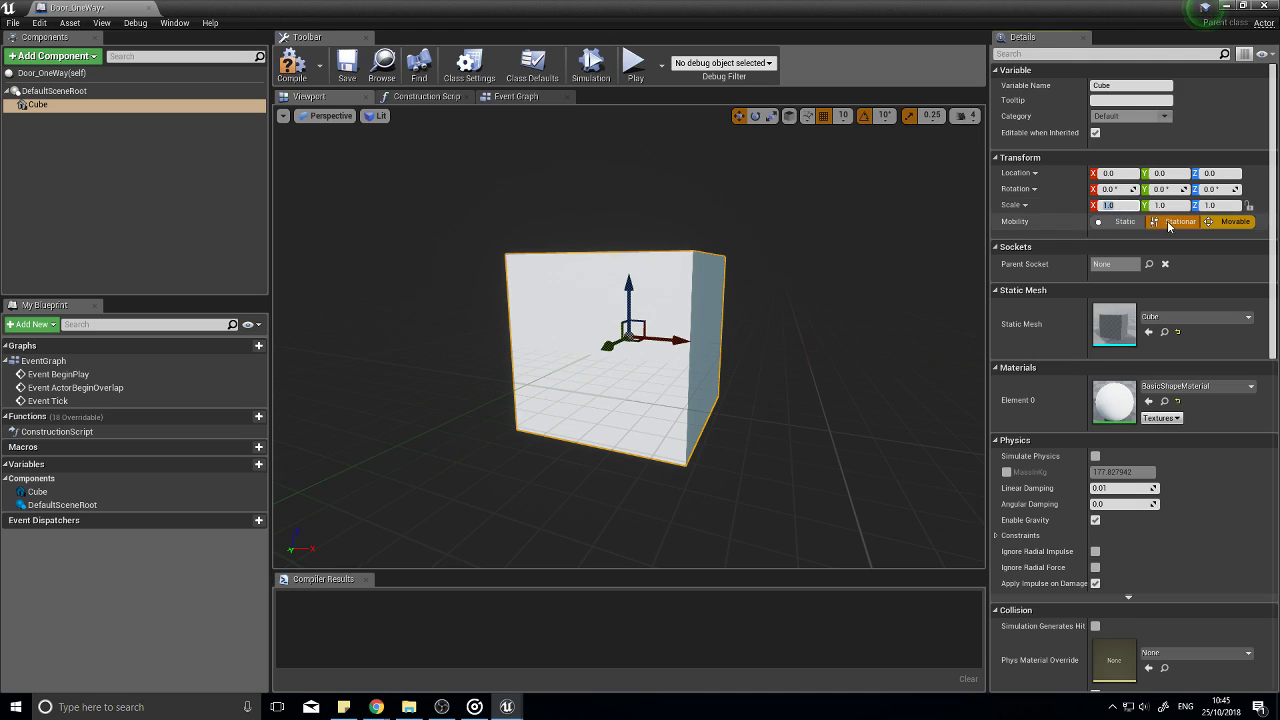
pyautogui.press('Return')
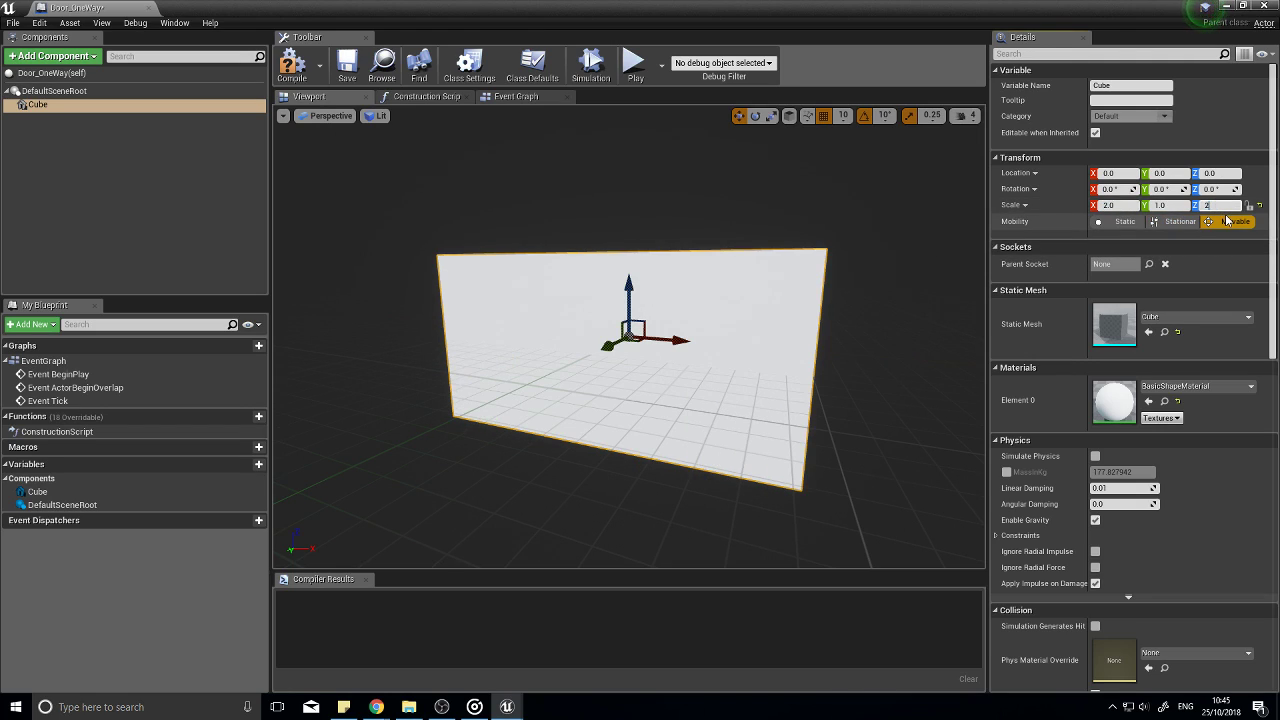
pyautogui.press('Return')
# Step: Try a Y scale of 0.3 for the door cube's thickness
pyautogui.moveTo(706, 231); pyautogui.dragTo(440, 220, button='right')
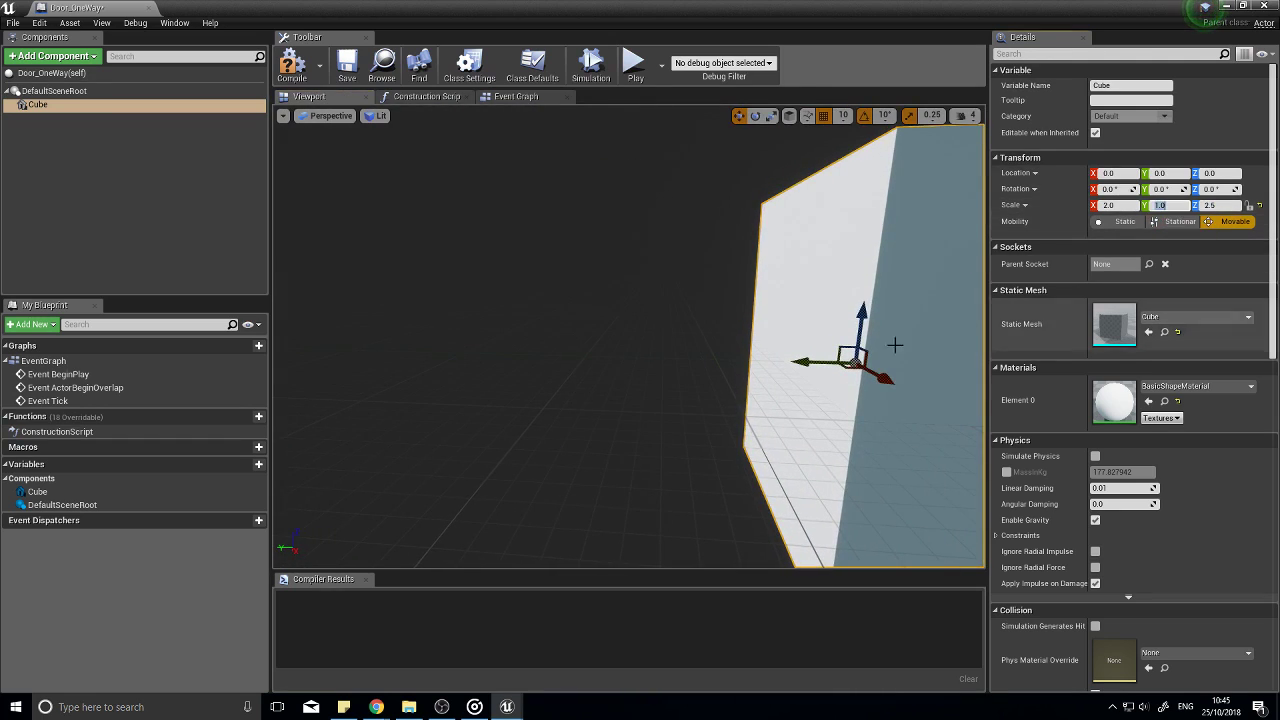
pyautogui.moveTo(894, 346); pyautogui.dragTo(974, 346, button='right')
pyautogui.moveTo(850, 343); pyautogui.dragTo(868, 395)
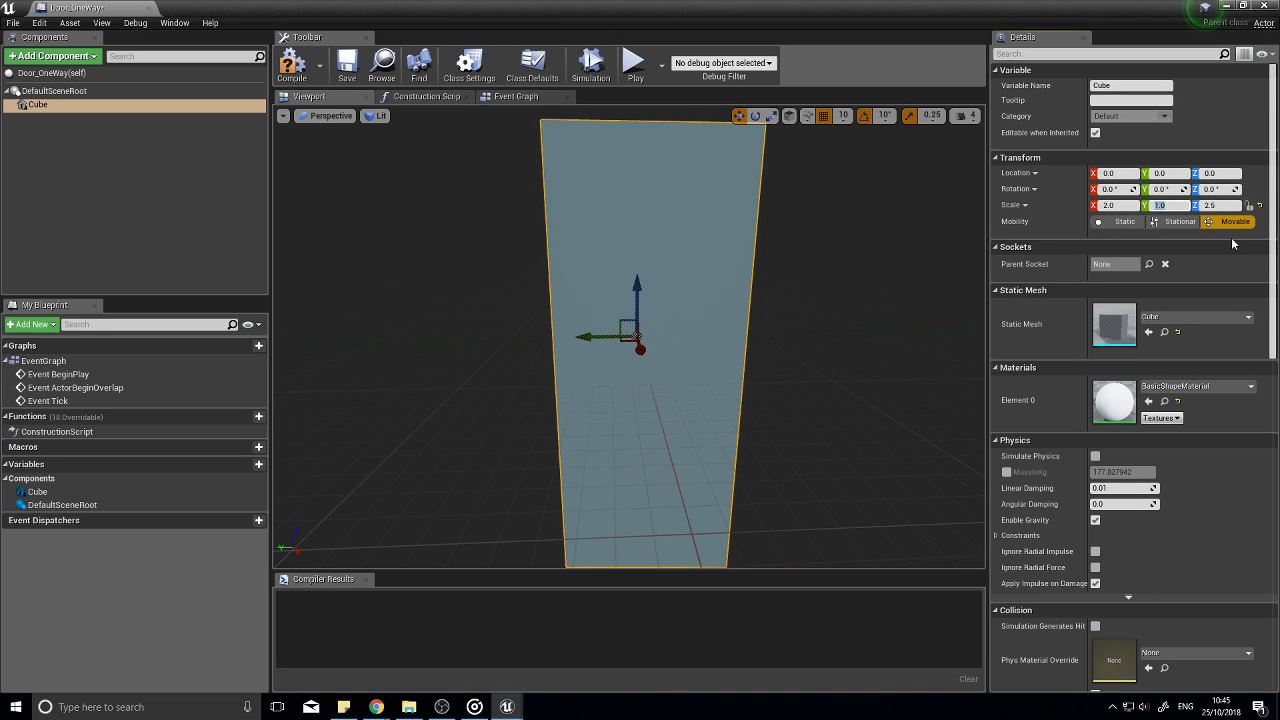
pyautogui.write('0.3')
pyautogui.press('Return')
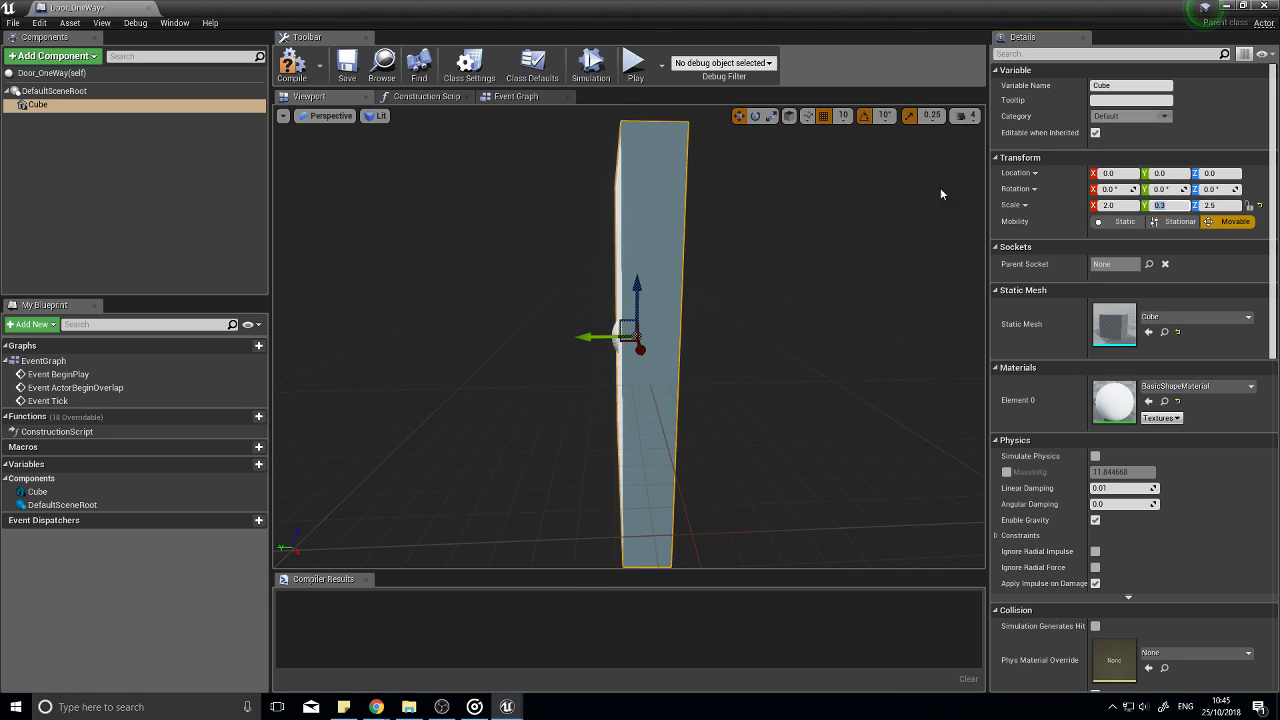
# Step: Set the door cube's Y scale to 0.1
pyautogui.moveTo(940, 187); pyautogui.dragTo(880, 213, button='right')
pyautogui.click(1170, 207)
pyautogui.write('0.1')
pyautogui.press('Return')
# Step: Raise the door cube to Z 120 above the blueprint's root and compile the blueprint
pyautogui.moveTo(670, 300); pyautogui.dragTo(654, 310)
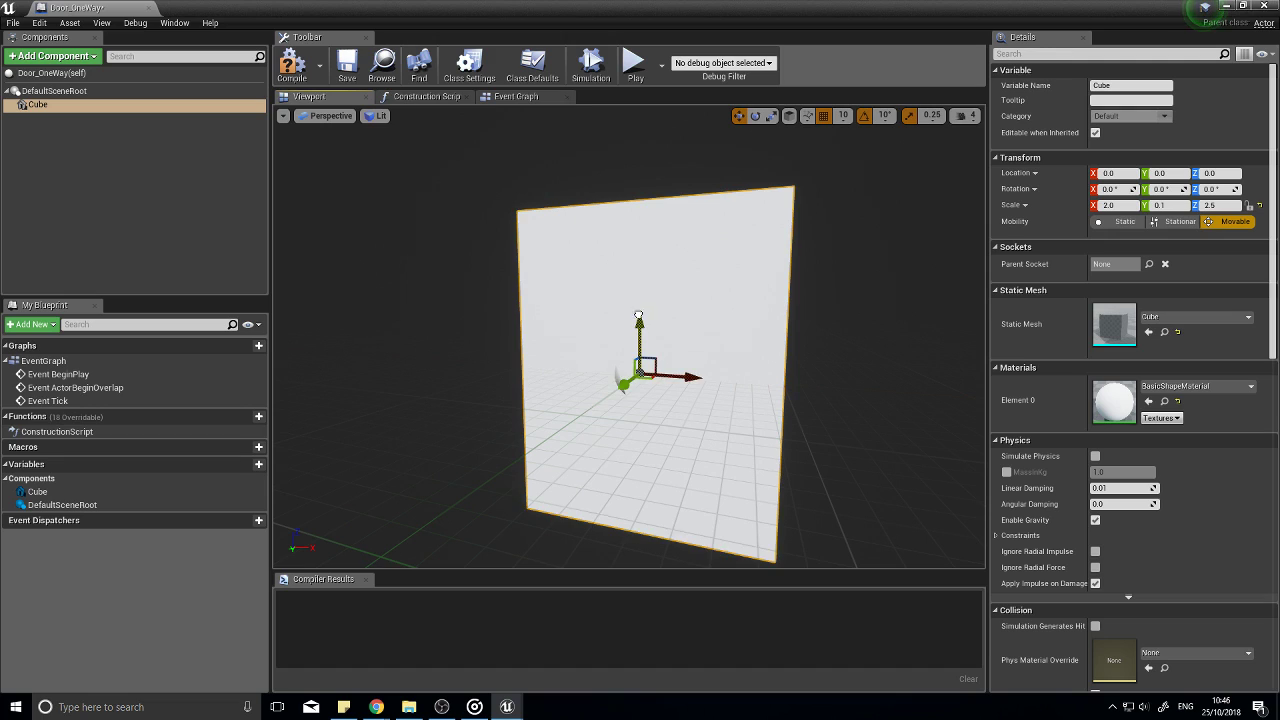
pyautogui.moveTo(638, 316); pyautogui.dragTo(646, 145)
pyautogui.moveTo(750, 382); pyautogui.dragTo(650, 330, button='right')
pyautogui.press('f')
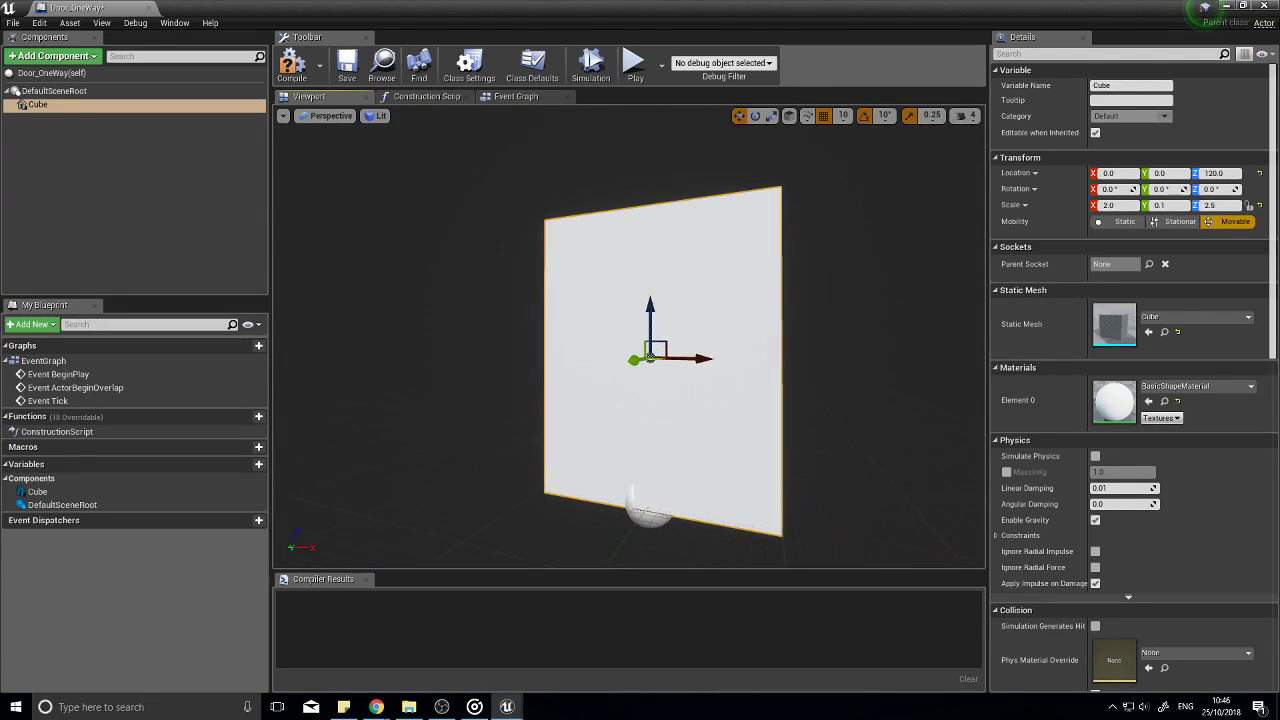
pyautogui.click(292, 65)
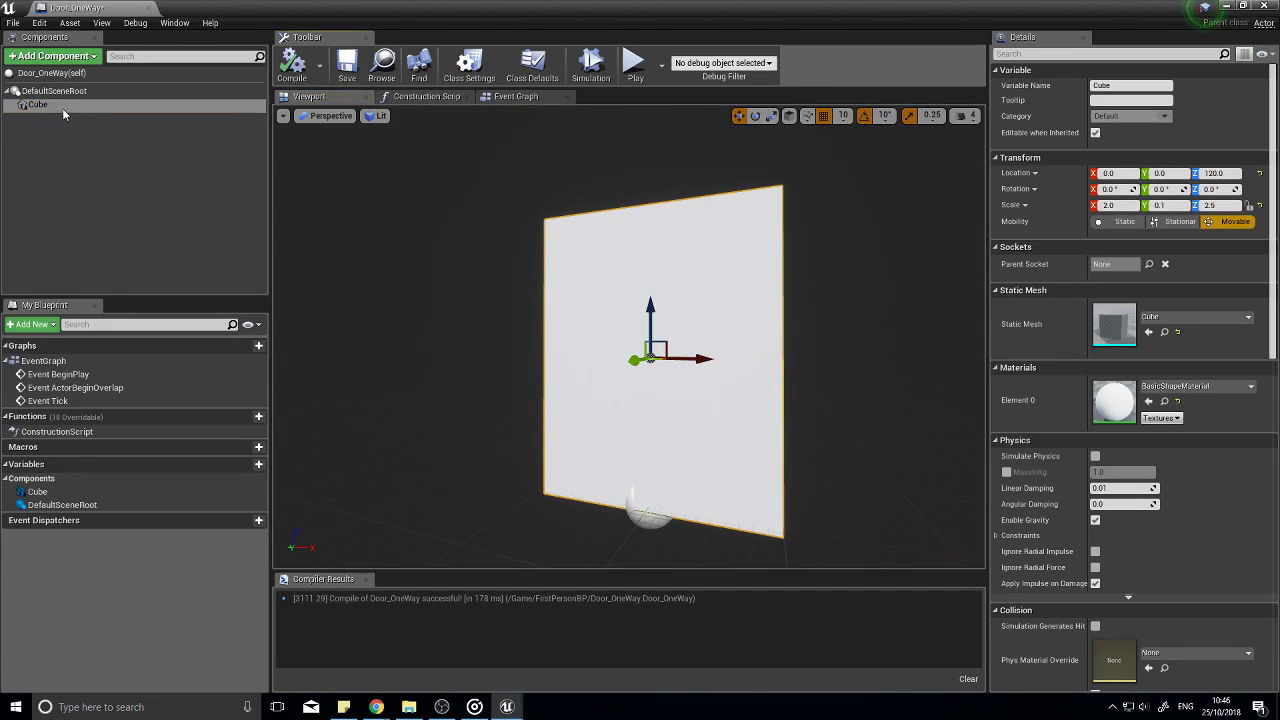
# Step: Add a Scene component to the door blueprint and name it Hinge
pyautogui.click(85, 59)
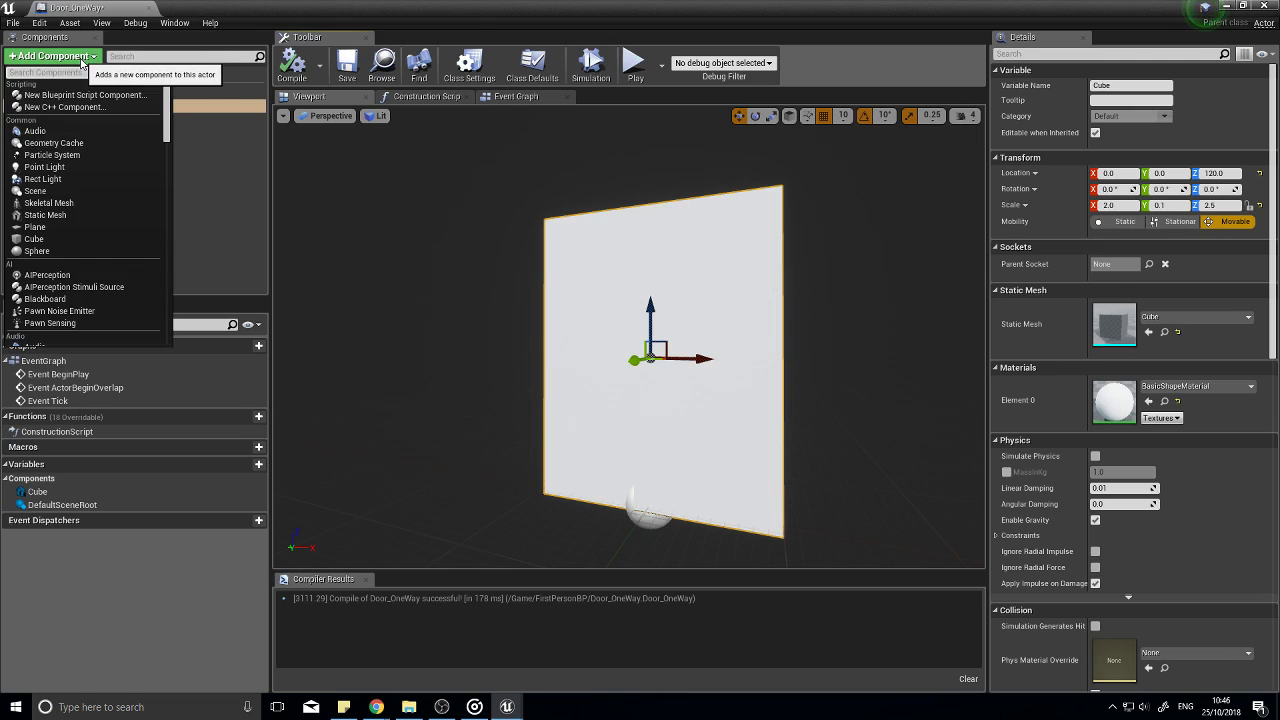
pyautogui.click(50, 191)
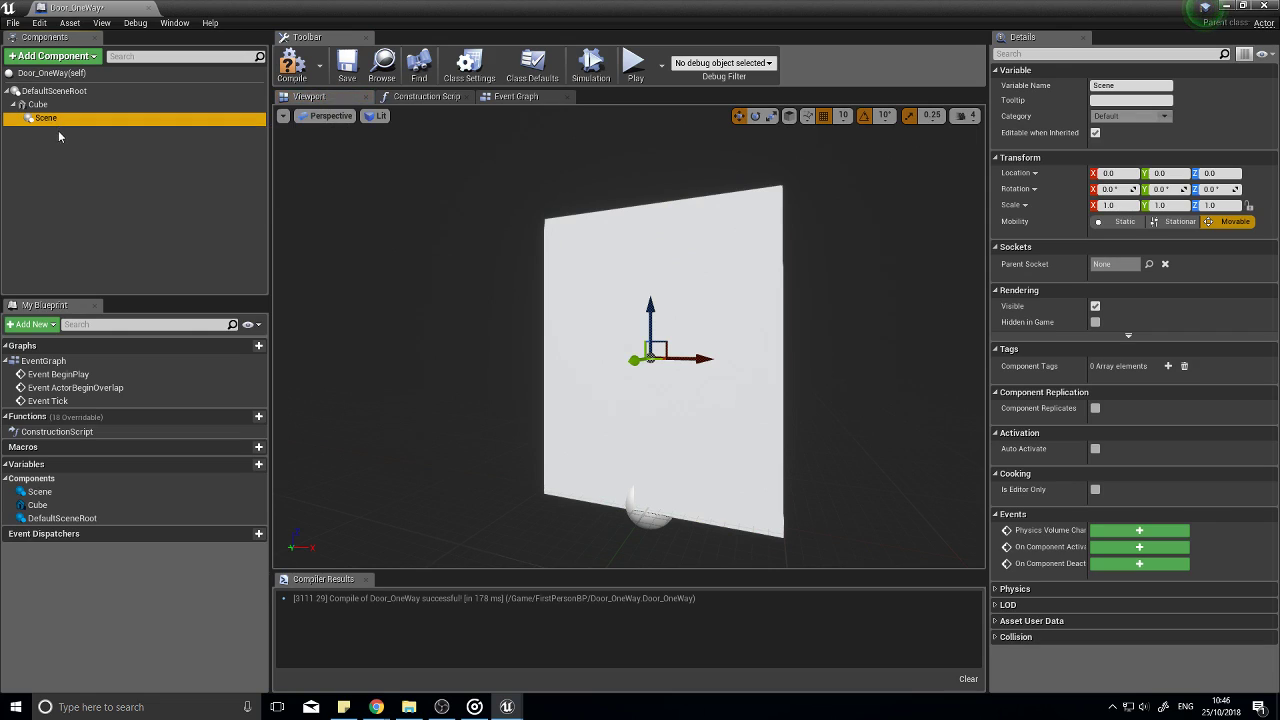
pyautogui.write('Hinge')
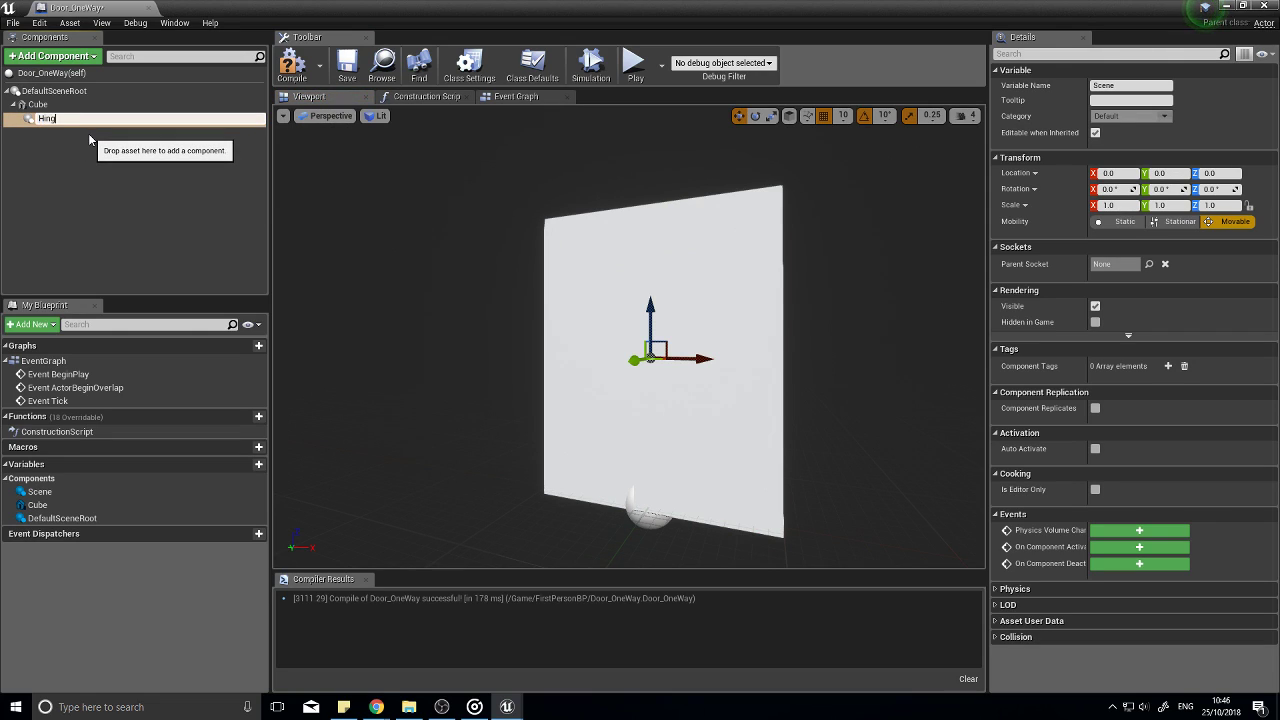
pyautogui.press('Return')
# Step: Rearrange the component hierarchy so Hinge and Cube both sit directly under DefaultSceneRoot, with the cube at Z 120
pyautogui.moveTo(45, 118)
pyautogui.mouseDown()
pyautogui.moveTo(85, 165)
pyautogui.moveTo(44, 120)
pyautogui.mouseUp()
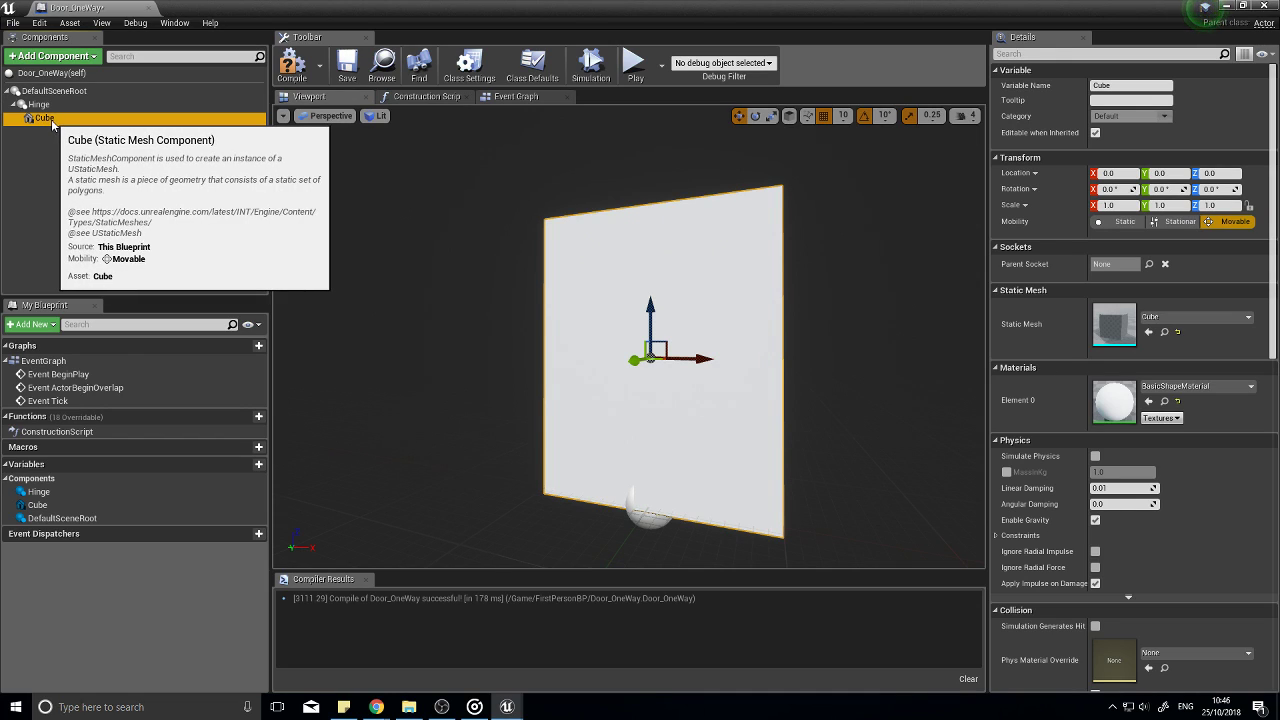
pyautogui.doubleClick(44, 120)
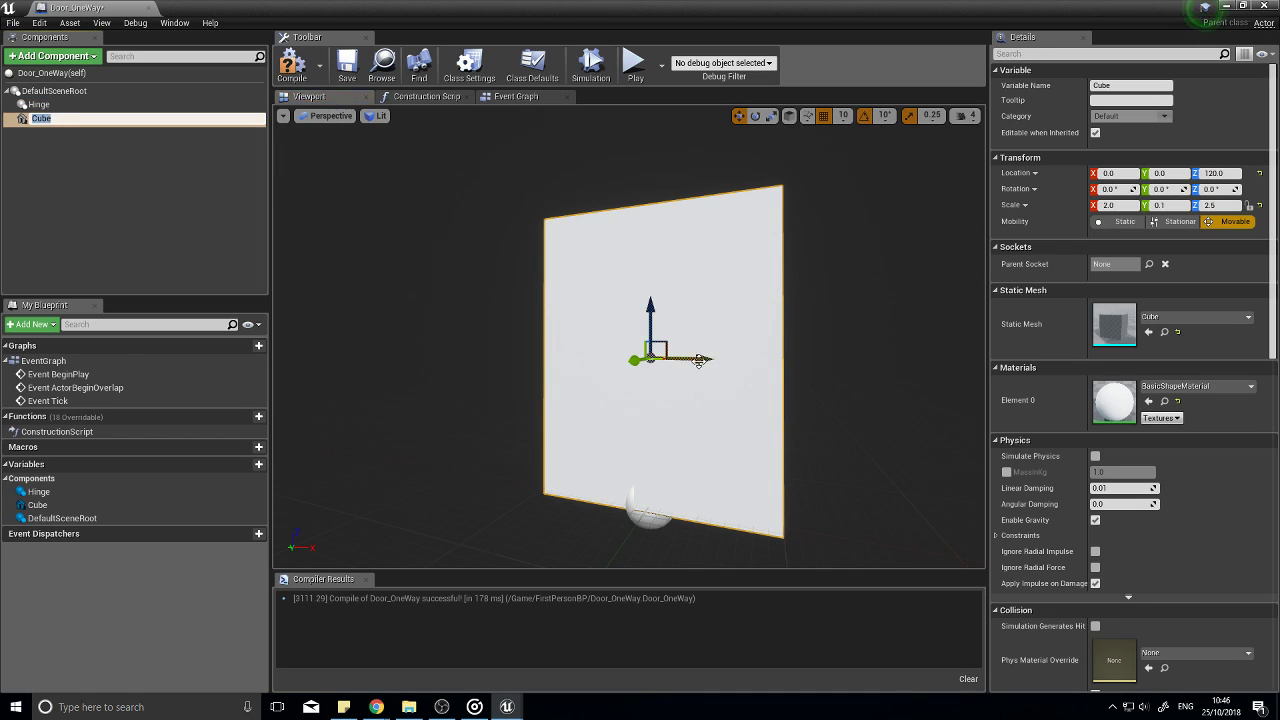
pyautogui.press('Return')
# Step: Move the Hinge to X 100, Z 120 at the door's side edge and parent the Cube to it
pyautogui.moveTo(704, 358); pyautogui.dragTo(770, 369)
pyautogui.click(40, 105)
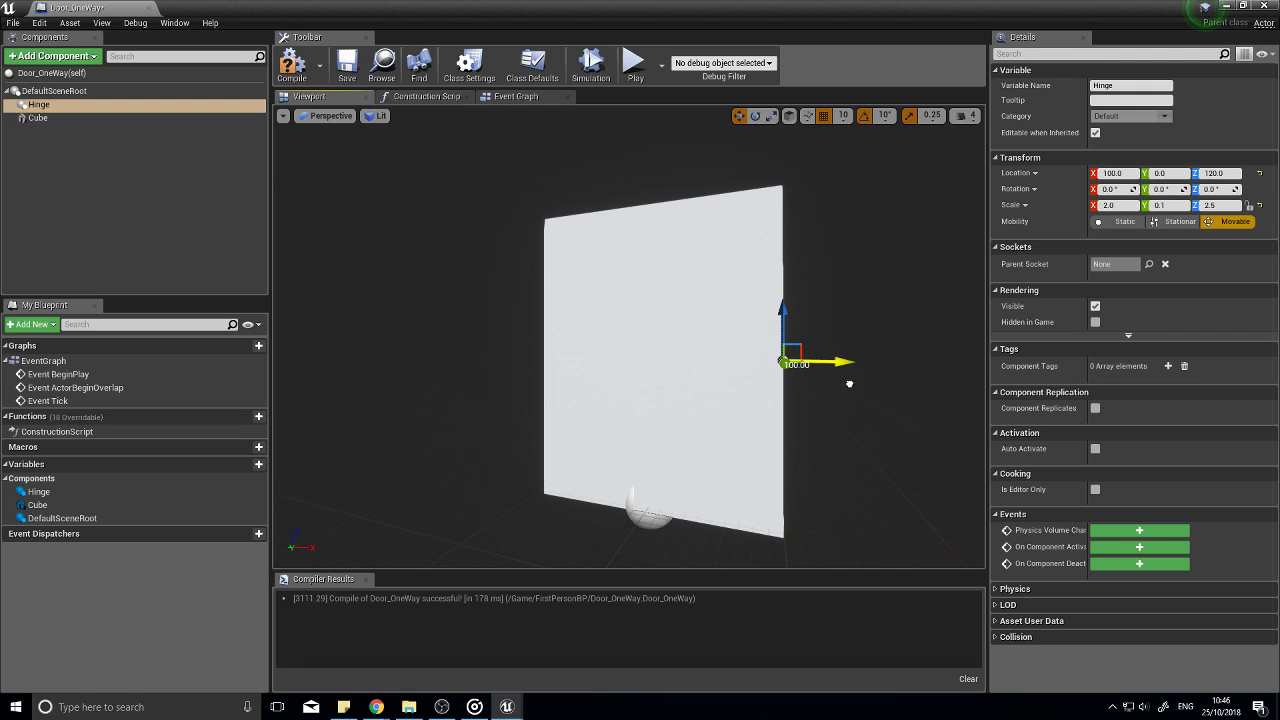
pyautogui.moveTo(843, 452); pyautogui.dragTo(295, 296, button='right')
pyautogui.click(38, 118)
pyautogui.moveTo(38, 118); pyautogui.dragTo(58, 112)
# Step: Rotate the Hinge to -10° about Z to test the door's swing
pyautogui.click(40, 104)
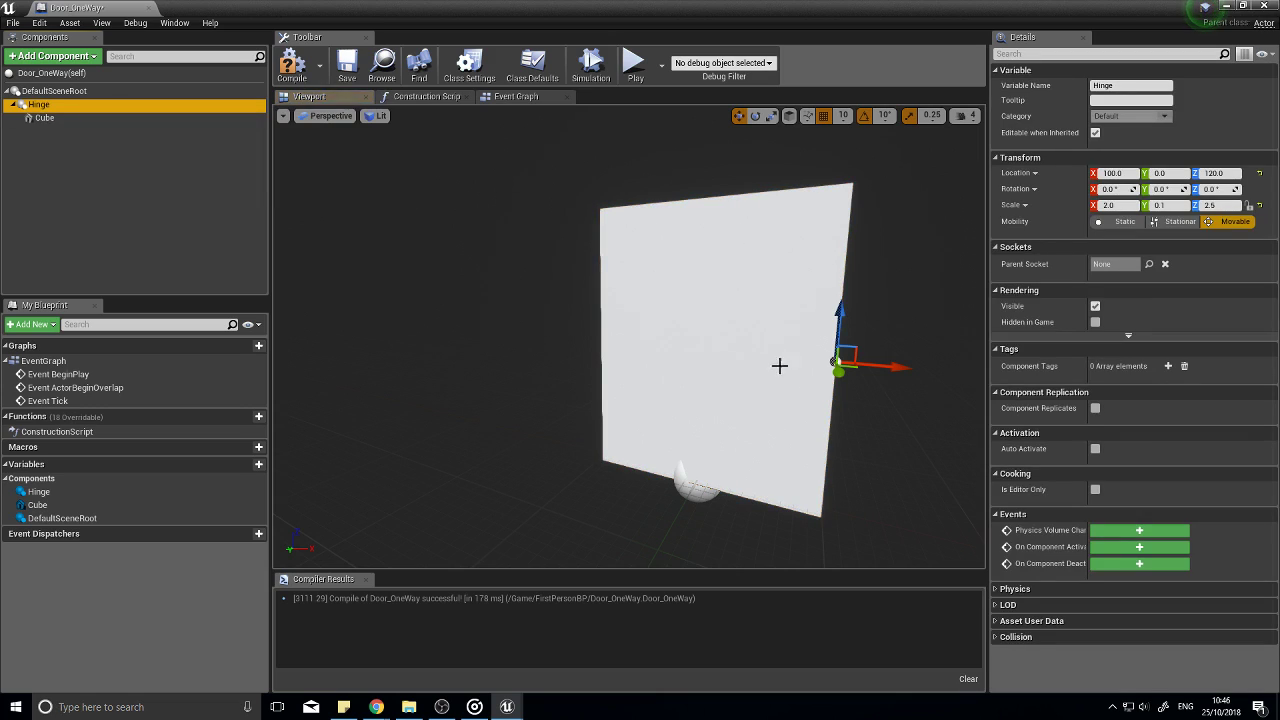
pyautogui.click(862, 362)
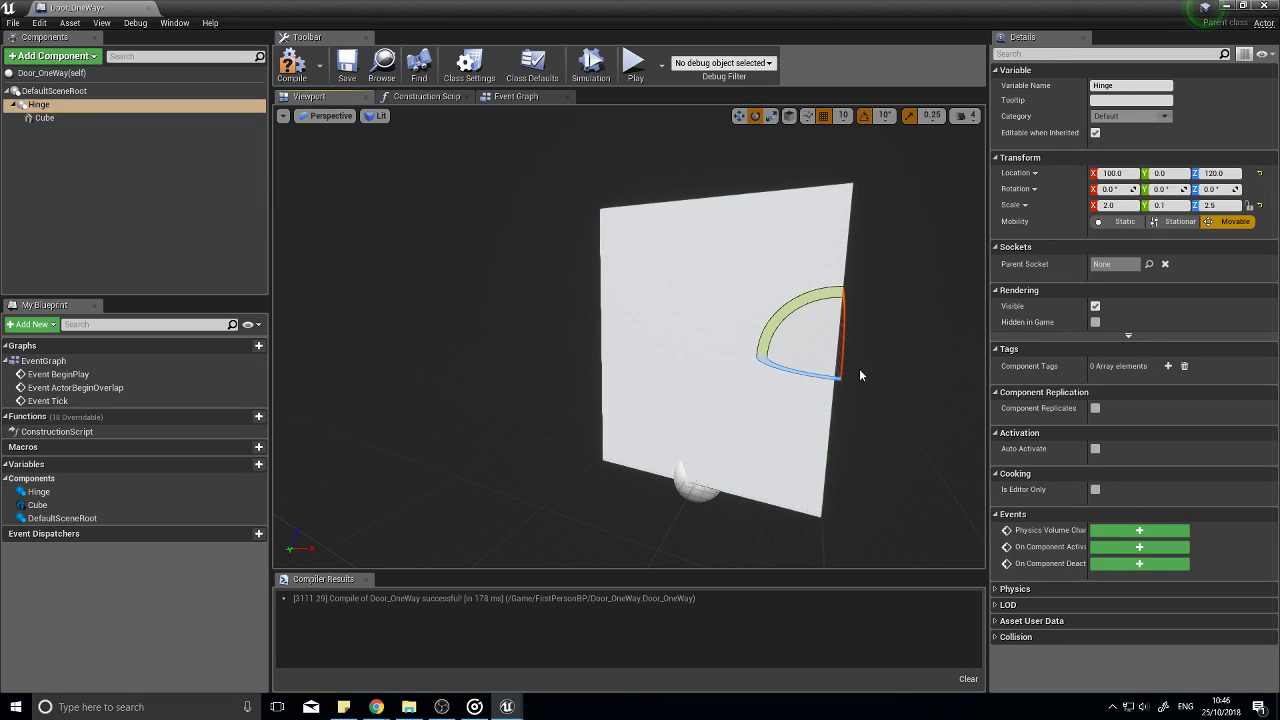
pyautogui.moveTo(801, 373)
pyautogui.mouseDown()
pyautogui.moveTo(833, 378)
pyautogui.moveTo(817, 378)
pyautogui.mouseUp()
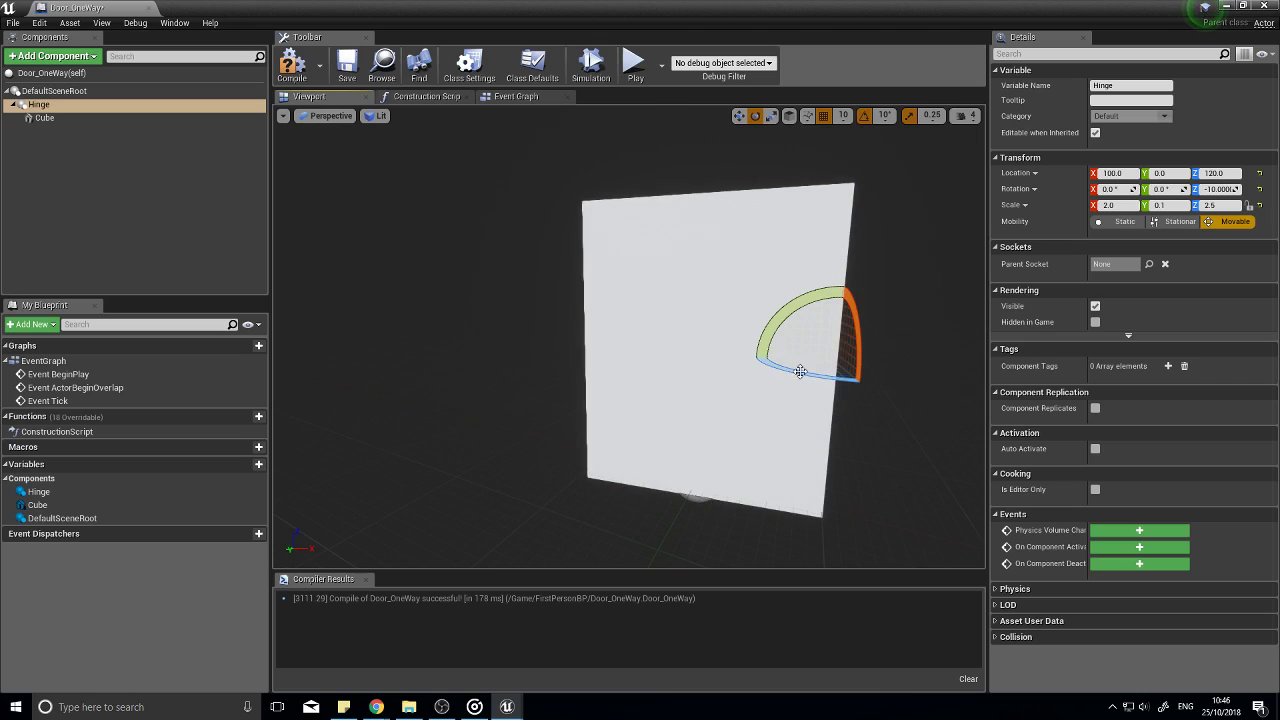
# Step: Undo the Hinge's test rotation and add a Box Collision component named Box to the door blueprint
pyautogui.click(40, 104)
pyautogui.hotkey('ctrl', 'z')
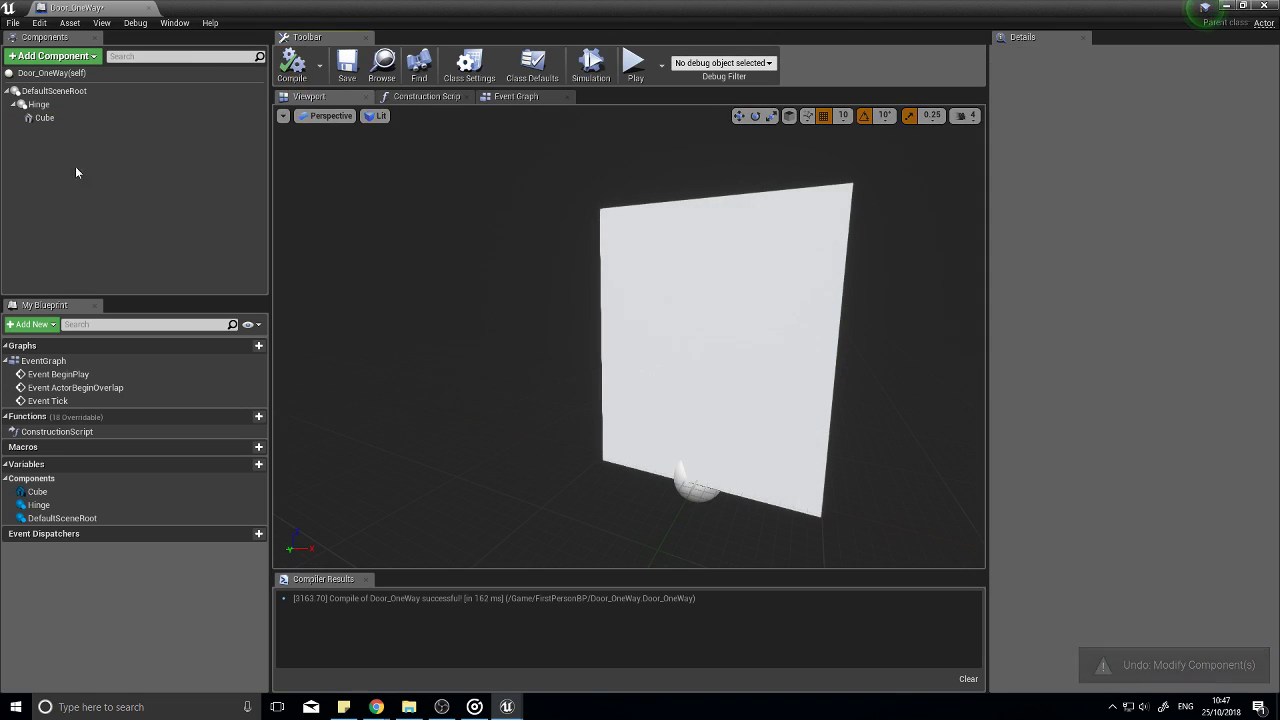
pyautogui.click(60, 57)
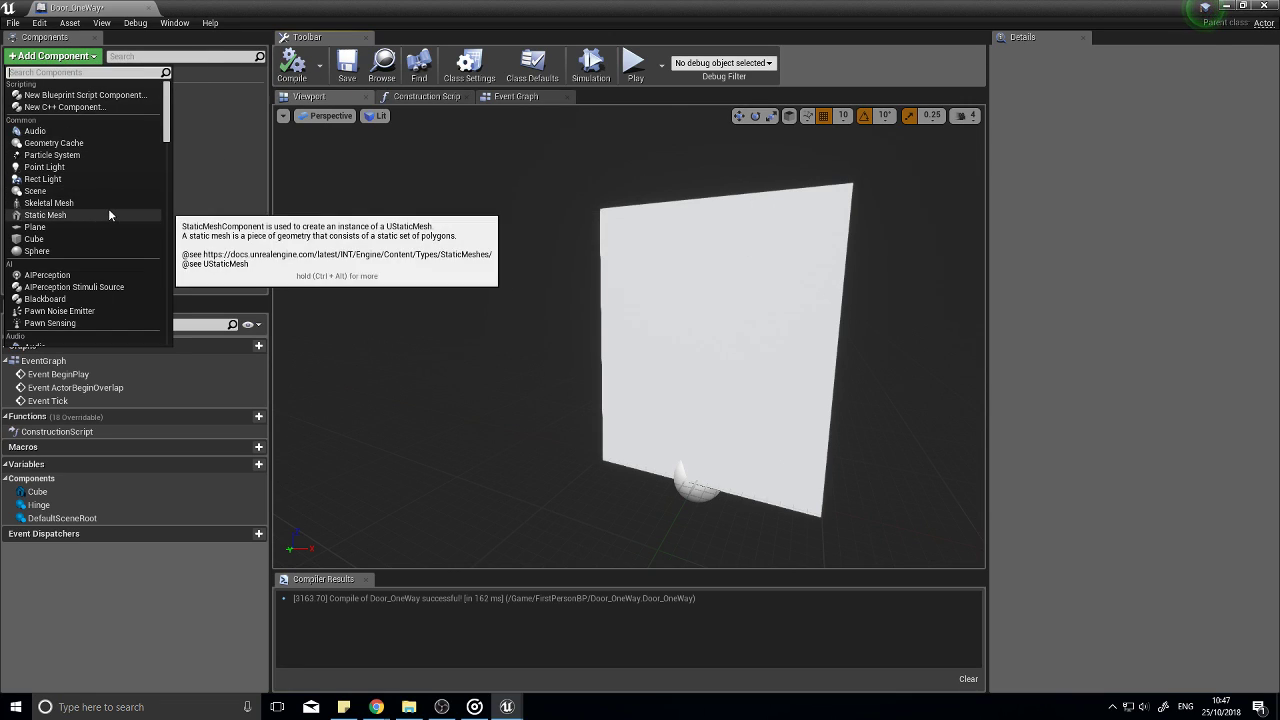
pyautogui.write('box')
pyautogui.press('Return')
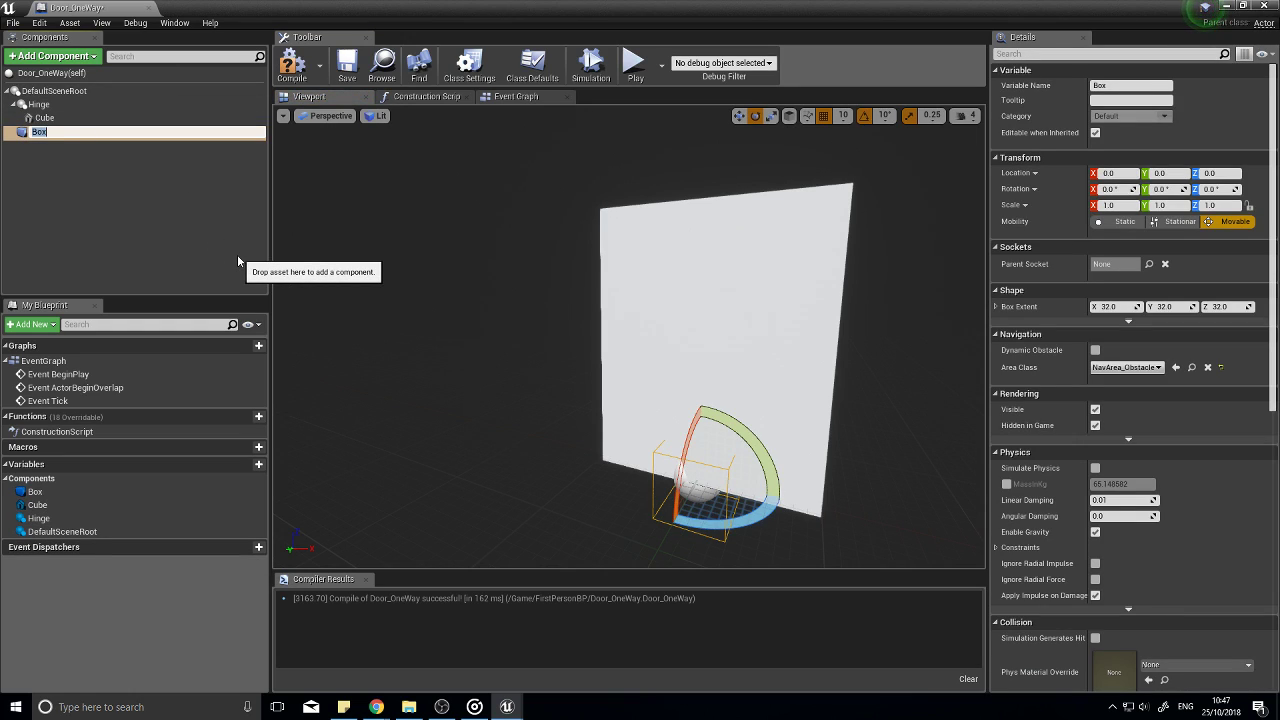
pyautogui.press('Return')
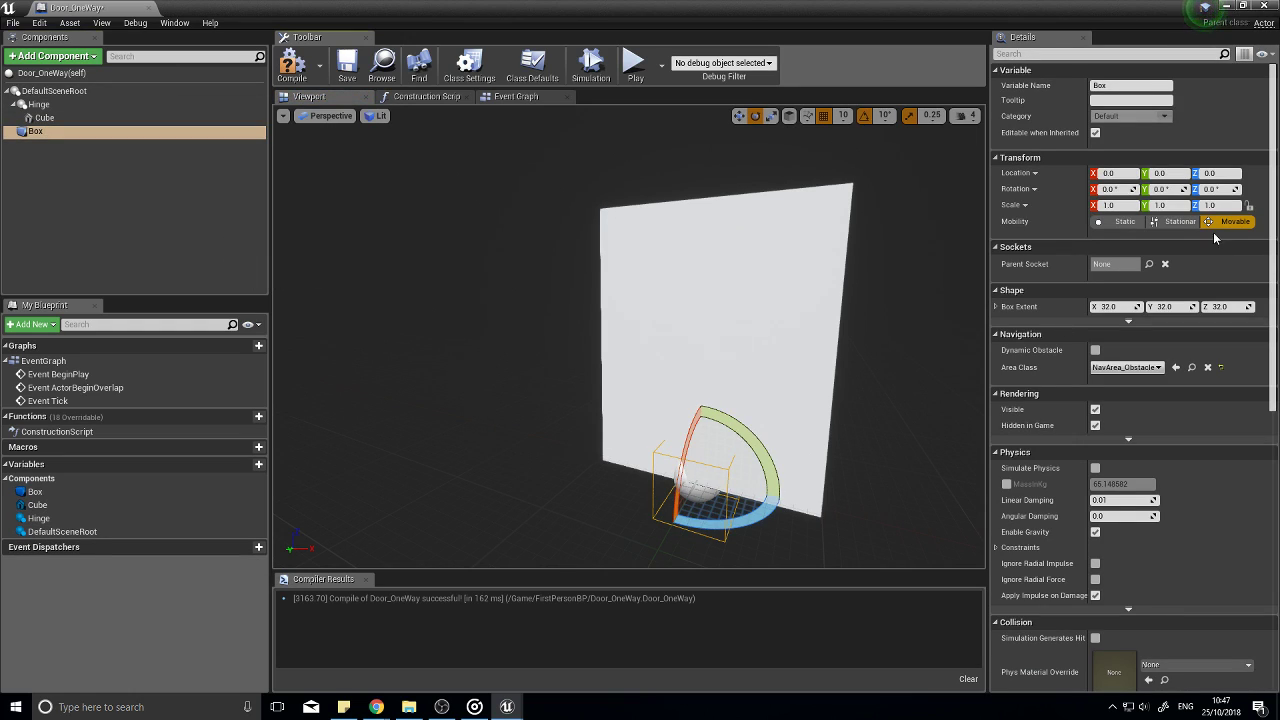
# Step: Scale the Box to X 2.75, Y 2.0, Z 2.75 and raise it to Z 60
pyautogui.click(770, 116)
pyautogui.moveTo(751, 492); pyautogui.dragTo(822, 492, button='right')
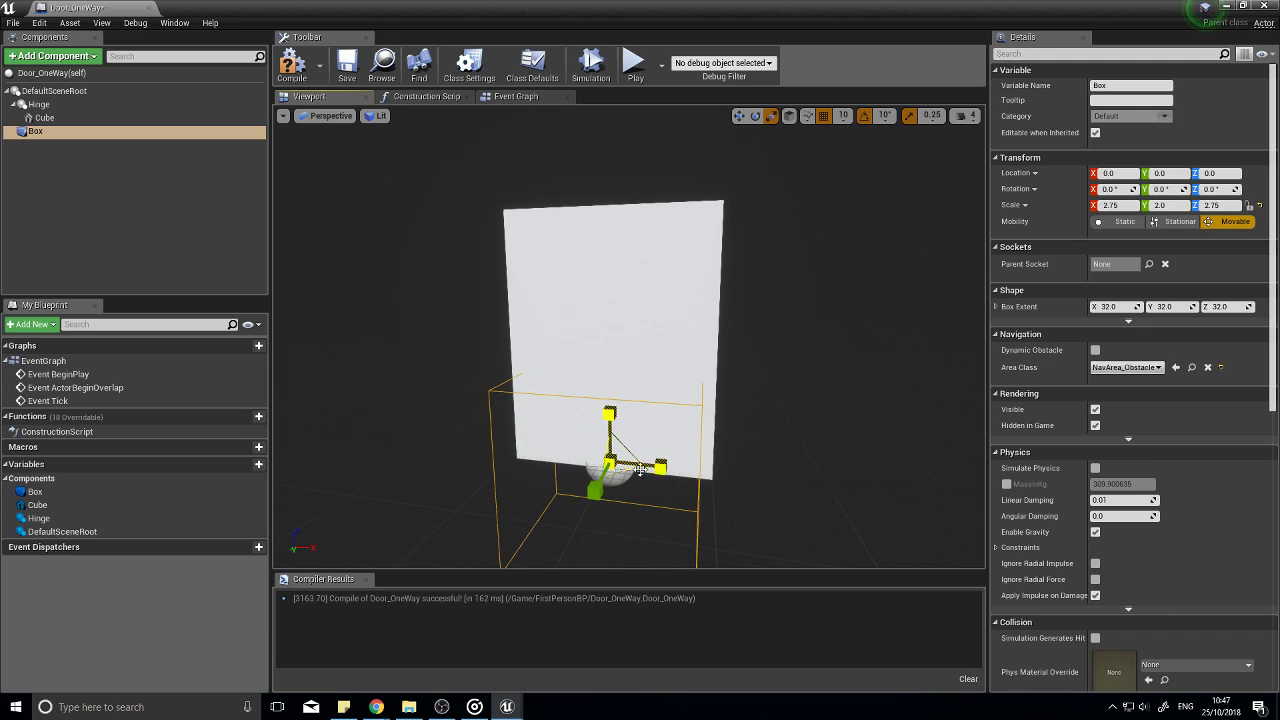
pyautogui.moveTo(604, 420); pyautogui.dragTo(607, 356)
pyautogui.moveTo(607, 356); pyautogui.dragTo(607, 356, button='right')
pyautogui.moveTo(479, 401); pyautogui.dragTo(479, 401, button='right')
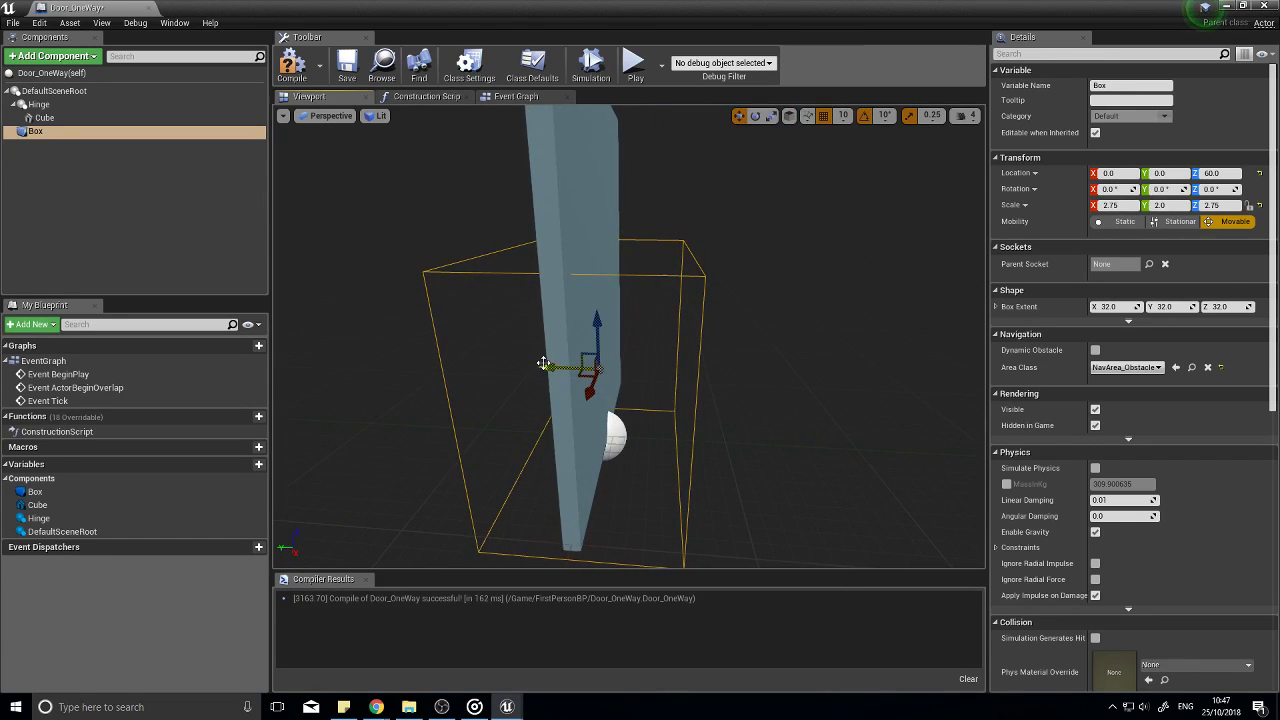
# Step: Position the Box in front of one door face at Y 70, Z 100 and compile the blueprint
pyautogui.moveTo(543, 363); pyautogui.dragTo(449, 364)
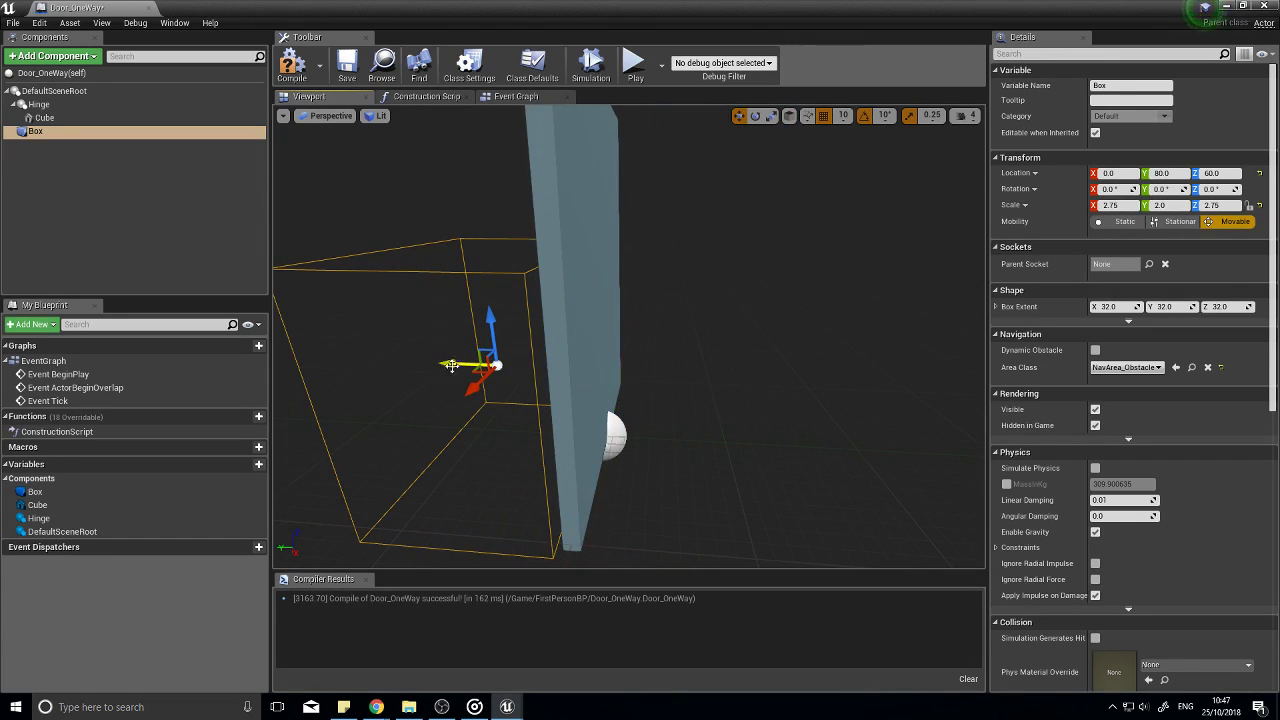
pyautogui.moveTo(452, 366); pyautogui.dragTo(459, 360, button='right')
pyautogui.moveTo(557, 217); pyautogui.dragTo(550, 140)
pyautogui.moveTo(550, 140); pyautogui.dragTo(550, 140, button='right')
pyautogui.moveTo(717, 346); pyautogui.dragTo(717, 346, button='right')
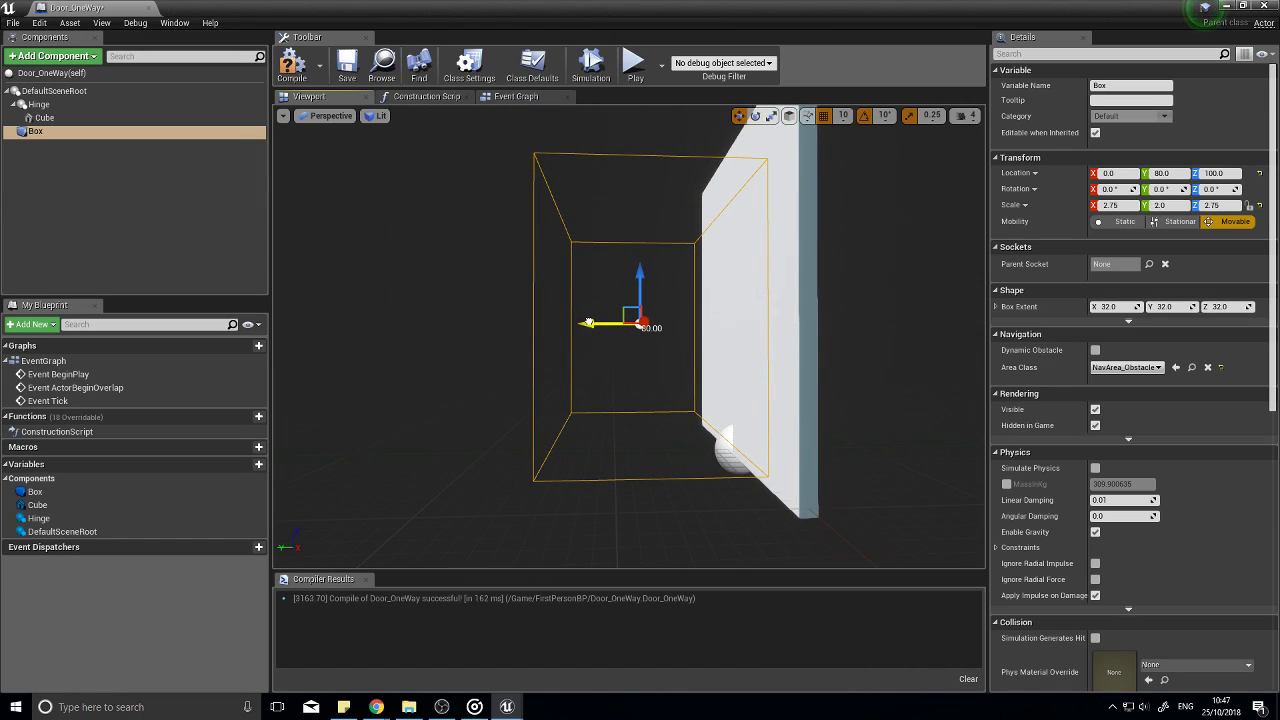
pyautogui.moveTo(590, 323); pyautogui.dragTo(600, 323)
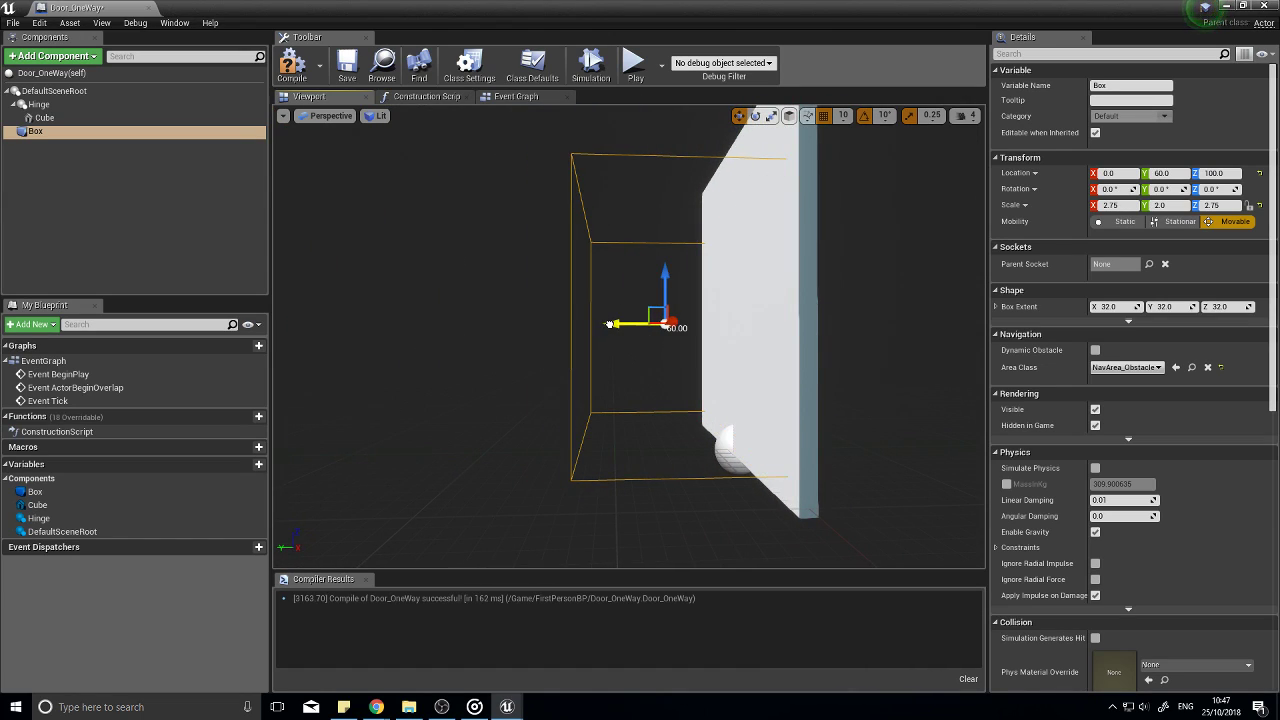
pyautogui.moveTo(722, 395); pyautogui.dragTo(722, 395, button='right')
pyautogui.click(292, 64)
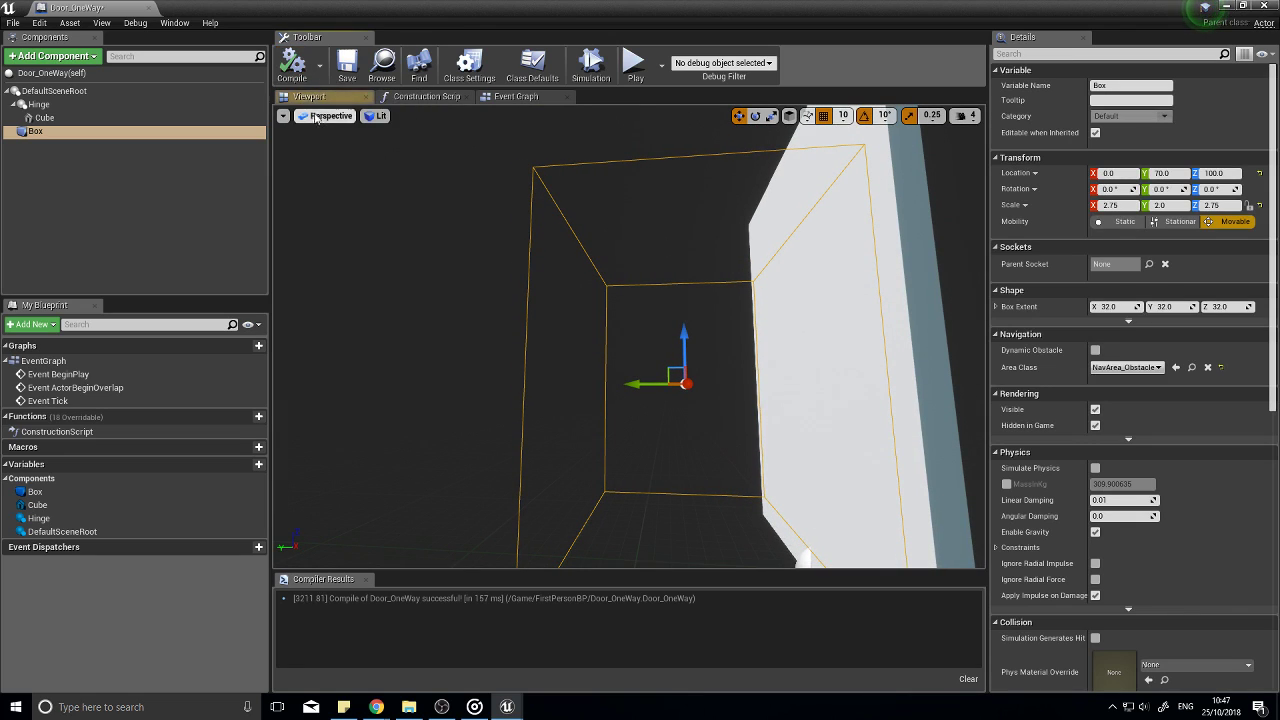
# Step: Delete all the default event nodes from the door blueprint's Event Graph
pyautogui.click(510, 97)
pyautogui.moveTo(551, 190); pyautogui.dragTo(746, 540)
pyautogui.press('Delete')
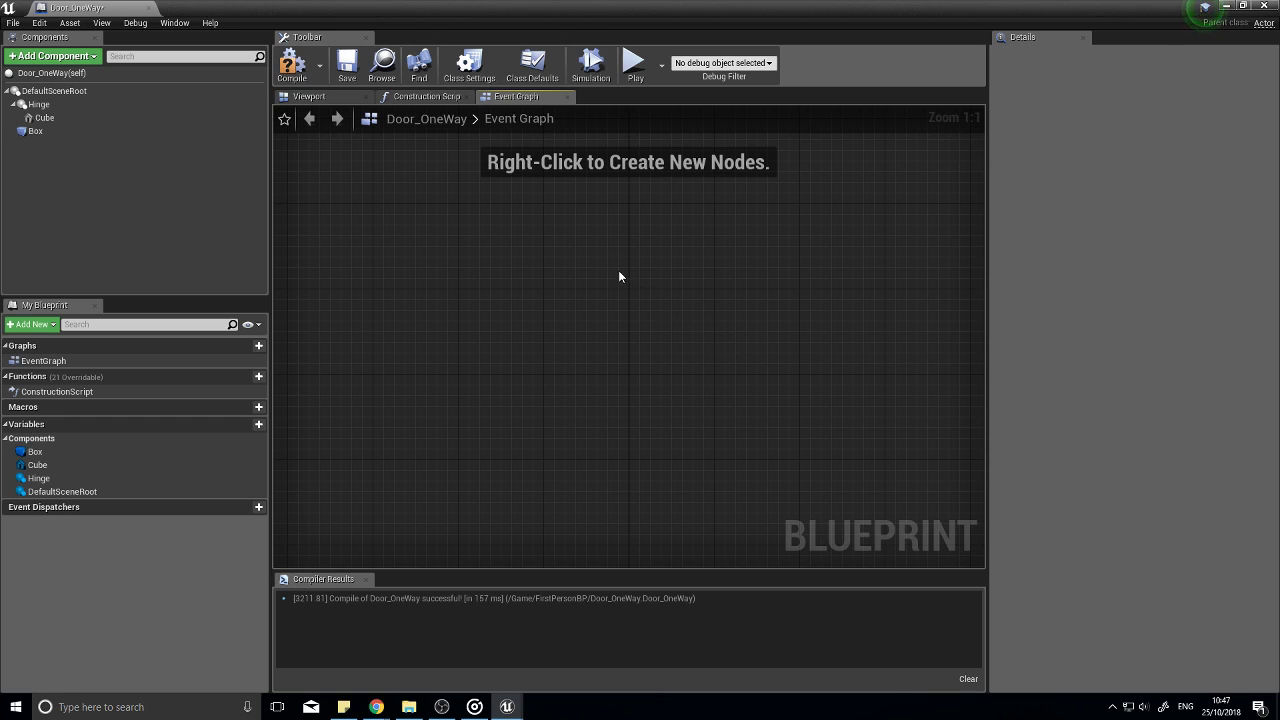
# Step: Add an On Component Begin Overlap event for the Box to the Event Graph
pyautogui.moveTo(618, 270); pyautogui.dragTo(551, 483, button='right')
pyautogui.click(64, 130)
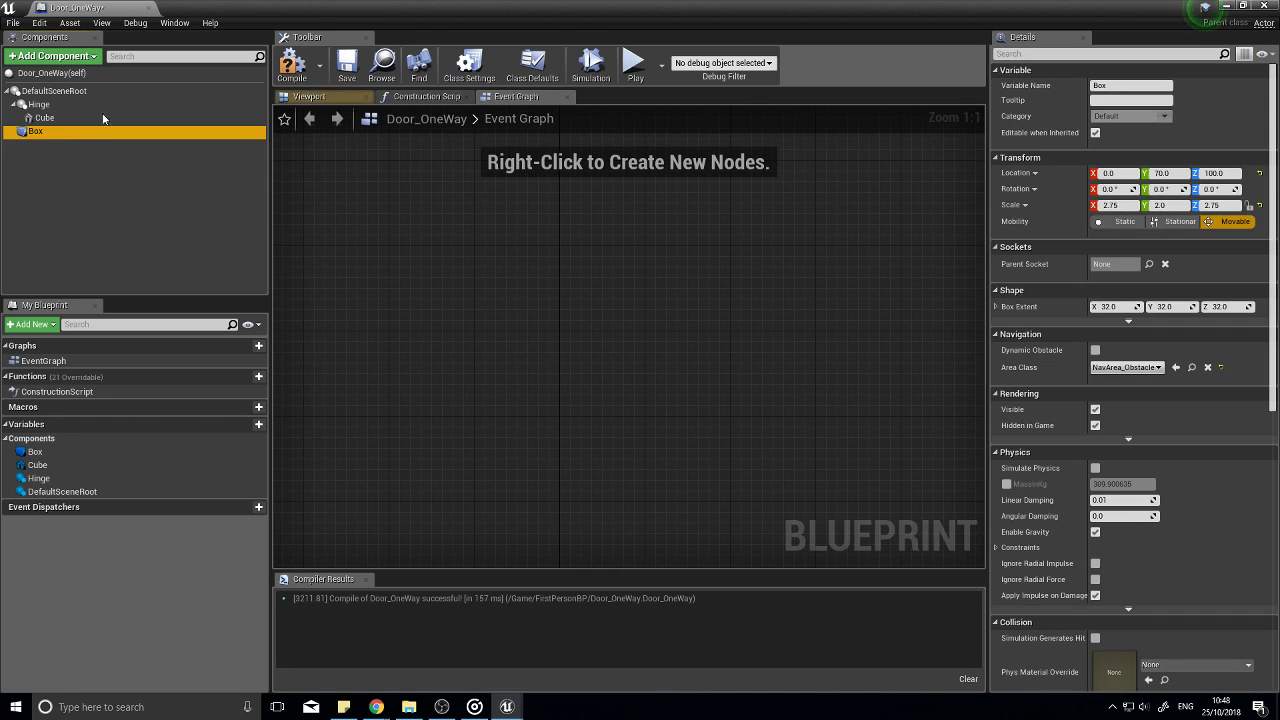
pyautogui.rightClick(582, 253)
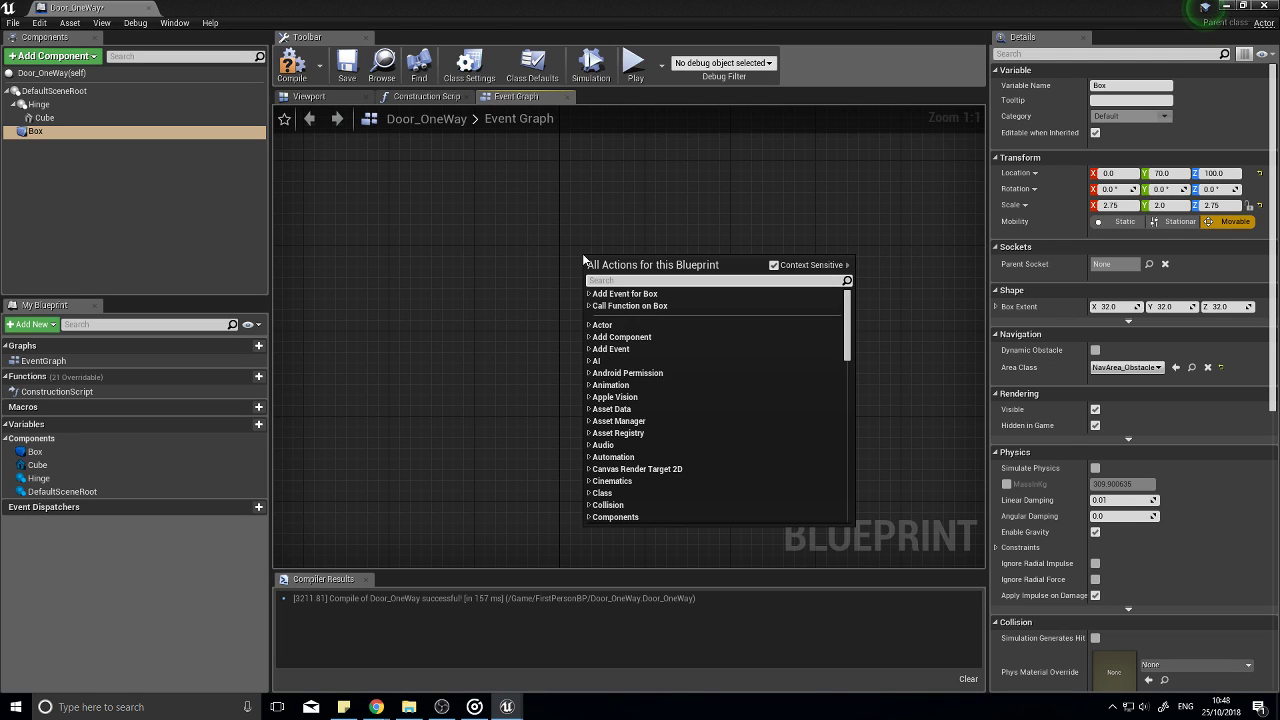
pyautogui.write('on compon')
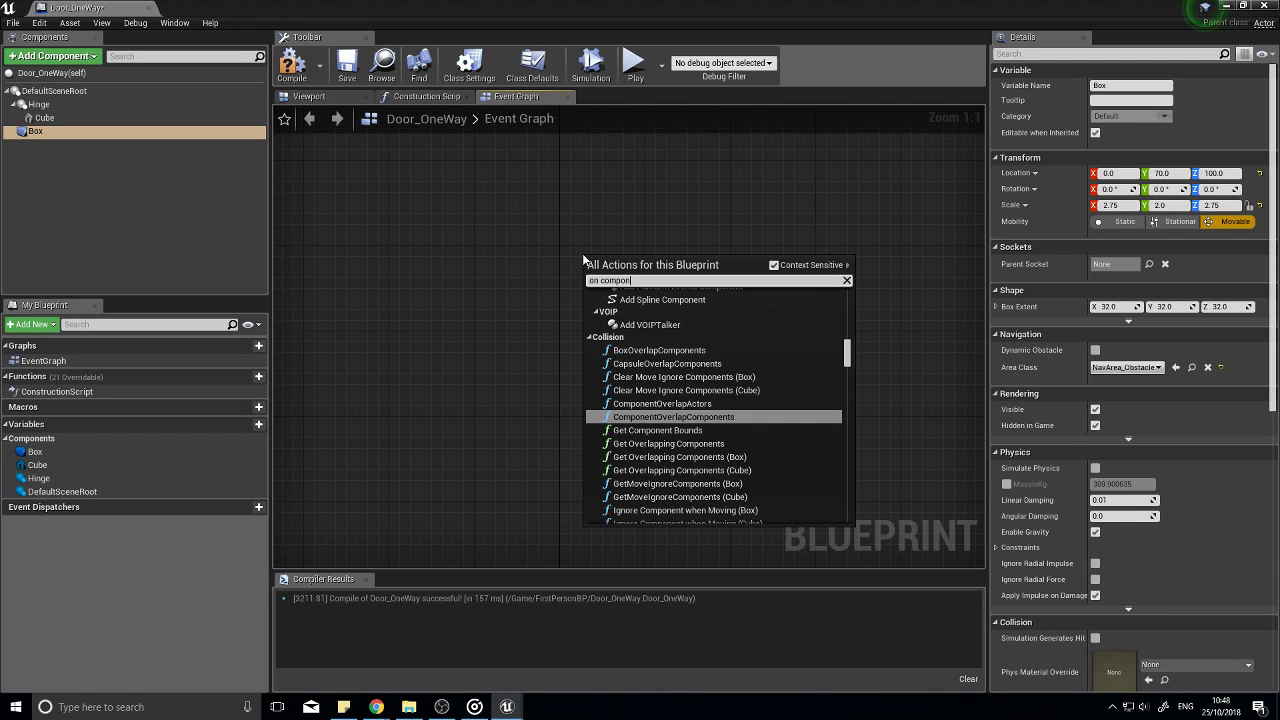
pyautogui.write('ent')
pyautogui.press('BackSpace')
pyautogui.press('BackSpace')
pyautogui.press('BackSpace')
pyautogui.press('BackSpace')
pyautogui.press('BackSpace')
pyautogui.press('BackSpace')
pyautogui.press('BackSpace')
pyautogui.press('BackSpace')
pyautogui.press('BackSpace')
pyautogui.press('BackSpace')
pyautogui.press('BackSpace')
pyautogui.write('begin')
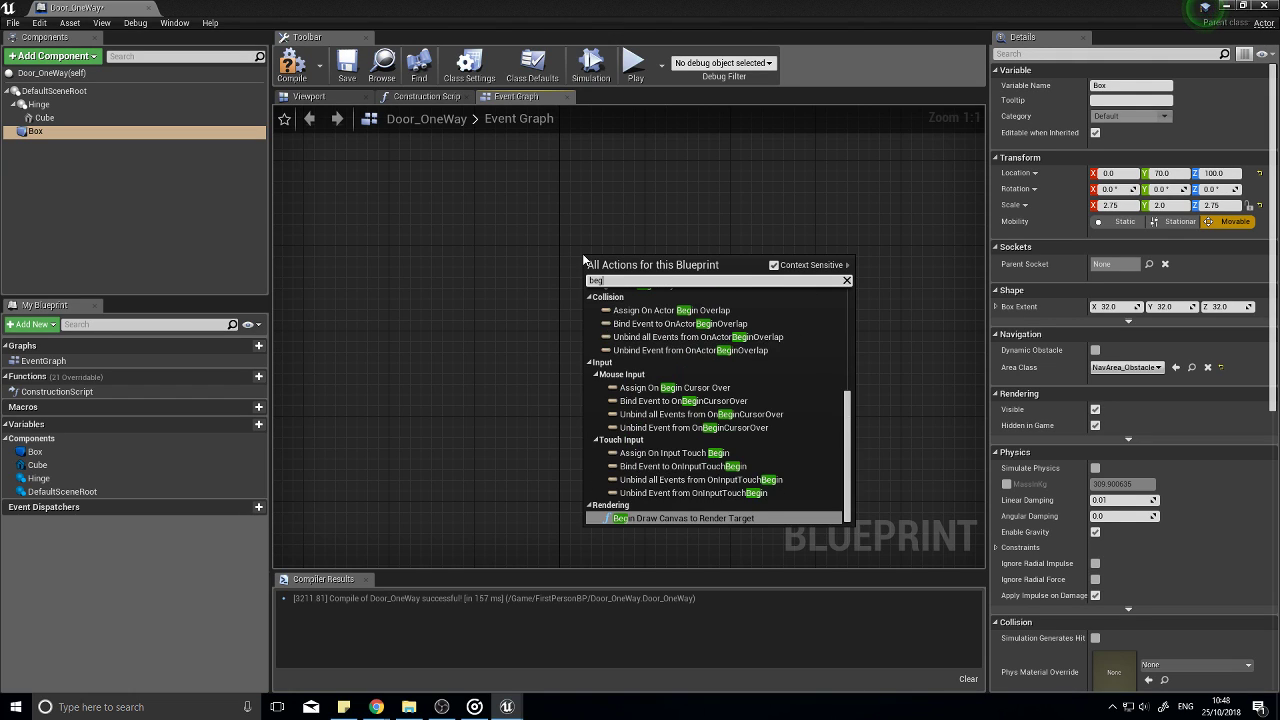
pyautogui.write(' overlap')
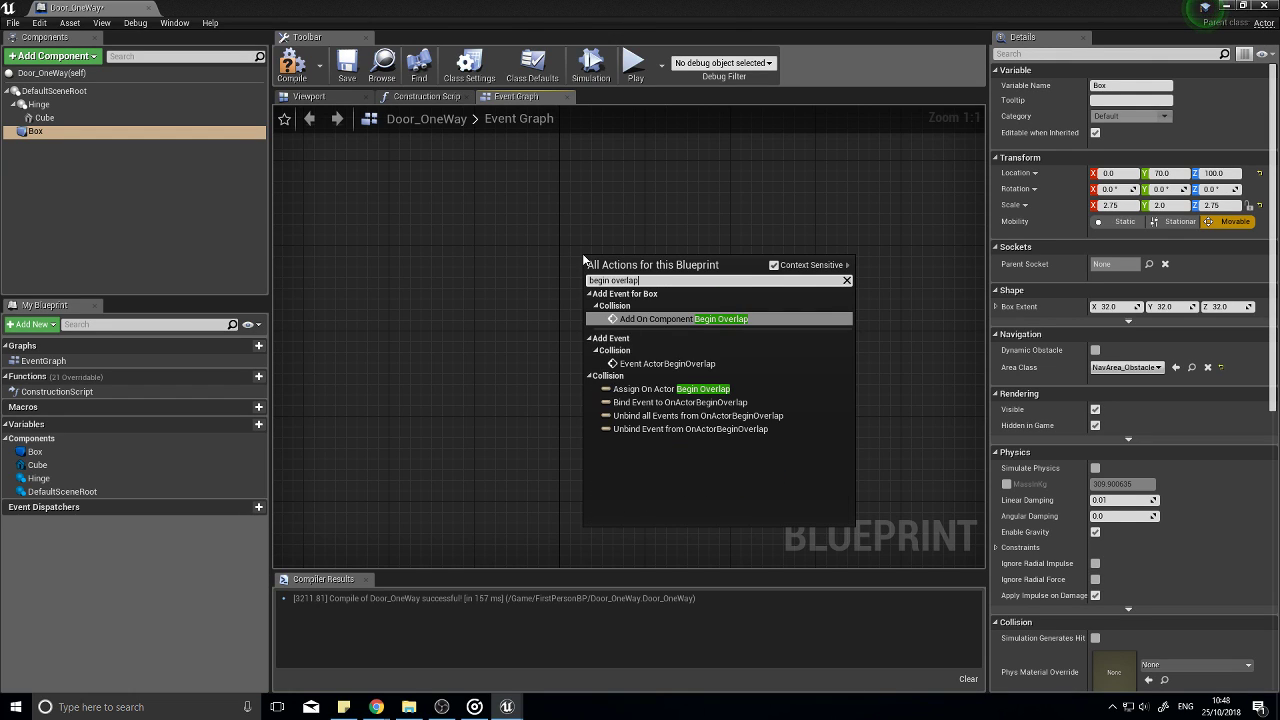
pyautogui.click(707, 318)
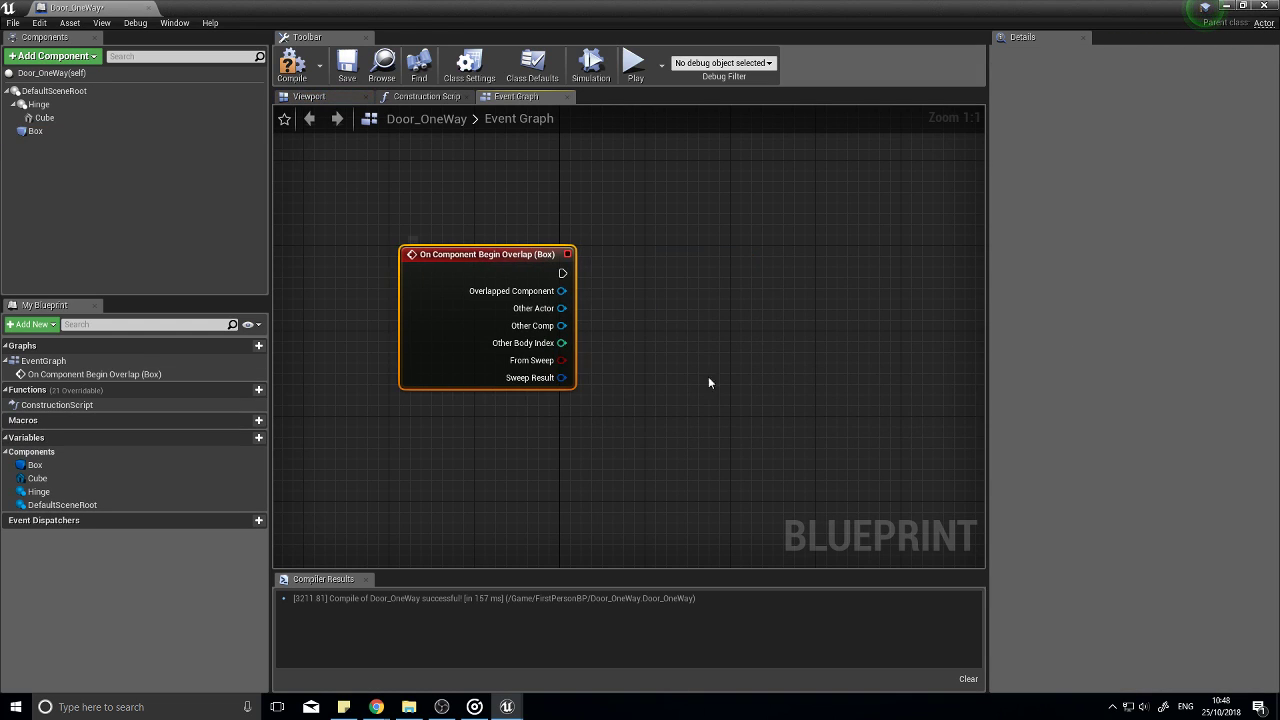
# Step: Add a Cast To FirstPersonCharacter node fed by the overlap event's Other Actor output
pyautogui.moveTo(590, 313); pyautogui.dragTo(508, 351, button='right')
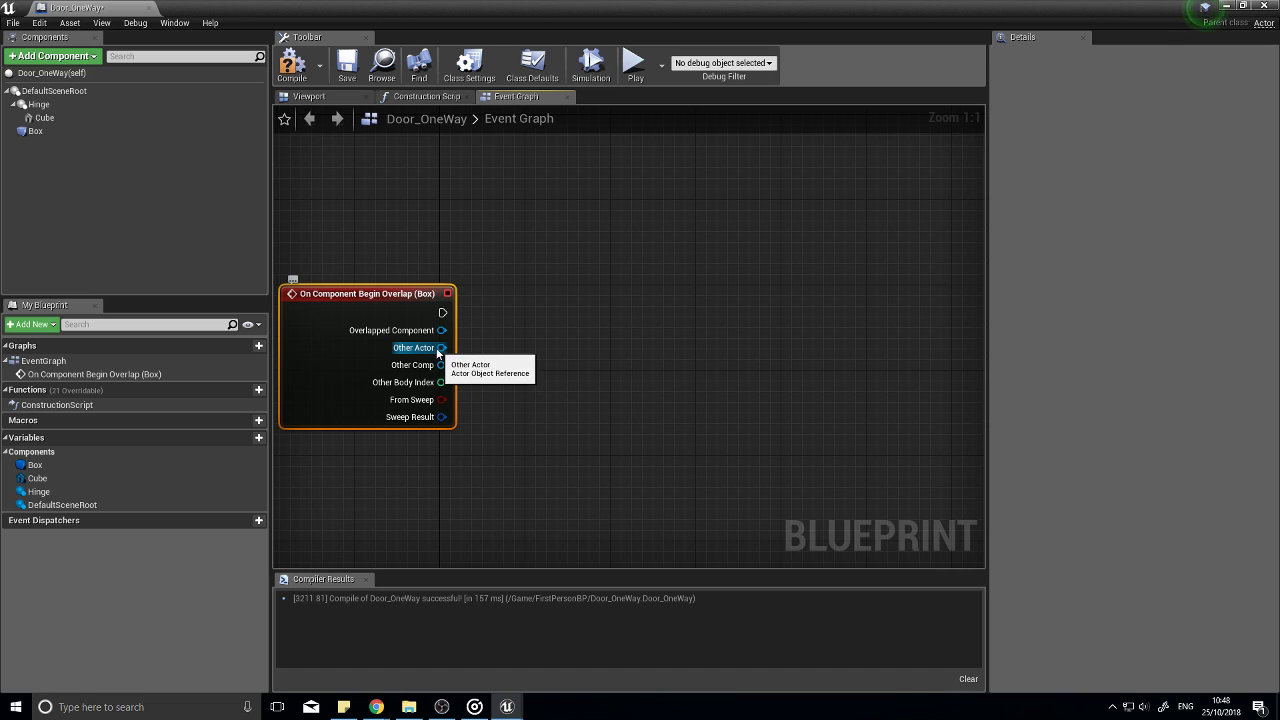
pyautogui.moveTo(441, 347); pyautogui.dragTo(557, 322)
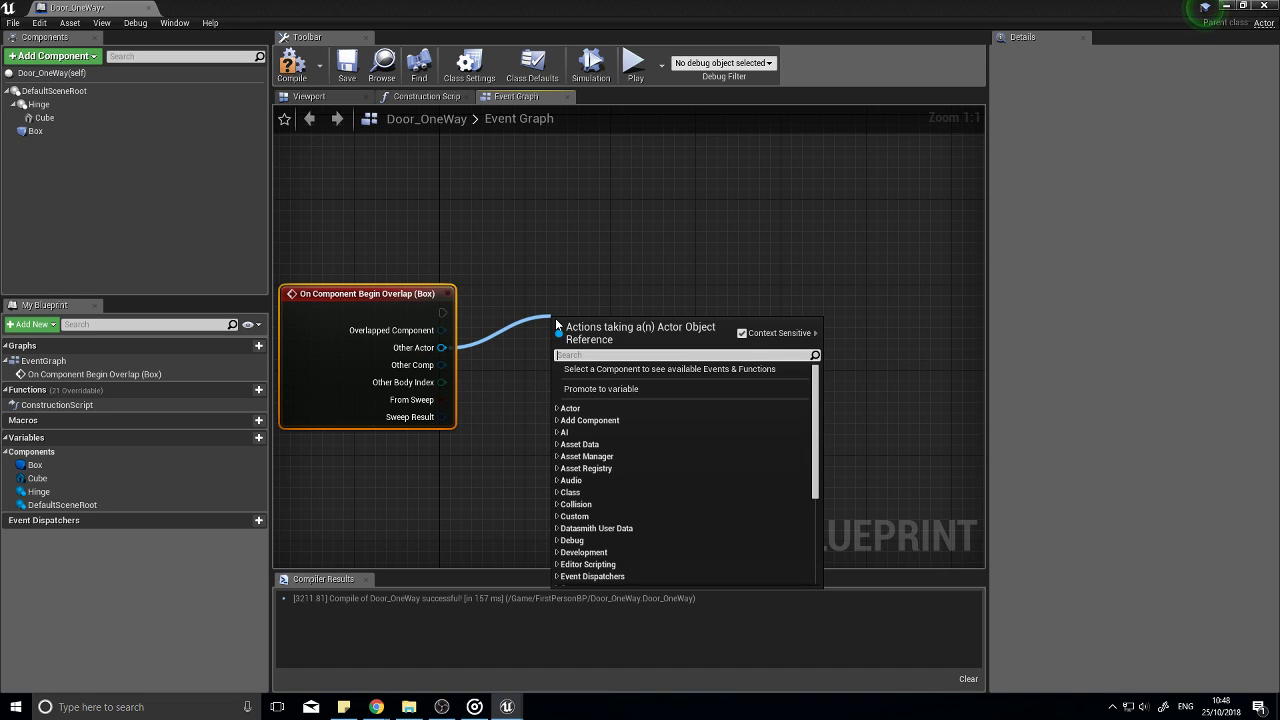
pyautogui.write('cast to pla')
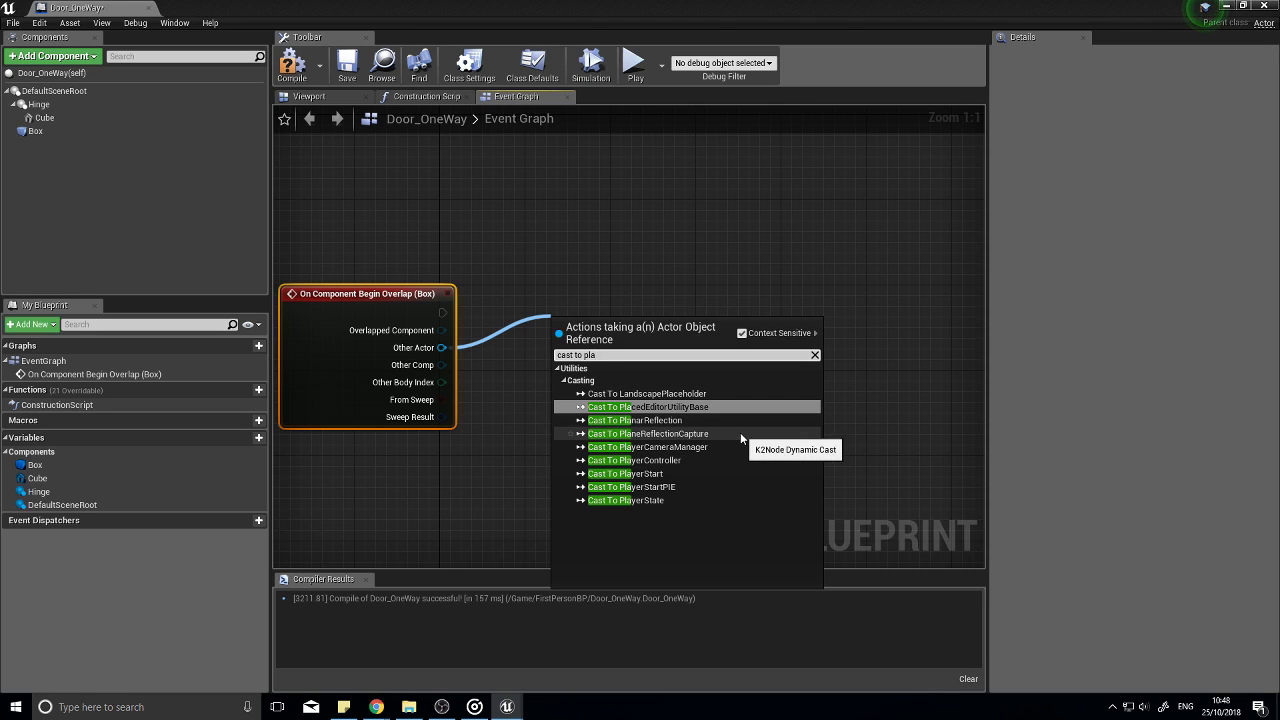
pyautogui.press('BackSpace')
pyautogui.press('BackSpace')
pyautogui.press('BackSpace')
pyautogui.write('thir')
pyautogui.press('BackSpace')
pyautogui.press('BackSpace')
pyautogui.press('BackSpace')
pyautogui.press('BackSpace')
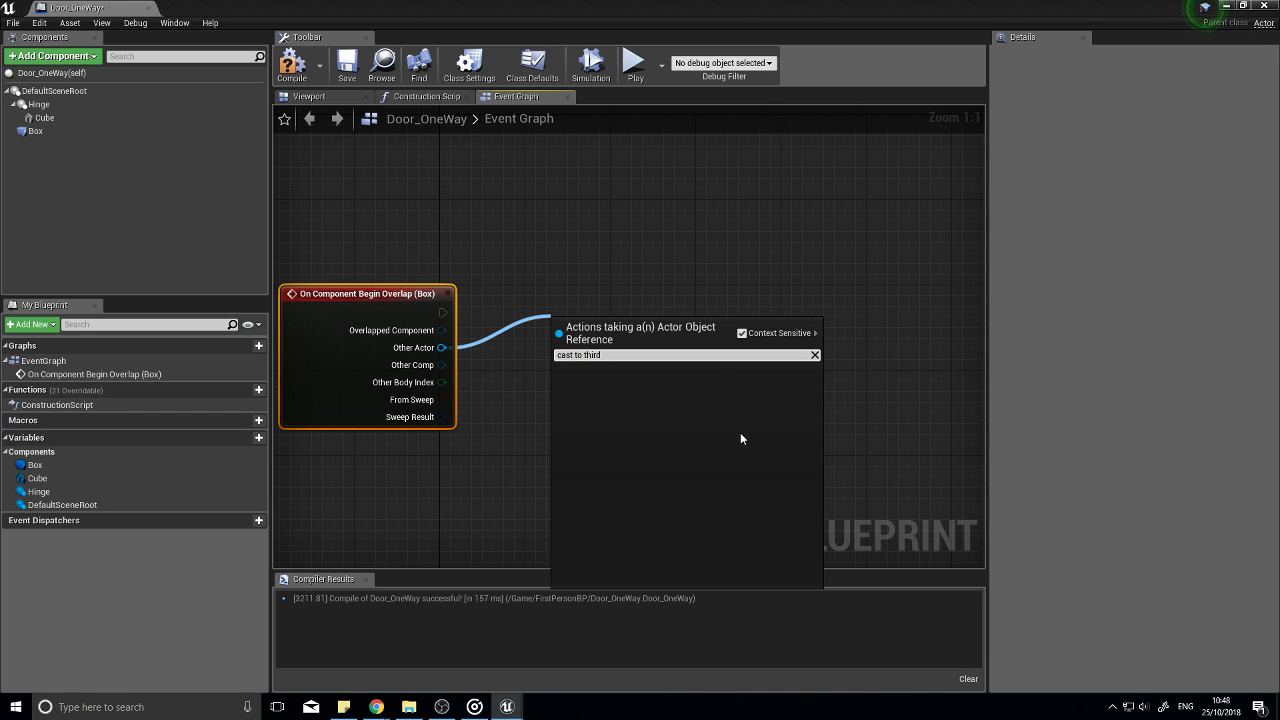
pyautogui.write('firstper')
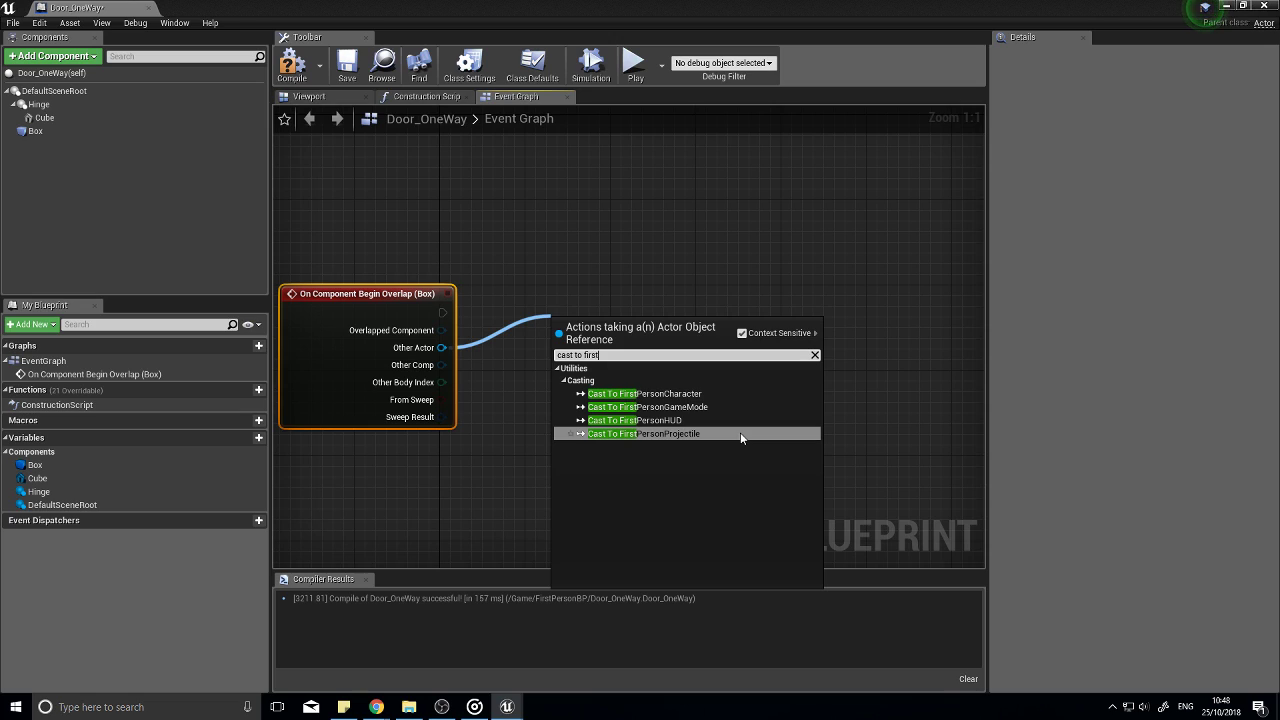
pyautogui.click(699, 395)
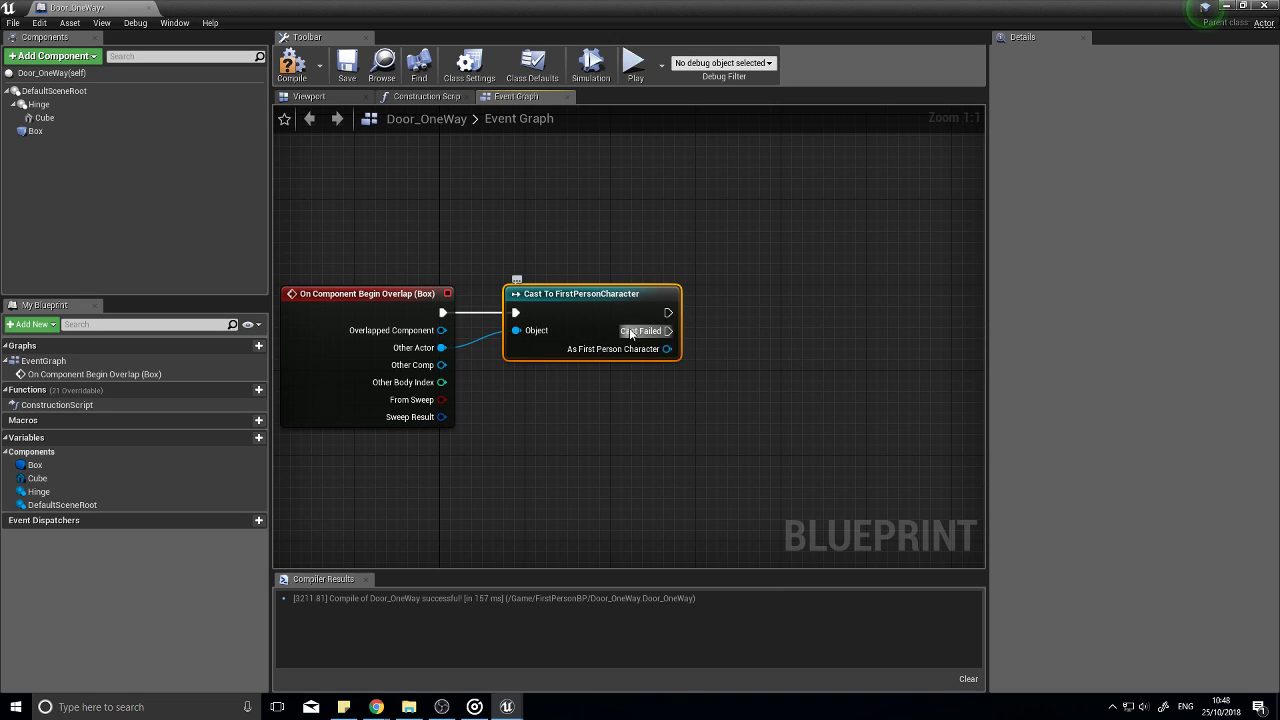
# Step: Add a Get Player Controller node and place it below and beyond the cast node
pyautogui.moveTo(582, 314); pyautogui.dragTo(417, 318, button='right')
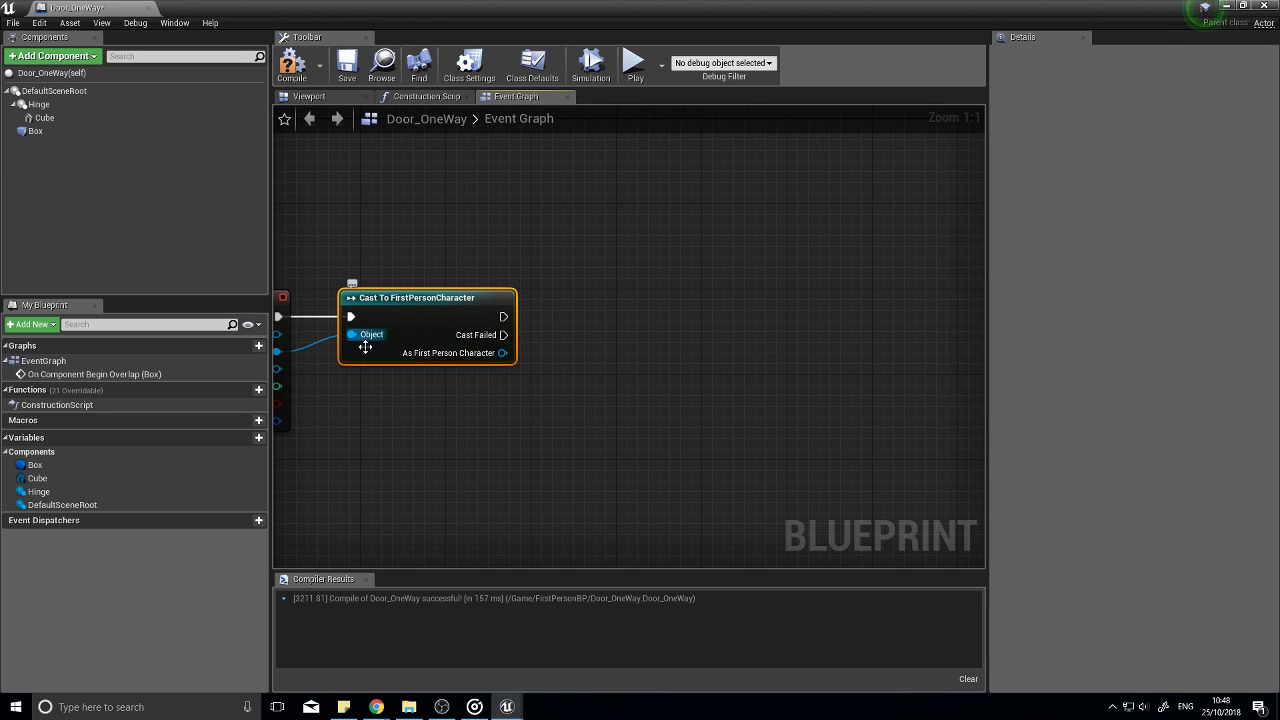
pyautogui.moveTo(352, 409); pyautogui.dragTo(419, 405, button='right')
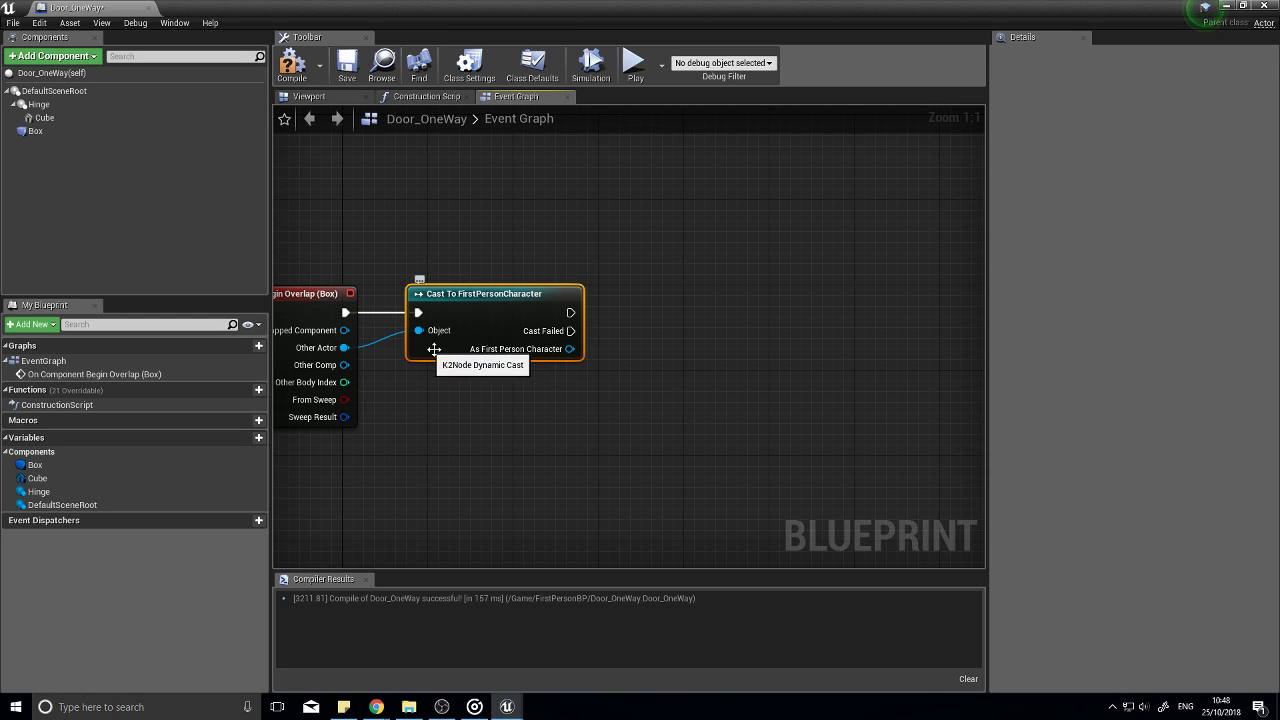
pyautogui.moveTo(555, 410); pyautogui.dragTo(536, 409, button='right')
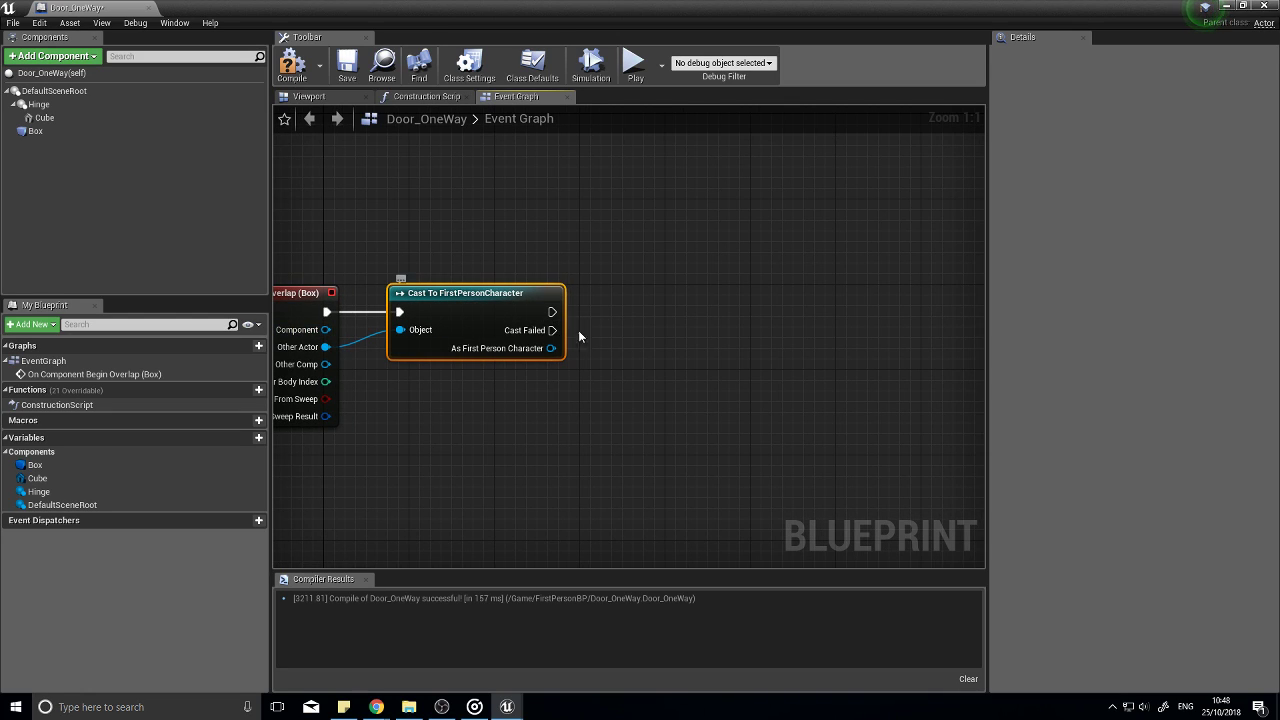
pyautogui.moveTo(578, 330)
pyautogui.mouseDown(button='right')
pyautogui.moveTo(472, 355)
pyautogui.moveTo(629, 269)
pyautogui.moveTo(563, 328)
pyautogui.mouseUp(button='right')
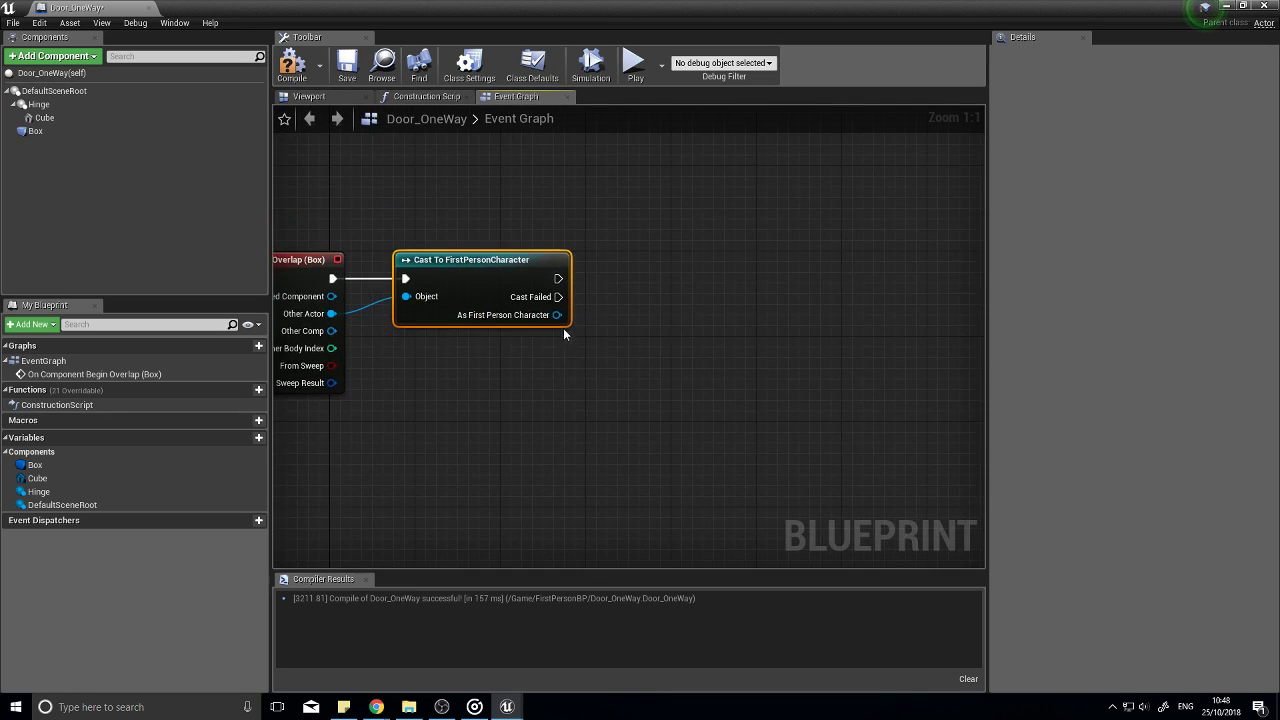
pyautogui.rightClick(673, 309)
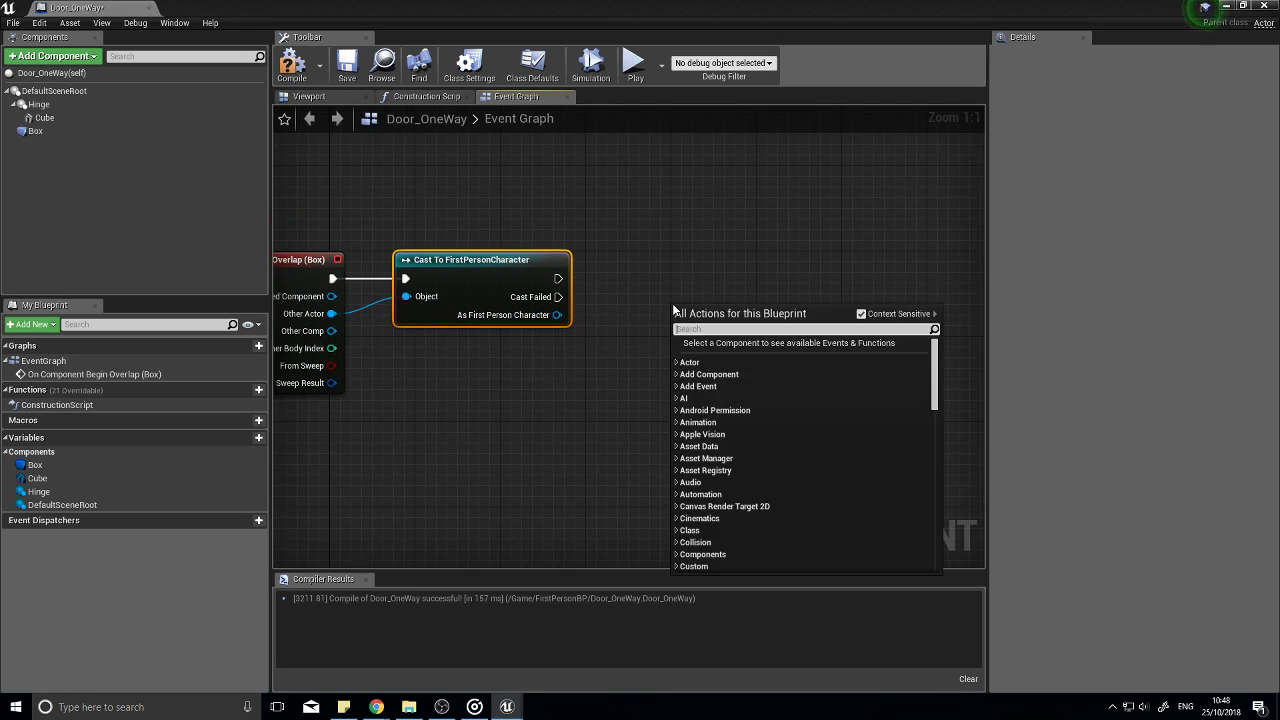
pyautogui.write('get player')
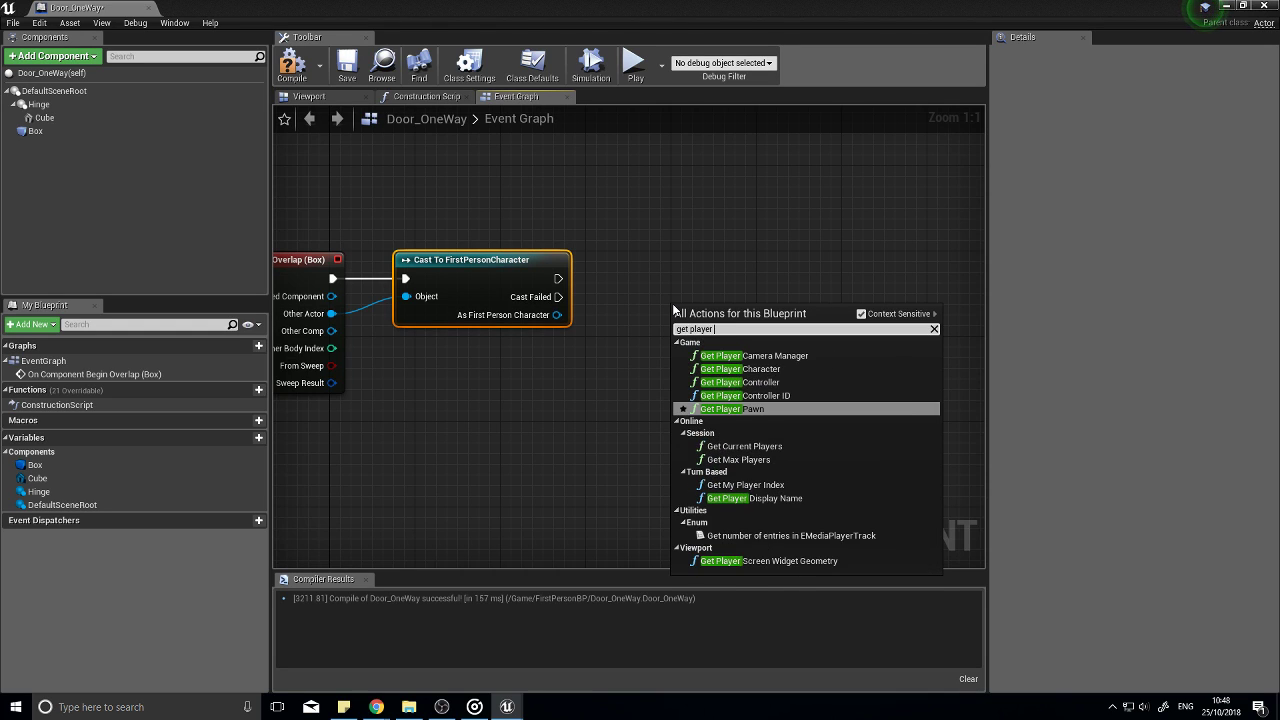
pyautogui.write(' con')
pyautogui.press('Return')
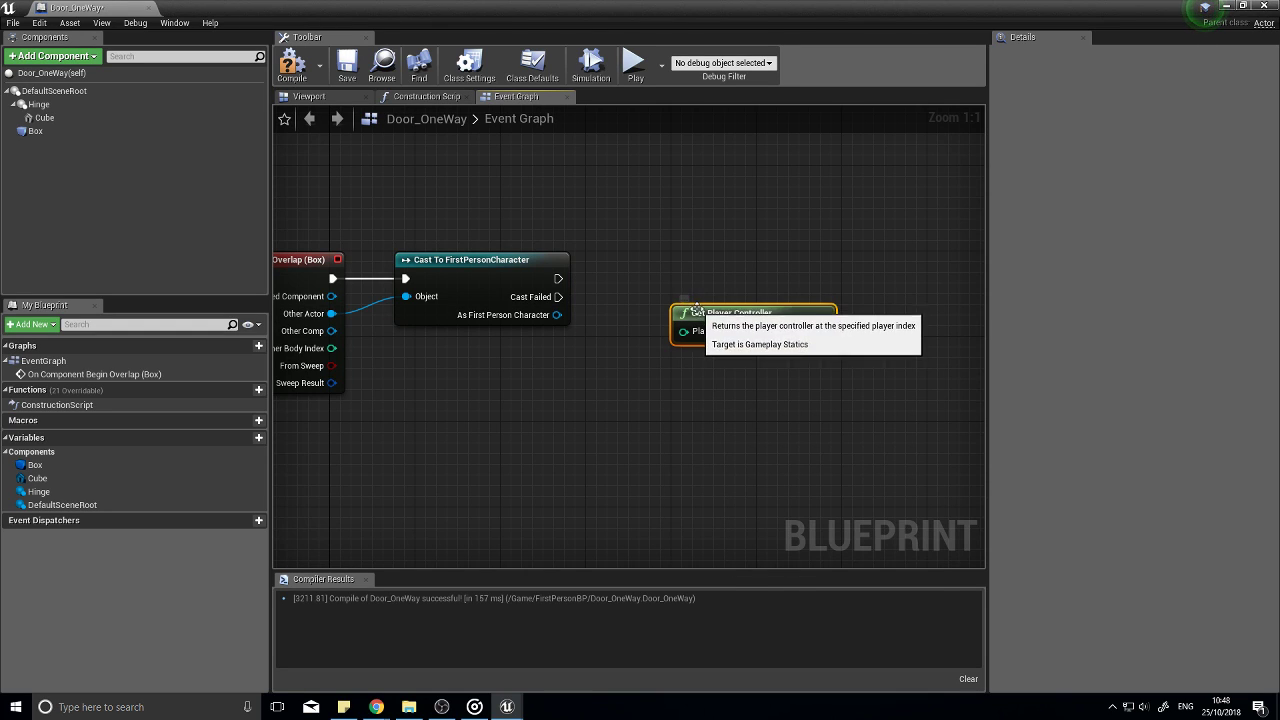
pyautogui.moveTo(697, 310); pyautogui.dragTo(582, 384)
# Step: Create an Enable Input node from Get Player Controller's Return Value
pyautogui.moveTo(715, 406); pyautogui.dragTo(782, 334)
pyautogui.write('ena')
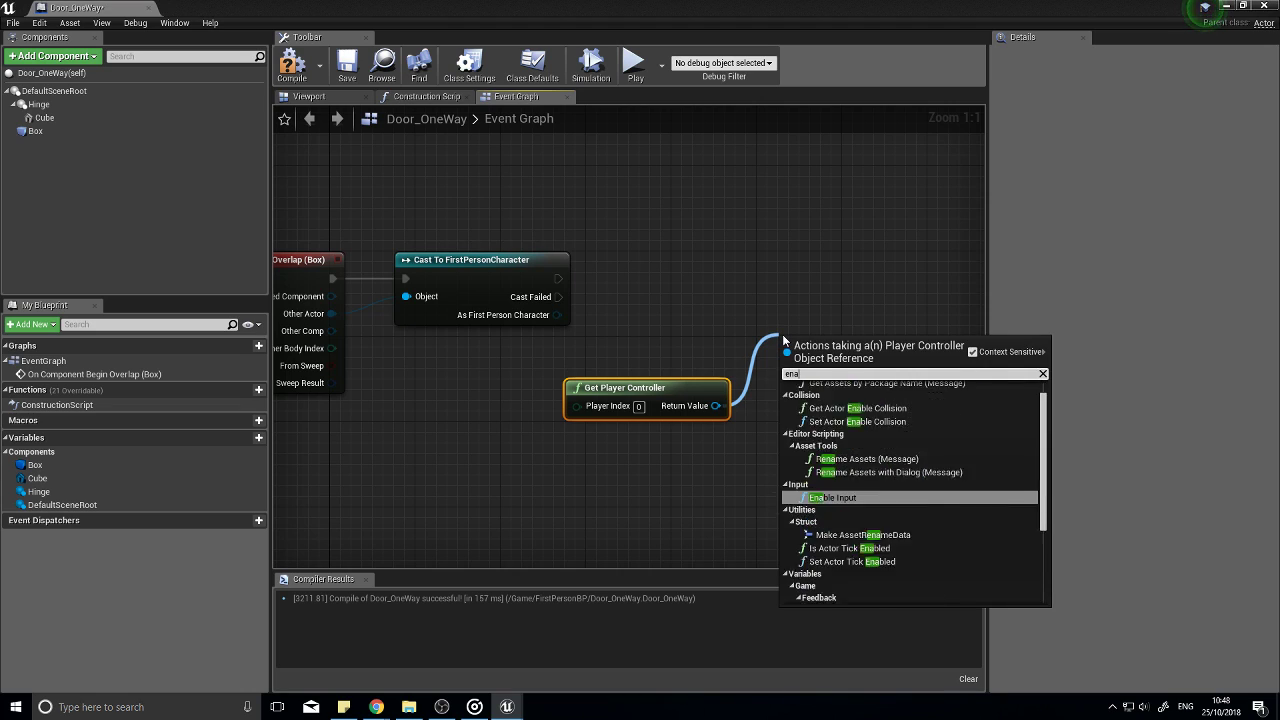
pyautogui.write('ble')
pyautogui.click(843, 419)
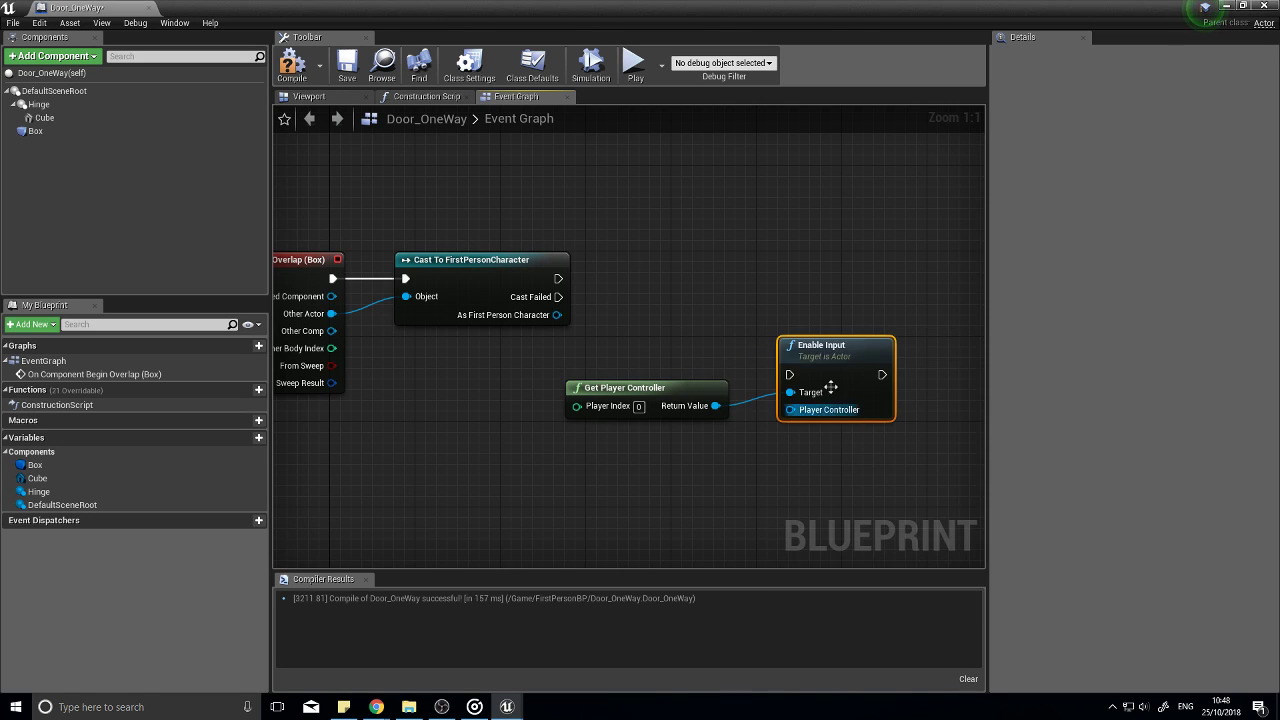
# Step: Wire the cast's success execution into Enable Input, and connect Get Player Controller's Return Value to its Player Controller pin
pyautogui.moveTo(830, 387); pyautogui.dragTo(557, 279)
pyautogui.moveTo(863, 277); pyautogui.dragTo(863, 266)
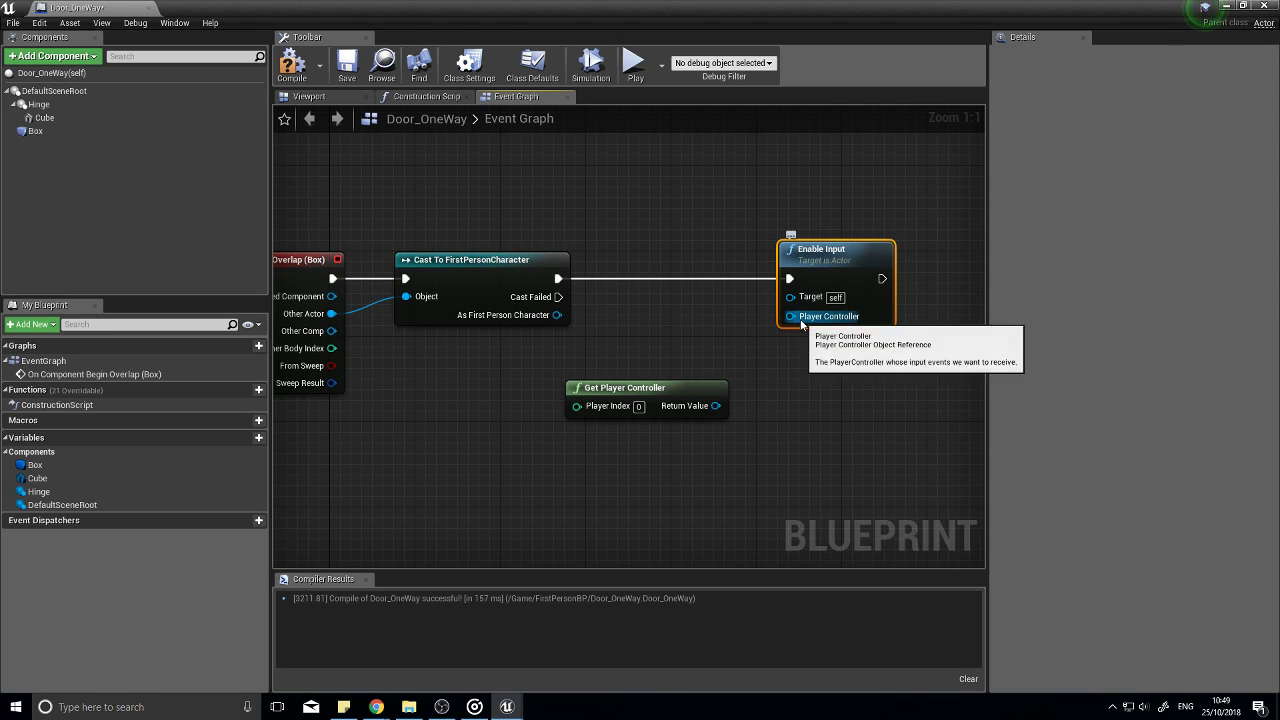
pyautogui.moveTo(801, 323); pyautogui.dragTo(656, 370)
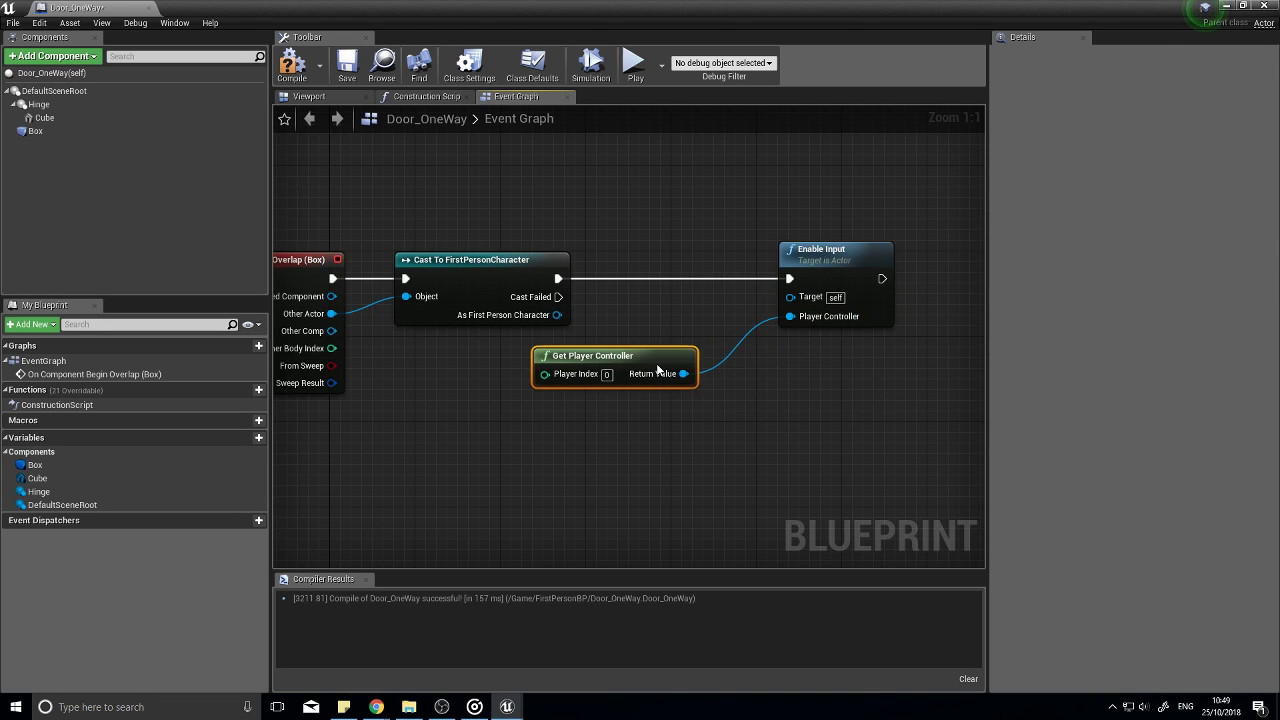
pyautogui.moveTo(731, 409); pyautogui.dragTo(864, 371, button='right')
pyautogui.moveTo(749, 446); pyautogui.dragTo(475, 467, button='right')
pyautogui.moveTo(537, 420); pyautogui.dragTo(796, 346, button='right')
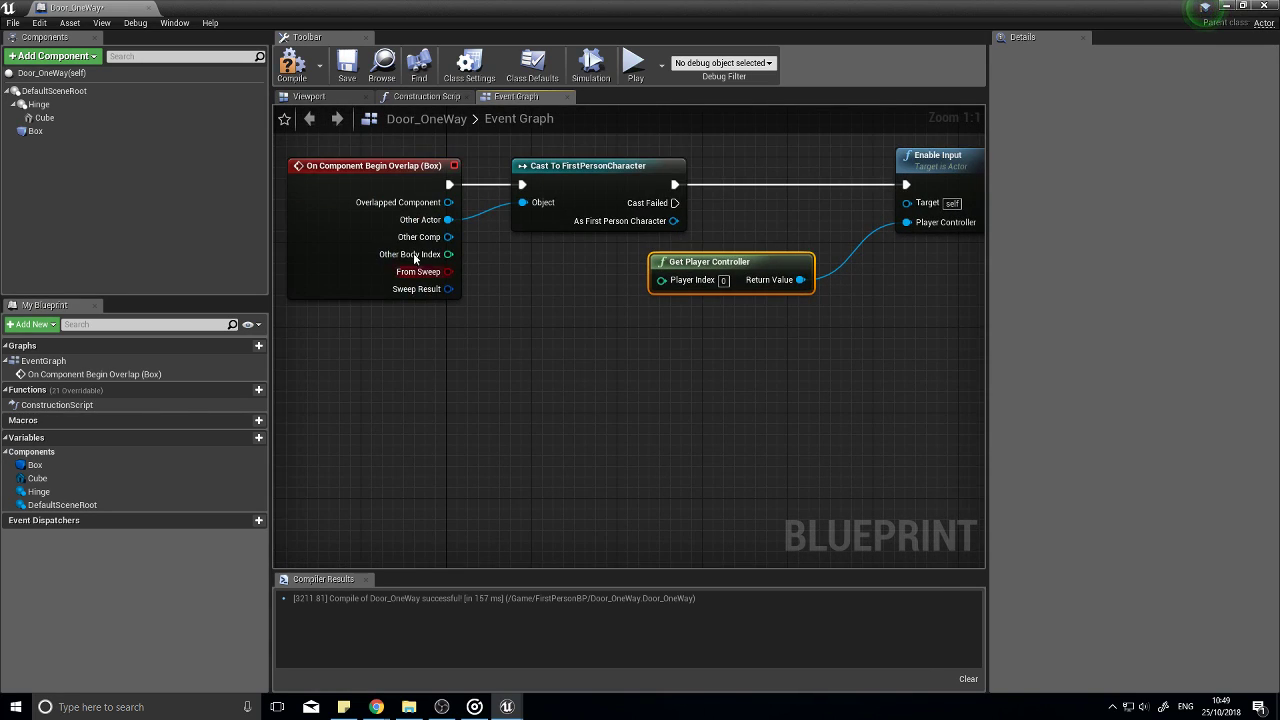
# Step: Add an On Component End Overlap event for the Box component below the begin overlap event
pyautogui.click(62, 131)
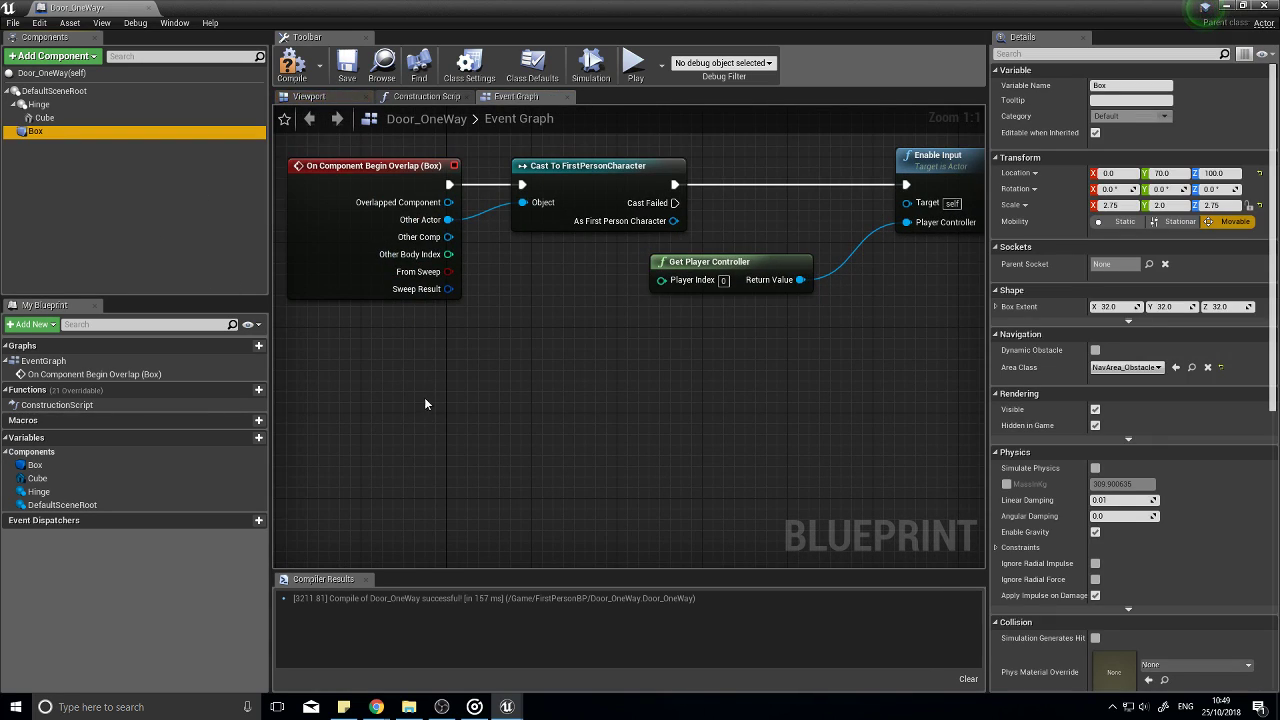
pyautogui.rightClick(388, 397)
pyautogui.write('end o')
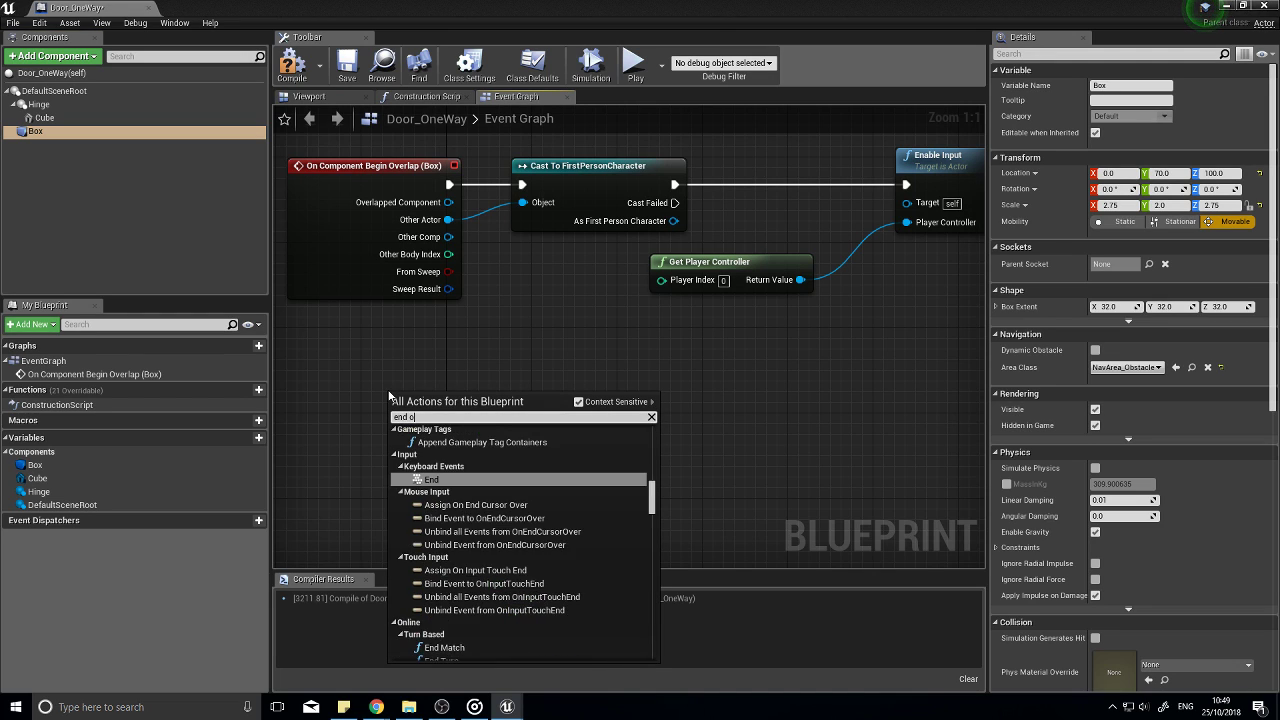
pyautogui.write('verla')
pyautogui.click(484, 456)
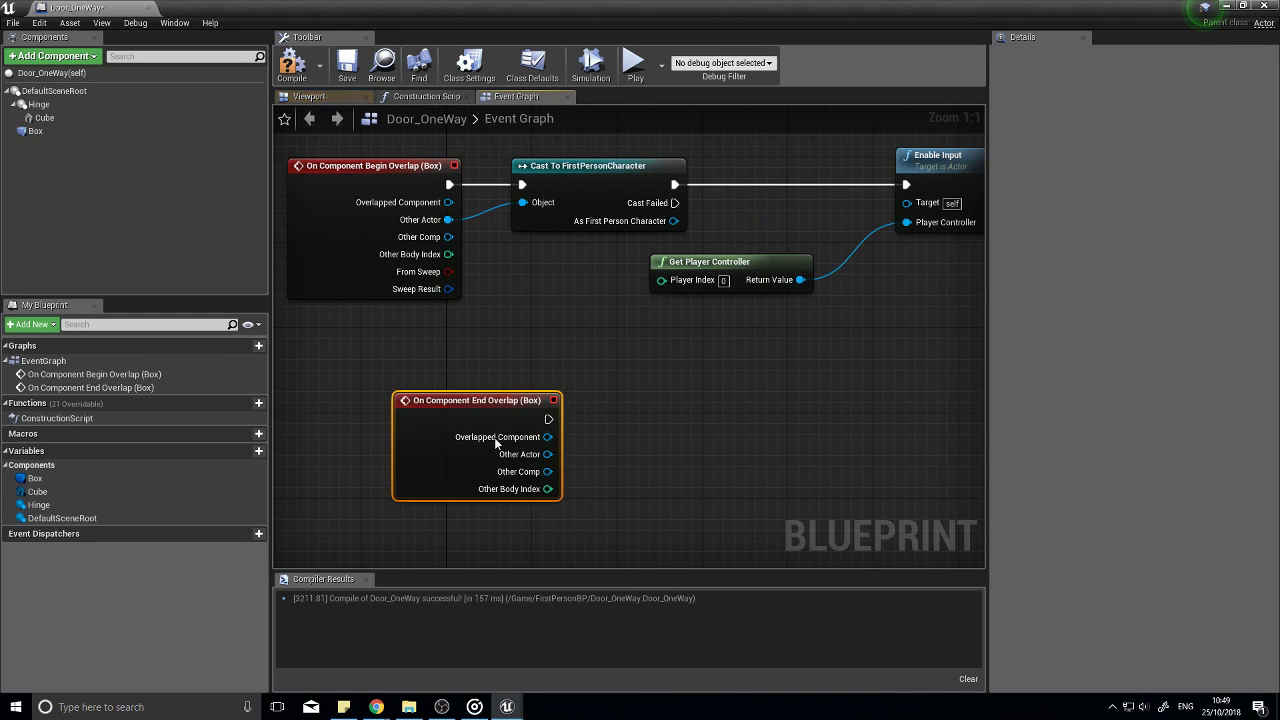
# Step: Add a Cast To FirstPersonCharacter node from the end overlap event's Other Actor output and align it with the event
pyautogui.moveTo(441, 454); pyautogui.dragTo(525, 419)
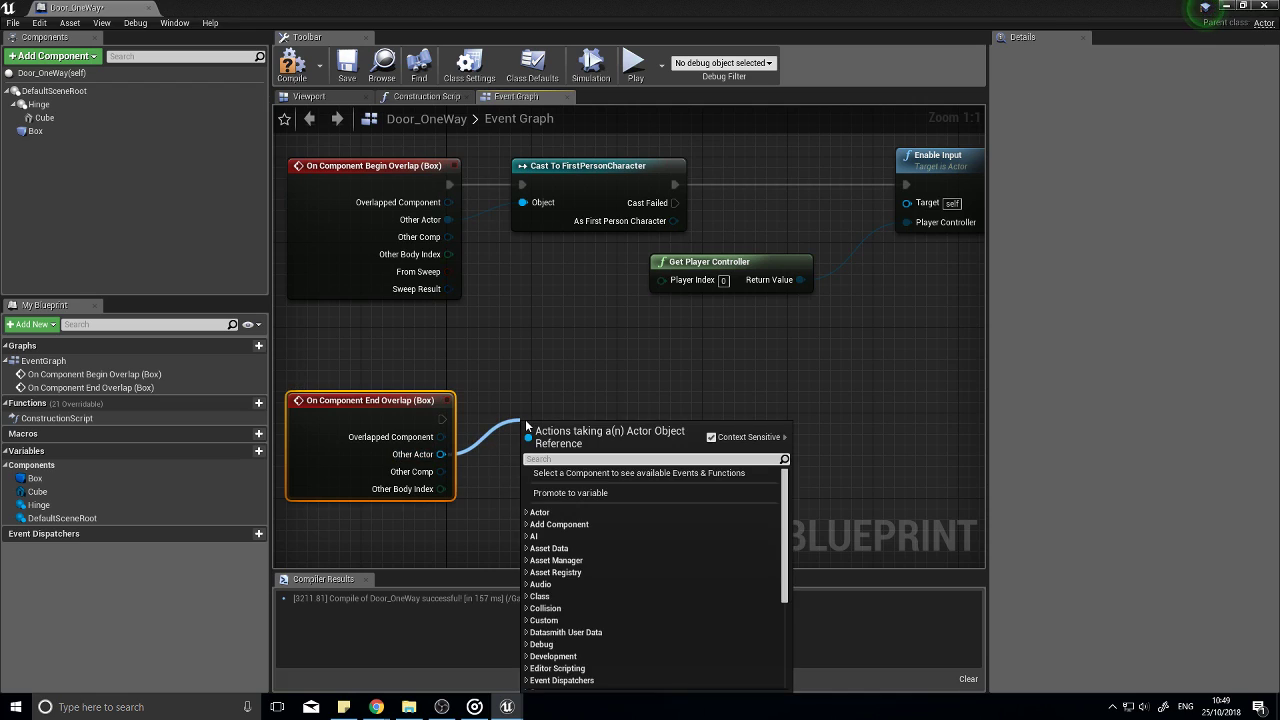
pyautogui.write('cas to')
pyautogui.press('BackSpace')
pyautogui.press('BackSpace')
pyautogui.press('BackSpace')
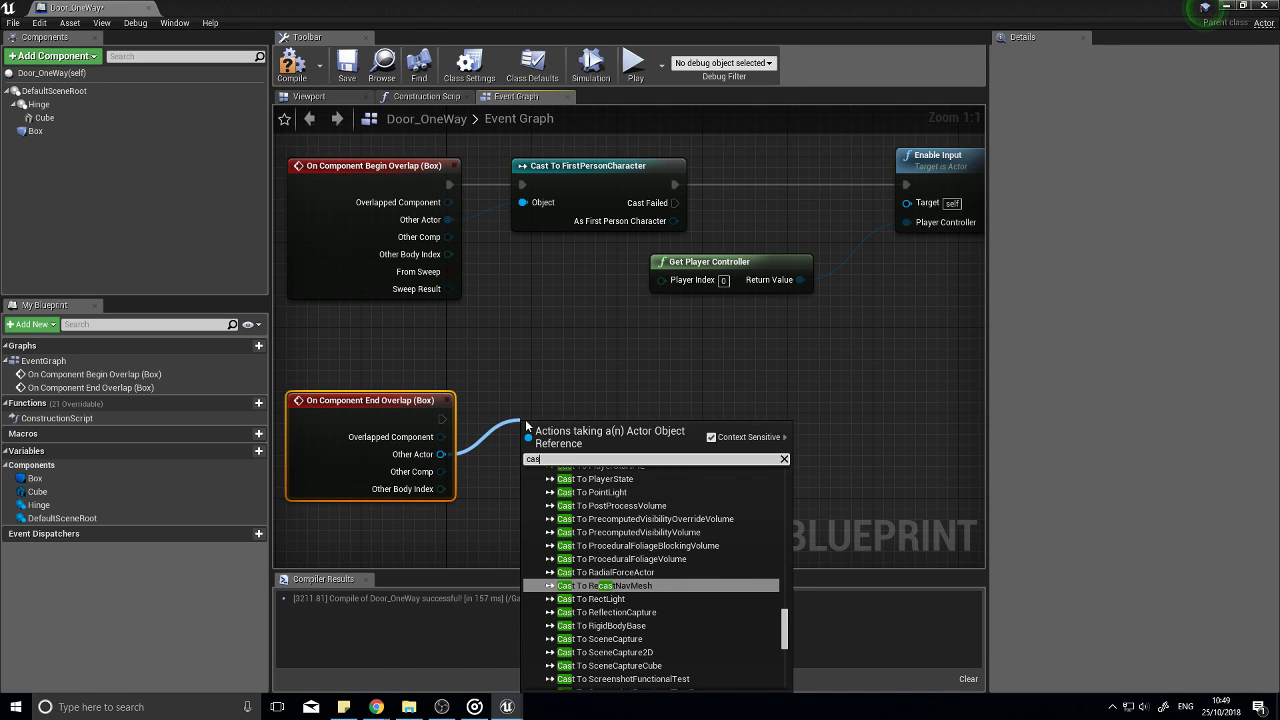
pyautogui.write('t to first')
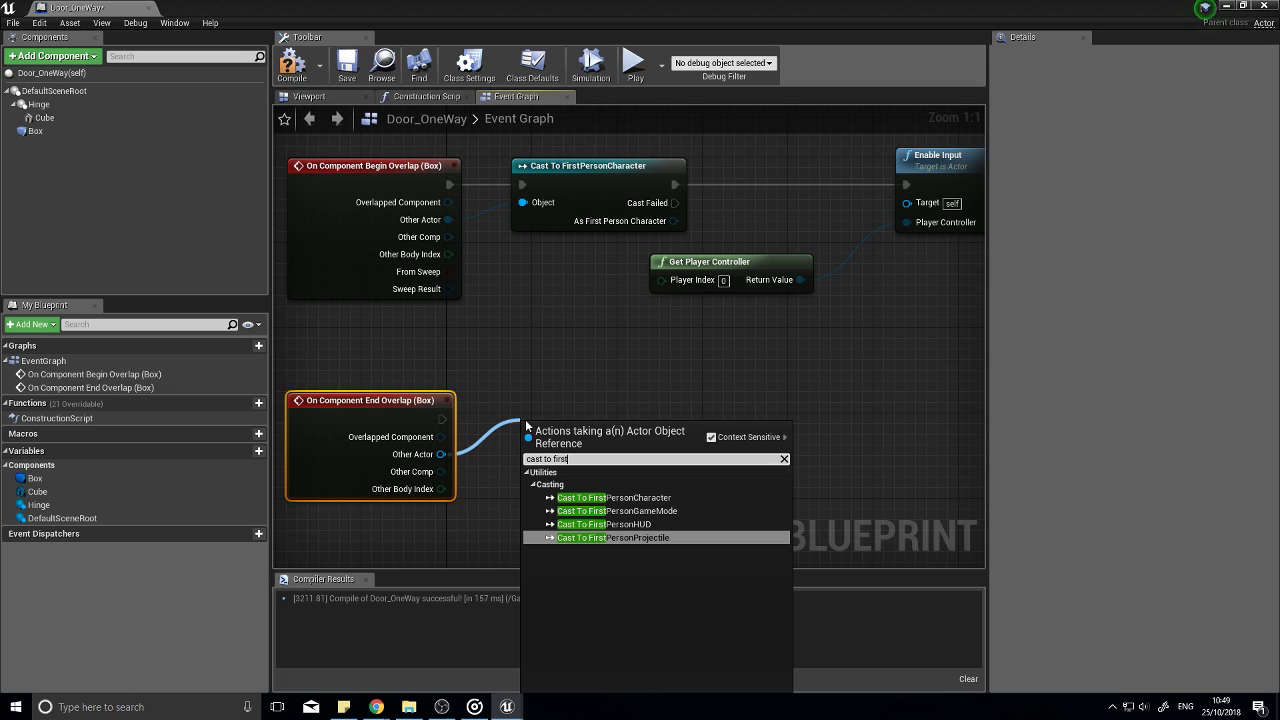
pyautogui.click(644, 497)
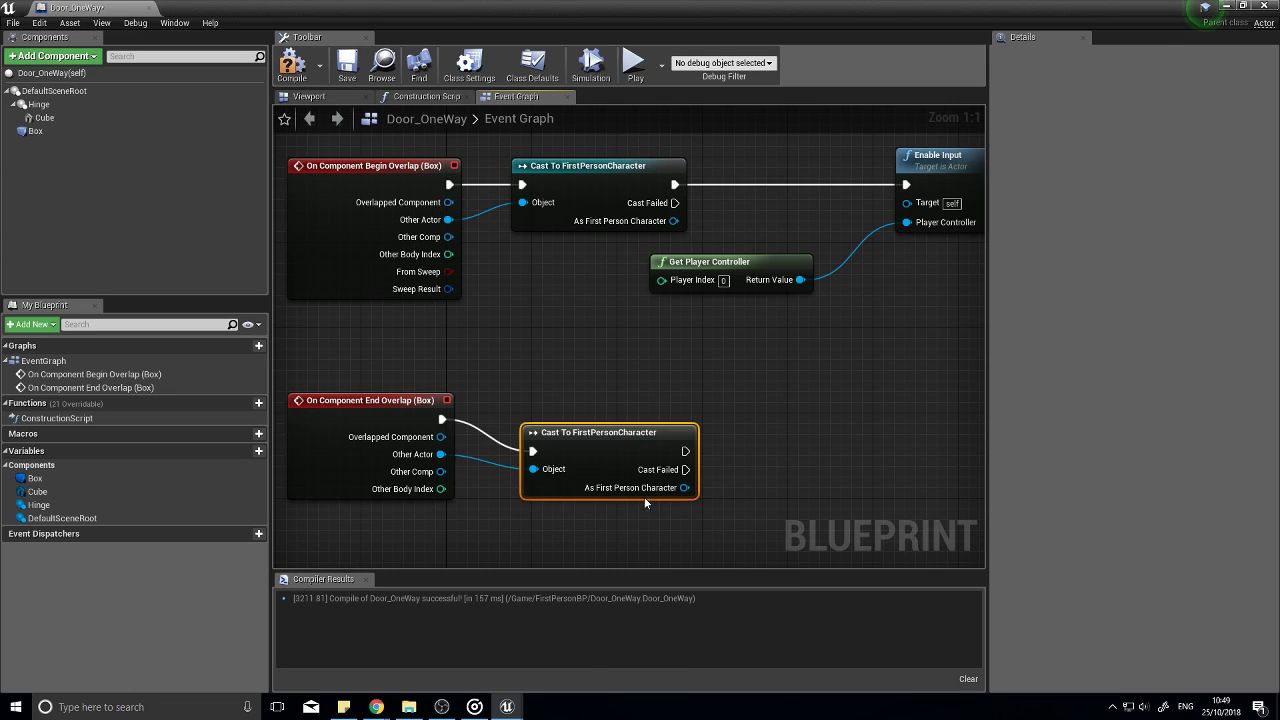
pyautogui.moveTo(597, 432); pyautogui.dragTo(586, 400)
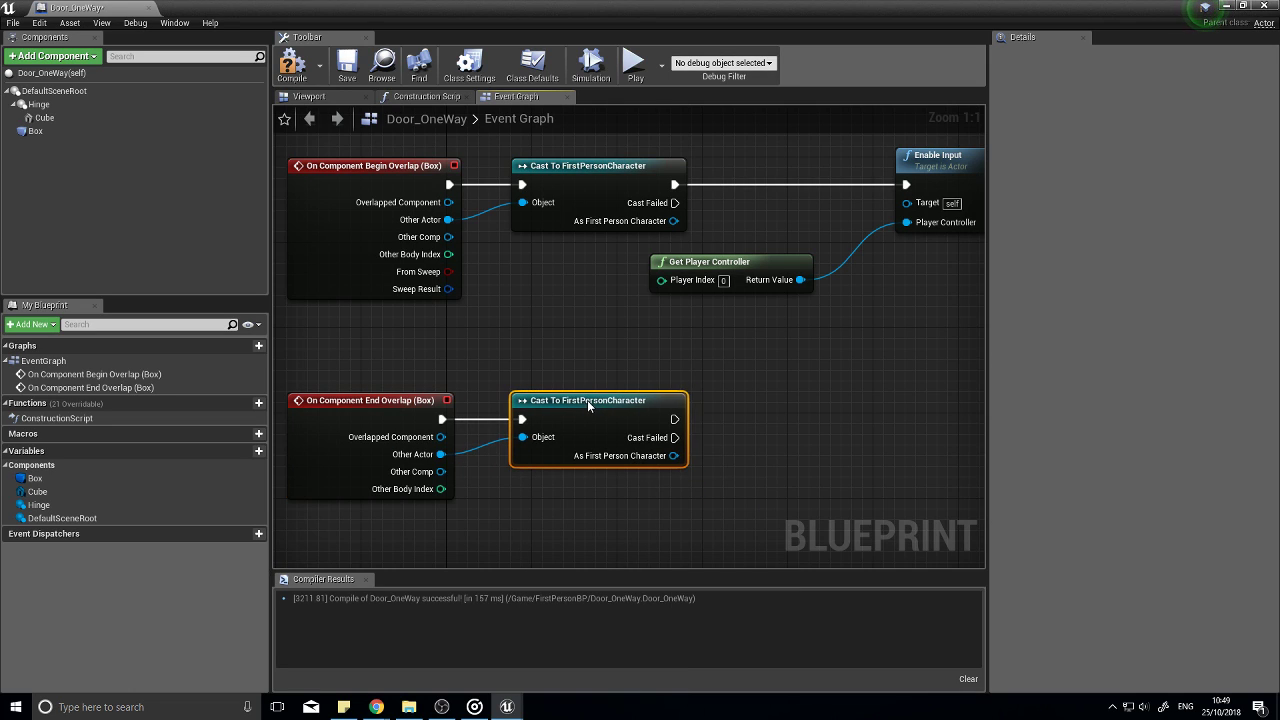
# Step: Create a Disable Input node from Get Player Controller's Return Value
pyautogui.moveTo(823, 457); pyautogui.dragTo(681, 456, button='right')
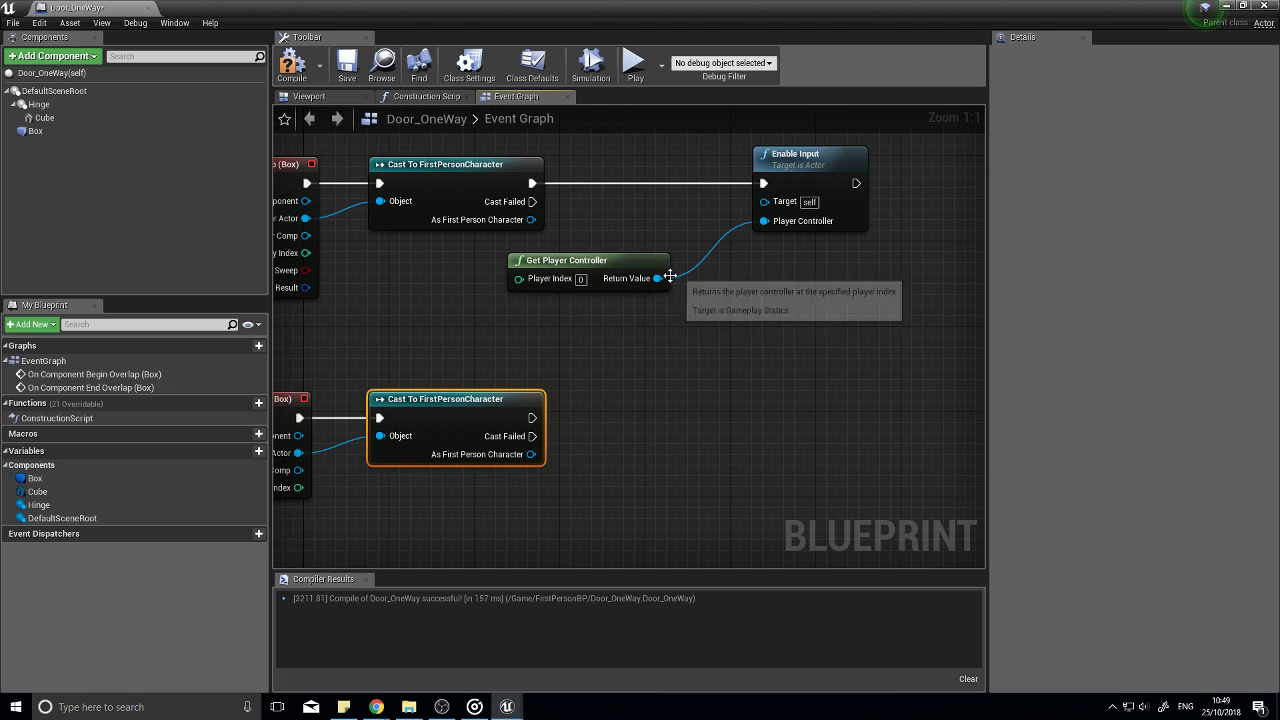
pyautogui.moveTo(657, 278); pyautogui.dragTo(728, 368)
pyautogui.write('disa')
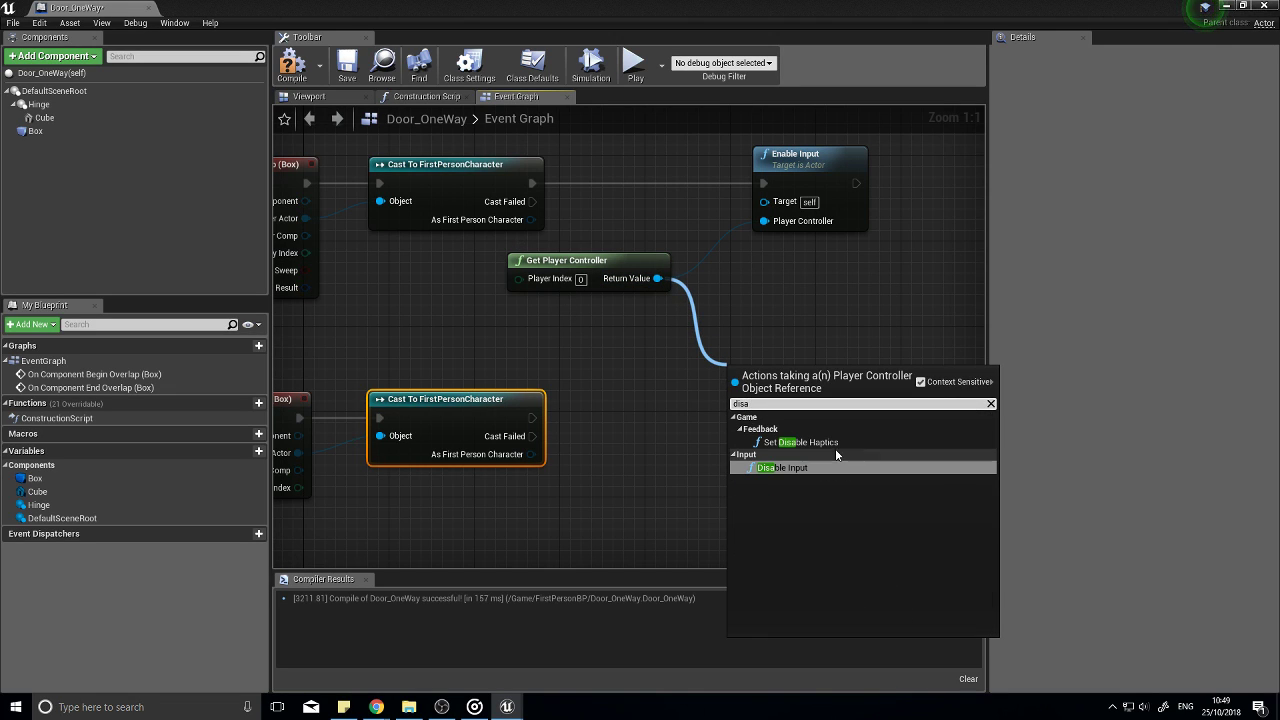
pyautogui.click(780, 467)
pyautogui.moveTo(754, 440); pyautogui.dragTo(656, 489)
pyautogui.click(652, 439)
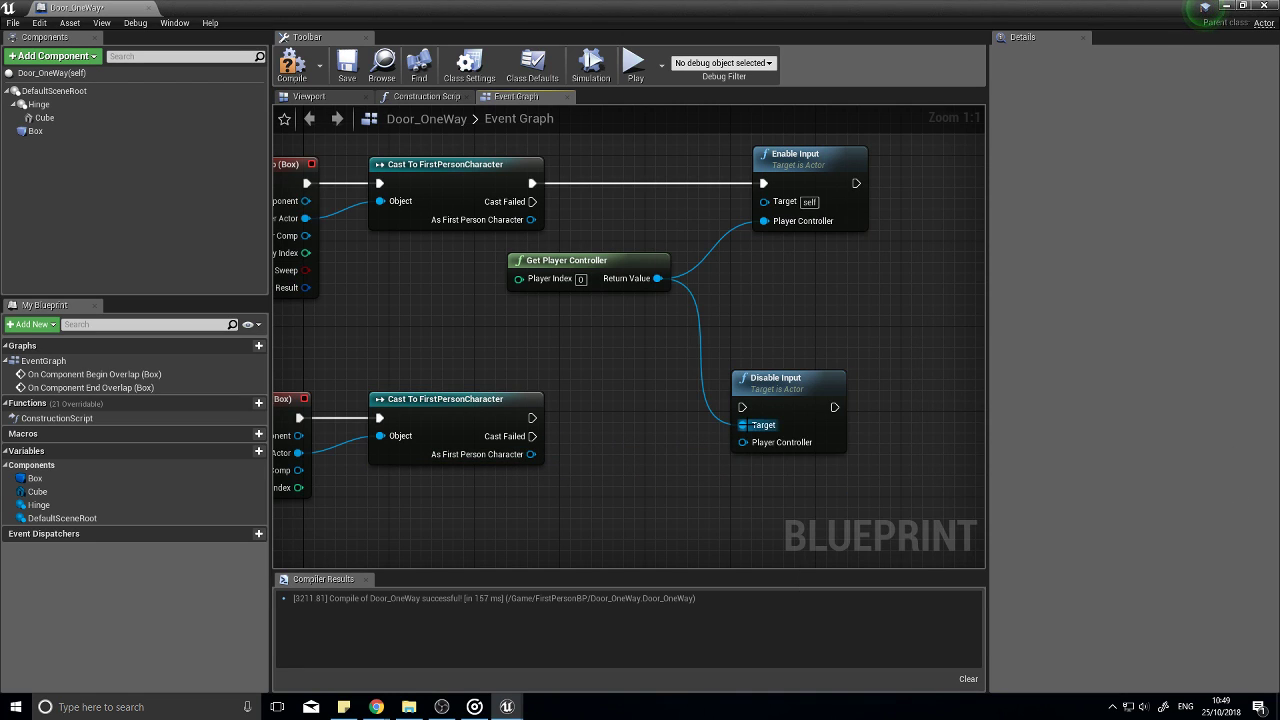
# Step: Rewire Disable Input so Return Value feeds Player Controller instead of Target, and the second cast's success execution drives the node
pyautogui.moveTo(743, 425); pyautogui.dragTo(751, 449)
pyautogui.press('super')
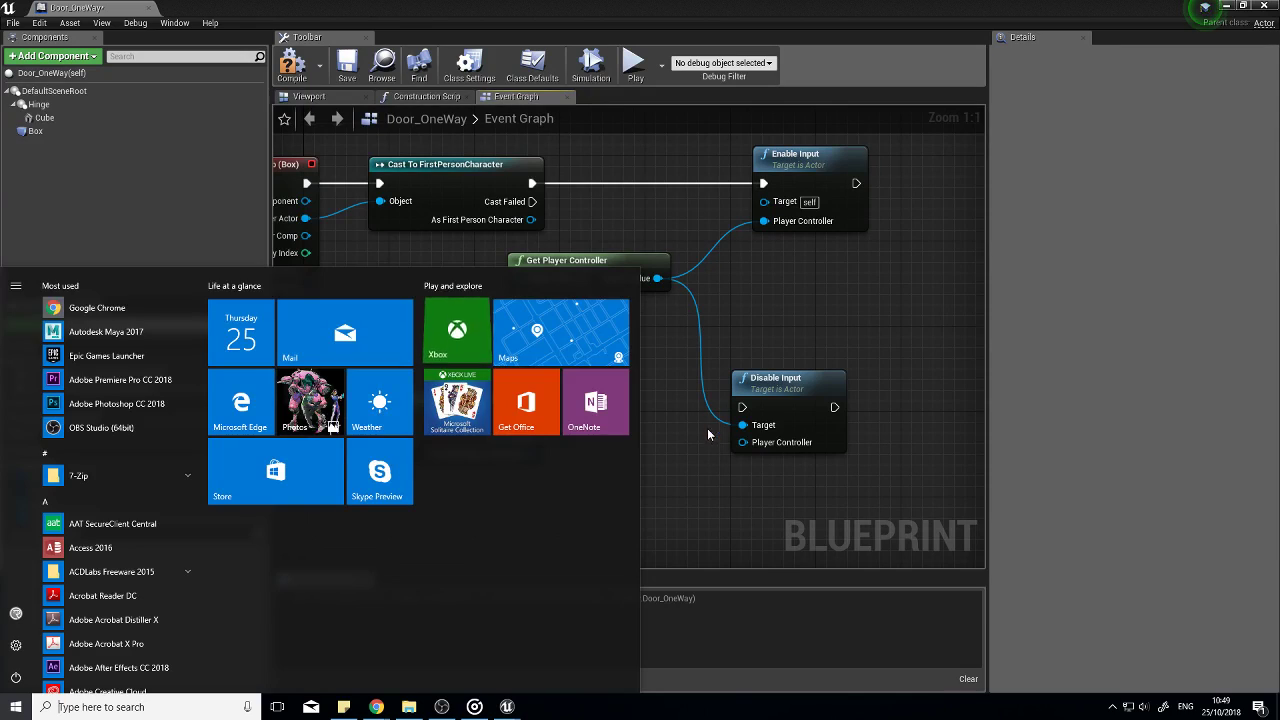
pyautogui.click(707, 428)
pyautogui.keyDown('alt'); pyautogui.click(743, 425); pyautogui.keyUp('alt')
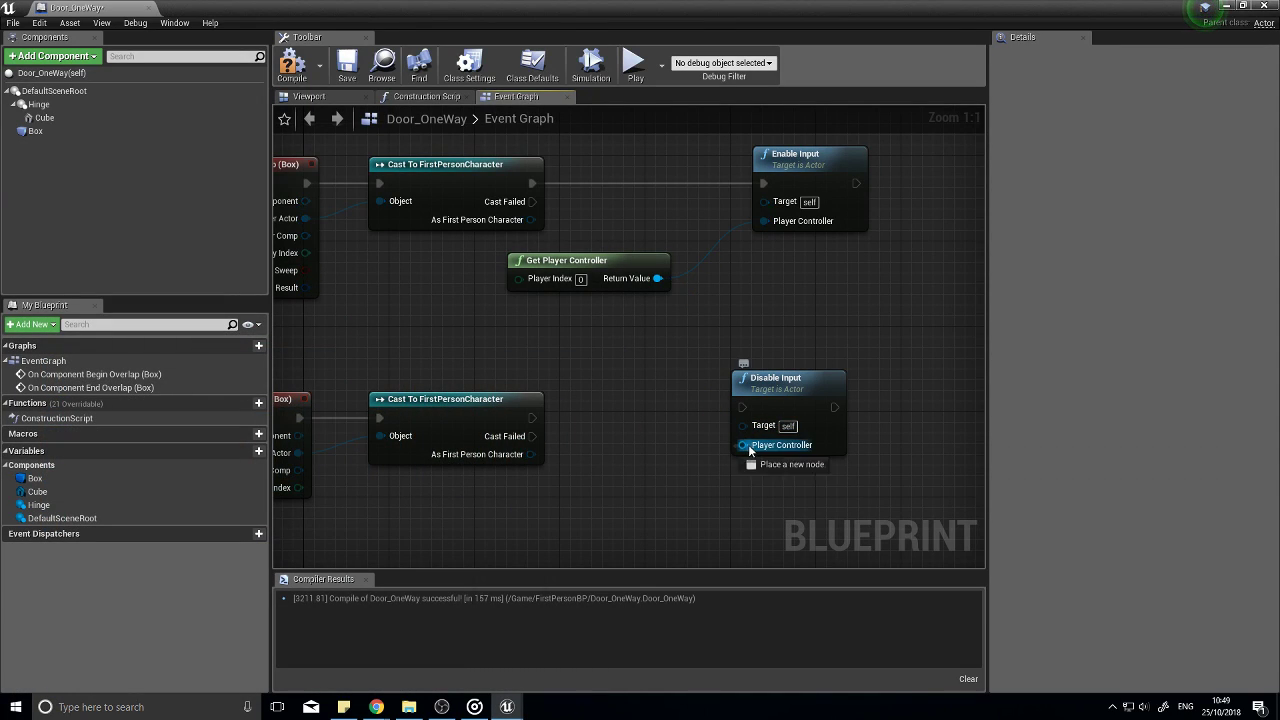
pyautogui.moveTo(743, 444); pyautogui.dragTo(657, 278)
pyautogui.moveTo(743, 406); pyautogui.dragTo(532, 436)
pyautogui.moveTo(781, 387)
pyautogui.mouseDown()
pyautogui.moveTo(801, 408)
pyautogui.moveTo(801, 394)
pyautogui.mouseUp()
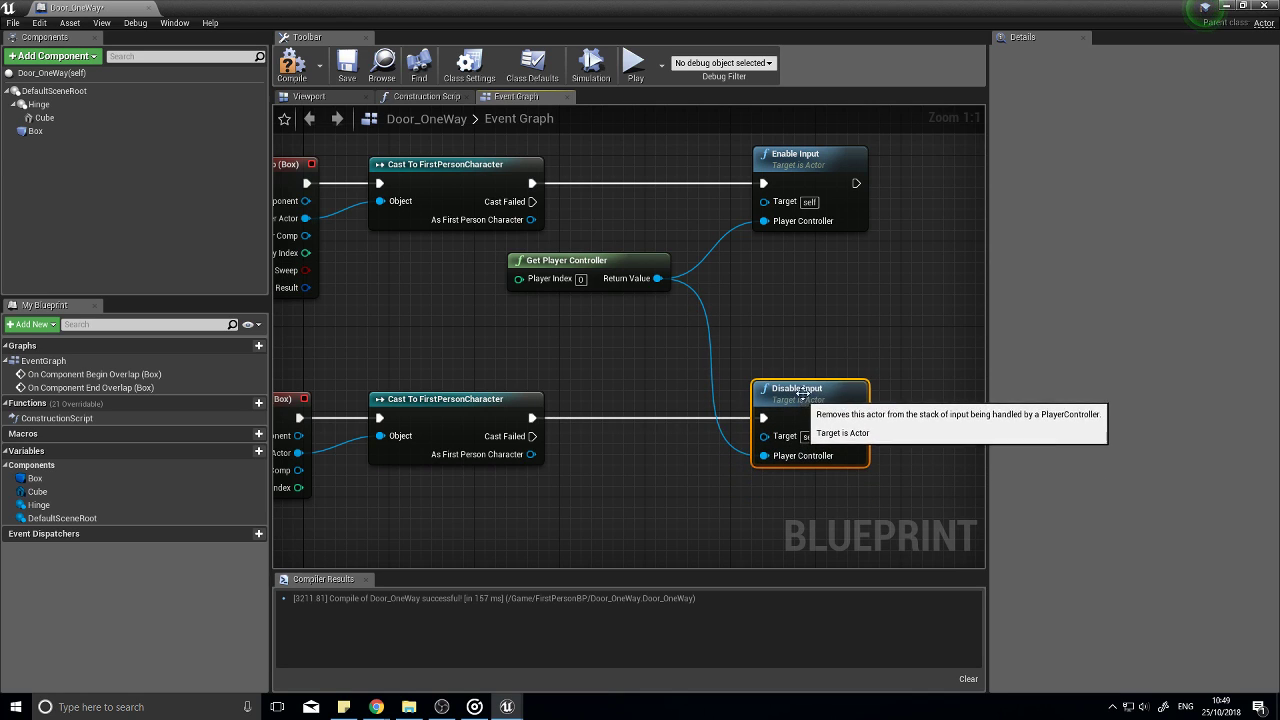
# Step: Add an E keyboard event and place it beyond the Enable Input and Disable Input nodes, between their rows
pyautogui.moveTo(871, 346); pyautogui.dragTo(741, 348, button='right')
pyautogui.moveTo(730, 257); pyautogui.dragTo(523, 279, button='right')
pyautogui.rightClick(667, 380)
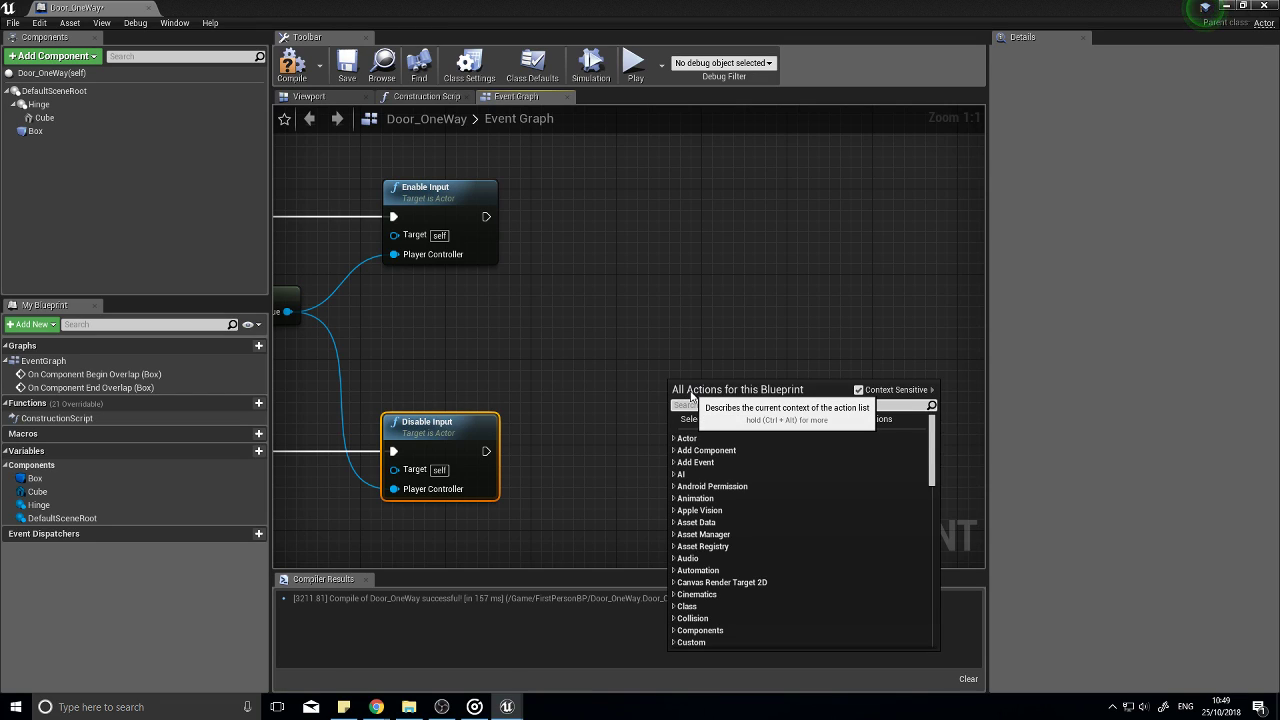
pyautogui.write('e')
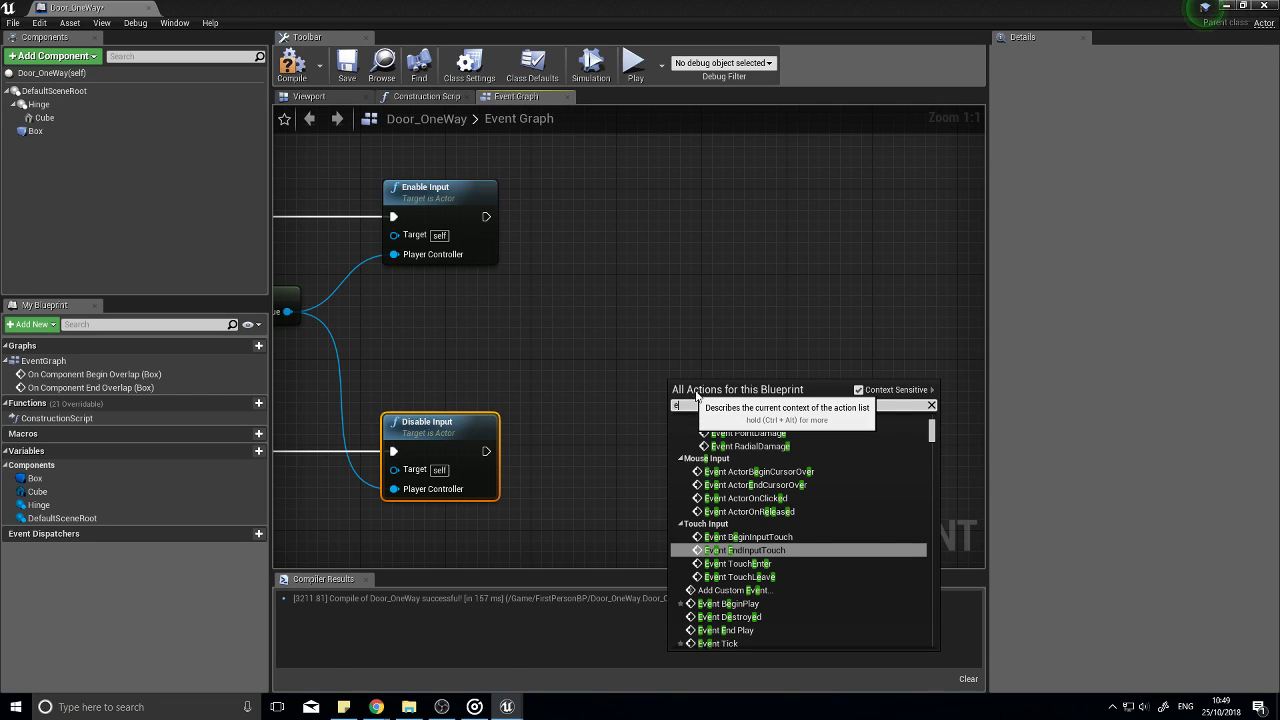
pyautogui.write(' inpu')
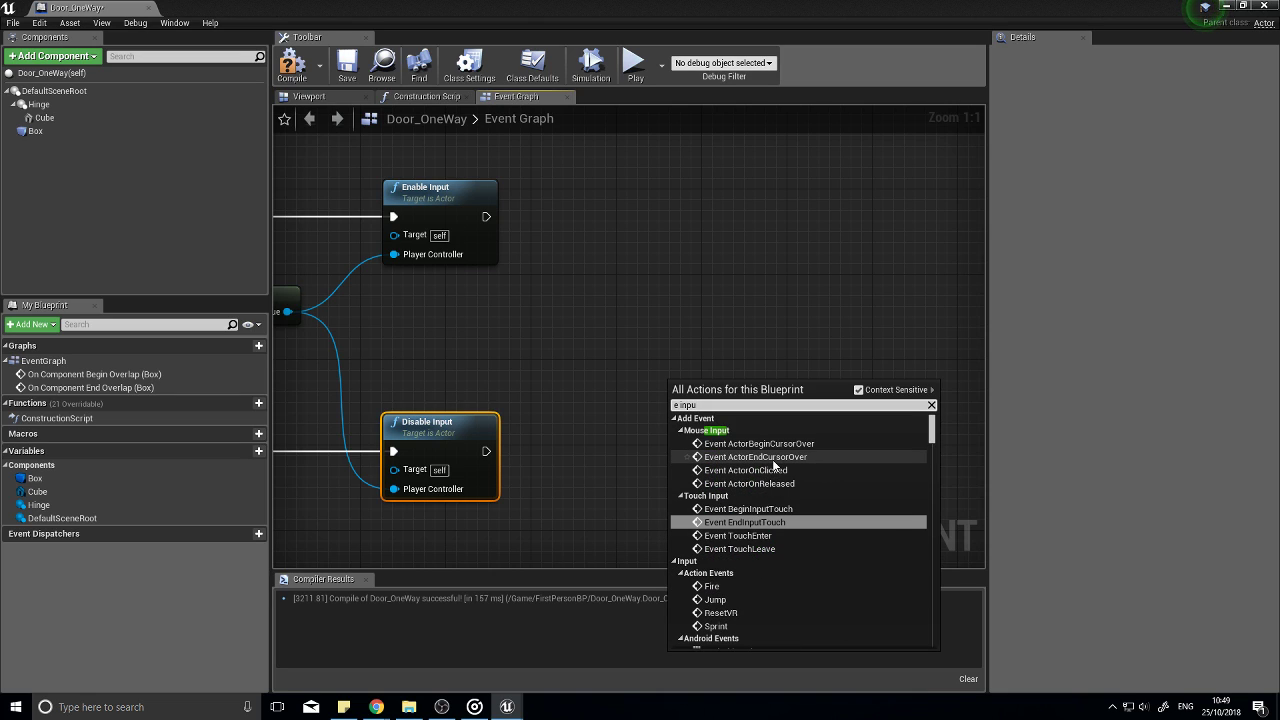
pyautogui.write('t')
pyautogui.scroll(-8, 764, 521)
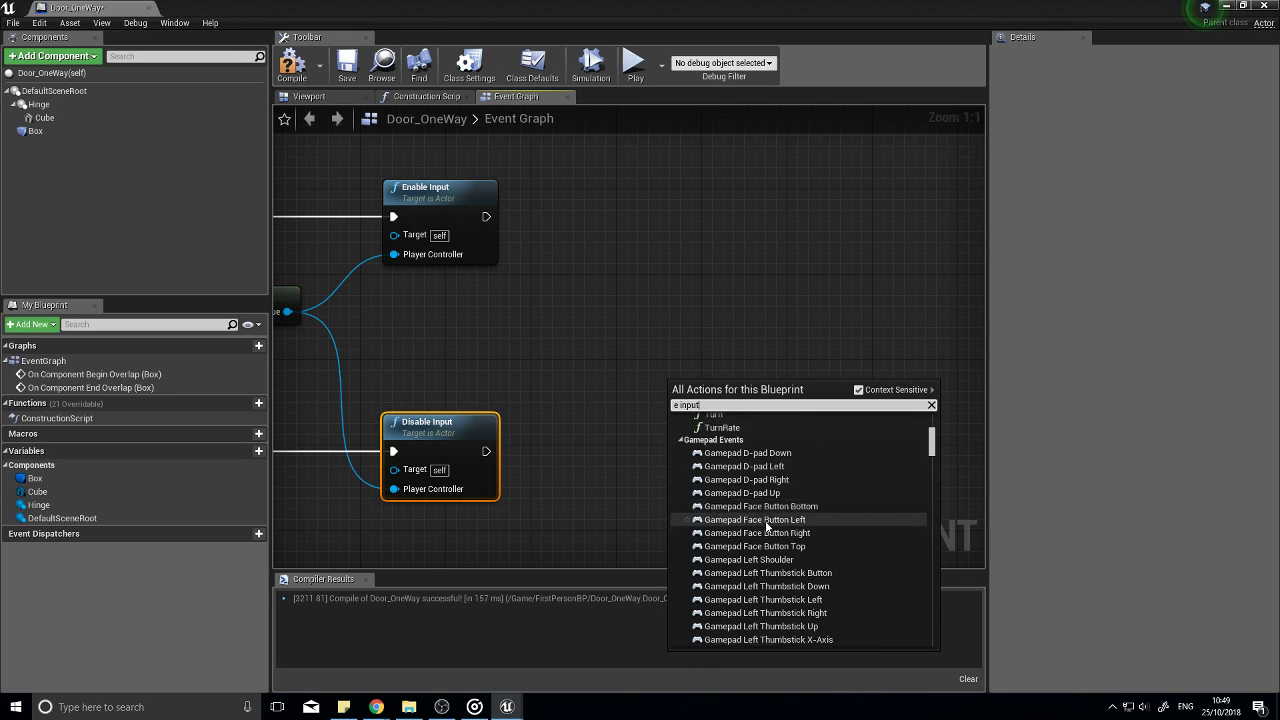
pyautogui.scroll(-15, 766, 522)
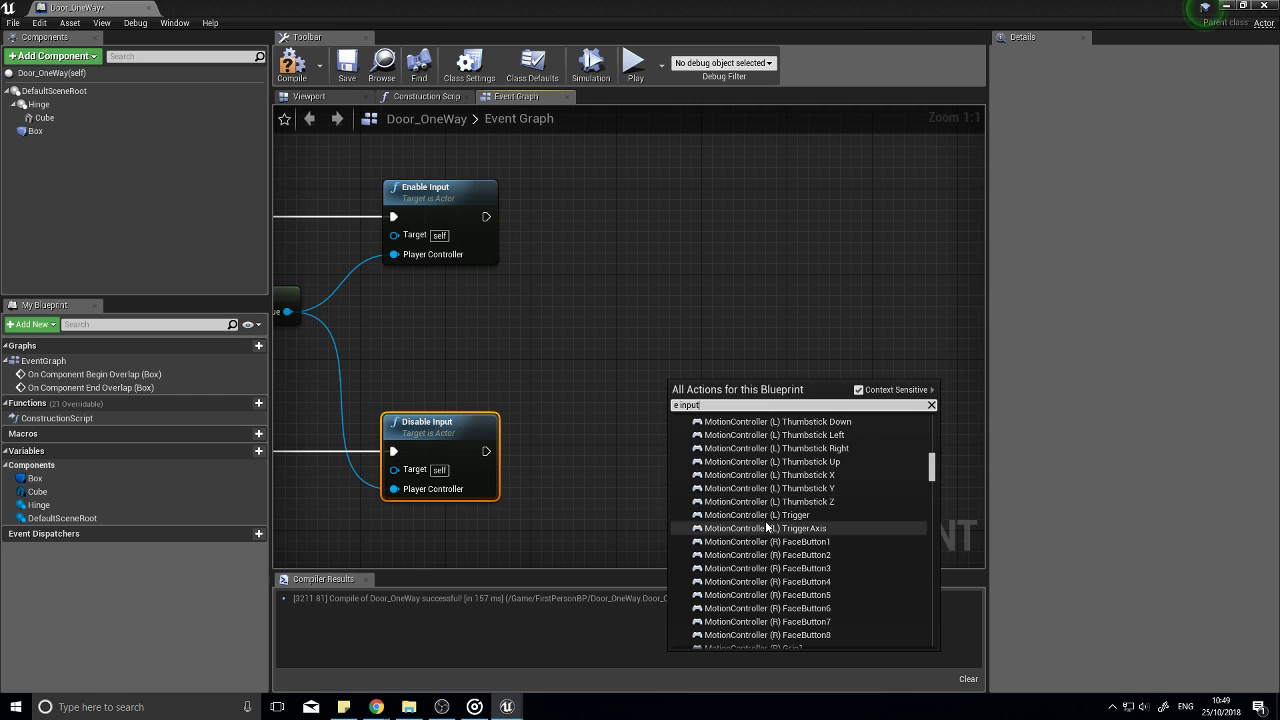
pyautogui.scroll(-10, 766, 528)
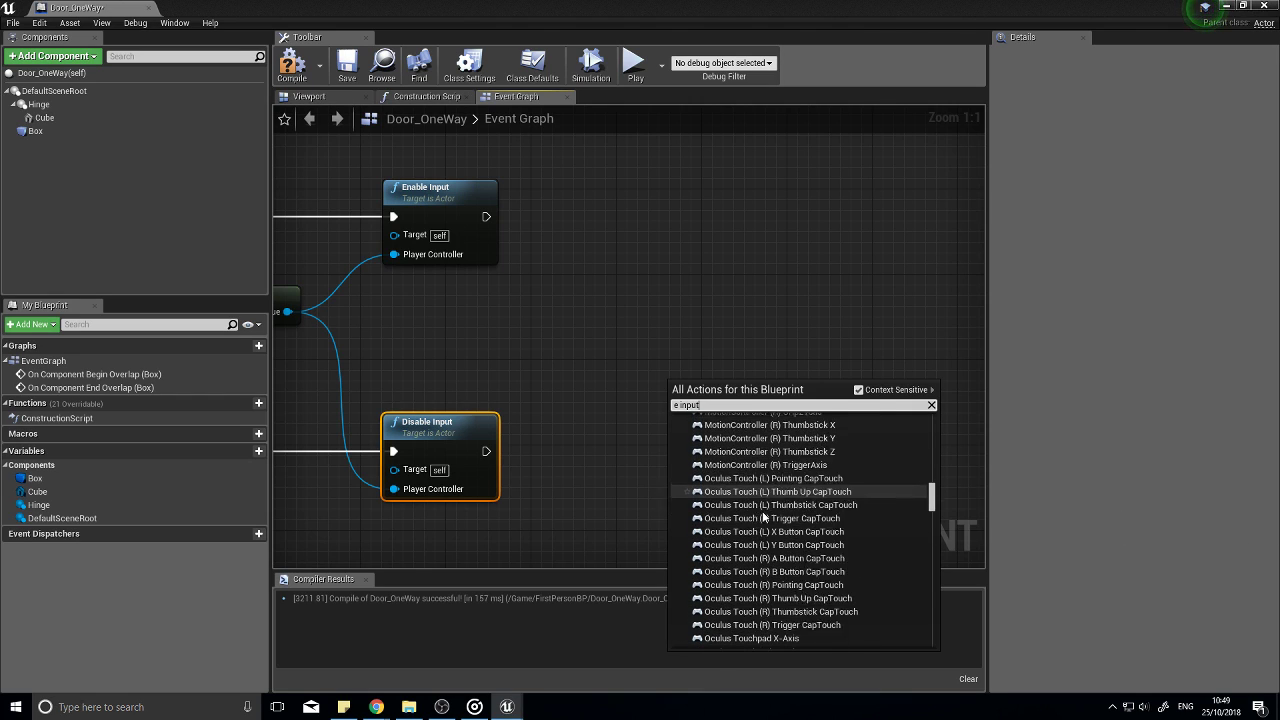
pyautogui.scroll(-2, 764, 518)
pyautogui.write('e key')
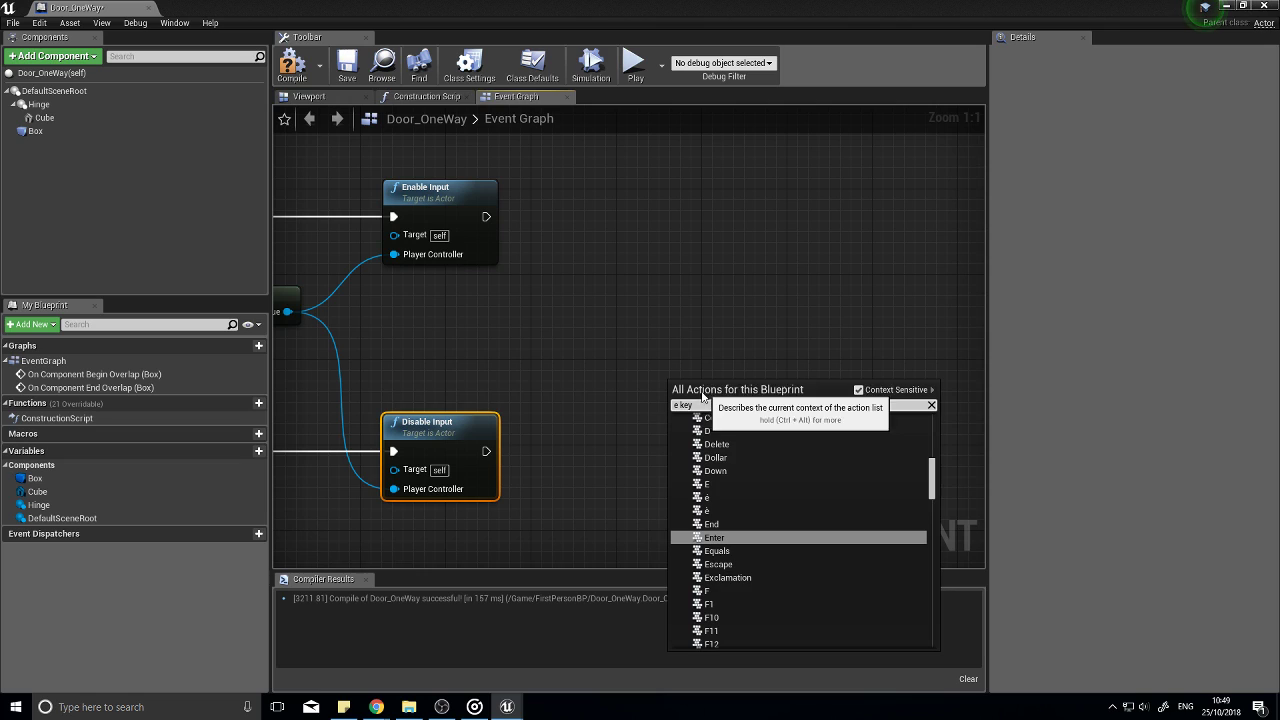
pyautogui.click(755, 486)
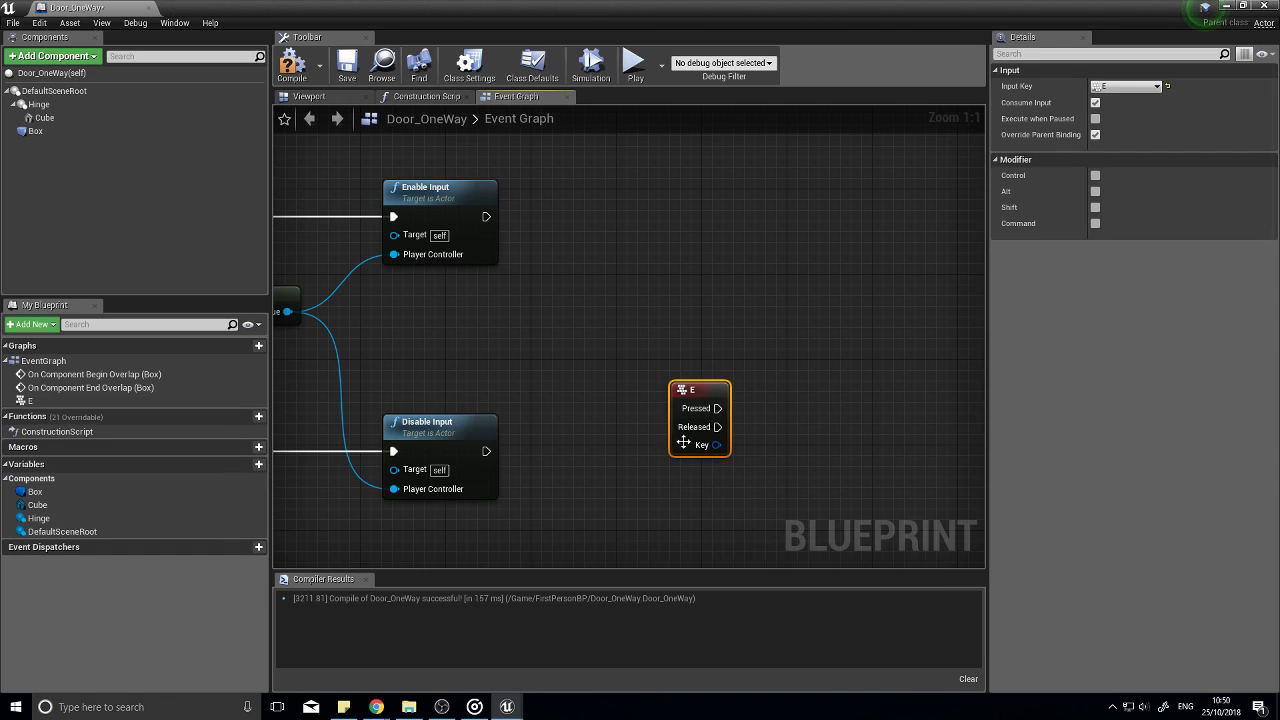
pyautogui.moveTo(698, 384); pyautogui.dragTo(566, 315)
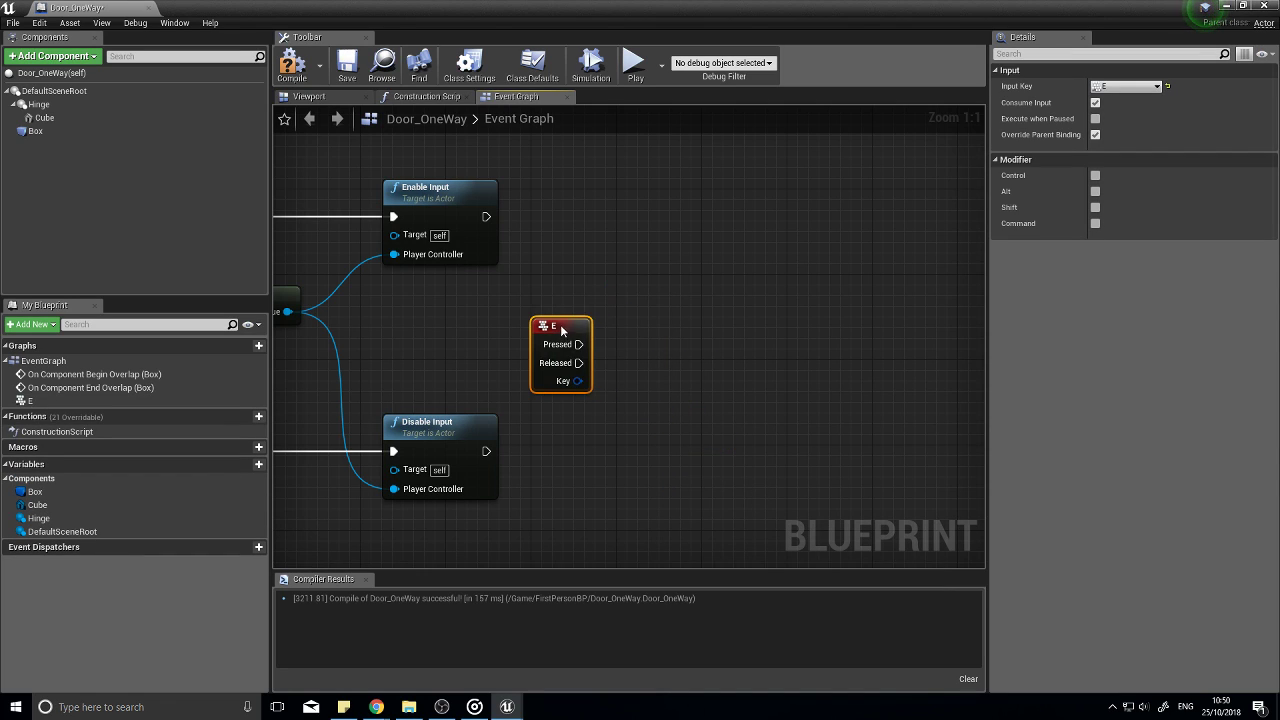
# Step: Add a timeline named DoorAnimation played by the E event's Pressed output, and line the two nodes up
pyautogui.moveTo(743, 383); pyautogui.dragTo(618, 391, button='right')
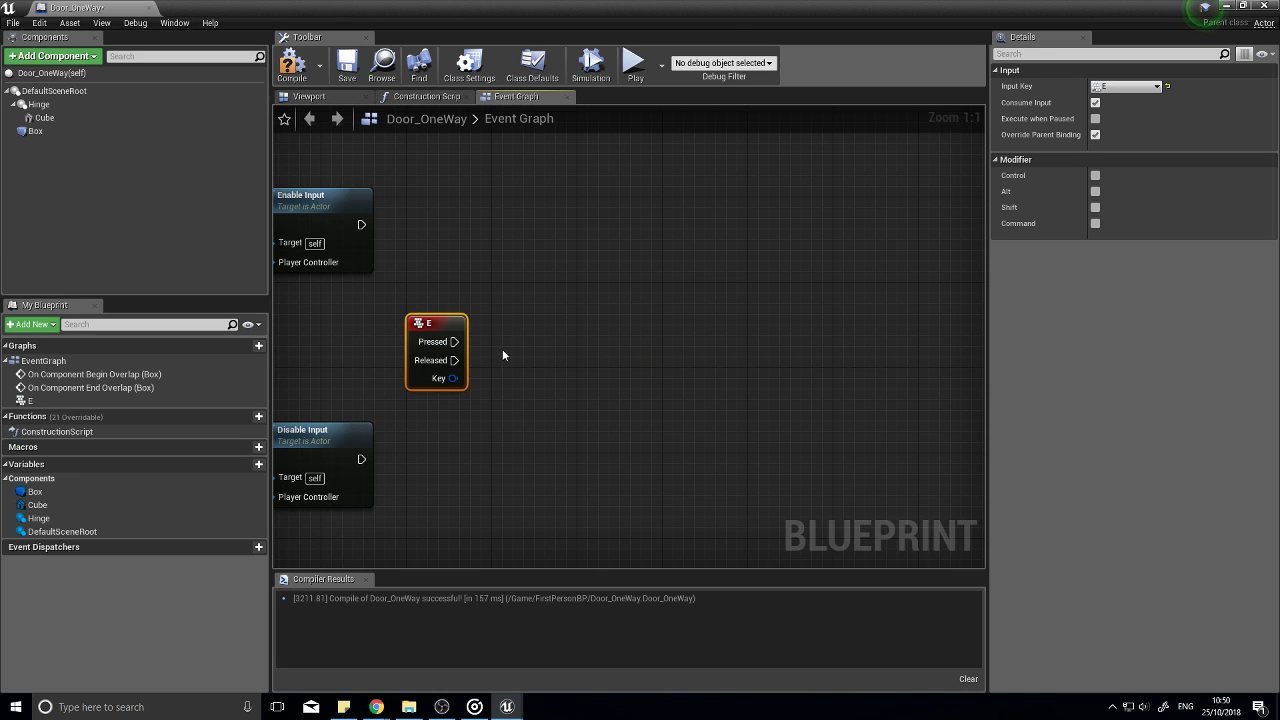
pyautogui.moveTo(454, 341); pyautogui.dragTo(694, 342)
pyautogui.write('add')
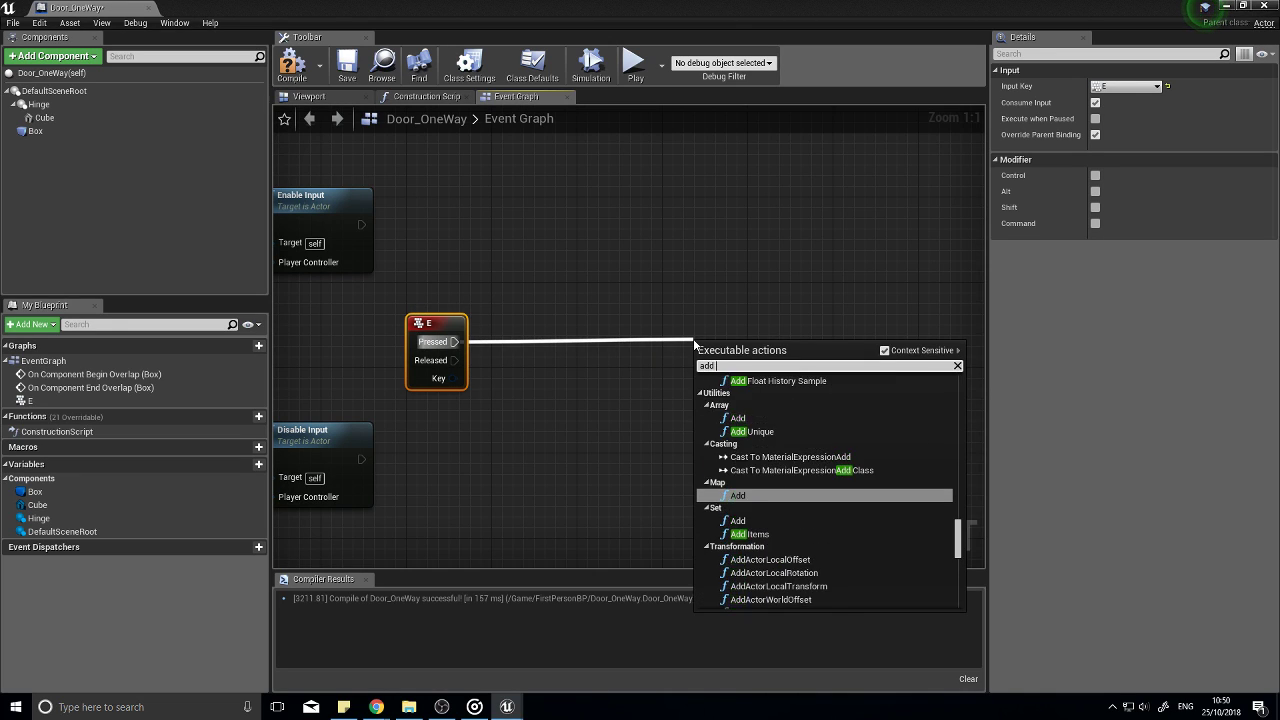
pyautogui.write('timeline')
pyautogui.press('Return')
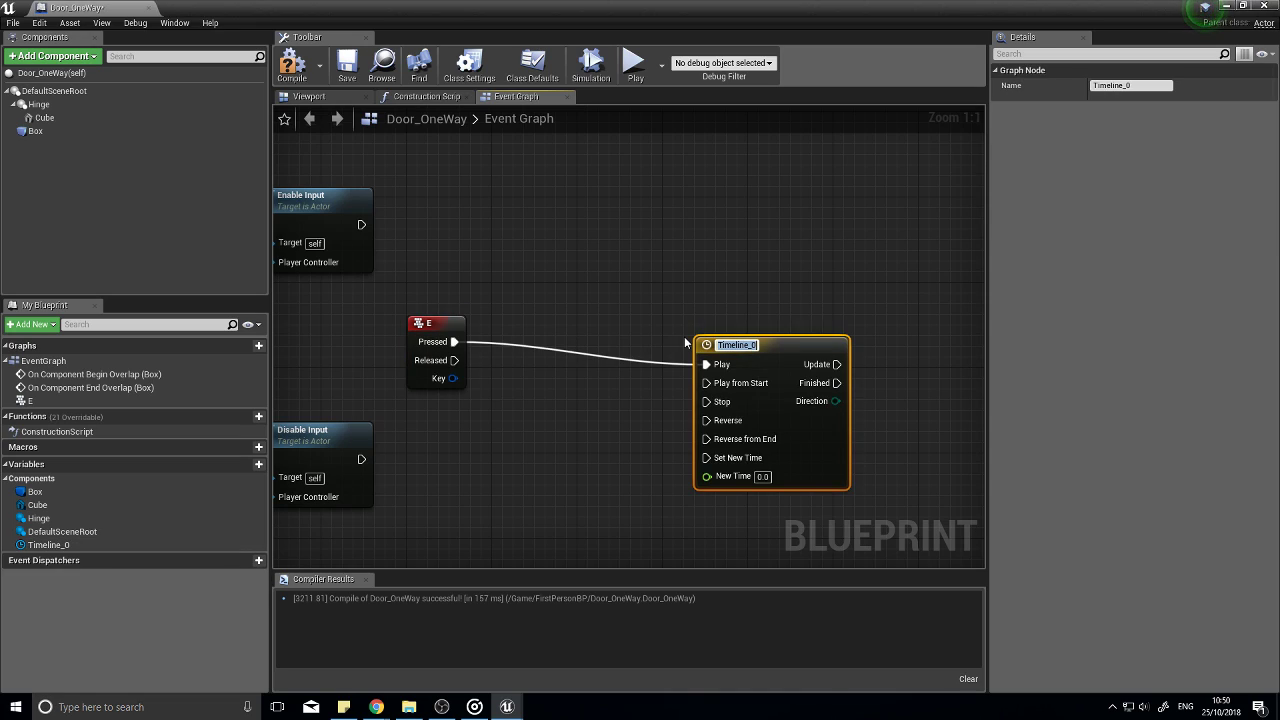
pyautogui.write('DoorAnimation')
pyautogui.press('Return')
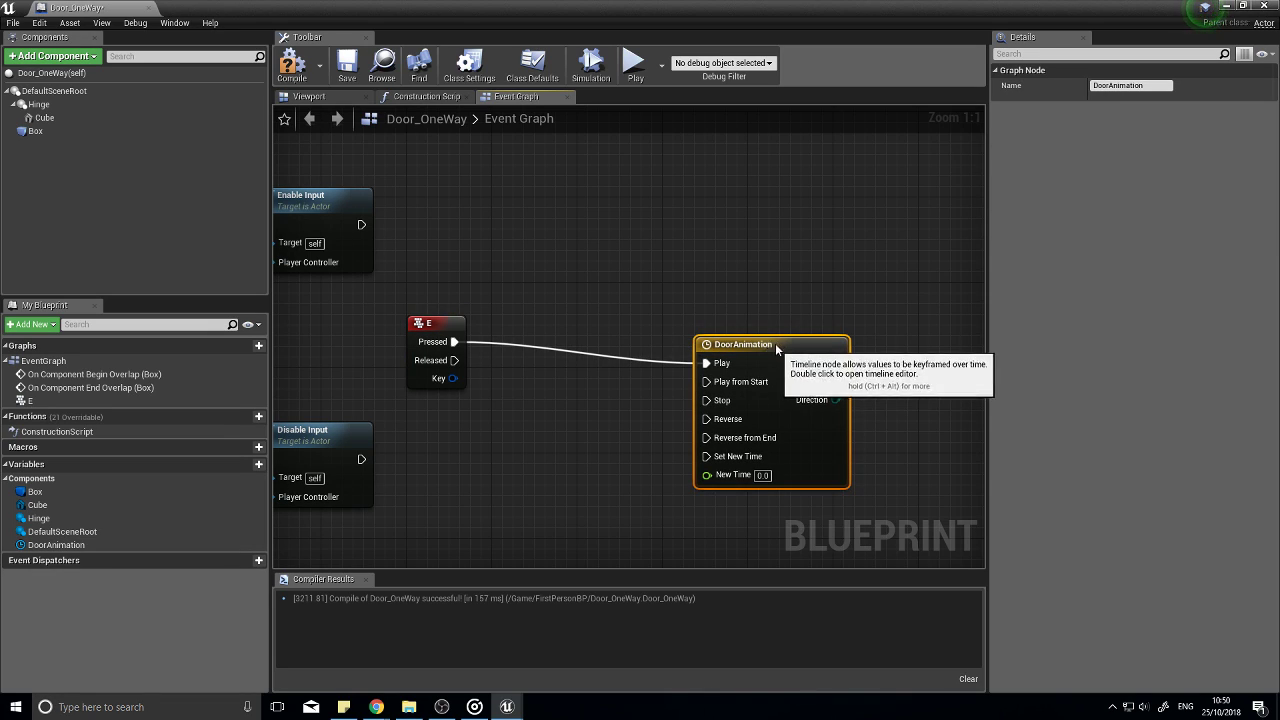
pyautogui.moveTo(775, 343); pyautogui.dragTo(789, 327)
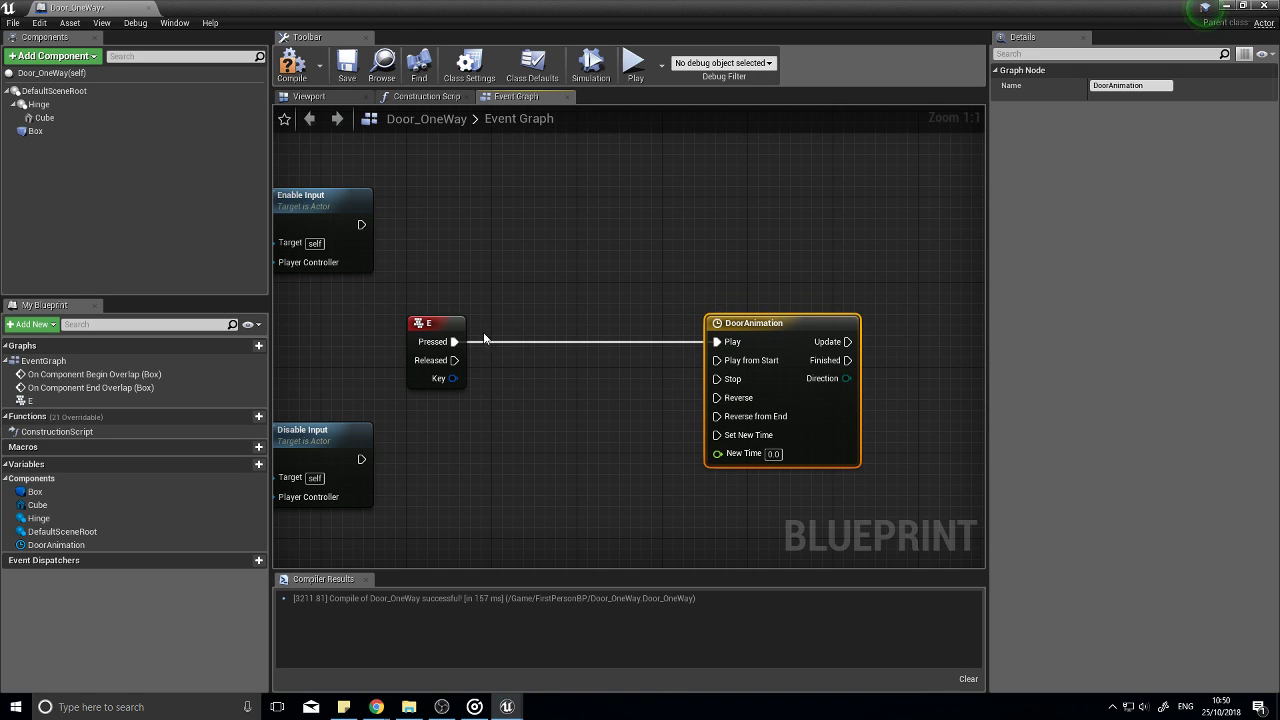
pyautogui.moveTo(447, 326); pyautogui.dragTo(479, 328)
# Step: Open the DoorAnimation timeline and add a float track named HingeAngle
pyautogui.moveTo(587, 315); pyautogui.dragTo(720, 295, button='right')
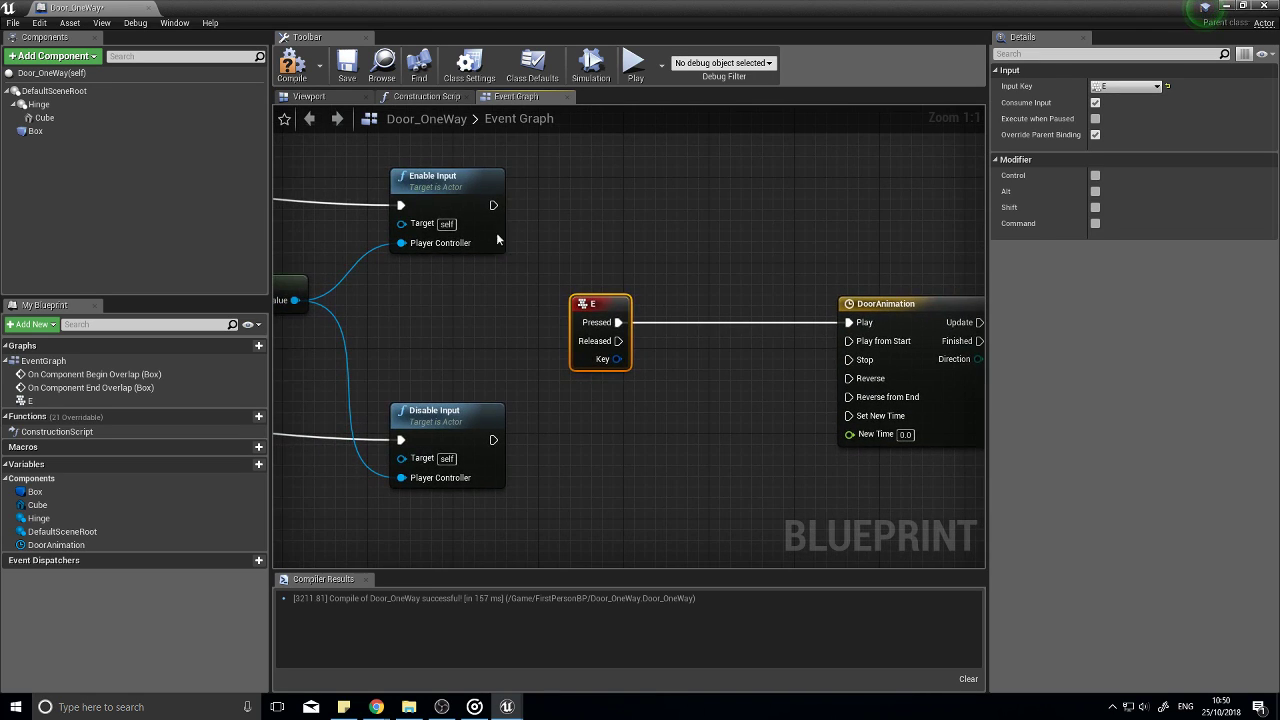
pyautogui.moveTo(603, 310); pyautogui.dragTo(420, 300, button='right')
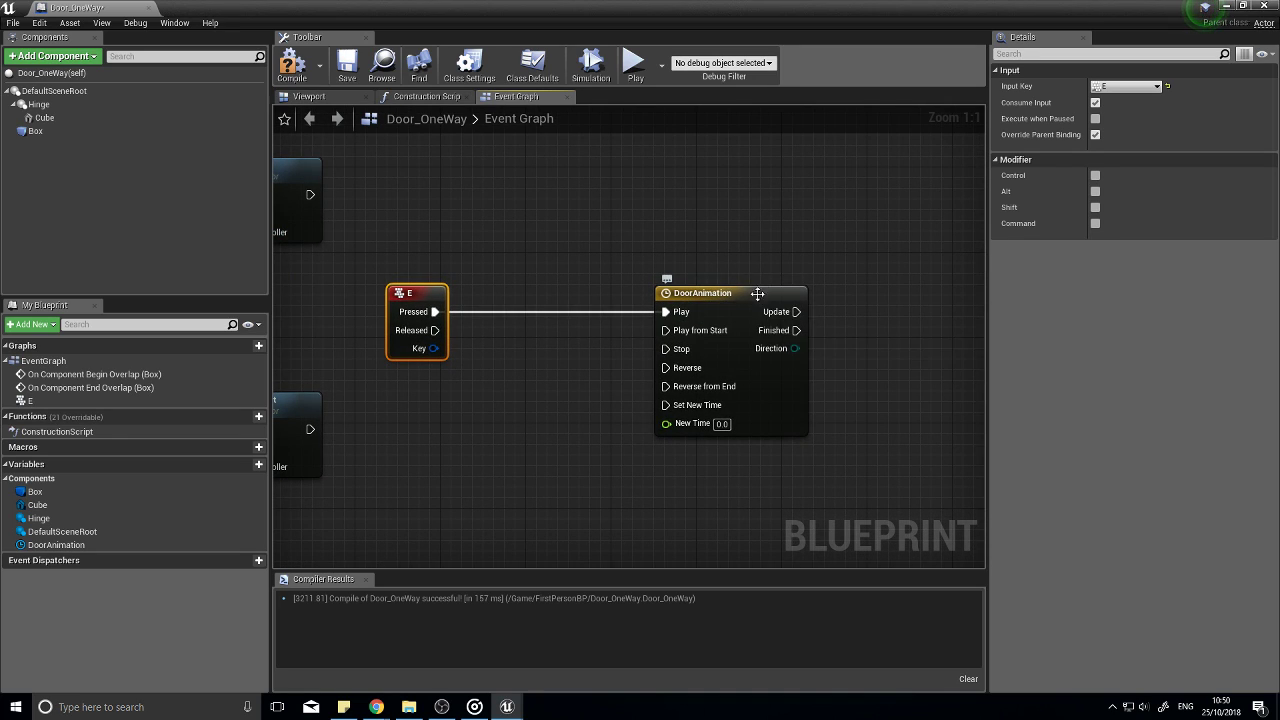
pyautogui.moveTo(699, 326); pyautogui.dragTo(558, 330, button='right')
pyautogui.doubleClick(597, 293)
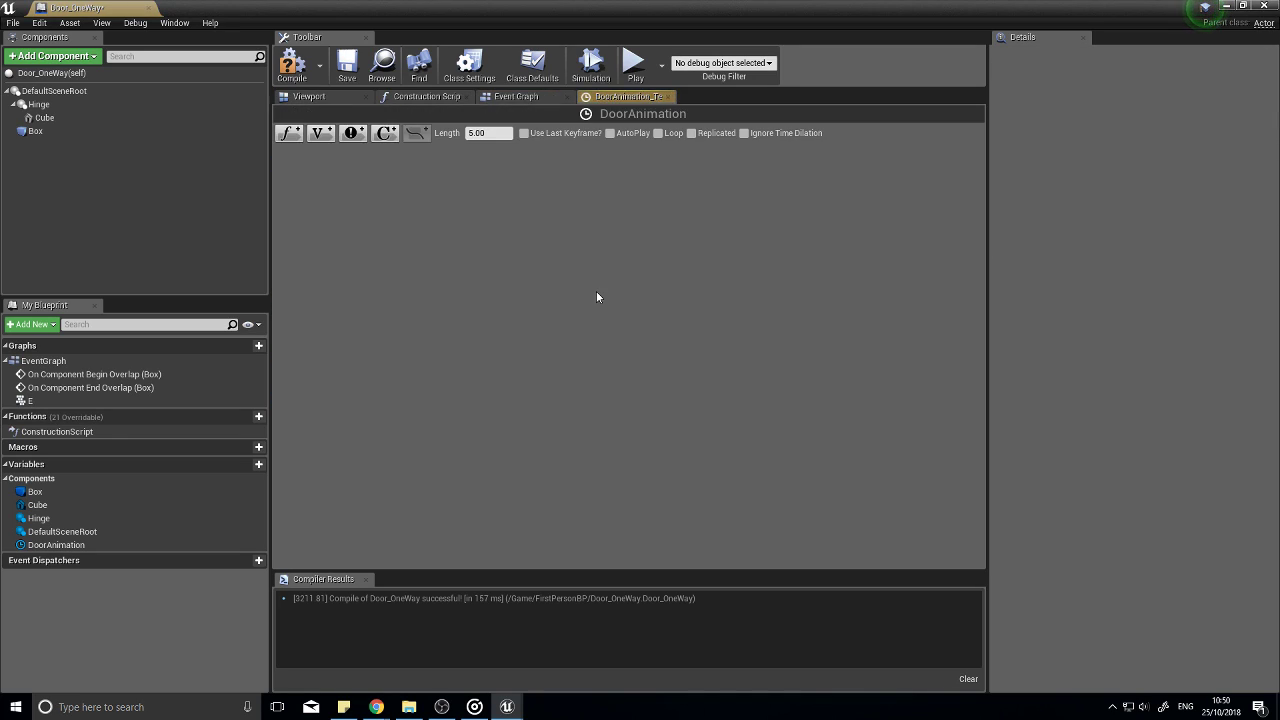
pyautogui.click(290, 134)
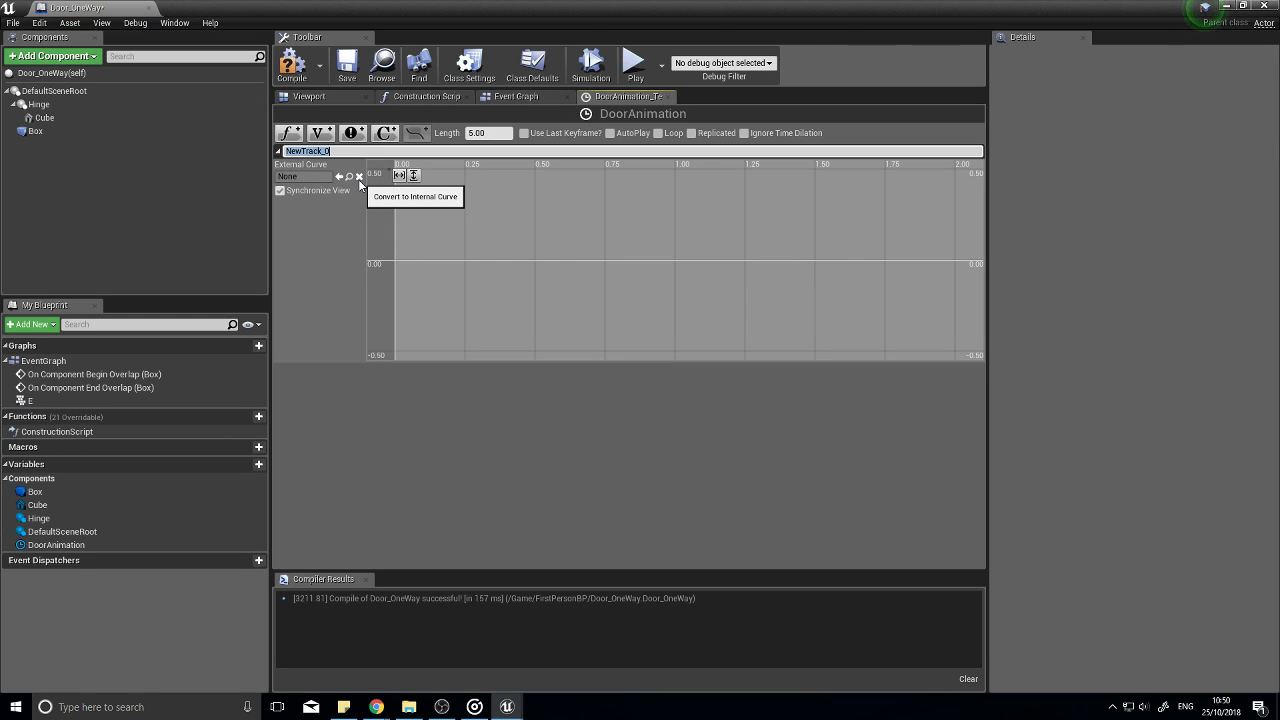
pyautogui.write('HiungeAngle')
pyautogui.press('Return')
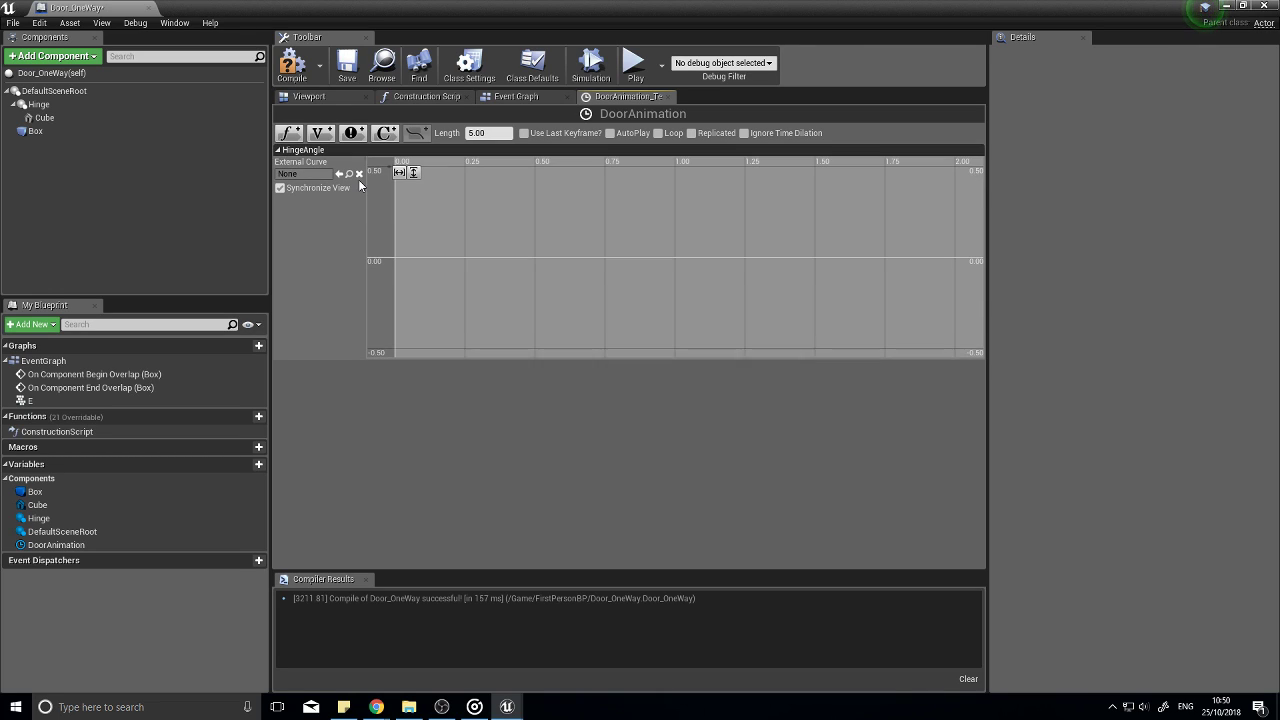
# Step: Add two keyframes to the HingeAngle track's curve and set the first one's time to 0
pyautogui.keyDown('shift'); pyautogui.click(397, 259); pyautogui.keyUp('shift')
pyautogui.keyDown('shift'); pyautogui.click(585, 259); pyautogui.keyUp('shift')
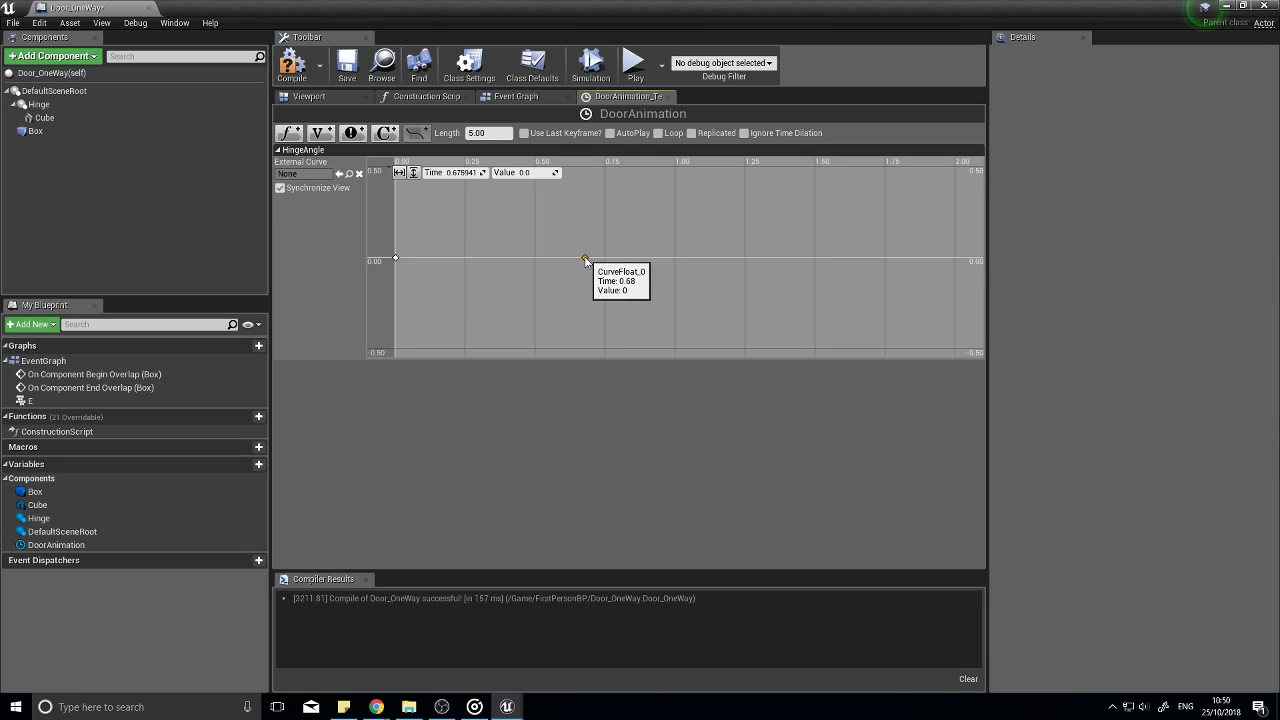
pyautogui.click(396, 259)
pyautogui.click(463, 172)
pyautogui.write('0')
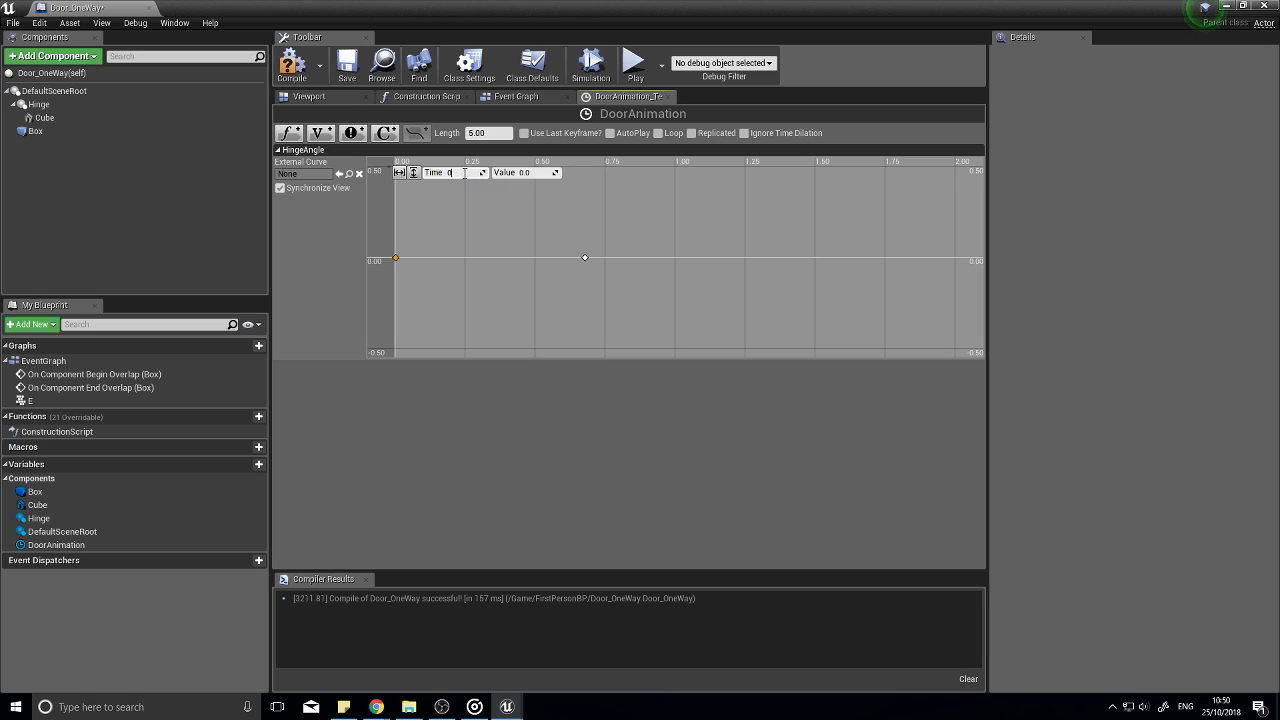
# Step: Set the second HingeAngle keyframe to time 1 and value 90
pyautogui.click(585, 258)
pyautogui.write('1')
pyautogui.press('Tab')
pyautogui.write('90')
pyautogui.press('Return')
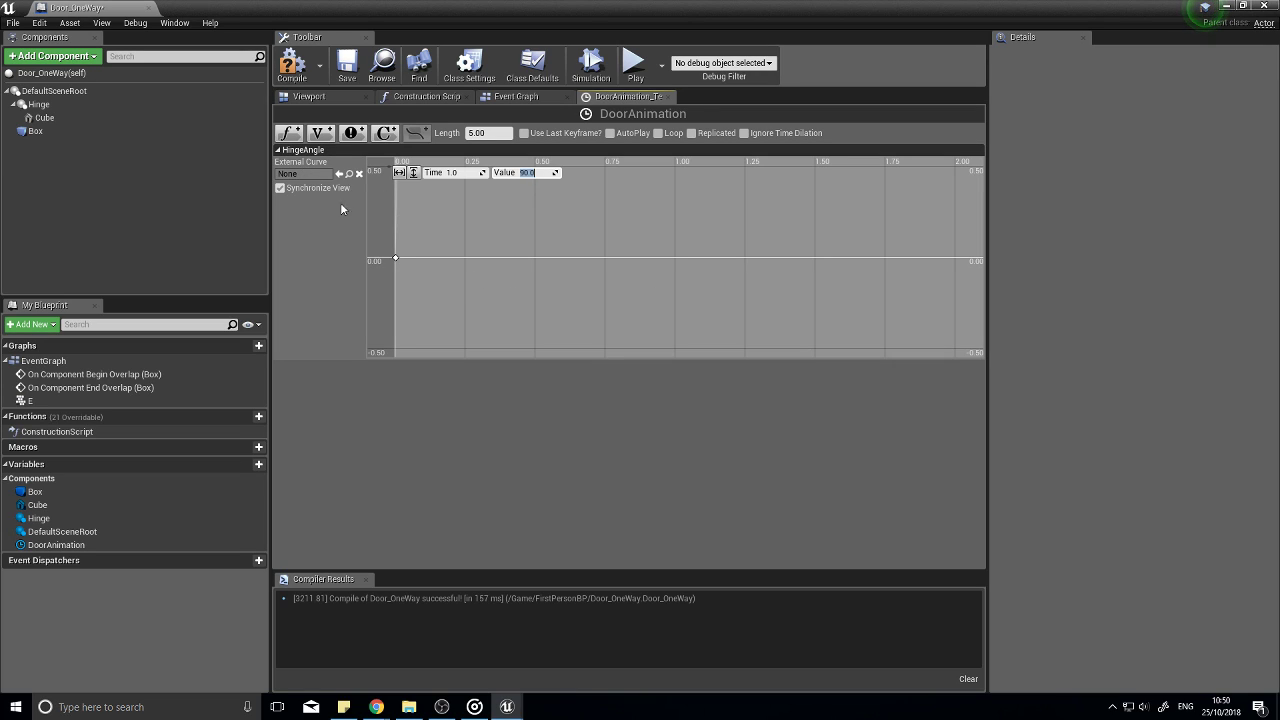
pyautogui.scroll(-2, 473, 285)
pyautogui.click(399, 172)
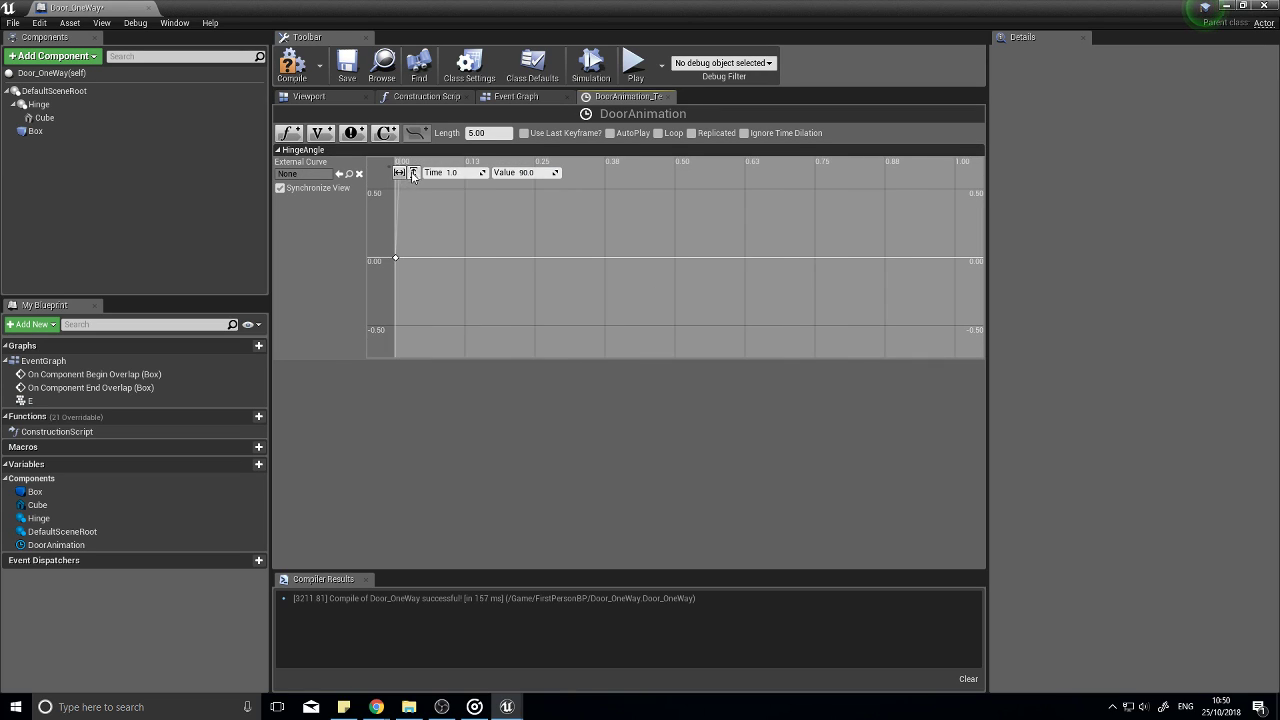
pyautogui.click(413, 172)
pyautogui.moveTo(885, 194)
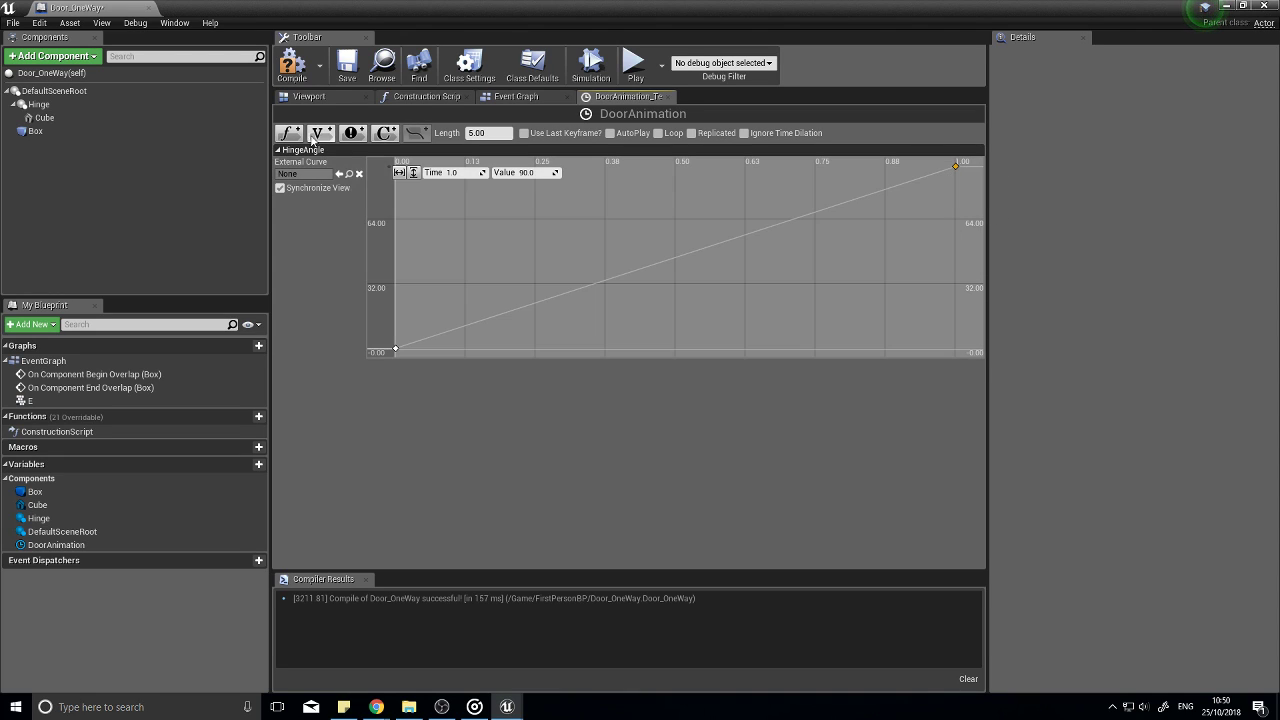
# Step: Set the DoorAnimation timeline's length to 1, compile the blueprint and close the timeline editor
pyautogui.click(292, 65)
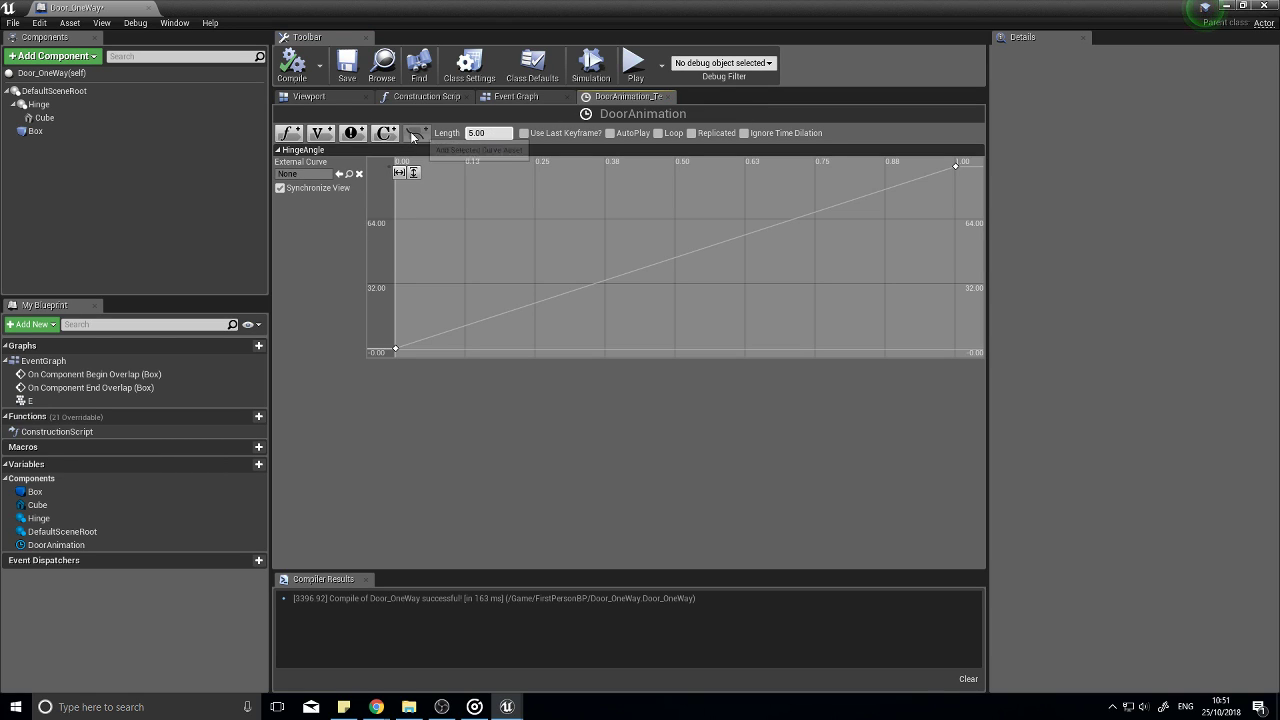
pyautogui.press('BackSpace')
pyautogui.press('BackSpace')
pyautogui.press('BackSpace')
pyautogui.press('BackSpace')
pyautogui.write('1')
pyautogui.press('Return')
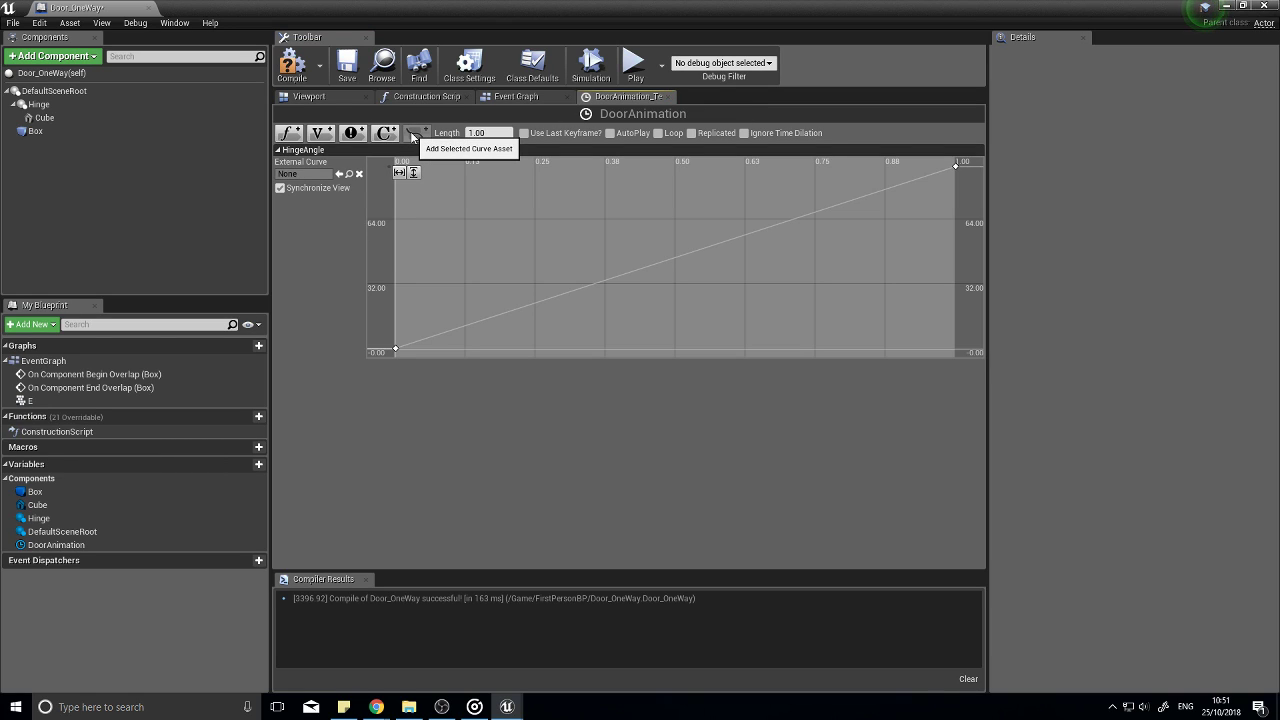
pyautogui.click(285, 74)
pyautogui.click(667, 96)
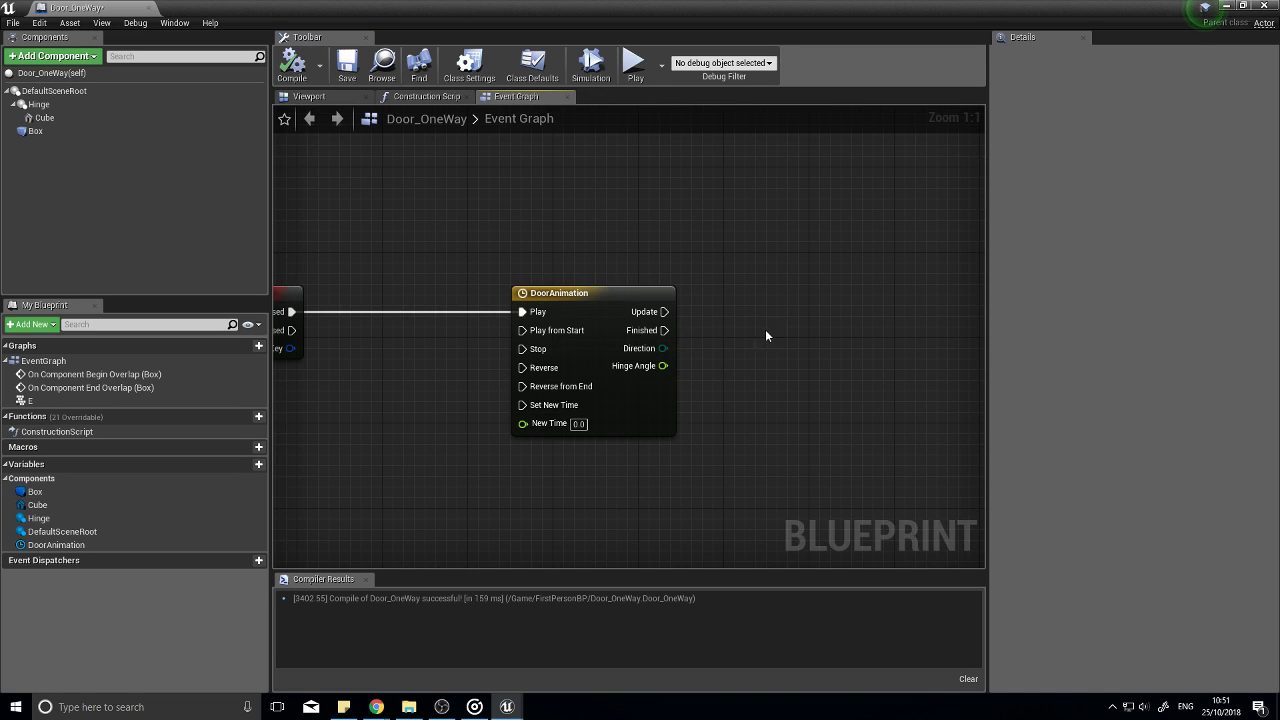
# Step: Move the DoorAnimation node closer to the E event and place a Hinge component reference beyond its outputs
pyautogui.moveTo(679, 442); pyautogui.dragTo(684, 327, button='right')
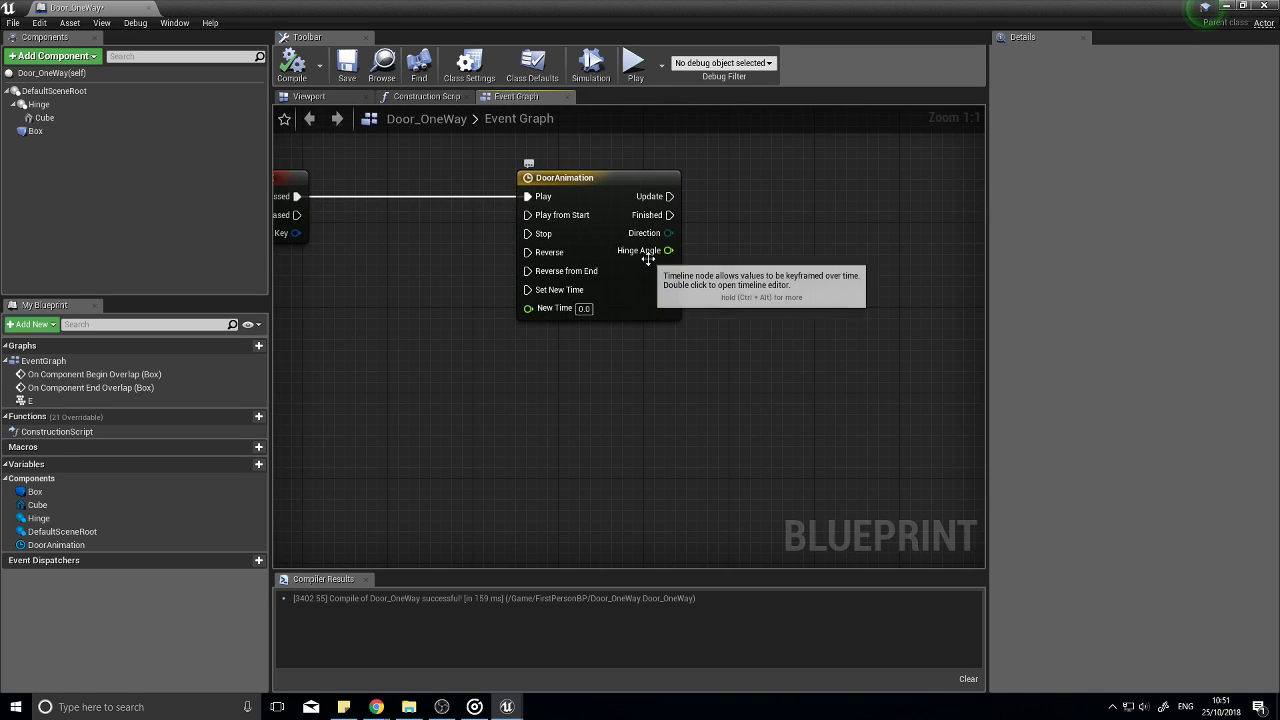
pyautogui.moveTo(643, 277); pyautogui.dragTo(589, 277)
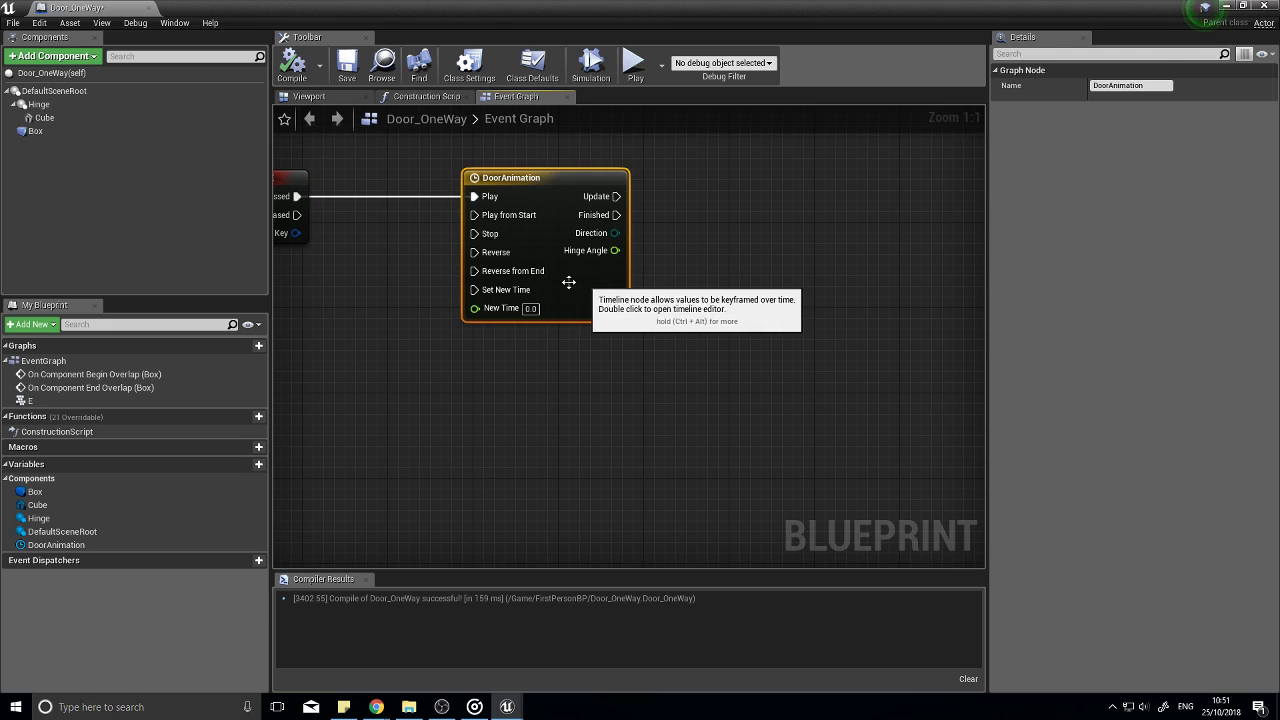
pyautogui.moveTo(70, 103); pyautogui.dragTo(740, 246)
pyautogui.moveTo(855, 300); pyautogui.dragTo(630, 337, button='right')
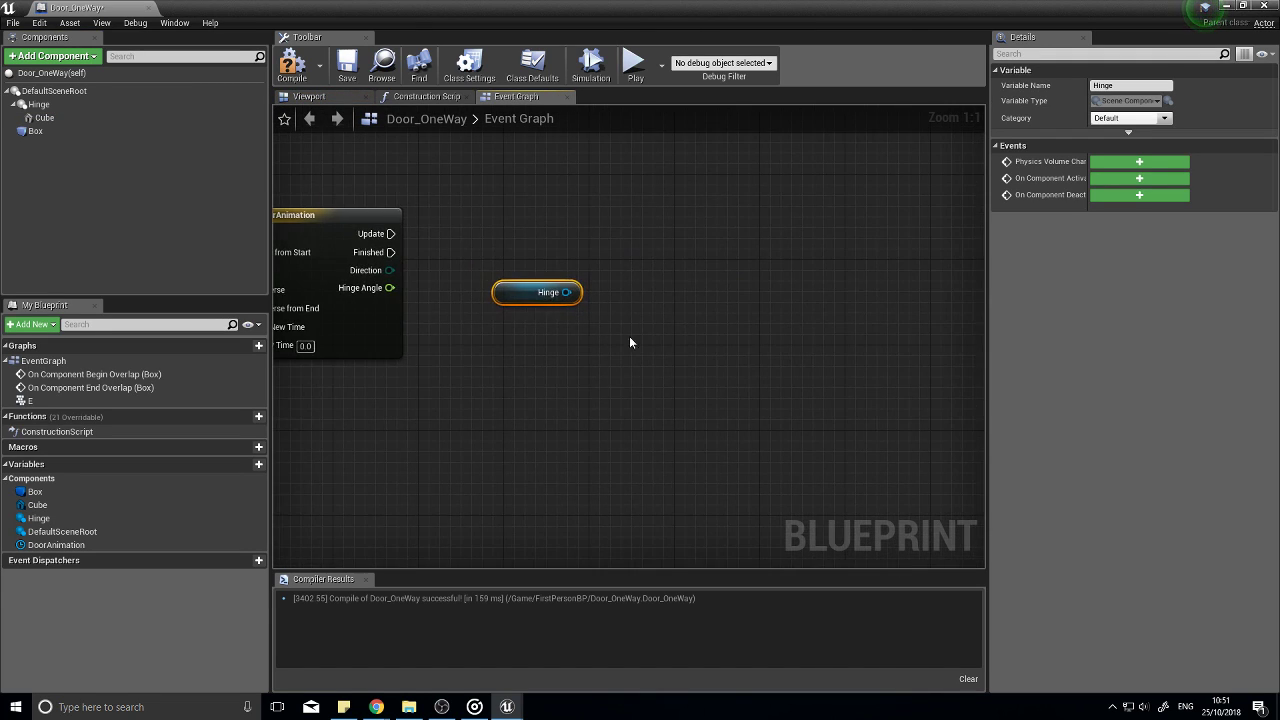
pyautogui.moveTo(563, 303); pyautogui.dragTo(552, 325)
# Step: Add a SetRelativeRotation node targeting Hinge, drive it from DoorAnimation's Update output, and align it with the timeline
pyautogui.moveTo(555, 335); pyautogui.dragTo(675, 264)
pyautogui.write('rotate')
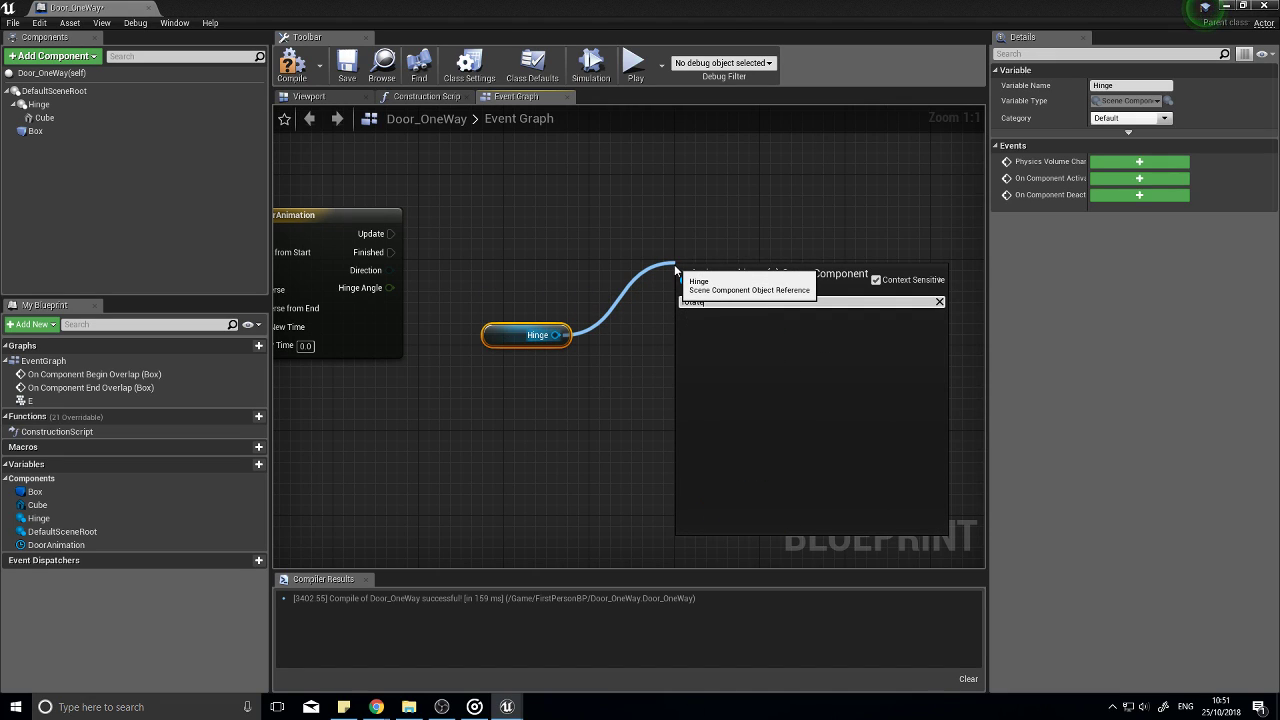
pyautogui.press('BackSpace')
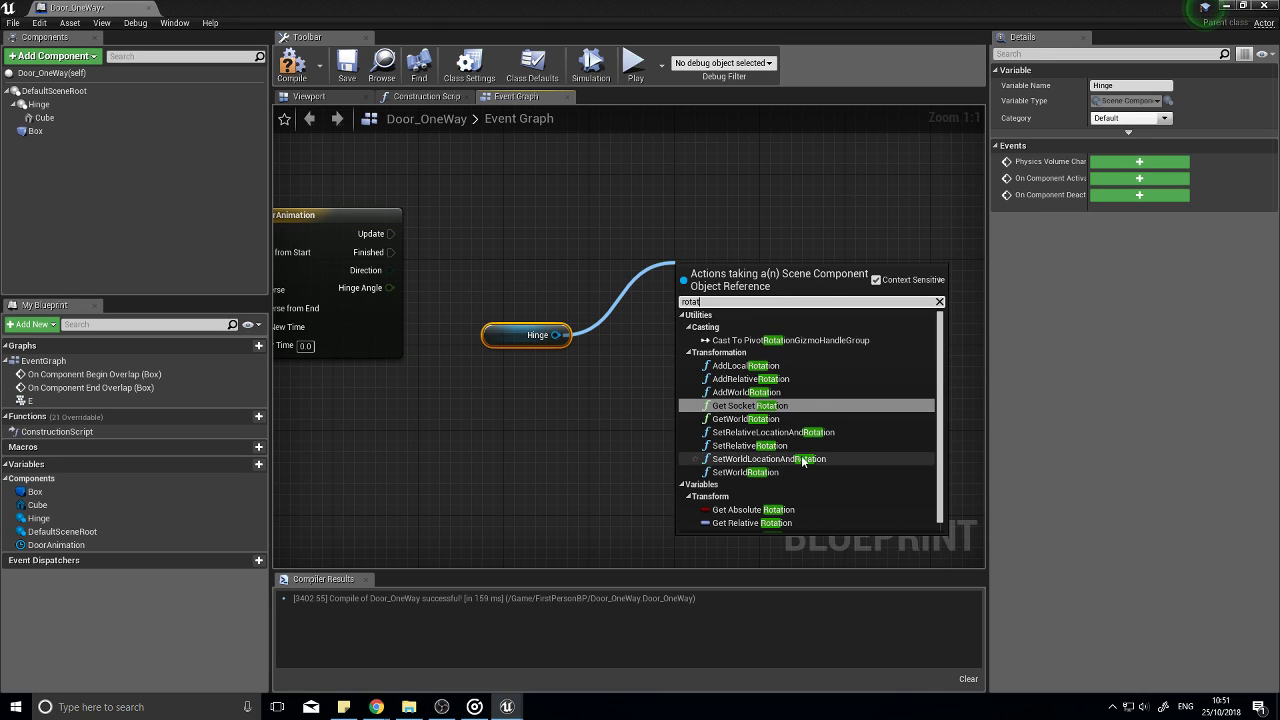
pyautogui.click(767, 448)
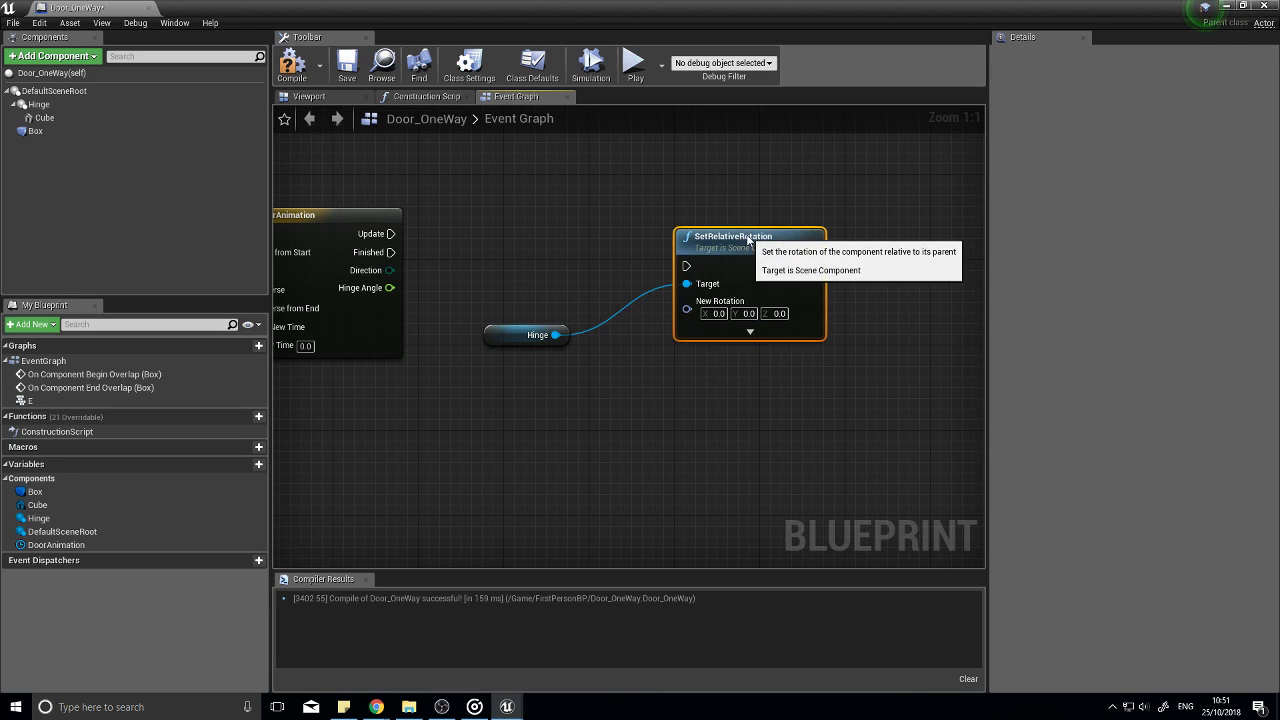
pyautogui.moveTo(633, 251); pyautogui.dragTo(384, 238)
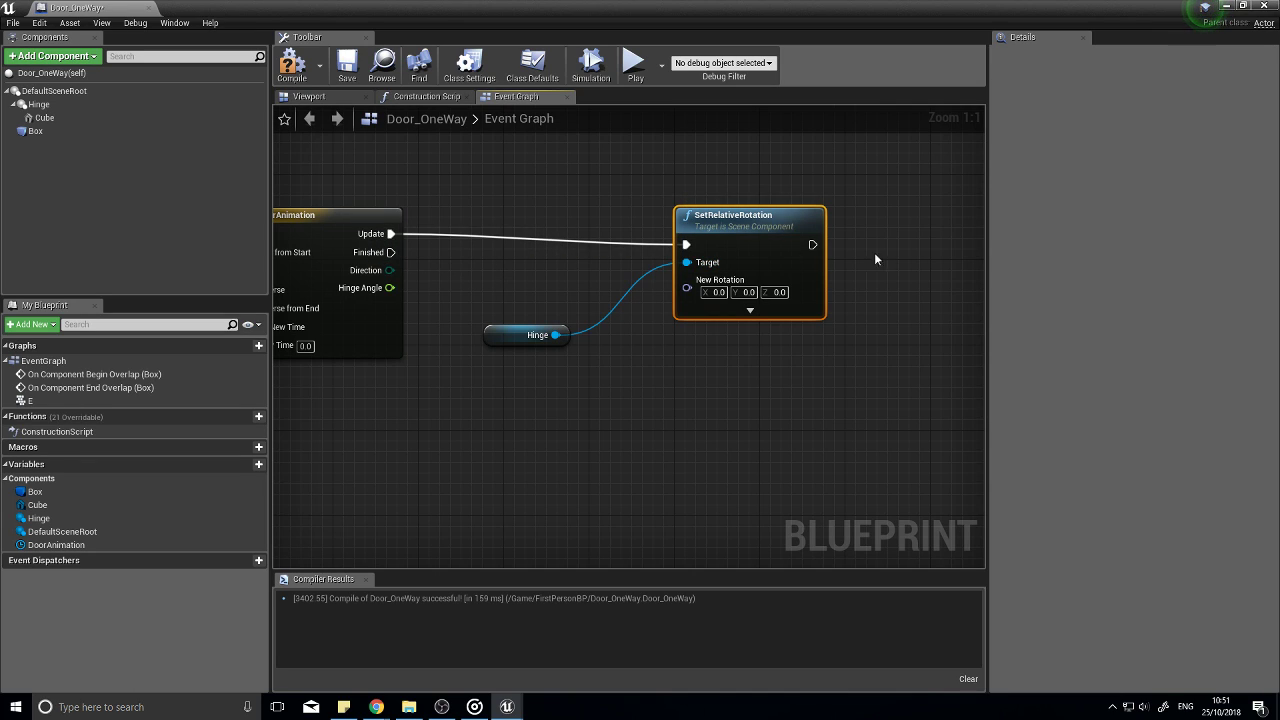
pyautogui.moveTo(766, 240); pyautogui.dragTo(791, 217)
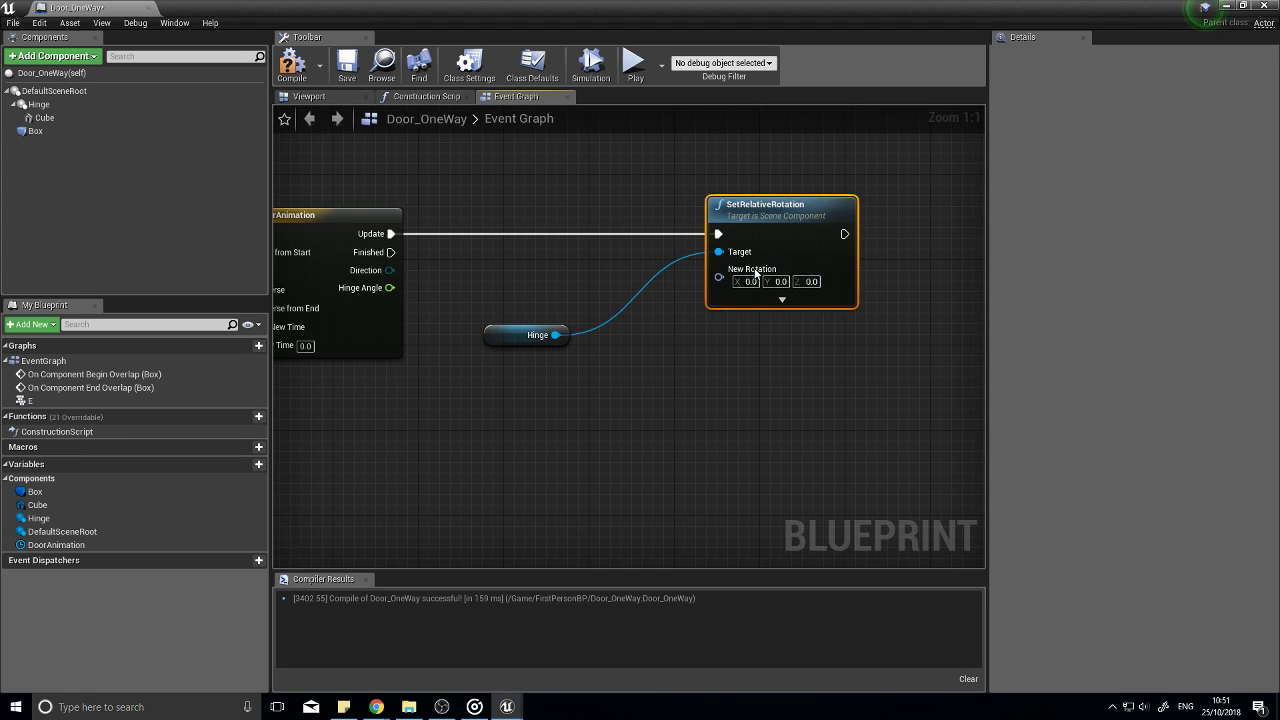
# Step: Split the New Rotation pin, move Hinge above the execution wire, and connect Hinge Angle to New Rotation Z (Yaw)
pyautogui.moveTo(675, 342); pyautogui.dragTo(782, 345, button='right')
pyautogui.rightClick(828, 284)
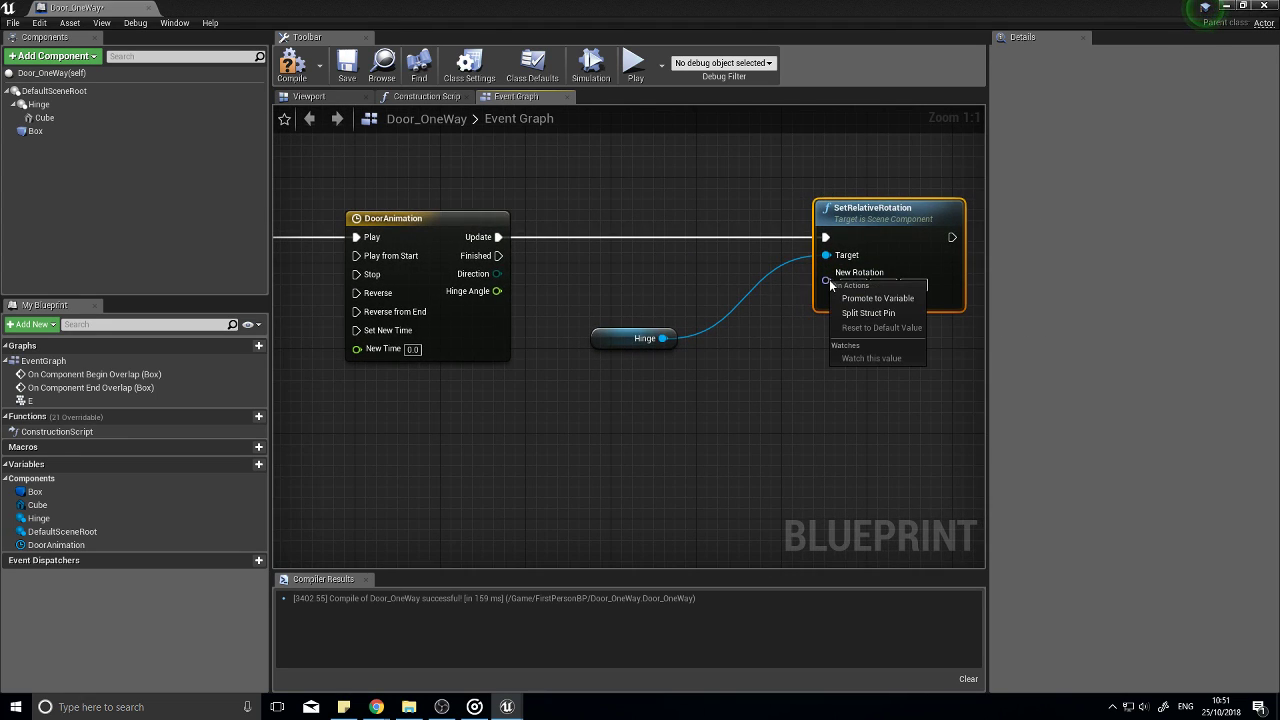
pyautogui.click(864, 313)
pyautogui.moveTo(625, 330); pyautogui.dragTo(637, 181)
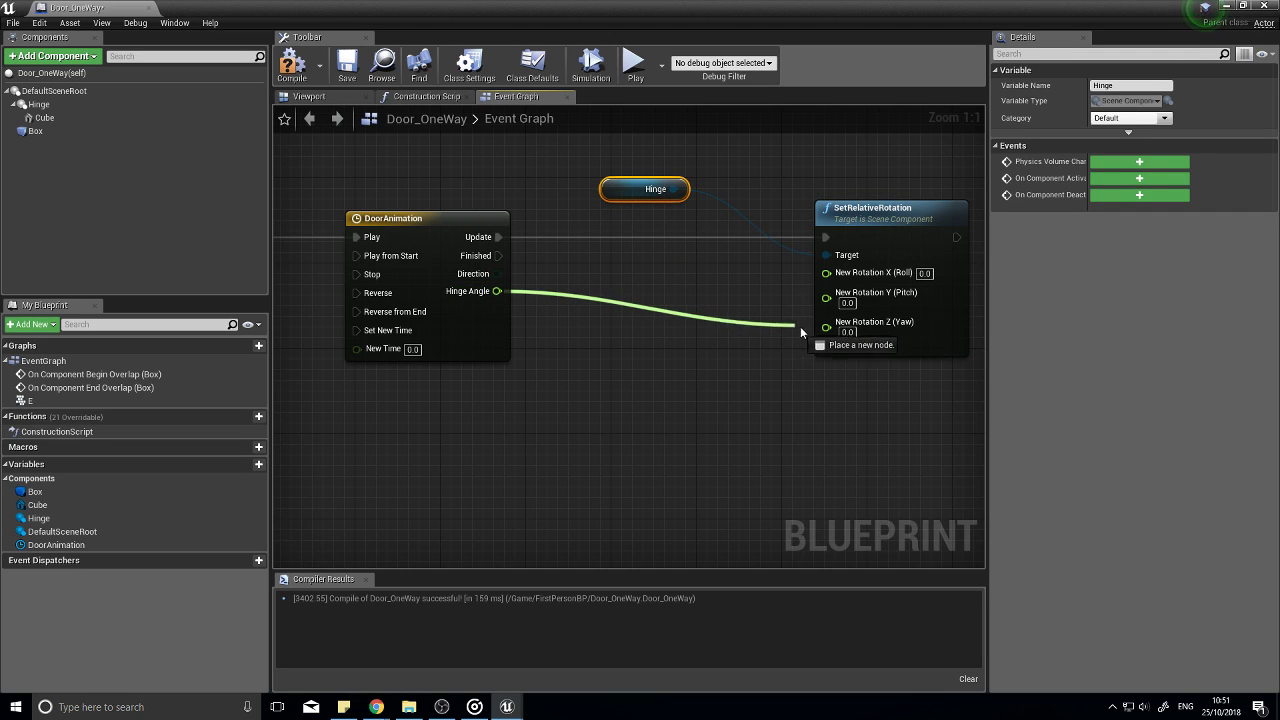
pyautogui.moveTo(827, 330); pyautogui.dragTo(827, 330)
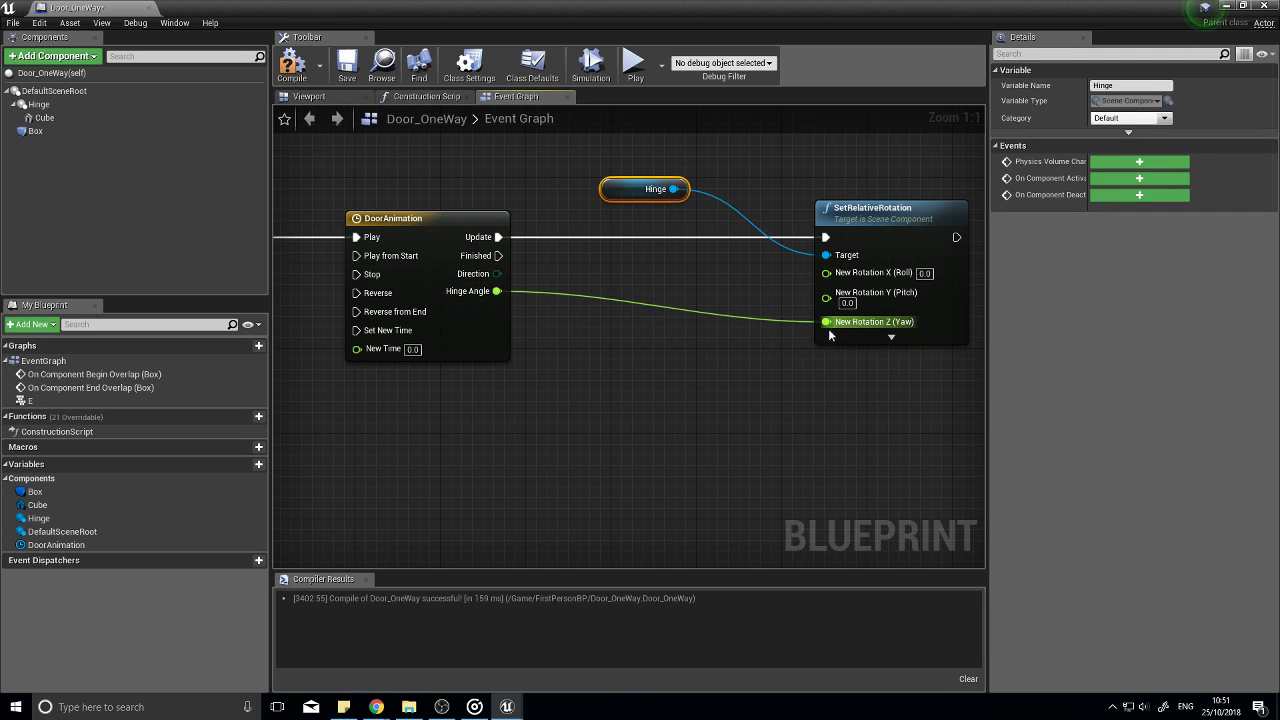
# Step: Try rotating the Hinge component about its Z axis in the blueprint viewport and bring it back to its original angle
pyautogui.click(307, 96)
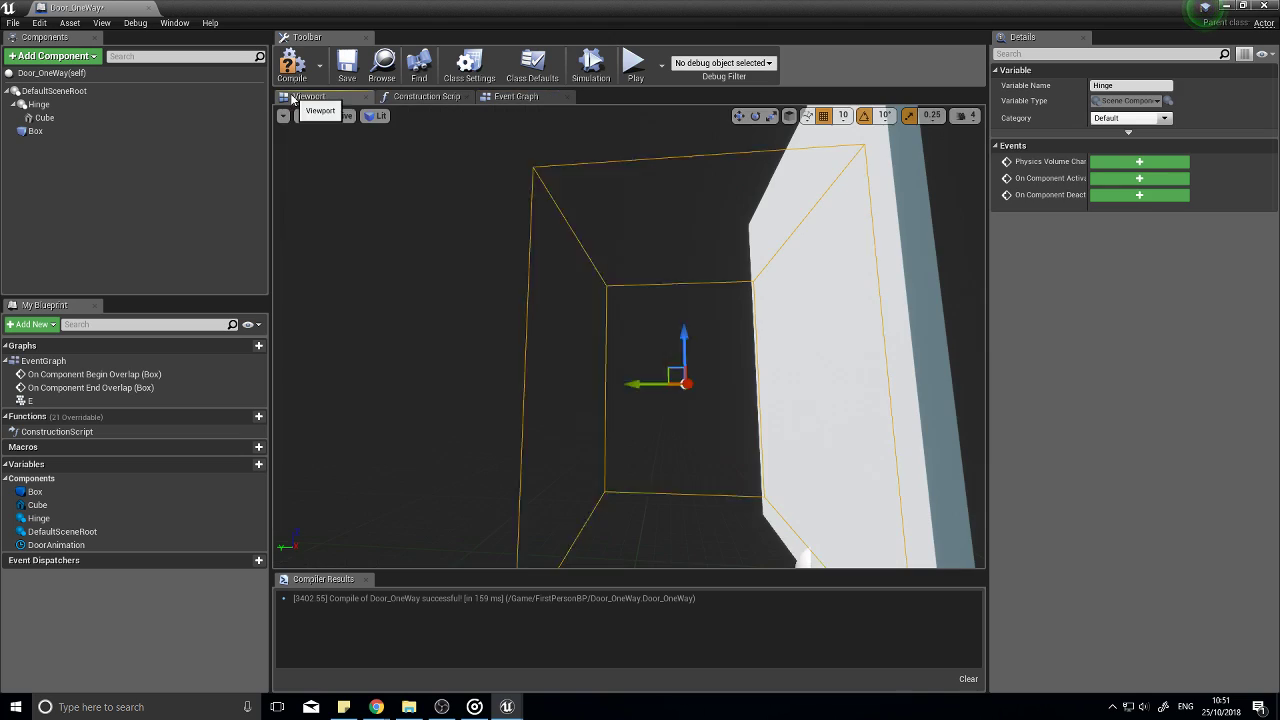
pyautogui.click(850, 301)
pyautogui.click(92, 105)
pyautogui.keyDown('alt'); pyautogui.moveTo(597, 390); pyautogui.dragTo(680, 450); pyautogui.keyUp('alt')
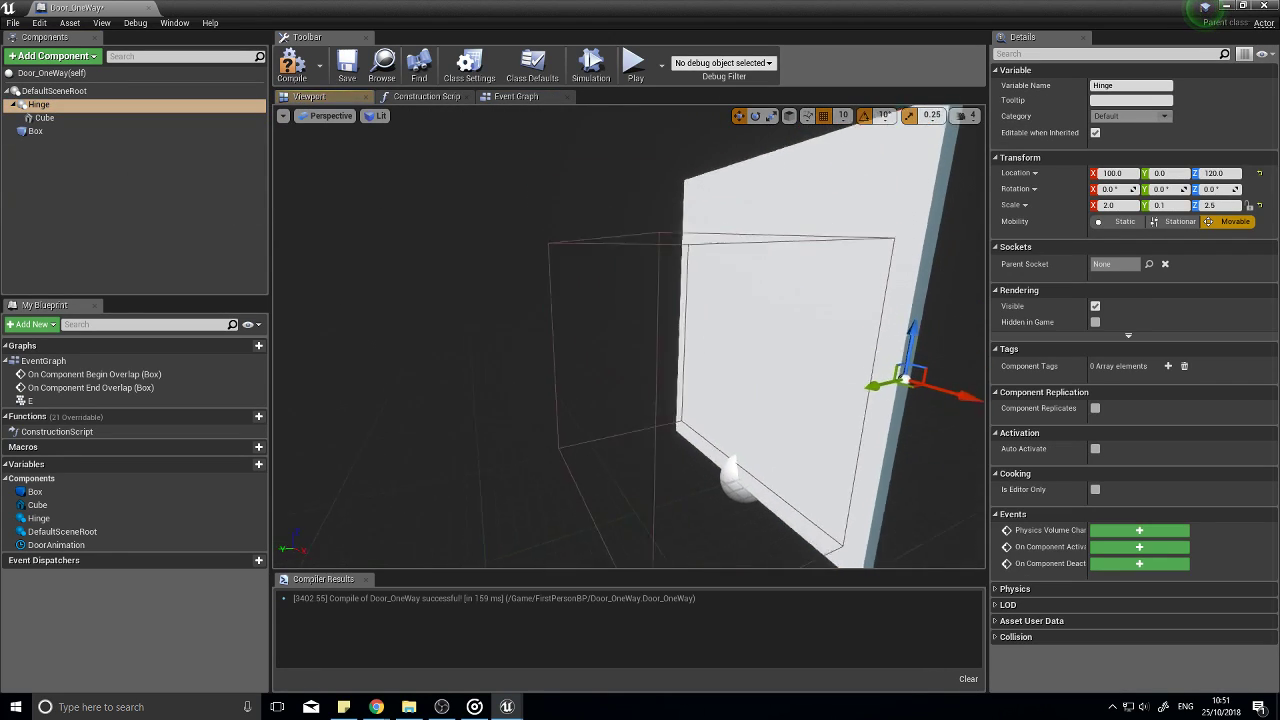
pyautogui.moveTo(640, 400); pyautogui.dragTo(817, 237, button='right')
pyautogui.press('e')
pyautogui.moveTo(905, 400)
pyautogui.mouseDown()
pyautogui.moveTo(880, 404)
pyautogui.moveTo(906, 412)
pyautogui.mouseUp()
pyautogui.hotkey('ctrl', 'z')
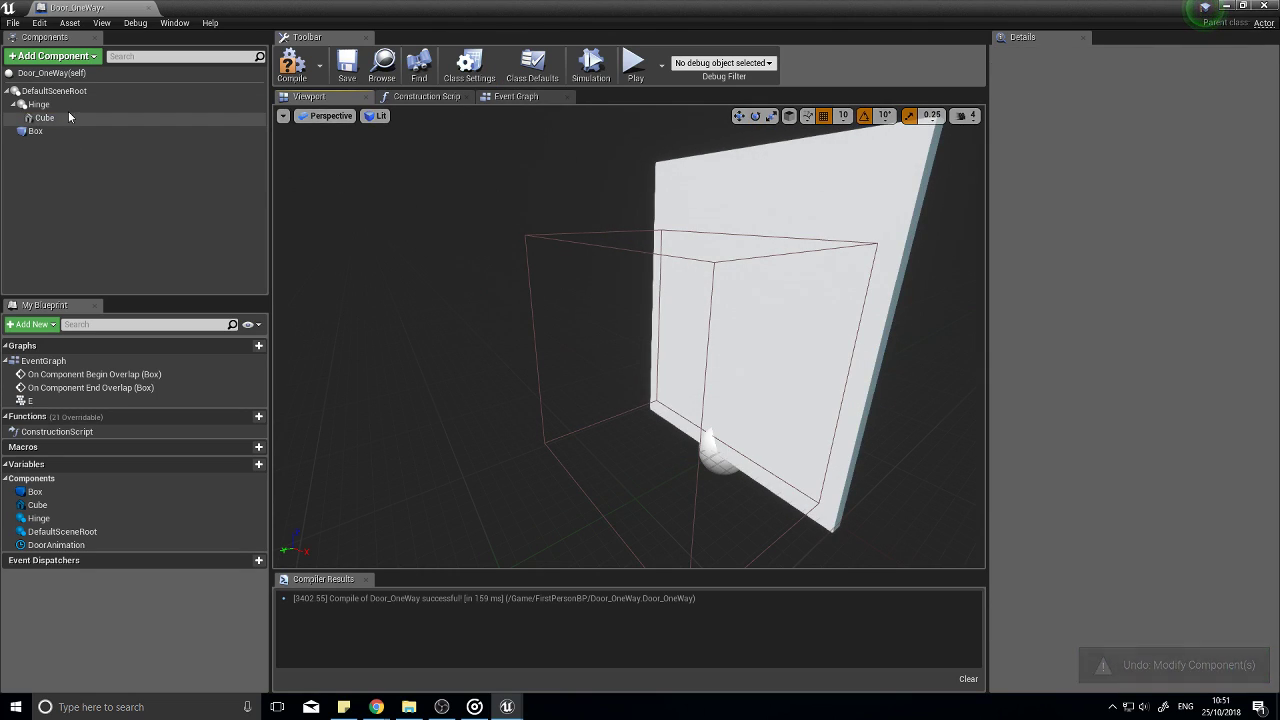
pyautogui.click(38, 104)
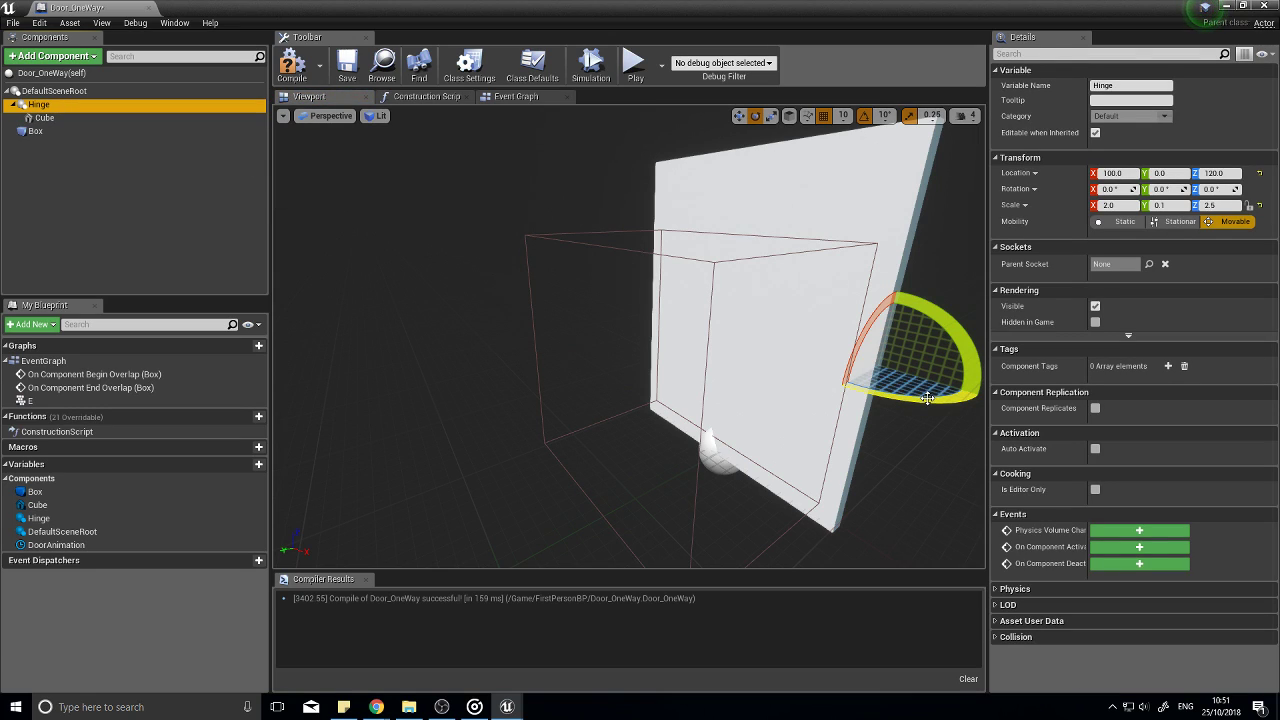
pyautogui.moveTo(927, 398)
pyautogui.mouseDown()
pyautogui.moveTo(965, 416)
pyautogui.moveTo(915, 391)
pyautogui.mouseUp()
# Step: Compile the blueprint and shift the DoorAnimation and E nodes in the event graph closer to SetRelativeRotation
pyautogui.click(292, 65)
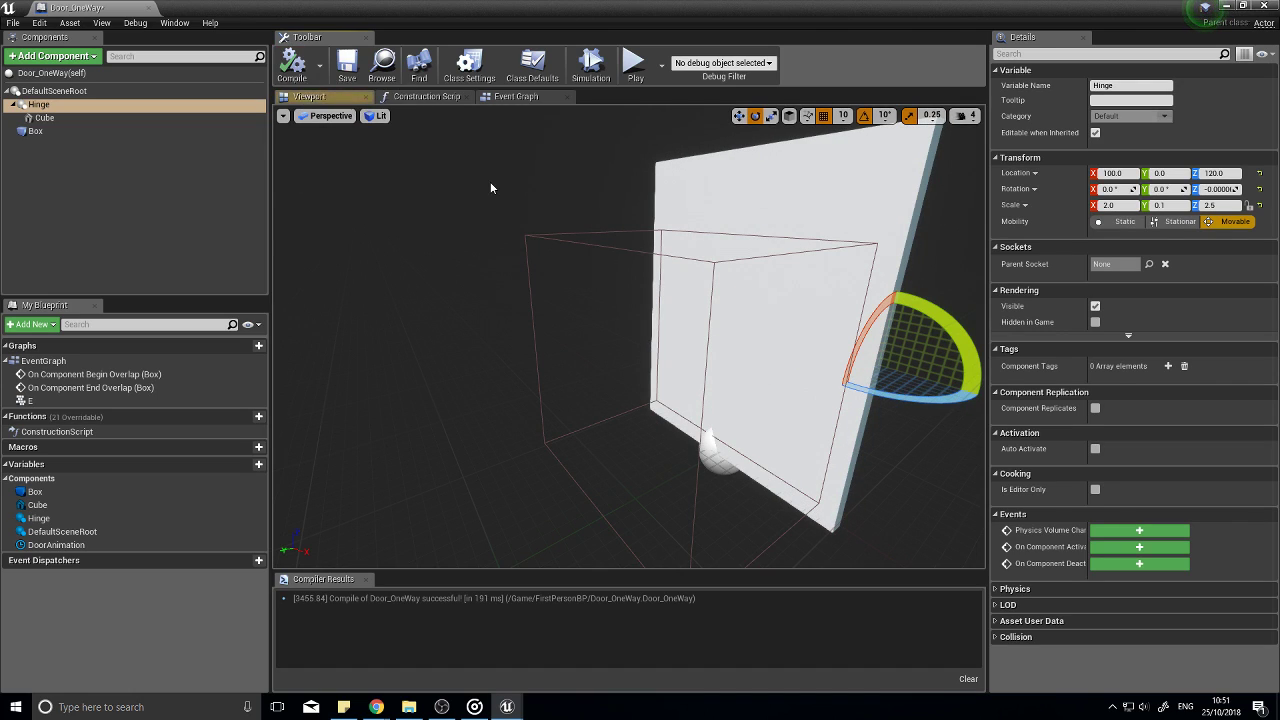
pyautogui.click(521, 97)
pyautogui.moveTo(709, 379); pyautogui.dragTo(586, 373, button='right')
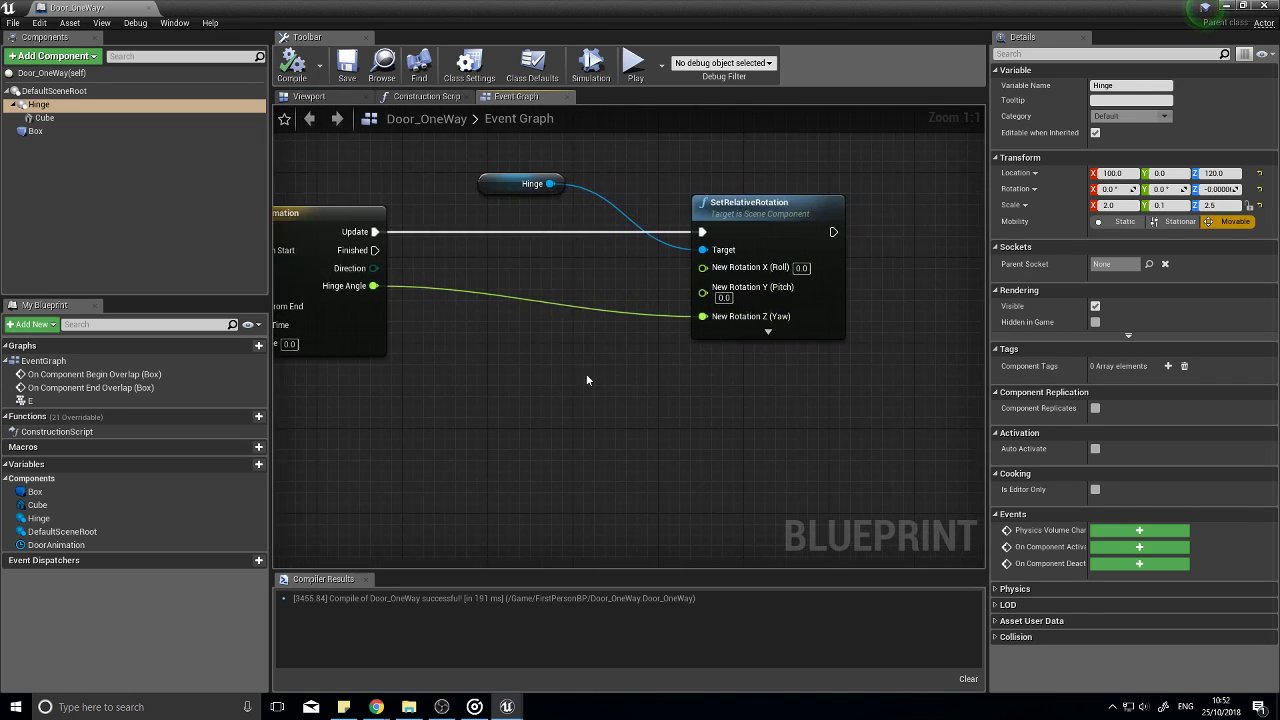
pyautogui.scroll(-2, 674, 371)
pyautogui.moveTo(674, 377); pyautogui.dragTo(808, 360, button='right')
pyautogui.moveTo(545, 240); pyautogui.dragTo(597, 240)
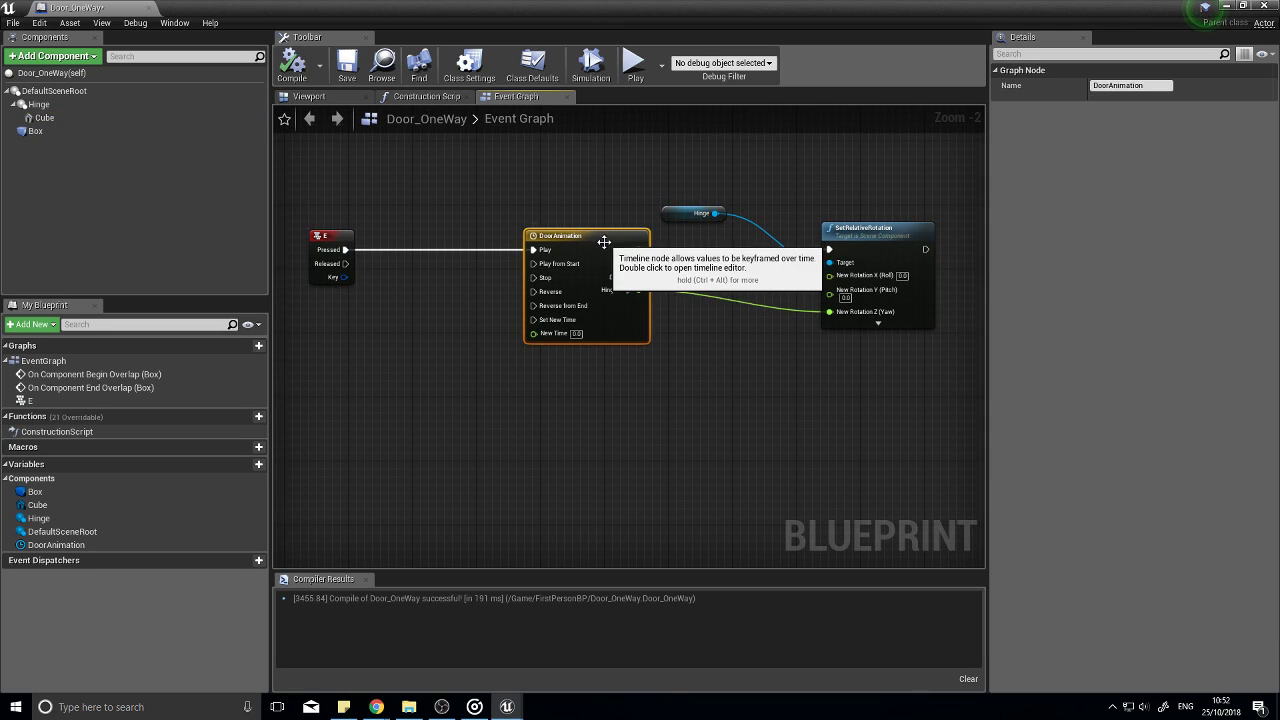
pyautogui.moveTo(341, 231); pyautogui.dragTo(385, 235)
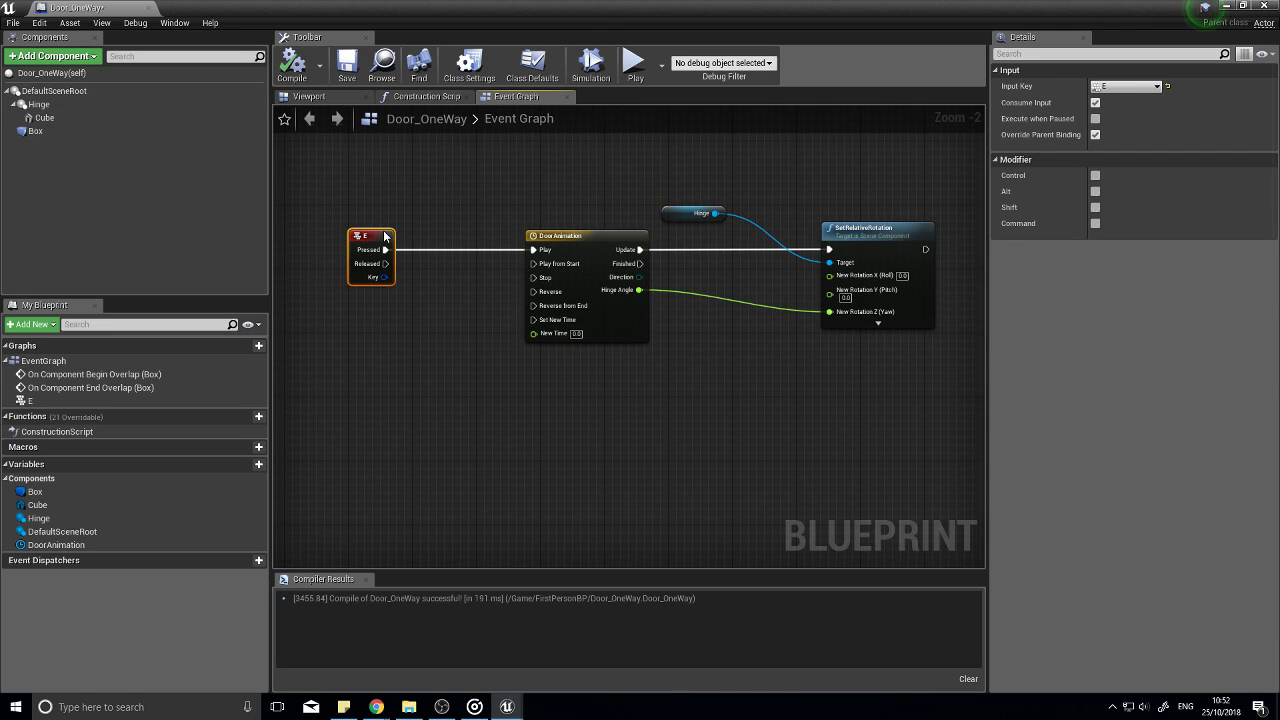
# Step: Connect Disable Input's execution output to DoorAnimation's Reverse input and compile the blueprint
pyautogui.moveTo(497, 342); pyautogui.dragTo(727, 317, button='right')
pyautogui.moveTo(670, 370); pyautogui.dragTo(543, 436, button='right')
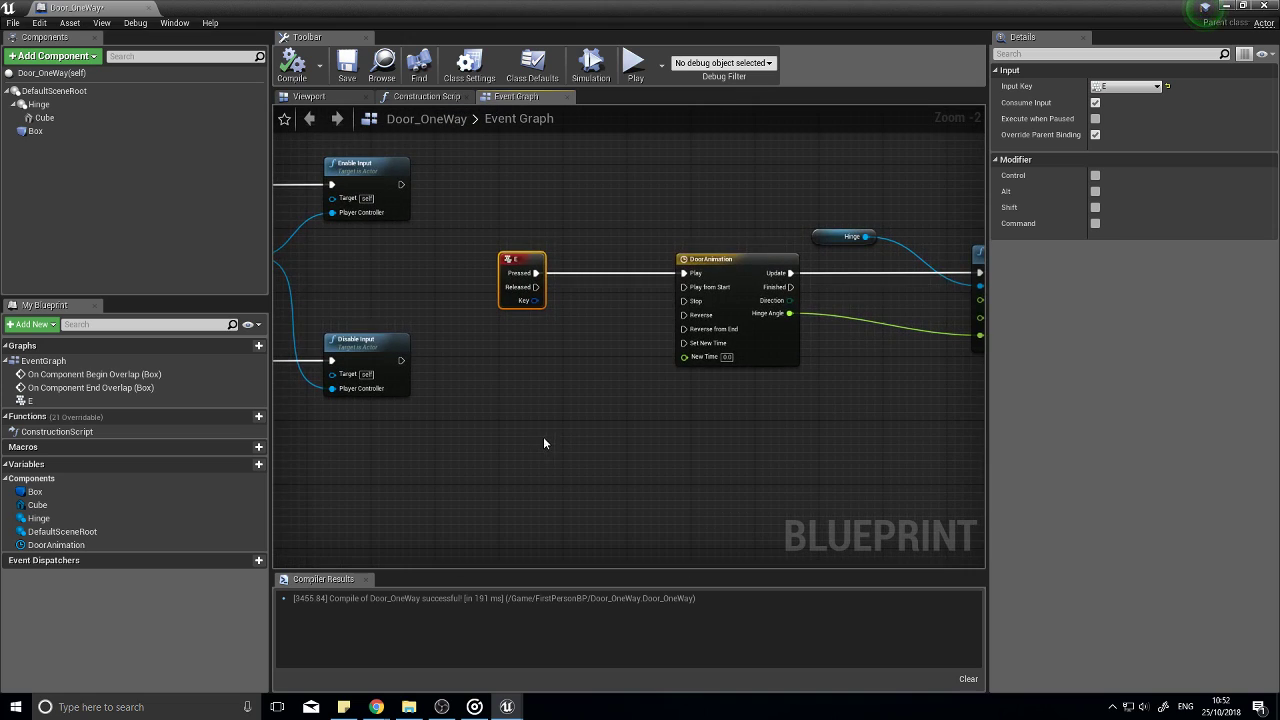
pyautogui.moveTo(499, 376); pyautogui.dragTo(648, 360, button='right')
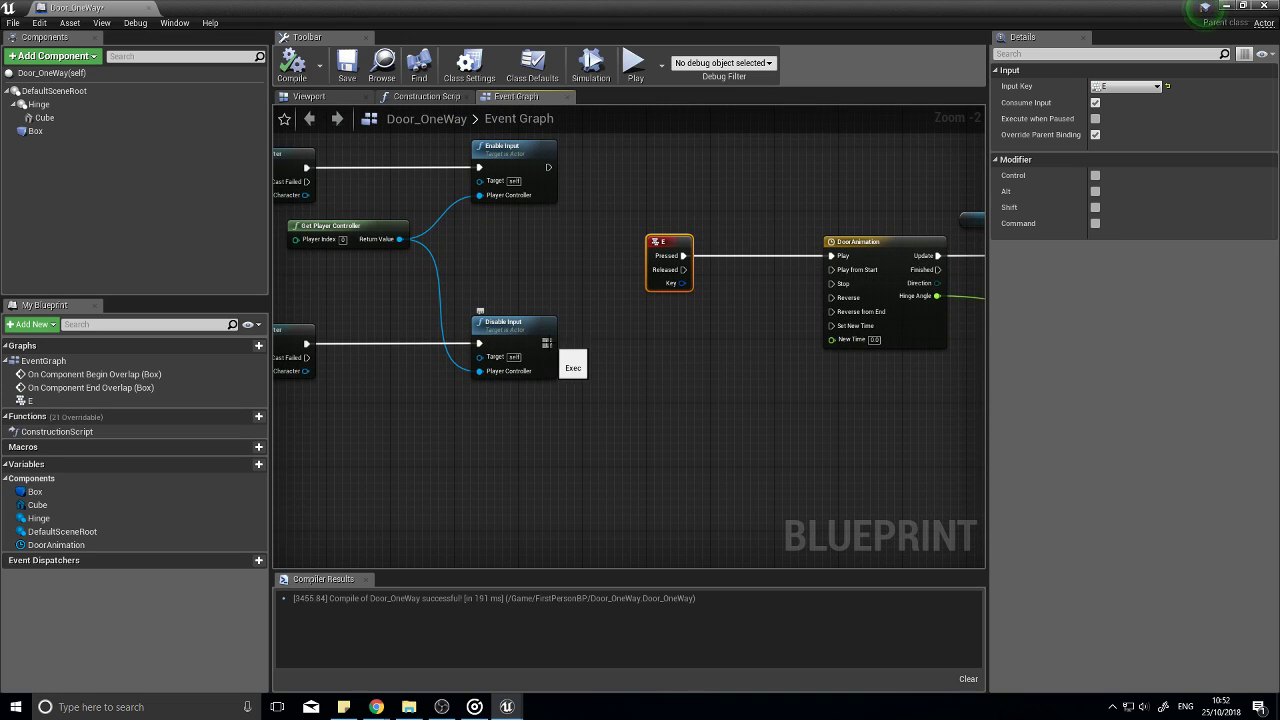
pyautogui.moveTo(547, 344); pyautogui.dragTo(546, 347)
pyautogui.moveTo(837, 304); pyautogui.dragTo(834, 298)
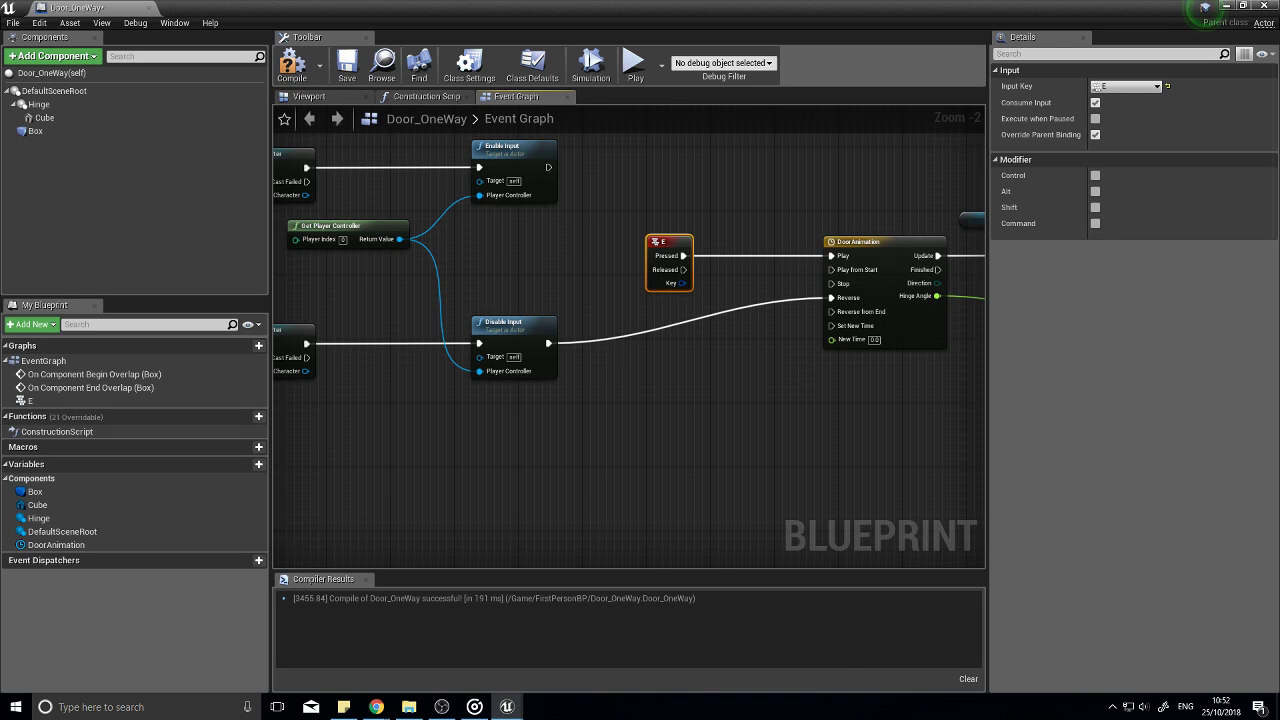
pyautogui.moveTo(984, 403); pyautogui.dragTo(713, 394, button='right')
pyautogui.moveTo(936, 392); pyautogui.dragTo(773, 396, button='right')
pyautogui.moveTo(405, 411); pyautogui.dragTo(654, 394, button='right')
pyautogui.moveTo(746, 385); pyautogui.dragTo(575, 398, button='right')
pyautogui.click(292, 66)
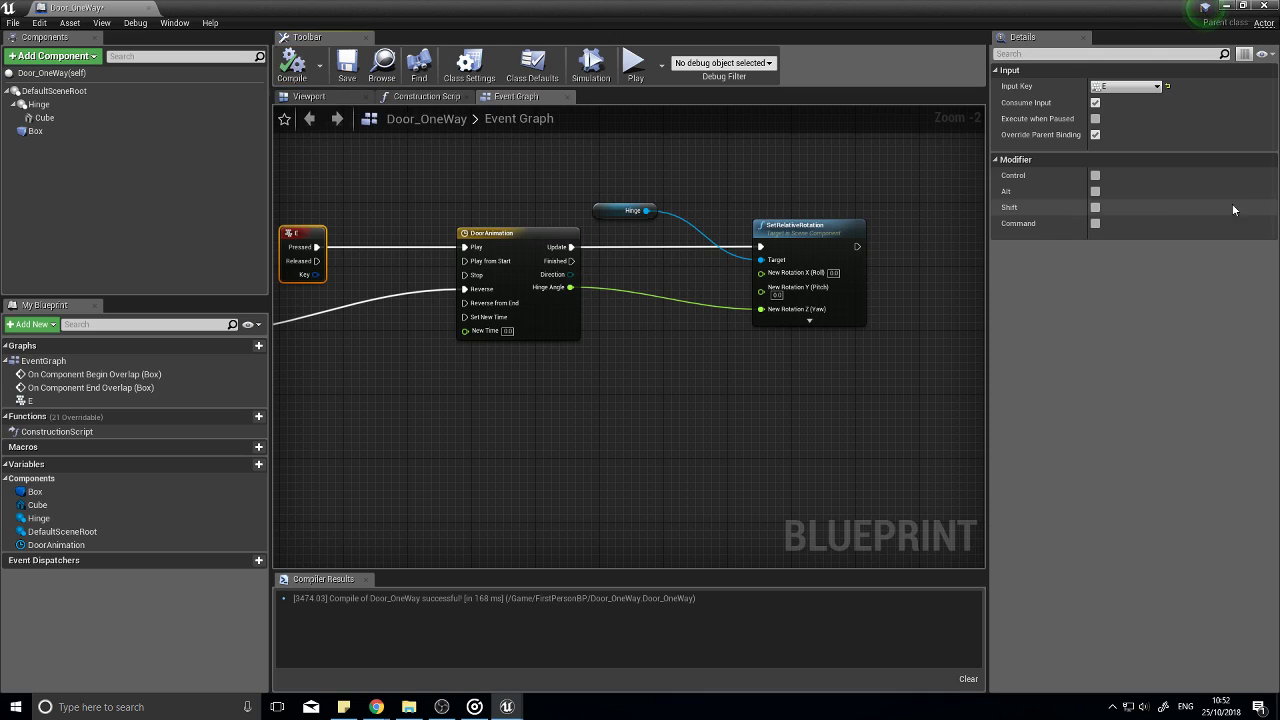
# Step: Close the blueprint editor and place a Door_OneWay actor in the level's doorway
pyautogui.click(1265, 6)
pyautogui.moveTo(517, 260); pyautogui.dragTo(630, 355, button='right')
pyautogui.moveTo(136, 580); pyautogui.dragTo(607, 332)
pyautogui.moveTo(636, 383); pyautogui.dragTo(575, 285, button='right')
# Step: Play-test the level, walking through the one-way door and trying it from the far side
pyautogui.click(813, 50)
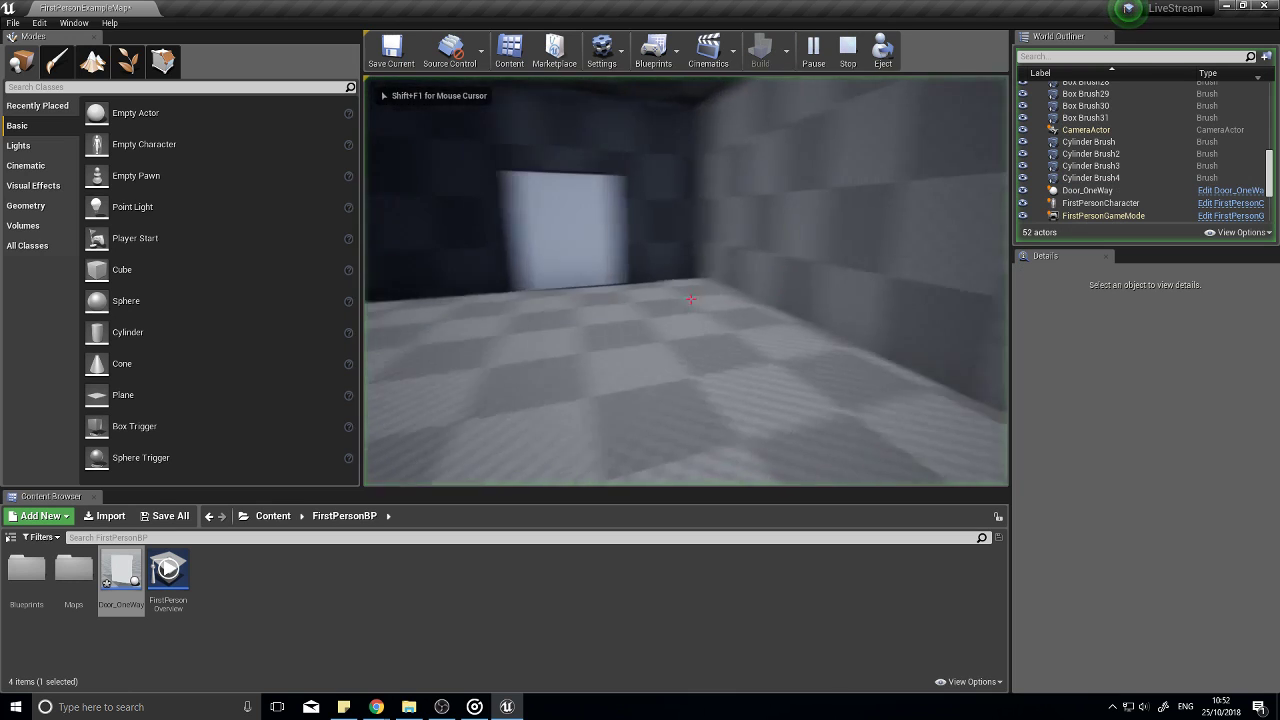
pyautogui.press('w')
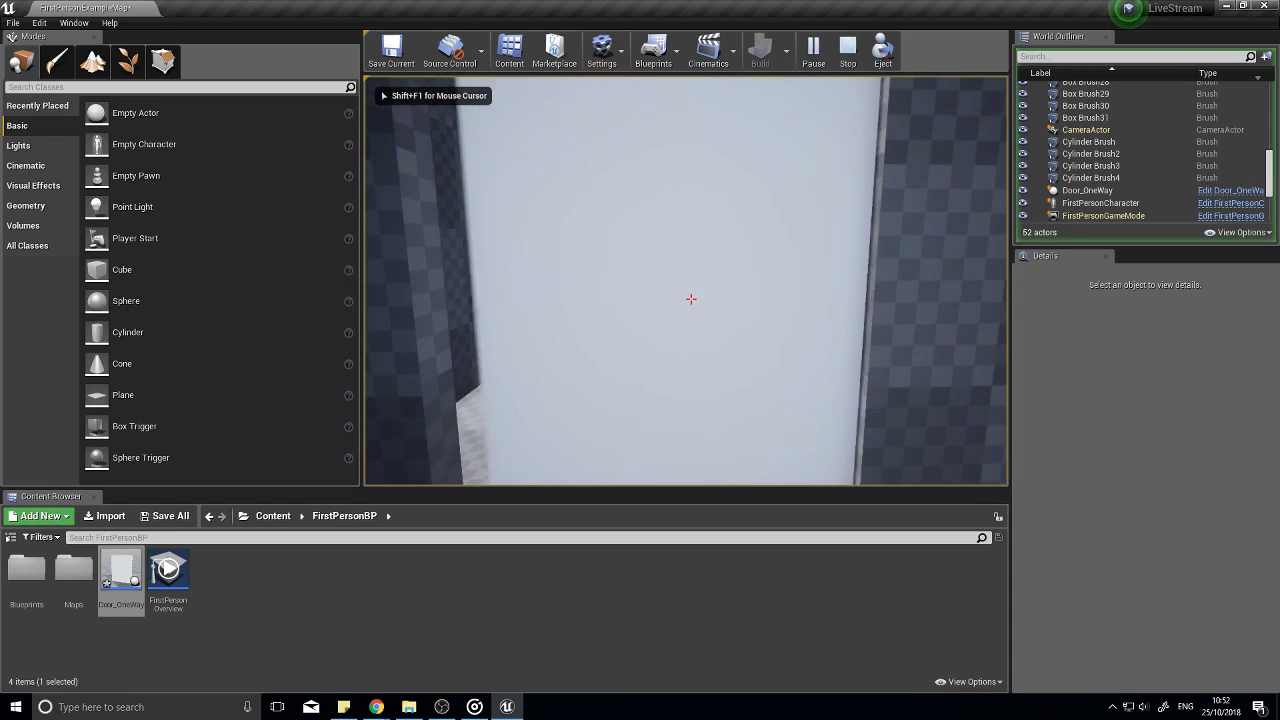
pyautogui.press('w')
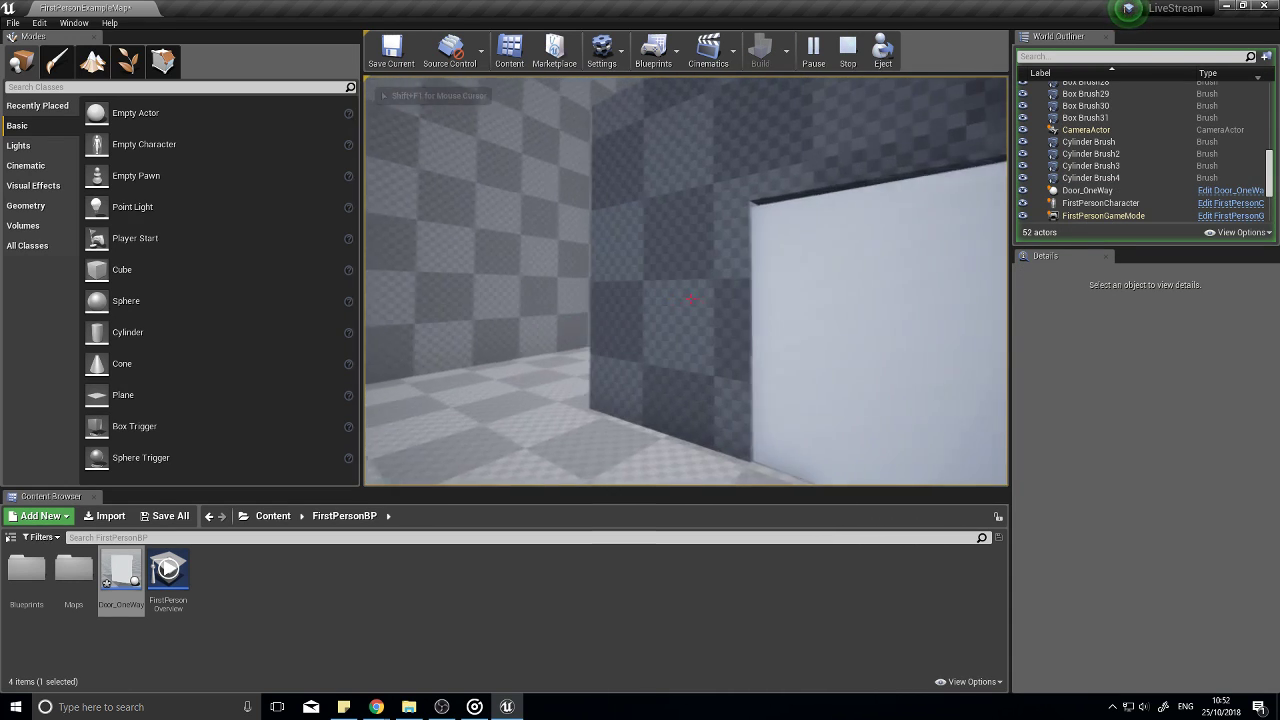
pyautogui.press('s')
pyautogui.press('w')
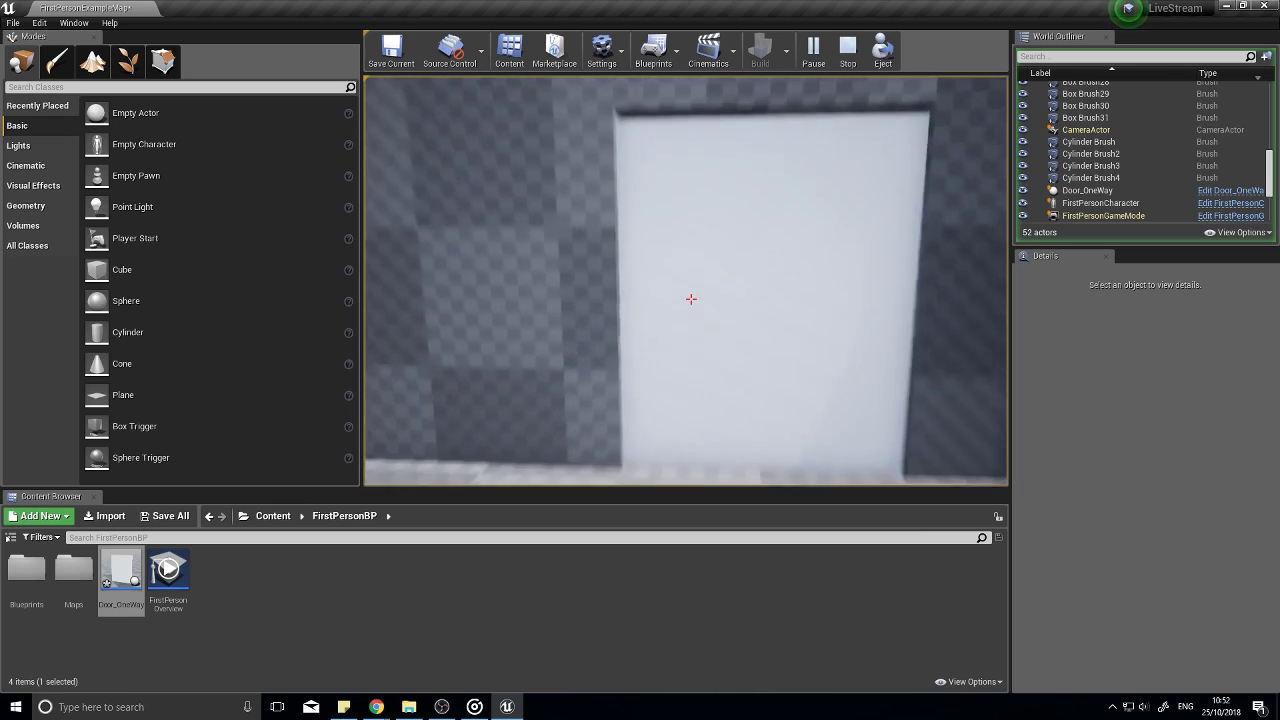
pyautogui.press('s')
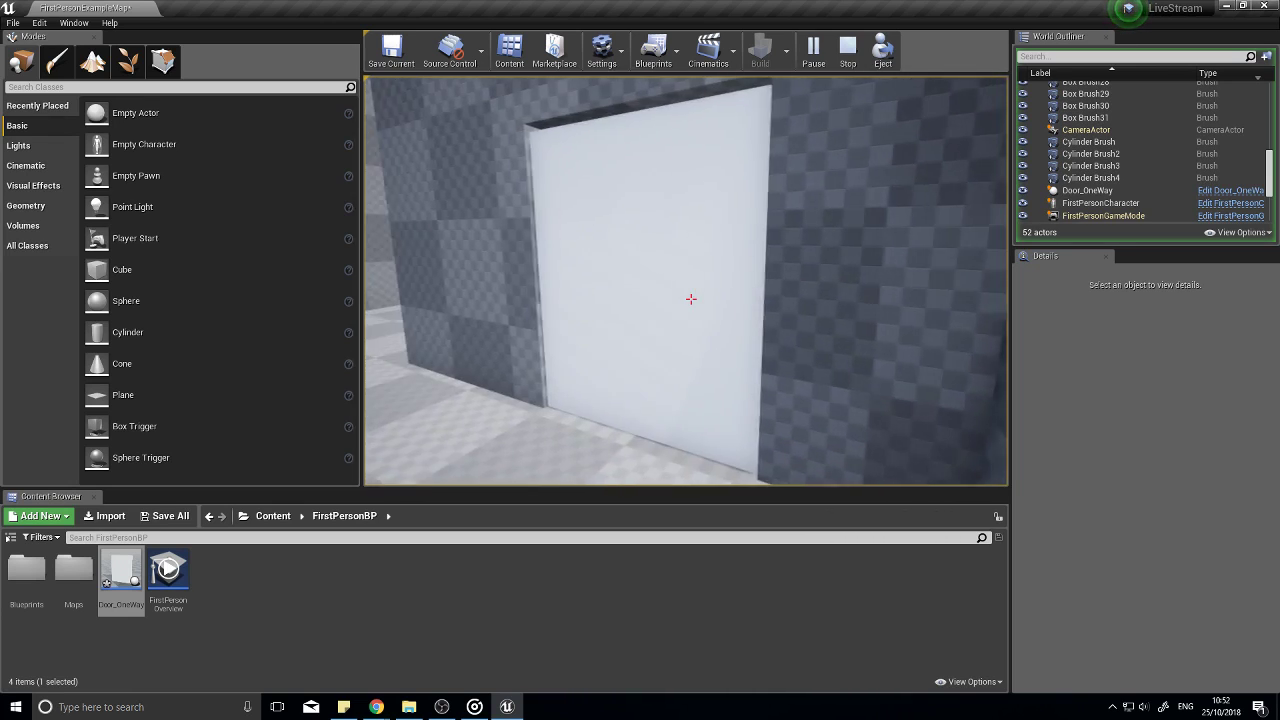
pyautogui.press('Escape')
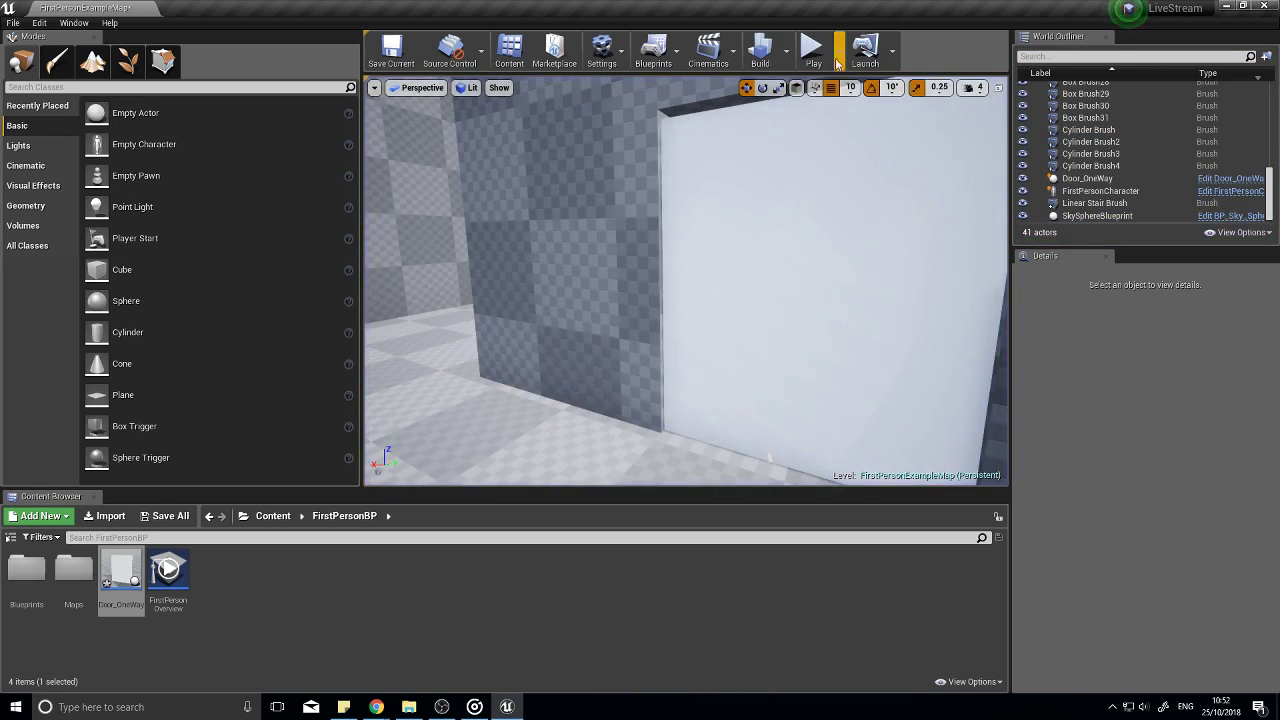
# Step: Run a second play-test, approaching the door across the room and watching it as the player passes through
pyautogui.click(815, 58)
pyautogui.press('w')
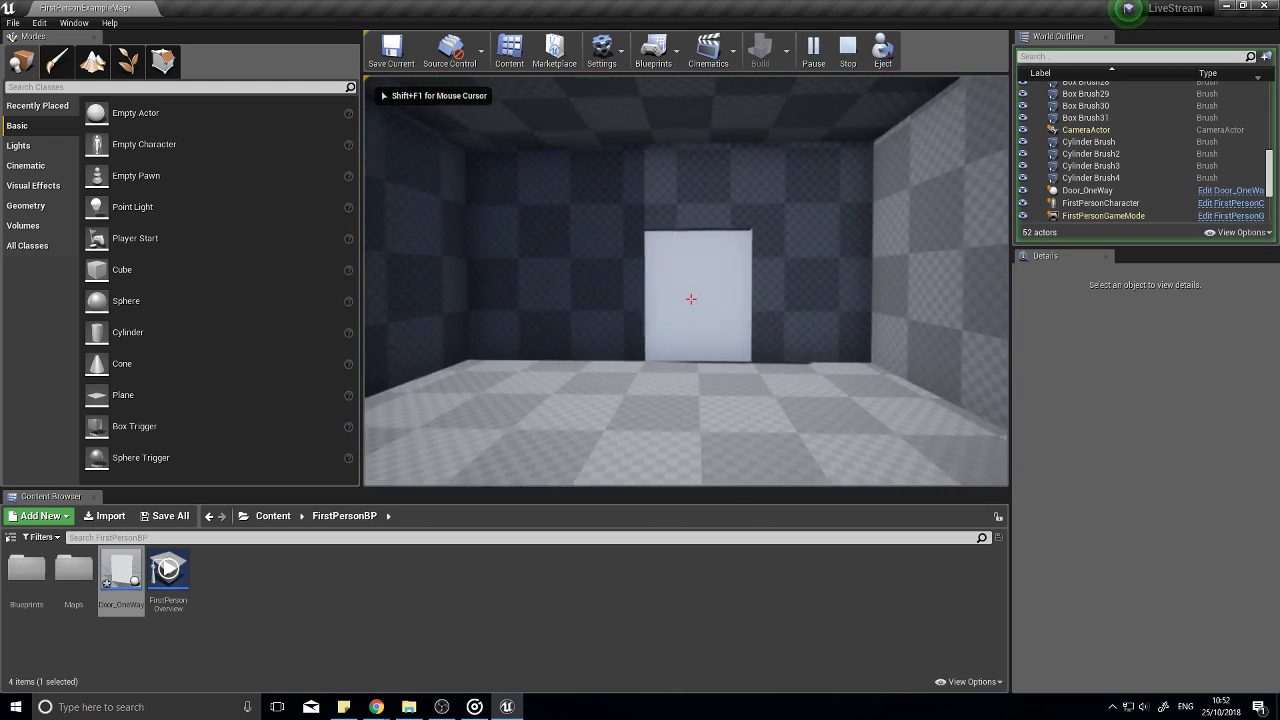
pyautogui.press('w')
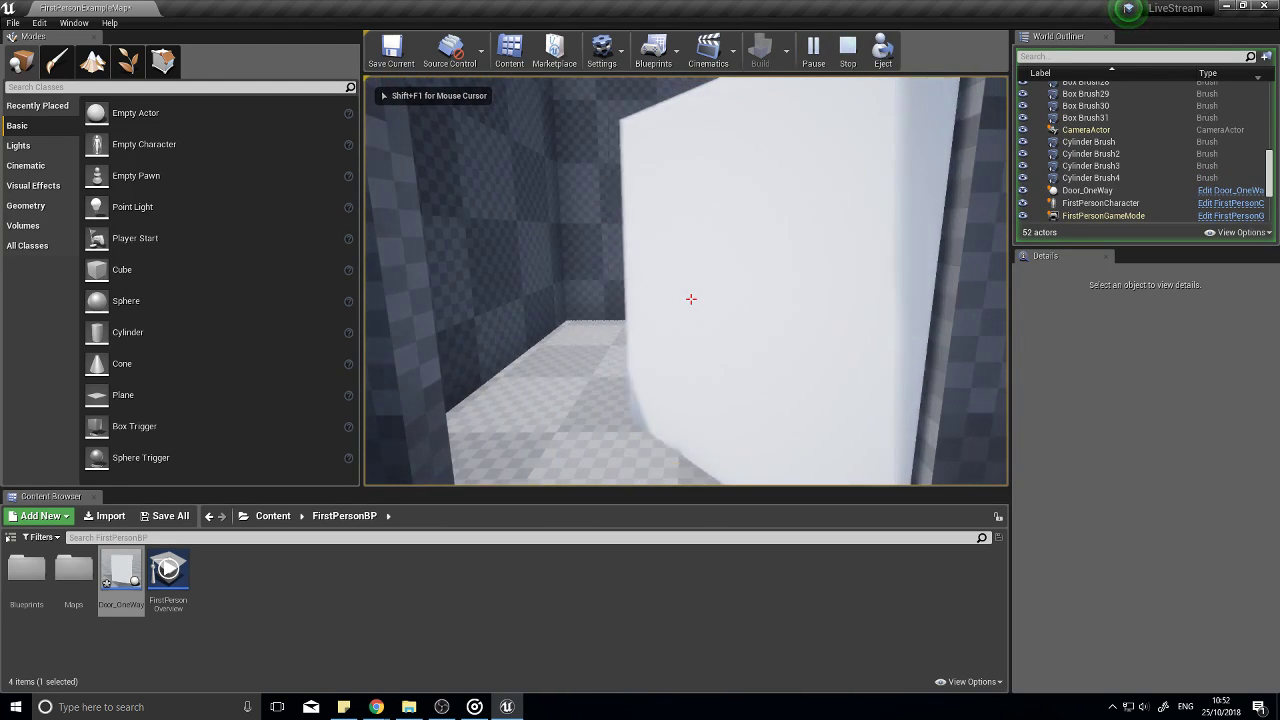
pyautogui.press('w')
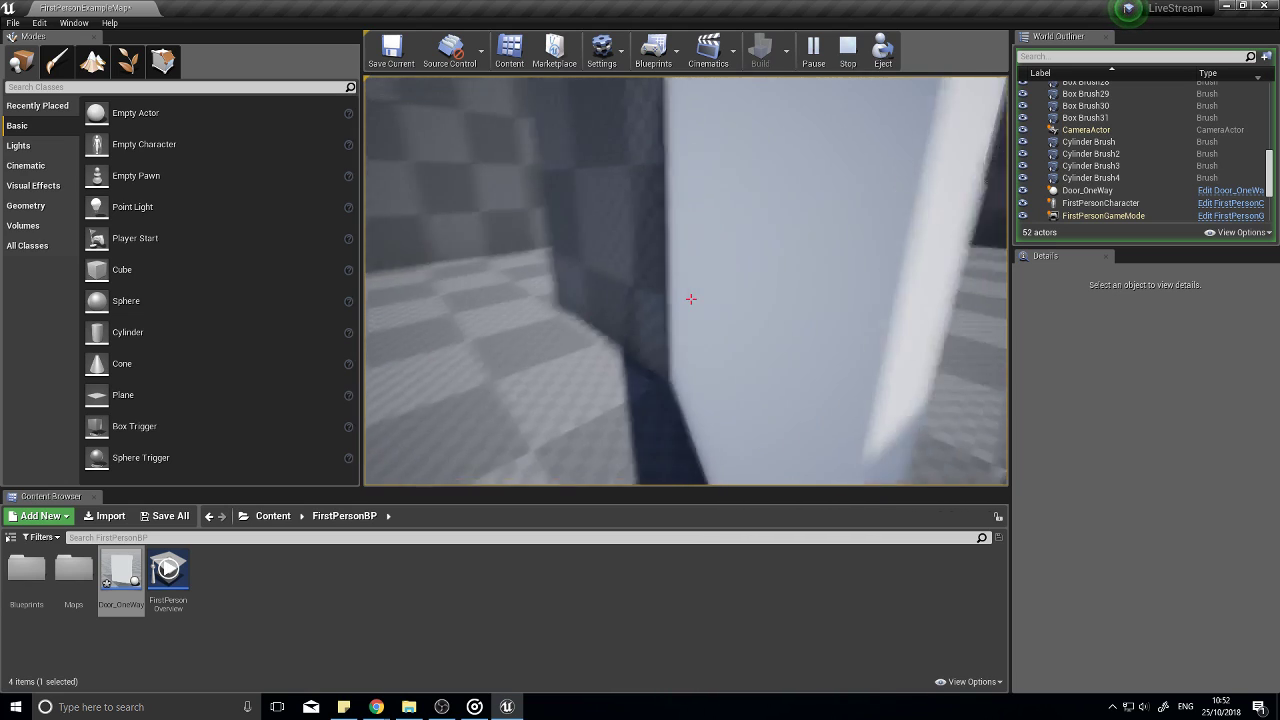
pyautogui.press('Escape')
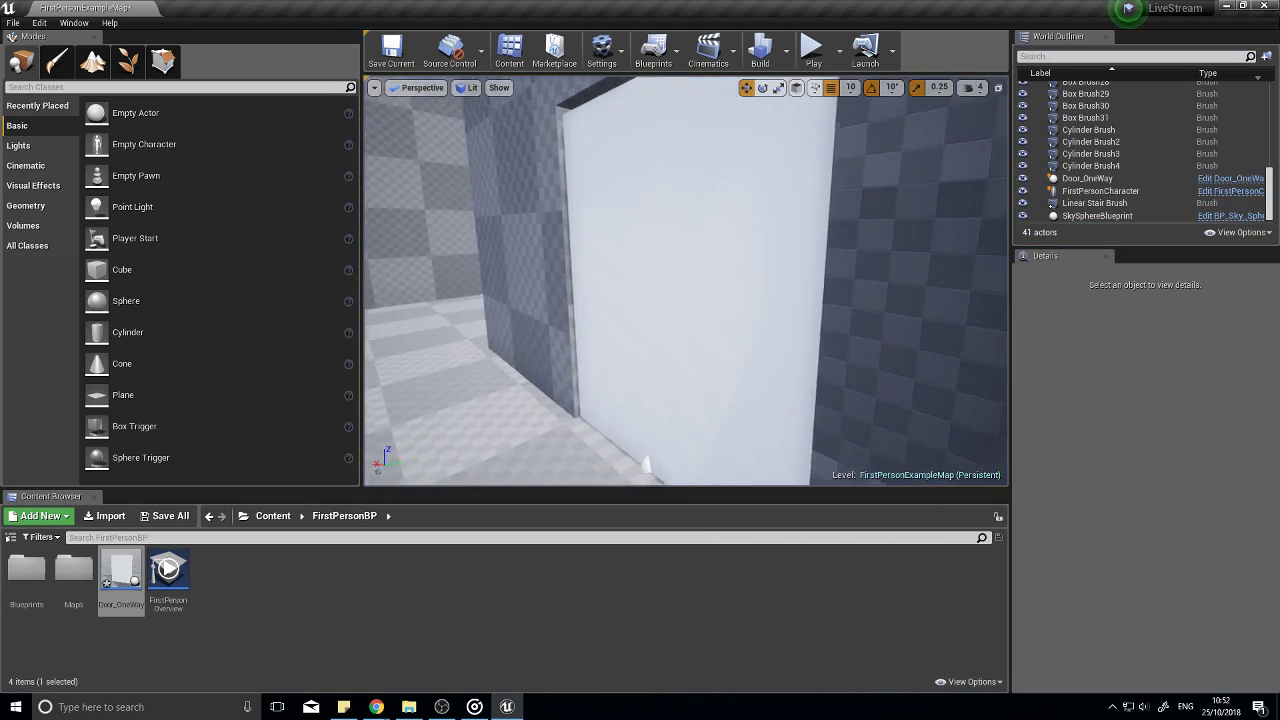
# Step: Reopen the Door_OneWay blueprint and show its components in the 3D viewport
pyautogui.doubleClick(122, 575)
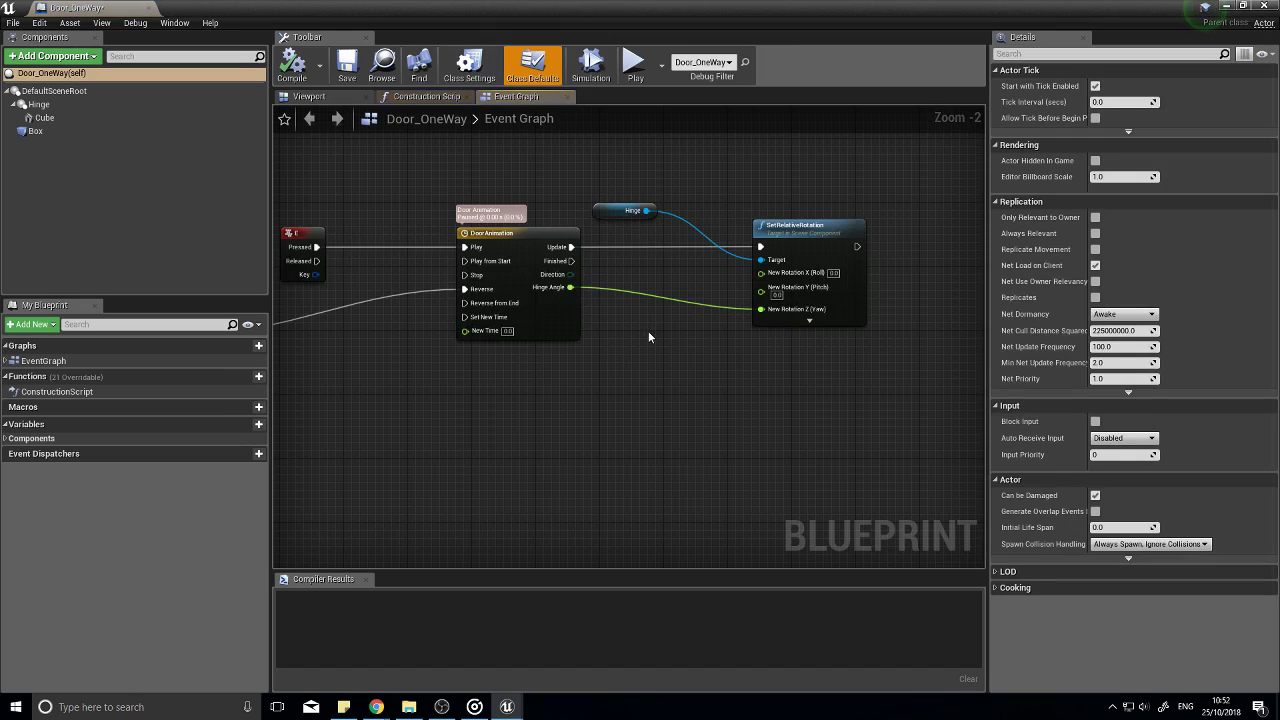
pyautogui.click(318, 97)
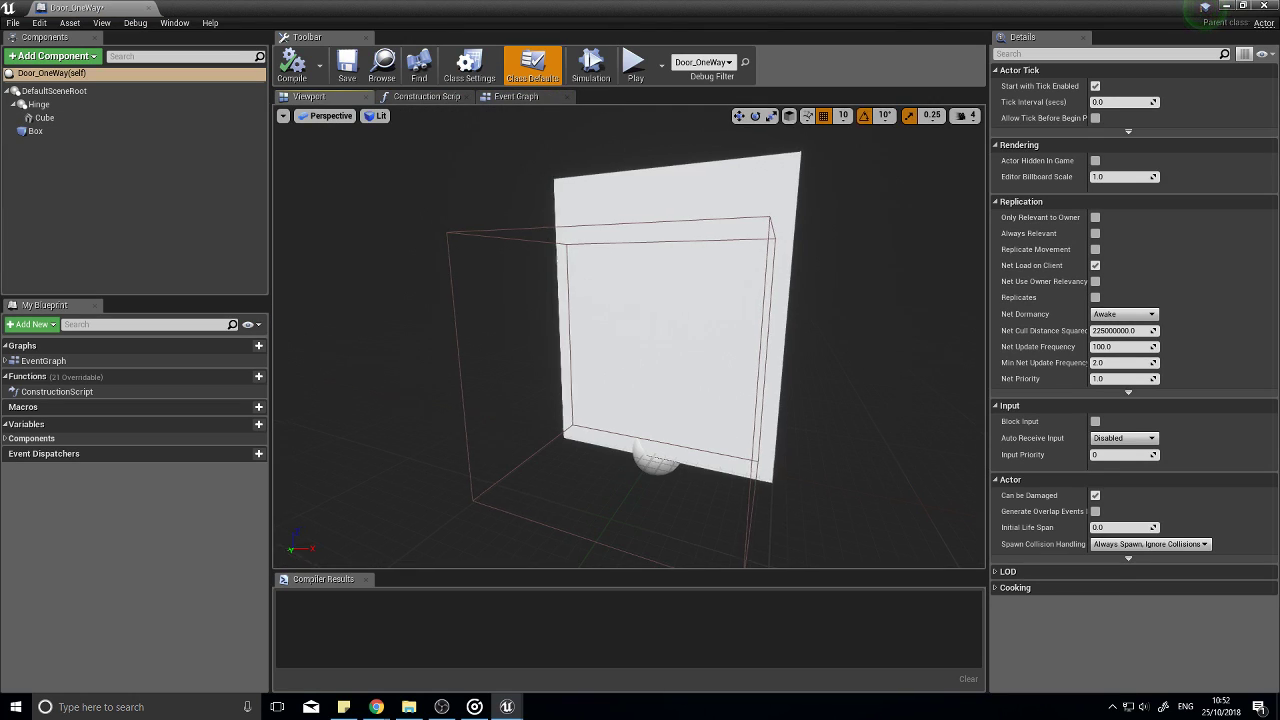
pyautogui.click(52, 56)
pyautogui.write('box')
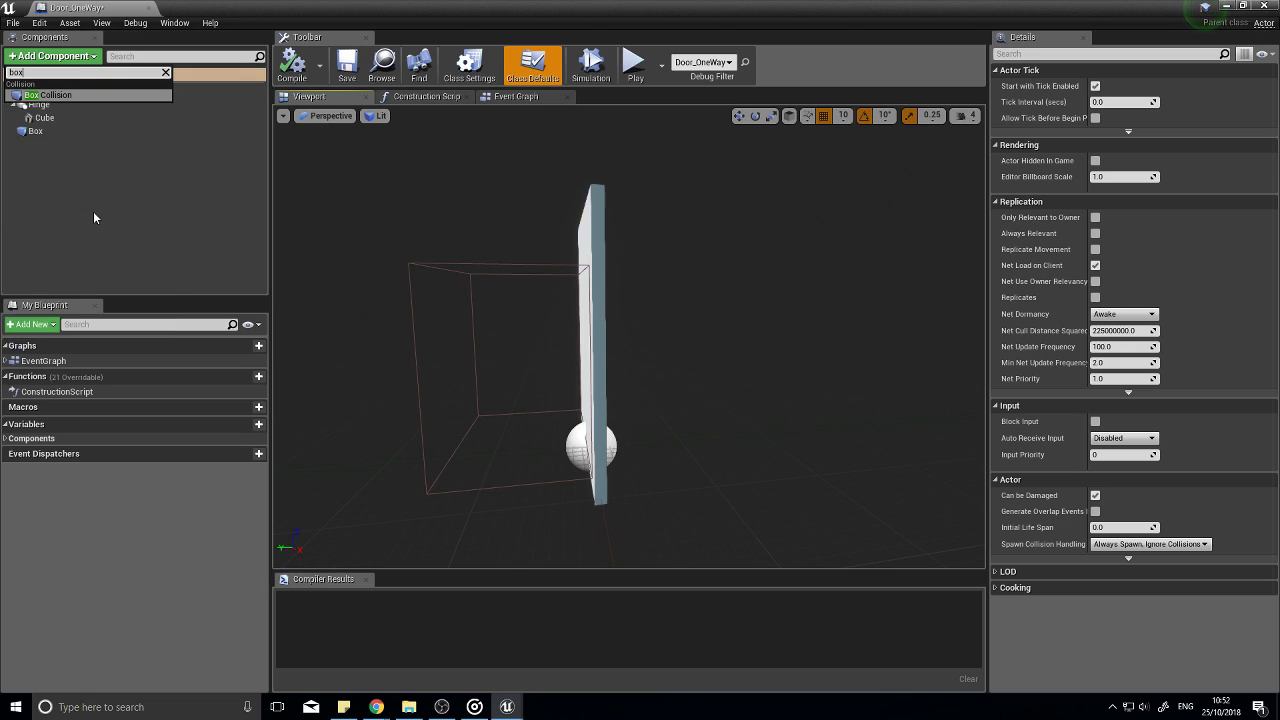
pyautogui.click(50, 95)
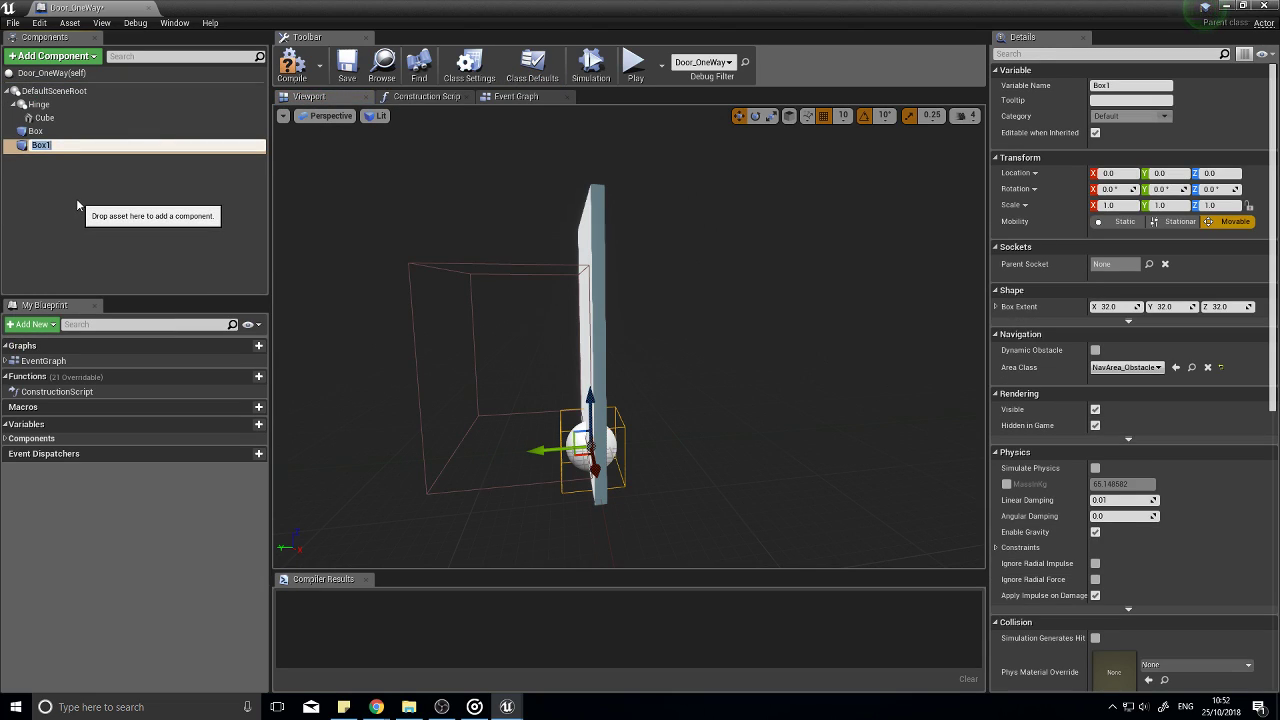
pyautogui.write('ExitBox')
pyautogui.press('Return')
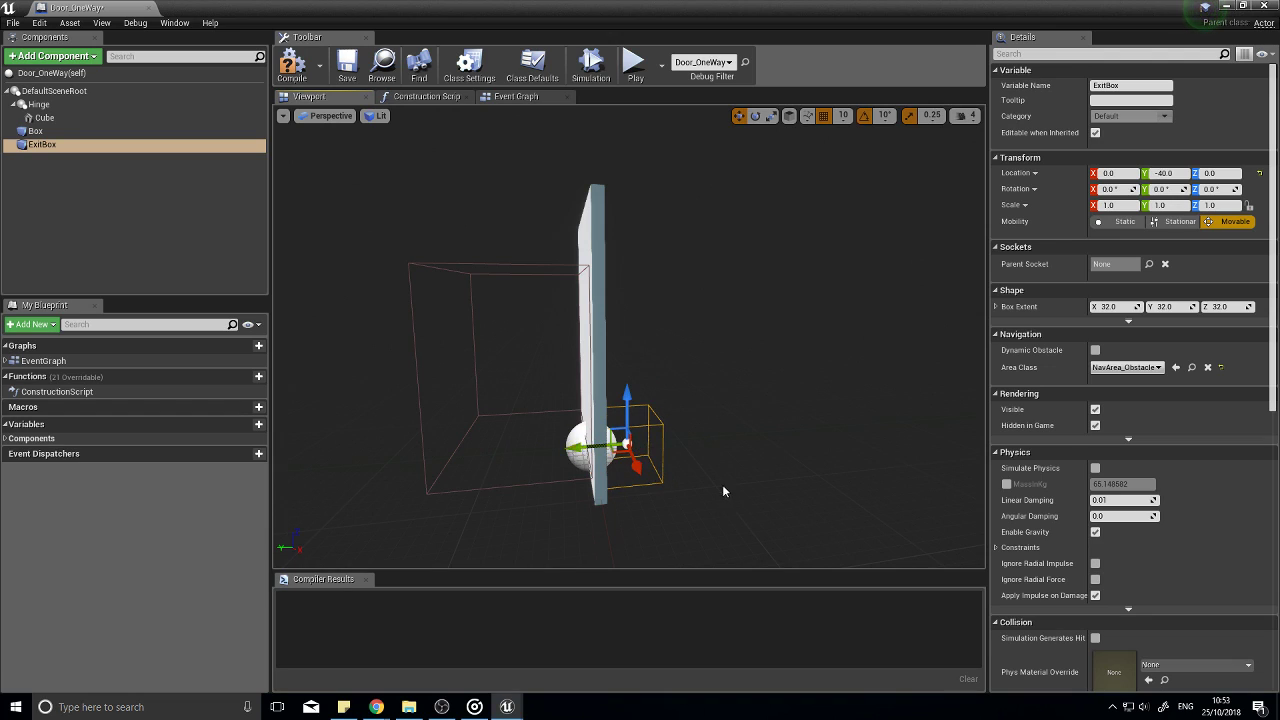
pyautogui.keyDown('alt'); pyautogui.moveTo(723, 486); pyautogui.dragTo(640, 484); pyautogui.keyUp('alt')
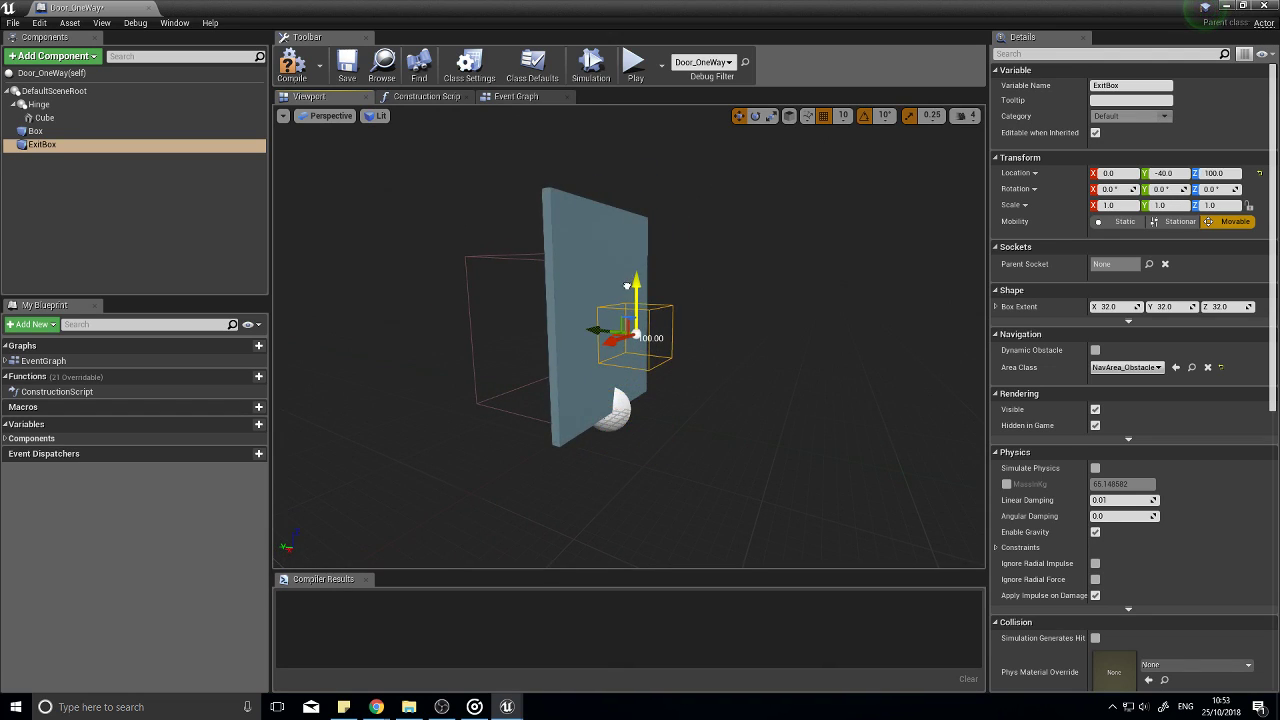
pyautogui.press('Delete')
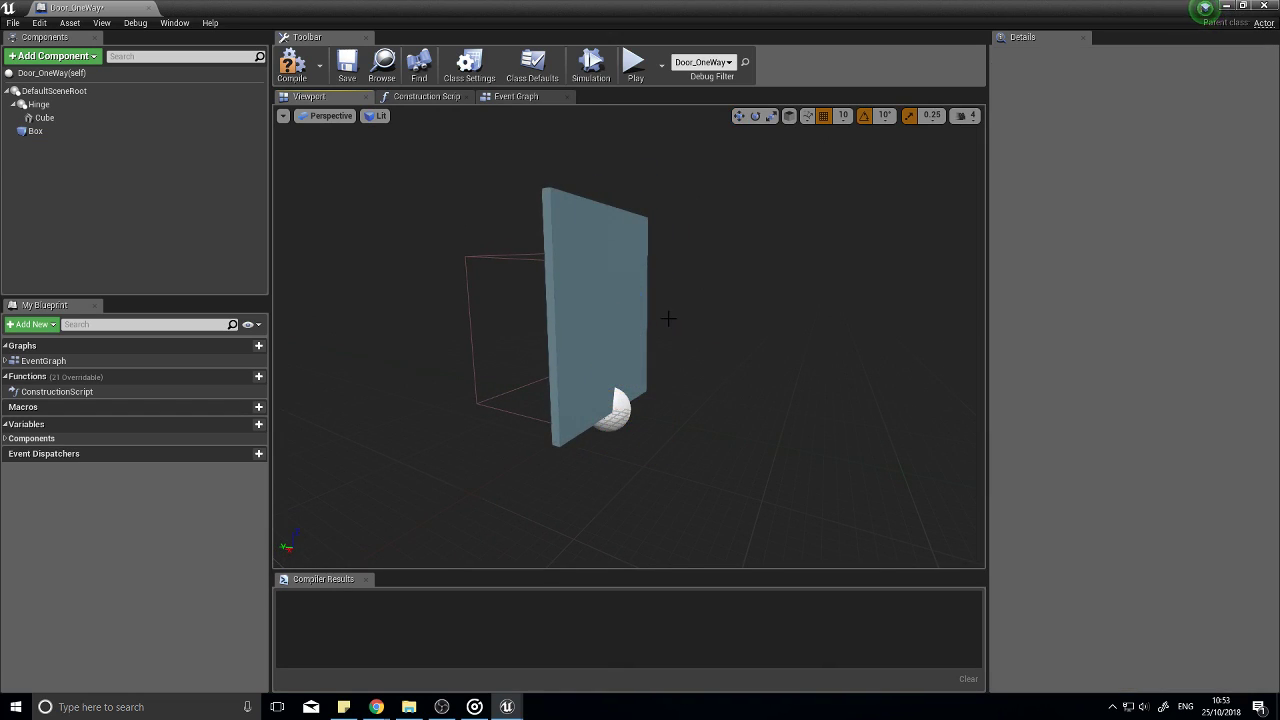
# Step: Duplicate the Box component as Exit, place it on the door's opposite side at Y -70, and compile the blueprint
pyautogui.click(80, 131)
pyautogui.rightClick(80, 131)
pyautogui.click(100, 231)
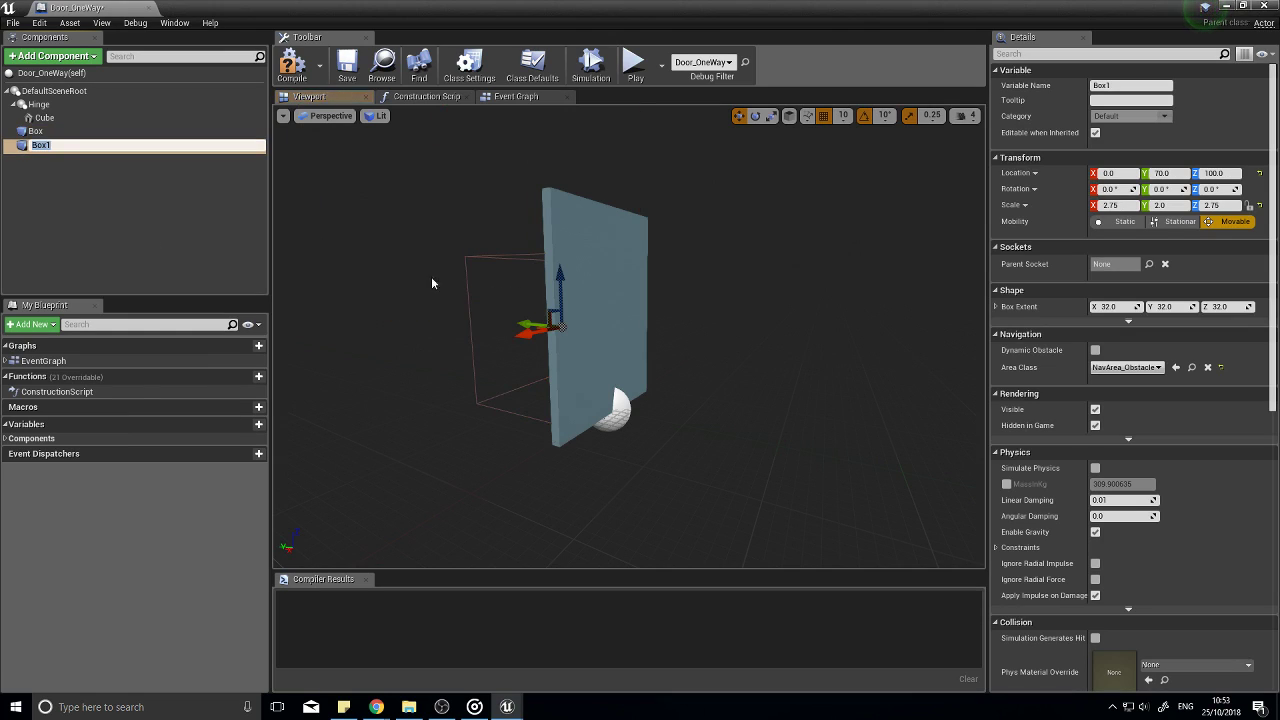
pyautogui.write('Exit')
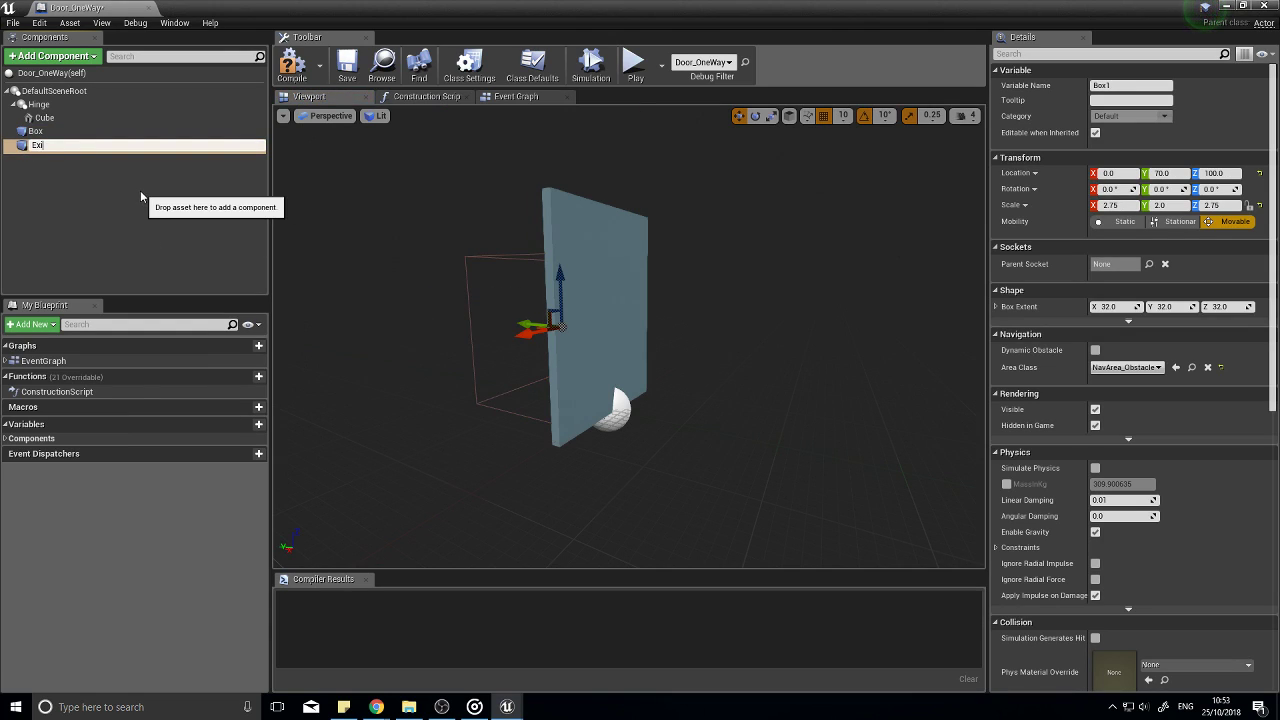
pyautogui.press('Return')
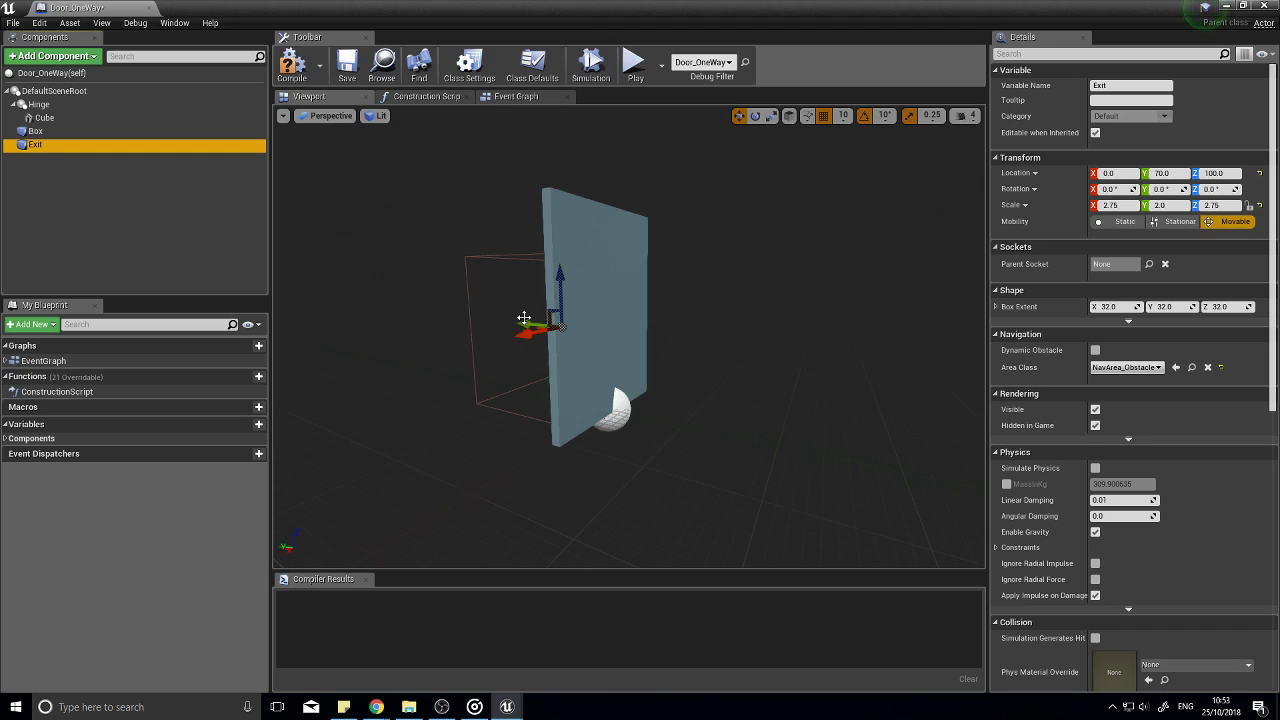
pyautogui.moveTo(525, 324); pyautogui.dragTo(610, 364)
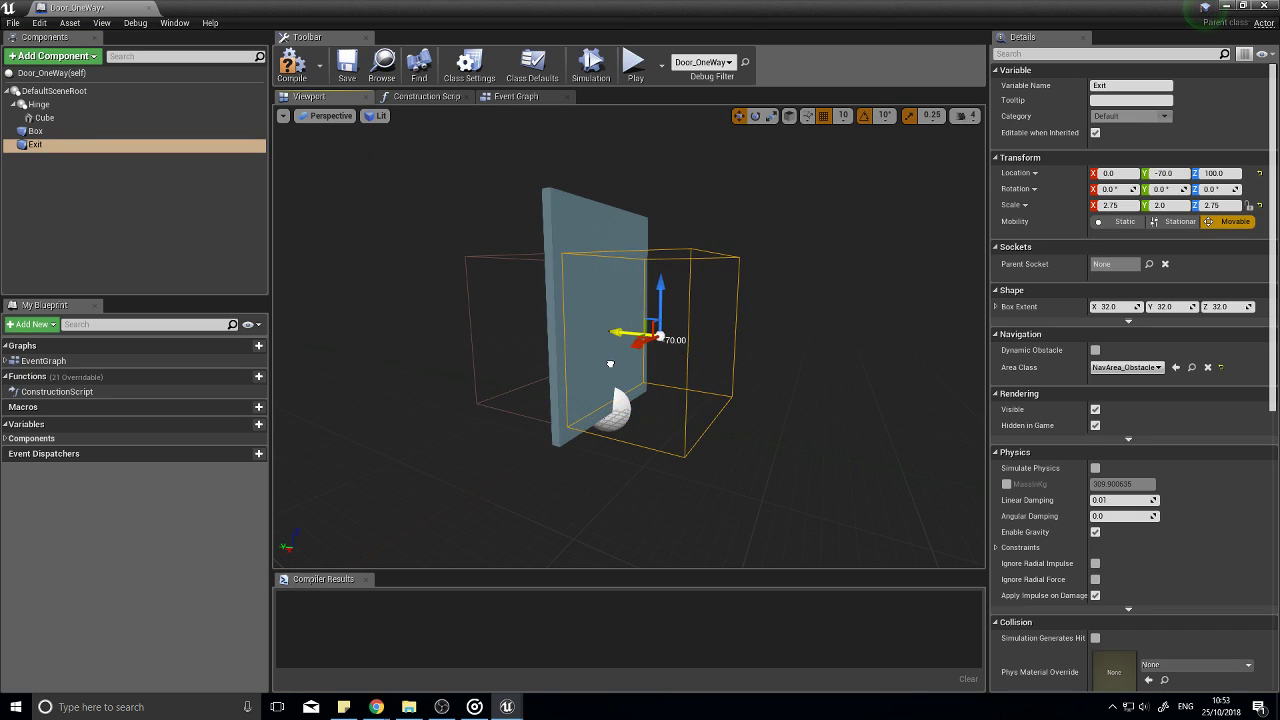
pyautogui.click(292, 66)
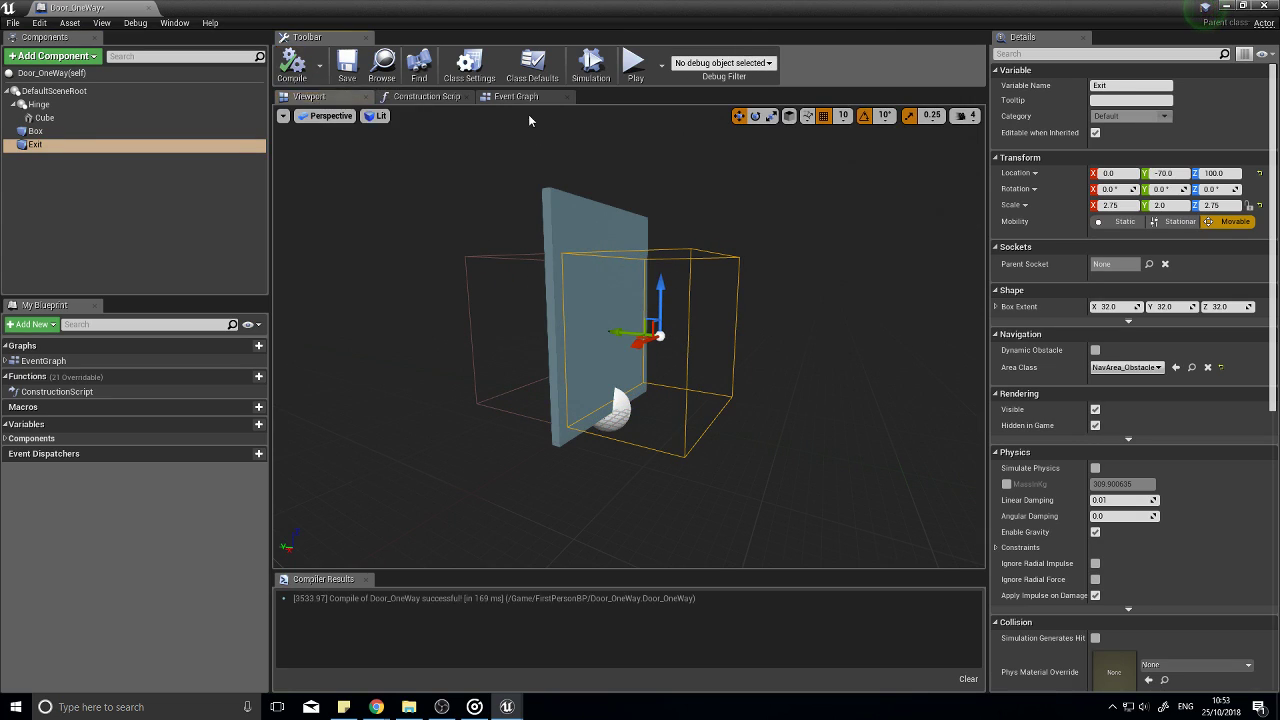
# Step: Add an On Component End Overlap event for Exit to the event graph and place it near the Disable Input node
pyautogui.click(516, 96)
pyautogui.moveTo(471, 443); pyautogui.dragTo(689, 394, button='right')
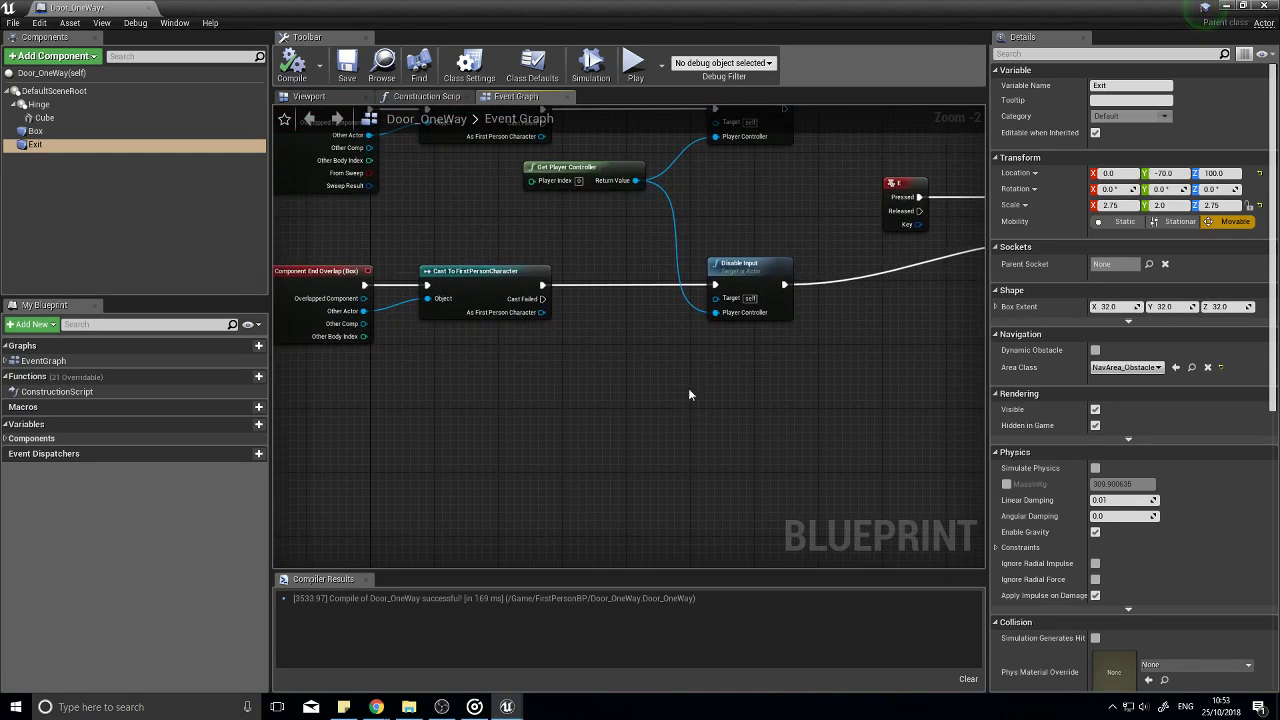
pyautogui.moveTo(651, 319); pyautogui.dragTo(550, 440, button='right')
pyautogui.rightClick(557, 451)
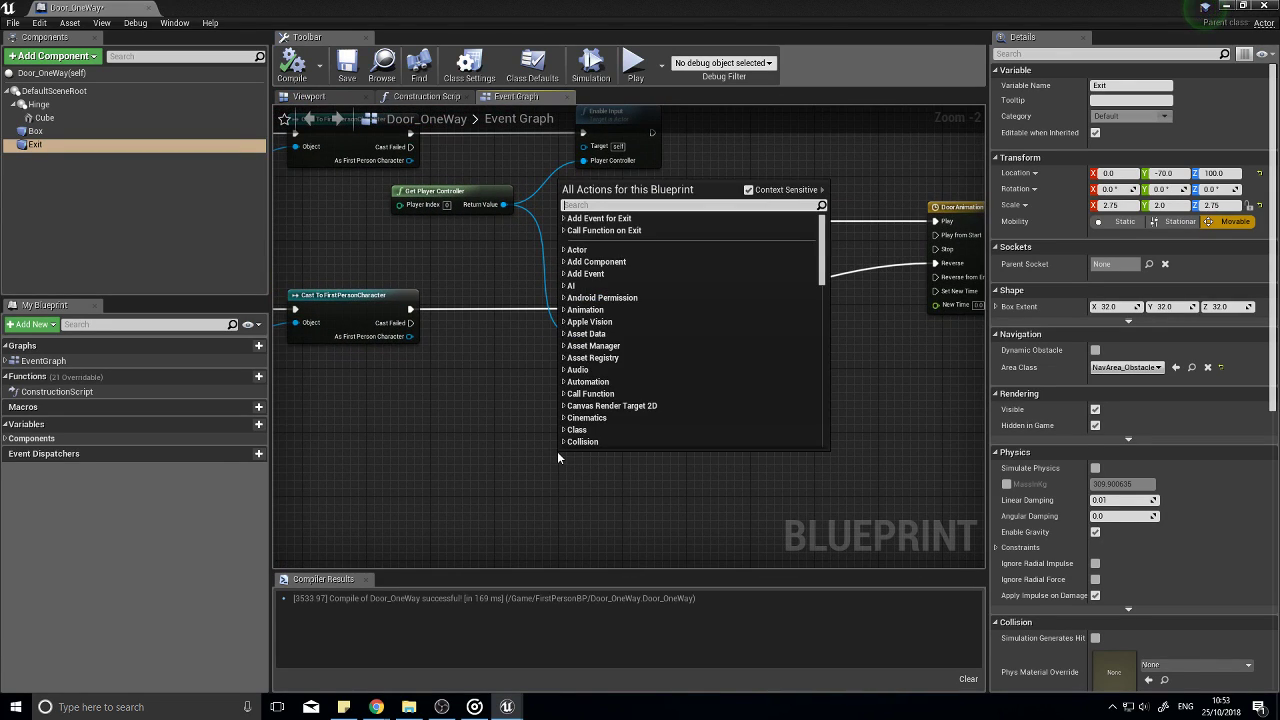
pyautogui.scroll(-15, 557, 451)
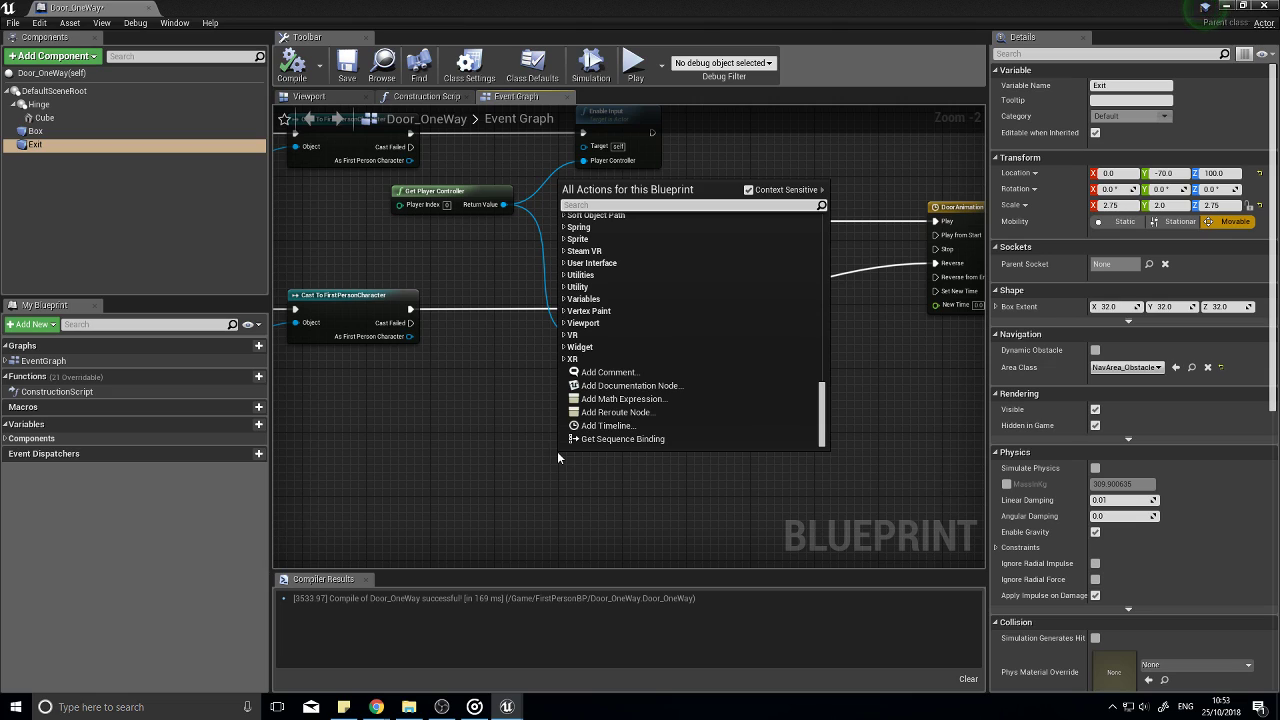
pyautogui.write('end over')
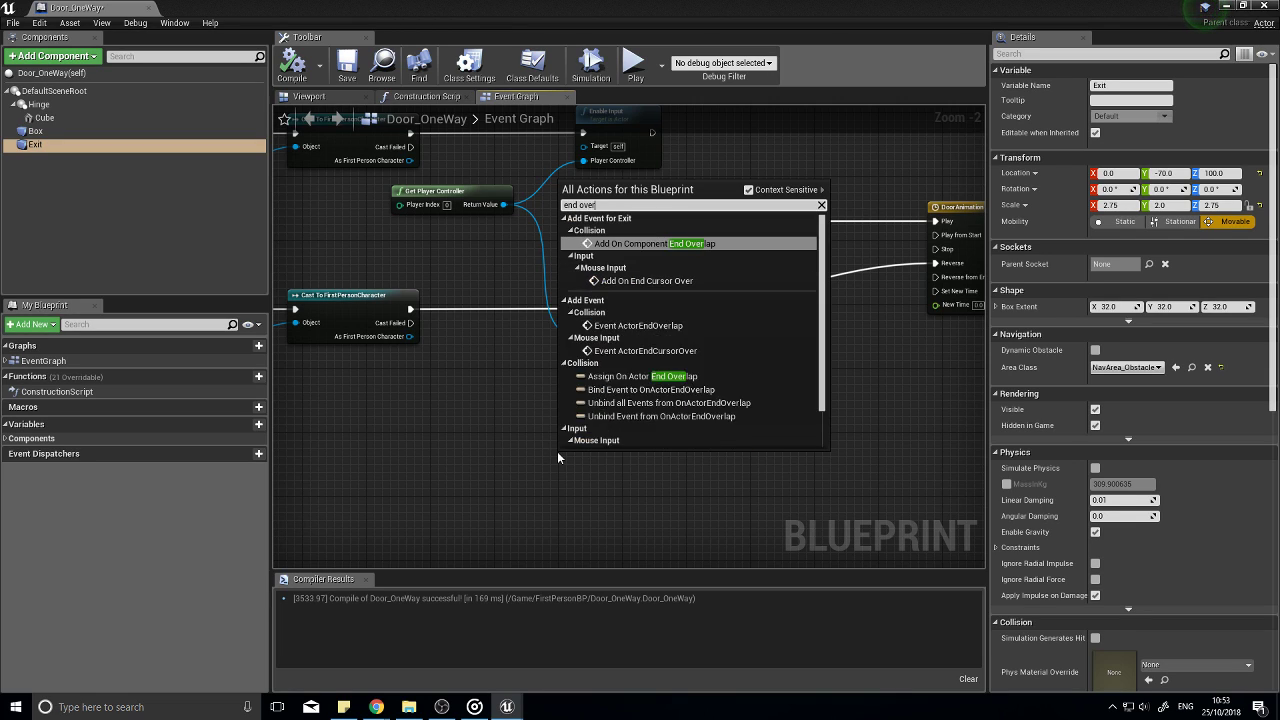
pyautogui.write('lap')
pyautogui.click(655, 244)
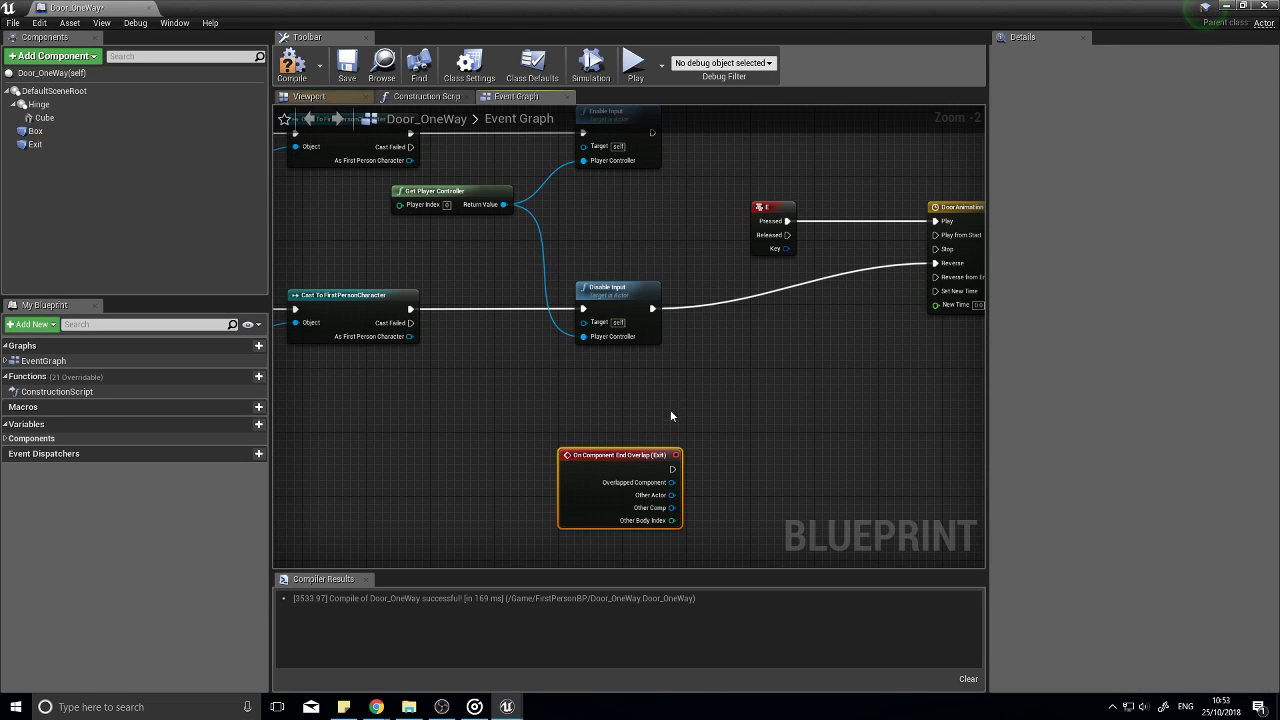
pyautogui.moveTo(630, 455); pyautogui.dragTo(773, 365)
# Step: Connect the Exit end-overlap event to DoorAnimation's Reverse input in place of Disable Input, tidy the node's position and compile
pyautogui.moveTo(948, 271); pyautogui.dragTo(805, 303, button='right')
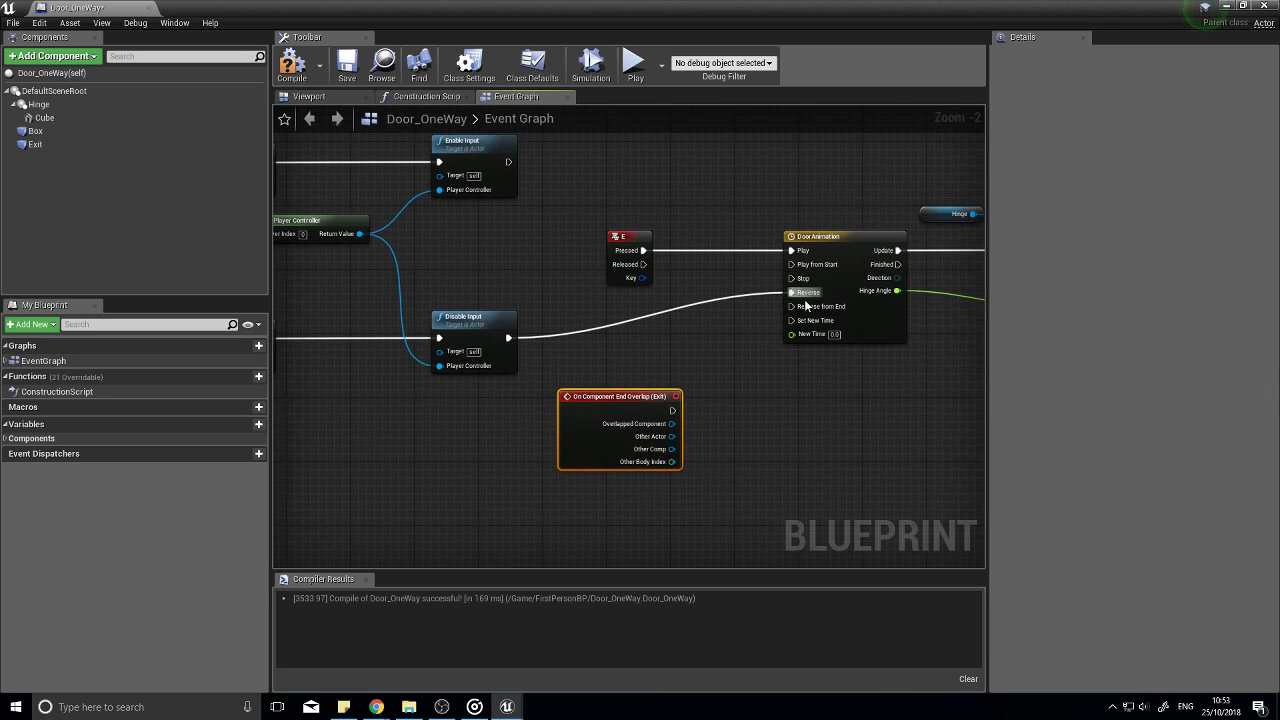
pyautogui.moveTo(671, 409); pyautogui.dragTo(795, 292)
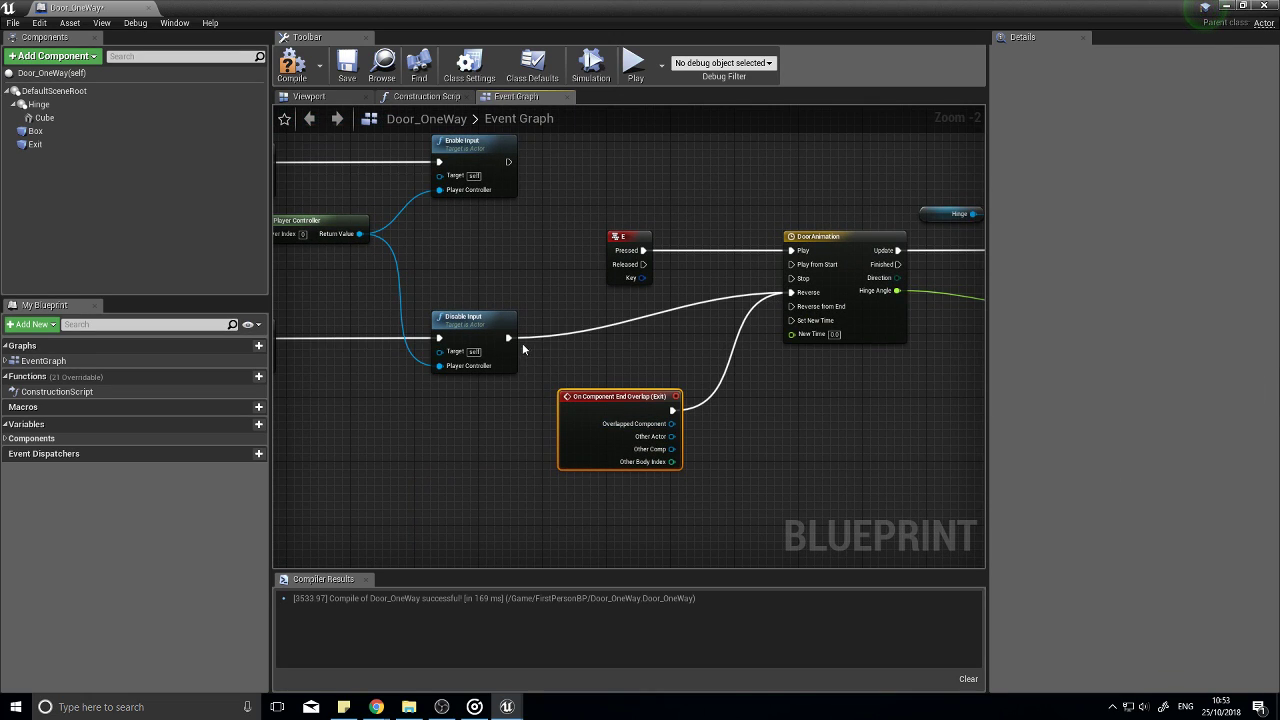
pyautogui.moveTo(659, 397); pyautogui.dragTo(675, 317)
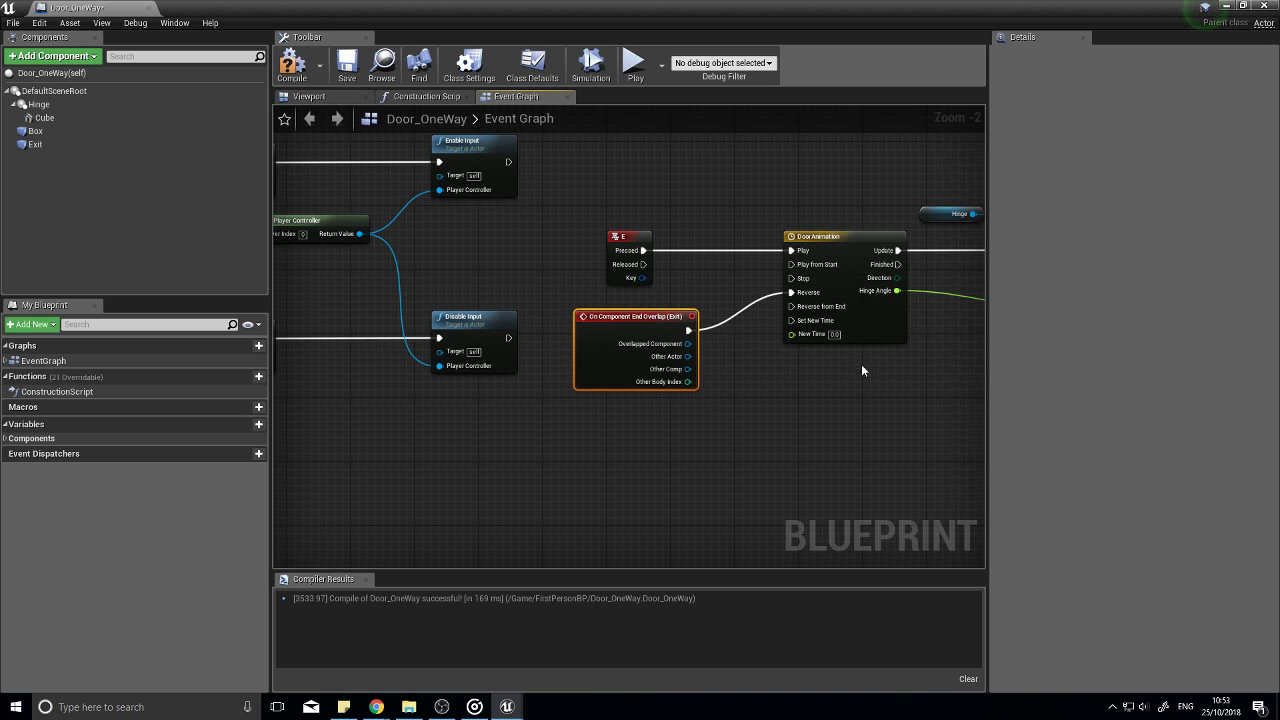
pyautogui.click(296, 84)
# Step: Return to the level and play-test the door closing after the player leaves the Exit box
pyautogui.hotkey('alt', 'Tab')
pyautogui.click(810, 50)
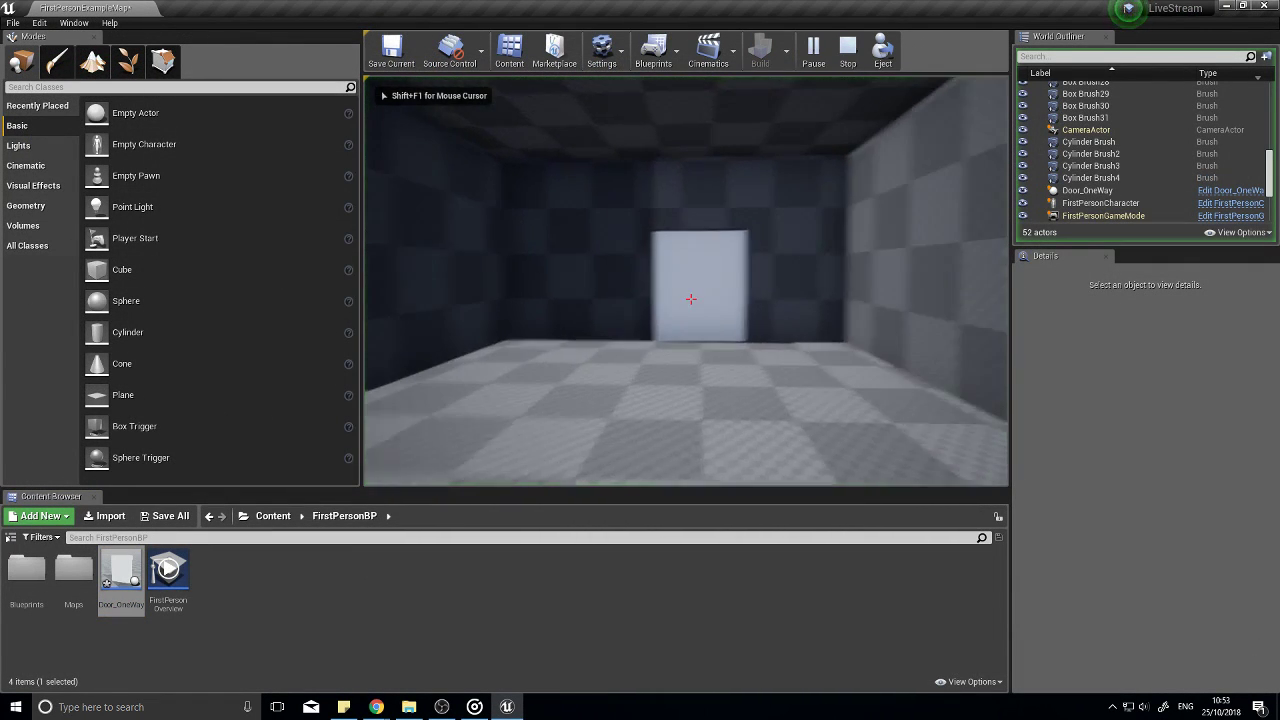
pyautogui.press('w')
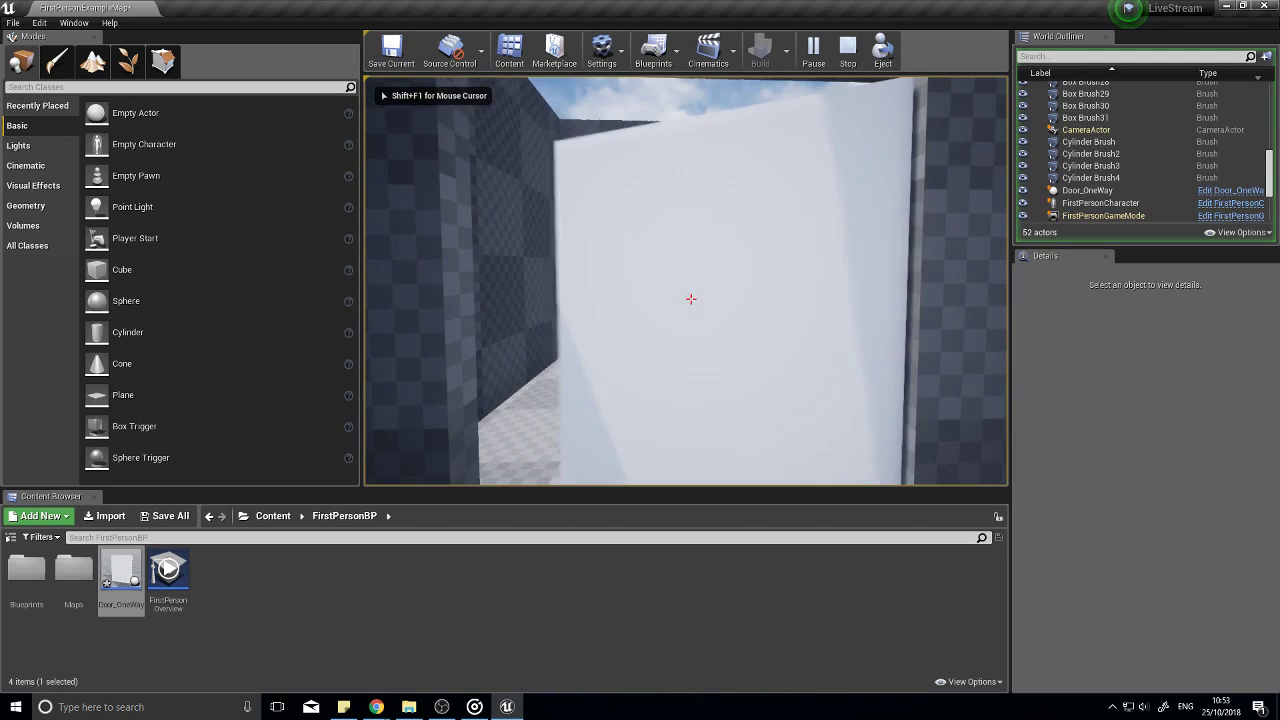
pyautogui.press('w')
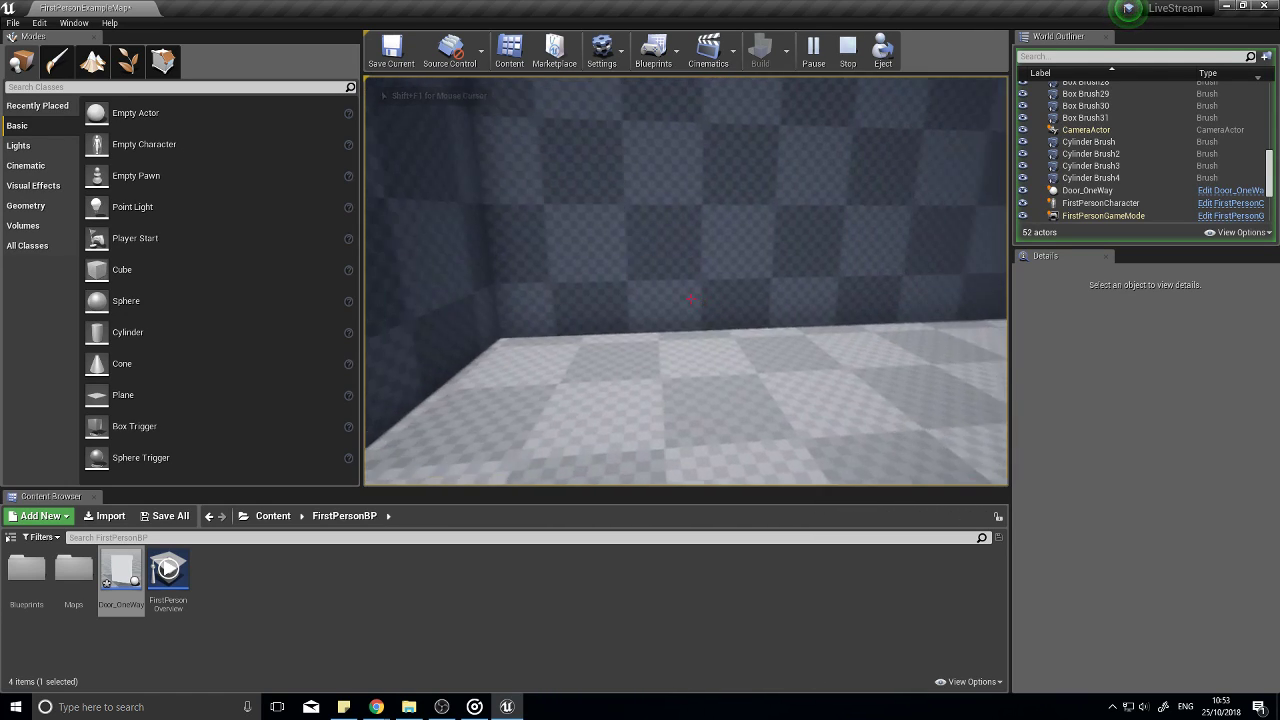
pyautogui.press('Escape')
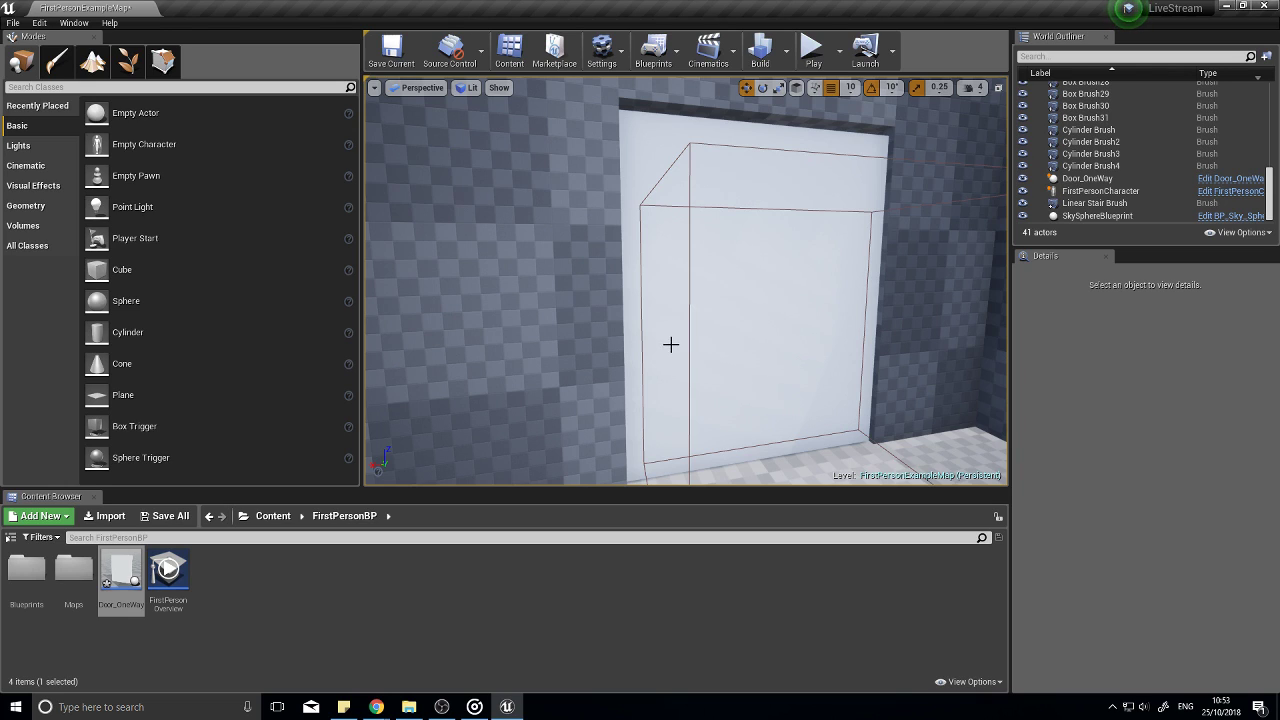
# Step: Play-test the level by walking up to the door and opening it to check how it reacts
pyautogui.moveTo(686, 281); pyautogui.dragTo(601, 161, button='right')
pyautogui.click(810, 52)
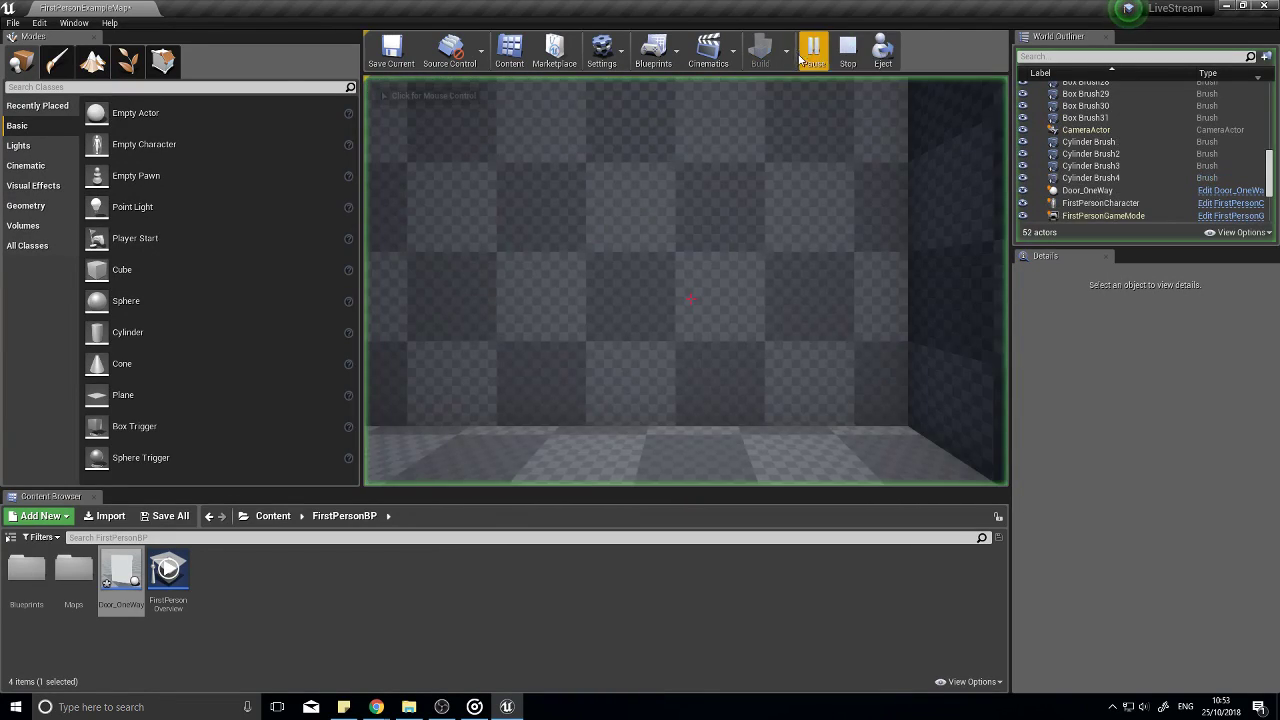
pyautogui.press('w')
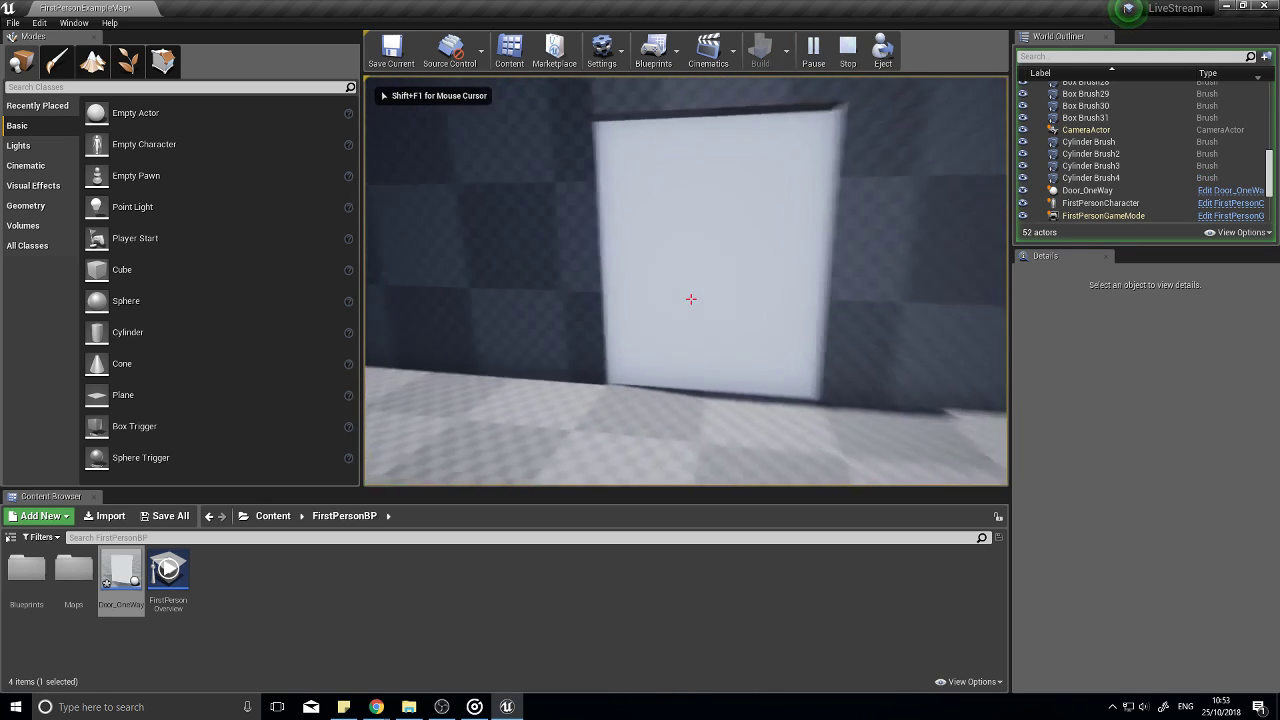
pyautogui.press('w')
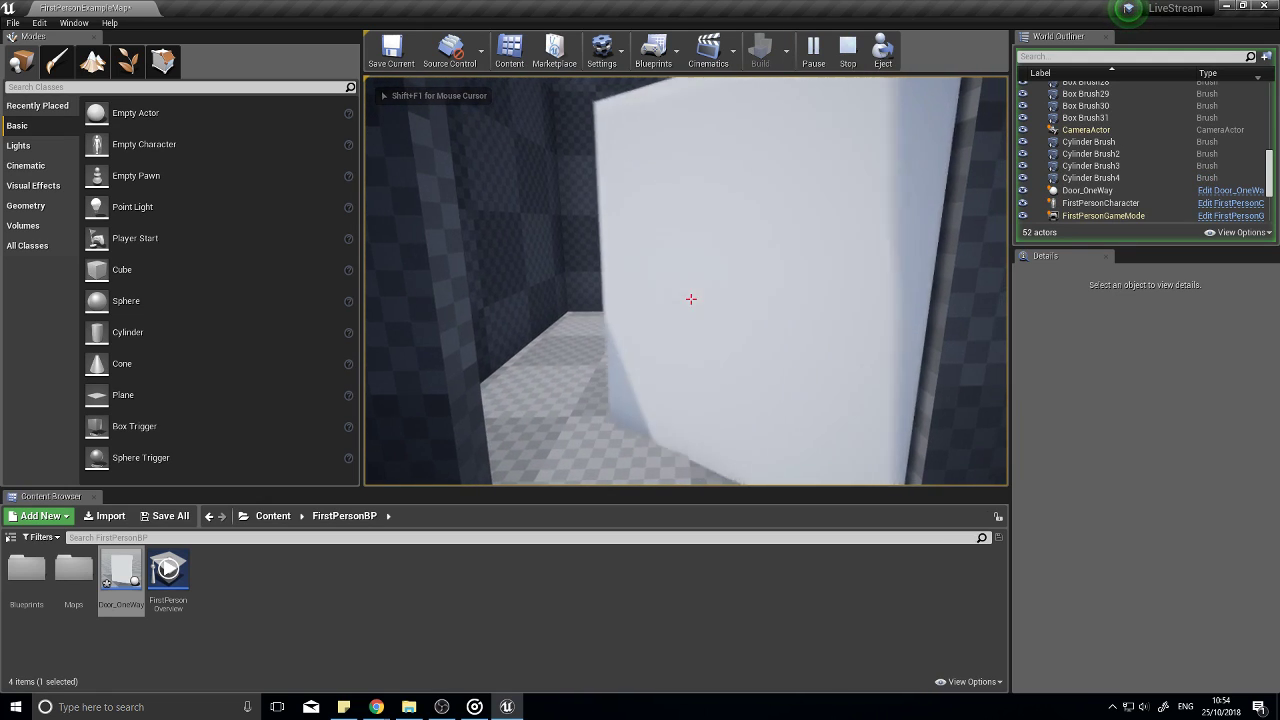
pyautogui.press('e')
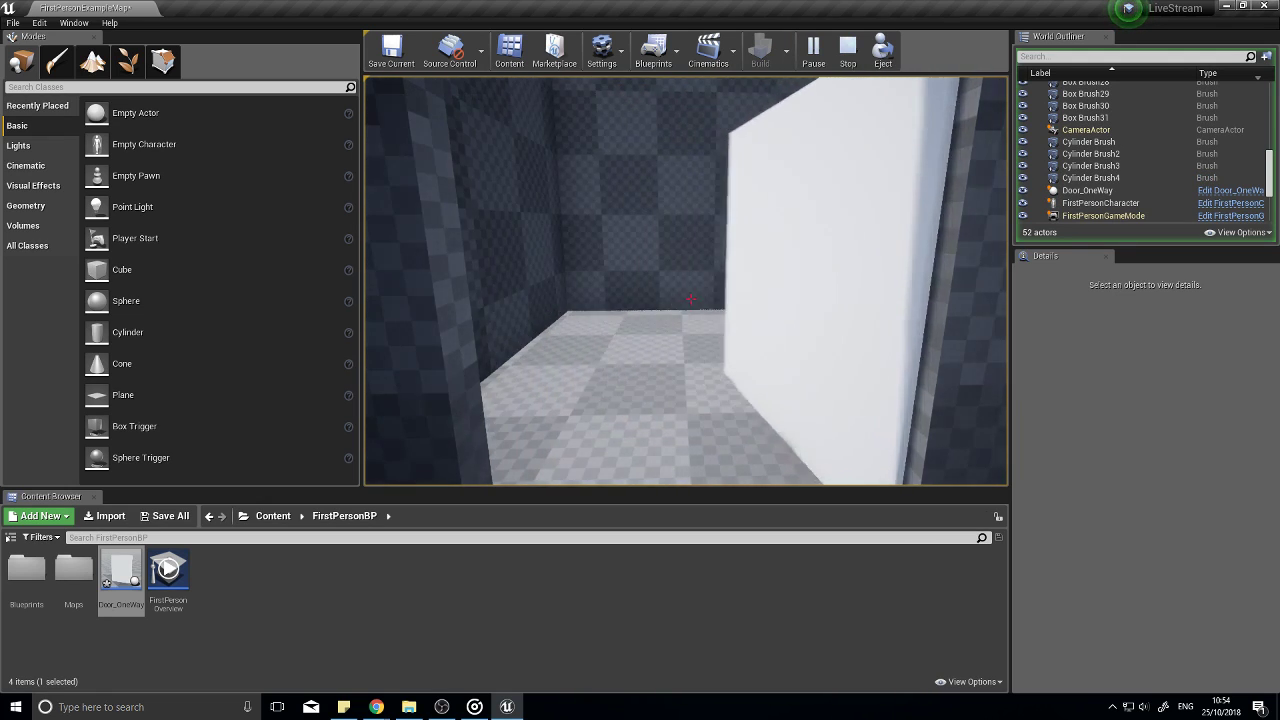
pyautogui.press('Escape')
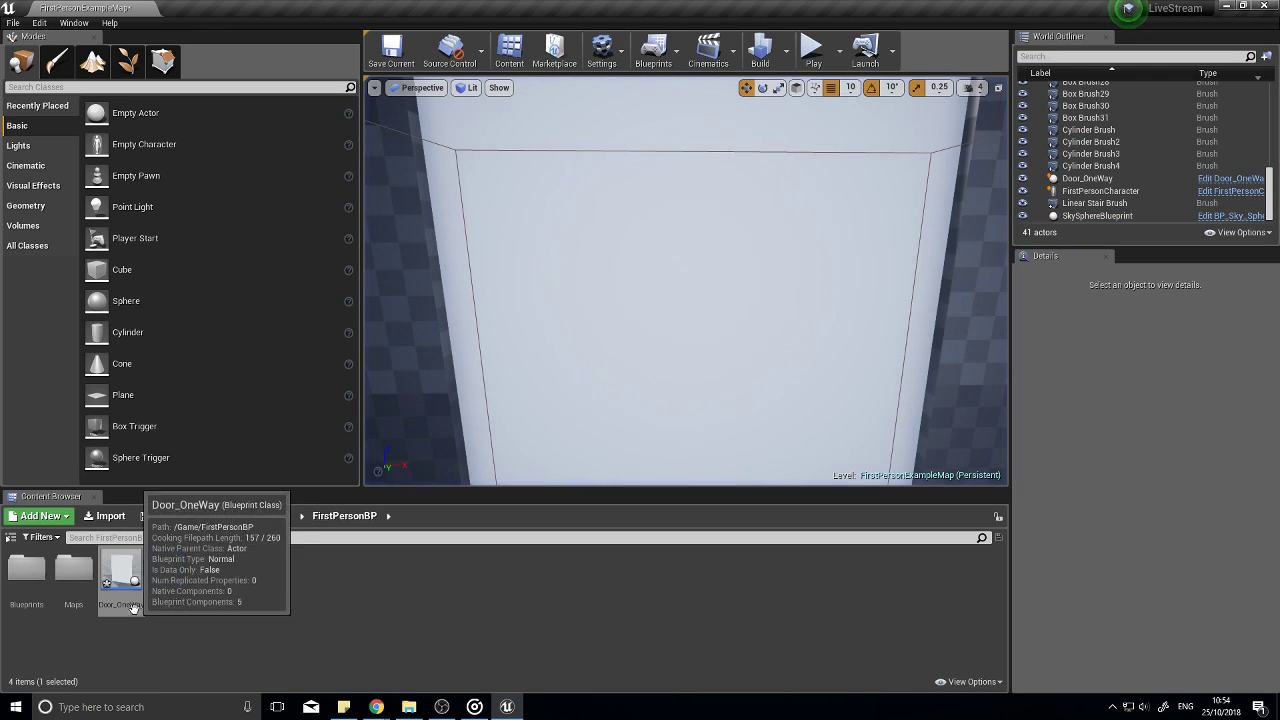
# Step: Delete the Exit component's On Component End Overlap event from the Door_OneWay event graph
pyautogui.doubleClick(121, 572)
pyautogui.moveTo(793, 412); pyautogui.dragTo(683, 427, button='right')
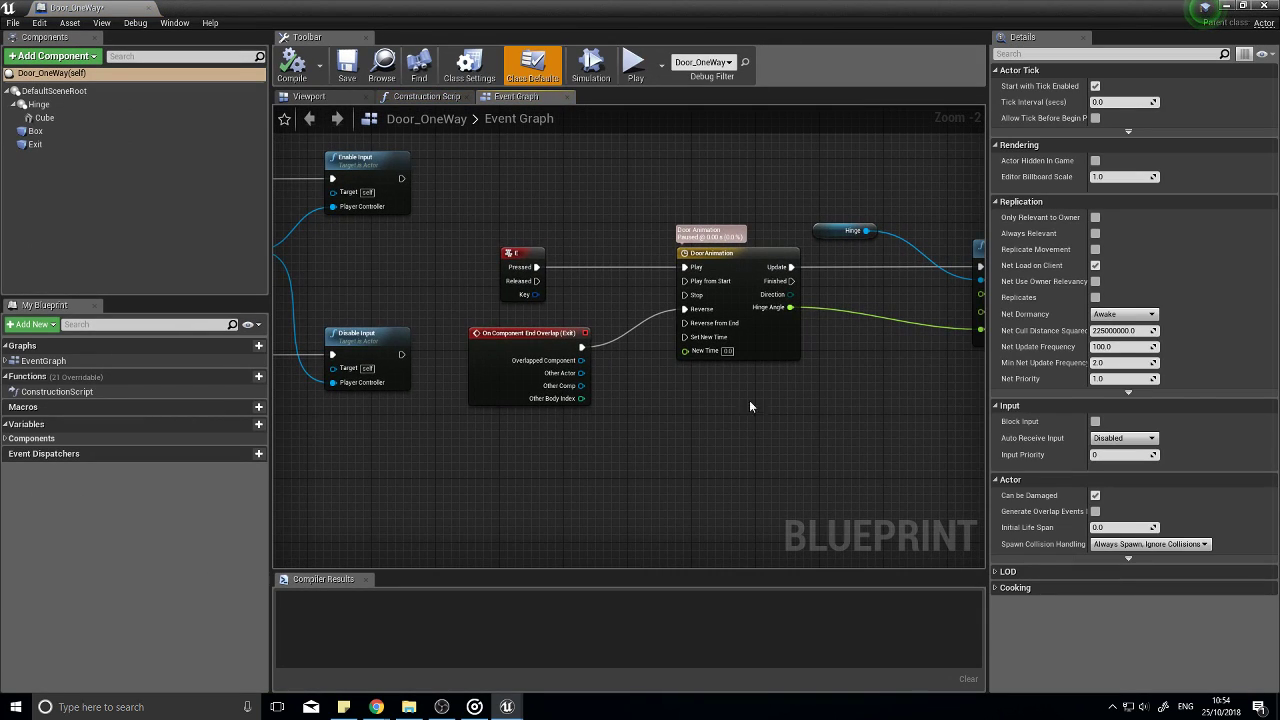
pyautogui.moveTo(849, 451); pyautogui.dragTo(812, 456, button='right')
pyautogui.moveTo(451, 383); pyautogui.dragTo(442, 441)
pyautogui.moveTo(654, 429); pyautogui.dragTo(540, 401, button='right')
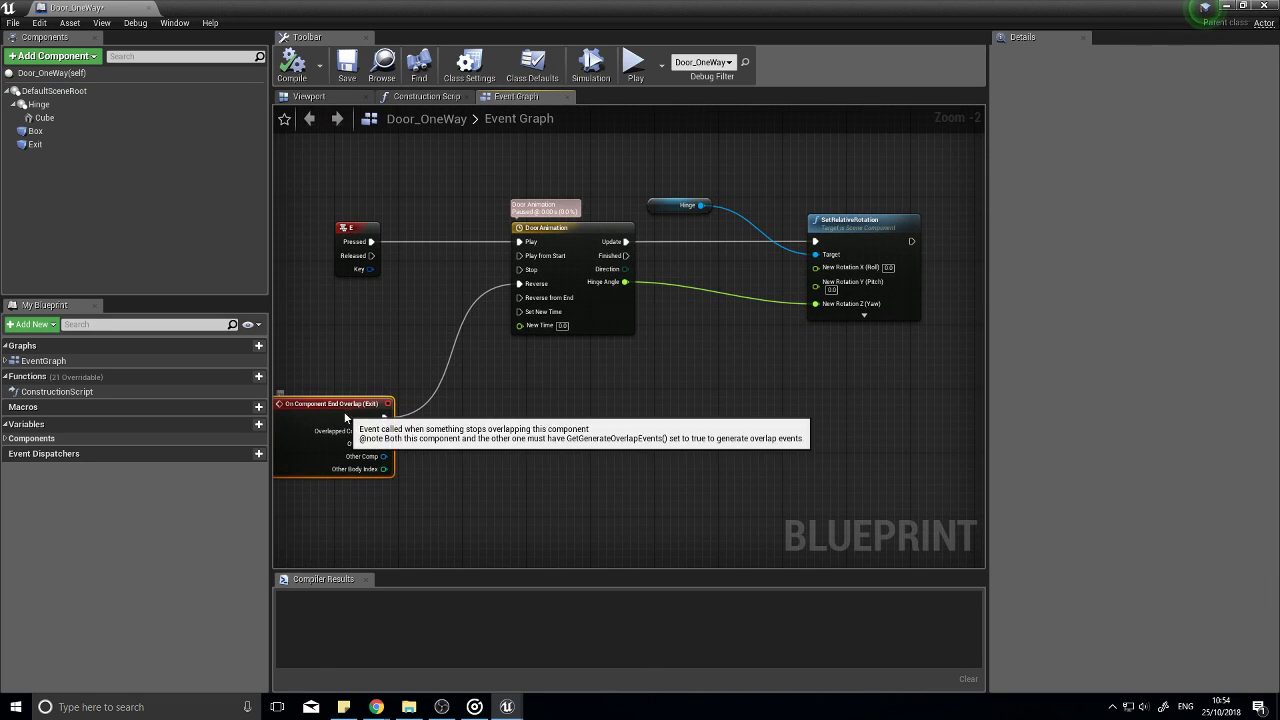
pyautogui.moveTo(340, 410); pyautogui.dragTo(392, 402)
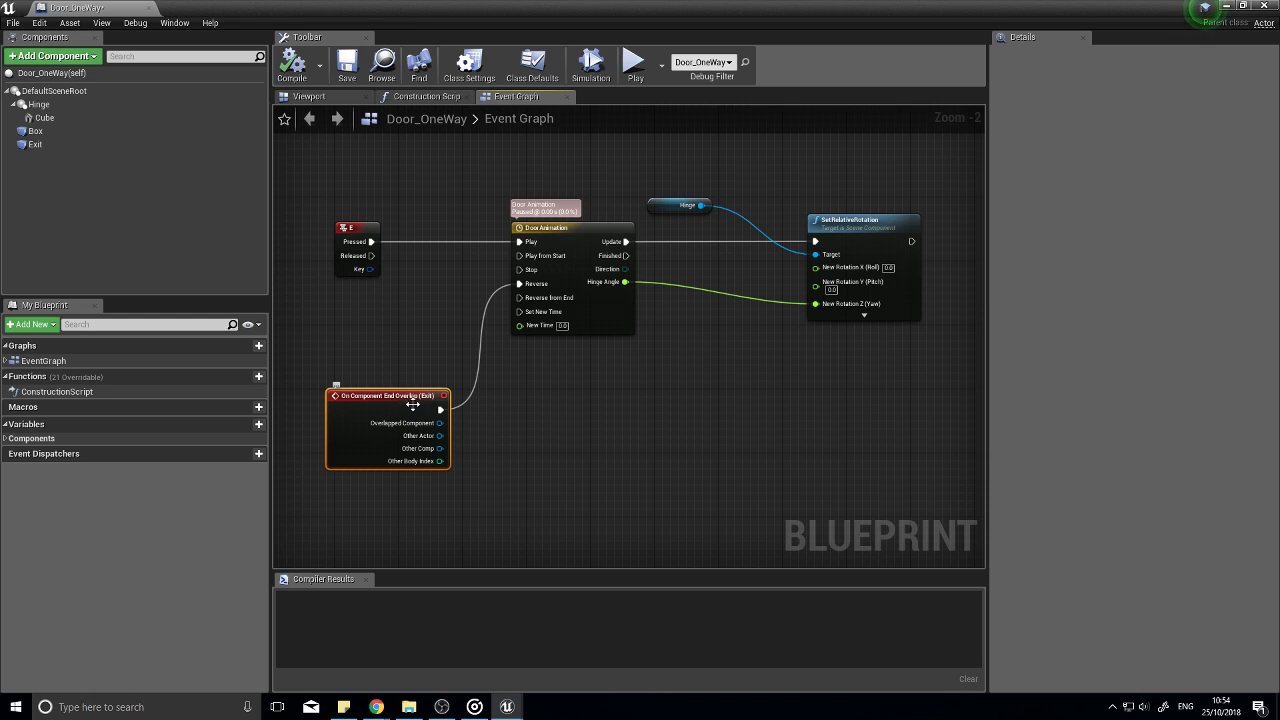
pyautogui.press('Delete')
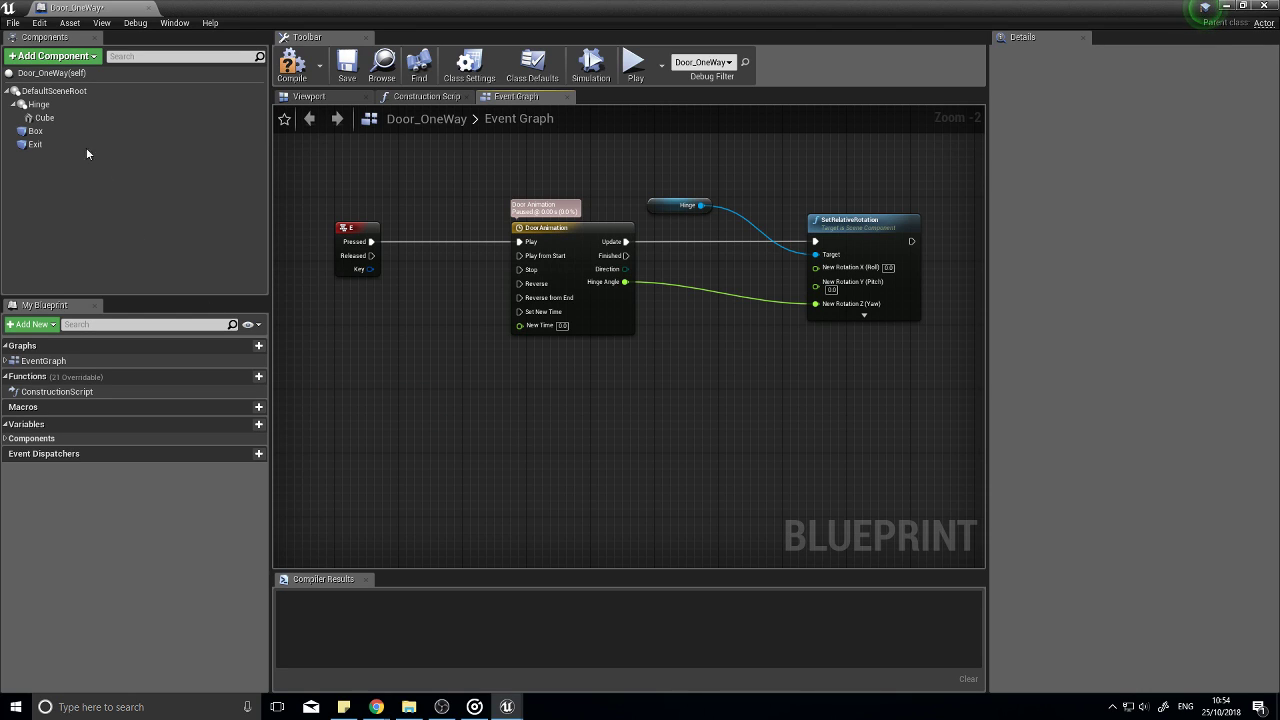
# Step: Add an On Component Begin Overlap event for Exit, place it below the E event and connect it to DoorAnimation's Reverse input
pyautogui.click(40, 144)
pyautogui.rightClick(481, 437)
pyautogui.write('beg')
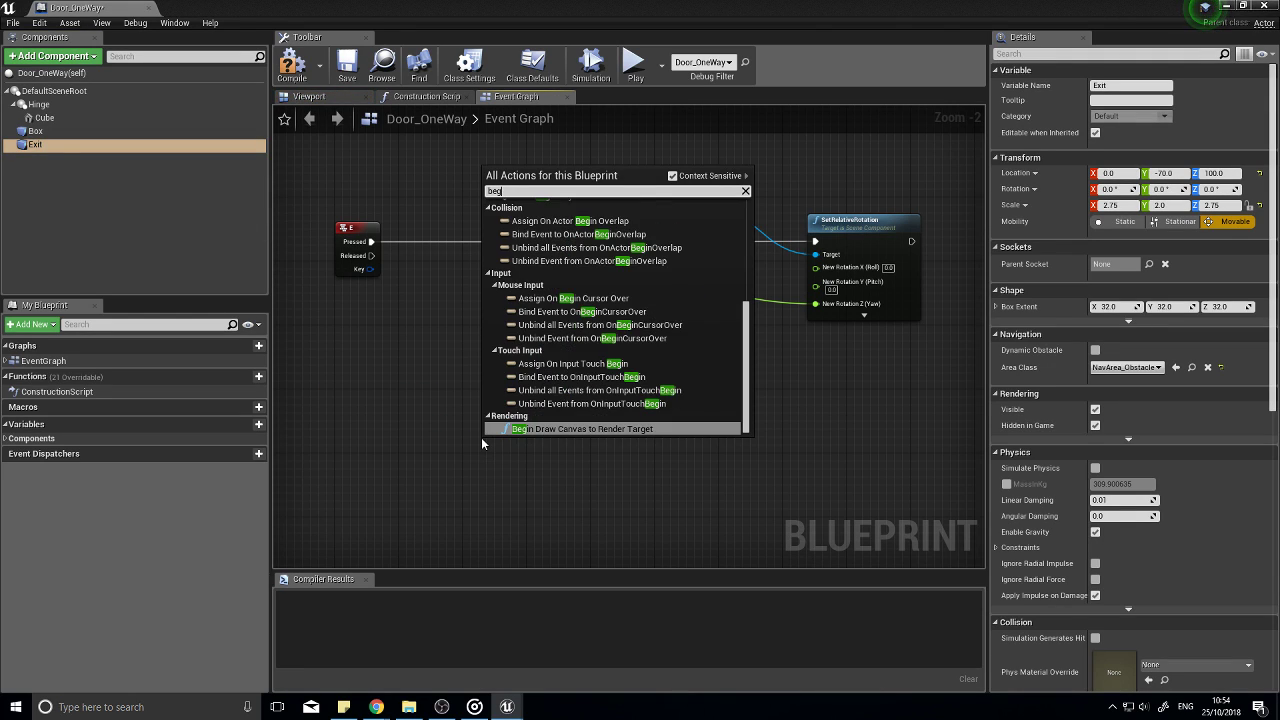
pyautogui.write('in overla')
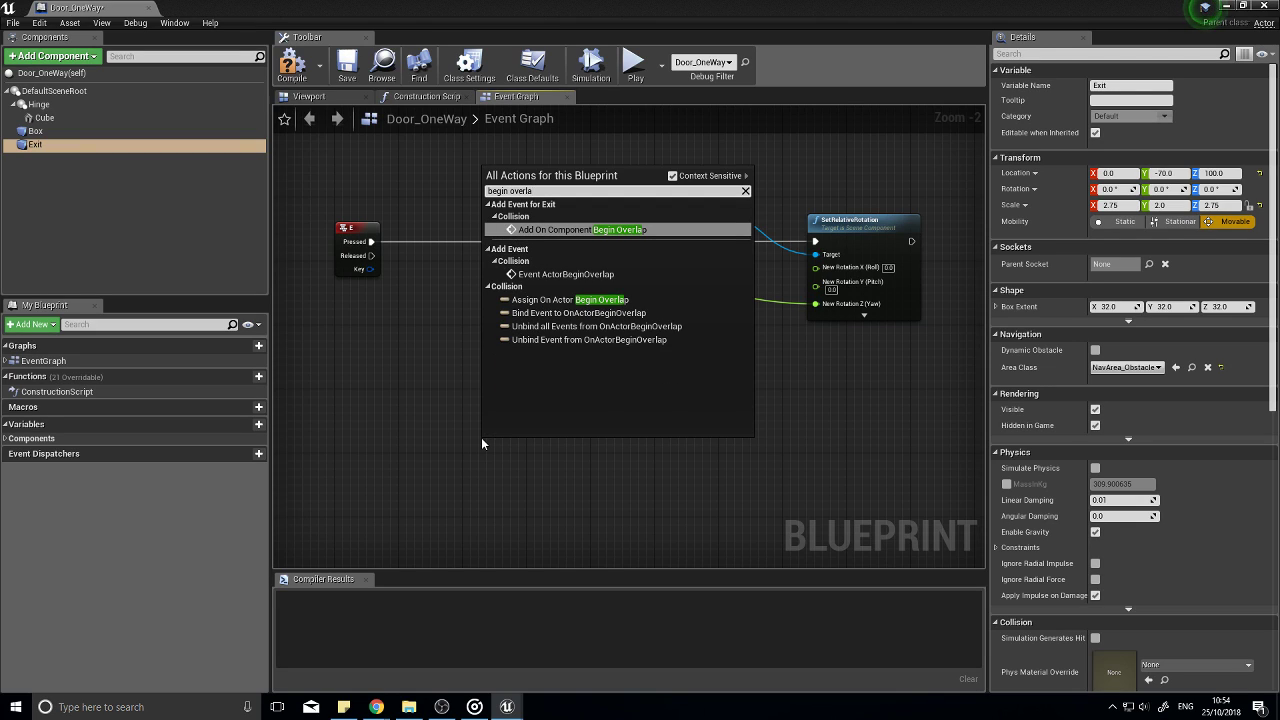
pyautogui.click(580, 229)
pyautogui.moveTo(578, 451); pyautogui.dragTo(431, 405)
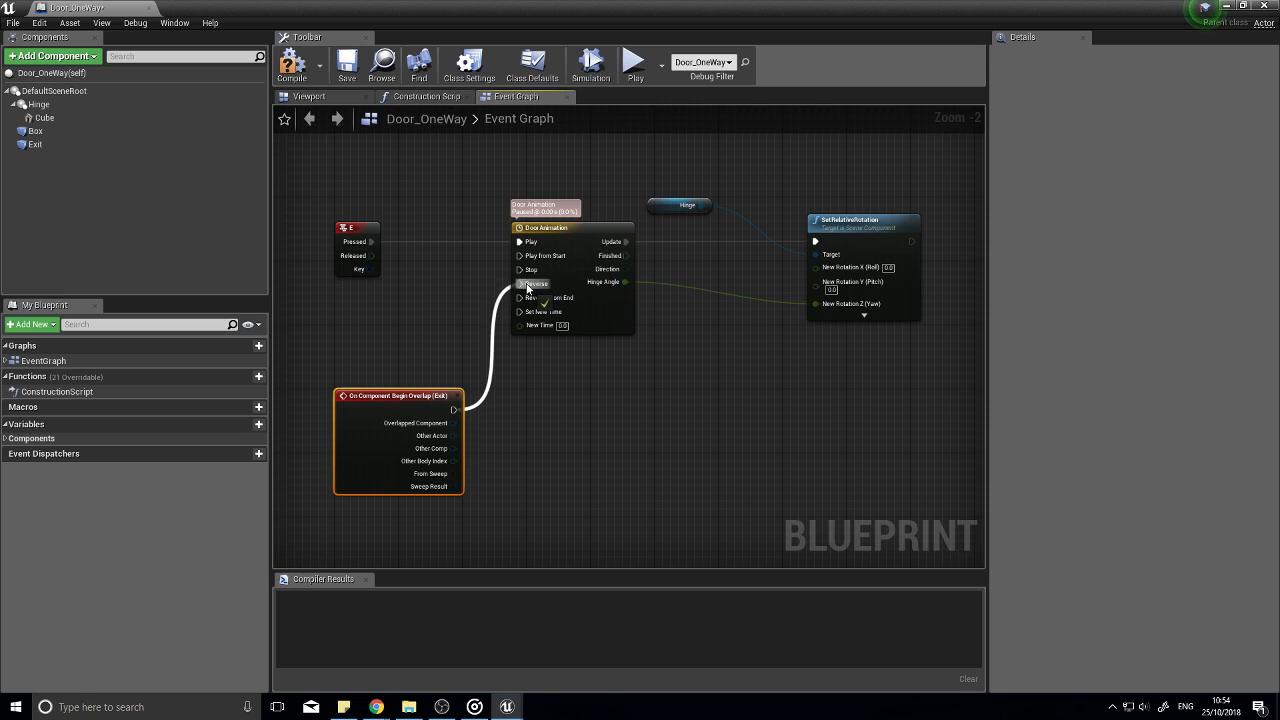
# Step: Move the Exit box away from the door to Y -200, compile the blueprint and return to the level
pyautogui.click(348, 95)
pyautogui.moveTo(628, 336); pyautogui.dragTo(500, 336, button='right')
pyautogui.click(116, 145)
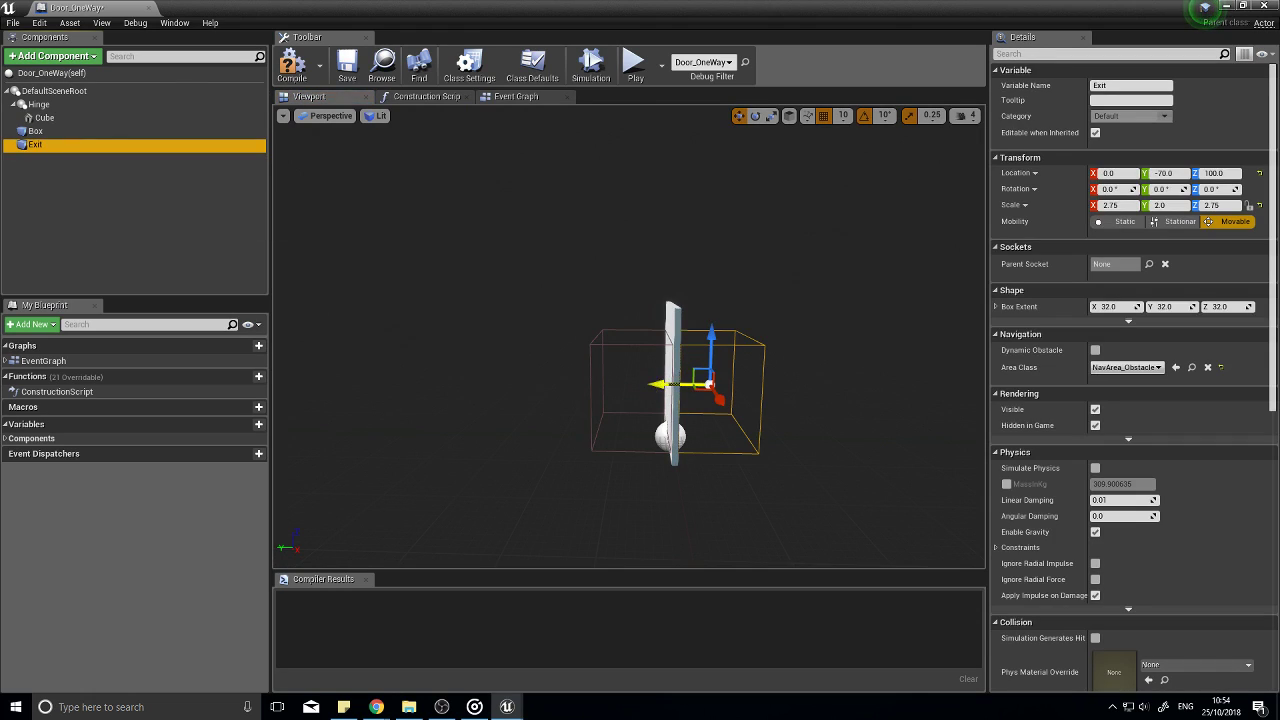
pyautogui.moveTo(685, 384); pyautogui.dragTo(748, 386)
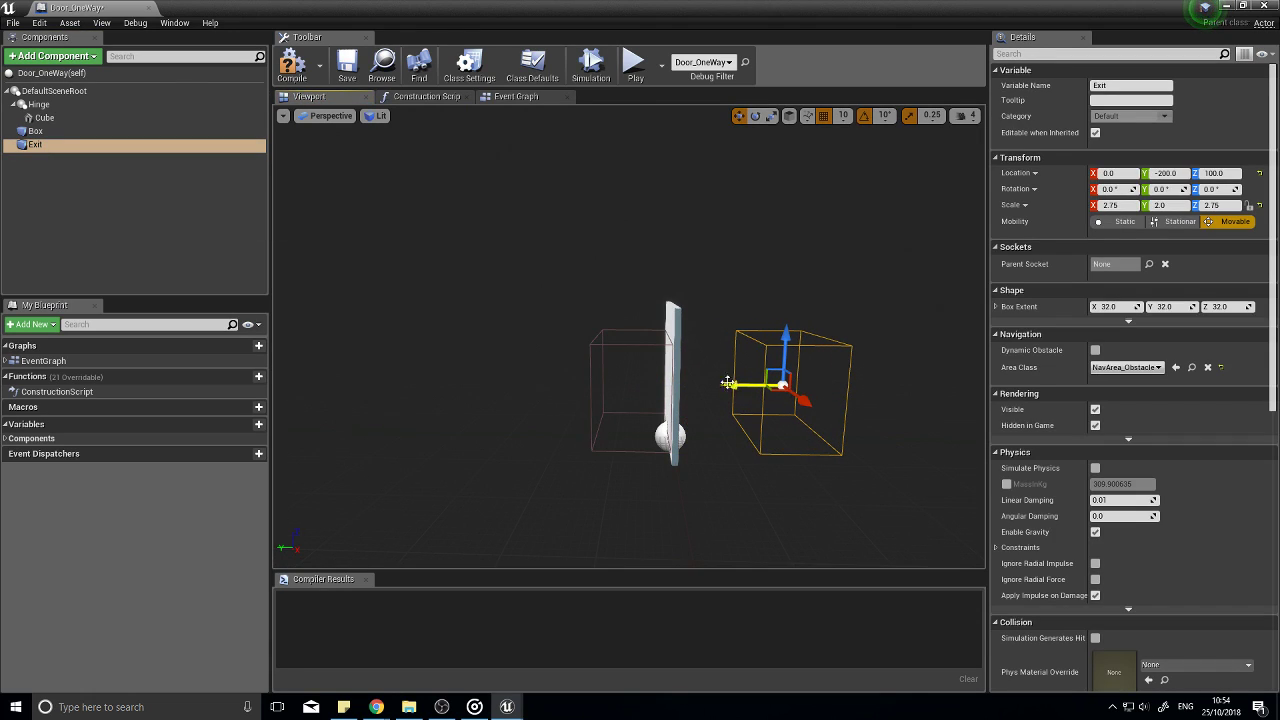
pyautogui.click(293, 65)
pyautogui.click(1264, 6)
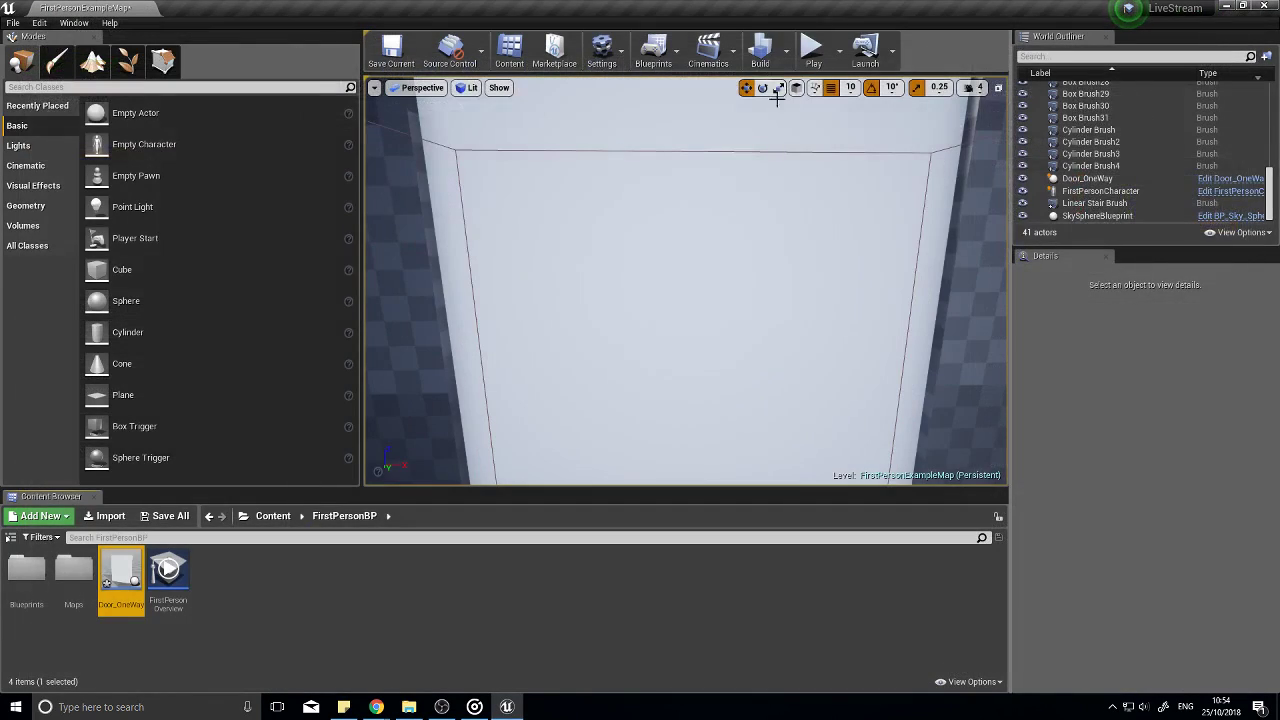
# Step: Play-test the door with the repositioned Exit box by approaching and opening it
pyautogui.click(812, 48)
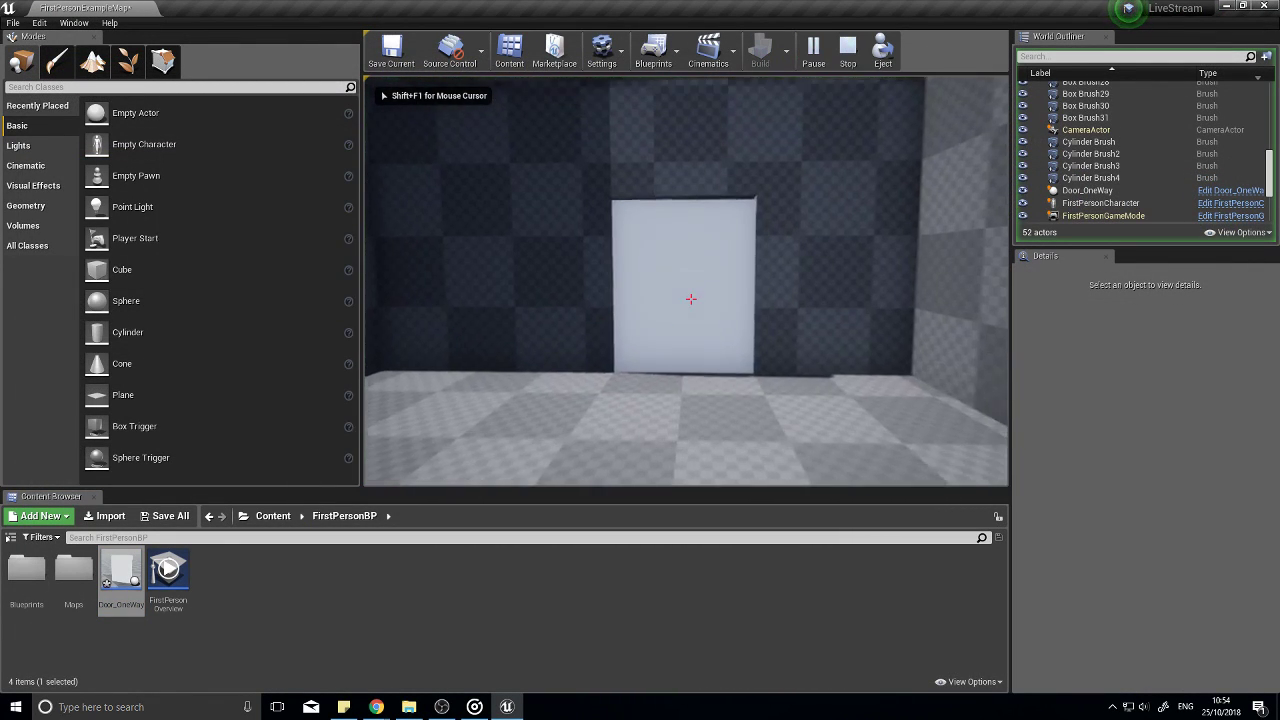
pyautogui.press('w')
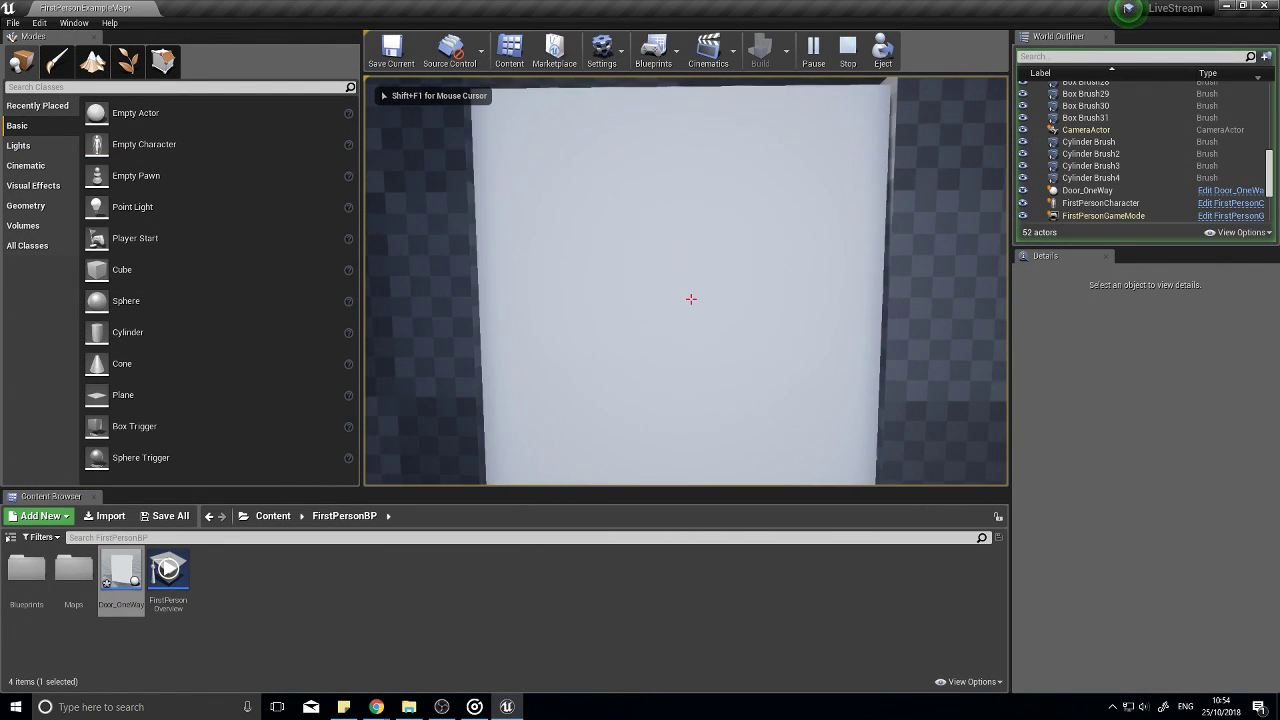
pyautogui.press('w')
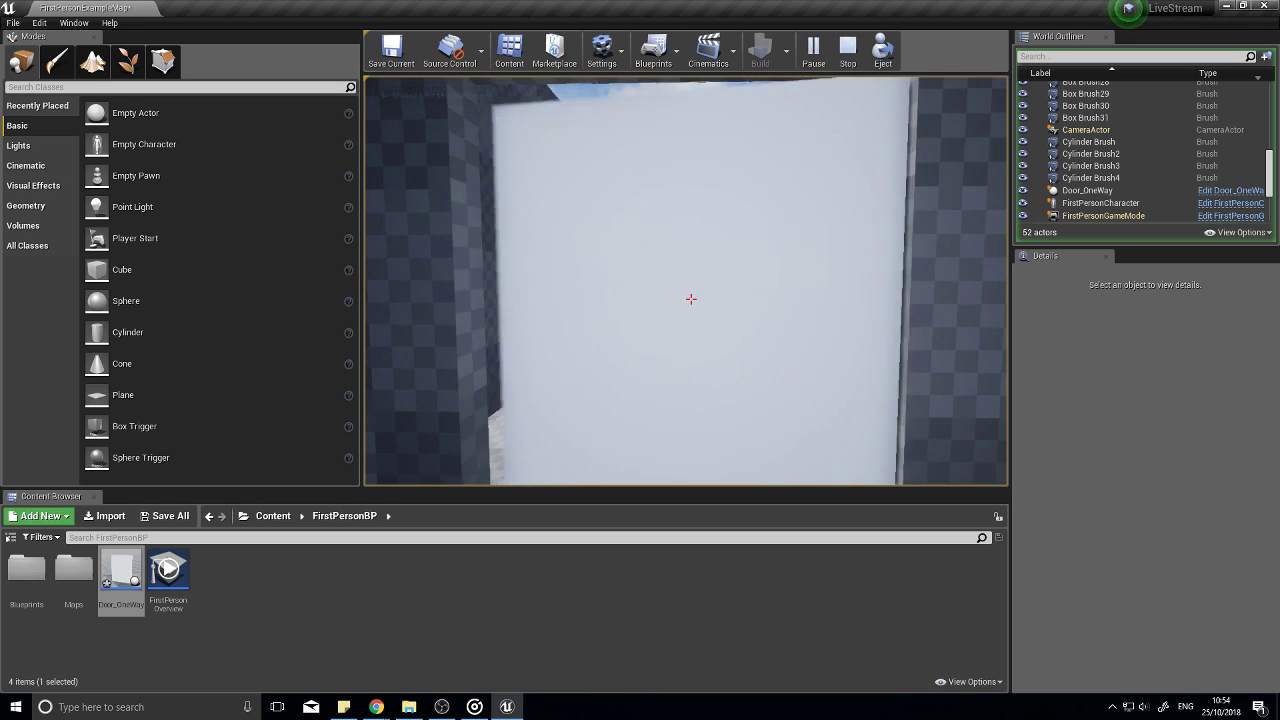
pyautogui.press('Escape')
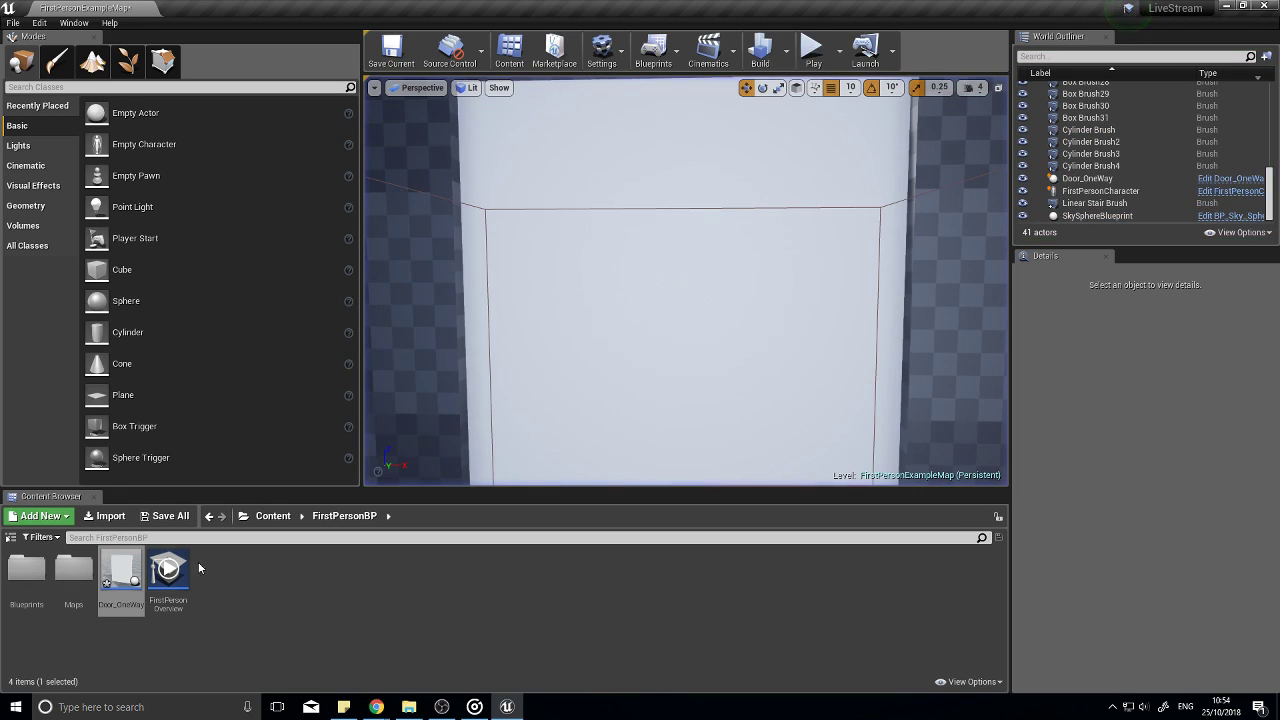
# Step: Examine the Door_OneWay event graph, from the Box overlap and input nodes to the Exit overlap event and DoorAnimation
pyautogui.doubleClick(122, 572)
pyautogui.moveTo(448, 285); pyautogui.dragTo(718, 286, button='right')
pyautogui.moveTo(609, 302); pyautogui.dragTo(493, 379, button='right')
pyautogui.moveTo(707, 395); pyautogui.dragTo(674, 433, button='right')
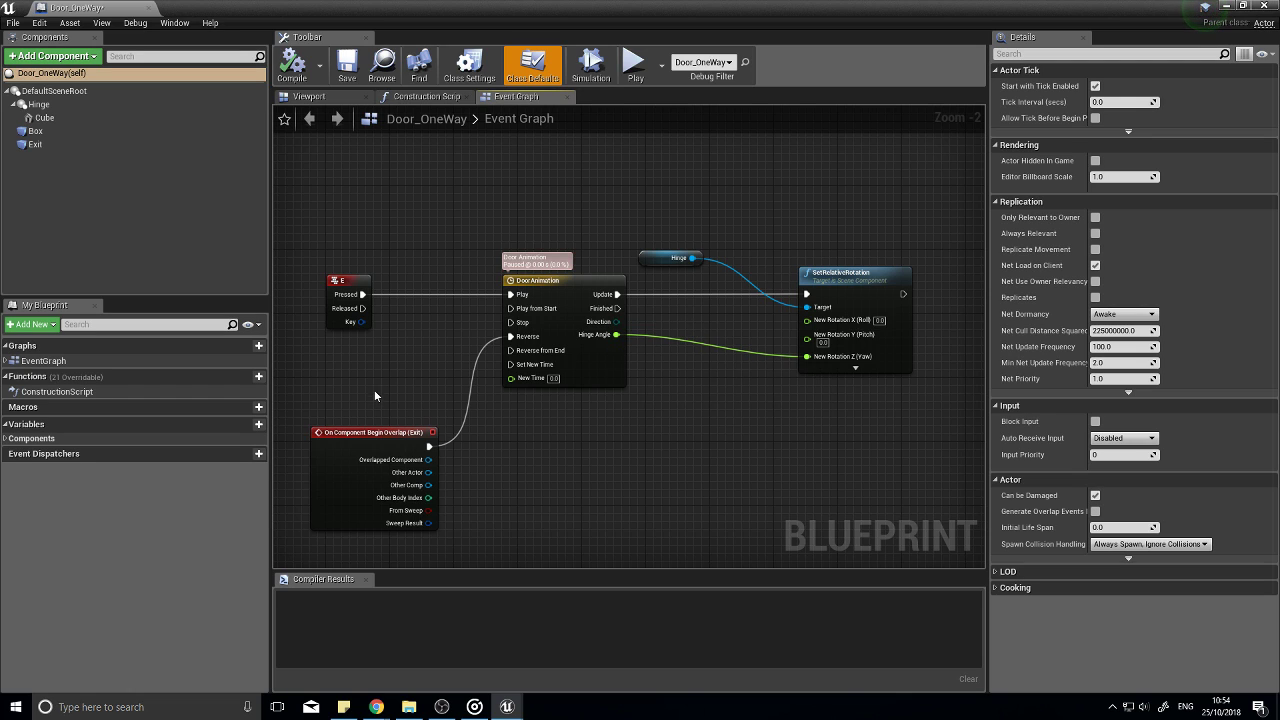
pyautogui.moveTo(374, 389); pyautogui.dragTo(800, 380, button='right')
pyautogui.moveTo(366, 230); pyautogui.dragTo(621, 240, button='right')
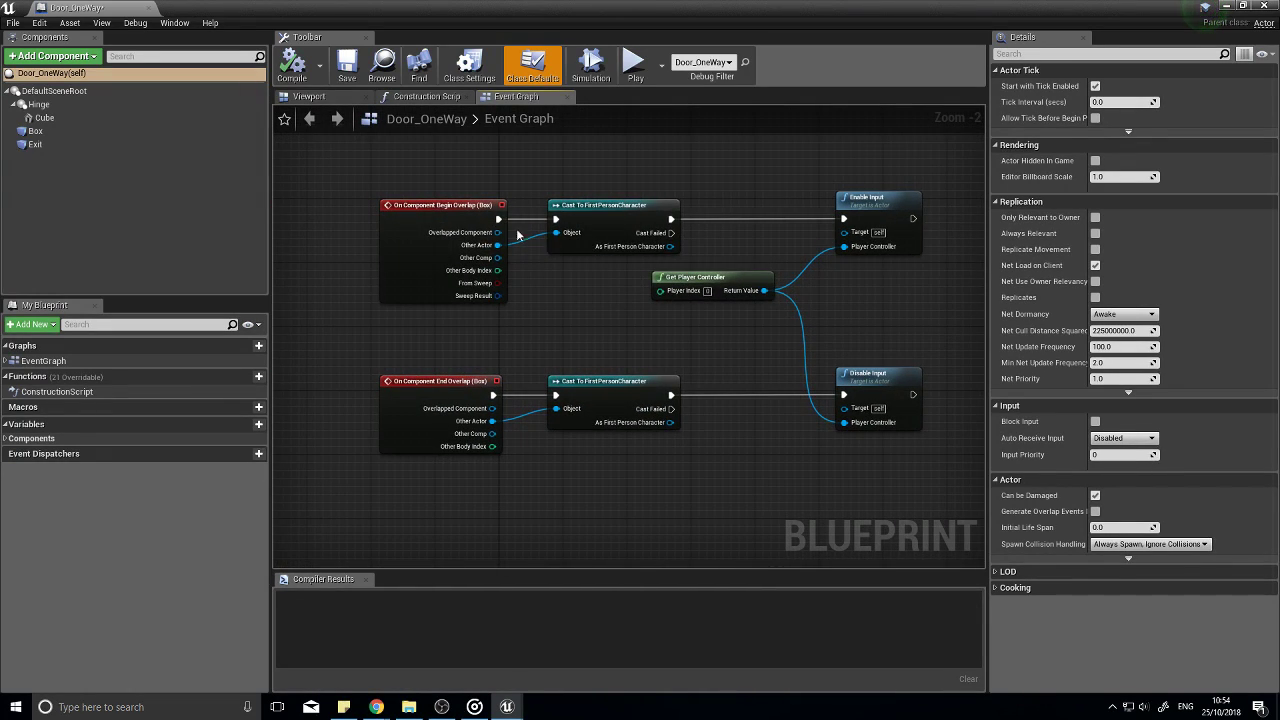
pyautogui.moveTo(517, 234); pyautogui.dragTo(275, 245, button='right')
pyautogui.moveTo(761, 377); pyautogui.dragTo(551, 331, button='right')
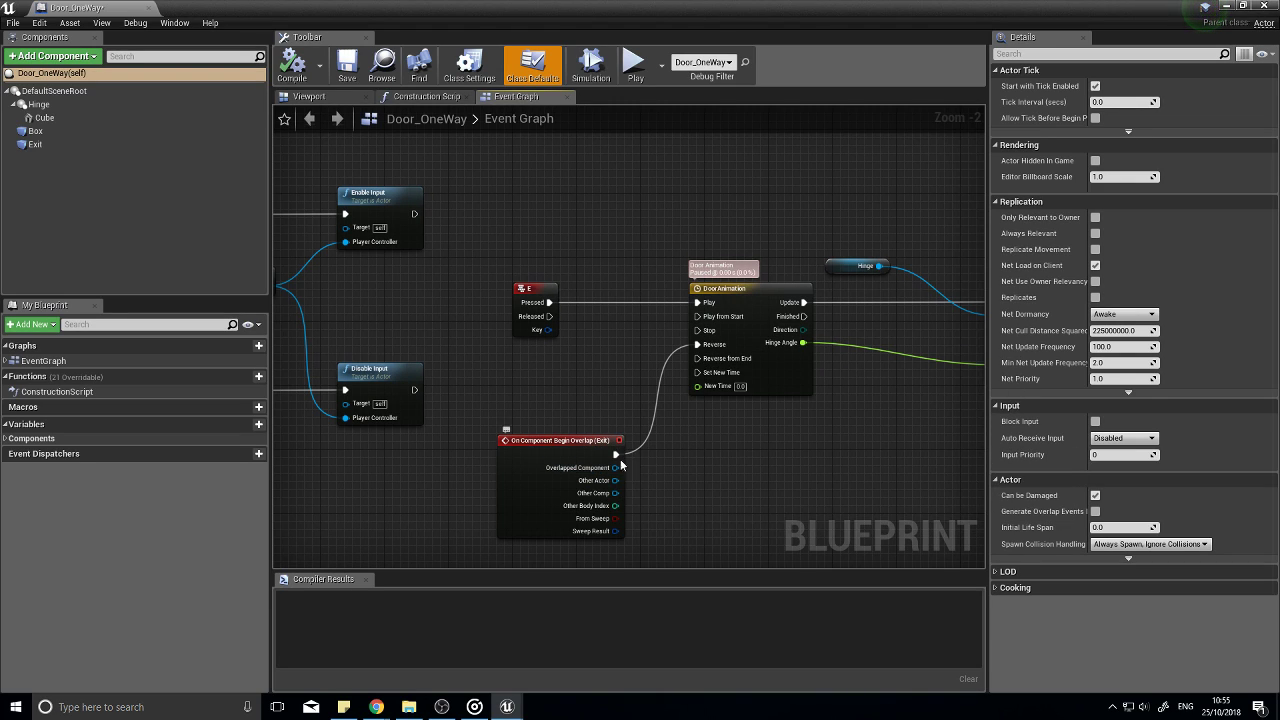
# Step: Disconnect the Exit begin-overlap event from DoorAnimation's Reverse input and compile the blueprint
pyautogui.moveTo(737, 472); pyautogui.dragTo(659, 468, button='right')
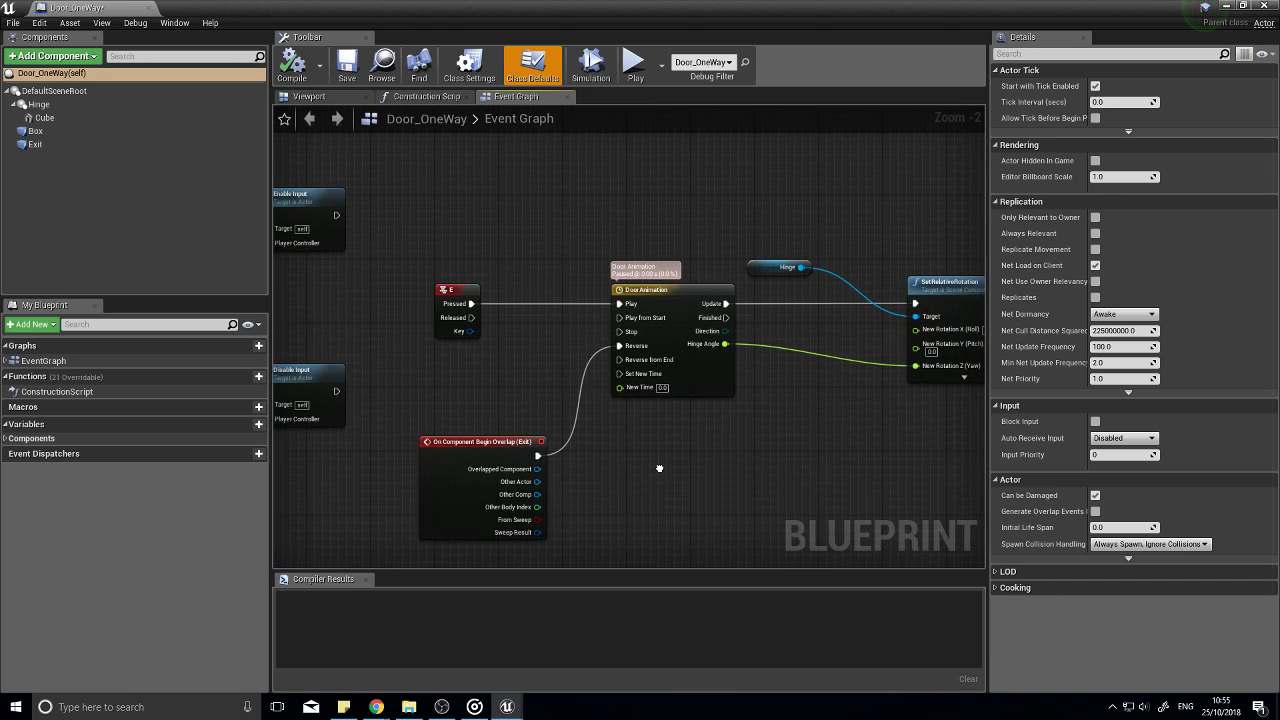
pyautogui.keyDown('alt'); pyautogui.click(621, 346); pyautogui.keyUp('alt')
pyautogui.press('F7')
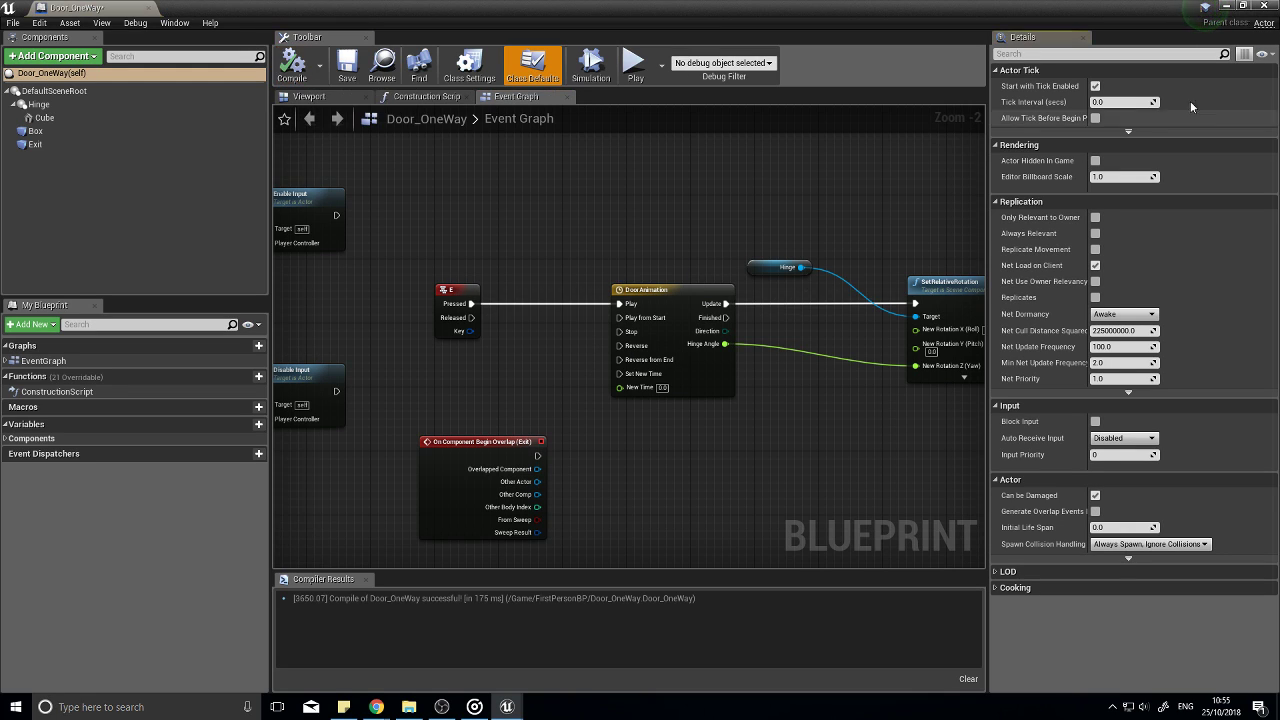
# Step: Play-test the door in the level without the Reverse connection, walking through the doorway and looking back at it
pyautogui.click(1226, 6)
pyautogui.click(811, 50)
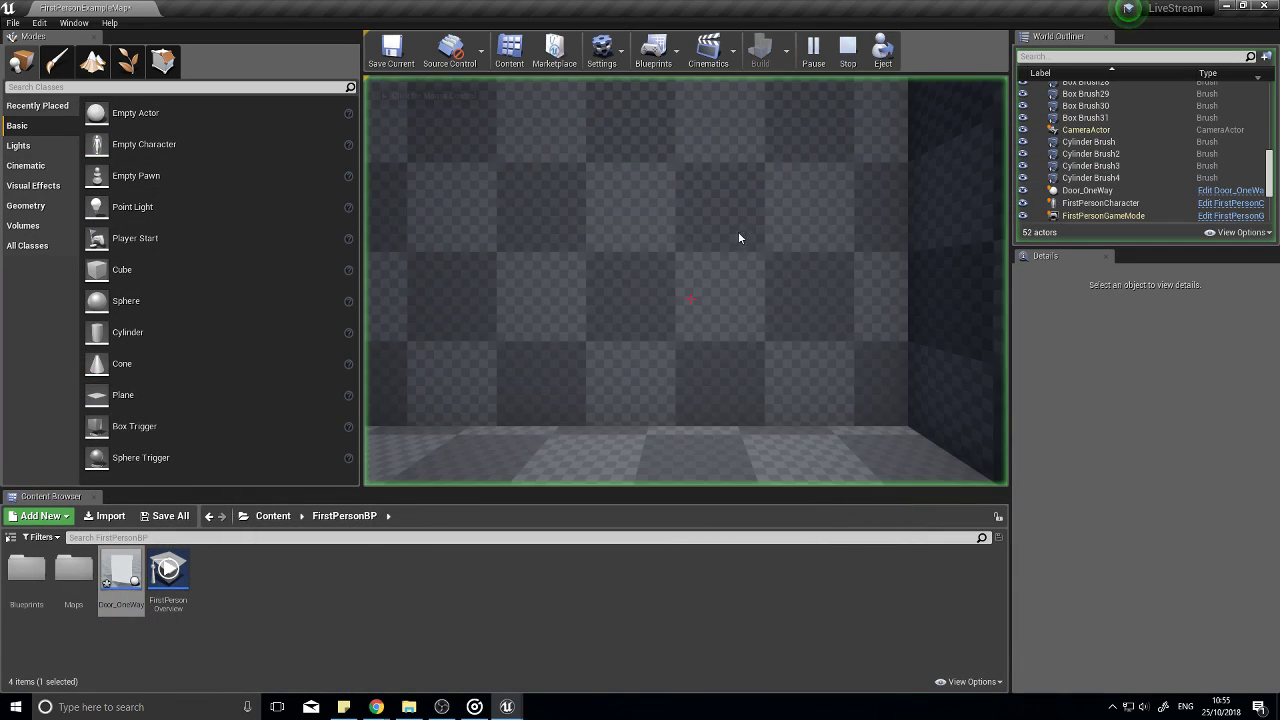
pyautogui.click(738, 231)
pyautogui.press('w')
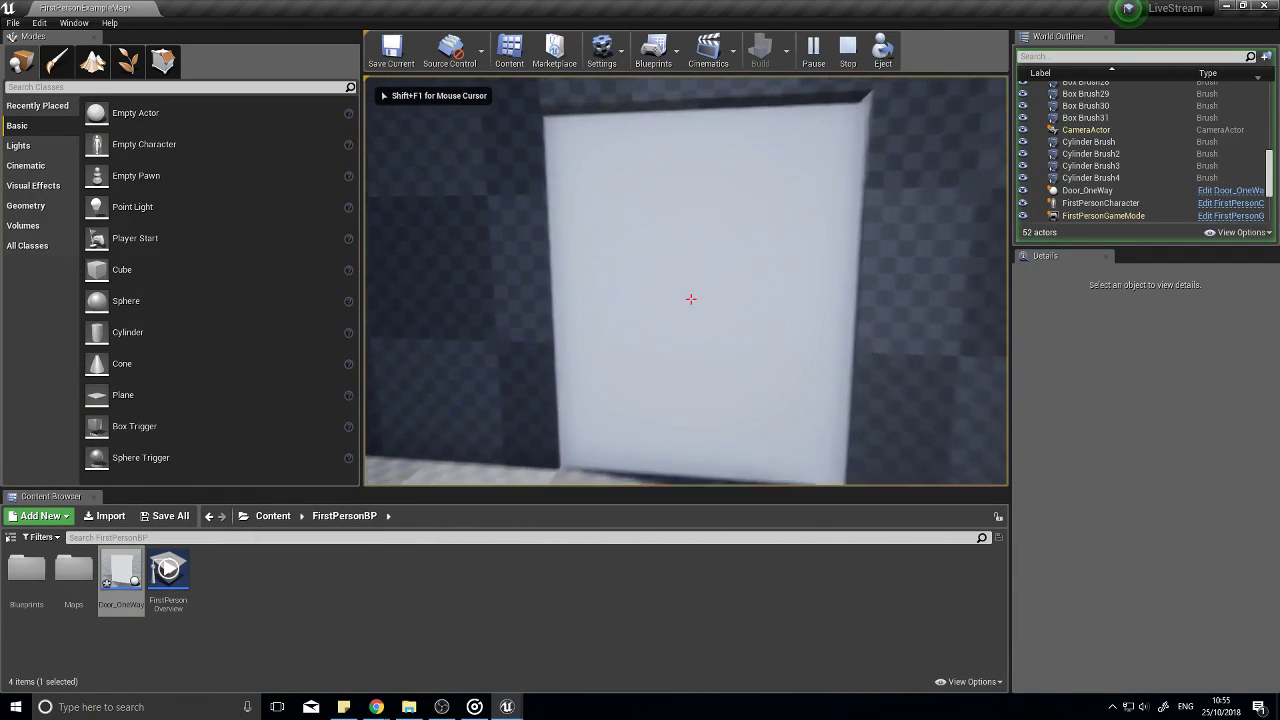
pyautogui.press('s')
pyautogui.press('w')
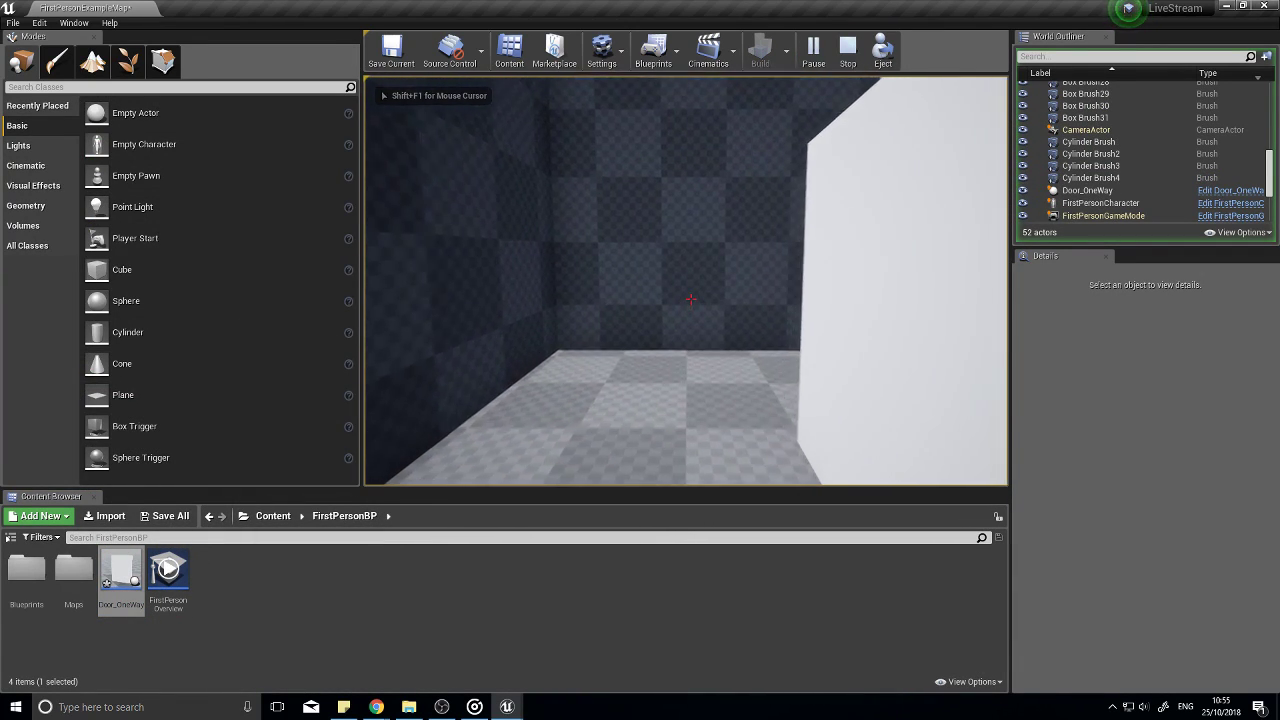
pyautogui.press('a')
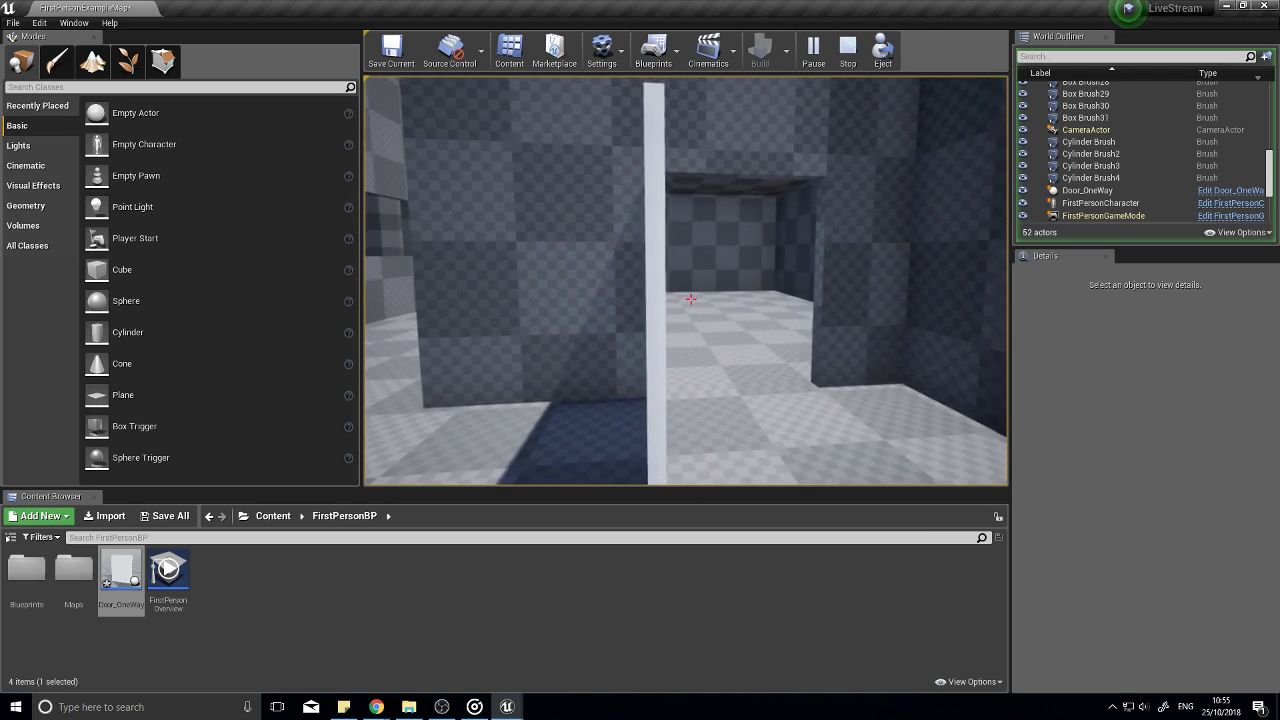
pyautogui.press('Escape')
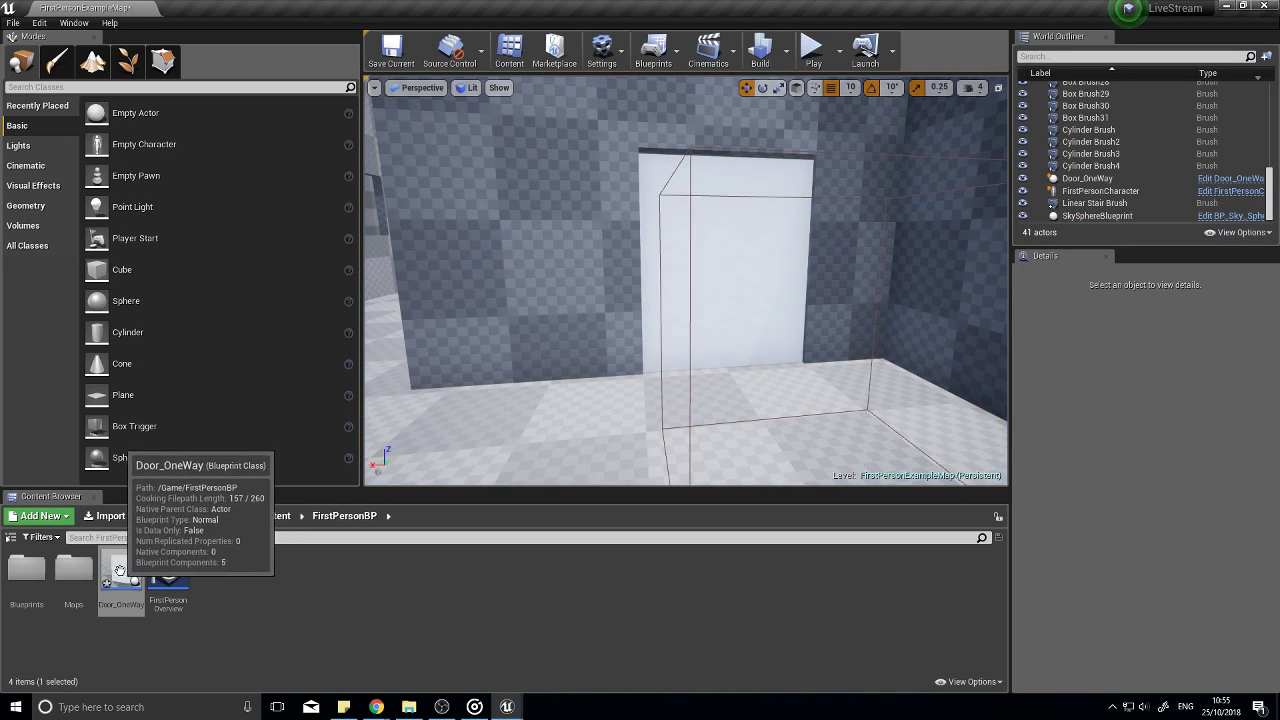
# Step: Connect the Exit begin-overlap event to DoorAnimation's Reverse from End input in Door_OneWay and compile
pyautogui.moveTo(681, 383); pyautogui.dragTo(940, 362, button='right')
pyautogui.press('a')
pyautogui.press('w')
pyautogui.moveTo(710, 350); pyautogui.dragTo(710, 374, button='right')
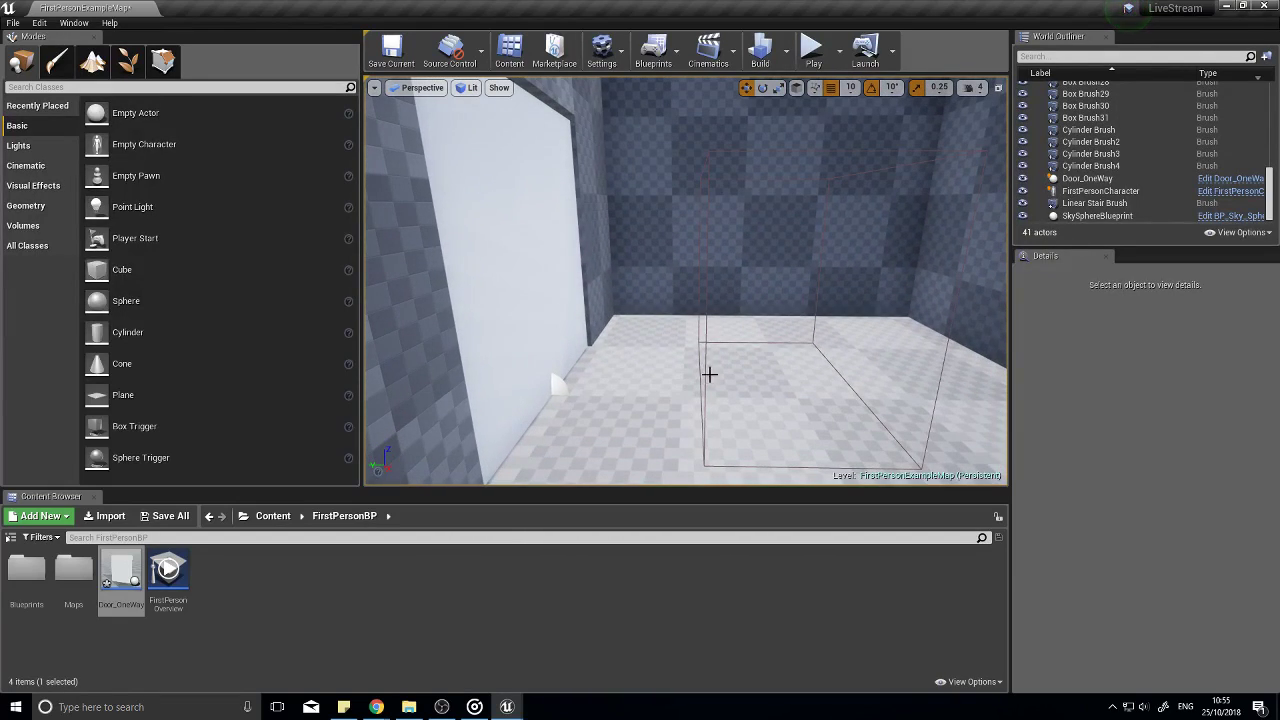
pyautogui.doubleClick(121, 575)
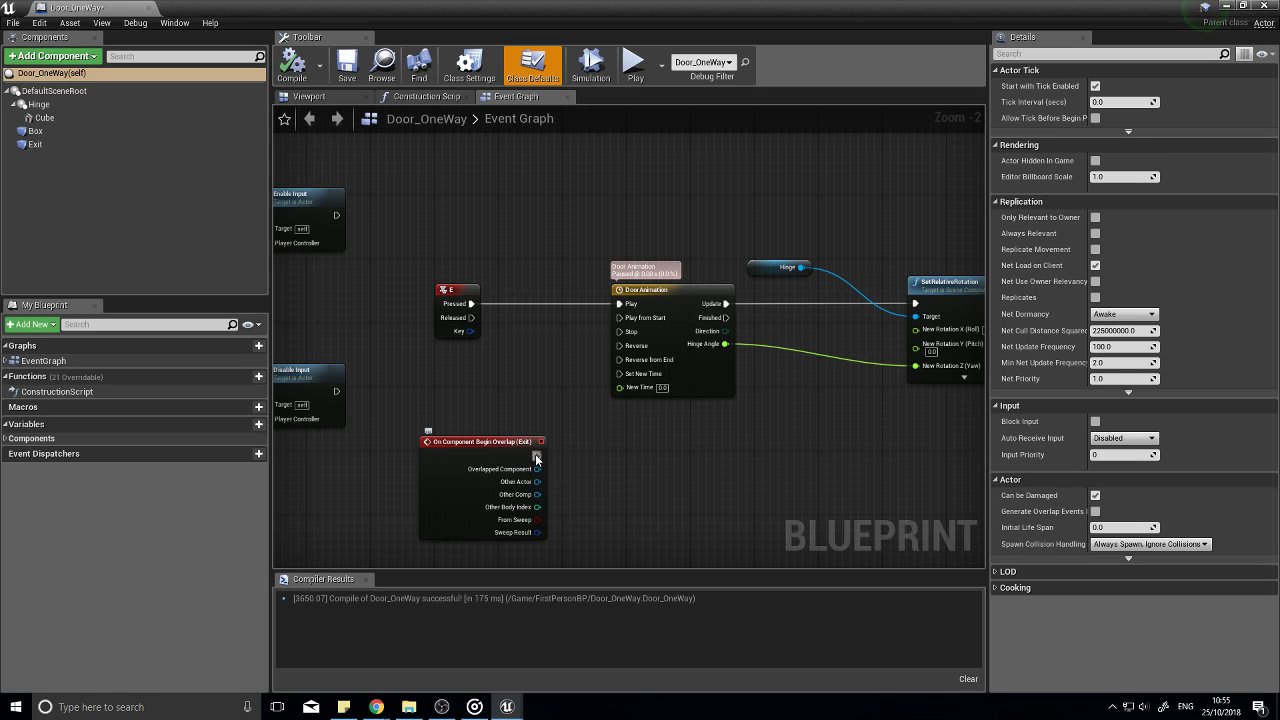
pyautogui.moveTo(537, 458); pyautogui.dragTo(619, 359)
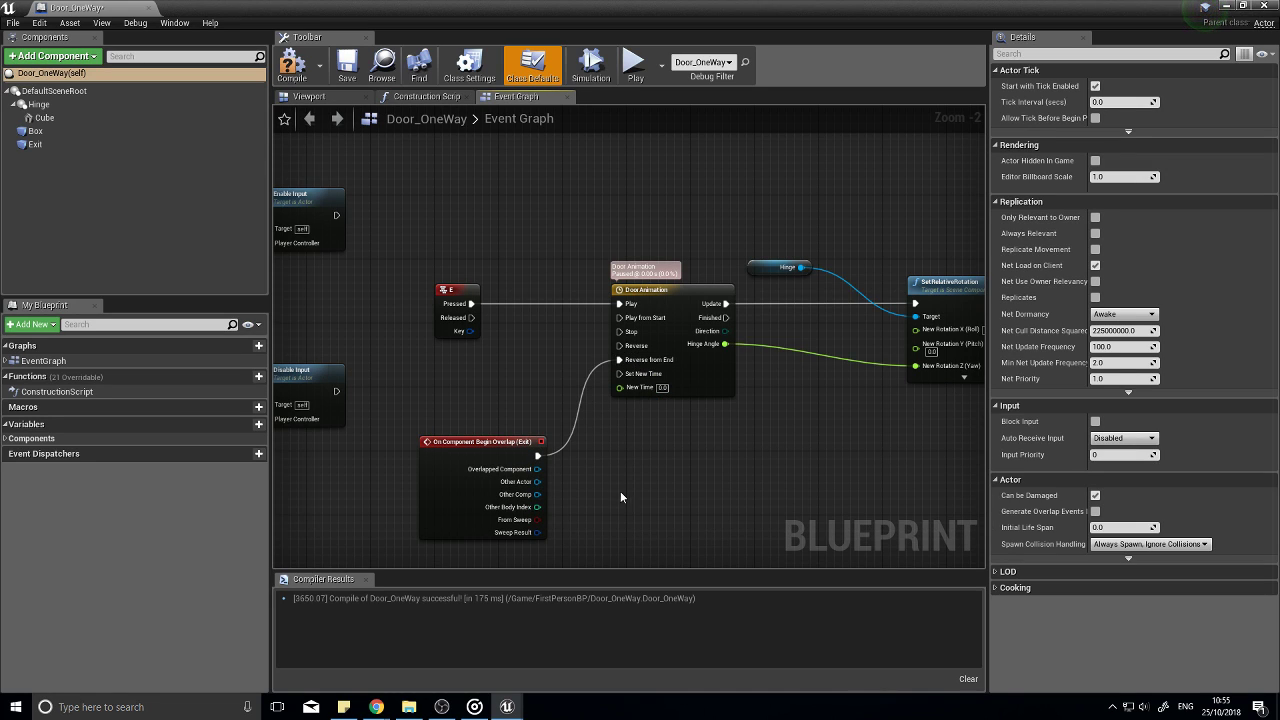
pyautogui.click(292, 65)
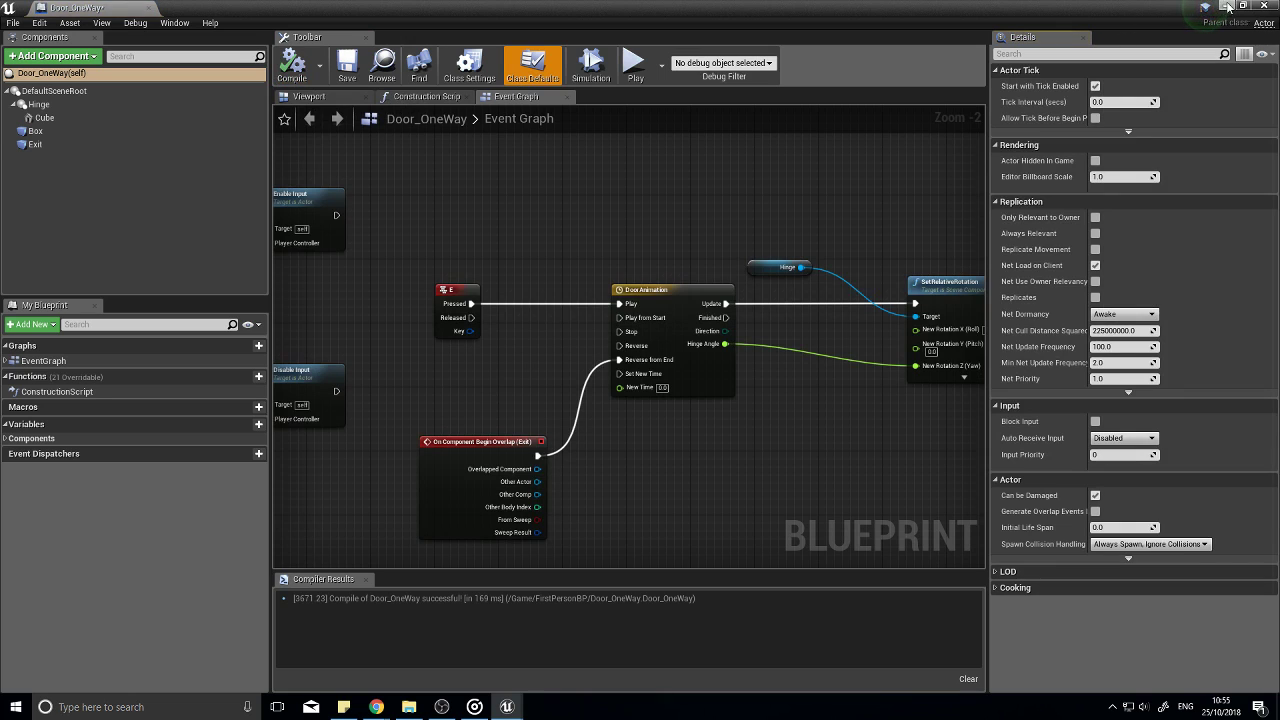
# Step: Play-test the door in the level with the Reverse from End connection, approaching the doorway
pyautogui.click(1226, 6)
pyautogui.click(749, 160)
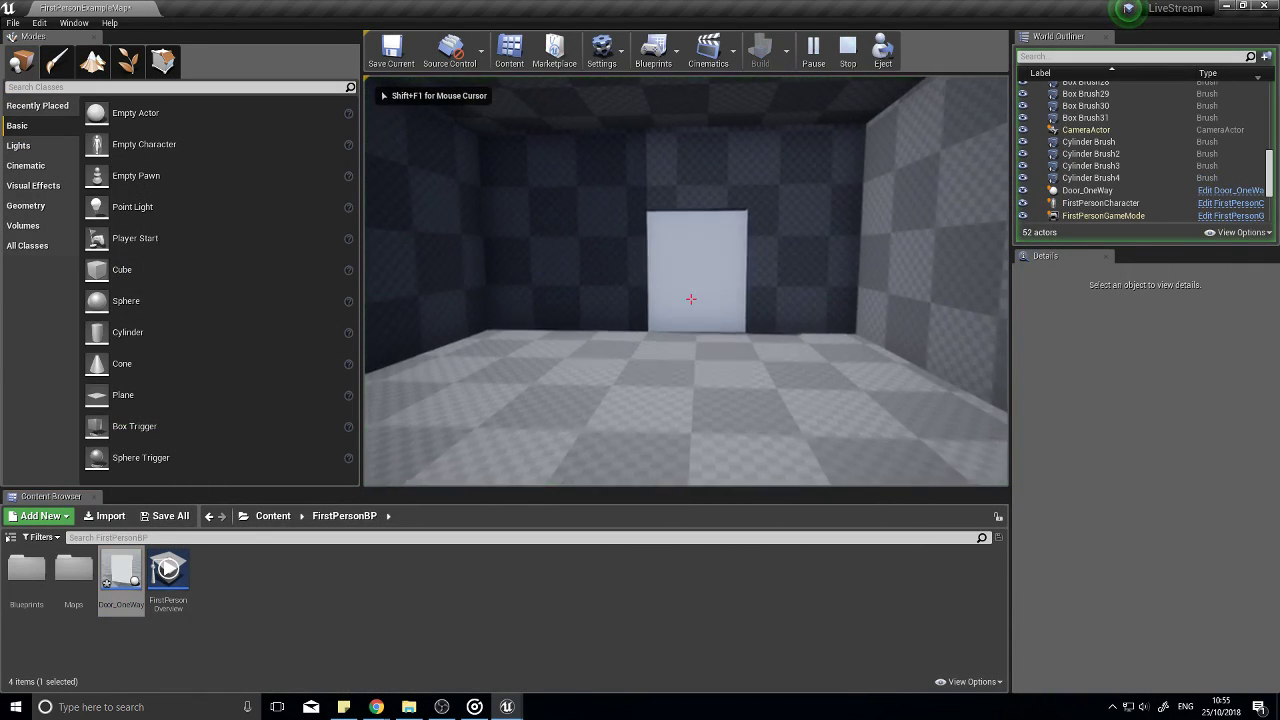
pyautogui.press('w')
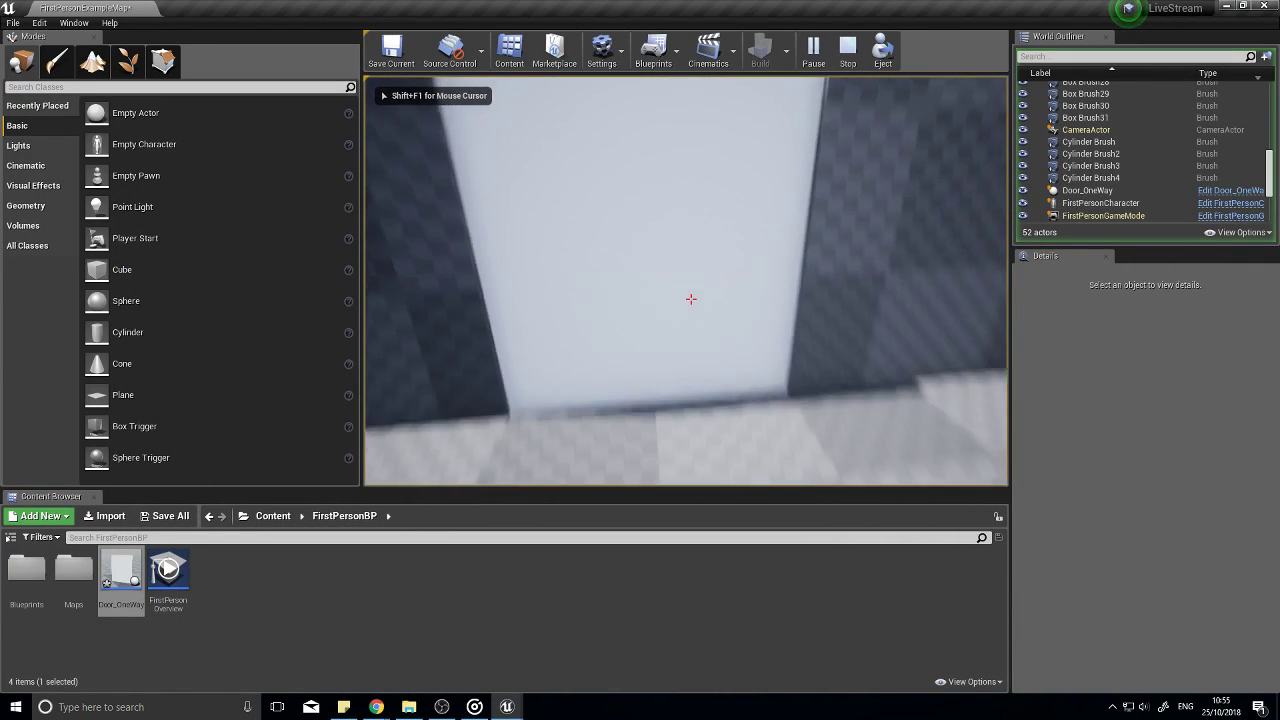
pyautogui.press('s')
pyautogui.press('Escape')
pyautogui.moveTo(630, 395); pyautogui.dragTo(505, 345, button='right')
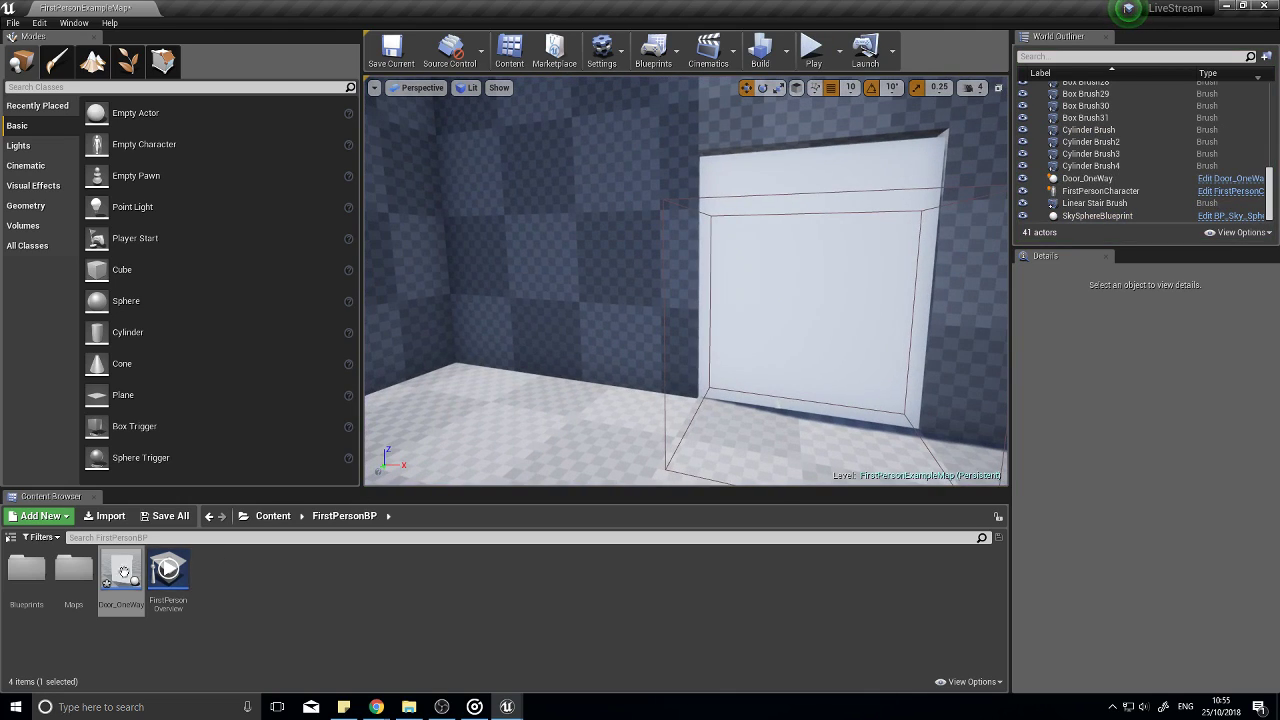
# Step: Duplicate the Cast To FirstPersonCharacter node in Door_OneWay and place the copy beside the Exit begin-overlap event
pyautogui.doubleClick(124, 571)
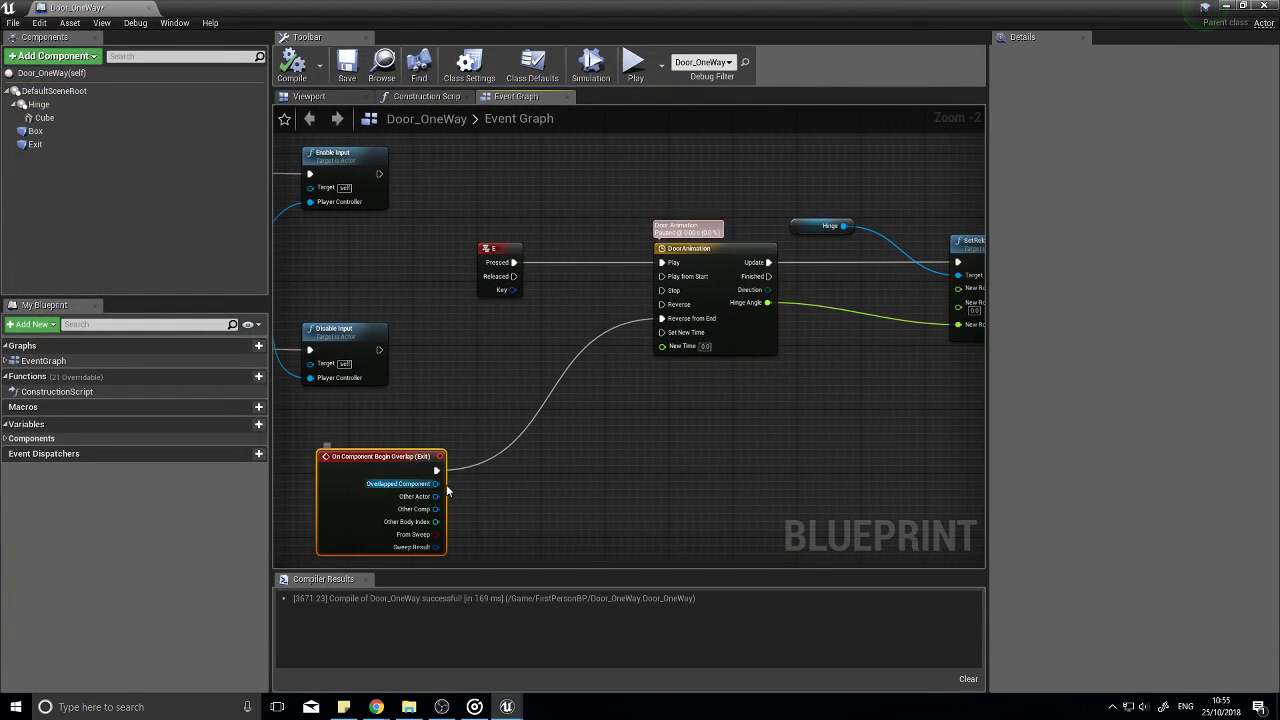
pyautogui.moveTo(325, 297); pyautogui.dragTo(671, 330, button='right')
pyautogui.click(342, 216)
pyautogui.hotkey('ctrl', 'c')
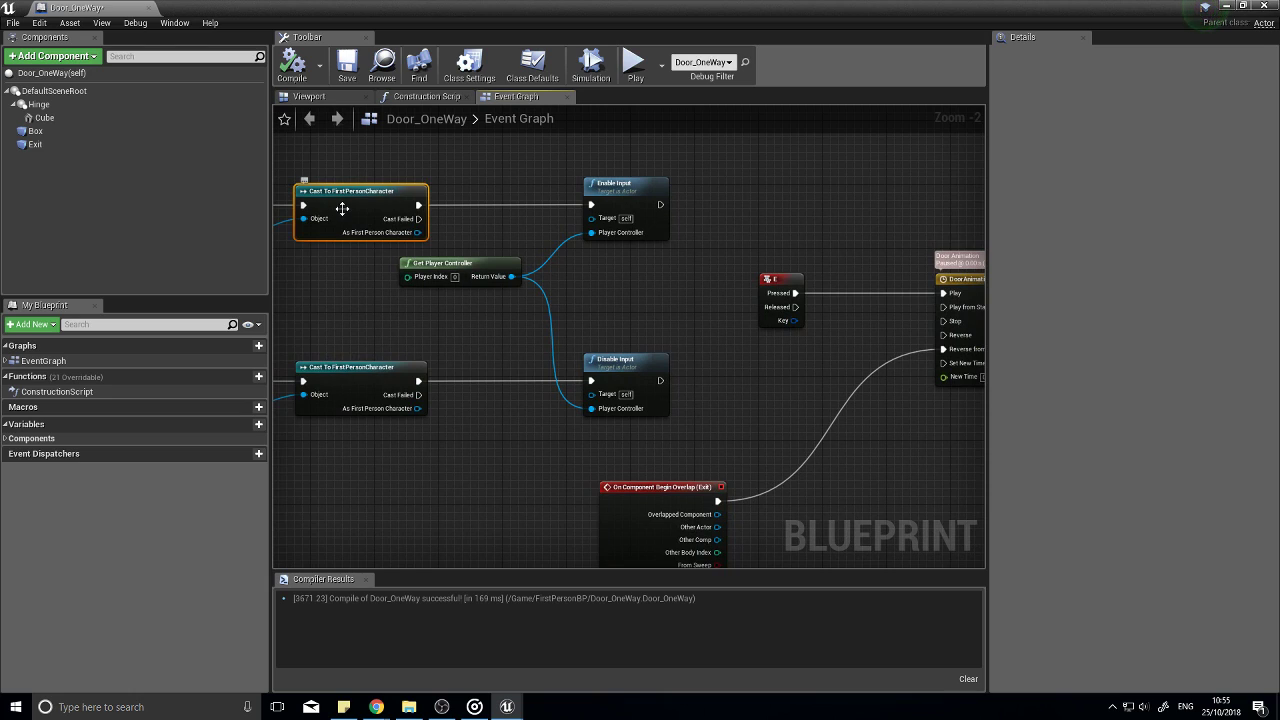
pyautogui.hotkey('ctrl', 'v')
pyautogui.moveTo(898, 459); pyautogui.dragTo(790, 362, button='right')
pyautogui.moveTo(789, 362); pyautogui.dragTo(717, 378)
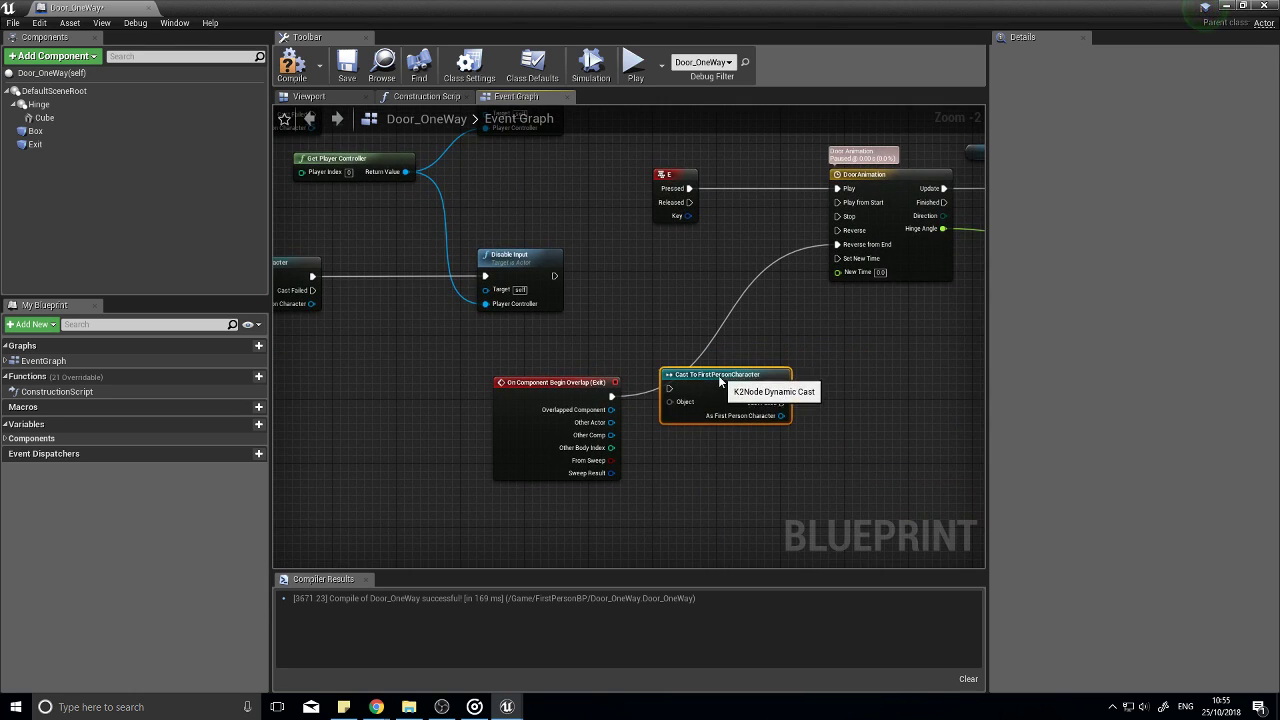
# Step: Wire the Exit begin-overlap event and its Other Actor into the copied cast, connect the cast to DoorAnimation's Reverse input, and compile
pyautogui.moveTo(612, 396); pyautogui.dragTo(705, 388)
pyautogui.moveTo(610, 422); pyautogui.dragTo(837, 230)
pyautogui.click(288, 72)
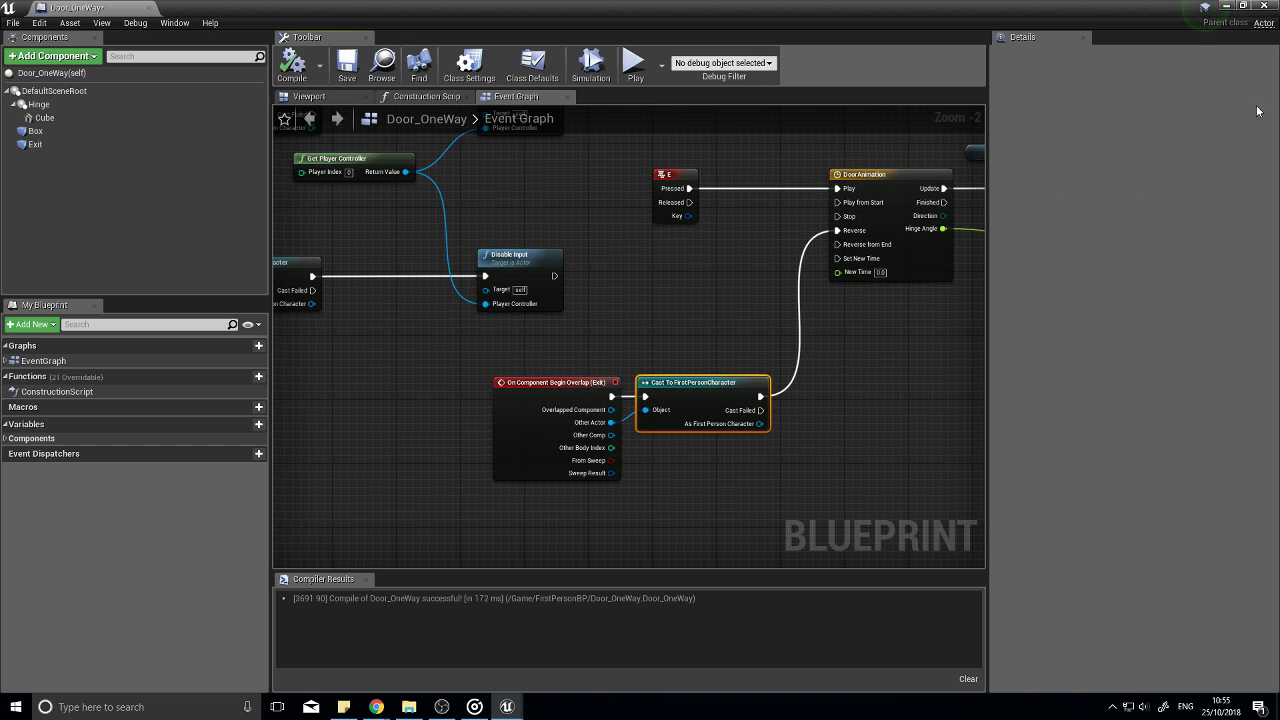
# Step: Play-test the door in the level with the cast in place, walking up to and through the doorway
pyautogui.click(1269, 5)
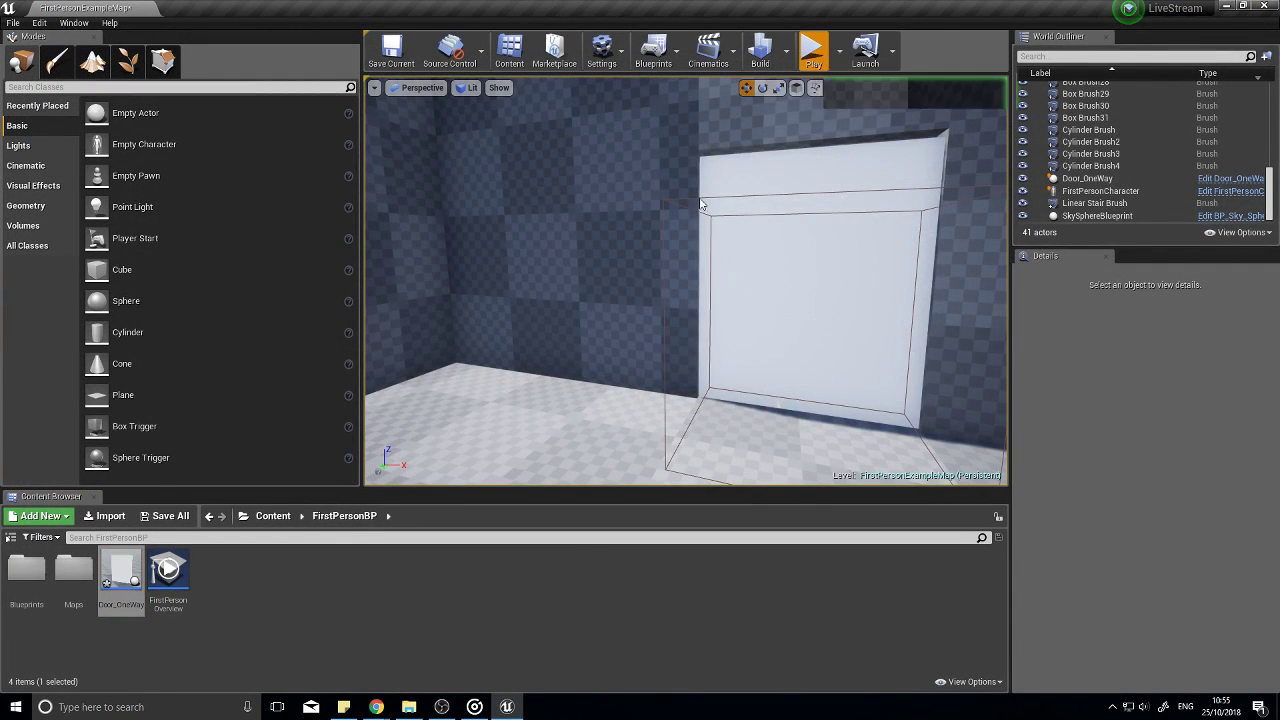
pyautogui.click(810, 45)
pyautogui.press('w')
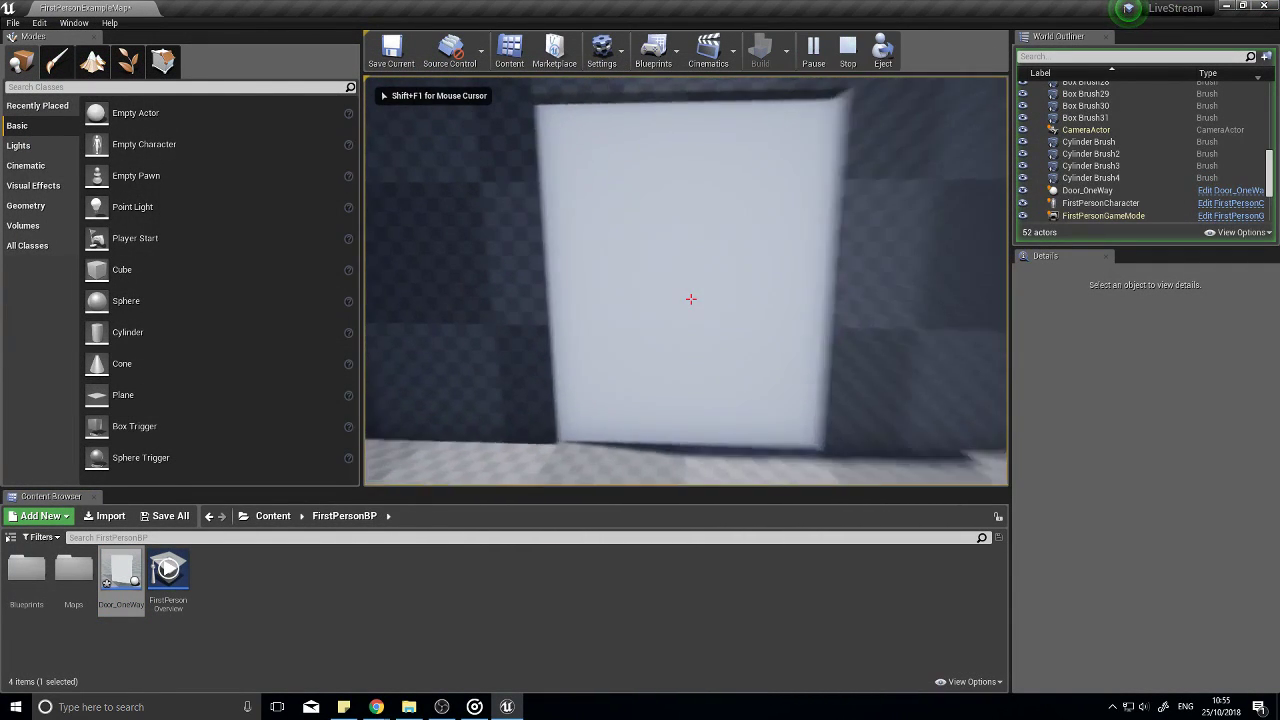
pyautogui.press('w')
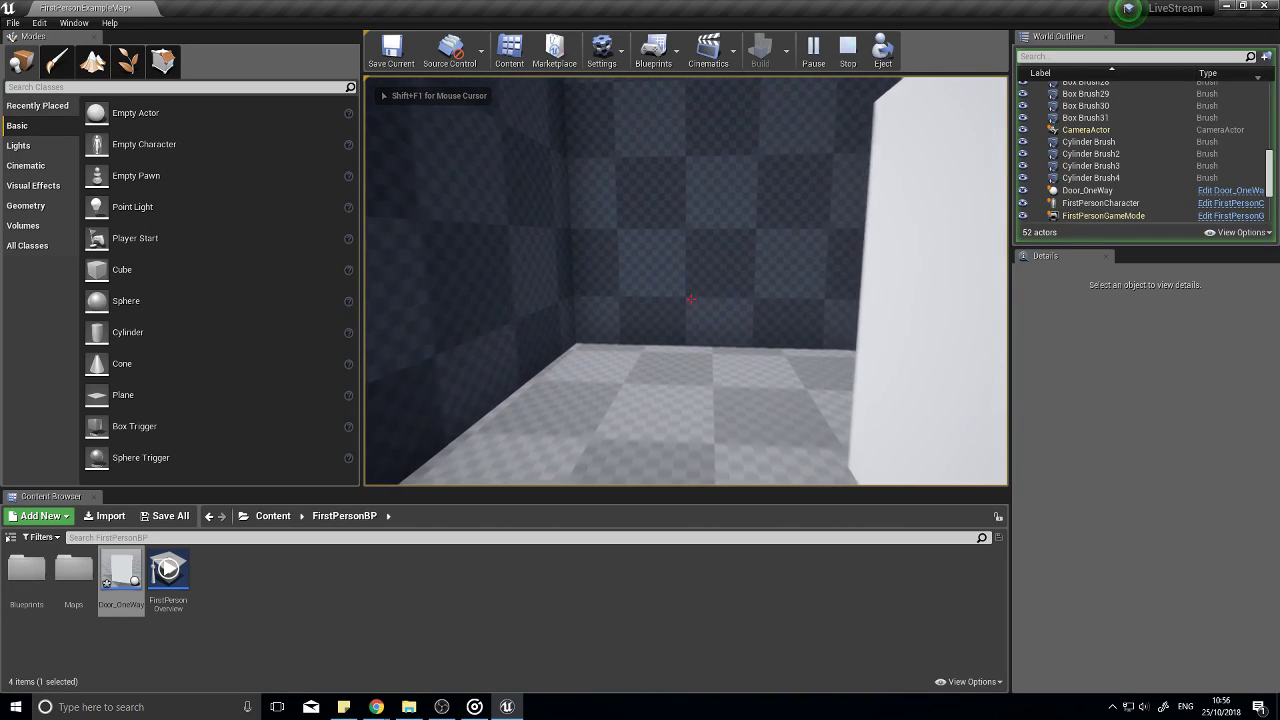
pyautogui.press('Escape')
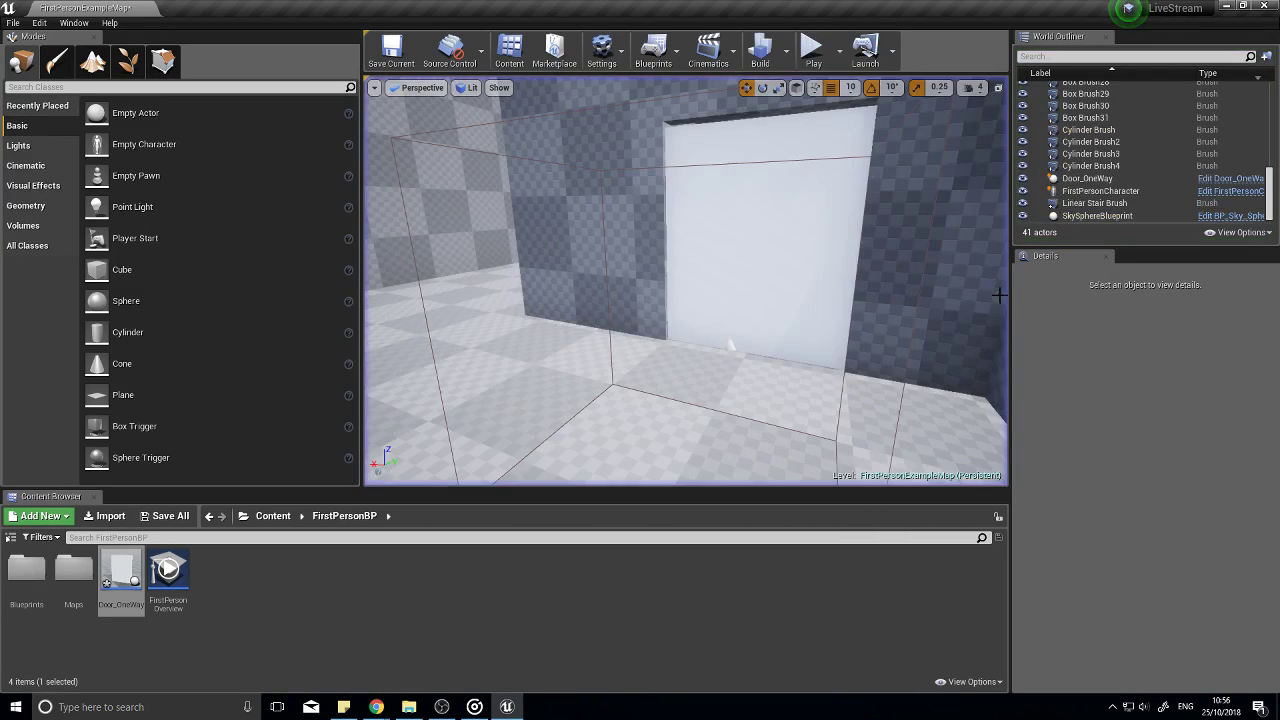
# Step: Move Door_OneWay's Exit box against the door at Y location -70 and compile the blueprint
pyautogui.doubleClick(122, 572)
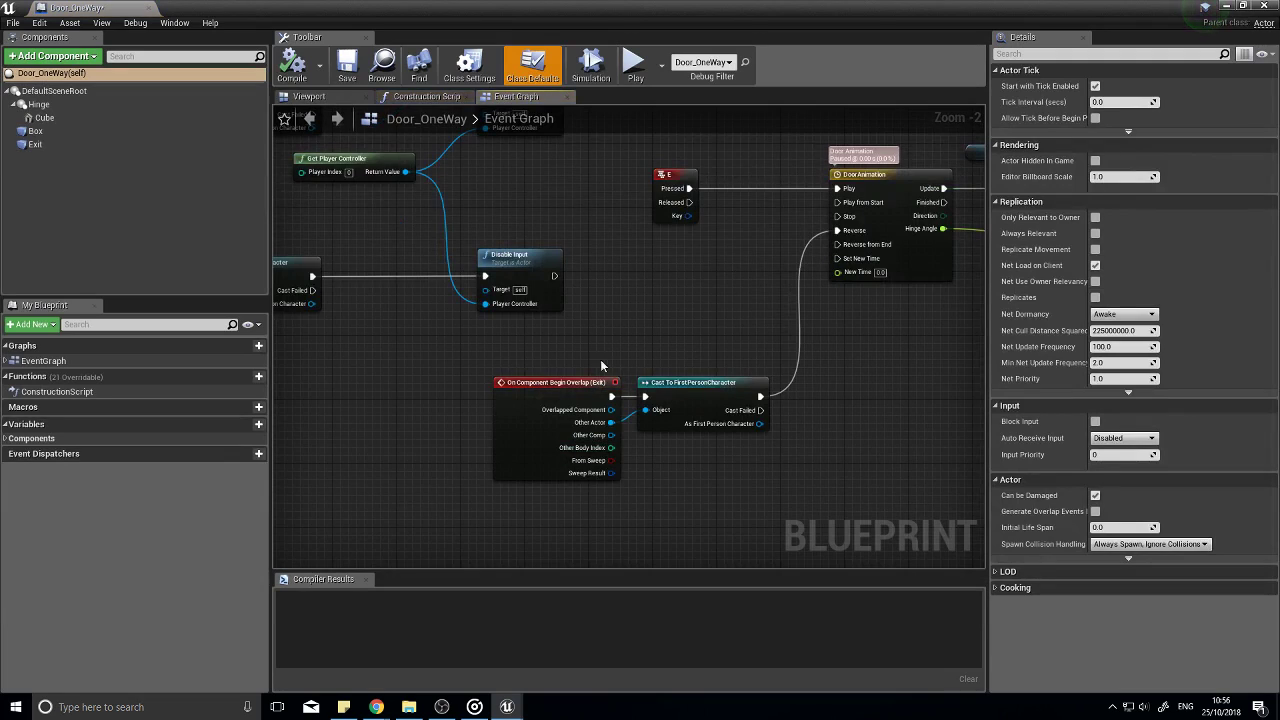
pyautogui.click(308, 96)
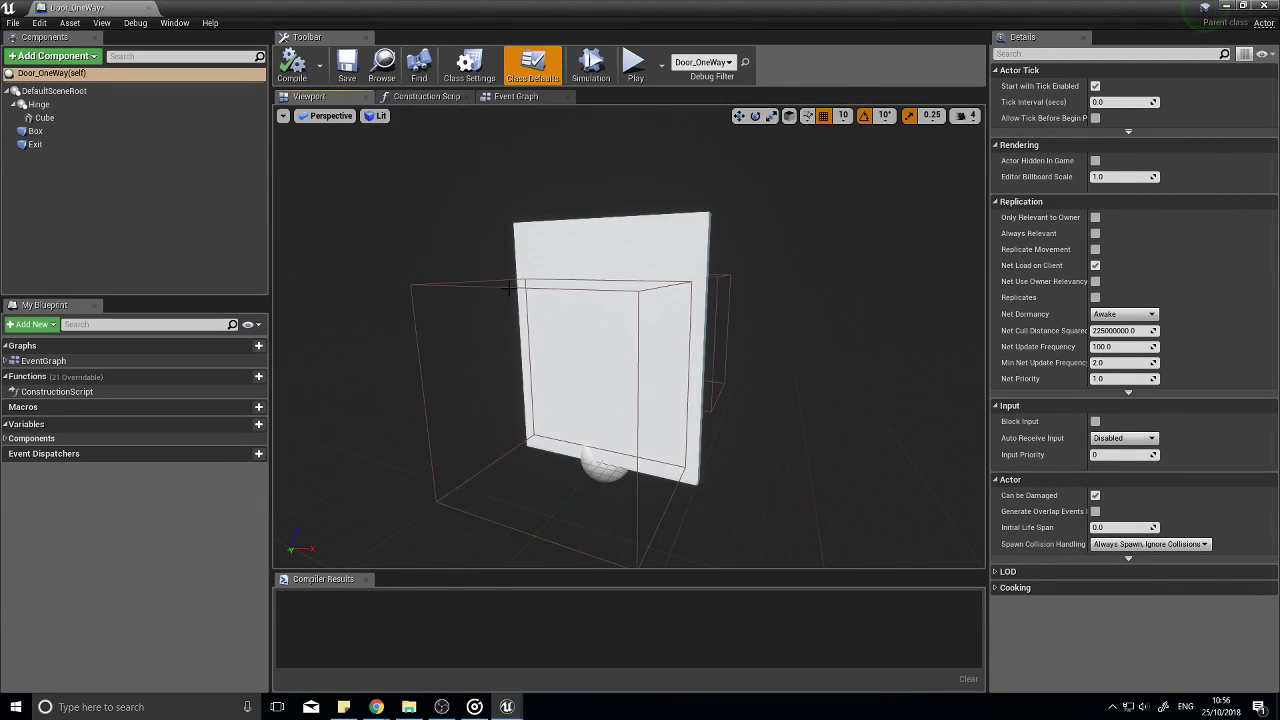
pyautogui.keyDown('alt'); pyautogui.moveTo(735, 304); pyautogui.dragTo(400, 304); pyautogui.keyUp('alt')
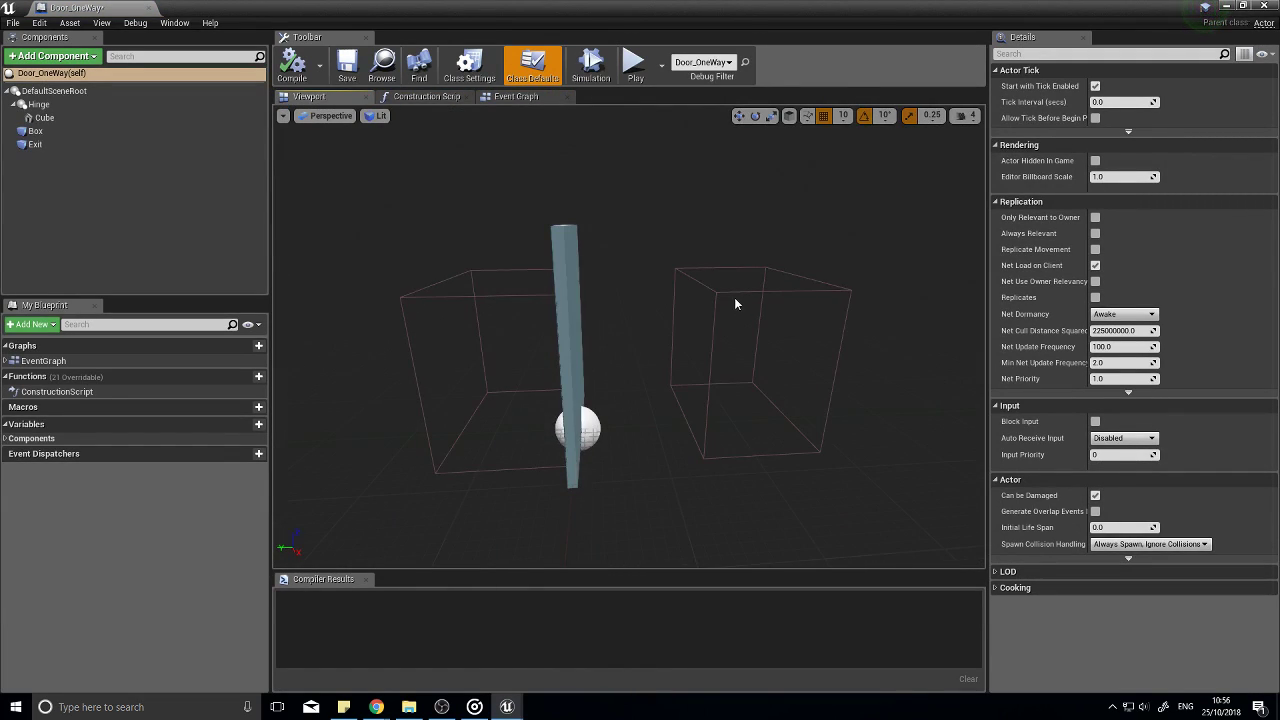
pyautogui.click(734, 292)
pyautogui.moveTo(690, 352); pyautogui.dragTo(568, 360)
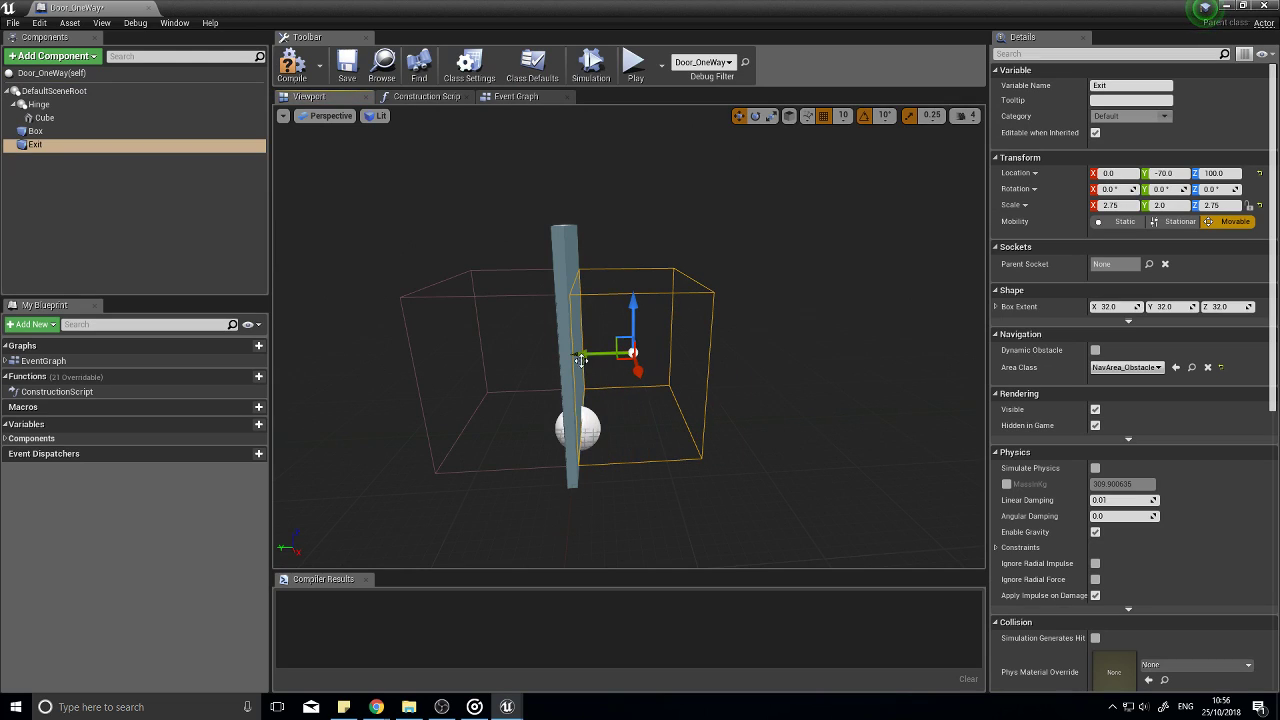
pyautogui.click(292, 65)
# Step: Replace the Exit box's begin-overlap event with an On Component End Overlap event in the event graph
pyautogui.click(516, 96)
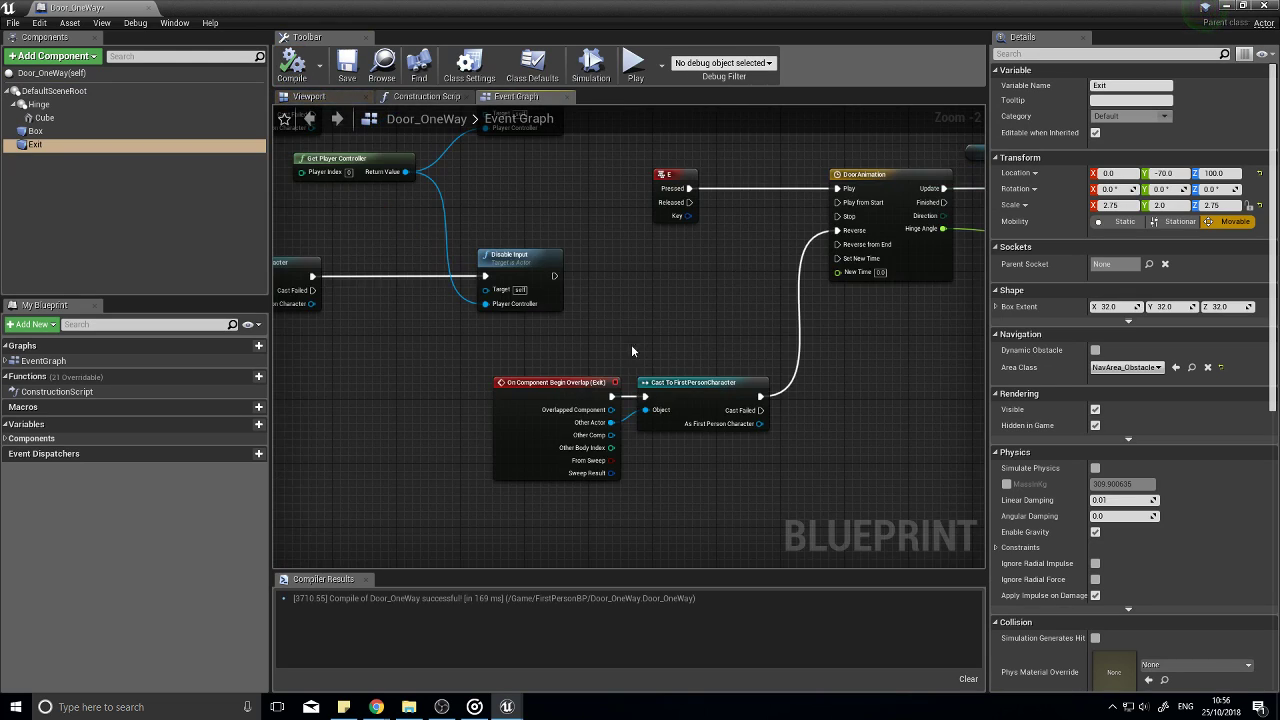
pyautogui.click(540, 412)
pyautogui.press('Delete')
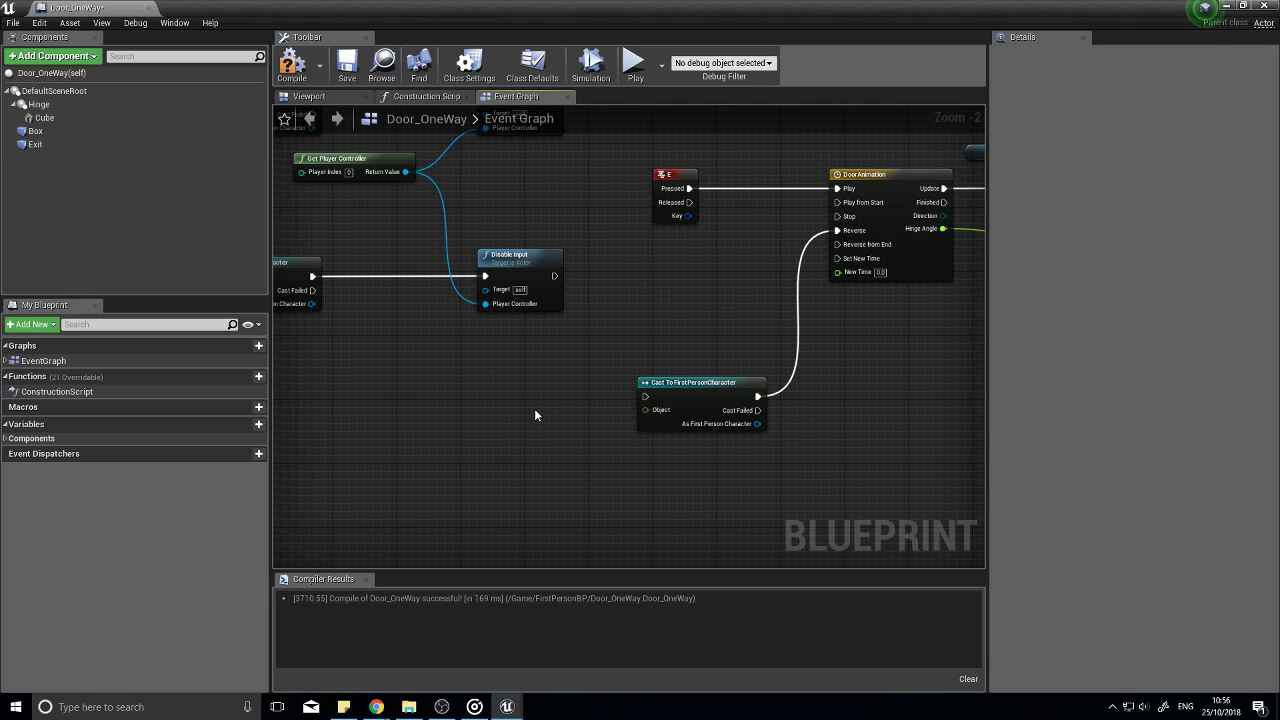
pyautogui.click(93, 145)
pyautogui.rightClick(416, 395)
pyautogui.write('end ')
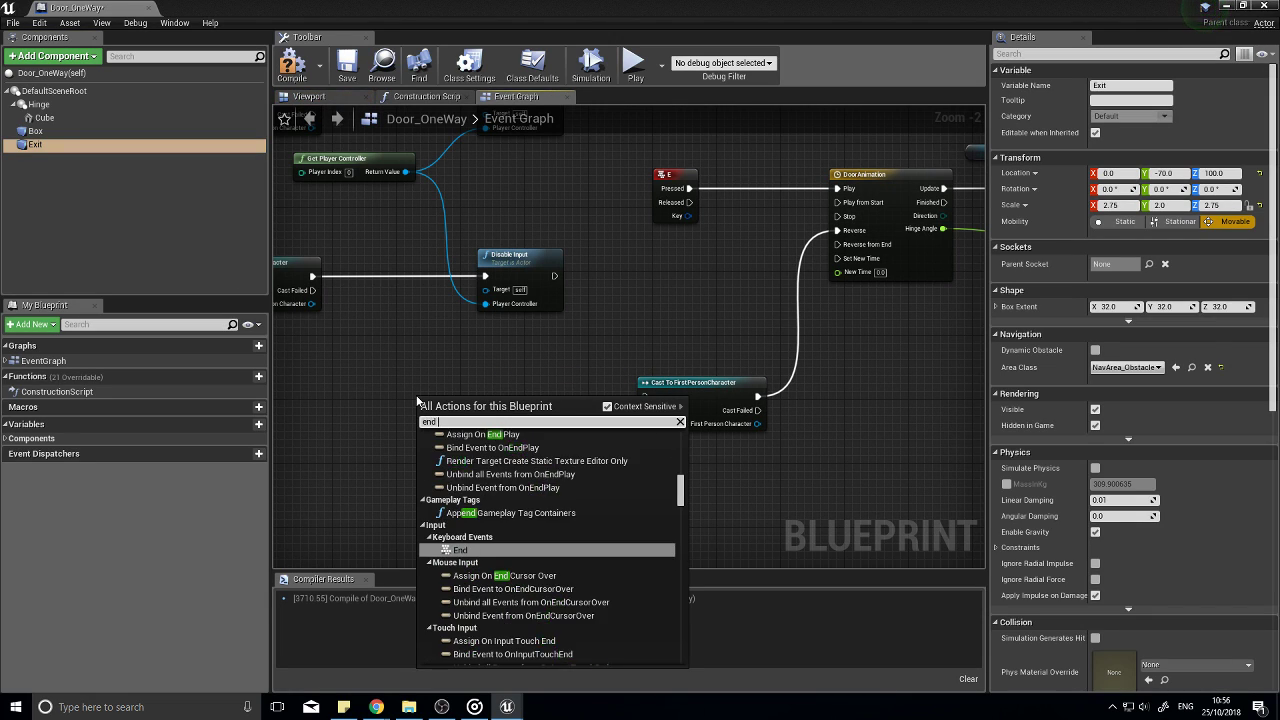
pyautogui.write('o')
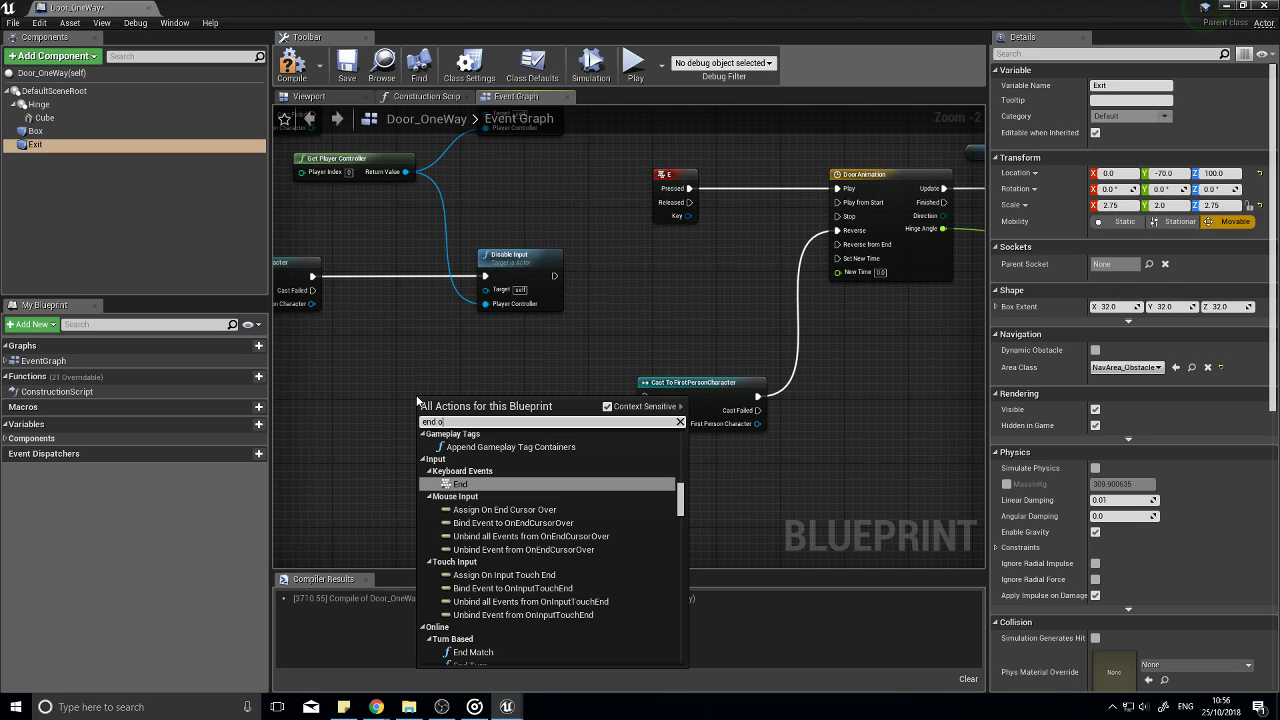
pyautogui.write('verla')
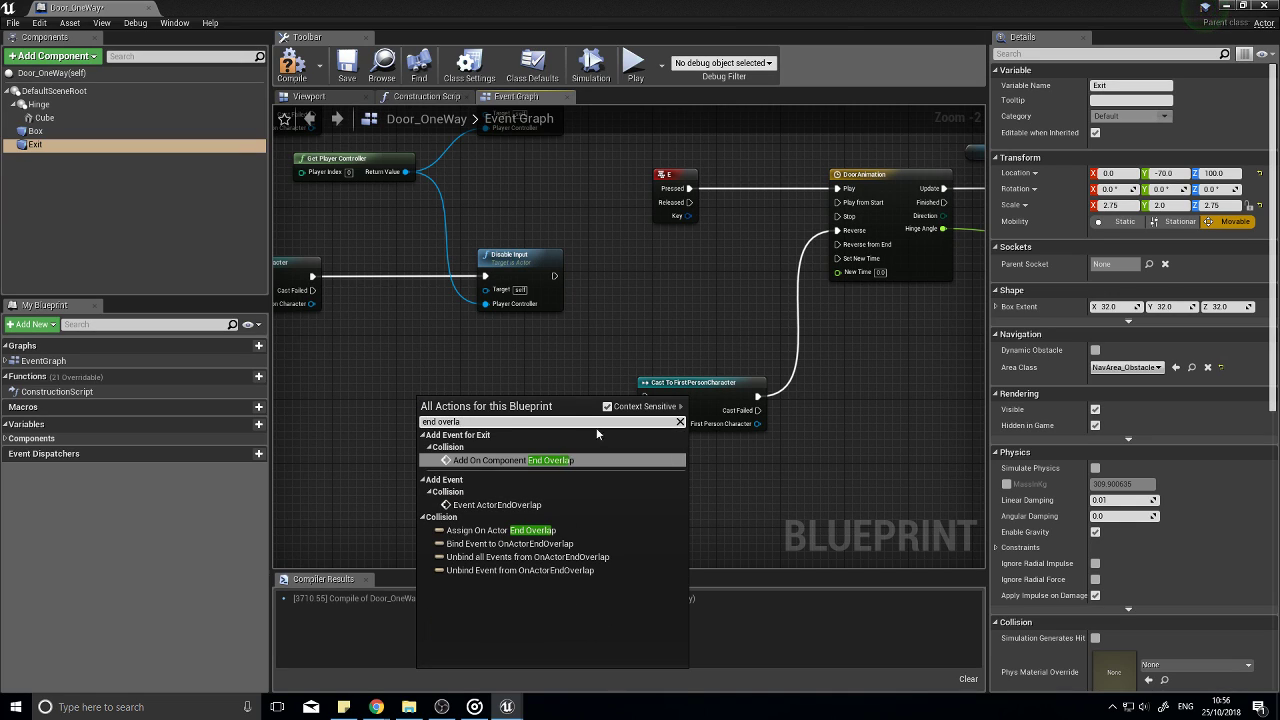
pyautogui.click(584, 459)
# Step: Connect the Exit end-overlap event and its Other Actor to the cast node, align the event beside it, and compile
pyautogui.moveTo(526, 412); pyautogui.dragTo(651, 410)
pyautogui.moveTo(521, 444); pyautogui.dragTo(521, 444)
pyautogui.moveTo(462, 446); pyautogui.dragTo(518, 427)
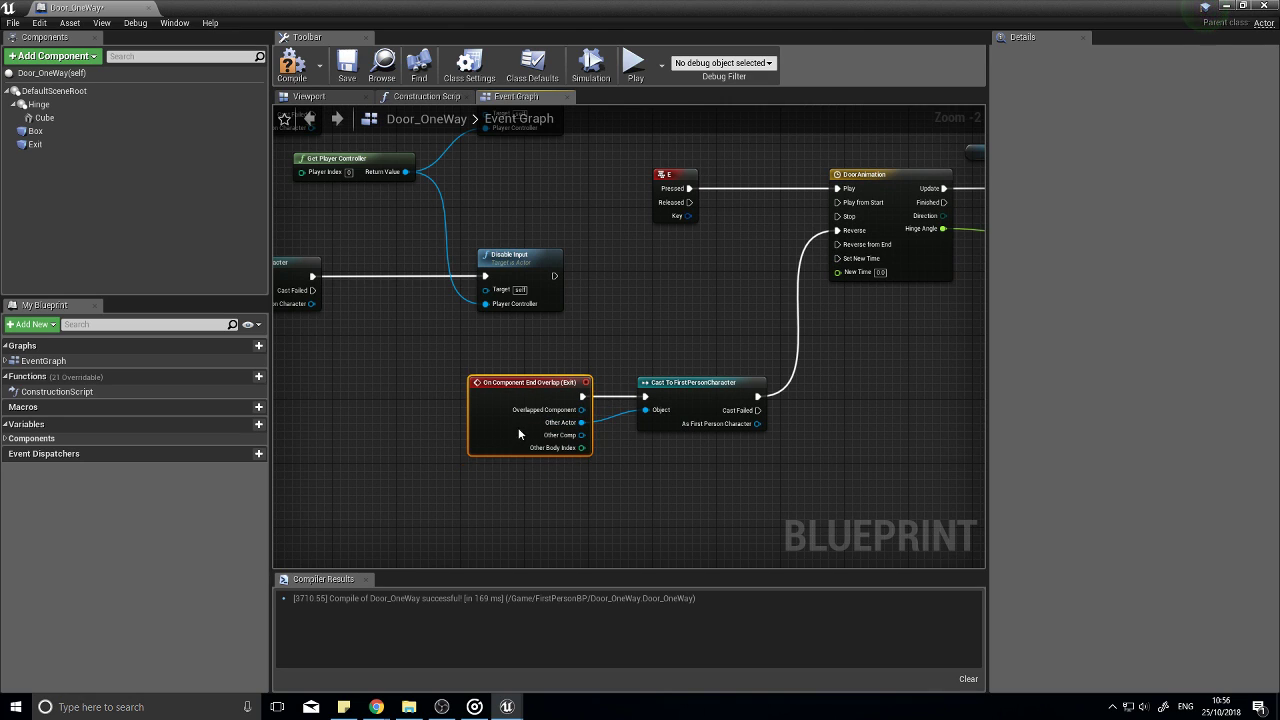
pyautogui.click(291, 62)
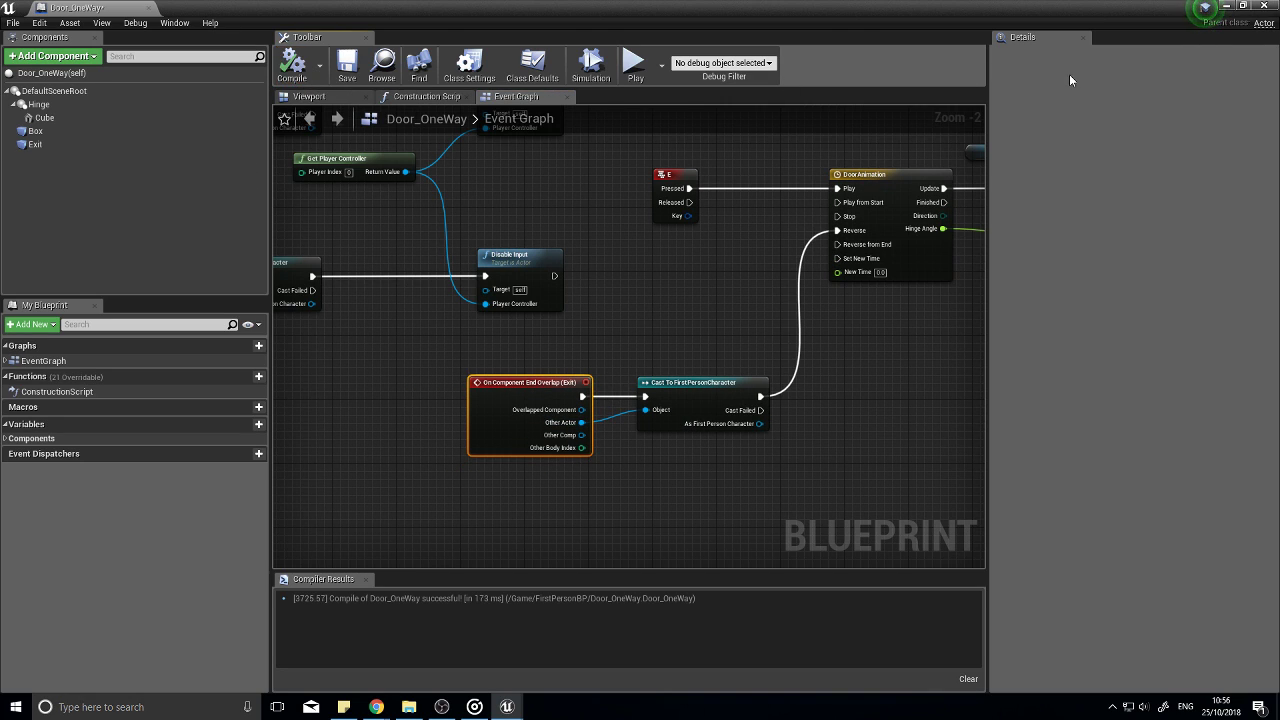
# Step: Play-test the door with the Exit end-overlap event, walking through the doorway and on past the Exit box
pyautogui.click(1226, 7)
pyautogui.click(811, 52)
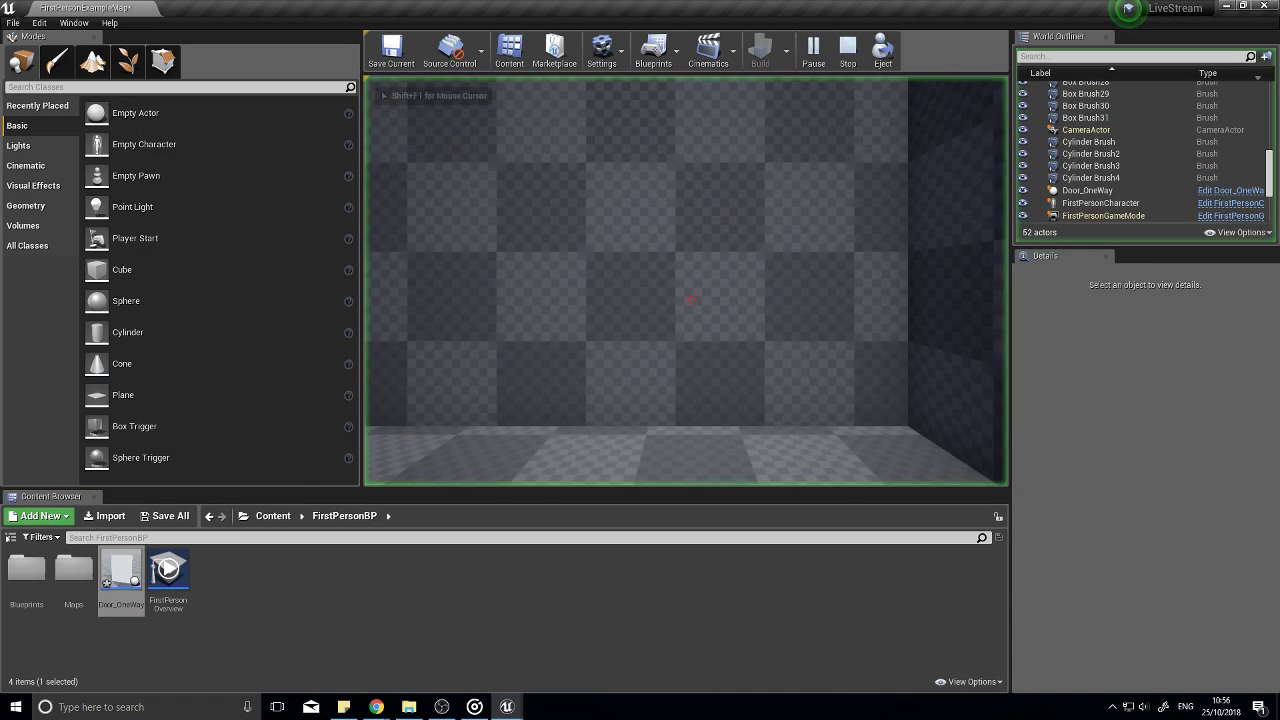
pyautogui.press('w')
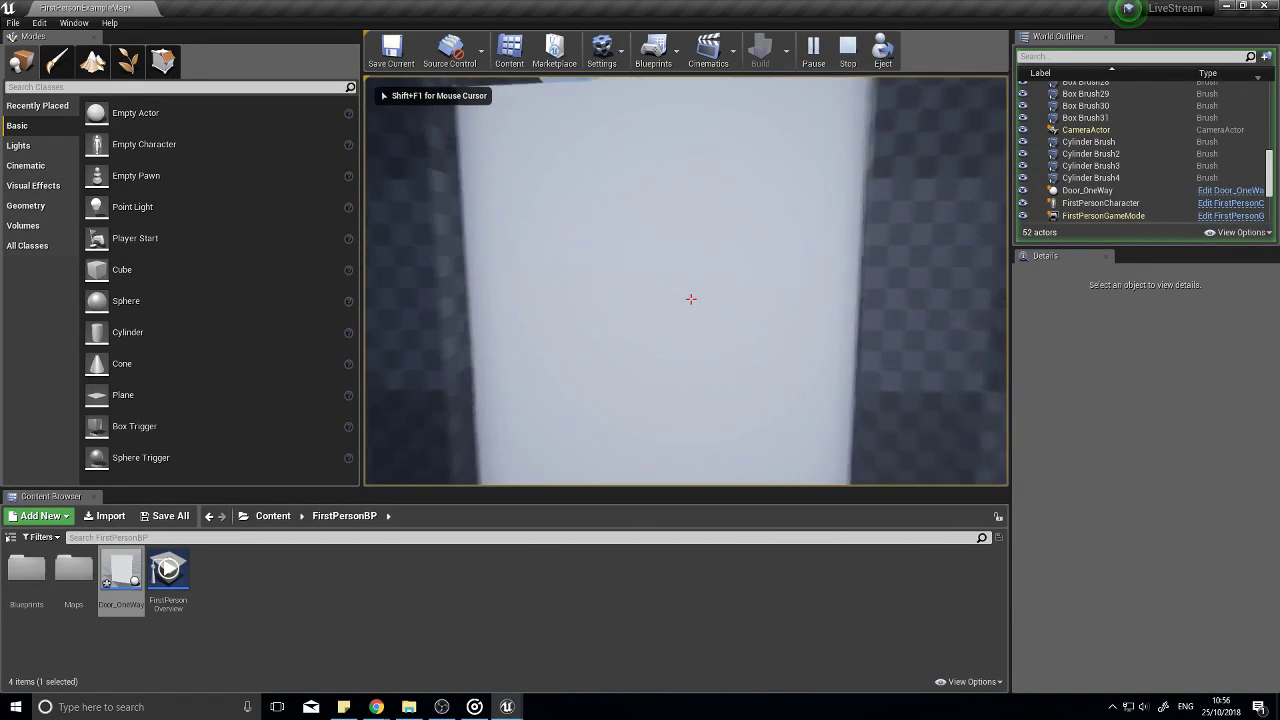
pyautogui.press('s')
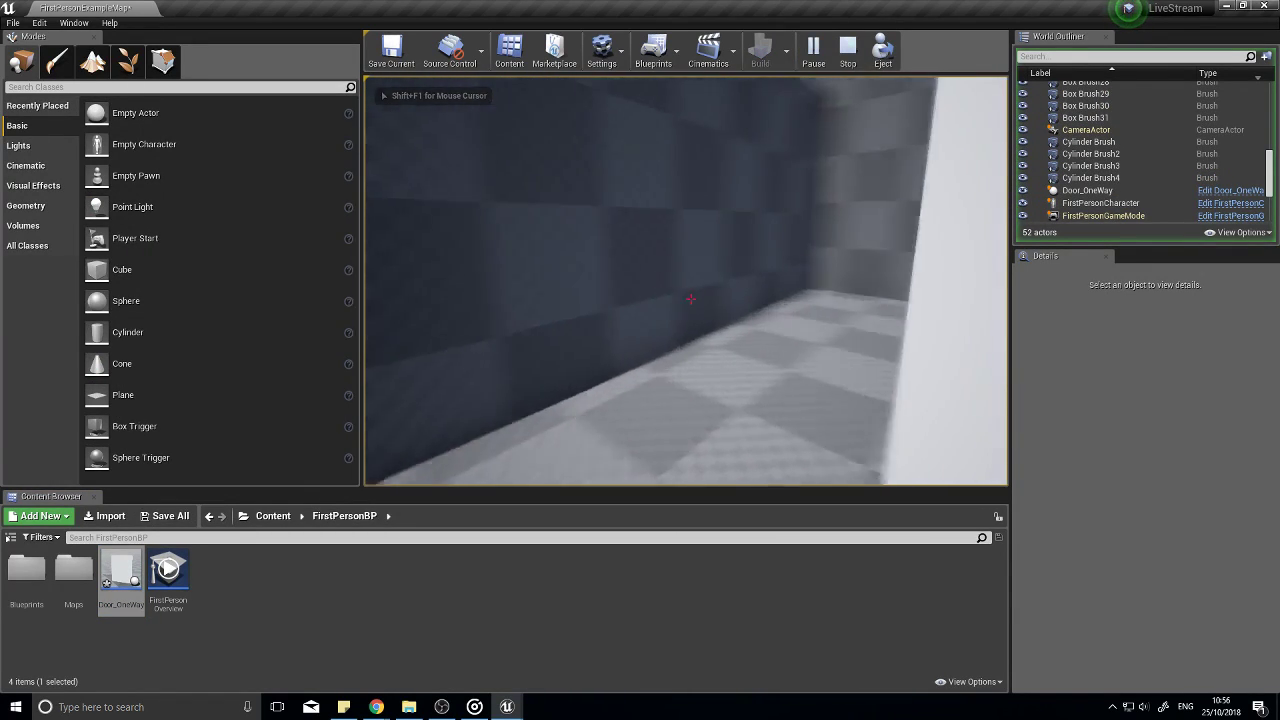
pyautogui.press('w')
pyautogui.press('w')
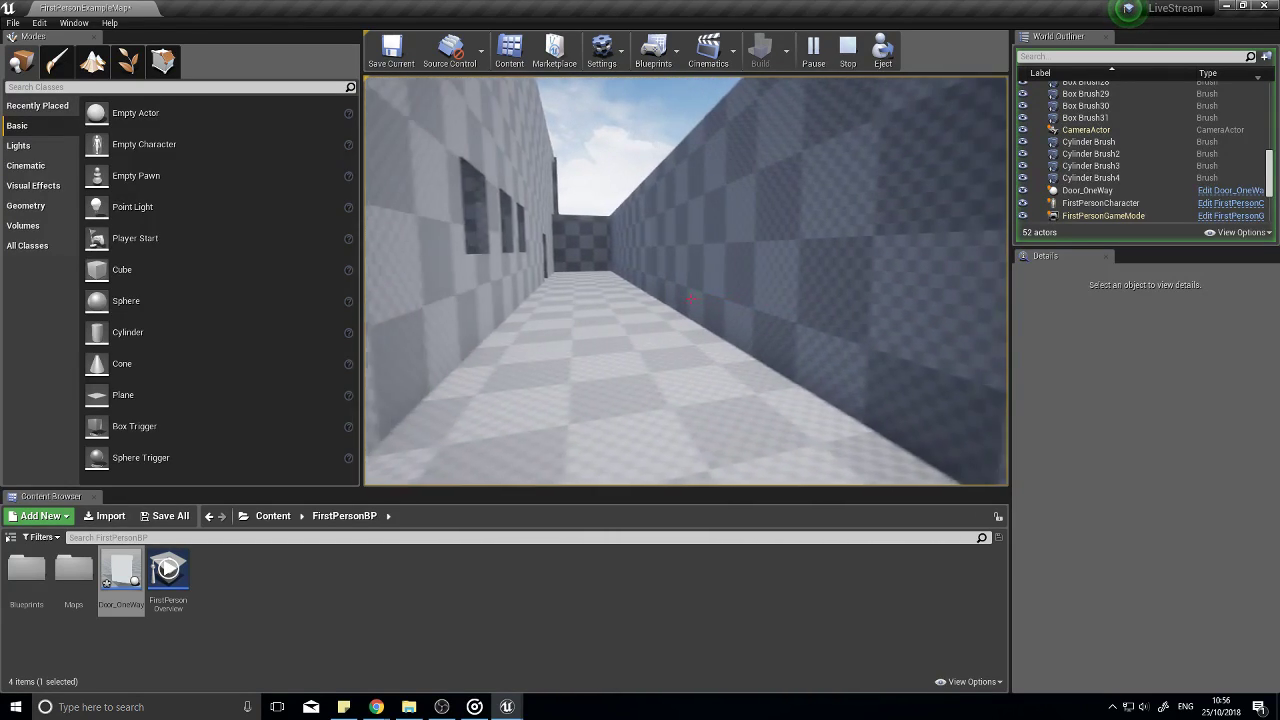
pyautogui.press('s')
pyautogui.press('w')
pyautogui.press('Escape')
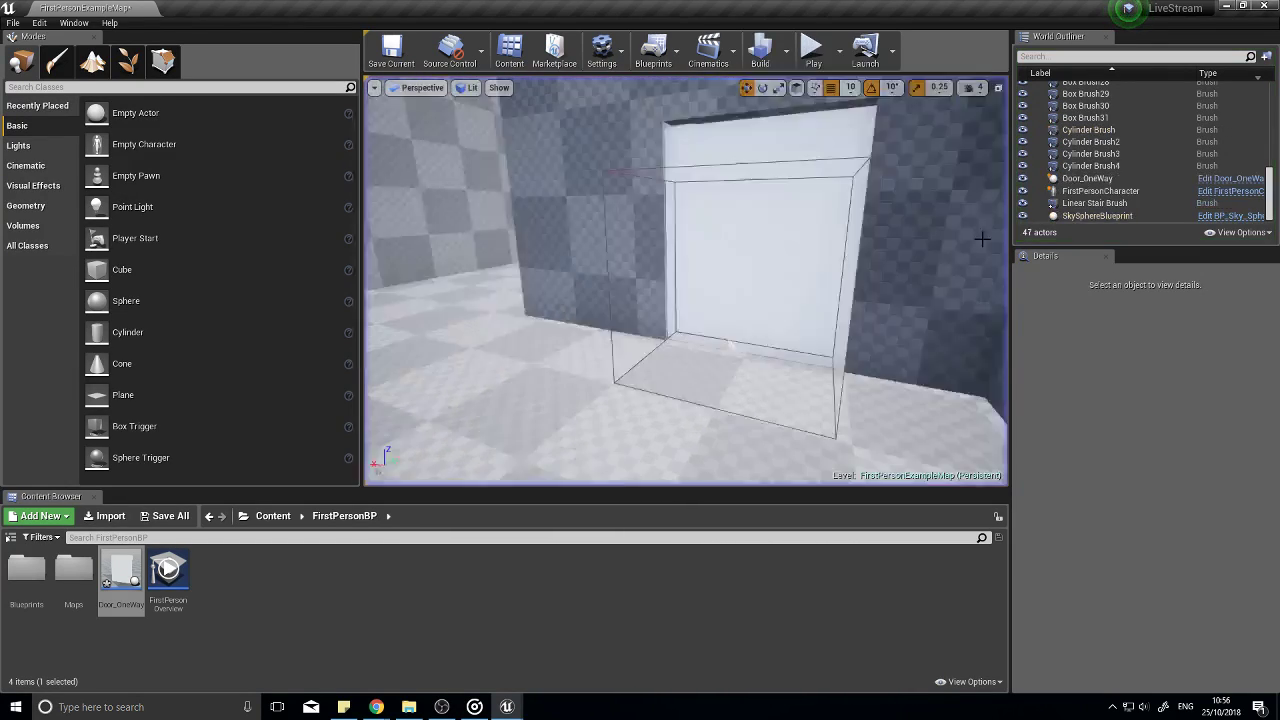
# Step: Place a second Door_OneWay in the level in front of the open doorway, at about X -1190, Y 990, Z 10
pyautogui.moveTo(686, 281); pyautogui.dragTo(590, 290, button='right')
pyautogui.moveTo(121, 572); pyautogui.dragTo(728, 359)
pyautogui.moveTo(728, 359); pyautogui.dragTo(730, 325, button='right')
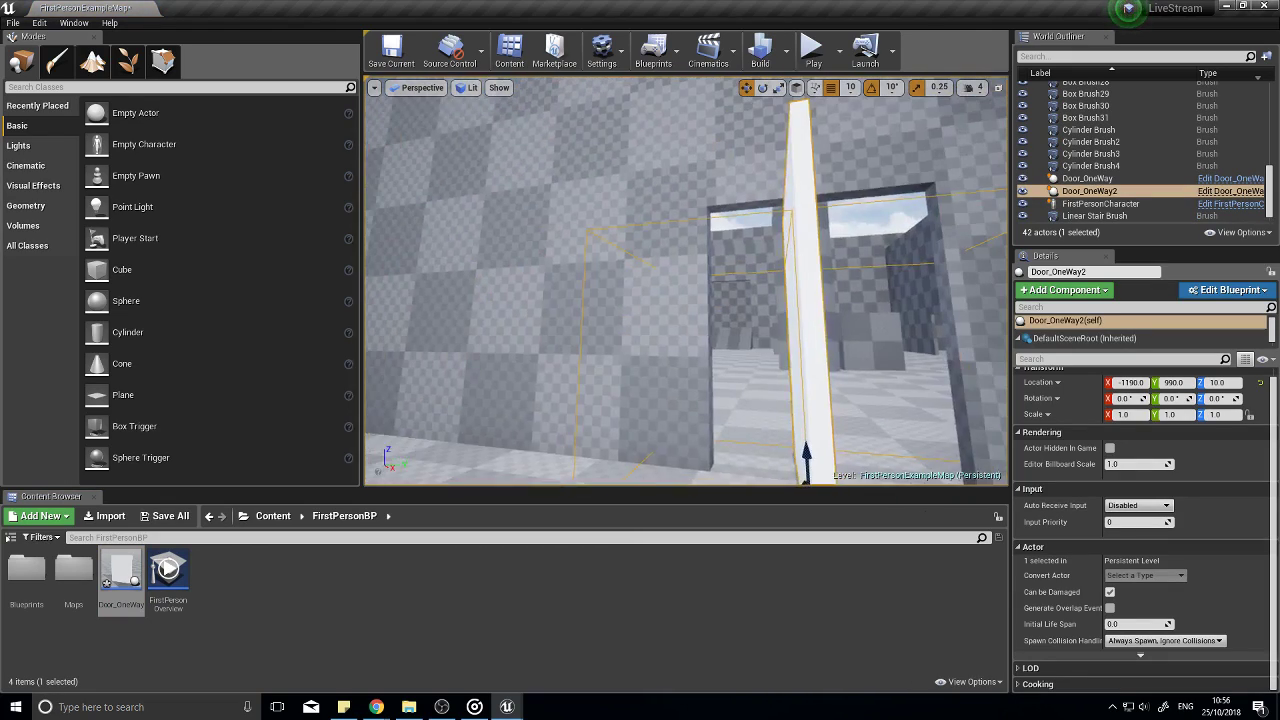
# Step: Reduce the Exit box's Z scale to 1.25 in Door_OneWay and compile the blueprint
pyautogui.doubleClick(123, 572)
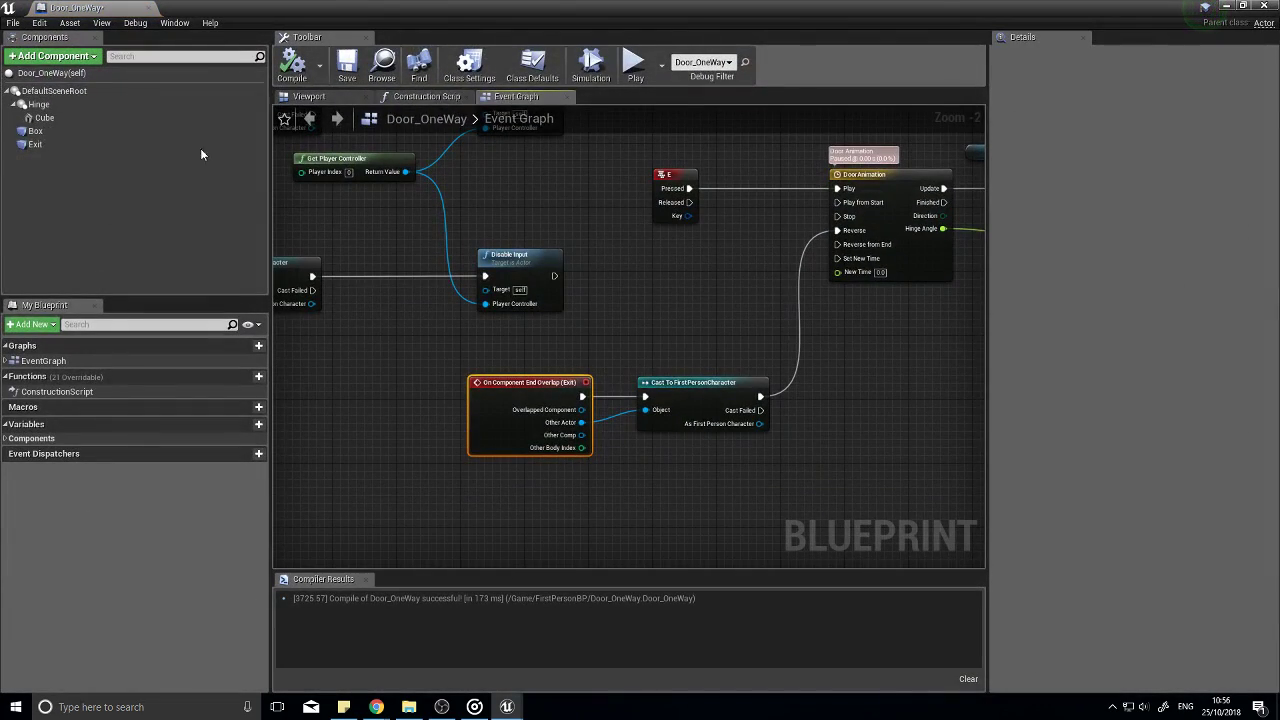
pyautogui.click(310, 96)
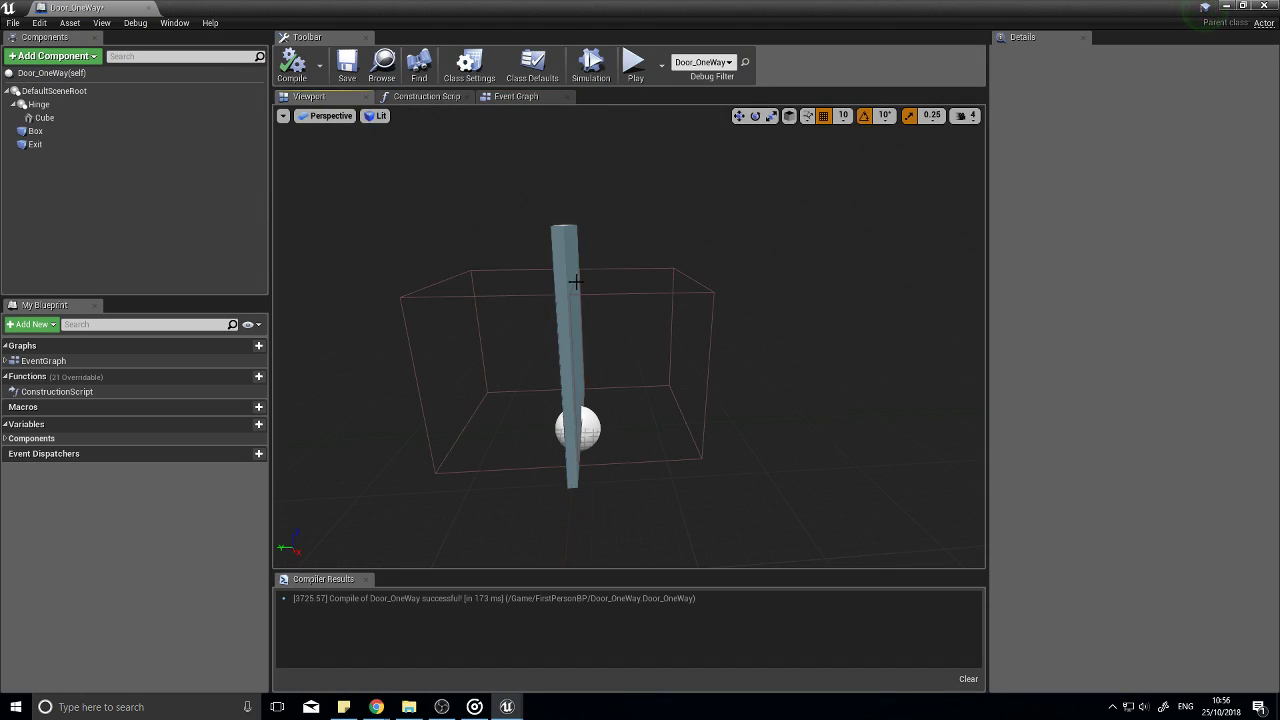
pyautogui.click(636, 293)
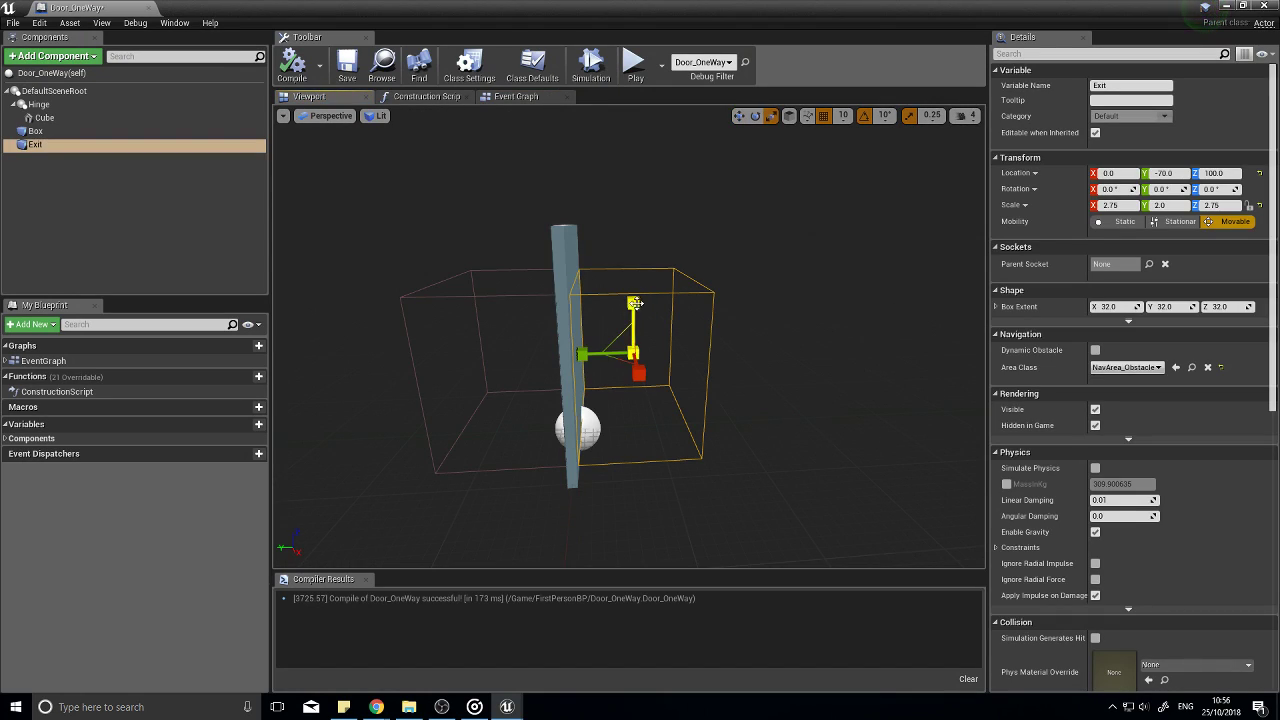
pyautogui.moveTo(636, 303); pyautogui.dragTo(636, 340)
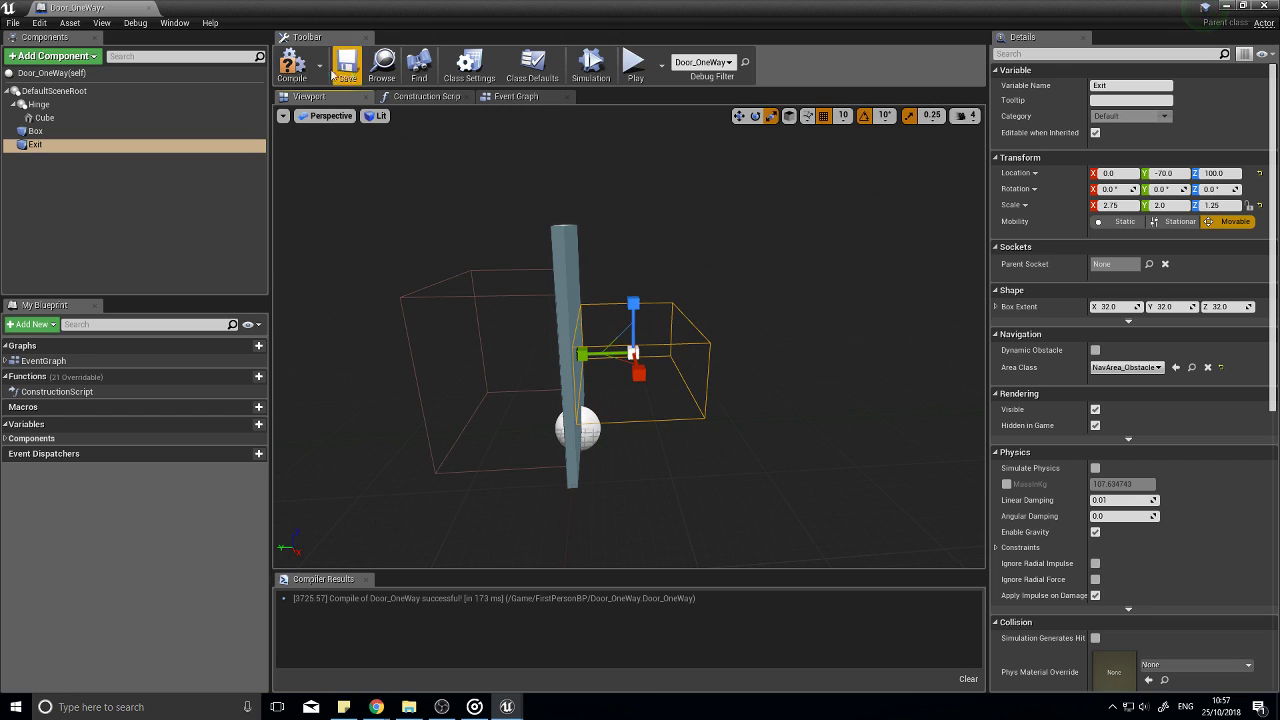
pyautogui.click(290, 62)
# Step: Rotate the second door in the level to 90 degrees about Z so it faces the doorway
pyautogui.click(1274, 5)
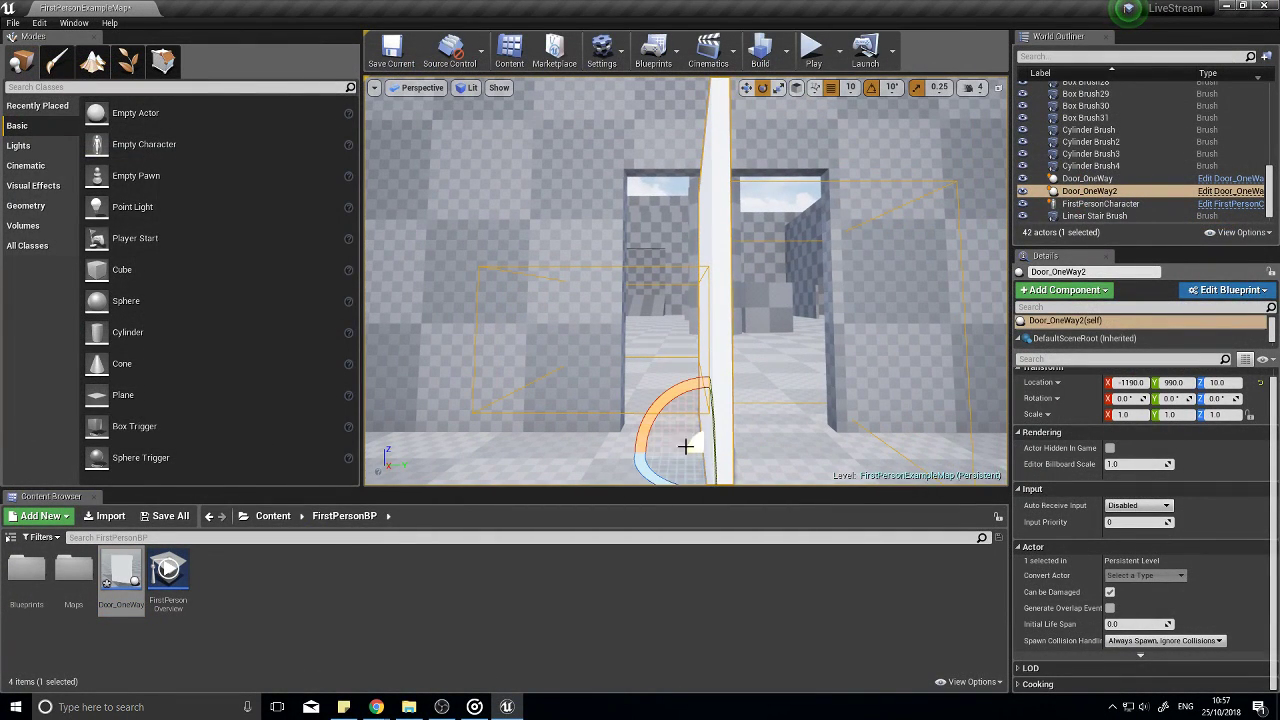
pyautogui.moveTo(655, 475); pyautogui.dragTo(788, 456)
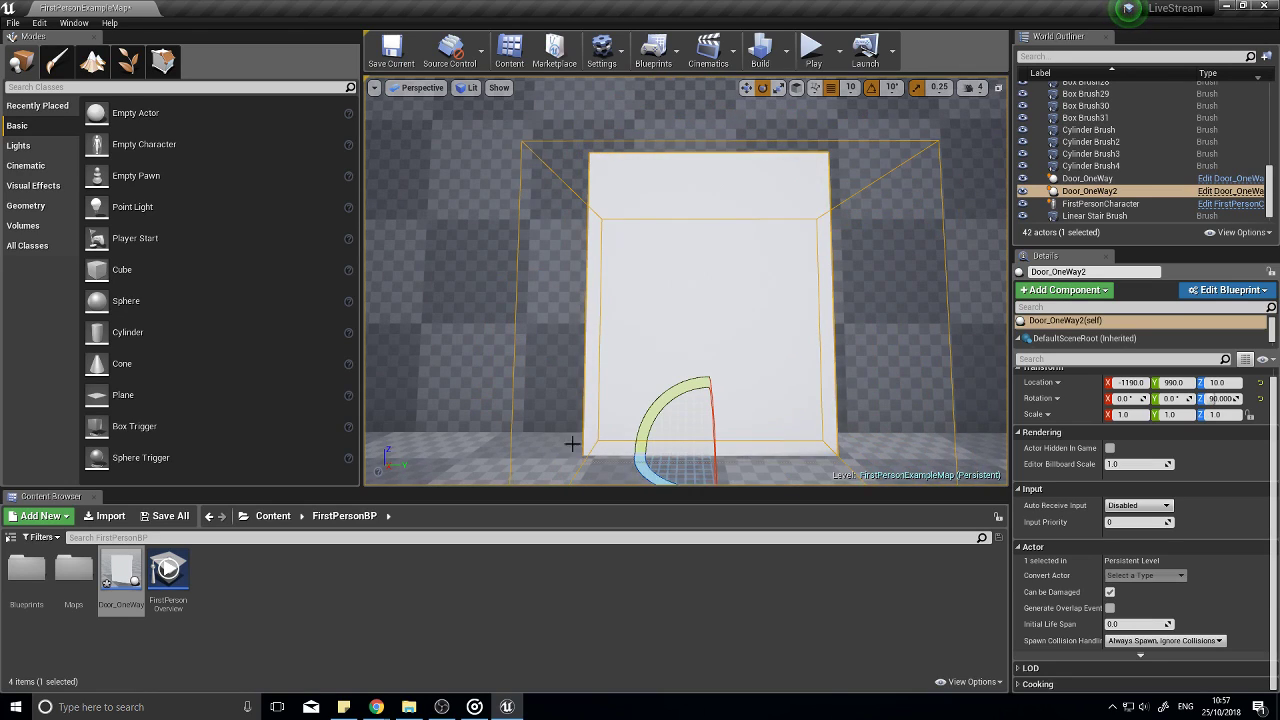
pyautogui.moveTo(615, 420); pyautogui.dragTo(405, 432, button='right')
pyautogui.press('w')
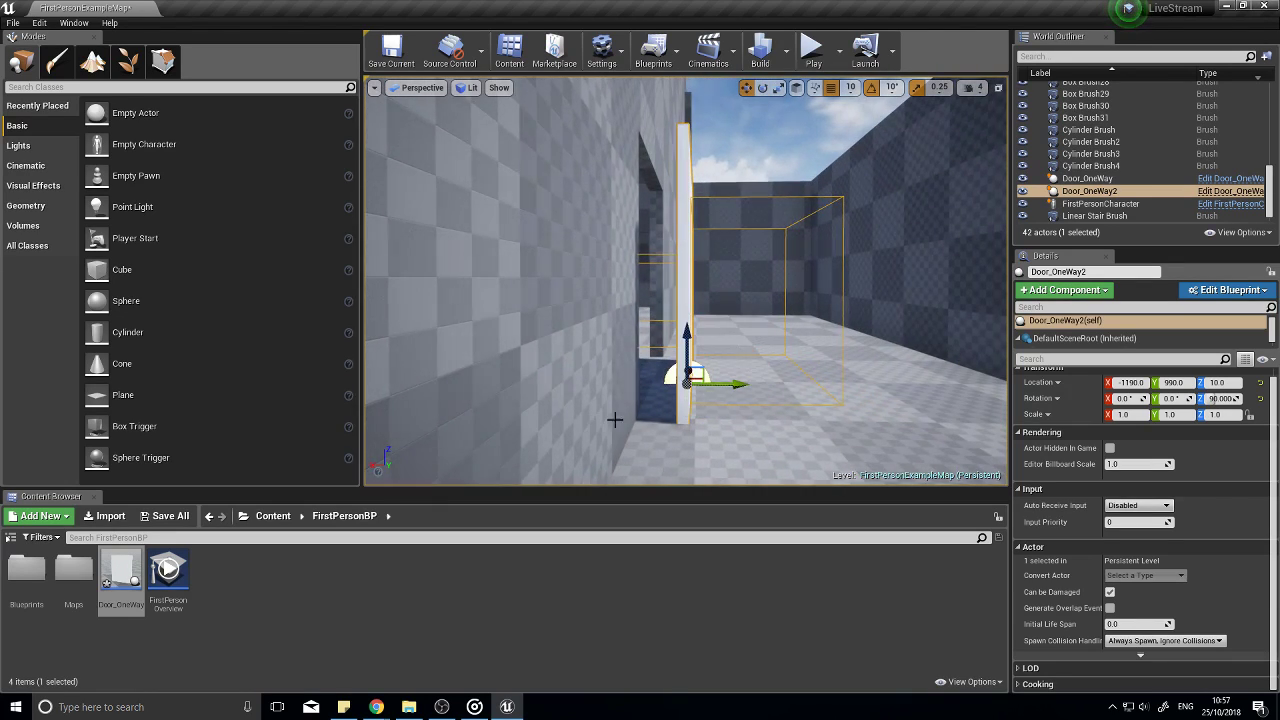
# Step: Move the second Door_OneWay to X -1140 so it sits in its doorway, and play-test the level by walking through it
pyautogui.moveTo(741, 389); pyautogui.dragTo(694, 385)
pyautogui.moveTo(694, 385); pyautogui.dragTo(530, 395, button='right')
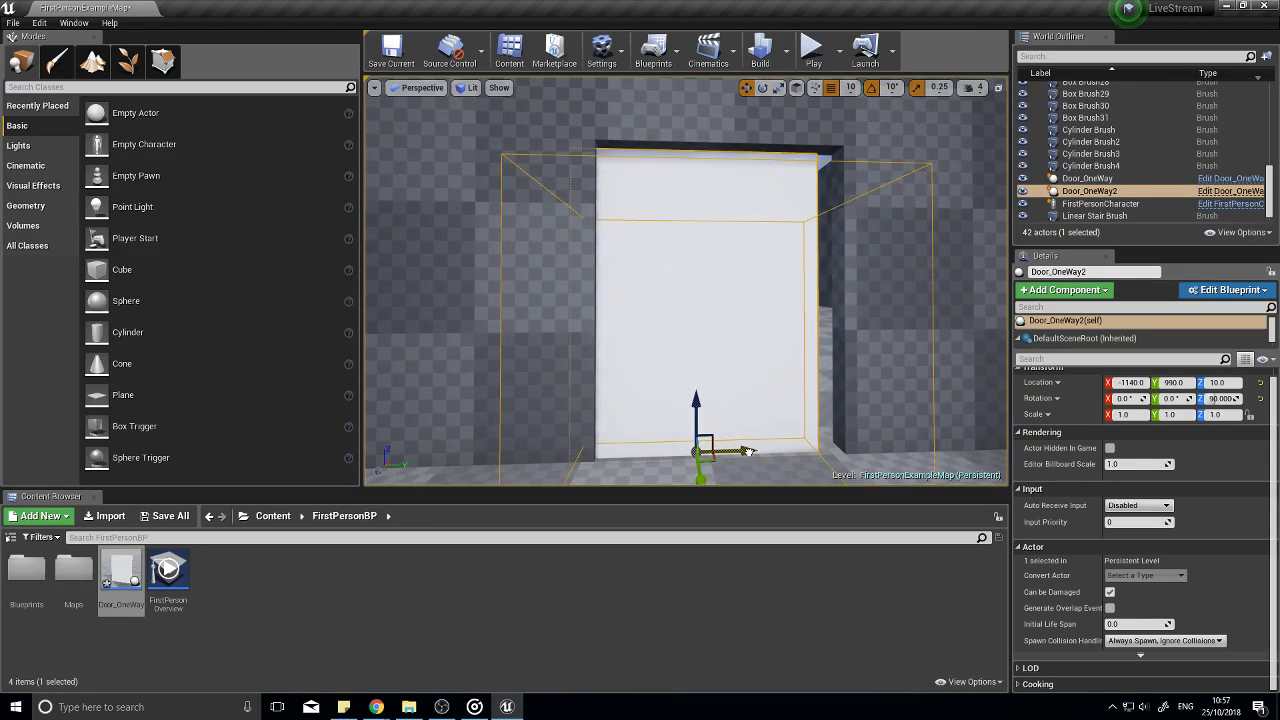
pyautogui.click(814, 47)
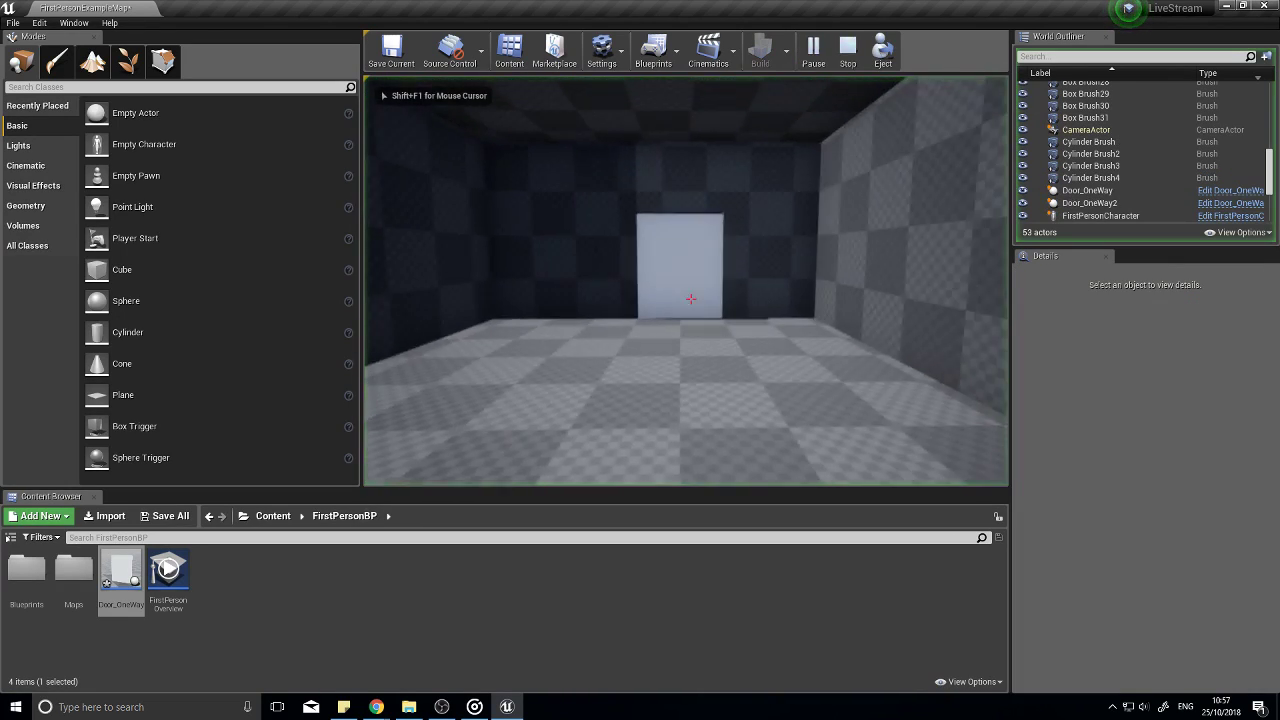
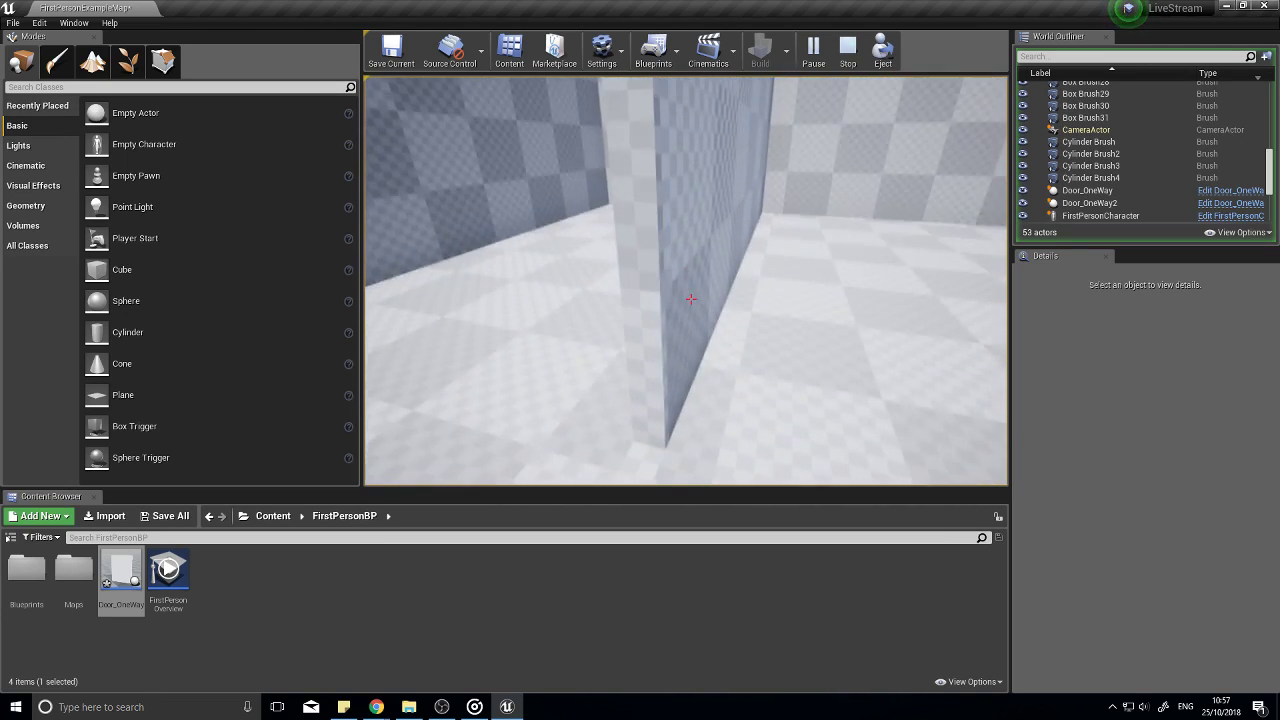
pyautogui.press('w')
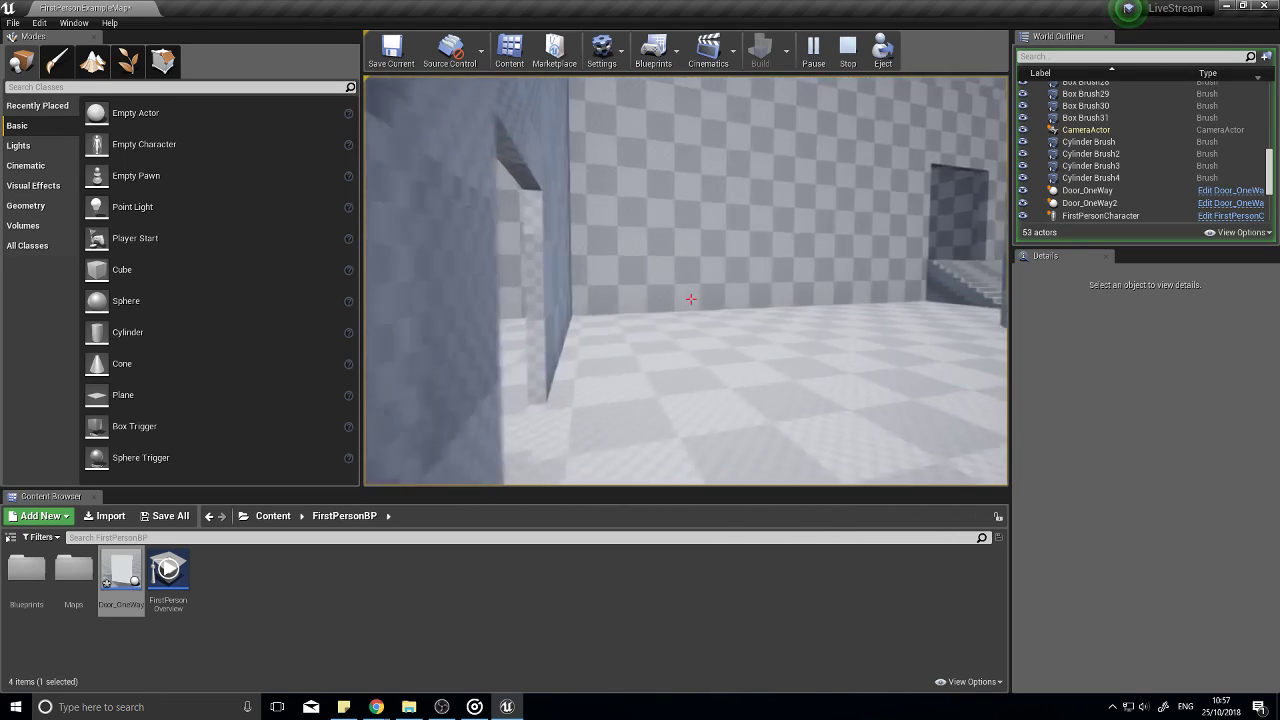
pyautogui.press('Escape')
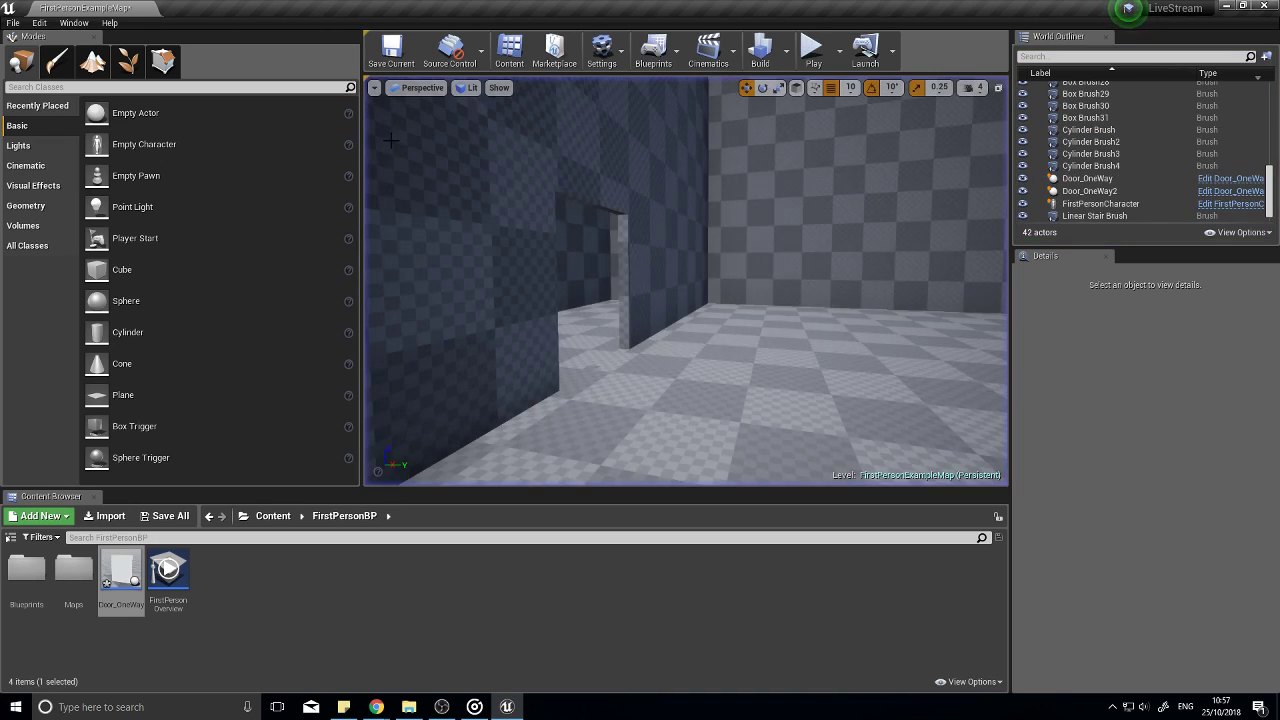
# Step: Duplicate the Door_OneWay blueprint as Door_LockedBoth and open the copy for editing
pyautogui.rightClick(121, 572)
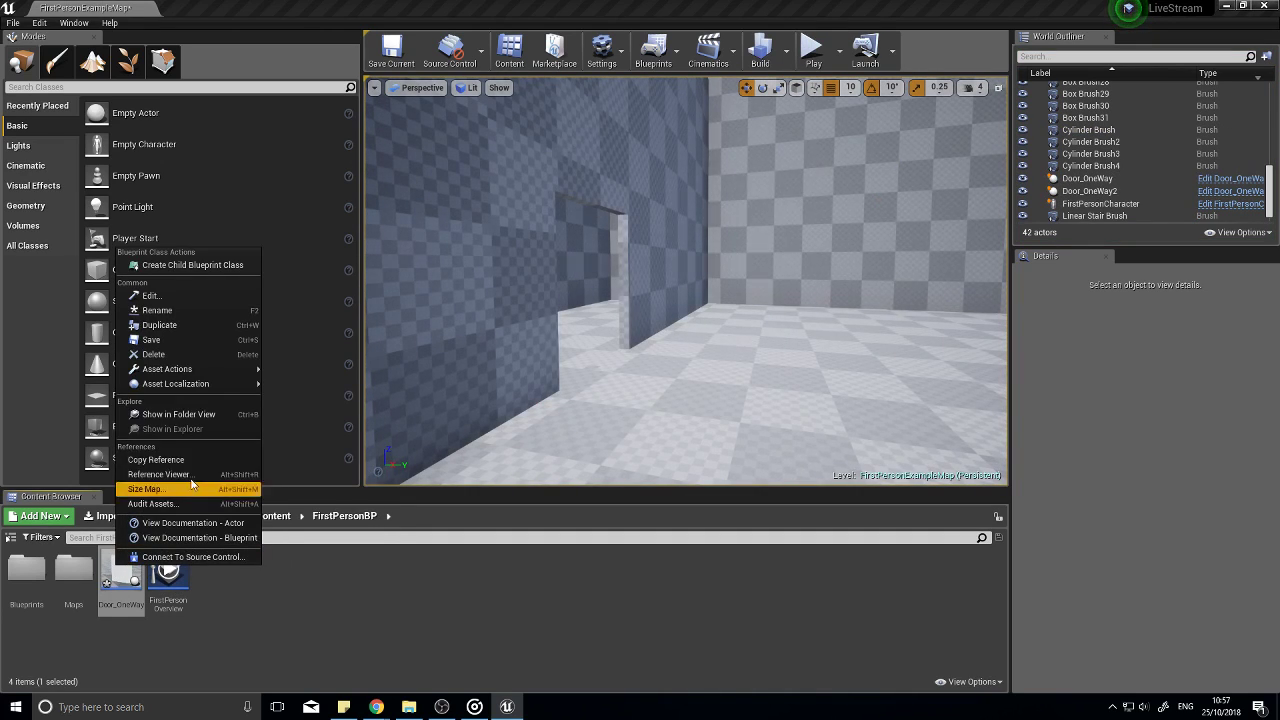
pyautogui.click(150, 326)
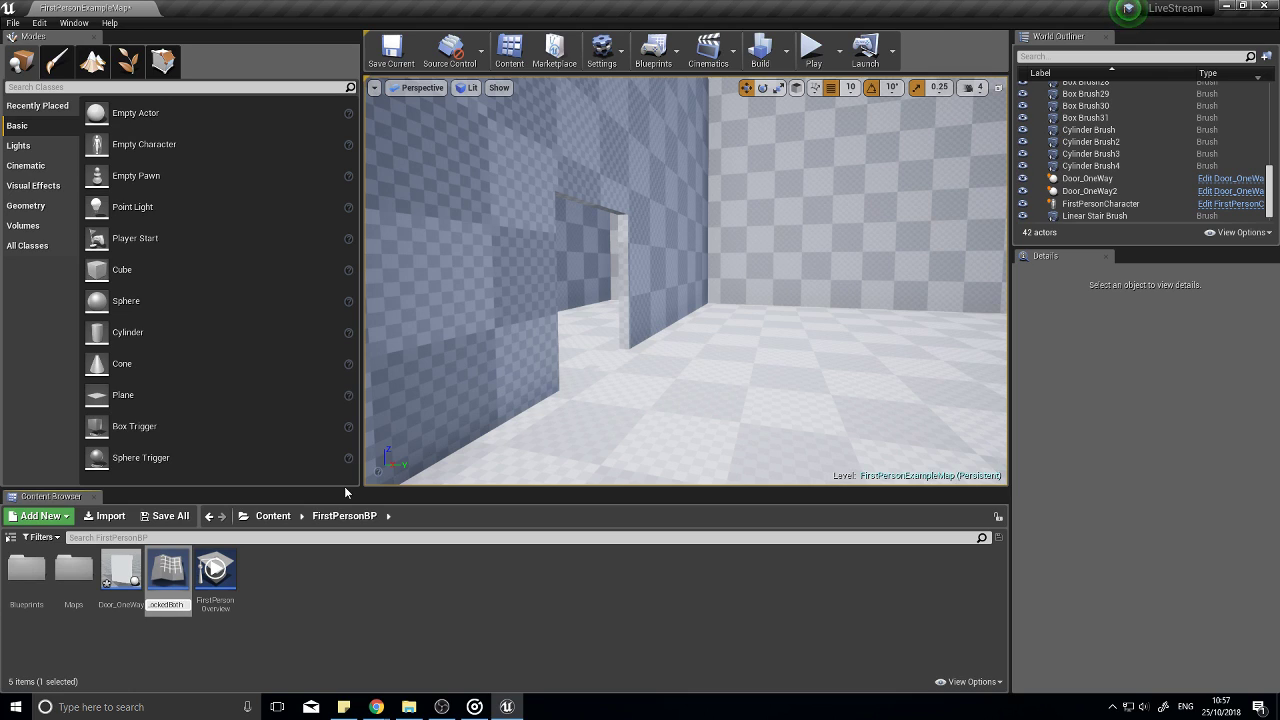
pyautogui.press('Return')
pyautogui.doubleClick(168, 572)
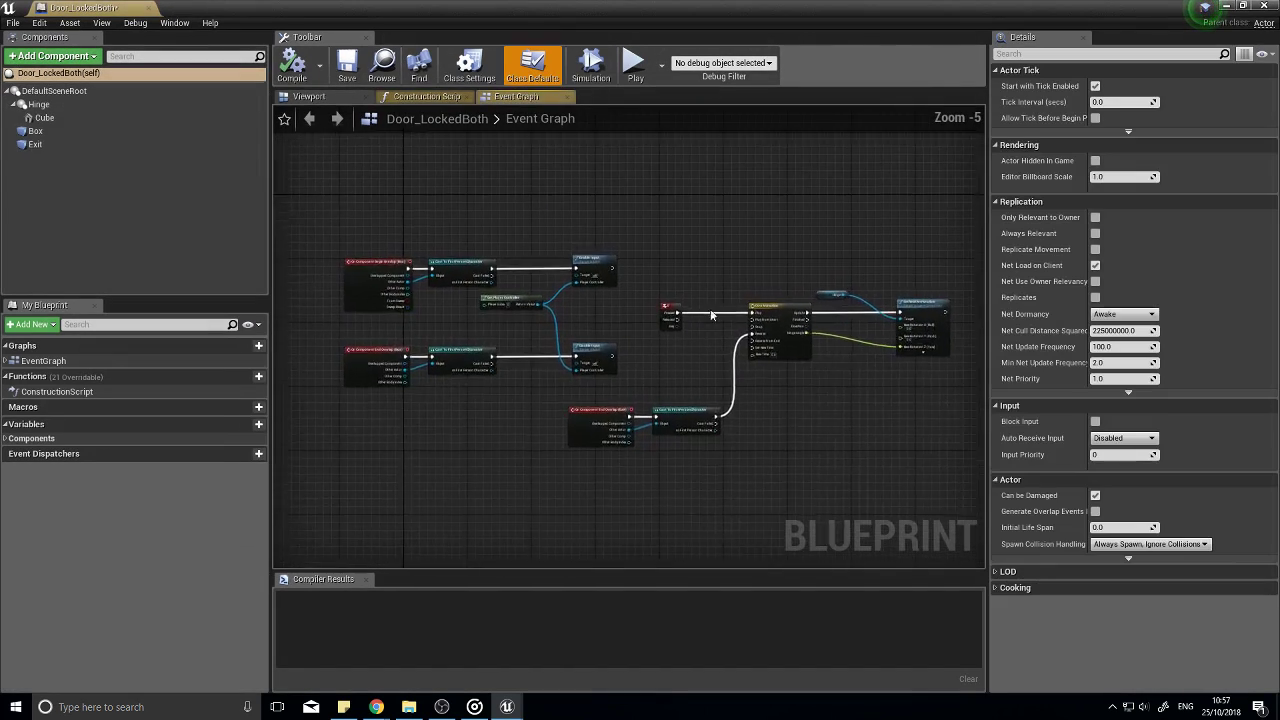
pyautogui.moveTo(503, 395)
pyautogui.mouseDown(button='right')
pyautogui.moveTo(494, 360)
pyautogui.moveTo(518, 390)
pyautogui.mouseUp(button='right')
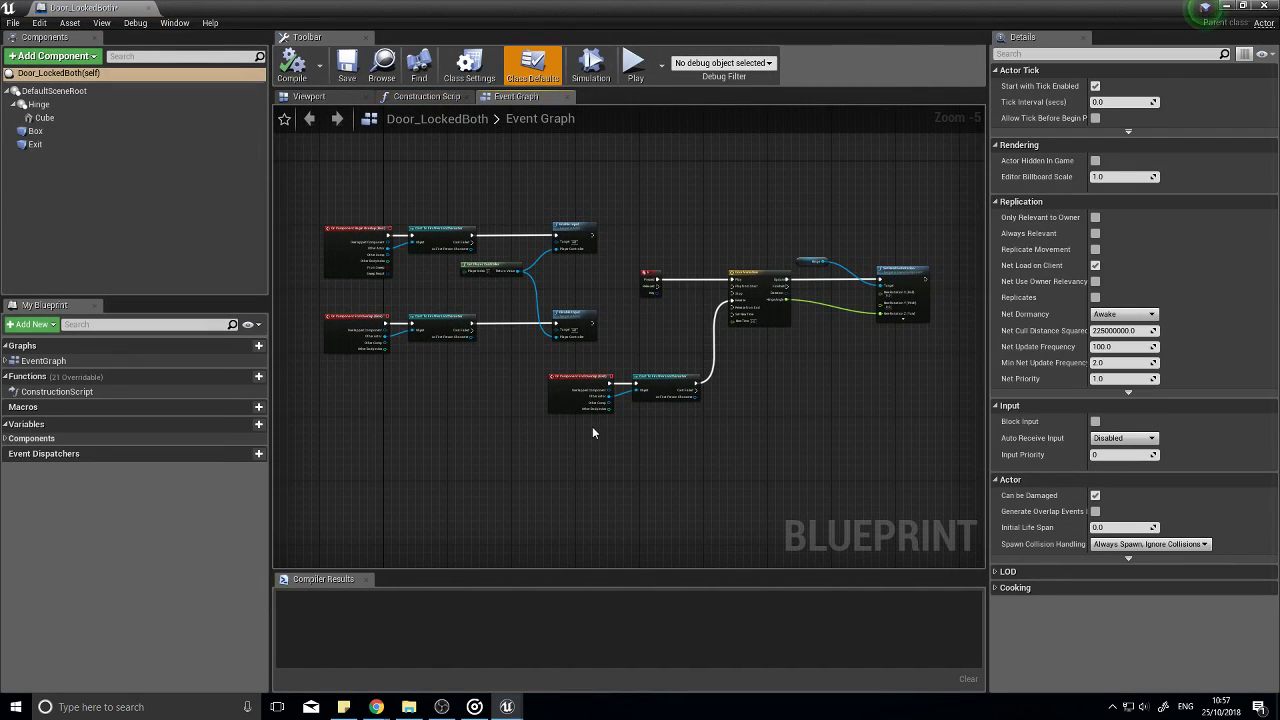
pyautogui.scroll(1, 592, 432)
# Step: Delete the Exit collision box from Door_LockedBoth
pyautogui.click(308, 98)
pyautogui.scroll(-5, 620, 323)
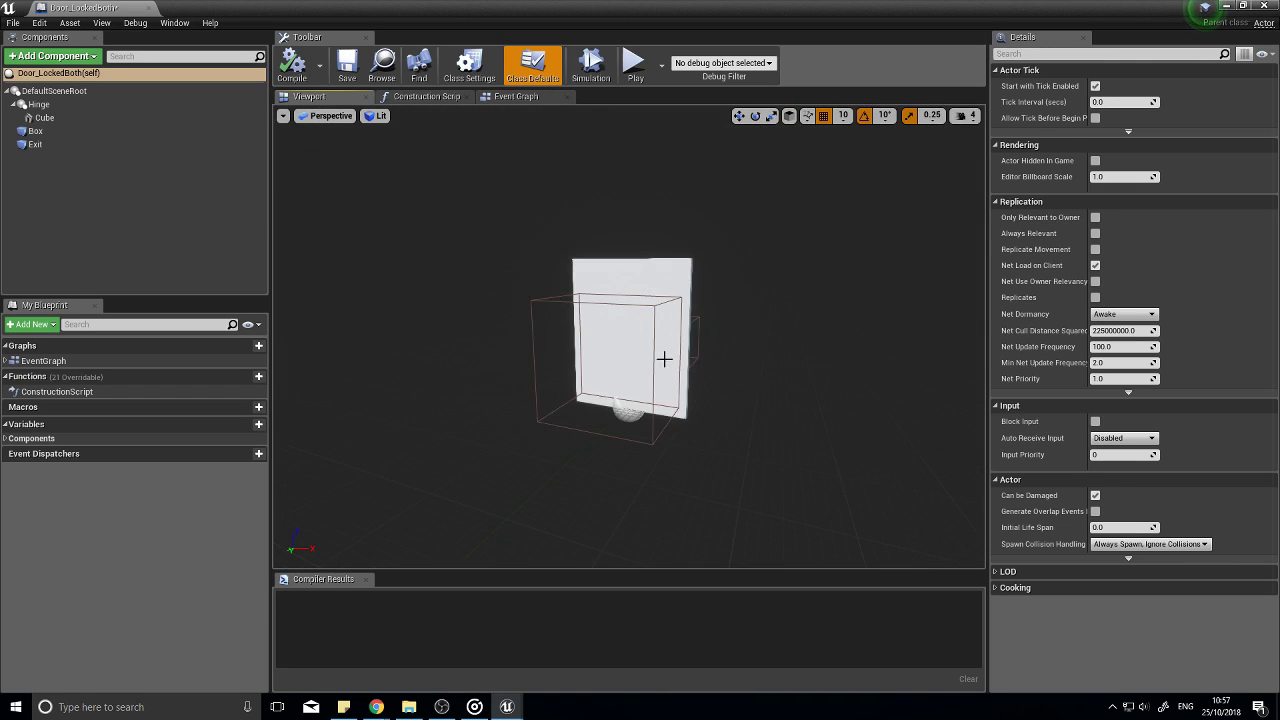
pyautogui.keyDown('alt'); pyautogui.moveTo(663, 357); pyautogui.dragTo(515, 352); pyautogui.keyUp('alt')
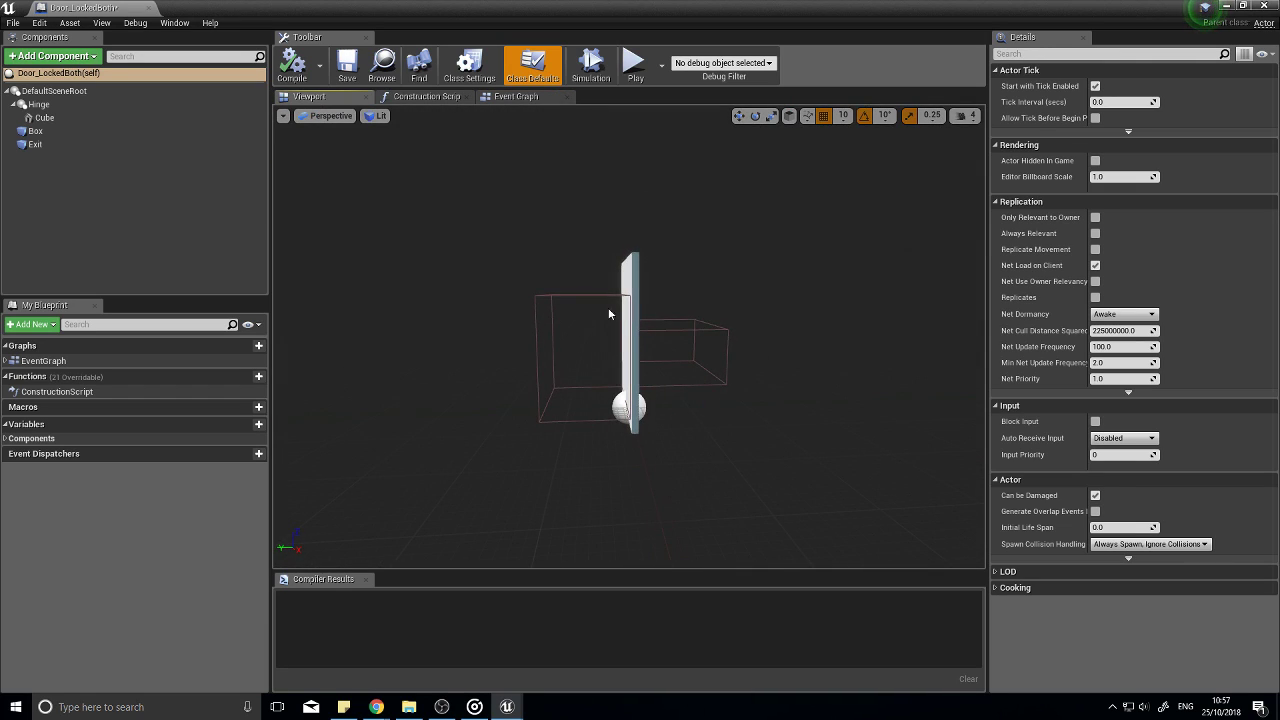
pyautogui.click(688, 342)
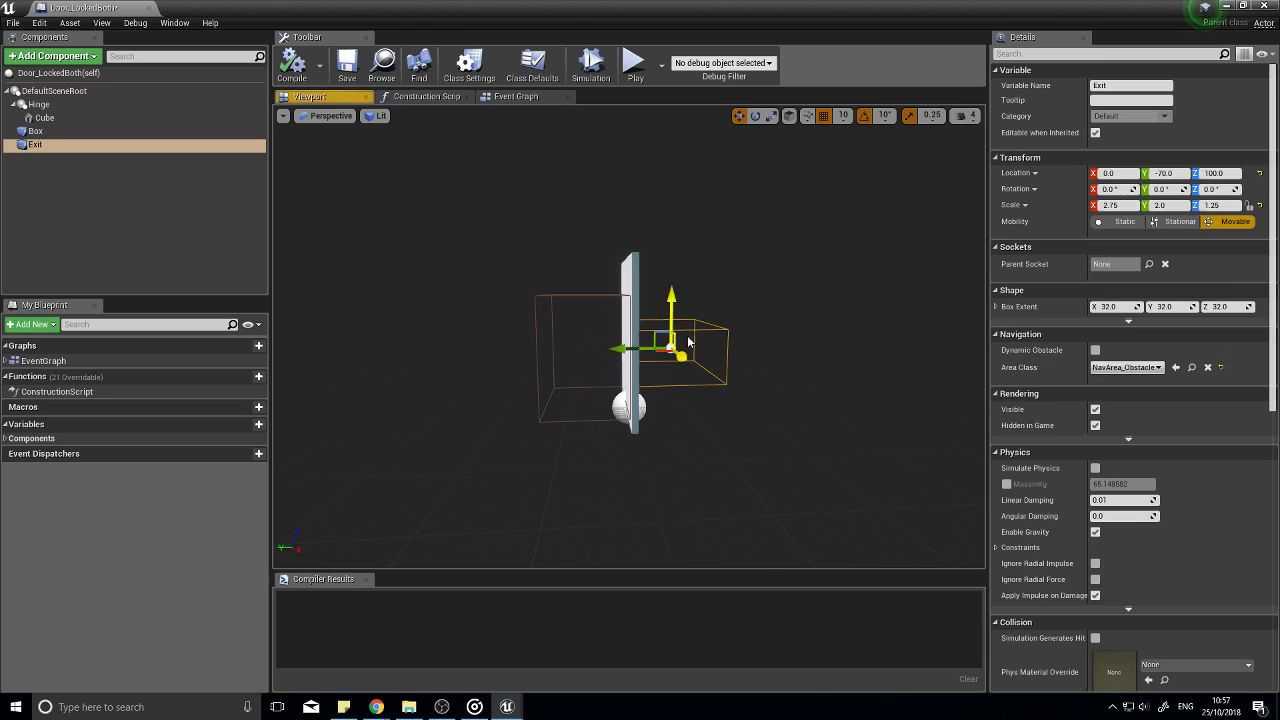
pyautogui.press('Delete')
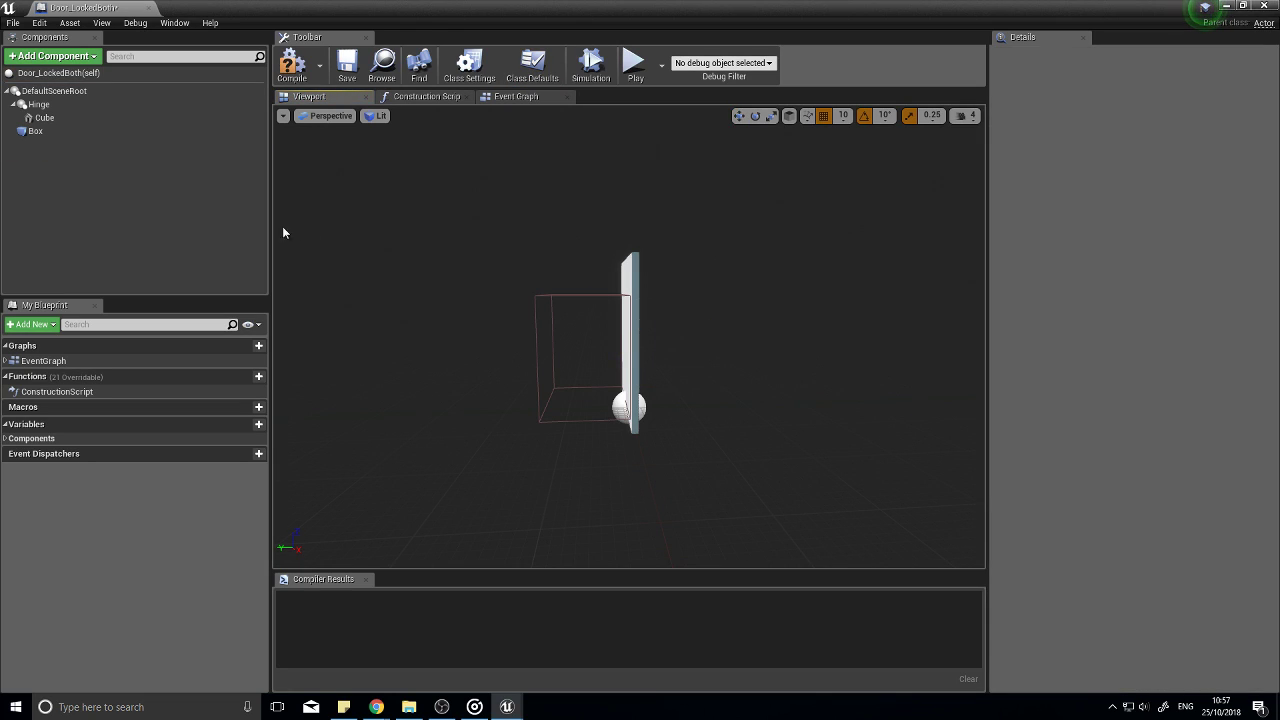
# Step: Stretch the Box trigger to a Y scale of 4.5, centre it on the door at Y 0, and compile the blueprint
pyautogui.click(83, 132)
pyautogui.moveTo(537, 350); pyautogui.dragTo(527, 355)
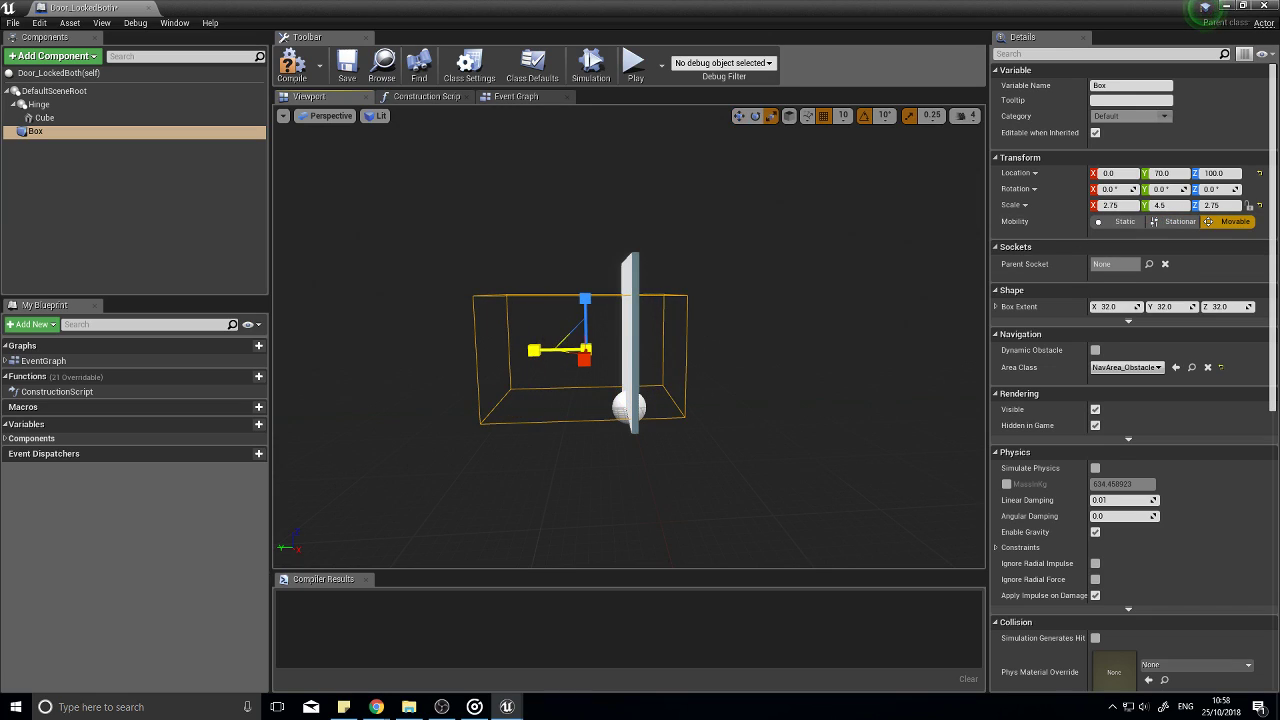
pyautogui.moveTo(537, 350); pyautogui.dragTo(580, 352)
pyautogui.moveTo(690, 432)
pyautogui.keyDown('alt'); pyautogui.mouseDown()
pyautogui.moveTo(480, 432)
pyautogui.moveTo(800, 432)
pyautogui.moveTo(690, 432)
pyautogui.mouseUp(); pyautogui.keyUp('alt')
pyautogui.click(292, 65)
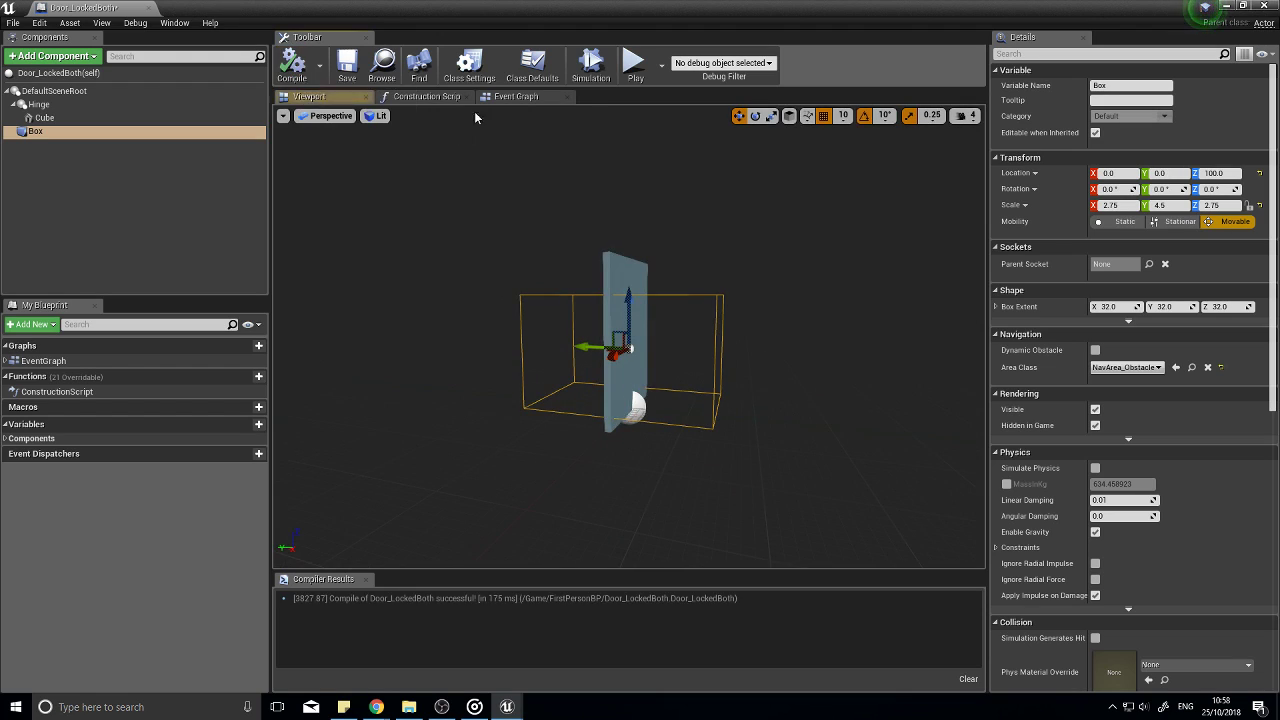
# Step: Delete the Exit box's On Component End Overlap event and its Cast To FirstPersonCharacter node from the event graph
pyautogui.click(515, 96)
pyautogui.scroll(2, 688, 465)
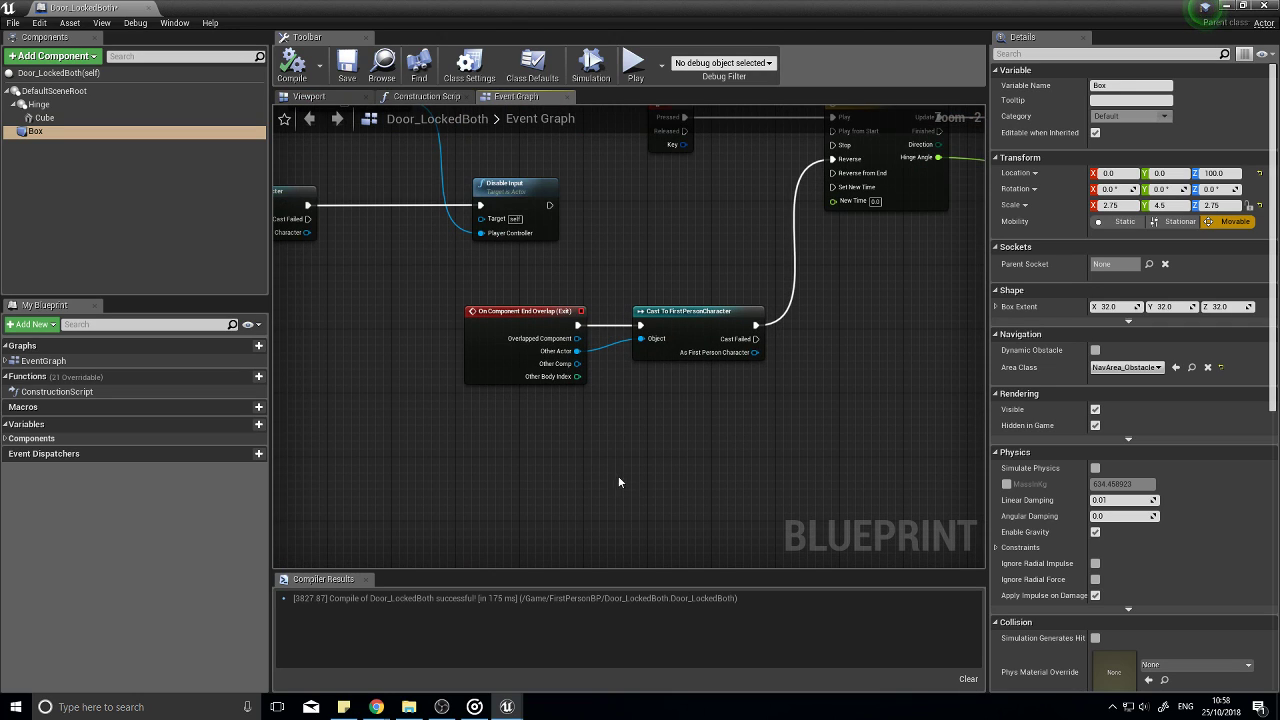
pyautogui.moveTo(545, 378); pyautogui.dragTo(535, 464, button='right')
pyautogui.moveTo(485, 385); pyautogui.dragTo(714, 477)
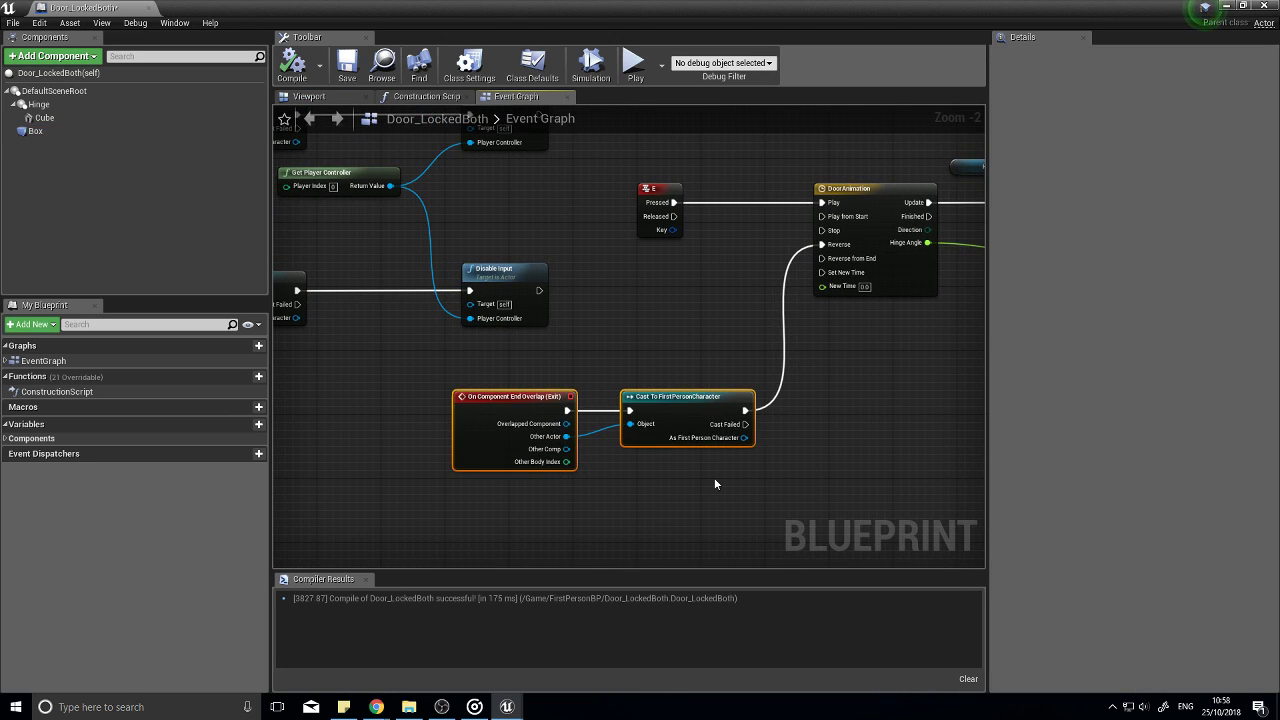
pyautogui.press('Delete')
pyautogui.moveTo(731, 412); pyautogui.dragTo(648, 374, button='right')
# Step: Connect Disable Input's execution output to the Reverse input of Door Animation, compile, and close the blueprint
pyautogui.moveTo(342, 195); pyautogui.dragTo(465, 231, button='right')
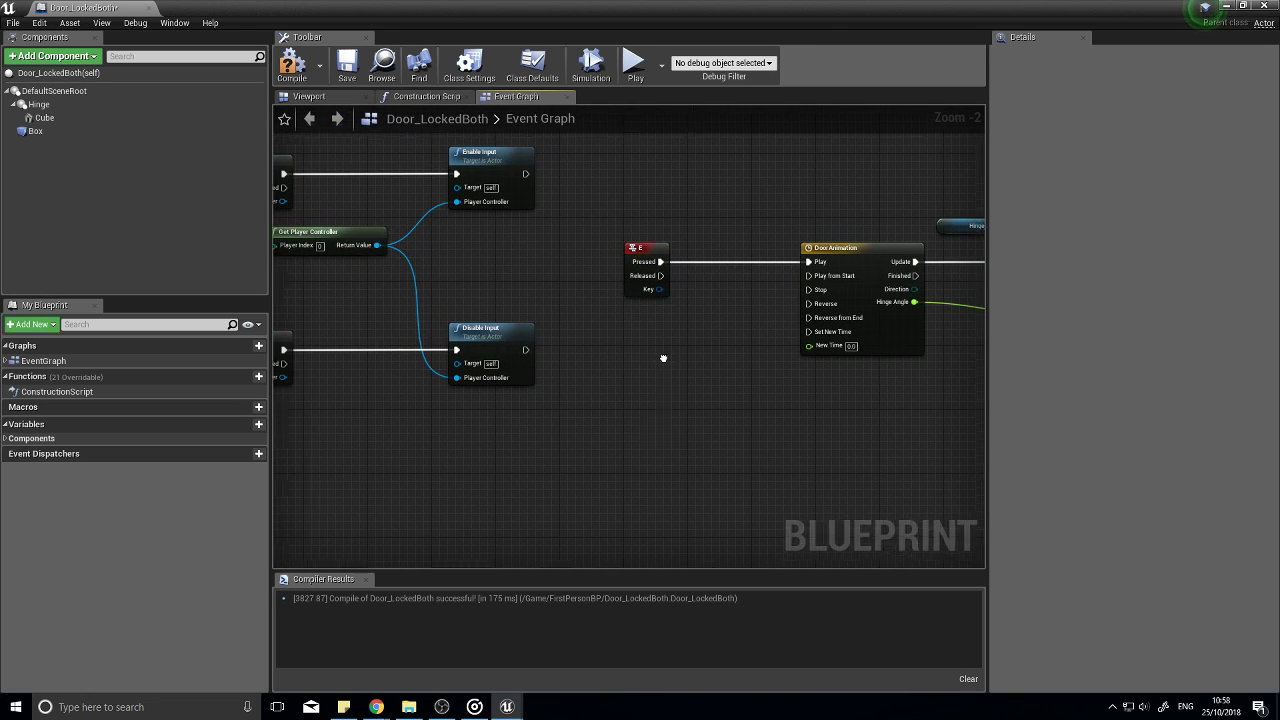
pyautogui.moveTo(667, 357); pyautogui.dragTo(465, 365, button='right')
pyautogui.moveTo(746, 416); pyautogui.dragTo(938, 433, button='right')
pyautogui.moveTo(393, 282); pyautogui.dragTo(679, 291, button='right')
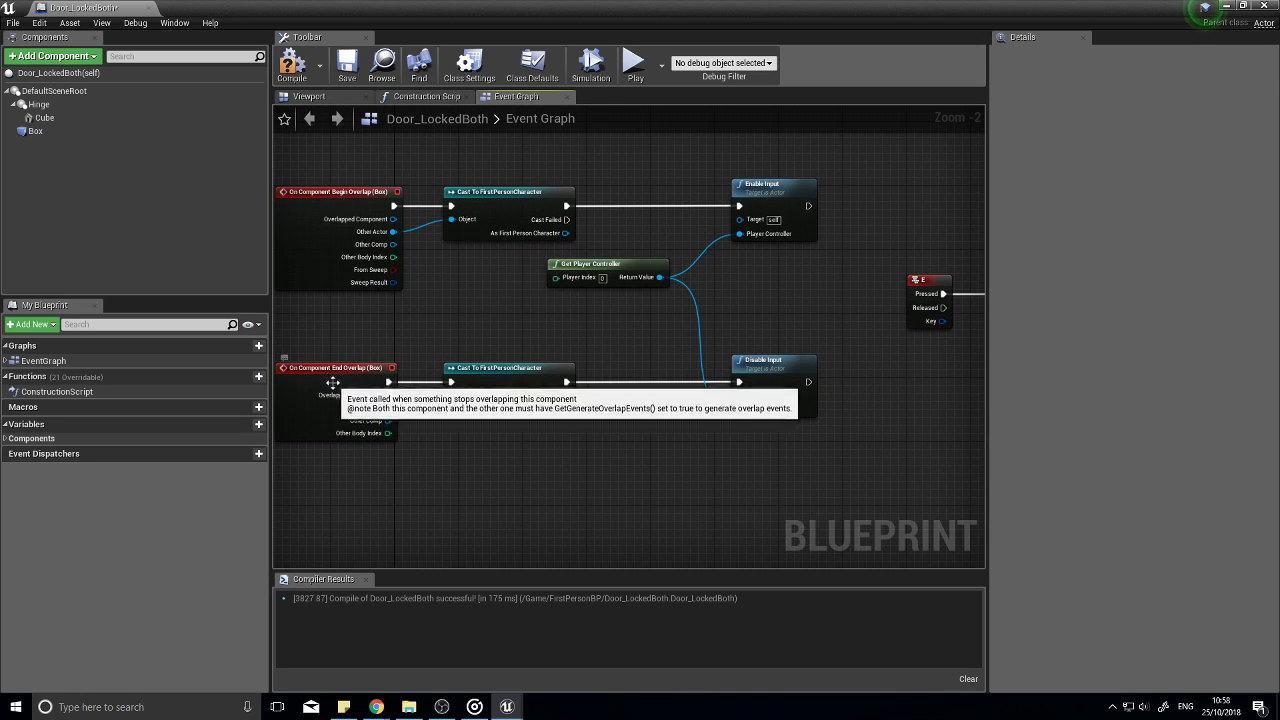
pyautogui.moveTo(716, 406); pyautogui.dragTo(548, 412, button='right')
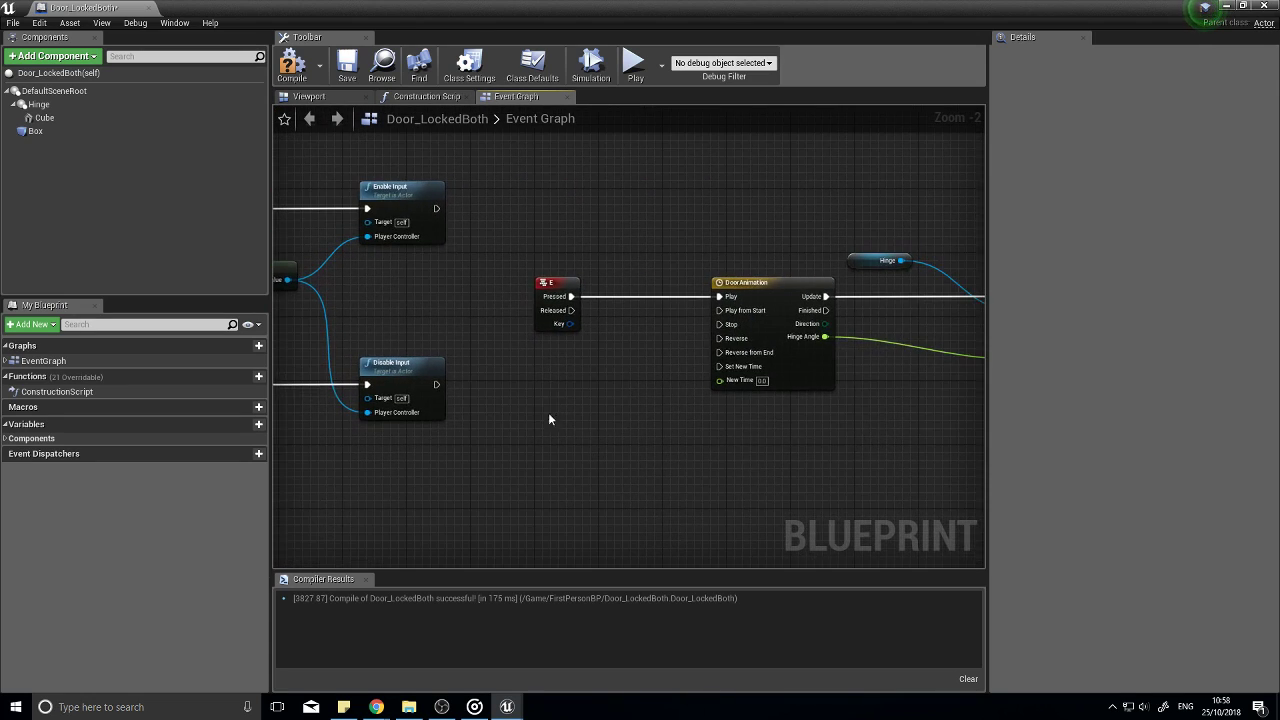
pyautogui.moveTo(435, 384); pyautogui.dragTo(728, 339)
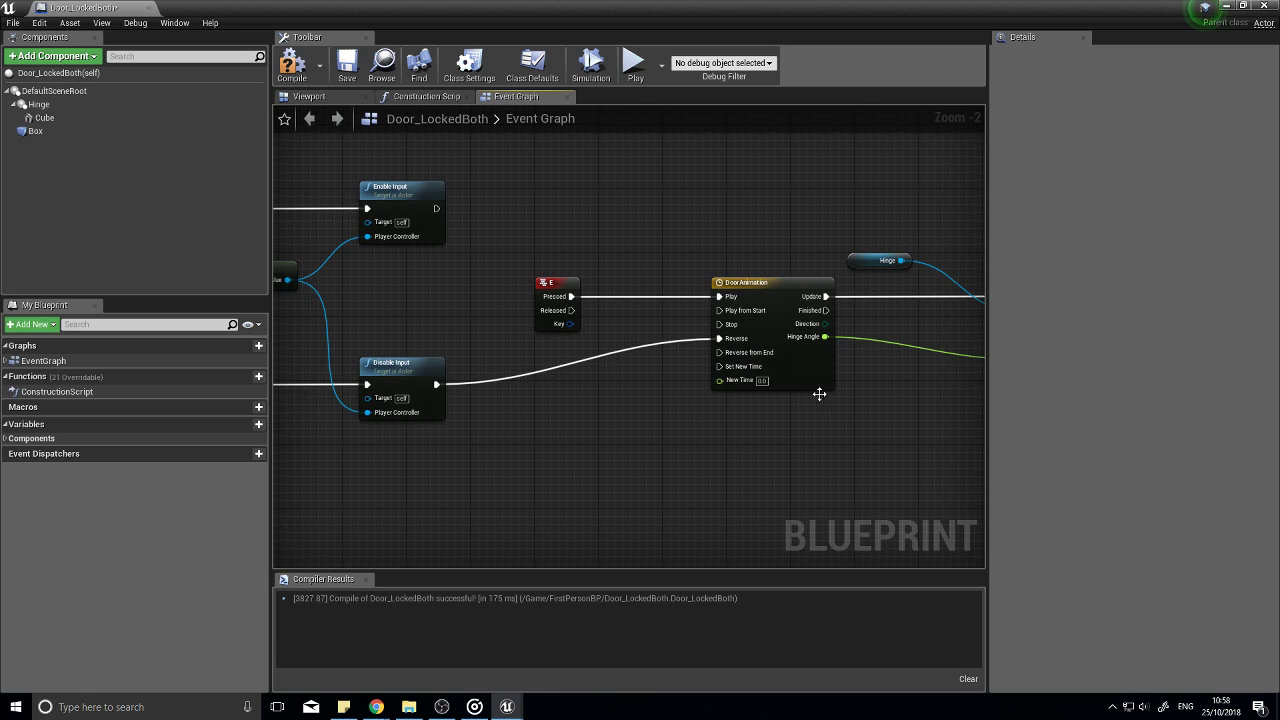
pyautogui.click(292, 65)
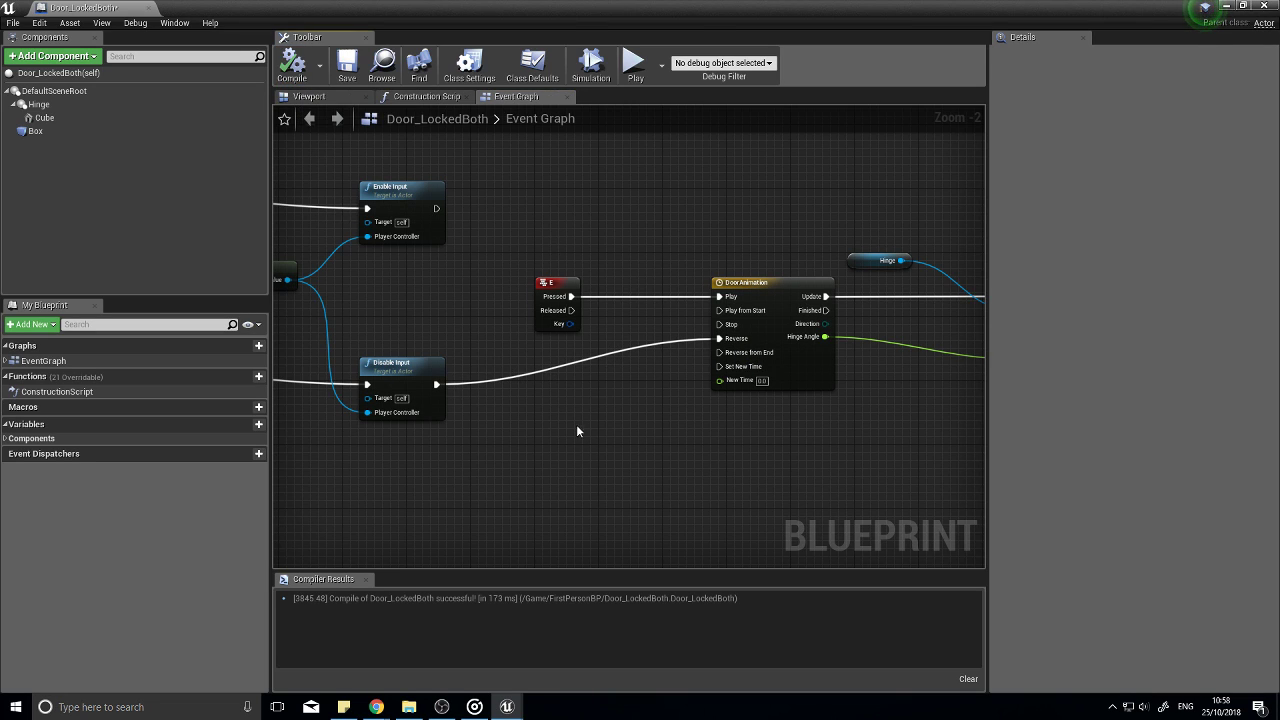
pyautogui.moveTo(577, 431); pyautogui.dragTo(701, 365, button='right')
pyautogui.click(1270, 7)
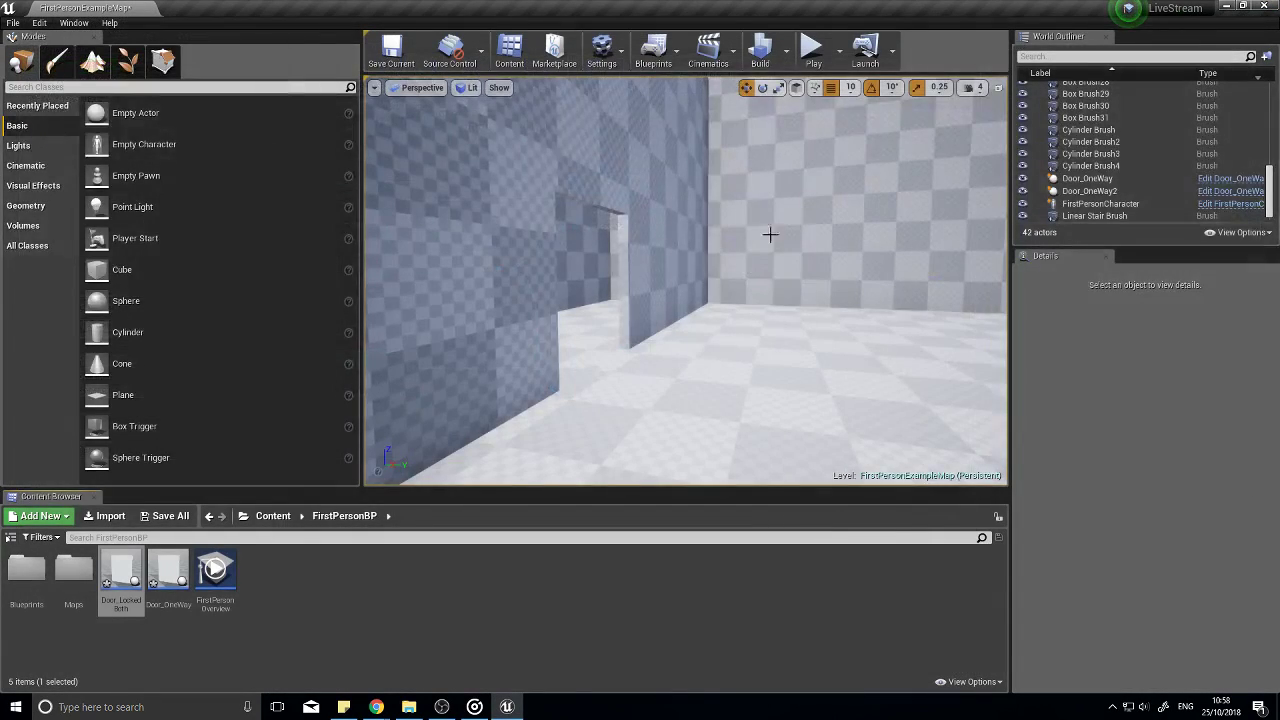
# Step: Place a Door_LockedBoth in the open arena floor at about X -270, Y 350, Z 10
pyautogui.moveTo(769, 234); pyautogui.dragTo(708, 155, button='right')
pyautogui.press('w')
pyautogui.press('s')
pyautogui.click(716, 120)
pyautogui.moveTo(671, 291); pyautogui.dragTo(671, 380, button='right')
pyautogui.press('s')
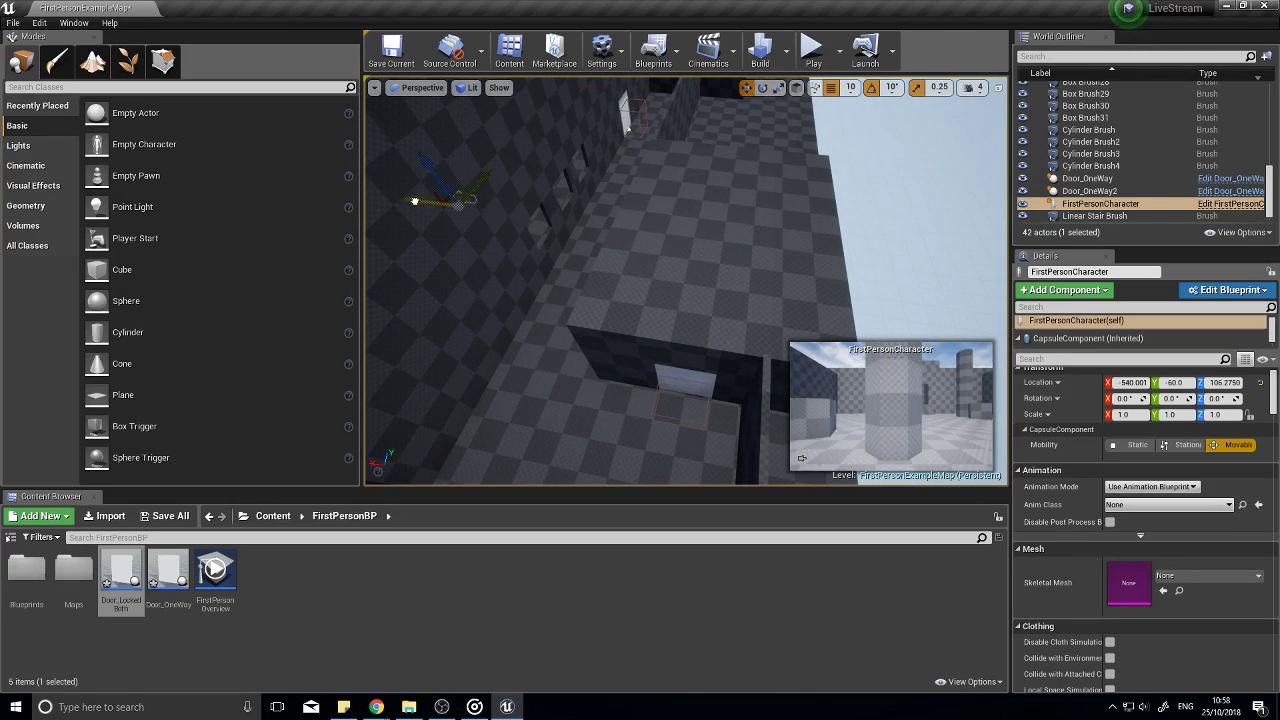
pyautogui.moveTo(573, 246)
pyautogui.mouseDown(button='right')
pyautogui.moveTo(500, 215)
pyautogui.moveTo(470, 140)
pyautogui.moveTo(495, 130)
pyautogui.moveTo(585, 250)
pyautogui.mouseUp(button='right')
pyautogui.press('w')
pyautogui.moveTo(121, 578); pyautogui.dragTo(753, 290)
# Step: Play-test Door_LockedBoth by approaching it, opening it and walking around it from both sides
pyautogui.click(813, 48)
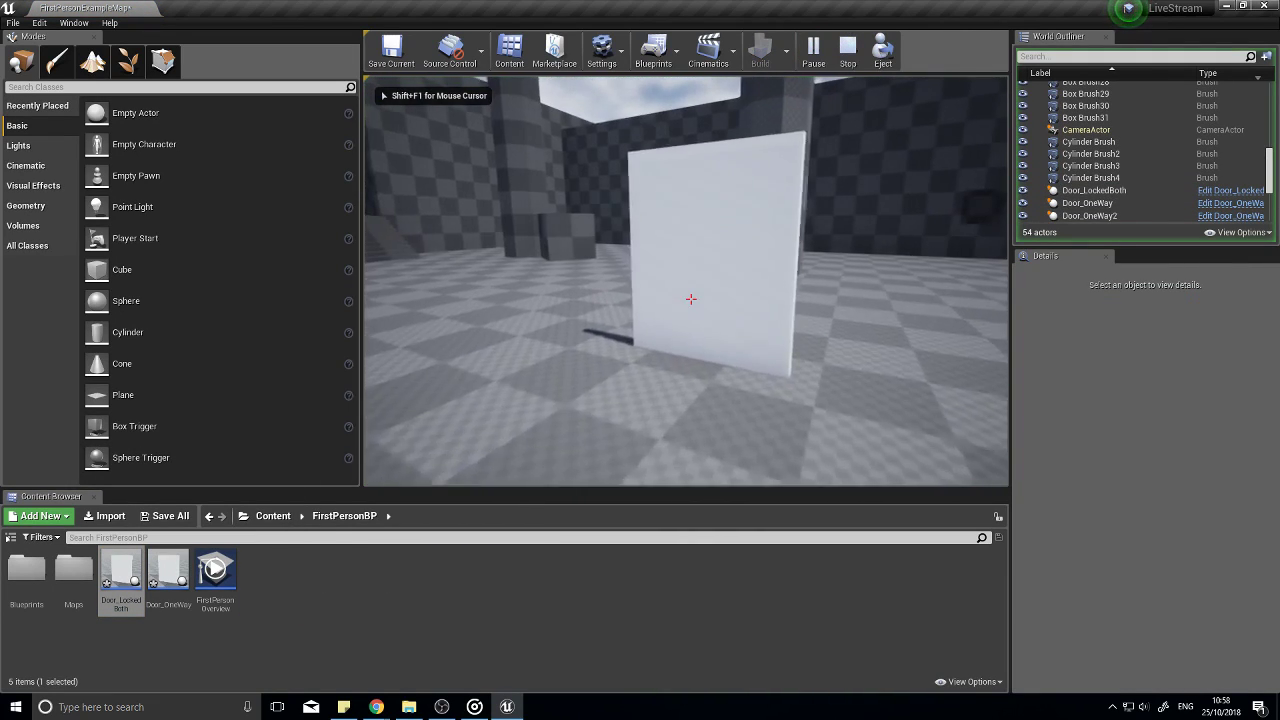
pyautogui.press('w')
pyautogui.press('s')
pyautogui.press('a')
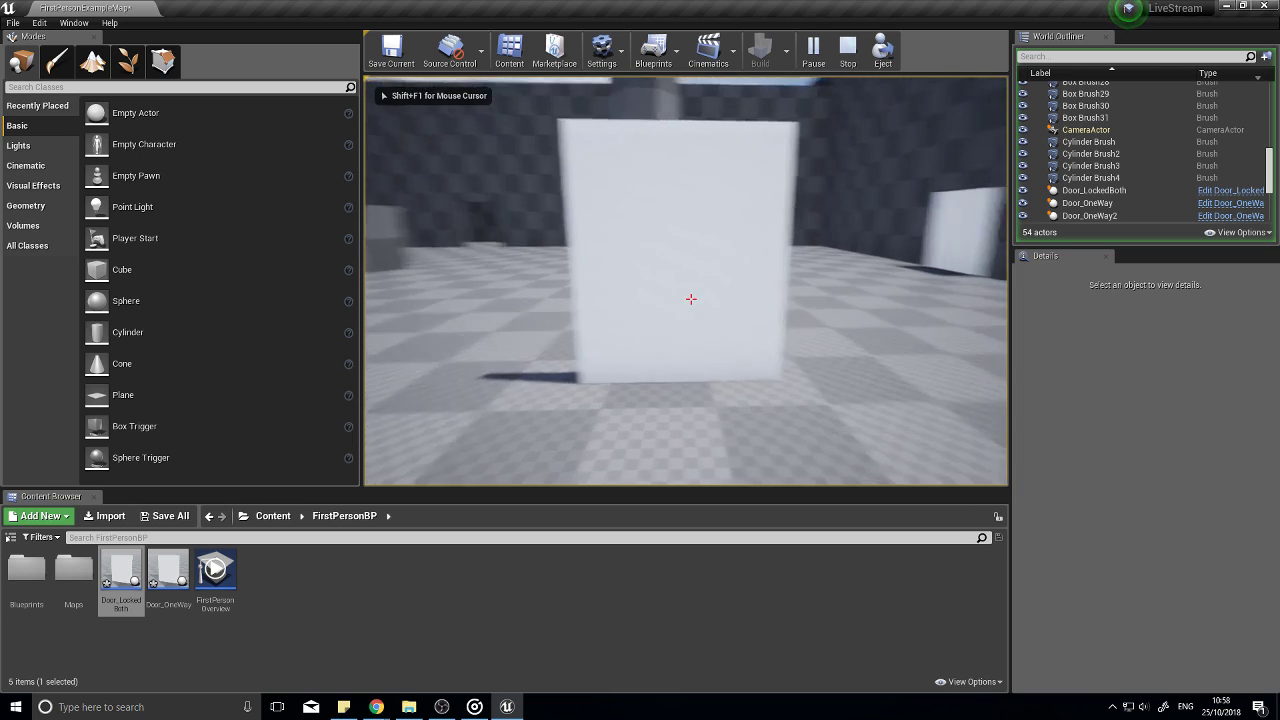
pyautogui.press('w')
pyautogui.press('s')
pyautogui.press('w')
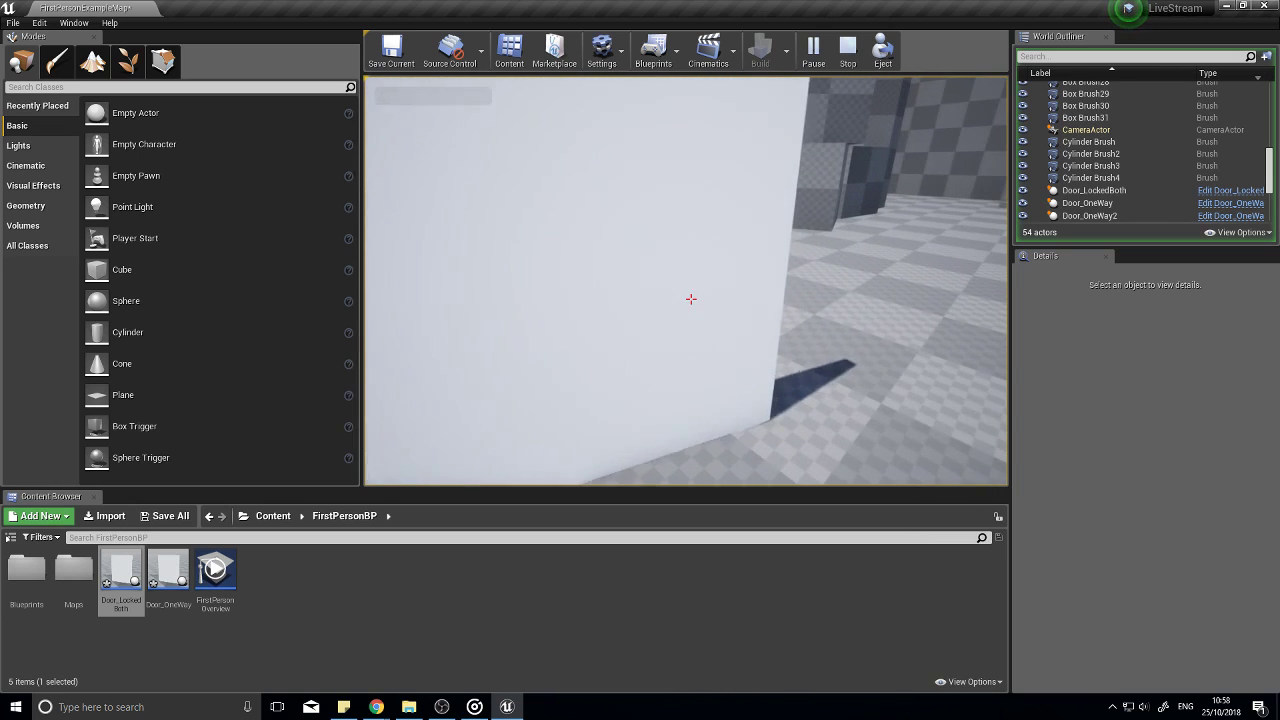
pyautogui.press('a')
pyautogui.press('s')
pyautogui.press('w')
pyautogui.press('a')
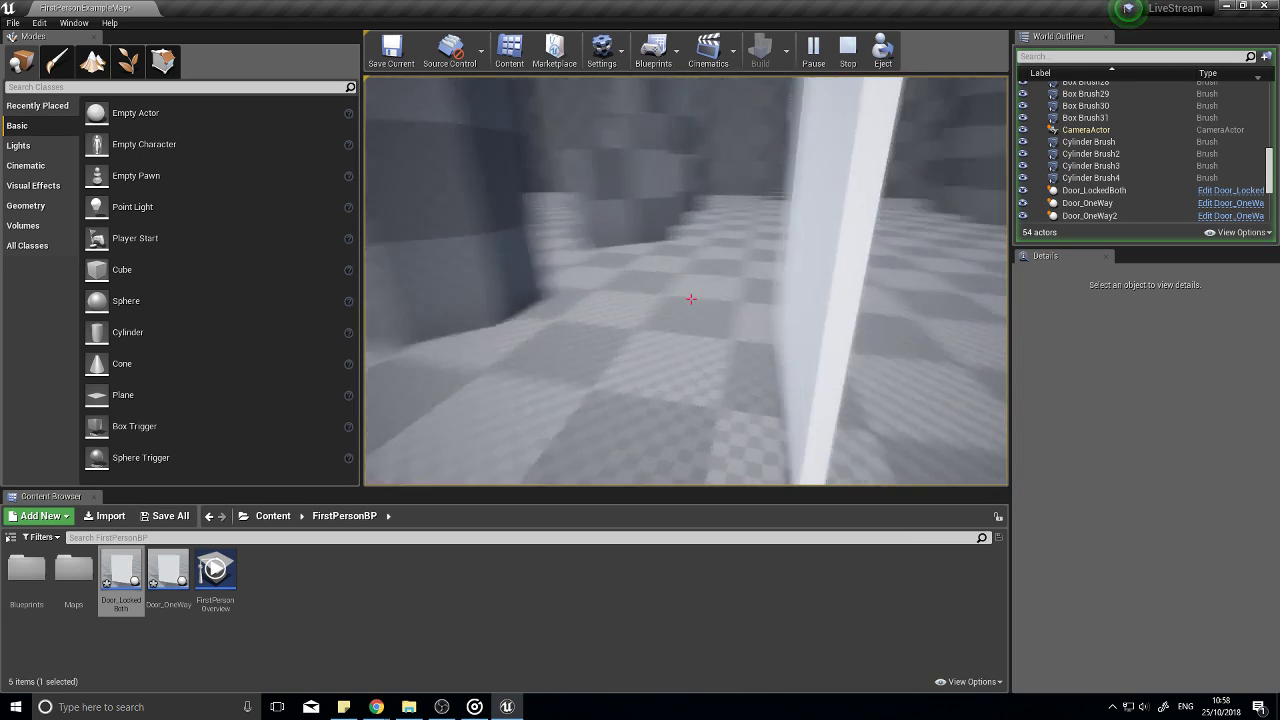
pyautogui.press('w')
pyautogui.press('a')
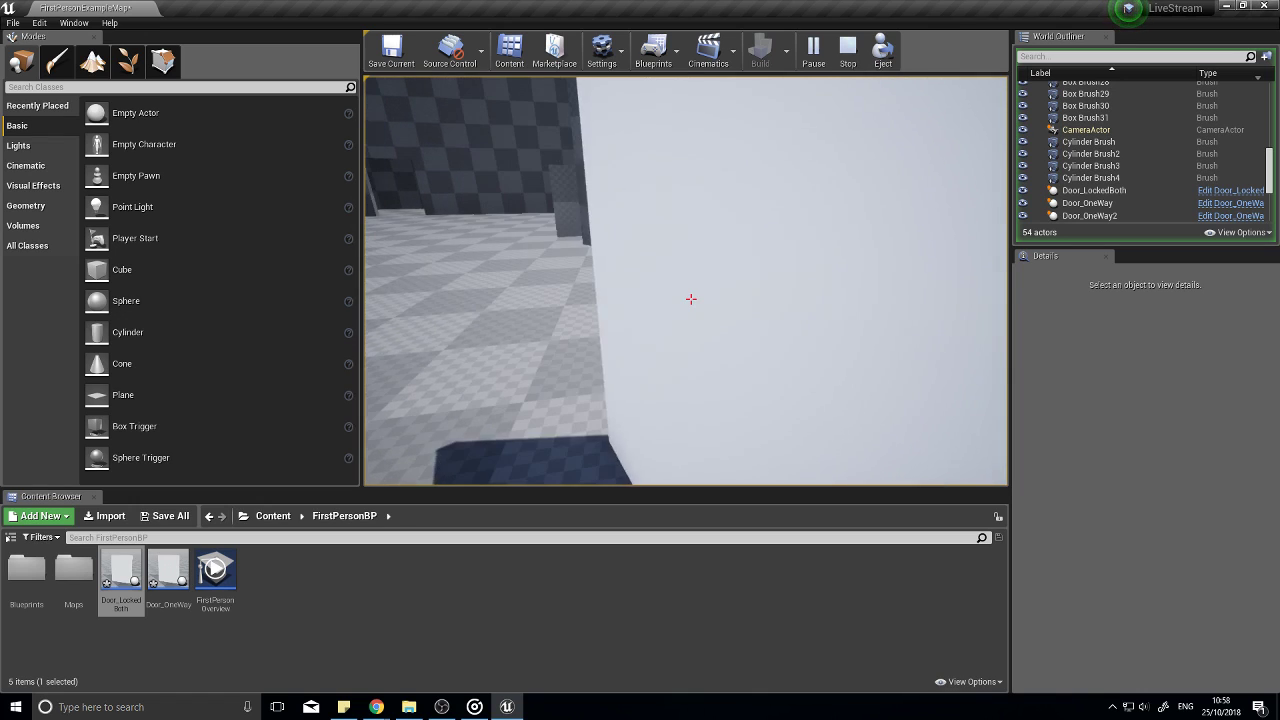
pyautogui.press('w')
pyautogui.press('w')
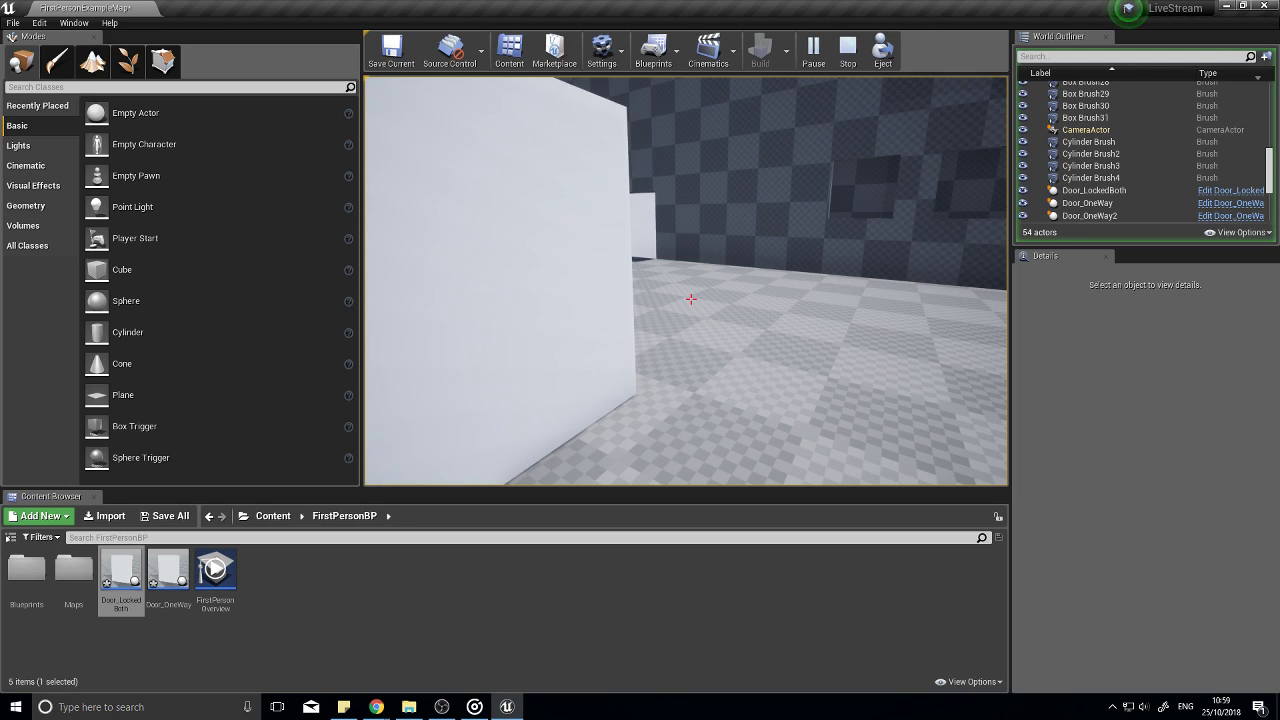
pyautogui.press('Escape')
# Step: Move Door_LockedBoth along the Y axis to Y 490 in the level
pyautogui.press('s')
pyautogui.moveTo(770, 318)
pyautogui.mouseDown(button='right')
pyautogui.moveTo(650, 318)
pyautogui.moveTo(785, 320)
pyautogui.mouseUp(button='right')
pyautogui.click(706, 349)
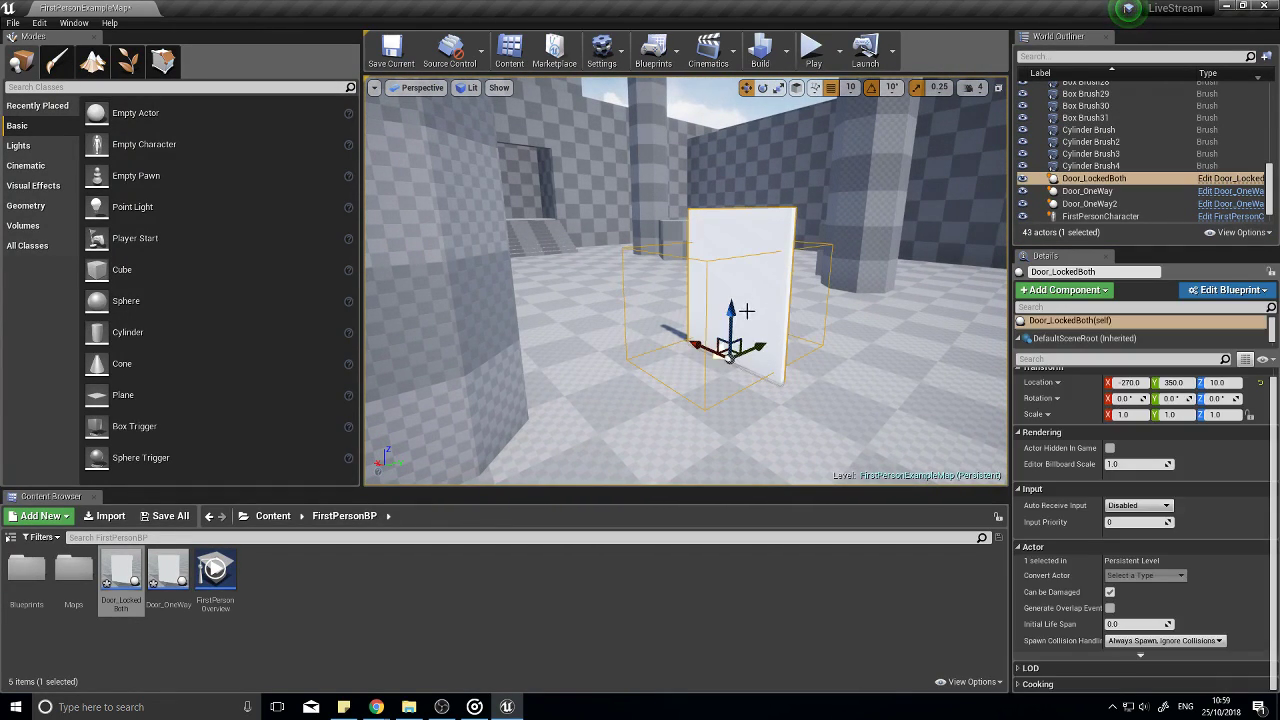
pyautogui.moveTo(757, 344); pyautogui.dragTo(769, 365)
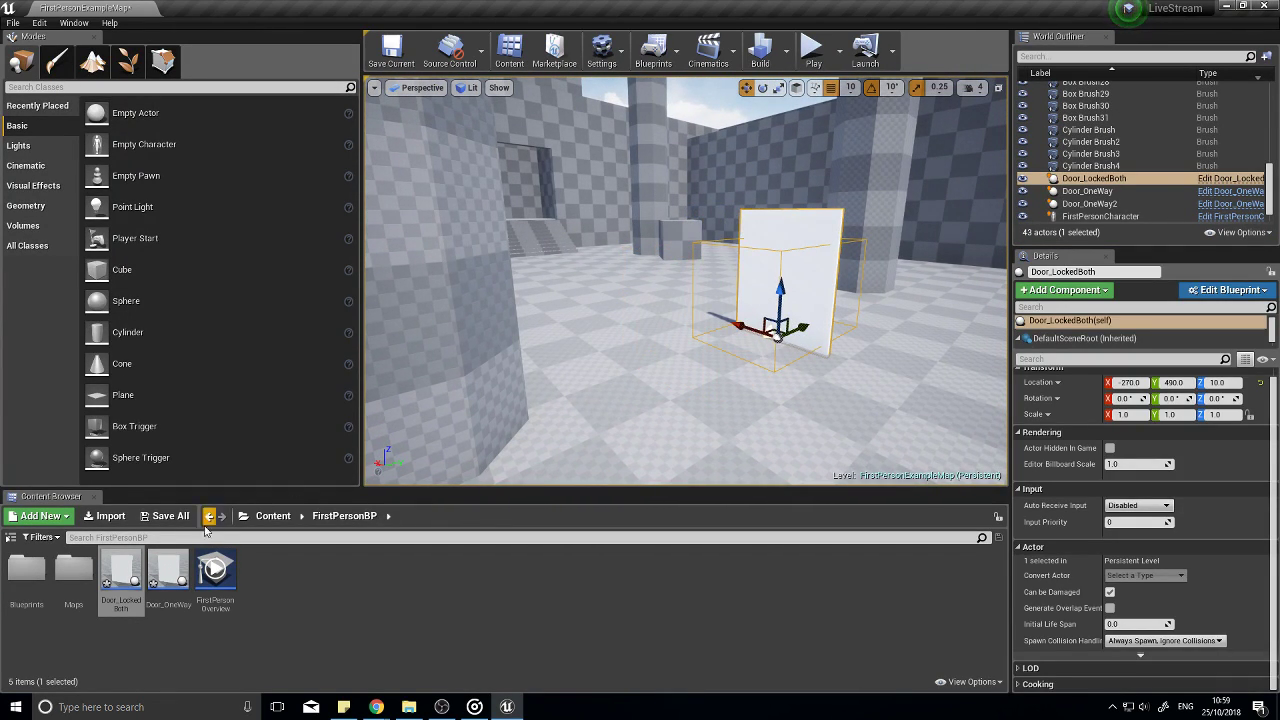
# Step: Open the Door_LockedBoth blueprint and examine its node connections and the door model with its trigger box
pyautogui.doubleClick(134, 558)
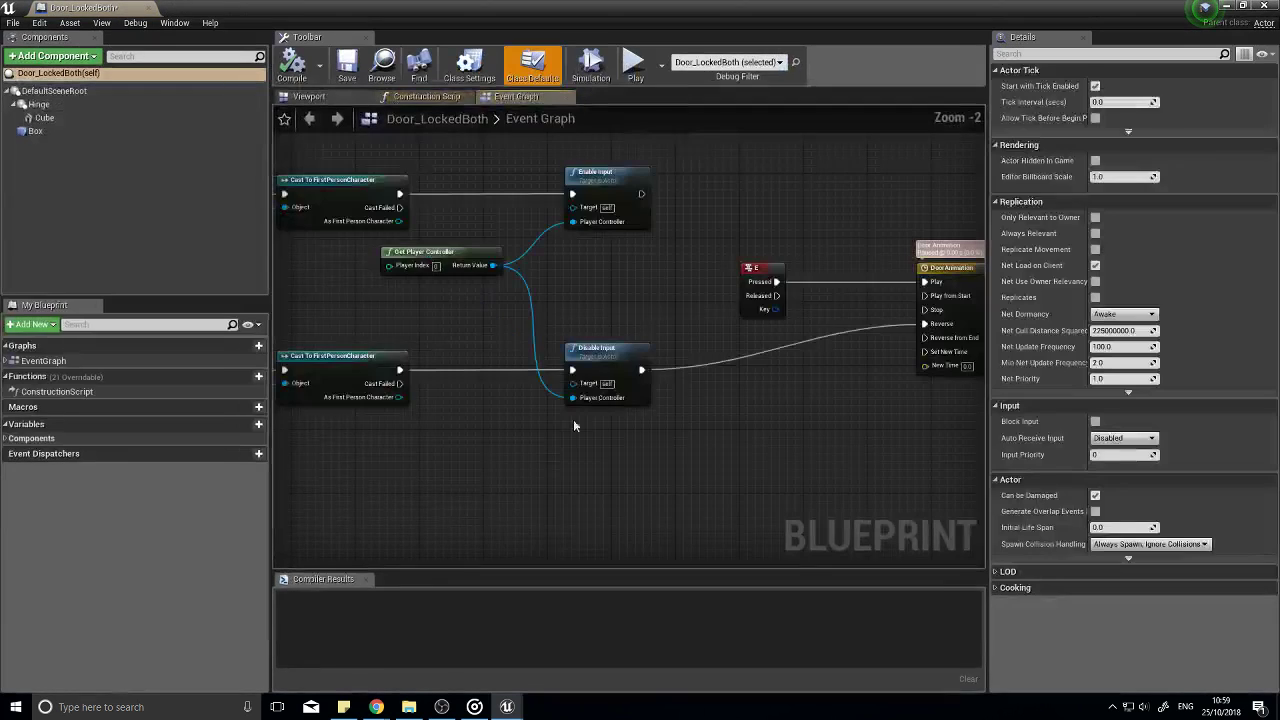
pyautogui.moveTo(782, 392); pyautogui.dragTo(601, 394, button='right')
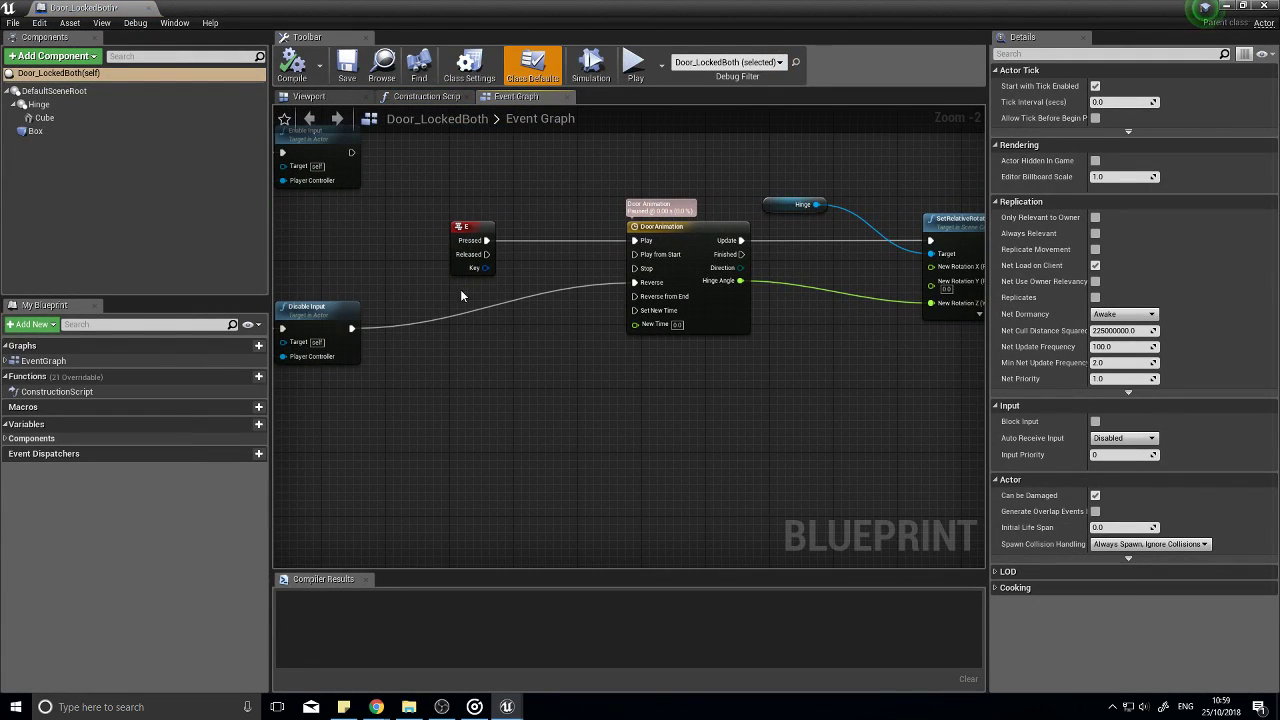
pyautogui.moveTo(456, 405); pyautogui.dragTo(707, 415, button='right')
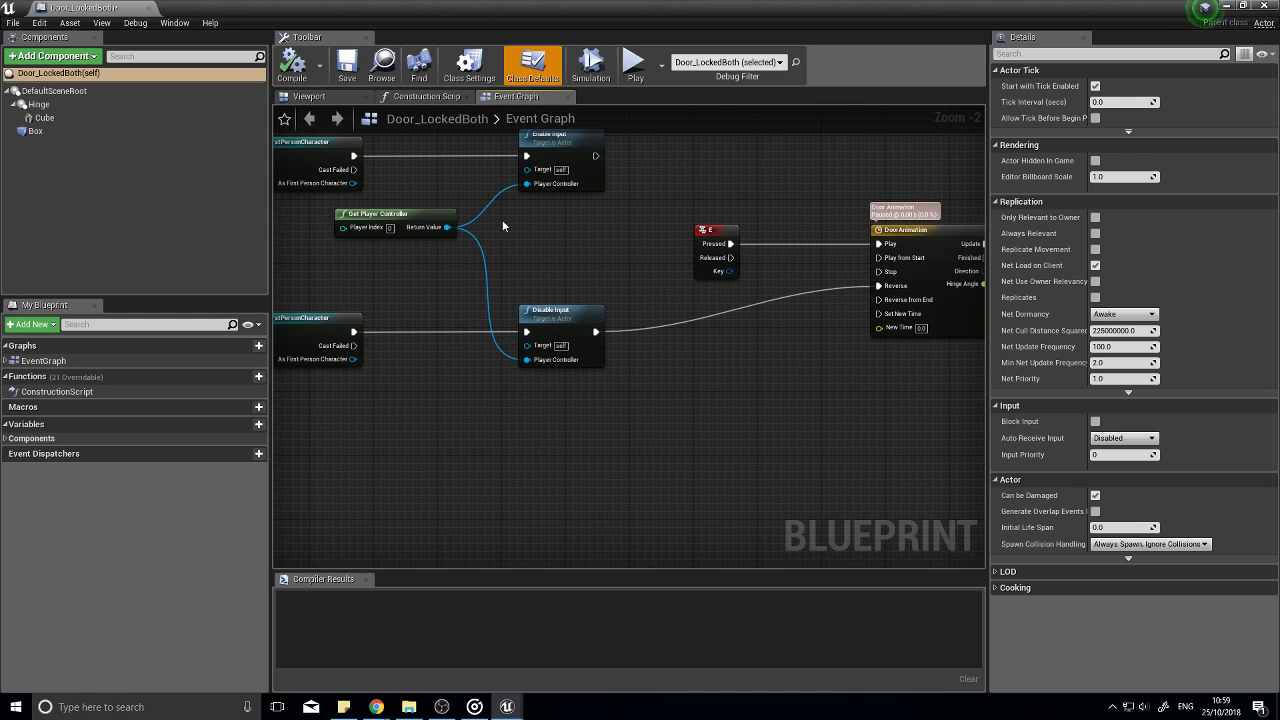
pyautogui.click(328, 97)
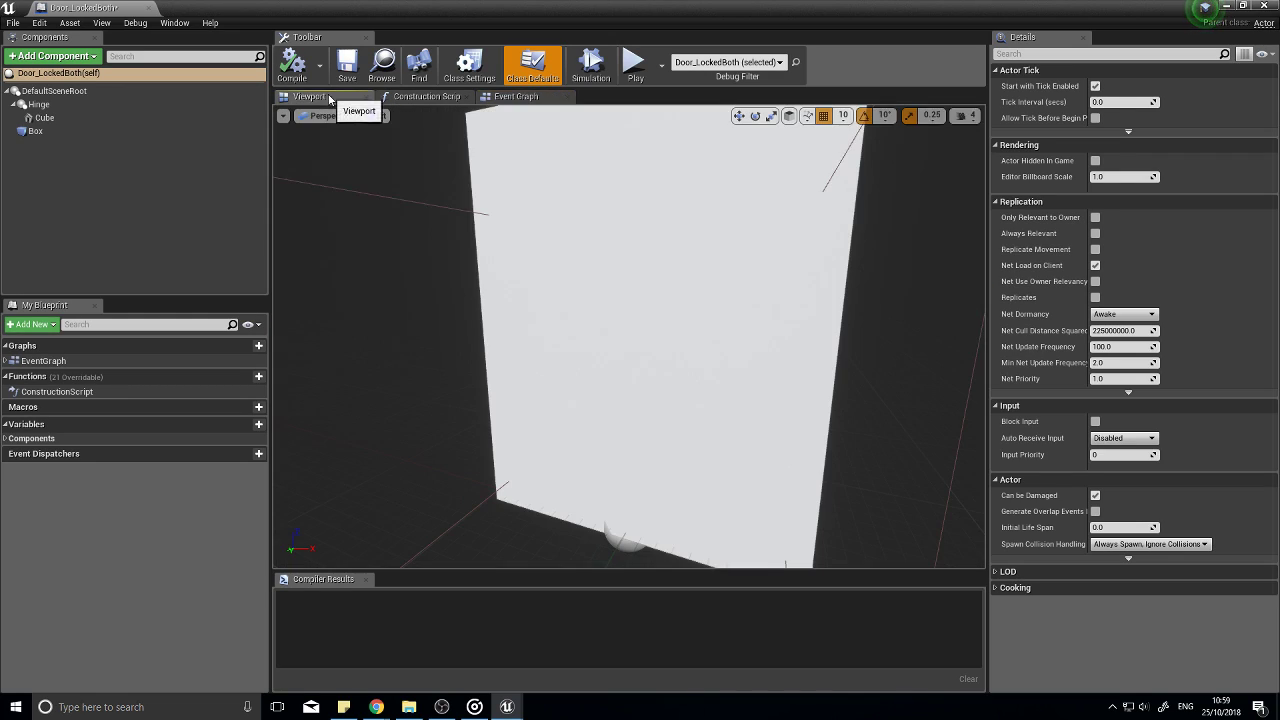
pyautogui.scroll(-8, 763, 427)
pyautogui.keyDown('alt'); pyautogui.moveTo(797, 436); pyautogui.dragTo(700, 436); pyautogui.keyUp('alt')
pyautogui.keyDown('alt'); pyautogui.moveTo(700, 255); pyautogui.dragTo(785, 255); pyautogui.keyUp('alt')
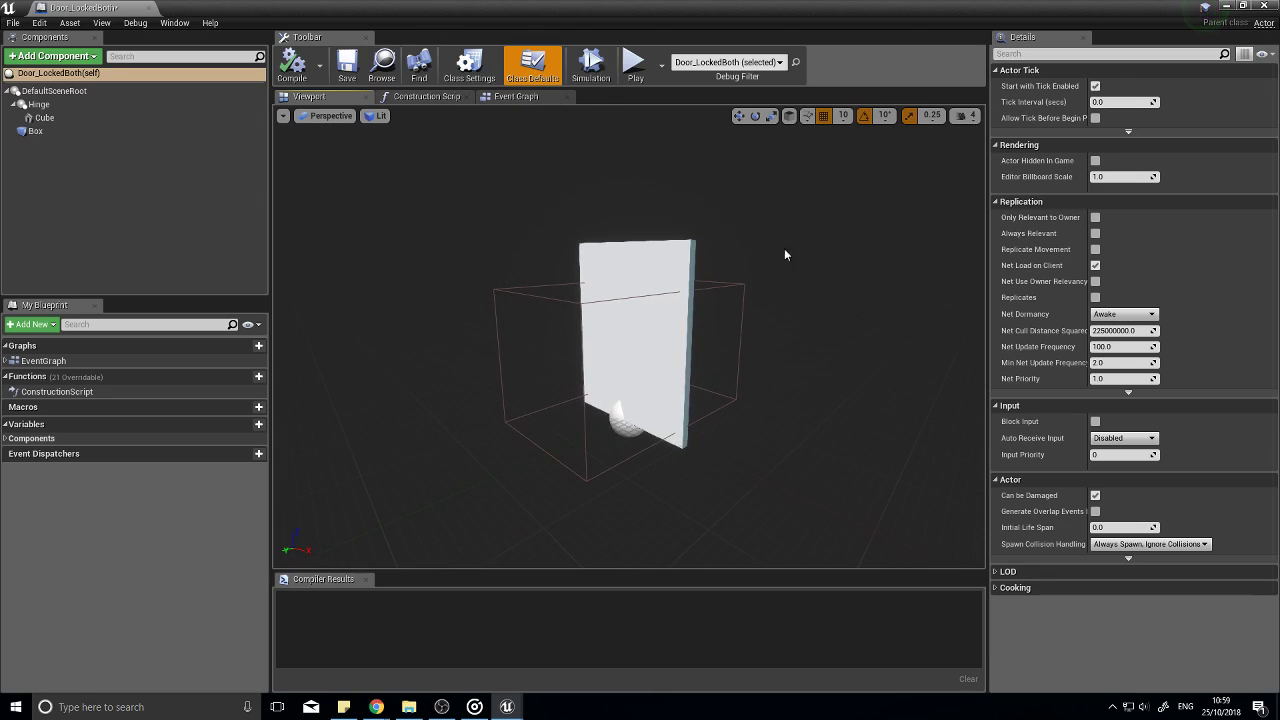
pyautogui.click(512, 96)
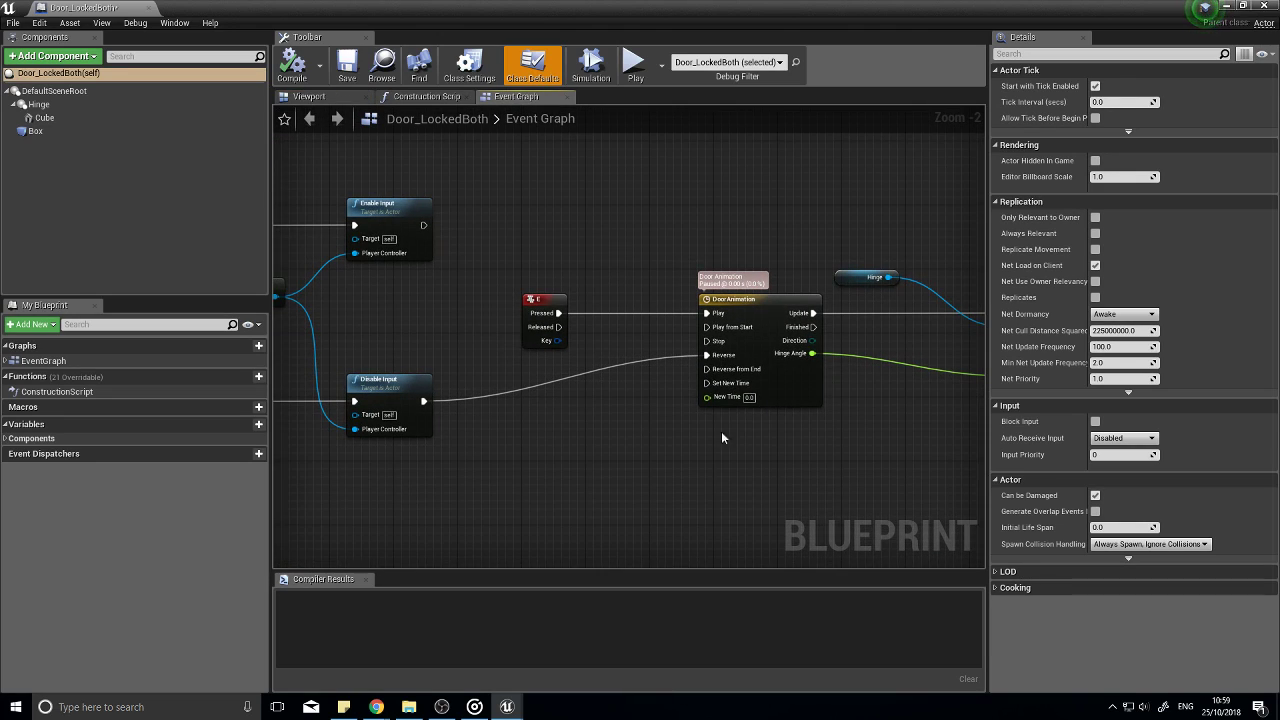
# Step: Widen the gap between the E key event and the Door Animation nodes in the Event Graph
pyautogui.moveTo(596, 436); pyautogui.dragTo(539, 419, button='right')
pyautogui.moveTo(482, 286); pyautogui.dragTo(377, 290)
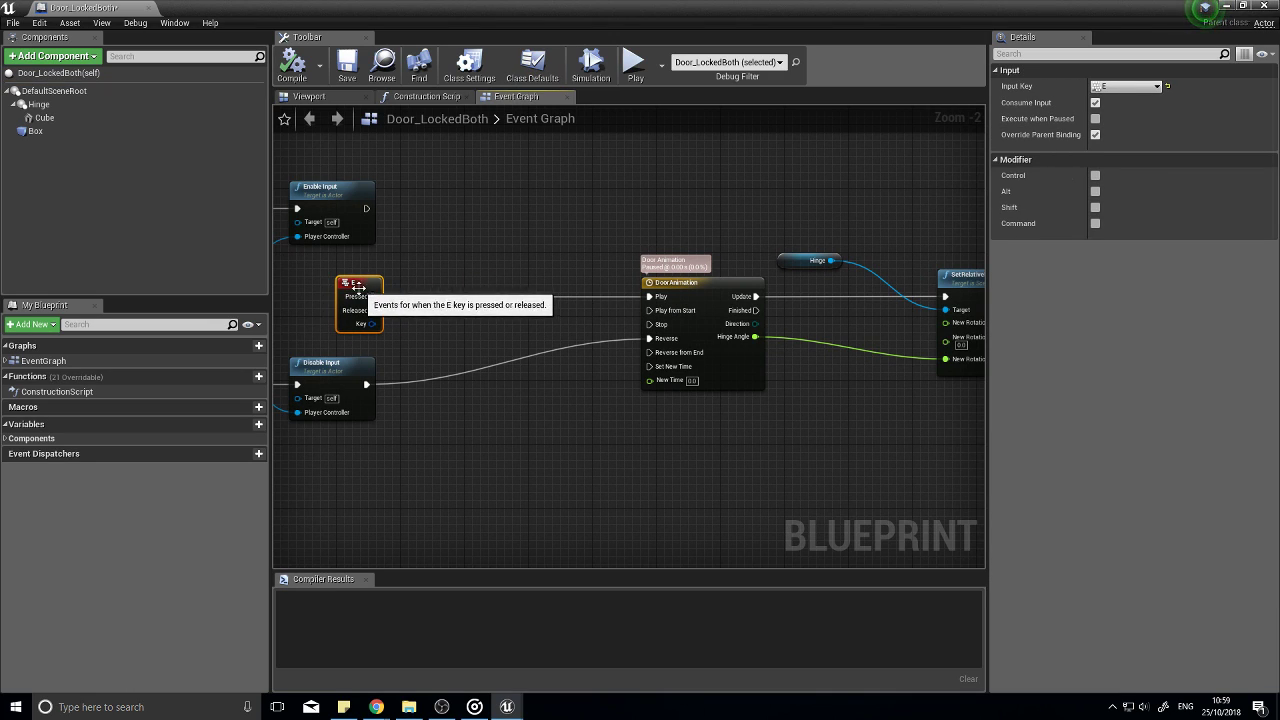
pyautogui.scroll(-2, 590, 437)
pyautogui.moveTo(546, 356); pyautogui.dragTo(805, 331)
pyautogui.moveTo(298, 328); pyautogui.dragTo(362, 330)
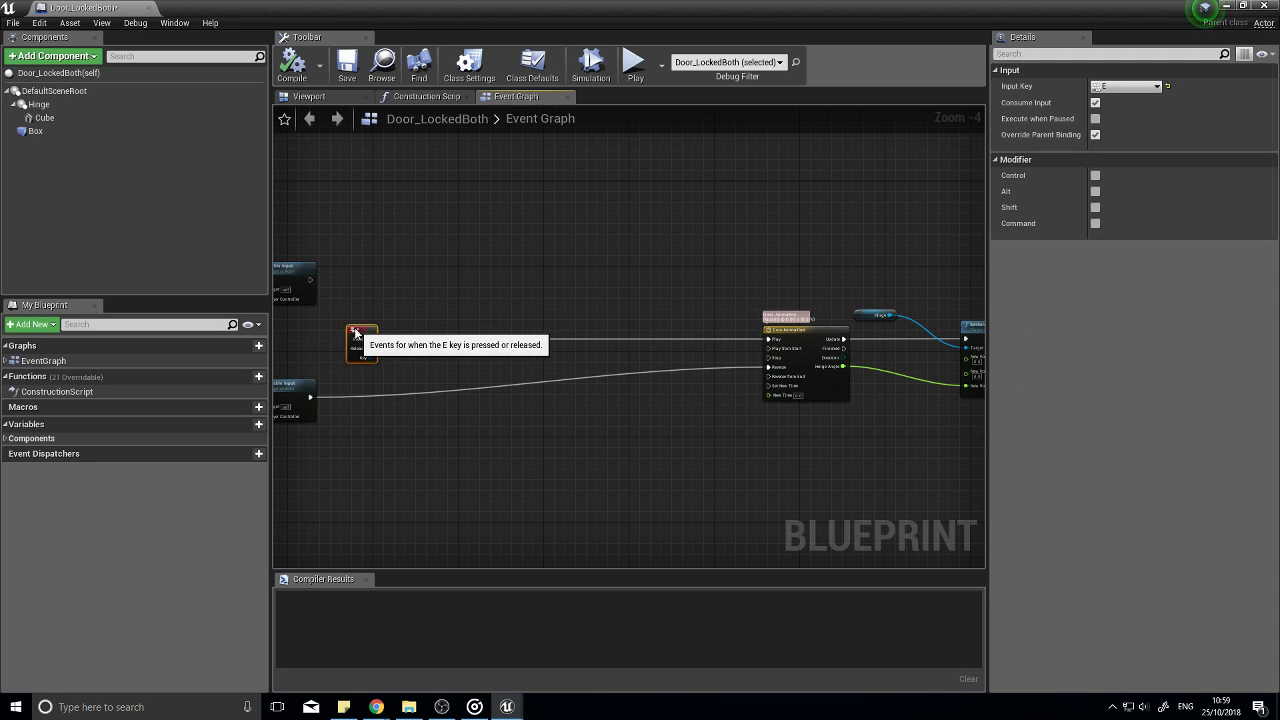
pyautogui.click(452, 404)
pyautogui.moveTo(529, 458); pyautogui.dragTo(617, 430, button='right')
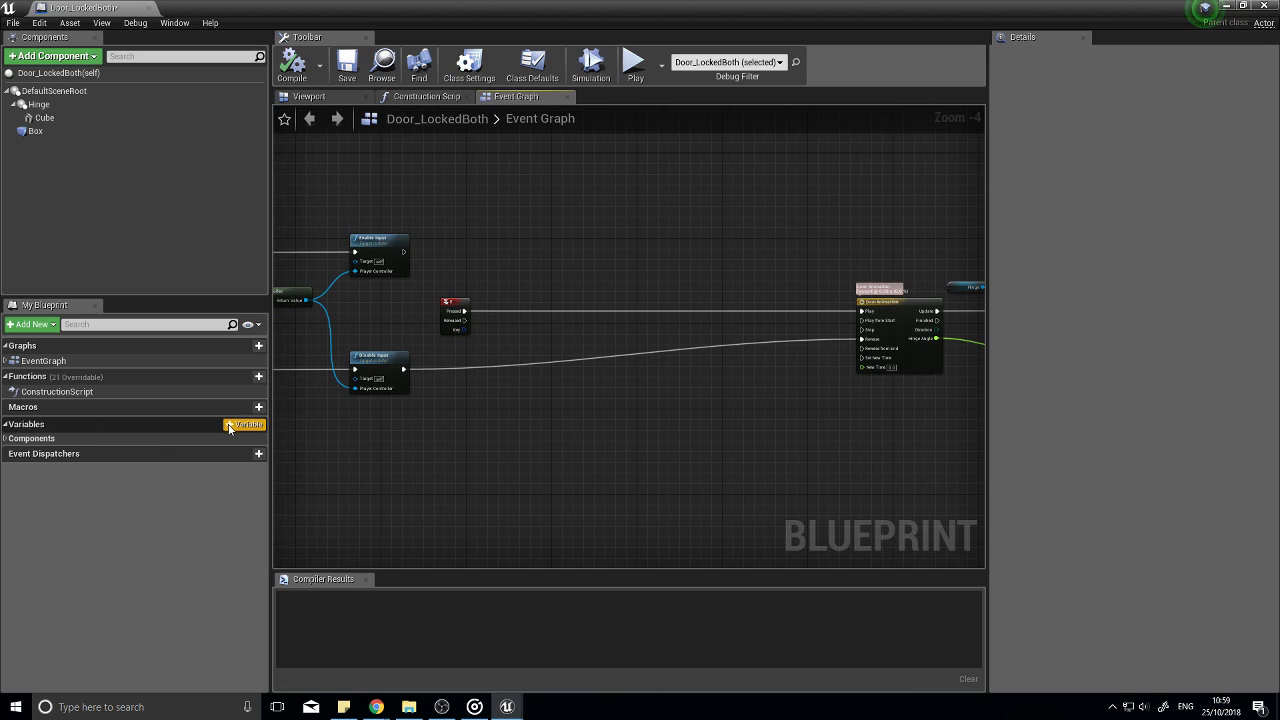
# Step: Create a variable named Direction, set its type to Integer, and compile the blueprint
pyautogui.click(258, 424)
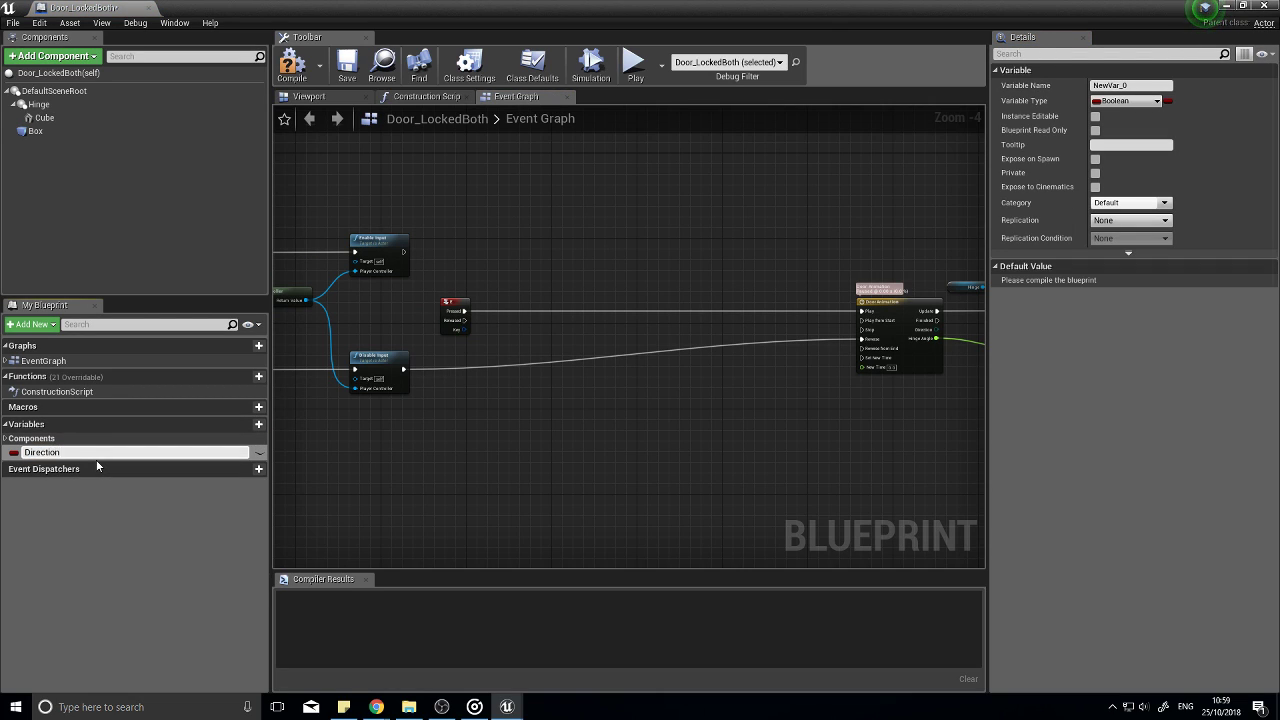
pyautogui.press('Return')
pyautogui.click(1124, 101)
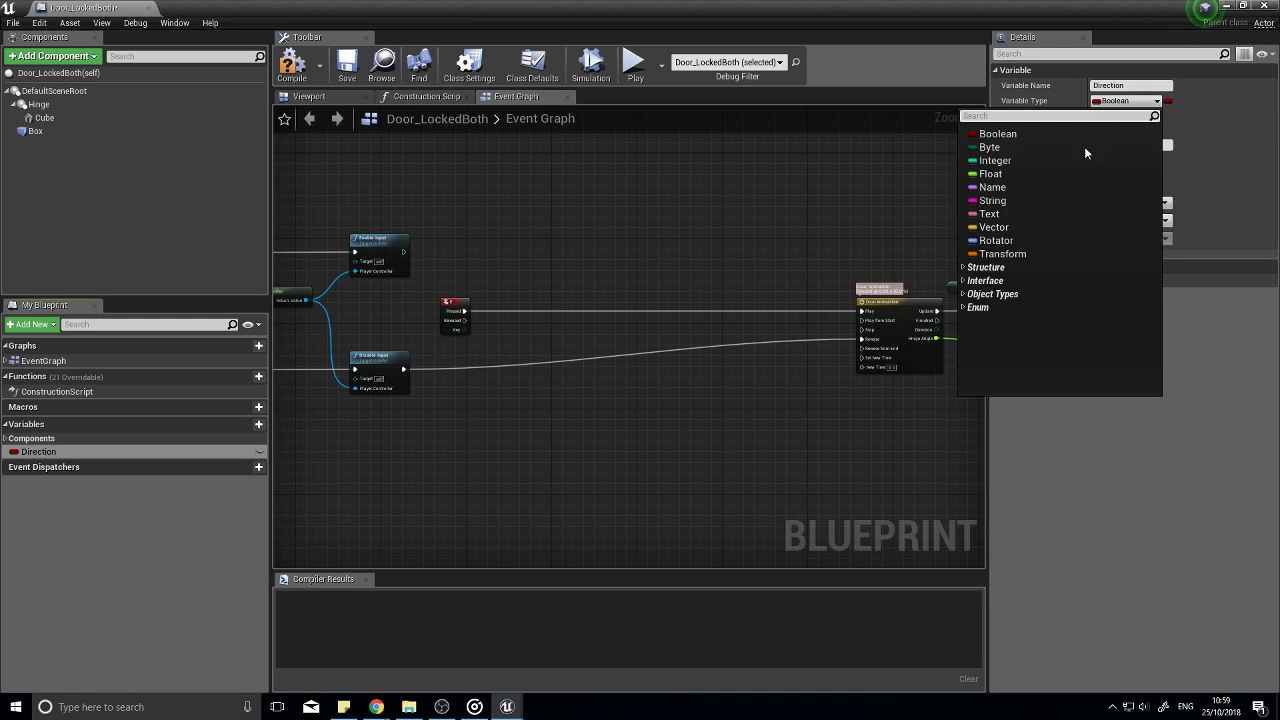
pyautogui.click(1012, 162)
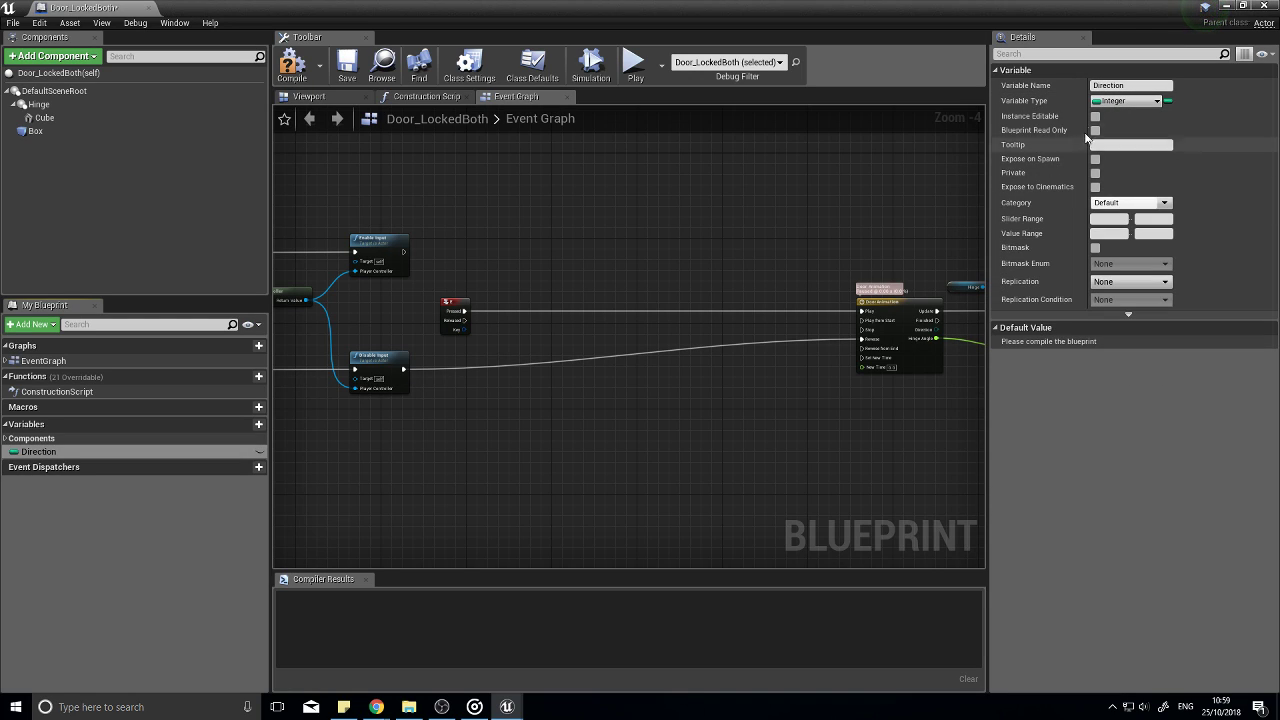
pyautogui.click(292, 68)
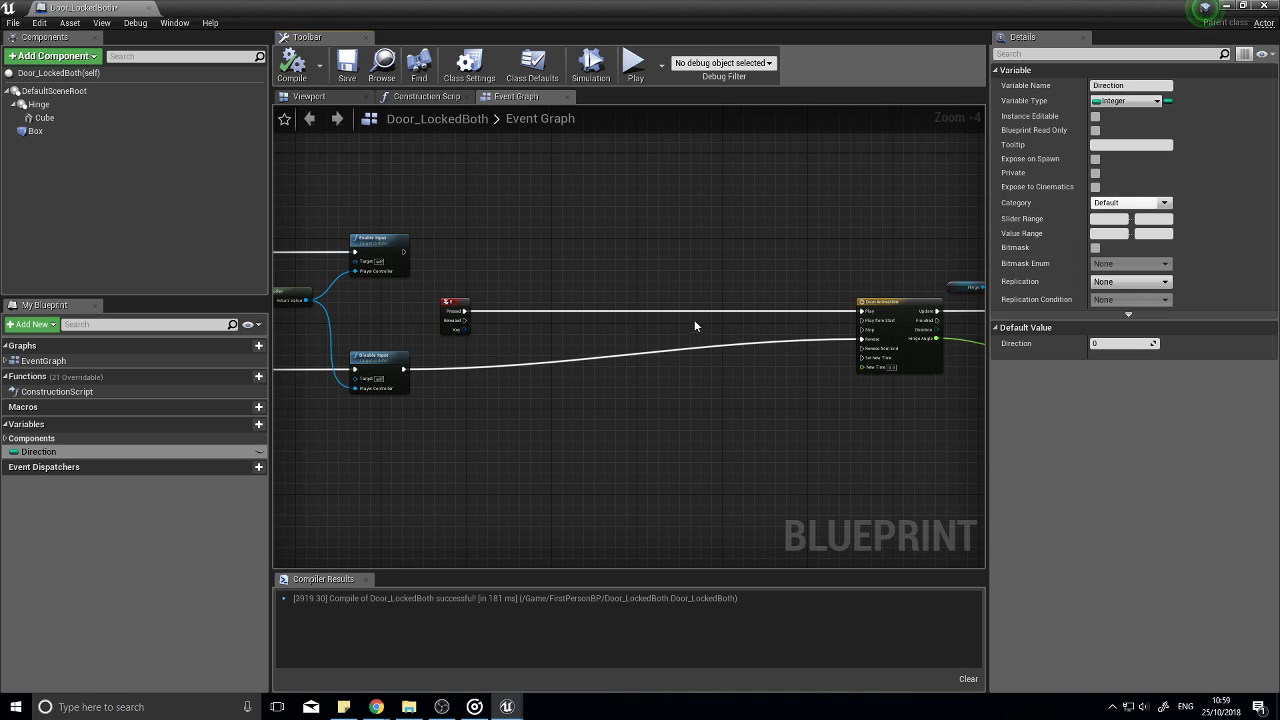
# Step: Add a Get Player Character node in the empty graph area below the E key event
pyautogui.scroll(1, 528, 374)
pyautogui.moveTo(536, 375); pyautogui.dragTo(462, 359, button='right')
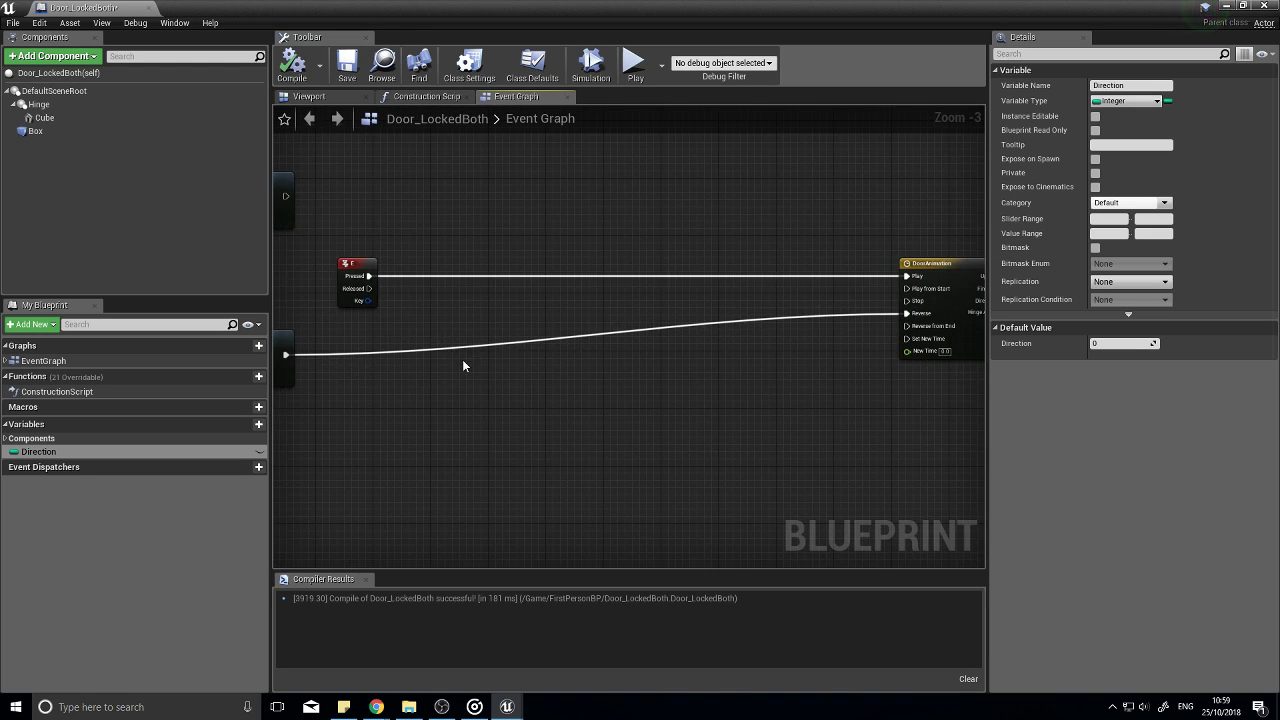
pyautogui.rightClick(425, 400)
pyautogui.write('get playe')
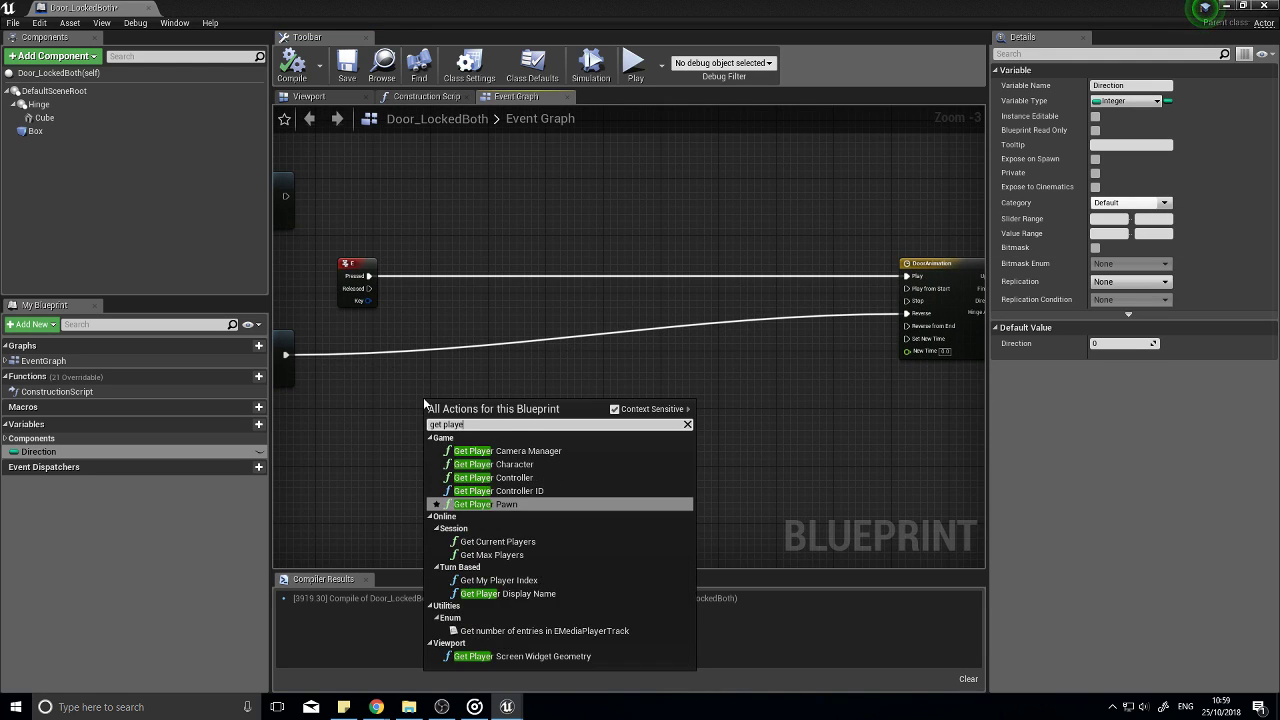
pyautogui.write('r rot')
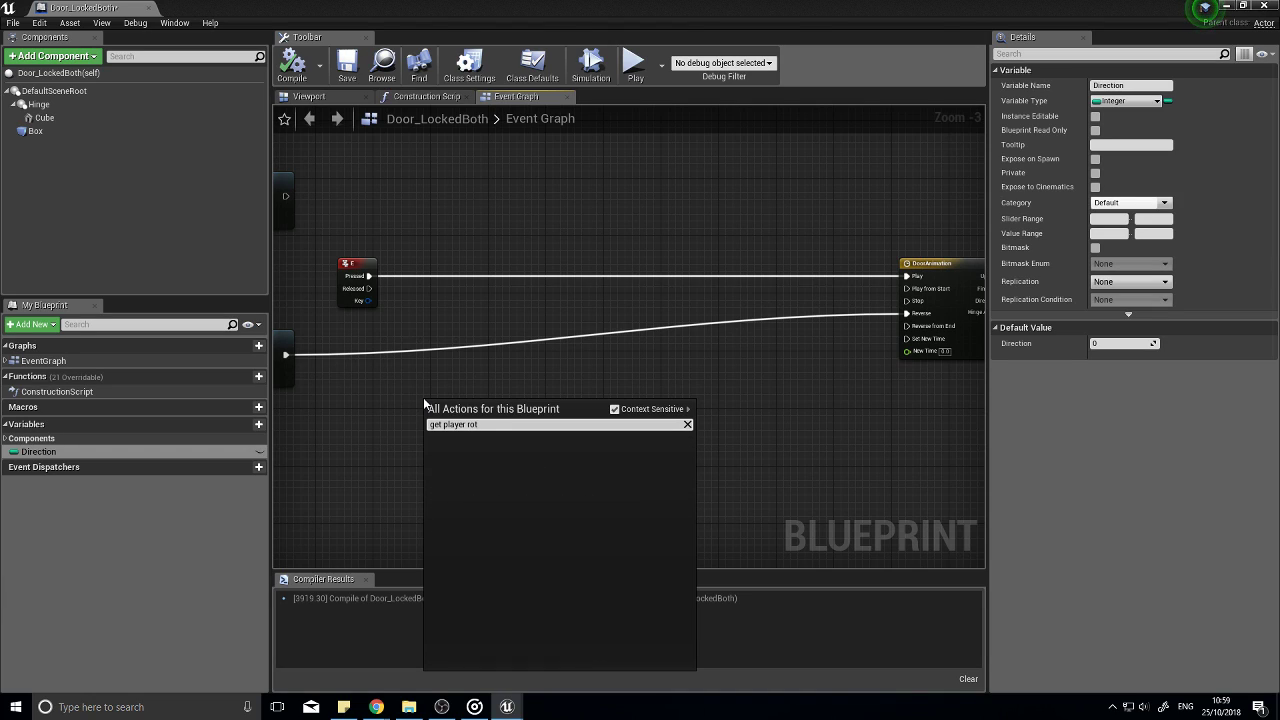
pyautogui.press('BackSpace')
pyautogui.press('BackSpace')
pyautogui.press('BackSpace')
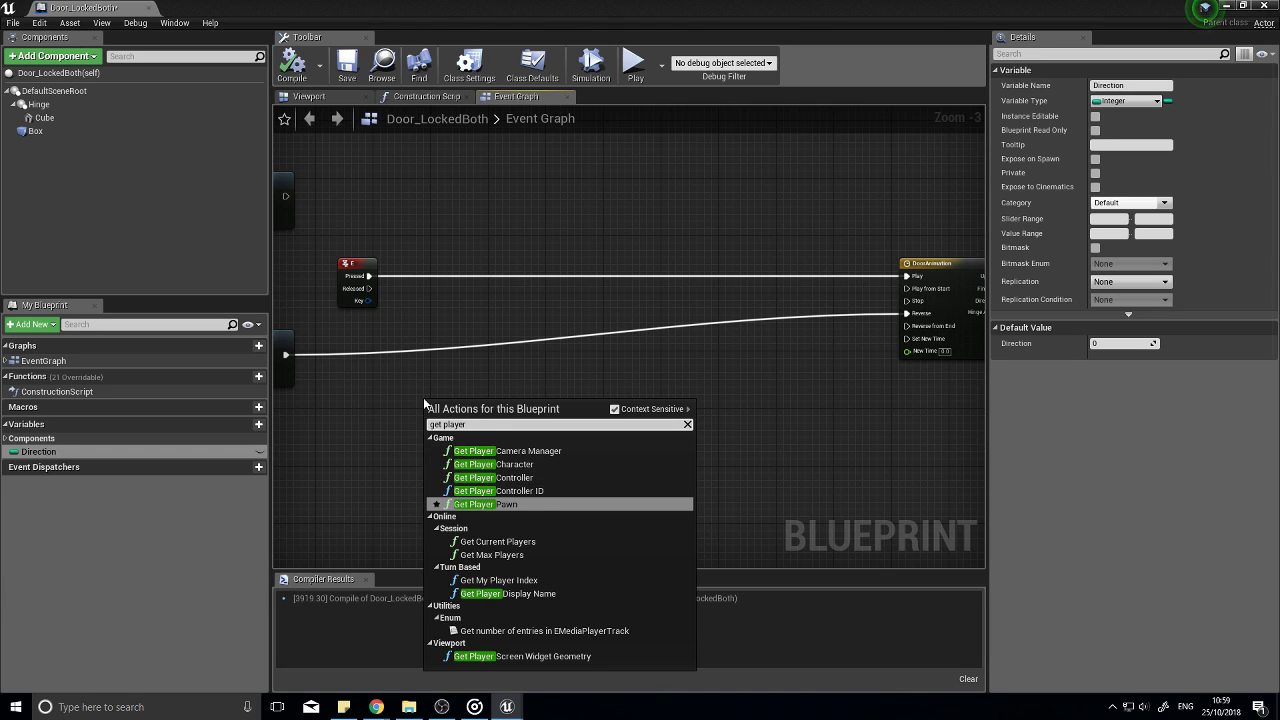
pyautogui.write('ad')
pyautogui.write('c')
pyautogui.press('BackSpace')
pyautogui.press('BackSpace')
pyautogui.write('c')
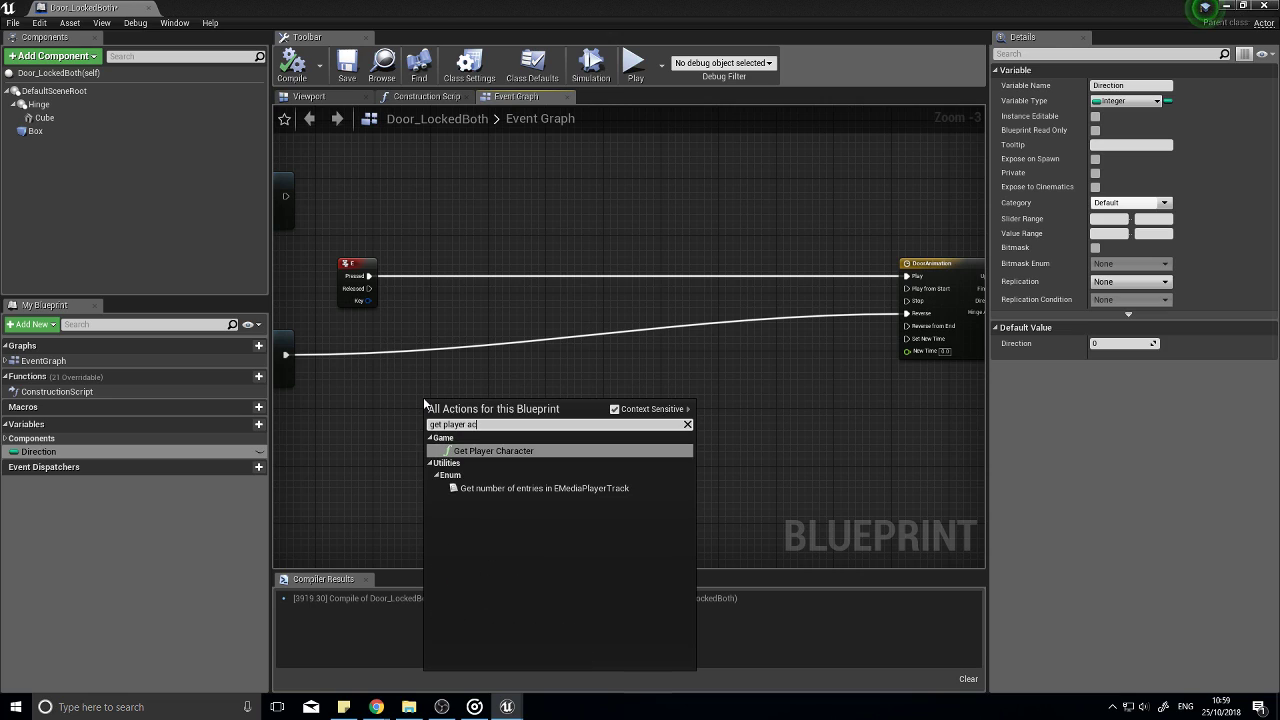
pyautogui.click(494, 451)
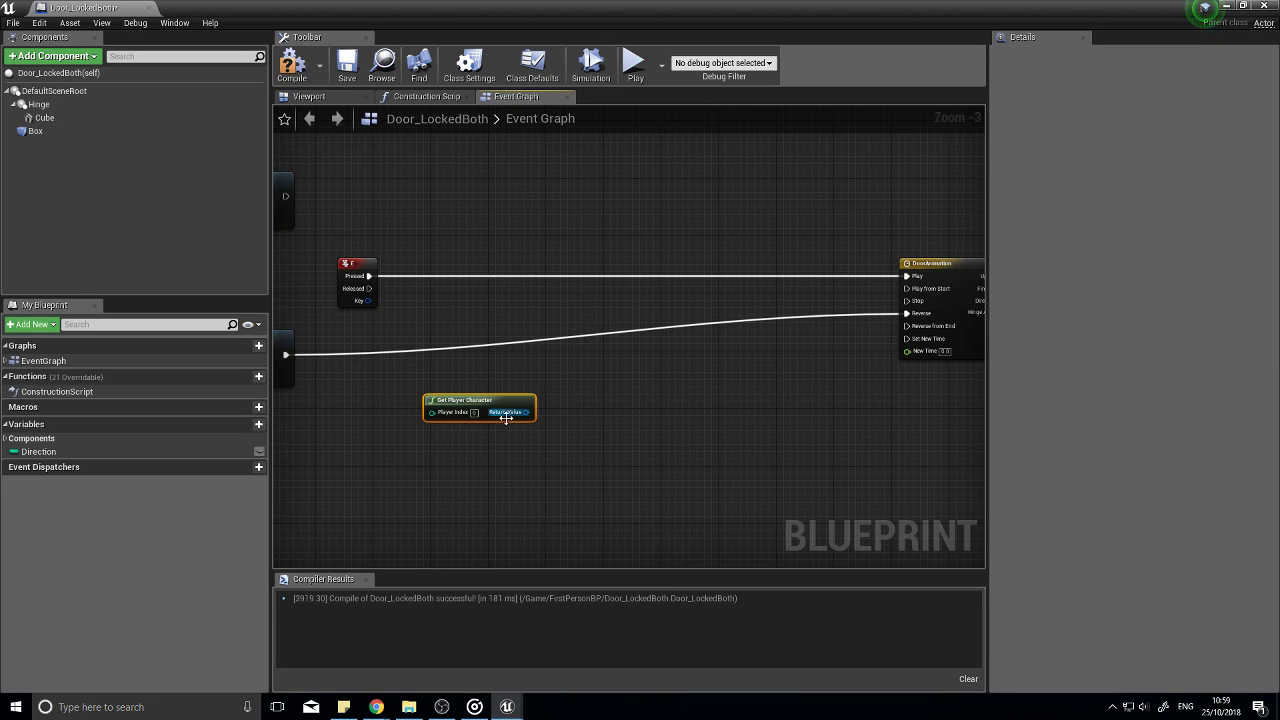
# Step: Add a GetActorRotation node fed by Get Player Character's return value and move the pair lower in the graph
pyautogui.moveTo(518, 414); pyautogui.dragTo(606, 414)
pyautogui.write('get ac')
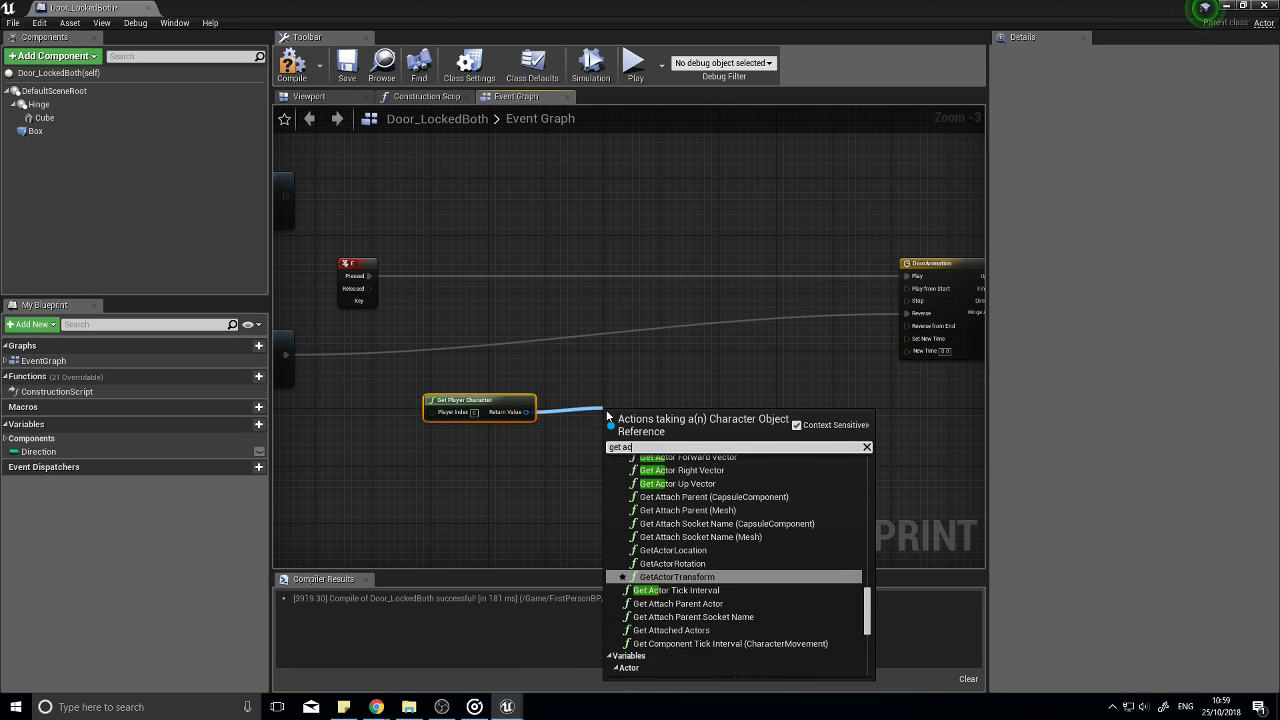
pyautogui.write('tor ro')
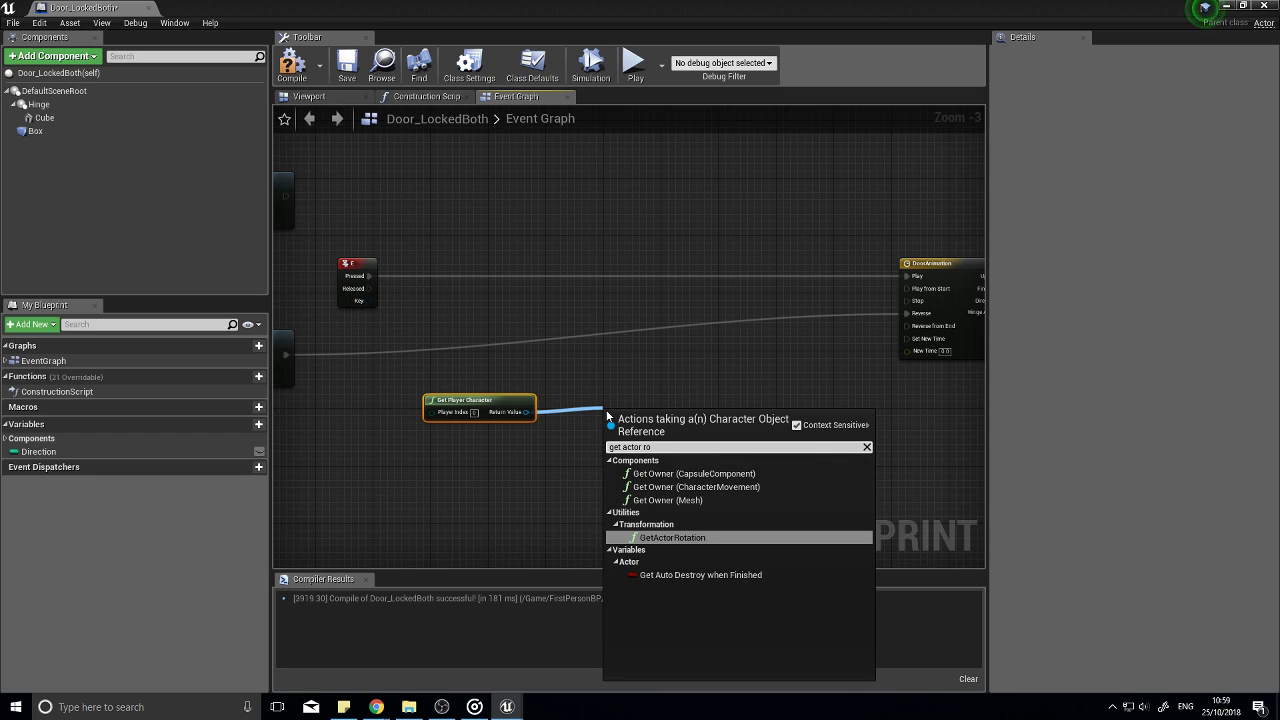
pyautogui.click(672, 538)
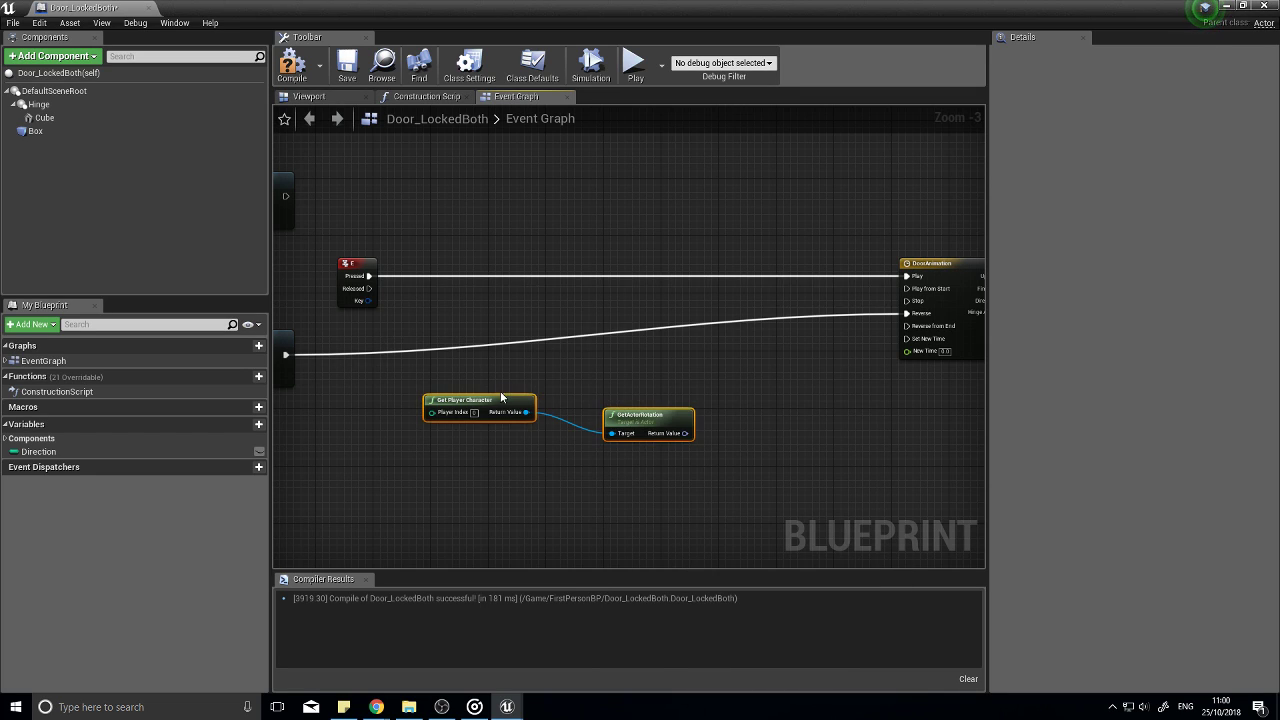
pyautogui.moveTo(626, 414); pyautogui.dragTo(505, 521)
pyautogui.click(376, 451)
pyautogui.moveTo(376, 451); pyautogui.dragTo(432, 407, button='right')
pyautogui.rightClick(439, 403)
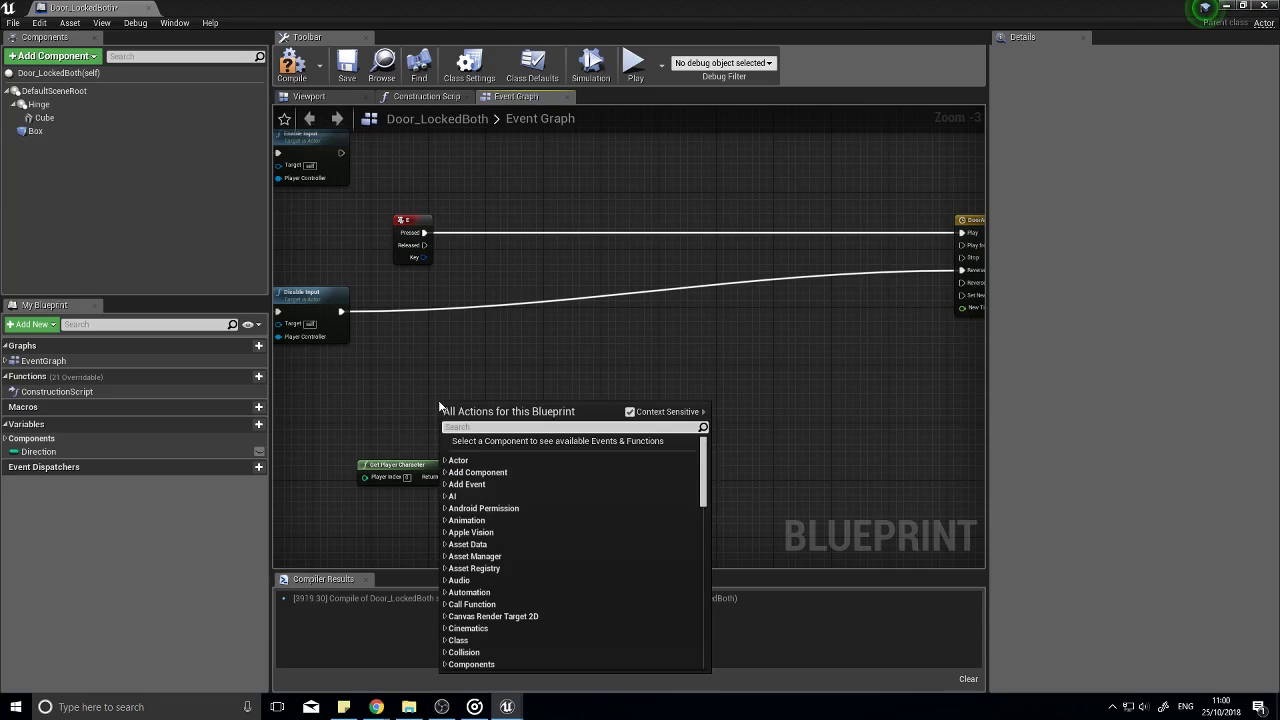
pyautogui.press('Escape')
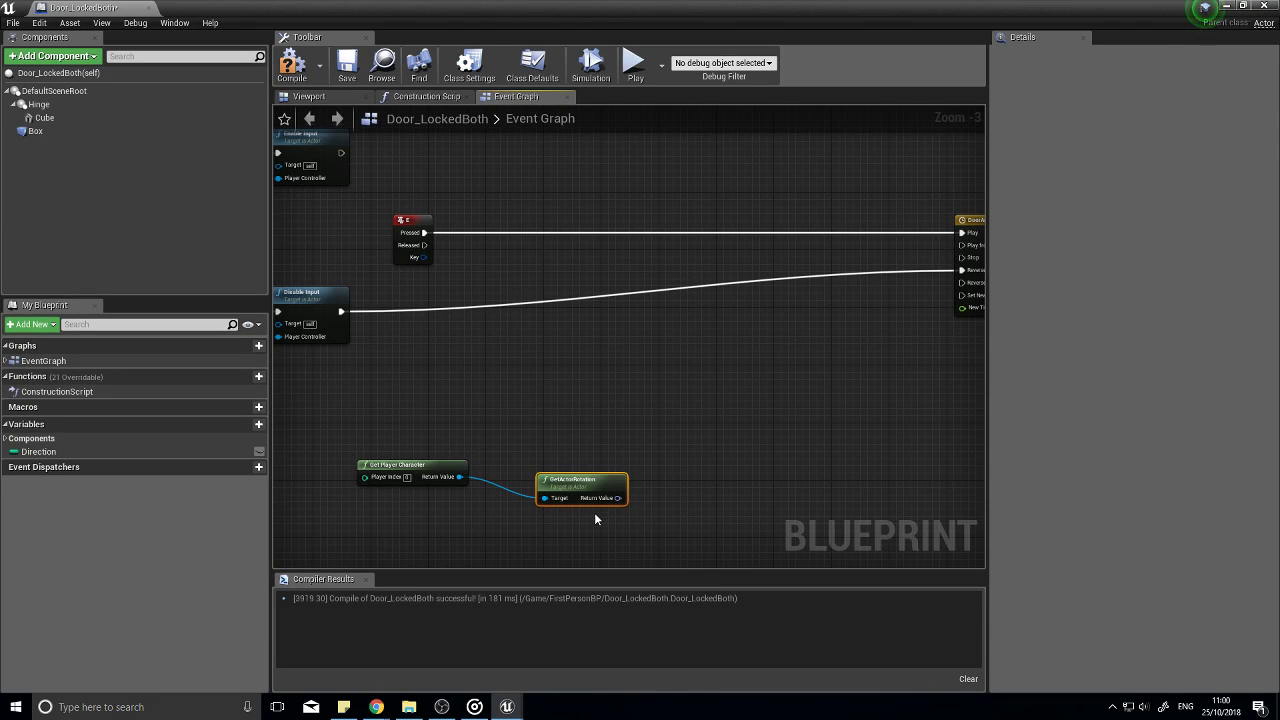
# Step: Duplicate GetActorRotation with self as its target, place the copy above the original, and align the player rotation nodes beneath it
pyautogui.hotkey('ctrl', 'c')
pyautogui.hotkey('ctrl', 'v')
pyautogui.moveTo(655, 519); pyautogui.dragTo(549, 399)
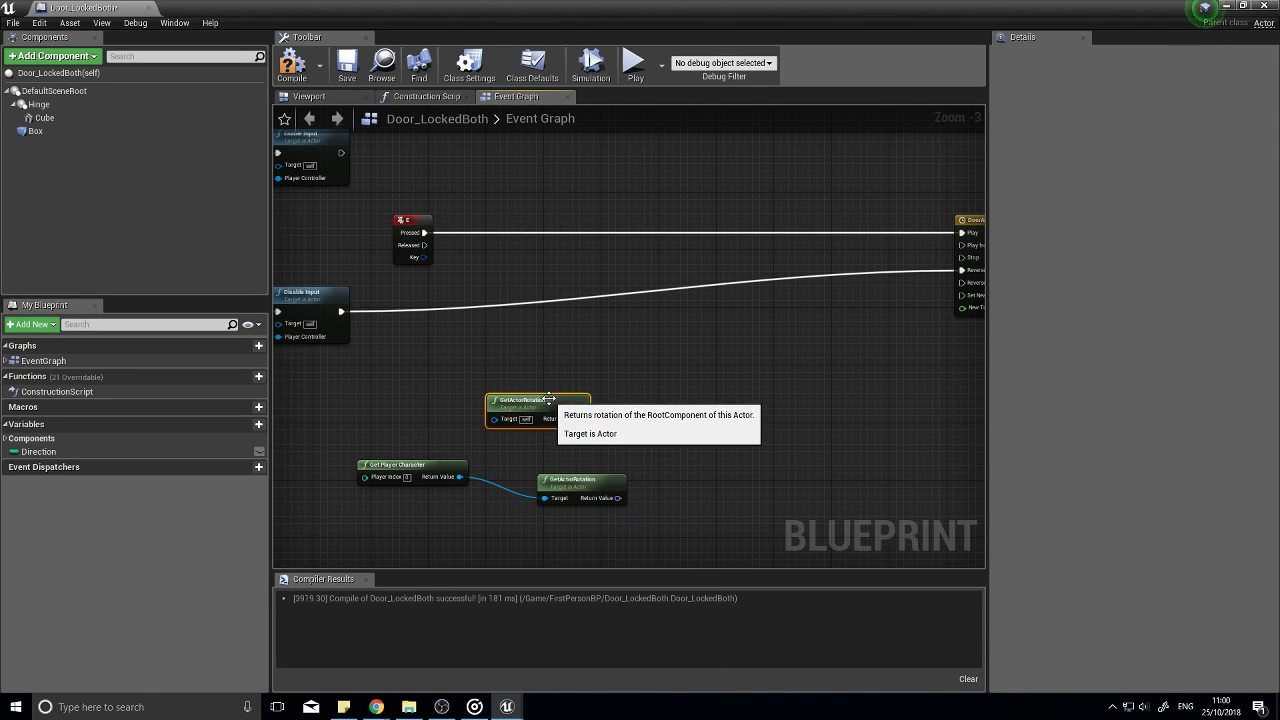
pyautogui.click(408, 444)
pyautogui.moveTo(585, 485); pyautogui.dragTo(542, 485)
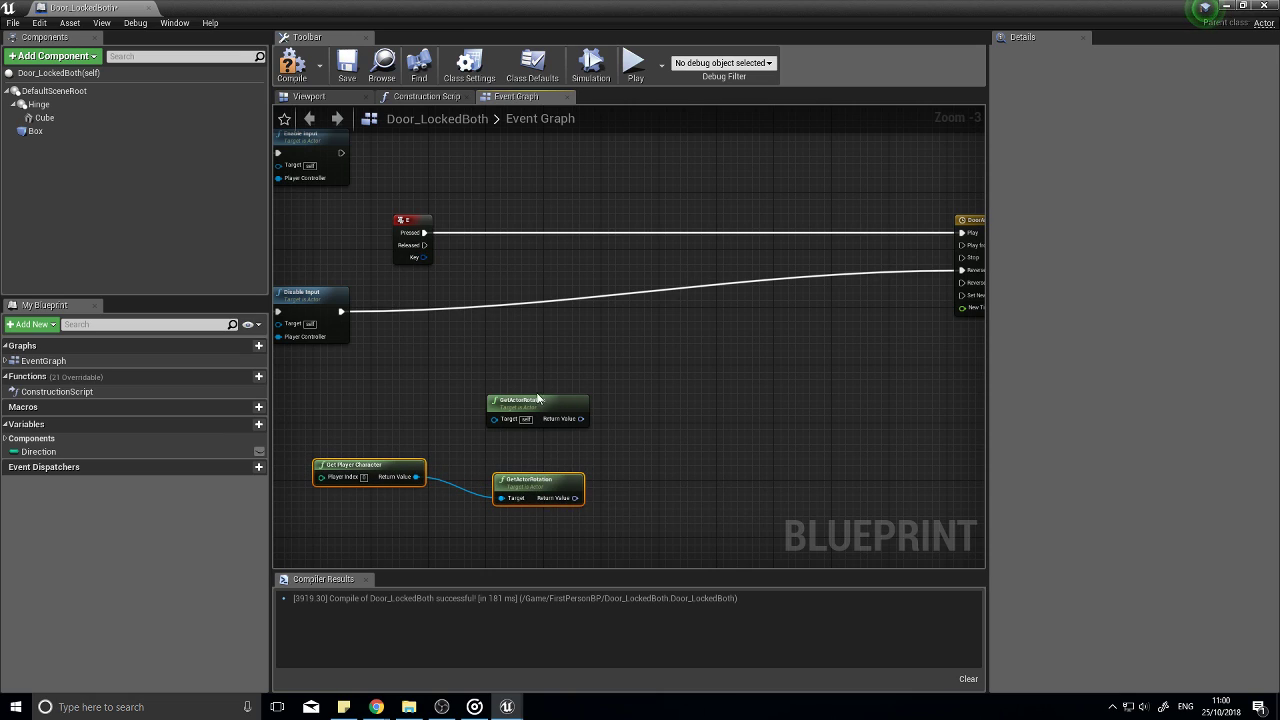
pyautogui.moveTo(579, 419); pyautogui.dragTo(630, 459)
pyautogui.write('dot')
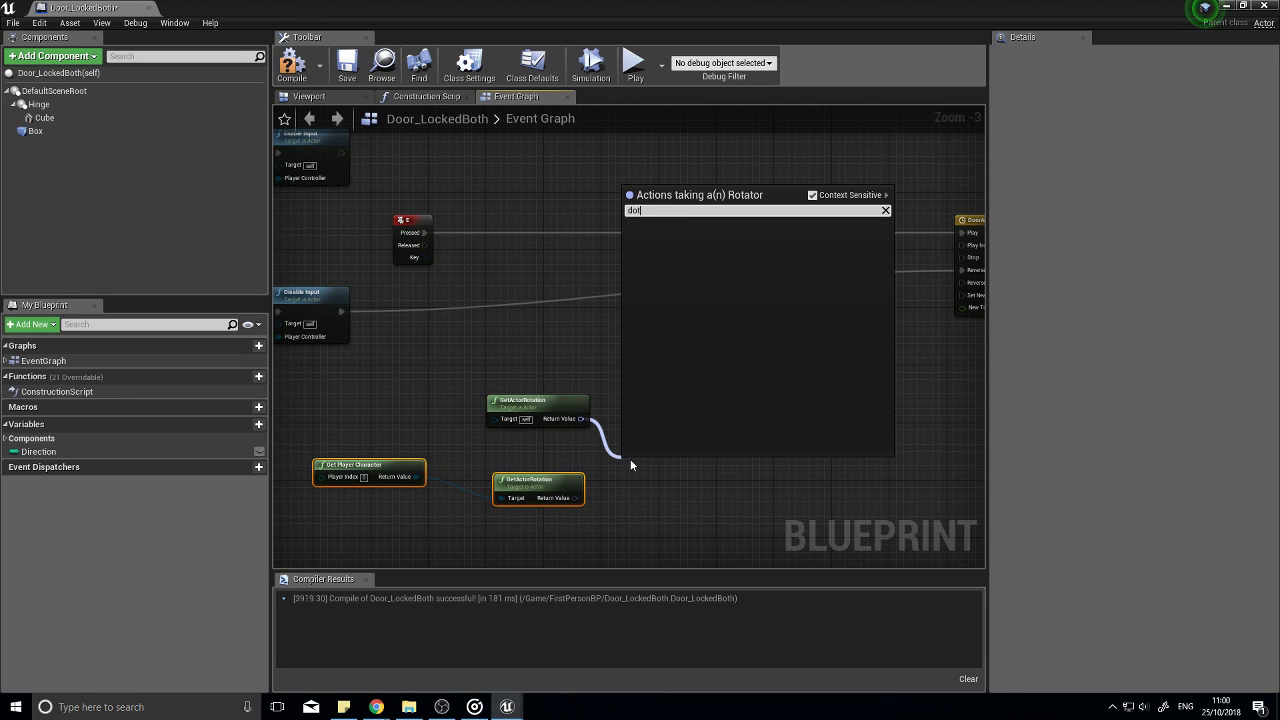
pyautogui.press('Escape')
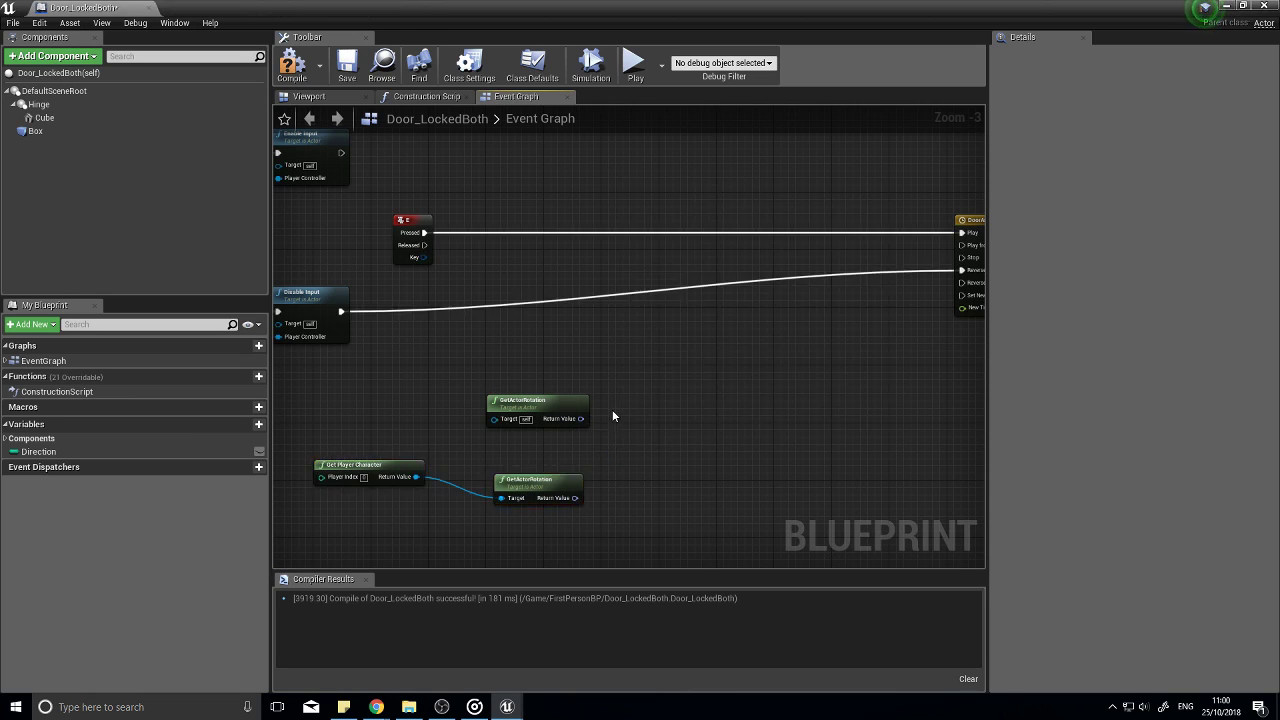
# Step: Add a vector Dot Product node beside the two GetActorRotation nodes and space the nodes out
pyautogui.rightClick(613, 410)
pyautogui.write('dot')
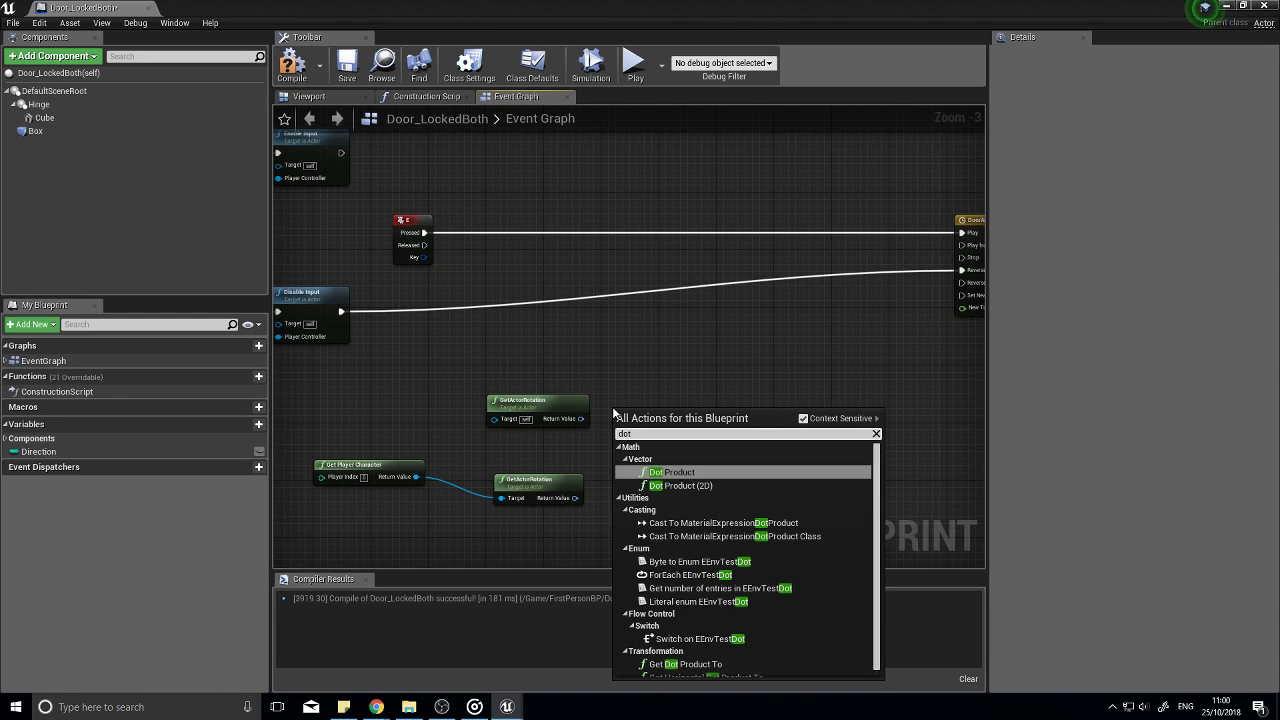
pyautogui.press('Escape')
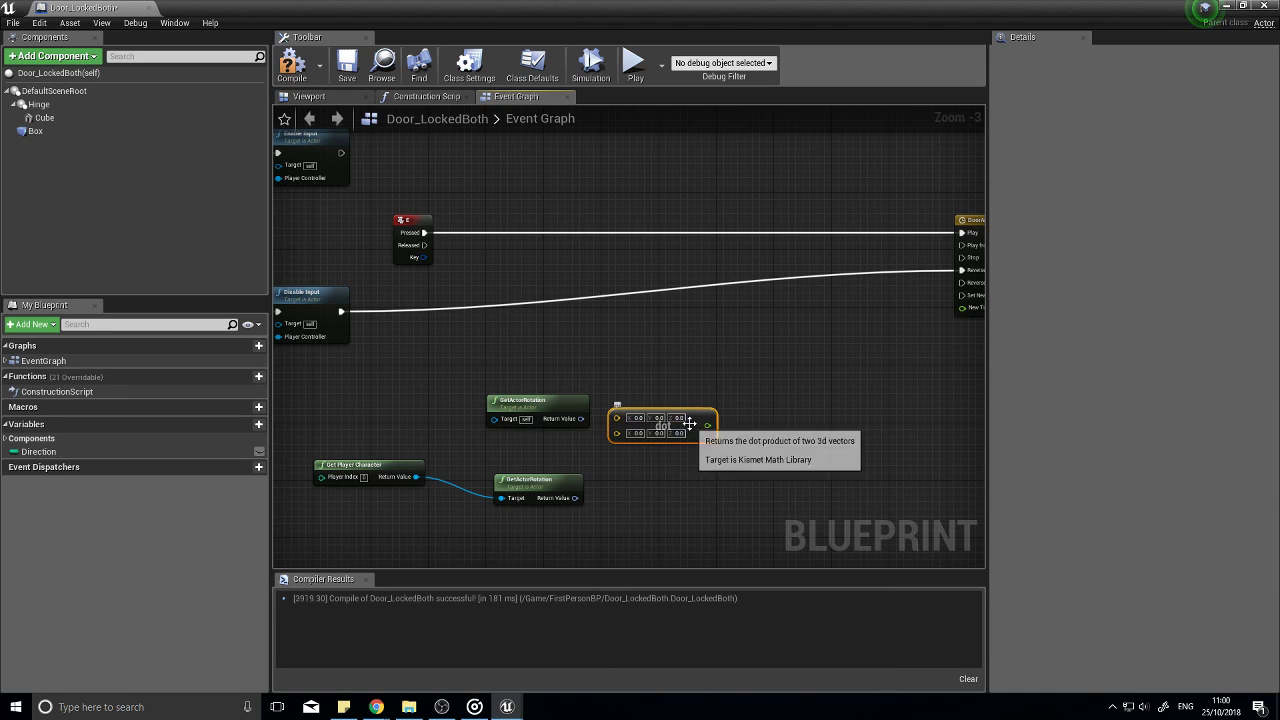
pyautogui.moveTo(662, 424); pyautogui.dragTo(720, 440)
pyautogui.moveTo(582, 400); pyautogui.dragTo(568, 385)
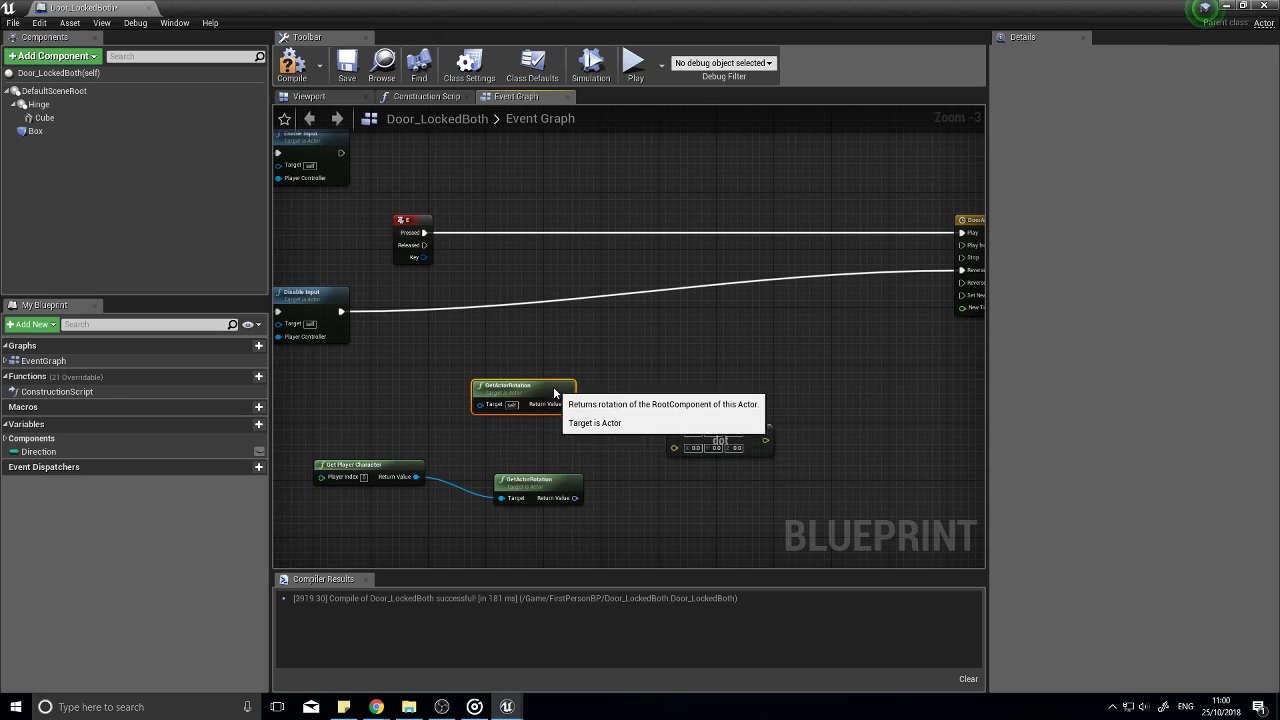
pyautogui.moveTo(563, 483); pyautogui.dragTo(548, 484)
# Step: Connect both GetActorRotation return values to the Dot Product inputs through GetRotationXVector conversions and space out the nodes
pyautogui.scroll(2, 585, 440)
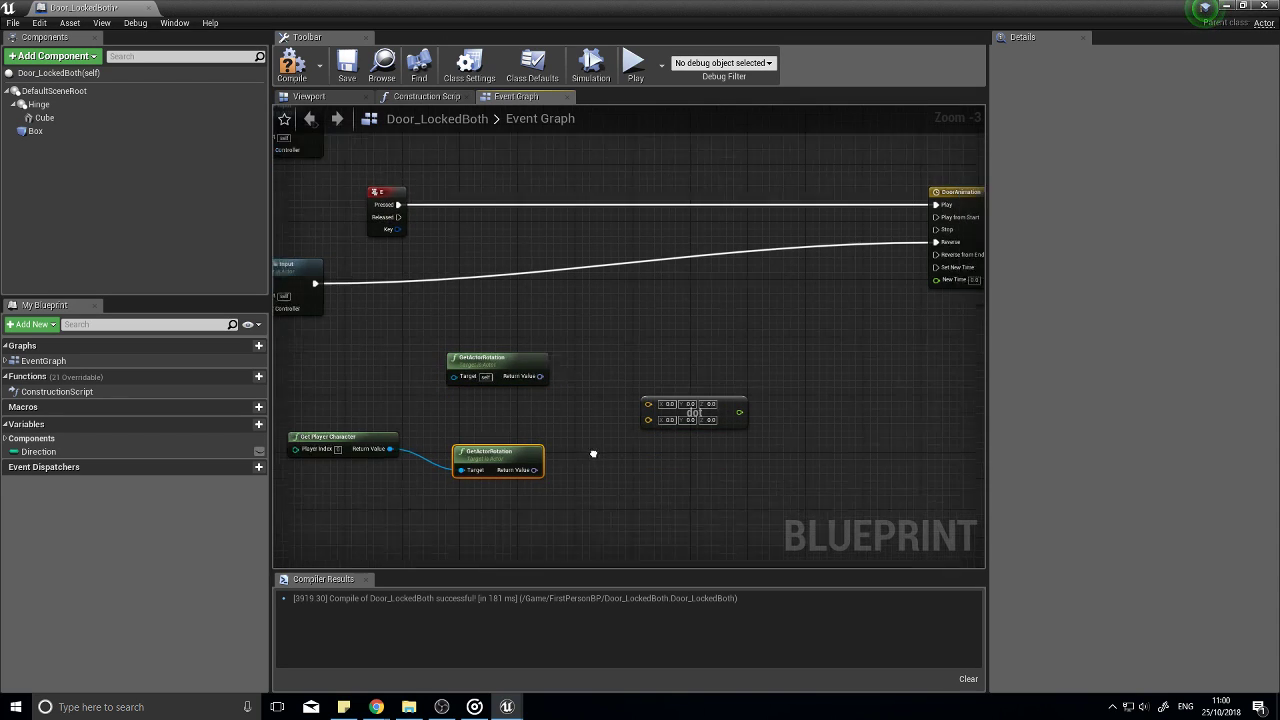
pyautogui.scroll(1, 501, 488)
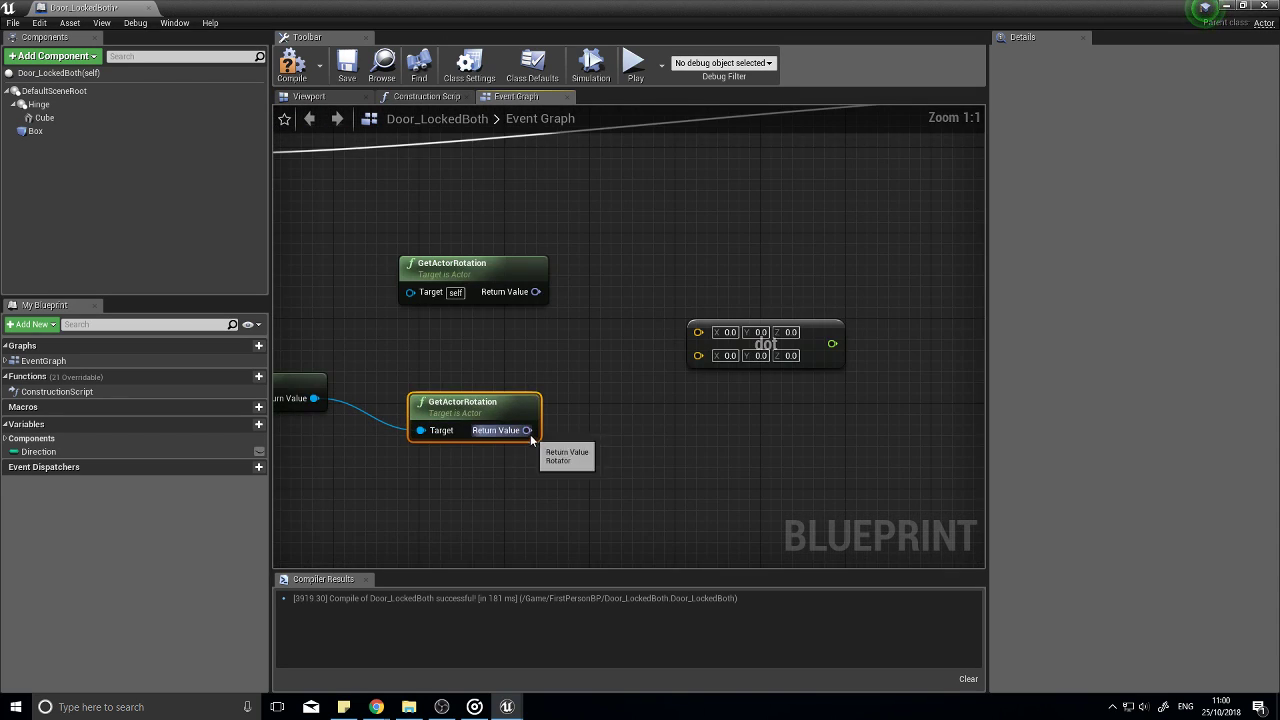
pyautogui.moveTo(527, 430); pyautogui.dragTo(536, 292)
pyautogui.moveTo(735, 327); pyautogui.dragTo(785, 328)
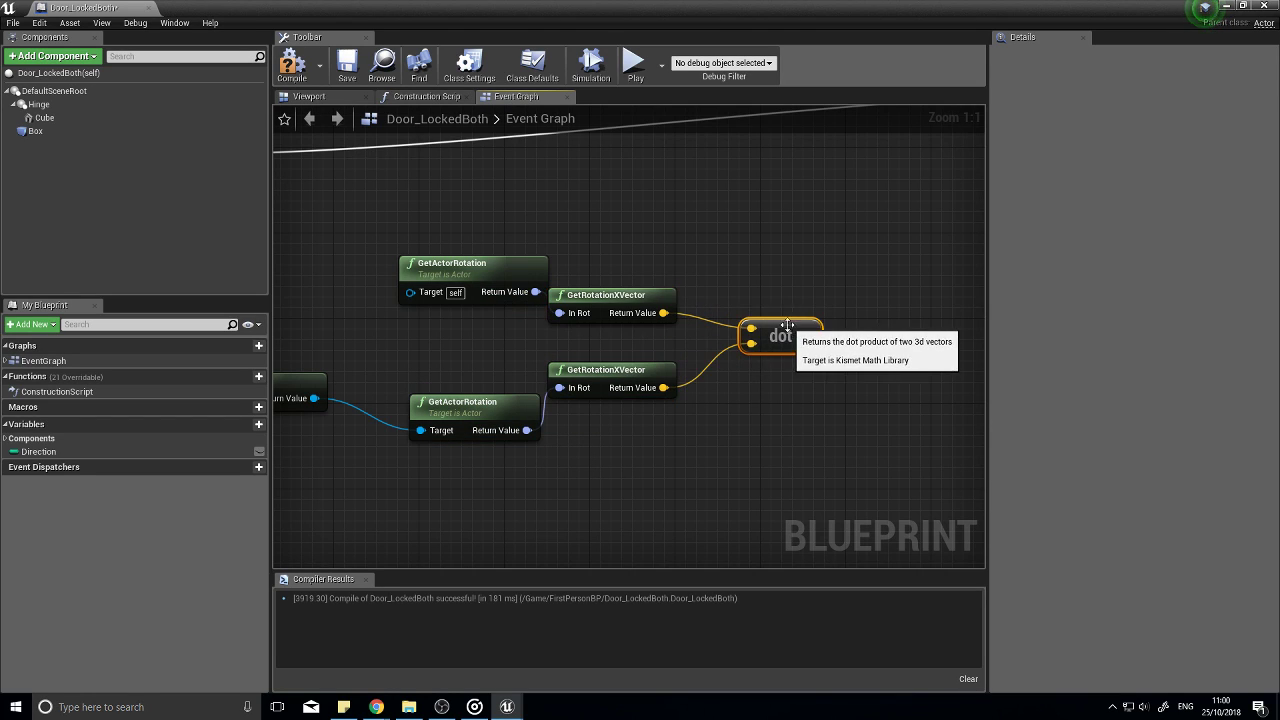
pyautogui.moveTo(703, 444); pyautogui.dragTo(586, 268)
pyautogui.moveTo(634, 306); pyautogui.dragTo(666, 308)
pyautogui.moveTo(836, 408); pyautogui.dragTo(703, 418, button='right')
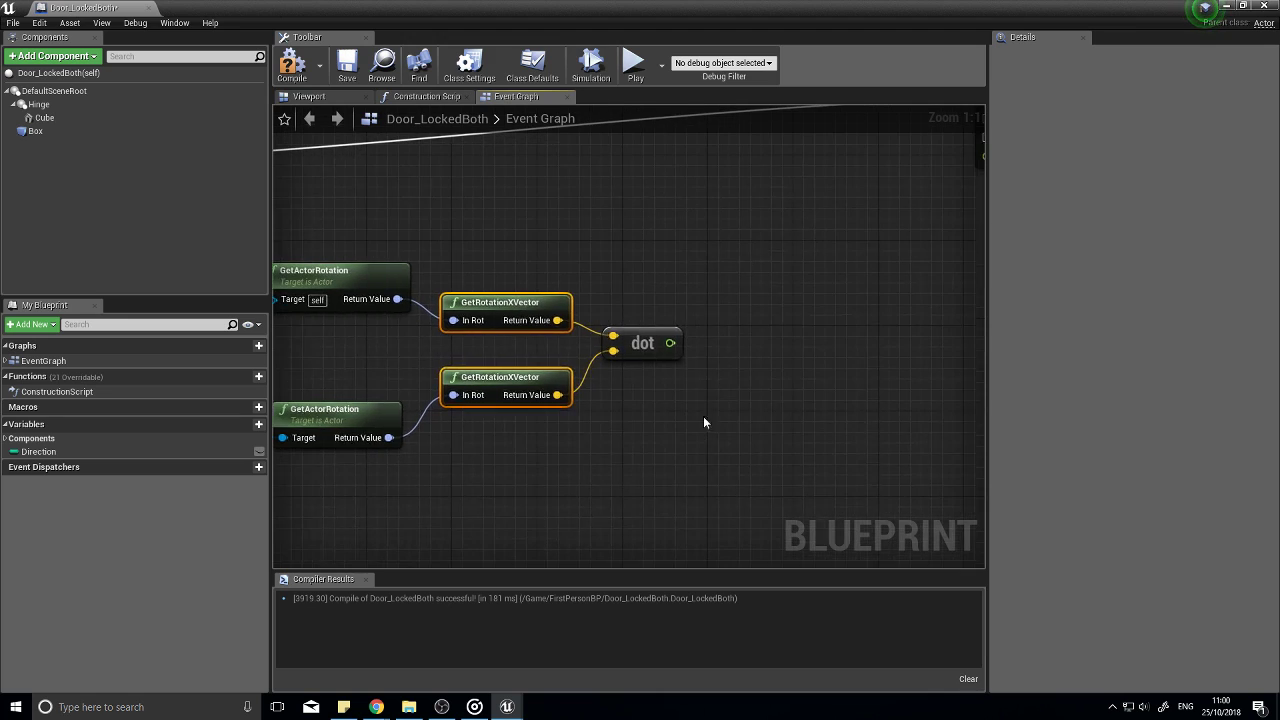
# Step: Add an Event Tick node to the event graph just above the Dot Product node
pyautogui.moveTo(742, 336); pyautogui.dragTo(750, 444, button='right')
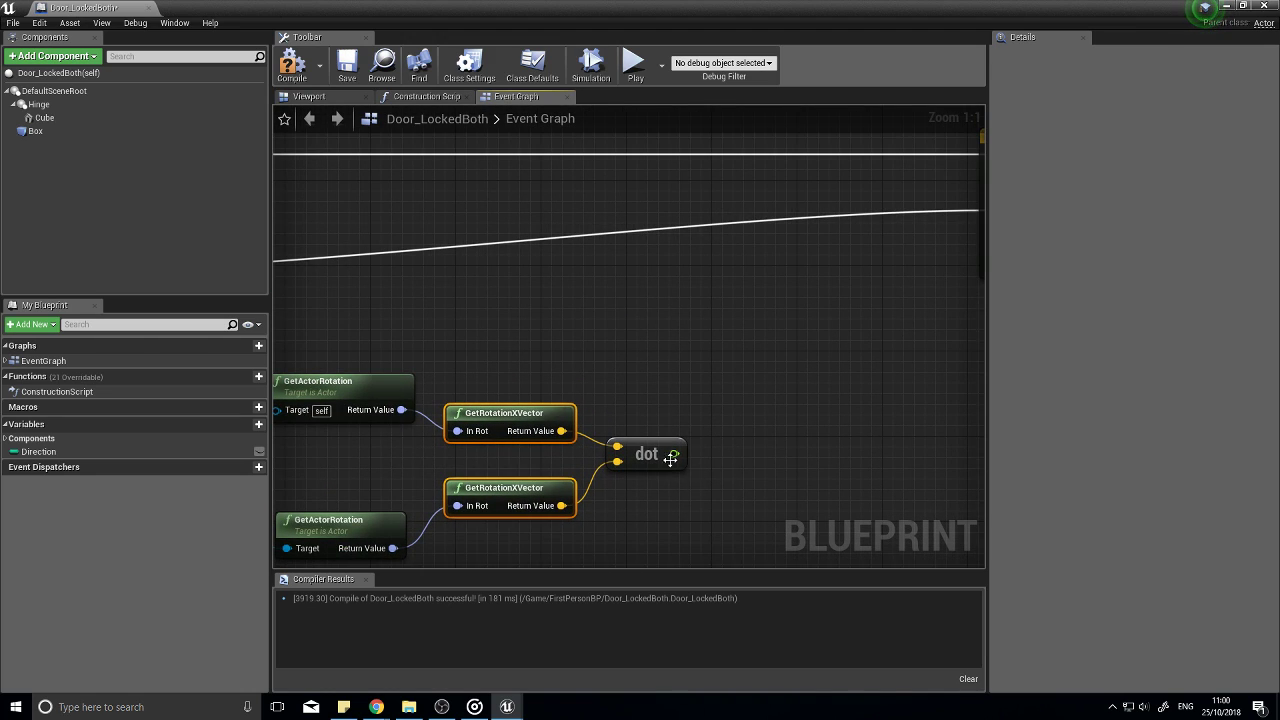
pyautogui.scroll(-2, 670, 457)
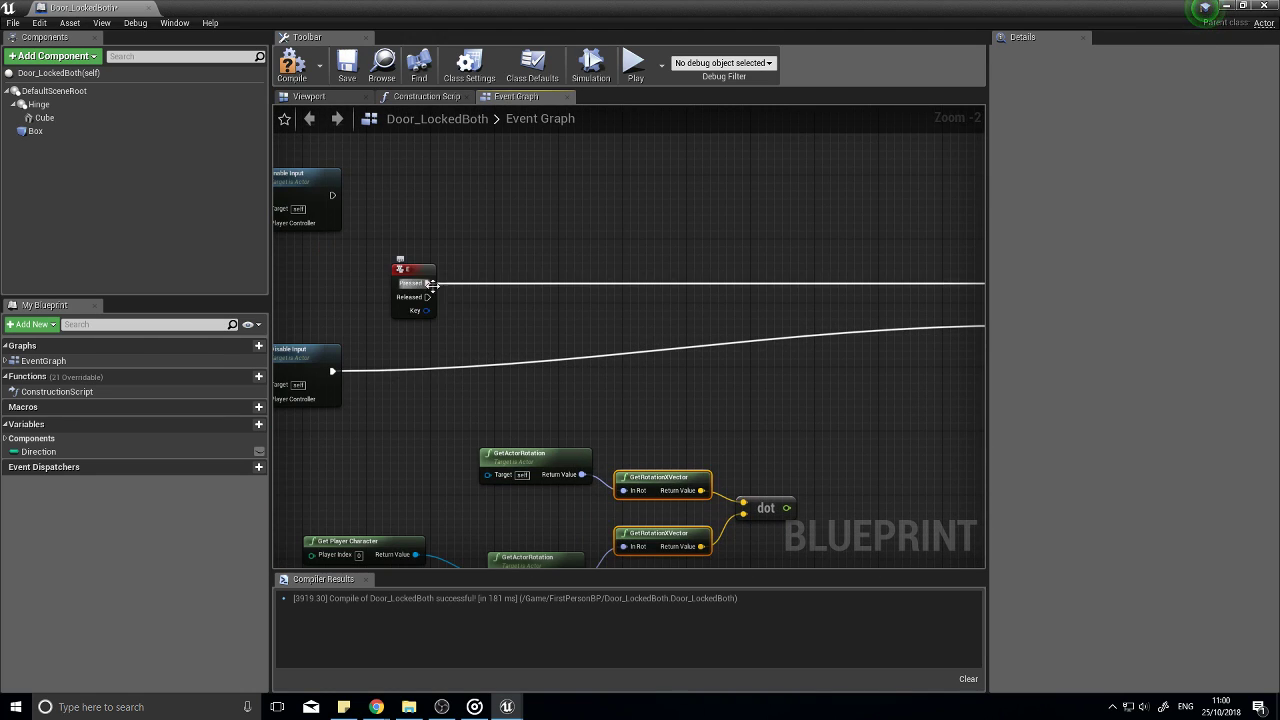
pyautogui.moveTo(692, 390); pyautogui.dragTo(620, 354, button='right')
pyautogui.rightClick(623, 356)
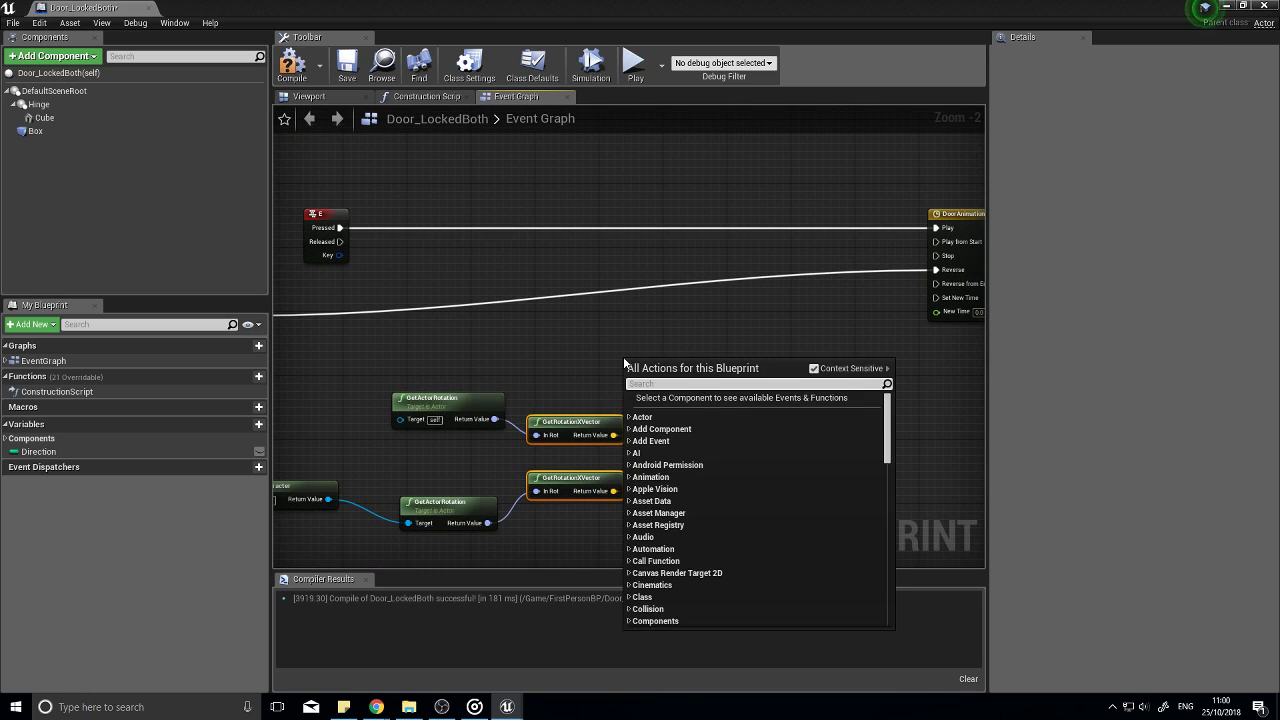
pyautogui.write('toick')
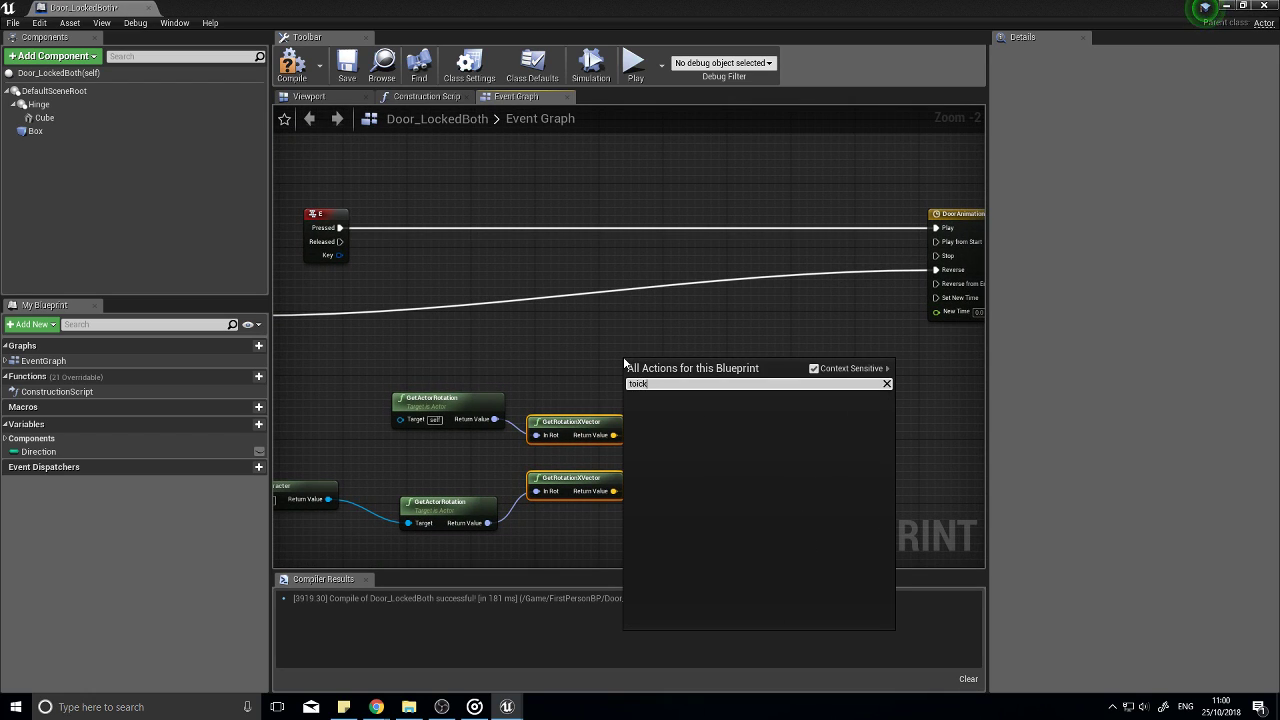
pyautogui.press('BackSpace')
pyautogui.press('BackSpace')
pyautogui.press('BackSpace')
pyautogui.press('BackSpace')
pyautogui.write('ick')
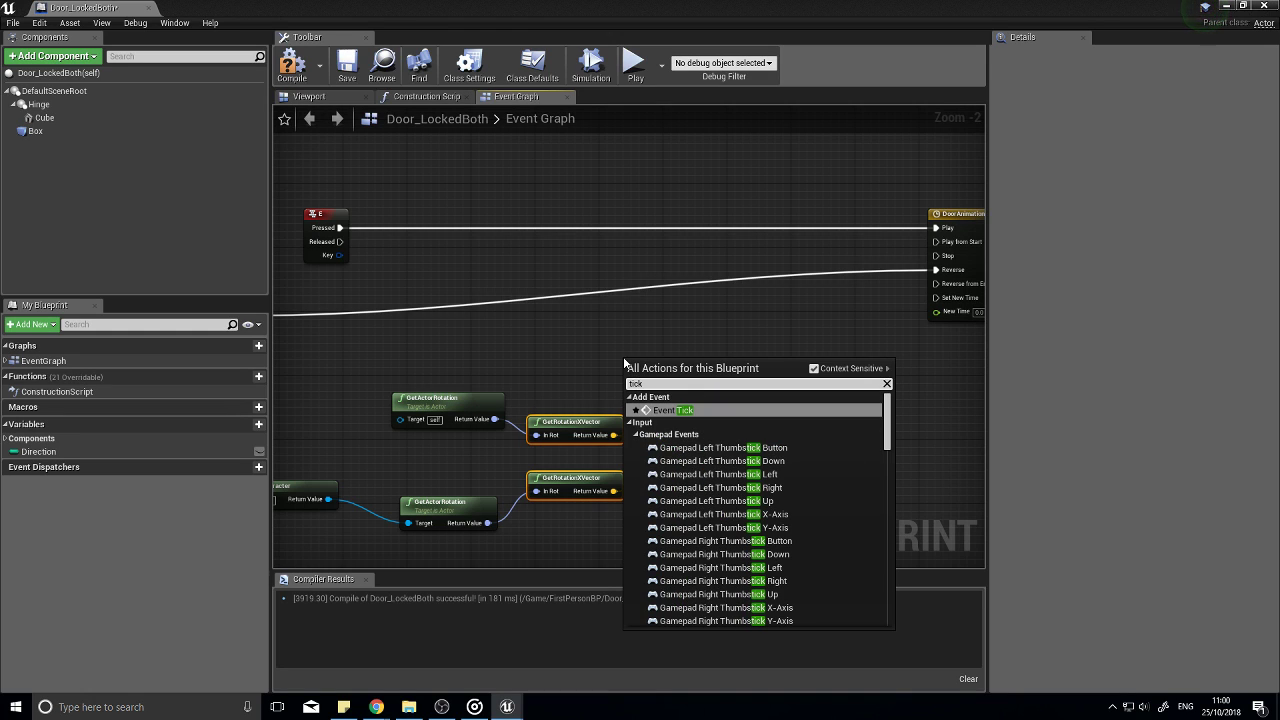
pyautogui.click(675, 411)
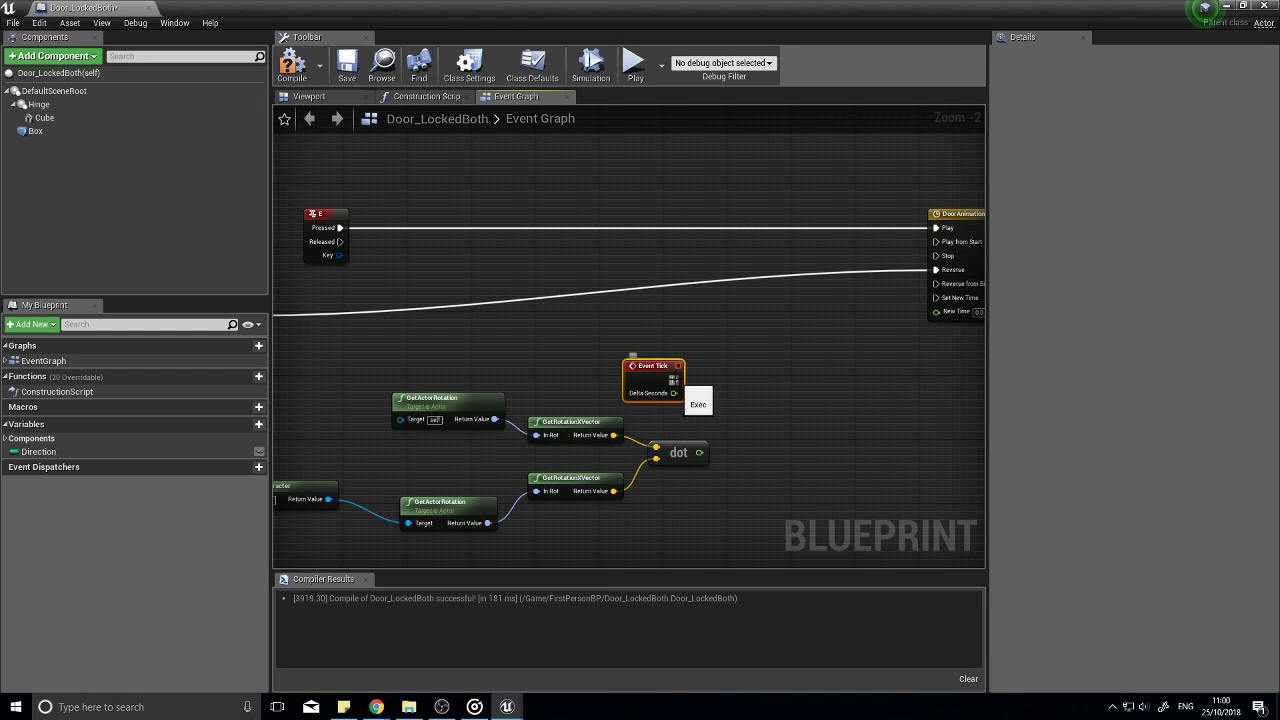
# Step: Connect a Print String node to Event Tick's execution output, feed the Dot Product result into its In String, and compile the blueprint
pyautogui.moveTo(674, 380); pyautogui.dragTo(783, 398)
pyautogui.write('print')
pyautogui.press('Return')
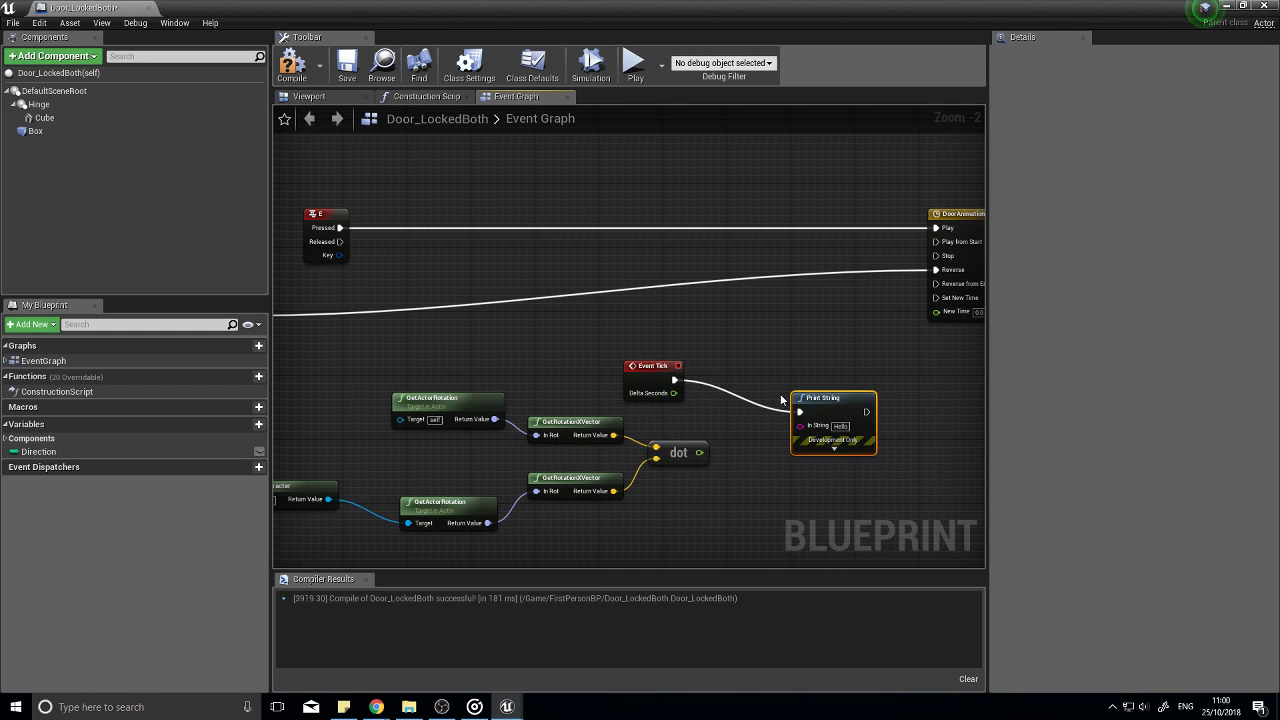
pyautogui.moveTo(698, 452); pyautogui.dragTo(800, 425)
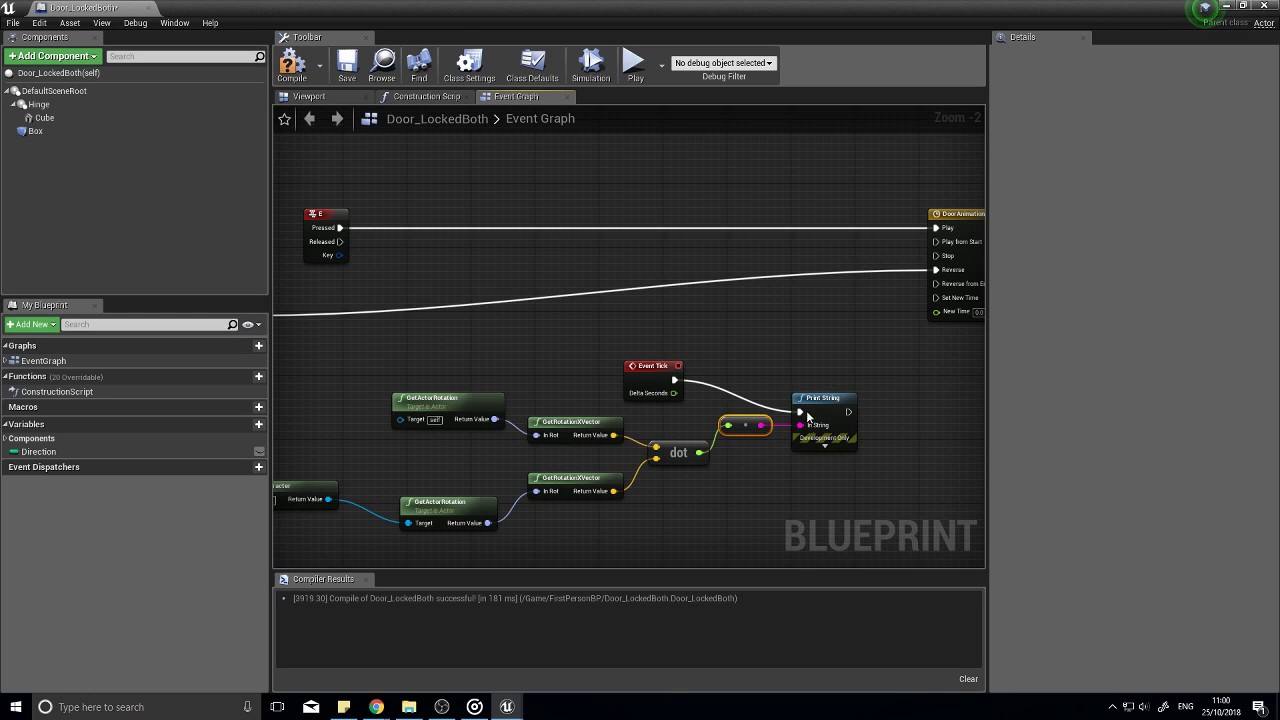
pyautogui.click(290, 60)
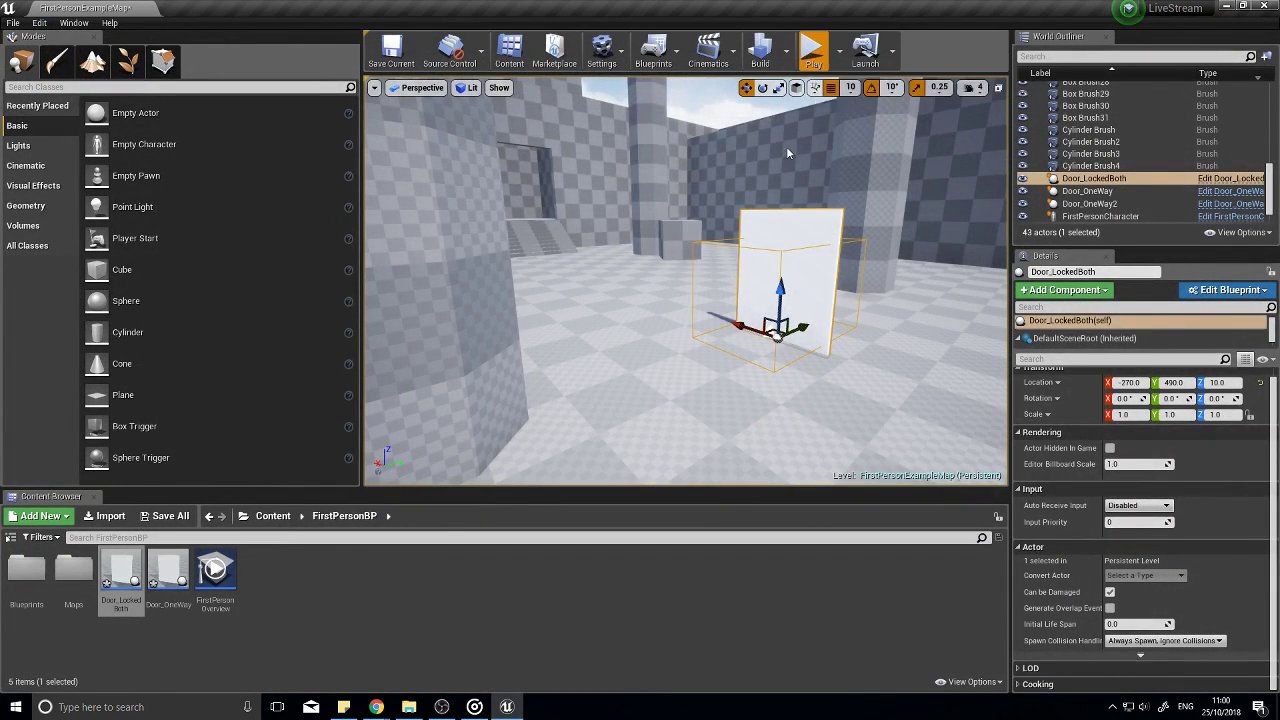
# Step: Play-test the level by walking up to and around the free-standing locked door from several sides, and end the play session
pyautogui.click(812, 50)
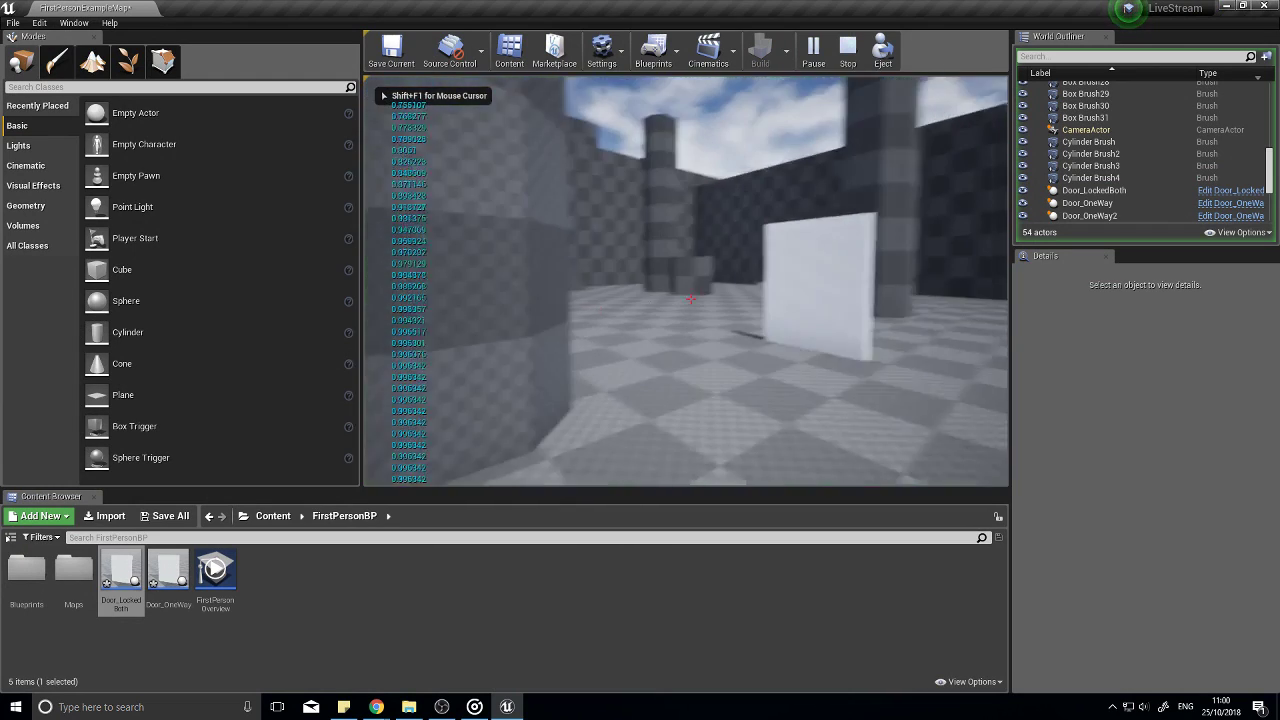
pyautogui.press('w')
pyautogui.press('a')
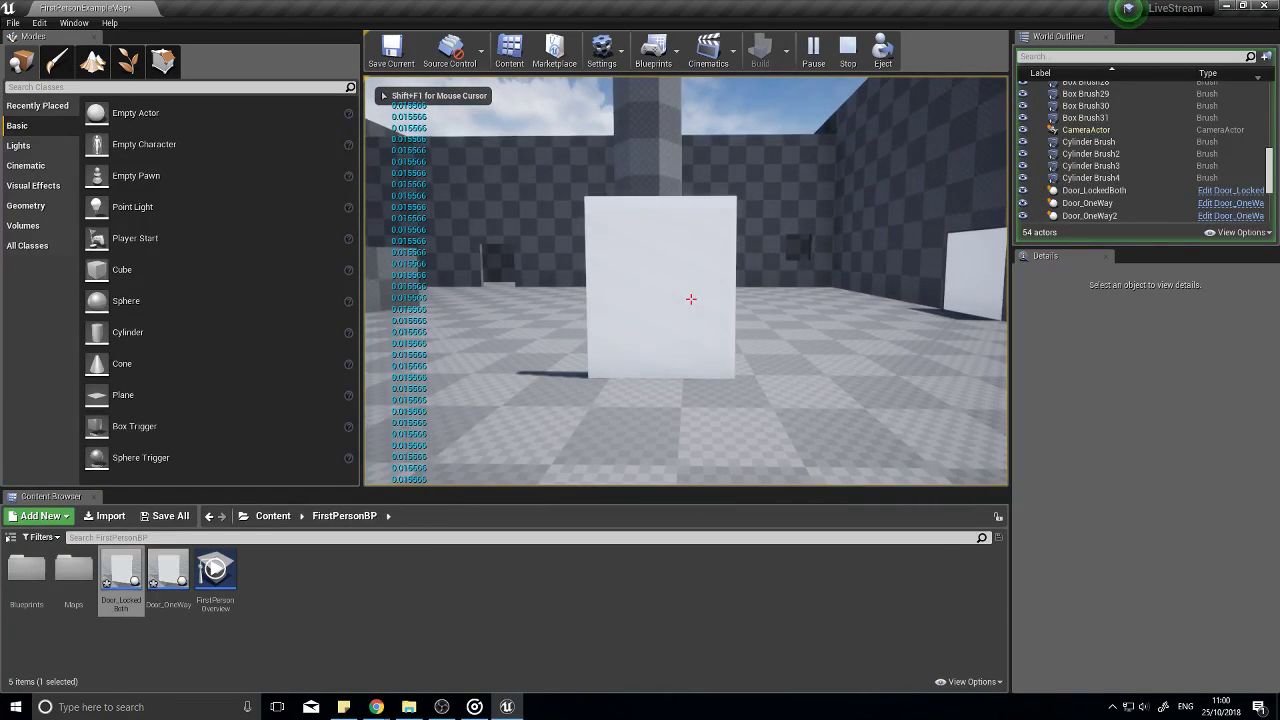
pyautogui.press('w')
pyautogui.press('w')
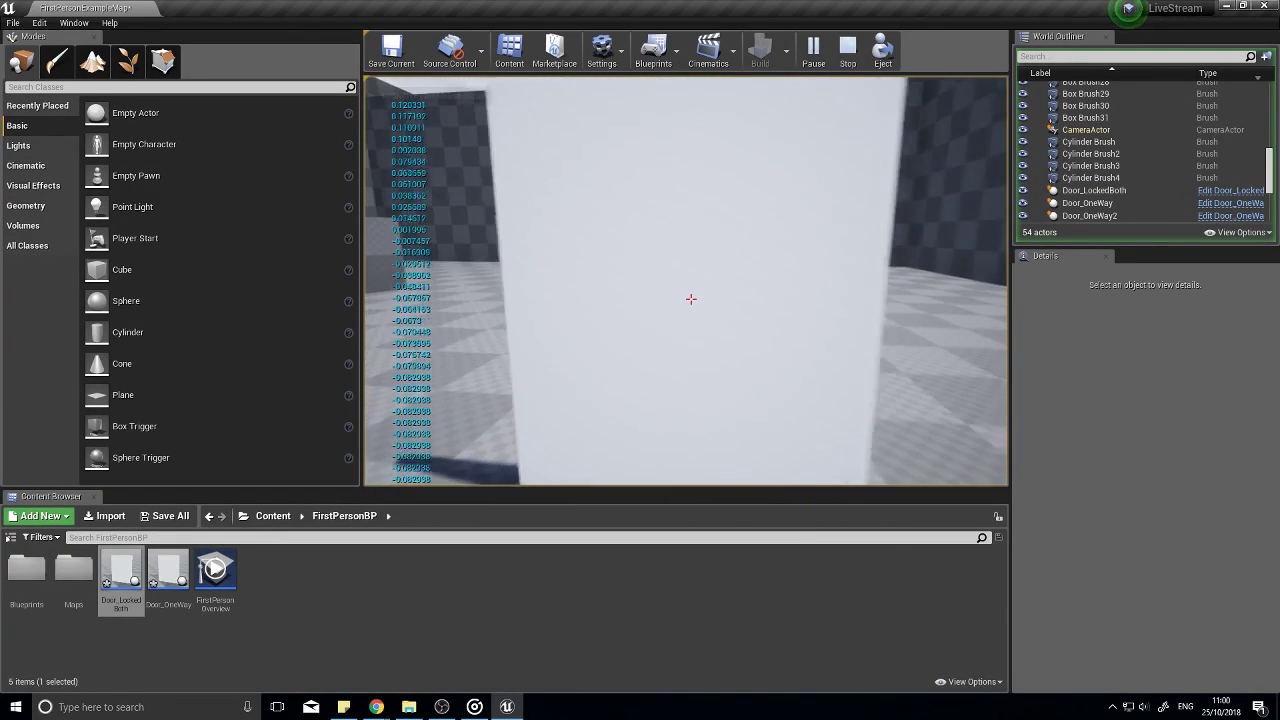
pyautogui.press('s')
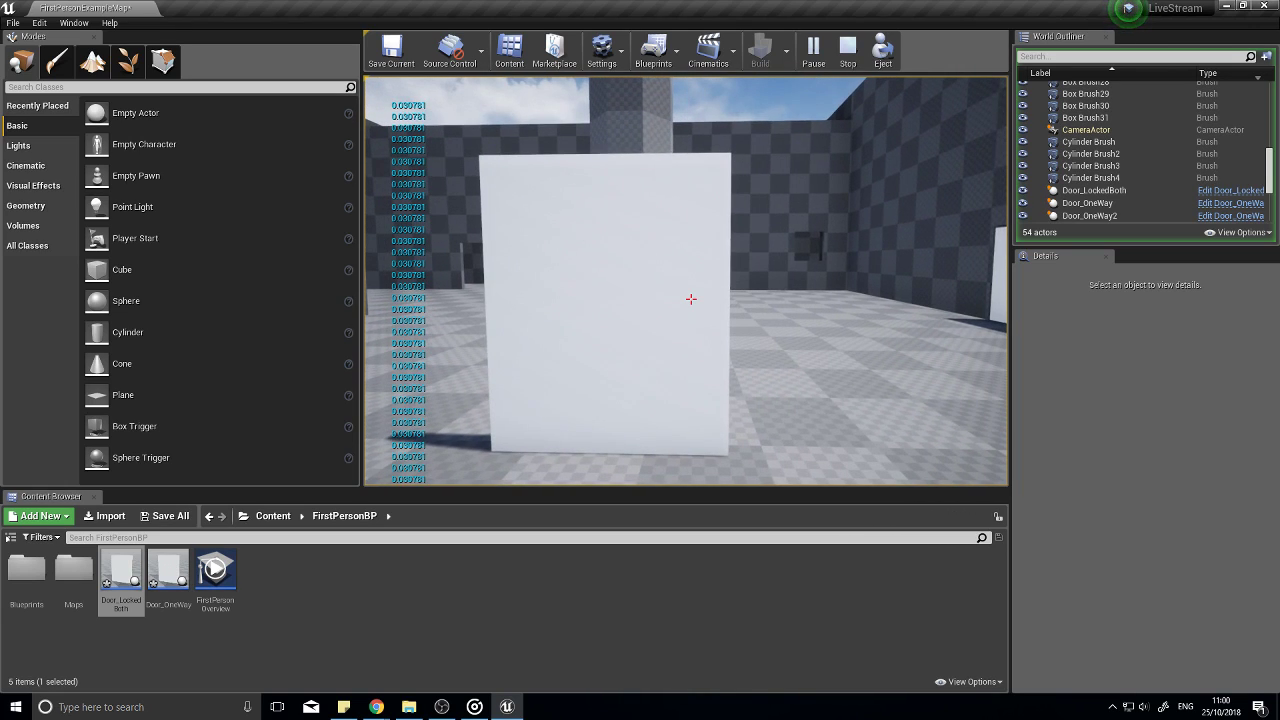
pyautogui.press('w')
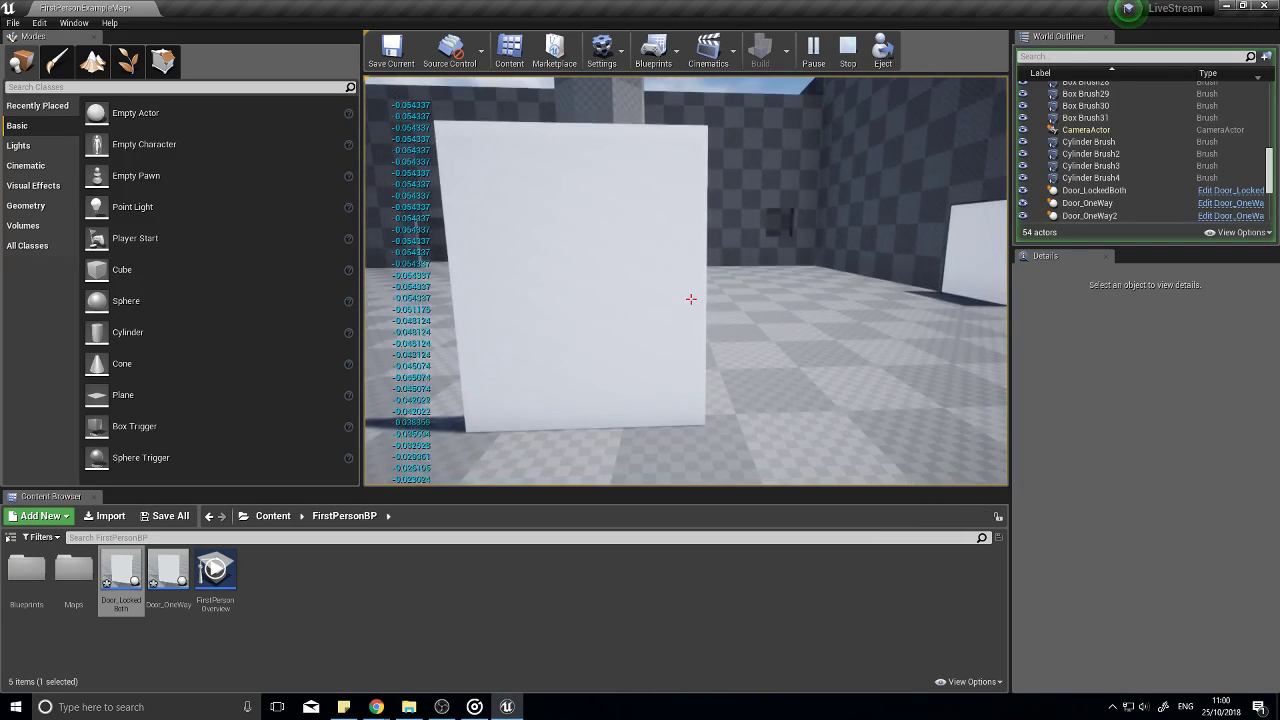
pyautogui.press('w')
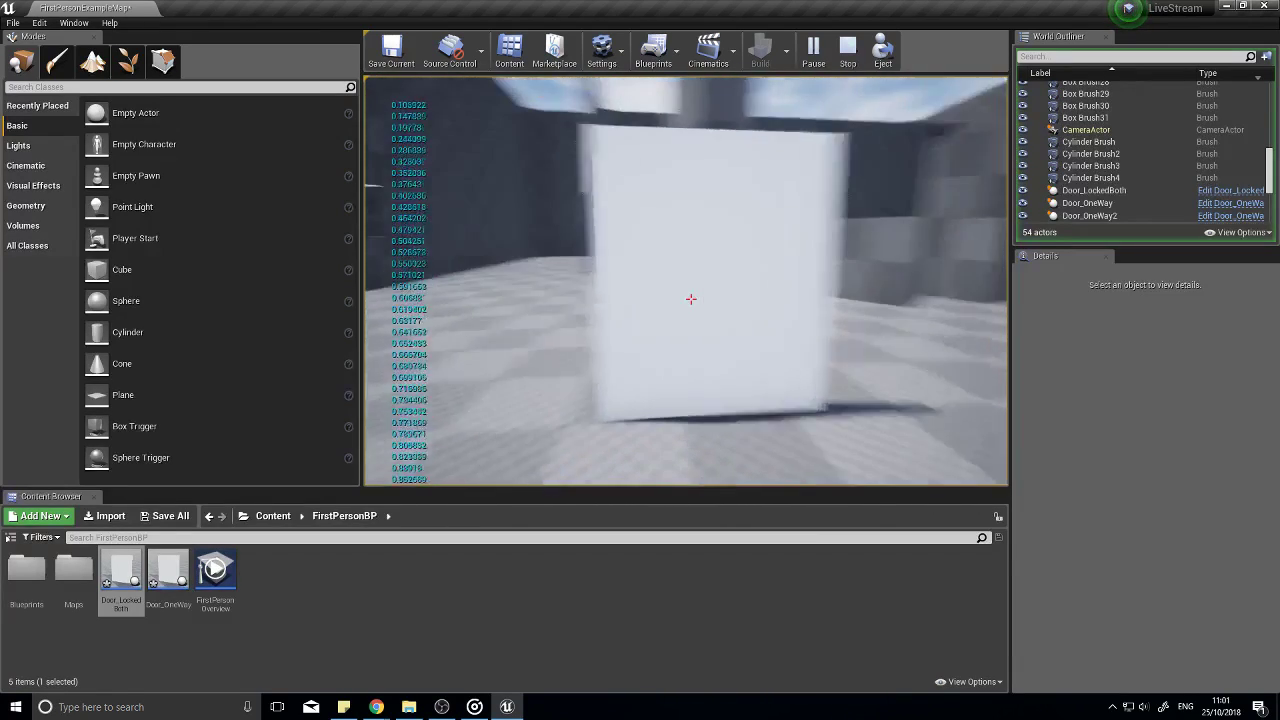
pyautogui.press('w')
pyautogui.press('w')
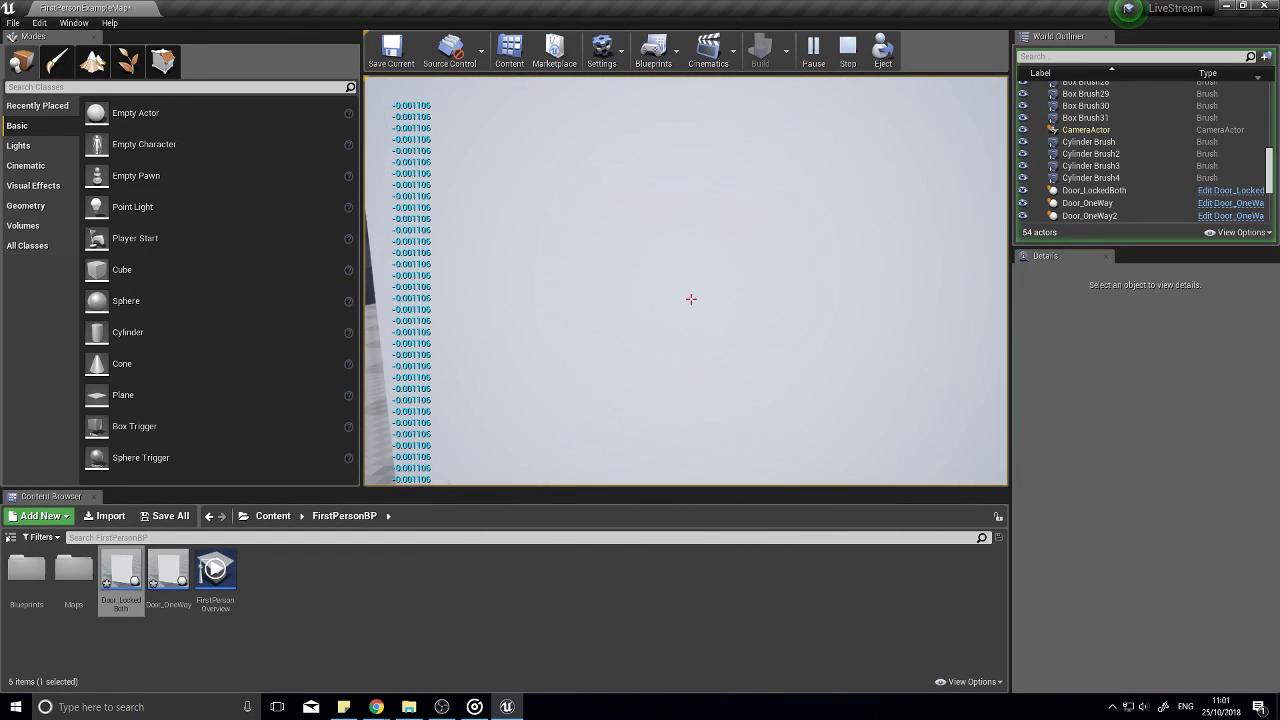
pyautogui.press('w')
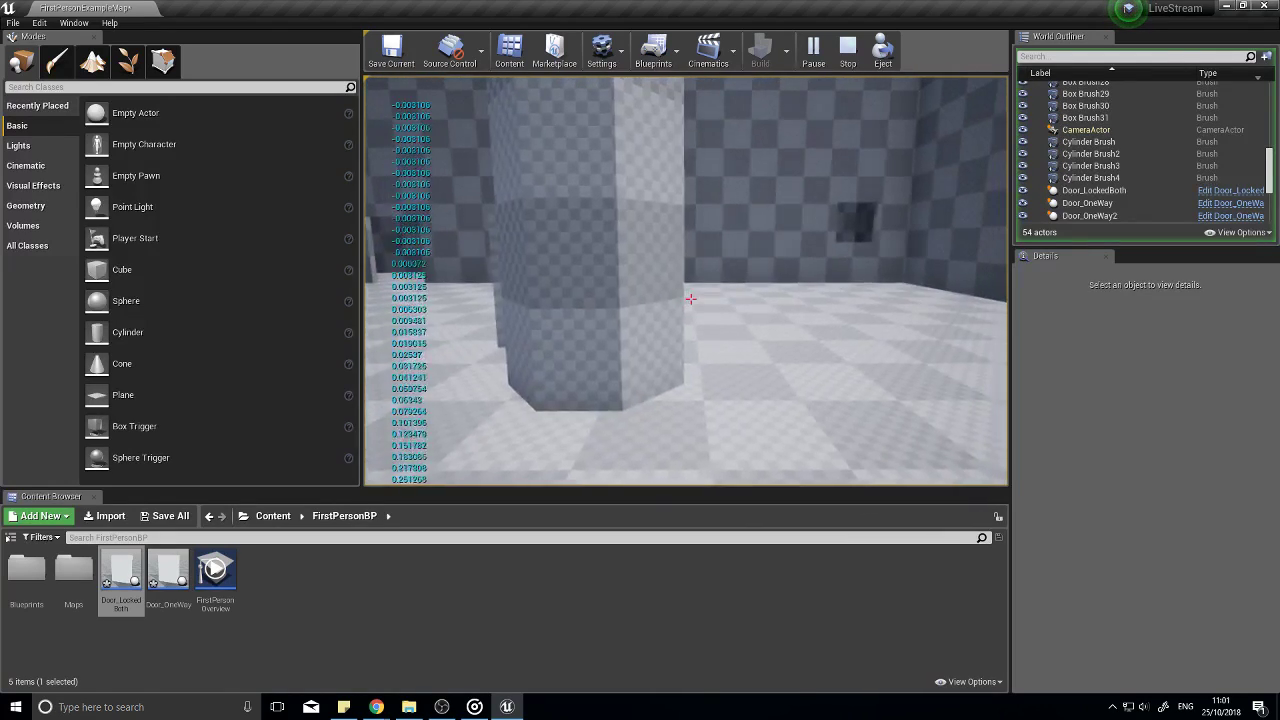
pyautogui.press('a')
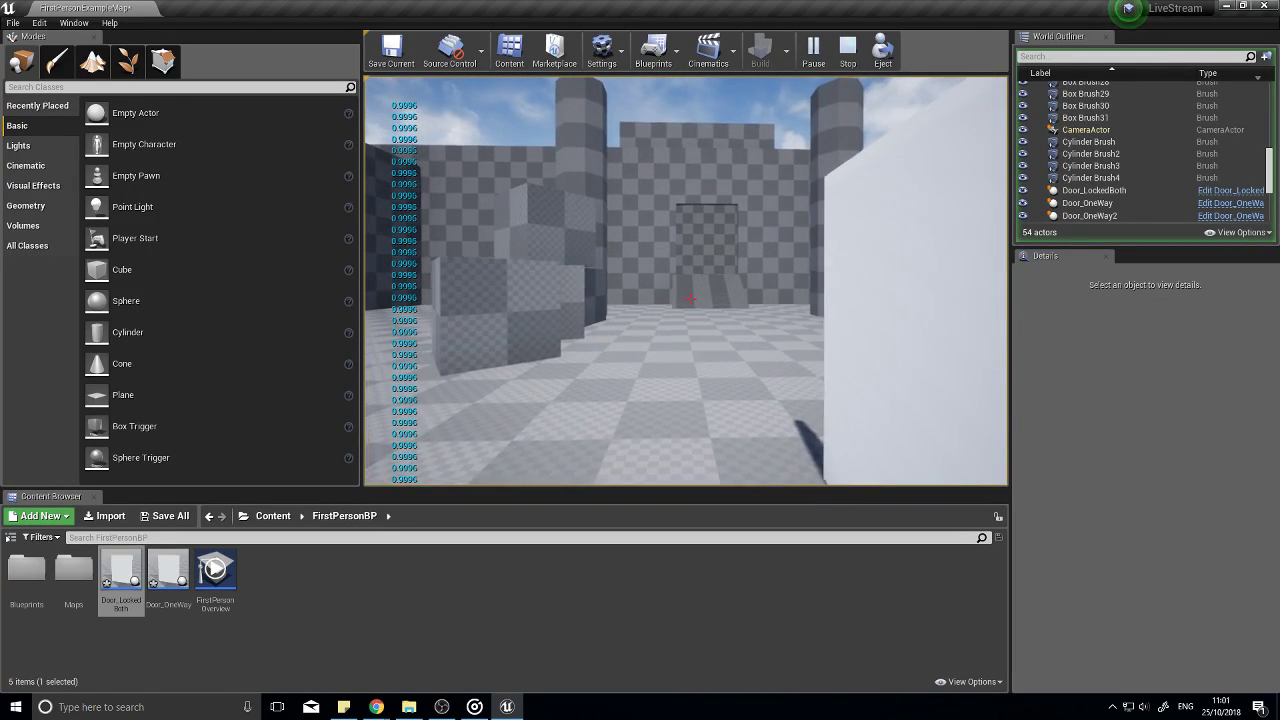
pyautogui.press('w')
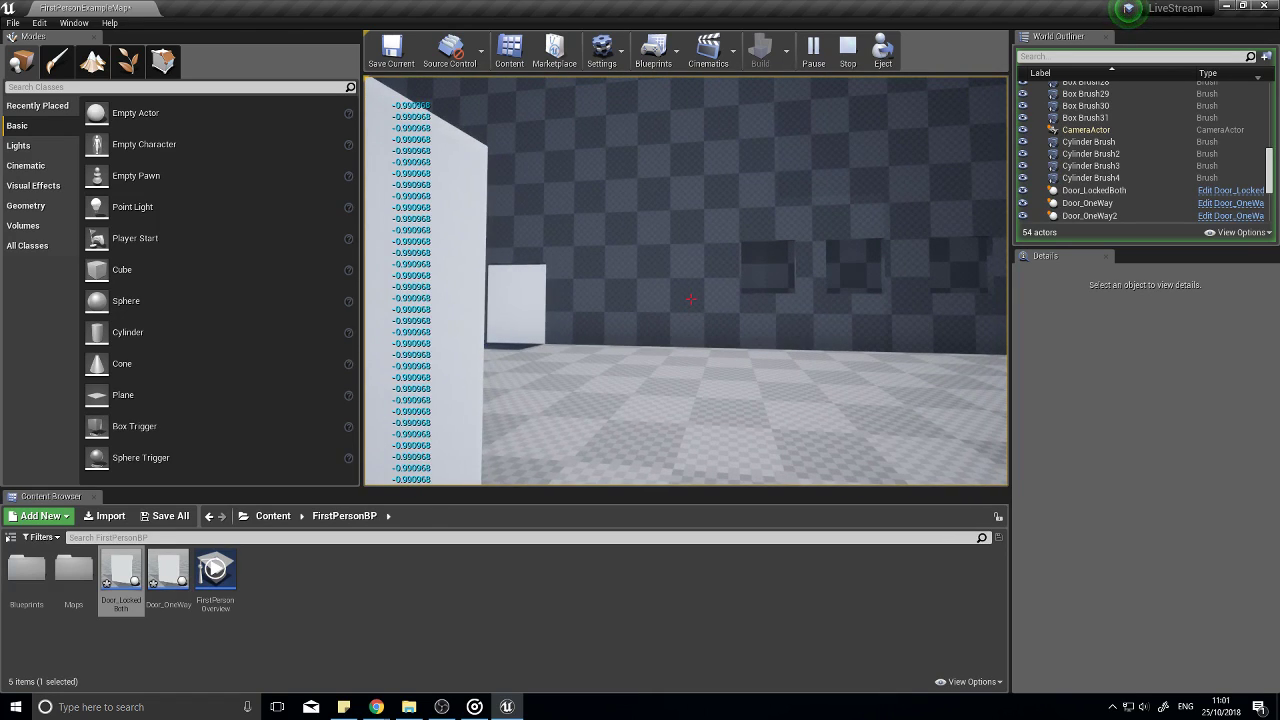
pyautogui.press('Escape')
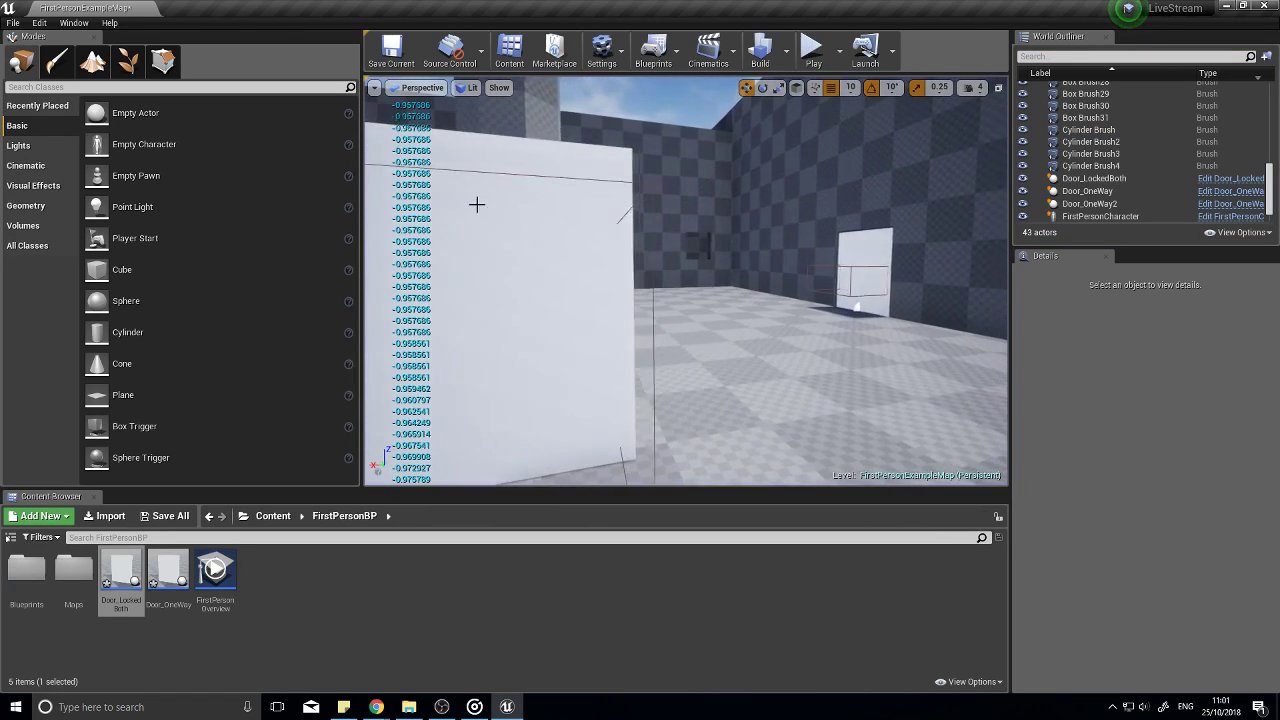
# Step: Open the Door_LockedBoth blueprint and compare the door's 3D component layout with the rotation nodes in its Event Graph
pyautogui.doubleClick(121, 575)
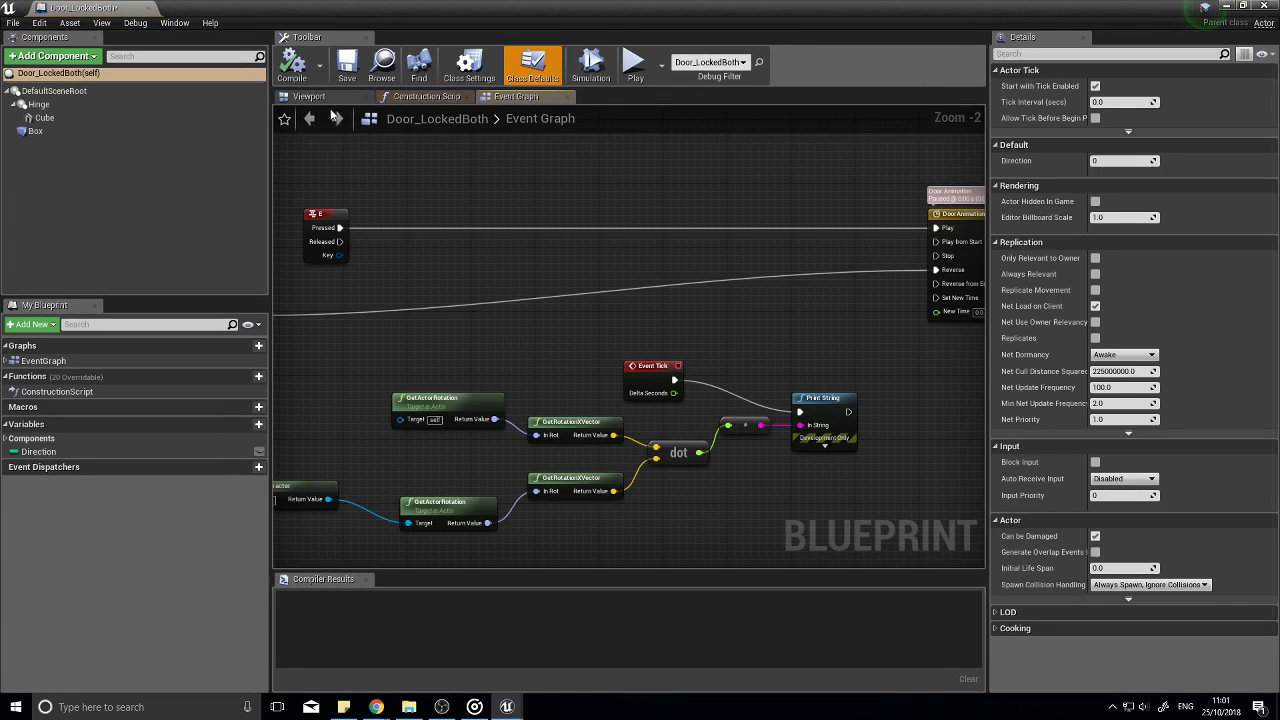
pyautogui.keyDown('alt'); pyautogui.moveTo(628, 340); pyautogui.dragTo(695, 372); pyautogui.keyUp('alt')
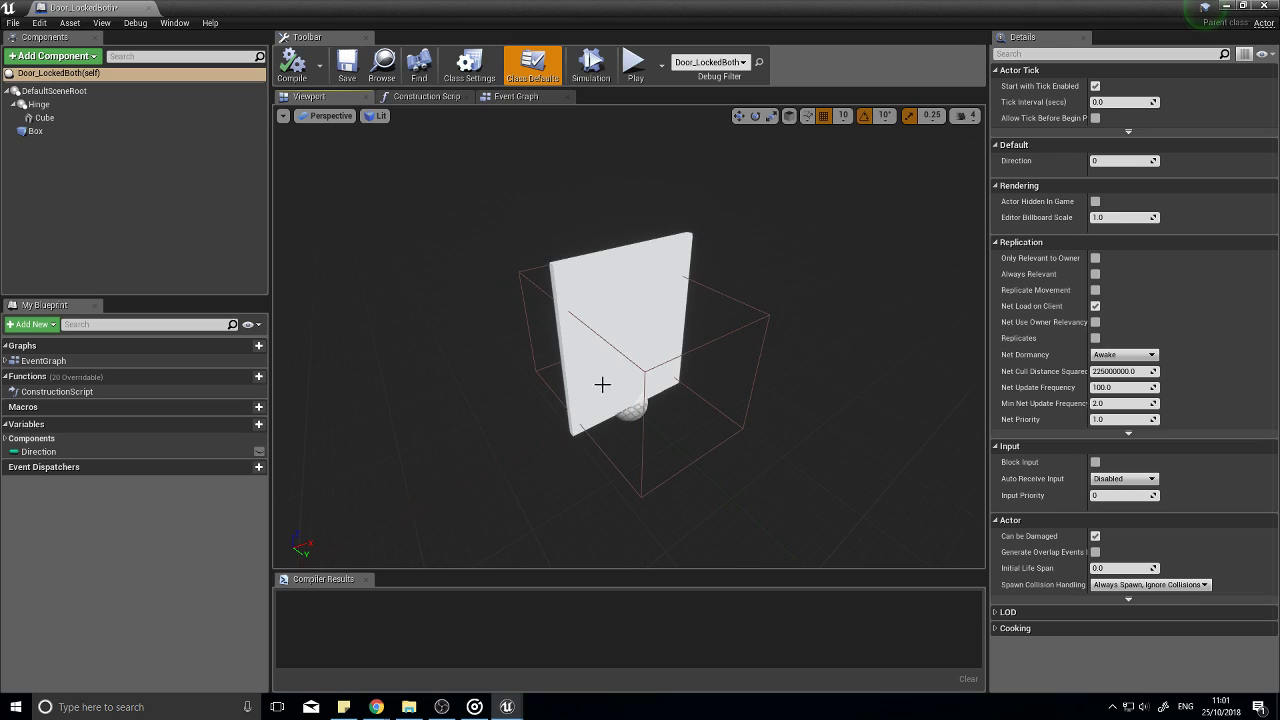
pyautogui.click(516, 96)
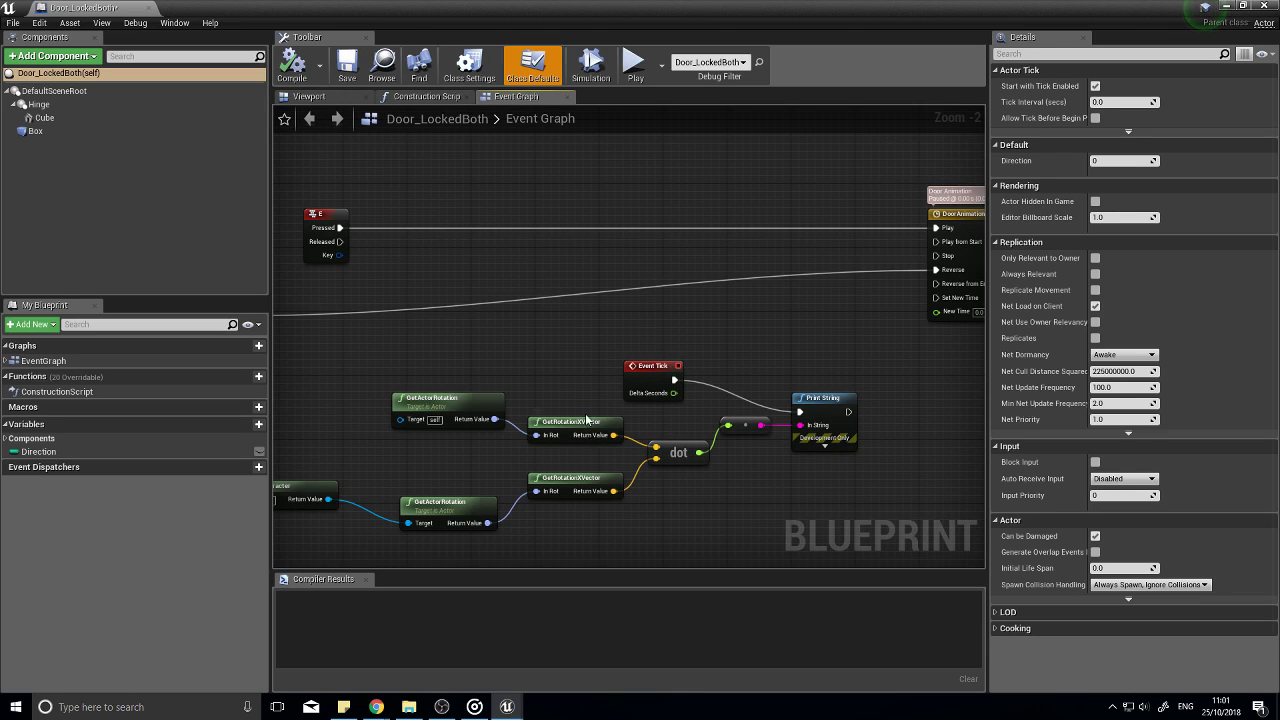
pyautogui.click(310, 96)
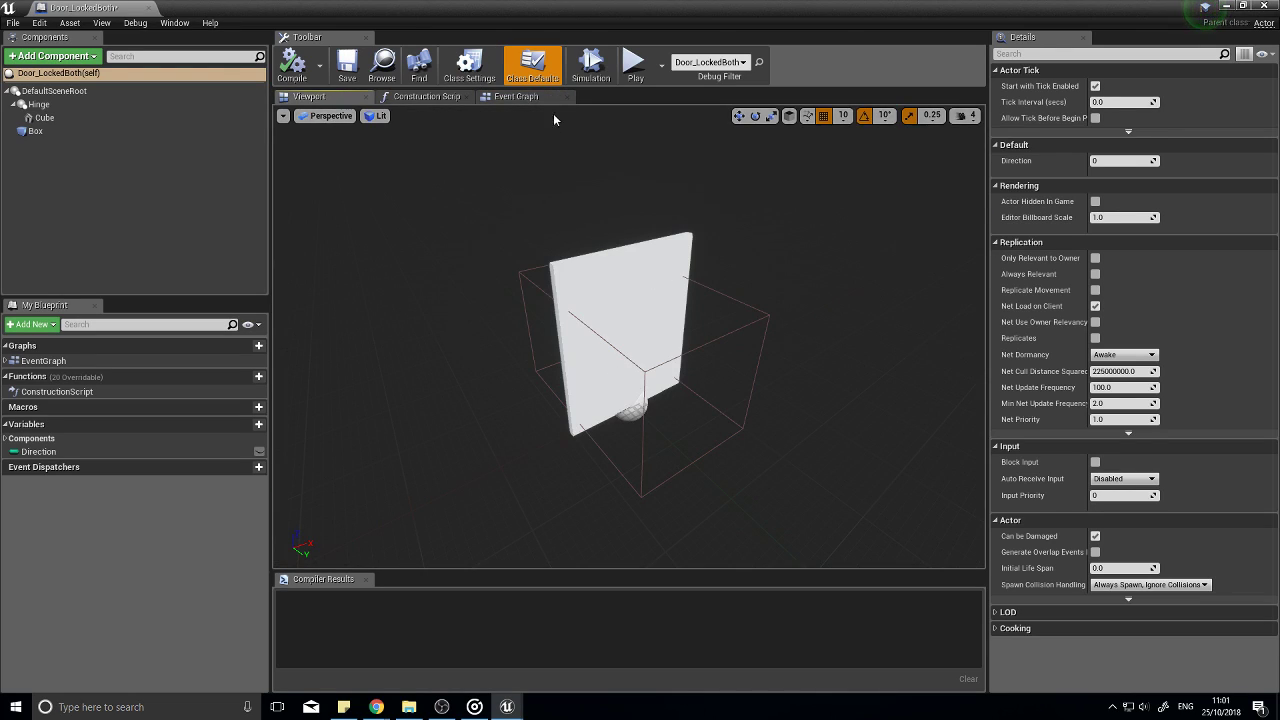
pyautogui.click(427, 96)
pyautogui.click(516, 96)
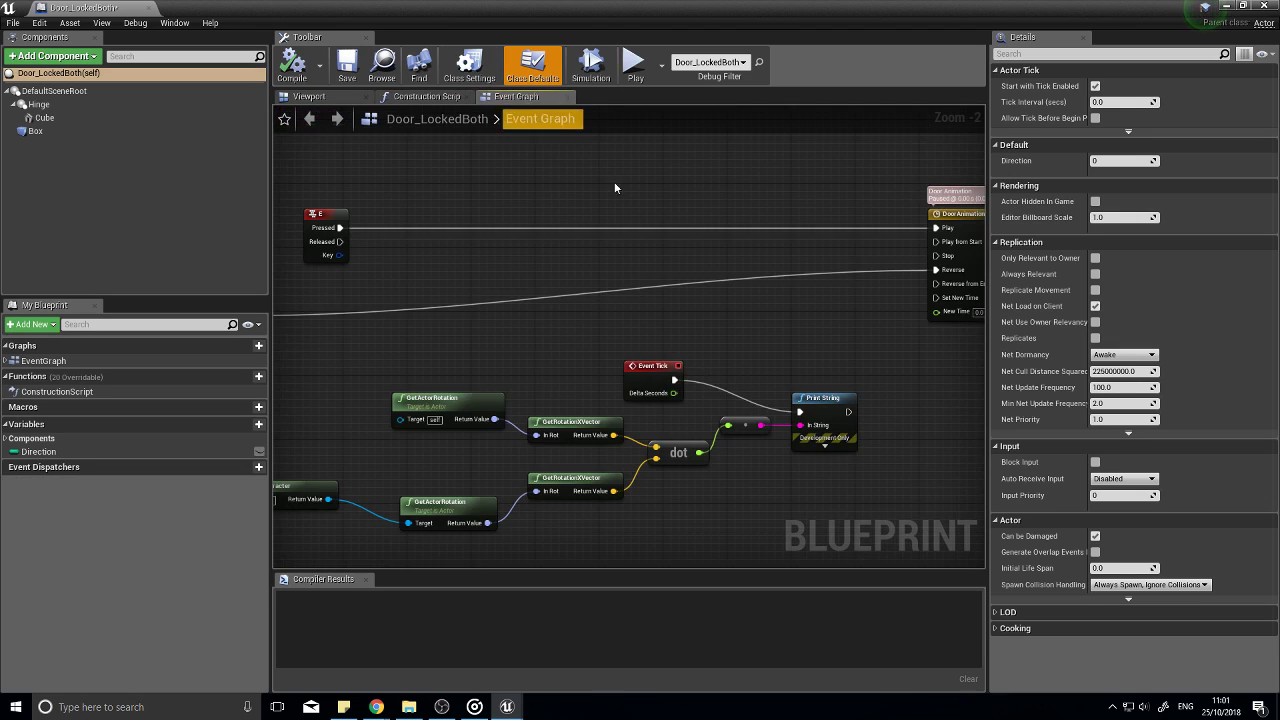
pyautogui.moveTo(673, 505); pyautogui.dragTo(733, 381, button='right')
pyautogui.moveTo(549, 398); pyautogui.dragTo(637, 455)
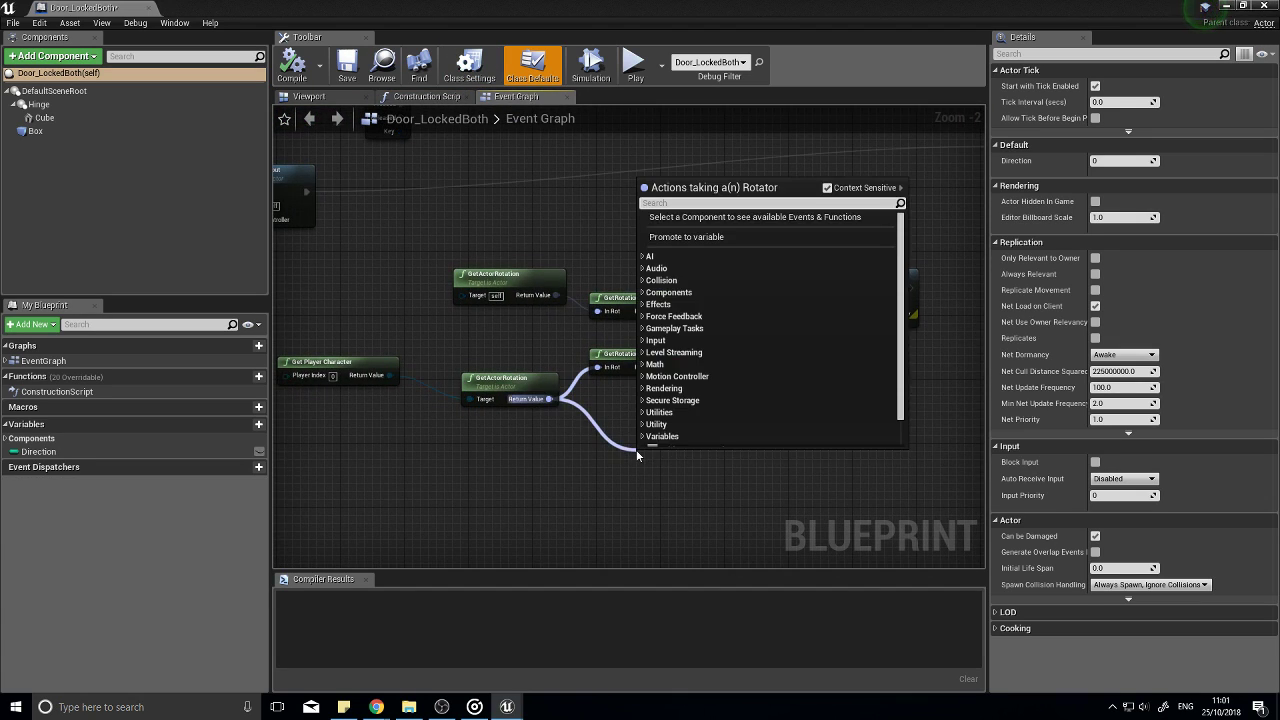
pyautogui.write('get ro')
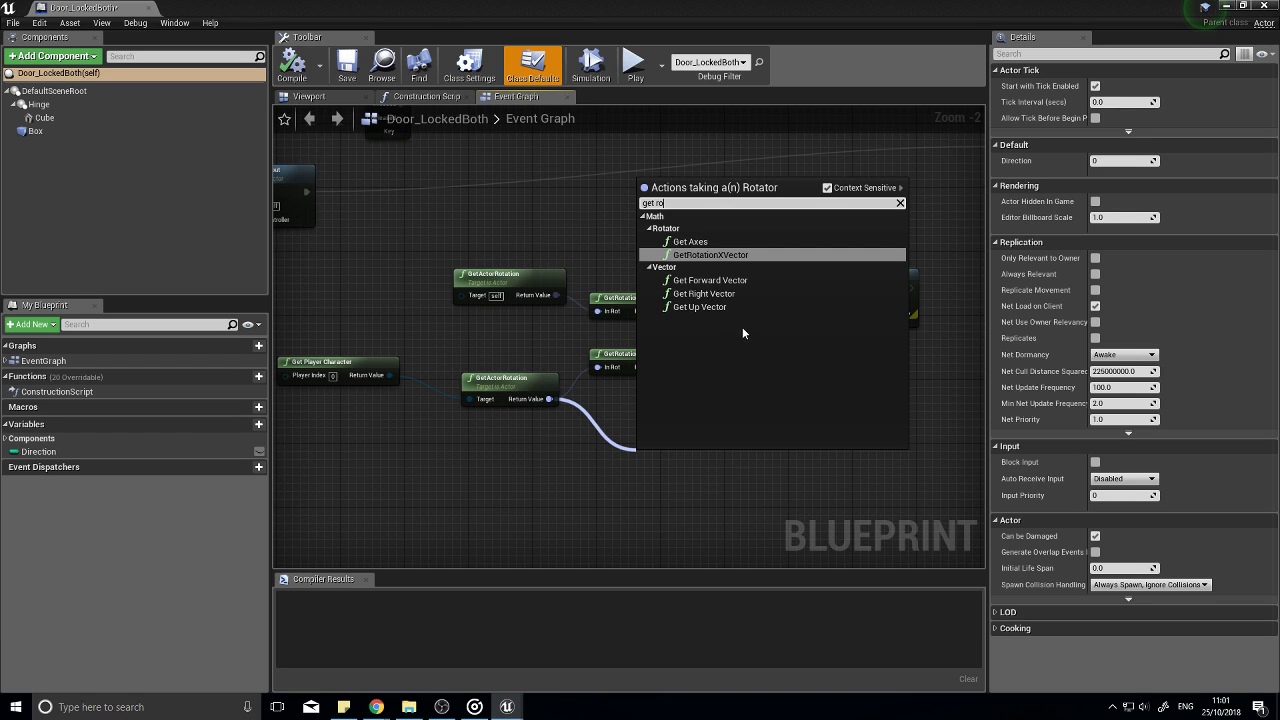
pyautogui.click(659, 523)
pyautogui.moveTo(627, 425); pyautogui.dragTo(599, 426, button='right')
# Step: Try rotating only the Box collision component 90° about its vertical axis in the blueprint's 3D view, and undo the rotation
pyautogui.click(309, 96)
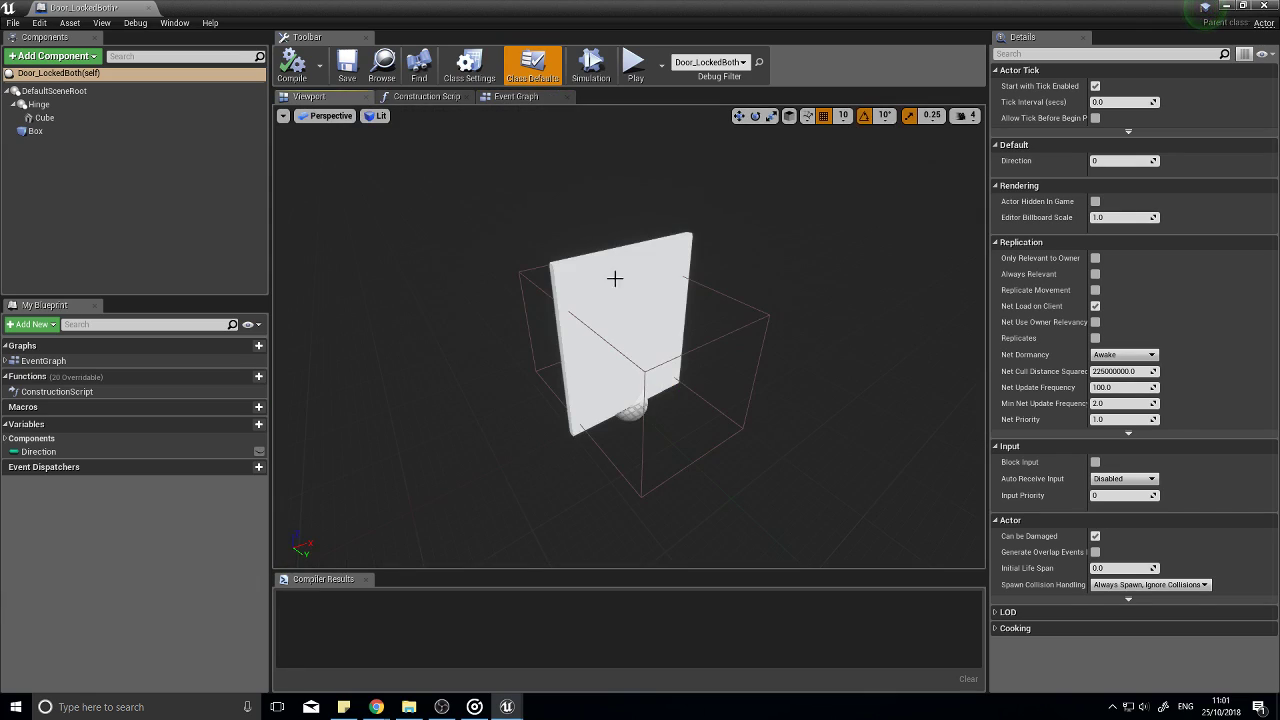
pyautogui.click(652, 352)
pyautogui.click(733, 335)
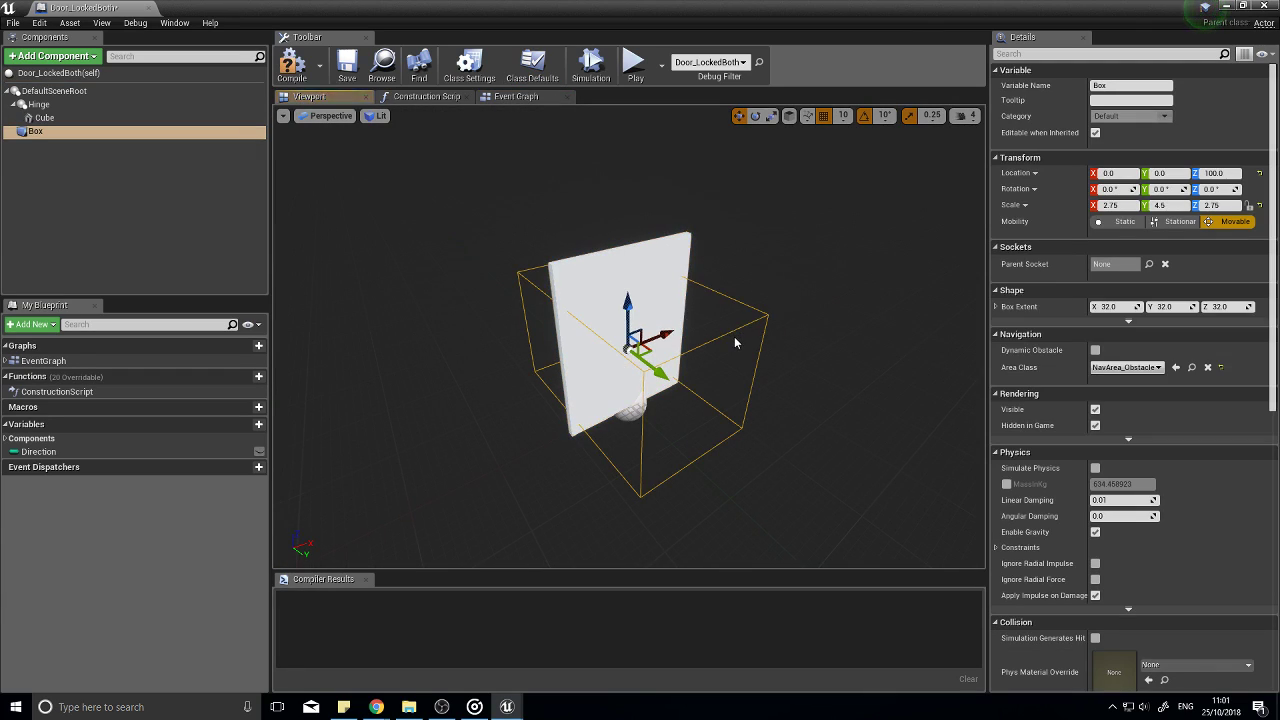
pyautogui.press('e')
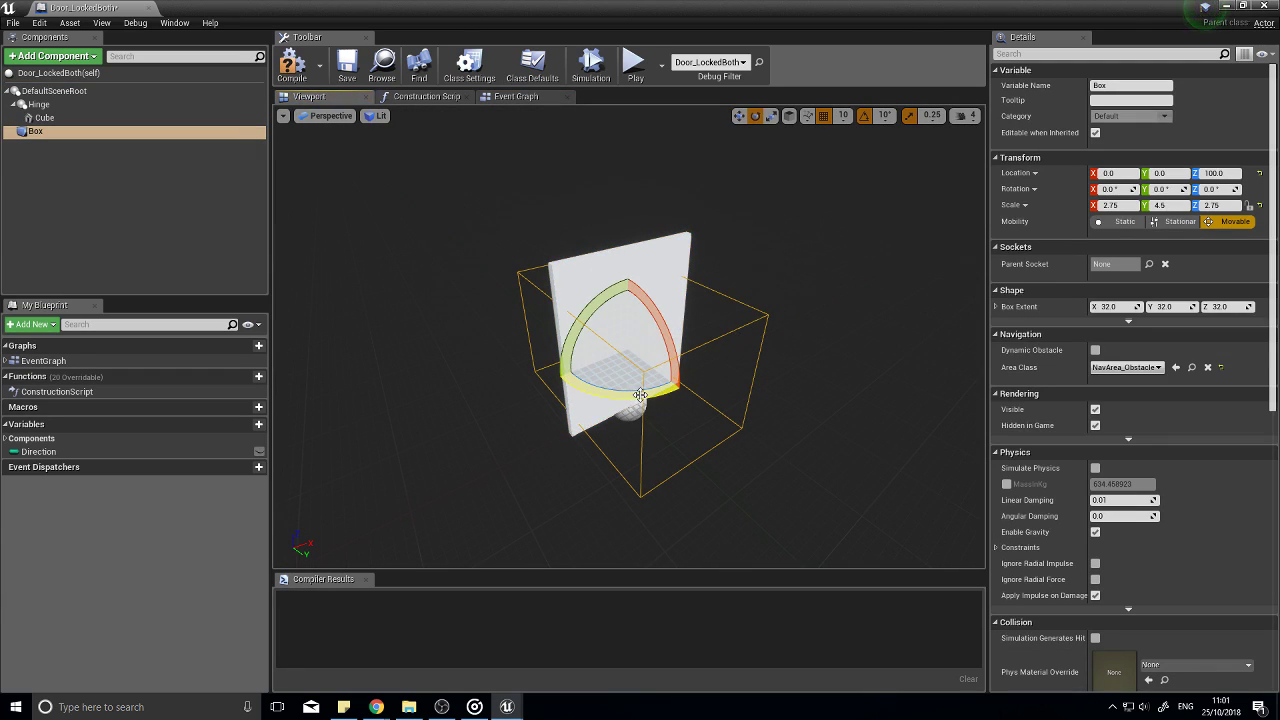
pyautogui.moveTo(640, 395); pyautogui.dragTo(713, 367)
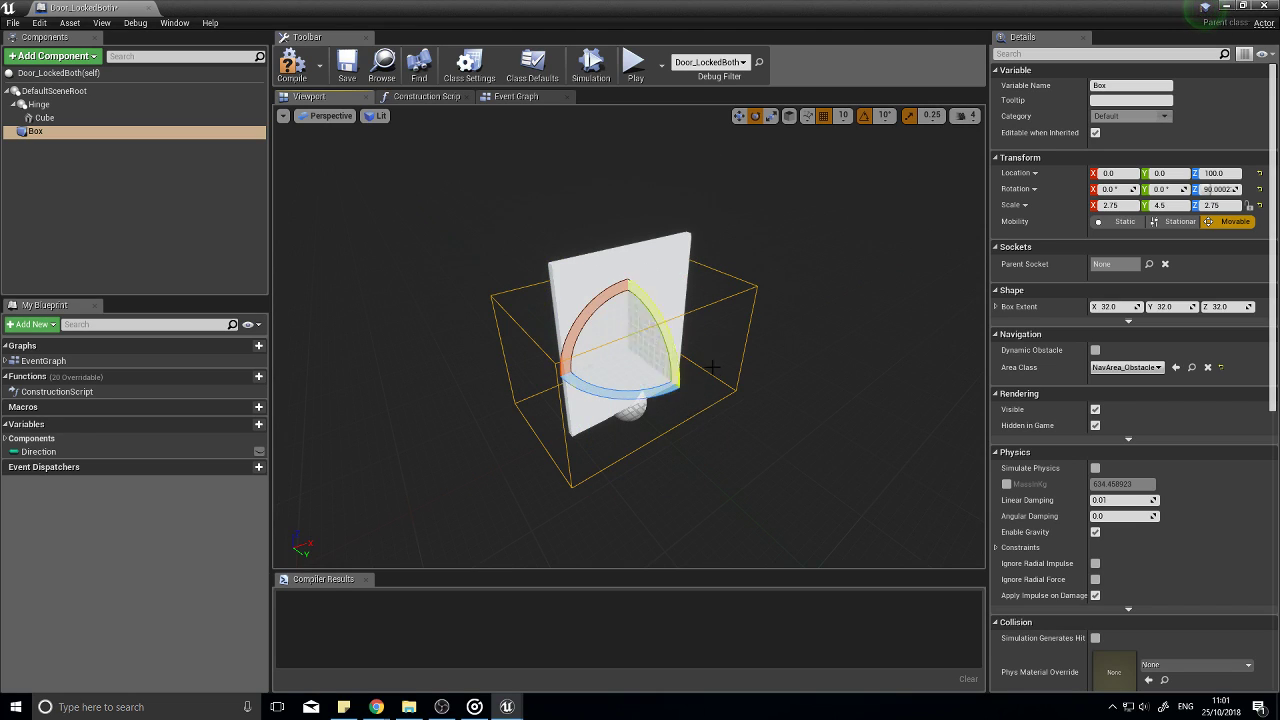
pyautogui.hotkey('ctrl', 'z')
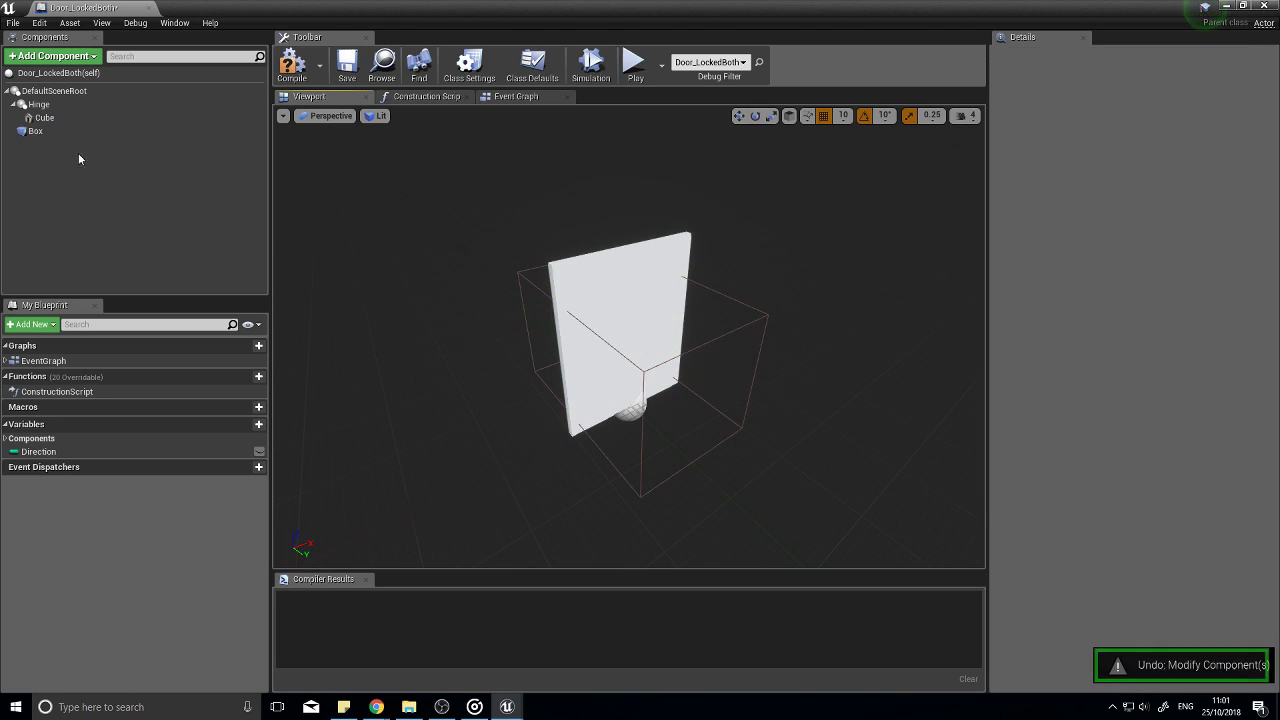
# Step: Rotate the Hinge, Cube and Box components together by 90° about the vertical axis
pyautogui.click(68, 93)
pyautogui.click(40, 104)
pyautogui.keyDown('shift'); pyautogui.click(52, 132); pyautogui.keyUp('shift')
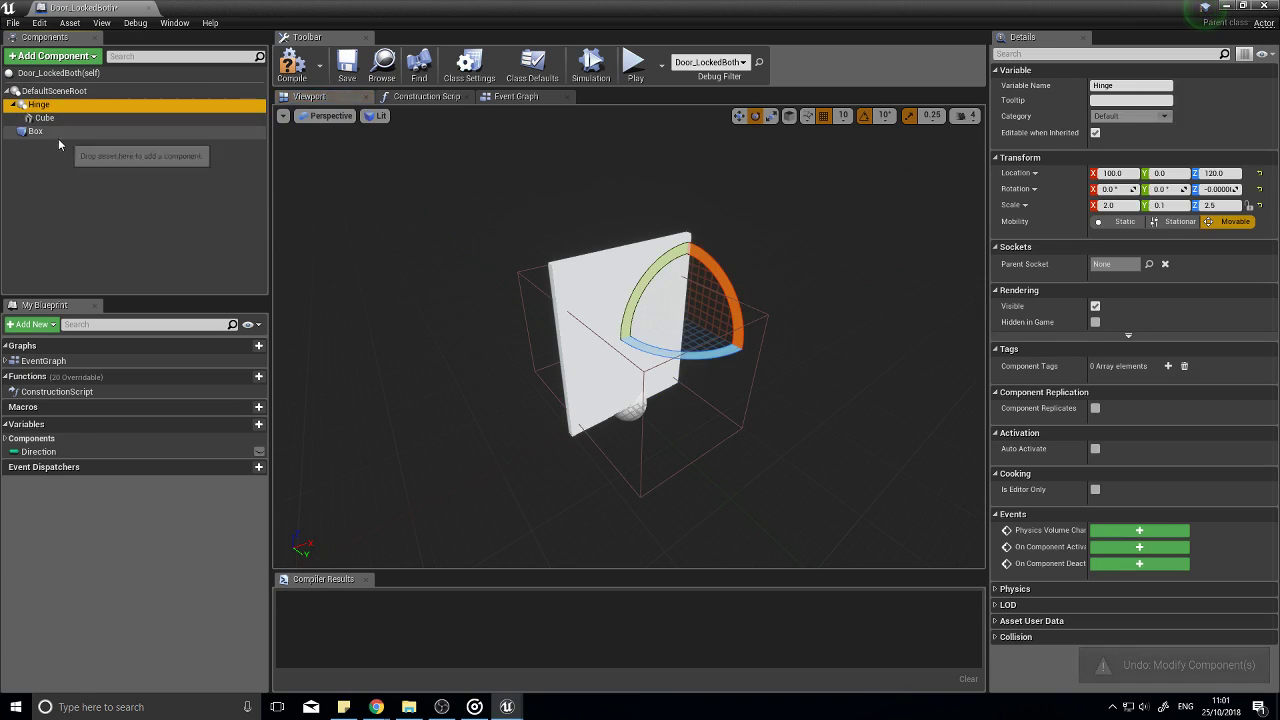
pyautogui.moveTo(636, 376); pyautogui.dragTo(694, 393)
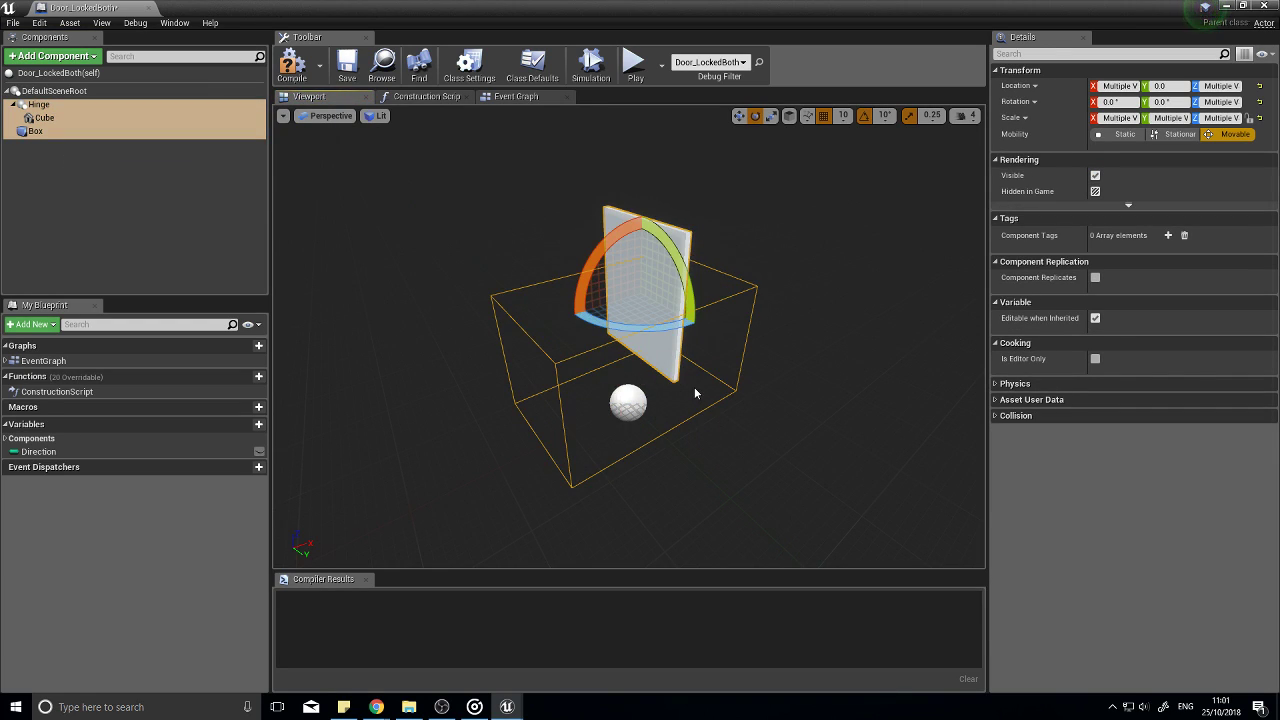
pyautogui.press('w')
pyautogui.moveTo(699, 408); pyautogui.dragTo(666, 434, button='right')
pyautogui.press('a')
pyautogui.press('e')
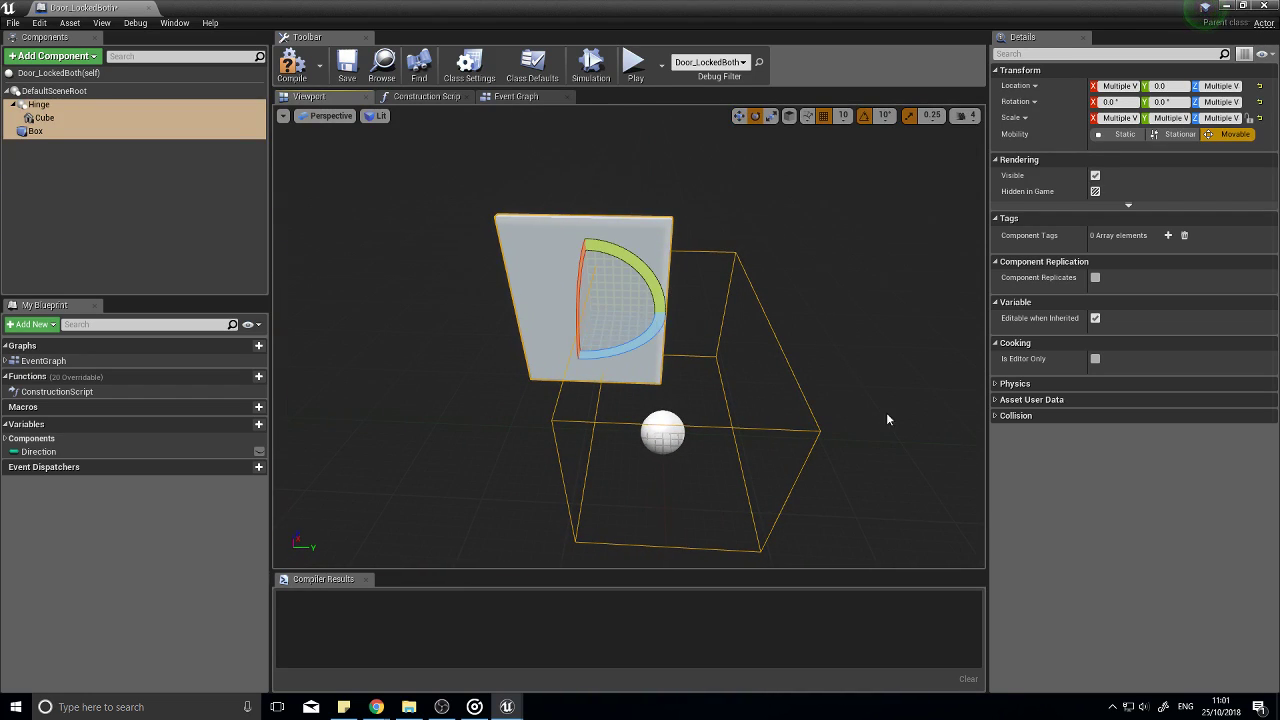
# Step: Move the Cube door panel relative to its hinge to about X -5, Y 1000, over the root sphere
pyautogui.click(112, 106)
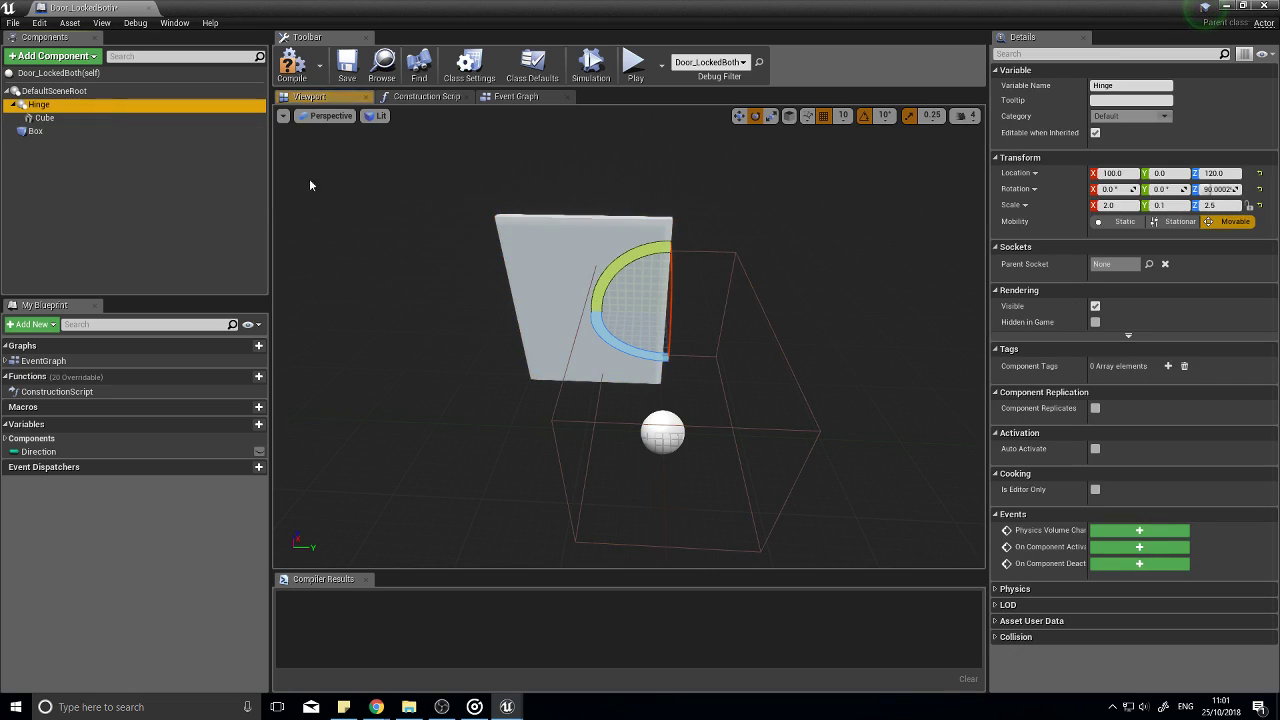
pyautogui.click(58, 118)
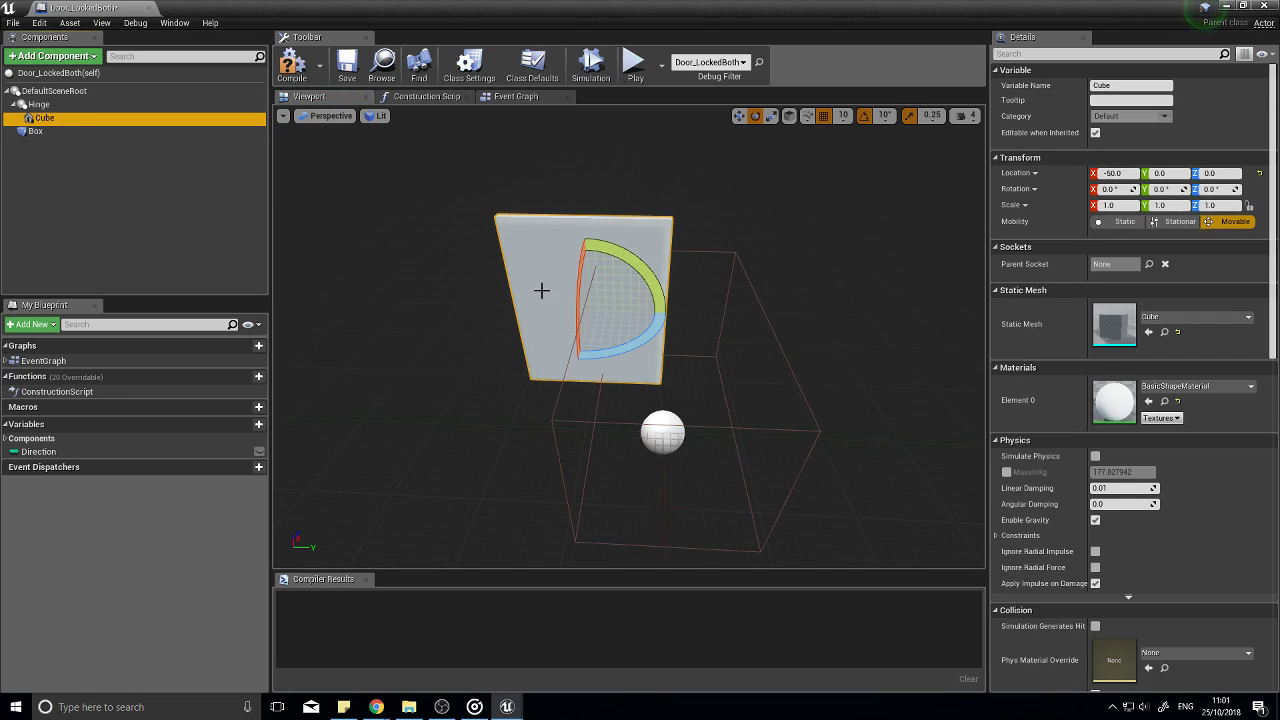
pyautogui.click(740, 116)
pyautogui.moveTo(632, 308)
pyautogui.mouseDown(button='right')
pyautogui.moveTo(700, 308)
pyautogui.moveTo(632, 308)
pyautogui.mouseUp(button='right')
pyautogui.moveTo(632, 307); pyautogui.dragTo(651, 377)
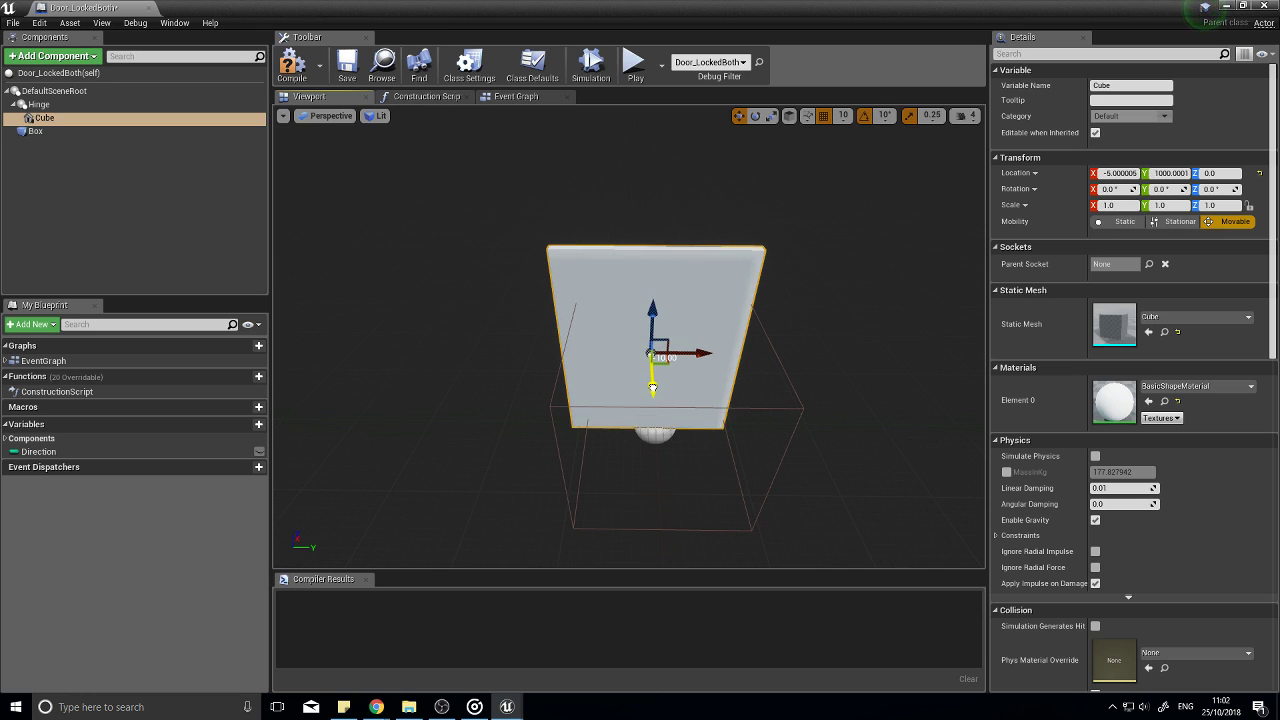
pyautogui.moveTo(640, 408); pyautogui.dragTo(905, 400, button='right')
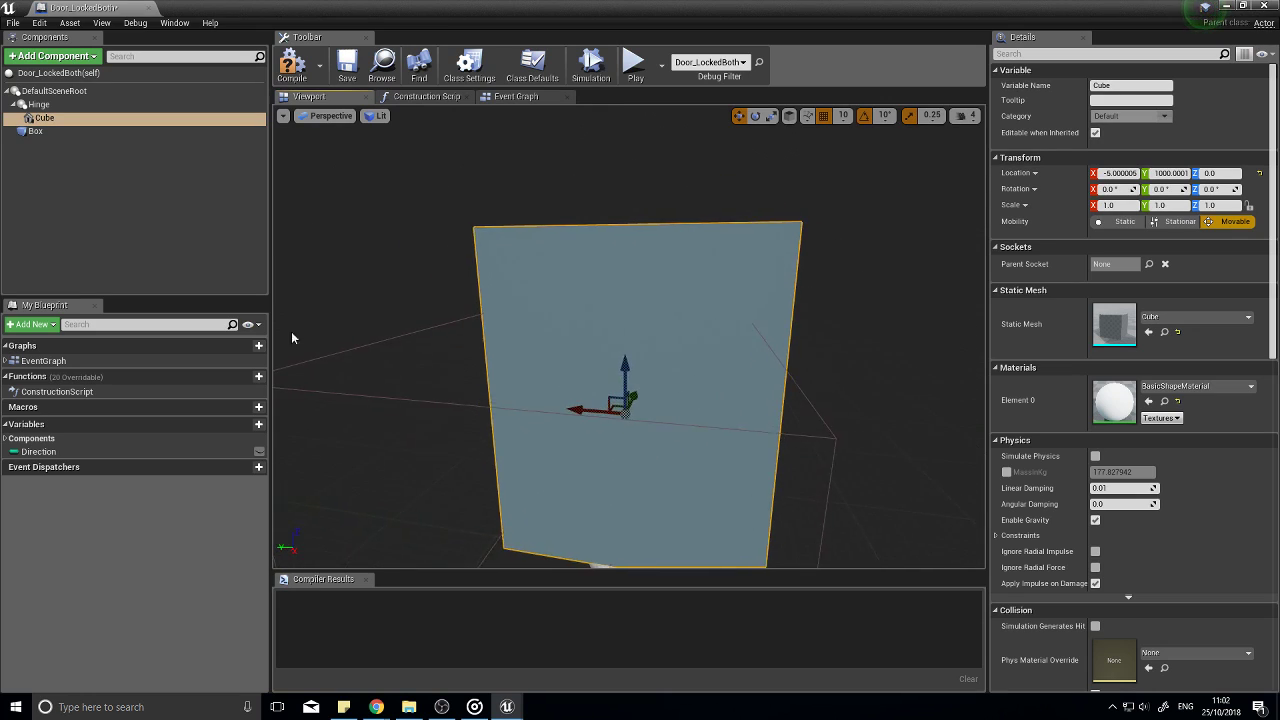
# Step: Move the Hinge component with its door panel to about X 100, Y 70, Z 170
pyautogui.click(40, 105)
pyautogui.moveTo(568, 422); pyautogui.dragTo(545, 453, button='right')
pyautogui.press('s')
pyautogui.press('w')
pyautogui.moveTo(545, 454); pyautogui.dragTo(485, 466)
pyautogui.moveTo(530, 417); pyautogui.dragTo(520, 371)
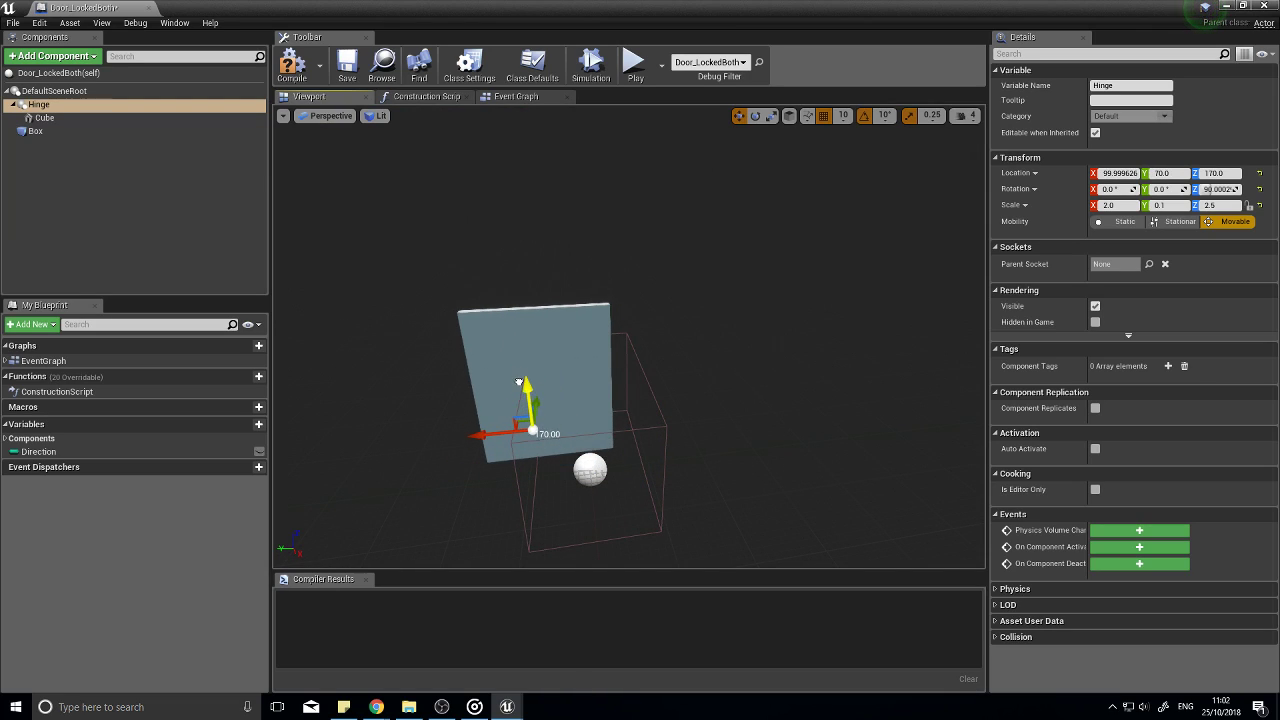
# Step: Shift the Cube door panel relative to the hinge to about X -35 and Z -20, back over the root sphere
pyautogui.click(47, 119)
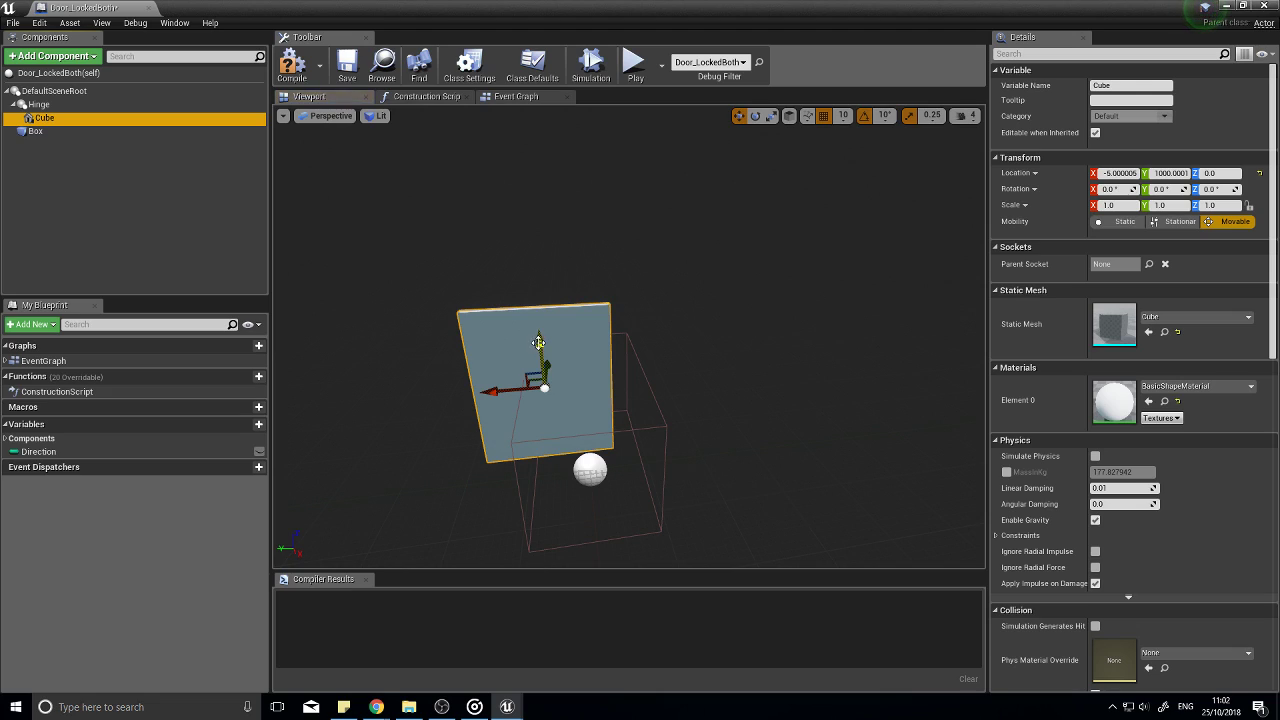
pyautogui.moveTo(538, 343); pyautogui.dragTo(543, 375)
pyautogui.moveTo(495, 417); pyautogui.dragTo(540, 418)
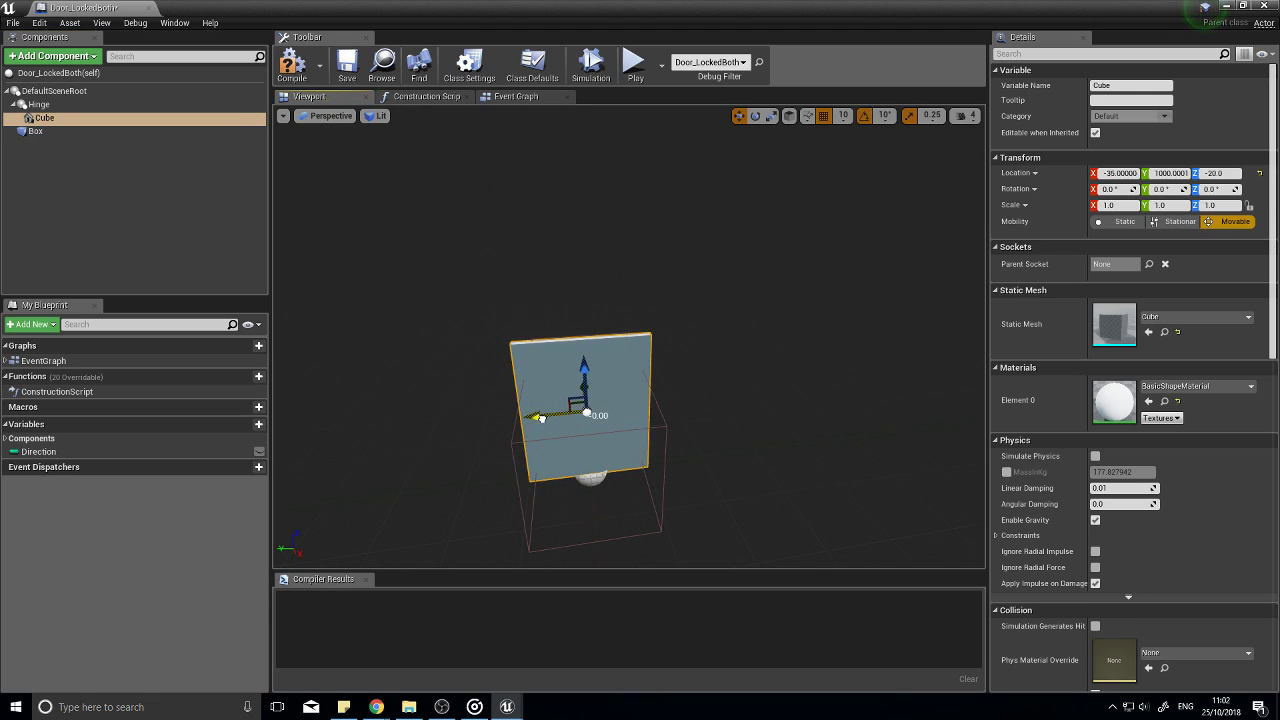
pyautogui.moveTo(536, 420); pyautogui.dragTo(1047, 497, button='right')
# Step: Move the Hinge component to about X 10 and shift the Cube door panel to about Y 100 relative to it
pyautogui.click(38, 104)
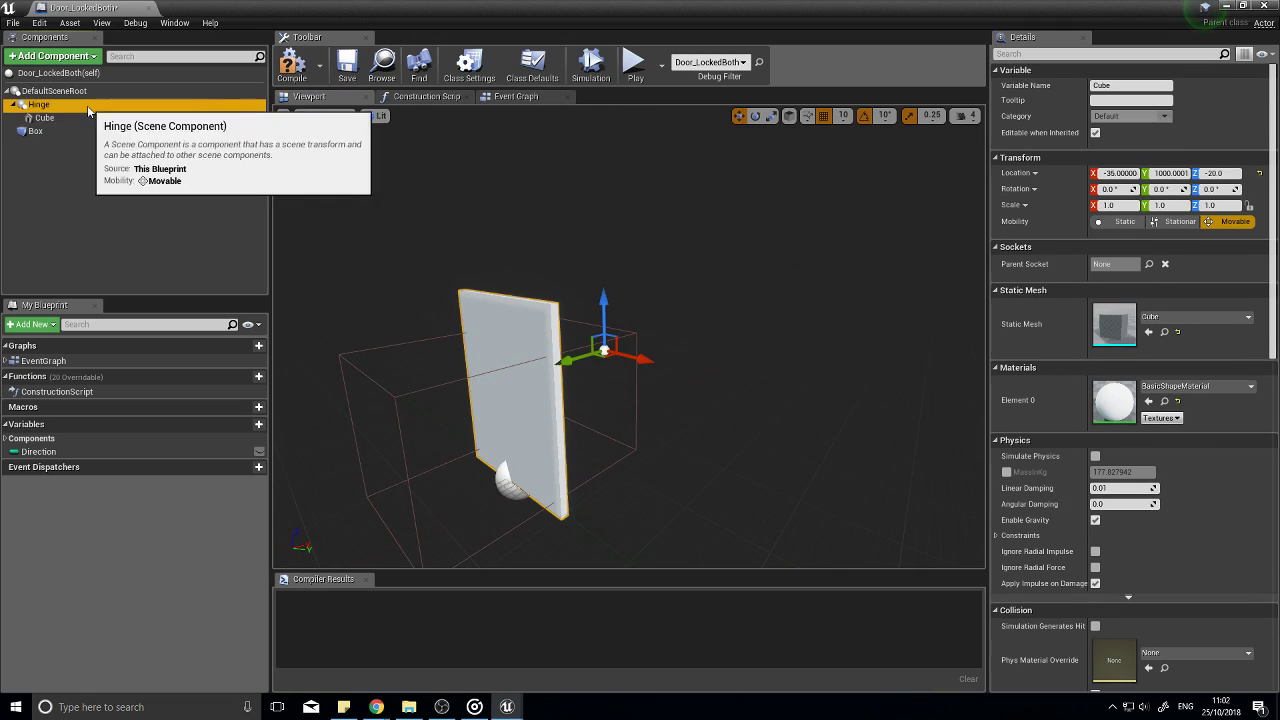
pyautogui.moveTo(616, 390); pyautogui.dragTo(418, 340)
pyautogui.click(45, 118)
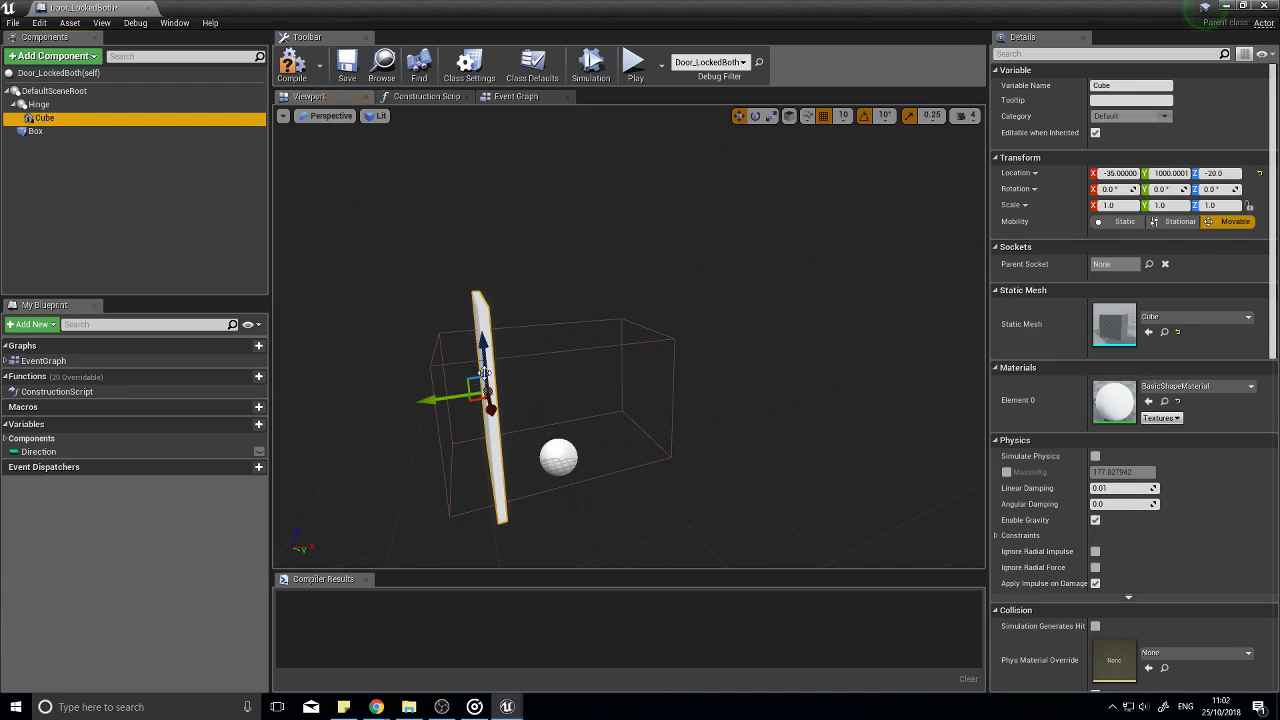
pyautogui.moveTo(427, 400); pyautogui.dragTo(504, 396)
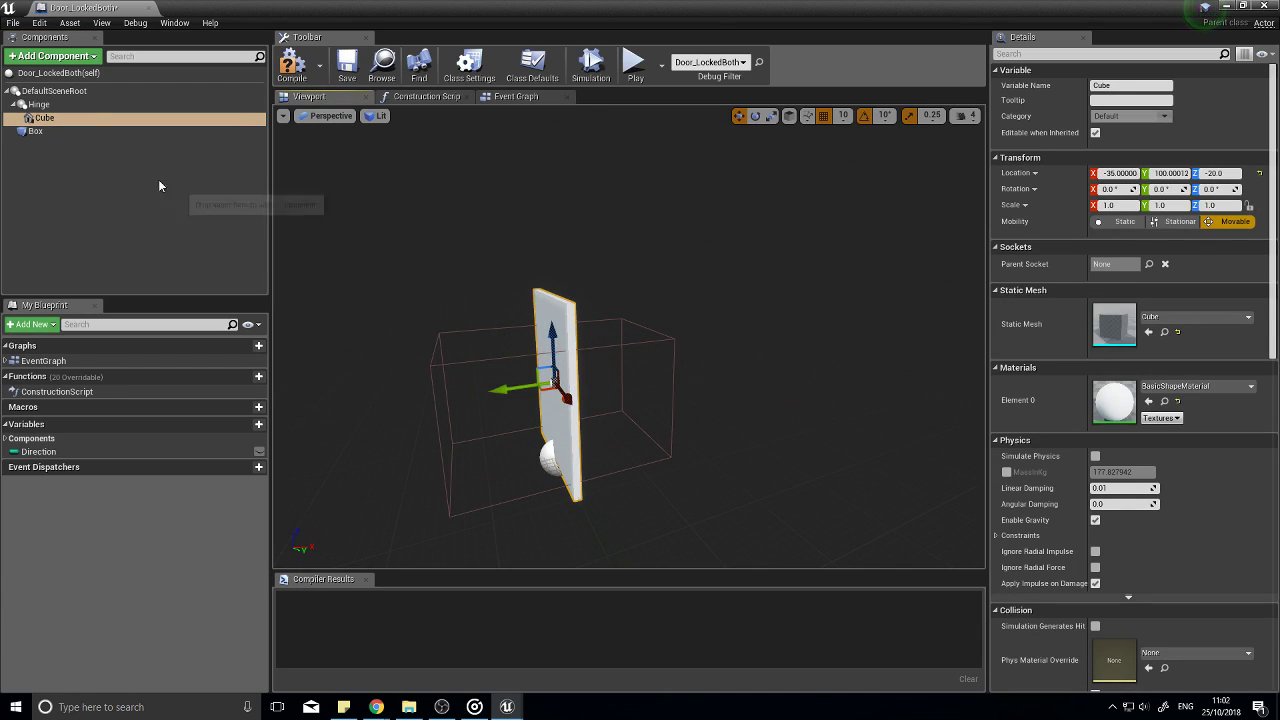
# Step: Test the door's pivot by rotating the Hinge about its vertical axis to 110°, and return it to 90°
pyautogui.click(82, 105)
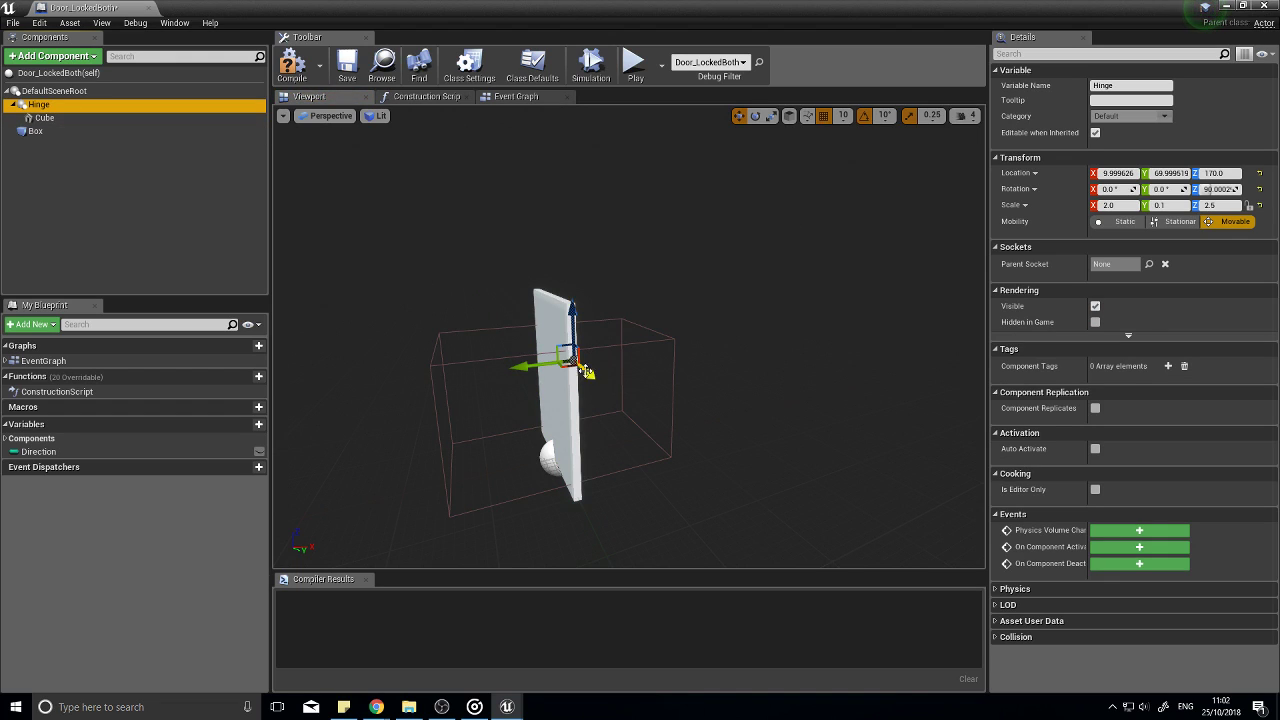
pyautogui.click(755, 116)
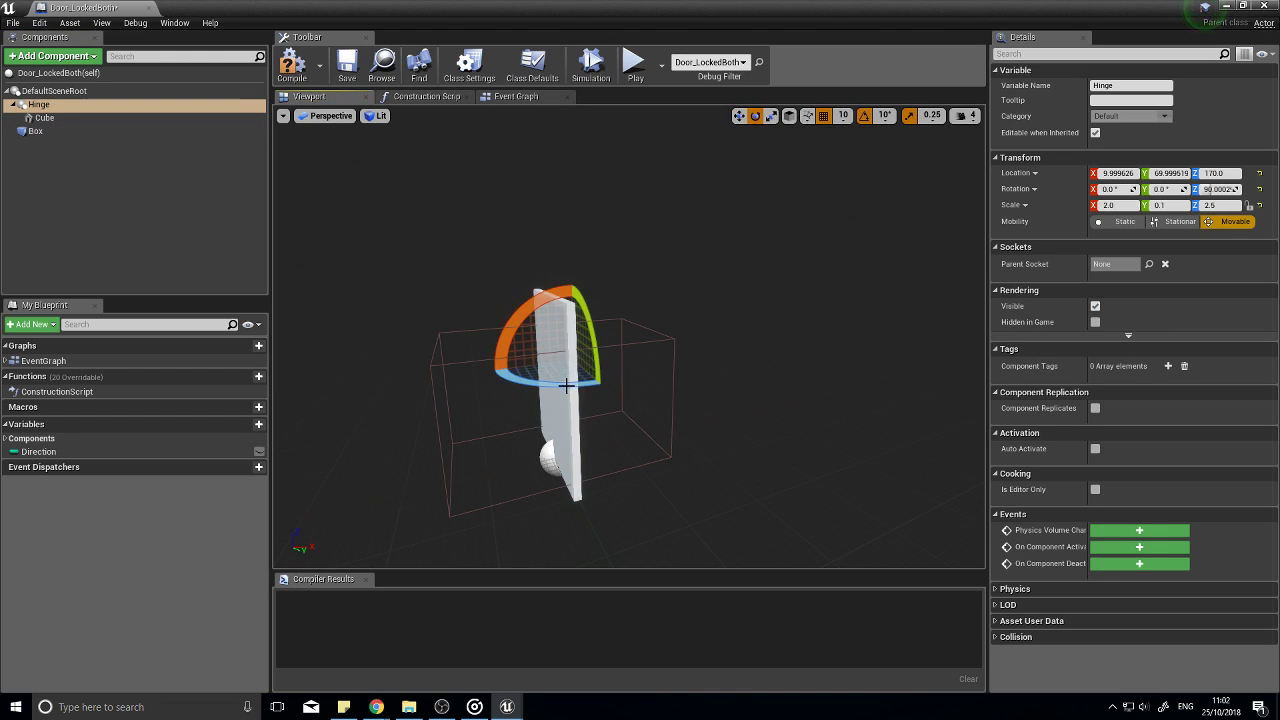
pyautogui.moveTo(566, 385); pyautogui.dragTo(523, 385, button='right')
pyautogui.moveTo(576, 381); pyautogui.dragTo(542, 383)
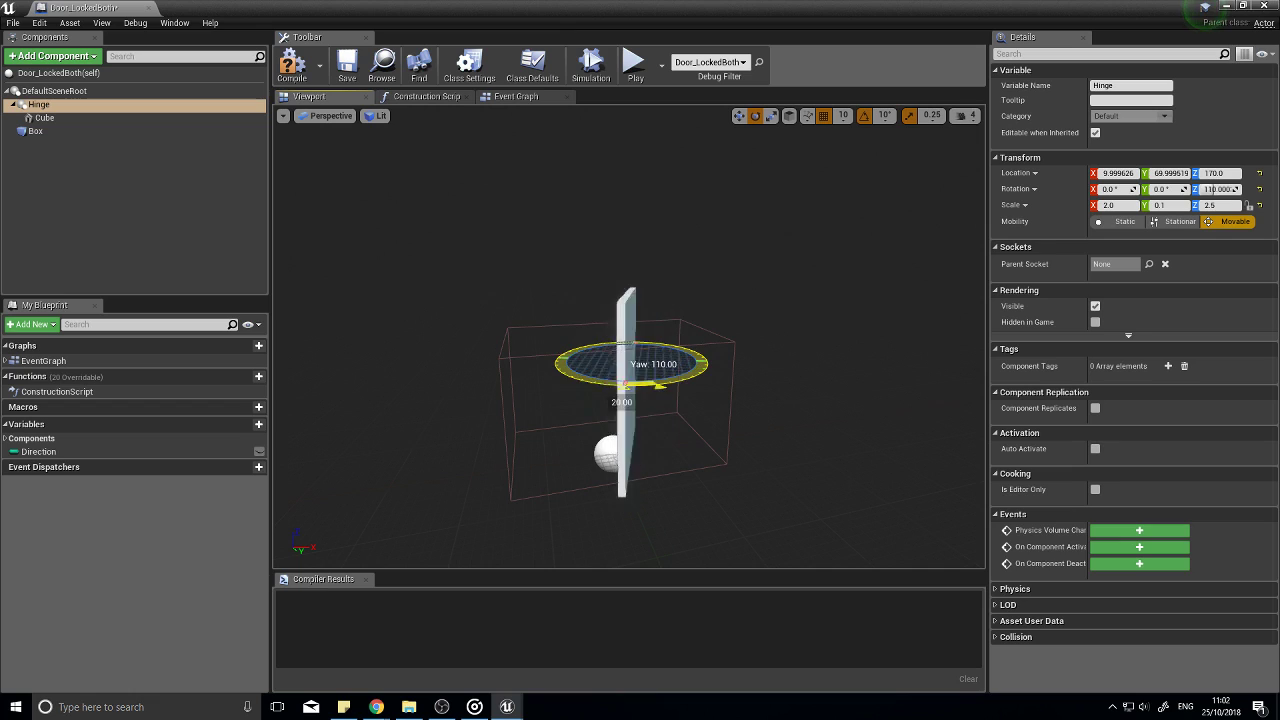
pyautogui.moveTo(640, 385); pyautogui.dragTo(576, 375)
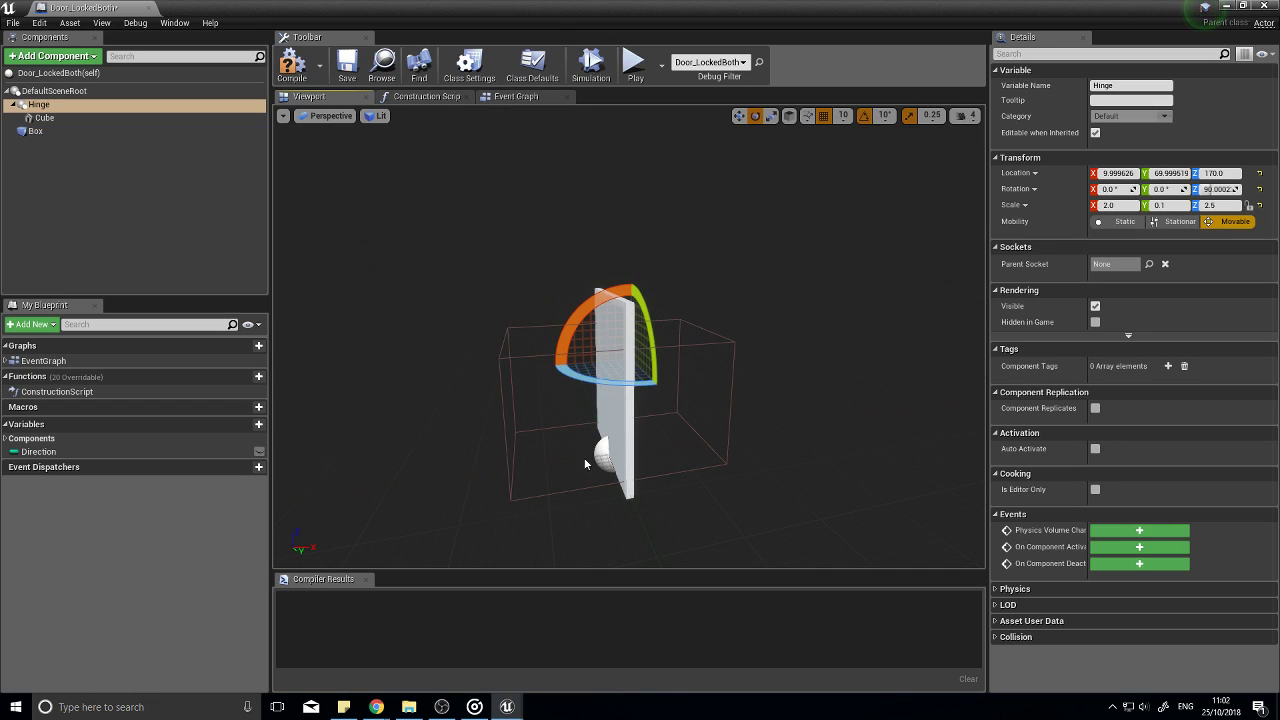
# Step: Compile the Door_LockedBoth blueprint and go back to the level editor
pyautogui.moveTo(585, 463); pyautogui.dragTo(410, 521, button='right')
pyautogui.moveTo(331, 548); pyautogui.dragTo(331, 356, button='right')
pyautogui.click(298, 76)
pyautogui.click(1266, 7)
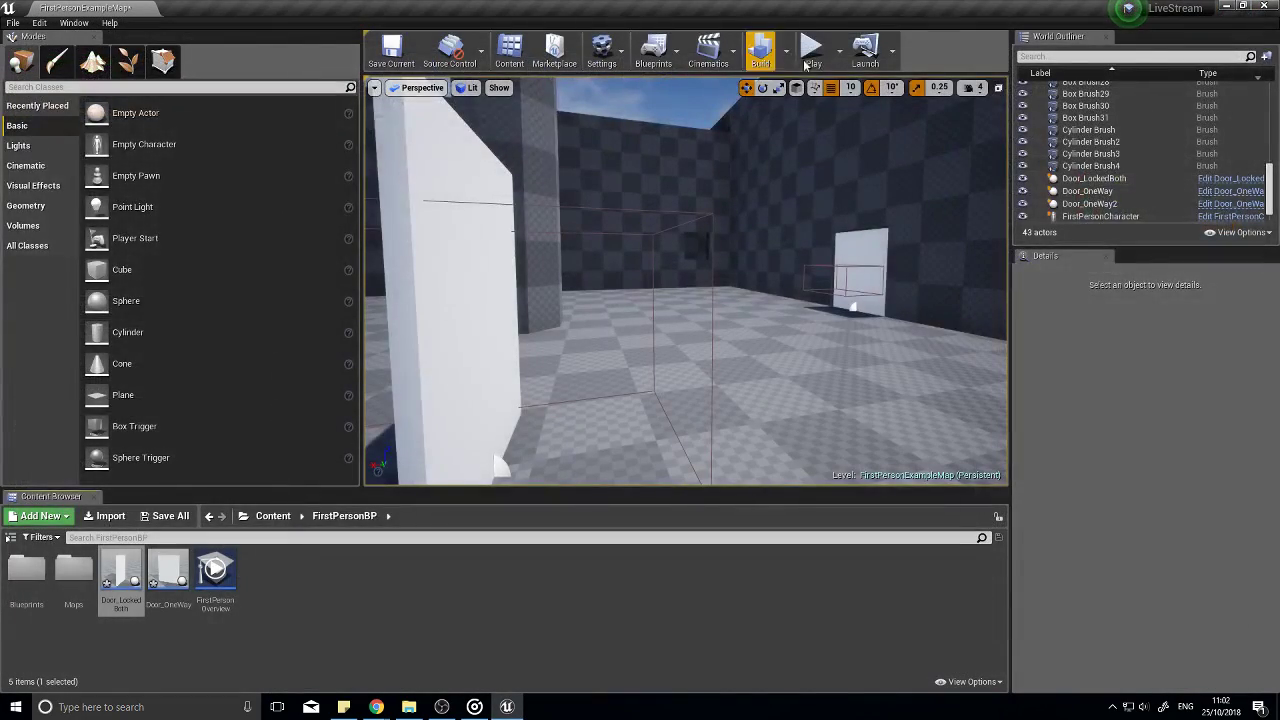
# Step: Play-test the level, walking to both sides of the locked door to examine the printed dot-product value, and stop the session
pyautogui.click(811, 50)
pyautogui.press('w')
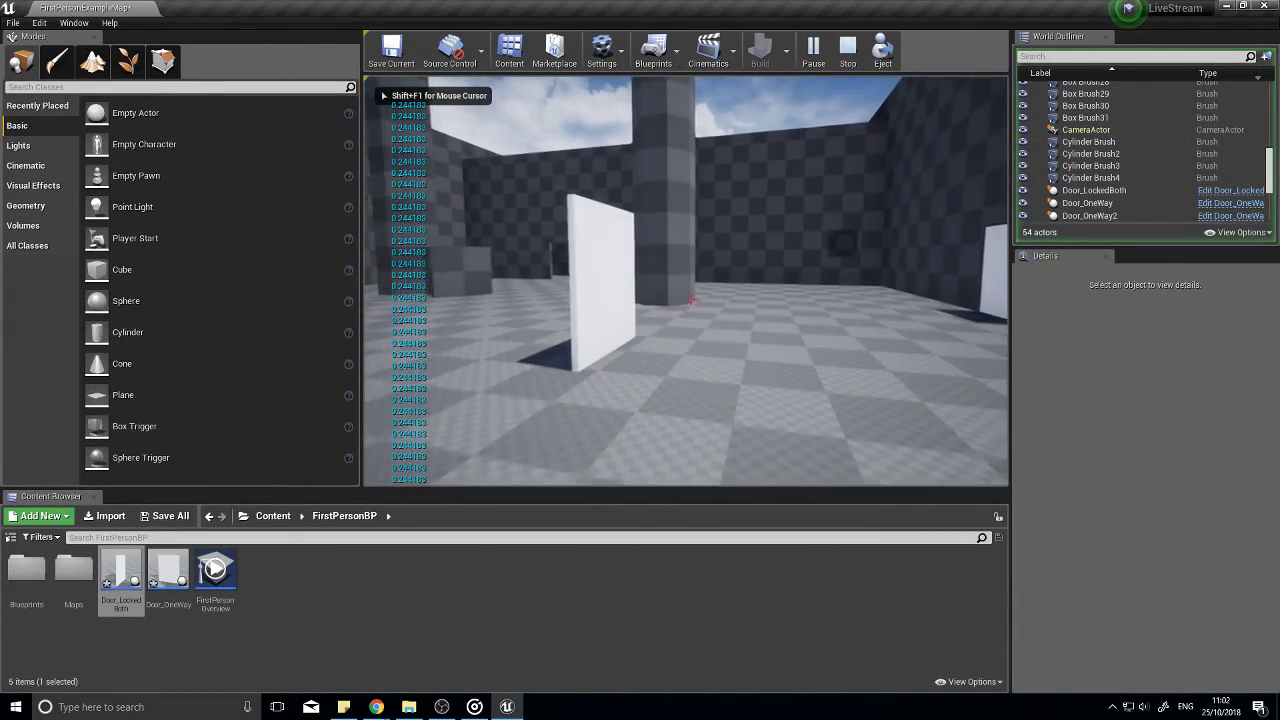
pyautogui.press('w')
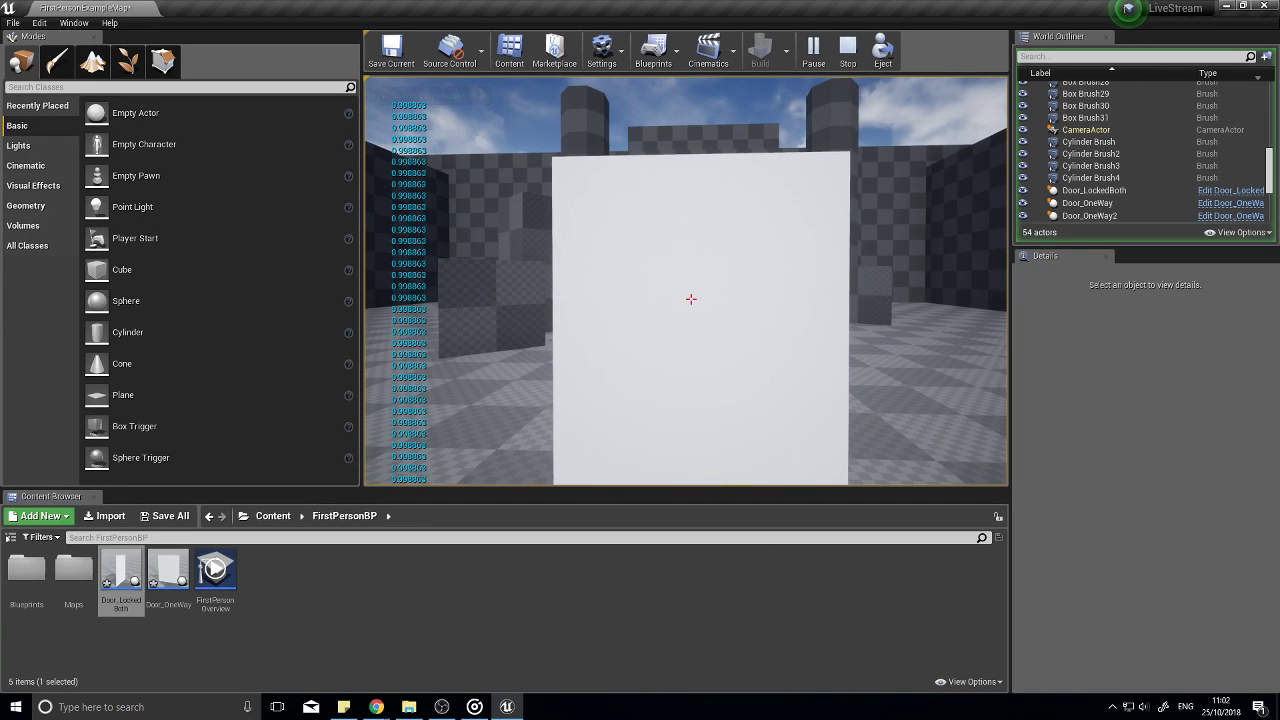
pyautogui.press('w')
pyautogui.press('a')
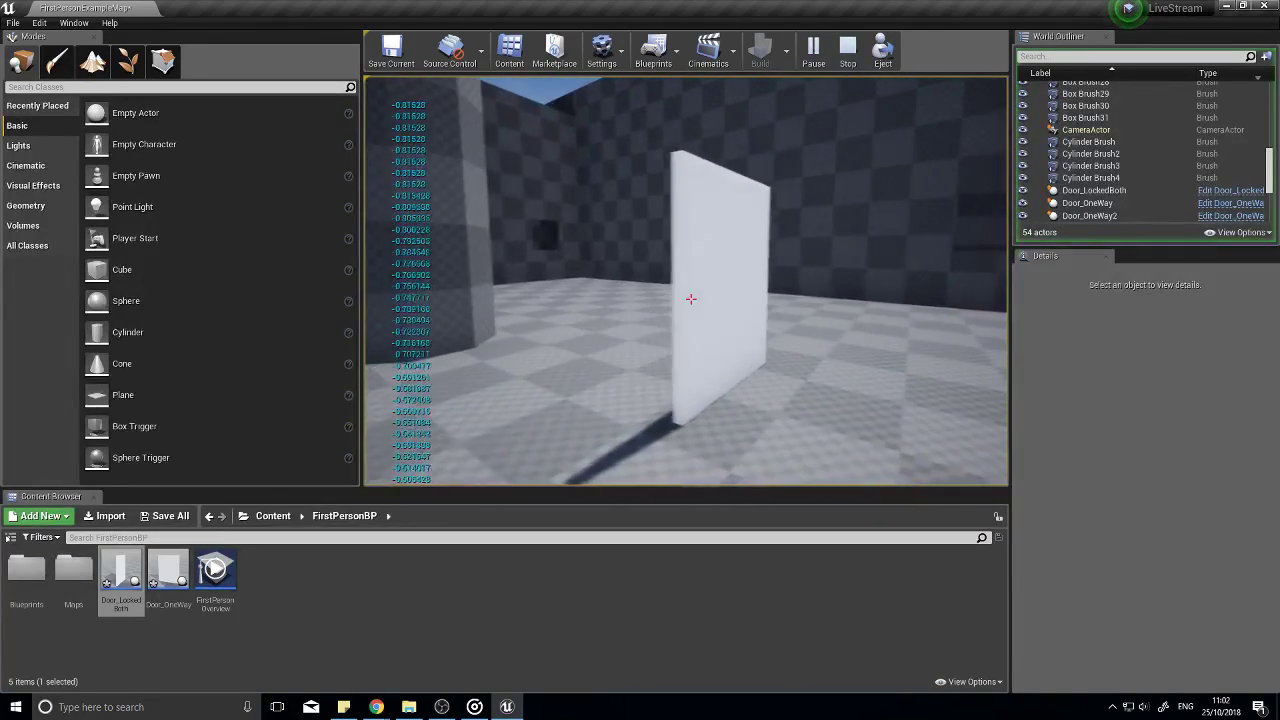
pyautogui.press('a')
pyautogui.press('s')
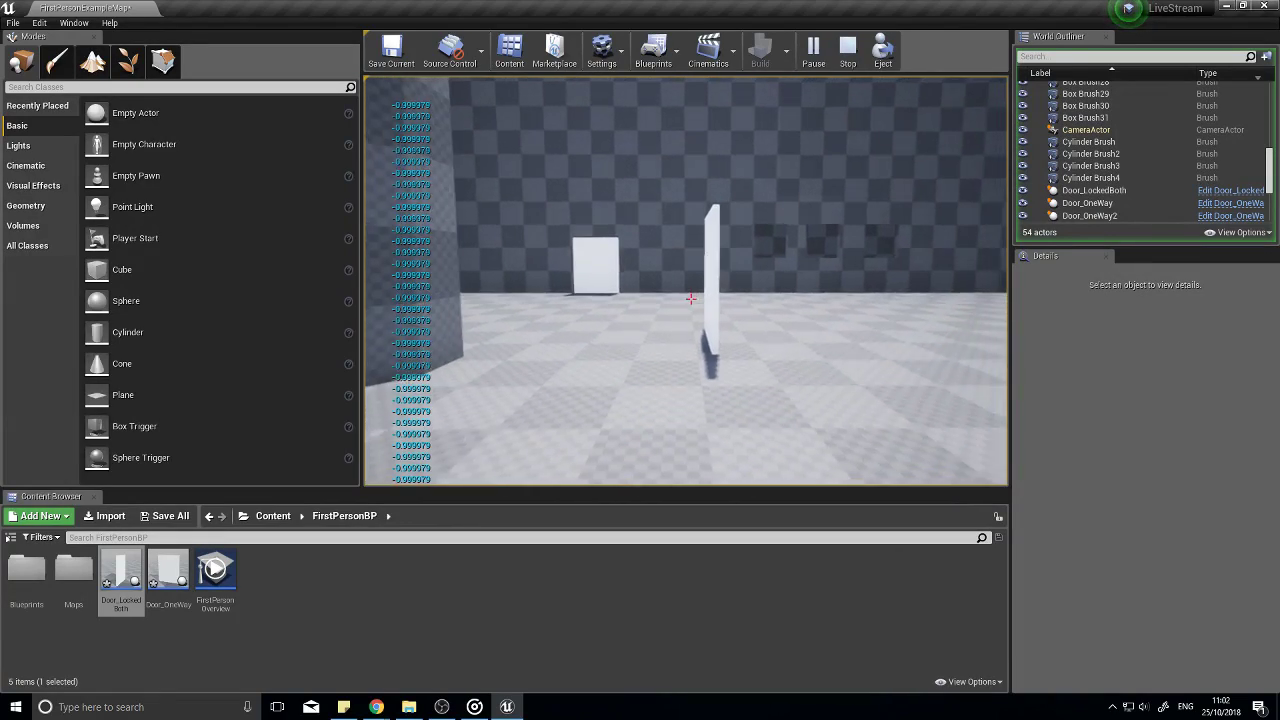
pyautogui.press('d')
pyautogui.press('Escape')
# Step: Reopen the Door_LockedBoth event graph and detach the Print String and its float-to-string conversion node from the dot product
pyautogui.moveTo(922, 342); pyautogui.dragTo(780, 343, button='right')
pyautogui.press('d')
pyautogui.press('w')
pyautogui.press('w')
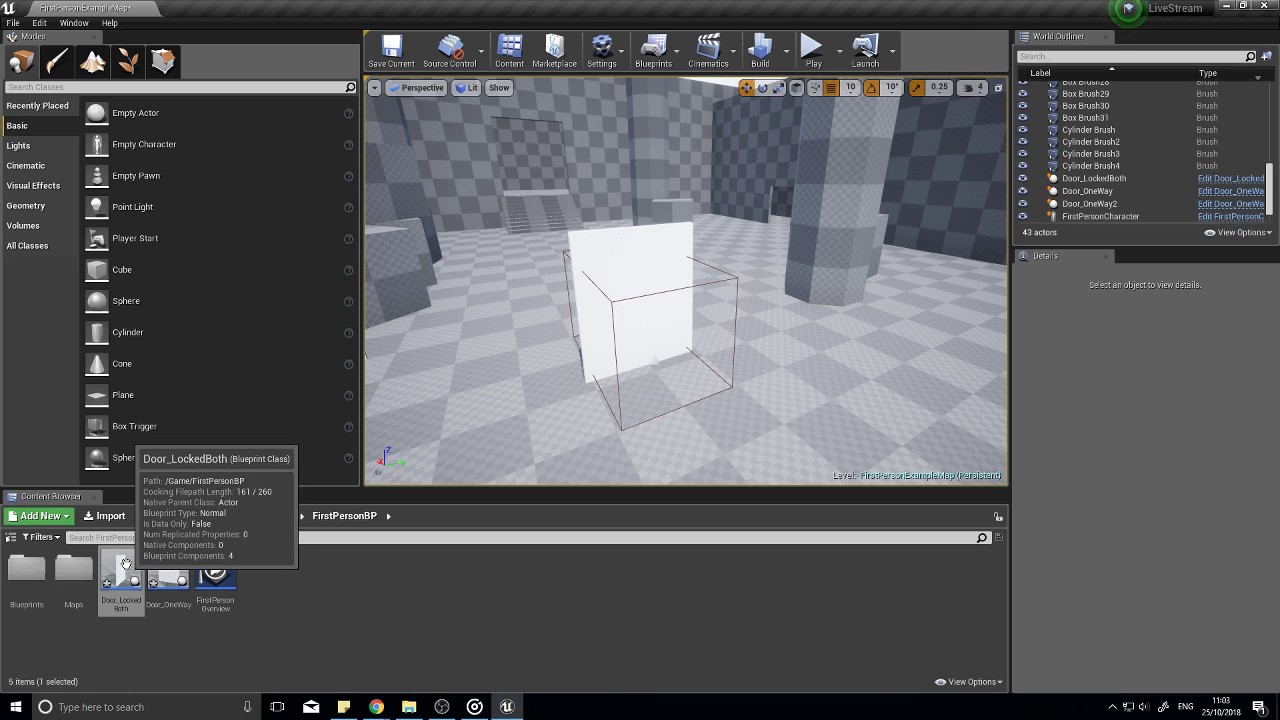
pyautogui.doubleClick(121, 575)
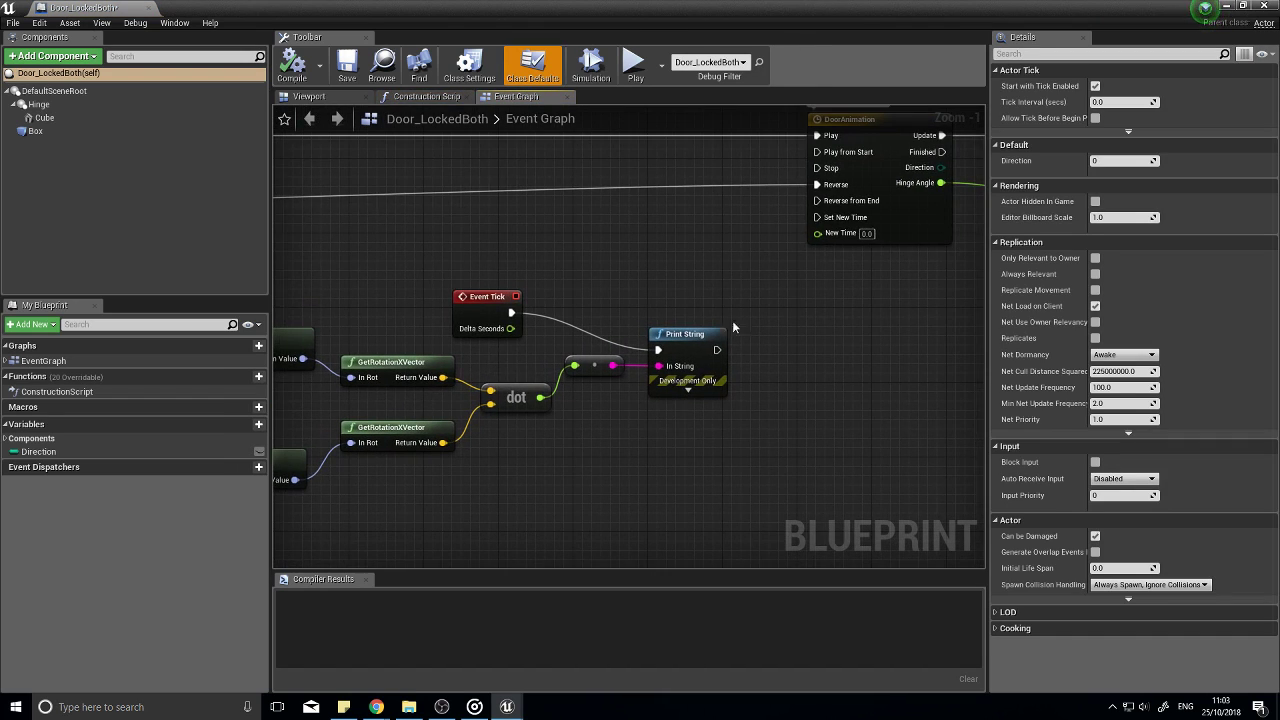
pyautogui.moveTo(686, 333); pyautogui.dragTo(749, 277)
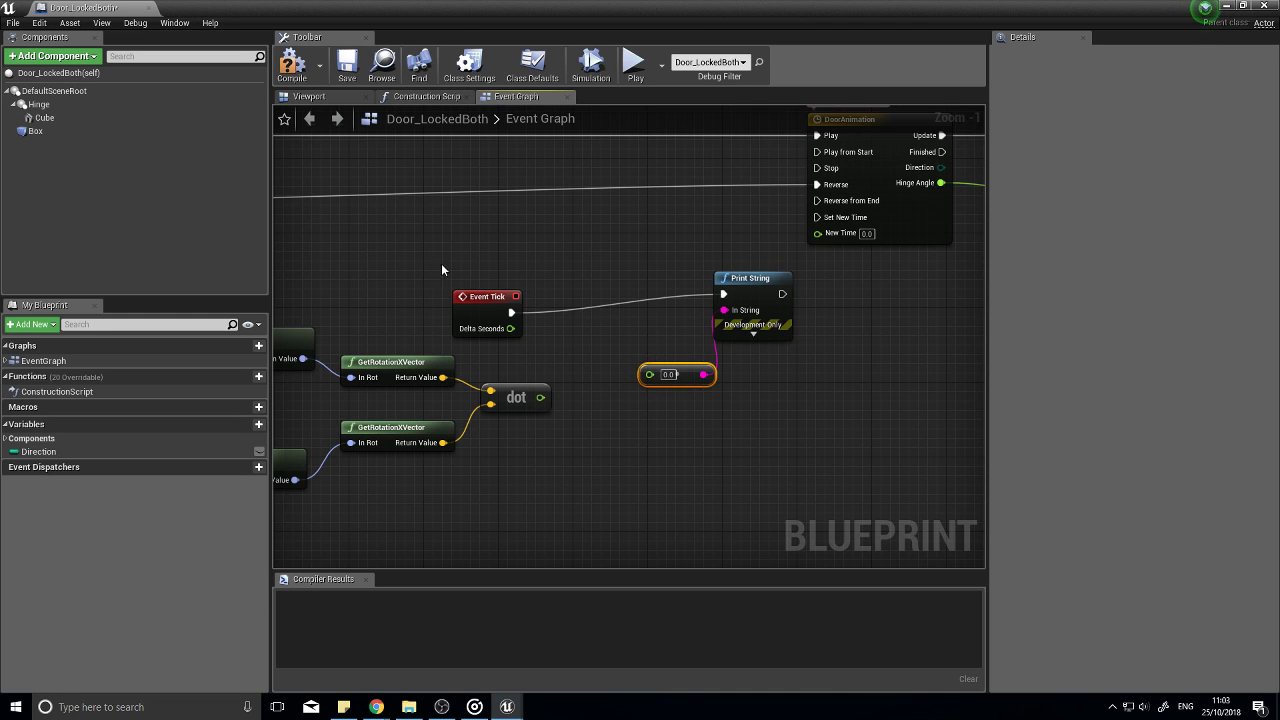
# Step: Move the player character, rotation, X-vector and dot nodes as a group below the Disable Input chain
pyautogui.moveTo(506, 457); pyautogui.dragTo(707, 397, button='right')
pyautogui.scroll(-2, 707, 397)
pyautogui.moveTo(717, 497); pyautogui.dragTo(816, 455, button='right')
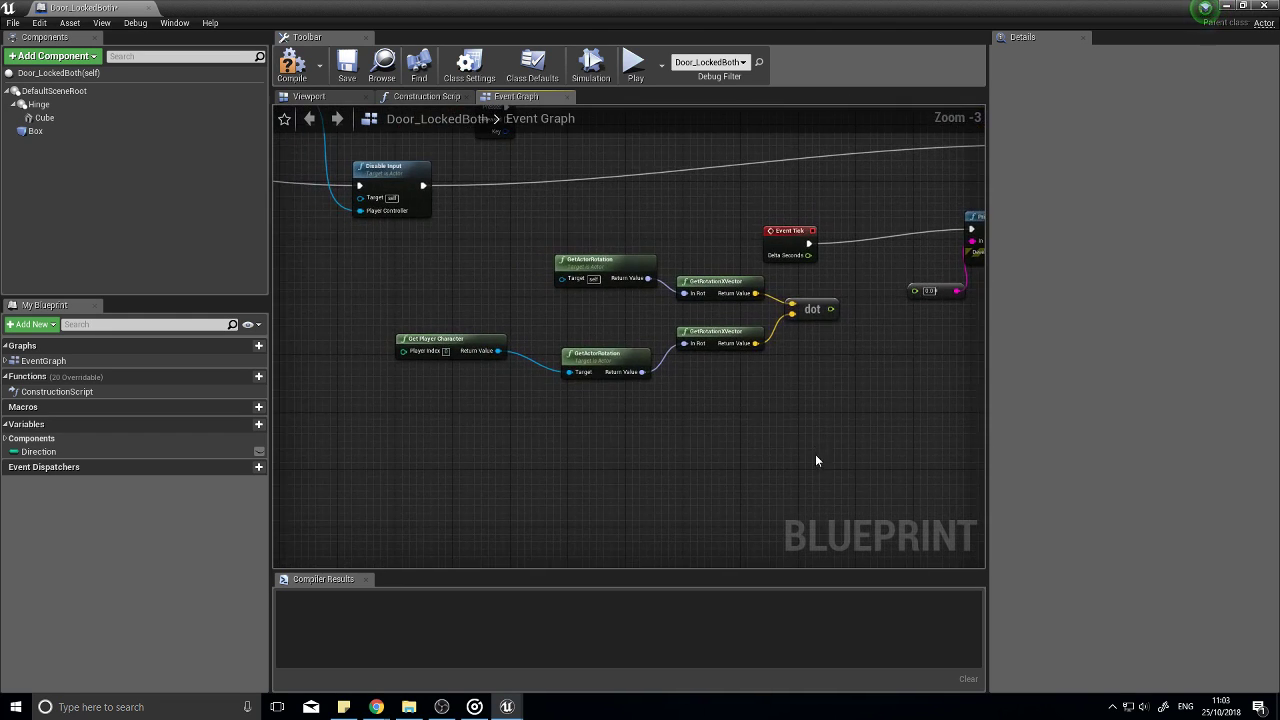
pyautogui.moveTo(489, 322); pyautogui.dragTo(522, 300)
pyautogui.moveTo(631, 261); pyautogui.dragTo(444, 354)
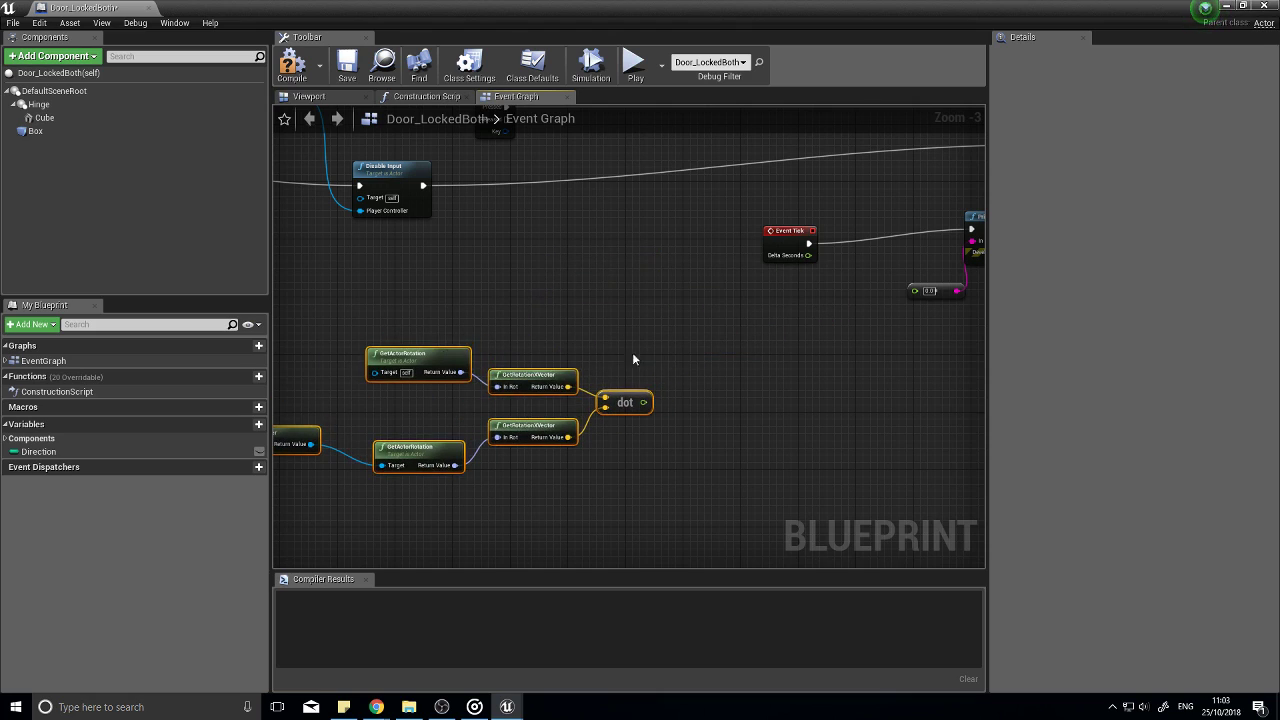
# Step: Add a Round node to the dot product's output and feed its integer result through a conversion into the Print String
pyautogui.moveTo(642, 402); pyautogui.dragTo(716, 381)
pyautogui.write('round')
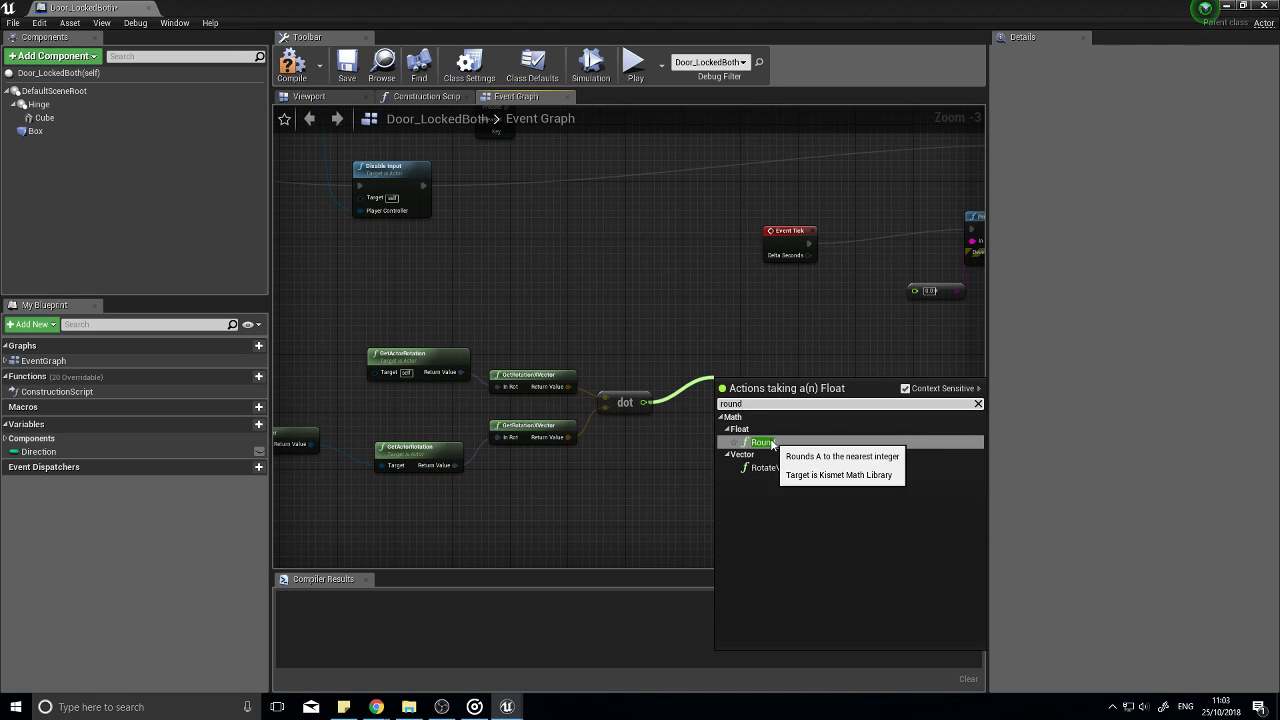
pyautogui.click(770, 441)
pyautogui.moveTo(765, 383); pyautogui.dragTo(730, 354)
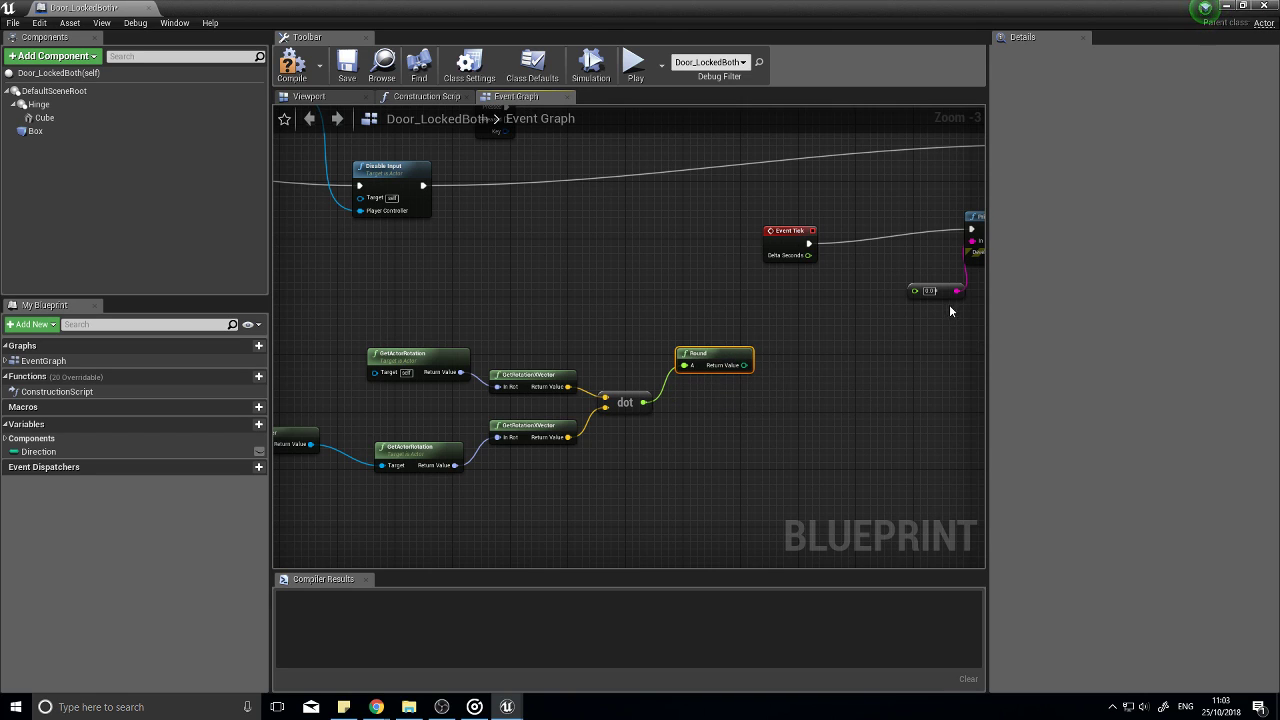
pyautogui.moveTo(818, 336); pyautogui.dragTo(650, 371, button='right')
pyautogui.moveTo(576, 401); pyautogui.dragTo(806, 276)
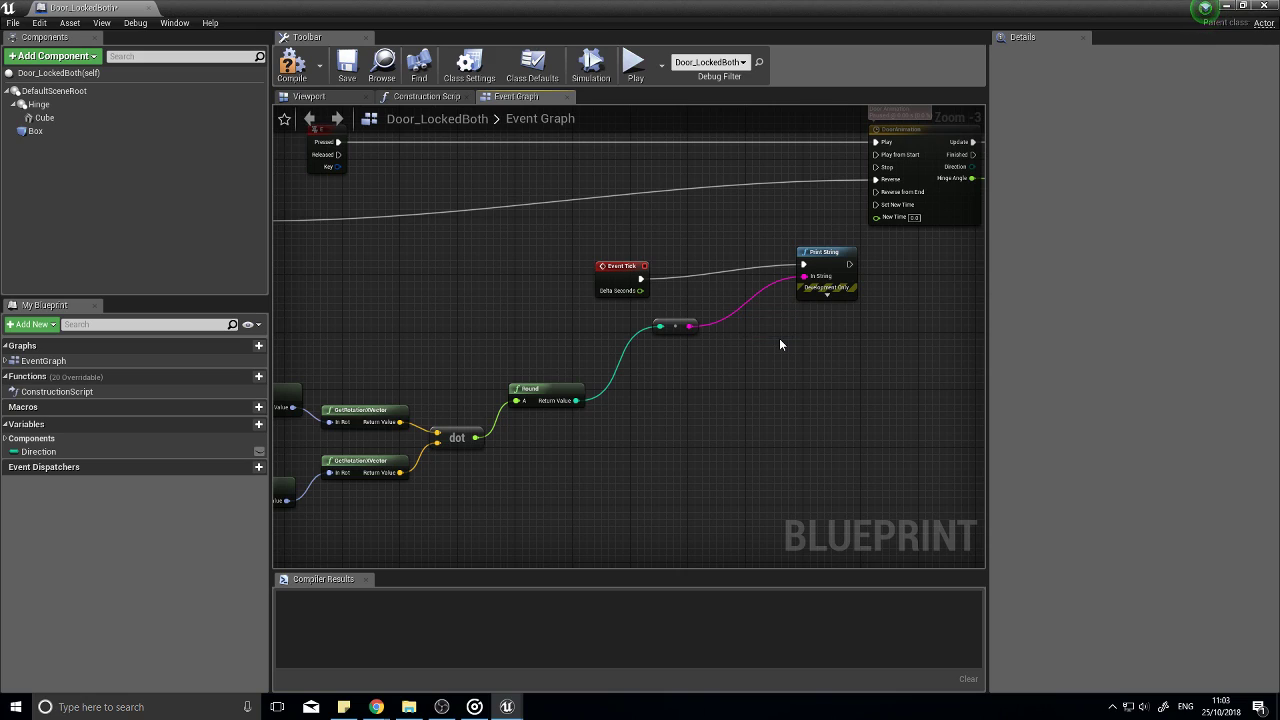
# Step: Compile the blueprint and play-test the level from both sides of the door to check the rounded dot-product output
pyautogui.click(292, 65)
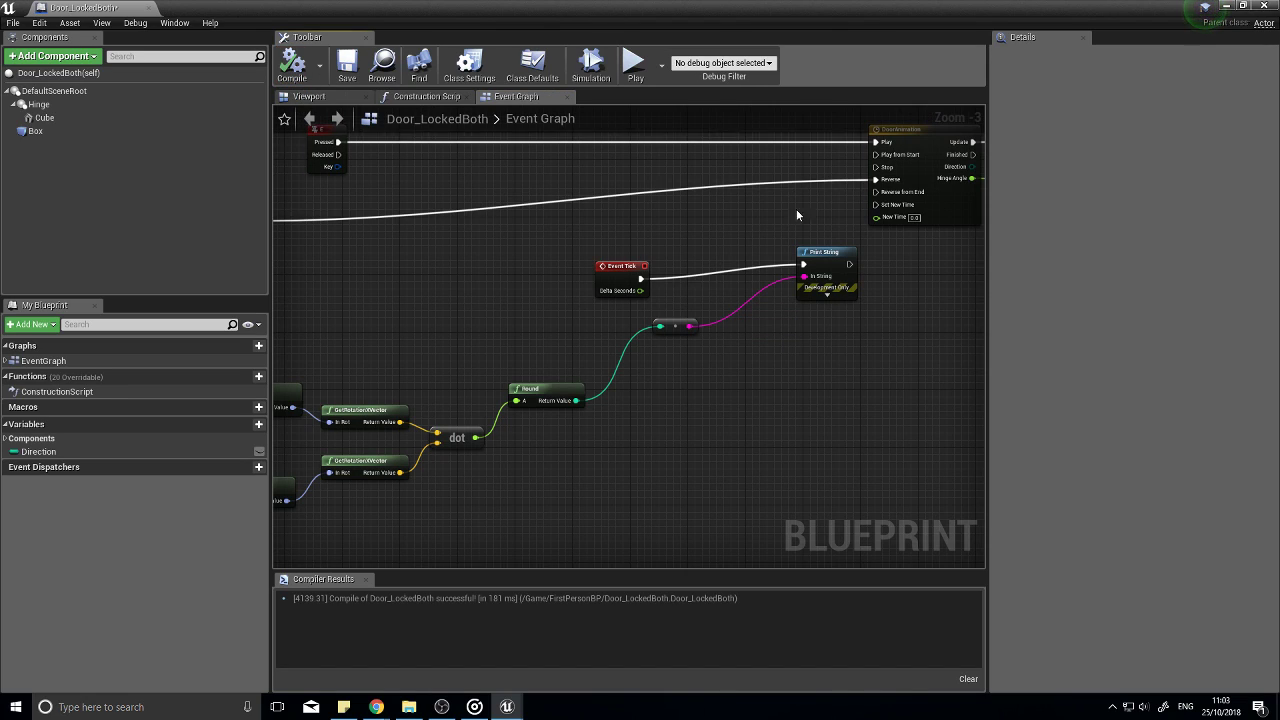
pyautogui.click(1229, 7)
pyautogui.click(812, 46)
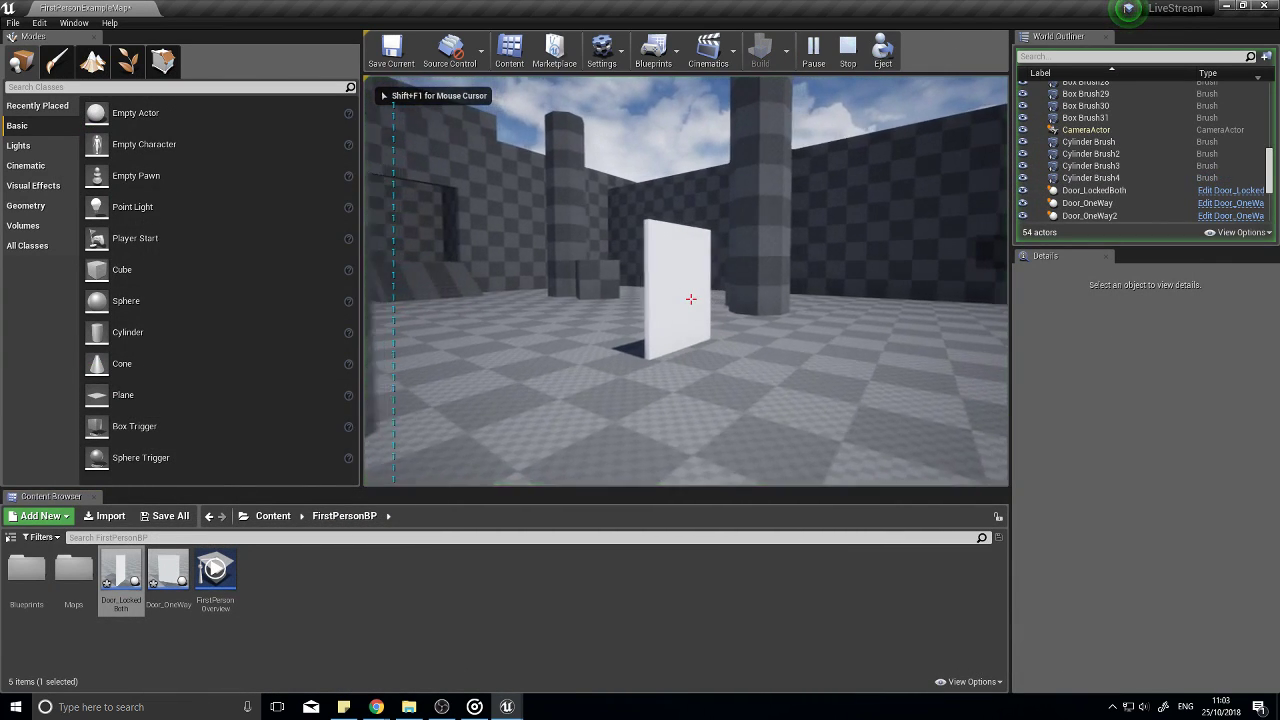
pyautogui.press('d')
pyautogui.press('a')
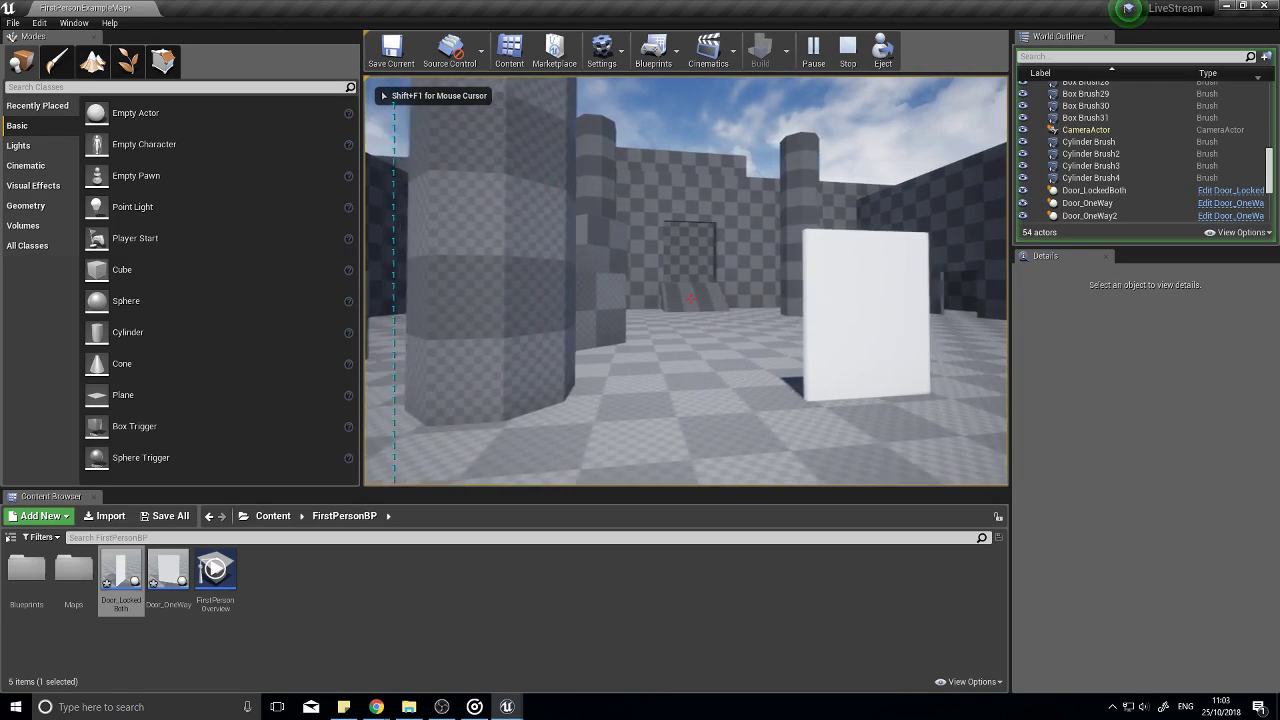
pyautogui.press('w')
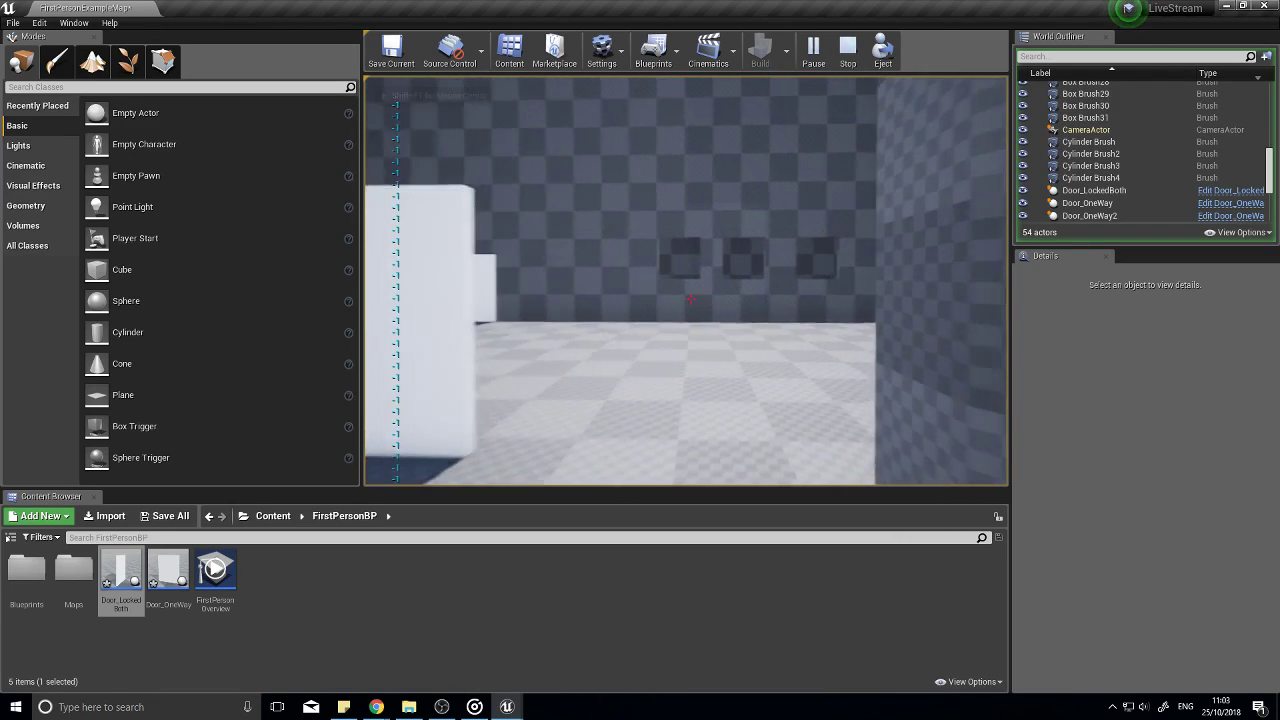
pyautogui.press('Escape')
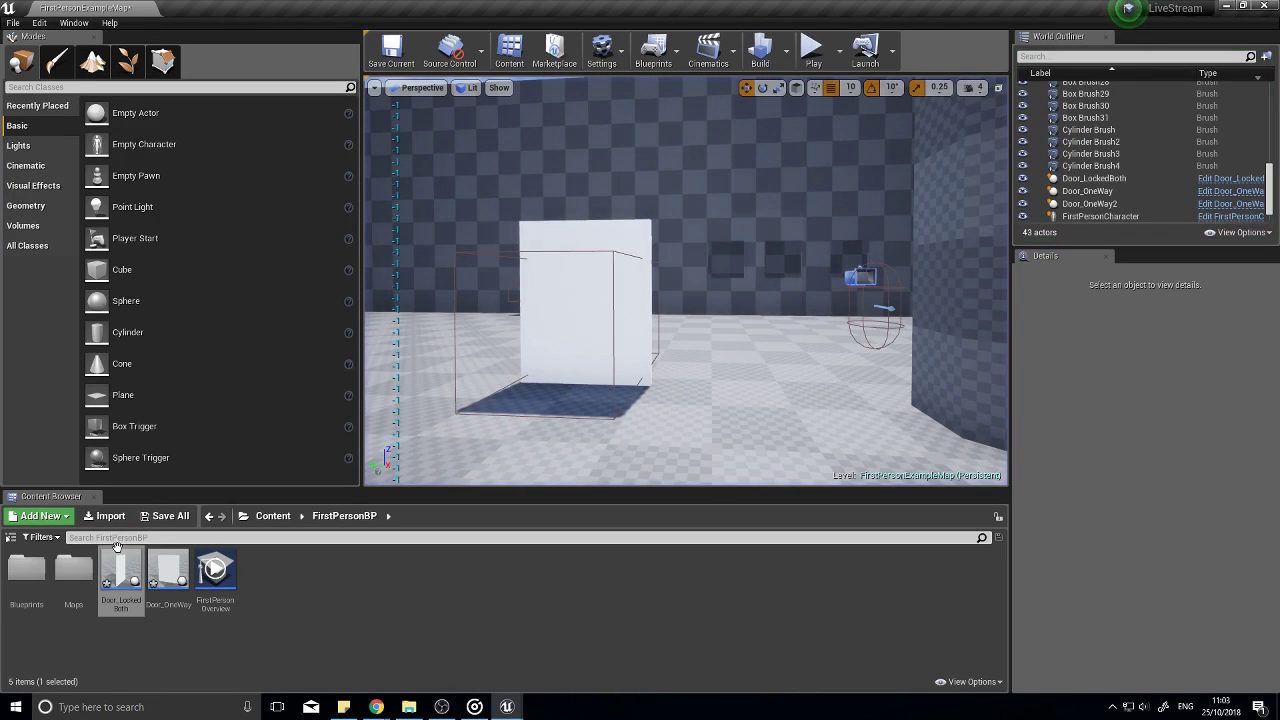
# Step: Replace the Event Tick, conversion and Print String nodes in the Door_LockedBoth graph with a Set Direction node fed by Round
pyautogui.doubleClick(121, 575)
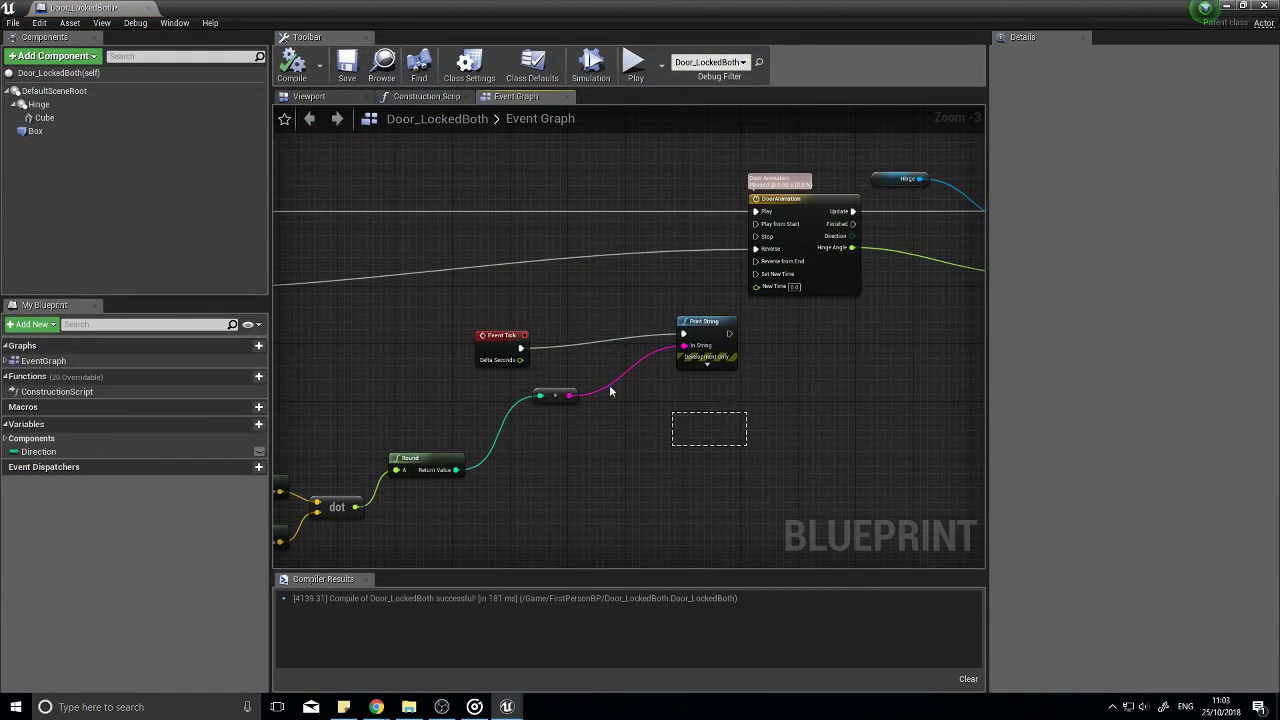
pyautogui.scroll(-2, 542, 387)
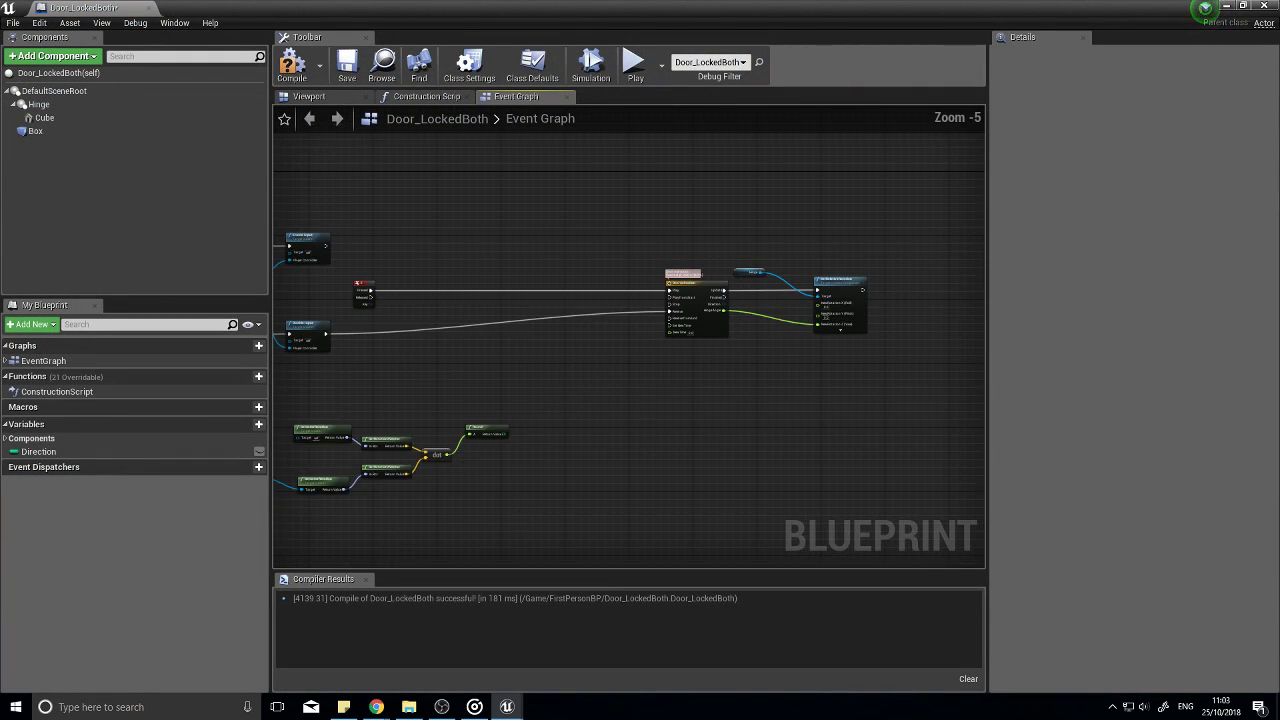
pyautogui.moveTo(86, 453); pyautogui.dragTo(640, 321)
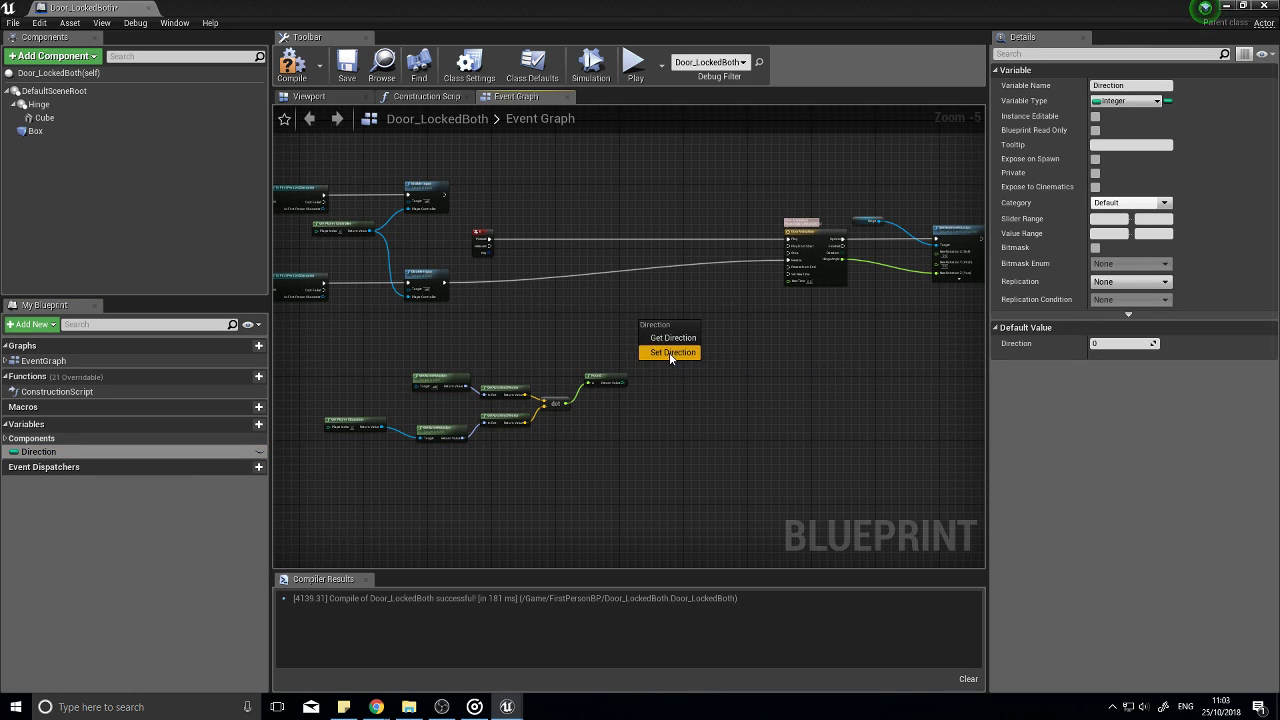
pyautogui.click(669, 352)
pyautogui.moveTo(679, 383); pyautogui.dragTo(585, 408, button='right')
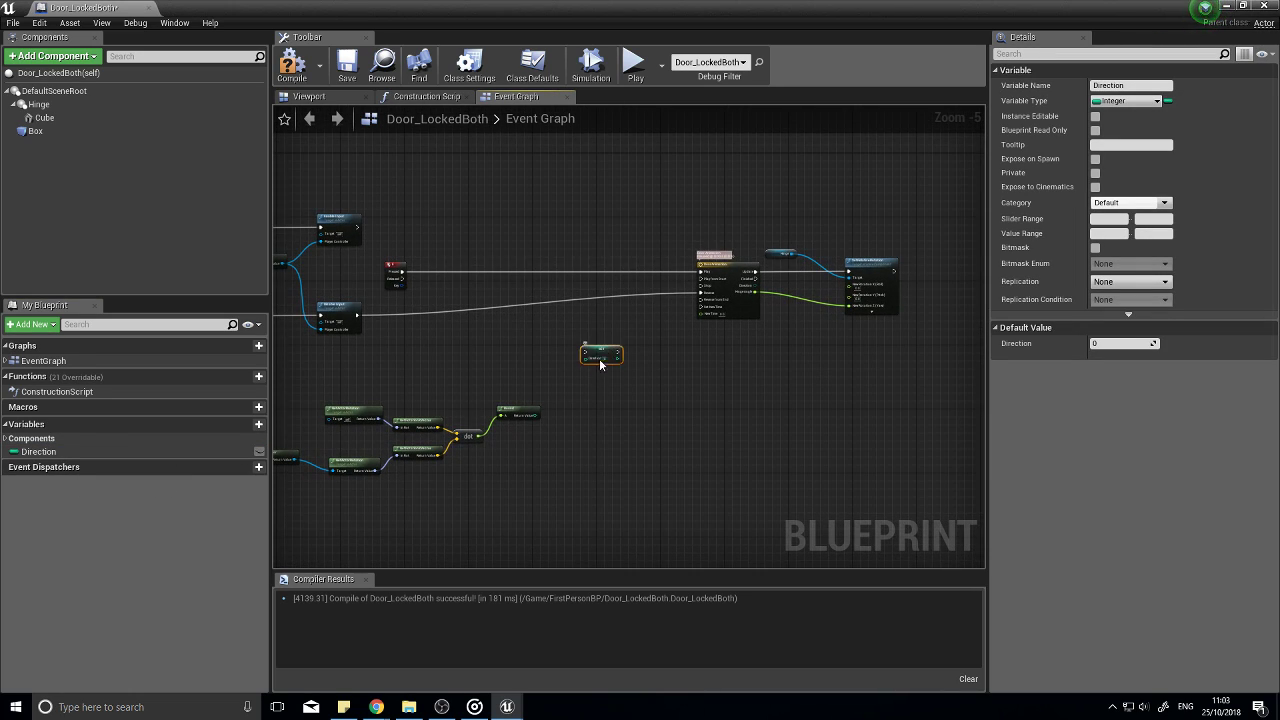
pyautogui.scroll(3, 600, 364)
pyautogui.moveTo(474, 463); pyautogui.dragTo(476, 460)
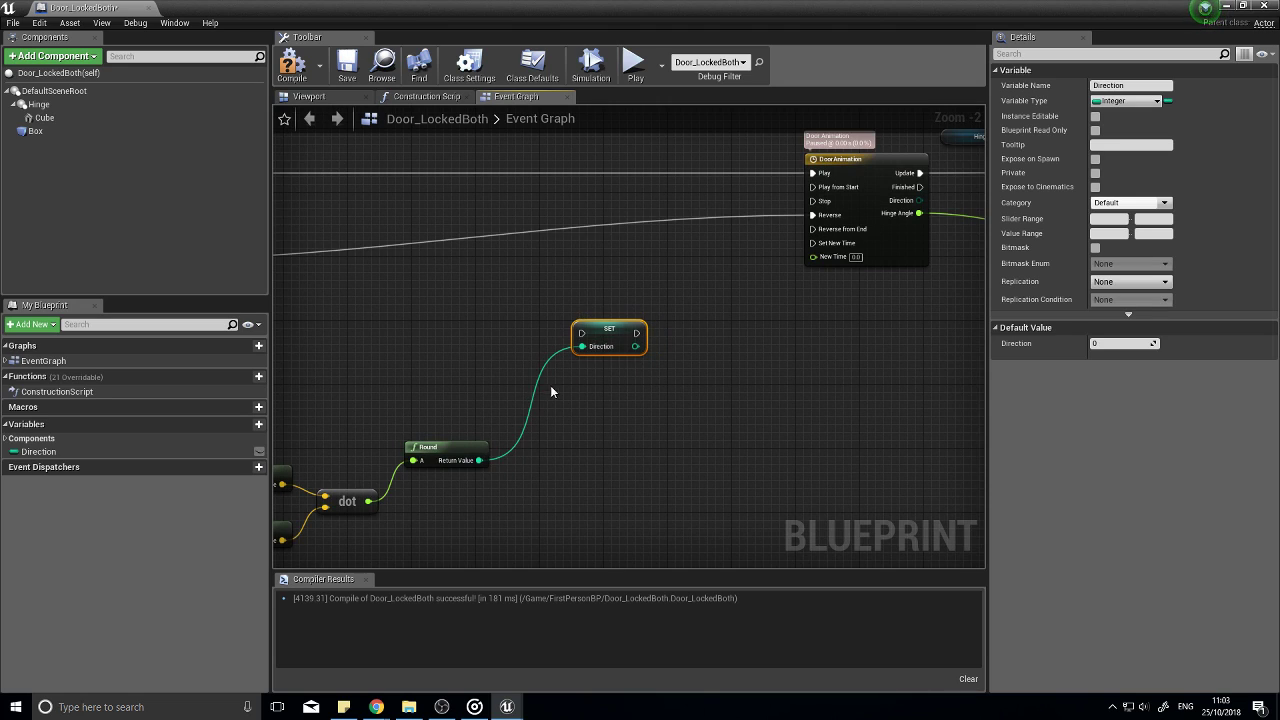
# Step: Insert the Set Direction node between the E key's Pressed output and the DoorAnimation timeline's Play input
pyautogui.moveTo(550, 385); pyautogui.dragTo(668, 446, button='right')
pyautogui.moveTo(696, 408); pyautogui.dragTo(940, 251)
pyautogui.moveTo(731, 238); pyautogui.dragTo(731, 246)
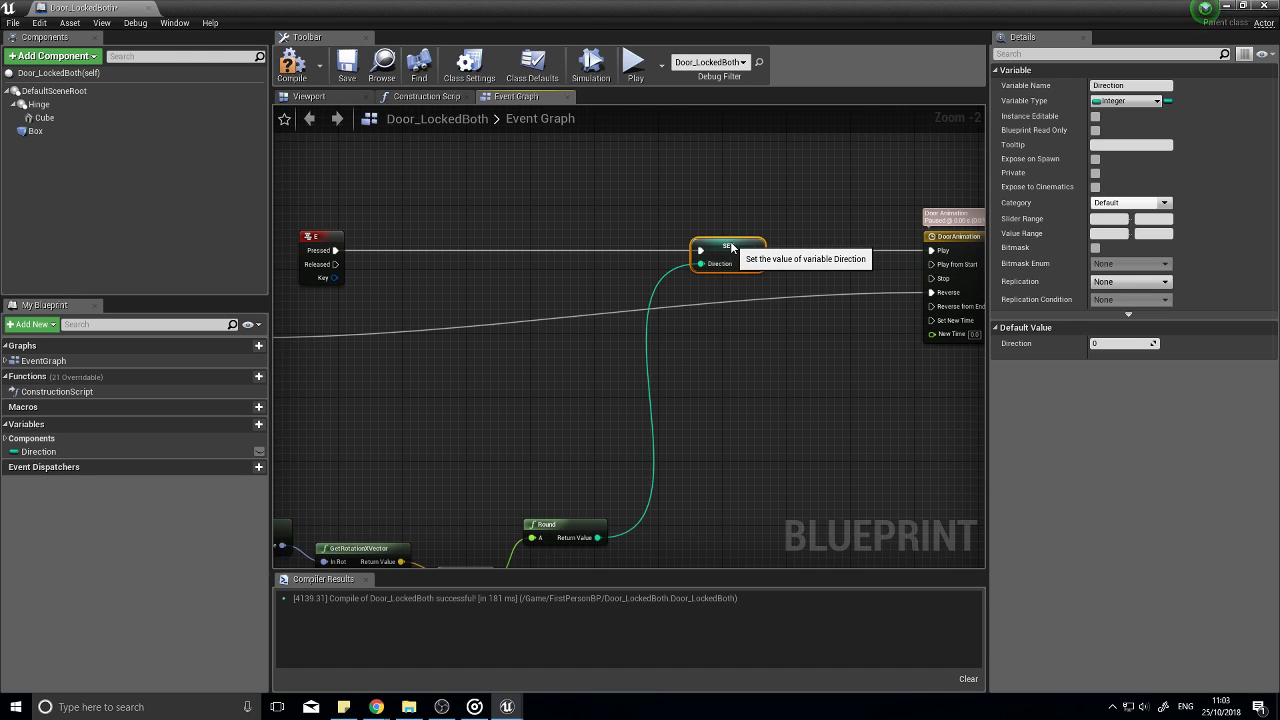
# Step: Move the whole dot-product node group, including Round, closer beneath the Disable Input node
pyautogui.scroll(-2, 876, 361)
pyautogui.moveTo(756, 456); pyautogui.dragTo(897, 287, button='right')
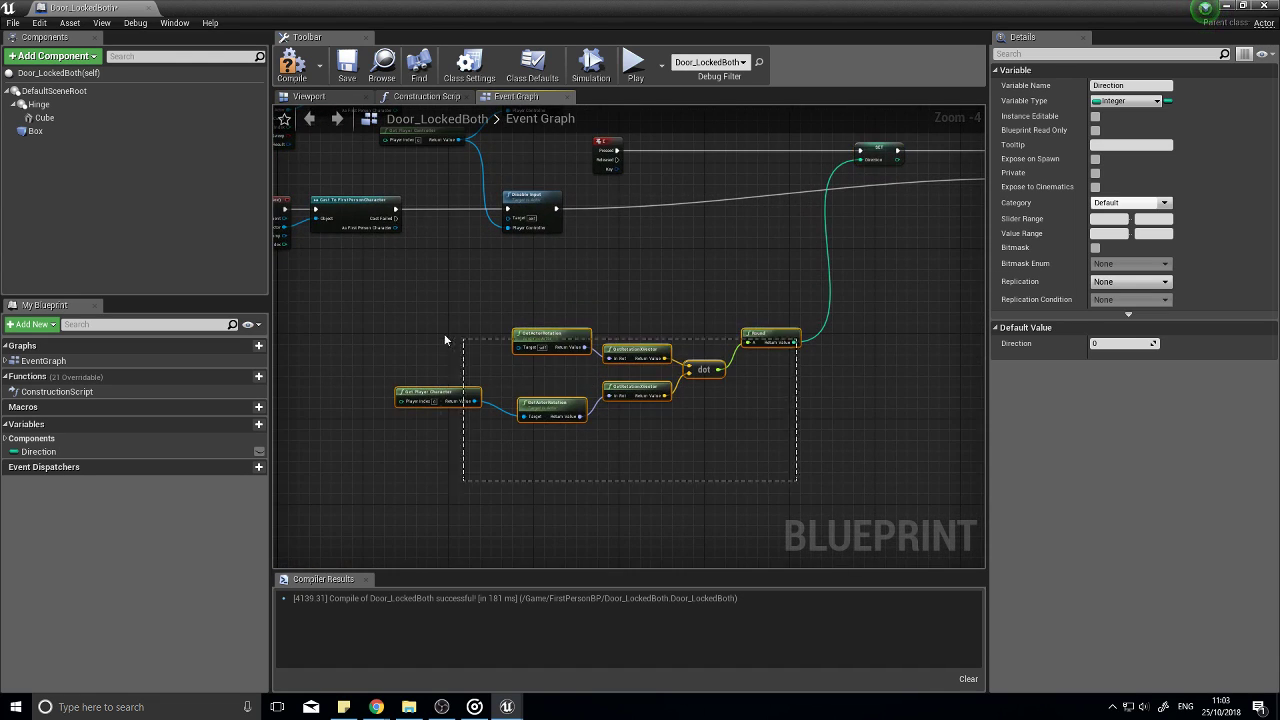
pyautogui.moveTo(444, 335); pyautogui.dragTo(440, 334)
pyautogui.moveTo(563, 339); pyautogui.dragTo(516, 265)
# Step: Shift the Hinge reference and SetRelativeRotation nodes further from the DoorAnimation timeline to make room on the yaw wire
pyautogui.moveTo(795, 323); pyautogui.dragTo(497, 431, button='right')
pyautogui.scroll(3, 631, 431)
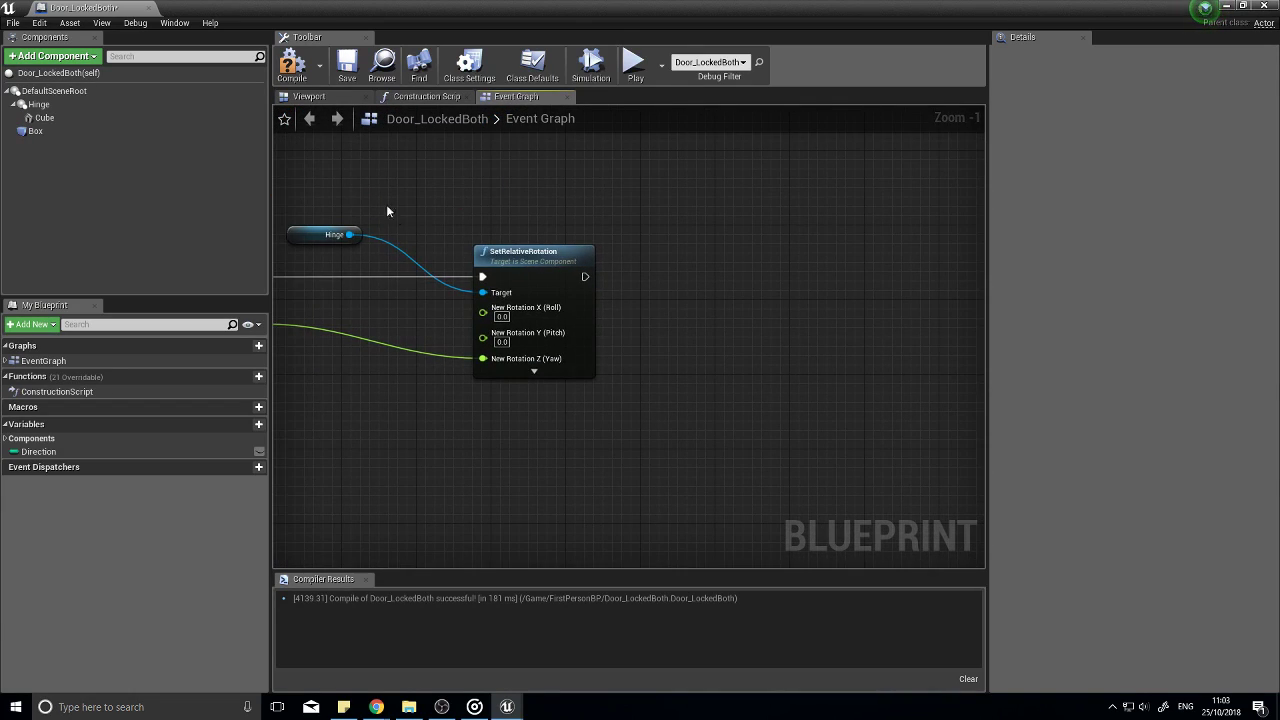
pyautogui.moveTo(525, 288); pyautogui.dragTo(530, 280)
pyautogui.moveTo(546, 259); pyautogui.dragTo(723, 259)
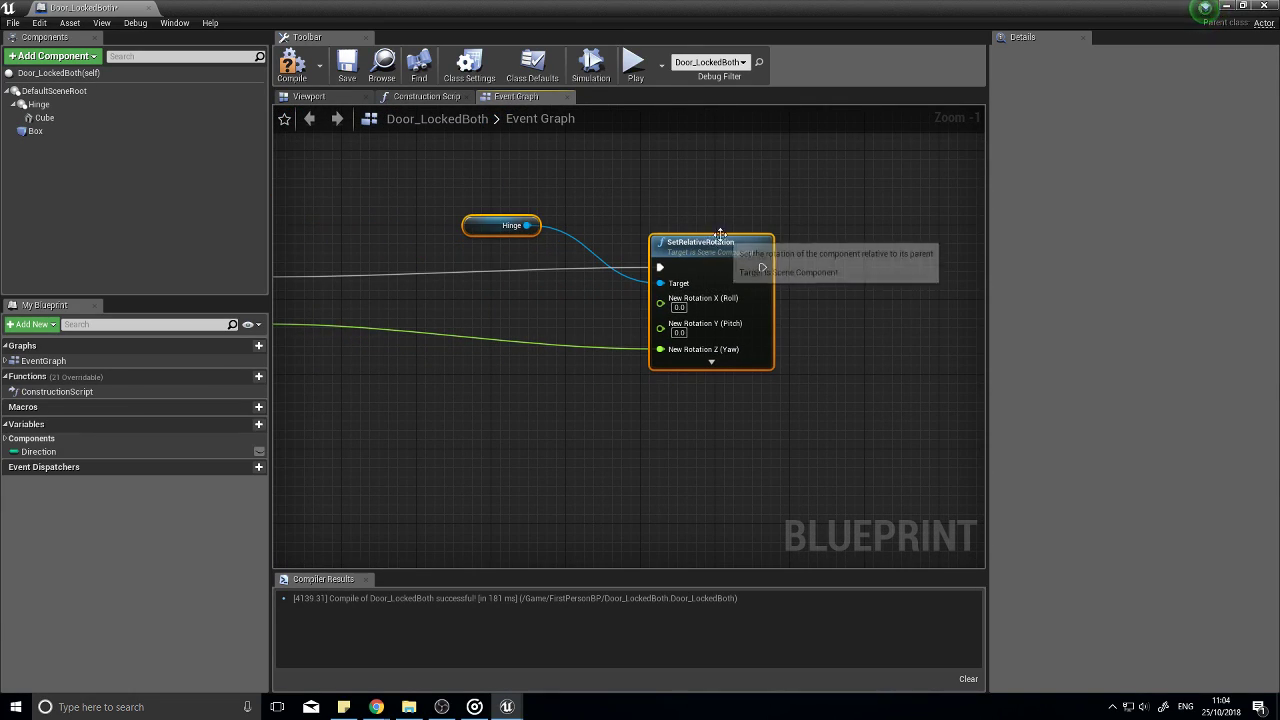
# Step: Add a Get Direction node and multiply it with the DoorAnimation timeline's Hinge Angle using an int * float node
pyautogui.moveTo(38, 451); pyautogui.dragTo(296, 430)
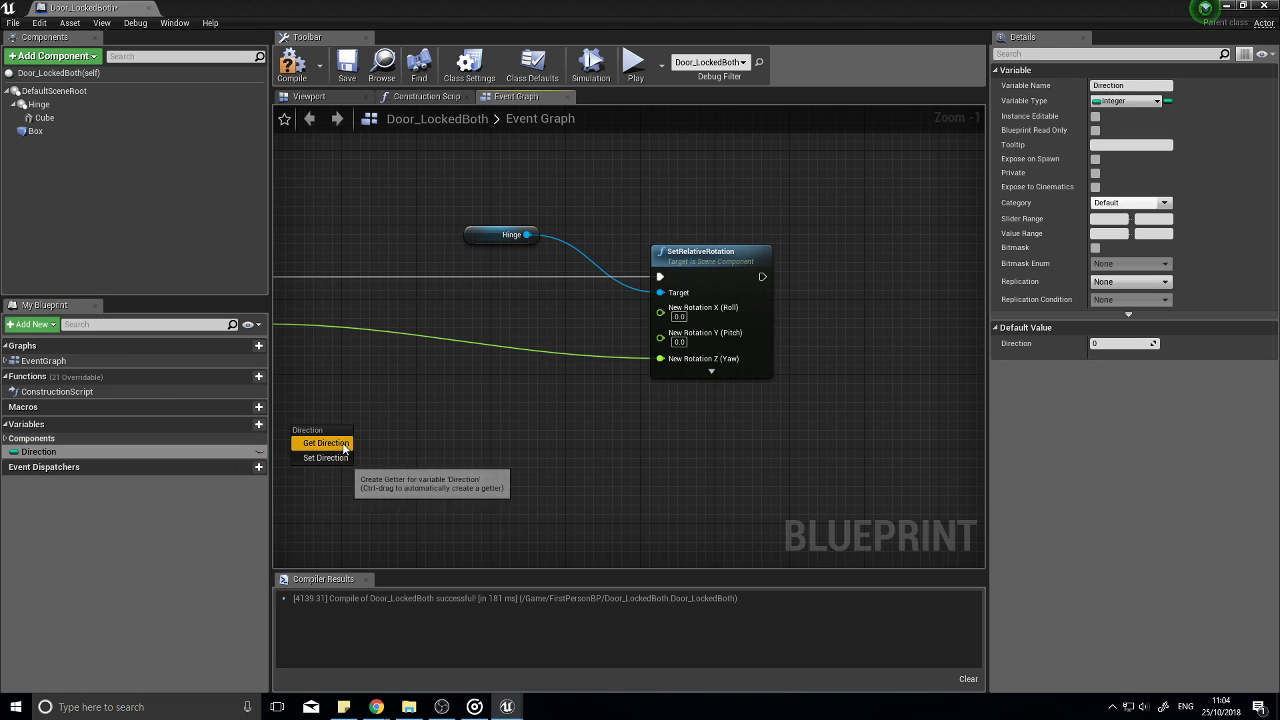
pyautogui.click(330, 443)
pyautogui.moveTo(368, 447); pyautogui.dragTo(567, 410, button='right')
pyautogui.moveTo(442, 318); pyautogui.dragTo(588, 395)
pyautogui.write('*')
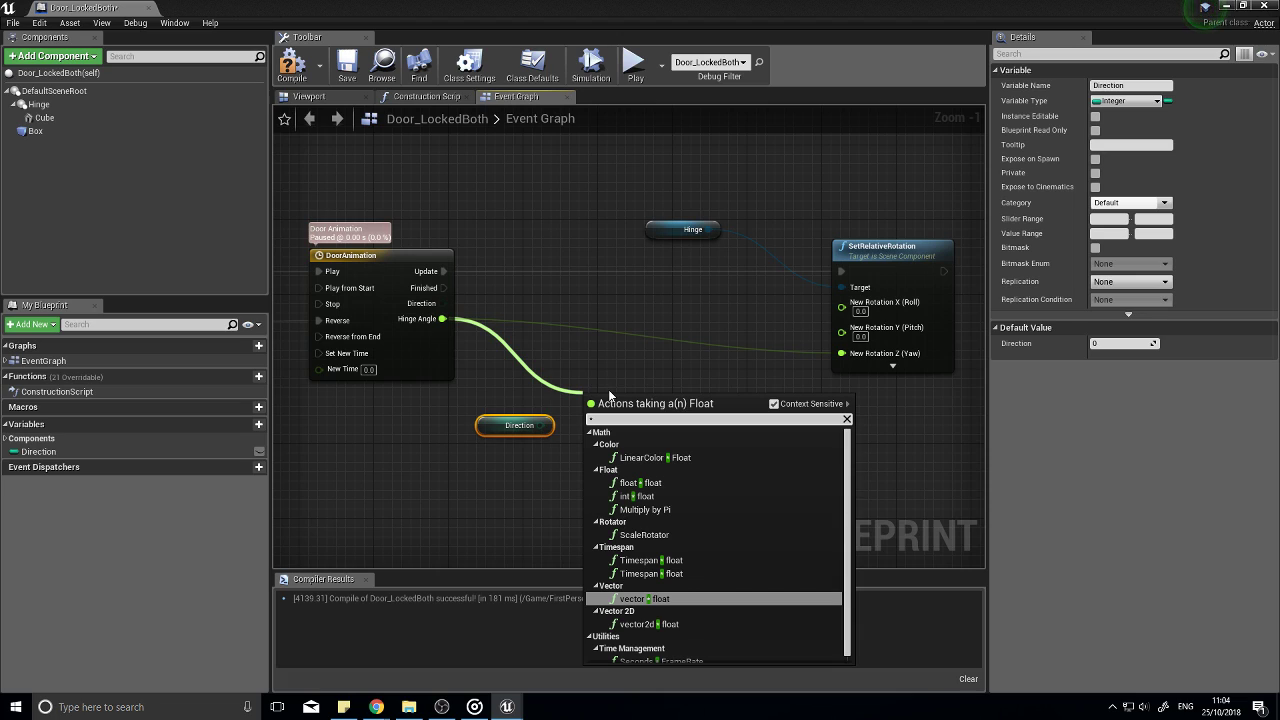
pyautogui.click(651, 497)
pyautogui.moveTo(597, 416); pyautogui.dragTo(592, 408)
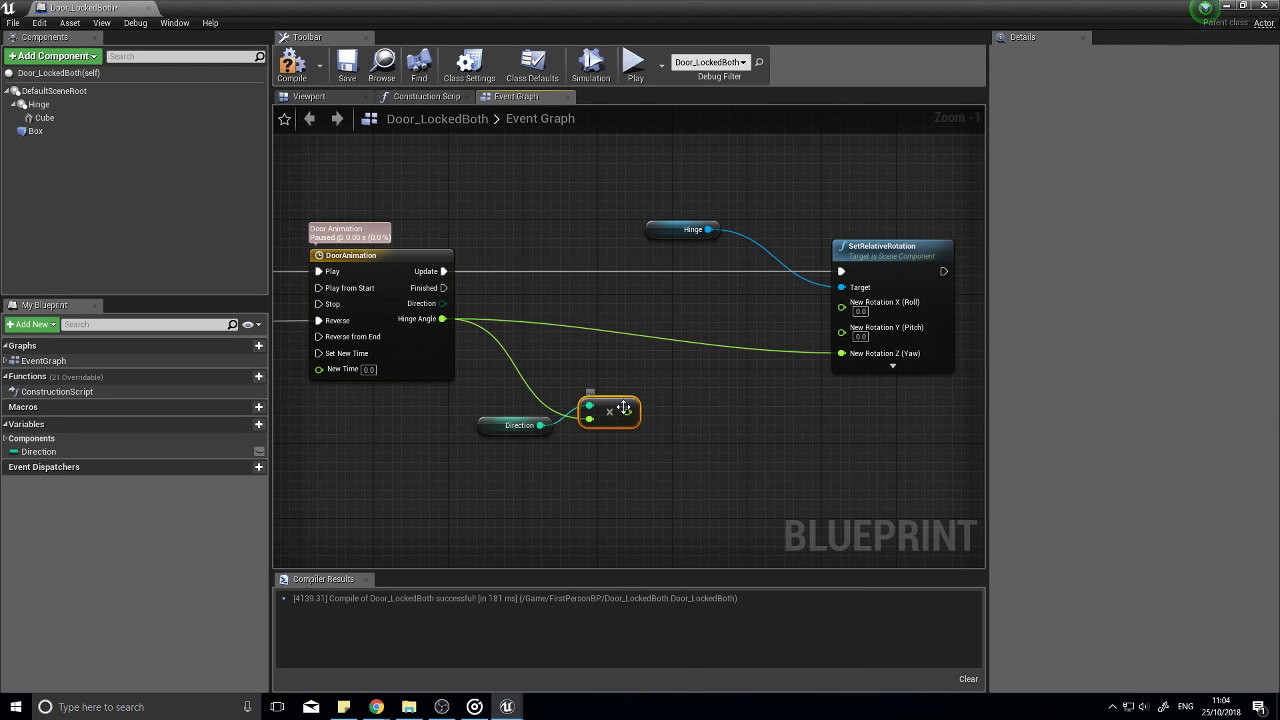
# Step: Feed the multiplication result into SetRelativeRotation's New Rotation Z (Yaw), tidy the multiply node's position and compile the blueprint
pyautogui.moveTo(868, 356); pyautogui.dragTo(866, 355)
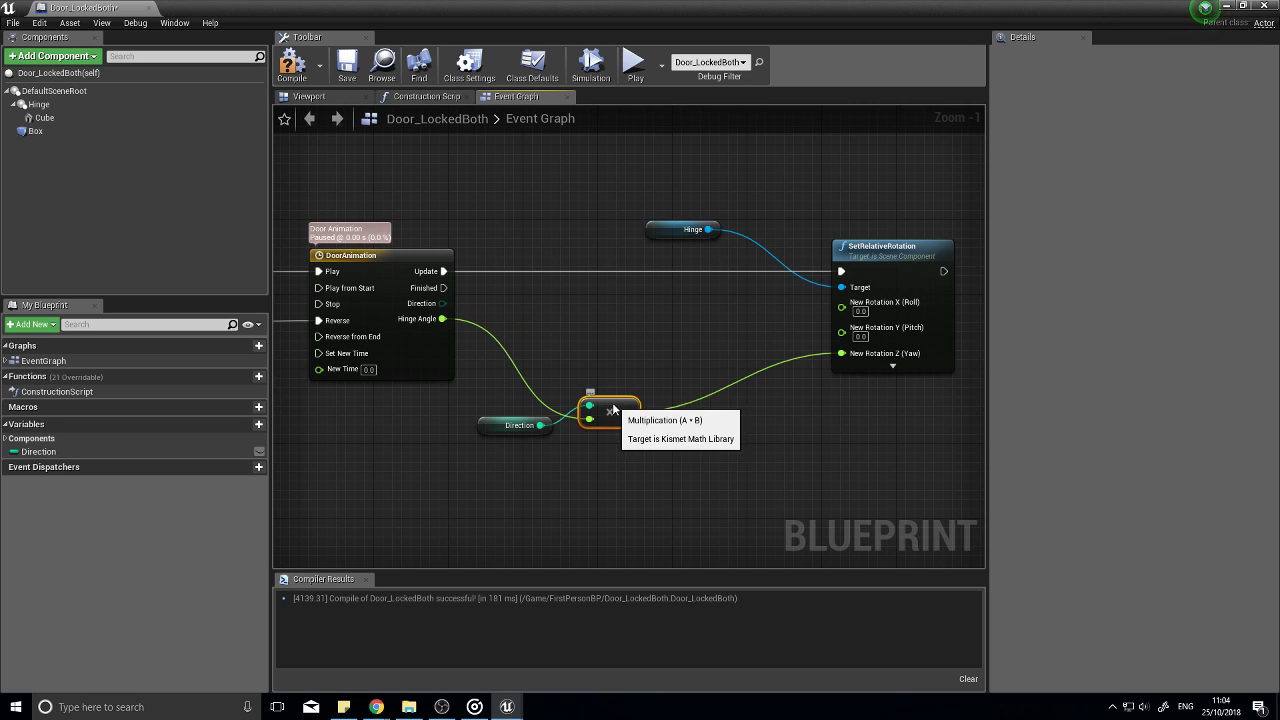
pyautogui.moveTo(613, 410); pyautogui.dragTo(632, 393)
pyautogui.click(291, 80)
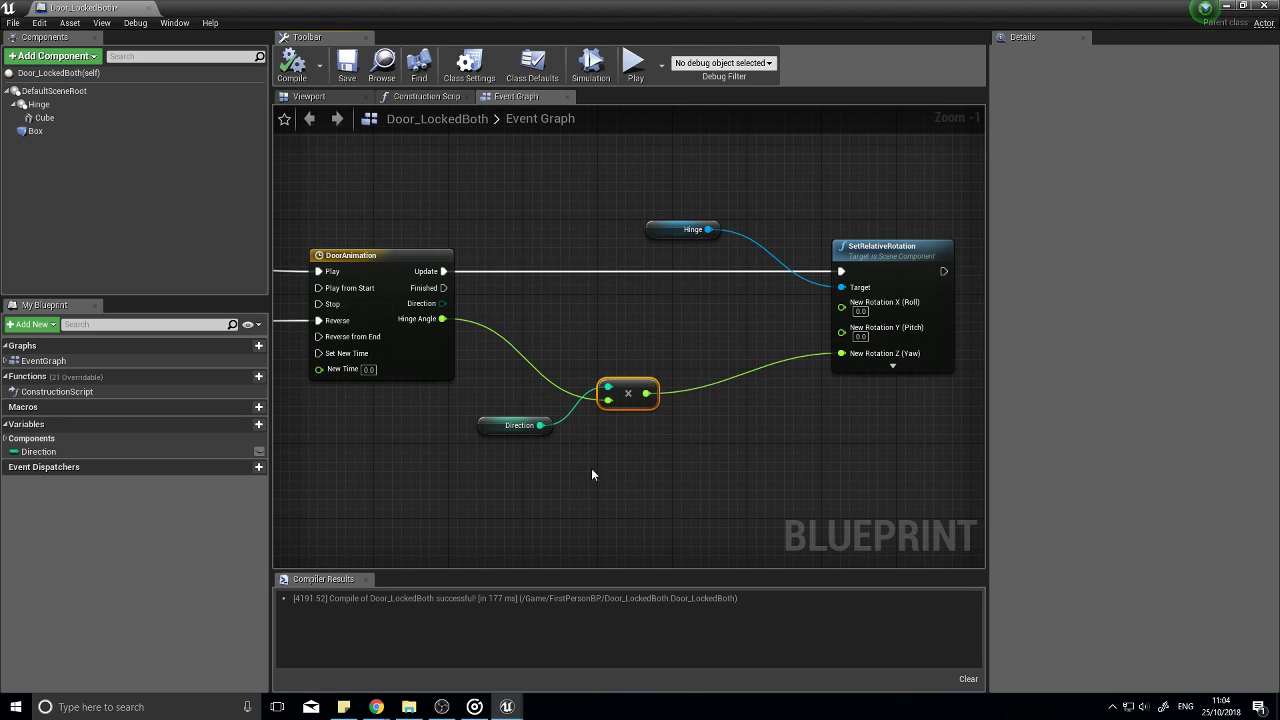
# Step: Play-test the level, approaching the Door_LockedBoth door from both sides to check its swing direction, and end the session
pyautogui.click(1227, 8)
pyautogui.click(812, 47)
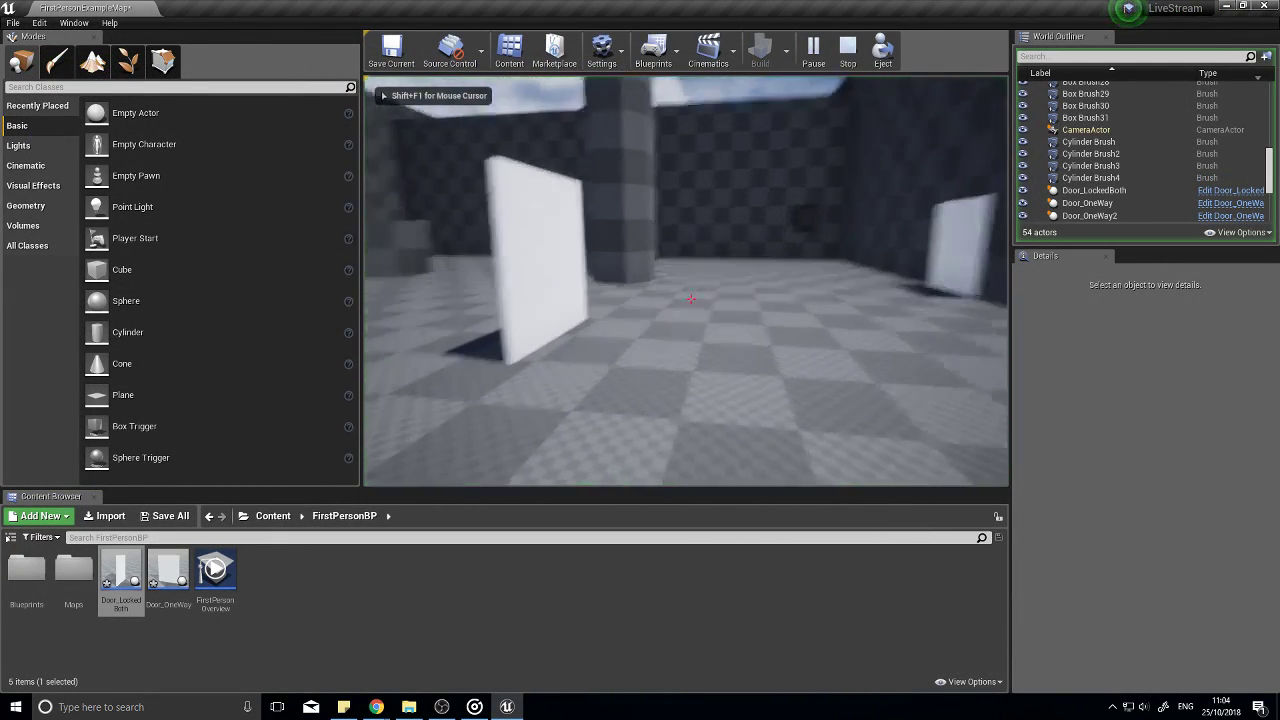
pyautogui.press('w')
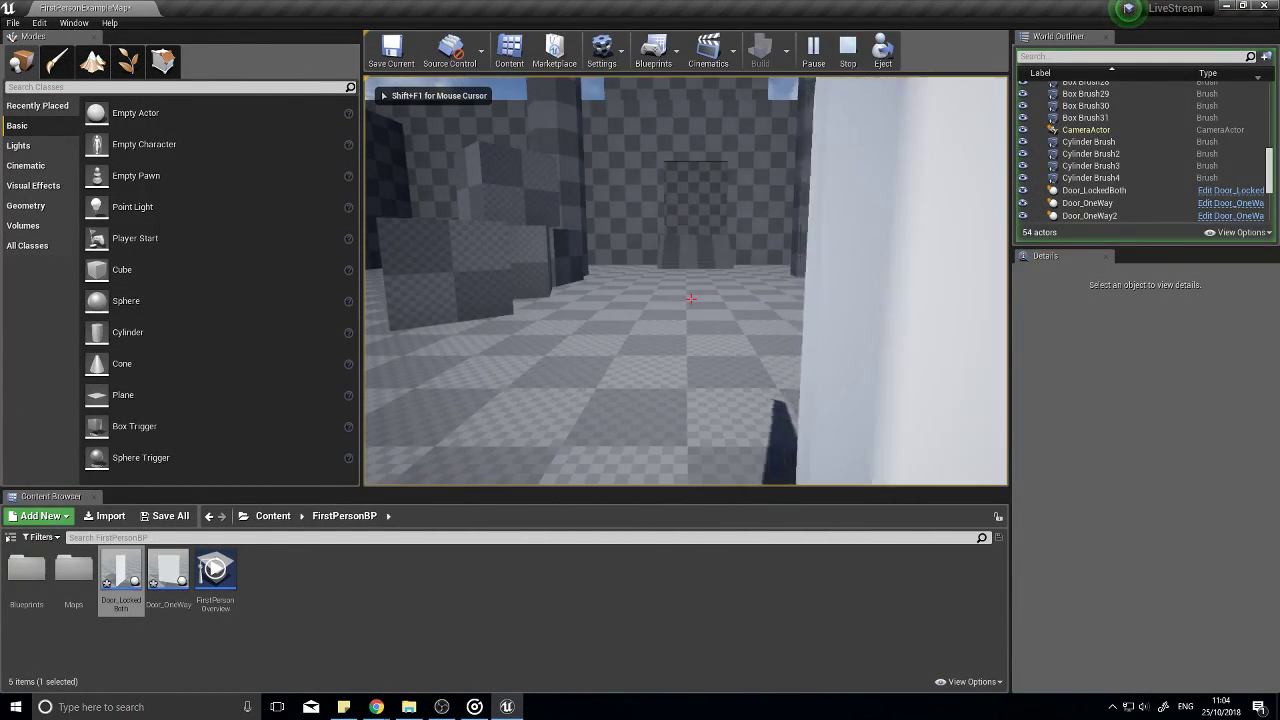
pyautogui.press('w')
pyautogui.press('s')
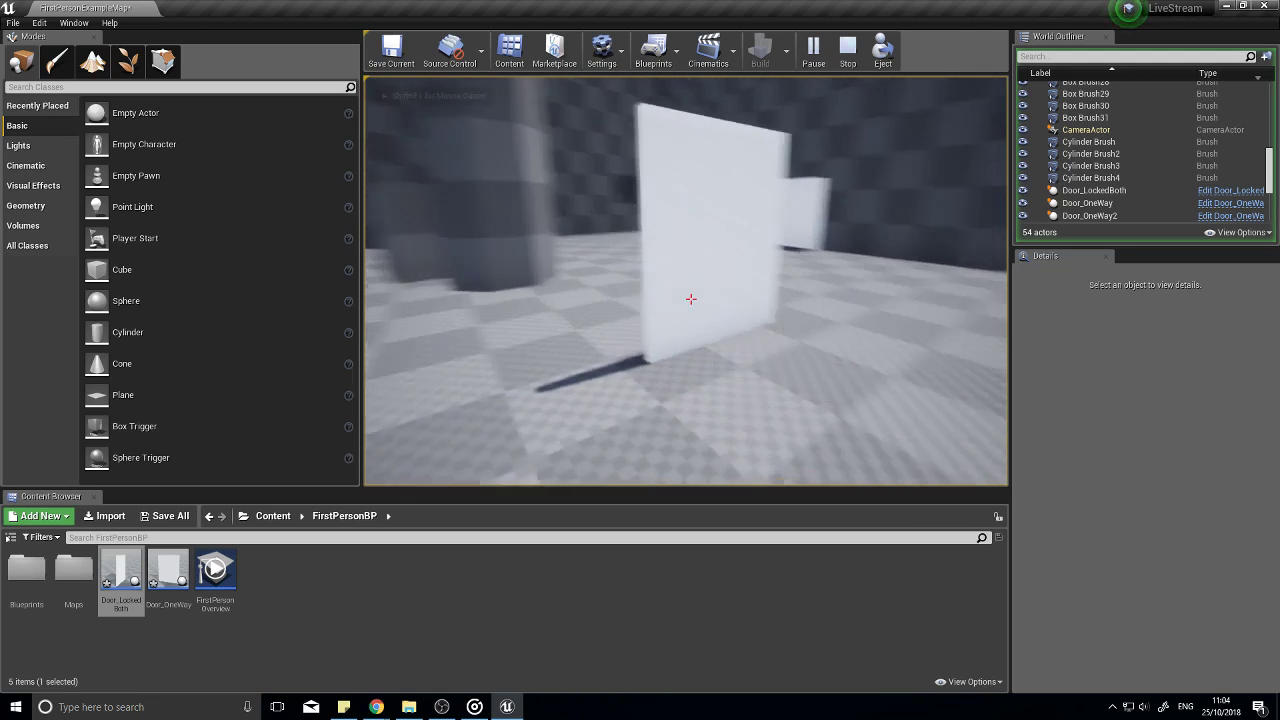
pyautogui.press('a')
pyautogui.press('s')
pyautogui.press('w')
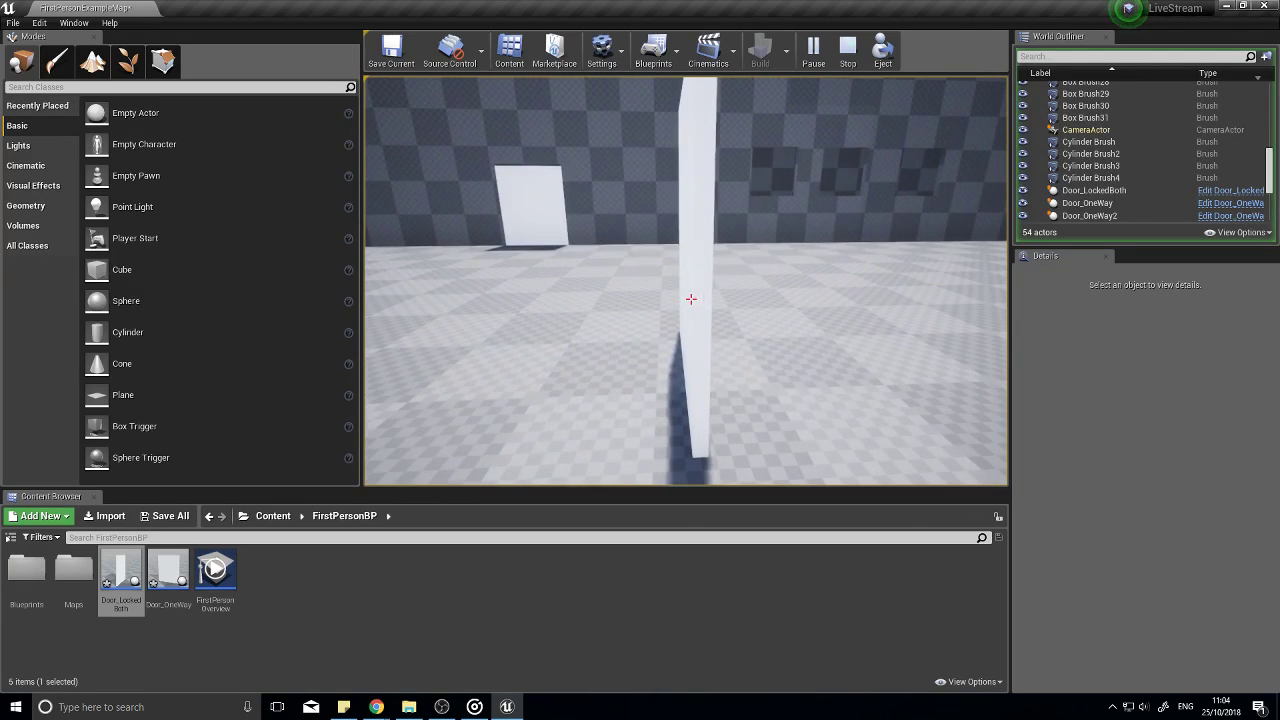
pyautogui.press('w')
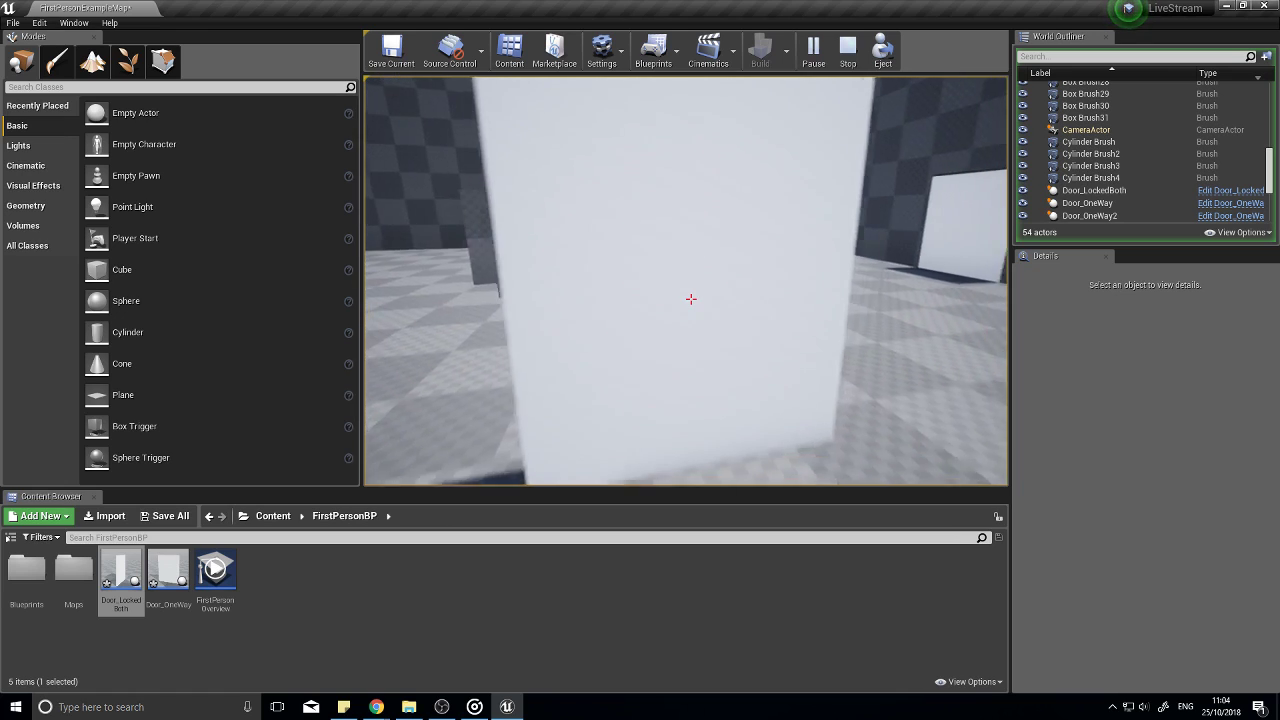
pyautogui.press('s')
pyautogui.press('Escape')
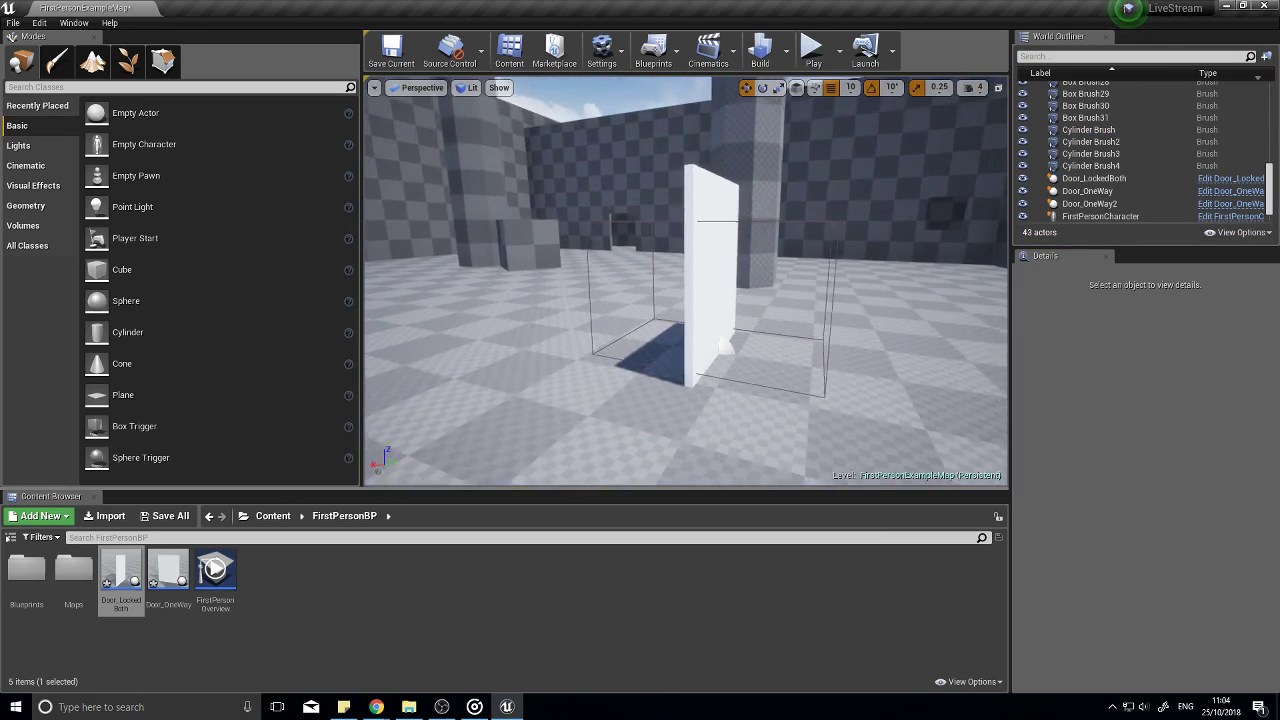
# Step: Reopen the Door_LockedBoth blueprint, break the wire into the DoorAnimation timeline's Reverse input and compile
pyautogui.doubleClick(121, 575)
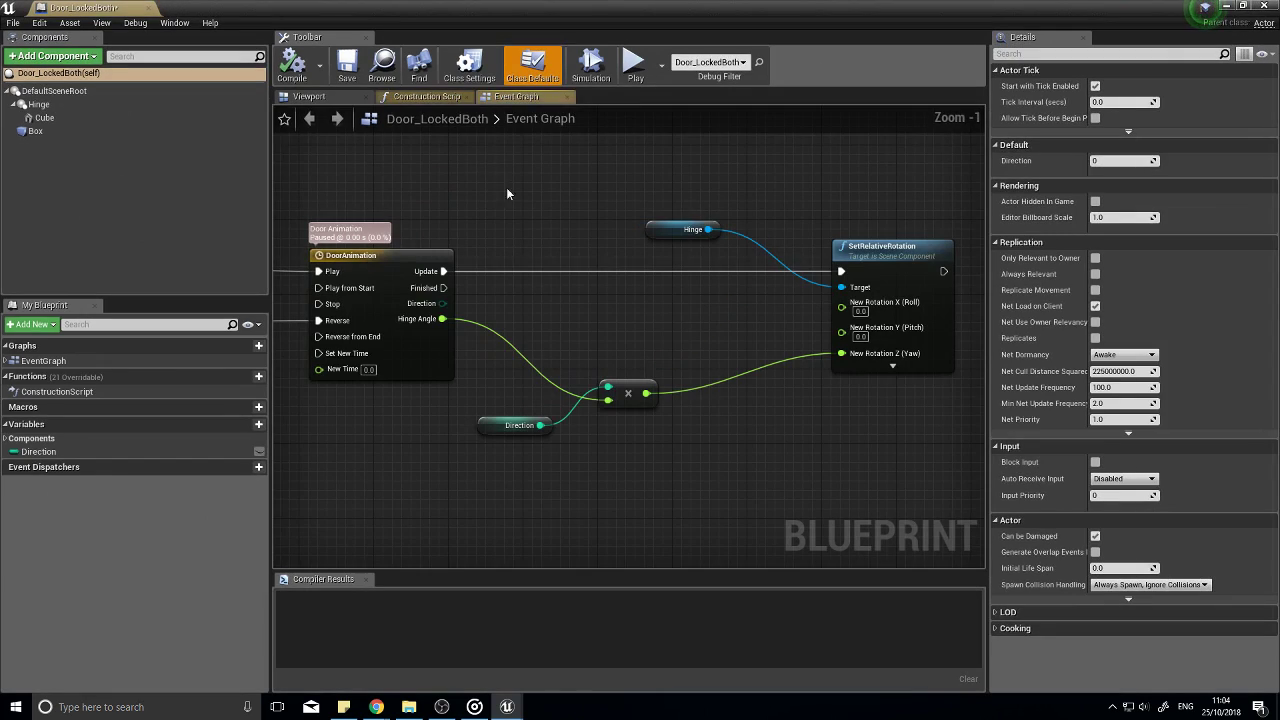
pyautogui.click(313, 97)
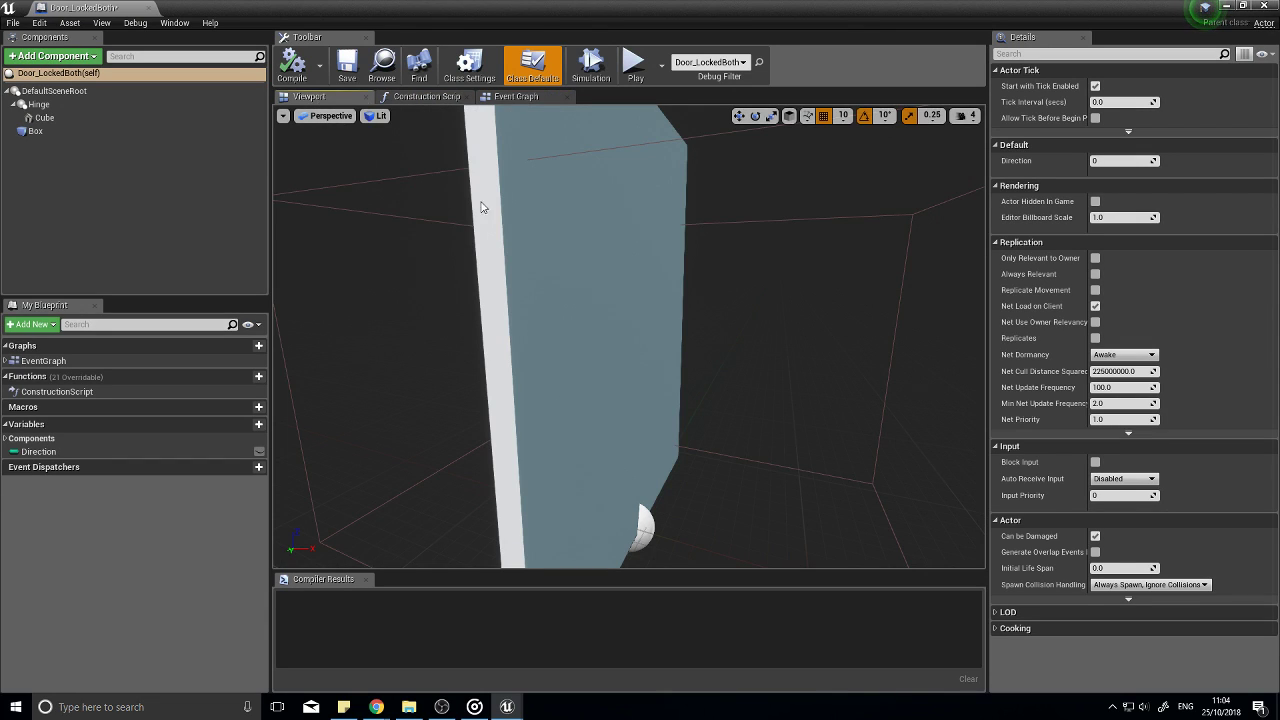
pyautogui.click(530, 98)
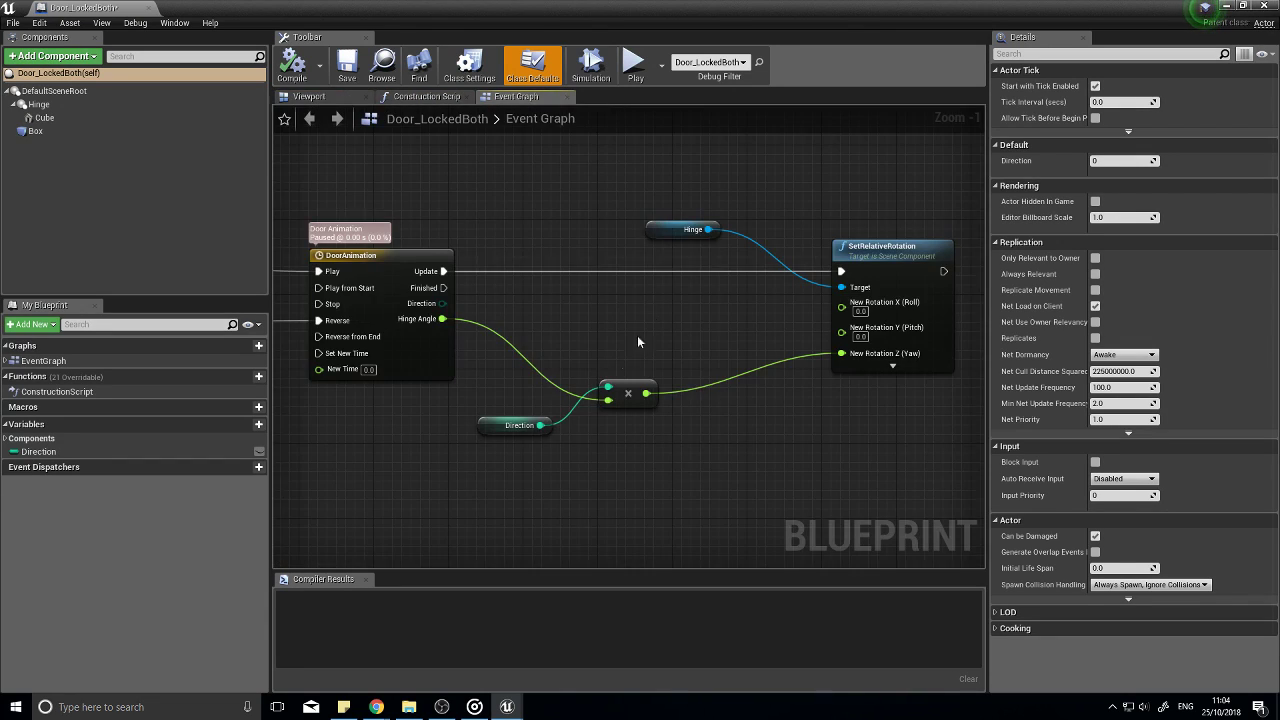
pyautogui.moveTo(515, 370); pyautogui.dragTo(623, 372, button='right')
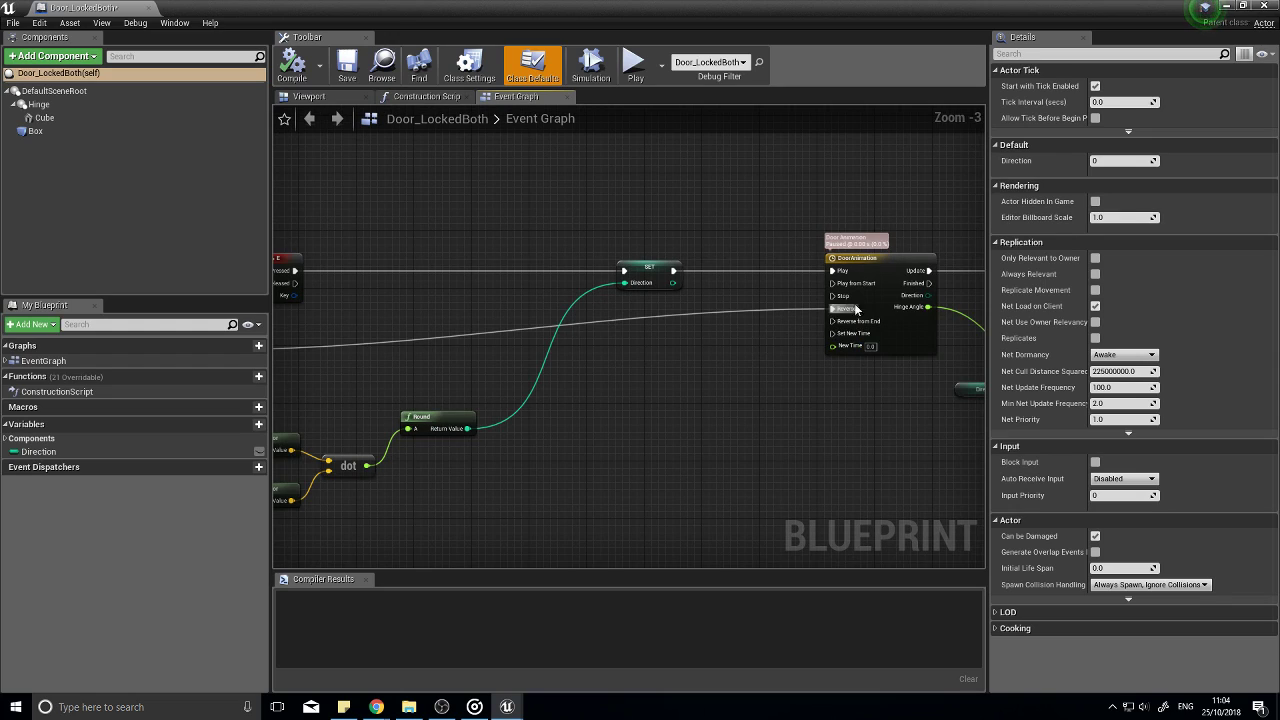
pyautogui.keyDown('alt'); pyautogui.click(853, 311); pyautogui.keyUp('alt')
pyautogui.moveTo(502, 411); pyautogui.dragTo(807, 404, button='right')
pyautogui.scroll(-2, 484, 423)
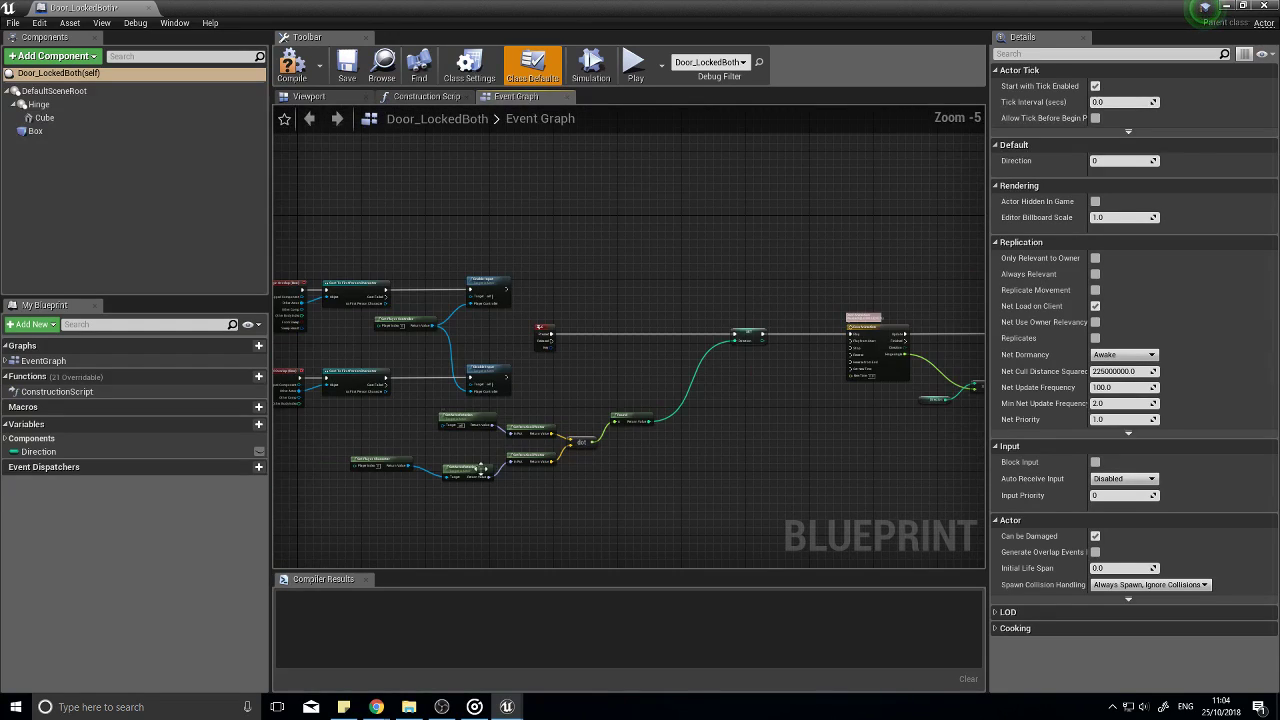
pyautogui.moveTo(480, 470); pyautogui.dragTo(415, 463, button='right')
pyautogui.scroll(2, 580, 413)
pyautogui.click(295, 68)
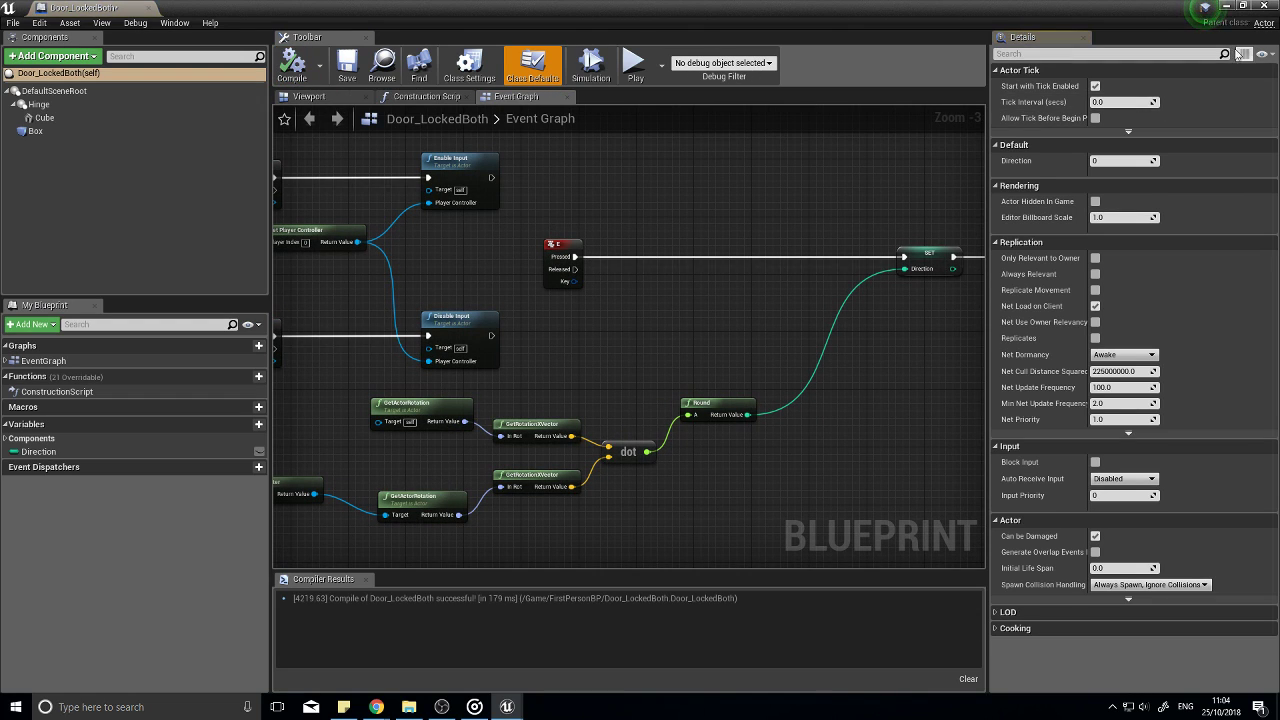
# Step: Play-test the door again with Reverse disconnected, viewing its opened position from different sides, and stop playing
pyautogui.click(1227, 7)
pyautogui.click(811, 46)
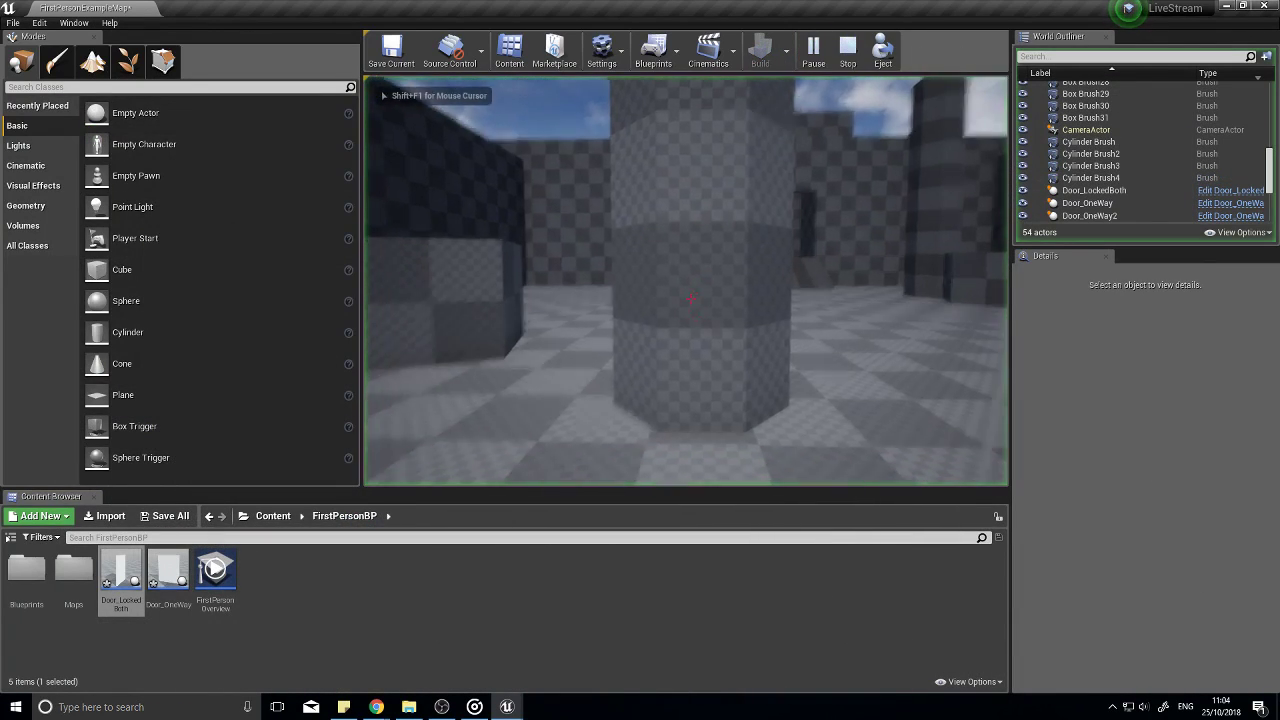
pyautogui.press('w')
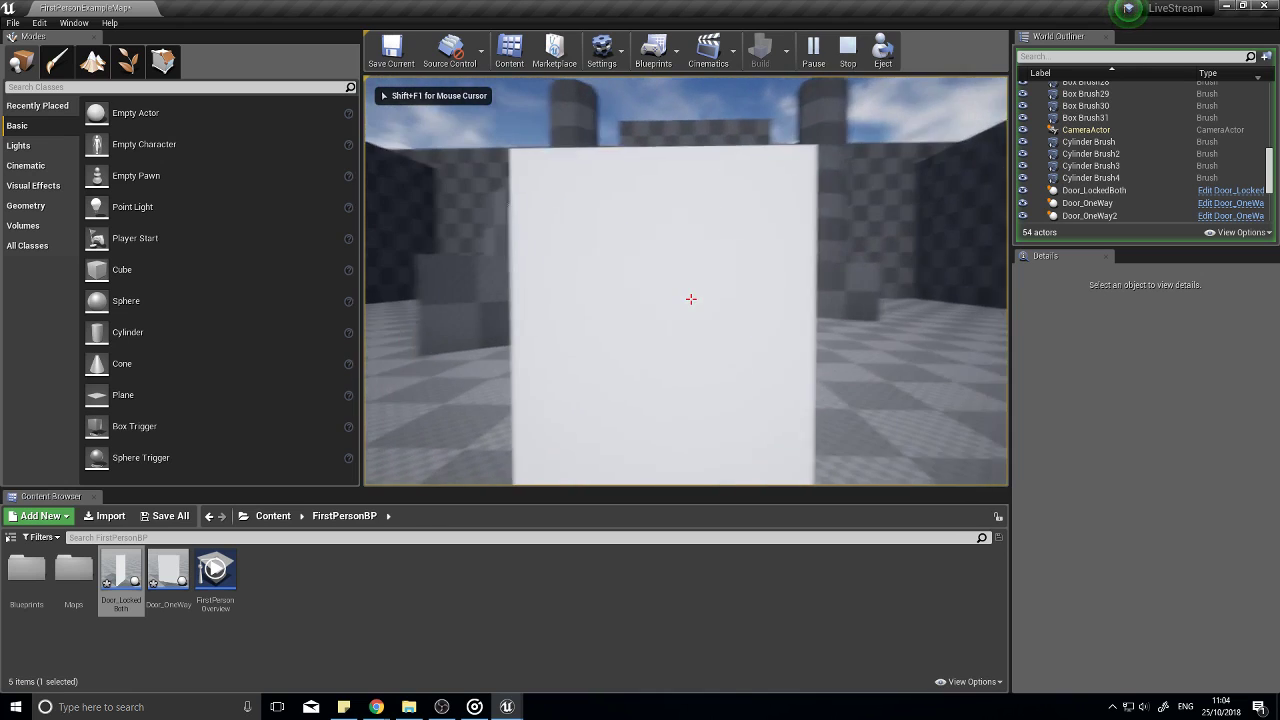
pyautogui.press('w')
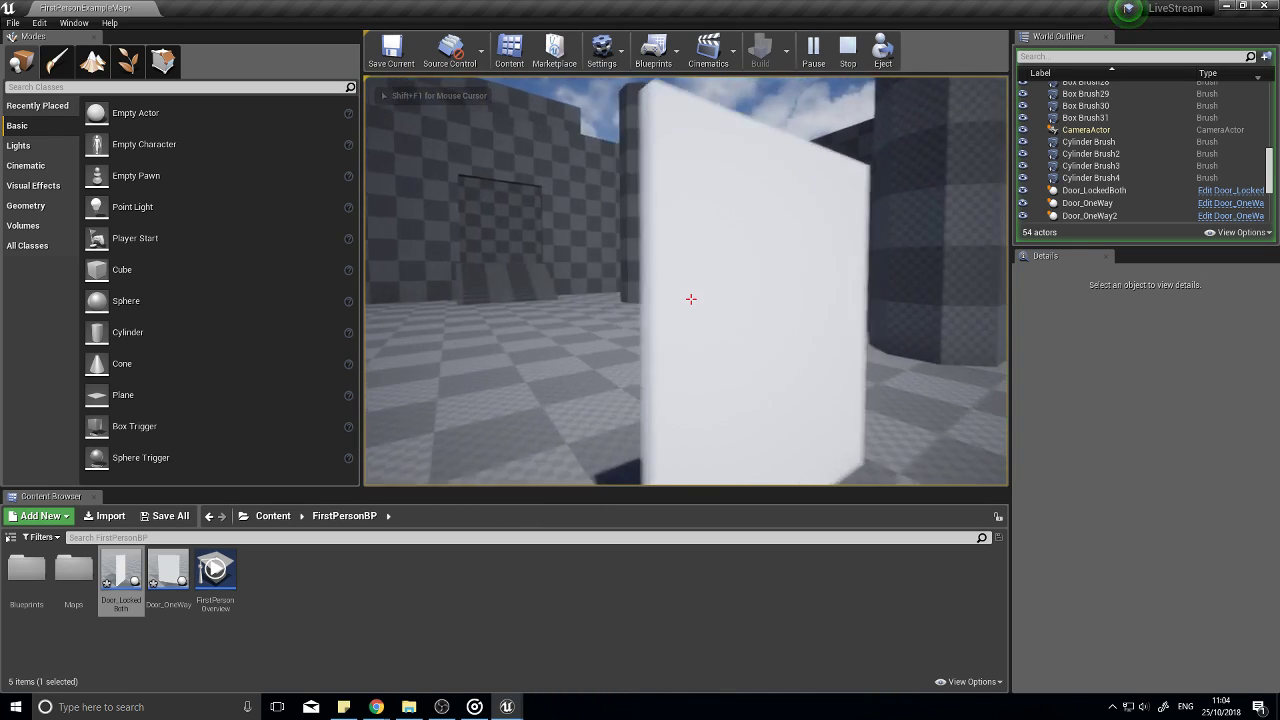
pyautogui.press('d')
pyautogui.press('s')
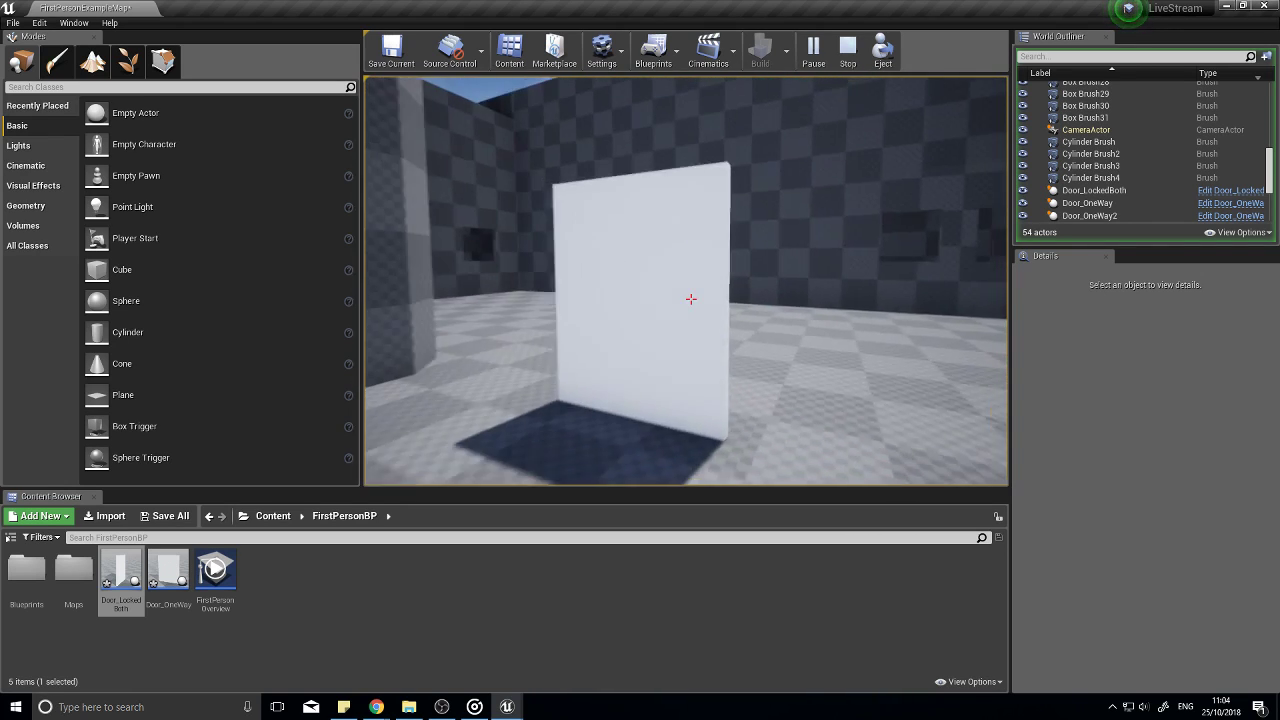
pyautogui.press('Escape')
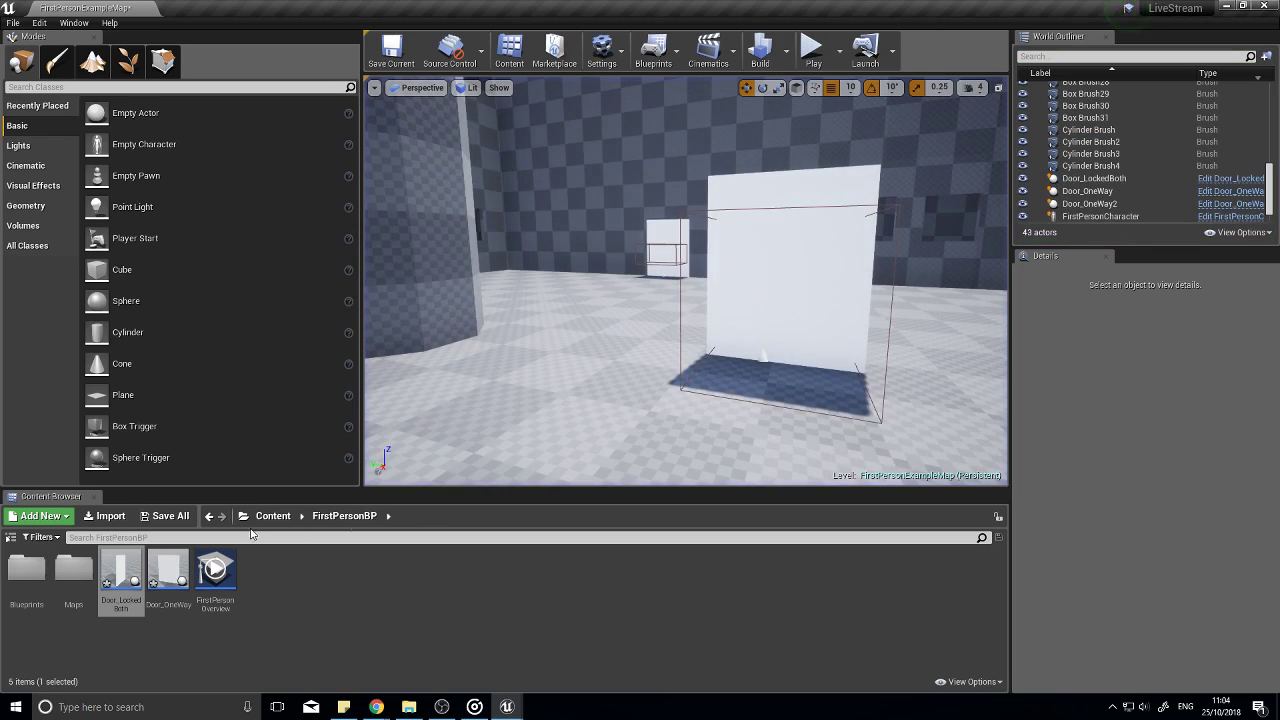
# Step: In the Door_LockedBoth graph, move the Direction getter above the multiply node and the E key event closer to Set Direction
pyautogui.doubleClick(121, 575)
pyautogui.moveTo(852, 393); pyautogui.dragTo(600, 422, button='right')
pyautogui.moveTo(700, 410)
pyautogui.mouseDown(button='right')
pyautogui.moveTo(515, 419)
pyautogui.moveTo(479, 395)
pyautogui.mouseUp(button='right')
pyautogui.moveTo(609, 419); pyautogui.dragTo(632, 341)
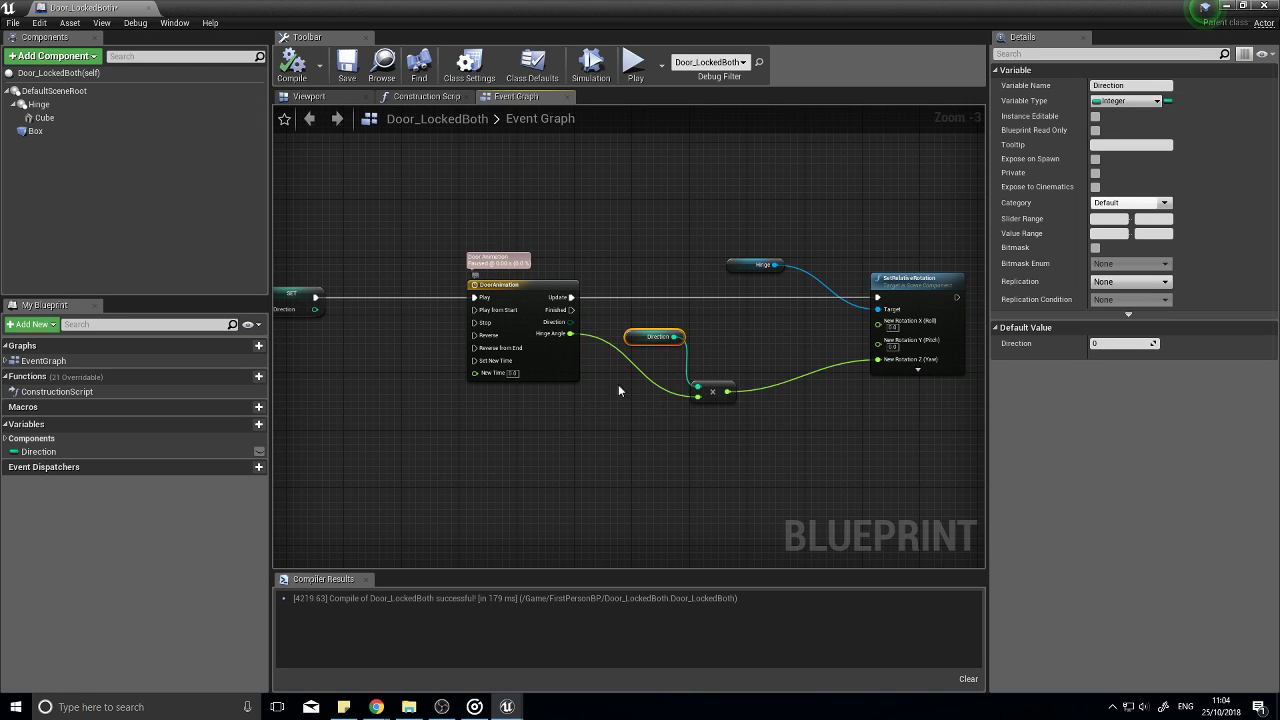
pyautogui.moveTo(493, 439); pyautogui.dragTo(765, 451, button='right')
pyautogui.moveTo(333, 337); pyautogui.dragTo(568, 317, button='right')
pyautogui.moveTo(428, 278); pyautogui.dragTo(559, 279)
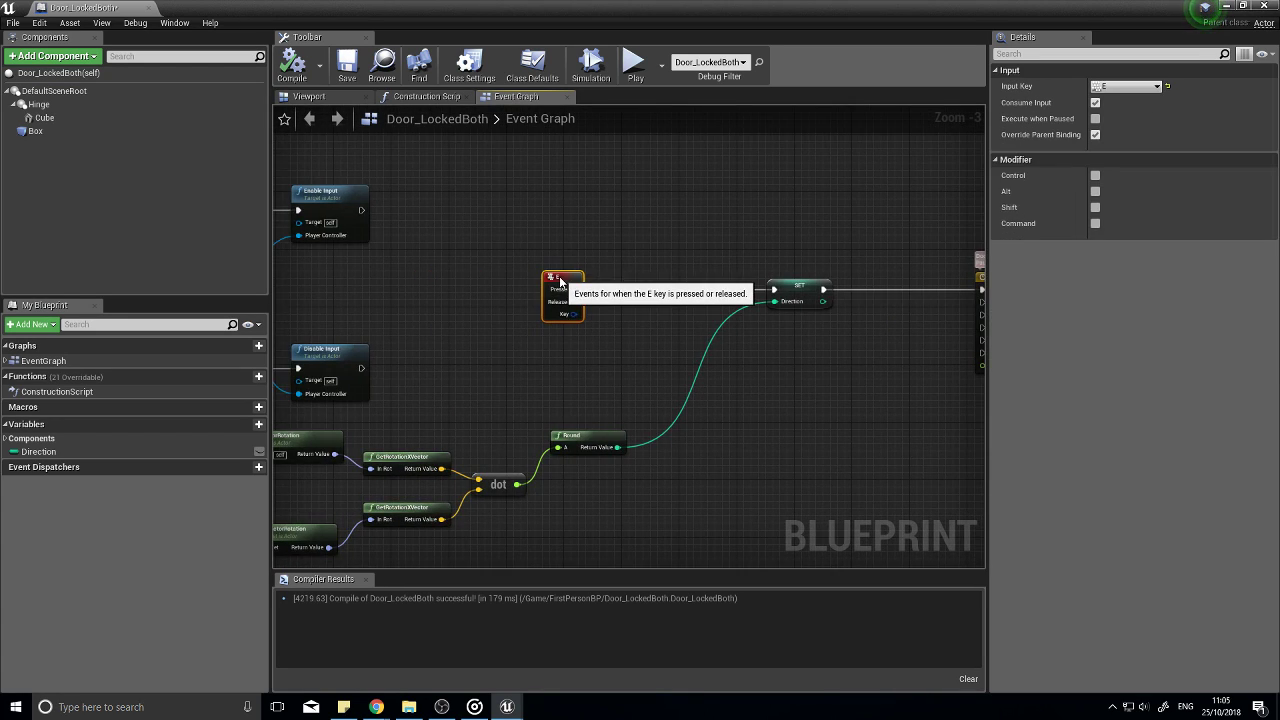
# Step: Insert a Print String node between Set Direction and DoorAnimation's Play input, wire Direction's output into In String, and compile
pyautogui.scroll(3, 559, 350)
pyautogui.moveTo(708, 344); pyautogui.dragTo(614, 377, button='right')
pyautogui.moveTo(859, 323); pyautogui.dragTo(642, 333, button='right')
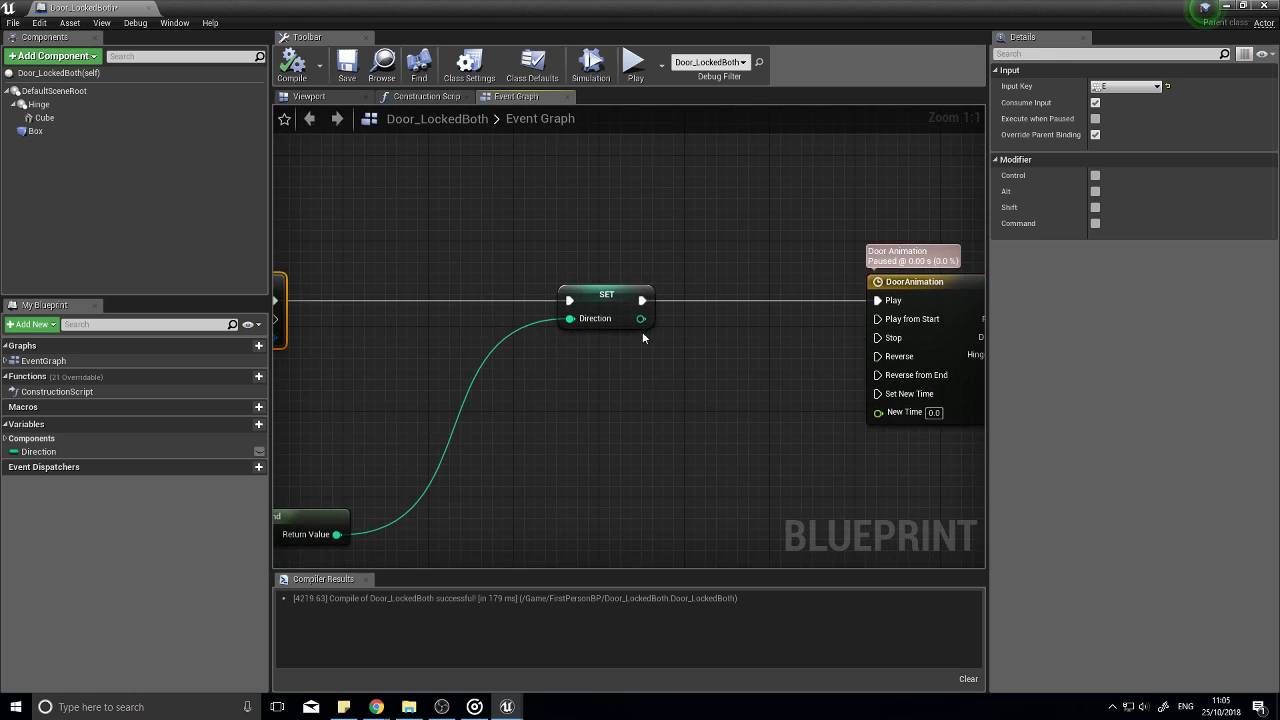
pyautogui.moveTo(632, 300); pyautogui.dragTo(526, 301)
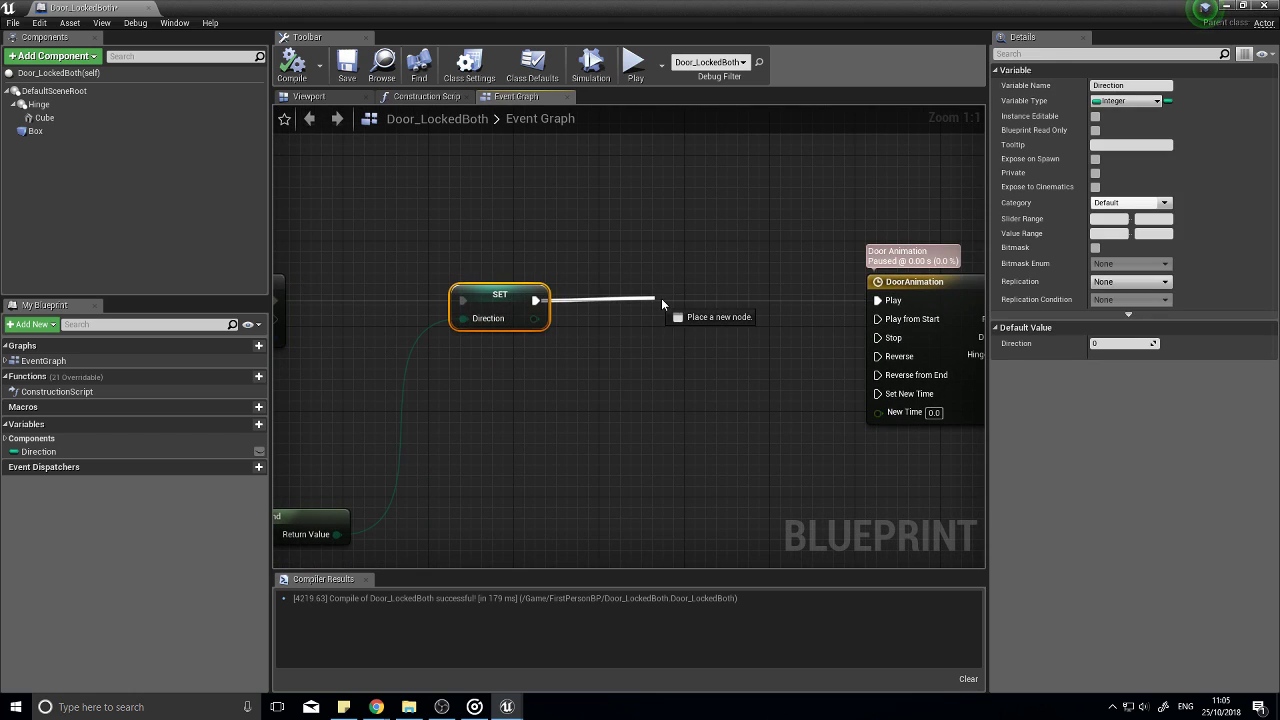
pyautogui.moveTo(662, 303); pyautogui.dragTo(661, 303)
pyautogui.write('print')
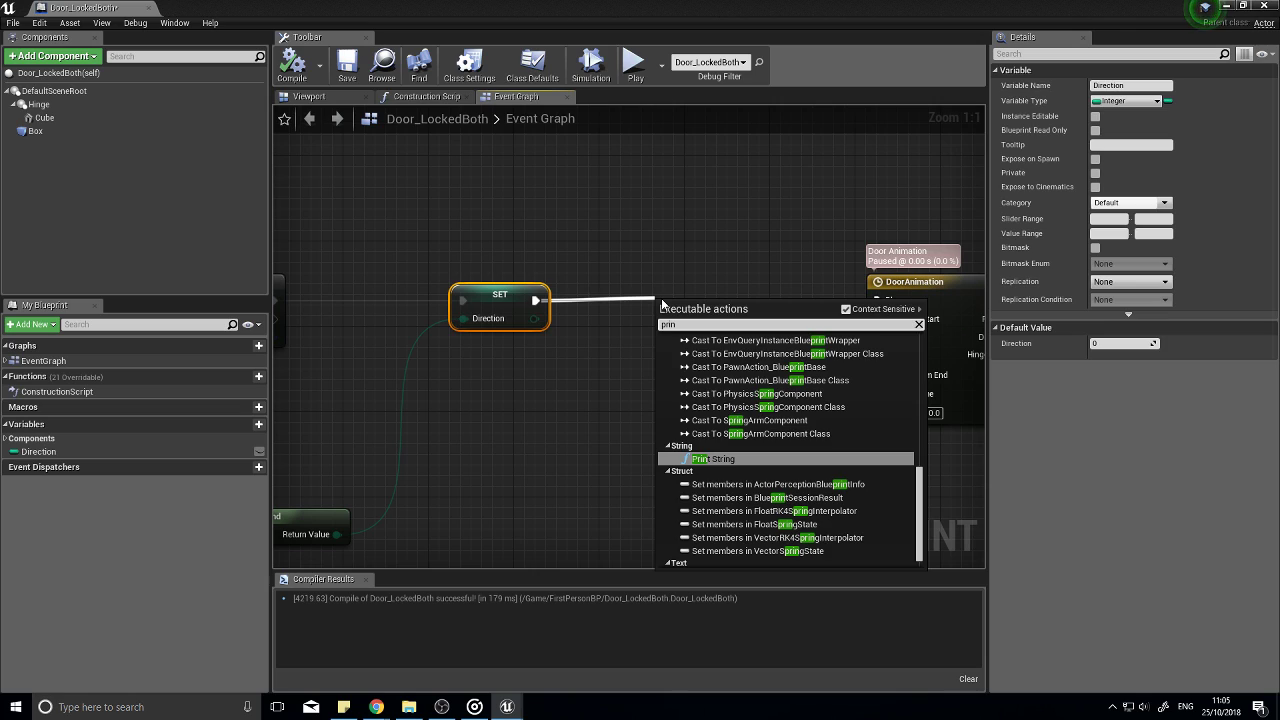
pyautogui.press('Return')
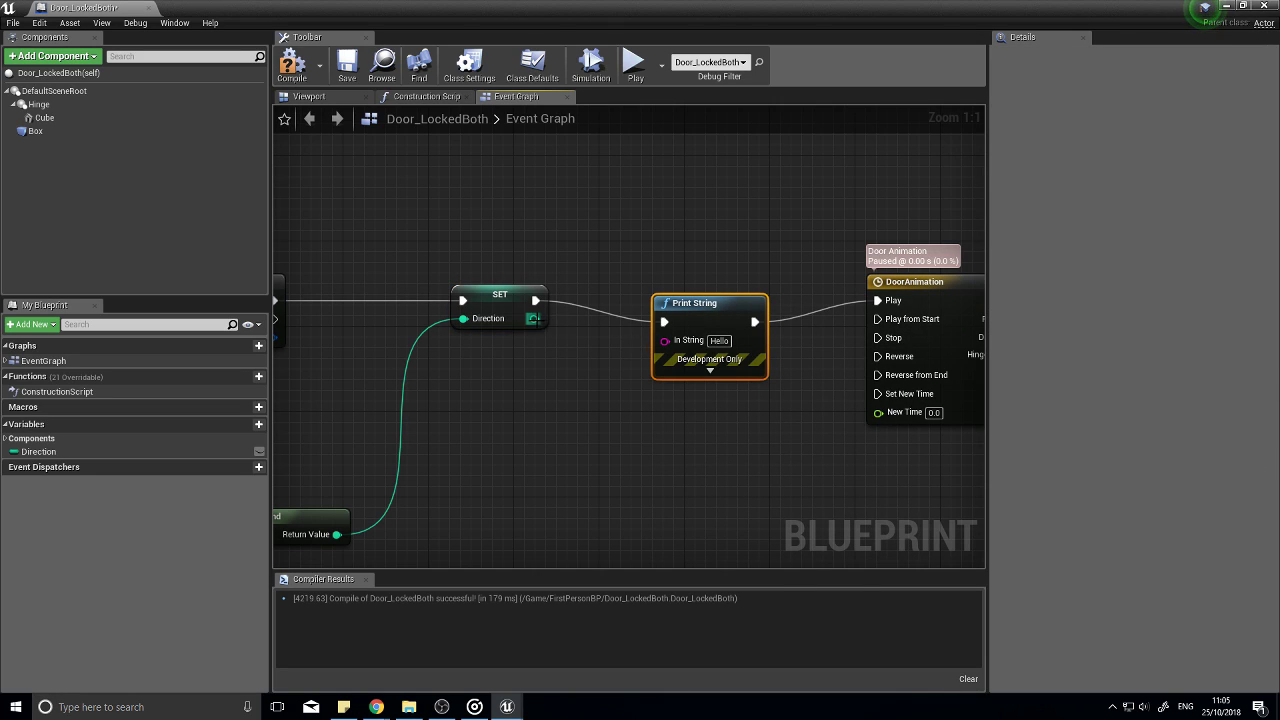
pyautogui.moveTo(667, 342); pyautogui.dragTo(667, 341)
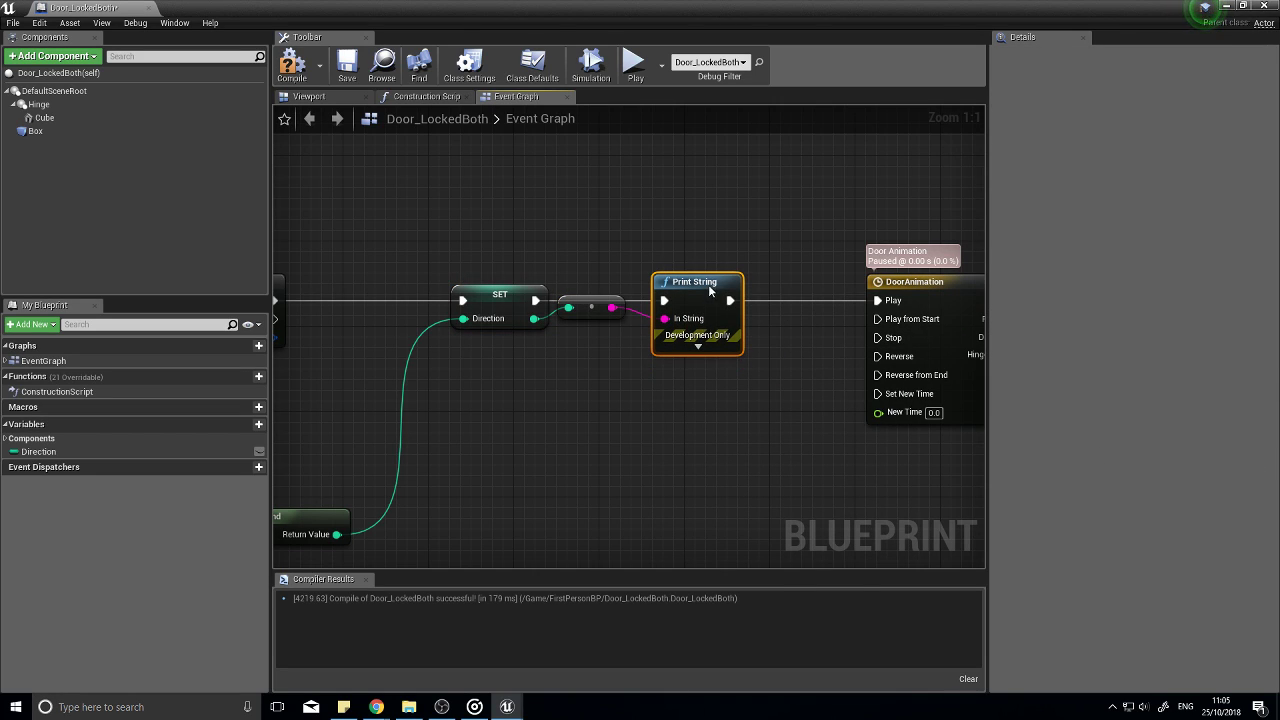
pyautogui.press('F7')
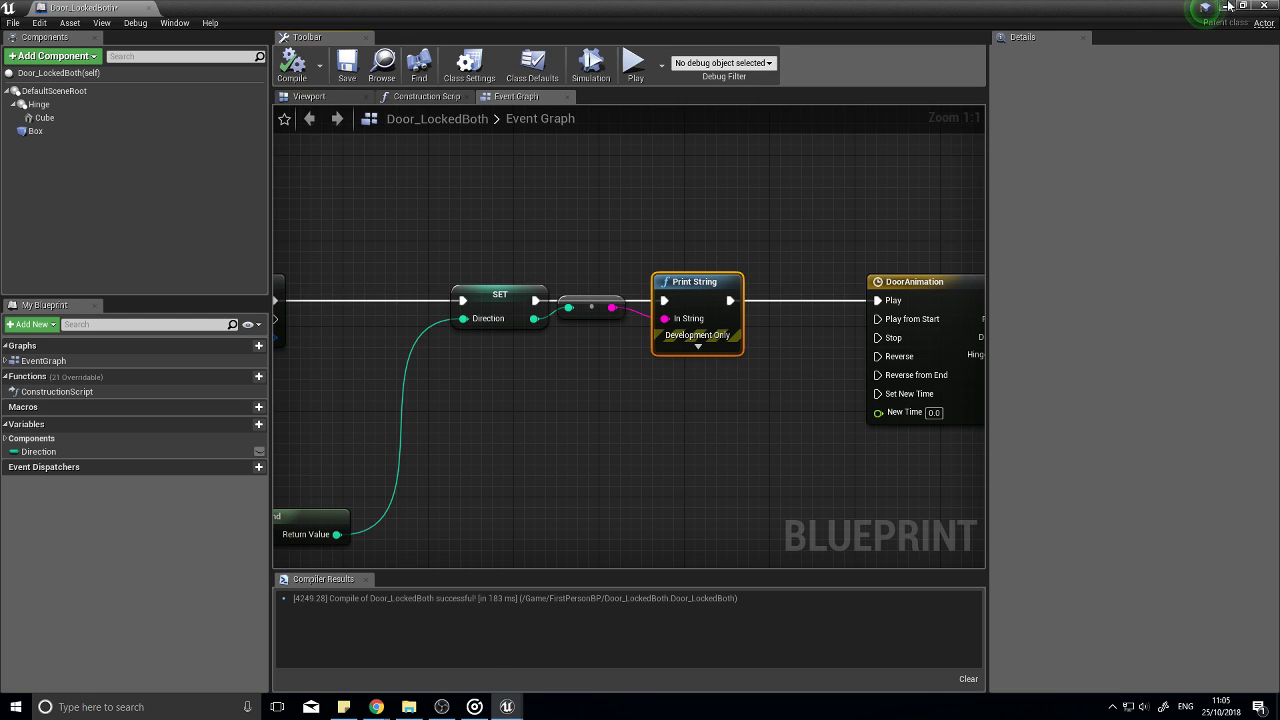
# Step: Play-test the level, opening the Door_LockedBoth door from different sides to check the printed Direction value, and stop playing
pyautogui.click(1228, 6)
pyautogui.click(813, 50)
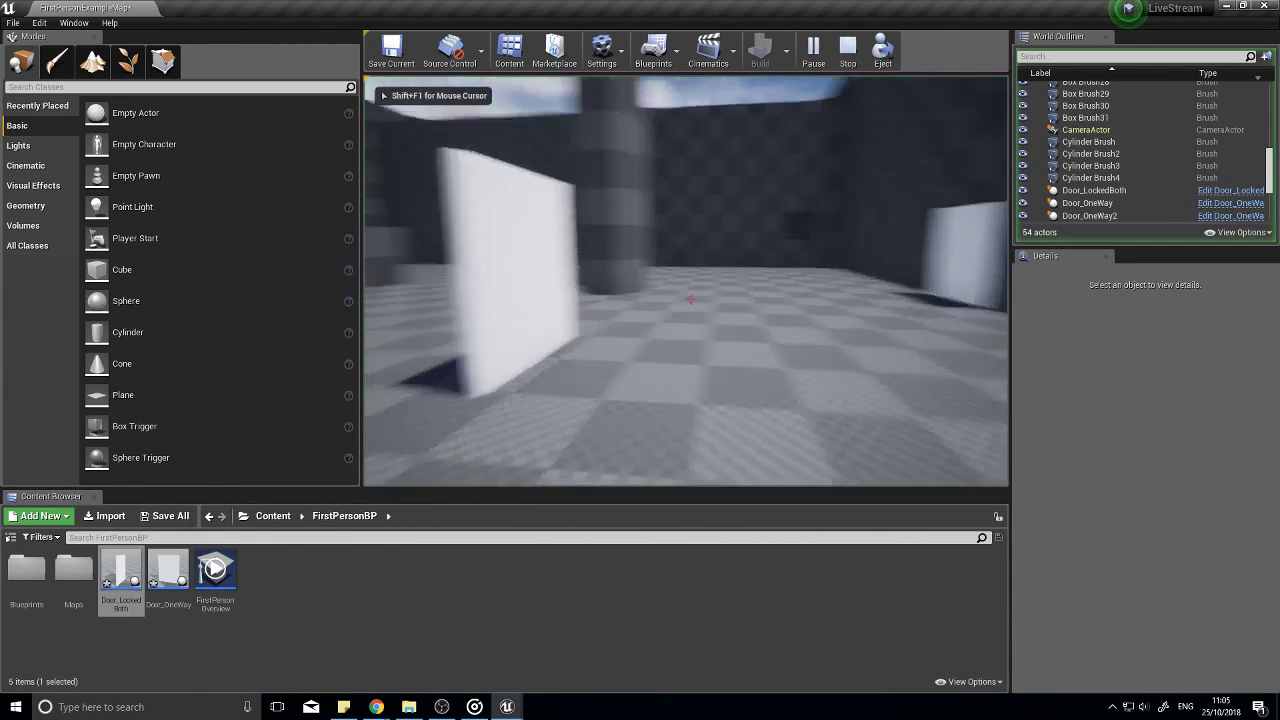
pyautogui.press('w')
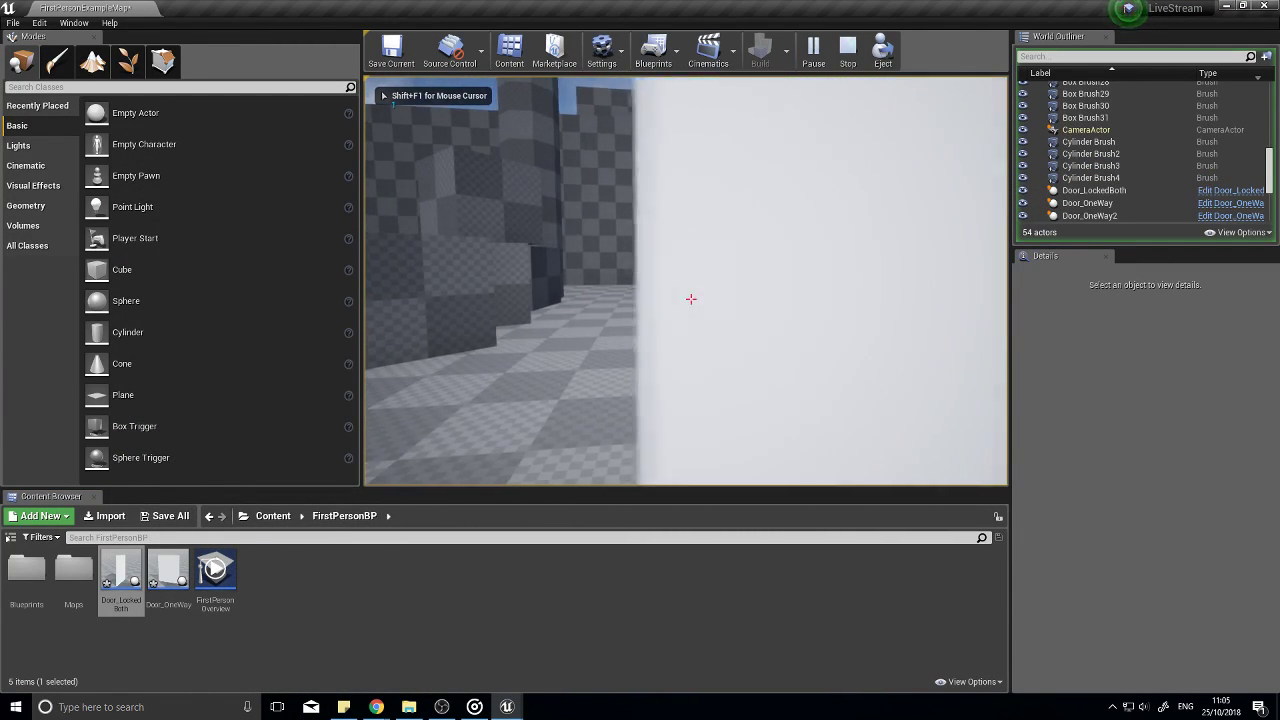
pyautogui.press('s')
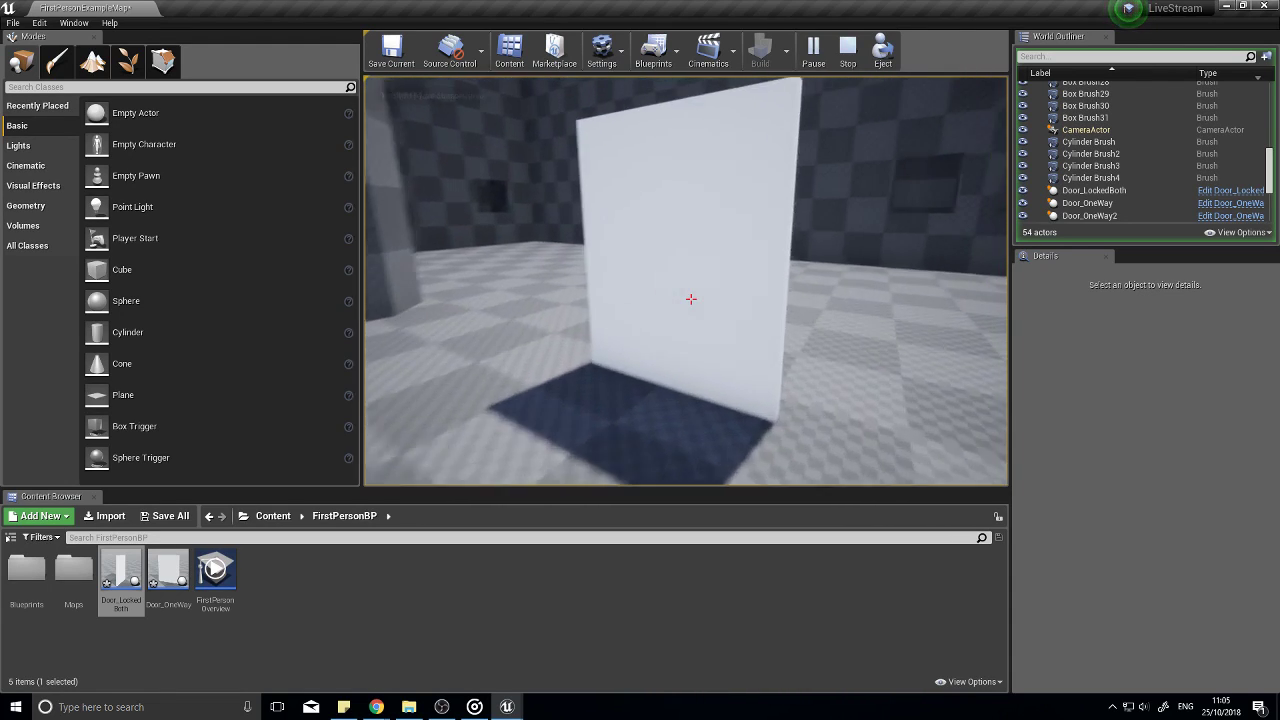
pyautogui.press('w')
pyautogui.press('s')
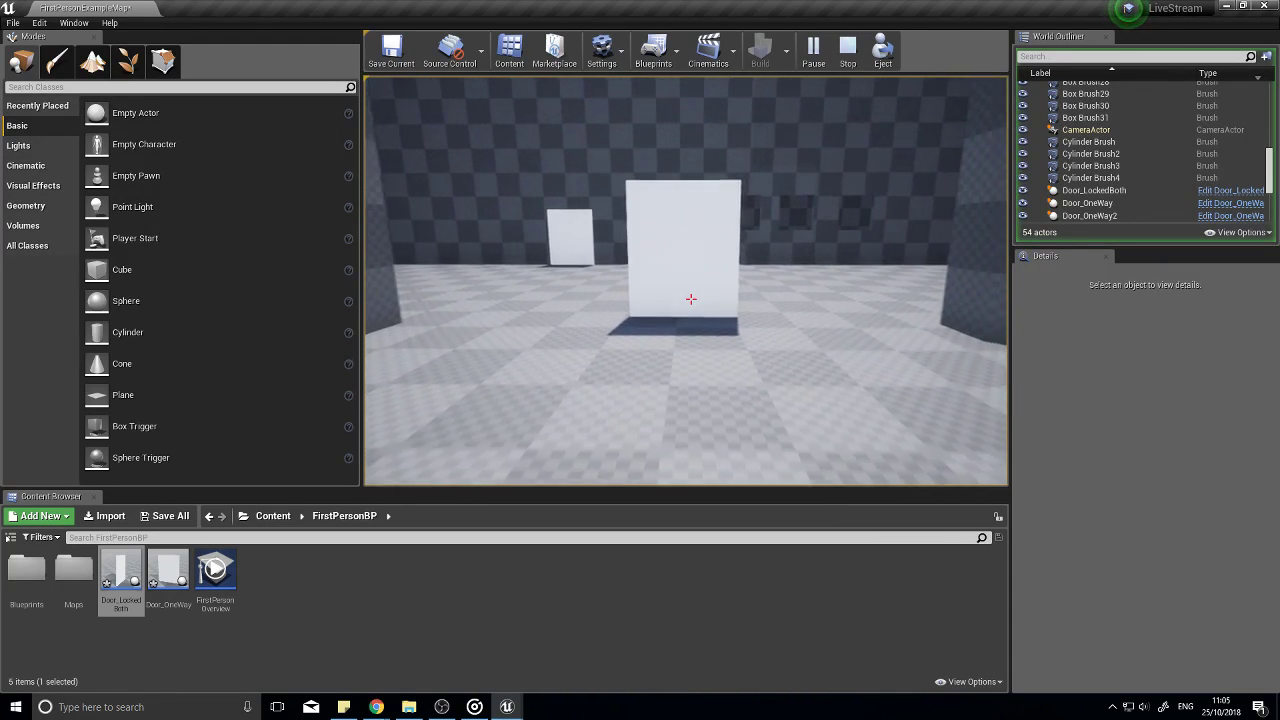
pyautogui.press('w')
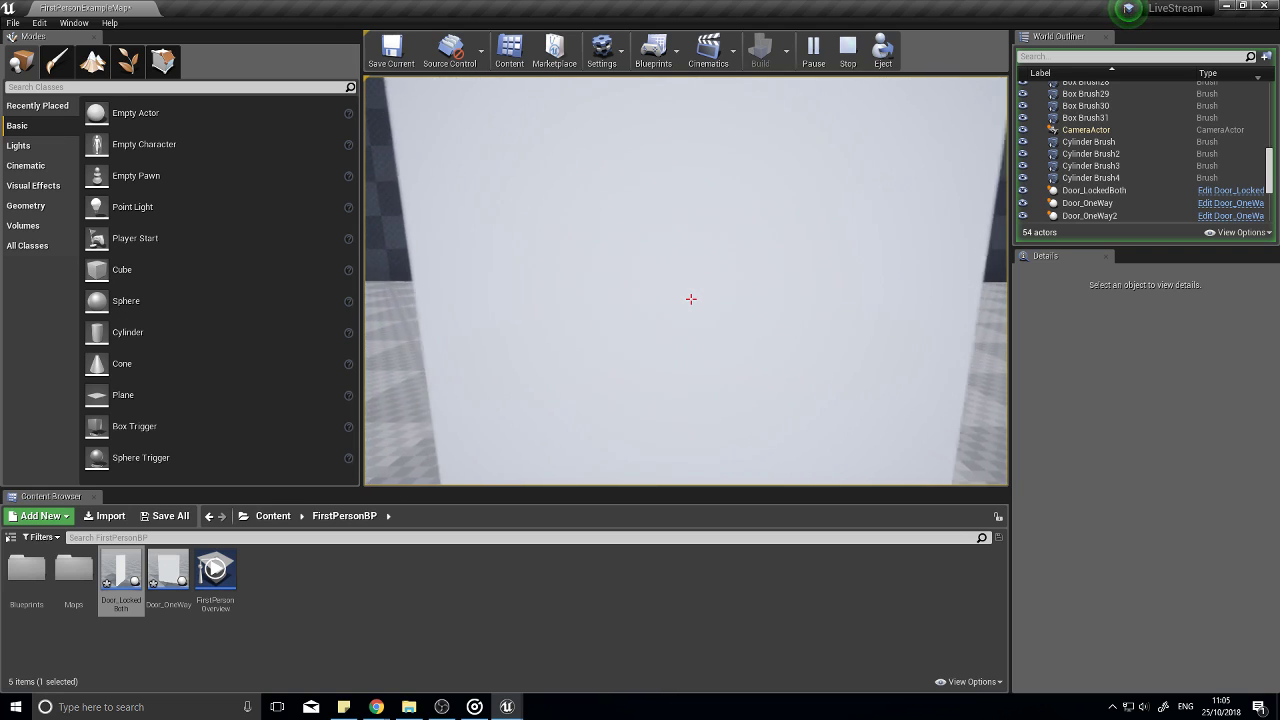
pyautogui.press('w')
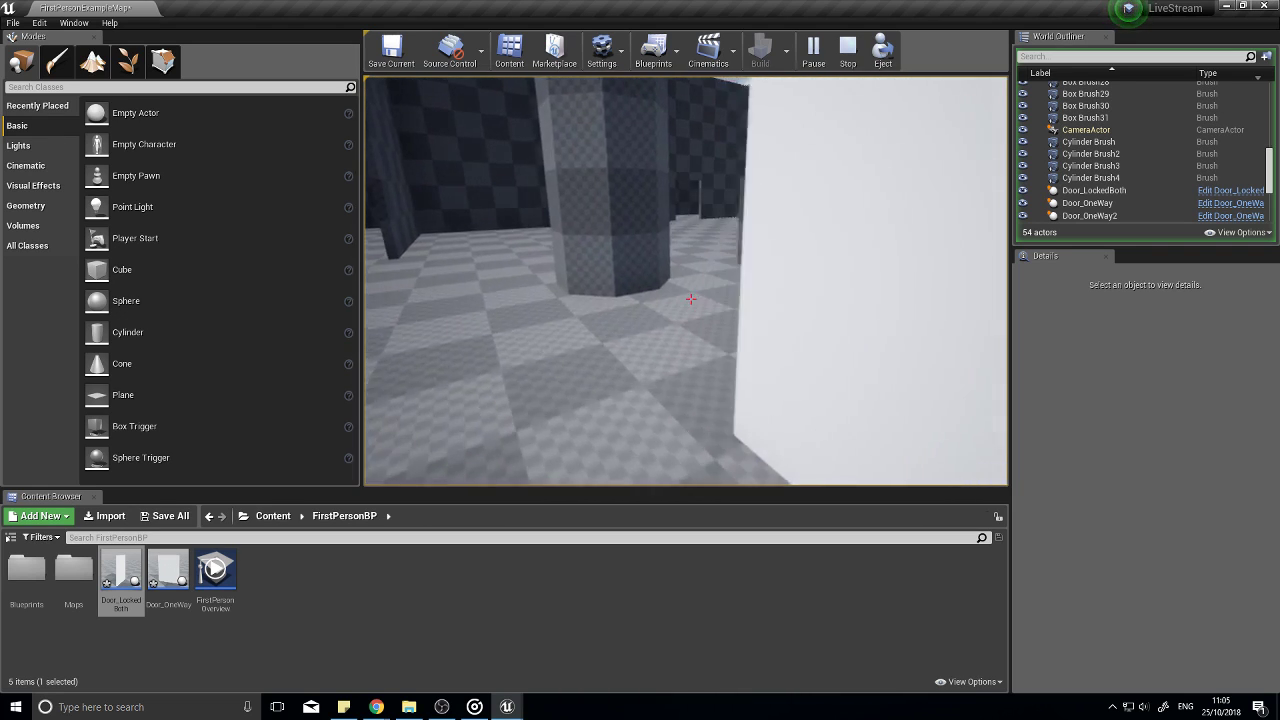
pyautogui.press('Escape')
# Step: In the Door_LockedBoth blueprint, turn off Hidden in Game for the Box component
pyautogui.click(746, 316)
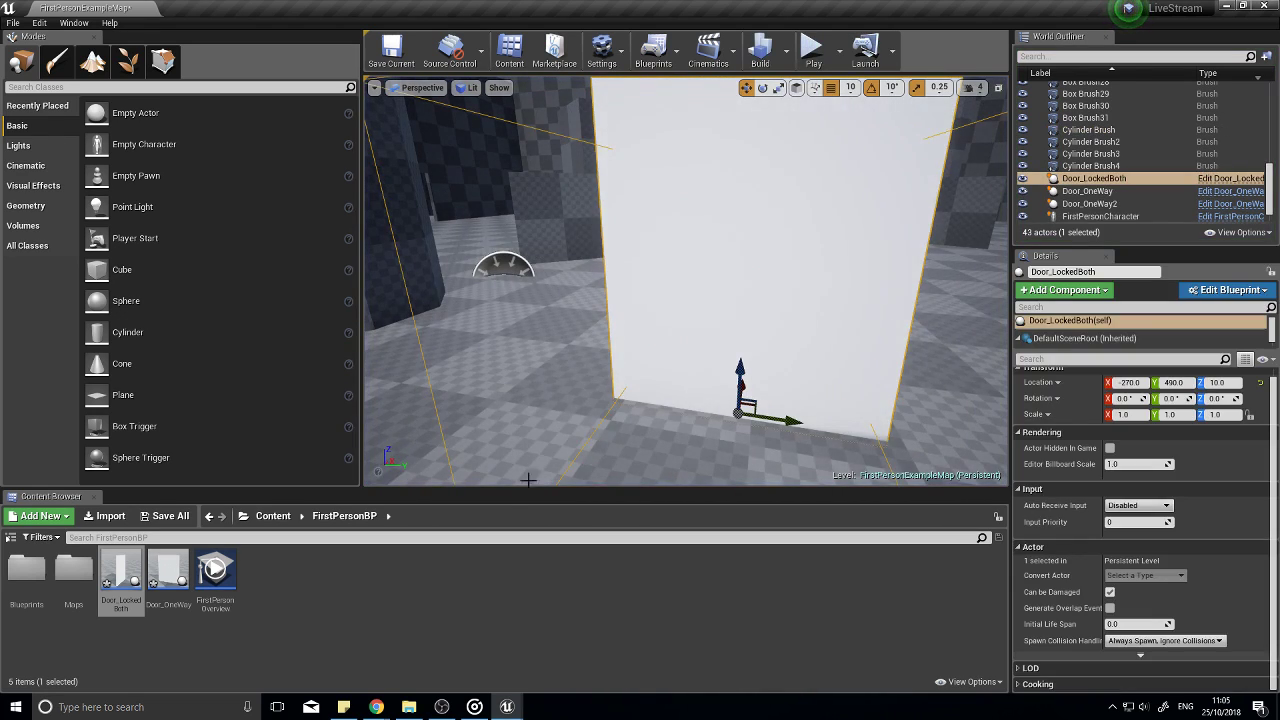
pyautogui.doubleClick(122, 578)
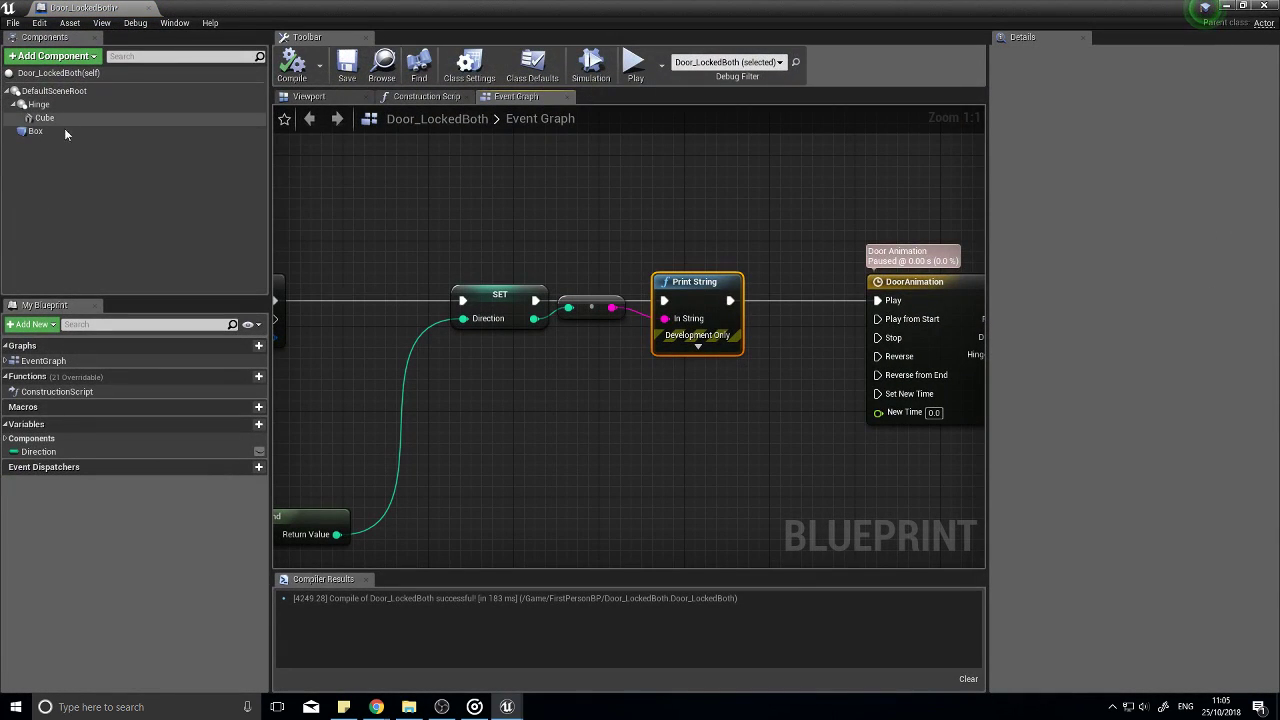
pyautogui.click(64, 131)
pyautogui.click(1095, 425)
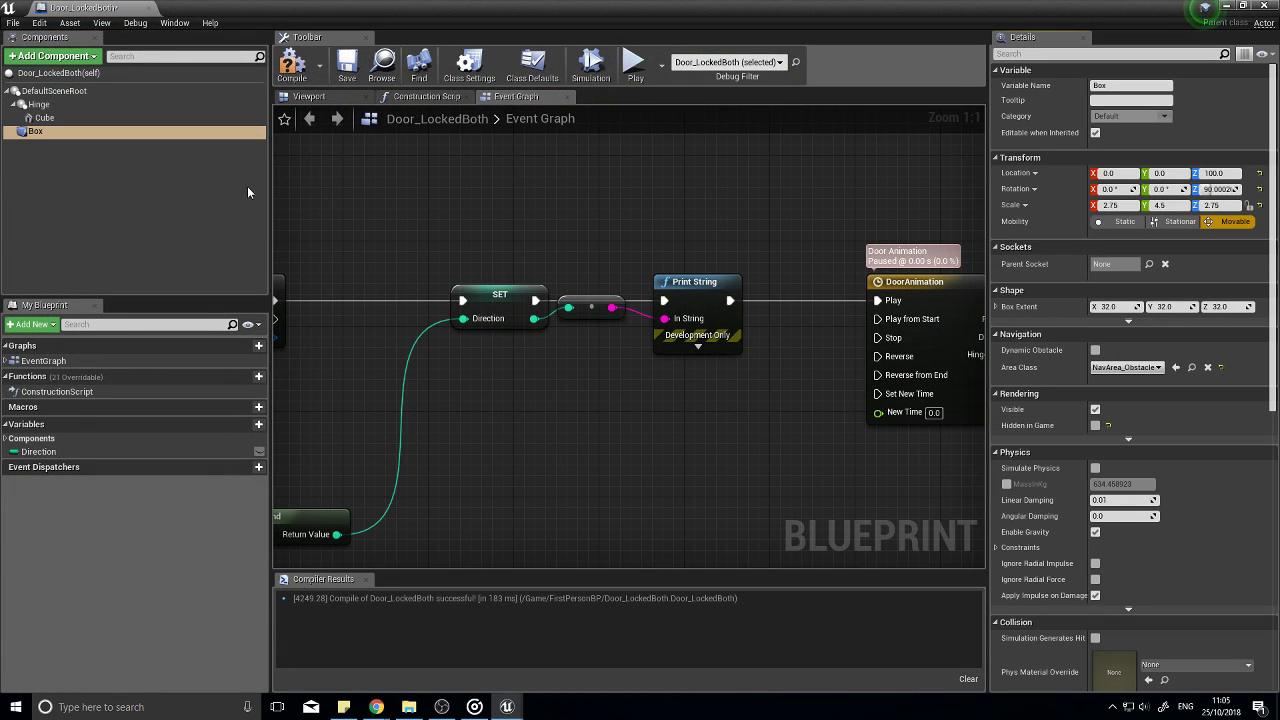
# Step: Play-test the door with its Box bounds shown, triggering it from both sides to compare the printed Direction values, and stop playing
pyautogui.click(1264, 6)
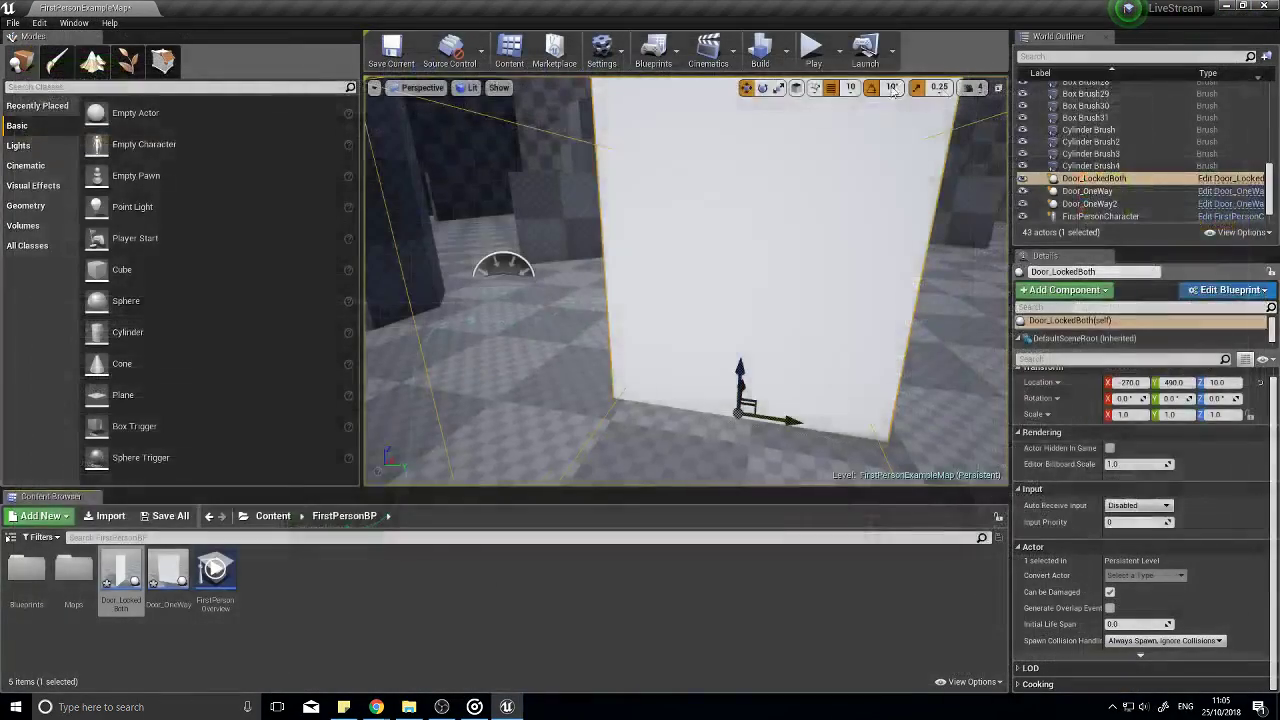
pyautogui.click(814, 50)
pyautogui.press('w')
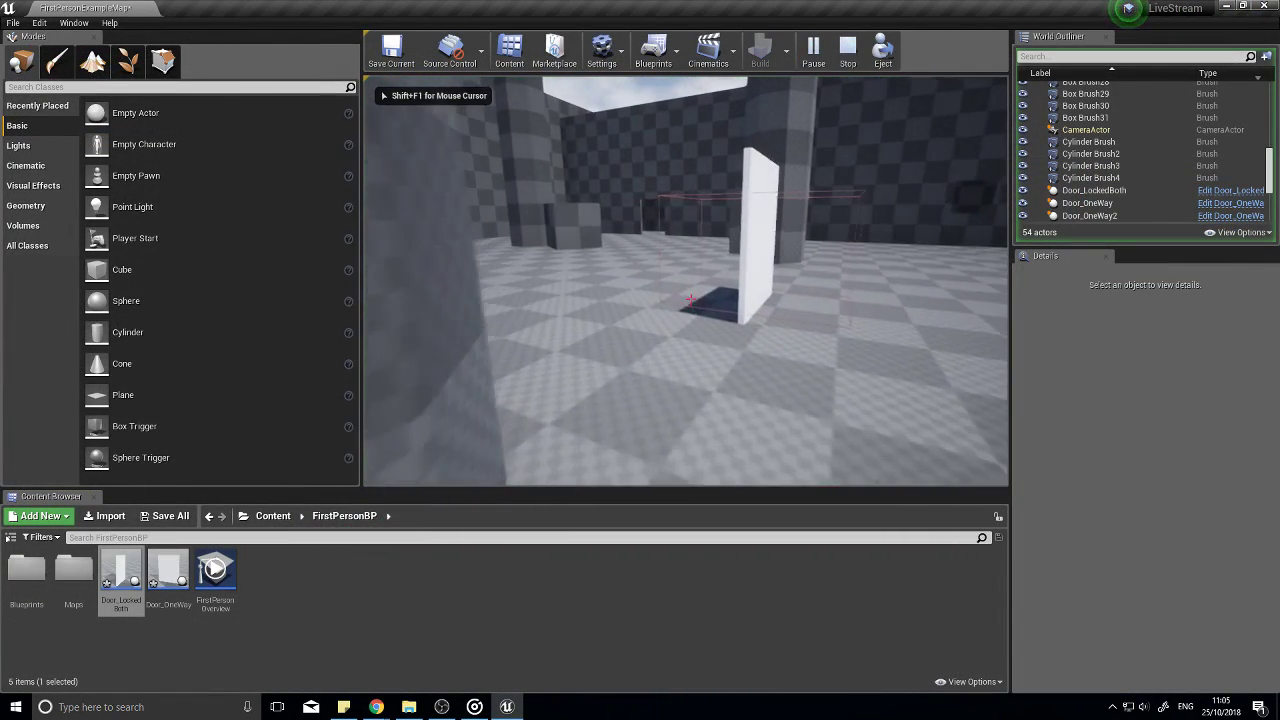
pyautogui.press('w')
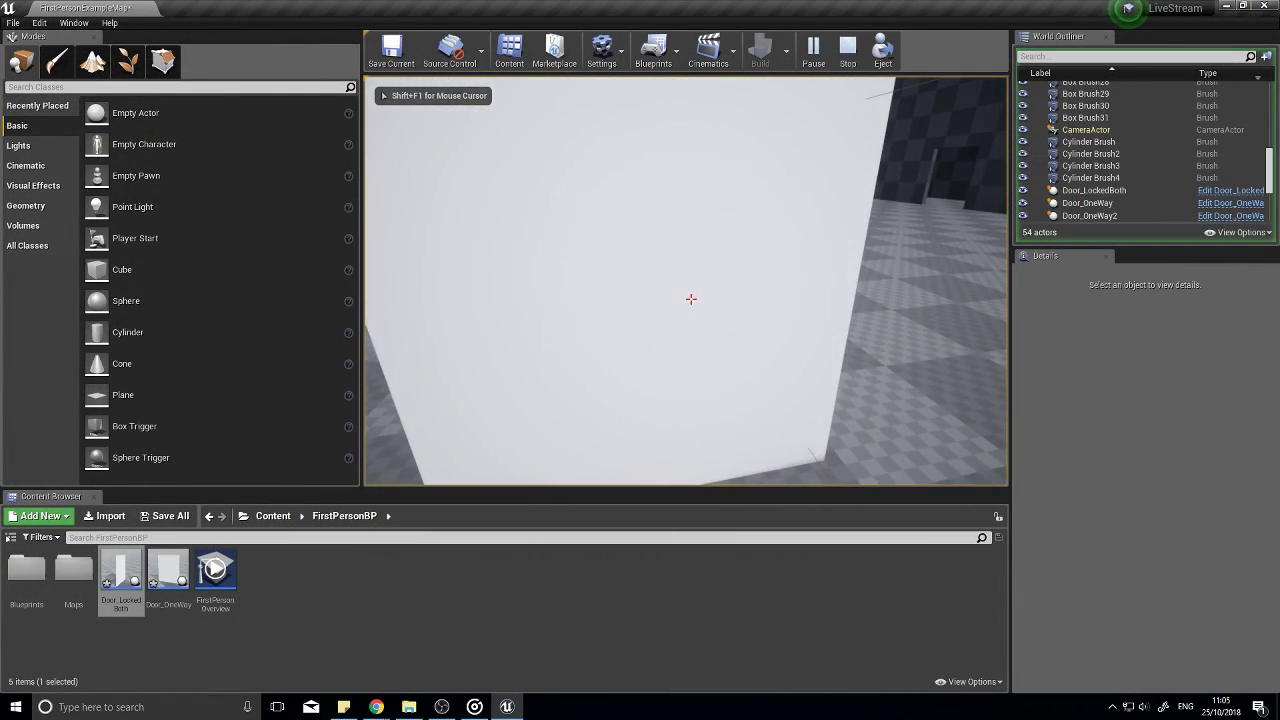
pyautogui.press('w')
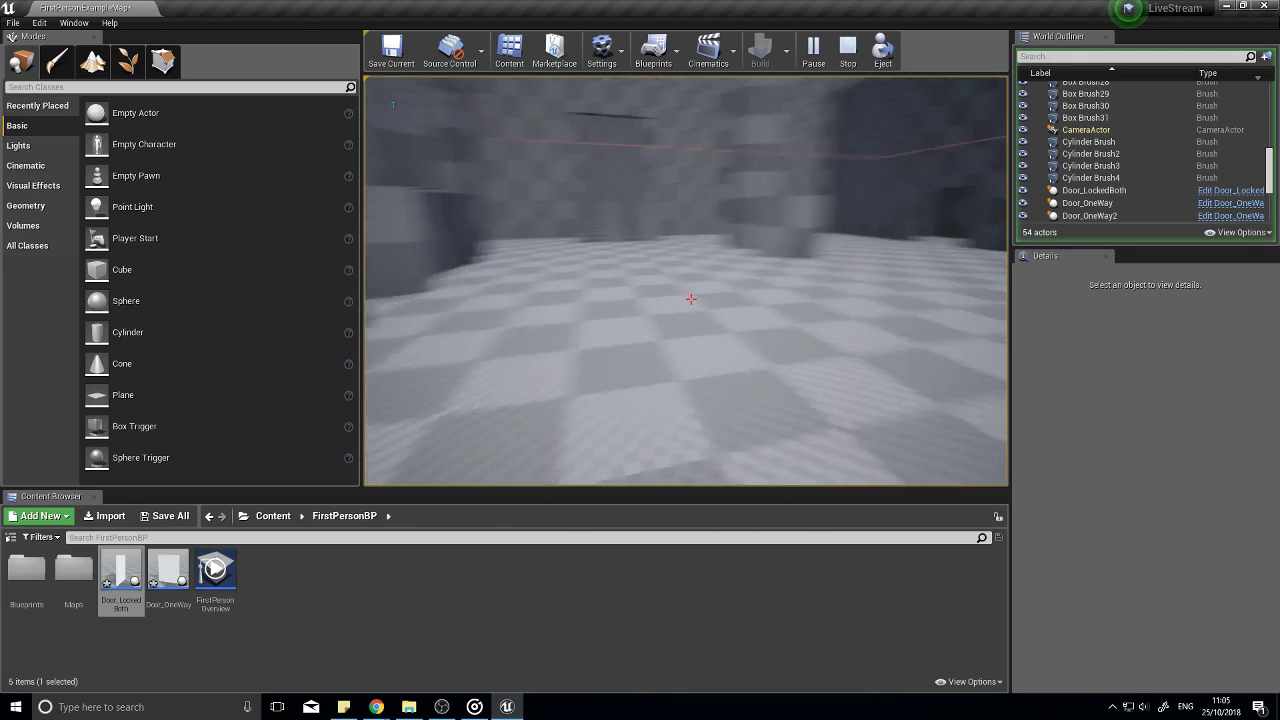
pyautogui.press('s')
pyautogui.press('w')
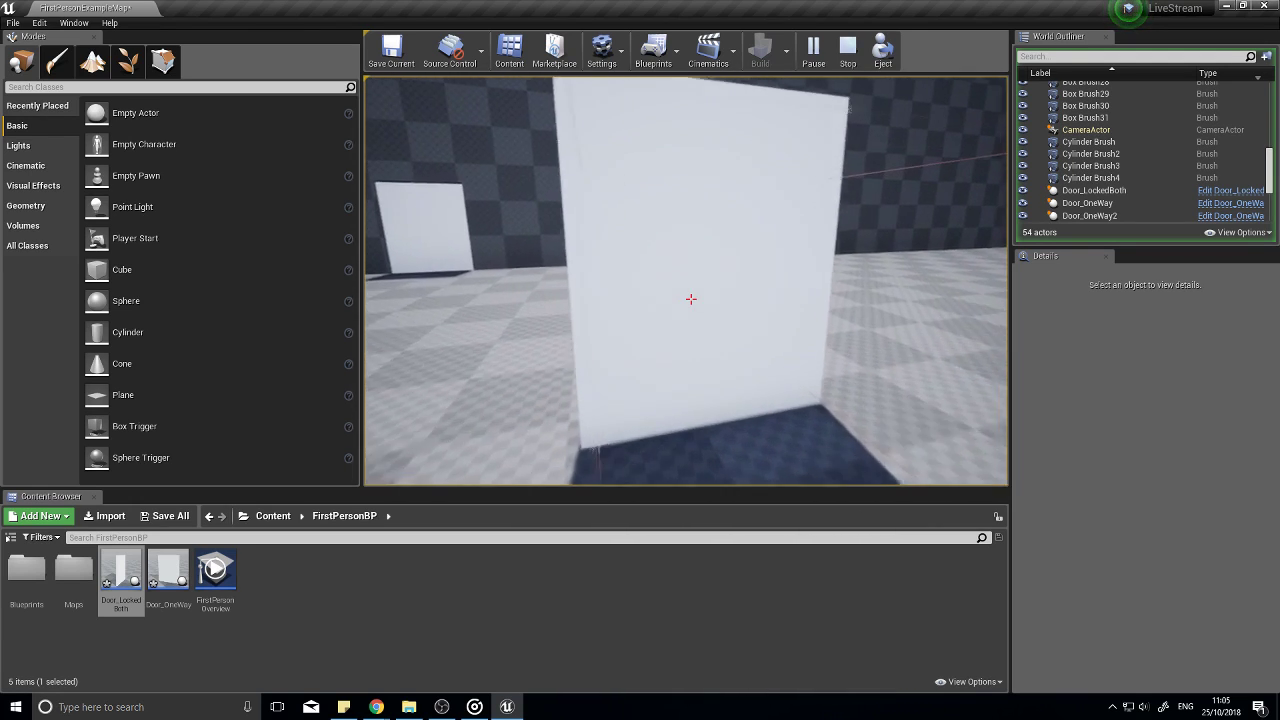
pyautogui.press('s')
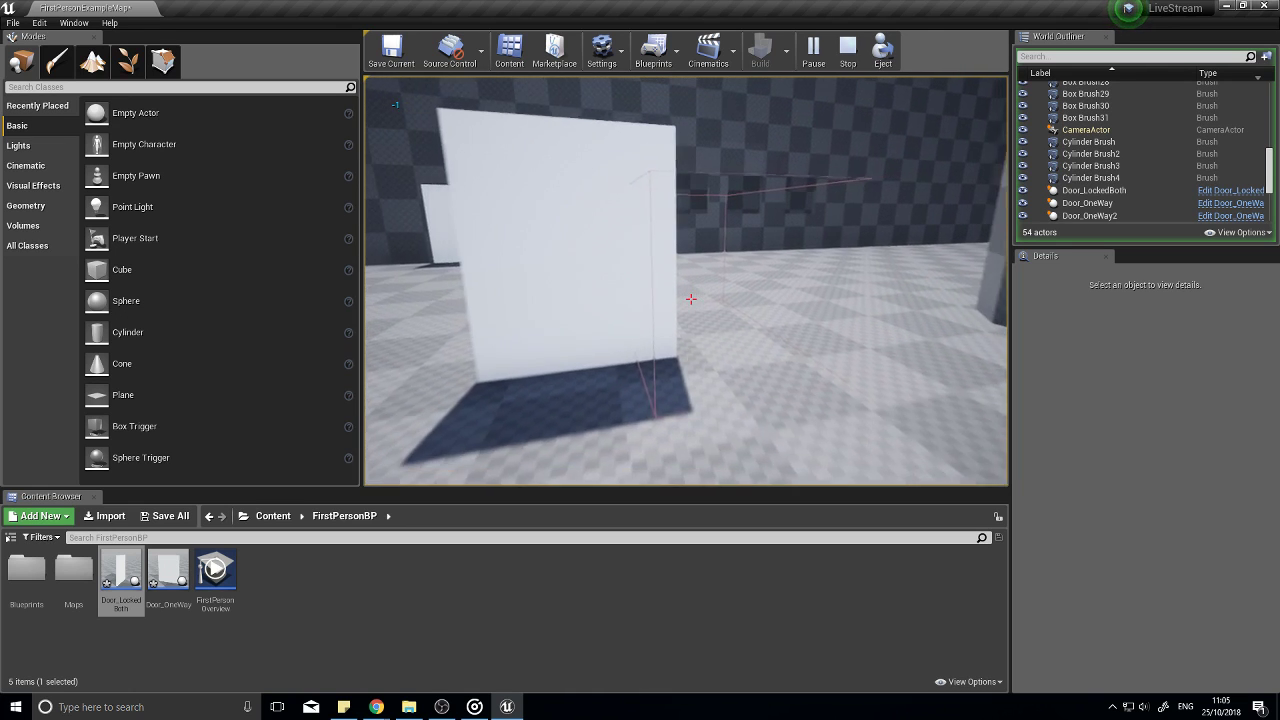
pyautogui.press('d')
pyautogui.press('d')
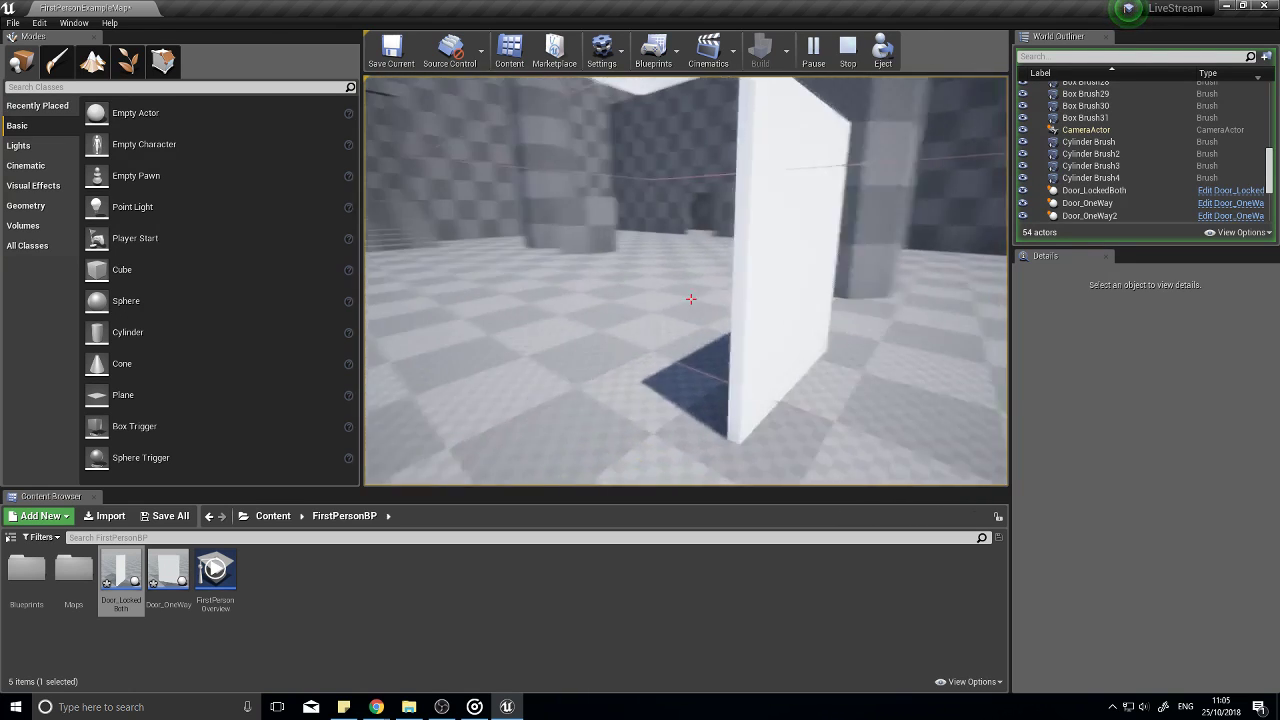
pyautogui.press('w')
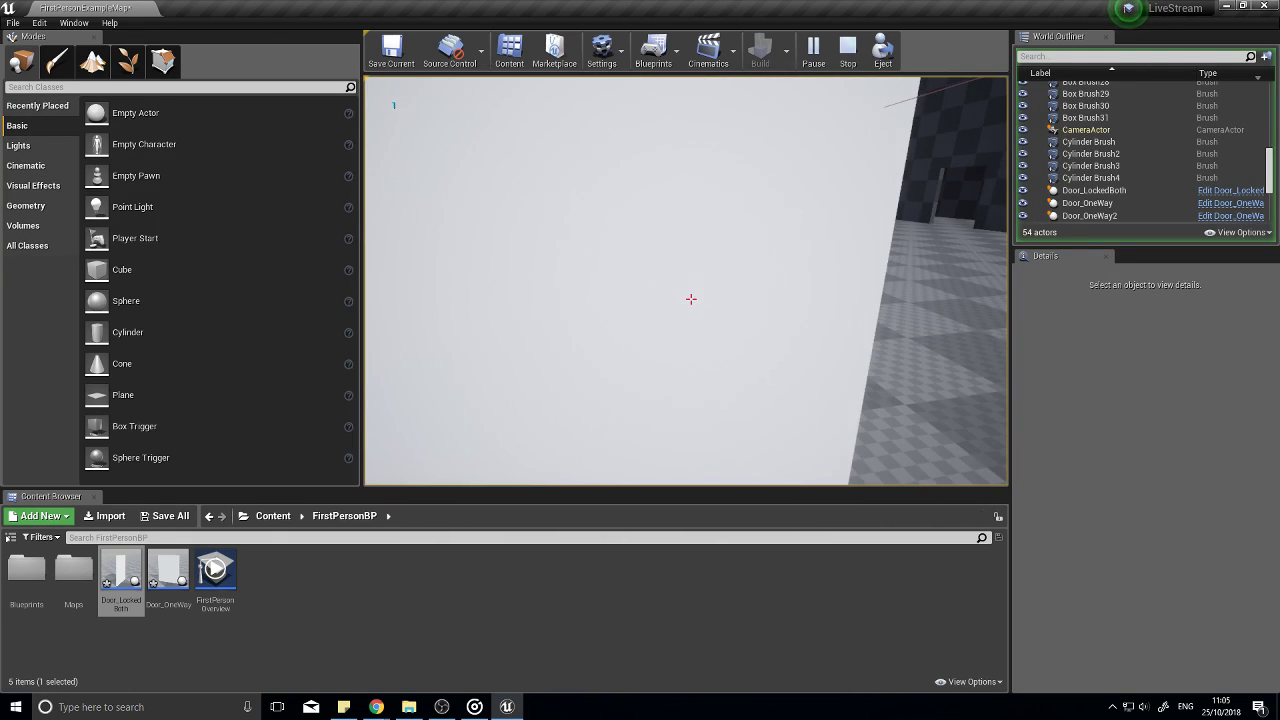
pyautogui.press('s')
pyautogui.press('w')
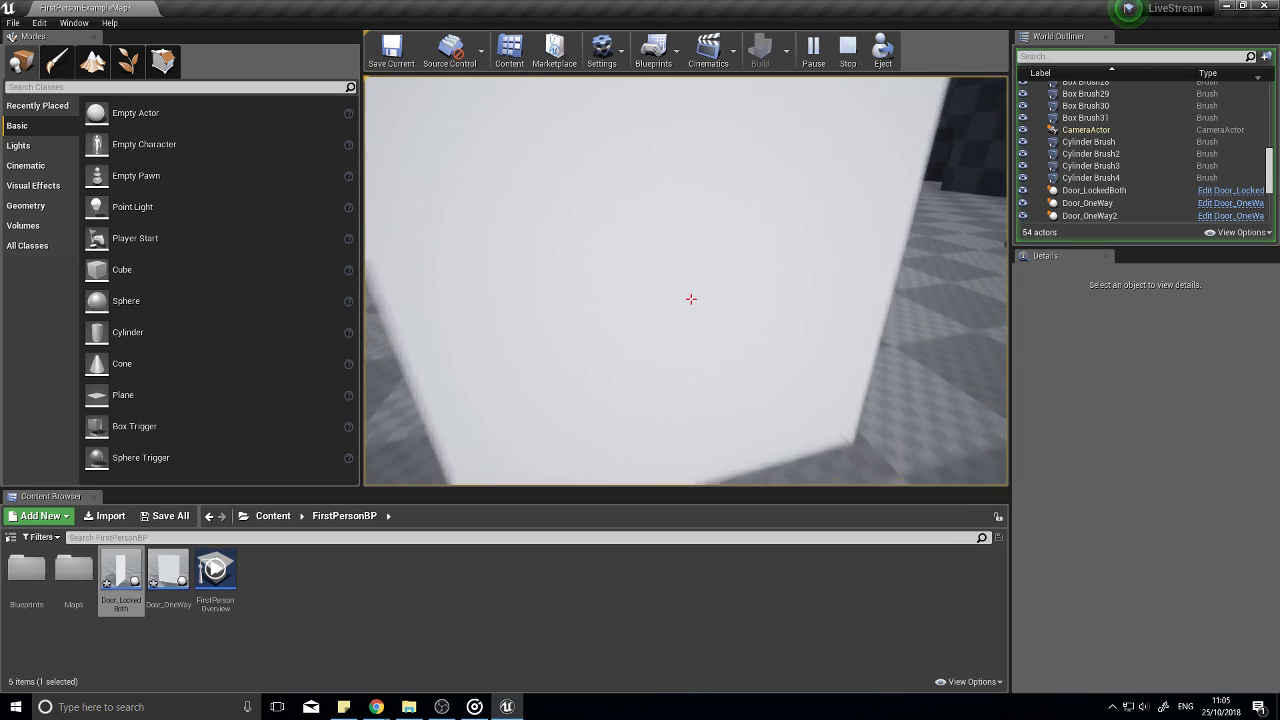
pyautogui.press('s')
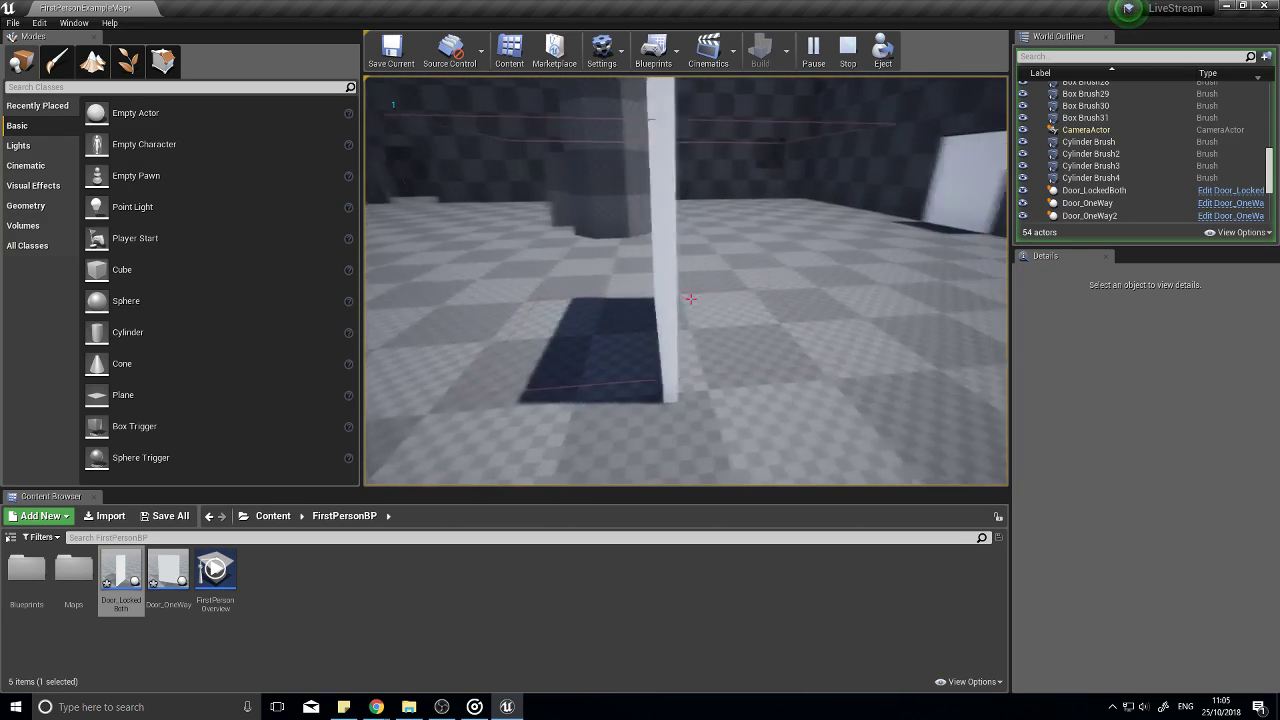
pyautogui.press('a')
pyautogui.press('w')
pyautogui.press('d')
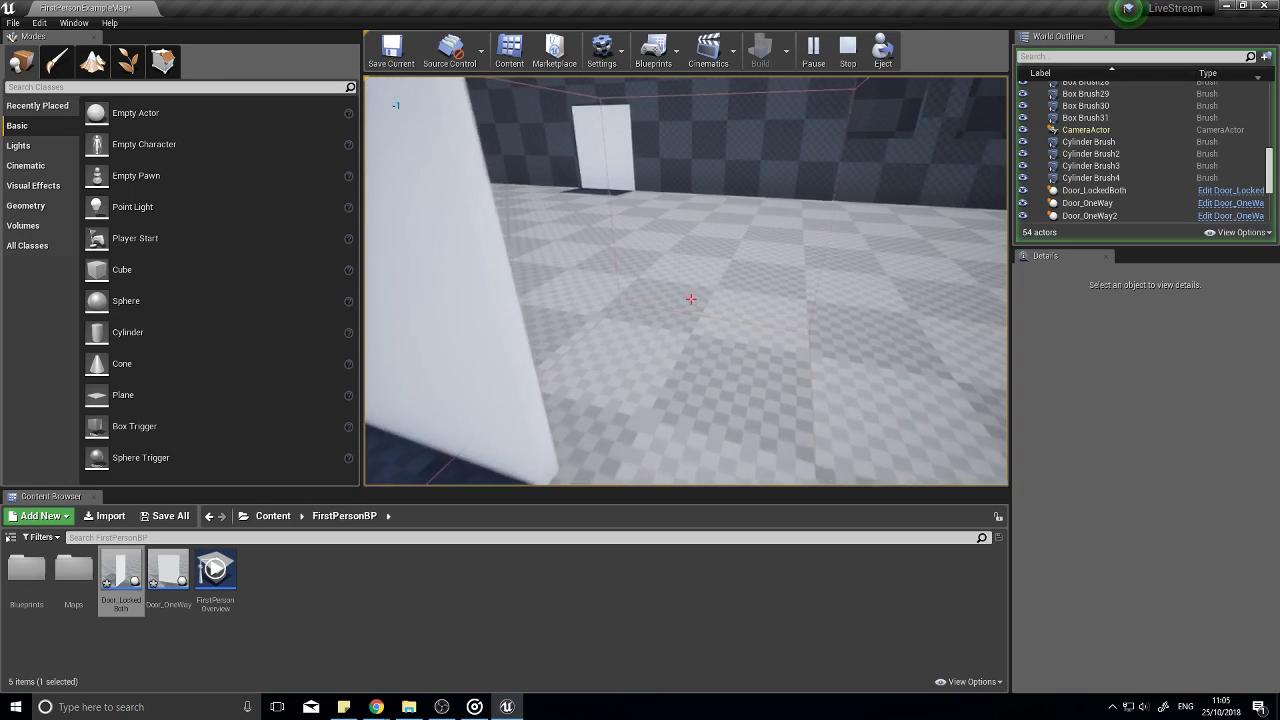
pyautogui.press('s')
pyautogui.press('Escape')
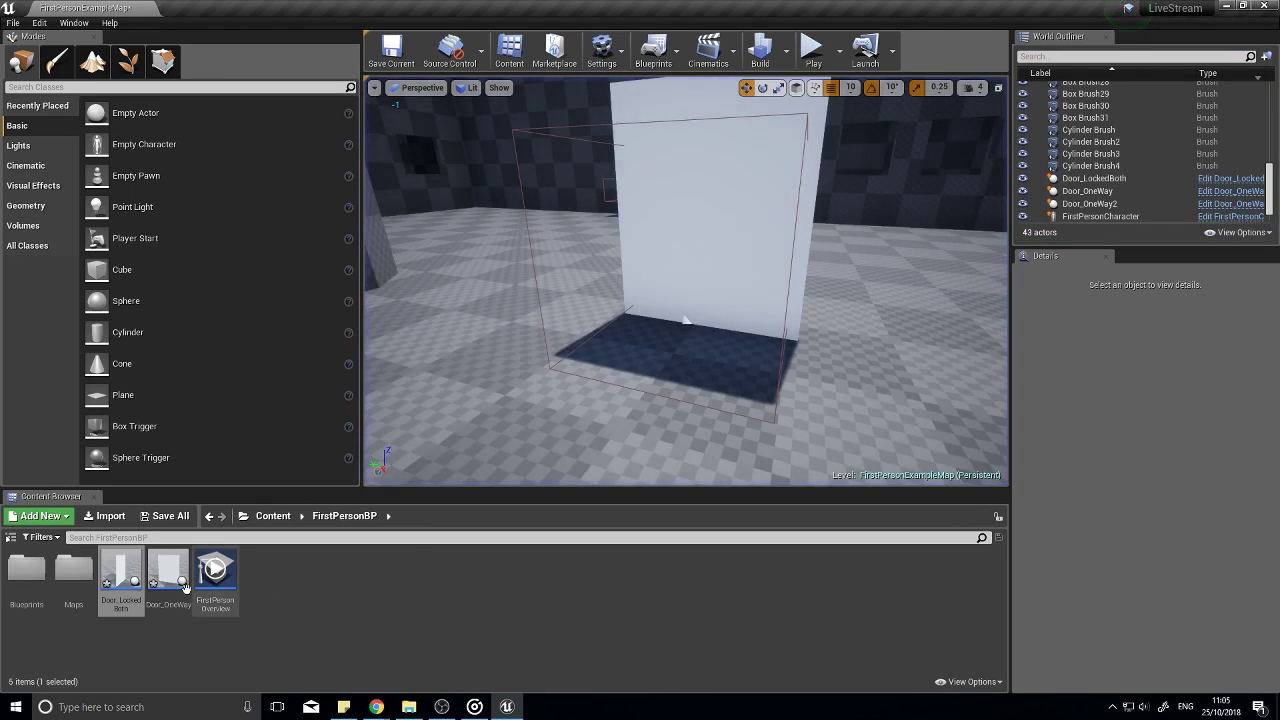
# Step: In the Door_LockedBoth graph, wire the end-overlap chain's Disable Input node back to DoorAnimation's Reverse input and compile
pyautogui.doubleClick(128, 574)
pyautogui.moveTo(523, 394); pyautogui.dragTo(646, 366, button='right')
pyautogui.scroll(-3, 578, 434)
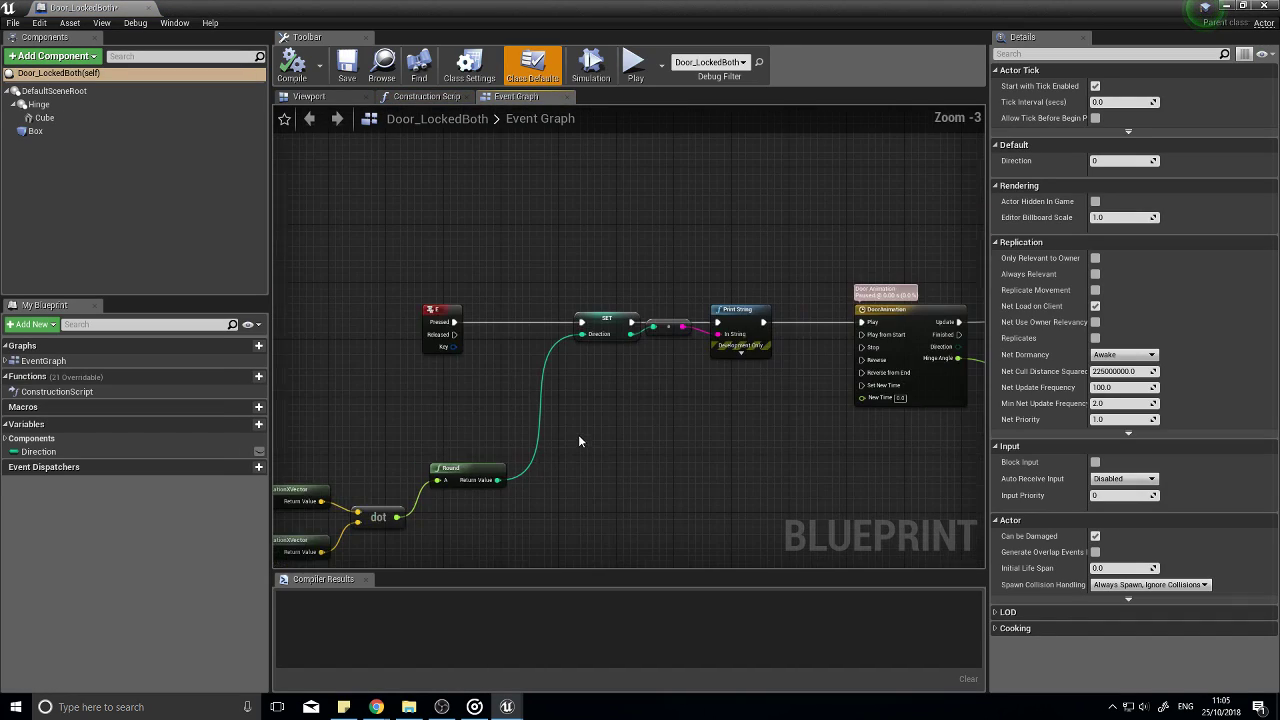
pyautogui.moveTo(501, 450); pyautogui.dragTo(725, 408, button='right')
pyautogui.moveTo(462, 359); pyautogui.dragTo(713, 344)
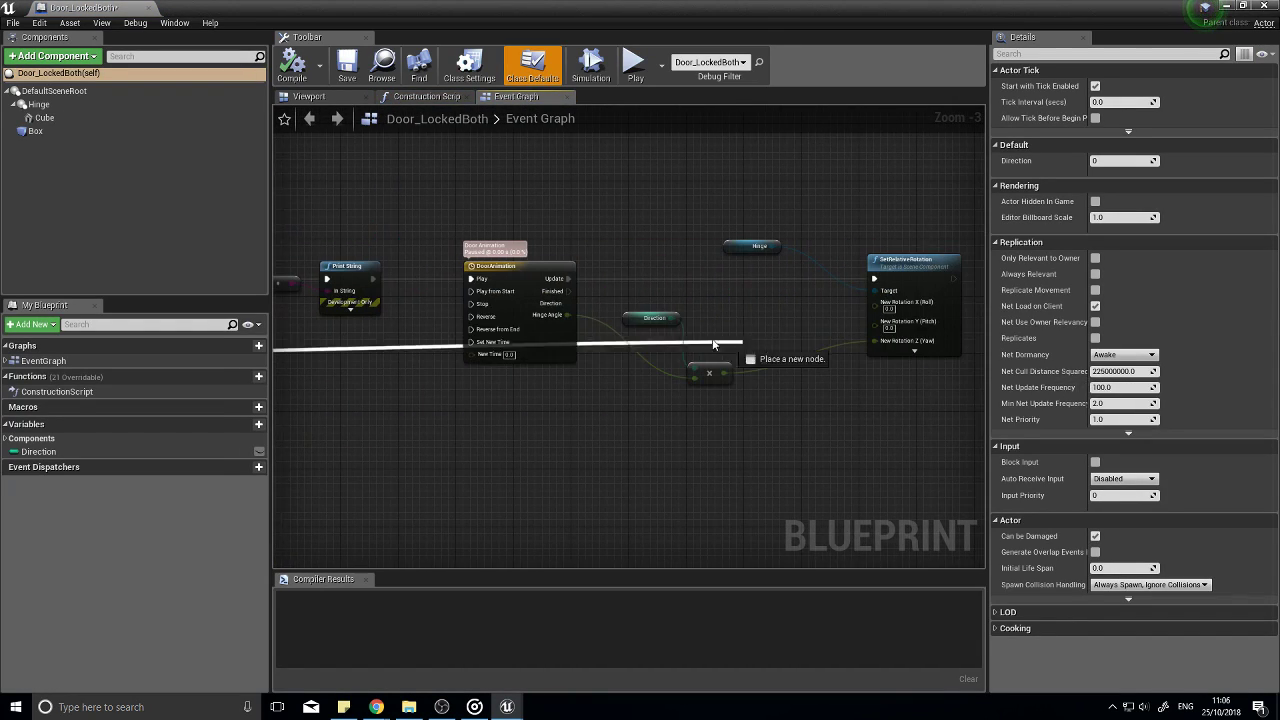
pyautogui.click(285, 68)
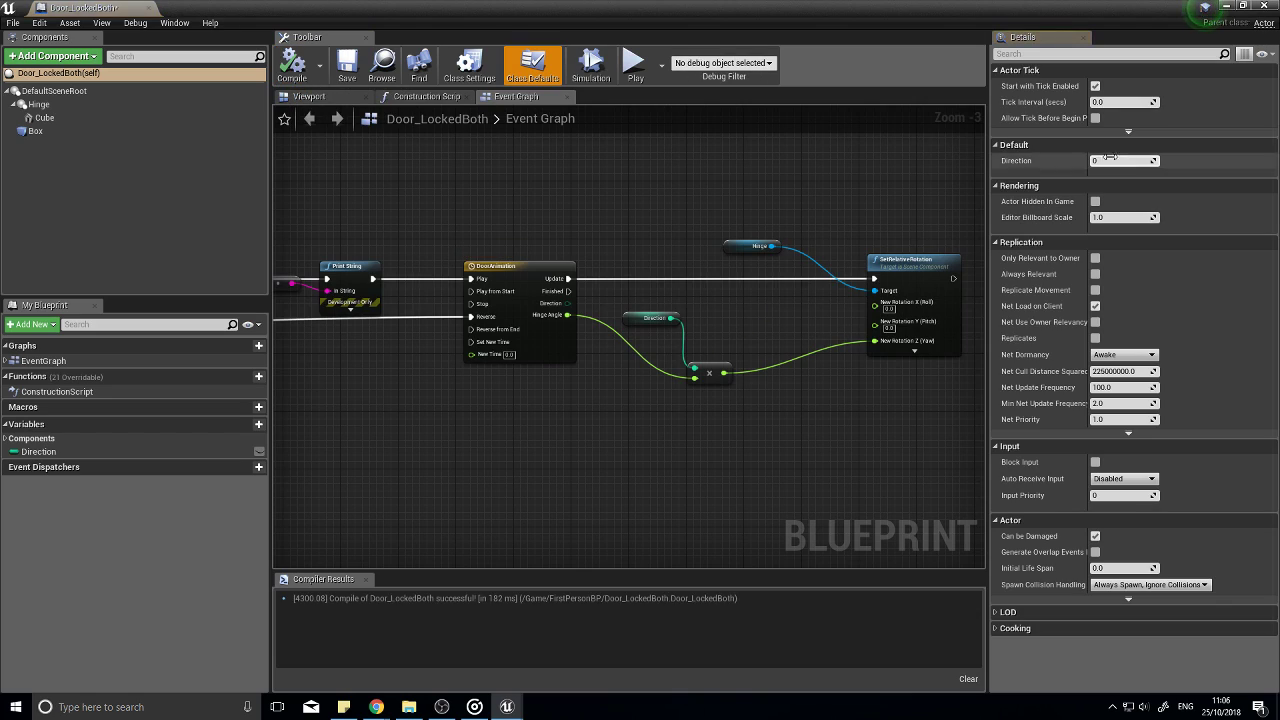
# Step: Play-test the door with Reverse connected, opening it and walking out of its trigger box on different sides, and stop playing
pyautogui.click(1265, 7)
pyautogui.click(818, 60)
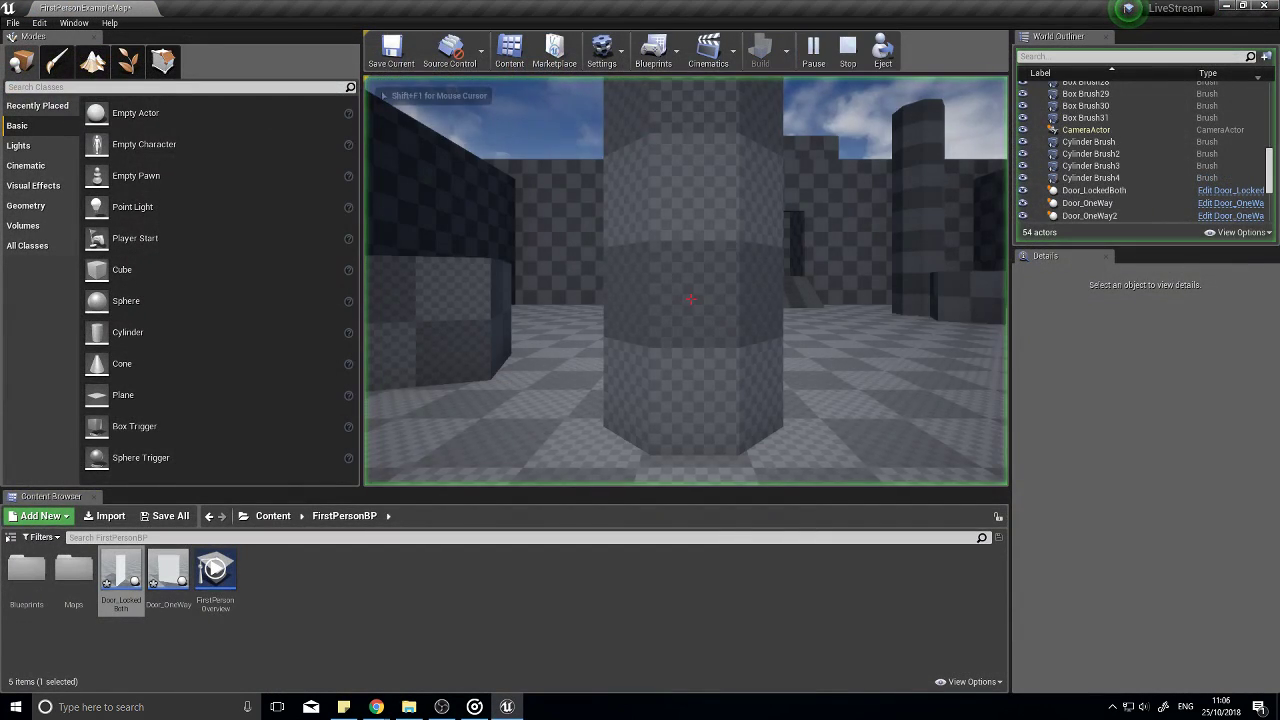
pyautogui.press('w')
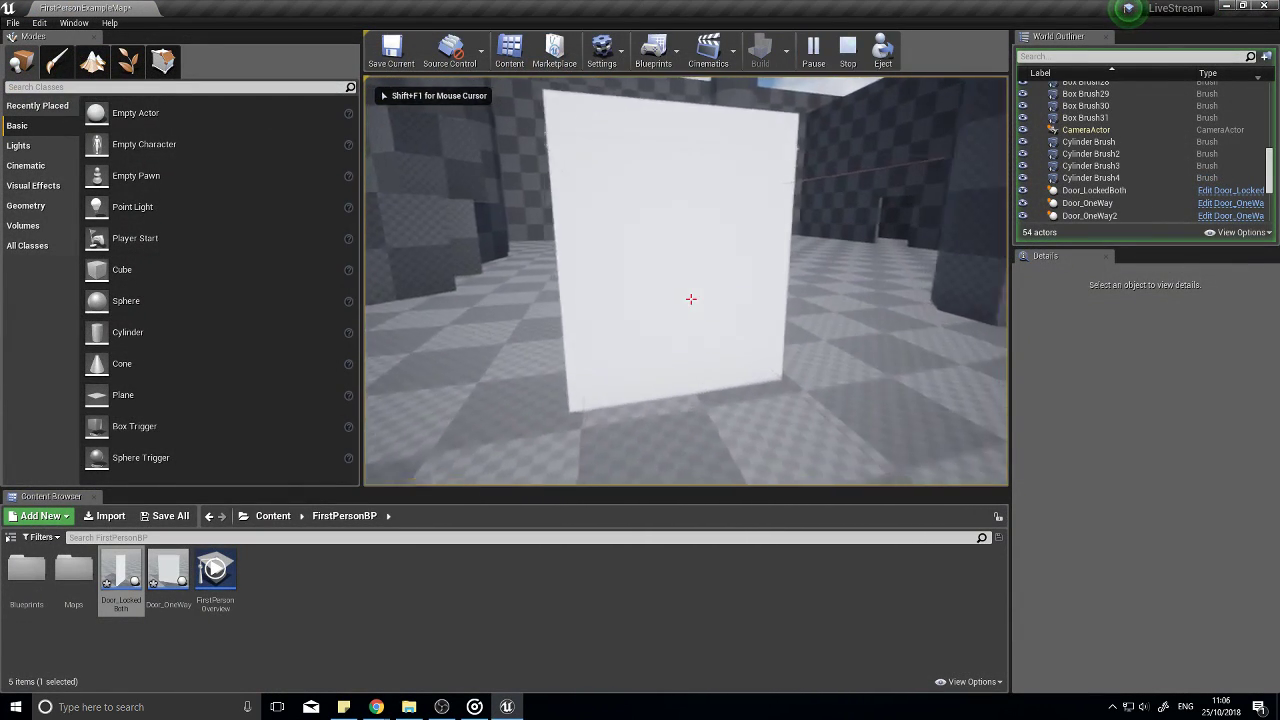
pyautogui.press('s')
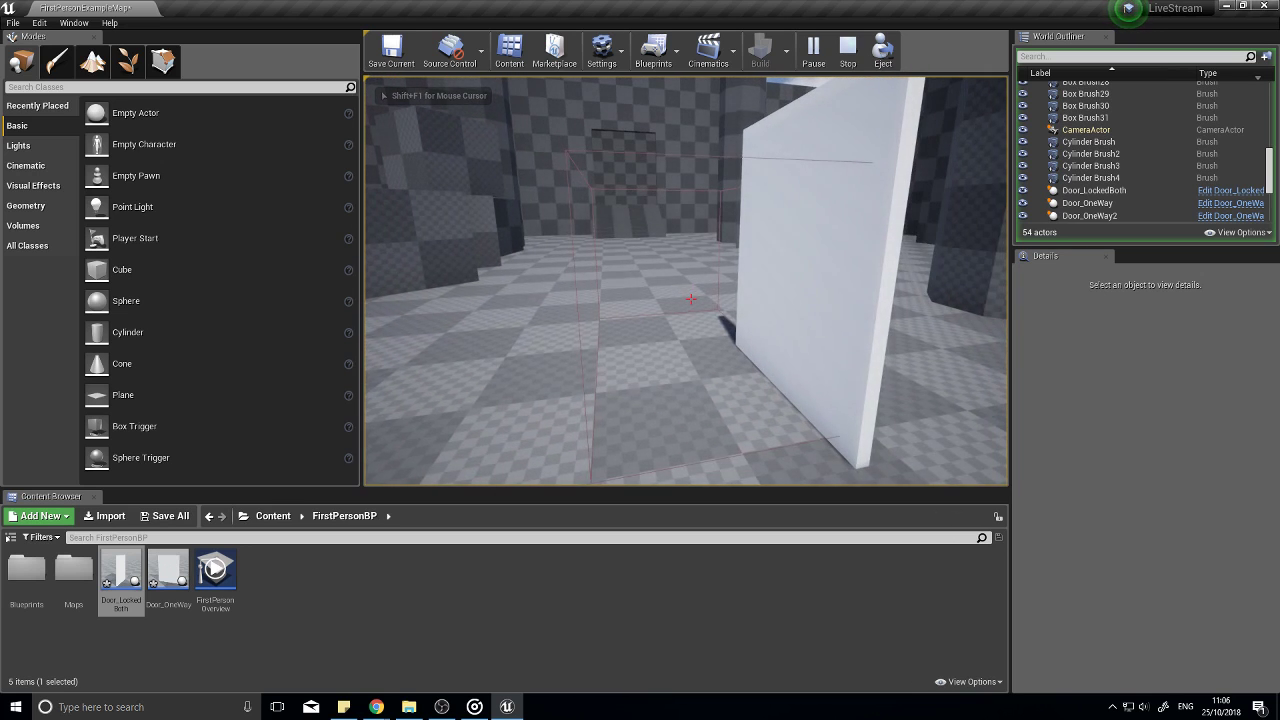
pyautogui.press('w')
pyautogui.press('s')
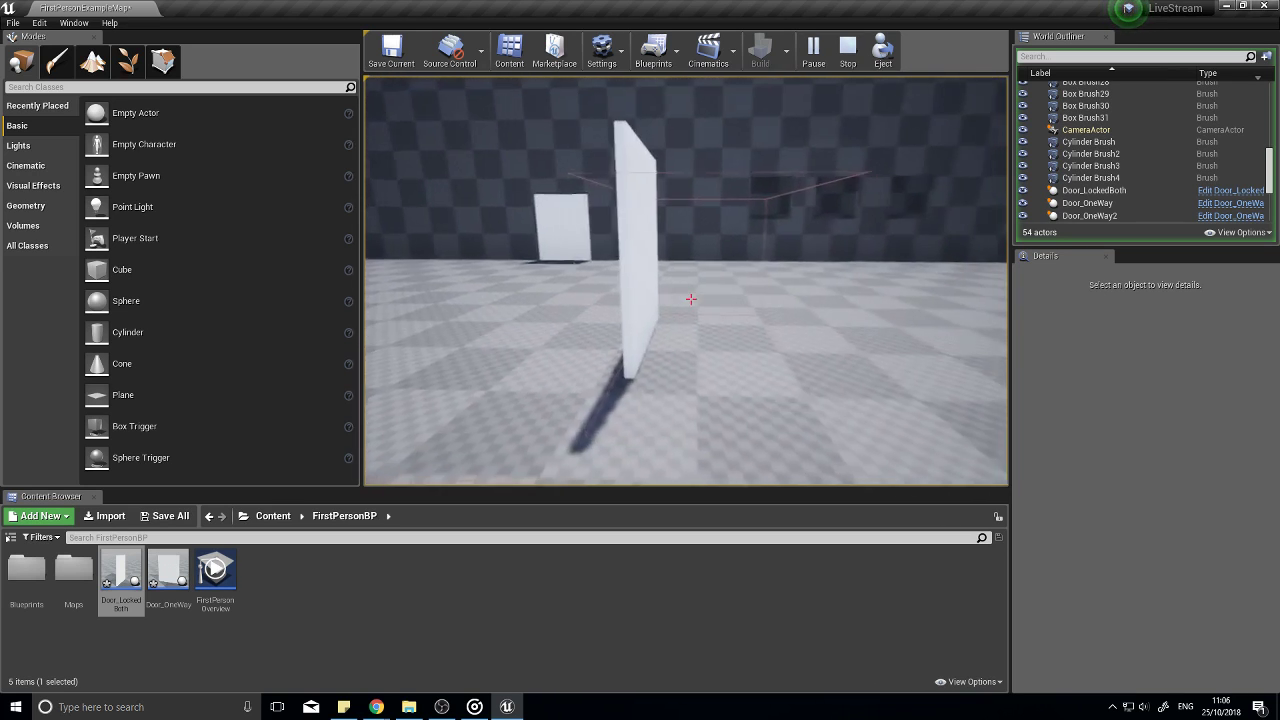
pyautogui.press('w')
pyautogui.press('Escape')
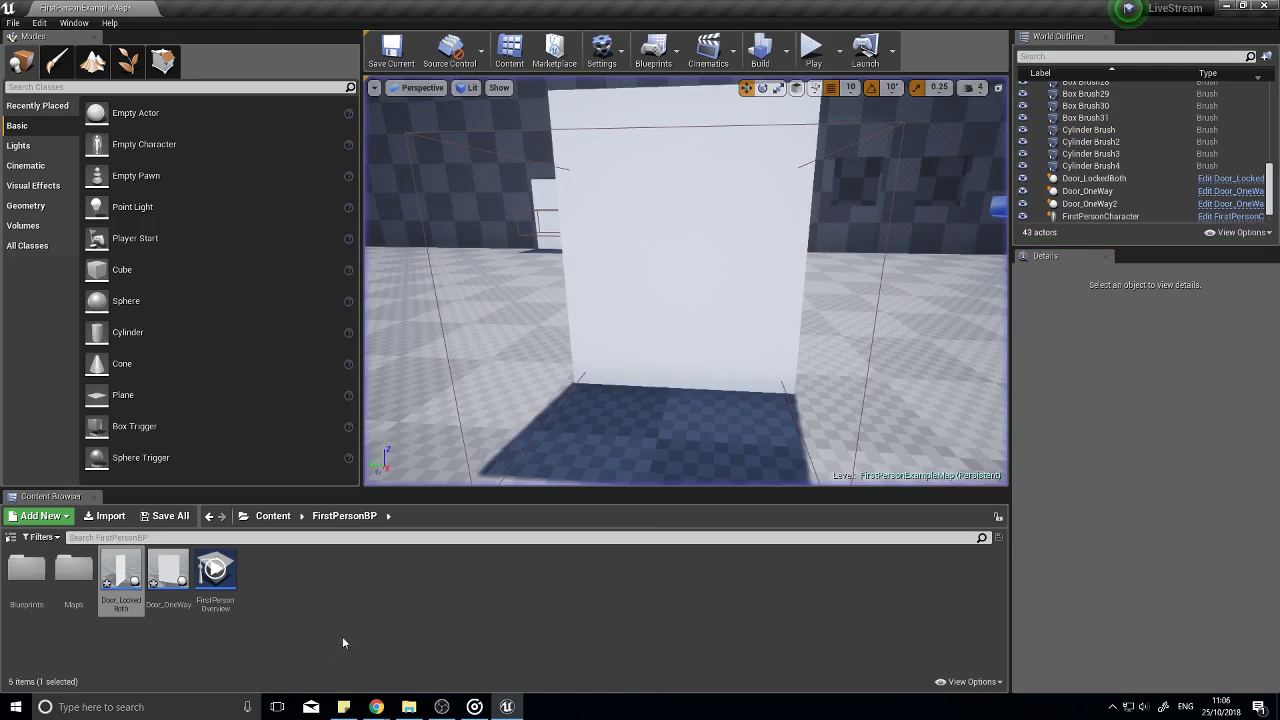
# Step: Reopen the Door_LockedBoth blueprint and disconnect the incoming wire from the DoorAnimation timeline's Reverse input
pyautogui.doubleClick(121, 577)
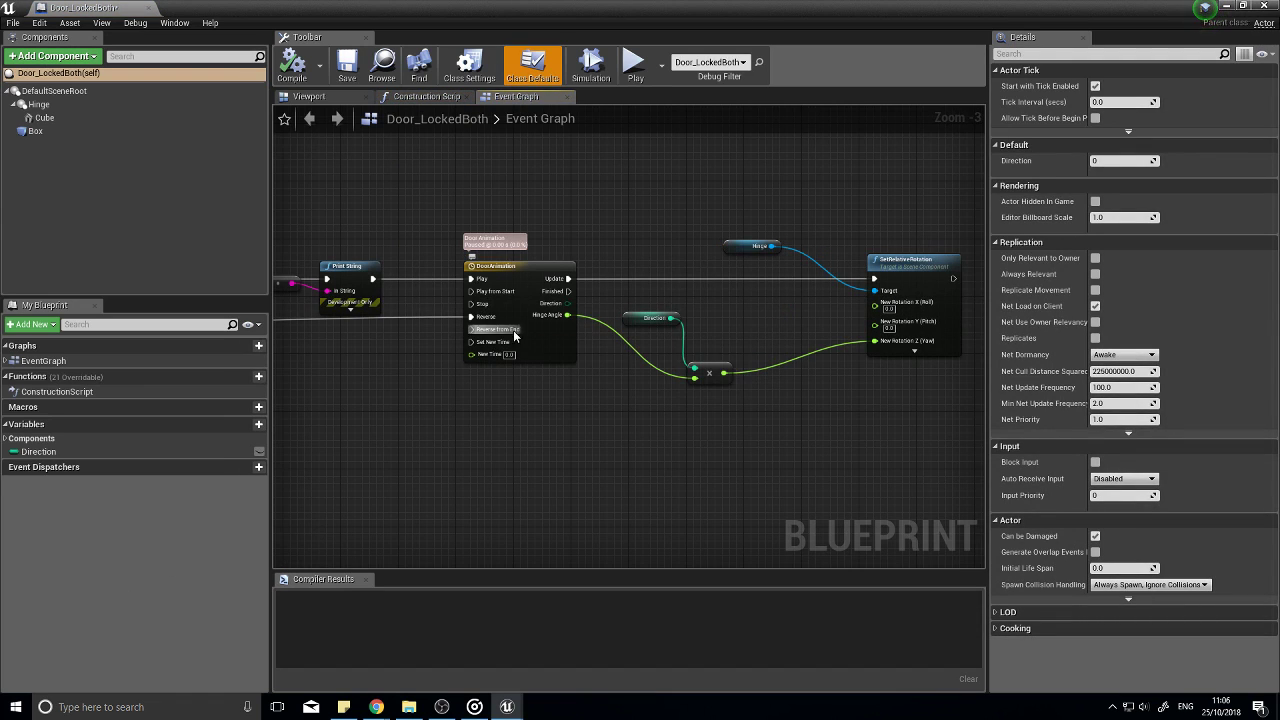
pyautogui.moveTo(448, 376); pyautogui.dragTo(731, 337, button='right')
pyautogui.scroll(-2, 701, 371)
pyautogui.moveTo(617, 401); pyautogui.dragTo(760, 401, button='right')
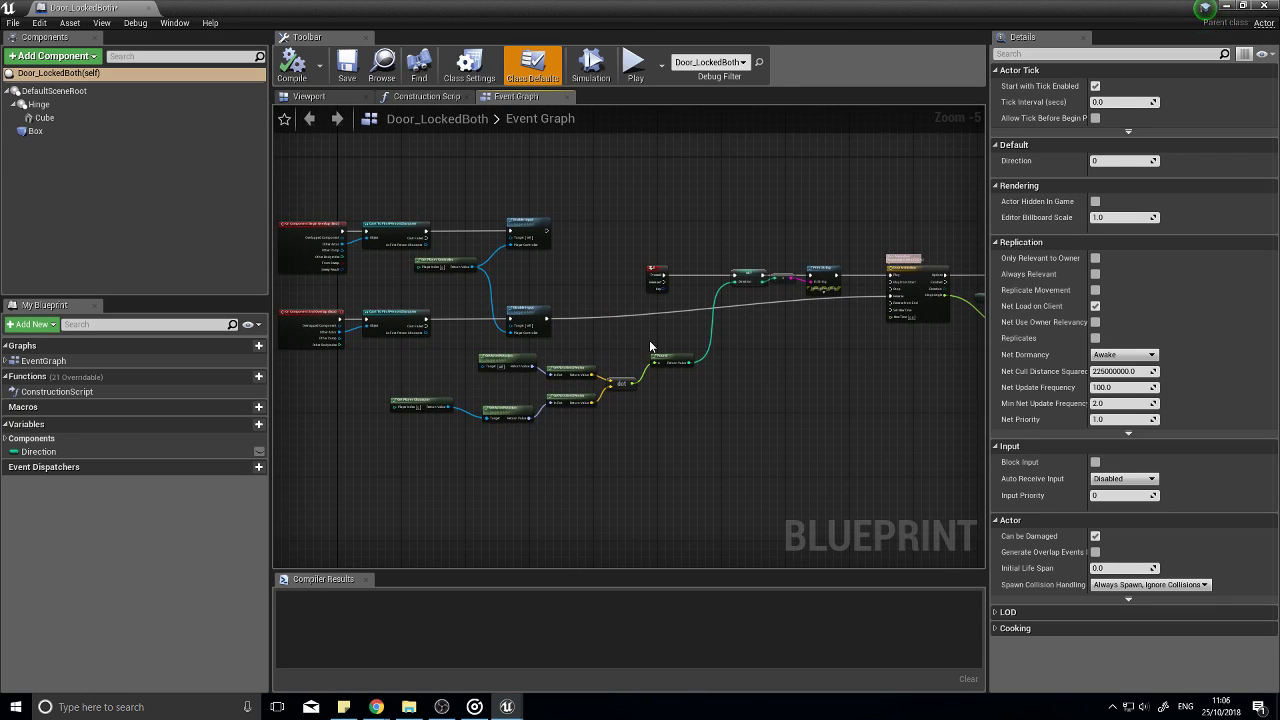
pyautogui.scroll(3, 618, 361)
pyautogui.moveTo(972, 358); pyautogui.dragTo(760, 358, button='right')
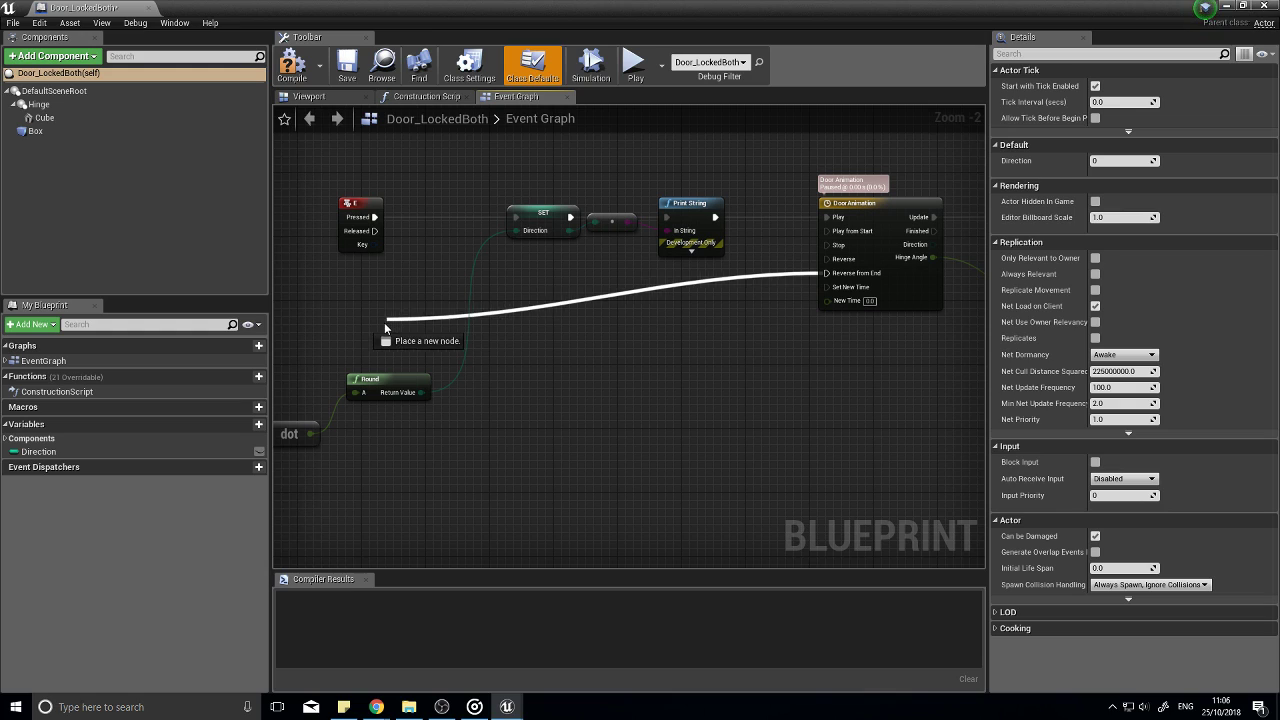
pyautogui.moveTo(384, 322); pyautogui.dragTo(756, 303)
pyautogui.moveTo(777, 339); pyautogui.dragTo(771, 272, button='right')
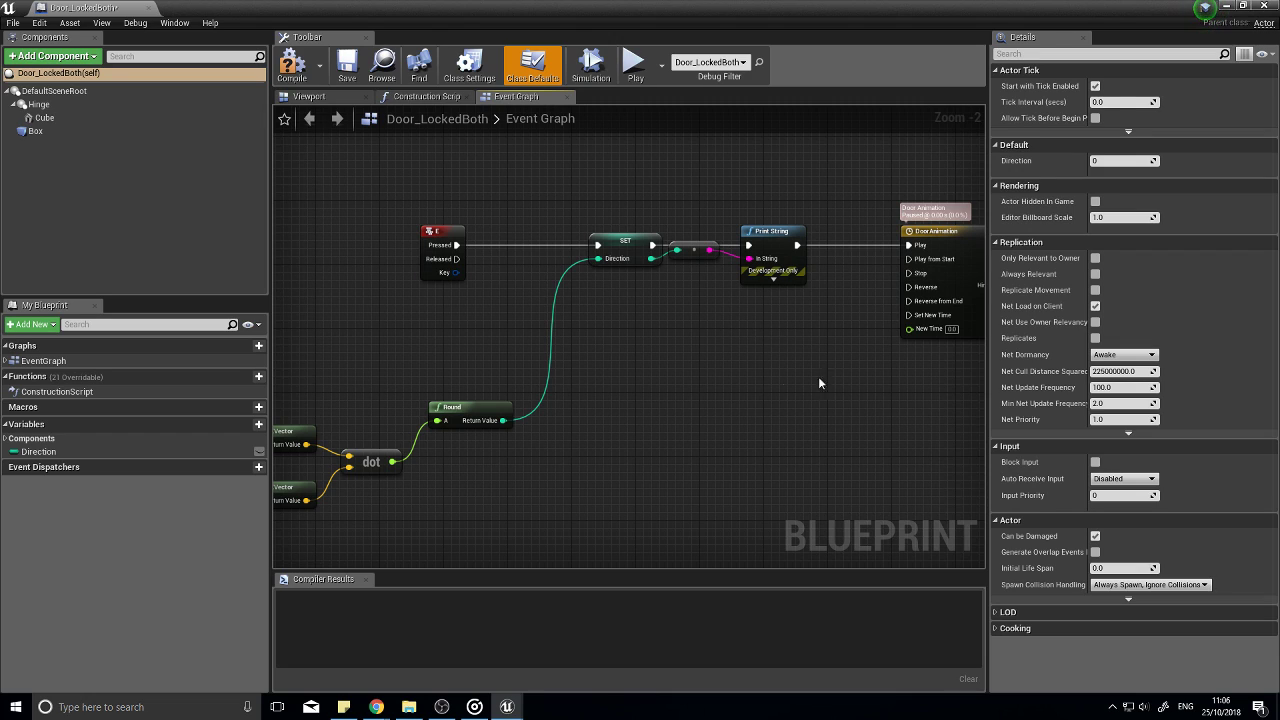
# Step: Move the integer-to-string conversion node below the execution wire between Set Direction and Print String
pyautogui.moveTo(858, 384); pyautogui.dragTo(660, 392, button='right')
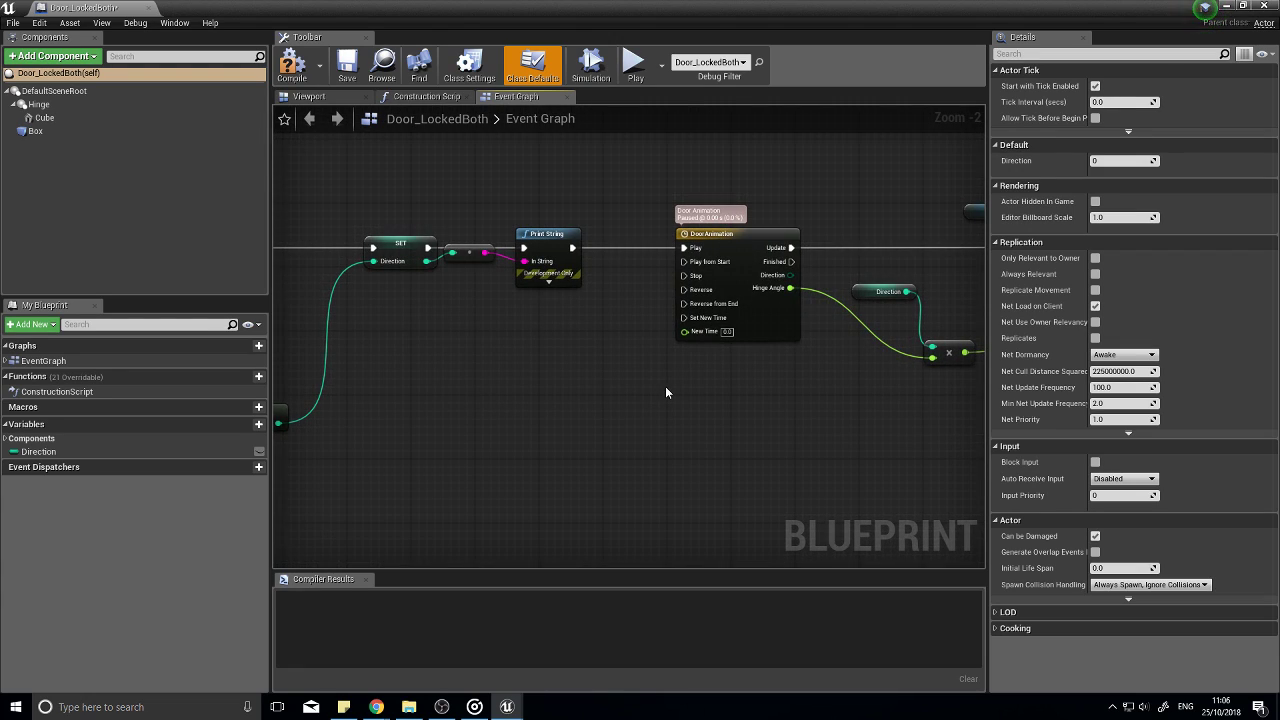
pyautogui.moveTo(472, 260); pyautogui.dragTo(479, 299)
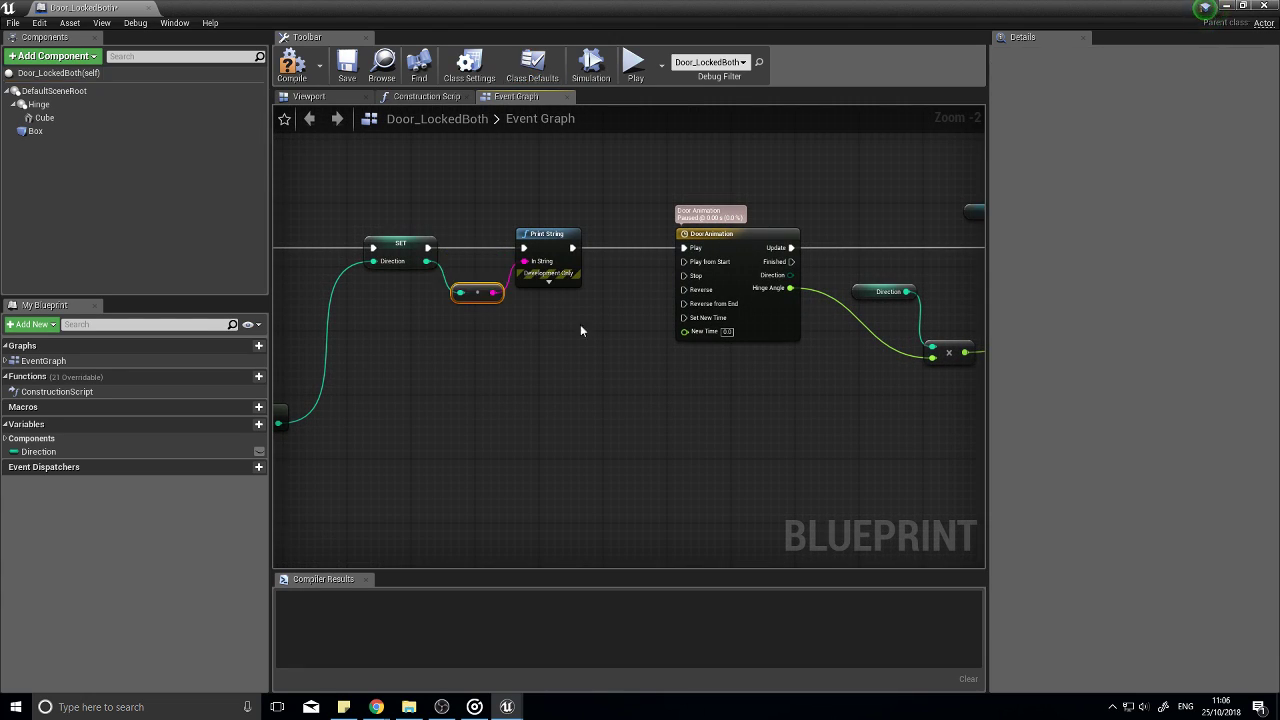
# Step: Compile the Door_LockedBoth blueprint with the Reverse input disconnected
pyautogui.moveTo(794, 401); pyautogui.dragTo(663, 394, button='right')
pyautogui.click(289, 70)
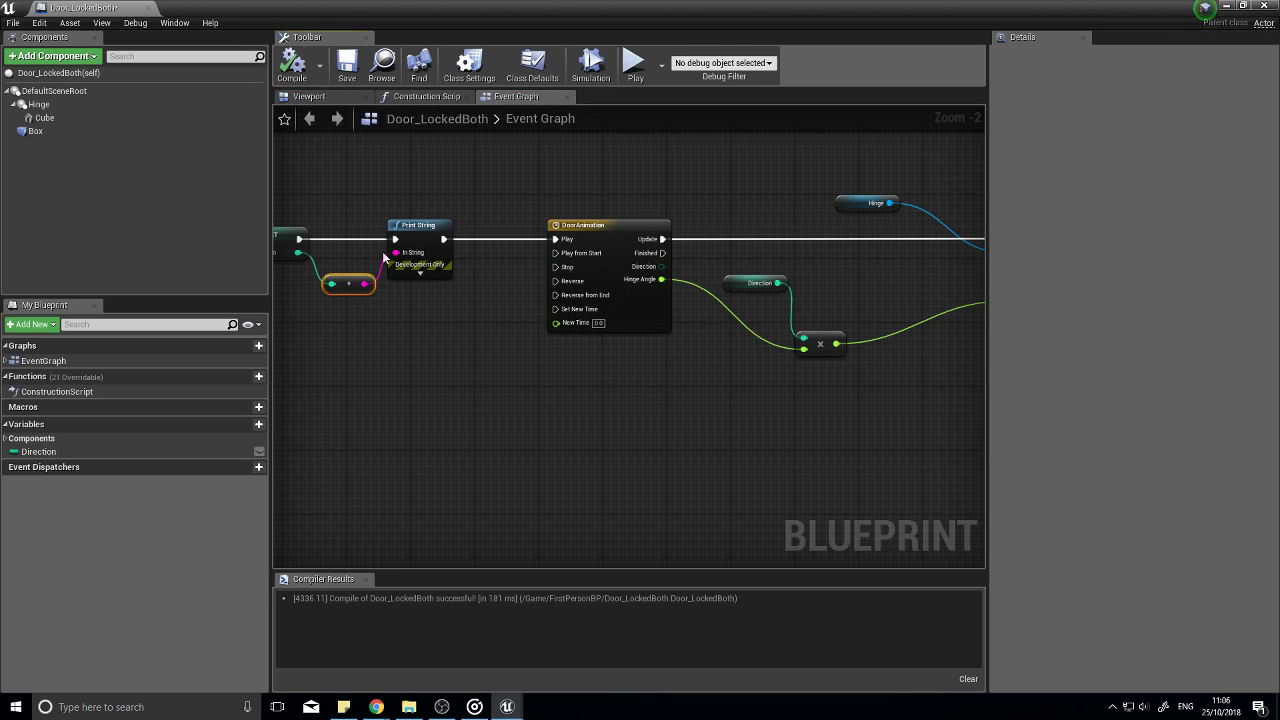
# Step: Examine the Hinge component's transform and axes around the door, comparing them with the rotation nodes in the event graph
pyautogui.click(305, 98)
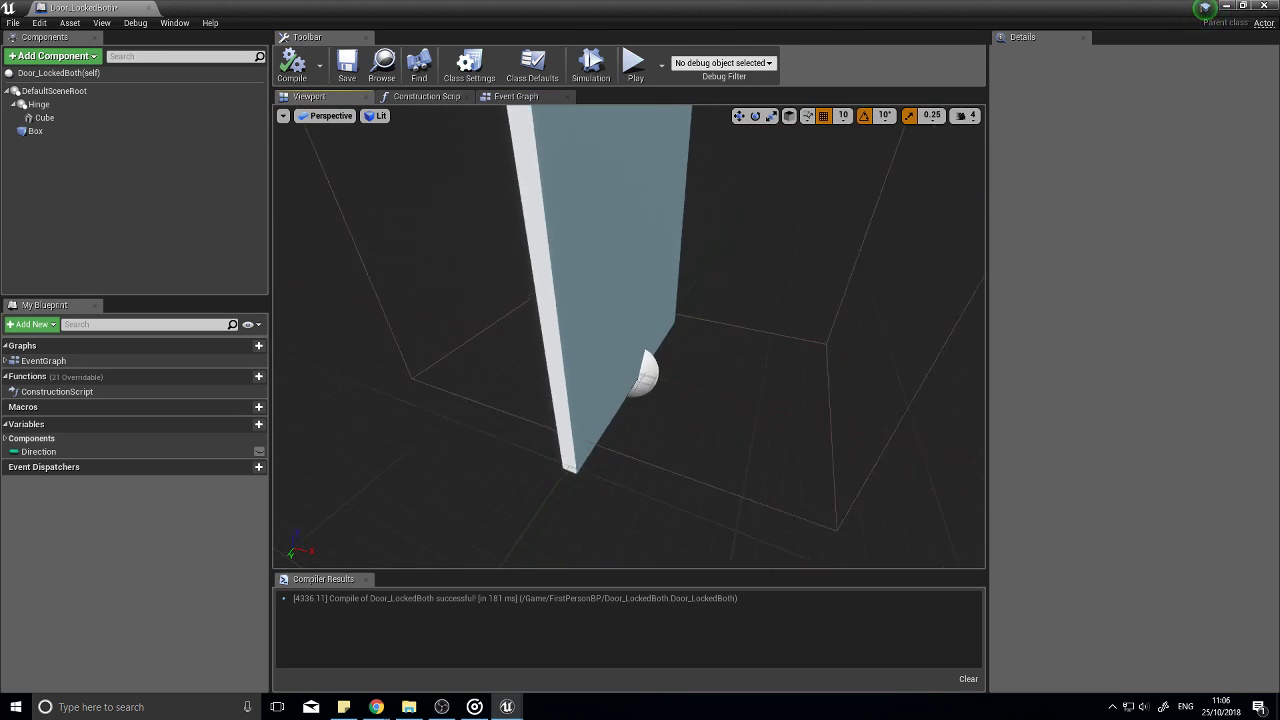
pyautogui.click(32, 105)
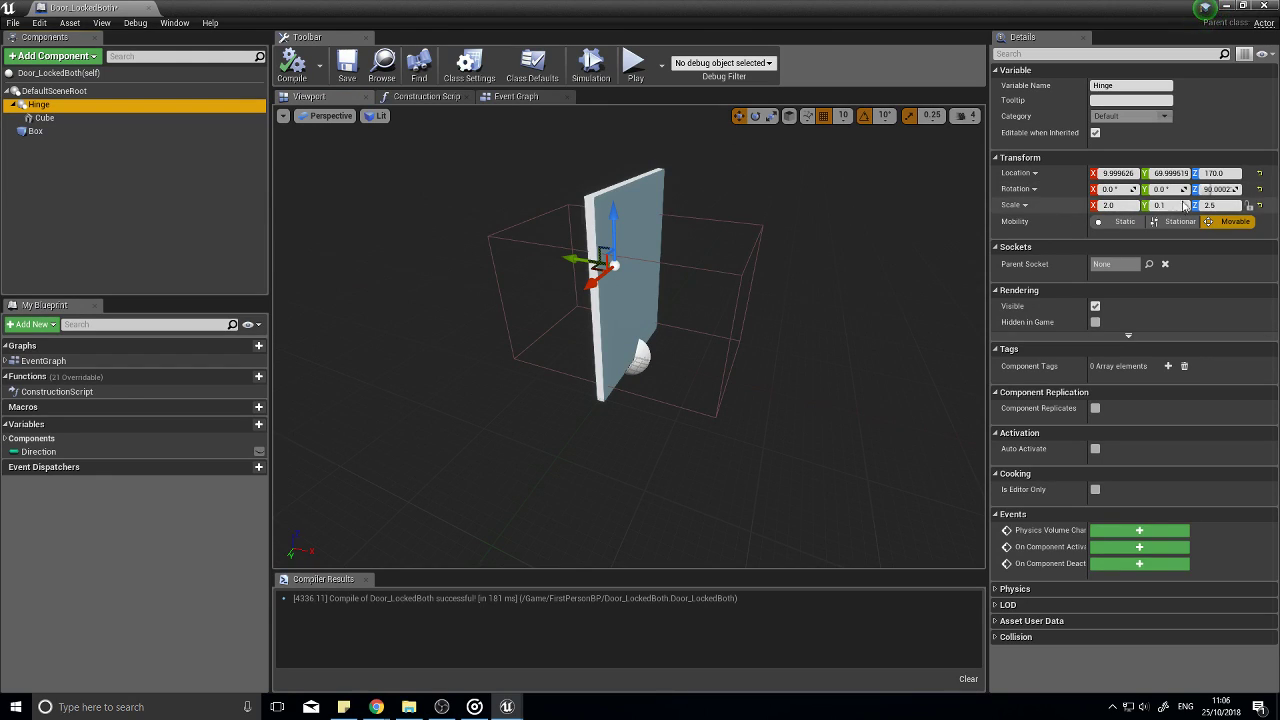
pyautogui.moveTo(497, 357); pyautogui.dragTo(720, 330)
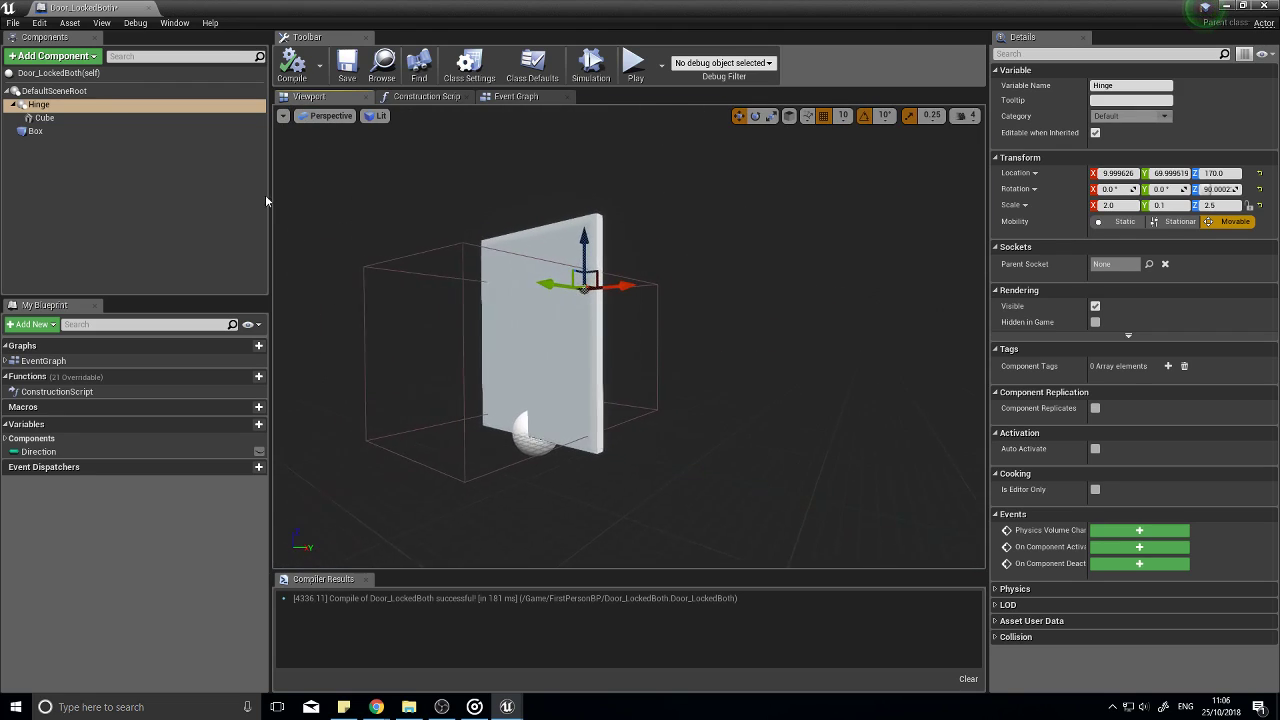
pyautogui.click(545, 95)
pyautogui.moveTo(700, 343); pyautogui.dragTo(539, 270, button='right')
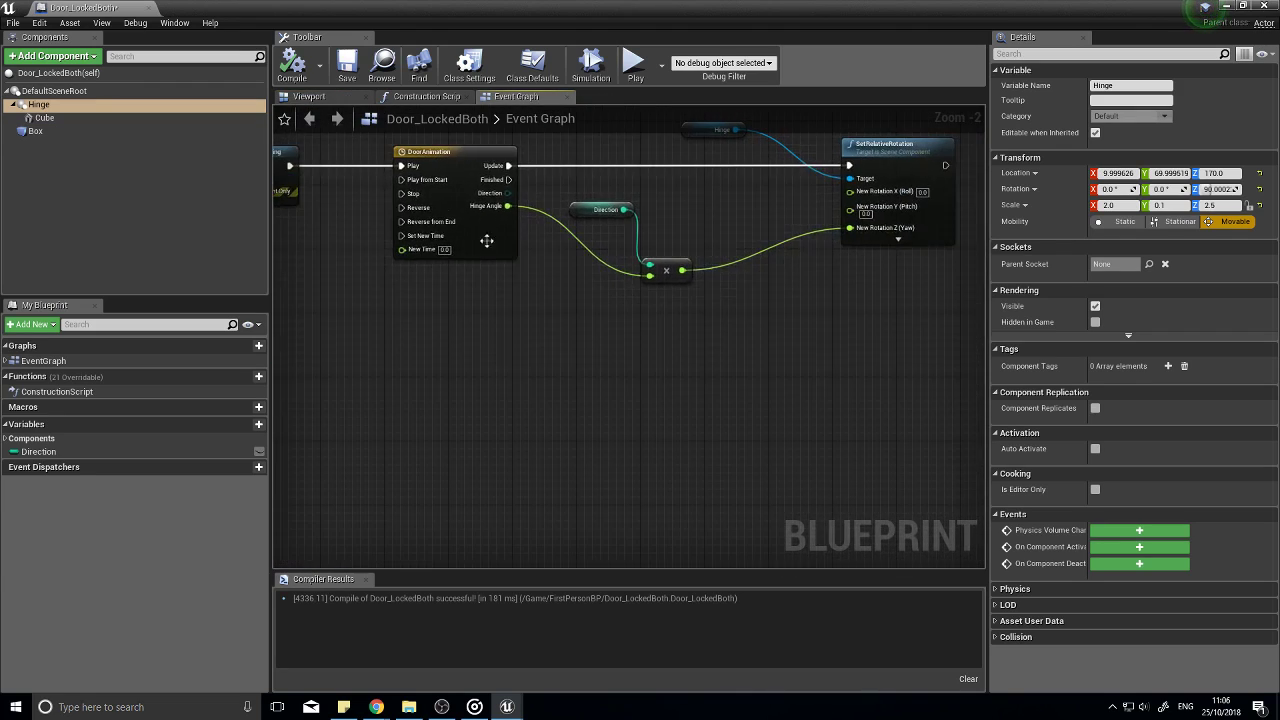
pyautogui.click(309, 96)
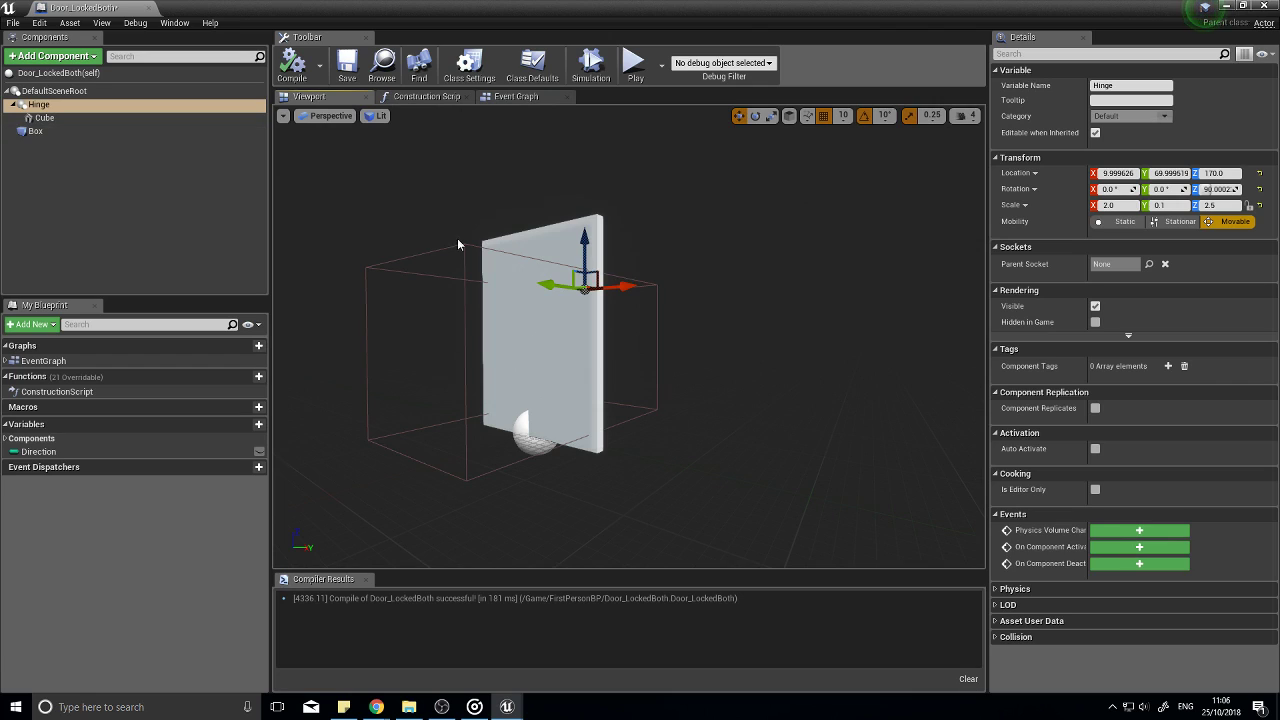
# Step: In the event graph, add an AddRelativeRotation node targeting Hinge and split its Delta Rotation pin into separate axes
pyautogui.click(509, 97)
pyautogui.moveTo(769, 359); pyautogui.dragTo(586, 471, button='right')
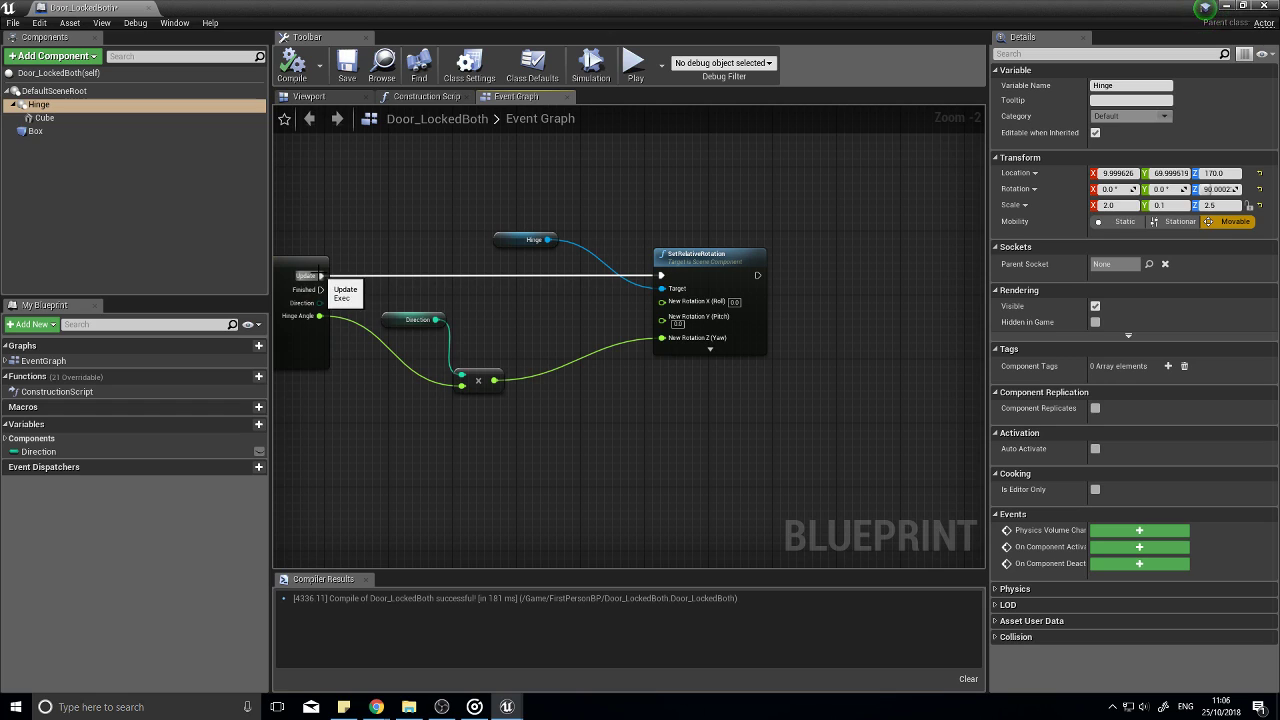
pyautogui.moveTo(548, 240); pyautogui.dragTo(668, 410)
pyautogui.write('s')
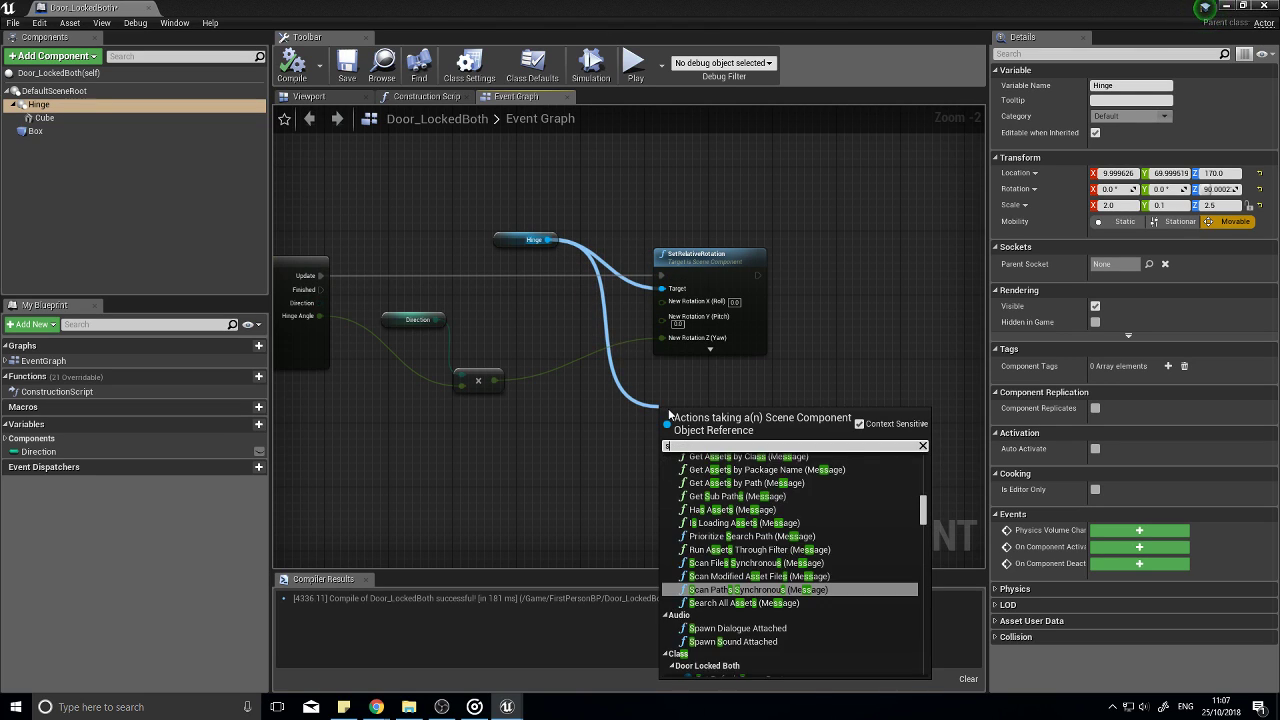
pyautogui.press('BackSpace')
pyautogui.write('add')
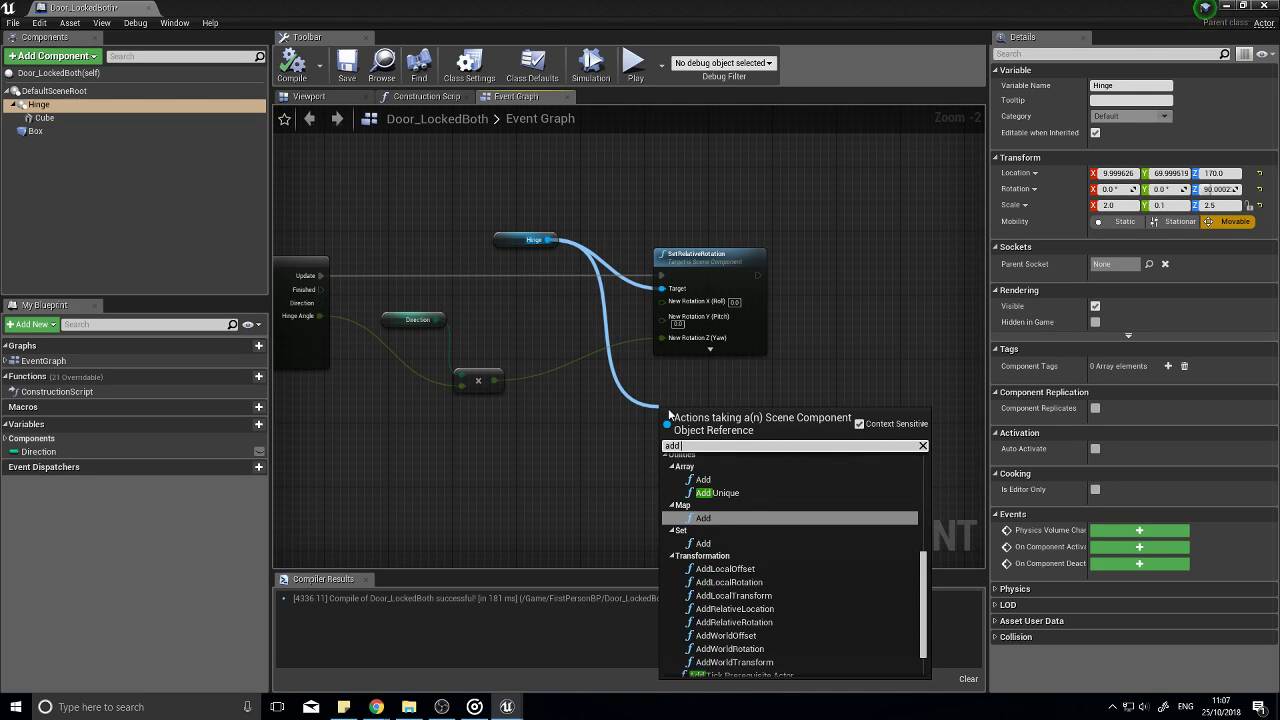
pyautogui.write(' re')
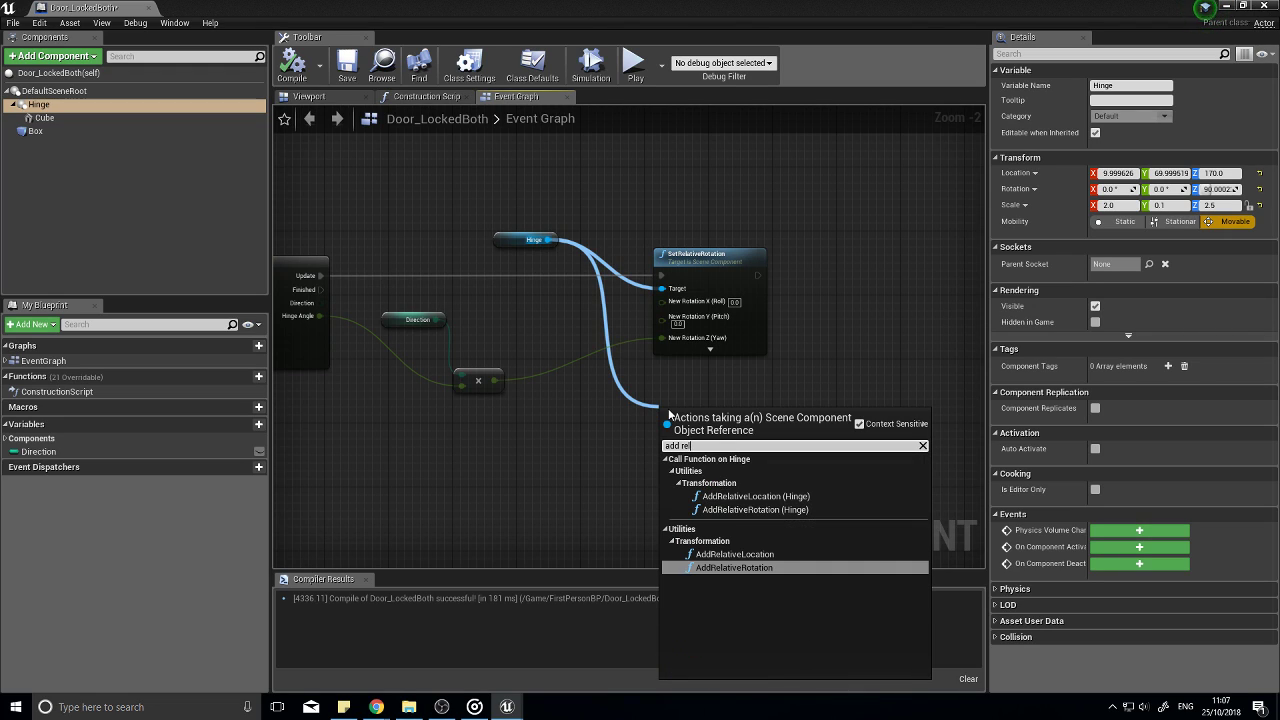
pyautogui.write('l')
pyautogui.press('Return')
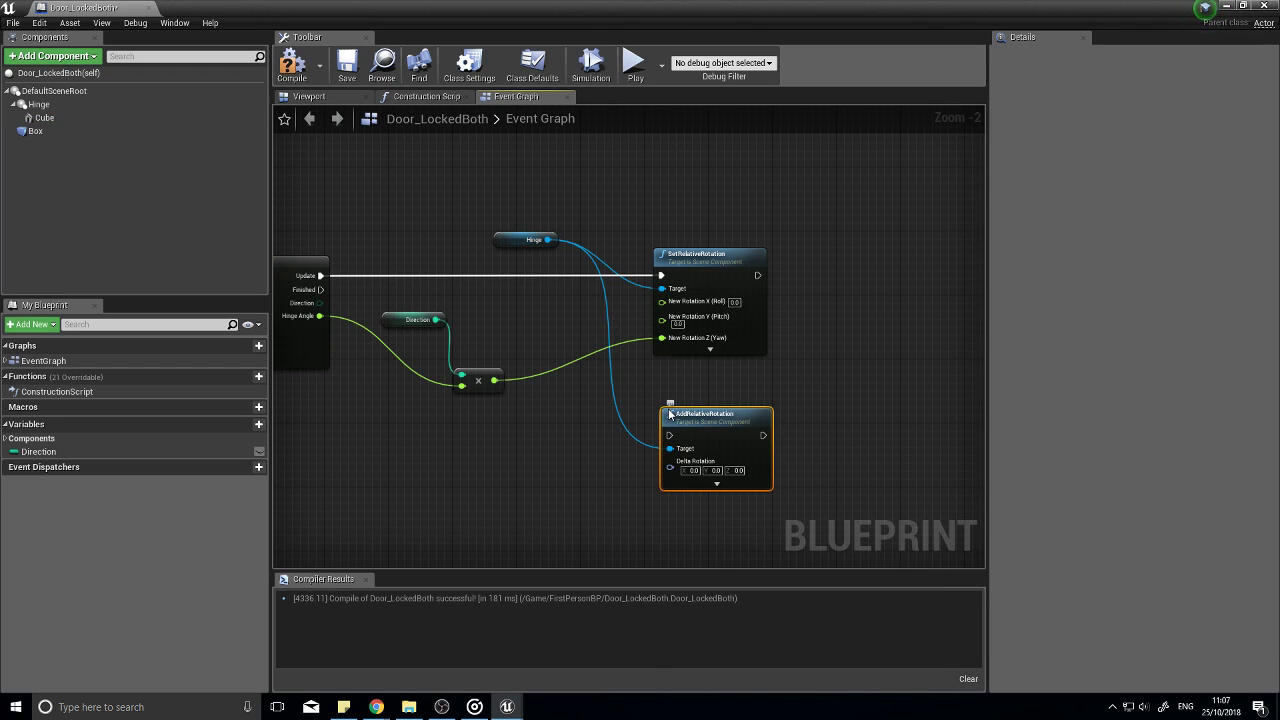
pyautogui.rightClick(687, 477)
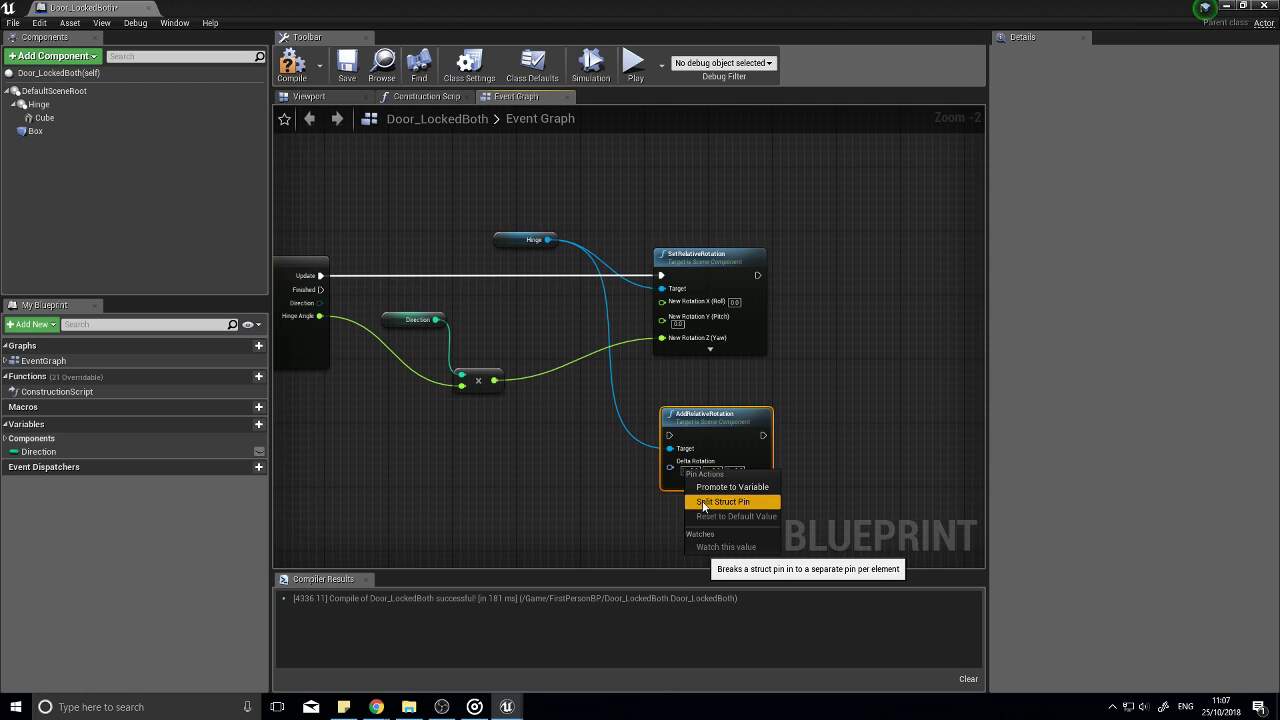
pyautogui.click(722, 501)
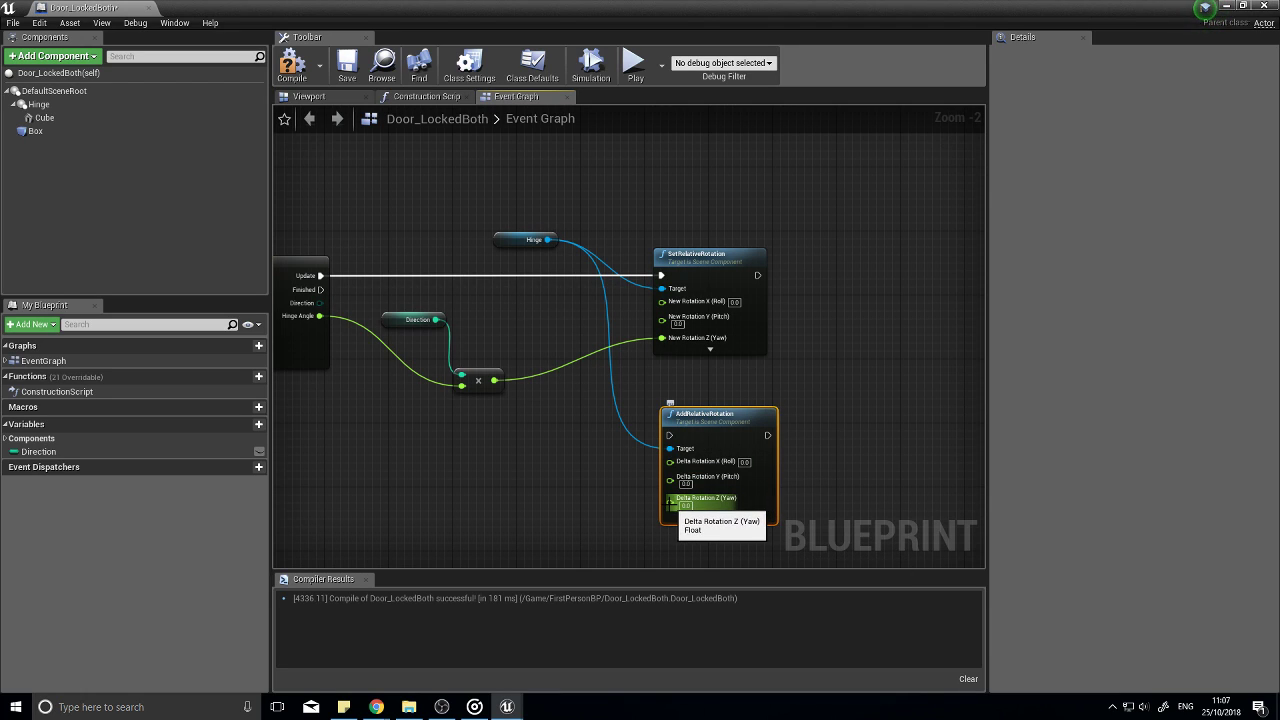
# Step: Wire DoorAnimation's Update and the multiply result into AddRelativeRotation's execution and Z (Yaw) inputs, place it below SetRelativeRotation, and compile
pyautogui.moveTo(669, 436); pyautogui.dragTo(405, 342)
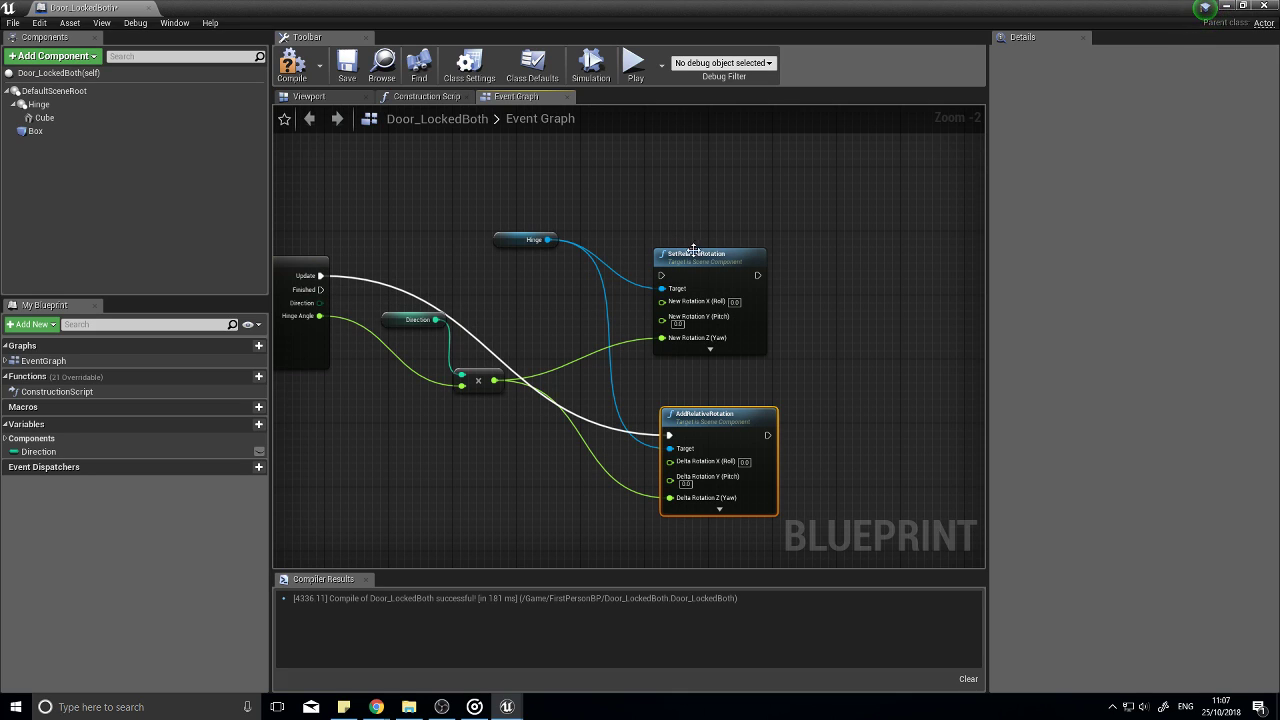
pyautogui.moveTo(694, 250); pyautogui.dragTo(708, 149)
pyautogui.moveTo(706, 414); pyautogui.dragTo(708, 263)
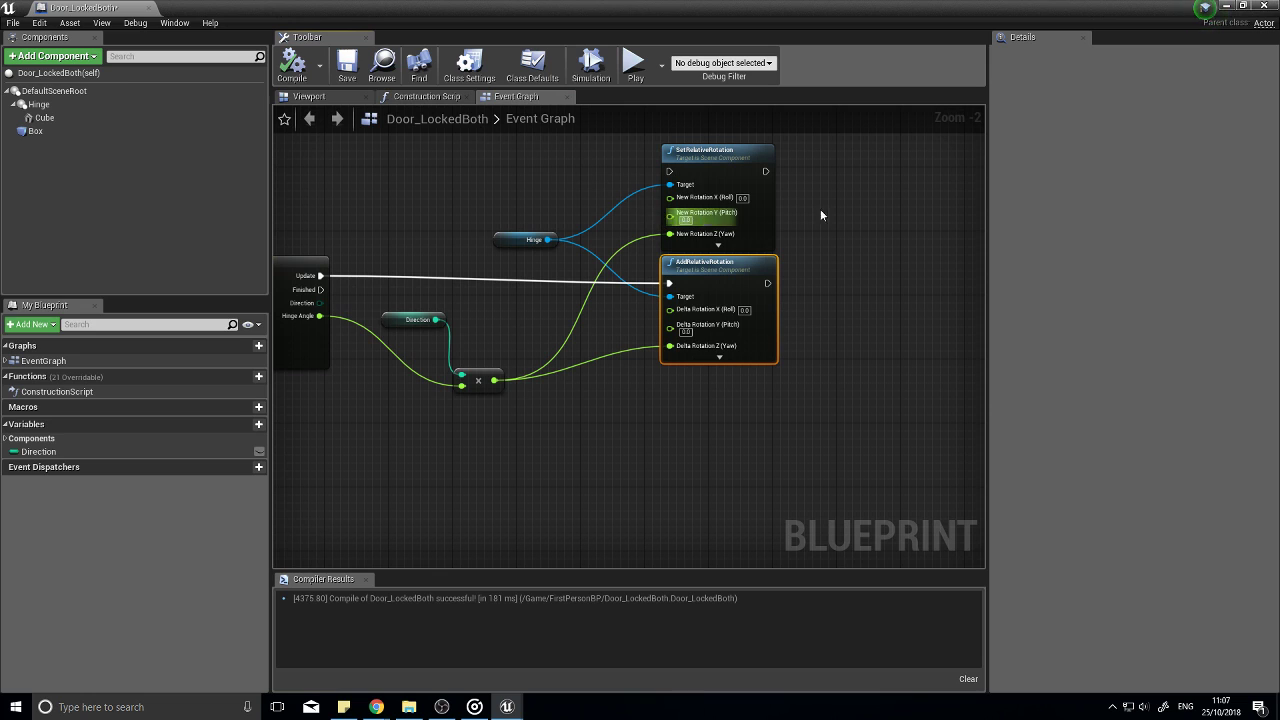
# Step: Play-test the door driven by AddRelativeRotation, approaching and opening it from different sides, and stop playing
pyautogui.click(1263, 6)
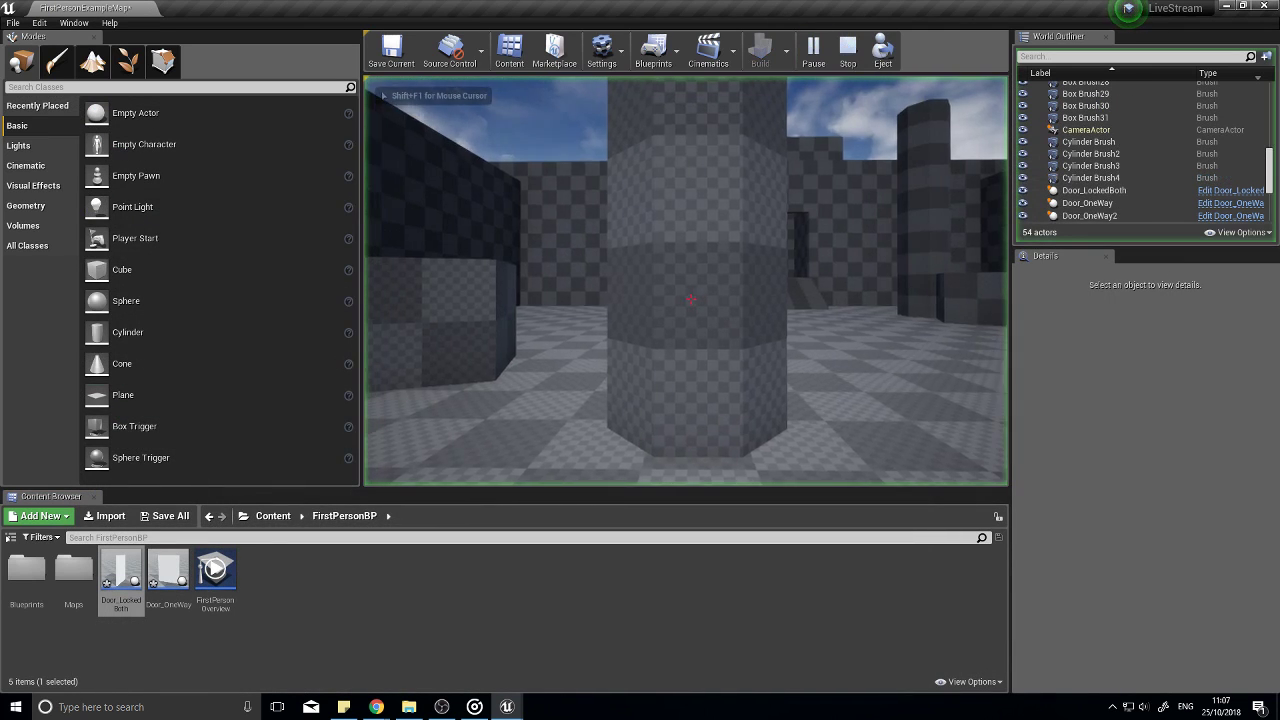
pyautogui.press('w')
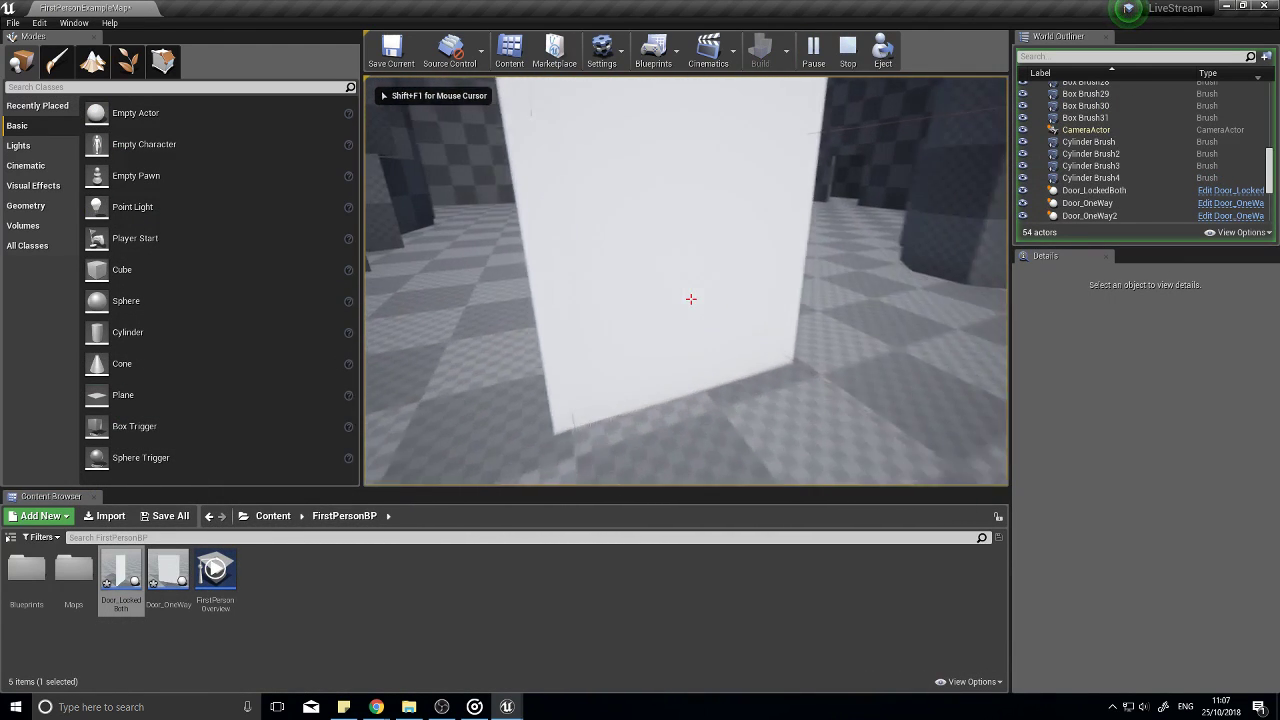
pyautogui.press('s')
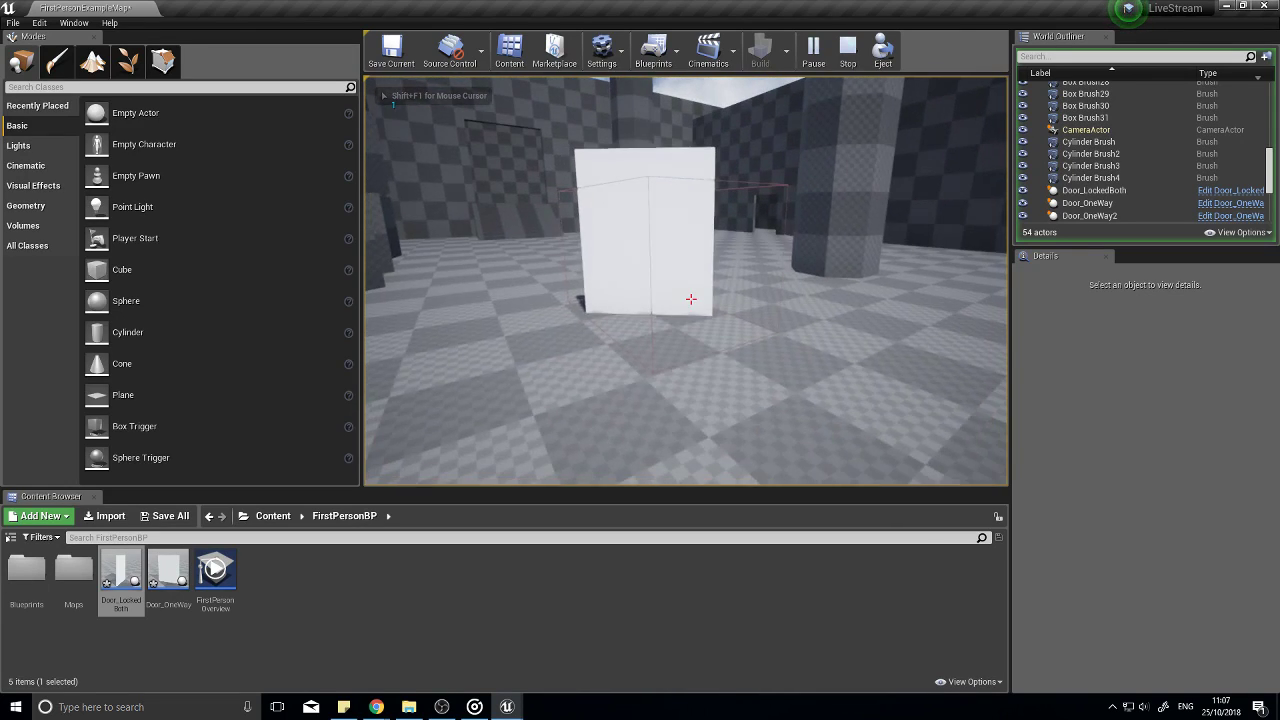
pyautogui.press('w')
pyautogui.press('w')
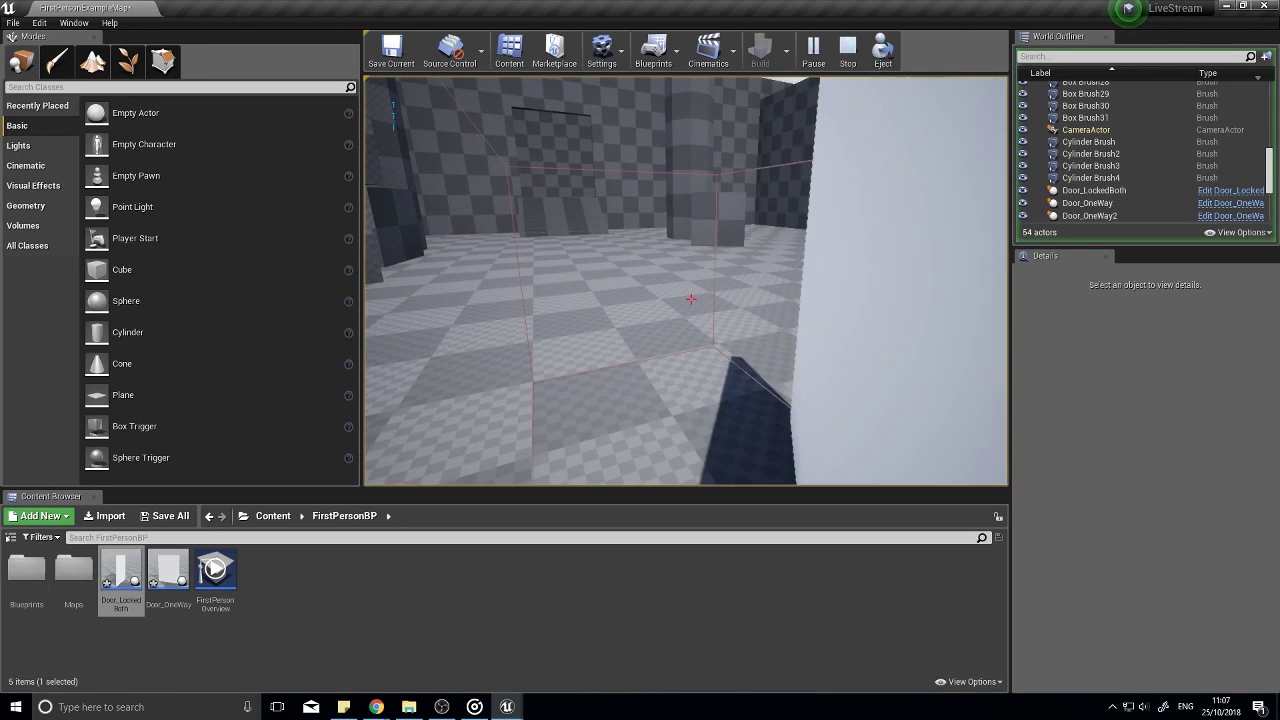
pyautogui.press('a')
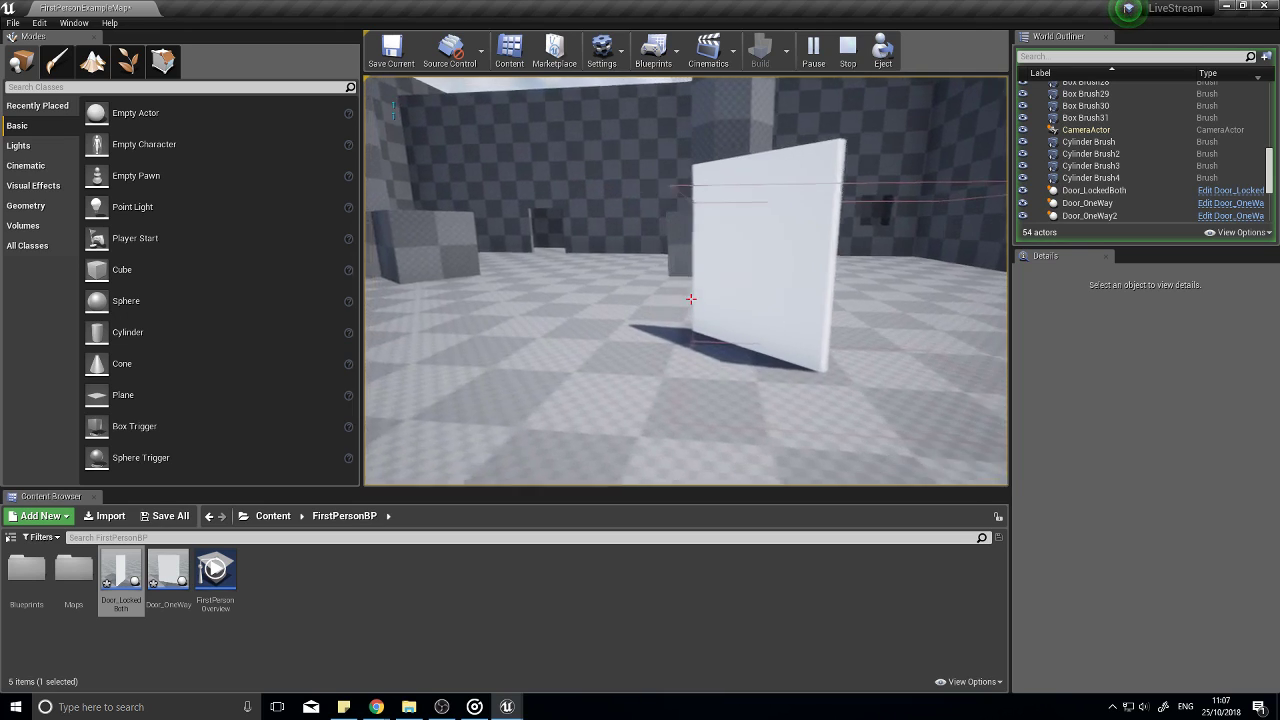
pyautogui.press('w')
pyautogui.press('w')
pyautogui.press('s')
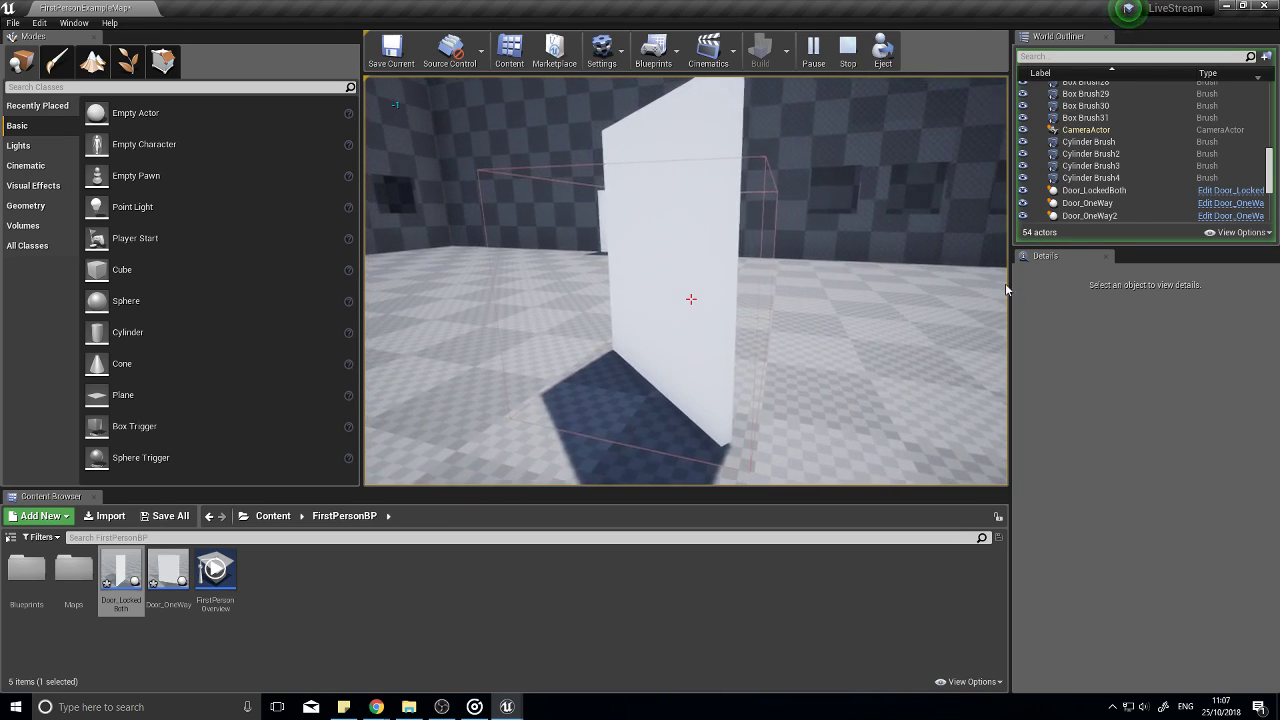
pyautogui.press('Escape')
# Step: Reopen the Door_LockedBoth blueprint and review its door components and the nodes driving the Hinge rotation
pyautogui.doubleClick(134, 580)
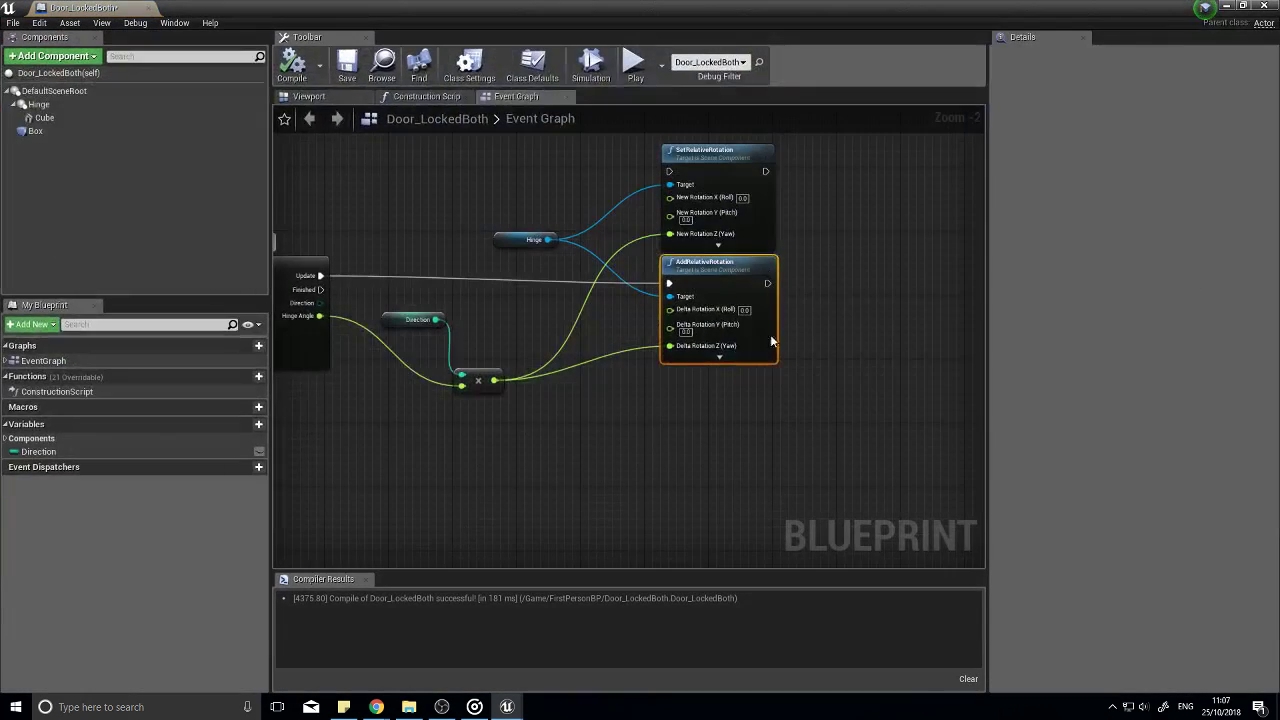
pyautogui.click(306, 98)
pyautogui.moveTo(587, 149)
pyautogui.mouseDown(button='right')
pyautogui.moveTo(600, 152)
pyautogui.moveTo(540, 110)
pyautogui.moveTo(587, 149)
pyautogui.mouseUp(button='right')
pyautogui.click(520, 96)
pyautogui.moveTo(685, 427); pyautogui.dragTo(869, 401, button='right')
pyautogui.moveTo(590, 408); pyautogui.dragTo(613, 434, button='right')
pyautogui.moveTo(840, 450); pyautogui.dragTo(560, 458, button='right')
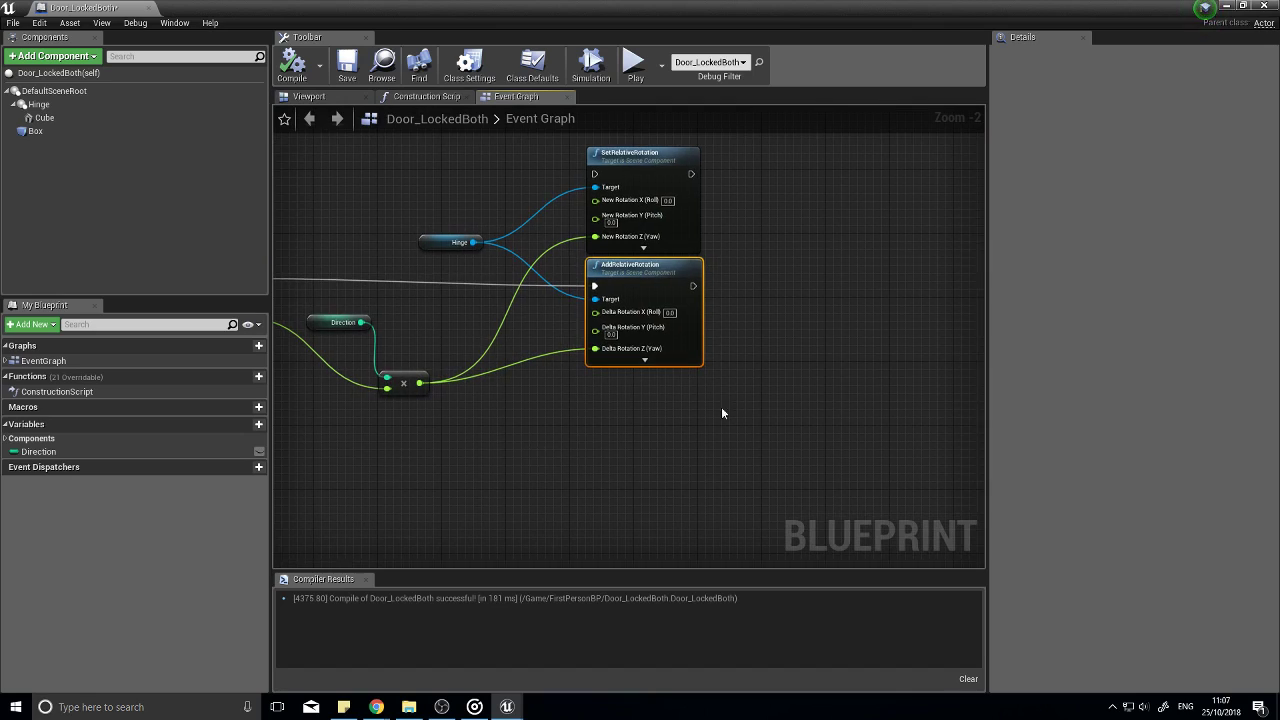
# Step: Set the Hinge component's Z rotation to 90.0°
pyautogui.click(320, 97)
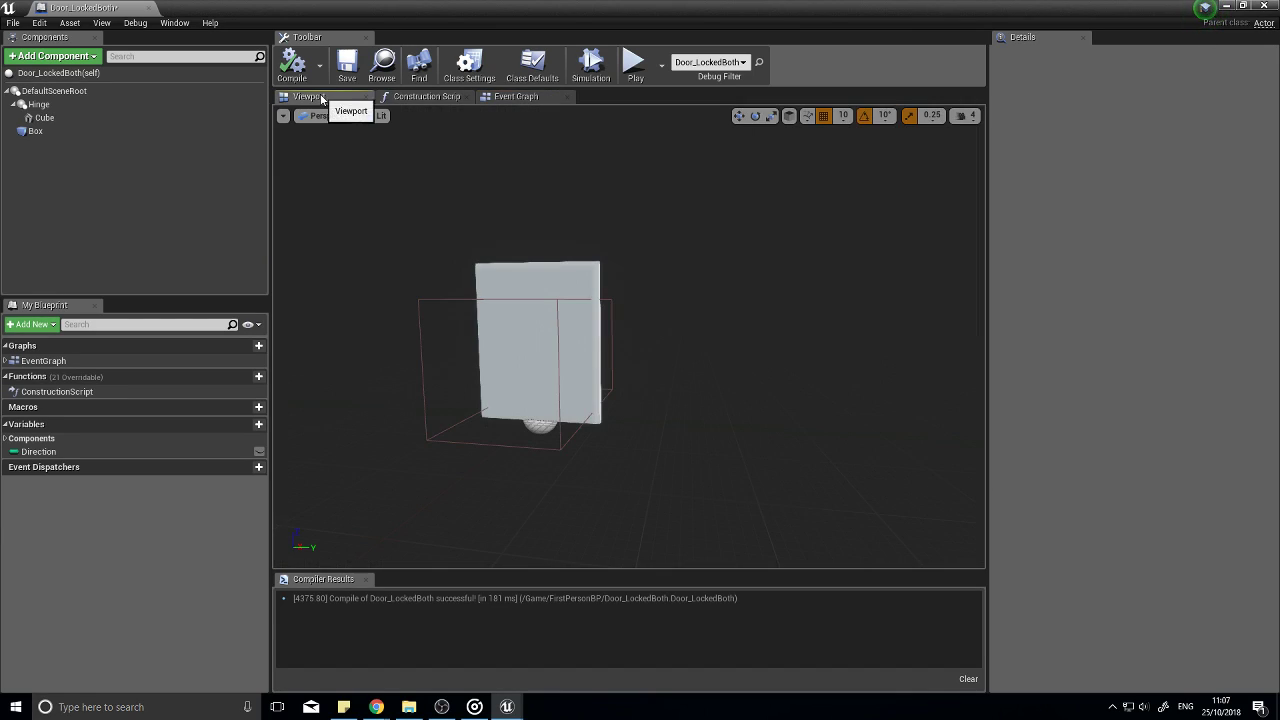
pyautogui.click(540, 342)
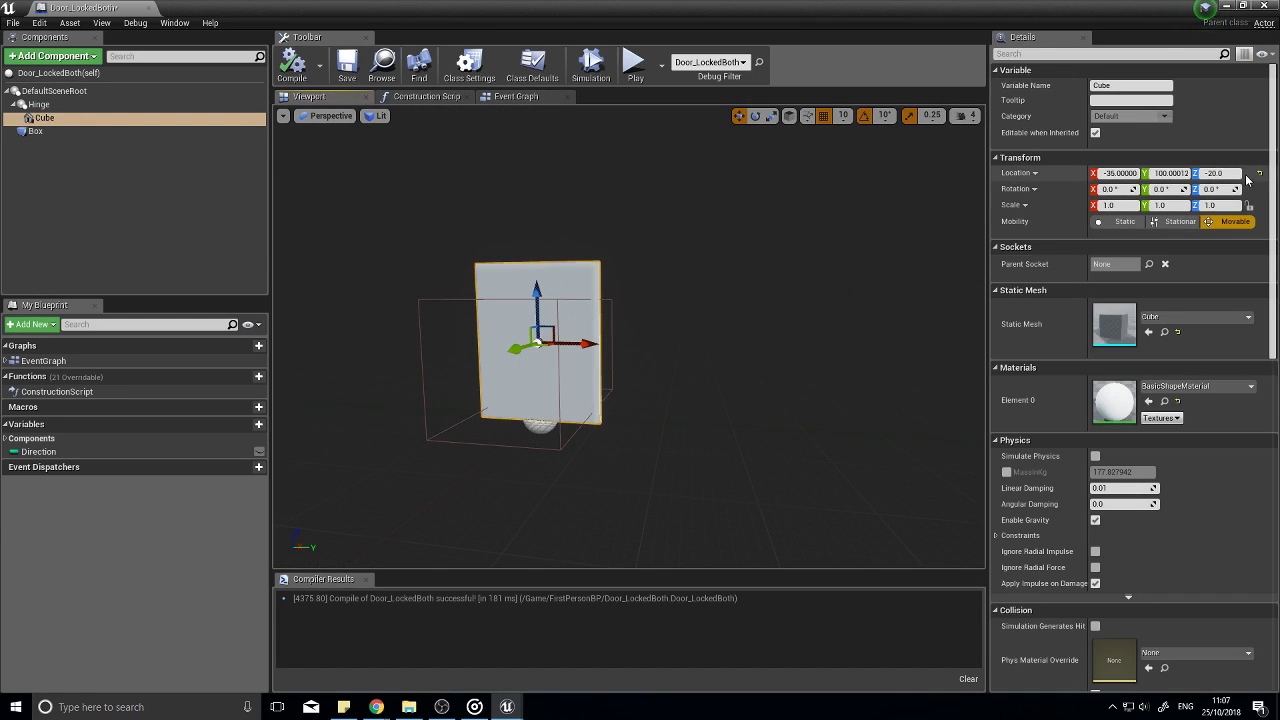
pyautogui.click(40, 104)
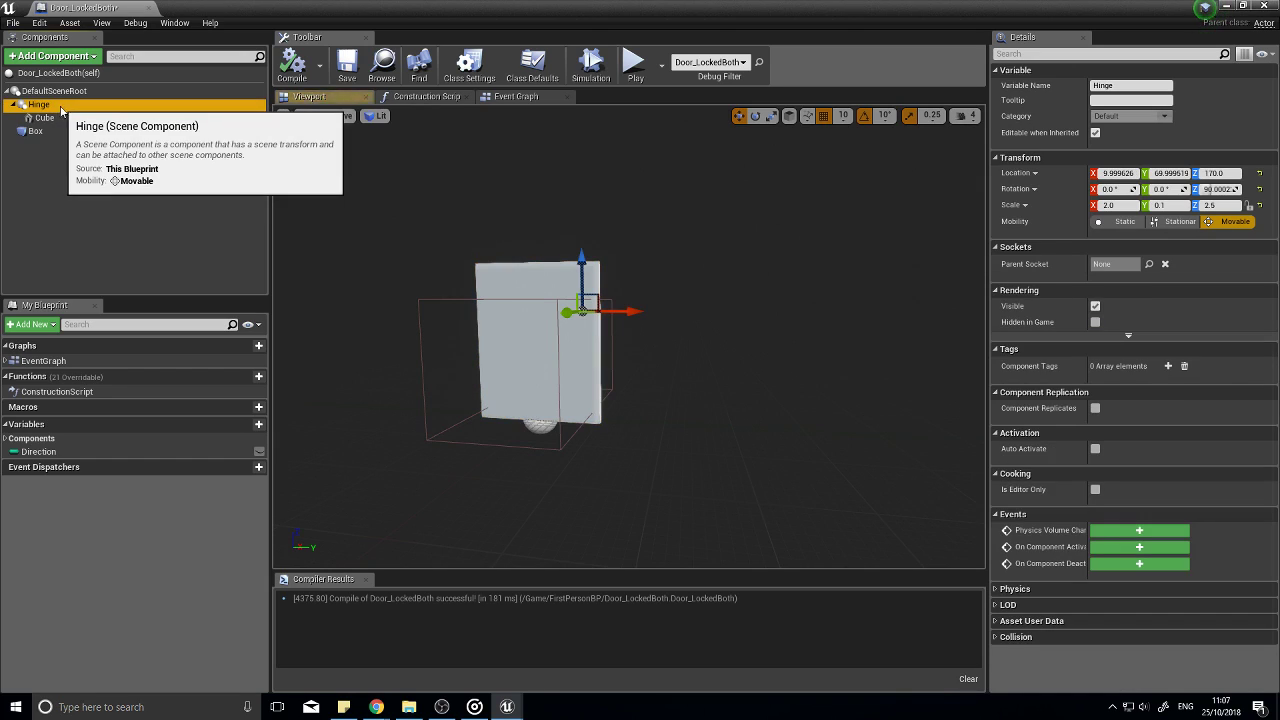
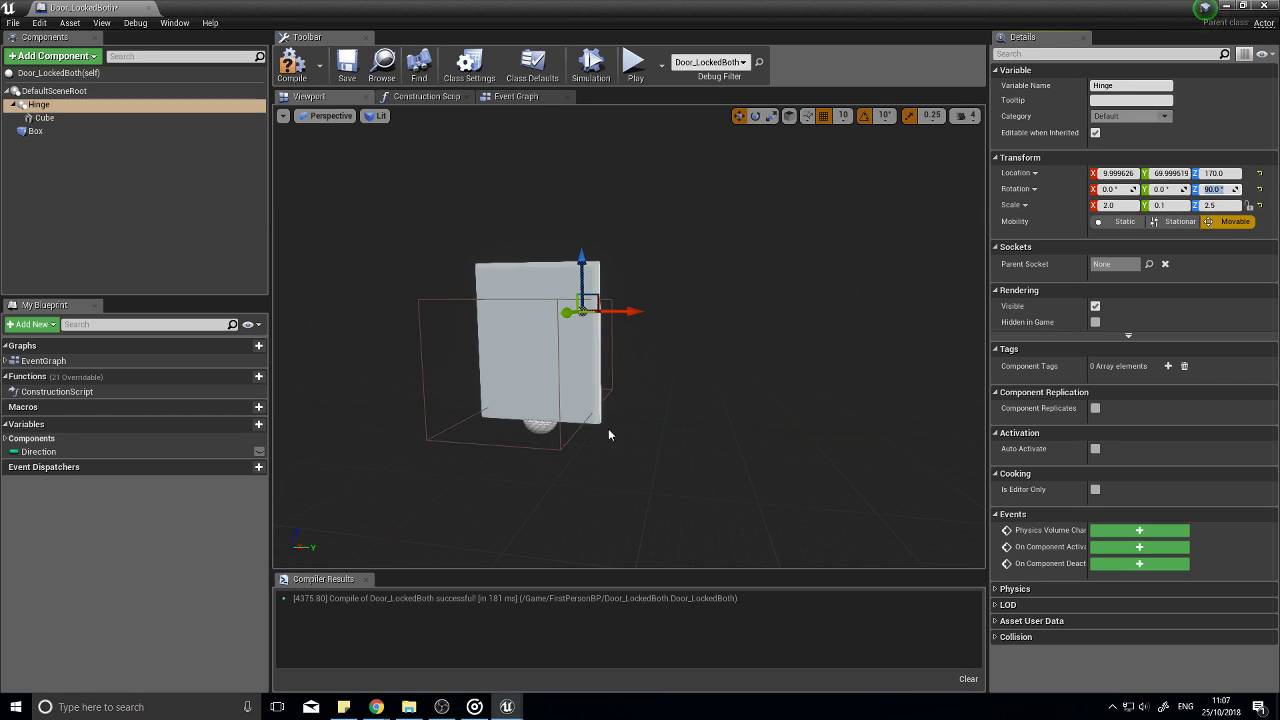
# Step: Delete the Hinge component from Door_LockedBoth, leaving the Cube directly under DefaultSceneRoot
pyautogui.moveTo(609, 435); pyautogui.dragTo(440, 435, button='right')
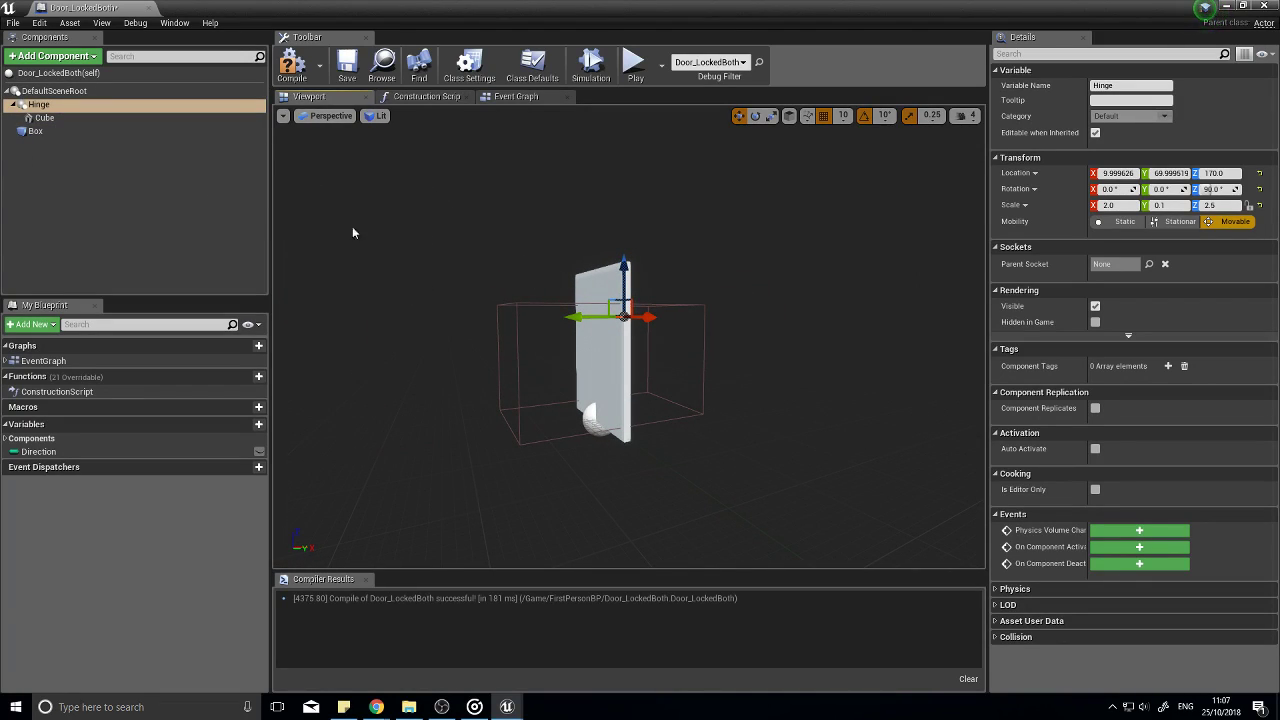
pyautogui.rightClick(58, 110)
pyautogui.press('Delete')
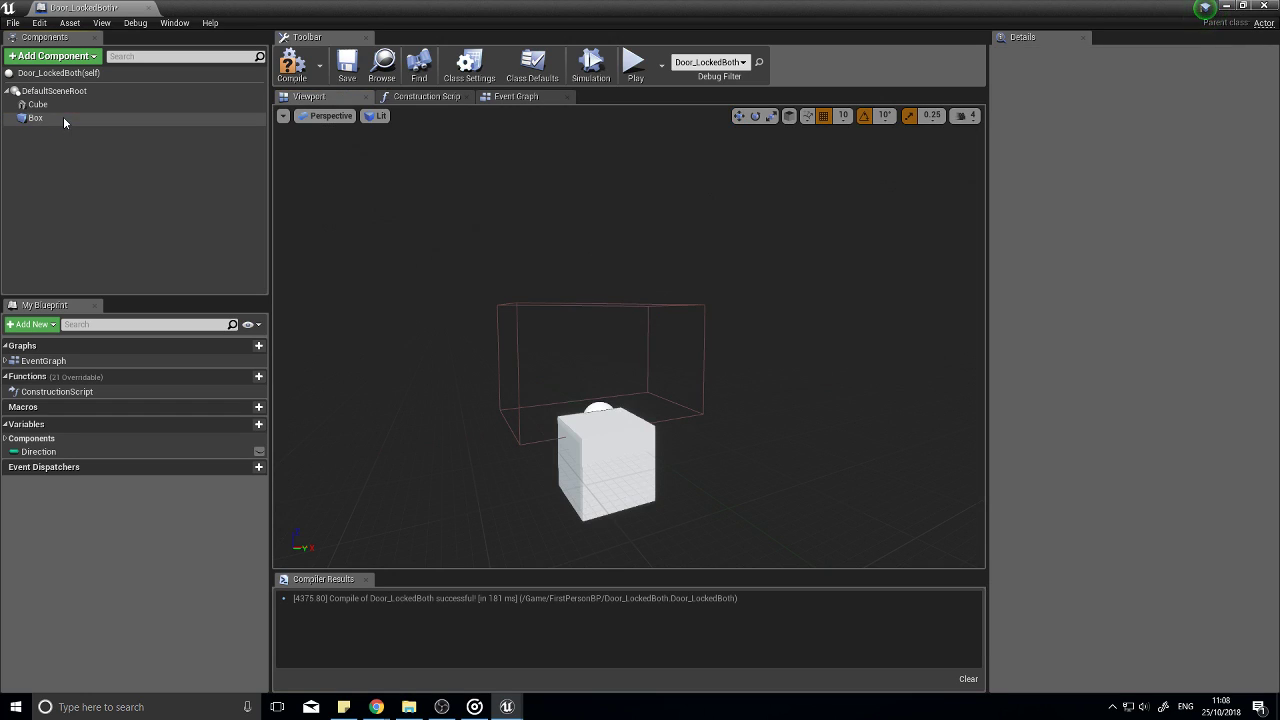
# Step: Move the Cube inside the trigger box, to a location of about Y 10 and Z 90
pyautogui.click(77, 106)
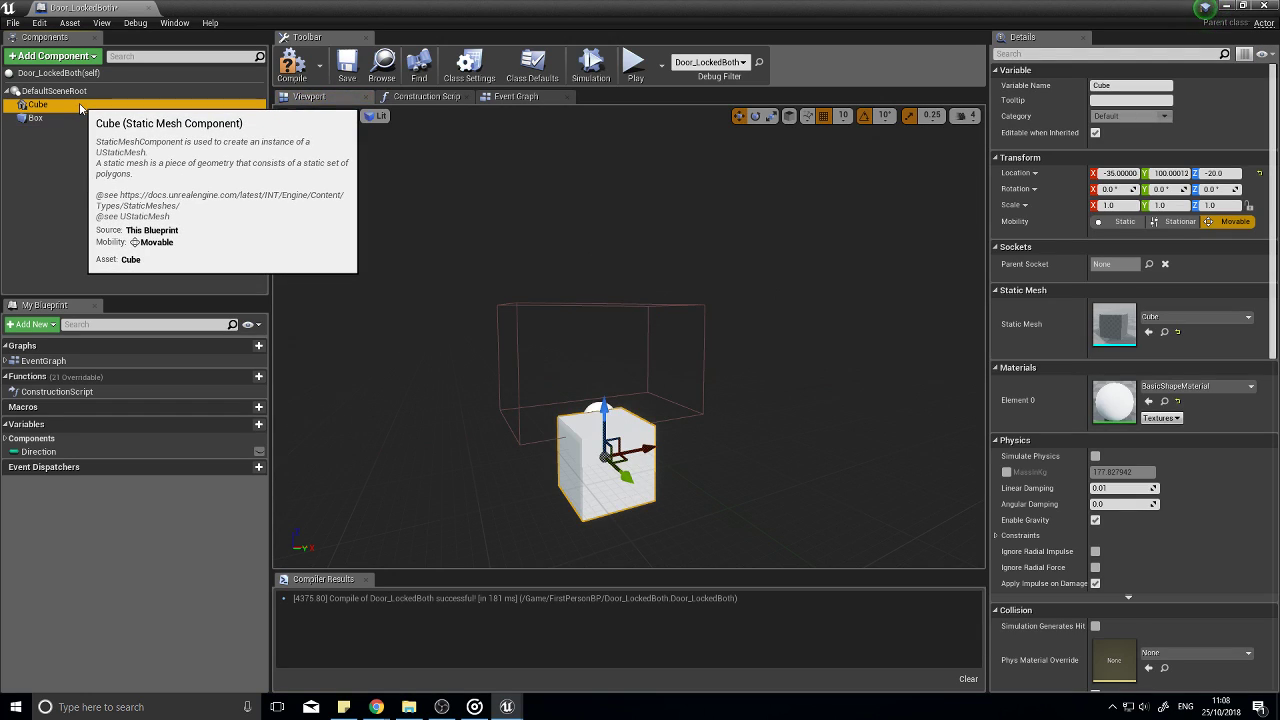
pyautogui.moveTo(595, 420); pyautogui.dragTo(583, 345)
pyautogui.moveTo(583, 345); pyautogui.dragTo(664, 440, button='right')
pyautogui.moveTo(666, 443); pyautogui.dragTo(571, 443)
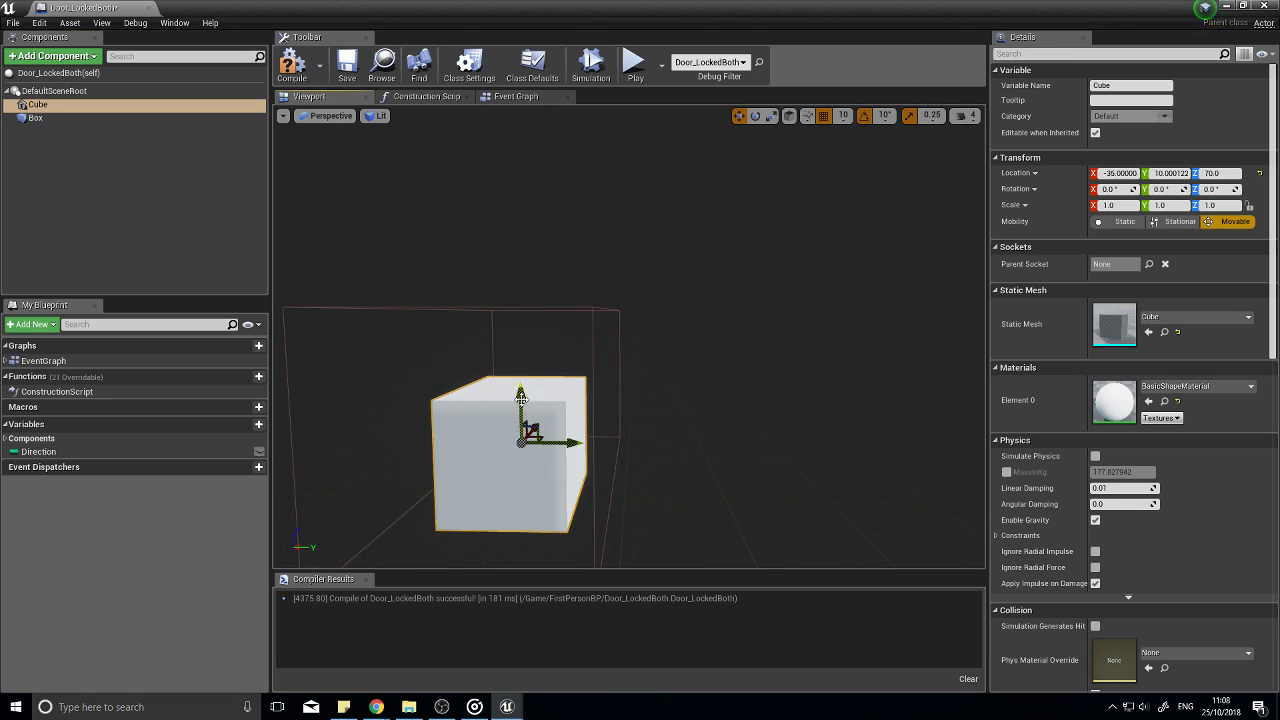
pyautogui.moveTo(521, 397); pyautogui.dragTo(513, 374)
# Step: Scale the Cube to X 0.1, Y 2.0, Z 2.5 and raise it to a Z location of 140
pyautogui.moveTo(800, 300); pyautogui.dragTo(680, 330, button='right')
pyautogui.click(1119, 206)
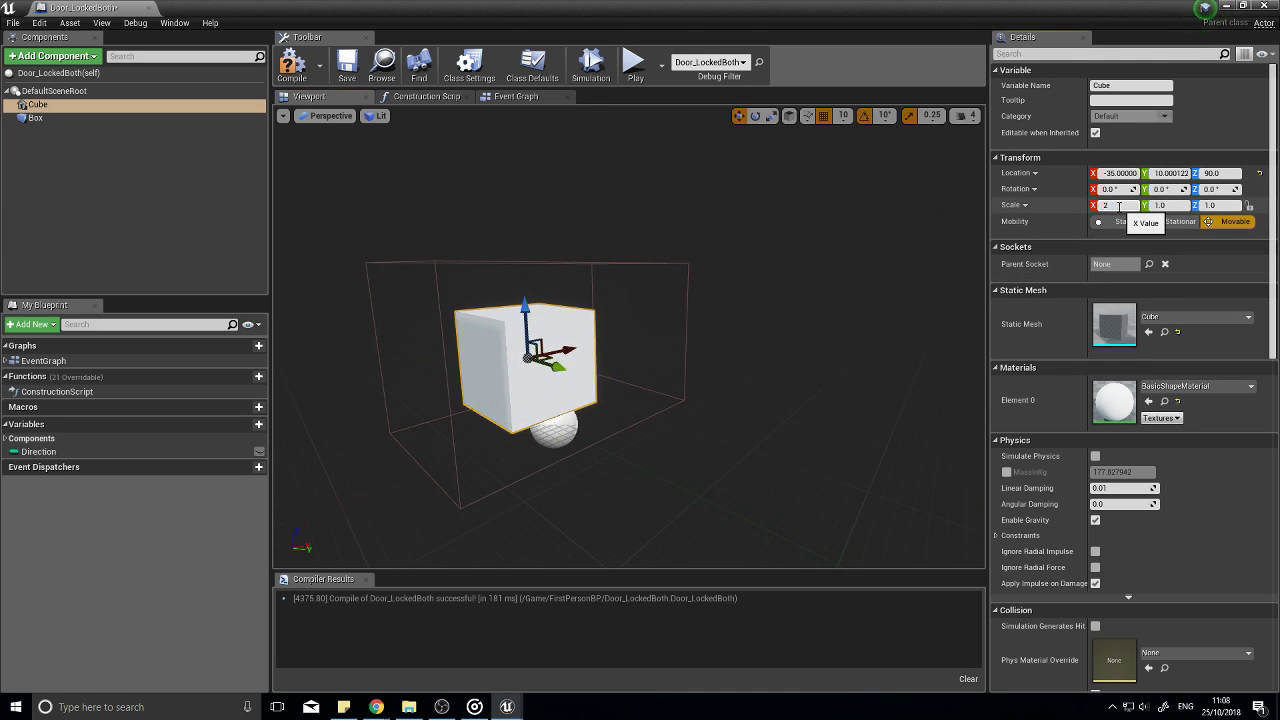
pyautogui.write('2')
pyautogui.press('Tab')
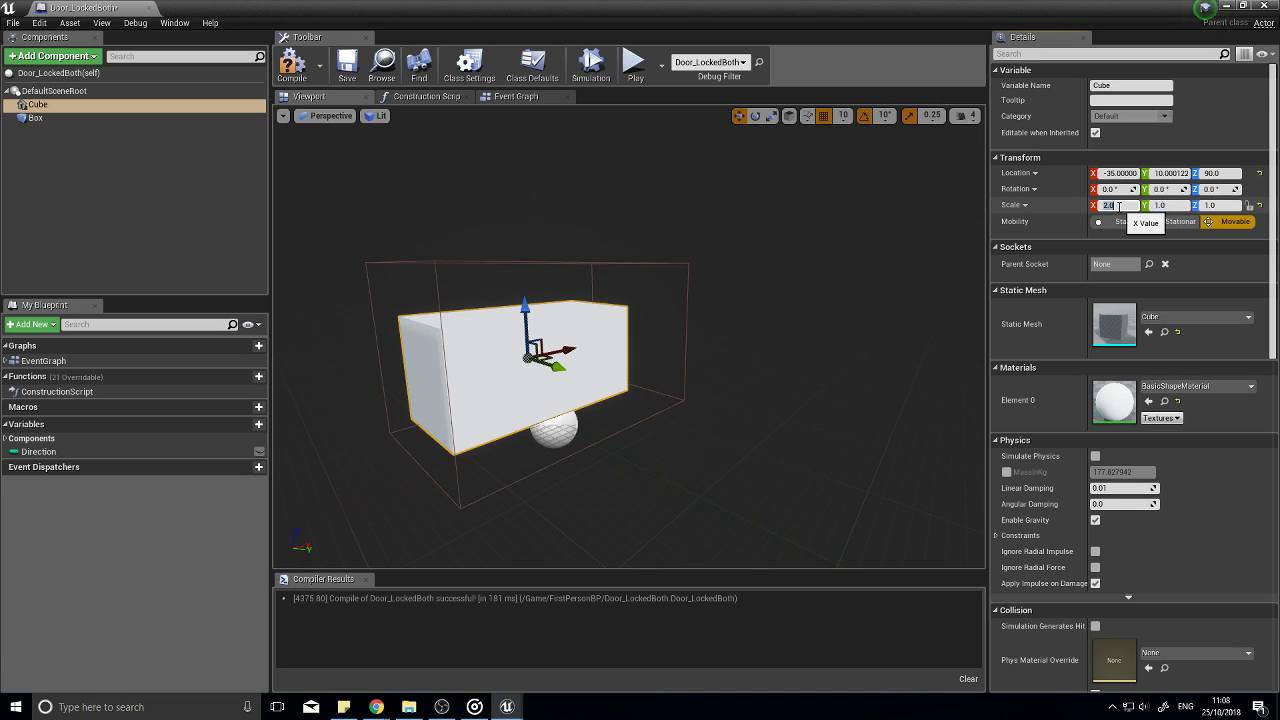
pyautogui.press('Tab')
pyautogui.write('2')
pyautogui.press('Tab')
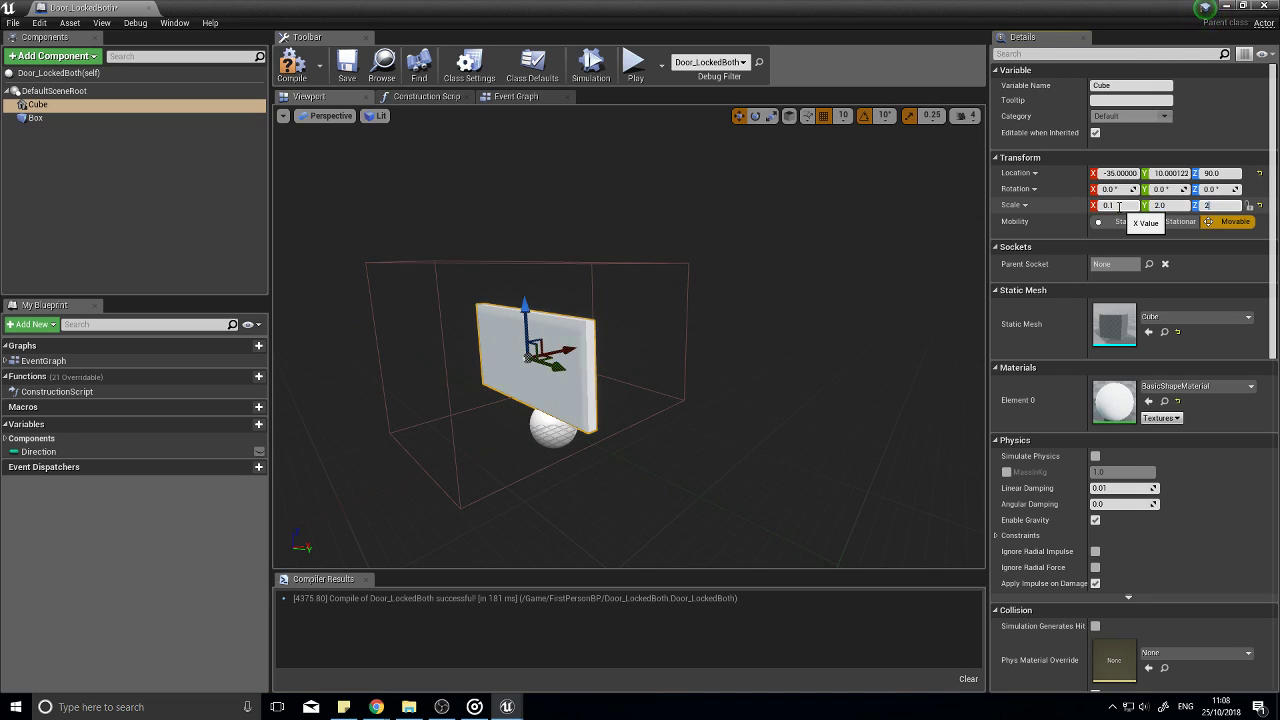
pyautogui.press('Return')
pyautogui.moveTo(527, 308); pyautogui.dragTo(420, 250)
pyautogui.moveTo(813, 350); pyautogui.dragTo(766, 306, button='right')
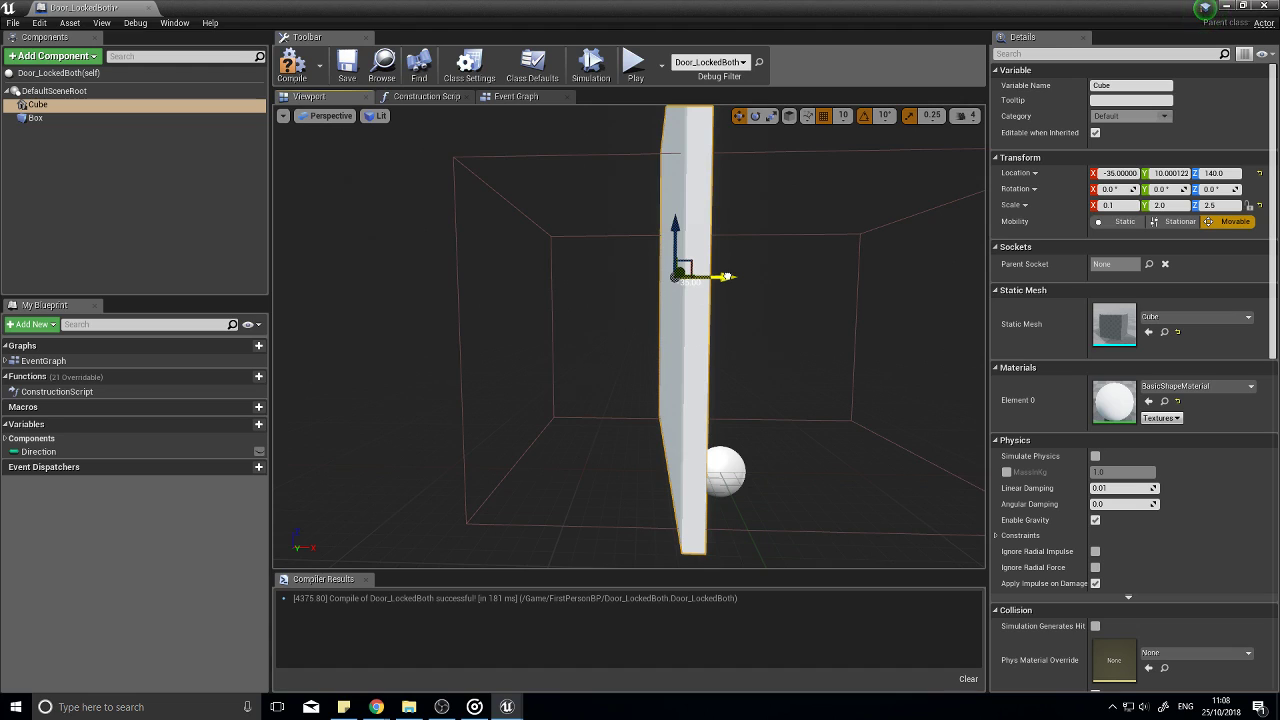
# Step: Move the Cube along the X axis to a location of about -5
pyautogui.scroll(-4, 746, 461)
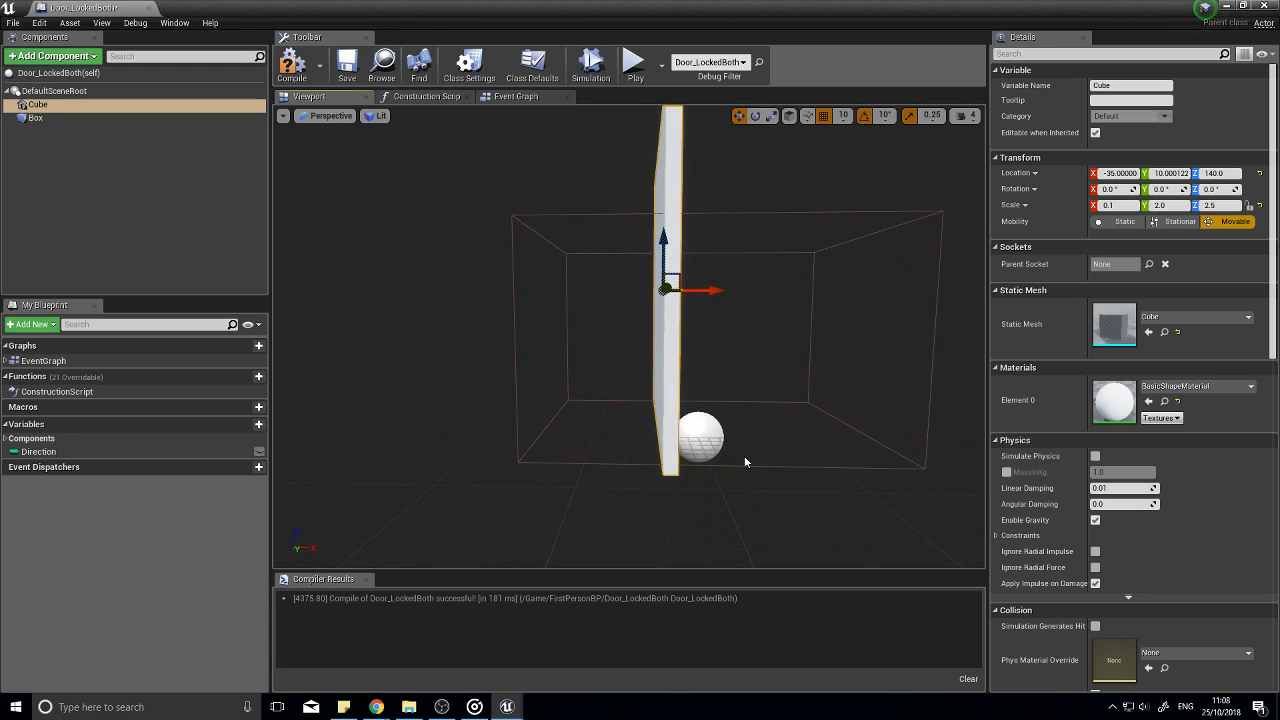
pyautogui.moveTo(713, 290); pyautogui.dragTo(746, 293)
# Step: Add a Scene component named Hinge attached to DefaultSceneRoot and parent the Cube under it
pyautogui.click(52, 55)
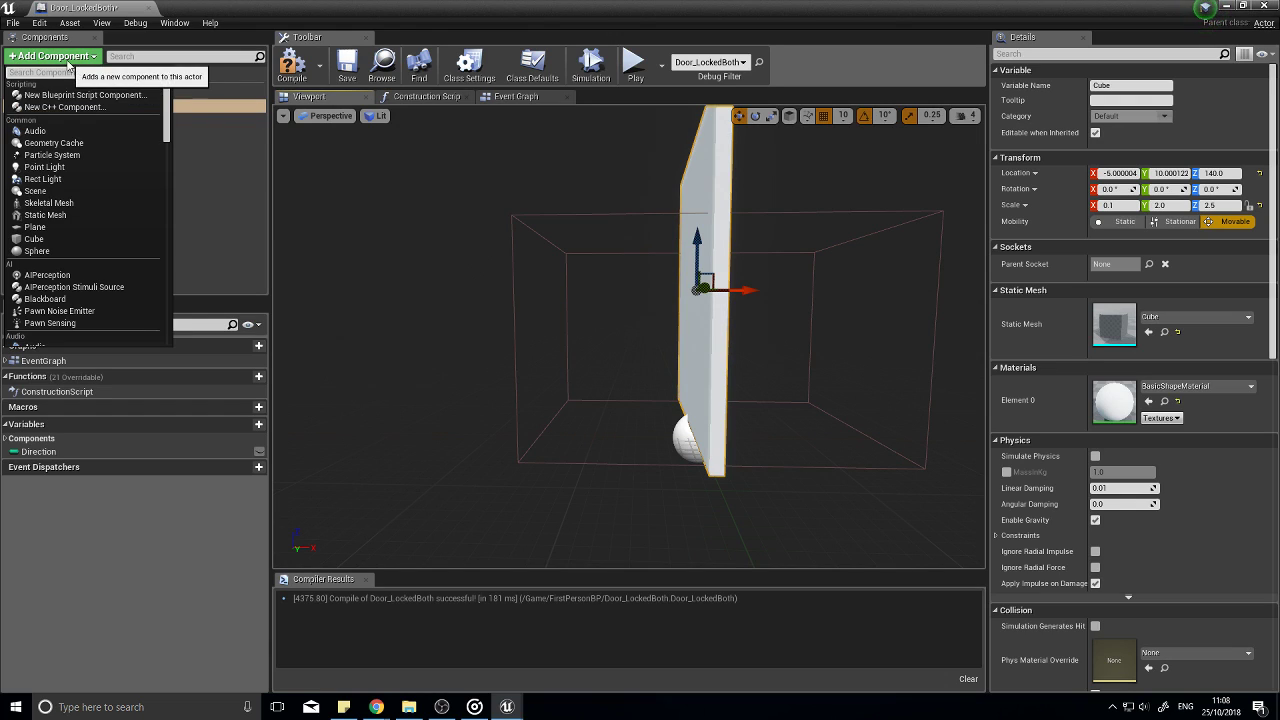
pyautogui.click(38, 191)
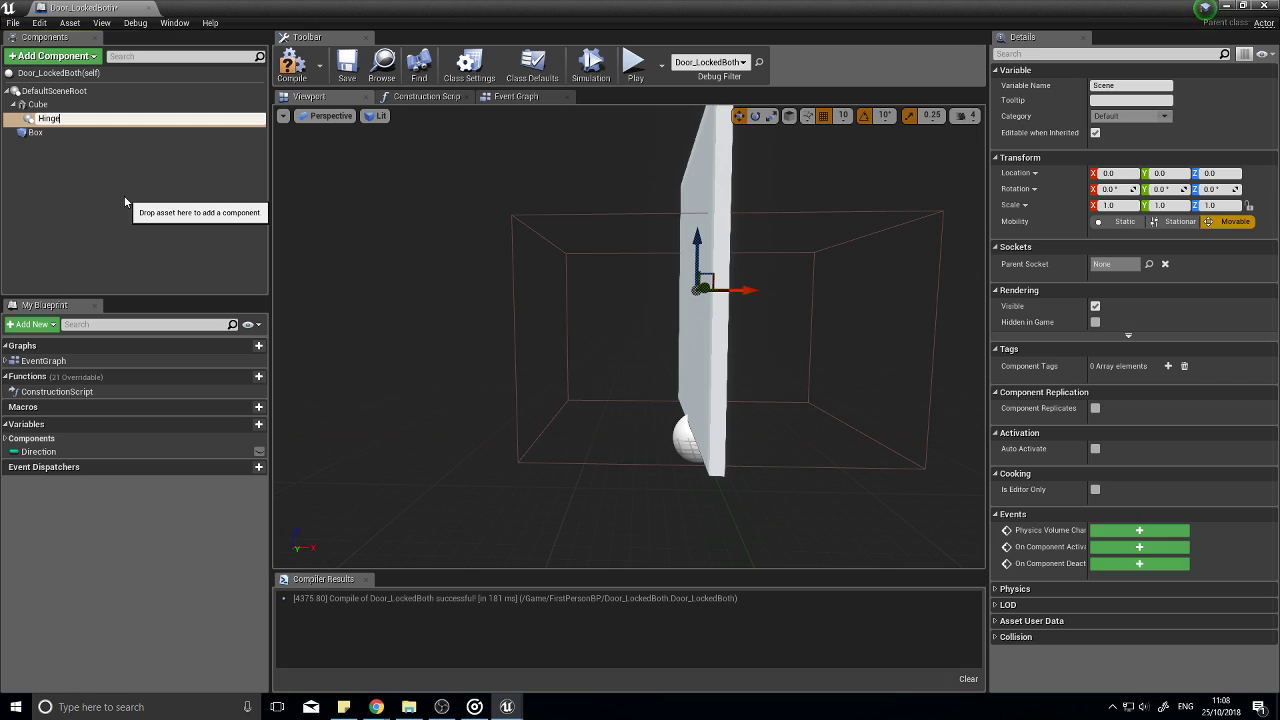
pyautogui.write('Hinge')
pyautogui.press('Return')
pyautogui.moveTo(40, 120); pyautogui.dragTo(42, 98)
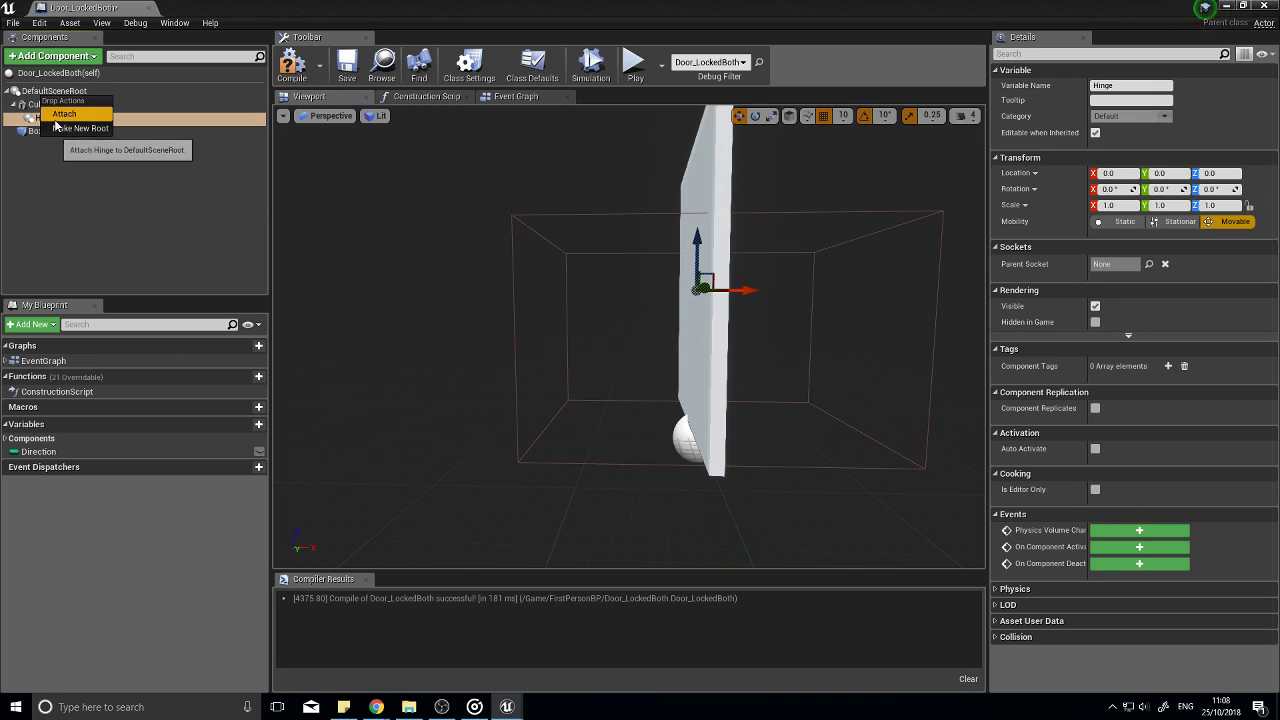
pyautogui.click(56, 118)
pyautogui.click(42, 127)
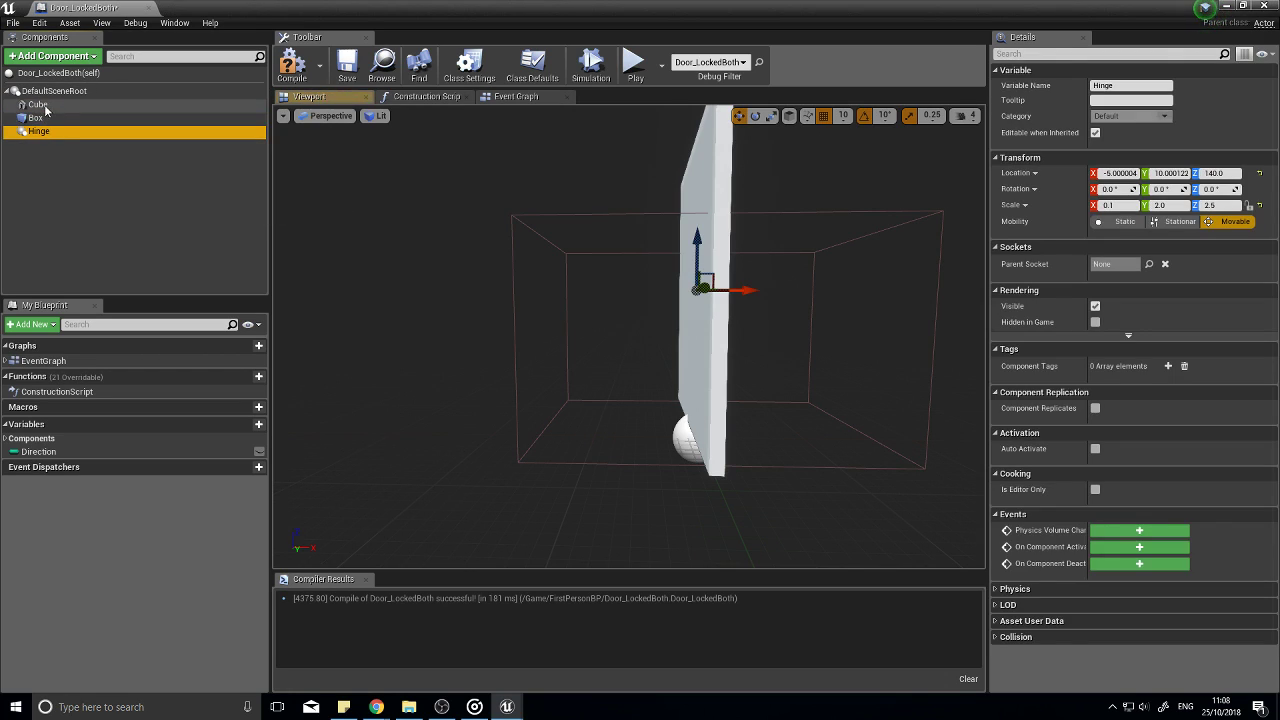
pyautogui.moveTo(40, 105); pyautogui.dragTo(40, 131)
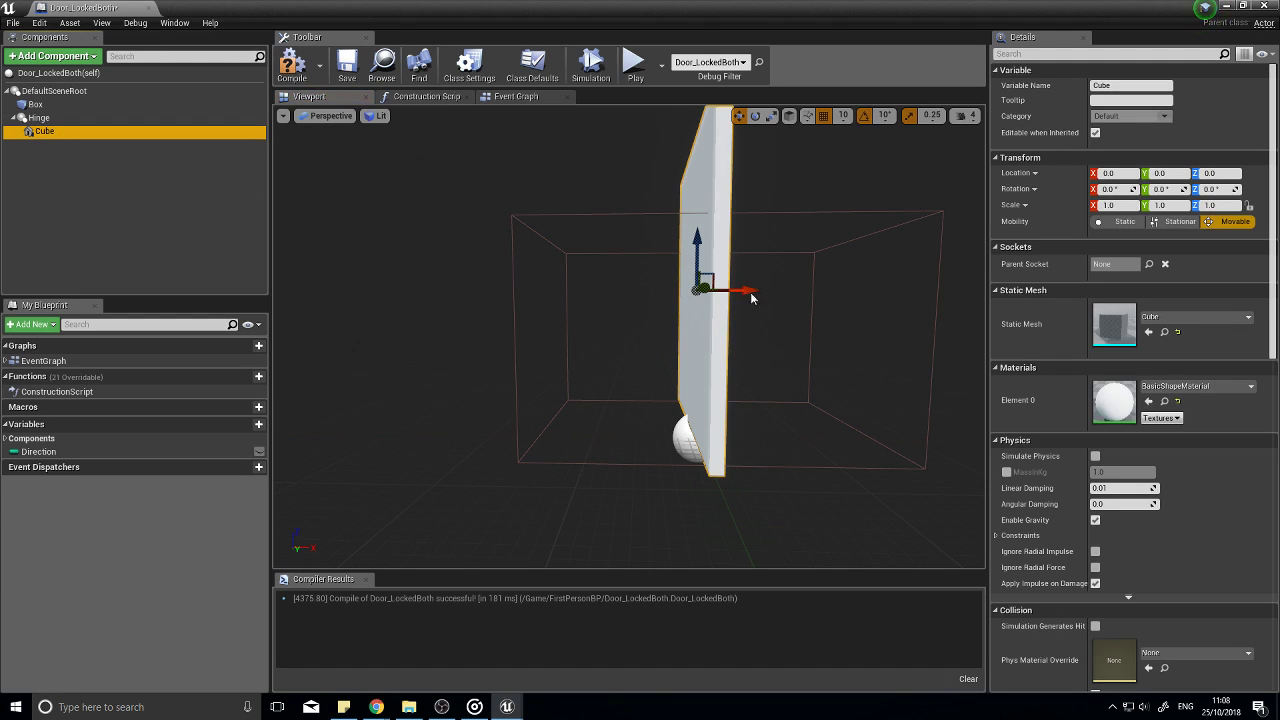
# Step: Shift only the Hinge to the door's side edge, at a Y location of about -90, and re-parent the Cube under it
pyautogui.click(62, 119)
pyautogui.keyDown('alt'); pyautogui.moveTo(563, 360); pyautogui.dragTo(800, 340); pyautogui.keyUp('alt')
pyautogui.moveTo(36, 119)
pyautogui.mouseDown()
pyautogui.moveTo(44, 136)
pyautogui.moveTo(39, 119)
pyautogui.mouseUp()
pyautogui.click(82, 119)
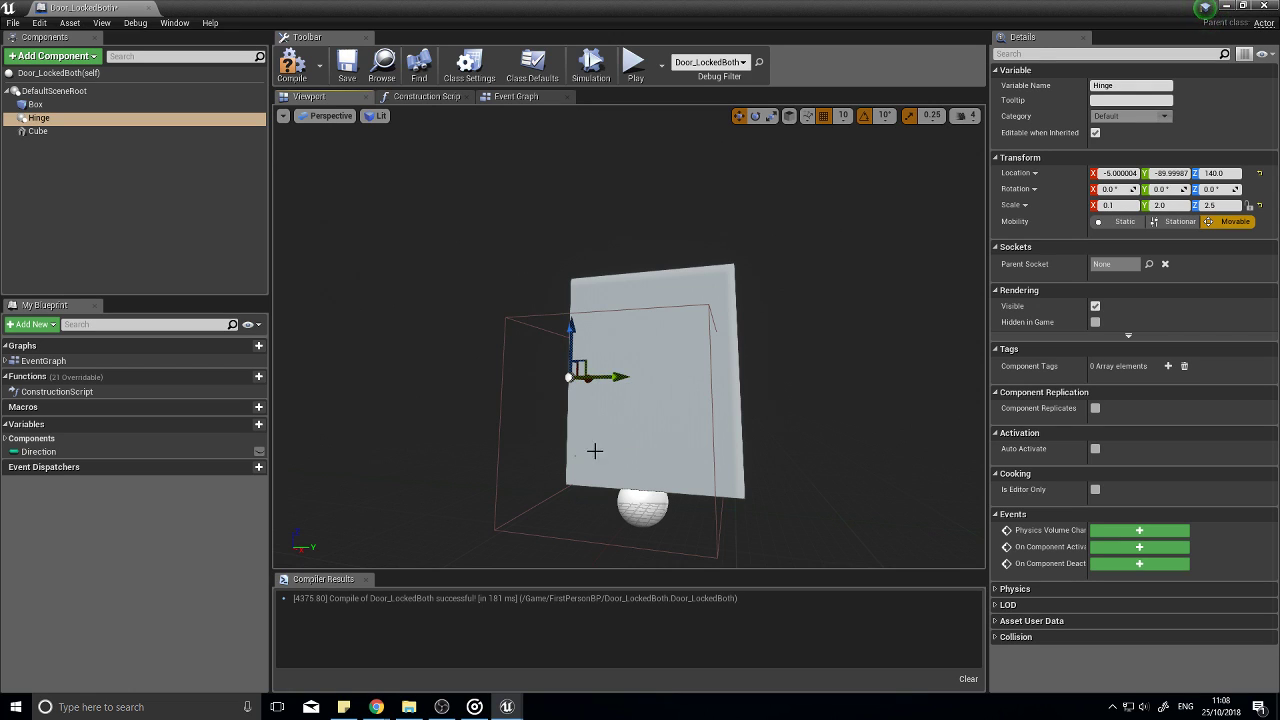
pyautogui.moveTo(569, 457); pyautogui.dragTo(665, 385, button='right')
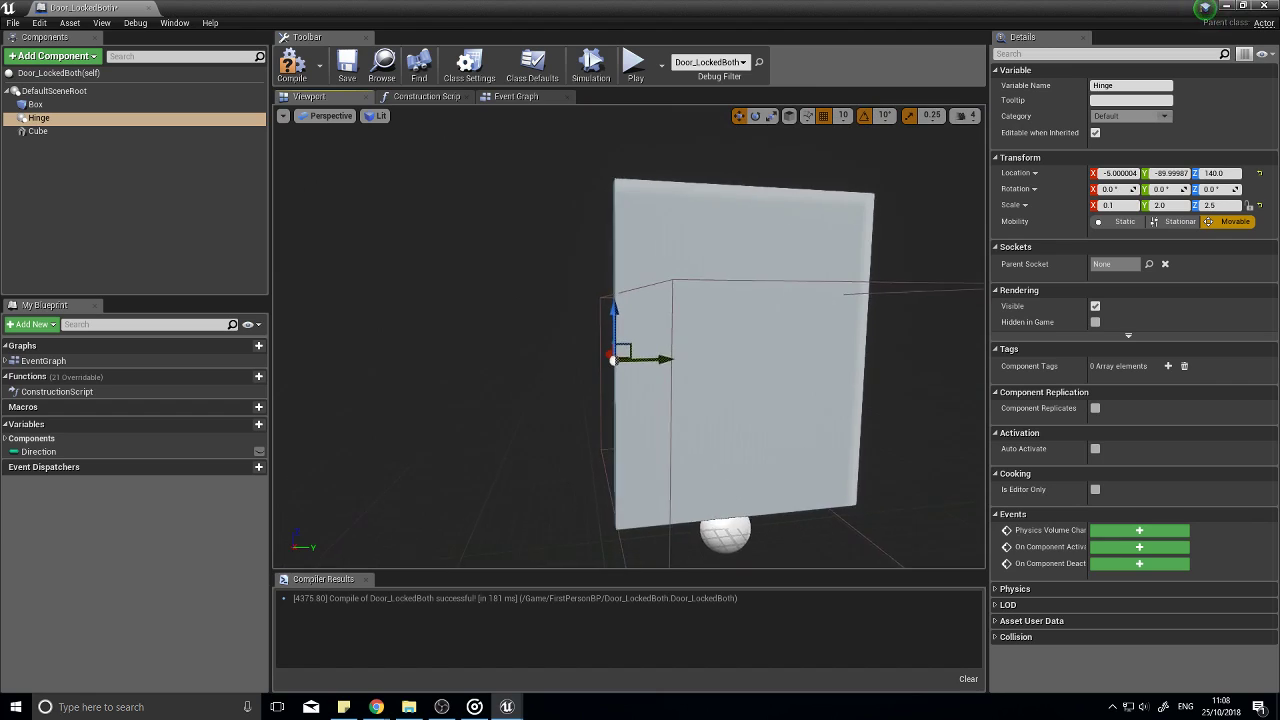
pyautogui.moveTo(615, 452); pyautogui.dragTo(540, 414)
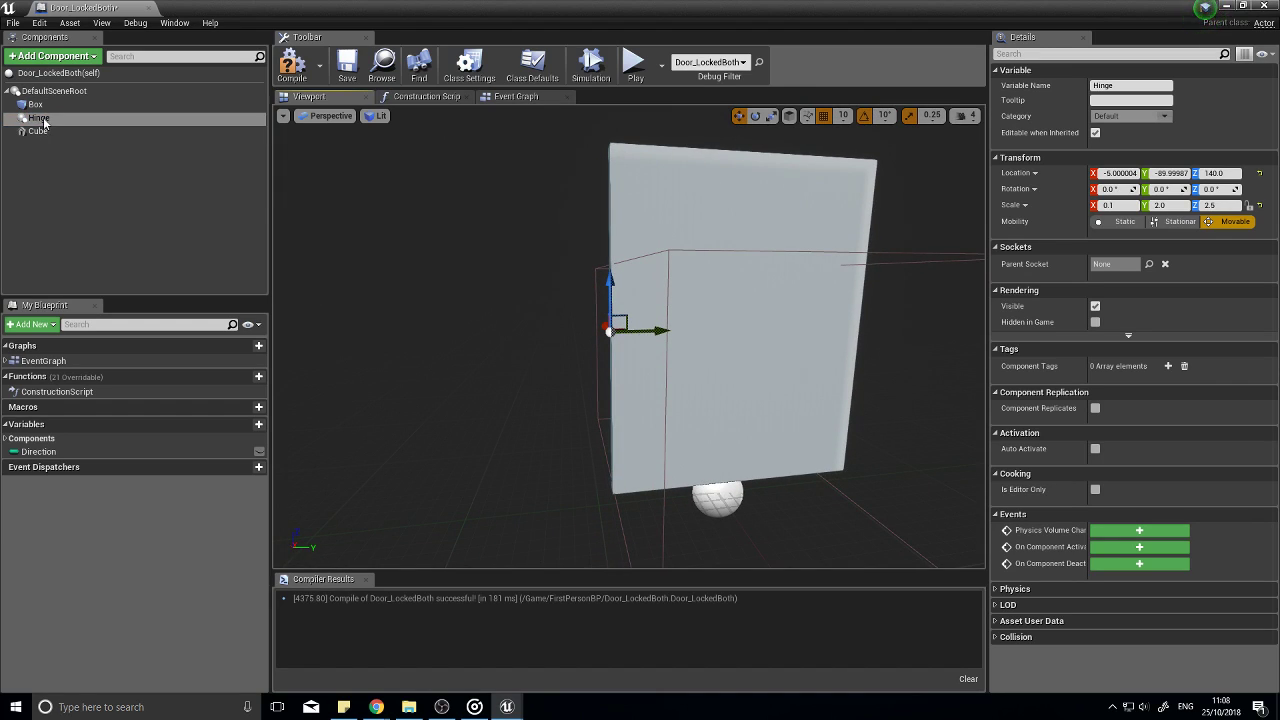
pyautogui.moveTo(38, 131); pyautogui.dragTo(40, 118)
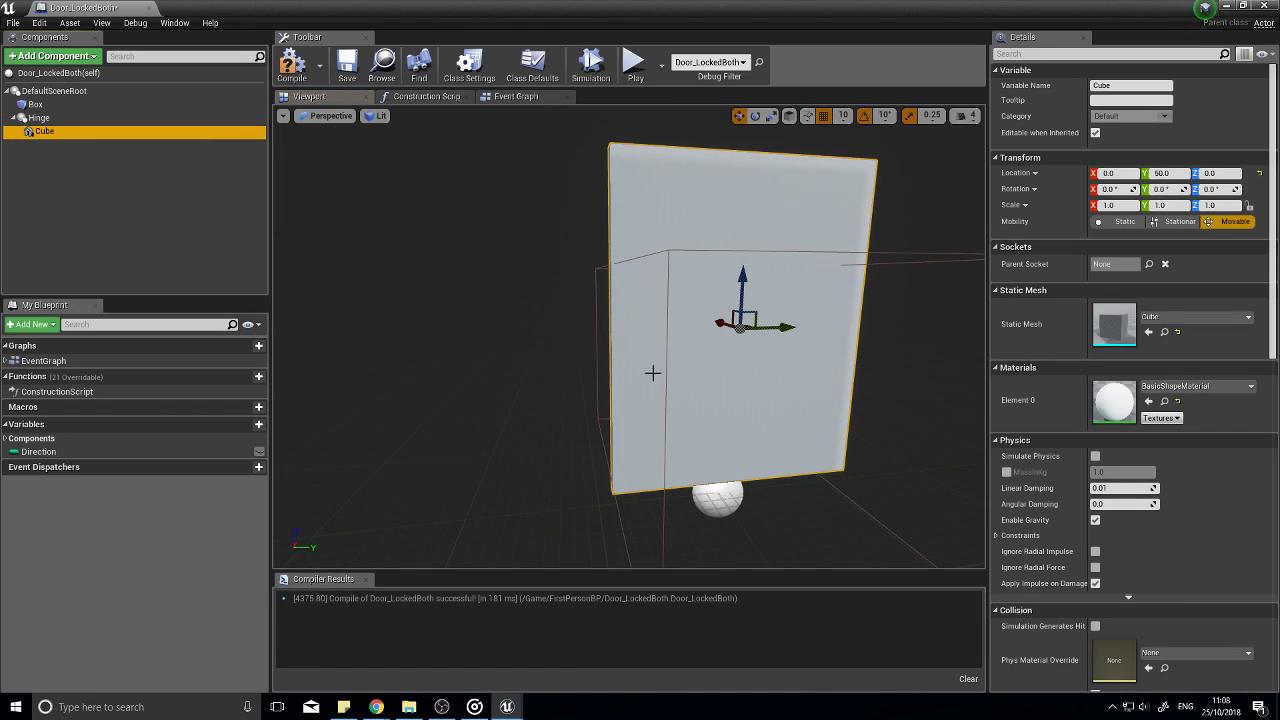
# Step: Test-rotate the Hinge by about -10° around Z and undo the rotation
pyautogui.click(40, 118)
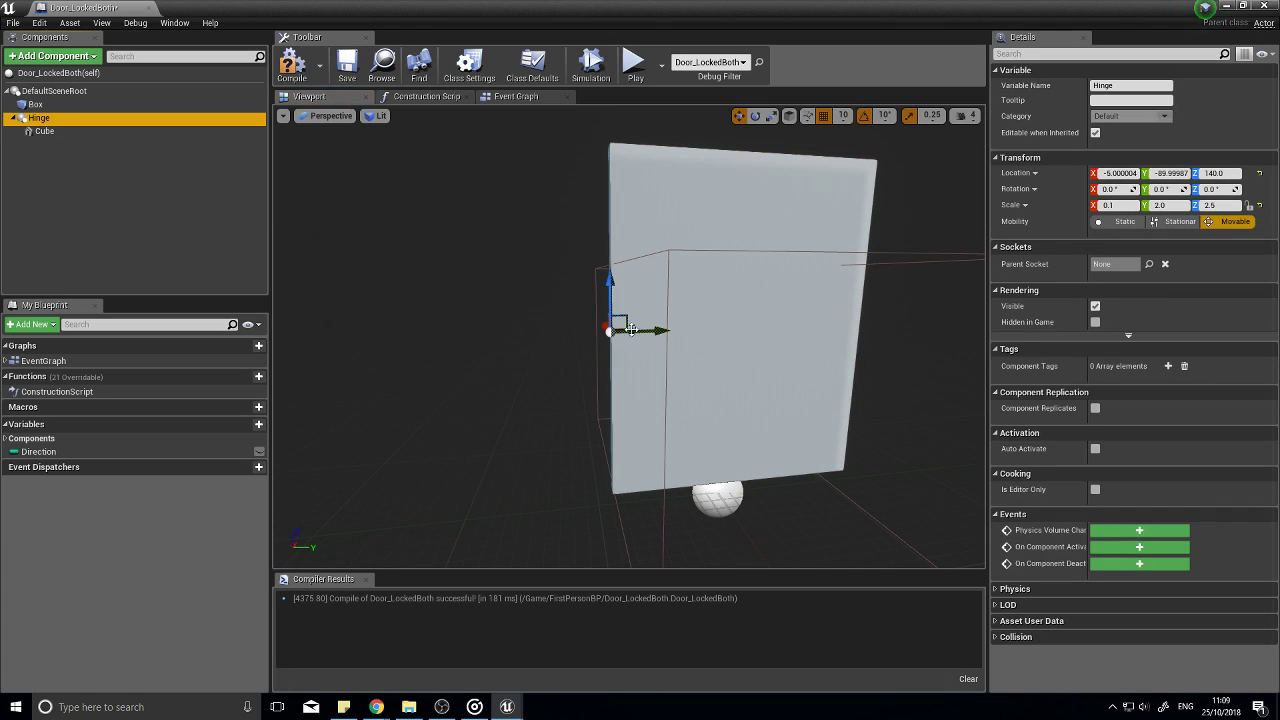
pyautogui.click(650, 329)
pyautogui.press('e')
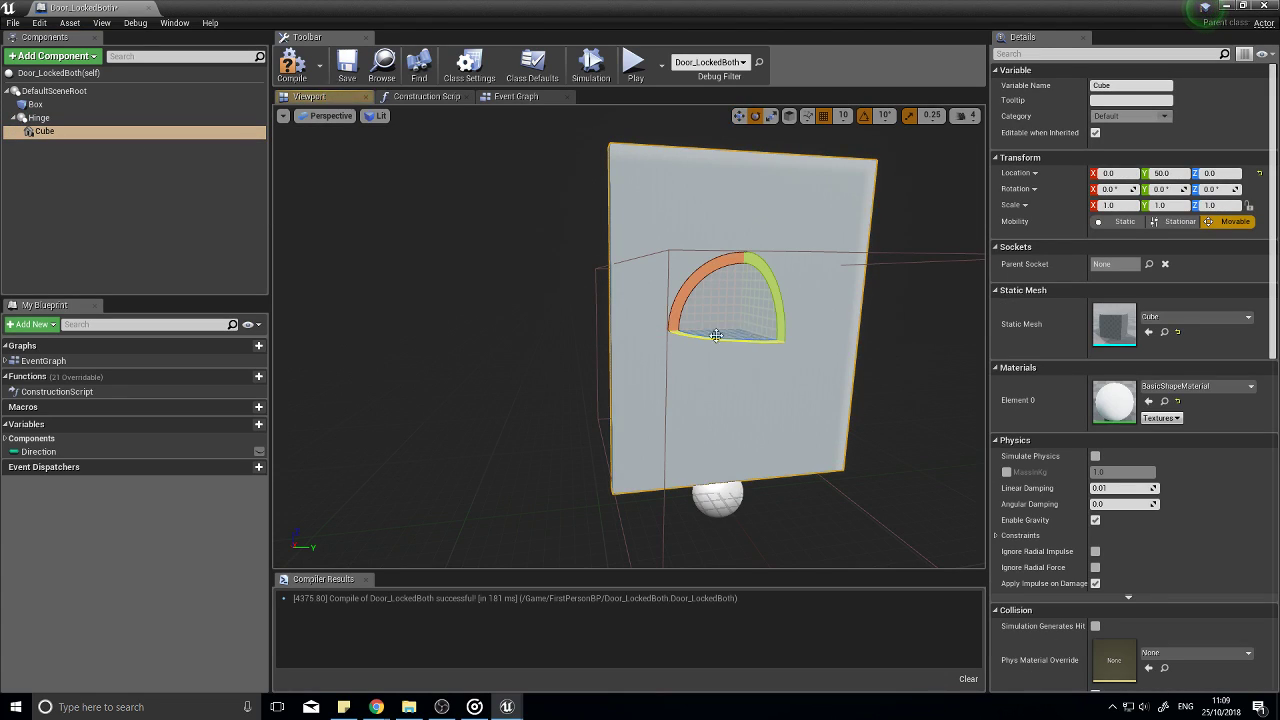
pyautogui.click(44, 118)
pyautogui.moveTo(568, 341)
pyautogui.mouseDown()
pyautogui.moveTo(590, 336)
pyautogui.moveTo(566, 340)
pyautogui.mouseUp()
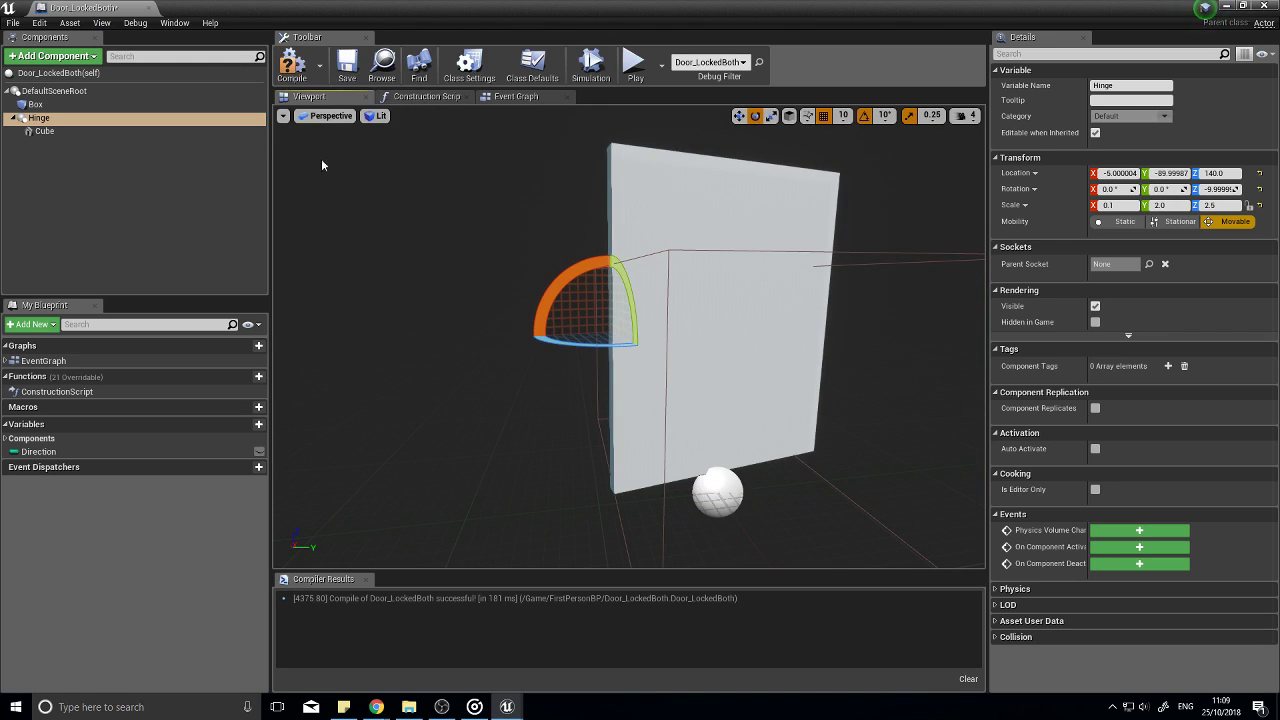
pyautogui.hotkey('ctrl', 'z')
# Step: Compile the Blueprint and delete the AddRelativeRotation node from the Event Graph
pyautogui.click(292, 65)
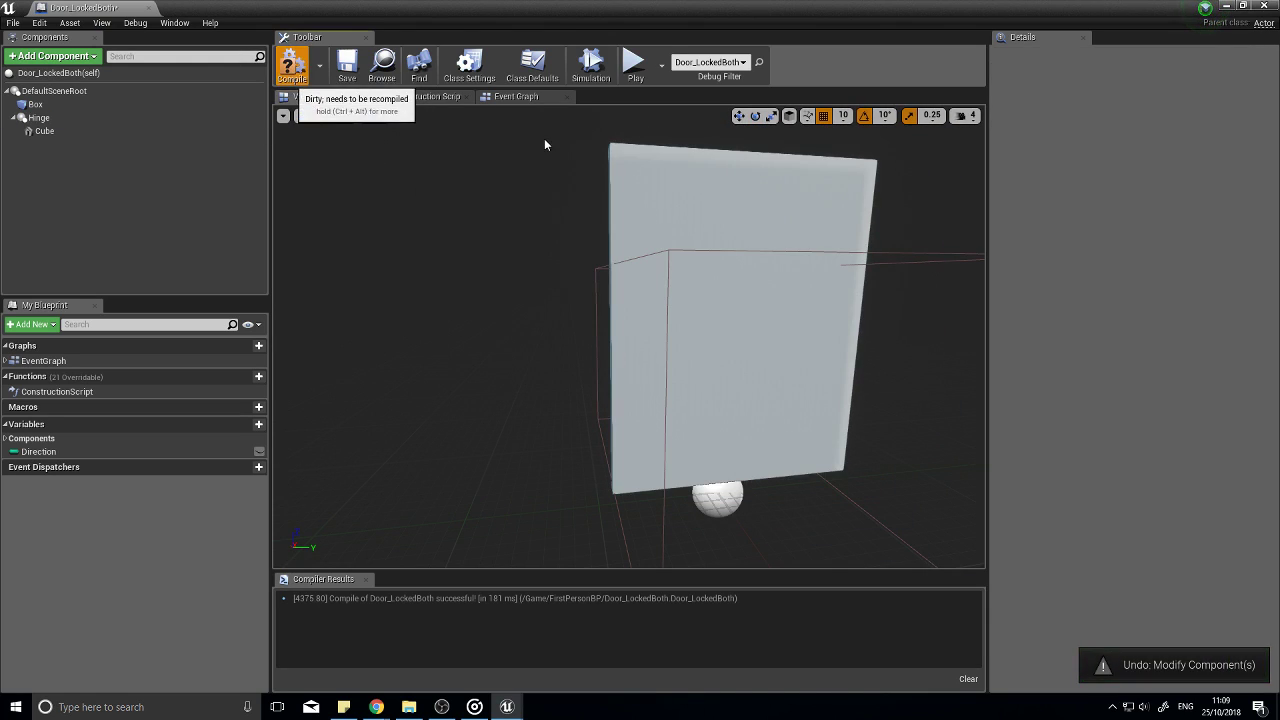
pyautogui.click(516, 96)
pyautogui.click(658, 265)
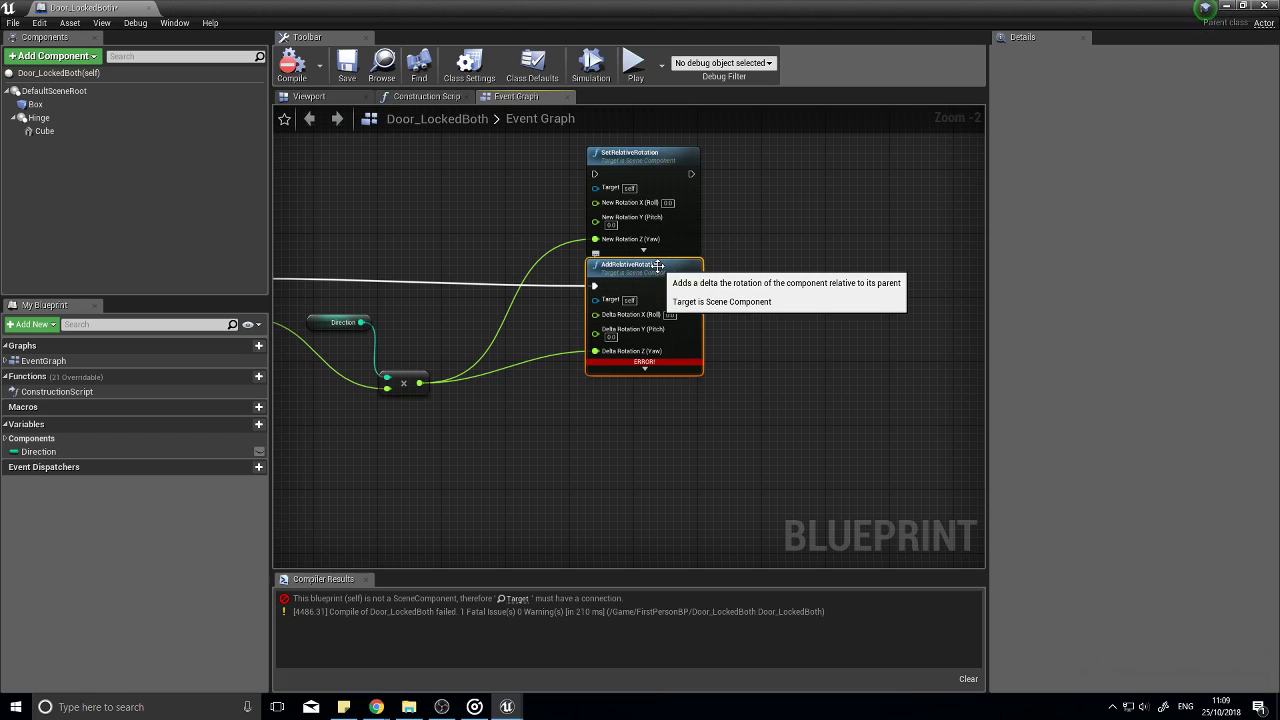
pyautogui.press('Delete')
# Step: Connect DoorAnimation's Update to SetRelativeRotation with a Hinge reference as its Target, and compile the Blueprint
pyautogui.moveTo(641, 238); pyautogui.dragTo(780, 272, button='right')
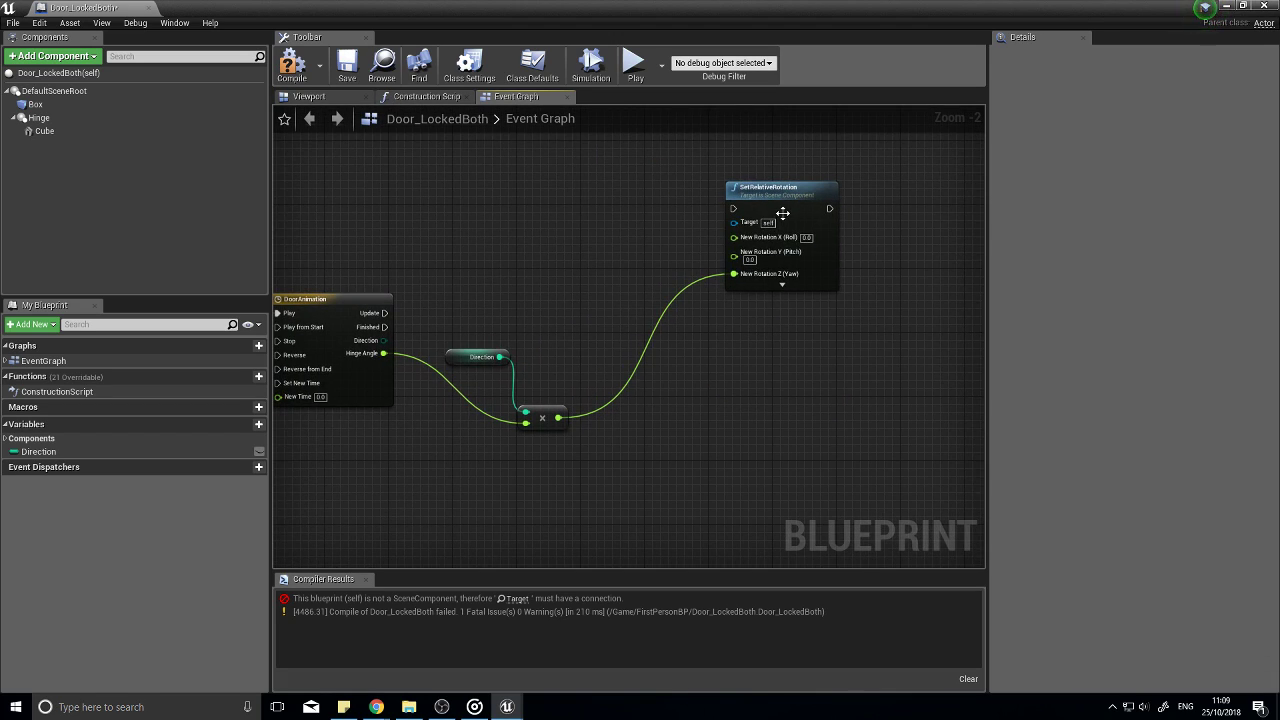
pyautogui.moveTo(783, 205); pyautogui.dragTo(793, 300)
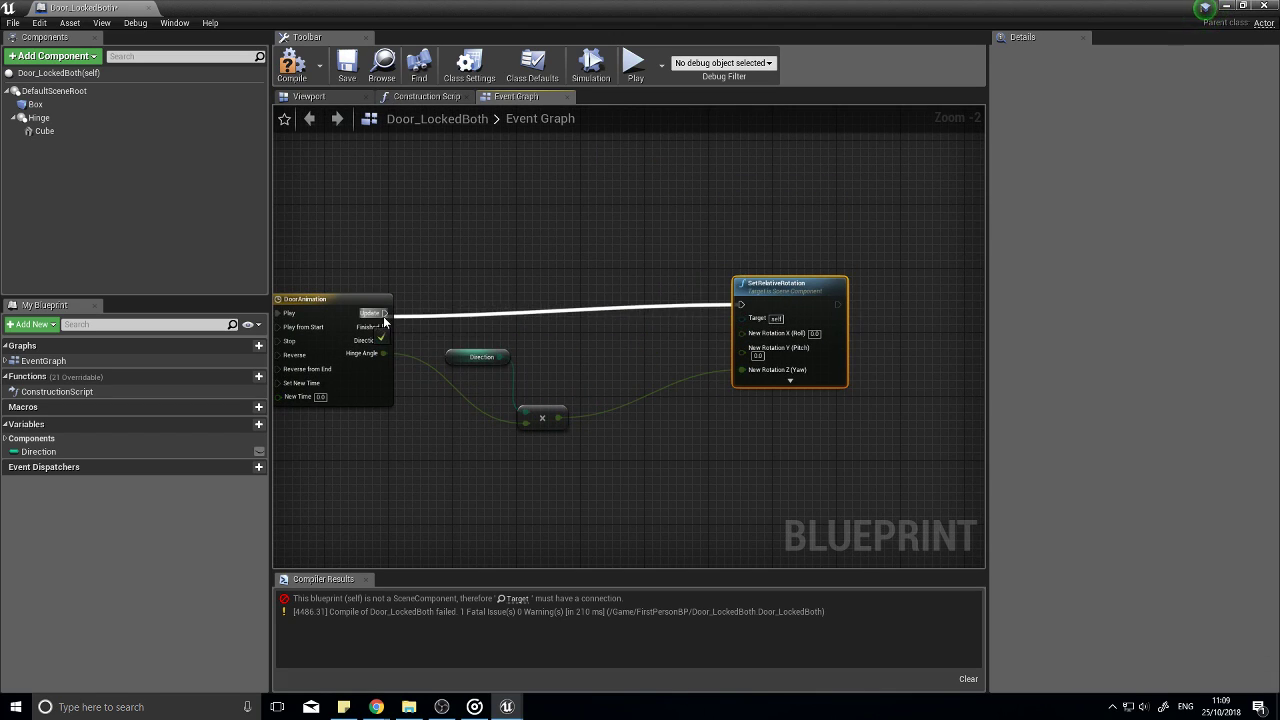
pyautogui.moveTo(38, 118); pyautogui.dragTo(669, 309)
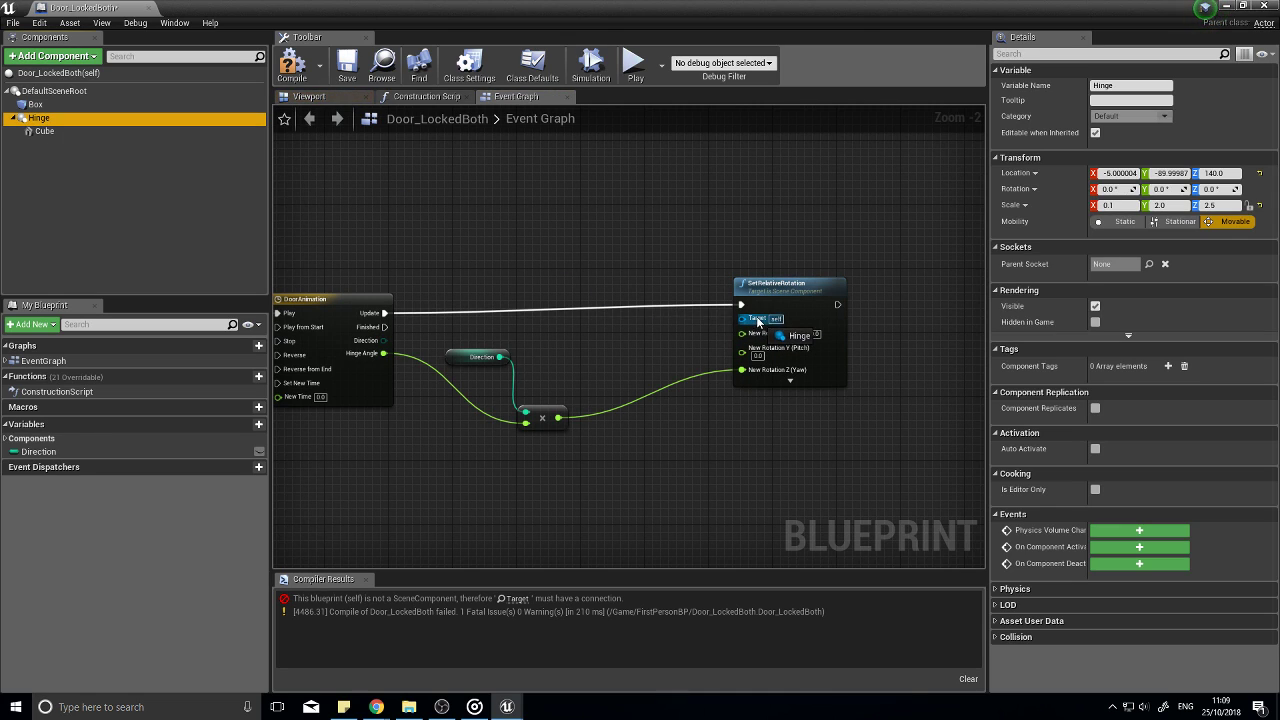
pyautogui.moveTo(758, 320); pyautogui.dragTo(745, 333)
pyautogui.moveTo(785, 290); pyautogui.dragTo(785, 304)
pyautogui.click(292, 65)
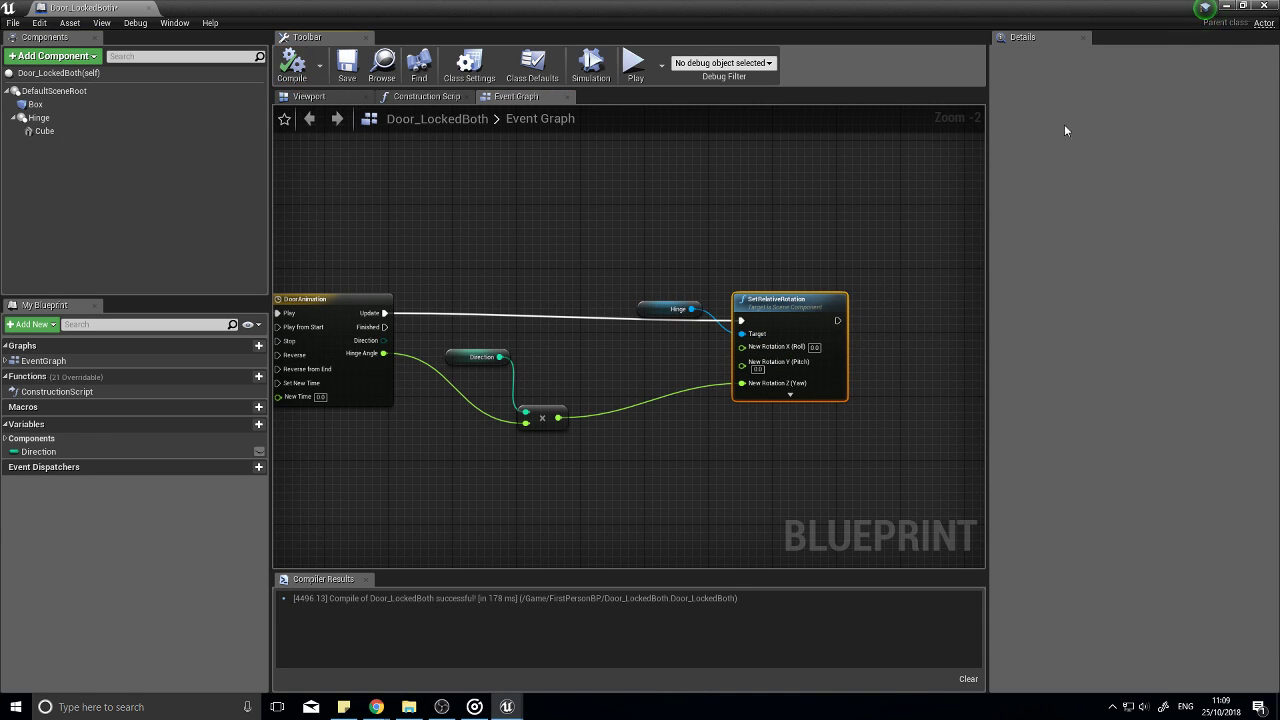
# Step: Play the level and test the door's swing from both sides
pyautogui.click(1229, 6)
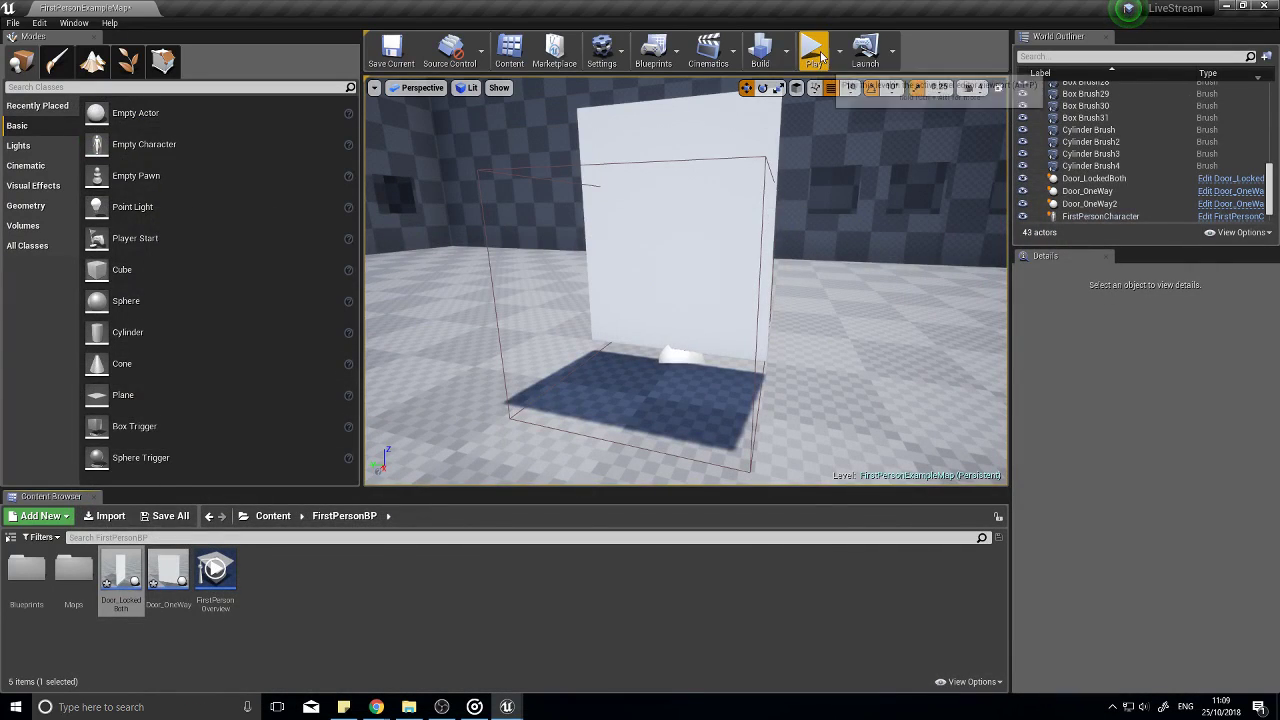
pyautogui.click(811, 45)
pyautogui.press('w')
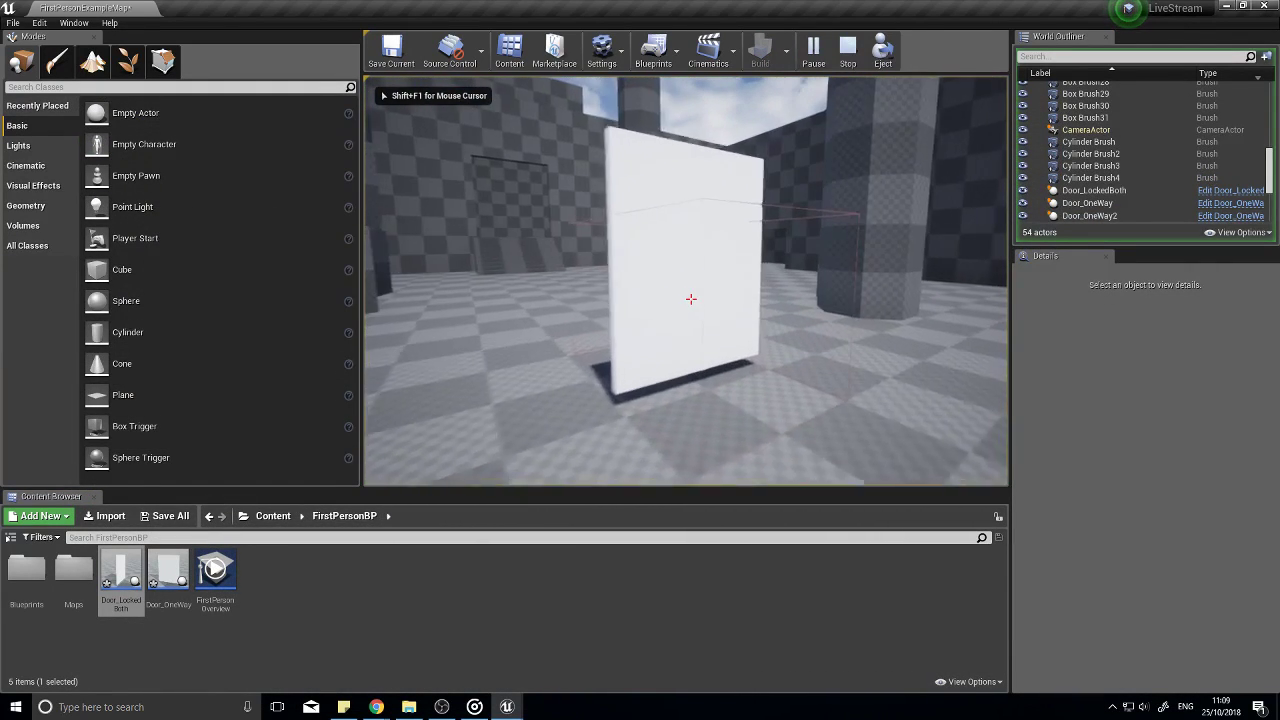
pyautogui.press('w')
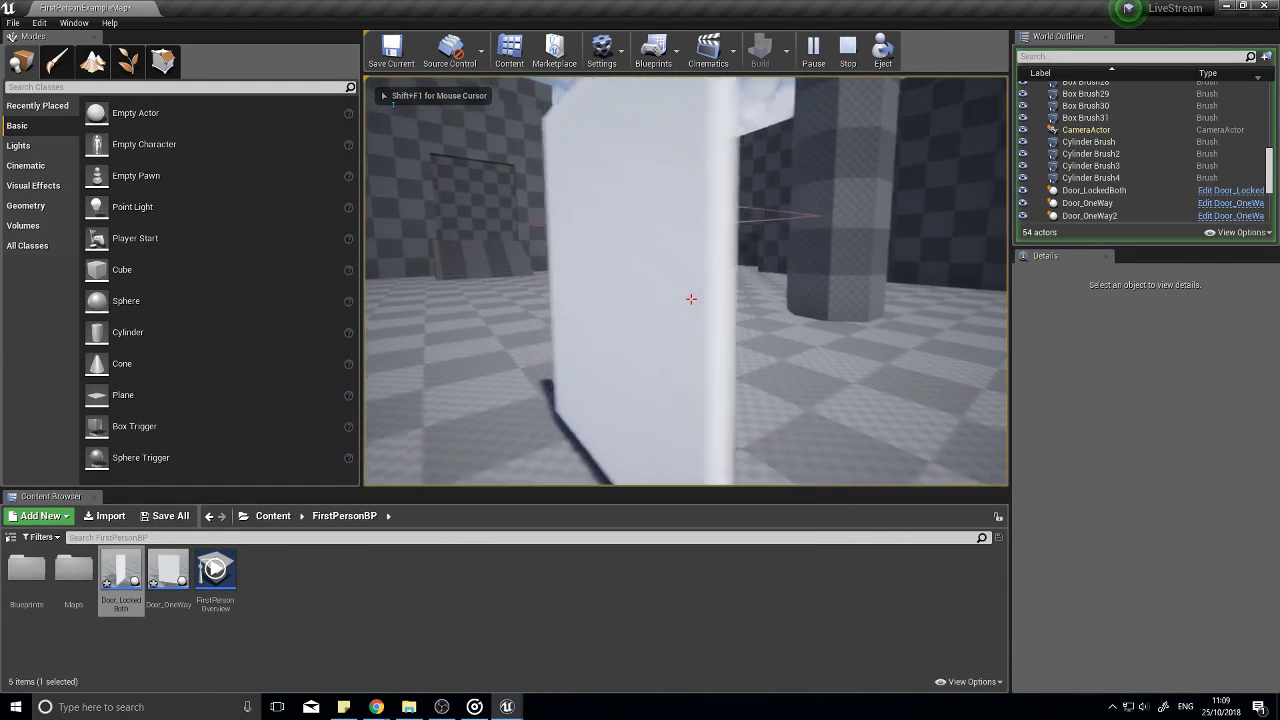
pyautogui.press('w')
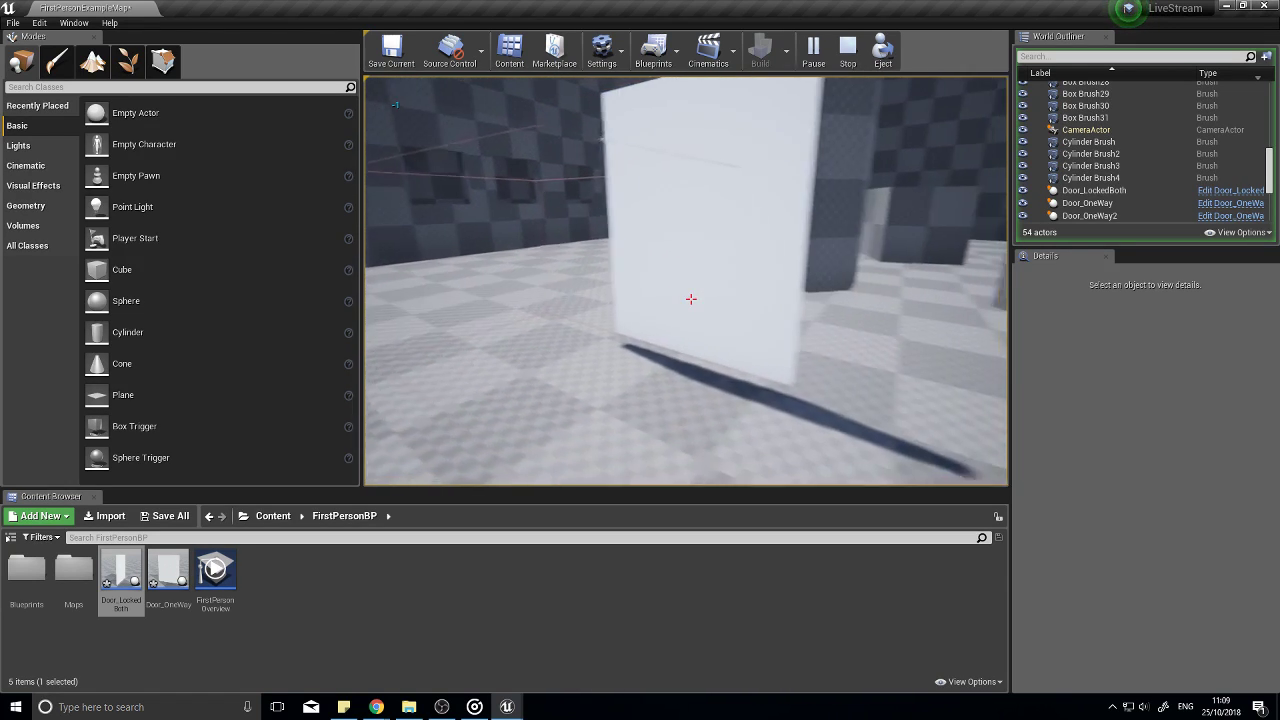
pyautogui.press('Escape')
# Step: Multiply Direction by -1 with an integer * integer node, feed the result into the Hinge Angle multiplication, and compile the Blueprint
pyautogui.doubleClick(121, 572)
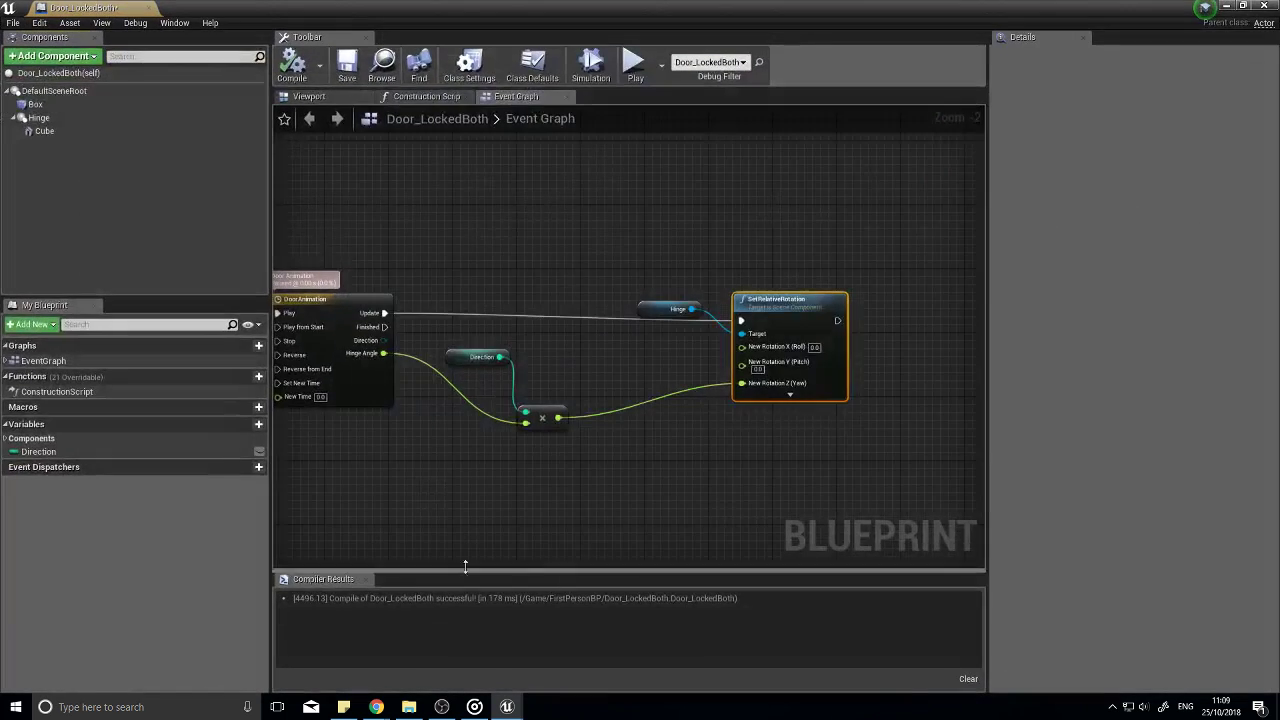
pyautogui.moveTo(594, 302); pyautogui.dragTo(577, 426)
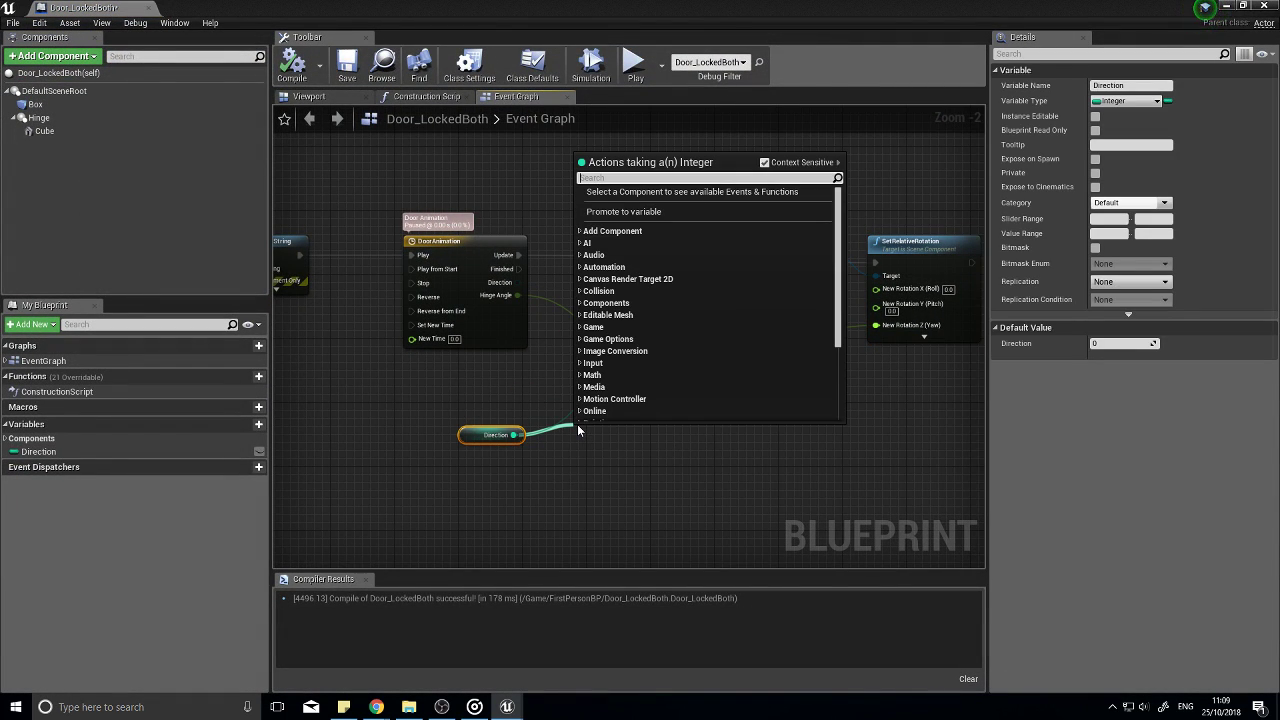
pyautogui.write('*')
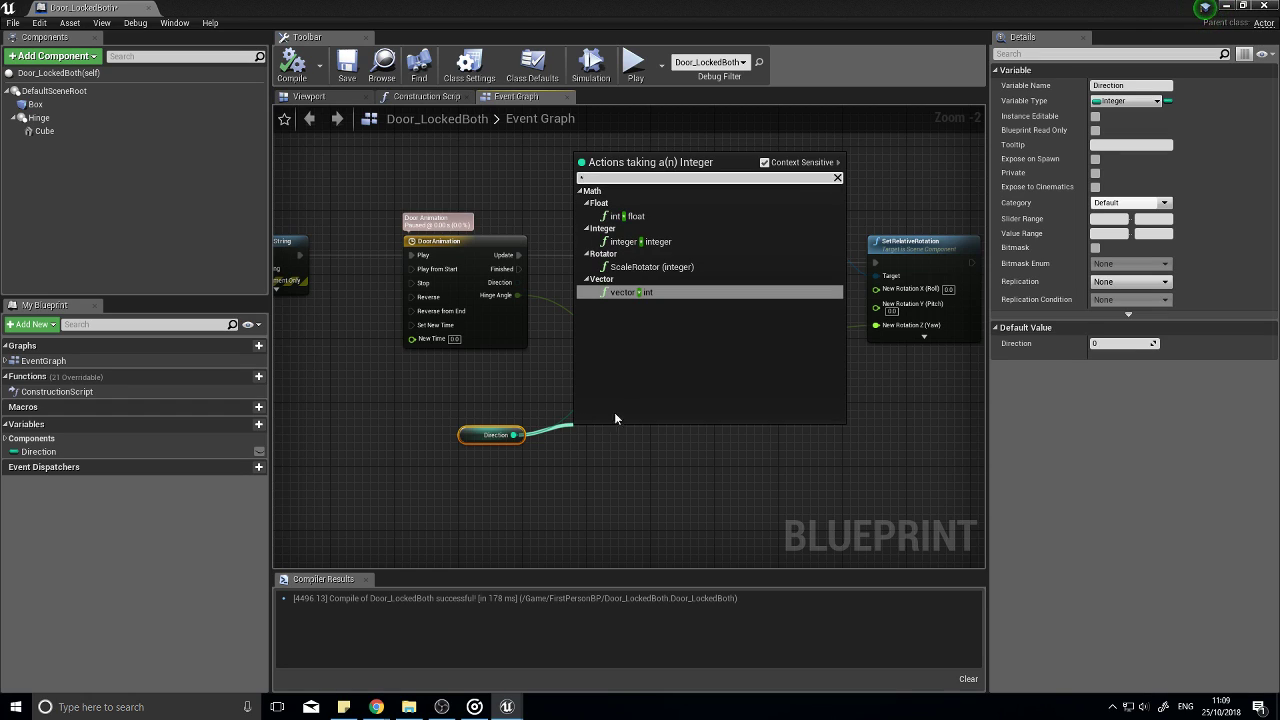
pyautogui.click(645, 241)
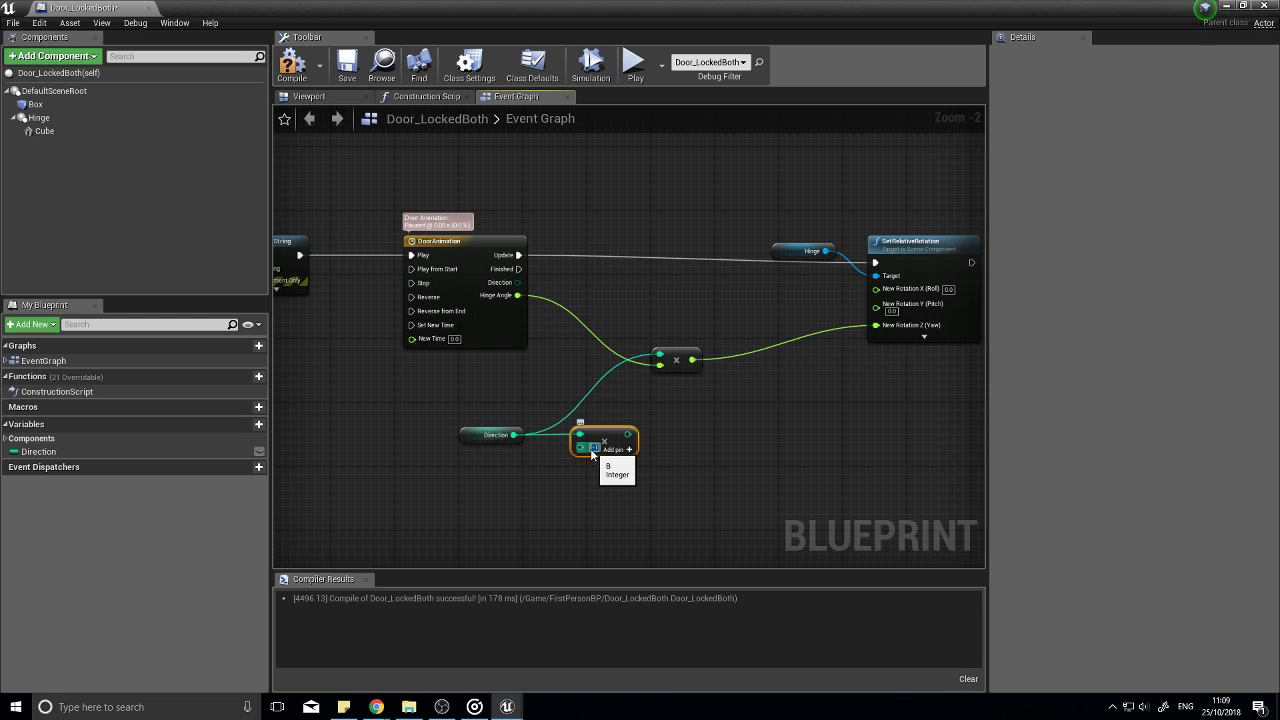
pyautogui.moveTo(628, 434); pyautogui.dragTo(658, 353)
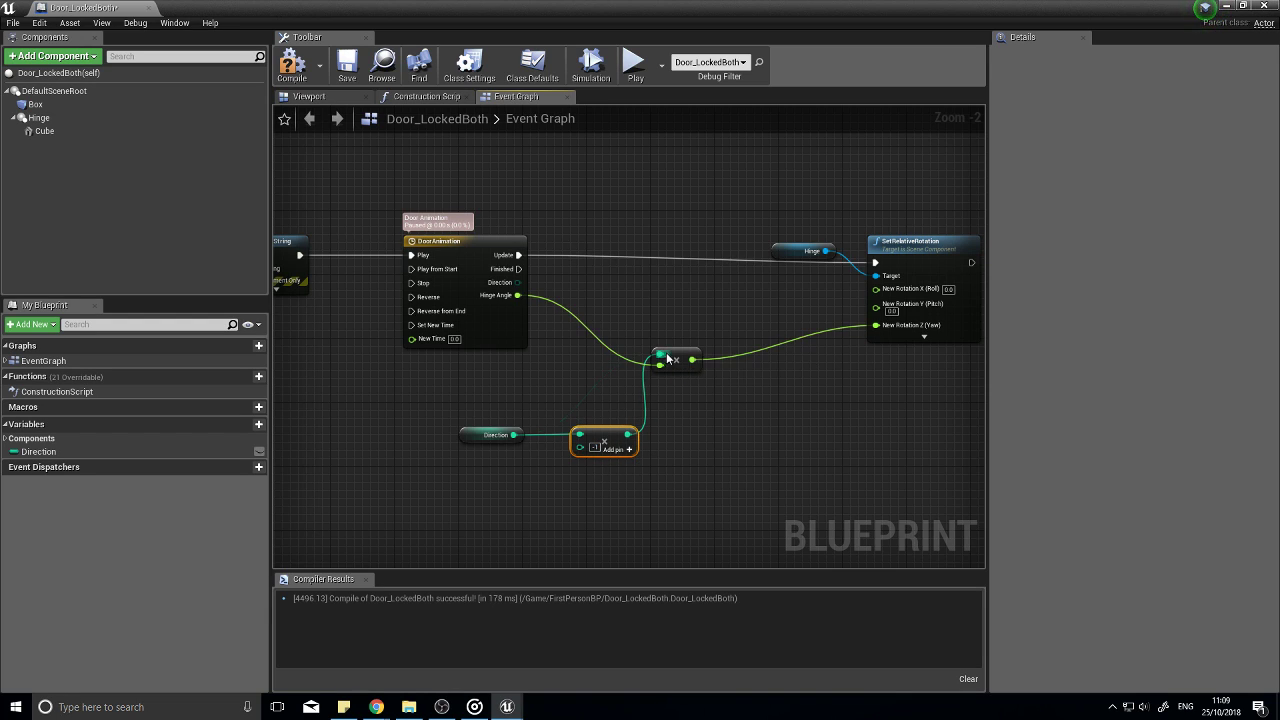
pyautogui.click(292, 68)
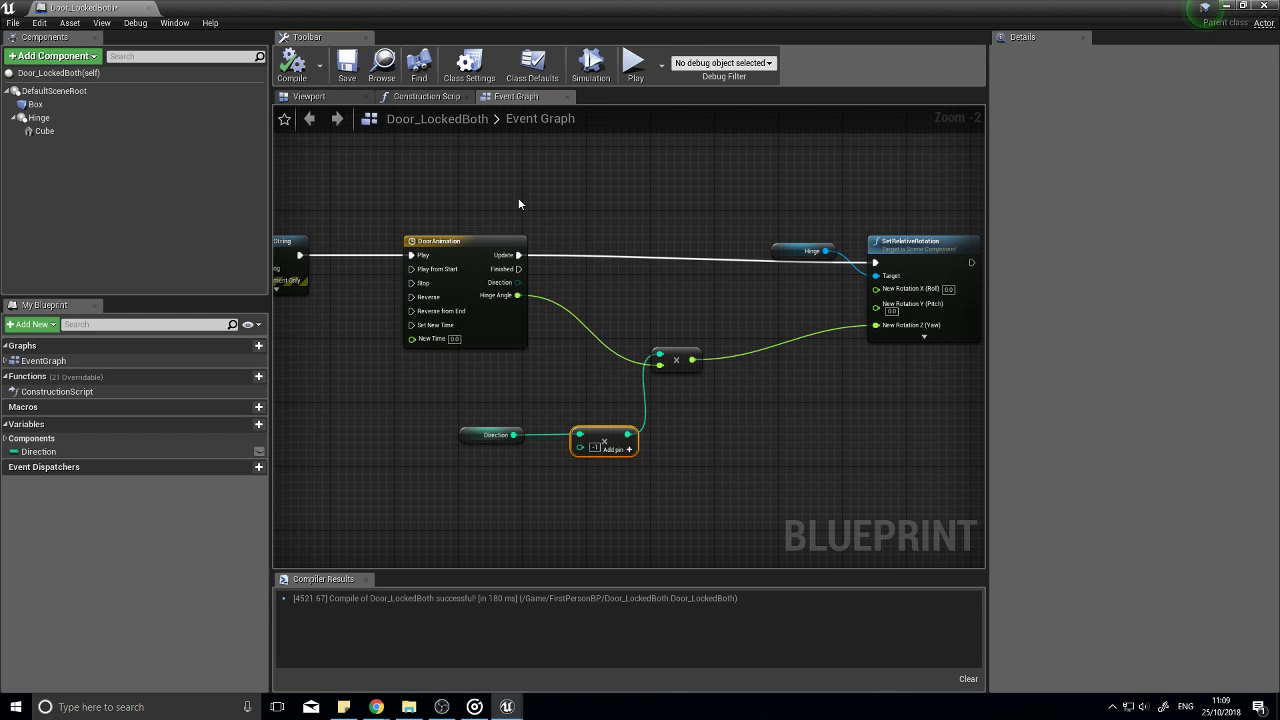
# Step: Play the level again and check the door's swing with the inverted Direction
pyautogui.click(1225, 6)
pyautogui.click(814, 50)
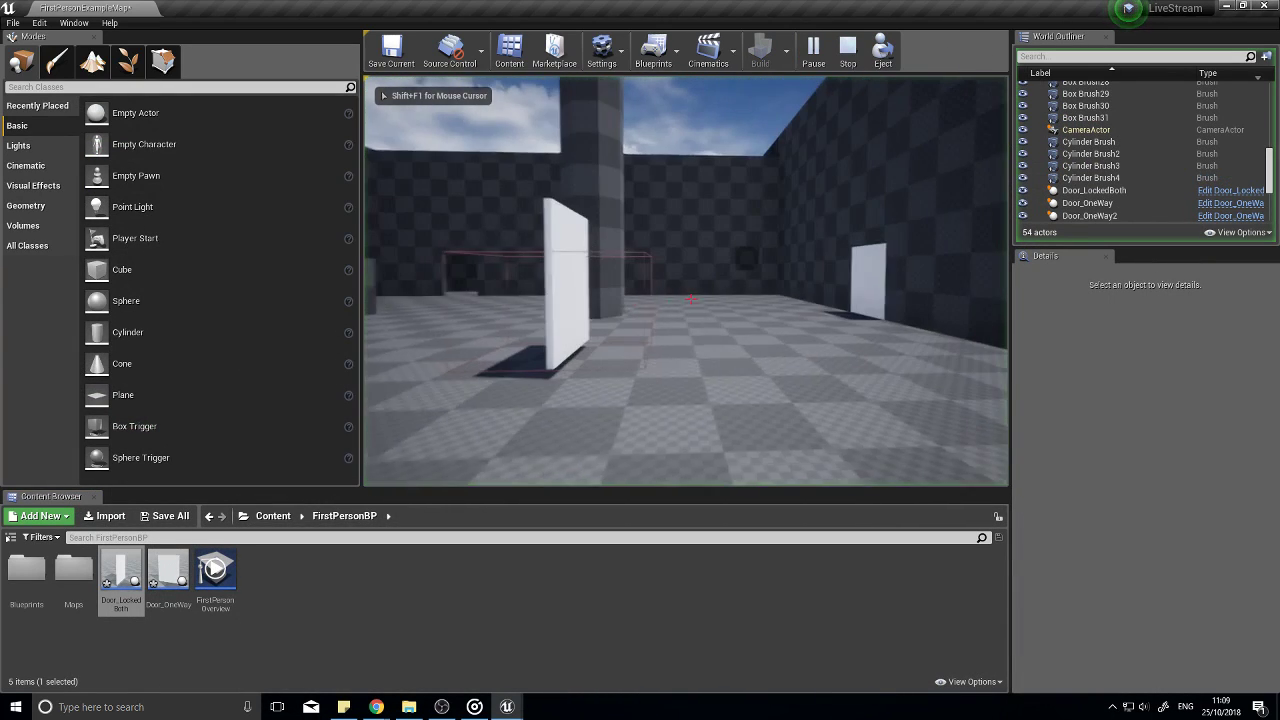
pyautogui.press('w')
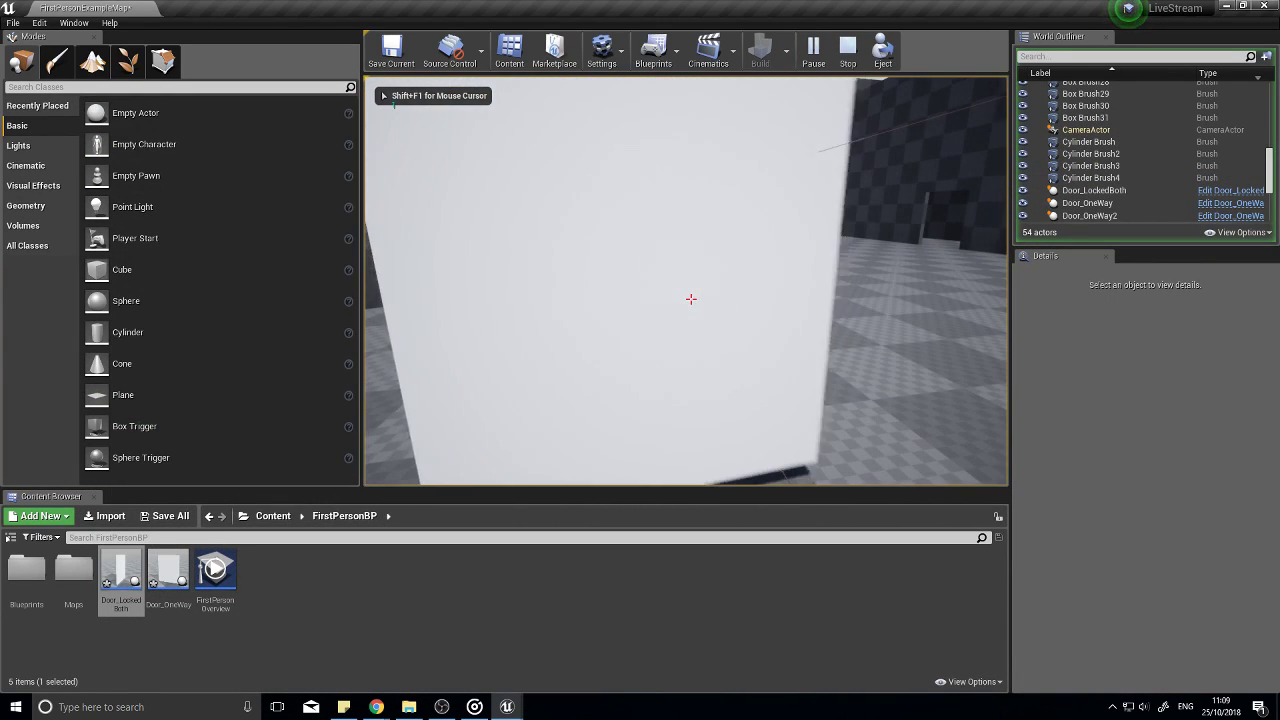
pyautogui.press('w')
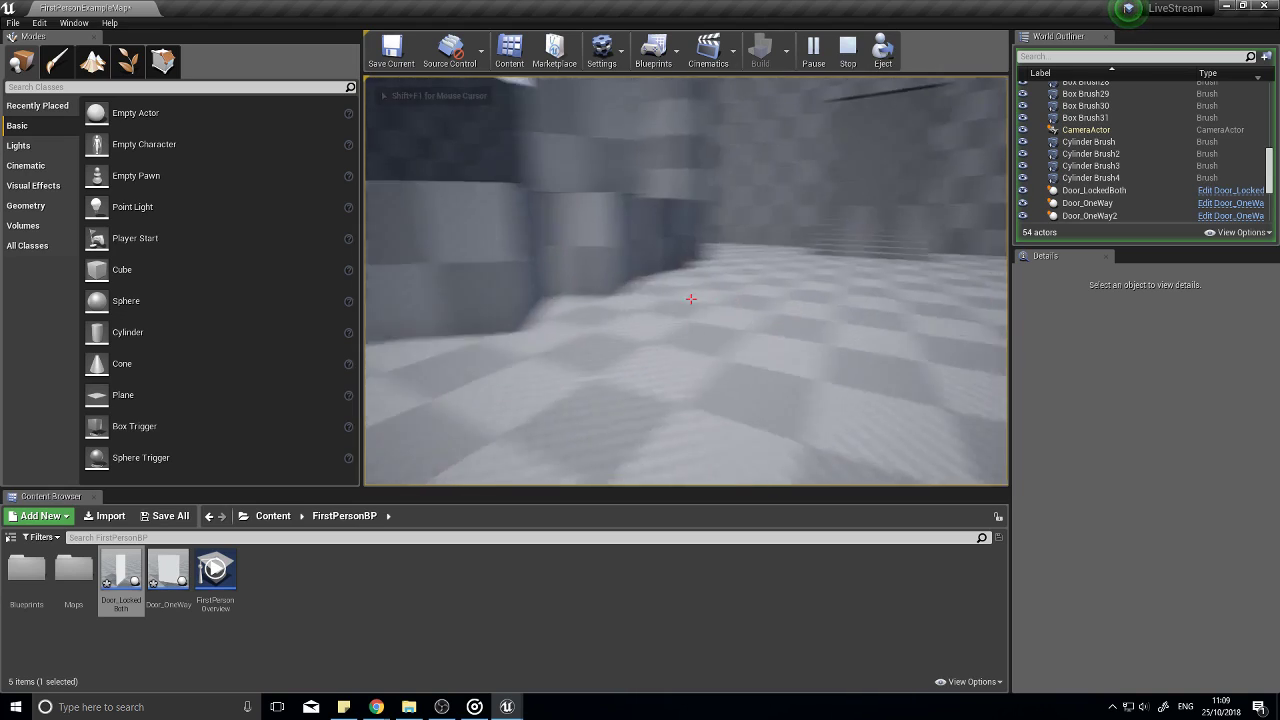
pyautogui.press('Escape')
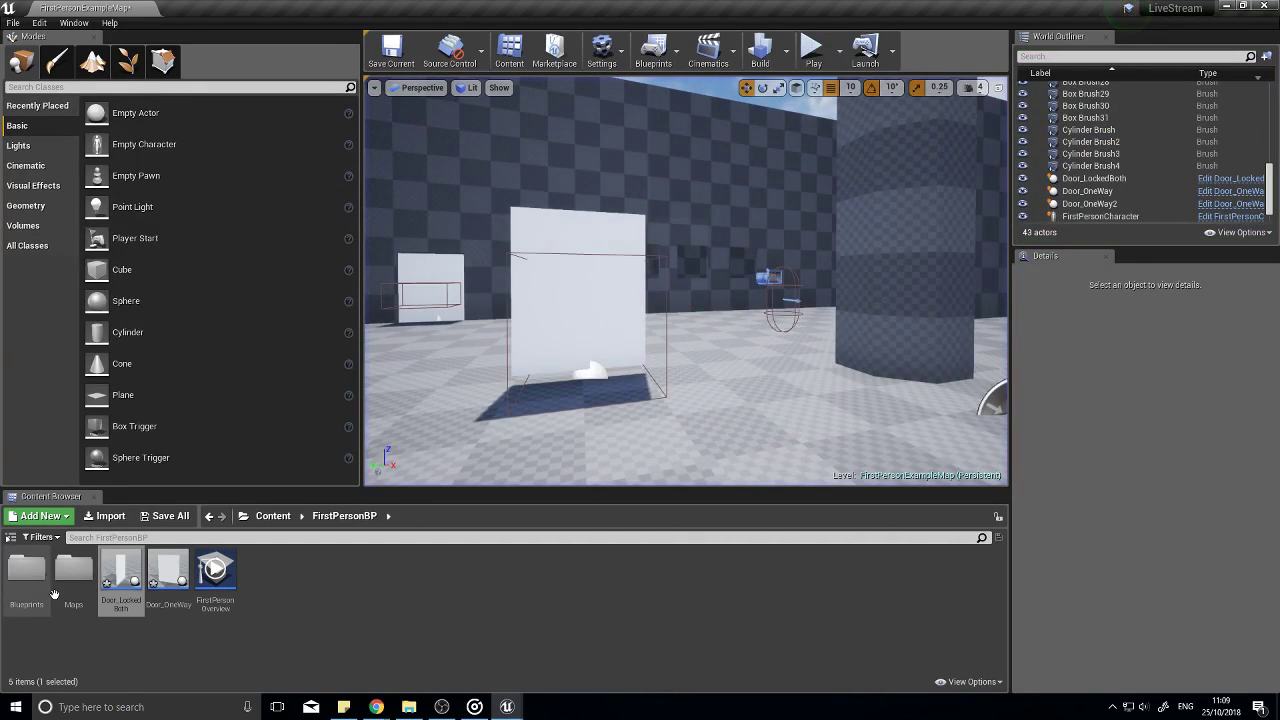
# Step: Connect the Disable Input node's execution output to DoorAnimation's Reverse input in the Door_LockedBoth Event Graph
pyautogui.doubleClick(140, 569)
pyautogui.moveTo(322, 380); pyautogui.dragTo(636, 368, button='right')
pyautogui.moveTo(371, 422); pyautogui.dragTo(517, 401, button='right')
pyautogui.moveTo(490, 318); pyautogui.dragTo(505, 334, button='right')
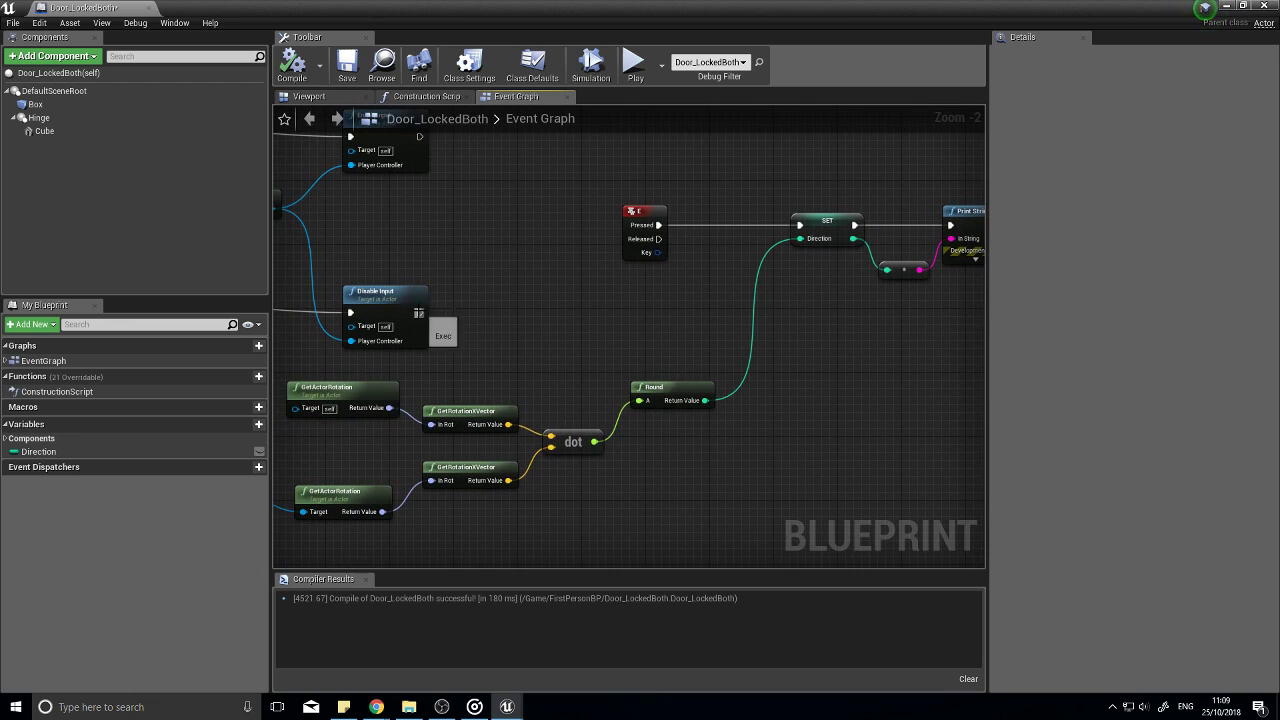
pyautogui.moveTo(418, 313); pyautogui.dragTo(733, 270)
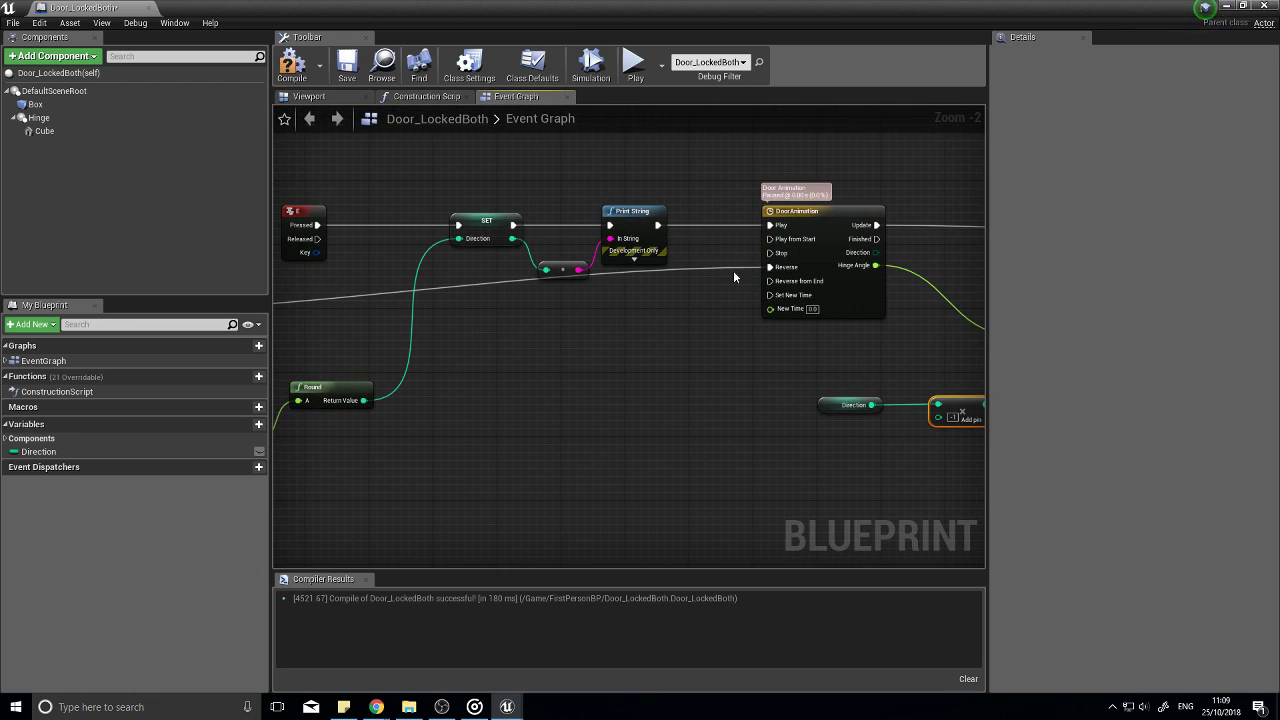
# Step: Delete the Print String node and its conversion node, connect SET Direction's execution output to DoorAnimation's Play input, and compile the Blueprint
pyautogui.press('Delete')
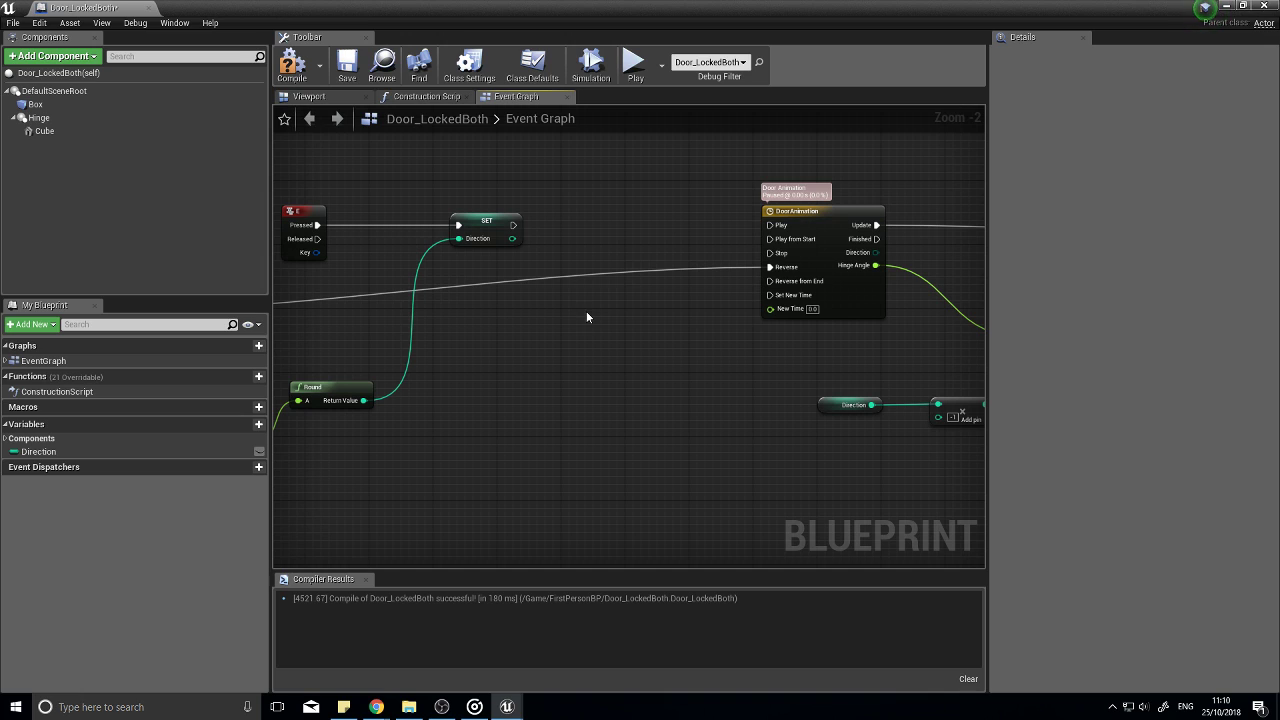
pyautogui.moveTo(513, 225); pyautogui.dragTo(596, 232)
pyautogui.moveTo(753, 229); pyautogui.dragTo(768, 225)
pyautogui.click(293, 64)
# Step: Play the level and test opening and closing the door from both sides
pyautogui.click(1229, 5)
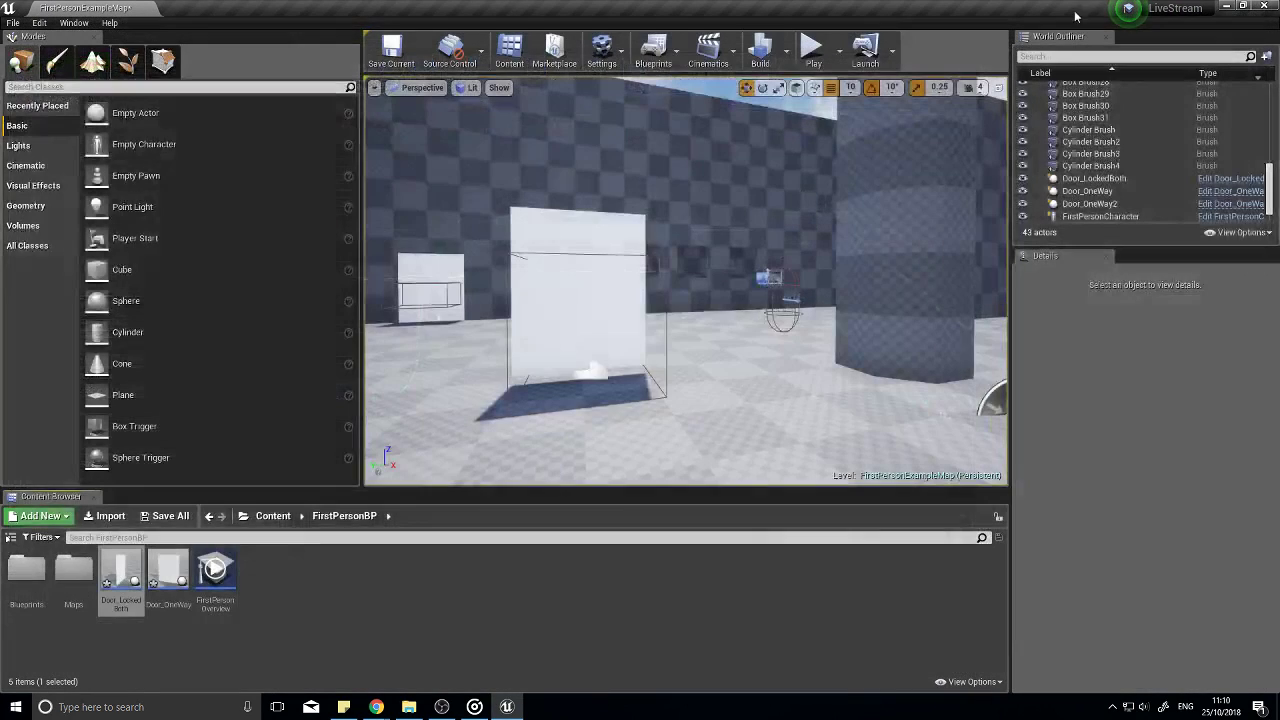
pyautogui.click(824, 52)
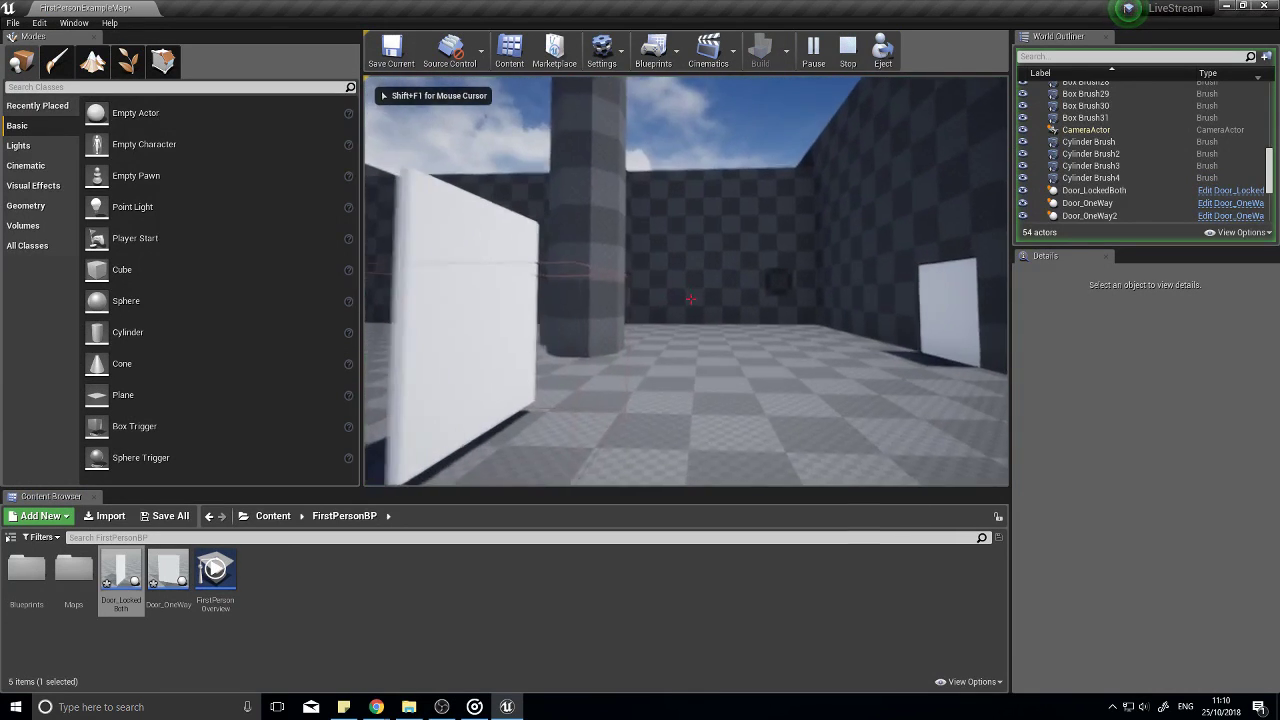
pyautogui.press('w')
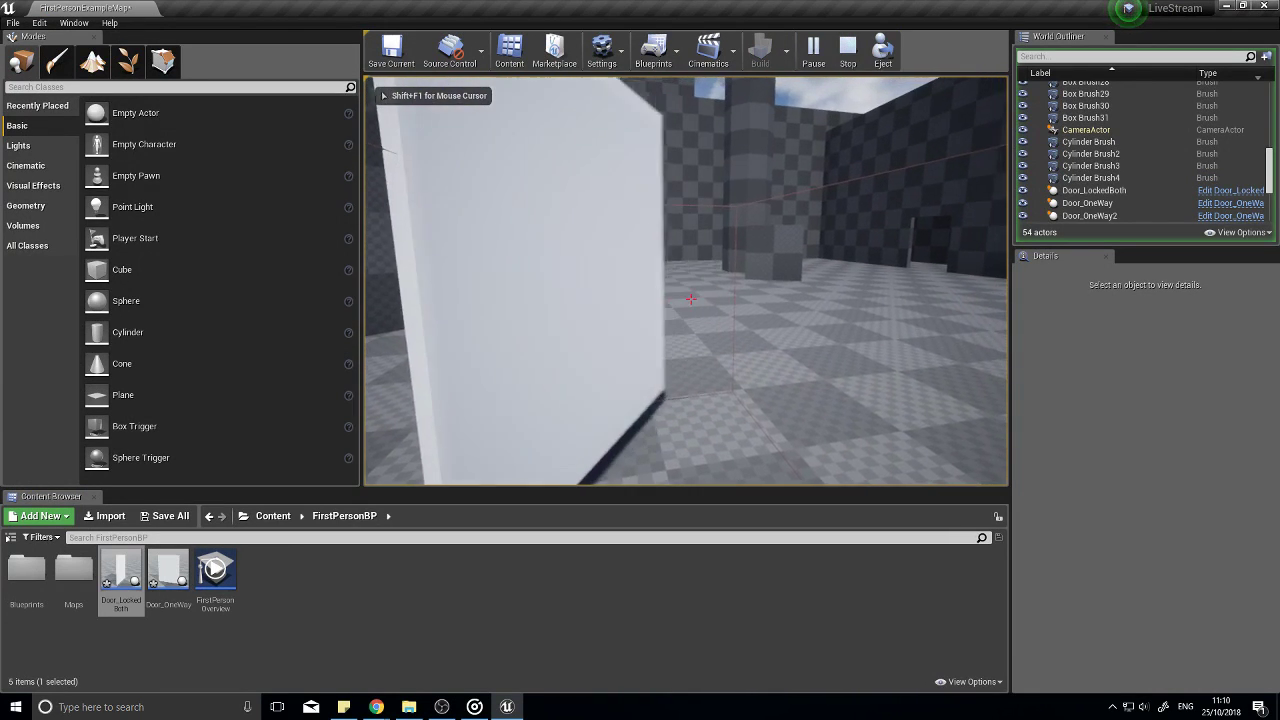
pyautogui.press('d')
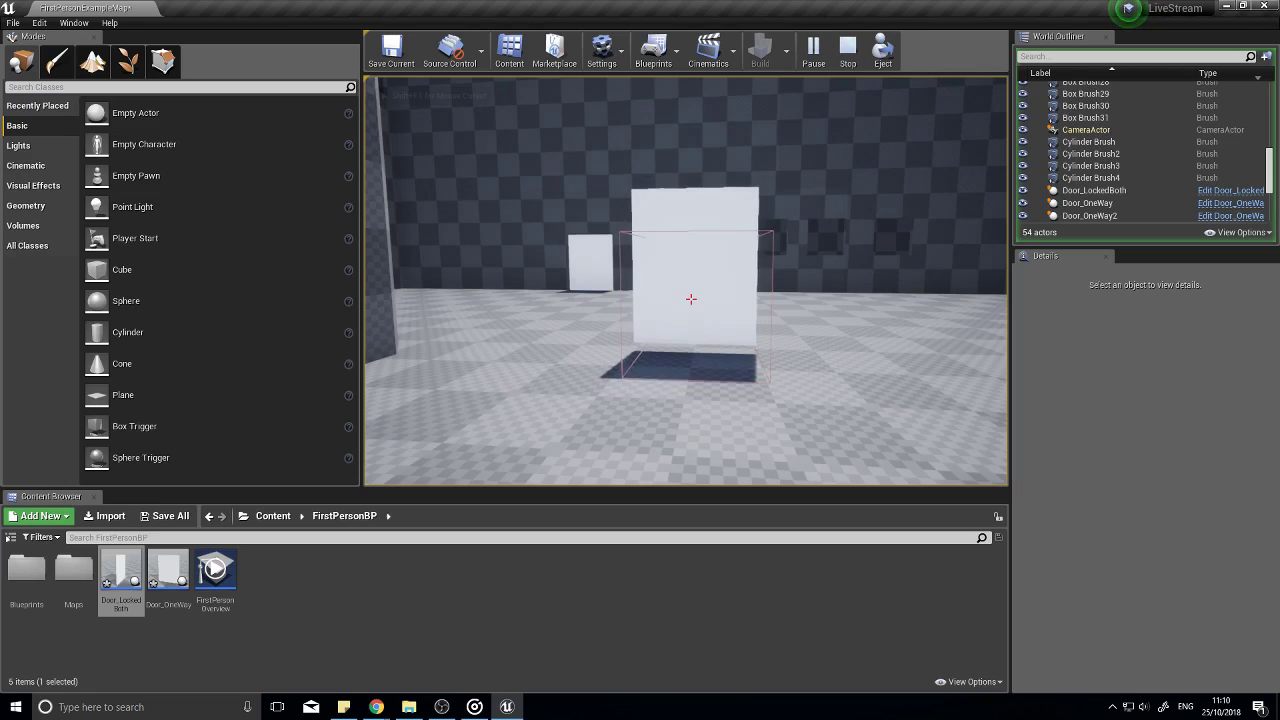
pyautogui.press('w')
pyautogui.press('w')
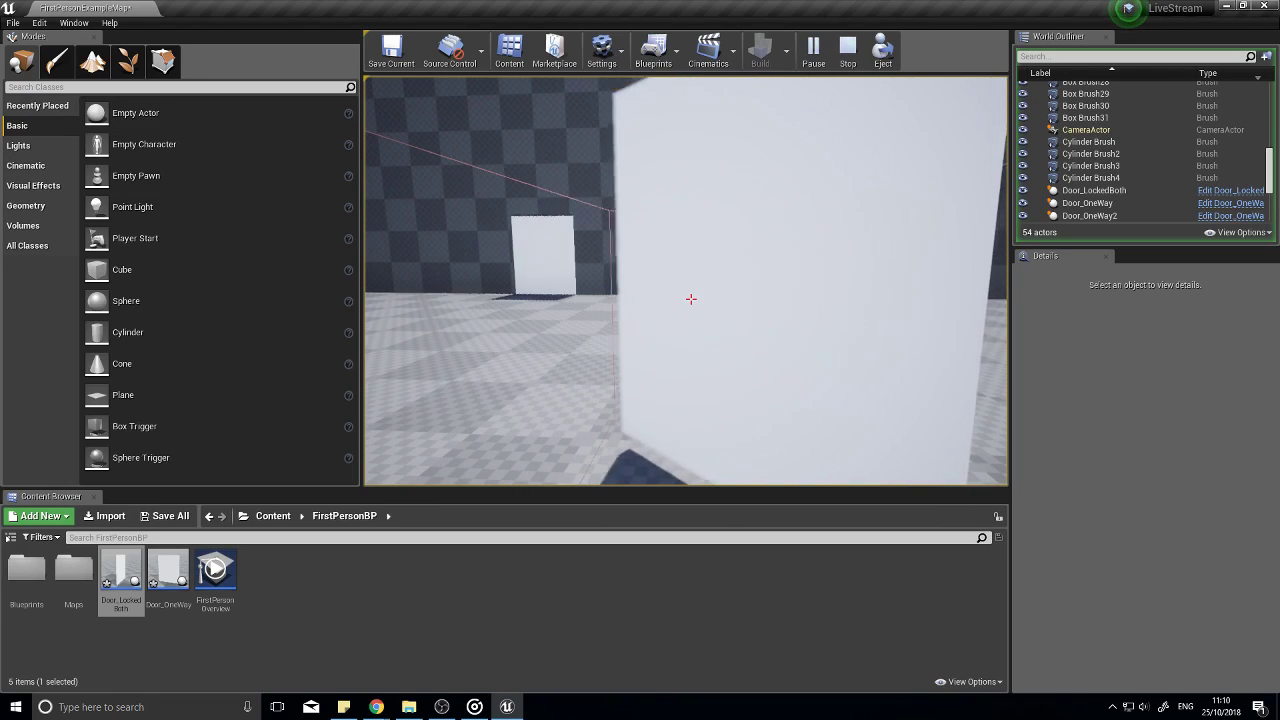
pyautogui.press('w')
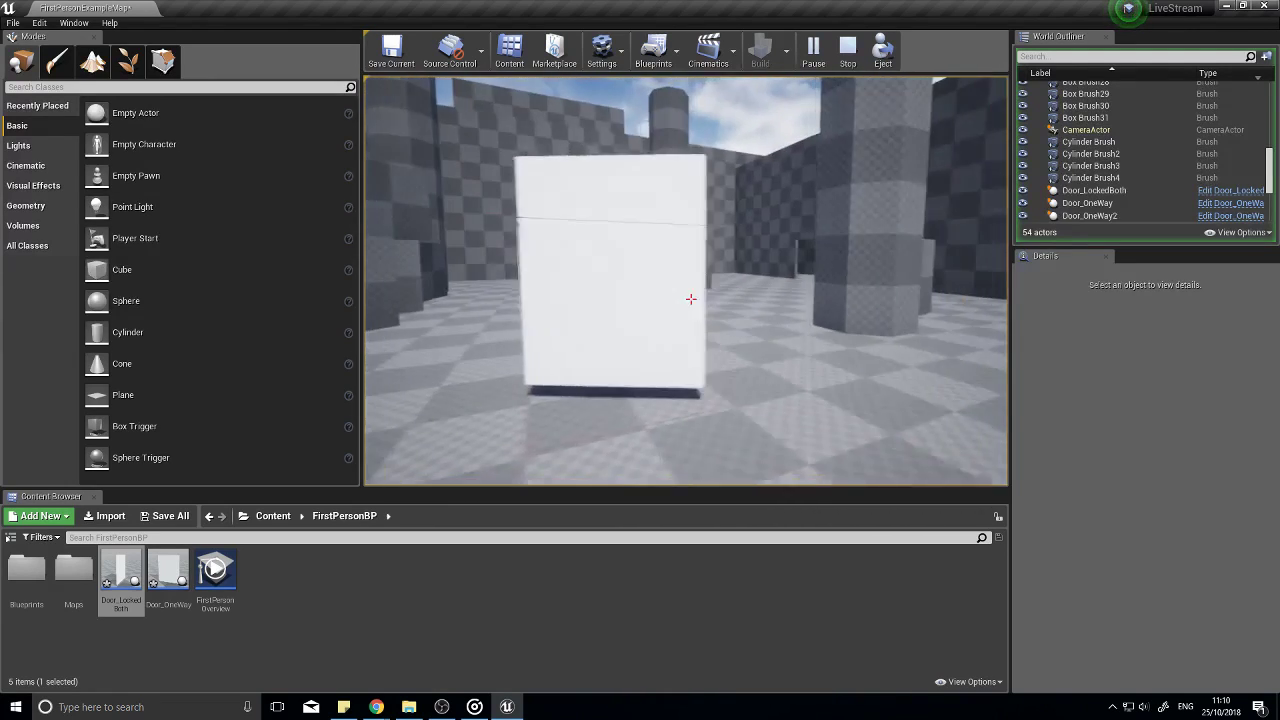
pyautogui.press('w')
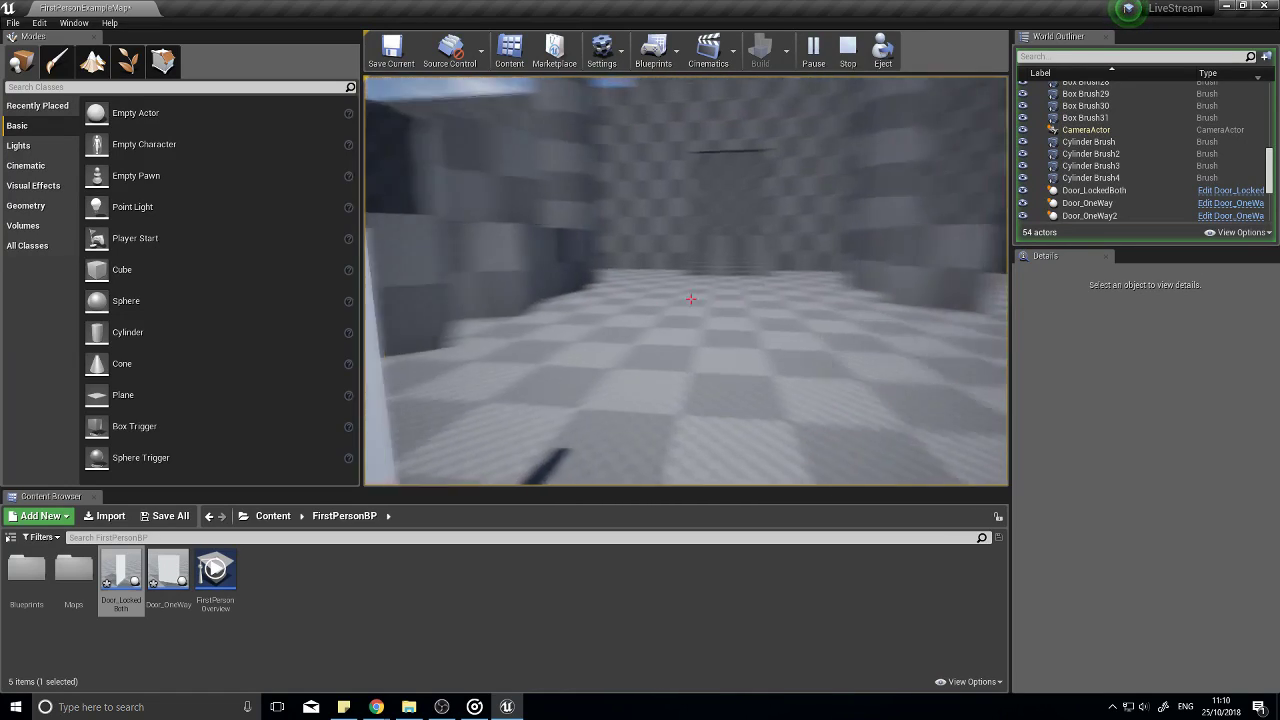
pyautogui.press('w')
pyautogui.press('Escape')
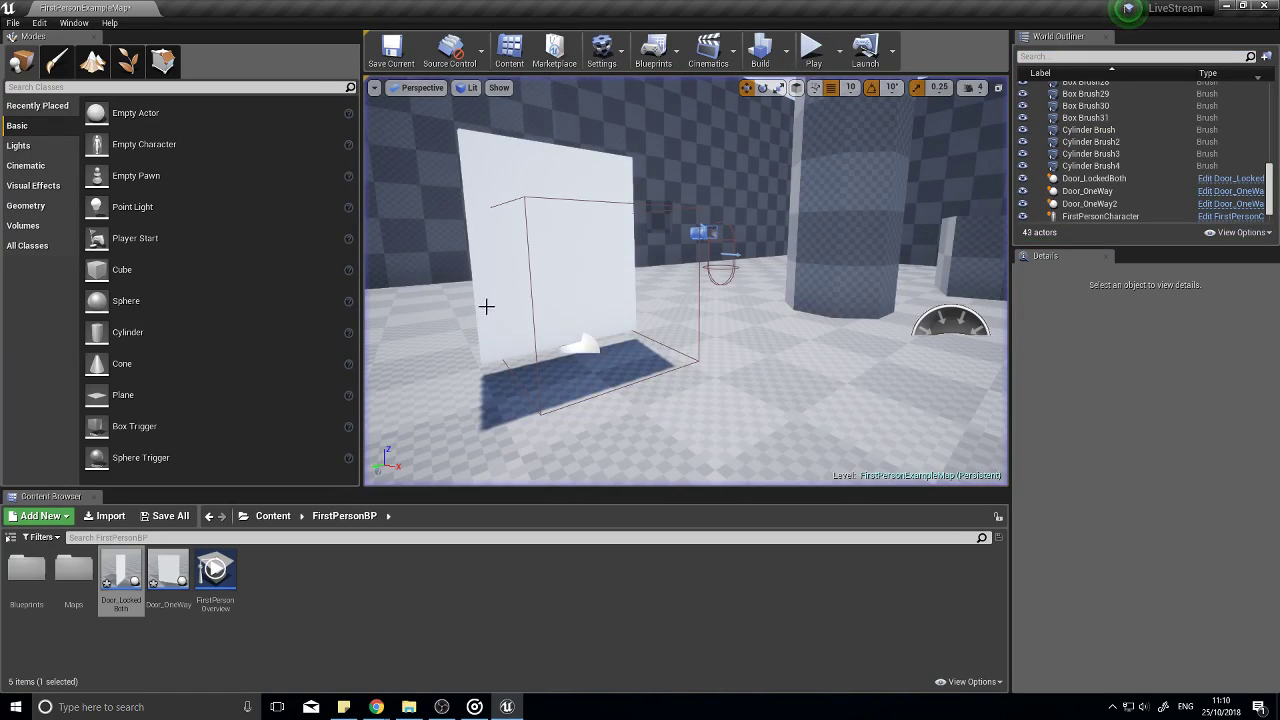
# Step: Move Door_LockedBoth into the wall's doorway at X 830, Y 1940, Z 0, rotated 90° about Z
pyautogui.click(515, 259)
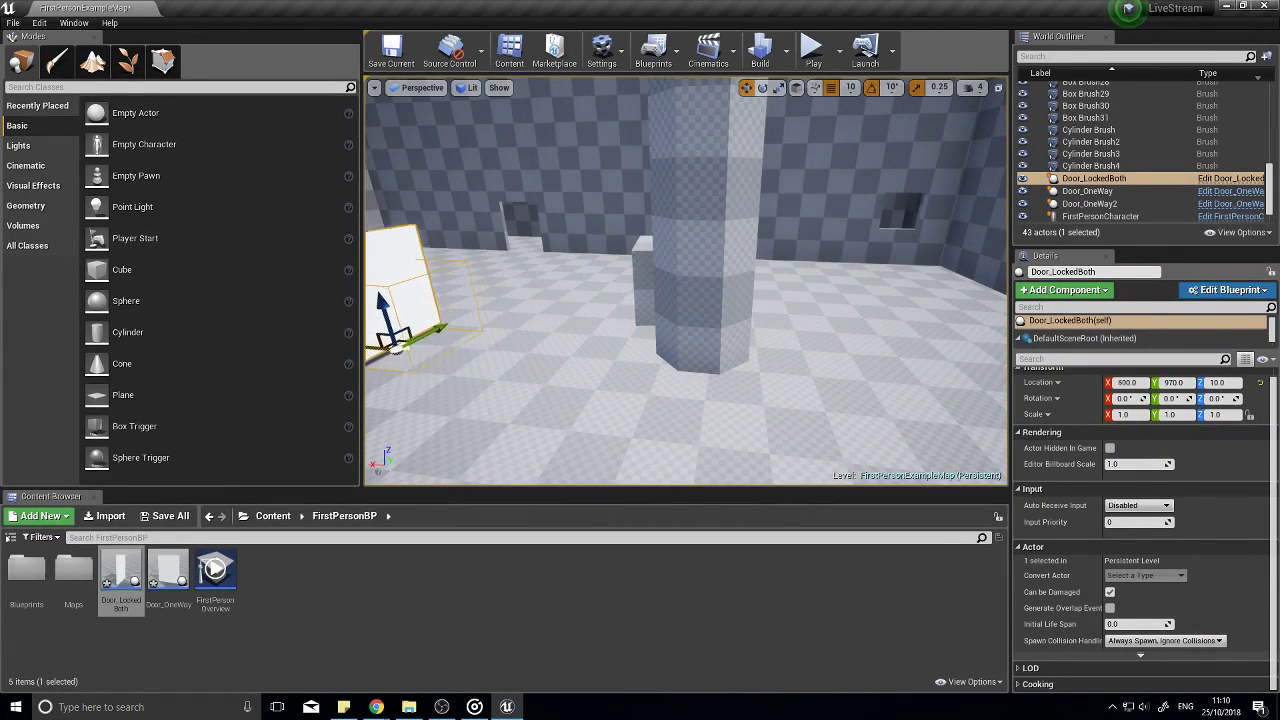
pyautogui.press('f')
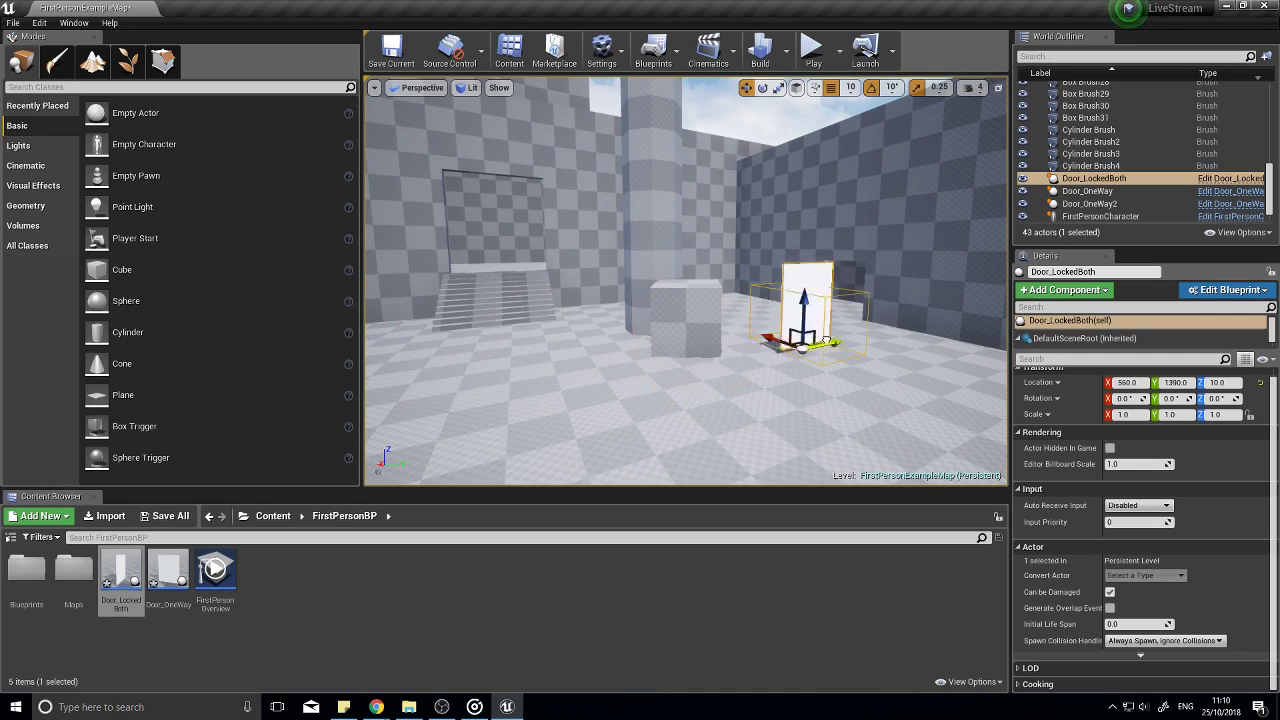
pyautogui.moveTo(830, 343); pyautogui.dragTo(907, 311)
pyautogui.press('f')
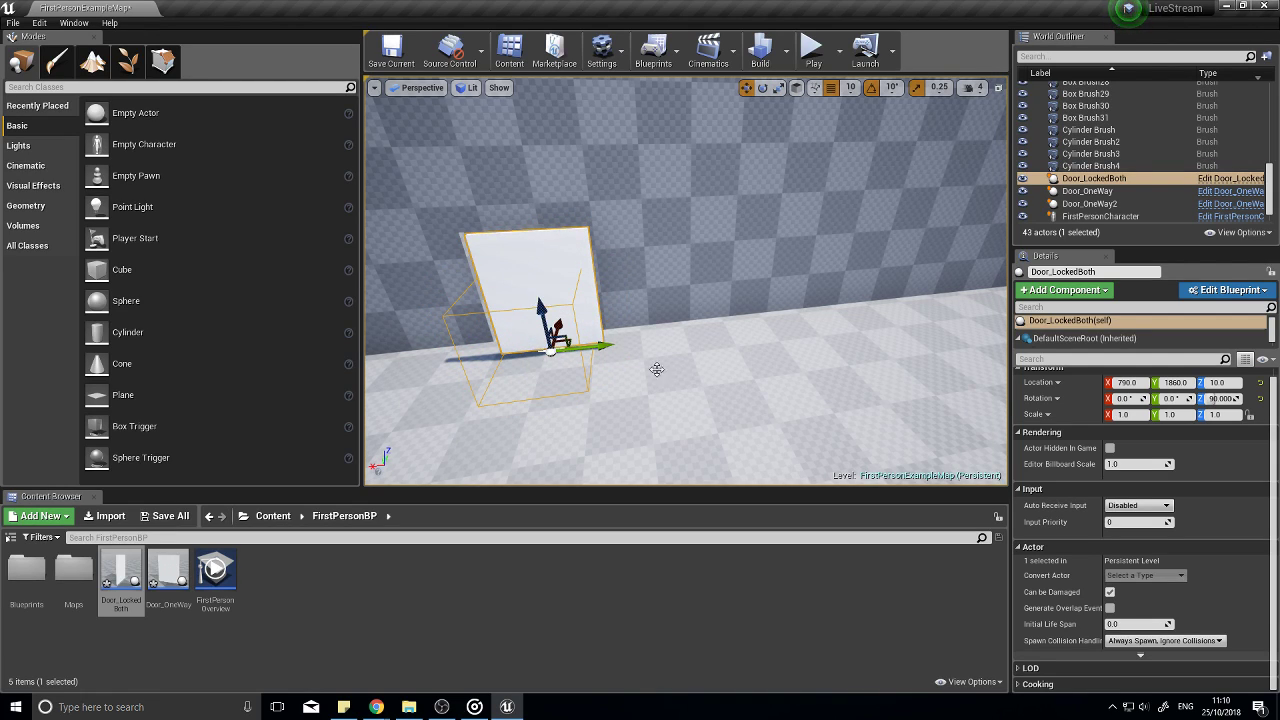
pyautogui.moveTo(598, 411); pyautogui.dragTo(608, 353, button='right')
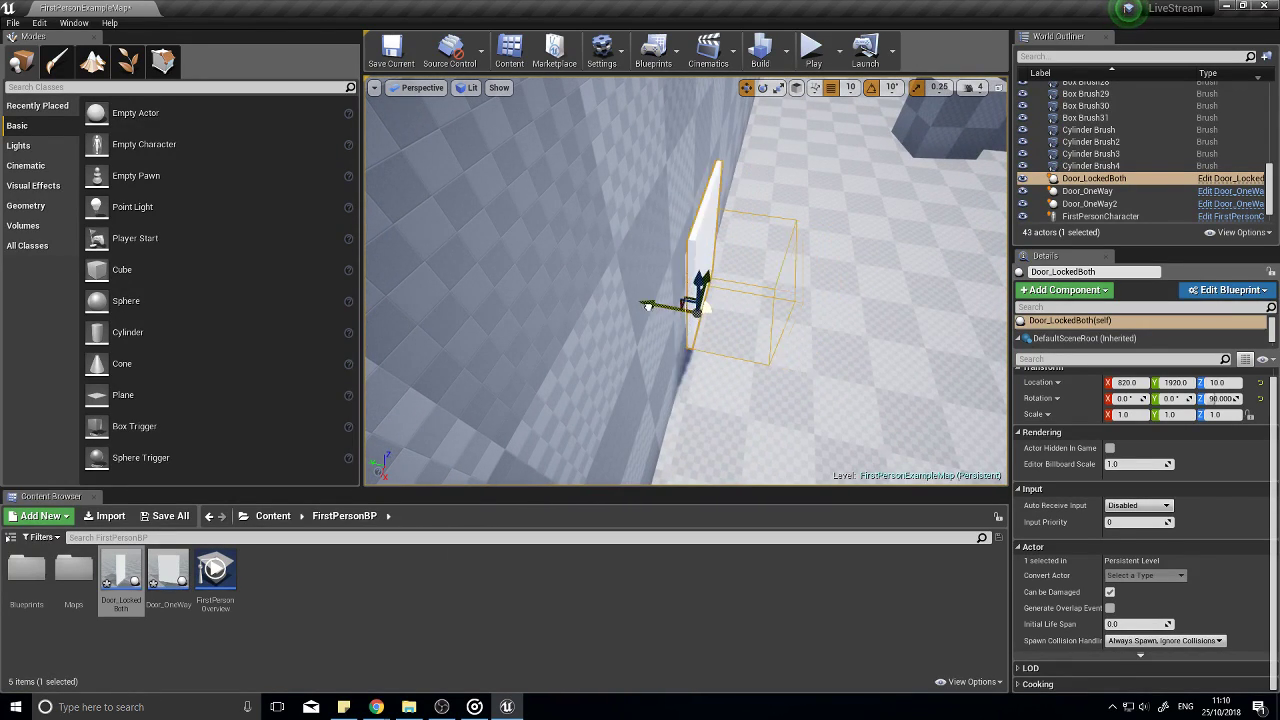
pyautogui.press('f')
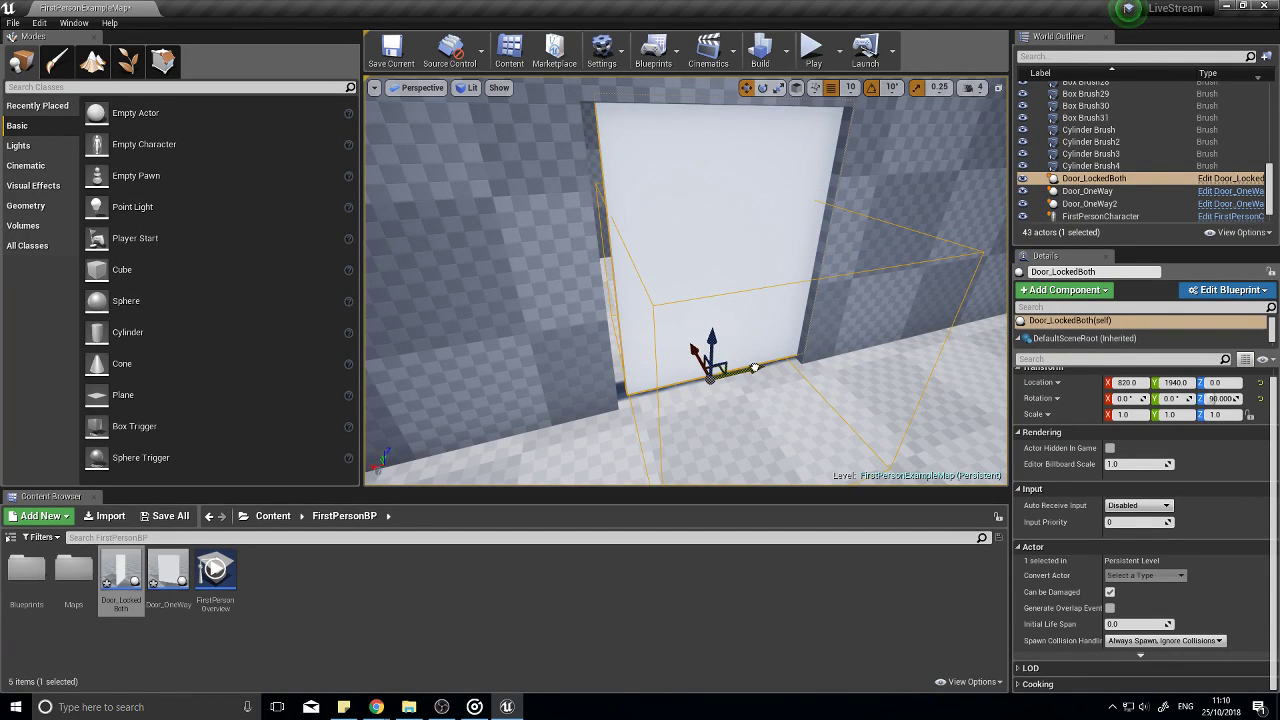
pyautogui.moveTo(744, 371); pyautogui.dragTo(924, 380, button='right')
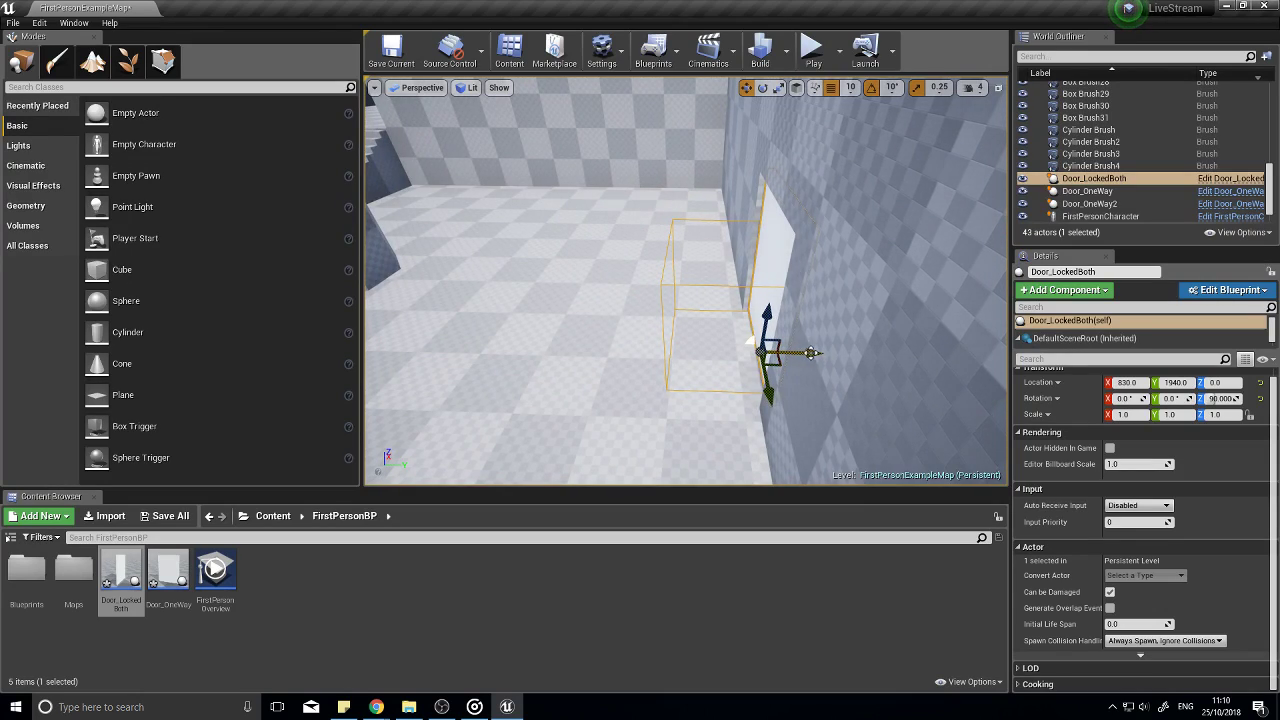
# Step: Duplicate the door along the wall into a second position at about X 830, Y -1230, Z 0
pyautogui.moveTo(811, 353)
pyautogui.keyDown('alt'); pyautogui.keyDown('shift'); pyautogui.mouseDown()
pyautogui.moveTo(371, 353)
pyautogui.moveTo(823, 353)
pyautogui.mouseUp(); pyautogui.keyUp('shift'); pyautogui.keyUp('alt')
pyautogui.moveTo(595, 397); pyautogui.dragTo(850, 360, button='right')
pyautogui.moveTo(560, 204); pyautogui.dragTo(631, 202, button='right')
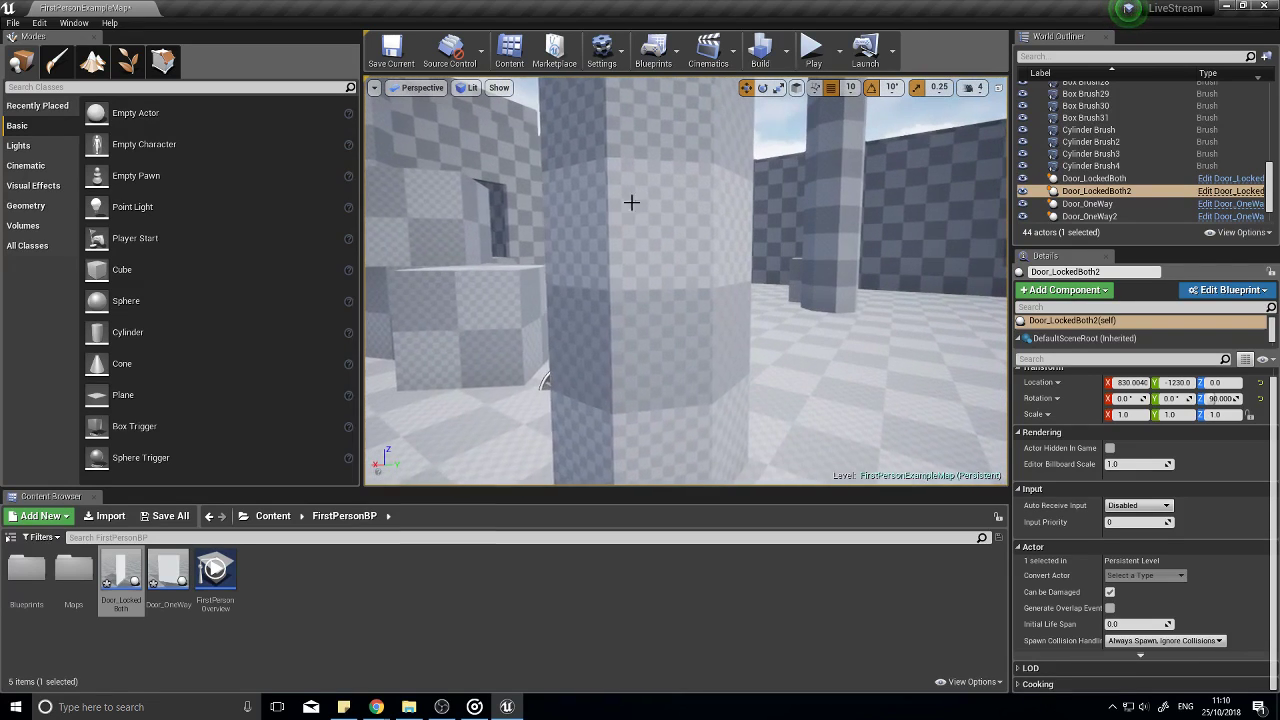
# Step: Play the level and walk through both wall doors to test their swing from each side
pyautogui.click(810, 52)
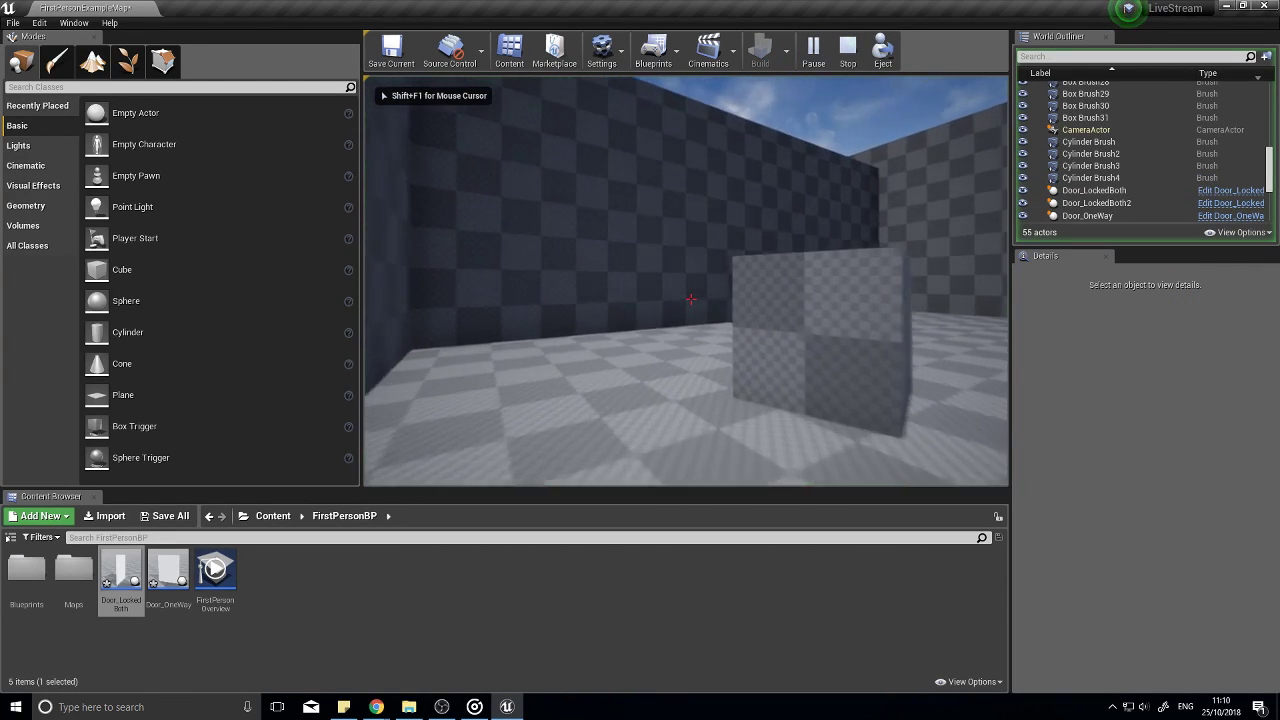
pyautogui.press('w')
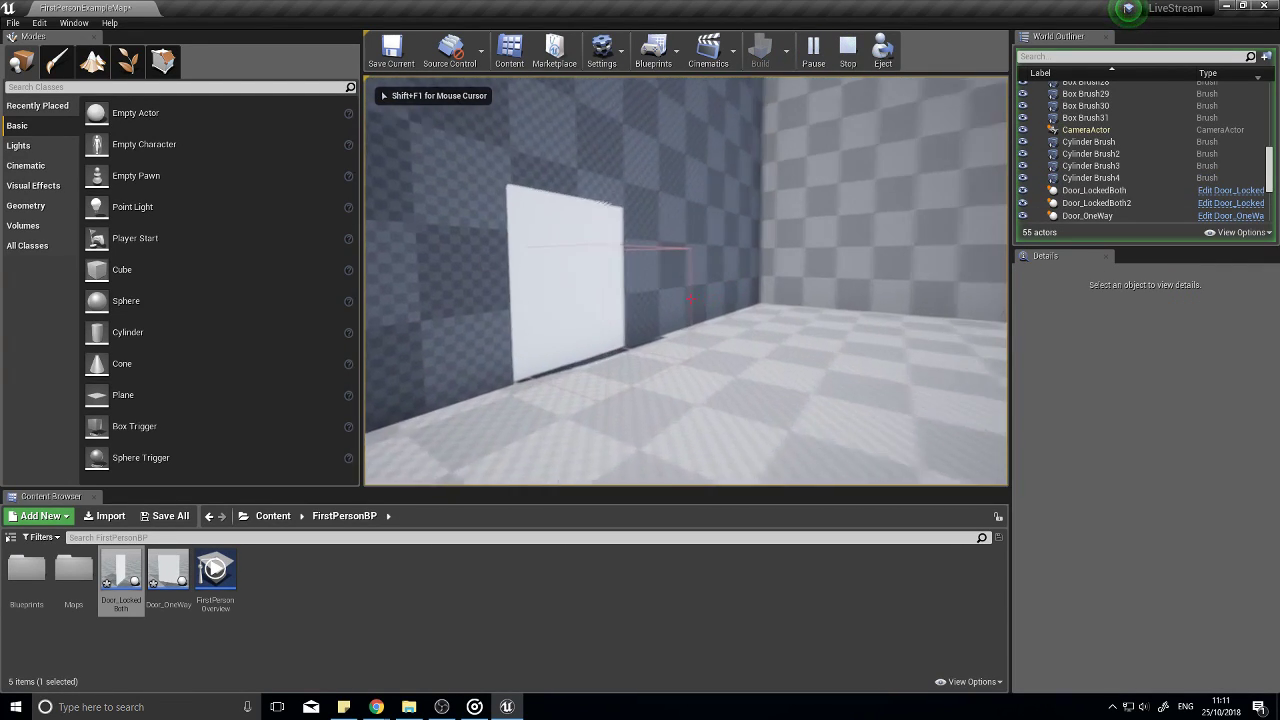
pyautogui.press('w')
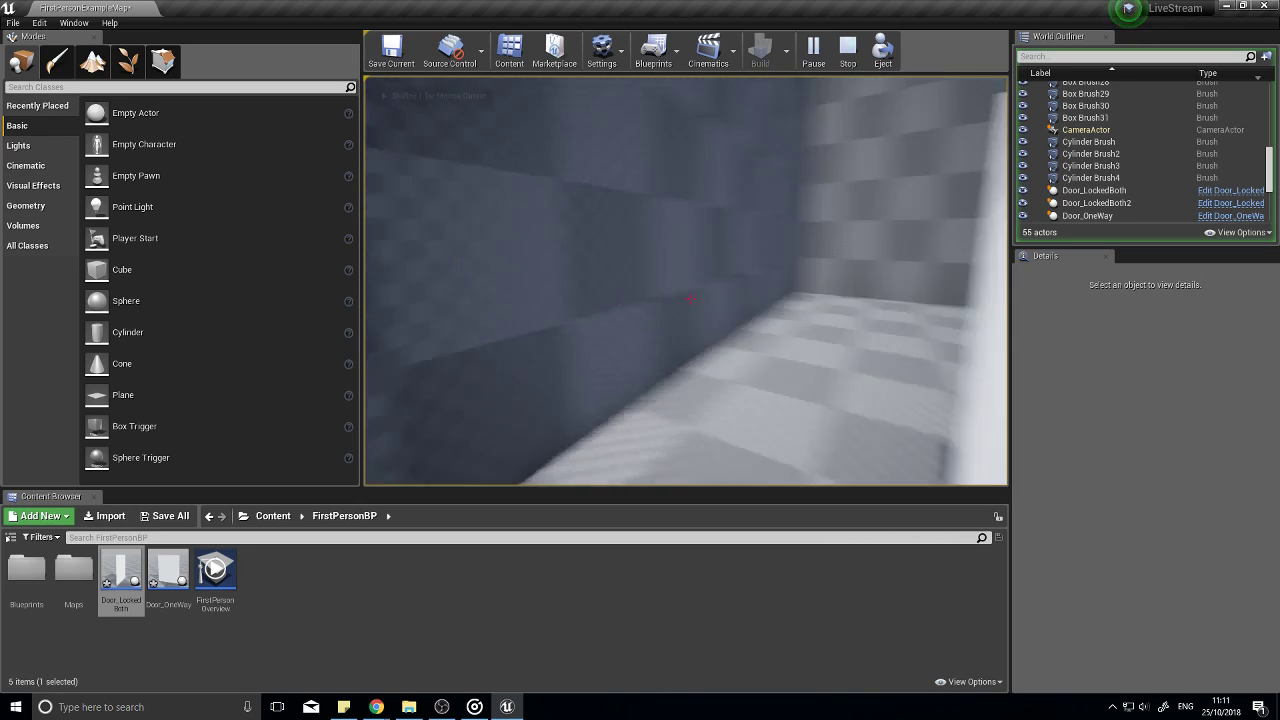
pyautogui.press('w')
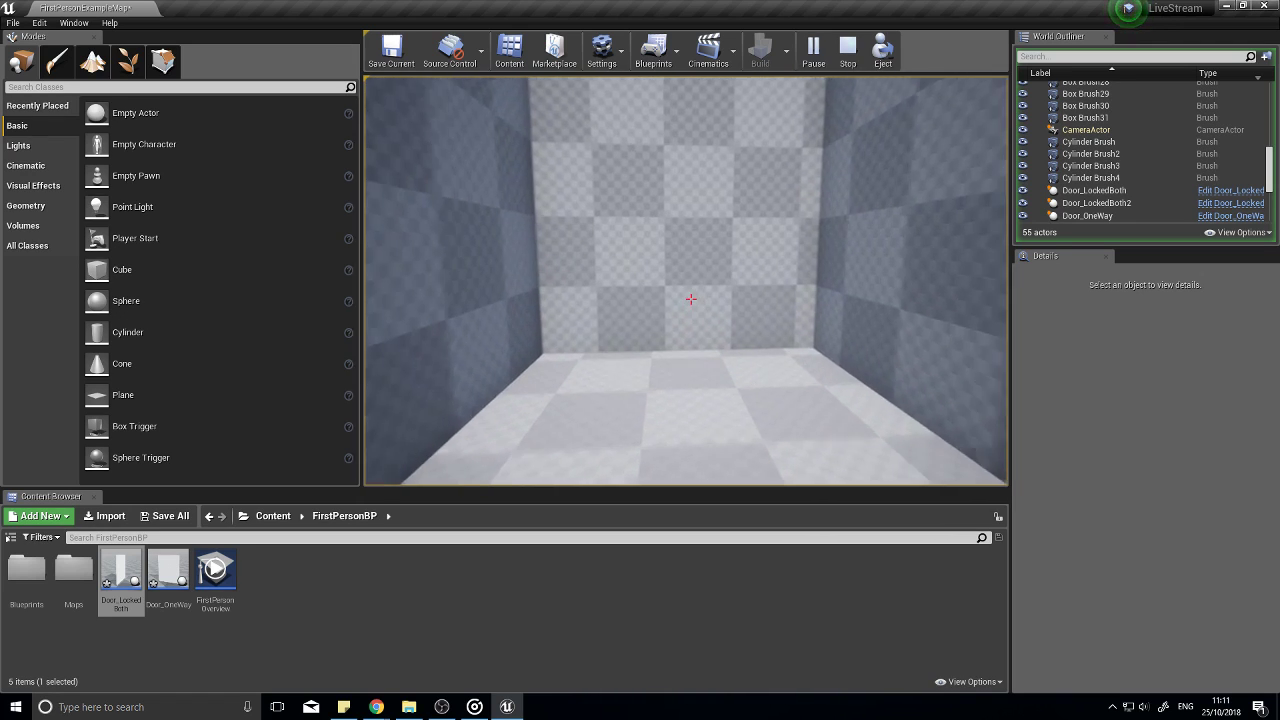
pyautogui.press('w')
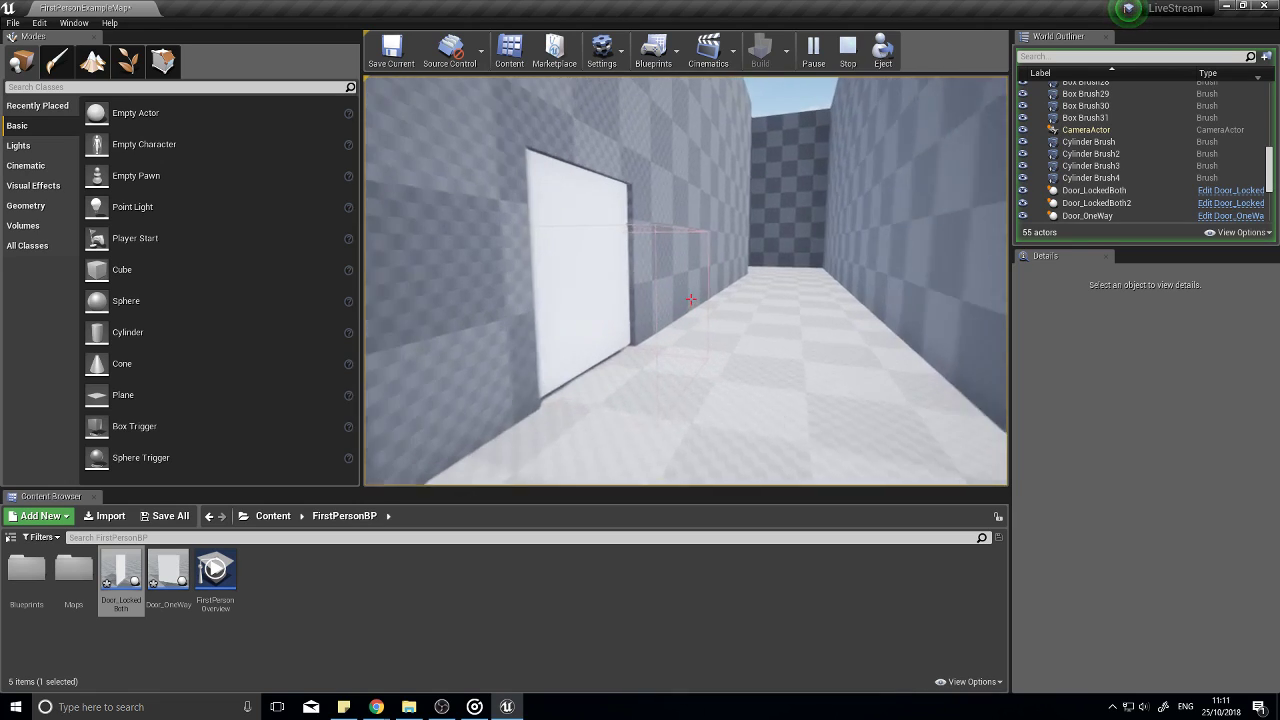
pyautogui.press('w')
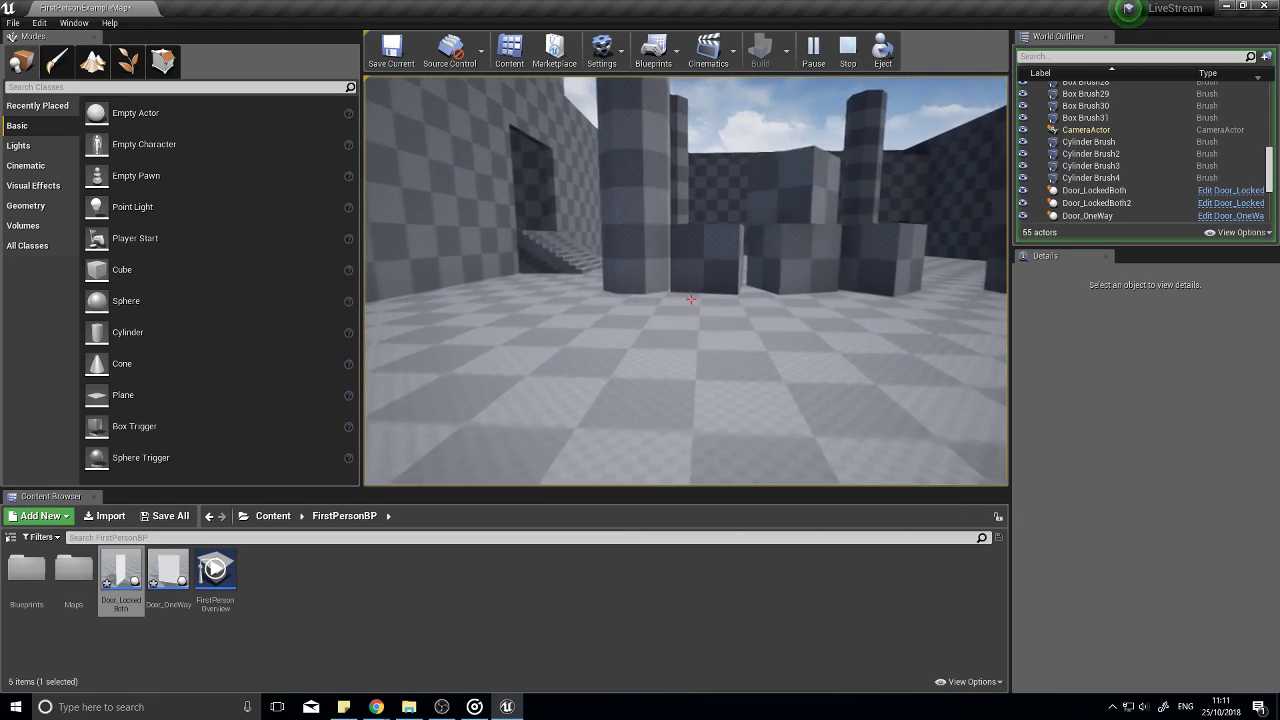
pyautogui.press('w')
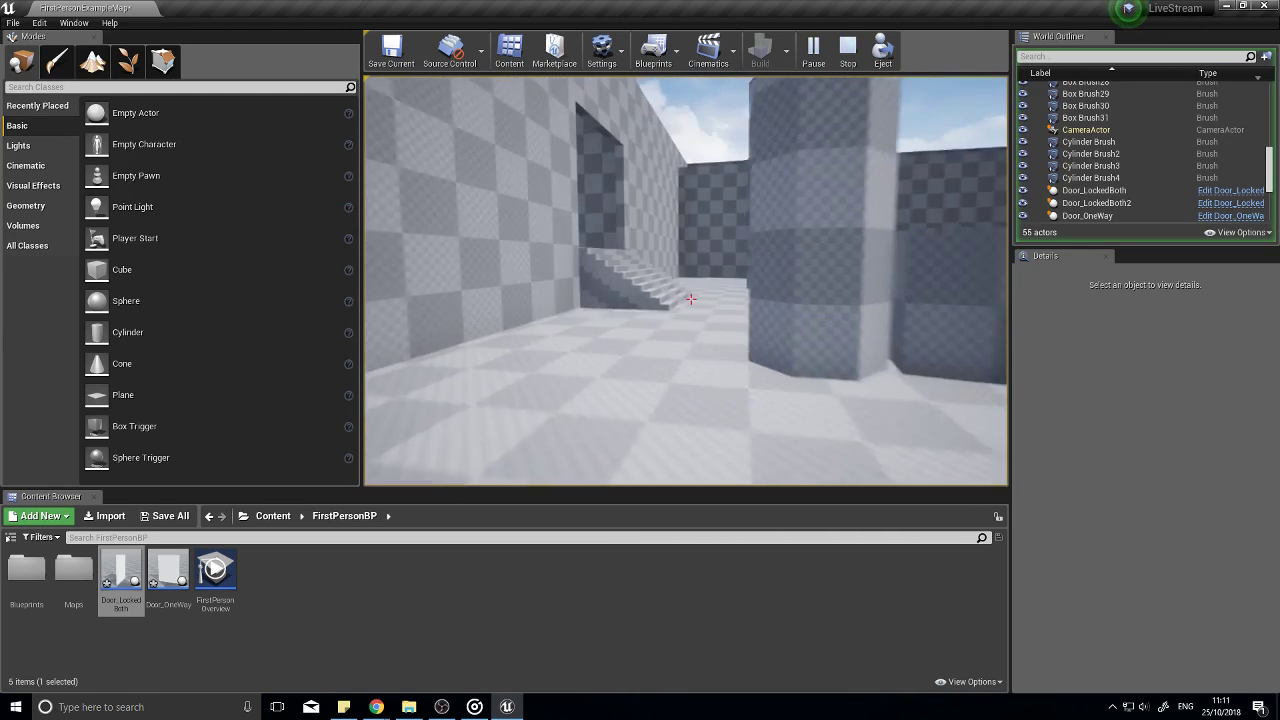
pyautogui.press('w')
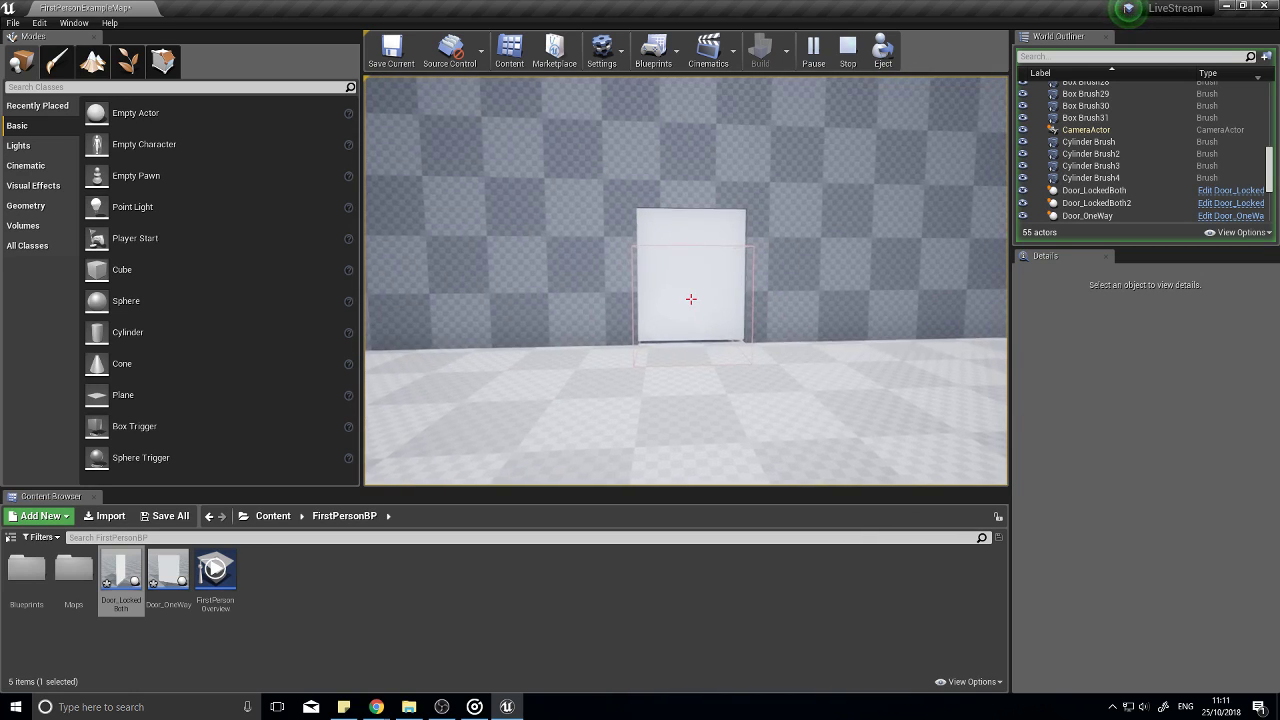
pyautogui.press('w')
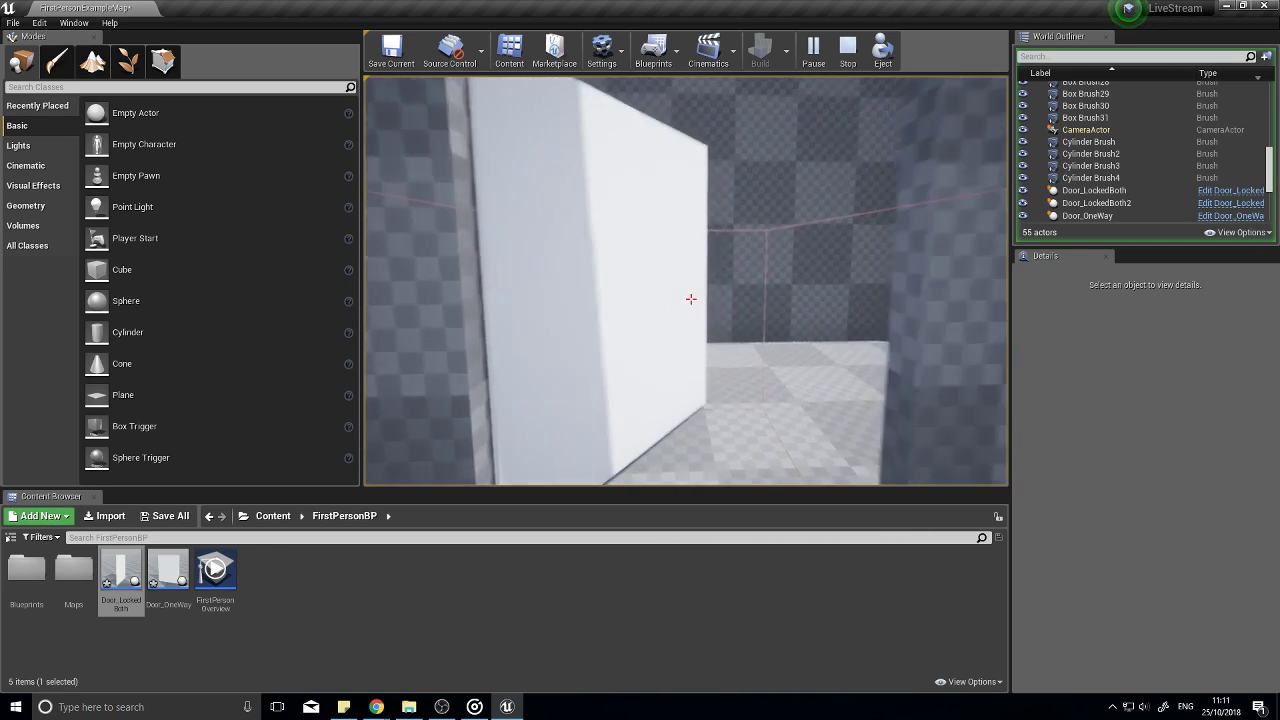
pyautogui.press('w')
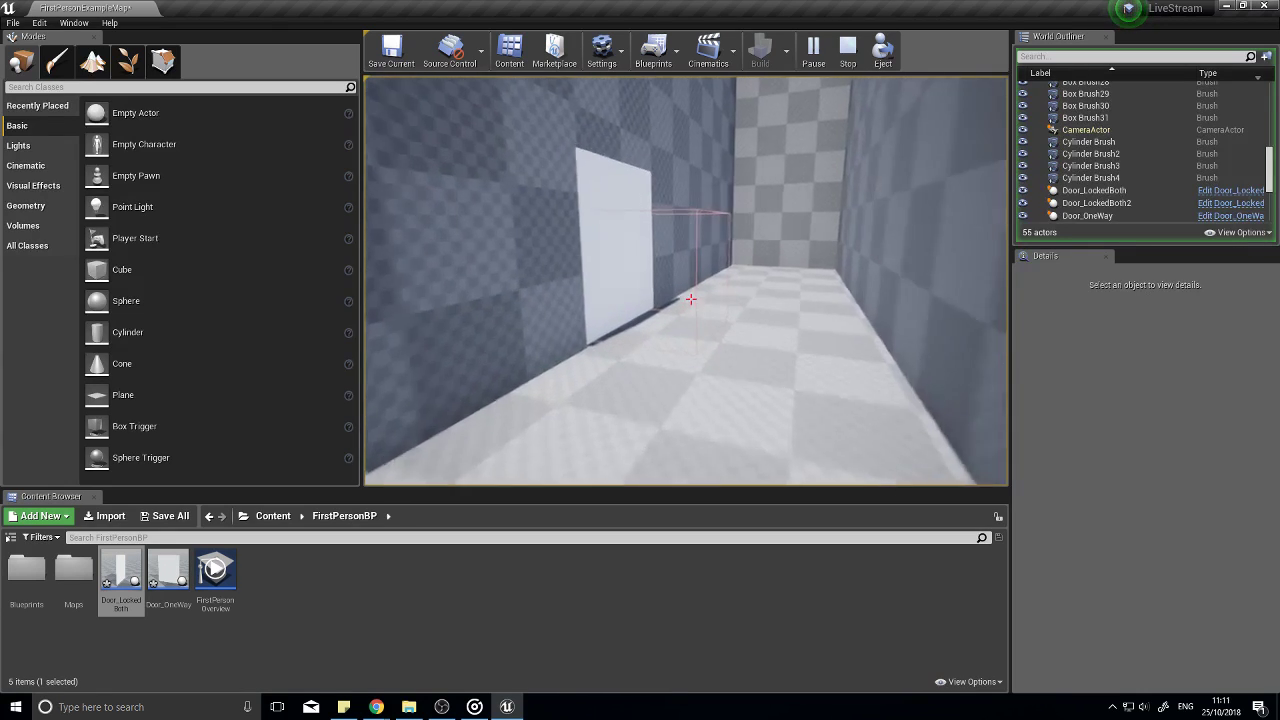
pyautogui.press('w')
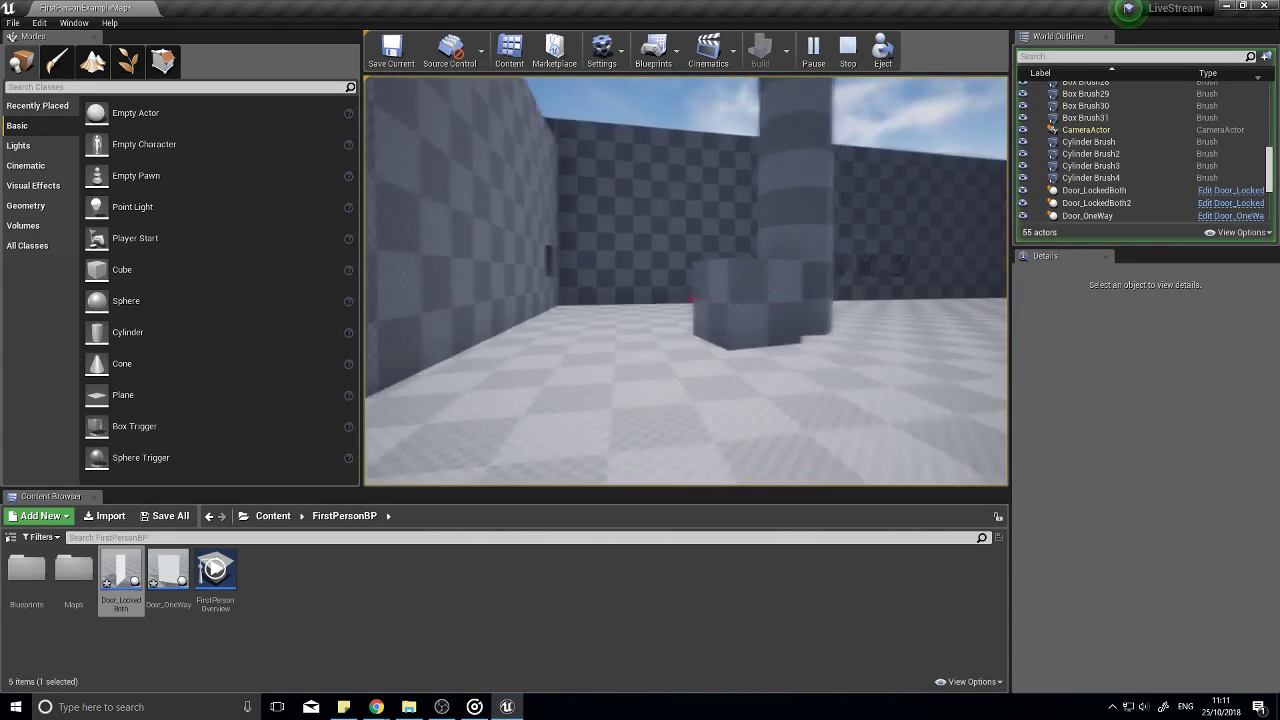
pyautogui.press('w')
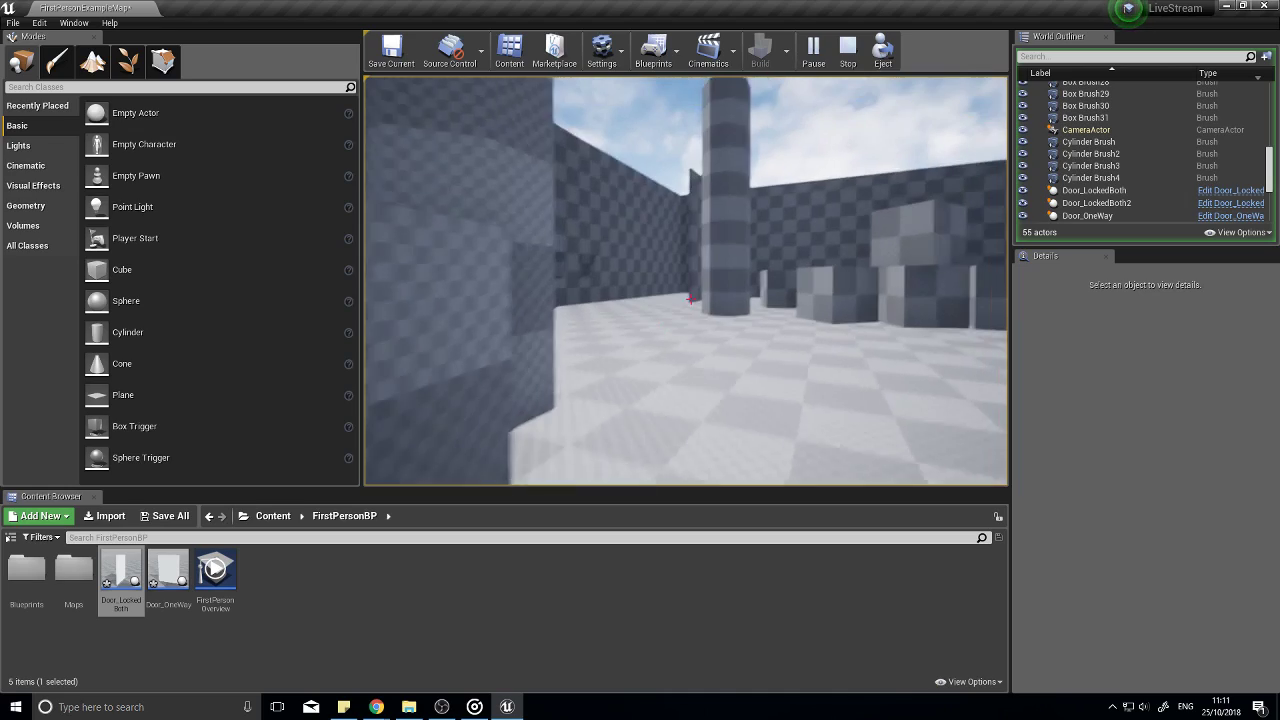
pyautogui.press('Escape')
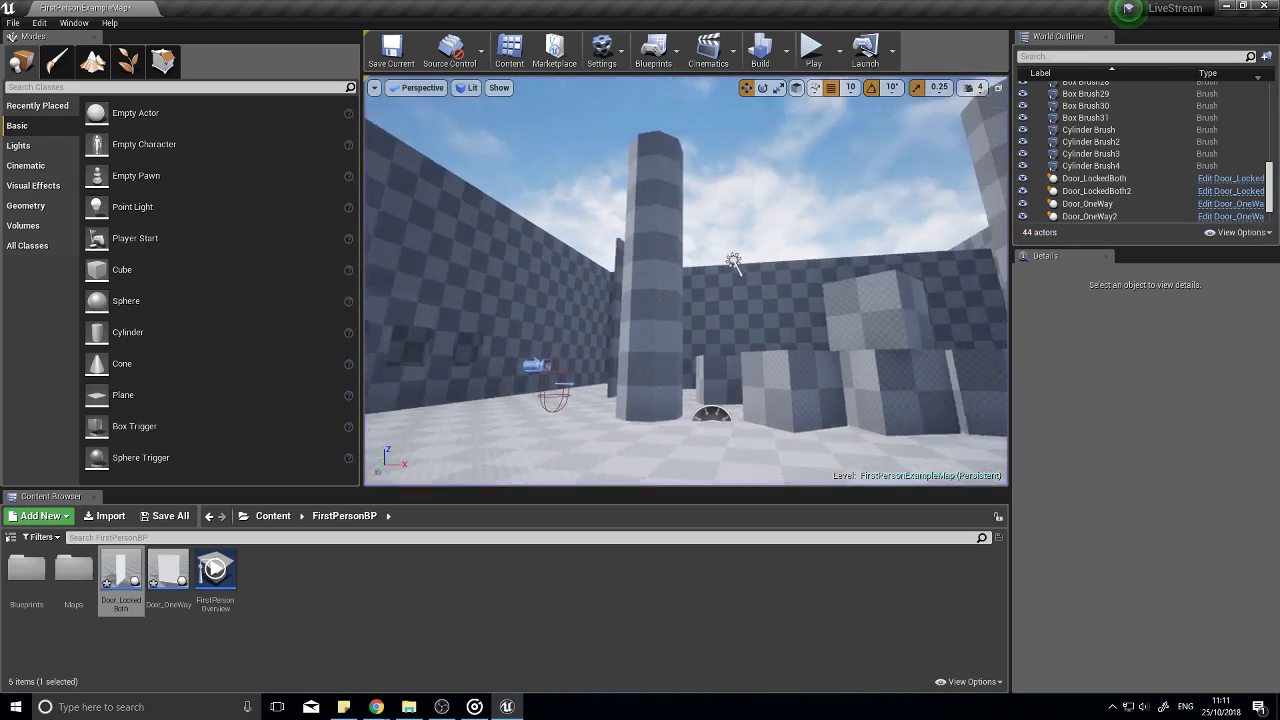
# Step: Open the Door_LockedBoth Blueprint, examine the Enable Input, Disable Input and E key nodes in its Event Graph, and close it
pyautogui.moveTo(686, 281); pyautogui.dragTo(729, 337, button='right')
pyautogui.press('w')
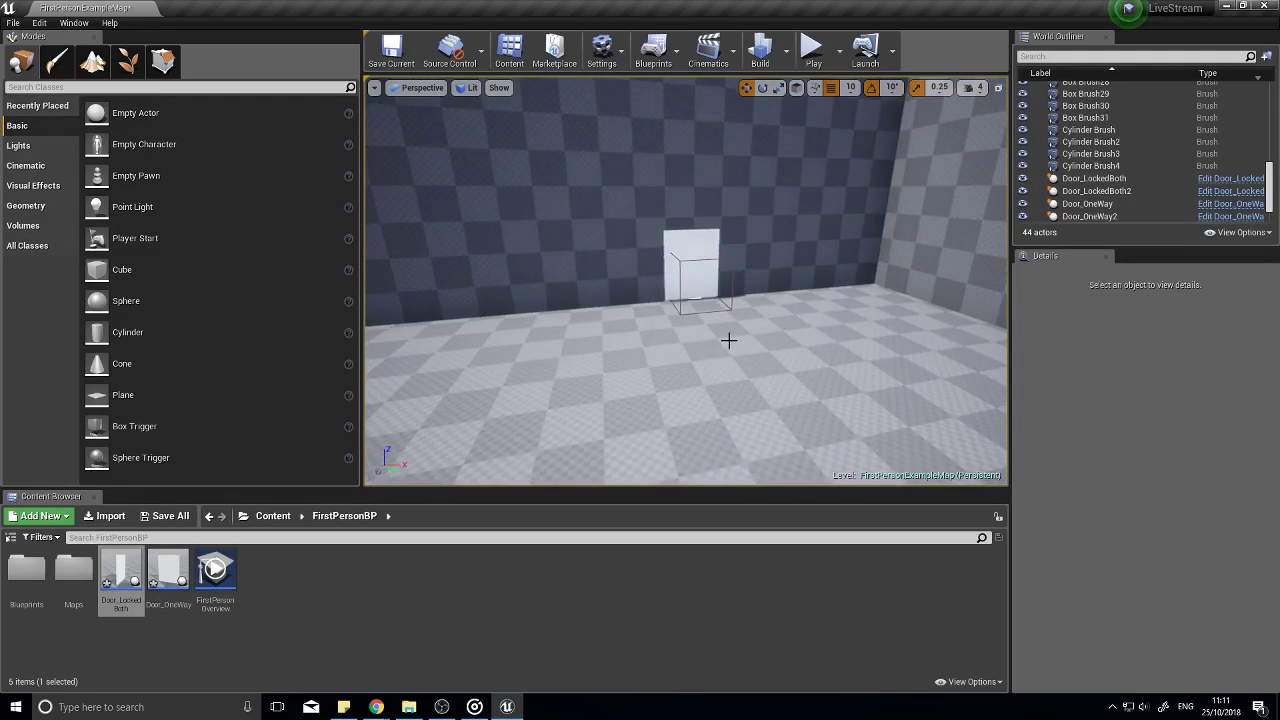
pyautogui.doubleClick(122, 575)
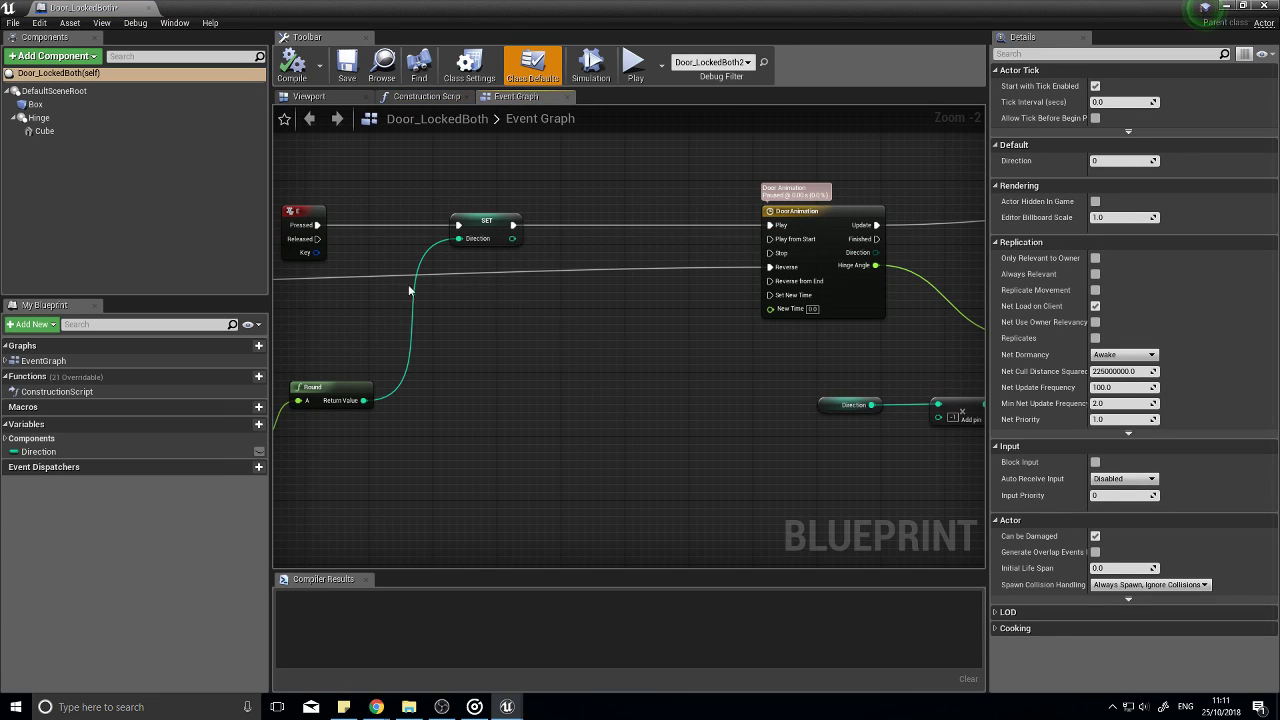
pyautogui.moveTo(494, 313); pyautogui.dragTo(721, 347, button='right')
pyautogui.moveTo(389, 278); pyautogui.dragTo(642, 307, button='right')
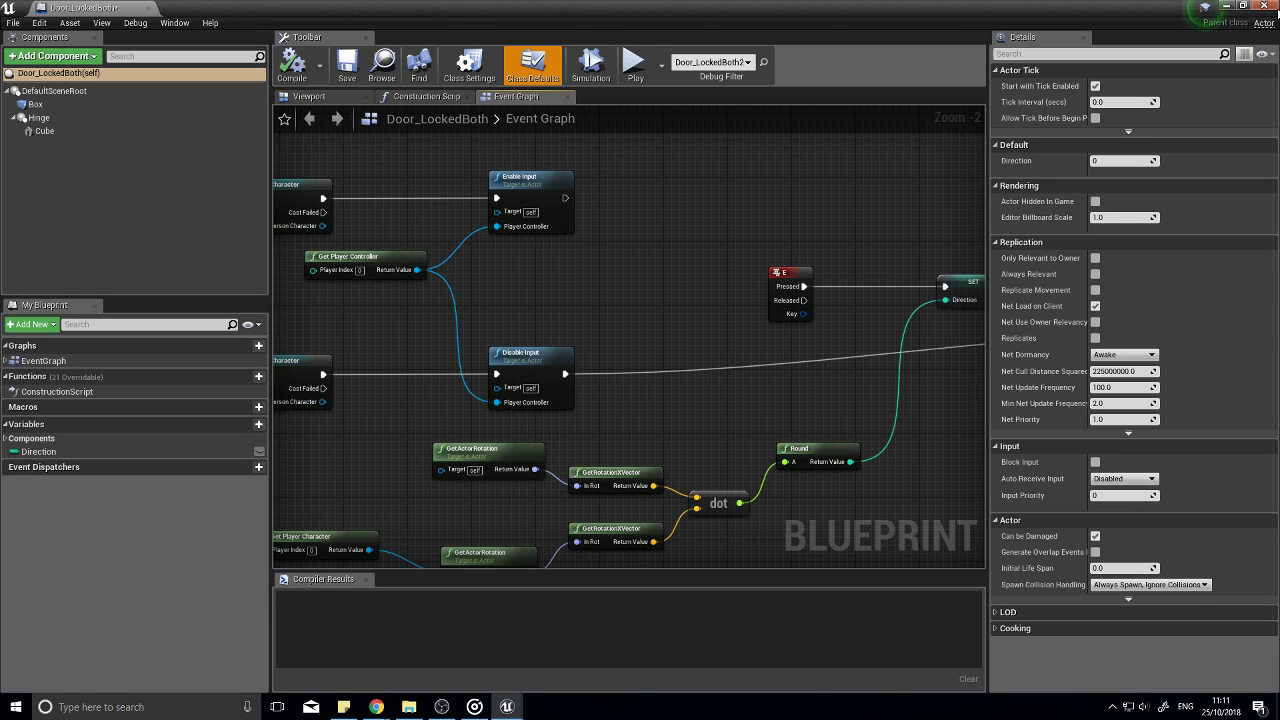
pyautogui.click(1266, 7)
# Step: Add a Boolean variable named HasKey to the FirstPersonCharacter Blueprint, compile it and close the Blueprint
pyautogui.doubleClick(27, 580)
pyautogui.click(22, 600)
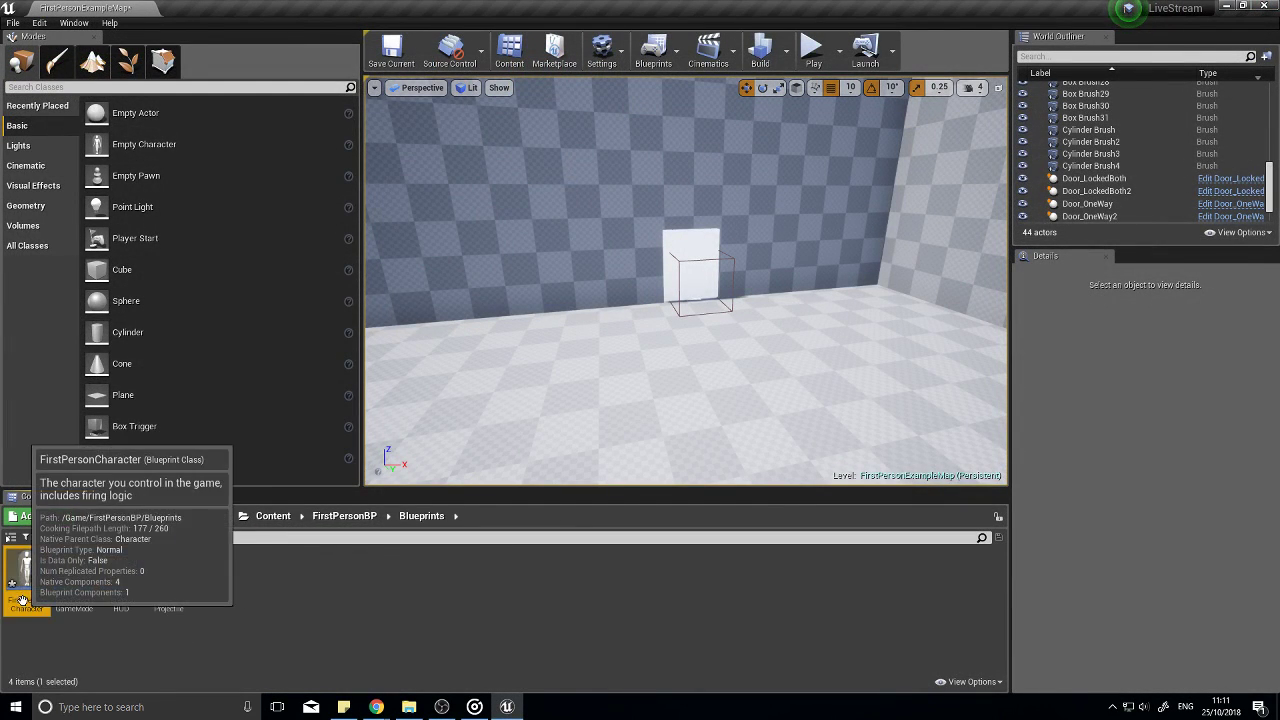
pyautogui.doubleClick(22, 598)
pyautogui.click(258, 424)
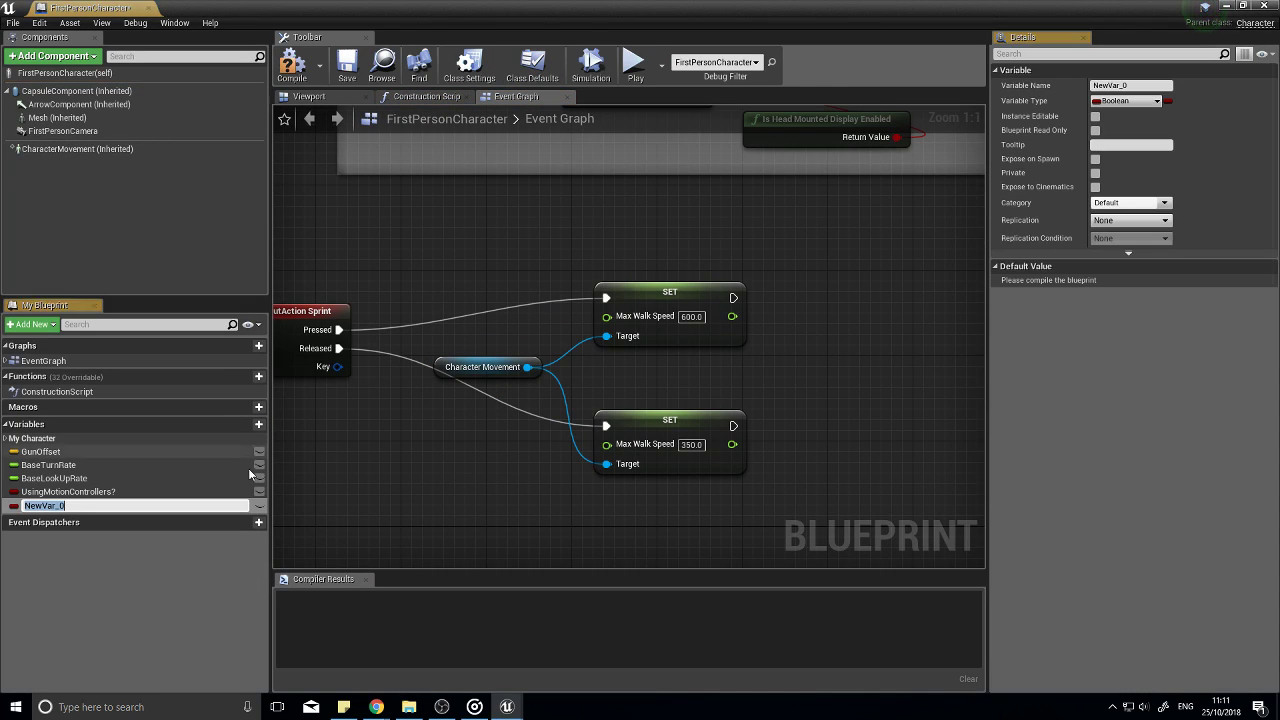
pyautogui.write('HasK')
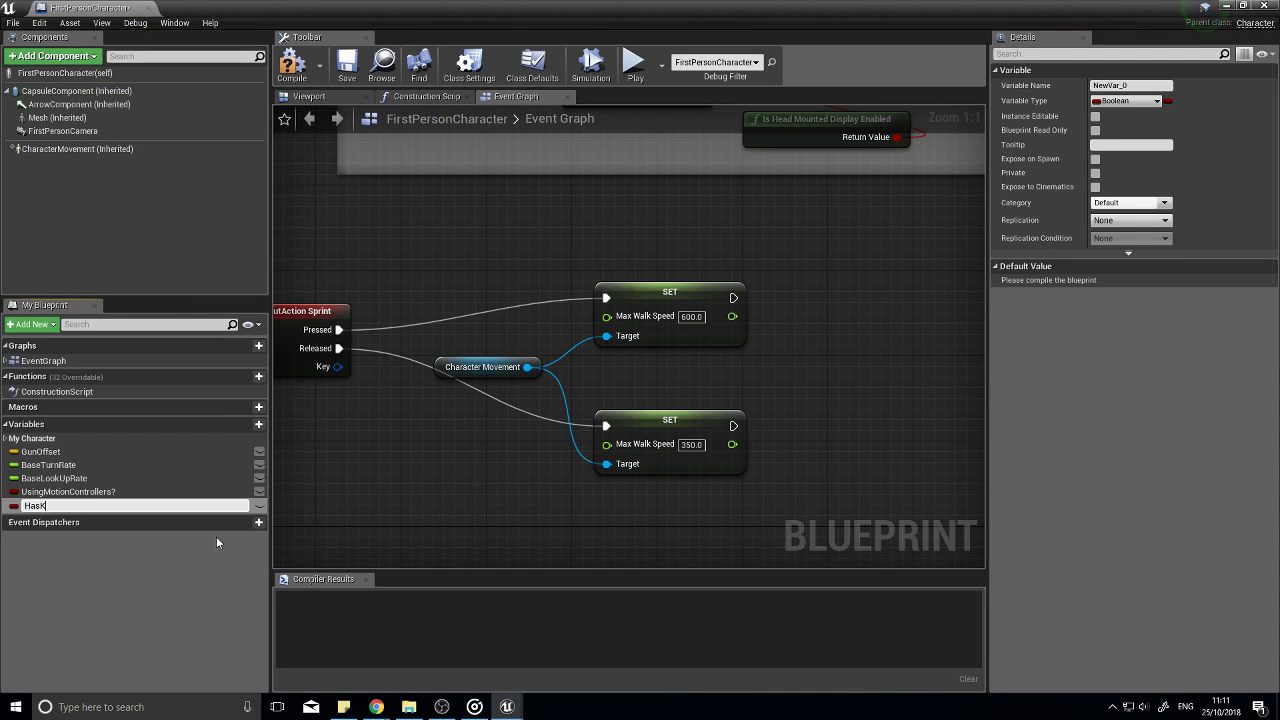
pyautogui.write('ey')
pyautogui.press('Return')
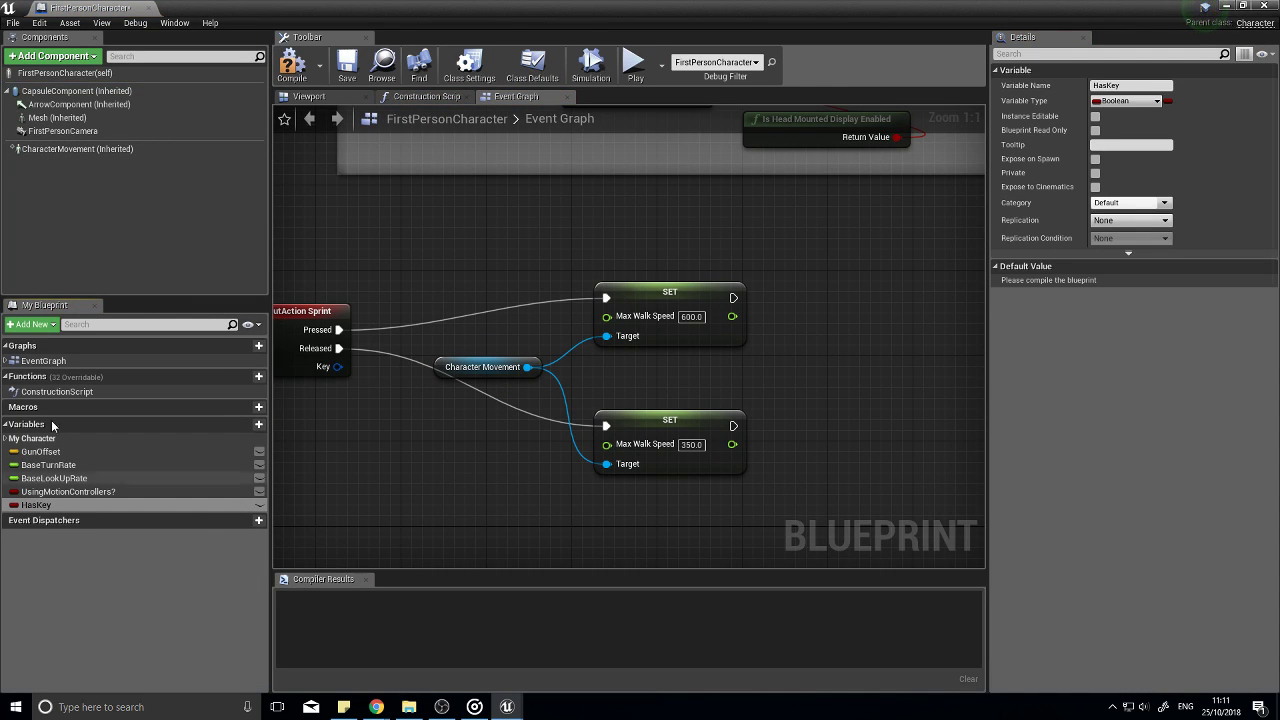
pyautogui.click(292, 66)
pyautogui.click(1264, 8)
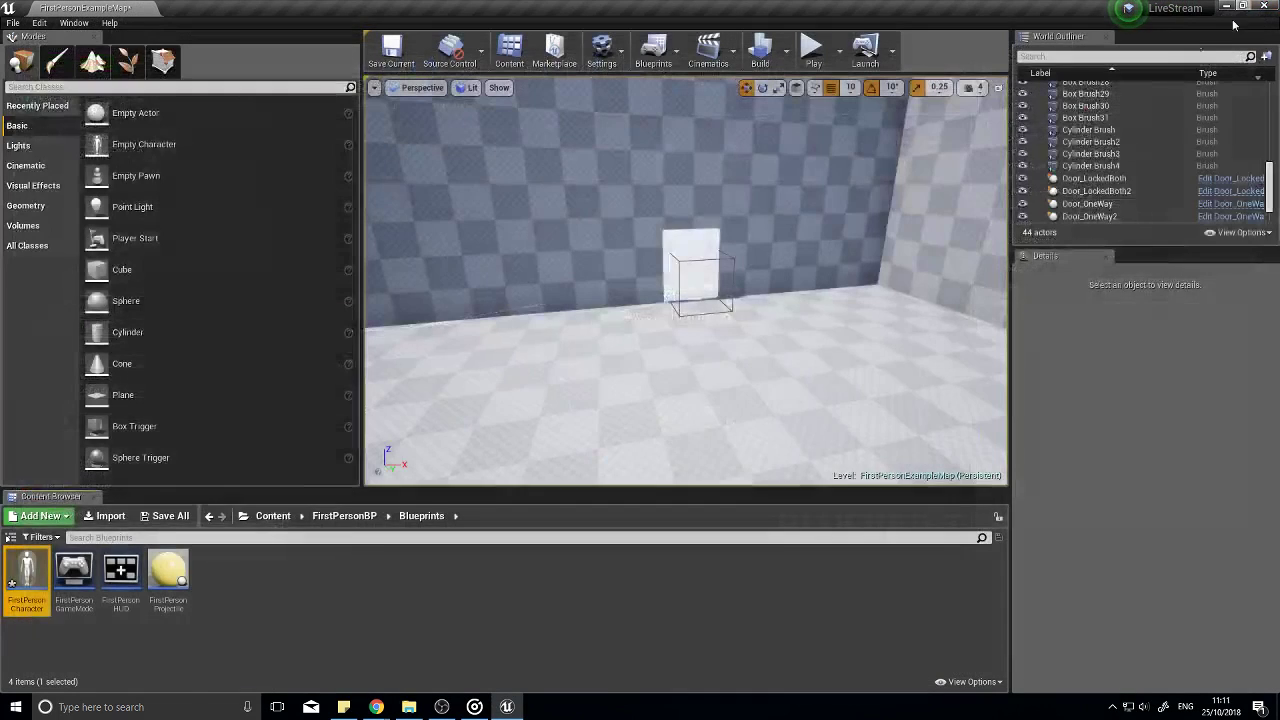
# Step: Reopen the Door_LockedBoth Blueprint and move the E key event closer to the Enable Input and Disable Input nodes
pyautogui.click(344, 516)
pyautogui.doubleClick(120, 571)
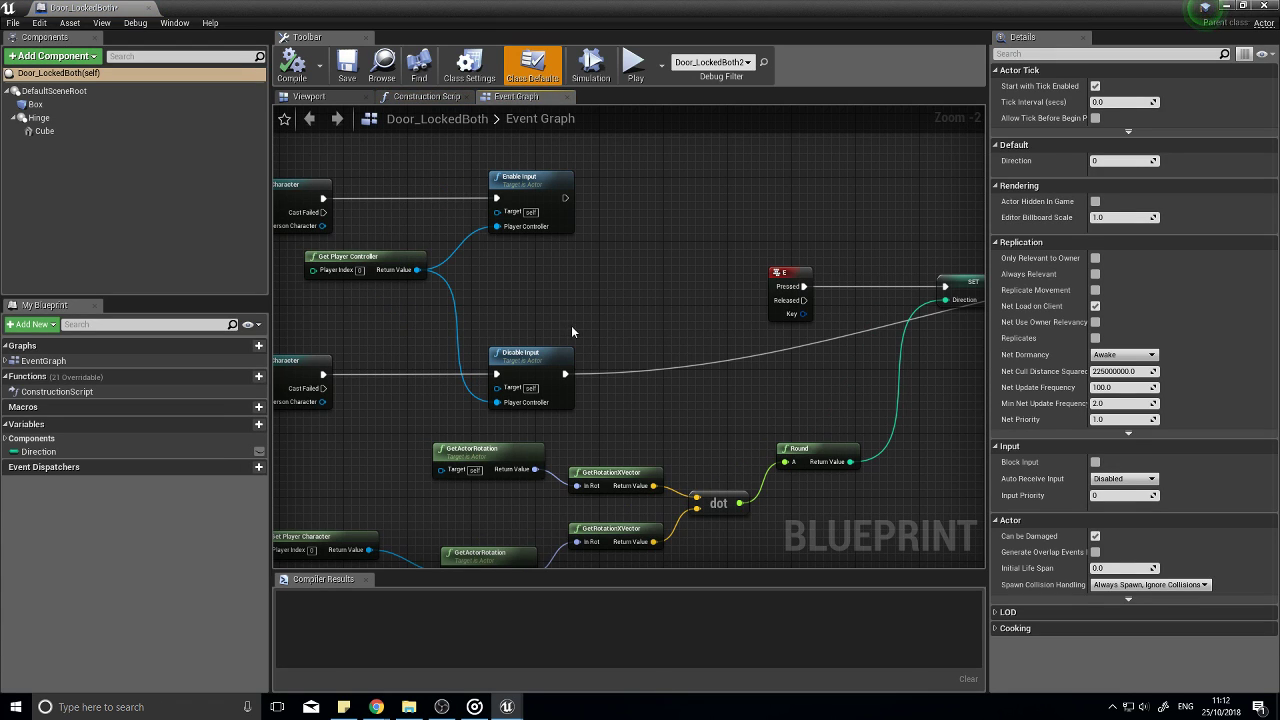
pyautogui.moveTo(622, 314); pyautogui.dragTo(799, 362, button='right')
pyautogui.moveTo(406, 326); pyautogui.dragTo(631, 322, button='right')
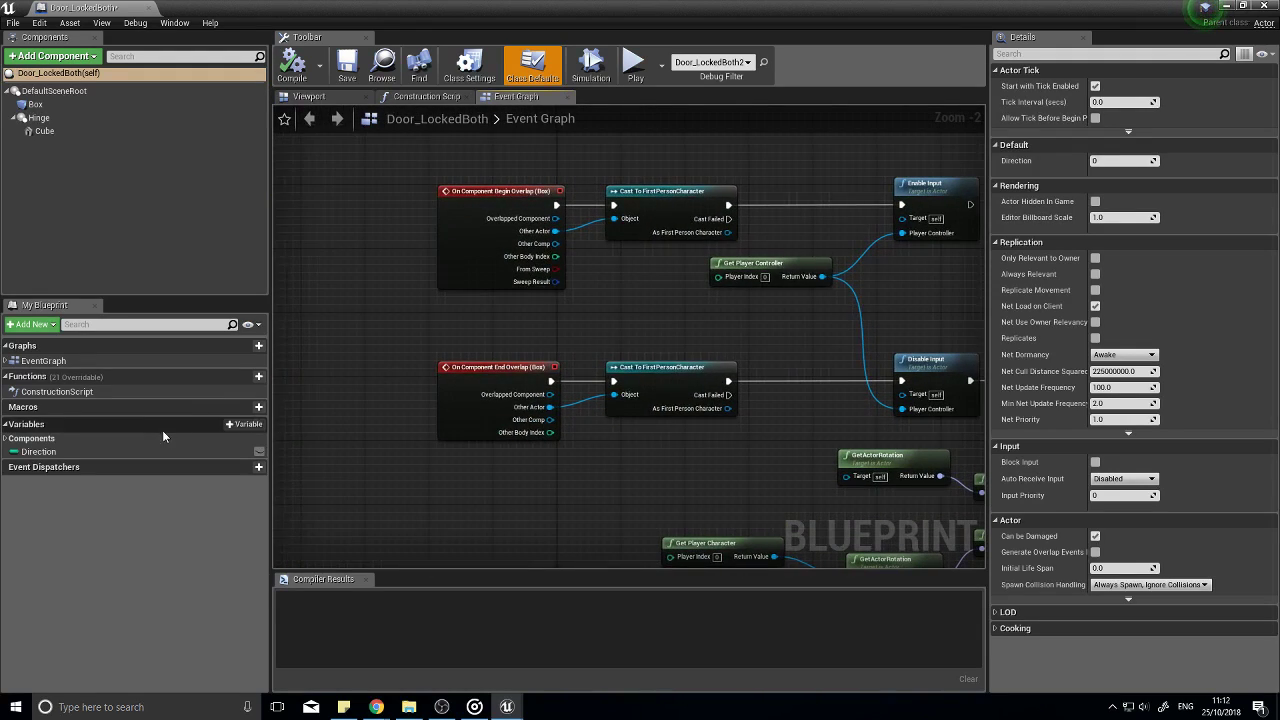
pyautogui.moveTo(810, 334); pyautogui.dragTo(411, 326, button='right')
pyautogui.moveTo(731, 346); pyautogui.dragTo(569, 365, button='right')
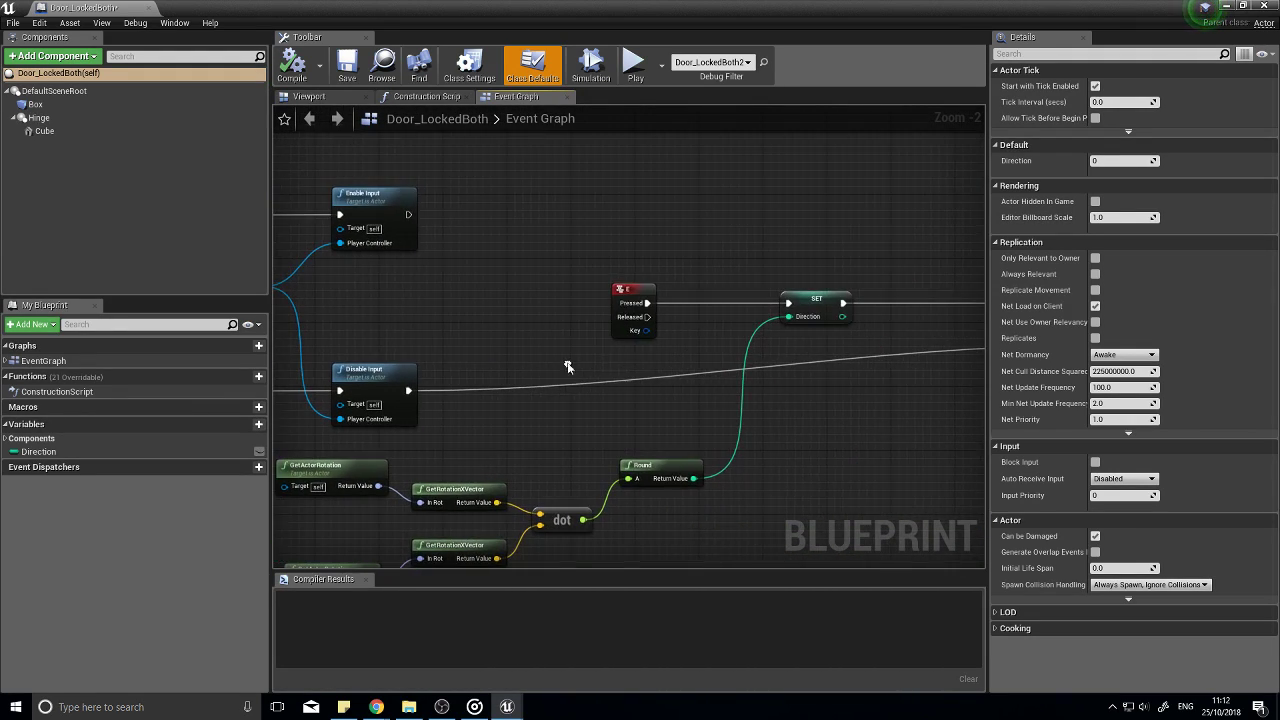
pyautogui.moveTo(619, 286); pyautogui.dragTo(482, 293)
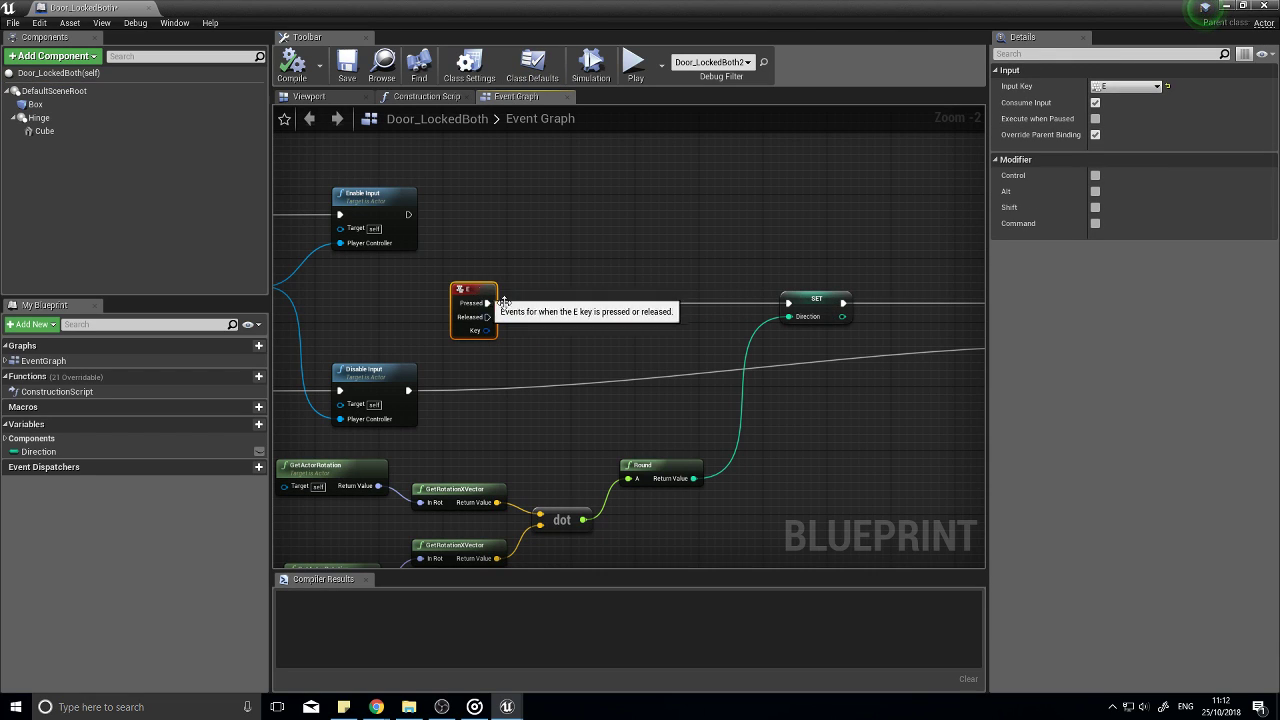
# Step: Add a Get Player Character node and place it just below the E key event
pyautogui.moveTo(556, 356)
pyautogui.mouseDown(button='right')
pyautogui.moveTo(476, 343)
pyautogui.moveTo(557, 351)
pyautogui.mouseUp(button='right')
pyautogui.scroll(2, 453, 342)
pyautogui.rightClick(537, 311)
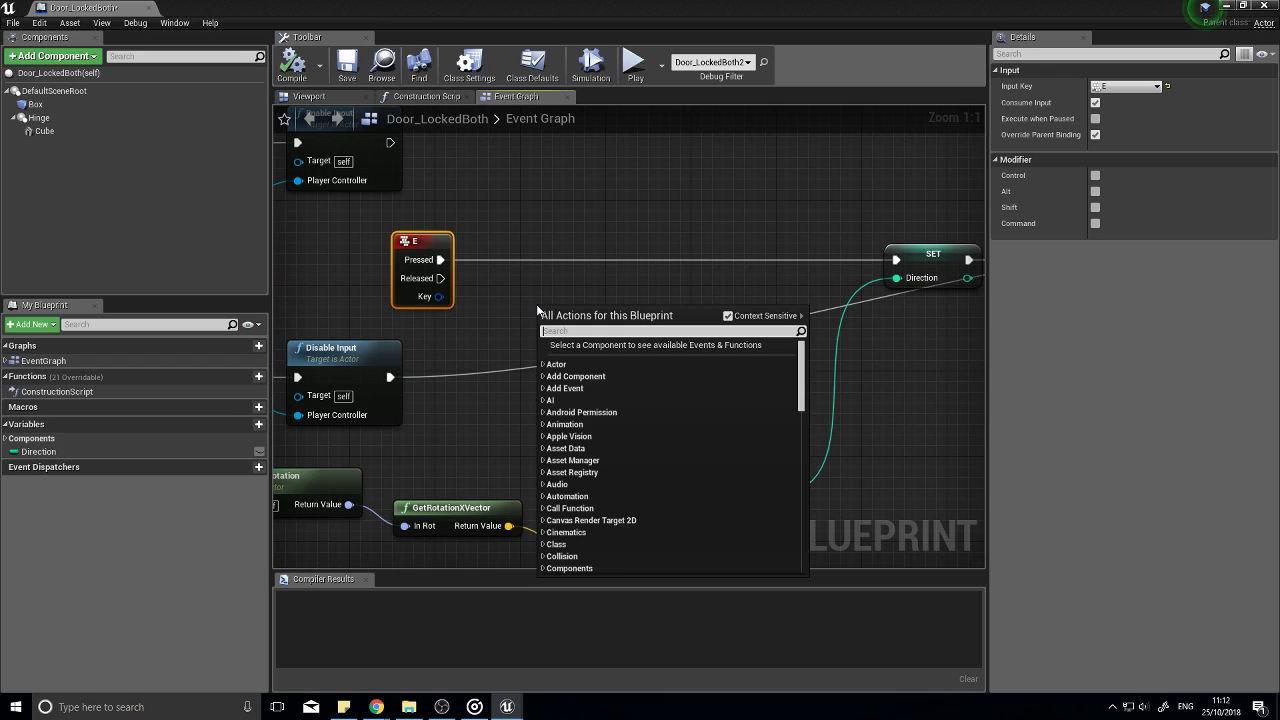
pyautogui.write('get player char')
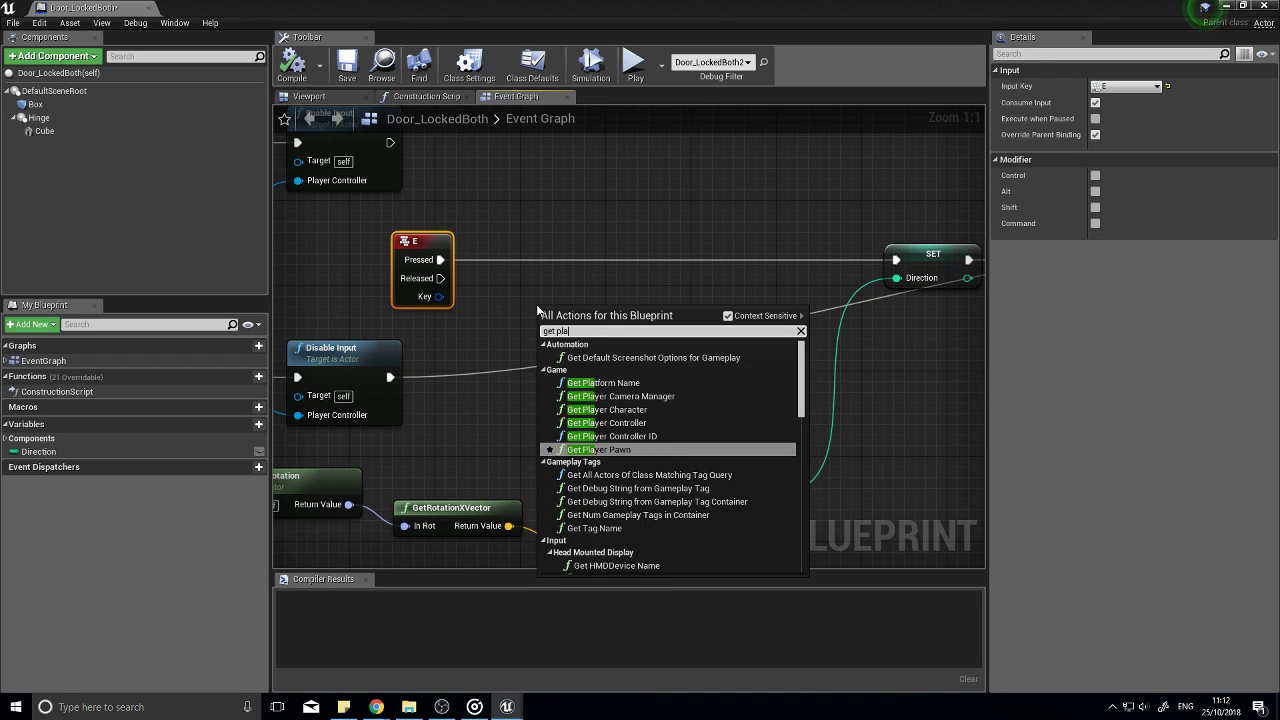
pyautogui.press('Return')
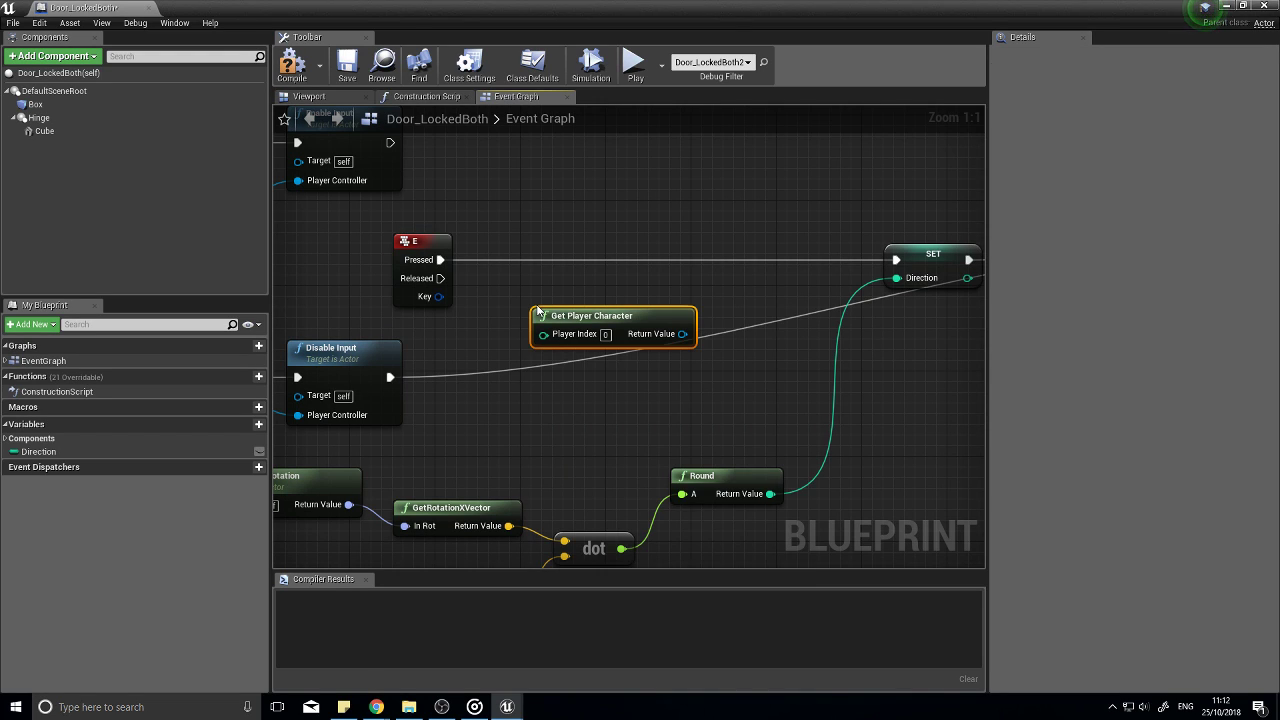
pyautogui.moveTo(537, 311); pyautogui.dragTo(442, 344)
# Step: Cast the player character to FirstPersonCharacter and run the cast from the E key event's Pressed output
pyautogui.moveTo(586, 366); pyautogui.dragTo(657, 318)
pyautogui.write('c')
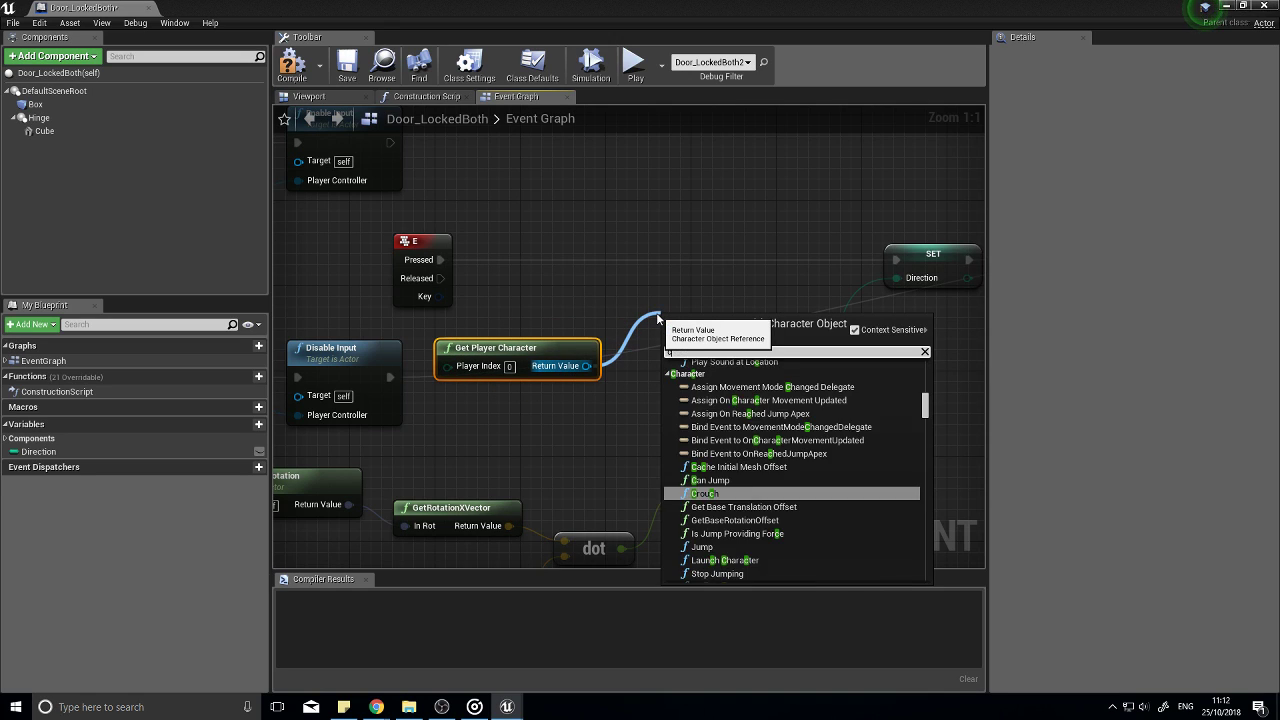
pyautogui.write('ast')
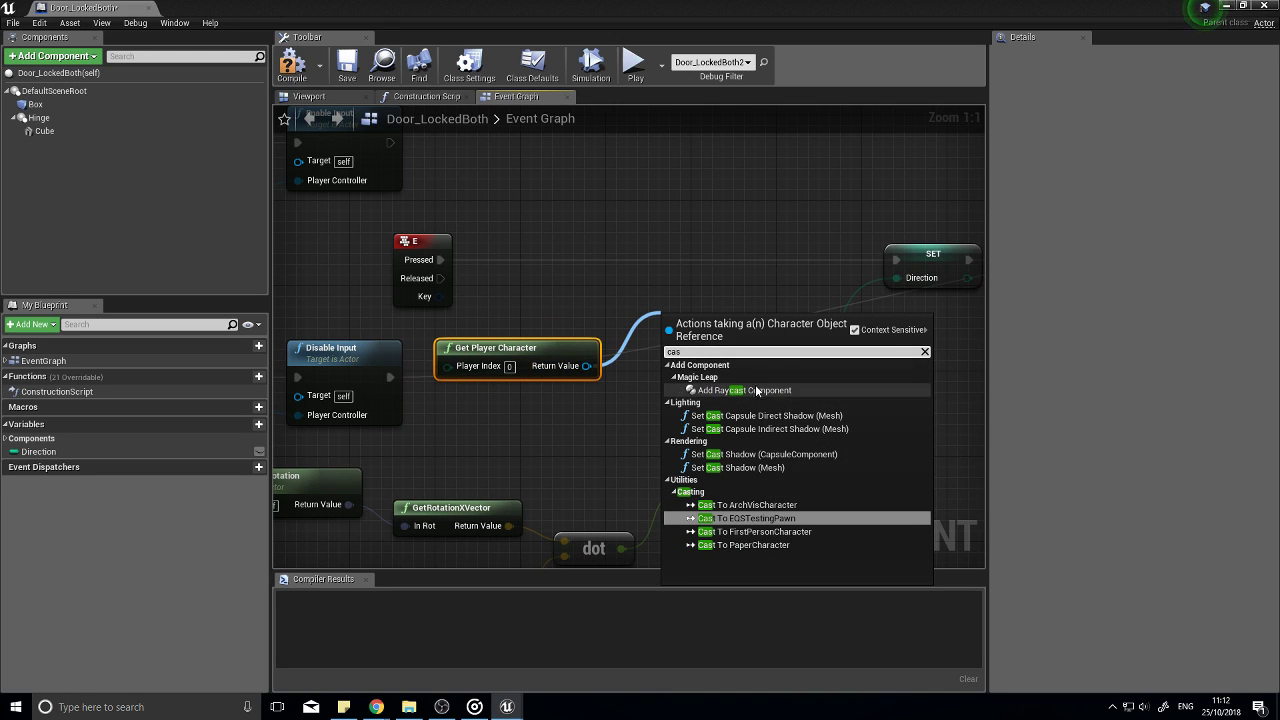
pyautogui.write(' to')
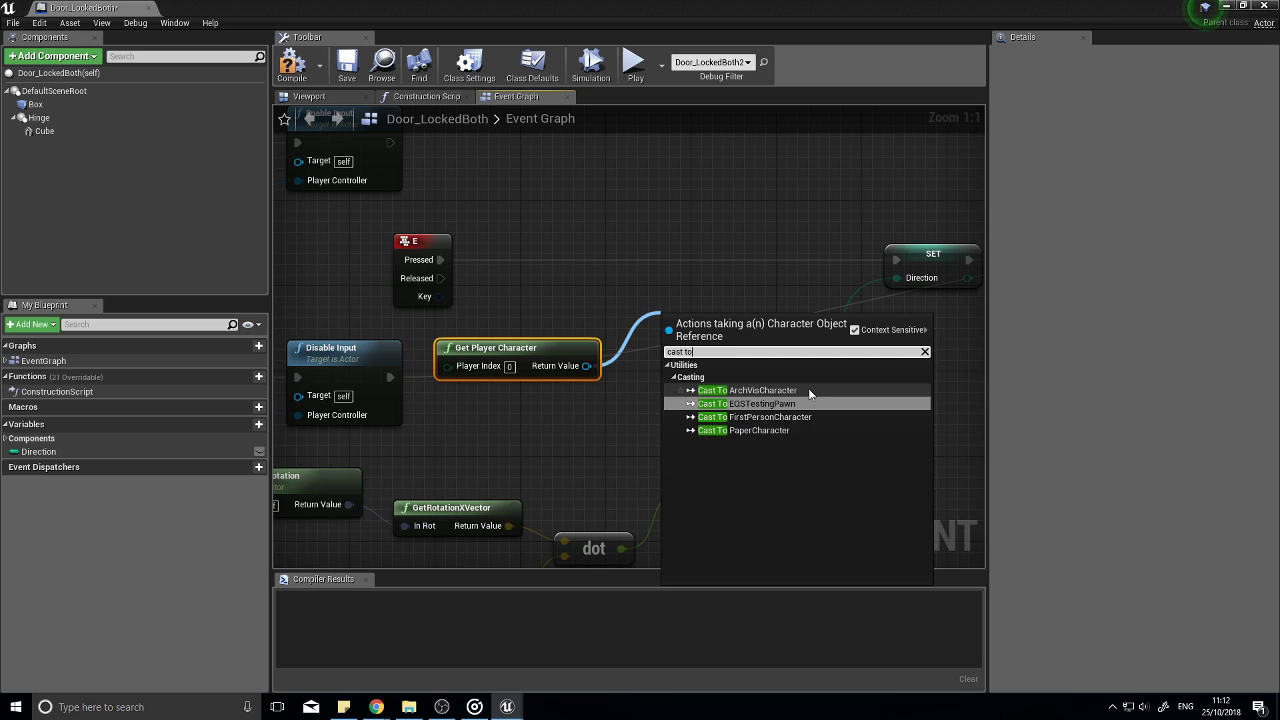
pyautogui.click(800, 416)
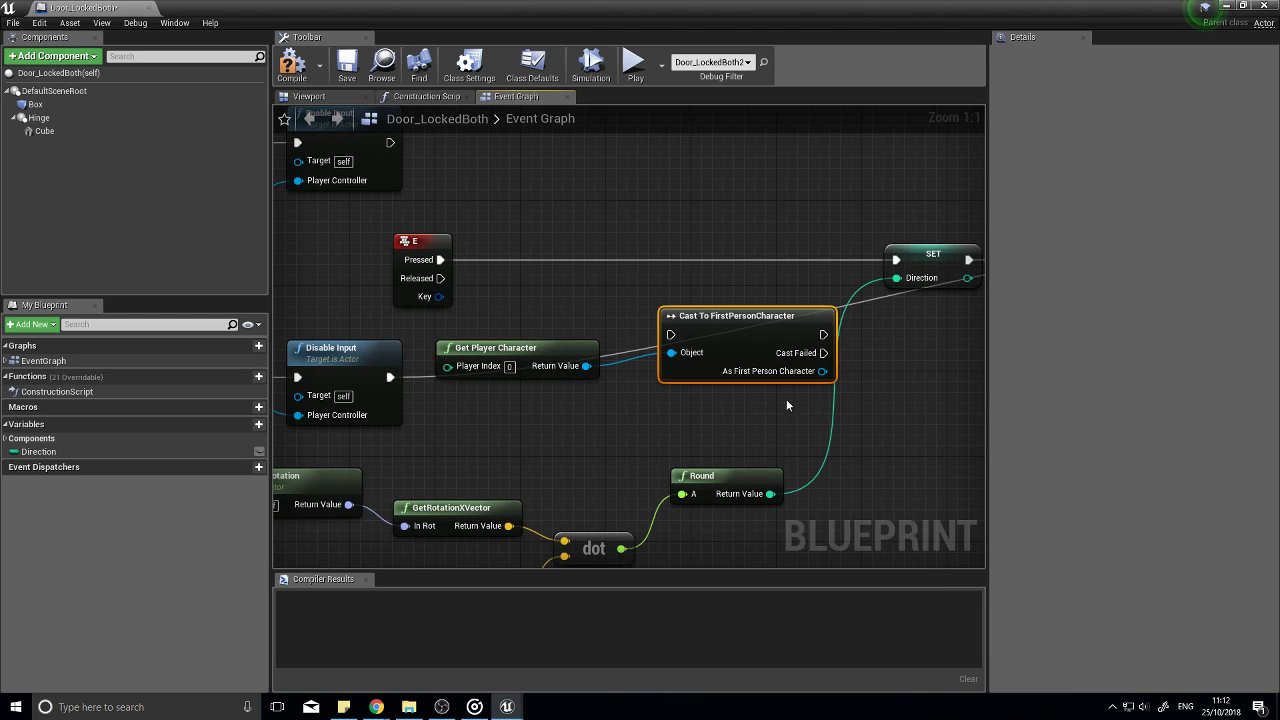
pyautogui.moveTo(655, 322); pyautogui.dragTo(440, 259)
# Step: Shift the door timeline nodes and the Direction Set node farther along the graph to make room after the cast
pyautogui.moveTo(748, 381); pyautogui.dragTo(692, 431, button='right')
pyautogui.scroll(-6, 692, 438)
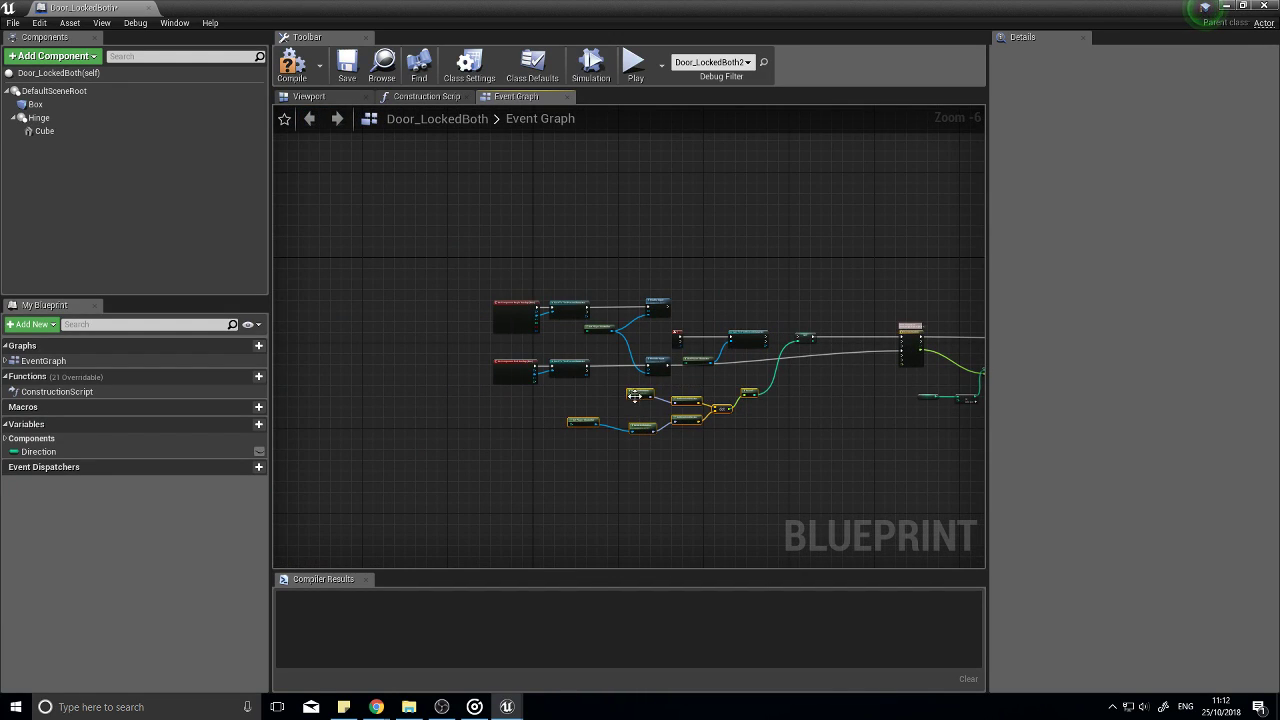
pyautogui.moveTo(896, 477); pyautogui.dragTo(706, 425, button='right')
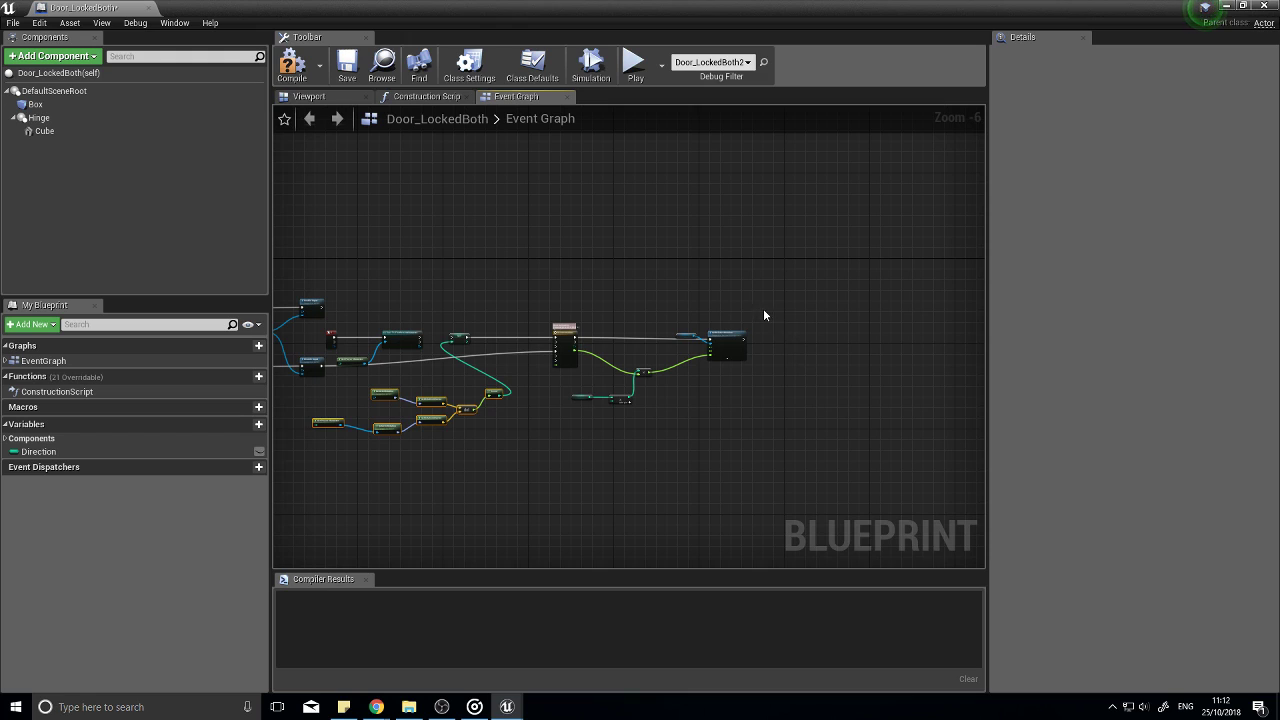
pyautogui.moveTo(571, 363); pyautogui.dragTo(636, 361)
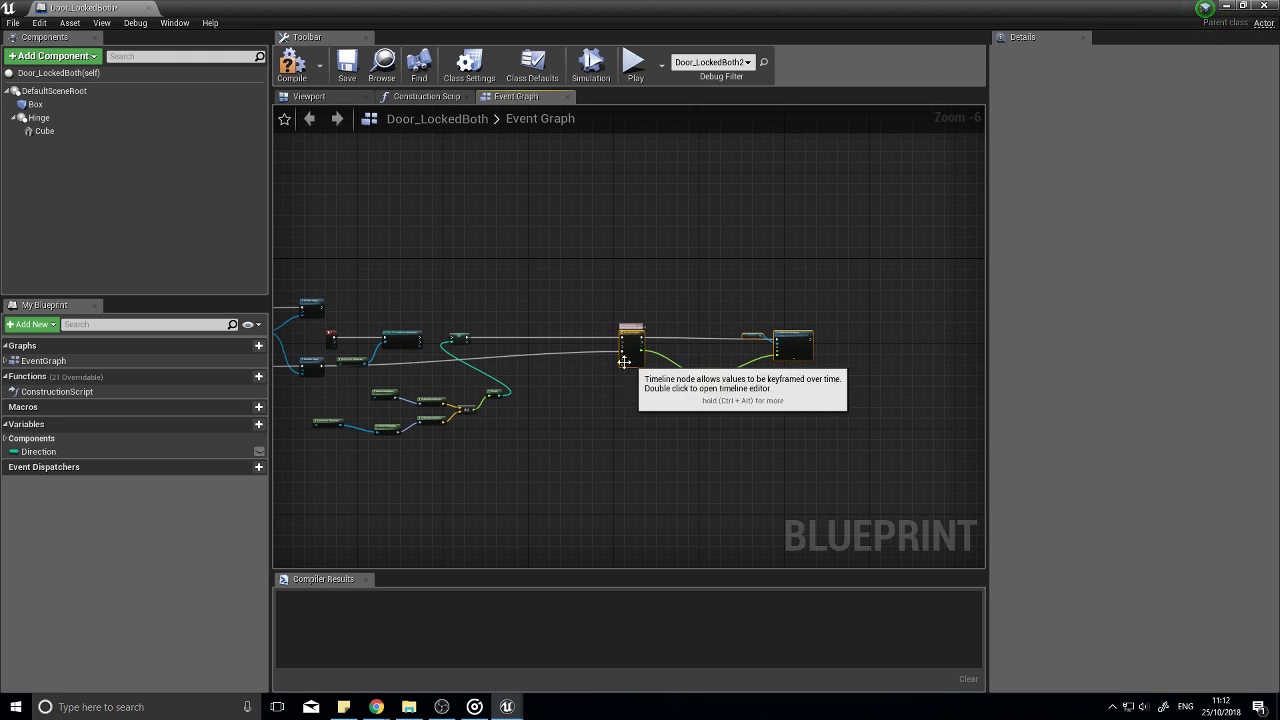
pyautogui.click(461, 336)
# Step: Get the Has Key variable from the cast's As First Person Character output
pyautogui.scroll(5, 547, 350)
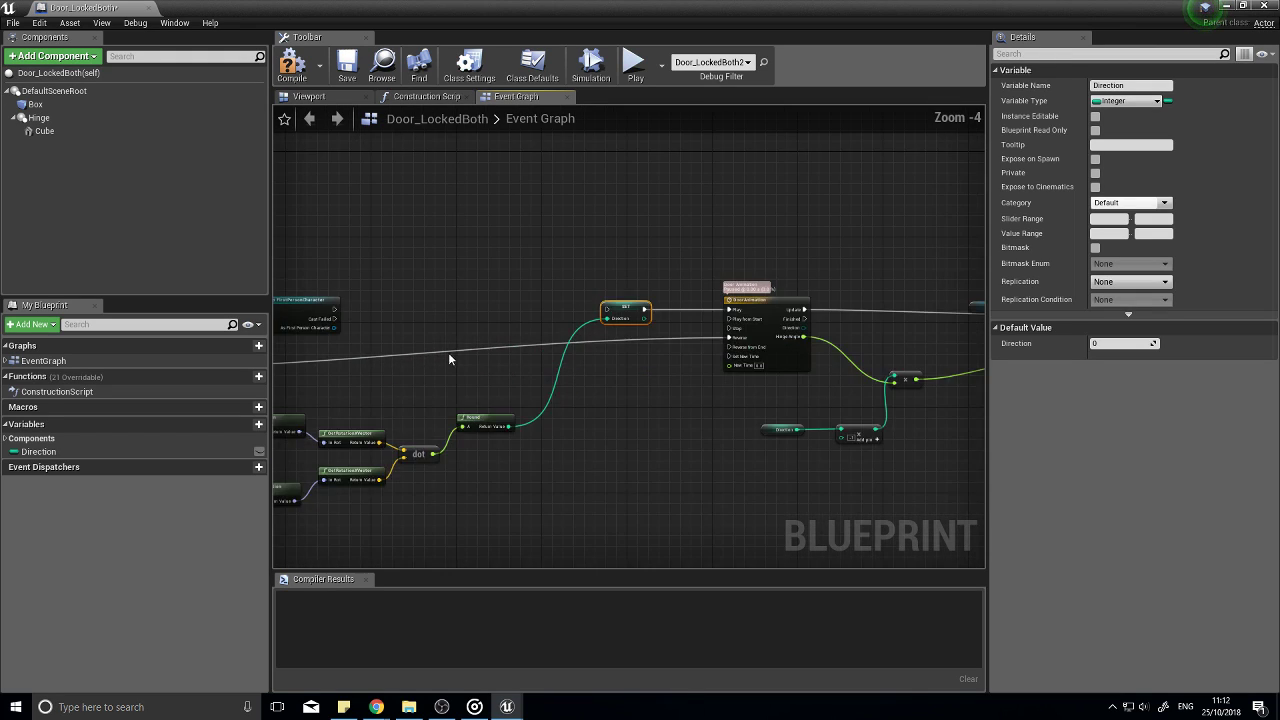
pyautogui.moveTo(469, 323); pyautogui.dragTo(535, 370)
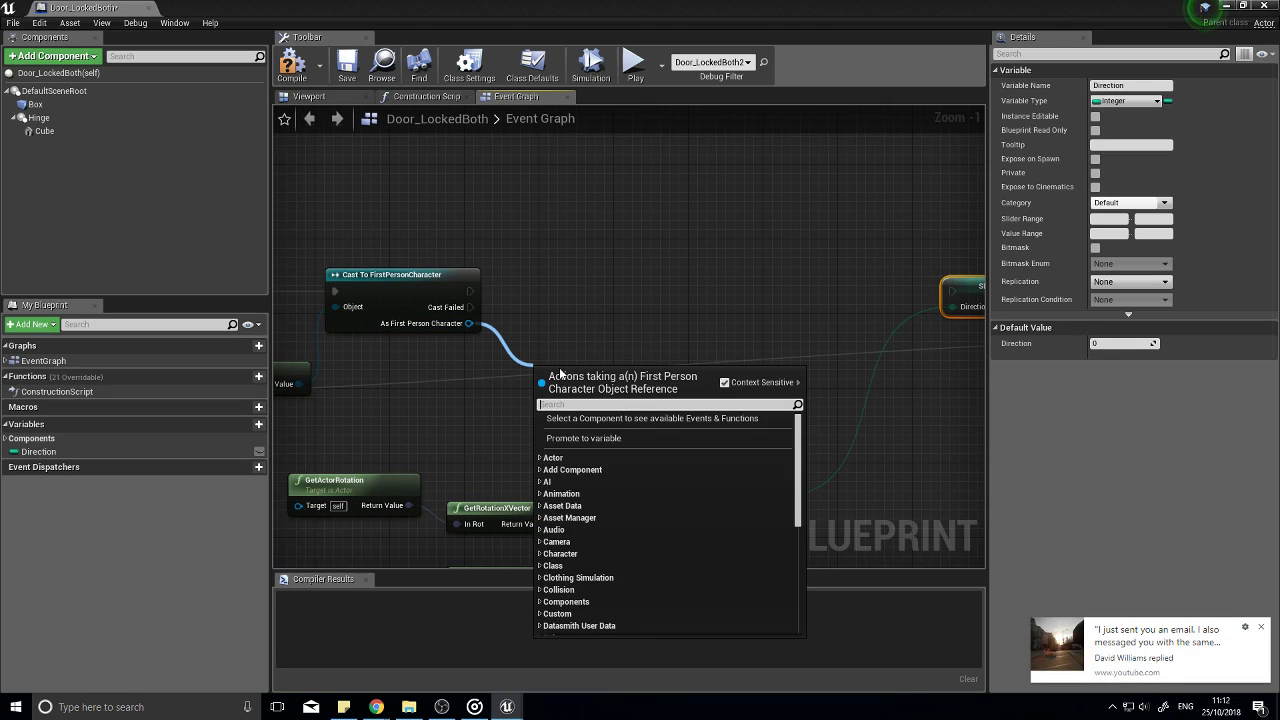
pyautogui.write('get')
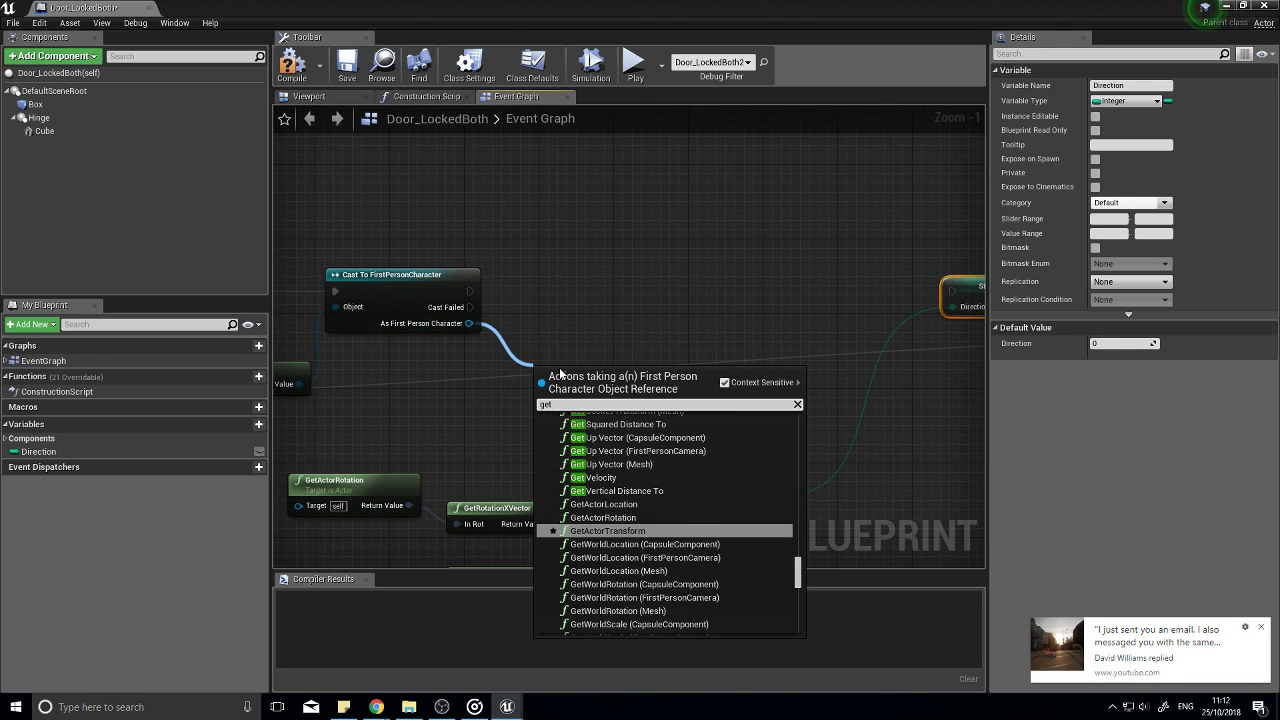
pyautogui.click(1263, 633)
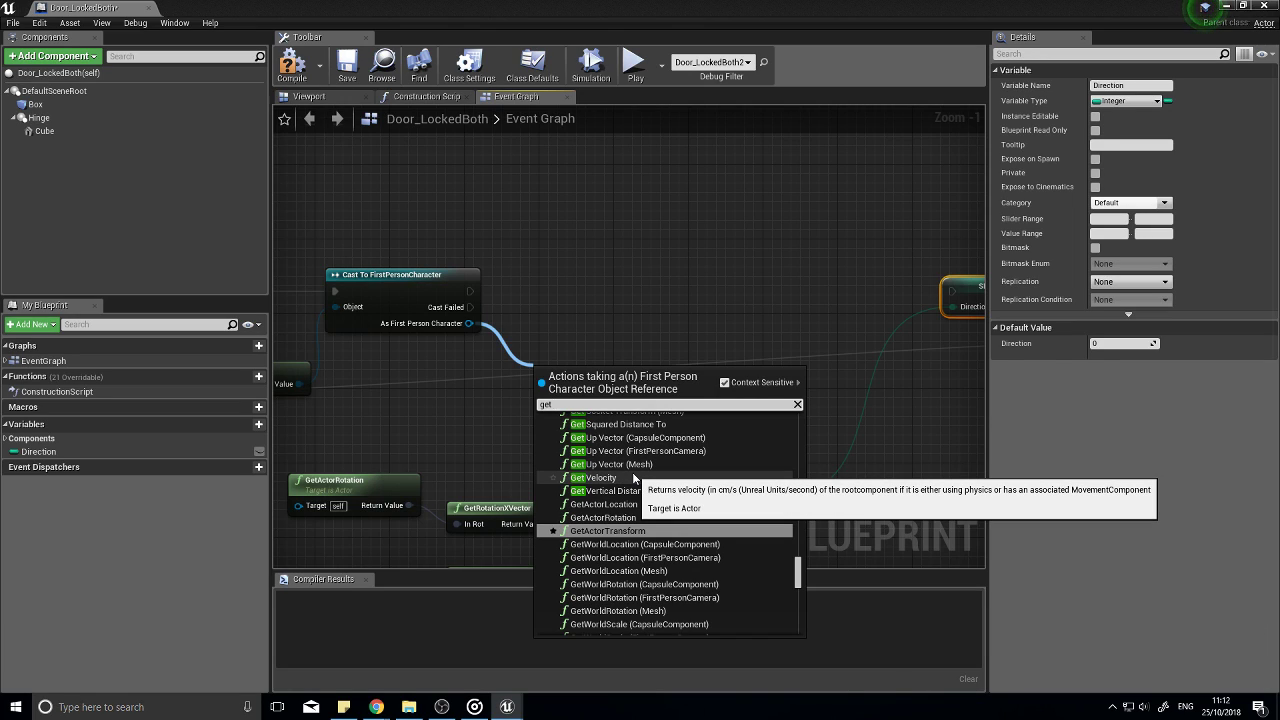
pyautogui.write('has')
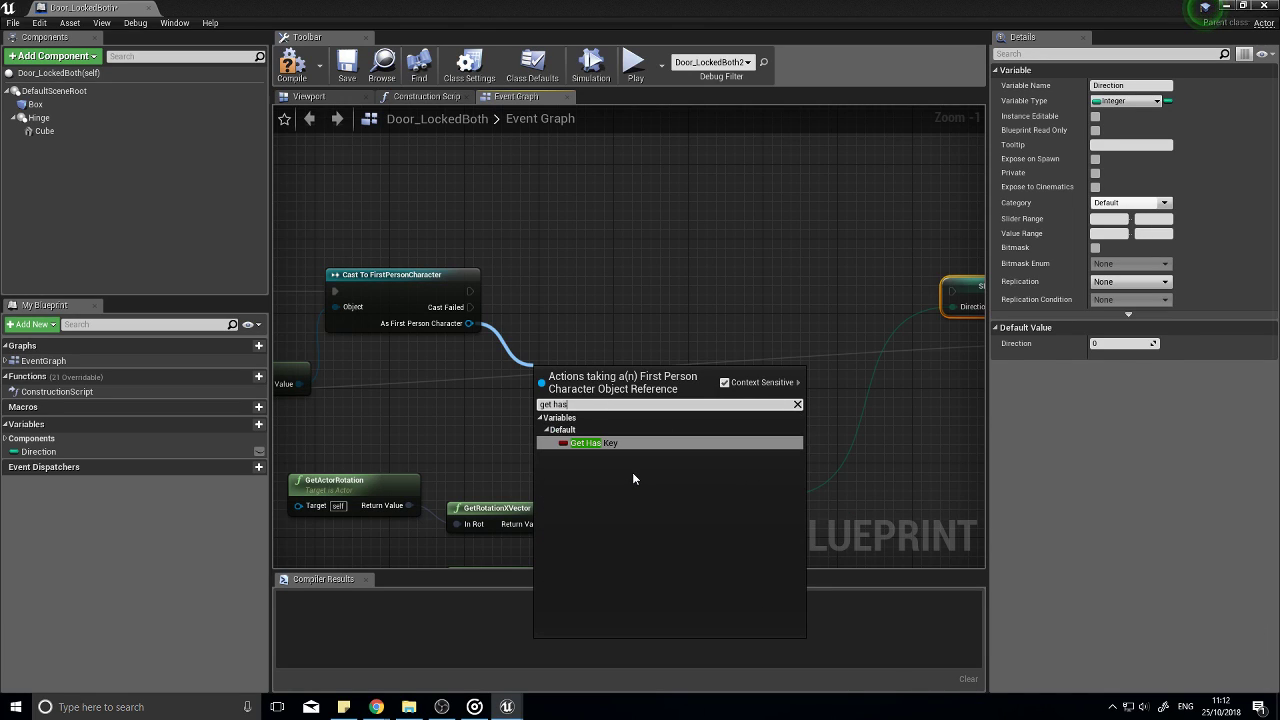
pyautogui.click(630, 444)
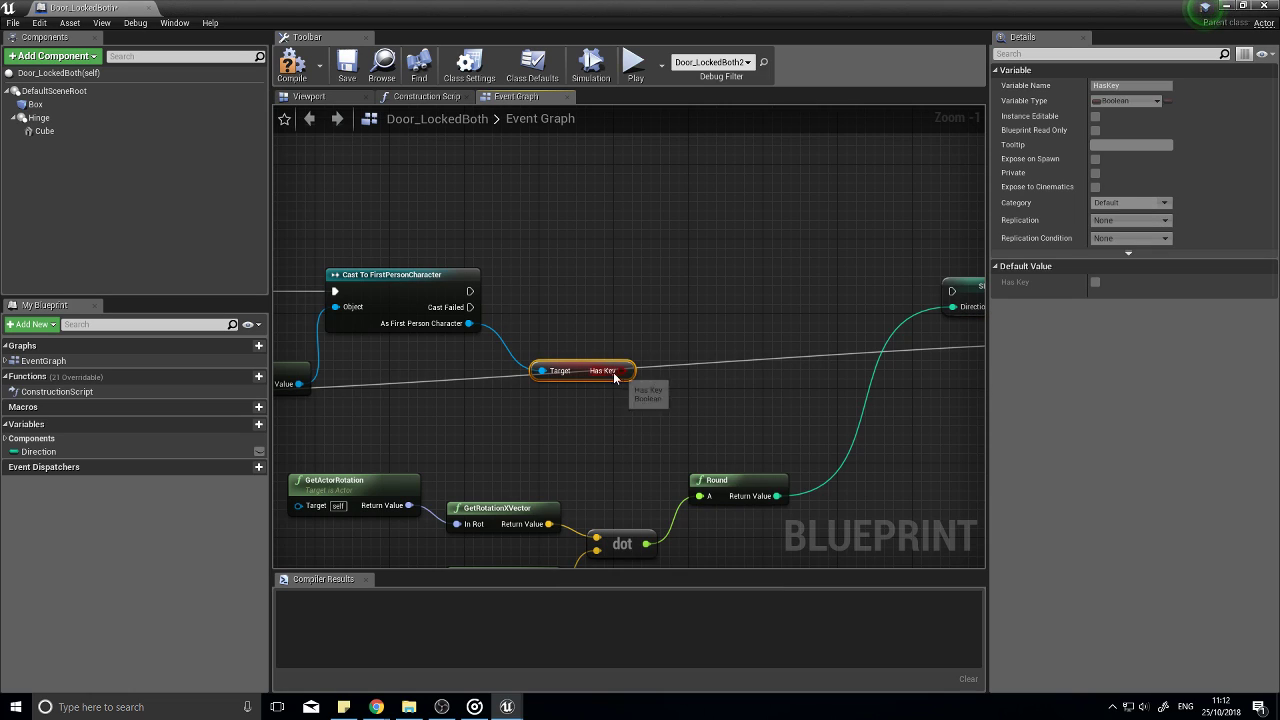
# Step: Add a Branch with Has Key as its condition, run it from the cast and align it with the cast node
pyautogui.moveTo(621, 371); pyautogui.dragTo(696, 311)
pyautogui.write('branch')
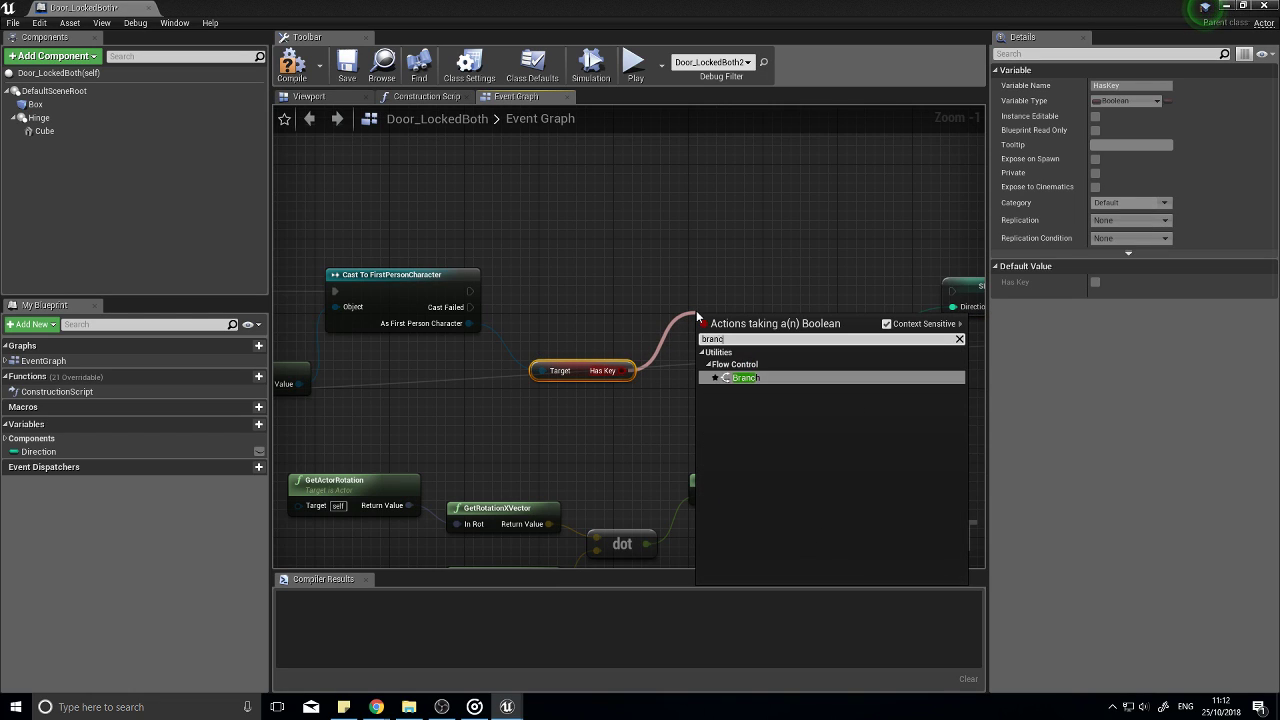
pyautogui.press('Return')
pyautogui.moveTo(708, 336); pyautogui.dragTo(591, 312)
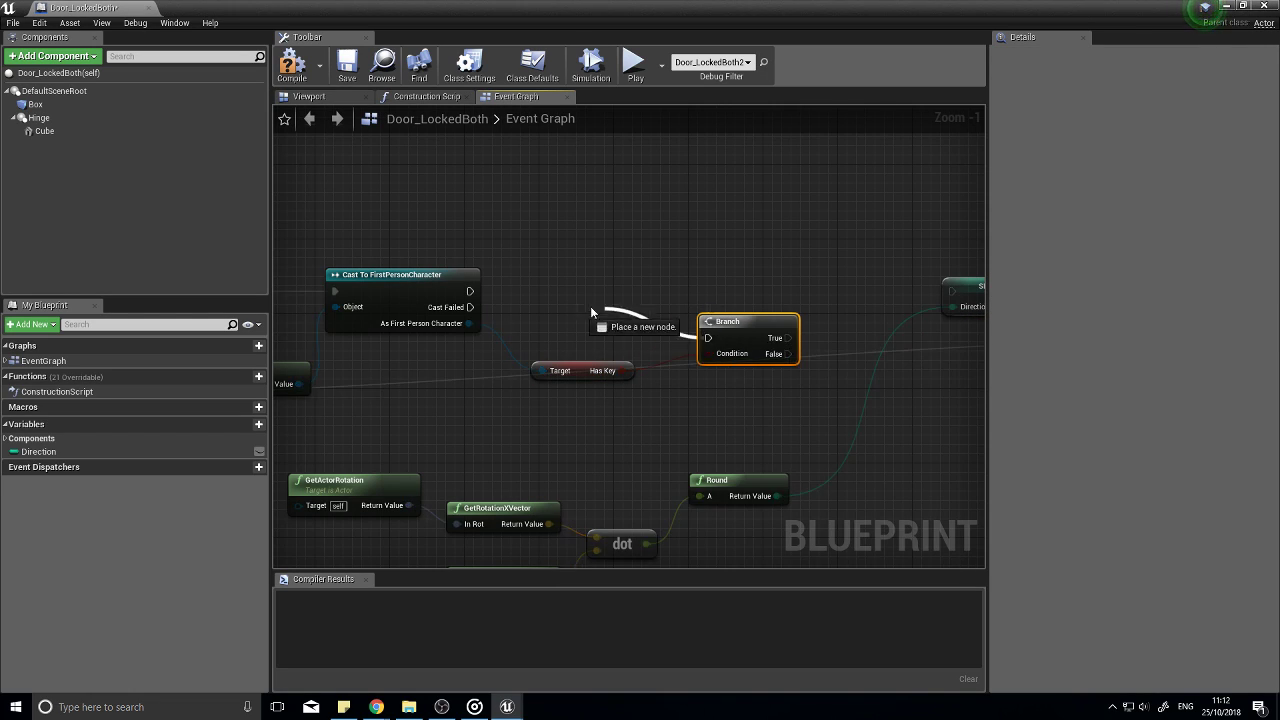
pyautogui.moveTo(467, 291); pyautogui.dragTo(467, 291)
pyautogui.moveTo(734, 325); pyautogui.dragTo(734, 278)
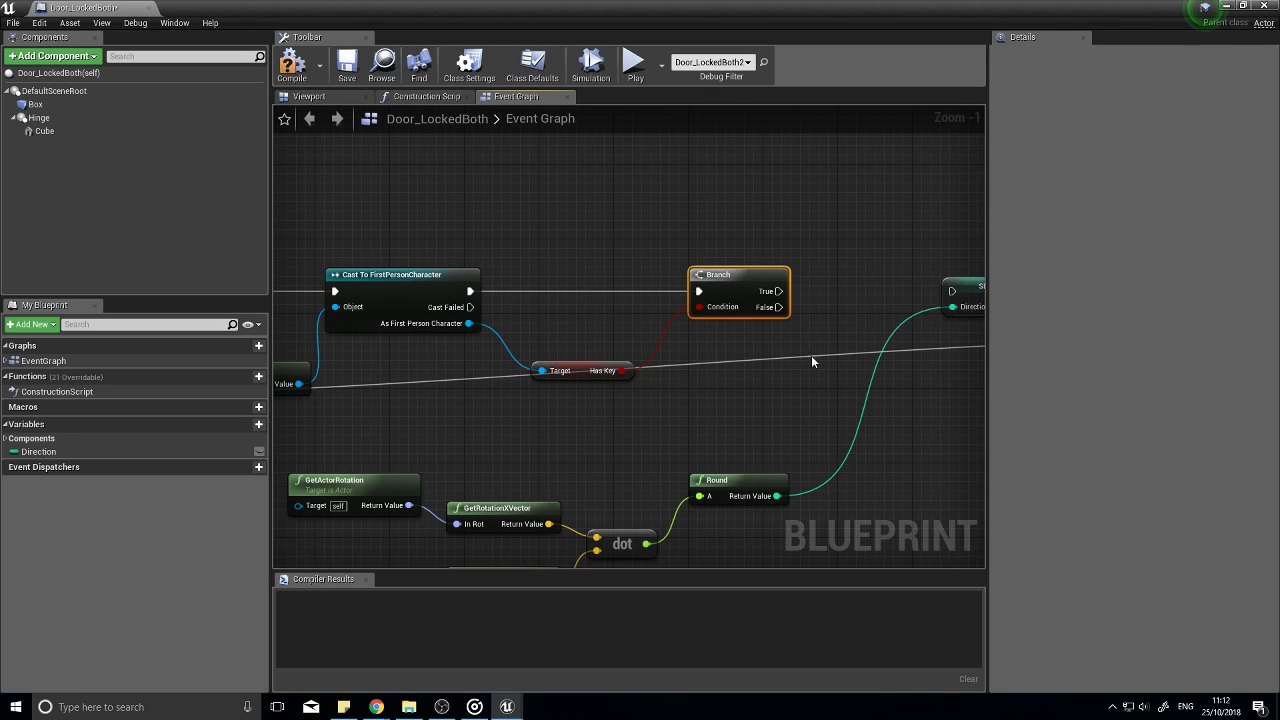
# Step: Connect the Branch's True output to the Direction Set node, compile the Blueprint and close it
pyautogui.moveTo(811, 355); pyautogui.dragTo(556, 359, button='right')
pyautogui.moveTo(523, 292); pyautogui.dragTo(698, 291)
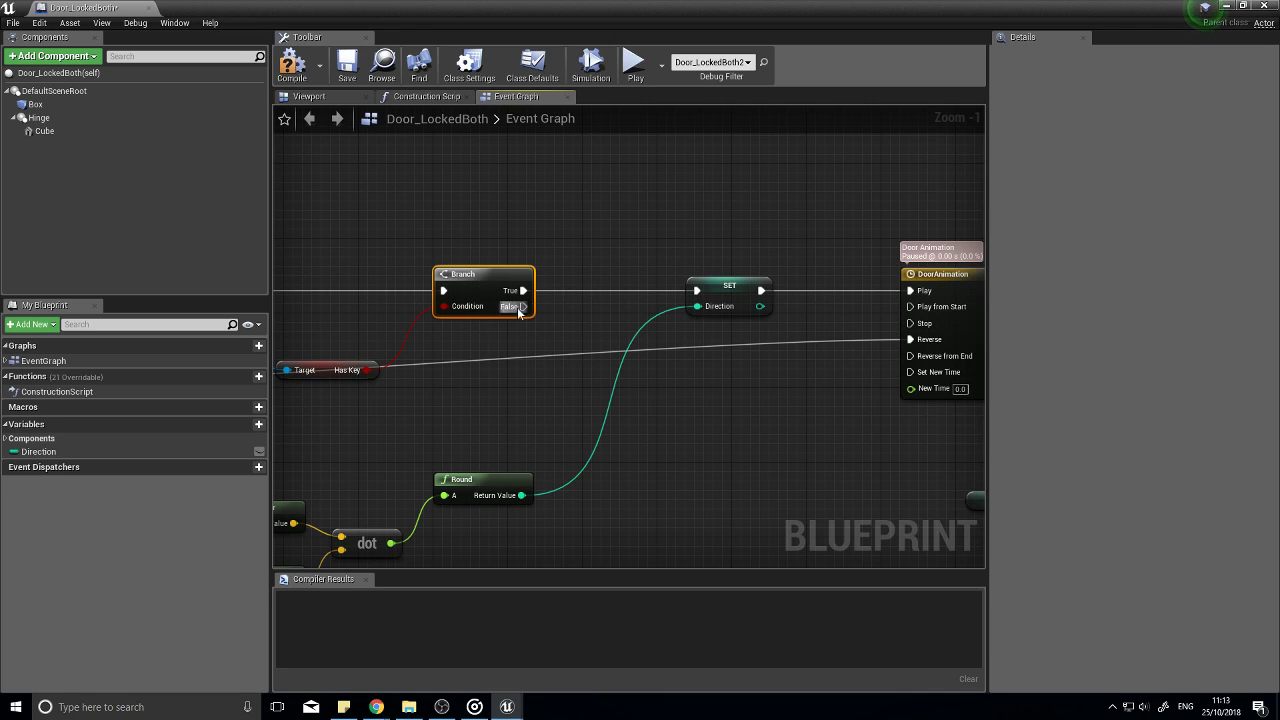
pyautogui.click(292, 67)
pyautogui.click(1270, 5)
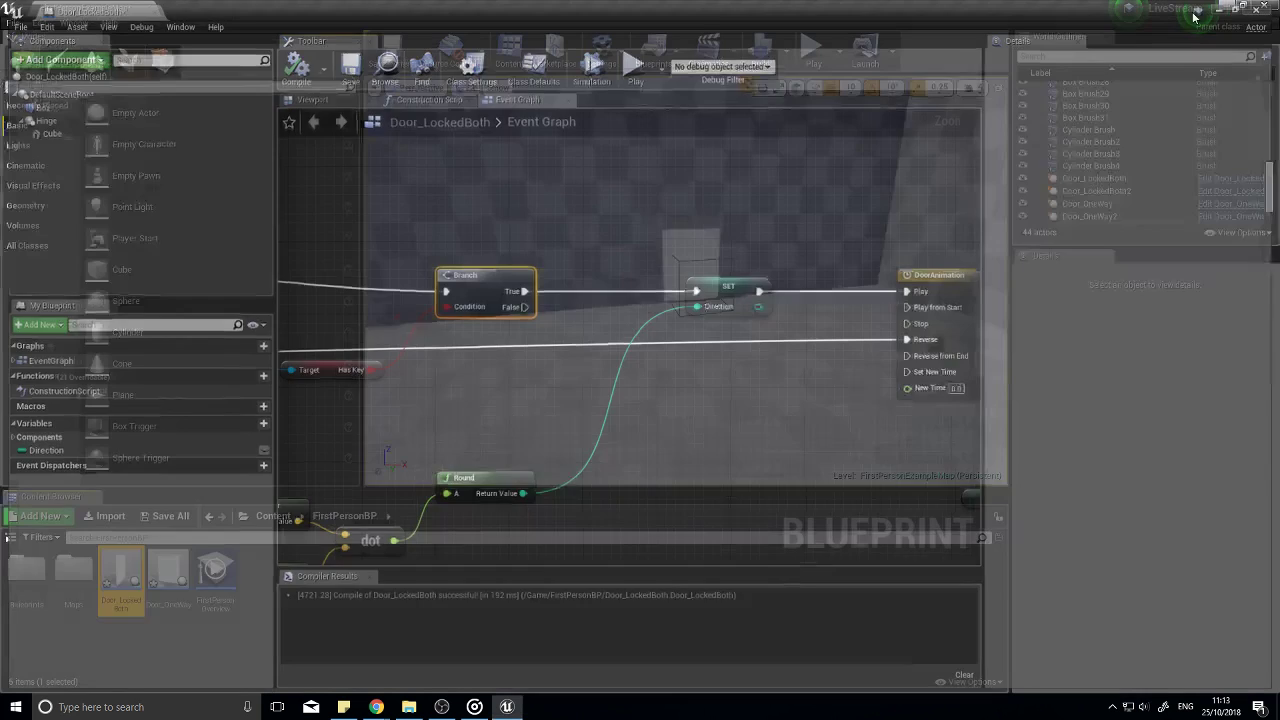
# Step: Play the level and try to open a locked wall door without the key
pyautogui.click(813, 52)
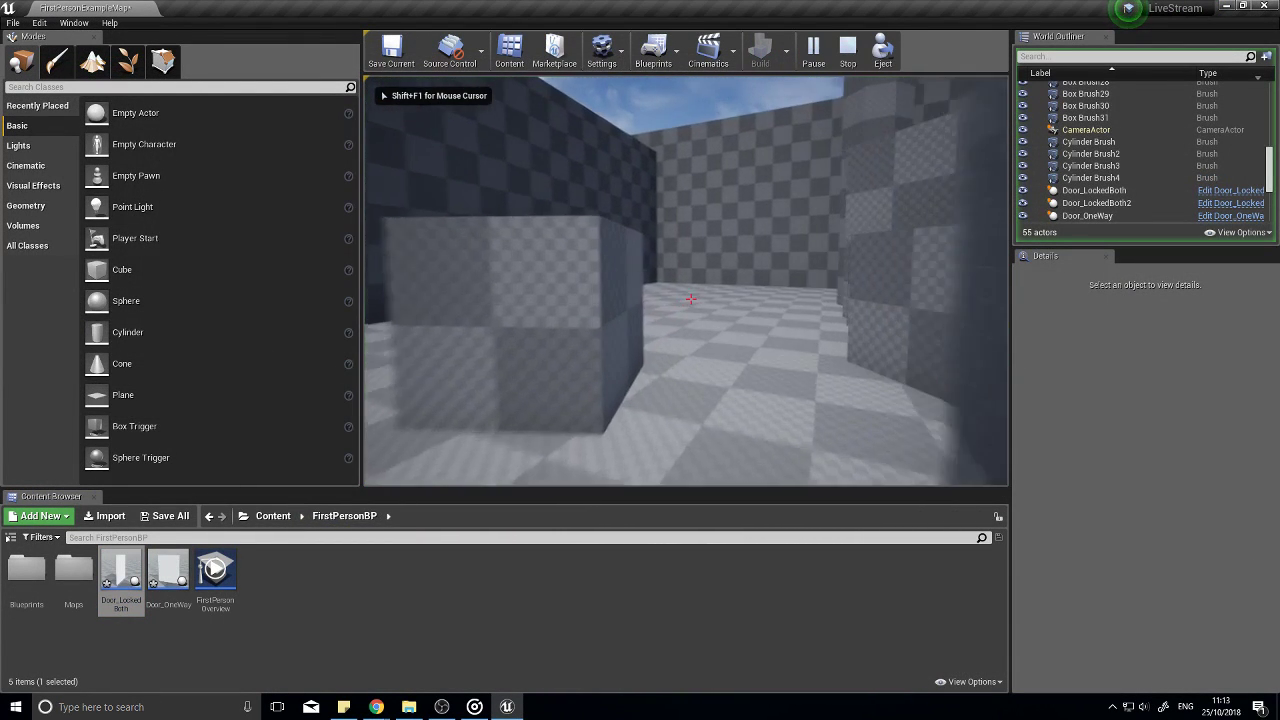
pyautogui.press('w')
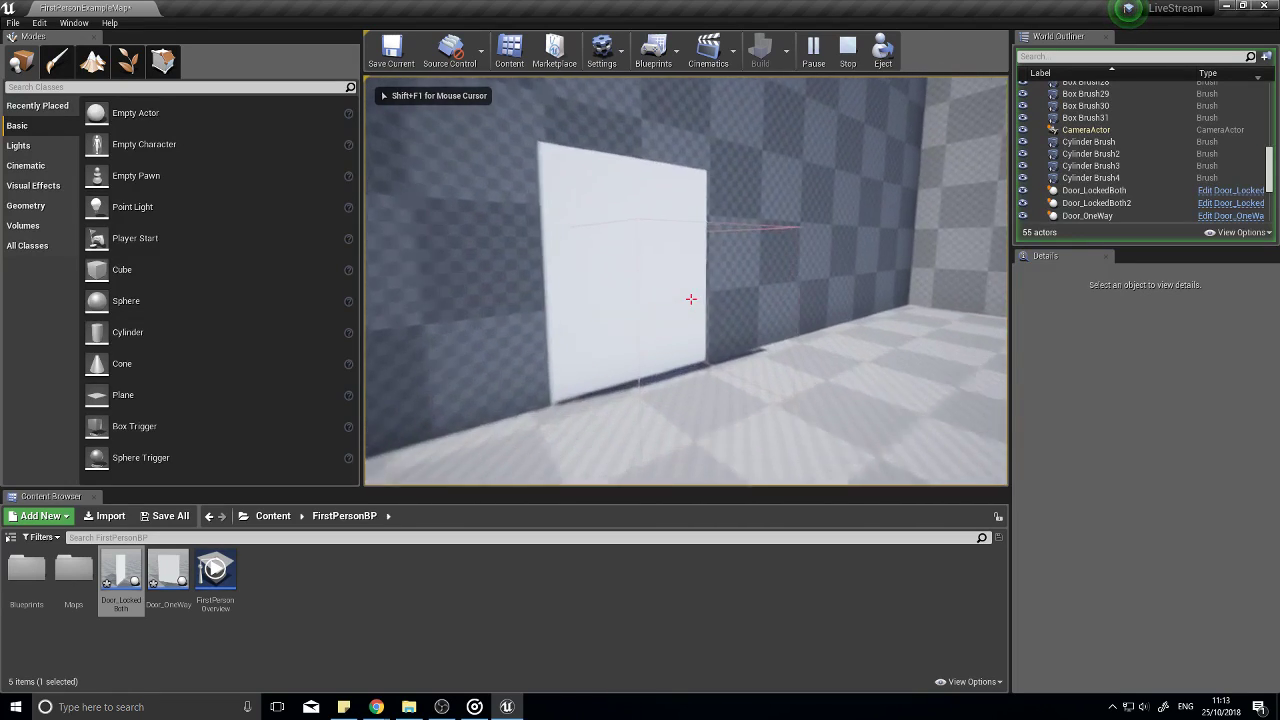
pyautogui.press('s')
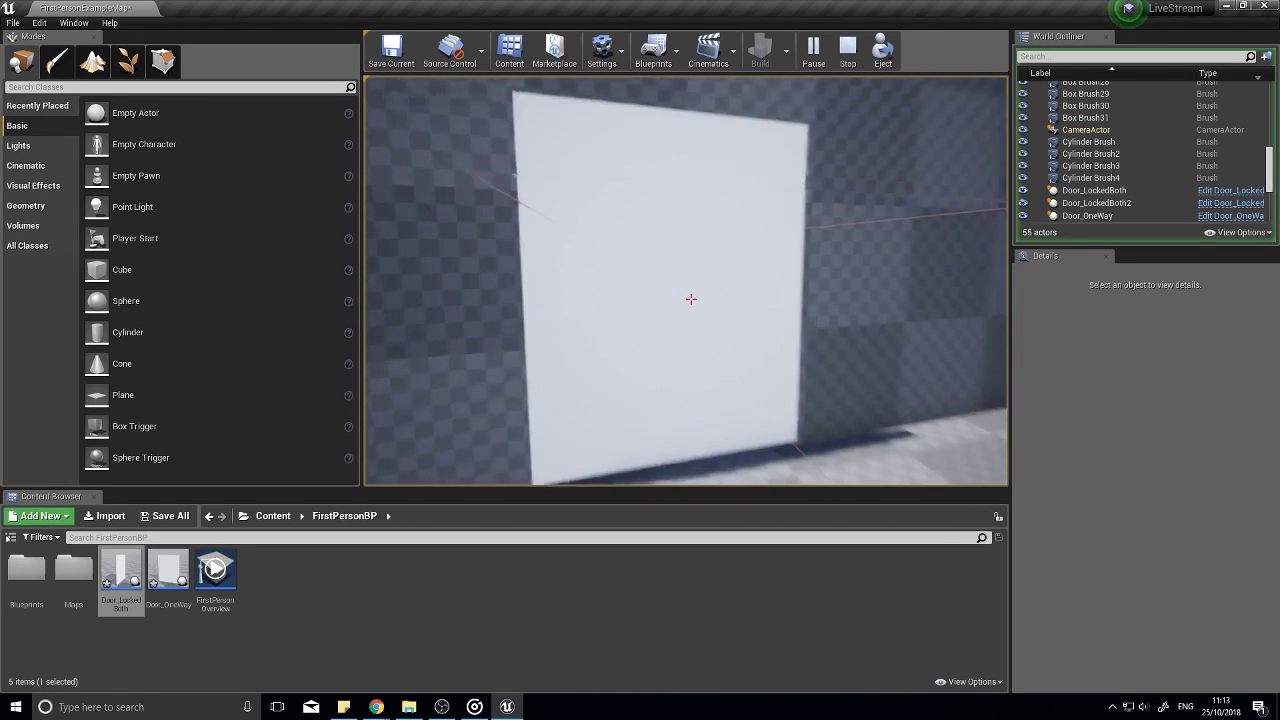
pyautogui.press('Escape')
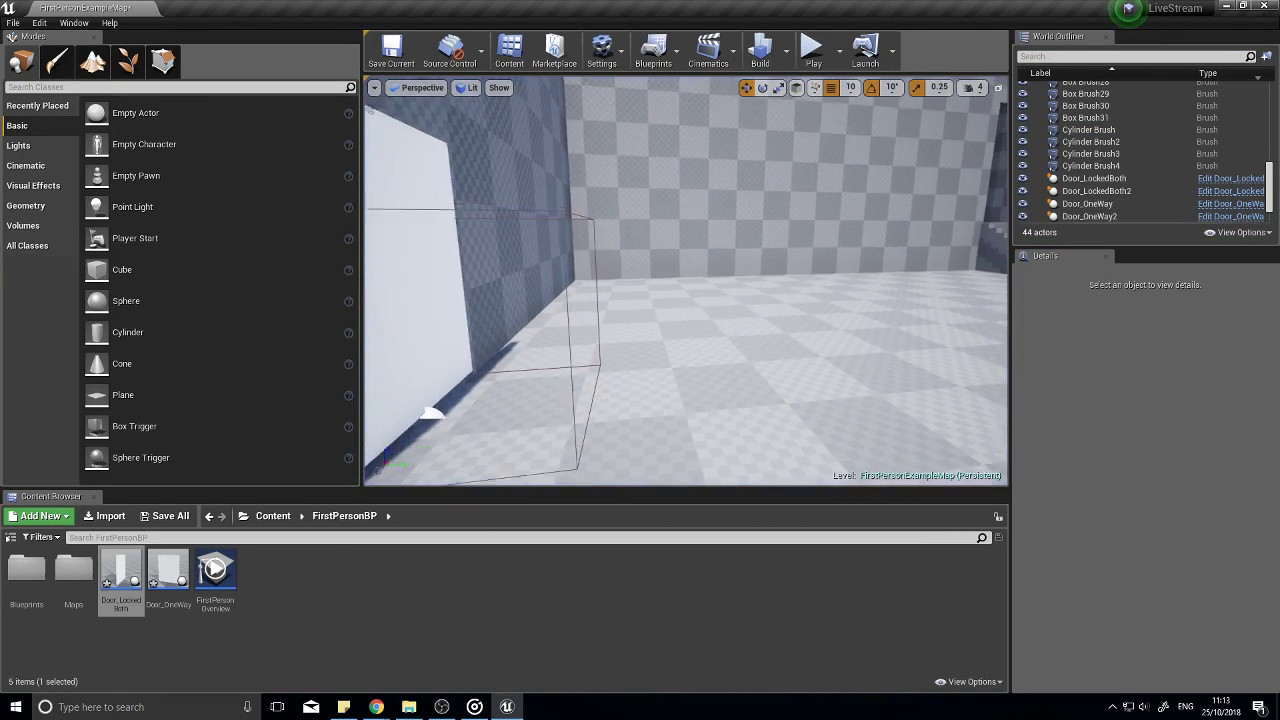
pyautogui.moveTo(686, 281)
pyautogui.mouseDown(button='right')
pyautogui.moveTo(850, 281)
pyautogui.moveTo(640, 290)
pyautogui.moveTo(686, 280)
pyautogui.mouseUp(button='right')
pyautogui.press('w')
pyautogui.moveTo(520, 392); pyautogui.dragTo(520, 392, button='right')
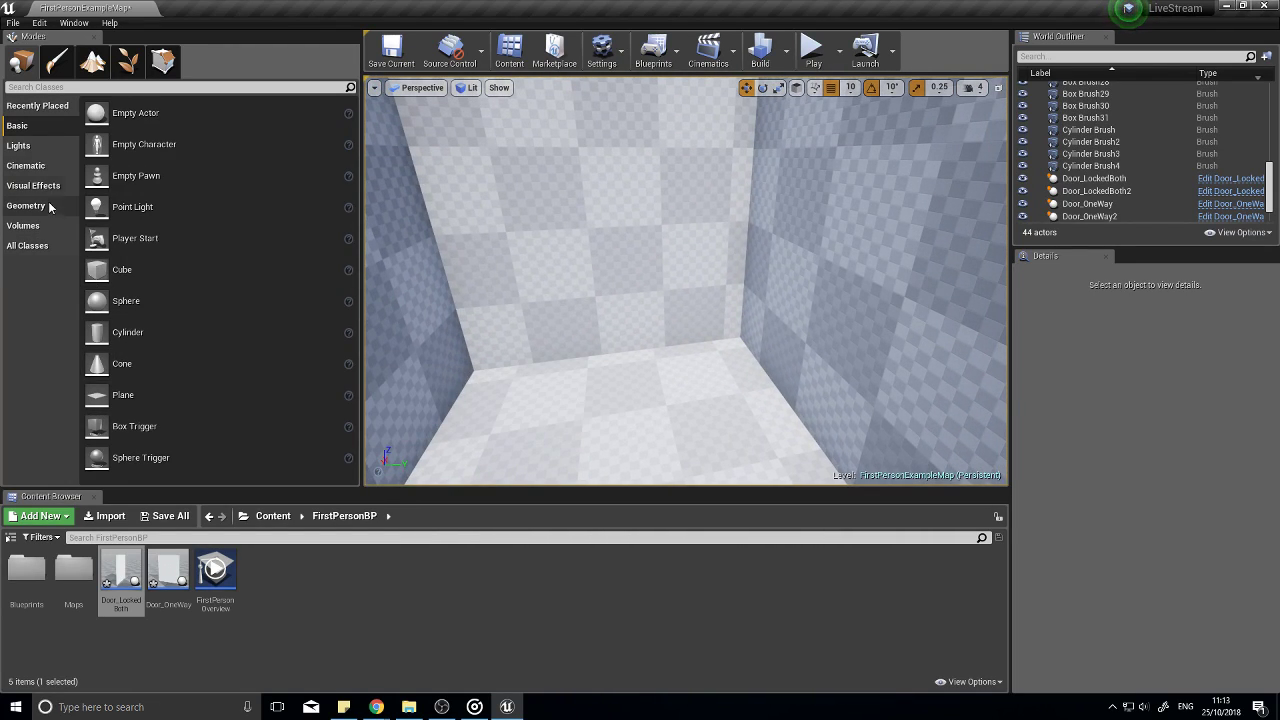
# Step: Place a basic Cylinder on the floor near the corridor's end wall as a pedestal
pyautogui.moveTo(128, 329); pyautogui.dragTo(611, 353)
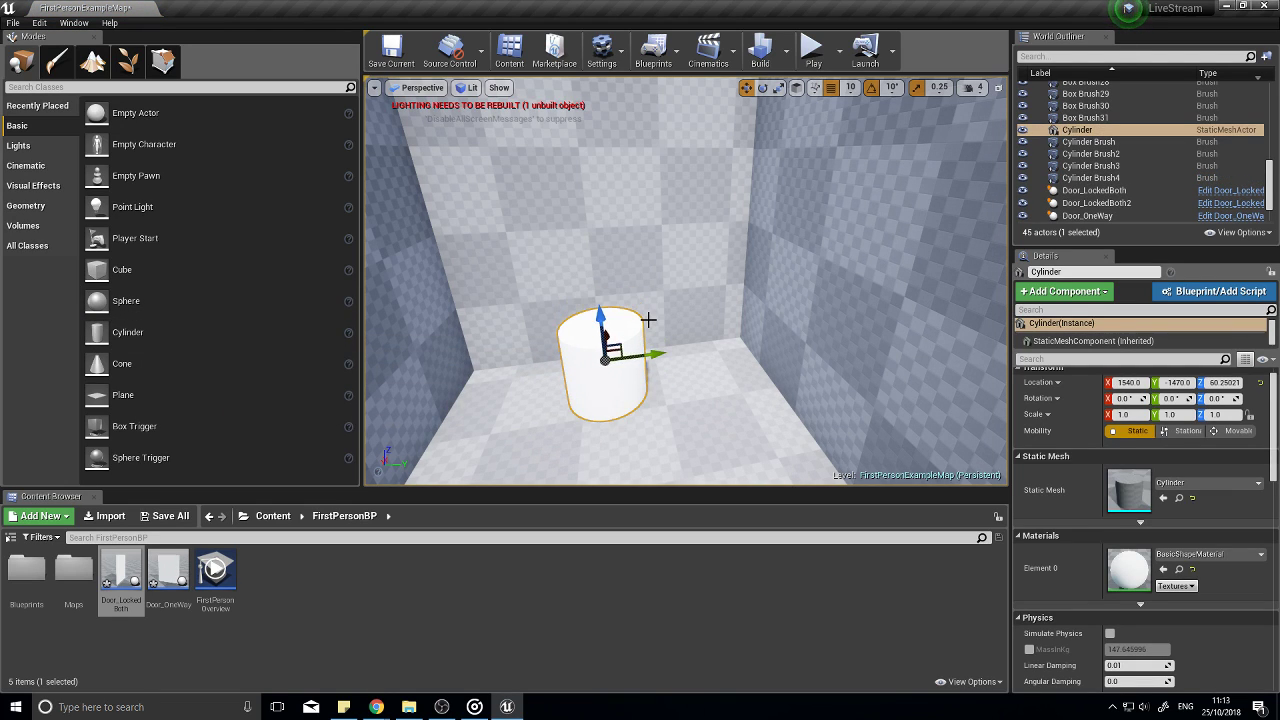
pyautogui.moveTo(725, 428); pyautogui.dragTo(810, 190, button='right')
pyautogui.moveTo(758, 291); pyautogui.dragTo(758, 291, button='right')
# Step: Create an Actor Blueprint Class named Key in the FirstPersonBP folder
pyautogui.rightClick(319, 592)
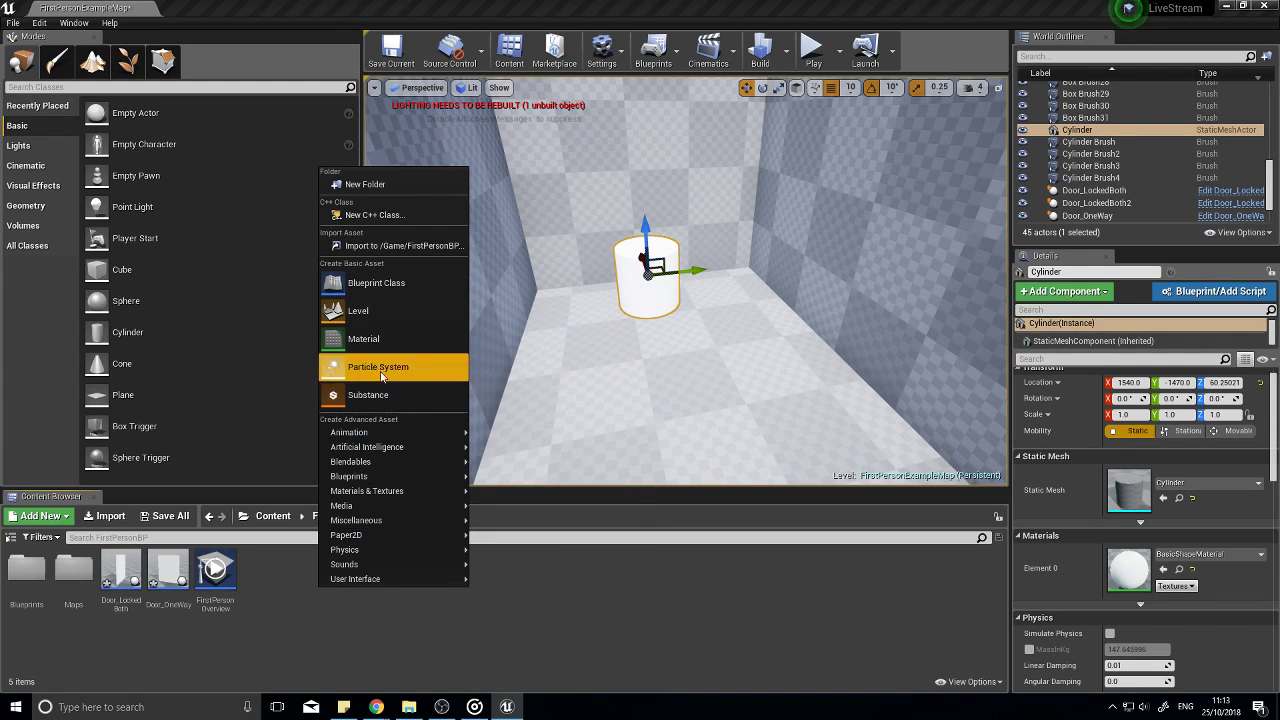
pyautogui.click(398, 288)
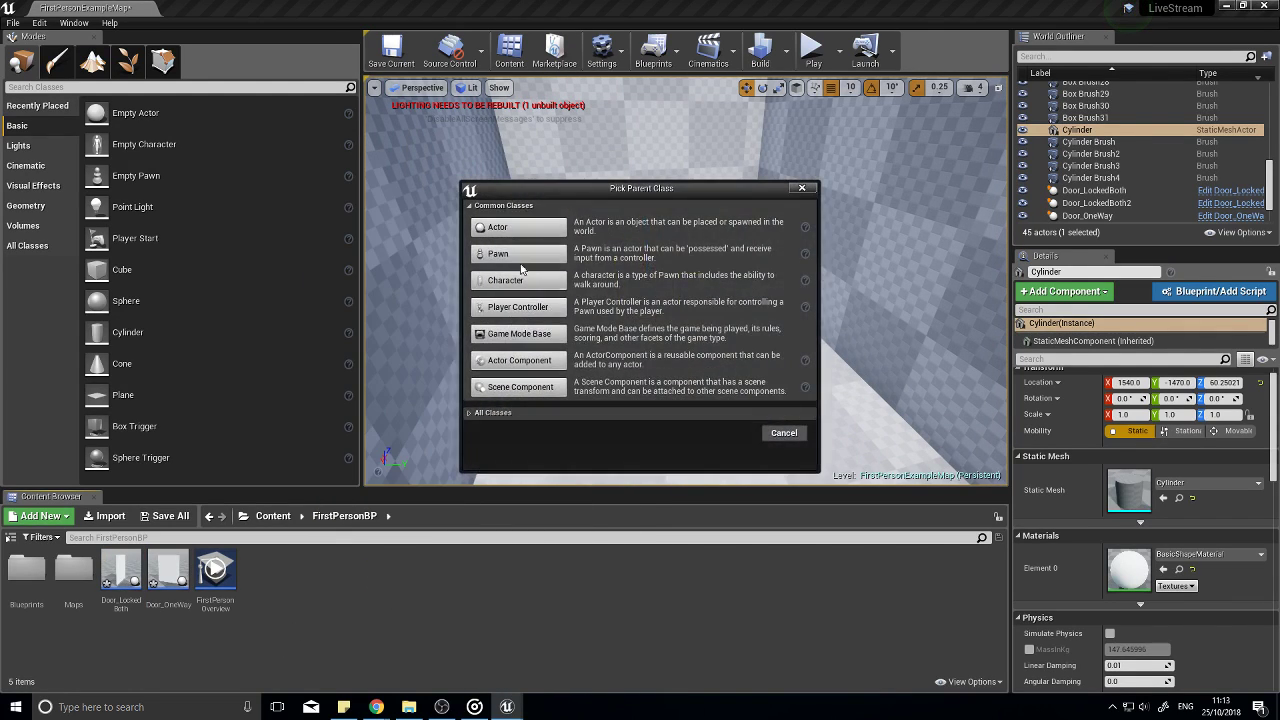
pyautogui.click(515, 230)
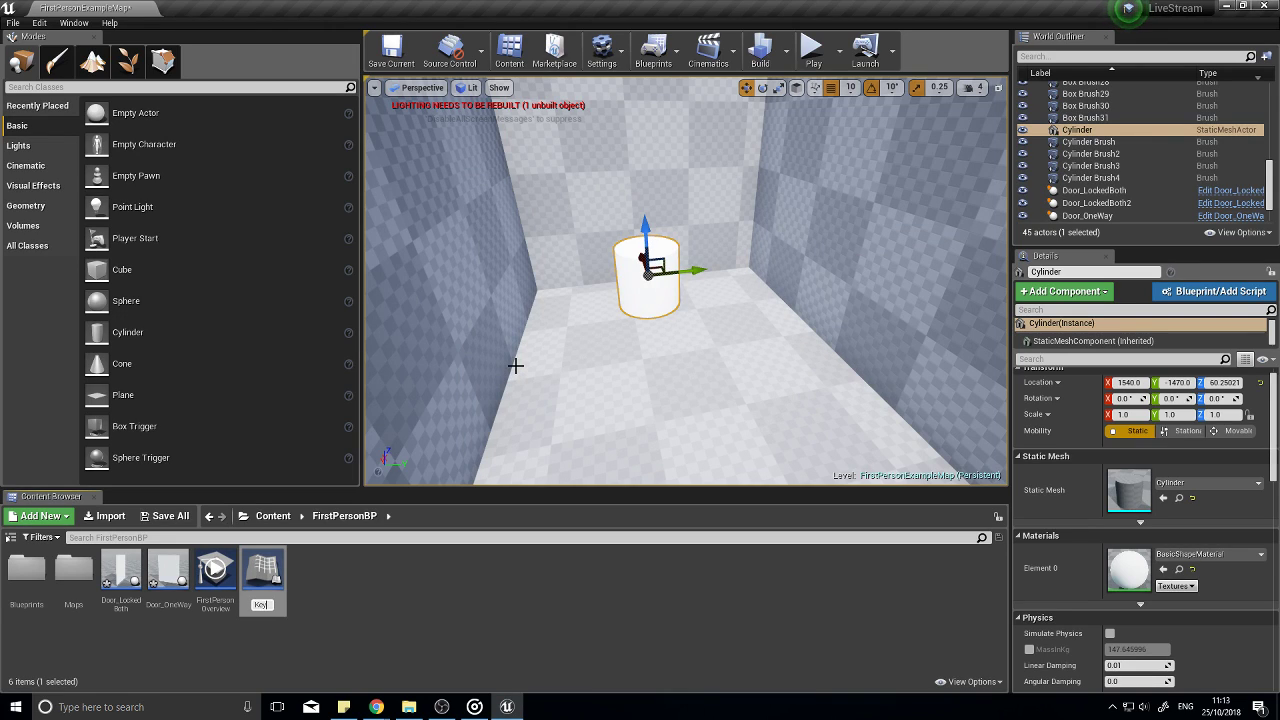
pyautogui.write('Key')
pyautogui.press('Return')
# Step: Open the Key Blueprint and add a Static Mesh component named KeyMesh that uses the Shape_Cone mesh
pyautogui.doubleClick(262, 580)
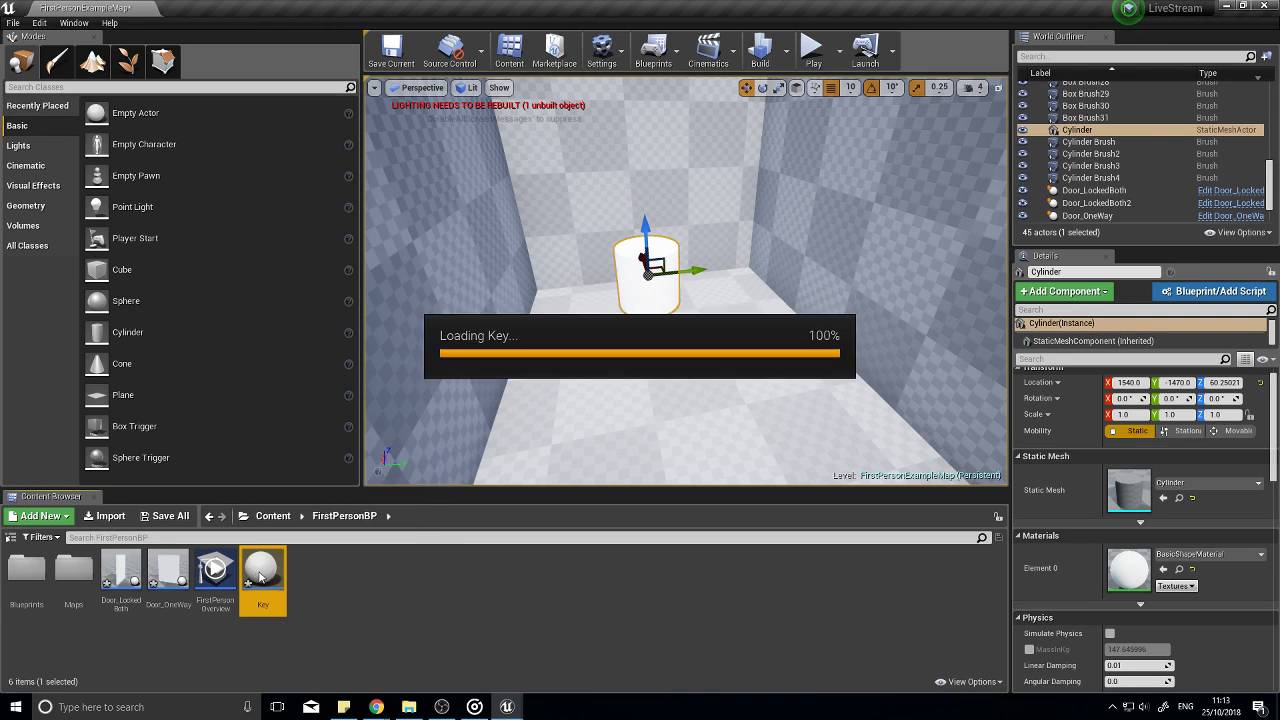
pyautogui.click(78, 58)
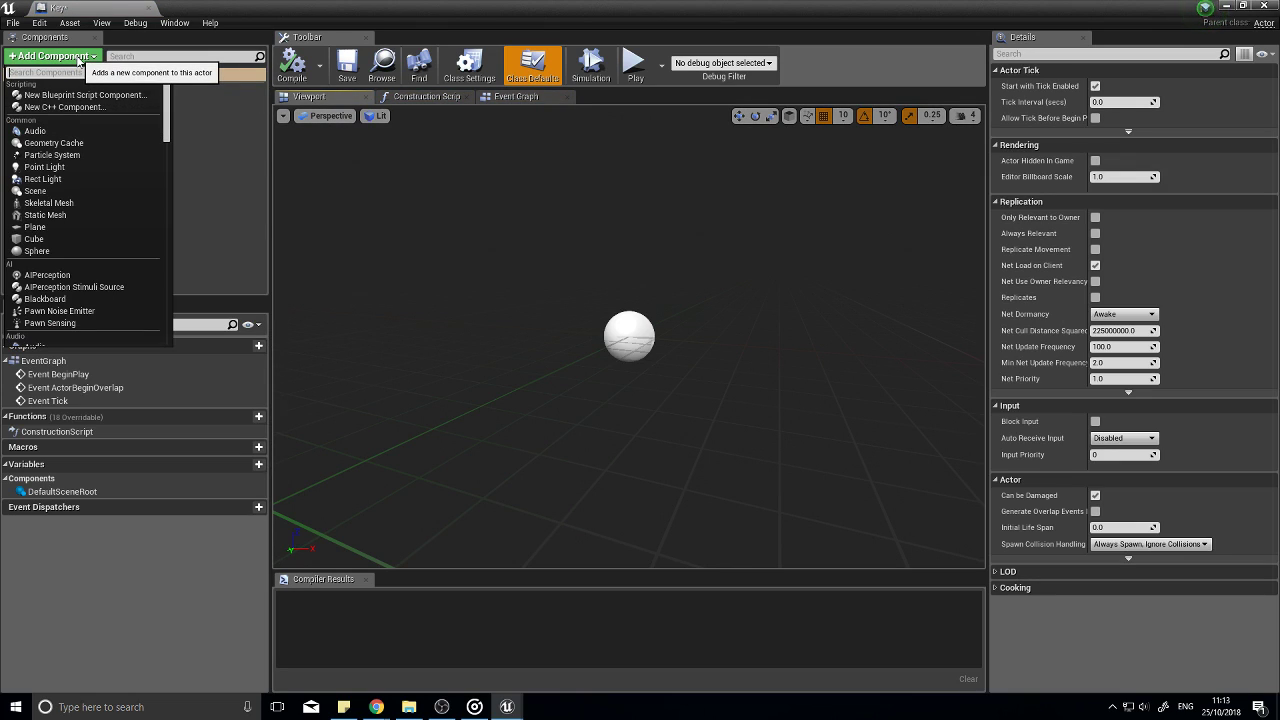
pyautogui.write('stat')
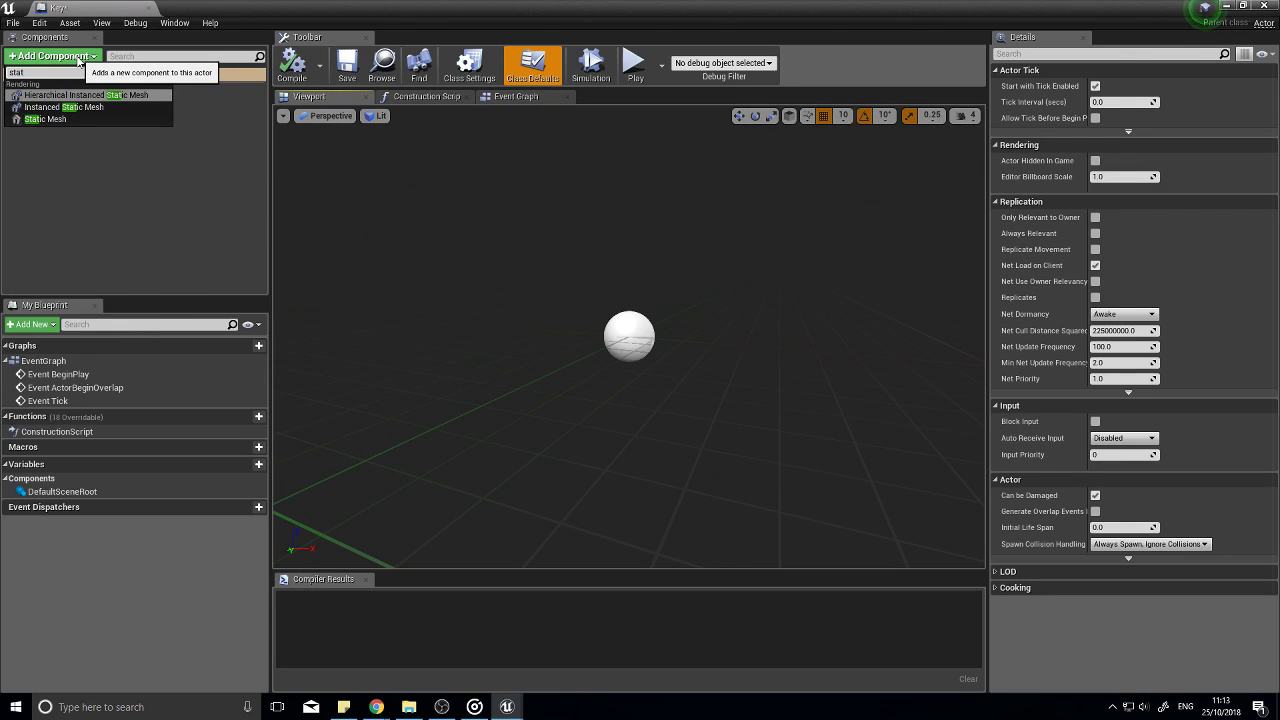
pyautogui.click(86, 120)
pyautogui.write('KeyMesh')
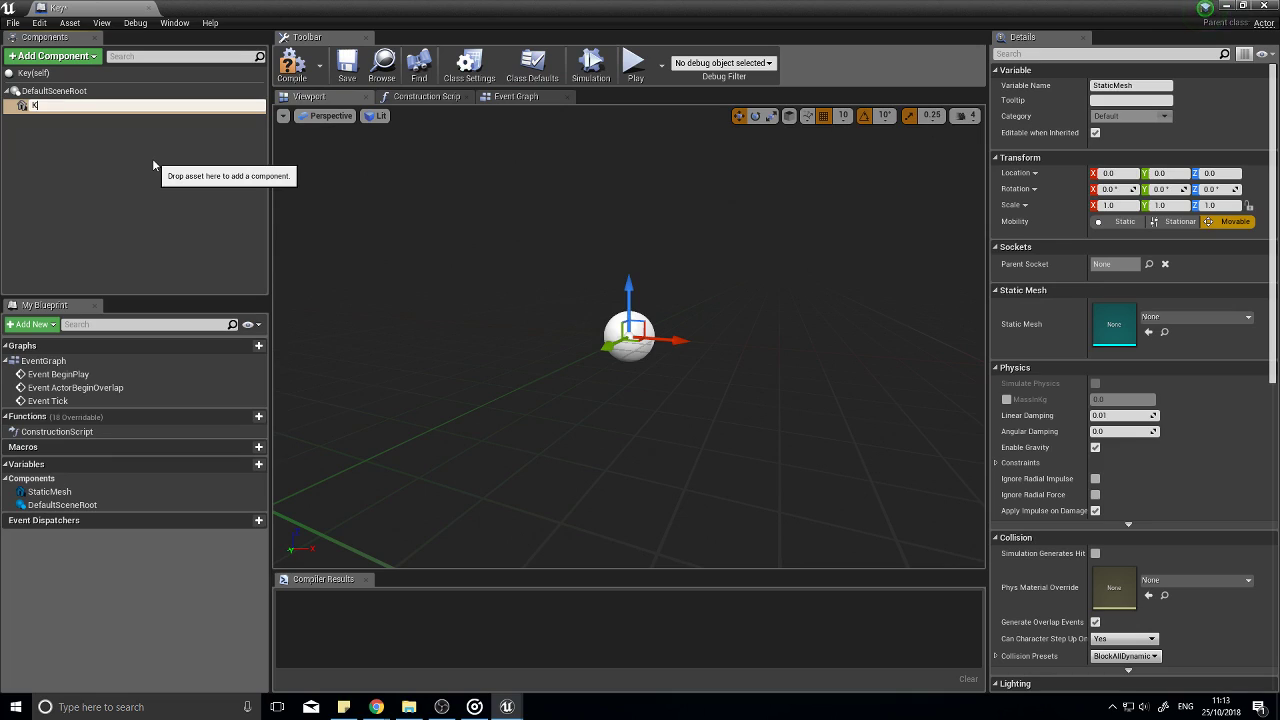
pyautogui.press('Return')
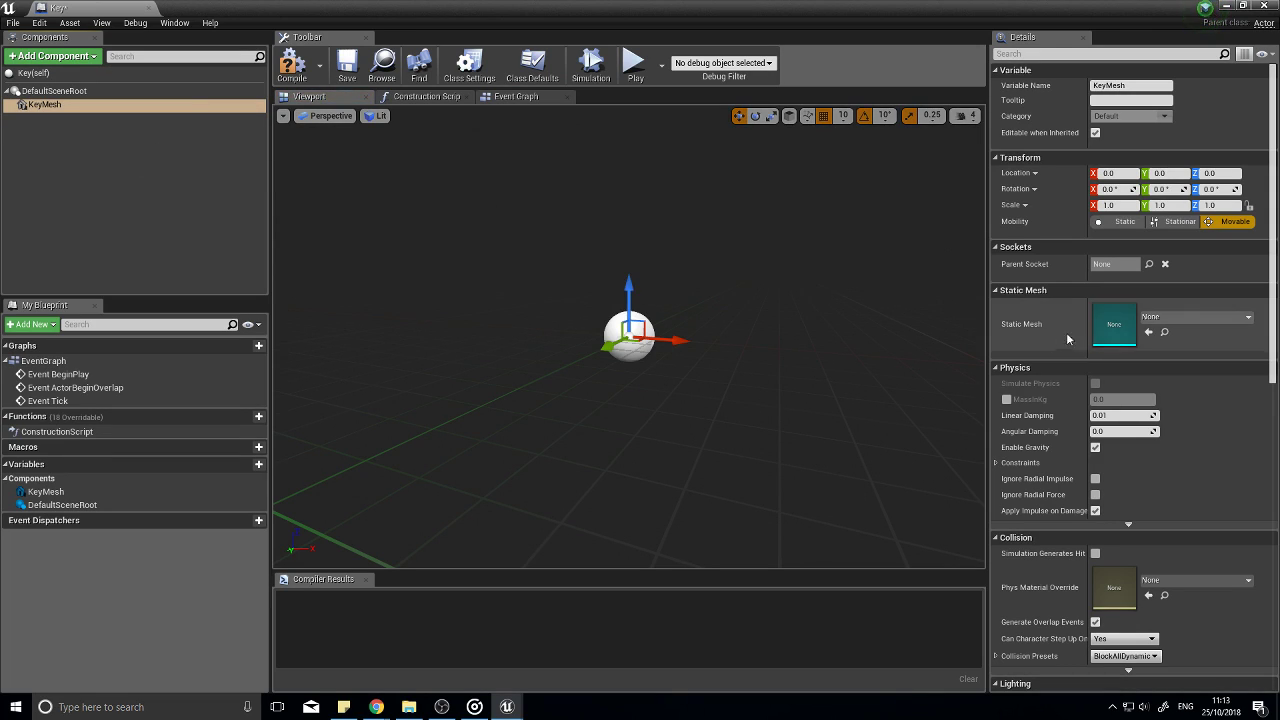
pyautogui.click(1192, 321)
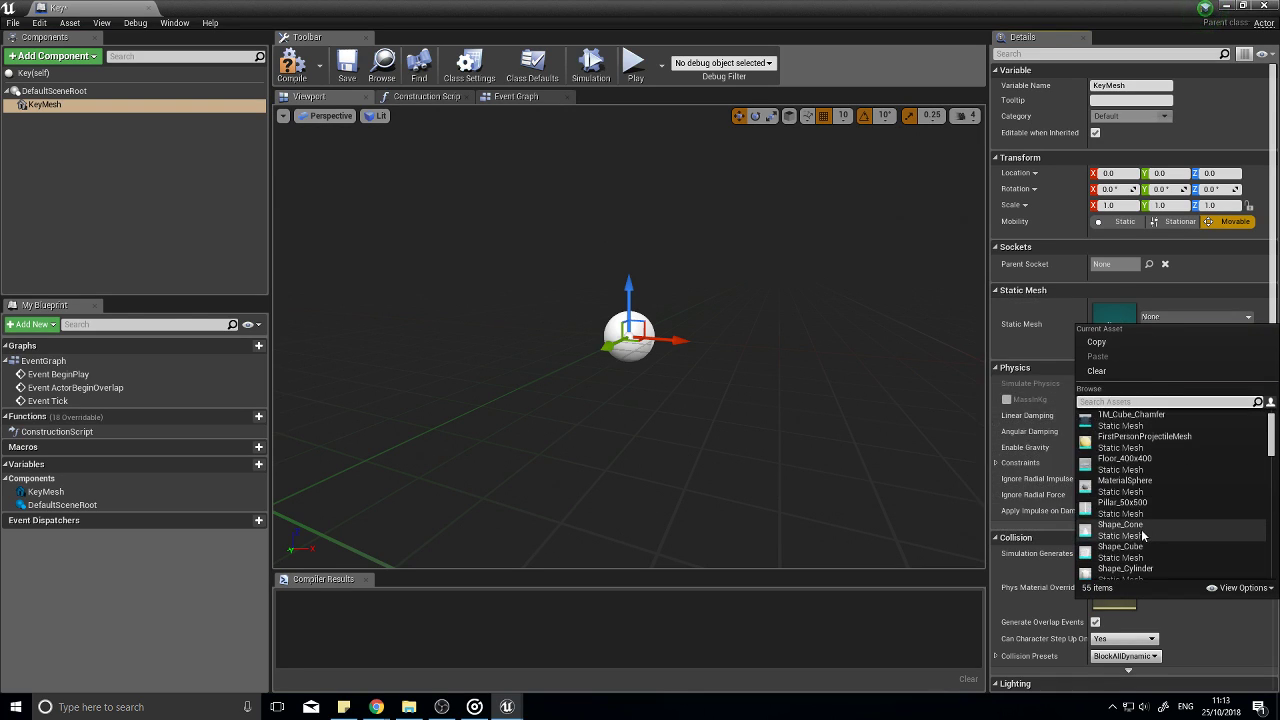
pyautogui.click(1141, 529)
# Step: Scale KeyMesh to 0.2 on all three axes, then compile and close the Key Blueprint
pyautogui.scroll(-5, 741, 327)
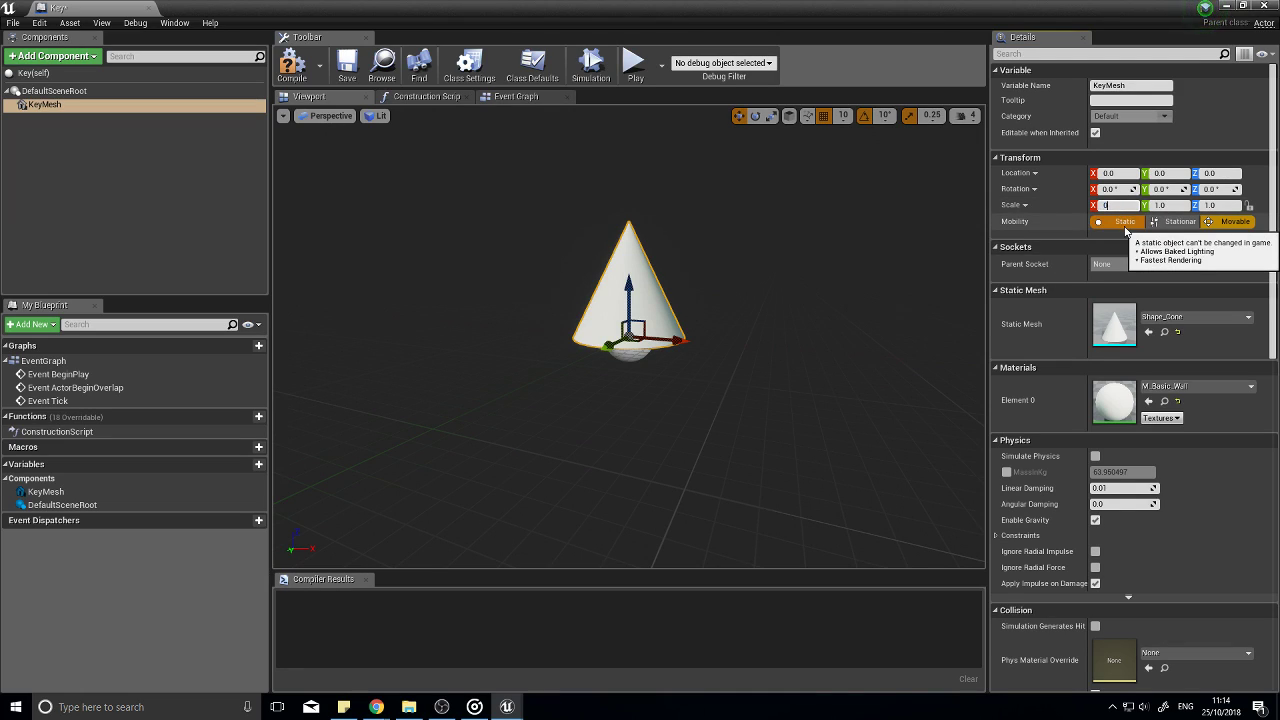
pyautogui.press('Tab')
pyautogui.write('0')
pyautogui.press('Tab')
pyautogui.write('0')
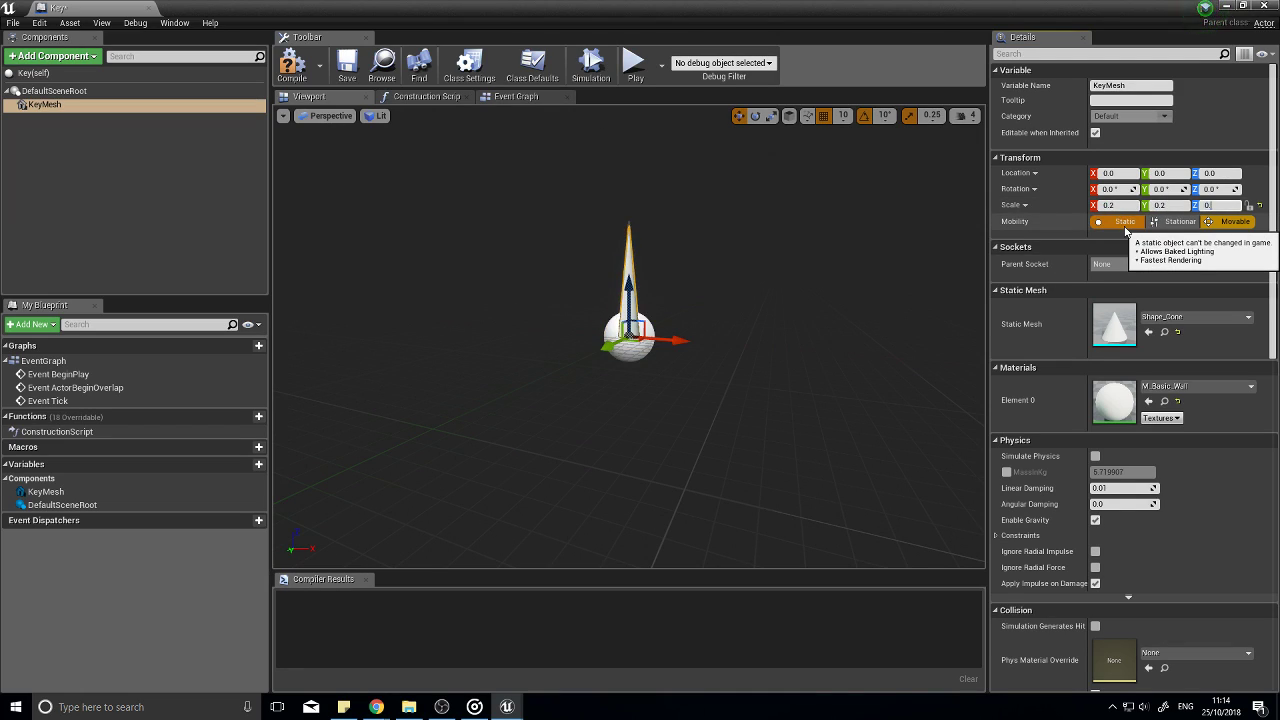
pyautogui.click(292, 68)
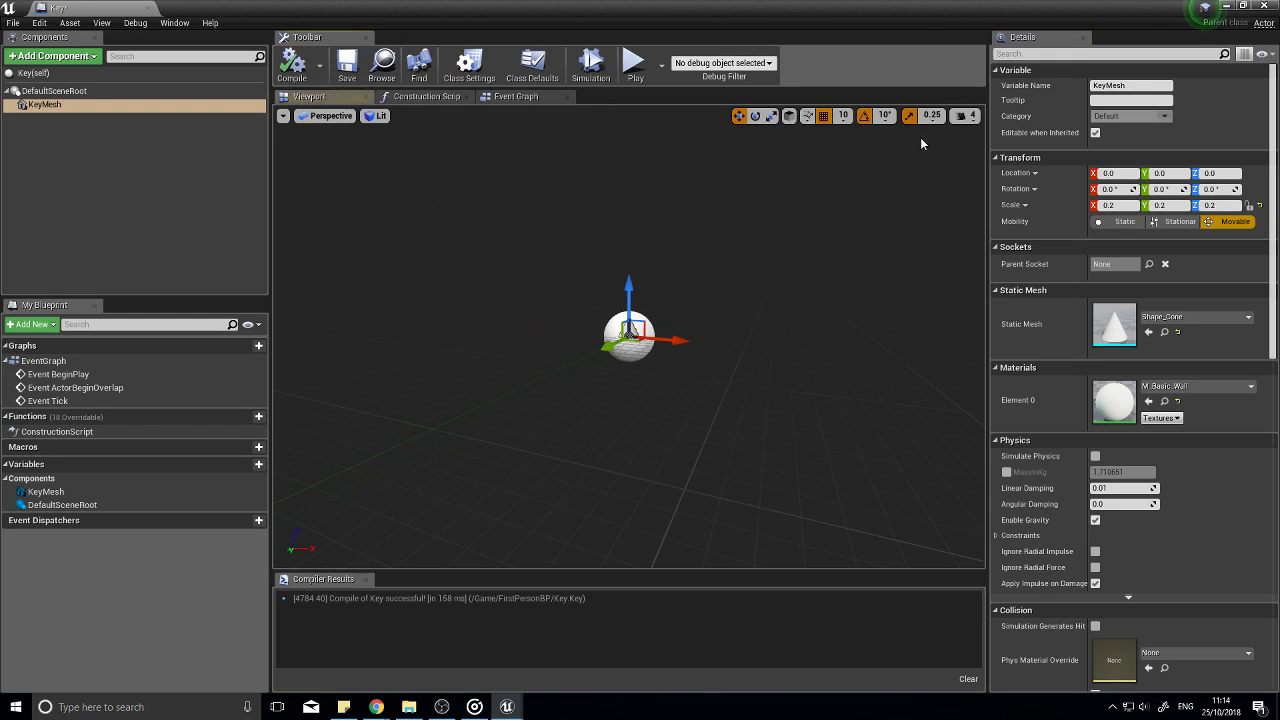
pyautogui.click(1264, 8)
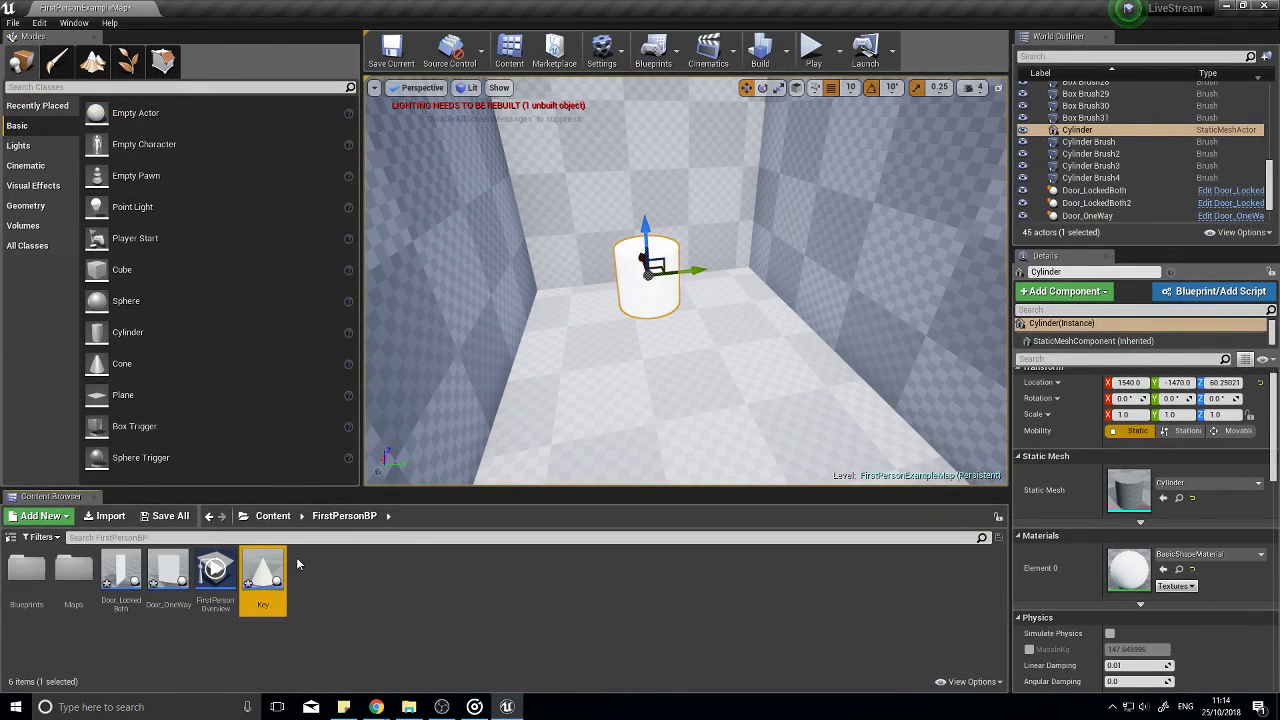
# Step: Place the Key in the level just above the cylinder, at about X 1530, Y -1480, Z 130
pyautogui.moveTo(263, 575); pyautogui.dragTo(643, 224)
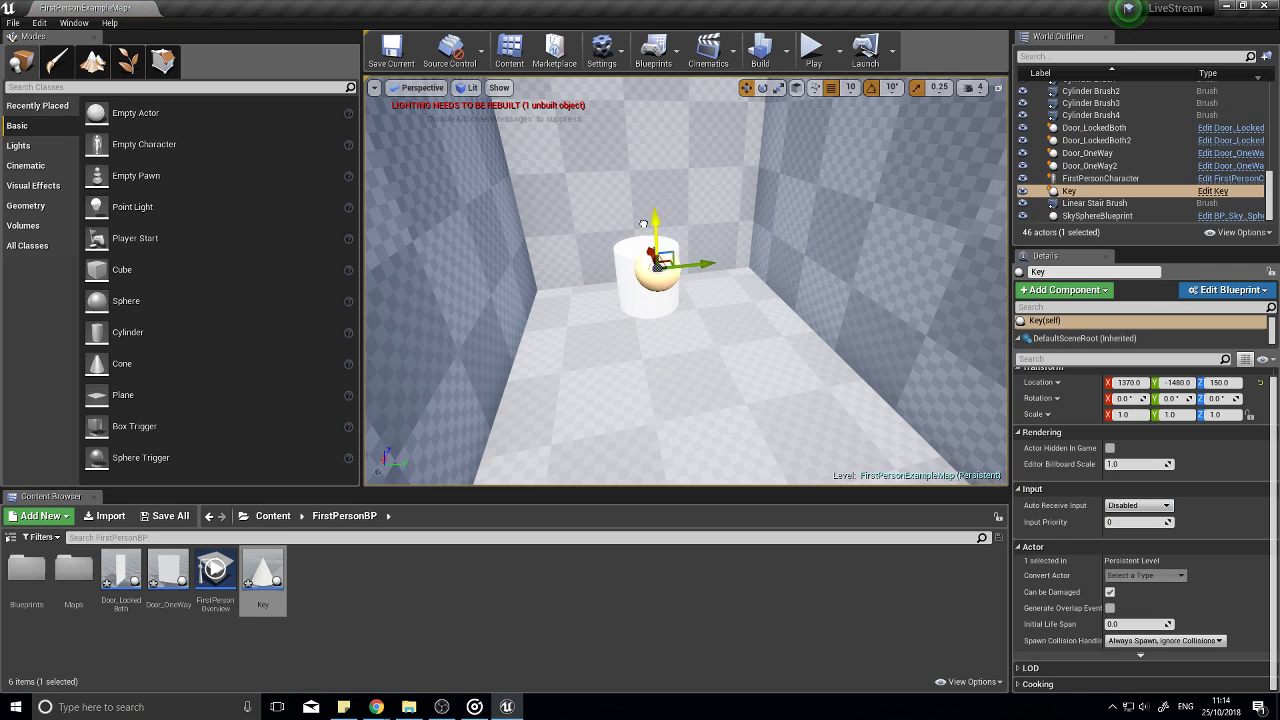
pyautogui.press('f')
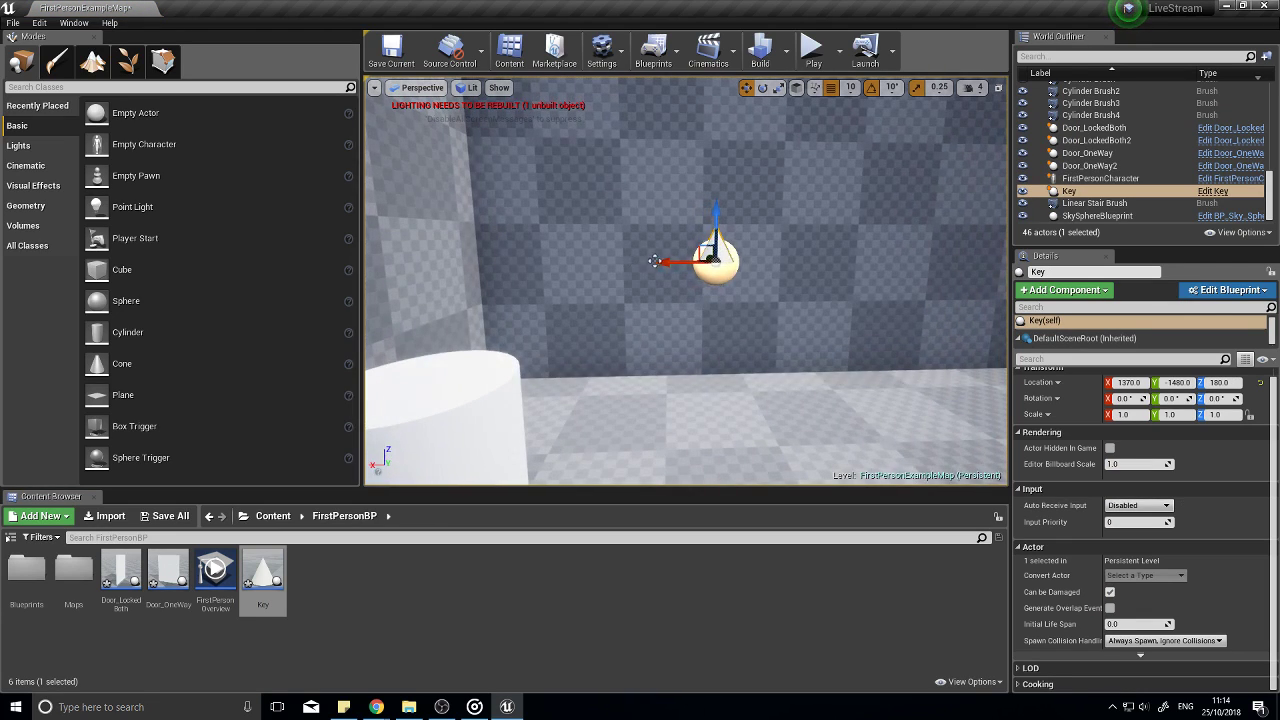
pyautogui.moveTo(645, 276); pyautogui.dragTo(422, 265)
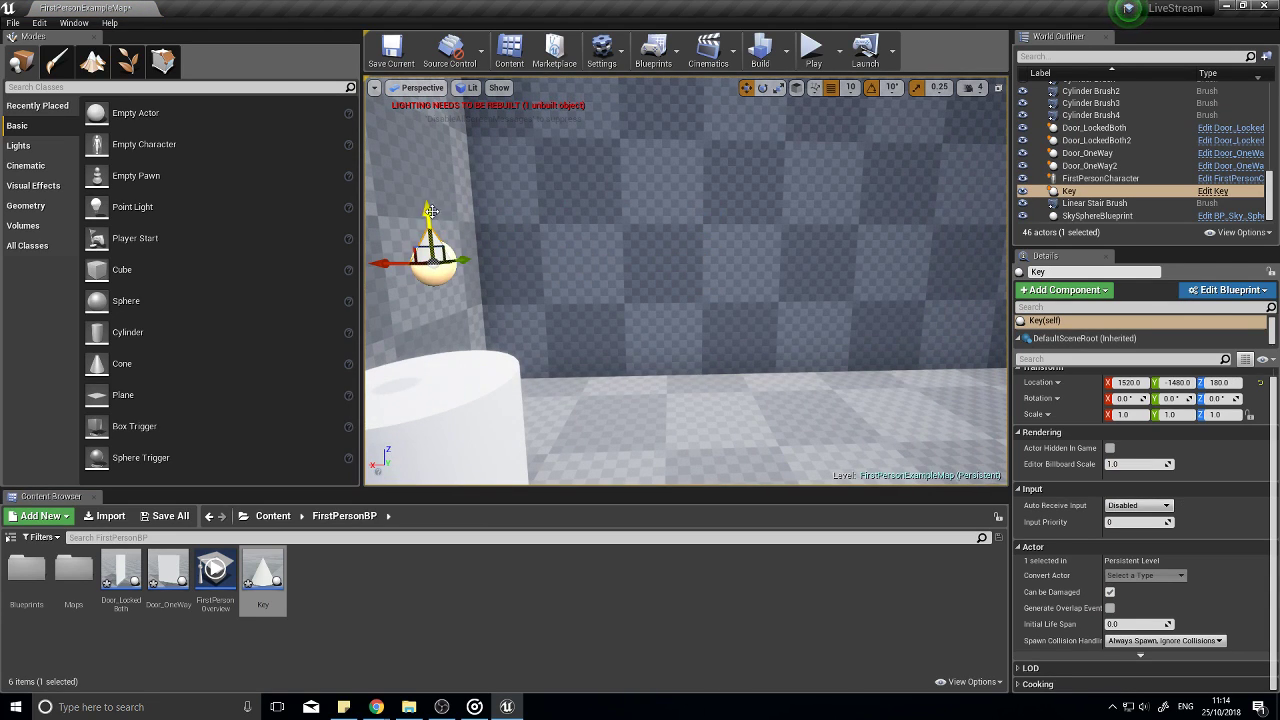
pyautogui.moveTo(431, 211); pyautogui.dragTo(423, 303)
pyautogui.moveTo(402, 353); pyautogui.dragTo(388, 356)
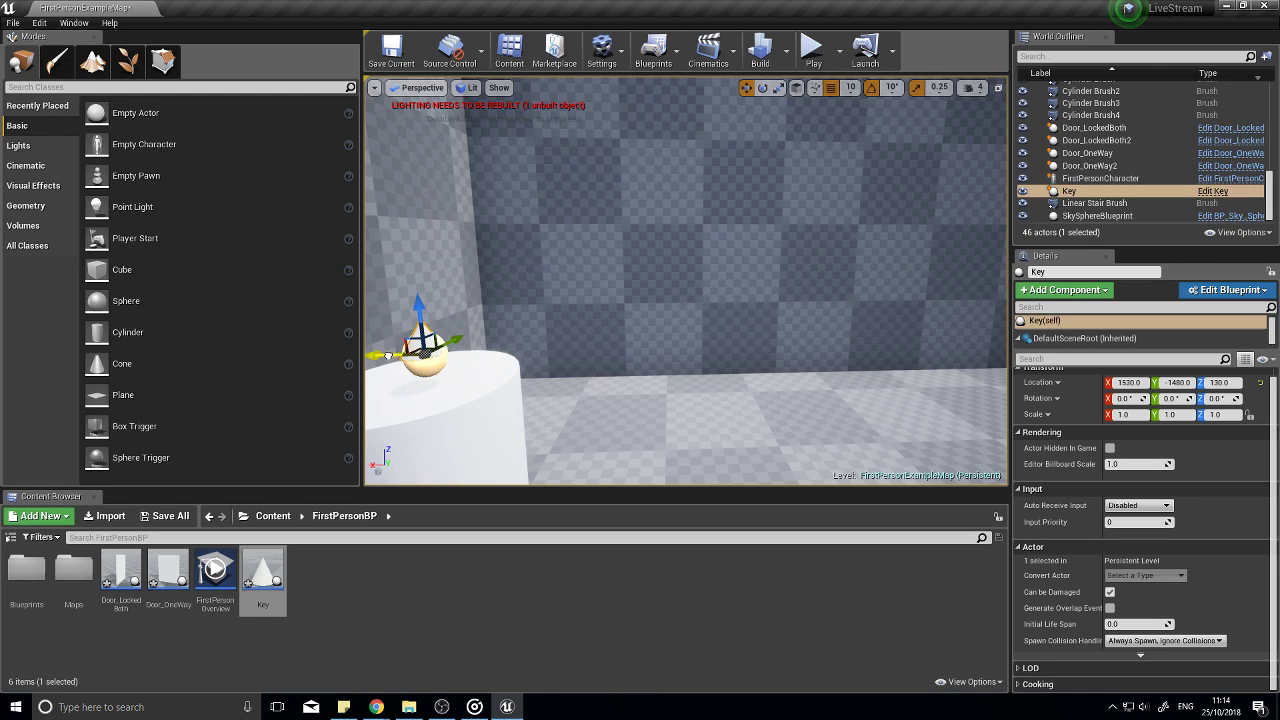
# Step: Play the level and walk down the corridor to examine the key on its pedestal, then stop playing
pyautogui.click(813, 50)
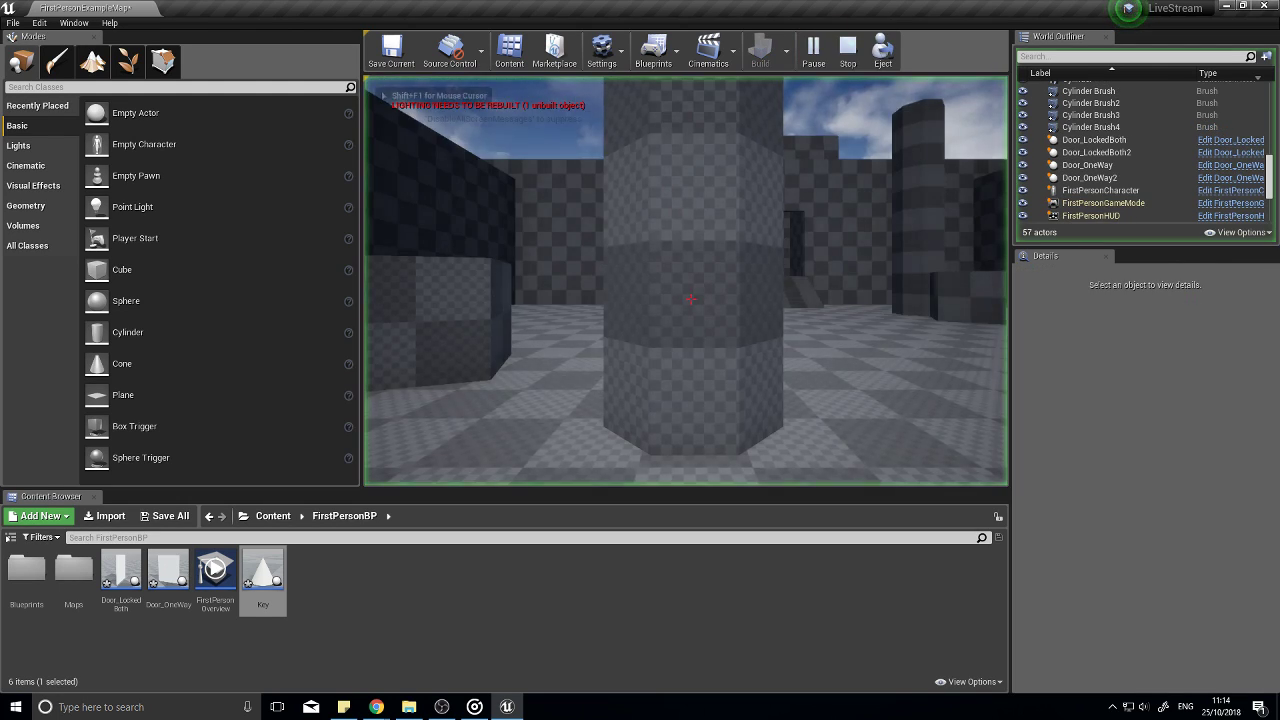
pyautogui.press('w')
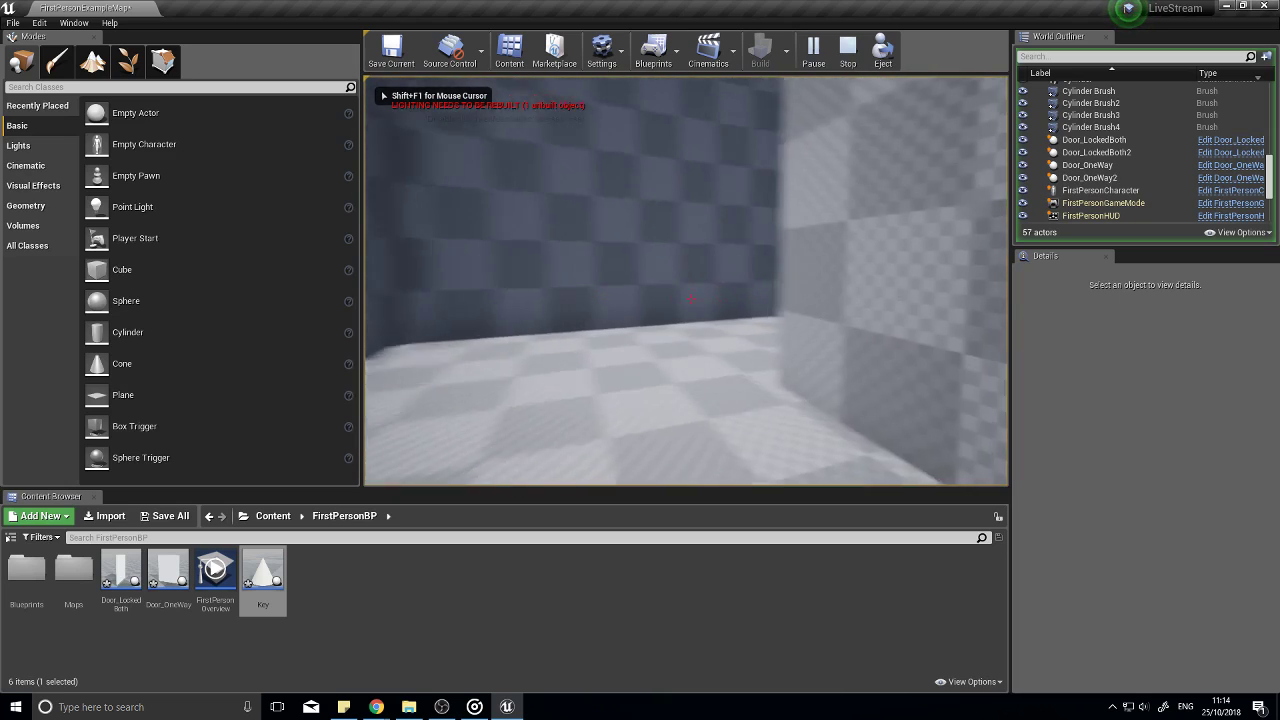
pyautogui.press('w')
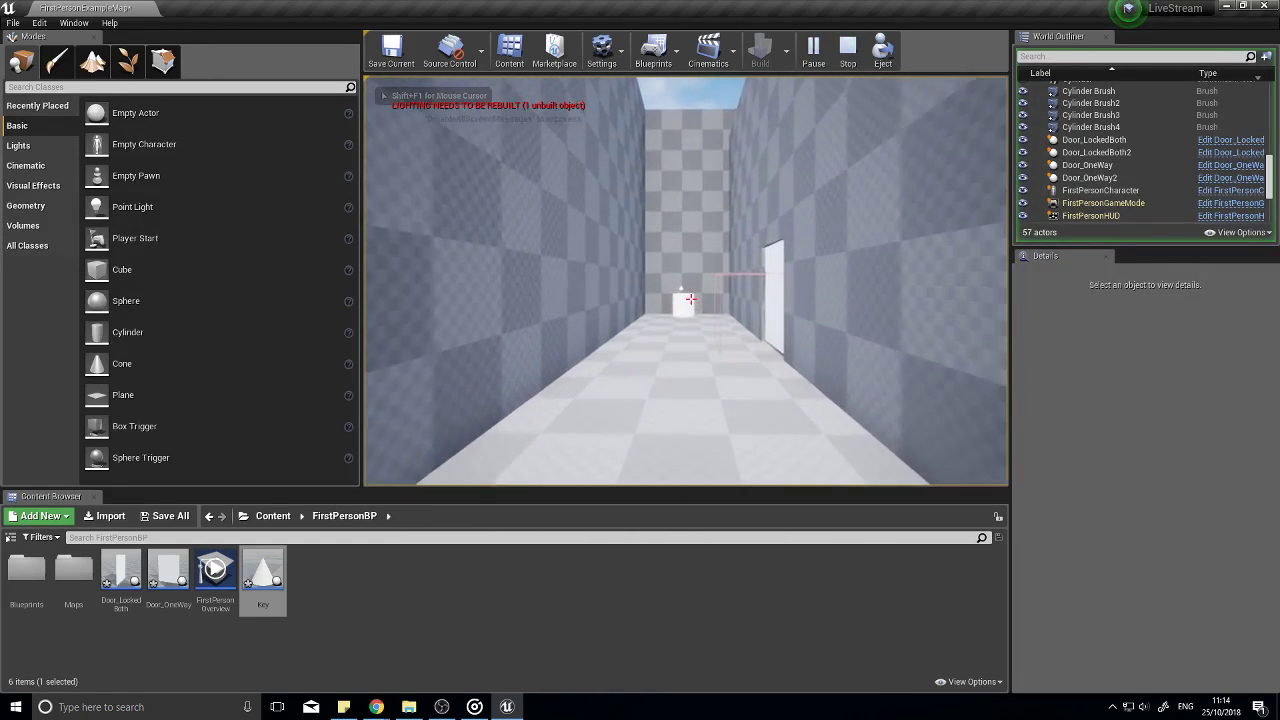
pyautogui.press('w')
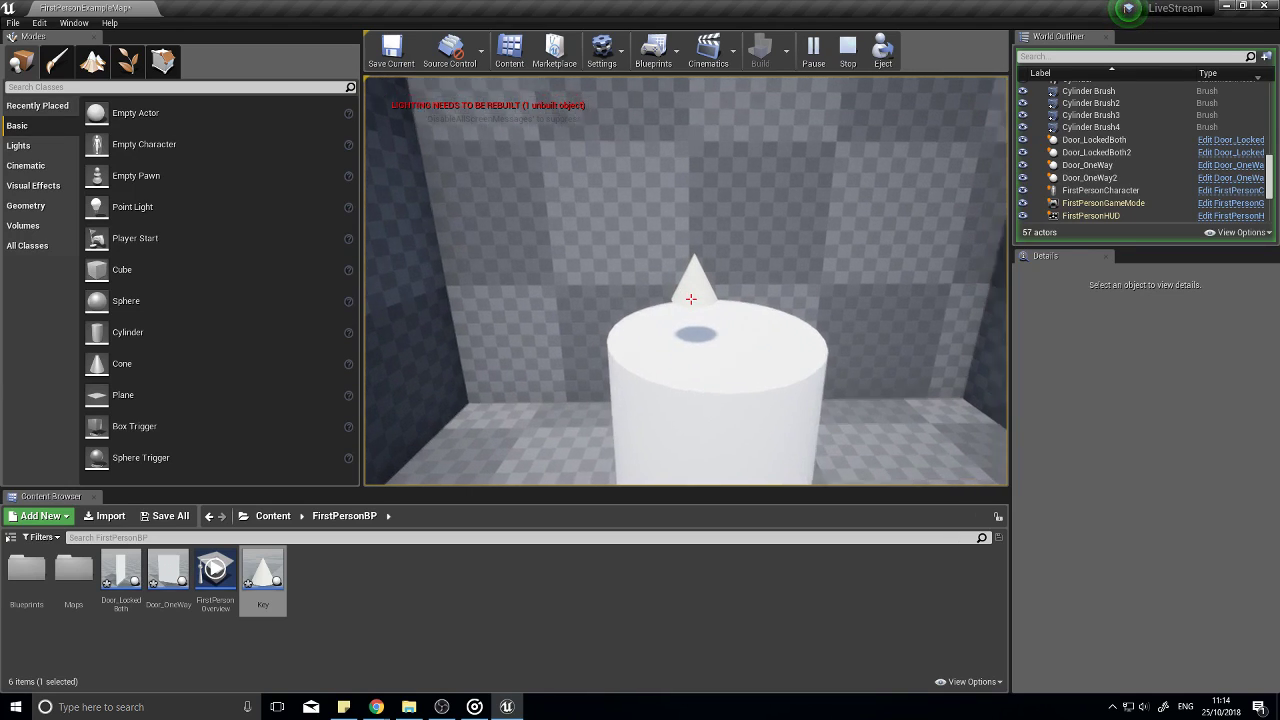
pyautogui.press('s')
pyautogui.press('w')
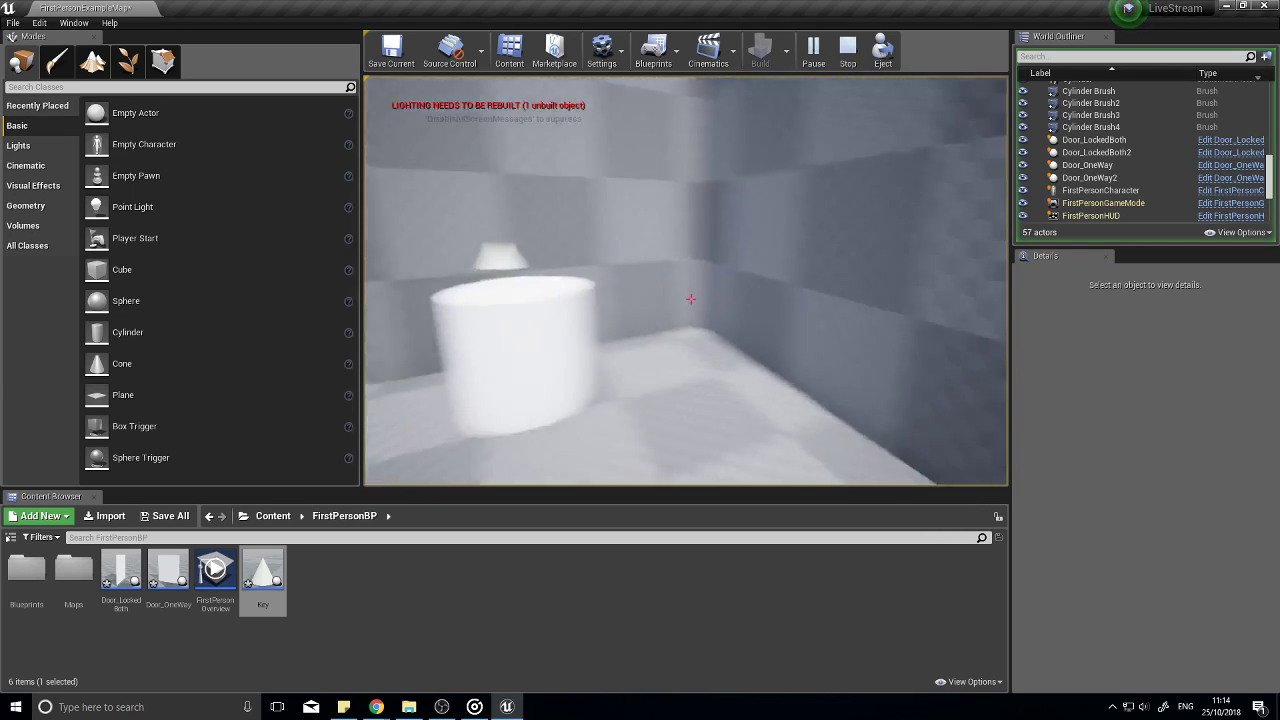
pyautogui.press('Escape')
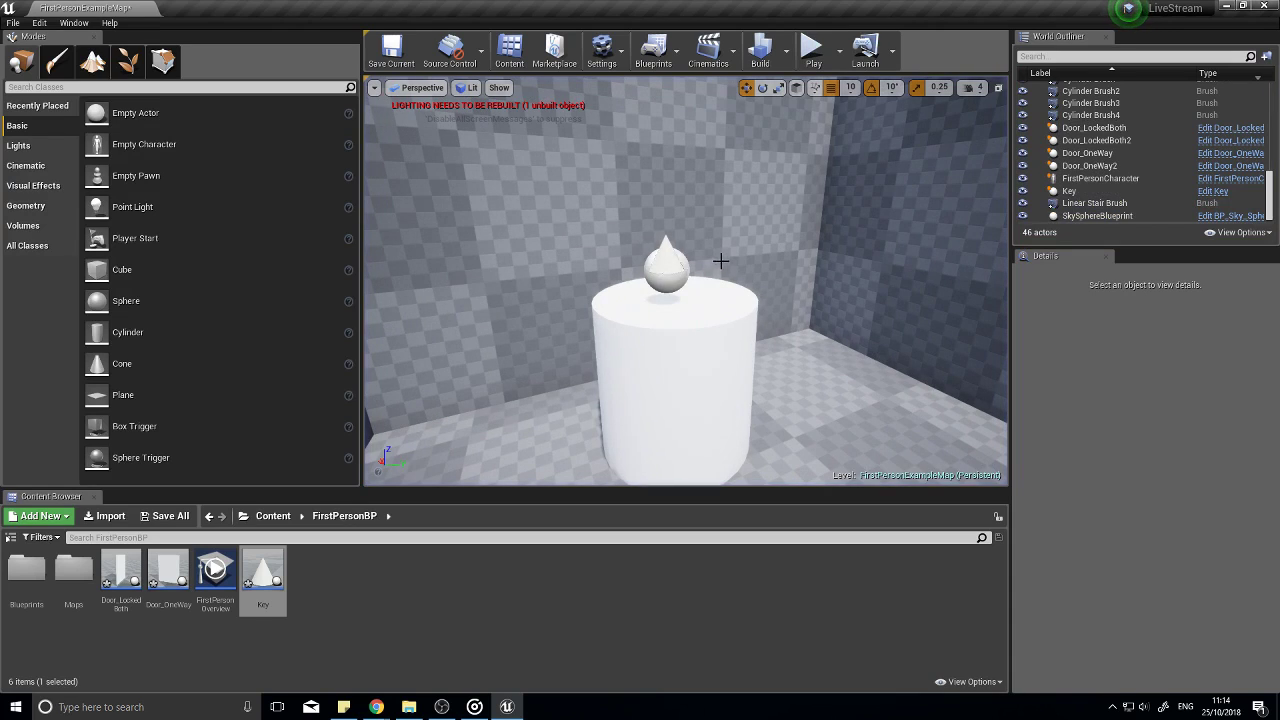
# Step: Centre the Key on the cylinder by shifting it along Y to -1470
pyautogui.click(668, 264)
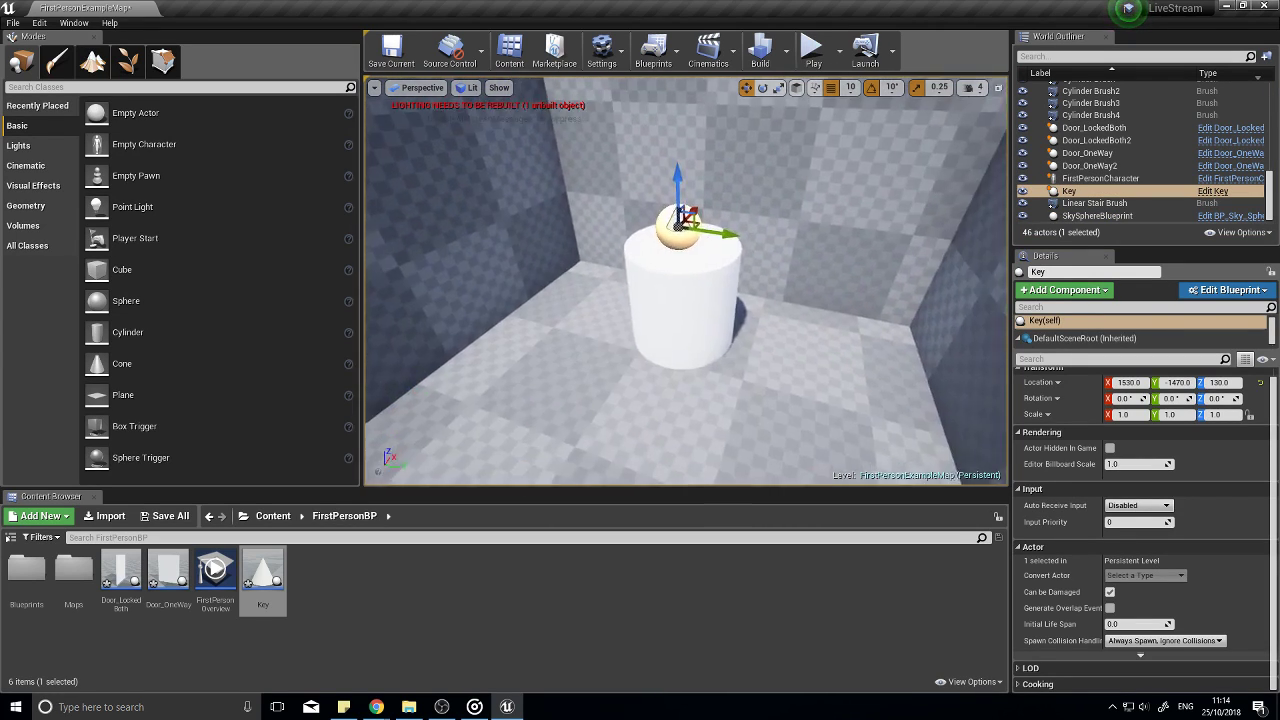
pyautogui.moveTo(686, 281); pyautogui.dragTo(686, 250, button='right')
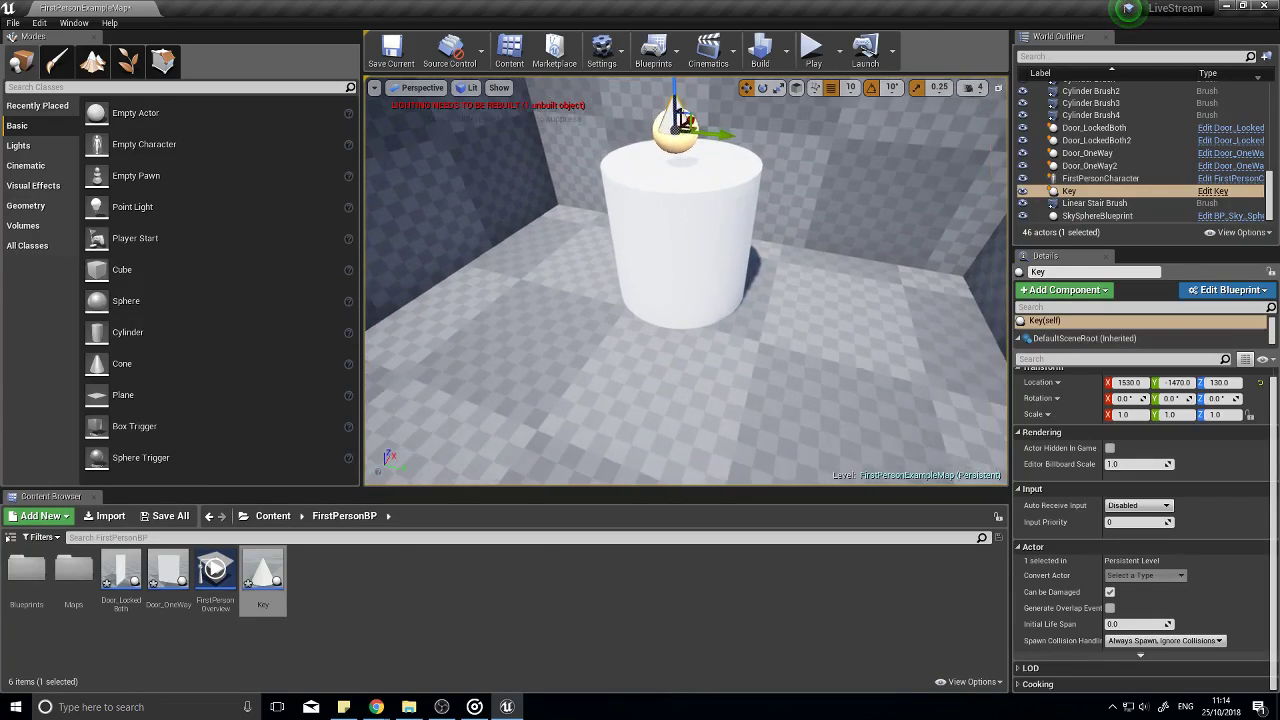
pyautogui.click(640, 400)
pyautogui.moveTo(640, 400); pyautogui.dragTo(666, 380, button='right')
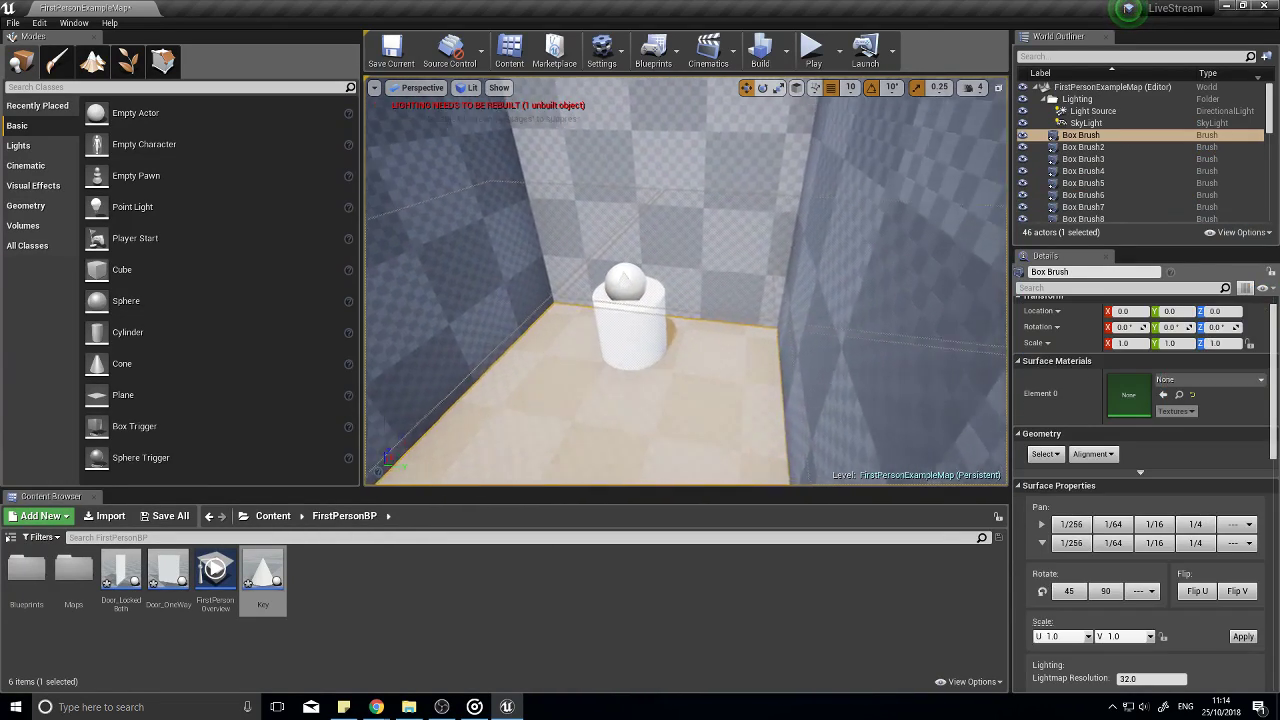
pyautogui.click(695, 266)
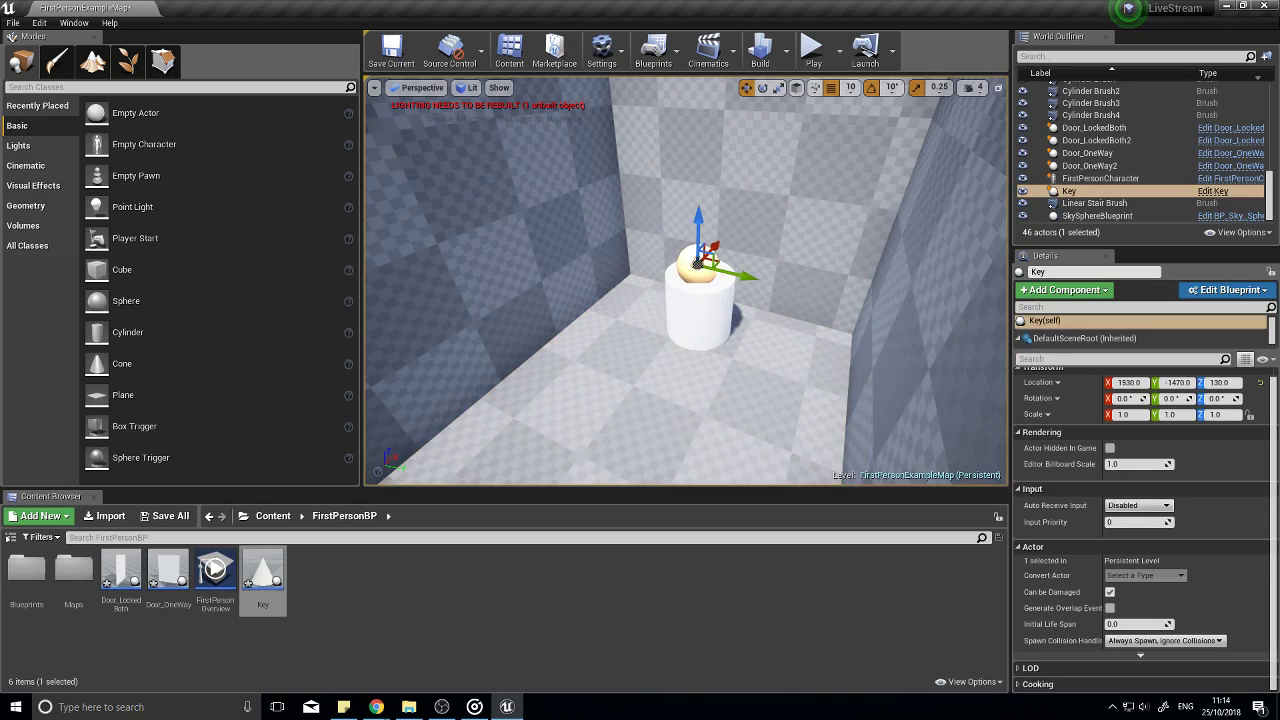
pyautogui.scroll(3, 686, 280)
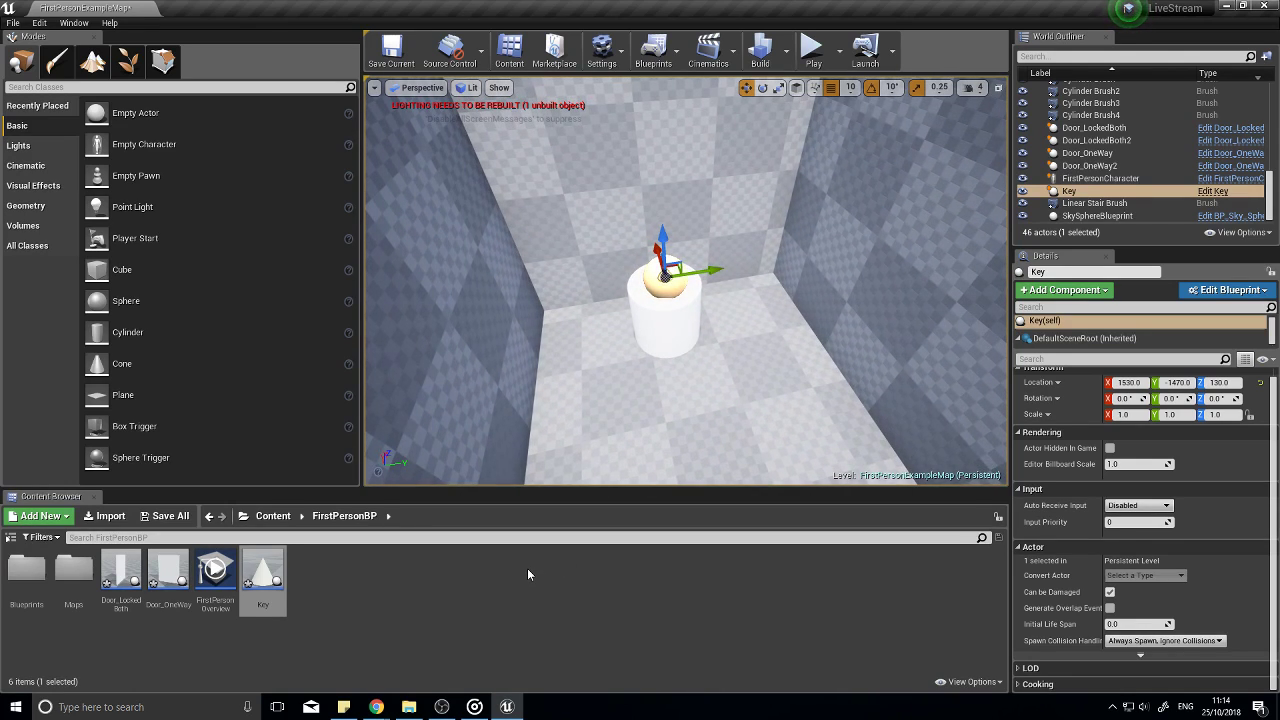
pyautogui.moveTo(716, 361); pyautogui.dragTo(760, 420, button='right')
pyautogui.moveTo(654, 366); pyautogui.dragTo(680, 450, button='right')
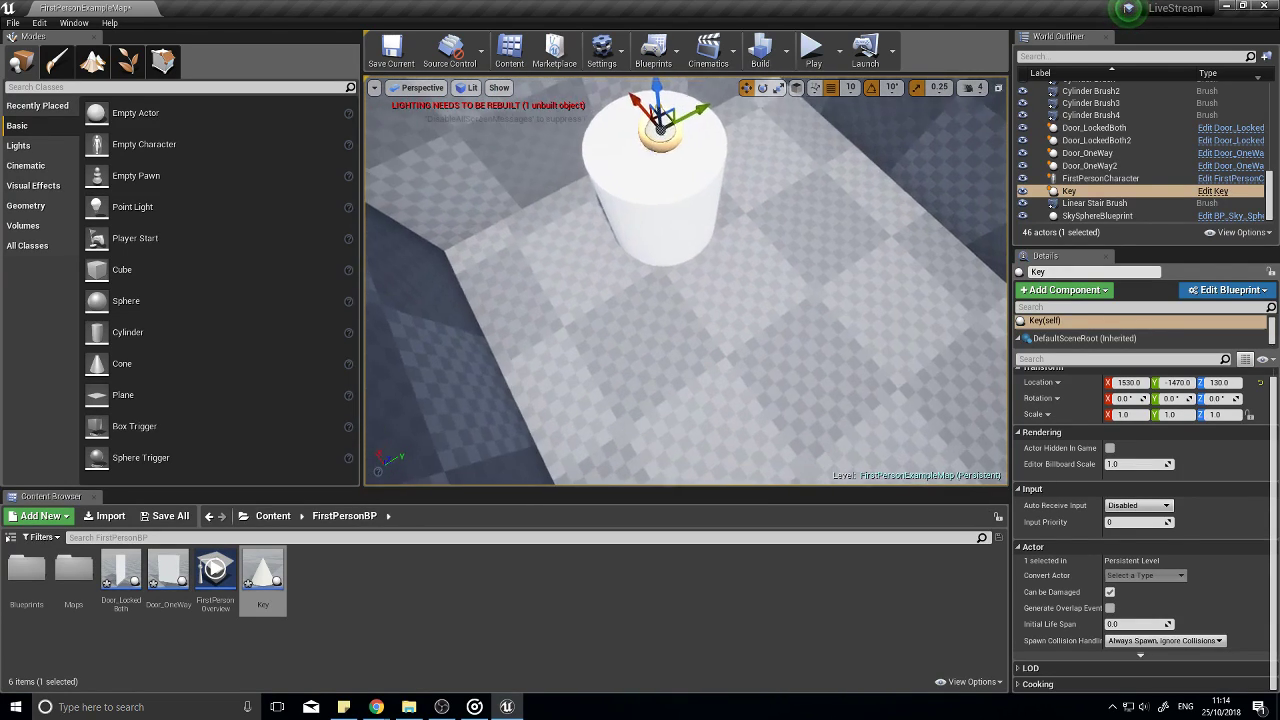
pyautogui.moveTo(655, 340); pyautogui.dragTo(660, 363, button='right')
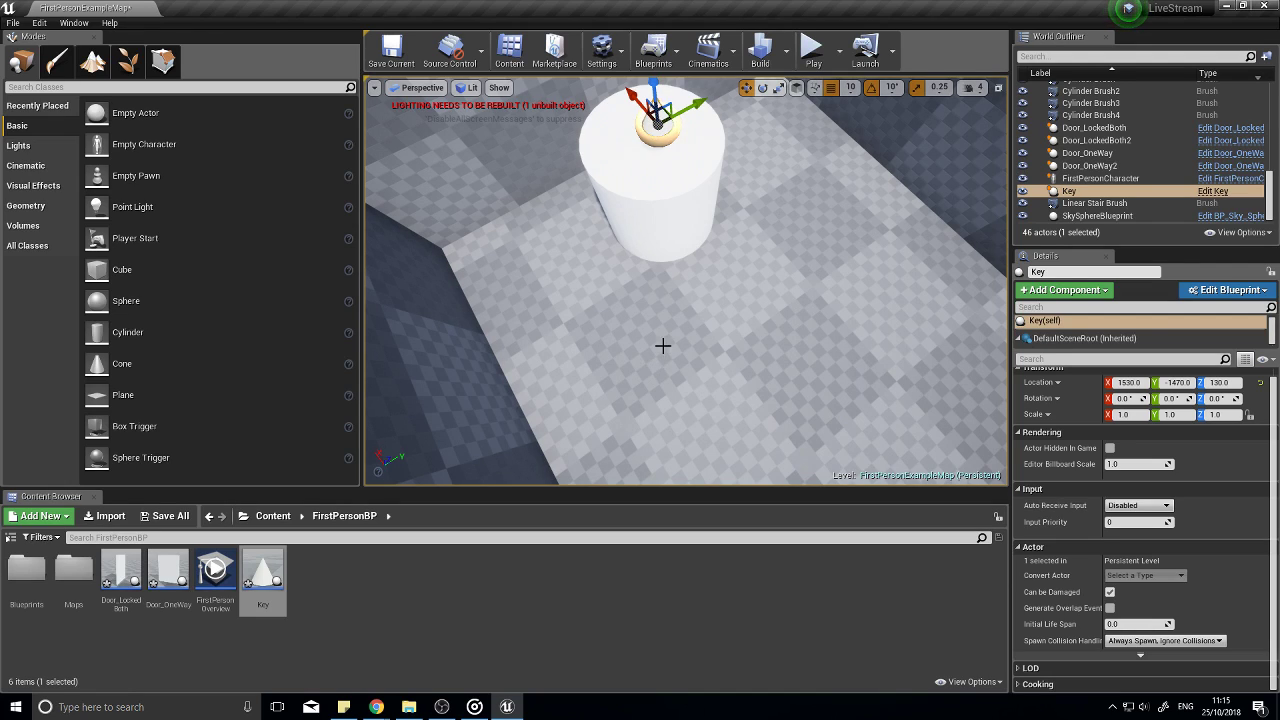
# Step: Reopen the Key Blueprint, add a Box collision component with its default name and compile
pyautogui.doubleClick(263, 583)
pyautogui.click(53, 56)
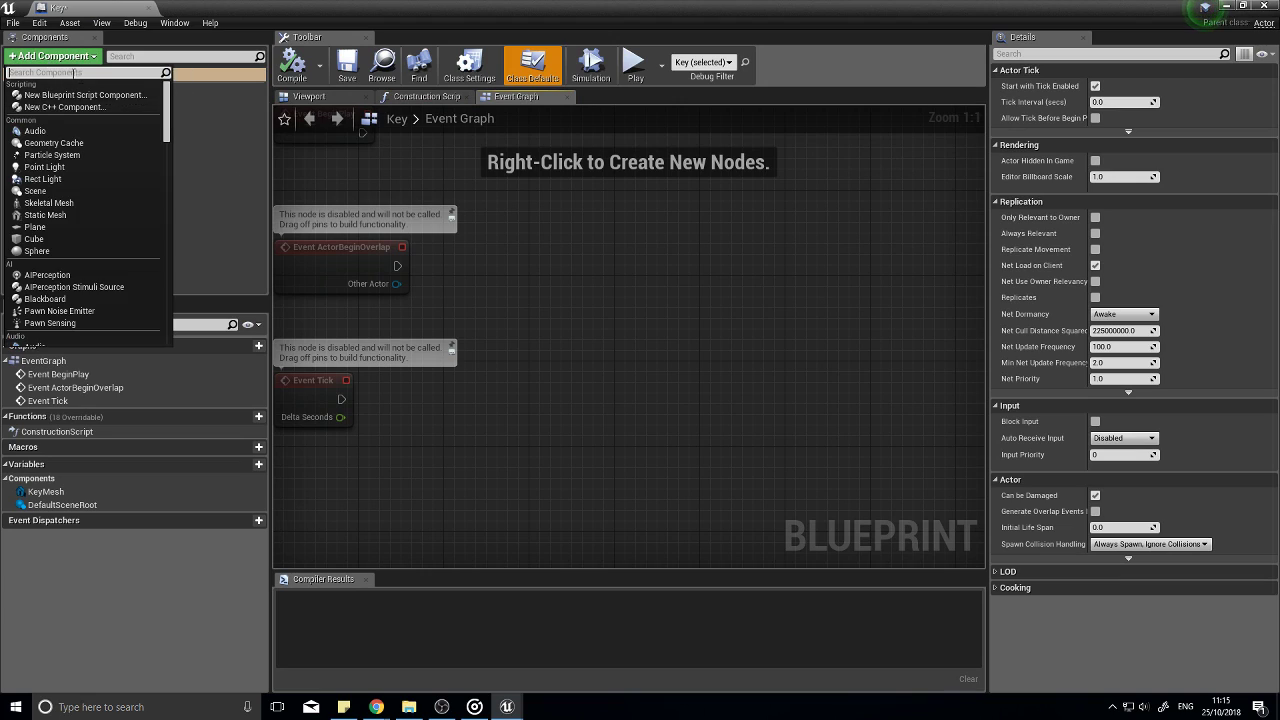
pyautogui.write('box')
pyautogui.click(105, 95)
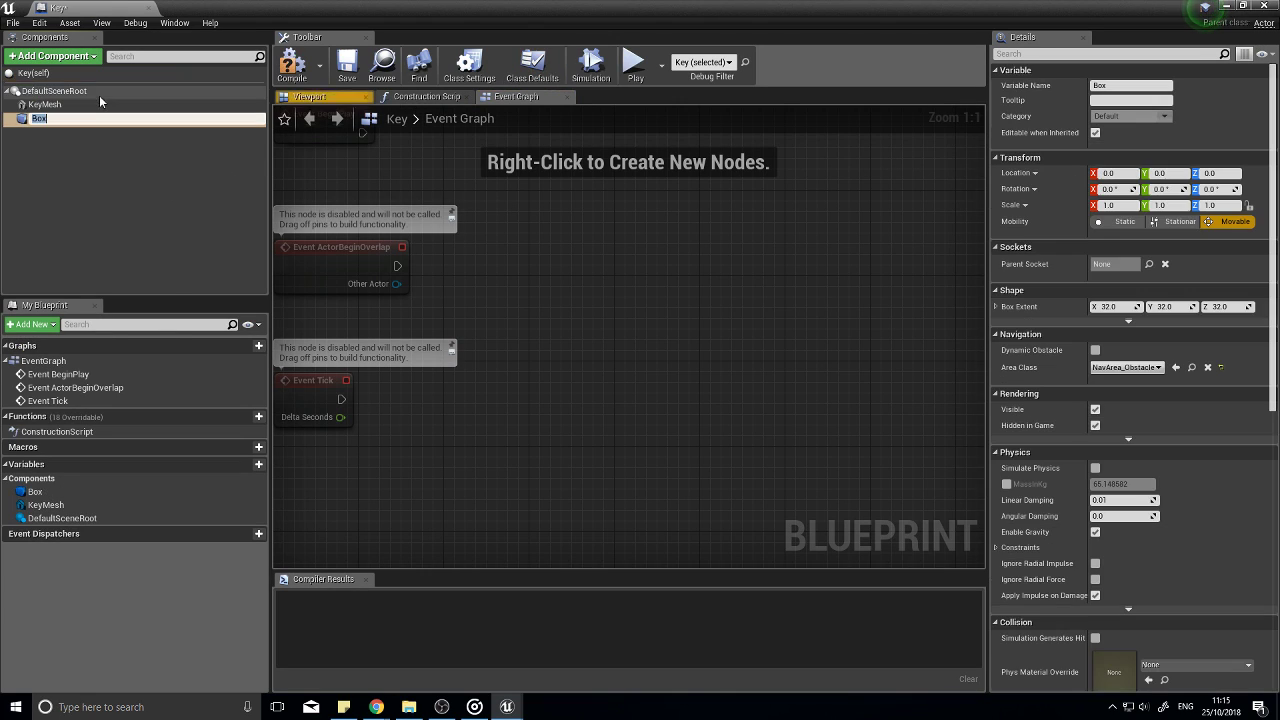
pyautogui.click(42, 118)
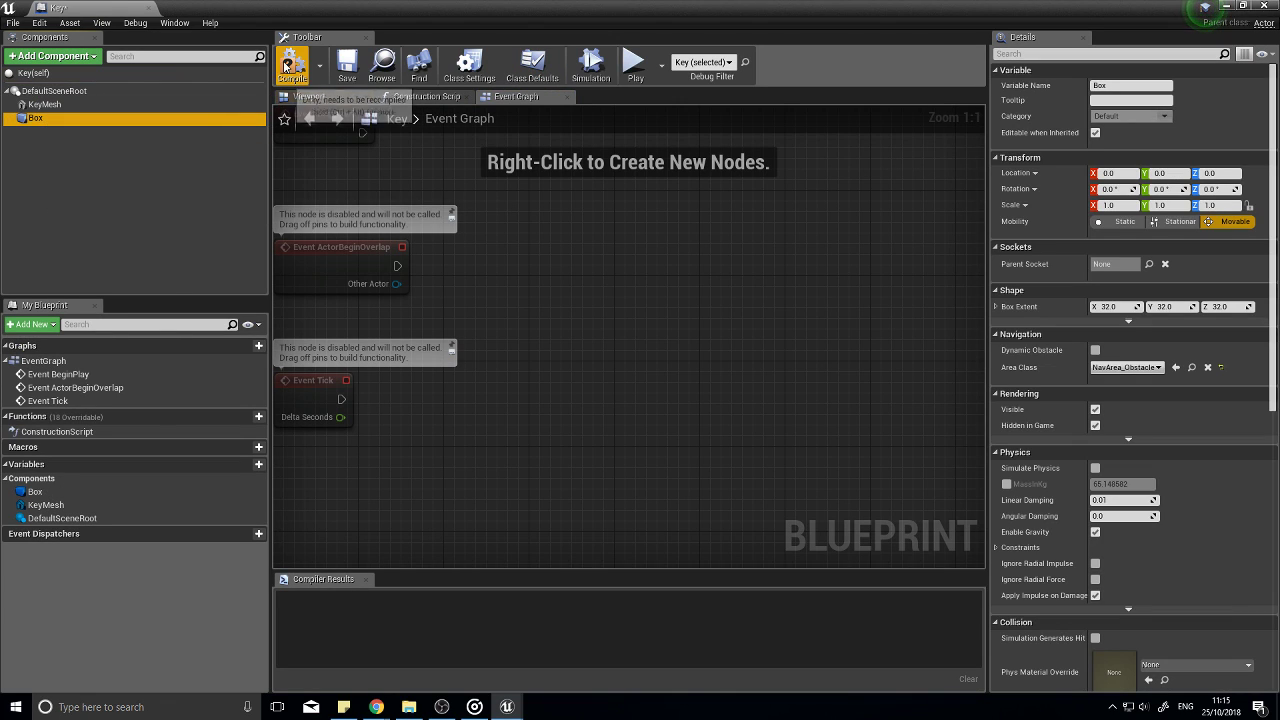
pyautogui.click(292, 64)
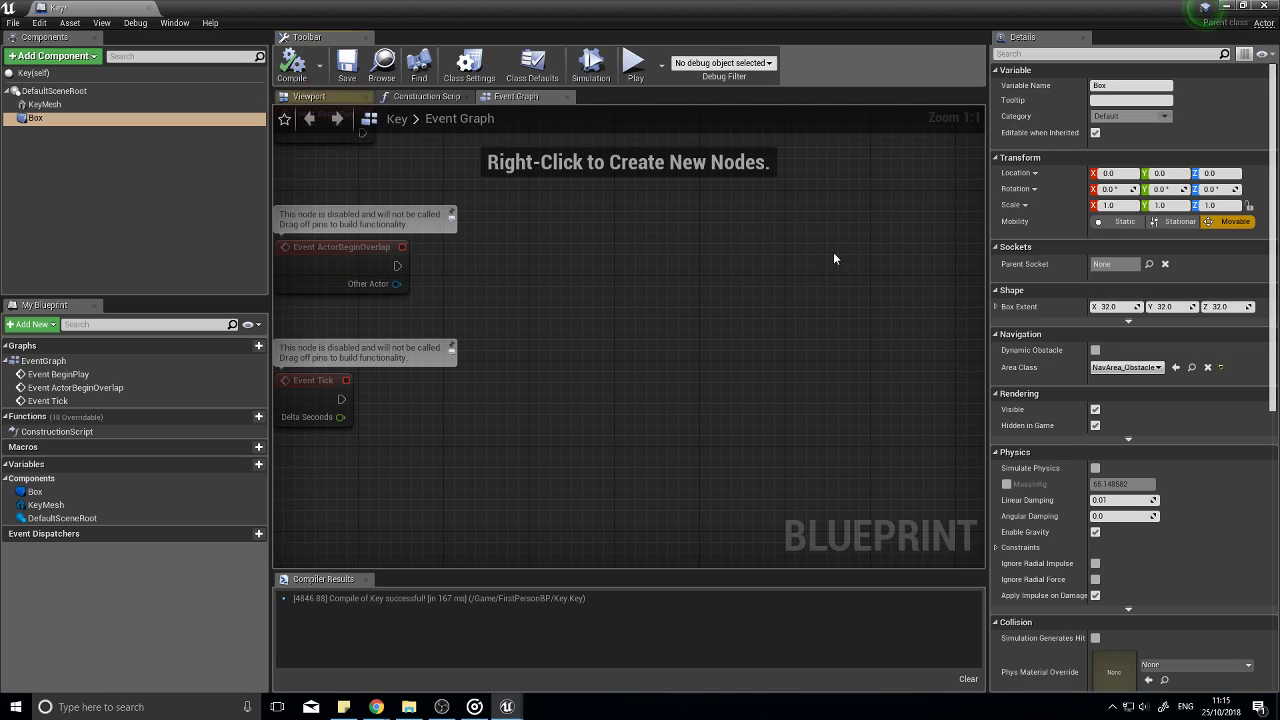
# Step: Close the Key Blueprint and move the placed Key's Box collision in front of the cylinder's base, to X -90, Z -110
pyautogui.click(1264, 6)
pyautogui.moveTo(718, 223); pyautogui.dragTo(718, 105, button='right')
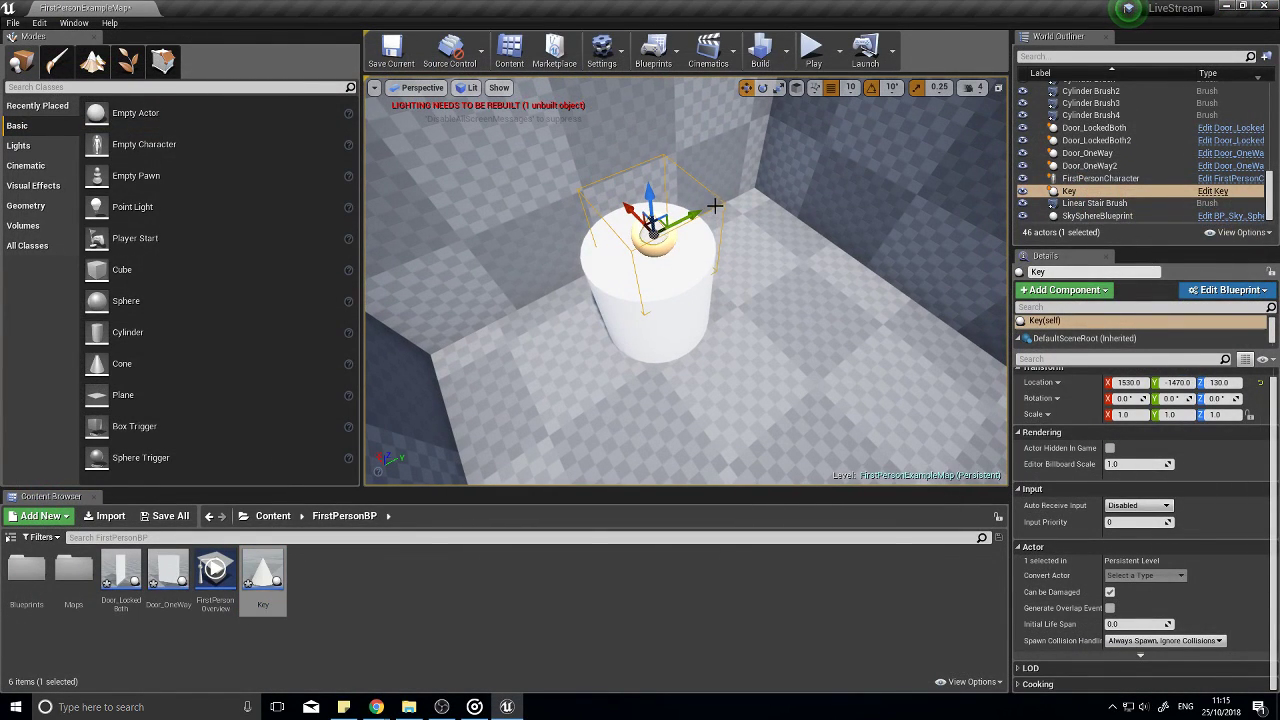
pyautogui.moveTo(718, 202); pyautogui.dragTo(897, 343, button='right')
pyautogui.press('w')
pyautogui.press('s')
pyautogui.press('w')
pyautogui.scroll(-1, 1086, 340)
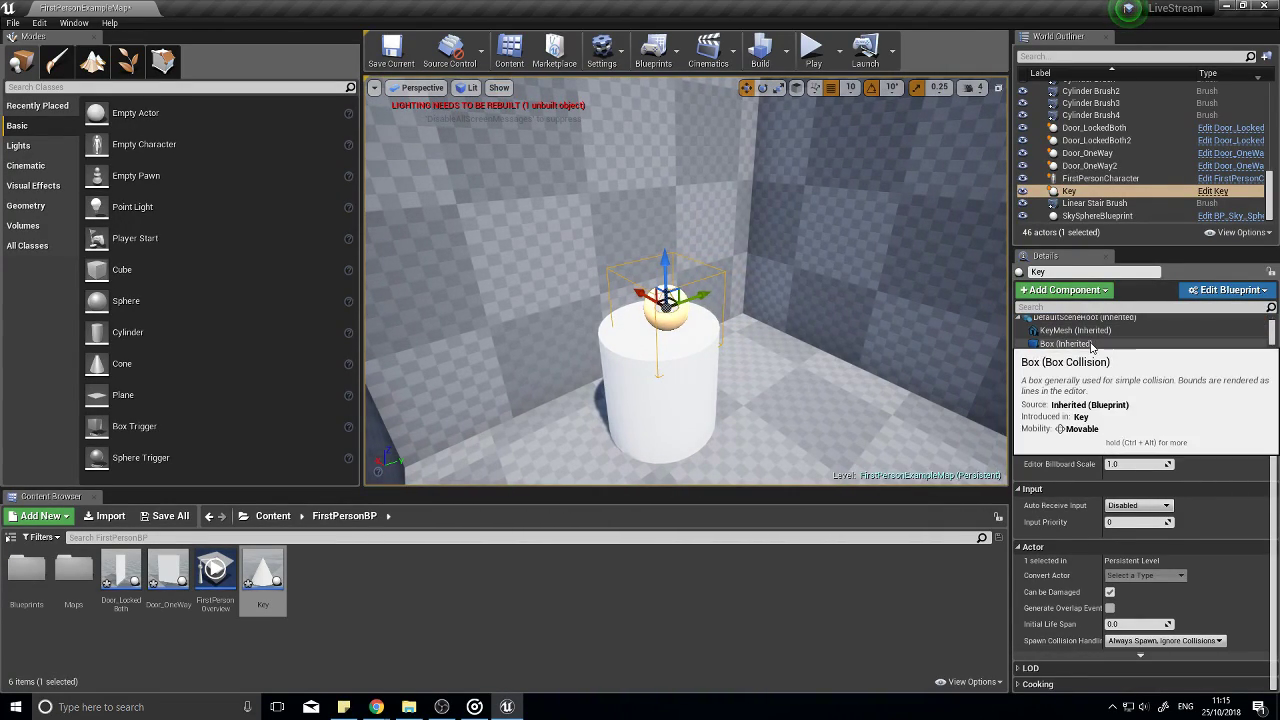
pyautogui.click(1086, 344)
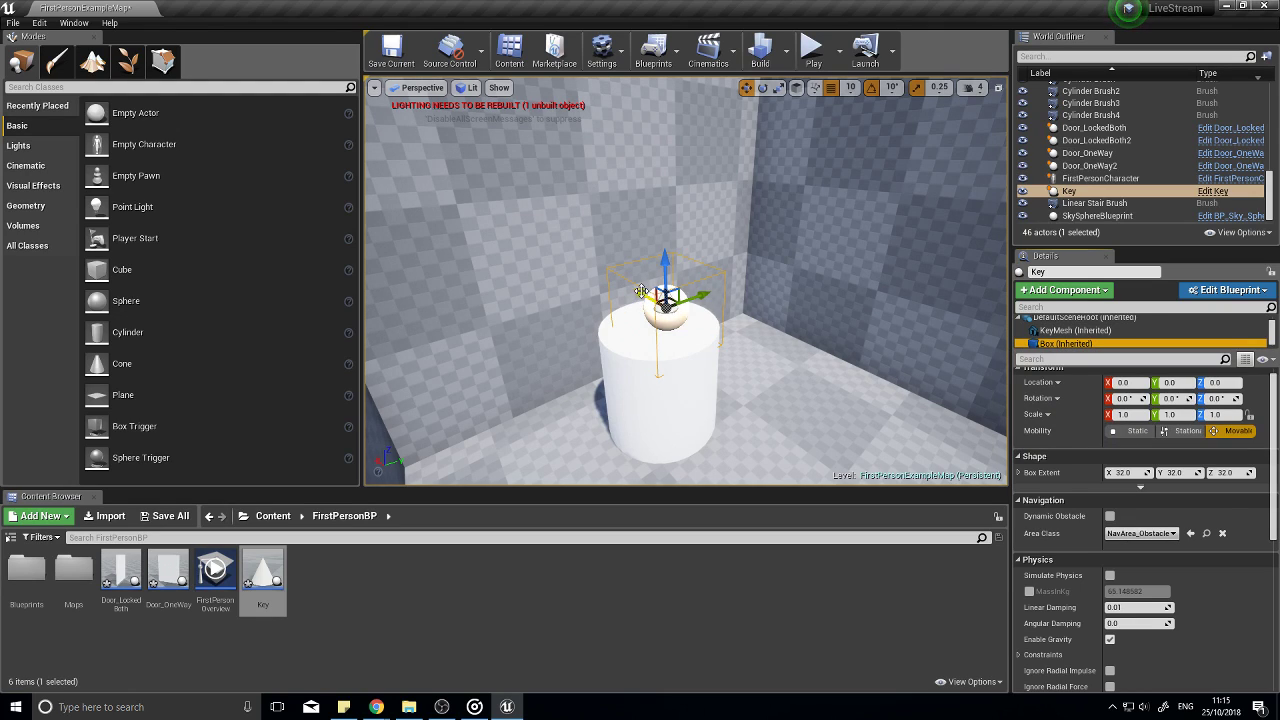
pyautogui.moveTo(641, 291); pyautogui.dragTo(703, 353)
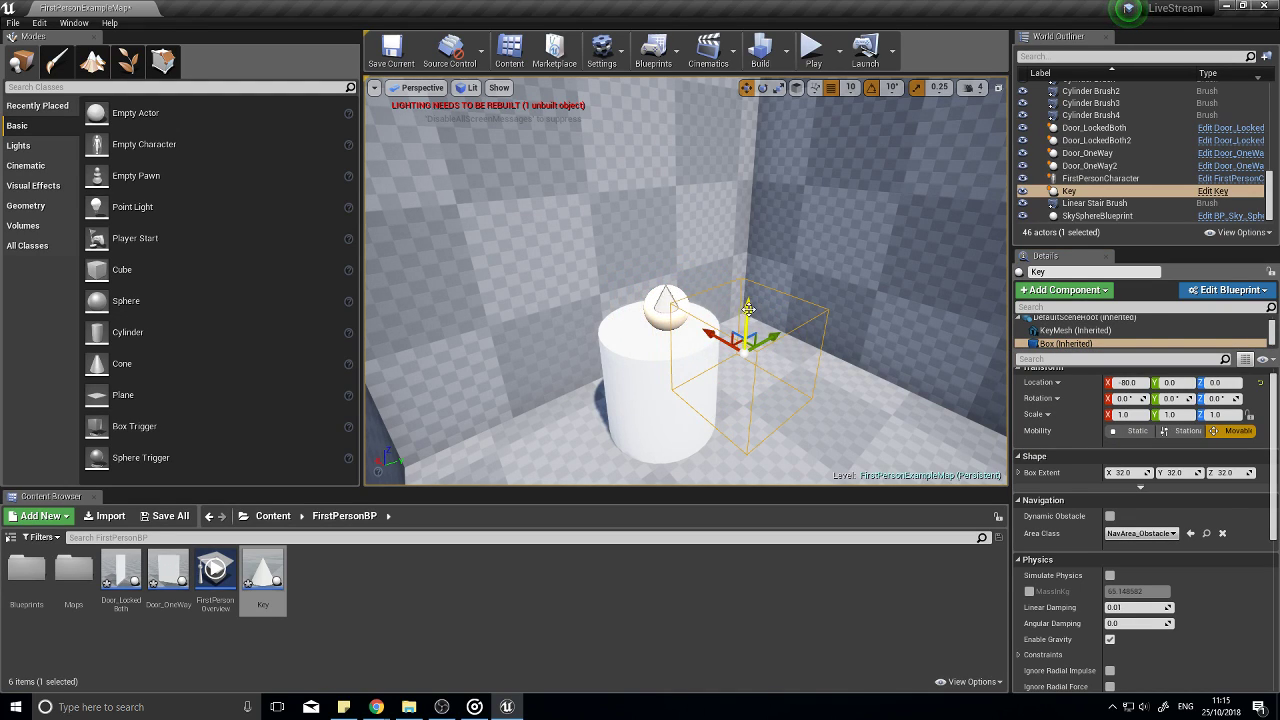
pyautogui.moveTo(749, 318); pyautogui.dragTo(738, 442)
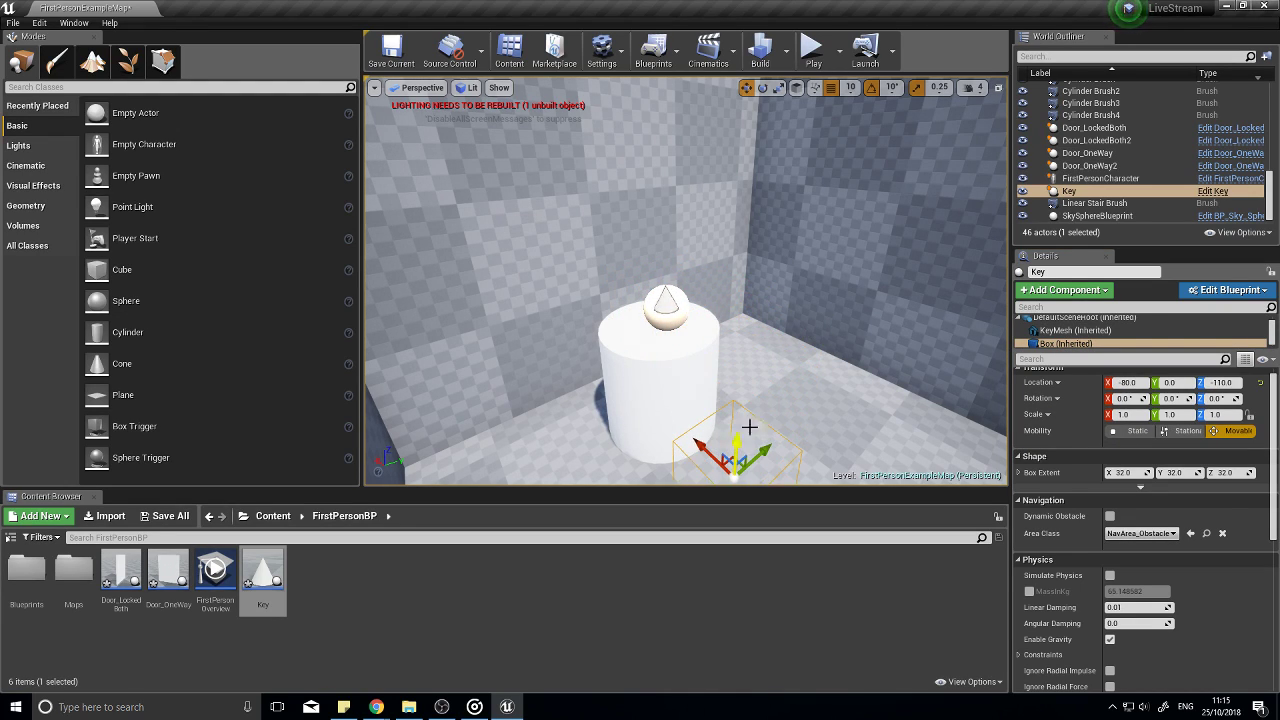
pyautogui.moveTo(749, 426); pyautogui.dragTo(470, 470, button='right')
pyautogui.press('f')
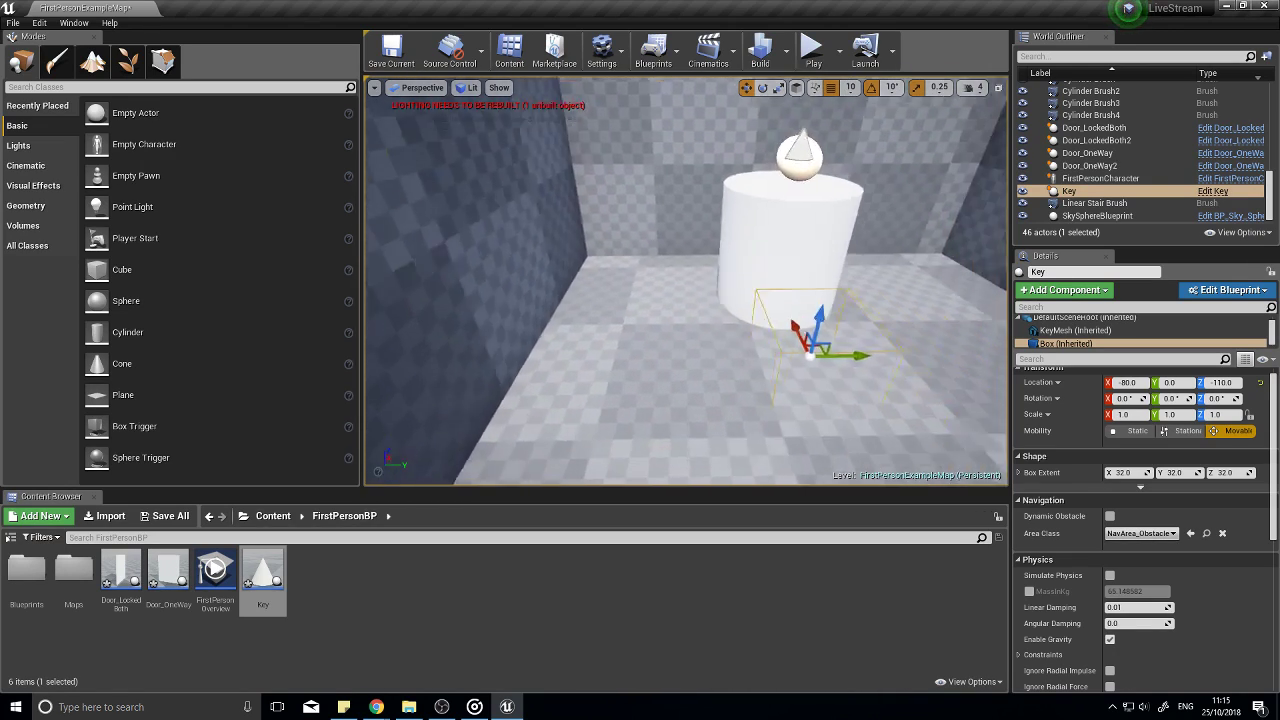
pyautogui.moveTo(693, 318); pyautogui.dragTo(693, 327)
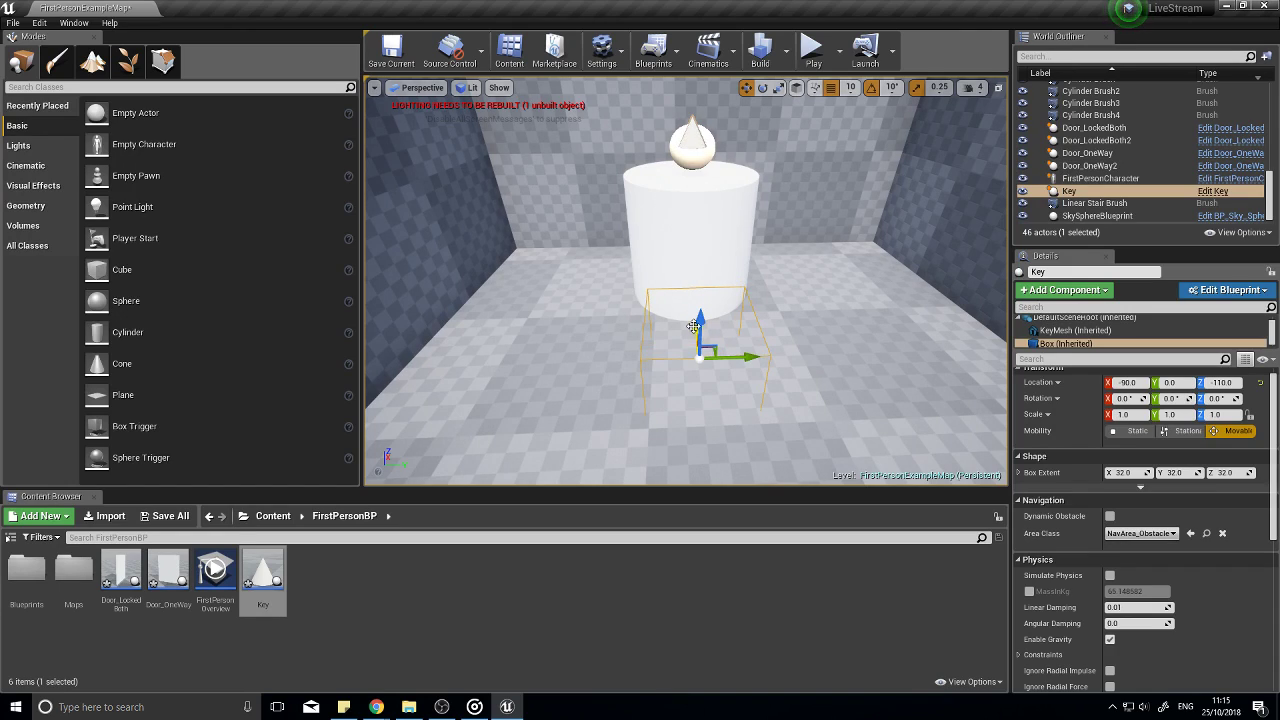
# Step: Scale the Key's Box collision to 3.5 along Y and raise it slightly off the floor
pyautogui.press('r')
pyautogui.moveTo(750, 357); pyautogui.dragTo(800, 360)
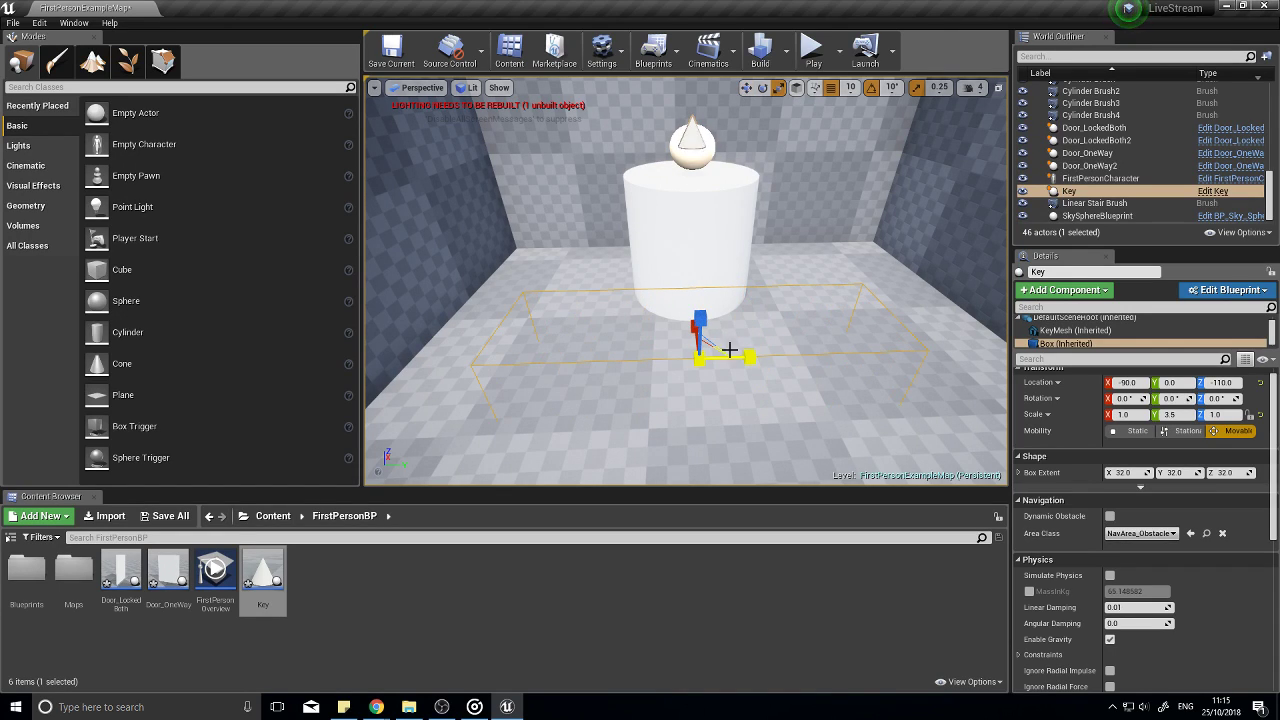
pyautogui.press('w')
pyautogui.moveTo(699, 318); pyautogui.dragTo(700, 294)
pyautogui.moveTo(704, 300); pyautogui.dragTo(840, 262, button='right')
# Step: Reopen the Key Blueprint and delete all the default event nodes from its Event Graph
pyautogui.doubleClick(266, 572)
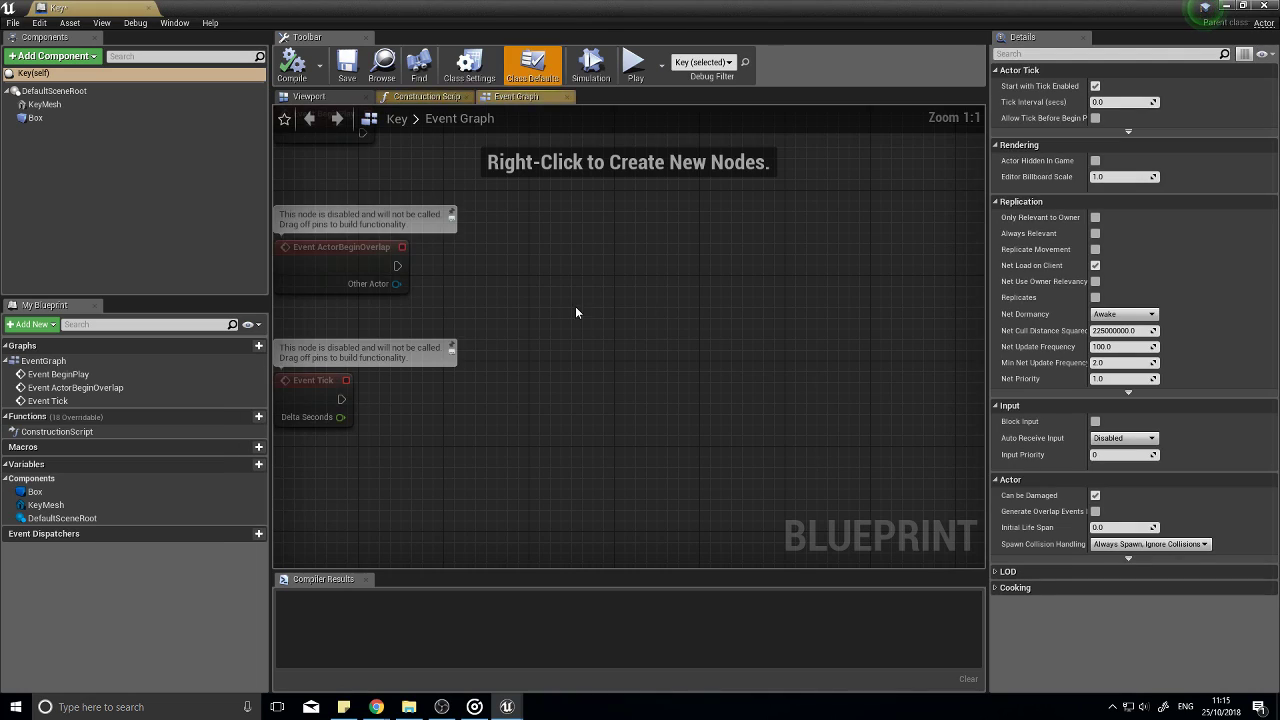
pyautogui.moveTo(576, 313); pyautogui.dragTo(681, 399, button='right')
pyautogui.moveTo(596, 499); pyautogui.dragTo(348, 216)
pyautogui.press('Delete')
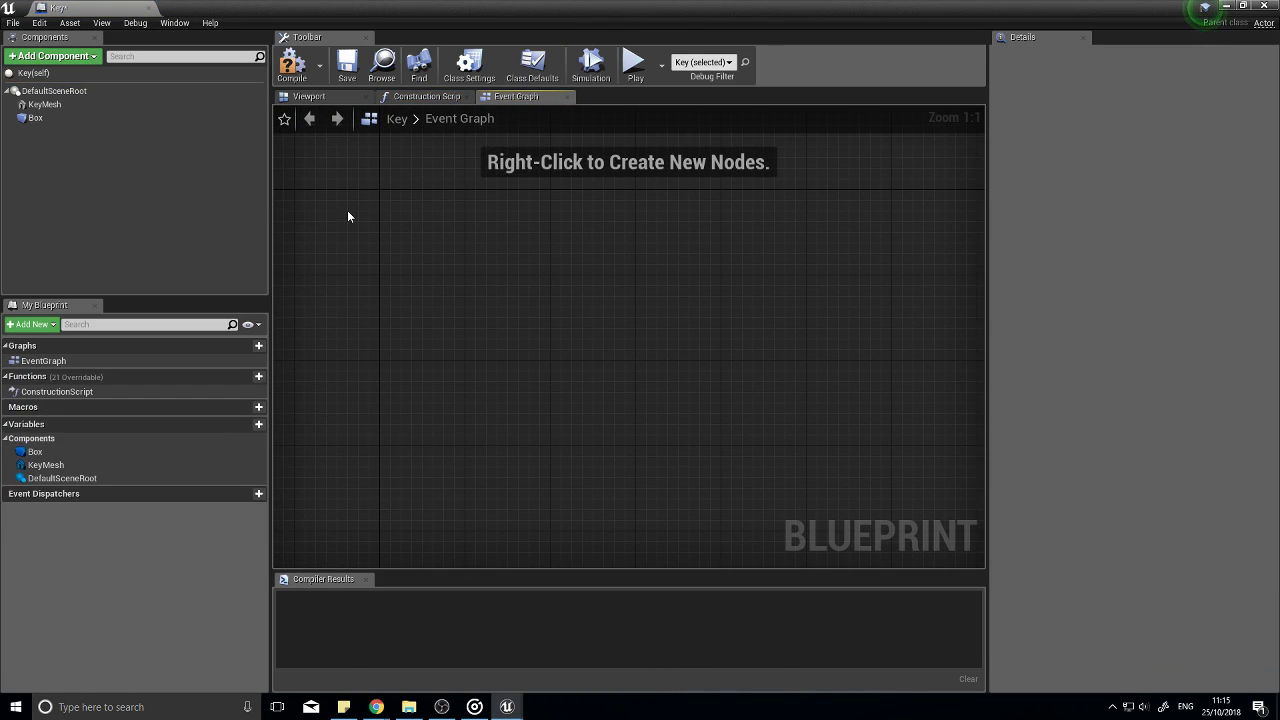
# Step: Add an On Component Begin Overlap event for the Box component and position it in the upper part of the graph
pyautogui.click(35, 118)
pyautogui.rightClick(347, 293)
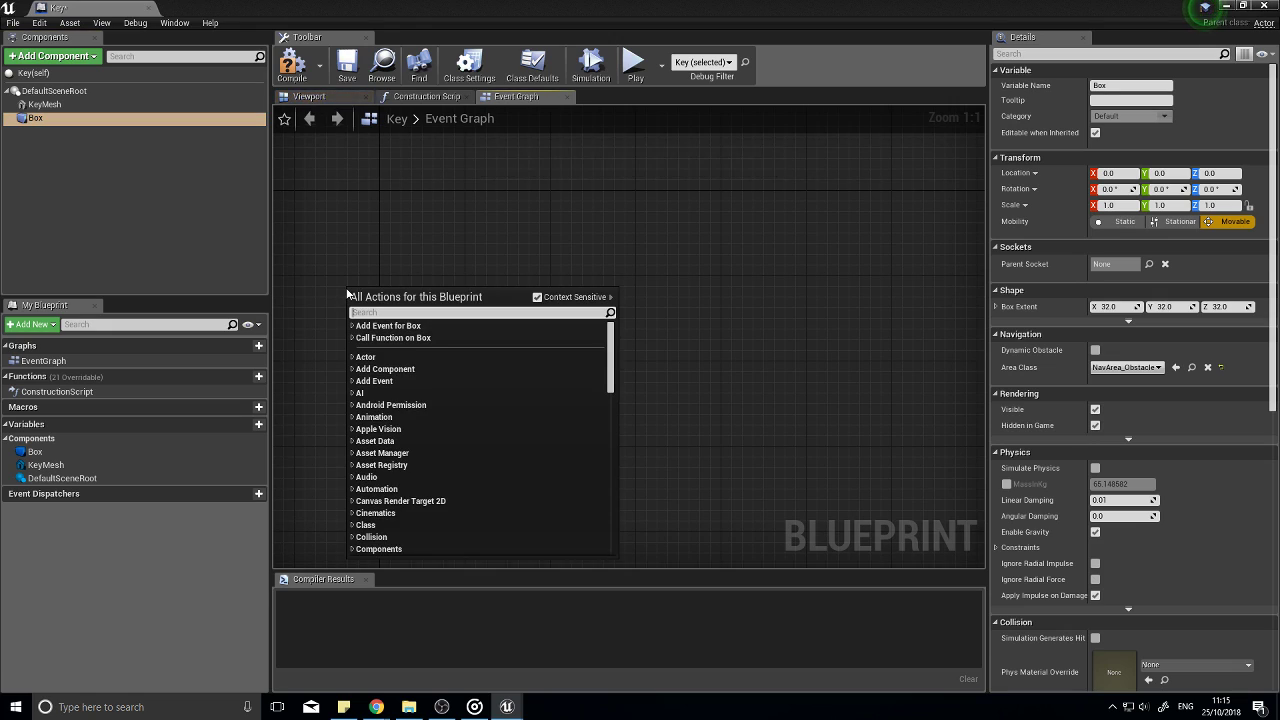
pyautogui.write('o')
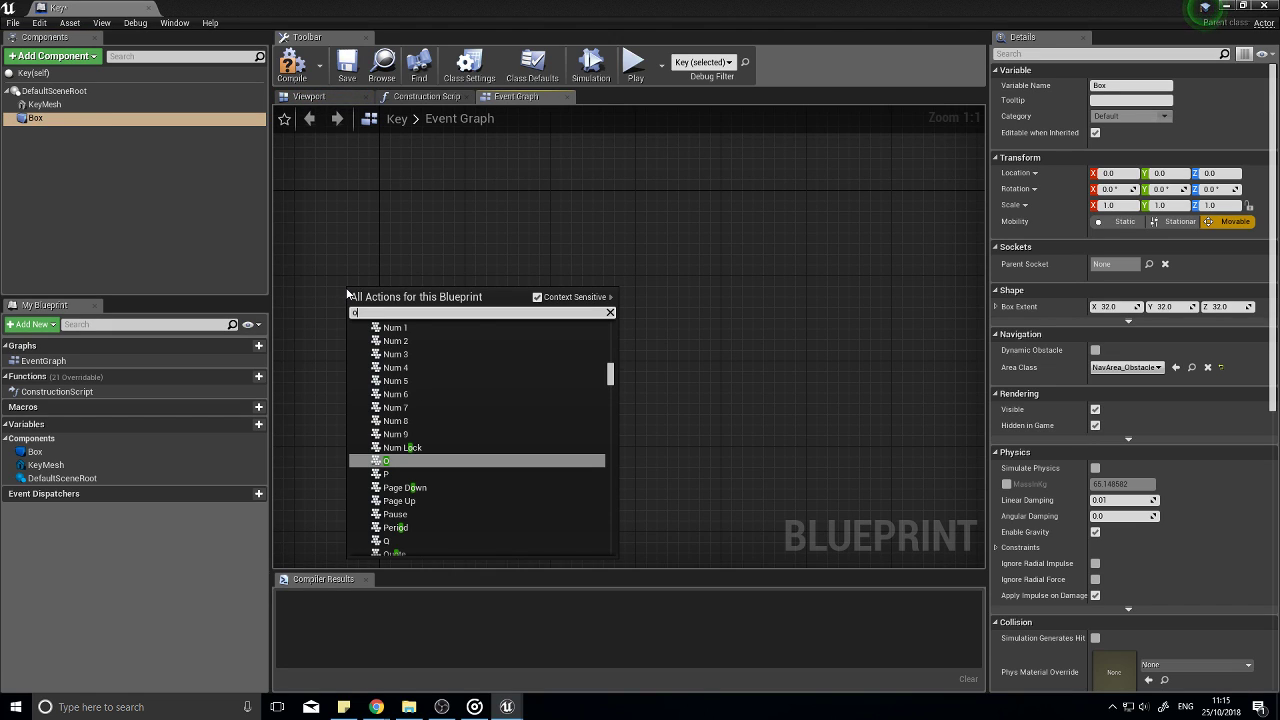
pyautogui.write('verlap')
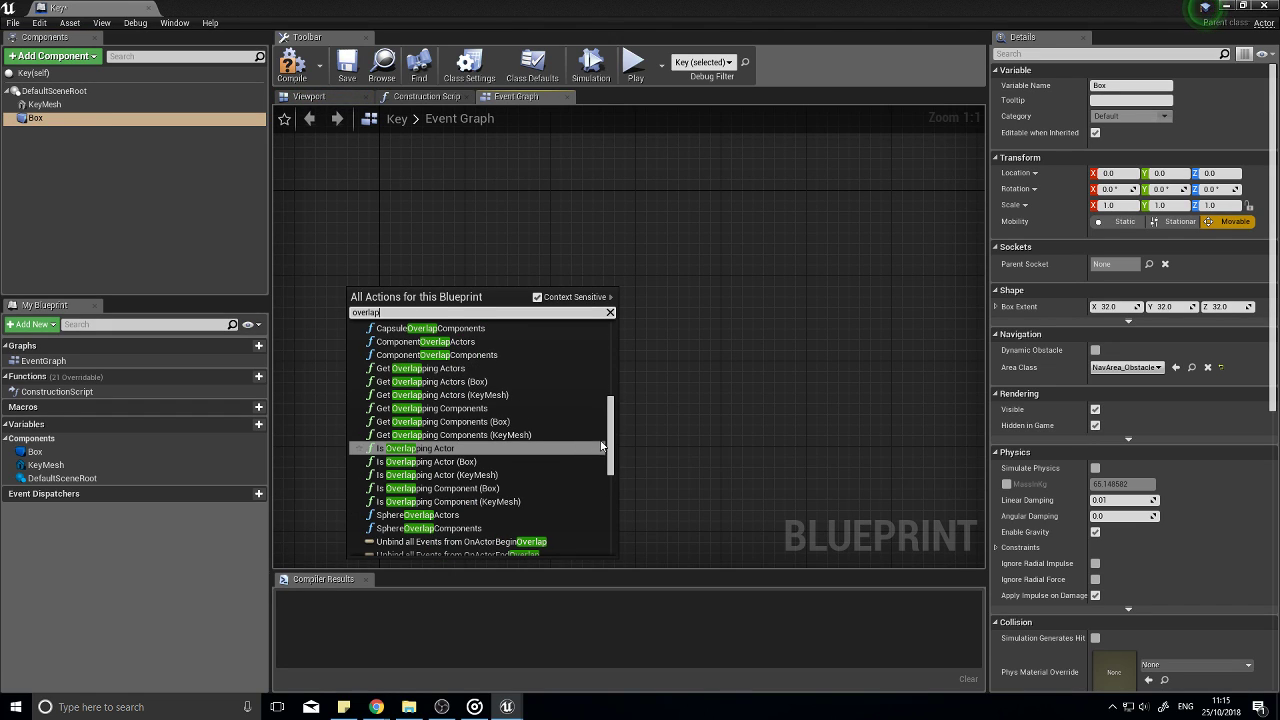
pyautogui.scroll(5, 606, 430)
pyautogui.click(536, 367)
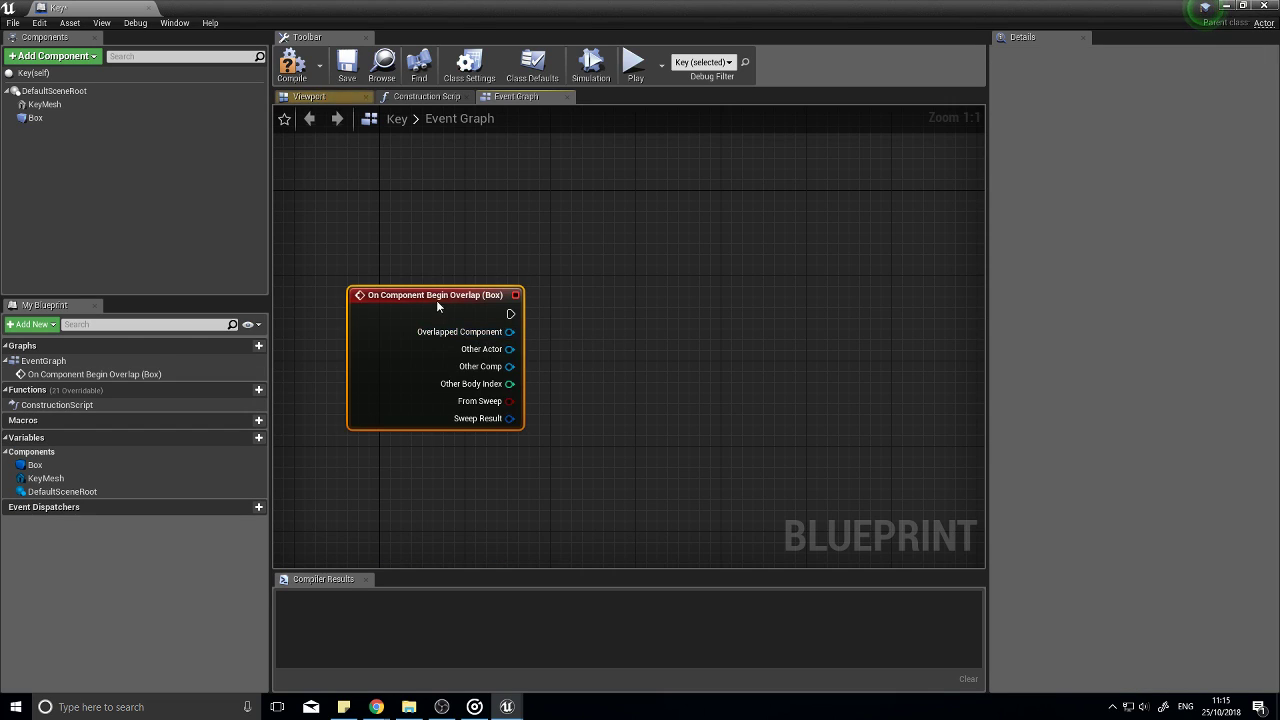
pyautogui.moveTo(436, 300); pyautogui.dragTo(436, 246)
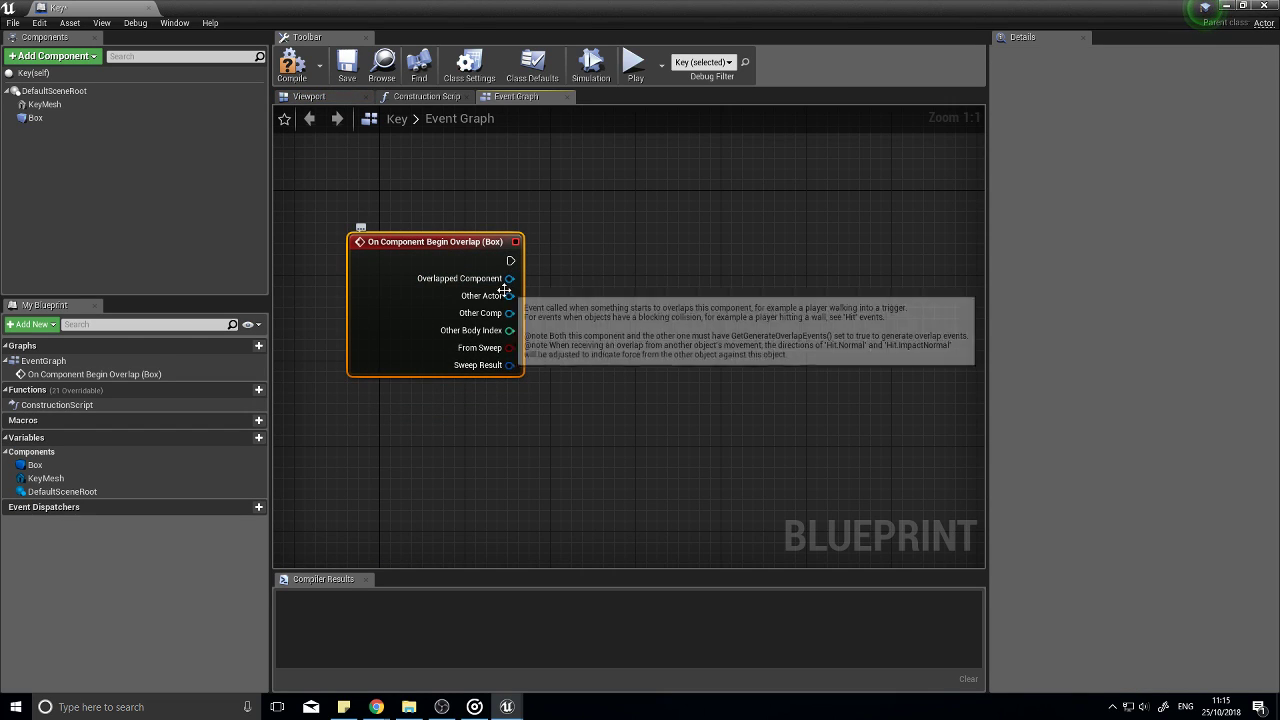
# Step: Cast the overlap event's Other Actor to FirstPersonCharacter and align the cast node with the event
pyautogui.moveTo(509, 296); pyautogui.dragTo(620, 288)
pyautogui.write('cast to')
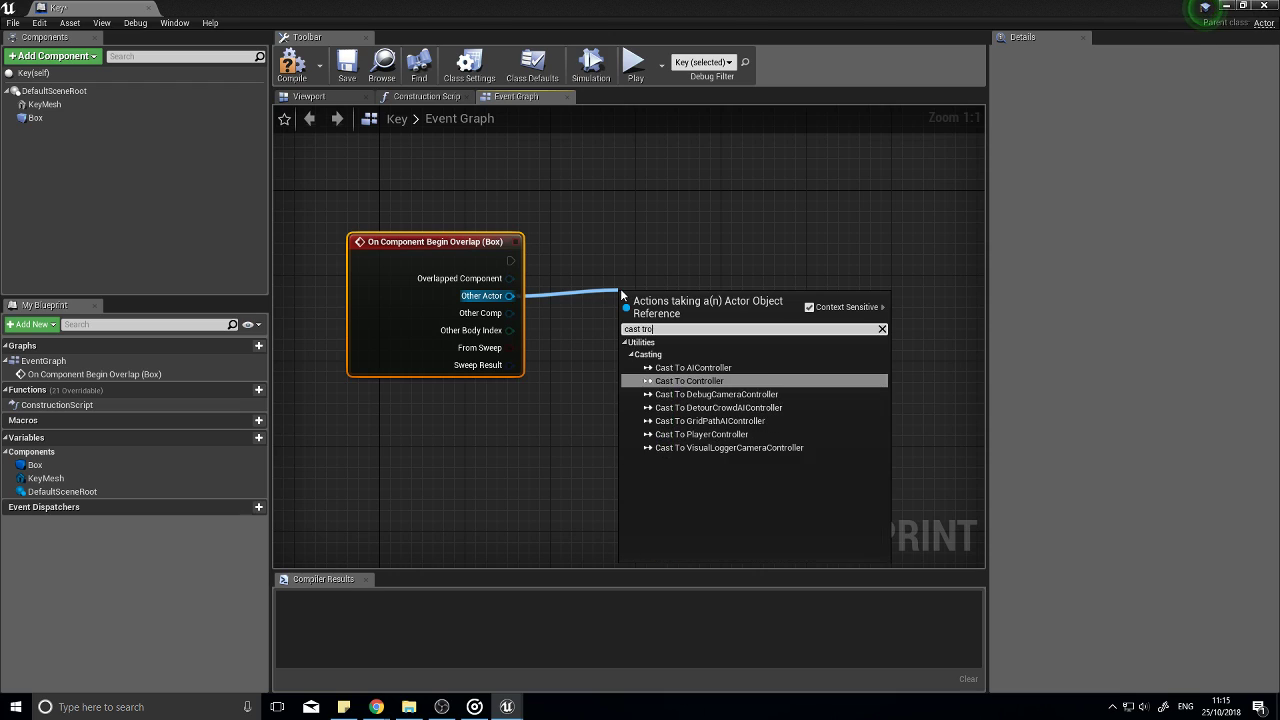
pyautogui.write(' first pers')
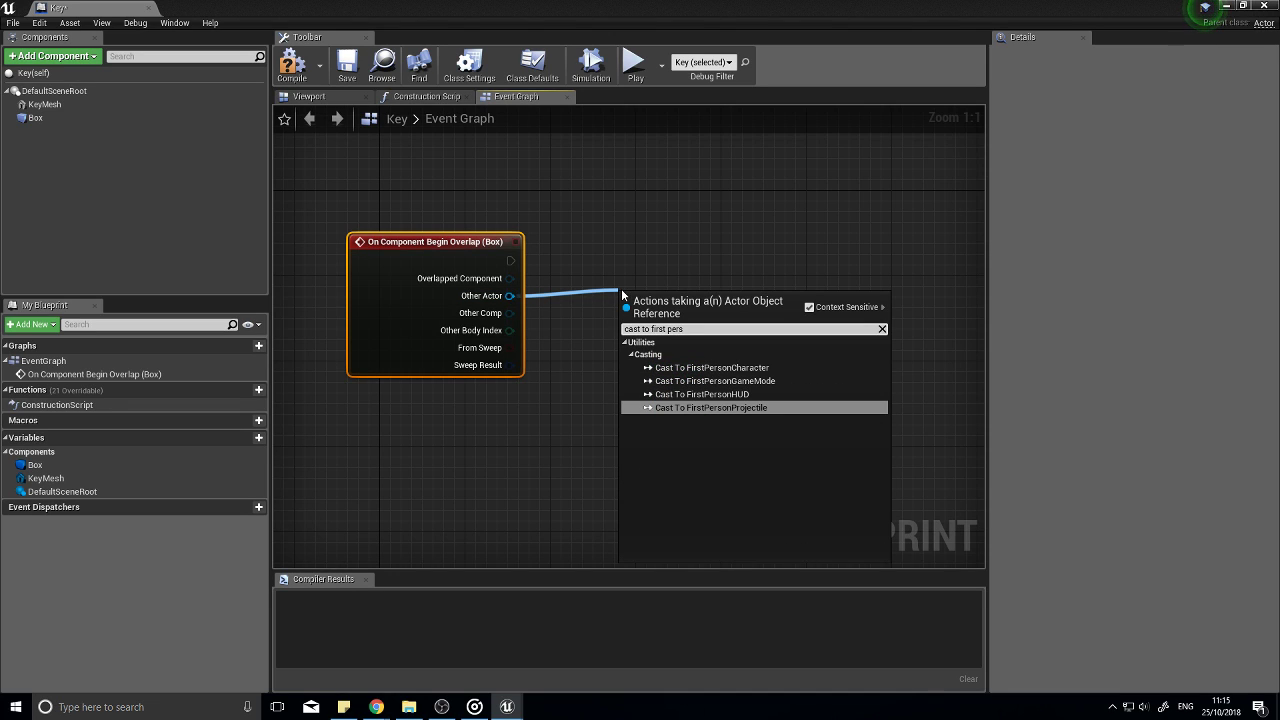
pyautogui.click(711, 367)
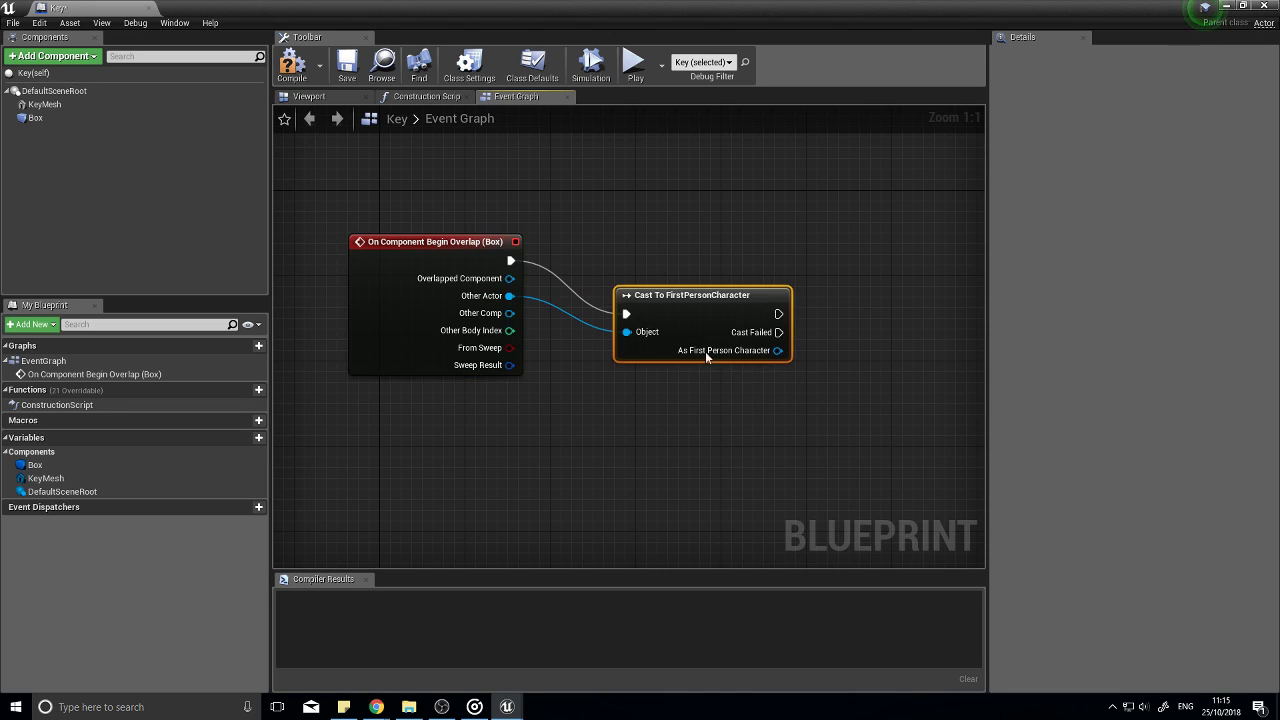
pyautogui.moveTo(692, 310); pyautogui.dragTo(661, 257)
# Step: Add an Enable Input node after the cast and disconnect its Target so it applies to self
pyautogui.moveTo(805, 342); pyautogui.dragTo(591, 310, button='right')
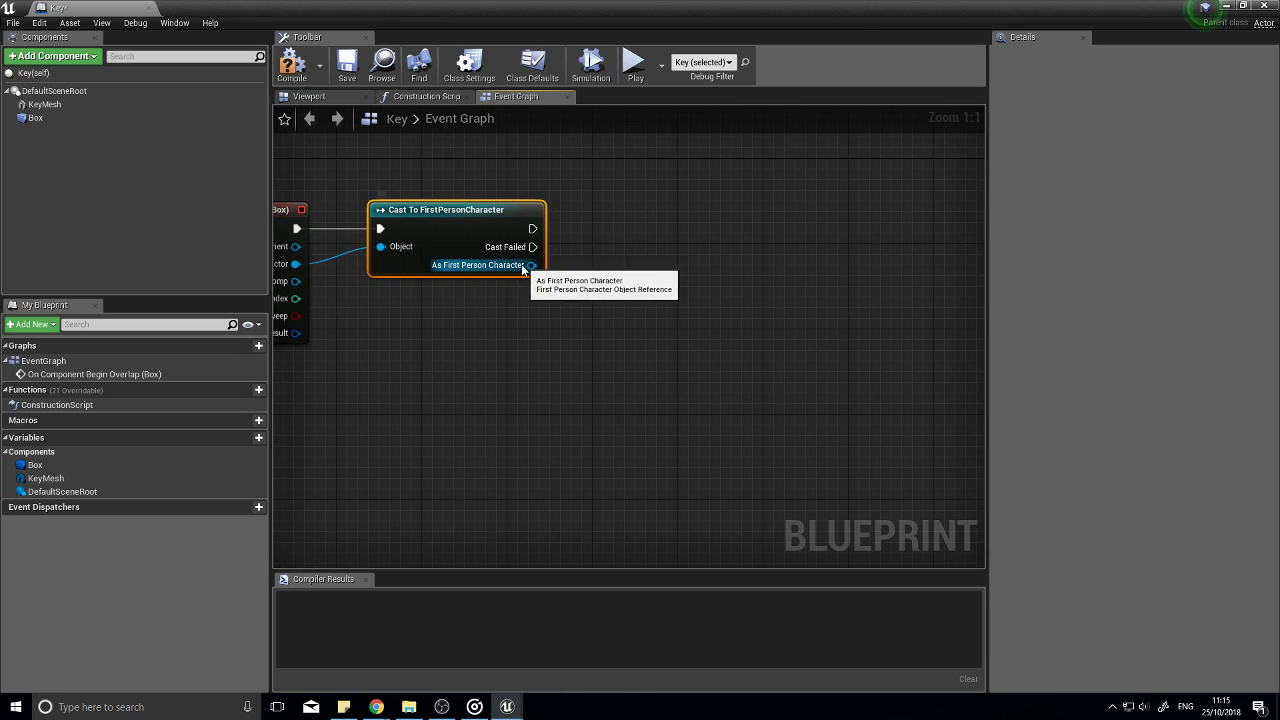
pyautogui.moveTo(531, 265); pyautogui.dragTo(648, 246)
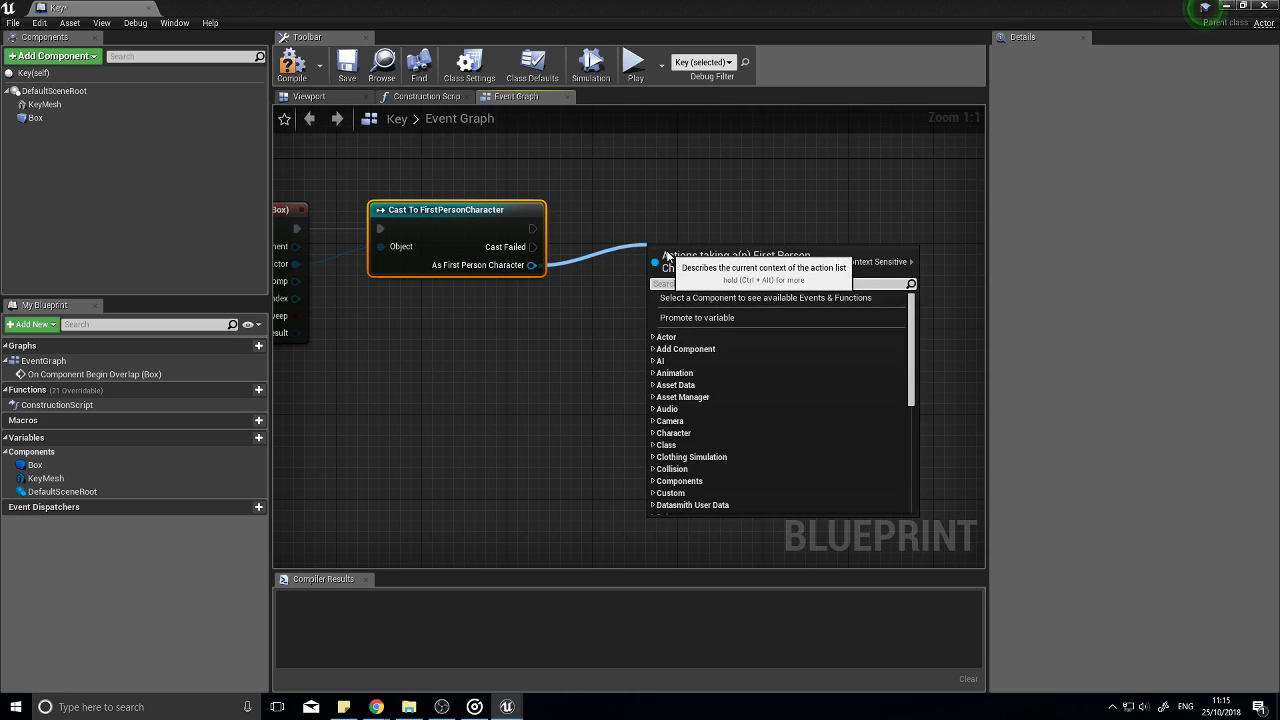
pyautogui.write('en')
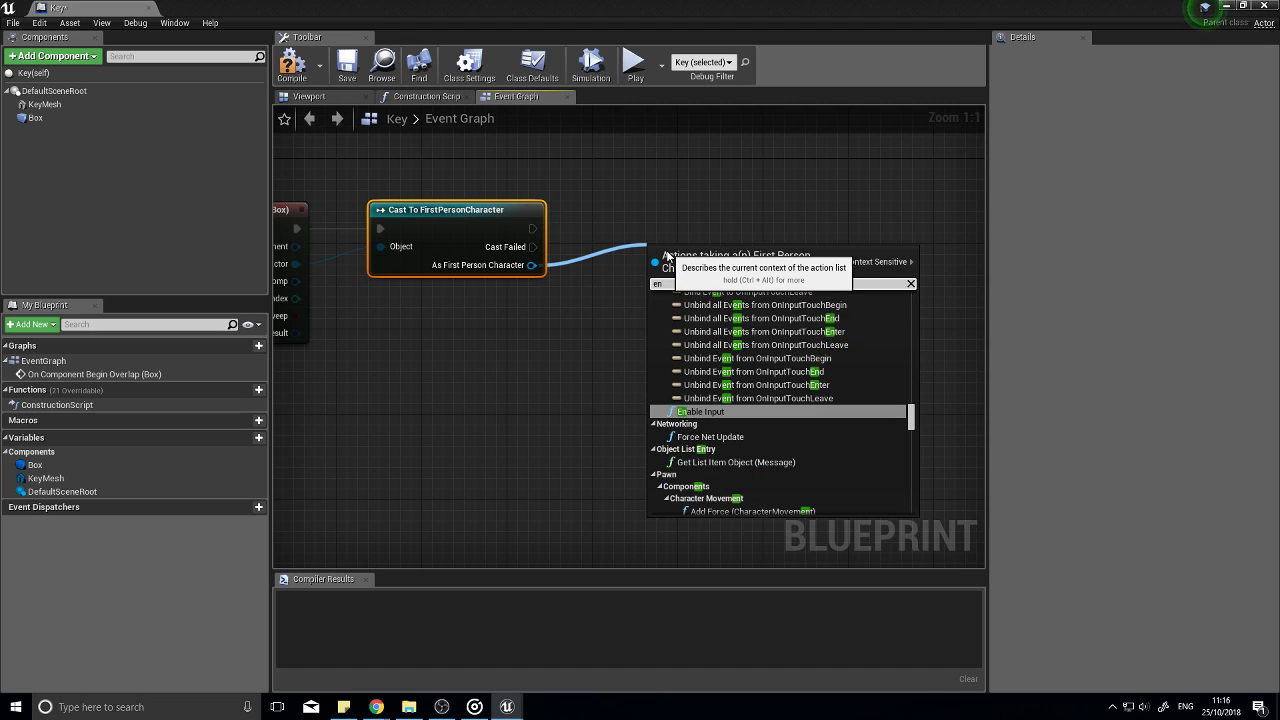
pyautogui.click(727, 414)
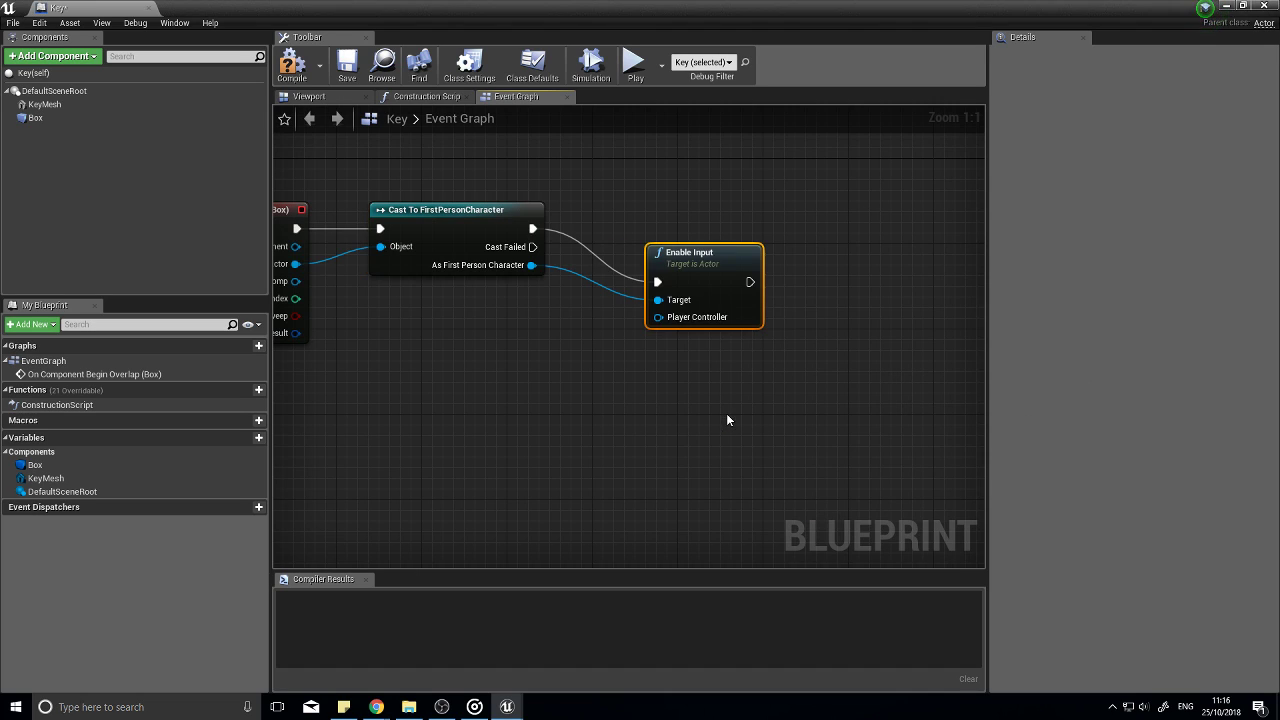
pyautogui.keyDown('alt'); pyautogui.click(661, 299); pyautogui.keyUp('alt')
# Step: Align Enable Input with the cast node and feed its Player Controller input from a Get Player Controller node
pyautogui.moveTo(693, 260); pyautogui.dragTo(609, 350)
pyautogui.write('get player')
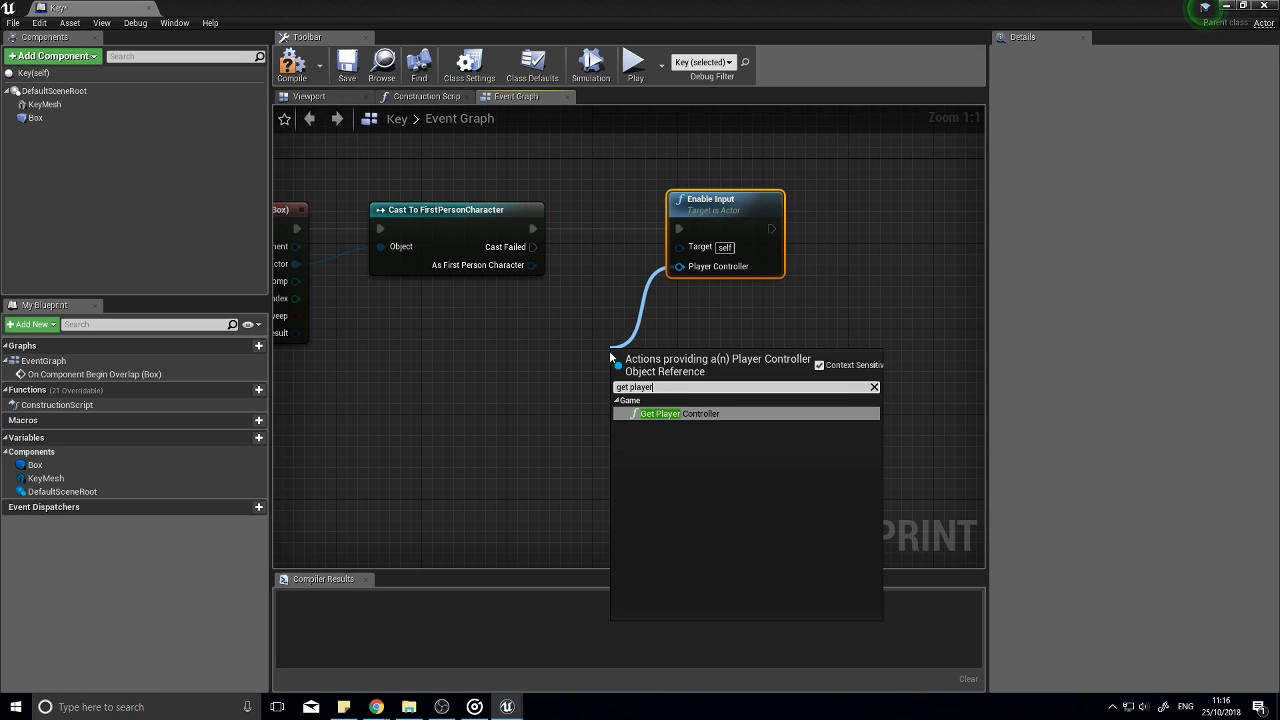
pyautogui.click(668, 413)
pyautogui.moveTo(654, 359); pyautogui.dragTo(294, 303)
# Step: Add an E keyboard input event and place it below the Enable Input node
pyautogui.rightClick(515, 460)
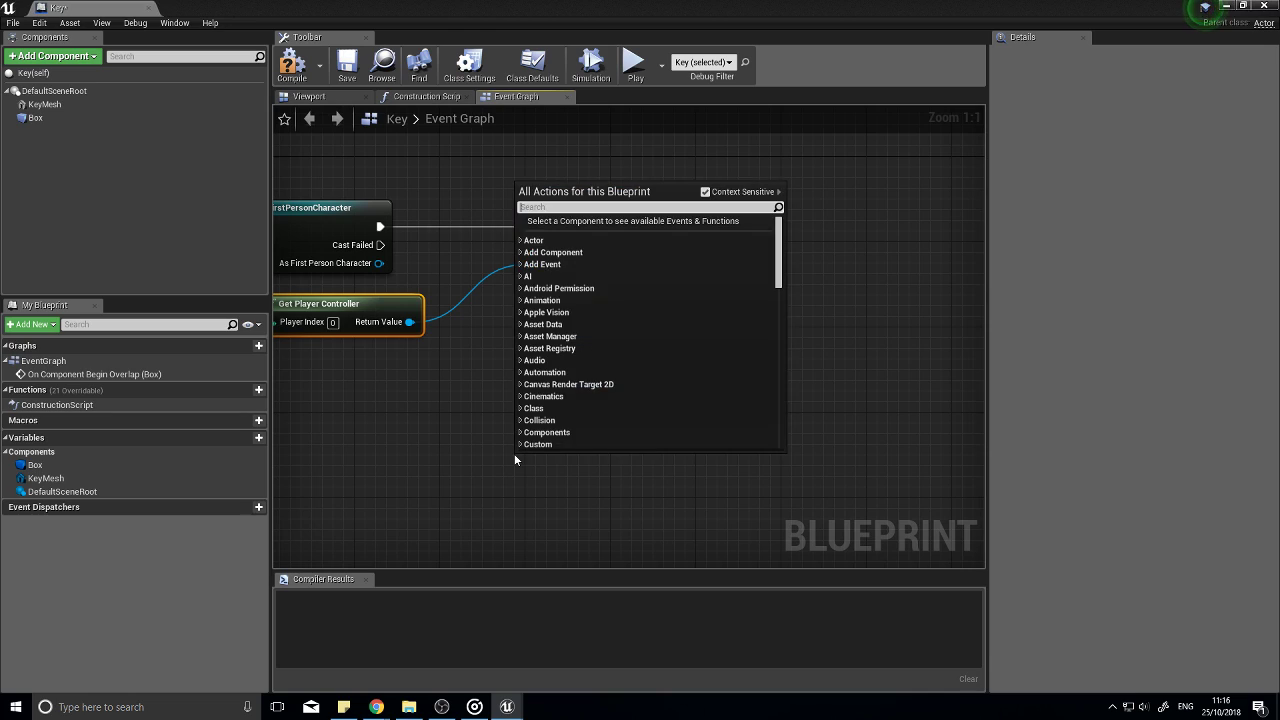
pyautogui.write('e')
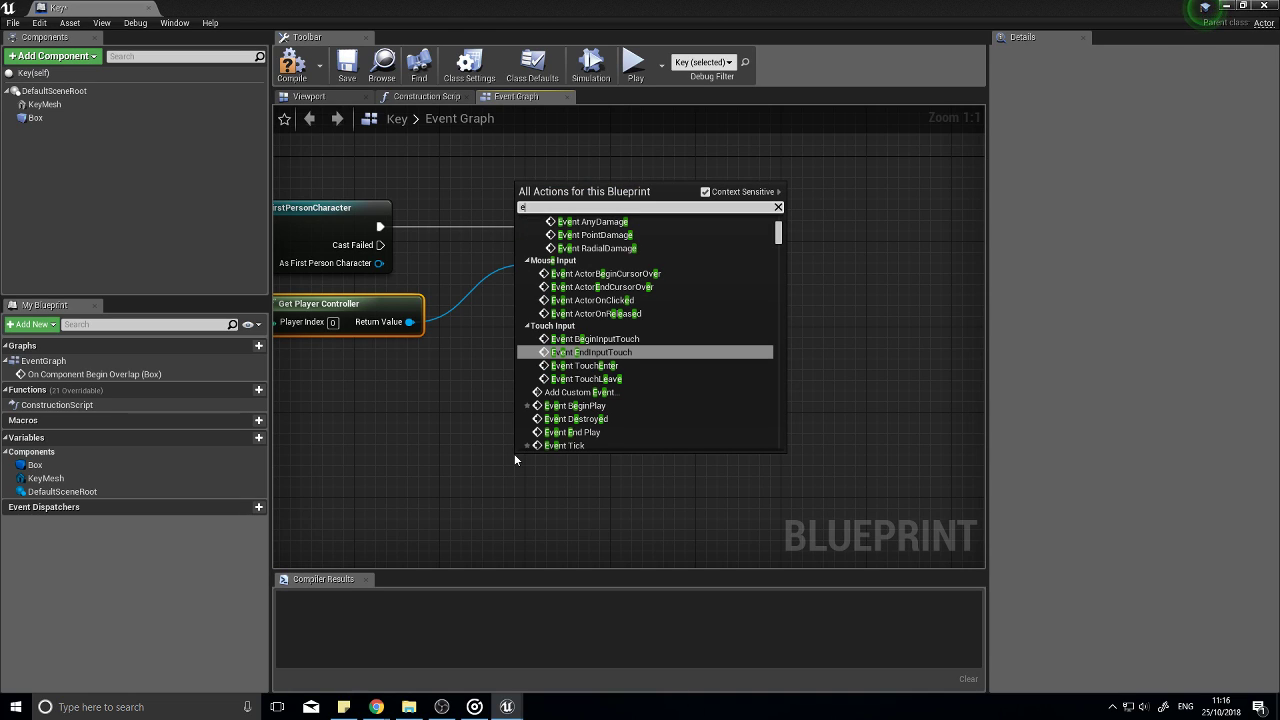
pyautogui.press('BackSpace')
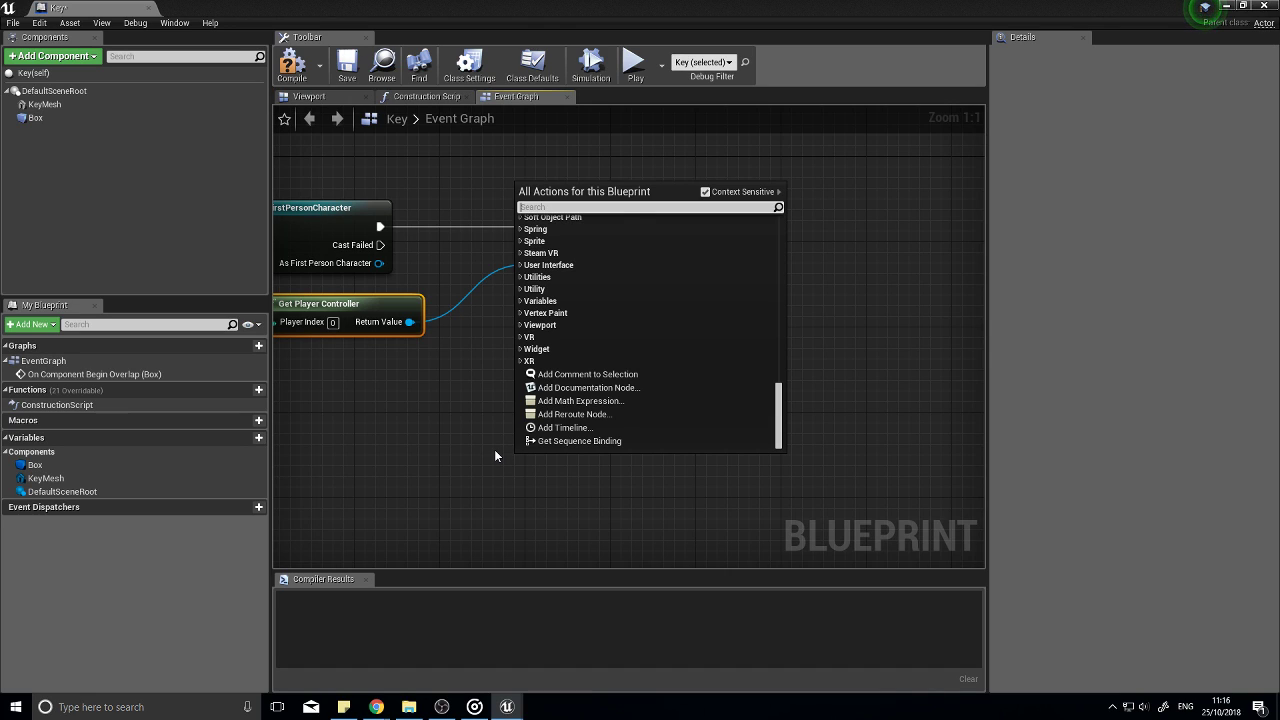
pyautogui.write('e key')
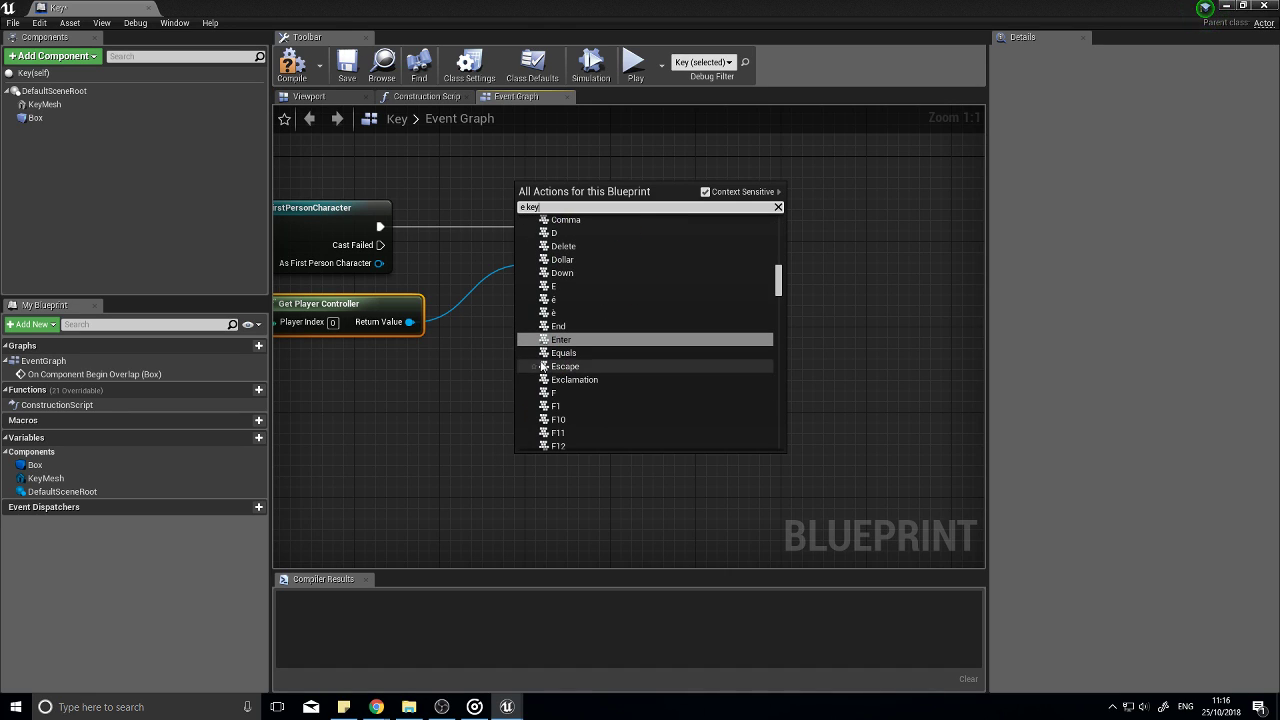
pyautogui.click(563, 287)
pyautogui.moveTo(552, 458); pyautogui.dragTo(601, 372)
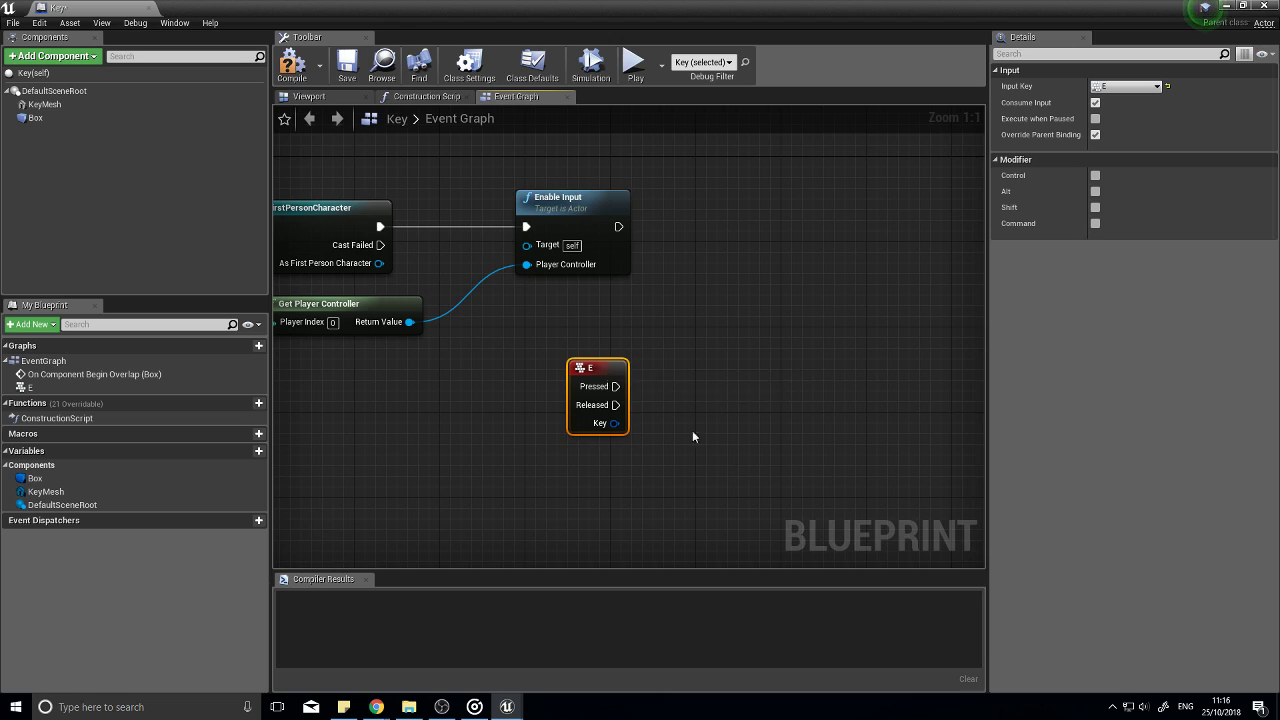
pyautogui.moveTo(692, 430); pyautogui.dragTo(556, 358, button='right')
pyautogui.moveTo(476, 292); pyautogui.dragTo(477, 323)
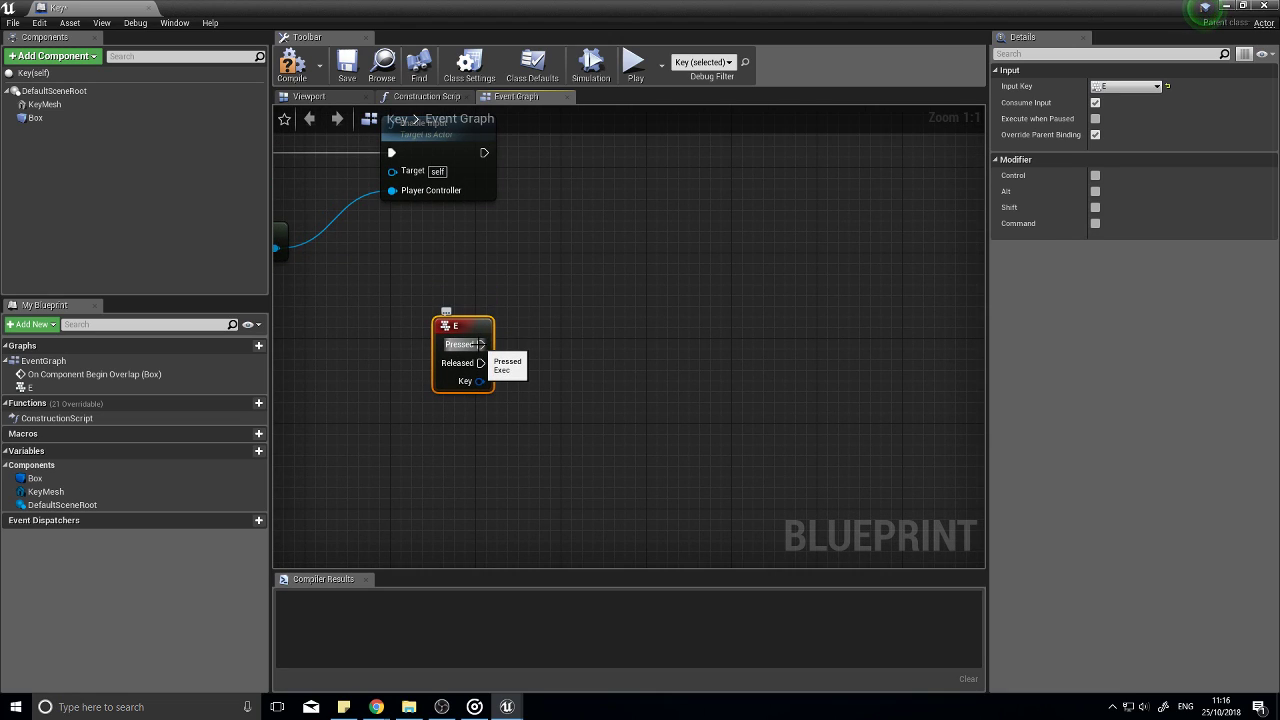
pyautogui.moveTo(480, 344); pyautogui.dragTo(622, 344)
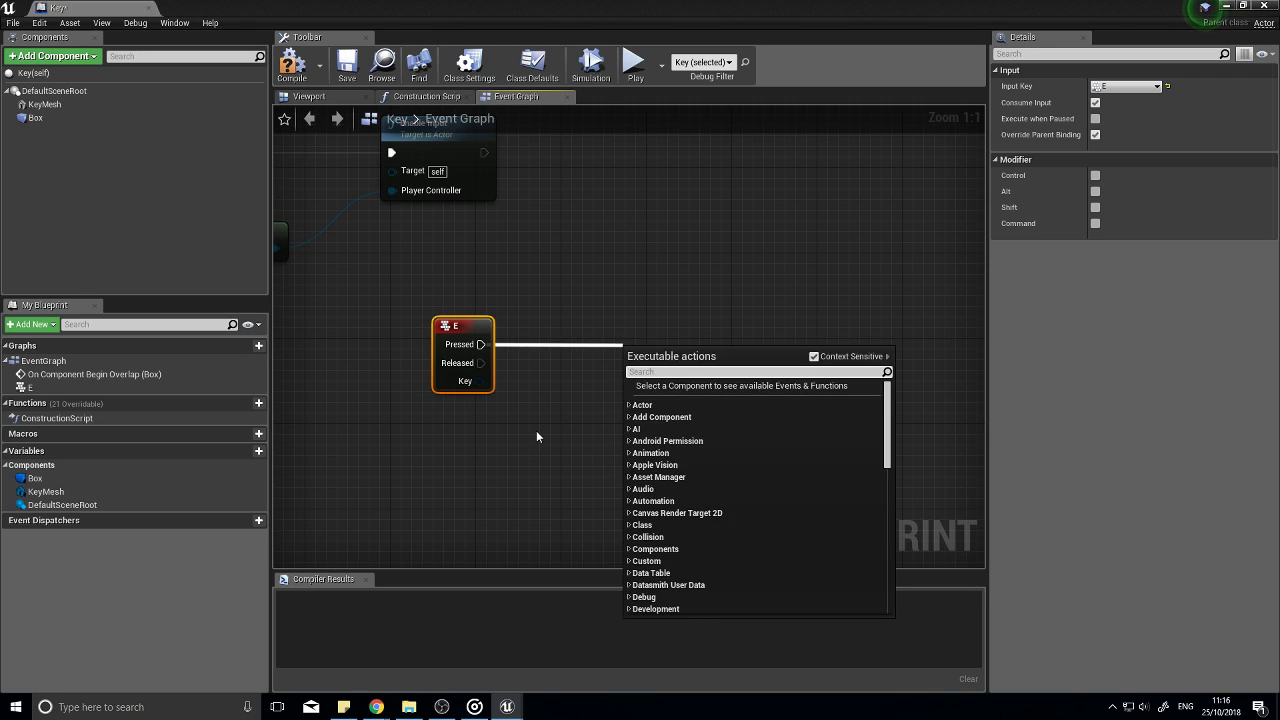
pyautogui.click(538, 339)
# Step: Shift the Enable Input and Get Player Controller nodes away from the cast to make room between them
pyautogui.moveTo(538, 339); pyautogui.dragTo(555, 272, button='right')
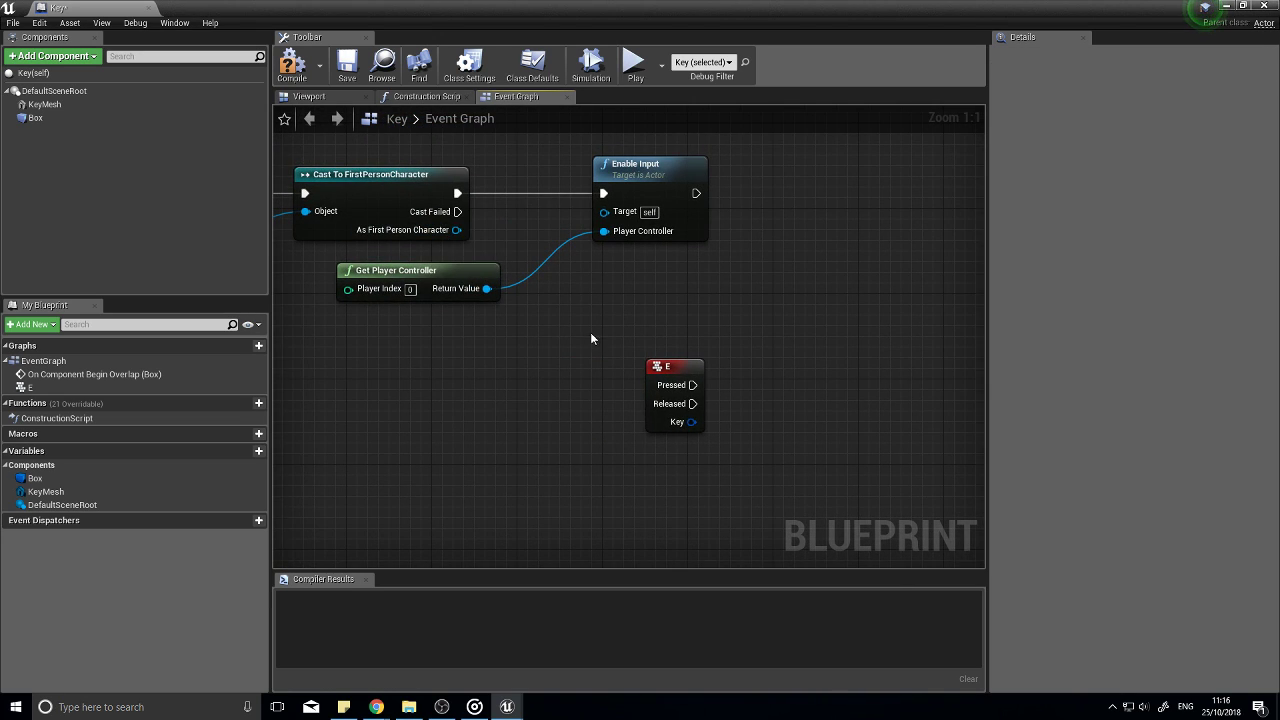
pyautogui.moveTo(649, 168); pyautogui.dragTo(756, 174)
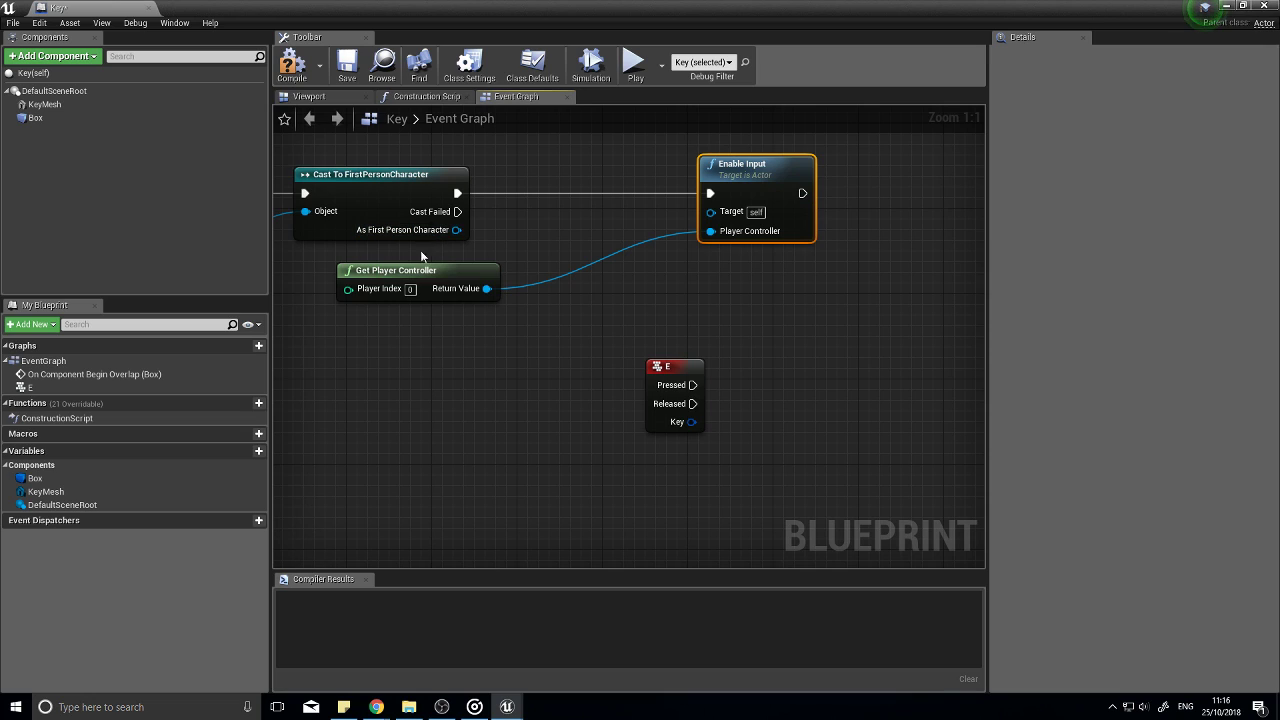
pyautogui.moveTo(466, 276); pyautogui.dragTo(591, 288)
pyautogui.moveTo(500, 292); pyautogui.dragTo(697, 303, button='right')
pyautogui.moveTo(697, 300); pyautogui.dragTo(644, 300)
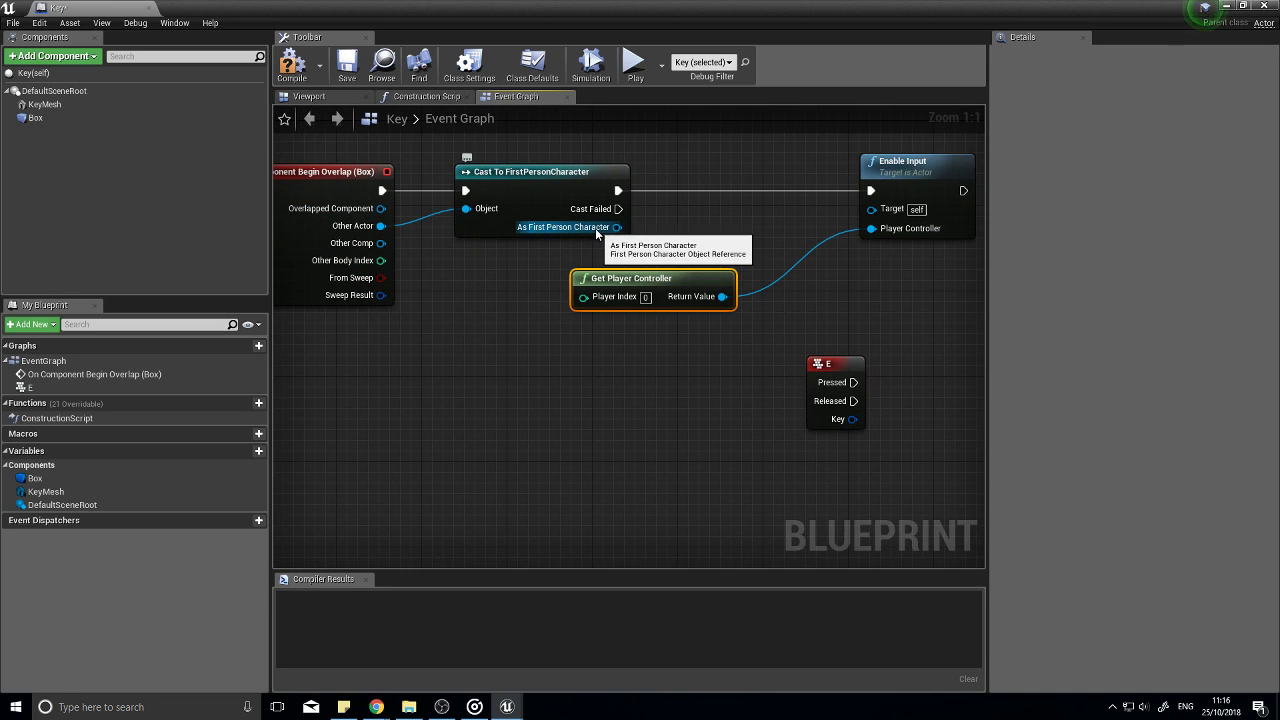
# Step: Promote the cast's As First Person Character output to a variable and wire its SET node into Enable Input
pyautogui.moveTo(597, 231); pyautogui.dragTo(673, 200)
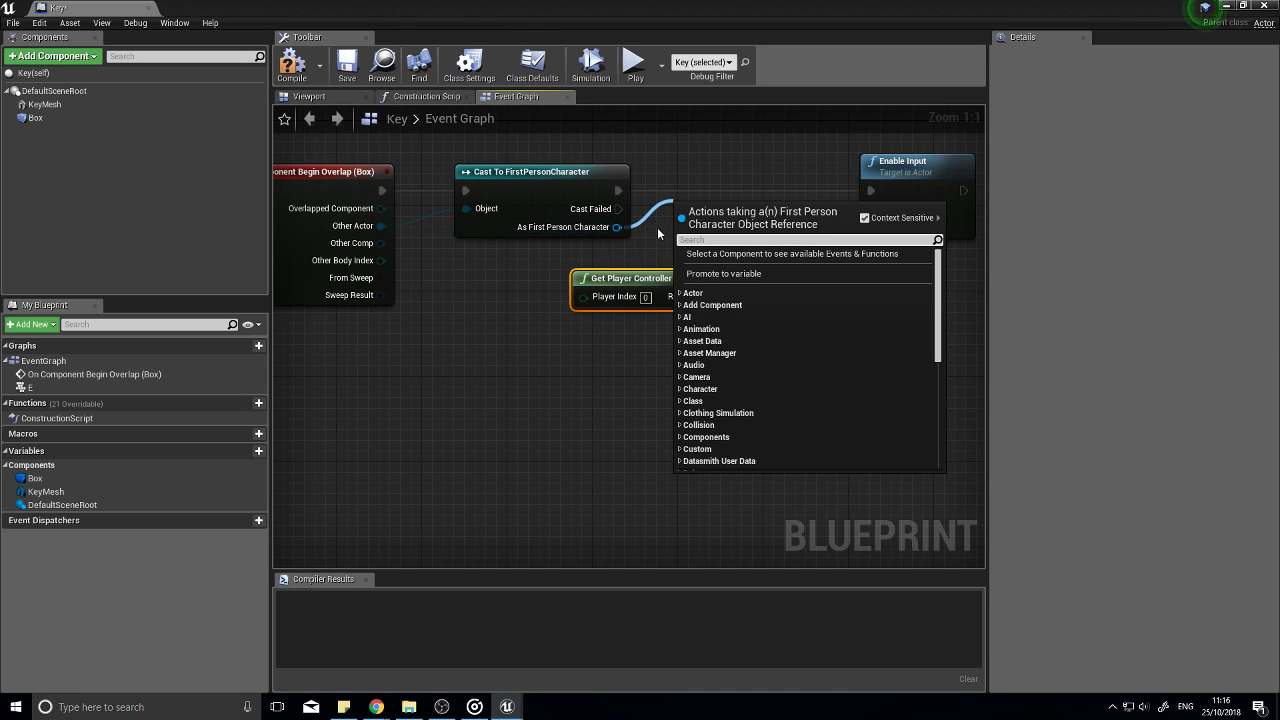
pyautogui.click(744, 274)
pyautogui.moveTo(800, 180); pyautogui.dragTo(870, 190)
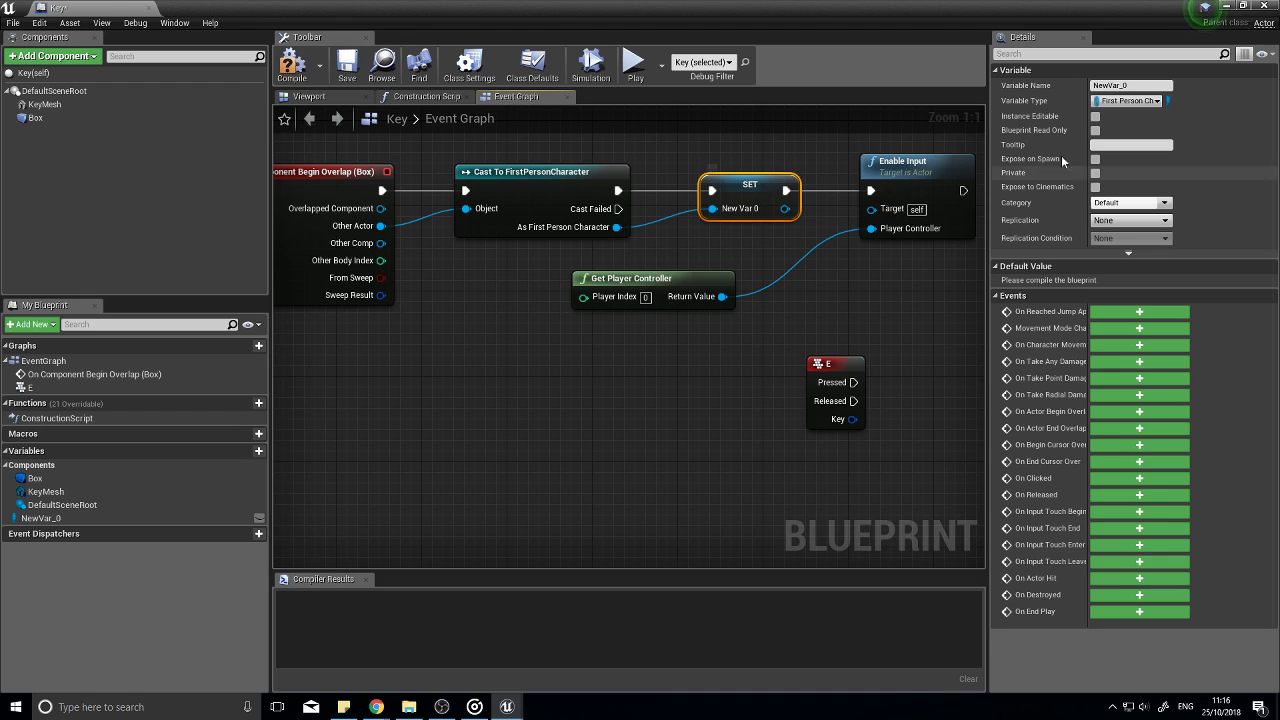
# Step: Rename the newly promoted First Person Character variable as PlayerRef
pyautogui.click(1130, 86)
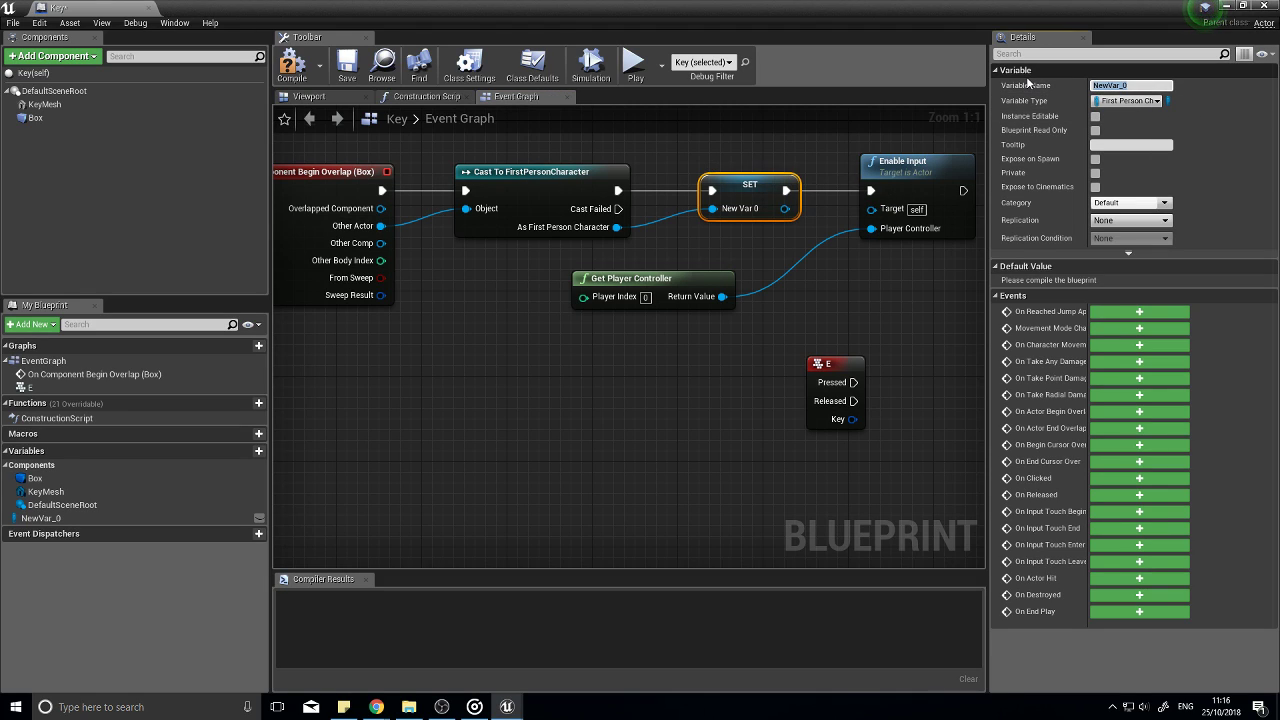
pyautogui.write('Playerr')
pyautogui.write('e')
pyautogui.write('Ref')
pyautogui.press('Return')
# Step: Add a PlayerRef getter below the E event, create a Set Has Key node from it, and trigger that node from E's Pressed output
pyautogui.moveTo(871, 286); pyautogui.dragTo(546, 306, button='right')
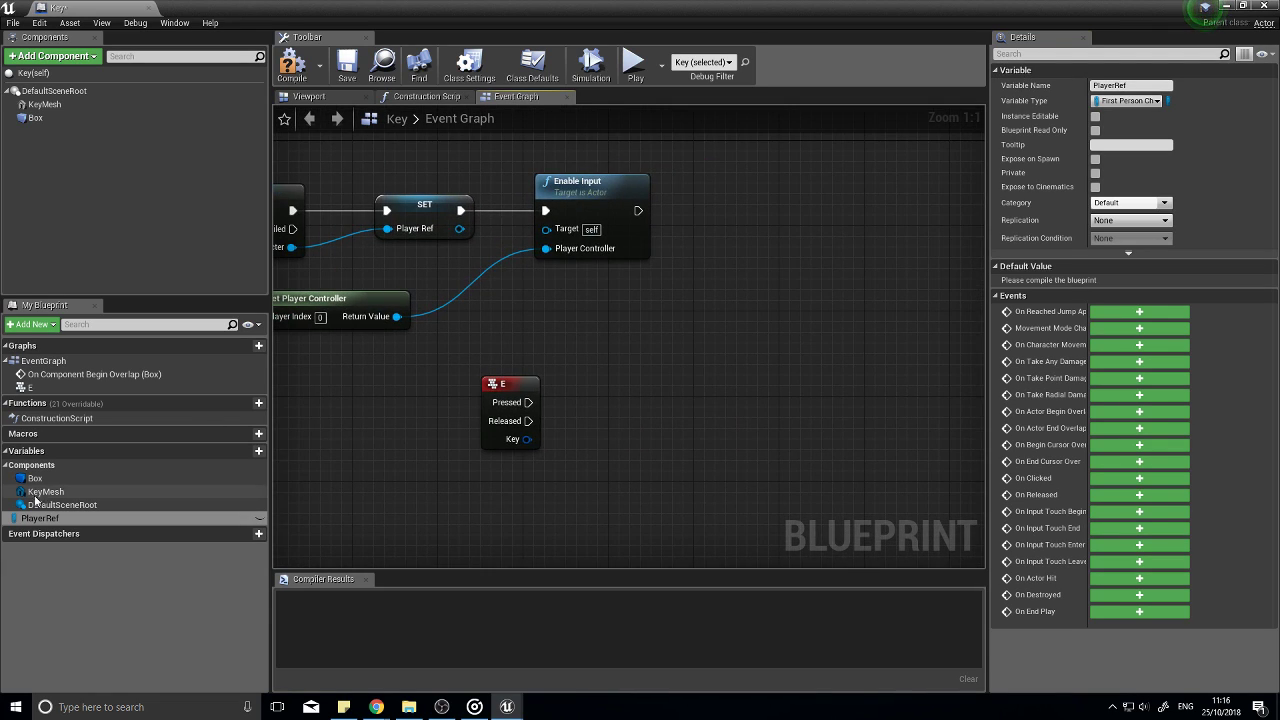
pyautogui.moveTo(40, 518); pyautogui.dragTo(704, 430)
pyautogui.click(586, 507)
pyautogui.write('has key')
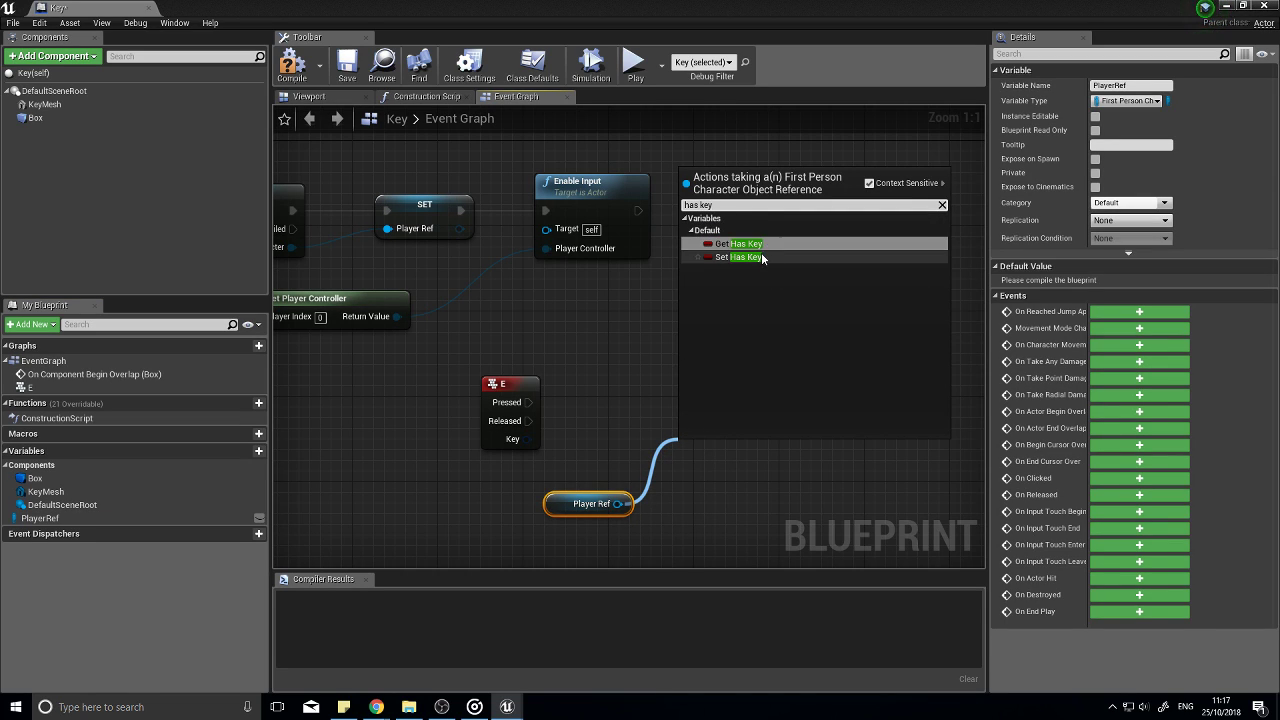
pyautogui.click(740, 257)
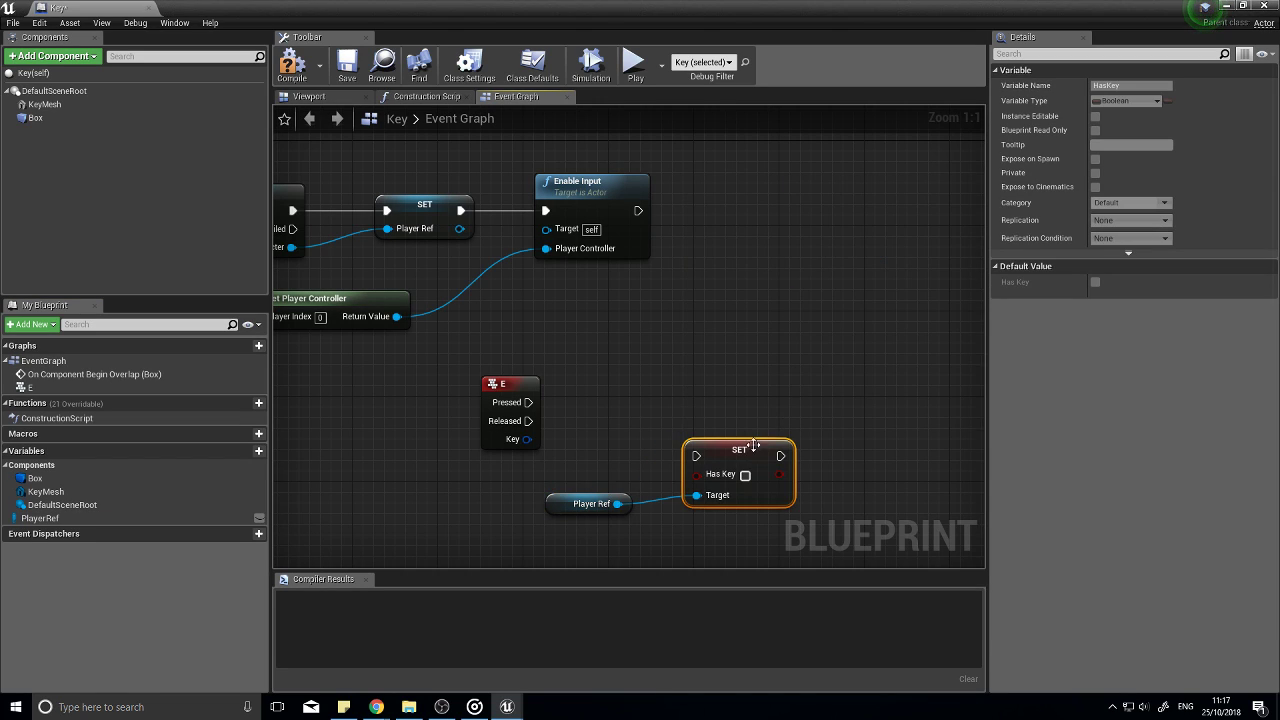
pyautogui.moveTo(705, 447); pyautogui.dragTo(528, 402)
# Step: Enable Has Key on the SET node, chain a DestroyActor node after it, and compile and close the Key blueprint
pyautogui.moveTo(739, 396); pyautogui.dragTo(882, 408)
pyautogui.click(745, 421)
pyautogui.write('destroy')
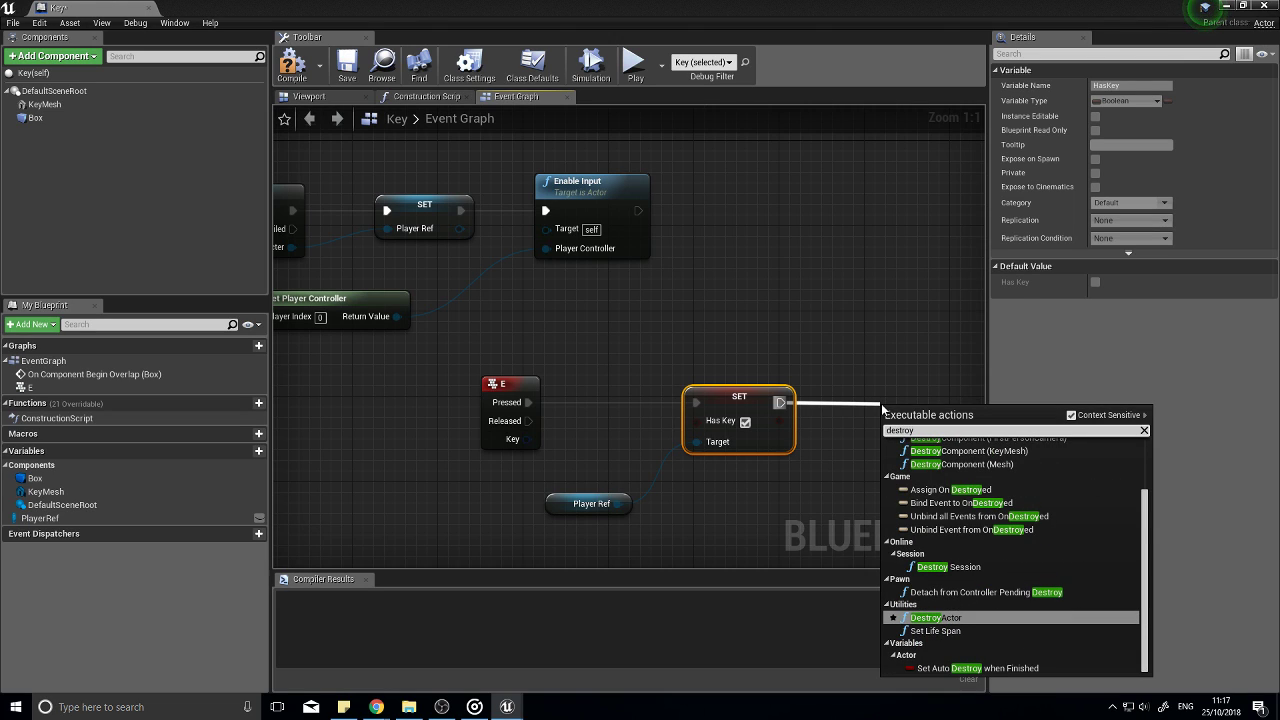
pyautogui.click(935, 617)
pyautogui.moveTo(936, 400)
pyautogui.mouseDown()
pyautogui.moveTo(935, 378)
pyautogui.moveTo(936, 389)
pyautogui.mouseUp()
pyautogui.click(292, 65)
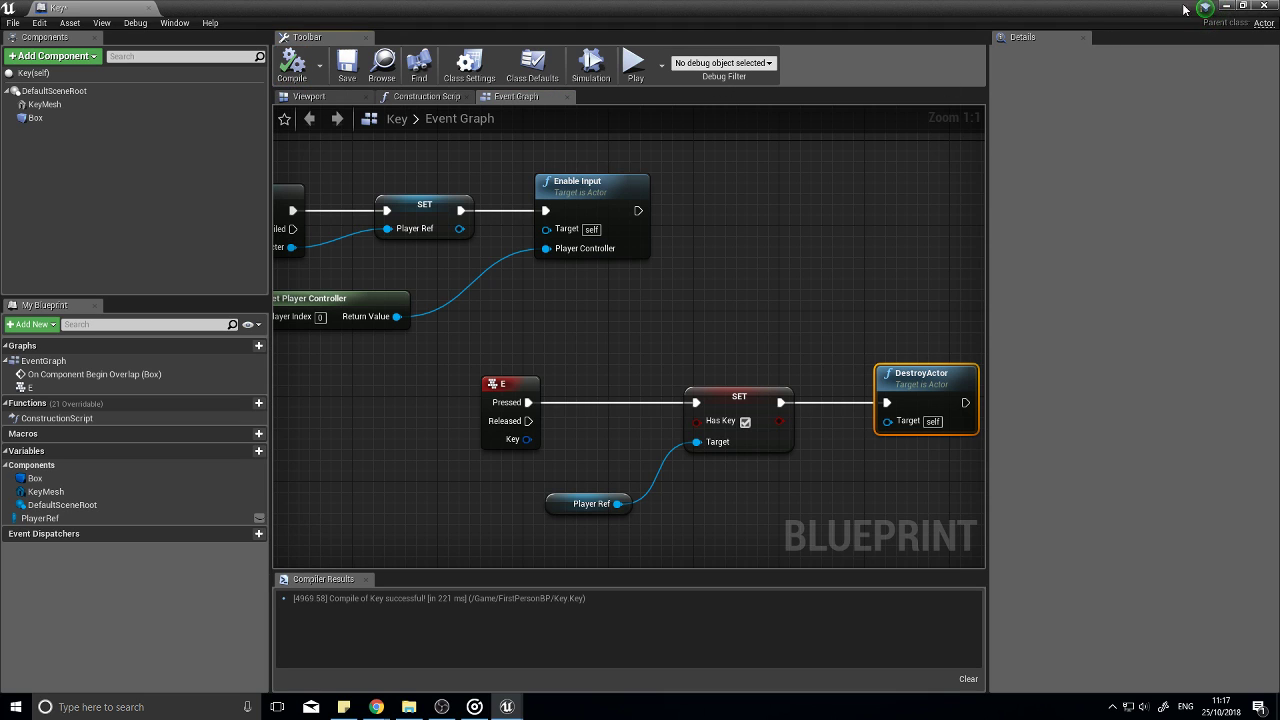
pyautogui.click(1275, 6)
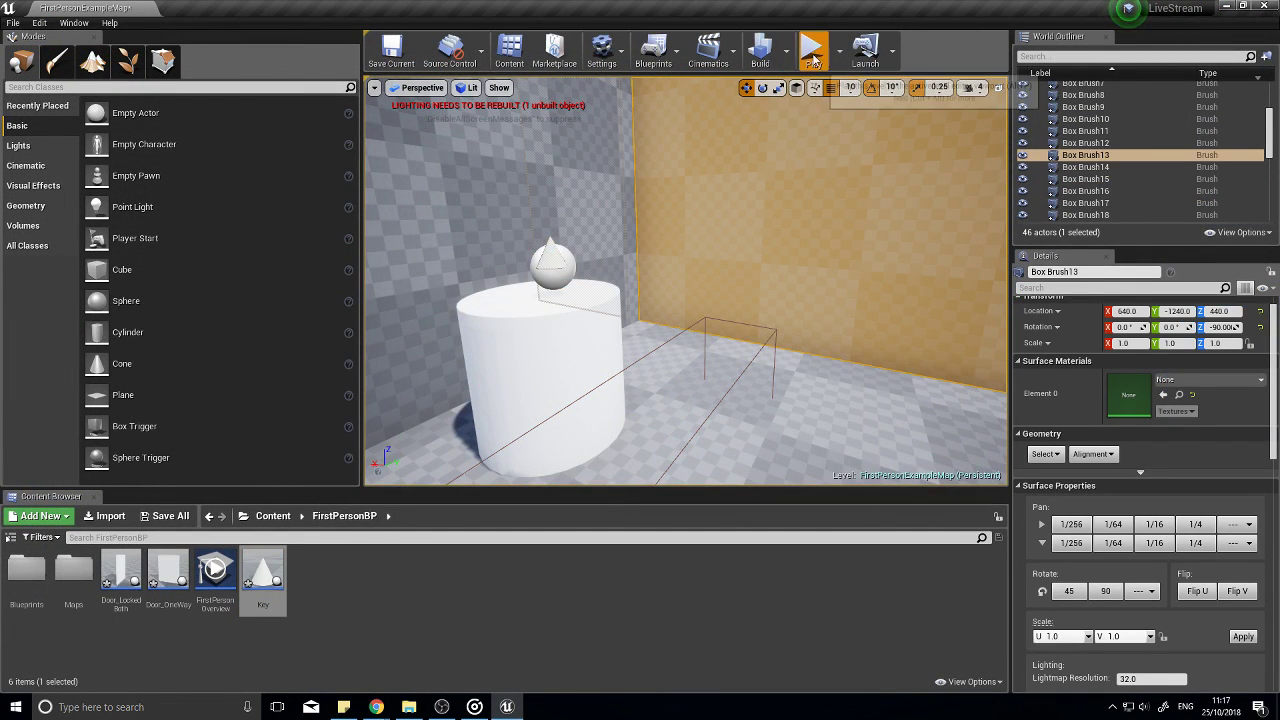
# Step: Playtest the level by trying the locked door, collecting the key from its cylinder and walking through the map with it
pyautogui.click(813, 55)
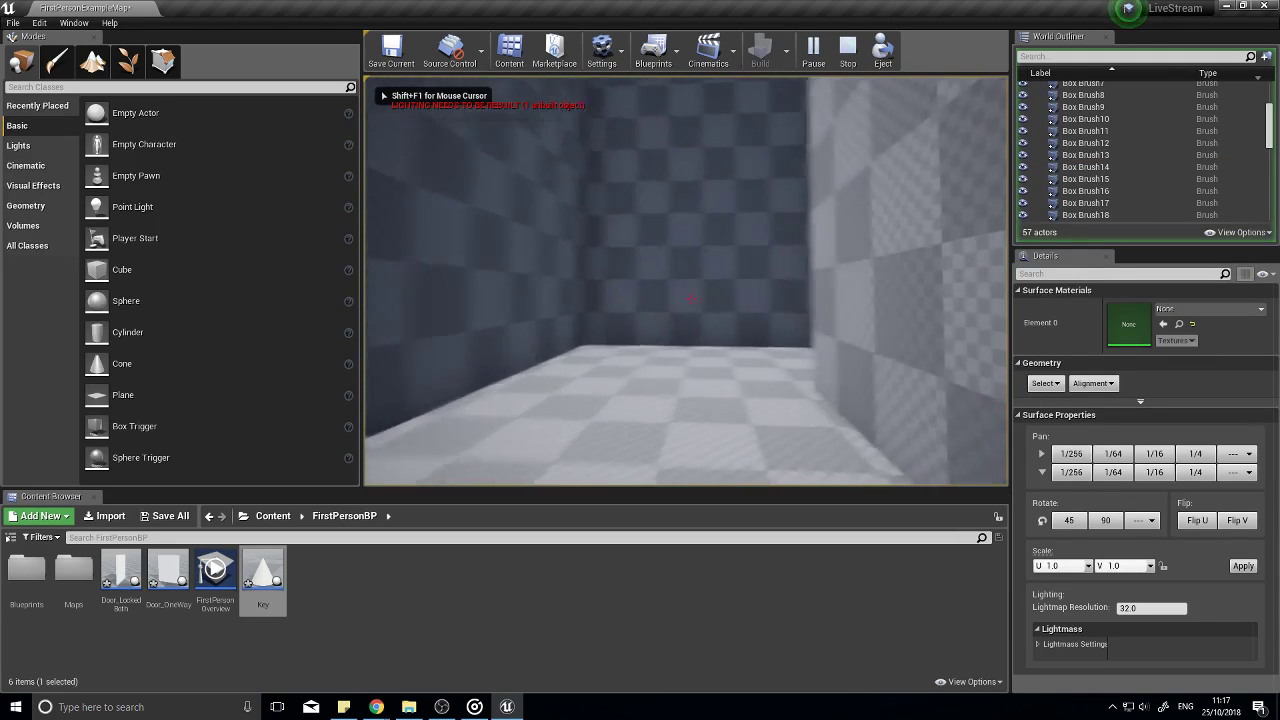
pyautogui.press('w')
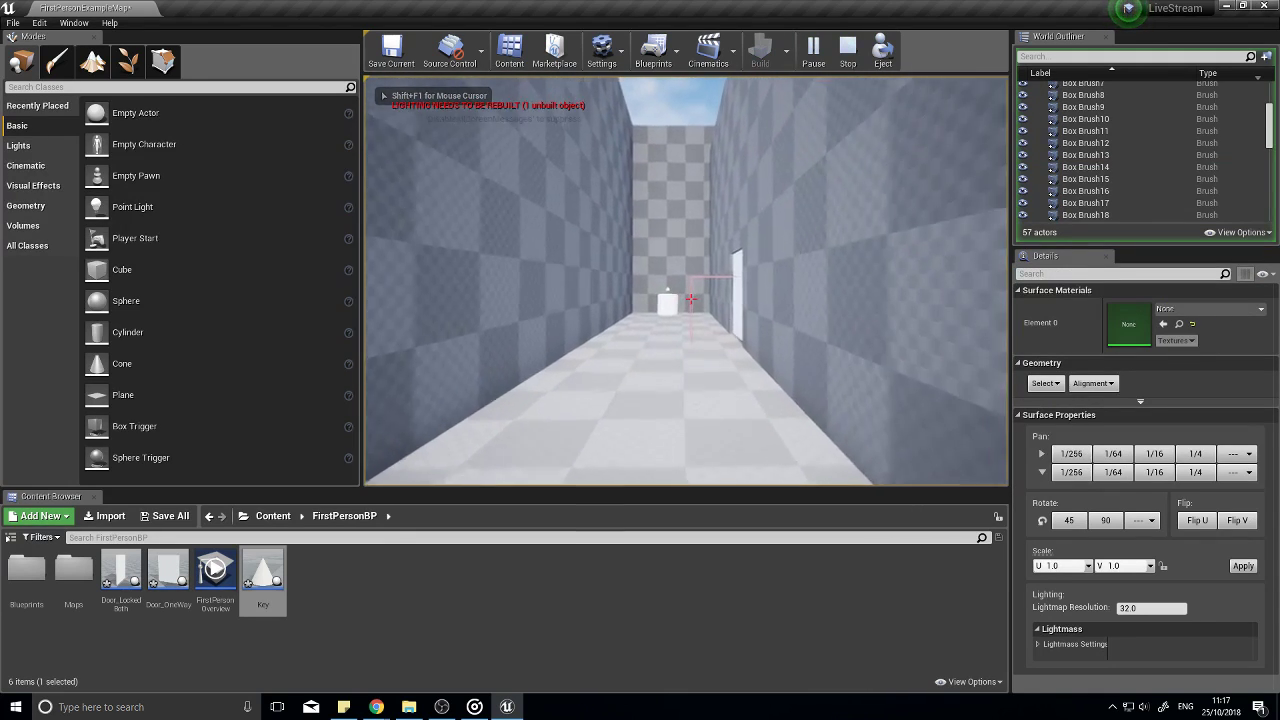
pyautogui.press('w')
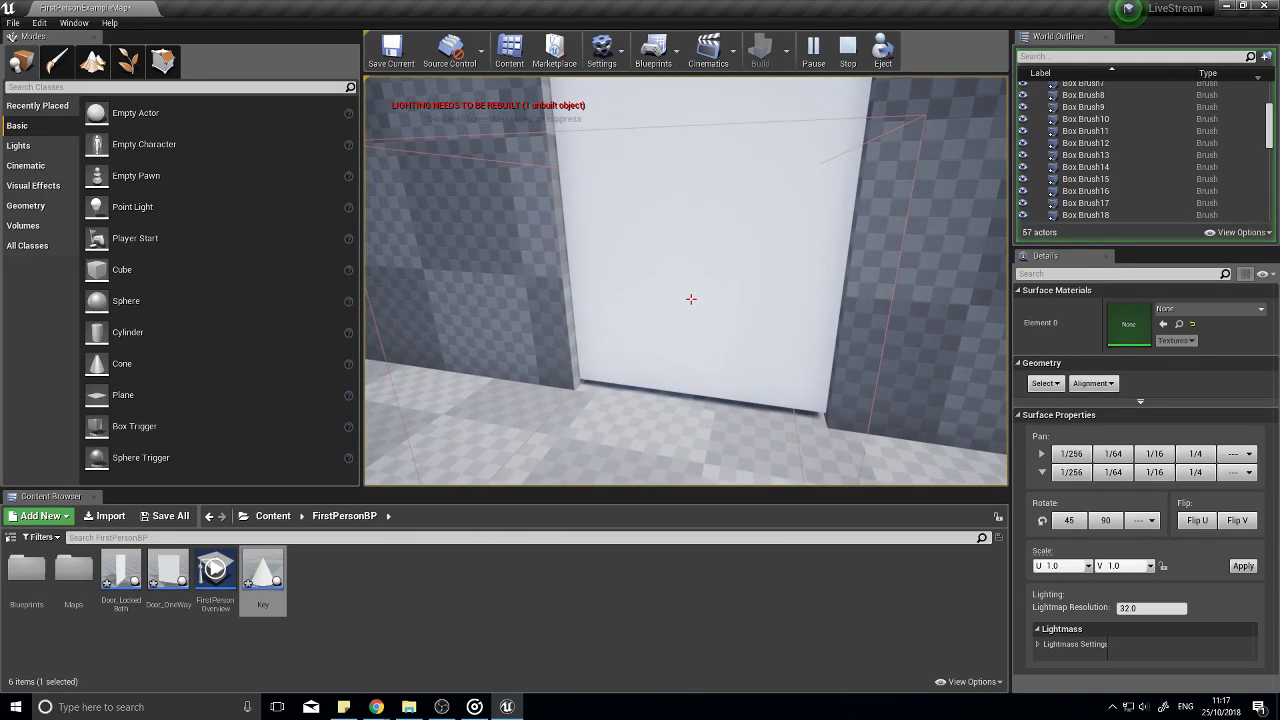
pyautogui.press('w')
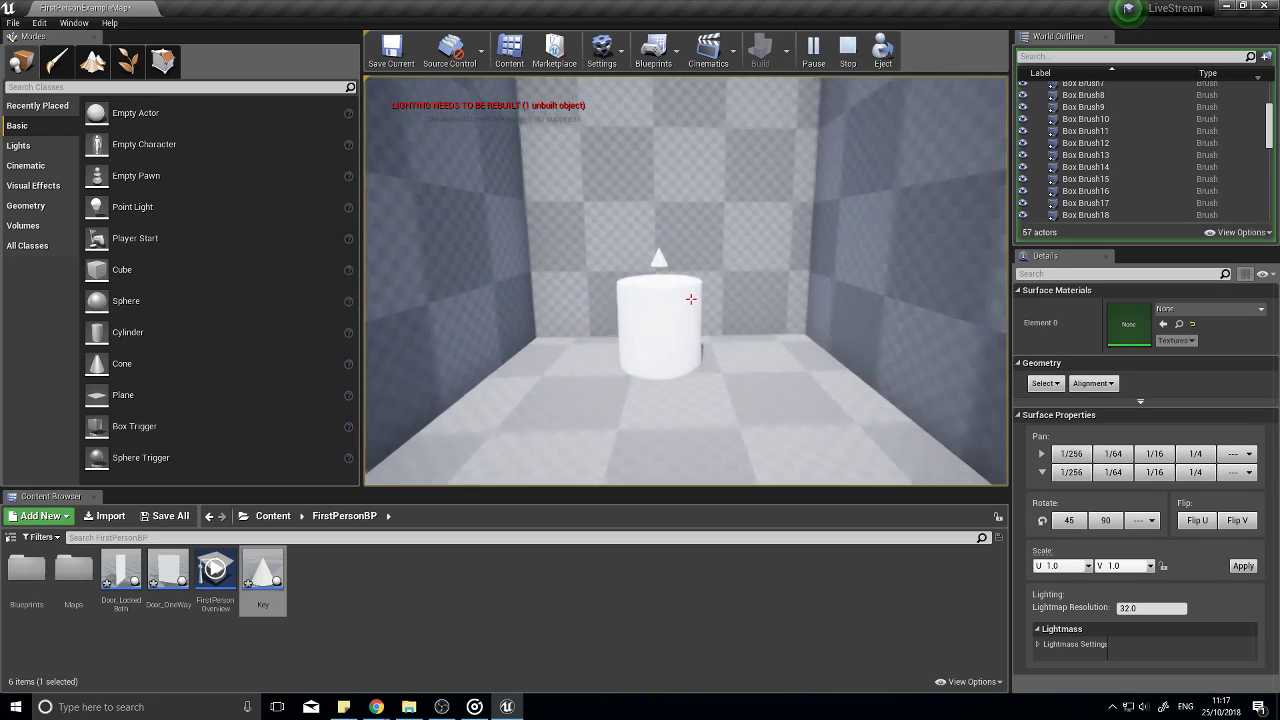
pyautogui.press('w')
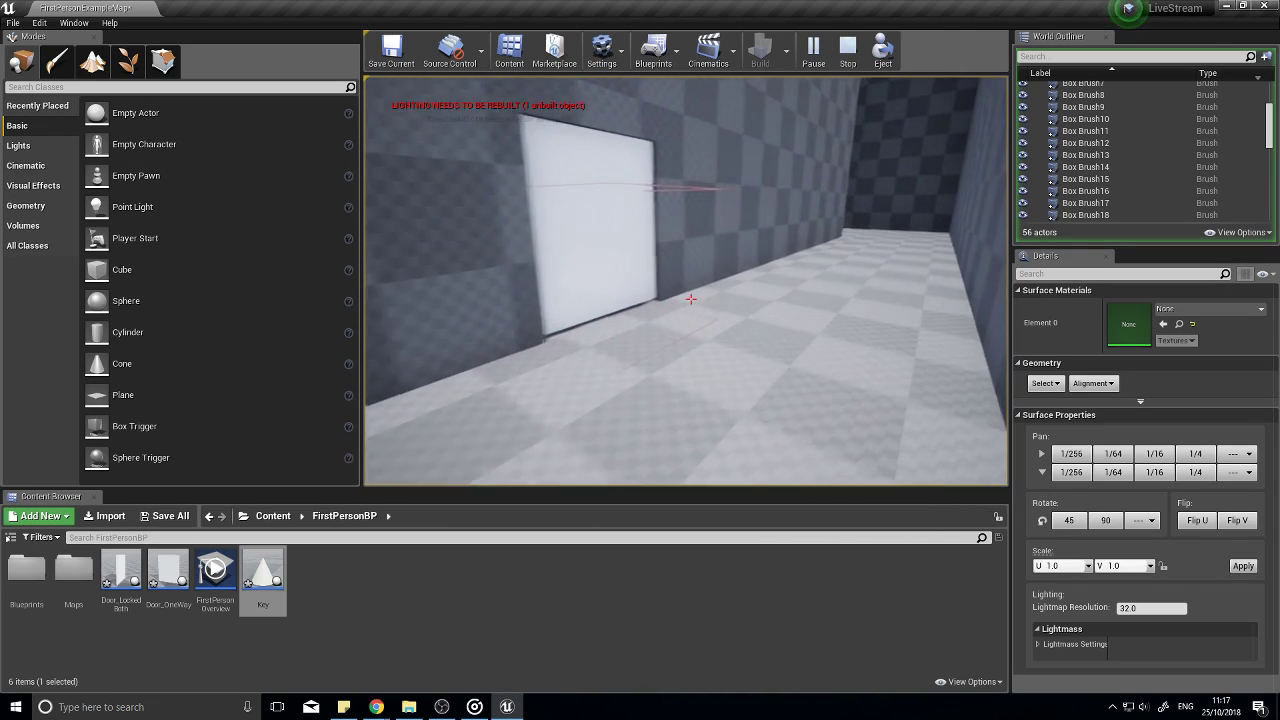
pyautogui.press('w')
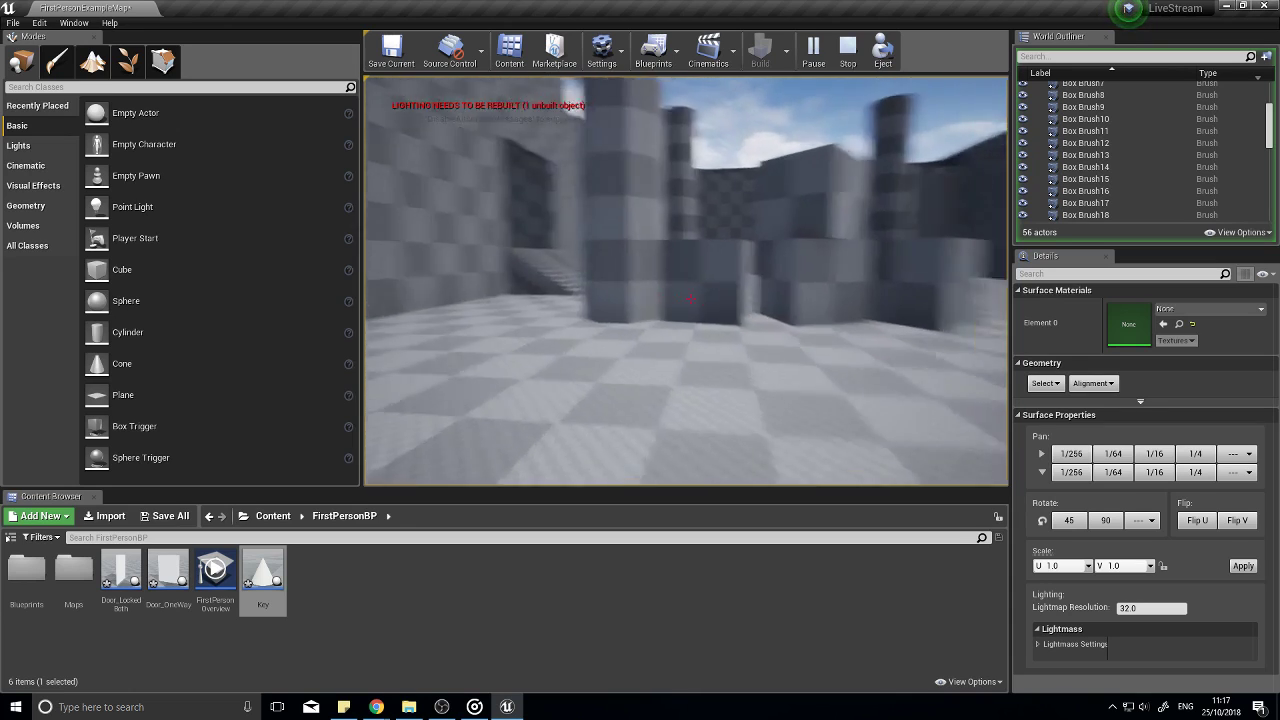
pyautogui.press('w')
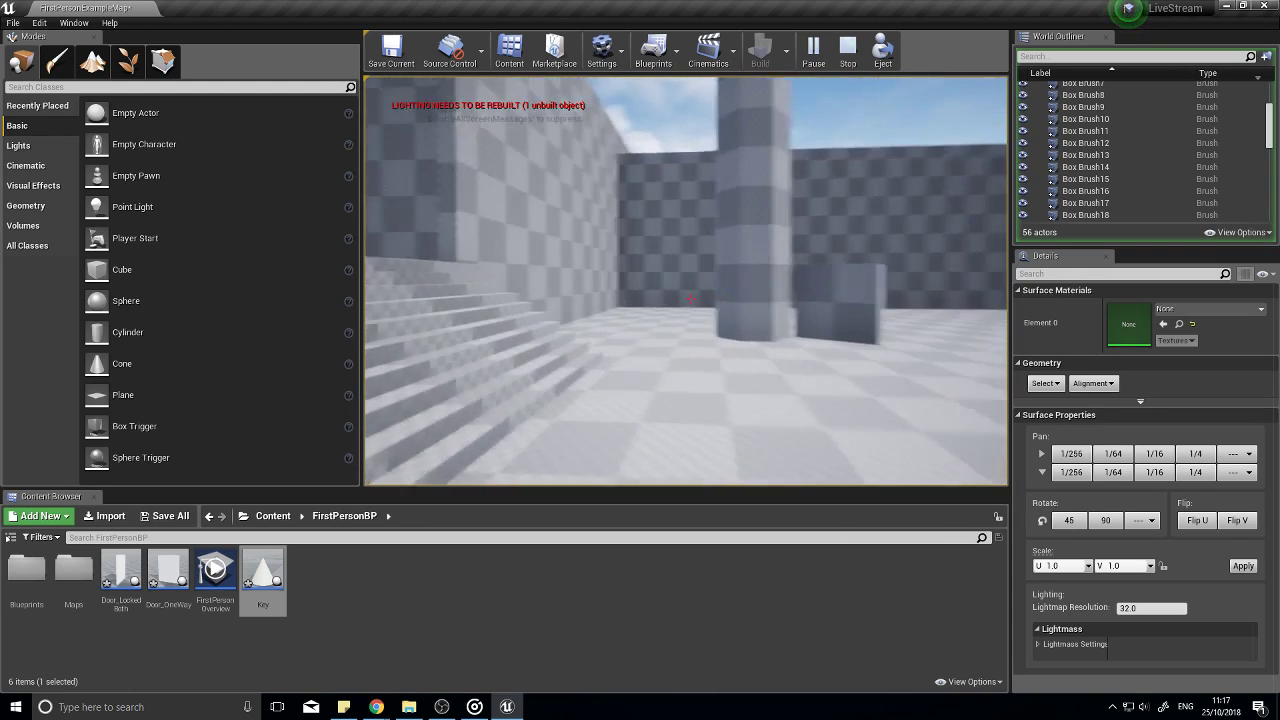
pyautogui.press('w')
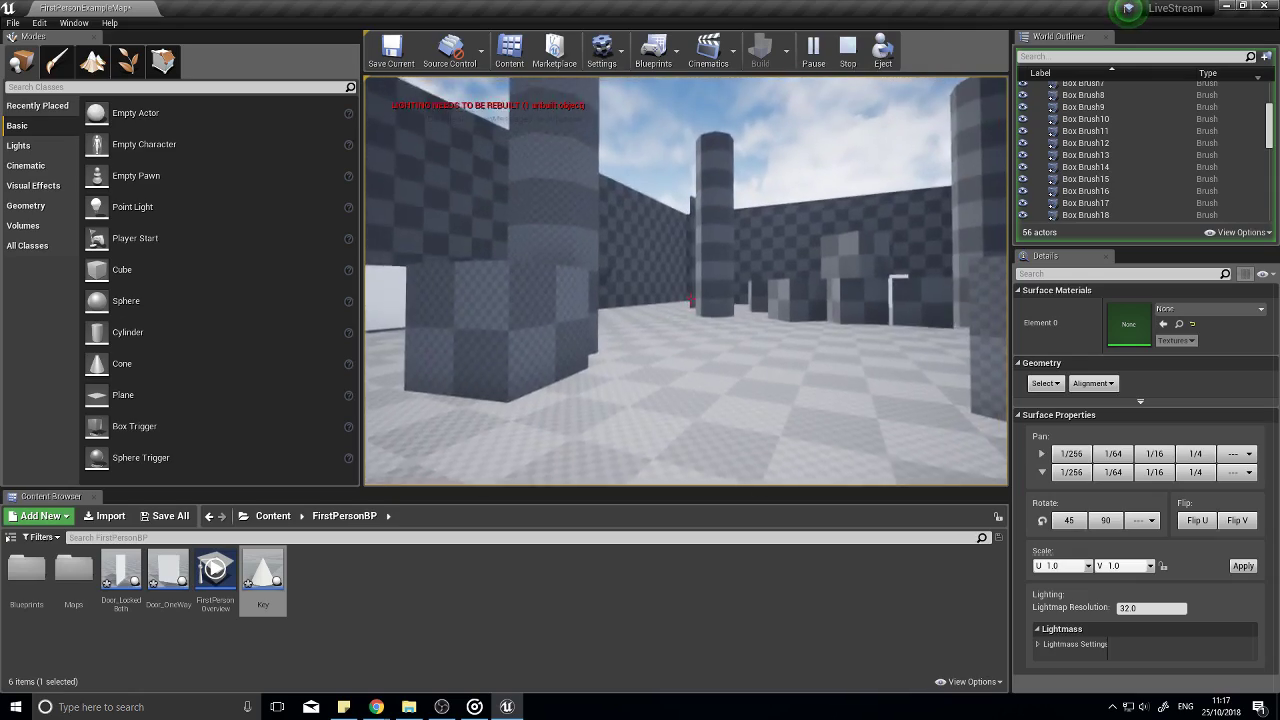
pyautogui.press('Escape')
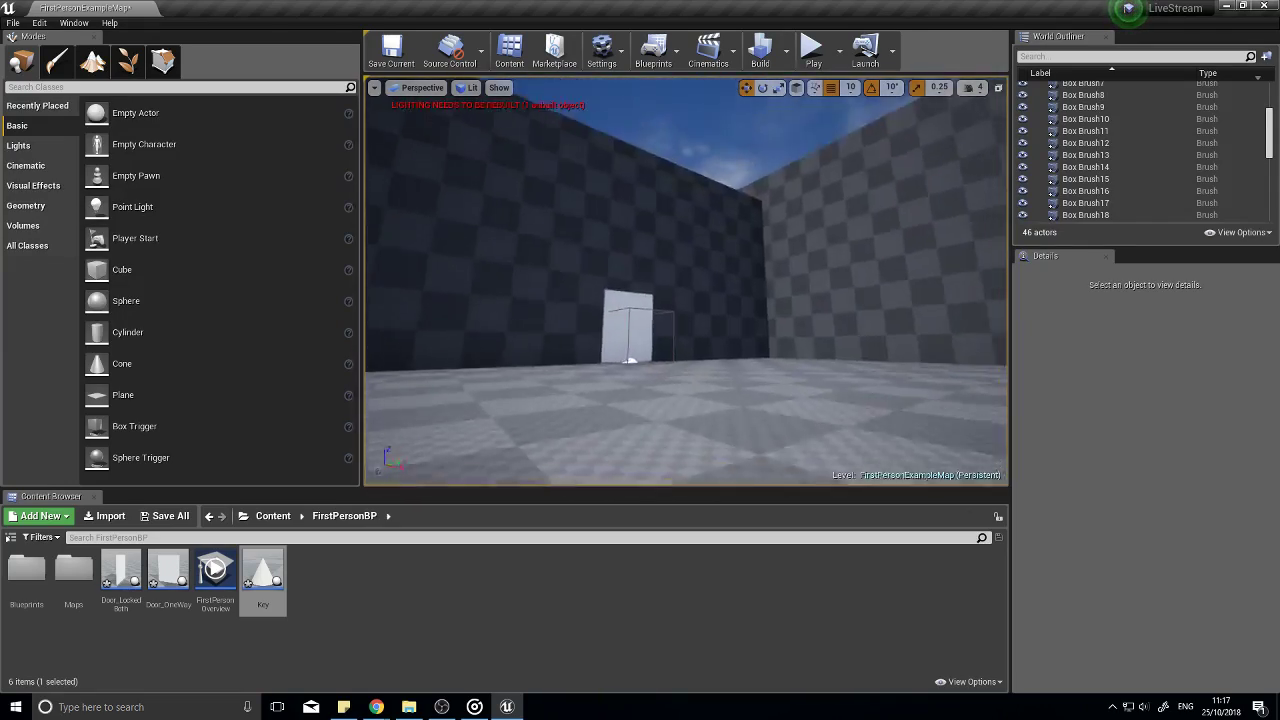
# Step: Place a second cylinder at the end of the empty corridor, at about X -1060, Y 2130, and snap it to the floor
pyautogui.click(706, 272)
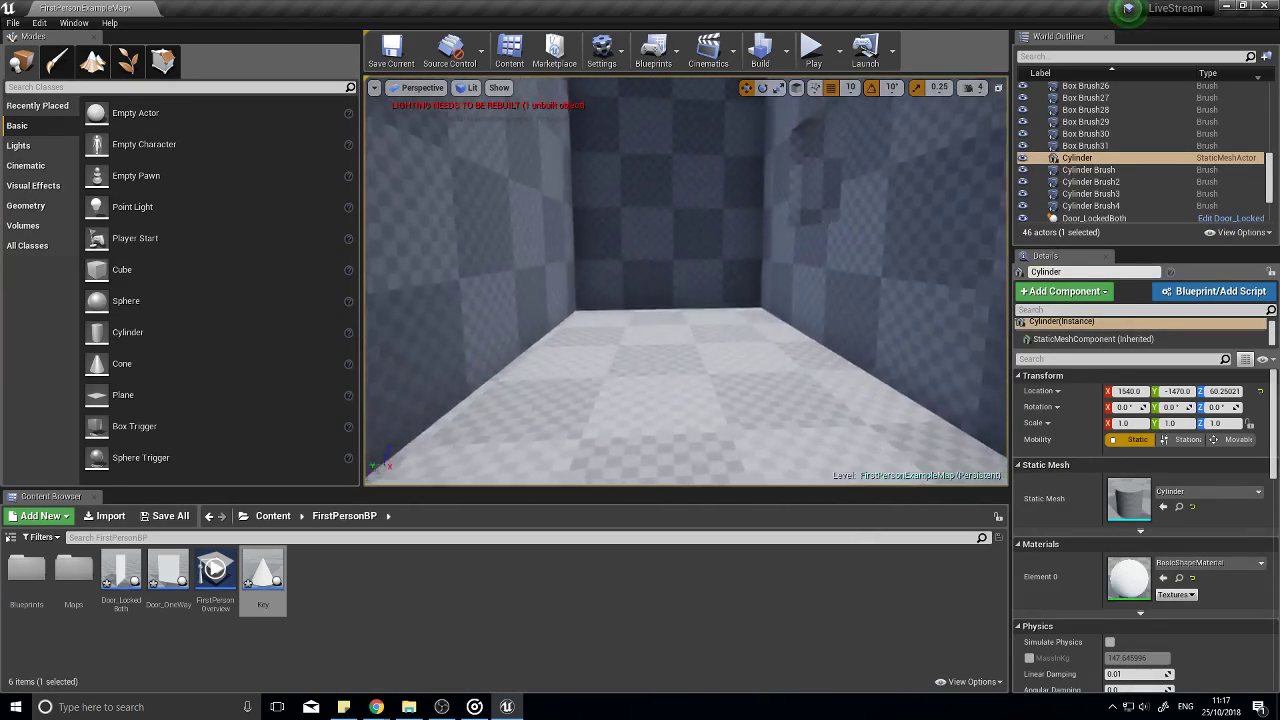
pyautogui.moveTo(686, 281); pyautogui.dragTo(686, 267, button='right')
pyautogui.moveTo(322, 352); pyautogui.dragTo(668, 258)
pyautogui.press('End')
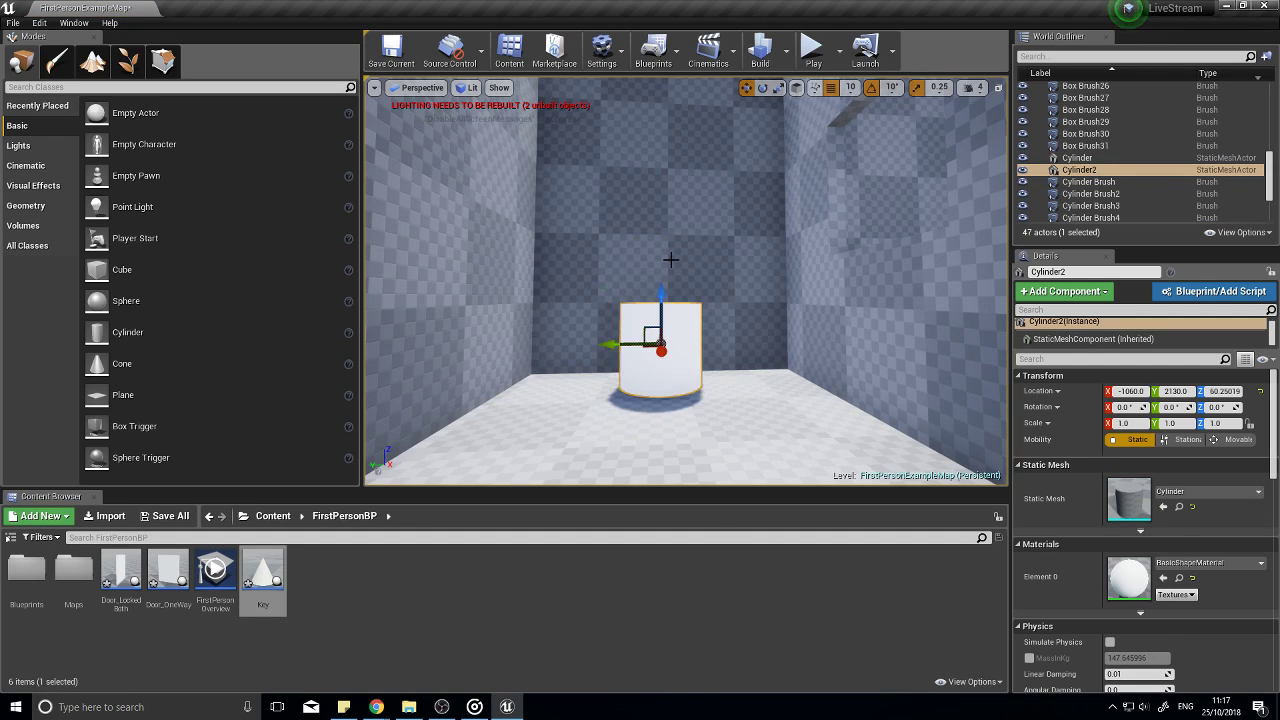
# Step: Create an Actor blueprint class named Lighter in the FirstPersonBP folder
pyautogui.rightClick(324, 584)
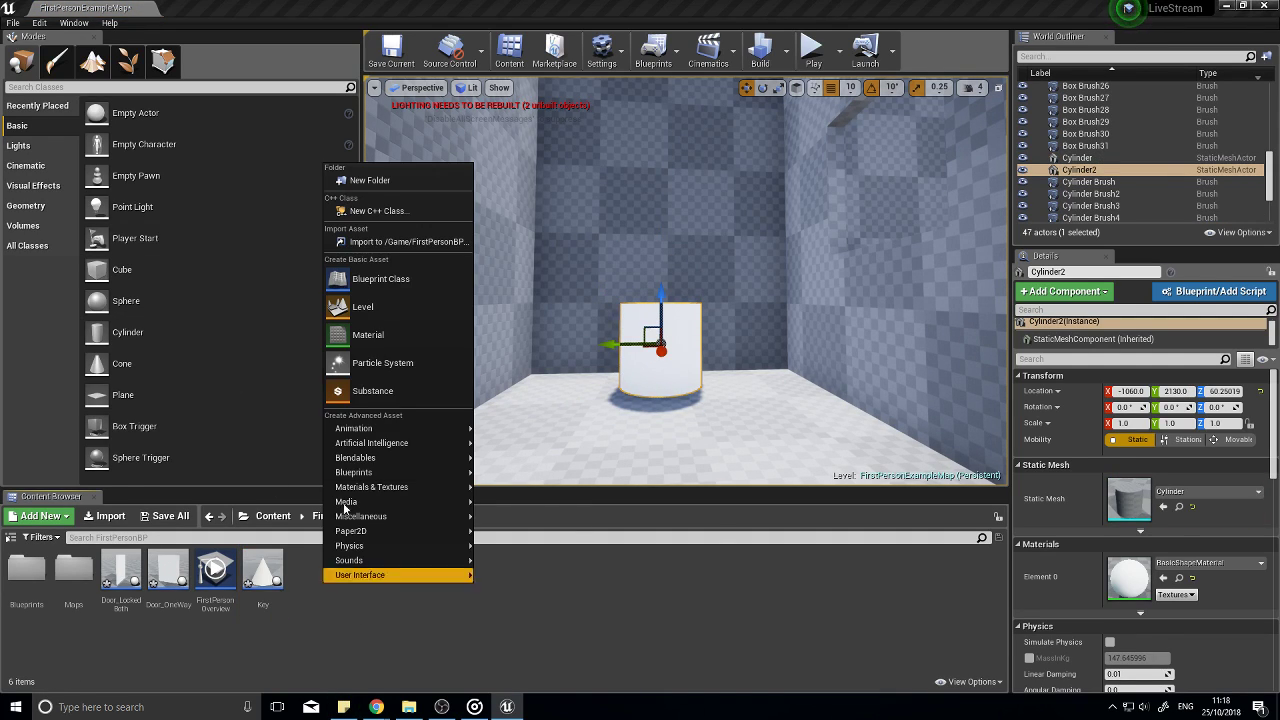
pyautogui.click(382, 286)
pyautogui.click(497, 226)
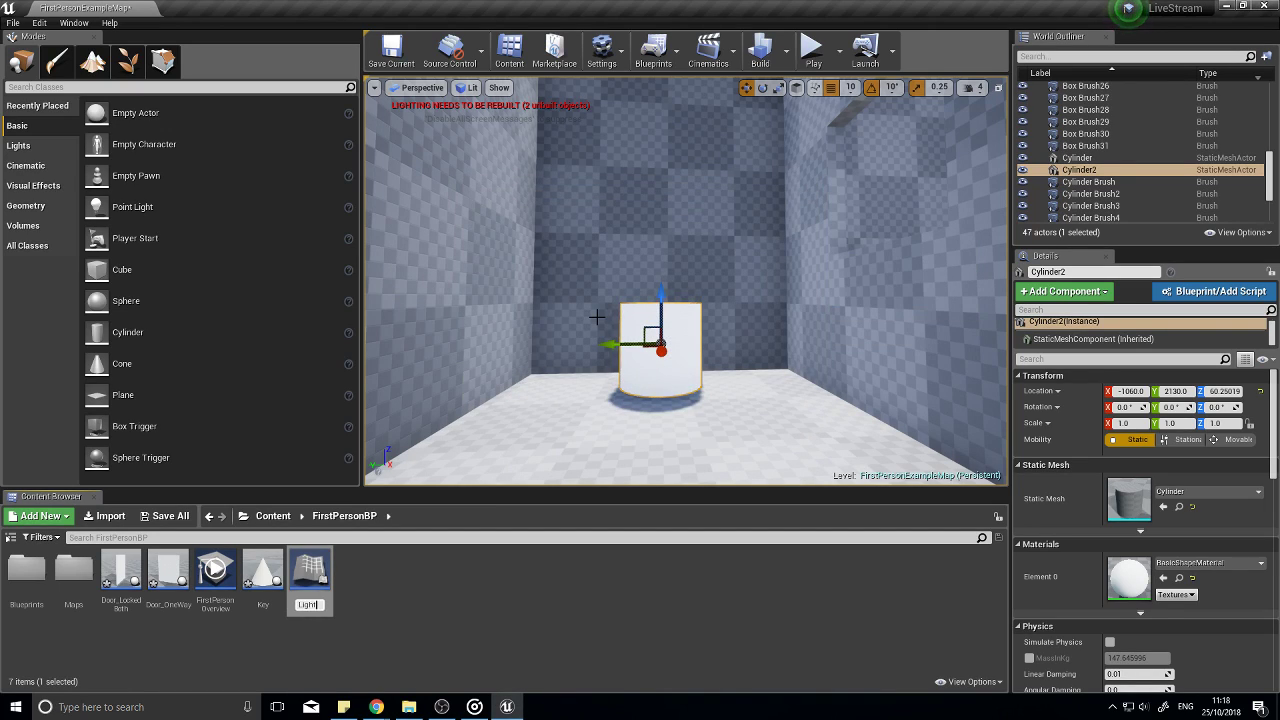
pyautogui.write('Lighter')
pyautogui.press('Return')
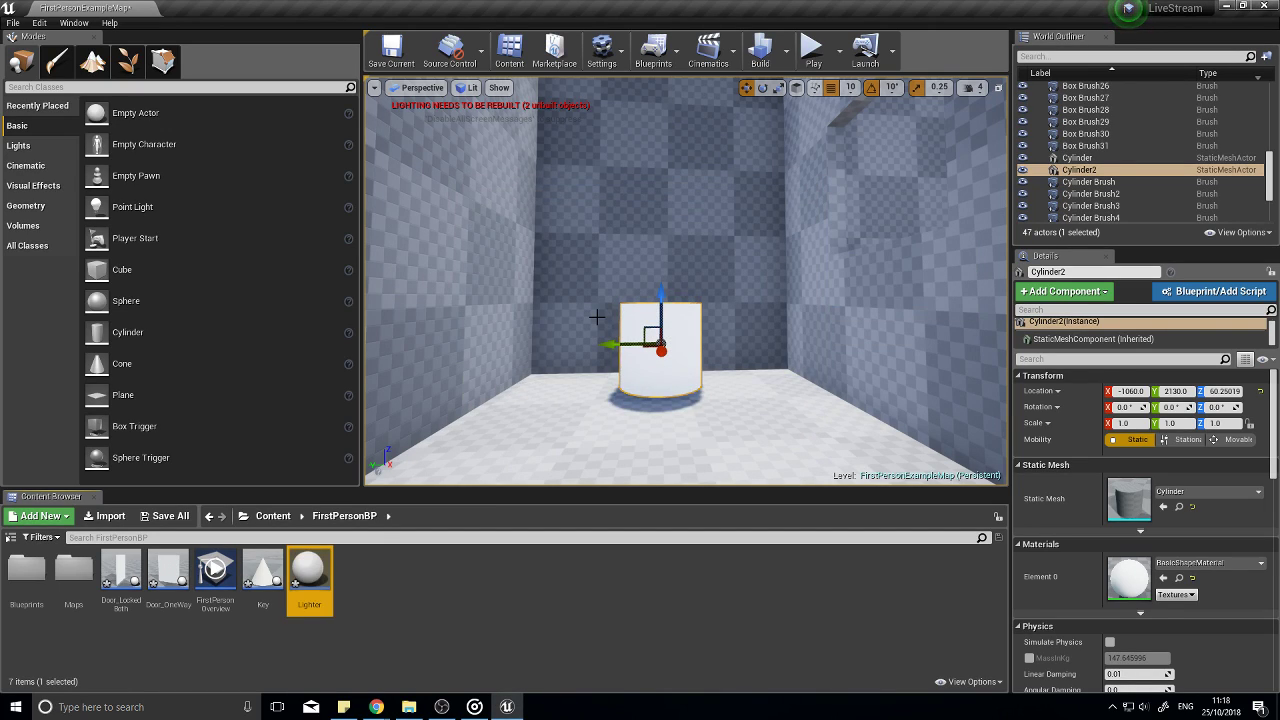
# Step: Open the Lighter blueprint and add a Cube component to it
pyautogui.doubleClick(296, 605)
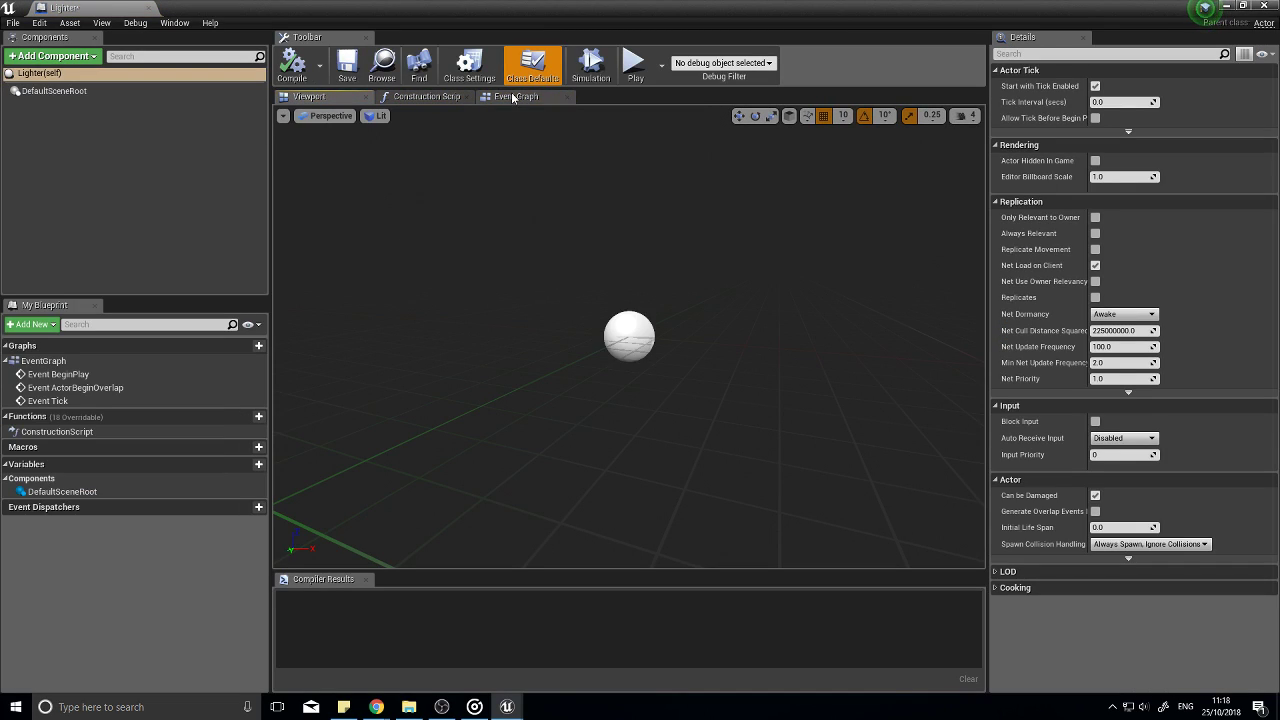
pyautogui.click(61, 60)
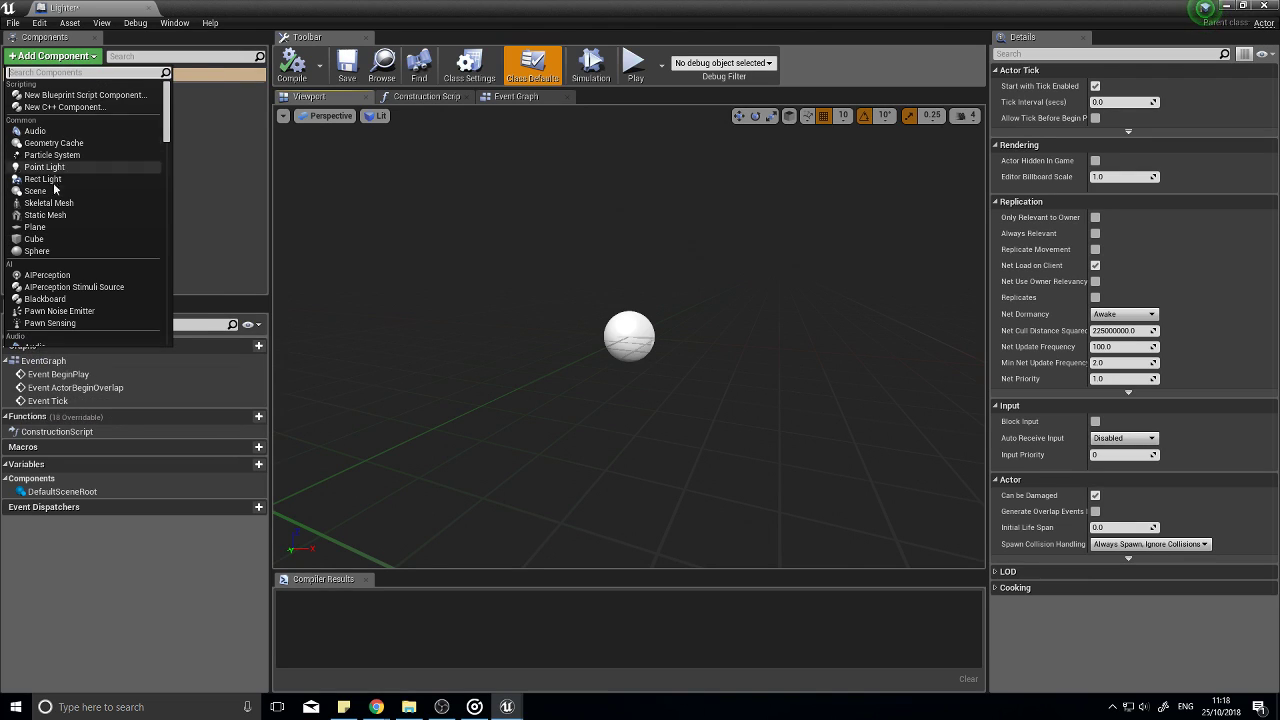
pyautogui.click(36, 239)
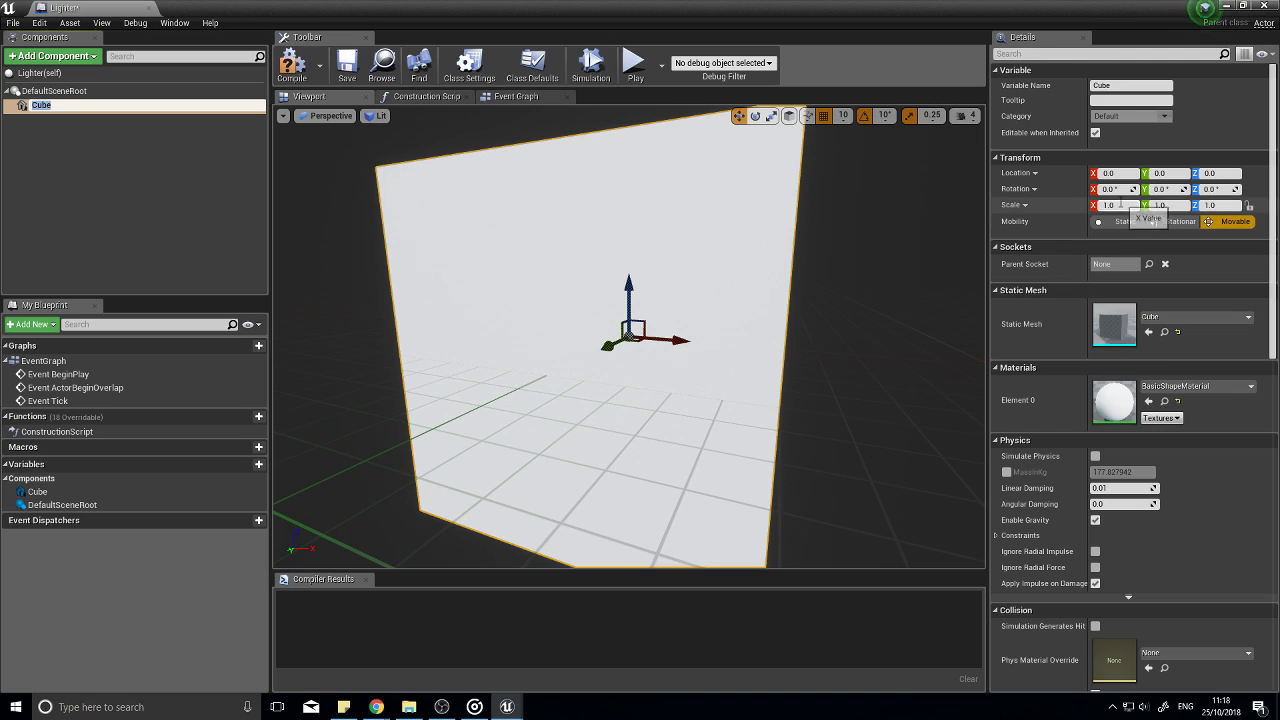
# Step: Scale the Lighter's cube to 0.1, 0.1, 0.05, raise it to Z 10, and compile
pyautogui.click(1117, 205)
pyautogui.write('0.1')
pyautogui.press('Tab')
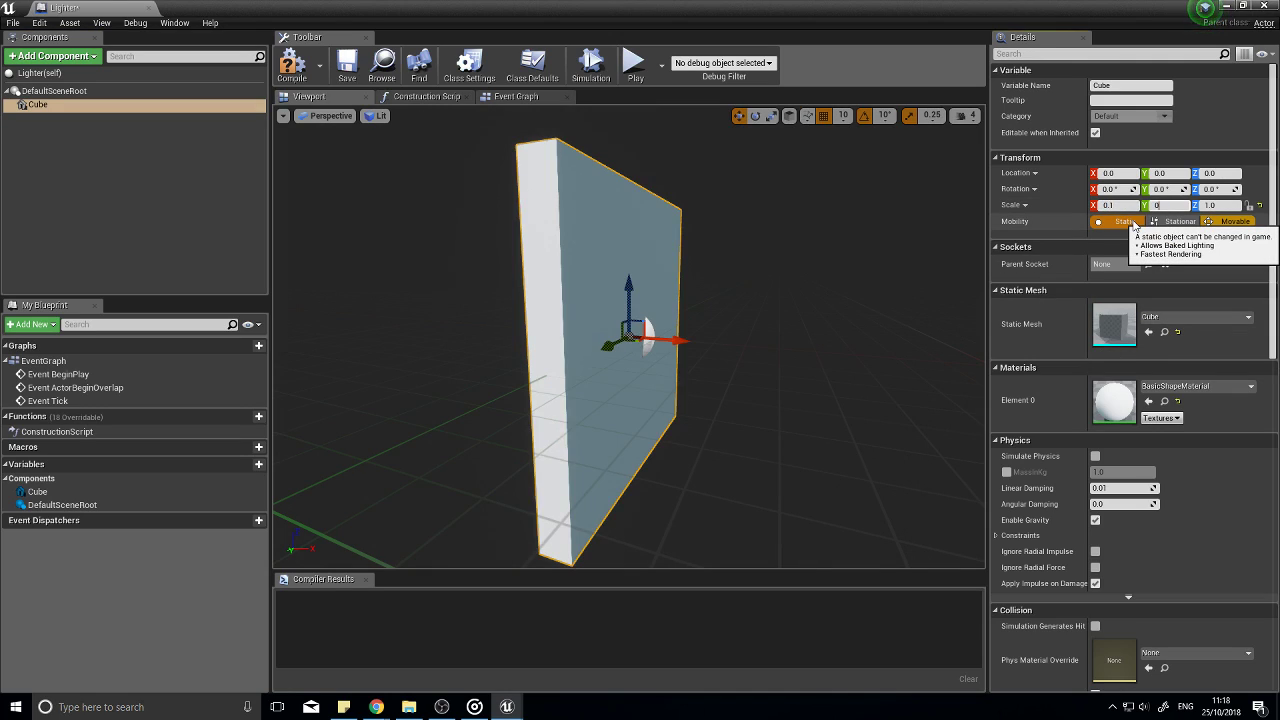
pyautogui.write('0.1')
pyautogui.press('Tab')
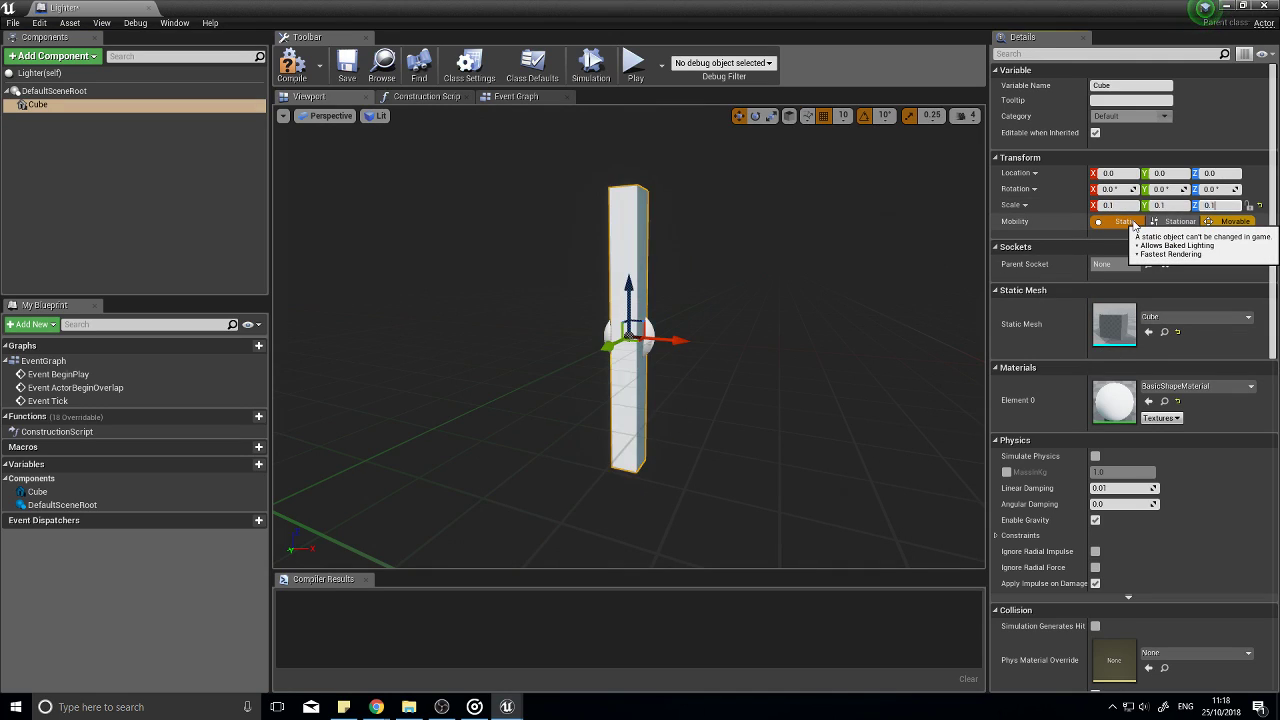
pyautogui.write('0.1')
pyautogui.press('Return')
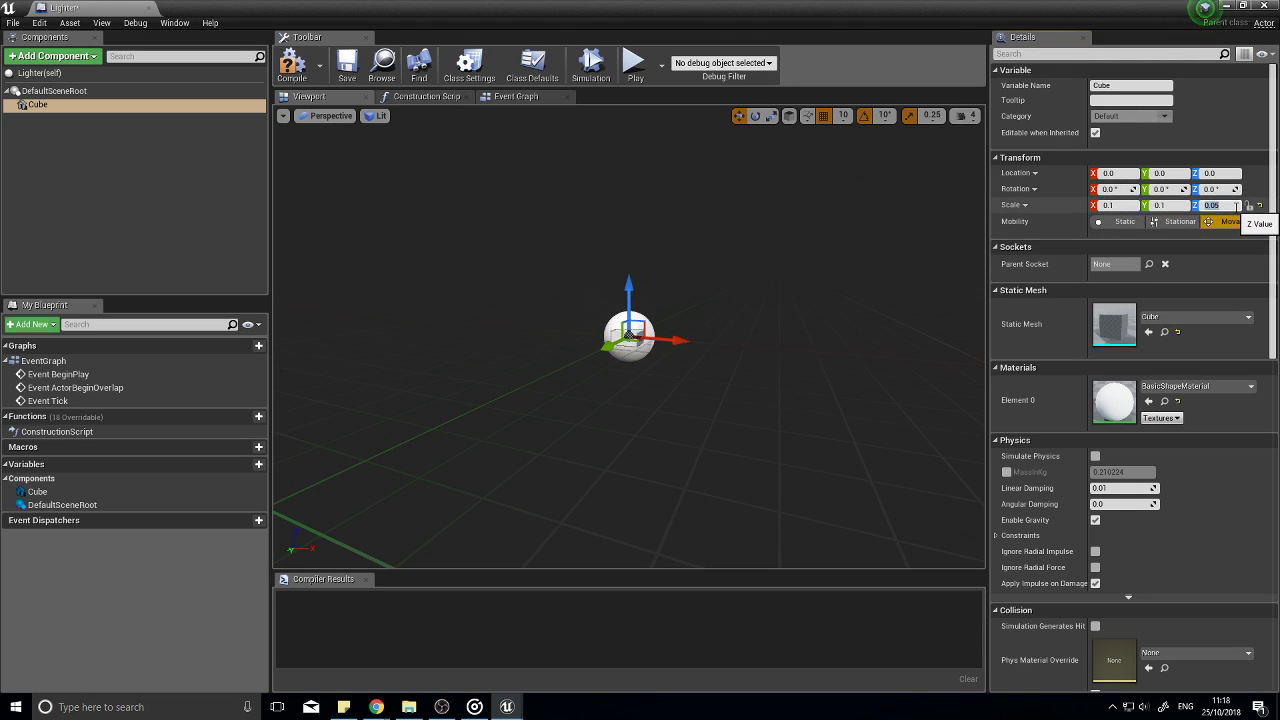
pyautogui.moveTo(624, 287); pyautogui.dragTo(628, 255)
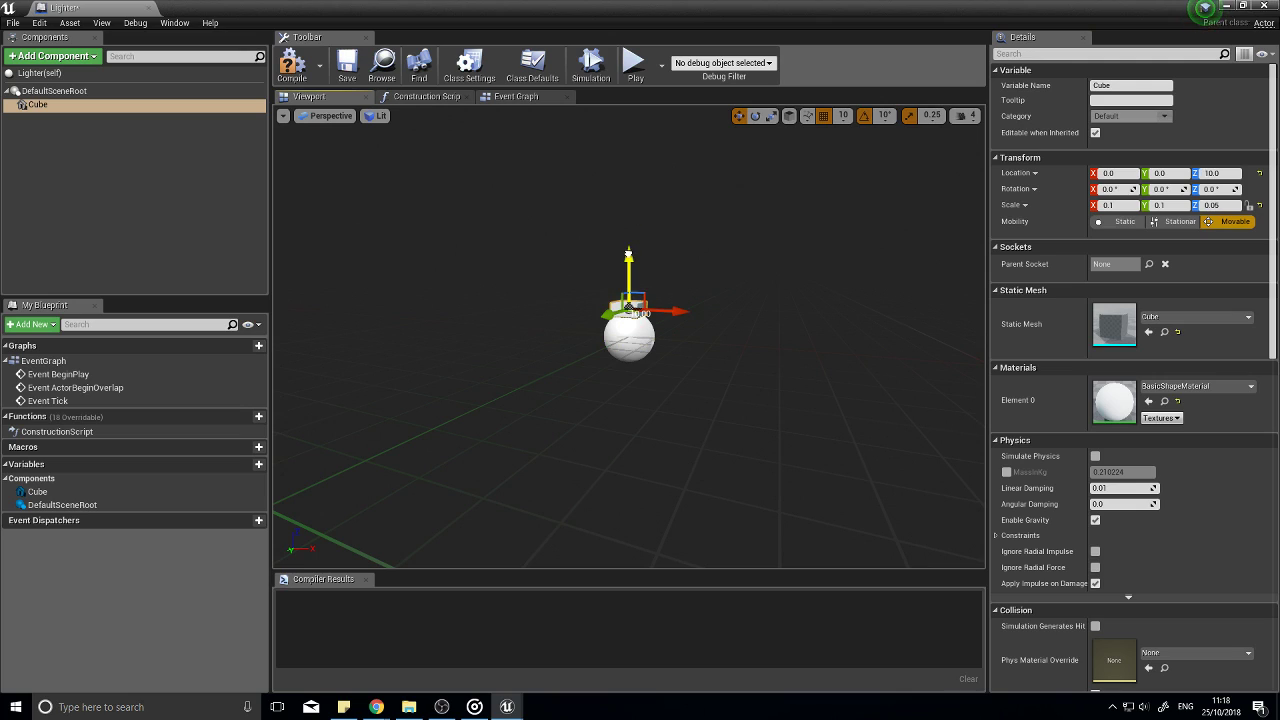
pyautogui.press('F7')
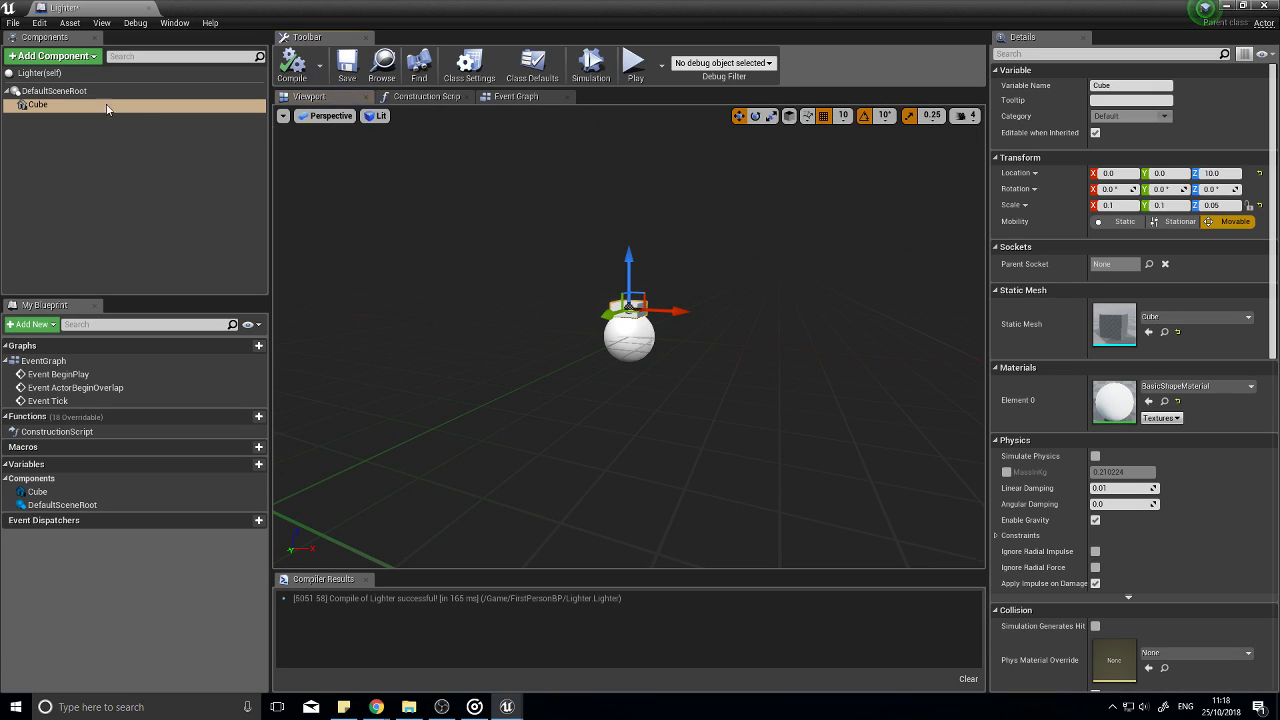
# Step: Add a Box Collision component under the Lighter's DefaultSceneRoot and compile the blueprint
pyautogui.click(63, 57)
pyautogui.write('box')
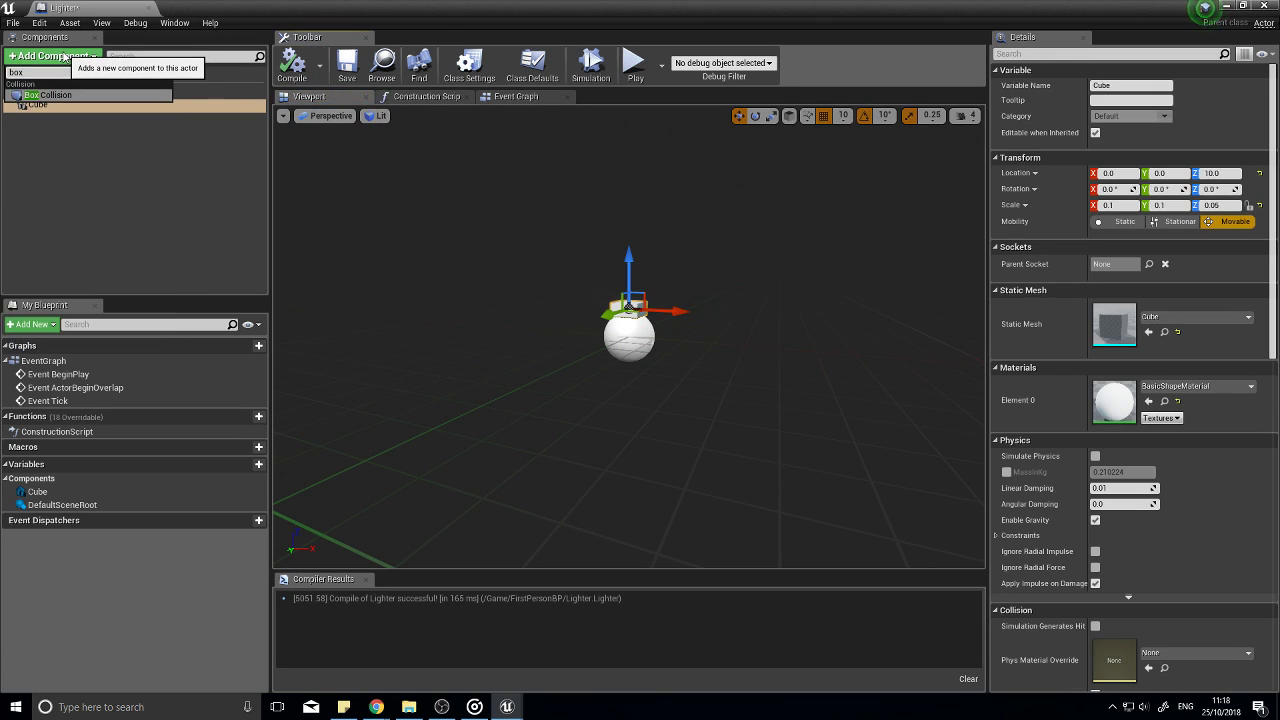
pyautogui.click(62, 99)
pyautogui.moveTo(42, 119); pyautogui.dragTo(40, 92)
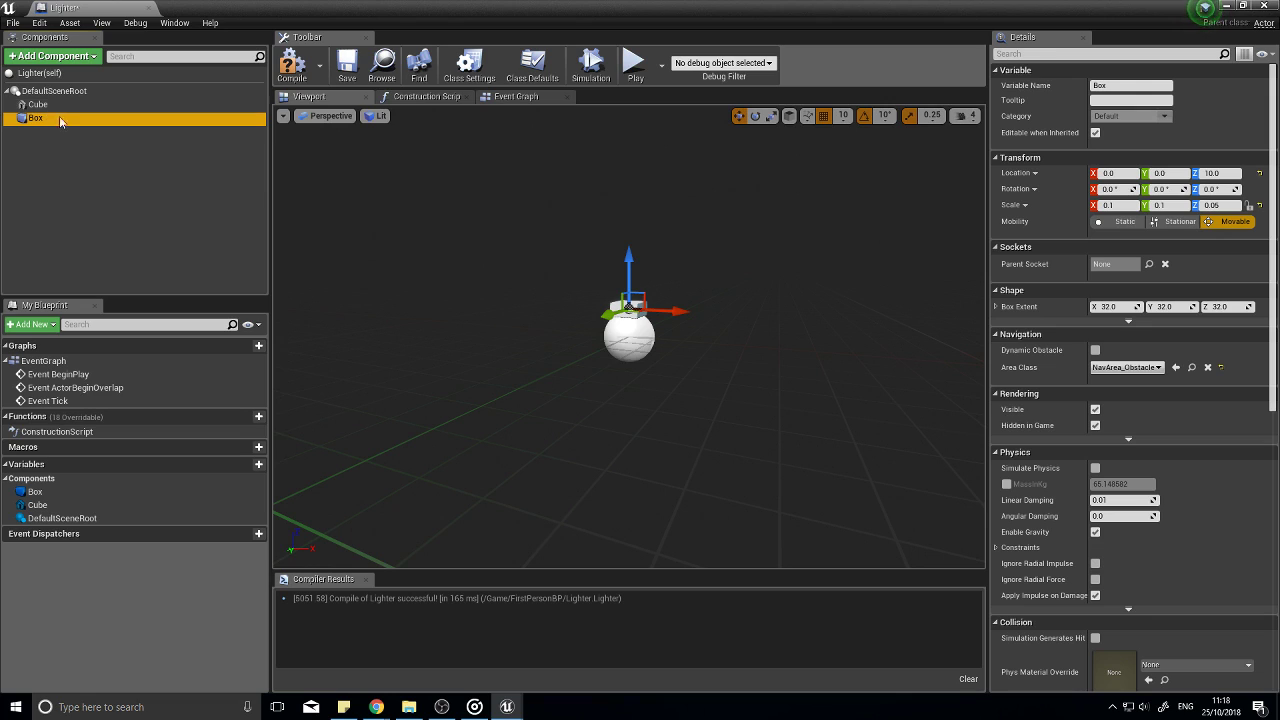
pyautogui.click(292, 65)
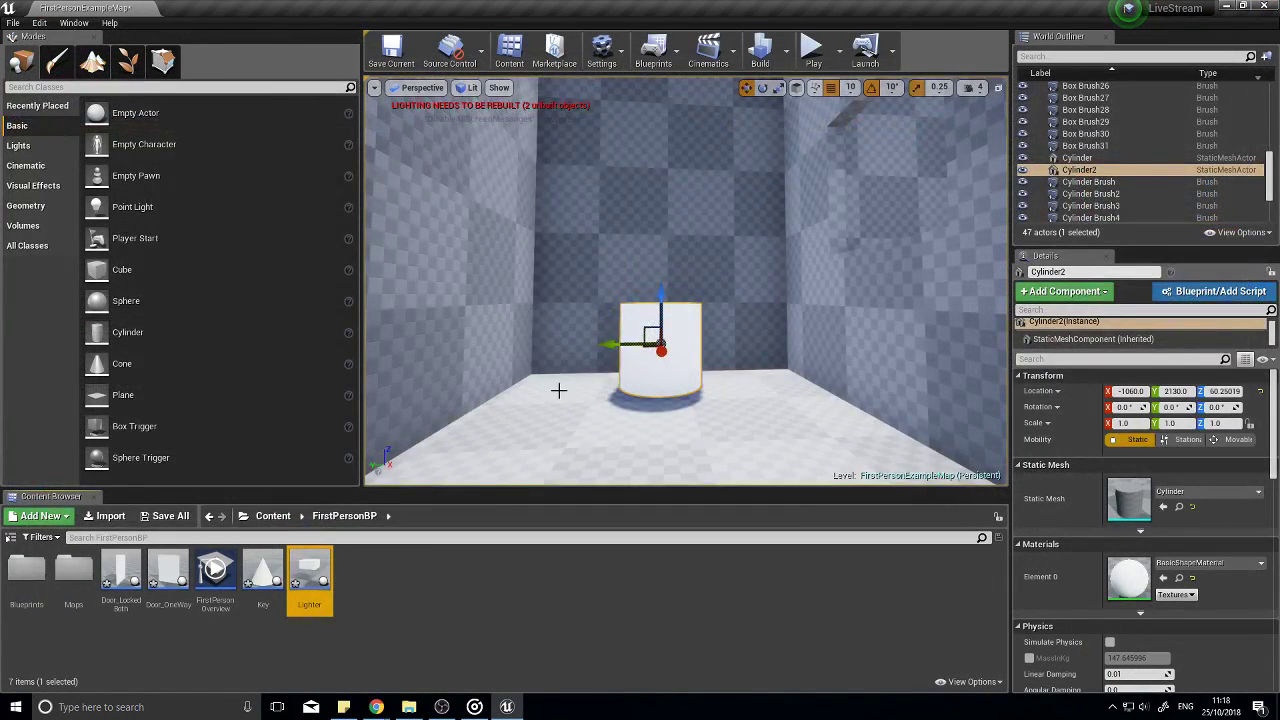
# Step: Place a Lighter on top of the new cylinder and centre it at X -1060, Y 2130, Z 110
pyautogui.moveTo(559, 390); pyautogui.dragTo(450, 478, button='right')
pyautogui.moveTo(307, 582); pyautogui.dragTo(759, 242)
pyautogui.press('w')
pyautogui.moveTo(766, 297); pyautogui.dragTo(717, 363, button='right')
pyautogui.press('s')
pyautogui.press('w')
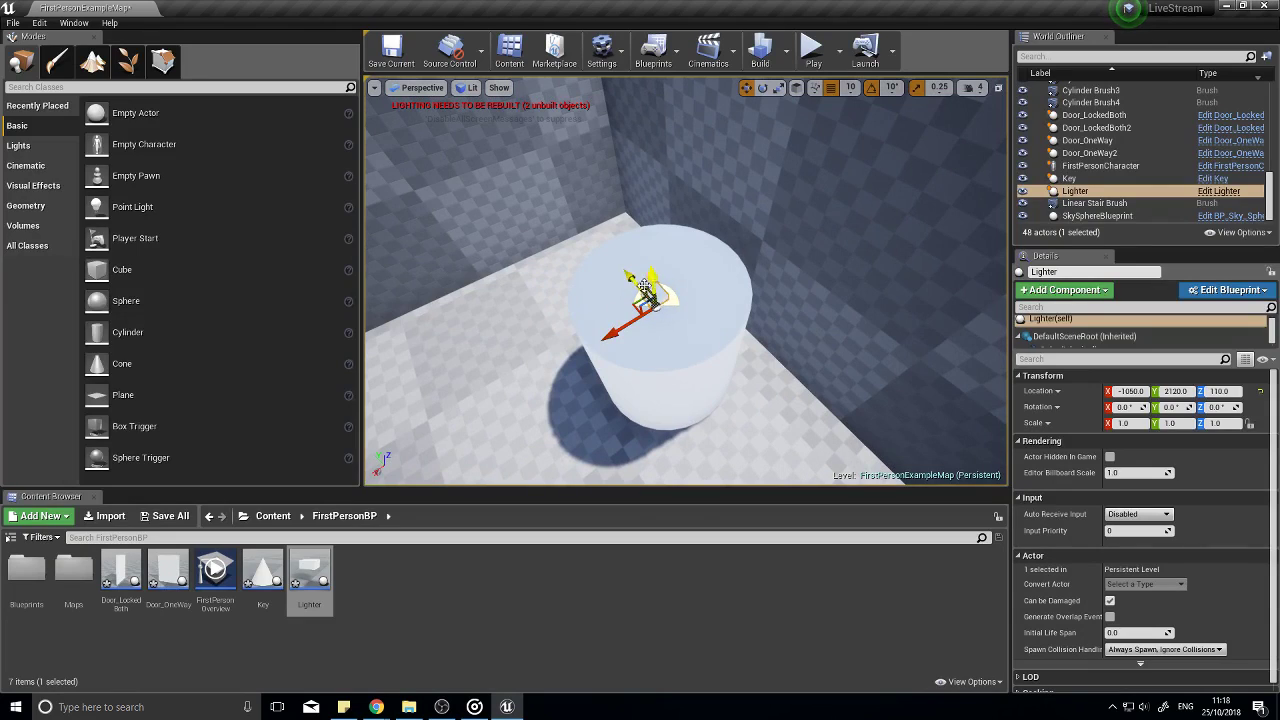
pyautogui.moveTo(628, 275); pyautogui.dragTo(620, 265)
pyautogui.moveTo(606, 321); pyautogui.dragTo(621, 311)
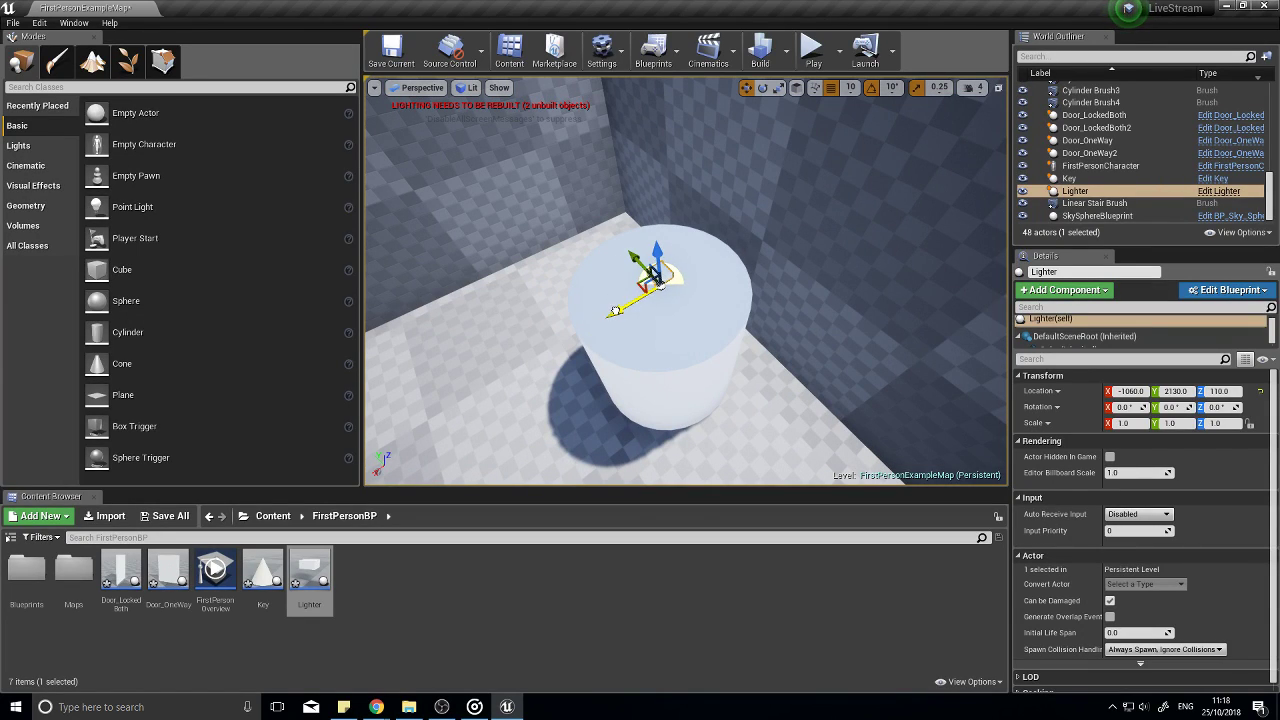
# Step: Select the placed Lighter's Box collision component and move it out in front of the cylinder to X 100
pyautogui.moveTo(595, 391); pyautogui.dragTo(545, 340, button='right')
pyautogui.press('s')
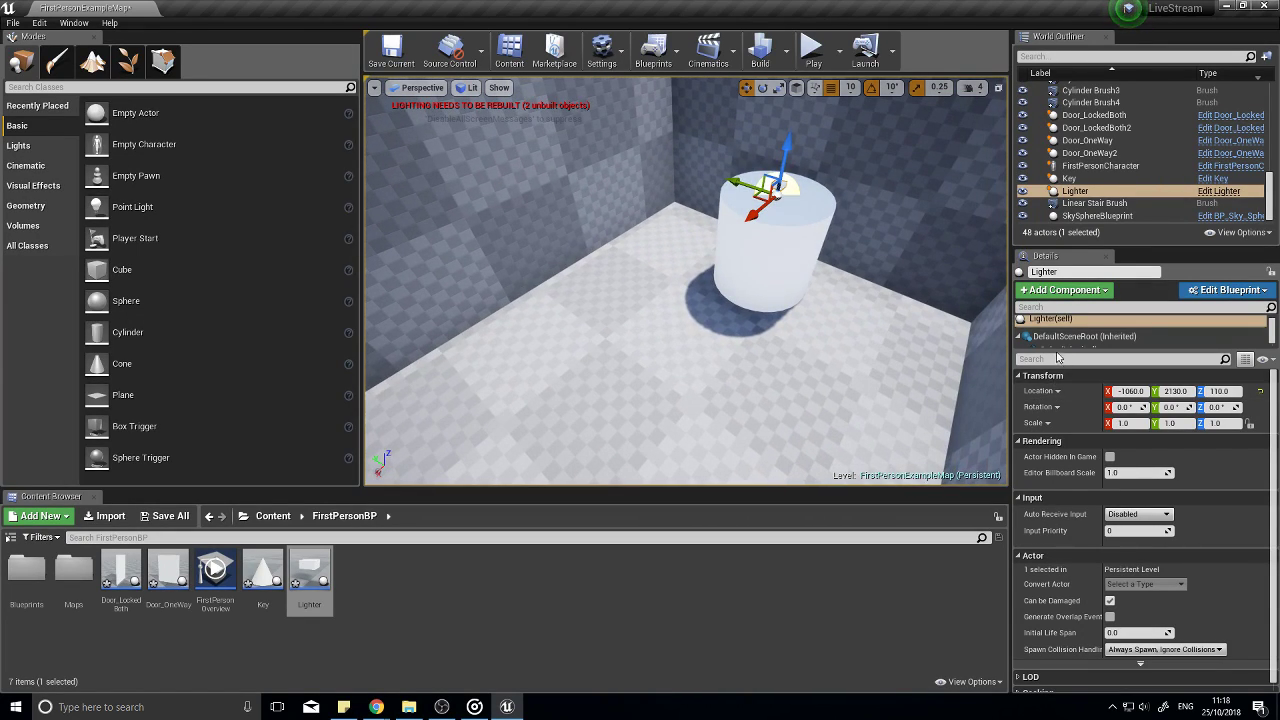
pyautogui.moveTo(1060, 349); pyautogui.dragTo(1069, 428)
pyautogui.click(1071, 367)
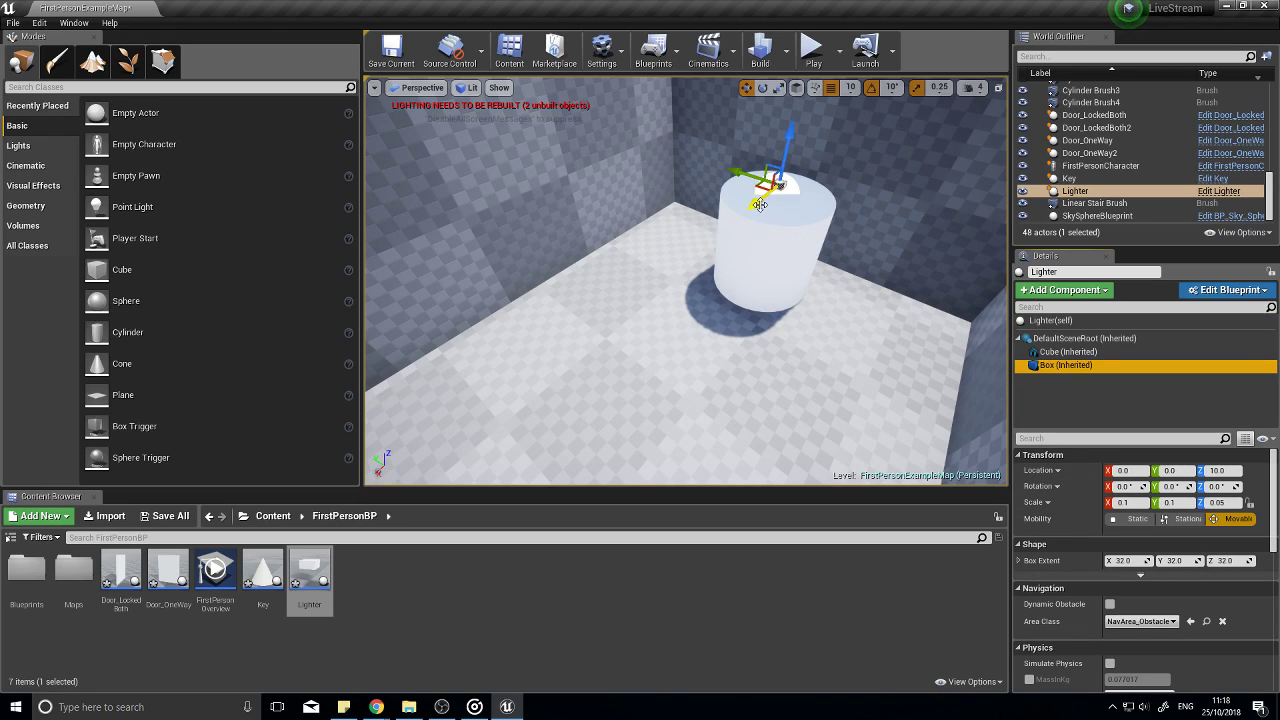
pyautogui.moveTo(760, 204); pyautogui.dragTo(673, 251)
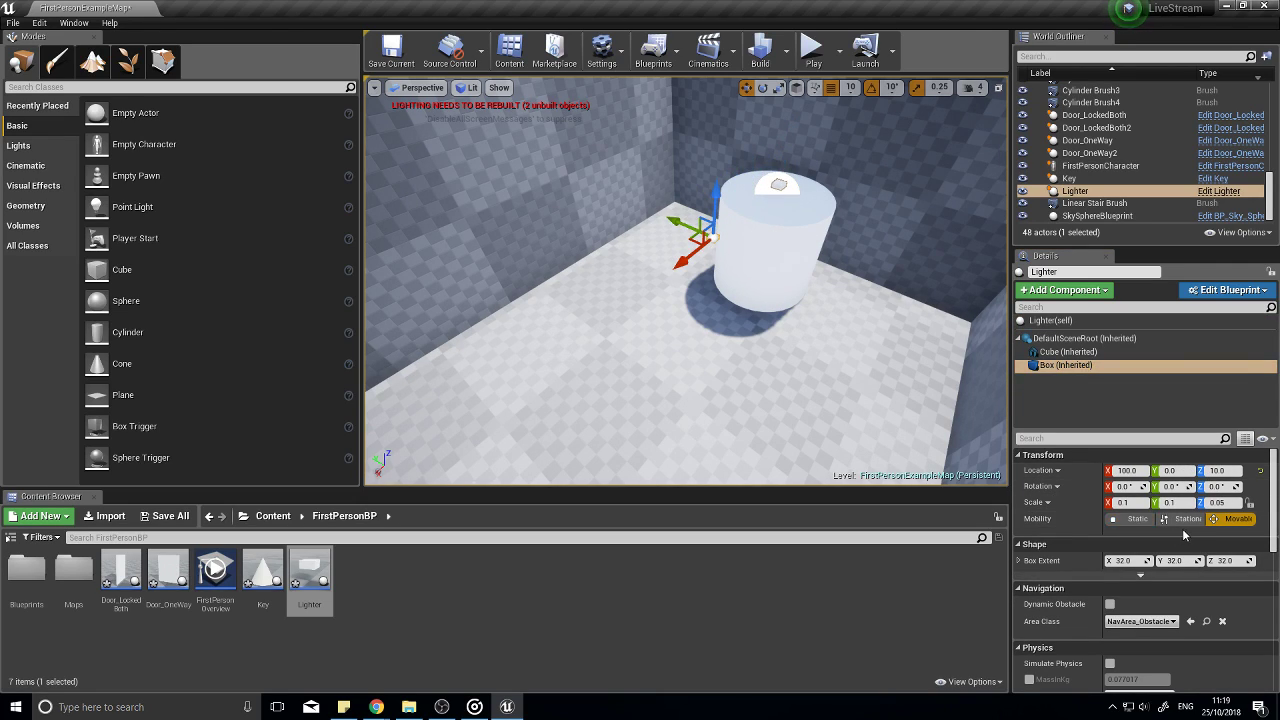
pyautogui.click(1130, 502)
pyautogui.write('1.0')
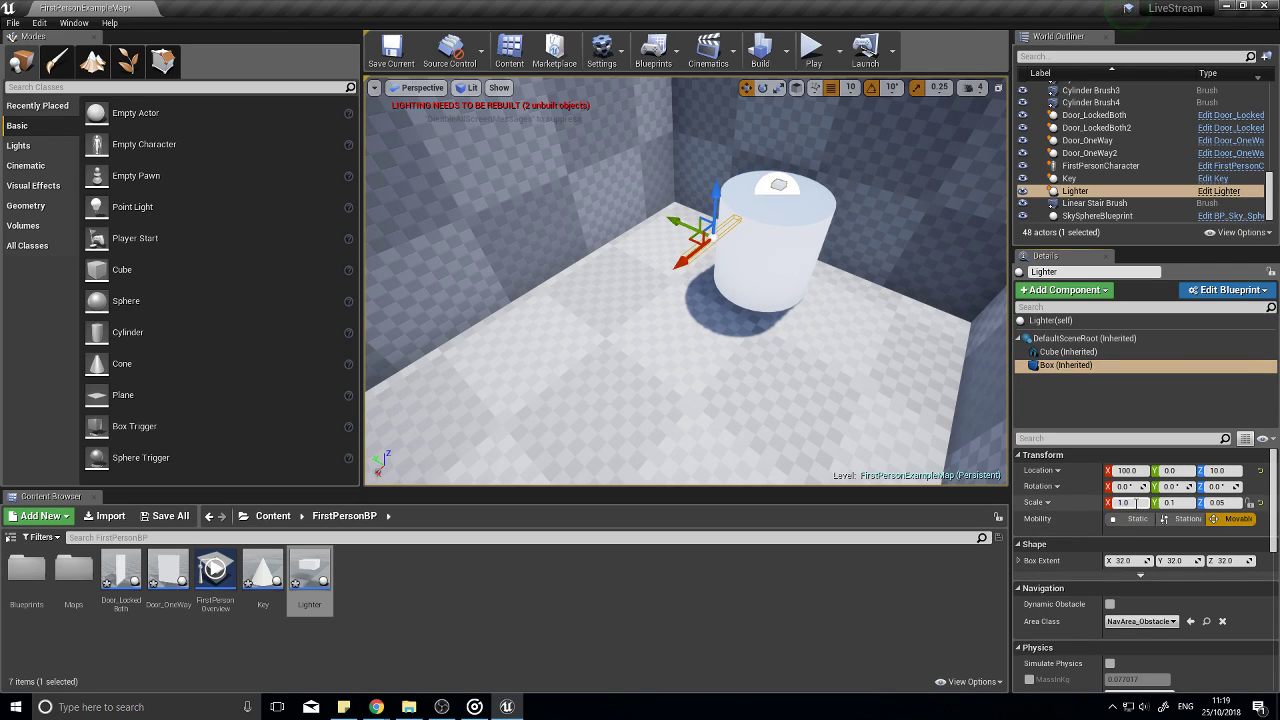
pyautogui.click(1259, 502)
# Step: Set the Box component's X scale to 1.0 and open its Y scale for editing
pyautogui.click(1130, 502)
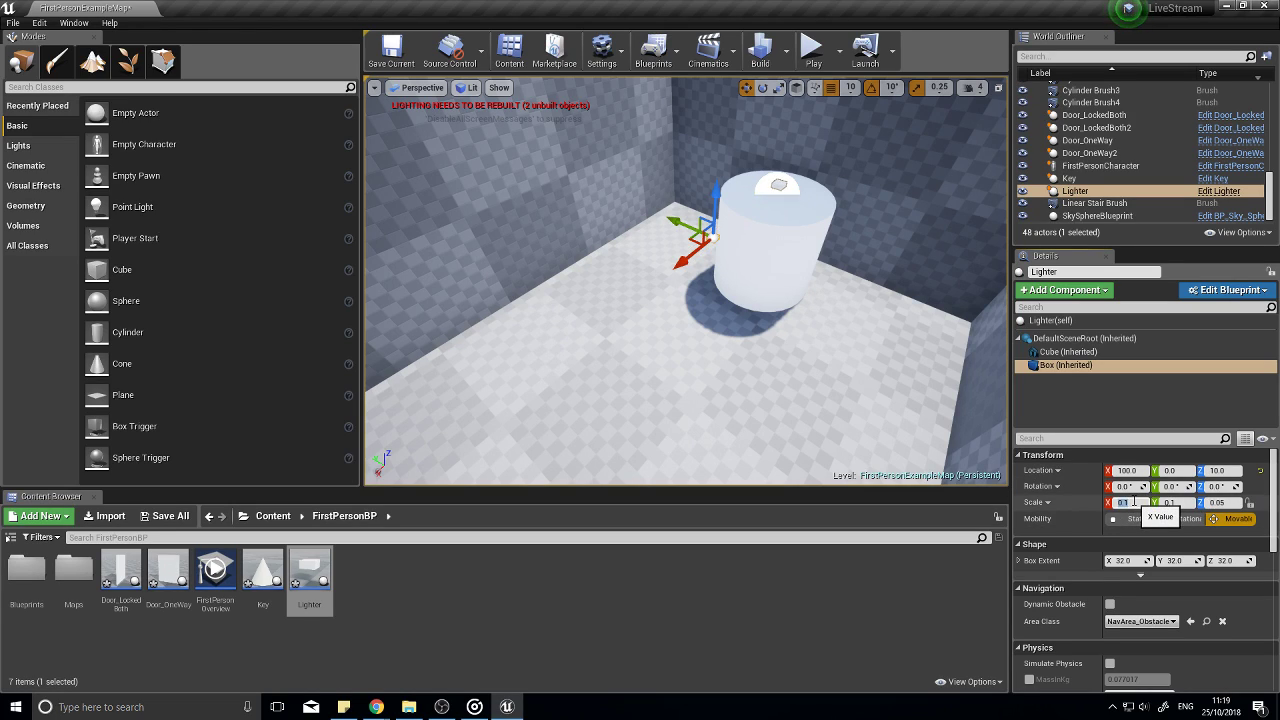
pyautogui.write('1.0')
pyautogui.press('Return')
pyautogui.click(1176, 502)
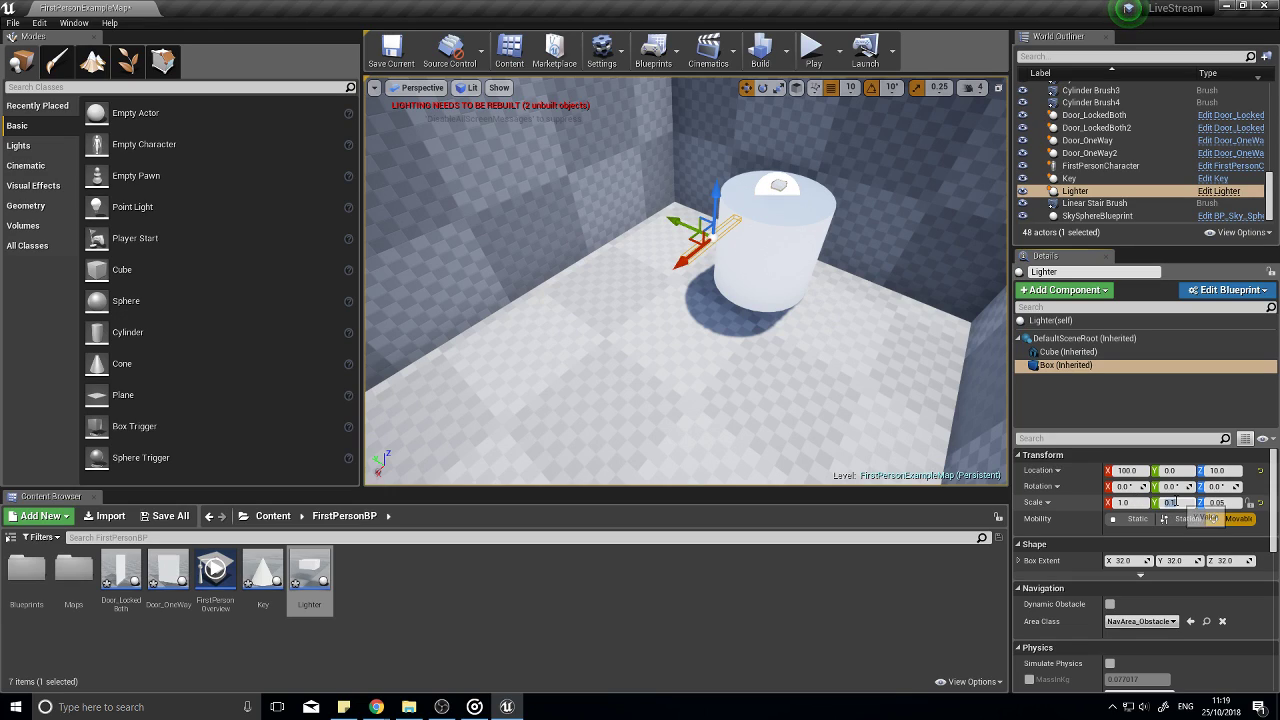
# Step: Set the Lighter's Box collision scale to 1.0 on both the Y and Z axes
pyautogui.write('1.0')
pyautogui.press('Return')
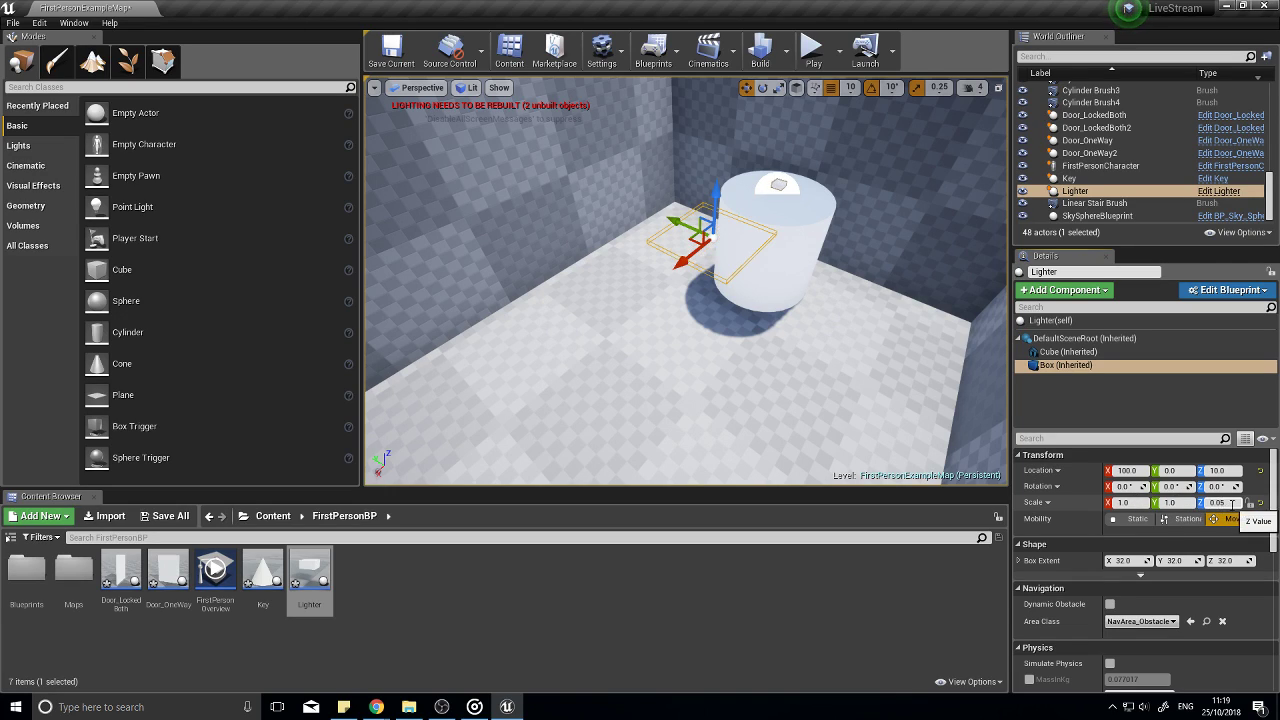
pyautogui.click(1228, 502)
pyautogui.write('1.0')
pyautogui.press('Return')
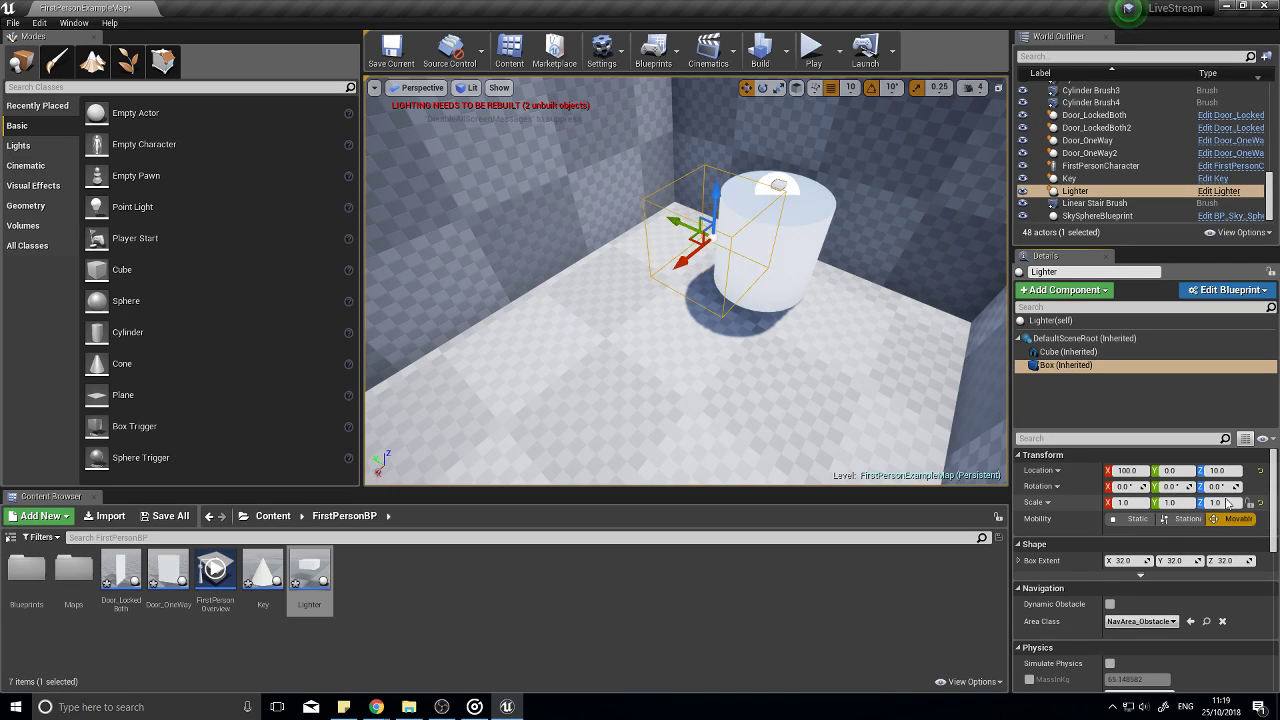
# Step: Lower the Lighter's Box collision to Z -80 and stretch its Y scale to 3.0
pyautogui.moveTo(716, 196); pyautogui.dragTo(645, 292)
pyautogui.press('r')
pyautogui.press('w')
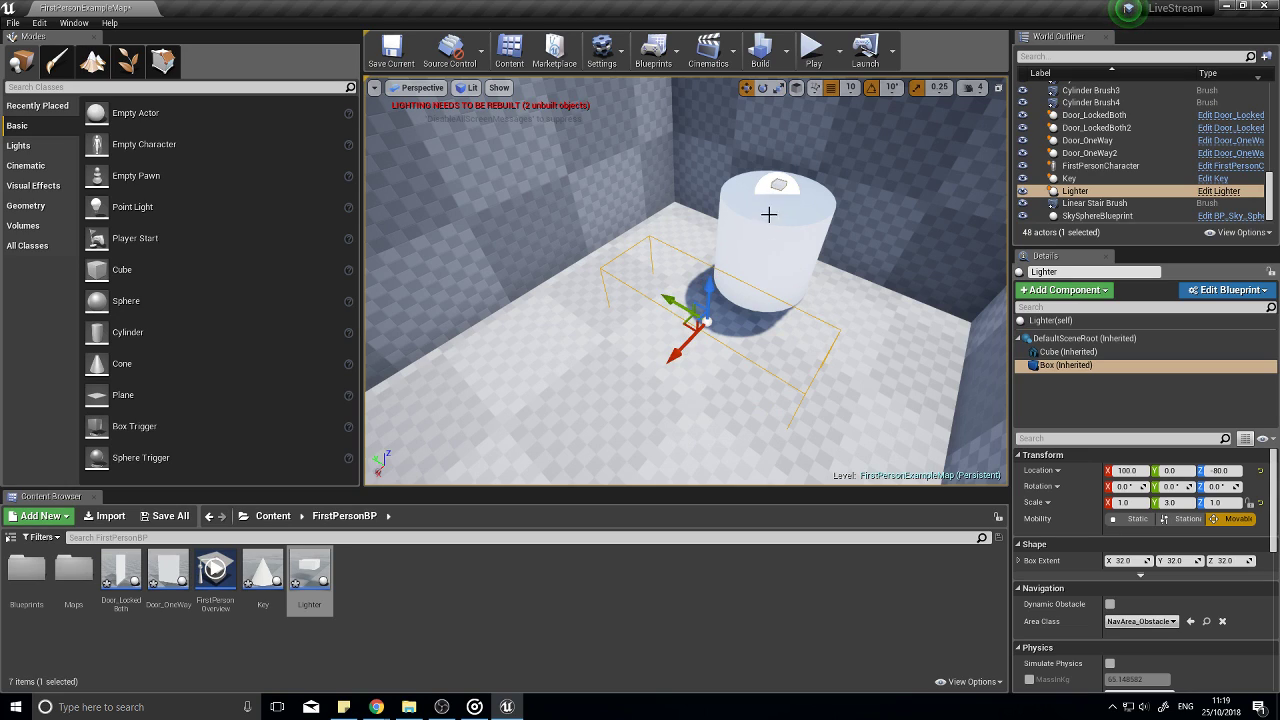
# Step: Open the Lighter blueprint and delete the default disabled event nodes from its Event Graph
pyautogui.doubleClick(312, 577)
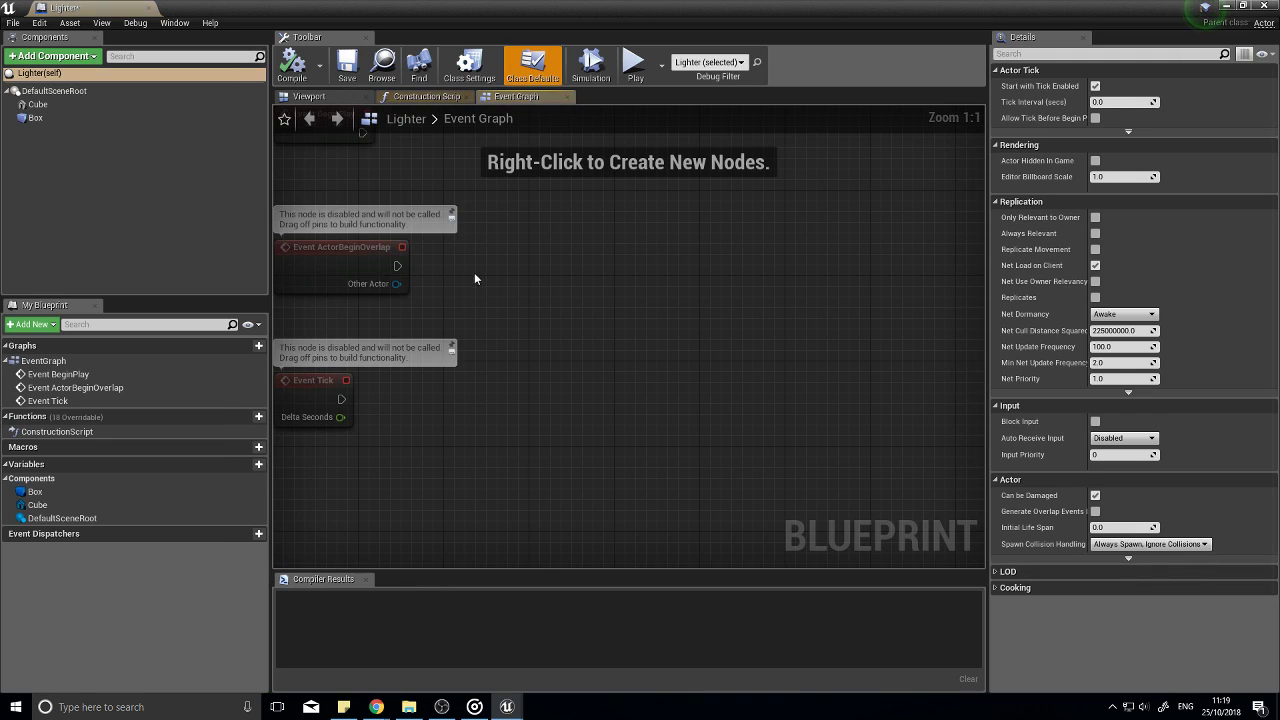
pyautogui.moveTo(564, 449); pyautogui.dragTo(344, 143)
pyautogui.press('Delete')
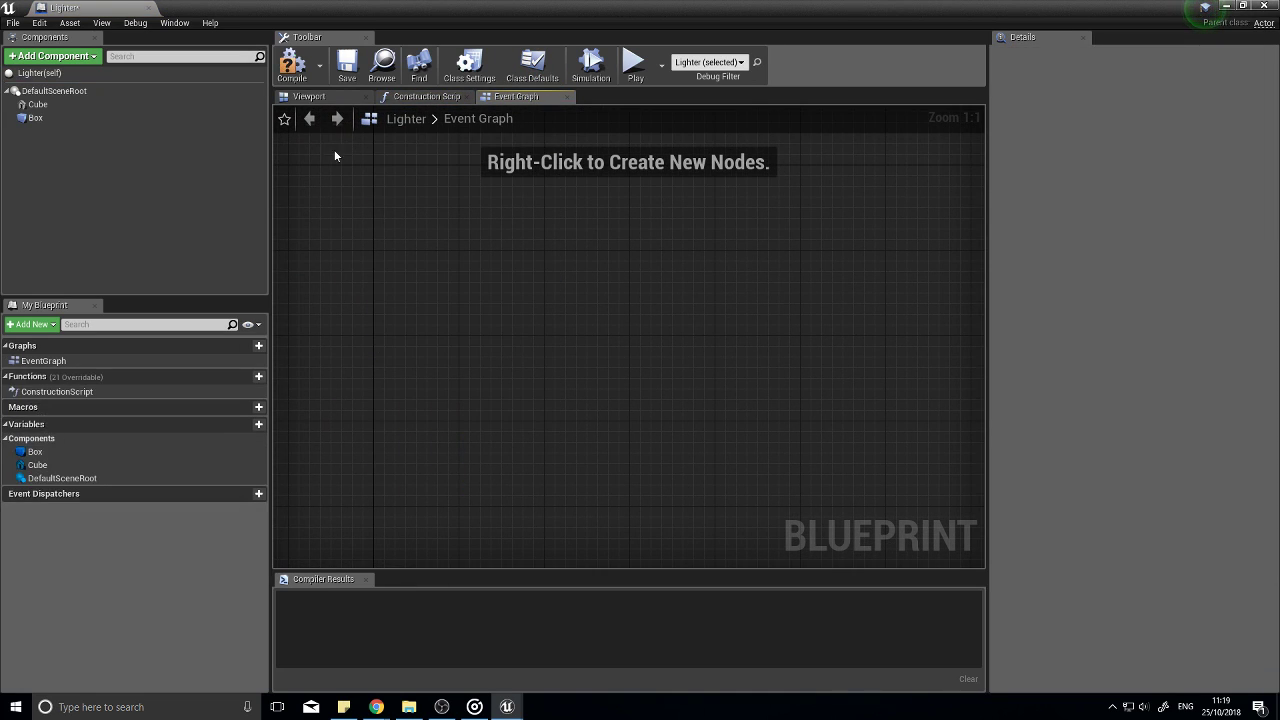
# Step: Add an On Component Begin Overlap event for the Box component and position it in the empty graph
pyautogui.click(36, 118)
pyautogui.rightClick(431, 276)
pyautogui.write('begin overlap')
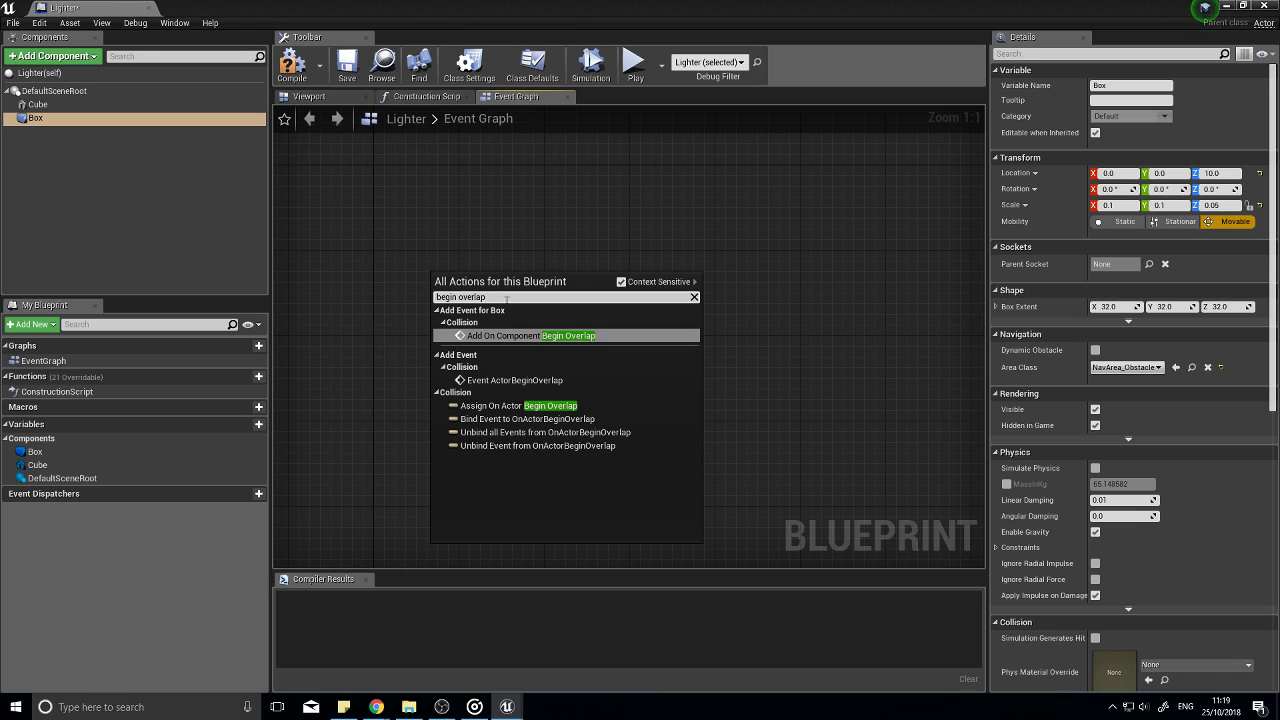
pyautogui.click(530, 335)
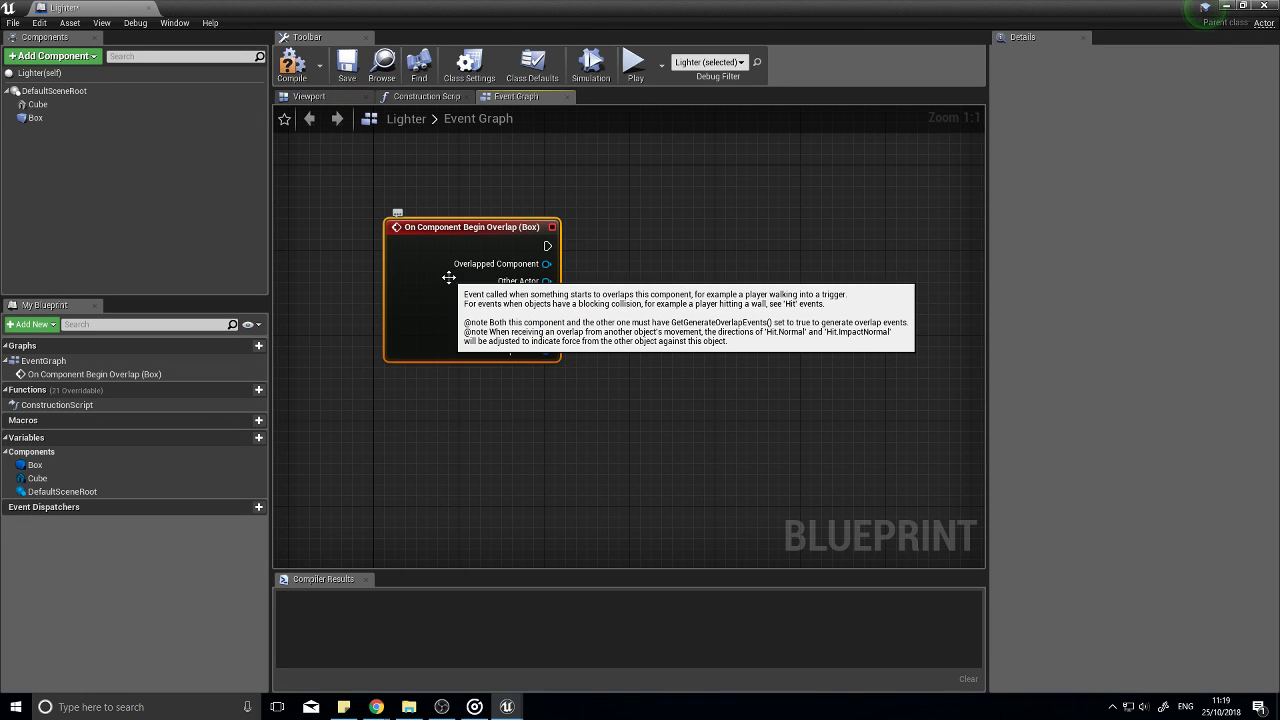
pyautogui.moveTo(449, 277); pyautogui.dragTo(438, 309)
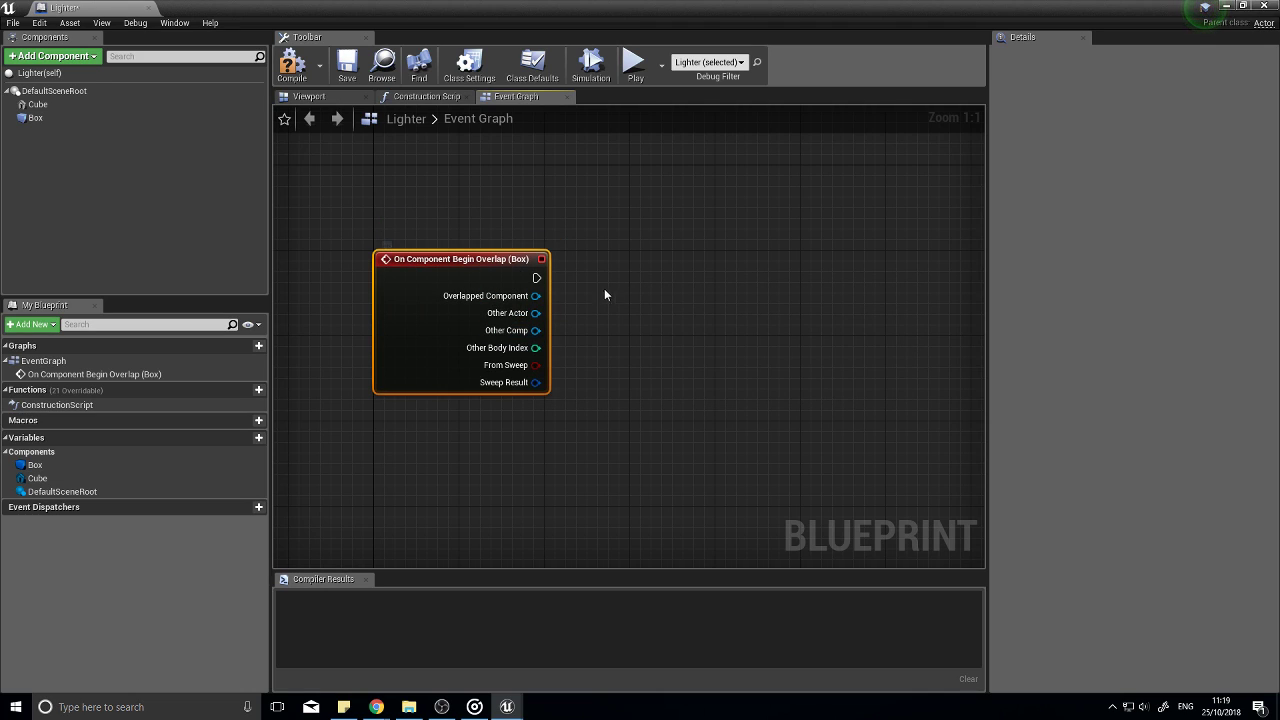
# Step: Add a Cast To FirstPersonCharacter node from the overlap event's Other Actor pin and align it beside the event
pyautogui.moveTo(536, 313); pyautogui.dragTo(624, 296)
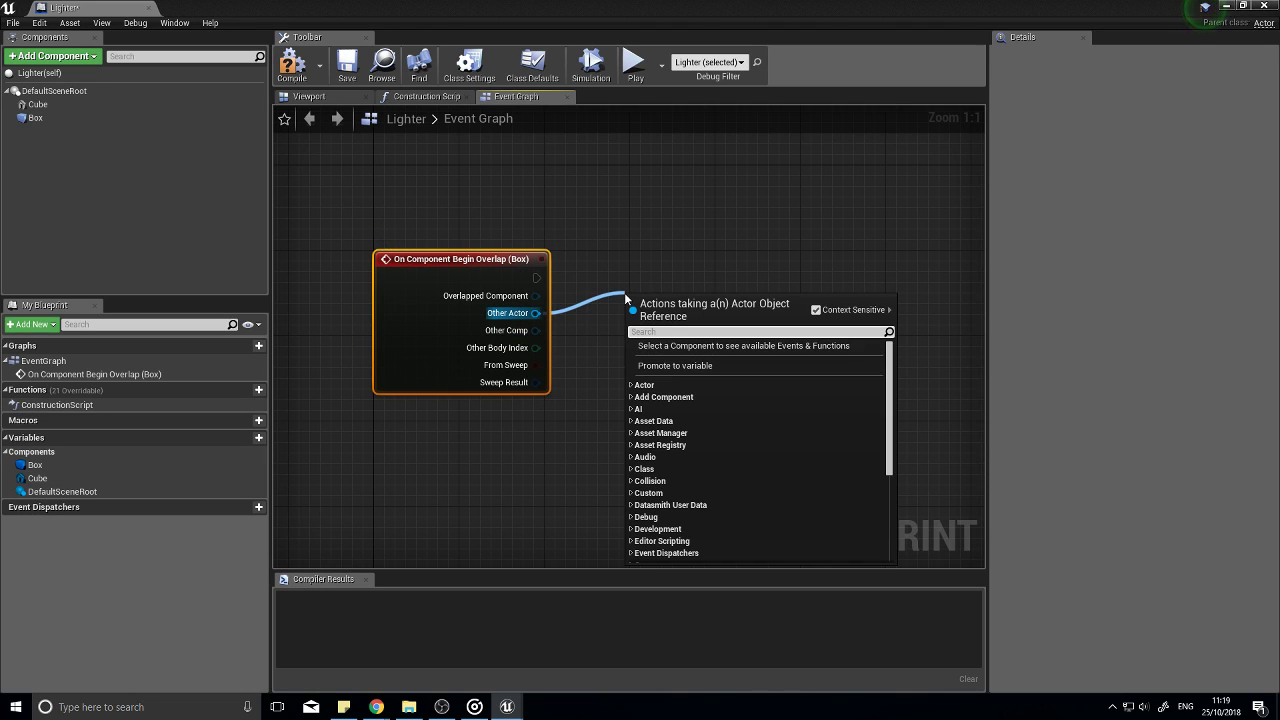
pyautogui.write('cast to')
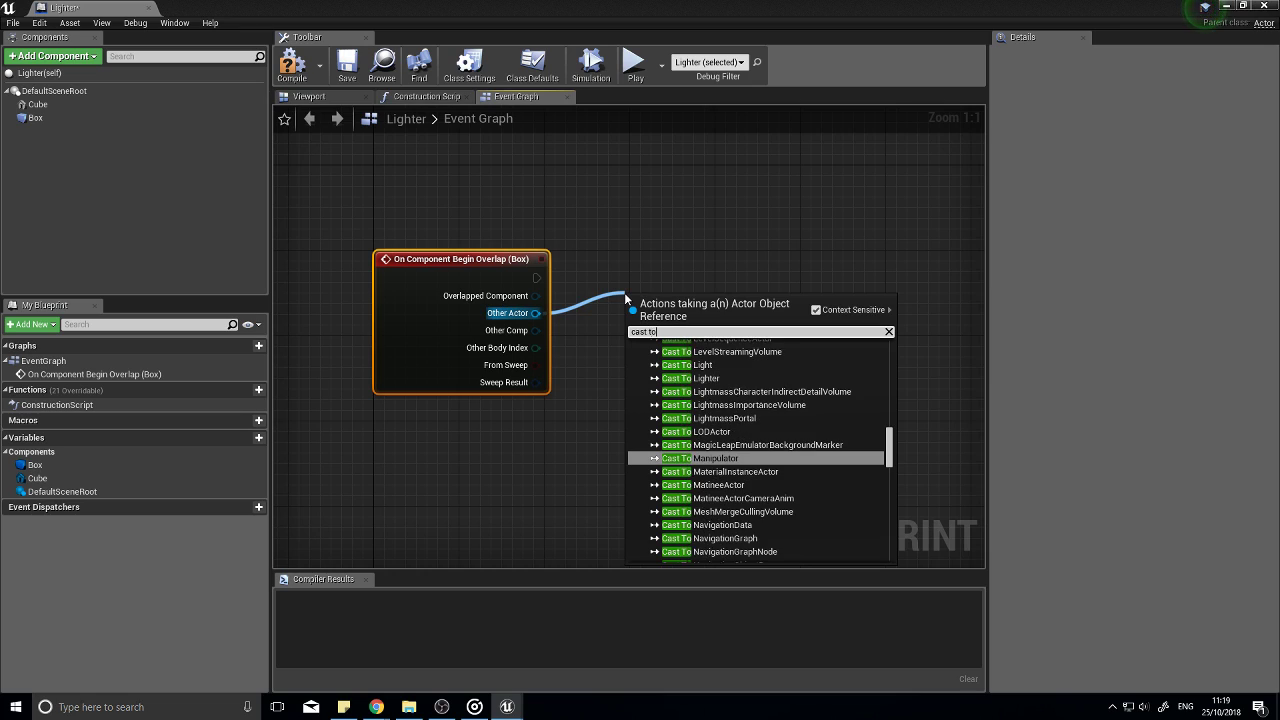
pyautogui.write(' first')
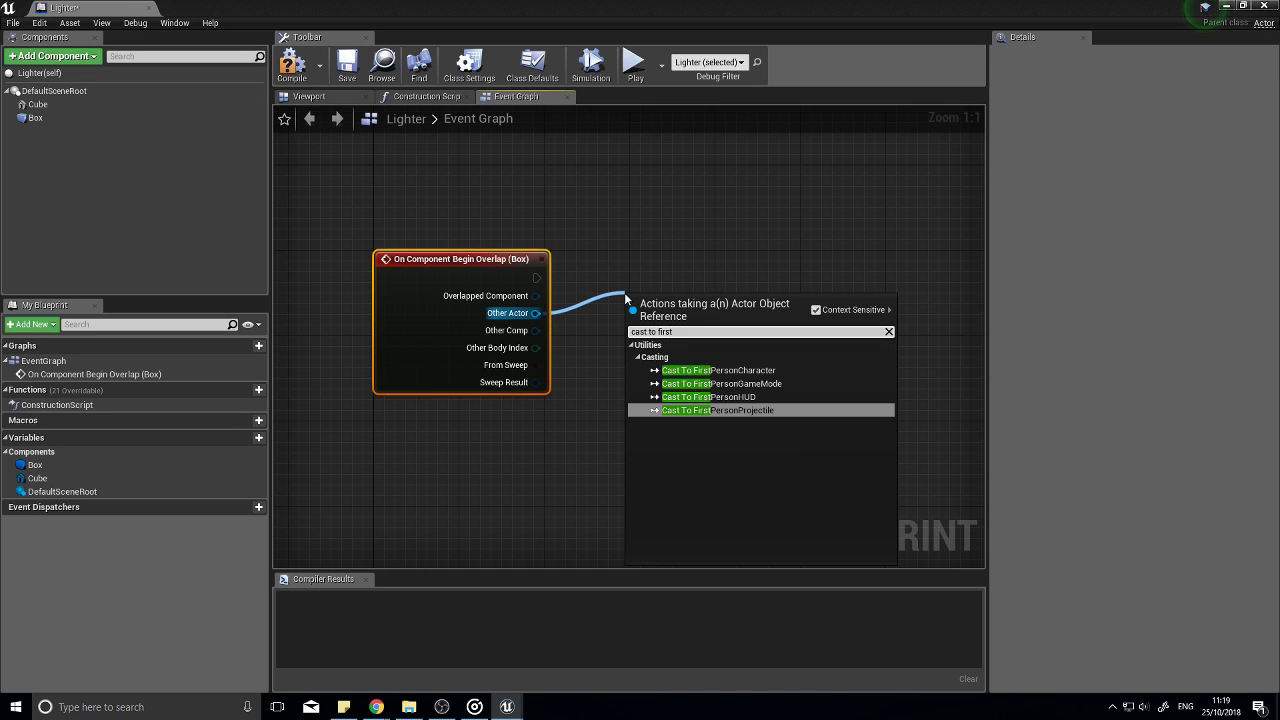
pyautogui.click(738, 370)
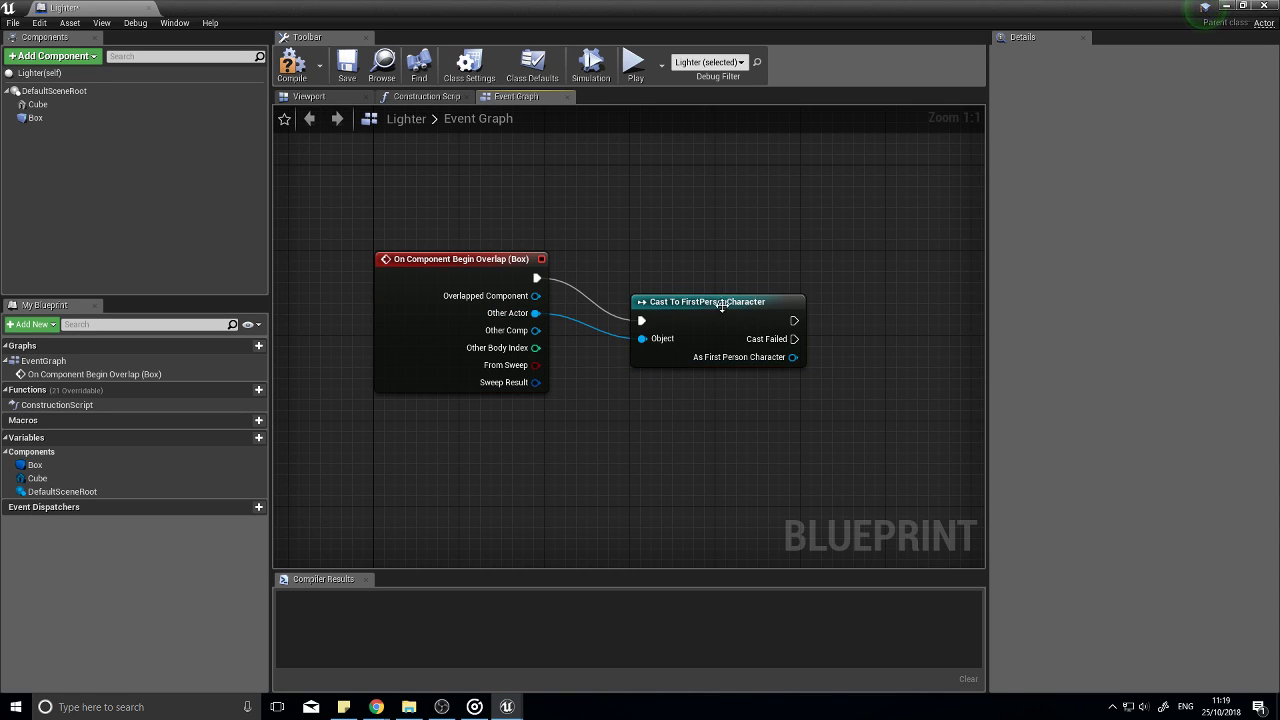
pyautogui.moveTo(722, 305); pyautogui.dragTo(700, 261)
# Step: Compile the Lighter blueprint with the new overlap event and cast
pyautogui.moveTo(772, 406); pyautogui.dragTo(547, 413, button='right')
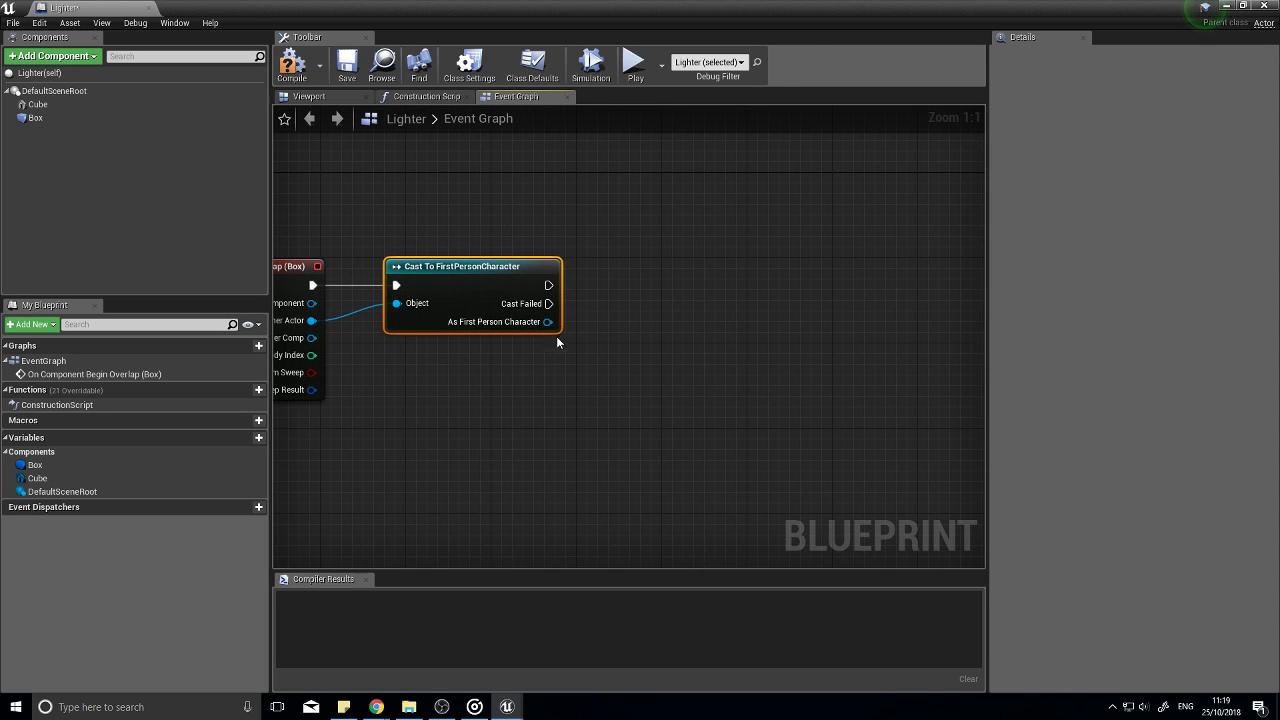
pyautogui.moveTo(342, 311); pyautogui.dragTo(508, 306, button='right')
pyautogui.moveTo(761, 365); pyautogui.dragTo(591, 392, button='right')
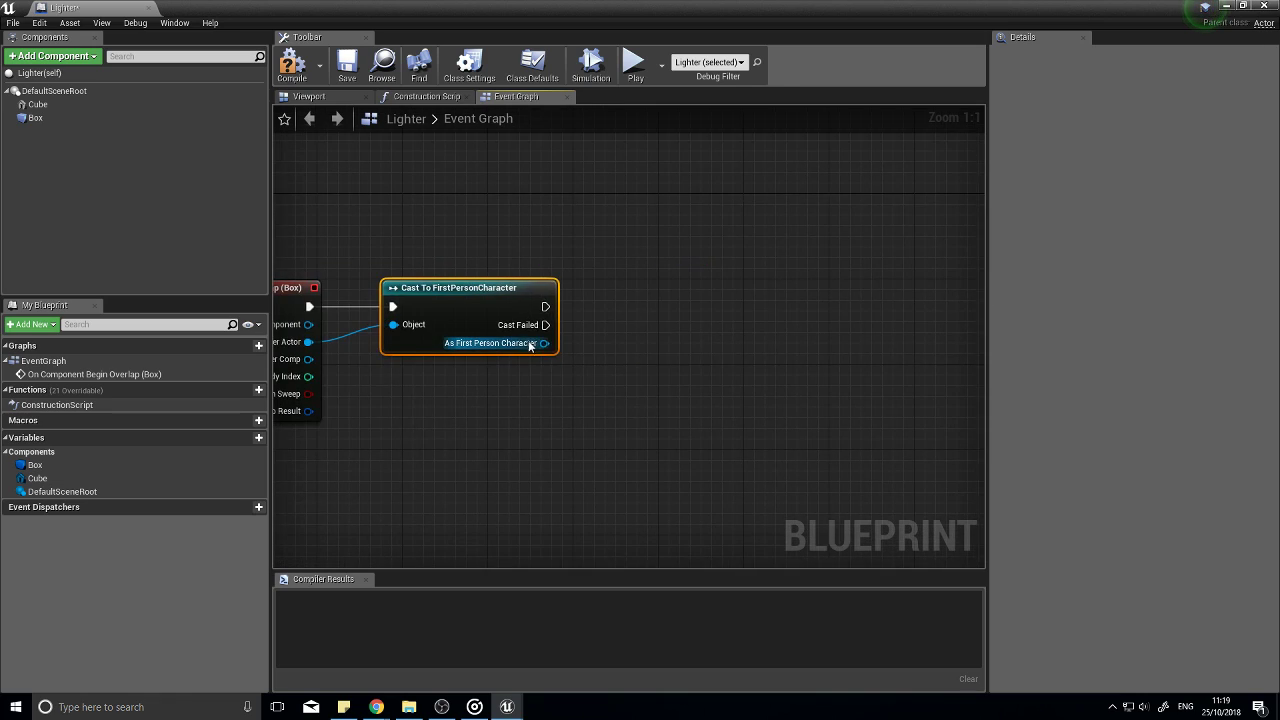
pyautogui.moveTo(544, 343); pyautogui.dragTo(614, 404)
pyautogui.moveTo(602, 349)
pyautogui.mouseDown()
pyautogui.moveTo(610, 331)
pyautogui.moveTo(611, 367)
pyautogui.mouseUp()
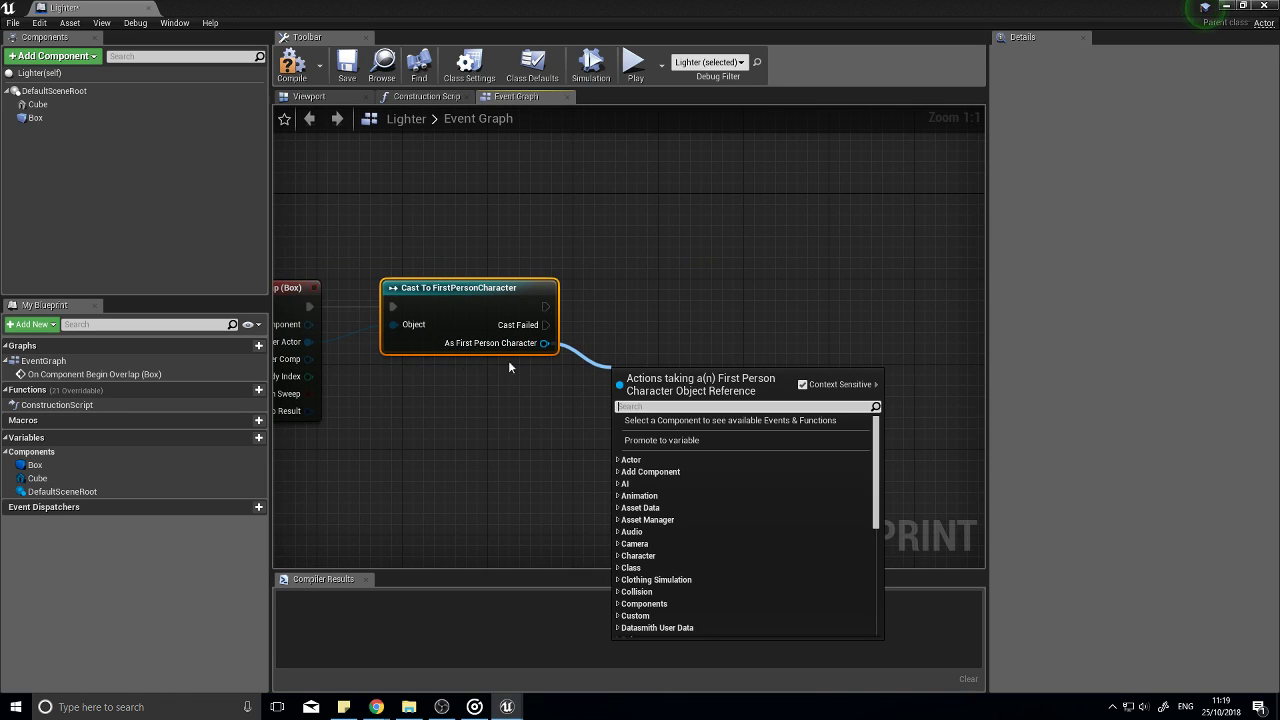
pyautogui.click(292, 65)
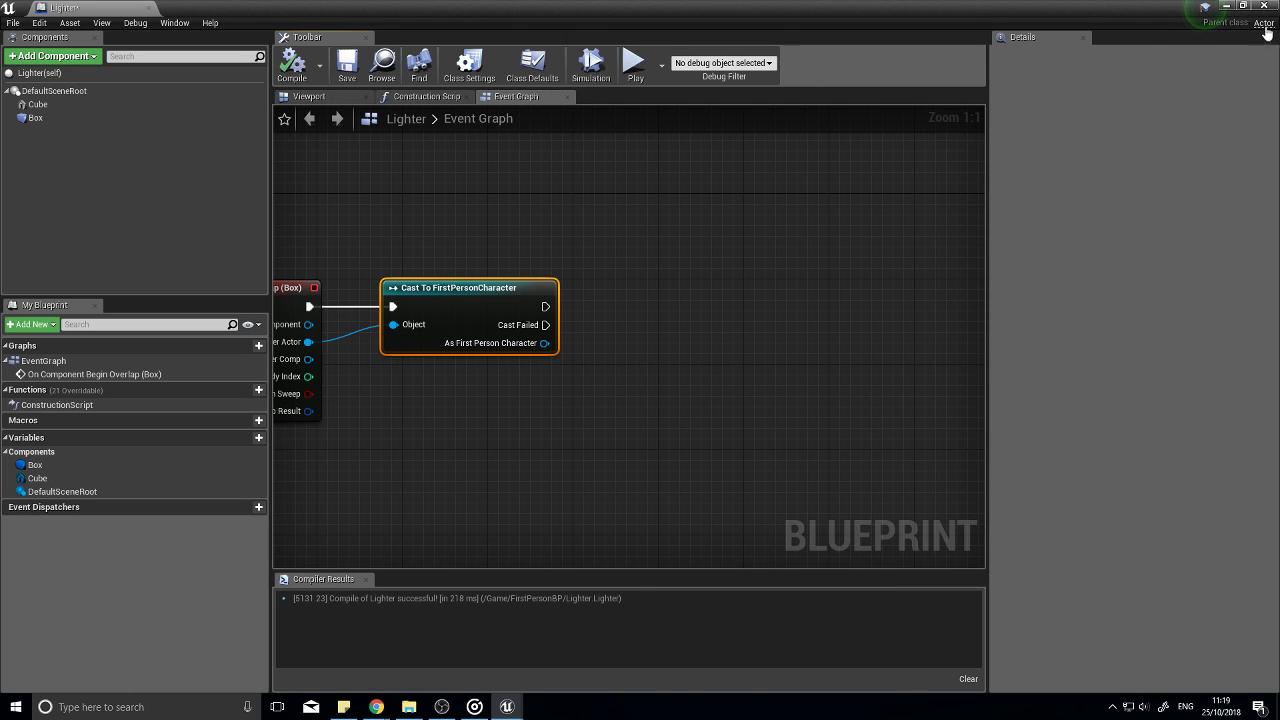
# Step: Return to the level editor and open the FirstPersonCharacter blueprint from the Blueprints folder
pyautogui.click(1232, 6)
pyautogui.doubleClick(28, 580)
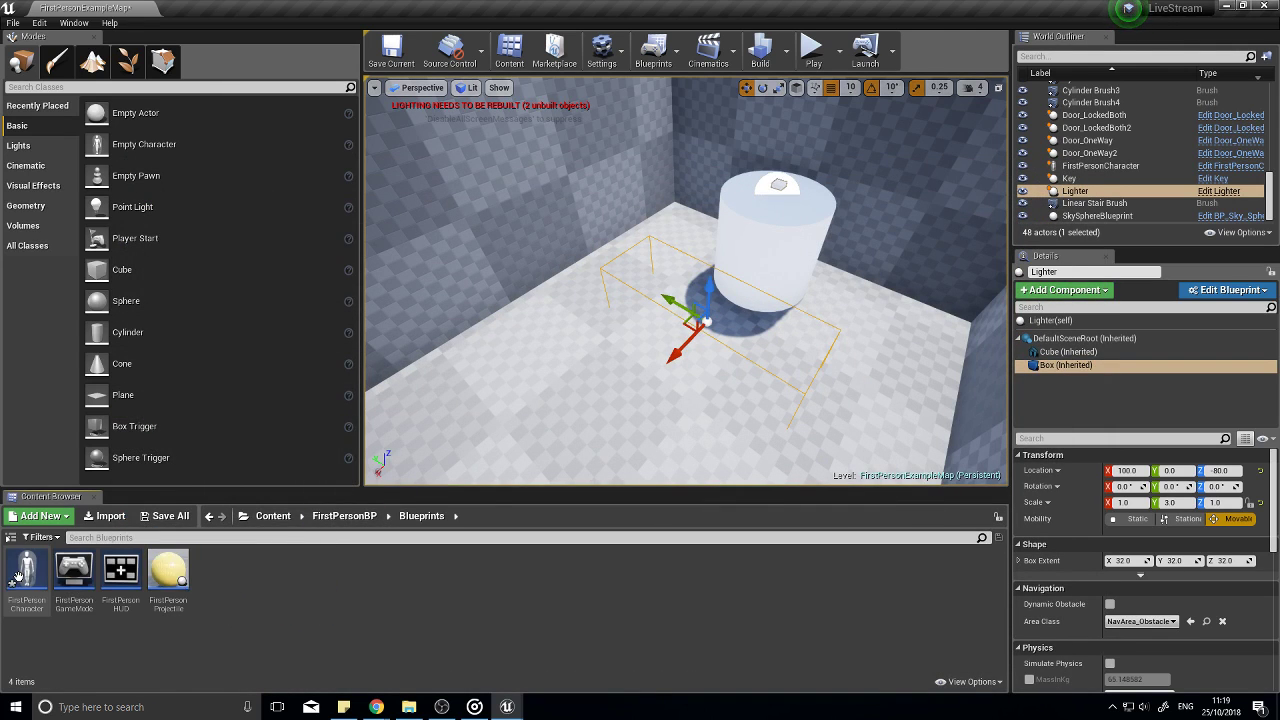
pyautogui.doubleClick(28, 580)
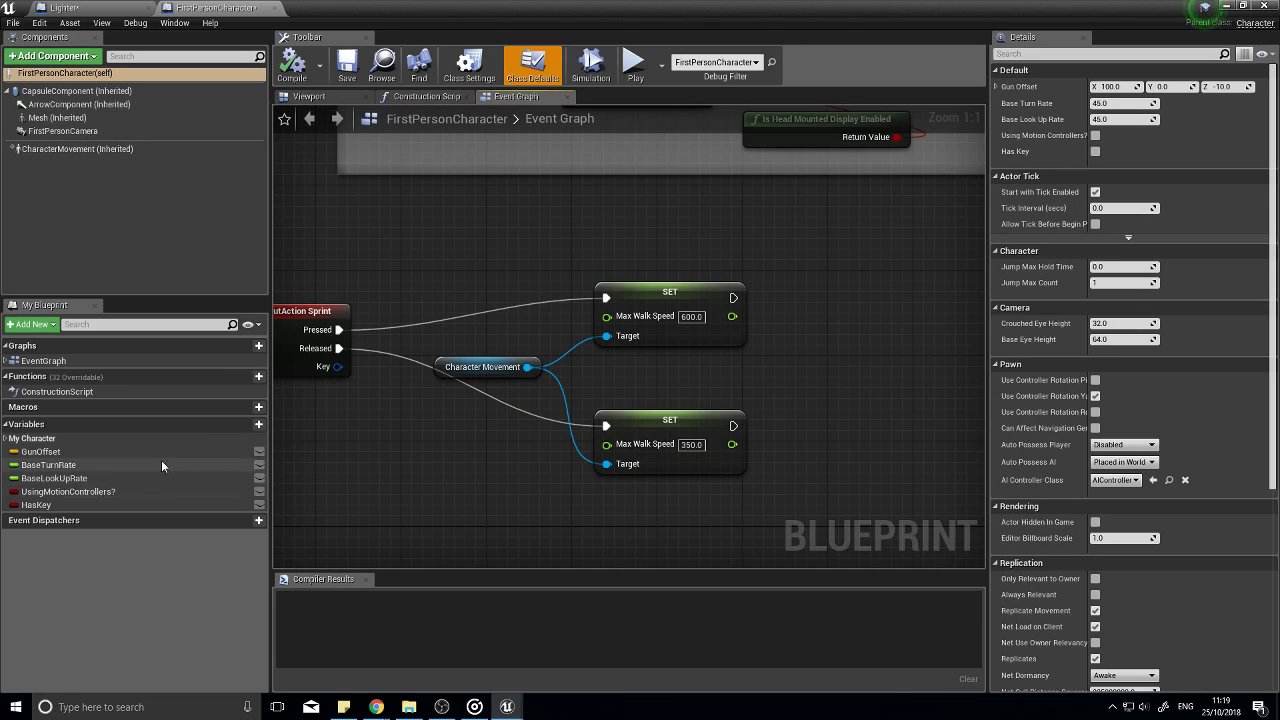
# Step: Add a Boolean variable named HasLighter to FirstPersonCharacter, compile it, and return to the Lighter blueprint
pyautogui.click(242, 425)
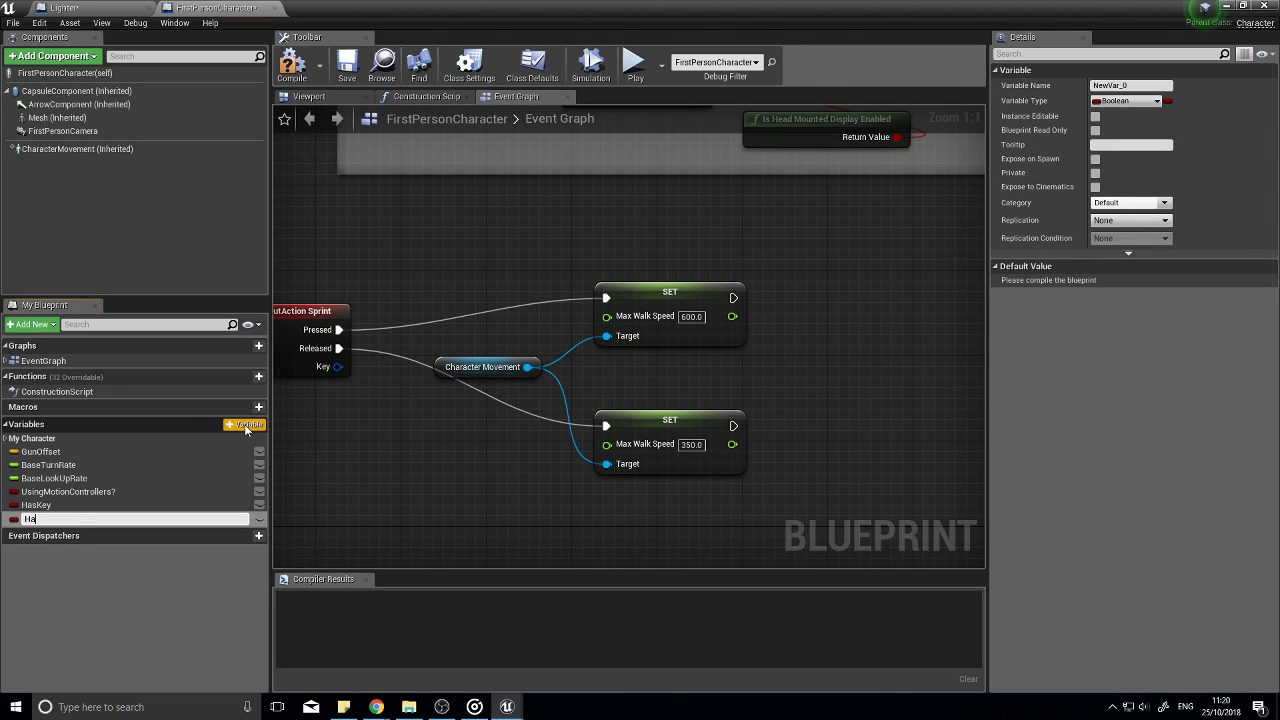
pyautogui.write('HasLighter')
pyautogui.press('Return')
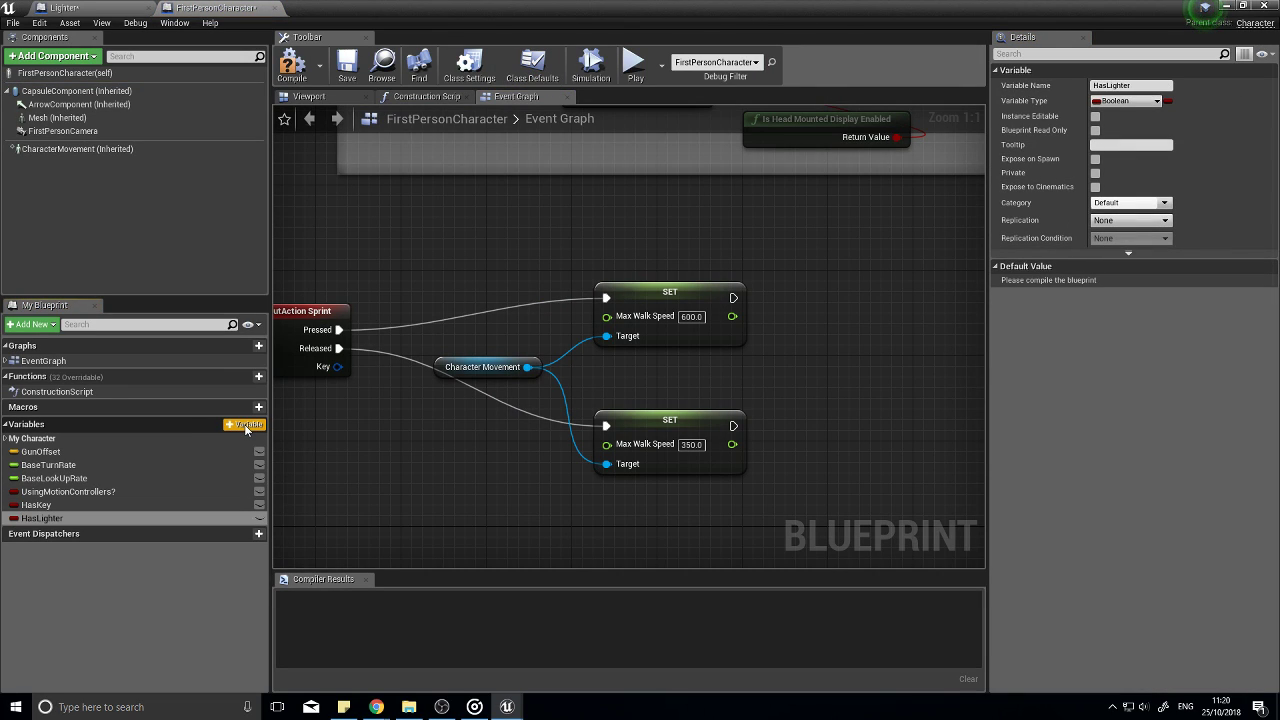
pyautogui.click(291, 66)
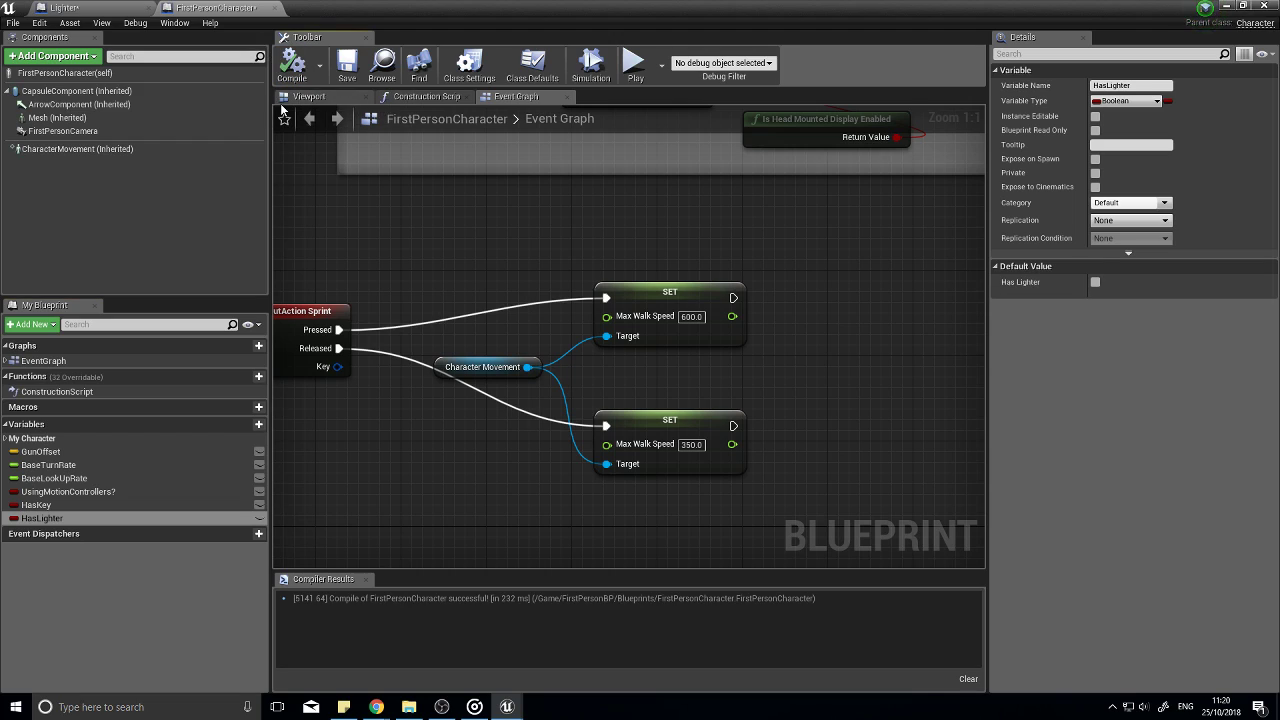
pyautogui.click(128, 10)
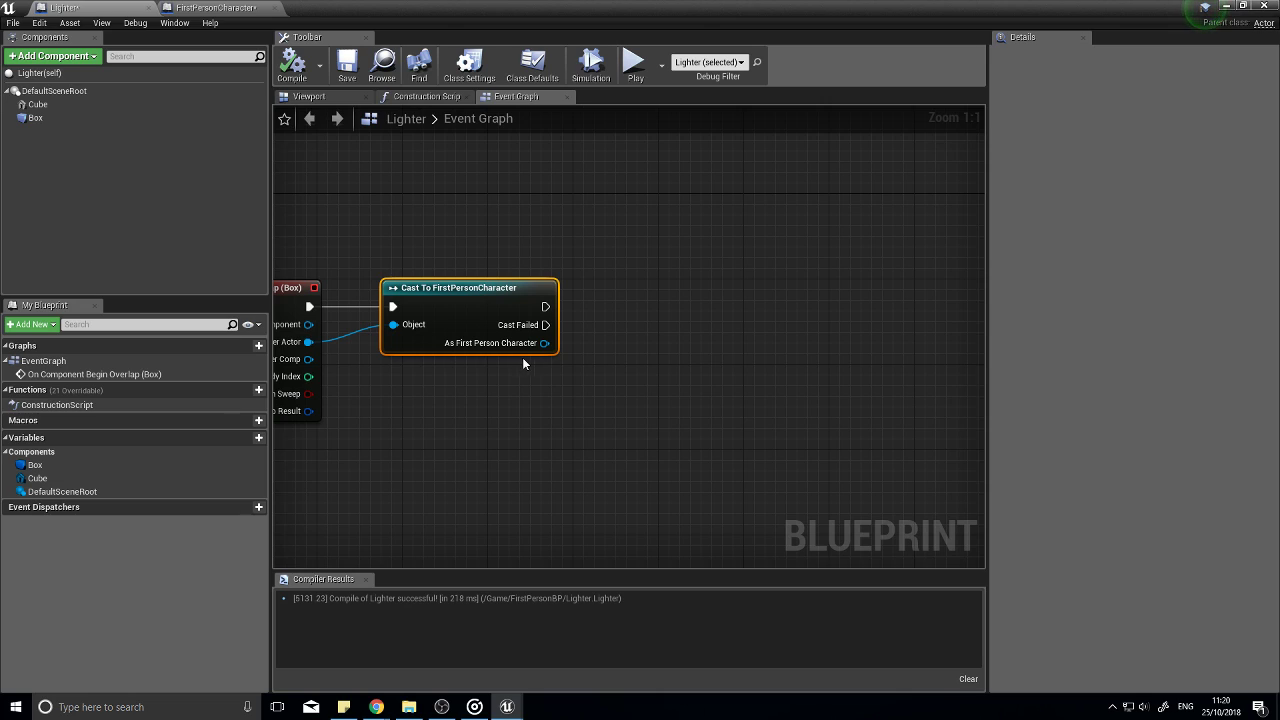
pyautogui.moveTo(545, 345); pyautogui.dragTo(618, 386)
pyautogui.write('has light')
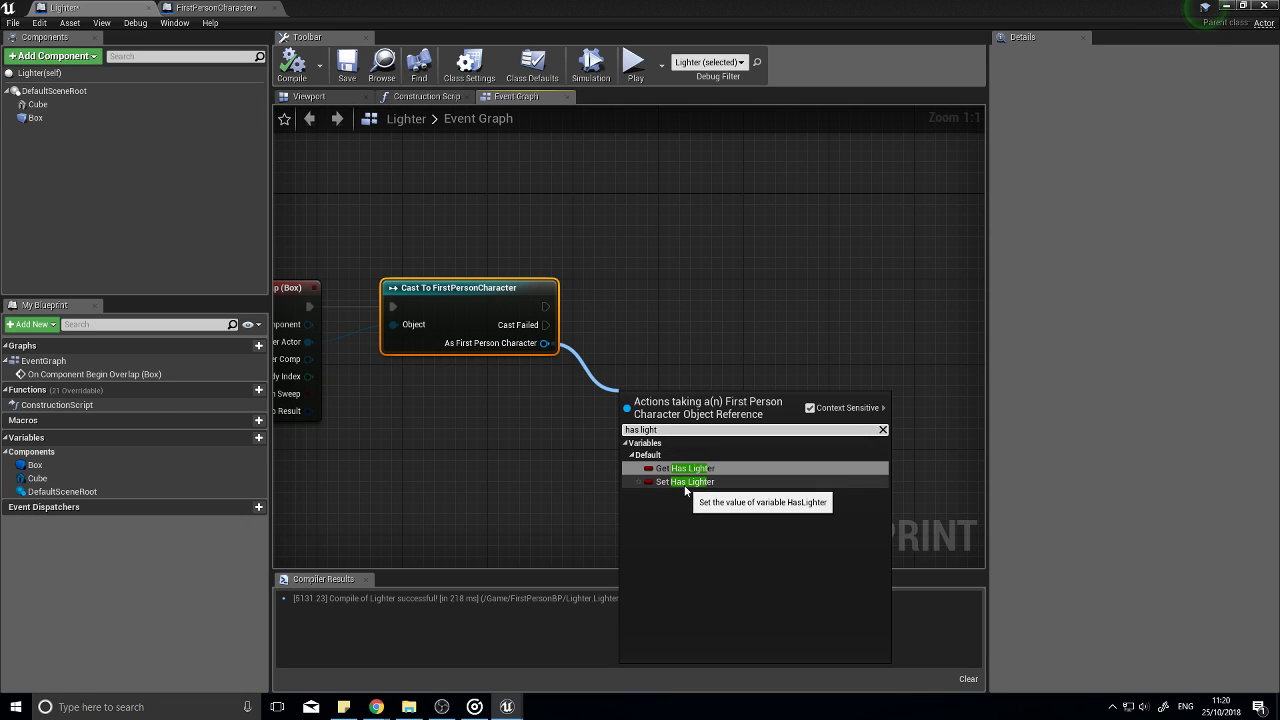
pyautogui.click(686, 482)
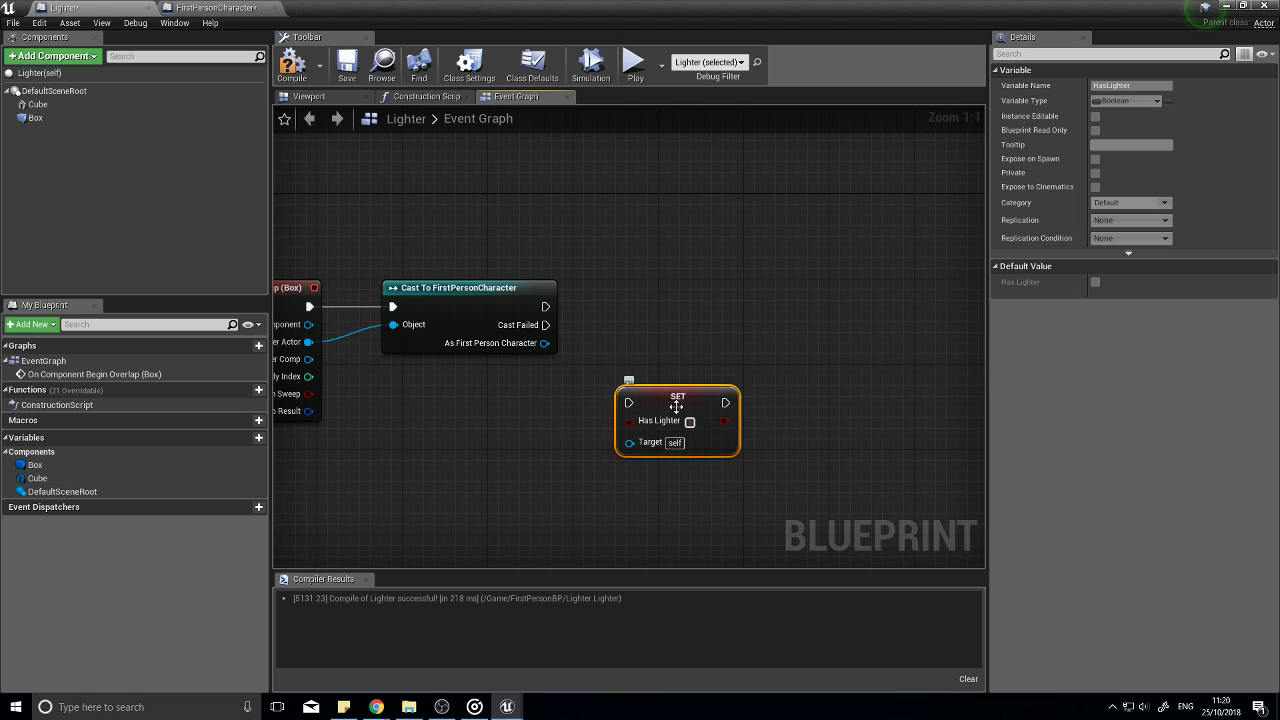
pyautogui.moveTo(676, 404); pyautogui.dragTo(693, 439)
pyautogui.press('Delete')
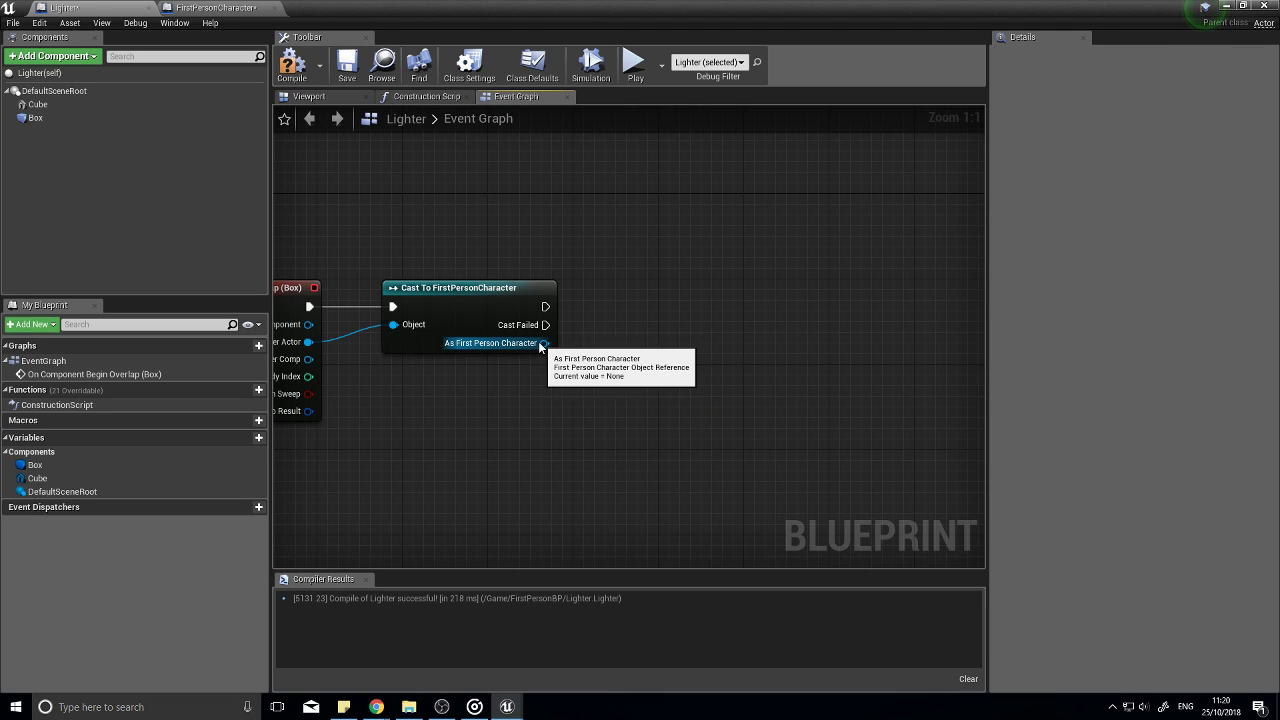
# Step: Promote the cast's As First Person Character output to a variable named PlayerRef, with its SET node following the cast
pyautogui.moveTo(540, 346); pyautogui.dragTo(636, 342)
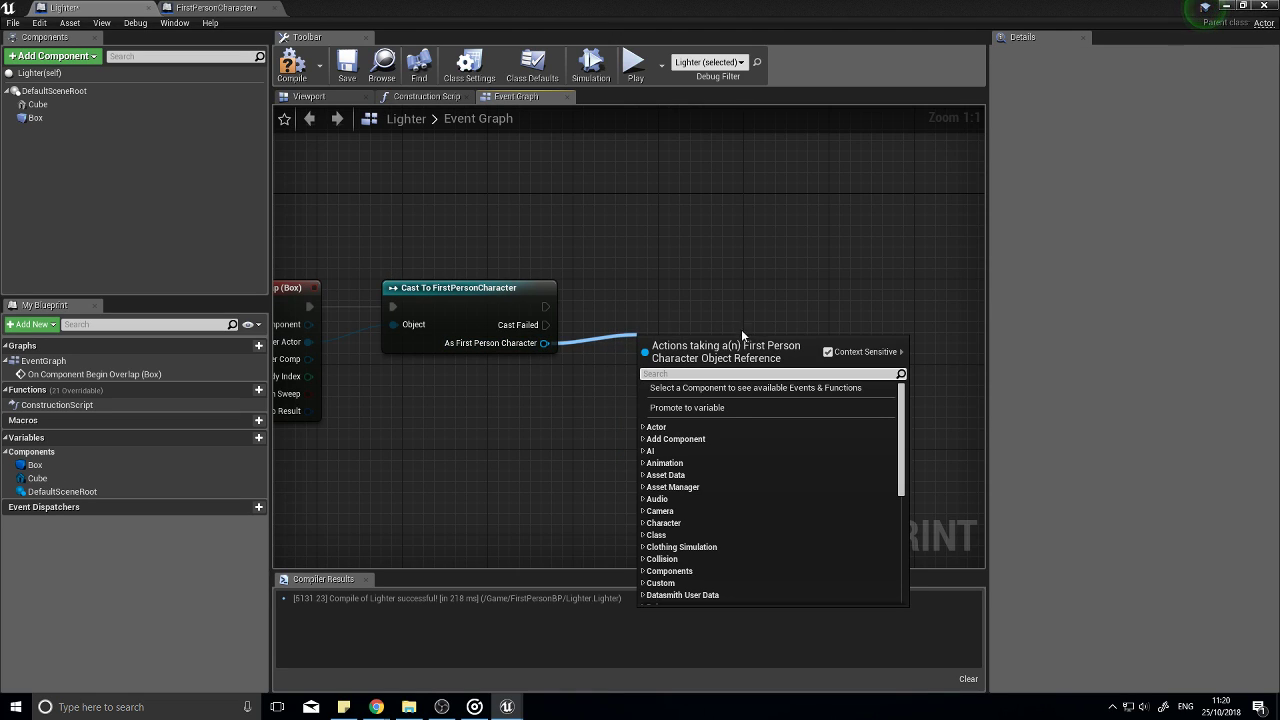
pyautogui.click(728, 408)
pyautogui.click(688, 318)
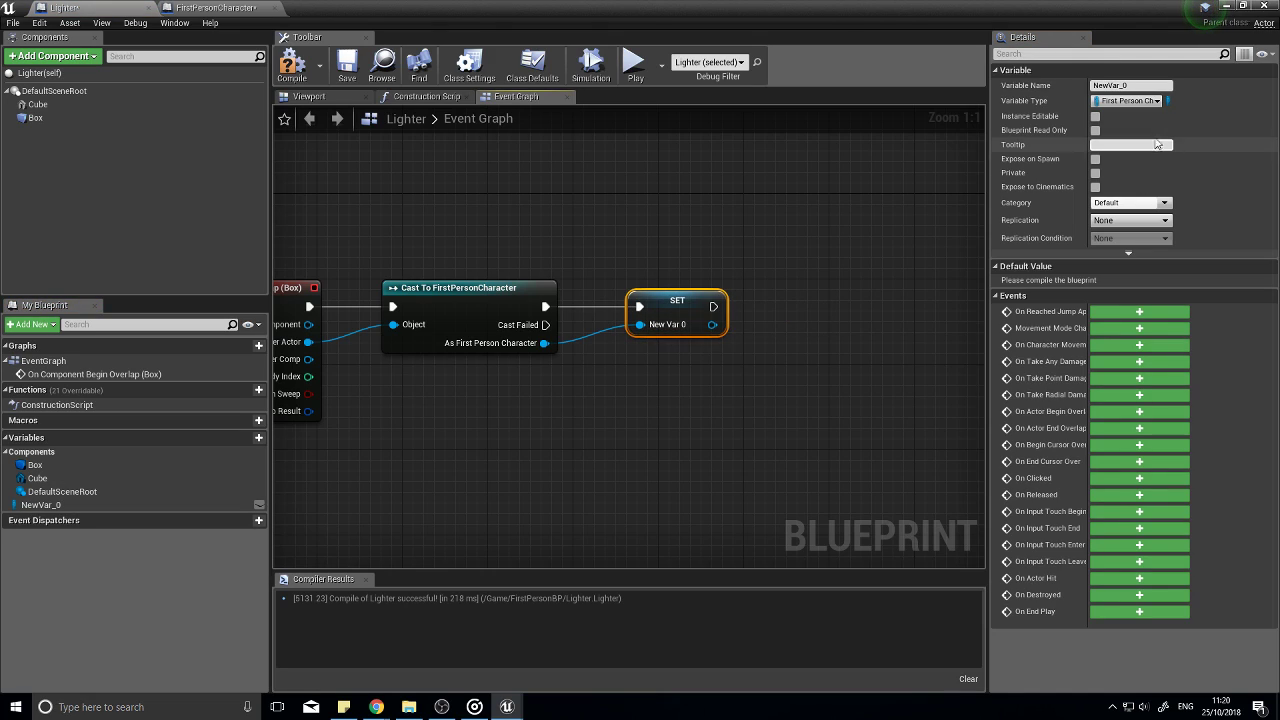
pyautogui.click(1136, 85)
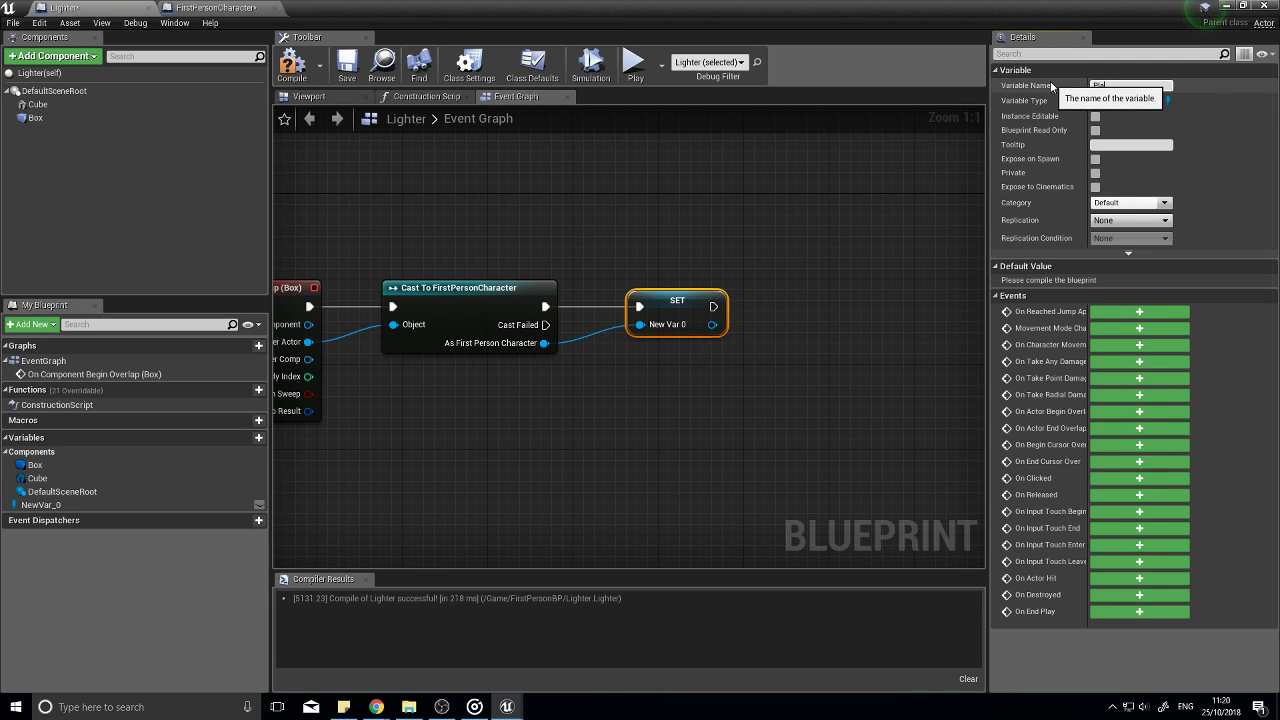
pyautogui.press('Return')
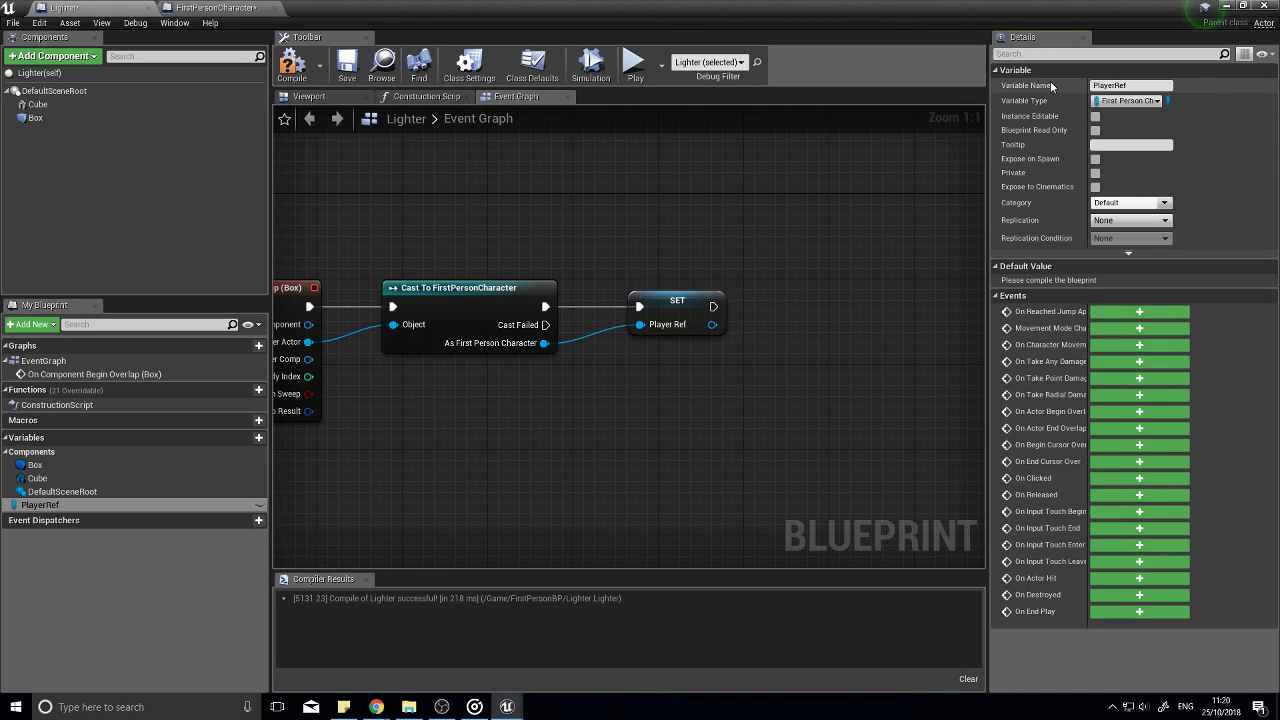
# Step: Add an Enable Input node with target self after the PlayerRef SET node and align it with the execution line
pyautogui.moveTo(707, 330); pyautogui.dragTo(592, 305, button='right')
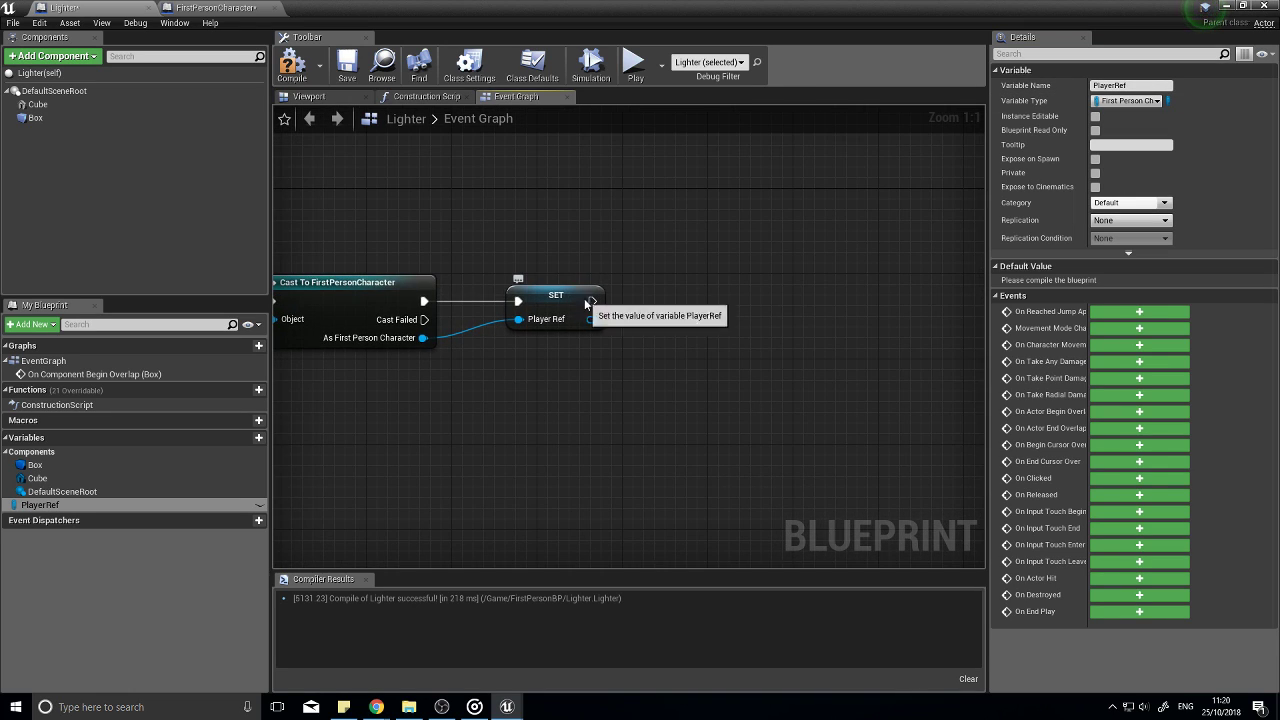
pyautogui.moveTo(592, 301); pyautogui.dragTo(728, 303)
pyautogui.write('enable input')
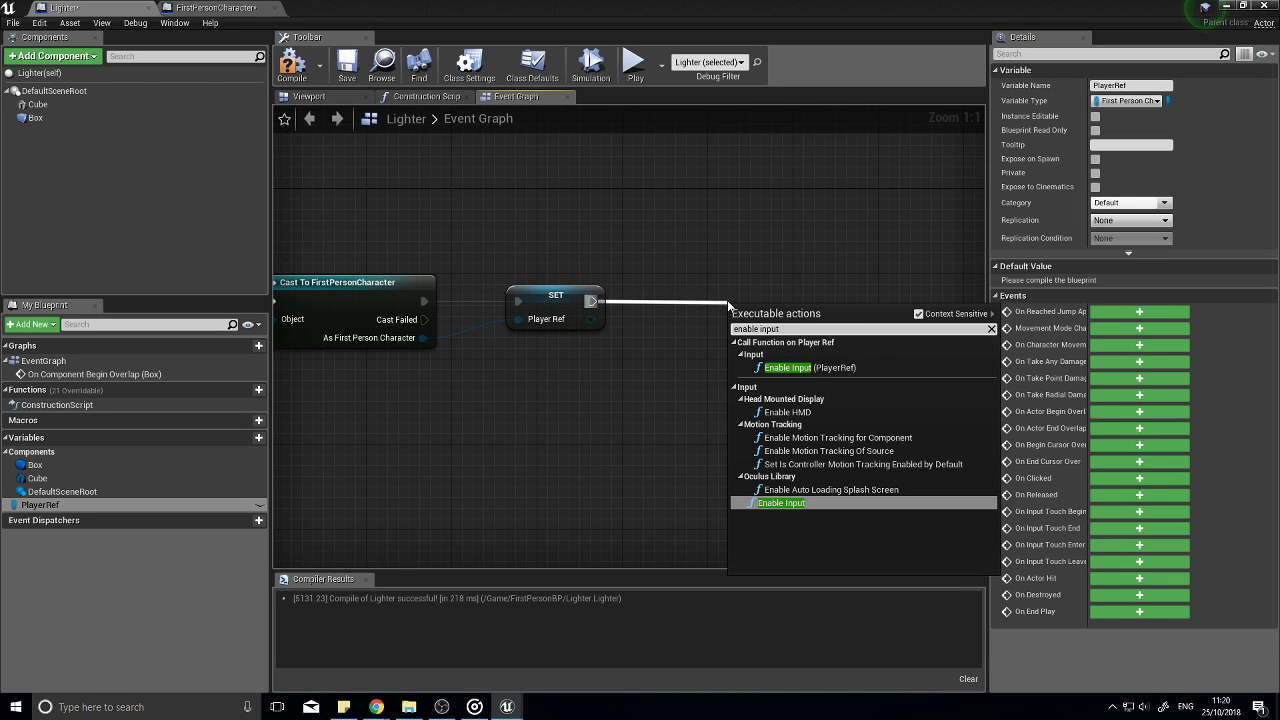
pyautogui.press('Return')
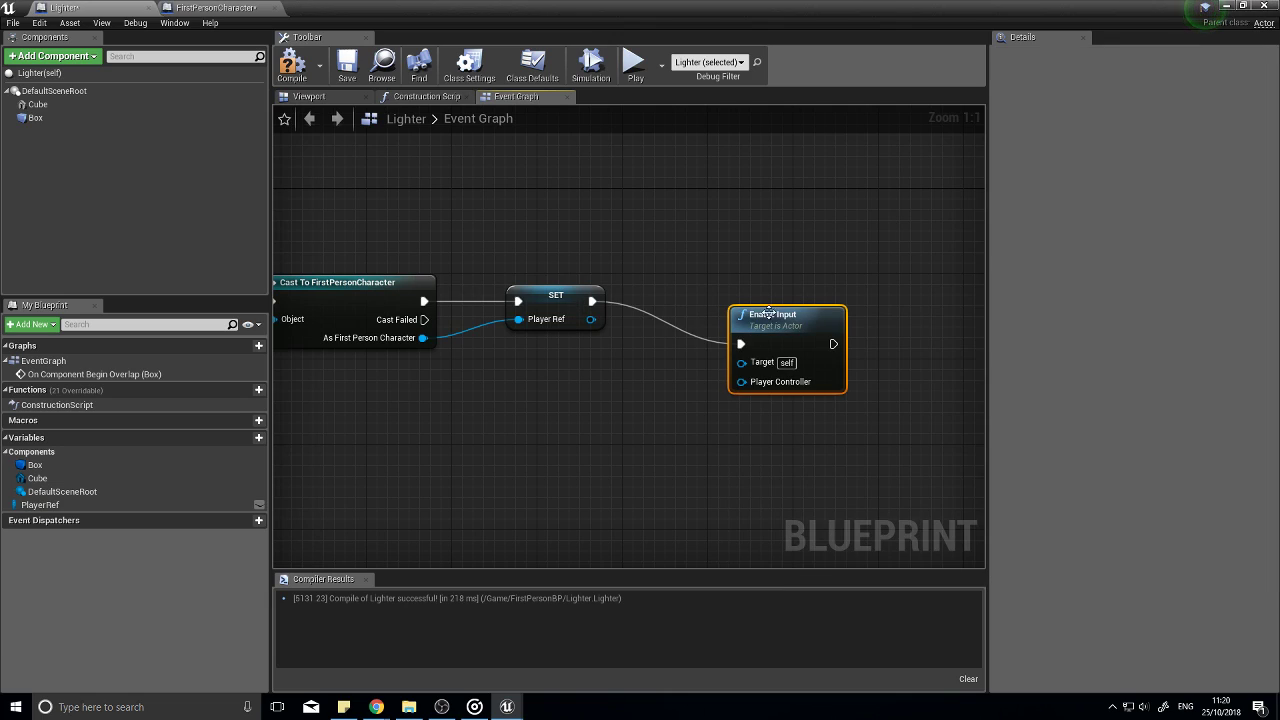
pyautogui.moveTo(768, 314); pyautogui.dragTo(779, 271)
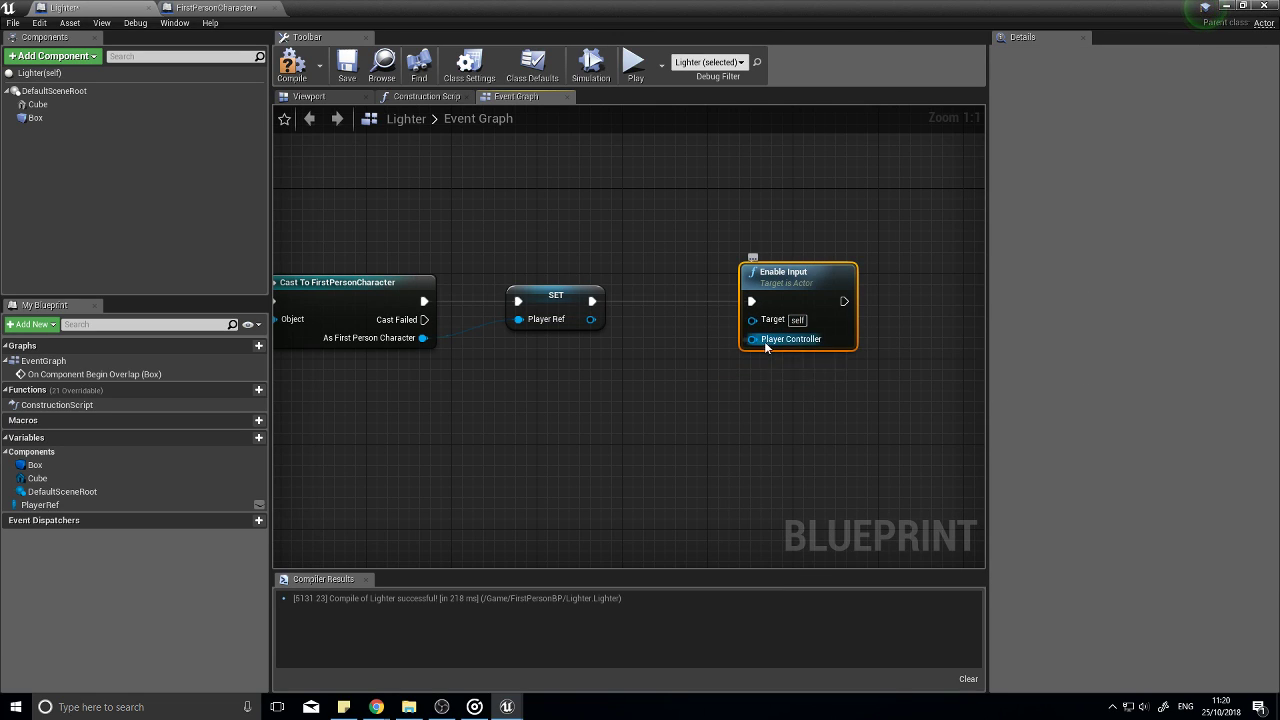
# Step: Feed Enable Input's Player Controller pin from a new Get Player Controller node placed below the PlayerRef SET node
pyautogui.moveTo(764, 341); pyautogui.dragTo(586, 418)
pyautogui.write('get play')
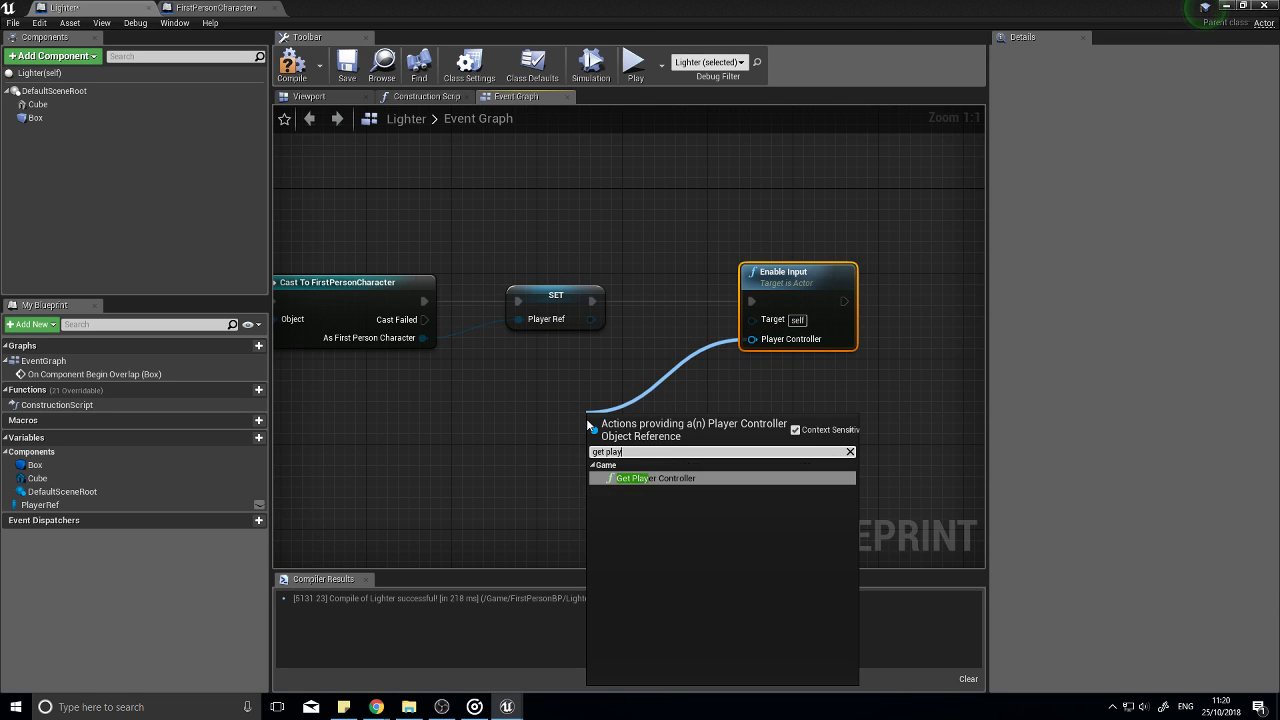
pyautogui.write('er')
pyautogui.press('Return')
pyautogui.moveTo(628, 417); pyautogui.dragTo(566, 388)
pyautogui.scroll(-2, 544, 481)
pyautogui.moveTo(544, 481); pyautogui.dragTo(661, 422, button='right')
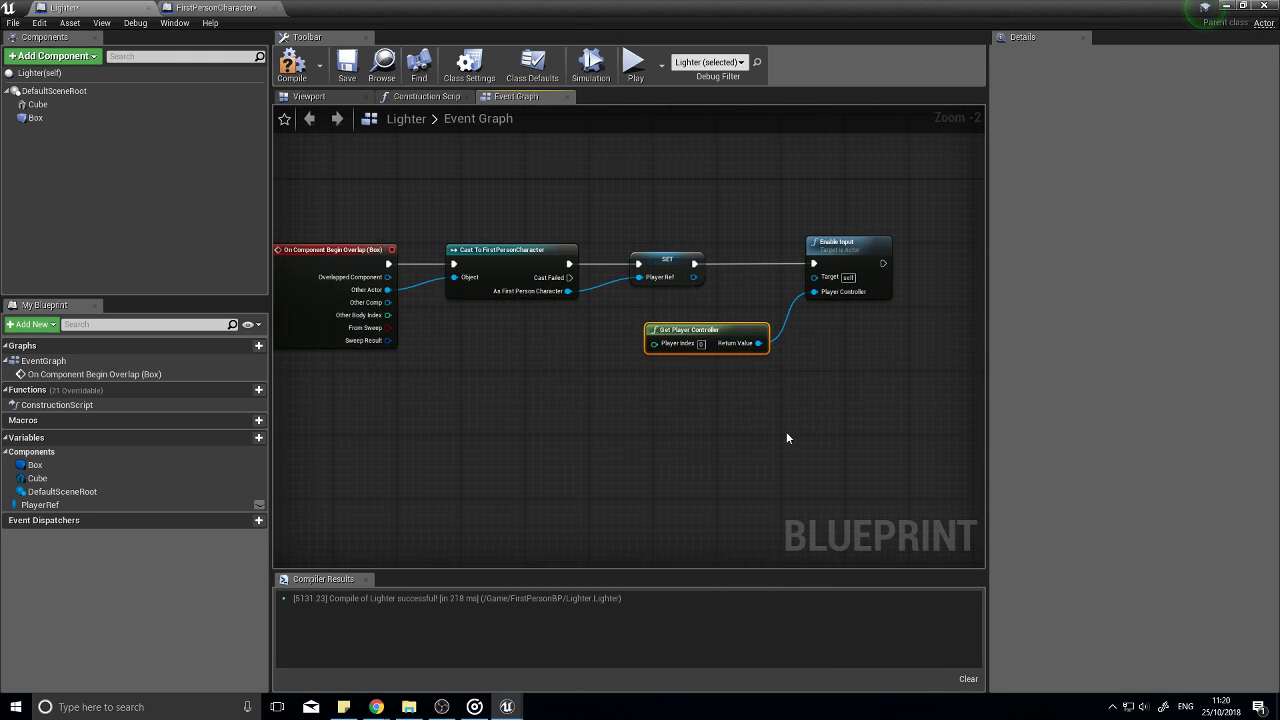
pyautogui.moveTo(786, 437); pyautogui.dragTo(580, 375, button='right')
pyautogui.rightClick(580, 375)
pyautogui.write('e key')
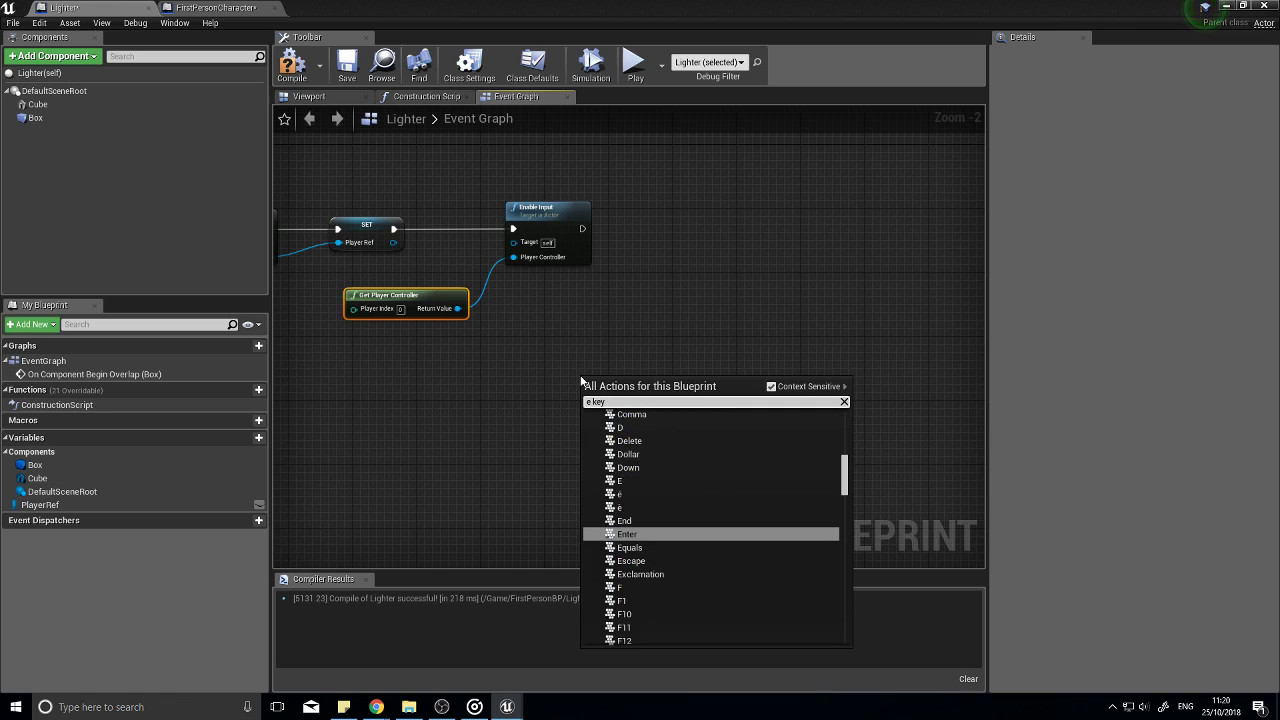
pyautogui.press('Return')
pyautogui.press('Delete')
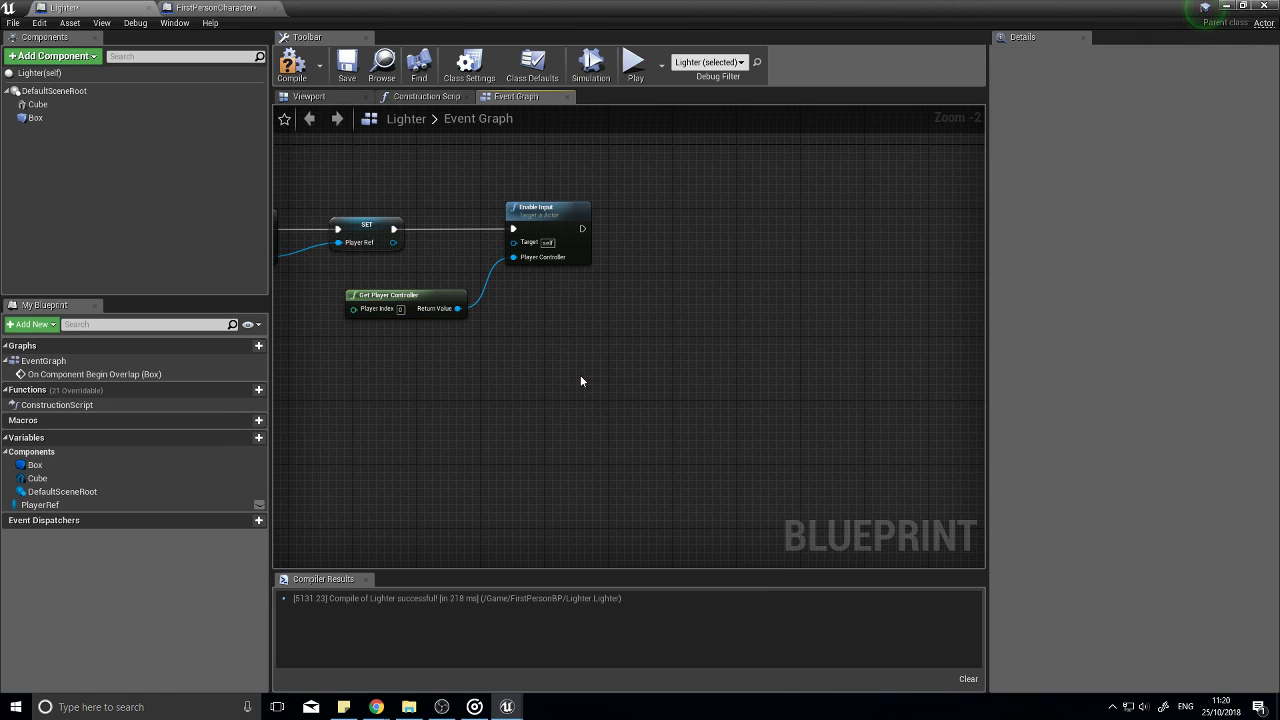
# Step: Add an E keyboard event node to the event graph, below the Enable Input node
pyautogui.rightClick(582, 382)
pyautogui.write('e key')
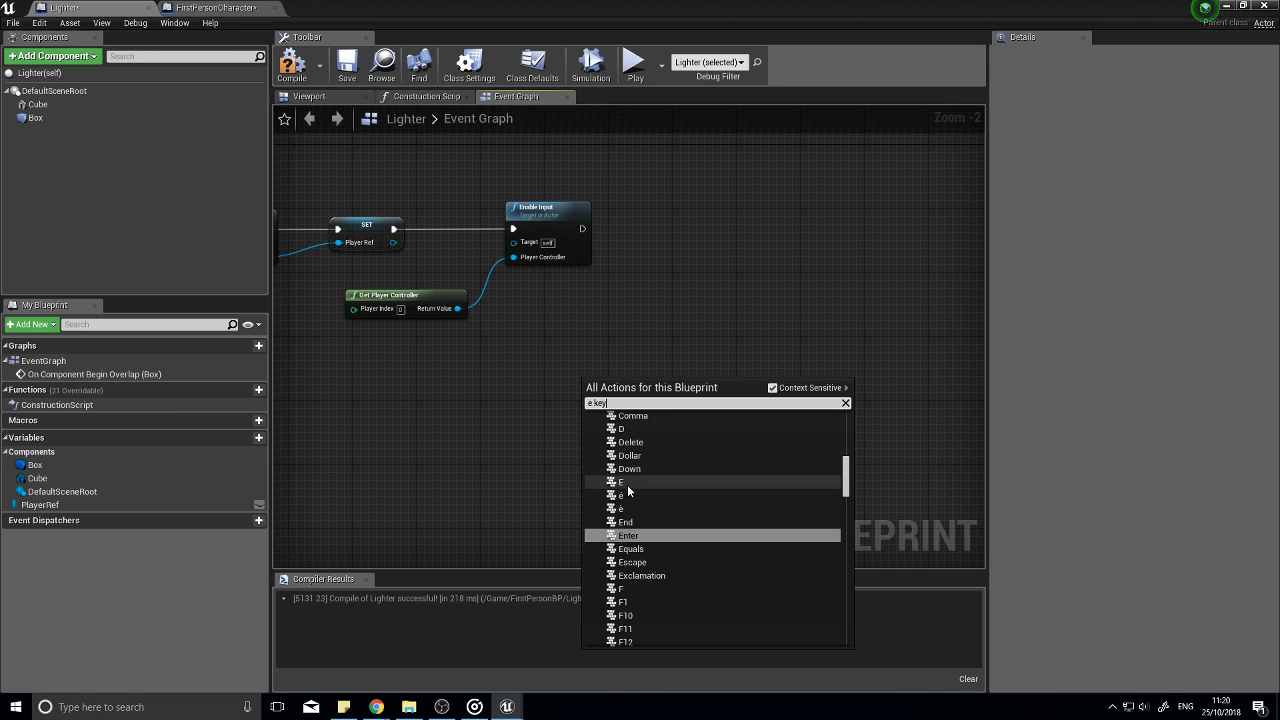
pyautogui.click(622, 482)
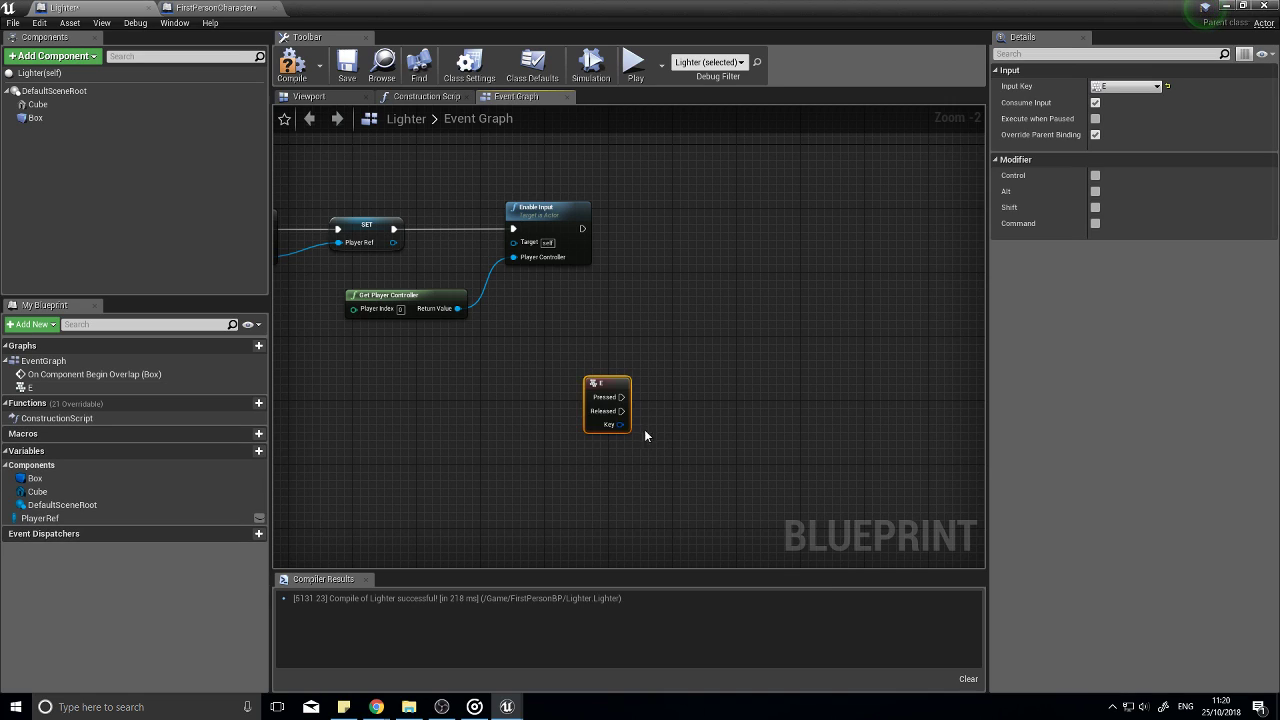
pyautogui.scroll(2, 671, 418)
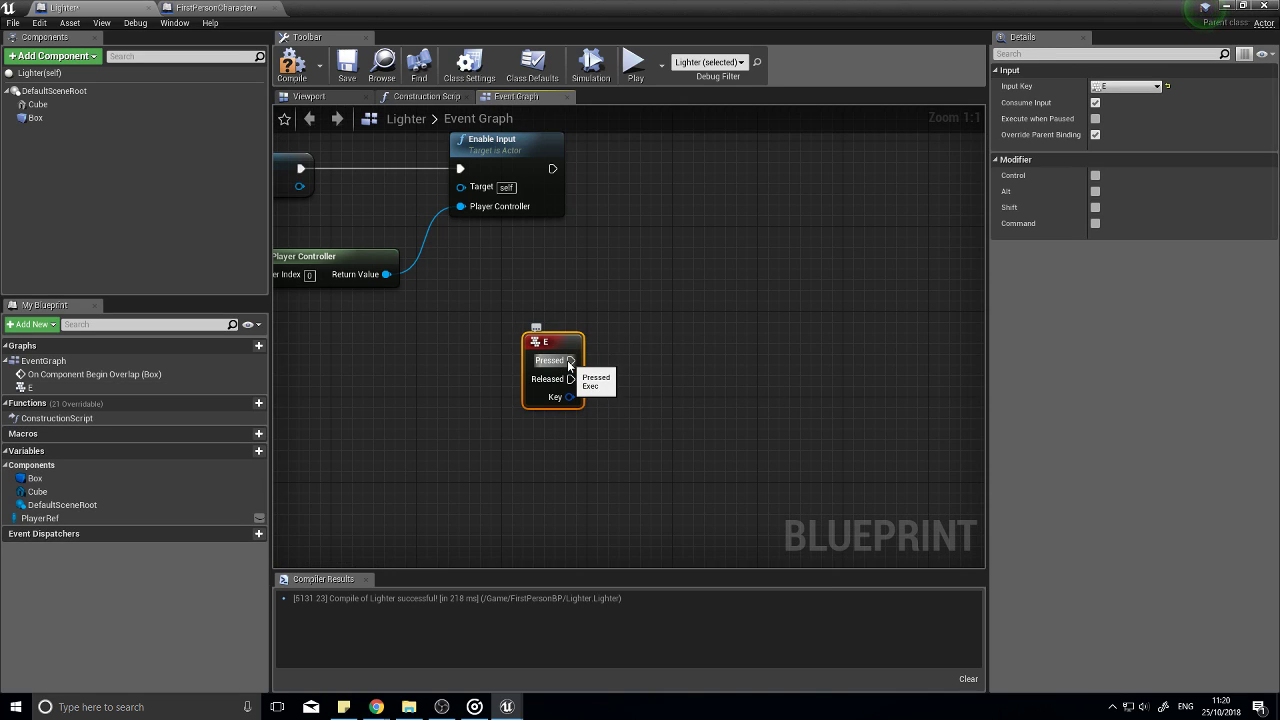
pyautogui.moveTo(567, 360); pyautogui.dragTo(706, 359)
# Step: Place a PlayerRef getter below the E event and, from it, add a Set Has Lighter node with Has Lighter enabled
pyautogui.moveTo(570, 288); pyautogui.dragTo(738, 306, button='right')
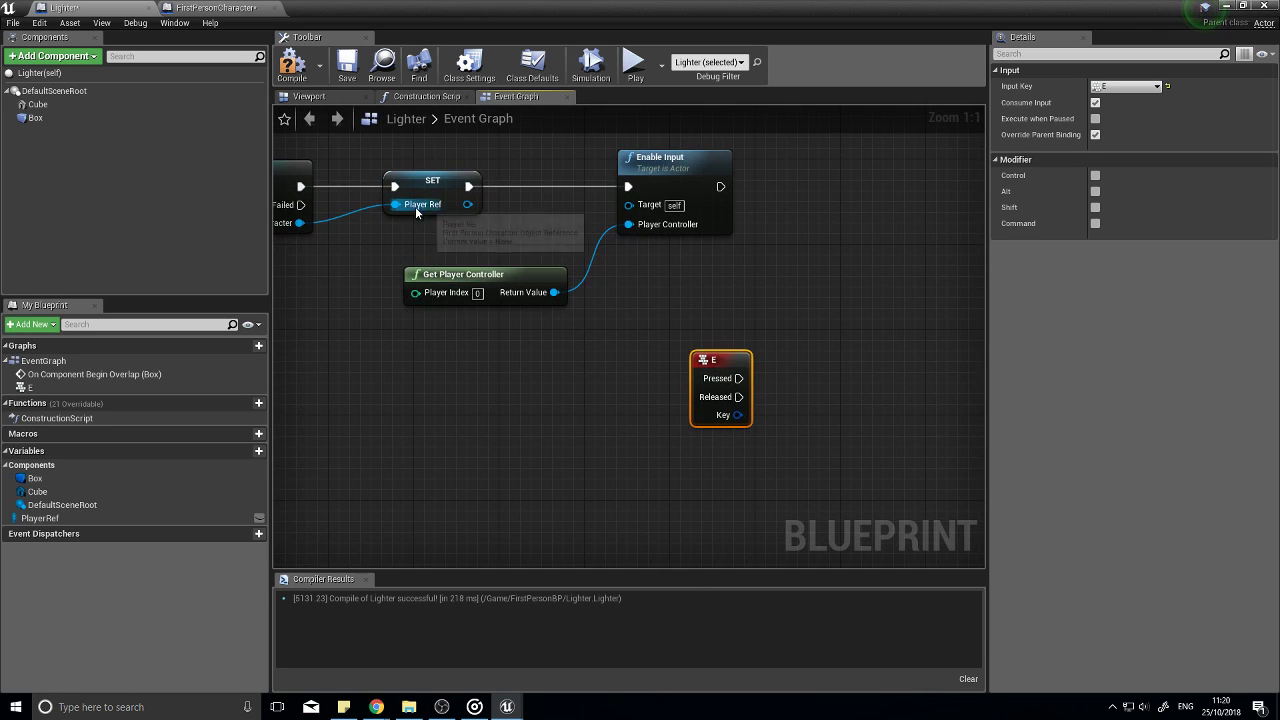
pyautogui.click(74, 517)
pyautogui.moveTo(74, 518); pyautogui.dragTo(878, 410)
pyautogui.click(780, 472)
pyautogui.write('set haslight')
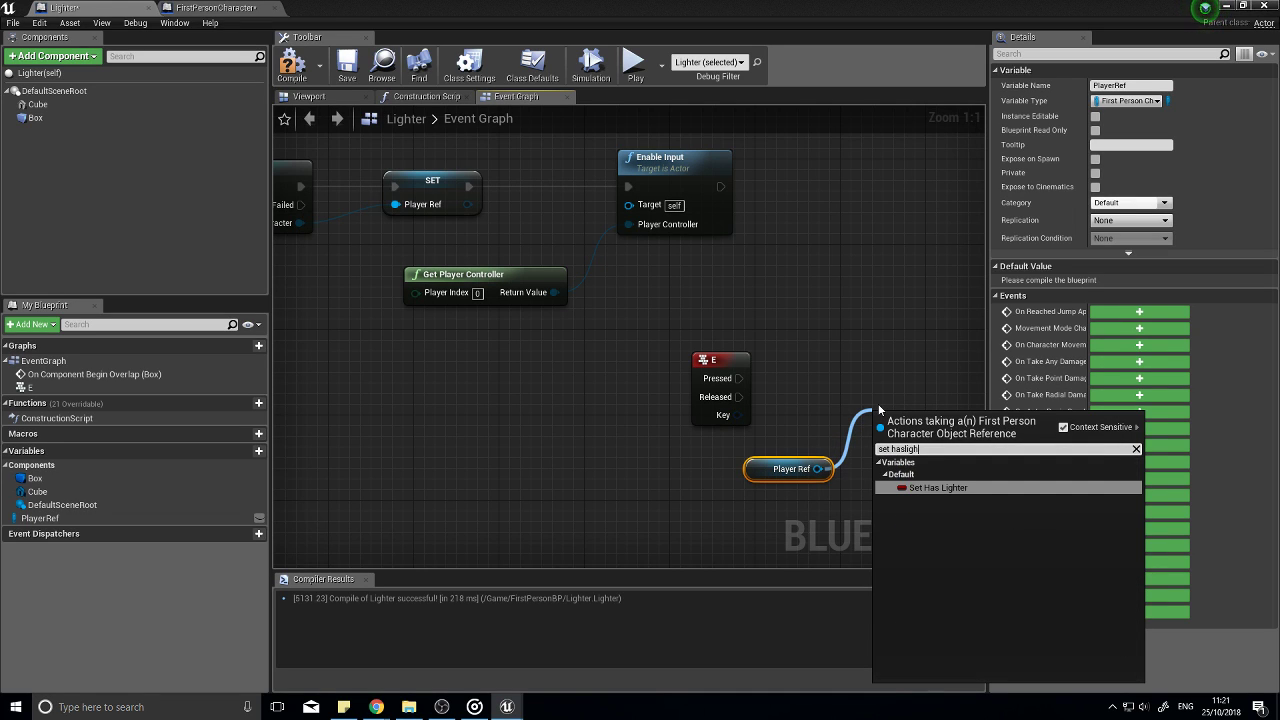
pyautogui.press('Return')
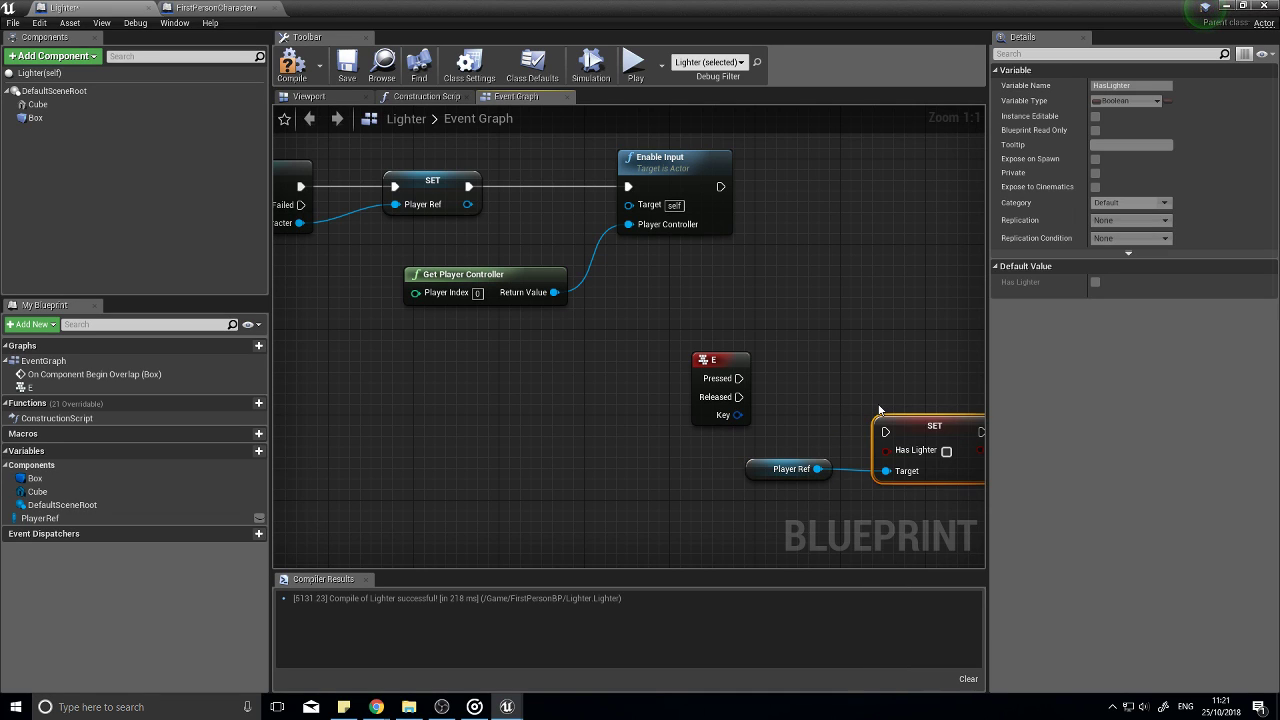
pyautogui.click(947, 453)
# Step: Connect the E event's Pressed output to the Has Lighter SET node and raise that node level with the event
pyautogui.moveTo(953, 372); pyautogui.dragTo(812, 334, button='right')
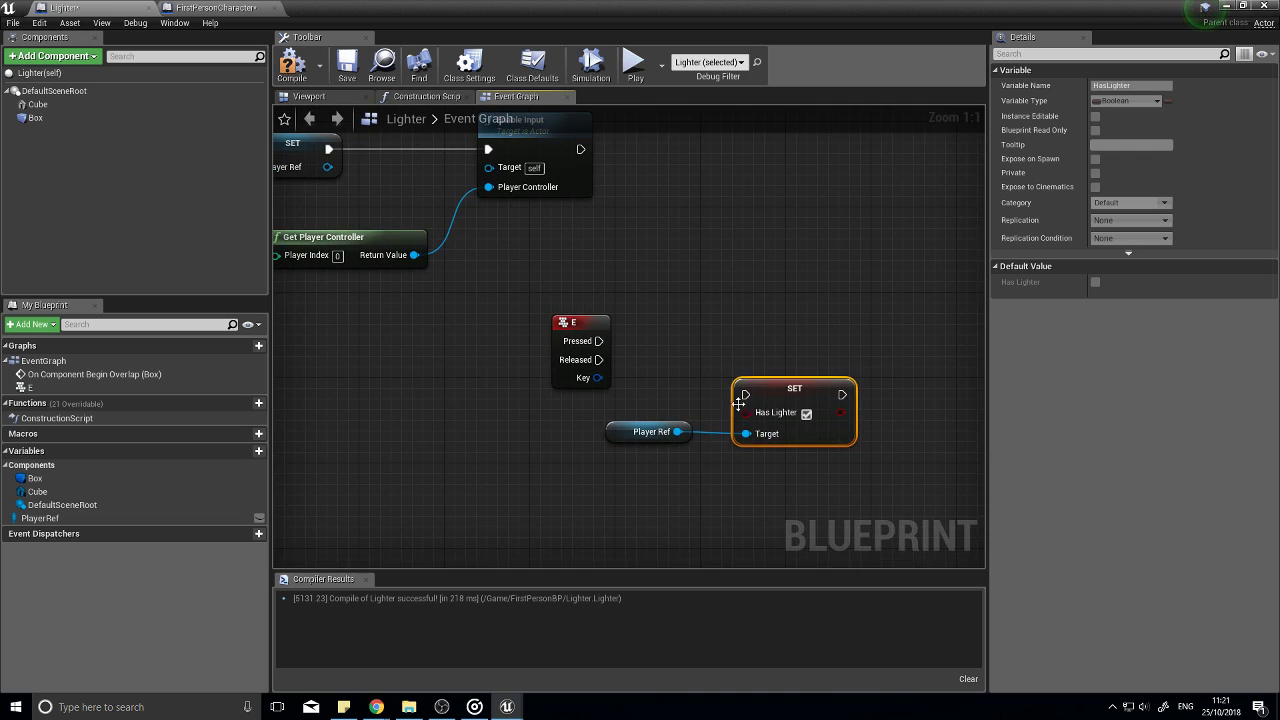
pyautogui.moveTo(745, 394); pyautogui.dragTo(598, 341)
pyautogui.moveTo(786, 387); pyautogui.dragTo(786, 334)
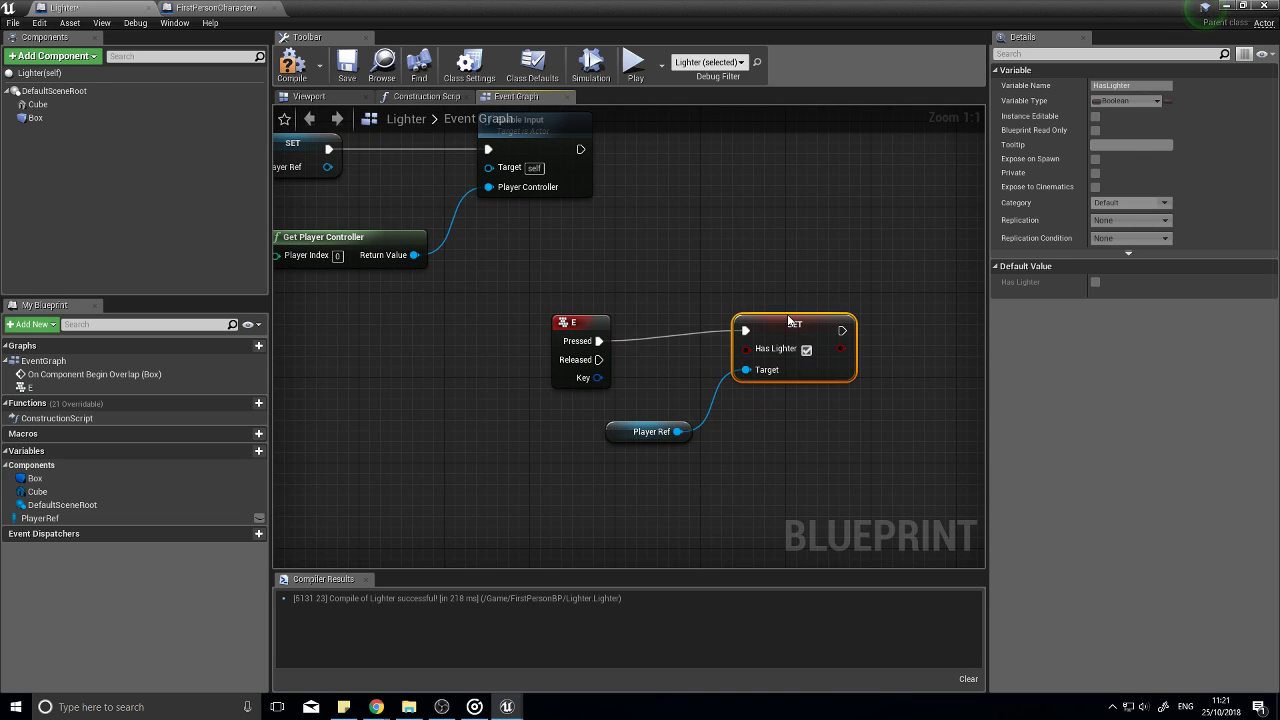
# Step: Add a DestroyActor node with target self after the Has Lighter SET node and align it with the execution line
pyautogui.moveTo(898, 355); pyautogui.dragTo(673, 380, button='right')
pyautogui.moveTo(616, 366); pyautogui.dragTo(733, 368)
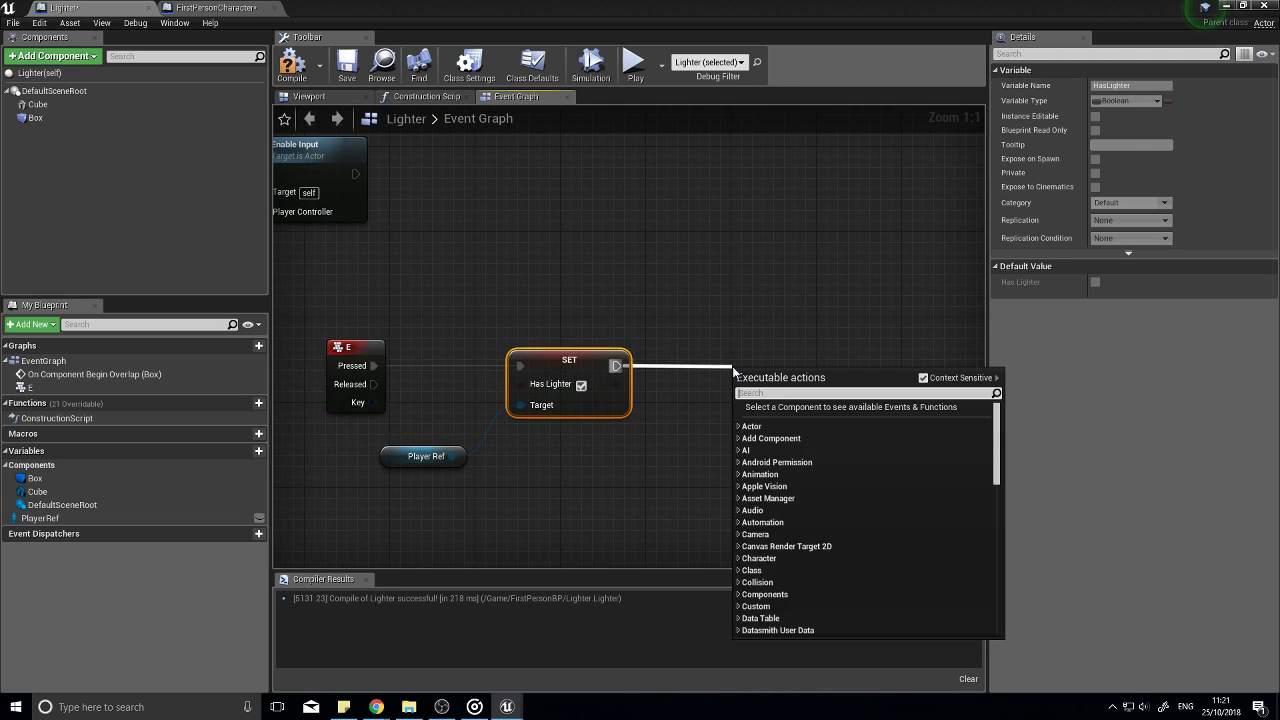
pyautogui.write('destroy')
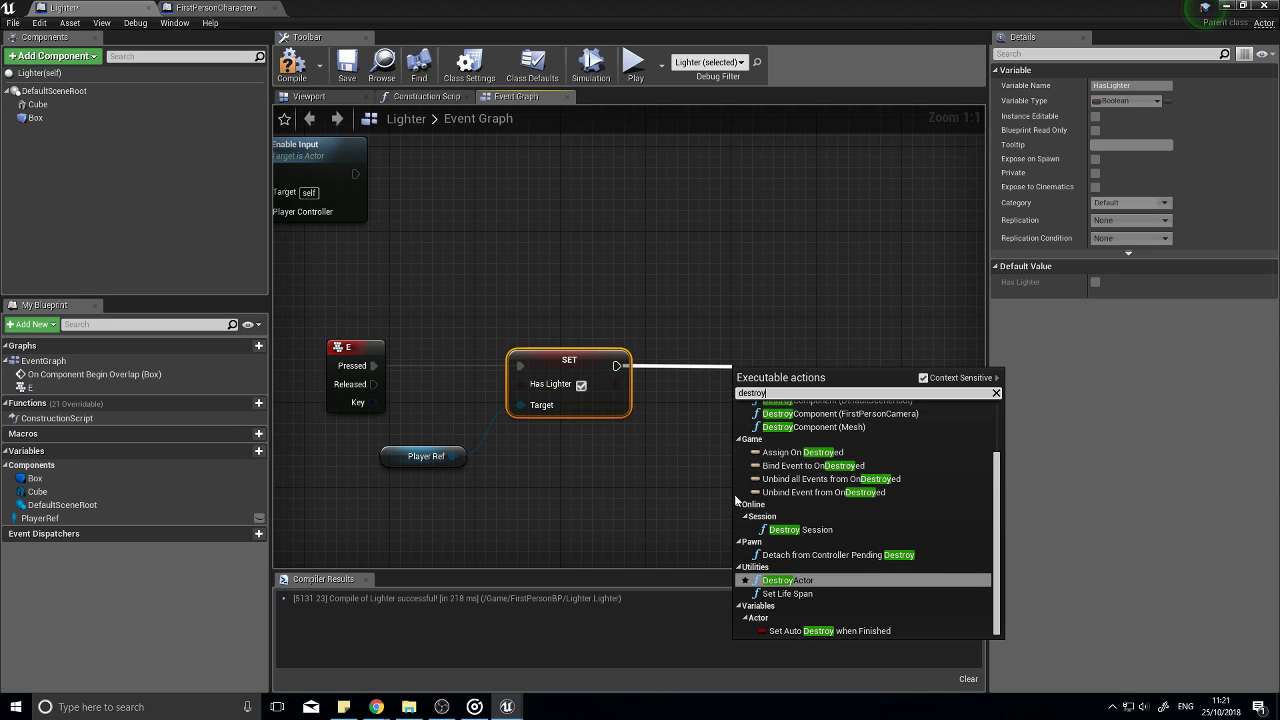
pyautogui.click(785, 580)
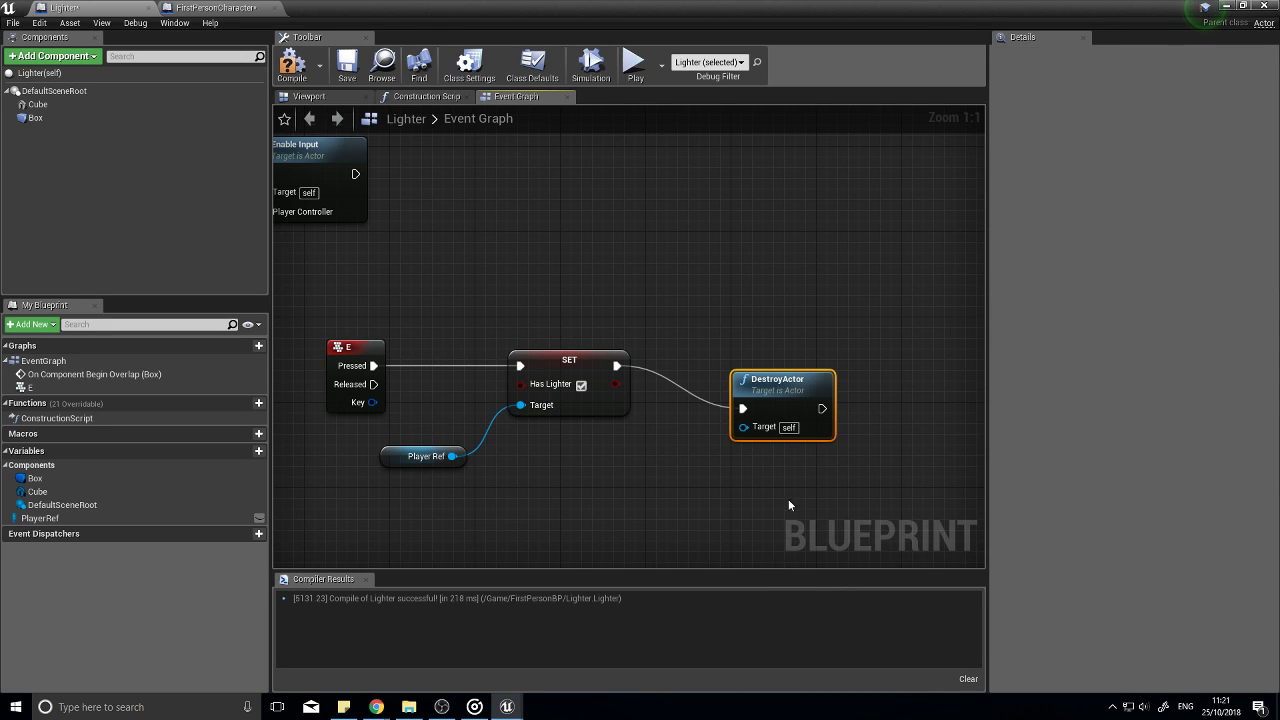
pyautogui.moveTo(780, 392); pyautogui.dragTo(769, 351)
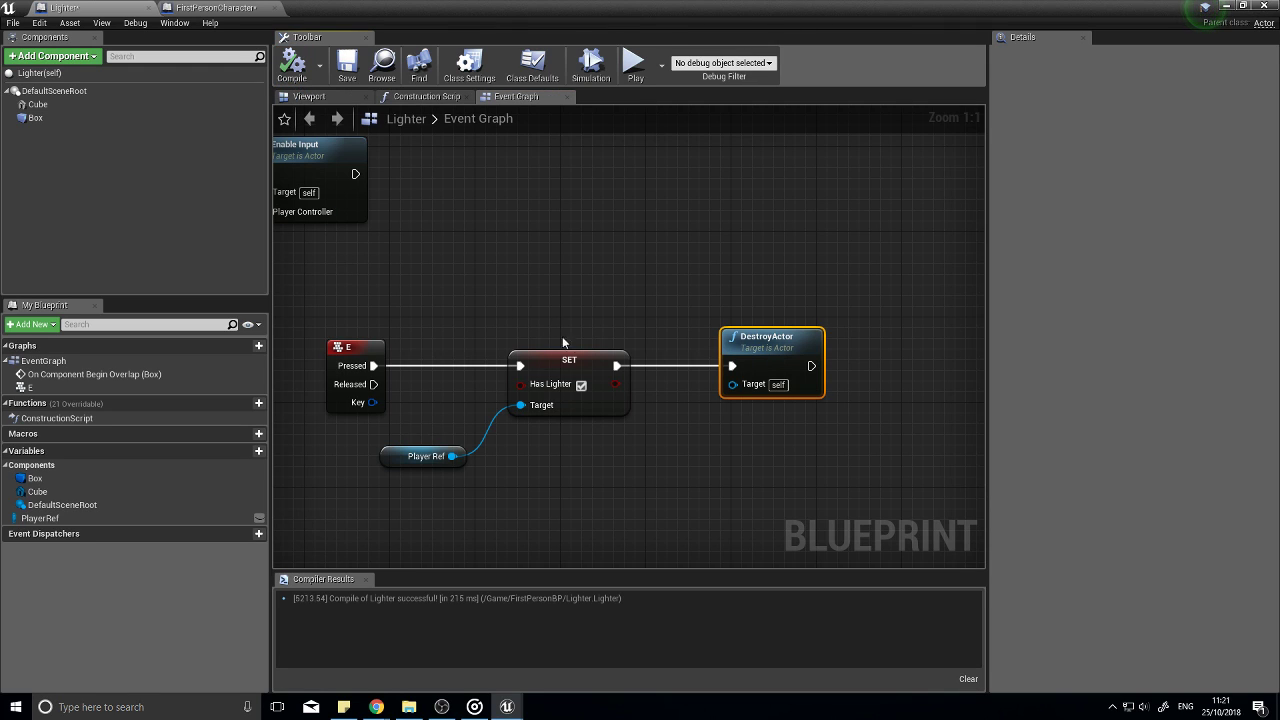
# Step: Review the Lighter pickup graph and examine the FirstPersonCharacter blueprint's viewport and the component types it can add
pyautogui.moveTo(550, 262); pyautogui.dragTo(761, 265, button='right')
pyautogui.scroll(-2, 761, 265)
pyautogui.moveTo(809, 456); pyautogui.dragTo(621, 438, button='right')
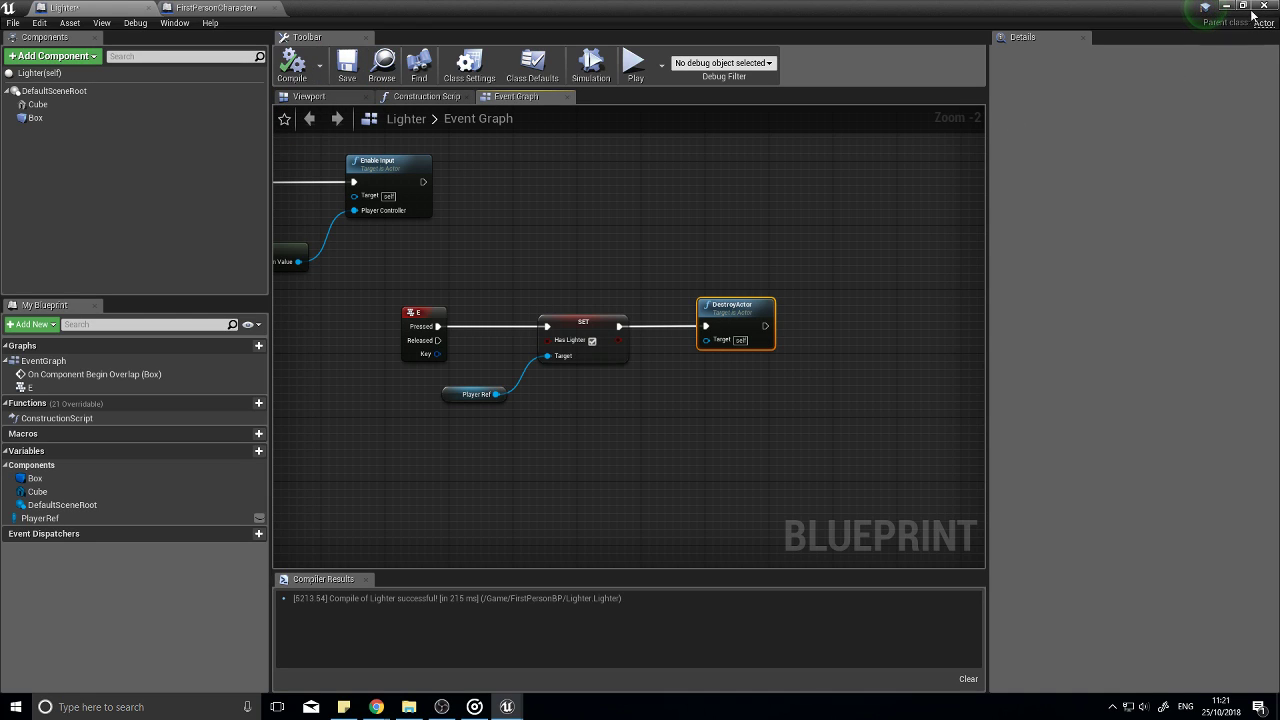
pyautogui.click(215, 7)
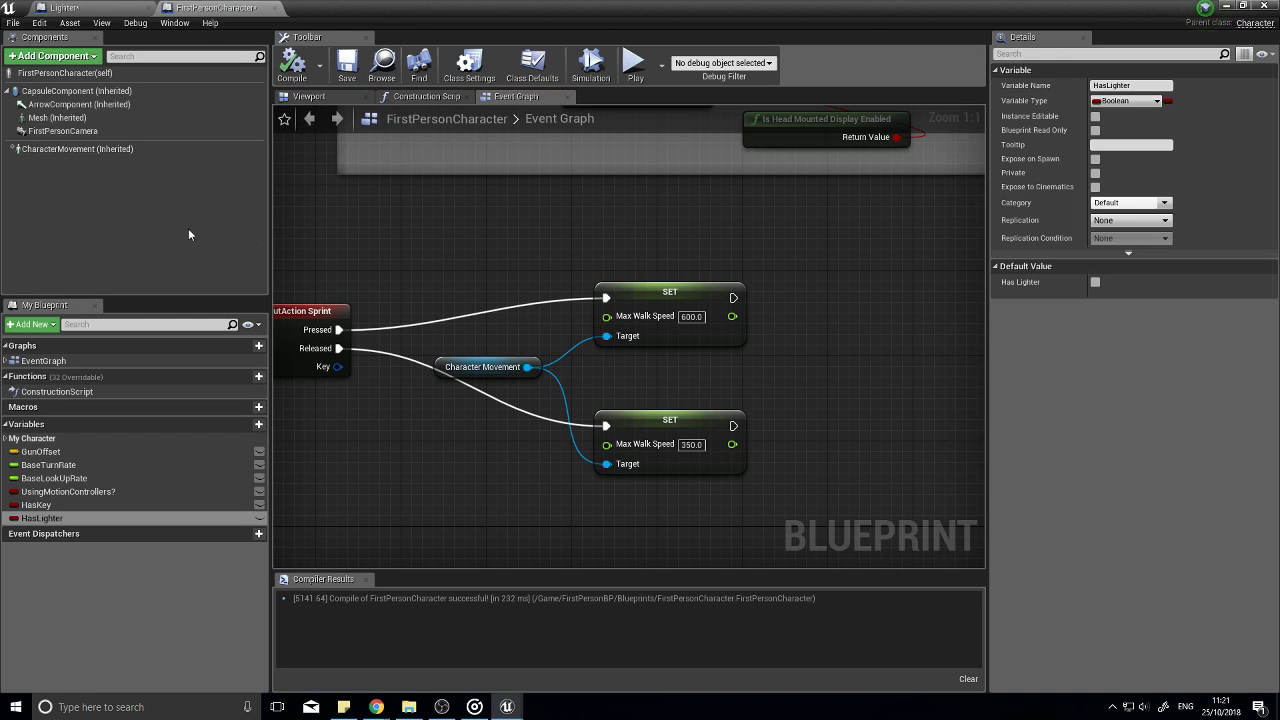
pyautogui.click(310, 97)
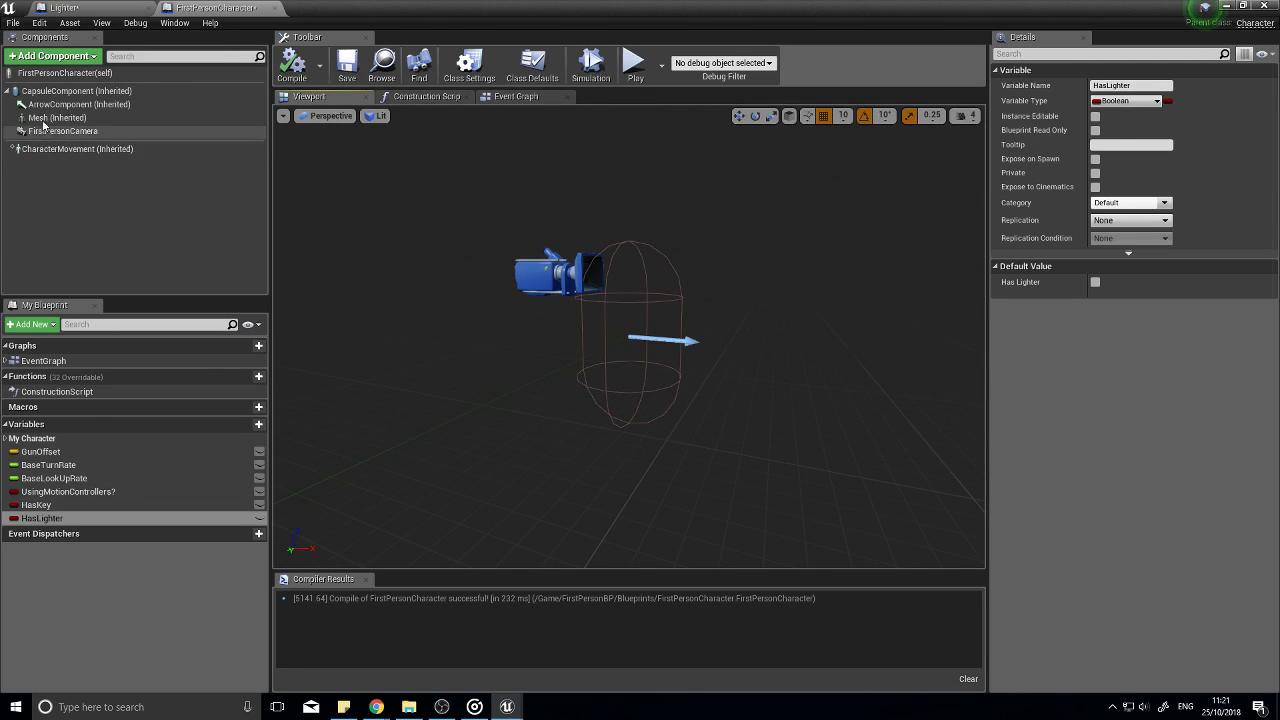
pyautogui.click(97, 57)
pyautogui.click(207, 247)
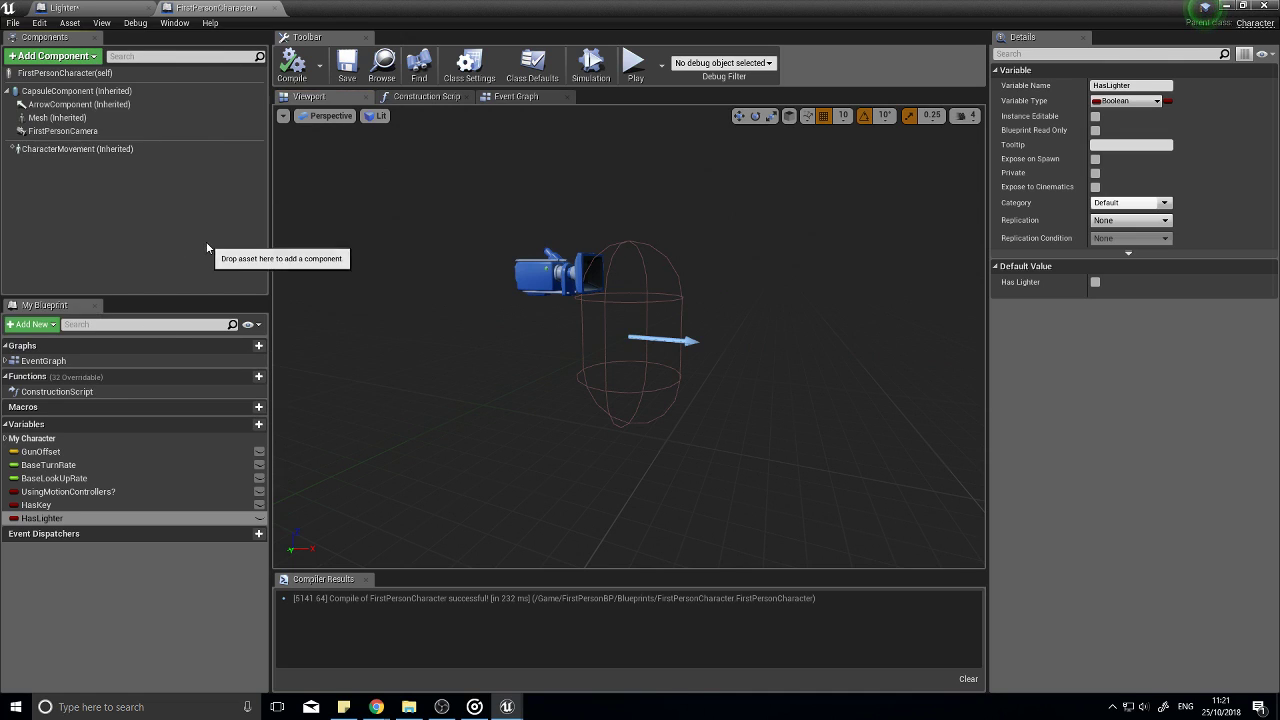
# Step: Return to the level editor and create an Actor blueprint named LighterInHand in the FirstPersonBP folder
pyautogui.click(1230, 6)
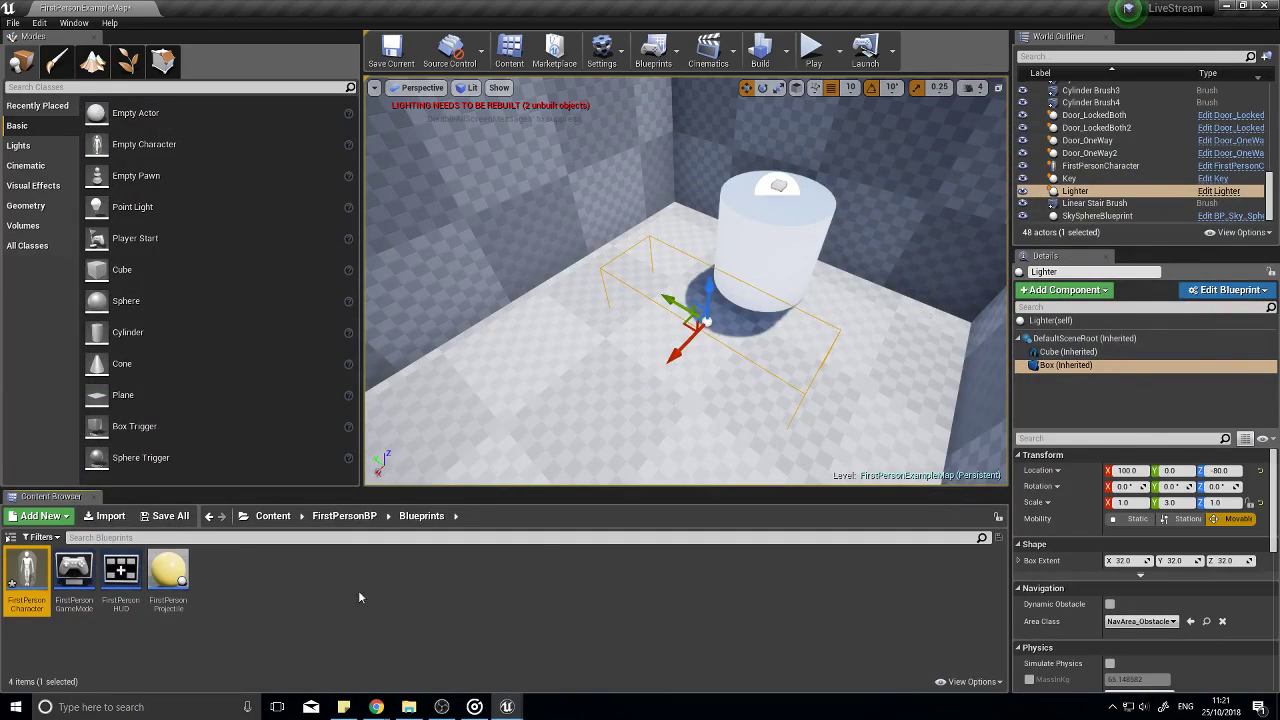
pyautogui.click(344, 516)
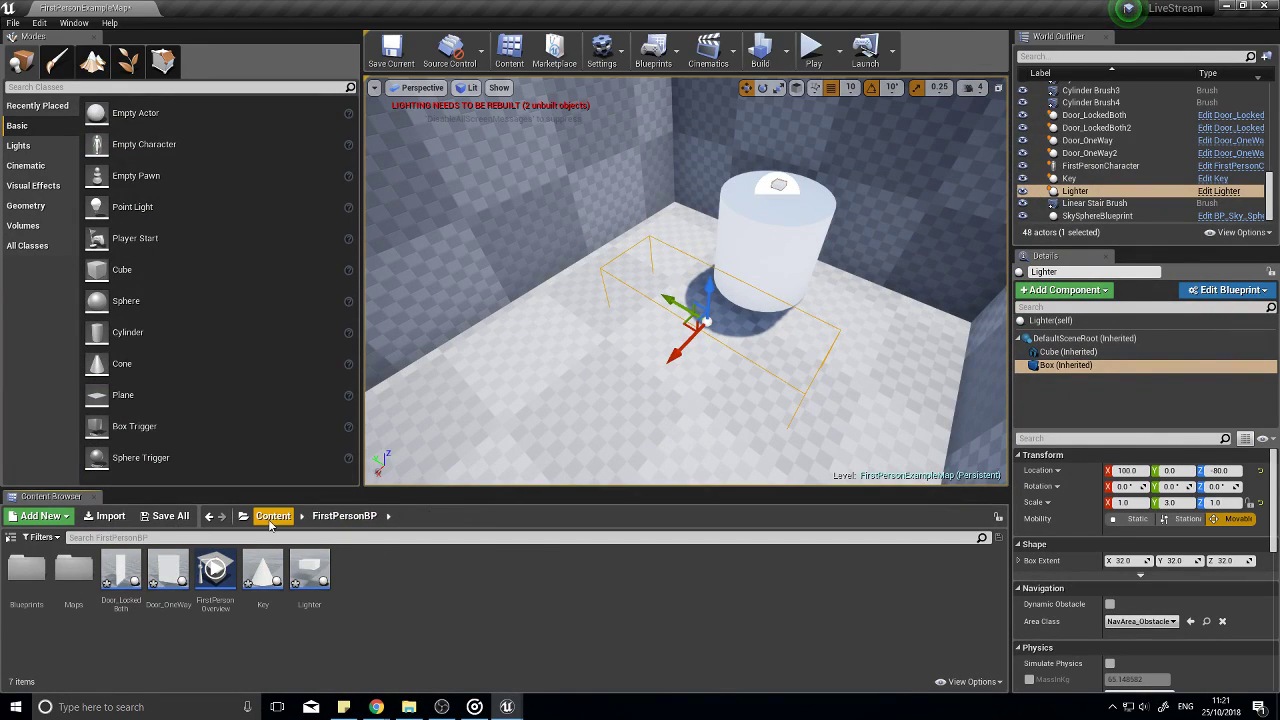
pyautogui.rightClick(366, 571)
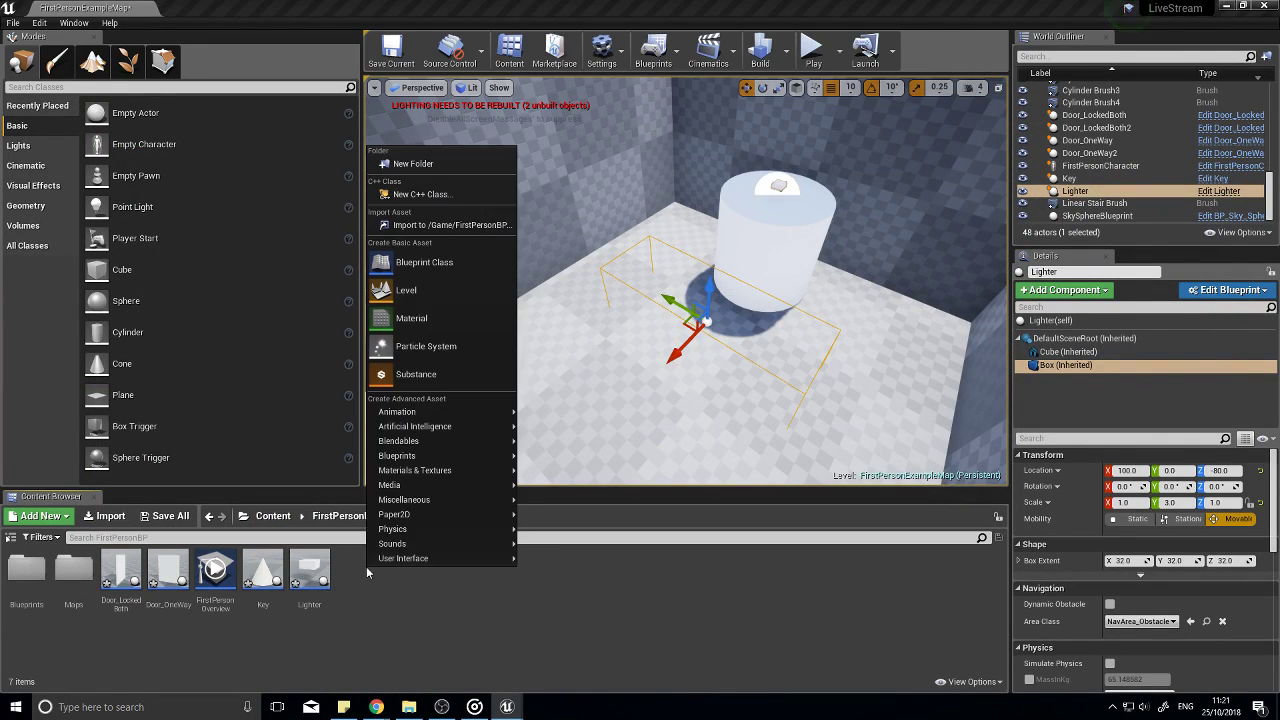
pyautogui.click(441, 265)
pyautogui.click(515, 226)
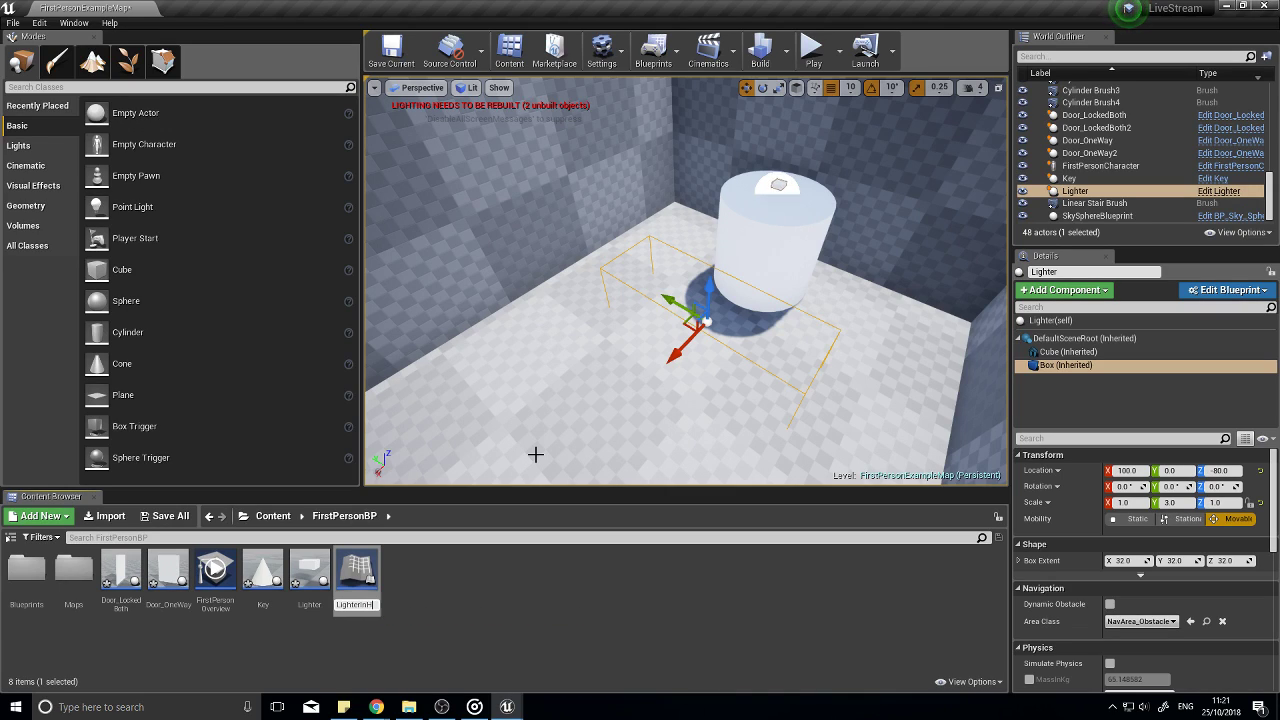
pyautogui.write('LighterInHand')
pyautogui.press('Return')
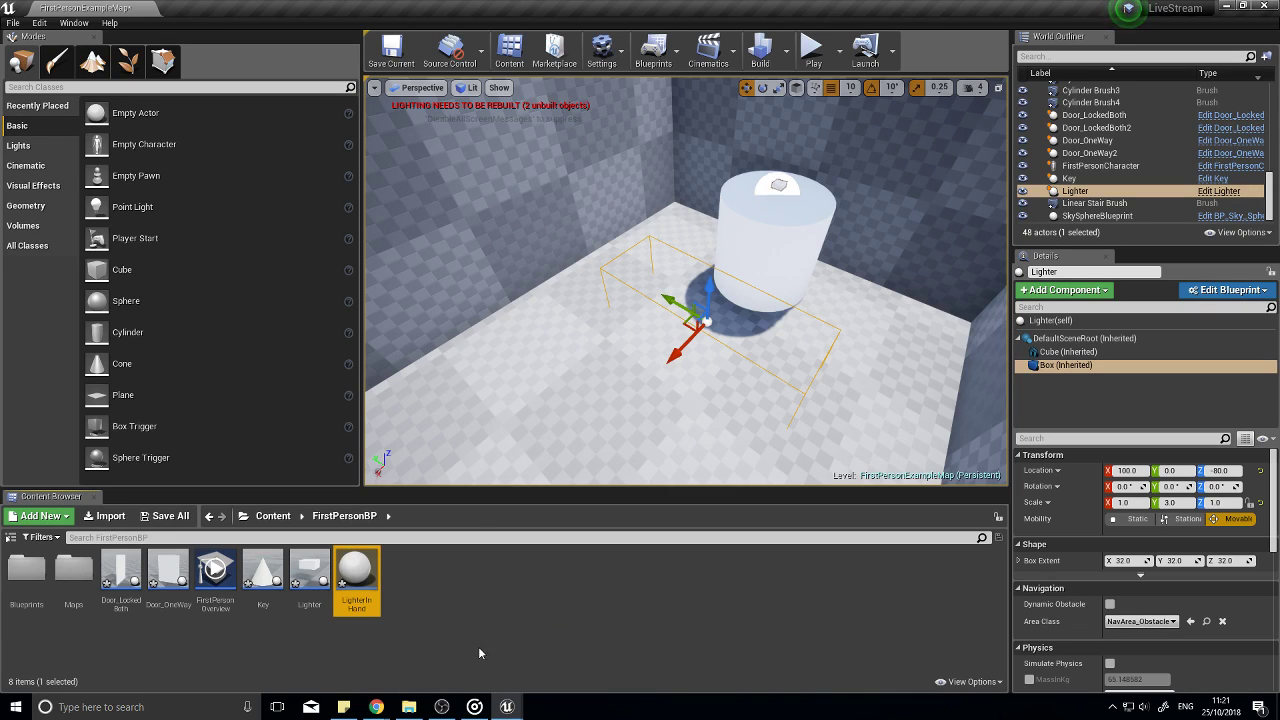
# Step: Open the LighterInHand blueprint and add a Static Mesh component that uses the 1M_Cube mesh
pyautogui.doubleClick(358, 578)
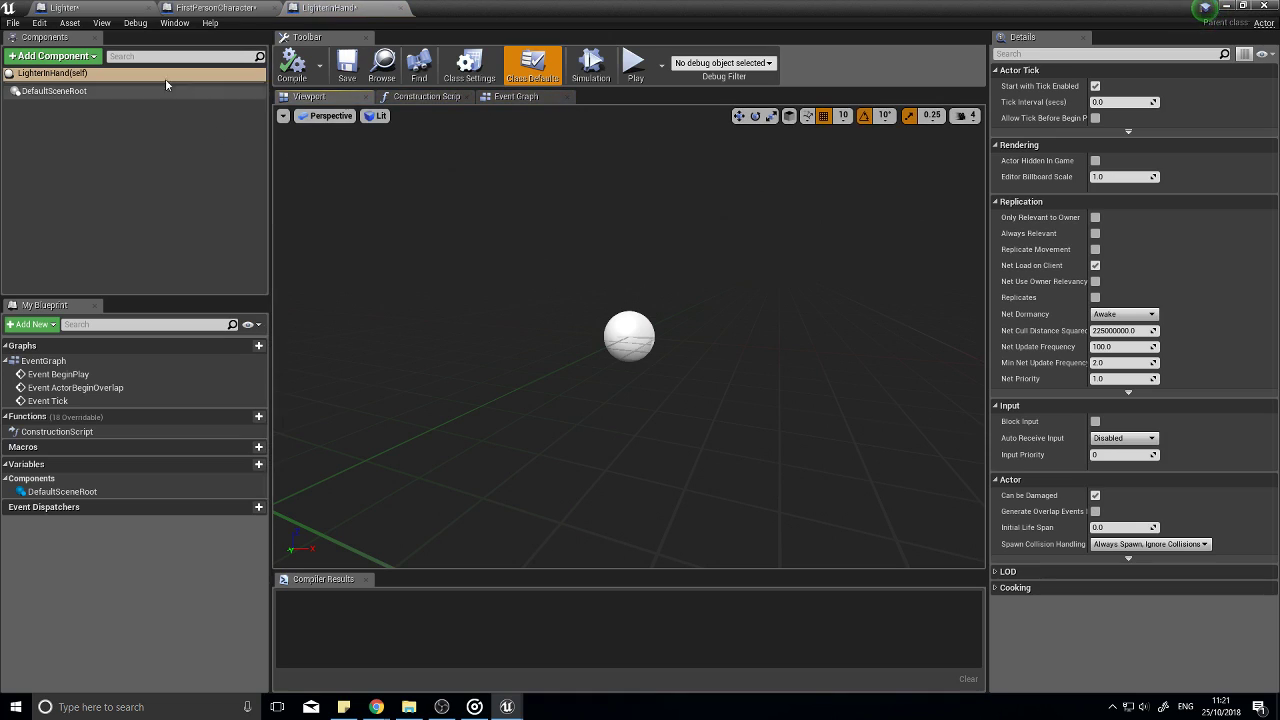
pyautogui.click(52, 55)
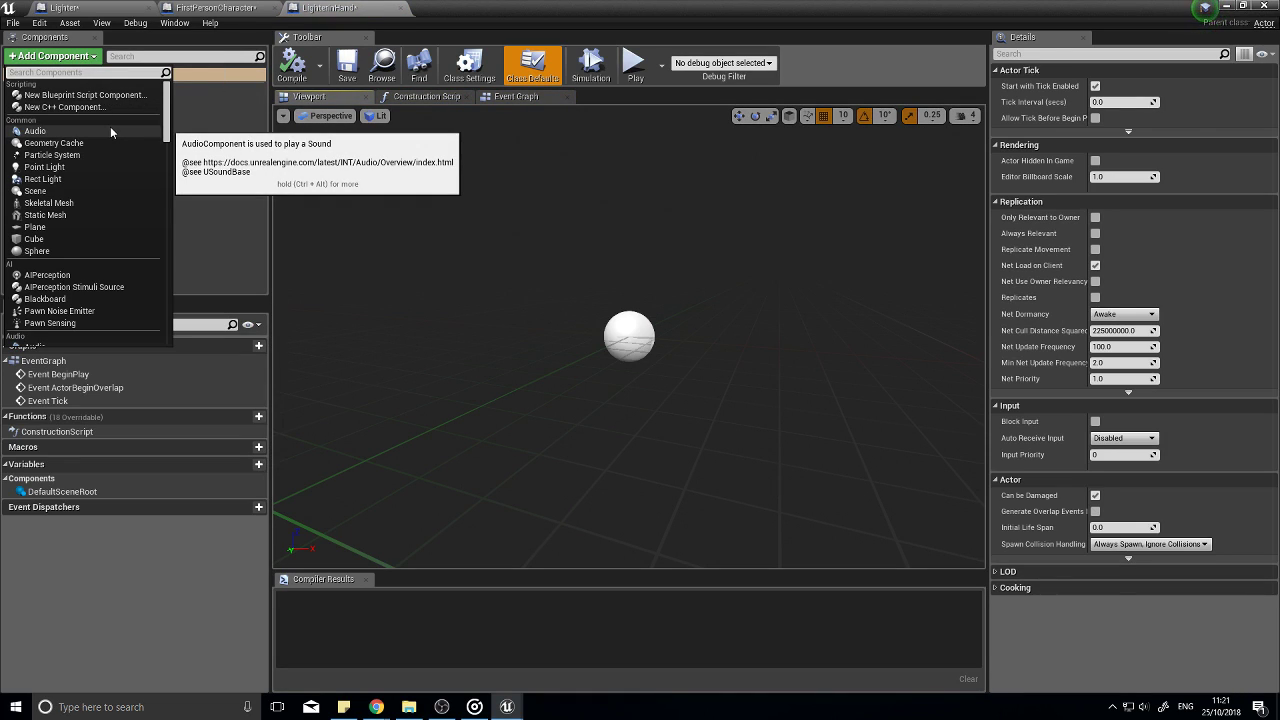
pyautogui.write('stat')
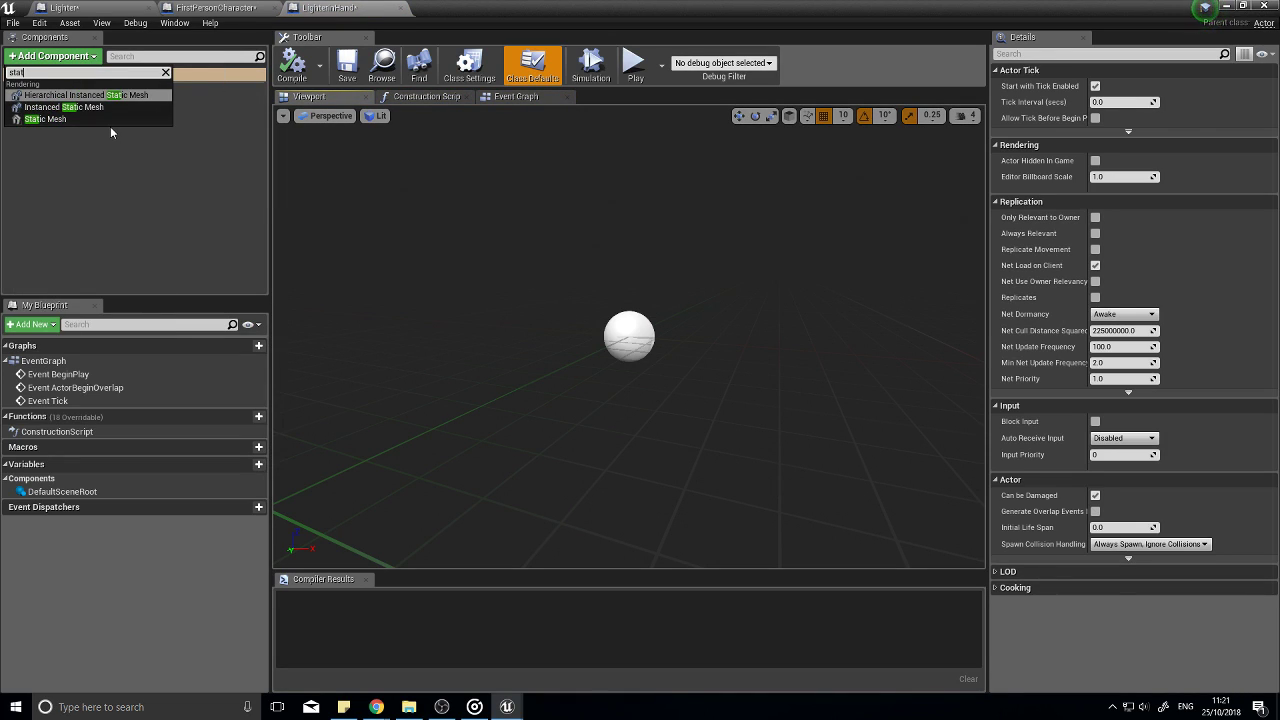
pyautogui.press('Down')
pyautogui.press('Down')
pyautogui.press('Return')
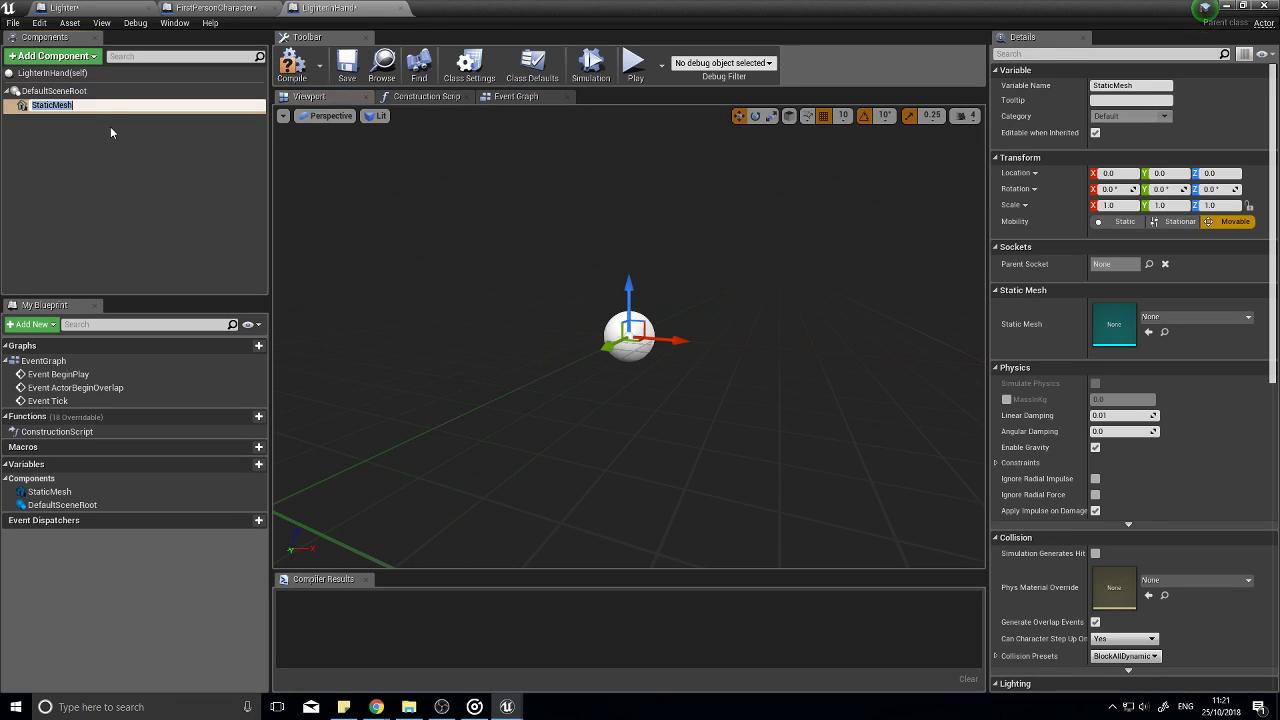
pyautogui.click(71, 106)
pyautogui.click(1195, 317)
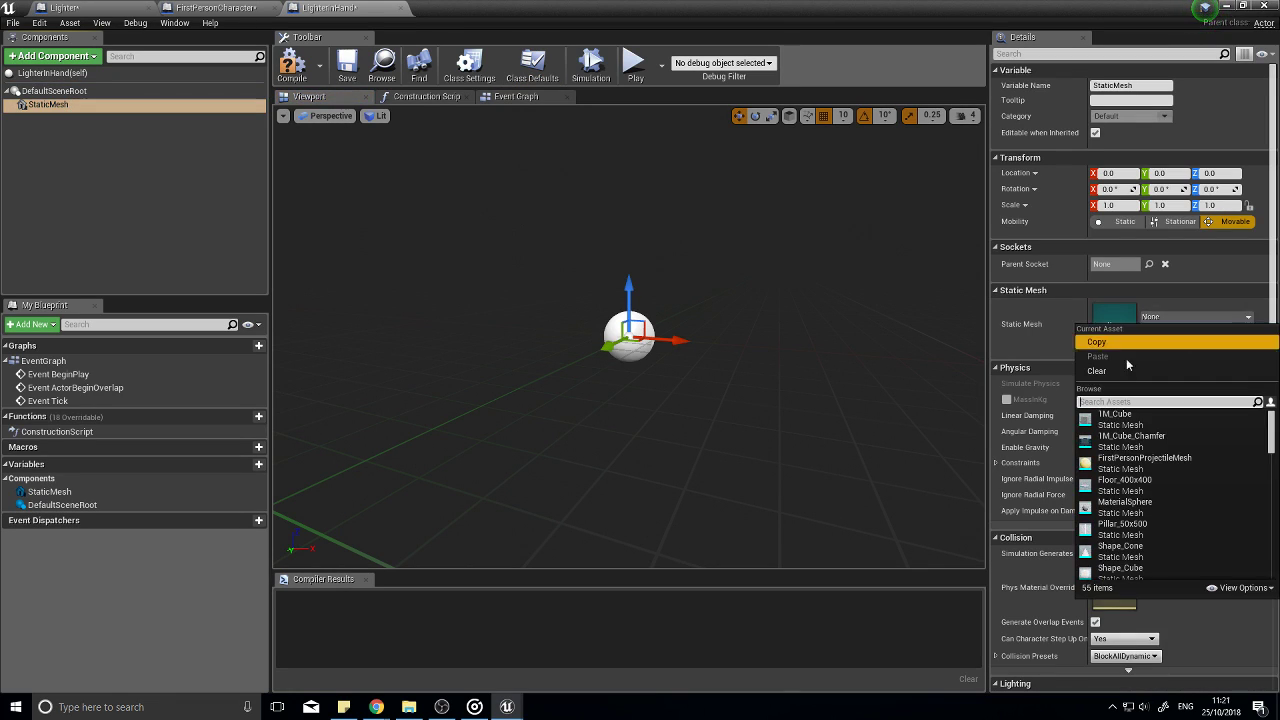
pyautogui.click(1118, 428)
# Step: Scale the LighterInHand cube to X 0.1, Y 0.05, Z 0.1 and raise it to a Z location of 10
pyautogui.click(1129, 205)
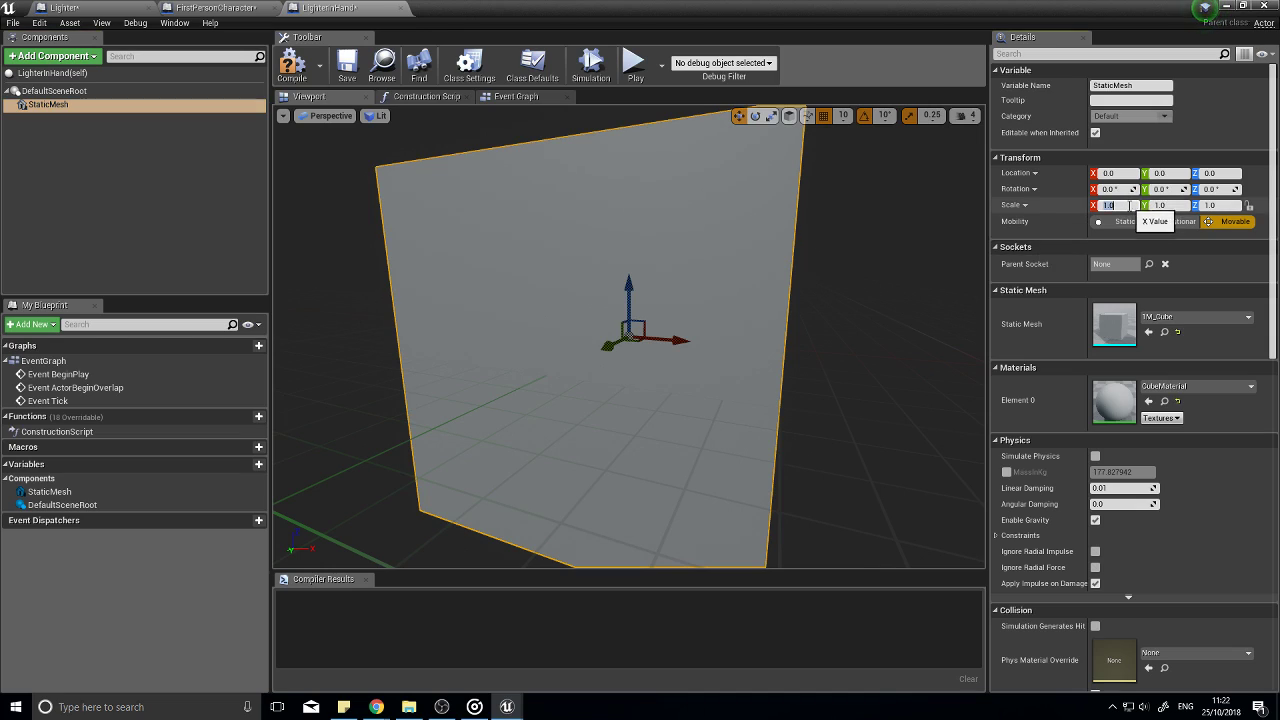
pyautogui.write('0.1')
pyautogui.press('Tab')
pyautogui.write('0.')
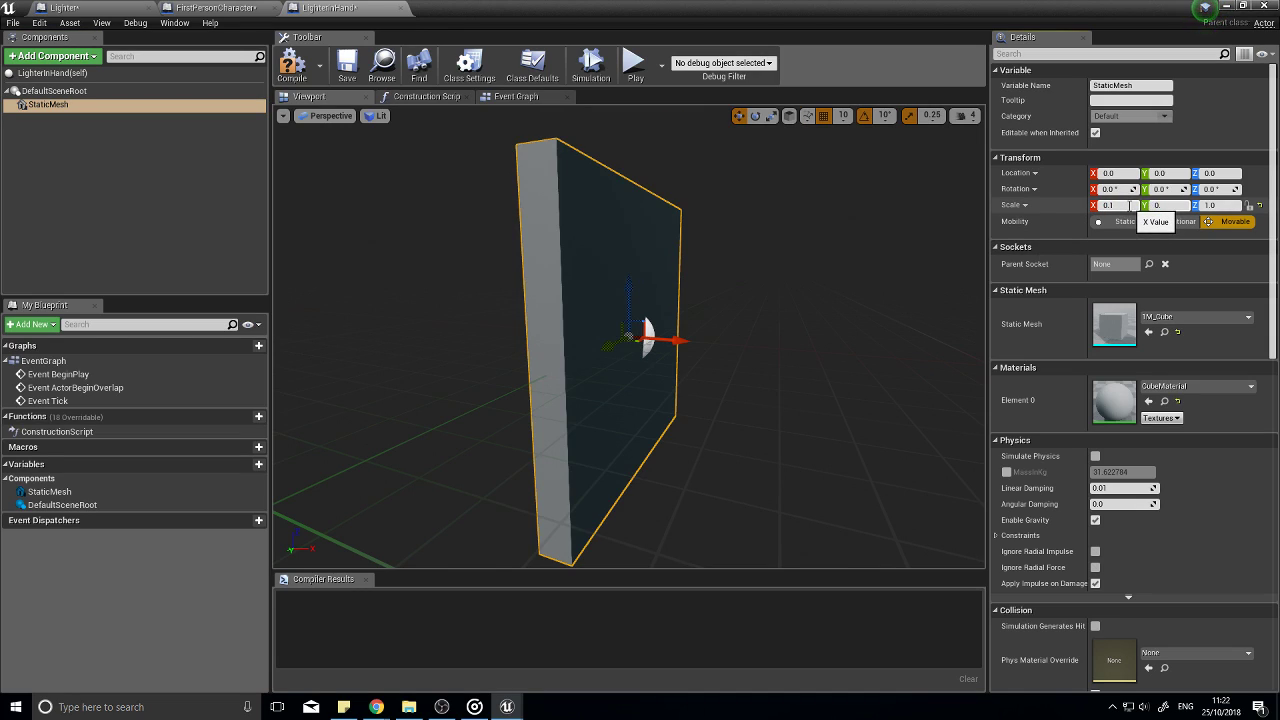
pyautogui.write('1')
pyautogui.press('Tab')
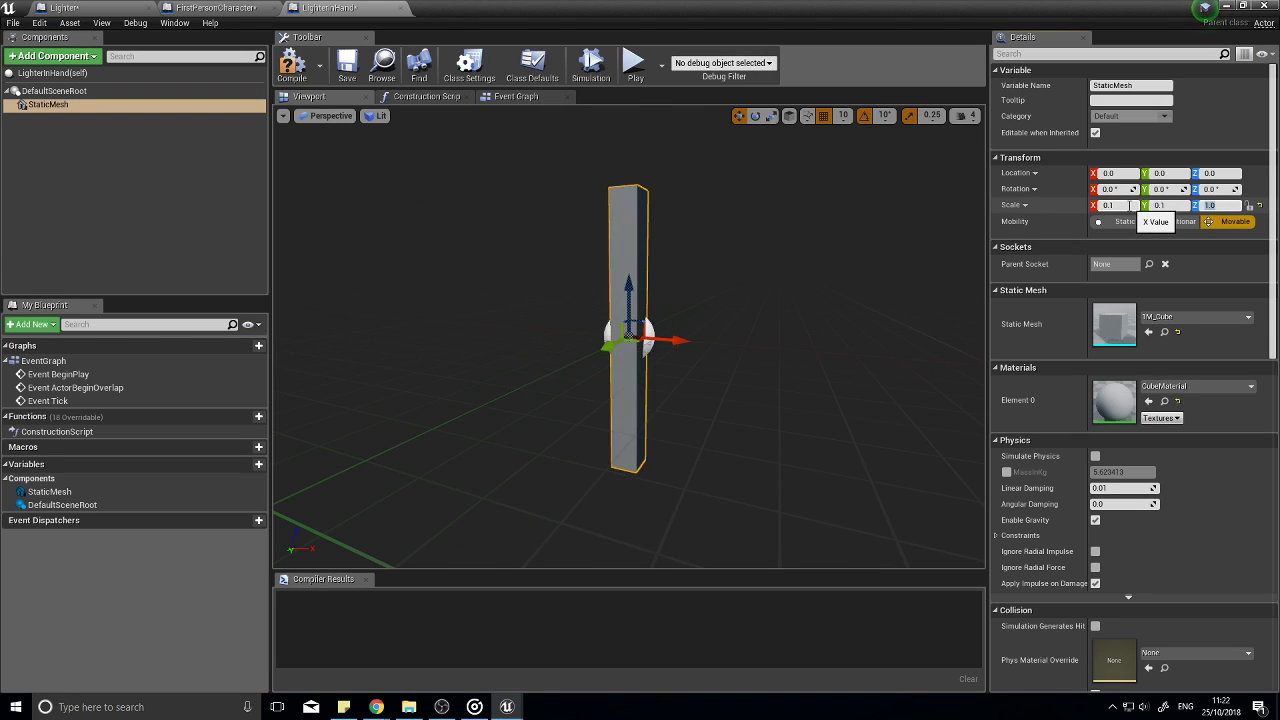
pyautogui.write('0.1')
pyautogui.press('Return')
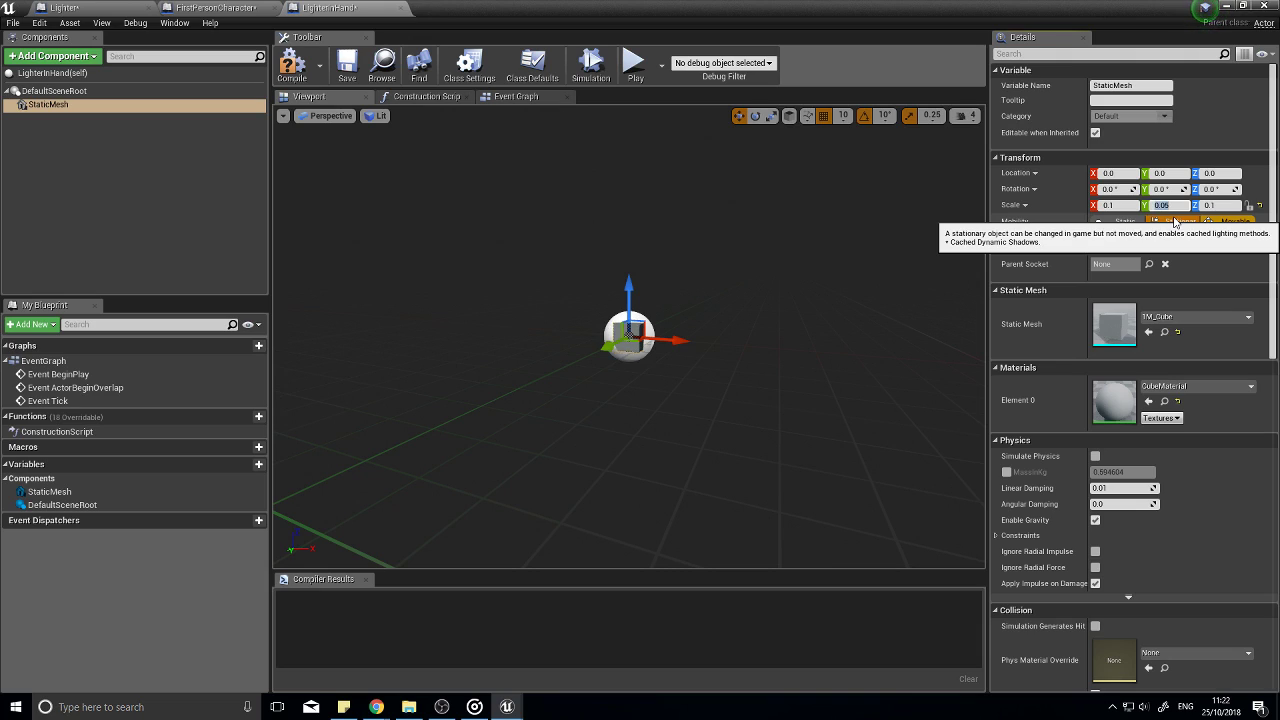
pyautogui.moveTo(629, 283); pyautogui.dragTo(627, 253)
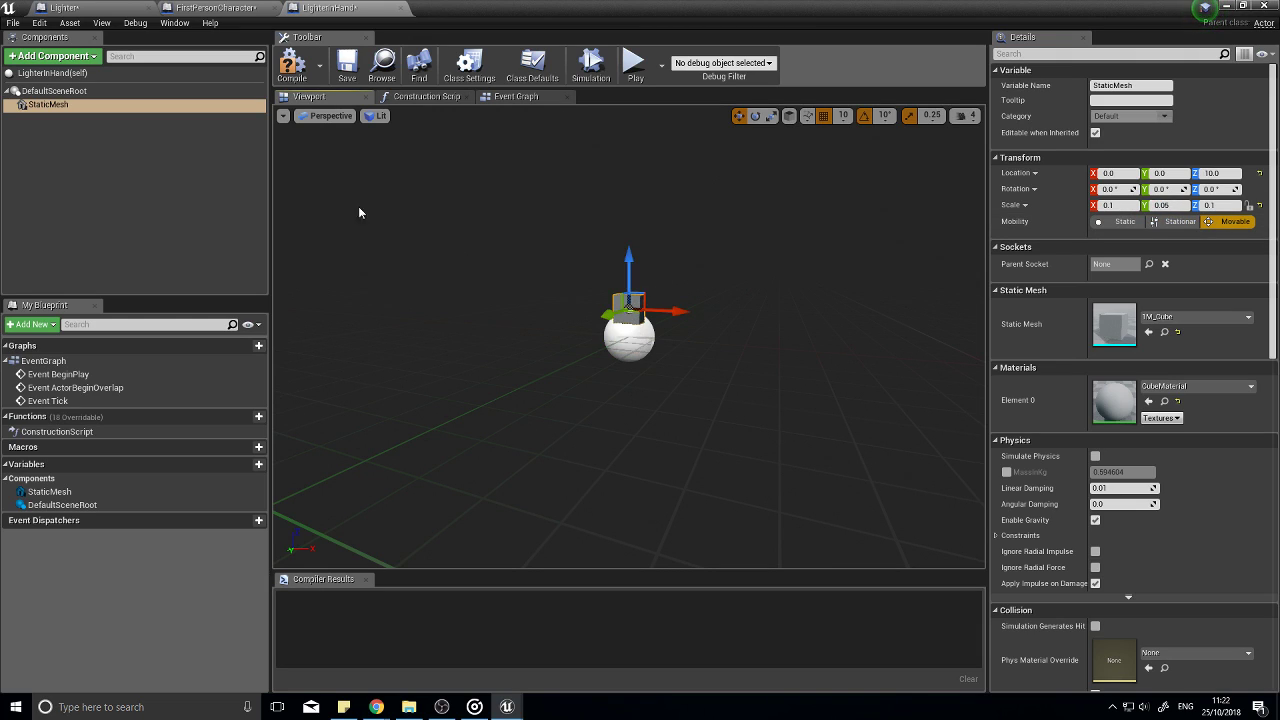
# Step: Add a Particle System component under the LighterInHand cube and assign the P_Fire template to it
pyautogui.click(70, 57)
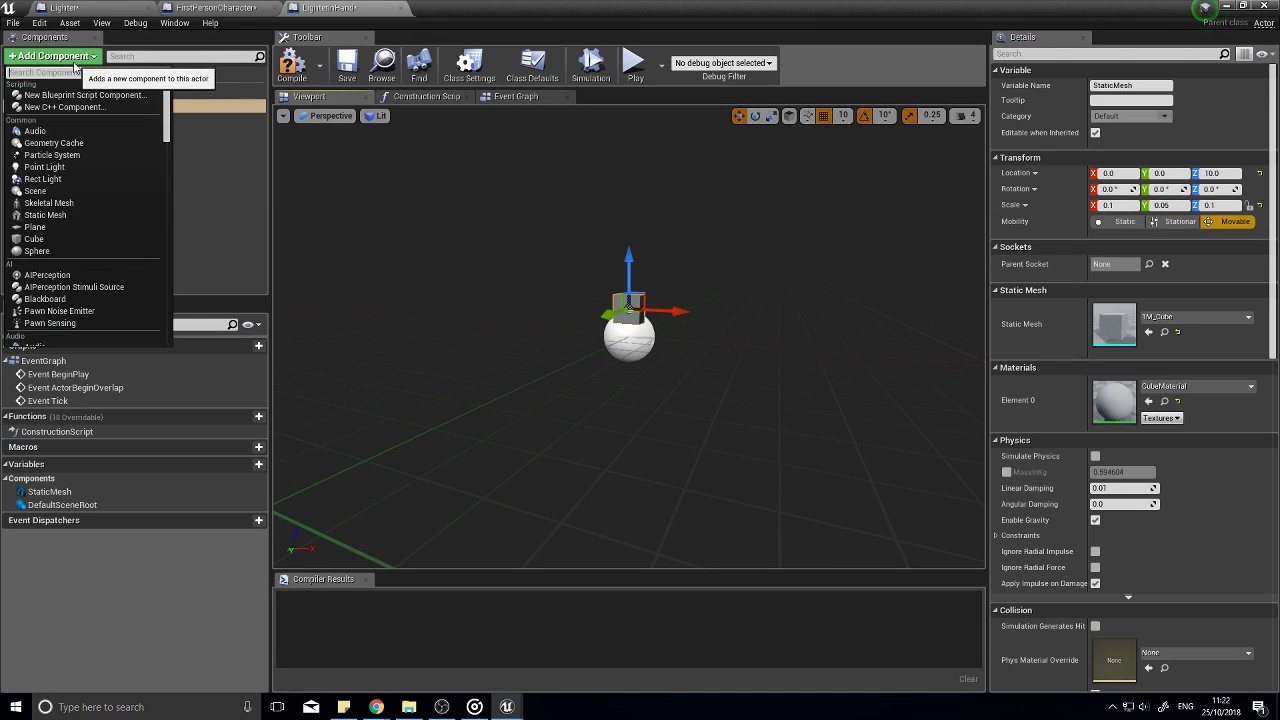
pyautogui.write('part')
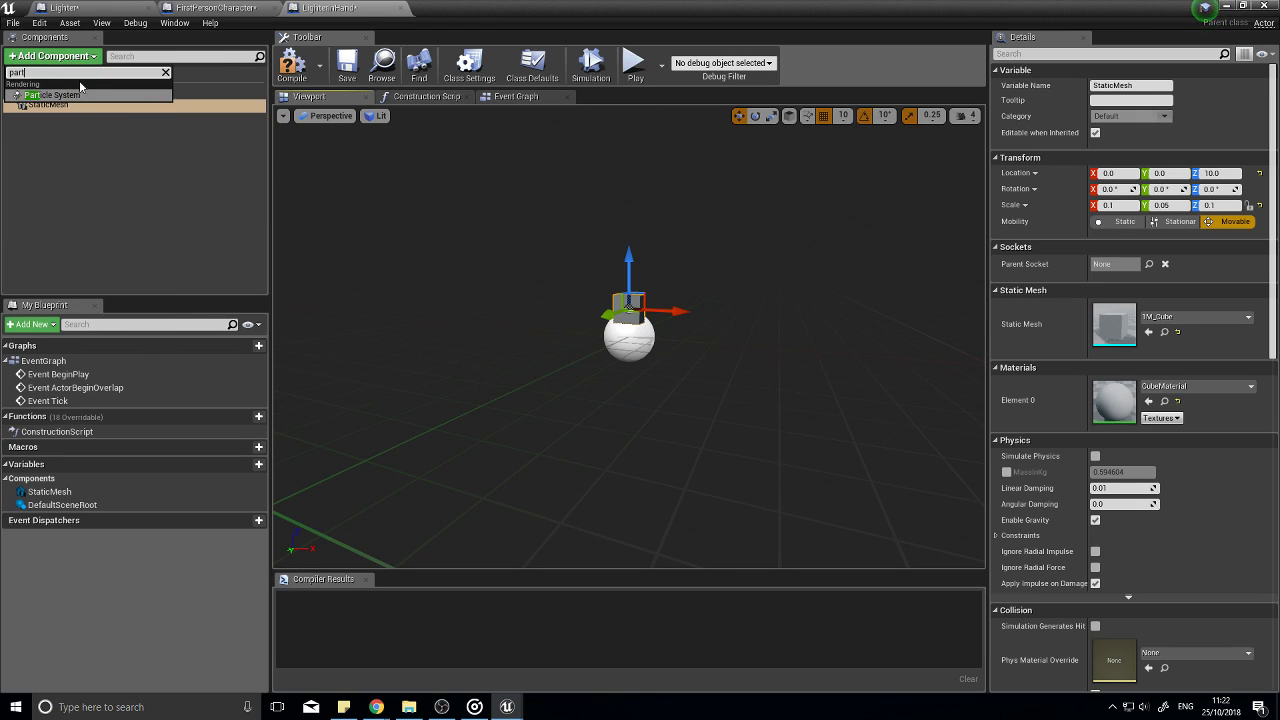
pyautogui.click(58, 95)
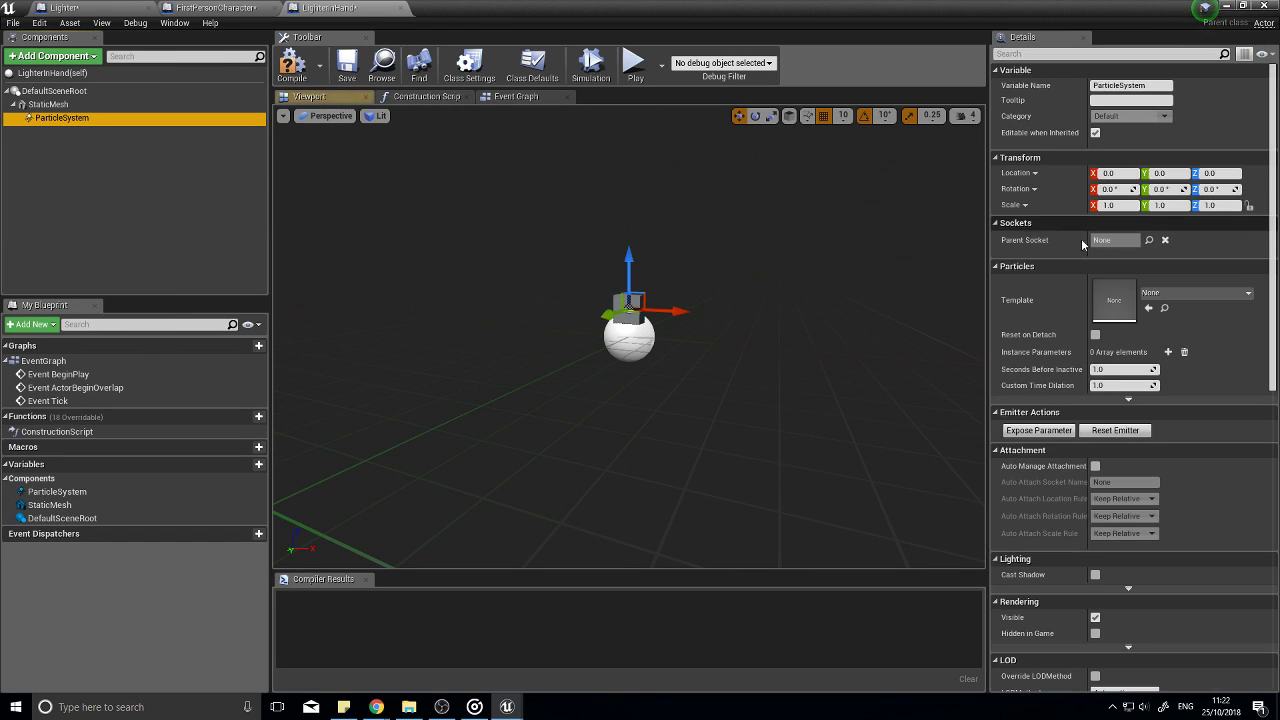
pyautogui.click(1150, 293)
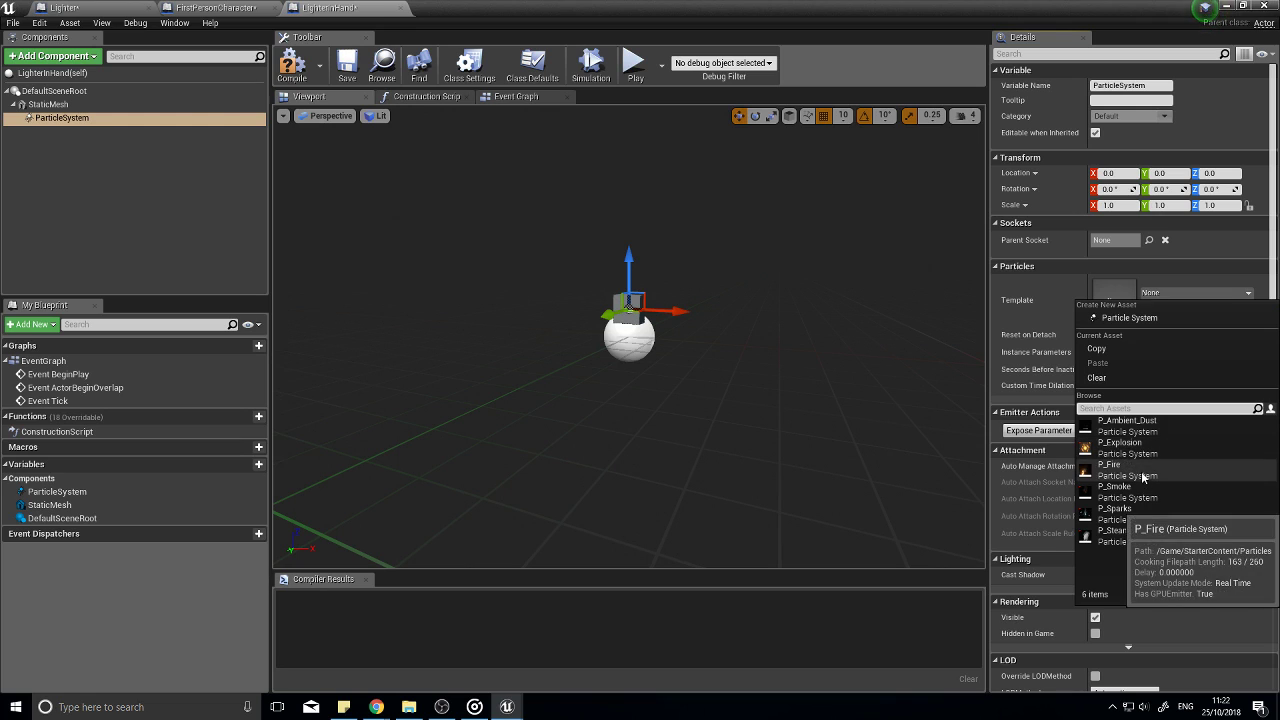
pyautogui.click(1127, 464)
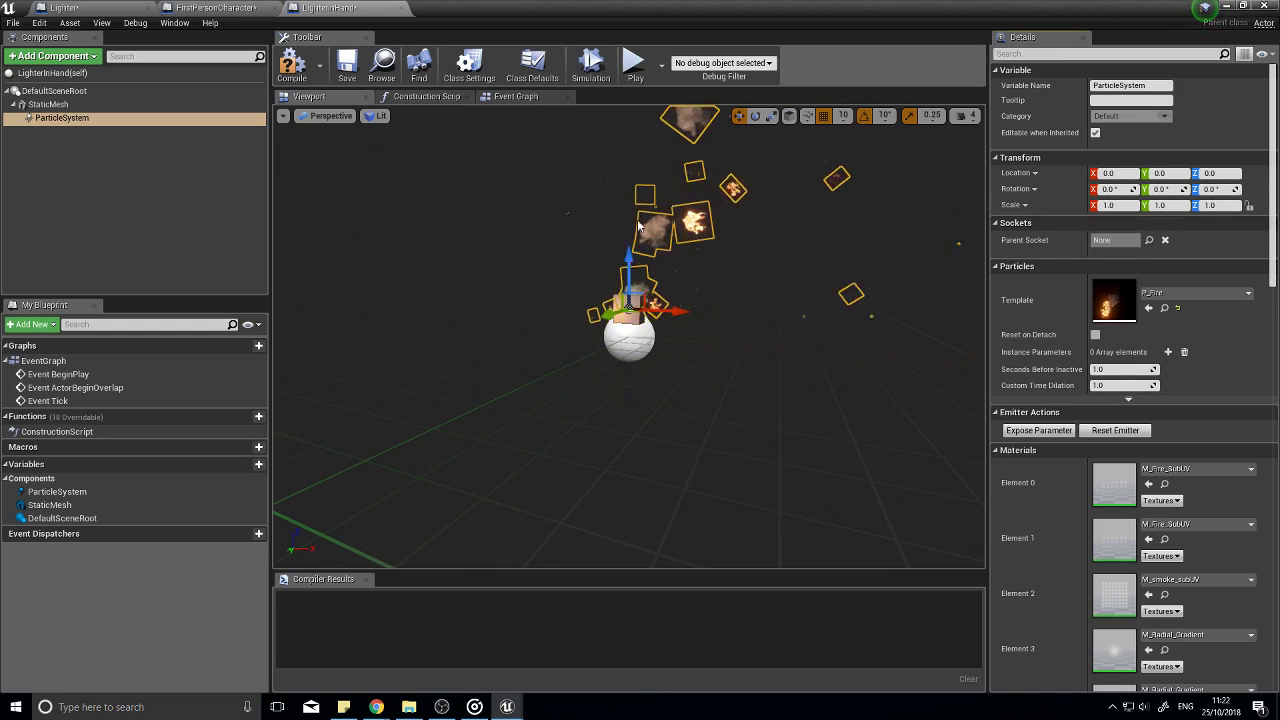
# Step: Scale the fire particle system to 0.1 on all axes, raise it to a Z location of 100, and compile LighterInHand
pyautogui.click(1117, 206)
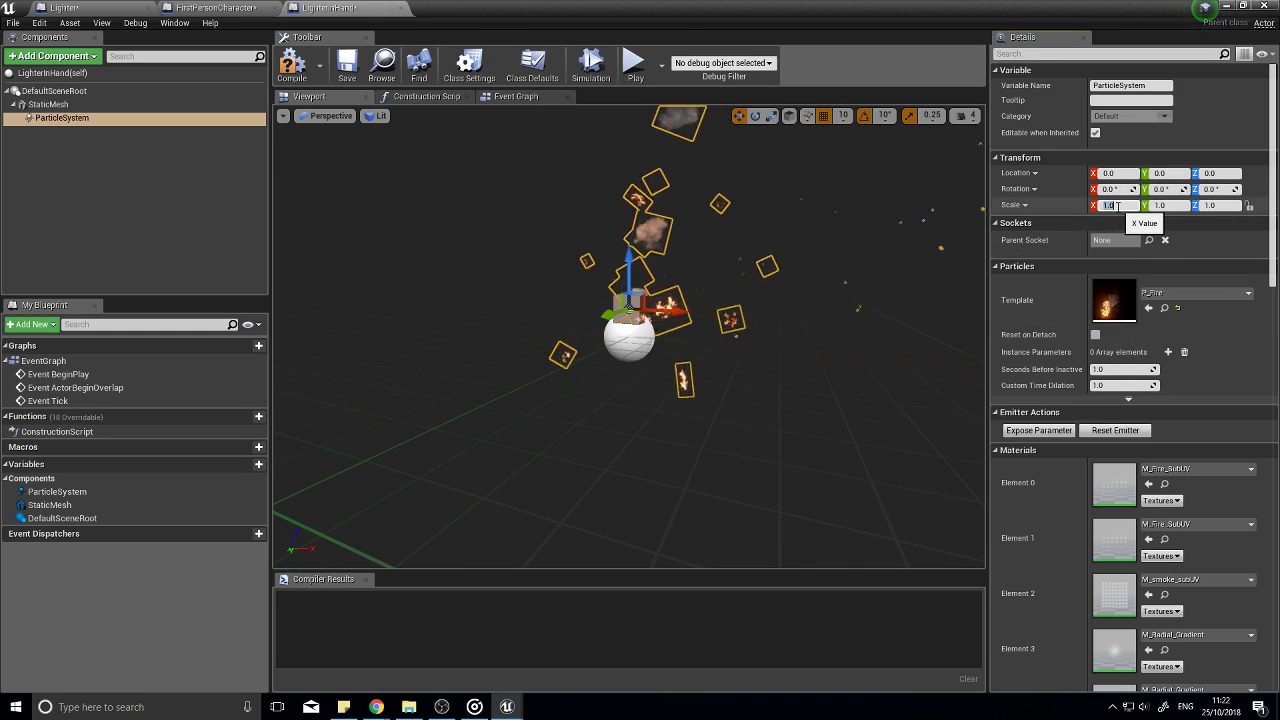
pyautogui.write('0.1')
pyautogui.press('Tab')
pyautogui.write('0')
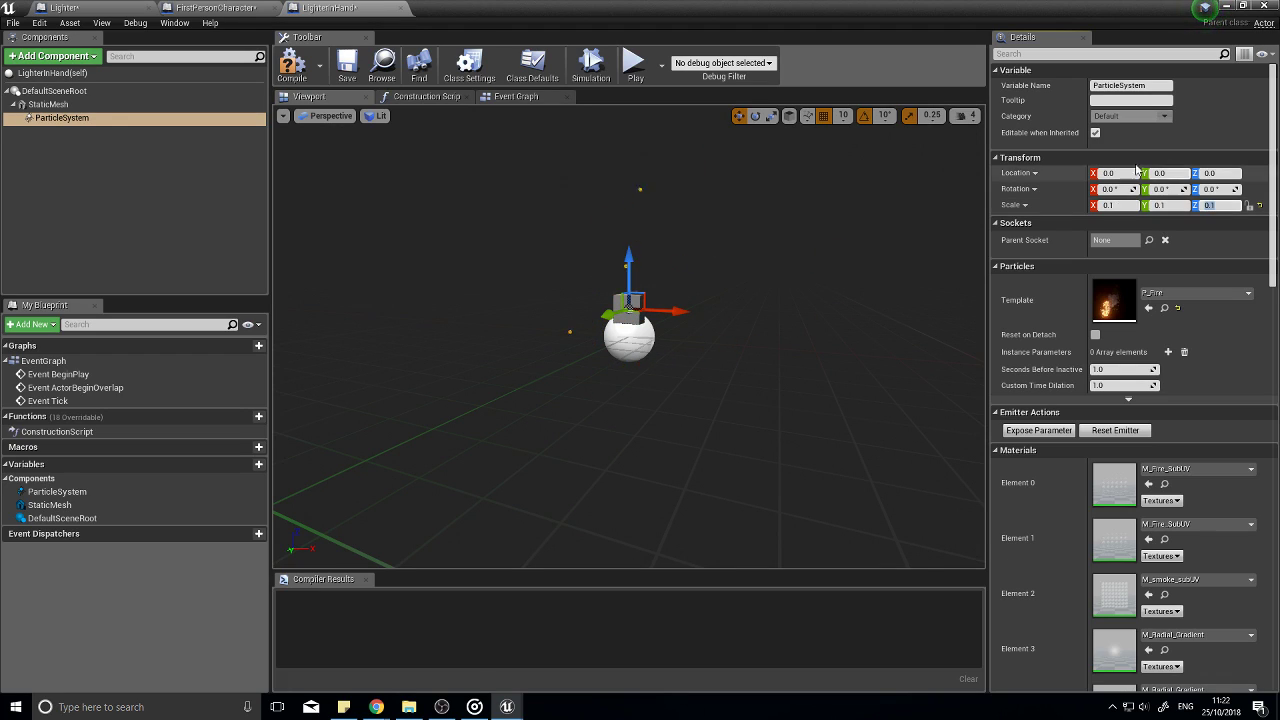
pyautogui.moveTo(628, 257); pyautogui.dragTo(626, 230)
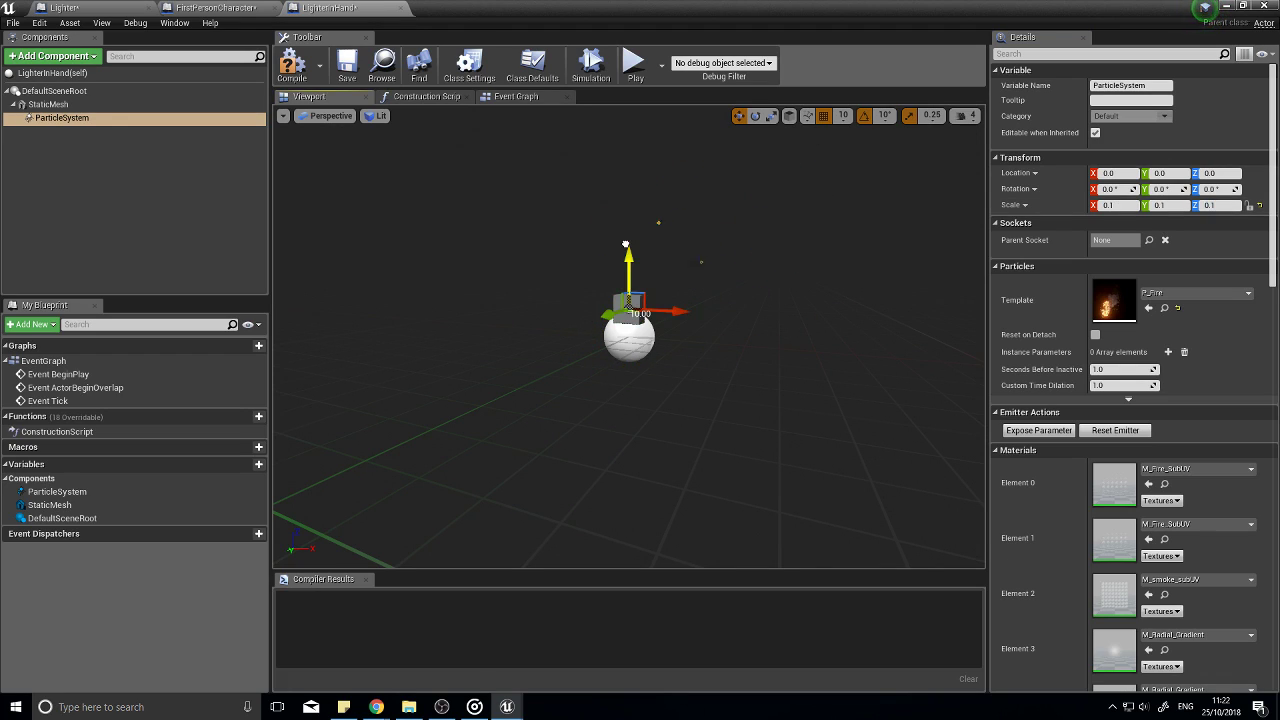
pyautogui.moveTo(710, 420)
pyautogui.mouseDown(button='right')
pyautogui.moveTo(690, 420)
pyautogui.moveTo(760, 420)
pyautogui.moveTo(710, 420)
pyautogui.mouseUp(button='right')
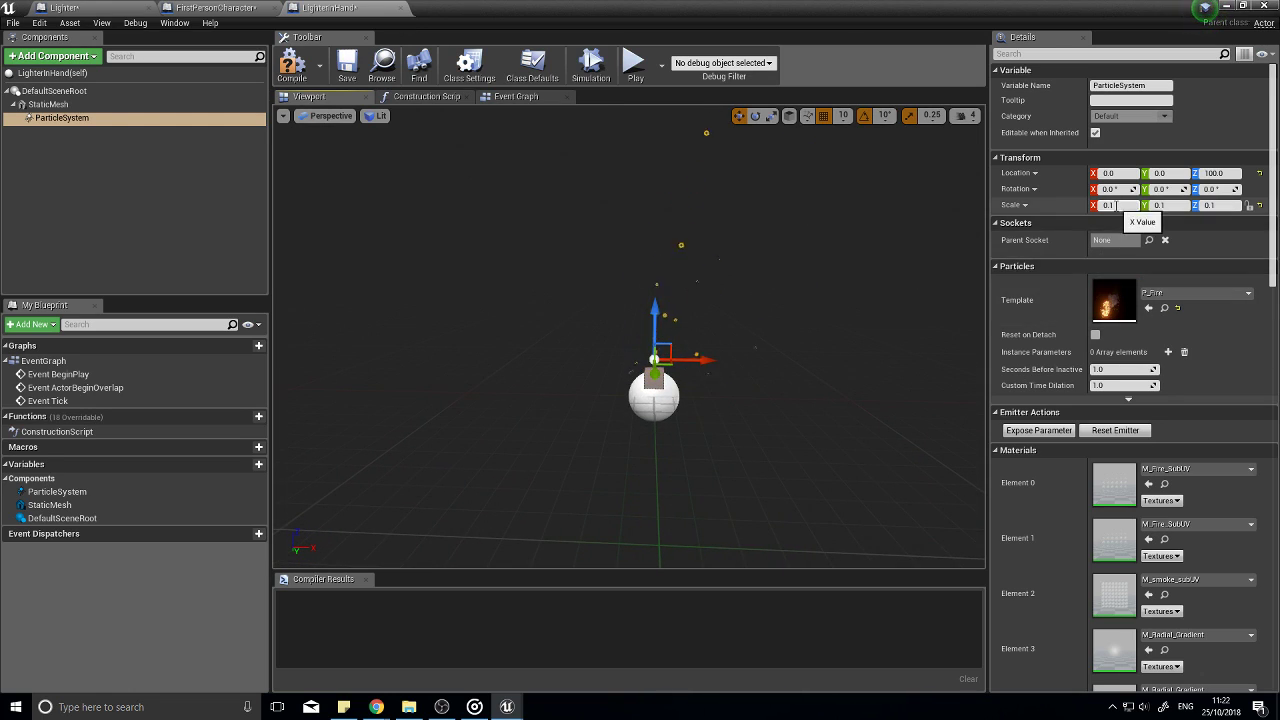
pyautogui.click(291, 68)
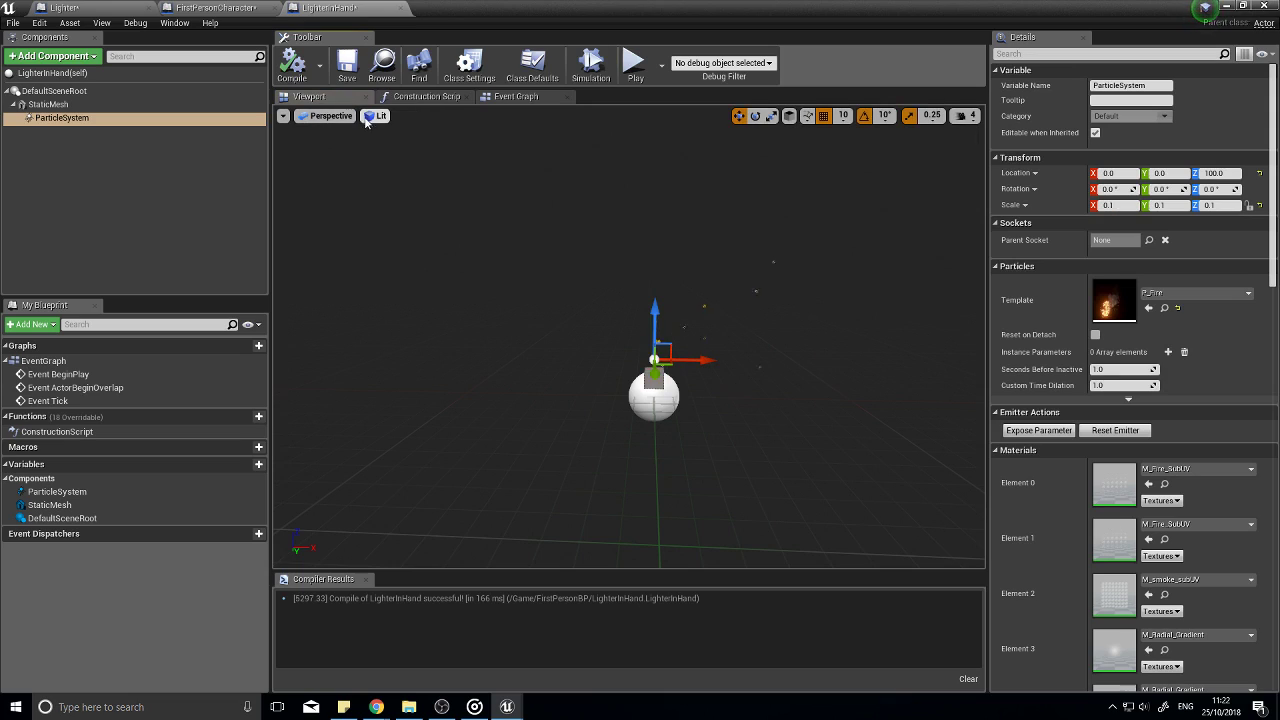
# Step: In the FirstPersonCharacter blueprint, add a Child Actor component named Lighter with LighterInHand as its child actor class
pyautogui.click(215, 8)
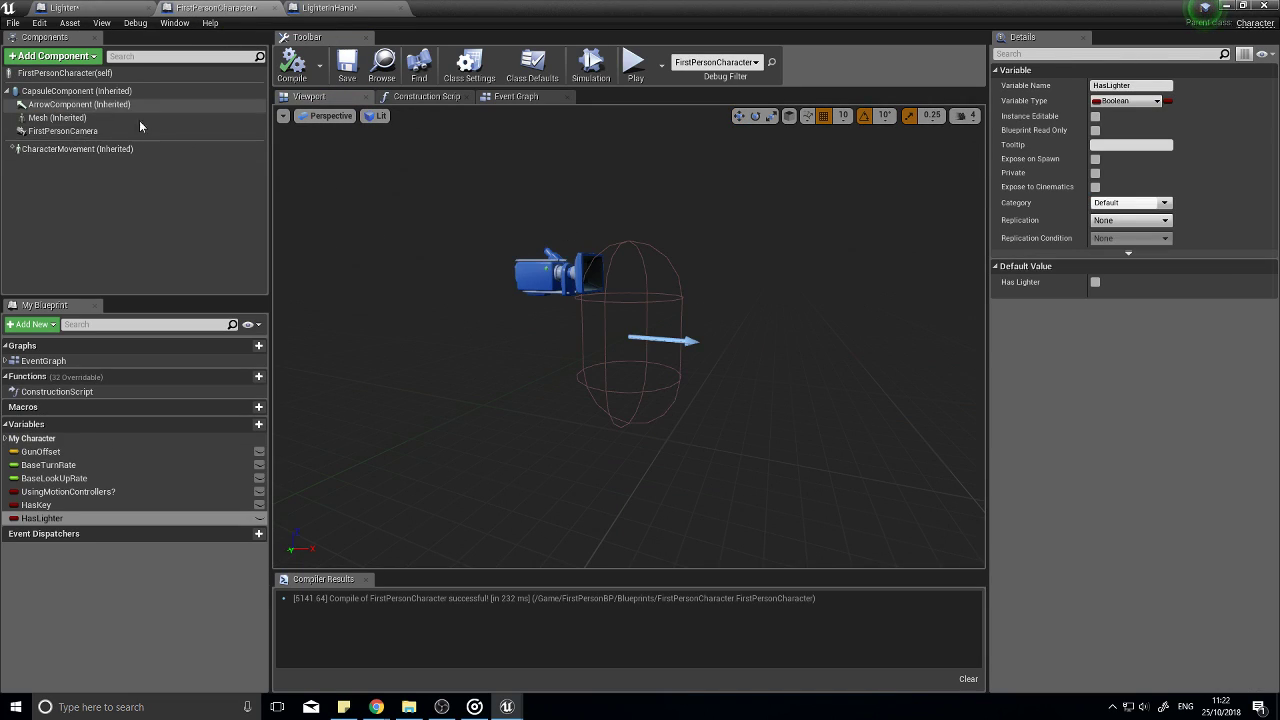
pyautogui.click(83, 58)
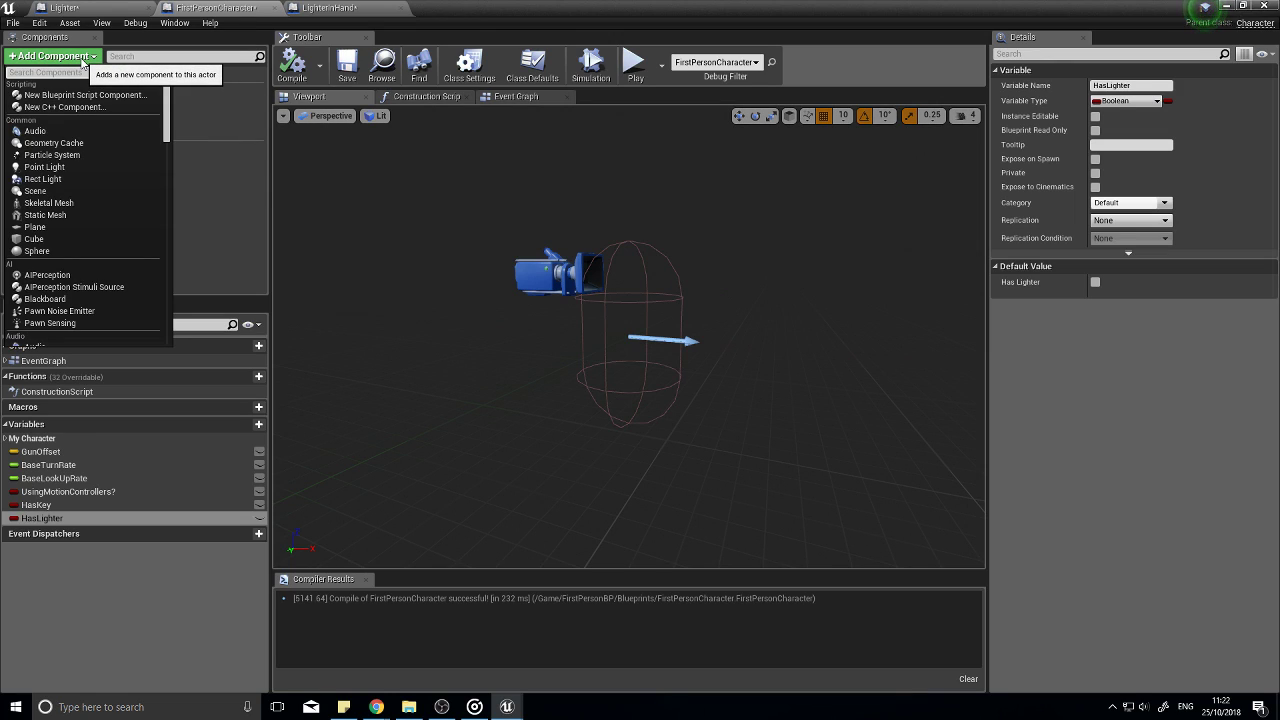
pyautogui.click(83, 60)
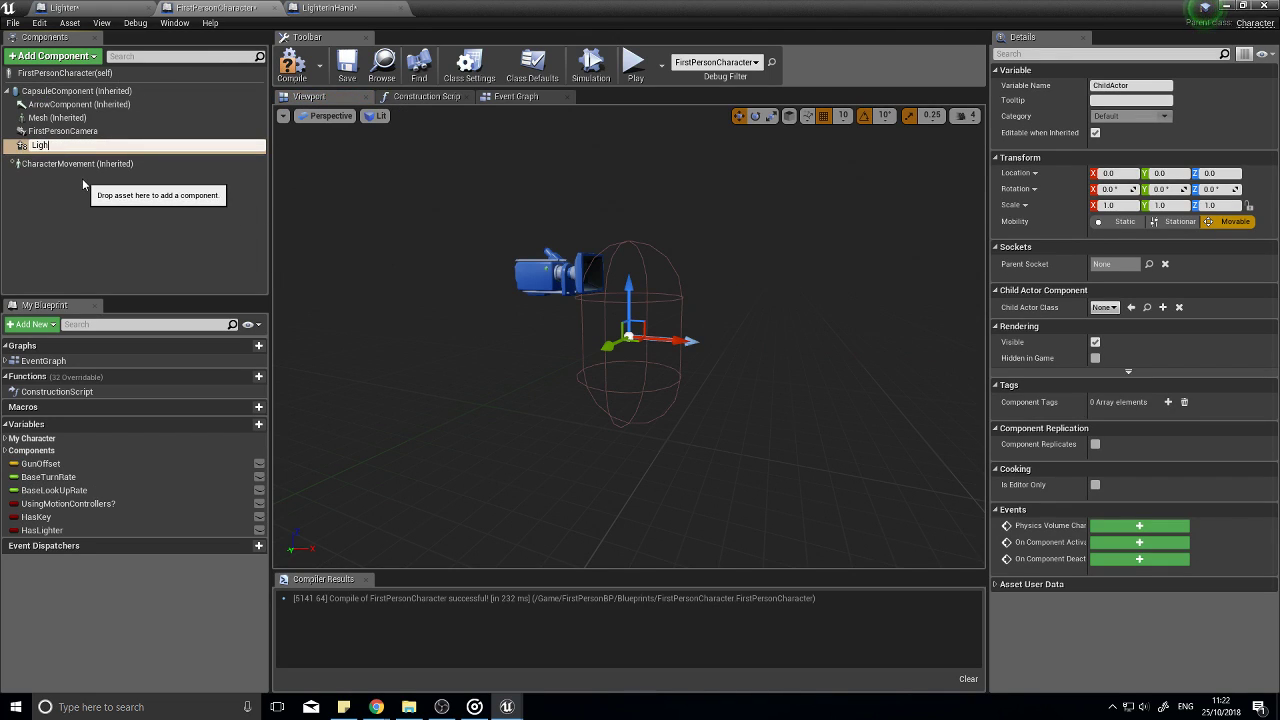
pyautogui.write('Lighter')
pyautogui.press('Return')
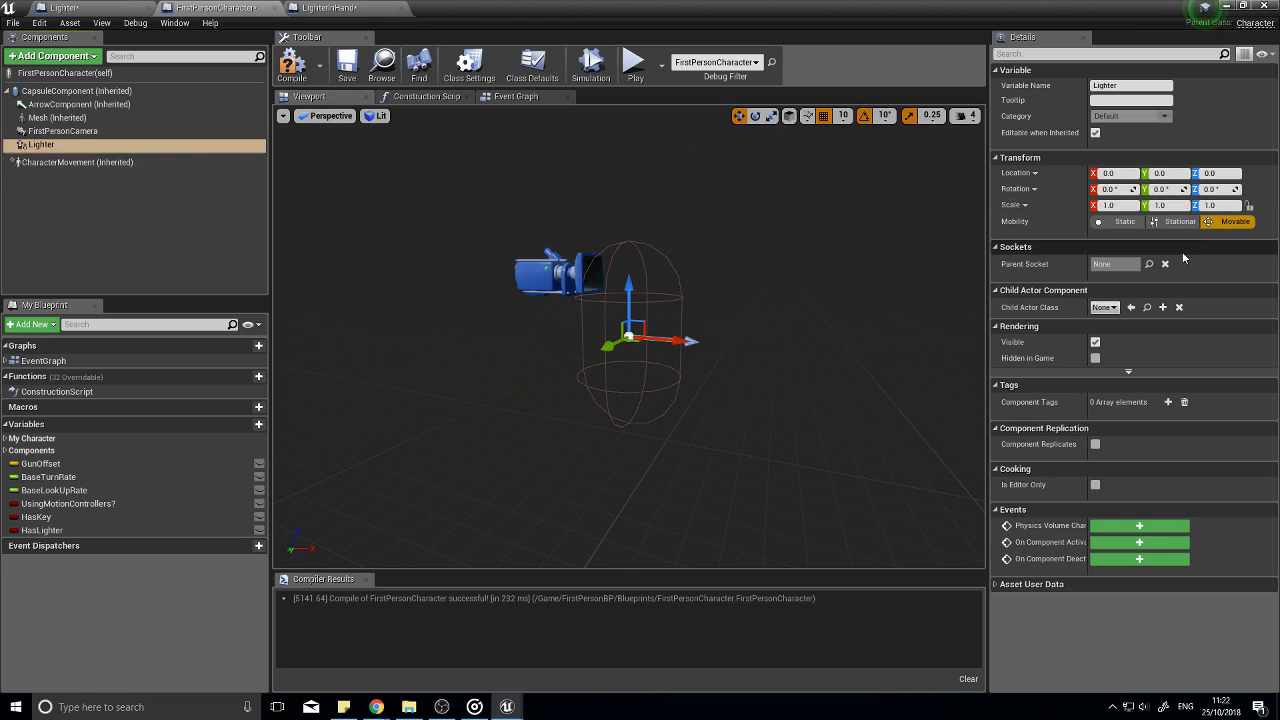
pyautogui.click(1110, 307)
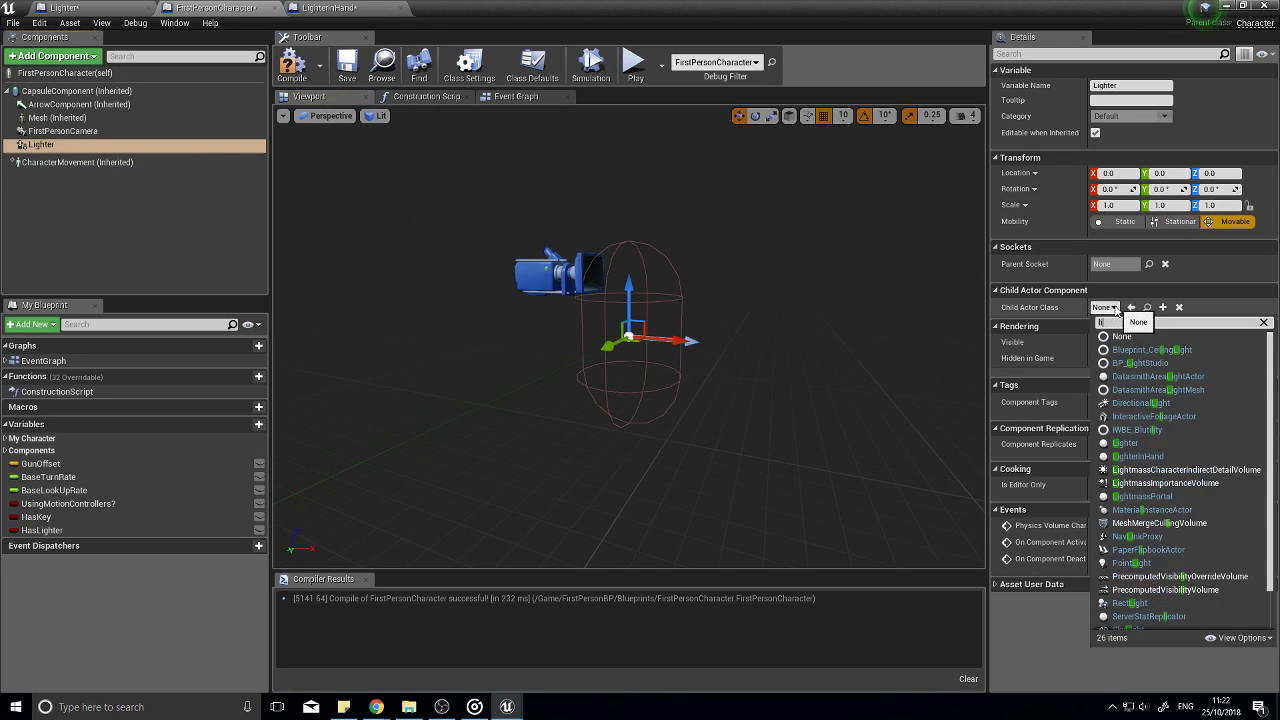
pyautogui.write('light')
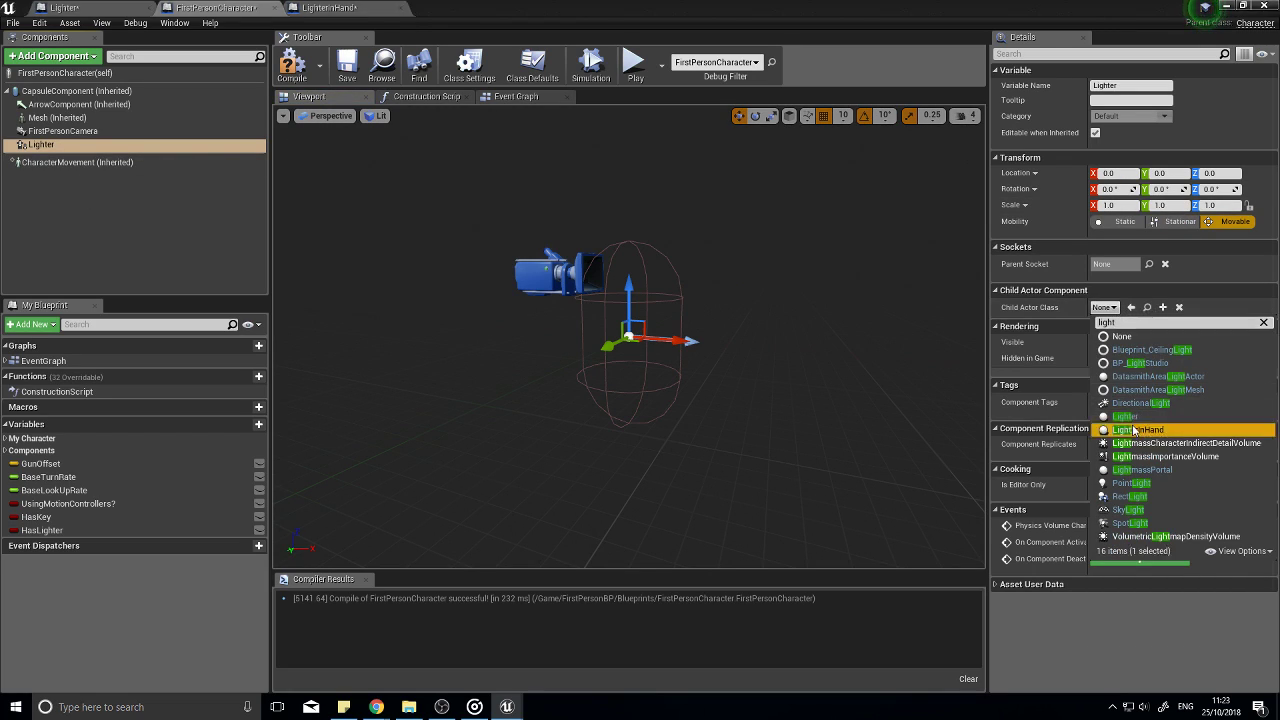
pyautogui.click(1138, 429)
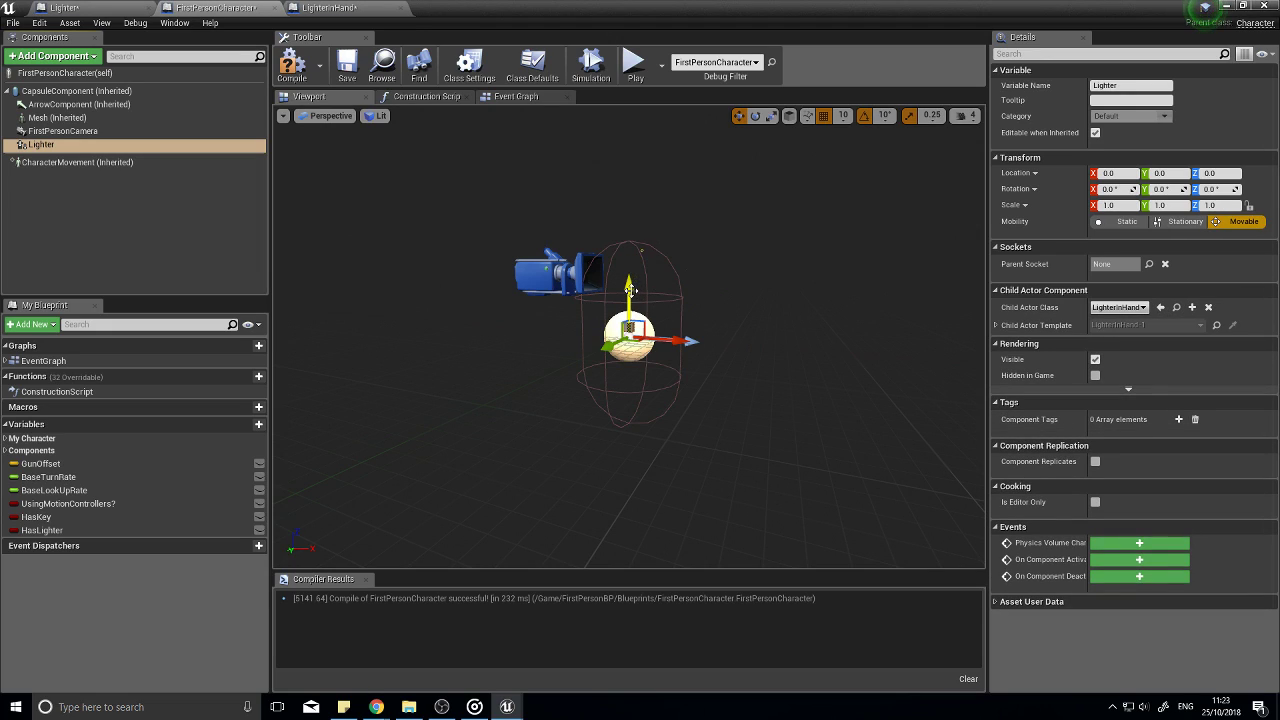
# Step: Move the Lighter component to X 10, Z 20 inside the character capsule and compile the blueprint
pyautogui.moveTo(630, 289); pyautogui.dragTo(628, 280)
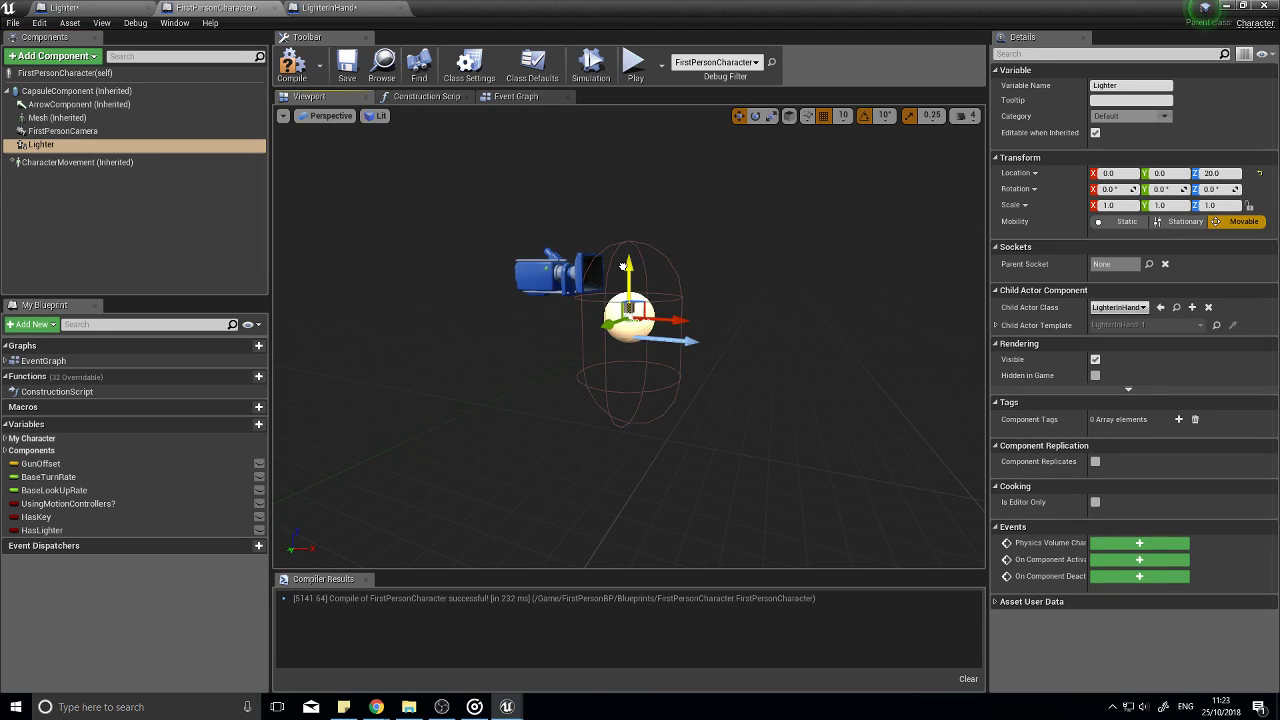
pyautogui.moveTo(662, 319); pyautogui.dragTo(676, 327)
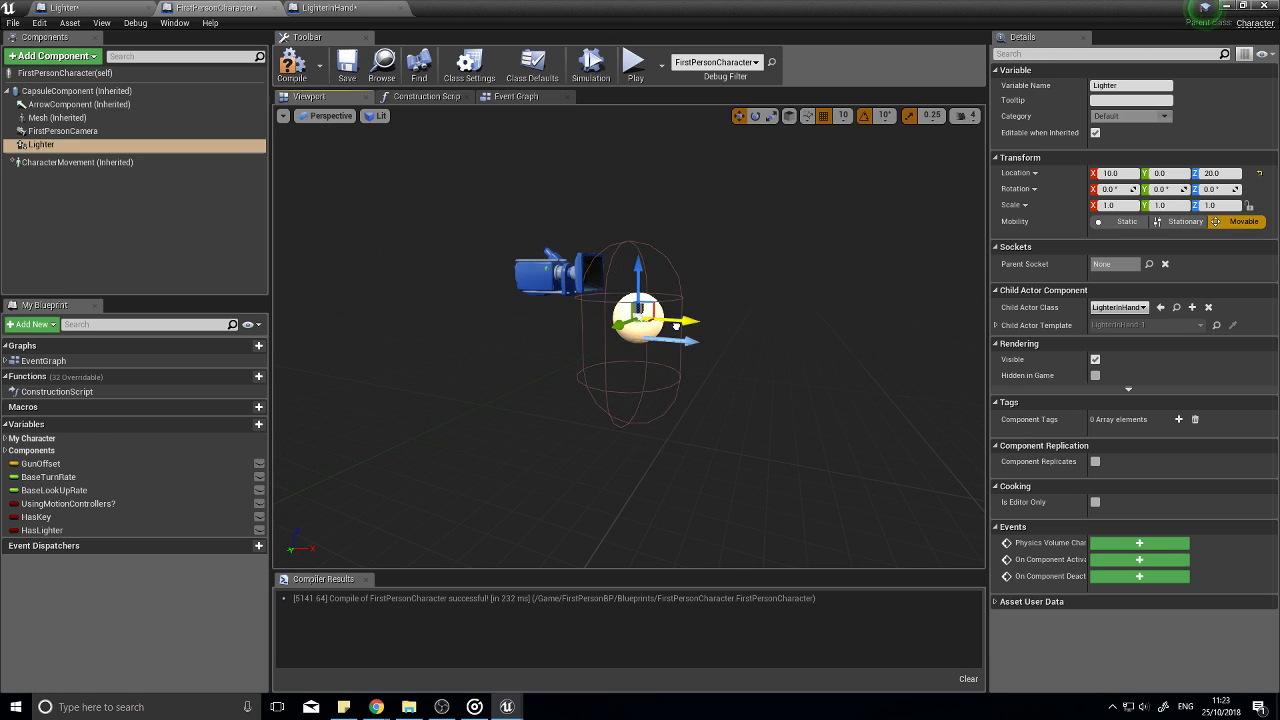
pyautogui.click(293, 64)
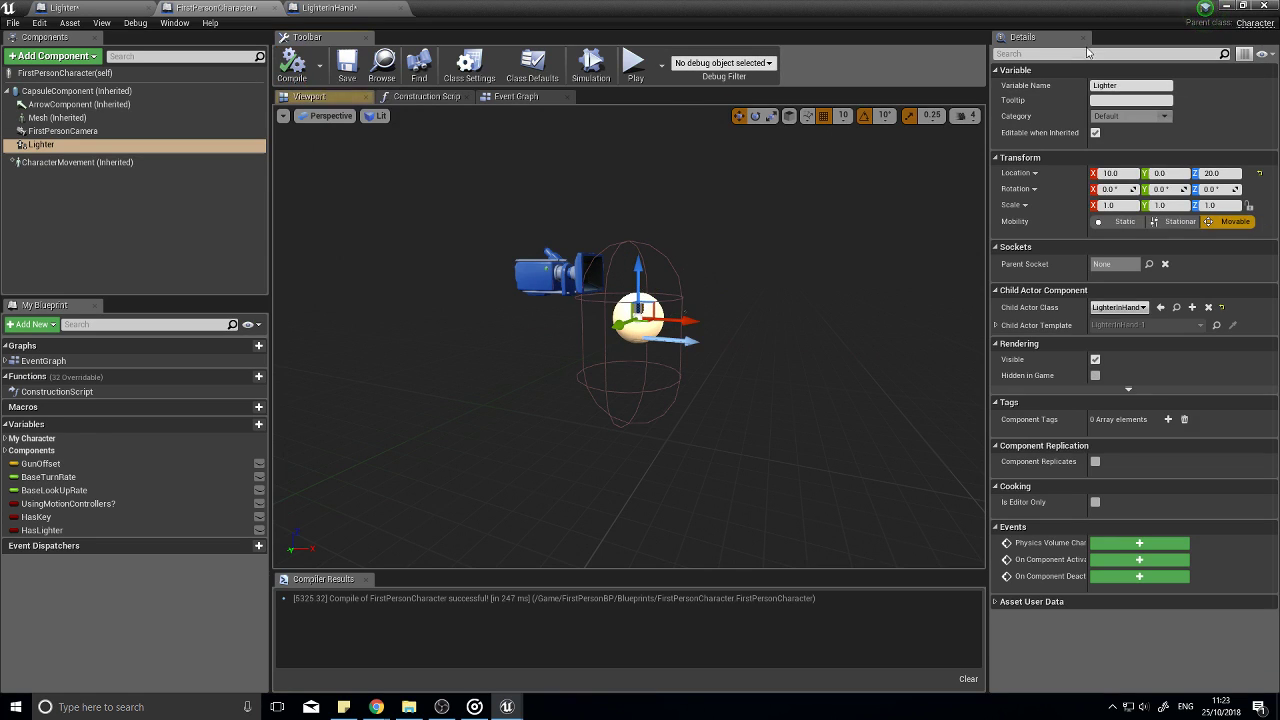
# Step: Show the level's FirstPersonCharacter camera preview beside the blueprint and reposition the Lighter component to X 10, Y 40, Z 30
pyautogui.click(1242, 7)
pyautogui.moveTo(967, 135); pyautogui.dragTo(425, 181)
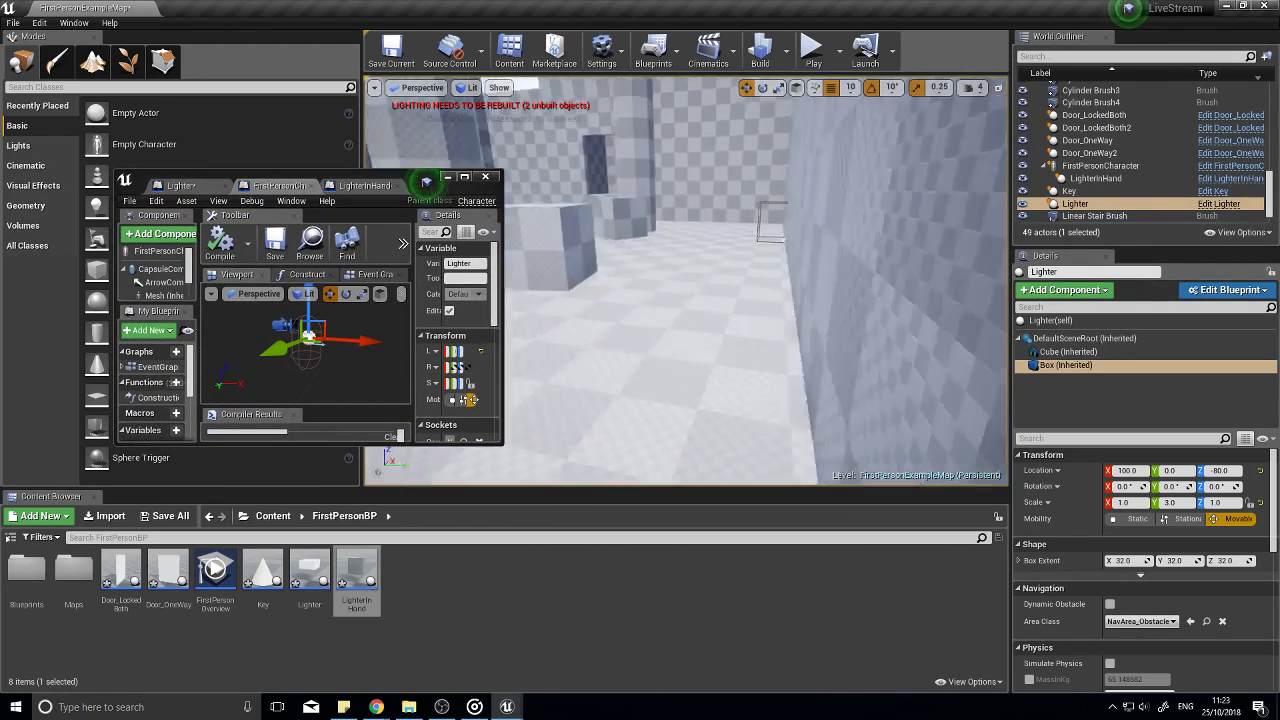
pyautogui.moveTo(760, 300); pyautogui.dragTo(560, 300, button='right')
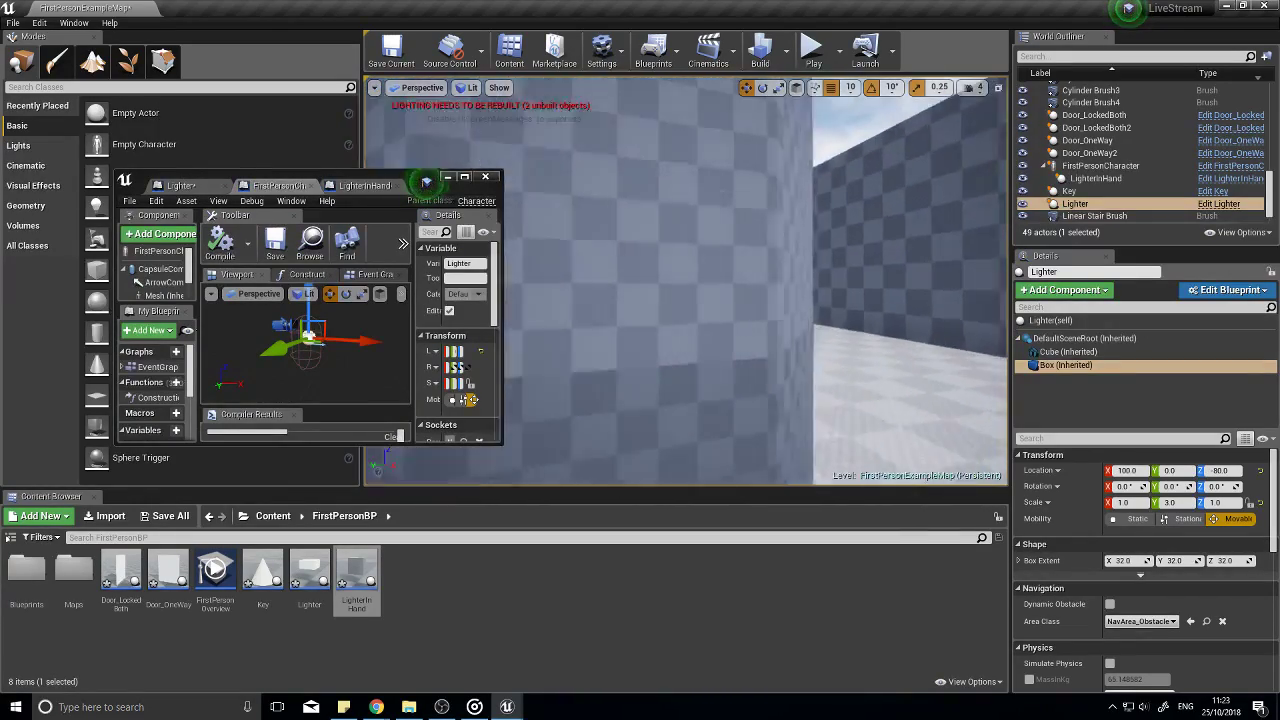
pyautogui.moveTo(700, 282); pyautogui.dragTo(600, 232, button='right')
pyautogui.click(606, 368)
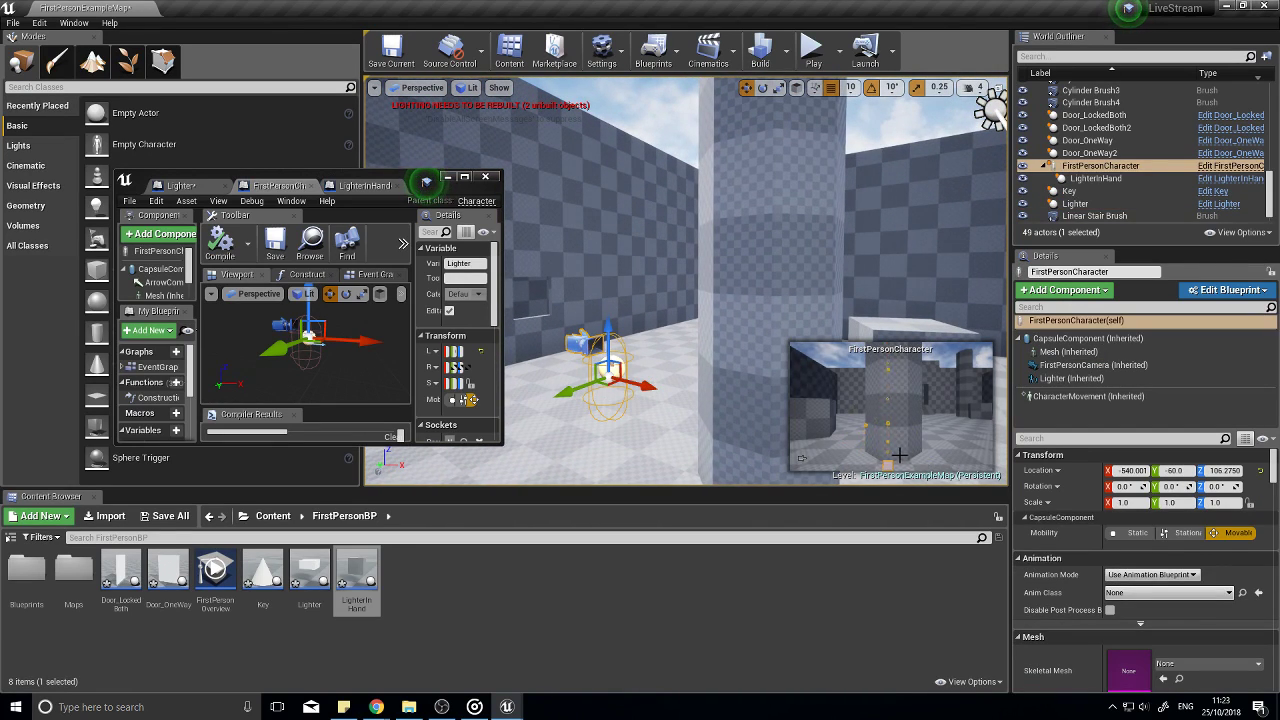
pyautogui.moveTo(279, 349); pyautogui.dragTo(273, 354)
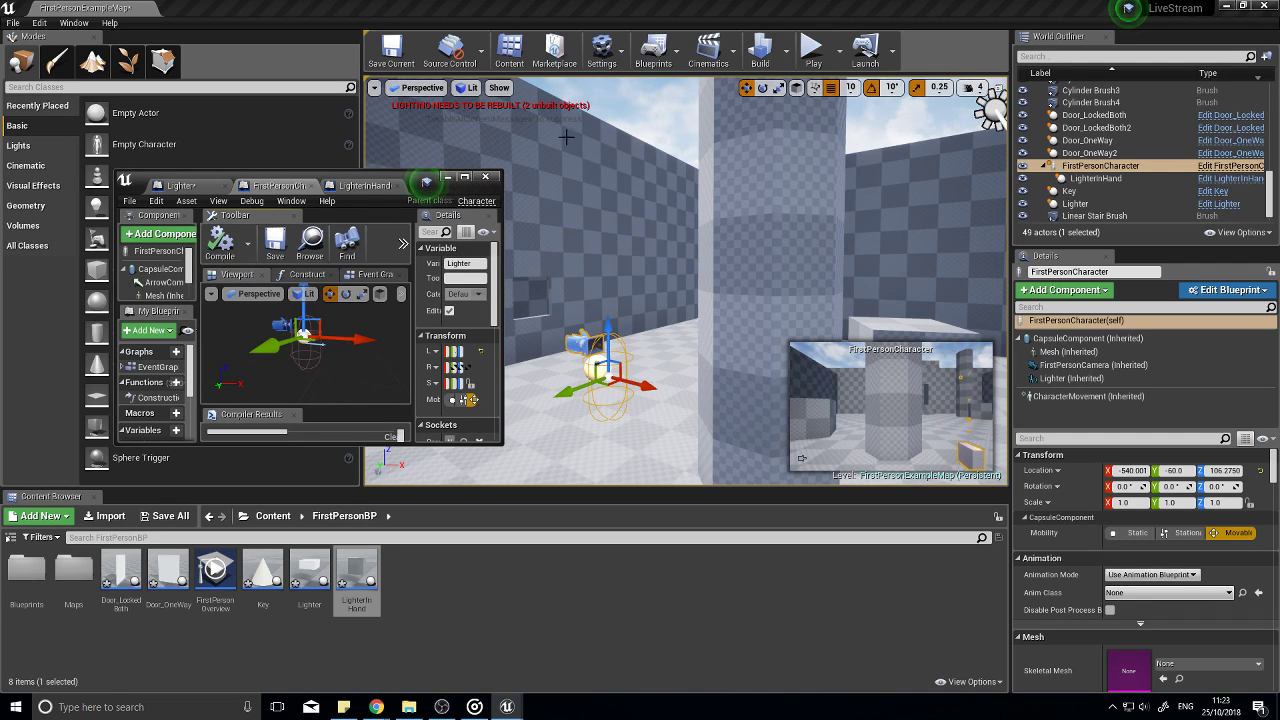
# Step: Close the blueprint window and play-test the level, walking around to check how the lighter sits in the player's view
pyautogui.click(486, 178)
pyautogui.click(812, 48)
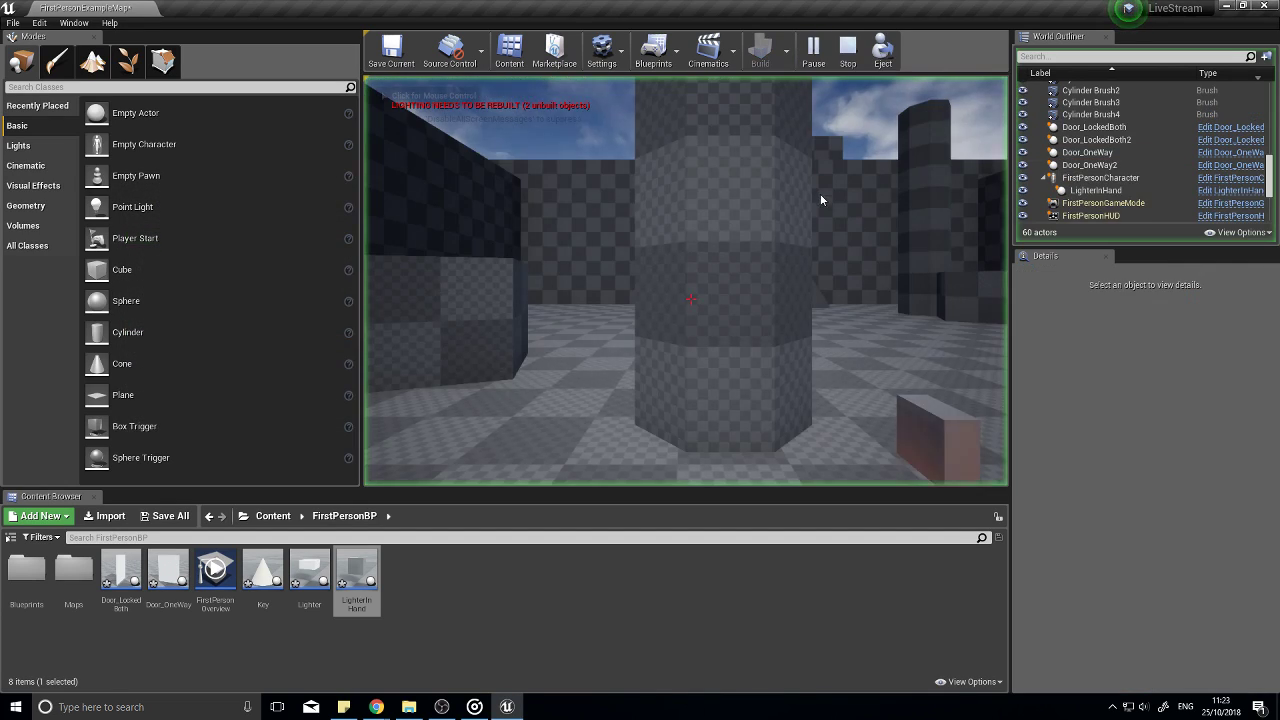
pyautogui.press('w')
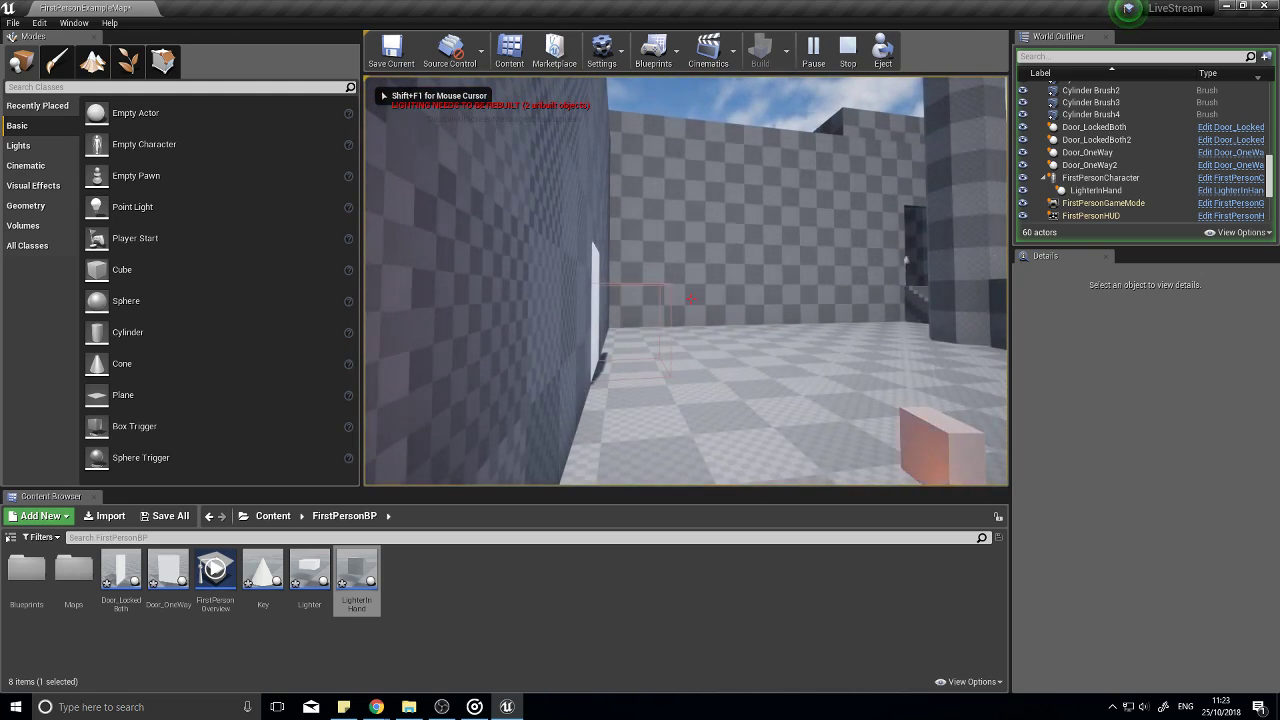
pyautogui.press('w')
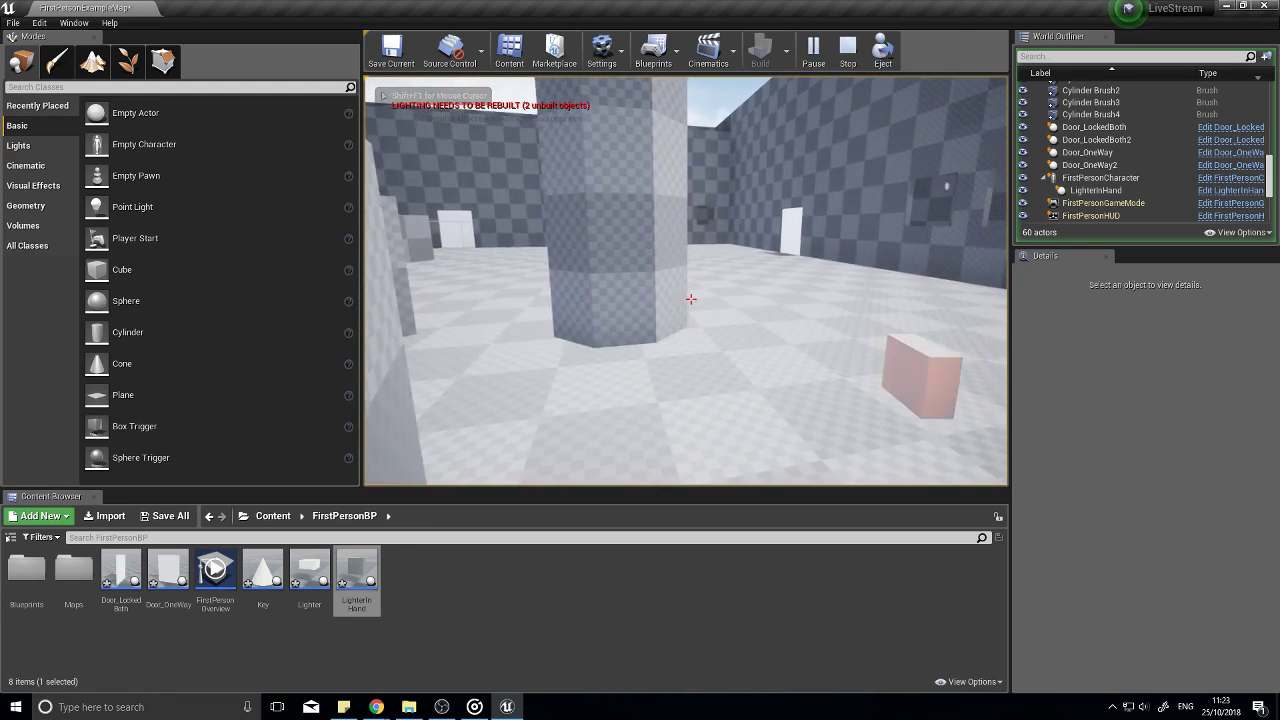
pyautogui.press('w')
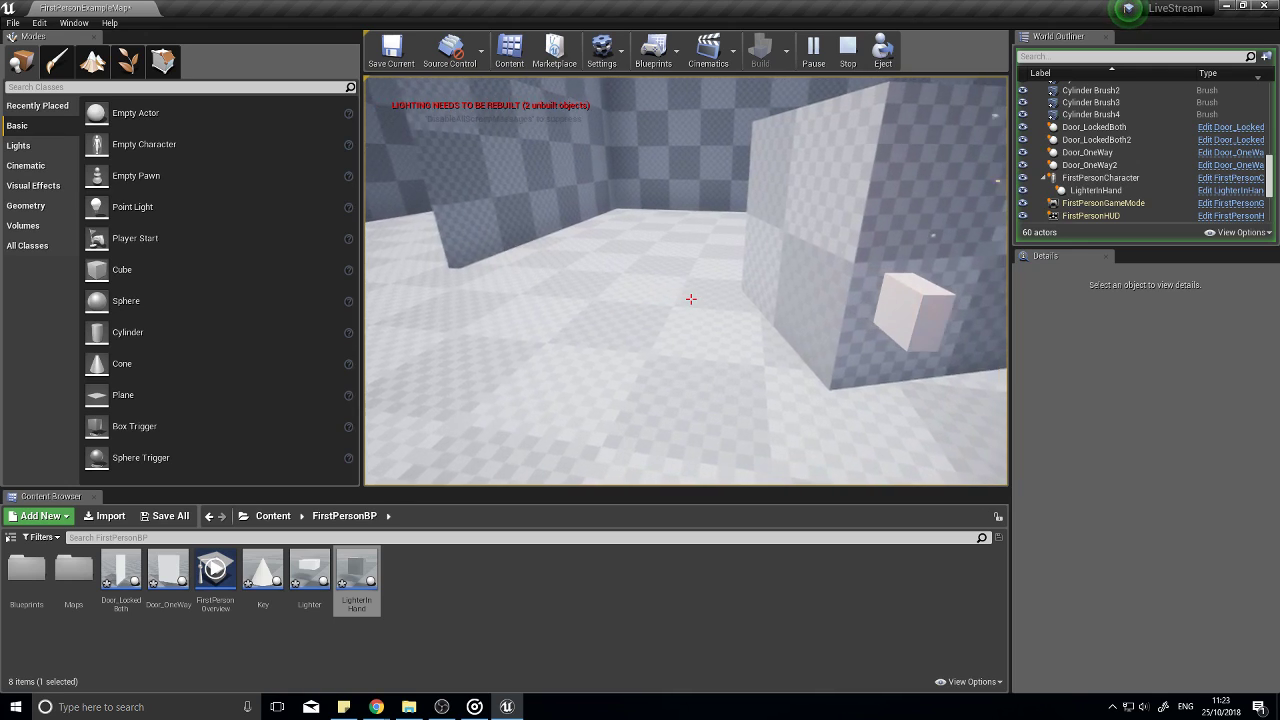
pyautogui.press('Escape')
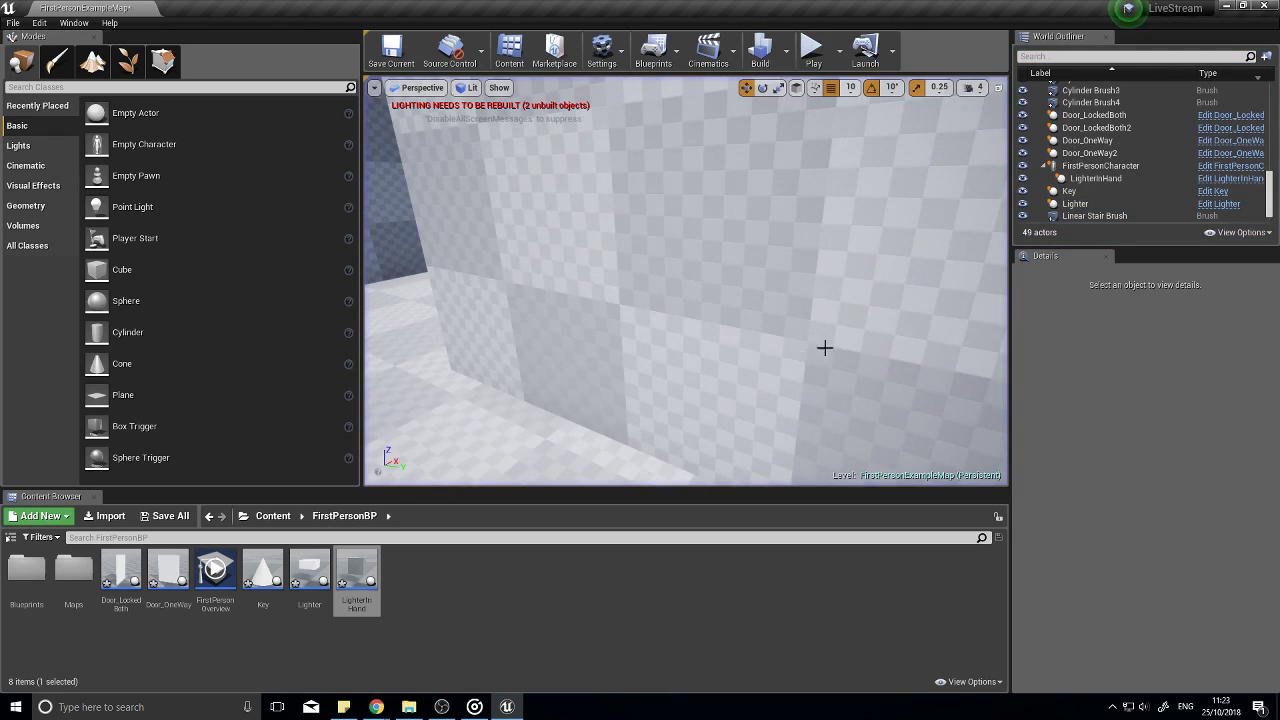
# Step: Reopen the FirstPersonCharacter blueprint, attach the Lighter component to FirstPersonCamera, compile, and return to the level editor
pyautogui.doubleClick(360, 566)
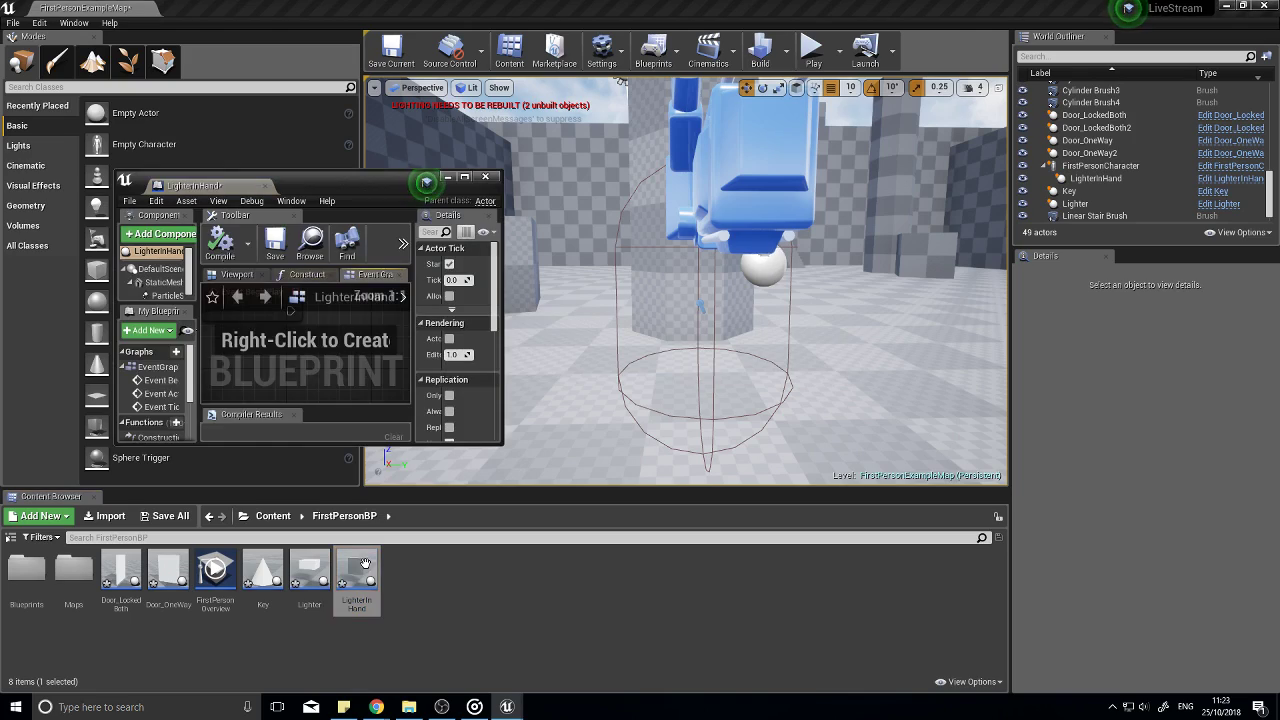
pyautogui.click(465, 178)
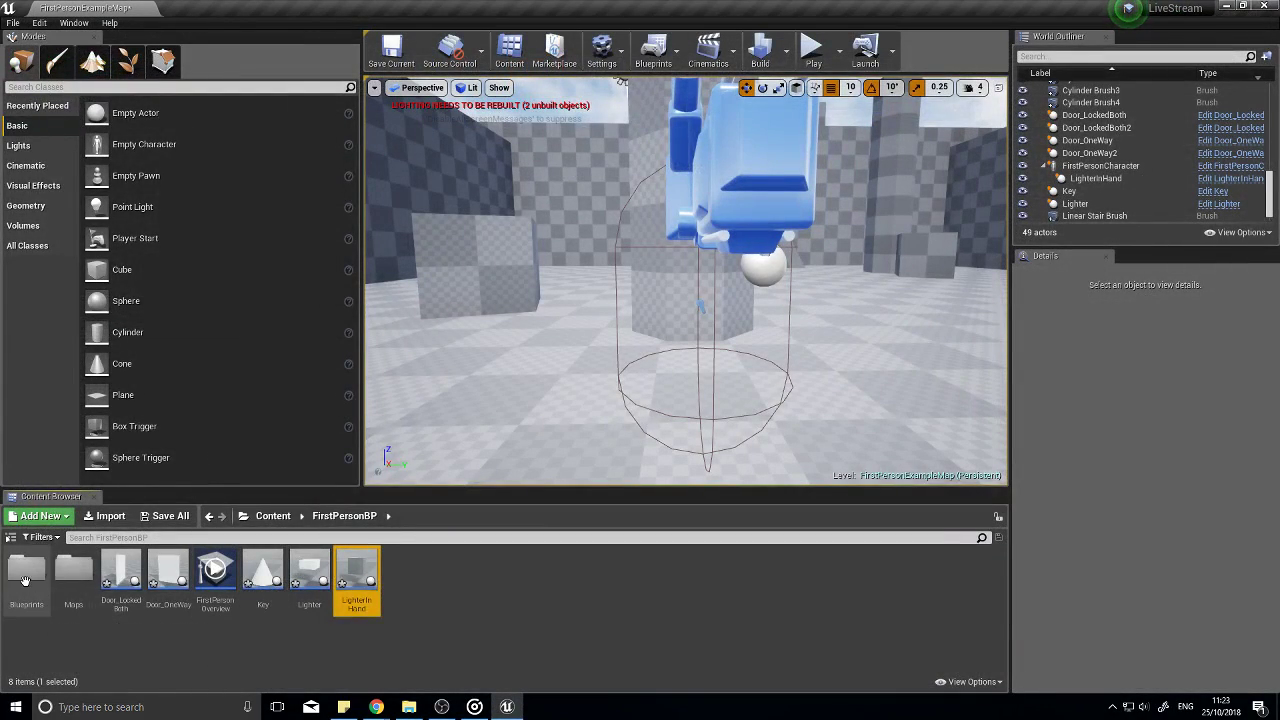
pyautogui.doubleClick(26, 580)
pyautogui.doubleClick(26, 575)
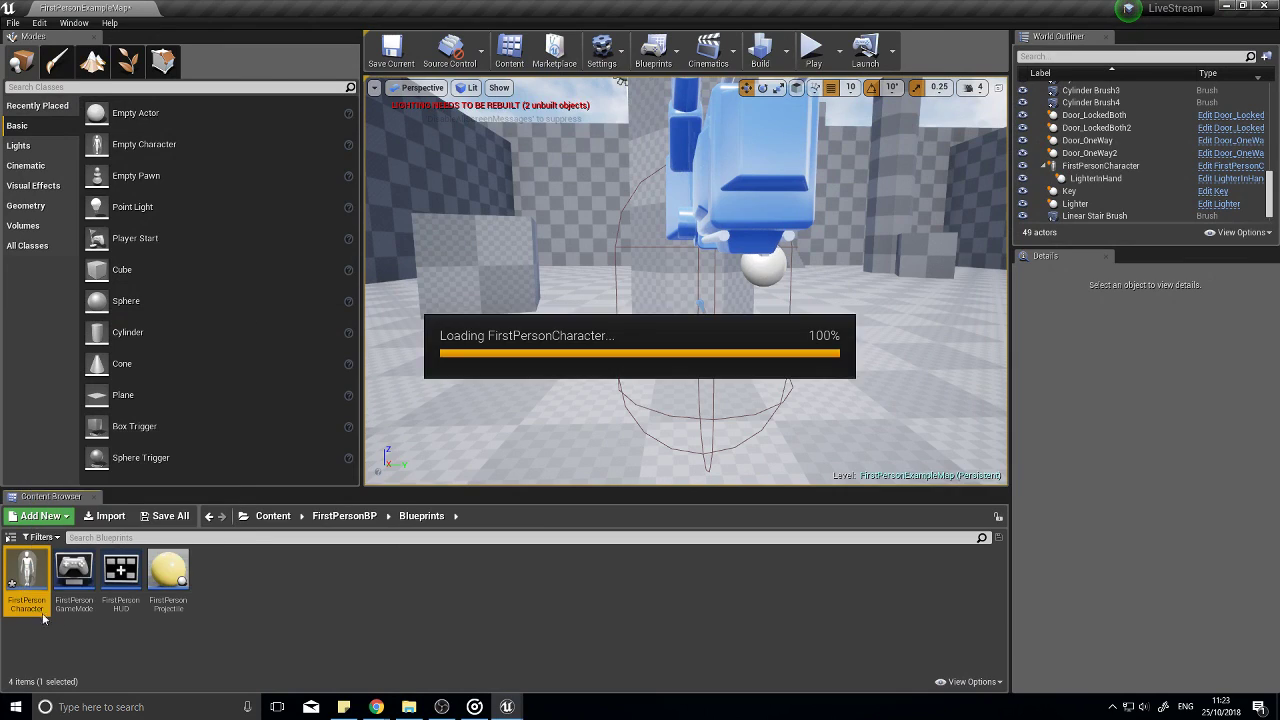
pyautogui.click(60, 145)
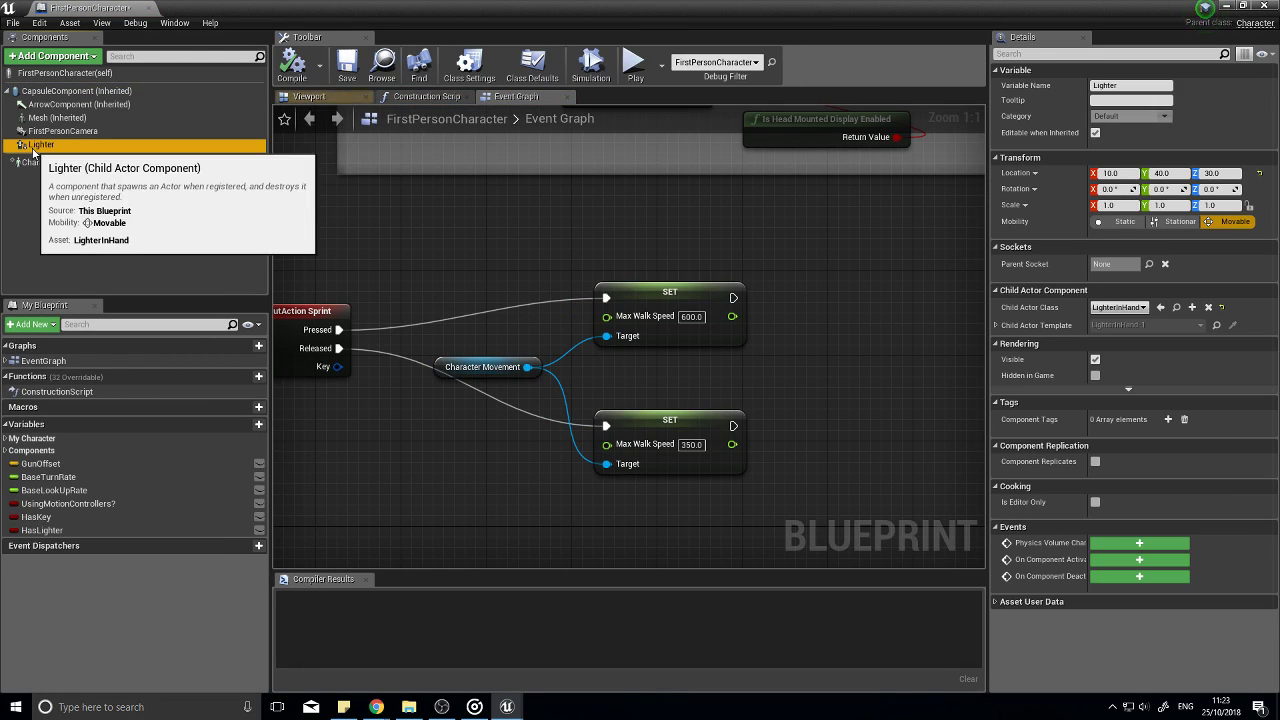
pyautogui.moveTo(42, 148); pyautogui.dragTo(140, 131)
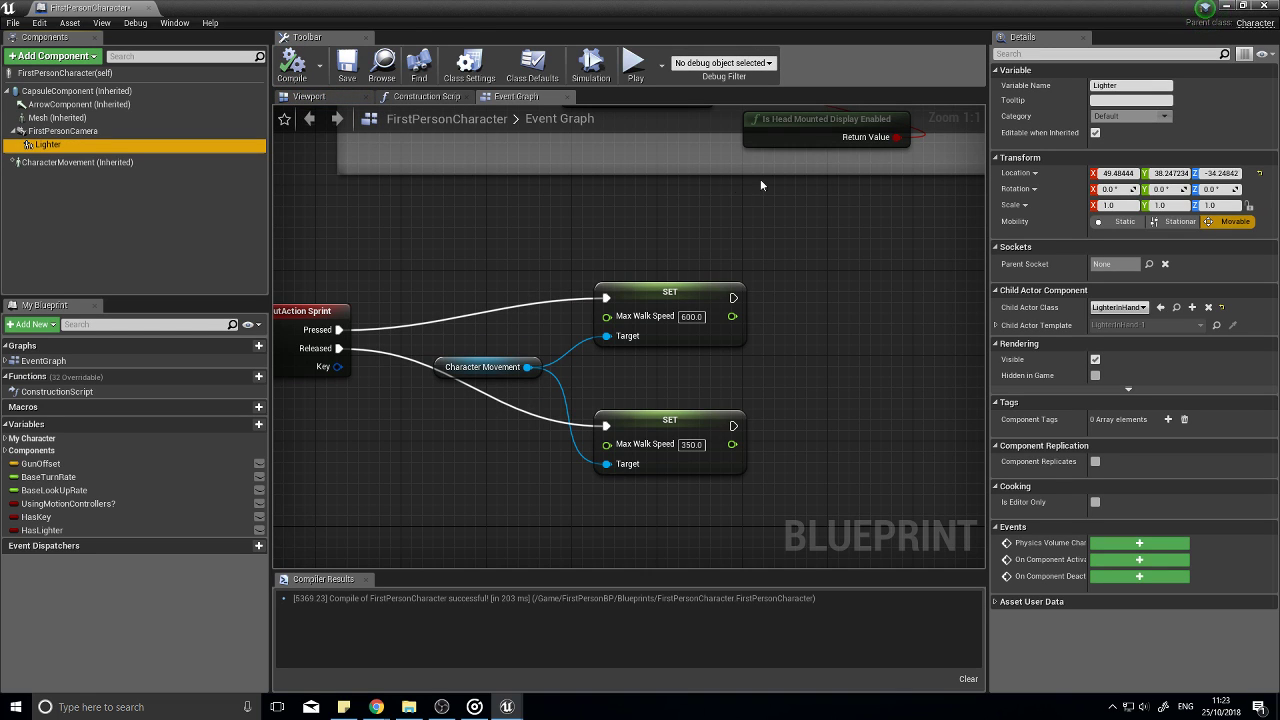
pyautogui.click(1225, 7)
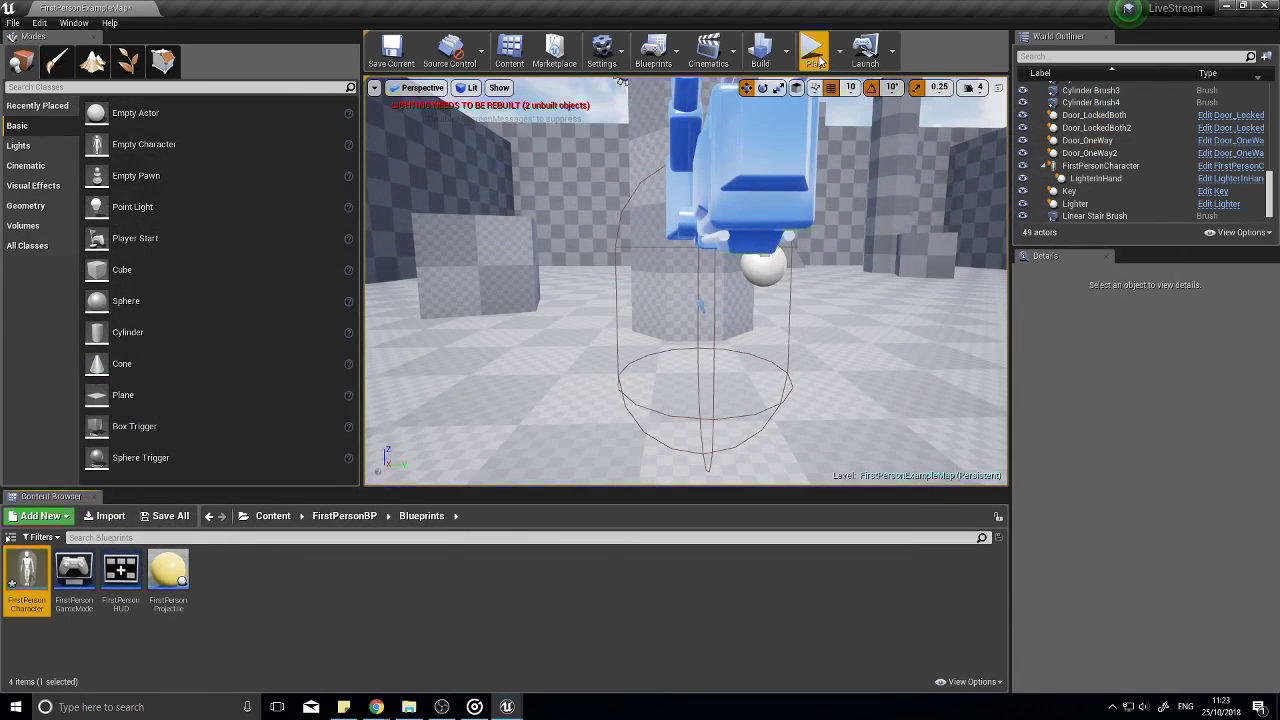
# Step: Play-test the level and walk around to check how the camera-attached lighter follows the player's view
pyautogui.click(812, 50)
pyautogui.press('w')
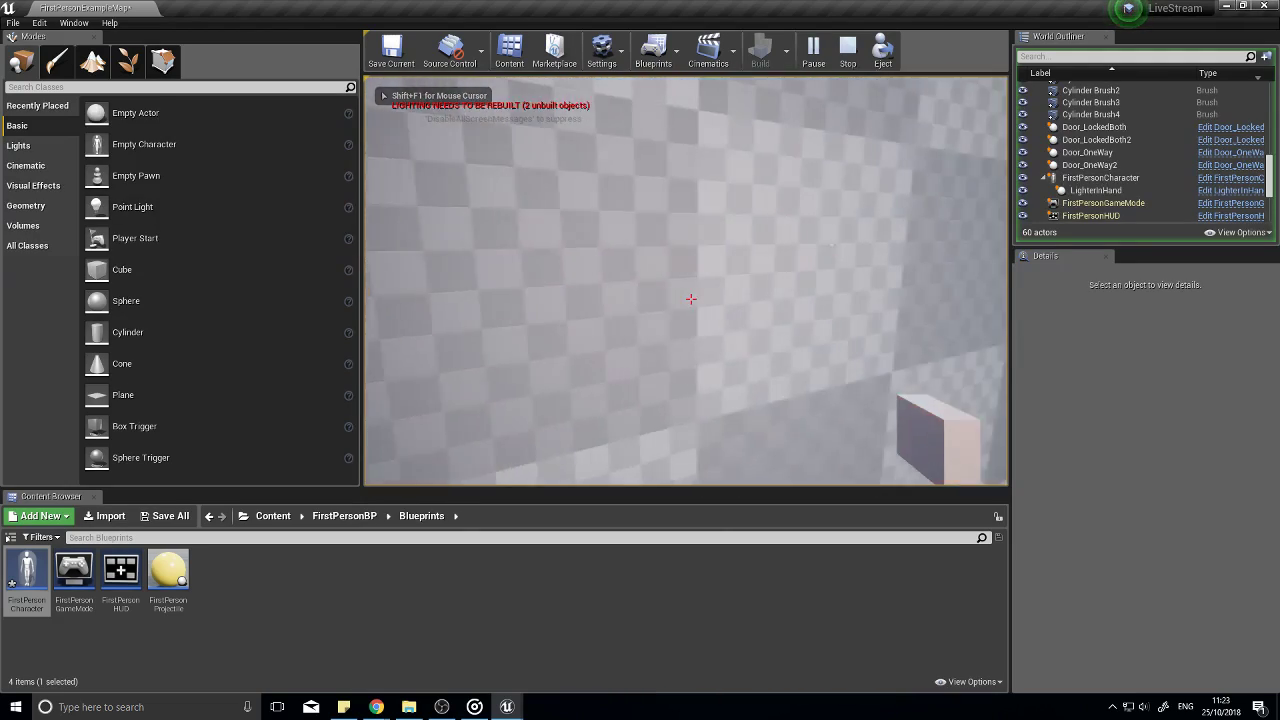
pyautogui.press('Escape')
# Step: Delete the Lighter component from the FirstPersonCharacter blueprint, compile, and return to the level editor
pyautogui.doubleClick(27, 575)
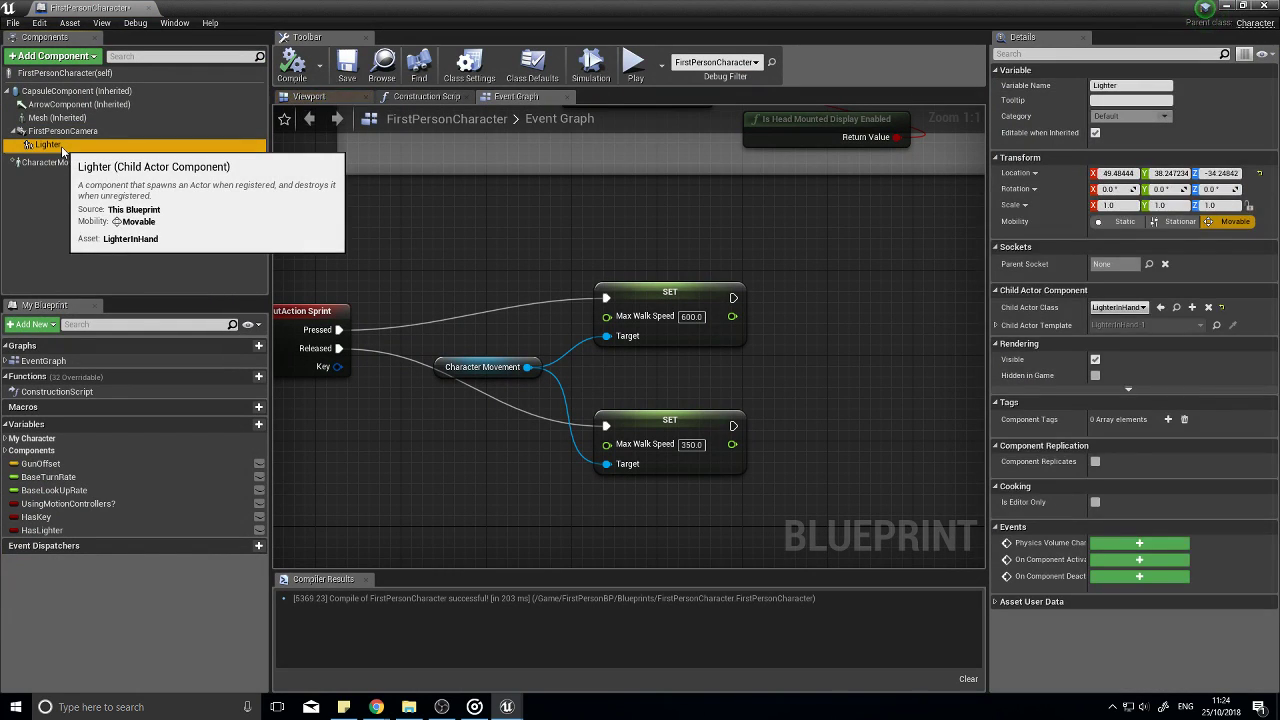
pyautogui.press('Delete')
pyautogui.click(291, 66)
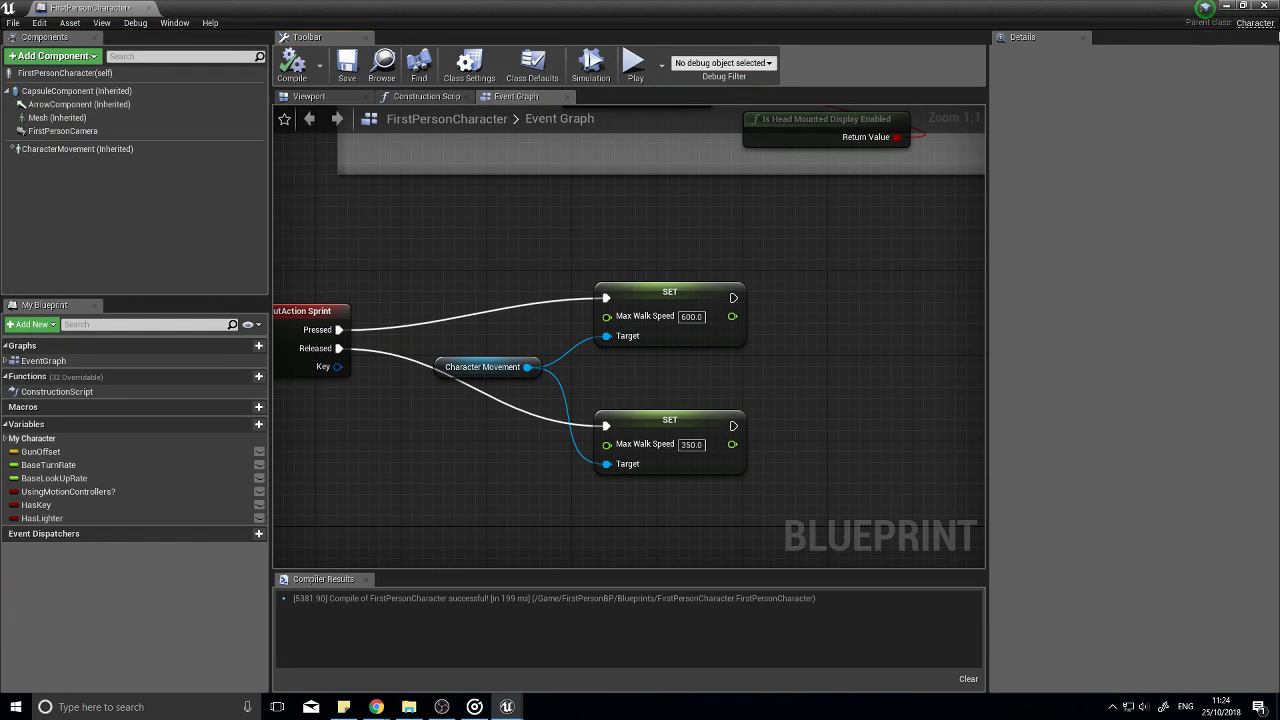
pyautogui.click(1228, 6)
# Step: Play-test the level to check the character's movement and view without the lighter component
pyautogui.click(809, 45)
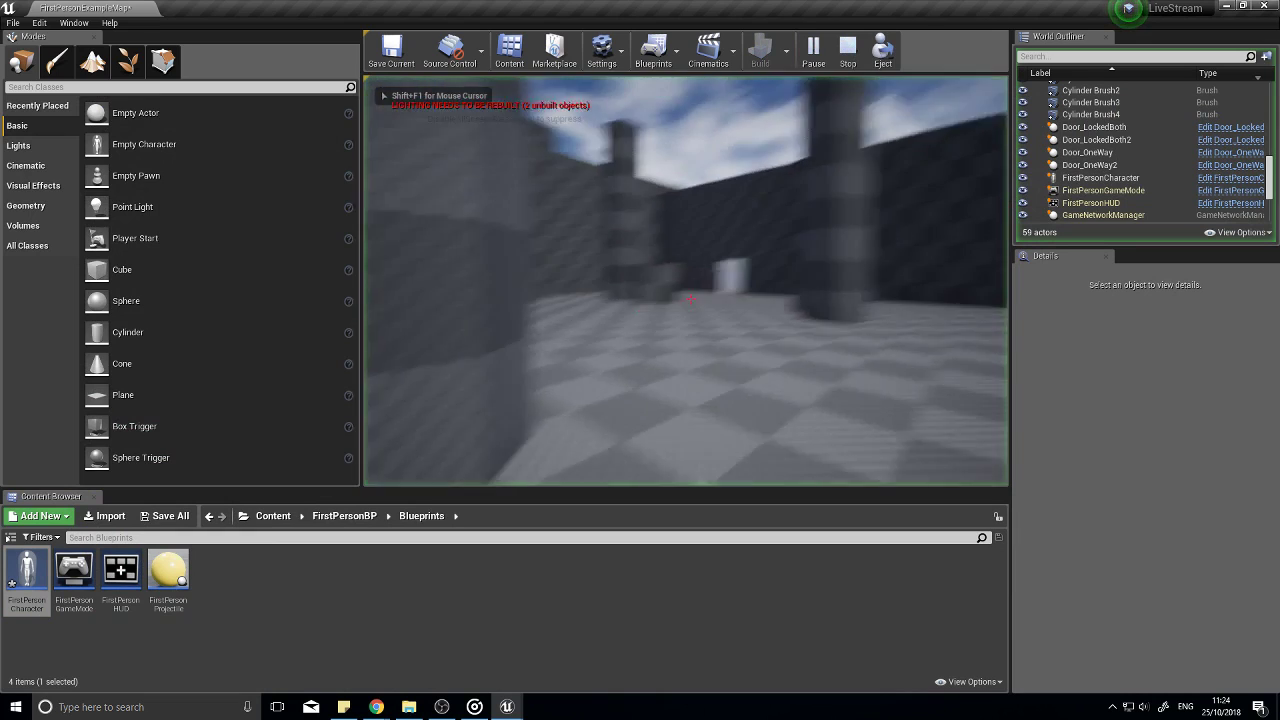
pyautogui.press('w')
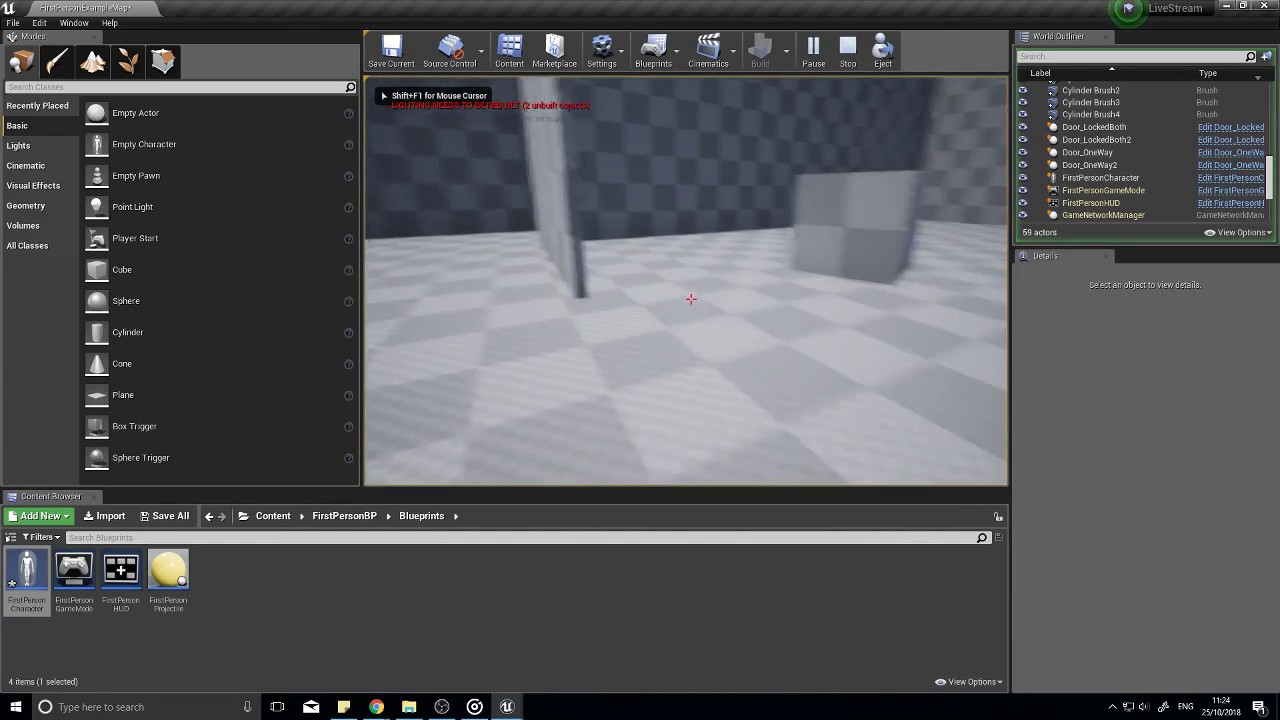
pyautogui.press('Escape')
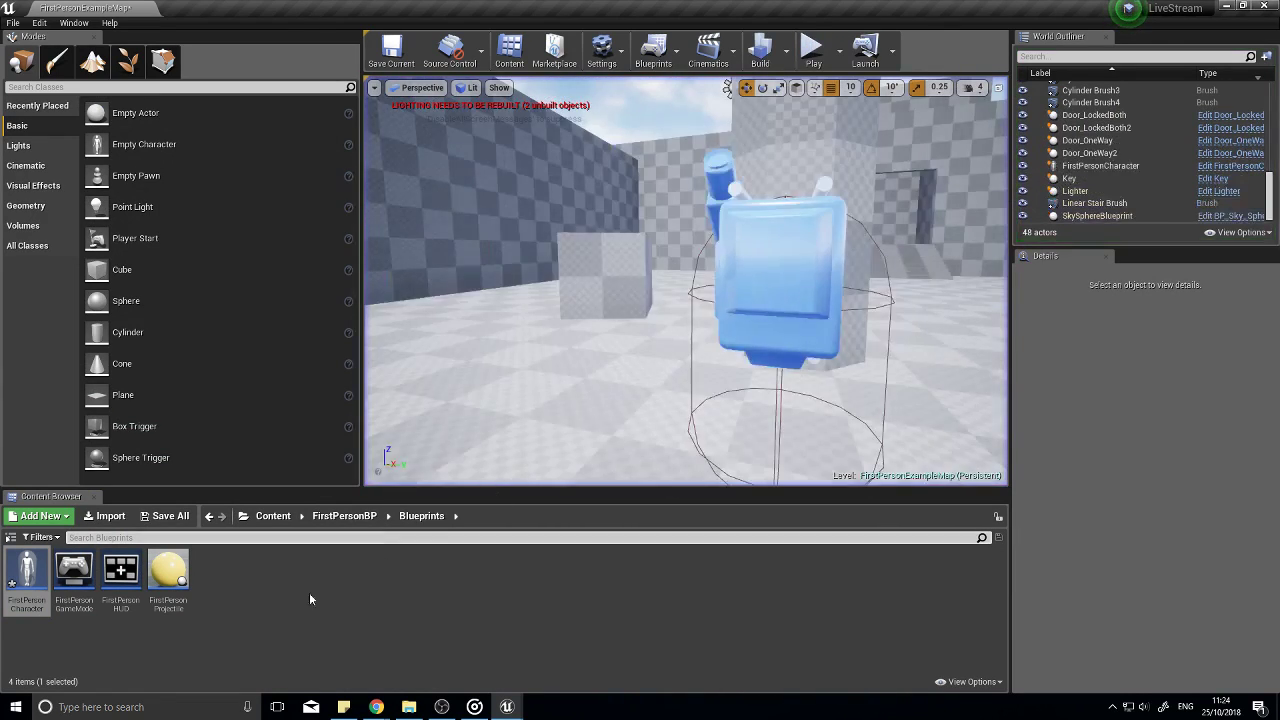
# Step: Add a new Child Actor component to the FirstPersonCharacter blueprint and attach it to FirstPersonCamera
pyautogui.doubleClick(27, 575)
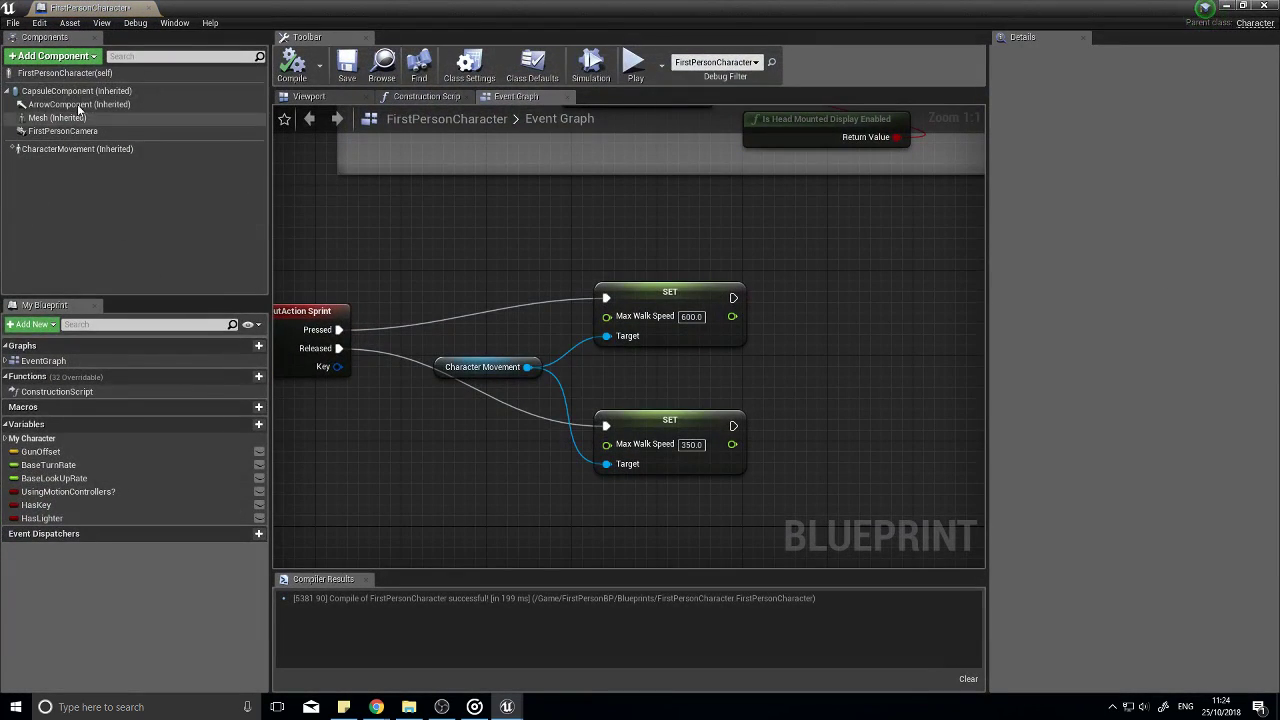
pyautogui.click(80, 60)
pyautogui.write('add')
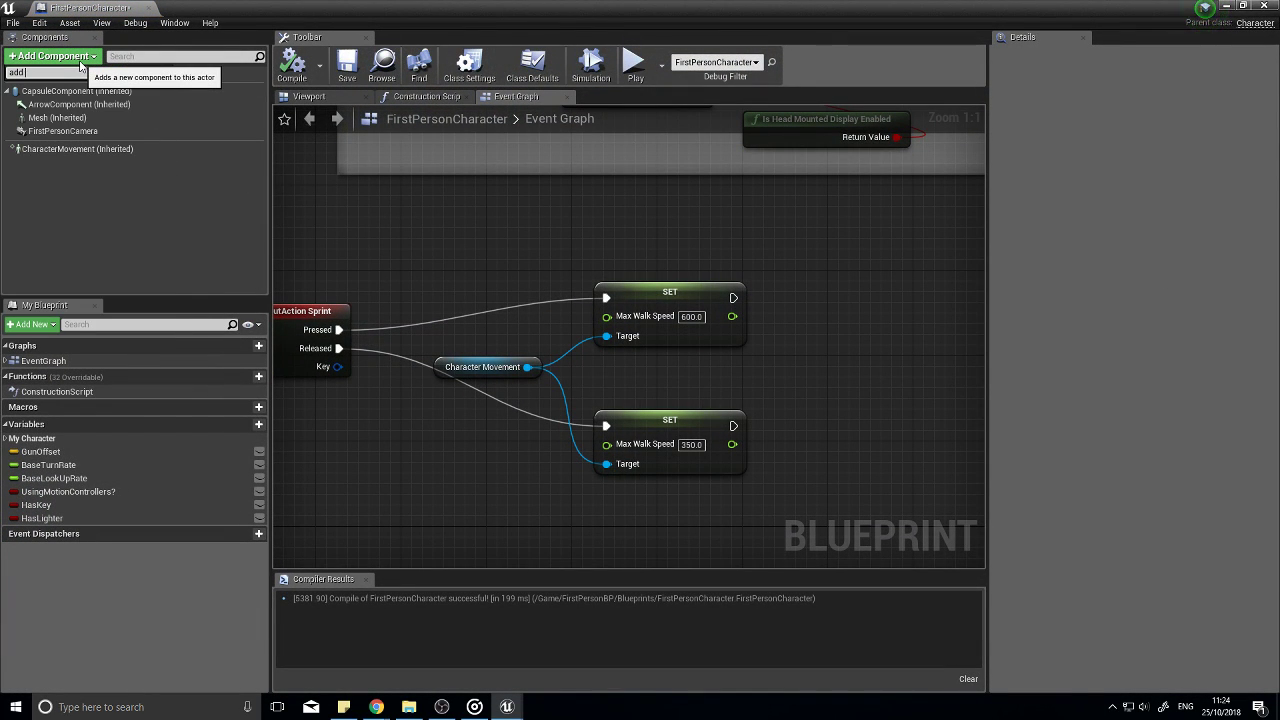
pyautogui.press('BackSpace')
pyautogui.press('BackSpace')
pyautogui.press('BackSpace')
pyautogui.click(80, 60)
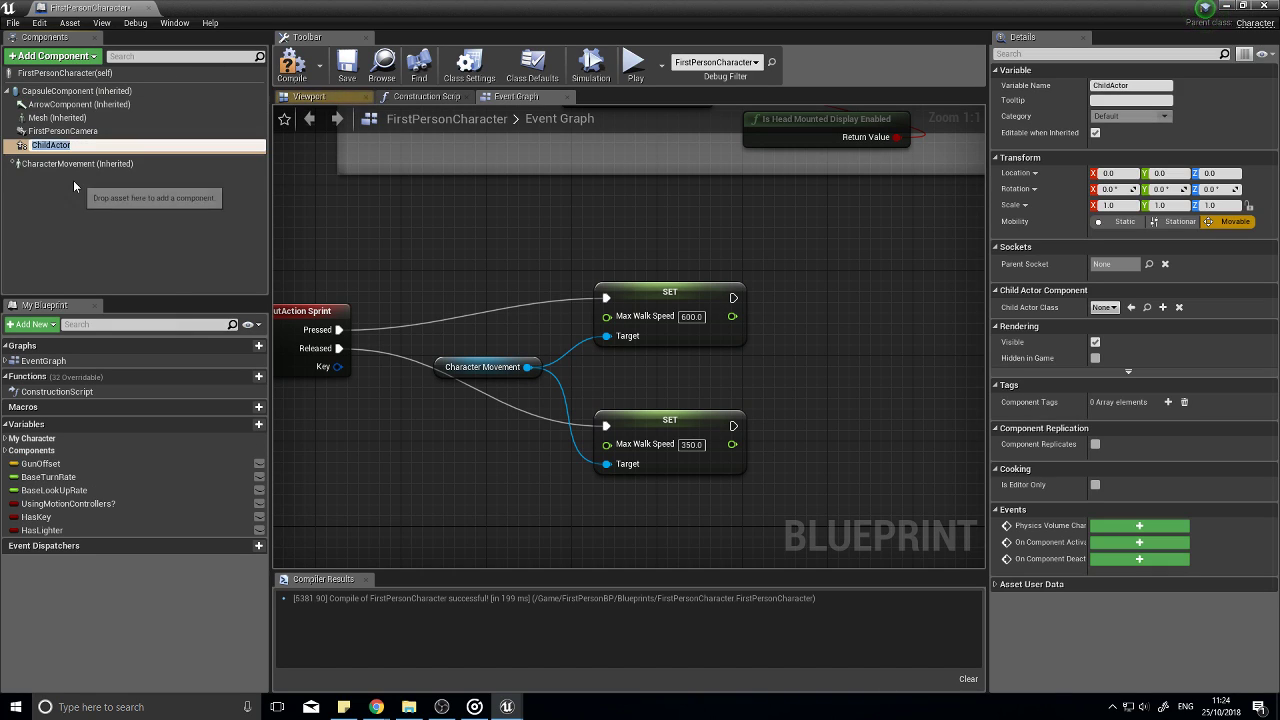
pyautogui.click(80, 190)
pyautogui.click(61, 146)
pyautogui.moveTo(40, 148); pyautogui.dragTo(62, 132)
pyautogui.click(208, 165)
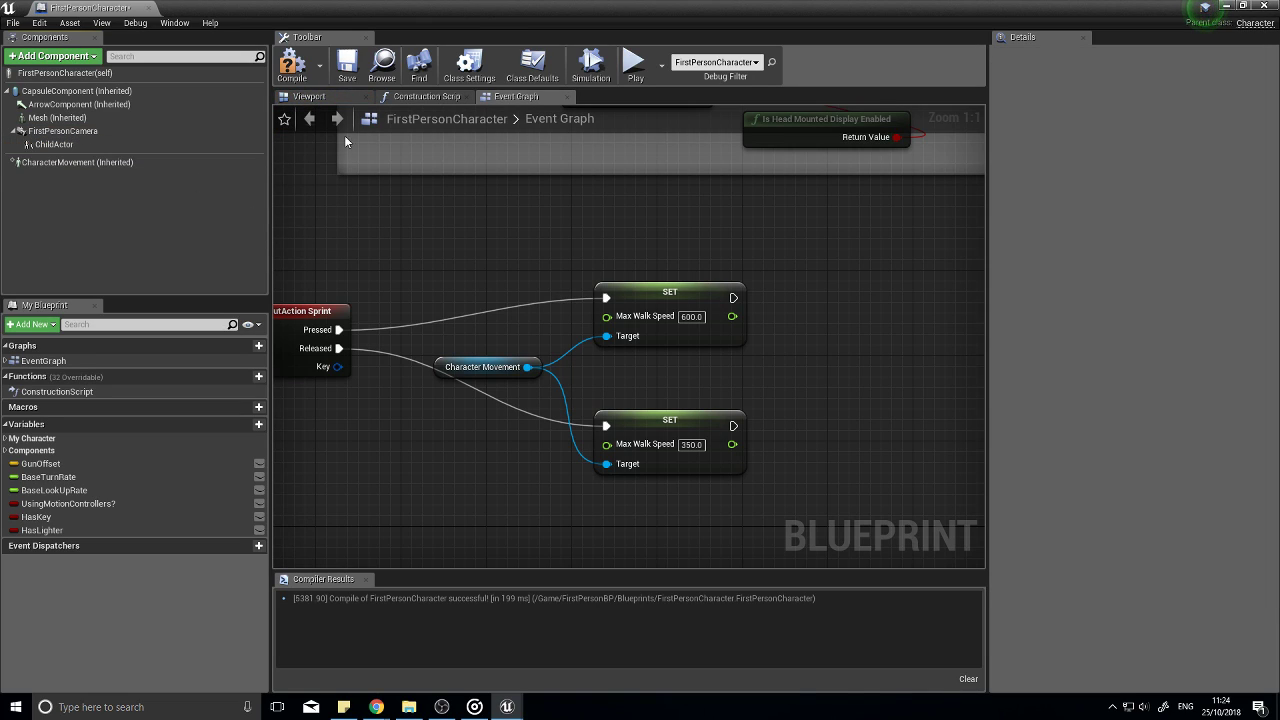
# Step: Set the ChildActor component's class to LighterInHand, check it in the blueprint's 3D preview, and close the blueprint
pyautogui.click(52, 144)
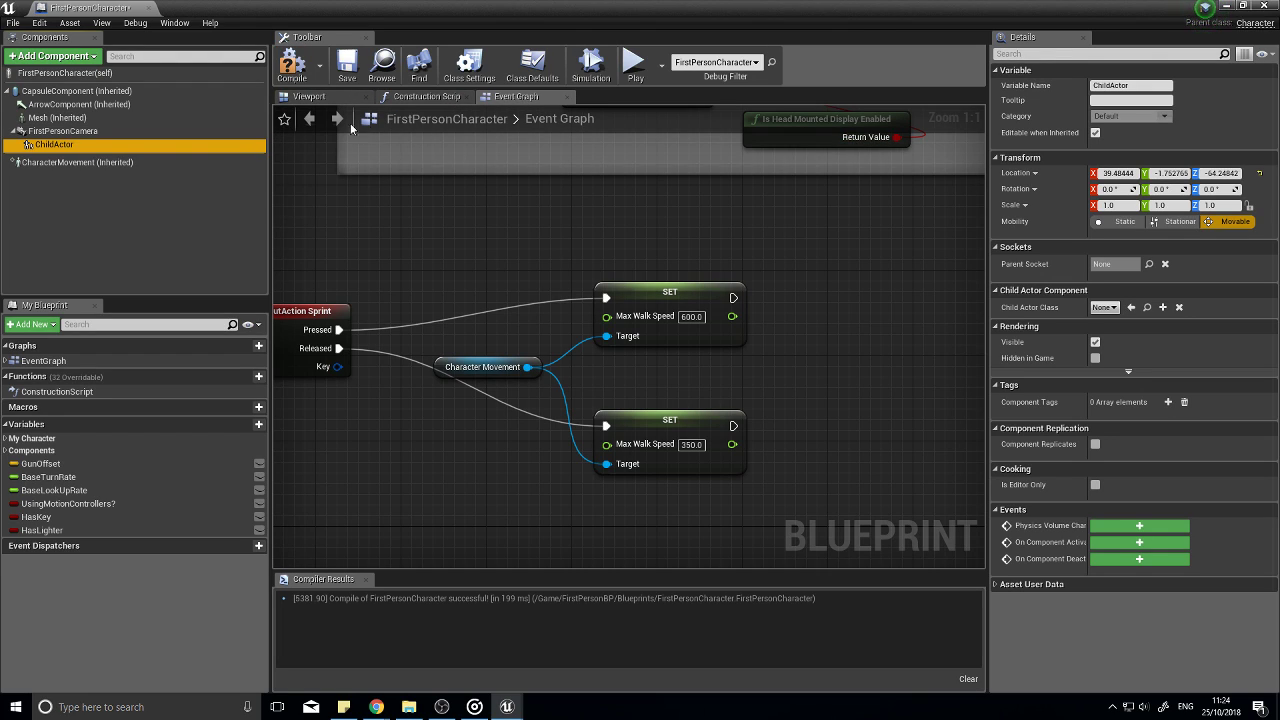
pyautogui.click(1104, 307)
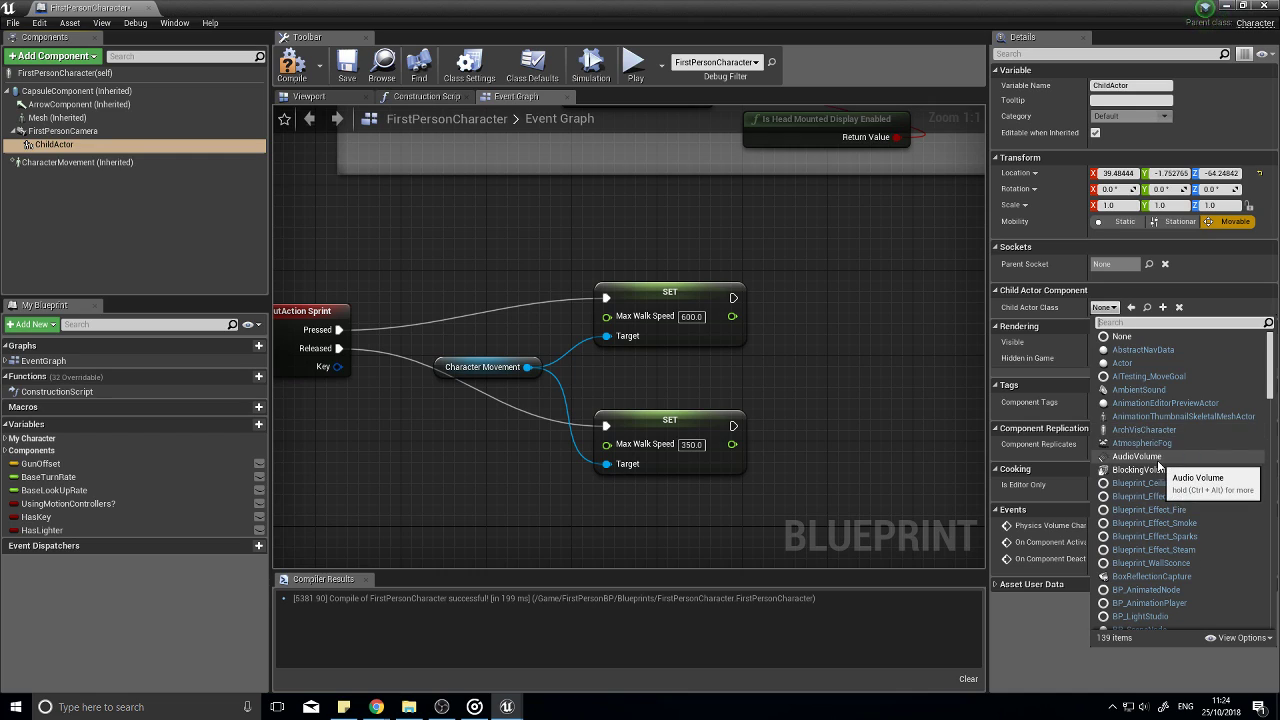
pyautogui.write('light')
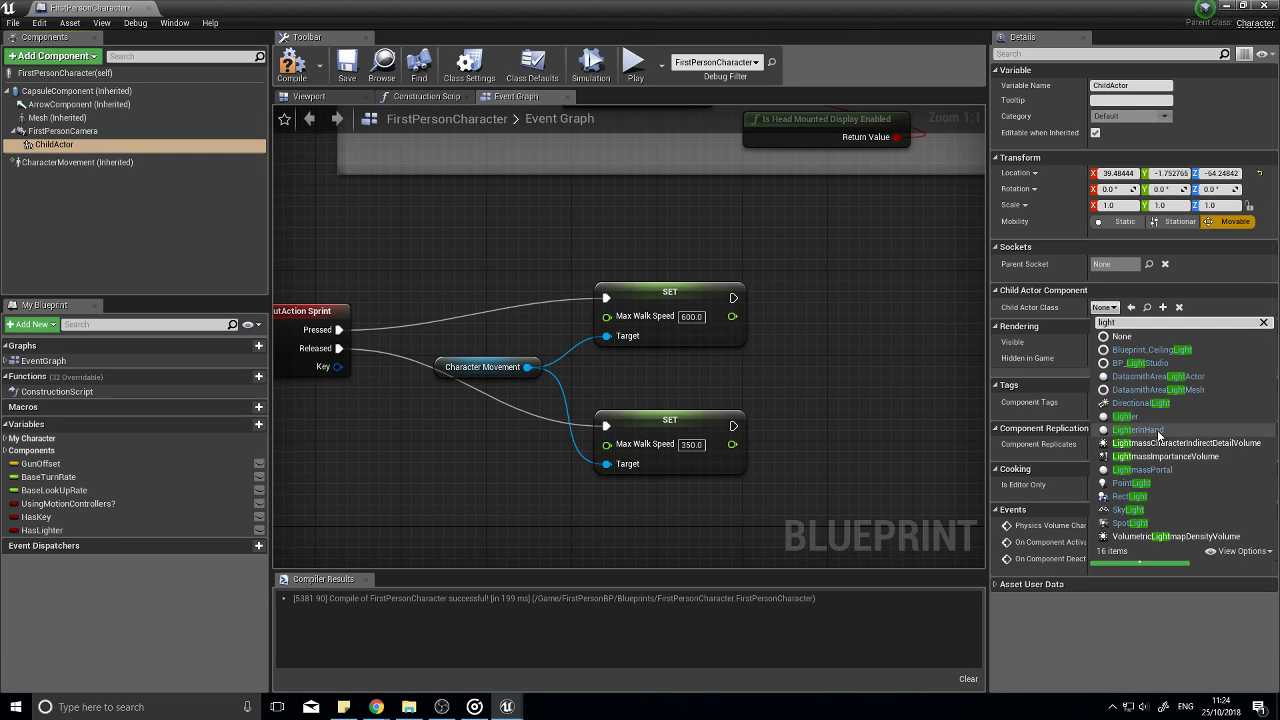
pyautogui.click(1138, 429)
pyautogui.click(307, 95)
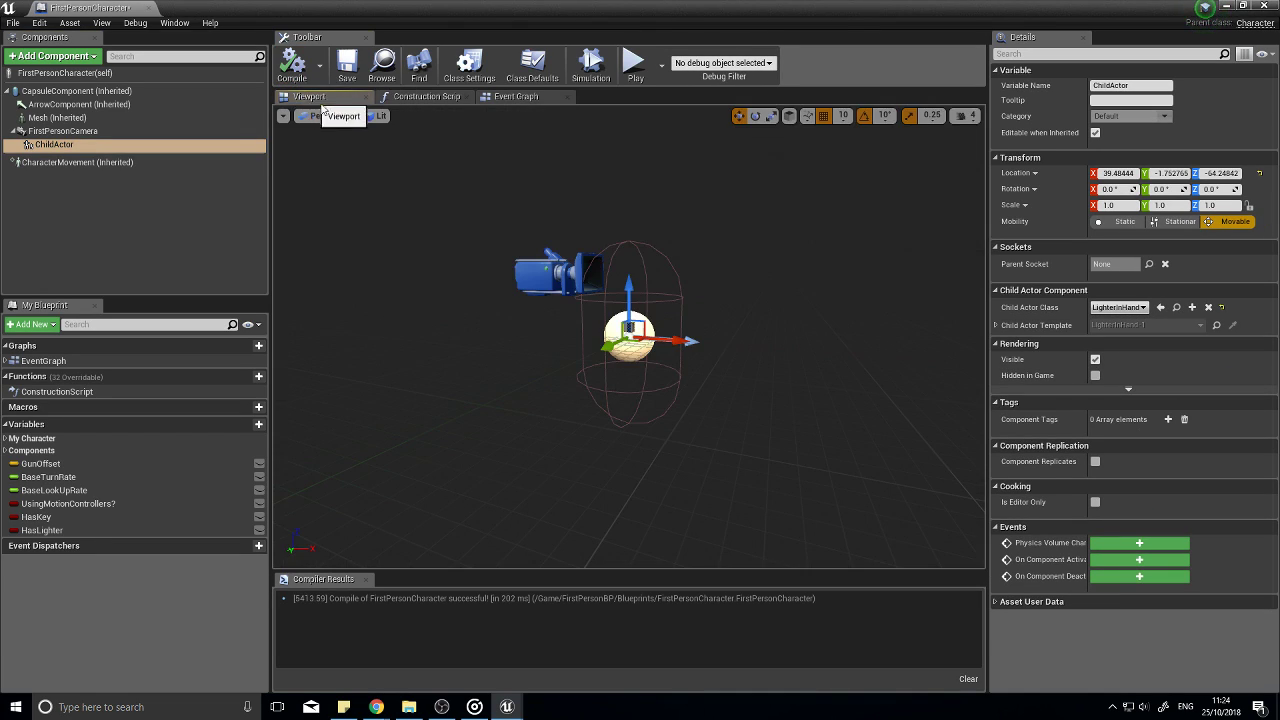
pyautogui.click(1261, 6)
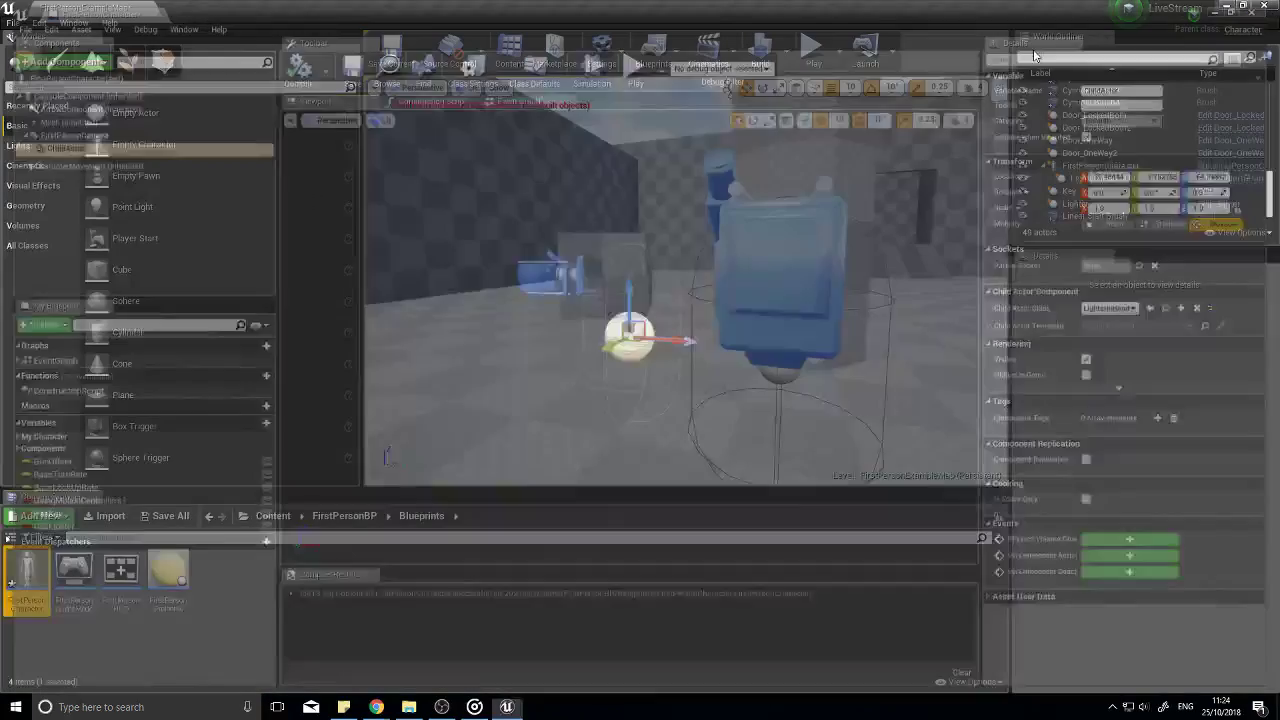
# Step: Play-test the level with the new LighterInHand child actor attached to the camera
pyautogui.click(812, 52)
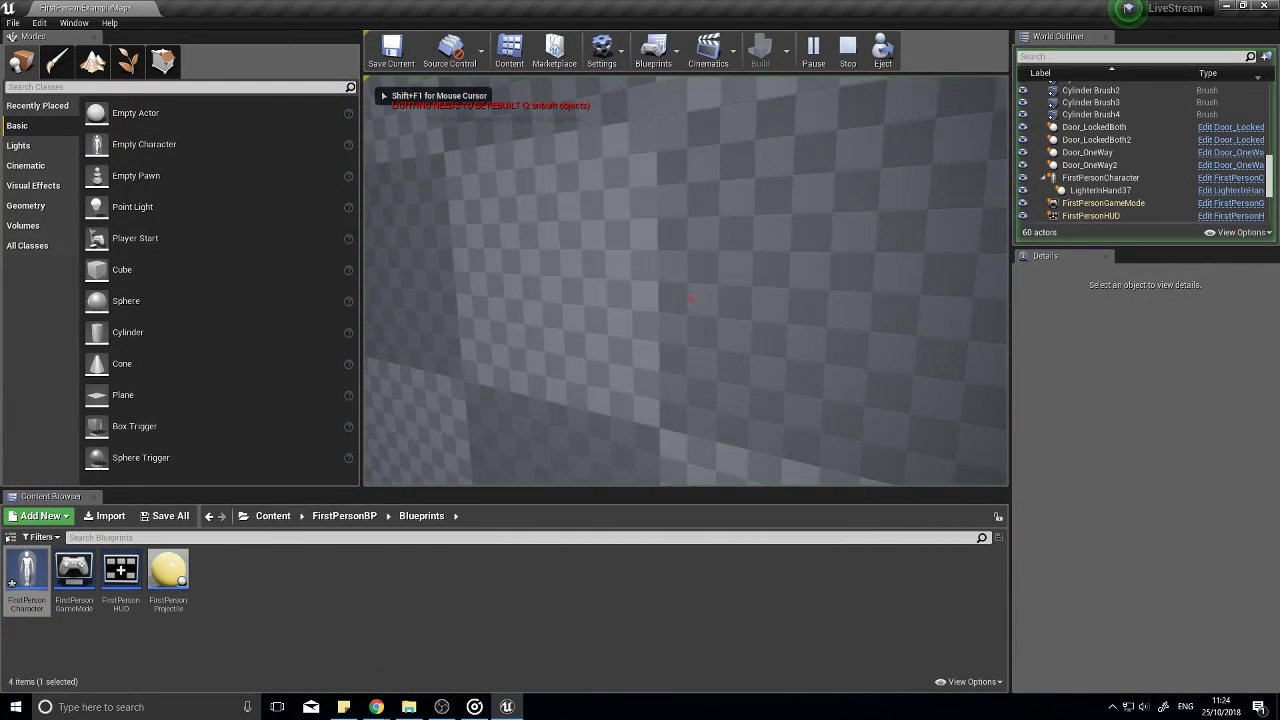
pyautogui.press('w')
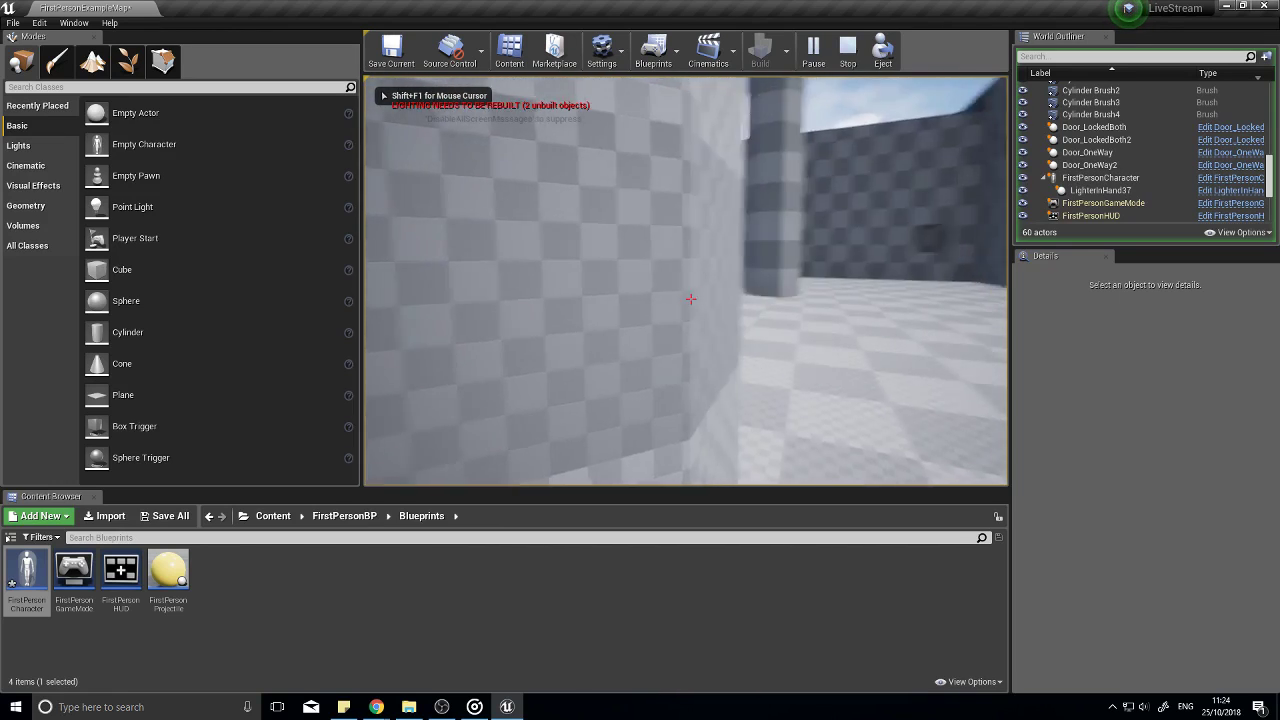
pyautogui.press('Escape')
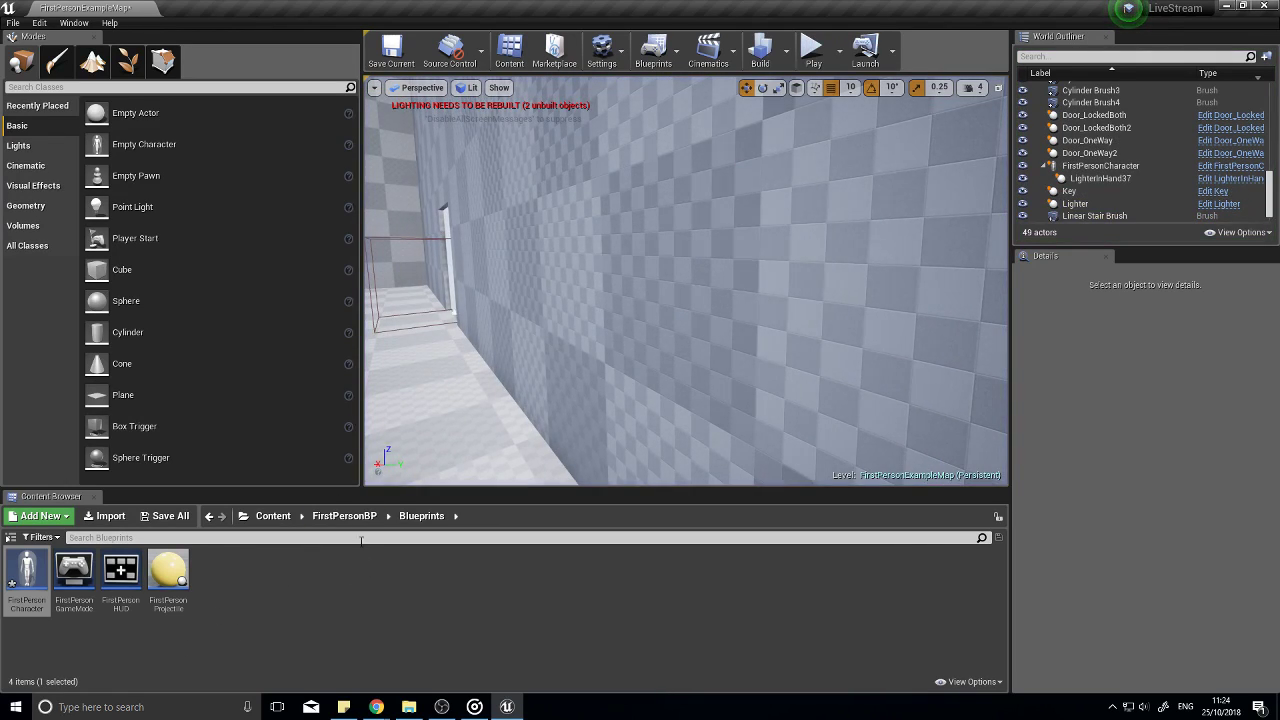
# Step: Open the LighterInHand blueprint from the FirstPersonBP folder and examine its StaticMesh and ParticleSystem components in the 3D preview
pyautogui.click(346, 519)
pyautogui.doubleClick(357, 578)
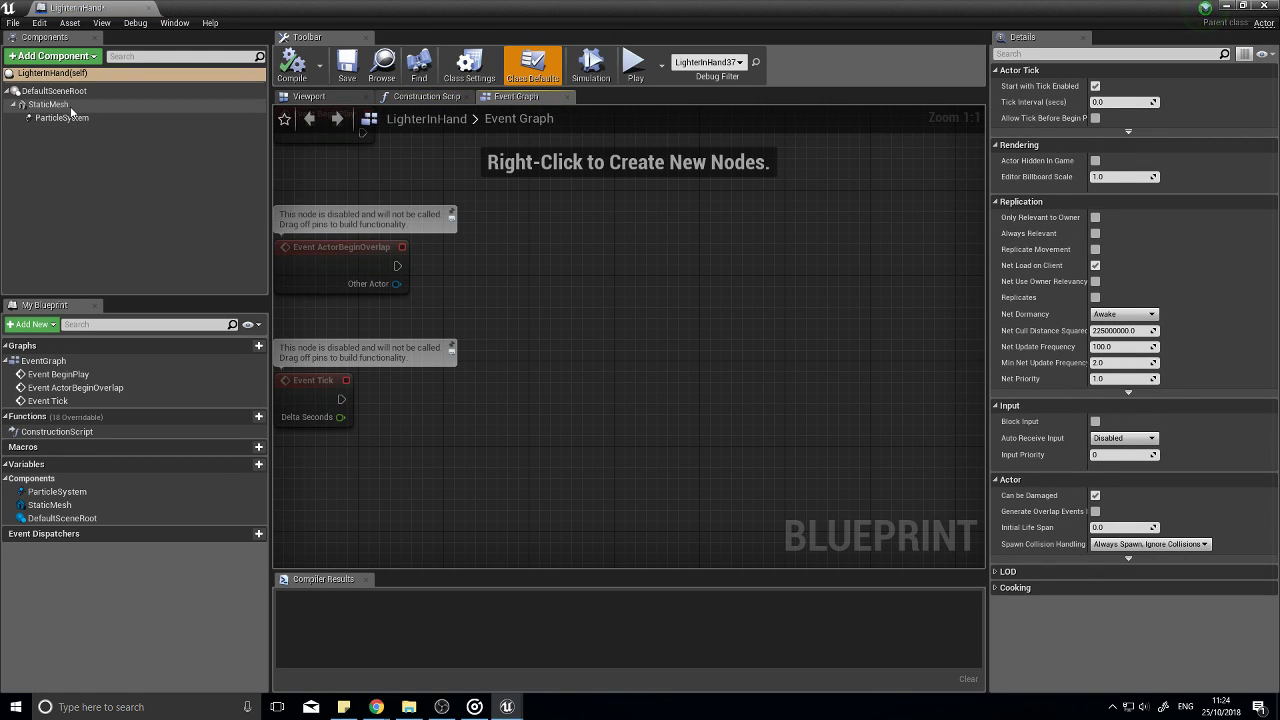
pyautogui.click(79, 119)
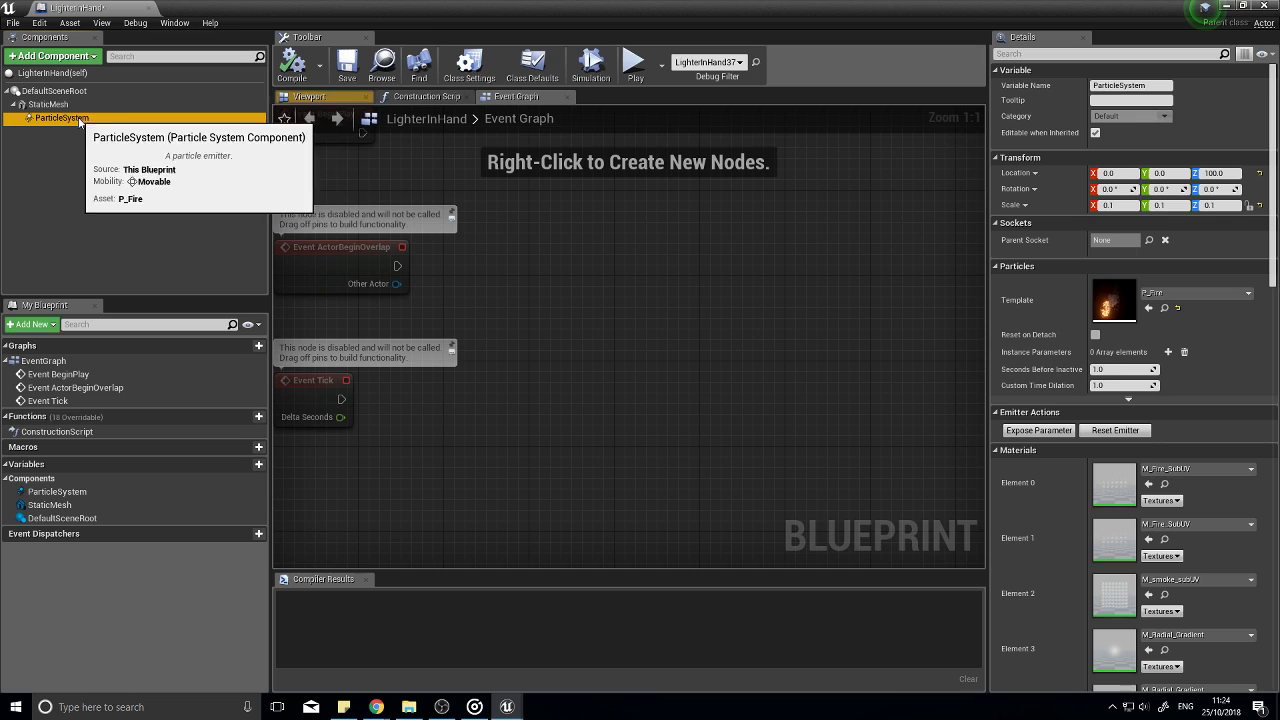
pyautogui.click(309, 96)
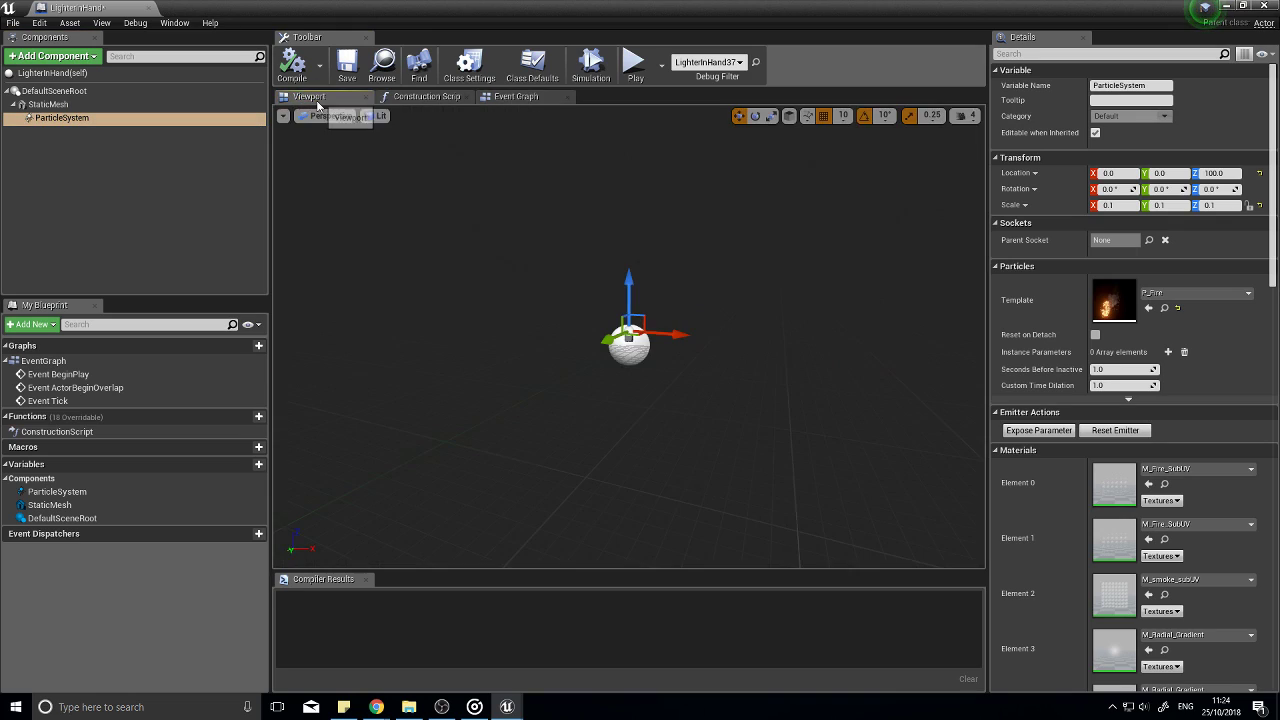
pyautogui.click(50, 104)
pyautogui.click(55, 91)
pyautogui.click(50, 105)
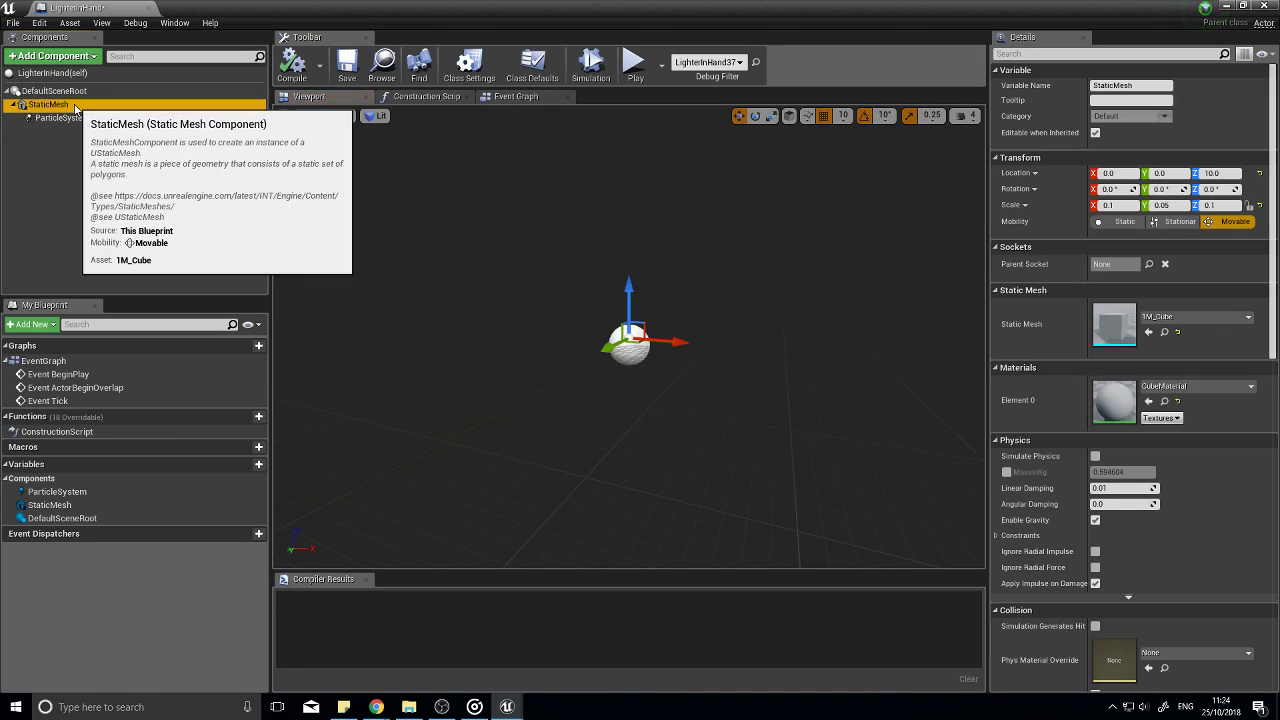
pyautogui.moveTo(75, 105); pyautogui.dragTo(54, 129)
# Step: Delete the ParticleSystem component from LighterInHand, compile, and return to the level editor
pyautogui.click(62, 118)
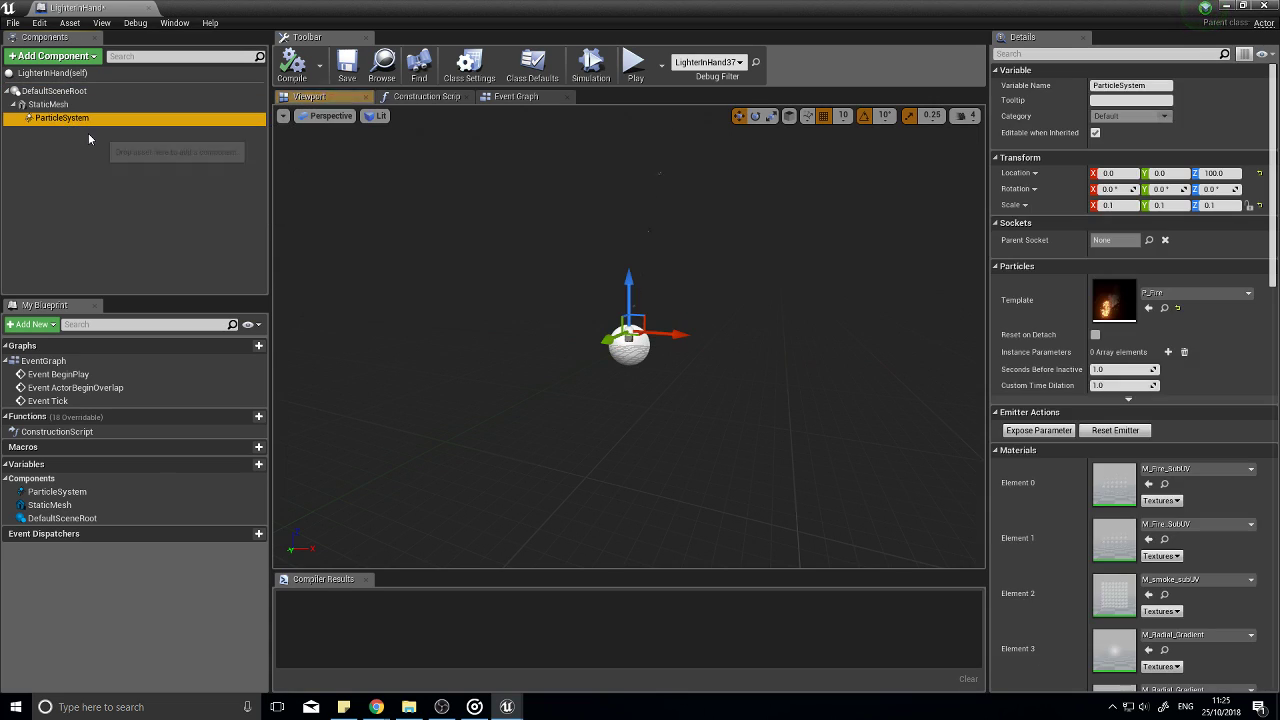
pyautogui.press('Delete')
pyautogui.click(291, 68)
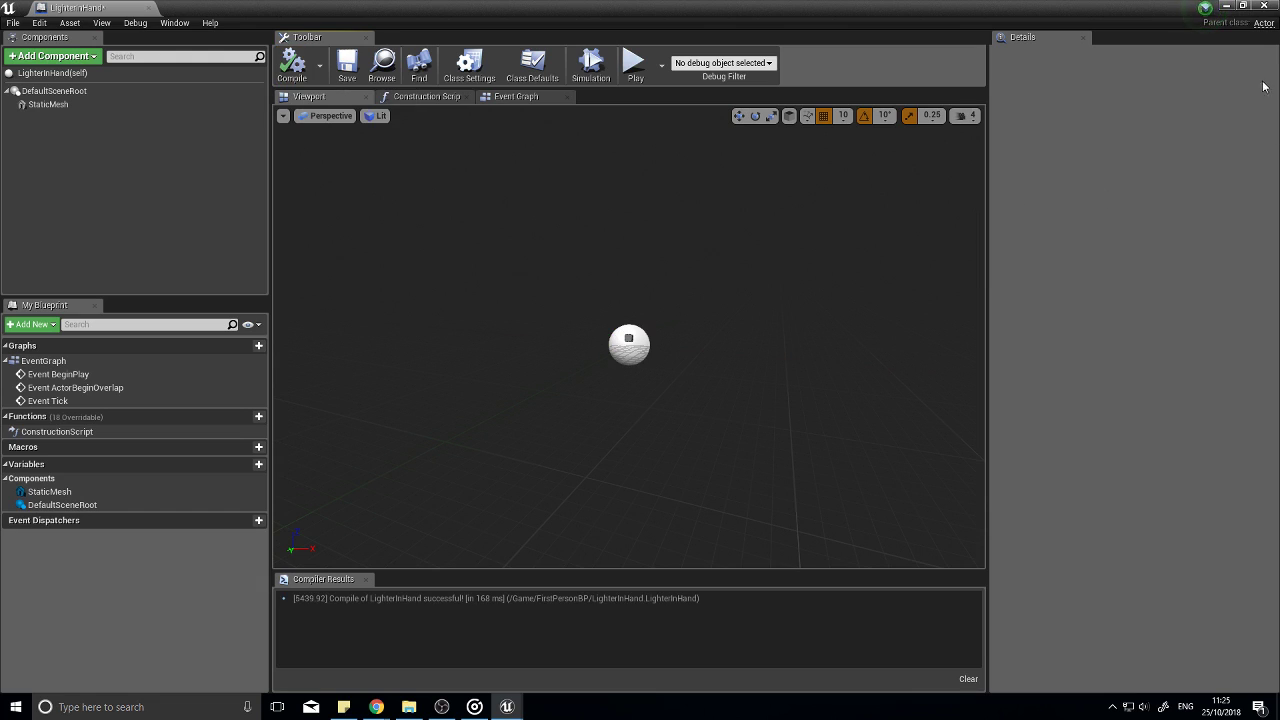
pyautogui.click(1227, 7)
# Step: Play-test the level, walking around to check the character's movement with the particle-free lighter
pyautogui.click(809, 51)
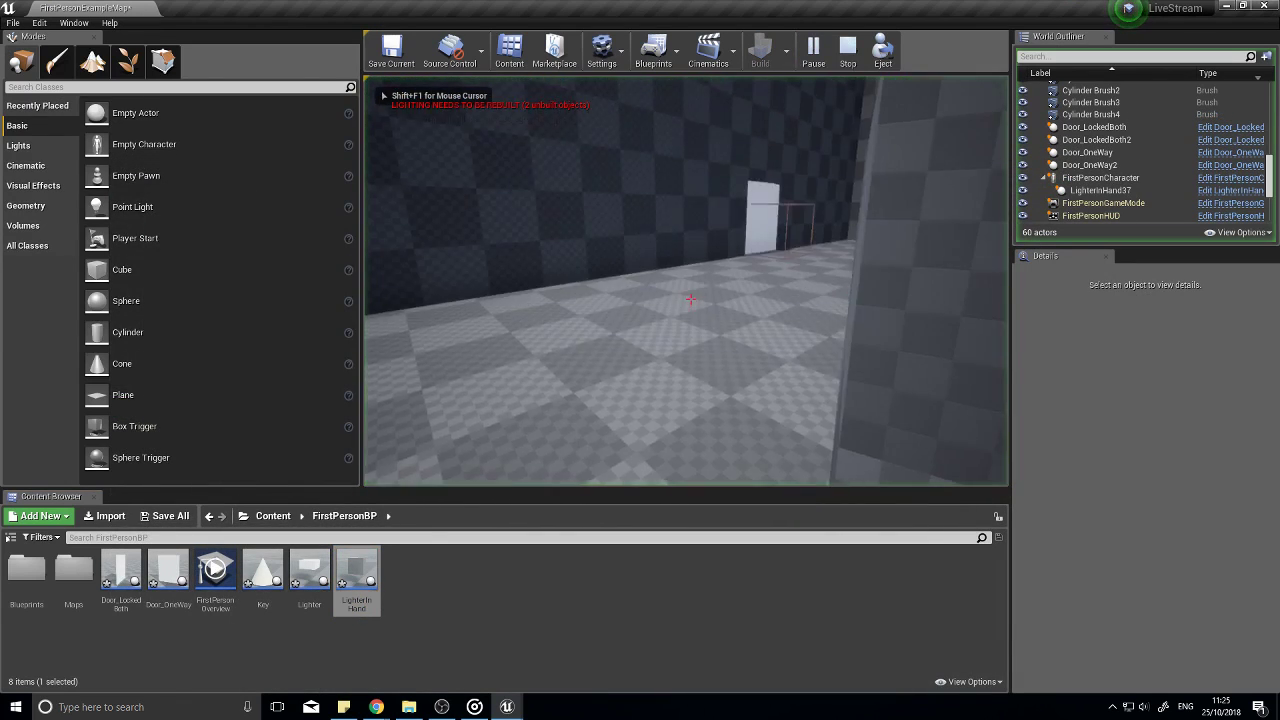
pyautogui.press('w')
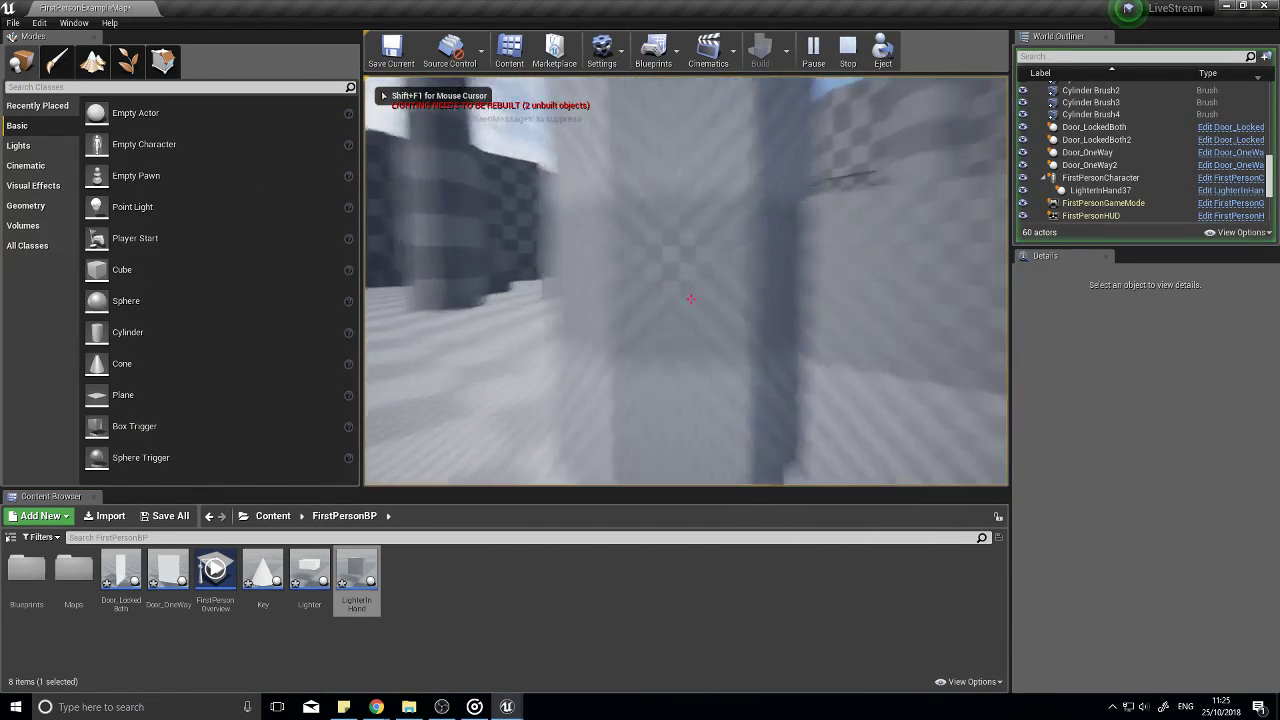
pyautogui.press('w')
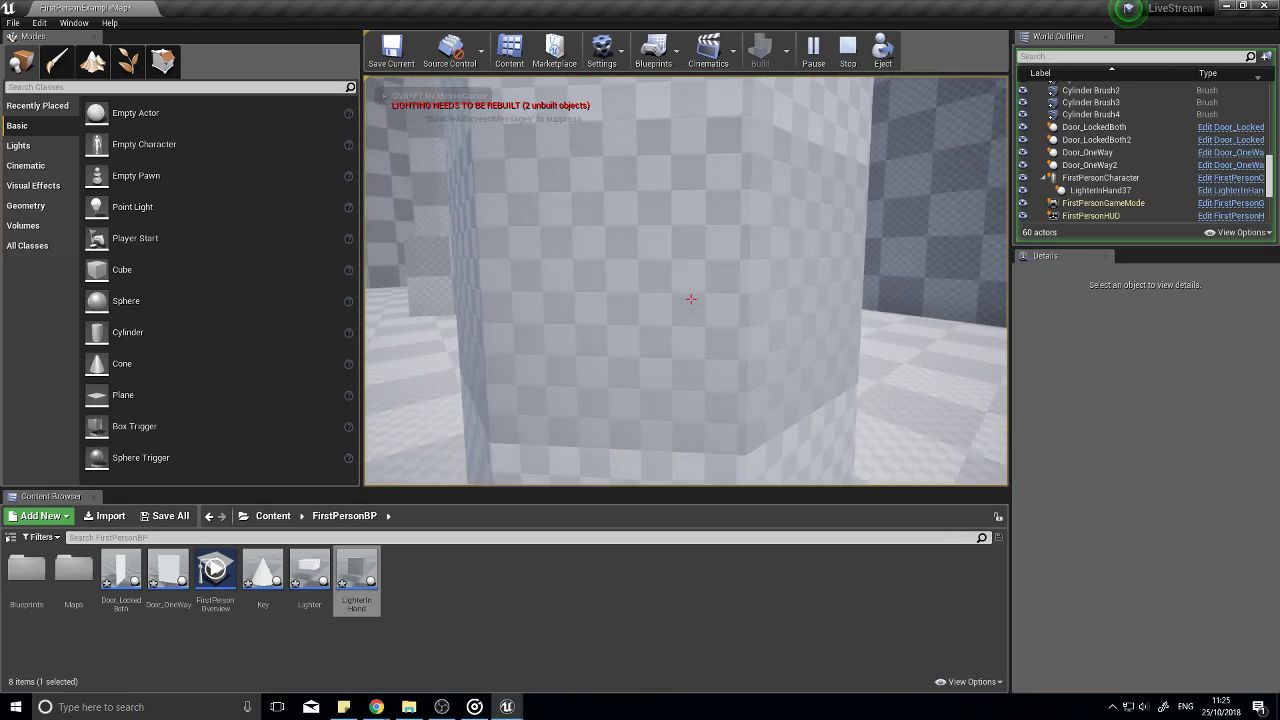
pyautogui.press('Escape')
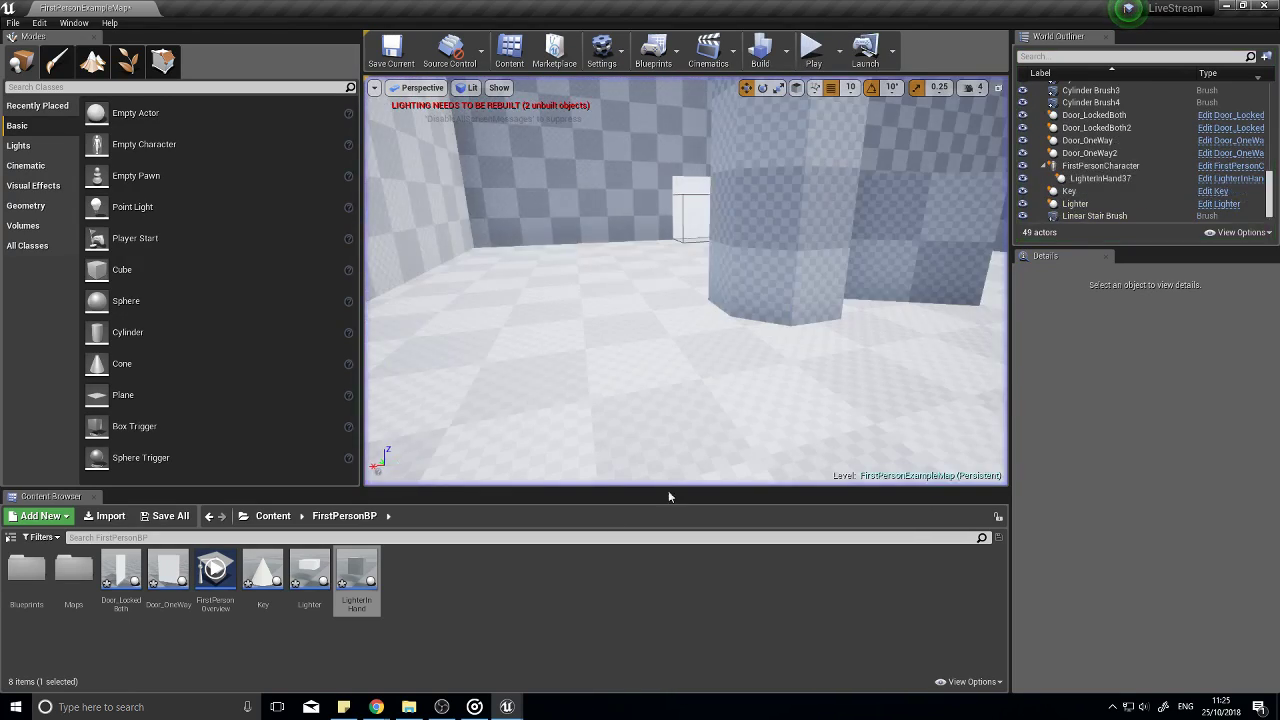
# Step: Reopen the LighterInHand blueprint, review the StaticMesh component's settings, and close the blueprint
pyautogui.doubleClick(338, 578)
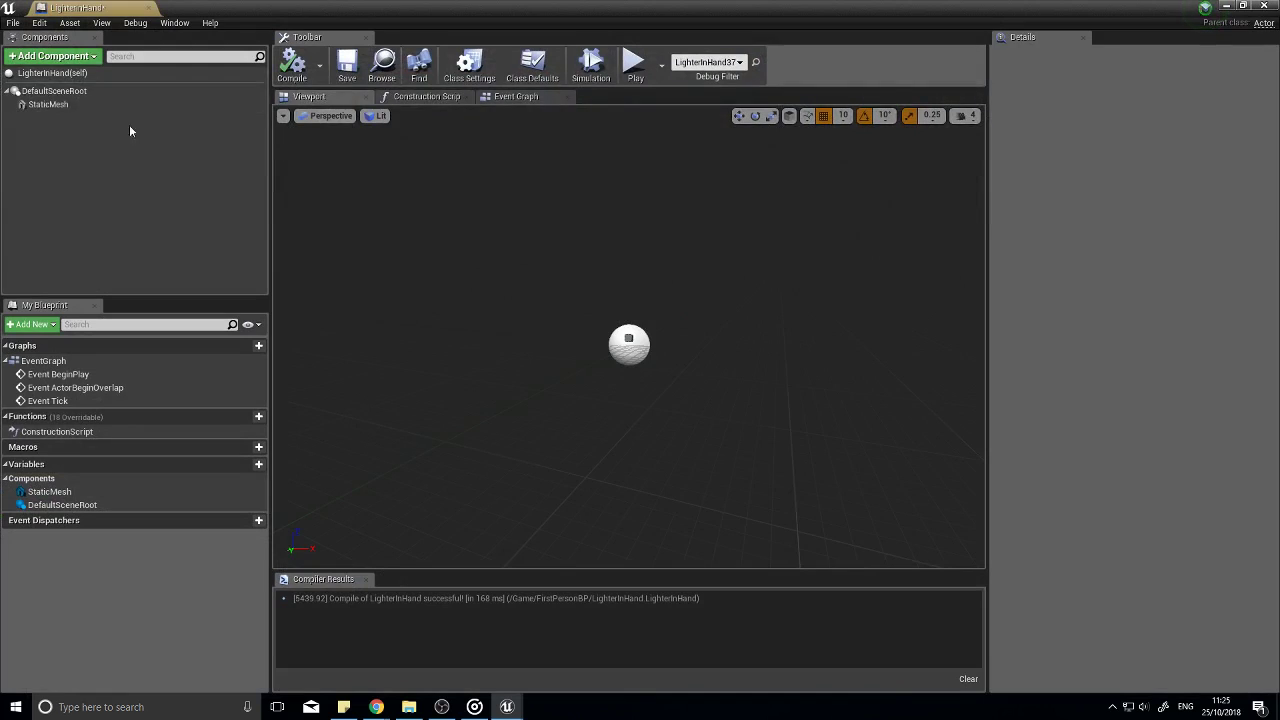
pyautogui.click(50, 105)
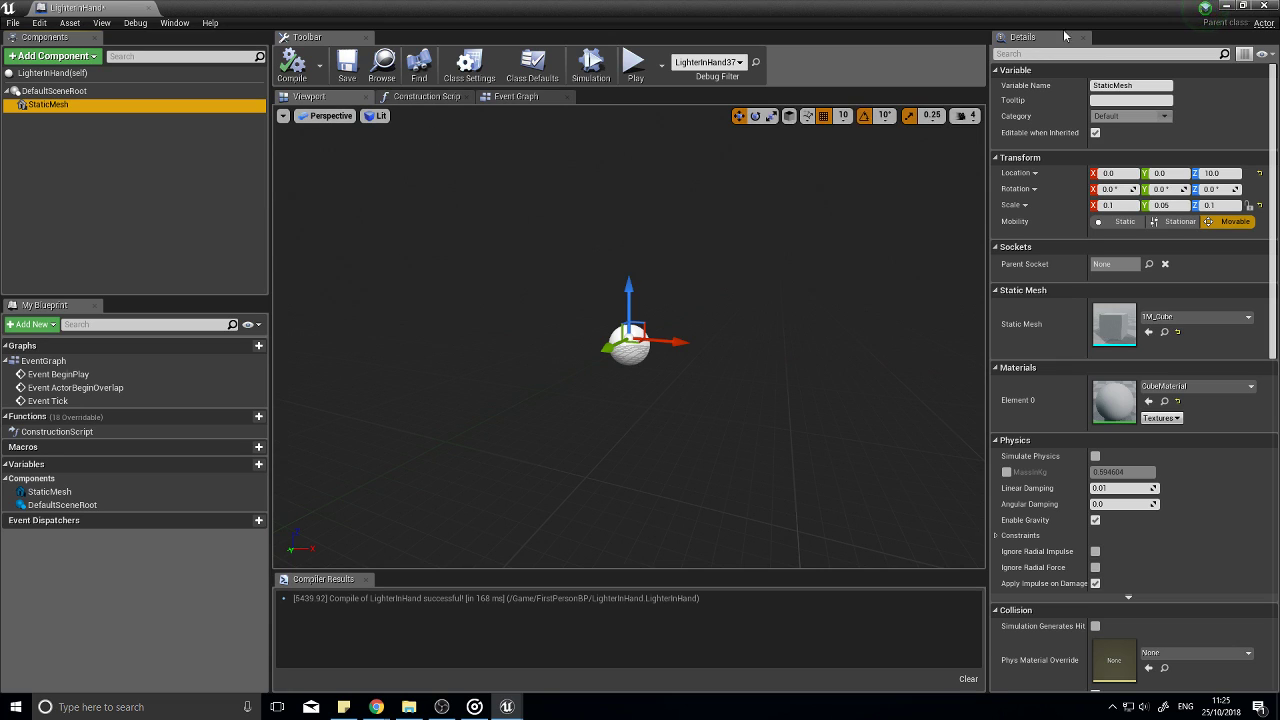
pyautogui.click(1262, 6)
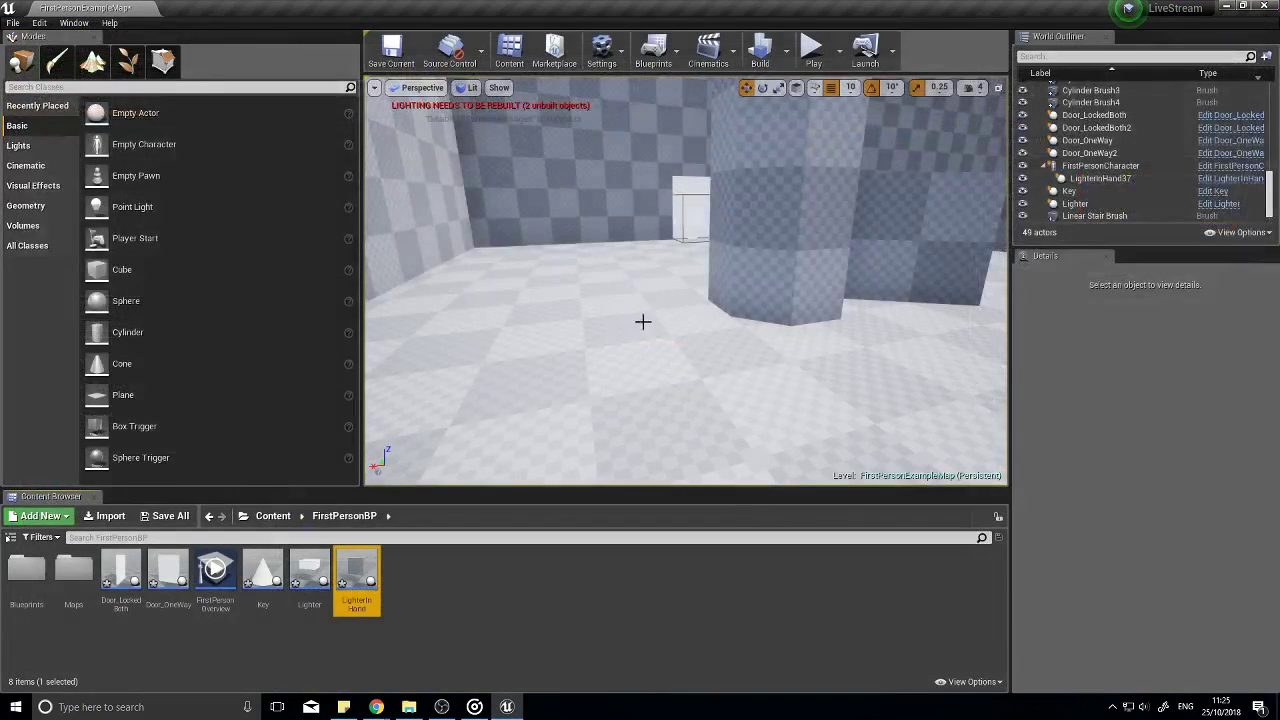
# Step: Open the FirstPersonCharacter blueprint, examine the ChildActor component's settings and placement under FirstPersonCamera in the 3D preview, and close the blueprint
pyautogui.doubleClick(32, 580)
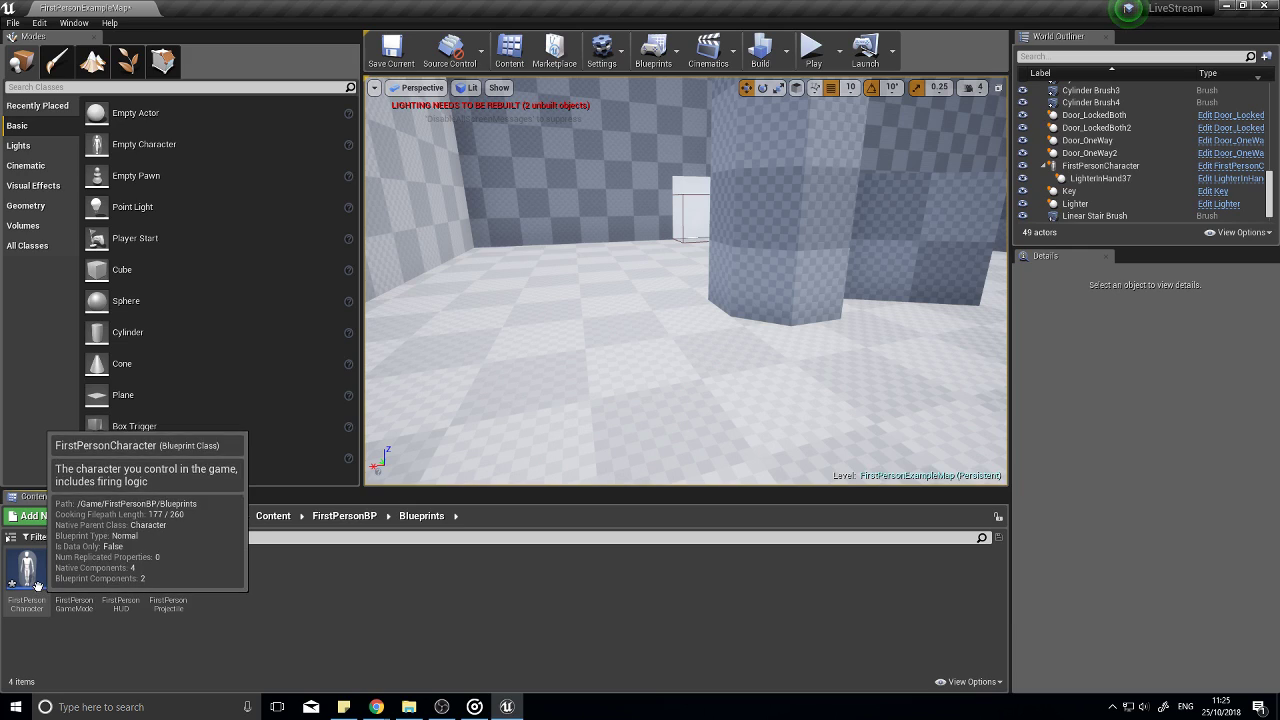
pyautogui.doubleClick(27, 572)
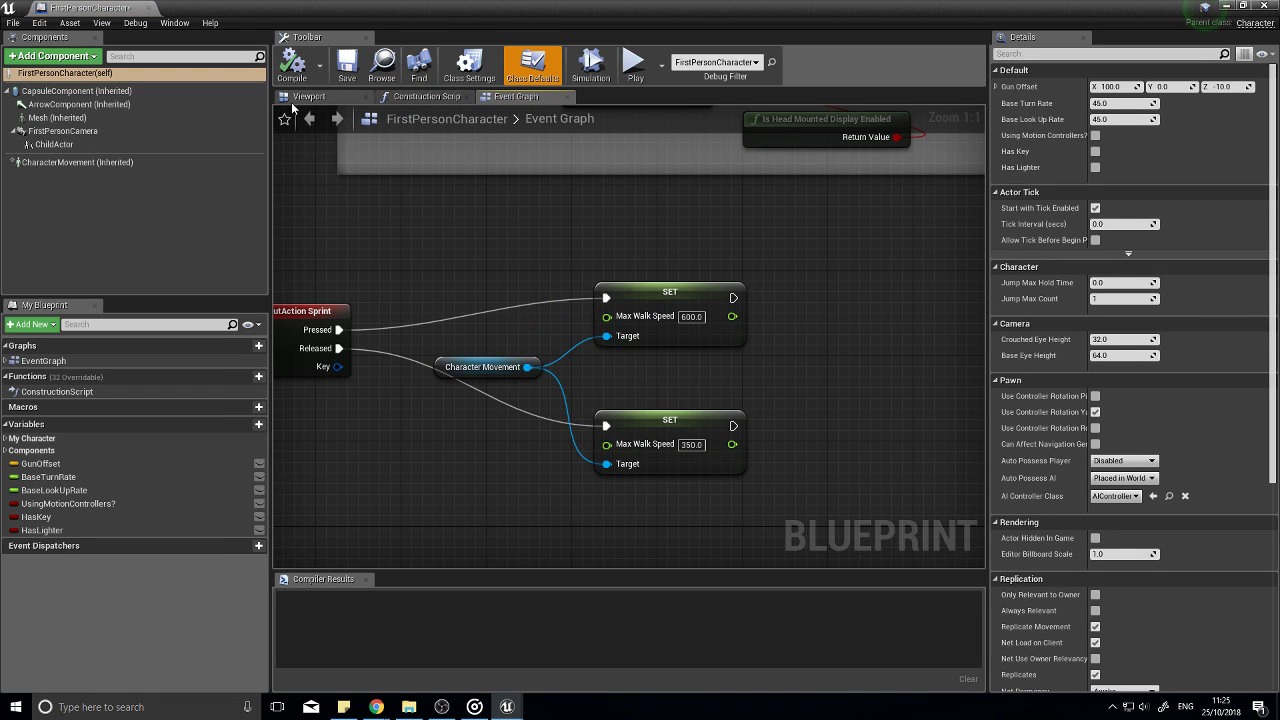
pyautogui.moveTo(380, 265); pyautogui.dragTo(483, 307, button='right')
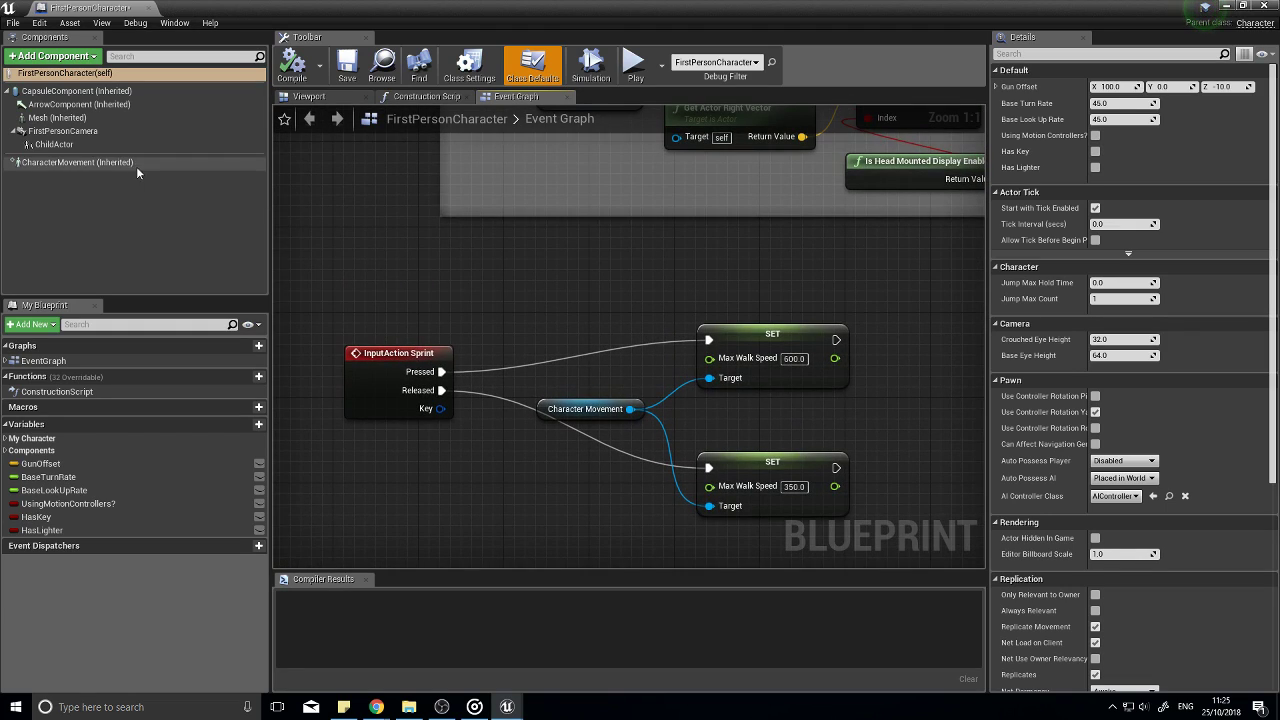
pyautogui.click(95, 132)
pyautogui.click(97, 146)
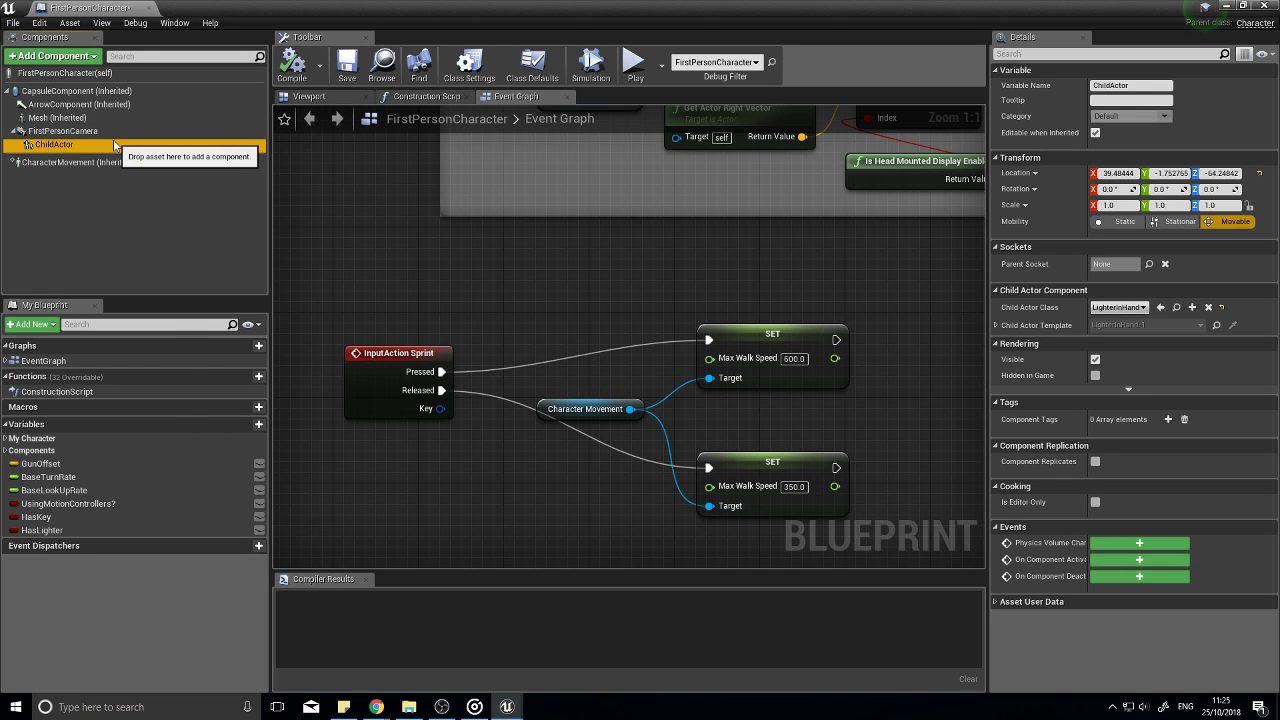
pyautogui.click(308, 97)
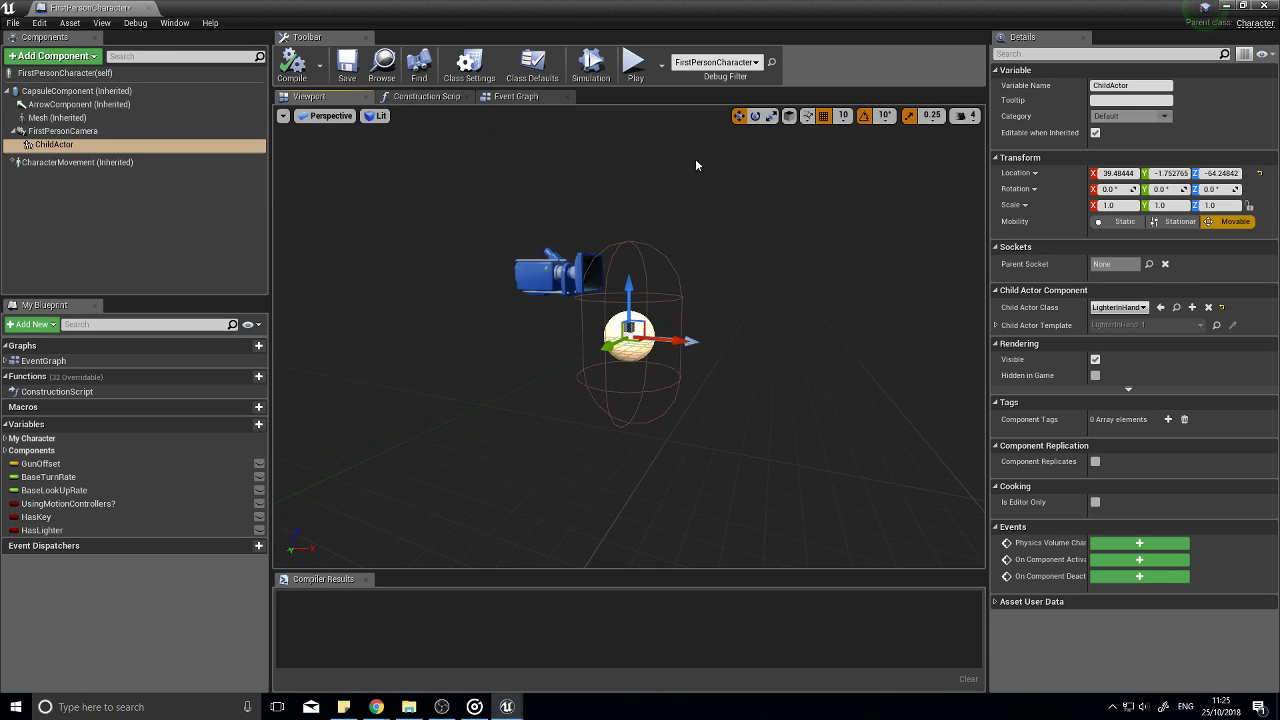
pyautogui.click(1264, 6)
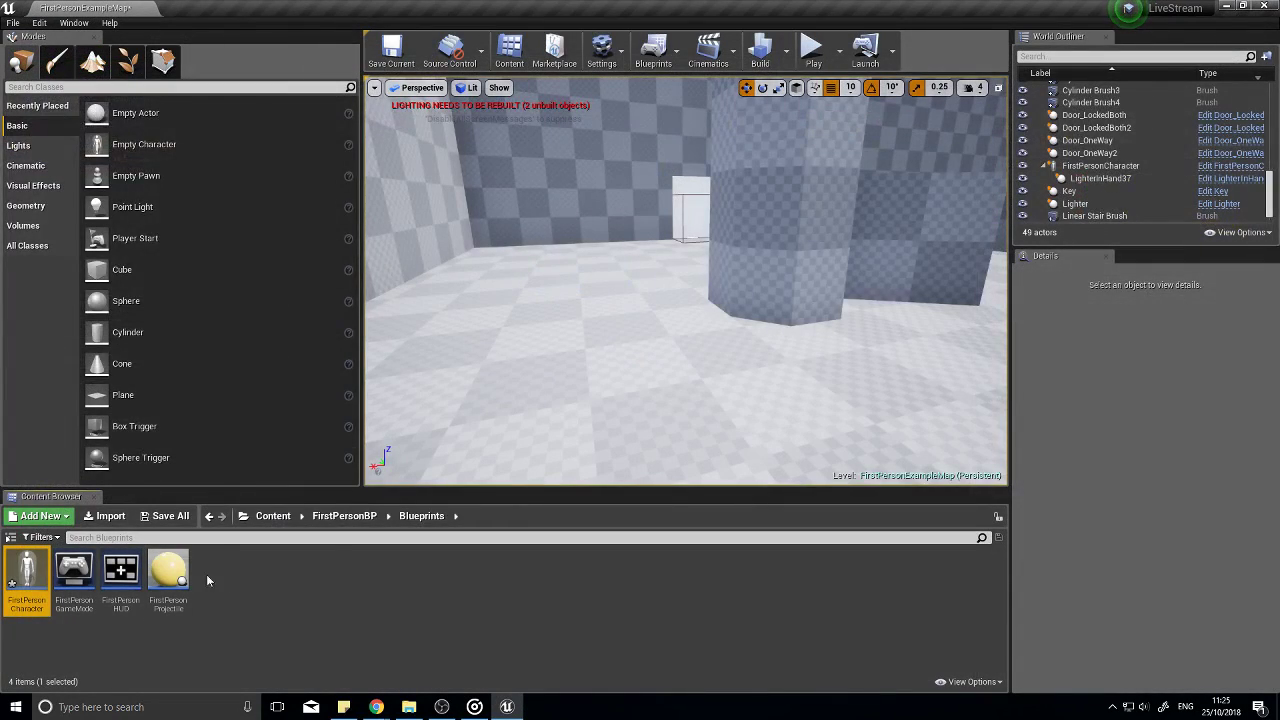
# Step: Reopen the LighterInHand blueprint from the FirstPersonBP folder and make StaticMesh its root component in place of DefaultSceneRoot
pyautogui.click(333, 518)
pyautogui.doubleClick(356, 578)
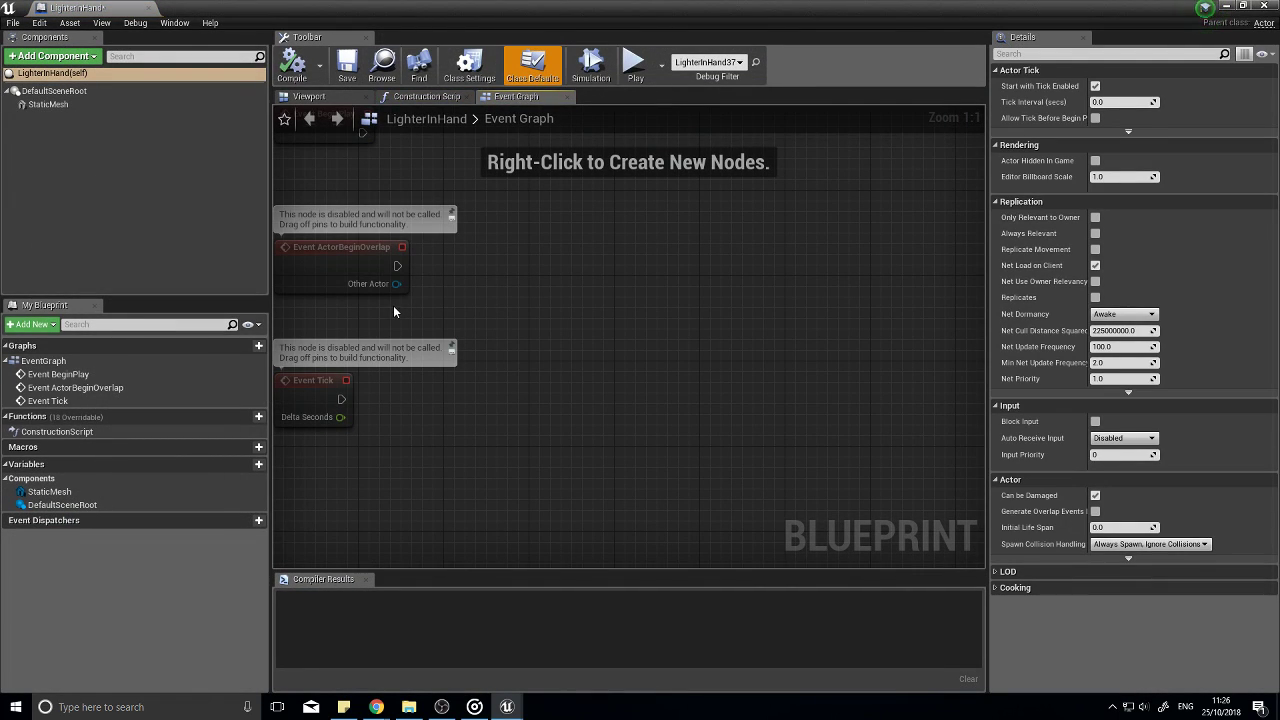
pyautogui.click(303, 96)
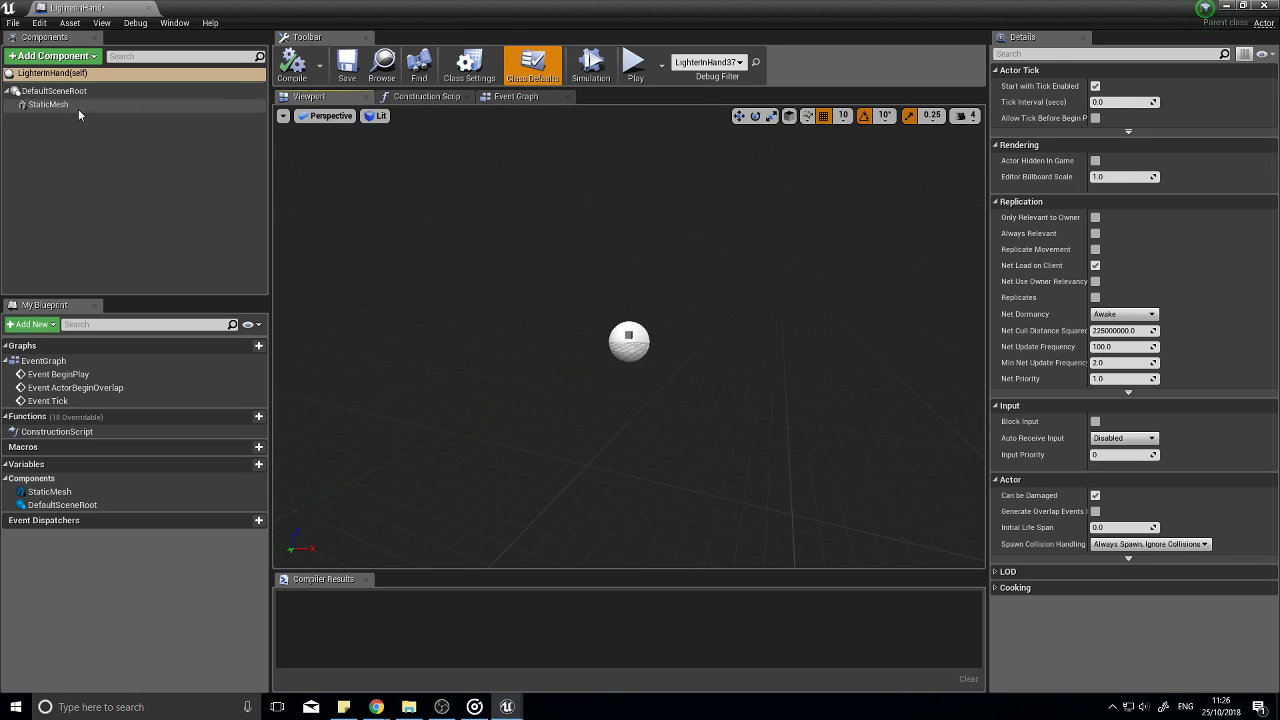
pyautogui.moveTo(78, 109); pyautogui.dragTo(70, 92)
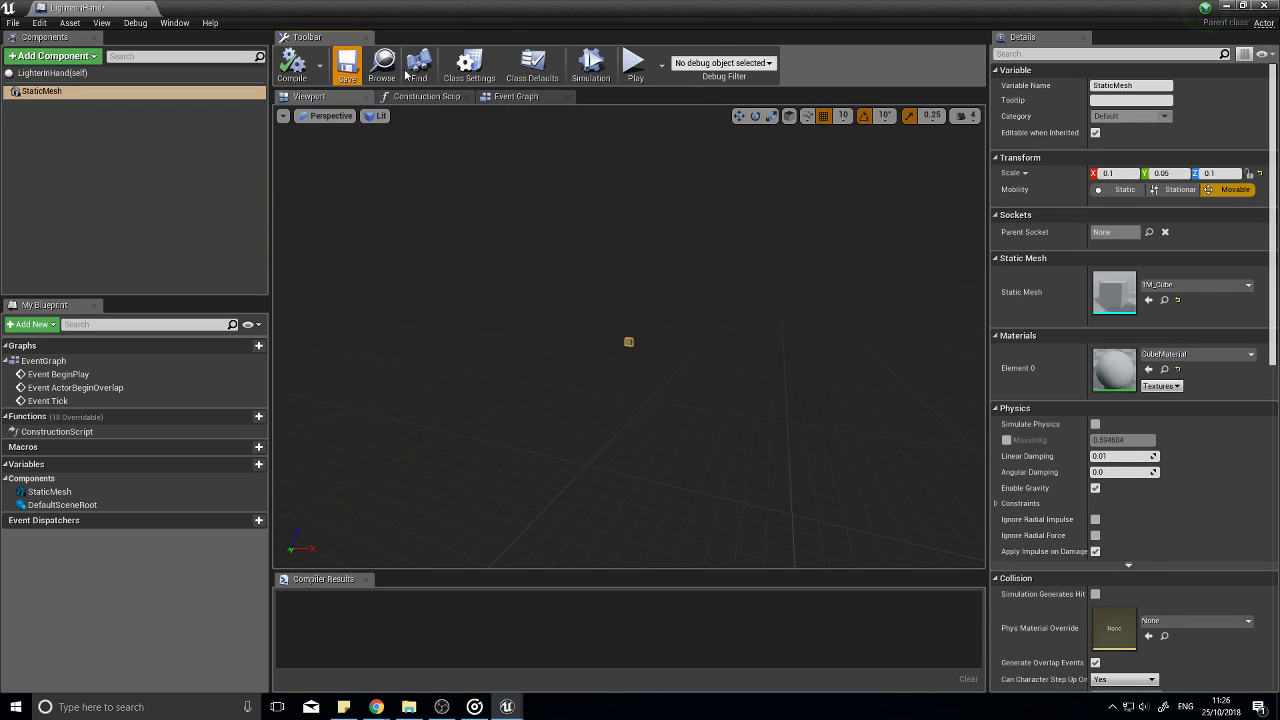
# Step: Play-test the level to check the character's movement with StaticMesh as the lighter's root
pyautogui.click(635, 65)
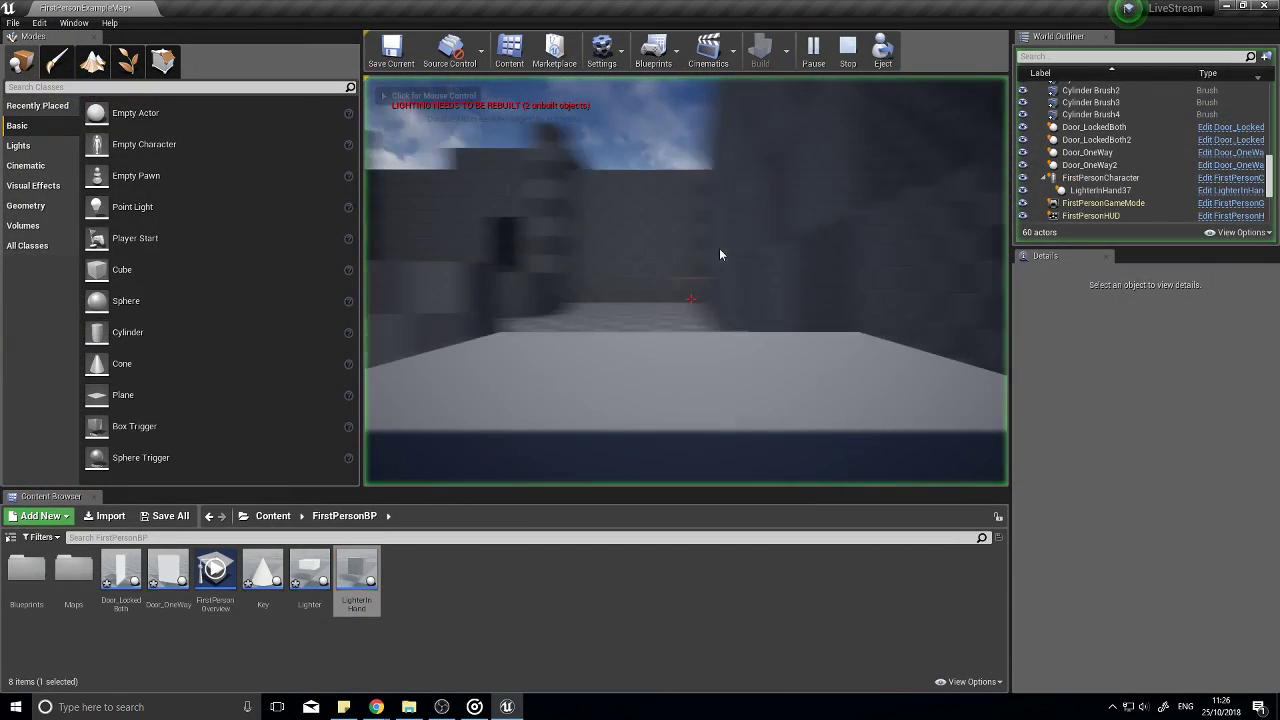
pyautogui.click(719, 254)
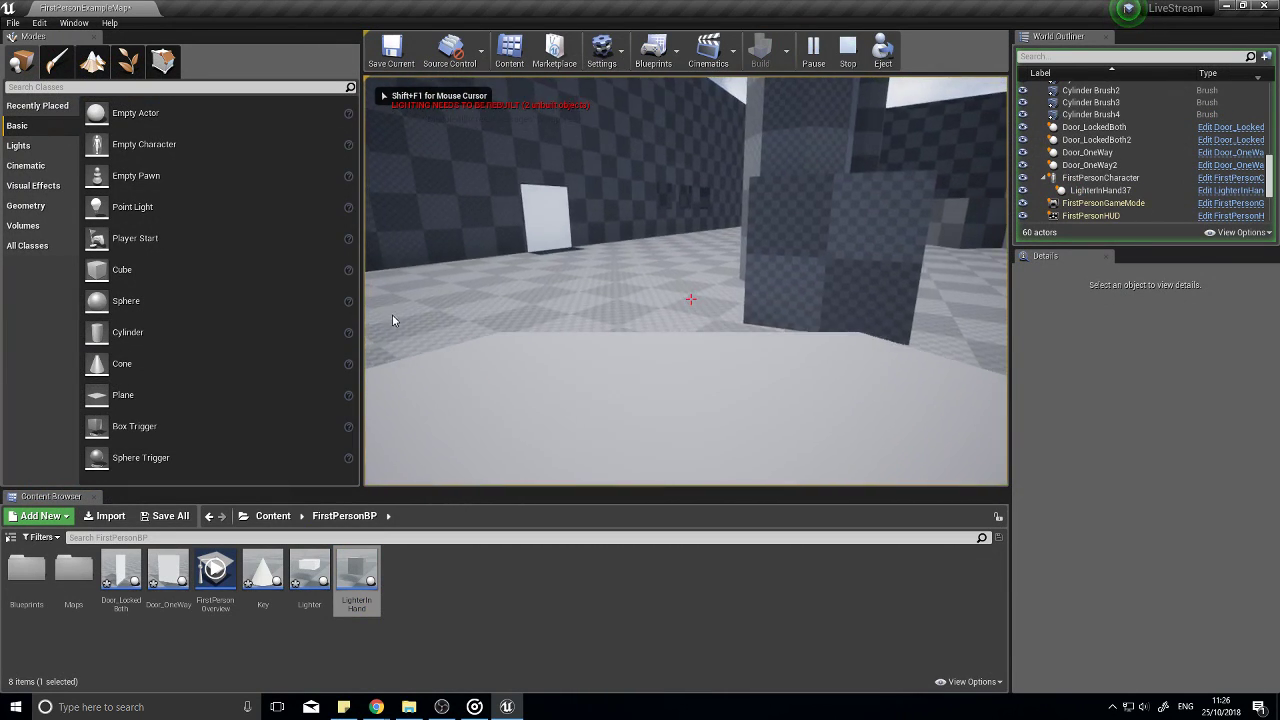
pyautogui.press('Escape')
# Step: Review LighterInHand's component list, close it, and recheck the ChildActor component's settings in the FirstPersonCharacter blueprint
pyautogui.doubleClick(357, 578)
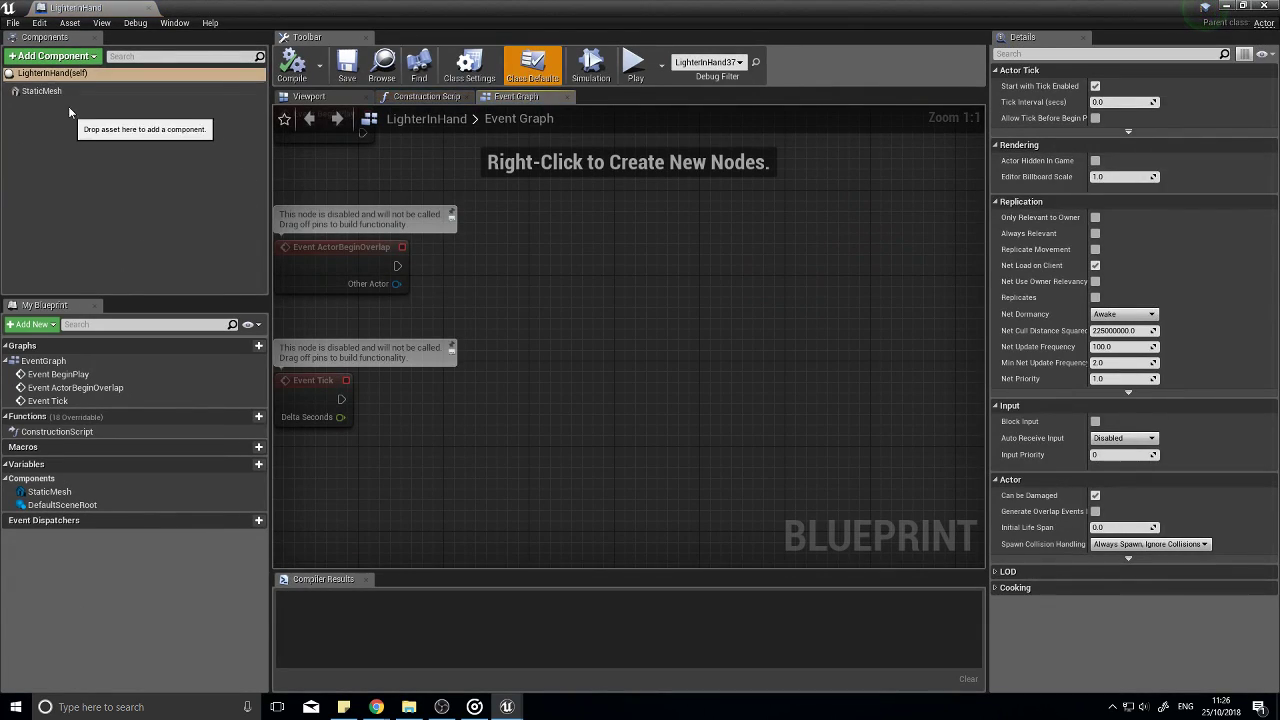
pyautogui.click(1264, 6)
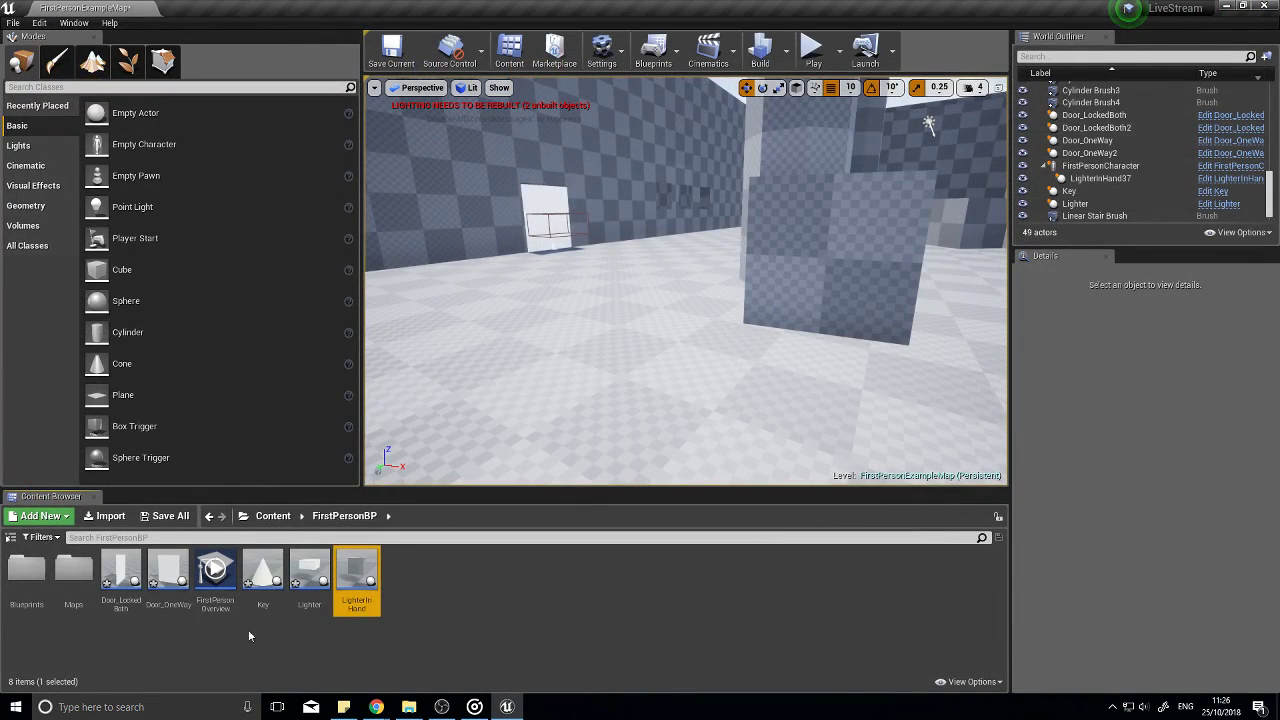
pyautogui.doubleClick(28, 578)
pyautogui.doubleClick(30, 588)
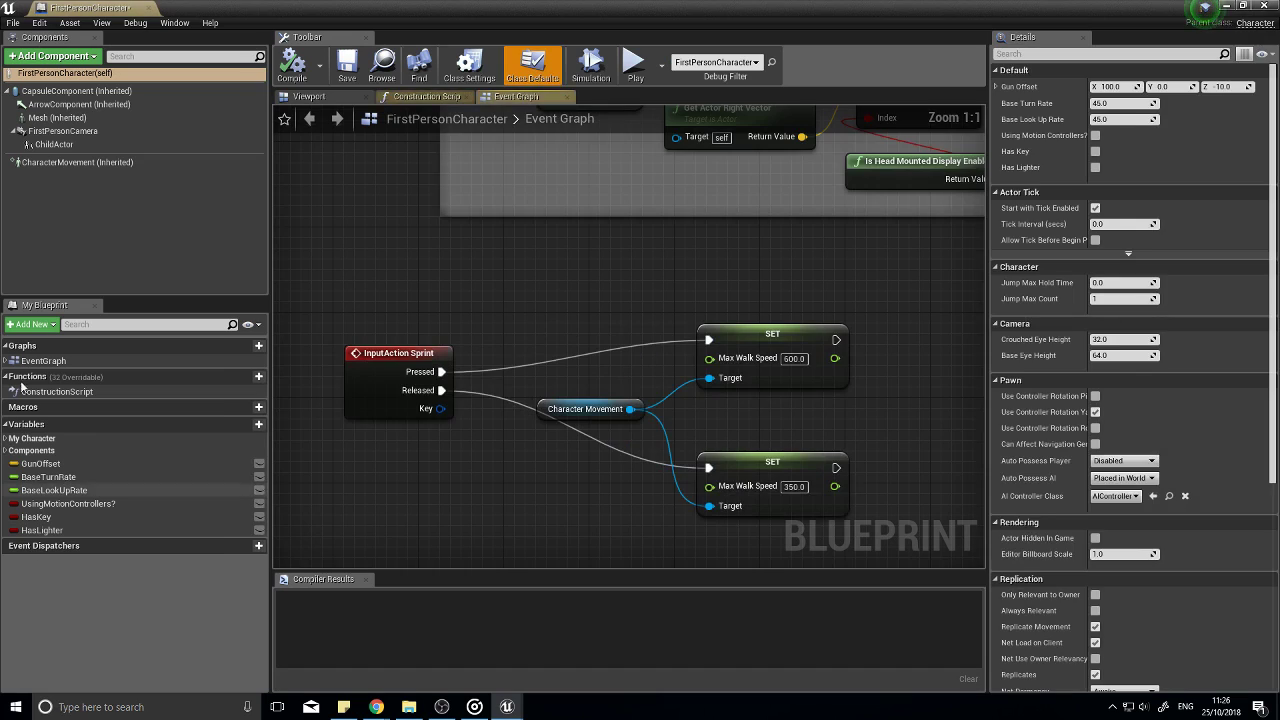
pyautogui.click(90, 133)
pyautogui.click(90, 144)
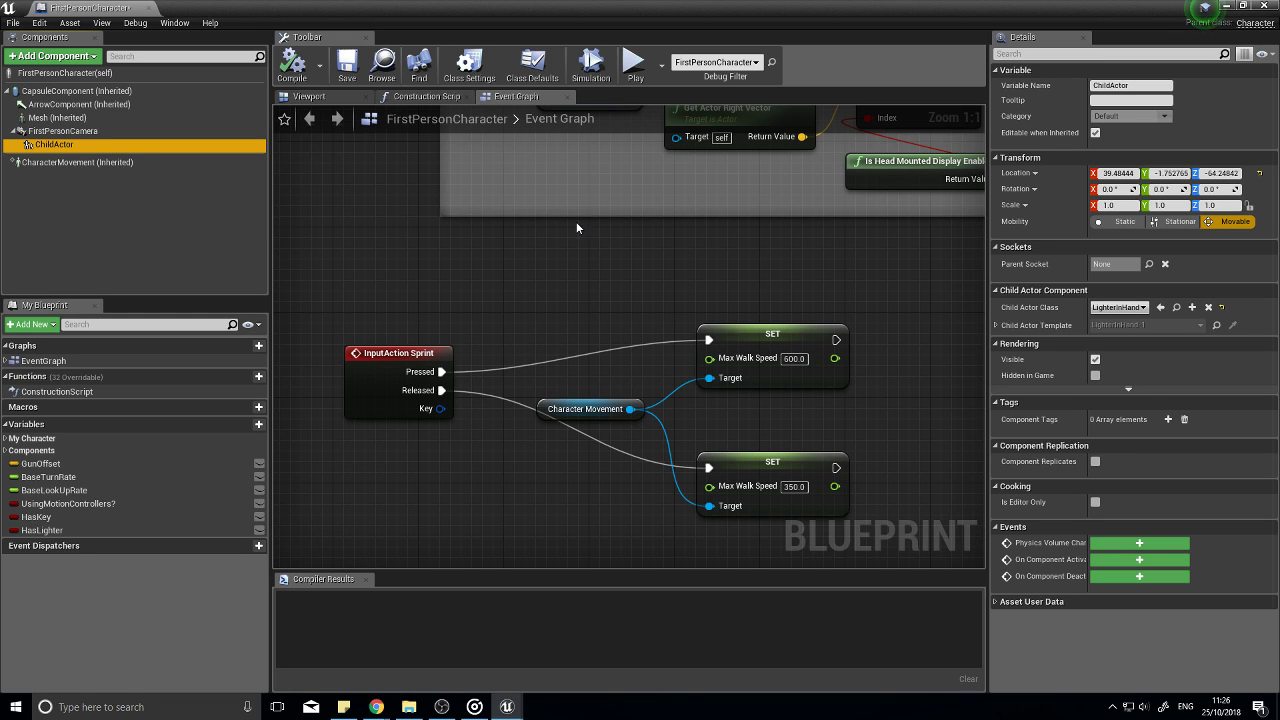
pyautogui.click(1266, 6)
# Step: Set the collision preset of LighterInHand's StaticMesh to NoCollision, compile, and play-test the level
pyautogui.click(344, 516)
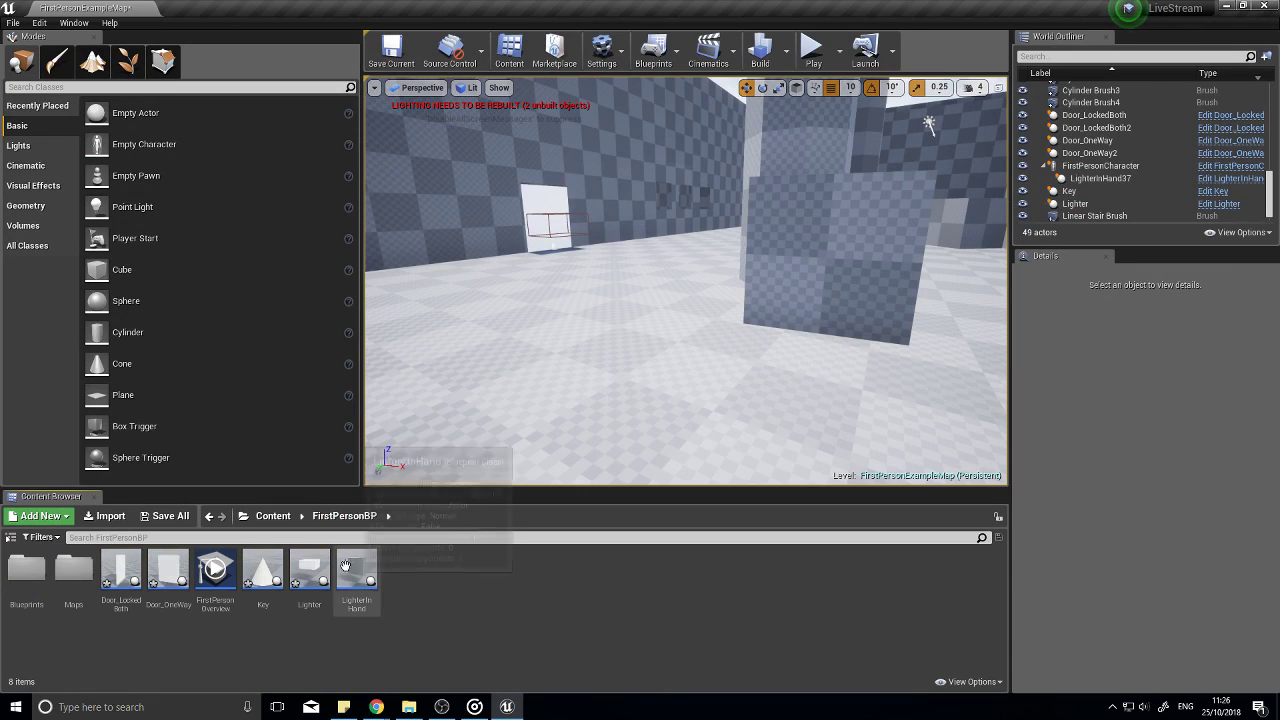
pyautogui.doubleClick(350, 570)
pyautogui.click(70, 91)
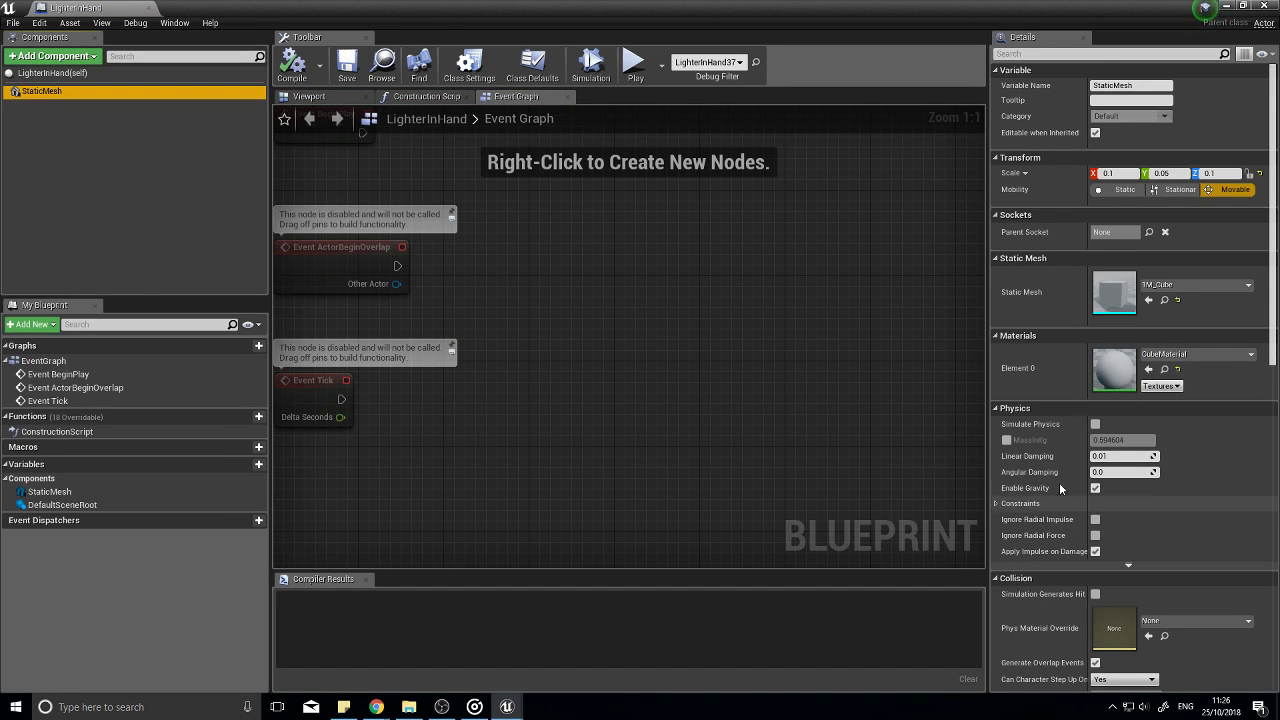
pyautogui.scroll(-1, 986, 538)
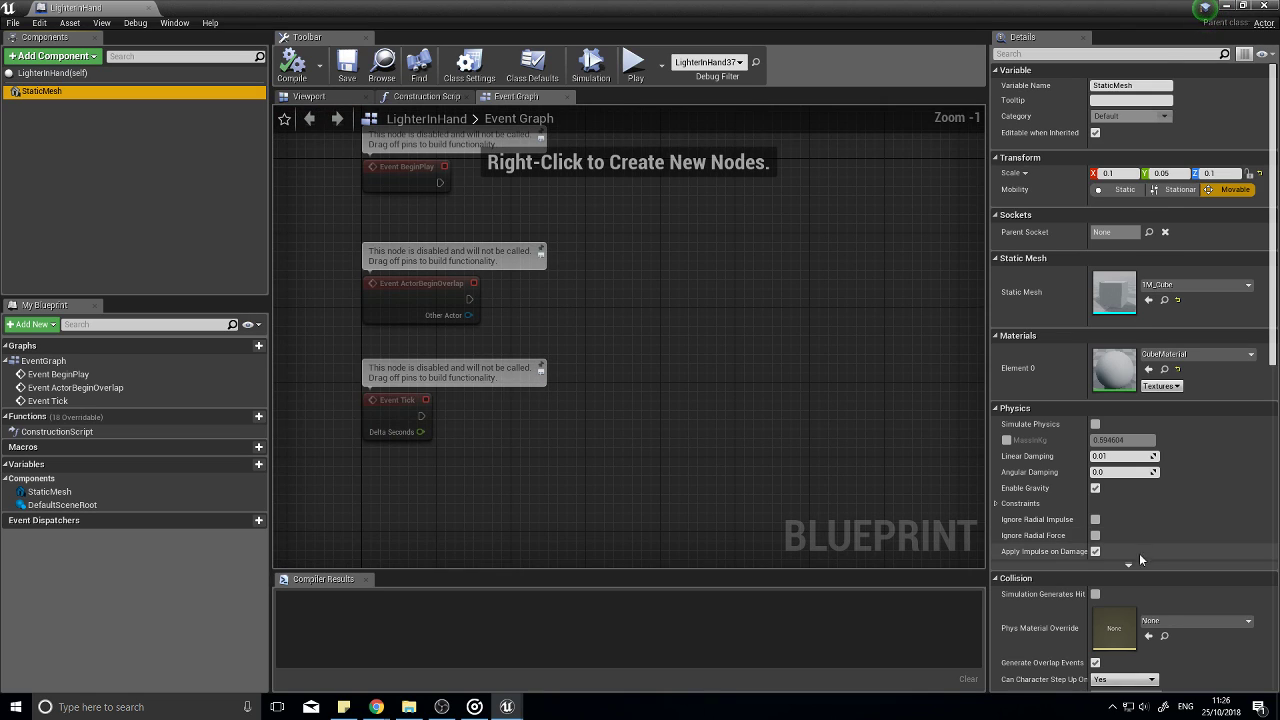
pyautogui.scroll(-2, 1139, 553)
pyautogui.click(1106, 635)
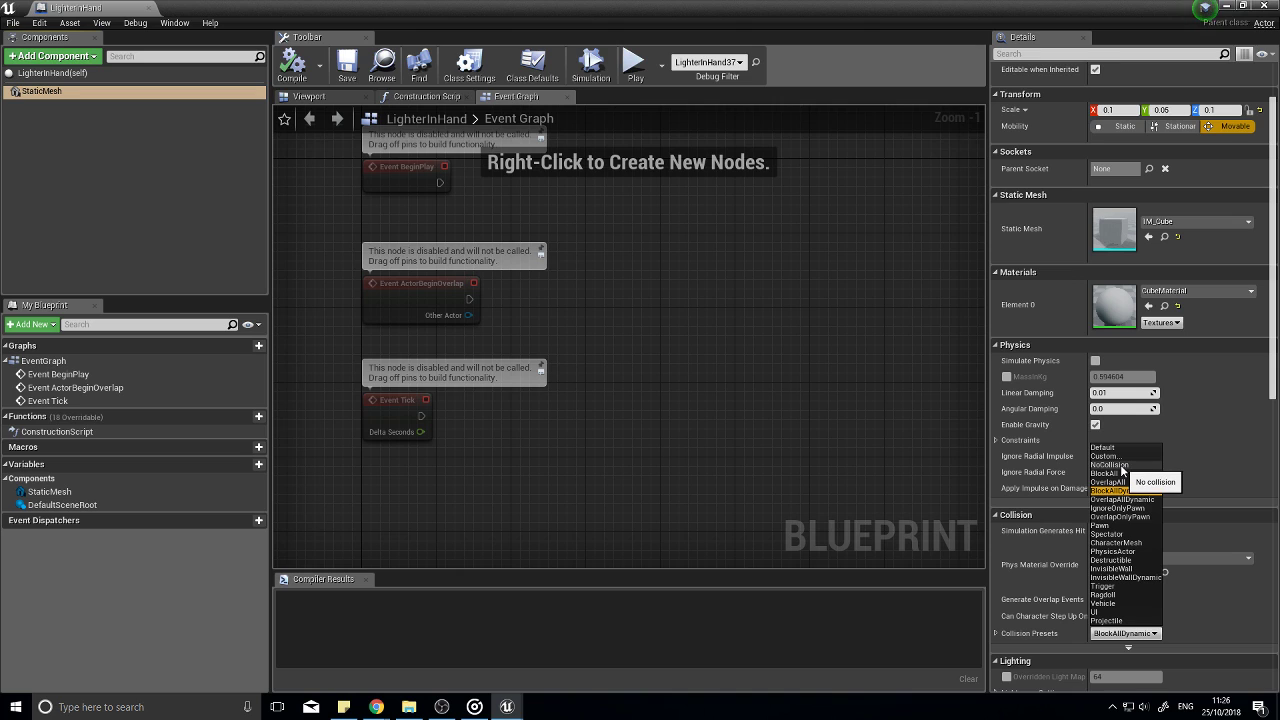
pyautogui.click(1110, 464)
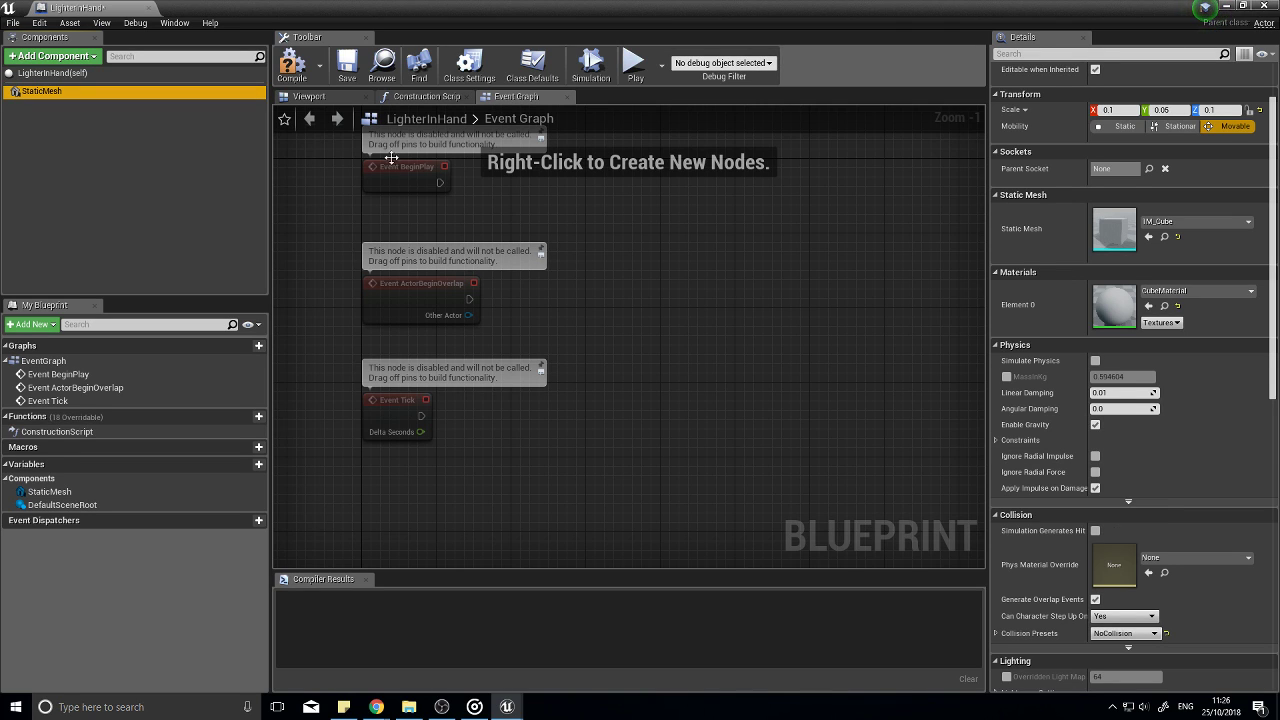
pyautogui.click(292, 65)
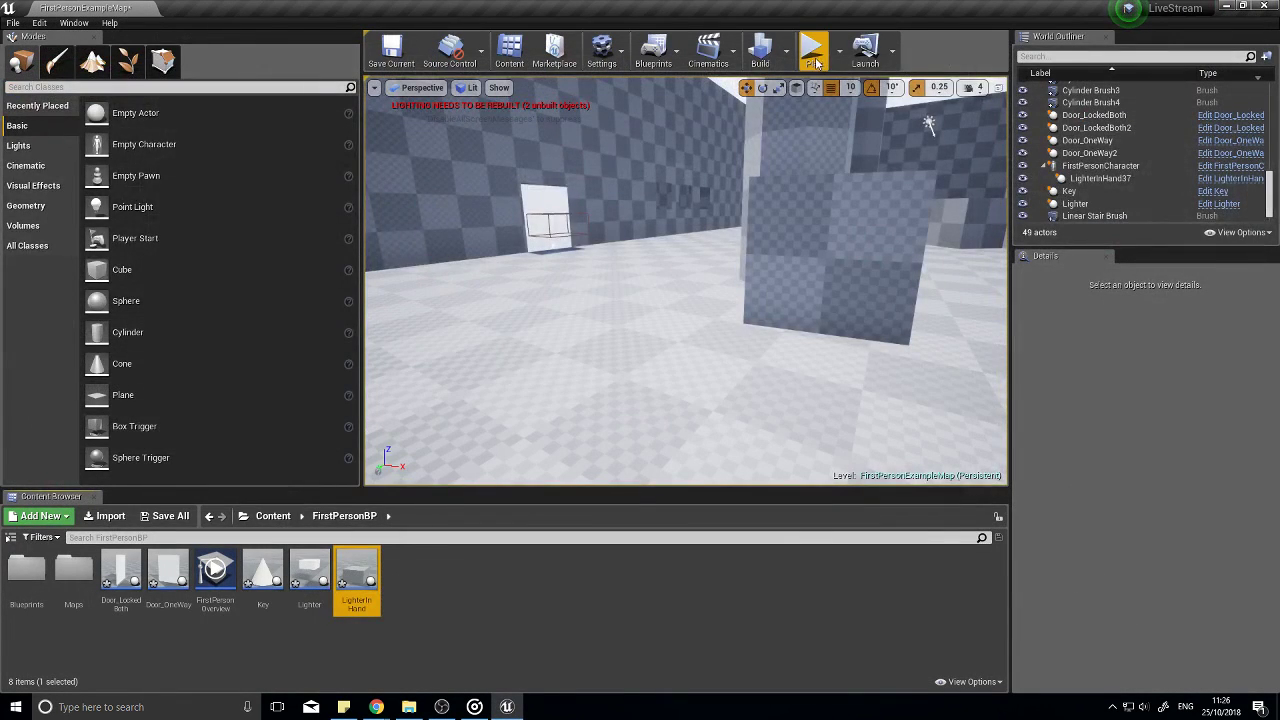
pyautogui.click(812, 50)
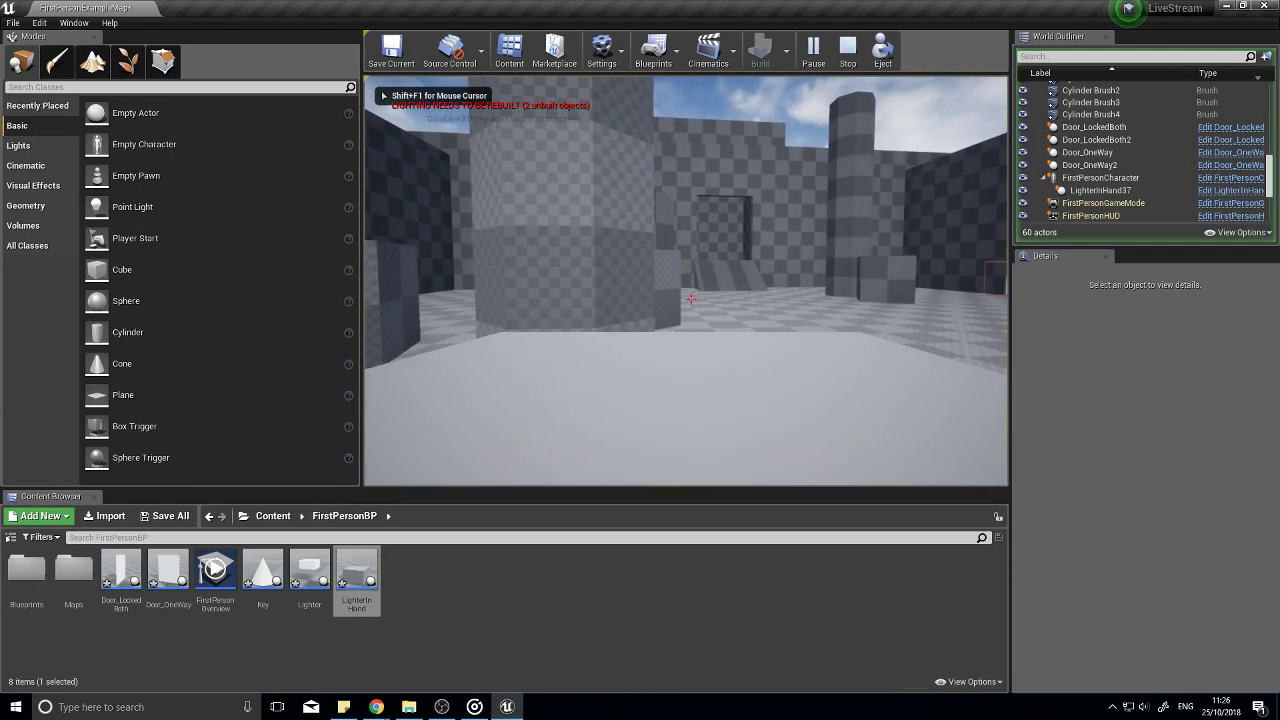
pyautogui.press('Escape')
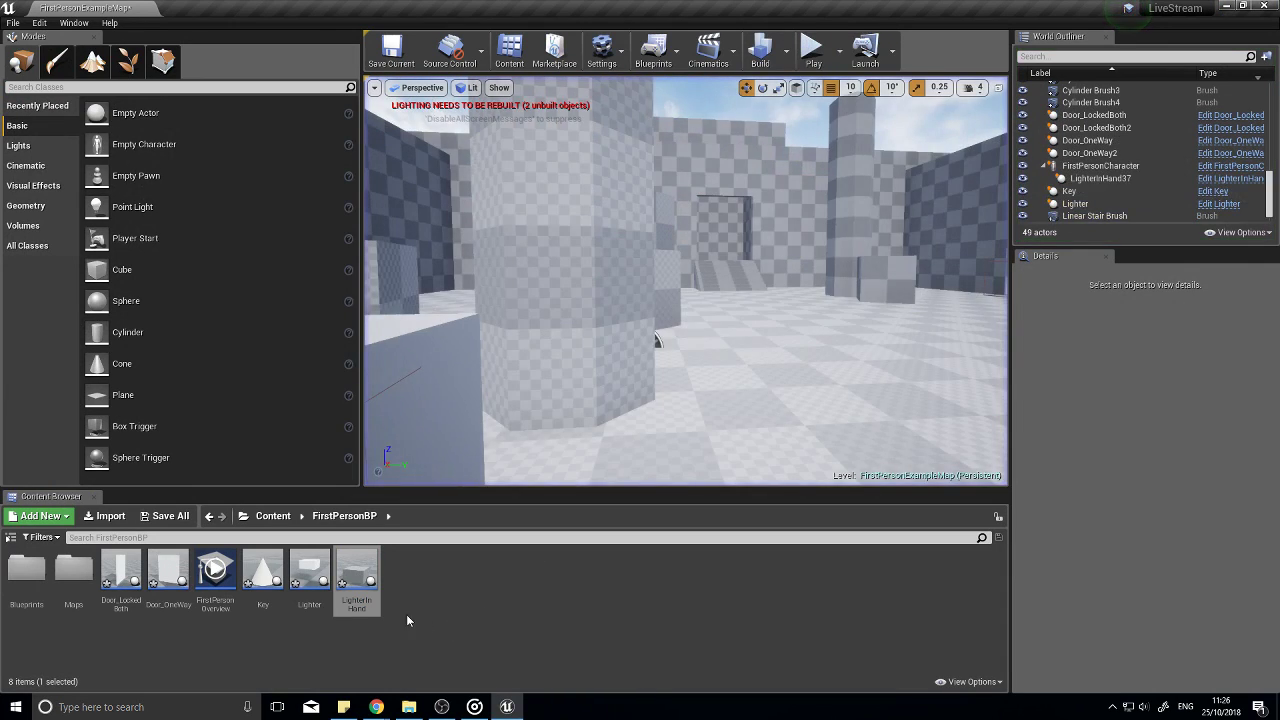
# Step: Add a Scene component to LighterInHand and make it the root with StaticMesh beneath it
pyautogui.doubleClick(356, 567)
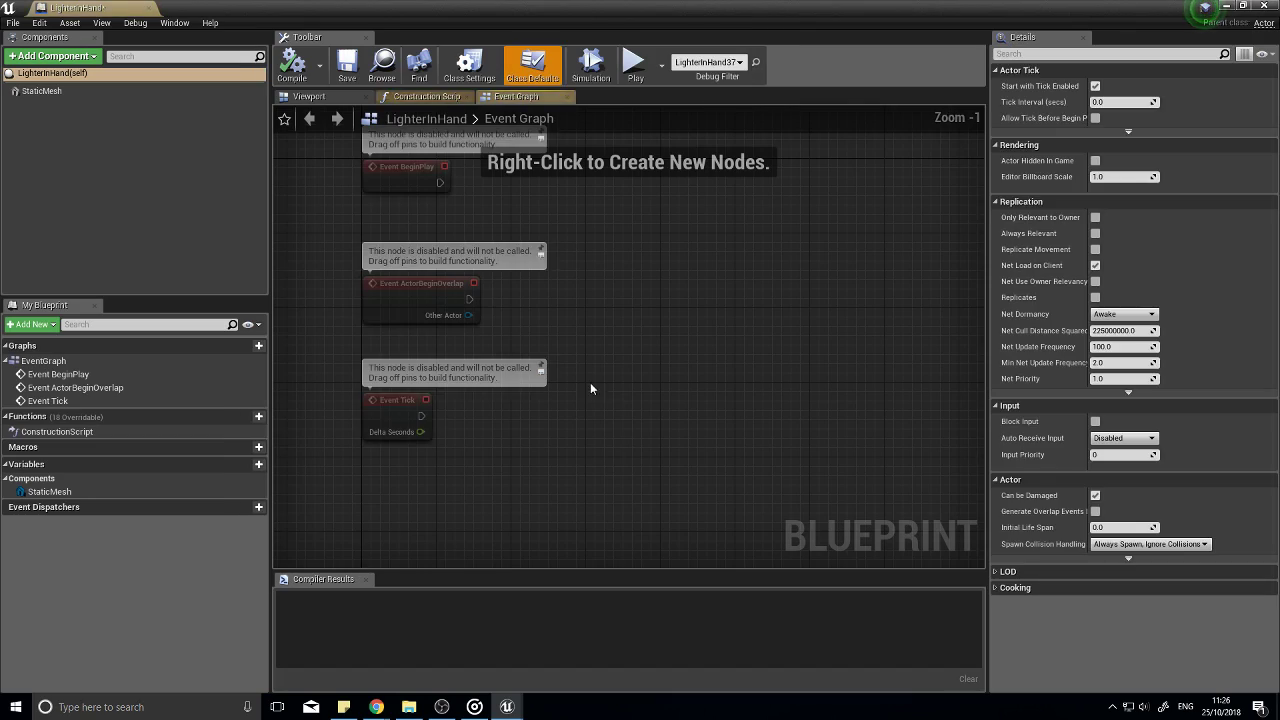
pyautogui.click(66, 92)
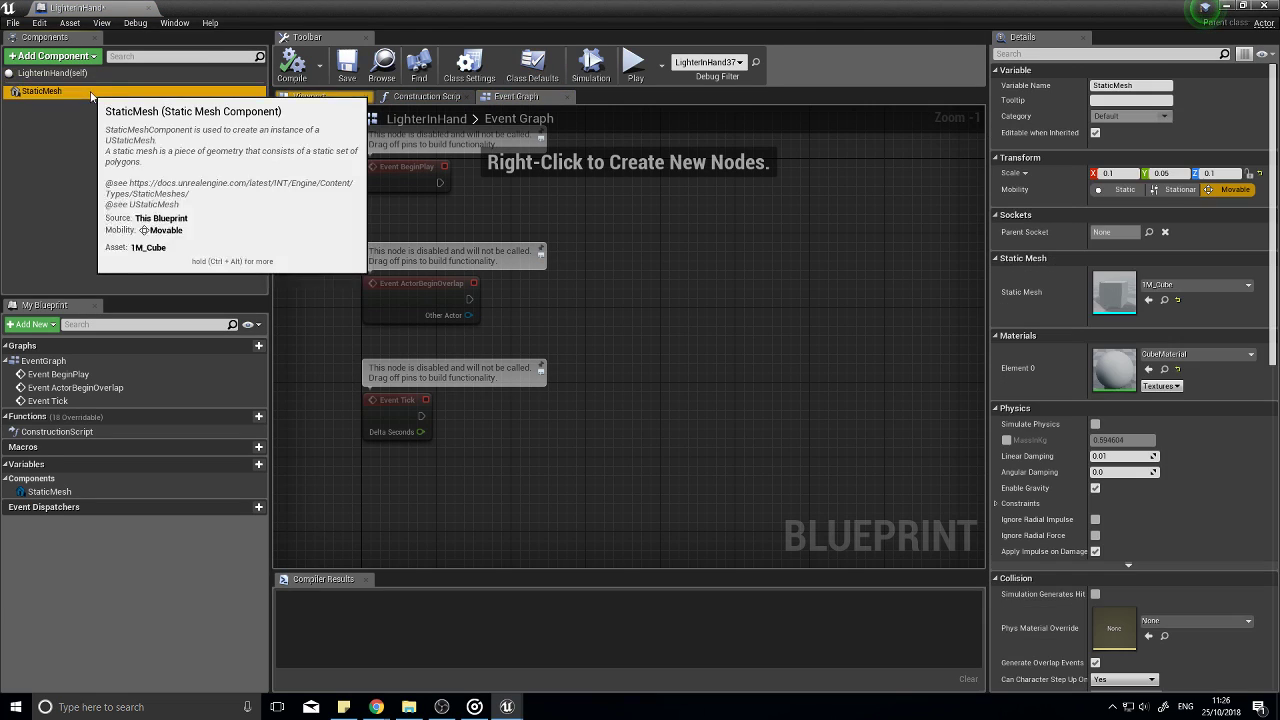
pyautogui.click(52, 56)
pyautogui.write('scen')
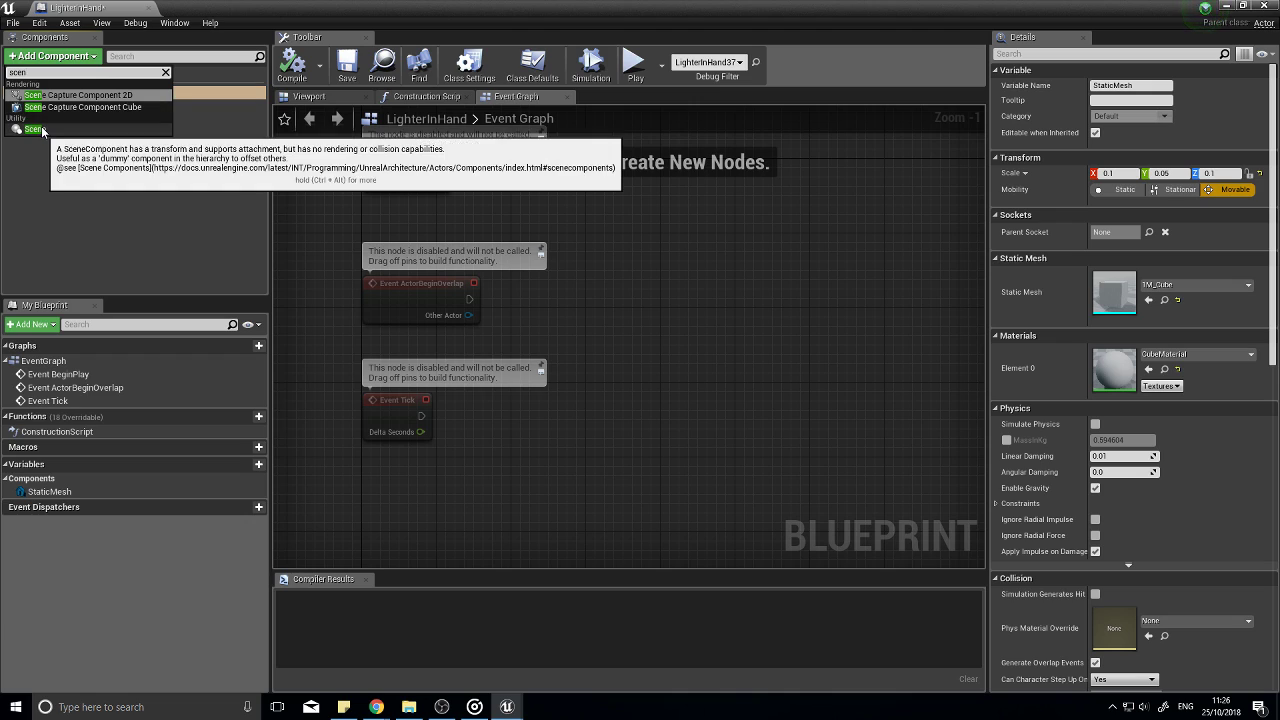
pyautogui.click(35, 128)
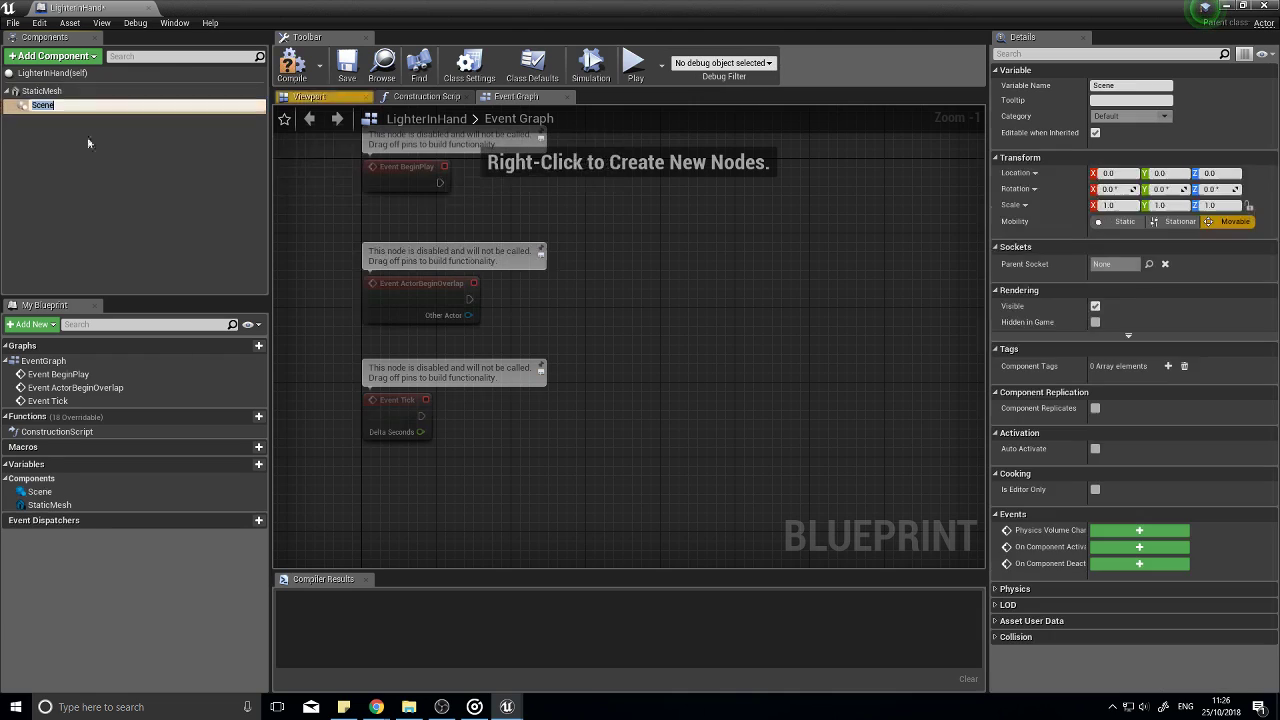
pyautogui.press('Return')
pyautogui.moveTo(41, 106); pyautogui.dragTo(41, 91)
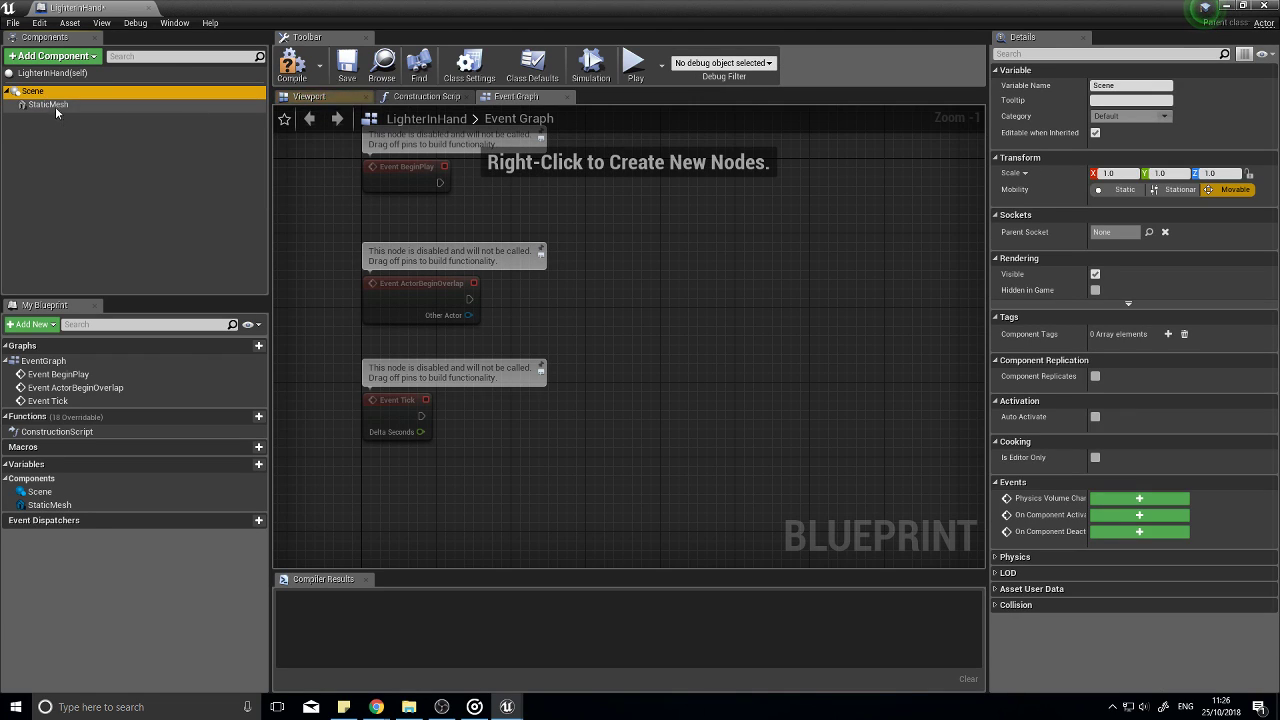
# Step: Add a ParticleSystem component under LighterInHand's StaticMesh, keeping its default name
pyautogui.click(318, 96)
pyautogui.click(628, 334)
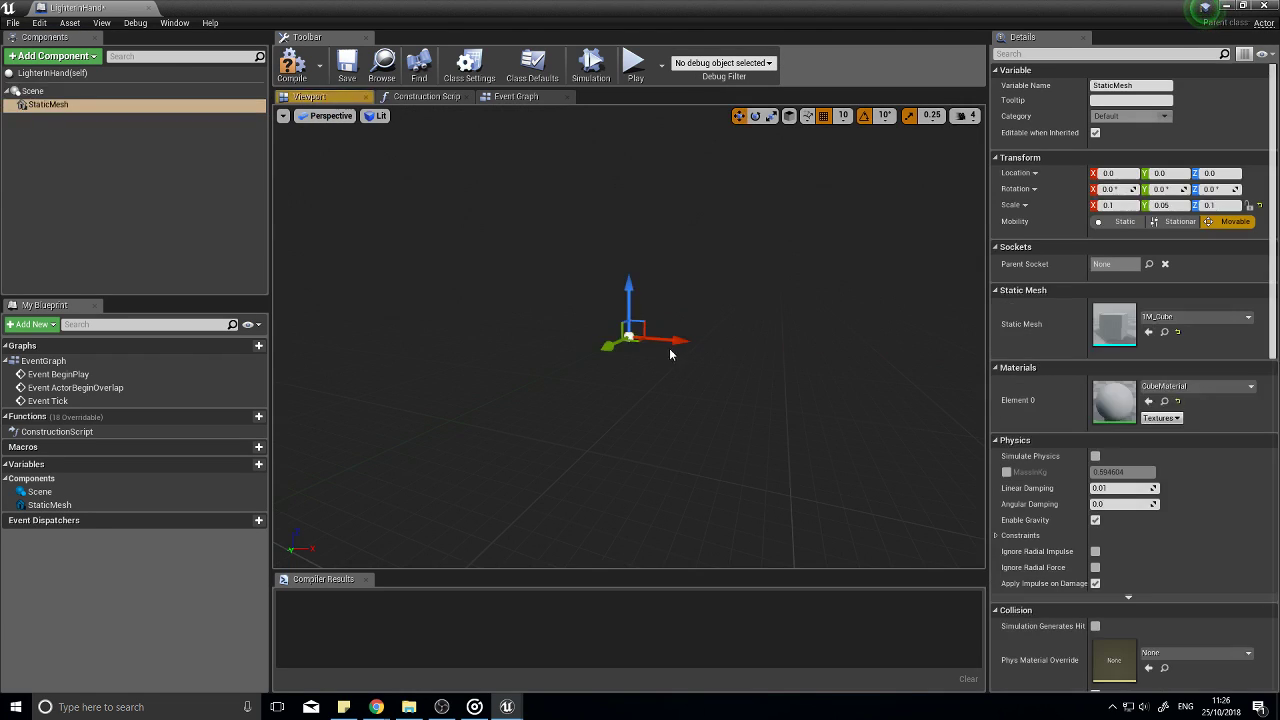
pyautogui.click(91, 60)
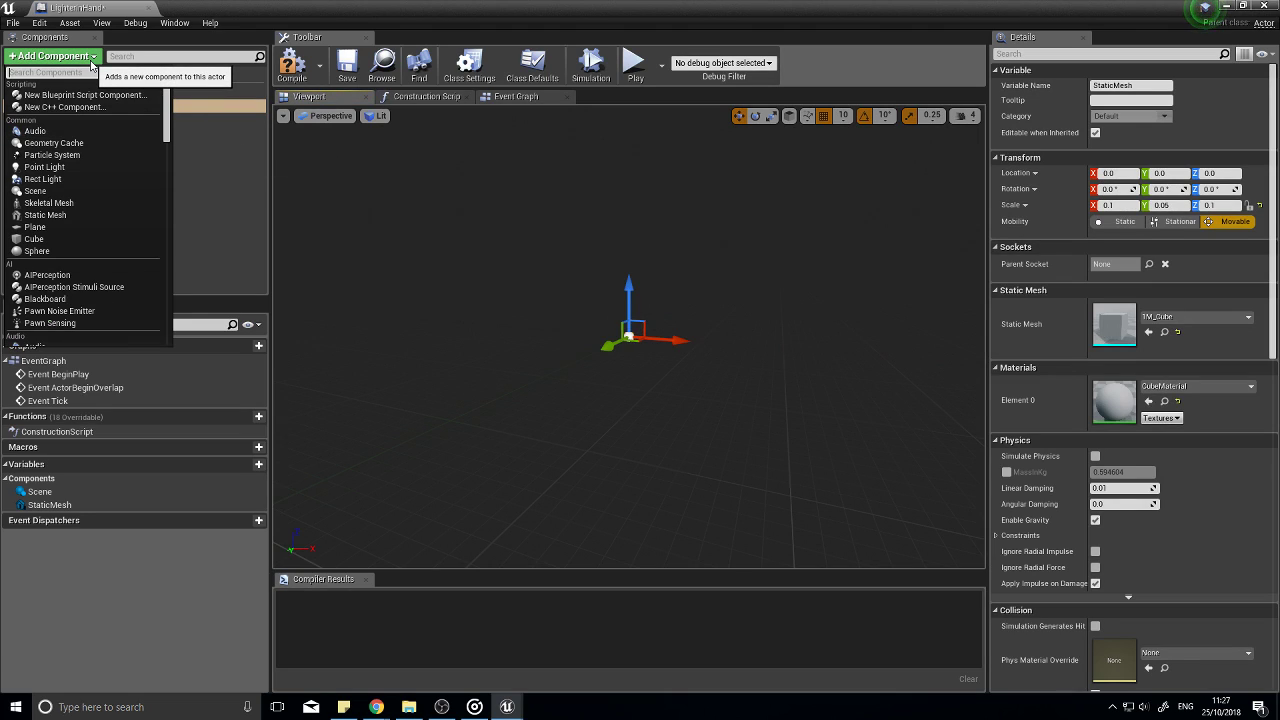
pyautogui.write('part')
pyautogui.click(52, 94)
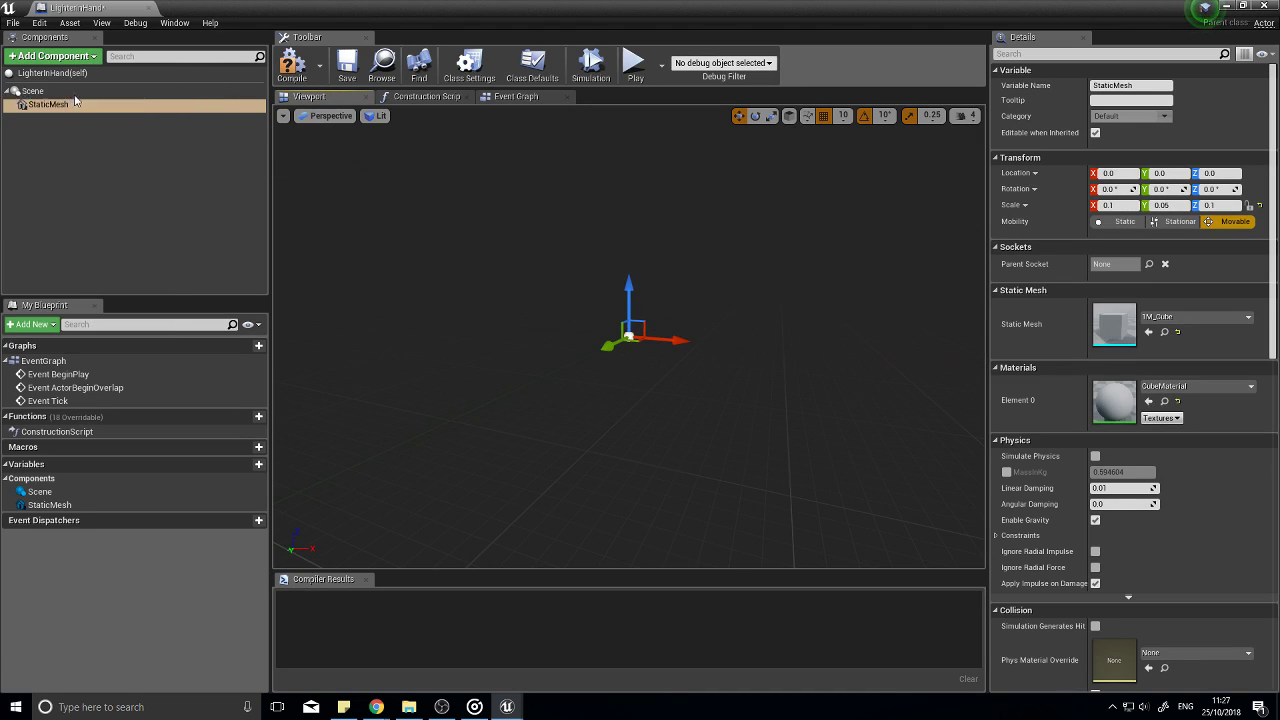
pyautogui.press('Return')
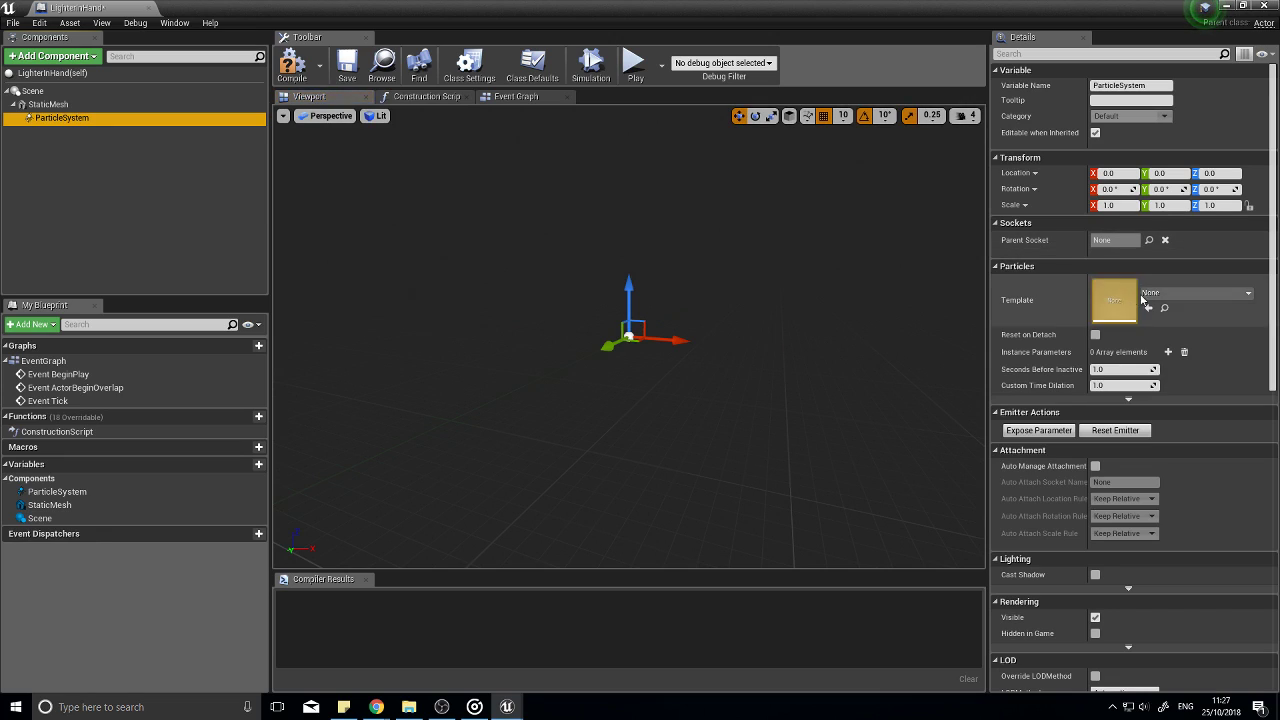
# Step: Assign P_Fire as the ParticleSystem's template, compile LighterInHand, and close the blueprint
pyautogui.click(1157, 293)
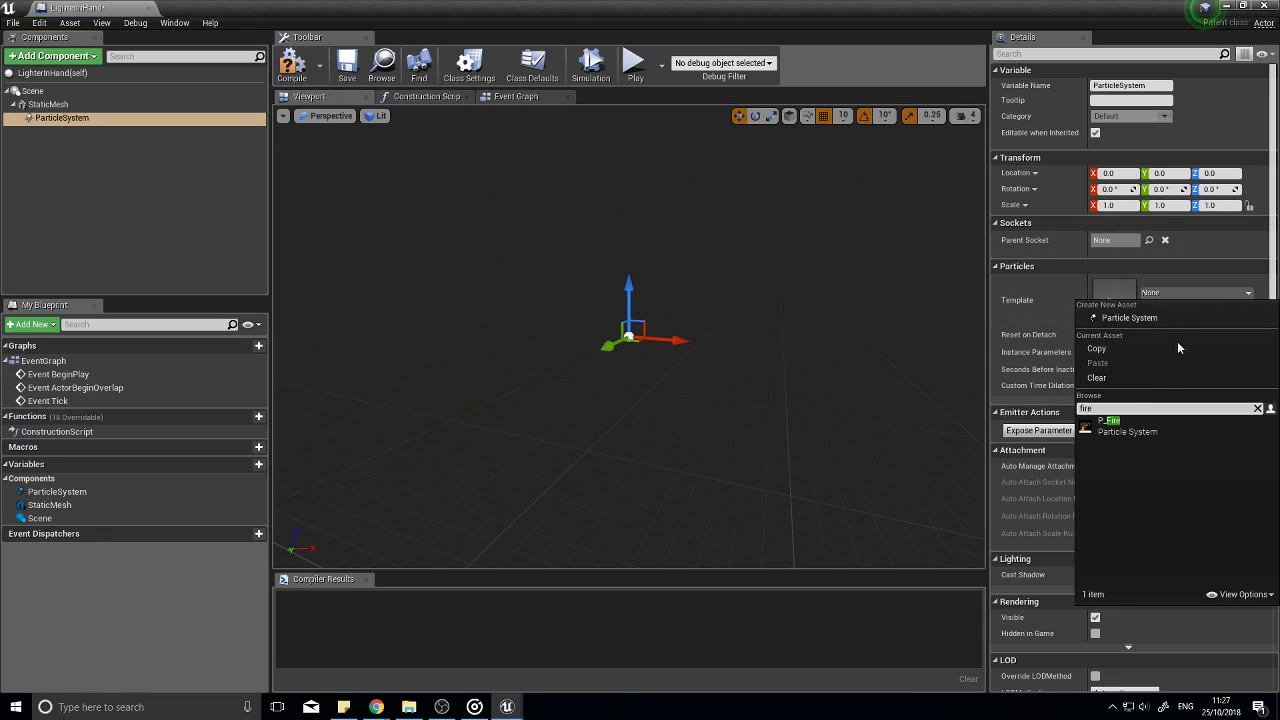
pyautogui.click(1115, 422)
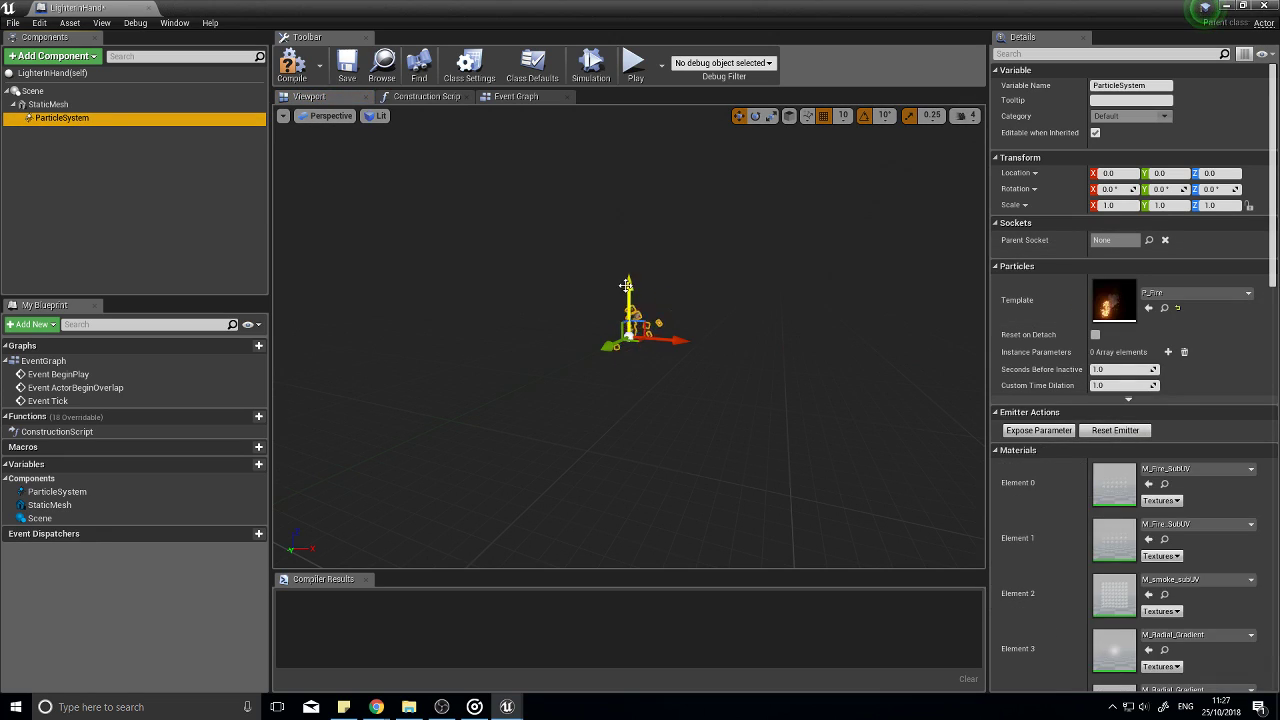
pyautogui.click(296, 66)
pyautogui.click(1264, 6)
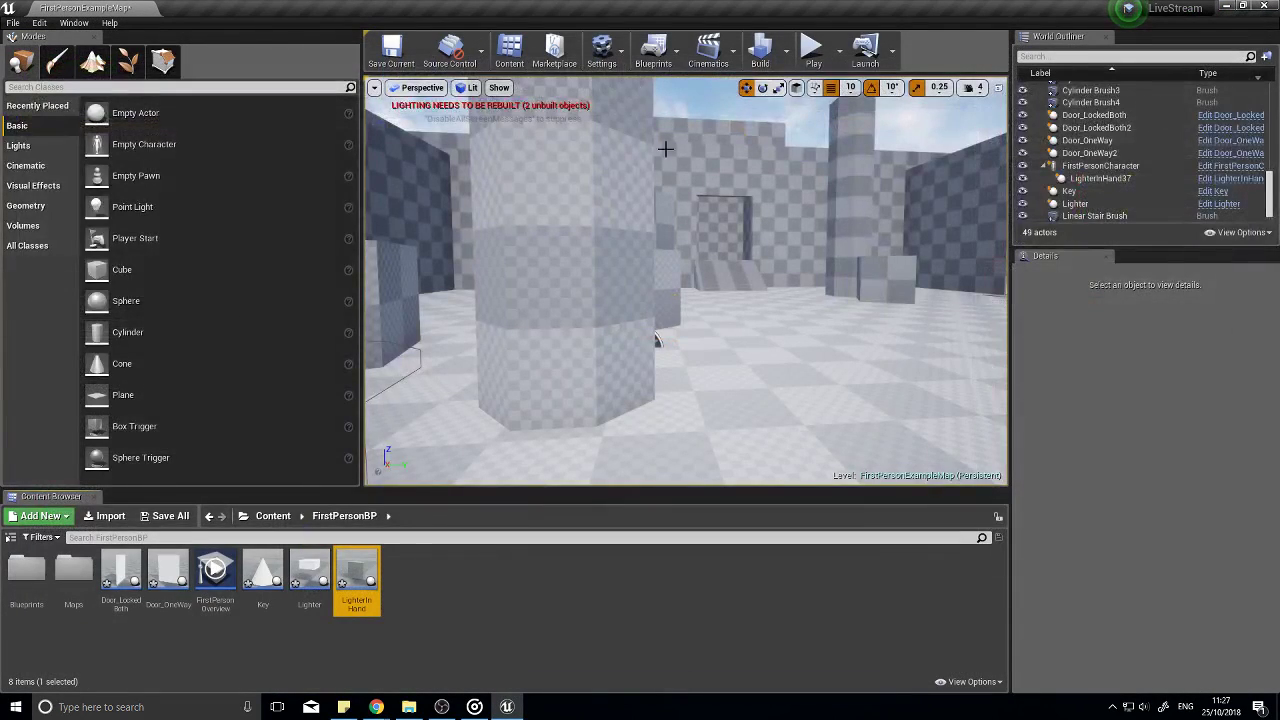
# Step: Select FirstPersonCharacter in the level and show its blueprint's component viewport in a small floating window beside the level view
pyautogui.press('w')
pyautogui.moveTo(557, 354); pyautogui.dragTo(566, 330, button='right')
pyautogui.click(565, 330)
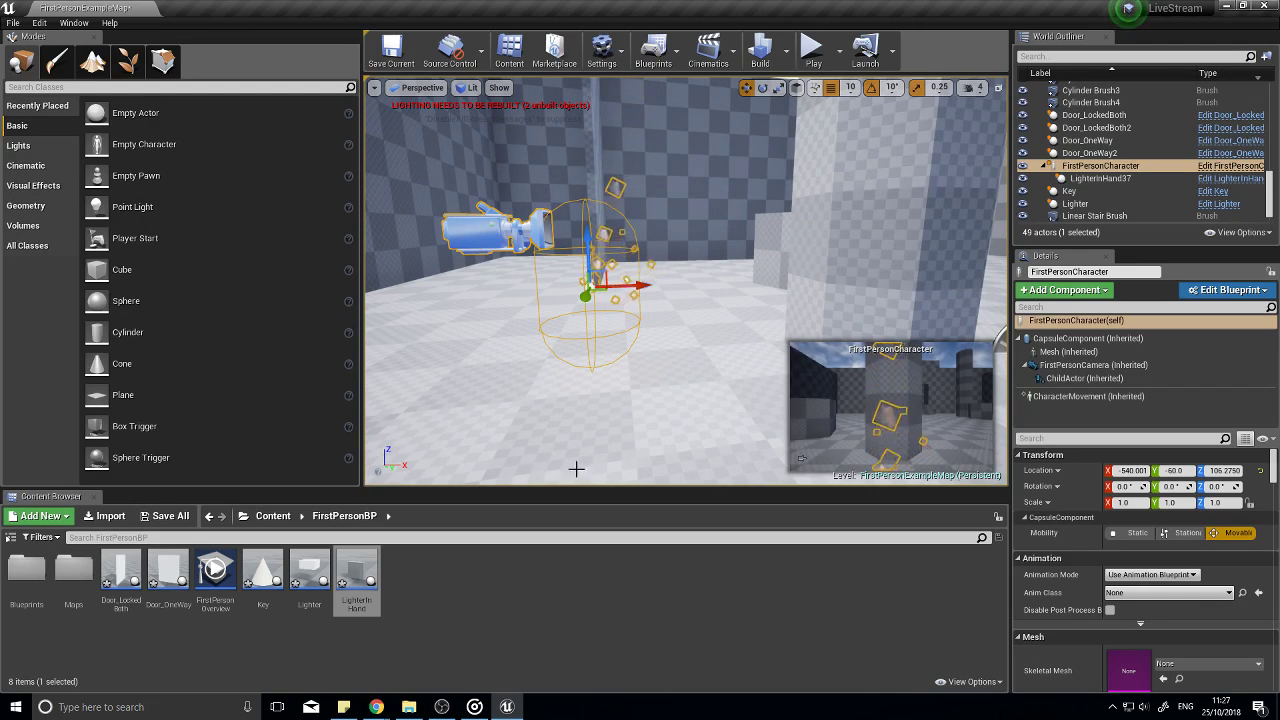
pyautogui.doubleClick(26, 568)
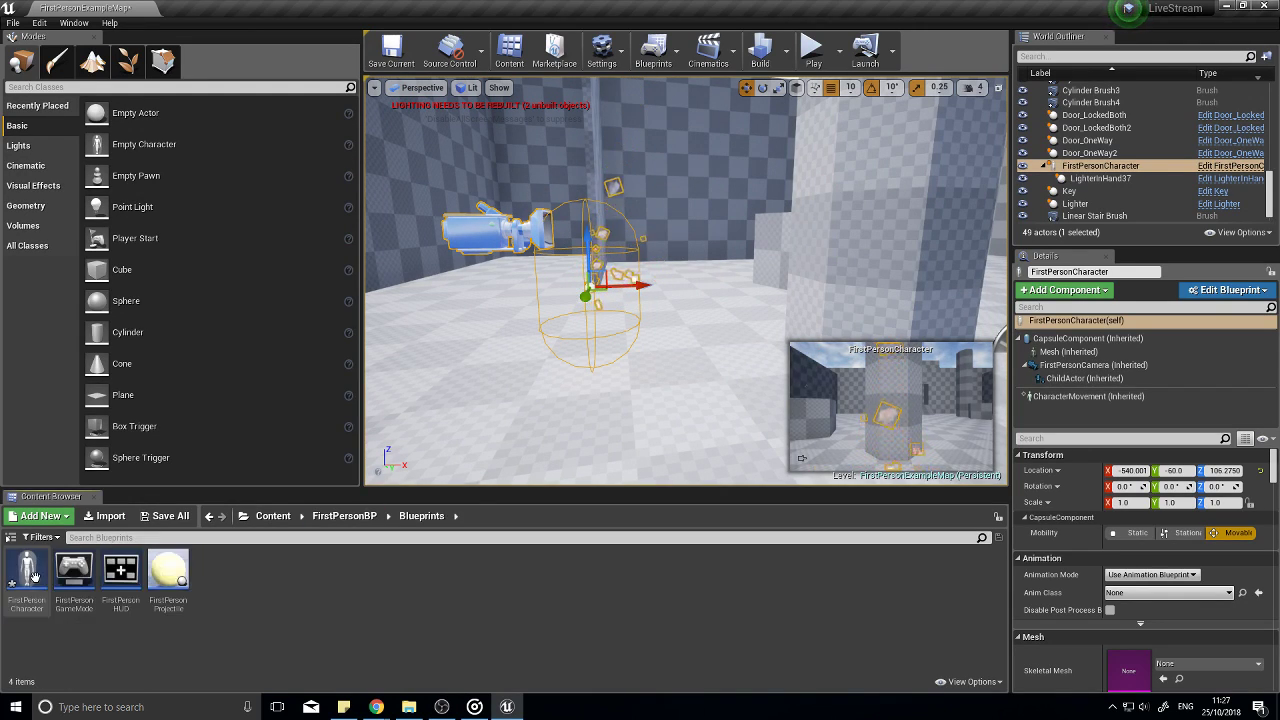
pyautogui.doubleClick(26, 574)
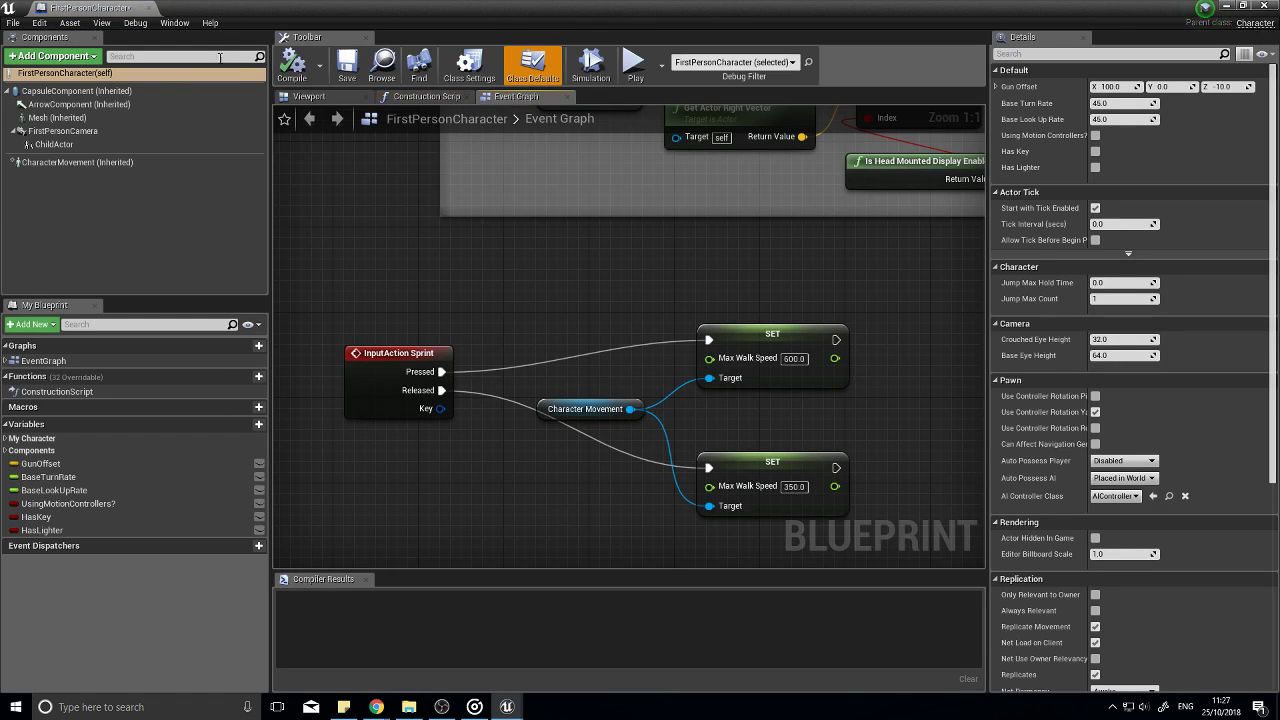
pyautogui.click(322, 98)
pyautogui.moveTo(700, 10); pyautogui.dragTo(342, 140)
pyautogui.scroll(3, 371, 303)
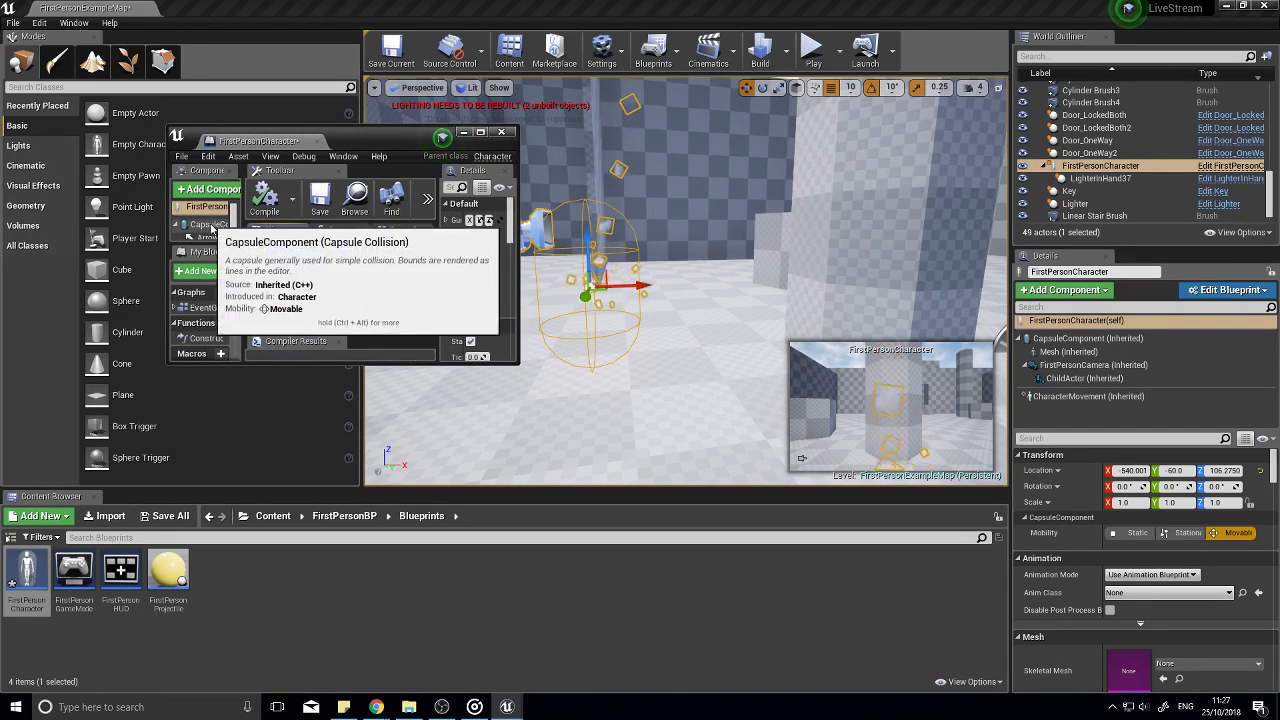
# Step: Move the ChildActor toward the lower-right area of the first-person camera's view, compile FirstPersonCharacter, and close the blueprint
pyautogui.scroll(-3, 222, 235)
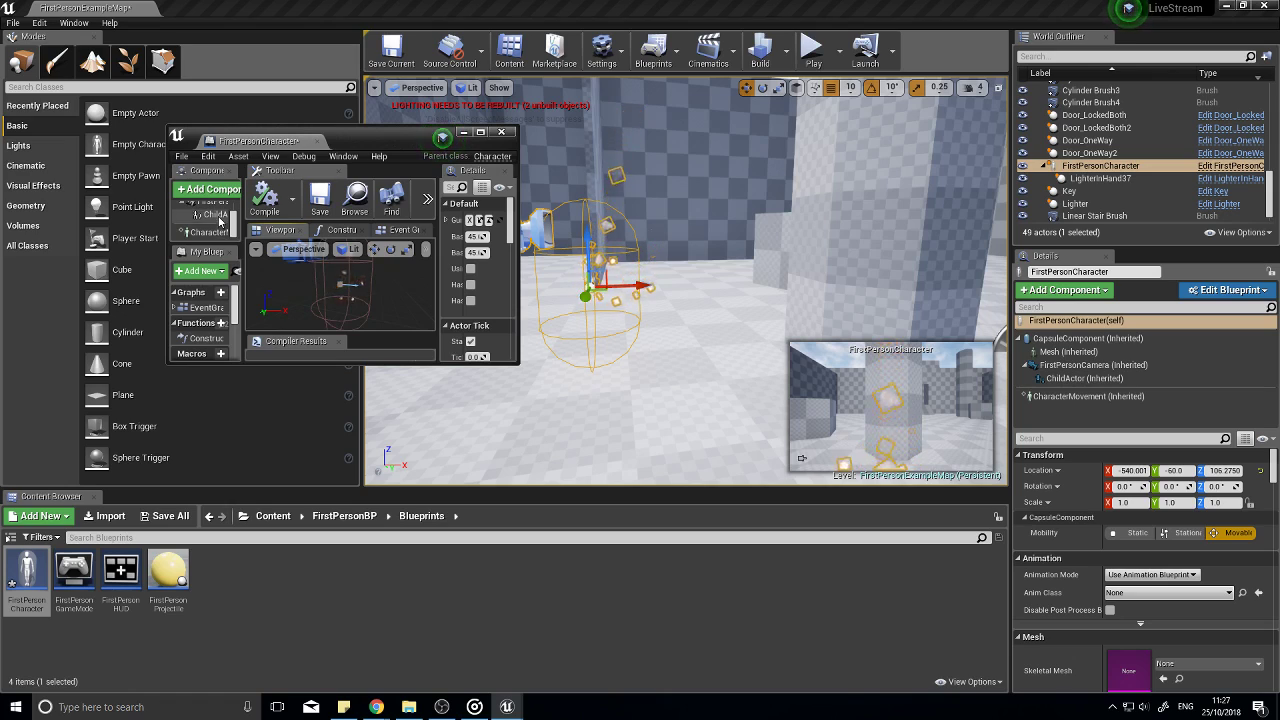
pyautogui.click(218, 216)
pyautogui.moveTo(314, 299); pyautogui.dragTo(335, 260)
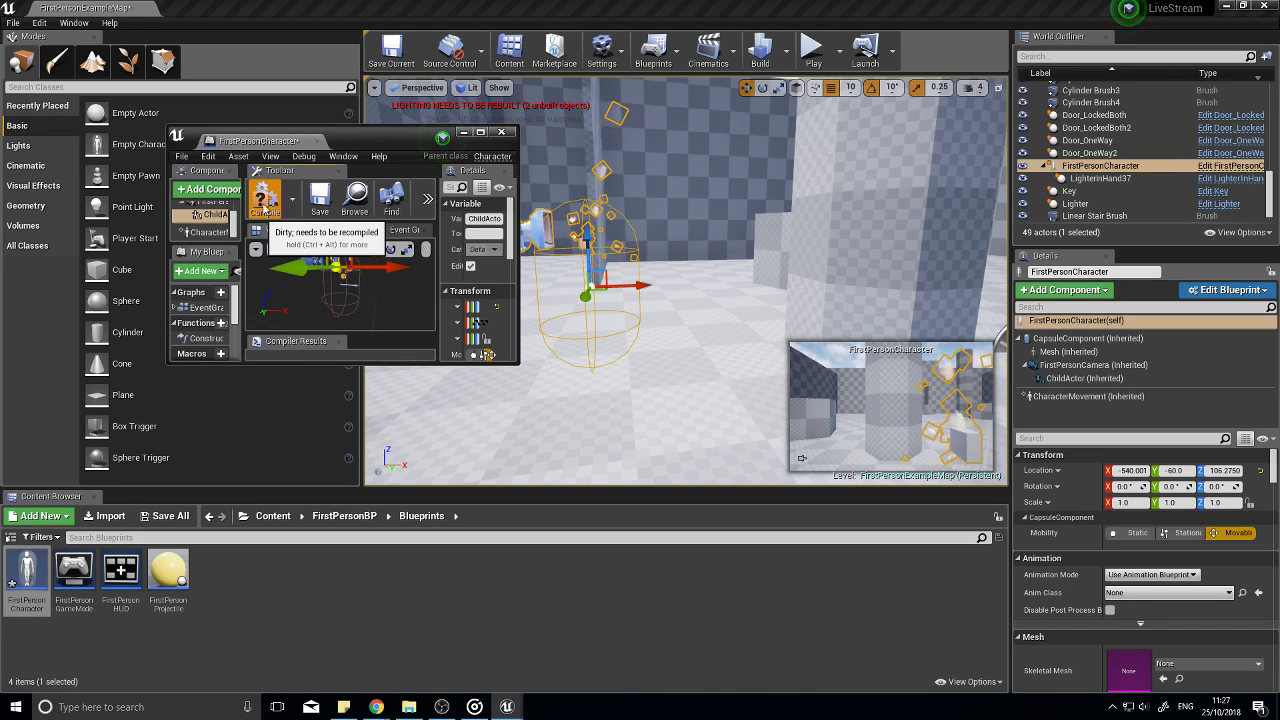
pyautogui.click(264, 200)
pyautogui.click(501, 131)
# Step: Play-test the level to check the lighter's position in the first-person view, and stop playing
pyautogui.click(813, 50)
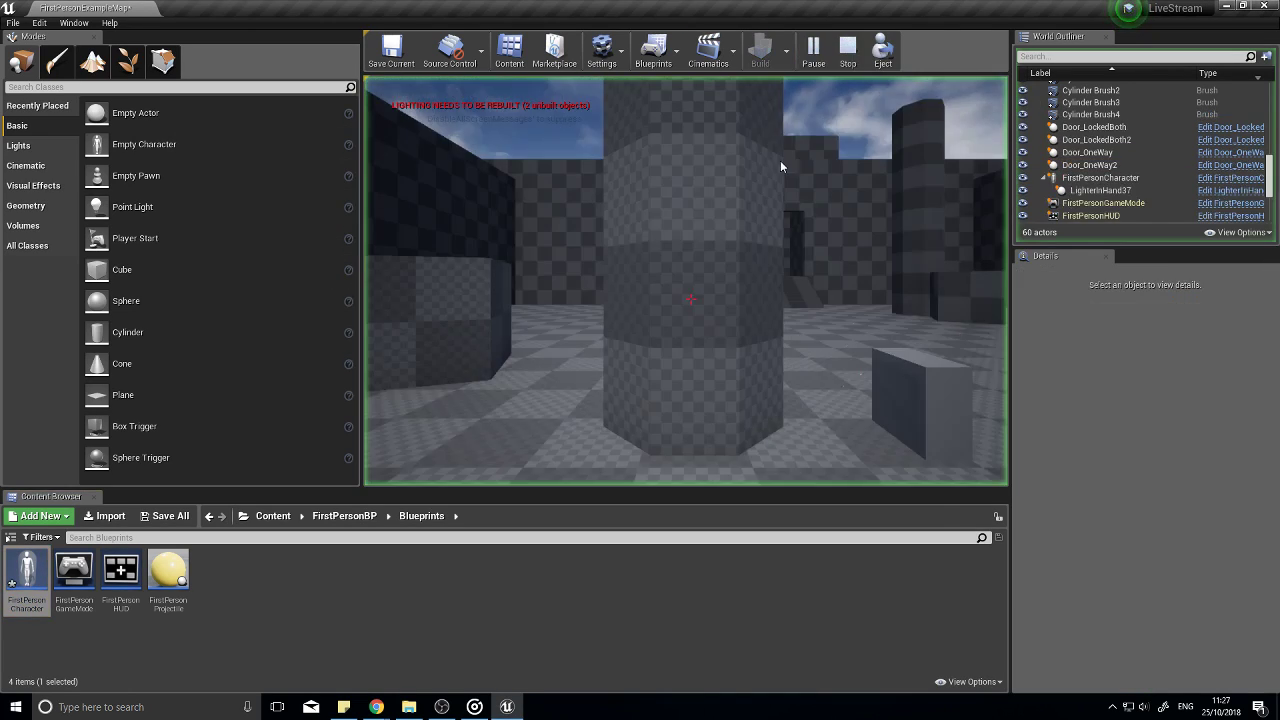
pyautogui.click(782, 167)
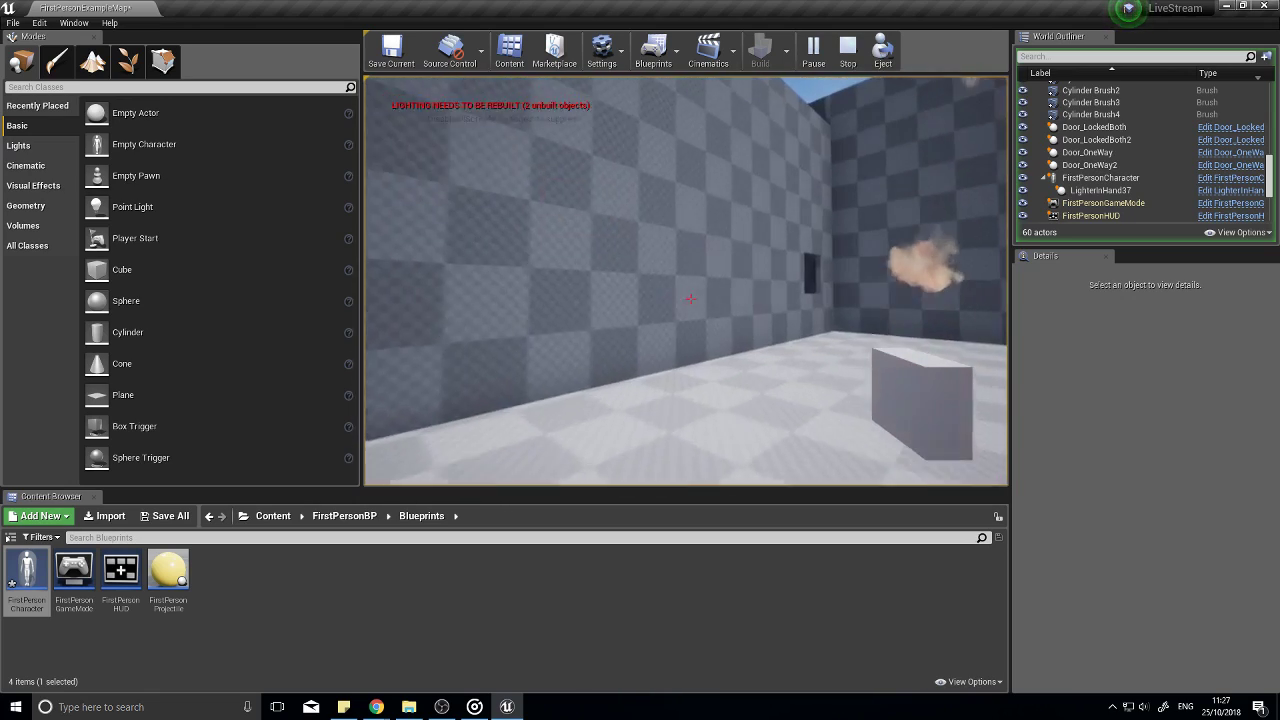
pyautogui.press('Escape')
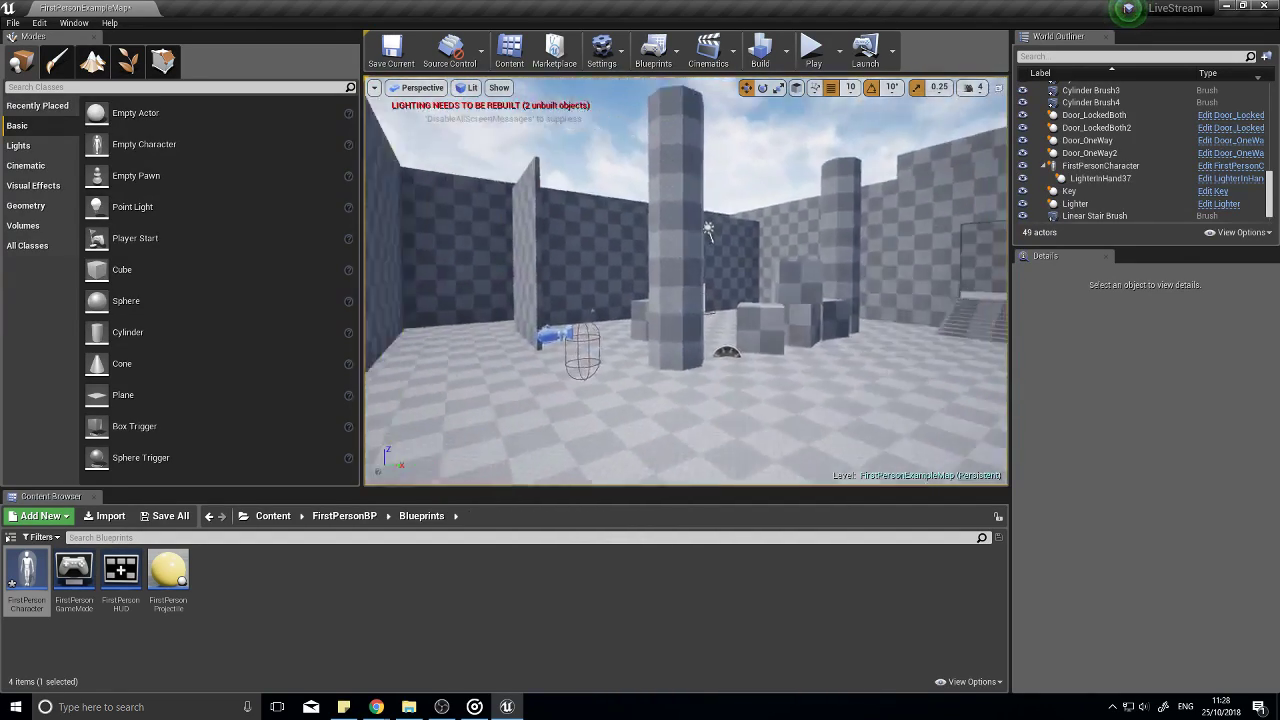
# Step: Place a Cylinder in the level and move it to about X -1030, Y 730, Z 150
pyautogui.press('w')
pyautogui.moveTo(686, 281); pyautogui.dragTo(900, 310, button='right')
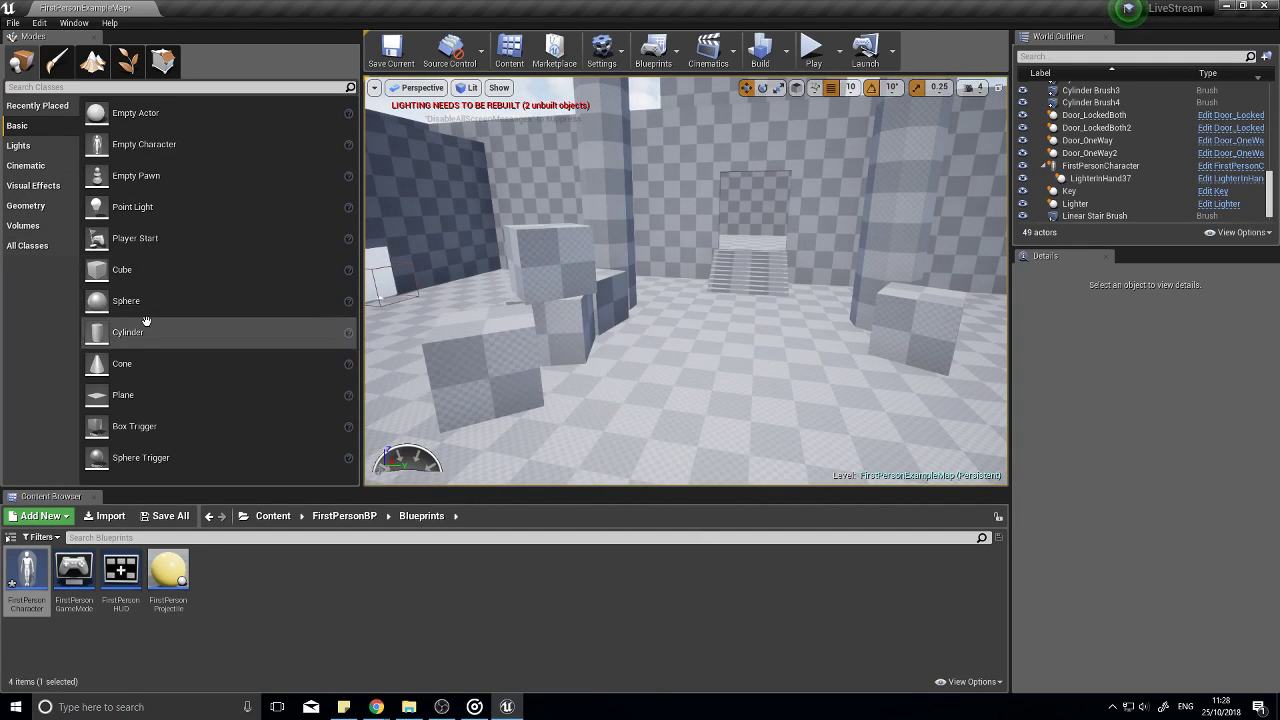
pyautogui.moveTo(125, 332); pyautogui.dragTo(701, 339)
pyautogui.moveTo(662, 395); pyautogui.dragTo(660, 395)
pyautogui.moveTo(660, 395); pyautogui.dragTo(500, 395, button='right')
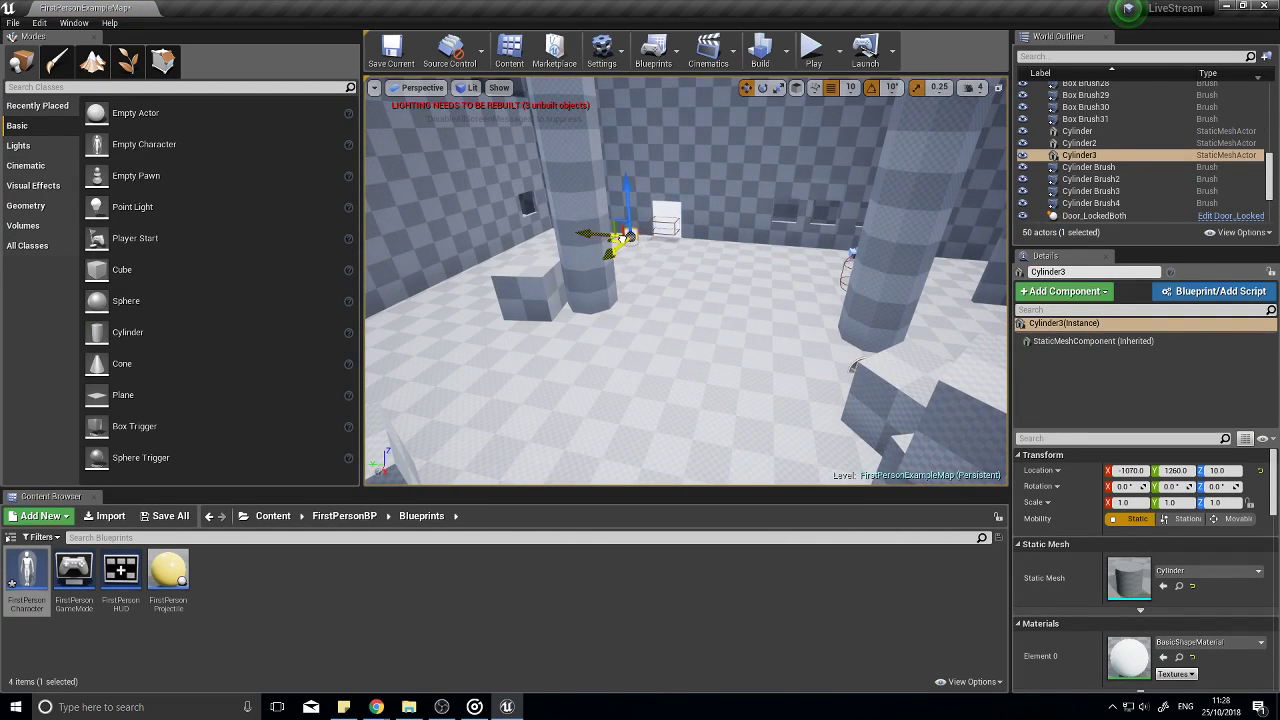
pyautogui.press('w')
pyautogui.moveTo(626, 285); pyautogui.dragTo(580, 248, button='right')
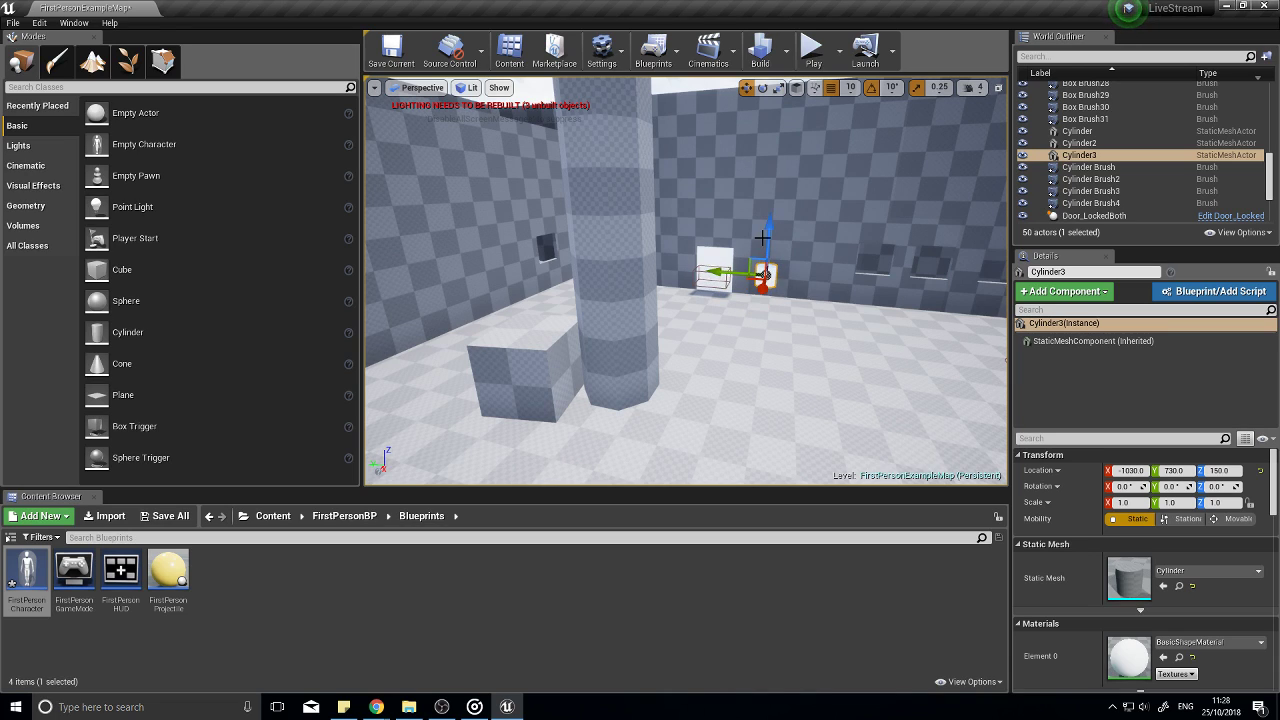
# Step: Duplicate the cylinder into the side corridor at about X 1450, Y 2160, Z 60
pyautogui.press('w')
pyautogui.moveTo(789, 322); pyautogui.dragTo(960, 290, button='right')
pyautogui.moveTo(760, 320); pyautogui.dragTo(587, 368, button='right')
pyautogui.keyDown('alt'); pyautogui.moveTo(543, 337); pyautogui.dragTo(898, 262); pyautogui.keyUp('alt')
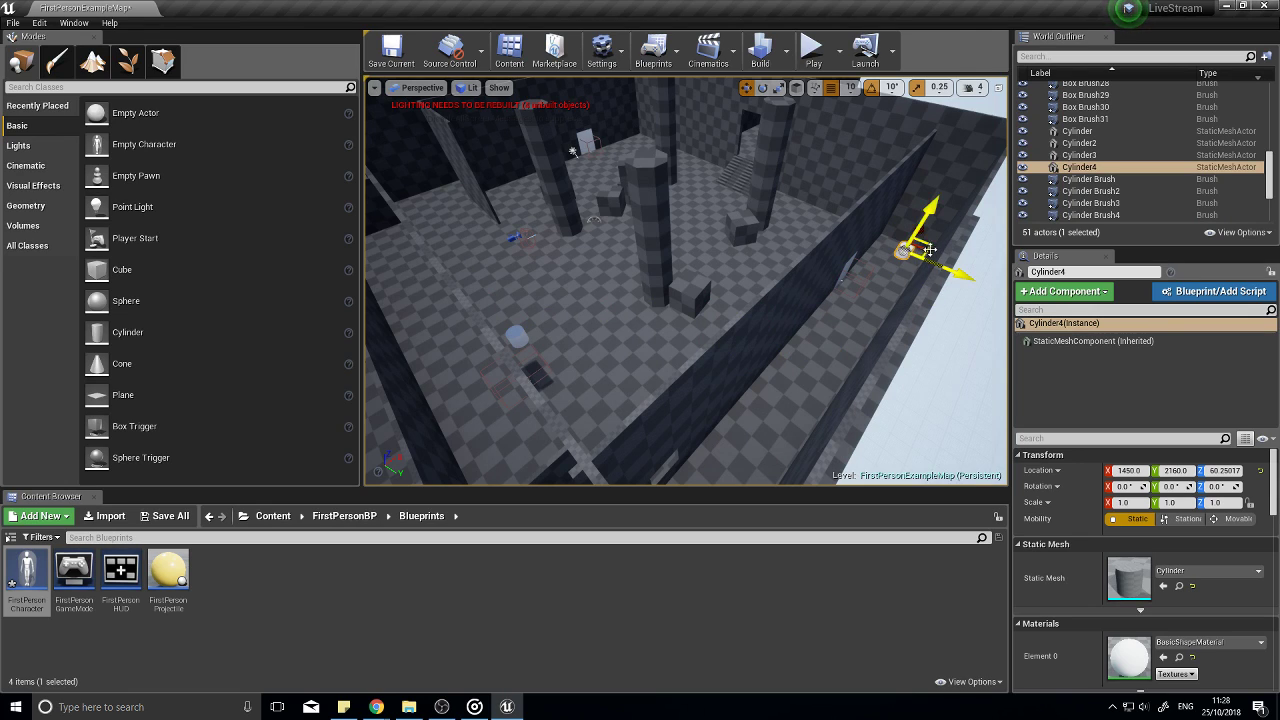
# Step: Duplicate the corridor cylinder and position the copy in the main room at about X 420, Y -710, Z 60
pyautogui.moveTo(958, 292); pyautogui.dragTo(894, 320, button='right')
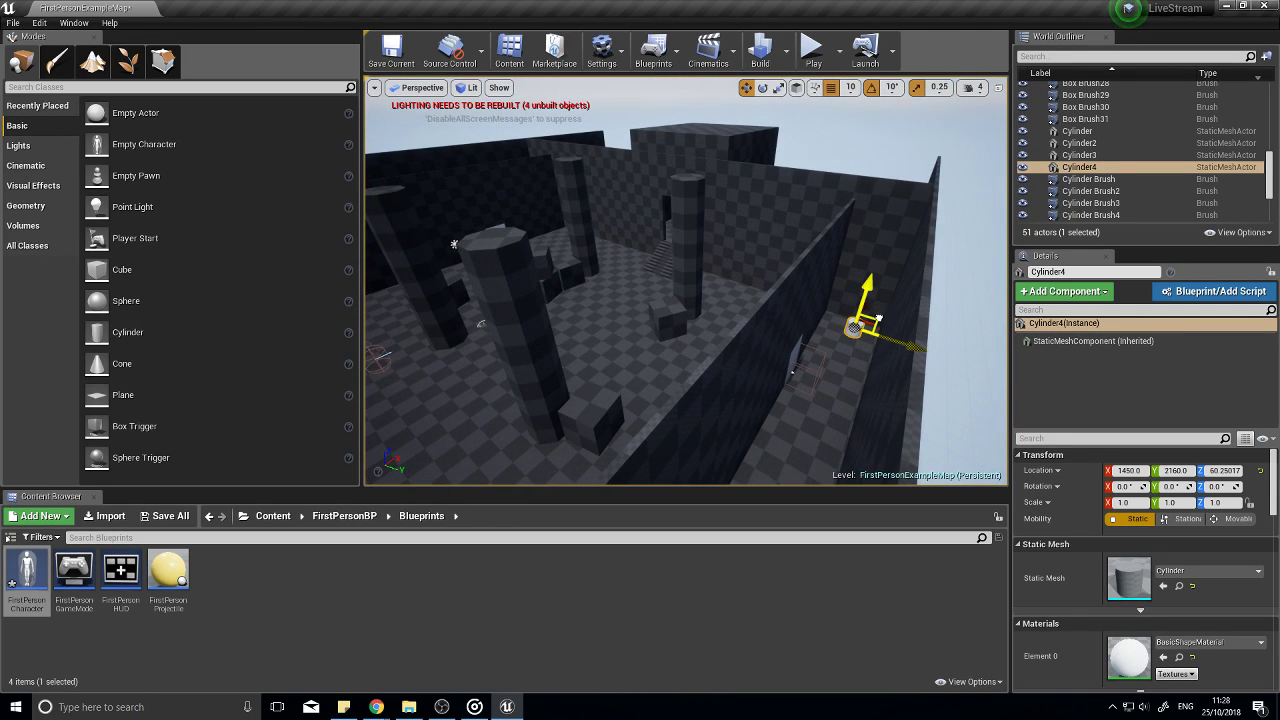
pyautogui.keyDown('alt'); pyautogui.moveTo(877, 319); pyautogui.dragTo(788, 302); pyautogui.keyUp('alt')
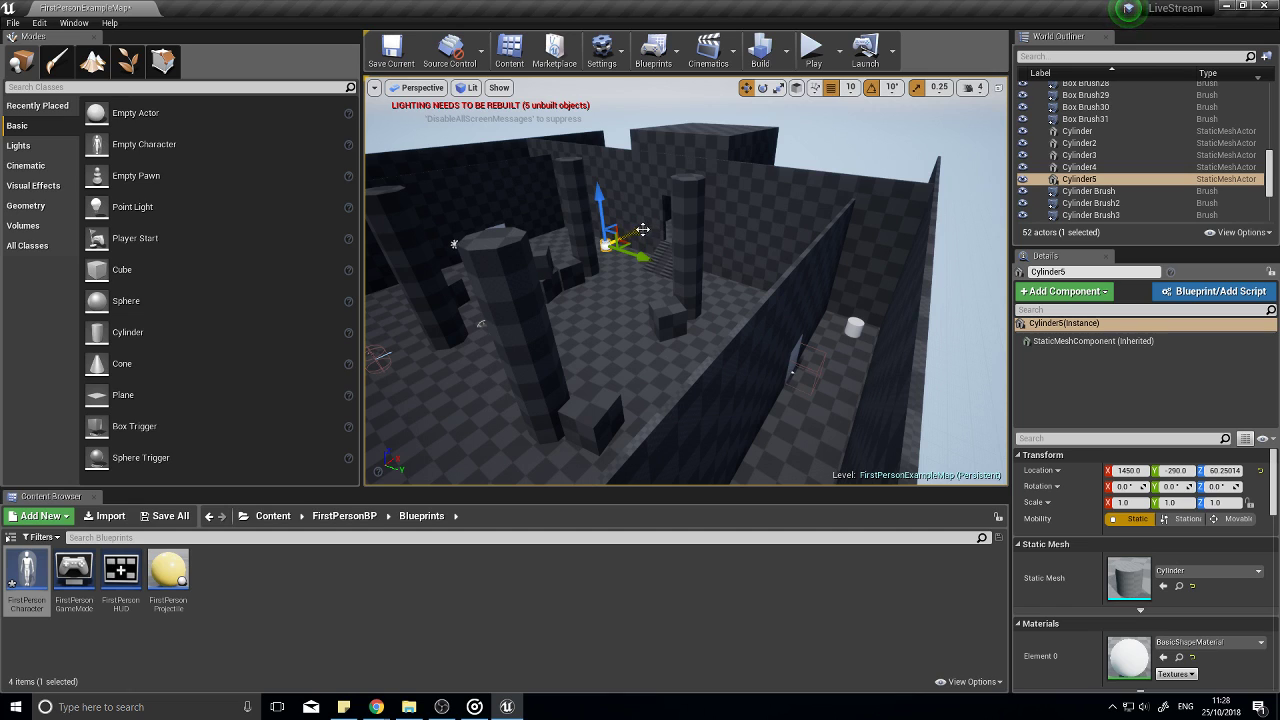
pyautogui.moveTo(627, 232); pyautogui.dragTo(655, 345, button='right')
pyautogui.moveTo(717, 314); pyautogui.dragTo(620, 319)
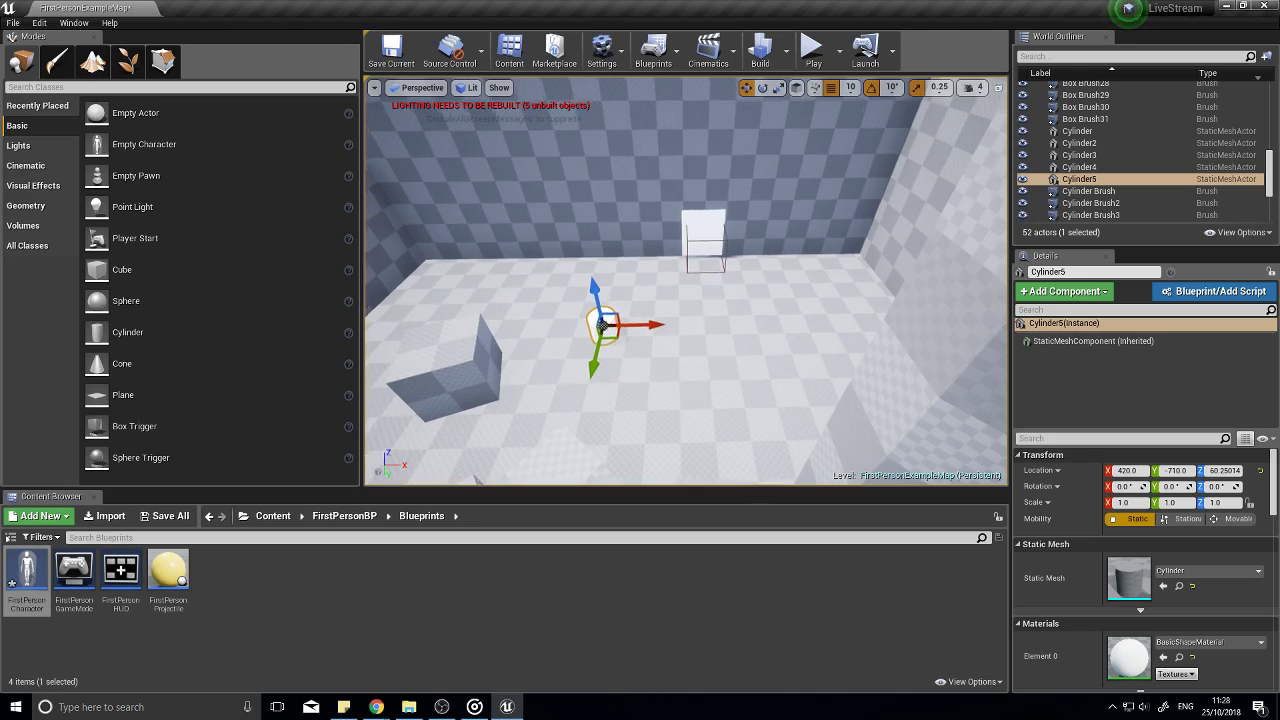
pyautogui.press('w')
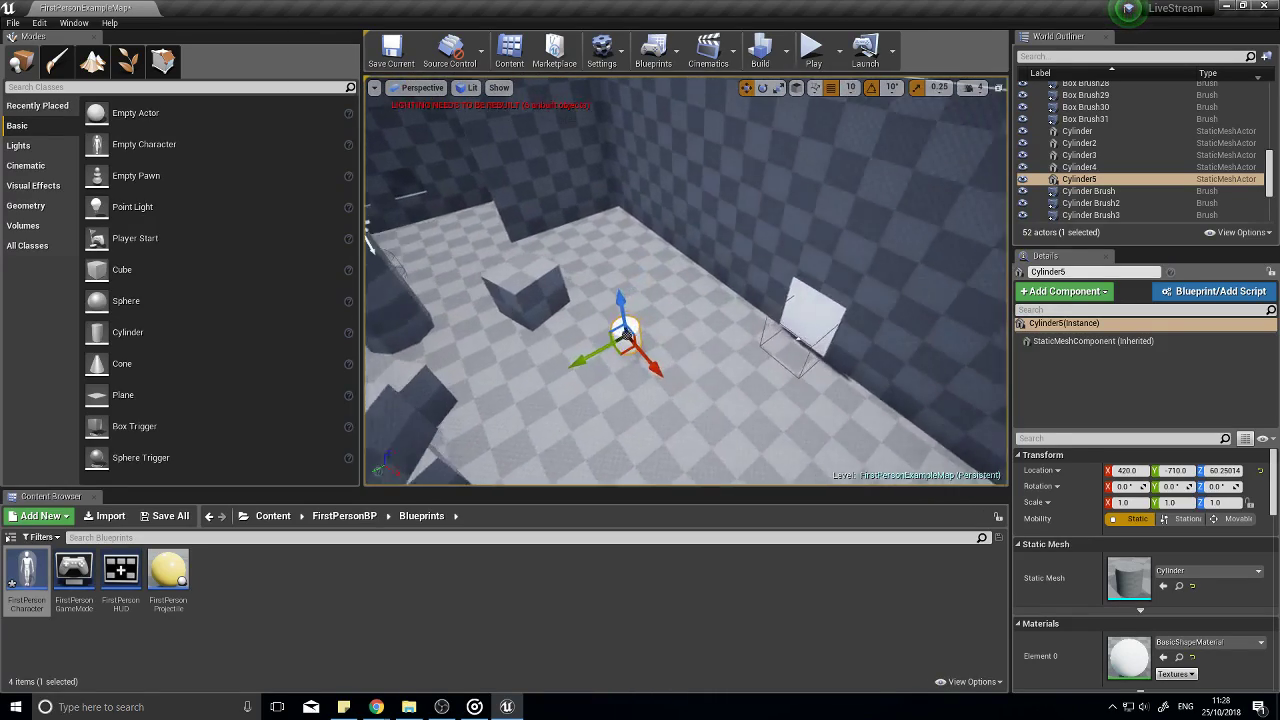
pyautogui.moveTo(686, 281); pyautogui.dragTo(380, 235, button='right')
pyautogui.press('w')
pyautogui.moveTo(548, 195)
pyautogui.mouseDown(button='right')
pyautogui.moveTo(545, 225)
pyautogui.moveTo(552, 190)
pyautogui.moveTo(548, 210)
pyautogui.mouseUp(button='right')
# Step: Create a Blueprint Class with Actor as parent in the FirstPersonBP folder and name it Candle
pyautogui.click(344, 516)
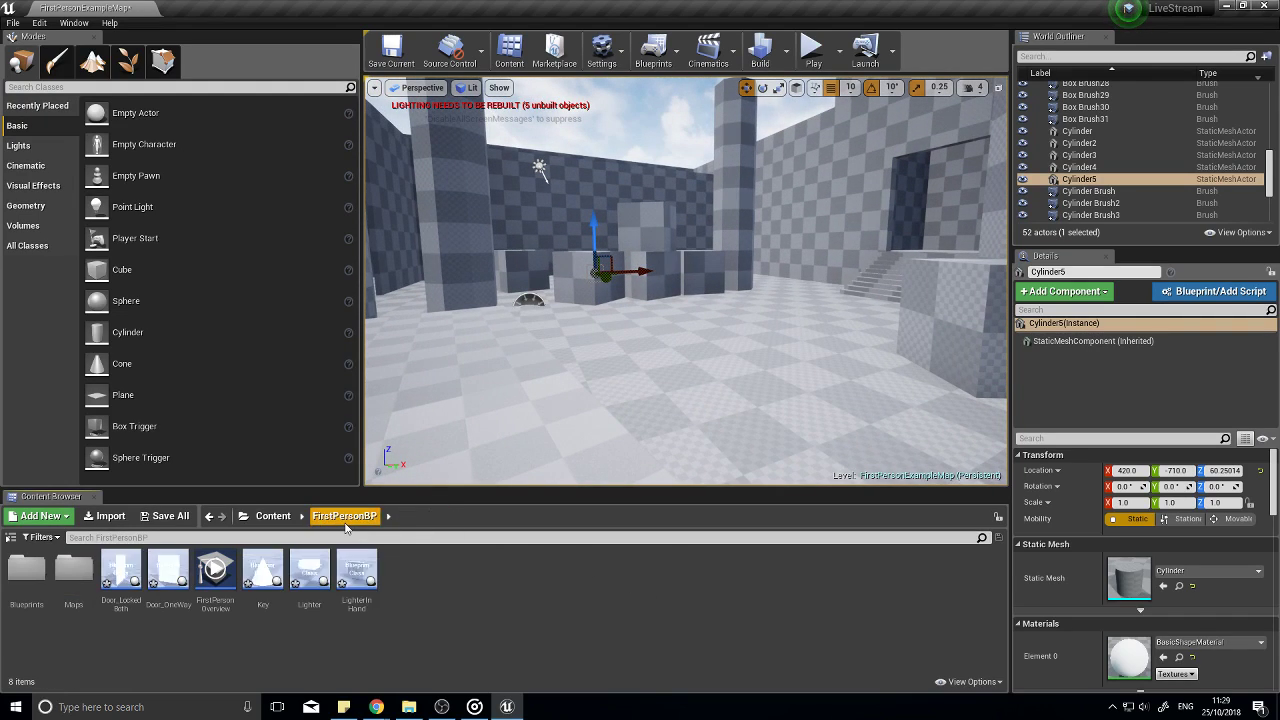
pyautogui.rightClick(419, 577)
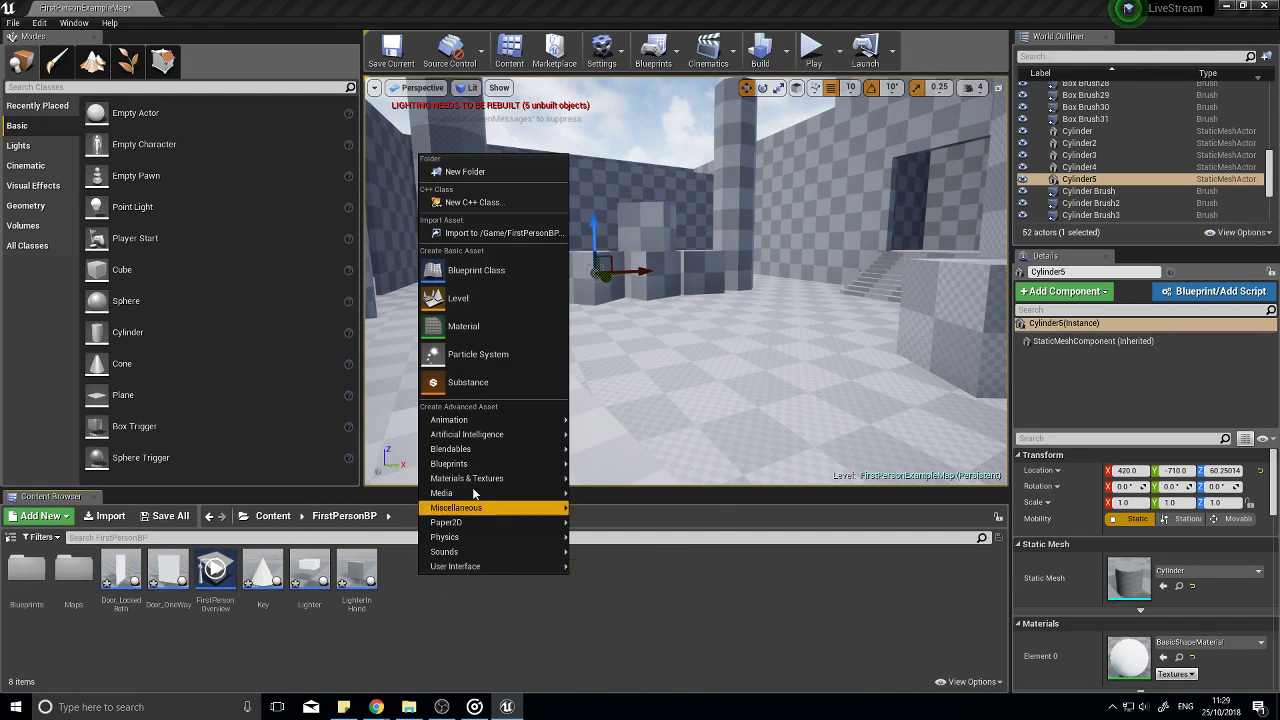
pyautogui.click(495, 271)
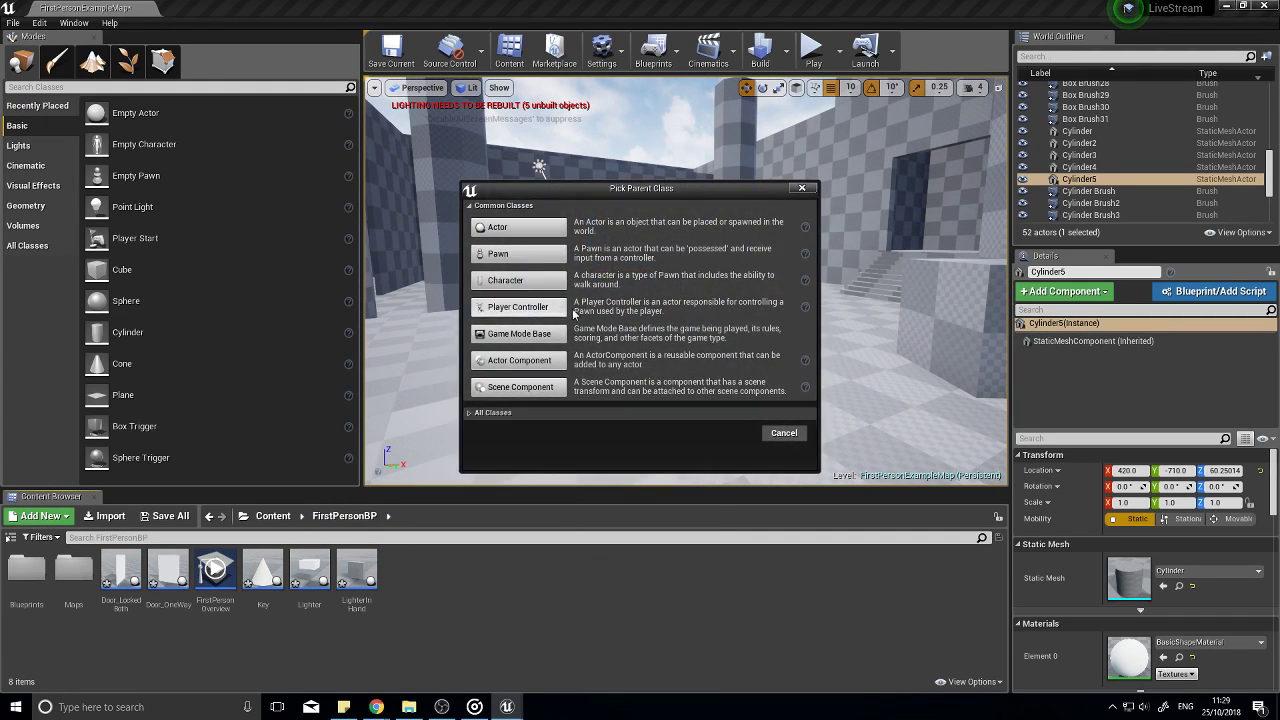
pyautogui.click(507, 226)
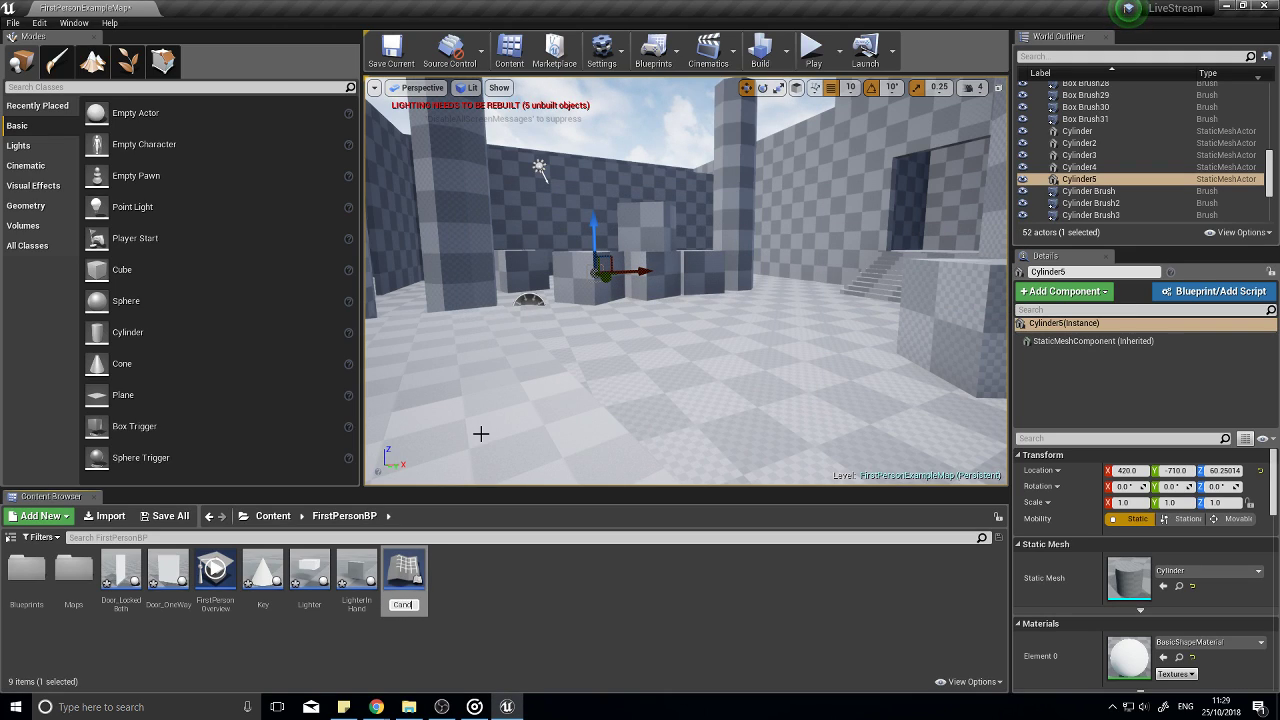
pyautogui.write('Candle')
pyautogui.press('Return')
# Step: Open the Candle blueprint in a full-size window and add a Static Mesh component with its default name
pyautogui.doubleClick(120, 575)
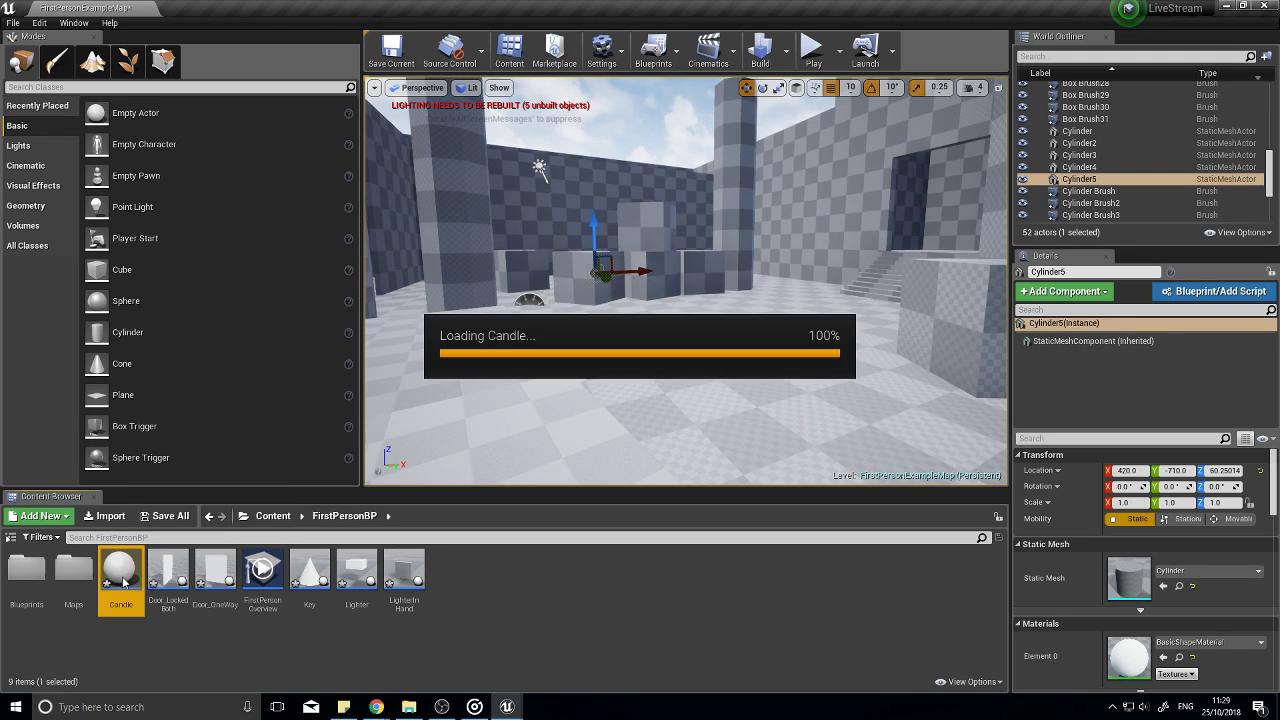
pyautogui.click(480, 132)
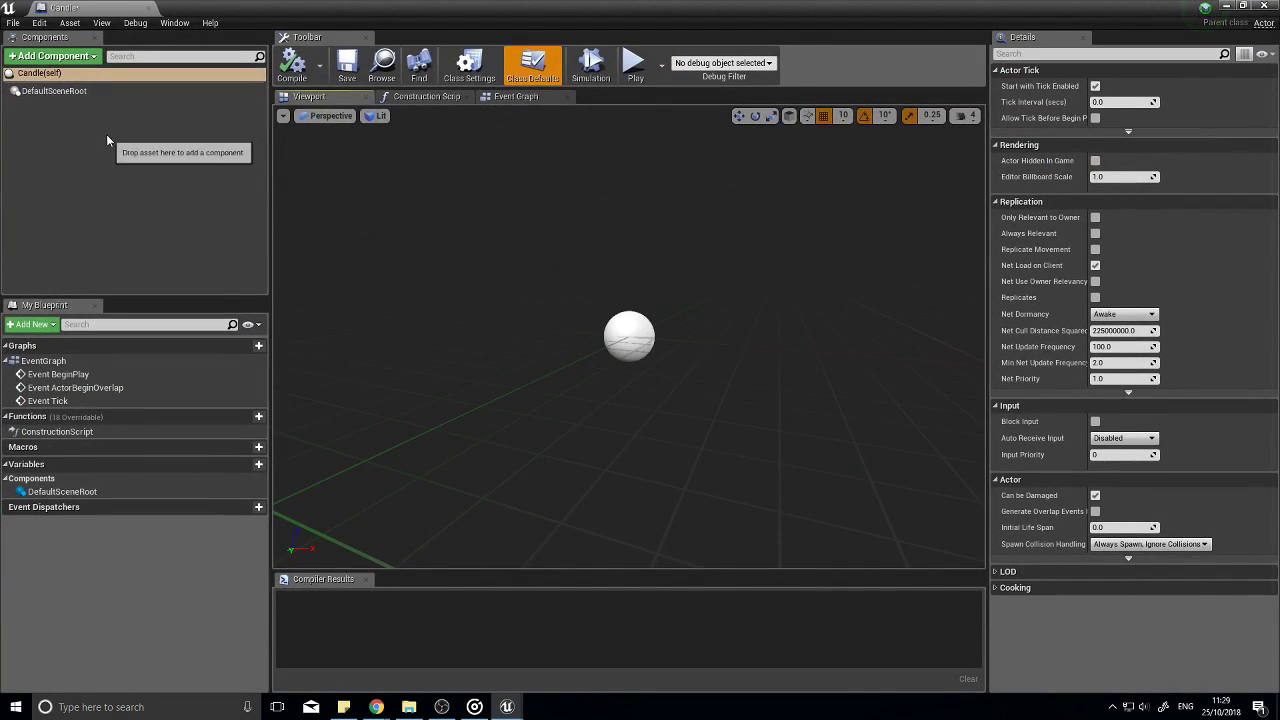
pyautogui.click(58, 56)
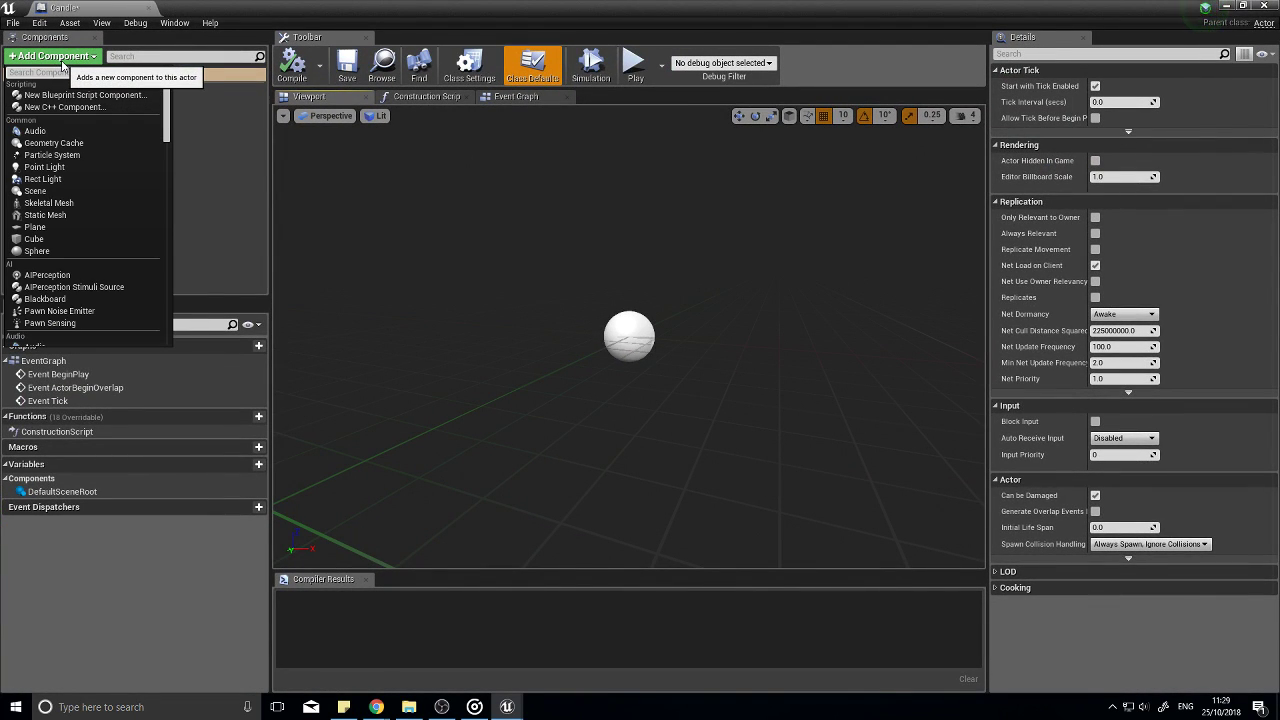
pyautogui.write('stat')
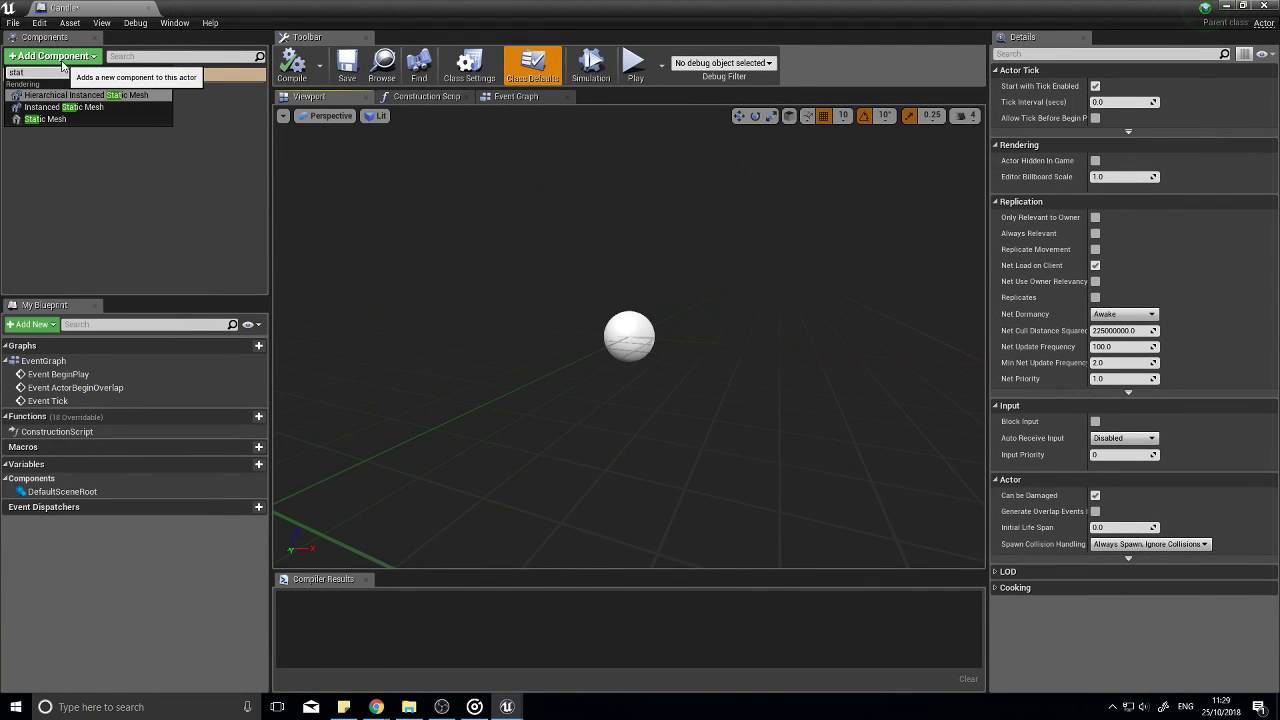
pyautogui.click(59, 118)
pyautogui.click(81, 151)
# Step: Assign Shape_Cylinder as the mesh of Candle's StaticMesh component
pyautogui.click(102, 106)
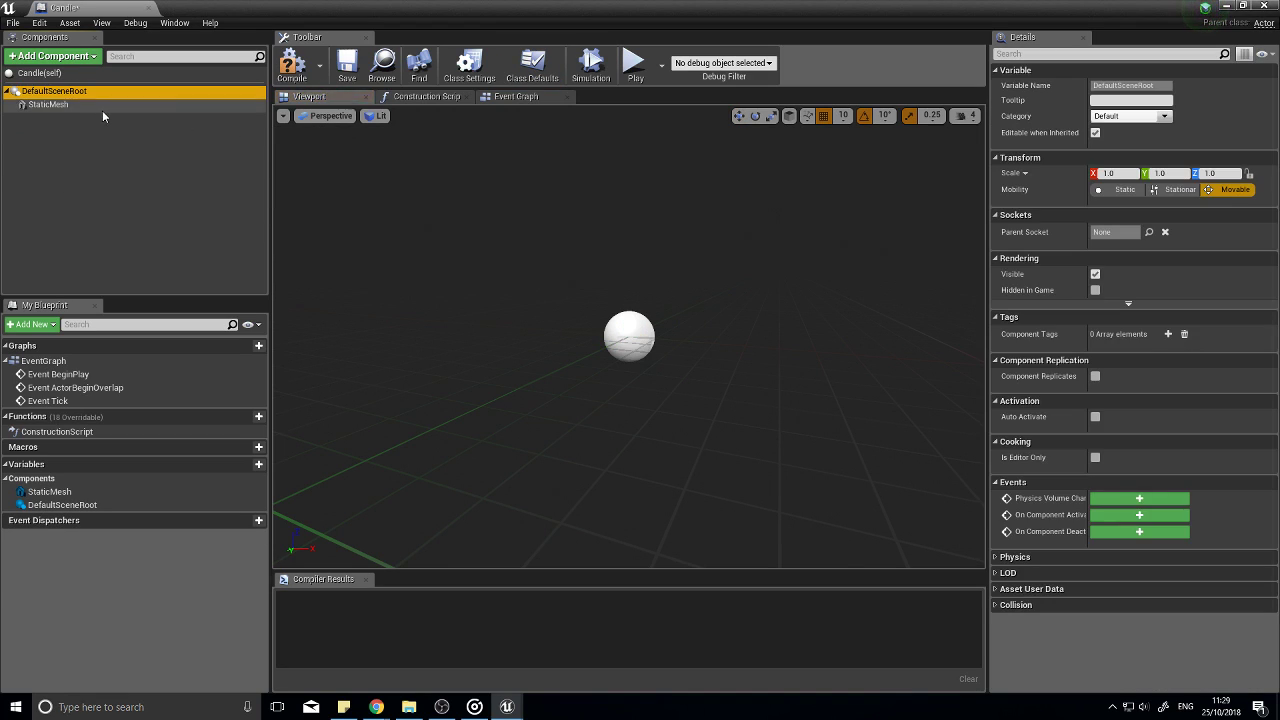
pyautogui.click(1185, 318)
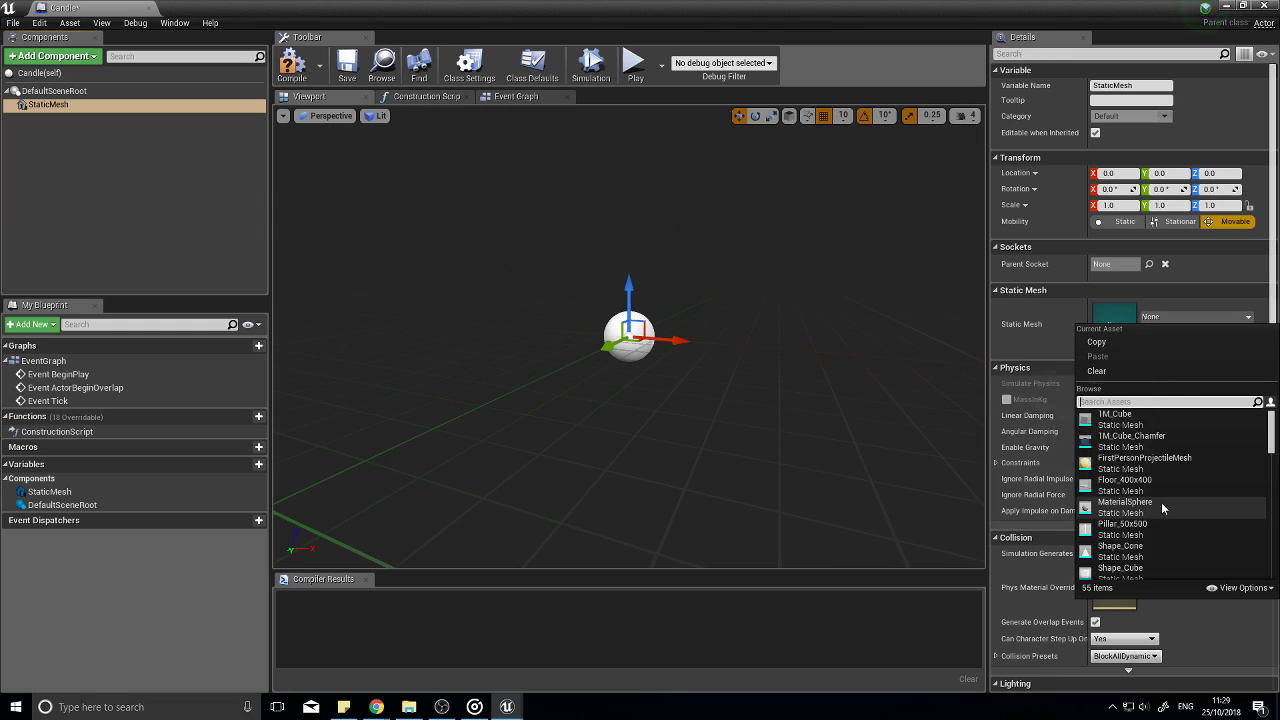
pyautogui.write('cy')
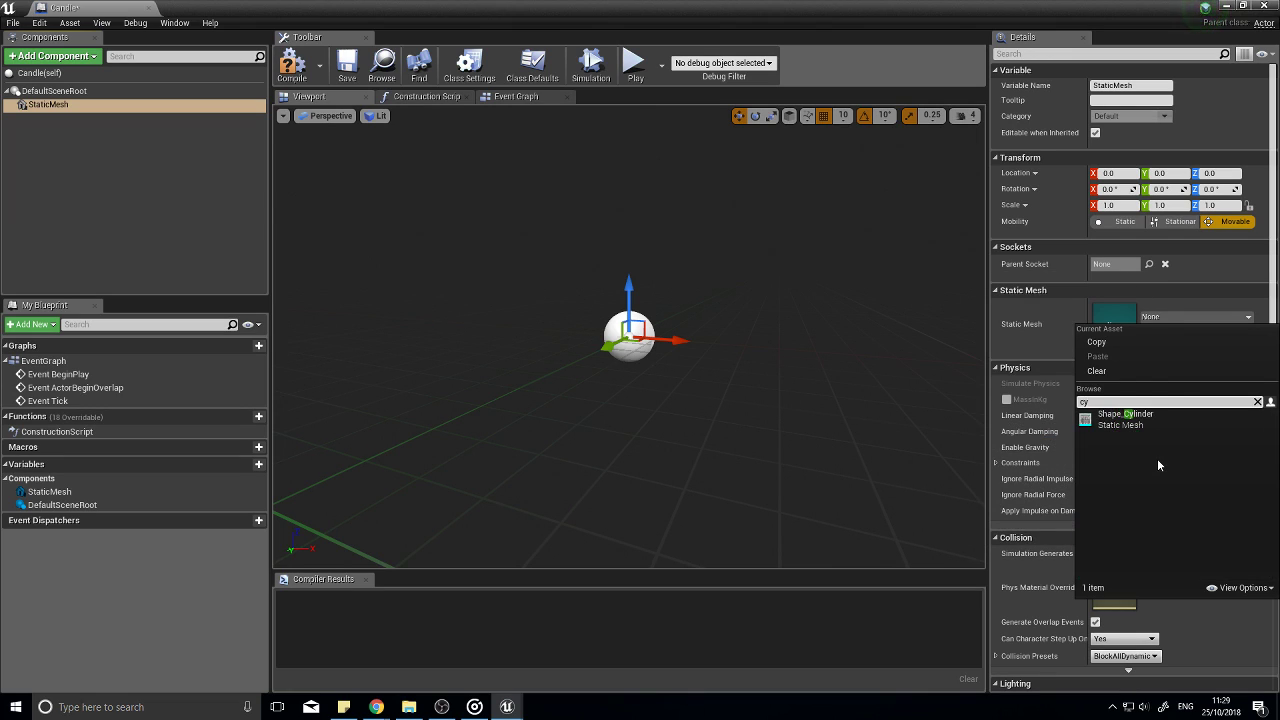
pyautogui.click(1146, 430)
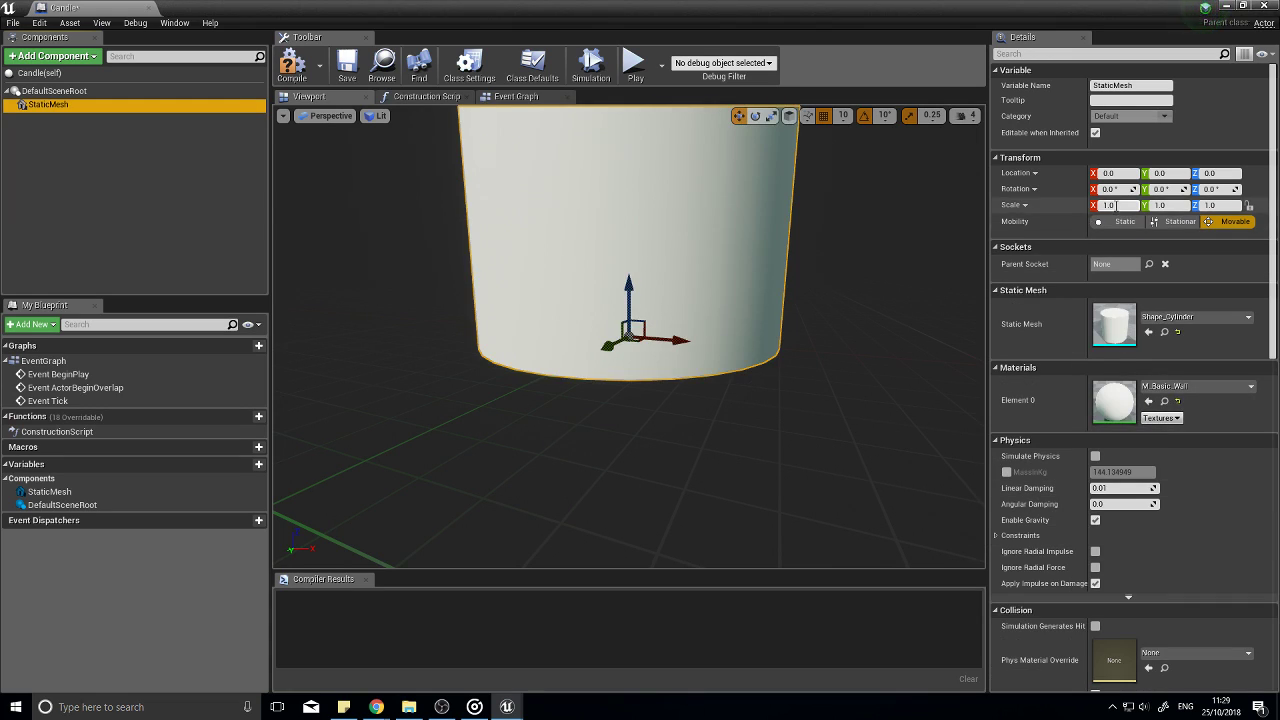
# Step: Set the candle StaticMesh's scale to X 0.3, Y 0.3, Z 0.5 and compile the blueprint
pyautogui.click(1112, 205)
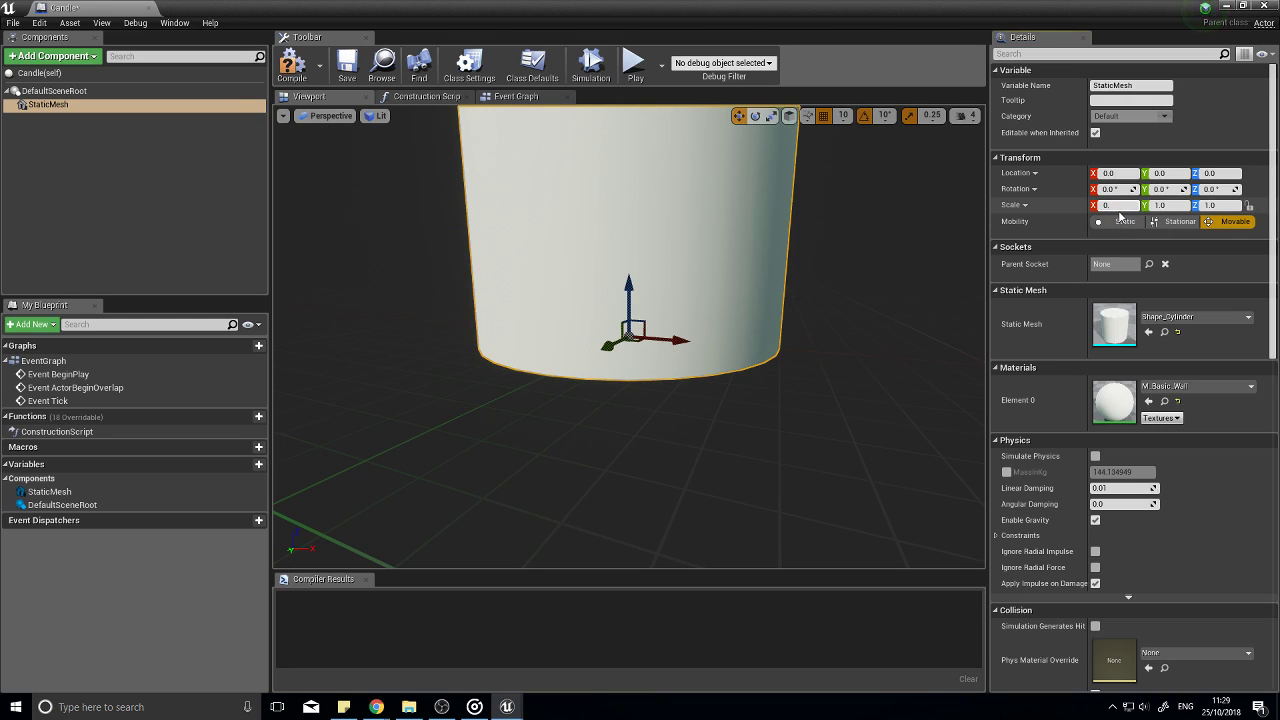
pyautogui.write('0.3')
pyautogui.press('Tab')
pyautogui.write('0')
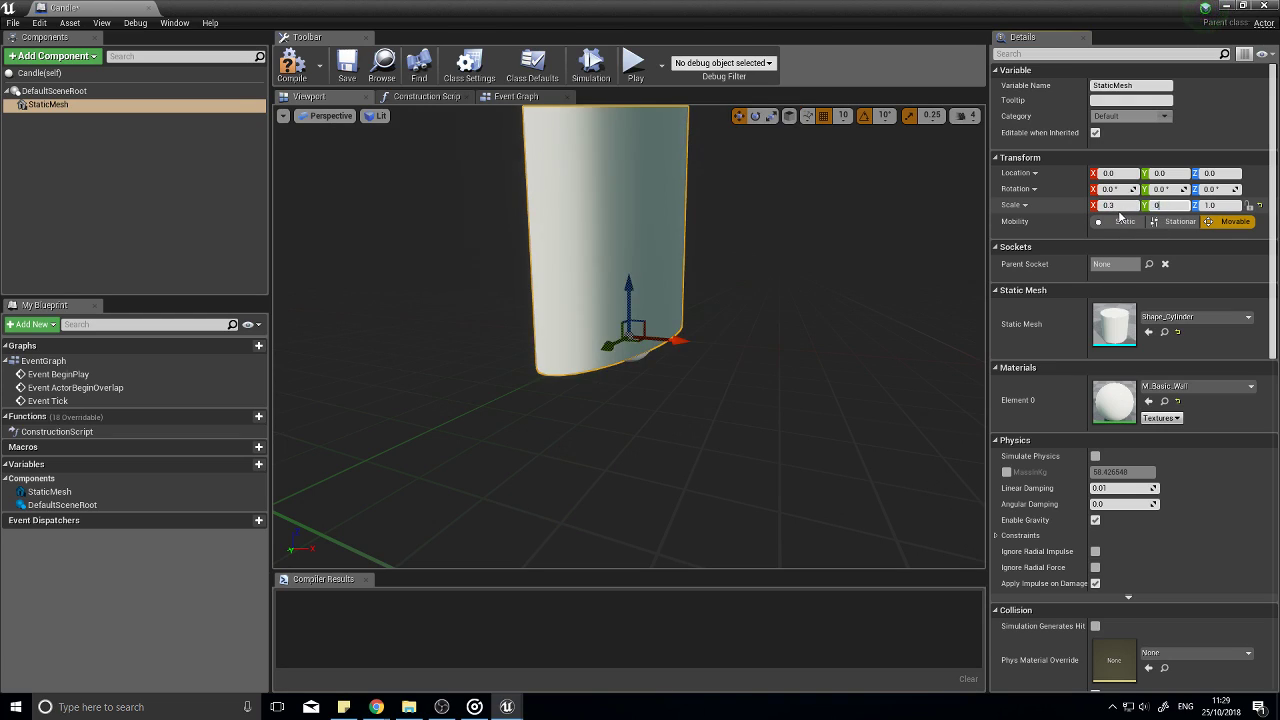
pyautogui.press('Tab')
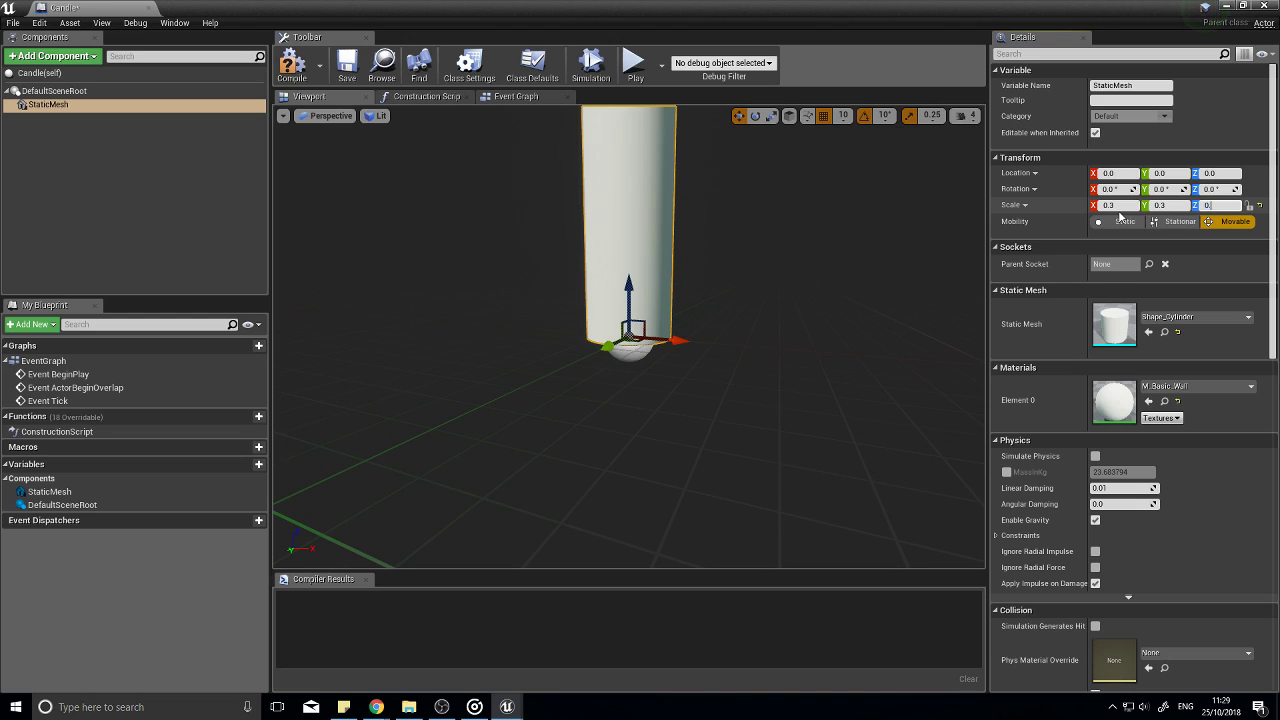
pyautogui.write('0.5')
pyautogui.press('Return')
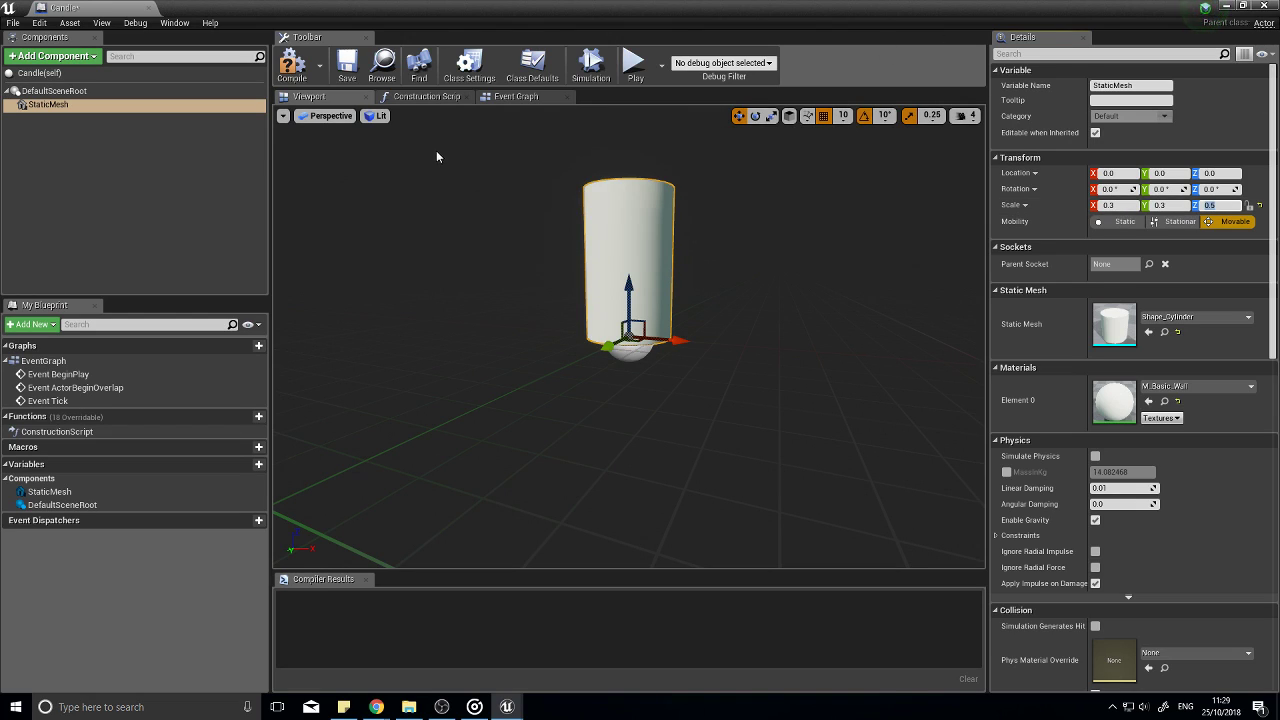
pyautogui.click(292, 66)
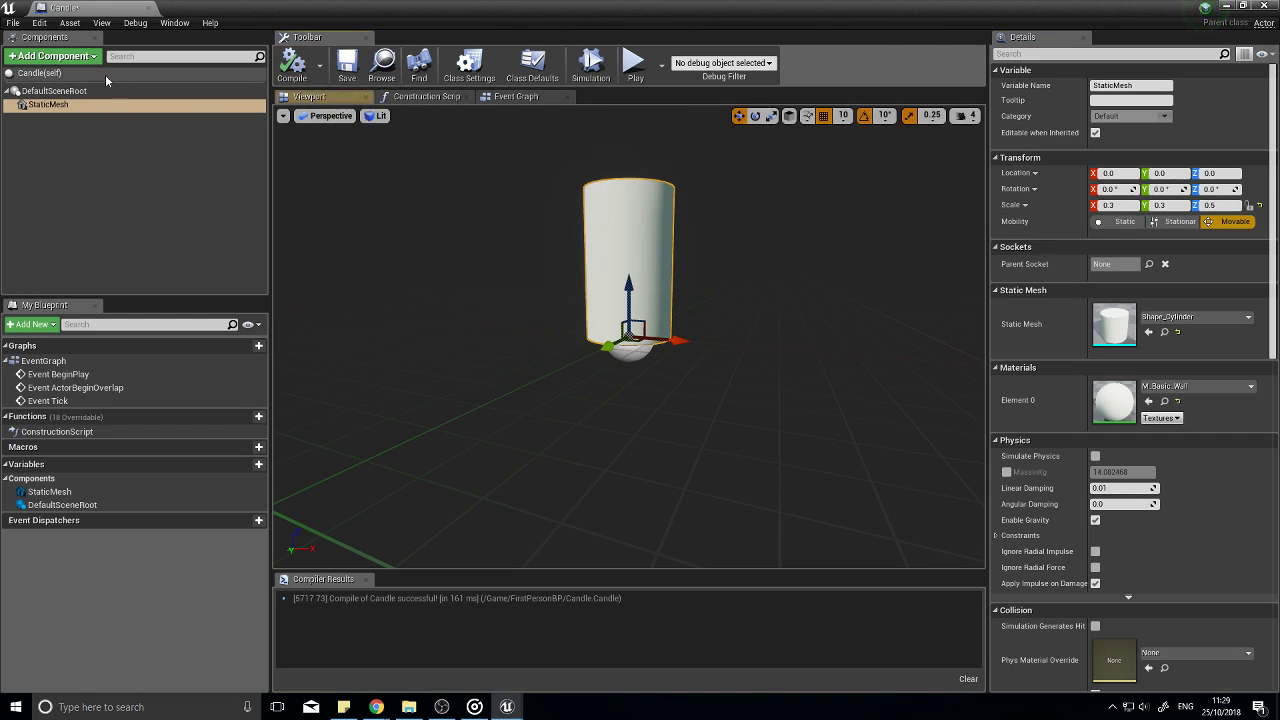
# Step: Add a Particle System component with its default name to Candle and assign P_Fire as its template
pyautogui.click(60, 56)
pyautogui.write('part')
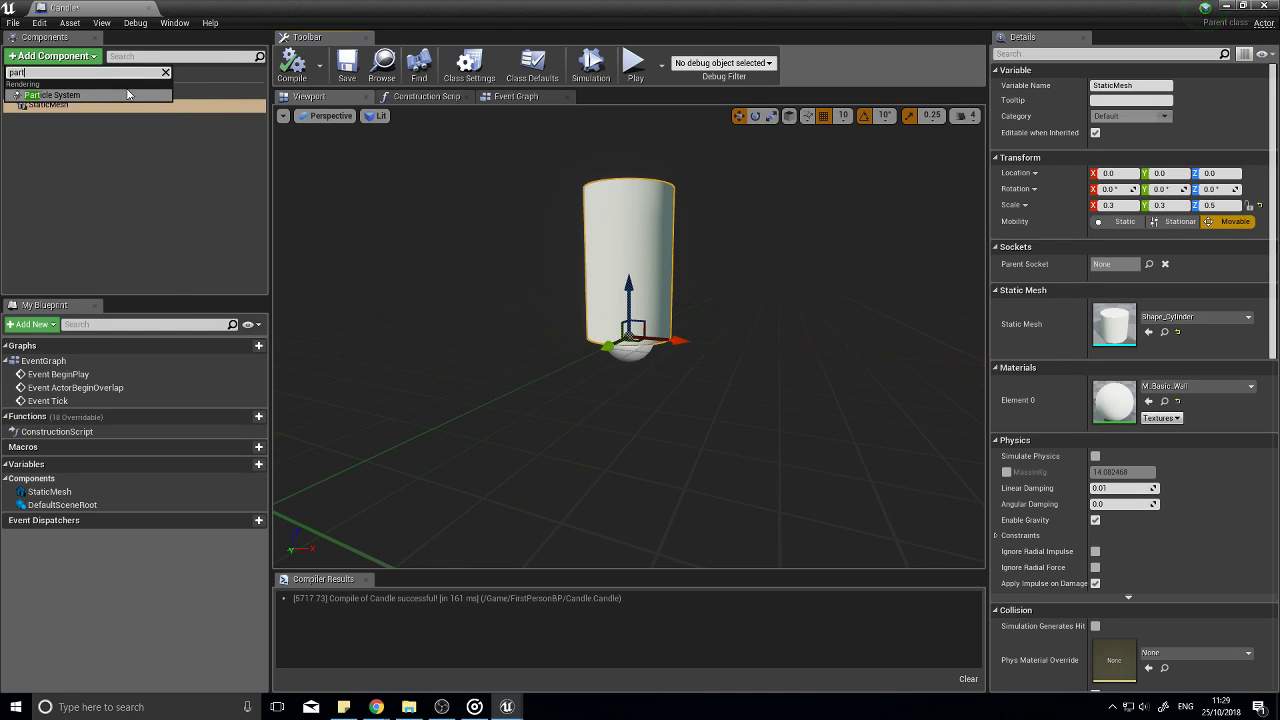
pyautogui.click(127, 94)
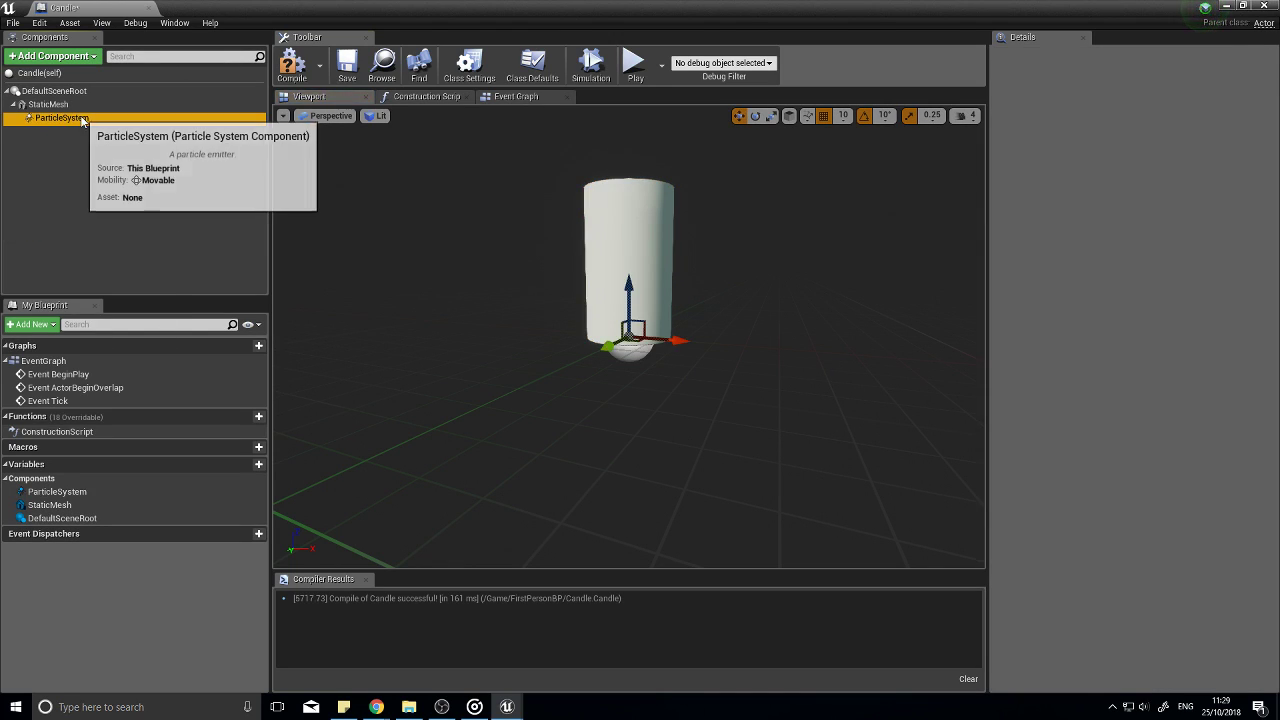
pyautogui.click(1190, 293)
pyautogui.click(1051, 278)
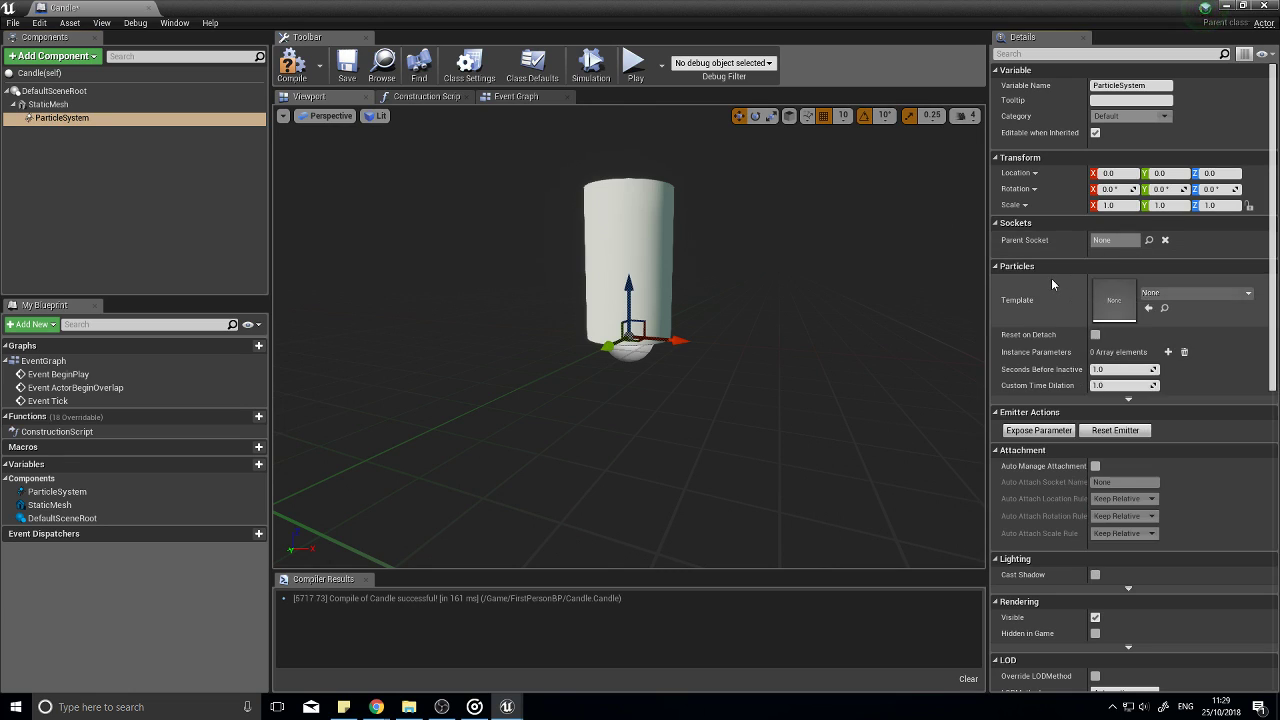
pyautogui.click(1189, 294)
pyautogui.click(1115, 469)
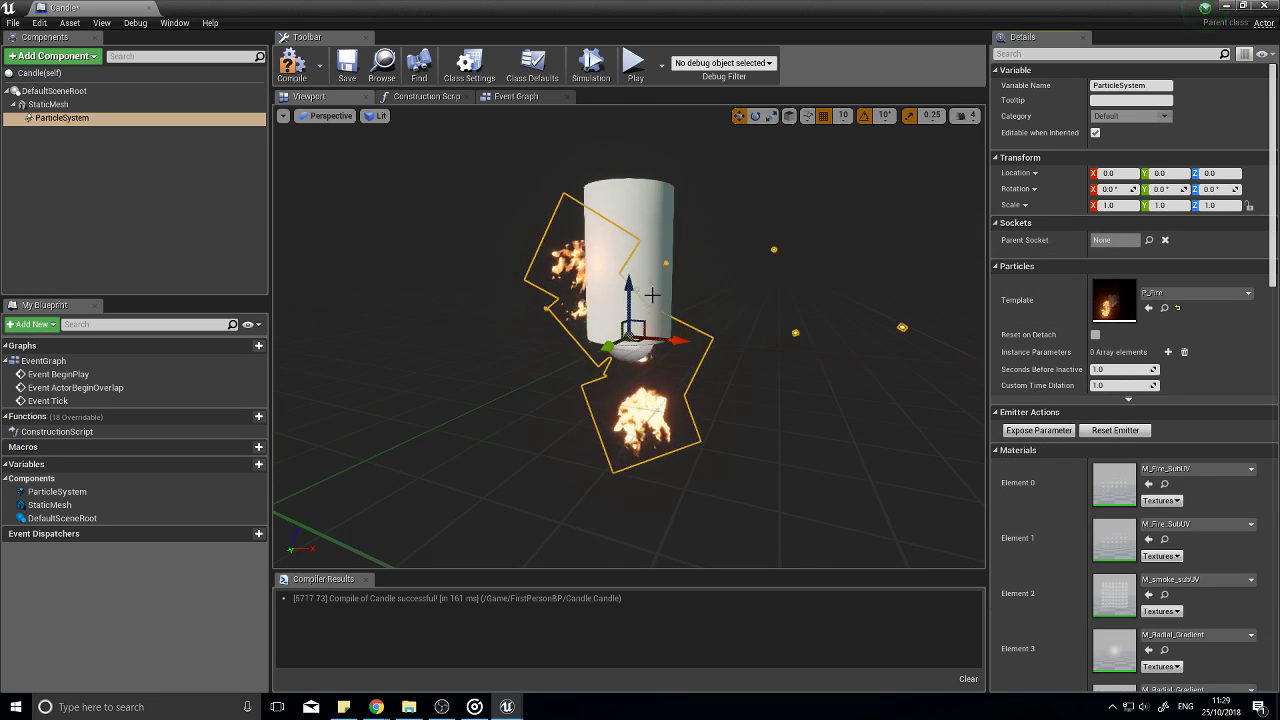
# Step: Raise the fire ParticleSystem to Z 100 on the candle, set its scale to 0.5 on all axes, and compile the blueprint
pyautogui.moveTo(634, 286); pyautogui.dragTo(622, 115)
pyautogui.moveTo(623, 116); pyautogui.dragTo(640, 170, button='right')
pyautogui.click(1115, 205)
pyautogui.write('0')
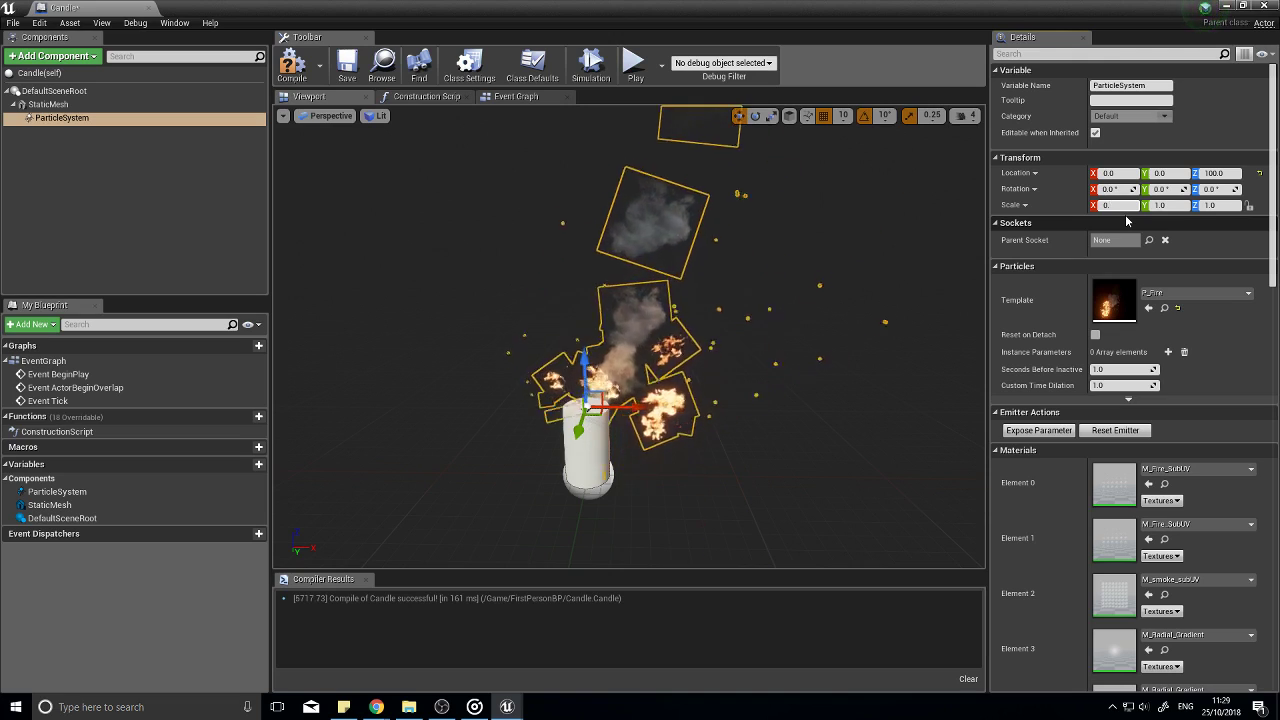
pyautogui.write('.5')
pyautogui.press('Tab')
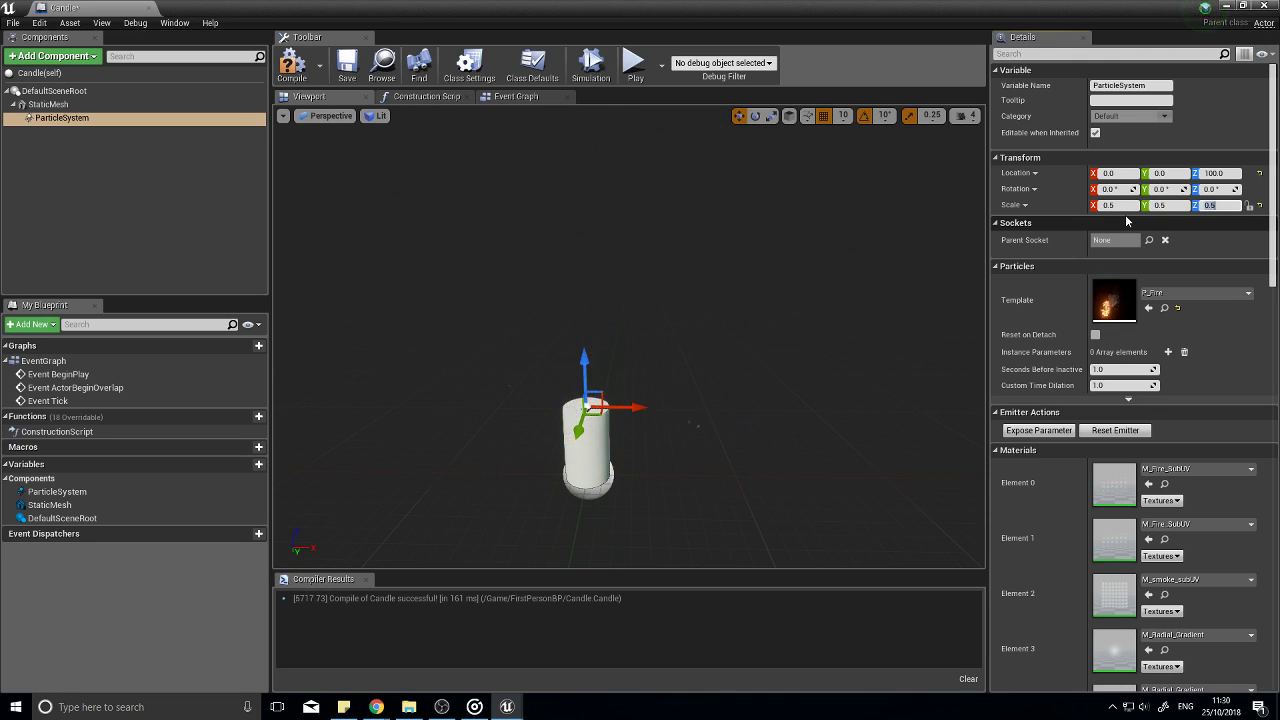
pyautogui.moveTo(710, 445)
pyautogui.mouseDown(button='right')
pyautogui.moveTo(760, 470)
pyautogui.moveTo(640, 420)
pyautogui.moveTo(720, 430)
pyautogui.mouseUp(button='right')
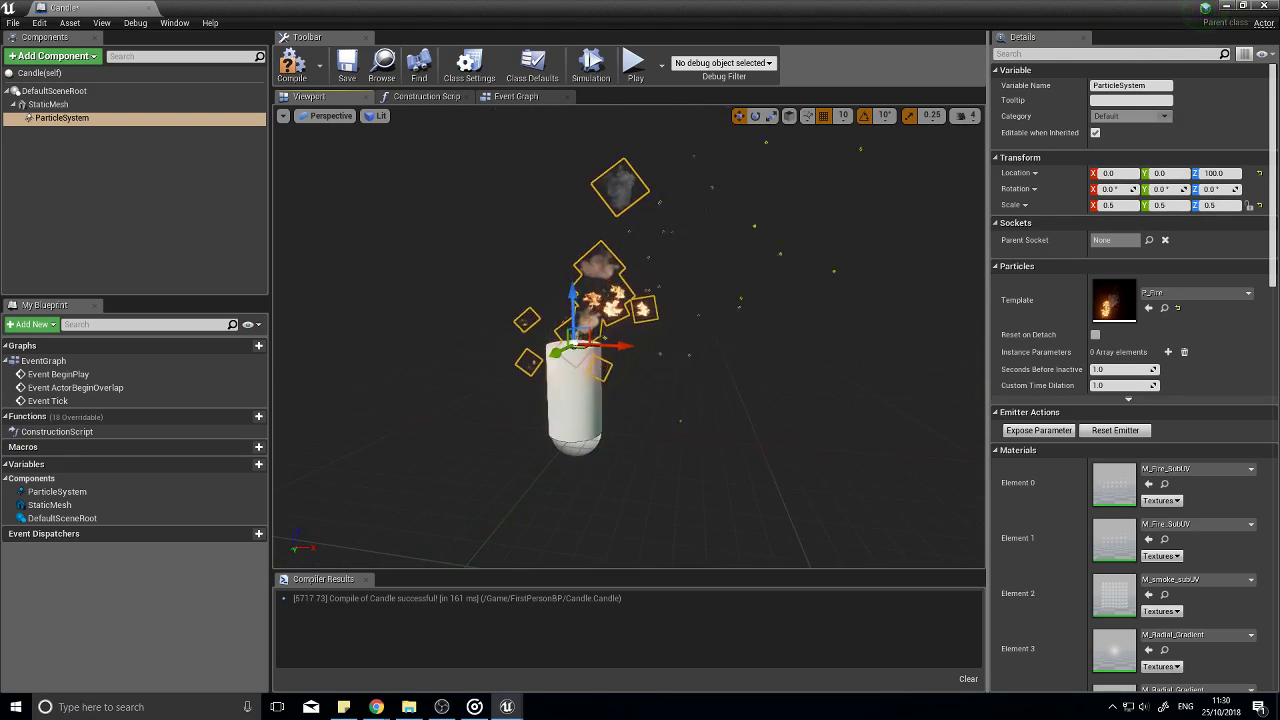
pyautogui.click(292, 65)
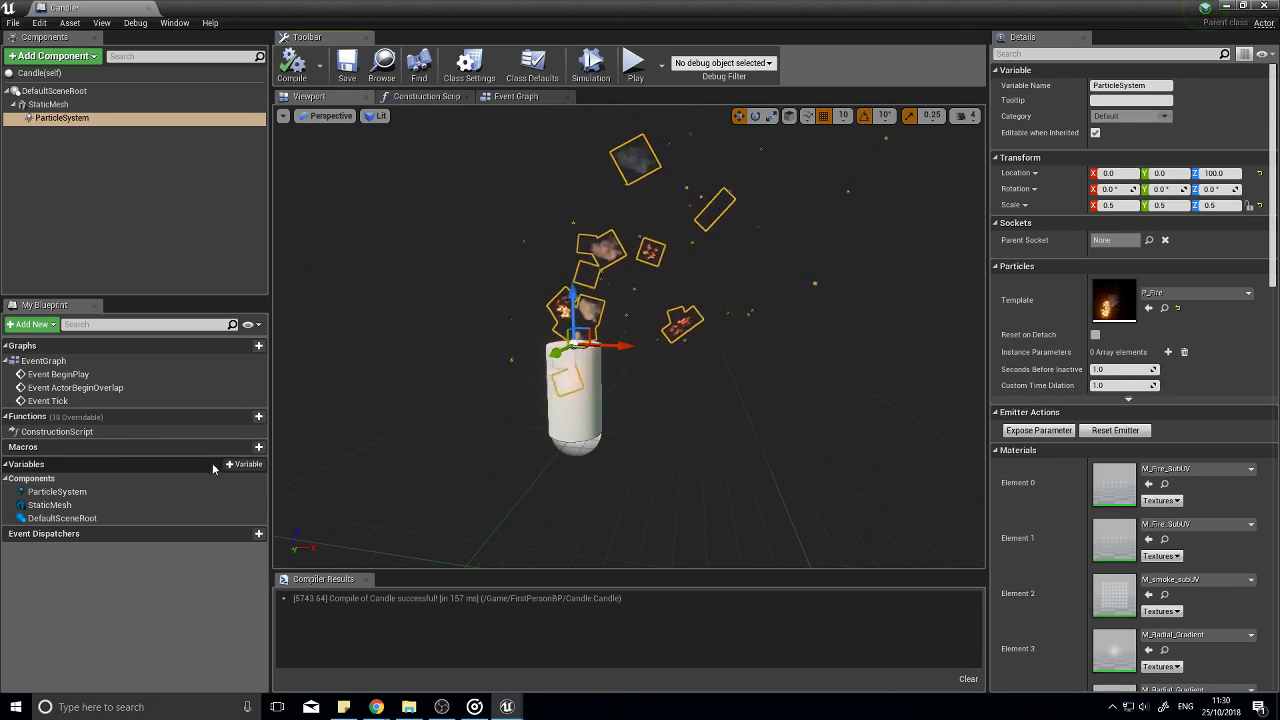
# Step: Create a Boolean variable named IsLit in the Candle blueprint and compile it
pyautogui.click(242, 466)
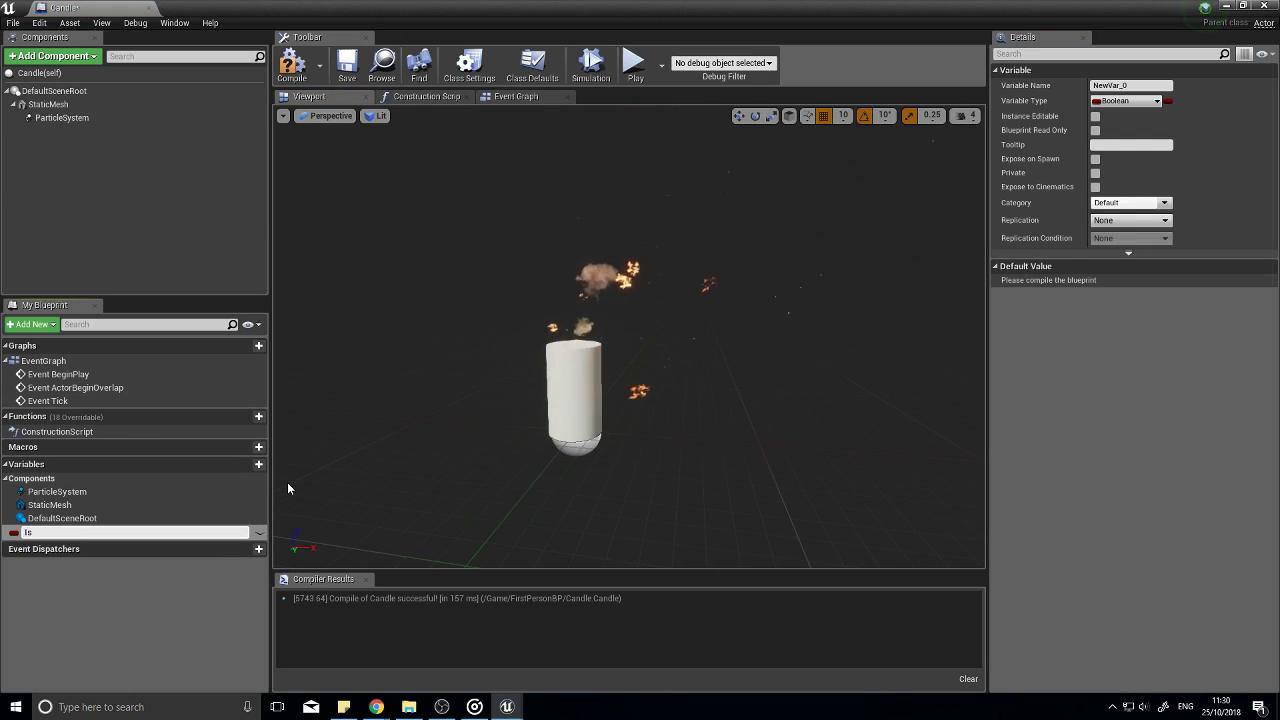
pyautogui.press('Return')
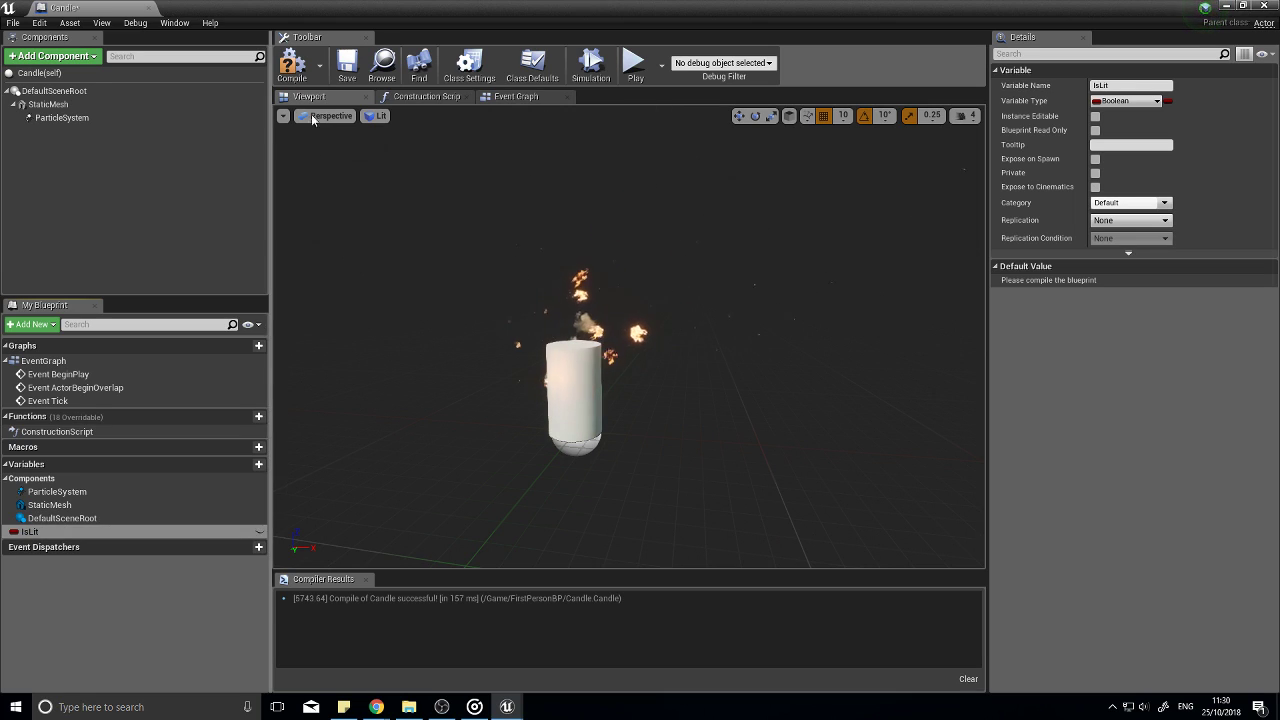
pyautogui.click(294, 68)
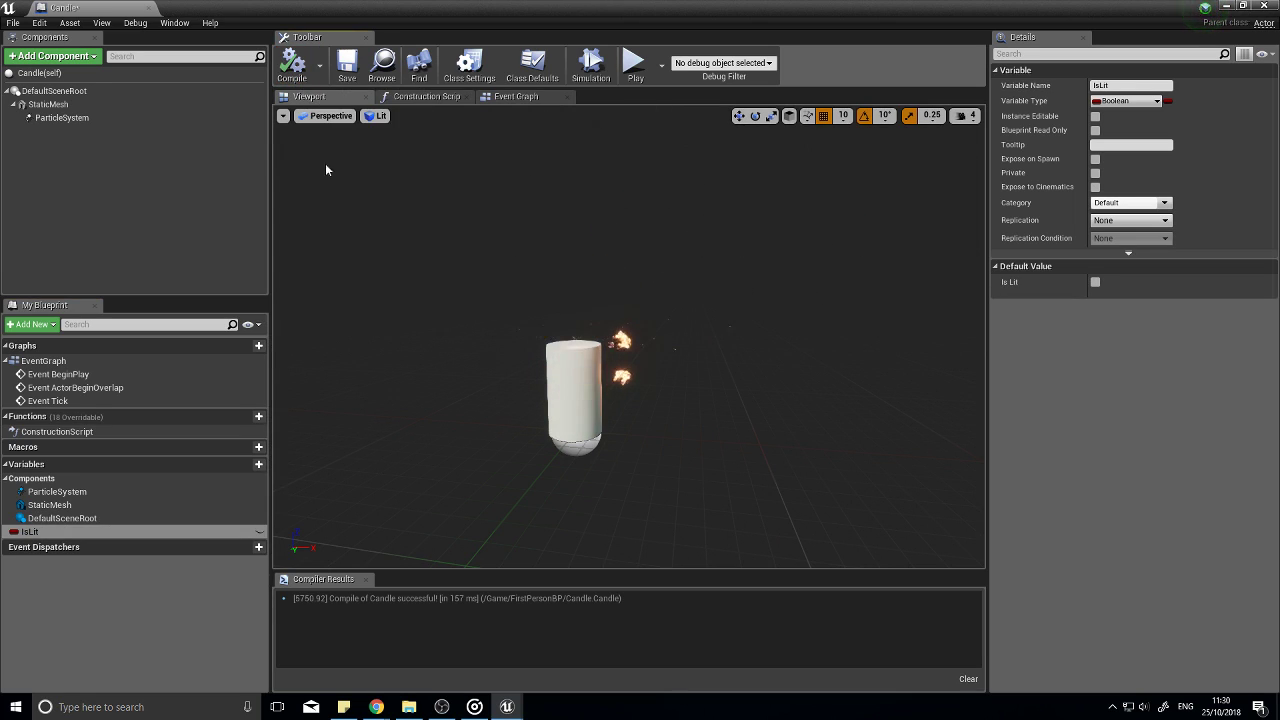
# Step: Return to the level and place three Candle instances, one on top of each of three white cylinders around the map
pyautogui.click(1276, 8)
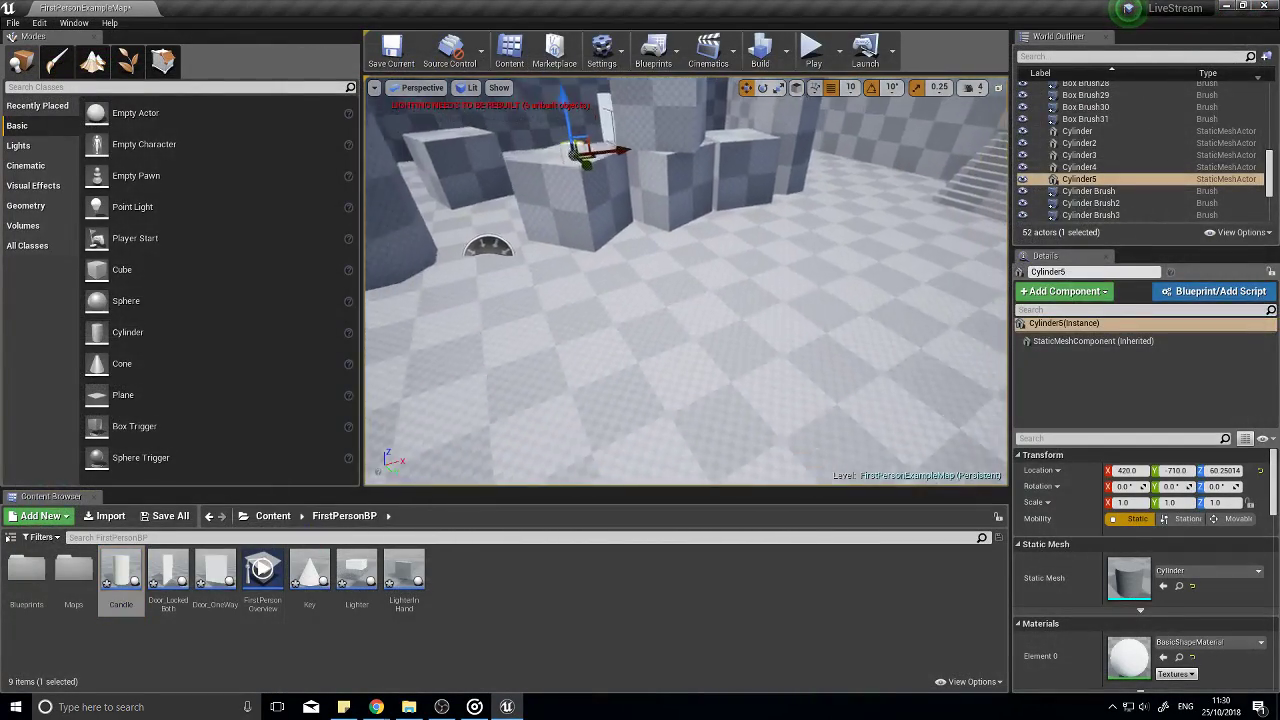
pyautogui.moveTo(686, 281); pyautogui.dragTo(800, 281, button='right')
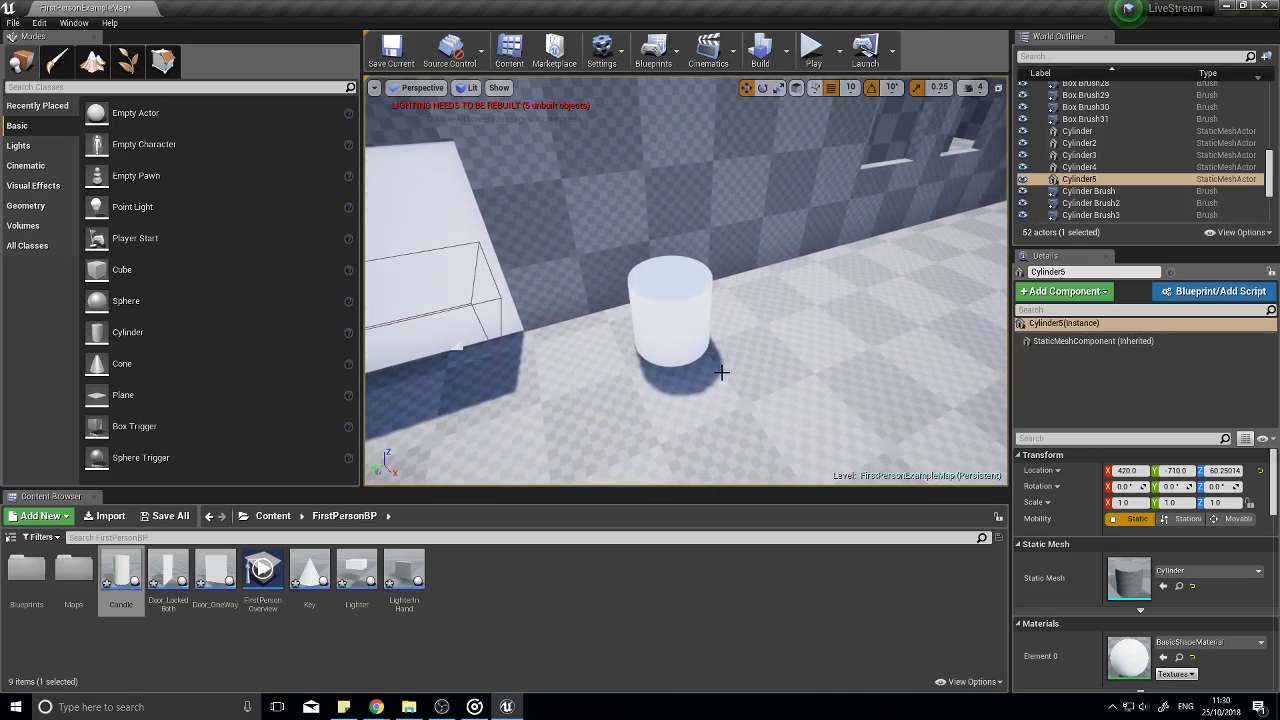
pyautogui.moveTo(120, 575); pyautogui.dragTo(674, 282)
pyautogui.moveTo(717, 278); pyautogui.dragTo(990, 280, button='right')
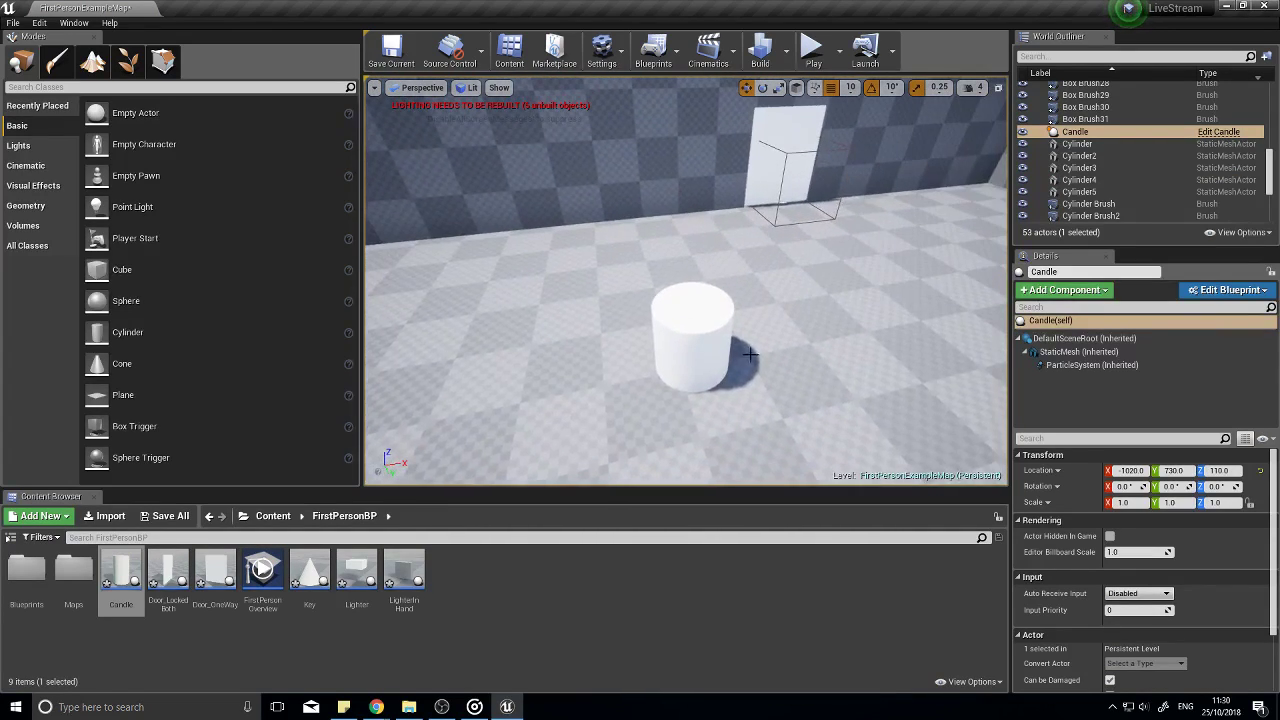
pyautogui.moveTo(155, 556); pyautogui.dragTo(502, 441)
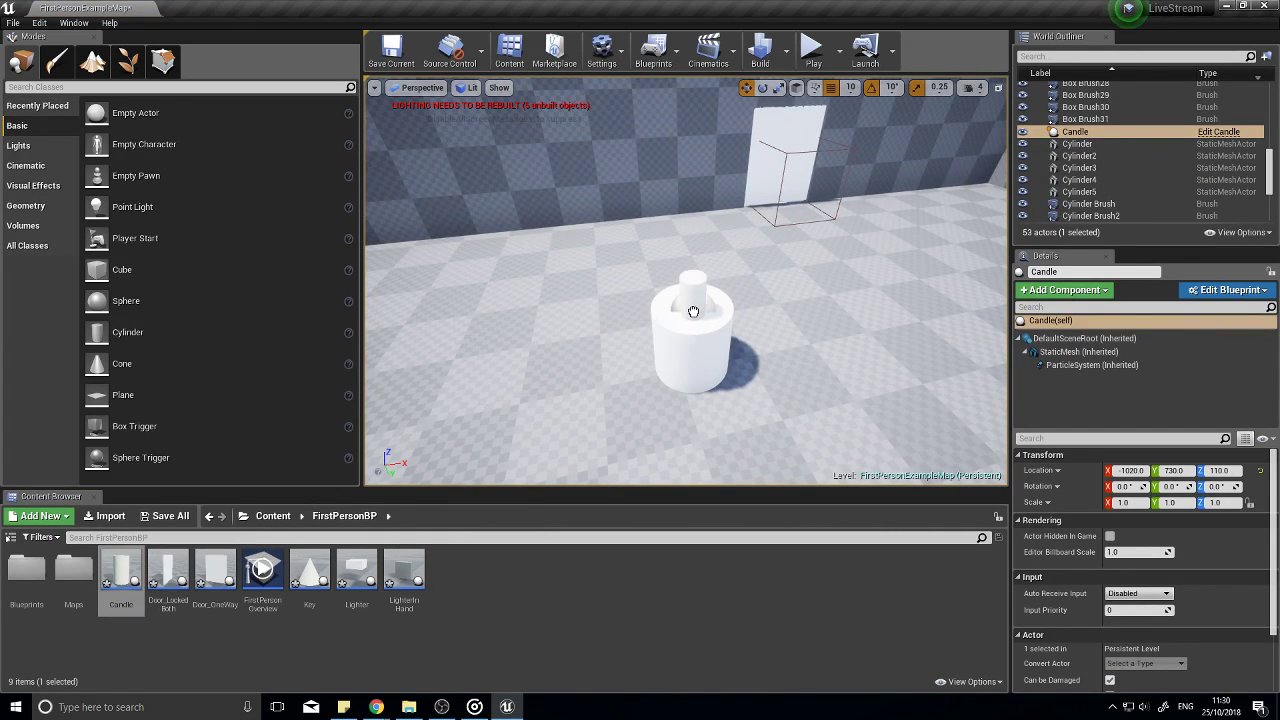
pyautogui.moveTo(693, 311); pyautogui.dragTo(691, 312)
pyautogui.moveTo(691, 312); pyautogui.dragTo(890, 312, button='right')
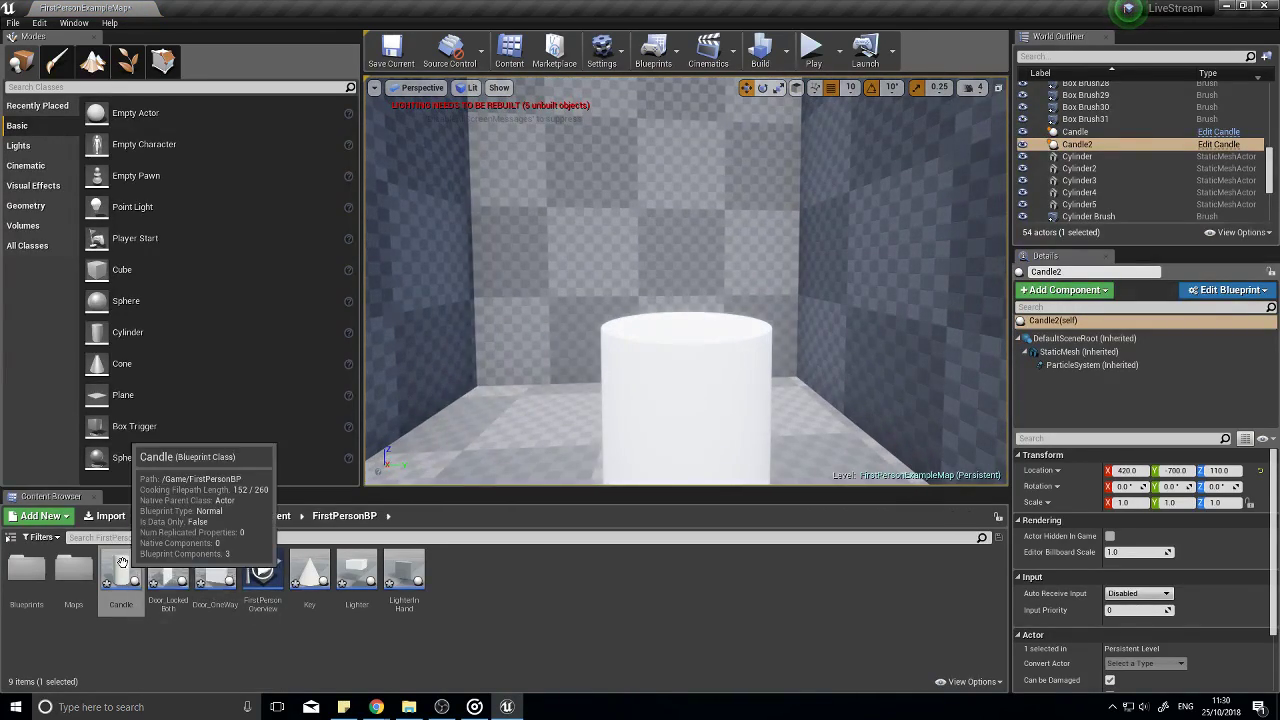
pyautogui.moveTo(121, 578); pyautogui.dragTo(686, 325)
pyautogui.moveTo(686, 325)
pyautogui.mouseDown(button='right')
pyautogui.moveTo(660, 295)
pyautogui.moveTo(650, 310)
pyautogui.moveTo(450, 325)
pyautogui.moveTo(520, 280)
pyautogui.moveTo(480, 270)
pyautogui.moveTo(510, 315)
pyautogui.moveTo(850, 315)
pyautogui.moveTo(890, 335)
pyautogui.moveTo(930, 310)
pyautogui.moveTo(560, 325)
pyautogui.moveTo(640, 305)
pyautogui.moveTo(603, 451)
pyautogui.mouseUp(button='right')
# Step: Reopen the Candle blueprint, add a Box Collision component with its default name, and show it in the viewport
pyautogui.doubleClick(101, 567)
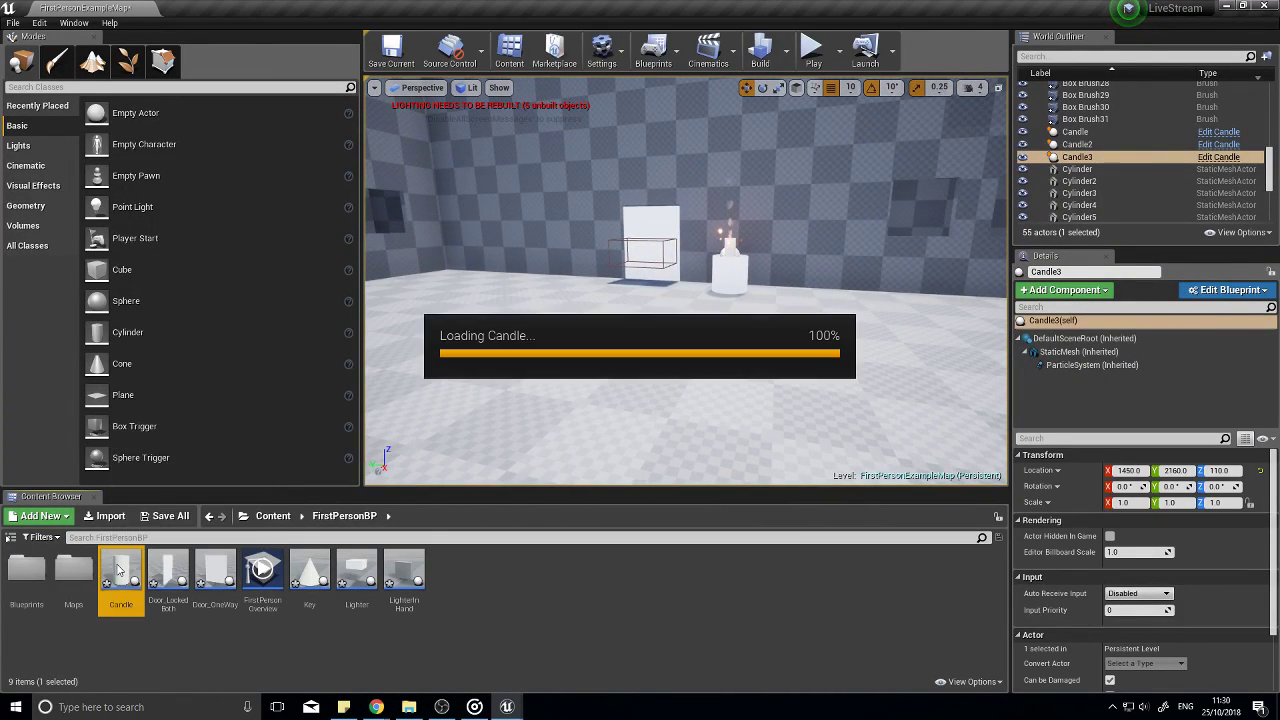
pyautogui.click(47, 57)
pyautogui.write('box')
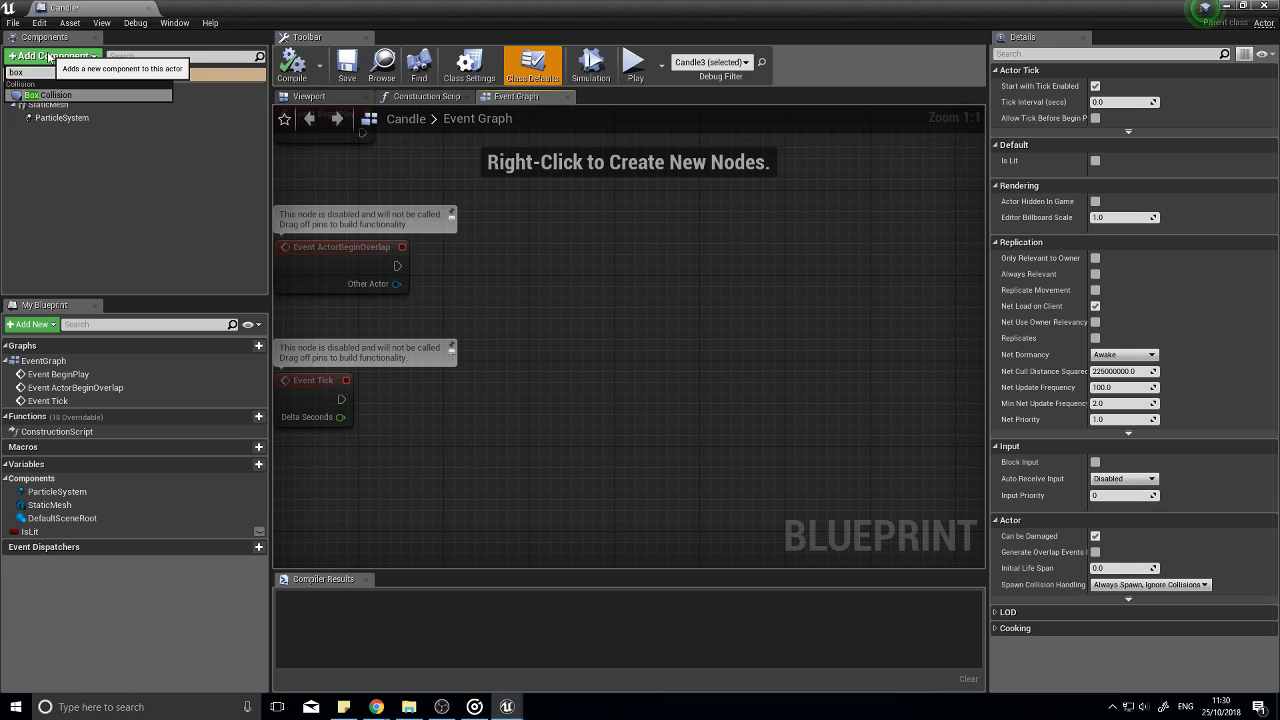
pyautogui.press('Return')
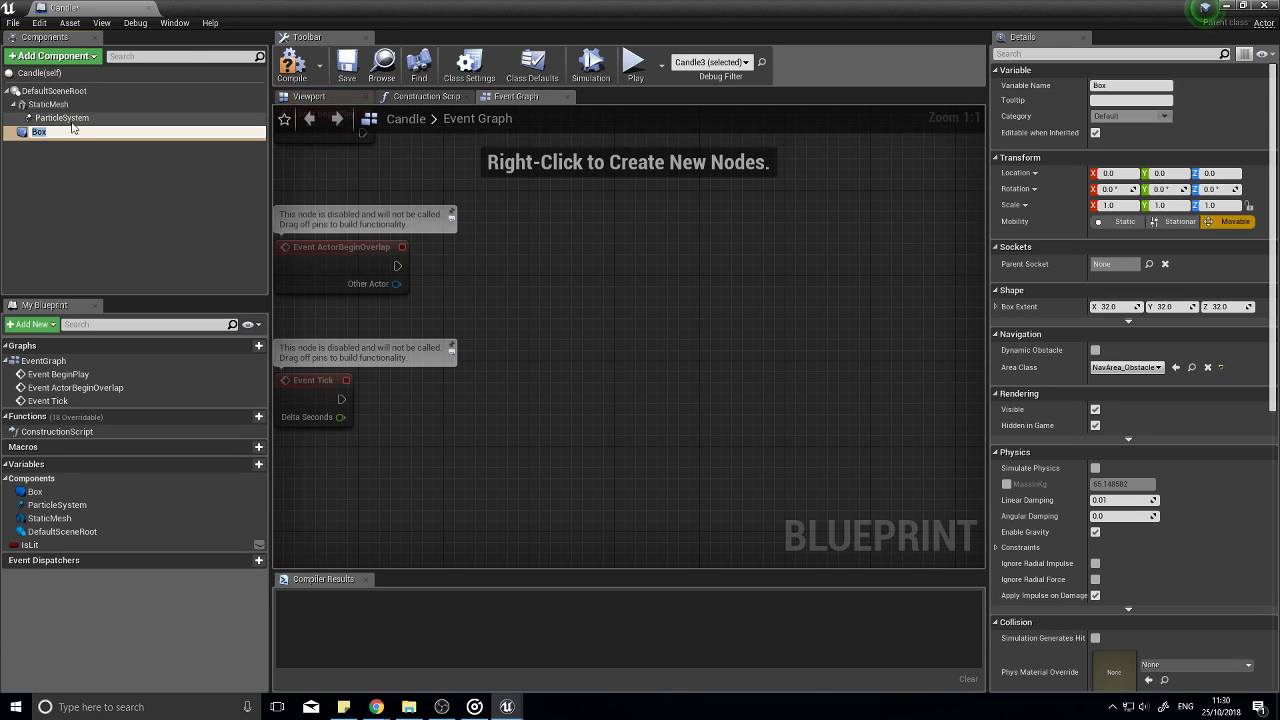
pyautogui.click(44, 176)
pyautogui.click(62, 136)
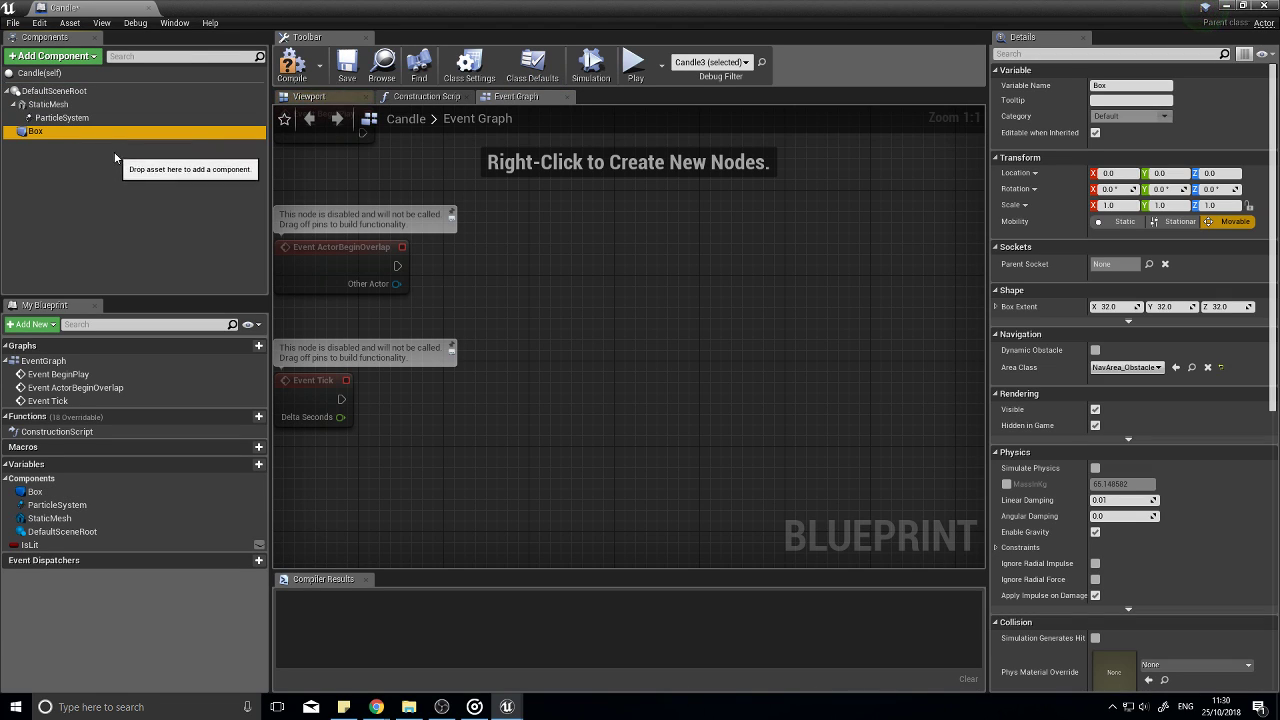
pyautogui.click(308, 97)
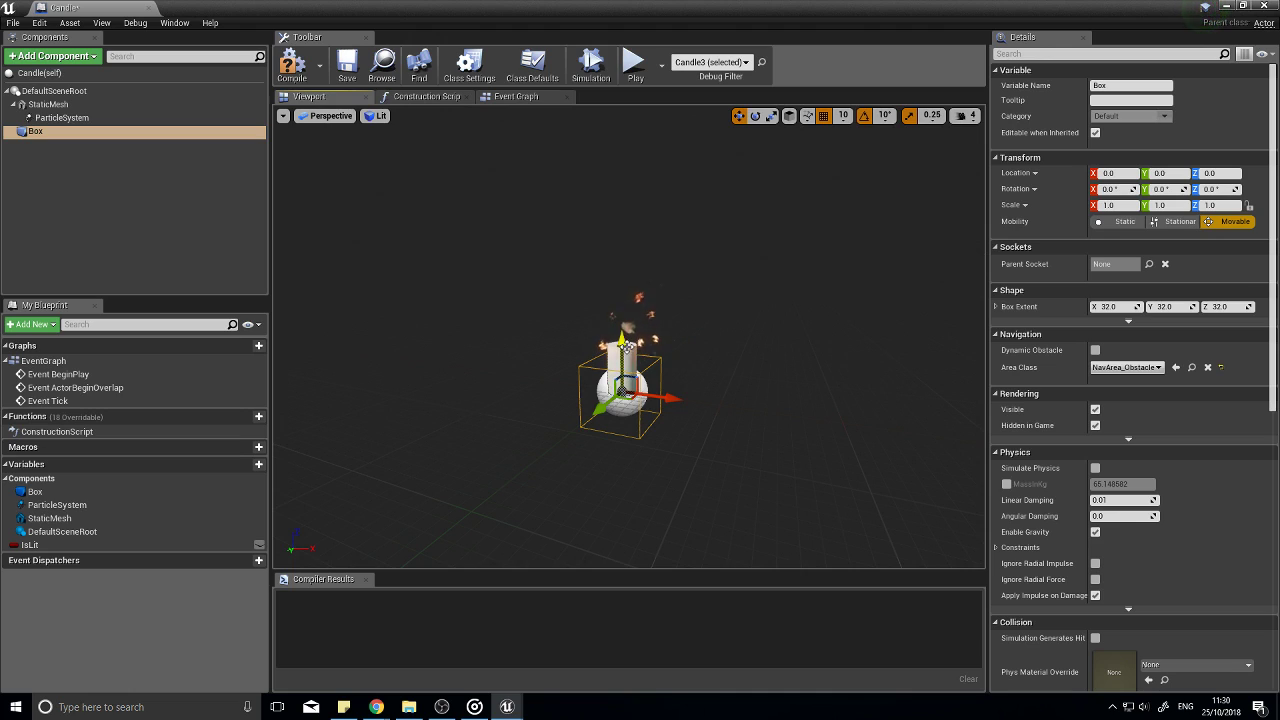
pyautogui.click(13, 104)
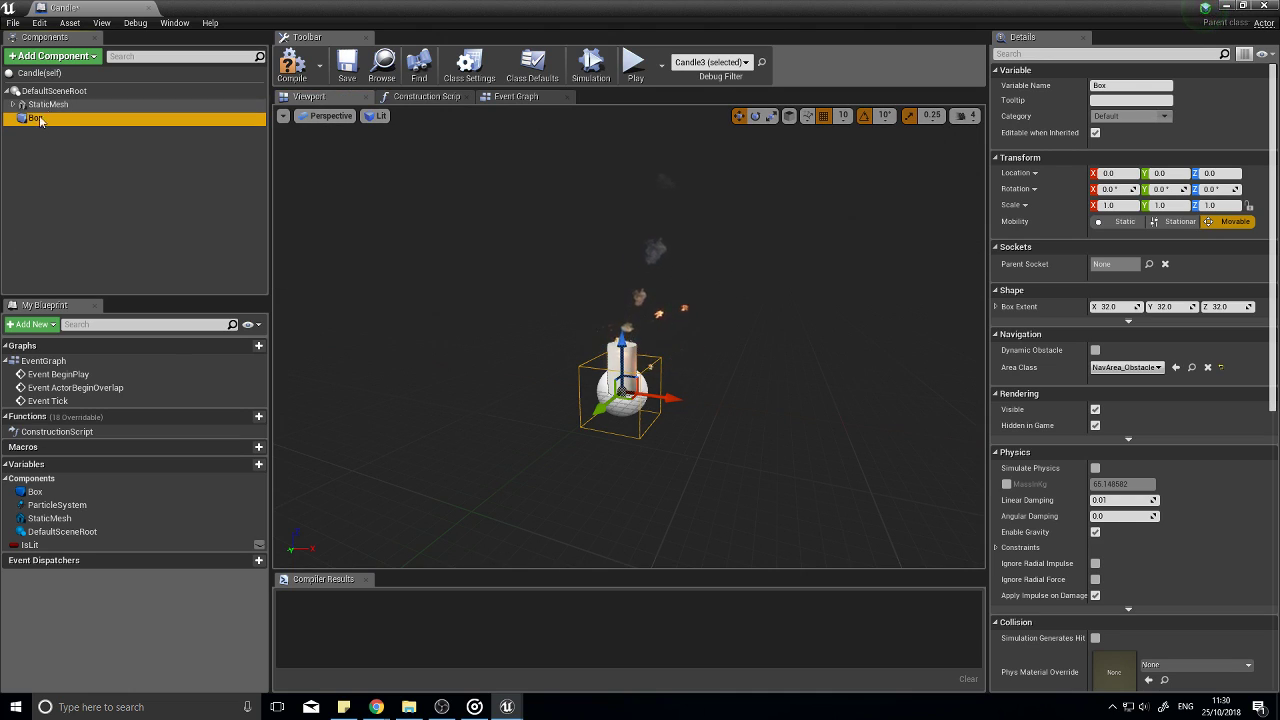
# Step: Delete the default event nodes from Candle's Event Graph and add an On Component Begin Overlap event for Box
pyautogui.click(511, 97)
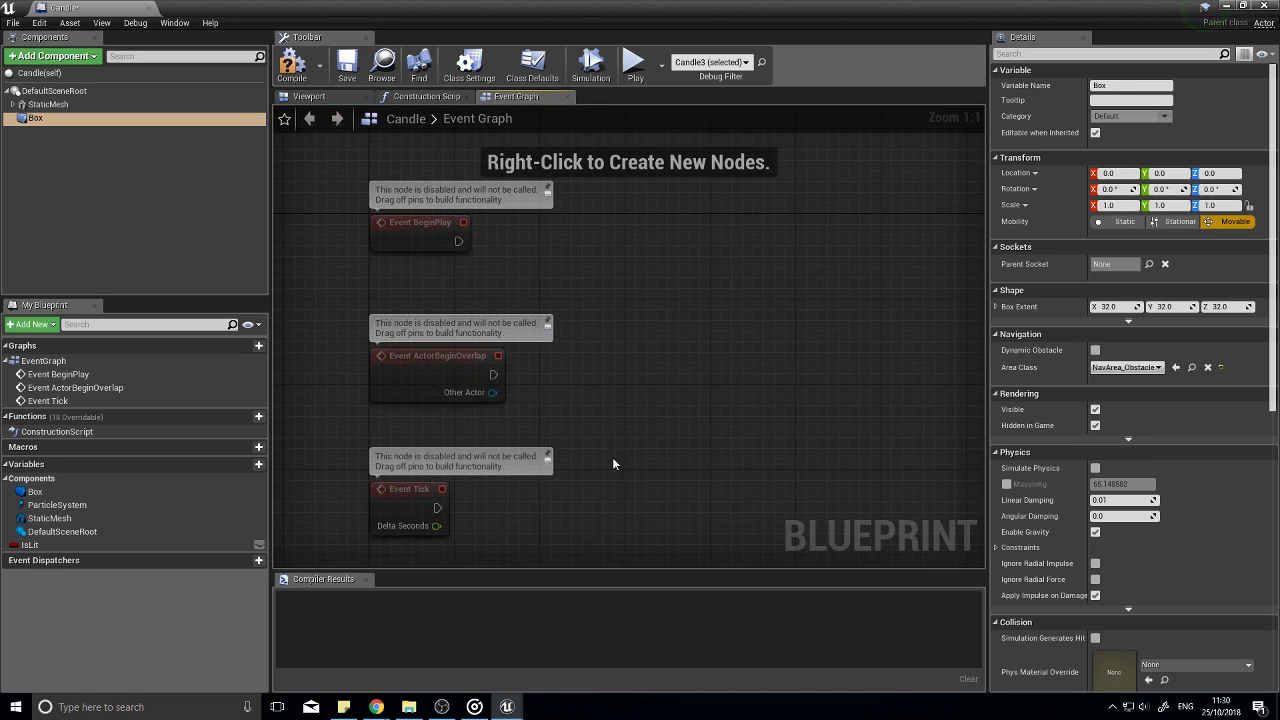
pyautogui.press('Delete')
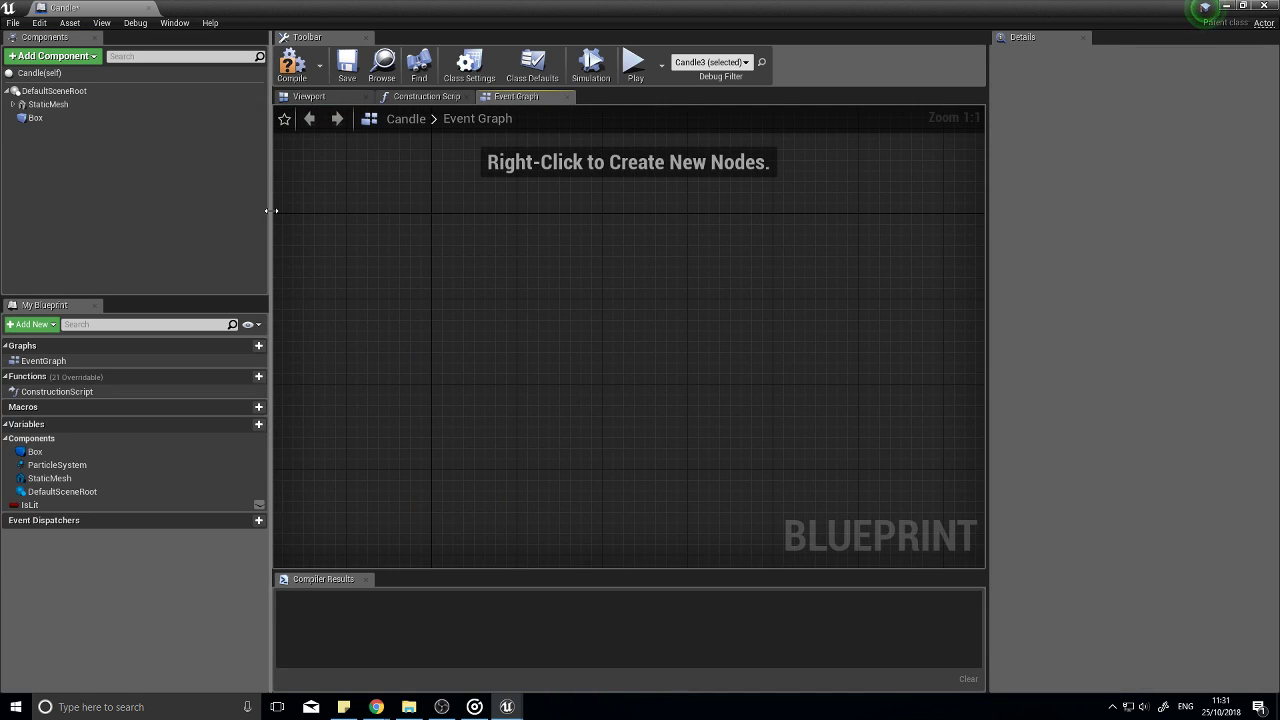
pyautogui.click(91, 117)
pyautogui.rightClick(421, 284)
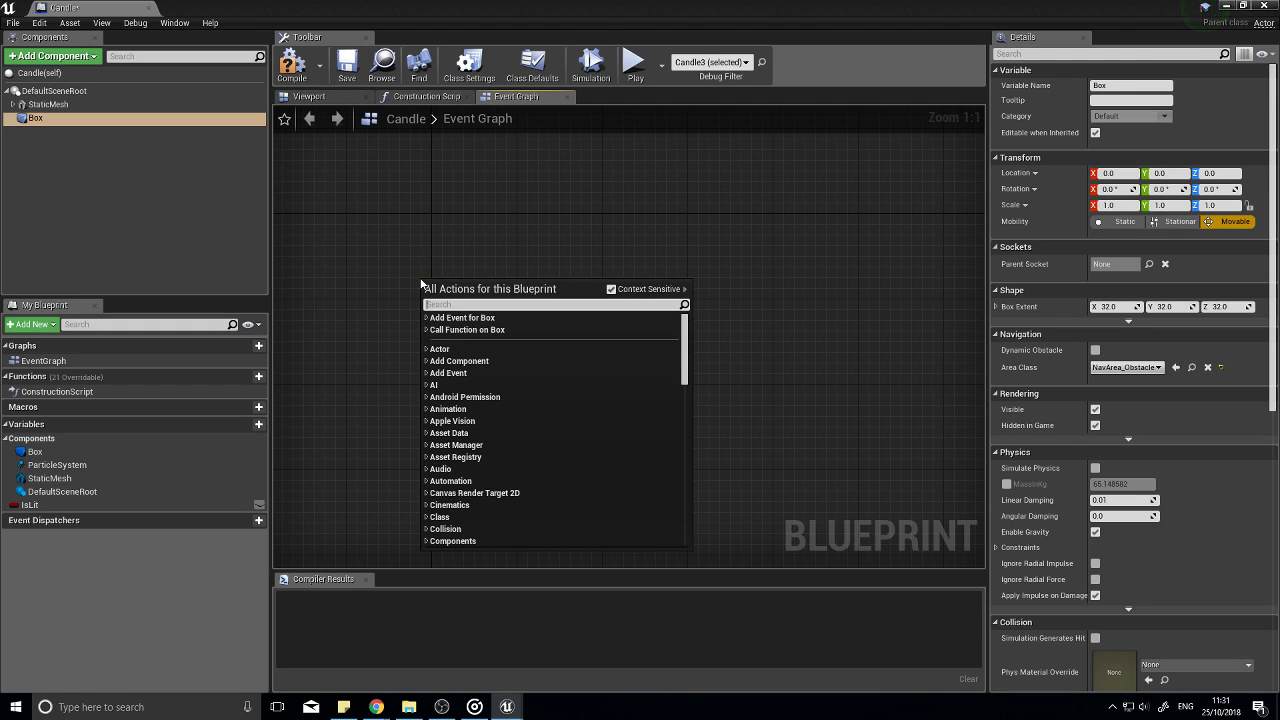
pyautogui.write('b')
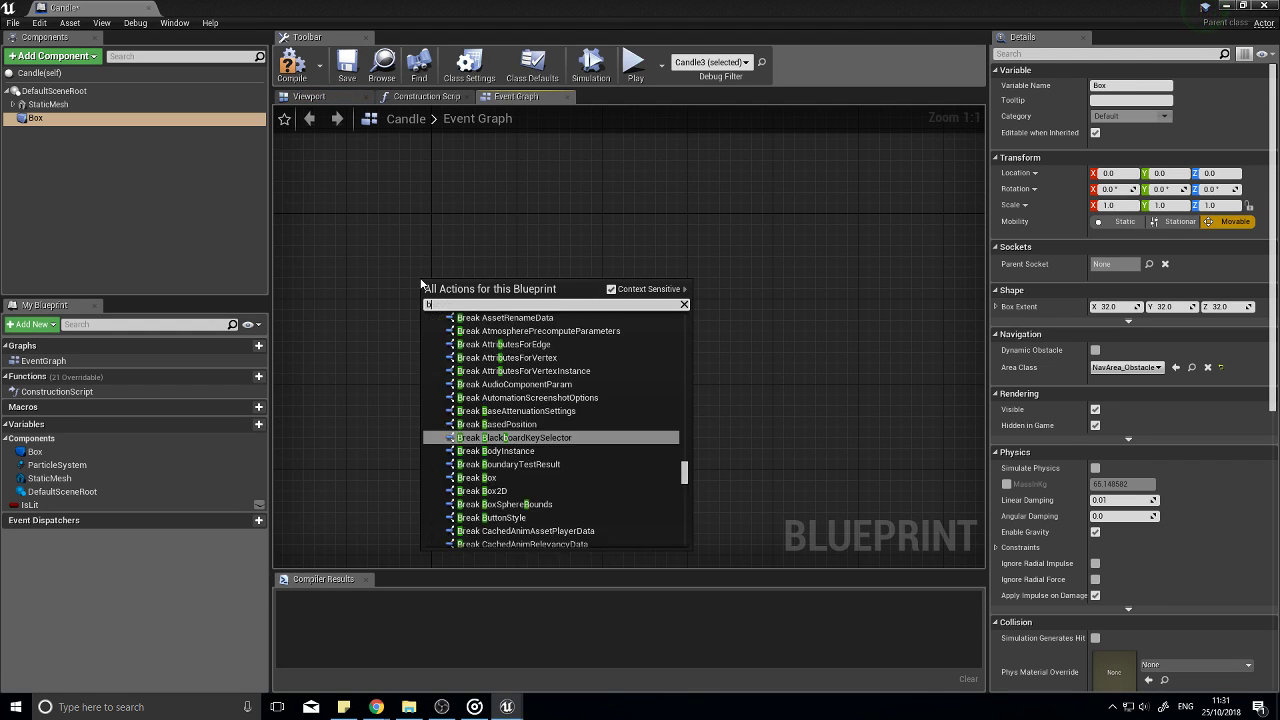
pyautogui.write('egin overlap')
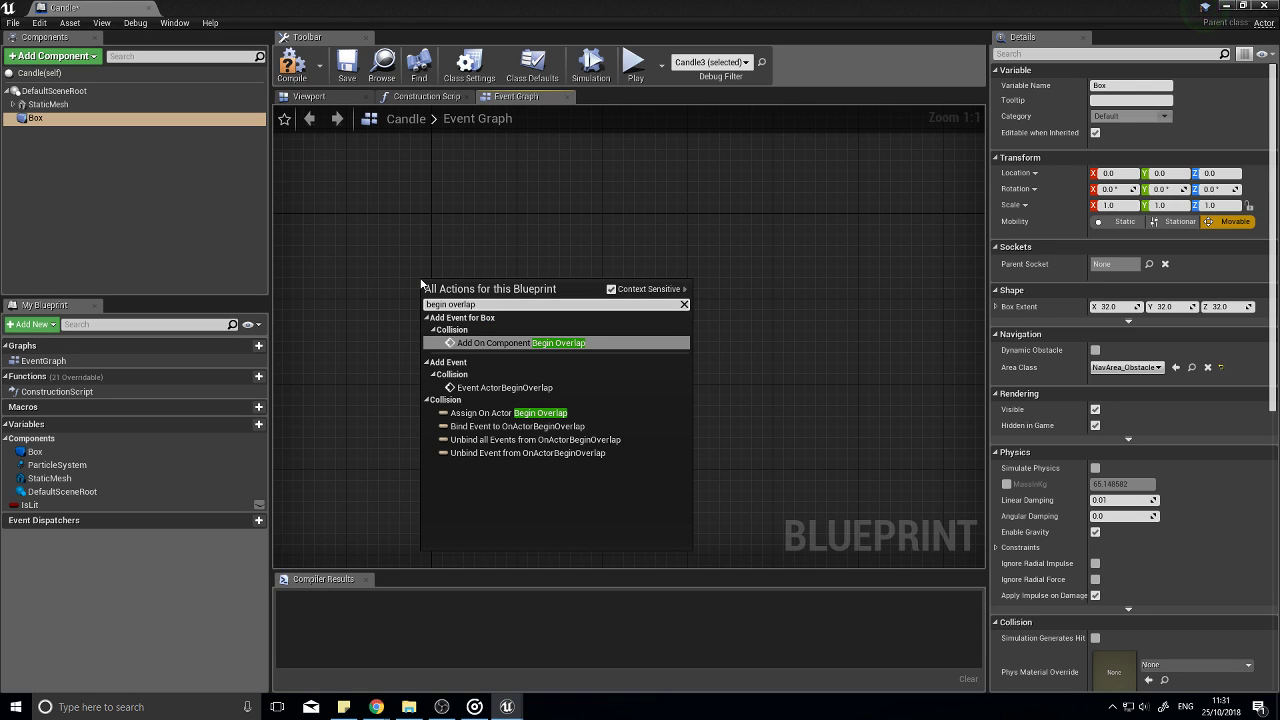
pyautogui.click(539, 341)
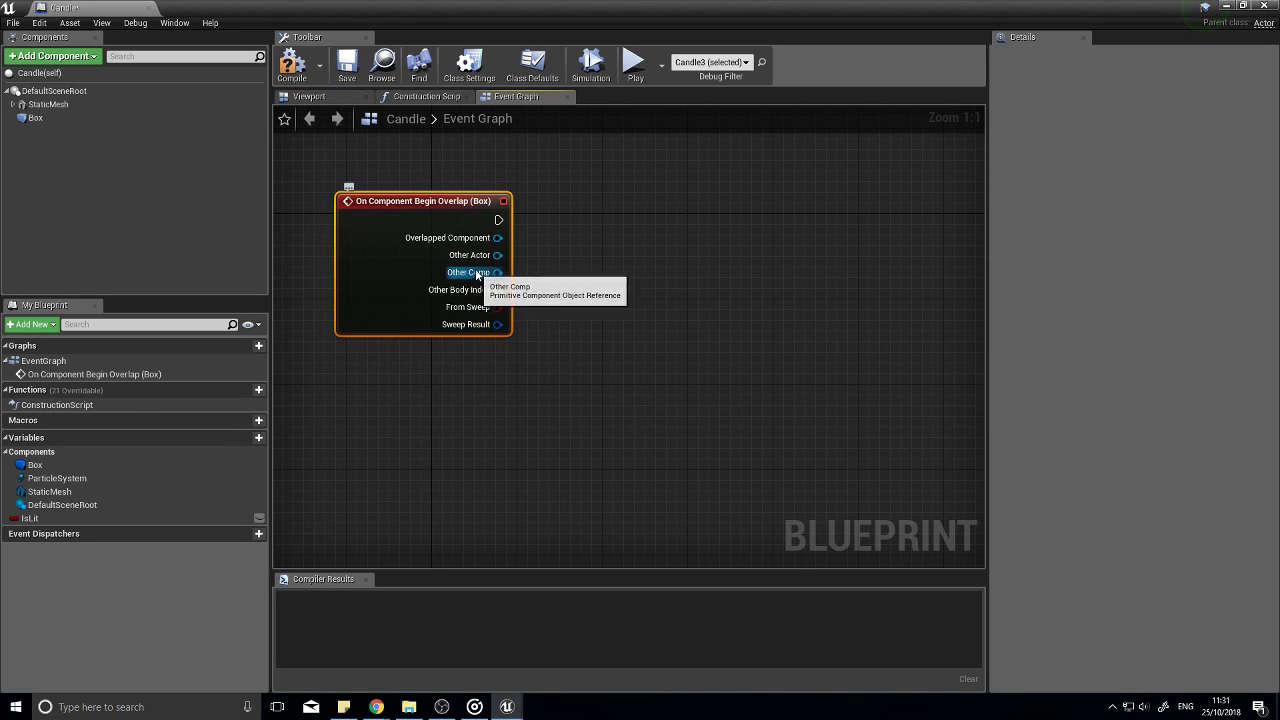
# Step: Add a Cast To FirstPersonCharacter node fed by the overlap event's Other Actor and align it beside the event
pyautogui.moveTo(497, 255); pyautogui.dragTo(572, 199)
pyautogui.write('cast to')
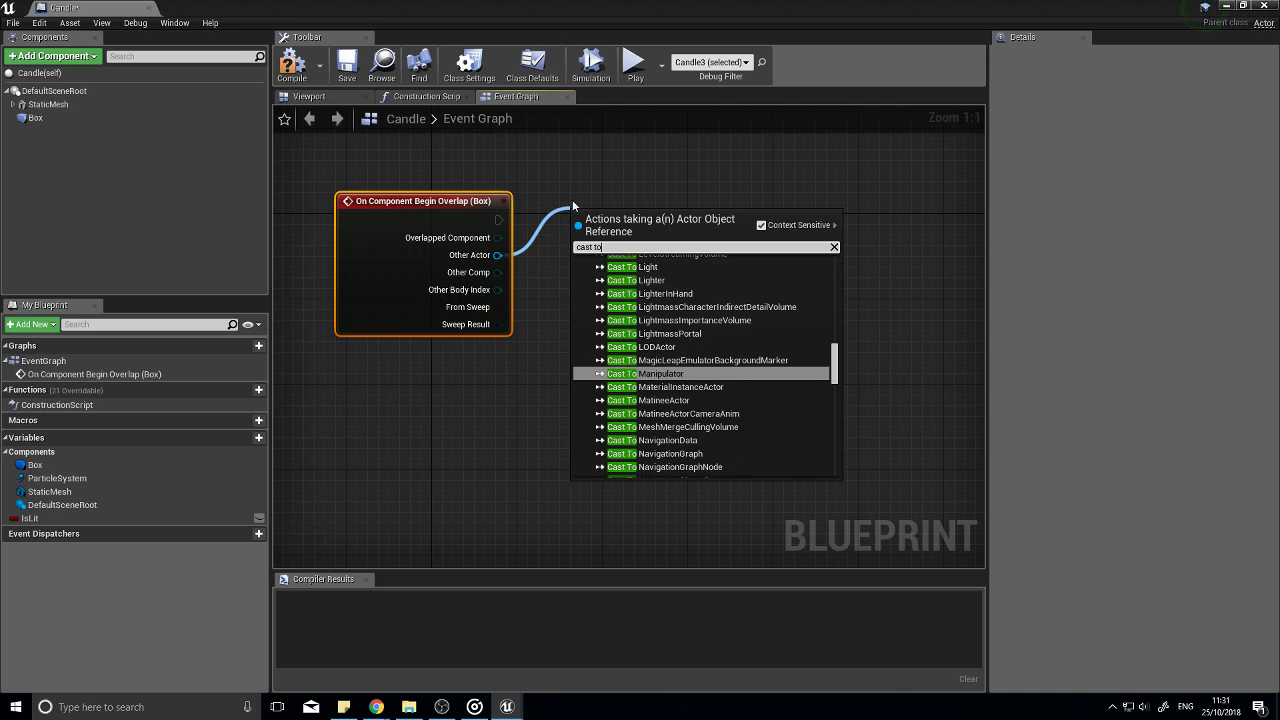
pyautogui.write(' first')
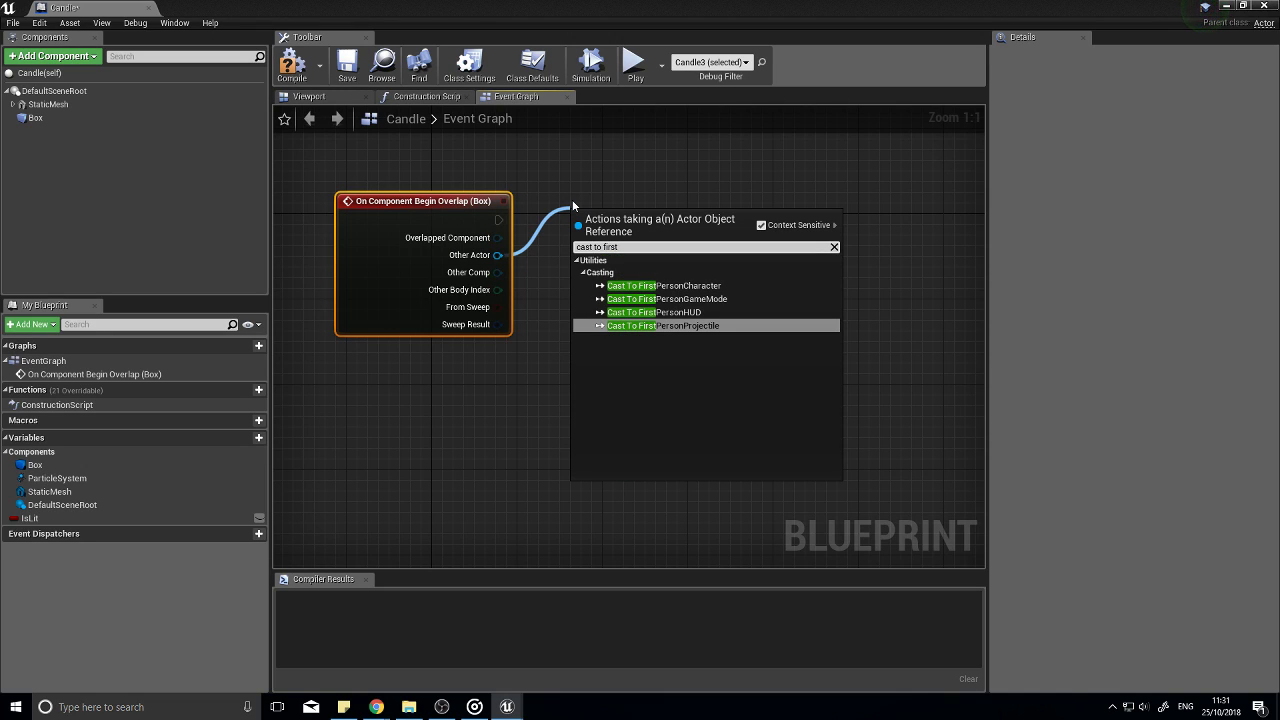
pyautogui.click(687, 287)
pyautogui.moveTo(661, 228)
pyautogui.mouseDown()
pyautogui.moveTo(650, 210)
pyautogui.moveTo(655, 226)
pyautogui.mouseUp()
# Step: Promote the cast's As First Person Character output to a variable named PlayerRef and place its SET node after the cast
pyautogui.moveTo(722, 256); pyautogui.dragTo(806, 252)
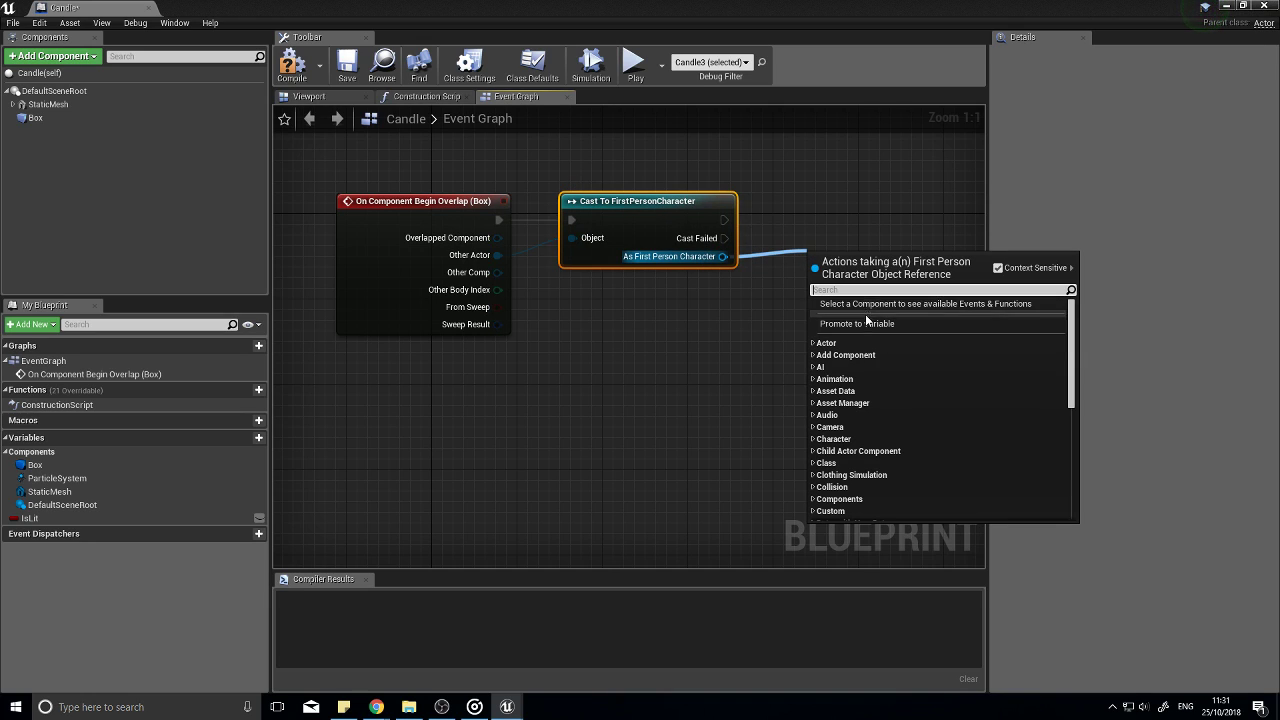
pyautogui.click(863, 319)
pyautogui.moveTo(761, 338); pyautogui.dragTo(556, 370, button='right')
pyautogui.moveTo(672, 236); pyautogui.dragTo(625, 247)
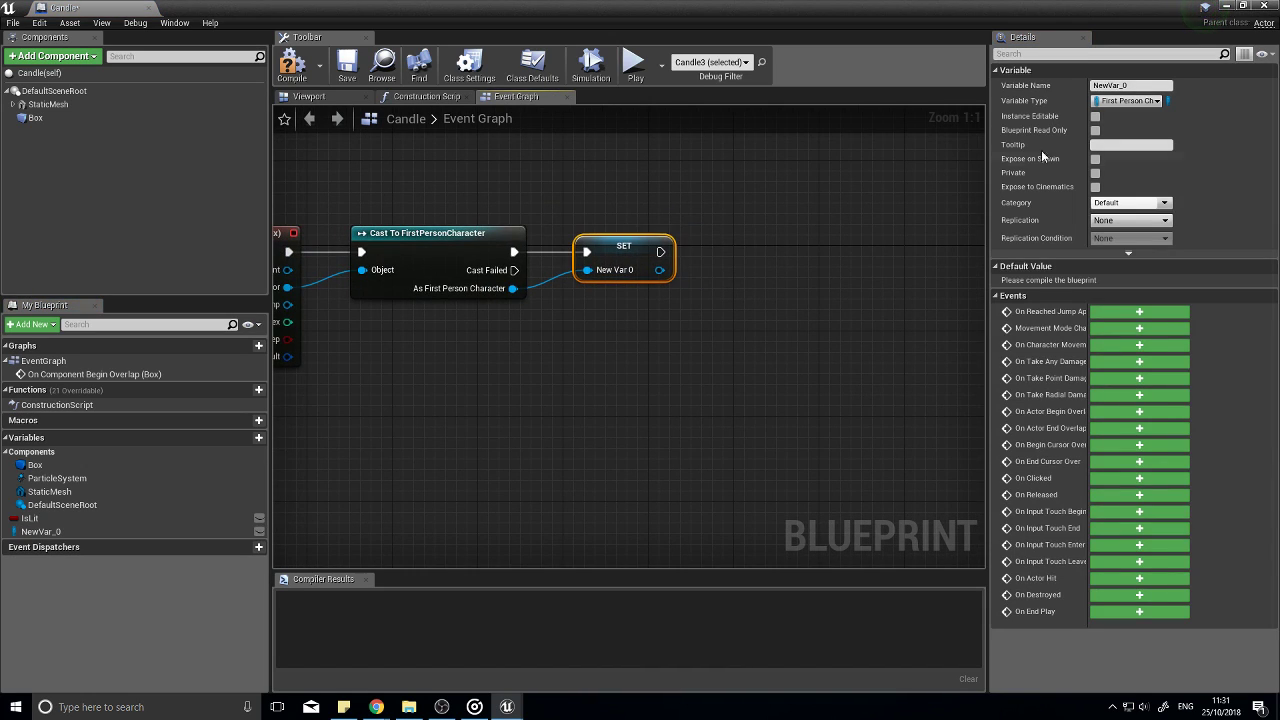
pyautogui.click(1128, 86)
pyautogui.doubleClick(1128, 86)
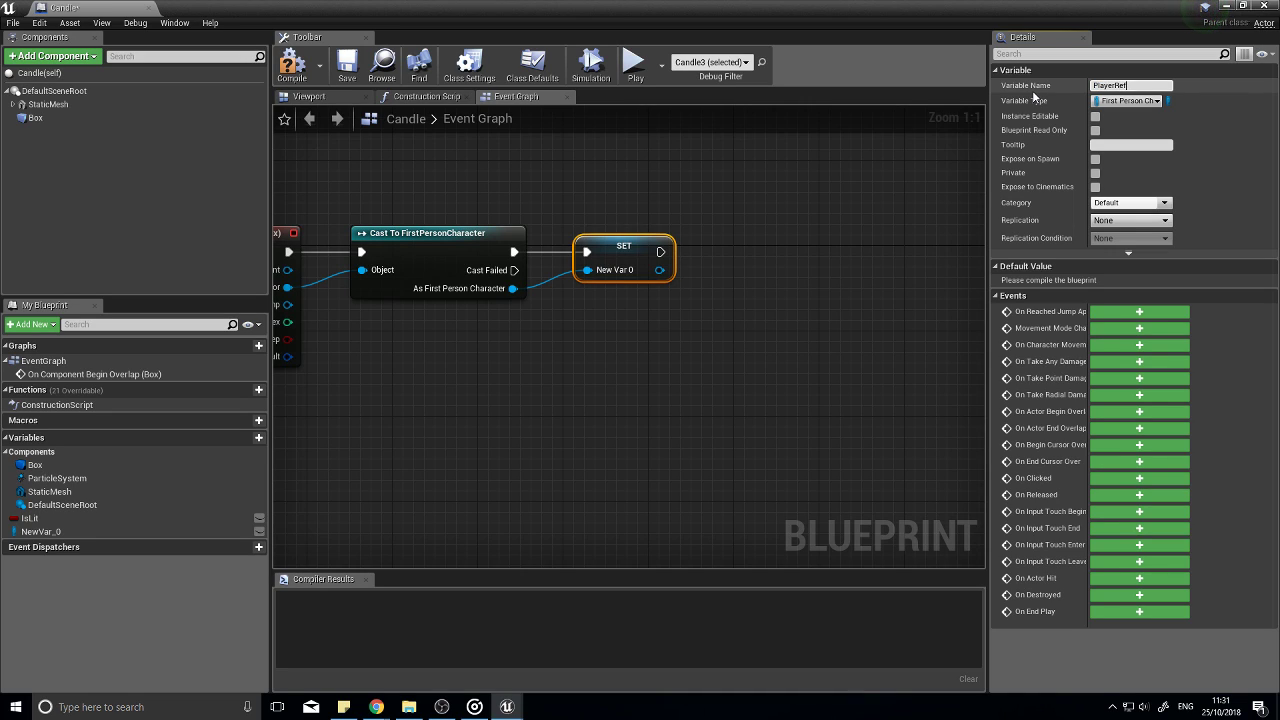
pyautogui.press('Return')
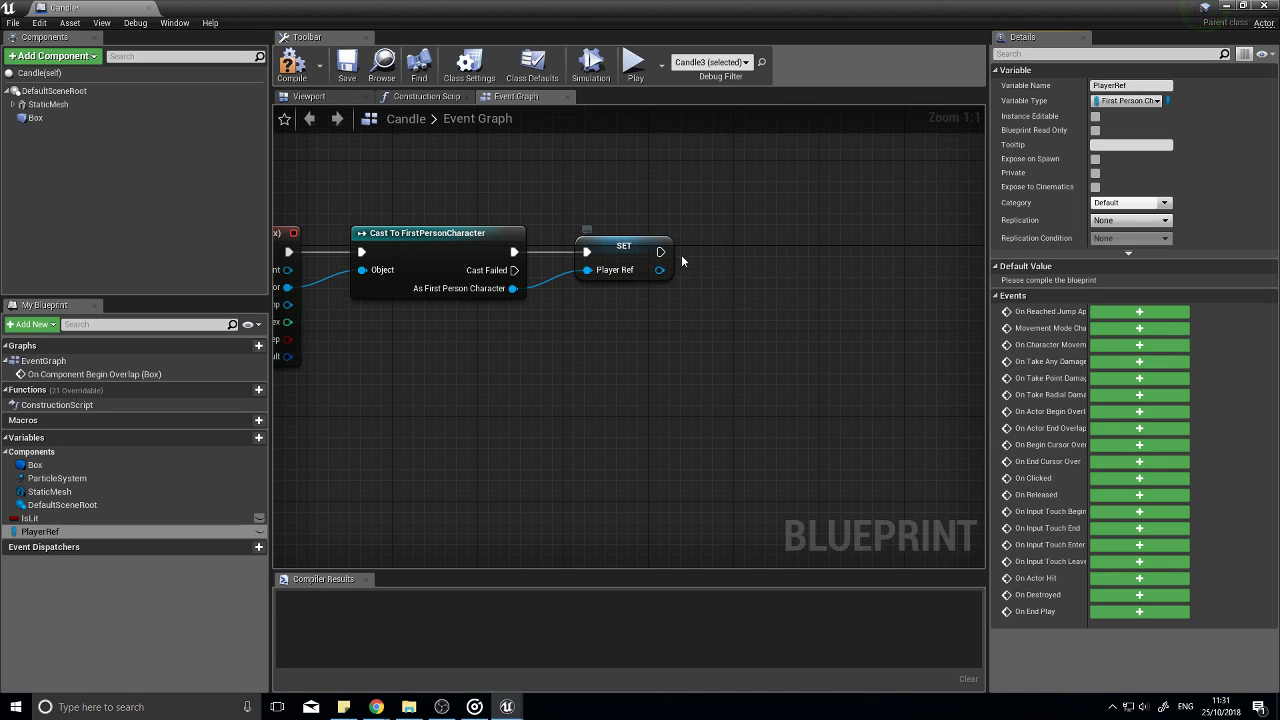
# Step: Add an Enable Input node executed after the PlayerRef SET node
pyautogui.moveTo(660, 252); pyautogui.dragTo(765, 251)
pyautogui.write('enable i')
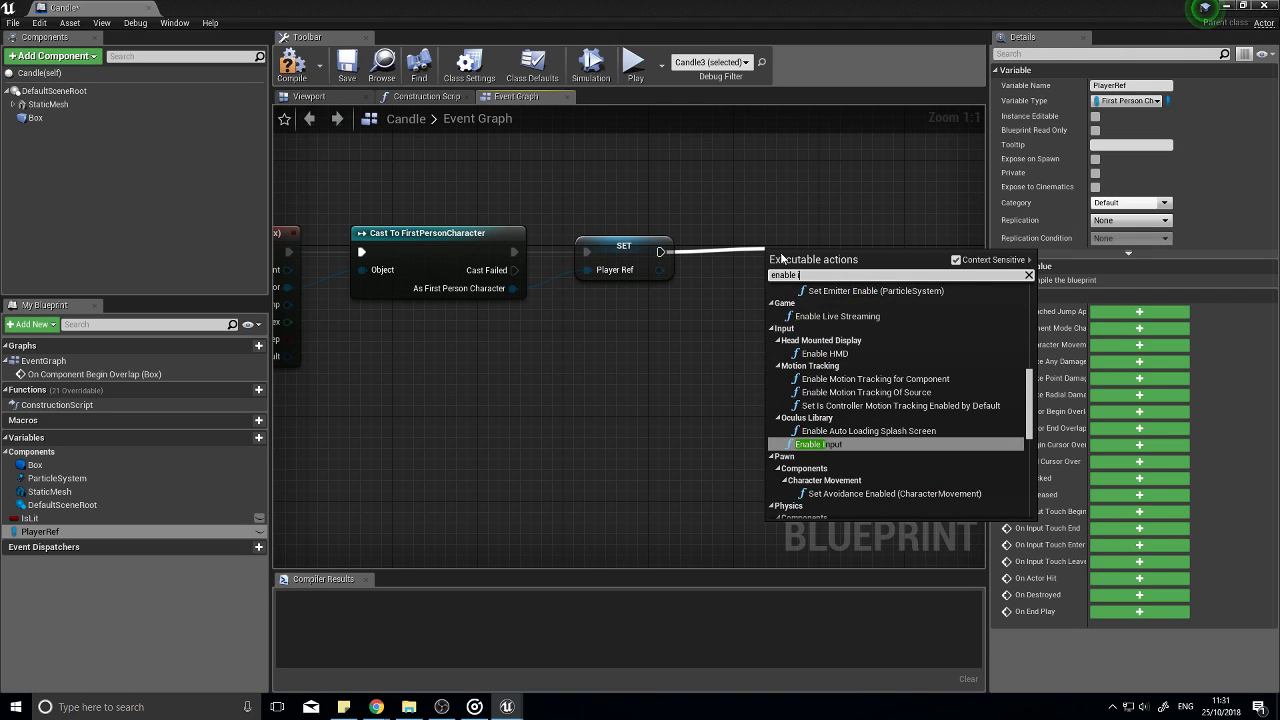
pyautogui.scroll(1, 880, 444)
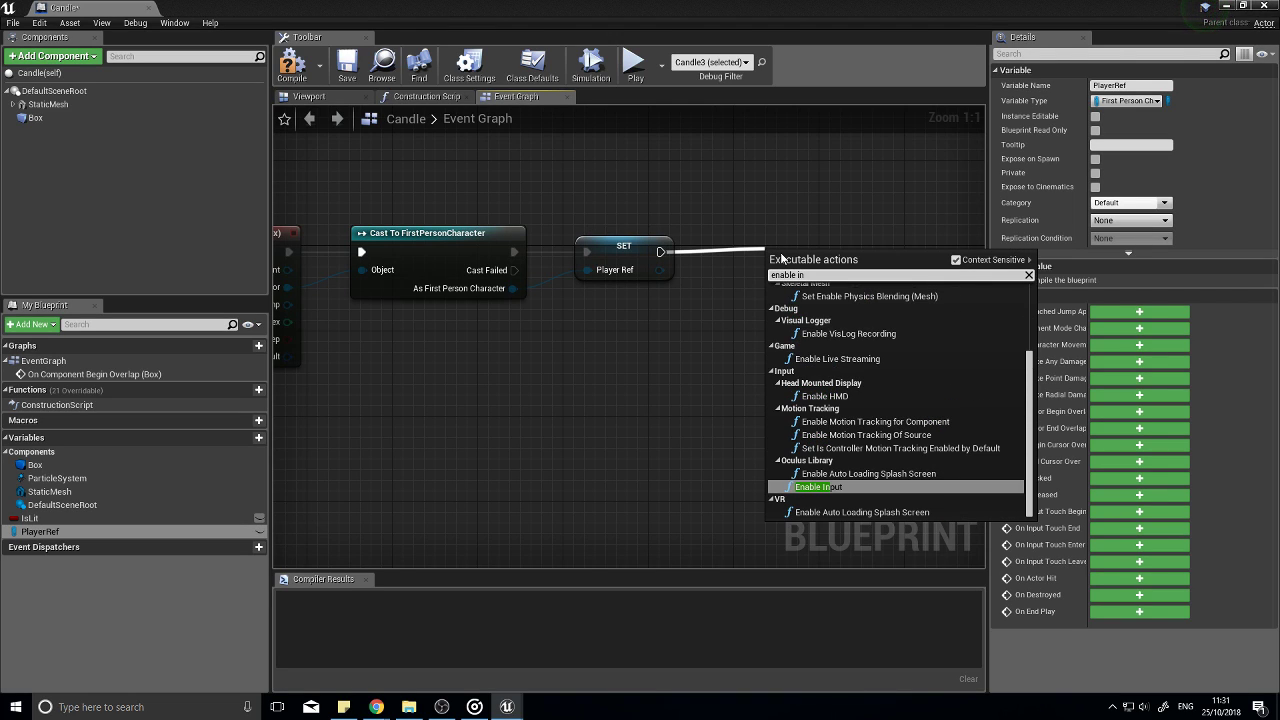
pyautogui.click(870, 489)
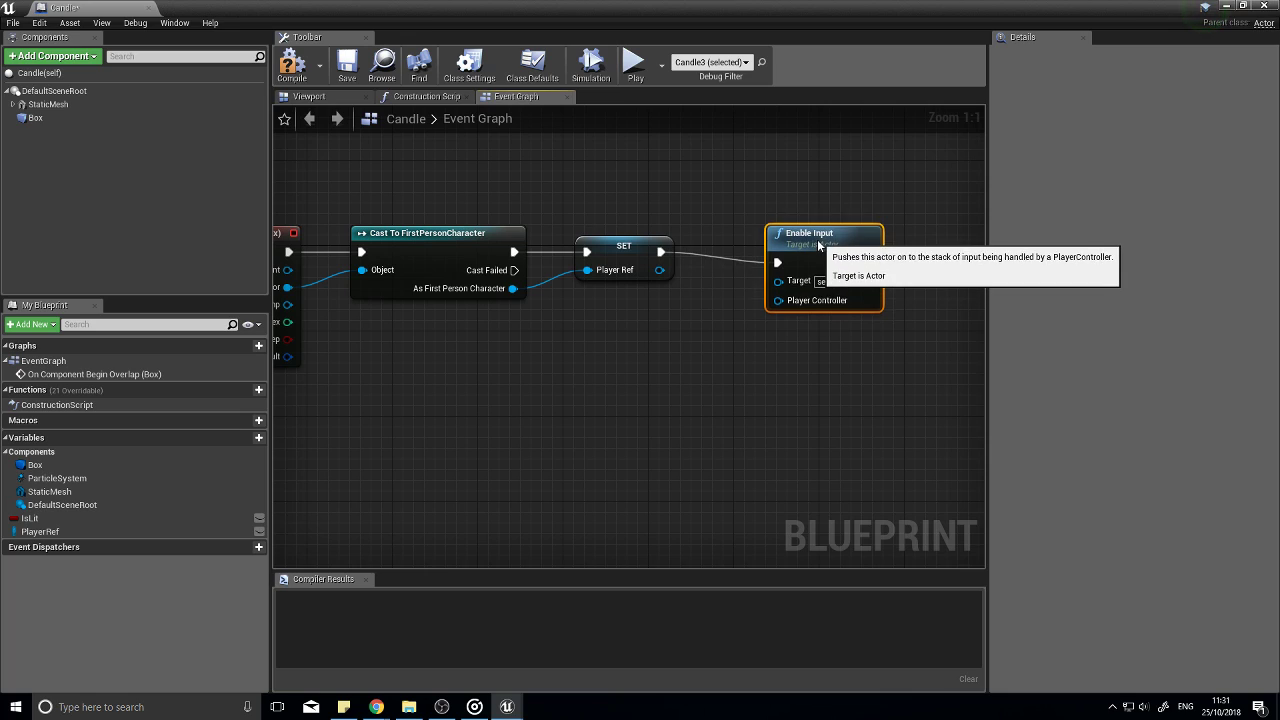
# Step: Feed Enable Input's Player Controller from a Get Player Controller node and place that node below the cast and SET nodes
pyautogui.moveTo(778, 290); pyautogui.dragTo(676, 362)
pyautogui.write('get p')
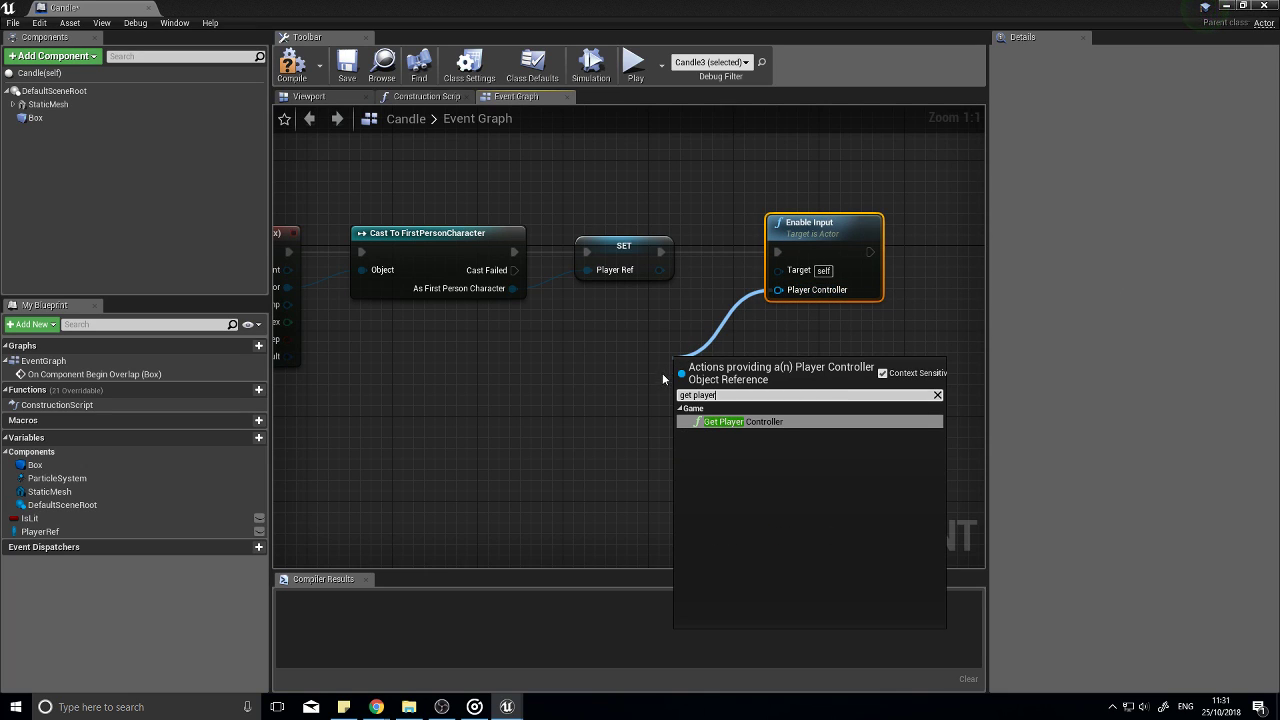
pyautogui.write('layer')
pyautogui.click(743, 421)
pyautogui.moveTo(599, 357); pyautogui.dragTo(546, 351)
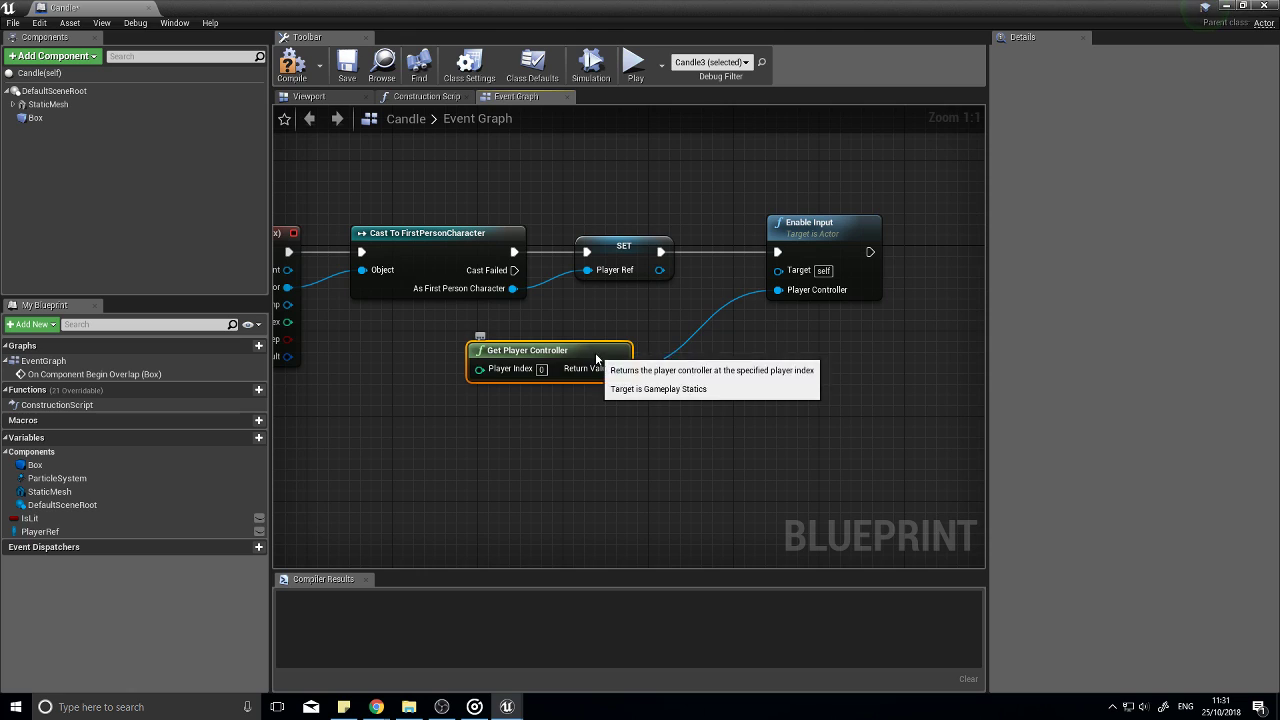
pyautogui.moveTo(598, 352); pyautogui.dragTo(601, 415)
pyautogui.moveTo(823, 392); pyautogui.dragTo(715, 405, button='right')
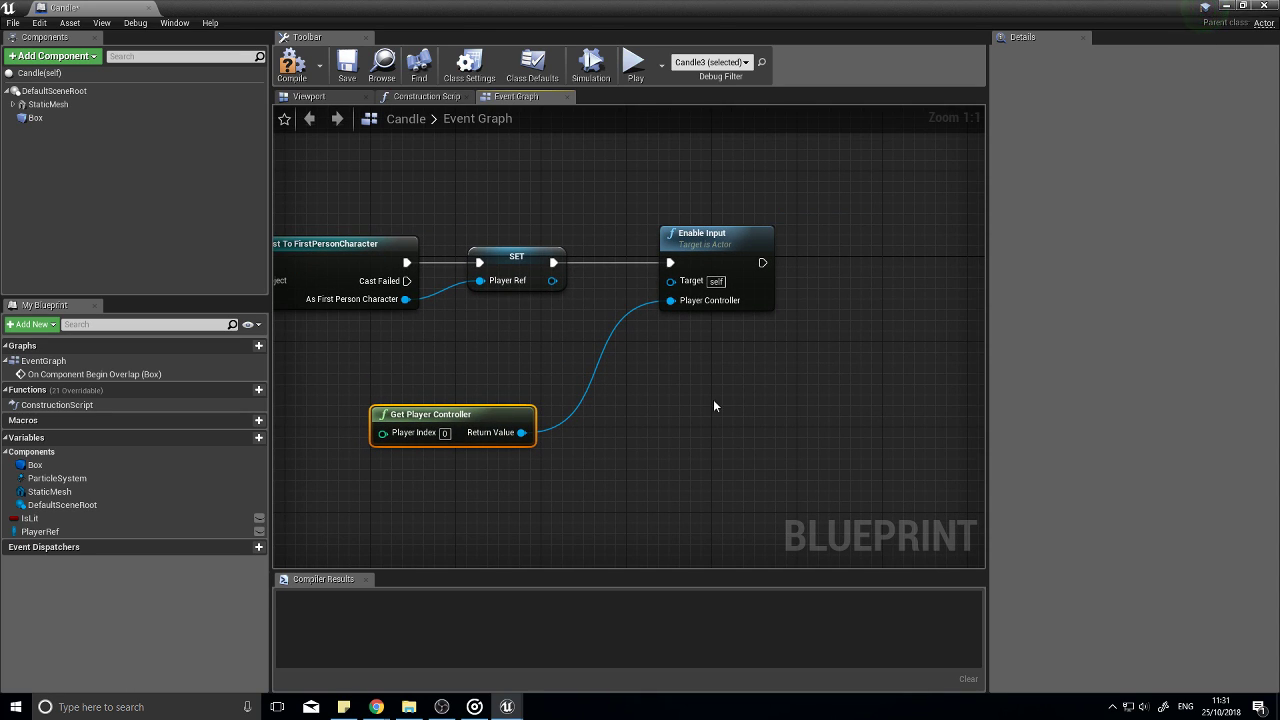
# Step: Add an E keyboard event node in the empty graph space below the Enable Input chain
pyautogui.scroll(-3, 715, 405)
pyautogui.scroll(1, 767, 440)
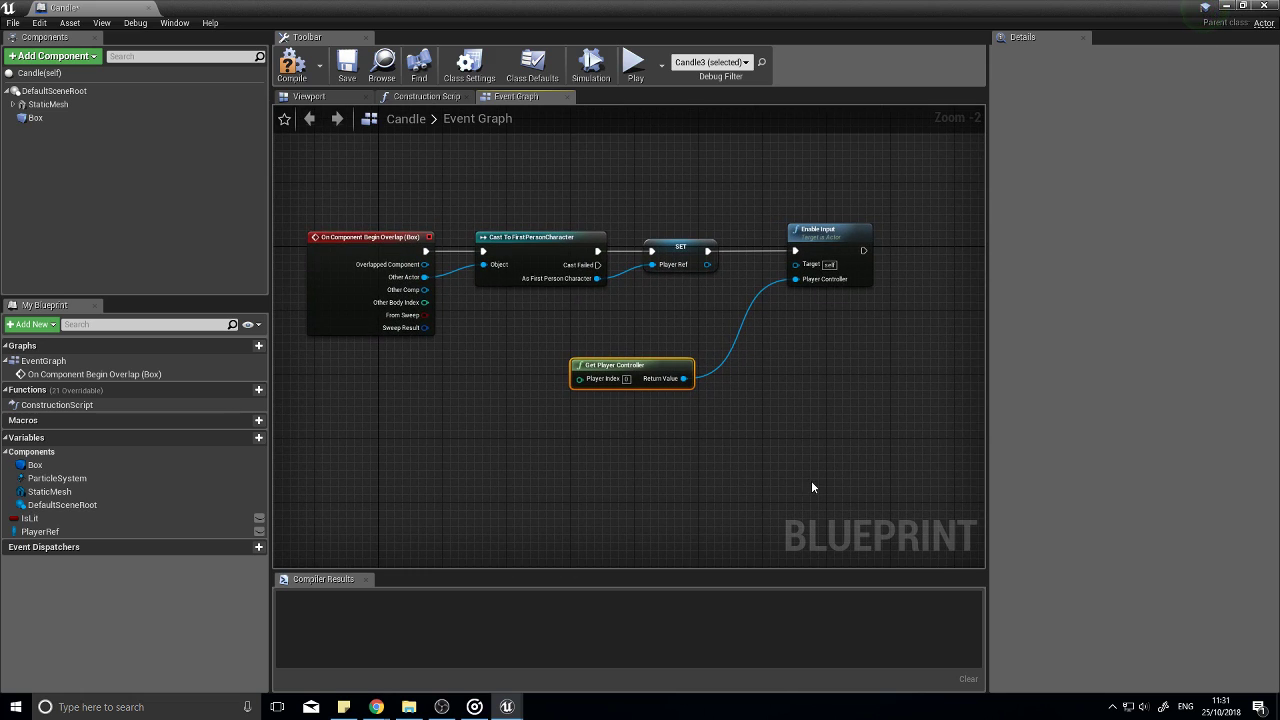
pyautogui.moveTo(625, 482); pyautogui.dragTo(554, 372, button='right')
pyautogui.rightClick(501, 406)
pyautogui.rightClick(591, 375)
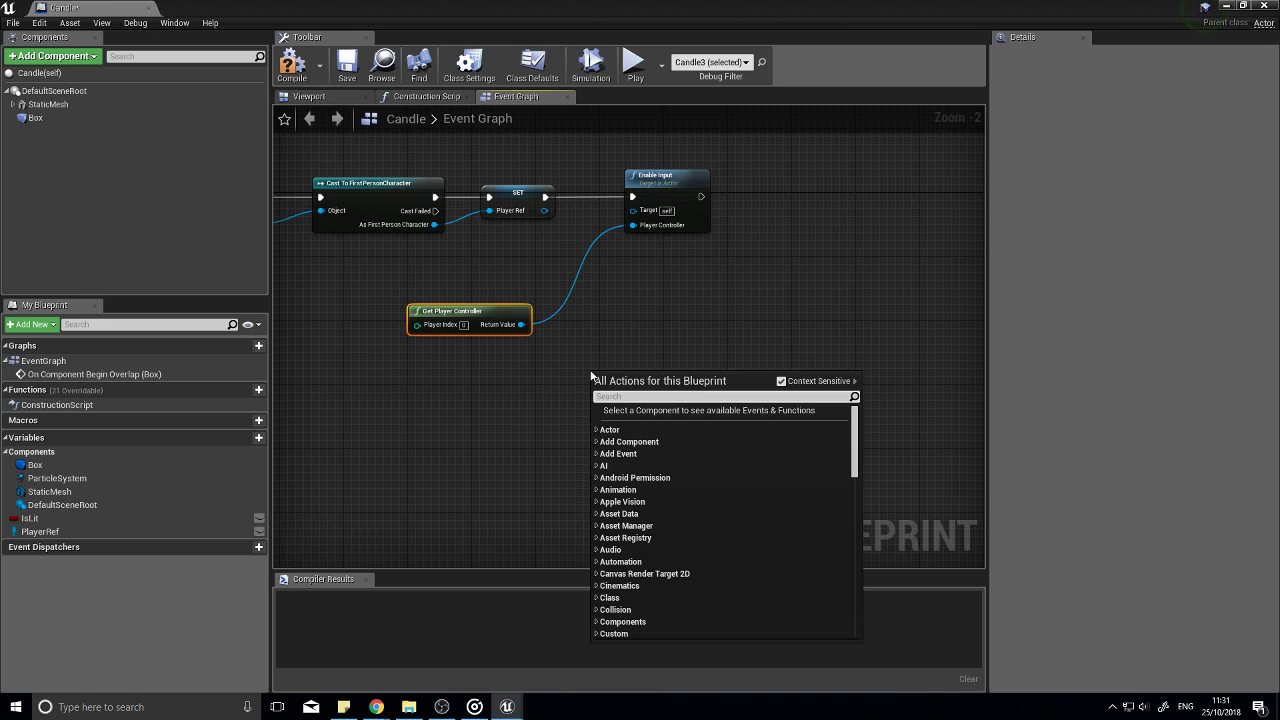
pyautogui.write('e eky')
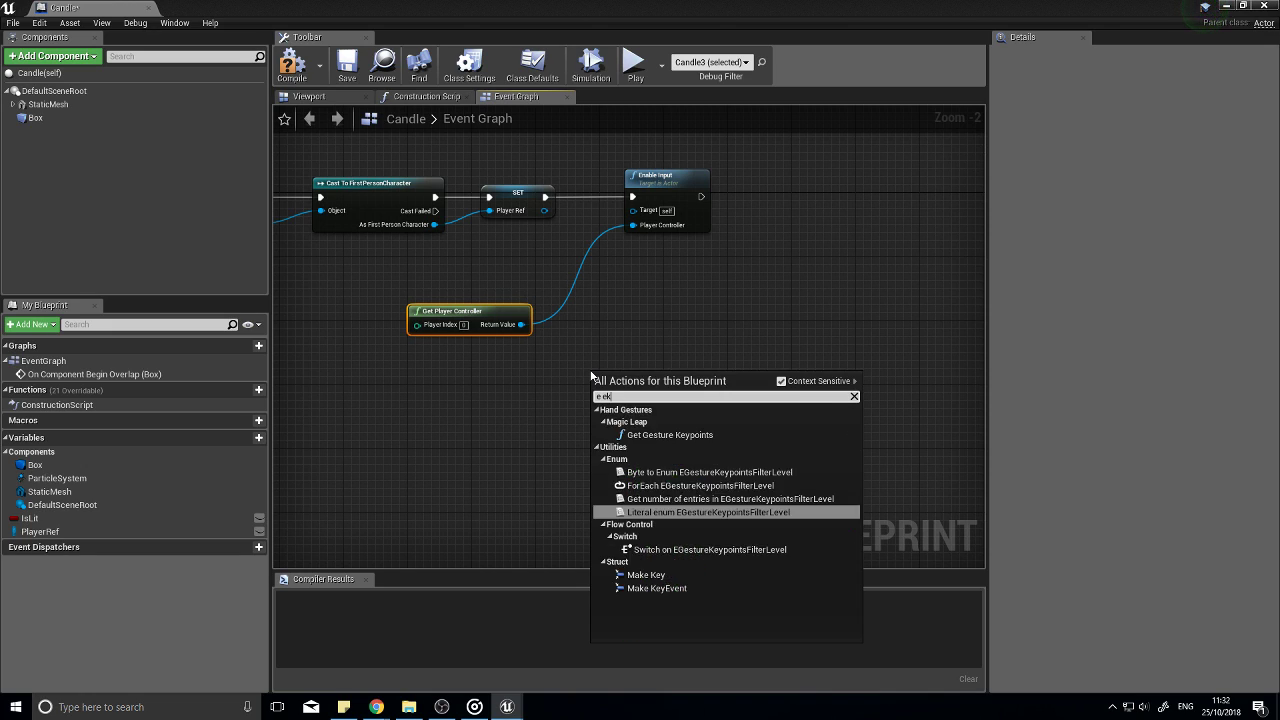
pyautogui.press('BackSpace')
pyautogui.press('BackSpace')
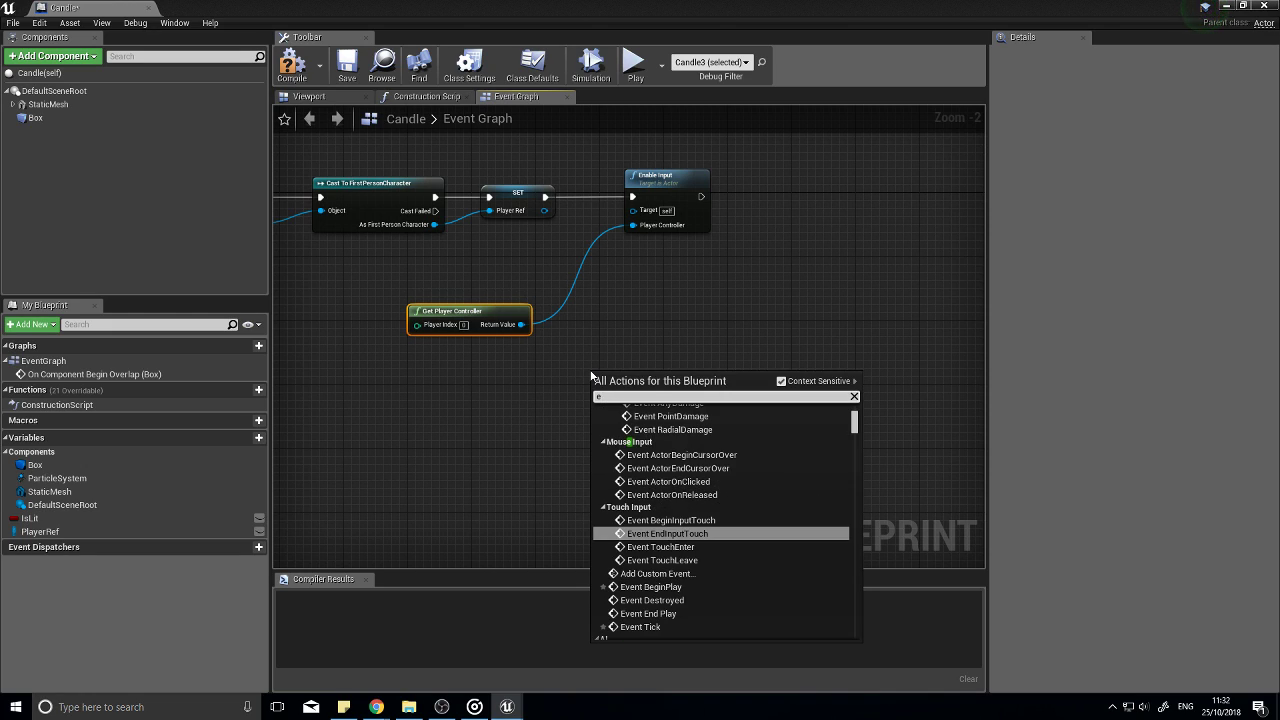
pyautogui.write('key')
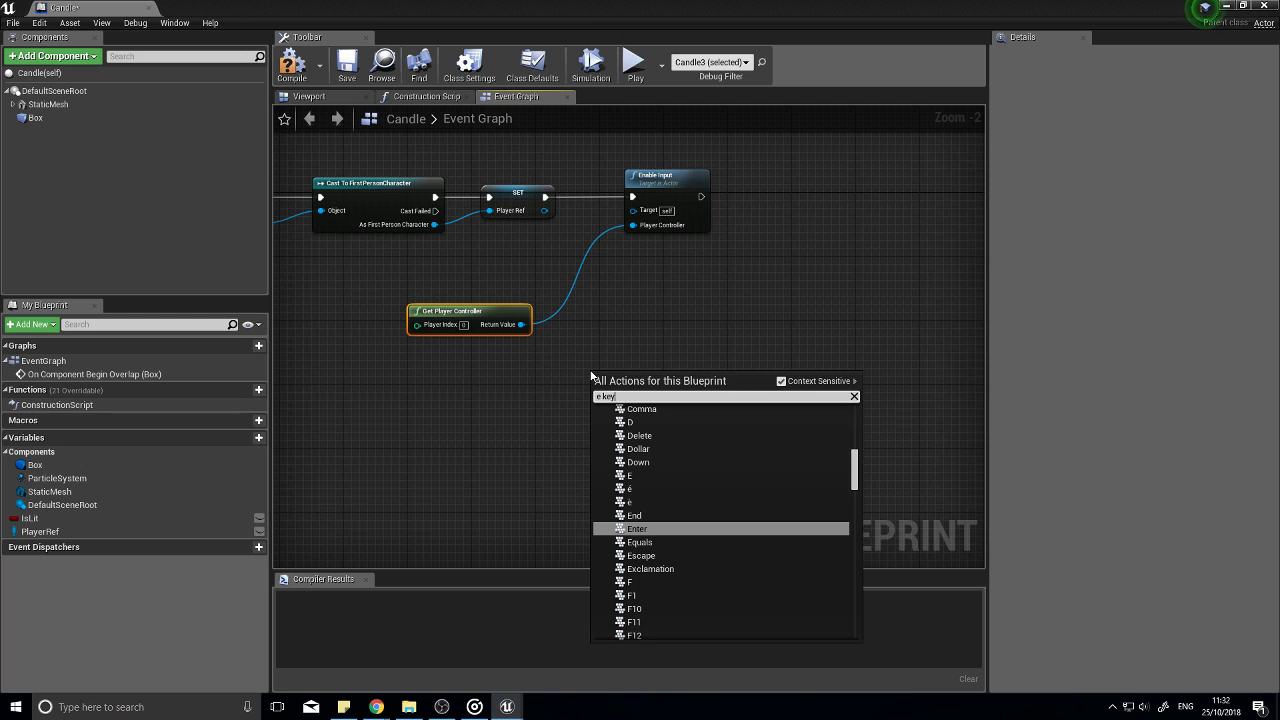
pyautogui.click(640, 475)
pyautogui.scroll(2, 626, 390)
pyautogui.moveTo(631, 376); pyautogui.dragTo(631, 397)
# Step: Place a PlayerRef getter below the E event and get the Has Lighter variable from it
pyautogui.moveTo(750, 431); pyautogui.dragTo(621, 457, button='right')
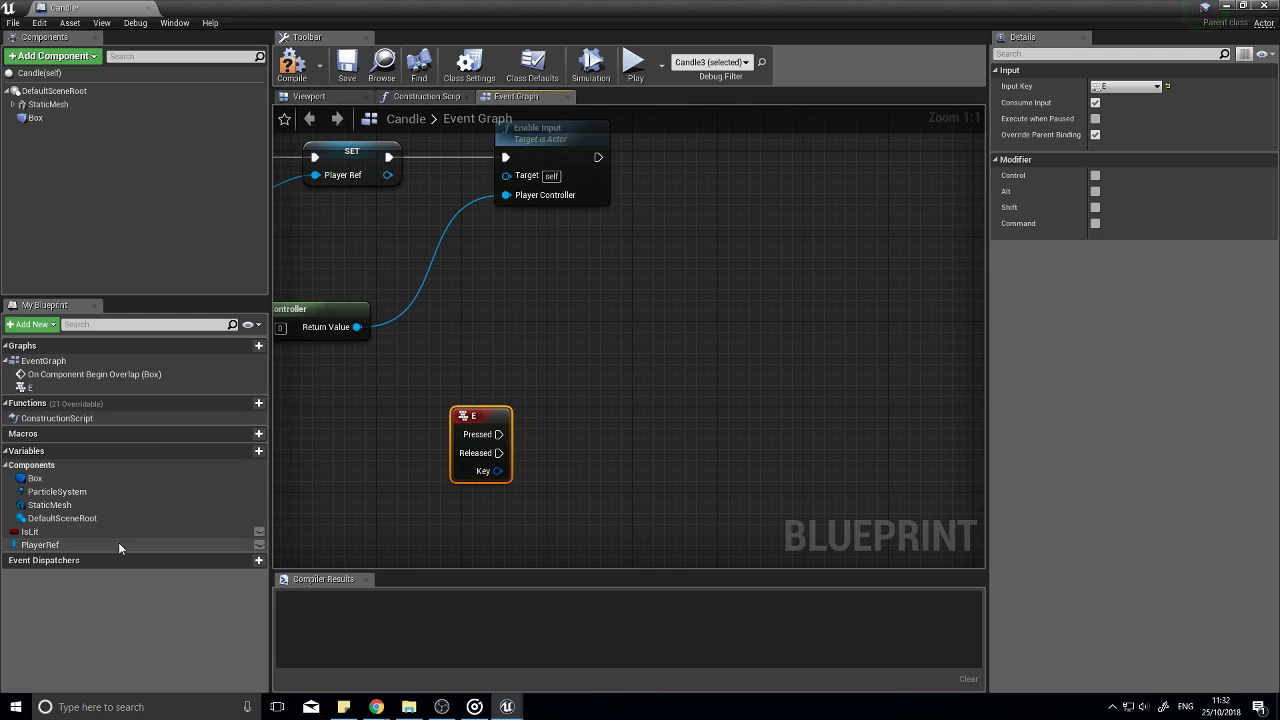
pyautogui.moveTo(118, 542); pyautogui.dragTo(673, 497)
pyautogui.click(605, 444)
pyautogui.write('get hasl')
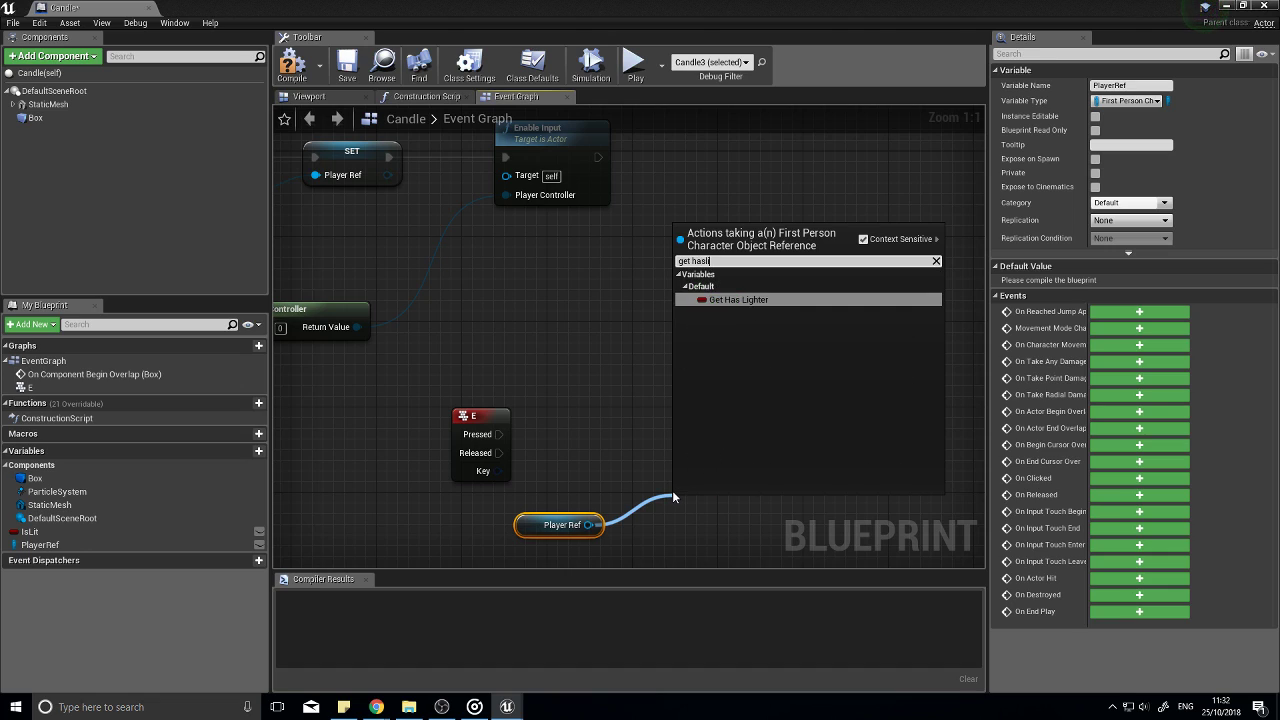
pyautogui.press('Return')
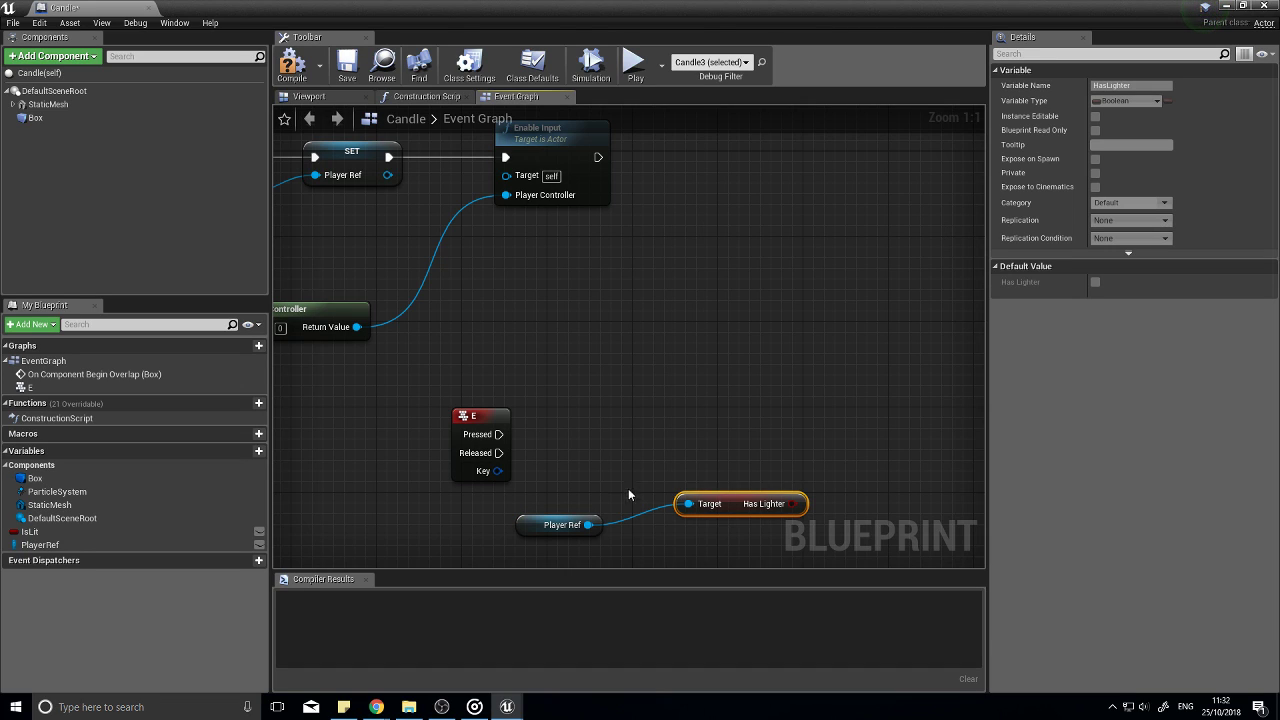
# Step: Add a Branch with Has Lighter as its condition, execute it from E's Pressed output, and align it with the event
pyautogui.moveTo(725, 480); pyautogui.dragTo(632, 442, button='right')
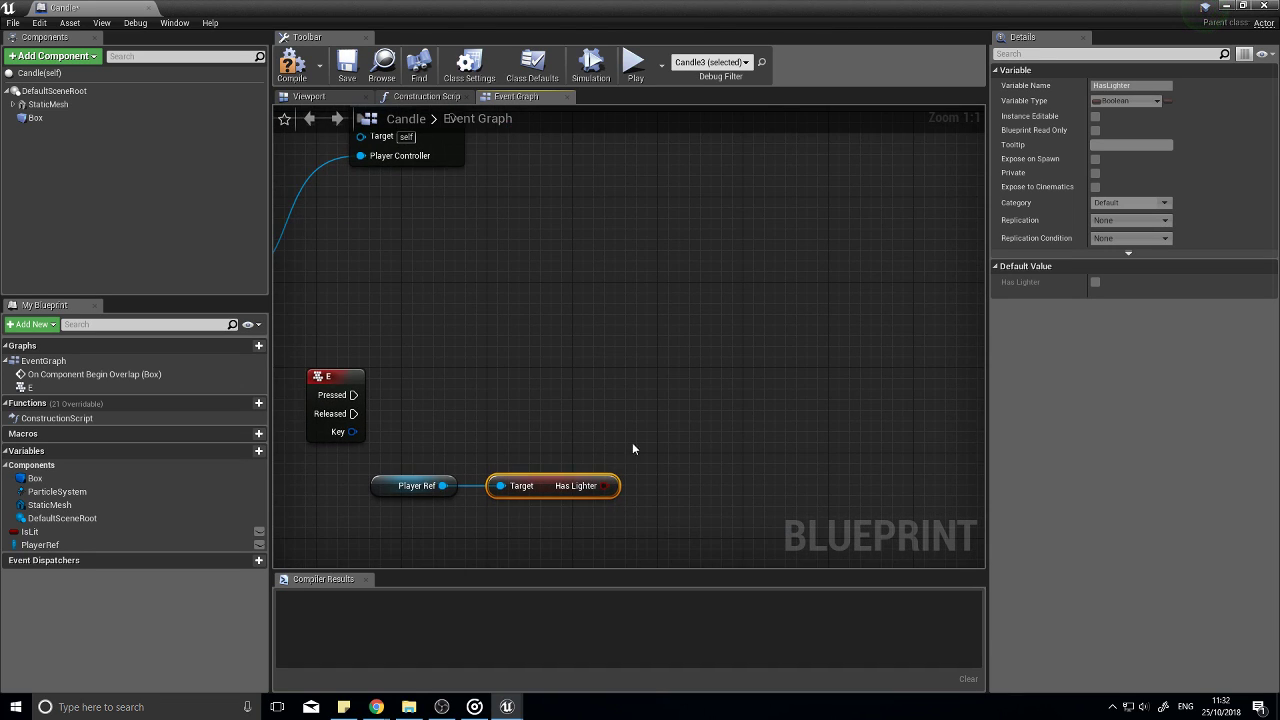
pyautogui.press('b')
pyautogui.click(648, 442)
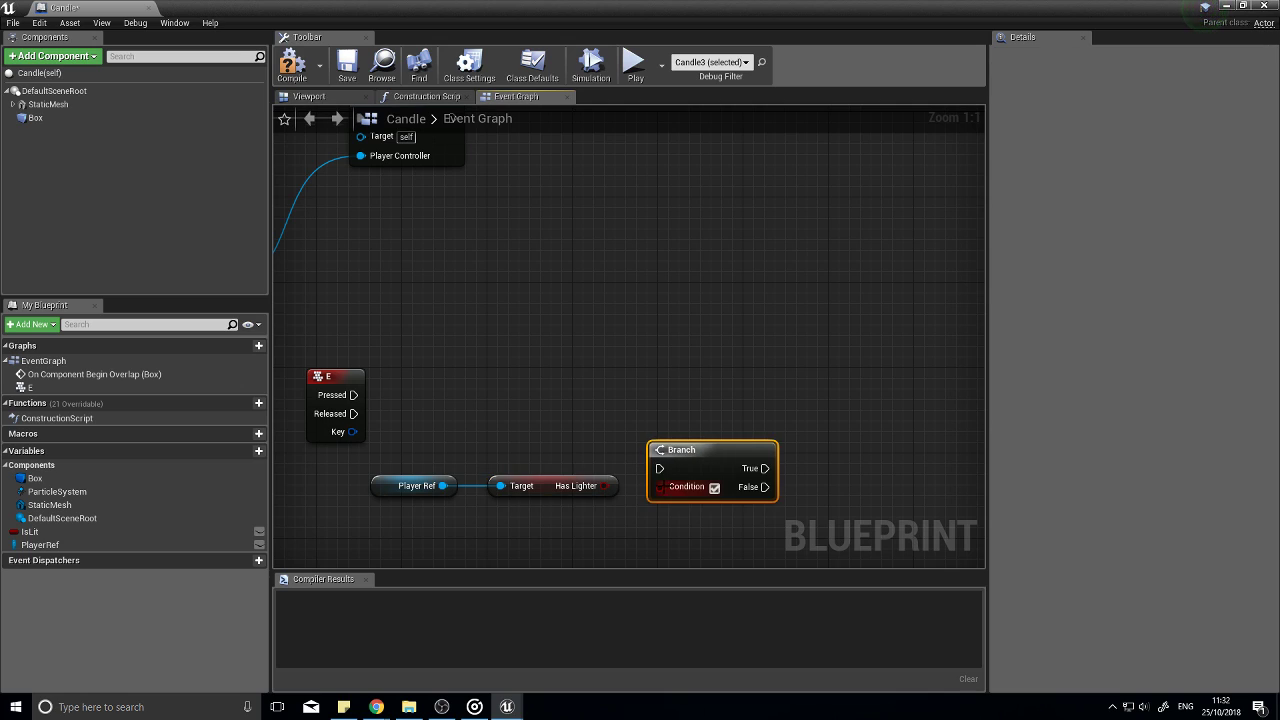
pyautogui.moveTo(659, 485); pyautogui.dragTo(602, 485)
pyautogui.moveTo(704, 456); pyautogui.dragTo(712, 391)
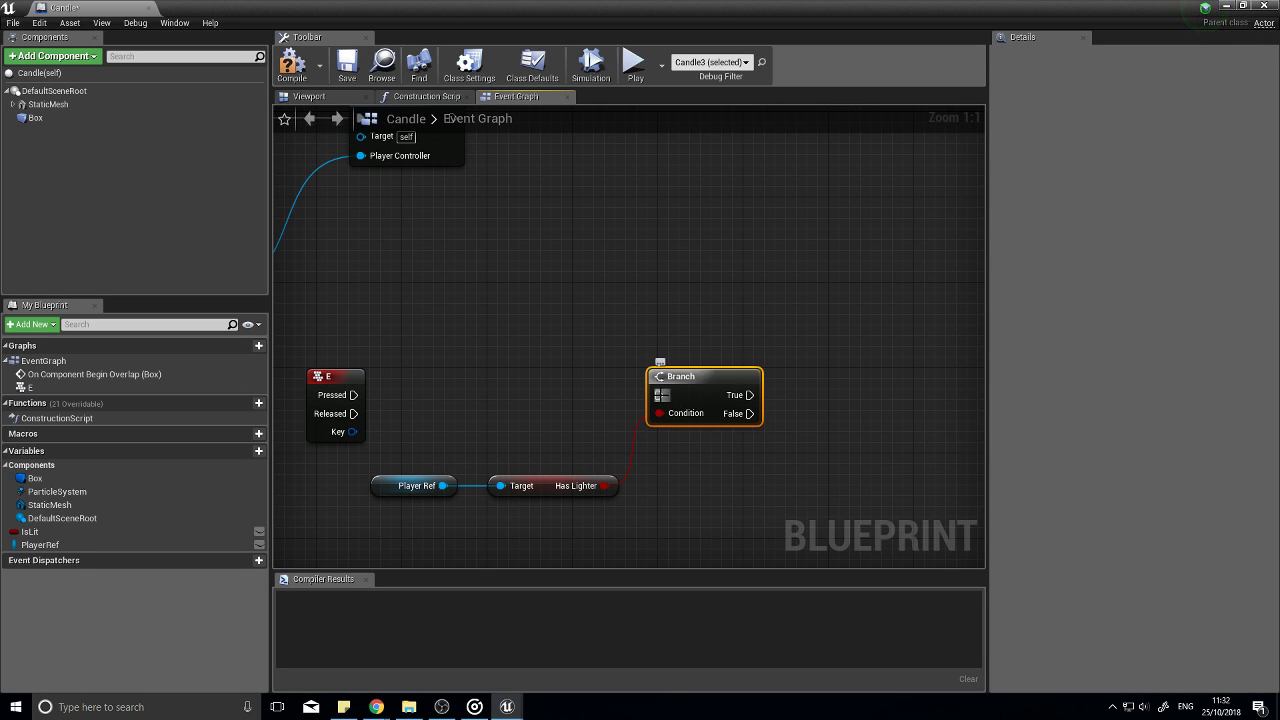
pyautogui.moveTo(353, 394); pyautogui.dragTo(658, 396)
pyautogui.moveTo(703, 390); pyautogui.dragTo(527, 390, button='right')
pyautogui.moveTo(527, 390); pyautogui.dragTo(559, 390)
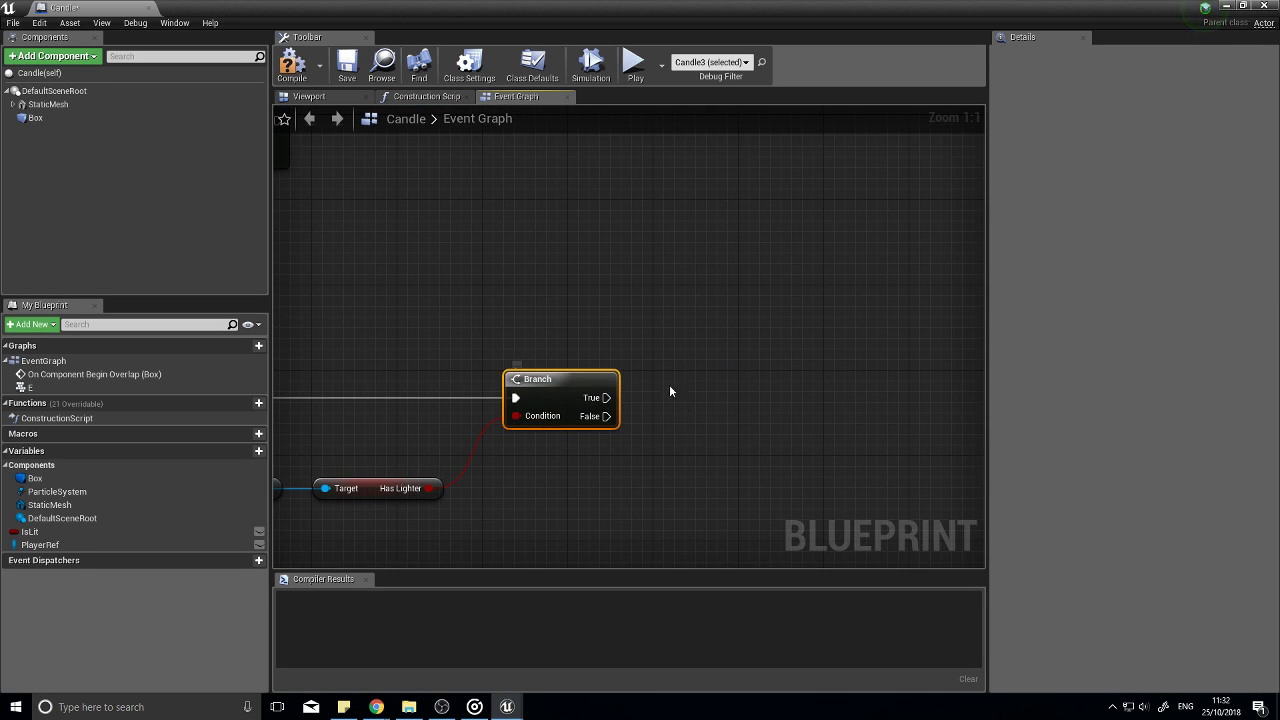
# Step: Set IsLit to true on the Branch's True output, align the SET node, and compile the blueprint
pyautogui.moveTo(98, 529); pyautogui.dragTo(606, 398)
pyautogui.click(731, 336)
pyautogui.click(759, 344)
pyautogui.moveTo(763, 333); pyautogui.dragTo(795, 408)
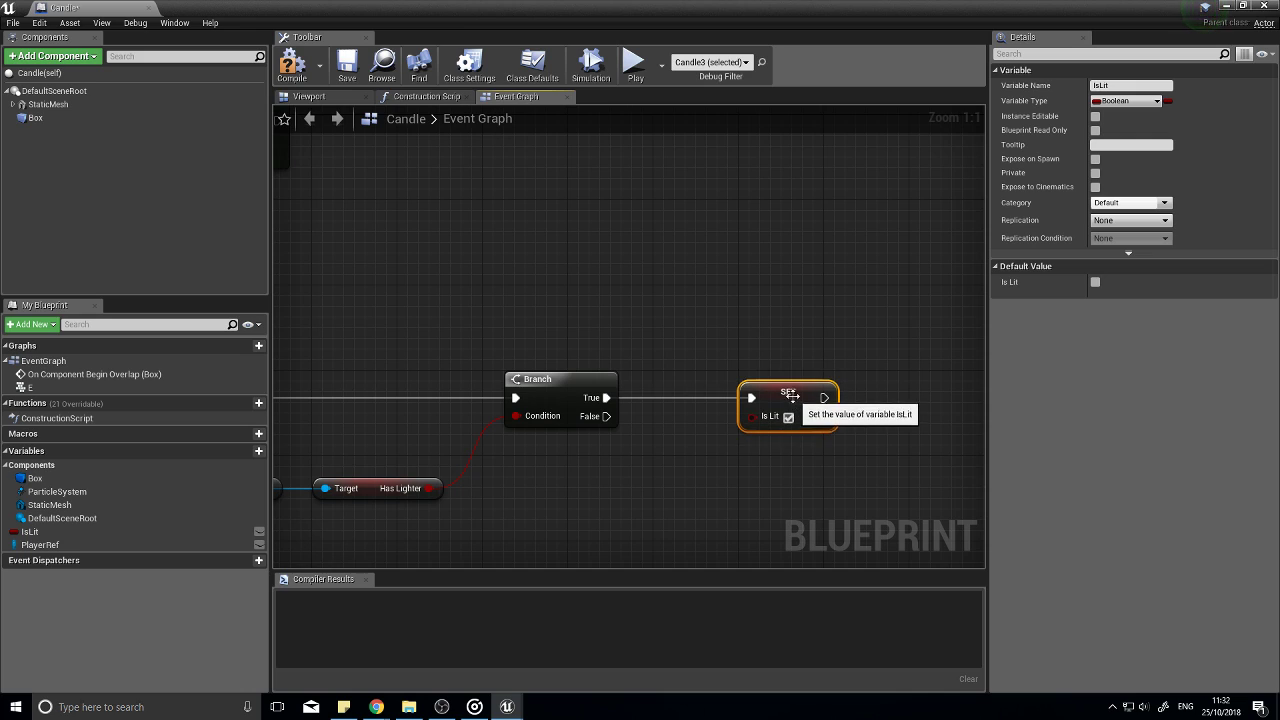
pyautogui.click(292, 65)
# Step: Place a reference to the candle's ParticleSystem component in the graph near the Is Lit SET node
pyautogui.moveTo(776, 321); pyautogui.dragTo(568, 334, button='right')
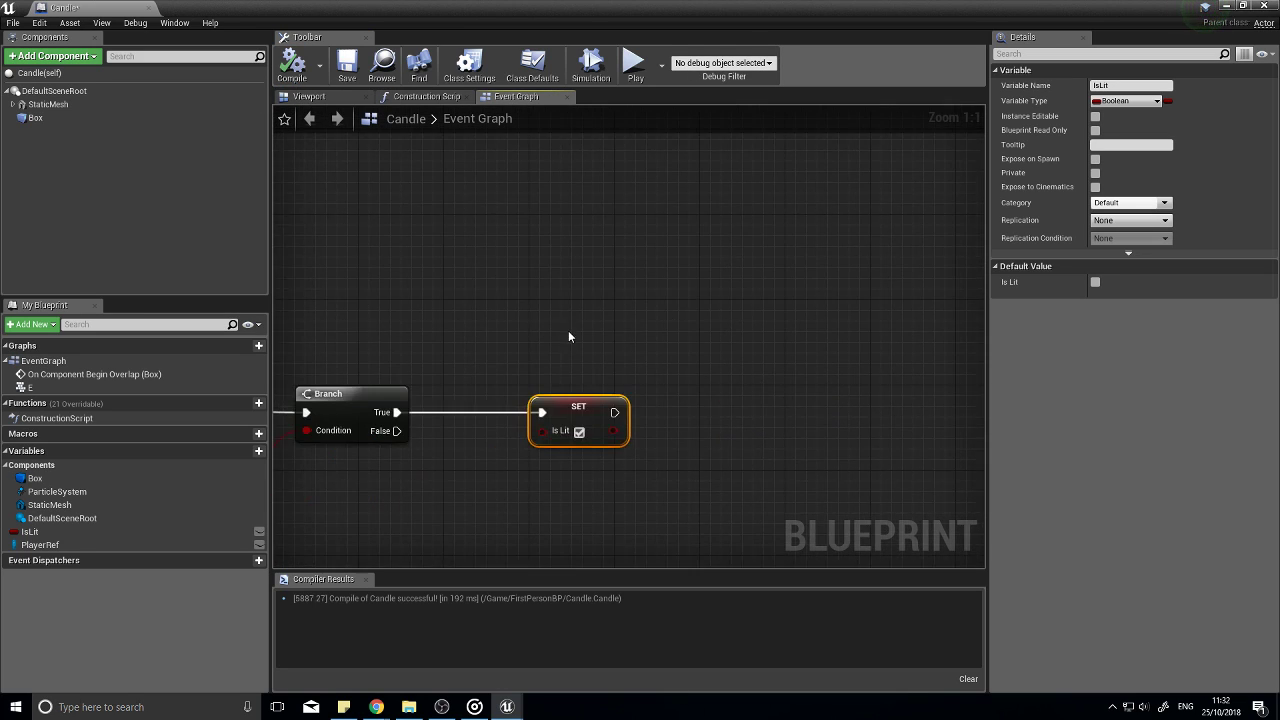
pyautogui.scroll(-2, 660, 360)
pyautogui.moveTo(736, 366); pyautogui.dragTo(839, 410, button='right')
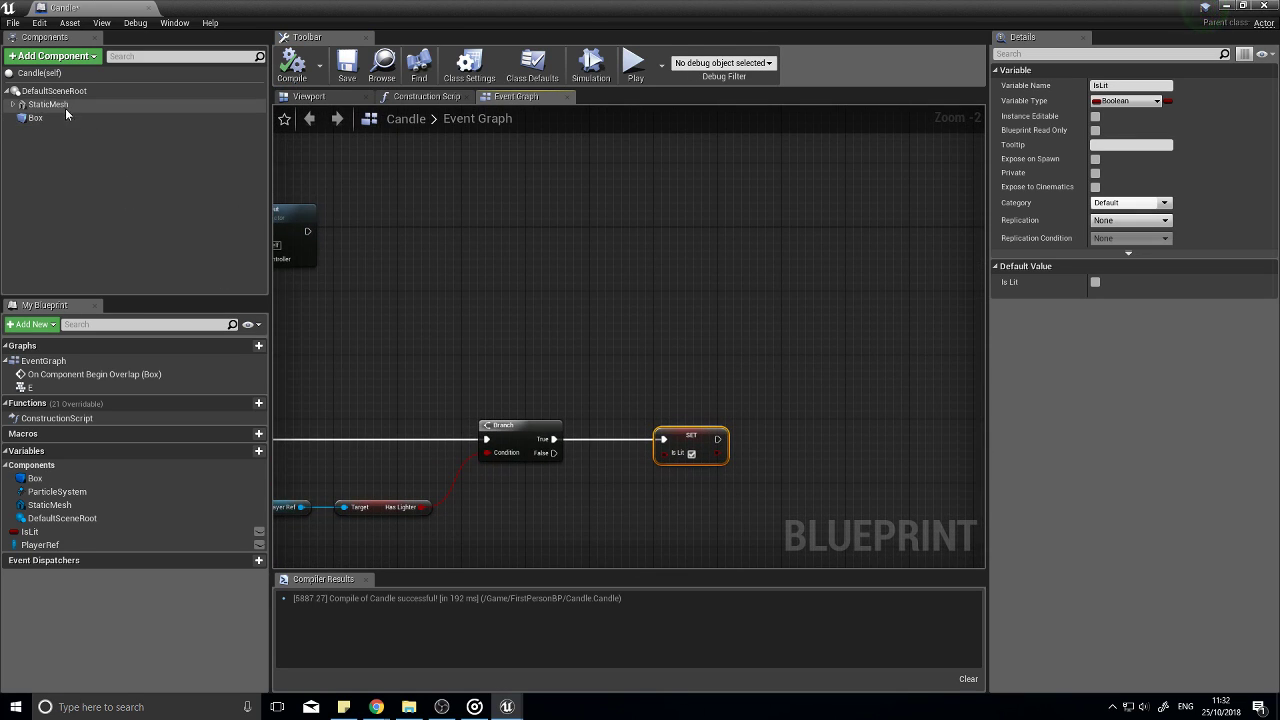
pyautogui.click(12, 104)
pyautogui.click(60, 117)
pyautogui.moveTo(719, 336); pyautogui.dragTo(470, 297, button='right')
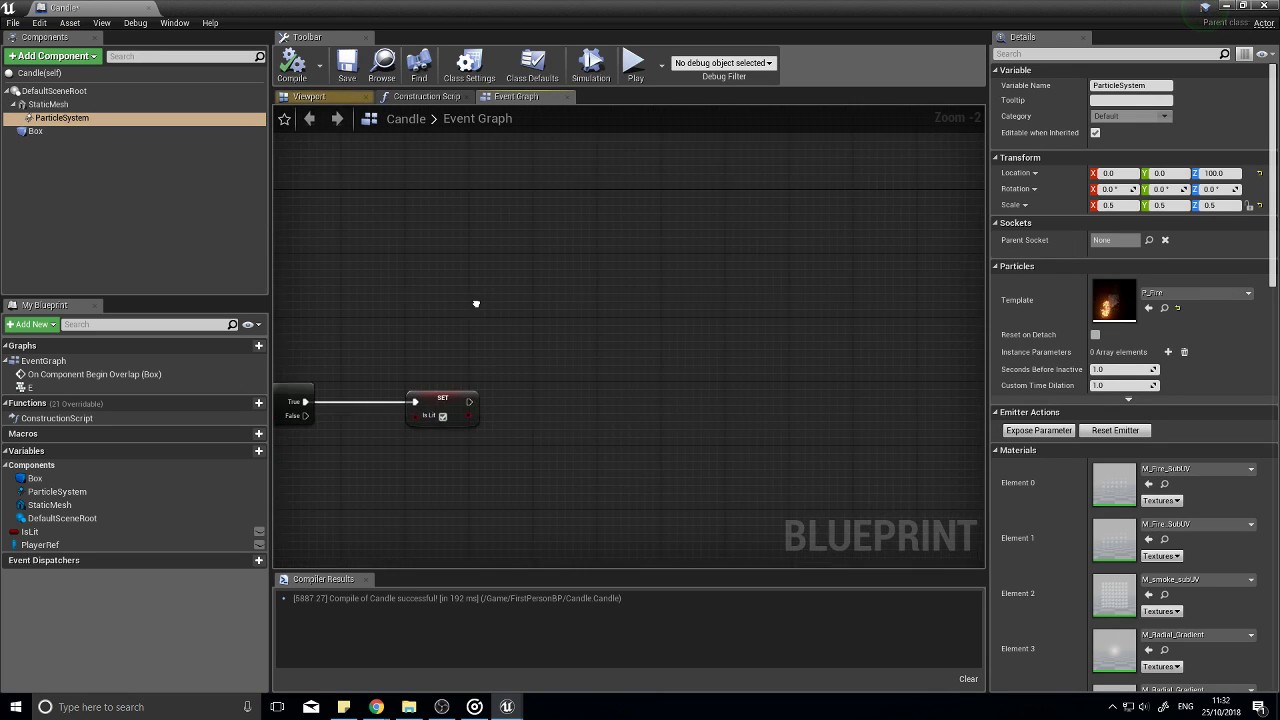
pyautogui.moveTo(290, 273); pyautogui.dragTo(380, 279, button='right')
pyautogui.moveTo(62, 118); pyautogui.dragTo(664, 422)
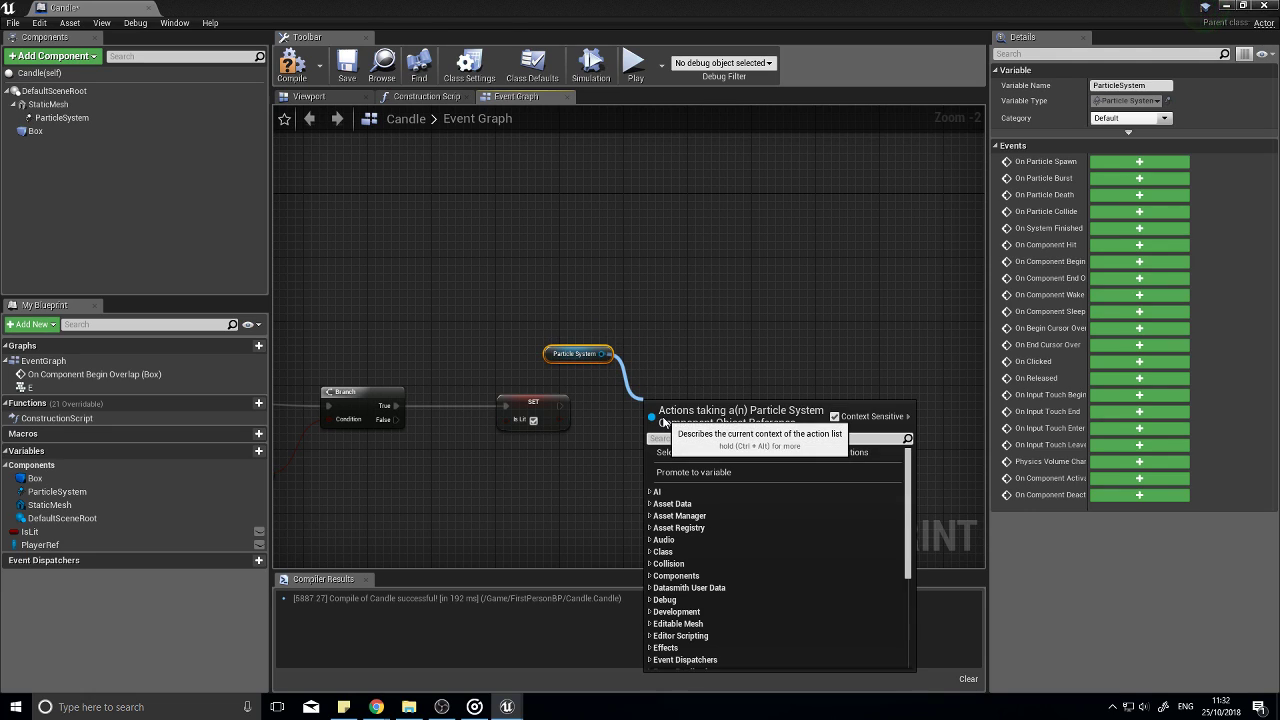
pyautogui.write('dis')
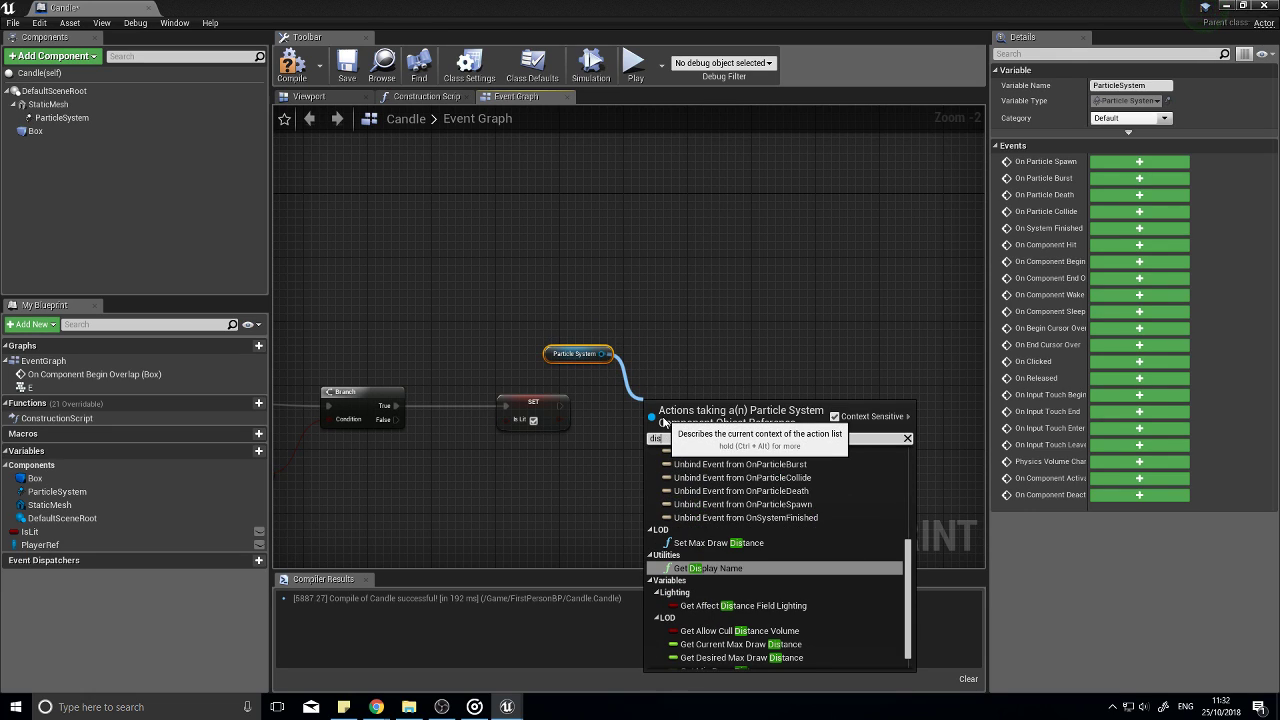
pyautogui.write('a')
pyautogui.press('BackSpace')
pyautogui.press('BackSpace')
pyautogui.press('BackSpace')
pyautogui.press('BackSpace')
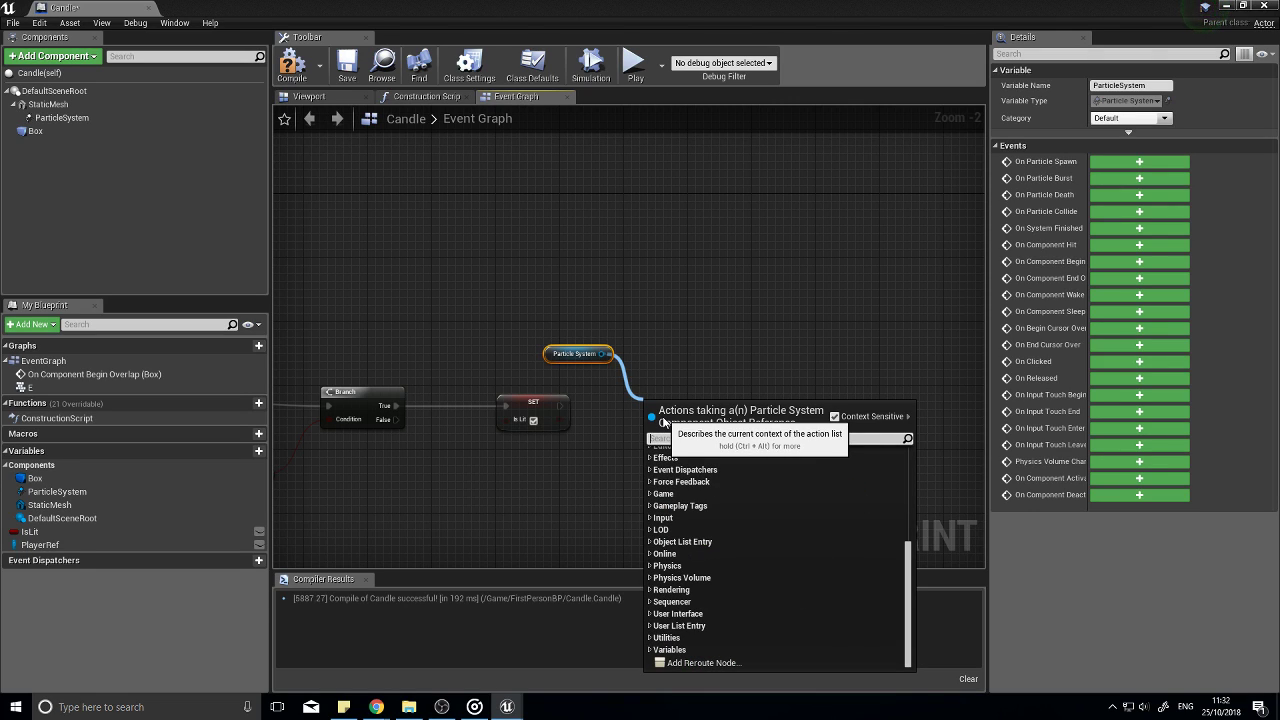
pyautogui.write('set')
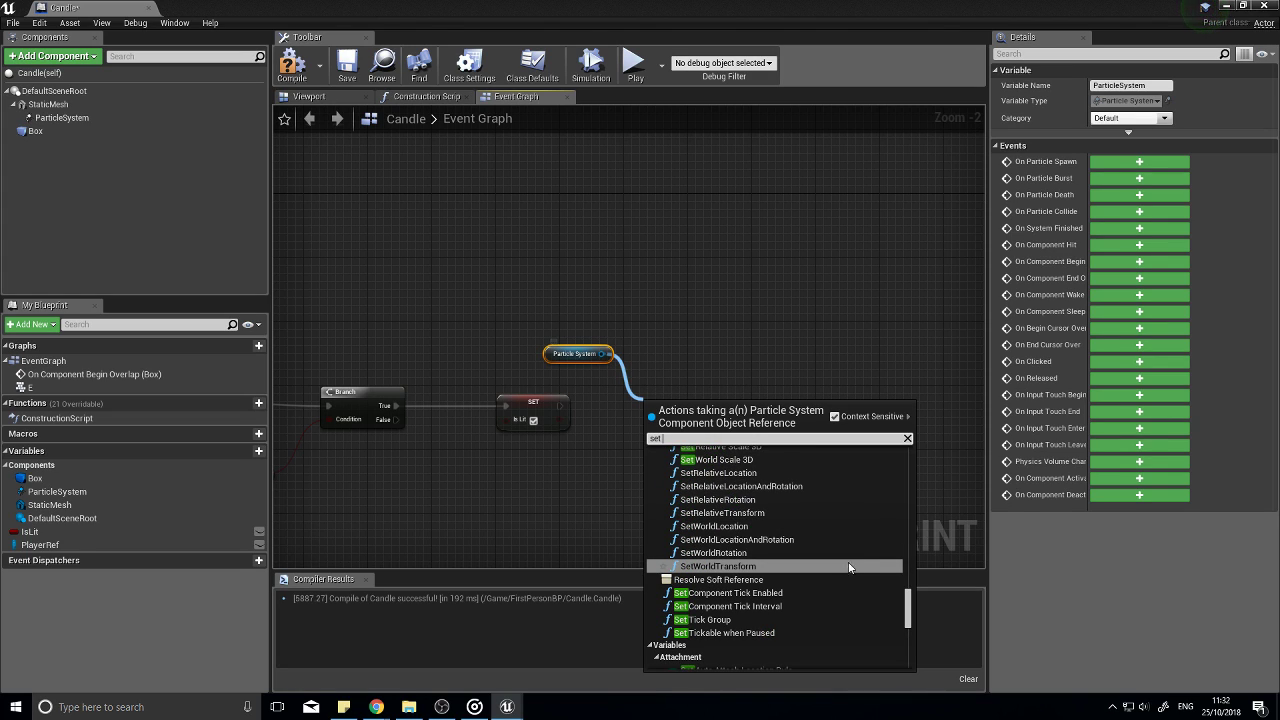
pyautogui.scroll(5, 795, 576)
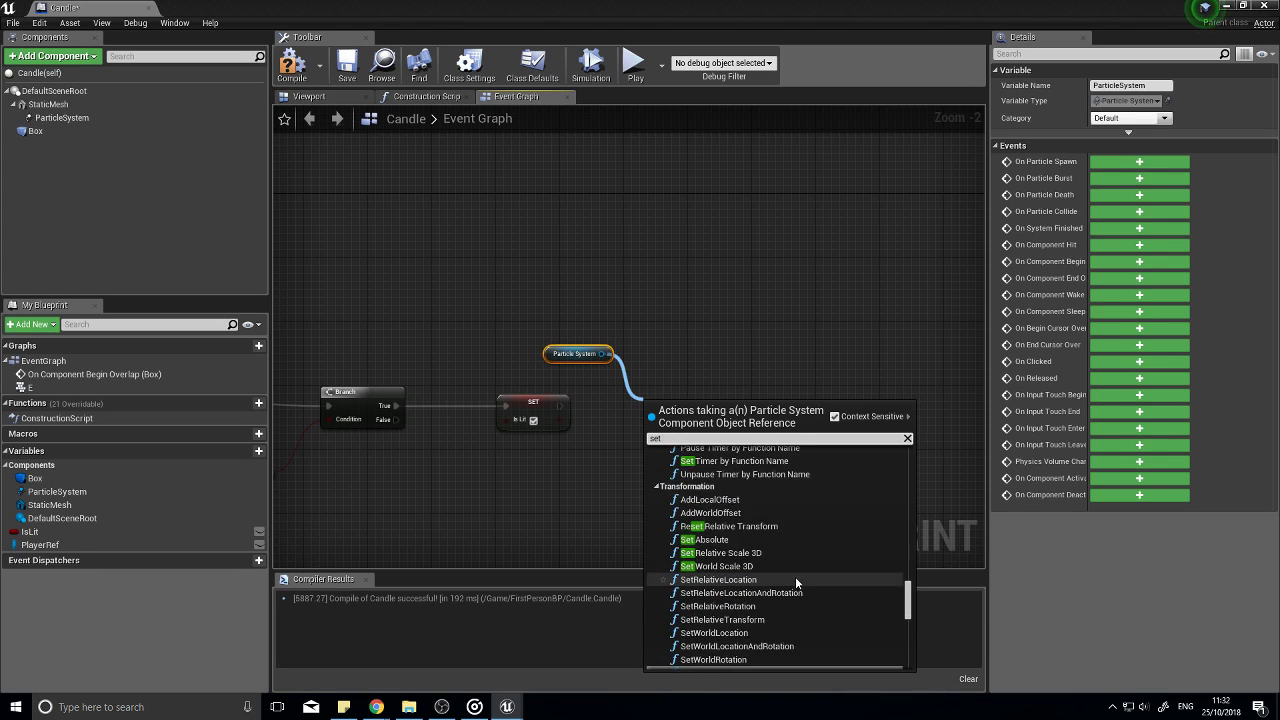
pyautogui.click(70, 118)
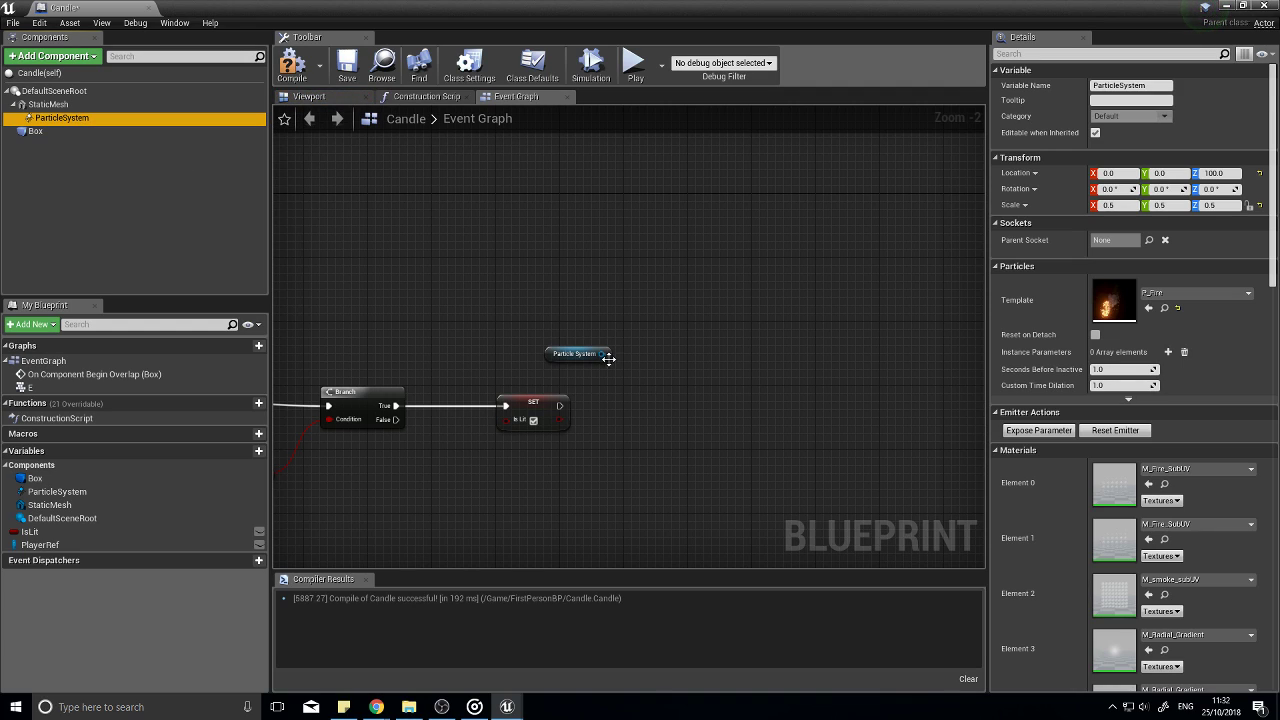
# Step: Add a Set Template node targeting Particle System after the Is Lit SET node, with P_Fire as the new template
pyautogui.moveTo(608, 357); pyautogui.dragTo(668, 398)
pyautogui.write('set t')
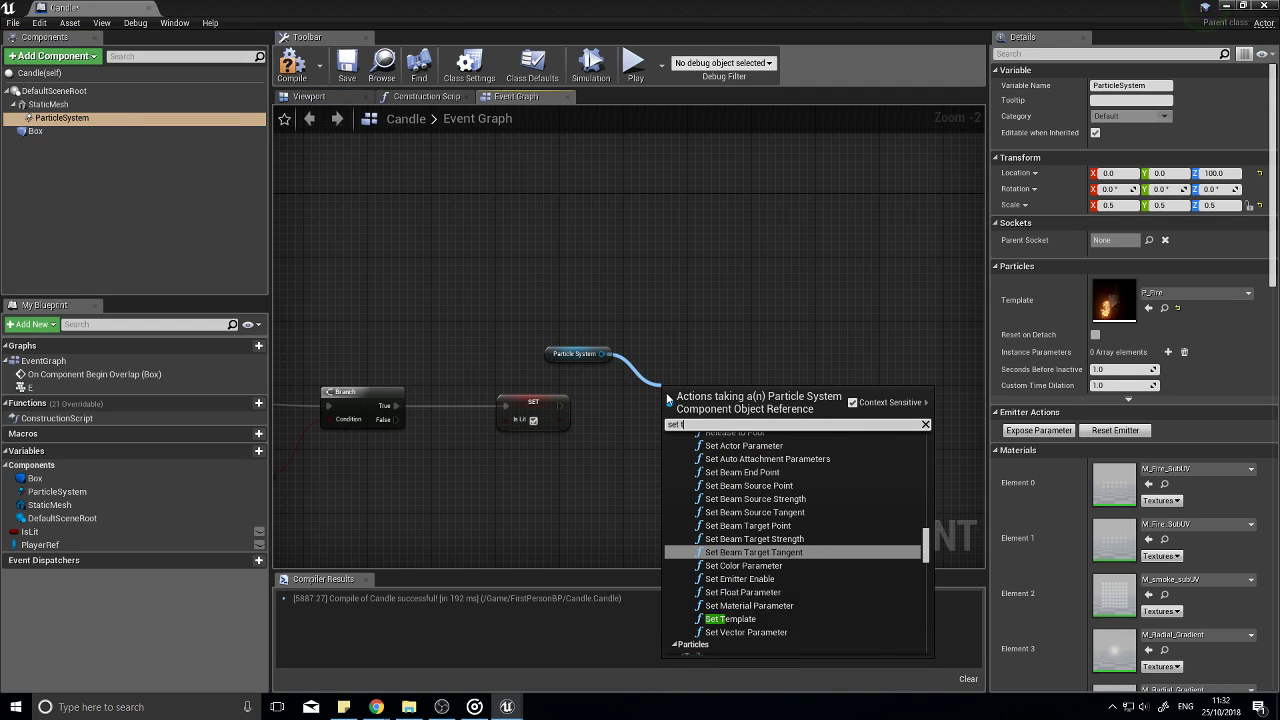
pyautogui.write('empla')
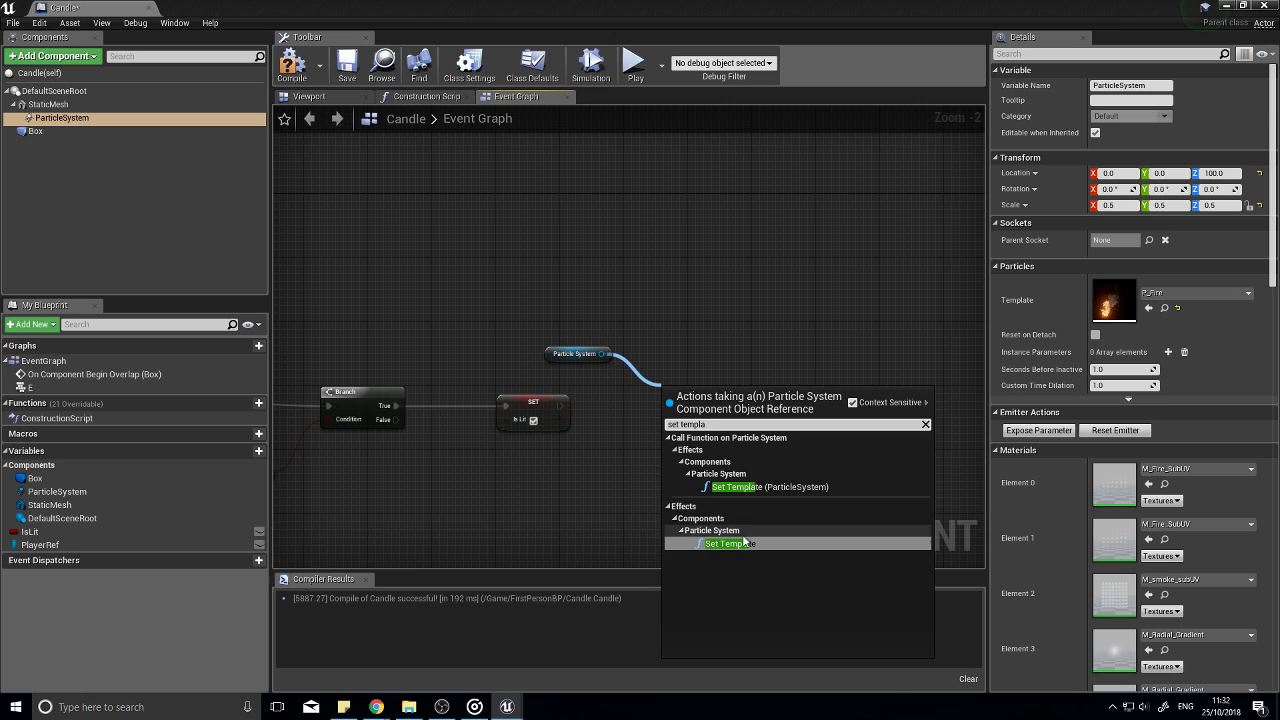
pyautogui.click(742, 546)
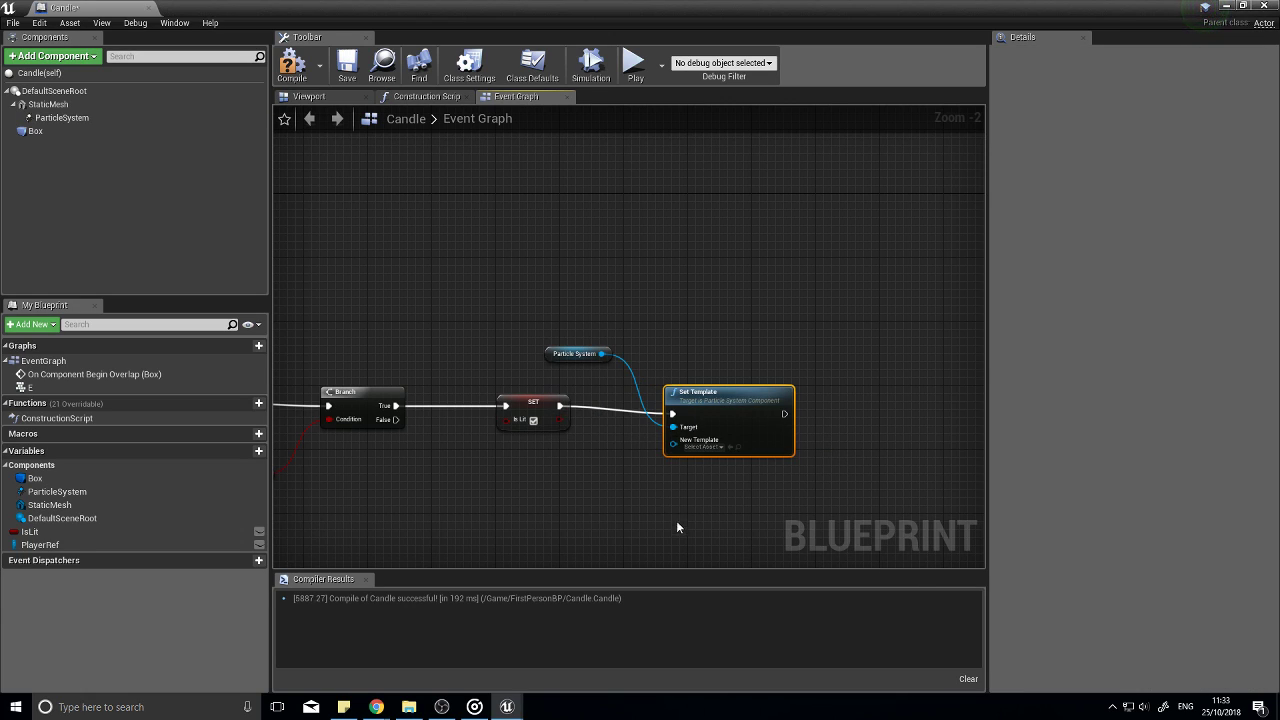
pyautogui.moveTo(711, 398); pyautogui.dragTo(711, 390)
pyautogui.click(704, 439)
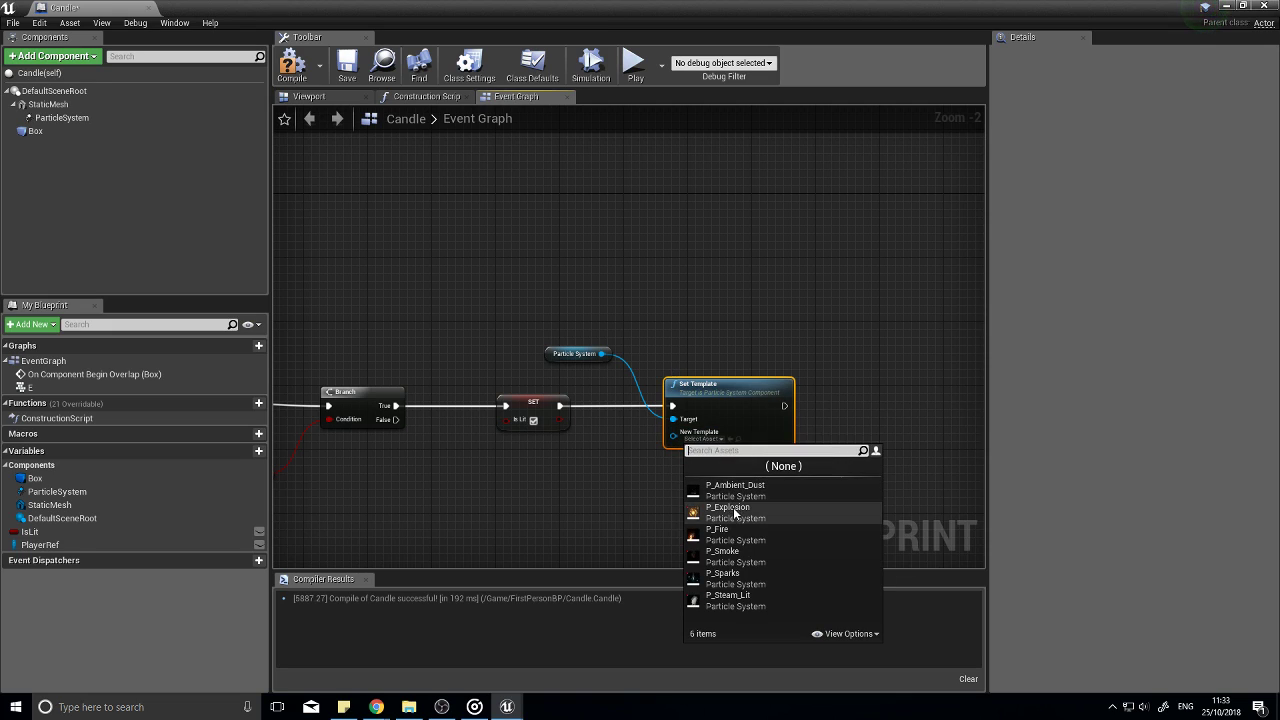
pyautogui.click(718, 531)
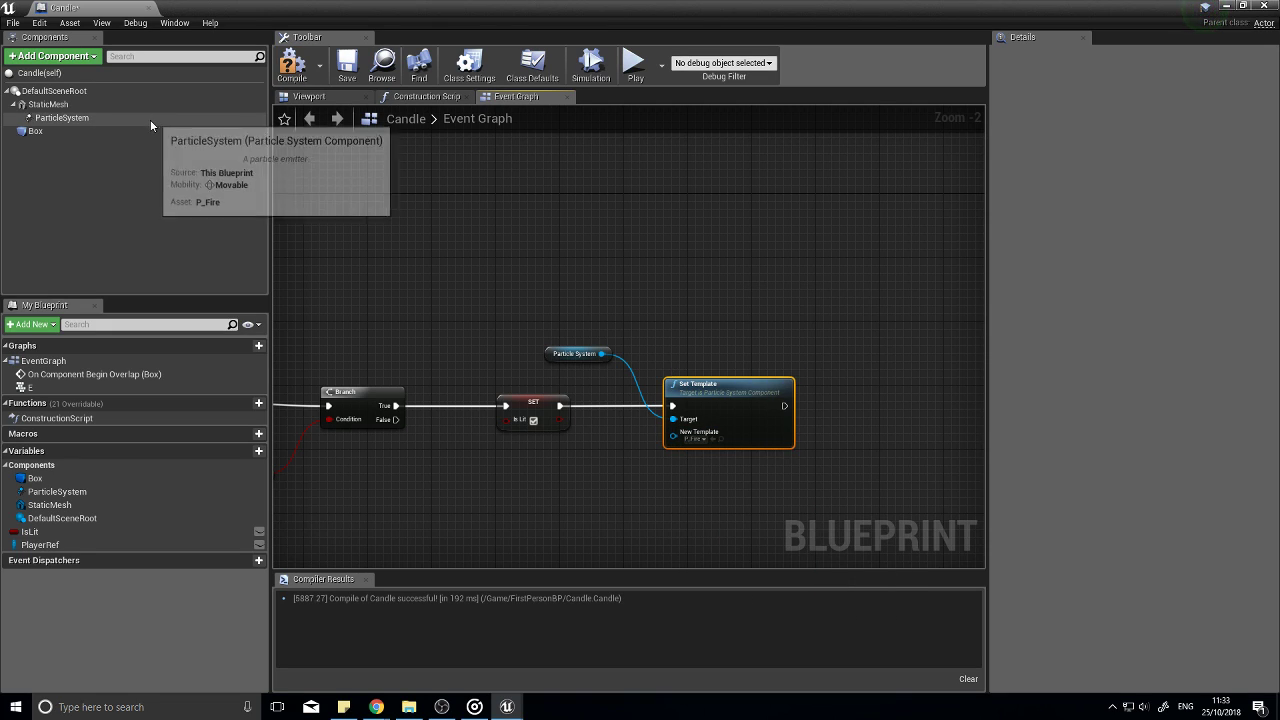
# Step: Reset the ParticleSystem component's template to None and compile the Candle blueprint
pyautogui.click(62, 117)
pyautogui.click(1178, 310)
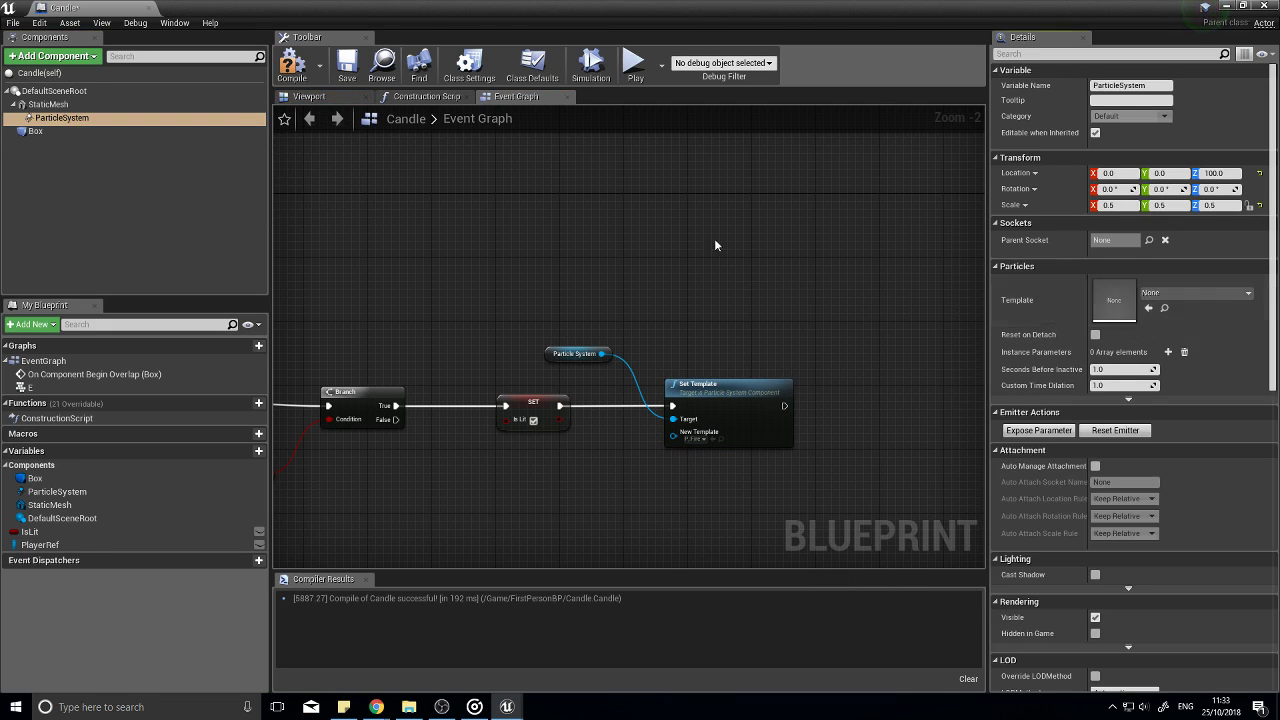
pyautogui.click(293, 68)
pyautogui.moveTo(351, 229); pyautogui.dragTo(795, 358, button='right')
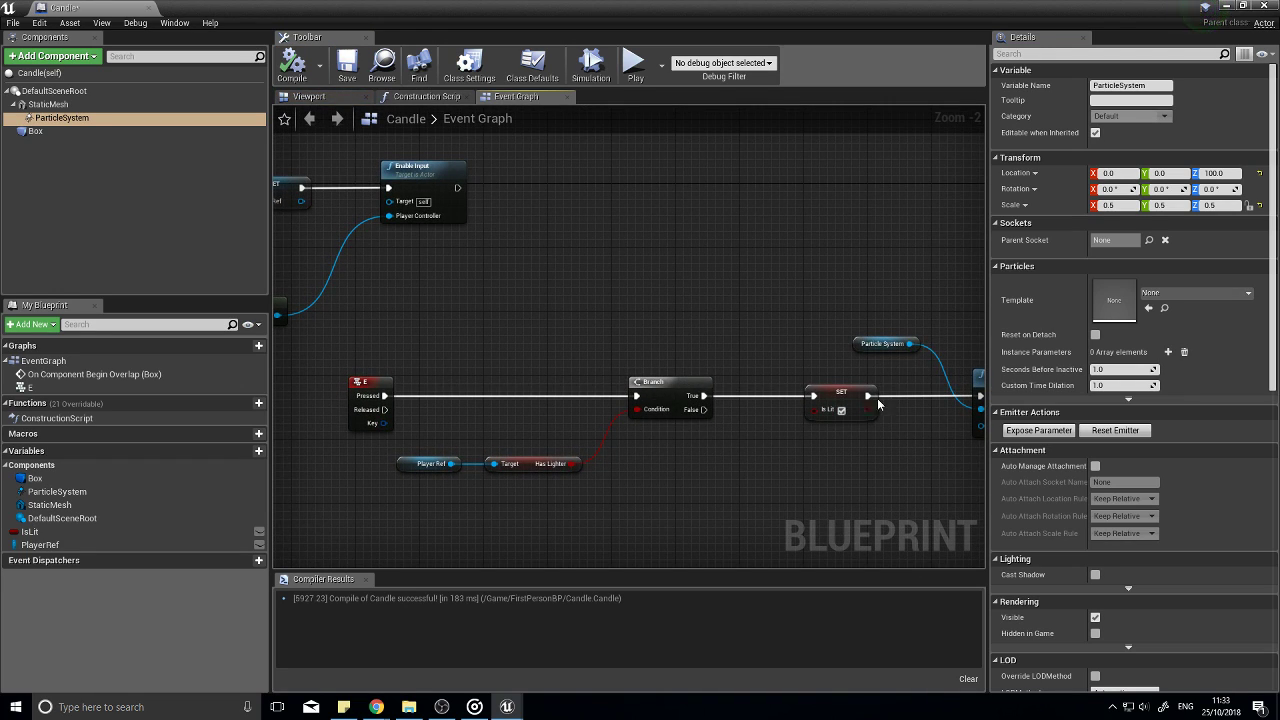
# Step: Close the Candle blueprint and bring the candle on the white cylinder pedestal into view in the level
pyautogui.moveTo(751, 408); pyautogui.dragTo(551, 369, button='right')
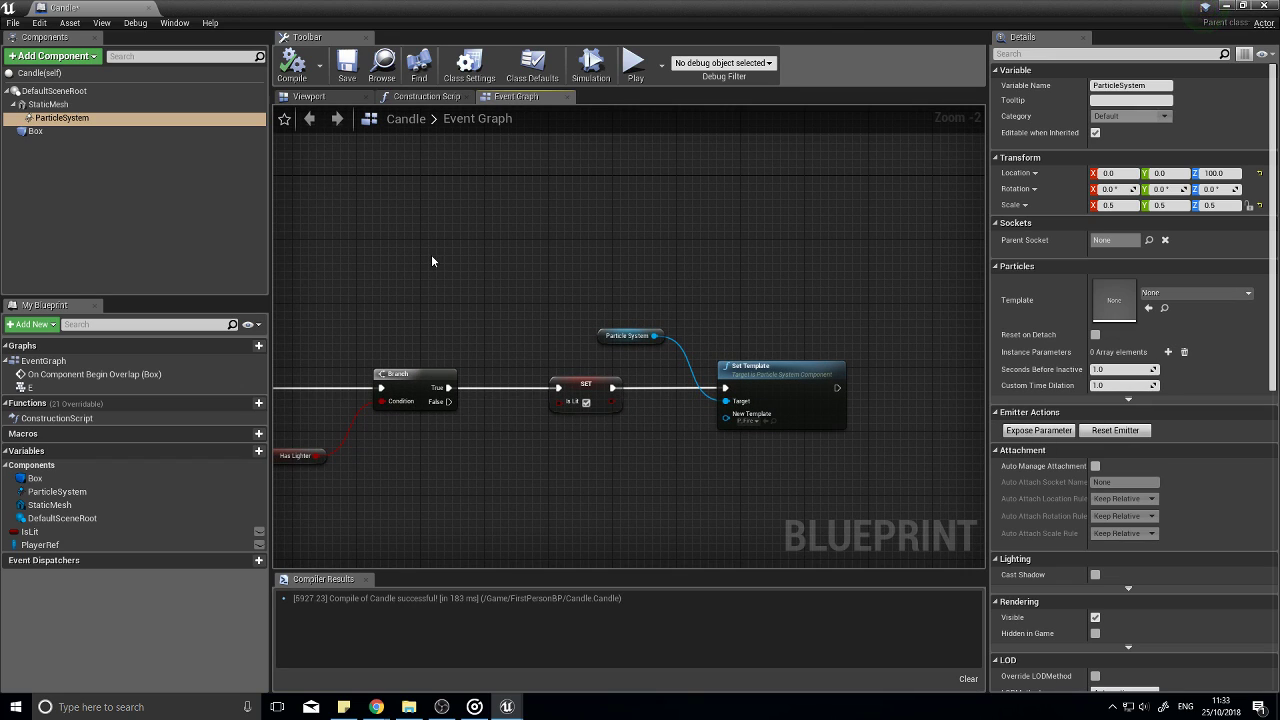
pyautogui.moveTo(432, 261); pyautogui.dragTo(547, 295, button='right')
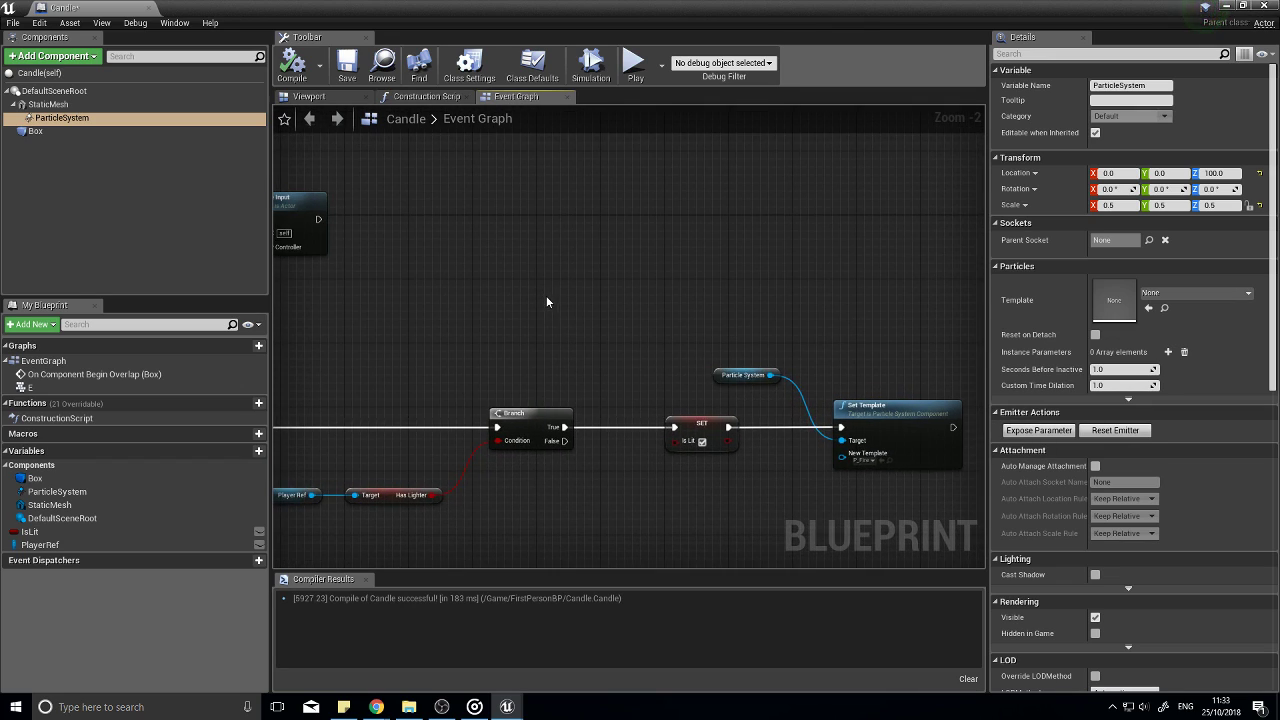
pyautogui.scroll(-3, 546, 295)
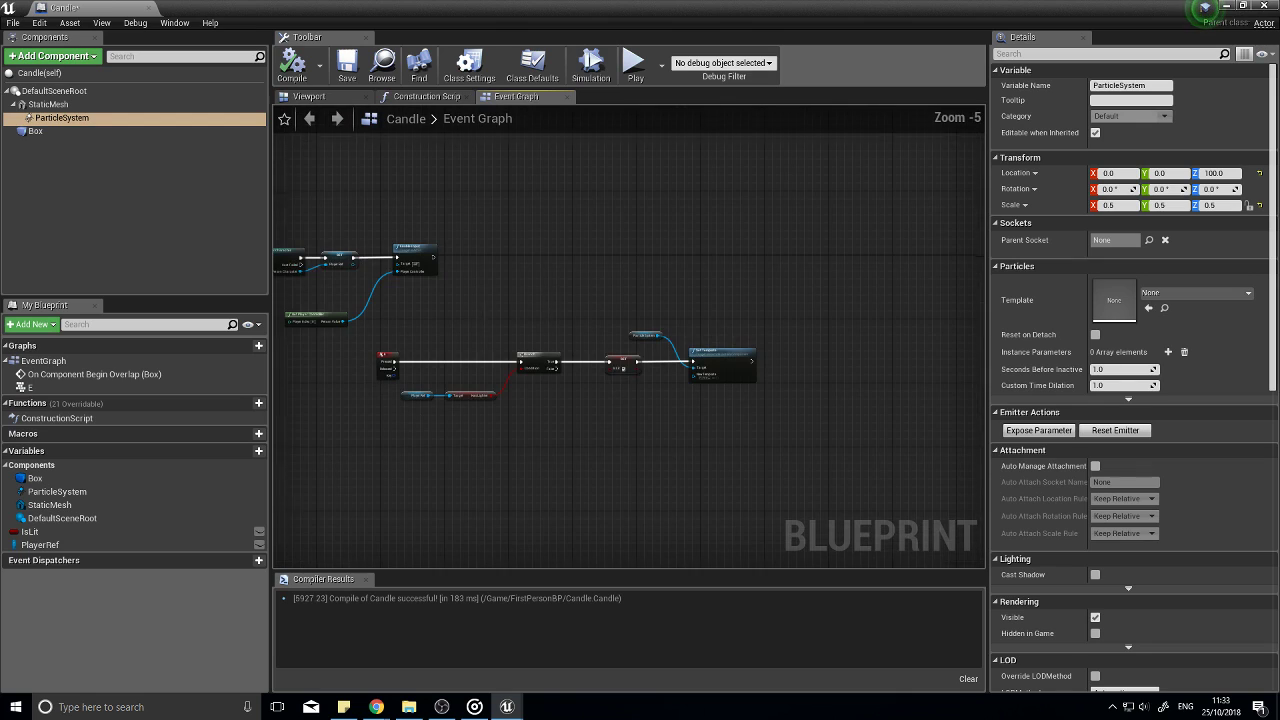
pyautogui.click(1273, 8)
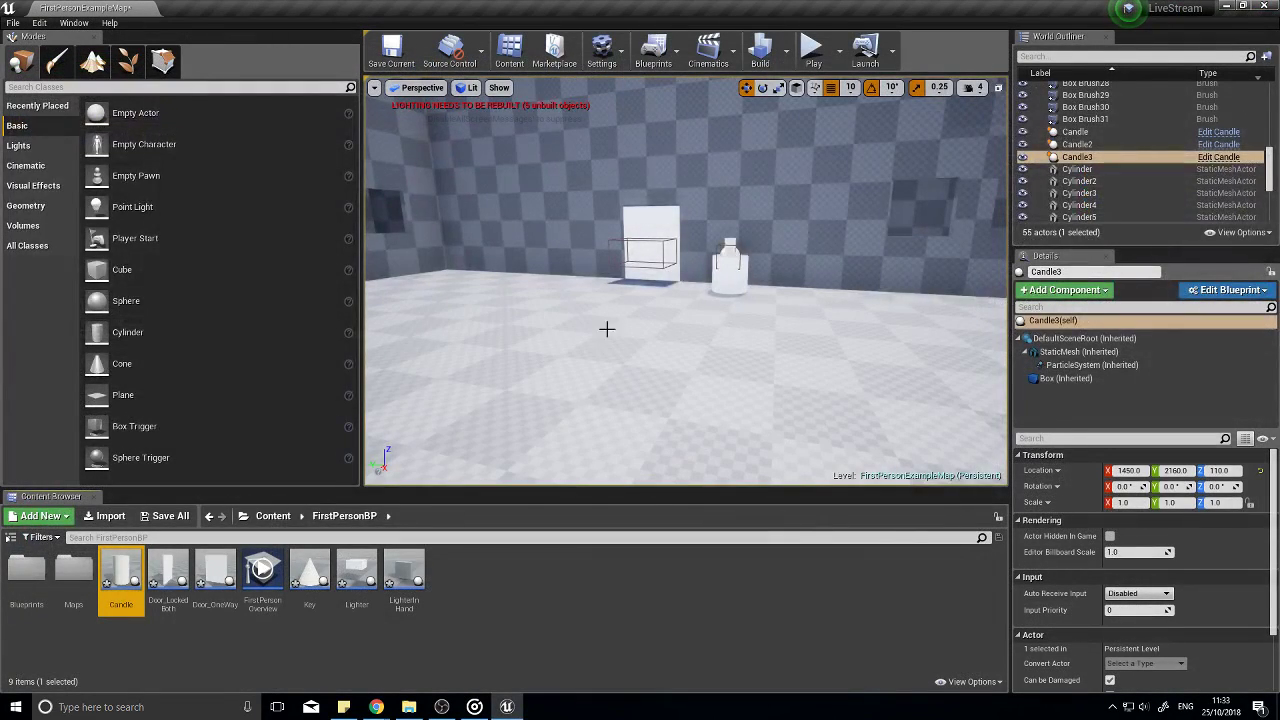
pyautogui.moveTo(606, 329); pyautogui.dragTo(769, 151, button='right')
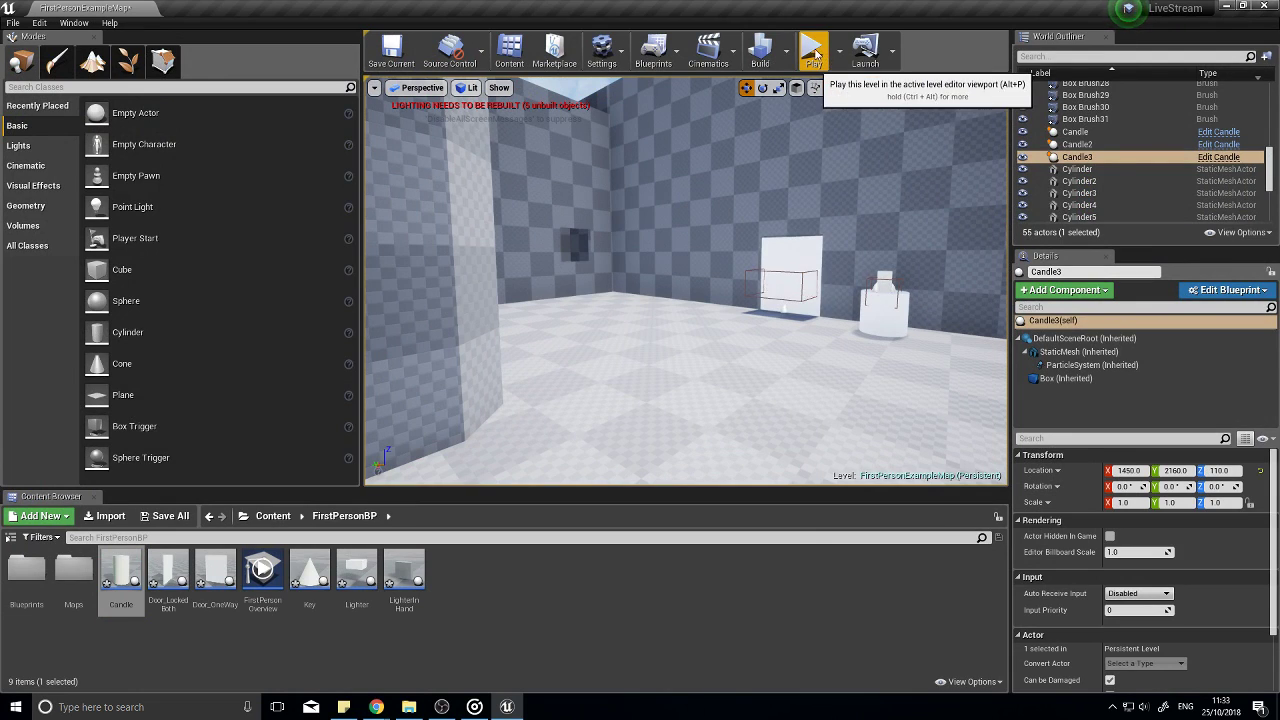
pyautogui.moveTo(880, 243); pyautogui.dragTo(990, 200, button='right')
pyautogui.press('w')
pyautogui.moveTo(740, 320); pyautogui.dragTo(719, 375, button='right')
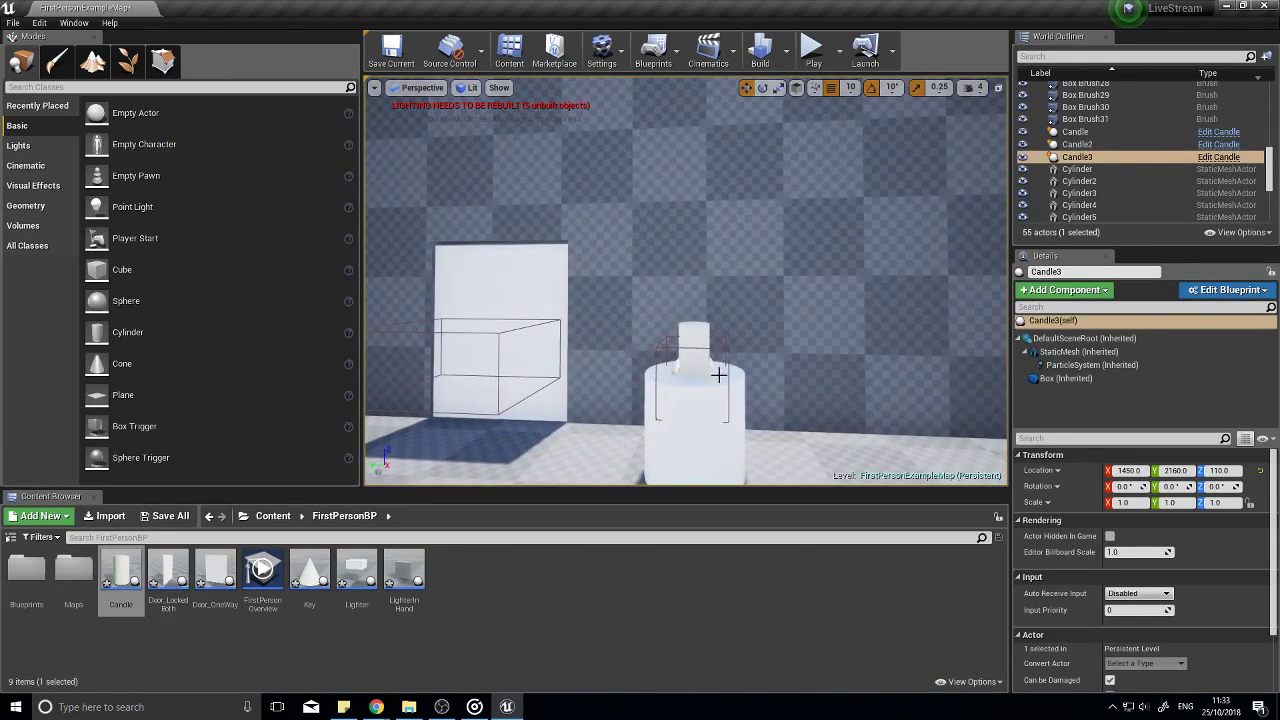
# Step: Lower the Box component of the candle on the white pedestal to Z -60 and scale it to 3.75 in X and Y
pyautogui.click(705, 330)
pyautogui.moveTo(689, 350); pyautogui.dragTo(687, 328)
pyautogui.hotkey('ctrl', 'z')
pyautogui.click(1065, 378)
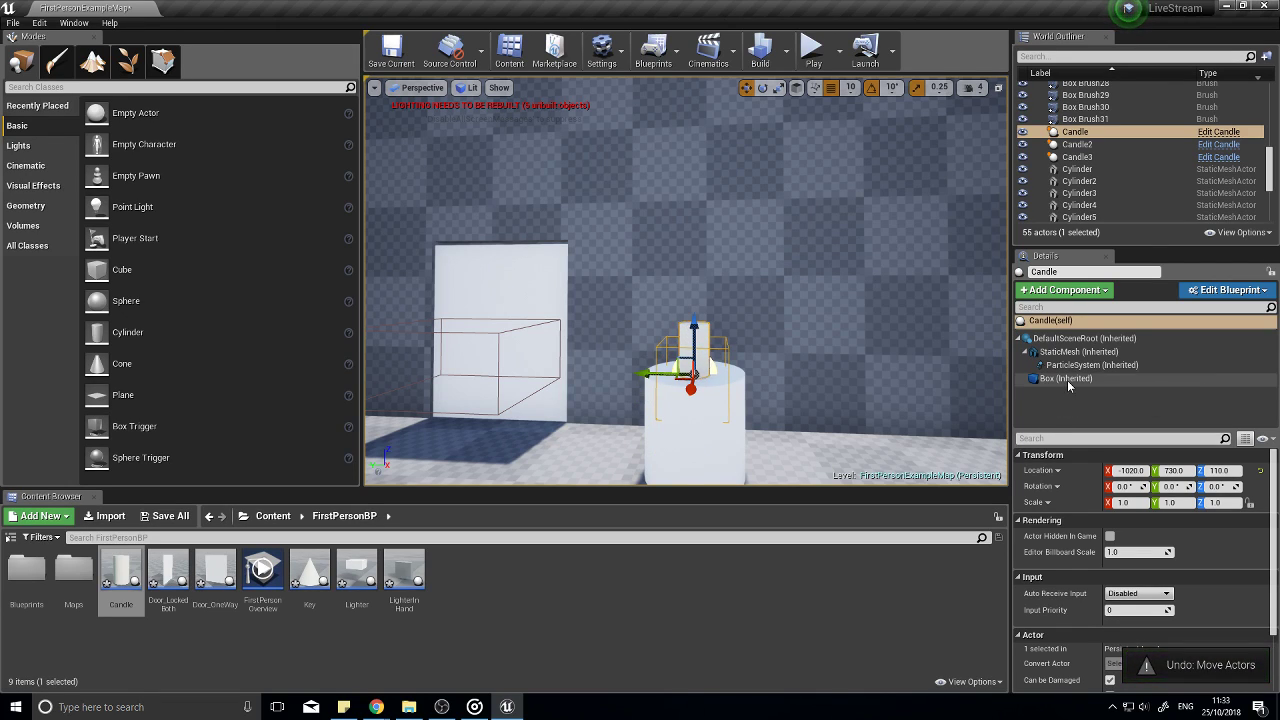
pyautogui.moveTo(697, 325); pyautogui.dragTo(693, 383)
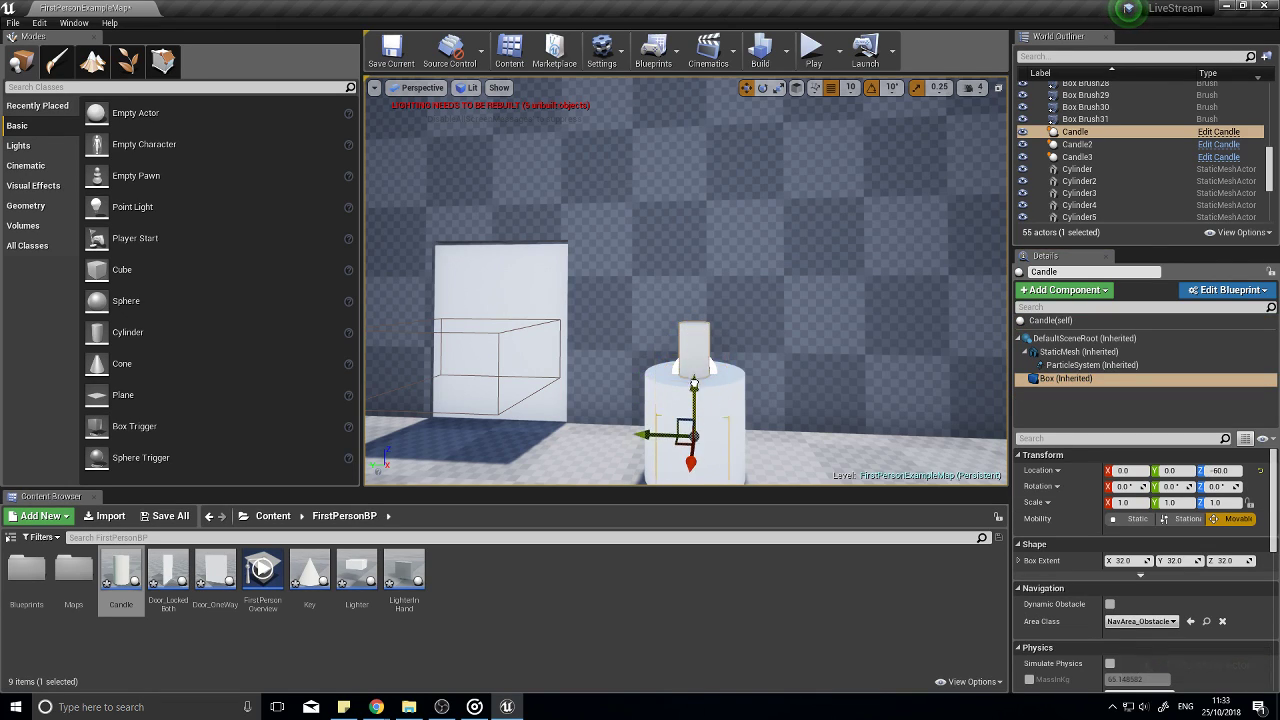
pyautogui.moveTo(780, 411); pyautogui.dragTo(780, 460, button='right')
pyautogui.press('r')
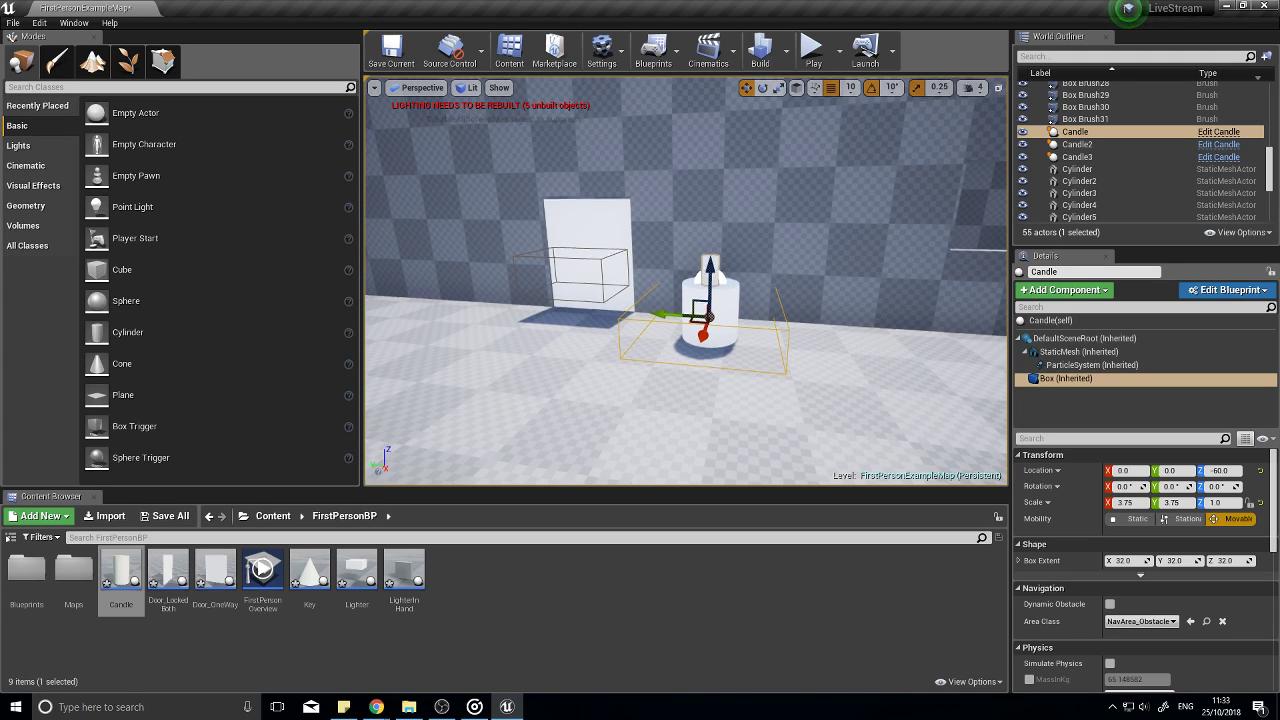
# Step: Play the level and walk up to the pedestal candle to test lighting it, ending the session after the check
pyautogui.moveTo(765, 317); pyautogui.dragTo(765, 250, button='right')
pyautogui.click(813, 50)
pyautogui.click(785, 258)
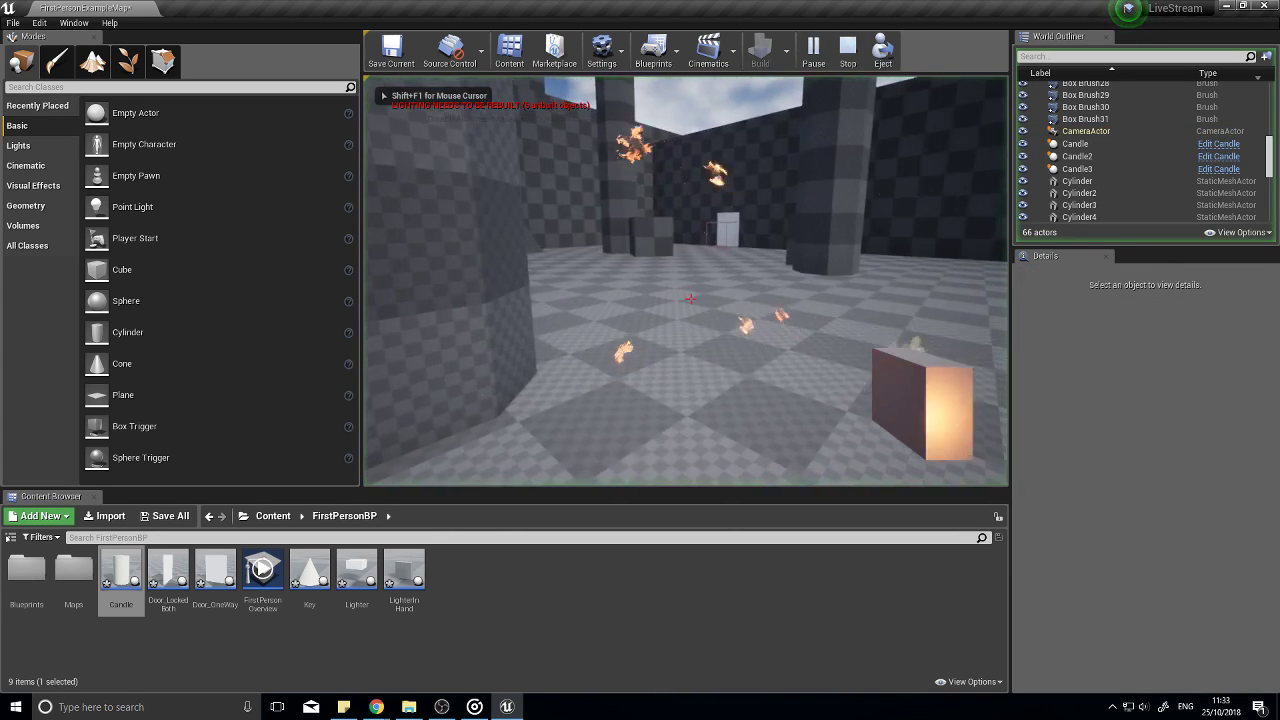
pyautogui.press('w')
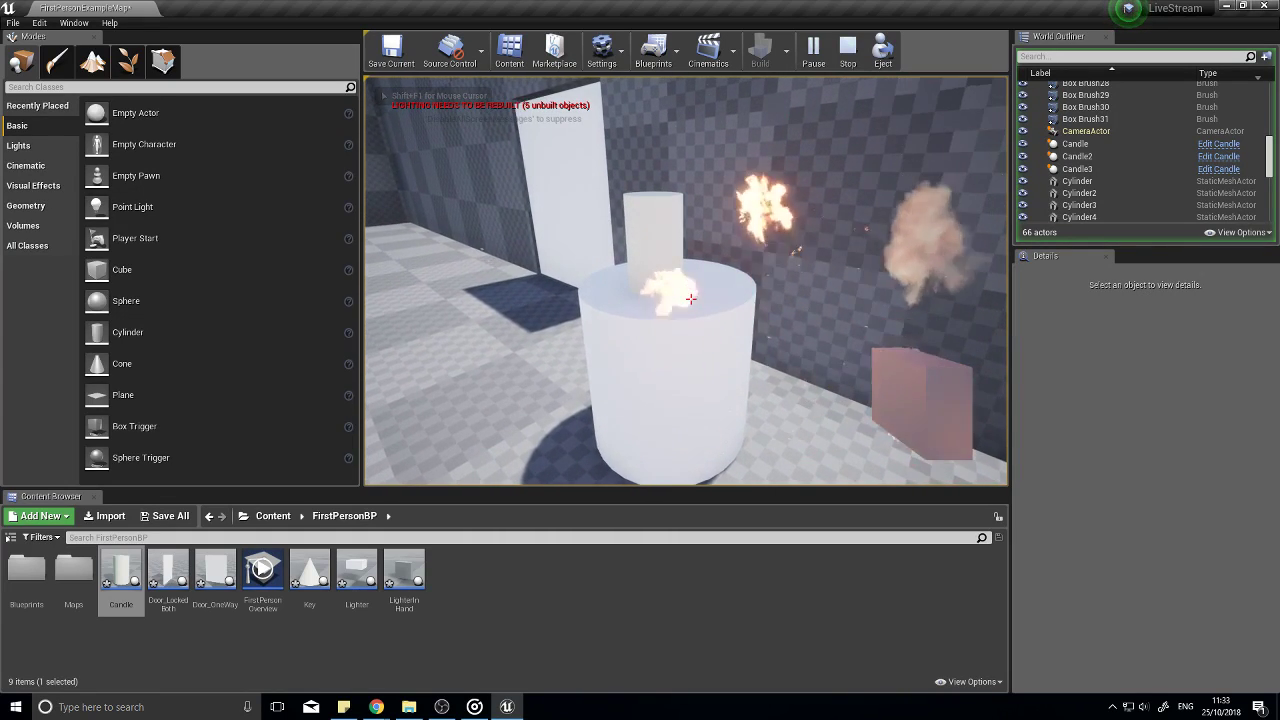
pyautogui.press('a')
pyautogui.press('w')
pyautogui.press('s')
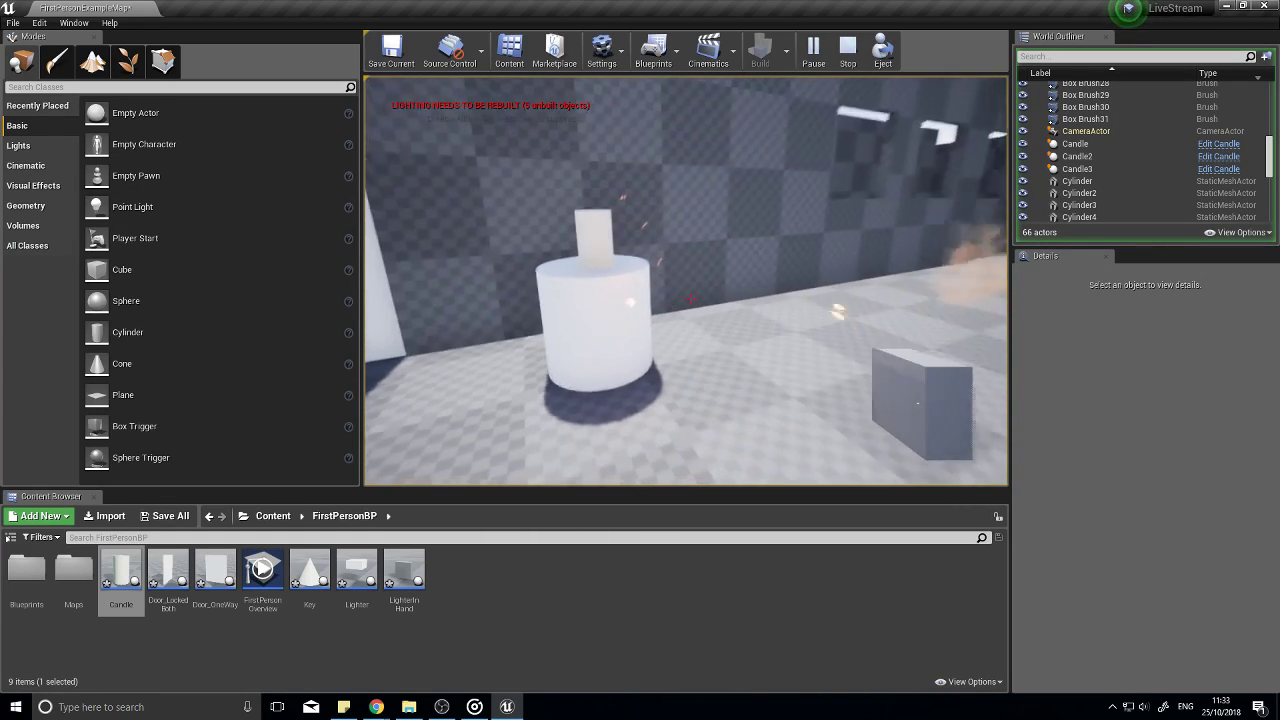
pyautogui.press('w')
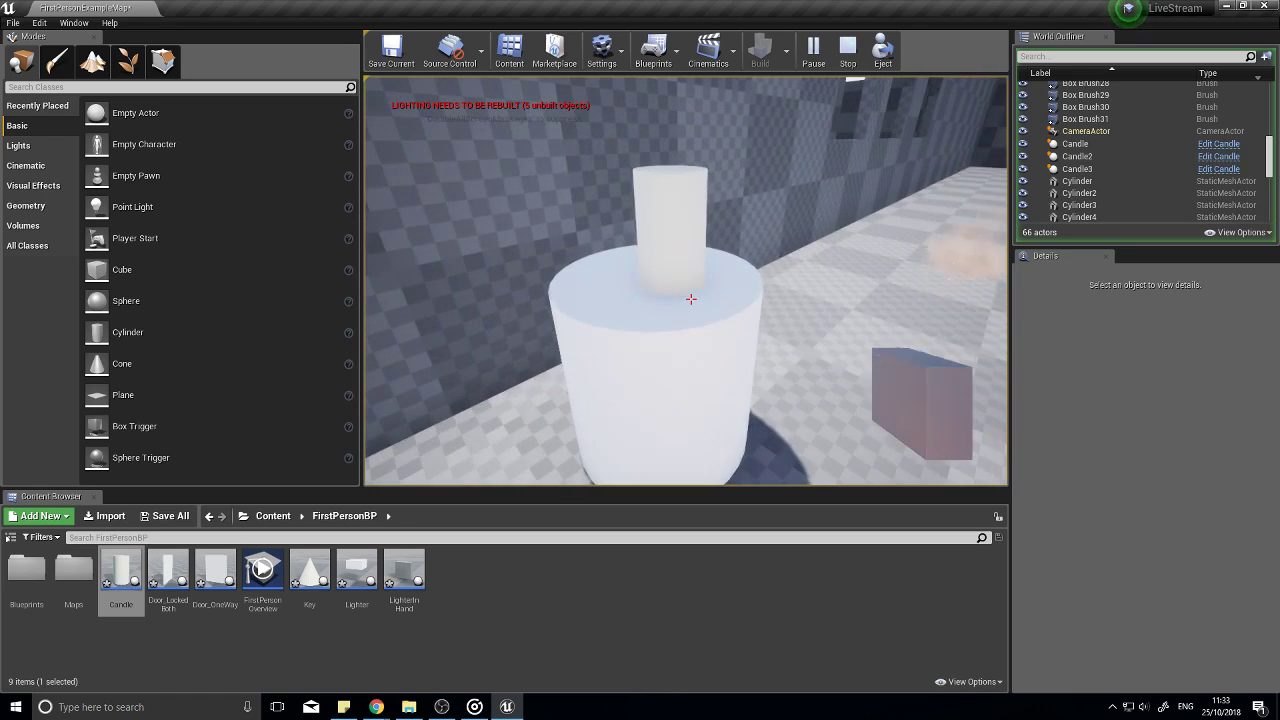
pyautogui.press('d')
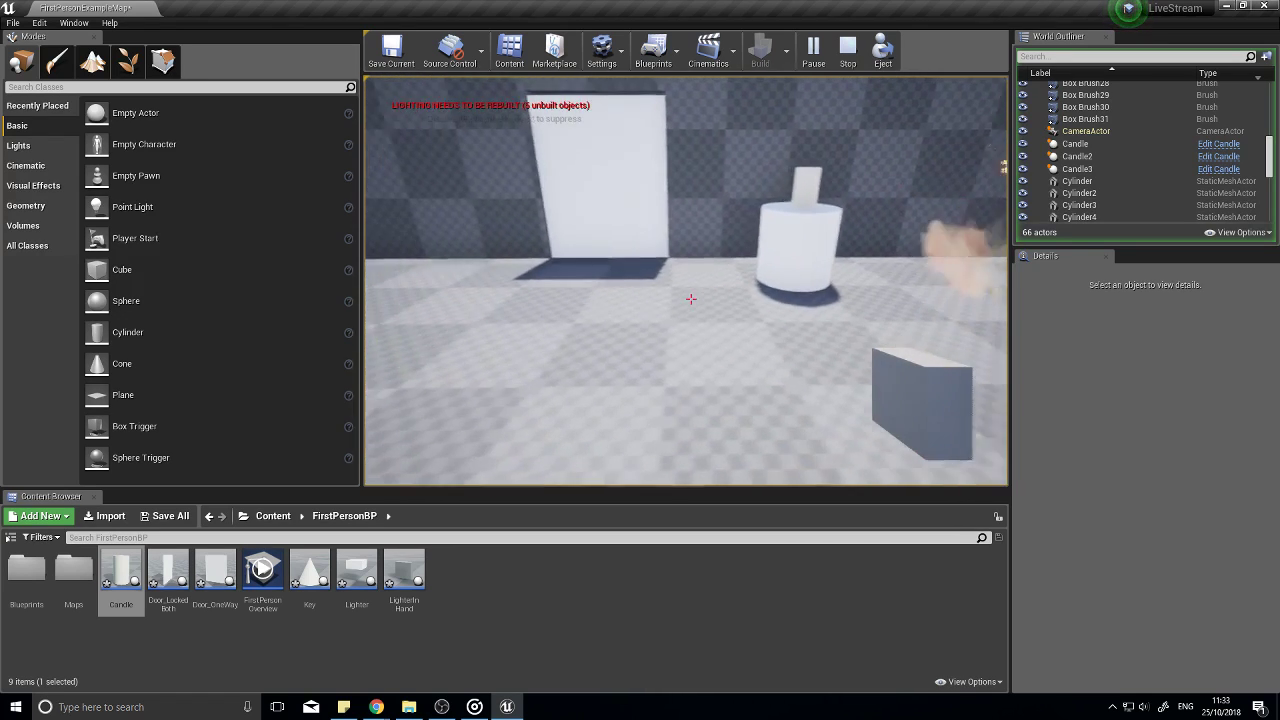
pyautogui.press('Escape')
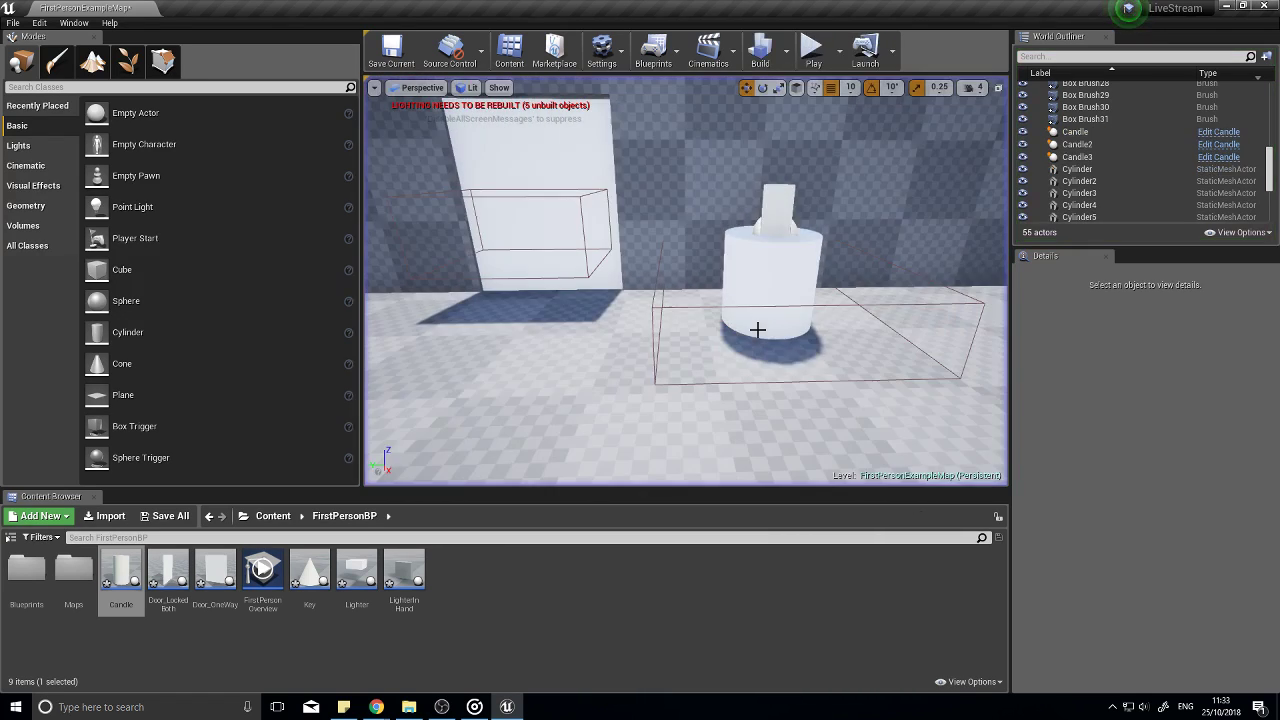
# Step: Insert a Print String node between the E event's Pressed output and the Branch in the Candle blueprint, and compile
pyautogui.doubleClick(139, 556)
pyautogui.scroll(3, 533, 369)
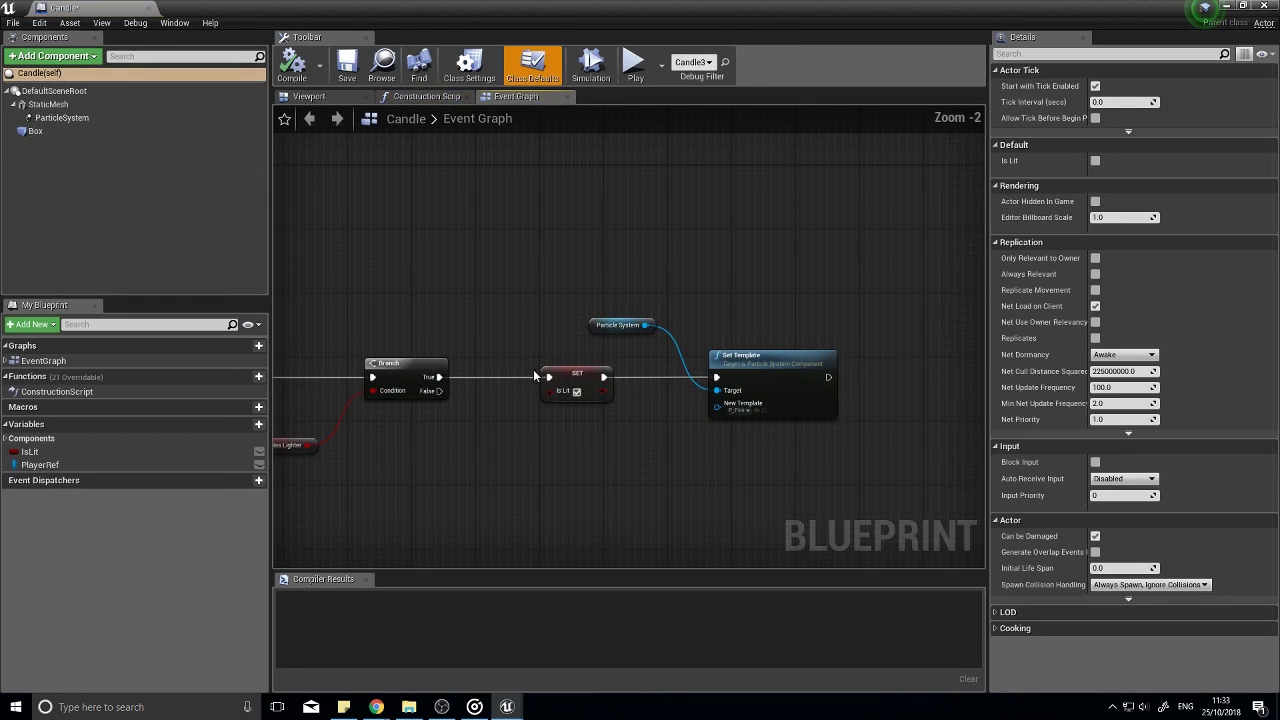
pyautogui.moveTo(427, 369); pyautogui.dragTo(687, 328, button='right')
pyautogui.scroll(2, 687, 328)
pyautogui.moveTo(337, 356); pyautogui.dragTo(490, 363, button='right')
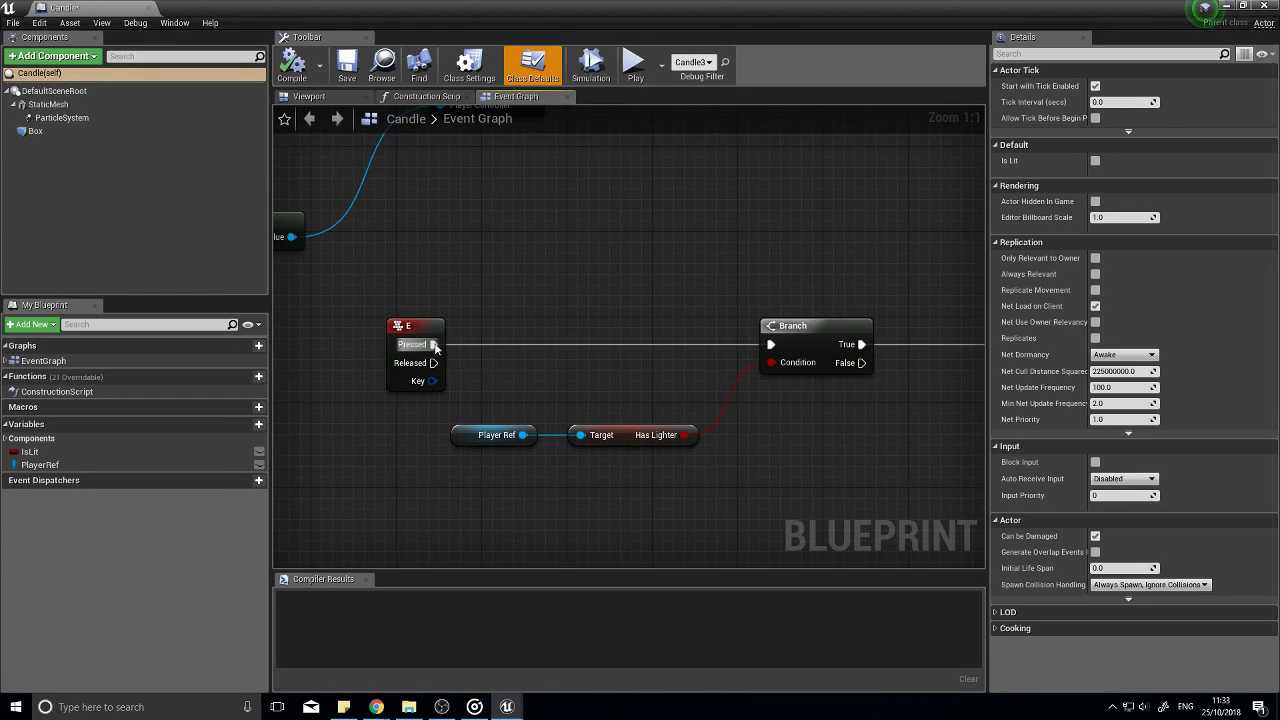
pyautogui.moveTo(435, 345); pyautogui.dragTo(558, 341)
pyautogui.write('print')
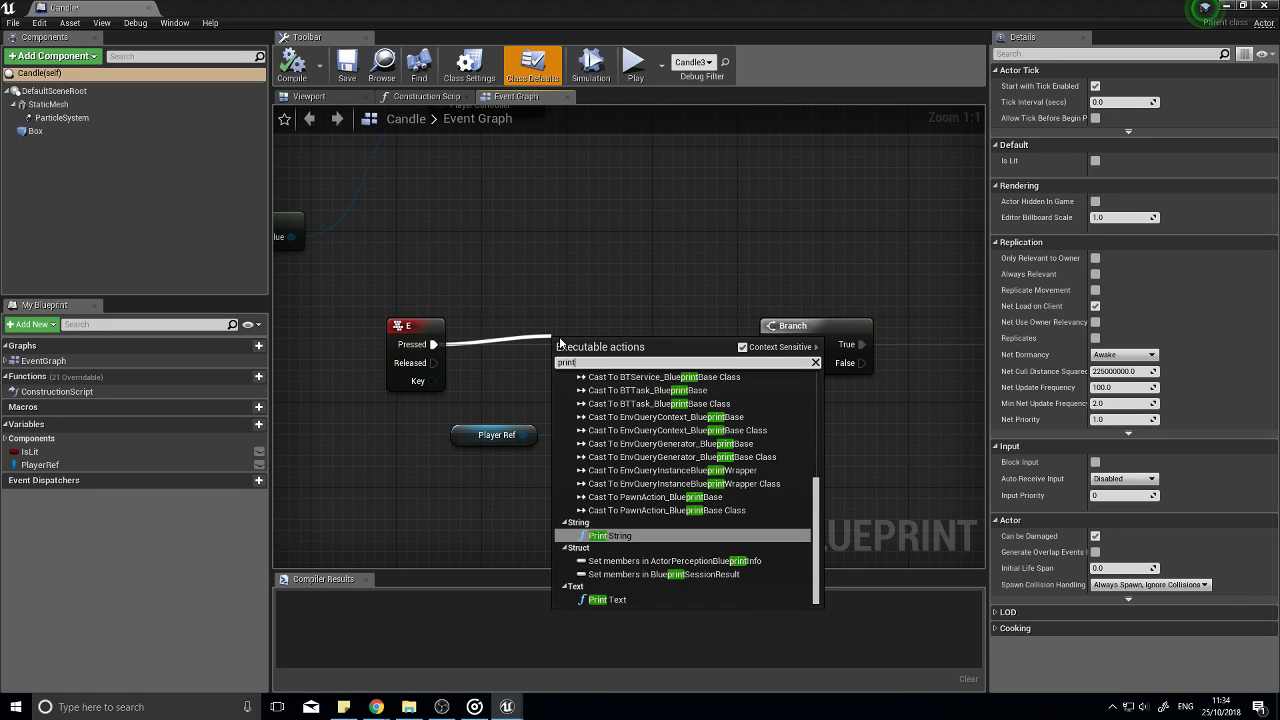
pyautogui.press('Return')
pyautogui.moveTo(562, 344); pyautogui.dragTo(548, 332)
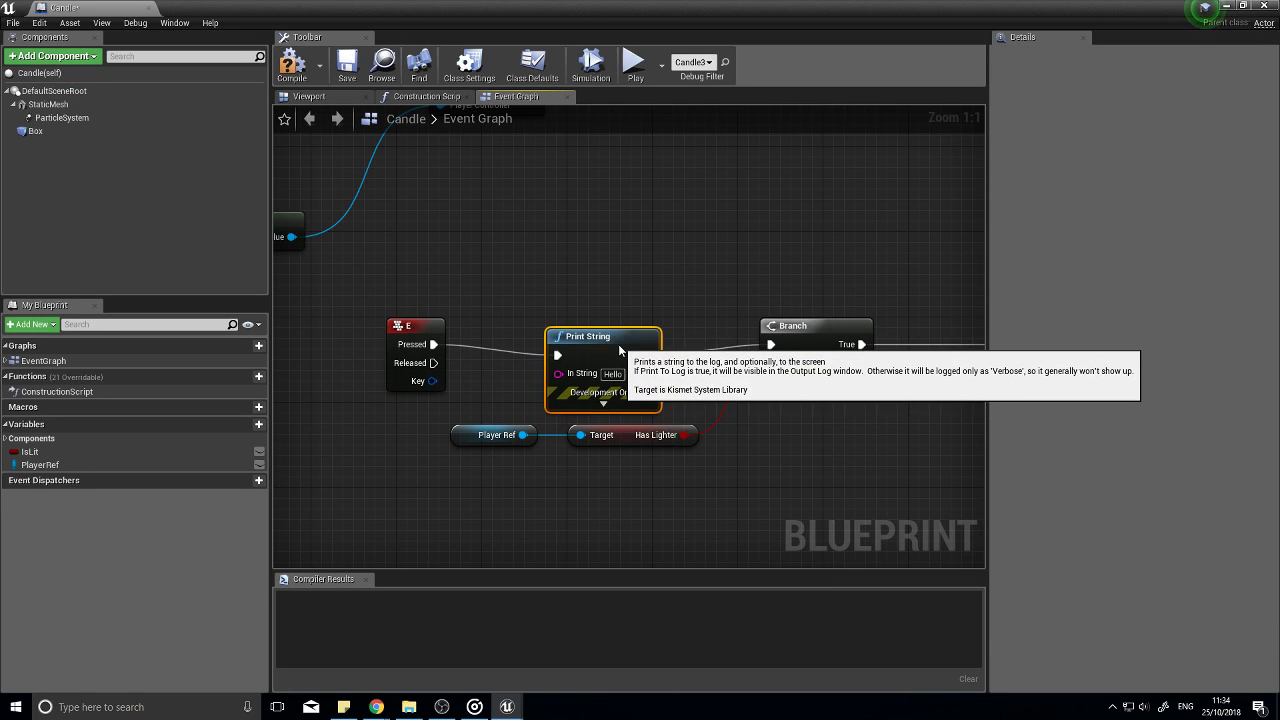
pyautogui.moveTo(489, 291); pyautogui.dragTo(452, 334, button='right')
pyautogui.moveTo(709, 323); pyautogui.dragTo(507, 324, button='right')
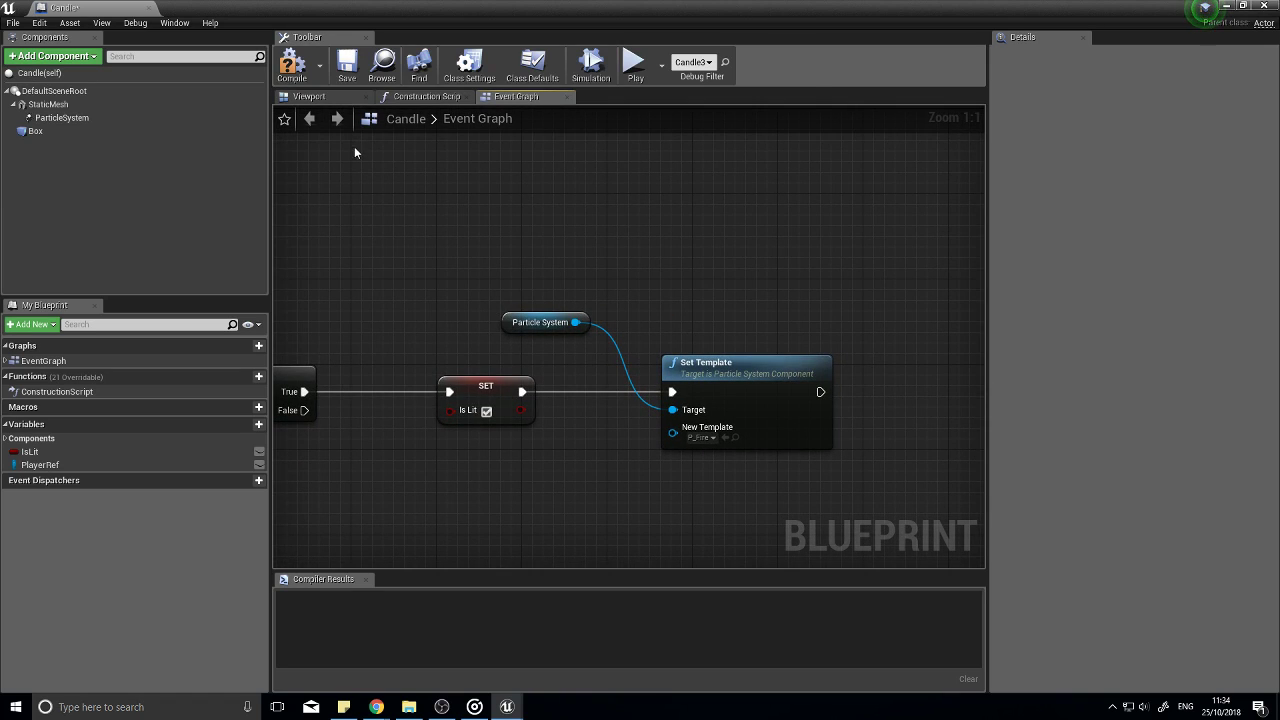
pyautogui.click(291, 66)
# Step: Close the blueprint and playtest at the pedestal candle to check whether the E event prints its string
pyautogui.click(1275, 8)
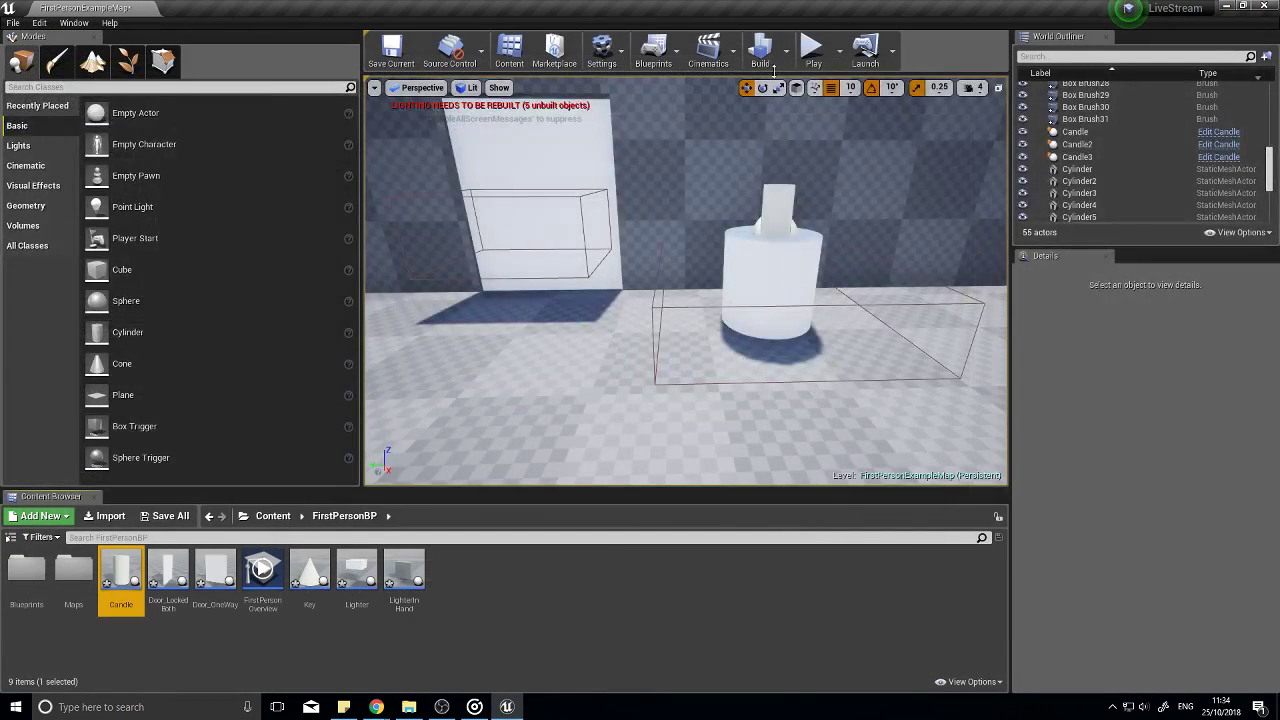
pyautogui.click(809, 45)
pyautogui.press('w')
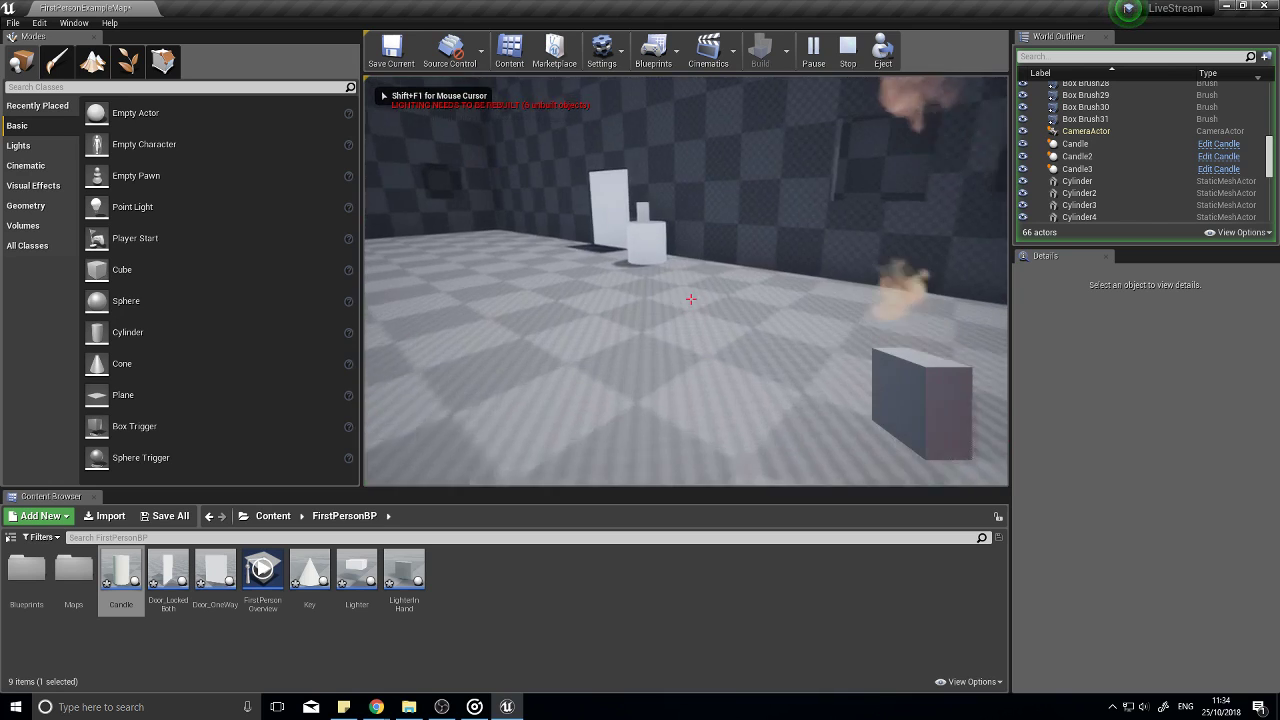
pyautogui.press('w')
pyautogui.press('a')
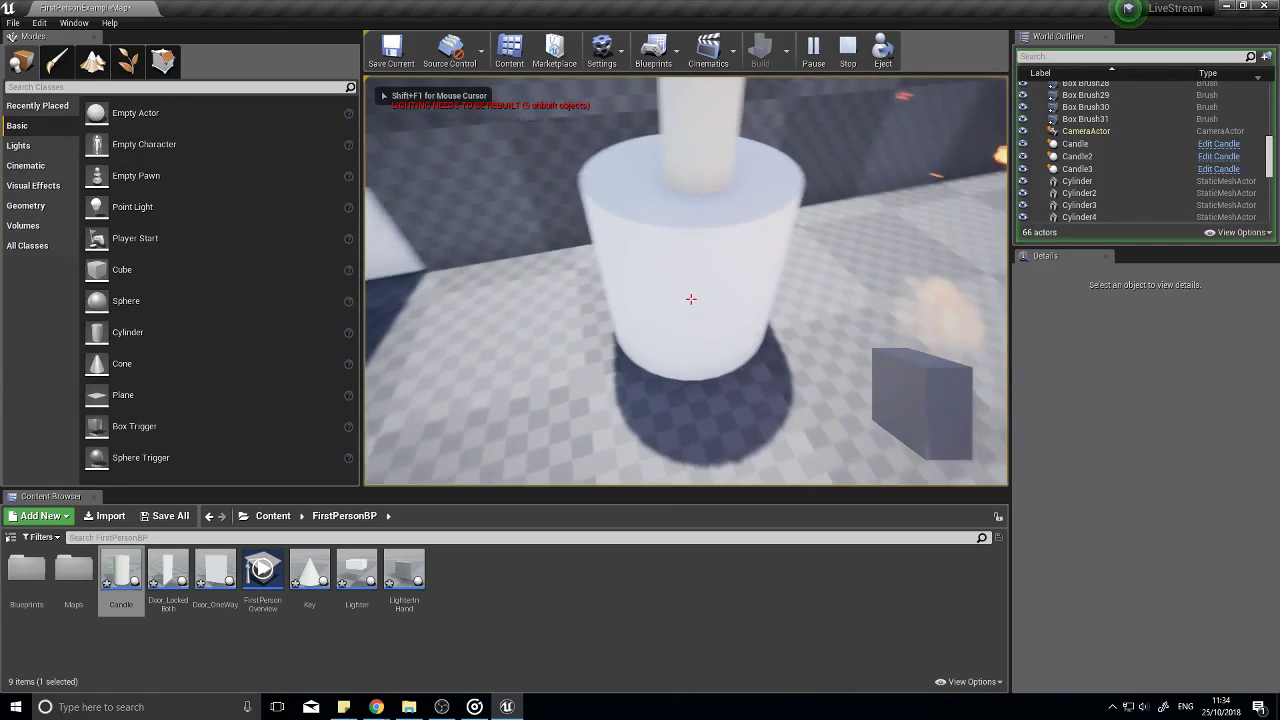
pyautogui.press('Escape')
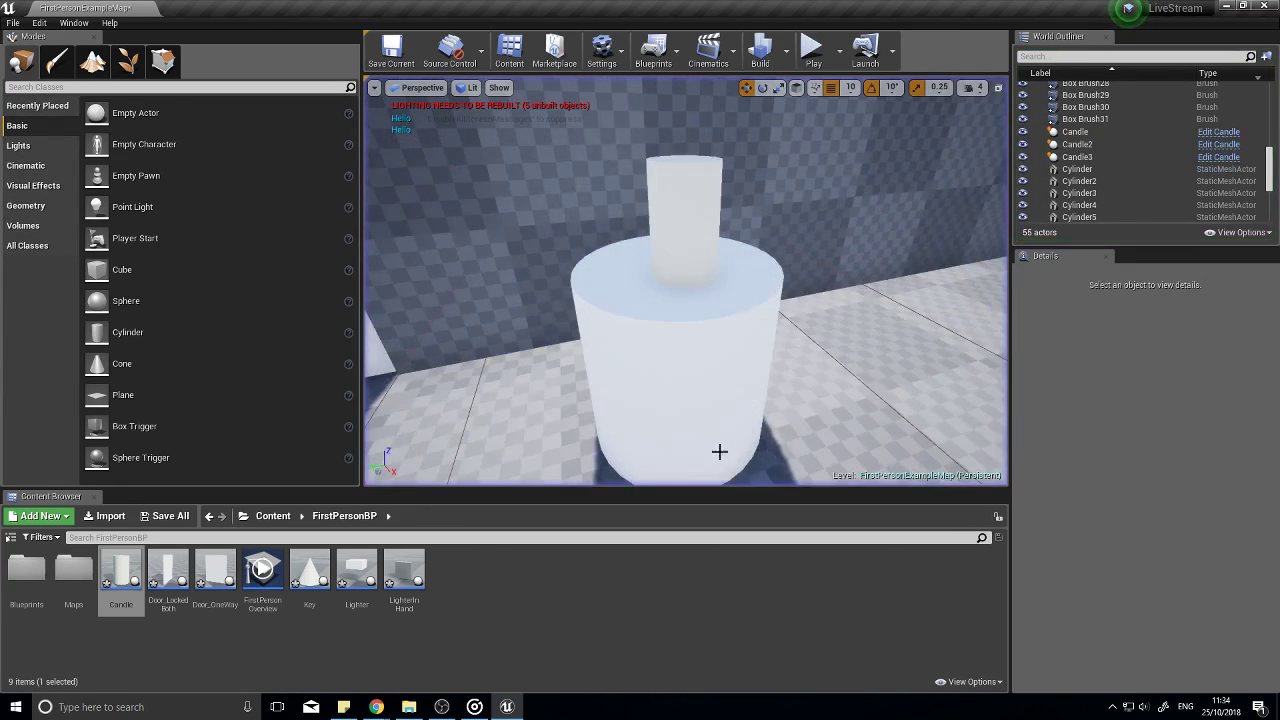
# Step: Review the Candle event graph from the Print String and Has Lighter condition through the Branch to Set Template
pyautogui.doubleClick(121, 575)
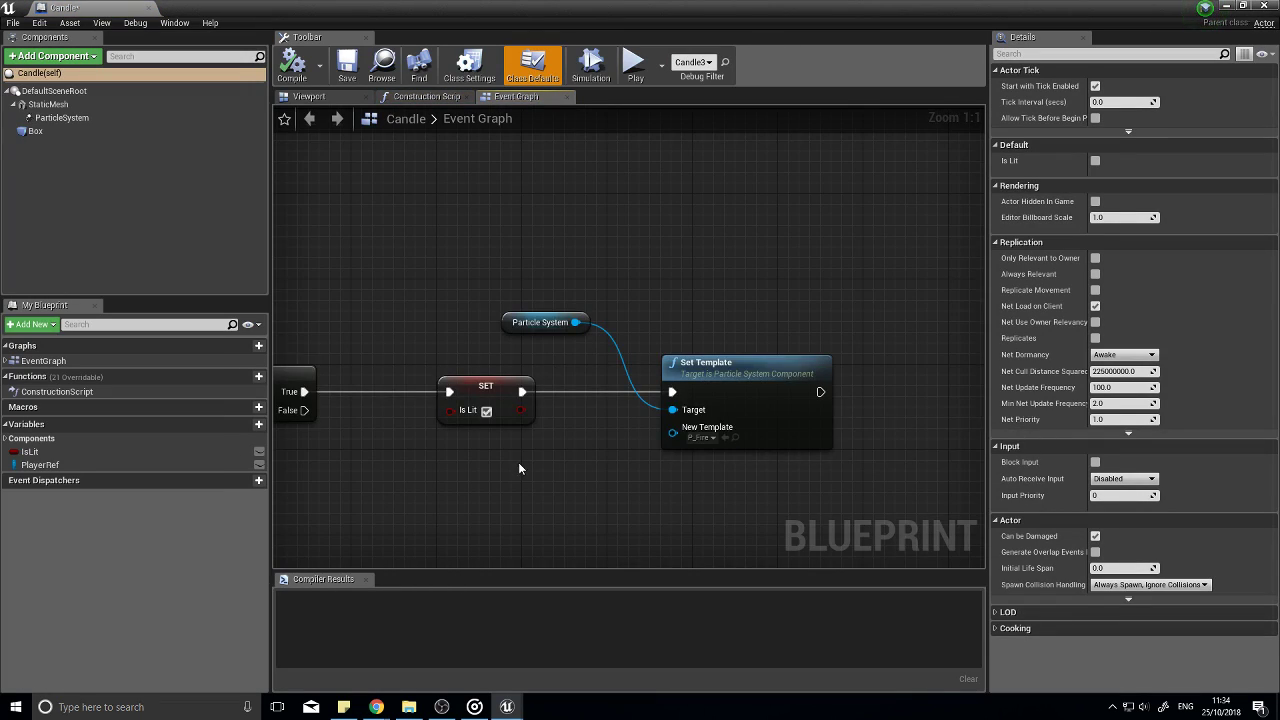
pyautogui.moveTo(516, 457); pyautogui.dragTo(703, 450, button='right')
pyautogui.moveTo(402, 450); pyautogui.dragTo(520, 466, button='right')
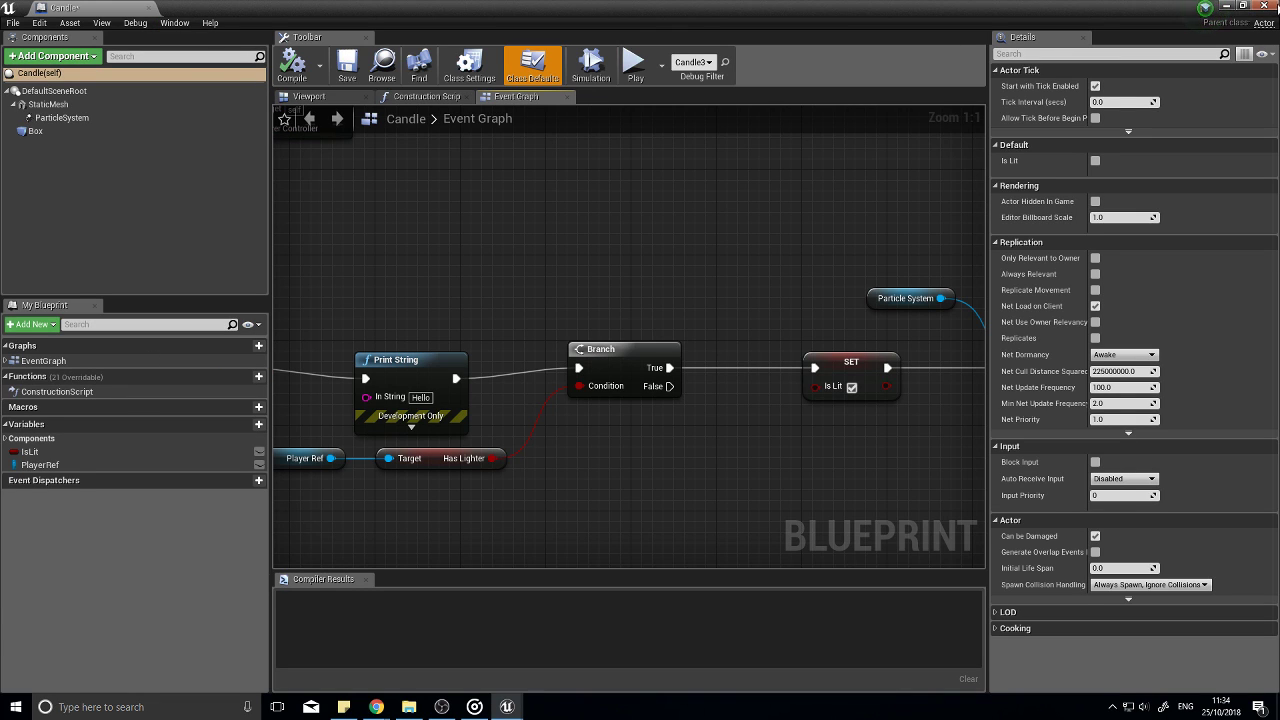
pyautogui.click(1262, 7)
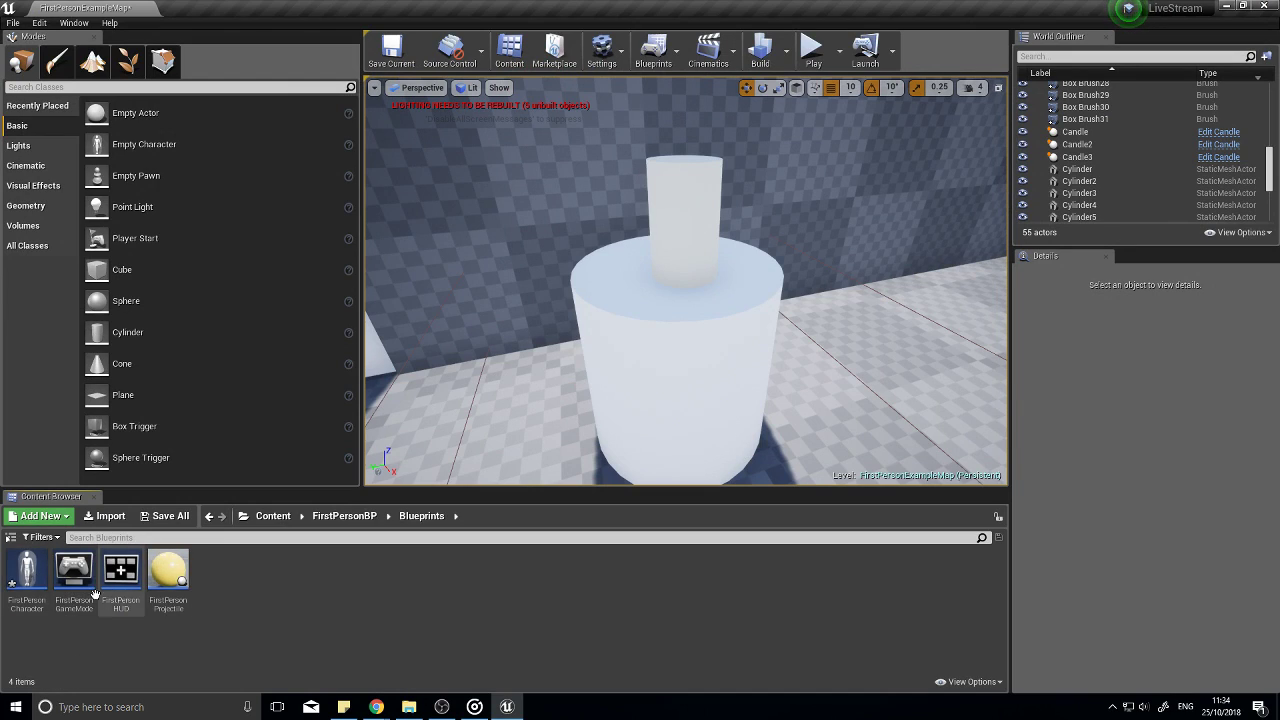
# Step: Enable the default value of the HasLighter variable in the FirstPersonCharacter blueprint and compile it
pyautogui.doubleClick(27, 572)
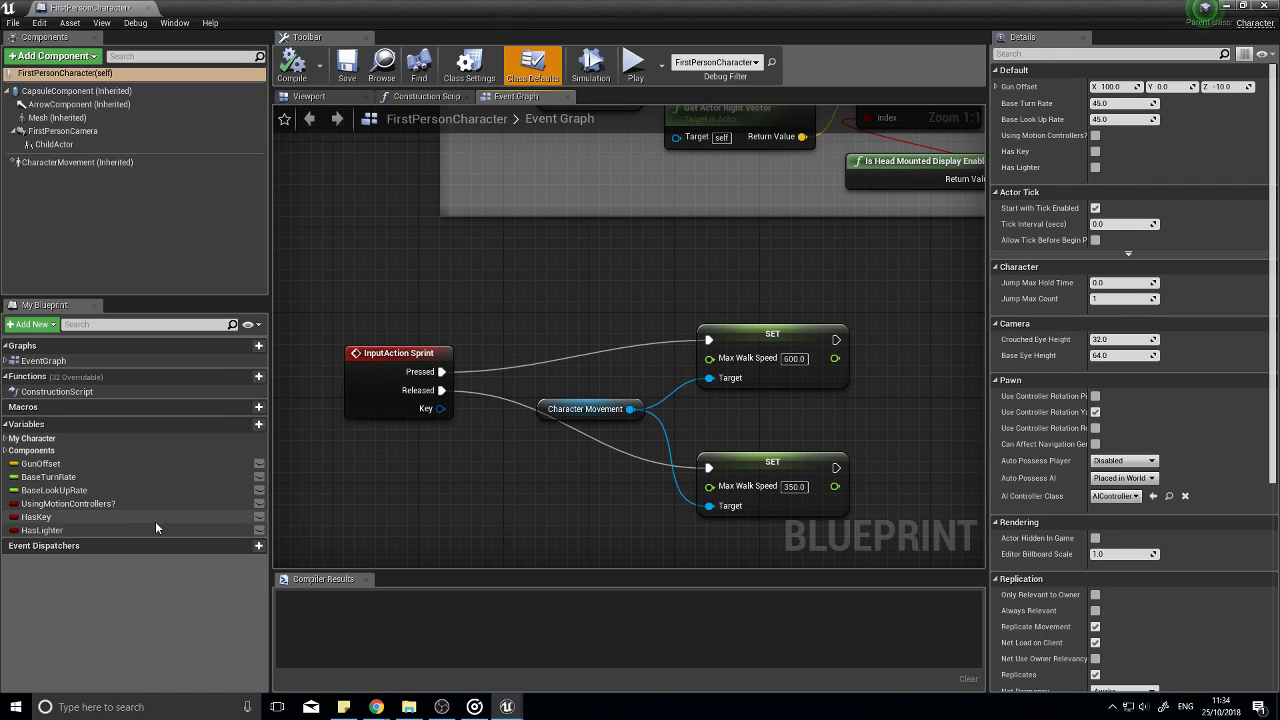
pyautogui.click(198, 530)
pyautogui.click(1095, 282)
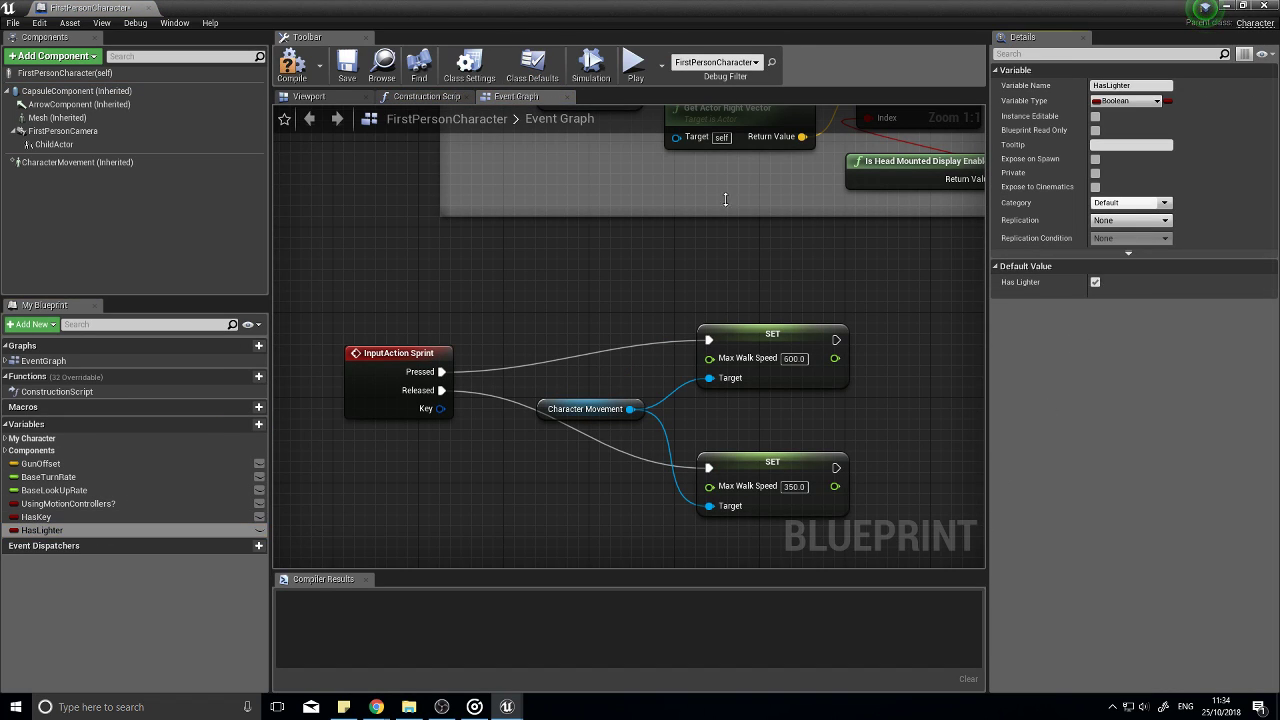
pyautogui.click(294, 62)
pyautogui.click(1221, 7)
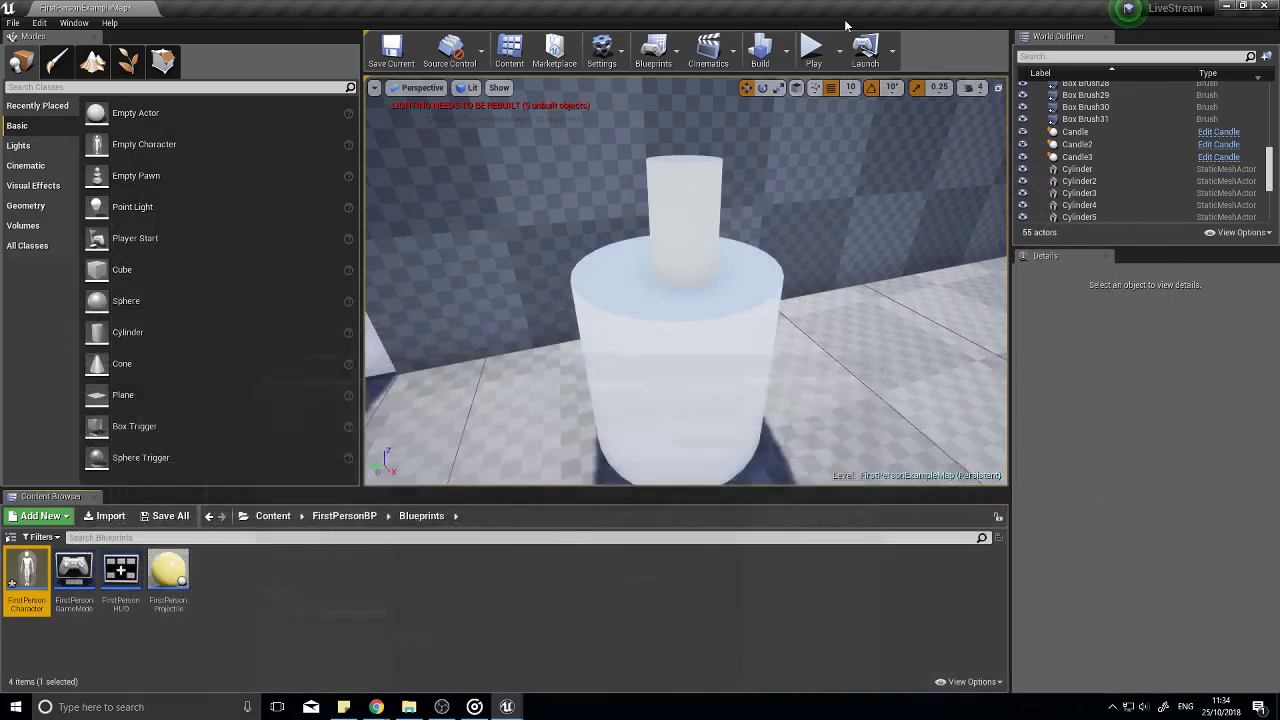
# Step: Playtest lighting the pedestal candle with HasLighter enabled, viewing it from close up and from a distance
pyautogui.click(812, 46)
pyautogui.press('w')
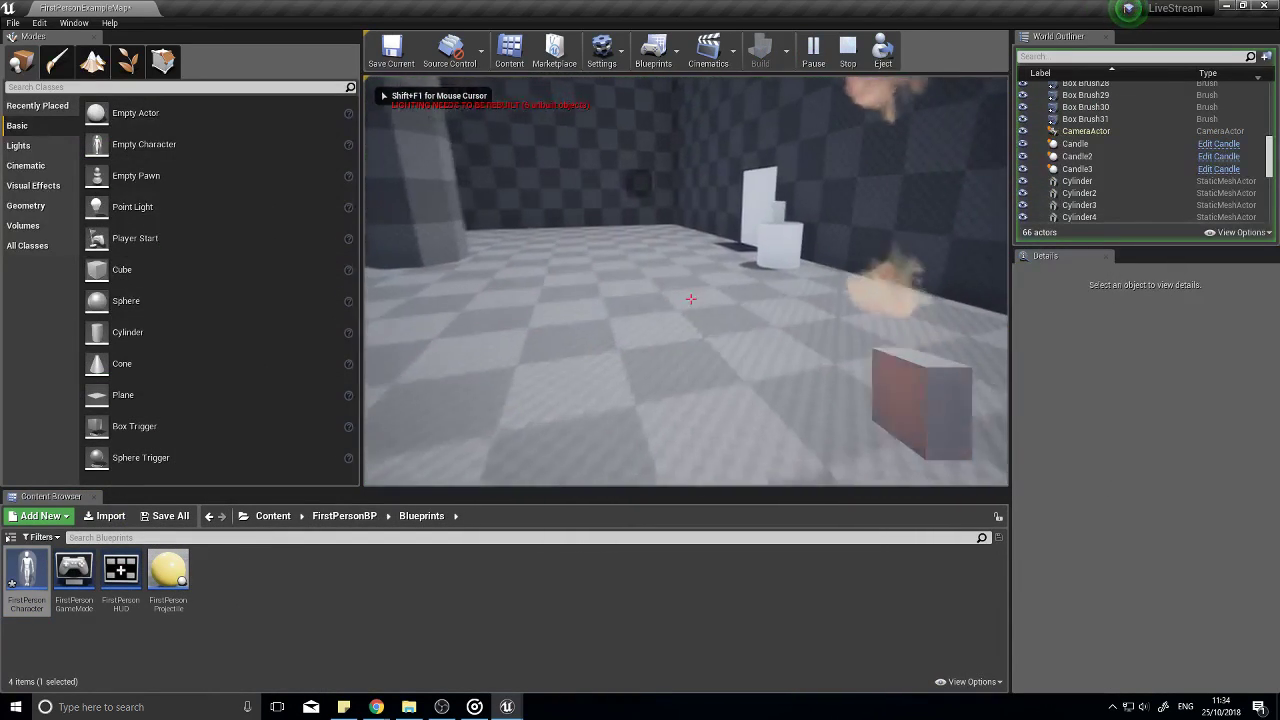
pyautogui.click(691, 299)
pyautogui.press('s')
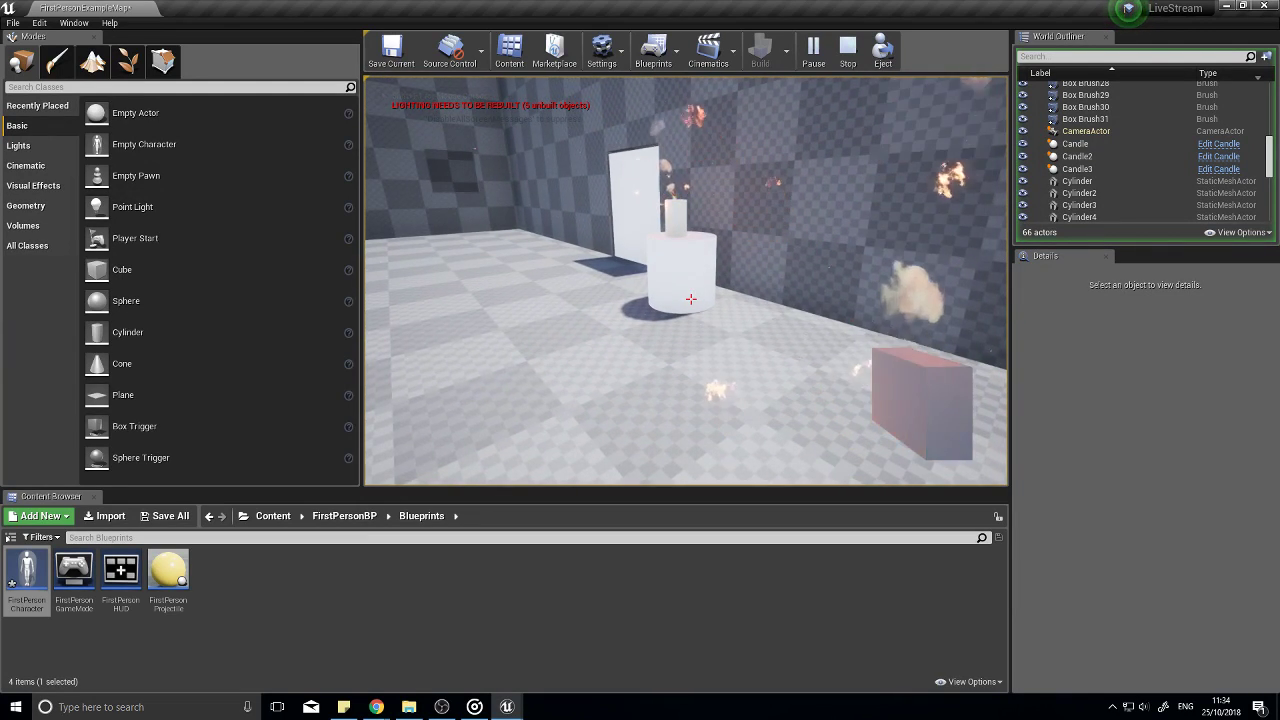
pyautogui.press('w')
pyautogui.press('Escape')
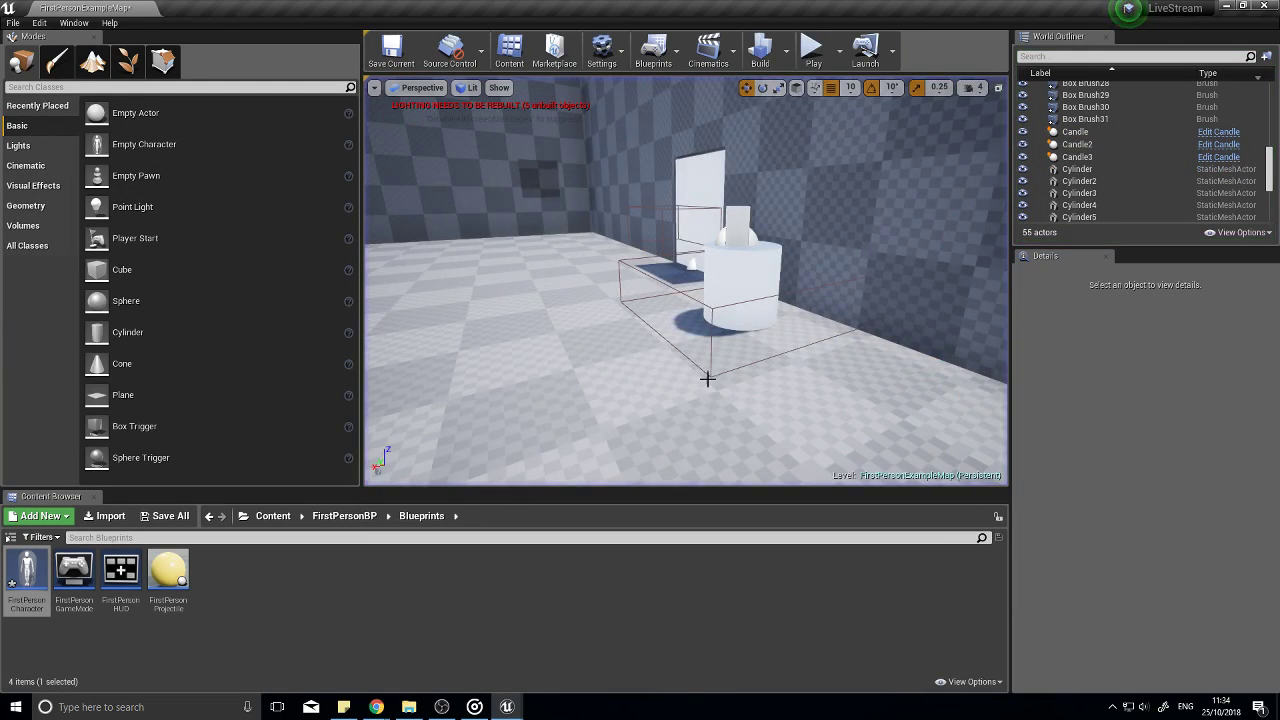
# Step: Show the contents of the FirstPersonBP folder and bring the window niche in the wall into view
pyautogui.click(326, 520)
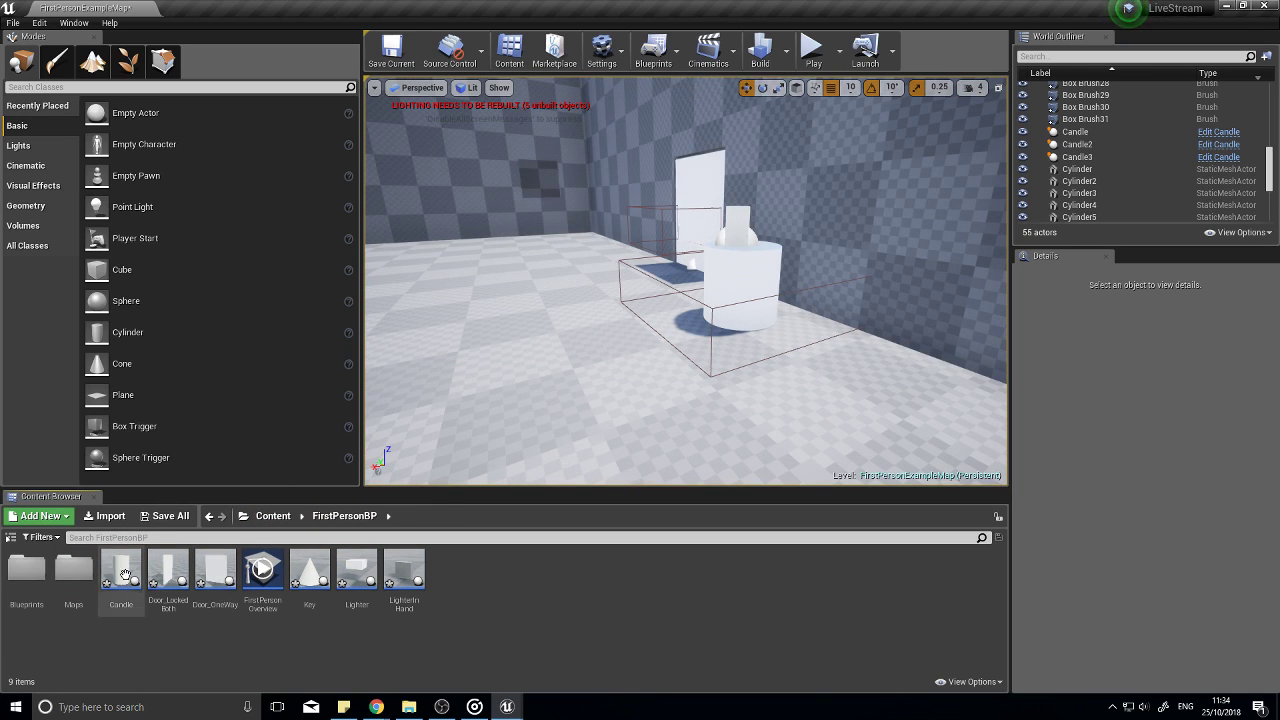
pyautogui.press('w')
pyautogui.moveTo(654, 204); pyautogui.dragTo(560, 260, button='right')
pyautogui.press('w')
pyautogui.press('d')
pyautogui.press('w')
pyautogui.moveTo(700, 245); pyautogui.dragTo(690, 250, button='right')
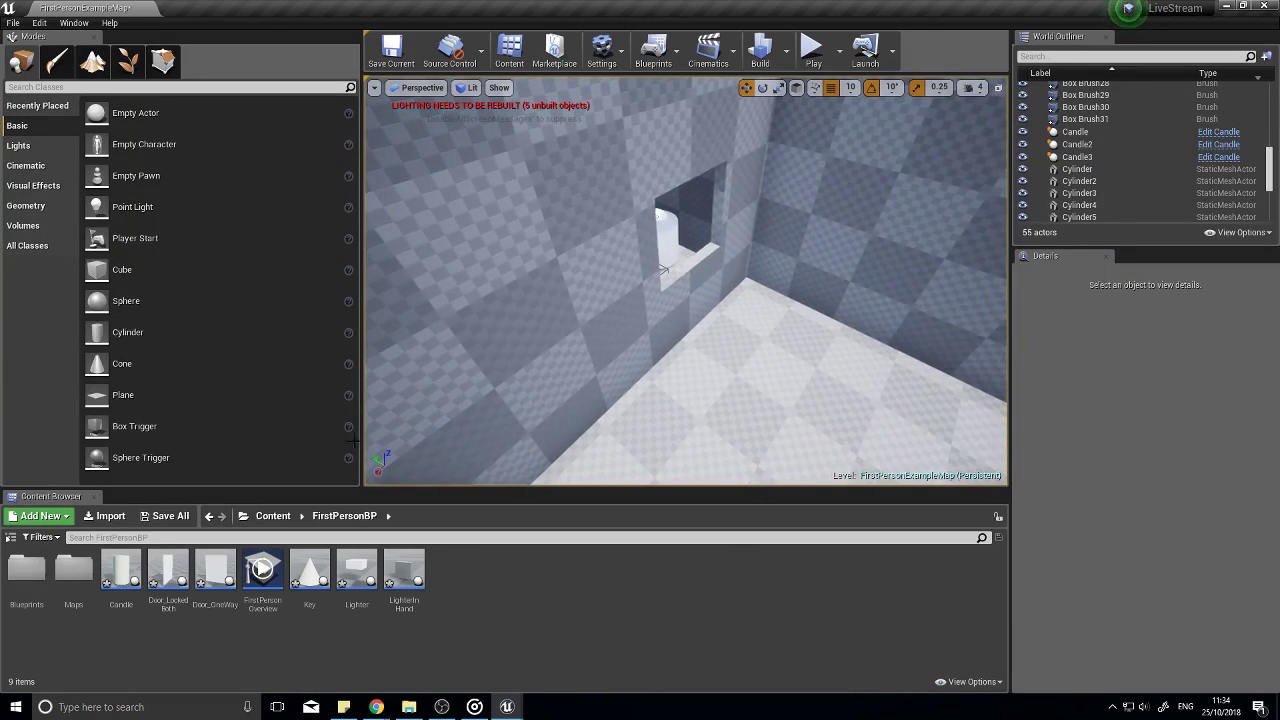
# Step: Clear the Child Actor Class of the ChildActor component in the FirstPersonCharacter blueprint, compile it and close the blueprint
pyautogui.doubleClick(26, 568)
pyautogui.doubleClick(27, 572)
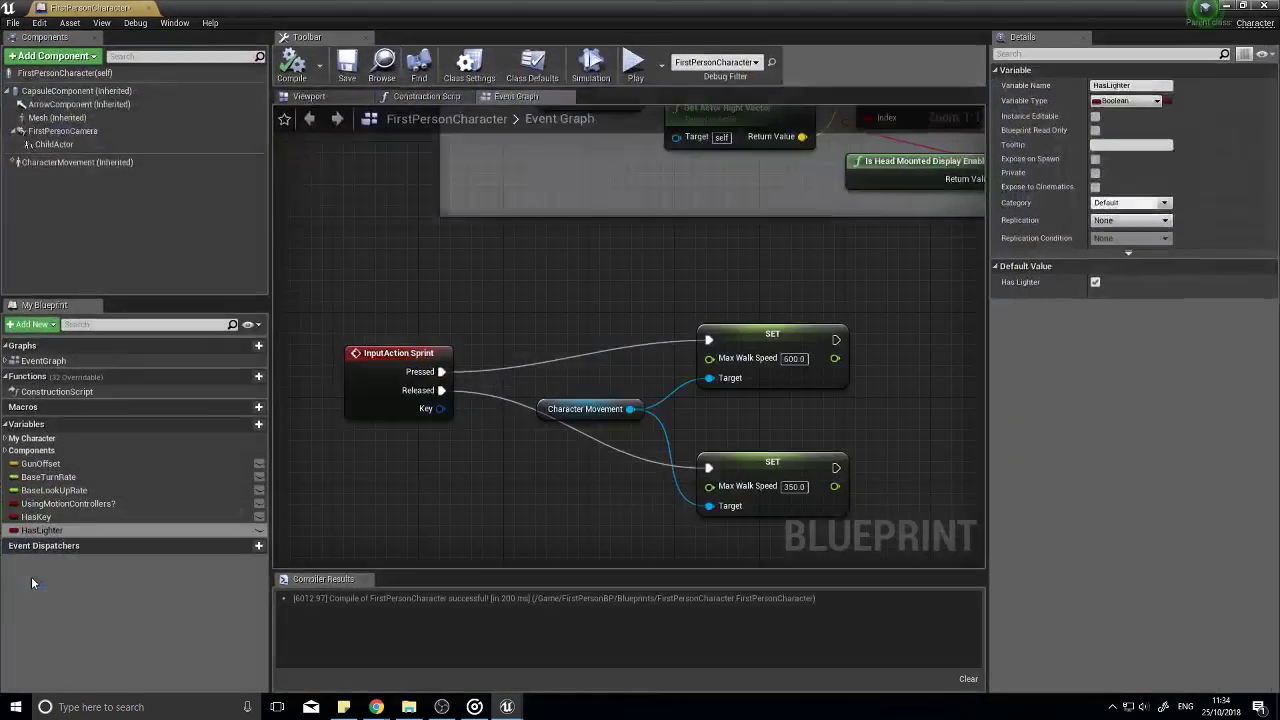
pyautogui.click(55, 144)
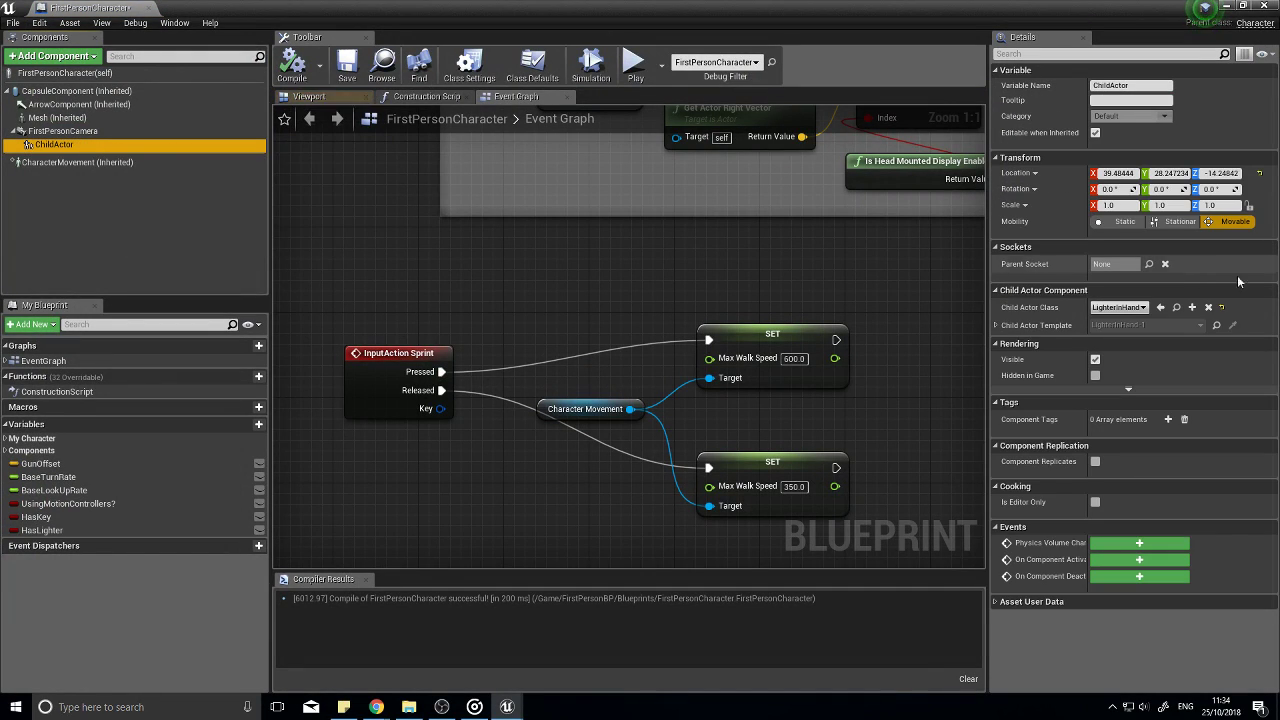
pyautogui.click(1222, 308)
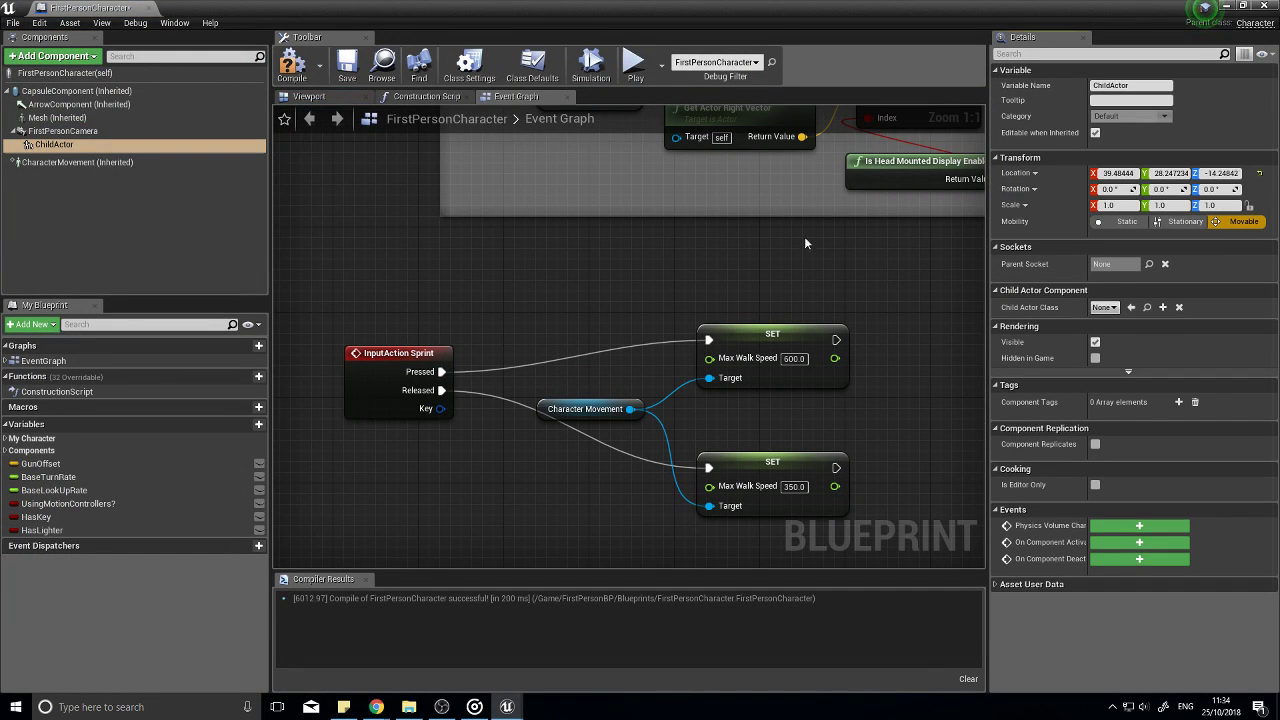
pyautogui.click(292, 68)
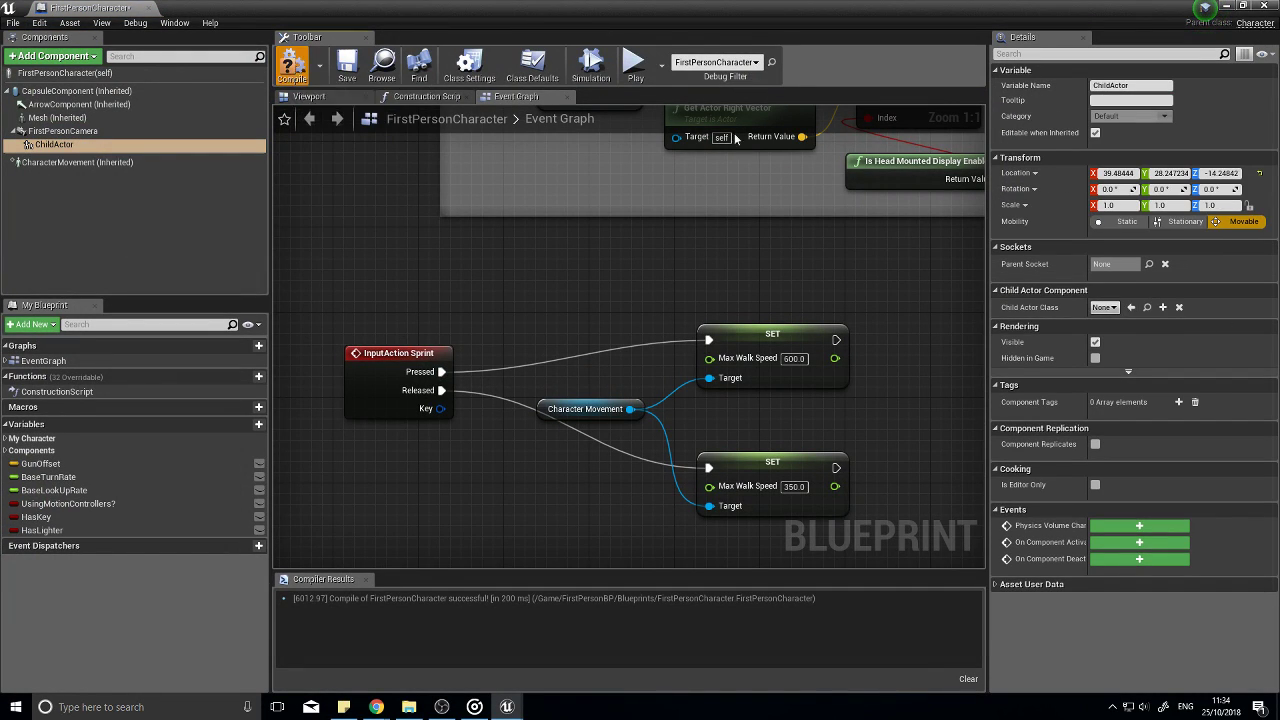
pyautogui.click(1263, 6)
# Step: Open the Lighter blueprint and move the DestroyActor node well away from the Set Has Lighter node
pyautogui.click(708, 207)
pyautogui.press('f')
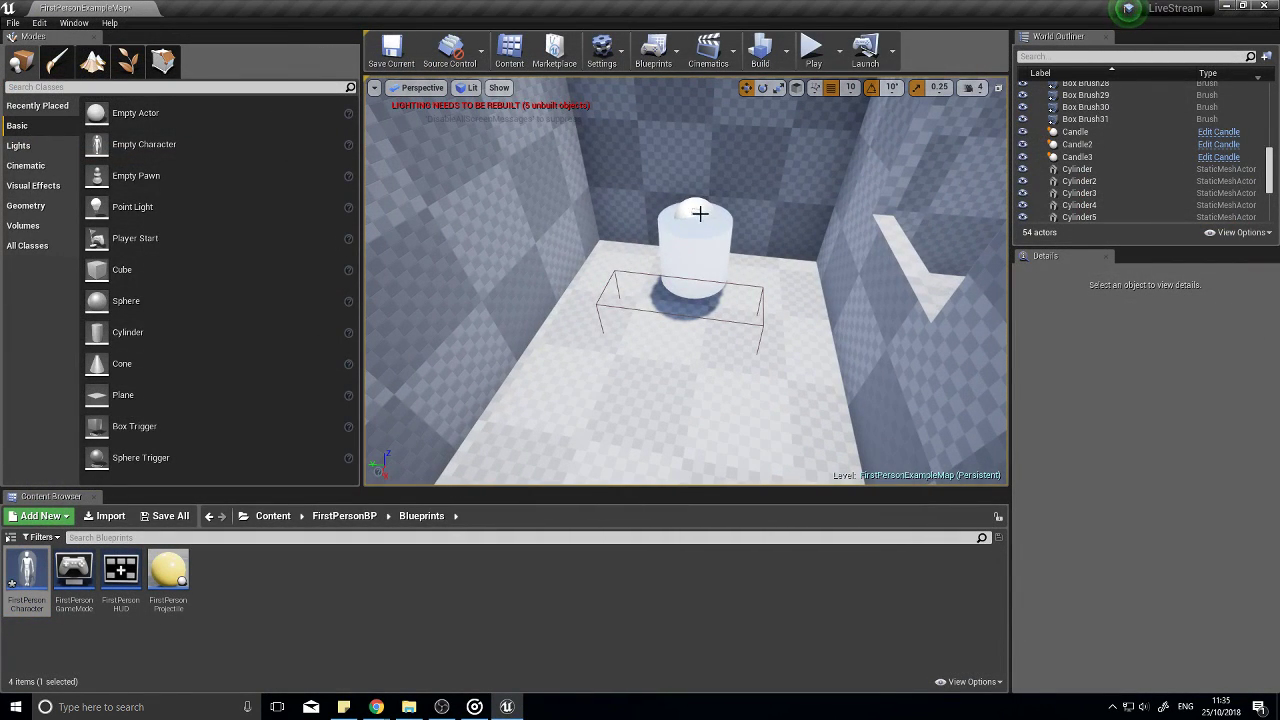
pyautogui.click(344, 516)
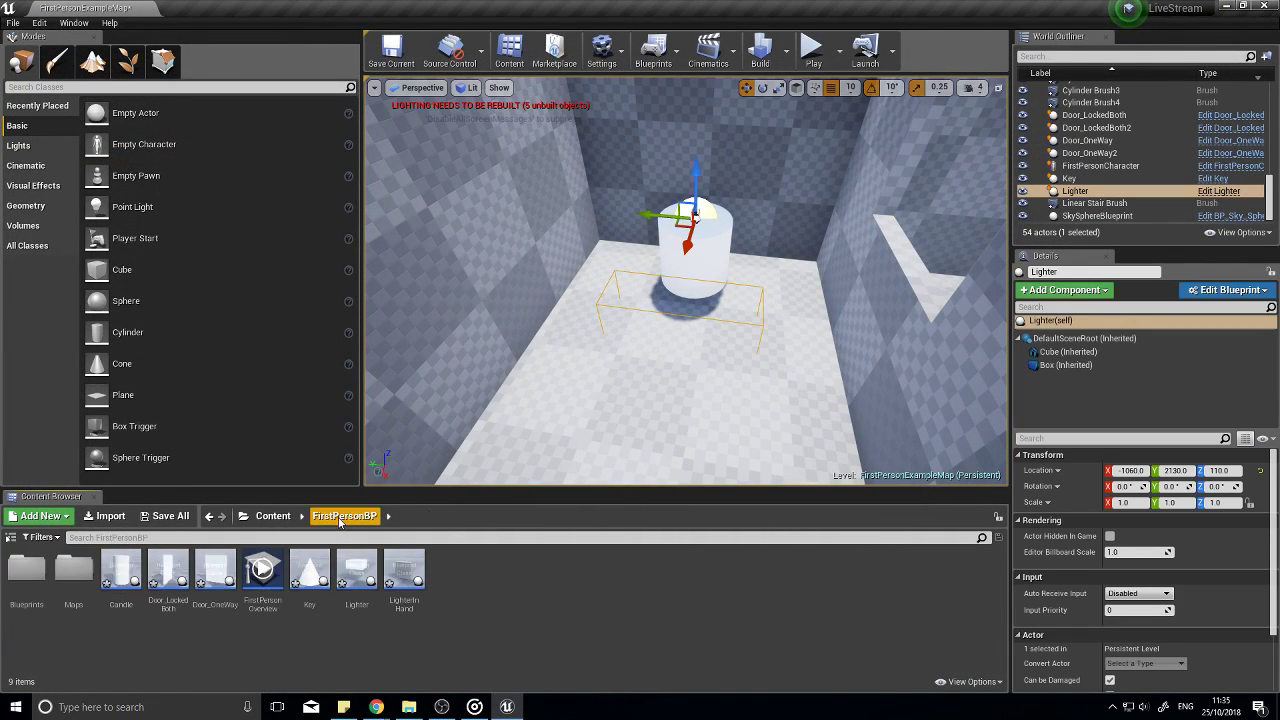
pyautogui.doubleClick(357, 570)
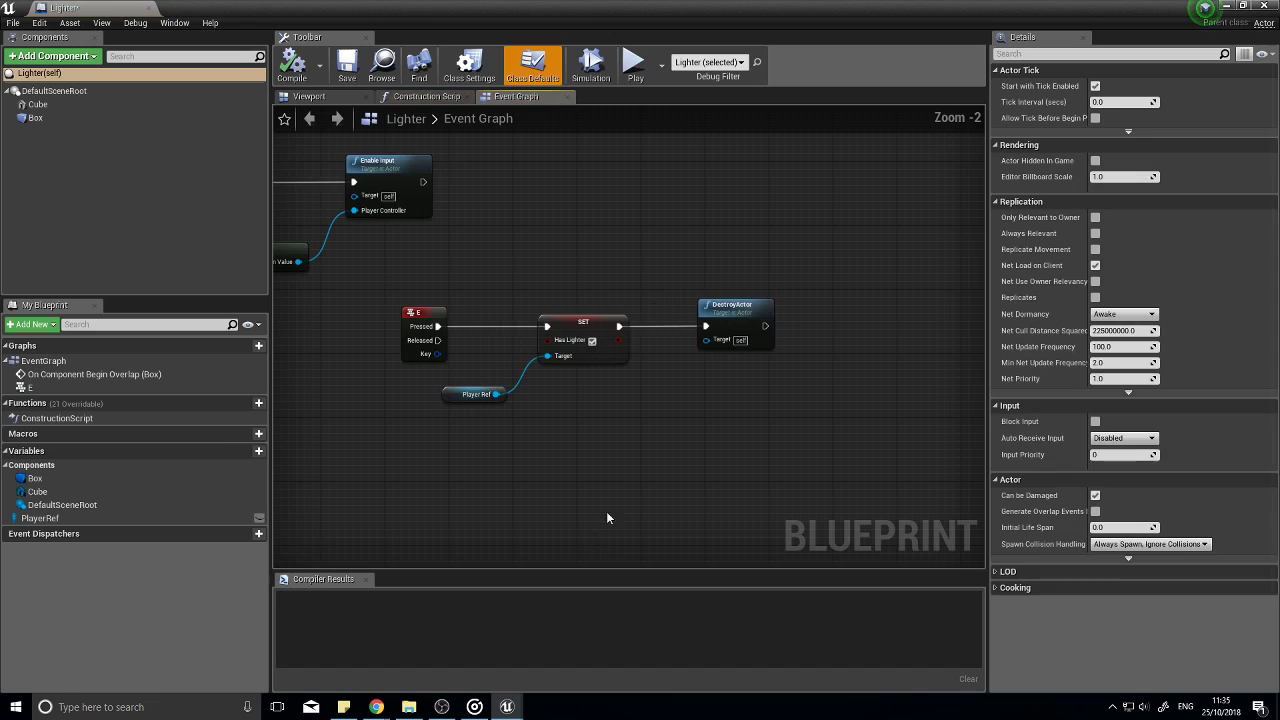
pyautogui.moveTo(687, 428); pyautogui.dragTo(585, 447, button='right')
pyautogui.scroll(2, 652, 431)
pyautogui.moveTo(659, 329); pyautogui.dragTo(975, 326)
pyautogui.moveTo(512, 450); pyautogui.dragTo(613, 409, button='right')
# Step: Add a Child Actor reference from Player Ref and place the node beside it
pyautogui.moveTo(402, 403); pyautogui.dragTo(618, 421)
pyautogui.write('ge')
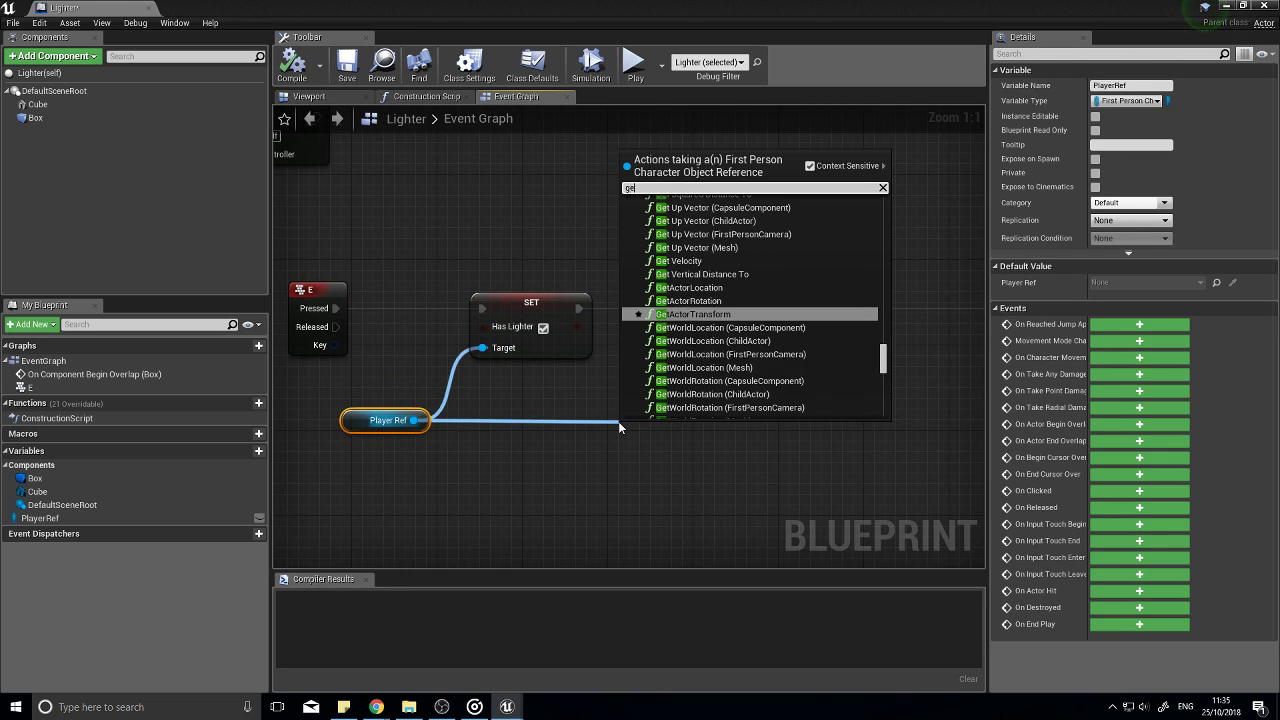
pyautogui.write('t child a')
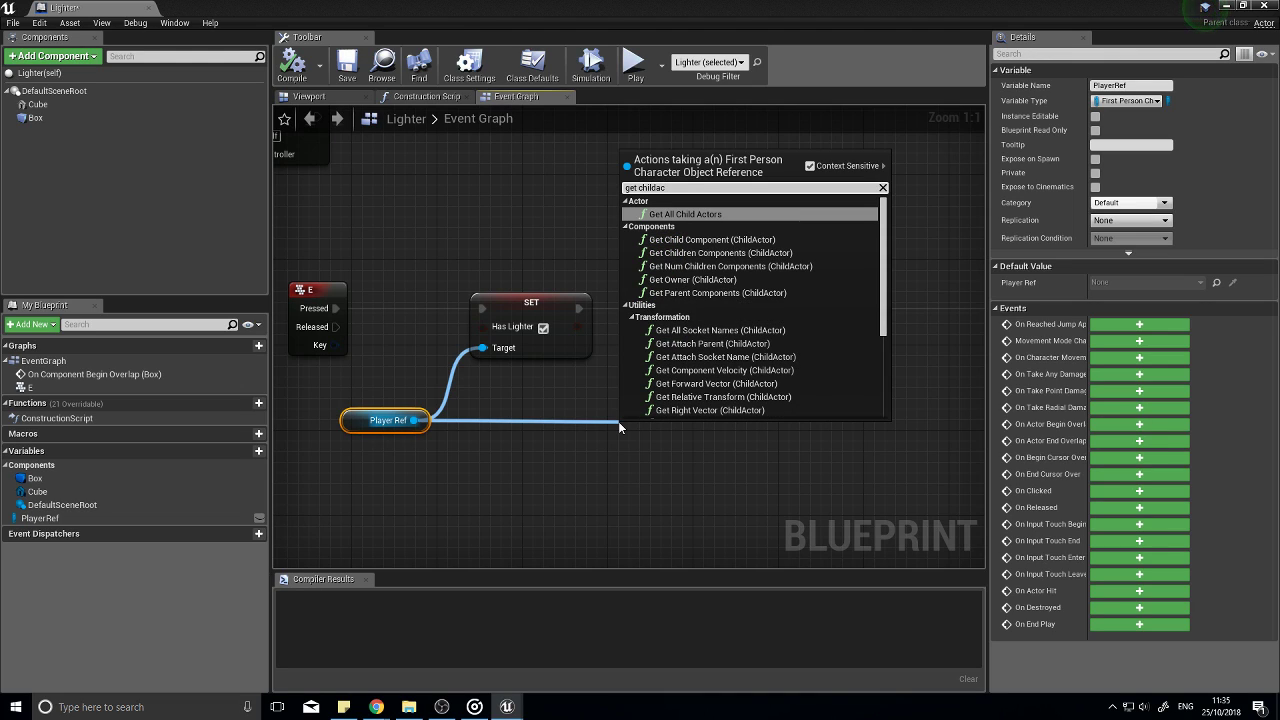
pyautogui.write('c')
pyautogui.press('BackSpace')
pyautogui.press('BackSpace')
pyautogui.write('actor')
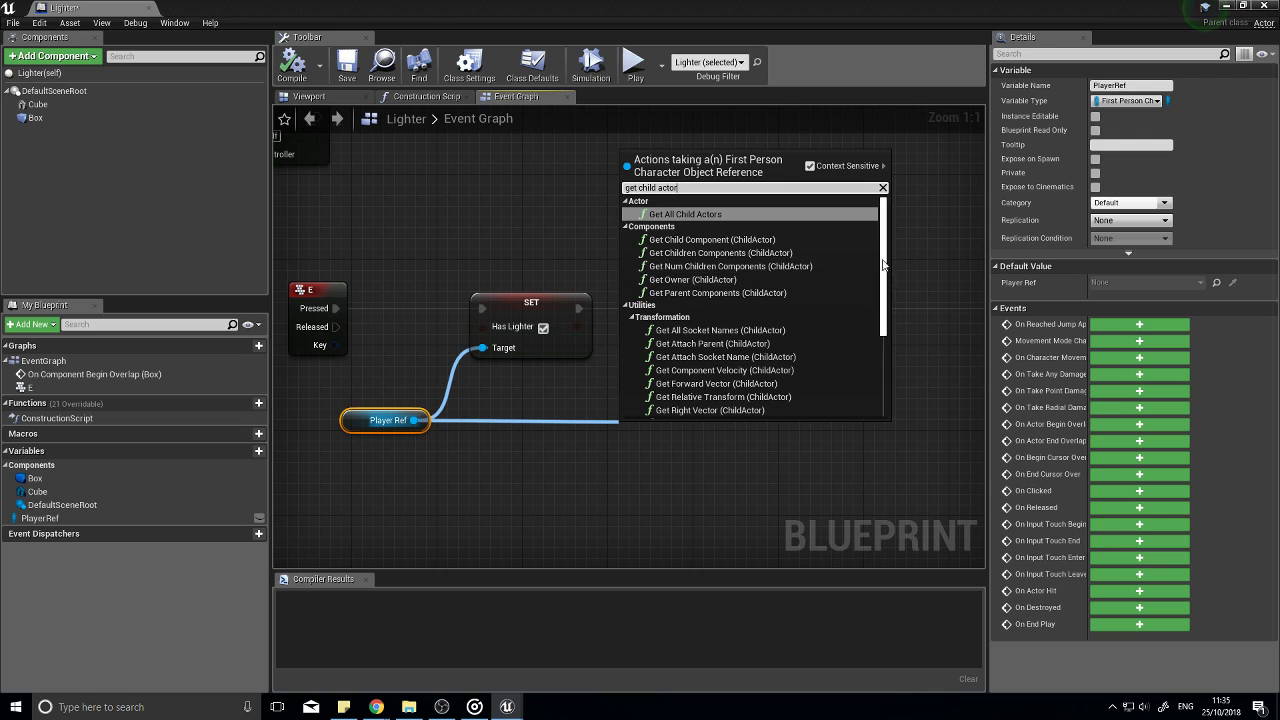
pyautogui.scroll(-4, 800, 390)
pyautogui.click(690, 412)
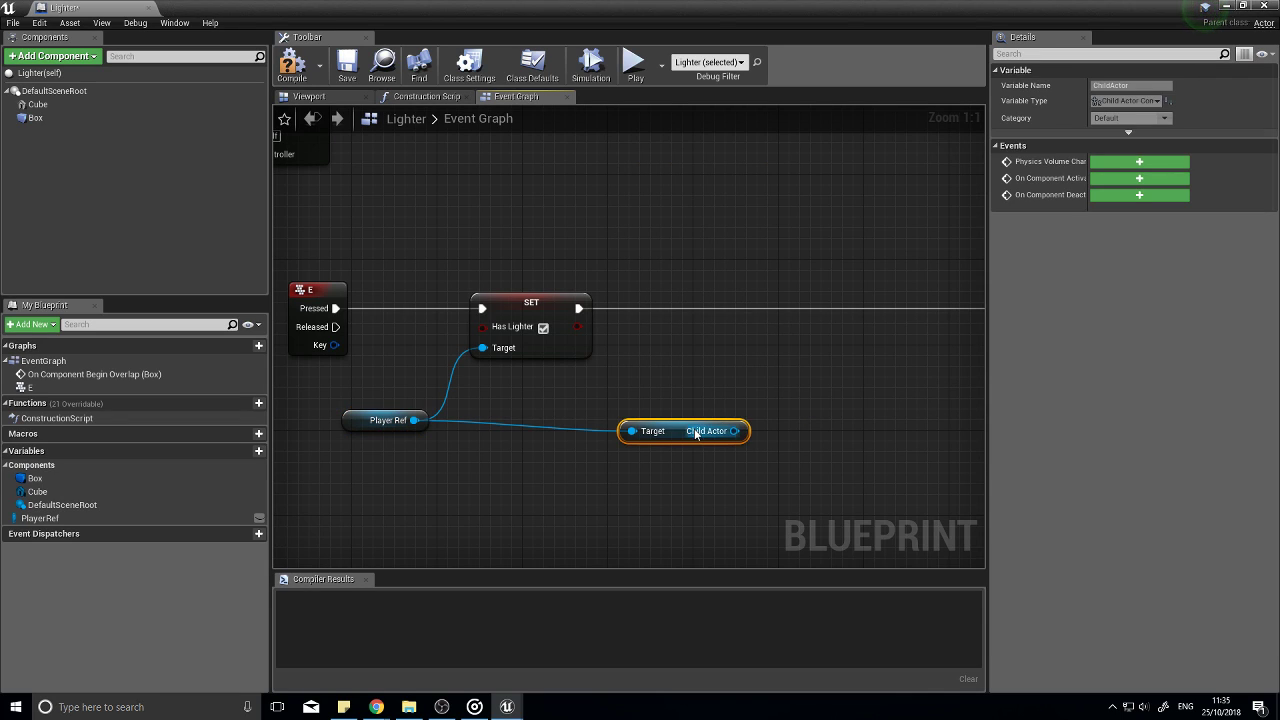
pyautogui.moveTo(695, 434); pyautogui.dragTo(704, 410)
# Step: Try to add a Set Child Actor node from the Child Actor reference, and delete it again
pyautogui.write('get act')
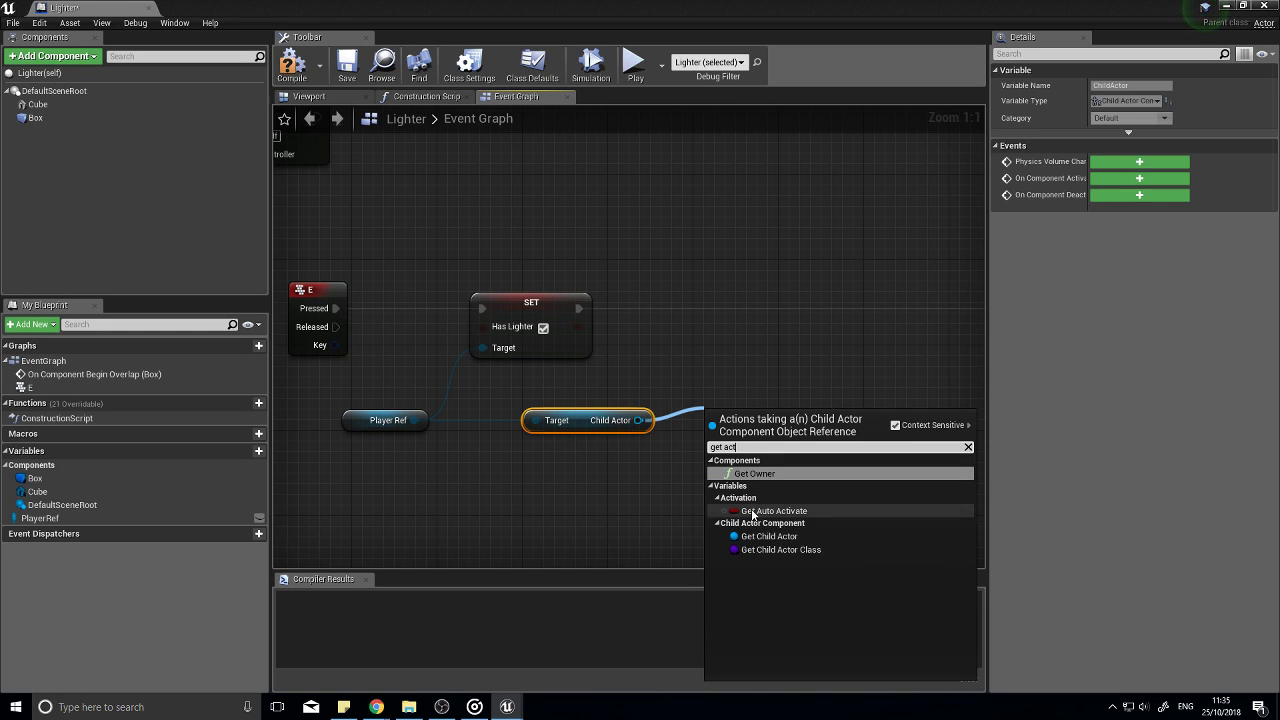
pyautogui.moveTo(634, 424); pyautogui.dragTo(688, 384)
pyautogui.write('set actor')
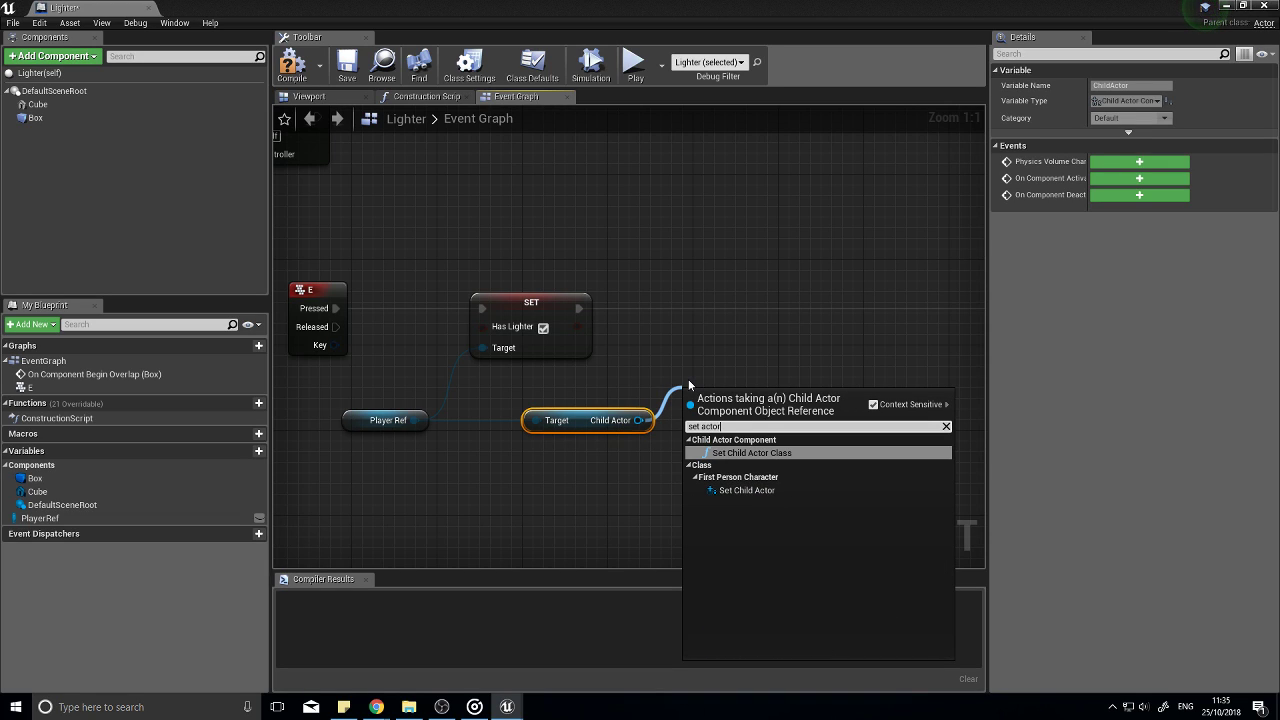
pyautogui.click(771, 489)
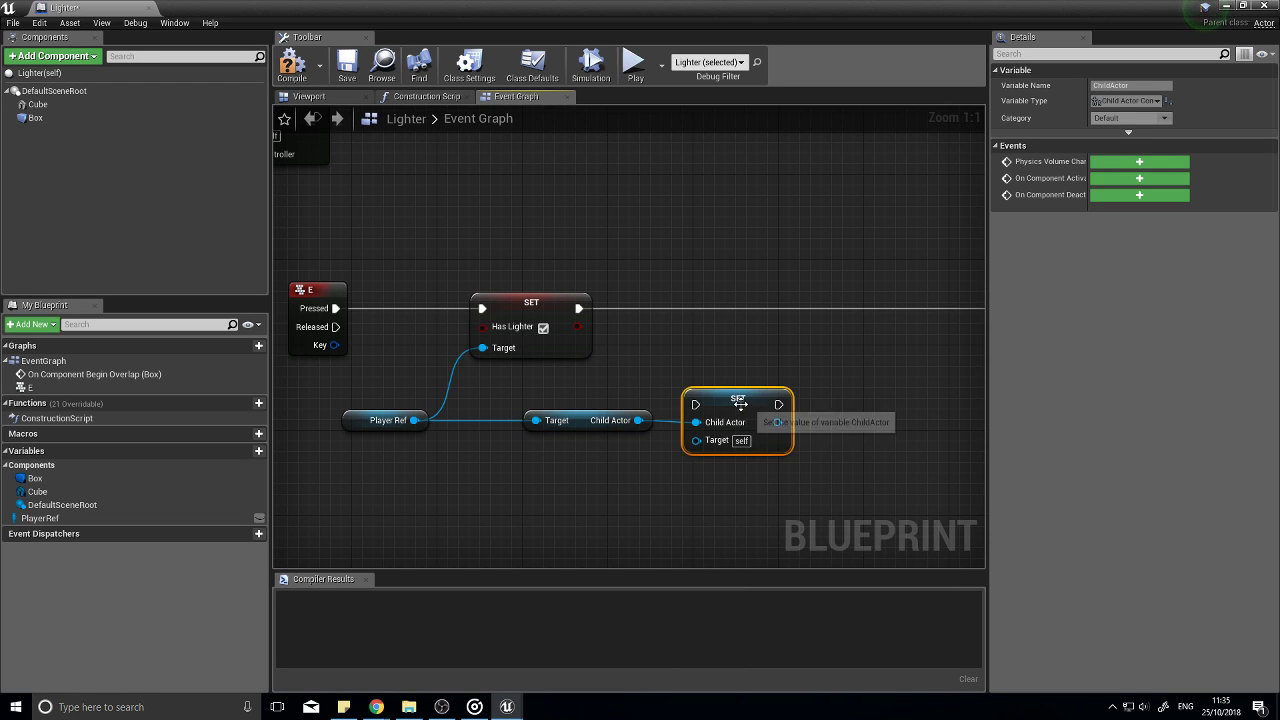
pyautogui.moveTo(742, 416); pyautogui.dragTo(759, 358)
pyautogui.press('Delete')
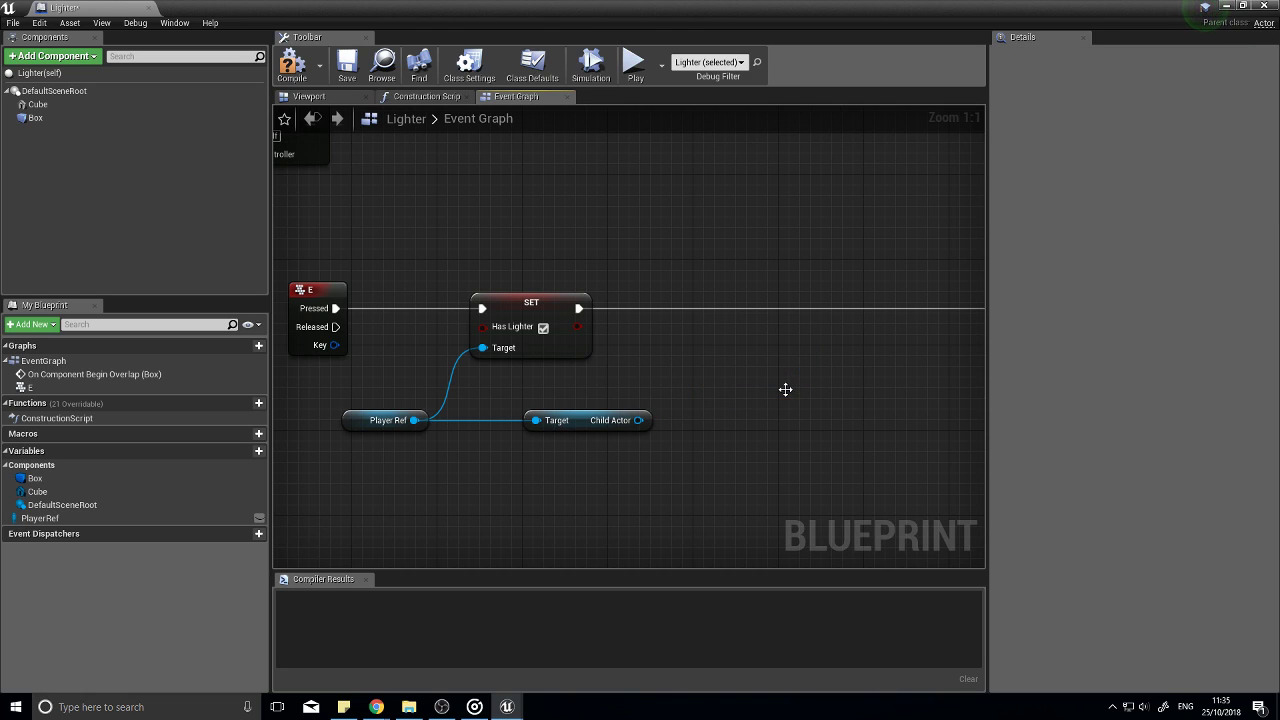
# Step: Add a Set Child Actor Class node targeting Child Actor and wire it between Set Has Lighter and DestroyActor
pyautogui.moveTo(638, 420); pyautogui.dragTo(703, 408)
pyautogui.write('se')
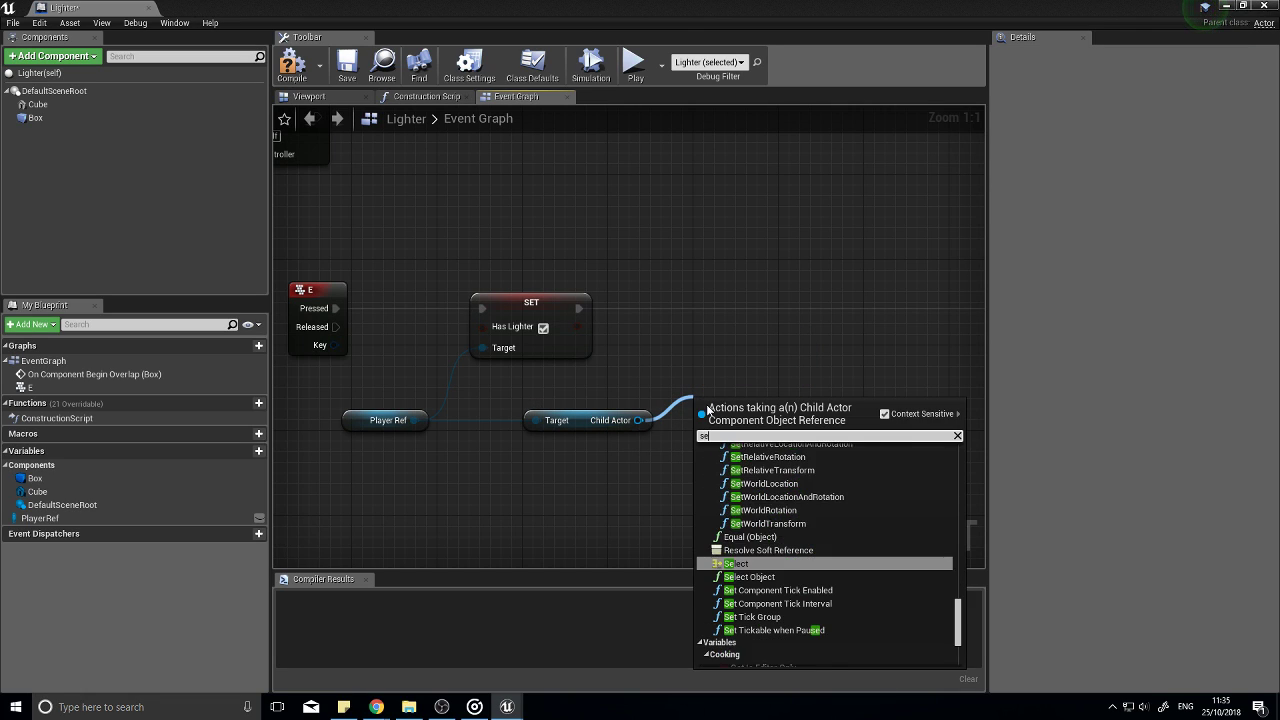
pyautogui.write('t act')
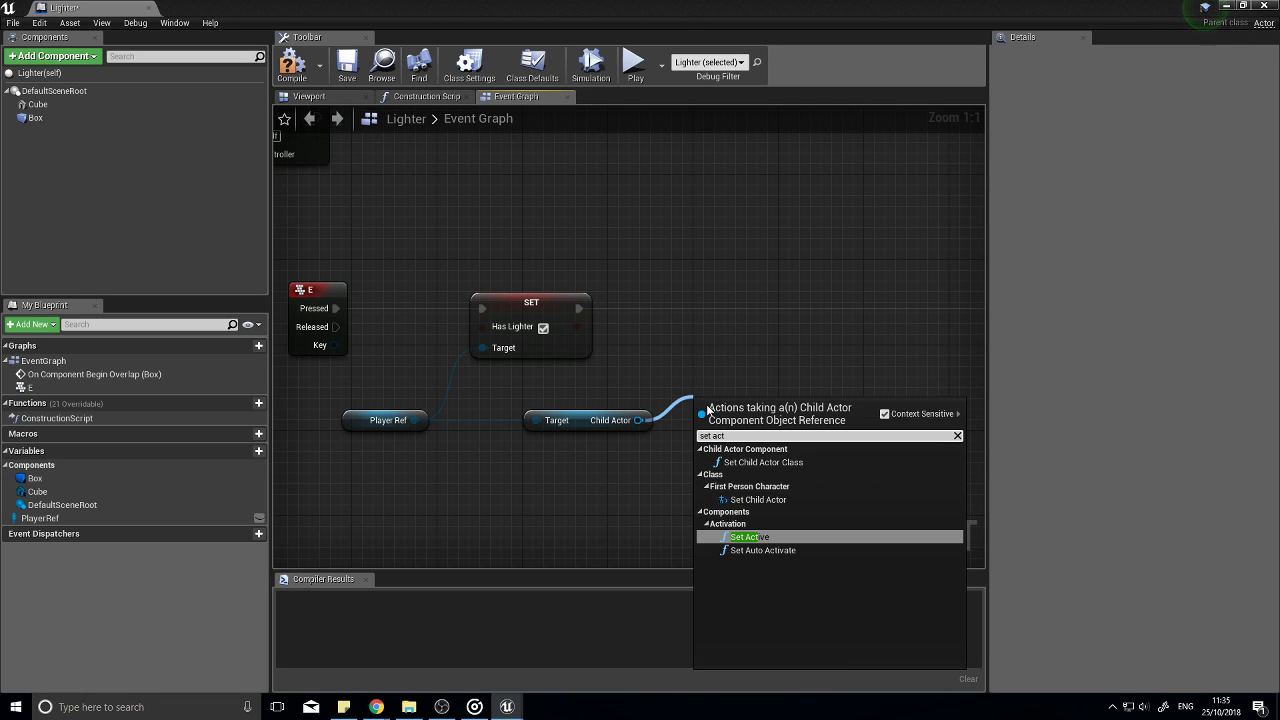
pyautogui.click(786, 462)
pyautogui.moveTo(786, 440); pyautogui.dragTo(578, 309)
pyautogui.moveTo(706, 375); pyautogui.dragTo(516, 378, button='right')
pyautogui.moveTo(596, 307); pyautogui.dragTo(856, 313)
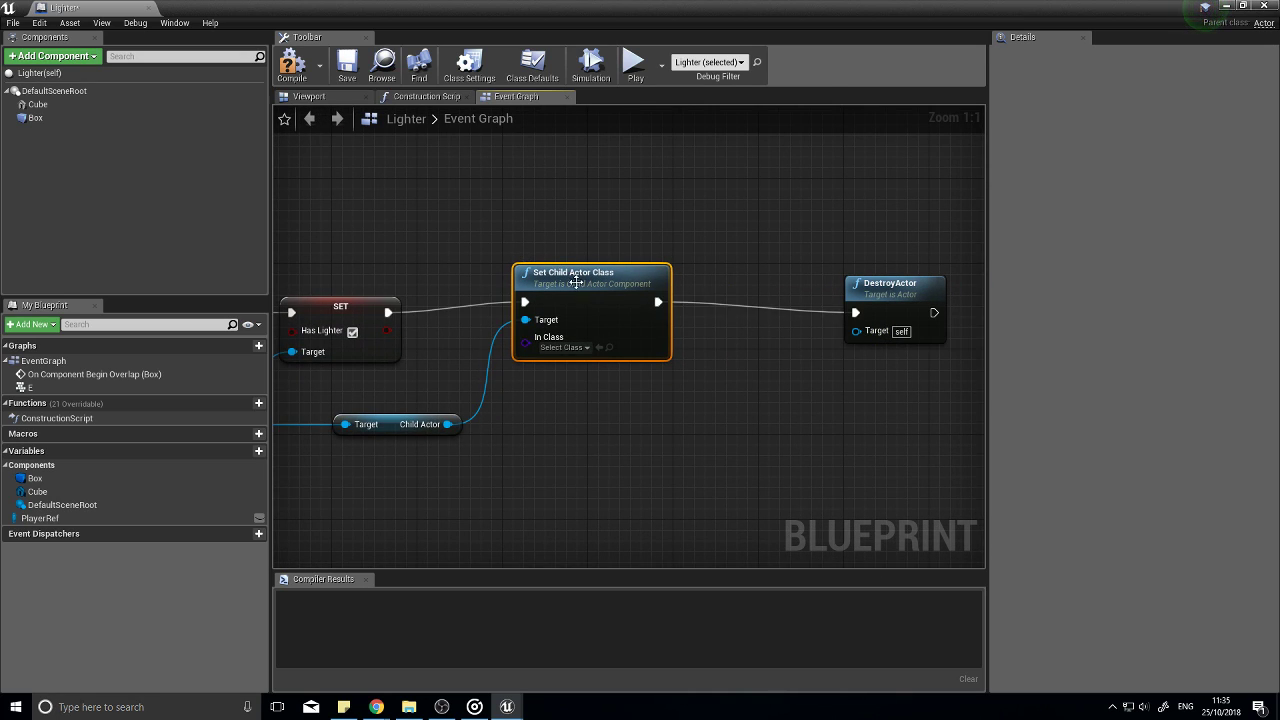
# Step: Align the Set Child Actor Class node, set its In Class to LighterInHand, then compile and close the Lighter blueprint
pyautogui.moveTo(576, 283); pyautogui.dragTo(588, 292)
pyautogui.click(597, 358)
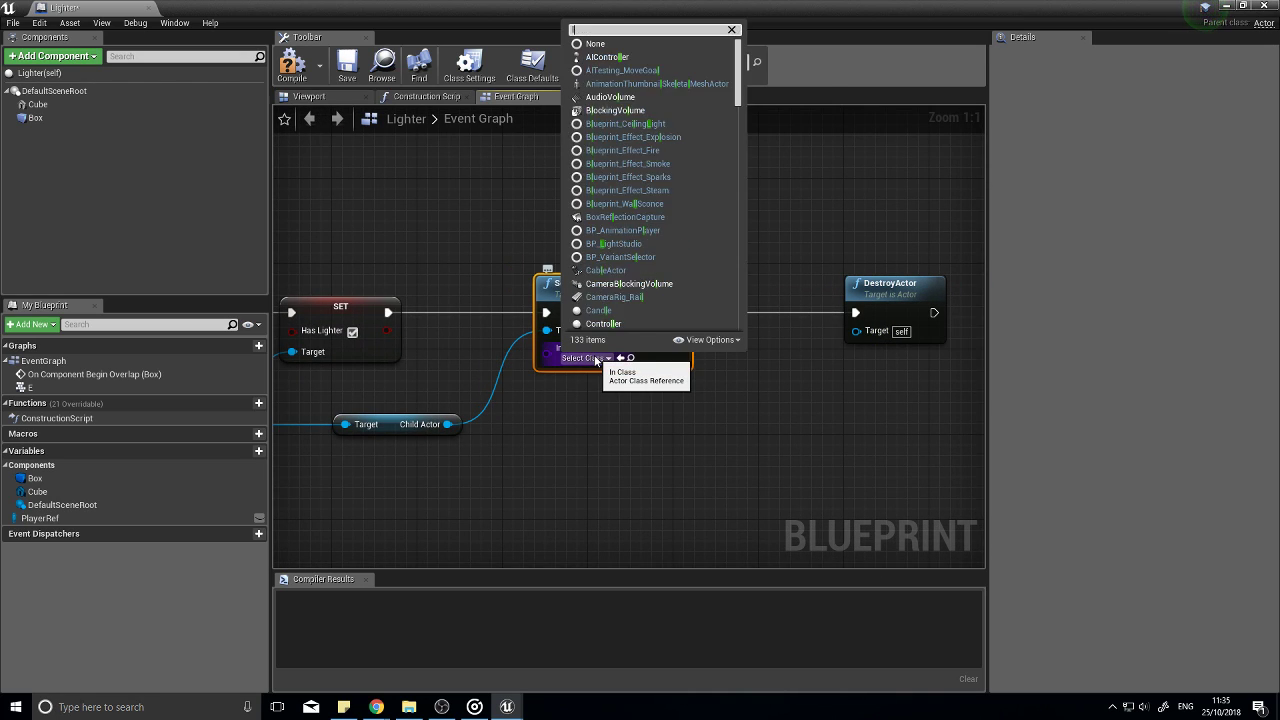
pyautogui.write('light')
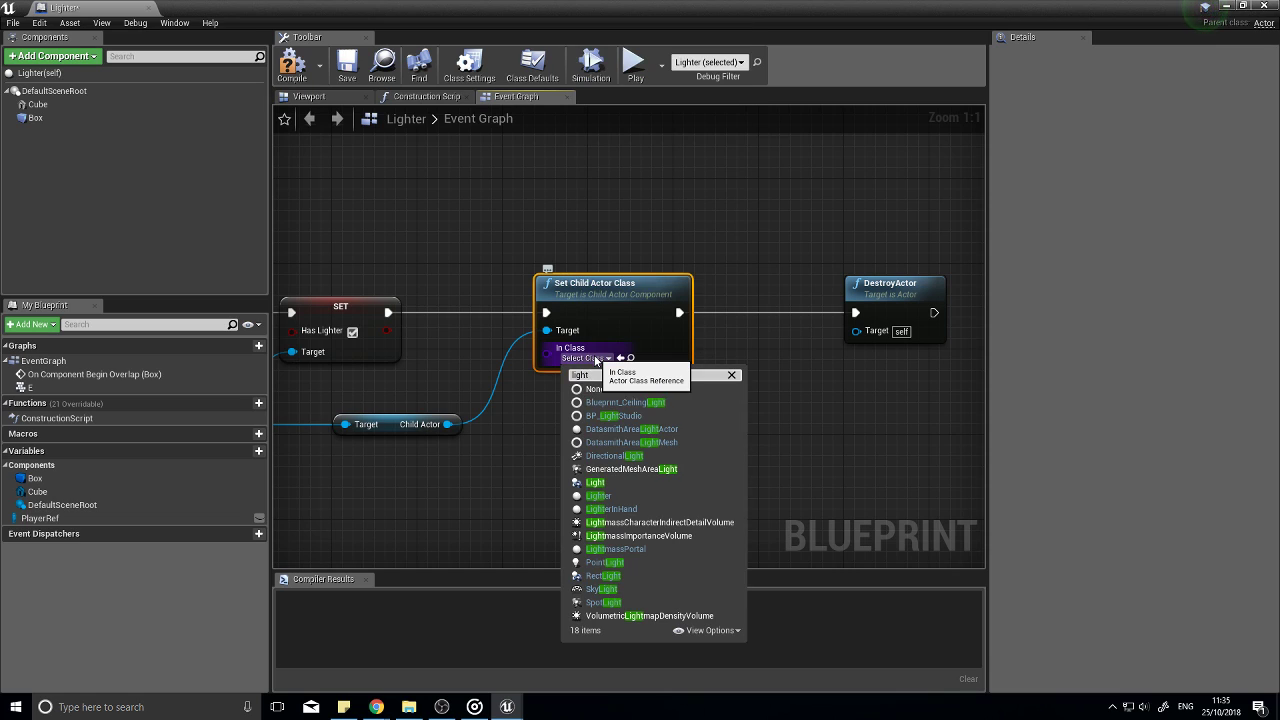
pyautogui.click(611, 509)
pyautogui.click(297, 66)
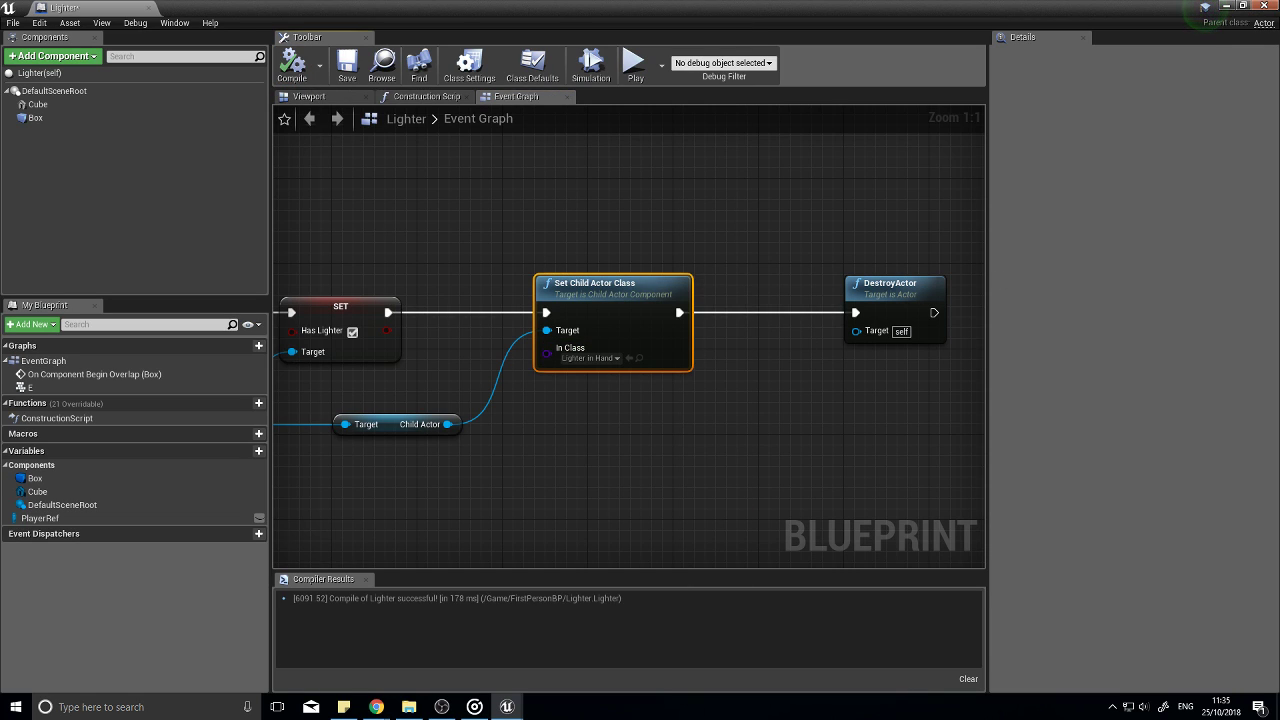
pyautogui.click(1263, 8)
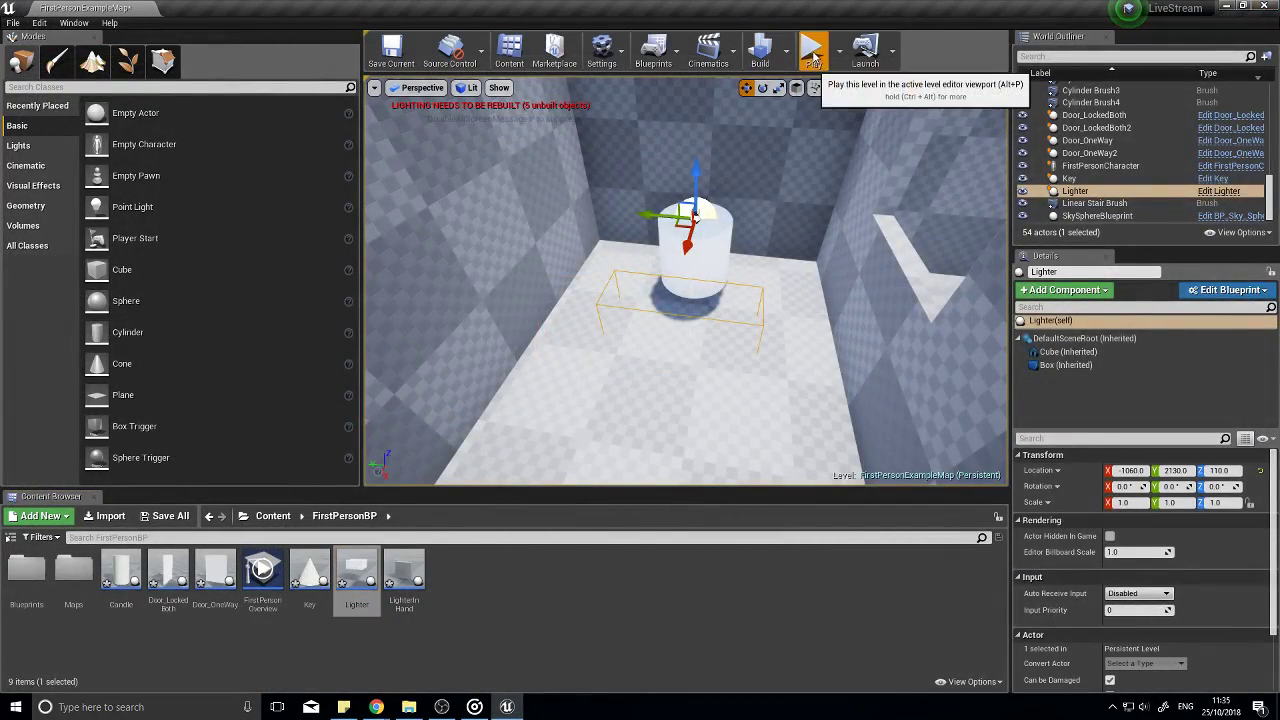
# Step: Playtest the level by picking up the lighter and lighting the pedestal candle with it in hand
pyautogui.click(811, 48)
pyautogui.press('w')
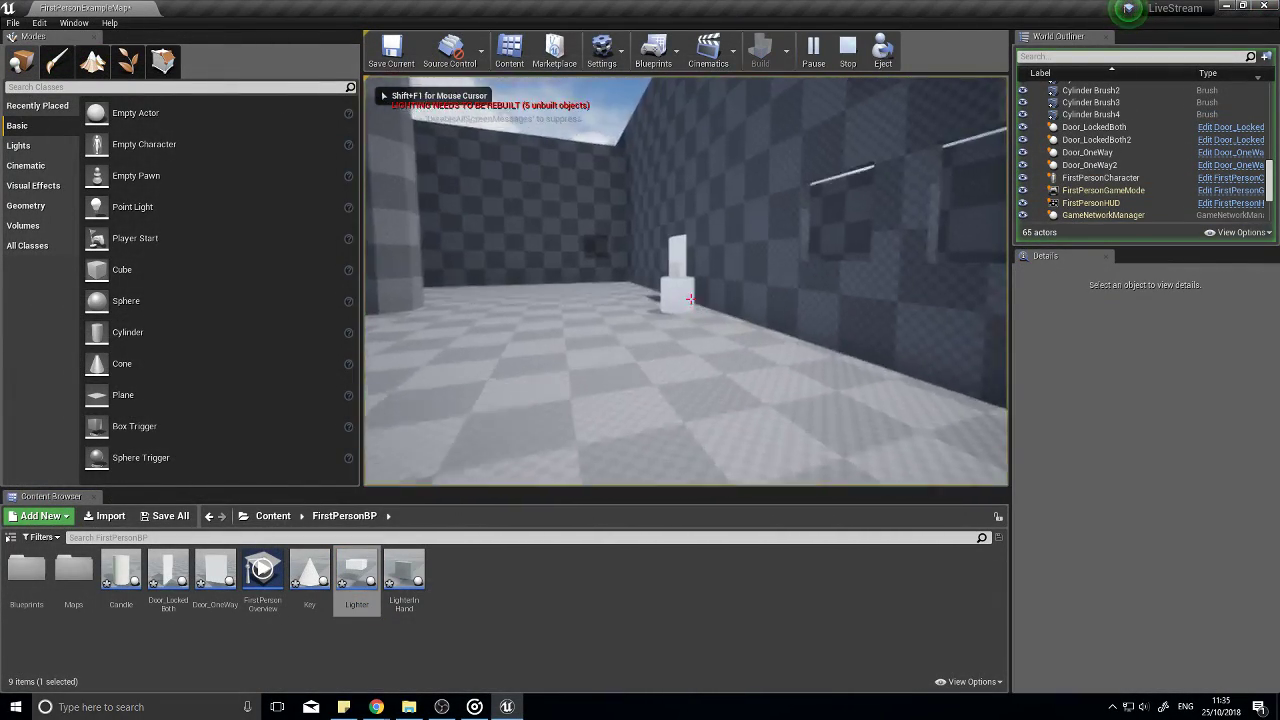
pyautogui.press('w')
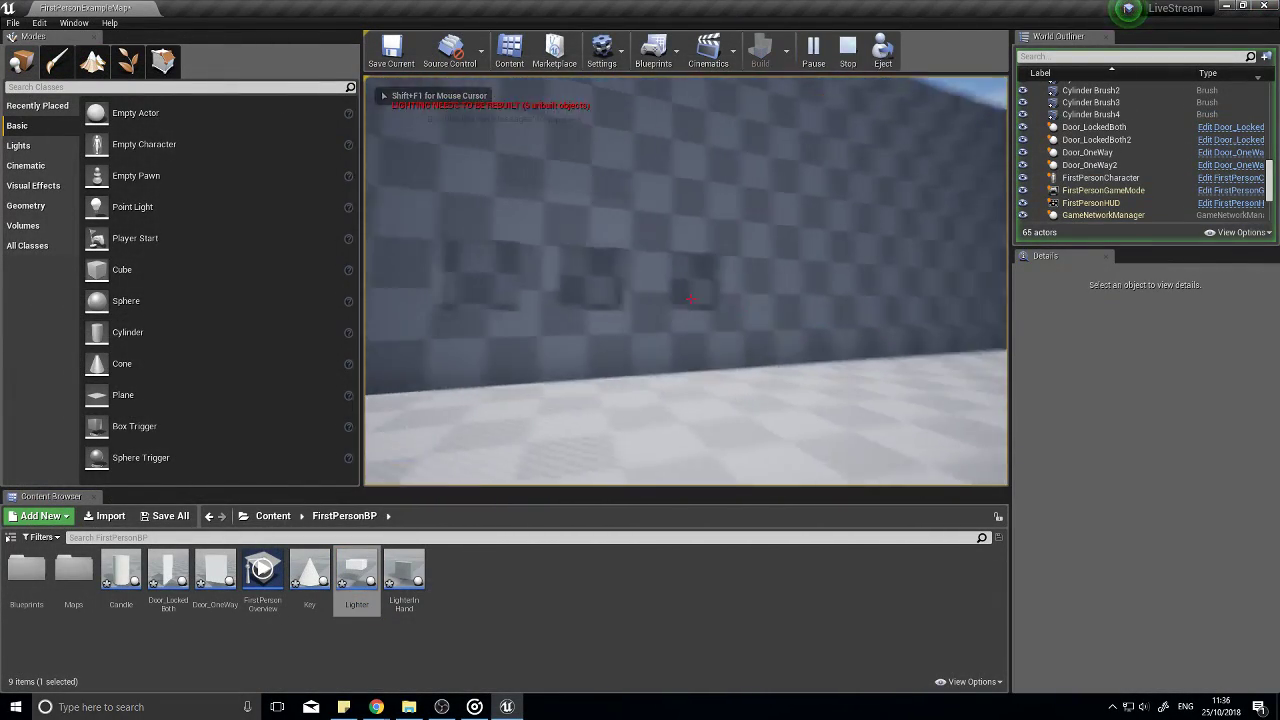
pyautogui.press('w')
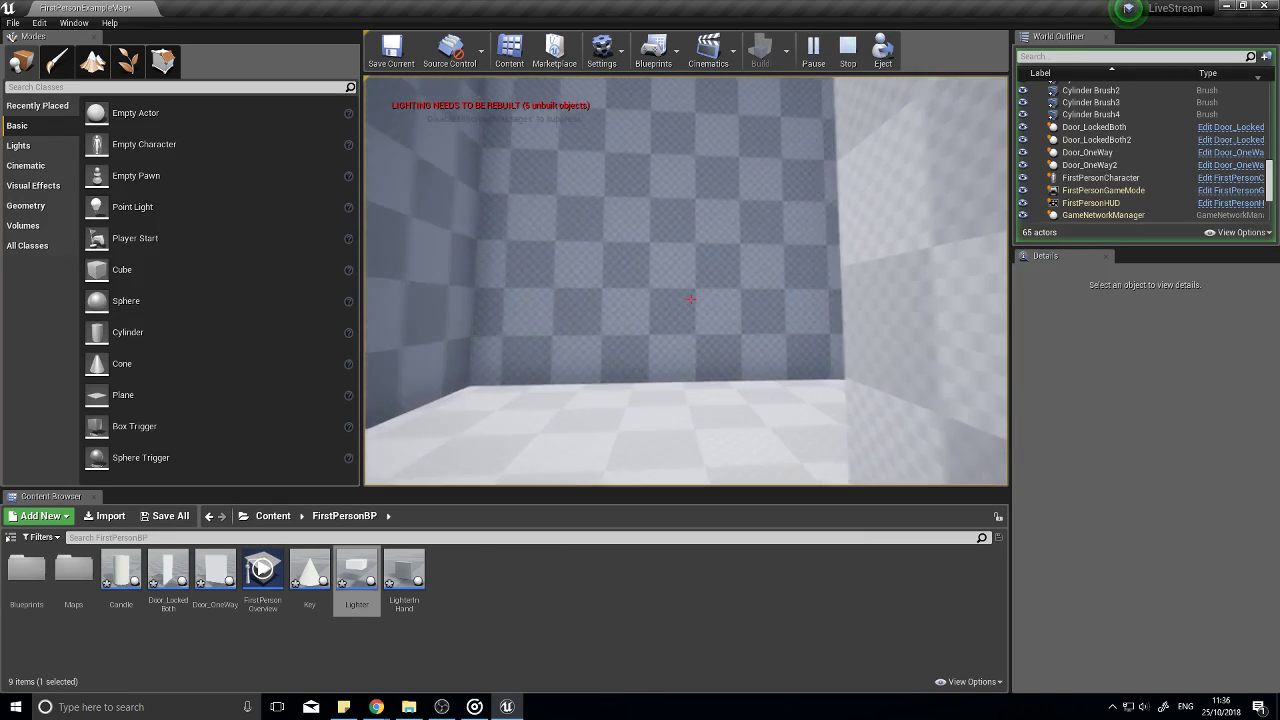
pyautogui.press('w')
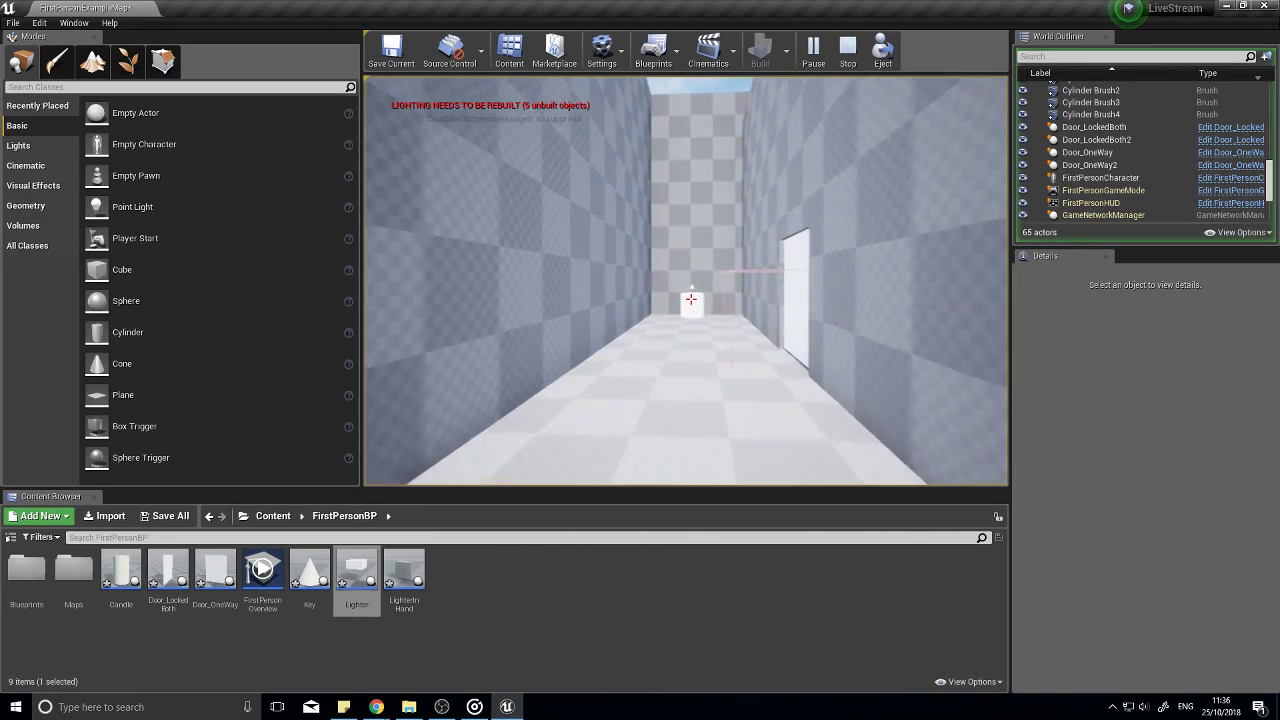
pyautogui.press('w')
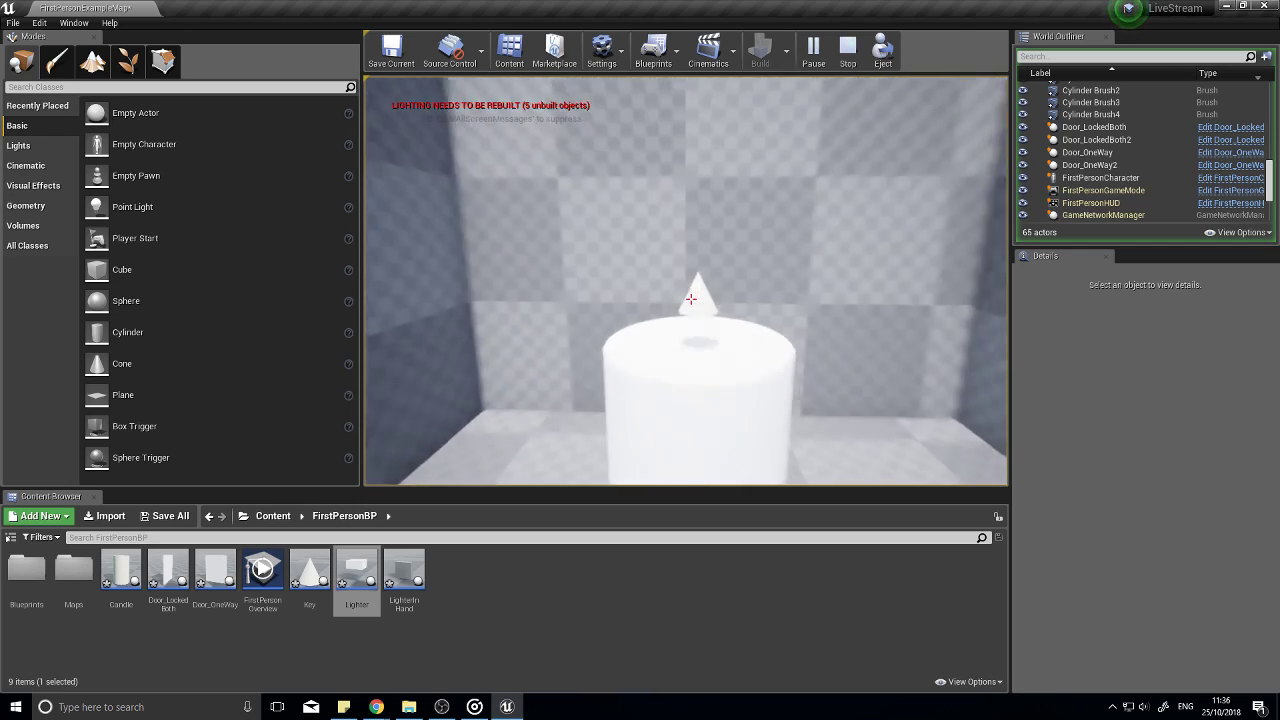
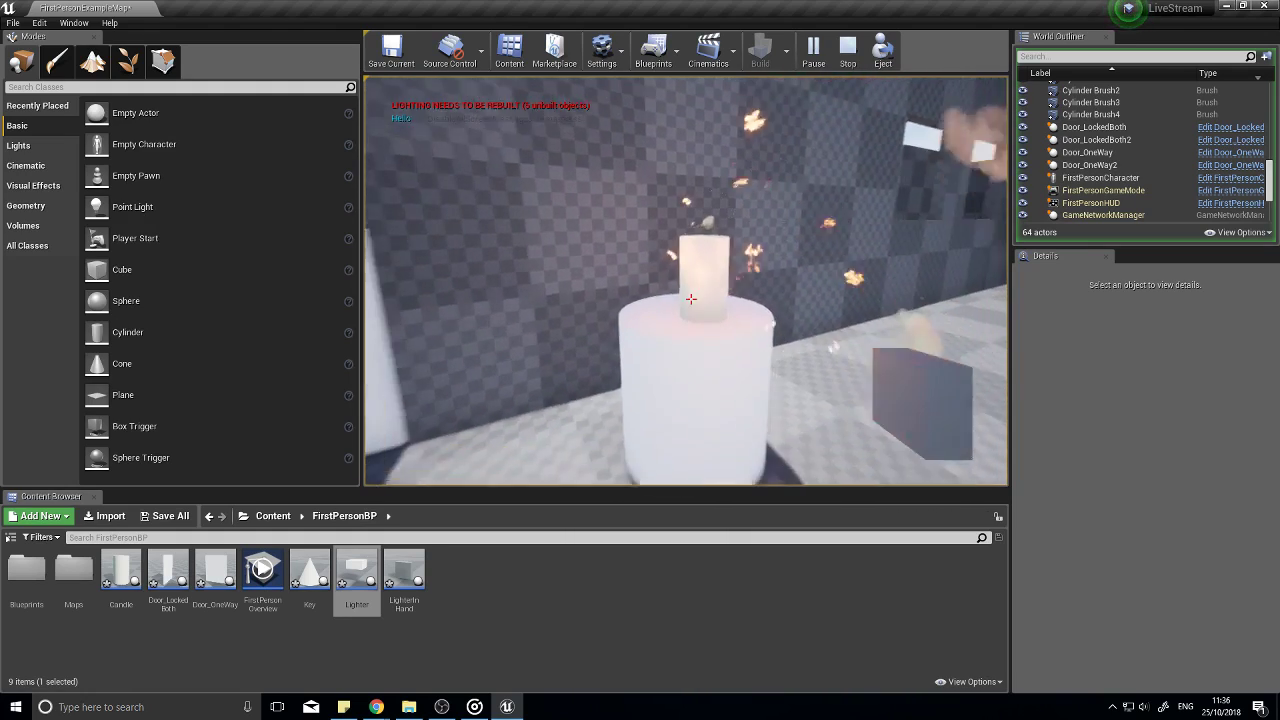
pyautogui.press('Escape')
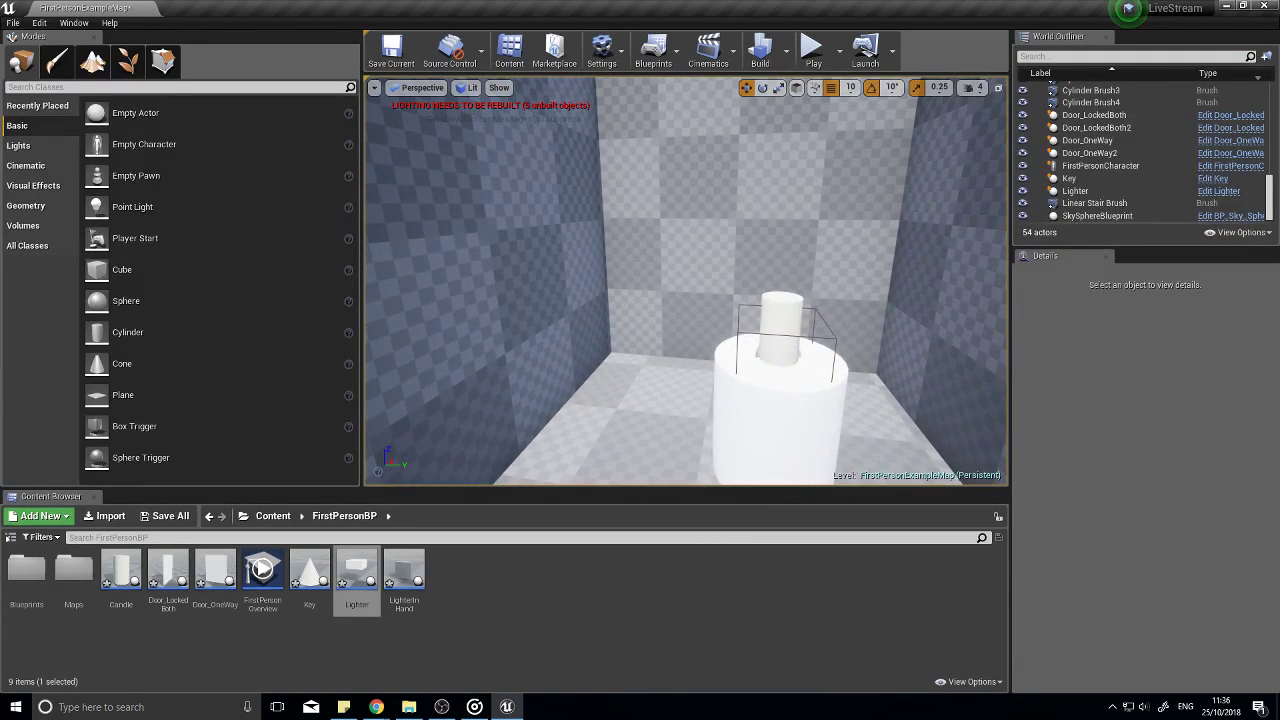
# Step: Lower the trigger box of Candle3 to Z -70 and scale it to 3.5 in X and Y
pyautogui.click(782, 335)
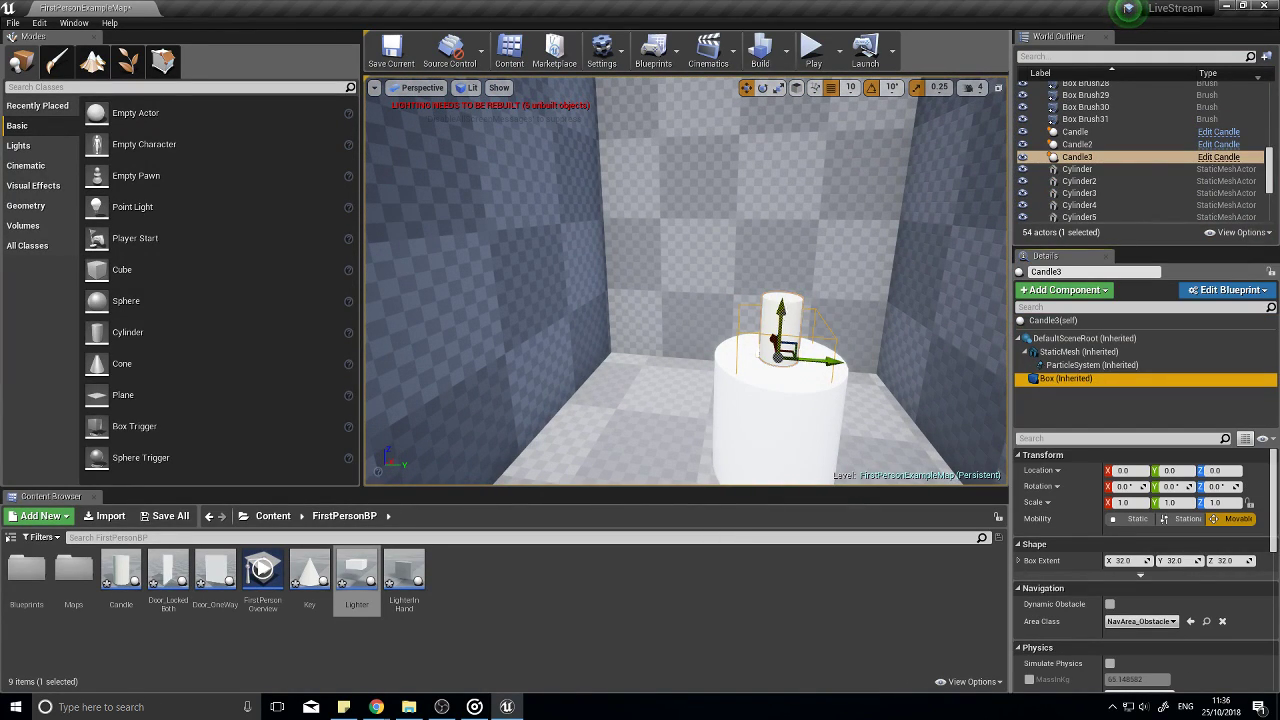
pyautogui.moveTo(781, 318); pyautogui.dragTo(773, 437)
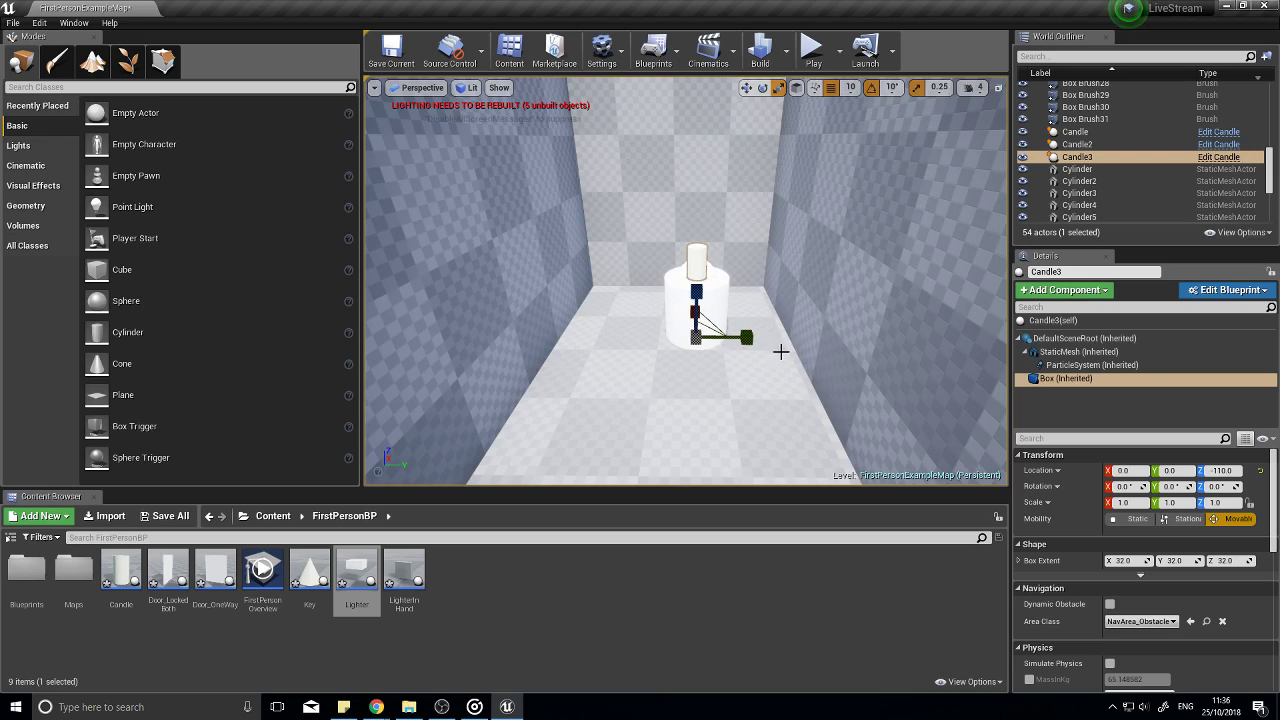
pyautogui.moveTo(780, 351); pyautogui.dragTo(723, 476, button='right')
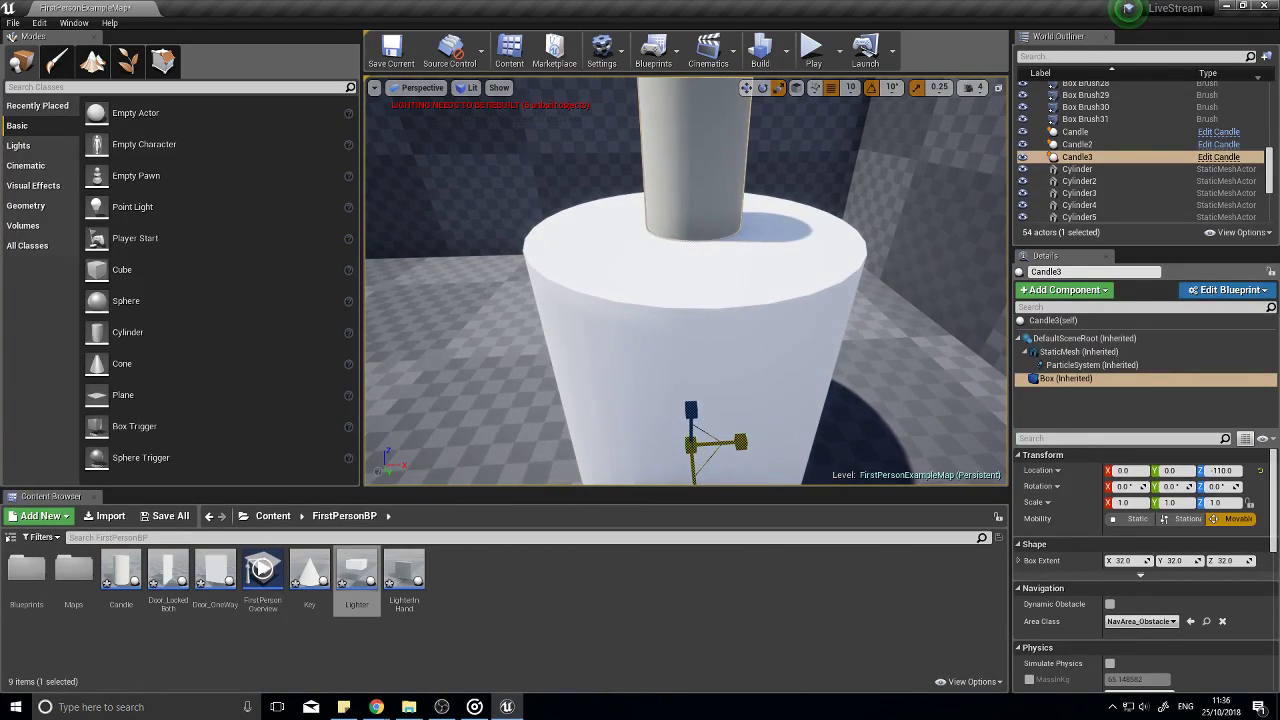
pyautogui.moveTo(555, 332); pyautogui.dragTo(674, 263, button='right')
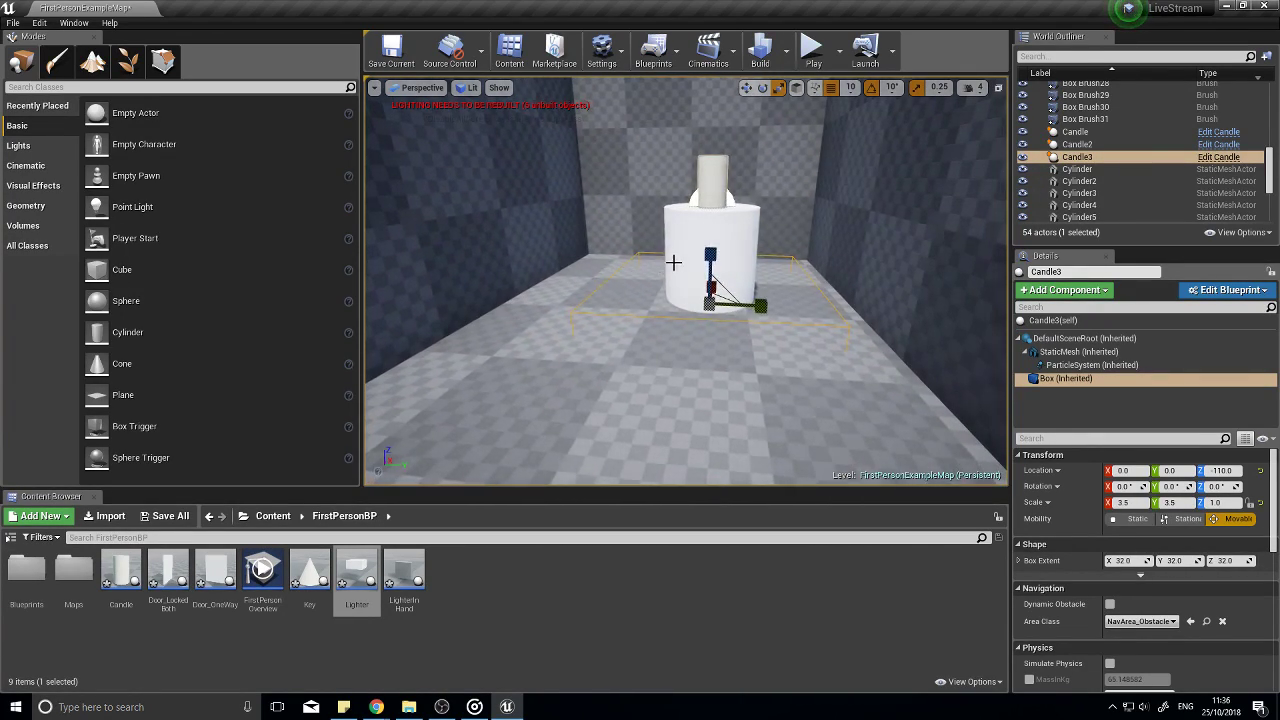
pyautogui.press('w')
pyautogui.moveTo(712, 228); pyautogui.dragTo(715, 218)
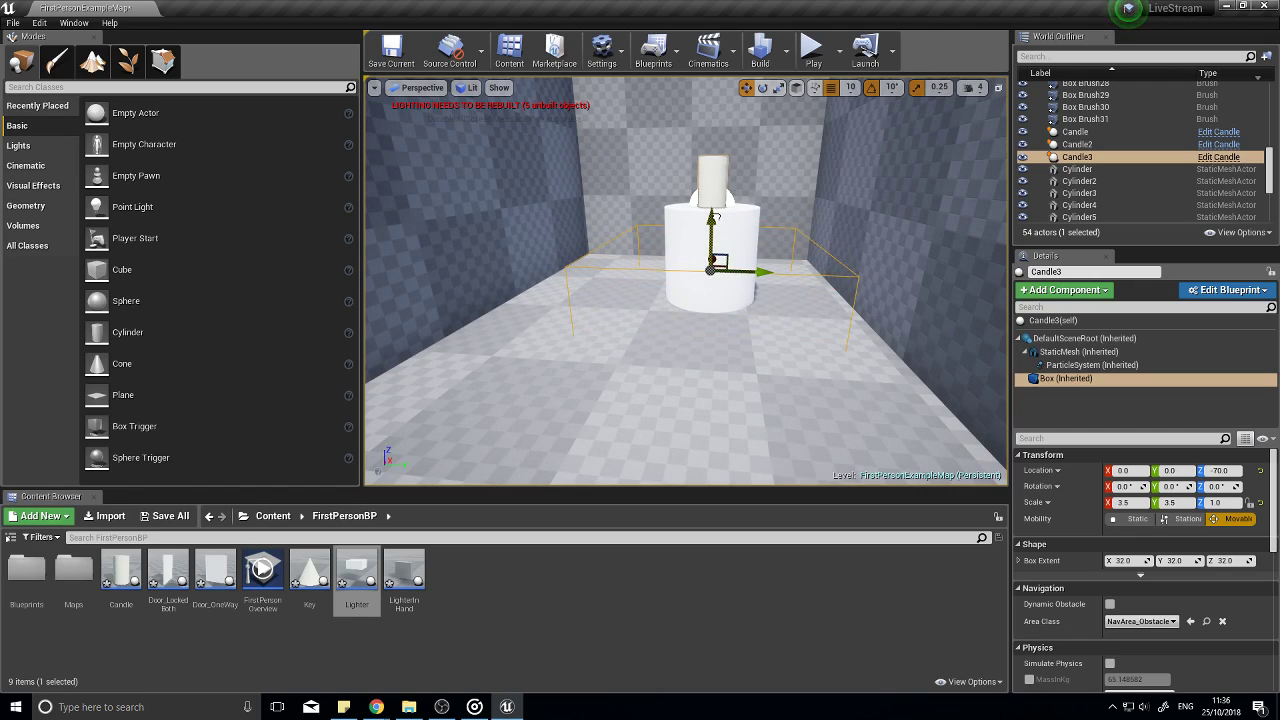
pyautogui.moveTo(593, 262); pyautogui.dragTo(390, 262, button='right')
pyautogui.moveTo(606, 283); pyautogui.dragTo(657, 283, button='right')
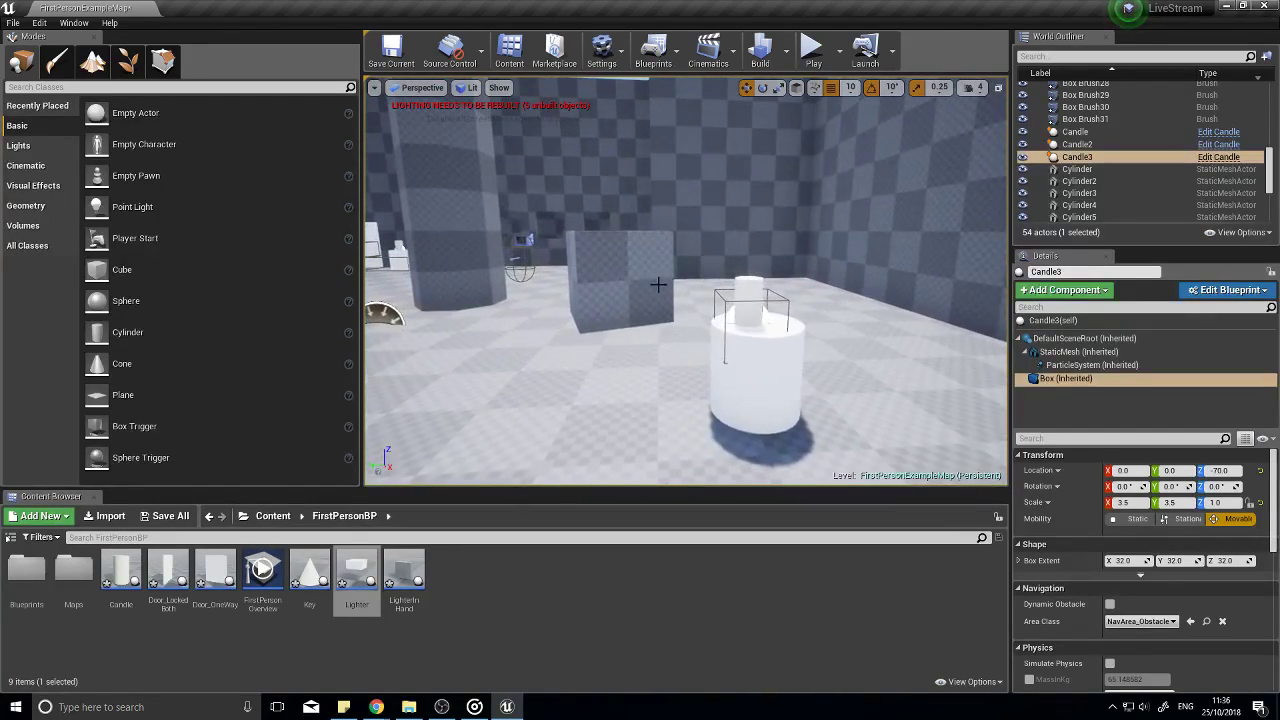
# Step: Lower the trigger box of Candle2 to Z -70 and scale it to 3.75 in X and Y
pyautogui.click(722, 294)
pyautogui.click(752, 318)
pyautogui.click(1108, 366)
pyautogui.click(1100, 378)
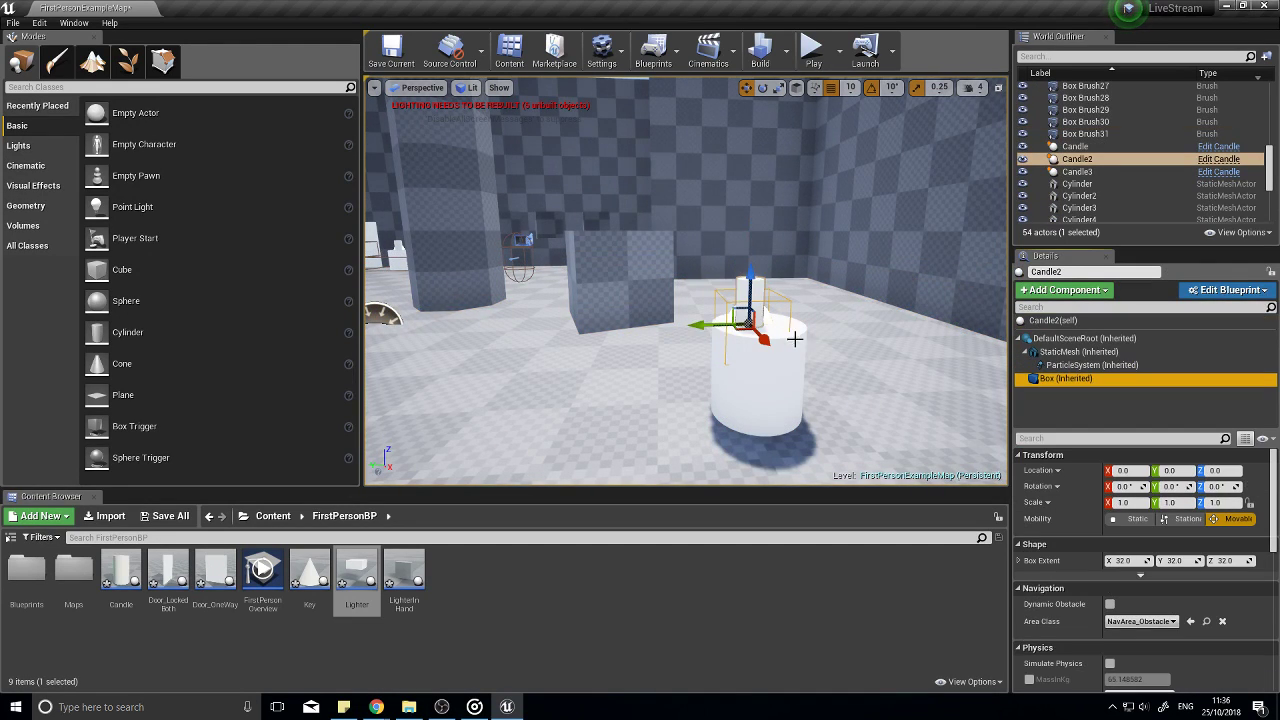
pyautogui.moveTo(749, 287); pyautogui.dragTo(755, 347)
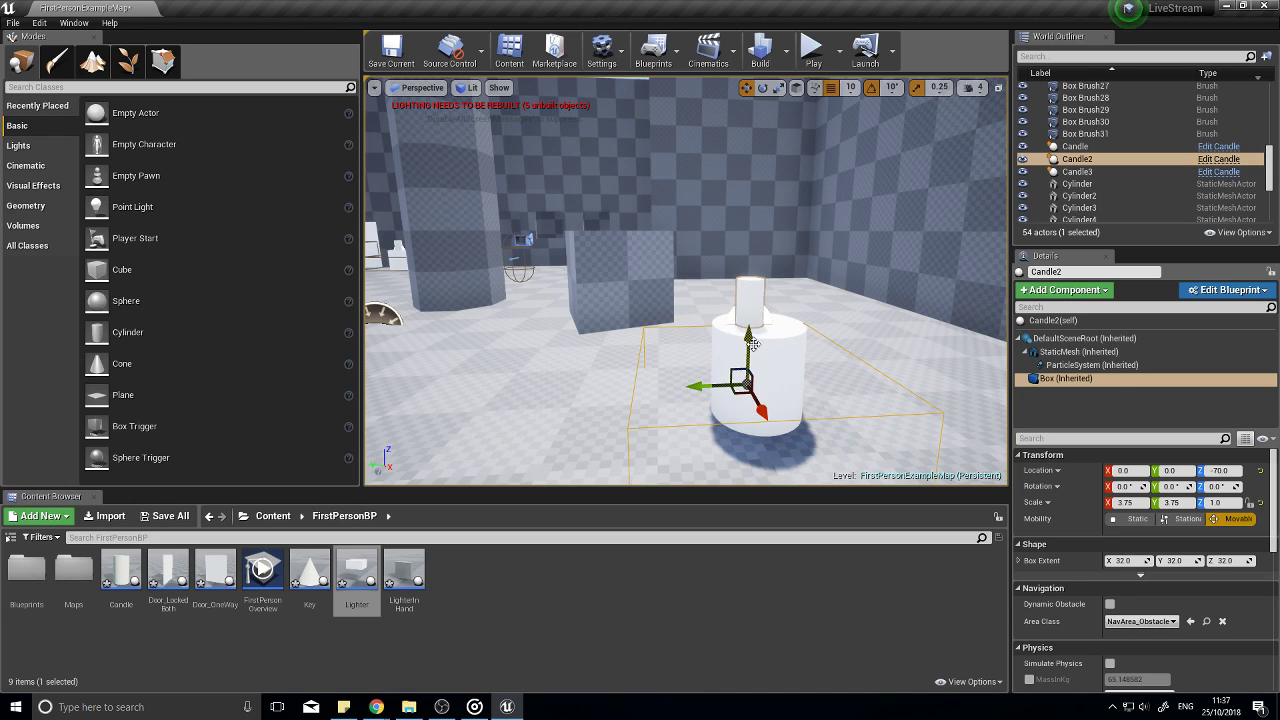
# Step: Duplicate the Door_OneWay blueprint and name the copy Door_EndDoor
pyautogui.moveTo(753, 345); pyautogui.dragTo(760, 300, button='right')
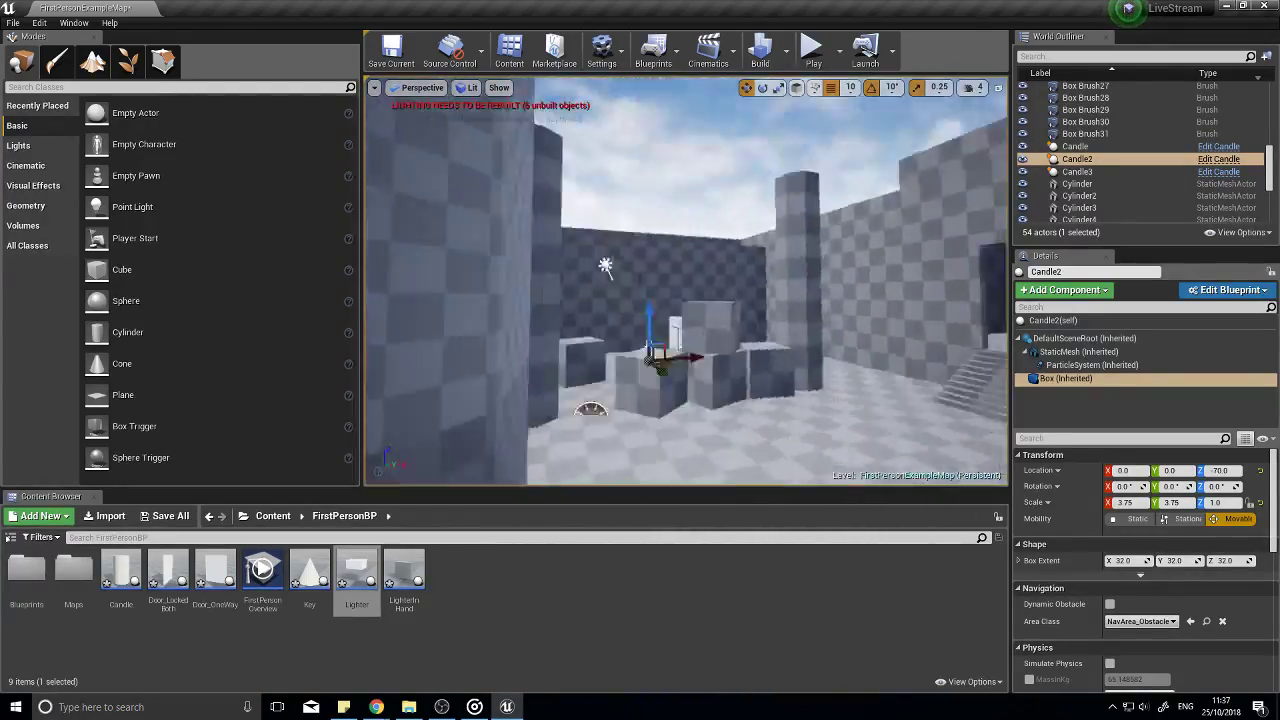
pyautogui.moveTo(605, 265)
pyautogui.mouseDown(button='right')
pyautogui.moveTo(560, 270)
pyautogui.moveTo(650, 270)
pyautogui.moveTo(600, 268)
pyautogui.mouseUp(button='right')
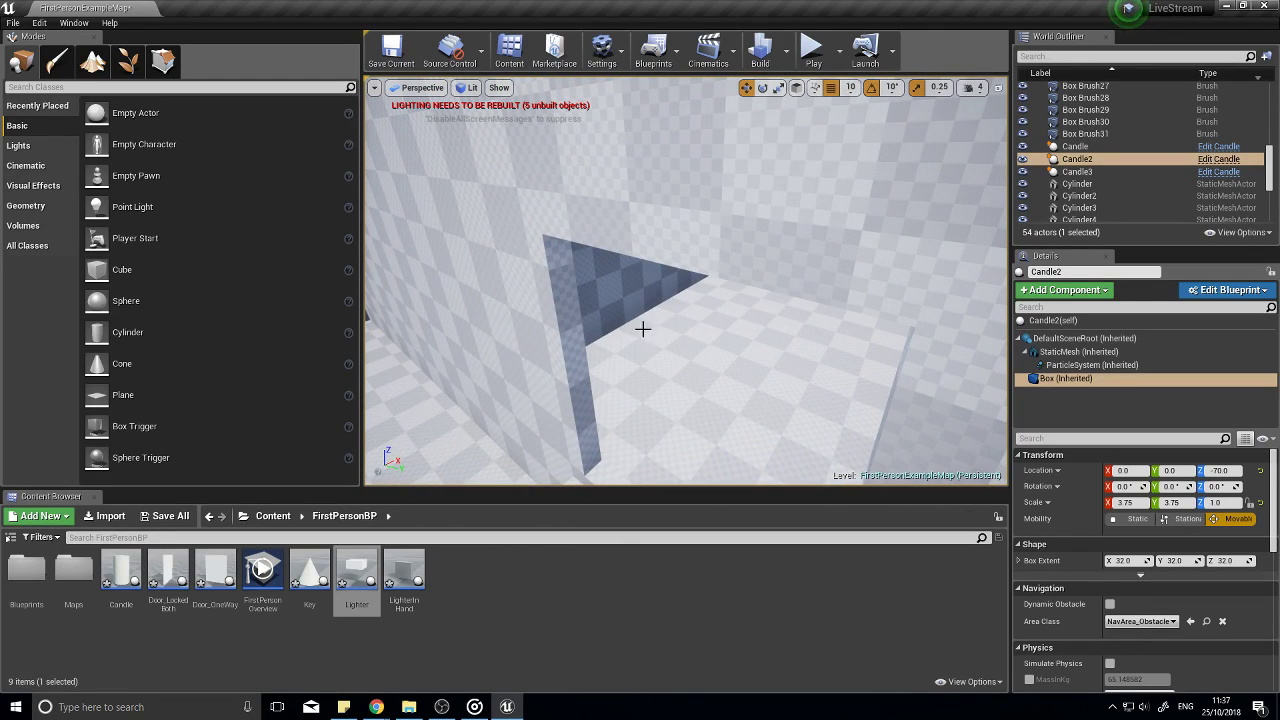
pyautogui.moveTo(646, 329)
pyautogui.mouseDown(button='right')
pyautogui.moveTo(660, 330)
pyautogui.moveTo(640, 330)
pyautogui.mouseUp(button='right')
pyautogui.click(573, 609)
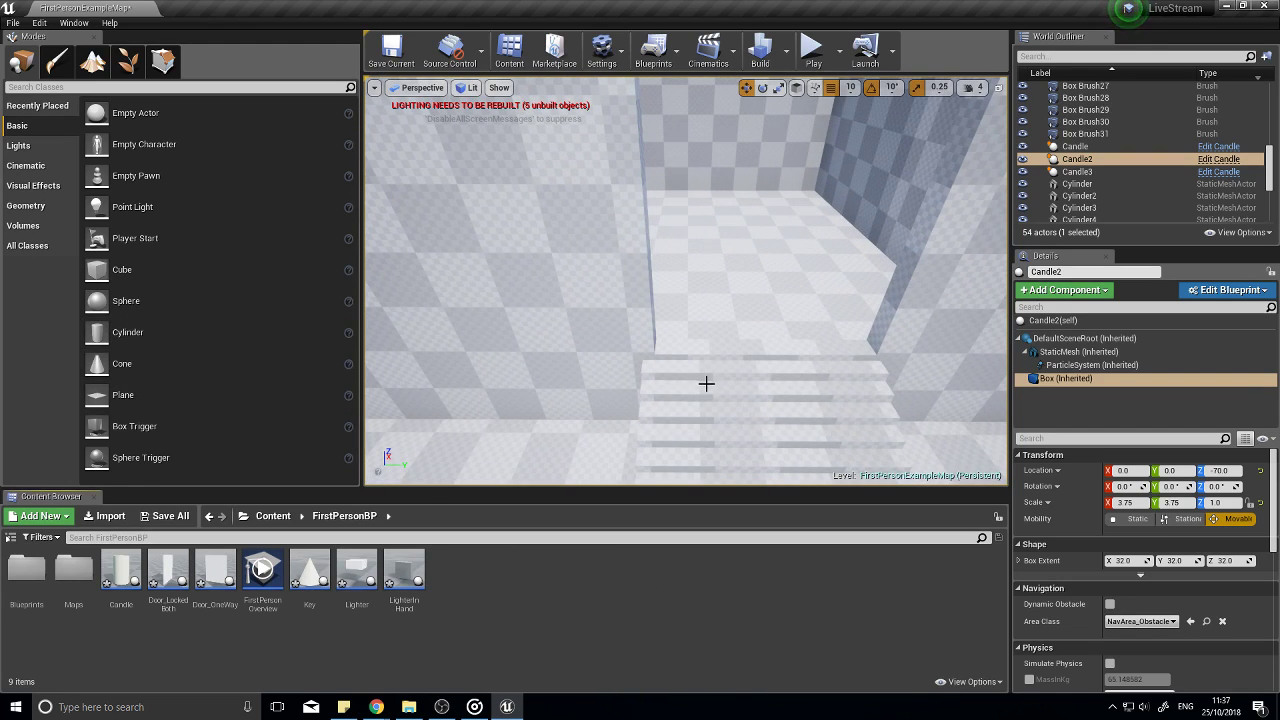
pyautogui.click(213, 572)
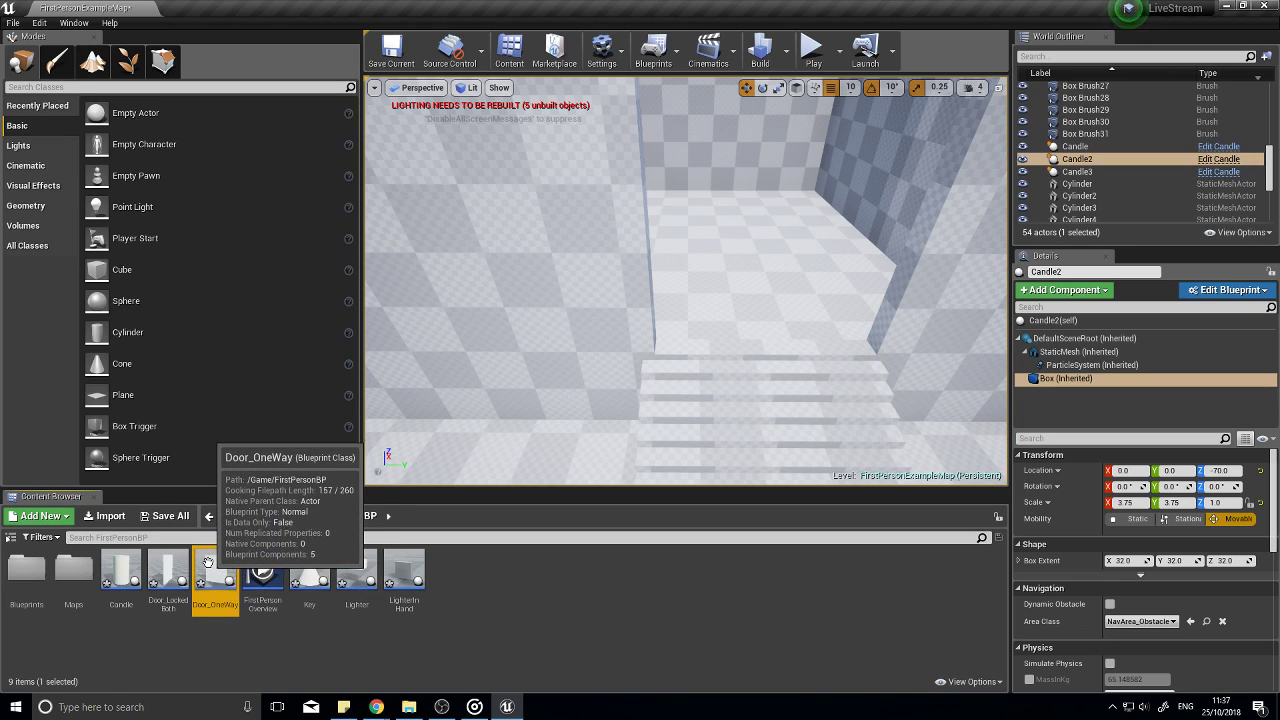
pyautogui.rightClick(227, 566)
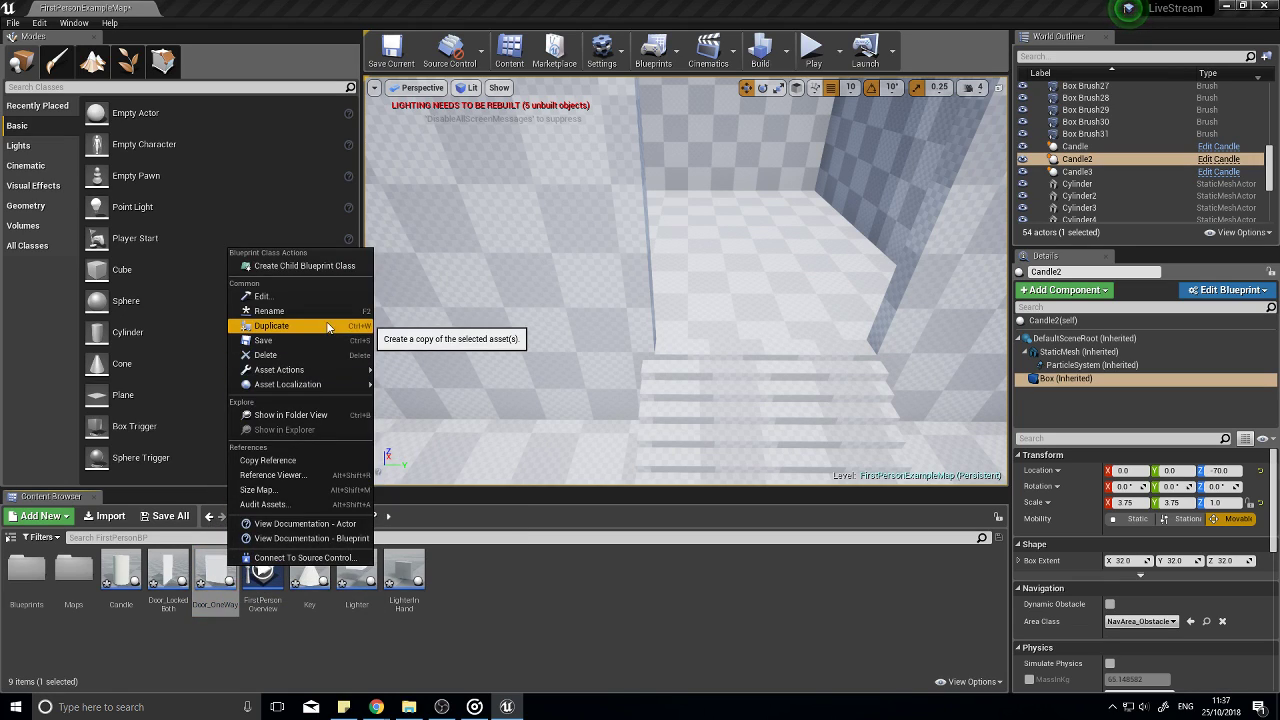
pyautogui.click(271, 325)
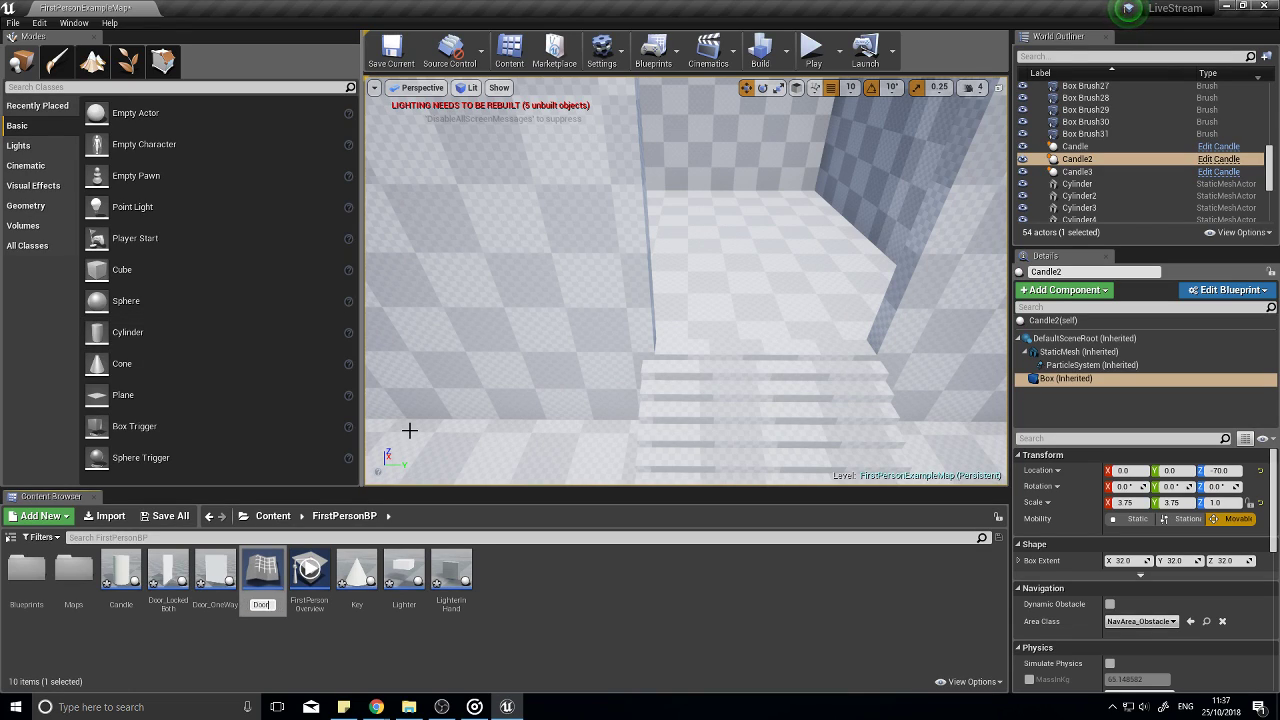
pyautogui.write('Door_EndDoor')
pyautogui.press('Return')
# Step: Open the Door_EndDoor blueprint and create a new function named CheckCandles
pyautogui.doubleClick(172, 567)
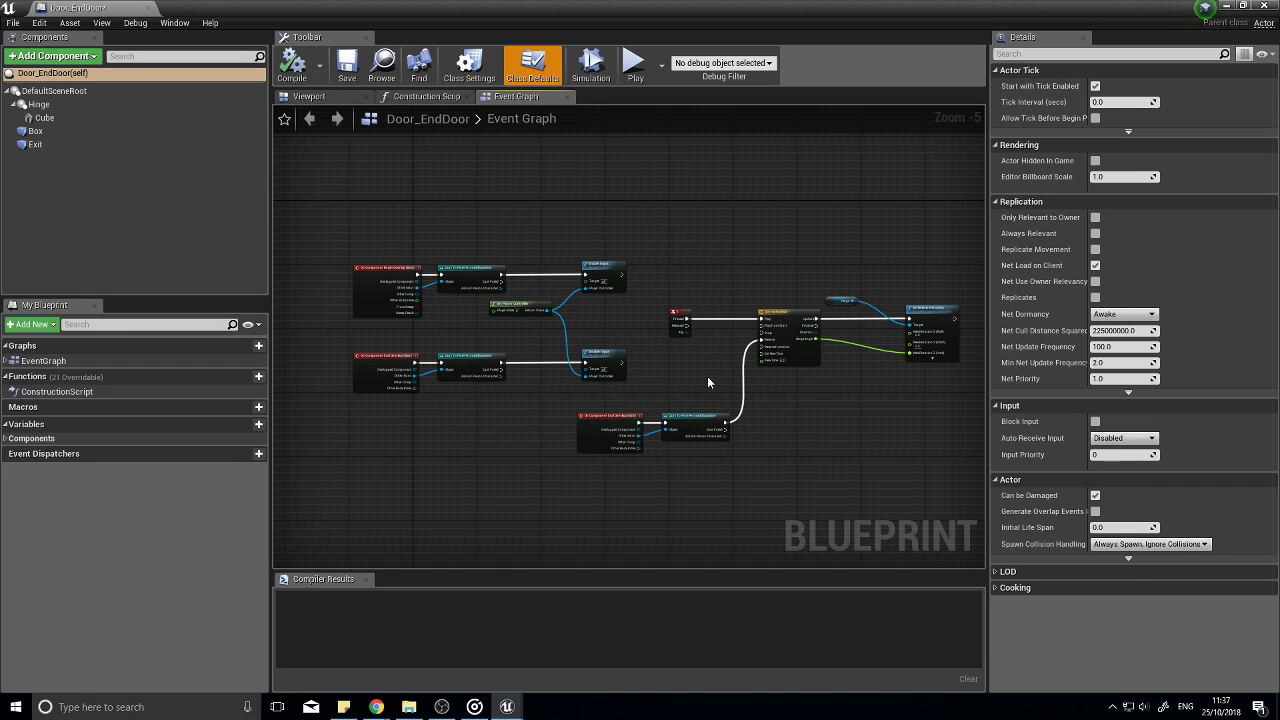
pyautogui.scroll(3, 580, 357)
pyautogui.moveTo(570, 287); pyautogui.dragTo(475, 287)
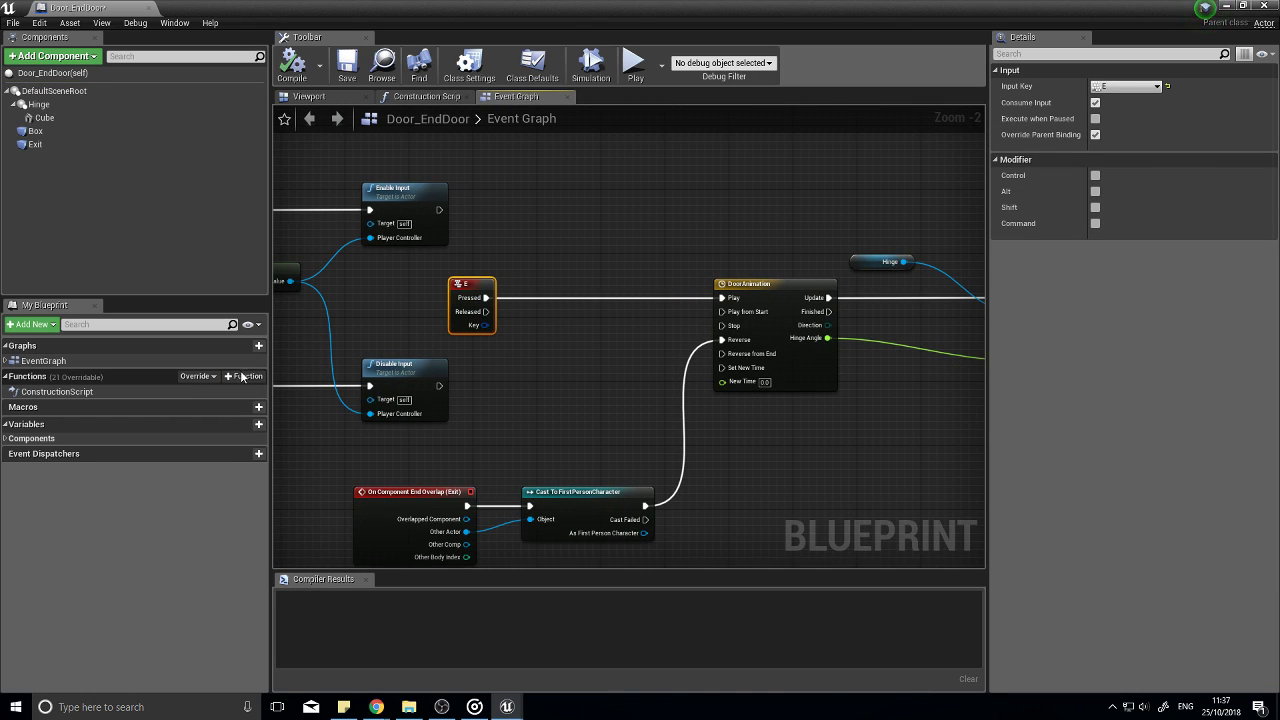
pyautogui.click(245, 376)
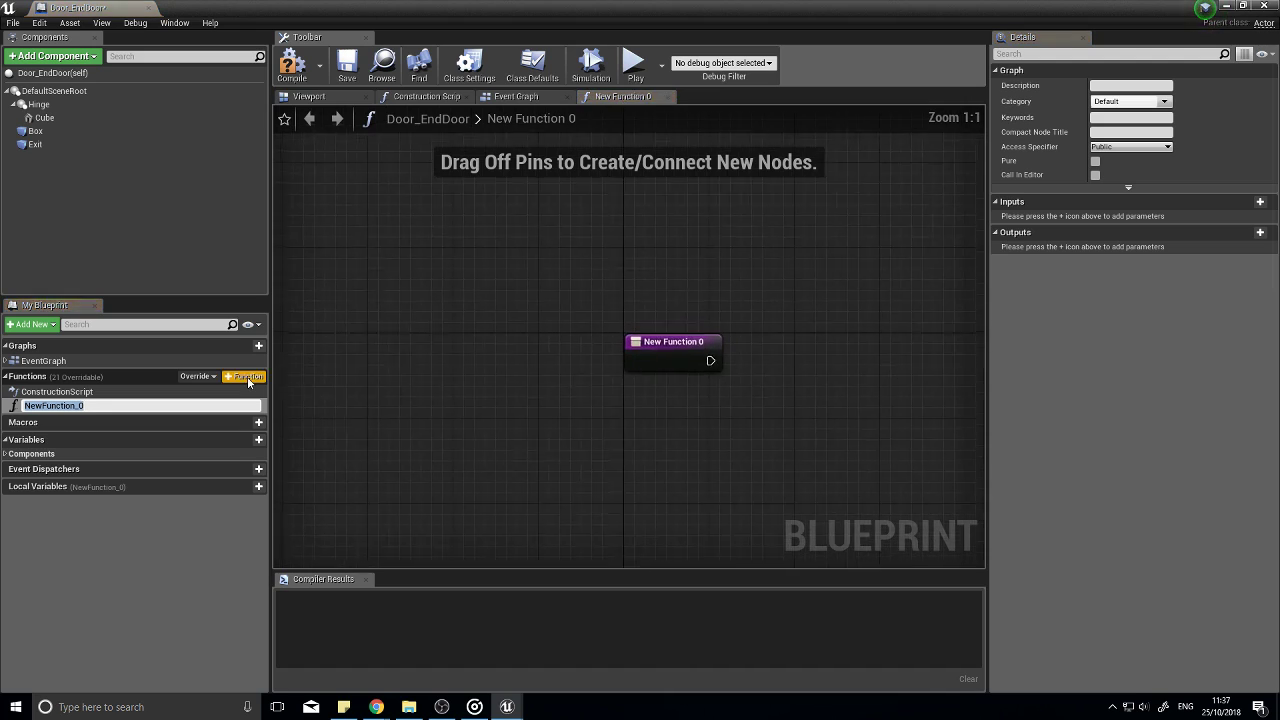
pyautogui.write('CheckCa')
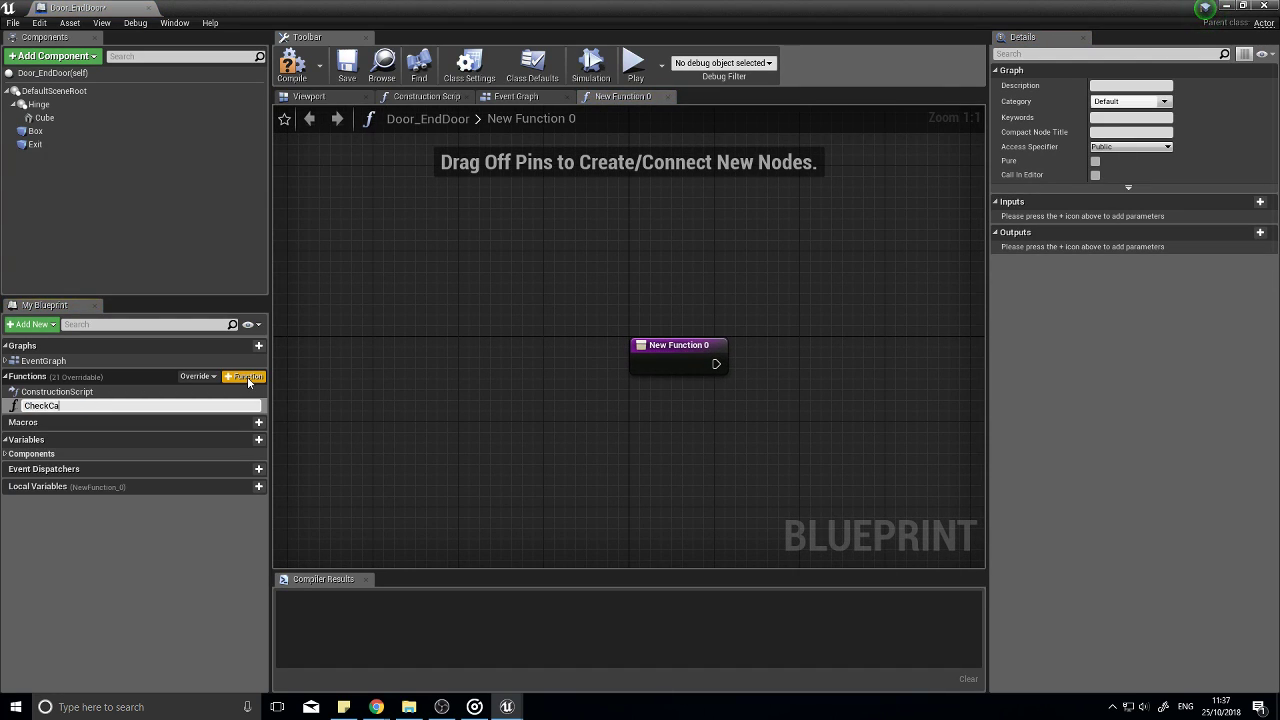
pyautogui.write('ndles')
pyautogui.press('Return')
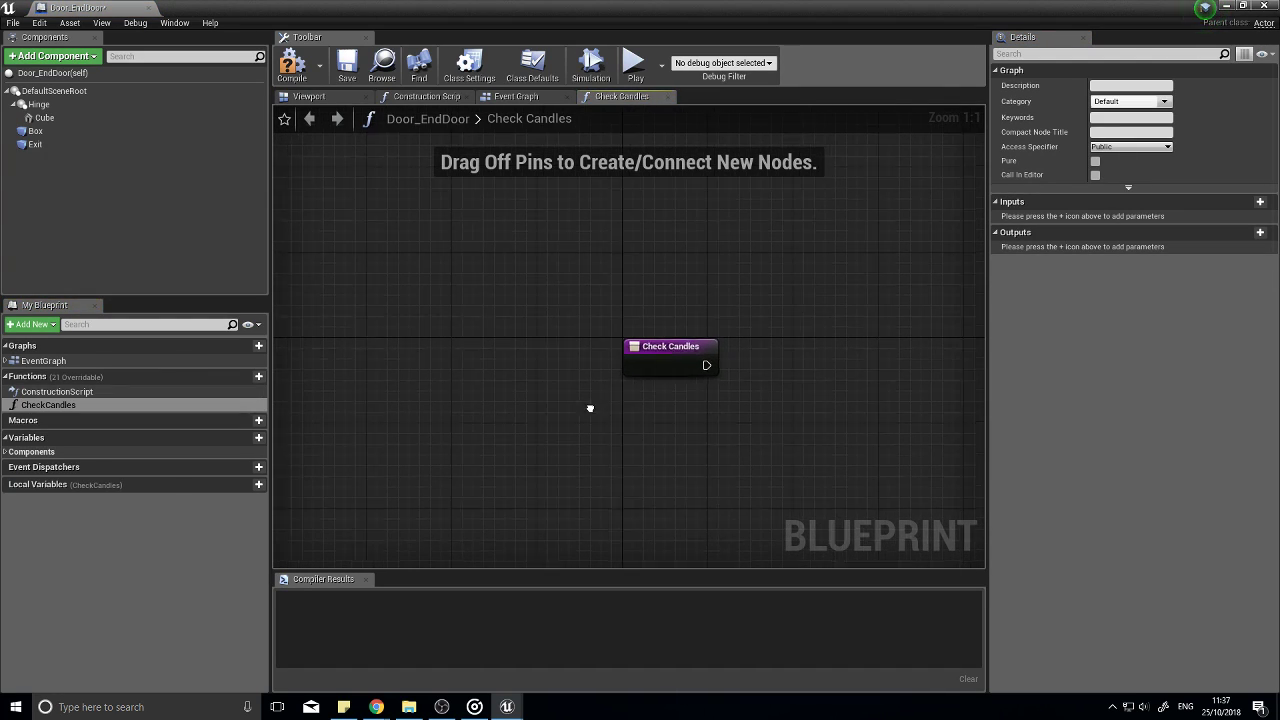
# Step: Add a Get All Actors Of Class node with Actor Class Candle and wire it to the Check Candles entry node
pyautogui.moveTo(589, 406); pyautogui.dragTo(452, 275, button='right')
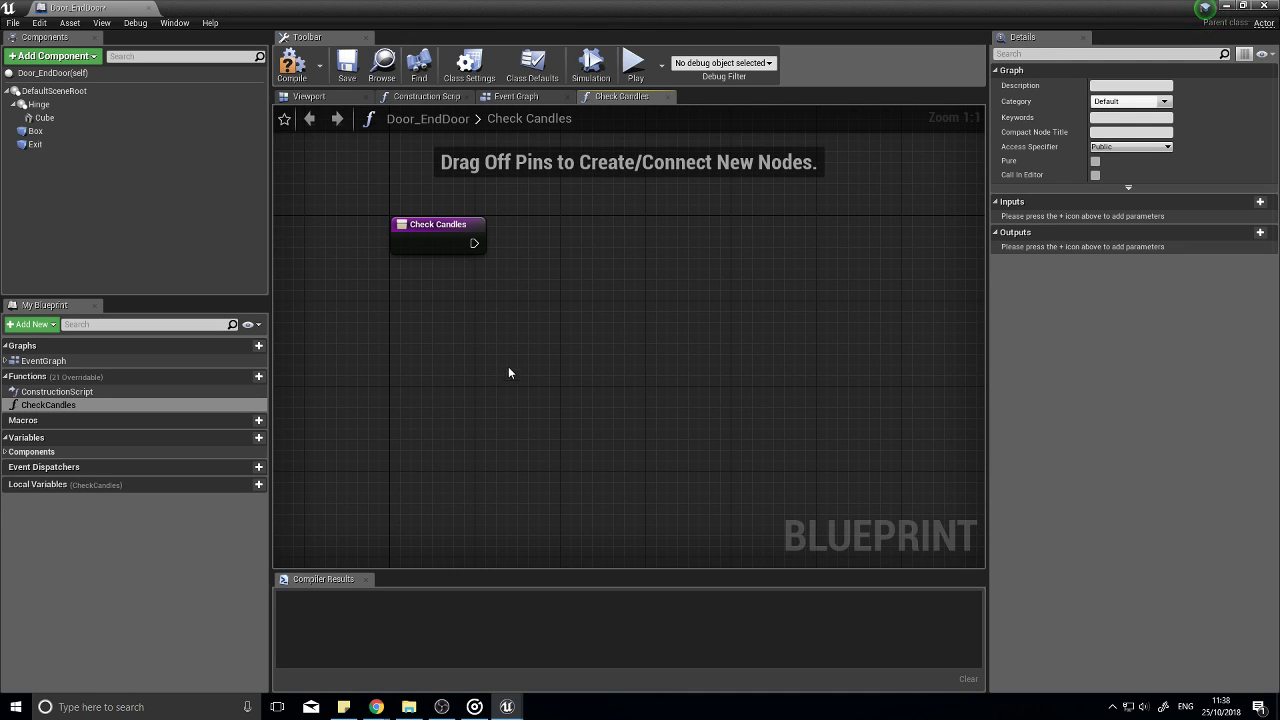
pyautogui.rightClick(522, 301)
pyautogui.write('get')
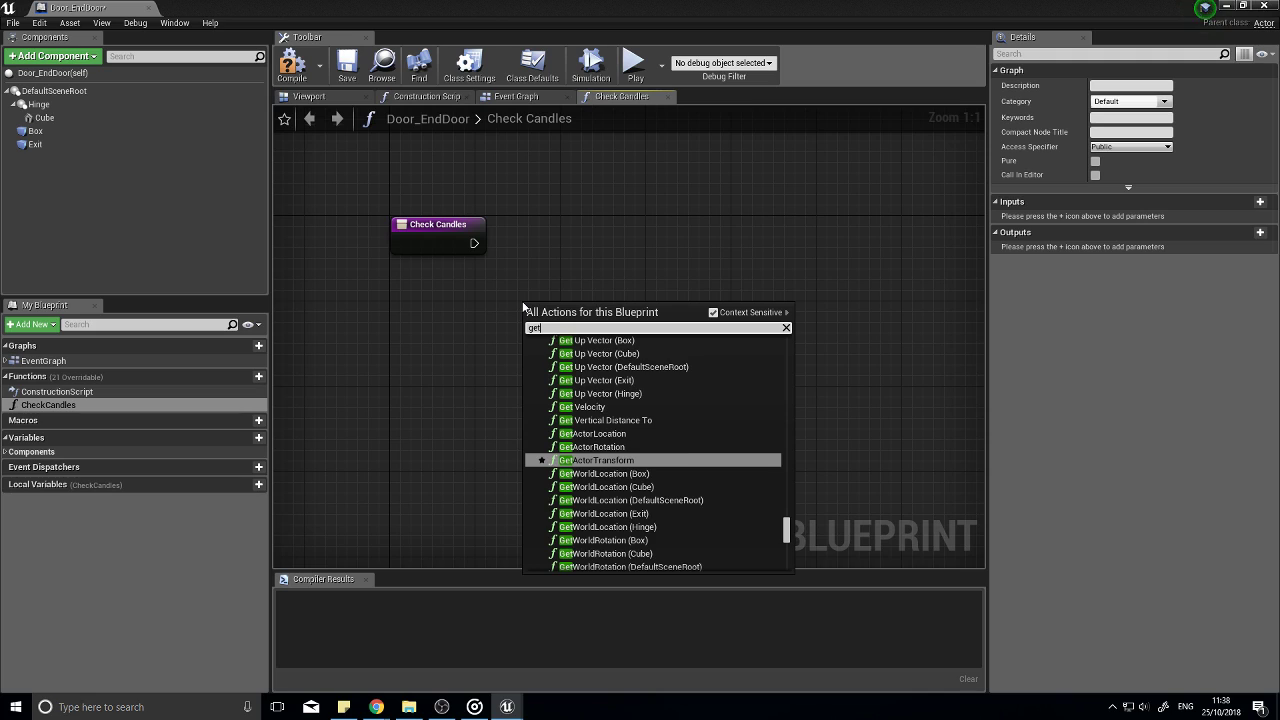
pyautogui.write(' all actor')
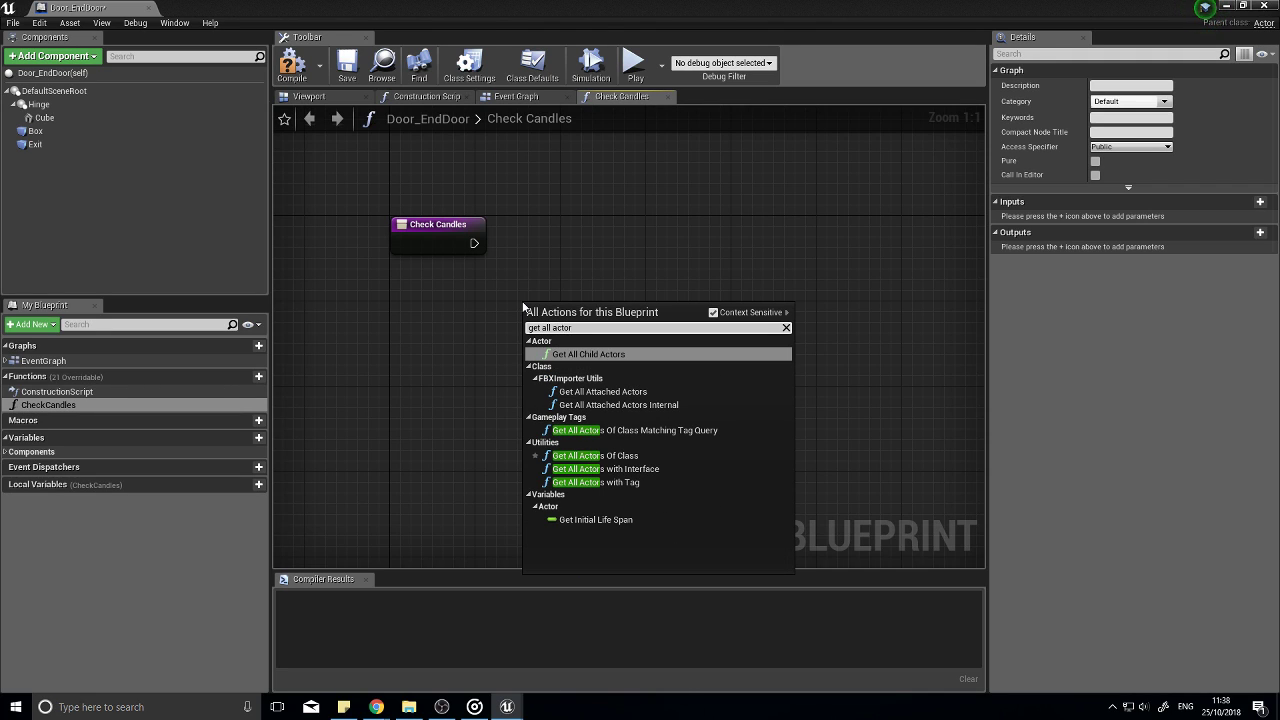
pyautogui.write('s')
pyautogui.click(595, 455)
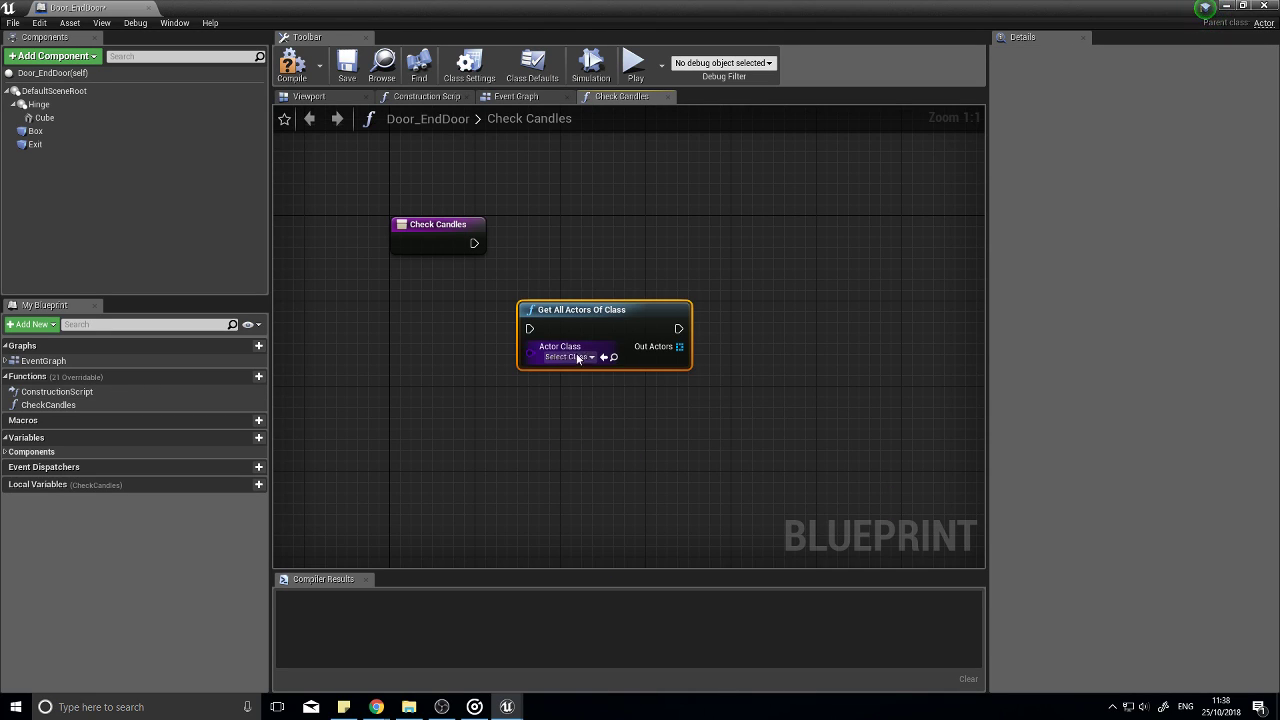
pyautogui.click(578, 357)
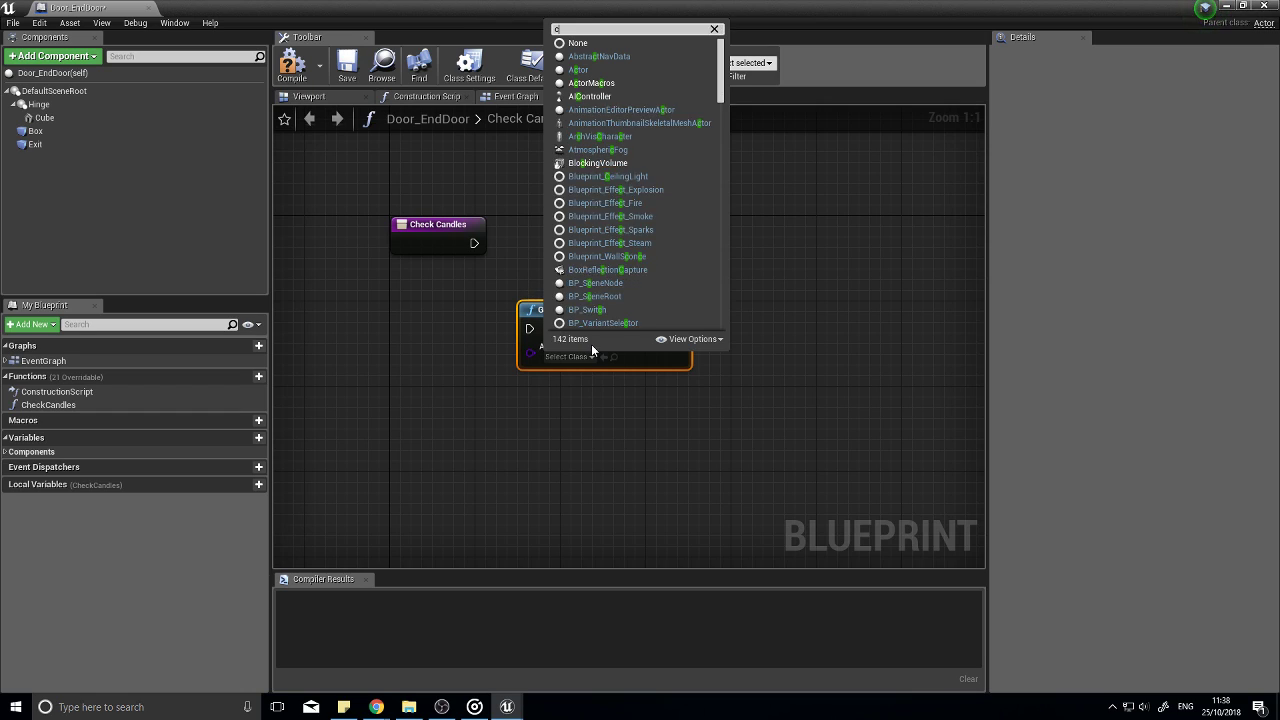
pyautogui.write('candle')
pyautogui.click(595, 400)
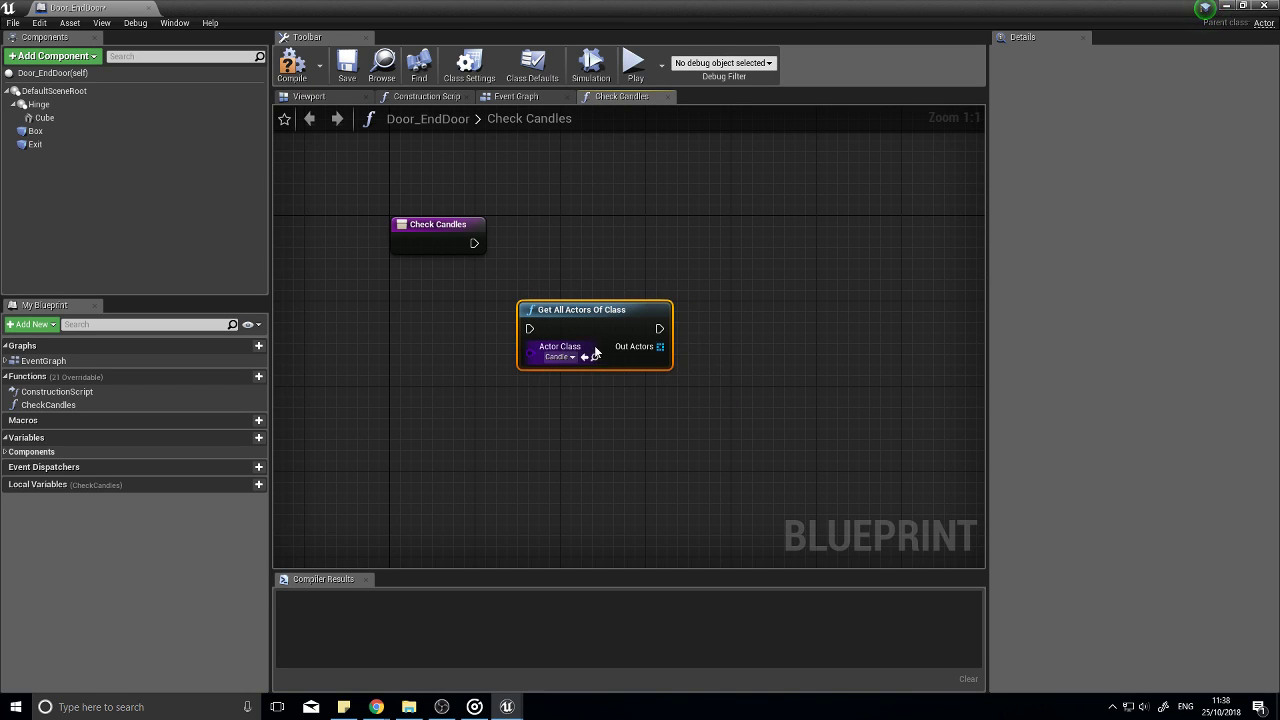
pyautogui.moveTo(595, 335); pyautogui.dragTo(474, 243)
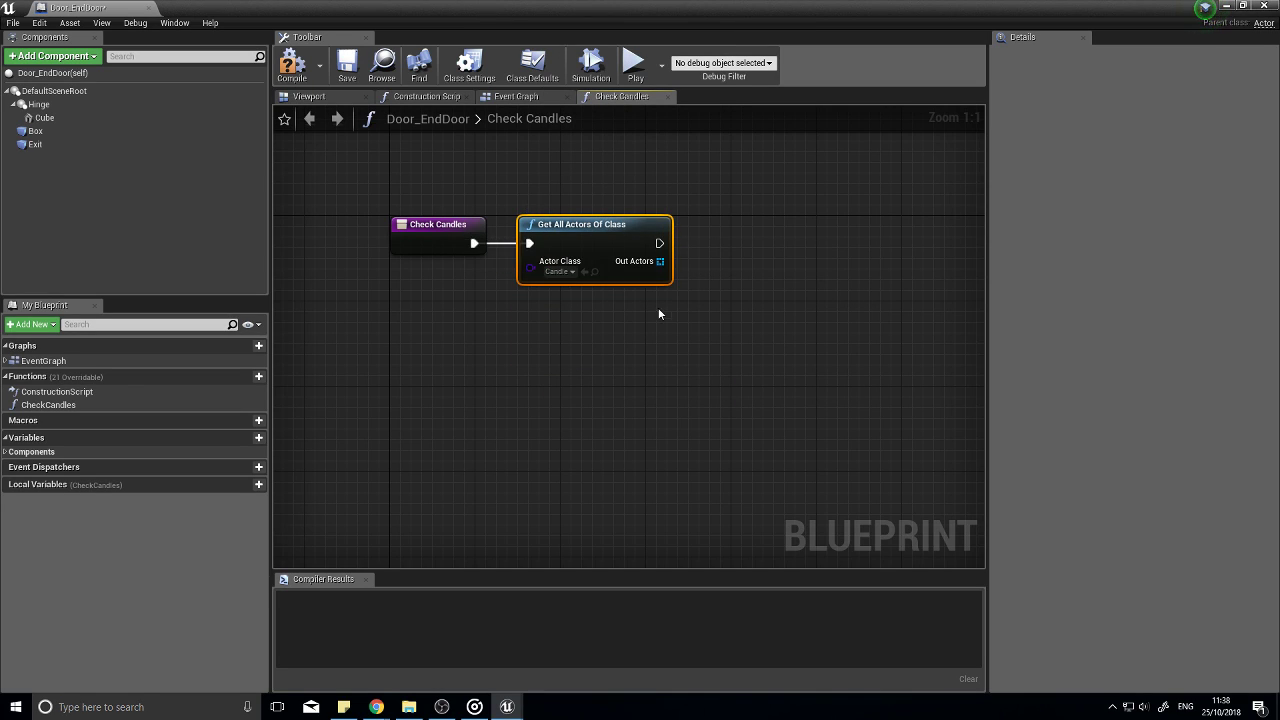
# Step: Add a ForEachLoop on Out Actors, connect its Exec to Get All Actors Of Class, and align the loop beside that node
pyautogui.moveTo(648, 270); pyautogui.dragTo(521, 285, button='right')
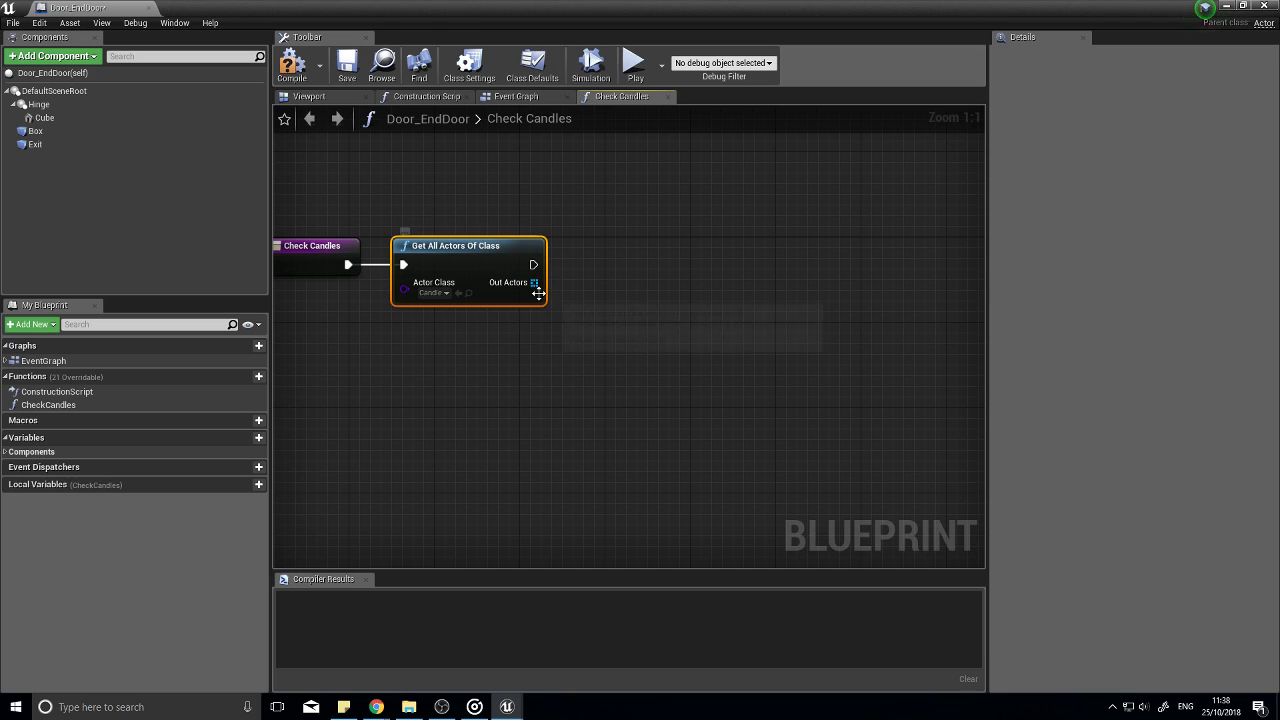
pyautogui.moveTo(535, 283); pyautogui.dragTo(711, 284)
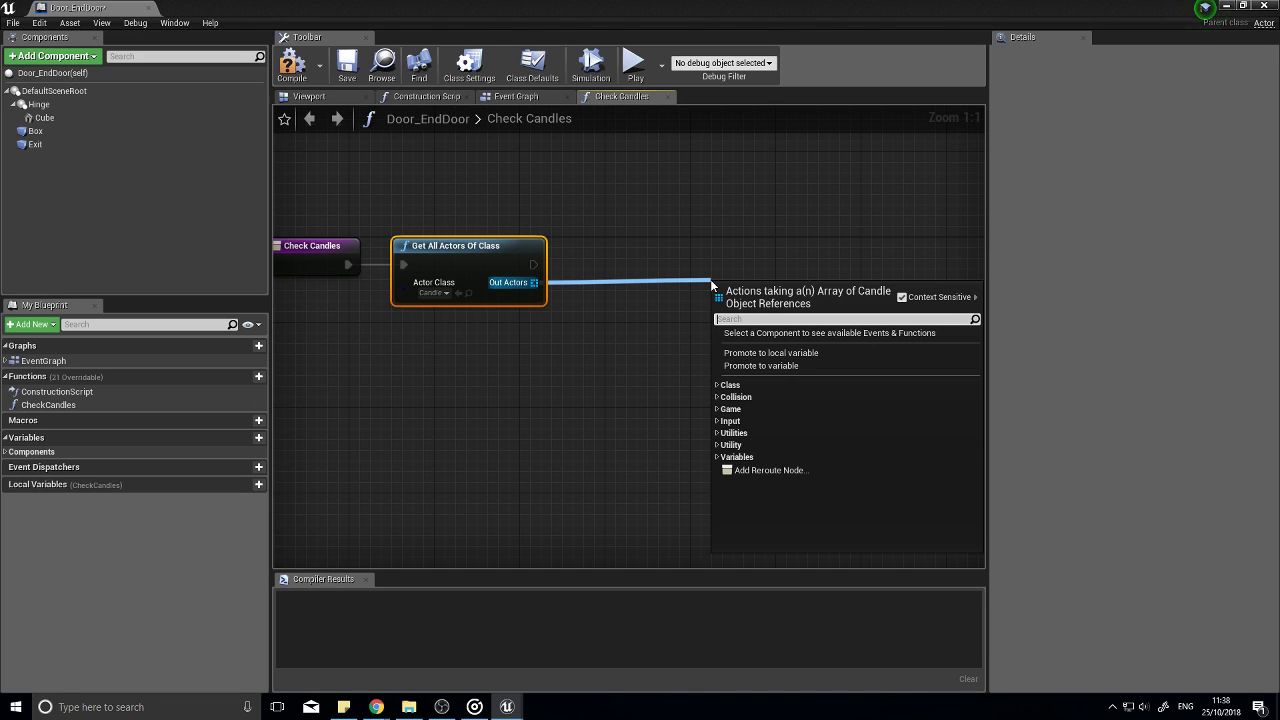
pyautogui.write('foreach')
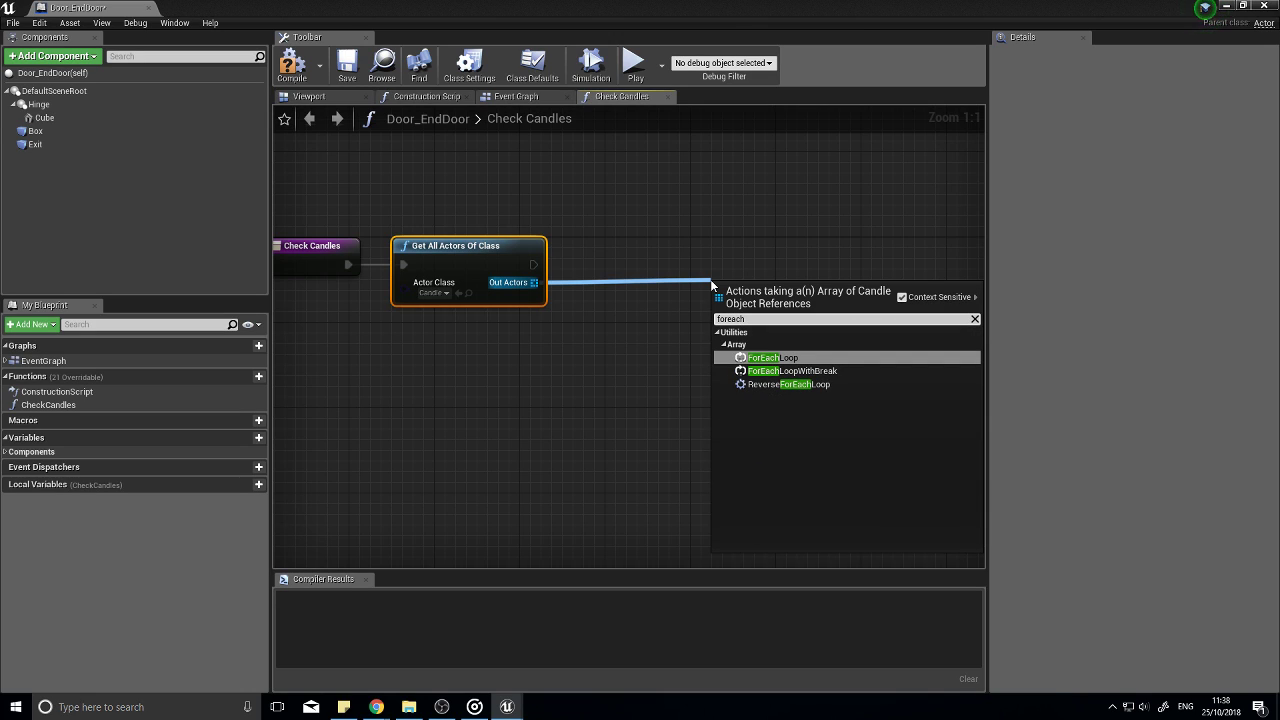
pyautogui.click(765, 358)
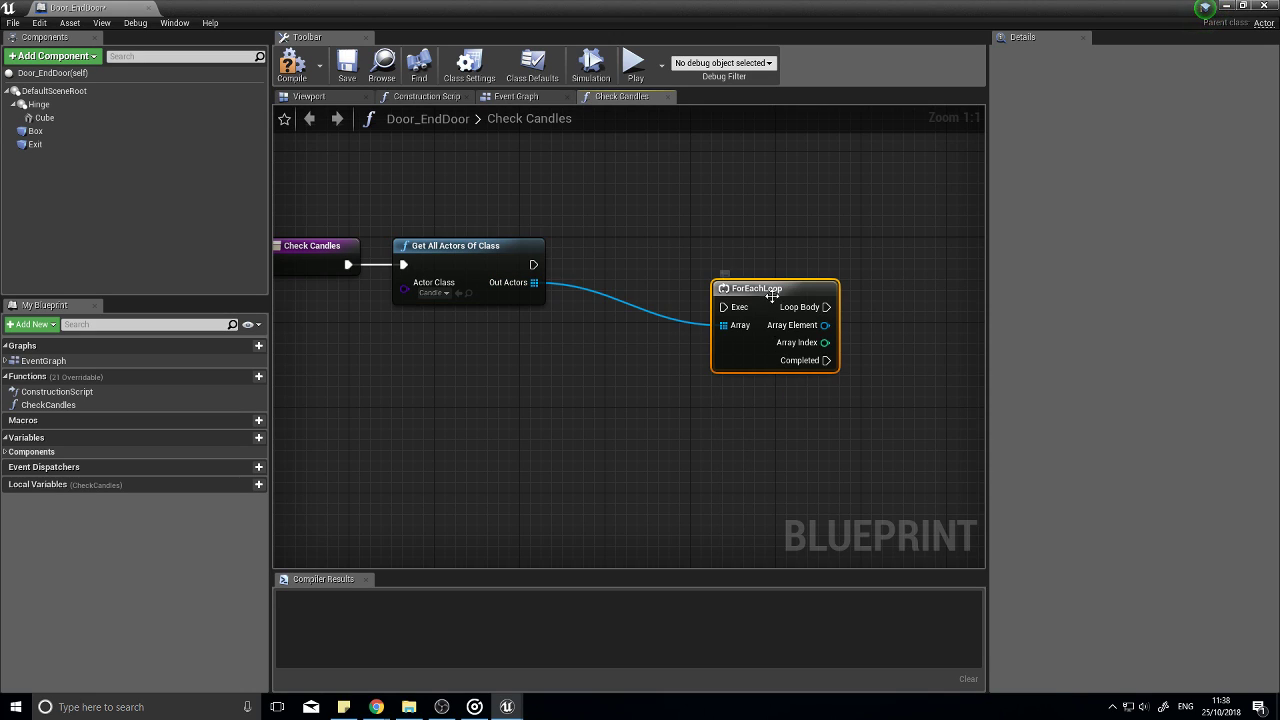
pyautogui.moveTo(776, 303); pyautogui.dragTo(533, 264)
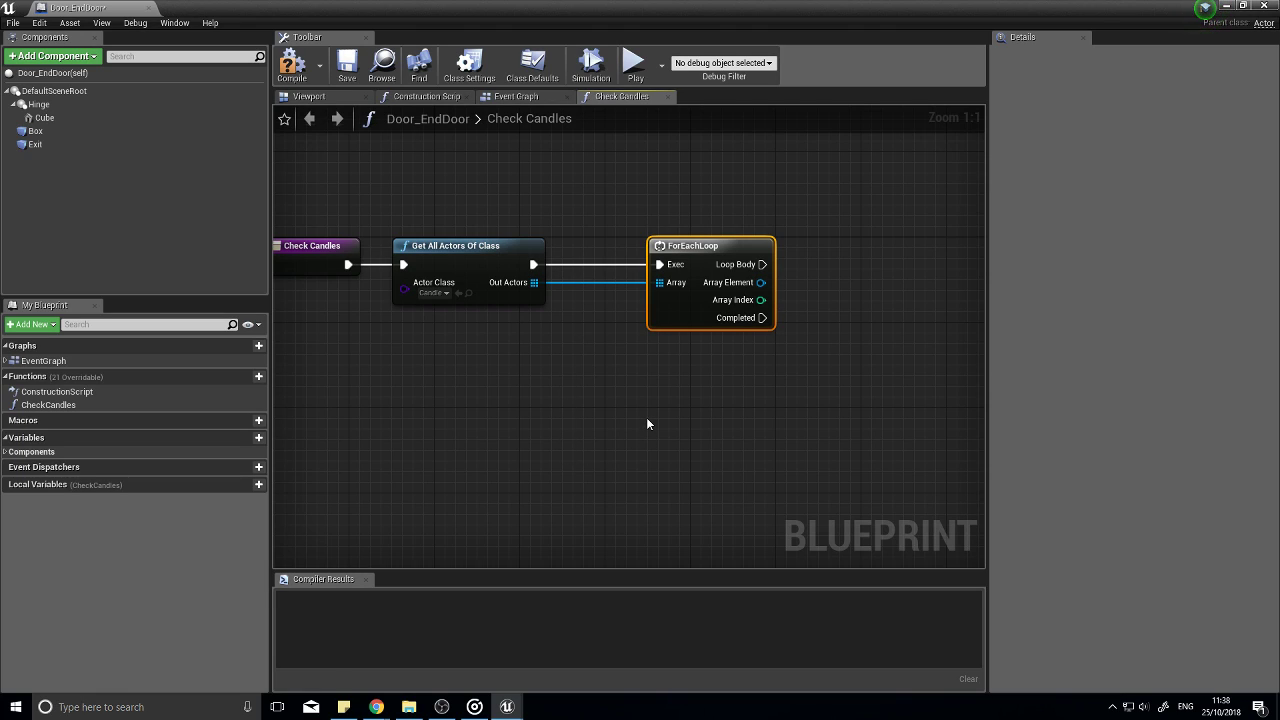
pyautogui.moveTo(727, 400); pyautogui.dragTo(671, 397, button='right')
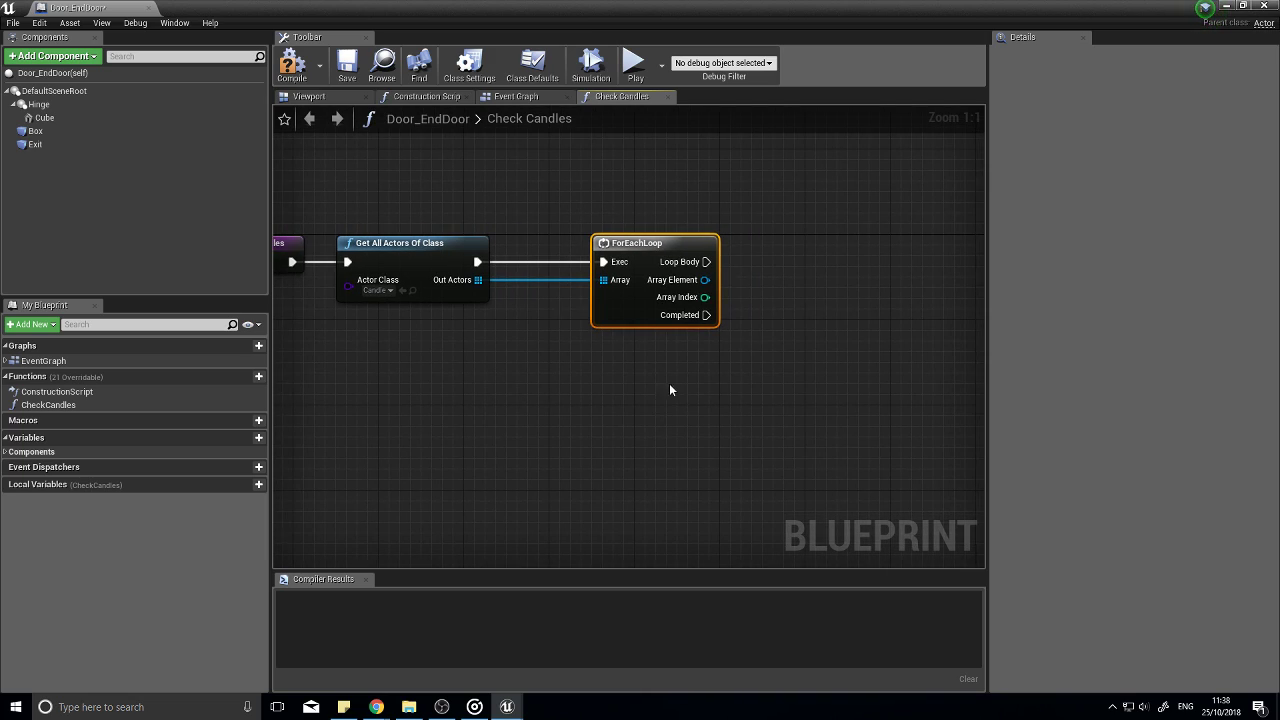
pyautogui.moveTo(614, 317); pyautogui.dragTo(604, 315)
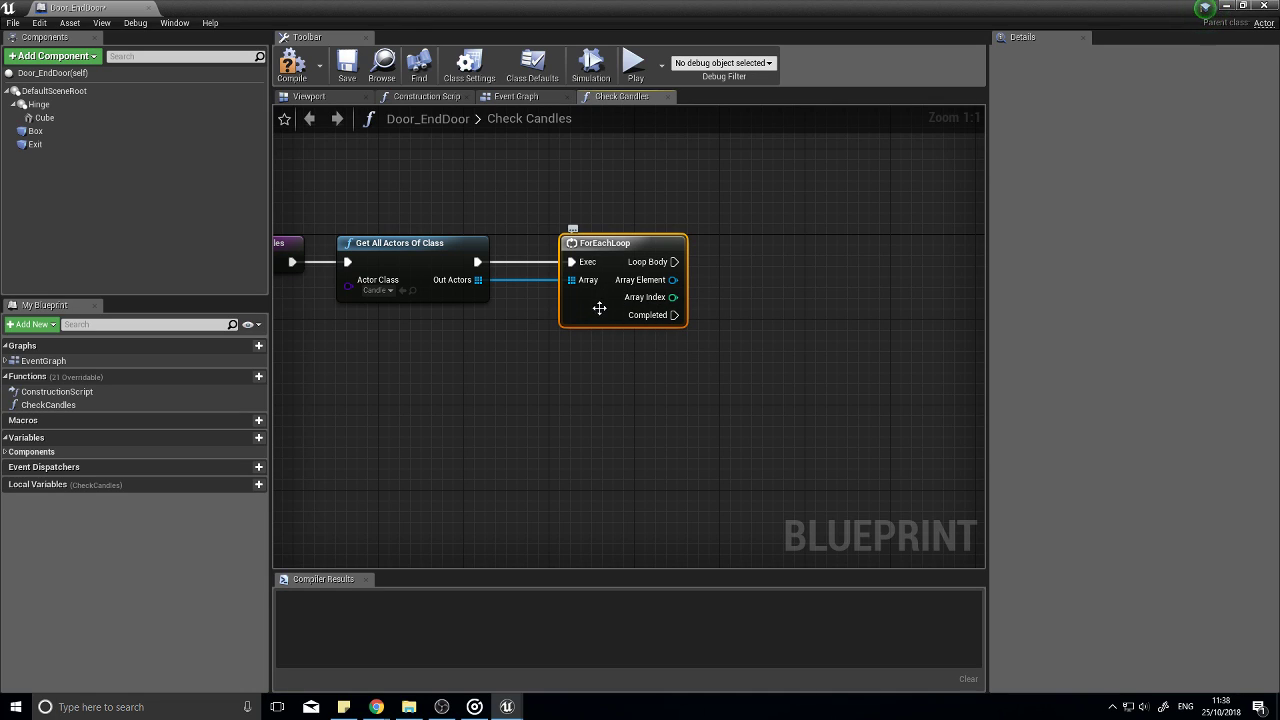
# Step: Add a Get Is Lit node fed by the loop's Array Element and position it beside the ForEachLoop
pyautogui.moveTo(573, 229); pyautogui.dragTo(490, 251, button='right')
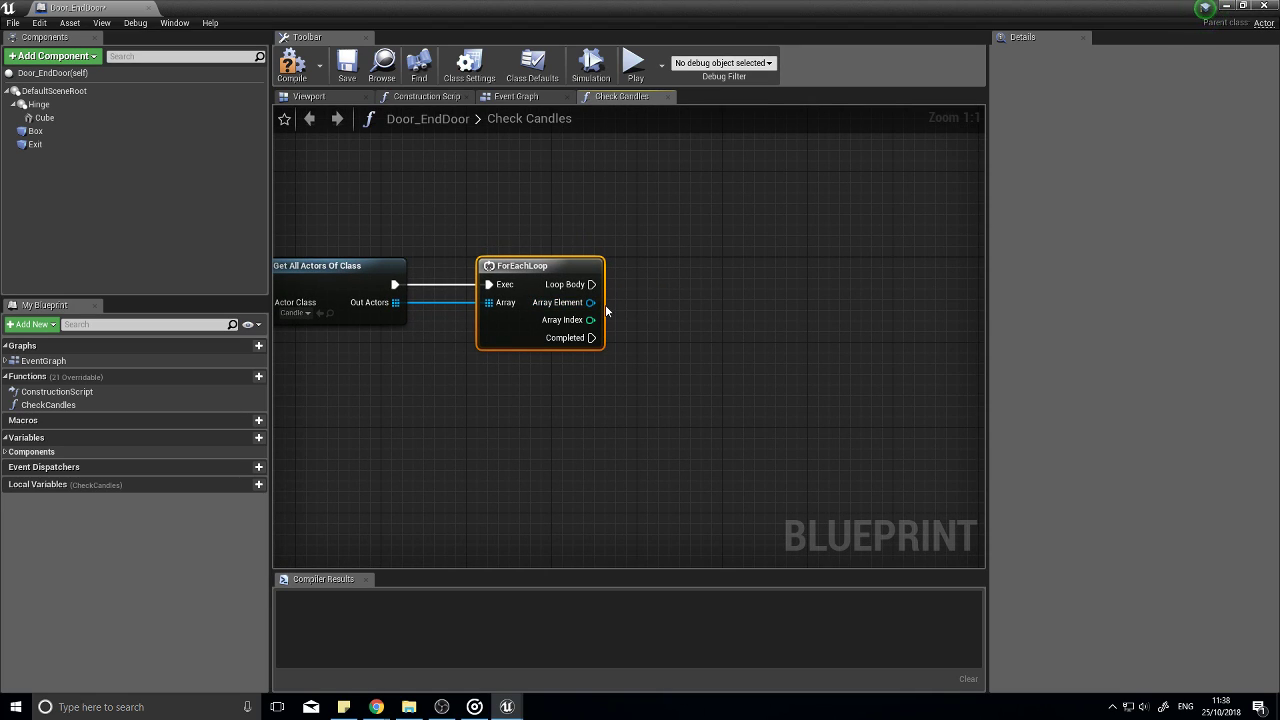
pyautogui.moveTo(590, 302); pyautogui.dragTo(669, 333)
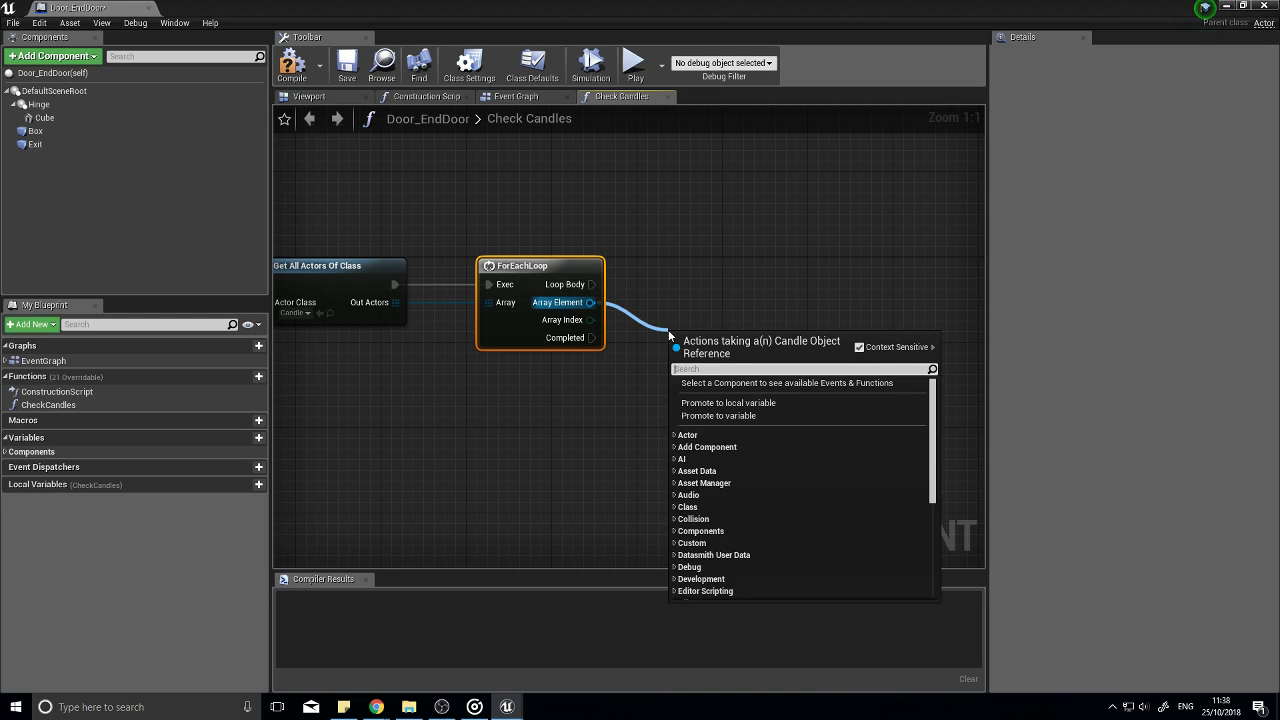
pyautogui.write('isli')
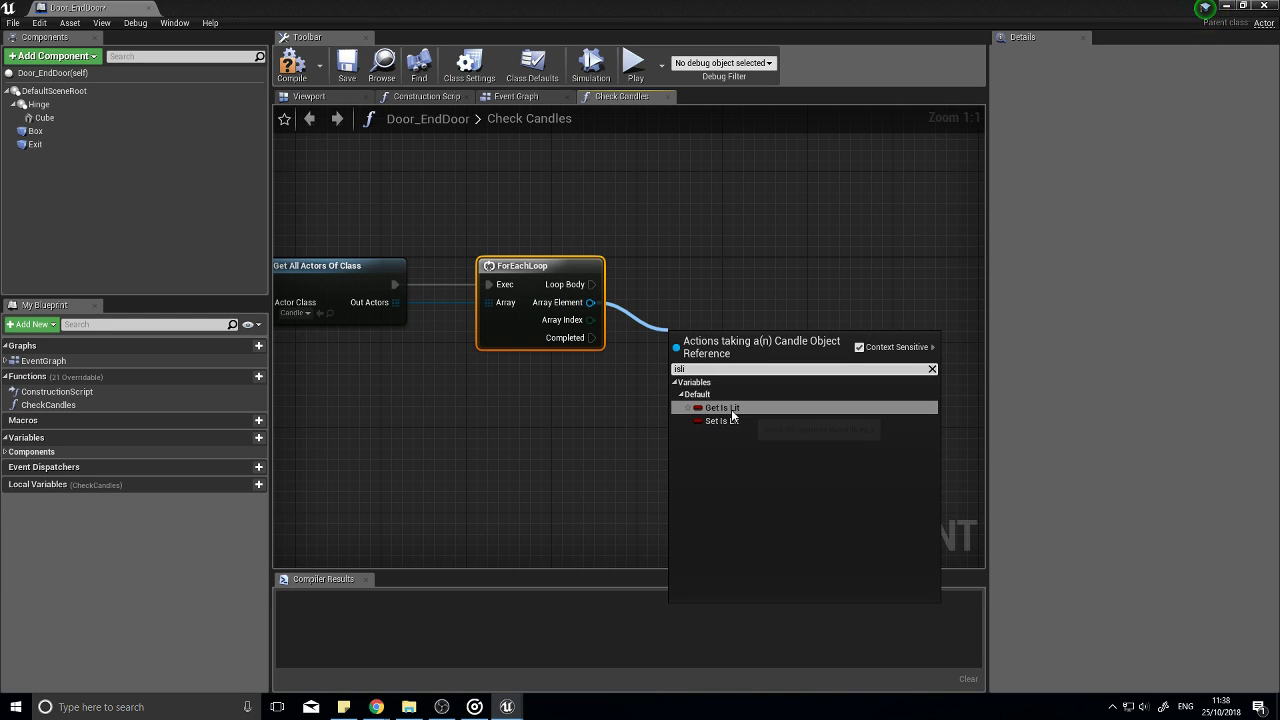
pyautogui.click(722, 408)
pyautogui.moveTo(729, 346); pyautogui.dragTo(751, 346)
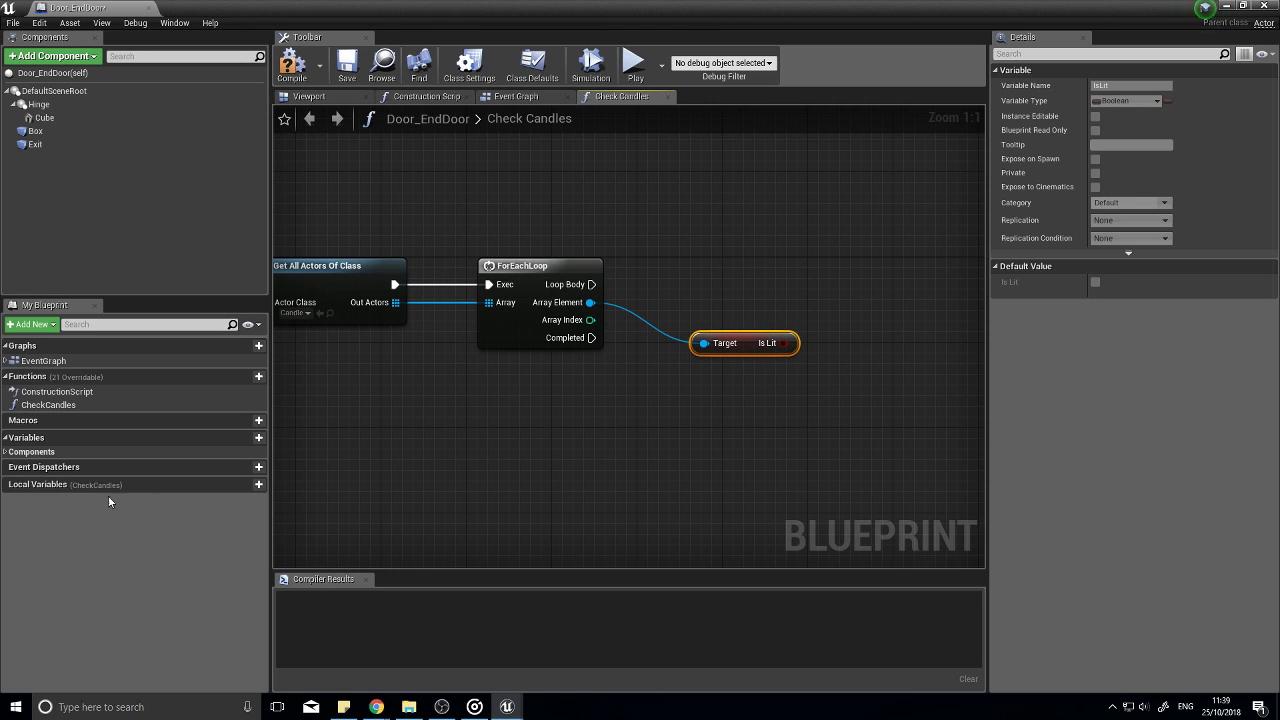
# Step: Create a local variable named CandleCount in CheckCandles and set its type to Integer
pyautogui.click(233, 485)
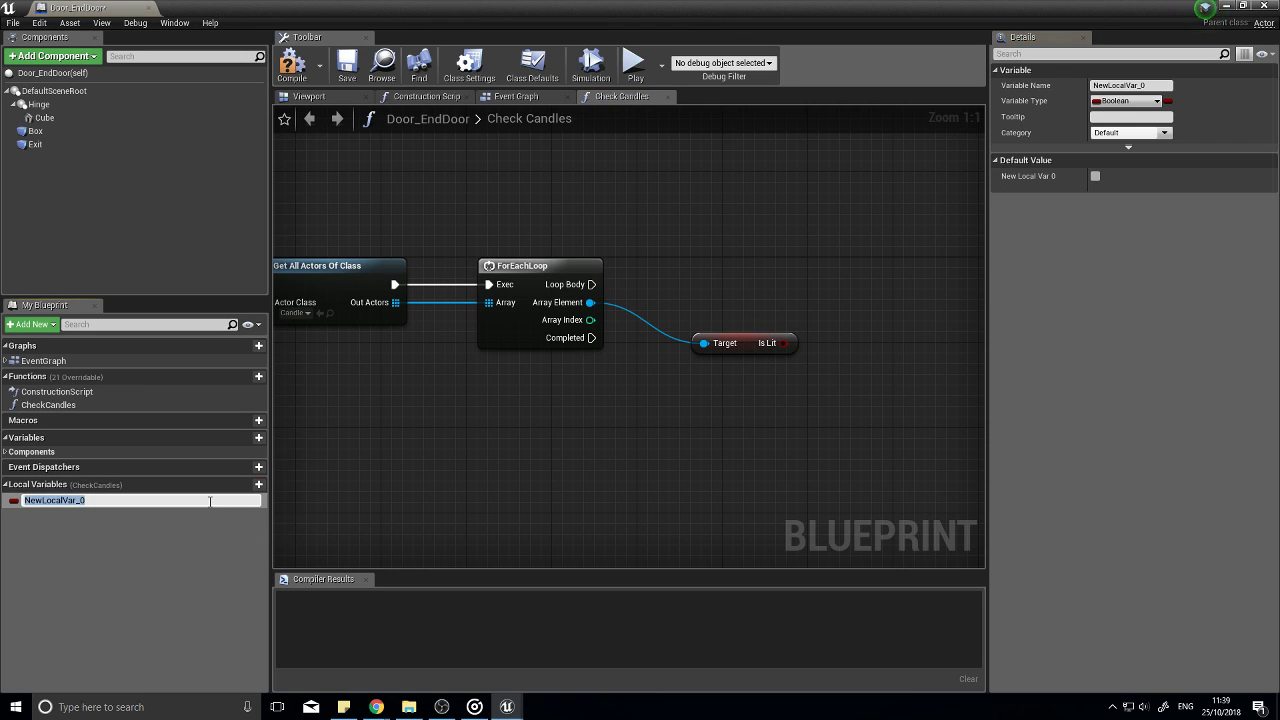
pyautogui.write('CandleCount')
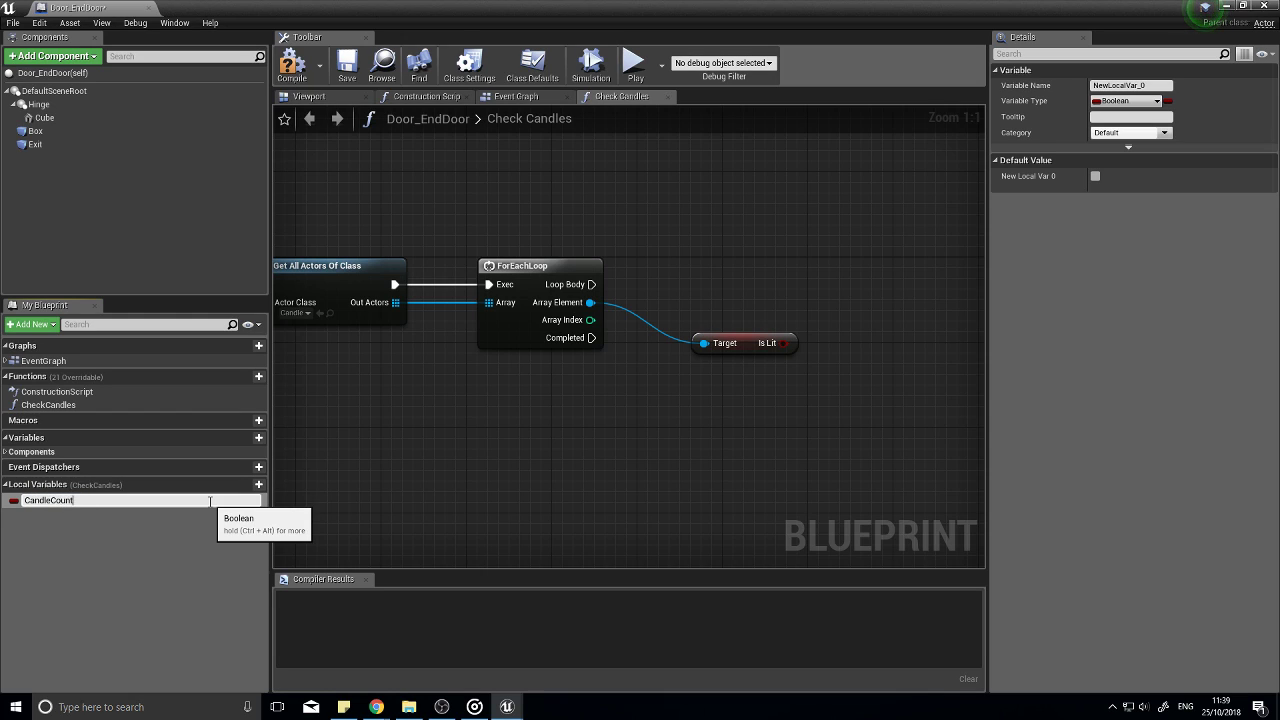
pyautogui.press('Return')
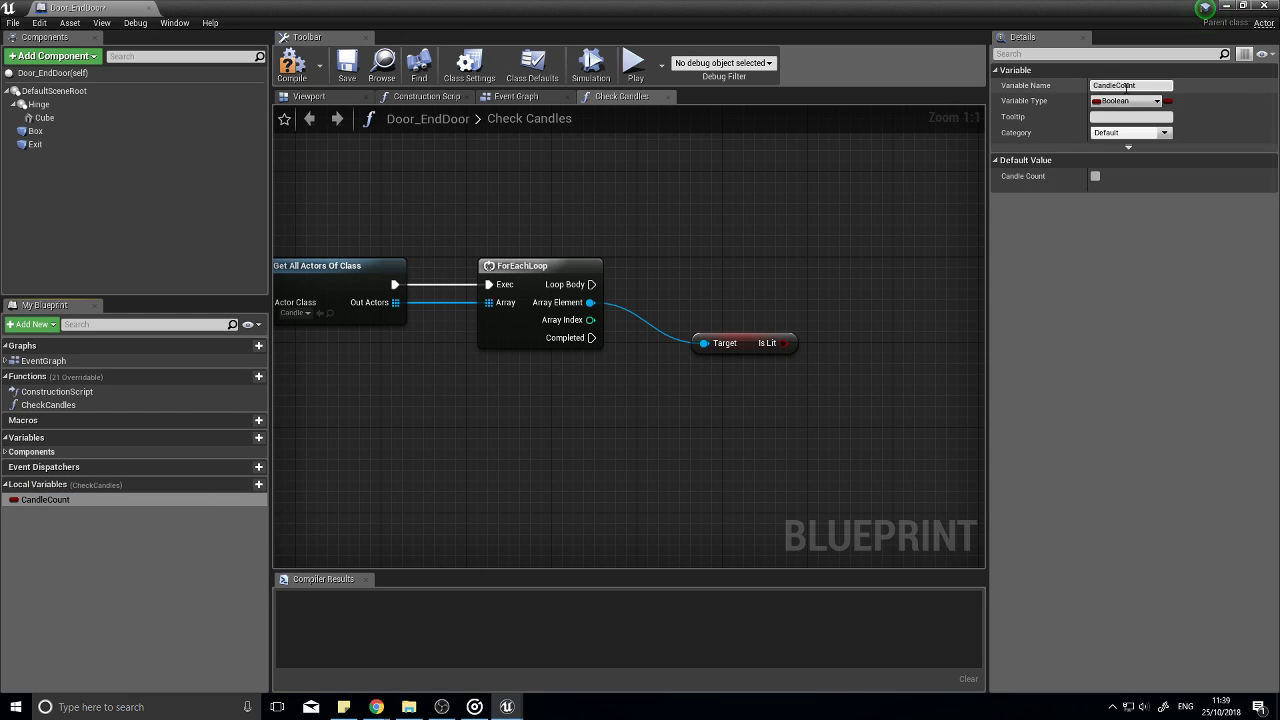
pyautogui.click(1128, 101)
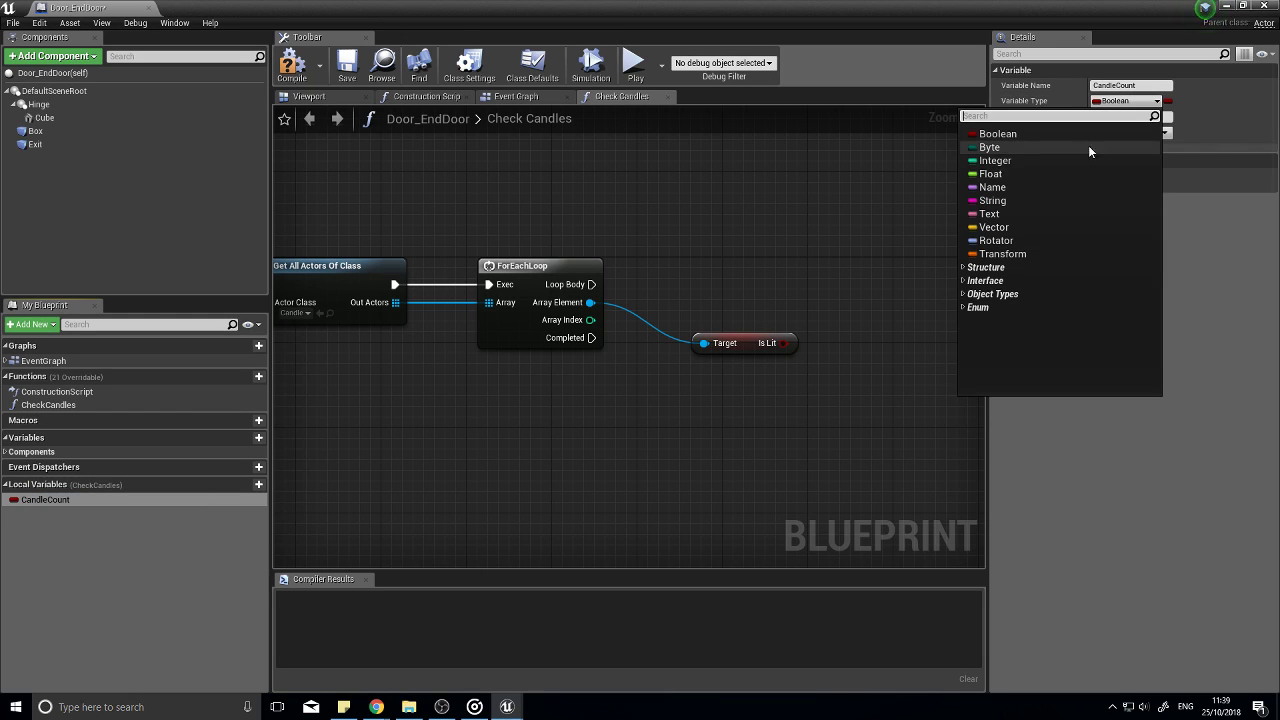
pyautogui.click(1000, 161)
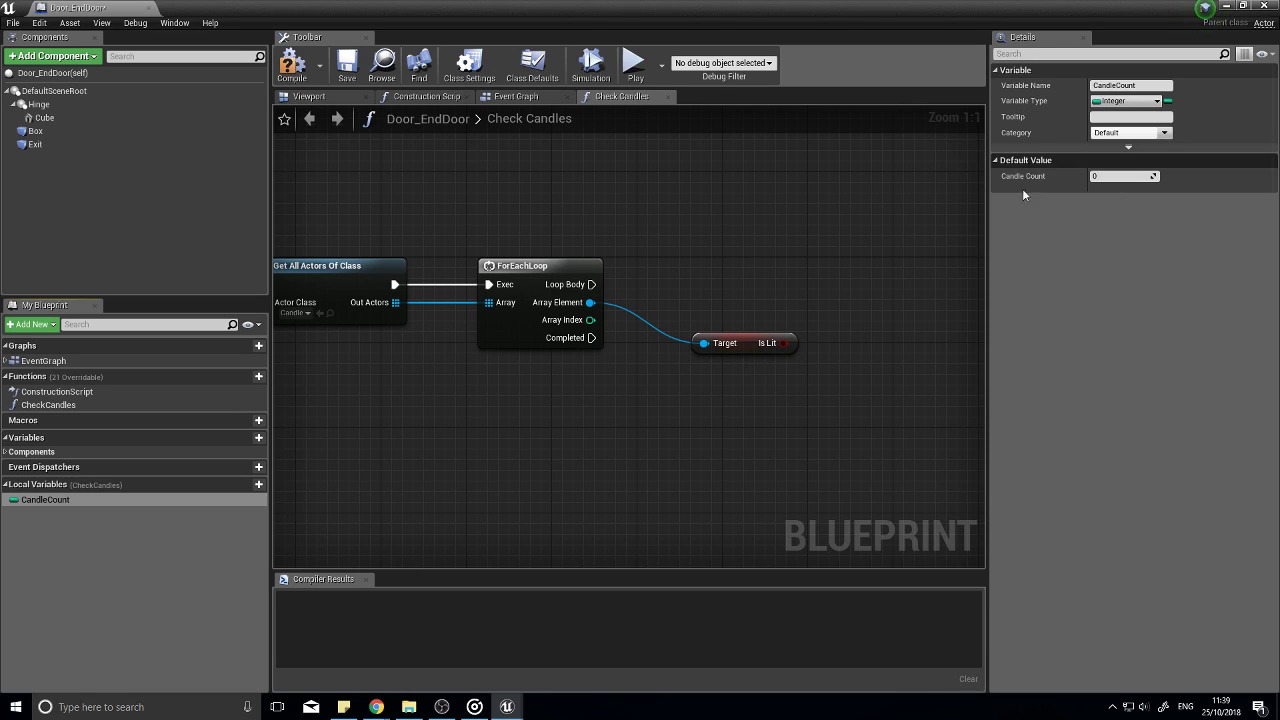
# Step: Compile the blueprint and add a Candle Count getter feeding an IncrementInt (++) node beside the Is Lit node
pyautogui.click(292, 65)
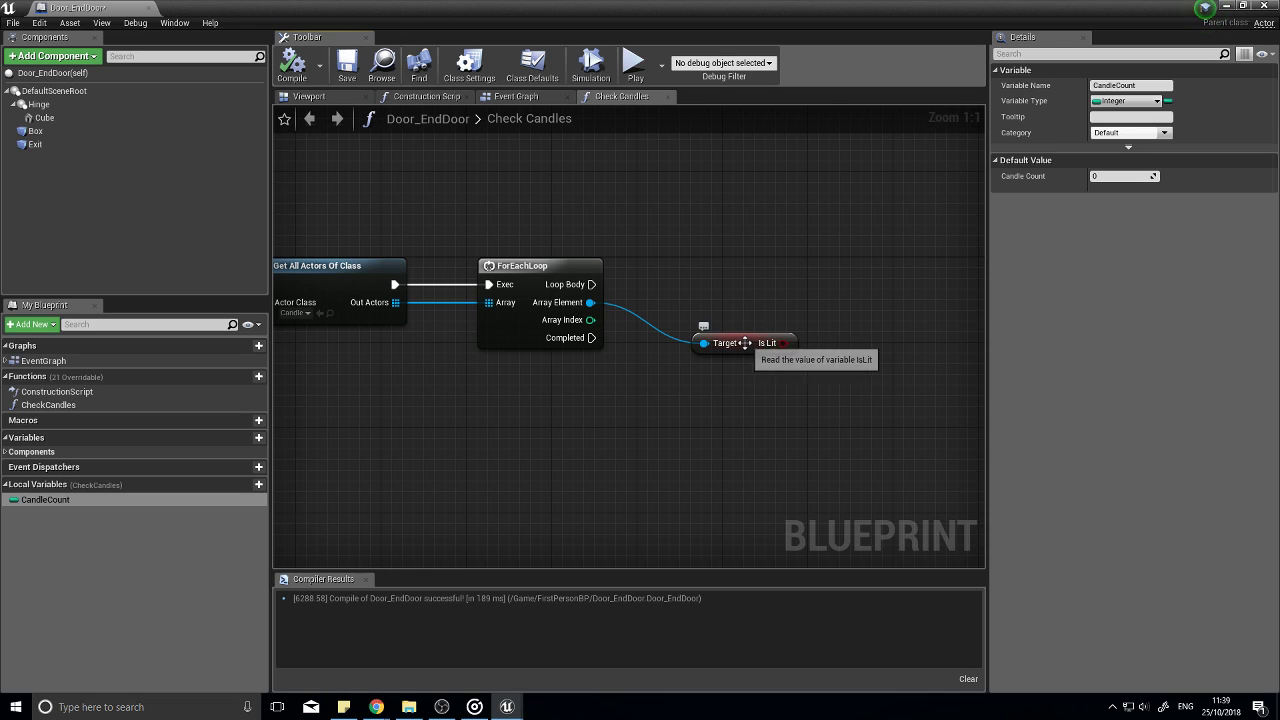
pyautogui.moveTo(740, 338); pyautogui.dragTo(740, 349)
pyautogui.moveTo(183, 500); pyautogui.dragTo(855, 279)
pyautogui.click(836, 290)
pyautogui.write('++')
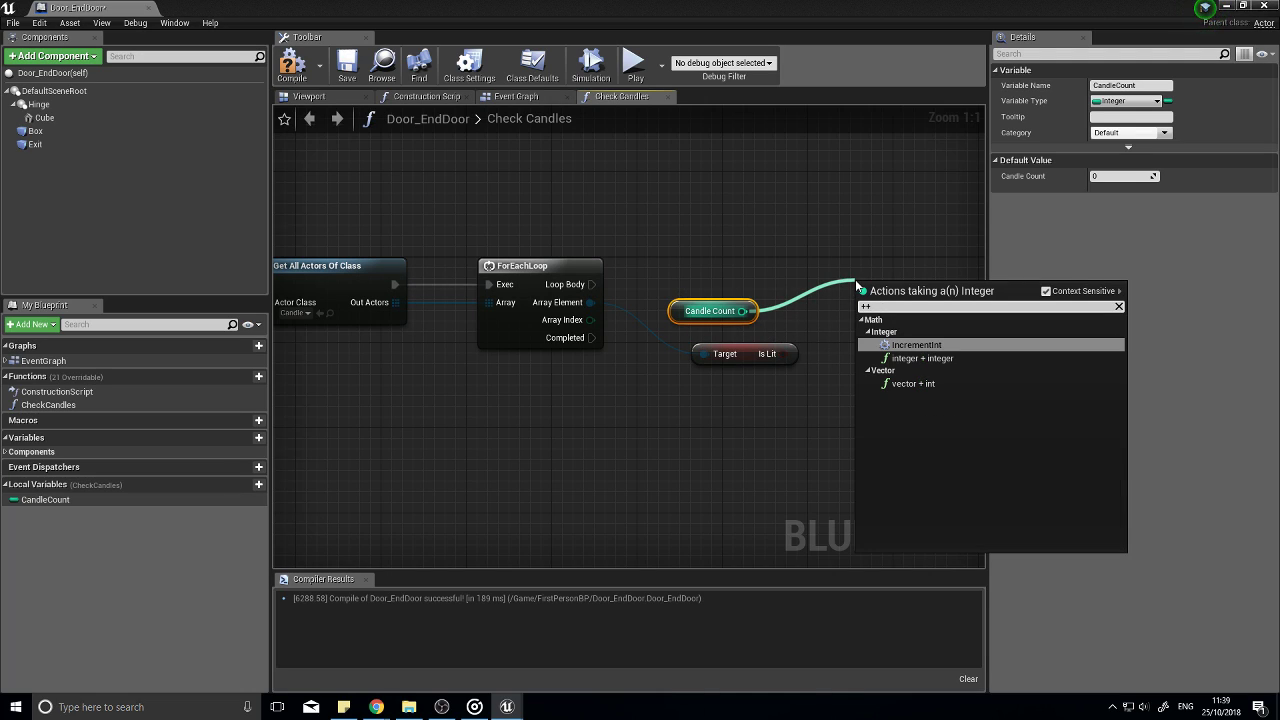
pyautogui.click(918, 347)
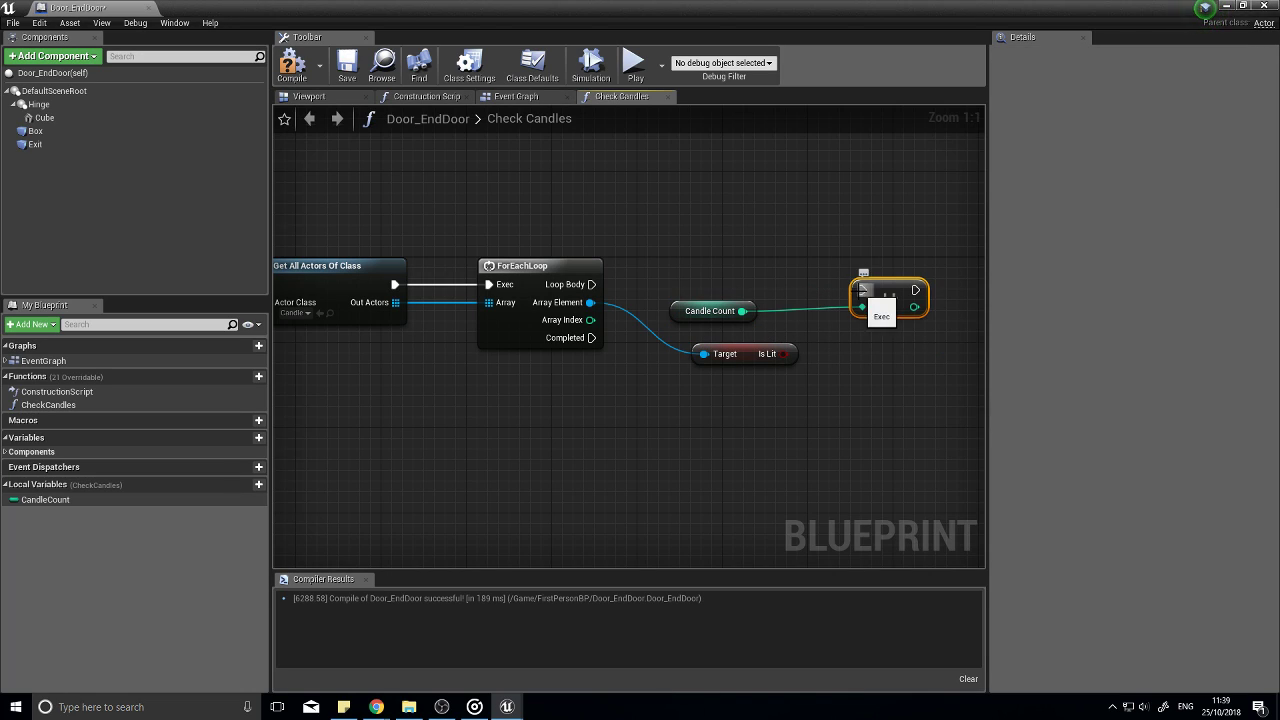
pyautogui.moveTo(861, 290); pyautogui.dragTo(800, 284)
pyautogui.click(713, 276)
pyautogui.click(713, 276)
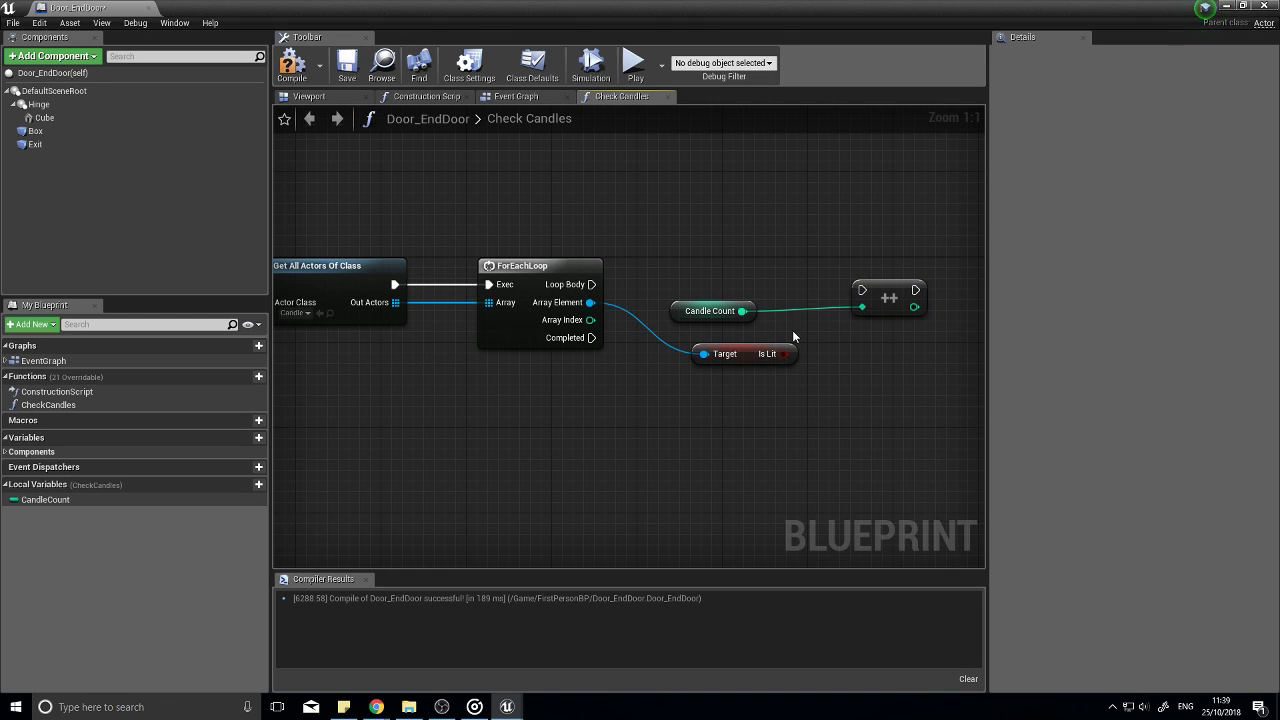
# Step: Add a Branch conditioned on Is Lit, executed from the ForEachLoop's Loop Body, with True running the Candle Count increment
pyautogui.moveTo(677, 252); pyautogui.dragTo(881, 320)
pyautogui.moveTo(881, 320); pyautogui.dragTo(650, 333, button='right')
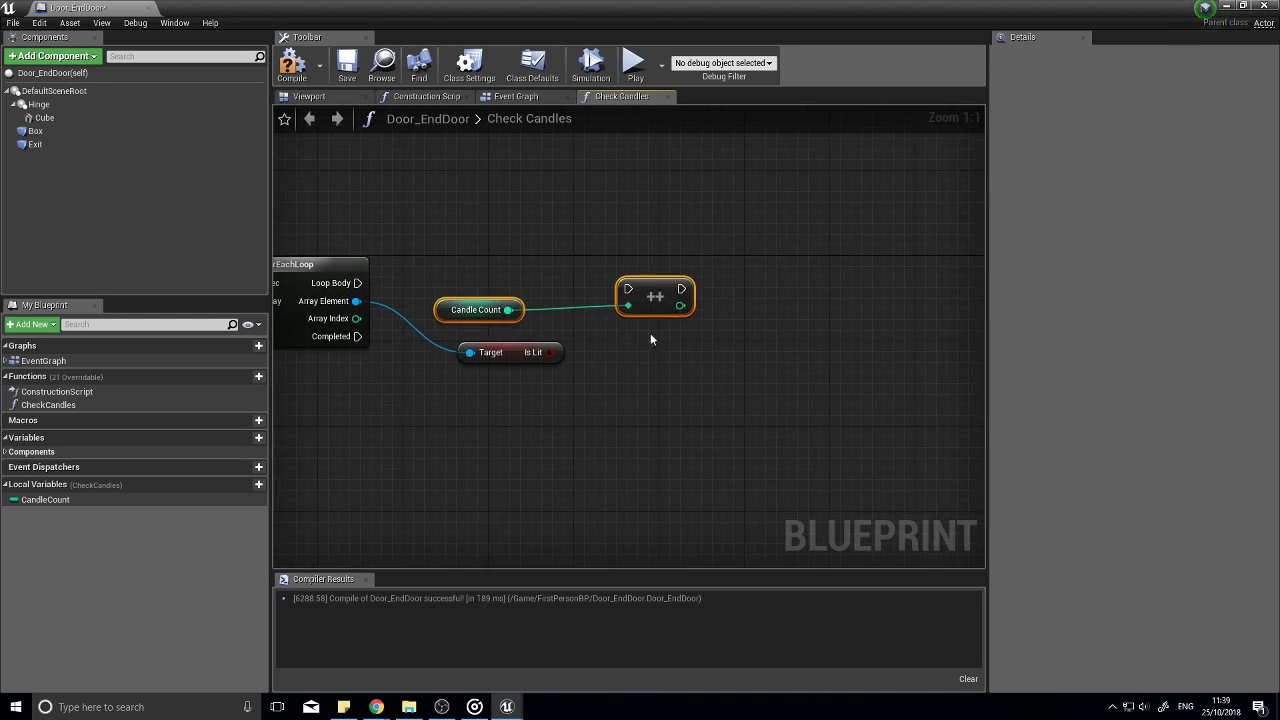
pyautogui.moveTo(665, 298); pyautogui.dragTo(782, 298)
pyautogui.moveTo(549, 352); pyautogui.dragTo(641, 273)
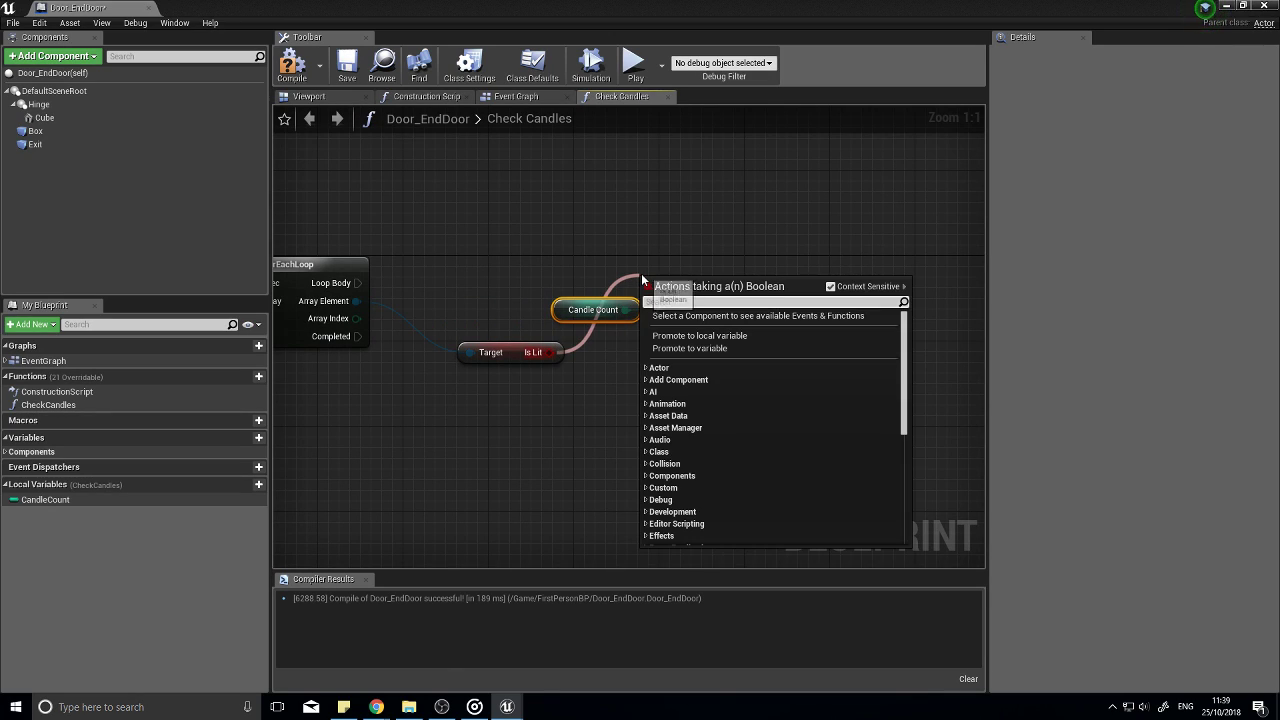
pyautogui.write('branch')
pyautogui.press('Return')
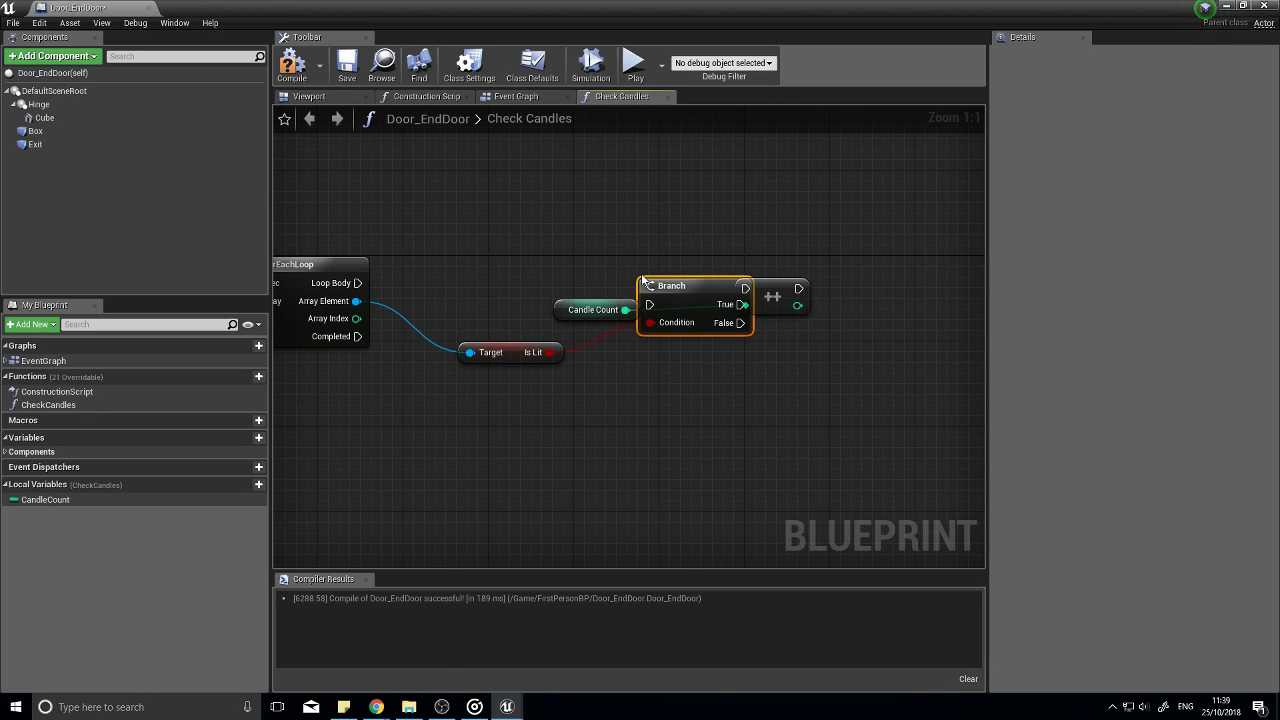
pyautogui.moveTo(553, 272); pyautogui.dragTo(357, 283)
pyautogui.moveTo(644, 272); pyautogui.dragTo(744, 289)
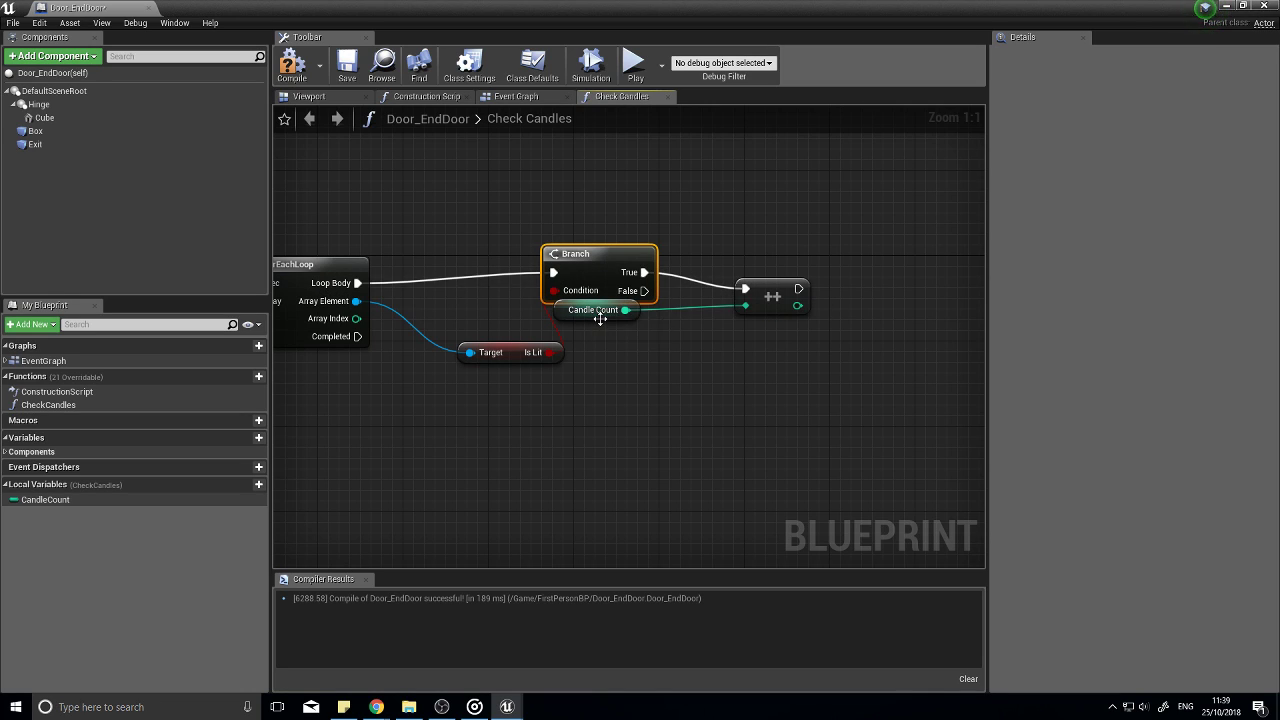
# Step: Tidy the loop body nodes, placing Candle Count below the Branch and lining up the Branch, Is Lit and ++ nodes
pyautogui.moveTo(600, 310); pyautogui.dragTo(636, 356)
pyautogui.moveTo(815, 436); pyautogui.dragTo(632, 273)
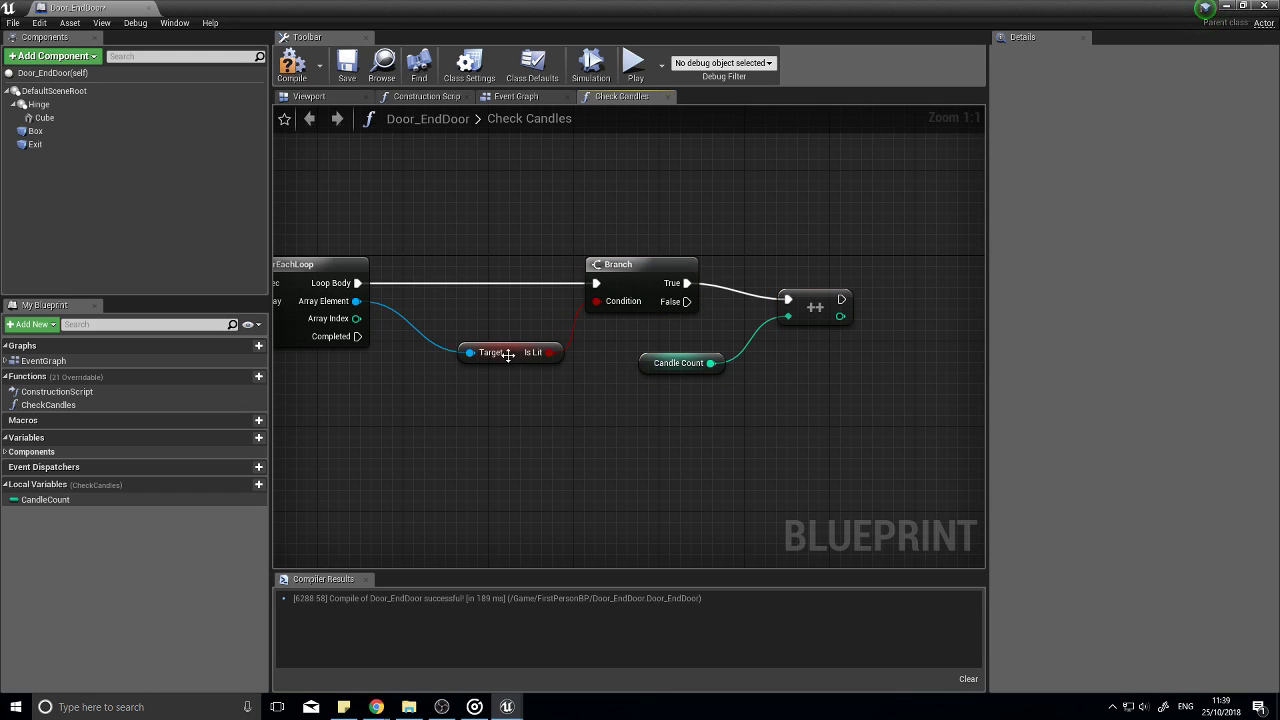
pyautogui.moveTo(509, 355); pyautogui.dragTo(488, 338)
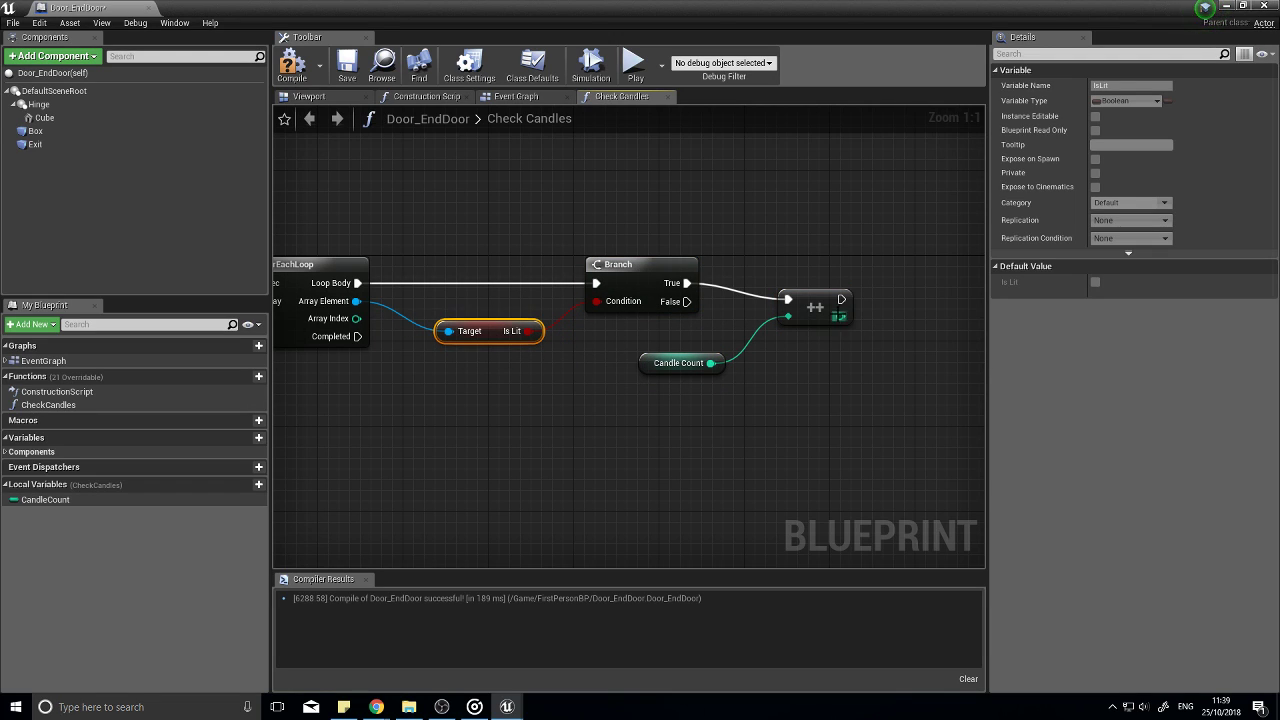
pyautogui.click(812, 292)
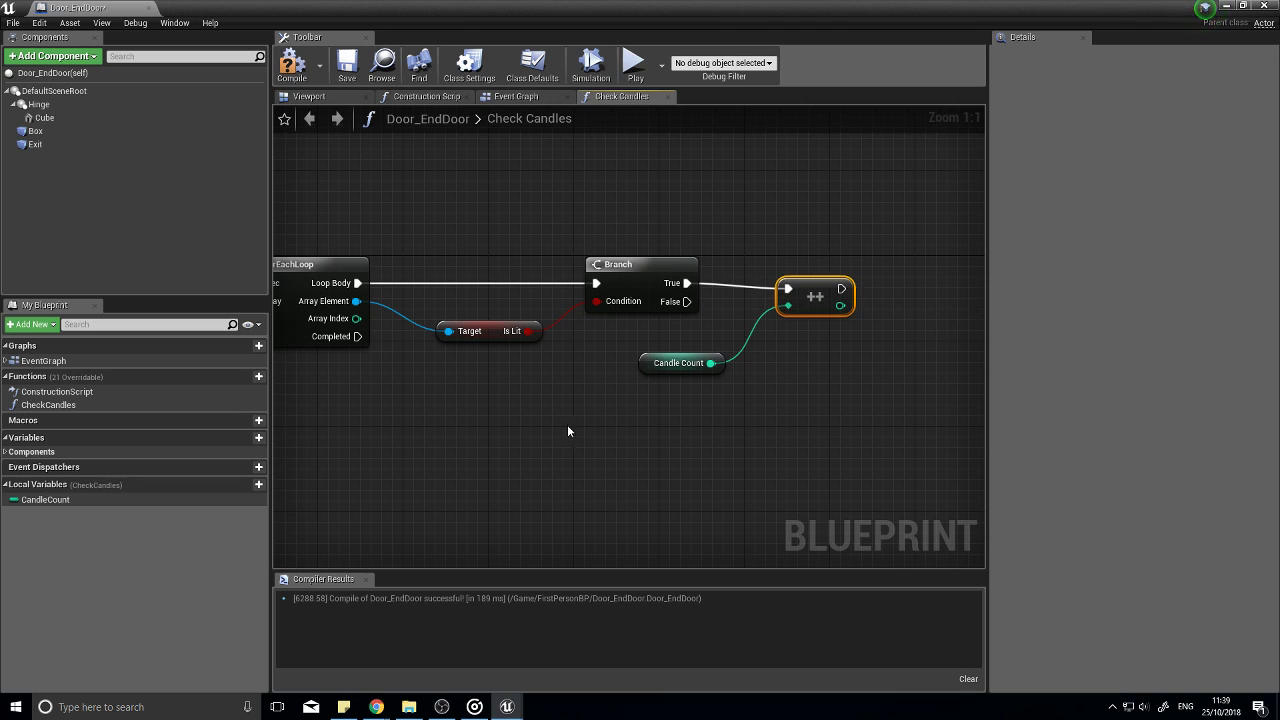
# Step: Add a second Candle Count getter below the loop and compare it with 3 using an Equal (integer) node
pyautogui.moveTo(567, 431); pyautogui.dragTo(826, 431, button='right')
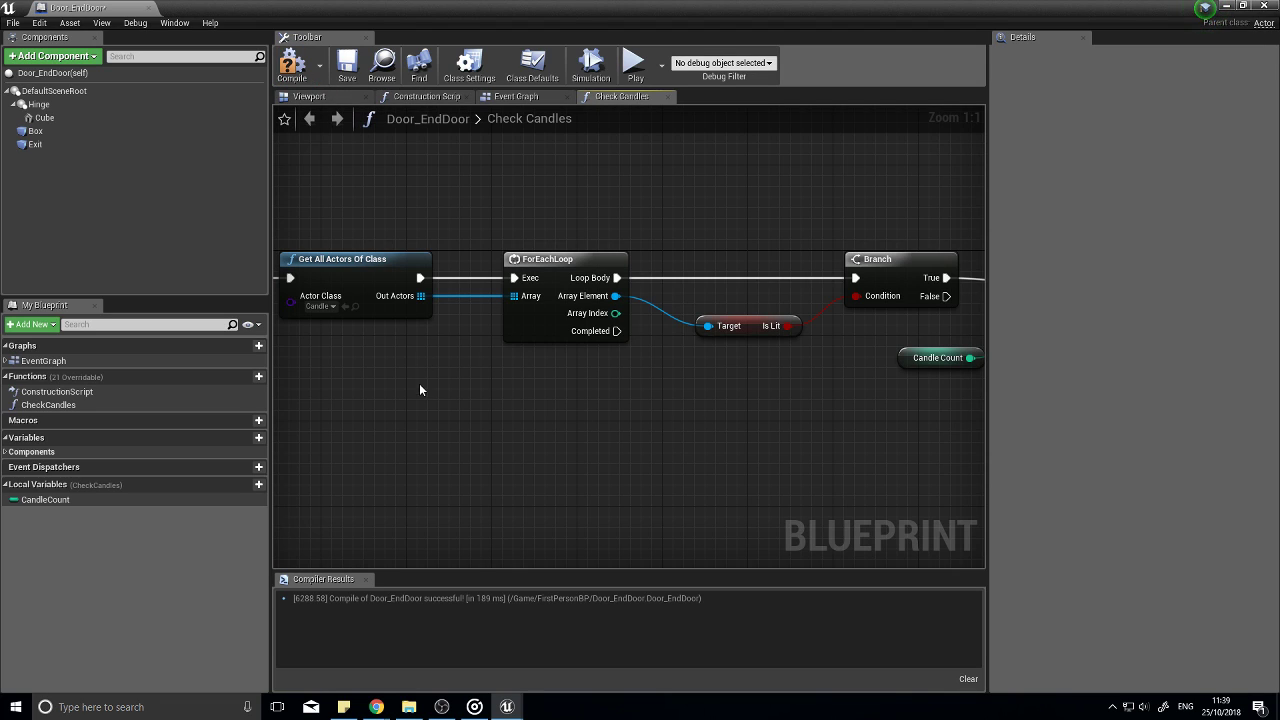
pyautogui.moveTo(626, 404); pyautogui.dragTo(553, 400, button='right')
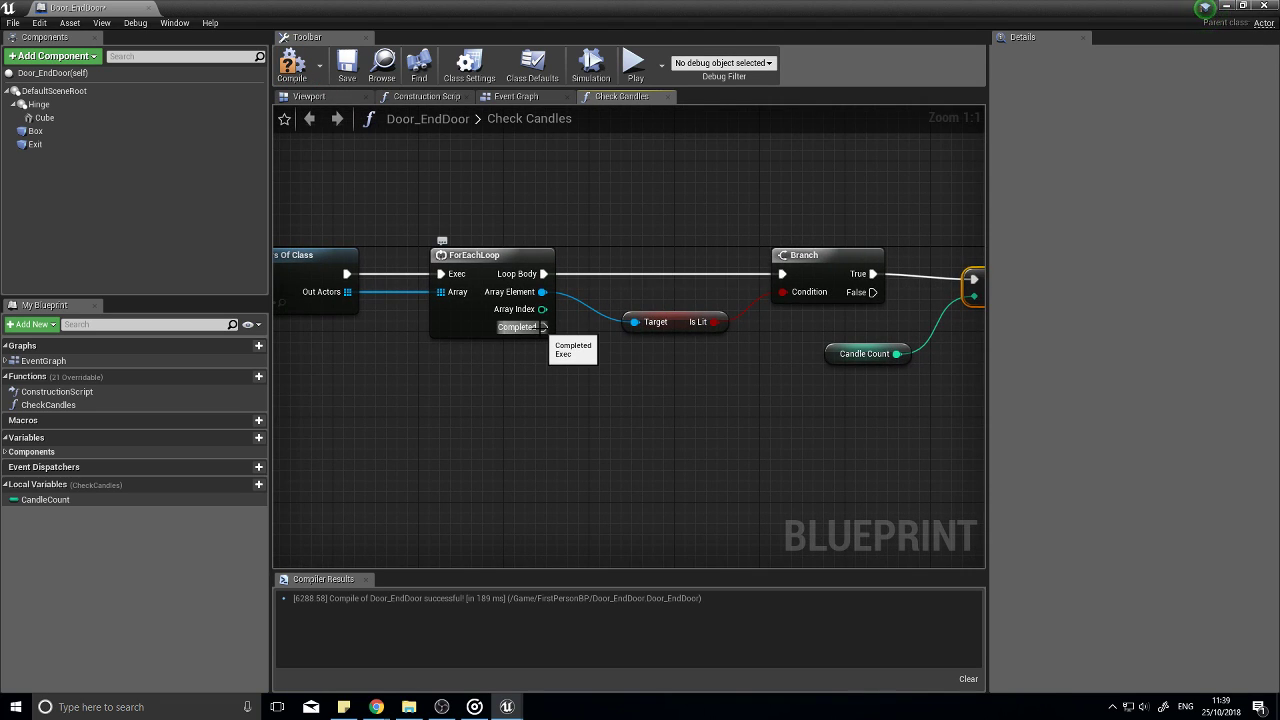
pyautogui.moveTo(543, 327); pyautogui.dragTo(639, 480)
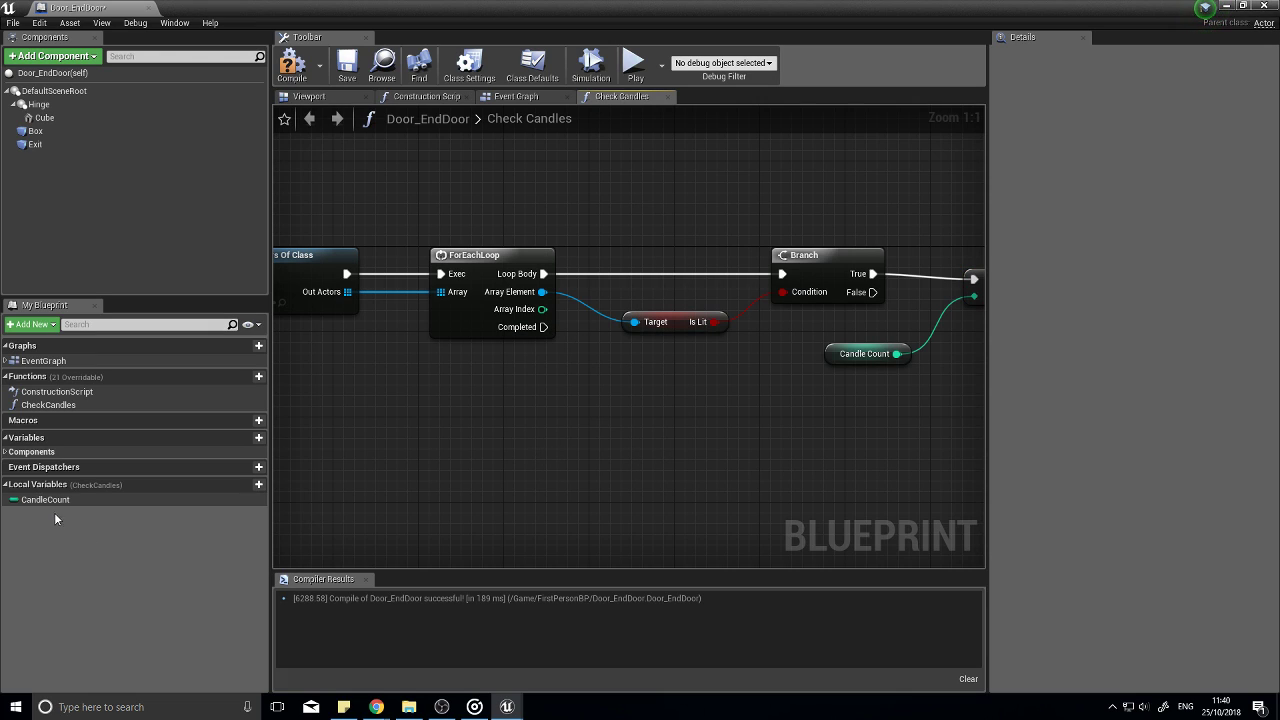
pyautogui.moveTo(45, 499); pyautogui.dragTo(673, 466)
pyautogui.click(635, 482)
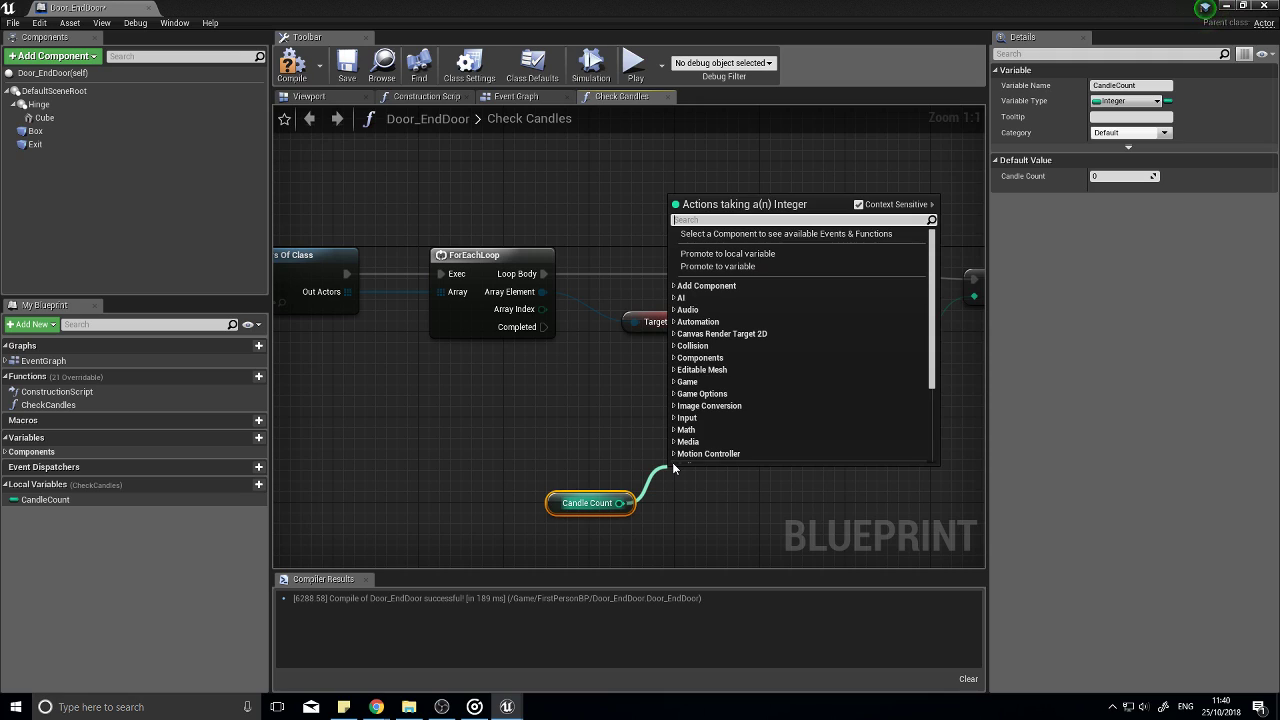
pyautogui.write('==')
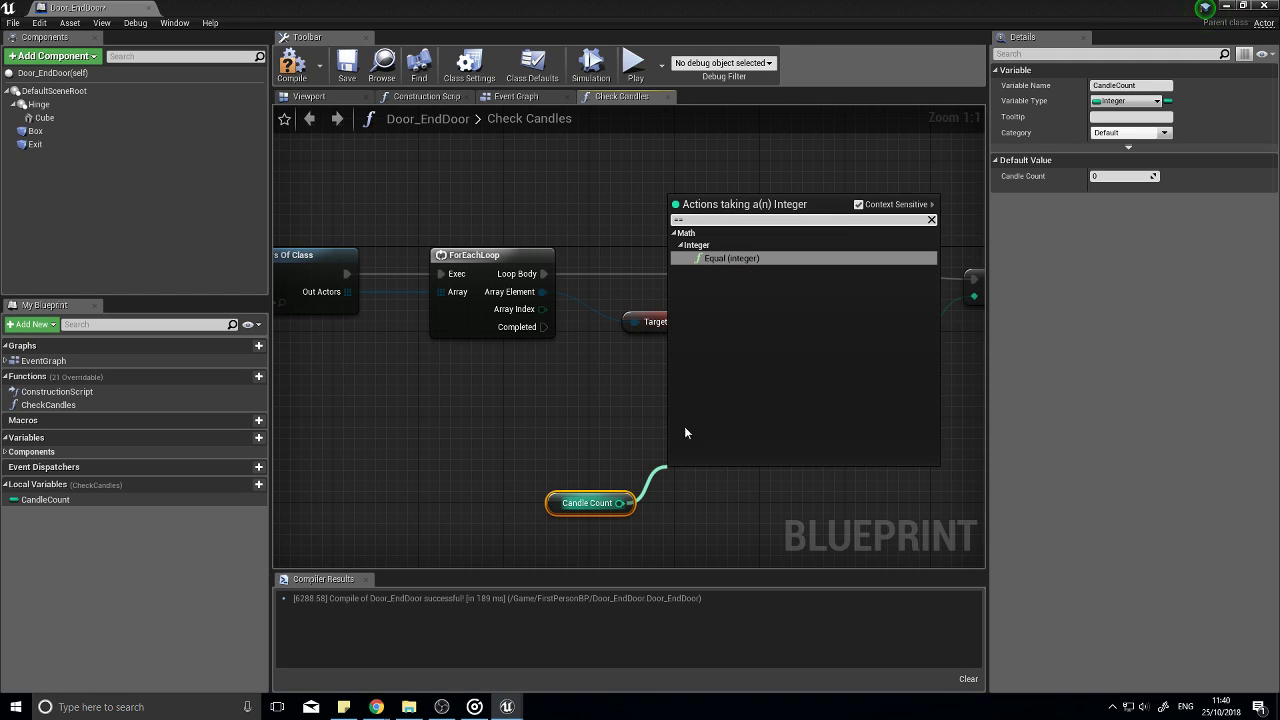
pyautogui.click(724, 259)
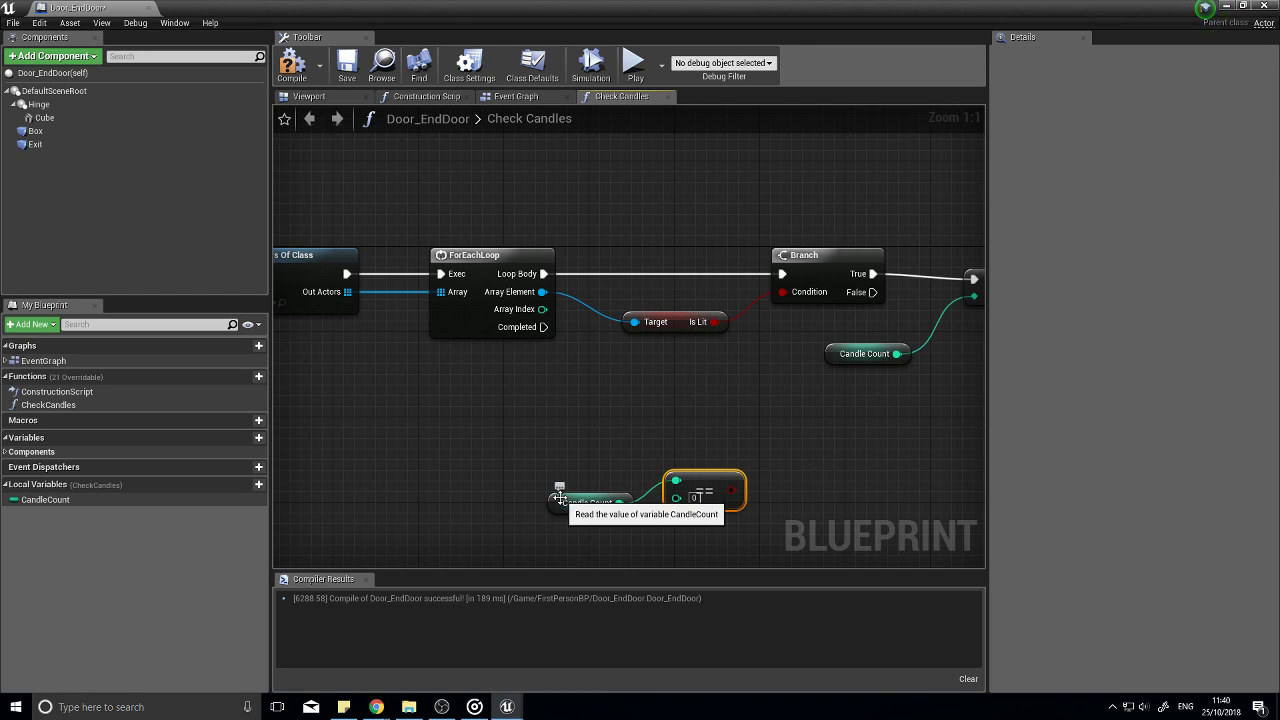
pyautogui.moveTo(590, 507); pyautogui.dragTo(579, 464)
pyautogui.click(700, 515)
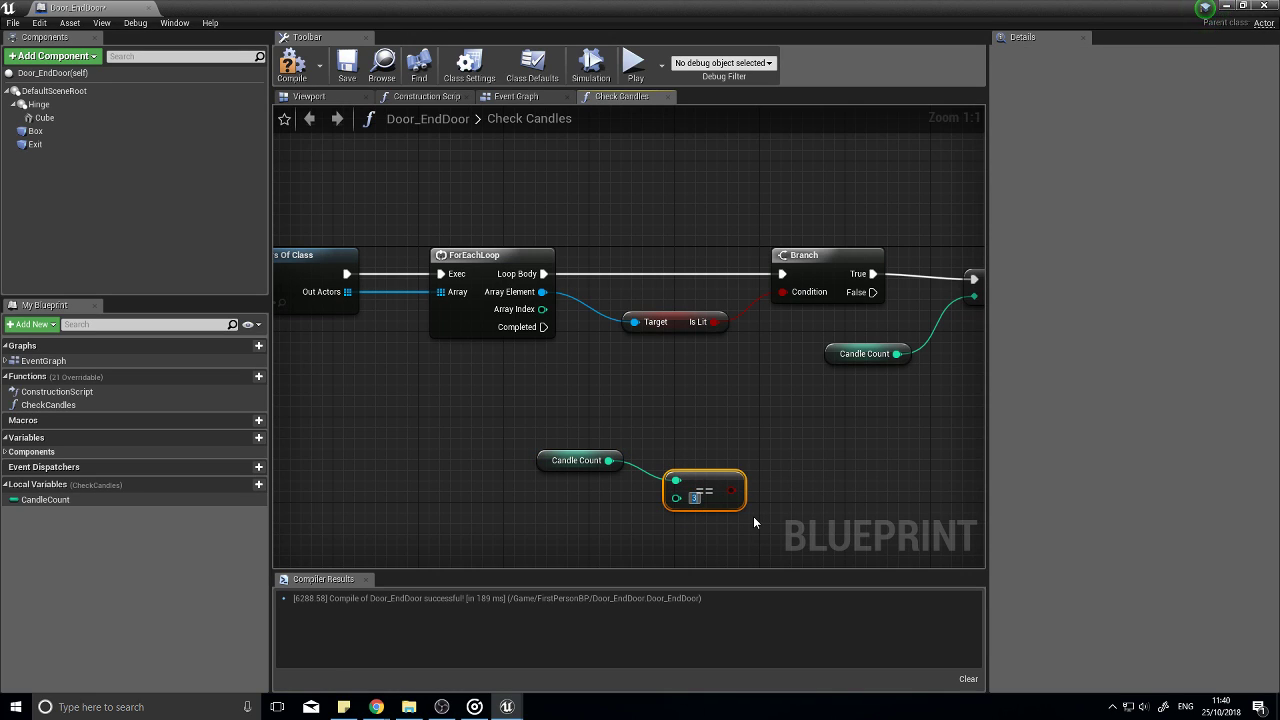
# Step: Add a Length node from Out Actors, connect it to the Equal node's second input, and shift the comparison nodes closer
pyautogui.moveTo(413, 415); pyautogui.dragTo(554, 413, button='right')
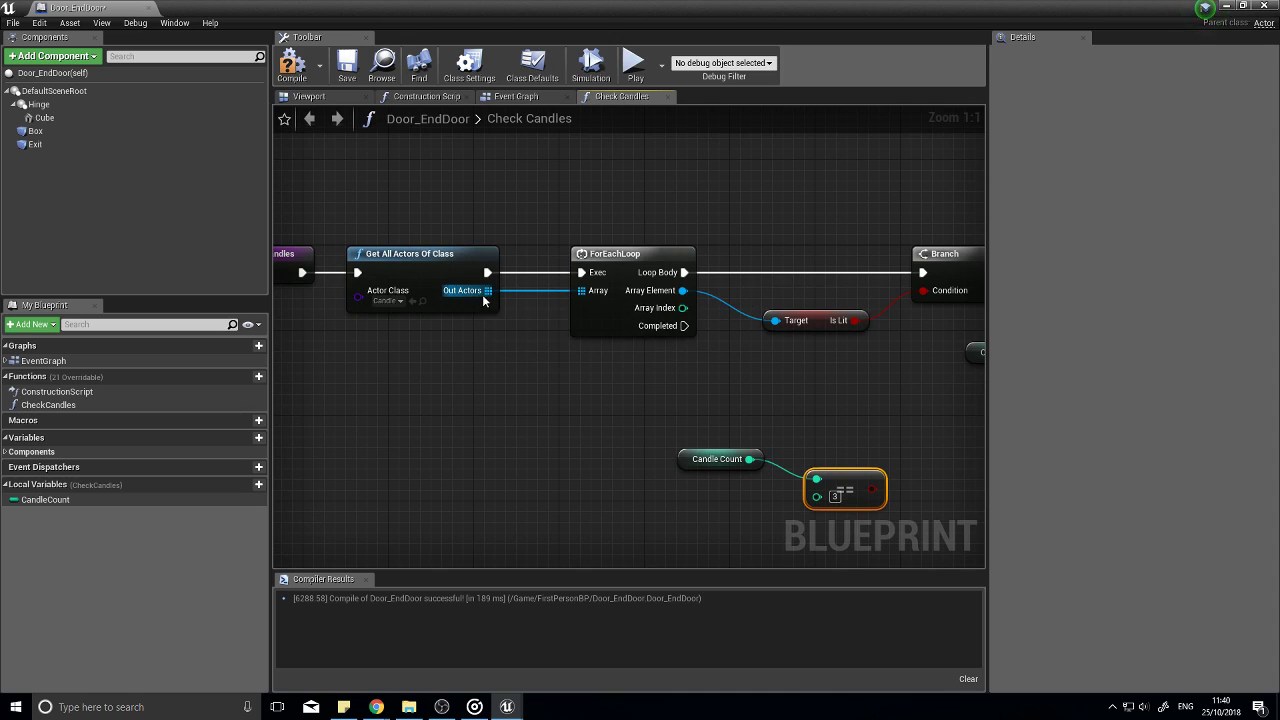
pyautogui.moveTo(488, 290); pyautogui.dragTo(599, 492)
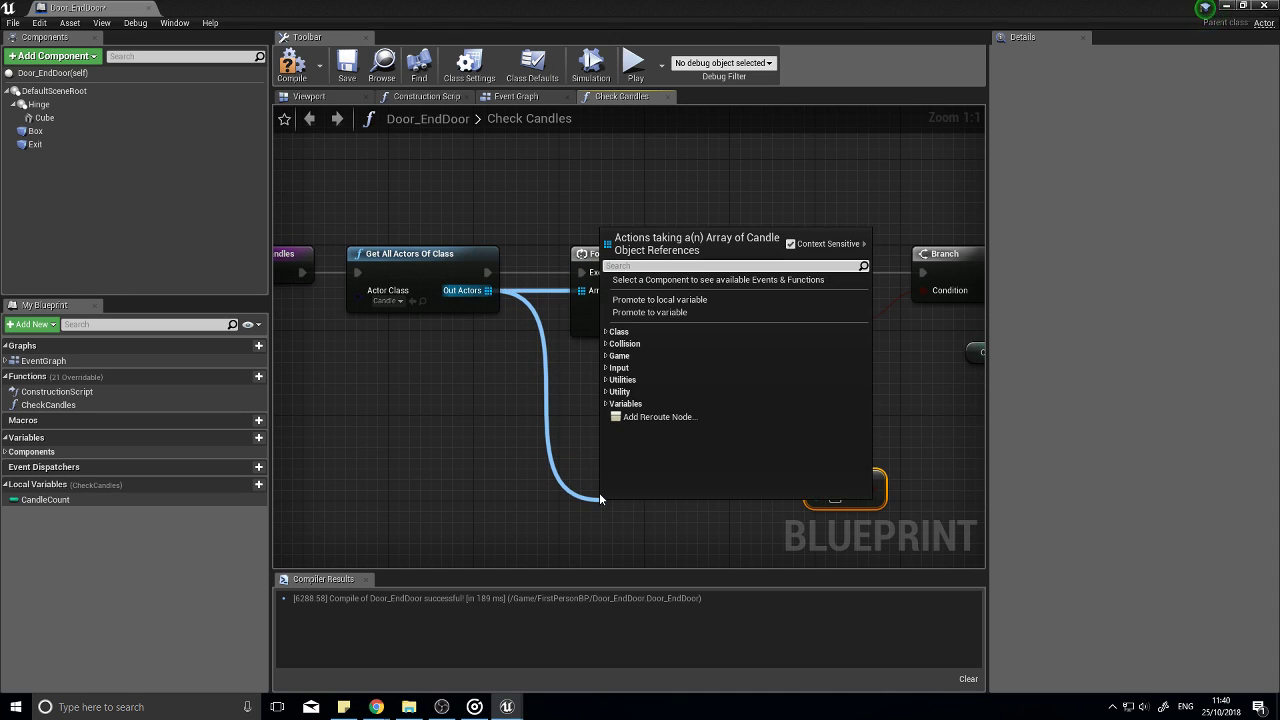
pyautogui.write('length')
pyautogui.press('Return')
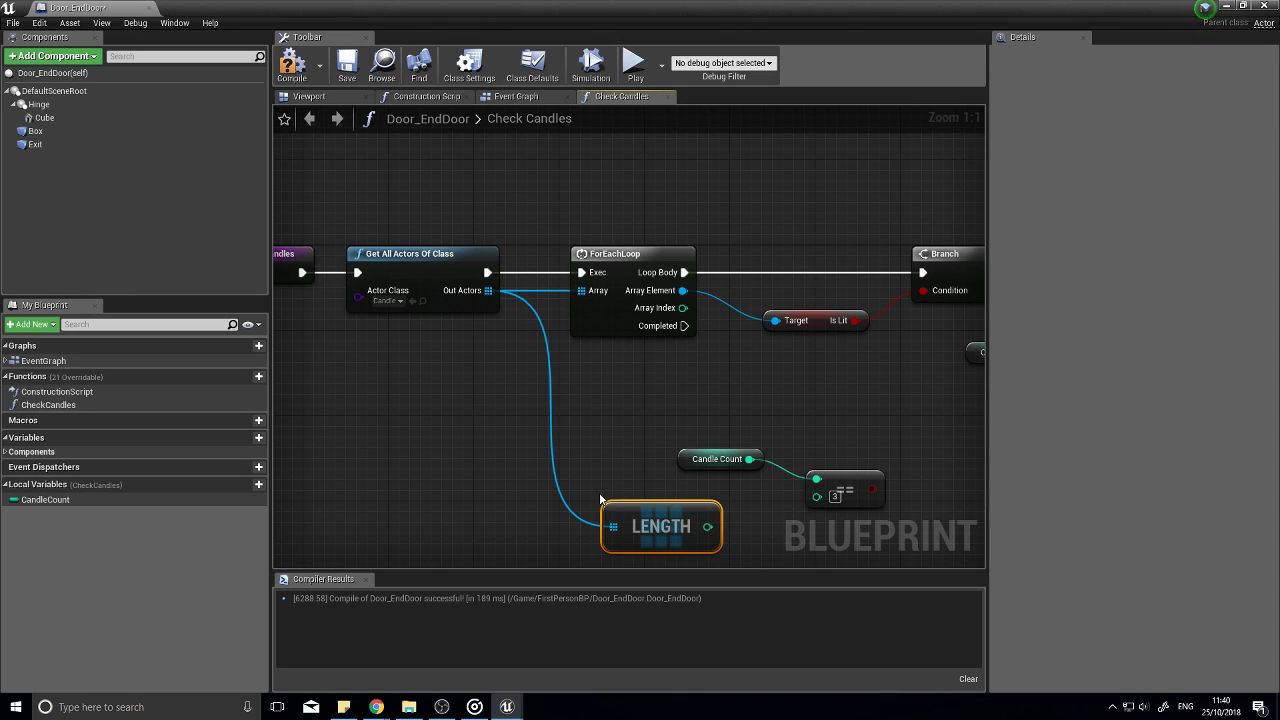
pyautogui.moveTo(706, 528); pyautogui.dragTo(817, 494)
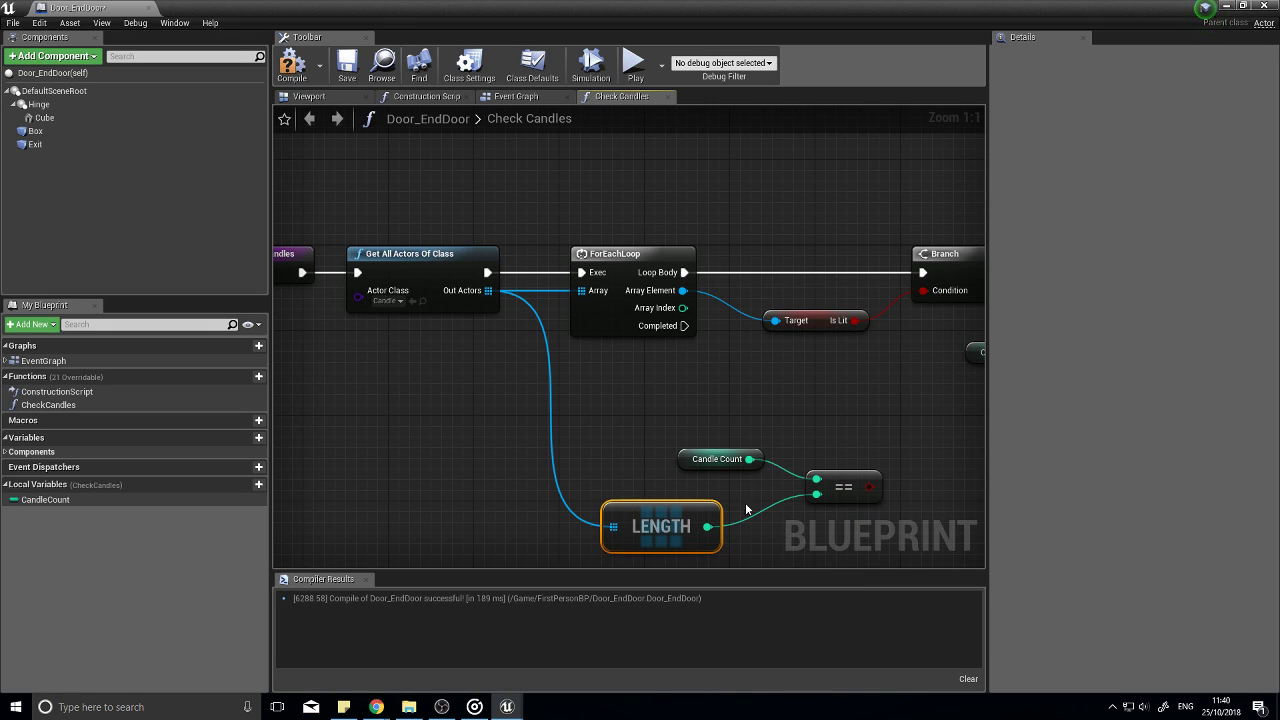
pyautogui.moveTo(666, 436); pyautogui.dragTo(800, 477)
# Step: Add a second Branch conditioned on the Equal result and run it from the ForEachLoop's Completed output
pyautogui.moveTo(814, 416); pyautogui.dragTo(687, 375, button='right')
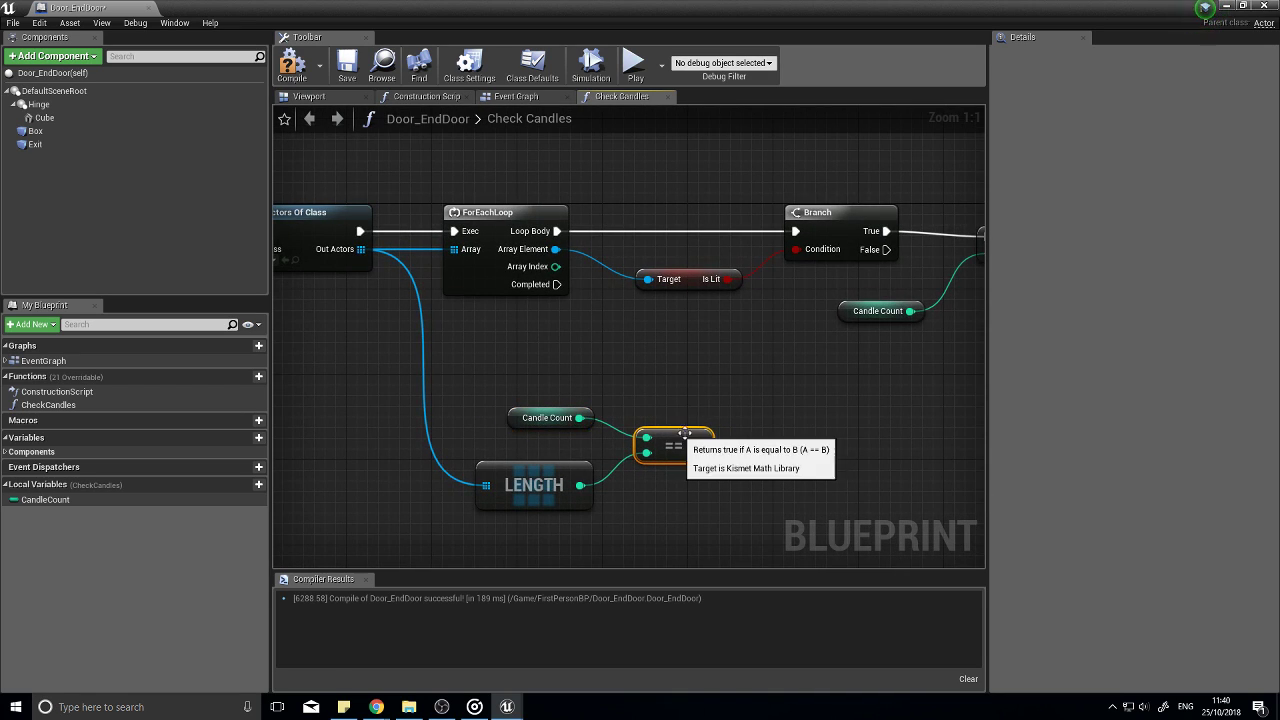
pyautogui.click(784, 406)
pyautogui.moveTo(813, 452); pyautogui.dragTo(699, 446)
pyautogui.moveTo(797, 433); pyautogui.dragTo(557, 284)
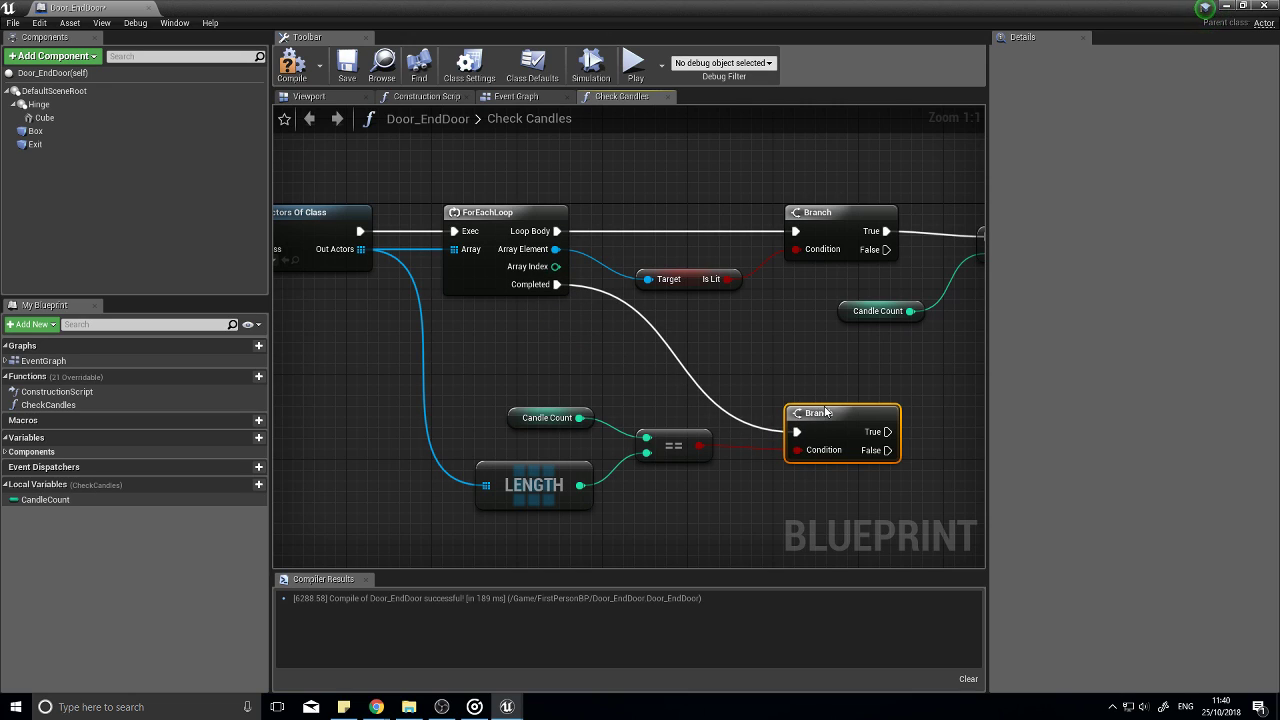
pyautogui.moveTo(831, 416); pyautogui.dragTo(831, 377)
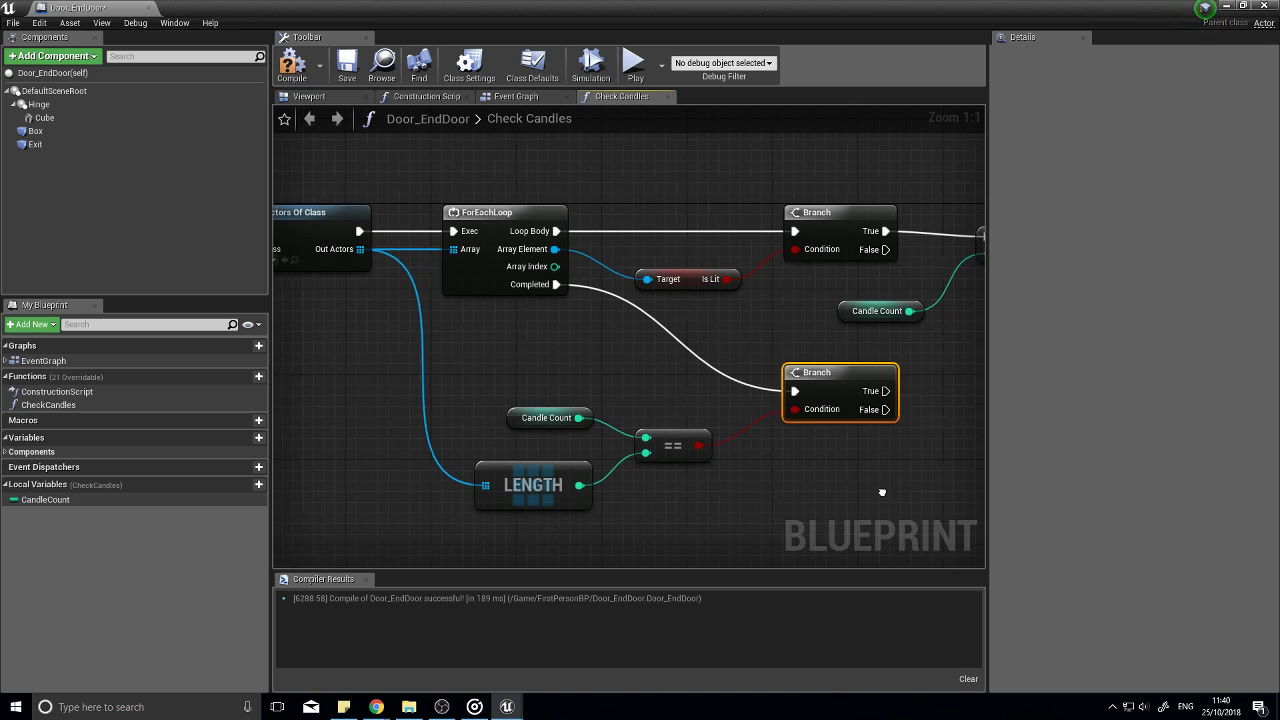
# Step: Create a blueprint variable named IsLocked and set its type to Boolean
pyautogui.moveTo(700, 350); pyautogui.dragTo(396, 350, button='right')
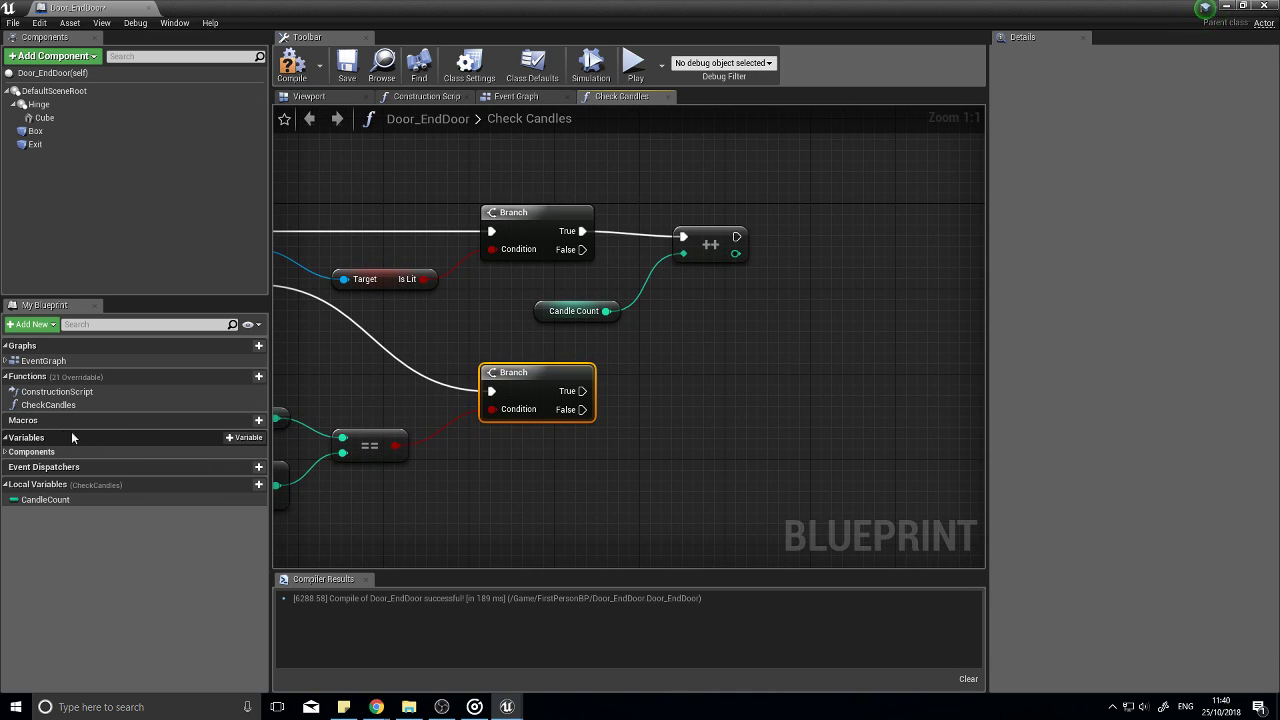
pyautogui.click(245, 438)
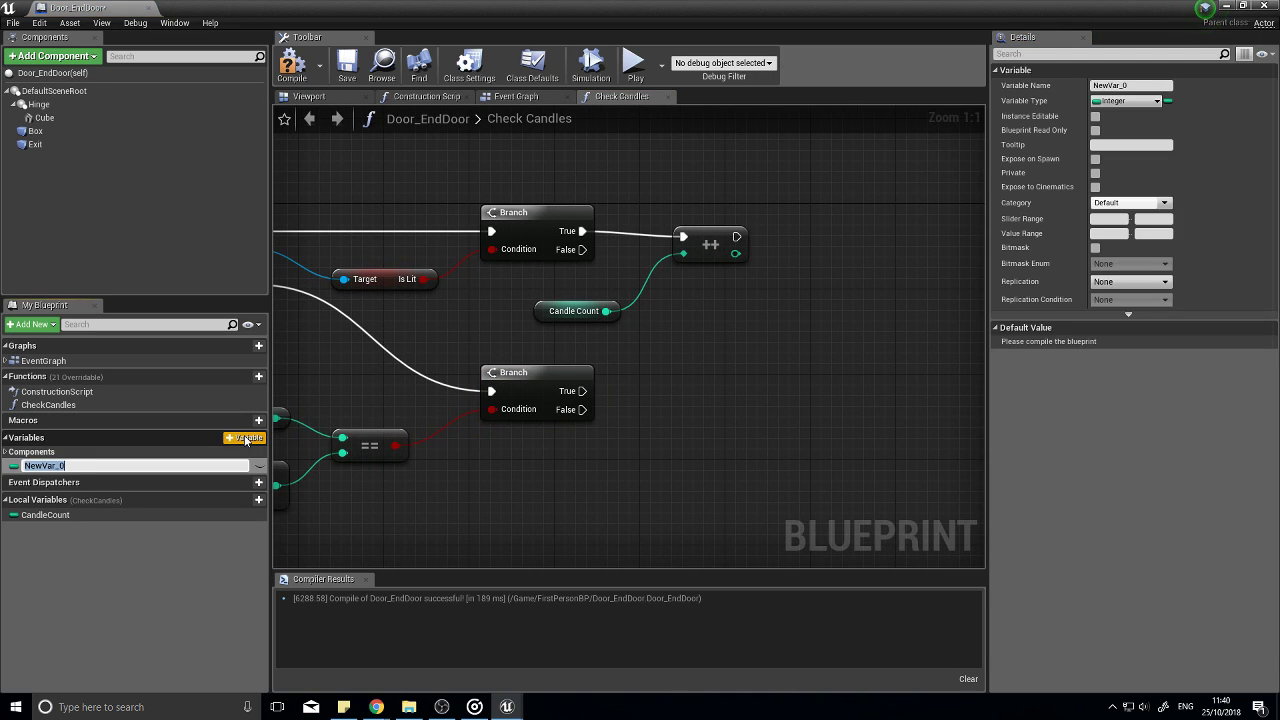
pyautogui.press('BackSpace')
pyautogui.press('Return')
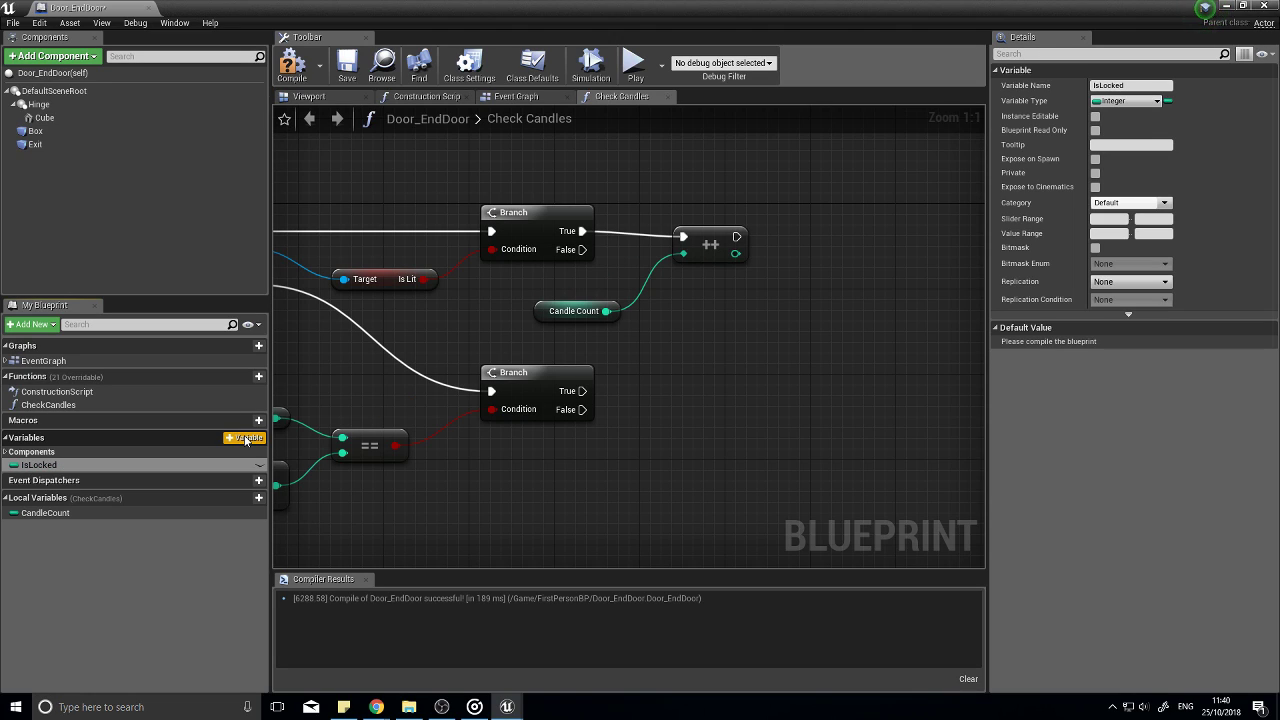
pyautogui.click(1110, 101)
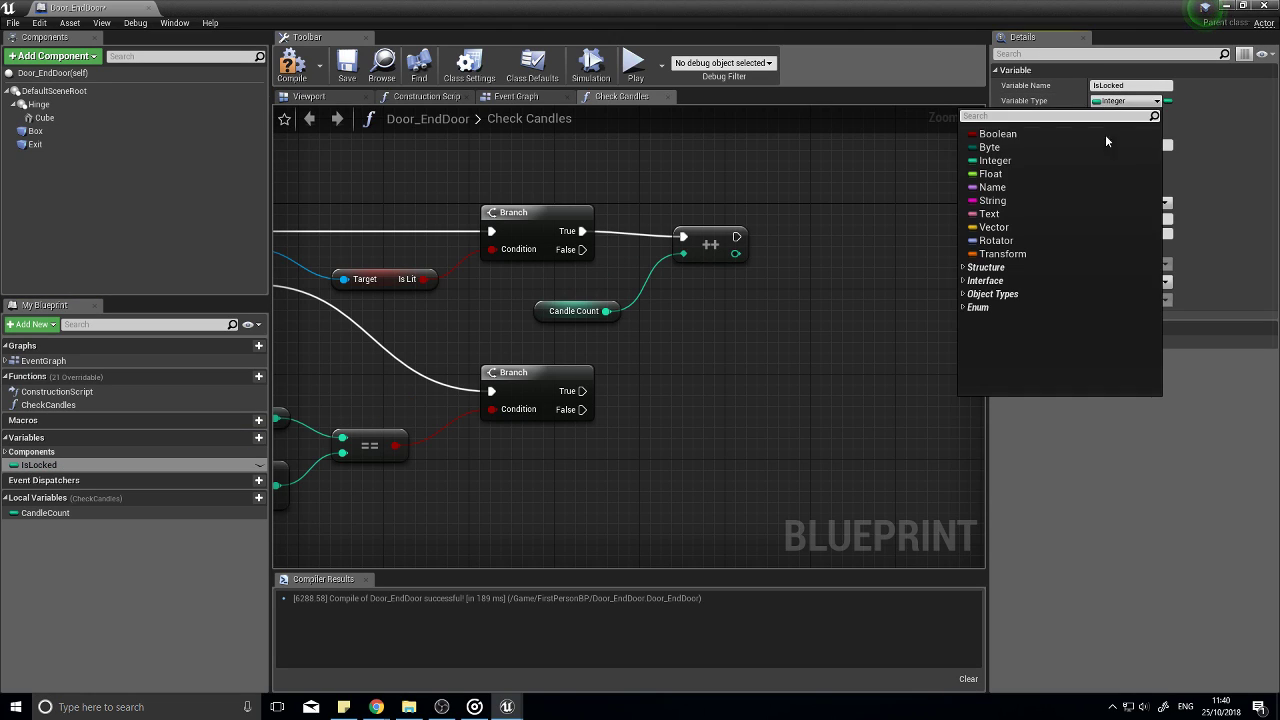
pyautogui.click(1008, 134)
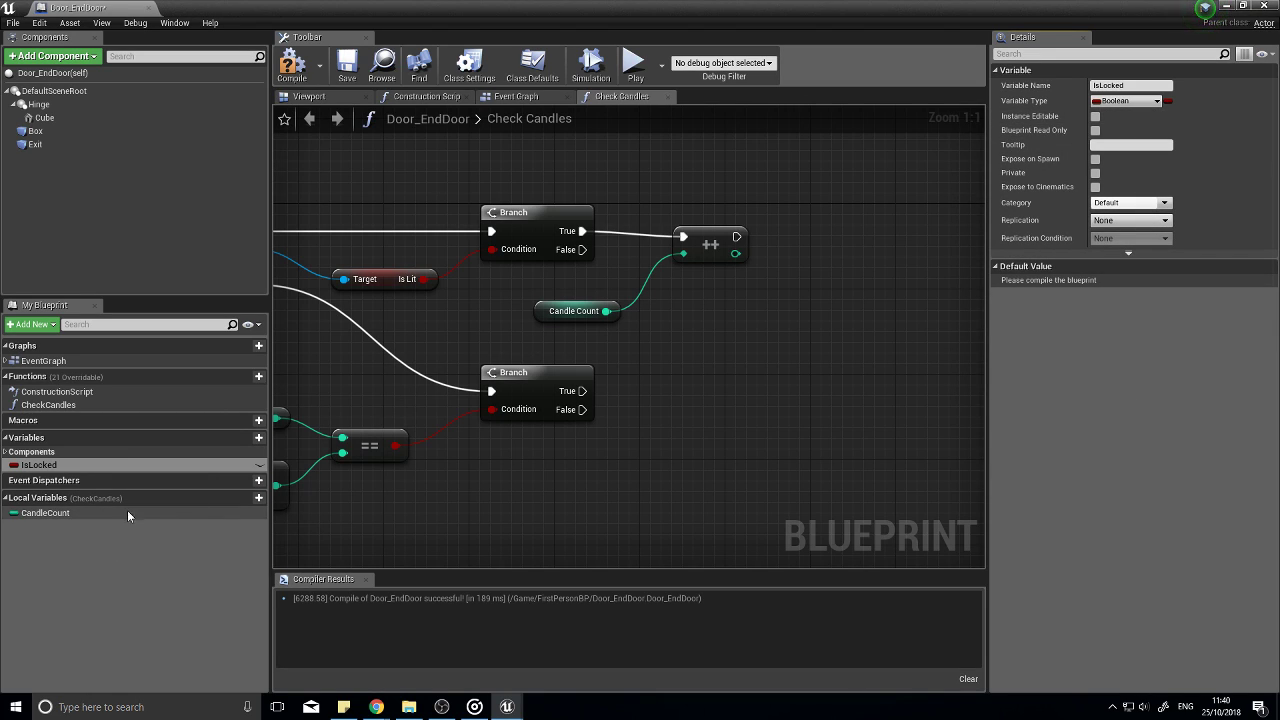
# Step: Compile the blueprint, enable IsLocked's default value, and compile again
pyautogui.click(292, 64)
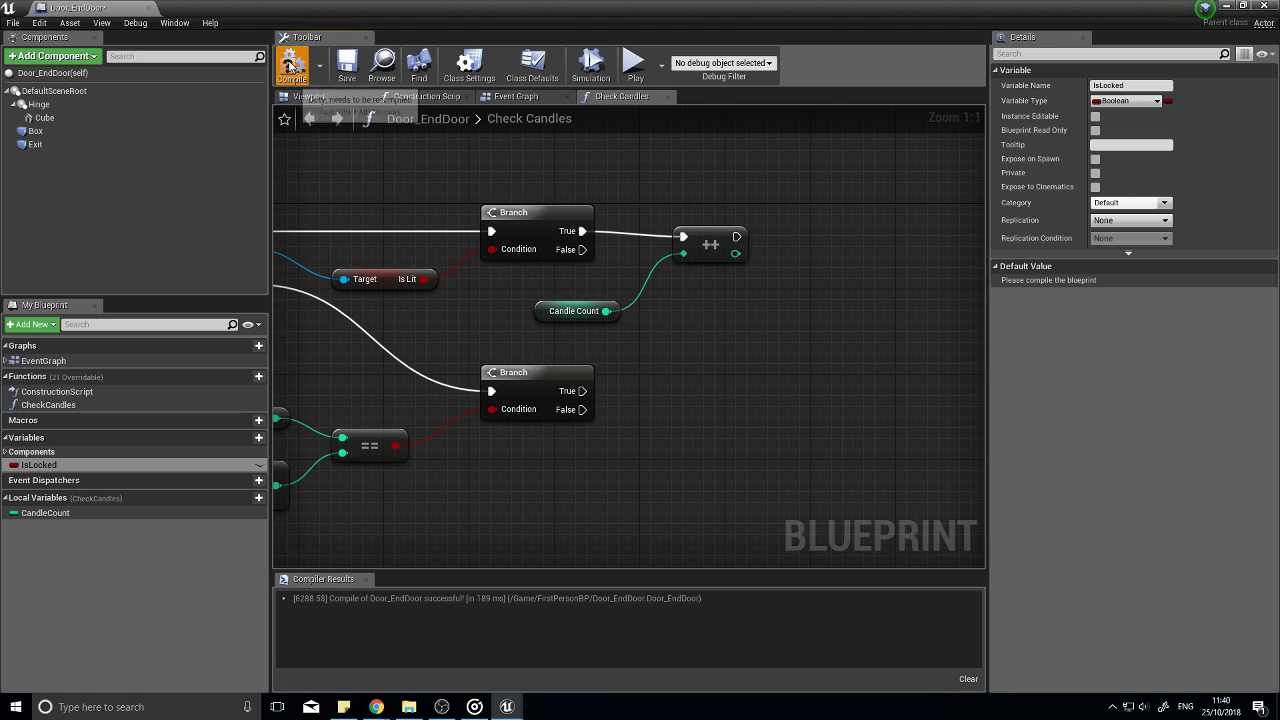
pyautogui.click(1095, 282)
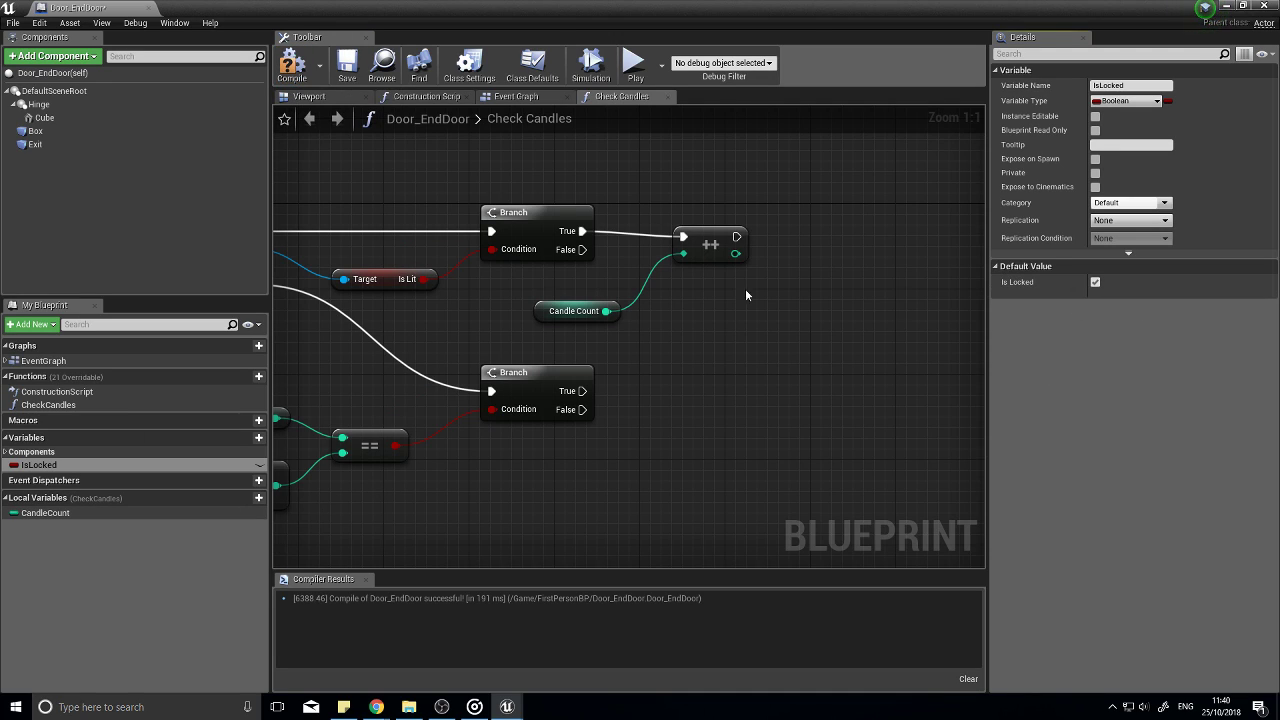
pyautogui.click(292, 64)
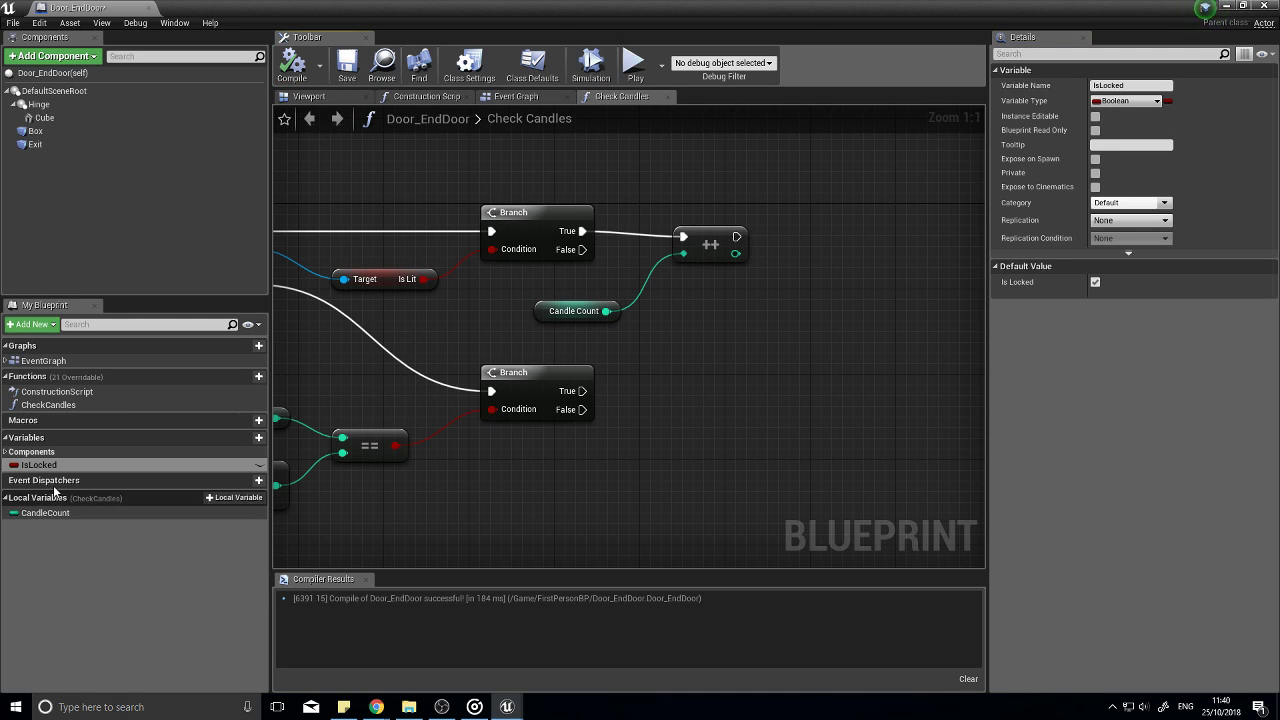
# Step: Add a Set IsLocked node run from the second Branch's True output and position it above the Branch's level
pyautogui.moveTo(40, 465); pyautogui.dragTo(582, 391)
pyautogui.click(728, 391)
pyautogui.moveTo(780, 359); pyautogui.dragTo(780, 338)
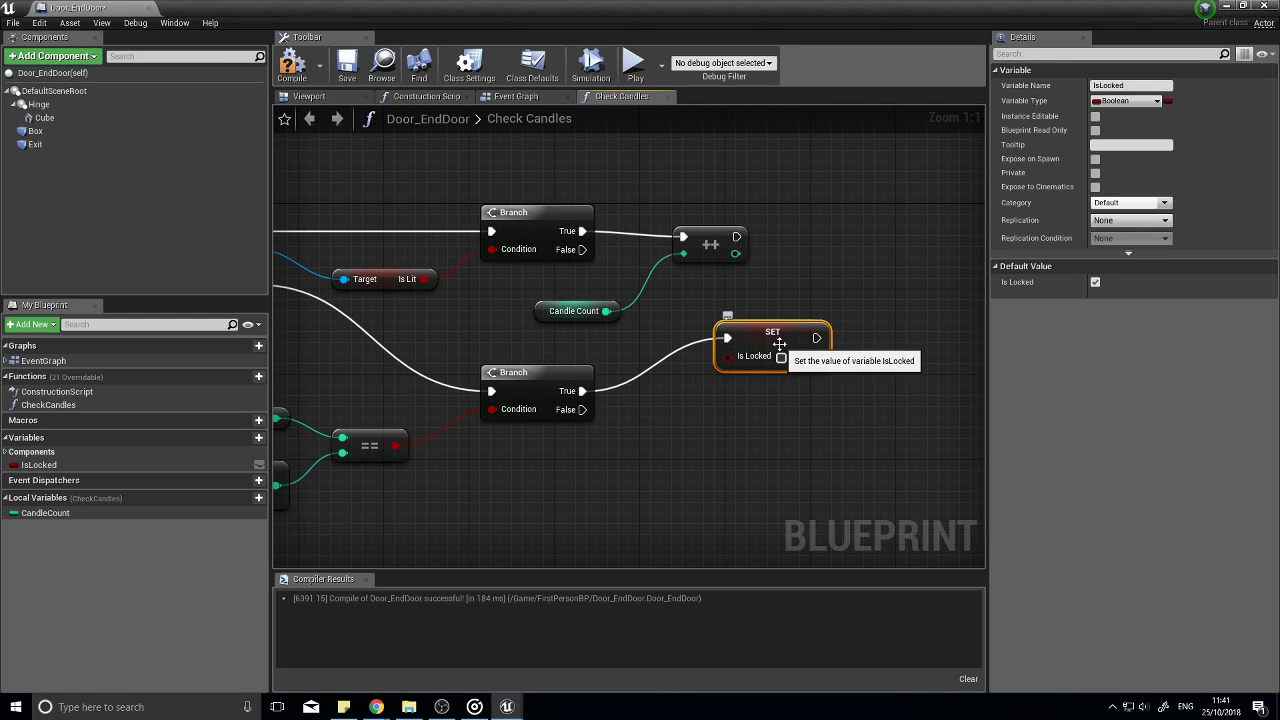
# Step: Duplicate the Set IsLocked node, connect the copy to the second Branch's False output, and align it under the original
pyautogui.hotkey('ctrl', 'w')
pyautogui.moveTo(869, 370); pyautogui.dragTo(583, 409)
pyautogui.moveTo(787, 432); pyautogui.dragTo(776, 442)
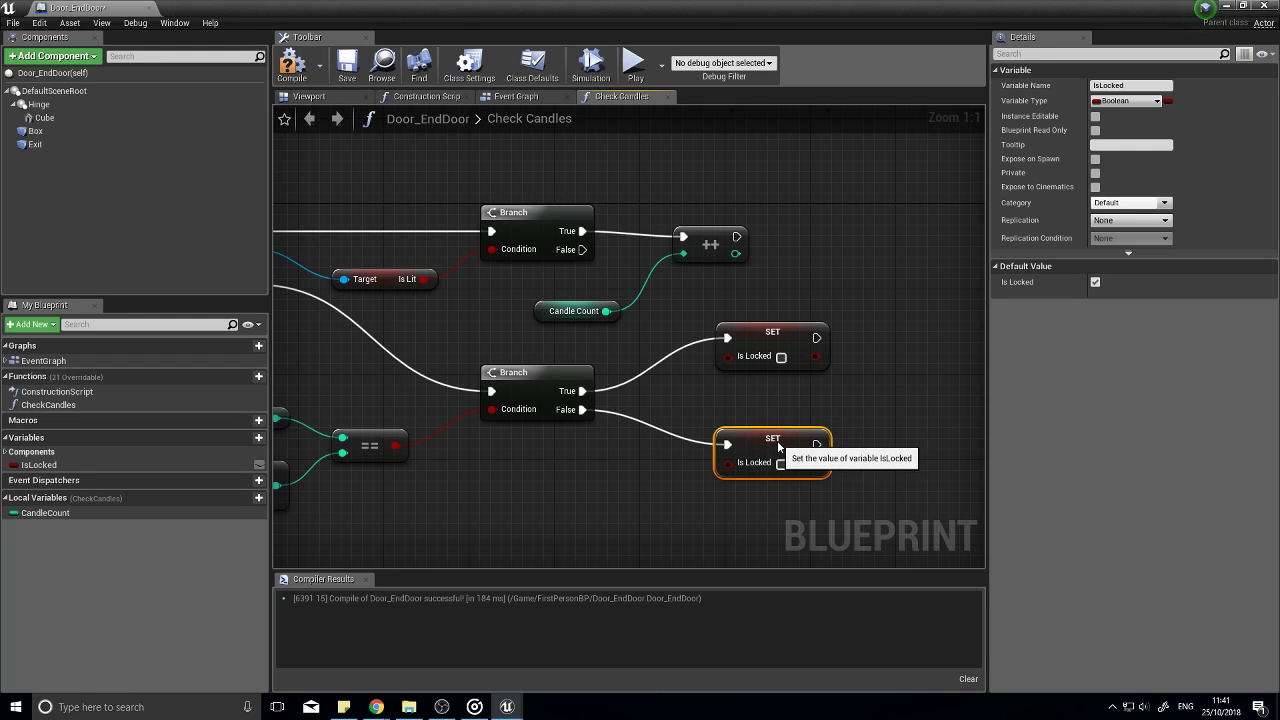
pyautogui.moveTo(516, 471); pyautogui.dragTo(817, 463, button='right')
pyautogui.scroll(-2, 780, 455)
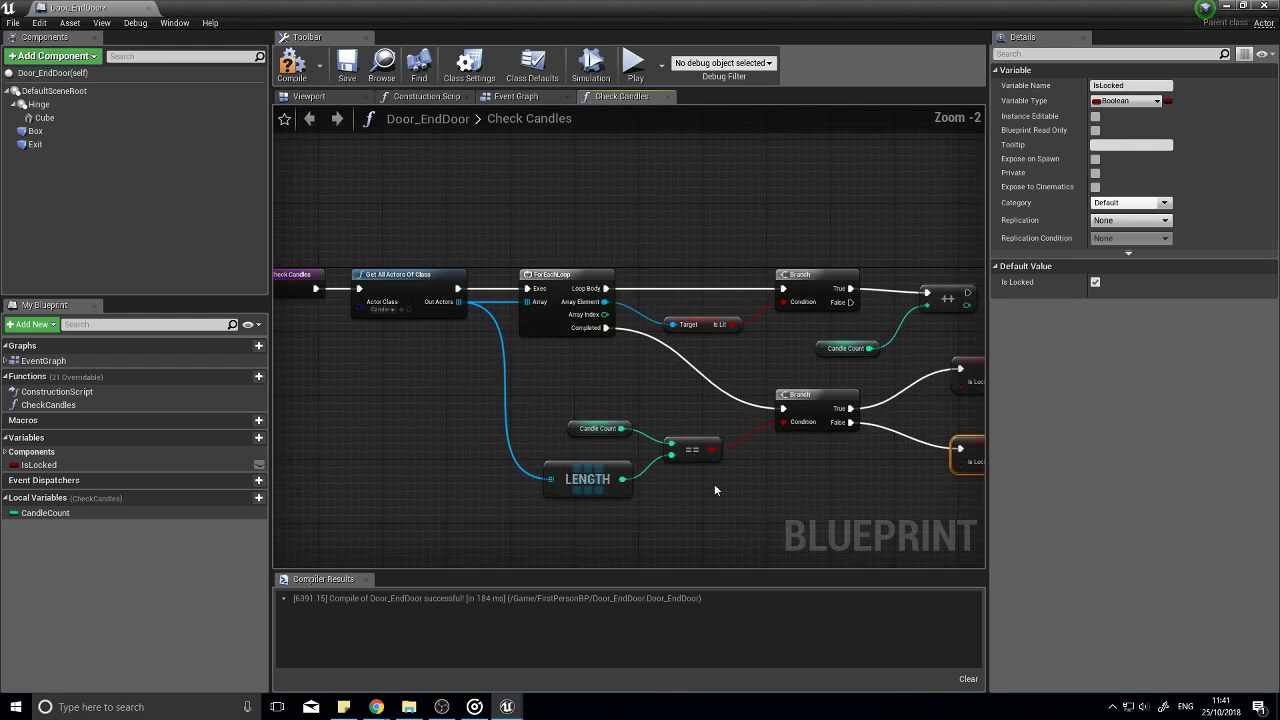
pyautogui.moveTo(668, 493); pyautogui.dragTo(556, 480, button='right')
pyautogui.moveTo(716, 494); pyautogui.dragTo(561, 476, button='right')
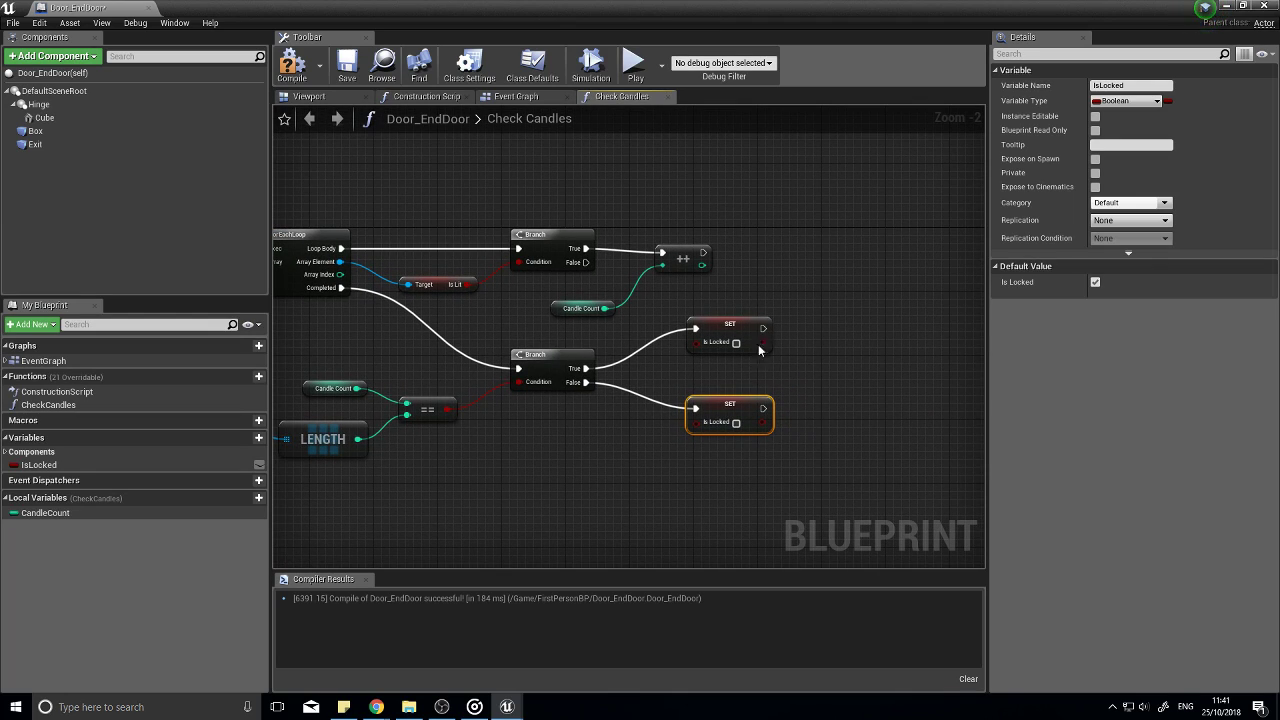
pyautogui.moveTo(853, 395); pyautogui.dragTo(709, 408, button='right')
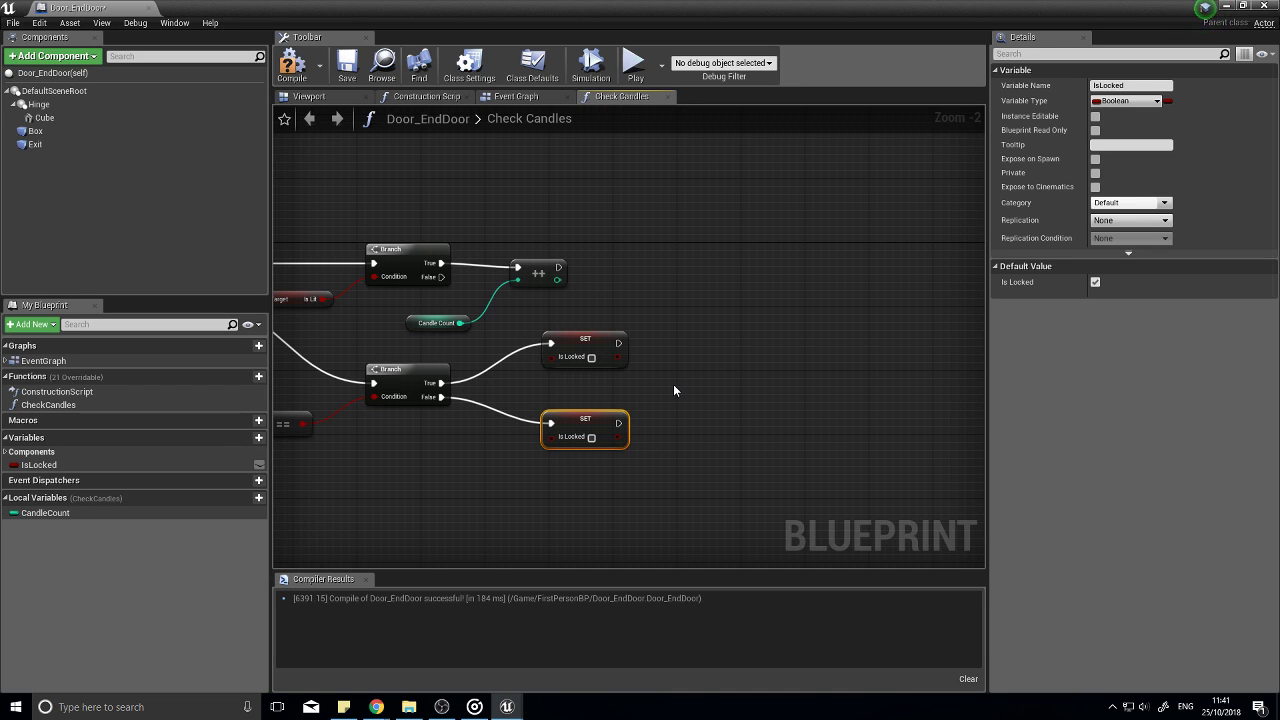
pyautogui.rightClick(674, 386)
pyautogui.write('r')
pyautogui.press('Escape')
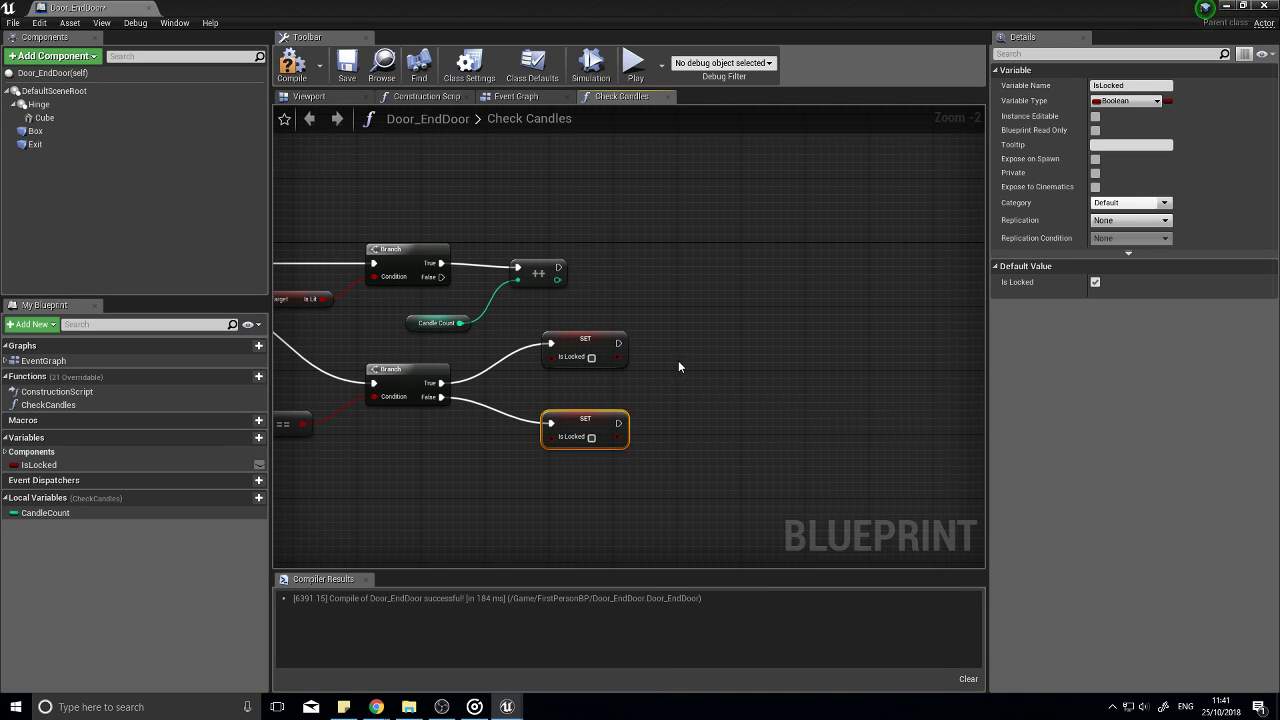
pyautogui.click(677, 366)
pyautogui.rightClick(832, 420)
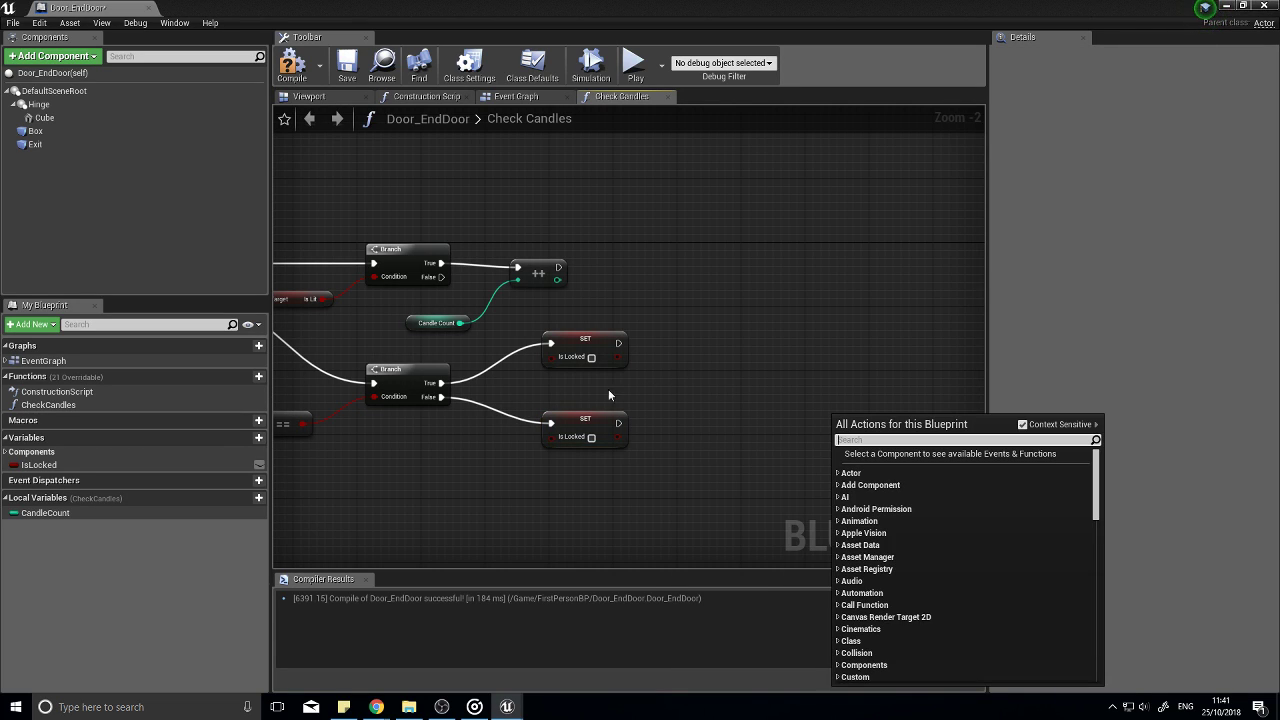
# Step: Add a Boolean output to the CheckCandles function and place its Return Node beyond the two Set IsLocked nodes
pyautogui.click(65, 405)
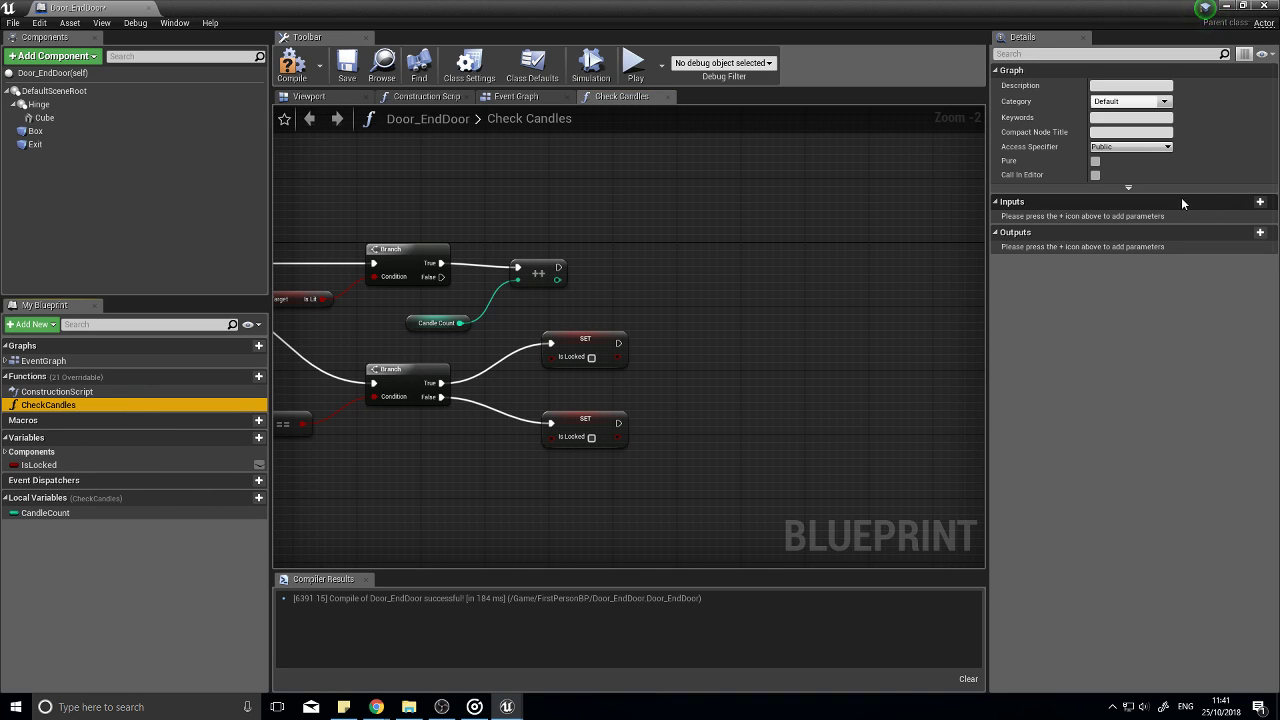
pyautogui.click(1249, 233)
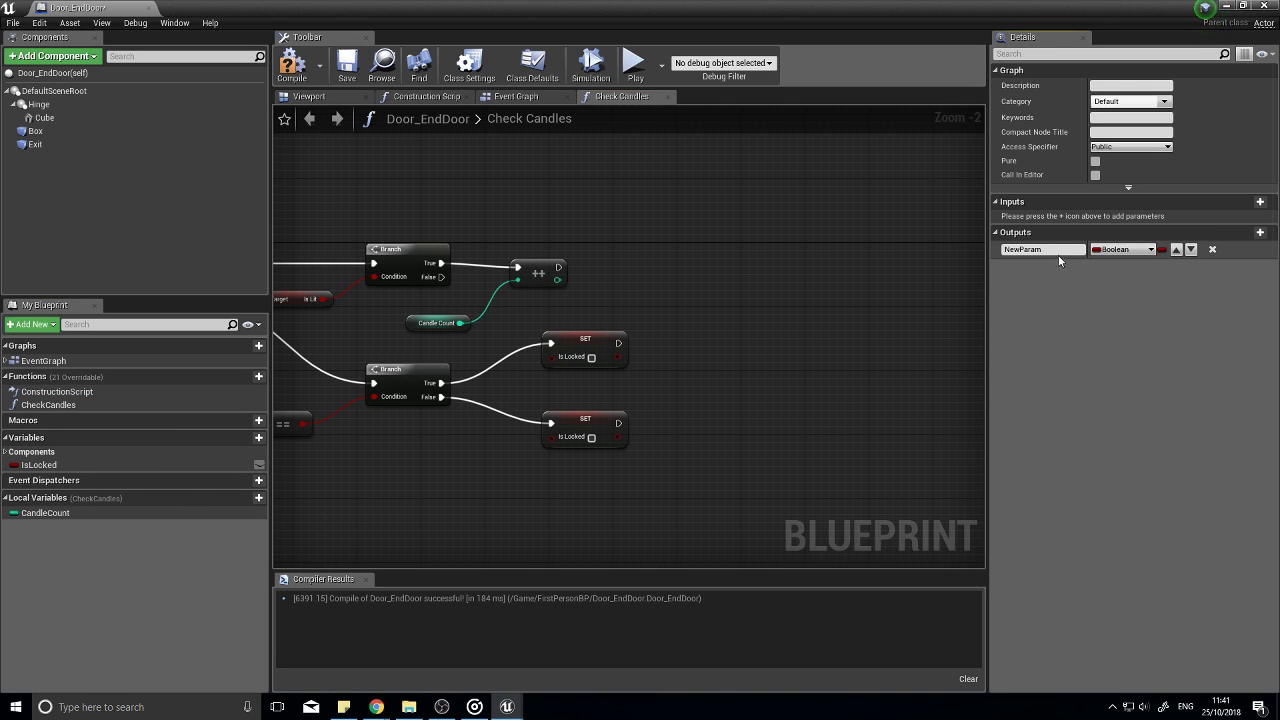
pyautogui.moveTo(576, 313); pyautogui.dragTo(907, 294, button='right')
pyautogui.moveTo(335, 203); pyautogui.dragTo(910, 309)
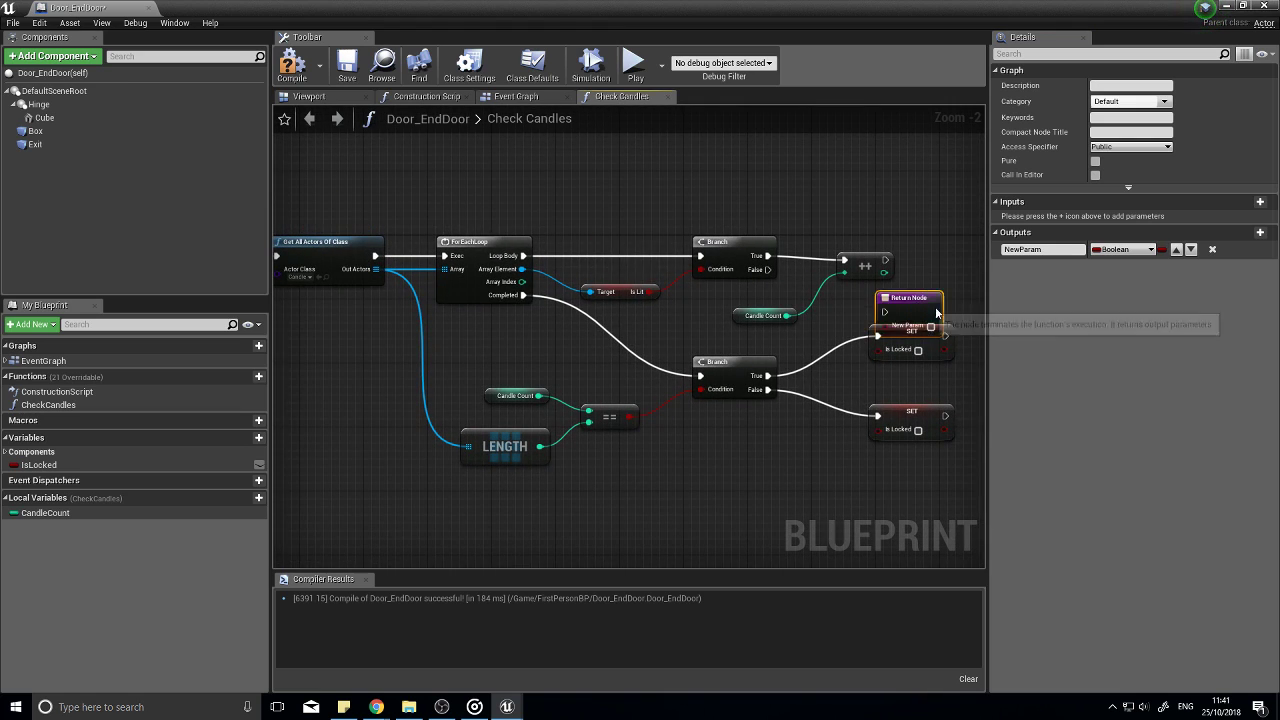
pyautogui.moveTo(910, 309); pyautogui.dragTo(635, 311, button='right')
pyautogui.moveTo(635, 311); pyautogui.dragTo(849, 360)
pyautogui.moveTo(765, 415); pyautogui.dragTo(753, 418, button='right')
pyautogui.scroll(2, 753, 418)
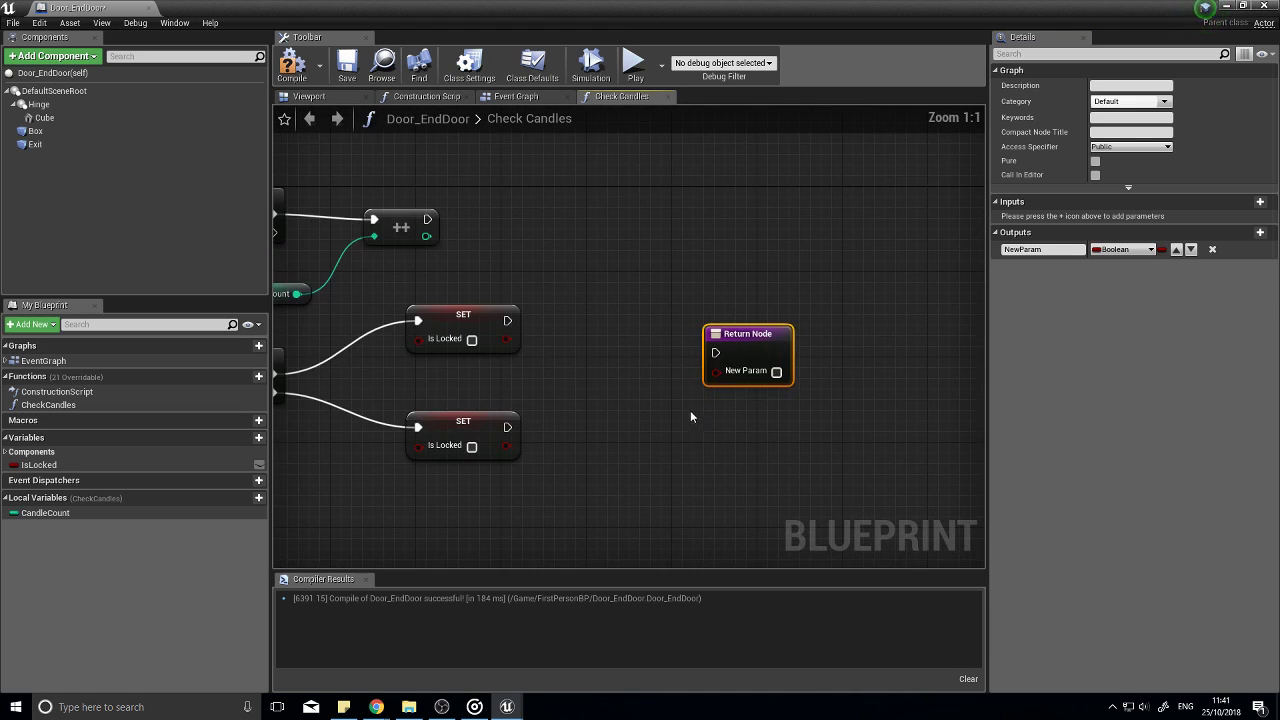
# Step: Connect both Set IsLocked nodes to the Return Node and enable Is Locked on the False-branch one
pyautogui.moveTo(715, 352); pyautogui.dragTo(507, 320)
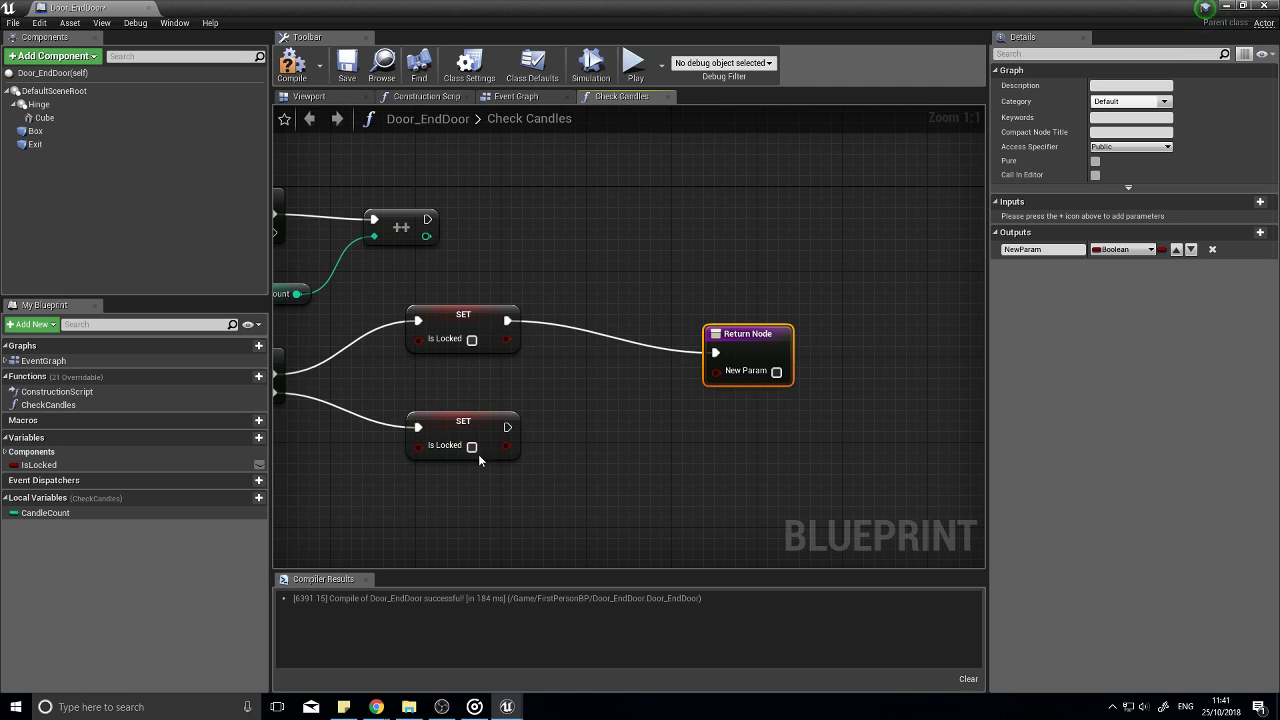
pyautogui.moveTo(715, 352); pyautogui.dragTo(576, 394)
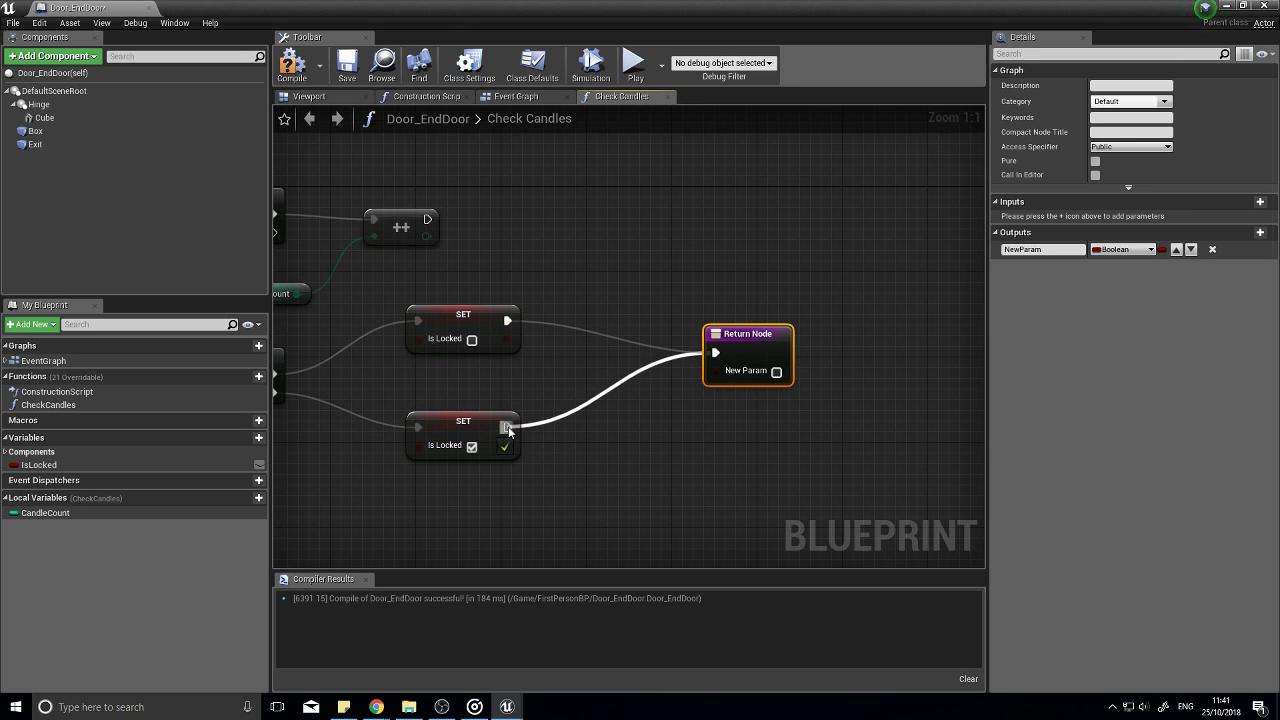
pyautogui.moveTo(508, 430); pyautogui.dragTo(507, 428)
# Step: Feed an IsLocked getter into the Return Node's Boolean input, place it below the node, and compile the blueprint
pyautogui.moveTo(190, 465); pyautogui.dragTo(662, 452)
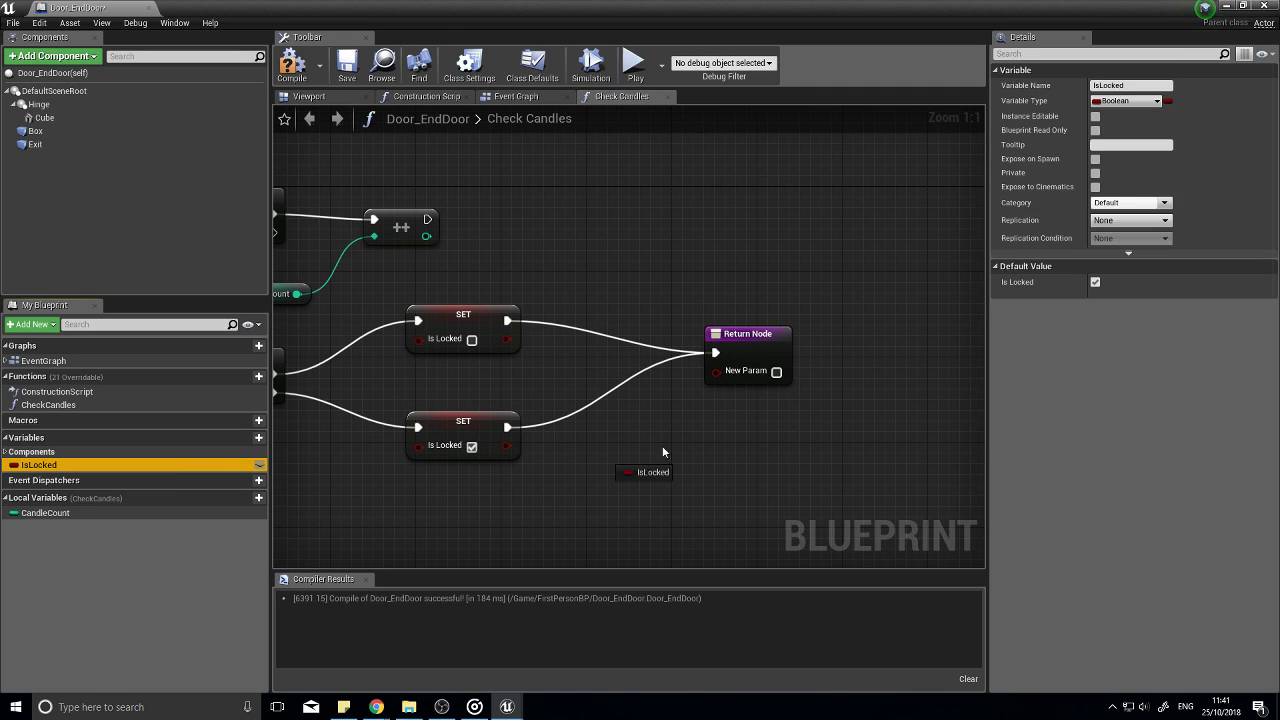
pyautogui.moveTo(713, 380); pyautogui.dragTo(713, 380)
pyautogui.moveTo(593, 391); pyautogui.dragTo(607, 434)
pyautogui.moveTo(420, 366); pyautogui.dragTo(616, 366, button='right')
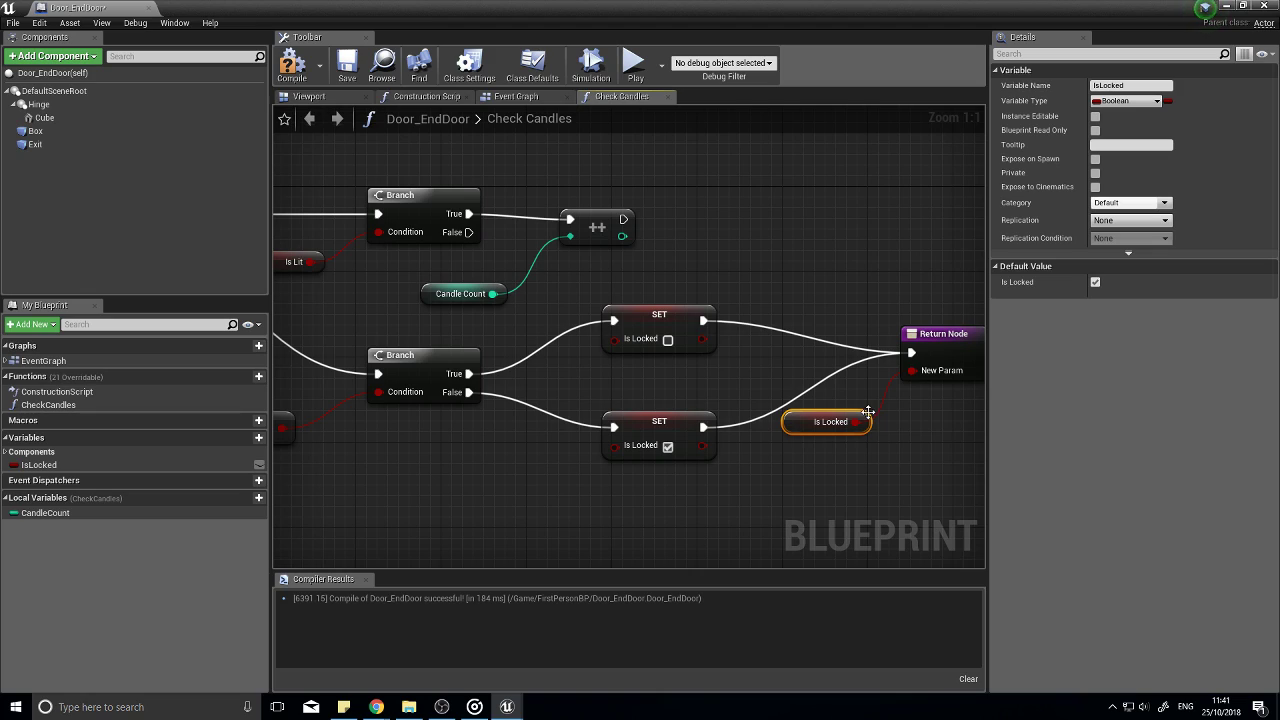
pyautogui.click(303, 72)
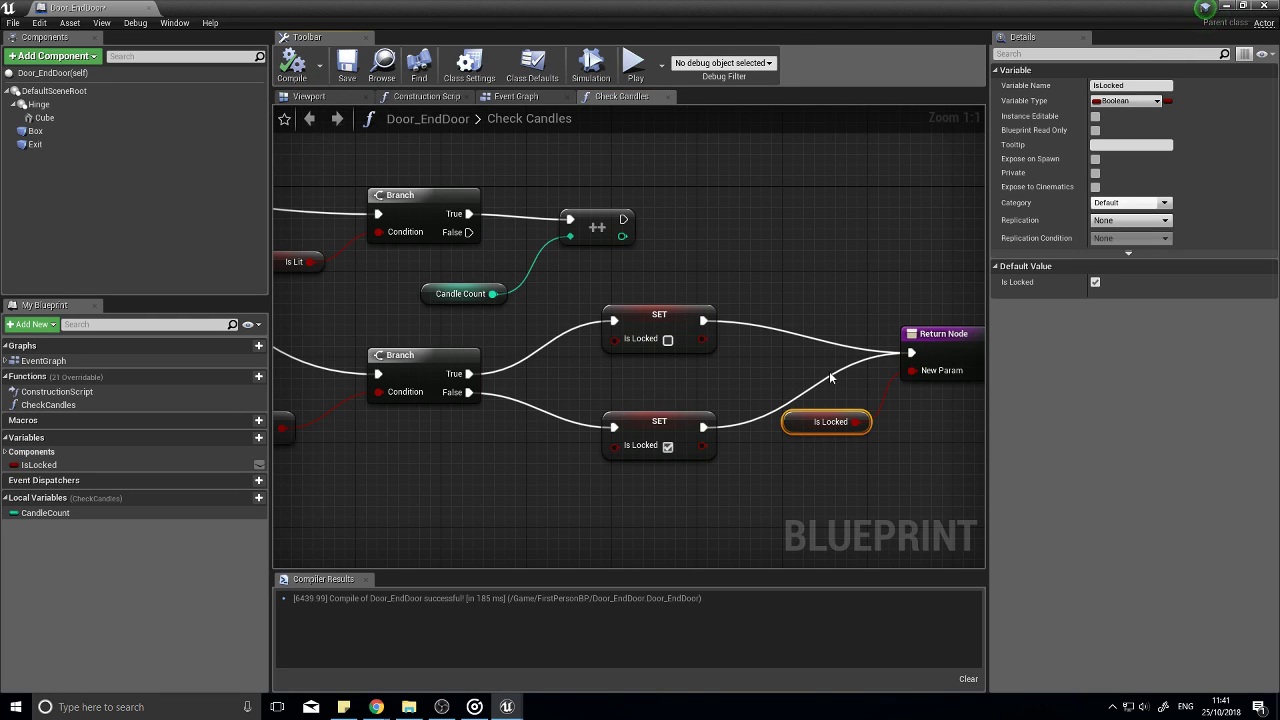
# Step: Move the Return Node and its IsLocked getter together farther from the Set IsLocked nodes to make room
pyautogui.moveTo(549, 437); pyautogui.dragTo(694, 434, button='right')
pyautogui.moveTo(486, 408); pyautogui.dragTo(623, 400, button='right')
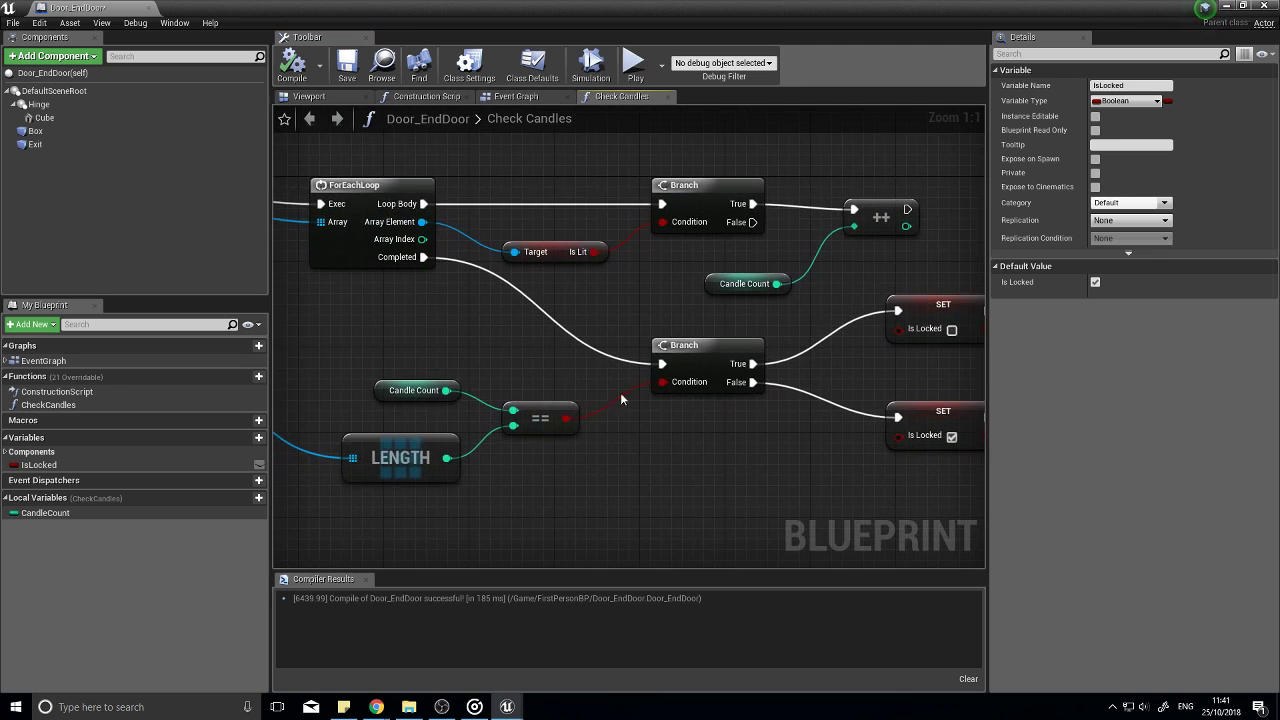
pyautogui.moveTo(376, 299); pyautogui.dragTo(687, 349, button='right')
pyautogui.moveTo(768, 341); pyautogui.dragTo(575, 380, button='right')
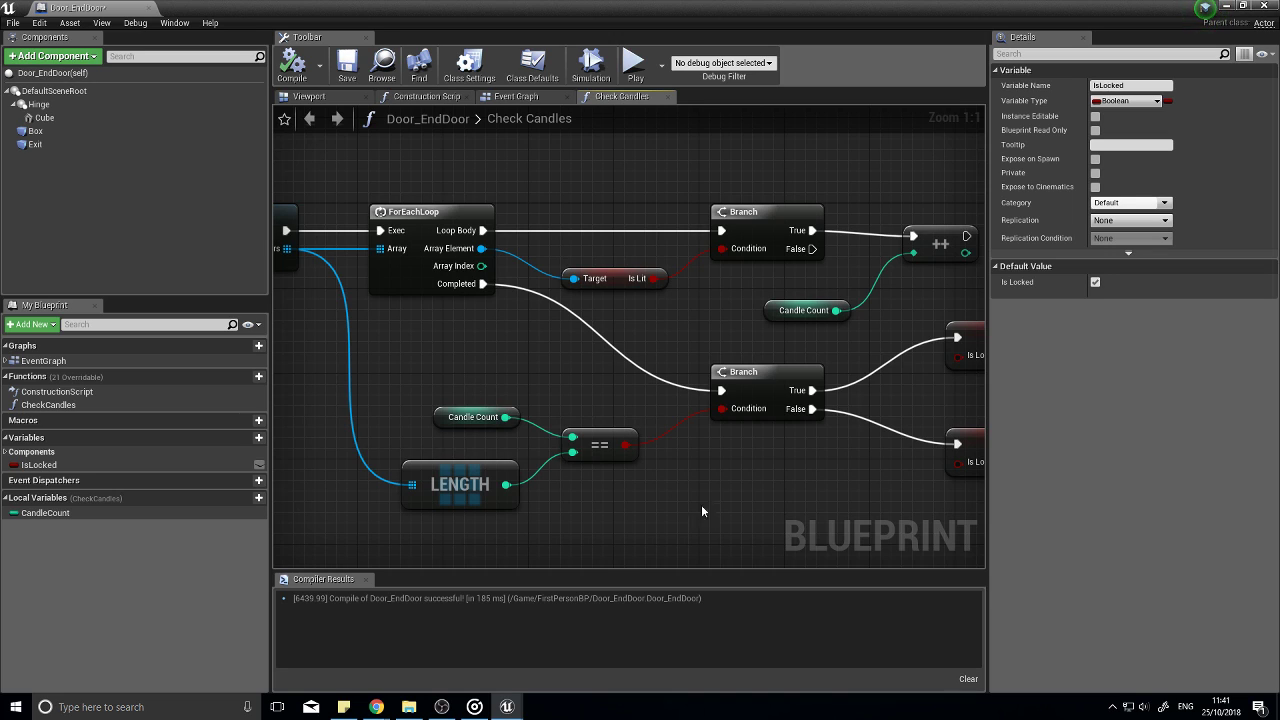
pyautogui.moveTo(702, 511); pyautogui.dragTo(509, 408, button='right')
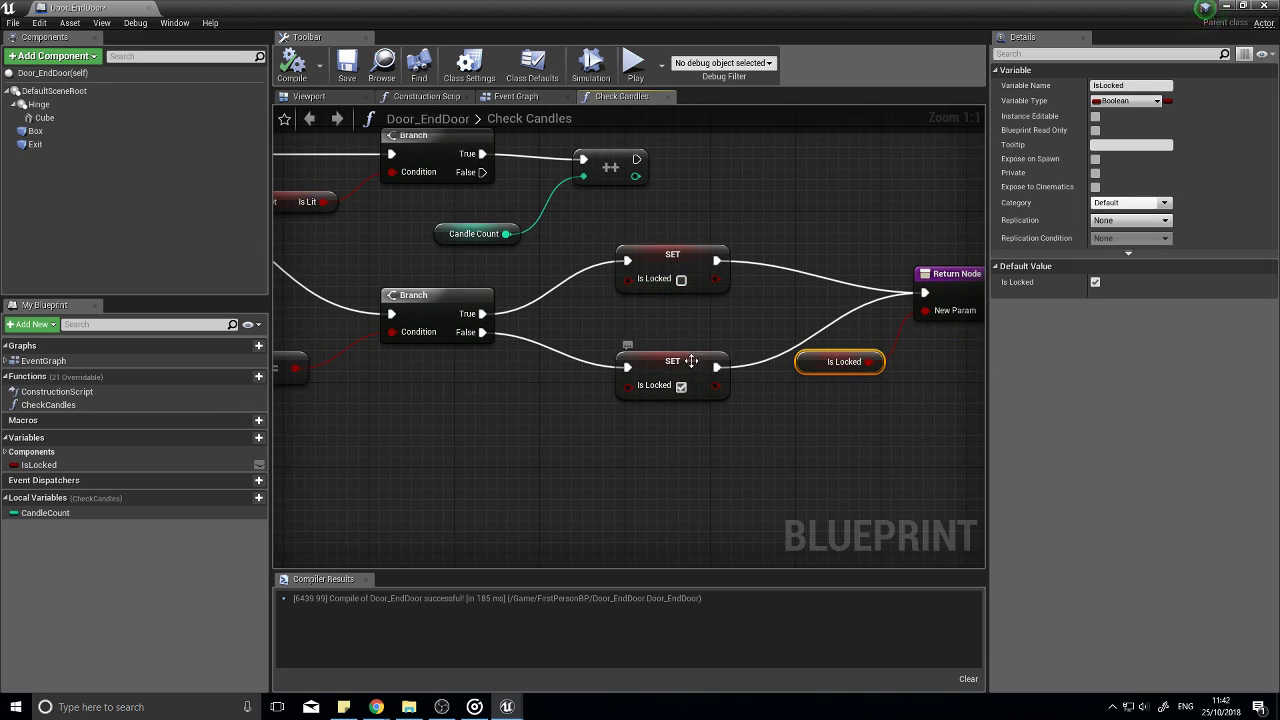
pyautogui.moveTo(774, 387); pyautogui.dragTo(728, 425, button='right')
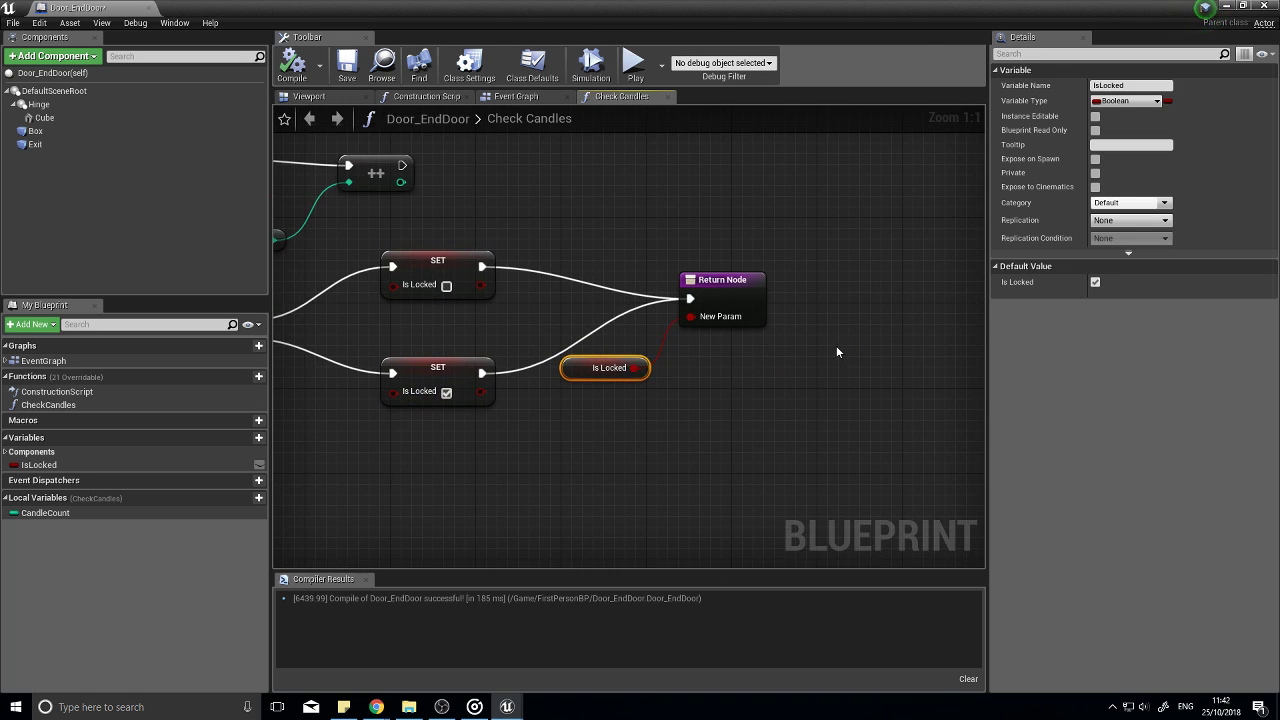
pyautogui.moveTo(697, 376); pyautogui.dragTo(708, 300)
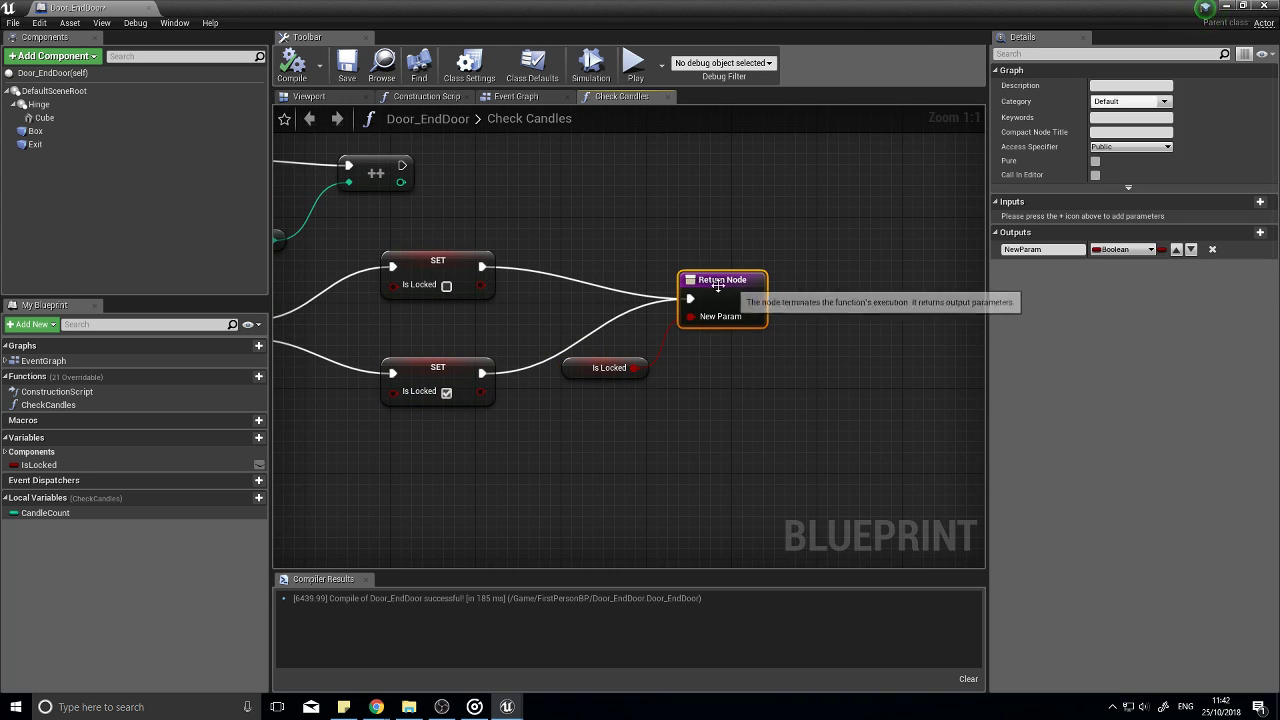
pyautogui.moveTo(749, 422); pyautogui.dragTo(606, 324)
pyautogui.moveTo(722, 288); pyautogui.dragTo(901, 289)
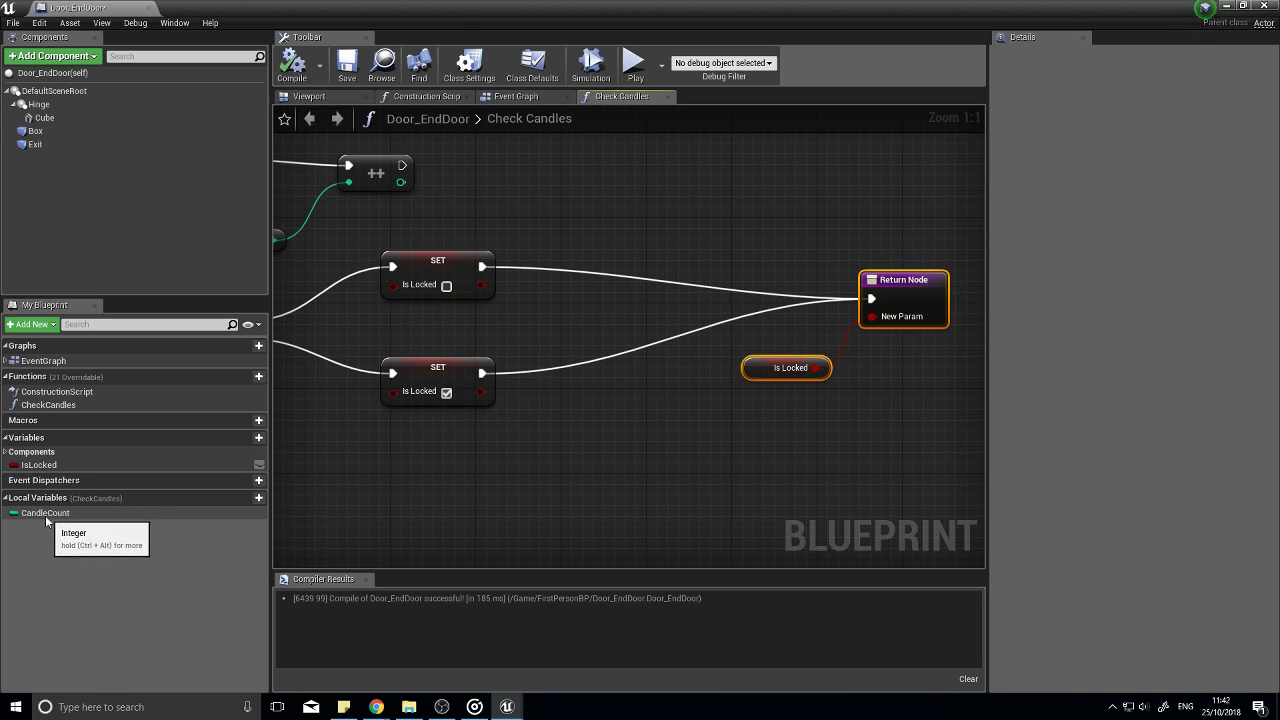
# Step: Insert a Set CandleCount node with value 0 between the False-branch Set IsLocked and the Return Node, aligned in a row
pyautogui.moveTo(38, 514); pyautogui.dragTo(482, 373)
pyautogui.press('Escape')
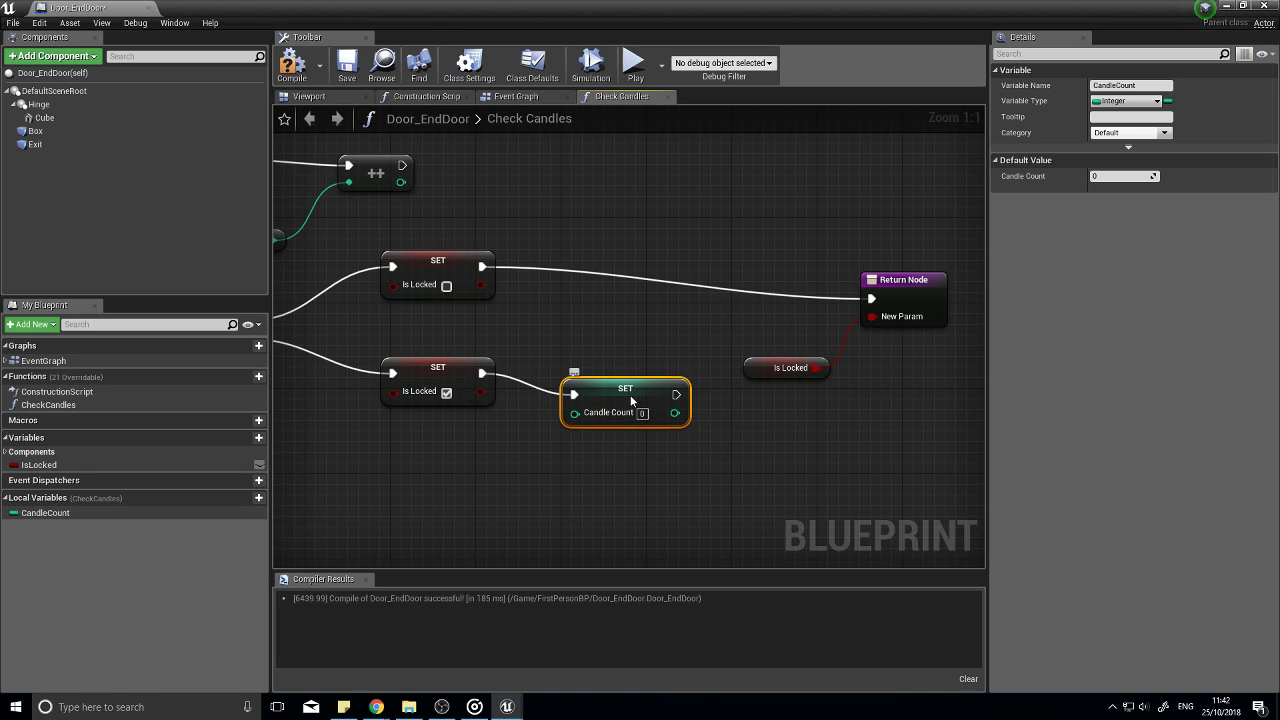
pyautogui.moveTo(630, 395); pyautogui.dragTo(694, 376)
pyautogui.moveTo(849, 312); pyautogui.dragTo(852, 310)
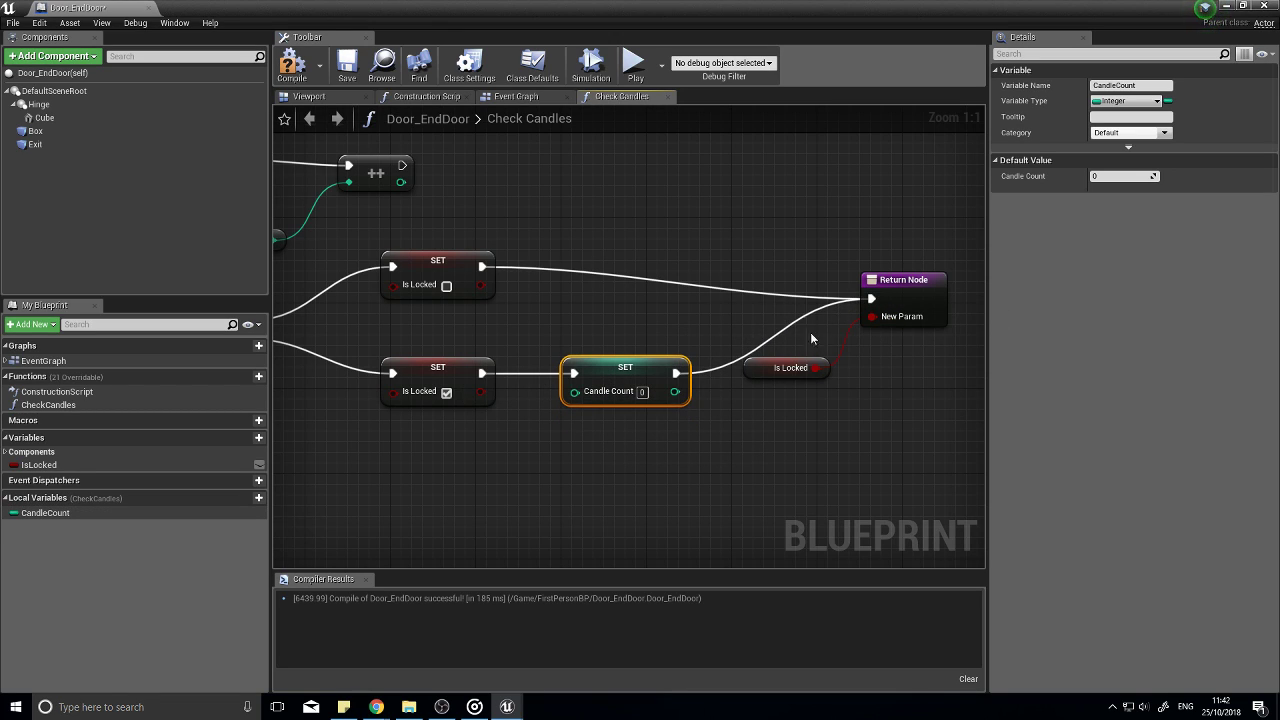
pyautogui.moveTo(657, 379); pyautogui.dragTo(636, 379)
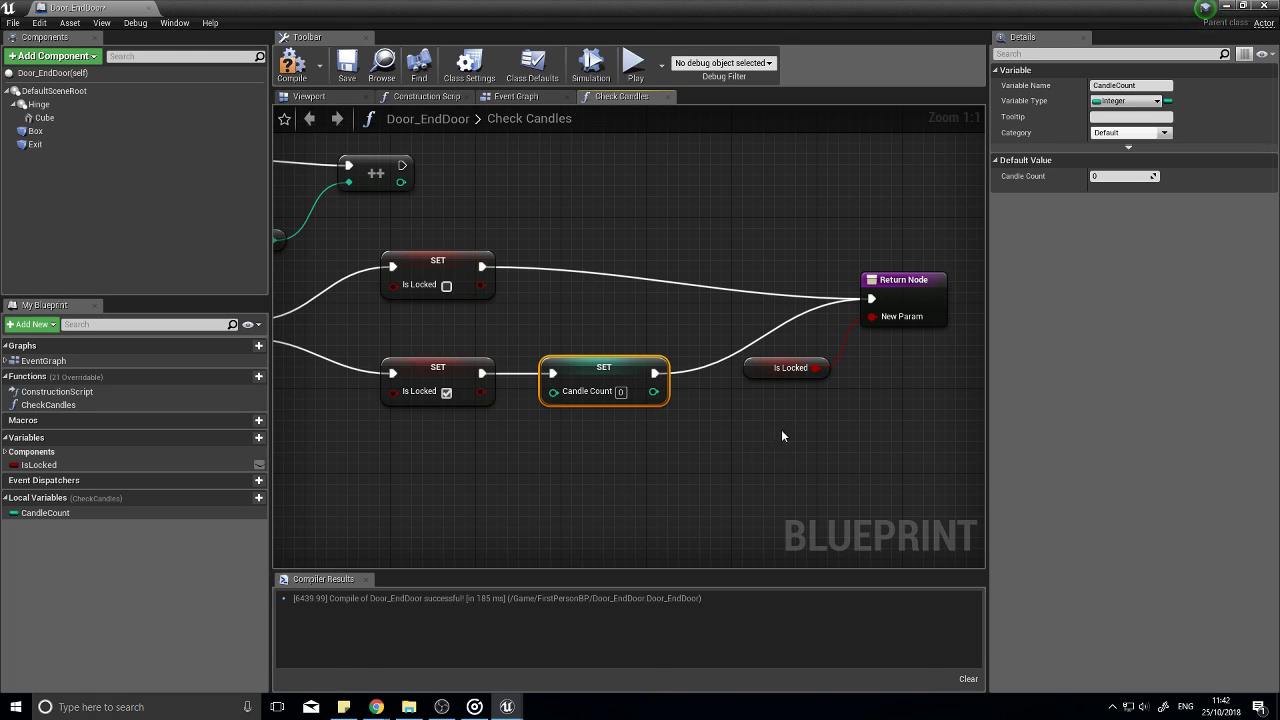
# Step: Compile the blueprint and open Door_EndDoor's Event Graph
pyautogui.moveTo(553, 309); pyautogui.dragTo(750, 309, button='right')
pyautogui.scroll(-2, 669, 374)
pyautogui.moveTo(725, 435); pyautogui.dragTo(501, 506, button='right')
pyautogui.moveTo(698, 484); pyautogui.dragTo(846, 454, button='right')
pyautogui.scroll(-1, 846, 454)
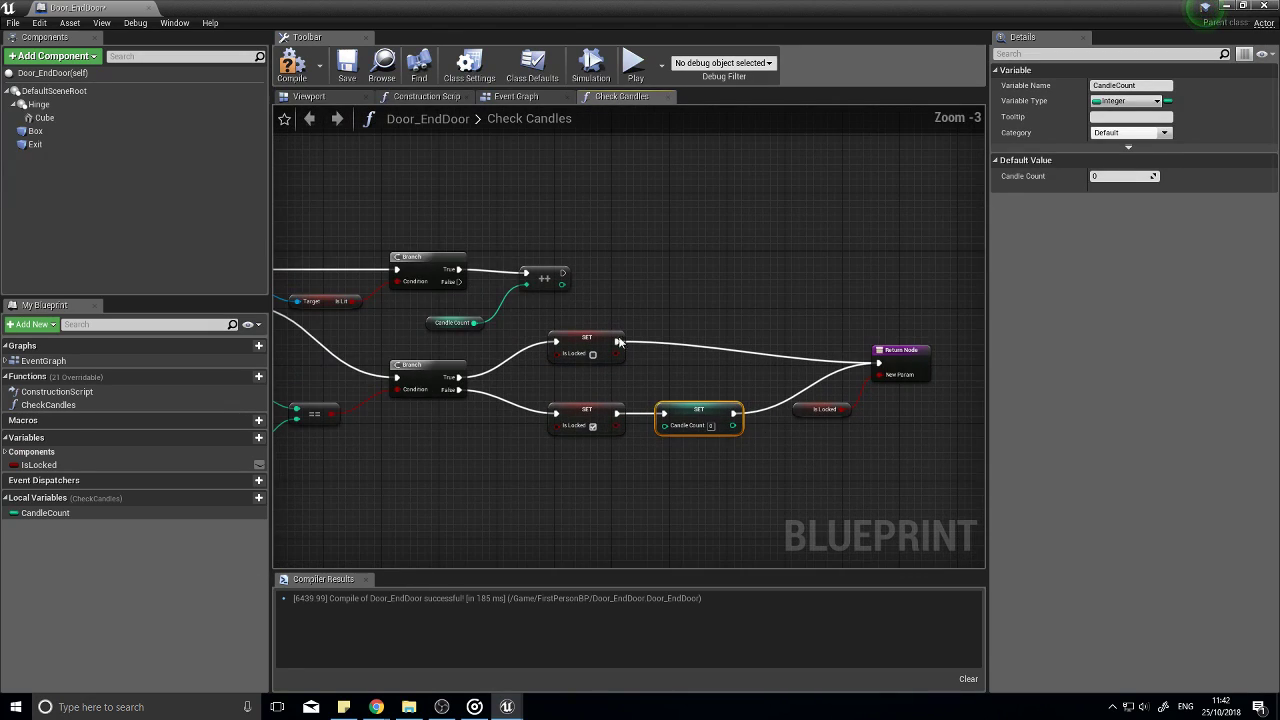
pyautogui.click(300, 75)
pyautogui.click(512, 97)
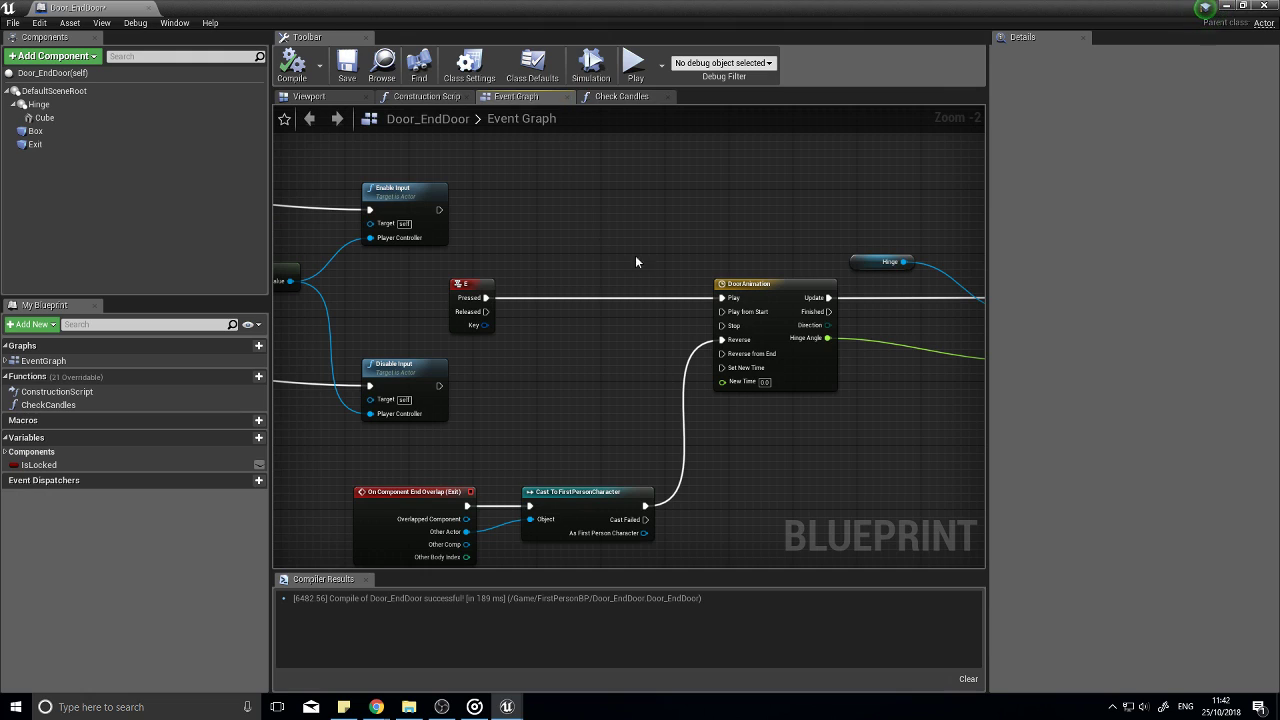
# Step: Insert a Check Candles call between the E key's Pressed output and DoorAnimation's Play input, placed close beside the E event
pyautogui.moveTo(483, 297)
pyautogui.mouseDown()
pyautogui.moveTo(457, 298)
pyautogui.moveTo(505, 298)
pyautogui.mouseUp()
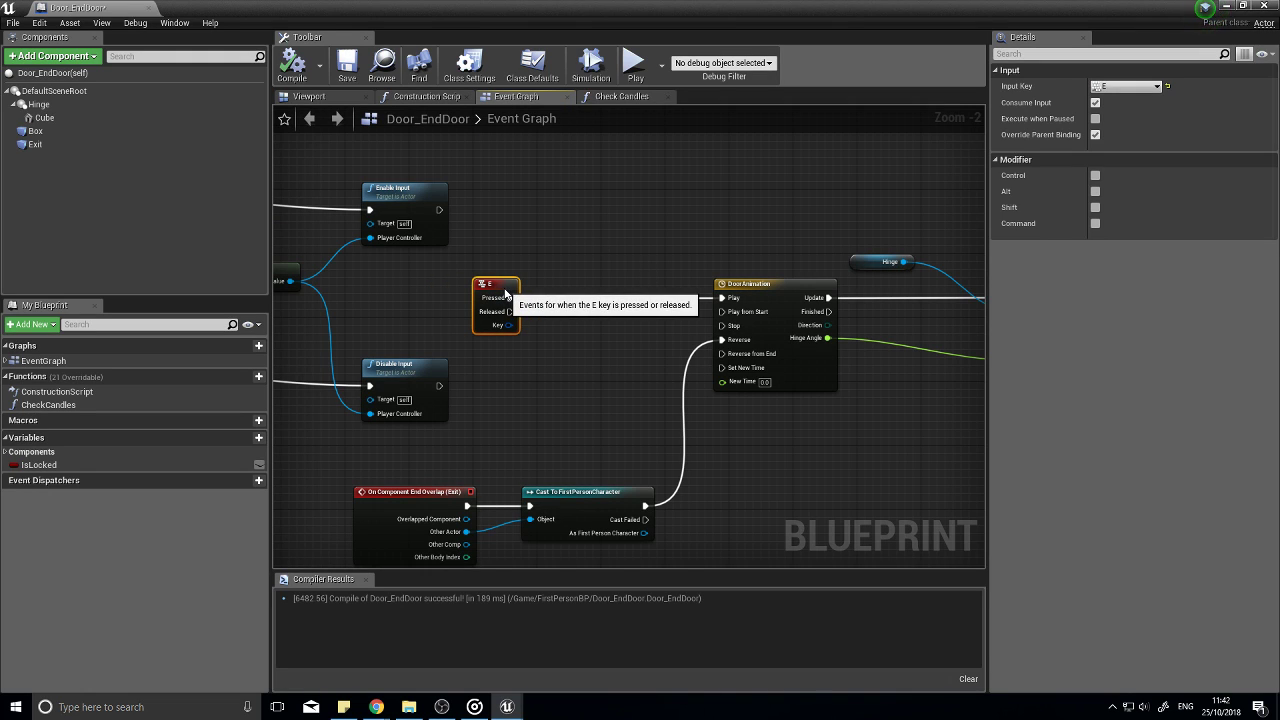
pyautogui.moveTo(556, 218); pyautogui.dragTo(752, 258, button='right')
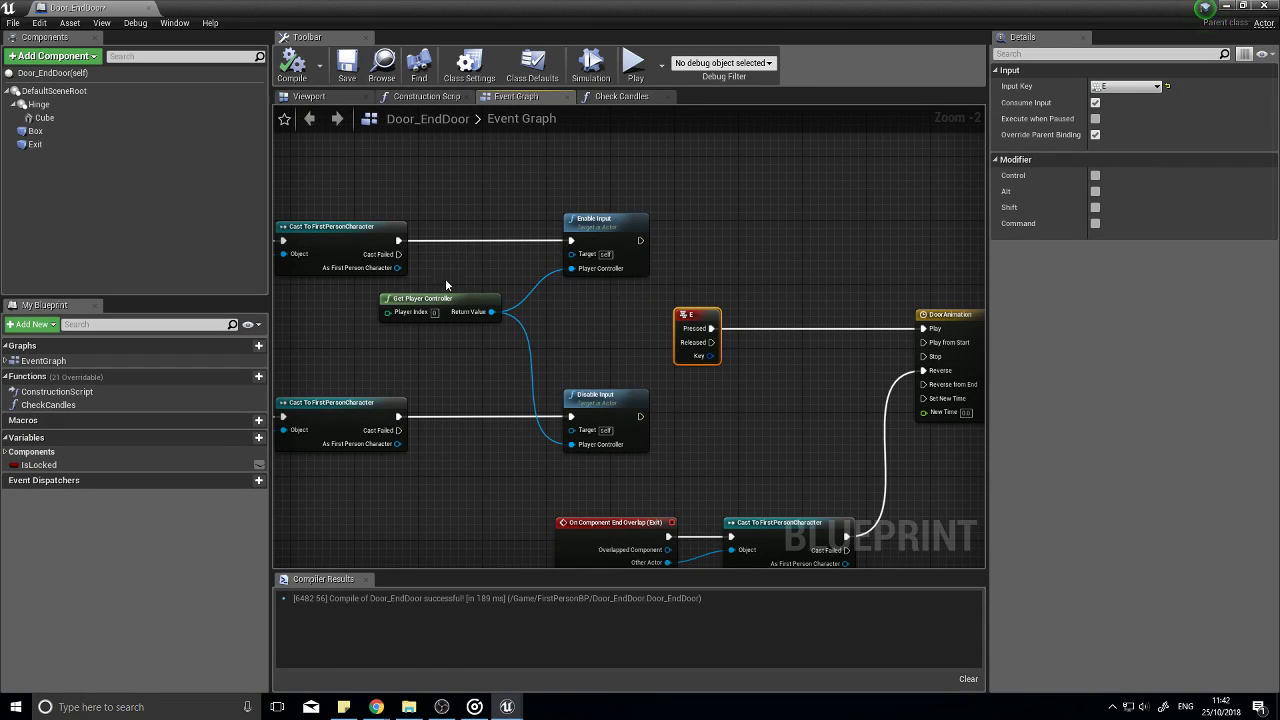
pyautogui.moveTo(696, 358); pyautogui.dragTo(624, 358)
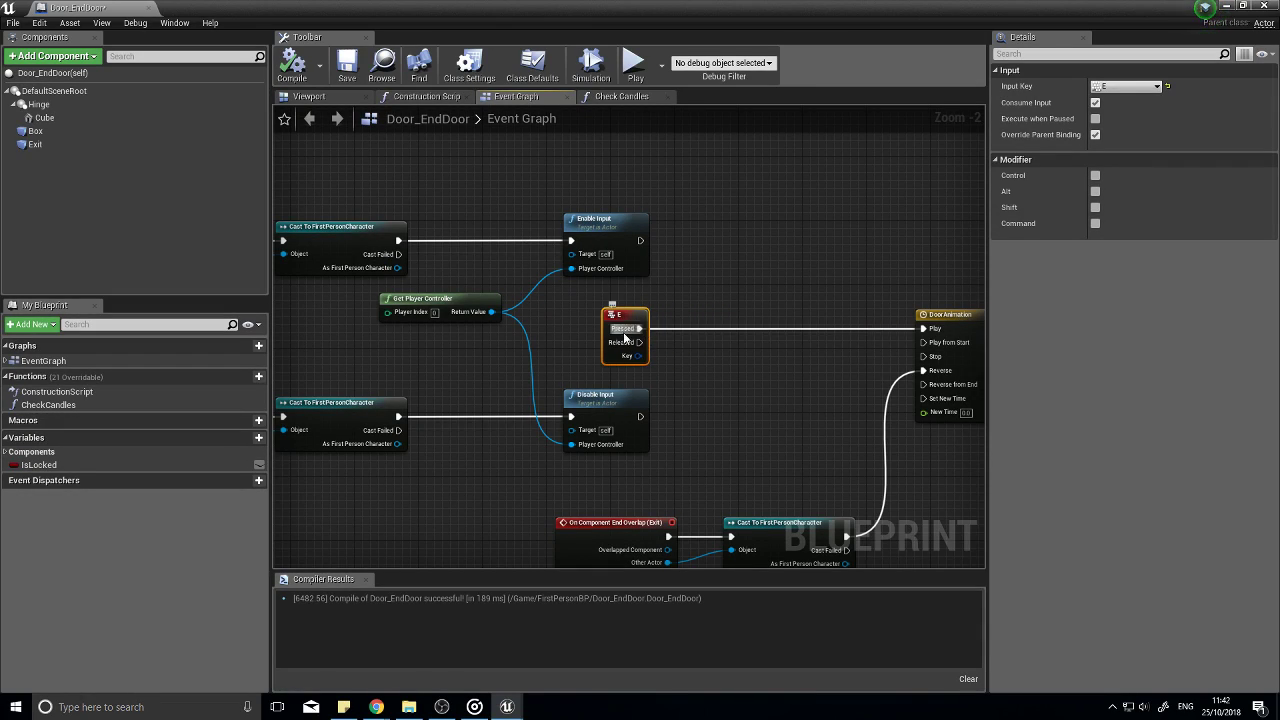
pyautogui.moveTo(48, 404); pyautogui.dragTo(636, 330)
pyautogui.moveTo(733, 423); pyautogui.dragTo(507, 440, button='right')
pyautogui.click(575, 347)
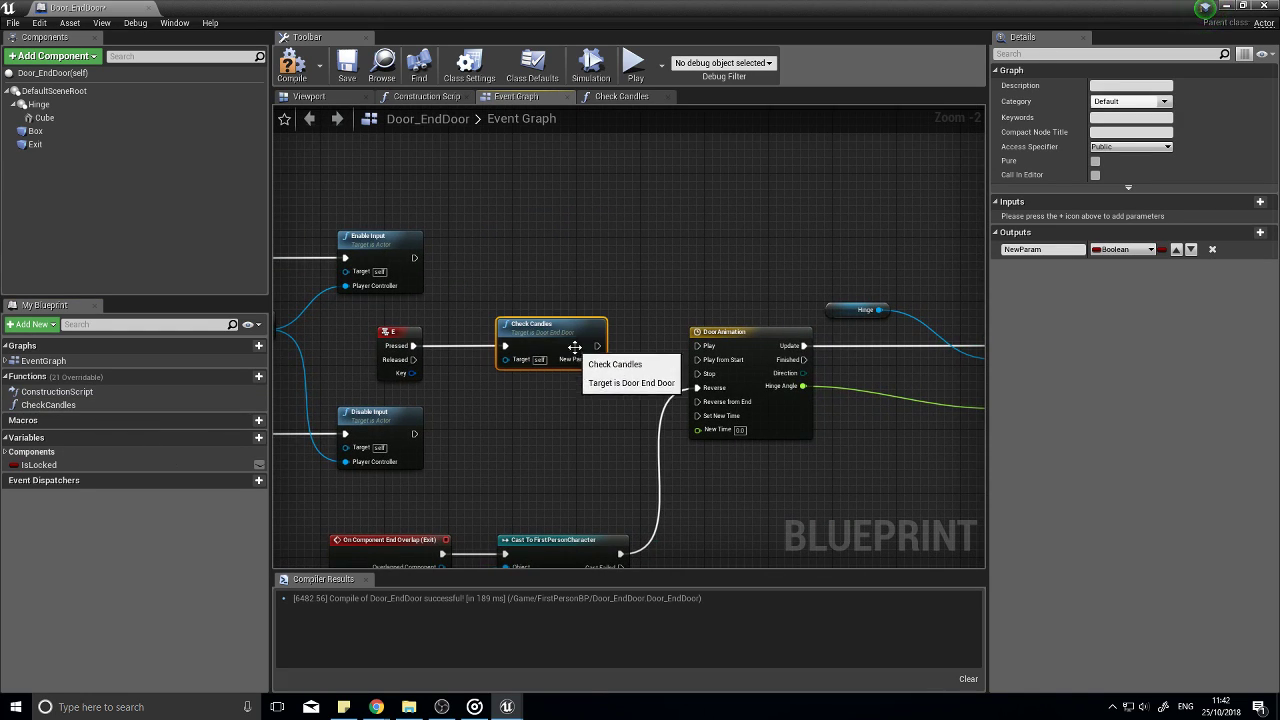
pyautogui.moveTo(597, 346); pyautogui.dragTo(601, 348)
pyautogui.moveTo(704, 351); pyautogui.dragTo(706, 351)
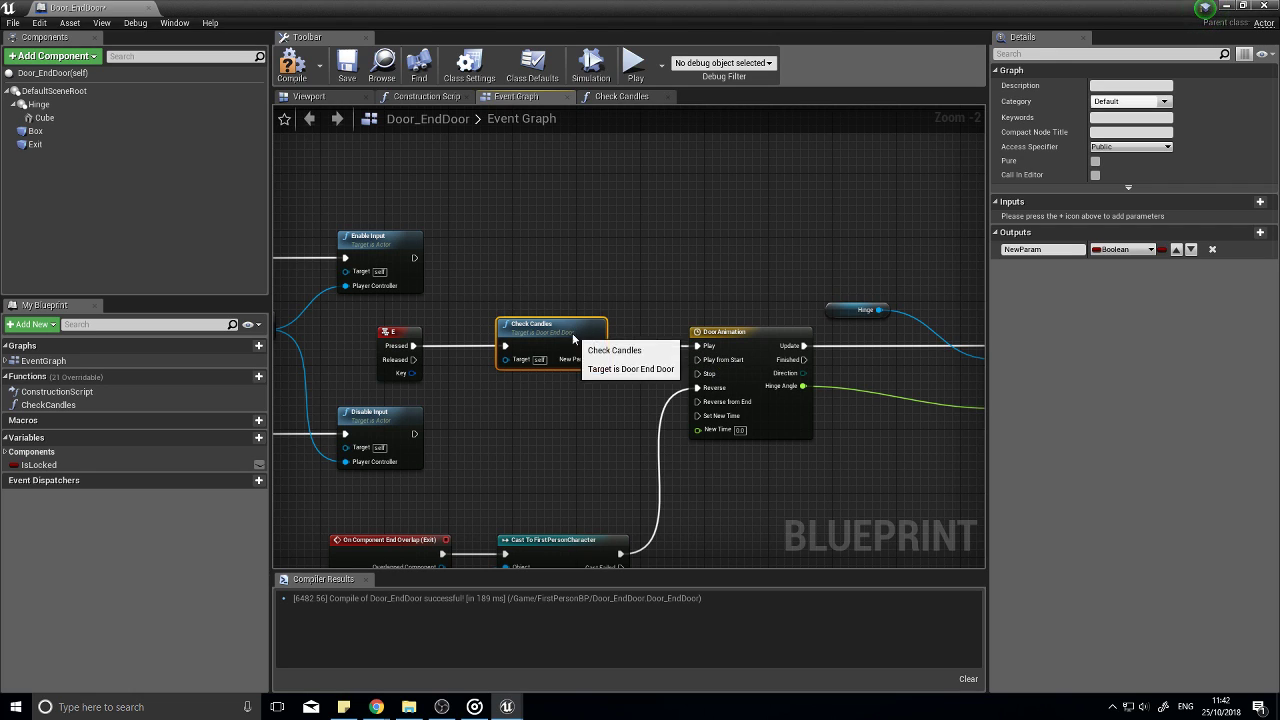
pyautogui.moveTo(492, 402); pyautogui.dragTo(592, 403, button='right')
pyautogui.moveTo(486, 347); pyautogui.dragTo(486, 347)
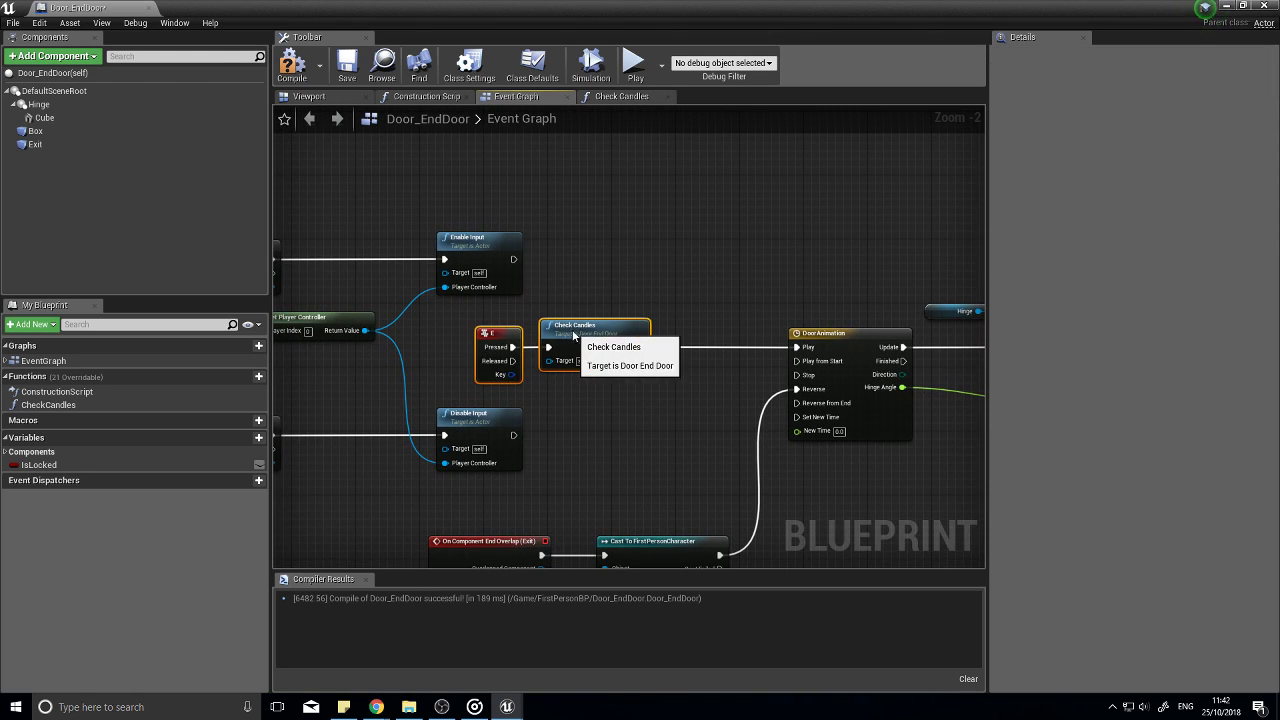
# Step: Insert a Branch between Check Candles and DoorAnimation, with the function's Boolean output as Condition and True wired to Play
pyautogui.scroll(2, 650, 405)
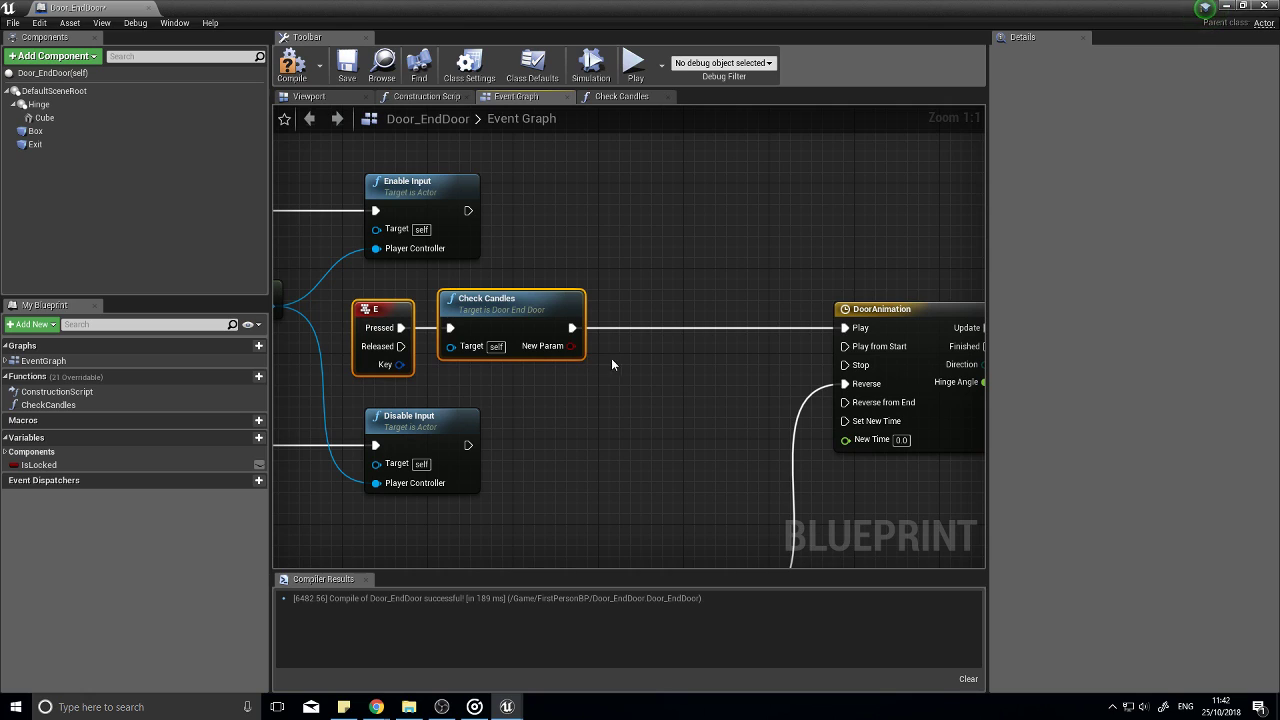
pyautogui.press('b')
pyautogui.click(686, 357)
pyautogui.moveTo(700, 402); pyautogui.dragTo(575, 345)
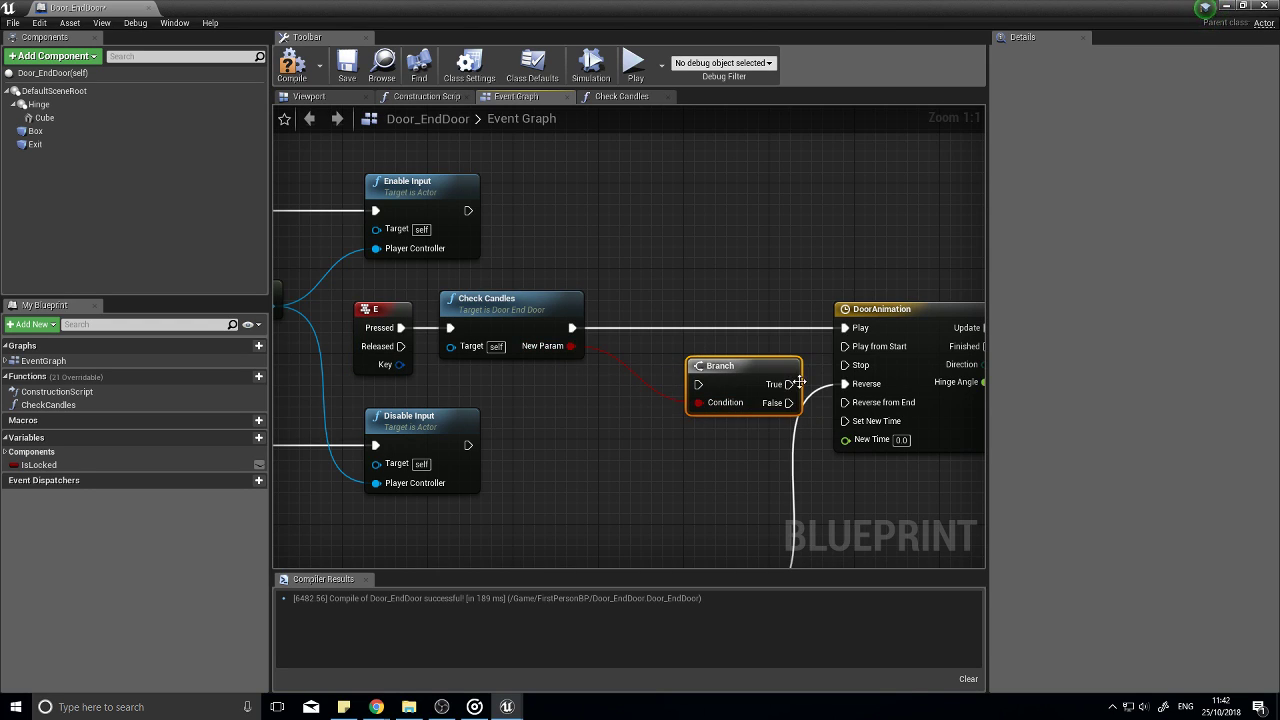
pyautogui.moveTo(738, 365); pyautogui.dragTo(573, 328)
pyautogui.moveTo(722, 328); pyautogui.dragTo(858, 331)
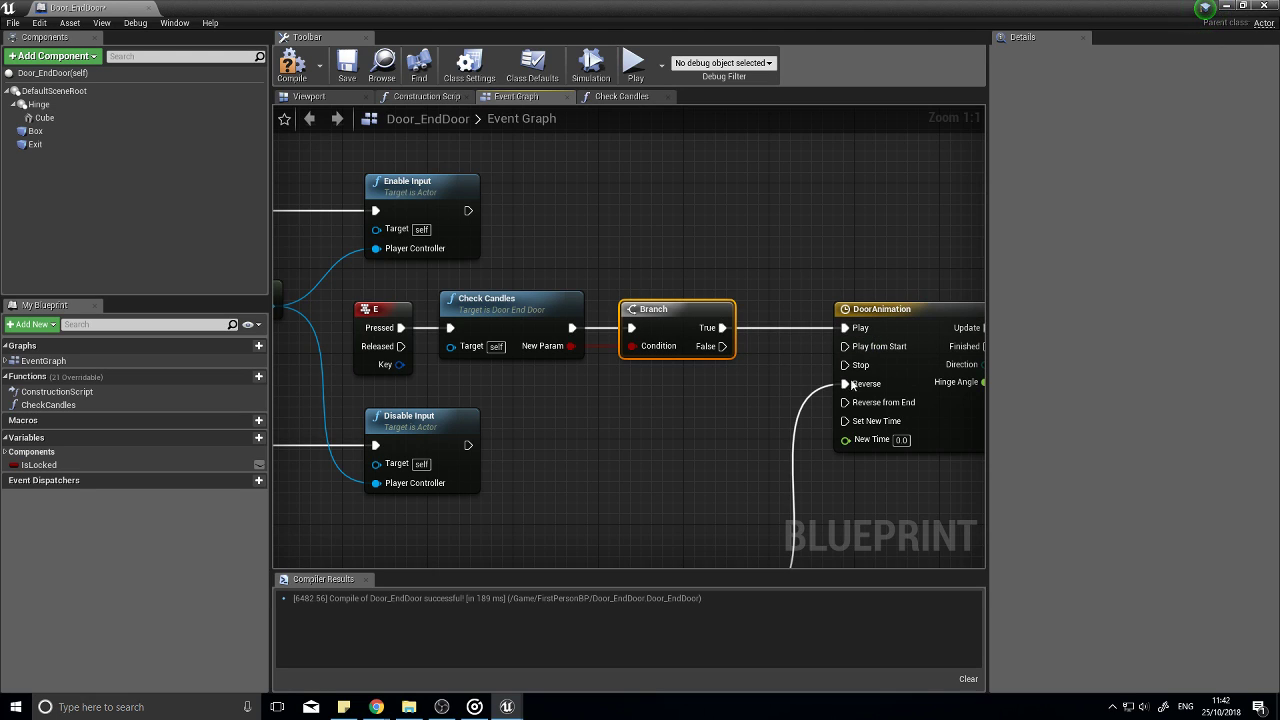
pyautogui.moveTo(763, 458); pyautogui.dragTo(614, 343, button='right')
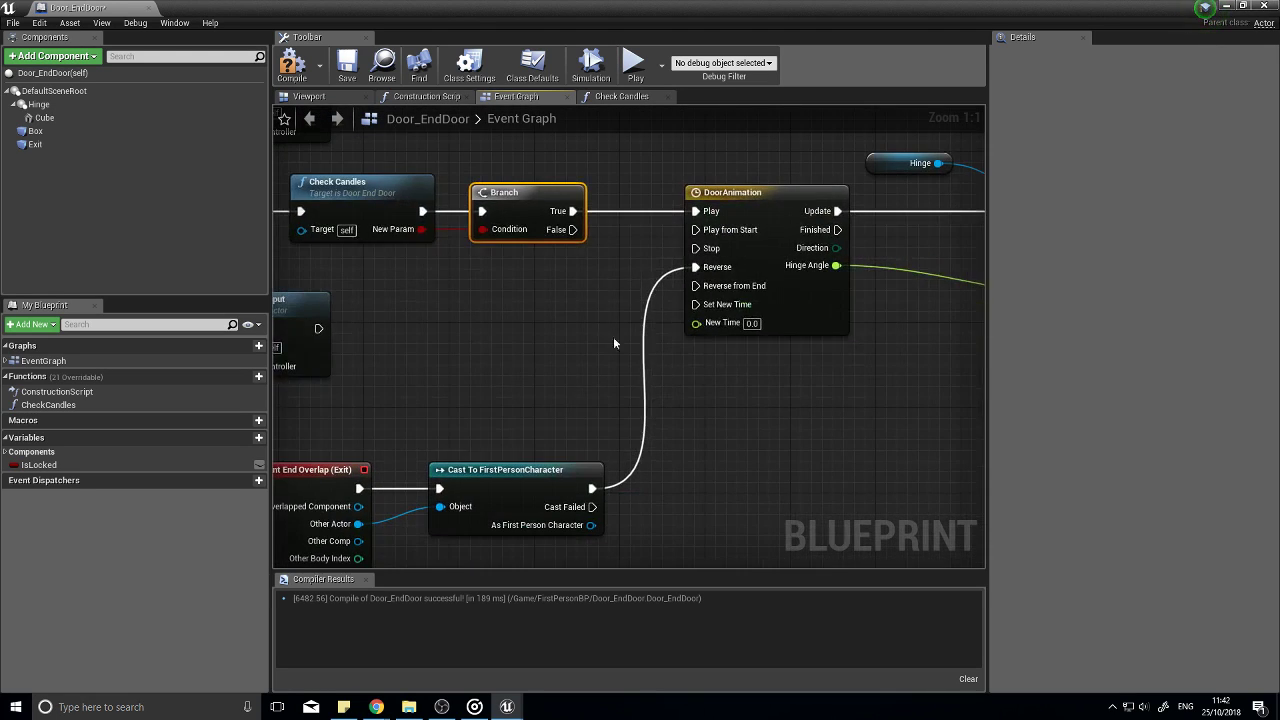
# Step: Keep the Branch node in line with Check Candles and DoorAnimation, compile Door_EndDoor and close its blueprint editor
pyautogui.moveTo(573, 229)
pyautogui.mouseDown()
pyautogui.moveTo(683, 365)
pyautogui.moveTo(517, 239)
pyautogui.moveTo(577, 234)
pyautogui.mouseUp()
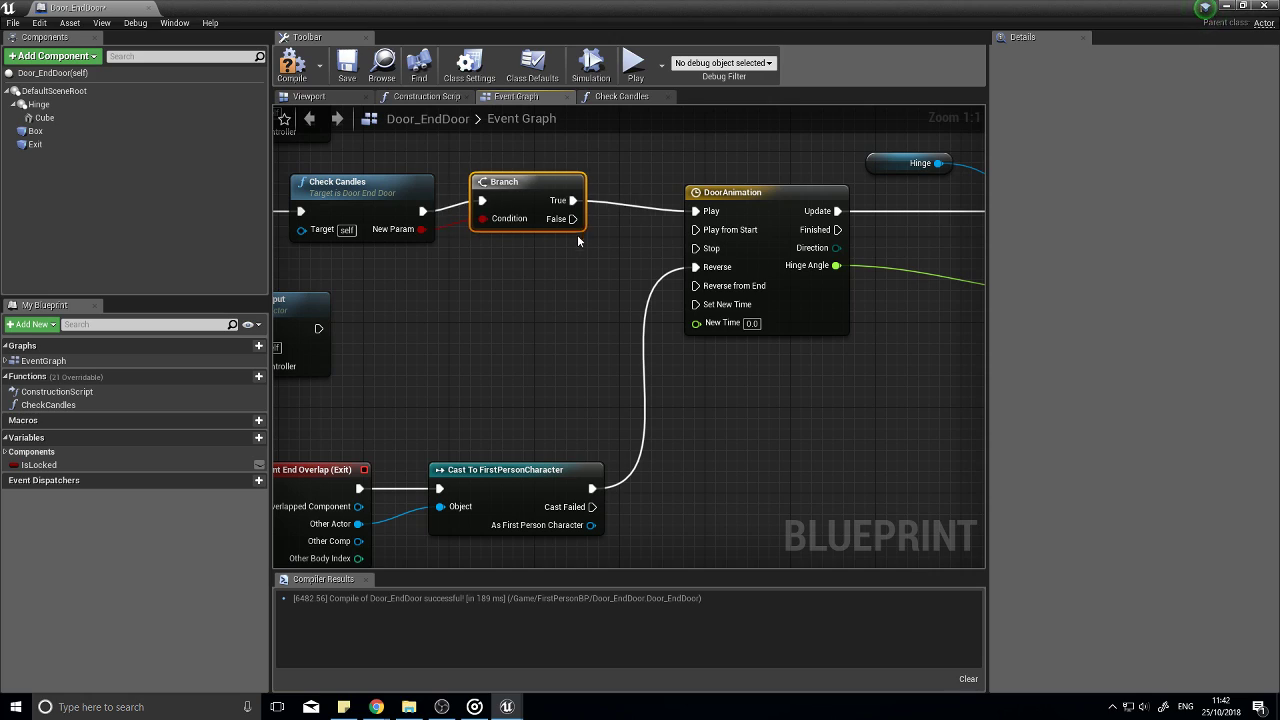
pyautogui.moveTo(472, 231); pyautogui.dragTo(483, 229)
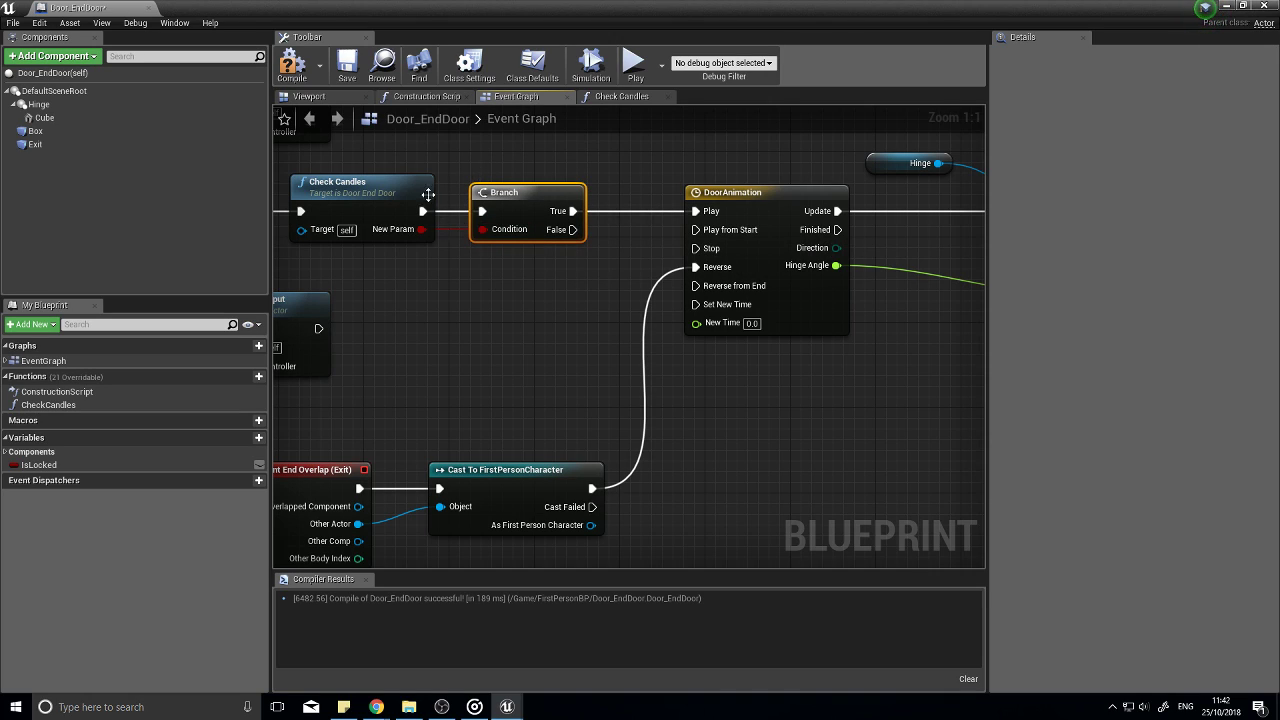
pyautogui.click(293, 66)
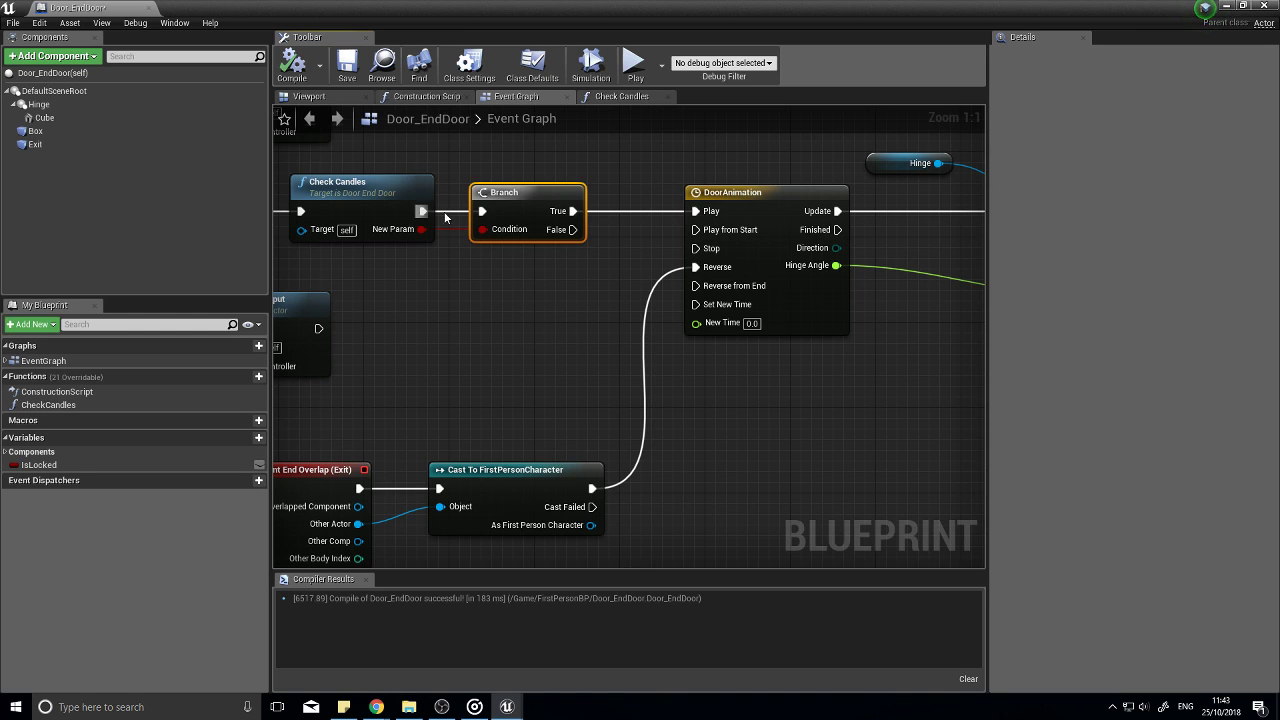
pyautogui.scroll(-1, 598, 306)
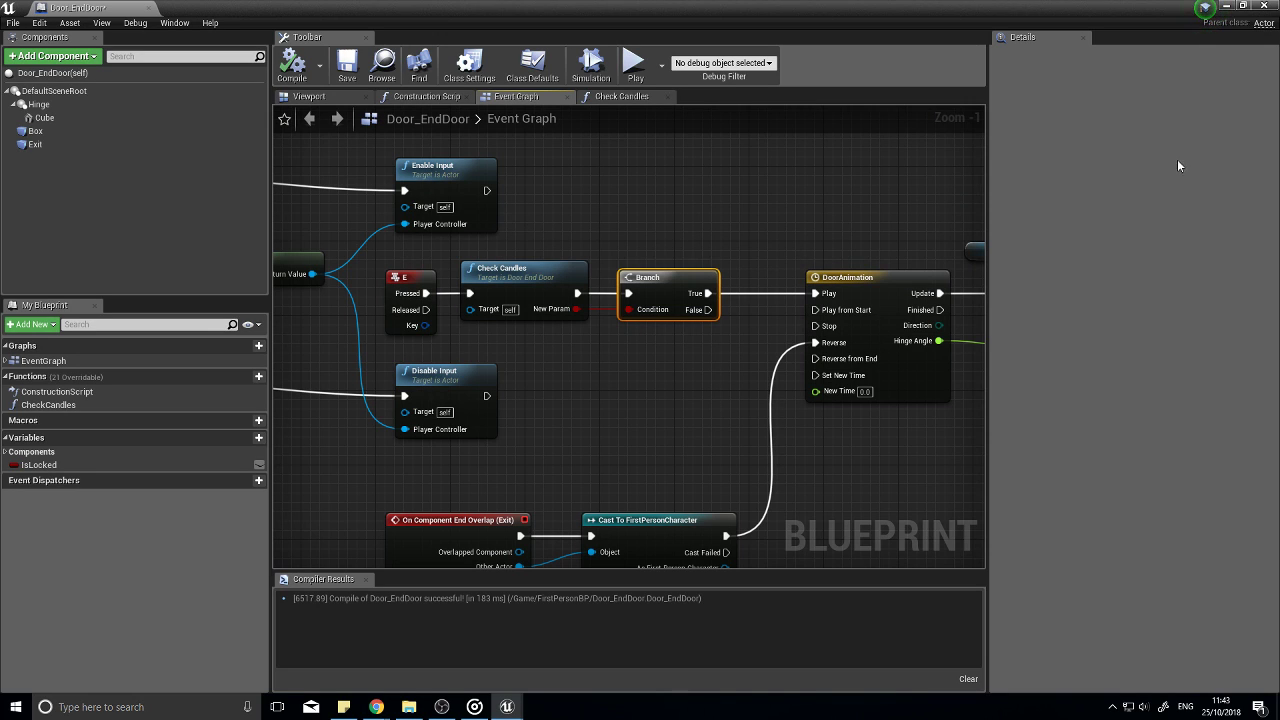
pyautogui.click(1265, 7)
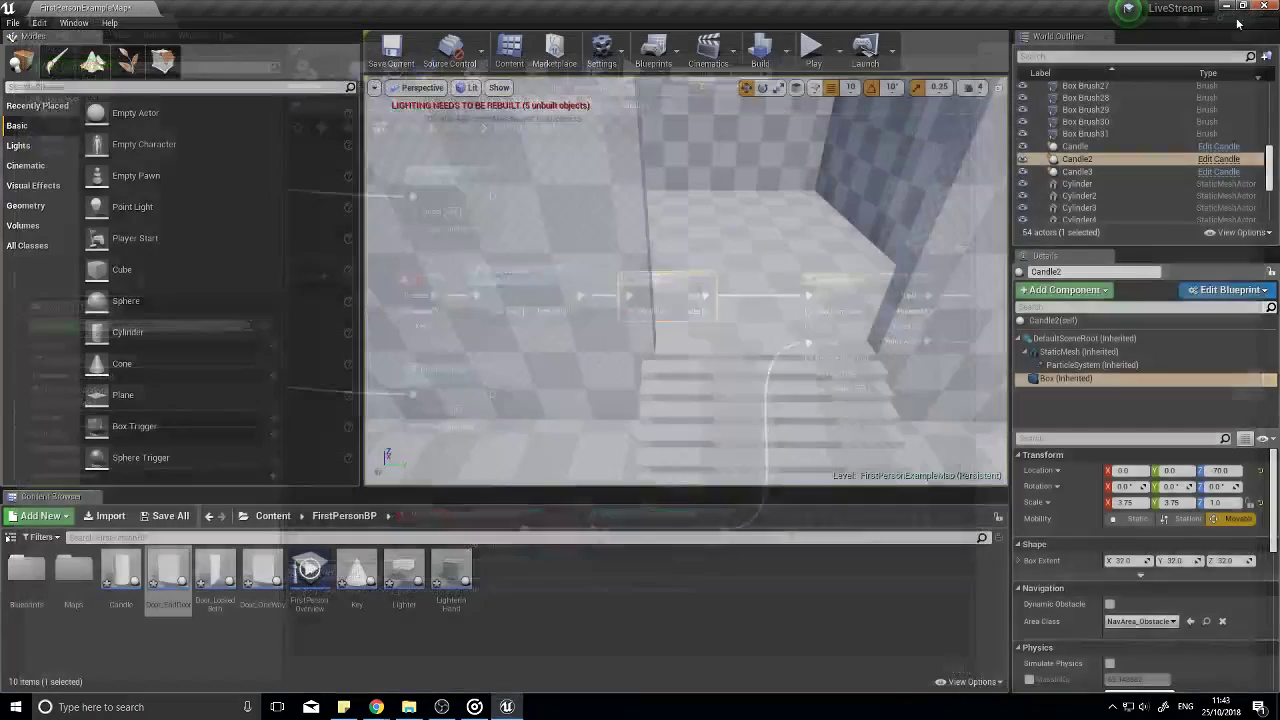
# Step: Play-test the level by collecting the key and the lighter along the corridors, walking back into the main hall and ending the session
pyautogui.click(808, 47)
pyautogui.press('w')
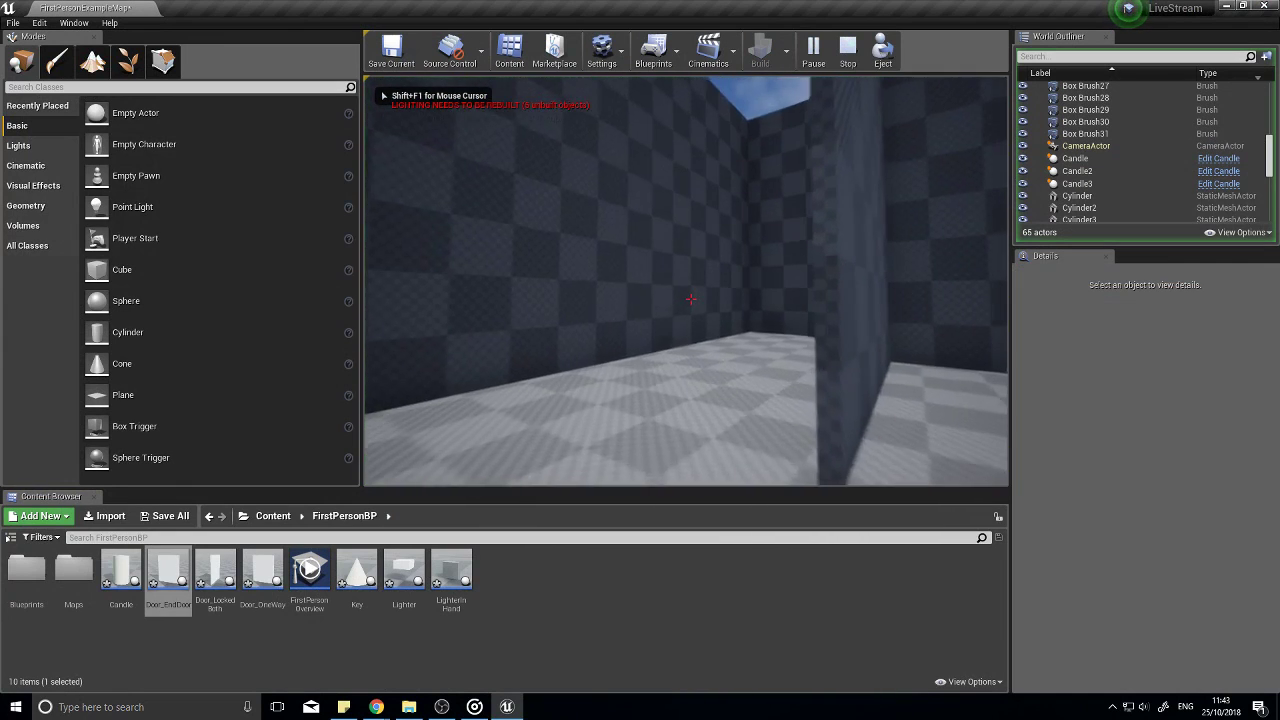
pyautogui.press('w')
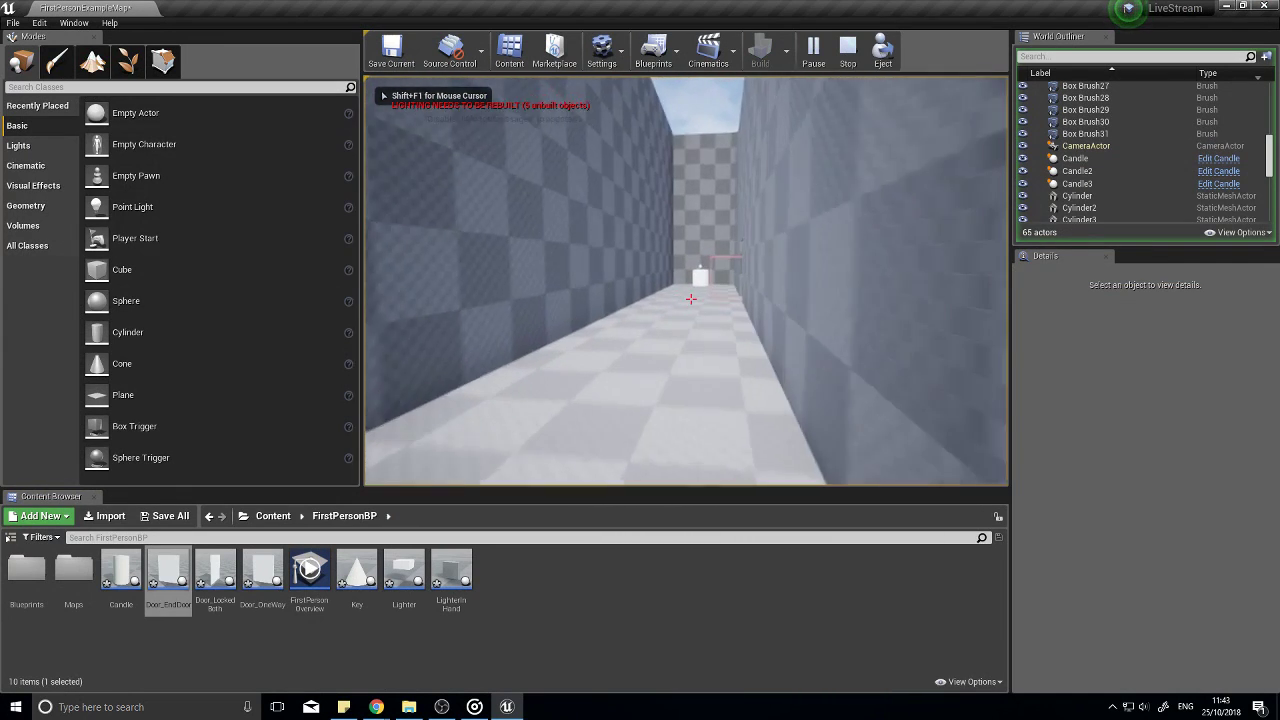
pyautogui.press('w')
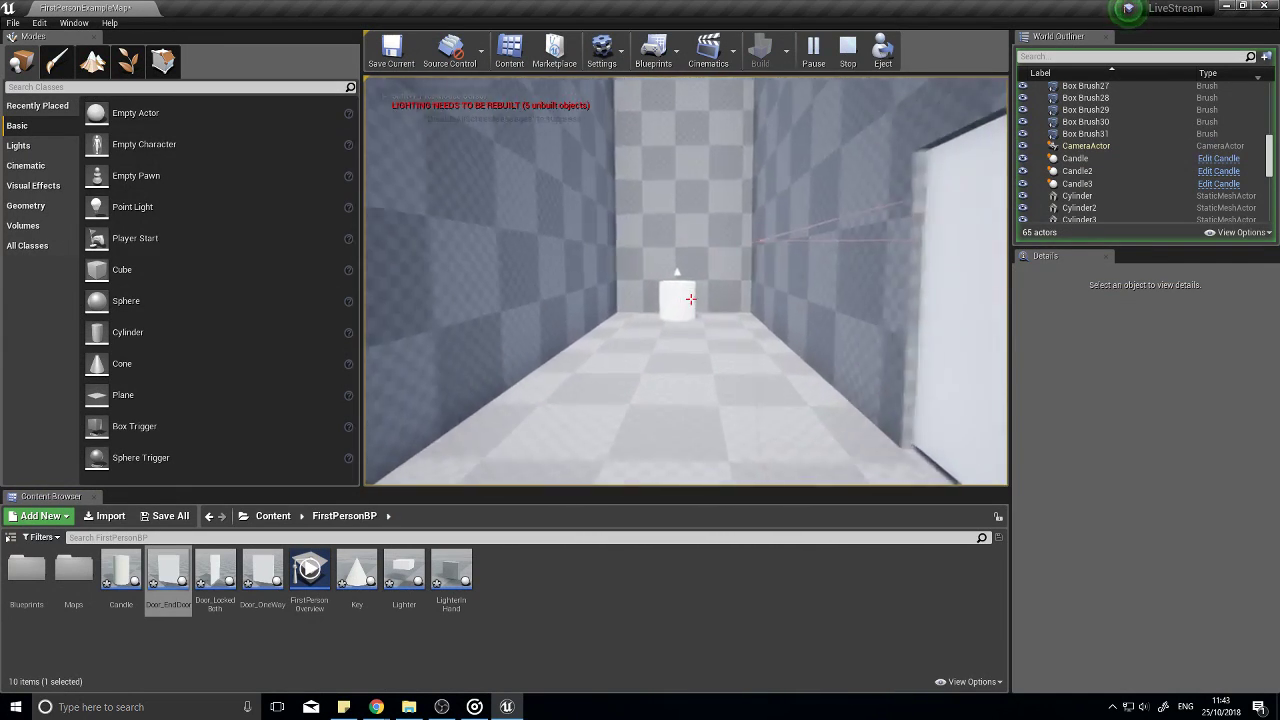
pyautogui.press('w')
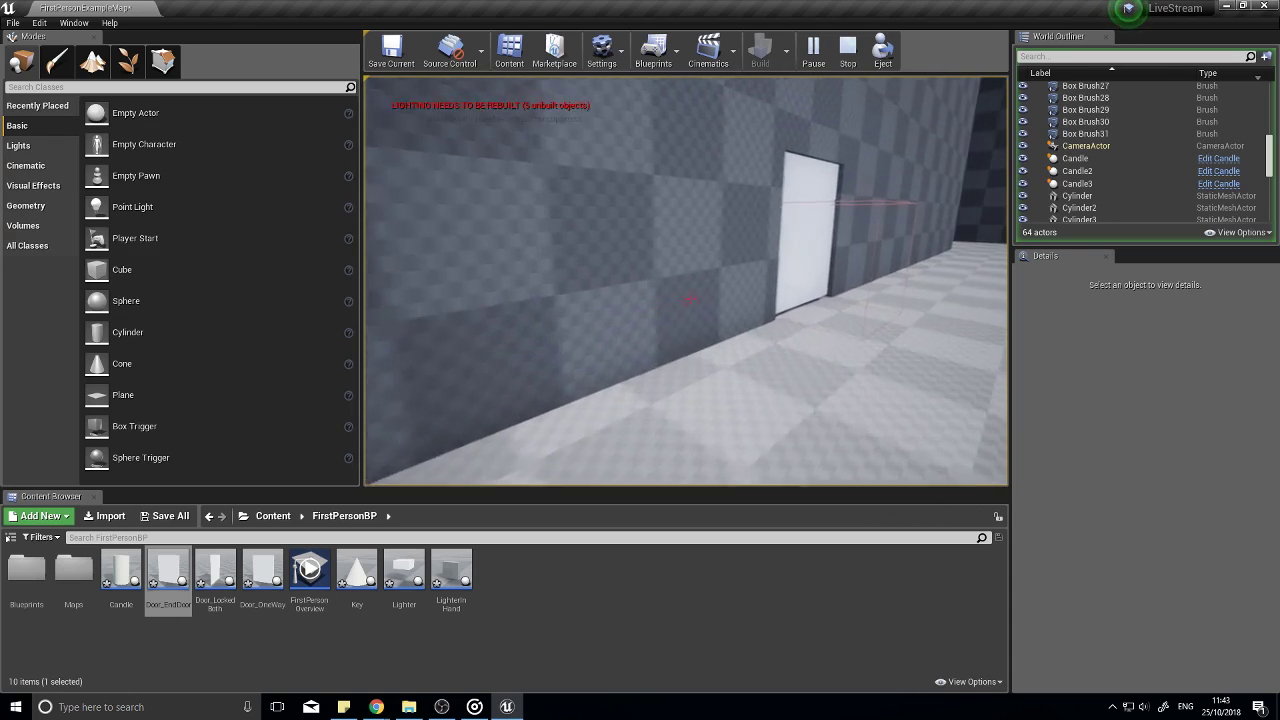
pyautogui.press('w')
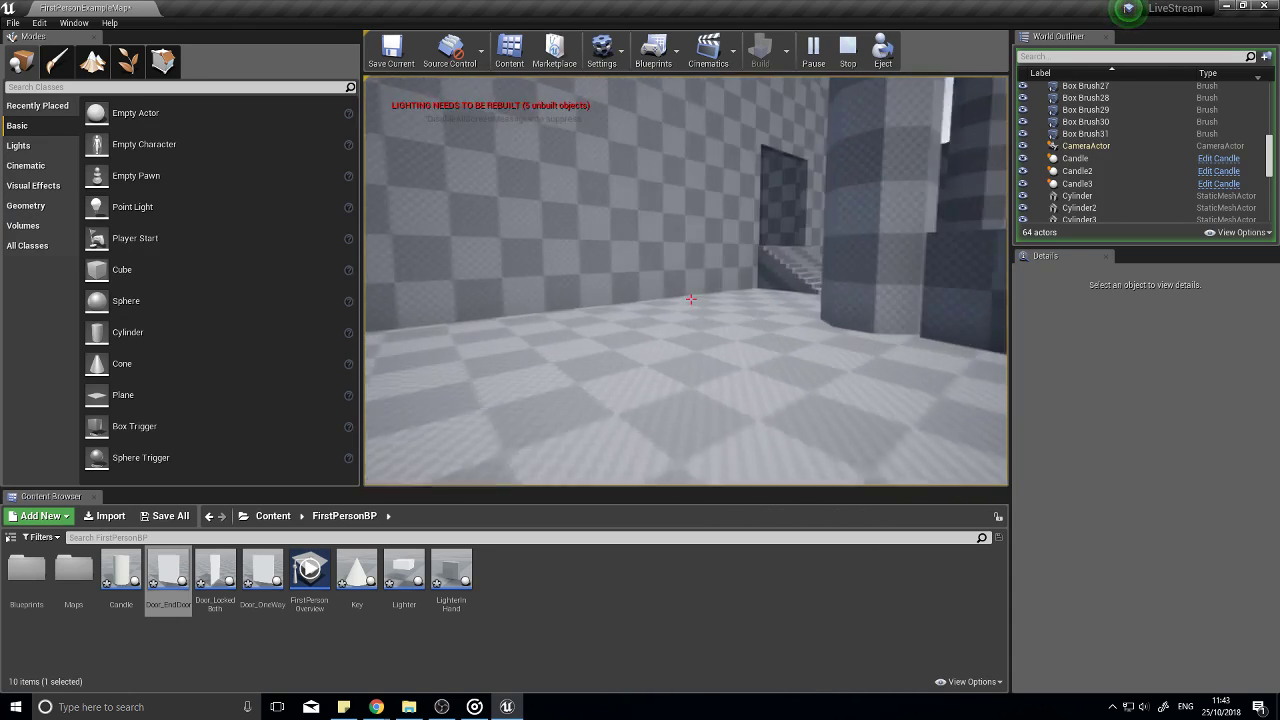
pyautogui.press('w')
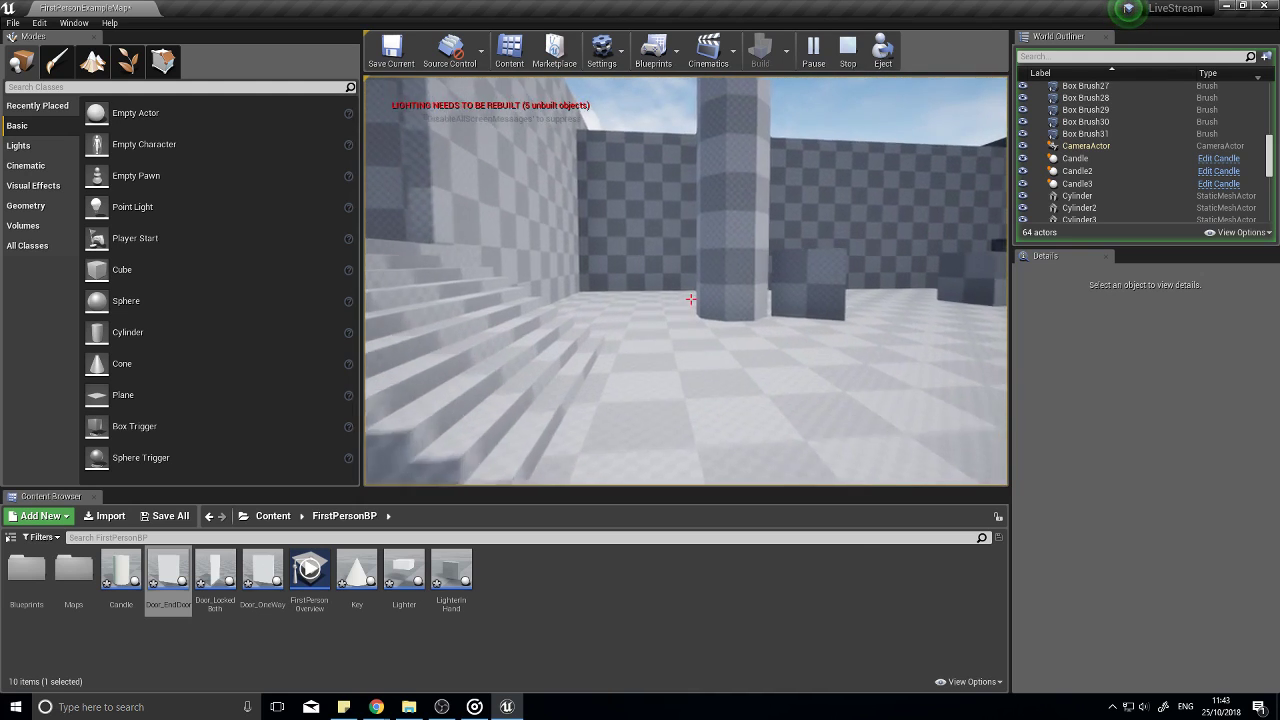
pyautogui.press('w')
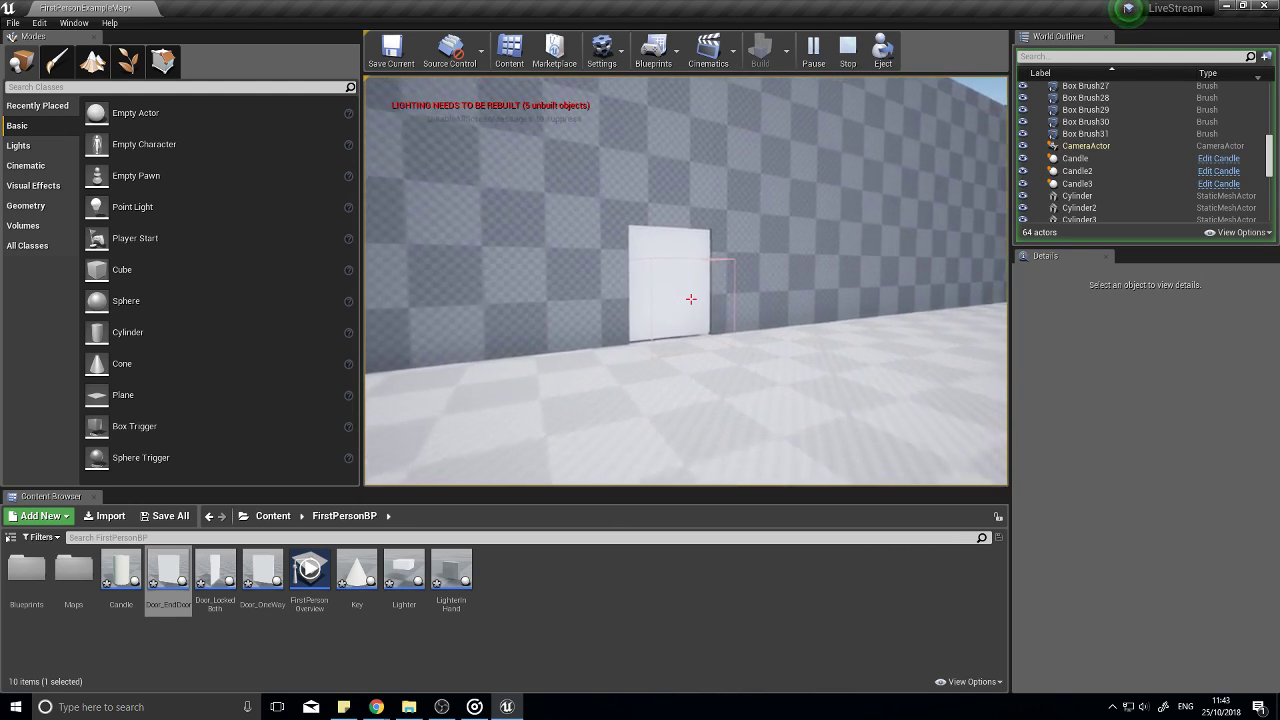
pyautogui.press('w')
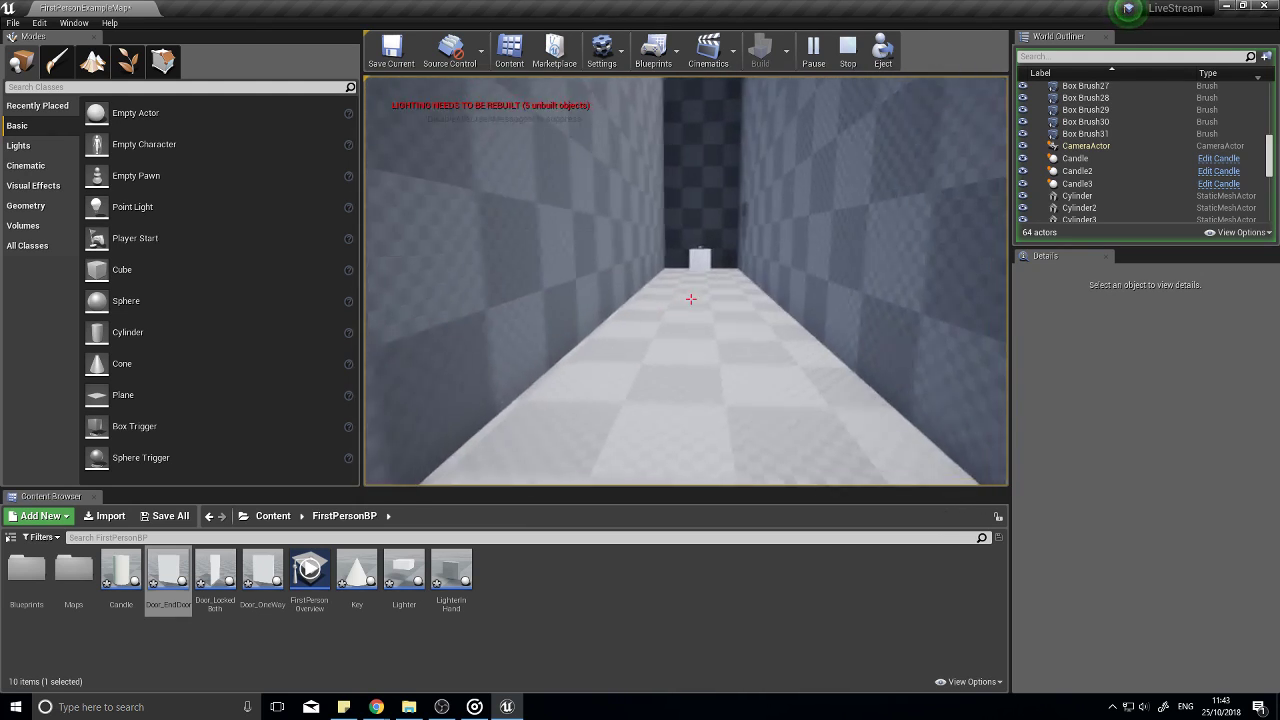
pyautogui.press('w')
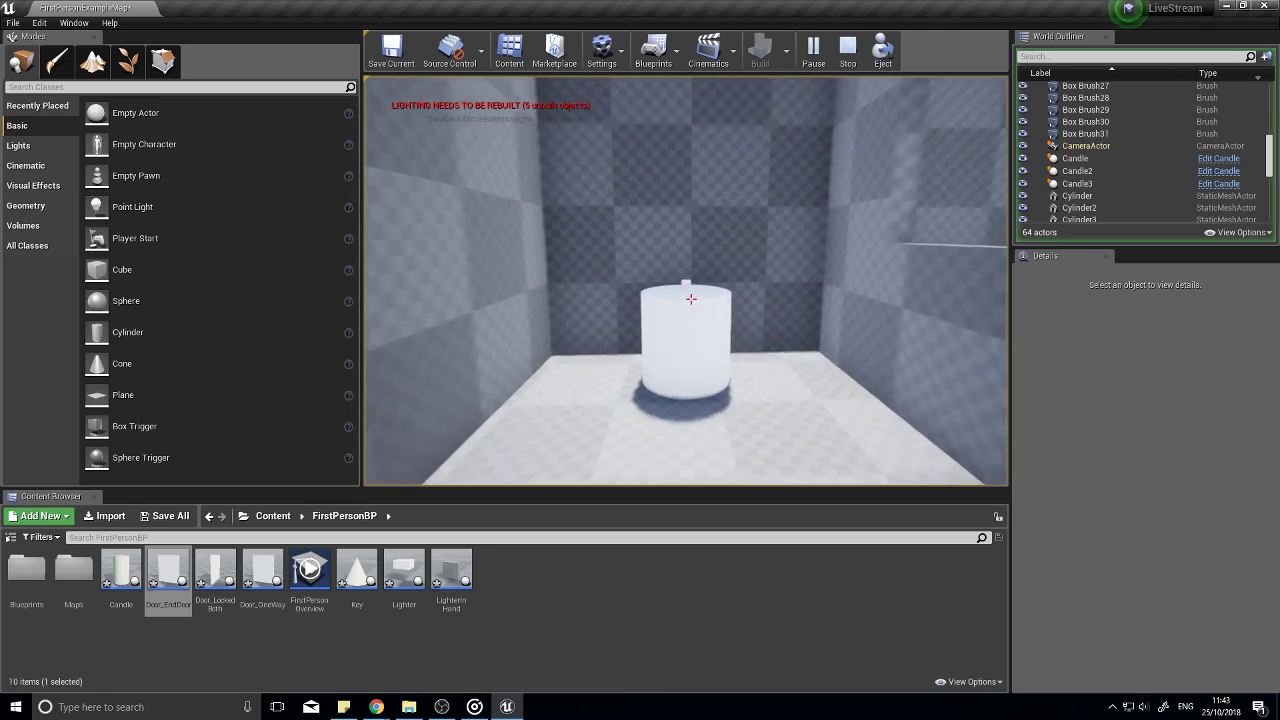
pyautogui.press('w')
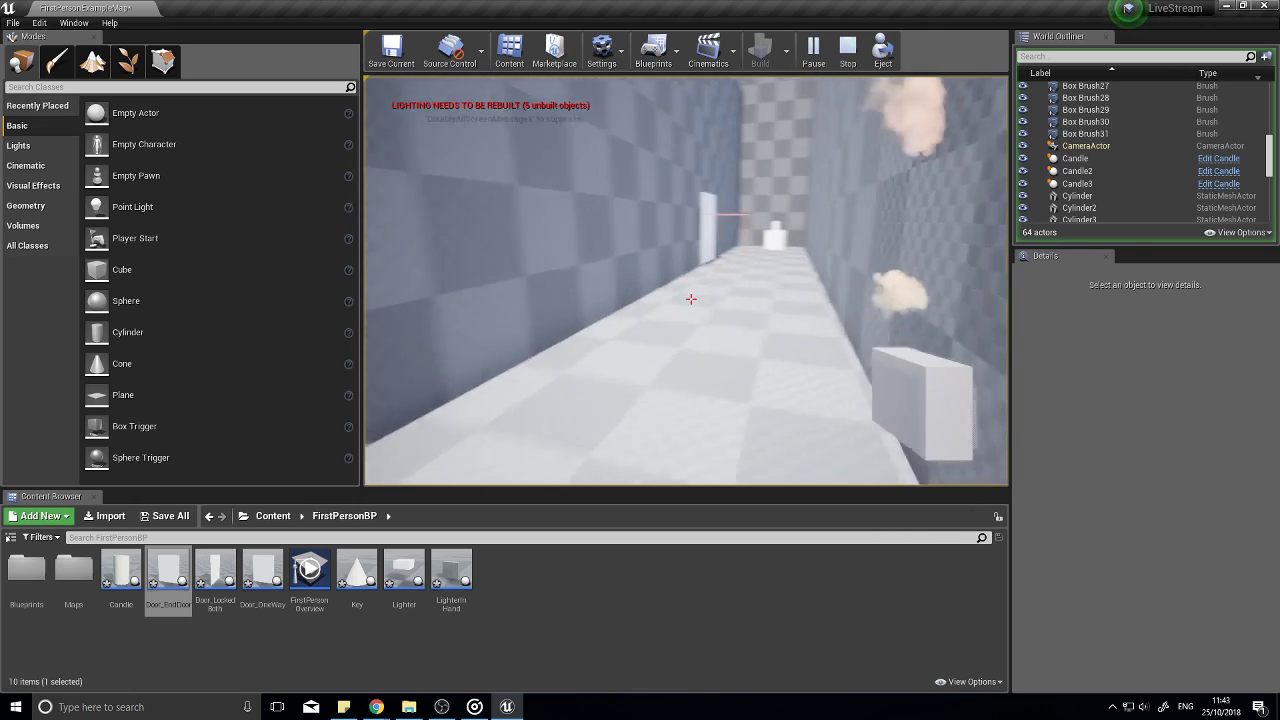
pyautogui.press('w')
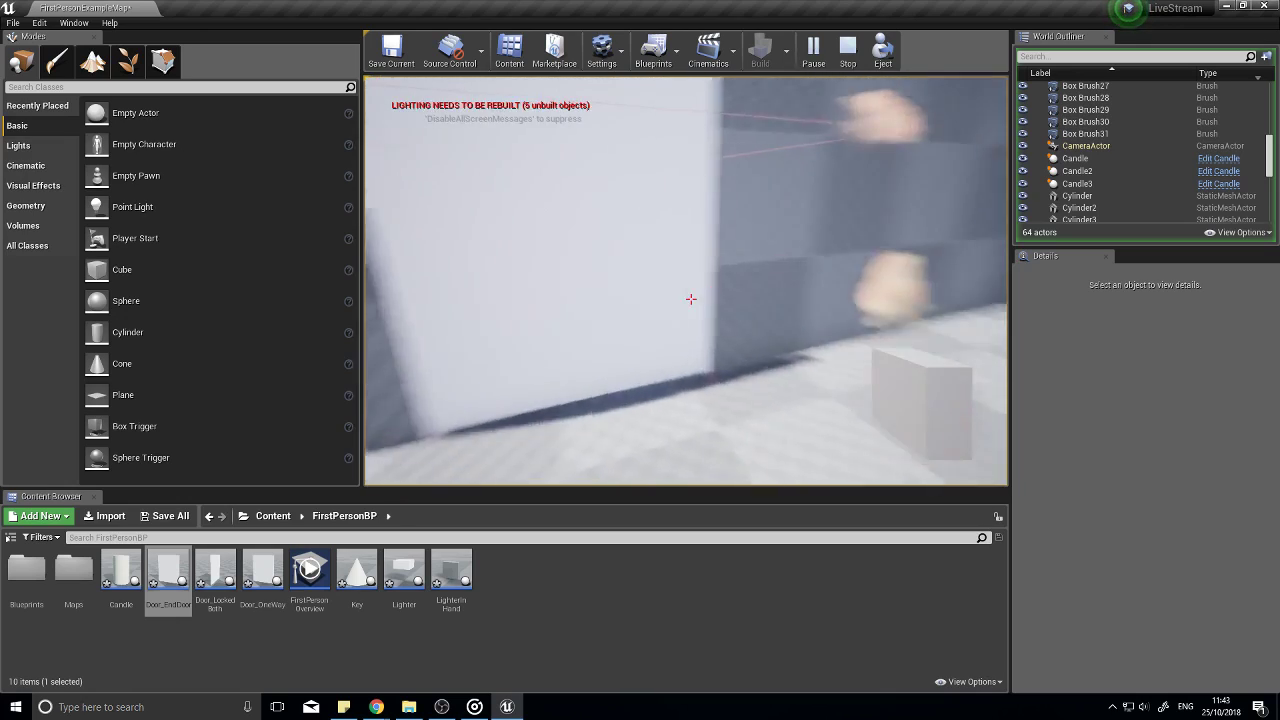
pyautogui.press('w')
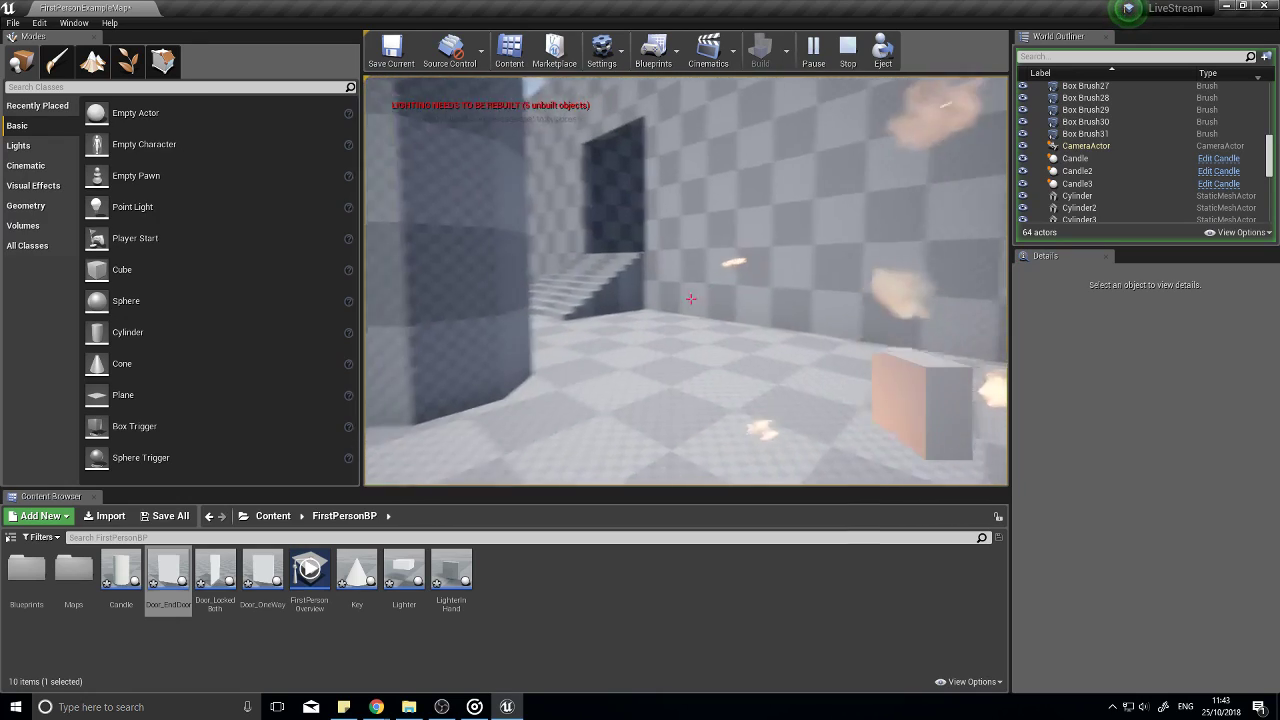
pyautogui.press('a')
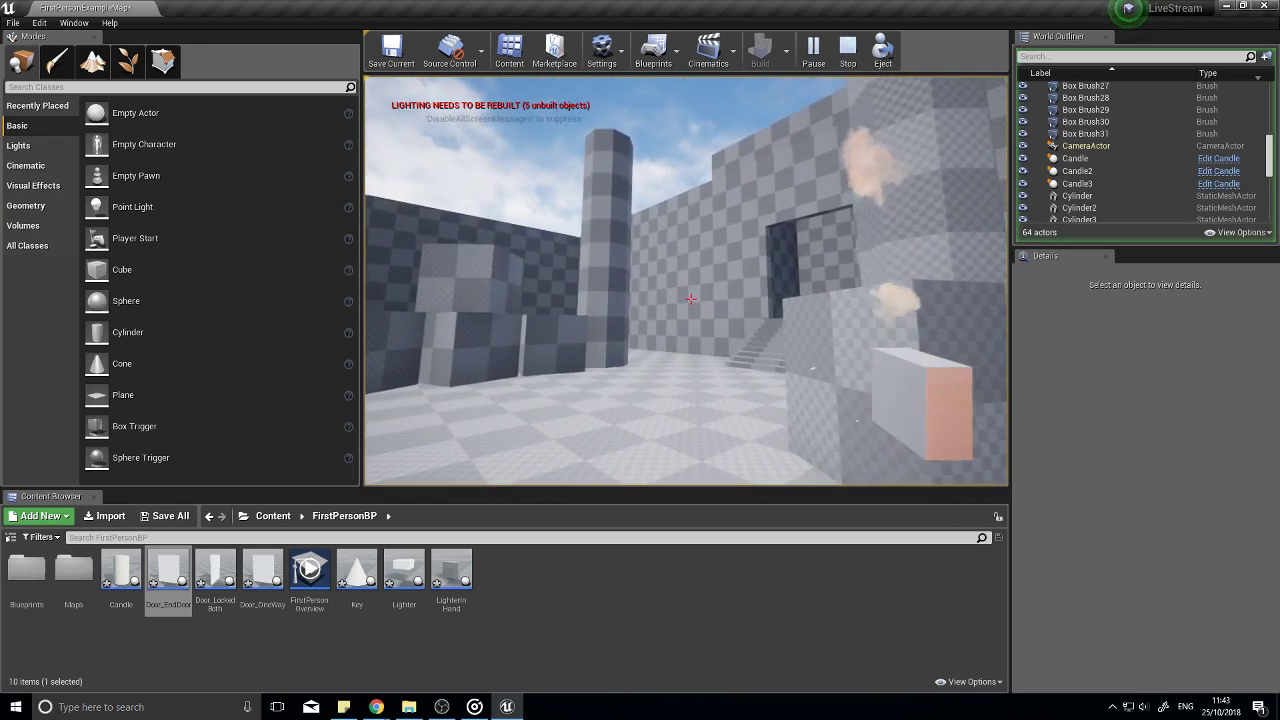
pyautogui.press('Escape')
# Step: Place Door_EndDoor in the doorway above the stairs, rotated 90° about Z, scaled to 2.0 and located at 1630, 560, 210
pyautogui.moveTo(460, 466); pyautogui.dragTo(362, 421, button='right')
pyautogui.press('w')
pyautogui.press('a')
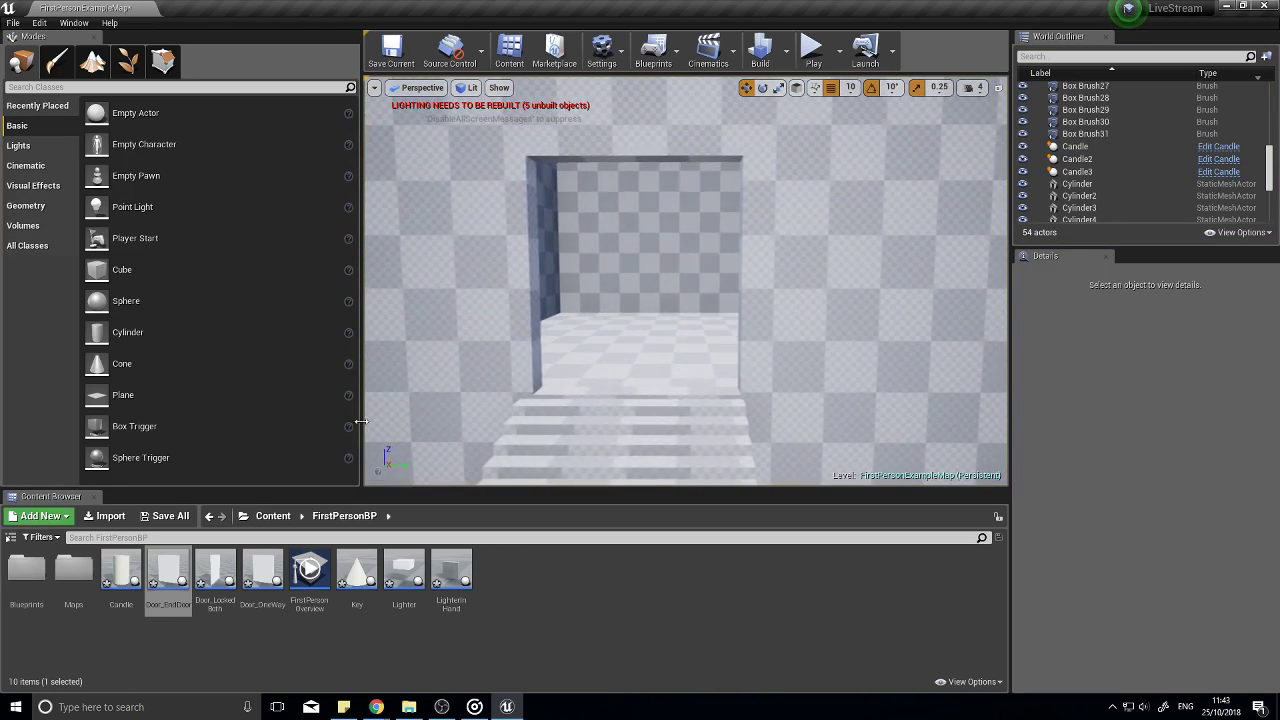
pyautogui.moveTo(177, 566); pyautogui.dragTo(532, 398)
pyautogui.moveTo(648, 390); pyautogui.dragTo(706, 394)
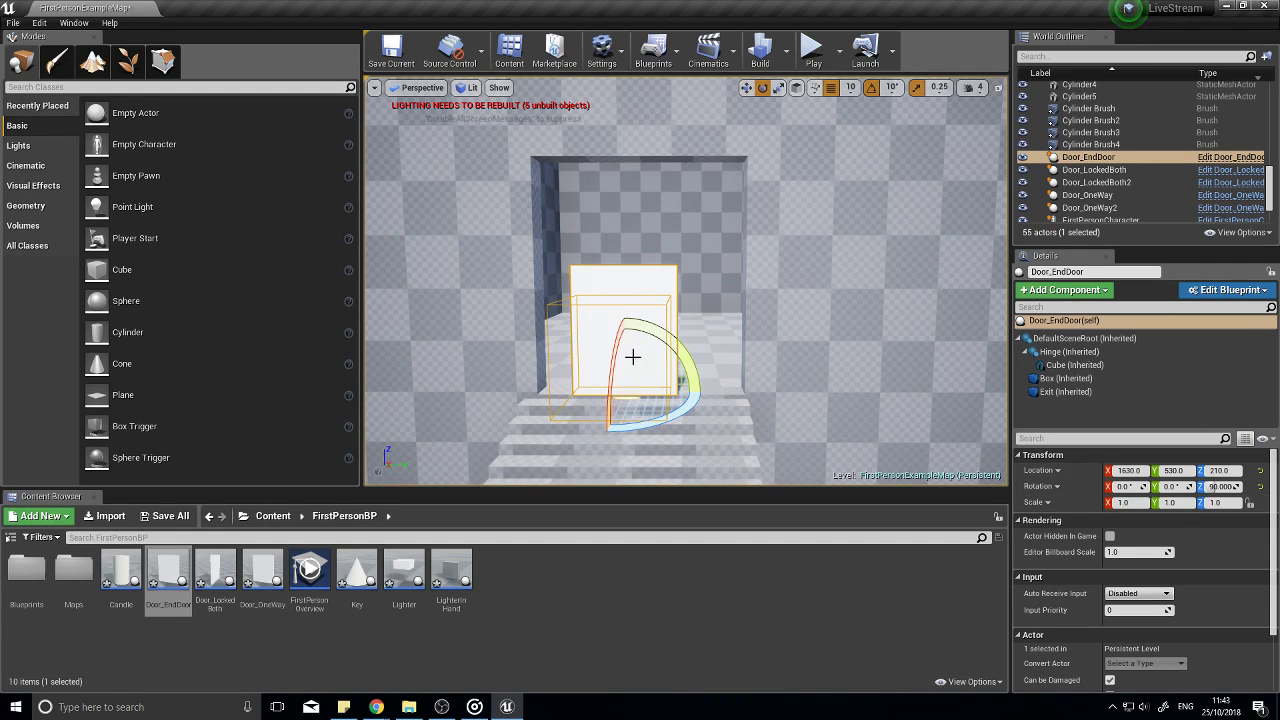
pyautogui.moveTo(628, 390); pyautogui.dragTo(682, 343)
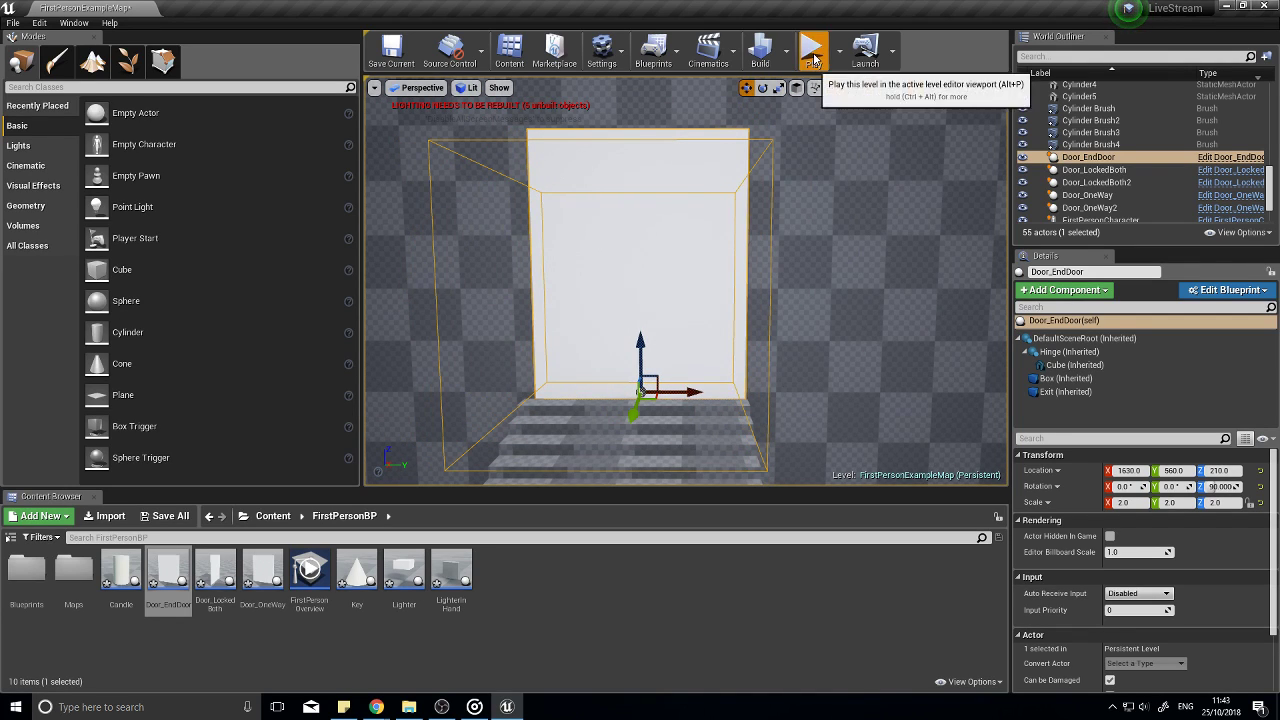
# Step: Play the level, collect the key and test Door_EndDoor above the stairs without lighting any candles, and stop the session
pyautogui.click(814, 60)
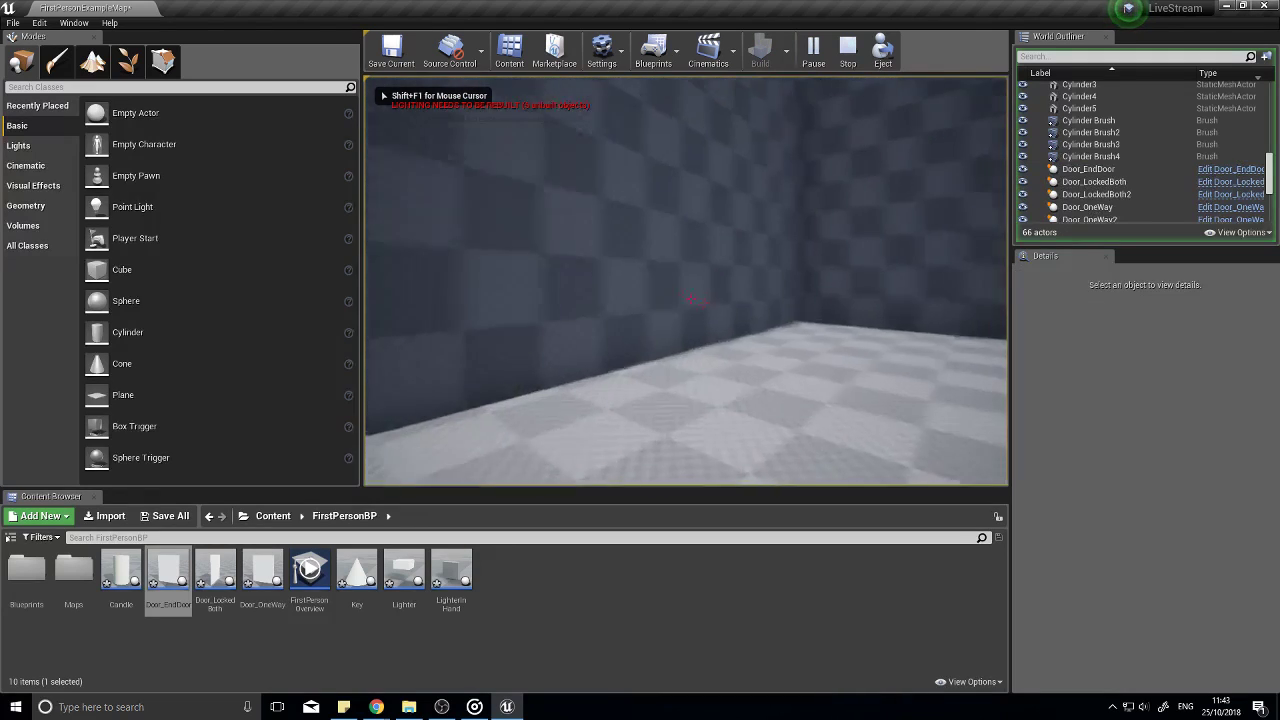
pyautogui.press('w')
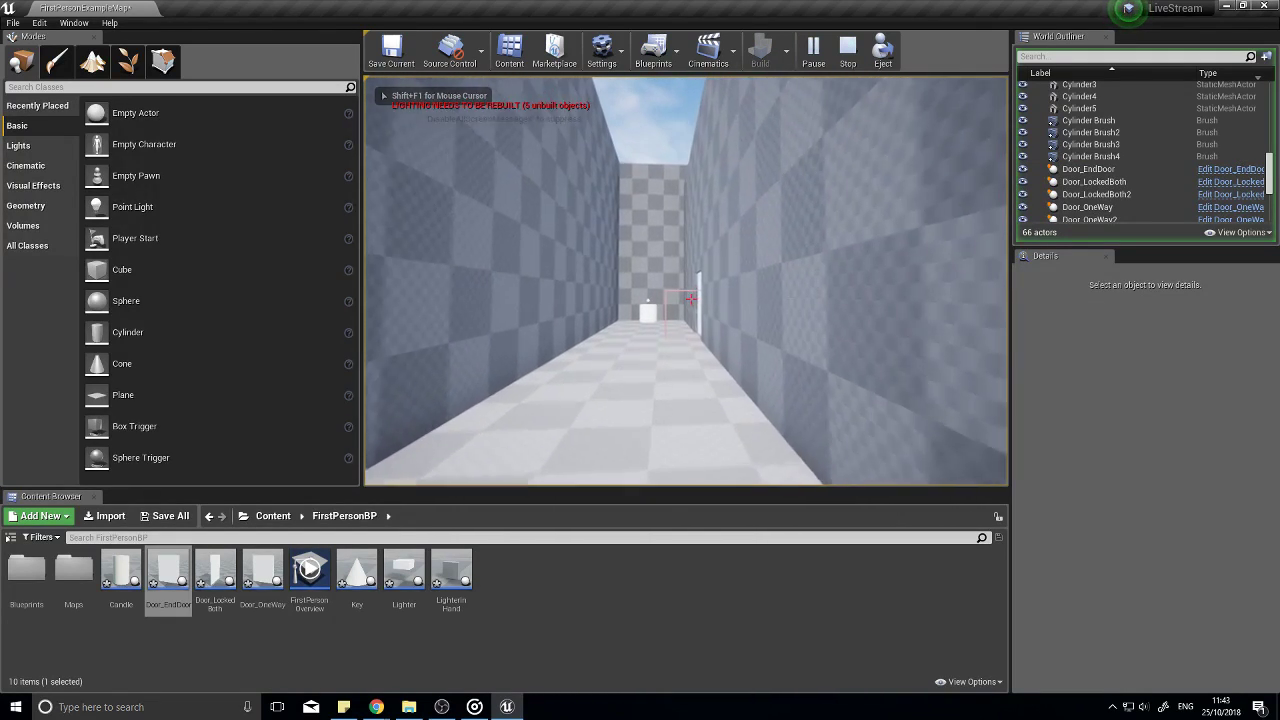
pyautogui.press('w')
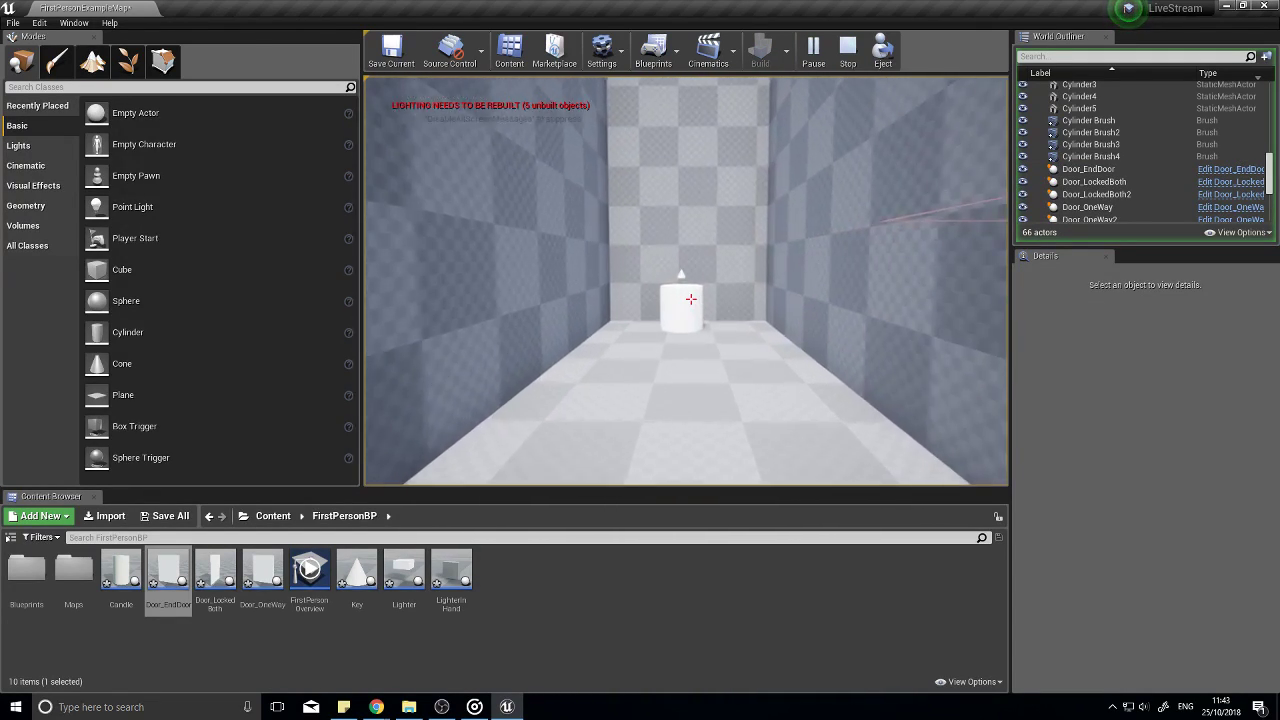
pyautogui.press('w')
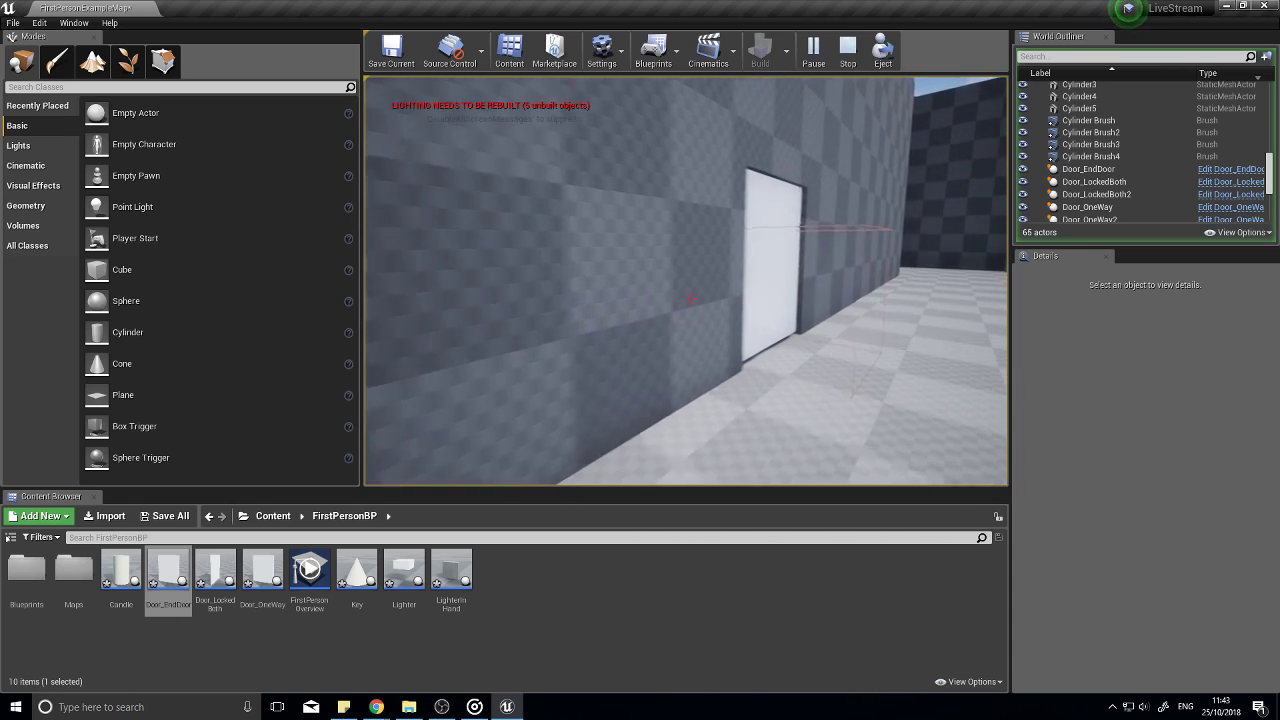
pyautogui.press('w')
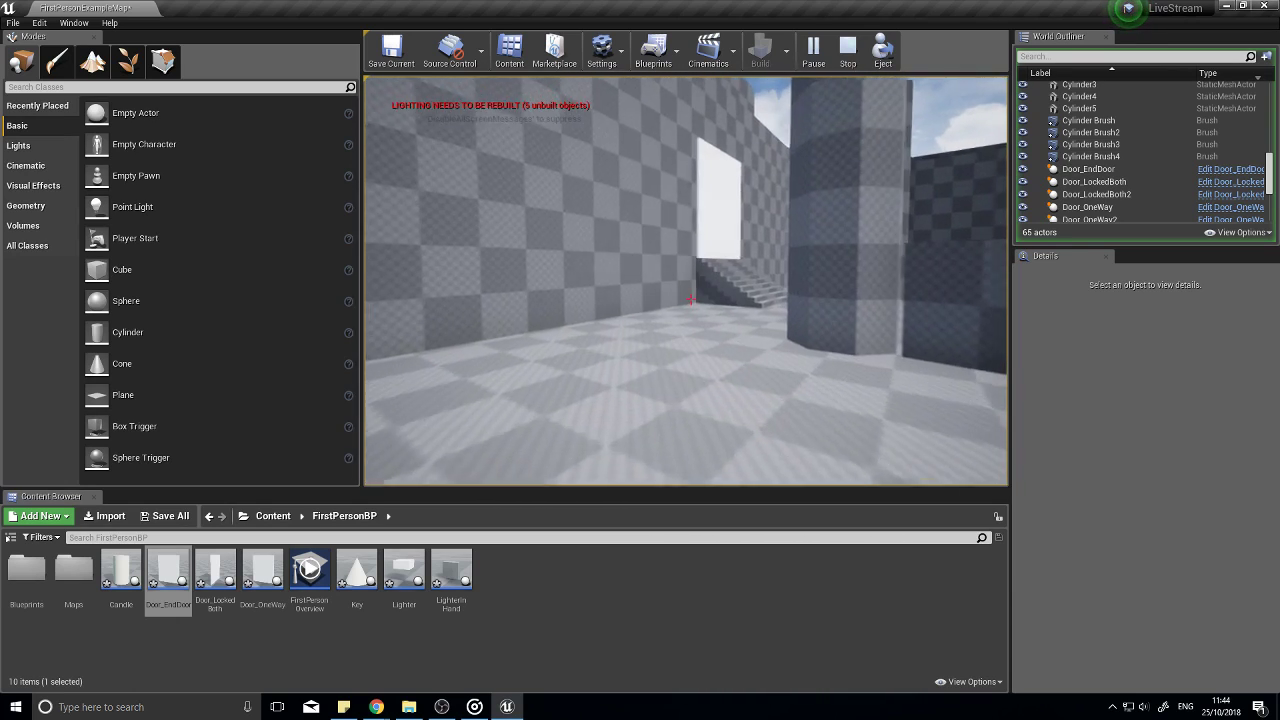
pyautogui.press('w')
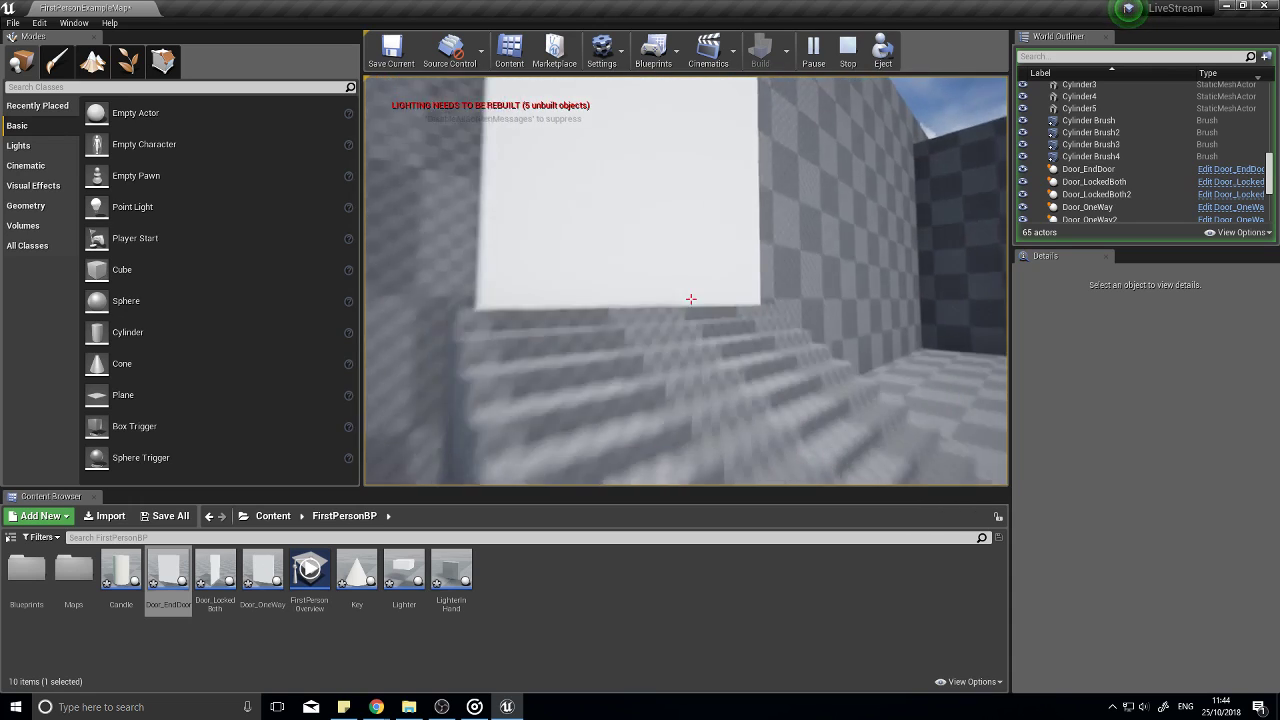
pyautogui.press('w')
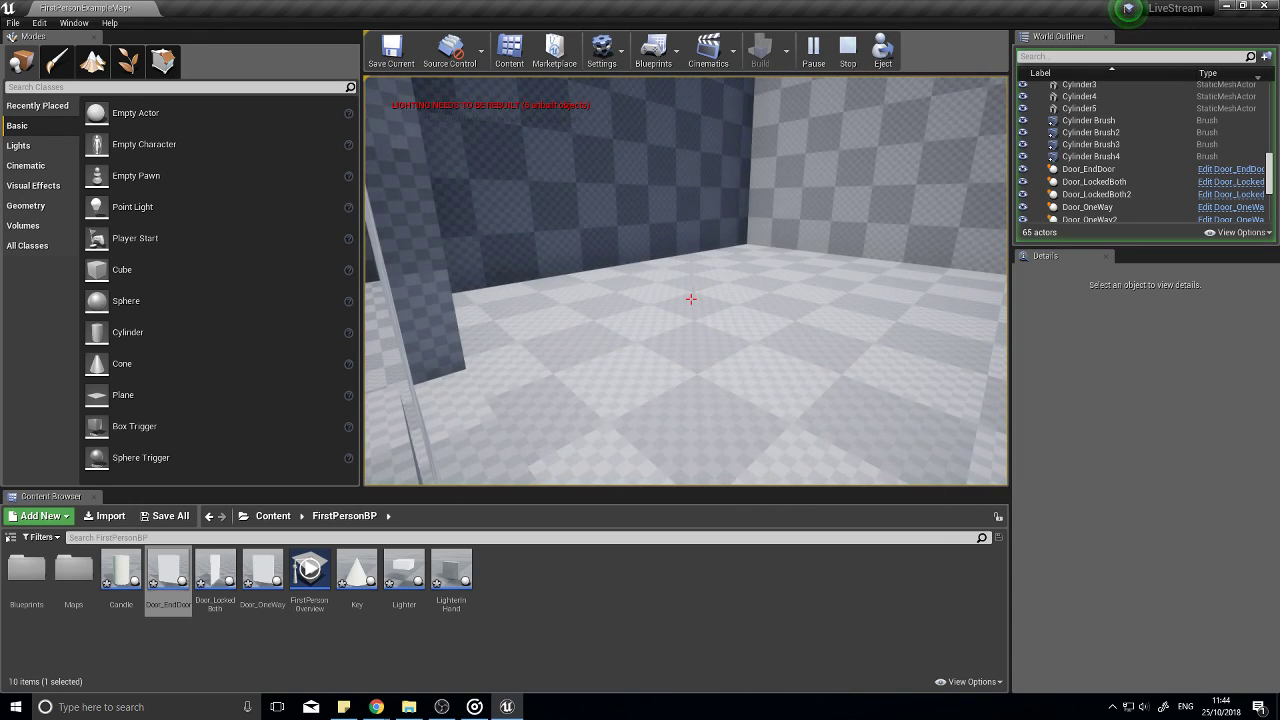
pyautogui.press('Escape')
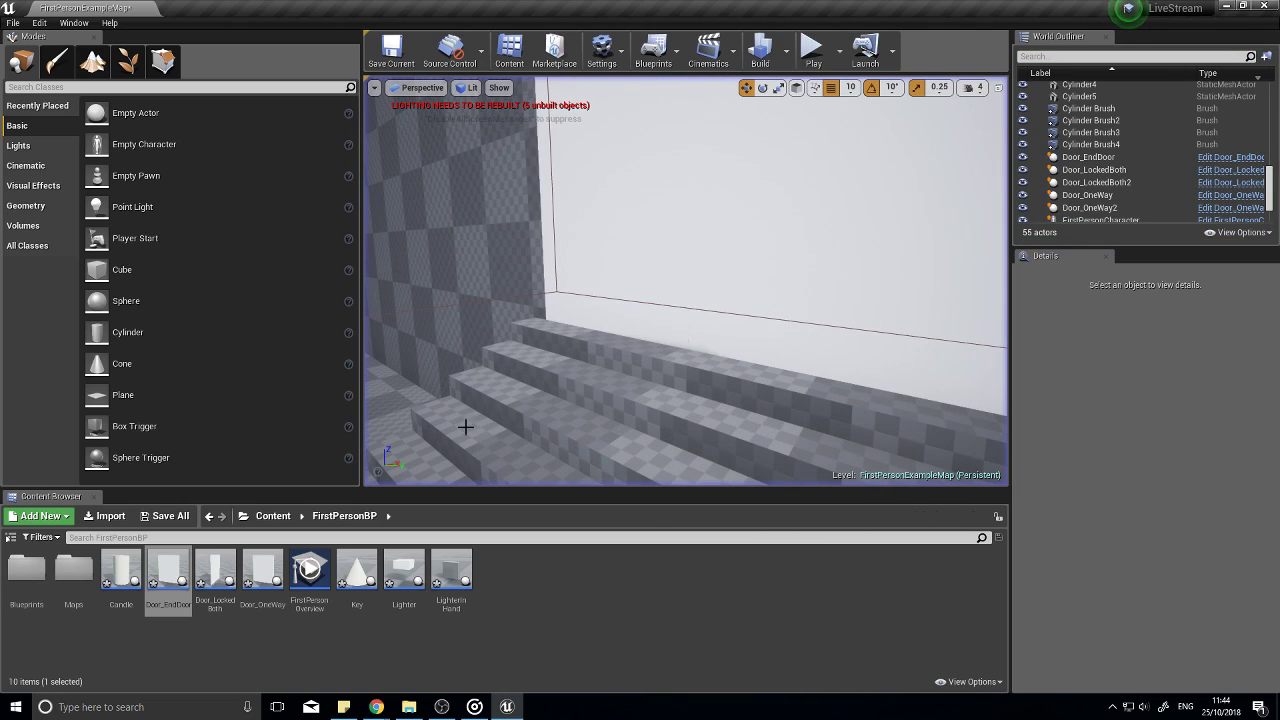
# Step: In Door_EndDoor's Event Graph, wire the Branch's False output to DoorAnimation's Play instead of True, and return to the level
pyautogui.doubleClick(168, 575)
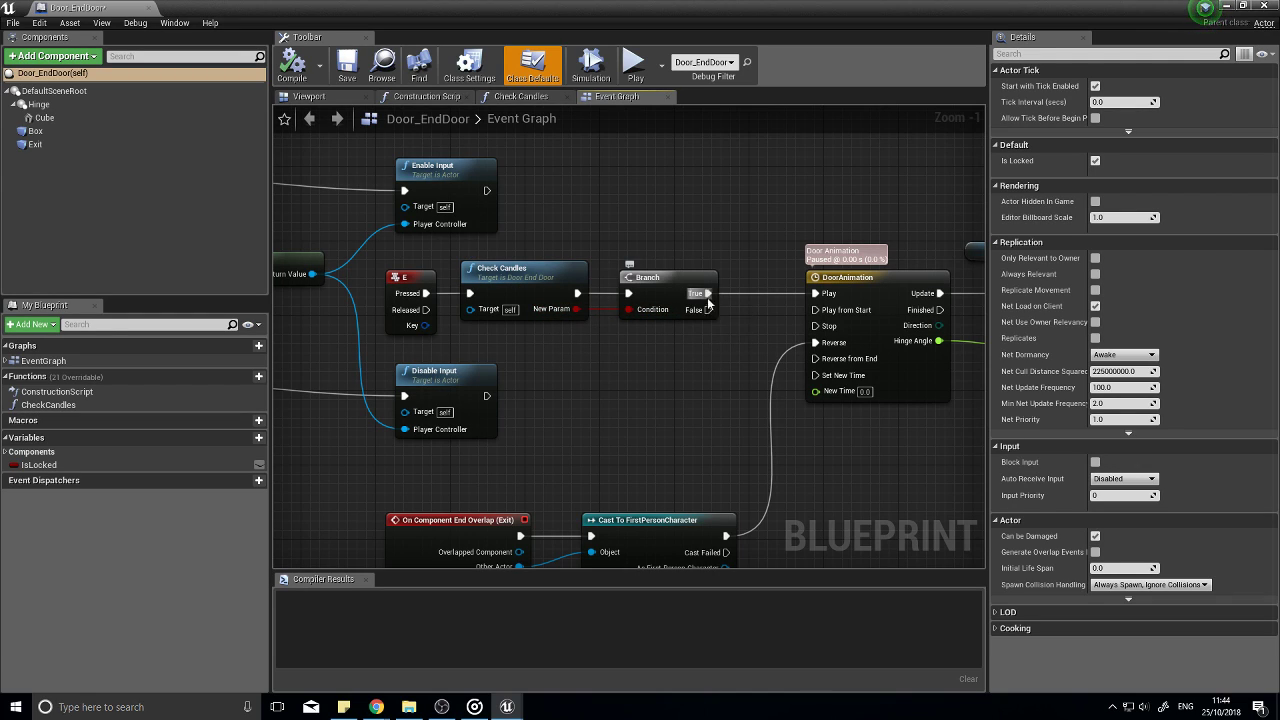
pyautogui.moveTo(700, 310); pyautogui.dragTo(815, 293)
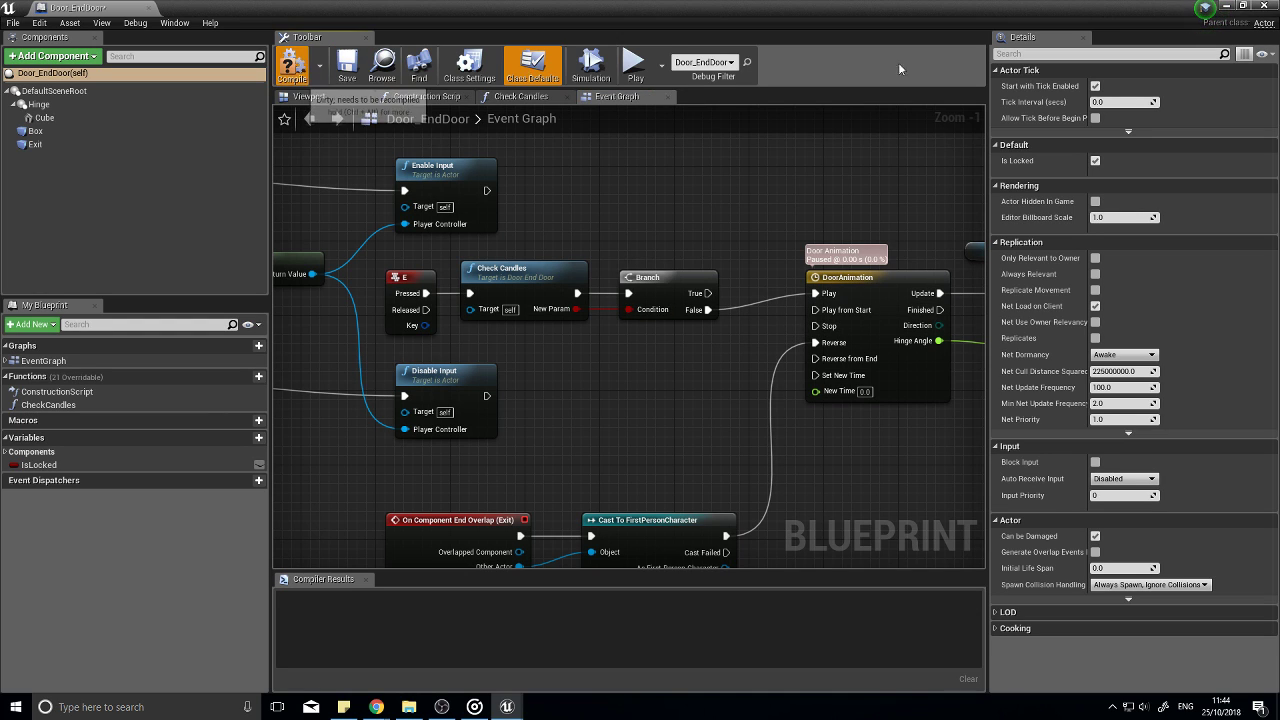
pyautogui.click(1226, 6)
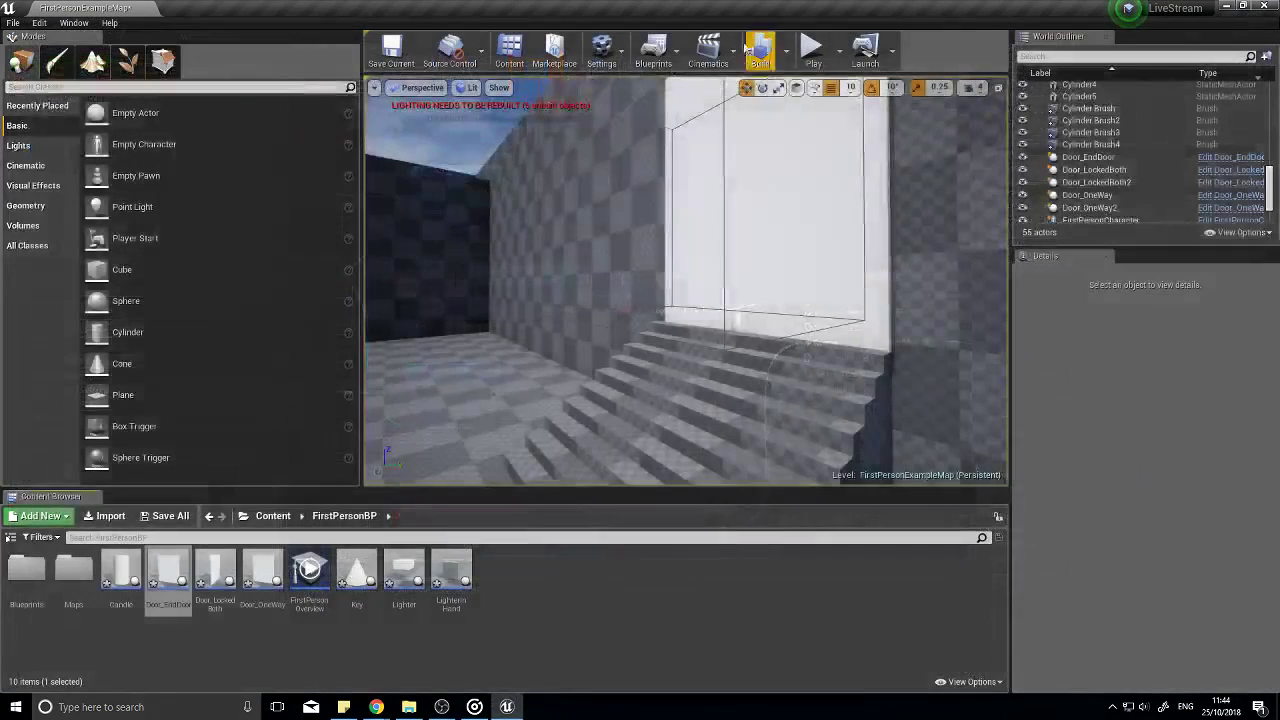
# Step: Play the level, collect the key at the end of the corridor and walk into the main hall to the stairs
pyautogui.click(813, 52)
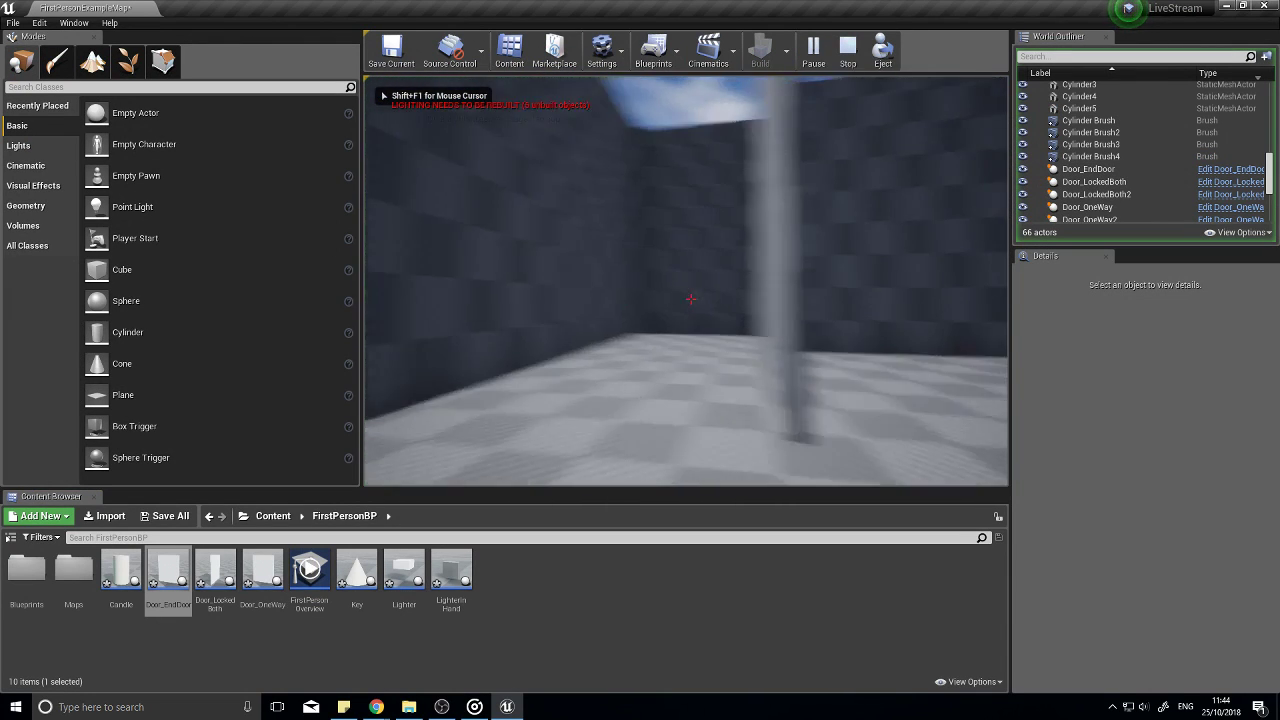
pyautogui.press('w')
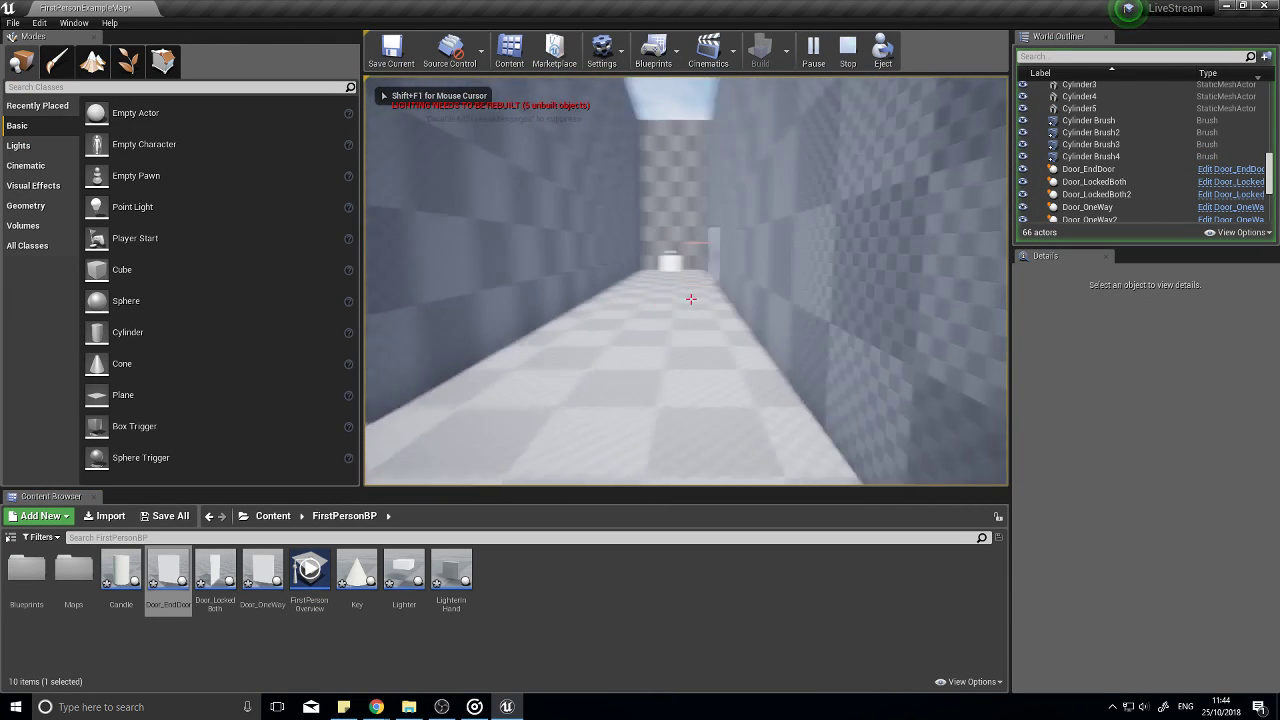
pyautogui.press('w')
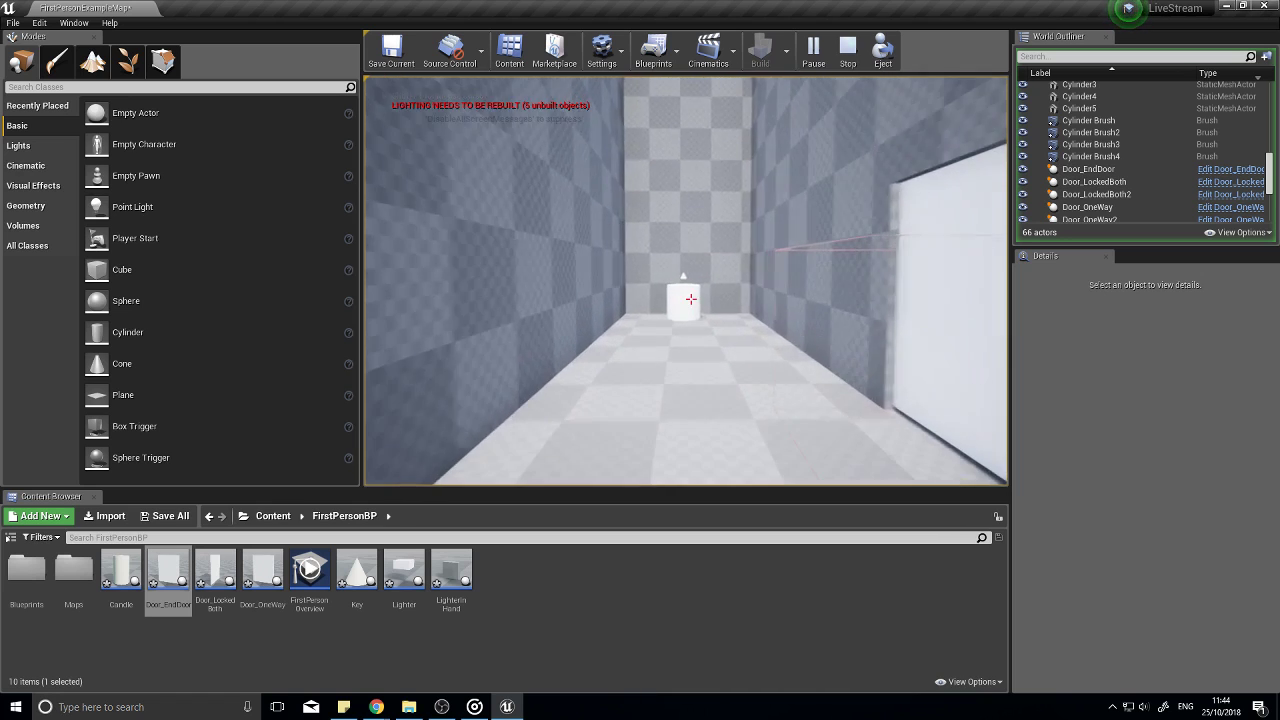
pyautogui.press('w')
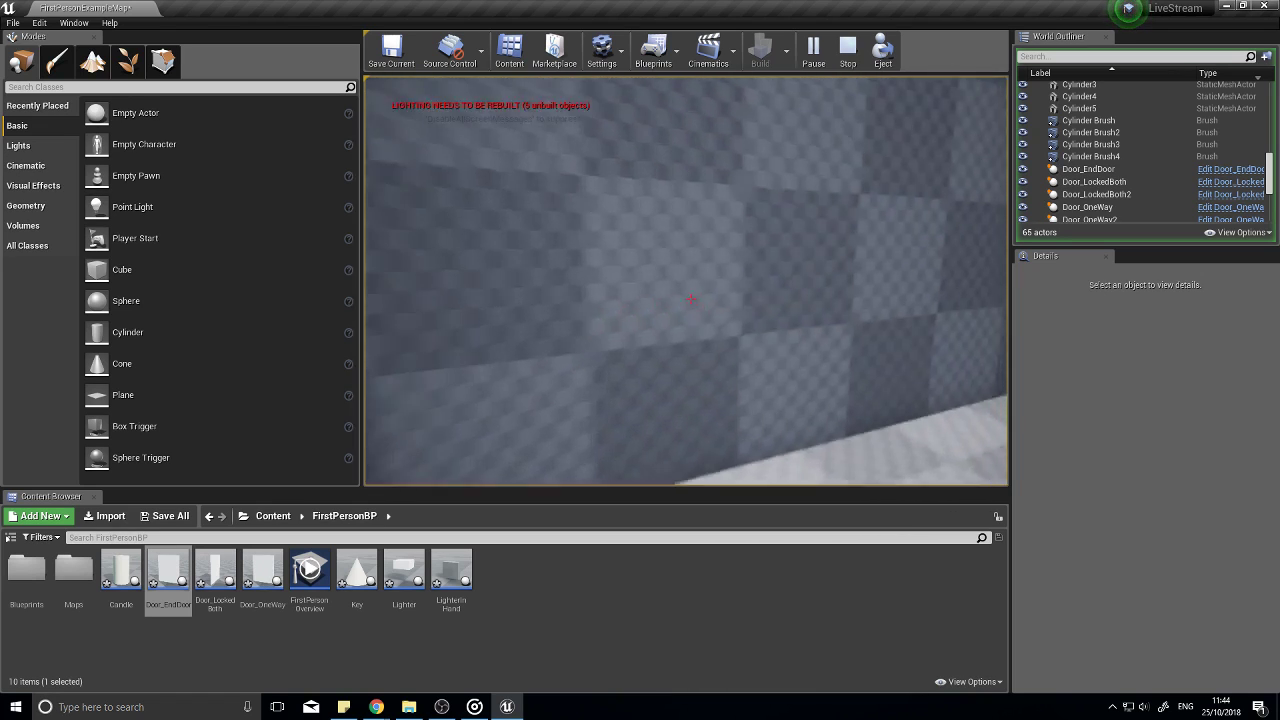
pyautogui.press('w')
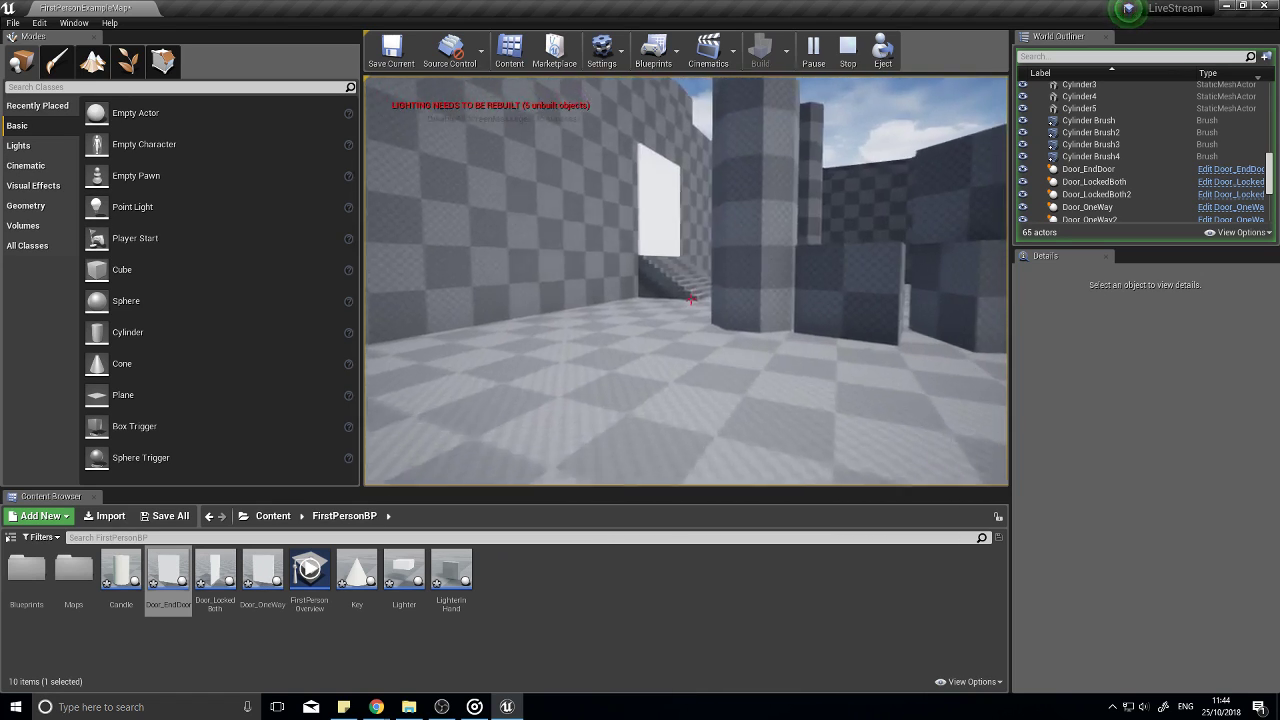
pyautogui.press('w')
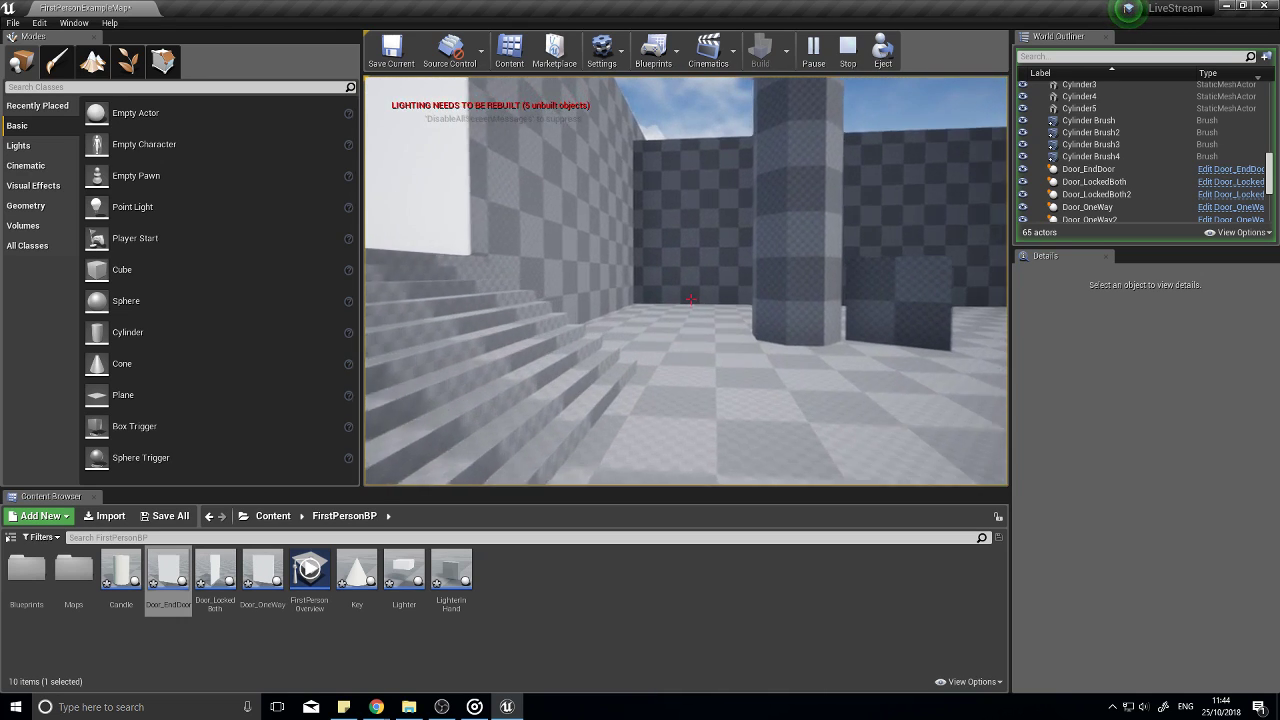
# Step: Carry the lighter to the candles in the main hall, walk up to the door to test it, and end the play session
pyautogui.press('w')
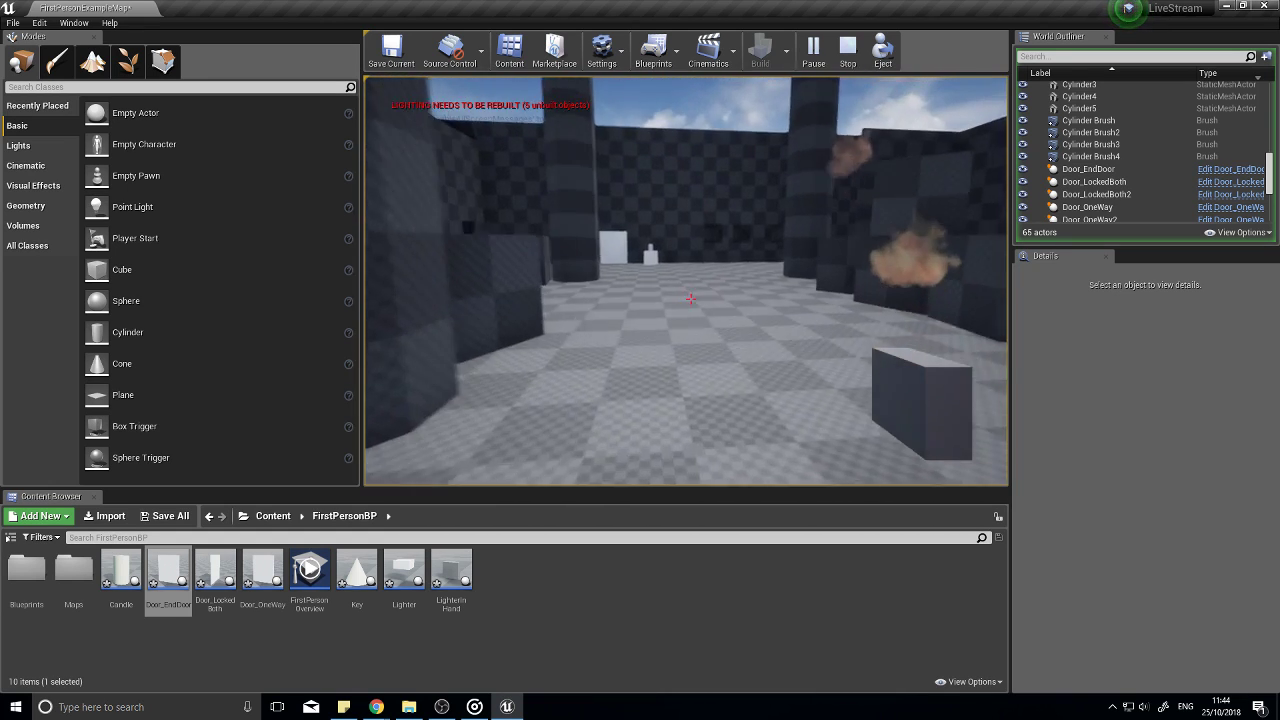
pyautogui.press('w')
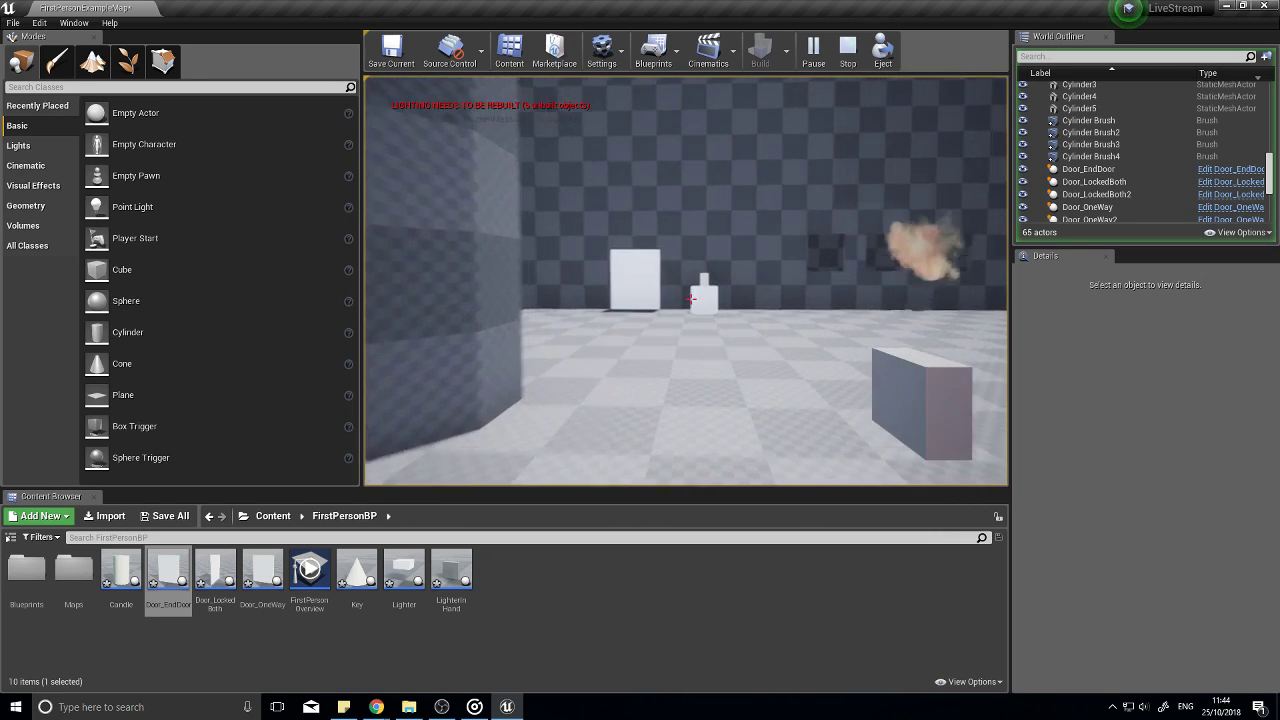
pyautogui.press('w')
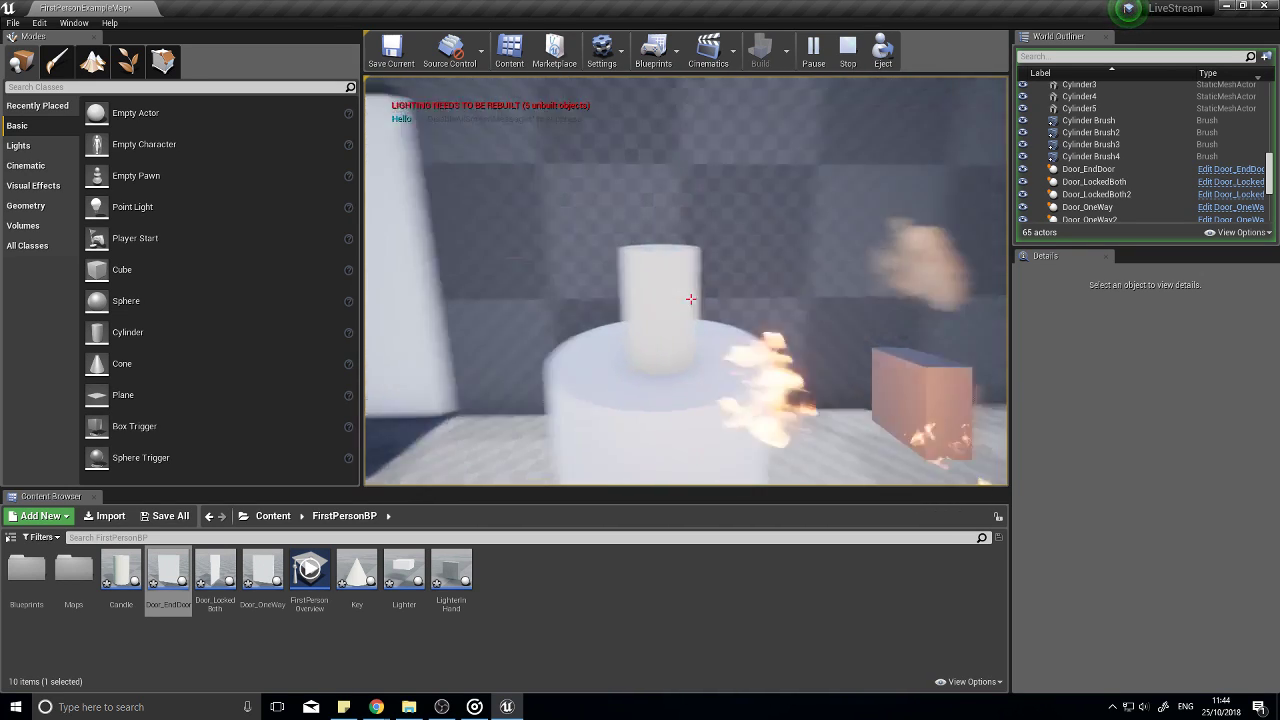
pyautogui.press('w')
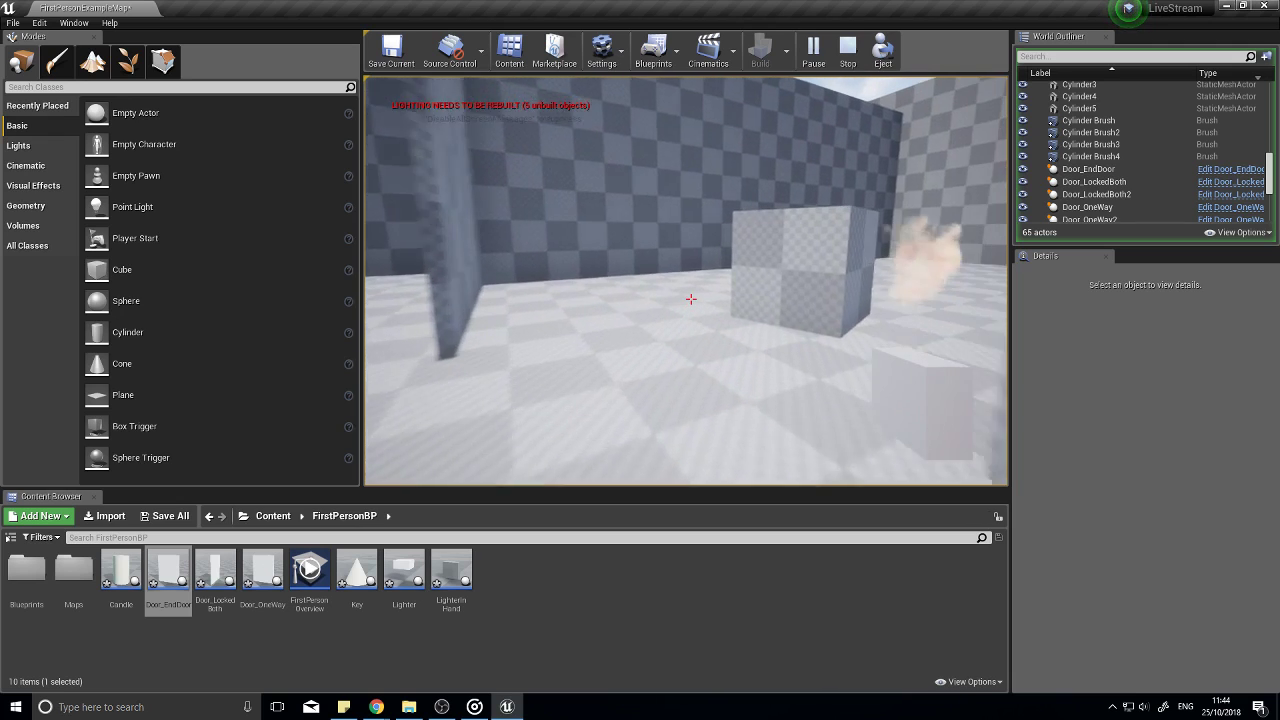
pyautogui.press('w')
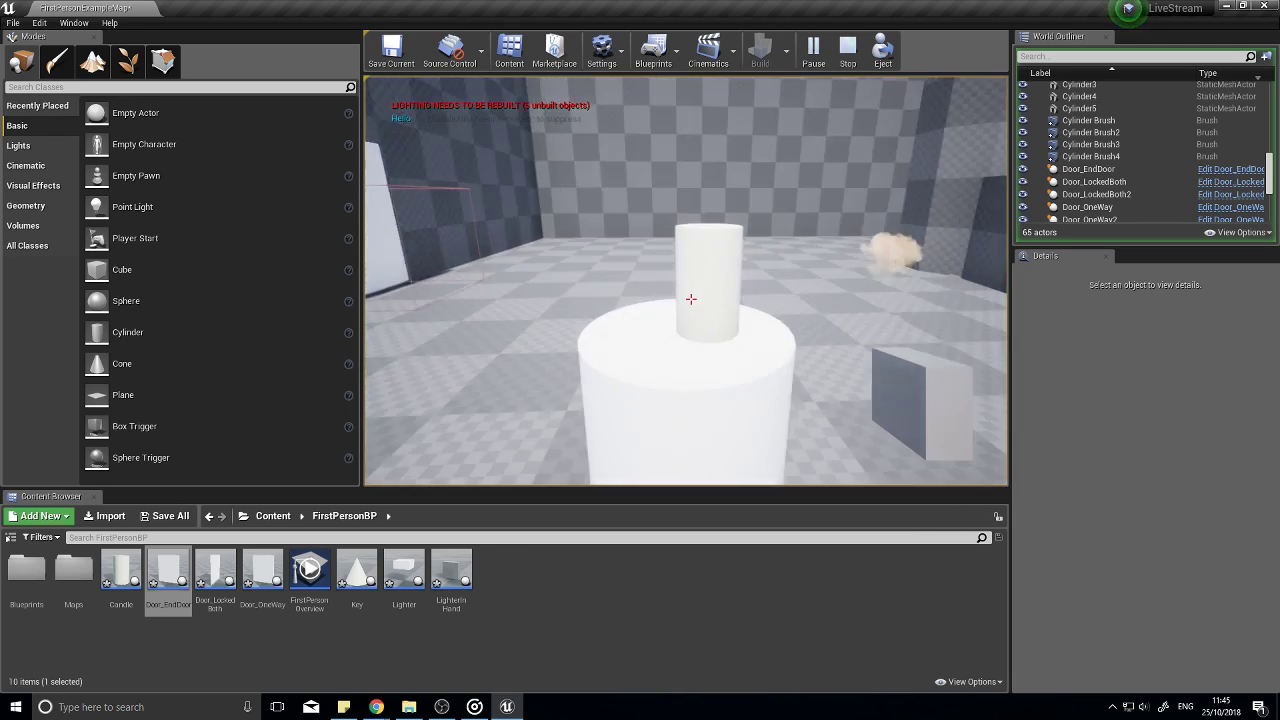
pyautogui.press('w')
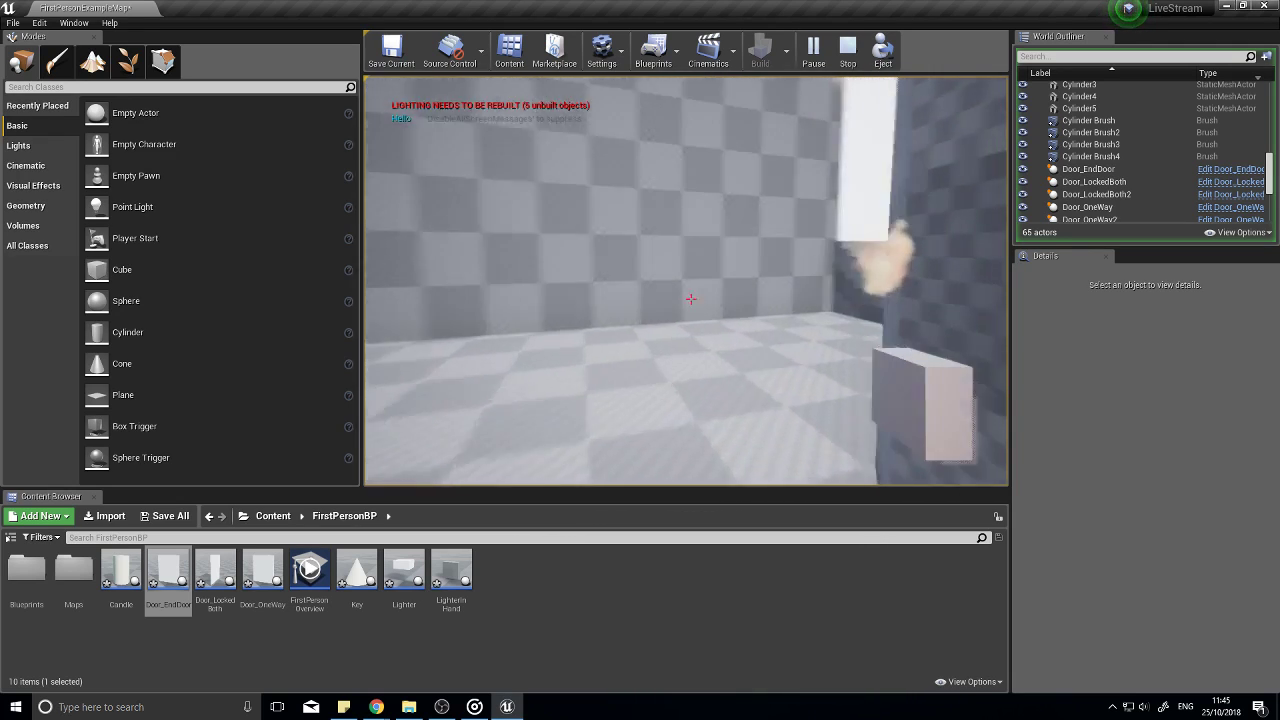
pyautogui.press('w')
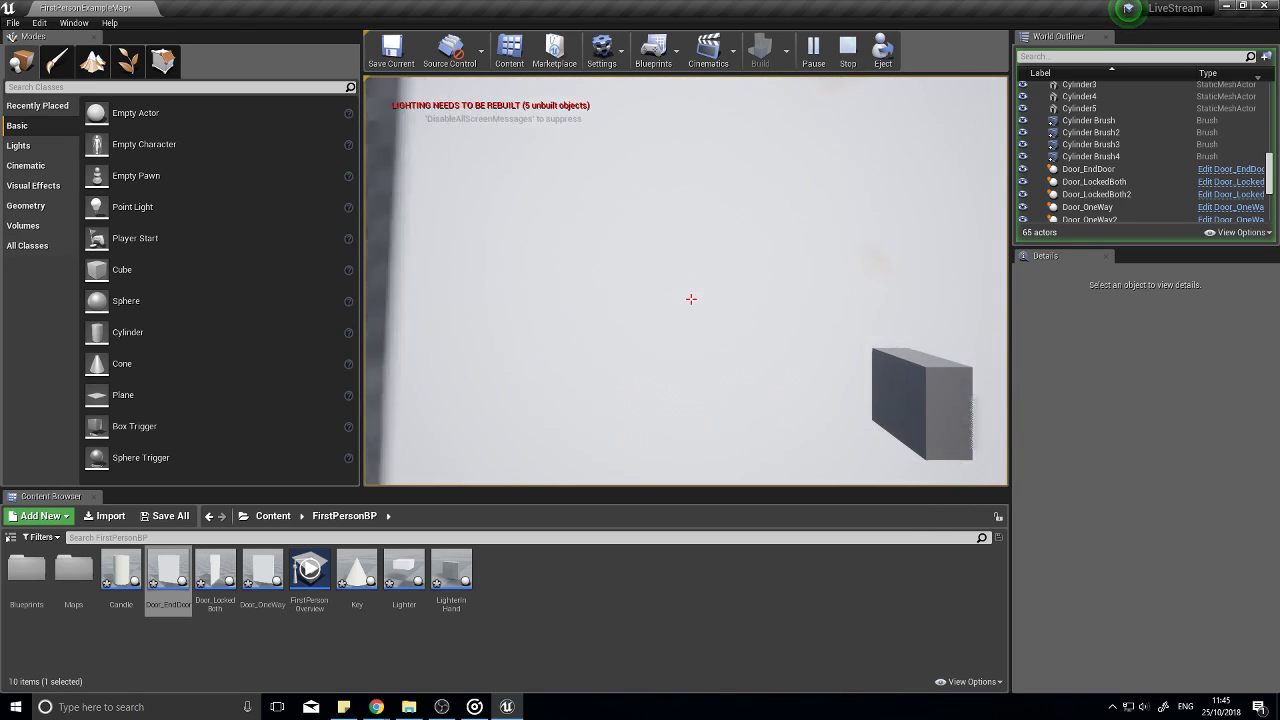
pyautogui.press('w')
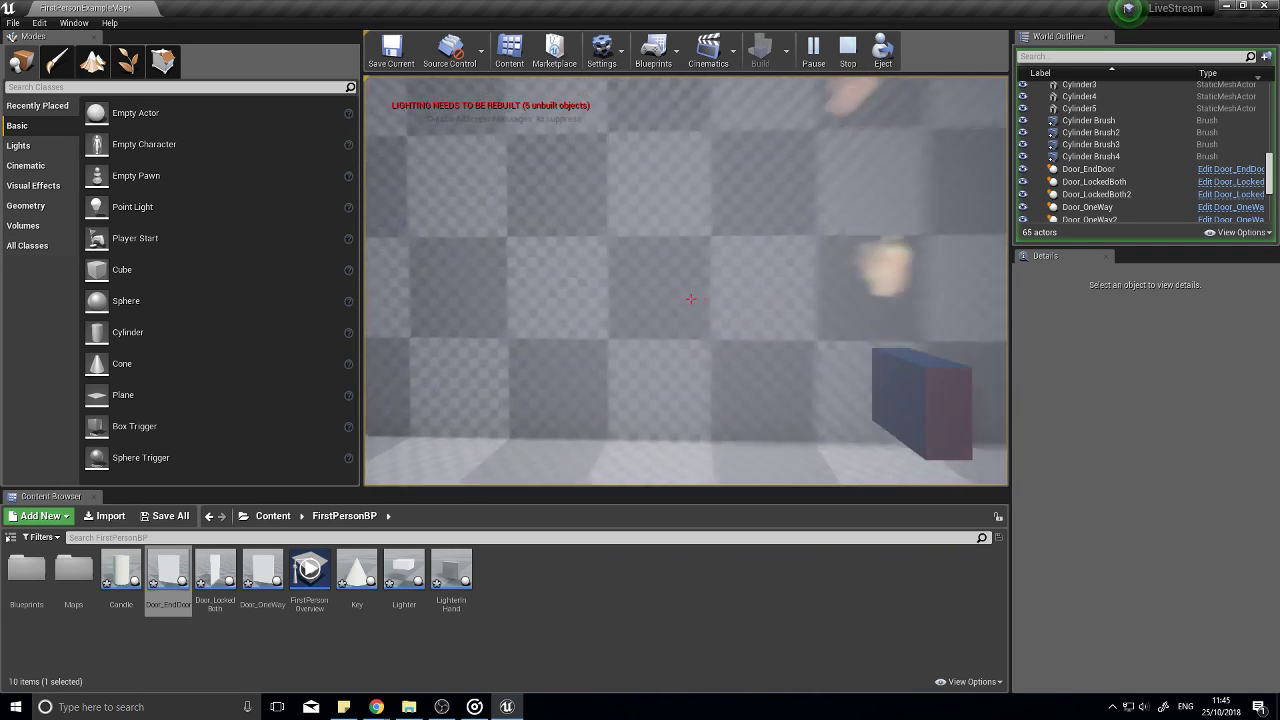
pyautogui.press('Escape')
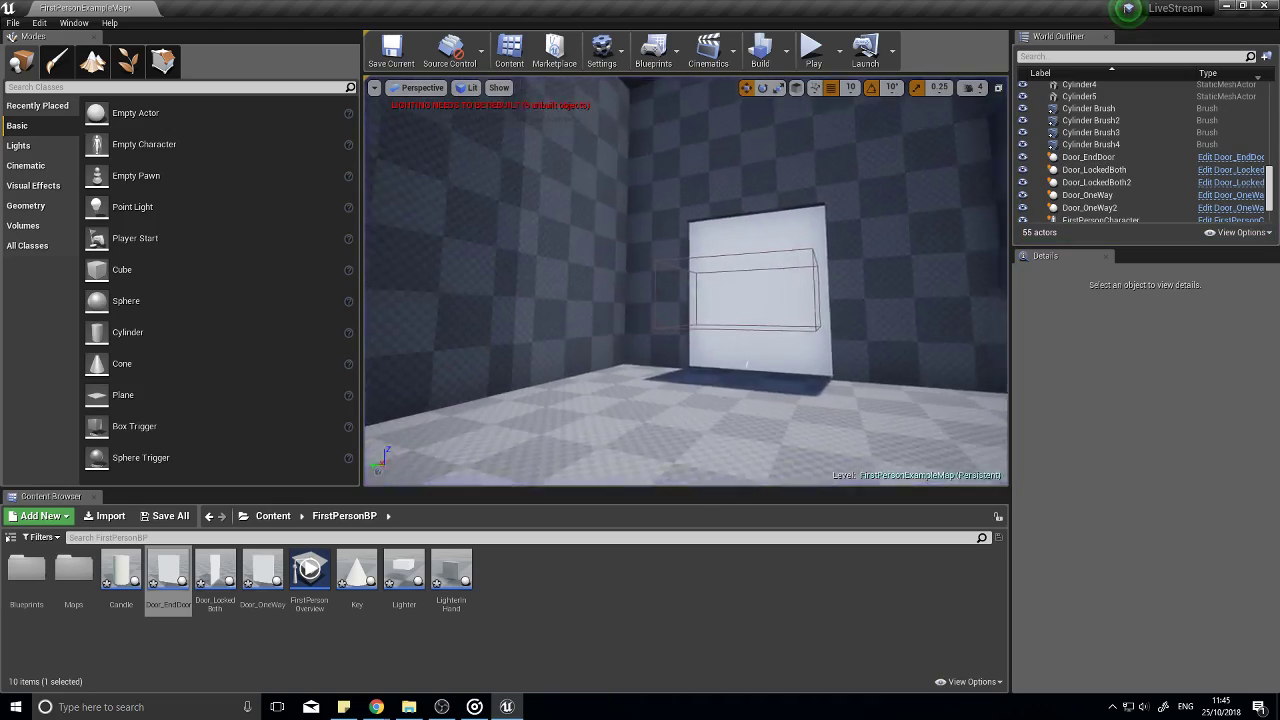
# Step: Look around the level in the editor to examine the main hall's layout, pillars, candles, doors and player start
pyautogui.press('w')
pyautogui.moveTo(746, 364); pyautogui.dragTo(290, 364, button='right')
pyautogui.press('w')
pyautogui.press('w')
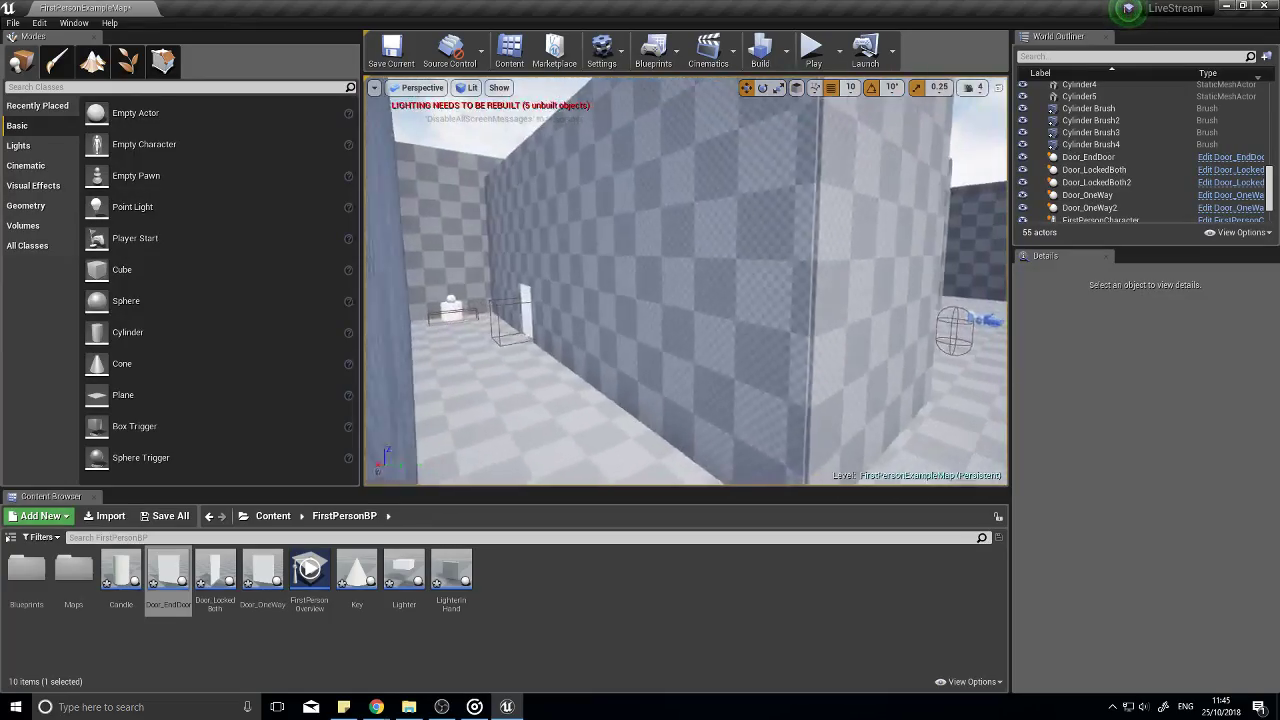
pyautogui.press('w')
pyautogui.moveTo(686, 281); pyautogui.dragTo(606, 281, button='right')
pyautogui.press('w')
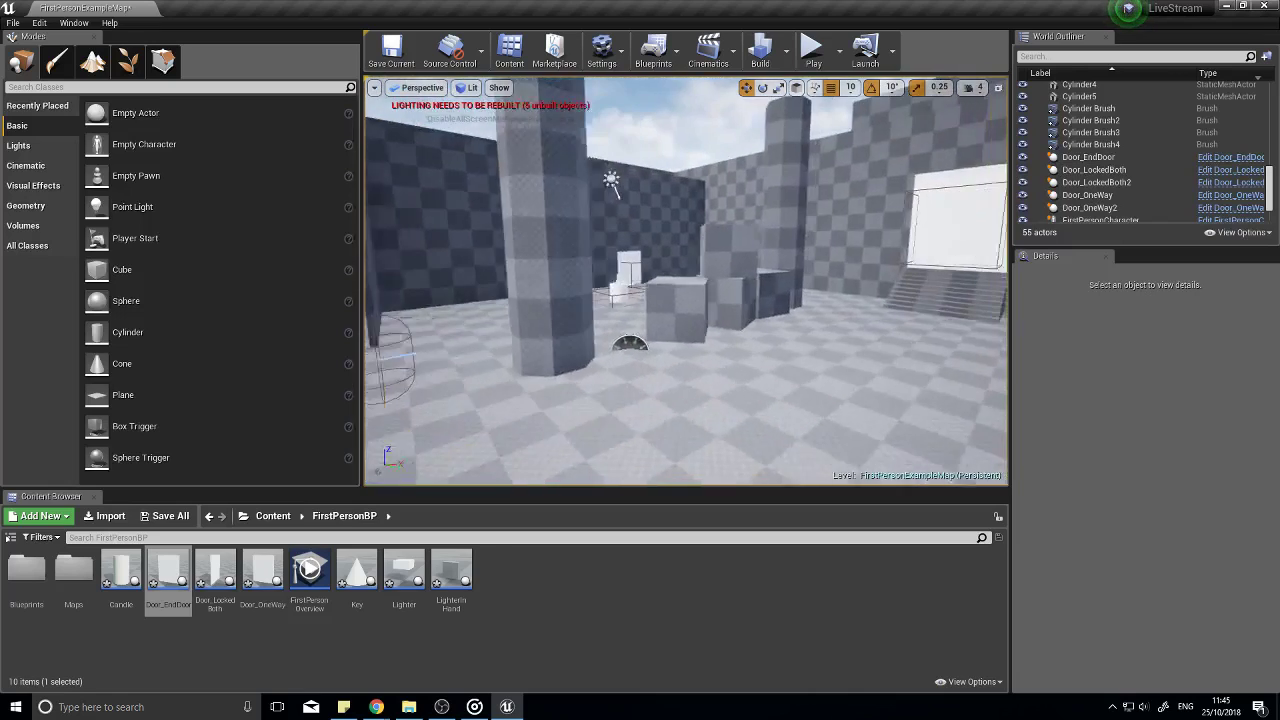
pyautogui.moveTo(690, 362); pyautogui.dragTo(797, 312, button='right')
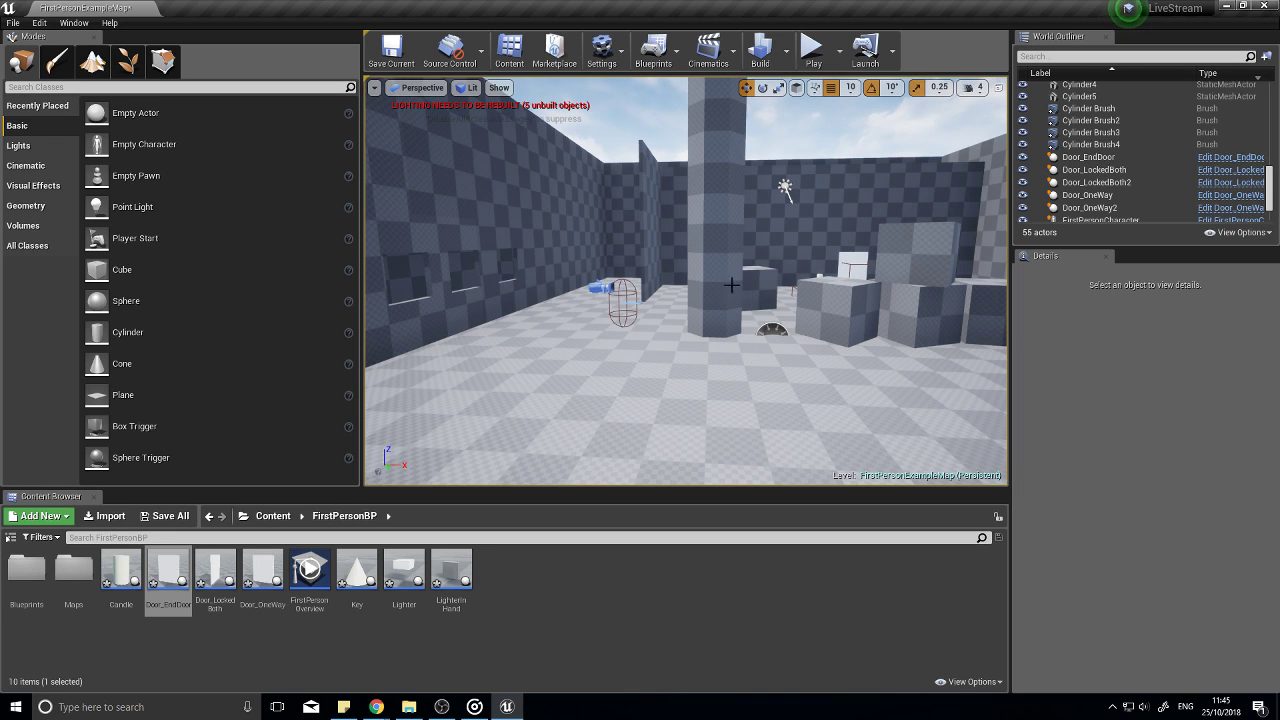
pyautogui.moveTo(618, 316); pyautogui.dragTo(556, 338, button='right')
pyautogui.press('w')
pyautogui.press('s')
pyautogui.press('a')
pyautogui.press('d')
pyautogui.moveTo(600, 282)
pyautogui.mouseDown(button='right')
pyautogui.moveTo(560, 282)
pyautogui.moveTo(598, 282)
pyautogui.mouseUp(button='right')
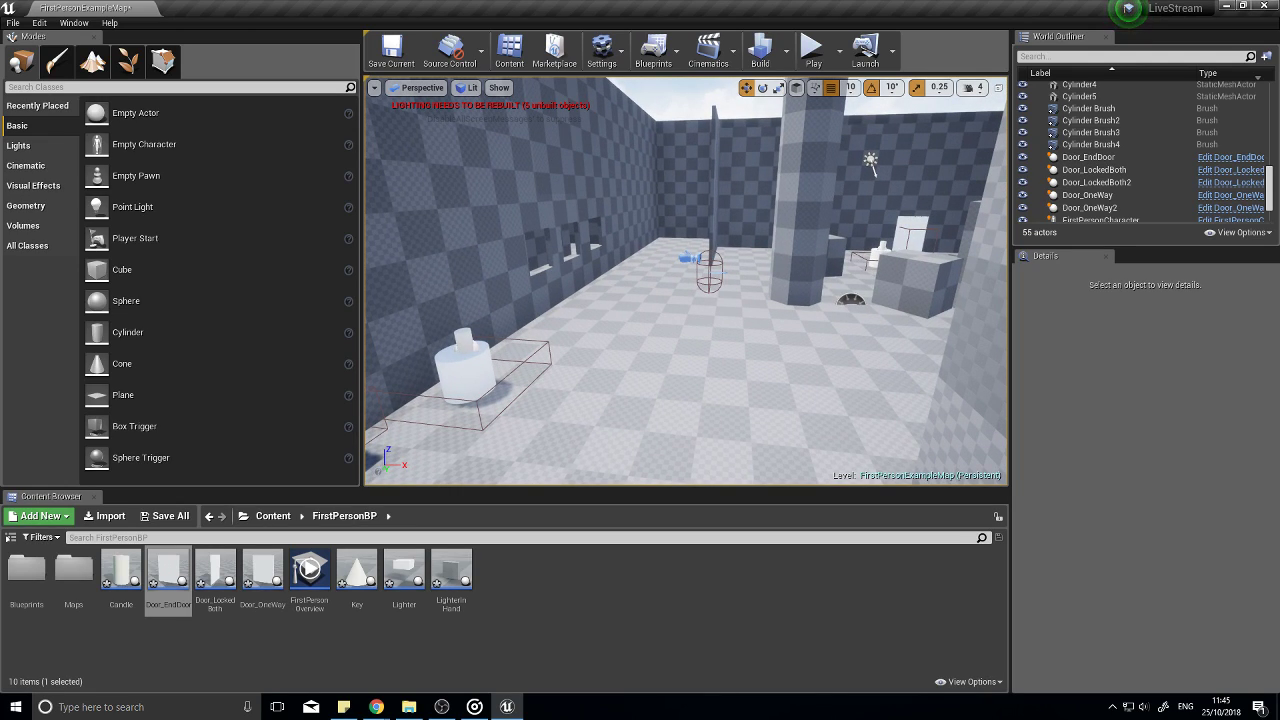
pyautogui.moveTo(598, 282); pyautogui.dragTo(635, 286, button='right')
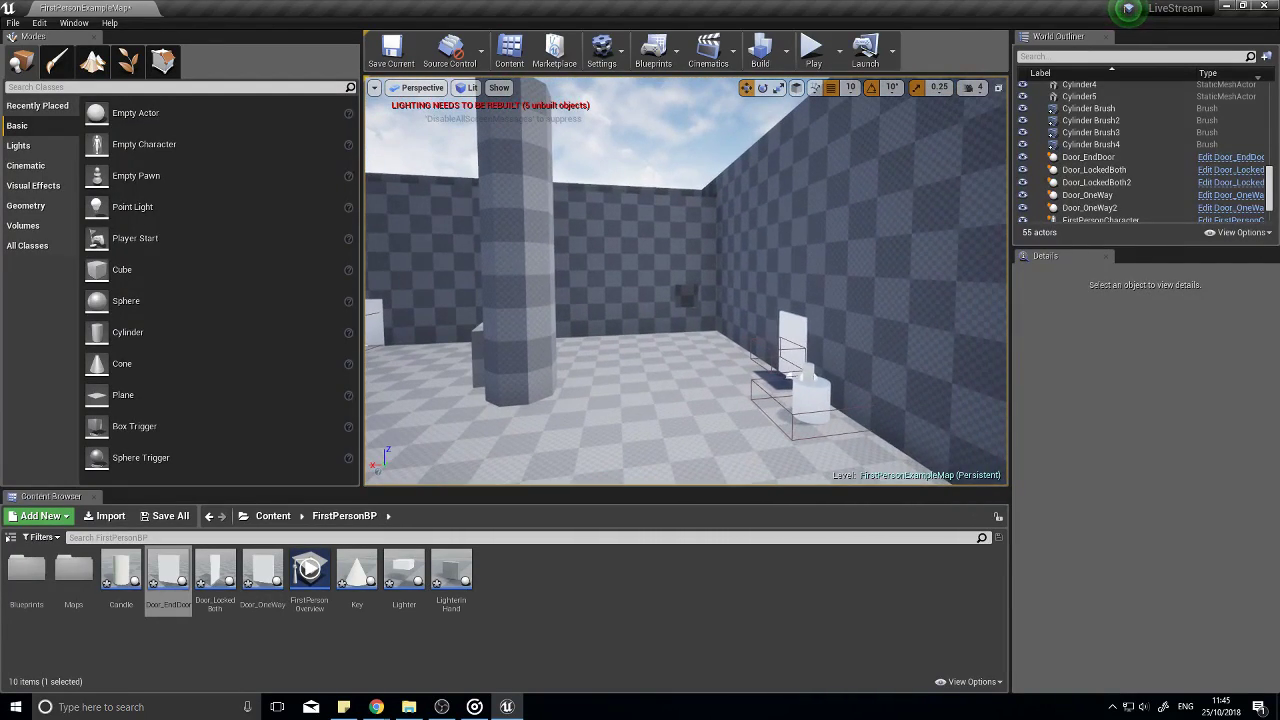
# Step: Create a new folder named Monster inside FirstPersonBP and open it
pyautogui.rightClick(528, 582)
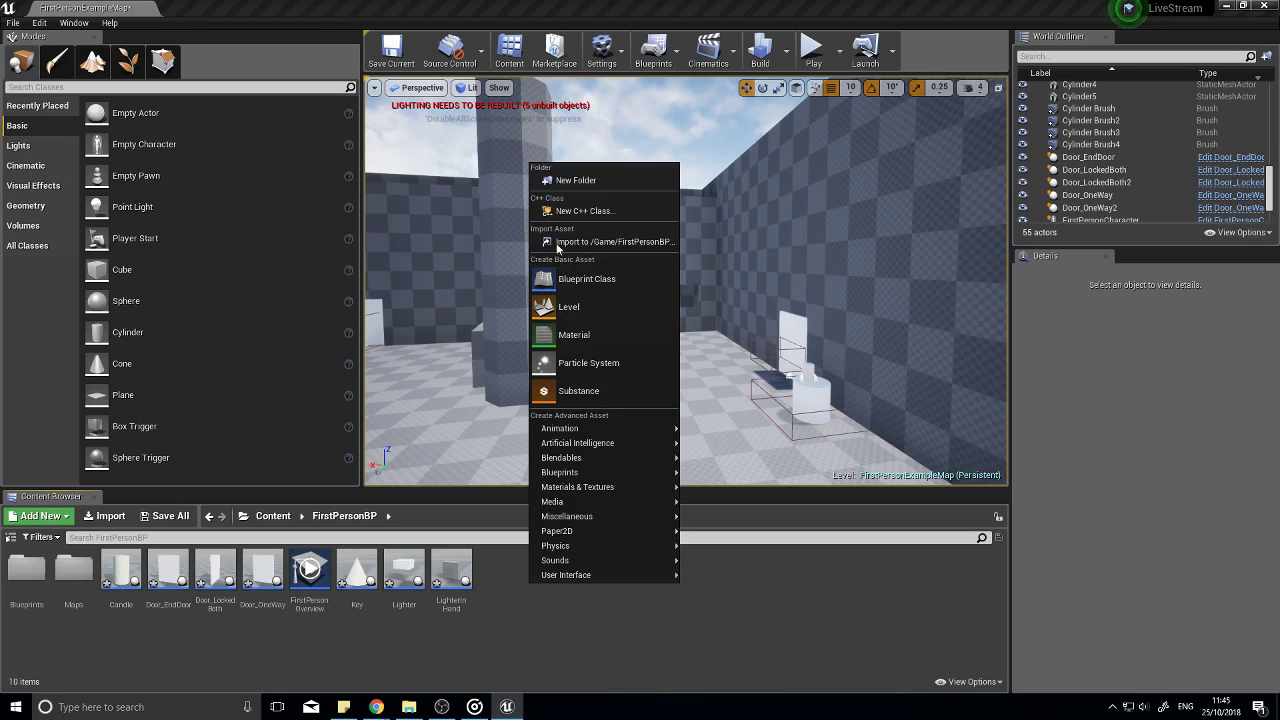
pyautogui.click(577, 178)
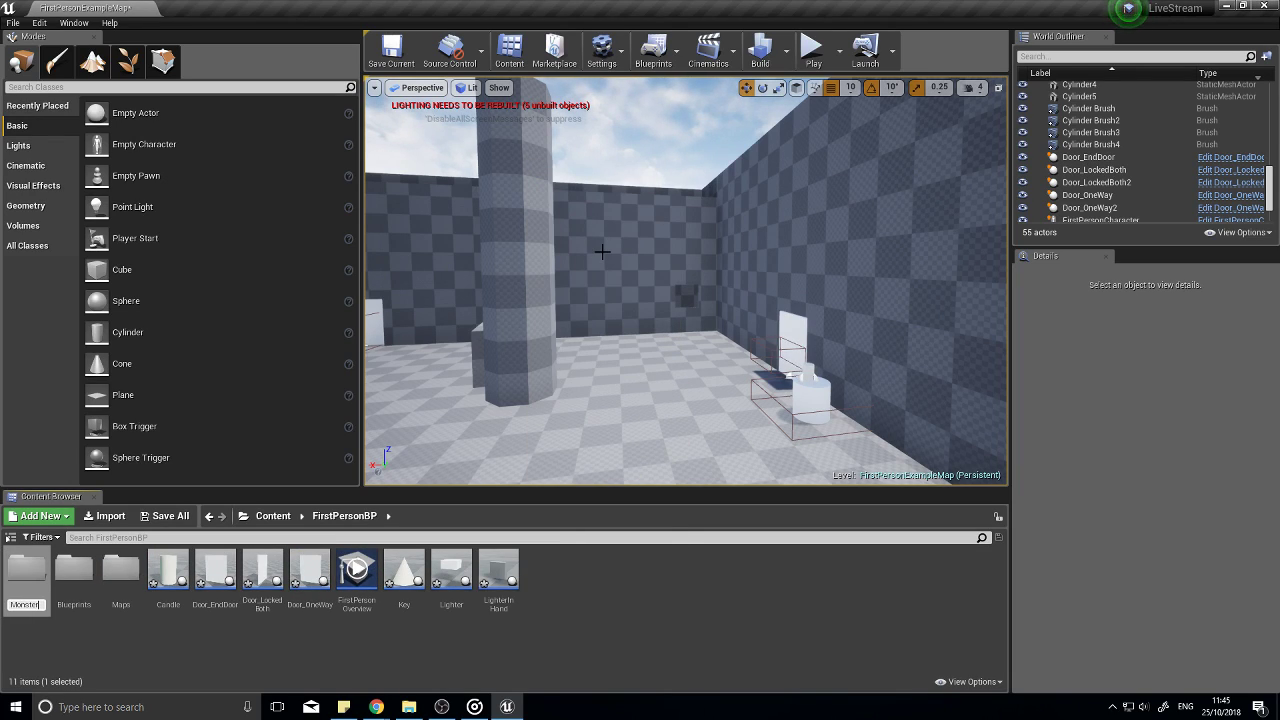
pyautogui.press('Return')
pyautogui.doubleClick(124, 572)
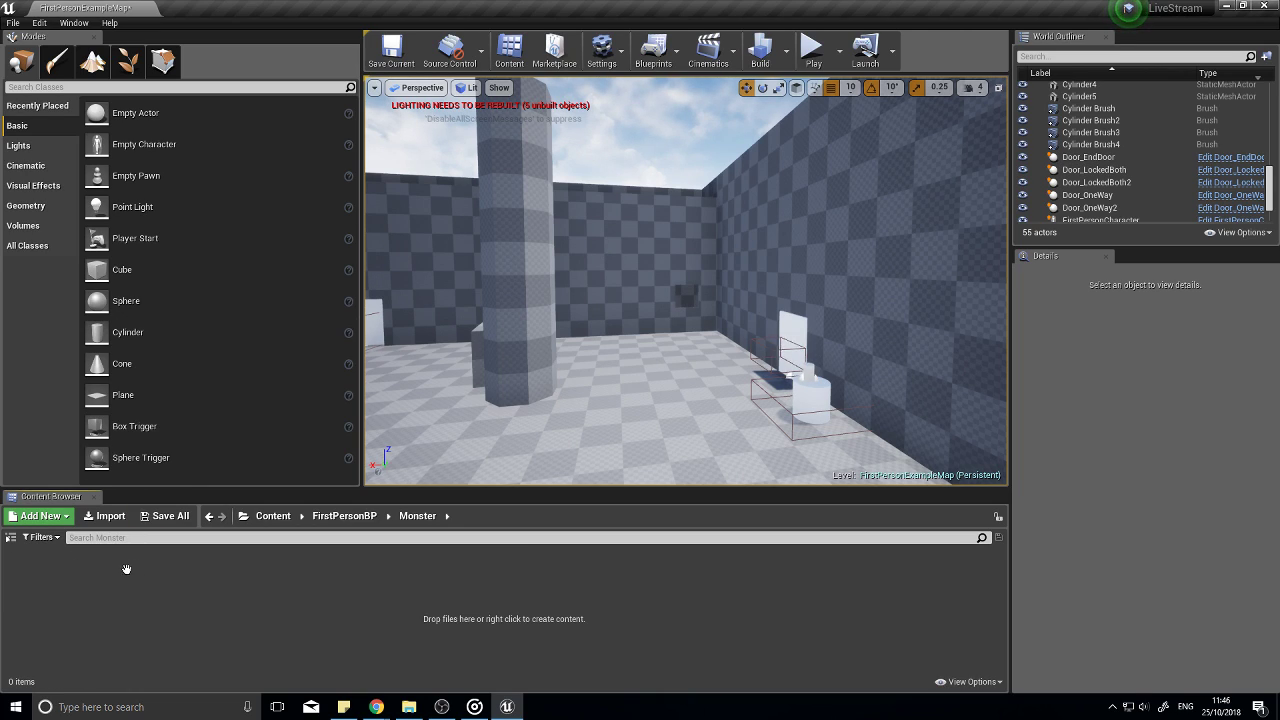
# Step: Try to import mutant idle.fbx from the desktop's SoundEffects/MonsterAnimations folder into Monster, checking the skeleton choices before cancelling the import
pyautogui.click(104, 516)
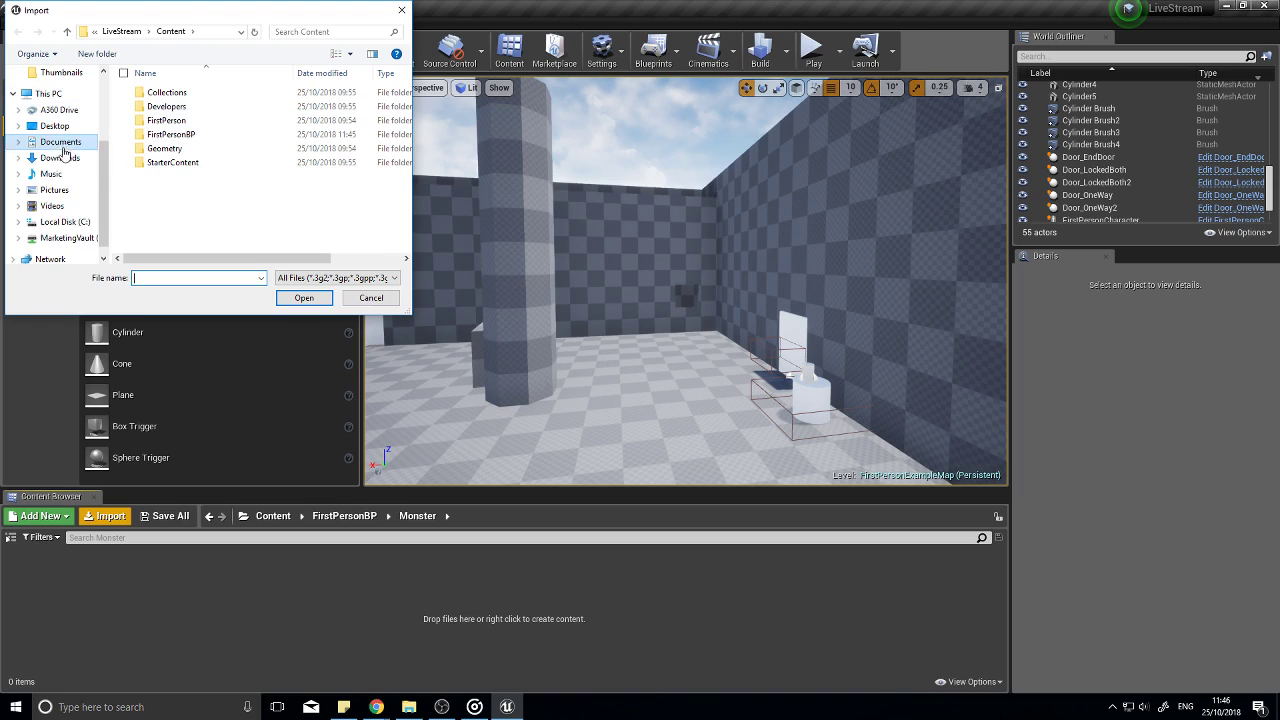
pyautogui.click(55, 126)
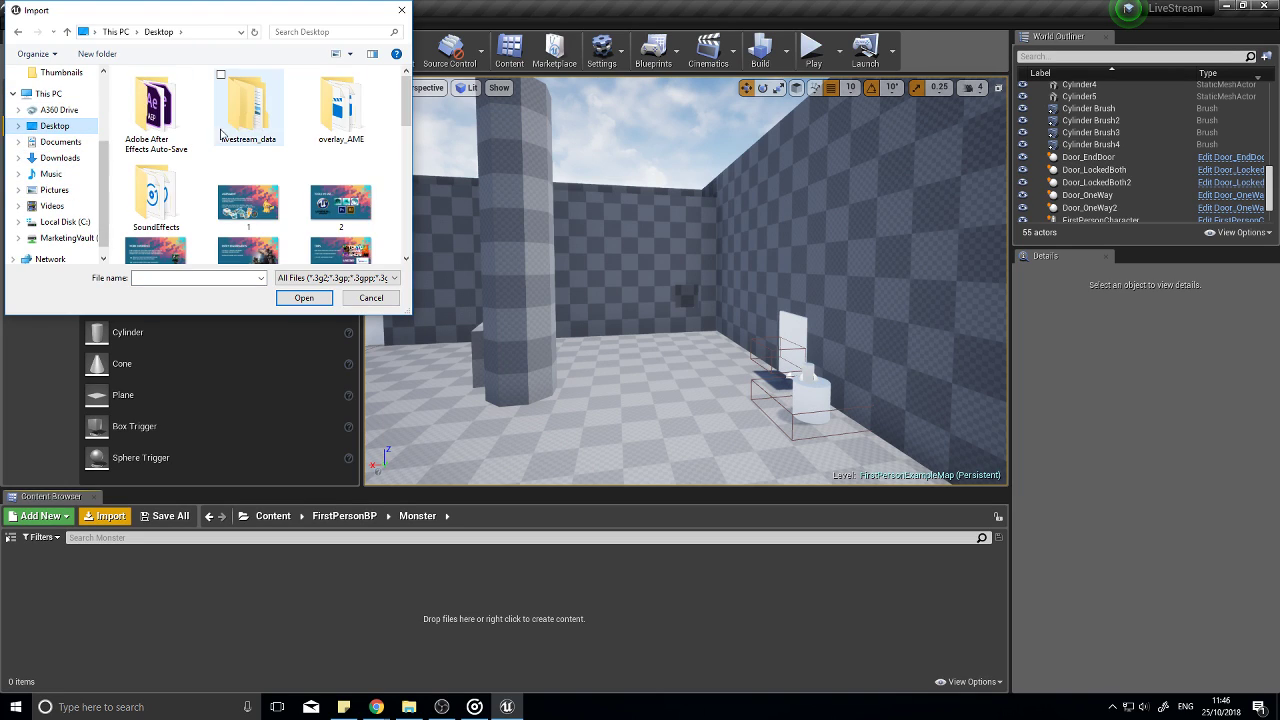
pyautogui.doubleClick(175, 187)
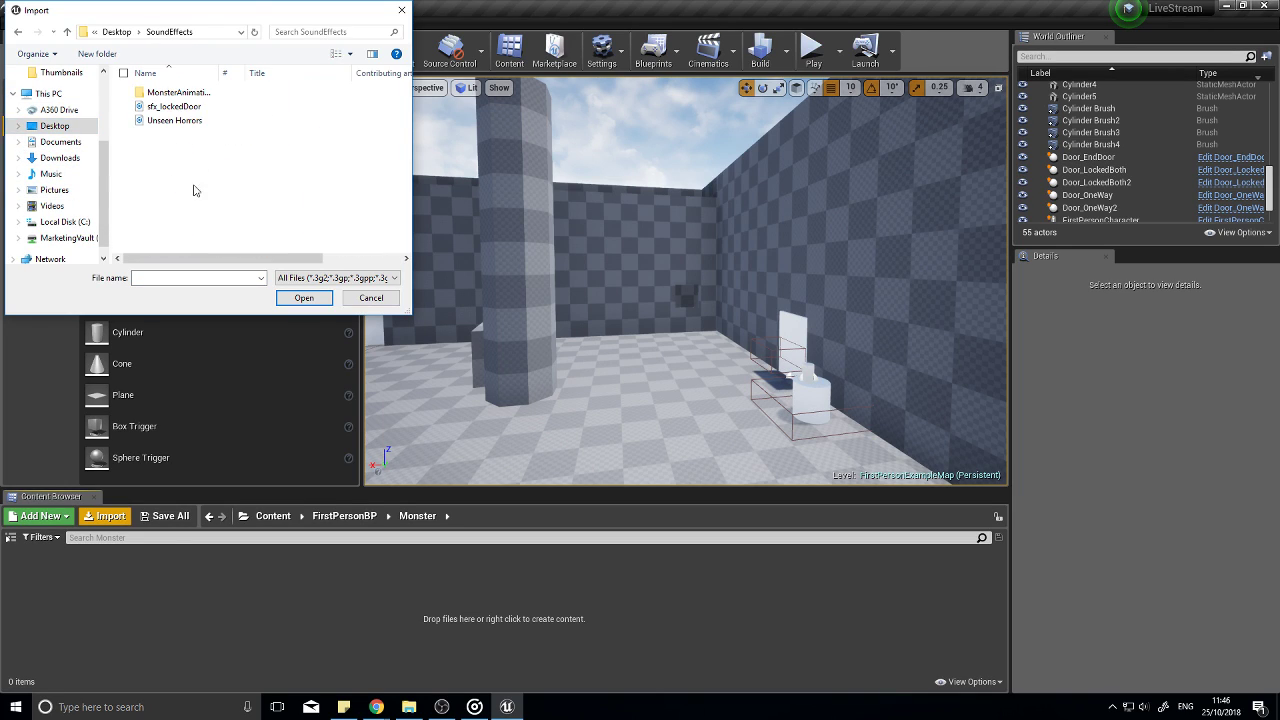
pyautogui.doubleClick(175, 92)
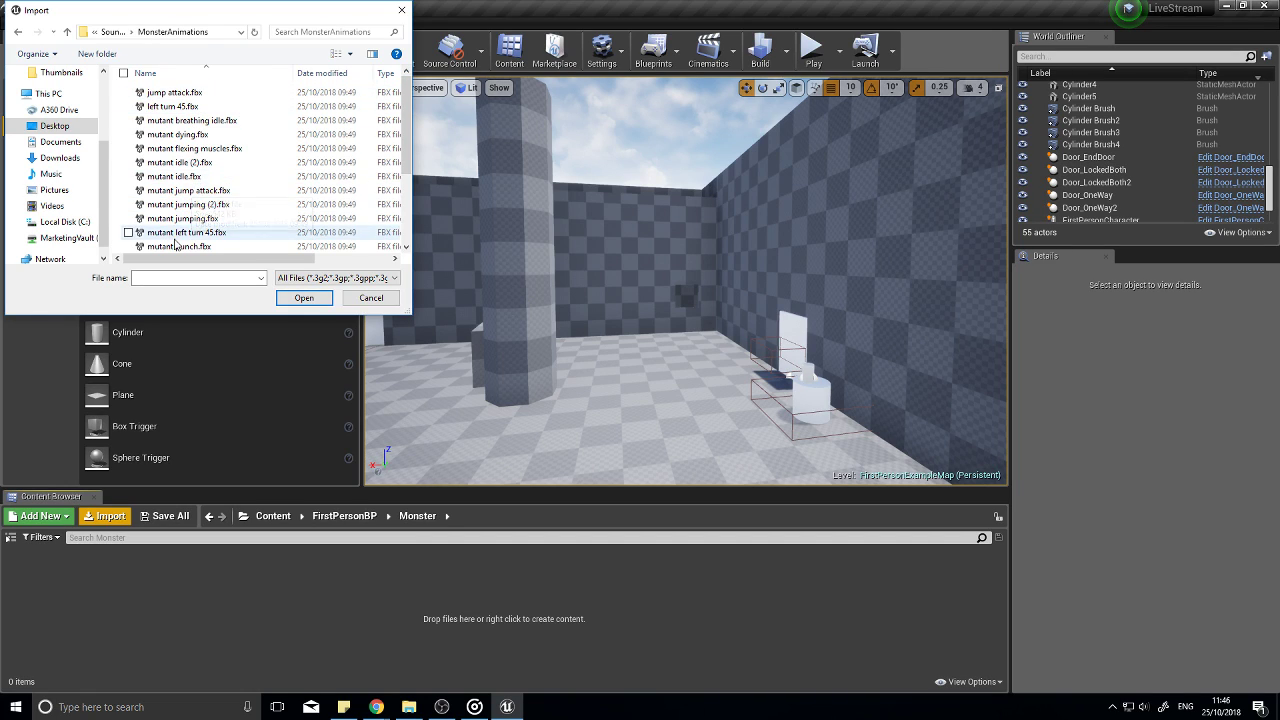
pyautogui.click(177, 180)
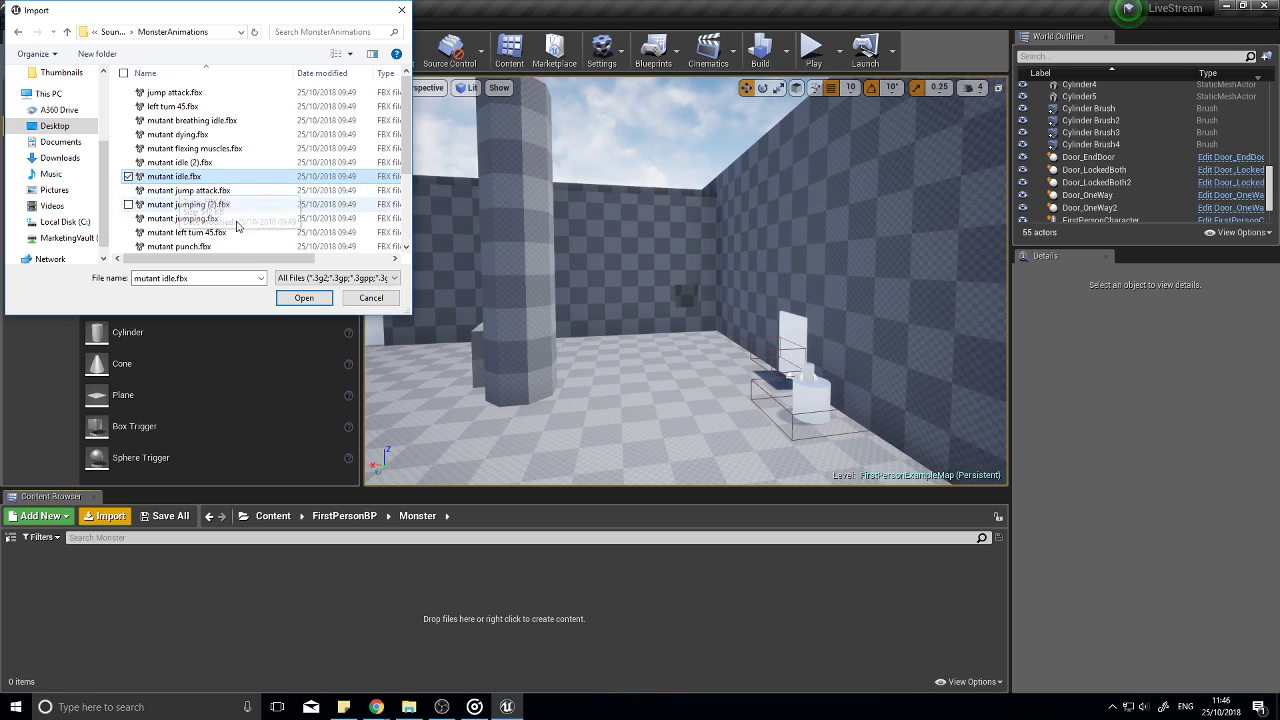
pyautogui.scroll(-2, 230, 197)
pyautogui.scroll(-1, 230, 197)
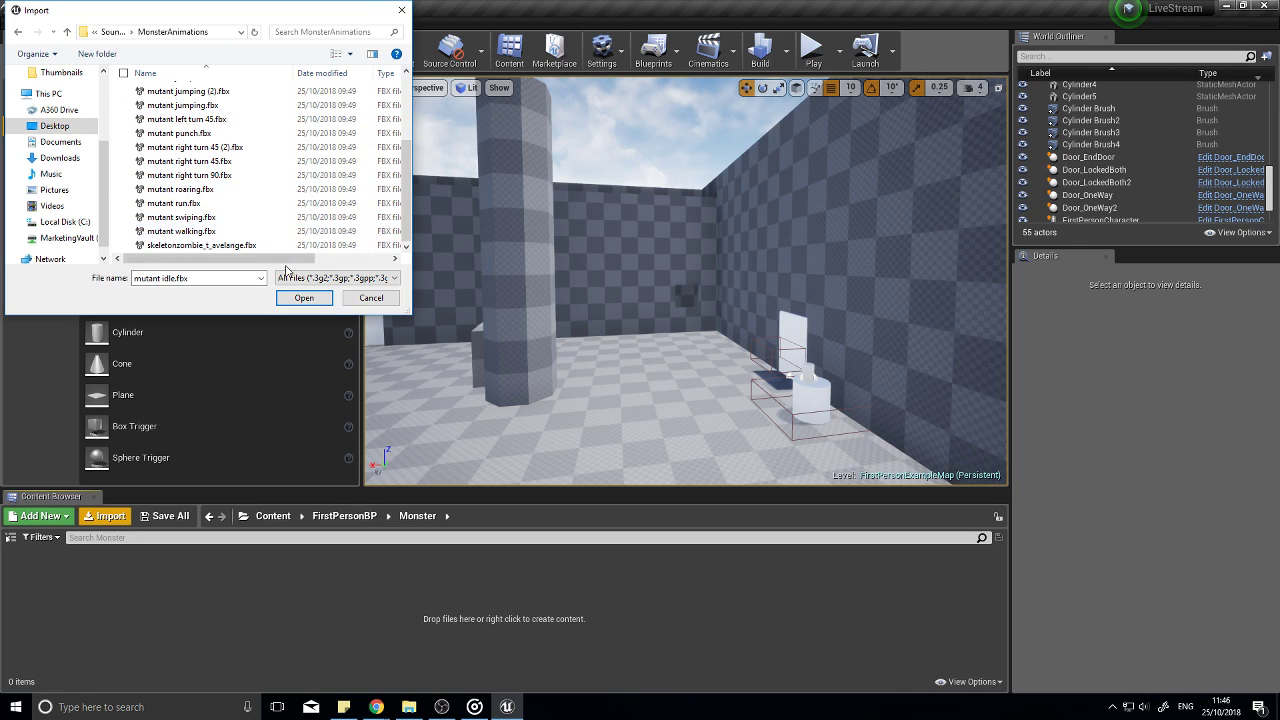
pyautogui.click(303, 298)
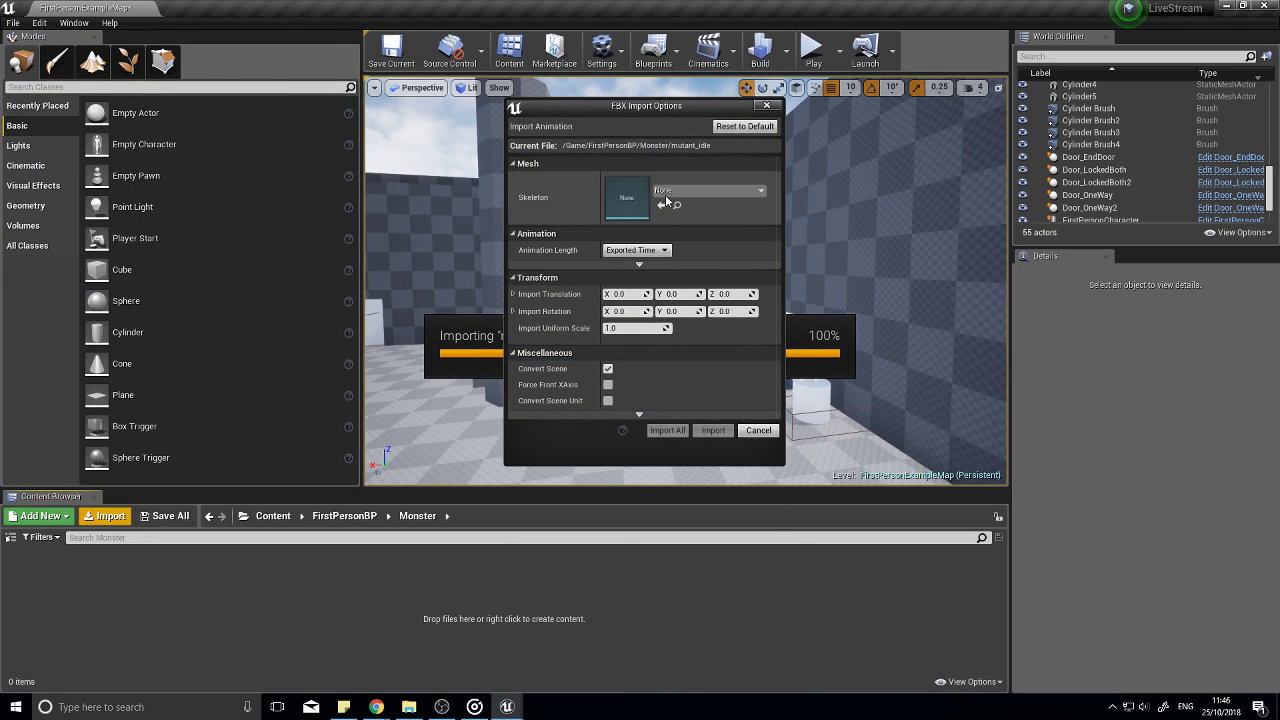
pyautogui.click(680, 192)
pyautogui.click(680, 192)
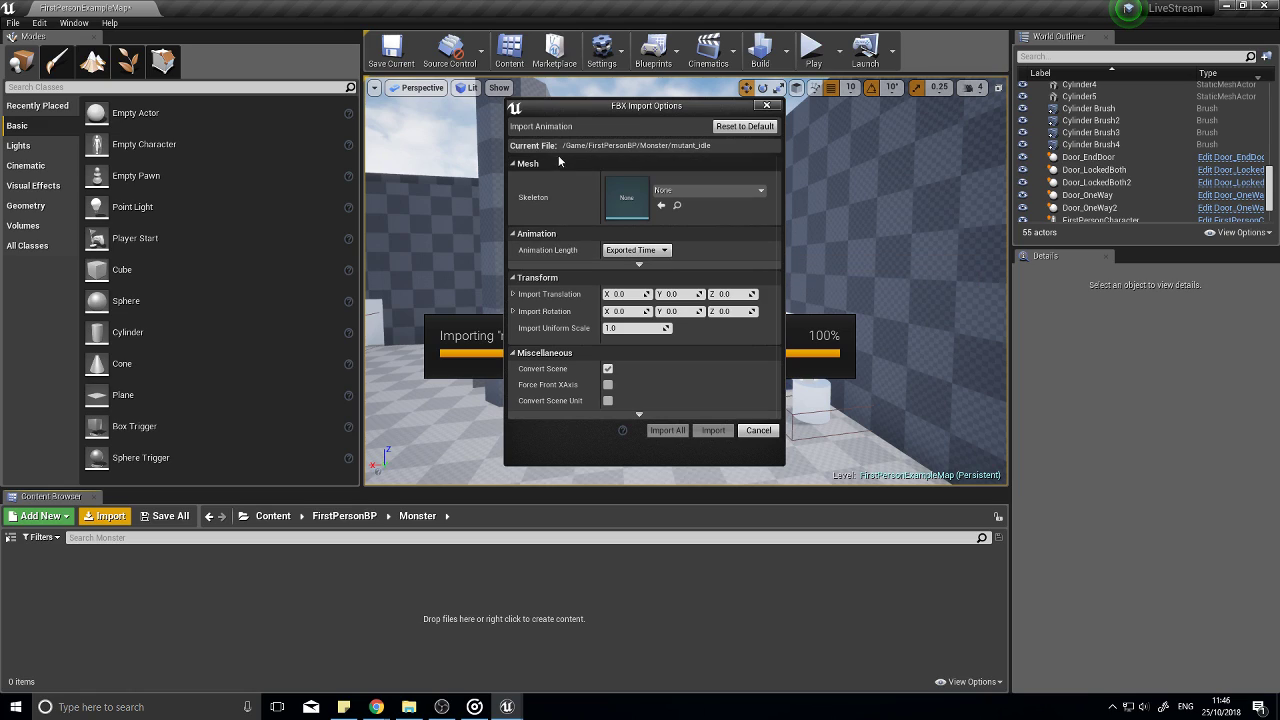
pyautogui.click(759, 431)
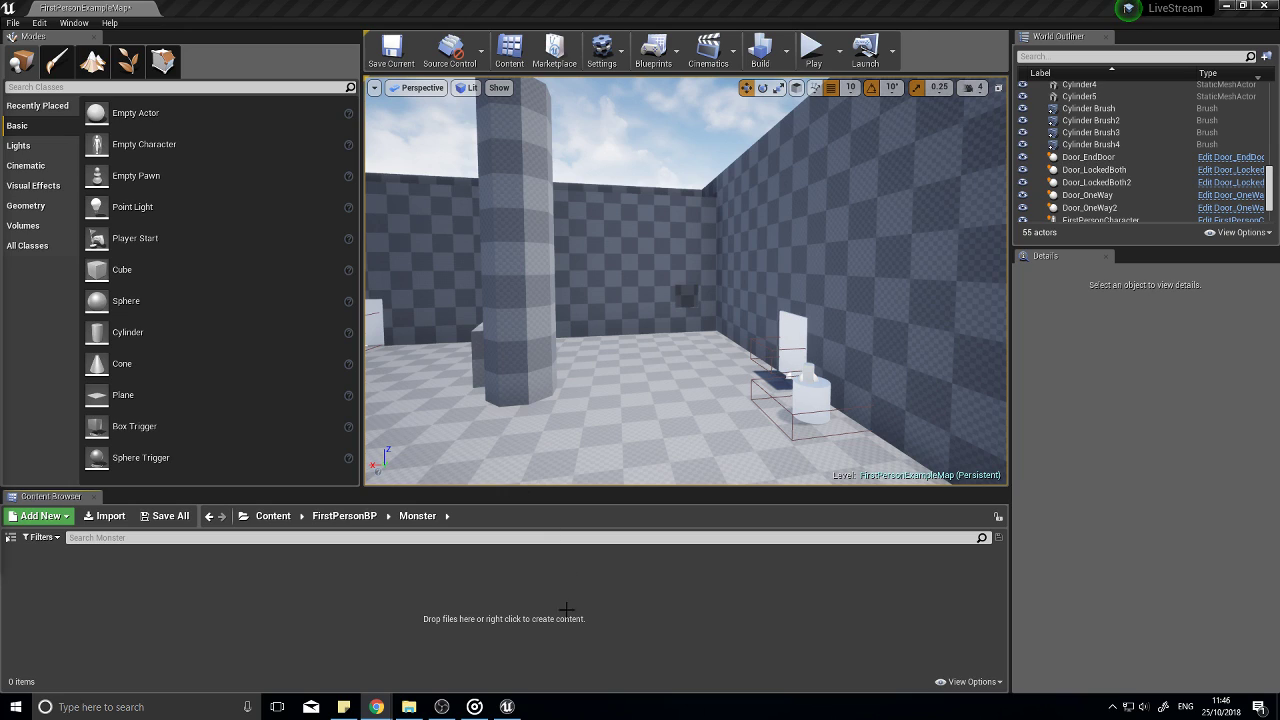
# Step: Import skeletonzombie_t_avelange.fbx into the Monster folder as a skeletal mesh with Skeleton set to None, and close the message log
pyautogui.click(105, 516)
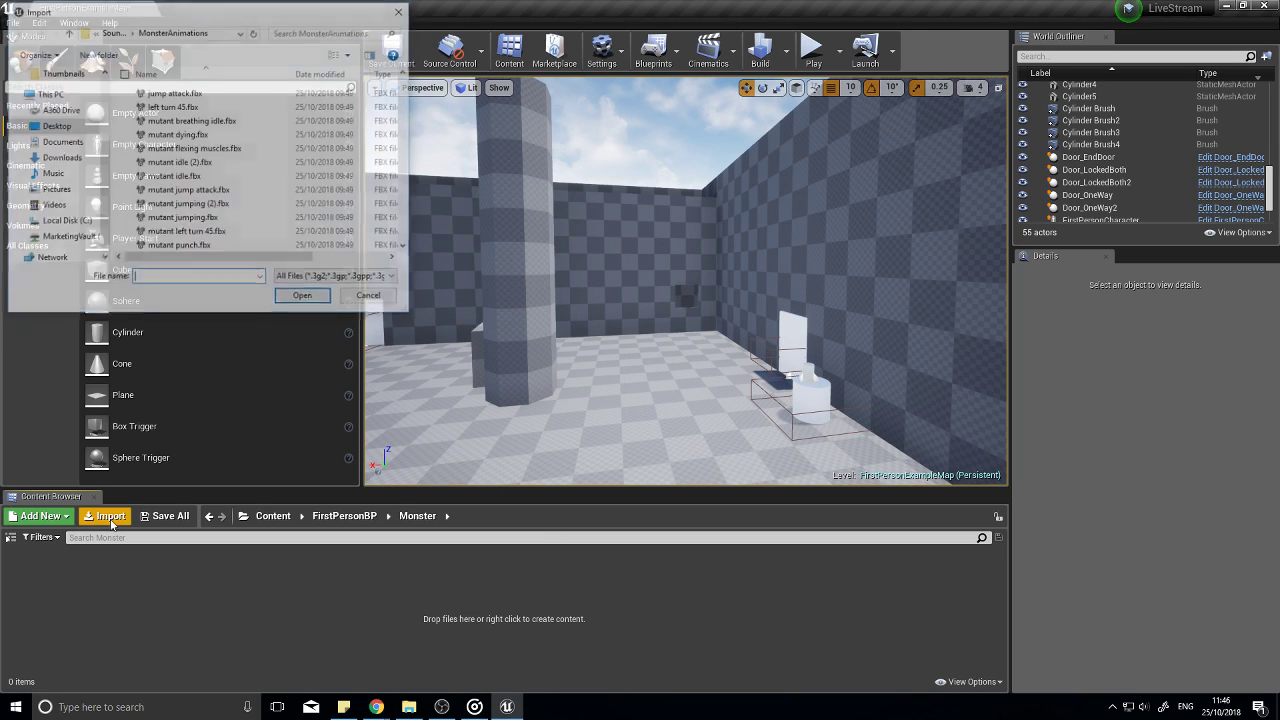
pyautogui.scroll(-3, 222, 152)
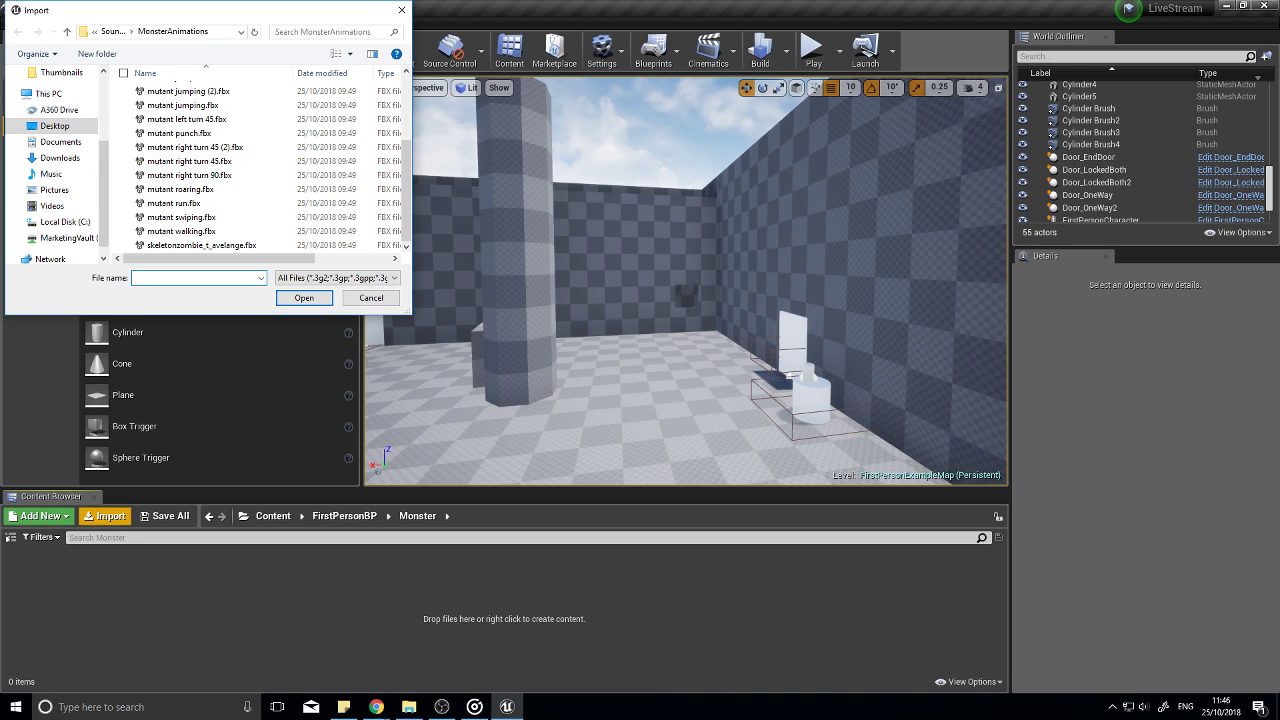
pyautogui.hotkey('alt', 'Tab')
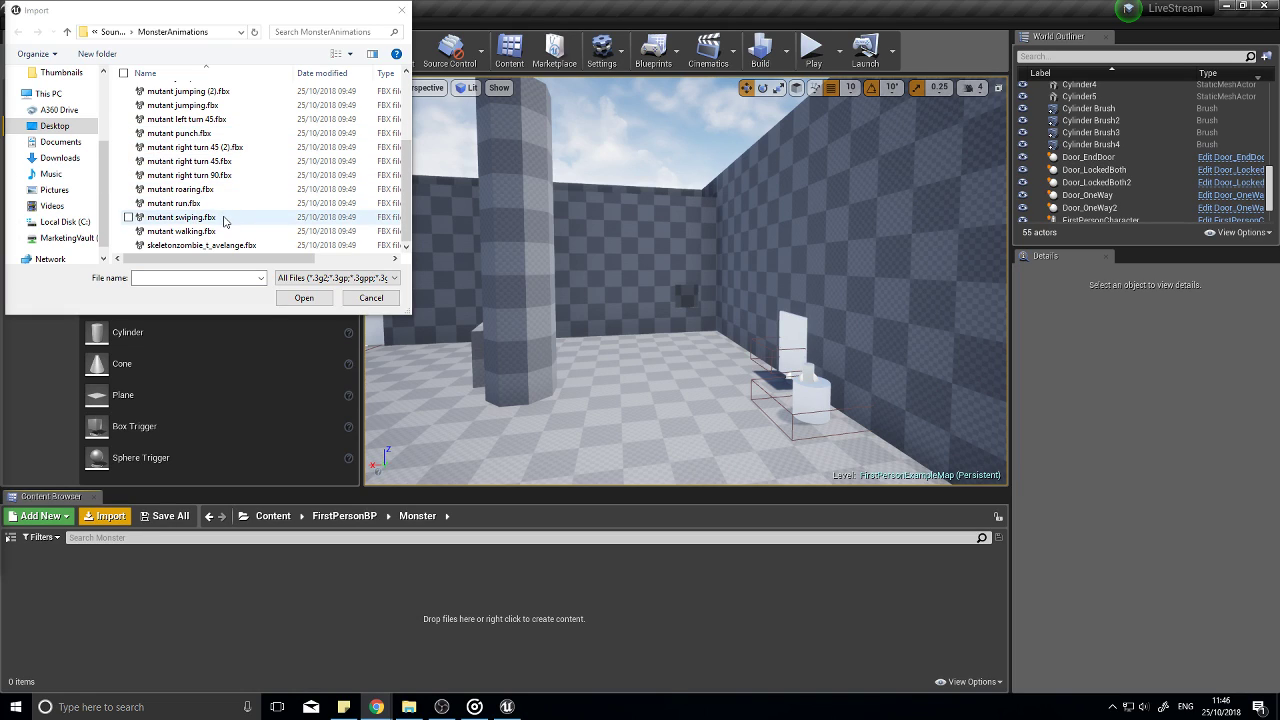
pyautogui.scroll(3, 225, 221)
pyautogui.scroll(-3, 225, 221)
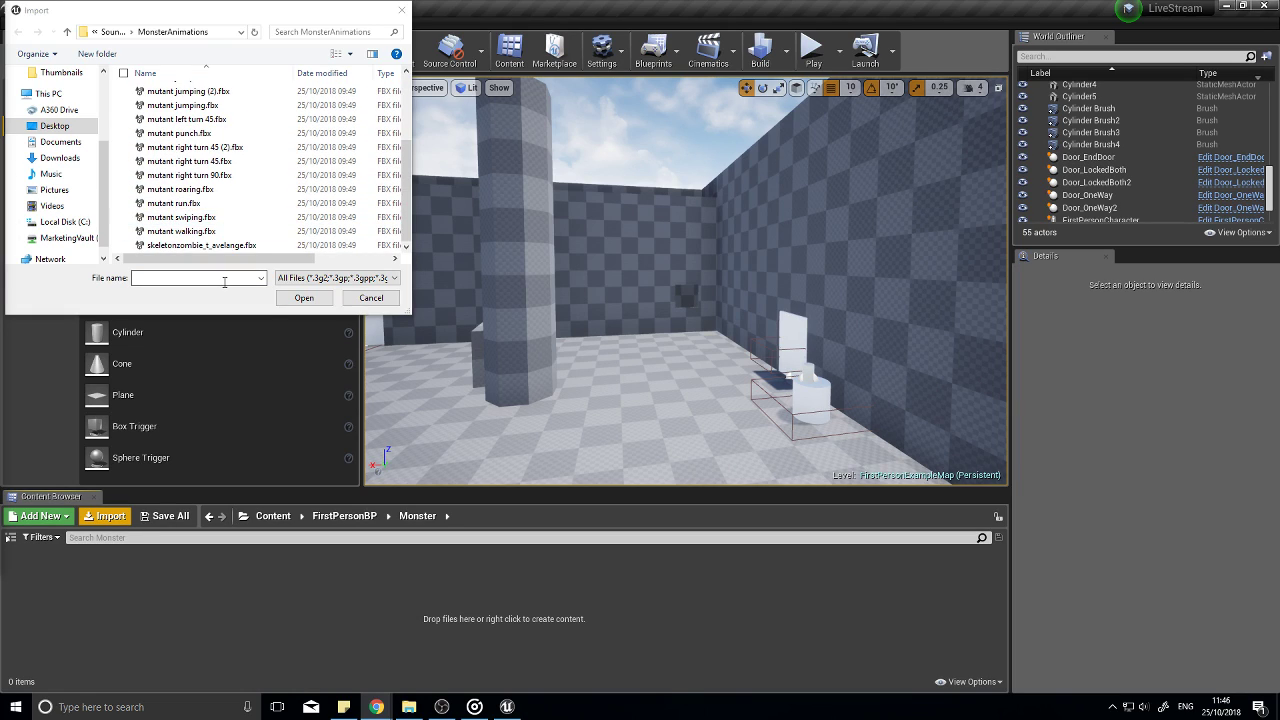
pyautogui.click(218, 247)
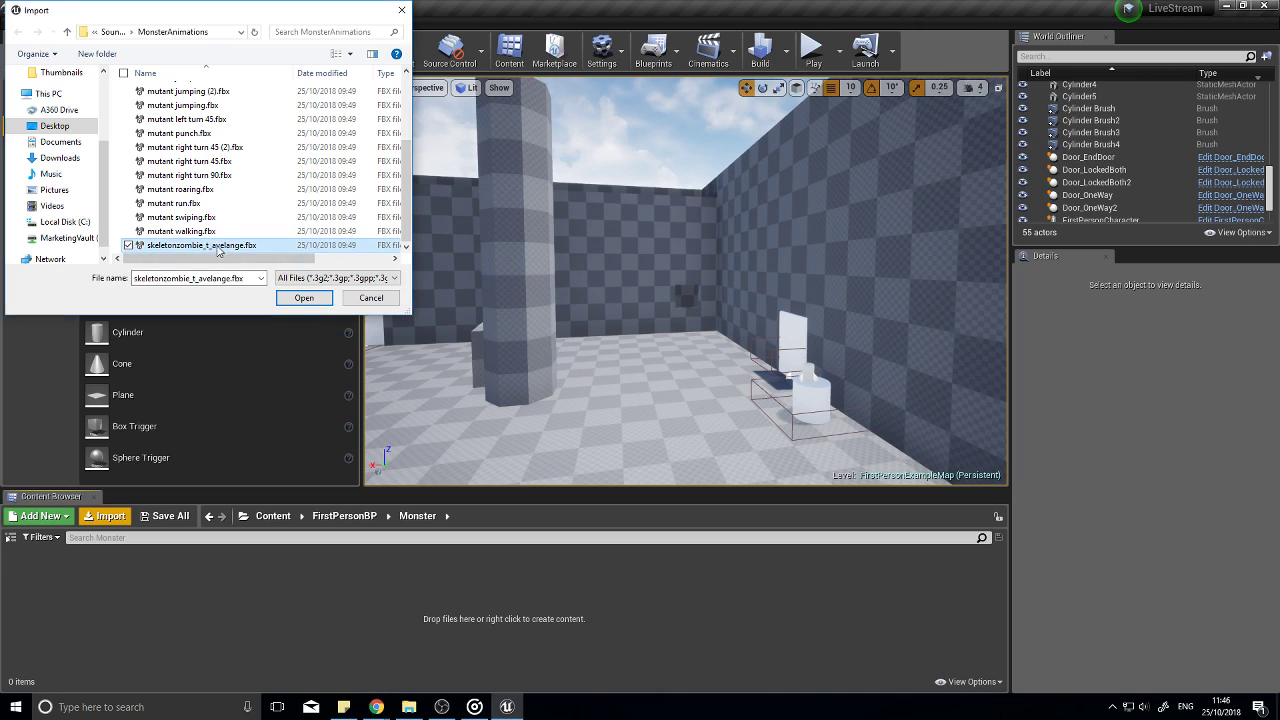
pyautogui.click(304, 298)
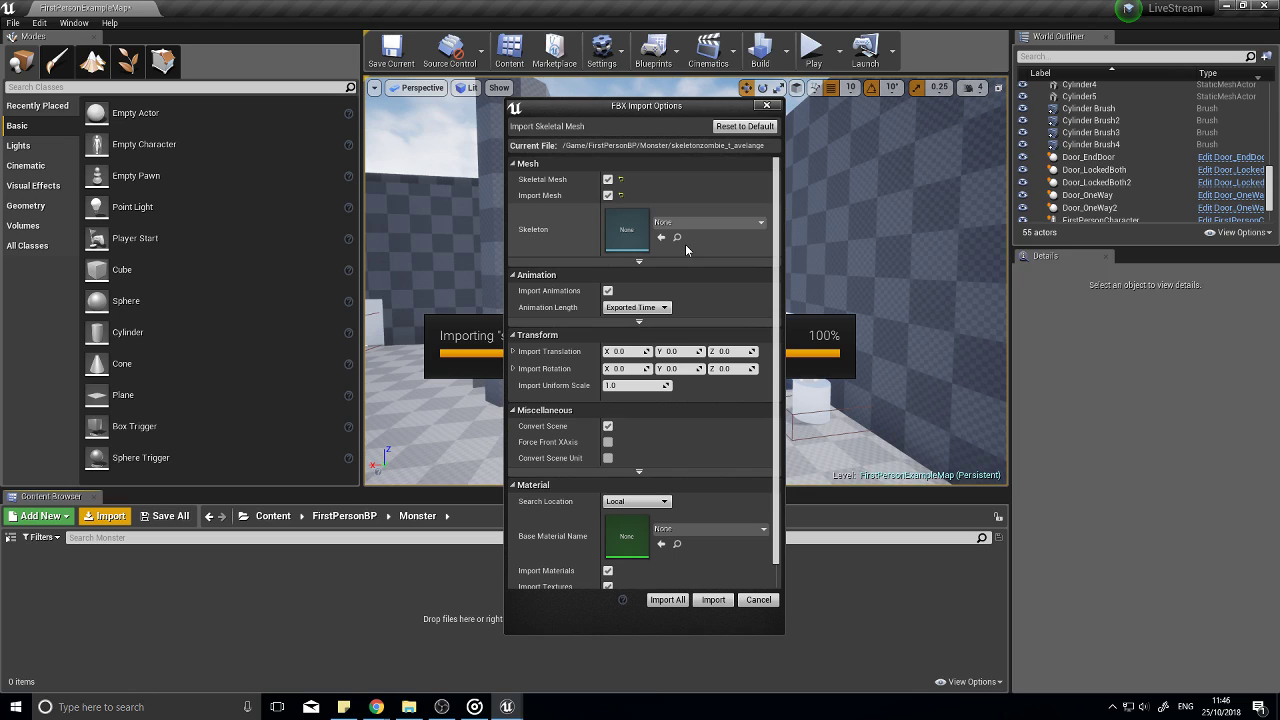
pyautogui.click(713, 600)
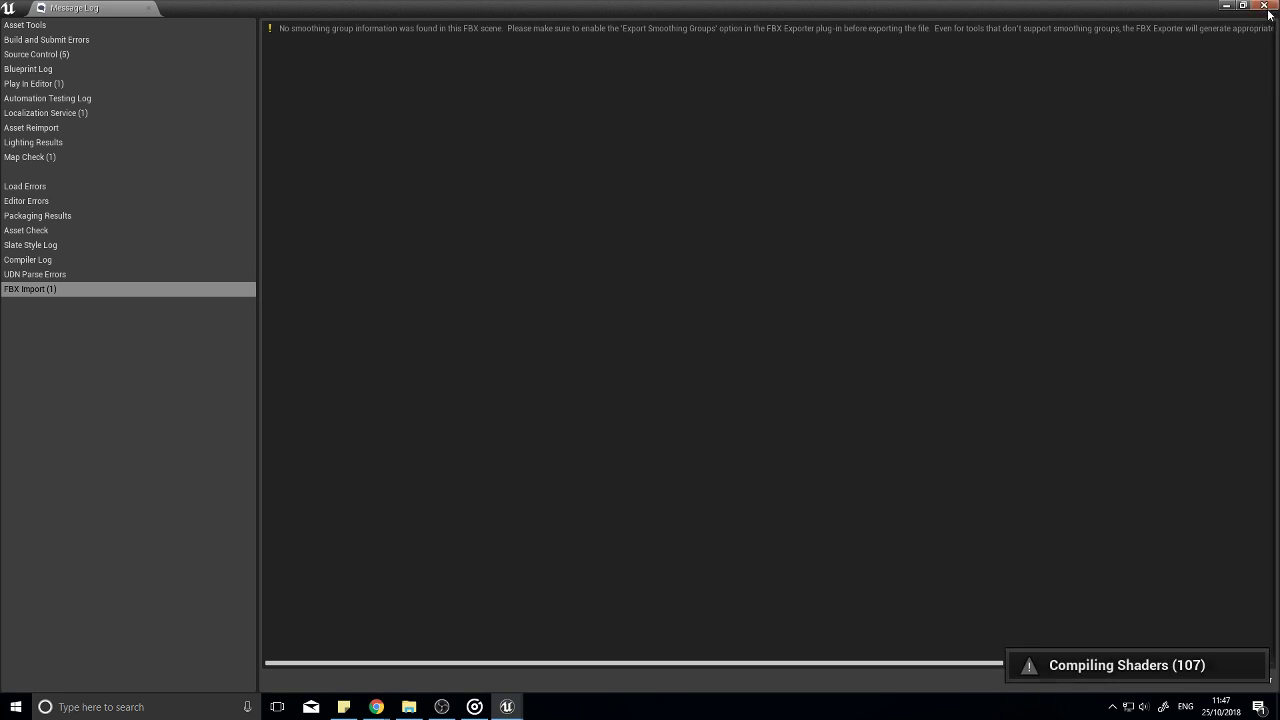
pyautogui.click(1264, 6)
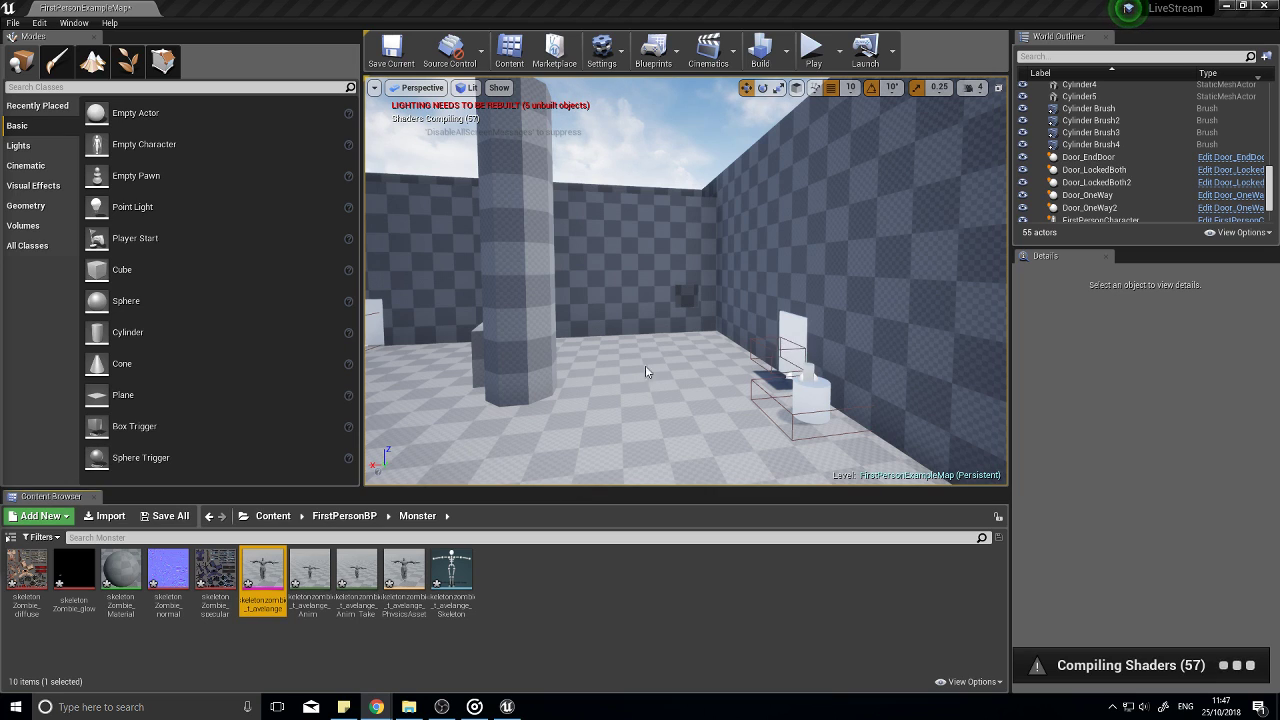
# Step: Open the imported skeletonzombie_t_avelange mesh, examine how its material renders up close, and close it
pyautogui.doubleClick(280, 572)
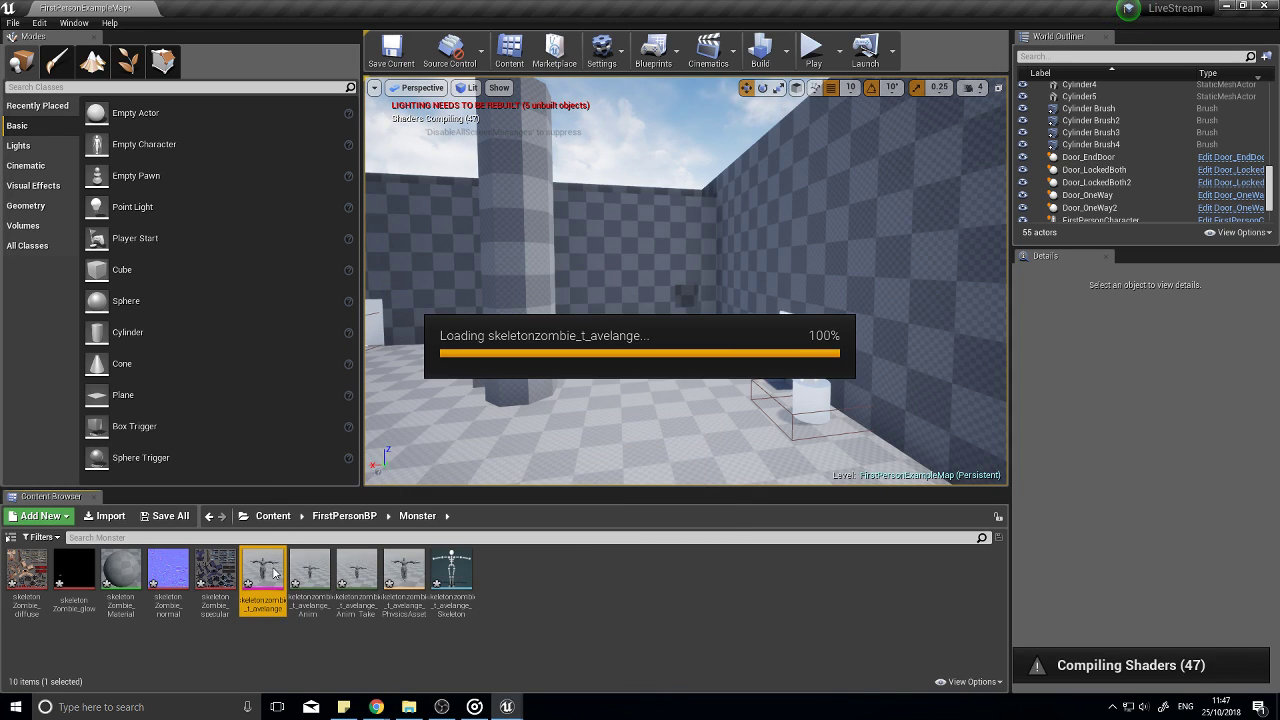
pyautogui.keyDown('alt'); pyautogui.moveTo(700, 400); pyautogui.dragTo(1035, 291); pyautogui.keyUp('alt')
pyautogui.scroll(5, 697, 420)
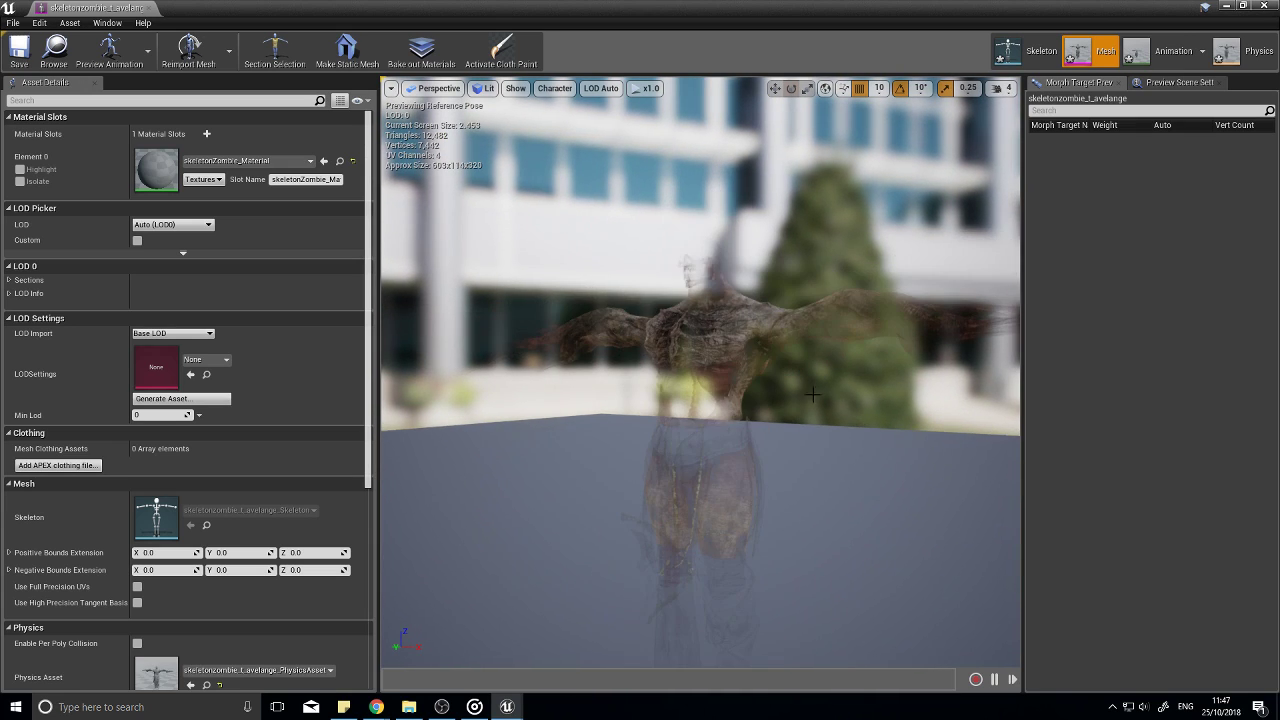
pyautogui.click(1268, 5)
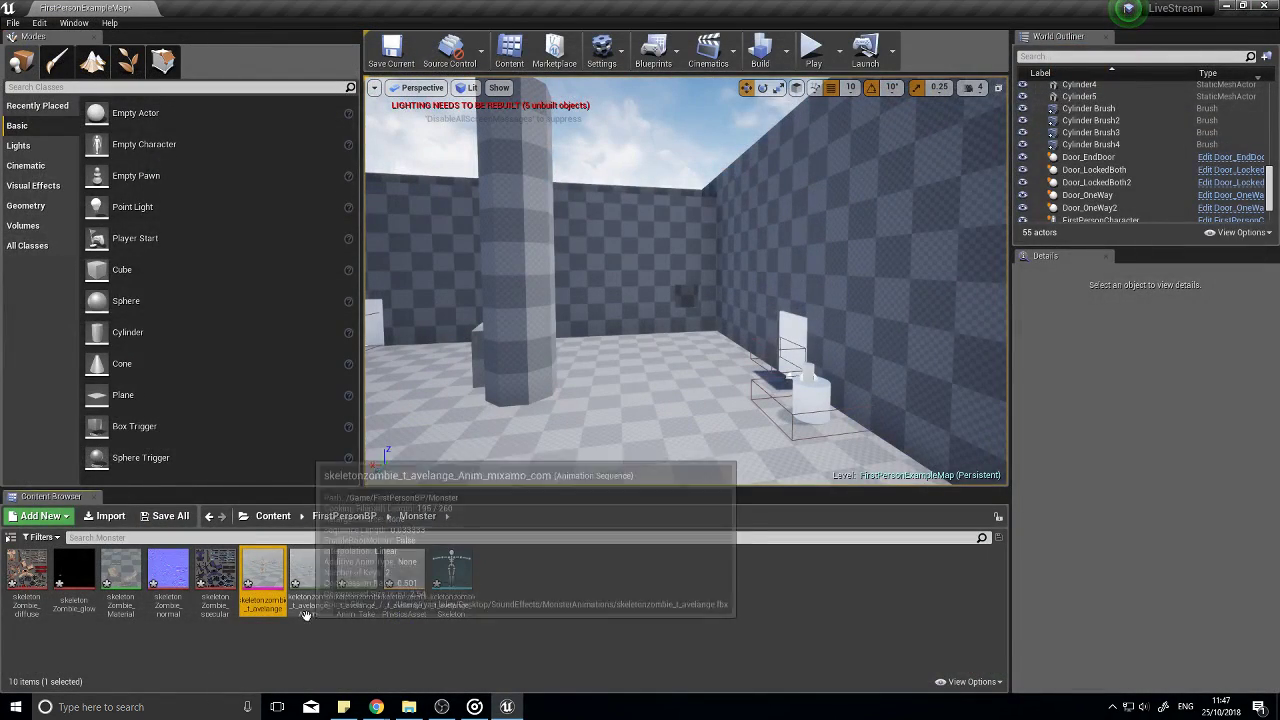
# Step: Open skeletonZombie_Material and resize the editor's areas to give the node graph and material details more room
pyautogui.doubleClick(124, 575)
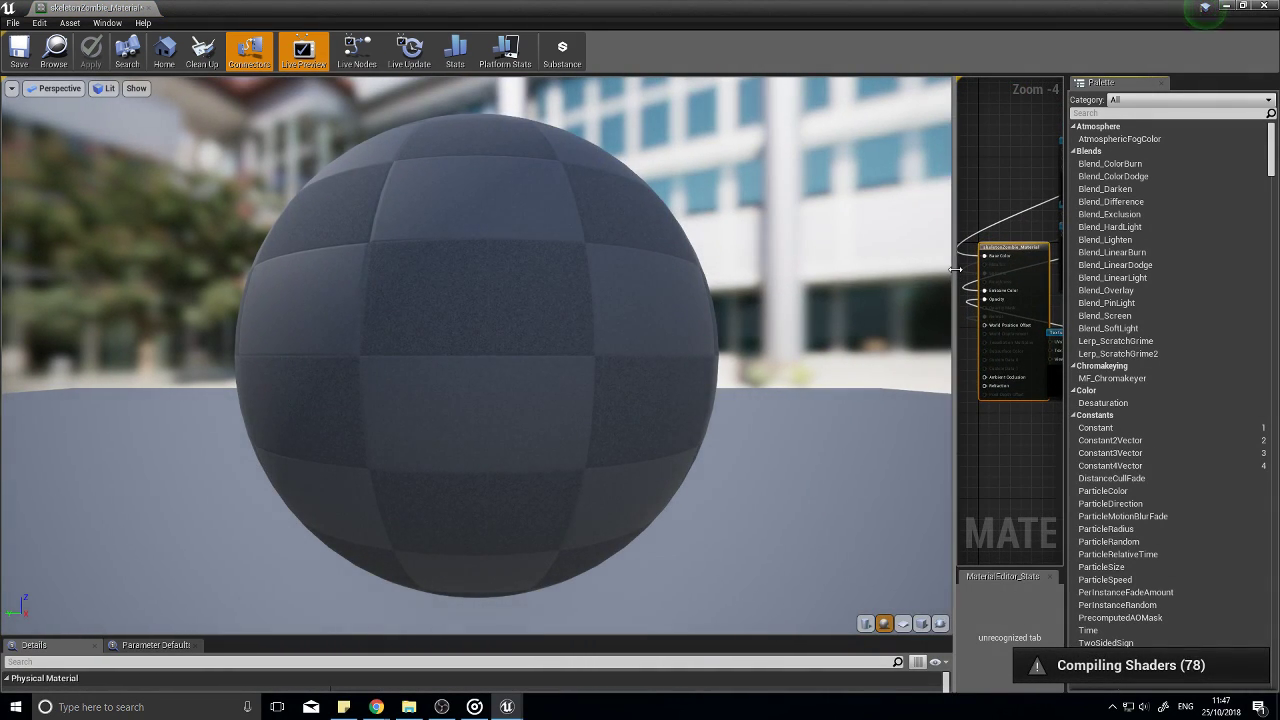
pyautogui.moveTo(956, 269); pyautogui.dragTo(313, 320)
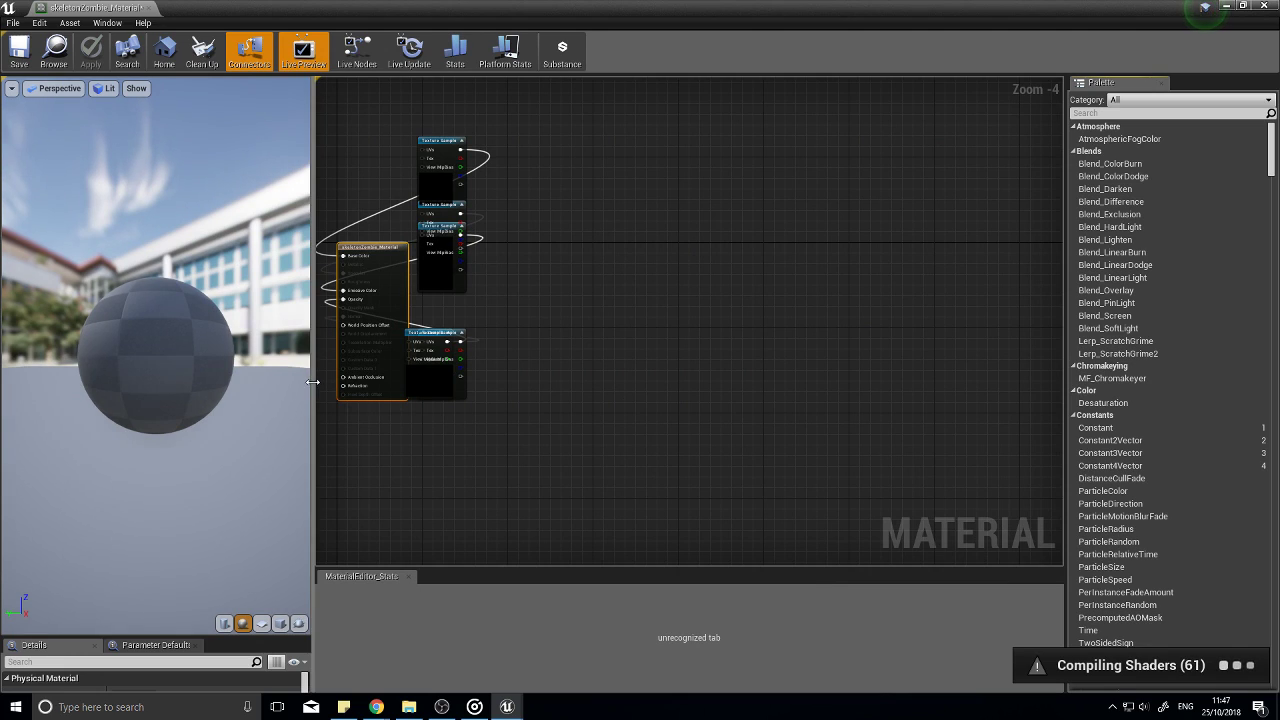
pyautogui.moveTo(314, 380); pyautogui.dragTo(352, 385)
pyautogui.moveTo(243, 636); pyautogui.dragTo(234, 427)
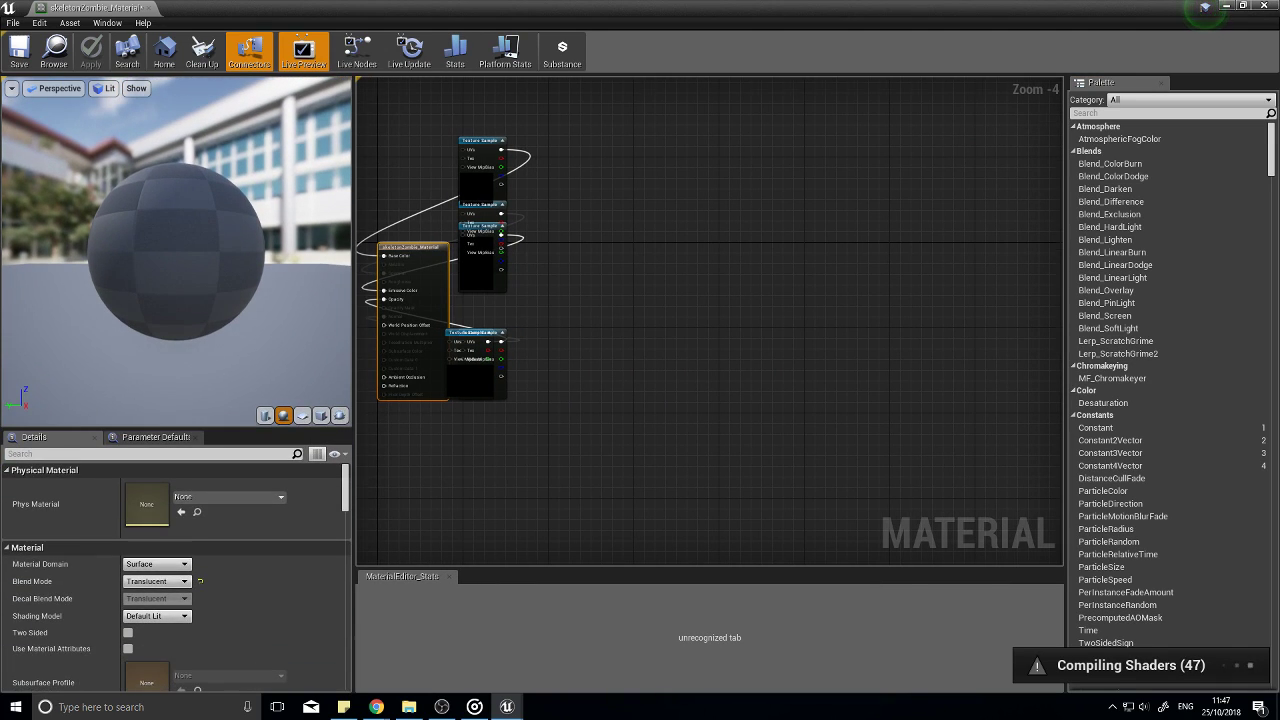
# Step: Spread out the material graph by moving the result node and the overlapping Texture Sample nodes apart
pyautogui.moveTo(425, 285); pyautogui.dragTo(576, 336, button='right')
pyautogui.moveTo(571, 299); pyautogui.dragTo(929, 298)
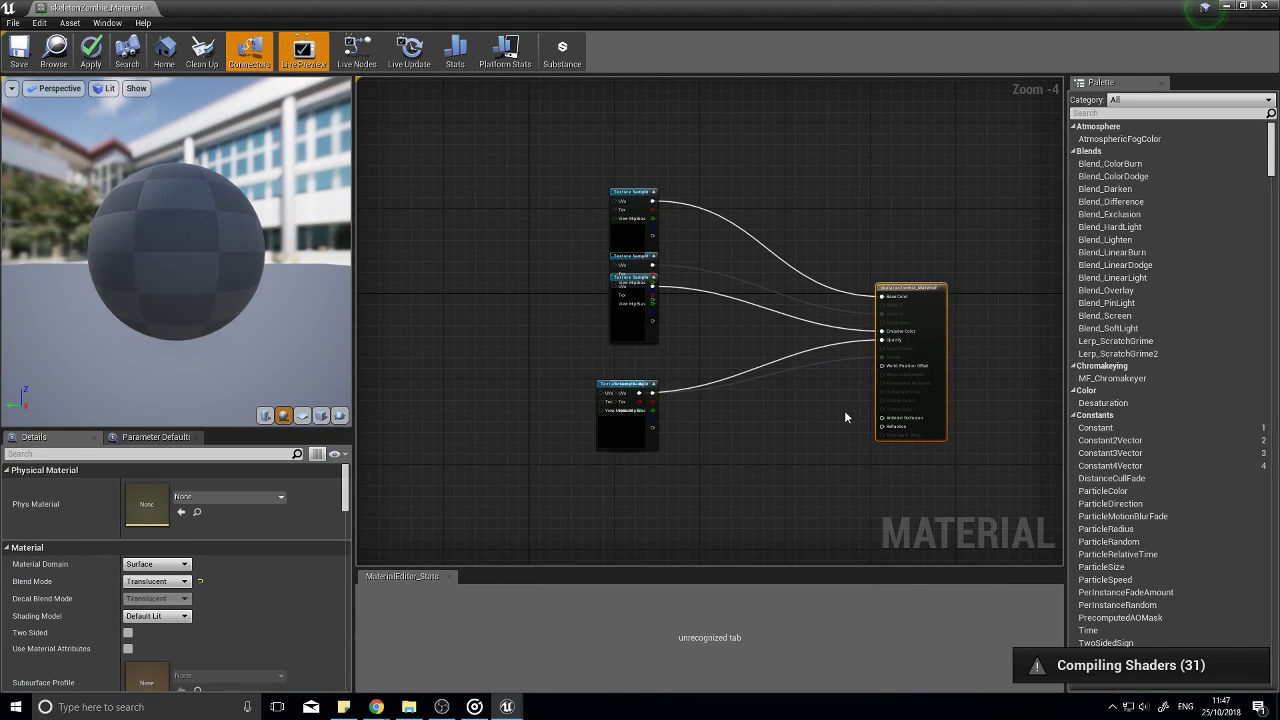
pyautogui.scroll(1, 820, 408)
pyautogui.moveTo(580, 438); pyautogui.dragTo(717, 522)
pyautogui.scroll(2, 821, 492)
pyautogui.moveTo(821, 492); pyautogui.dragTo(787, 389, button='right')
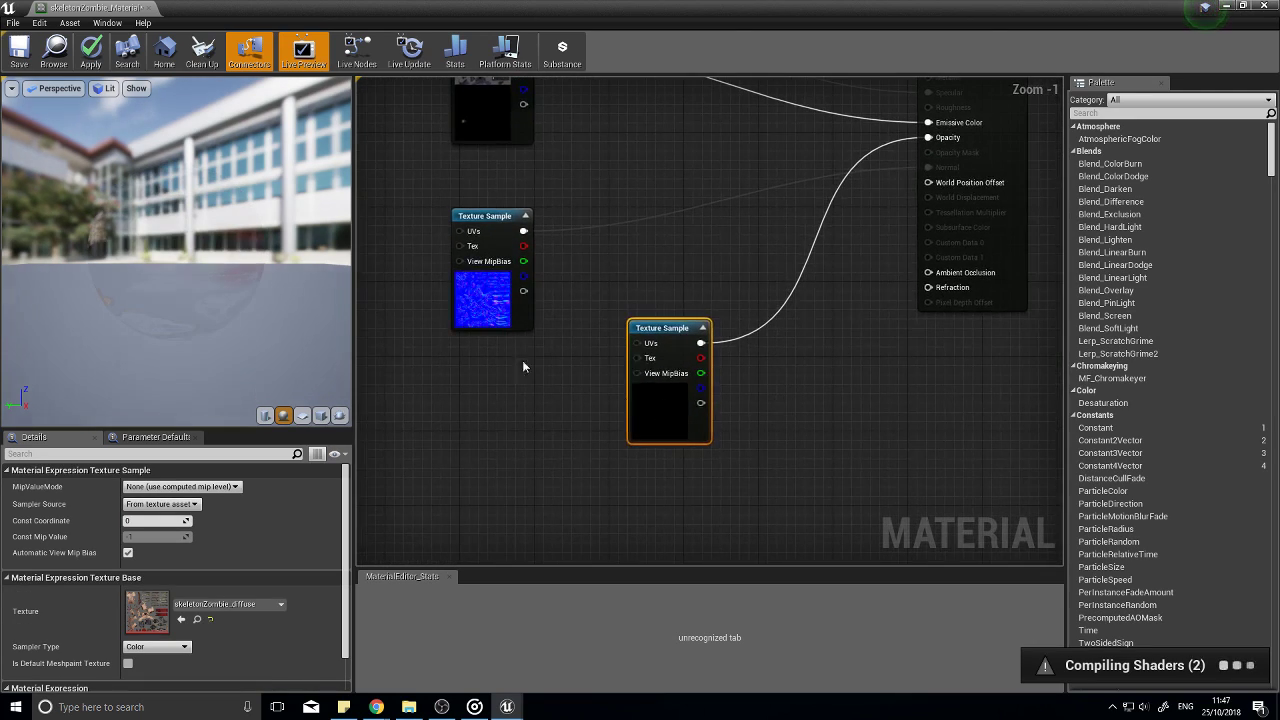
pyautogui.moveTo(553, 366); pyautogui.dragTo(579, 417, button='right')
pyautogui.moveTo(691, 464); pyautogui.dragTo(672, 437)
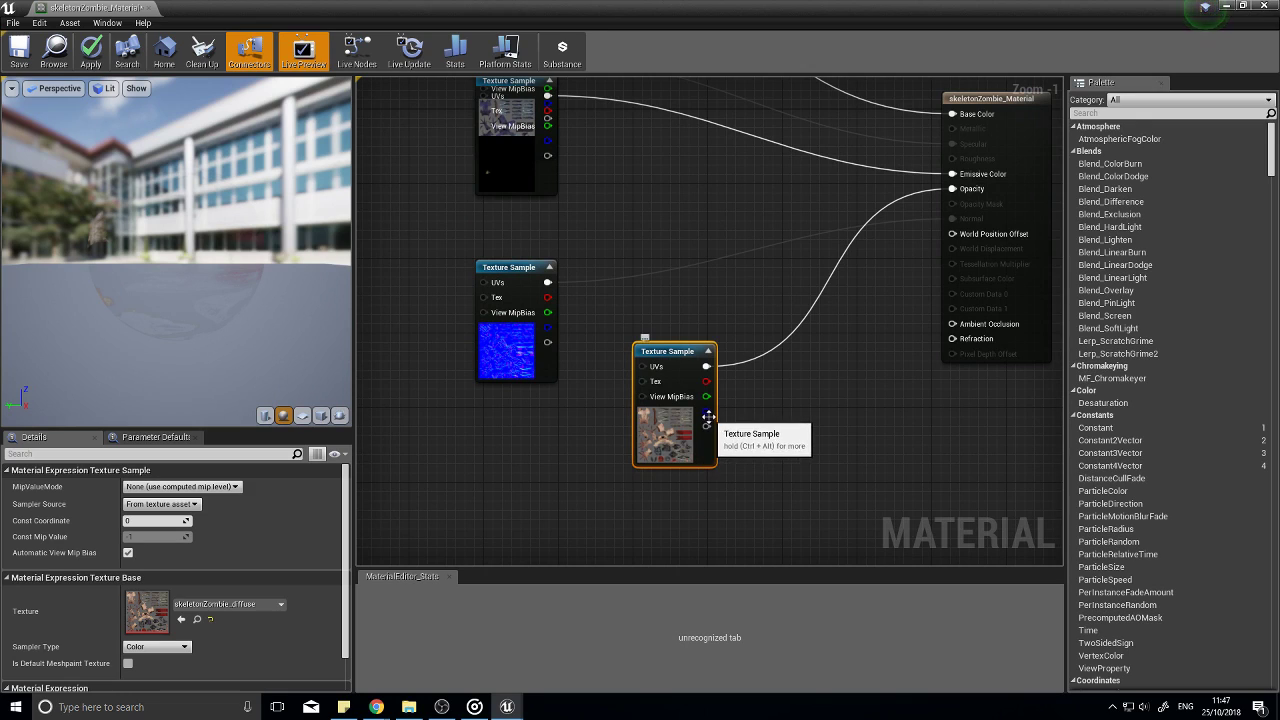
pyautogui.moveTo(678, 301); pyautogui.dragTo(677, 469, button='right')
pyautogui.moveTo(471, 334); pyautogui.dragTo(639, 384)
pyautogui.moveTo(478, 308); pyautogui.dragTo(448, 341)
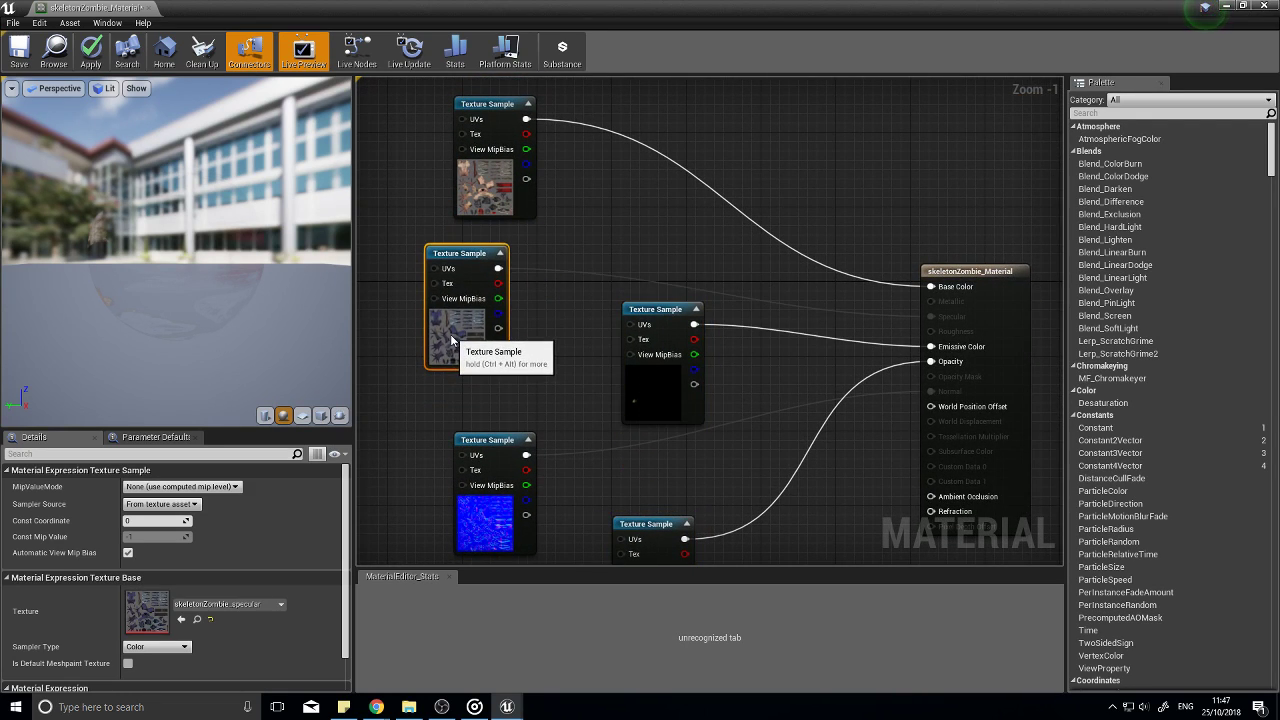
# Step: Set the zombie material's Blend Mode to Opaque, apply the change and close the material
pyautogui.click(1006, 298)
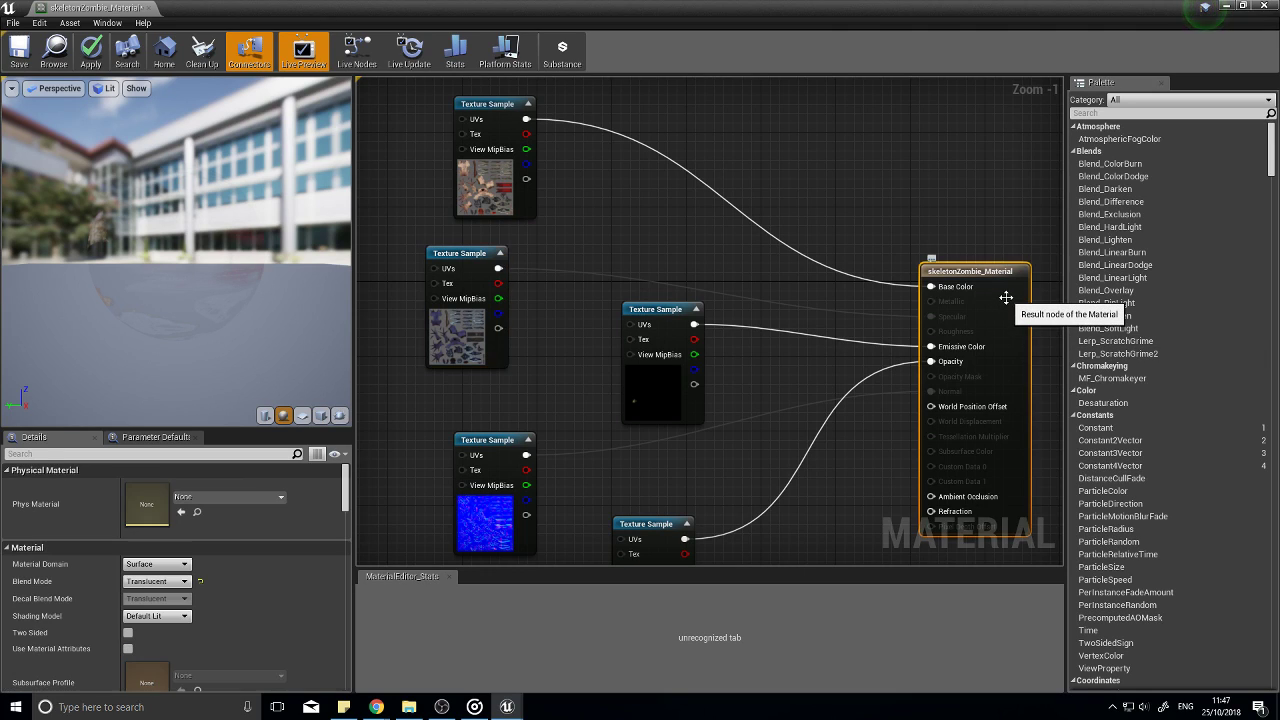
pyautogui.click(184, 581)
pyautogui.click(167, 593)
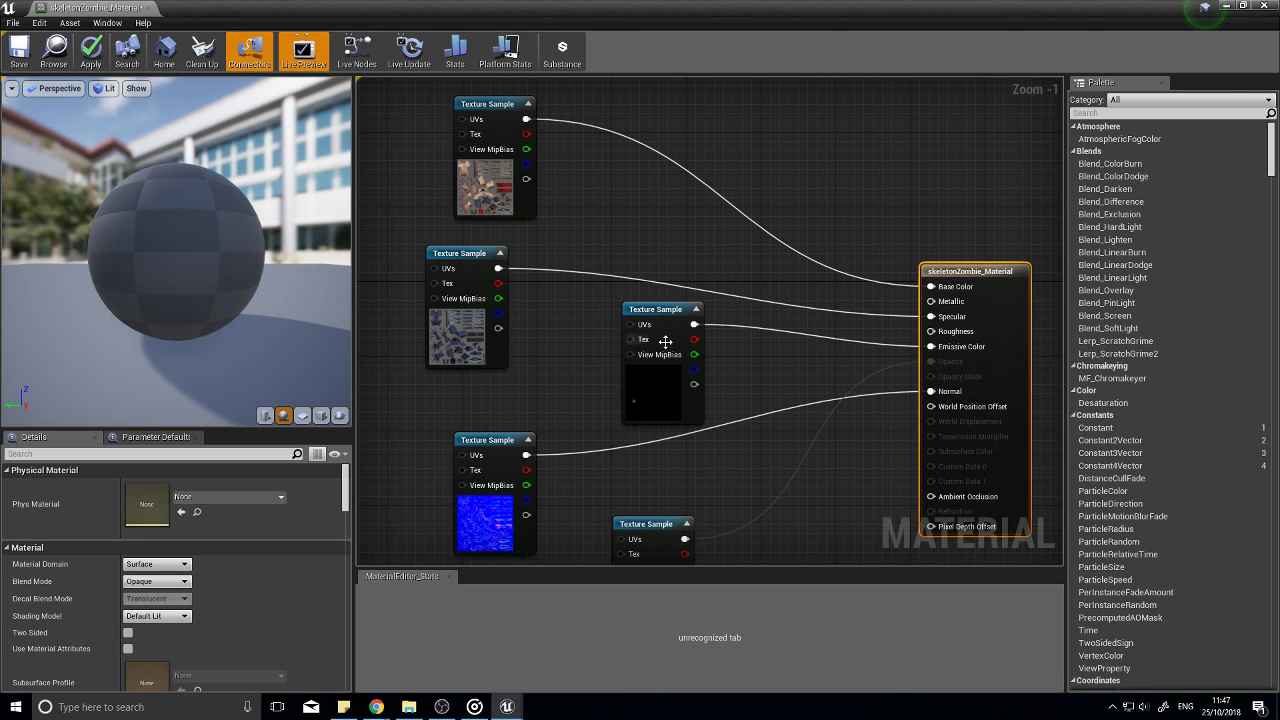
pyautogui.moveTo(783, 371); pyautogui.dragTo(700, 351, button='right')
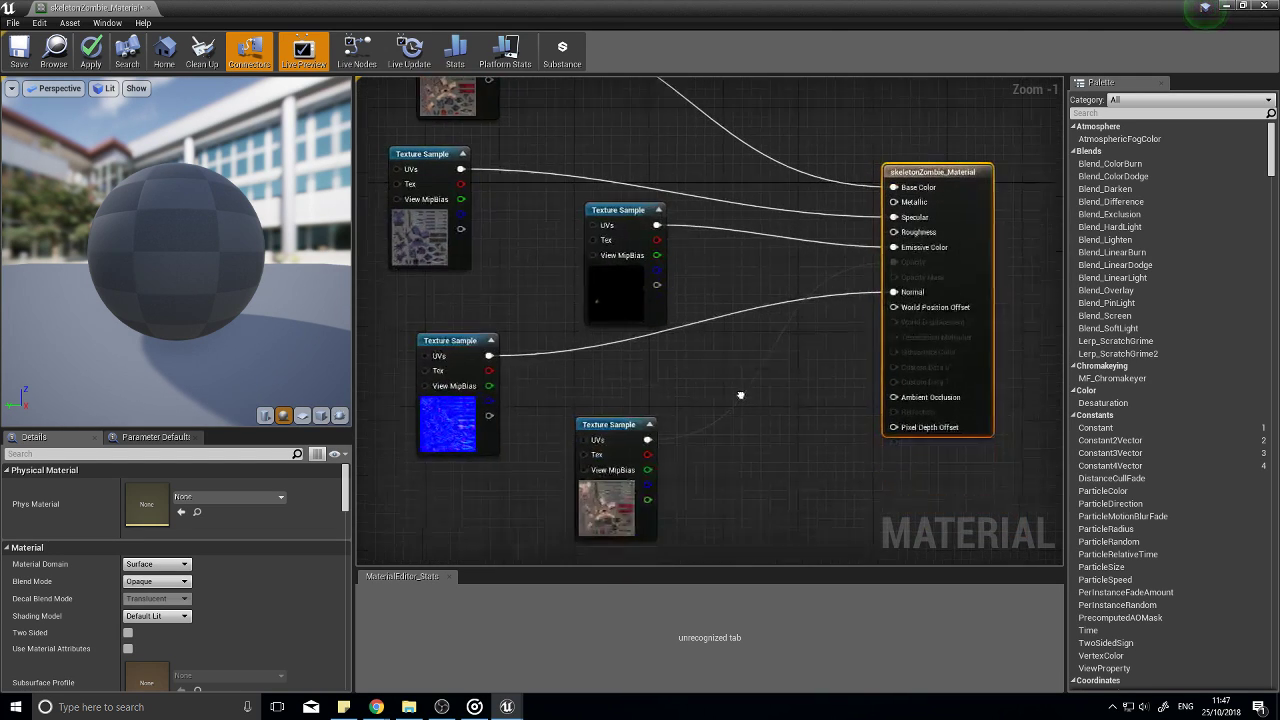
pyautogui.moveTo(740, 395); pyautogui.dragTo(742, 381, button='right')
pyautogui.moveTo(631, 347); pyautogui.dragTo(649, 473, button='right')
pyautogui.moveTo(646, 275); pyautogui.dragTo(671, 402, button='right')
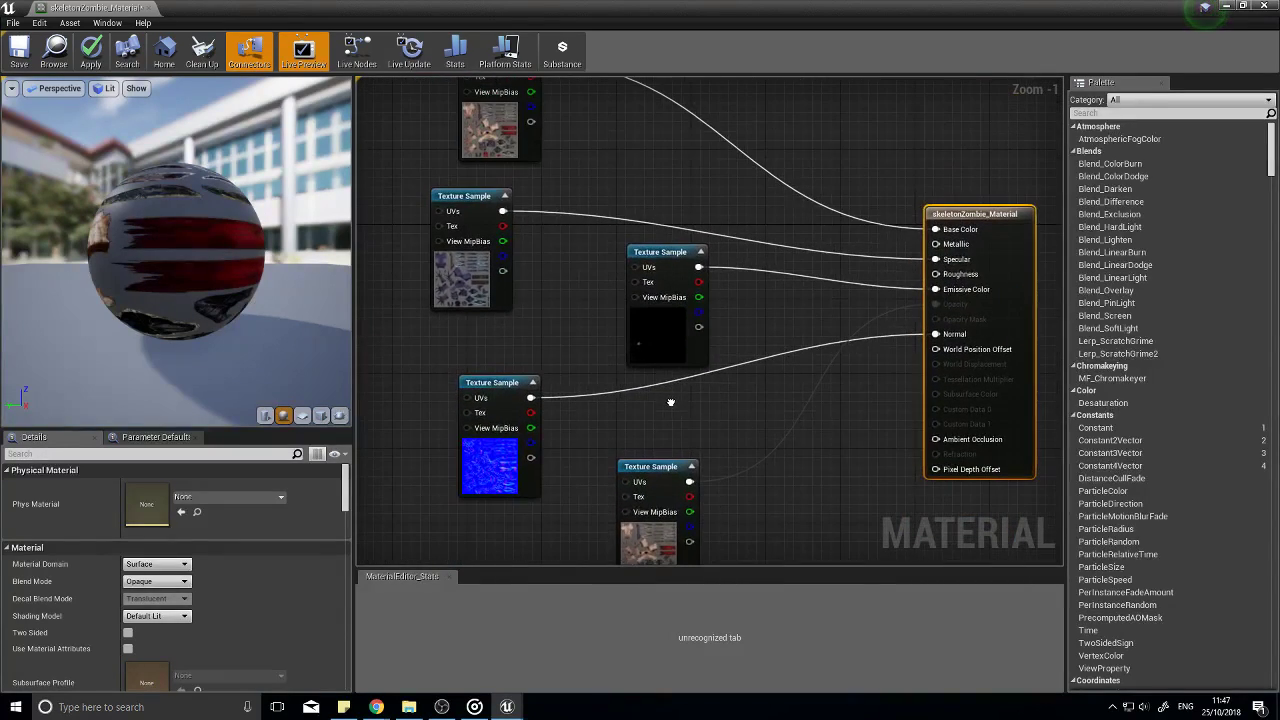
pyautogui.click(91, 50)
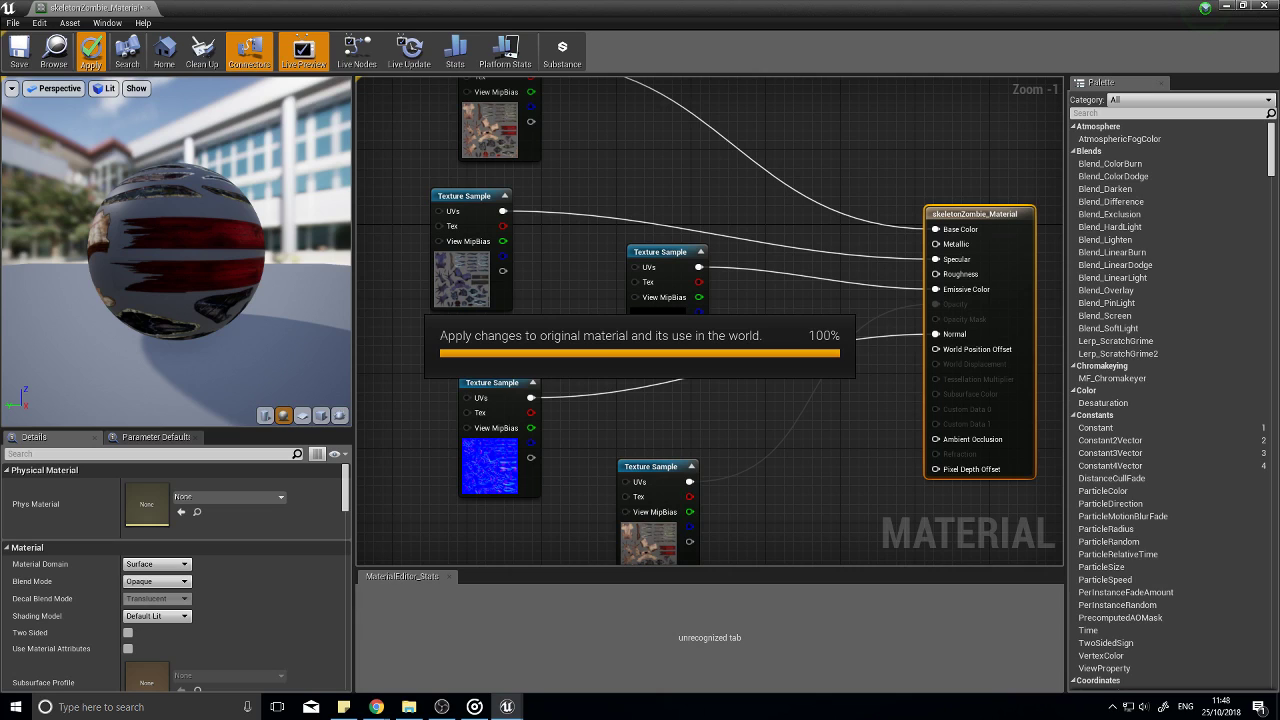
pyautogui.click(1267, 6)
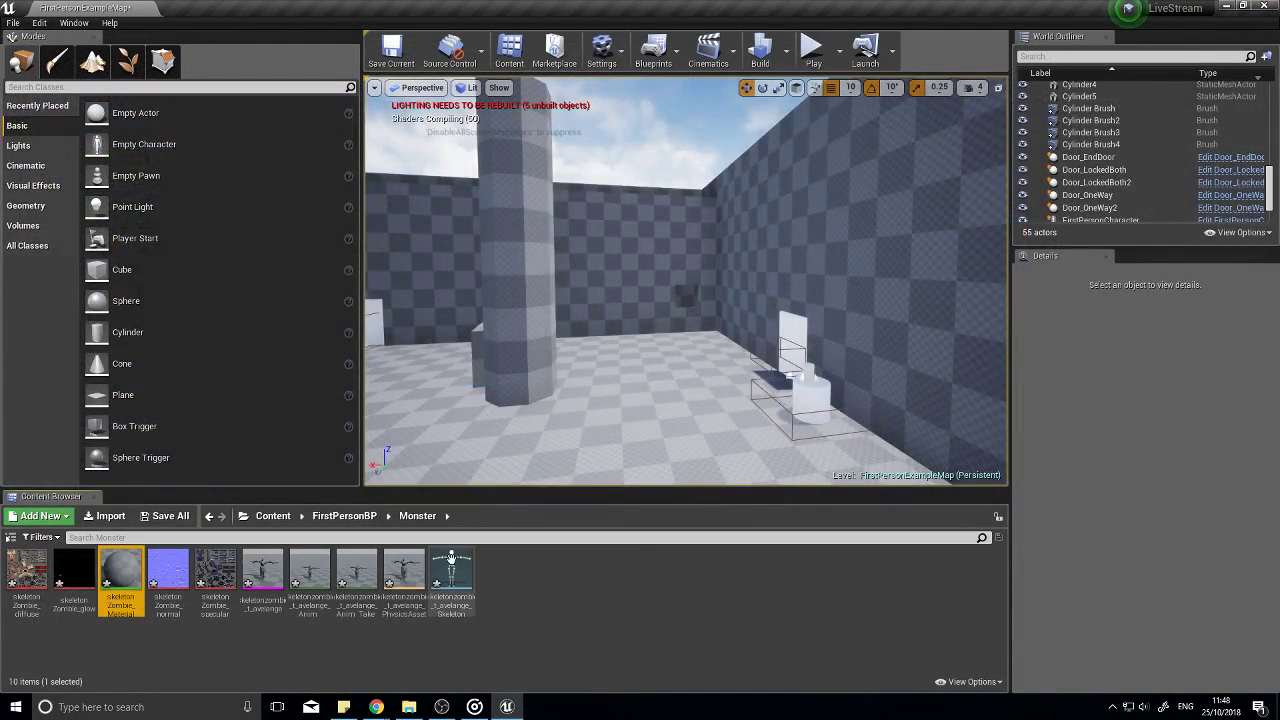
# Step: Reopen the skeletonzombie_t_avelange mesh to check the zombie's appearance with the opaque material, and close it
pyautogui.doubleClick(262, 578)
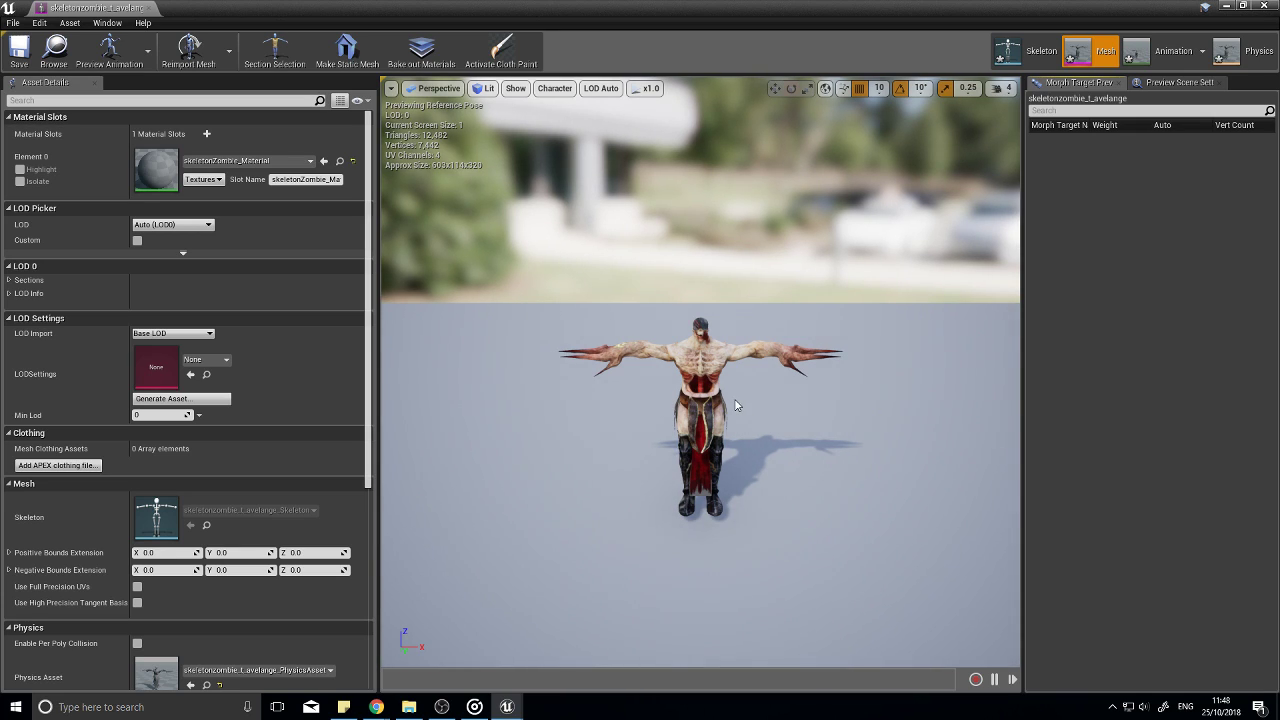
pyautogui.moveTo(765, 410); pyautogui.dragTo(830, 333)
pyautogui.scroll(5, 800, 420)
pyautogui.scroll(-3, 830, 333)
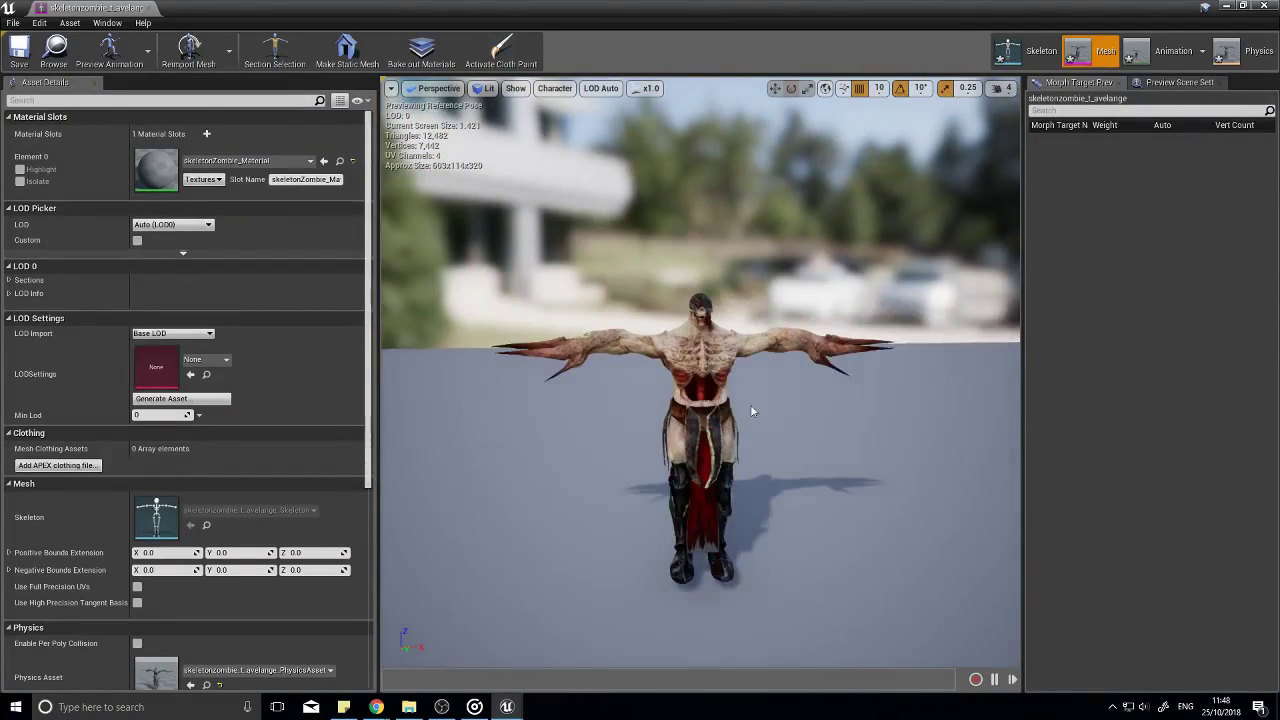
pyautogui.click(1264, 7)
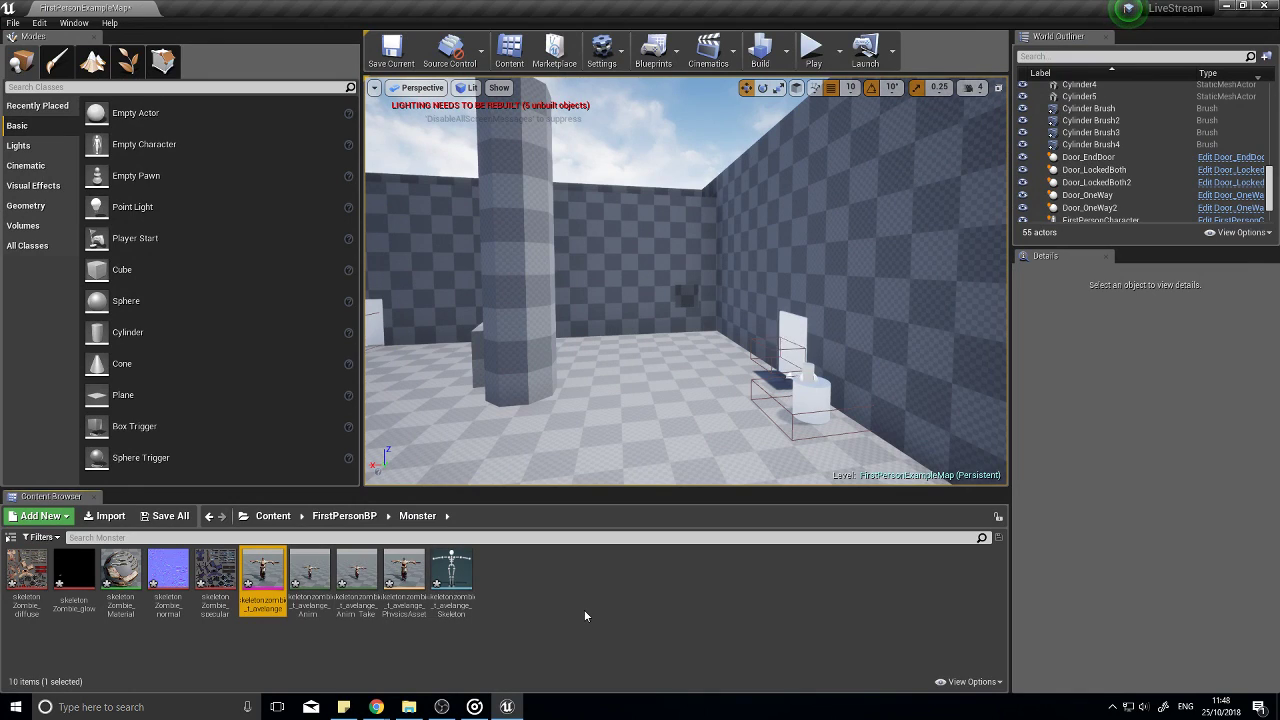
# Step: Import the mutant idle.fbx animation into the Monster folder using skeletonzombie_t_avelange_Skeleton
pyautogui.click(105, 516)
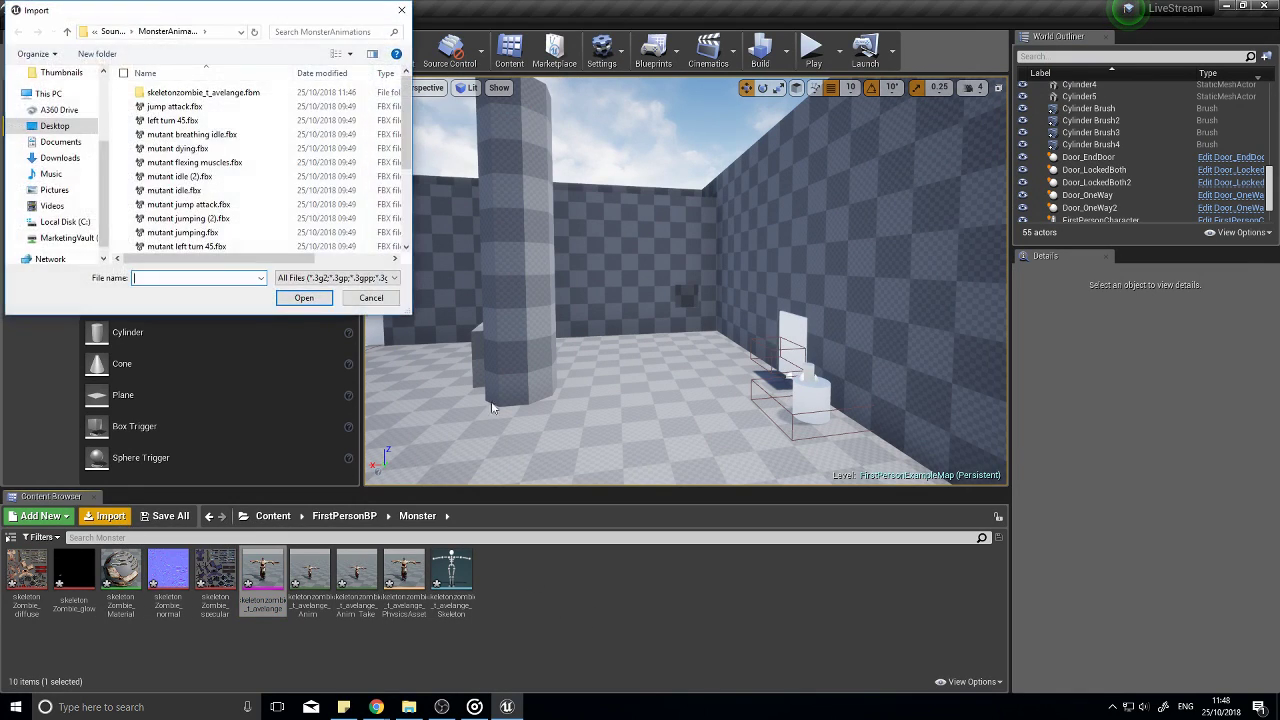
pyautogui.click(208, 190)
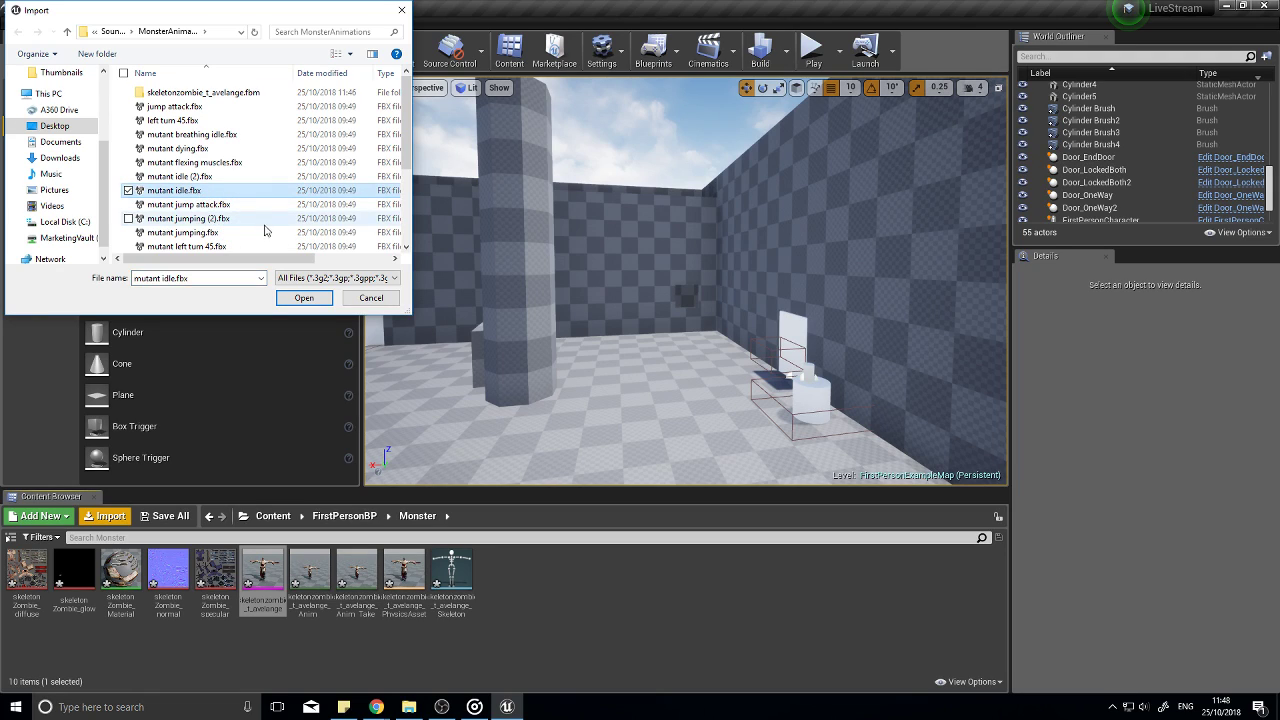
pyautogui.scroll(-3, 216, 202)
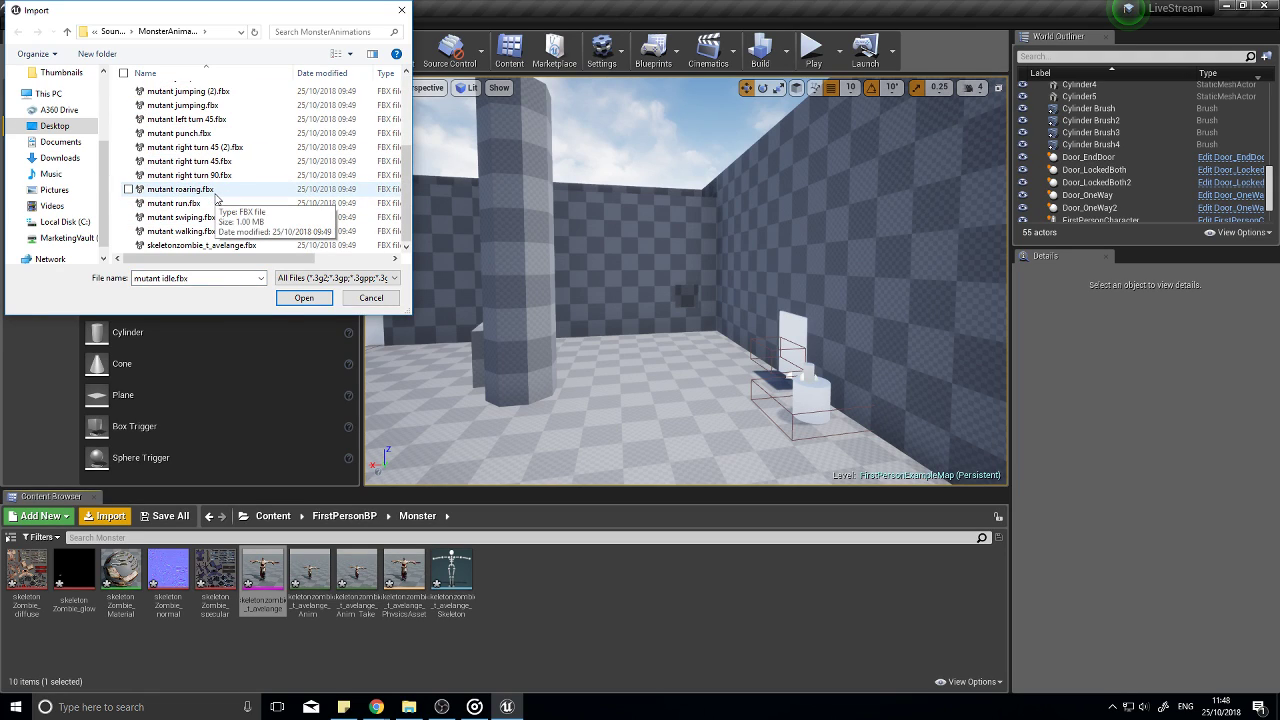
pyautogui.scroll(3, 216, 200)
pyautogui.click(322, 299)
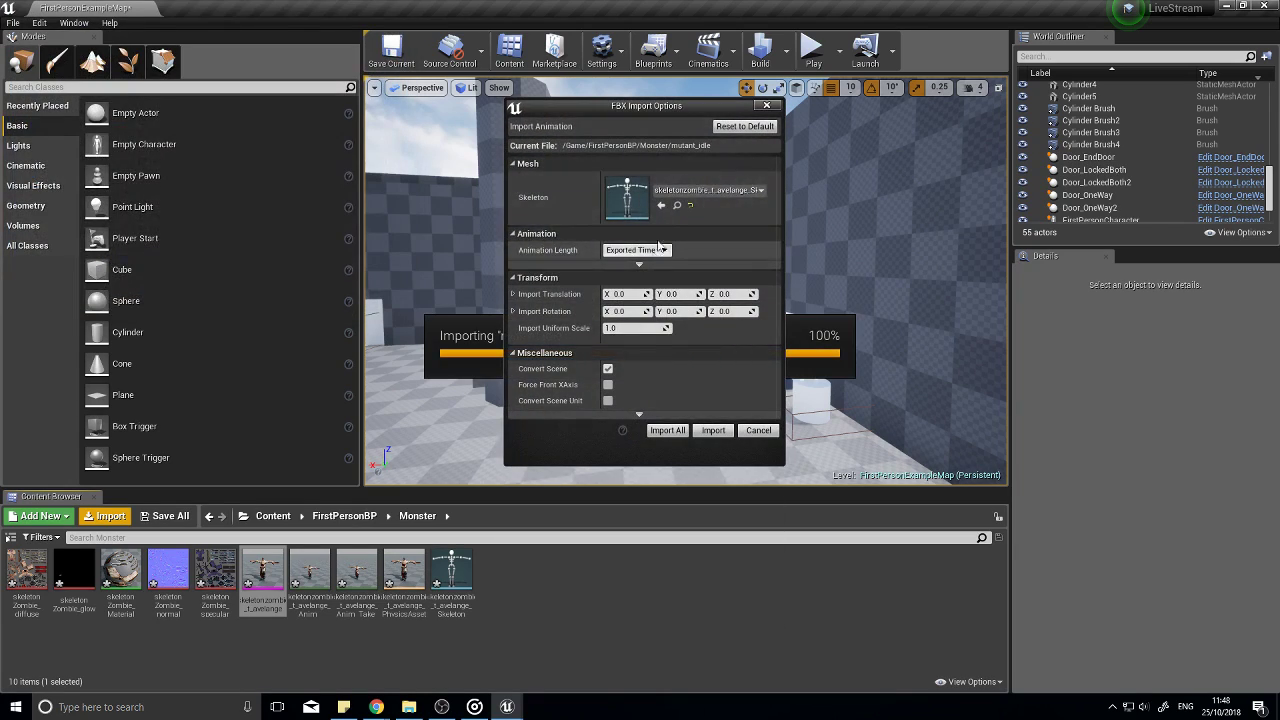
pyautogui.click(727, 195)
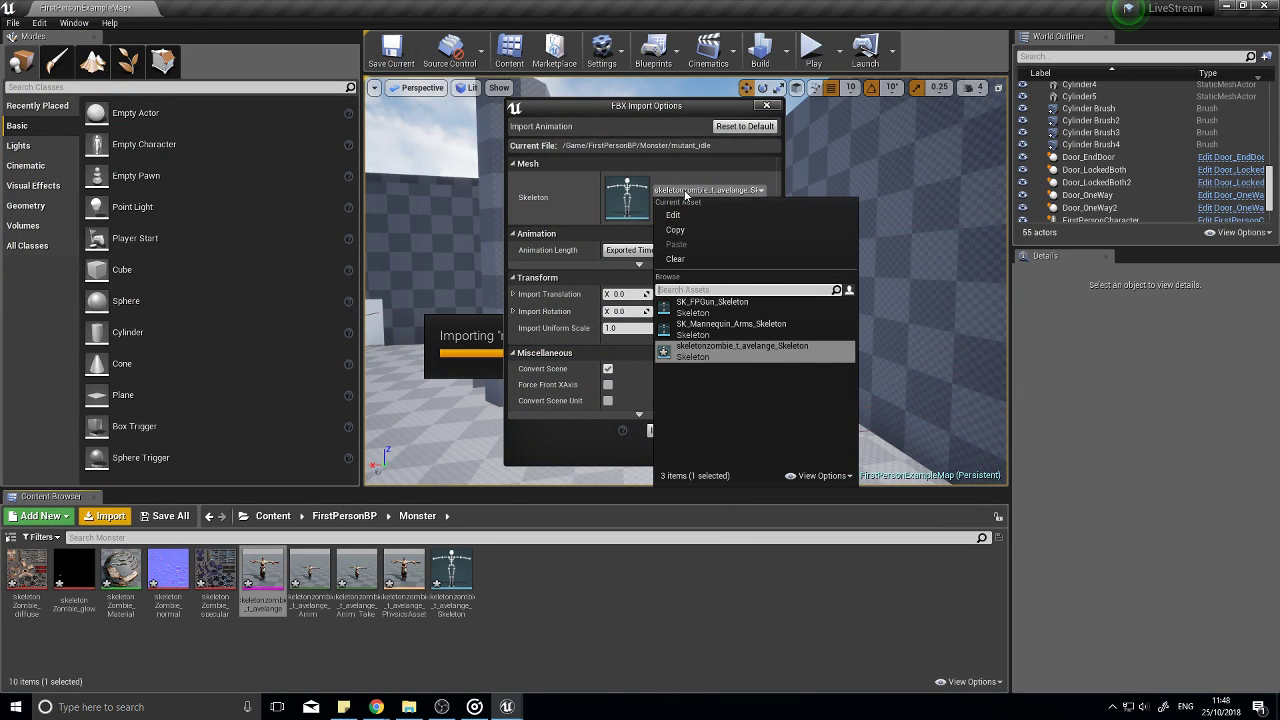
pyautogui.click(720, 350)
pyautogui.click(713, 430)
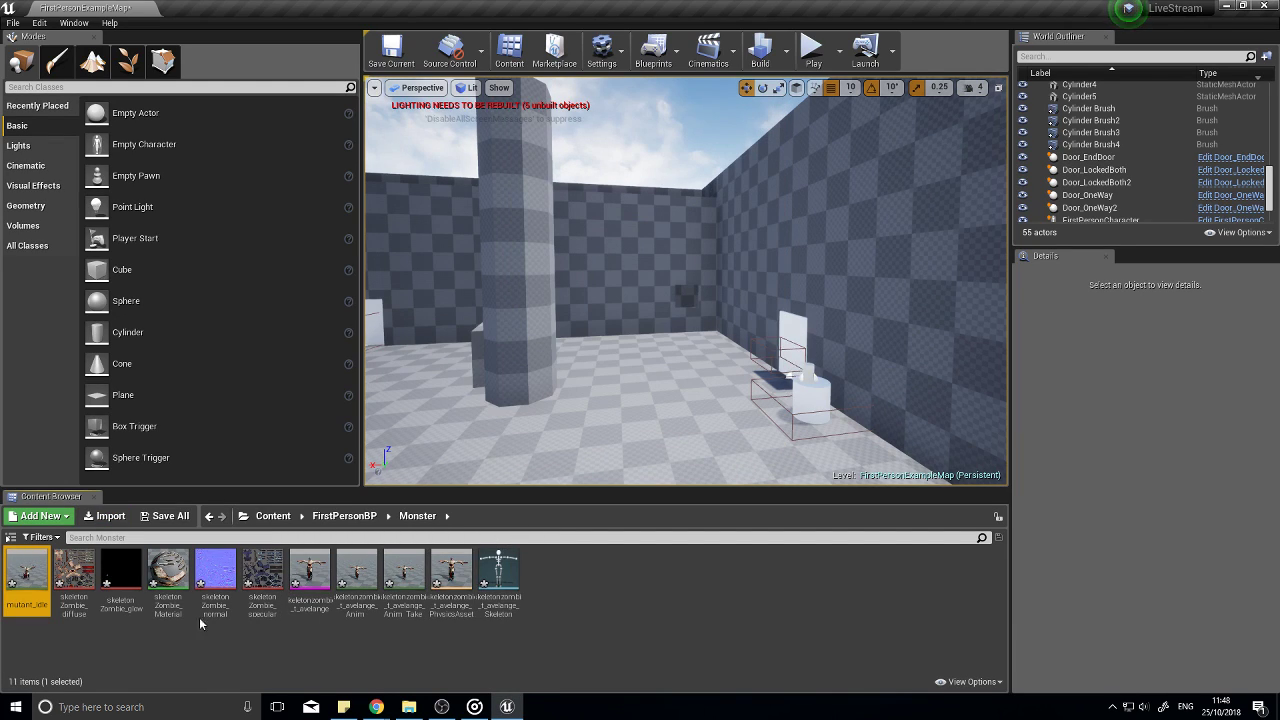
# Step: Preview the mutant_idle animation on the zombie up close from several angles, save the asset and close it
pyautogui.doubleClick(35, 575)
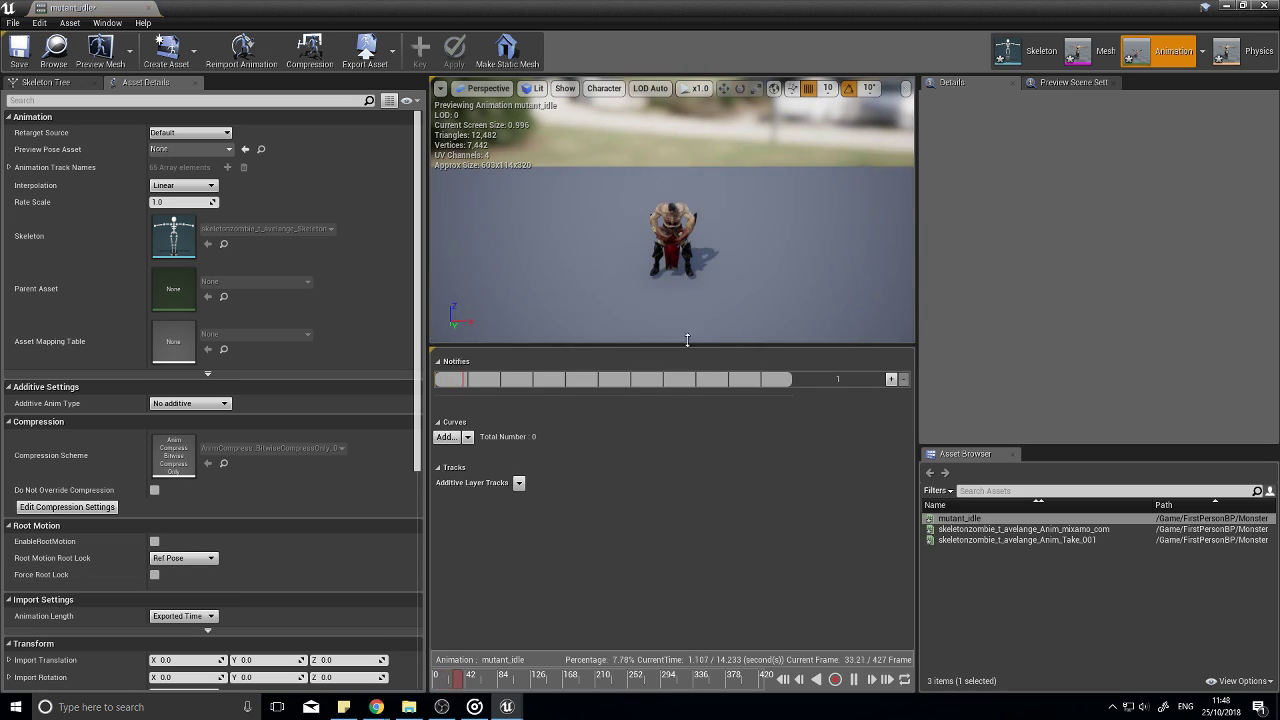
pyautogui.scroll(3, 752, 264)
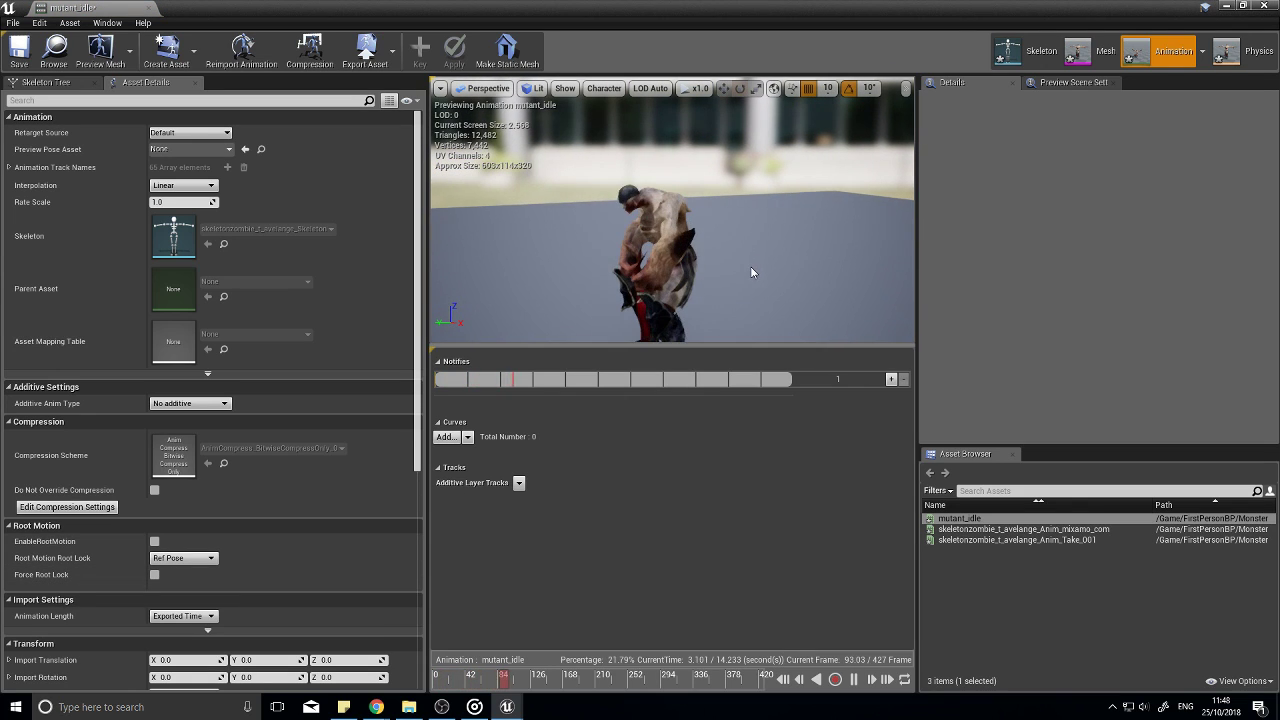
pyautogui.keyDown('alt'); pyautogui.moveTo(724, 284); pyautogui.dragTo(610, 290); pyautogui.keyUp('alt')
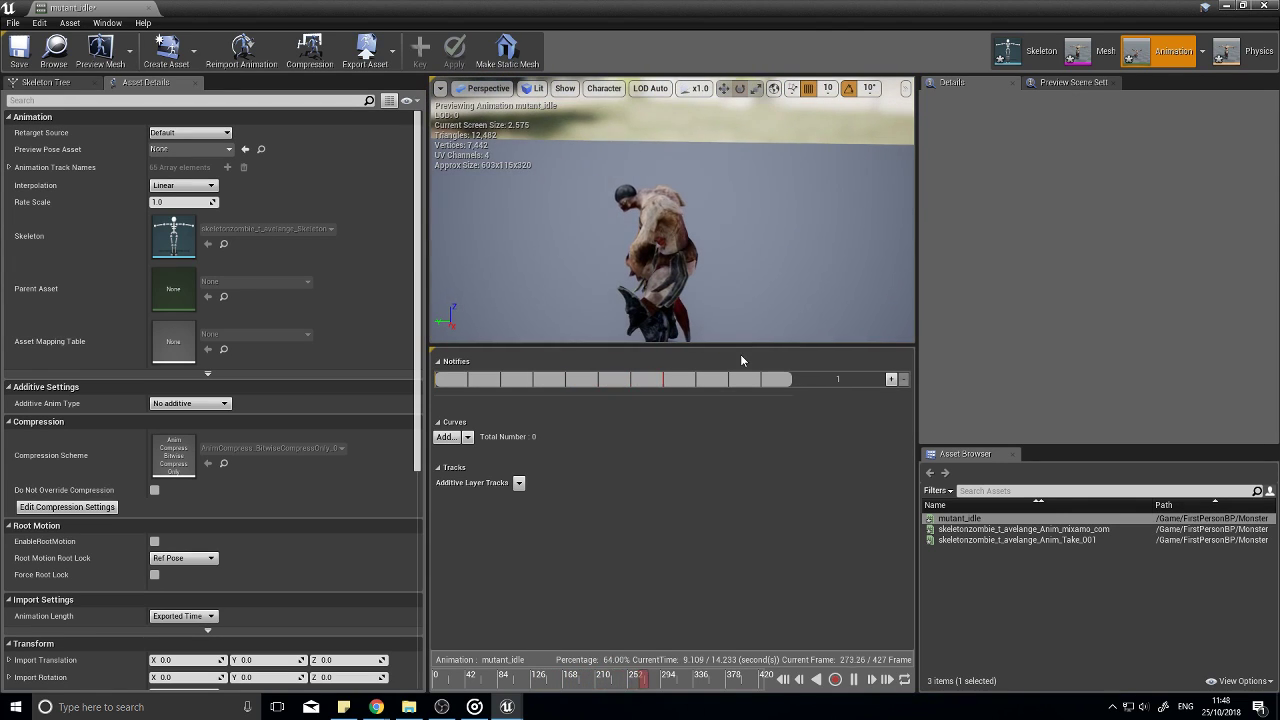
pyautogui.click(27, 48)
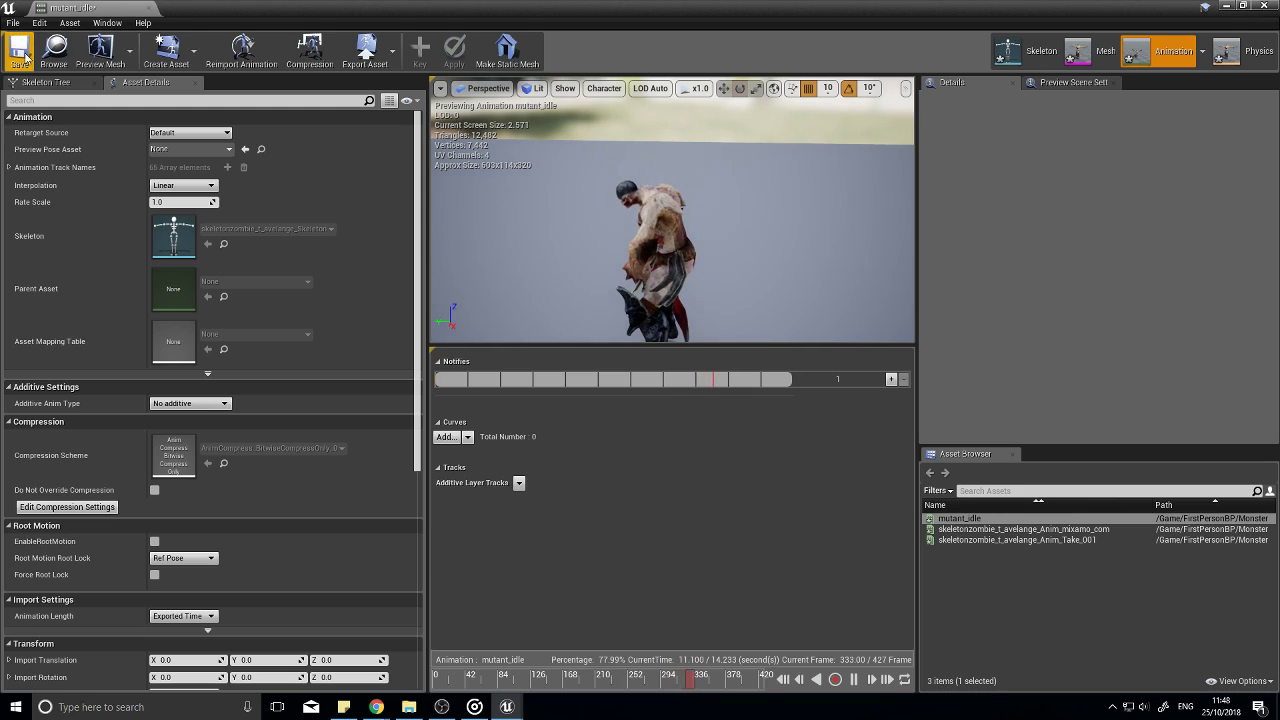
pyautogui.click(1263, 7)
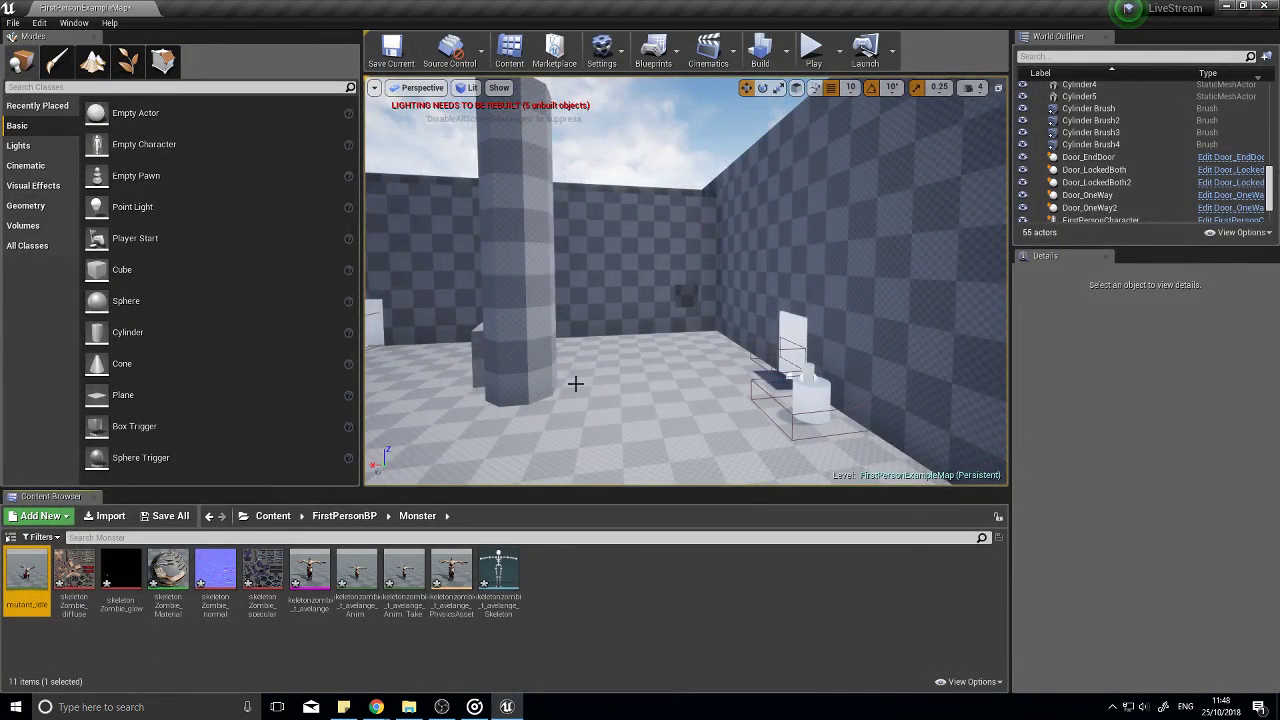
pyautogui.moveTo(574, 383); pyautogui.dragTo(614, 334, button='right')
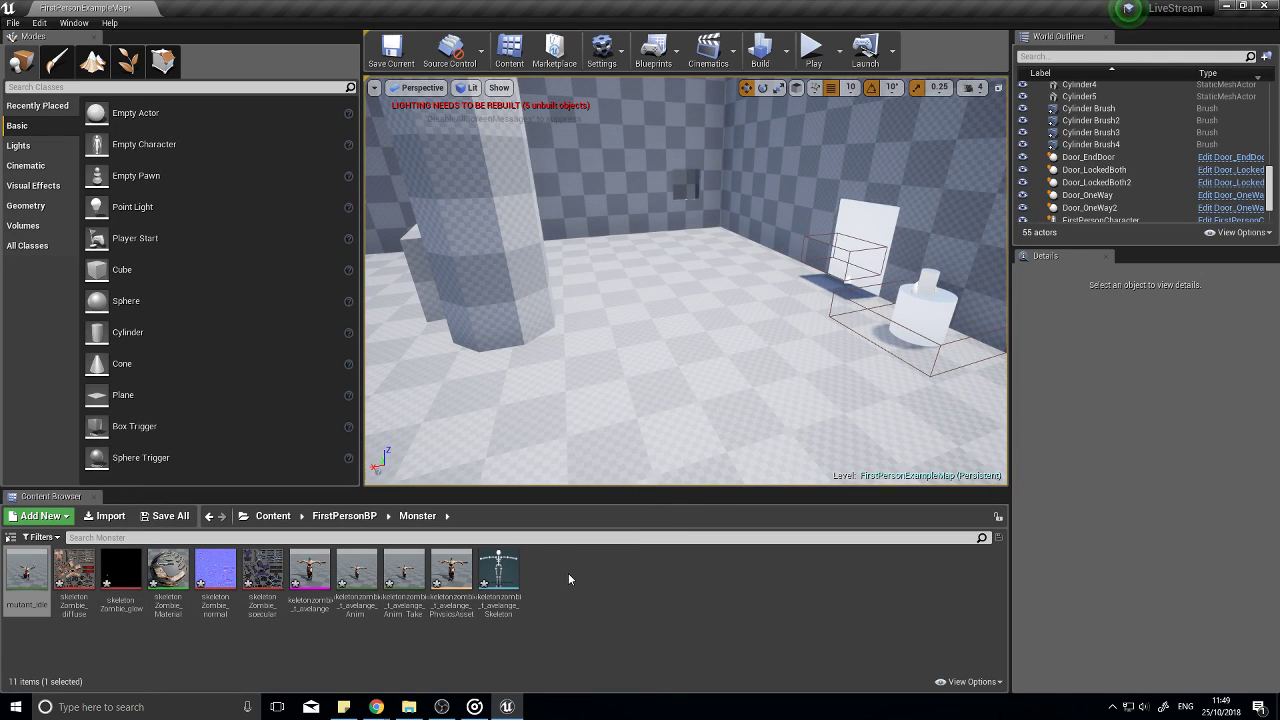
pyautogui.rightClick(555, 569)
pyautogui.click(592, 588)
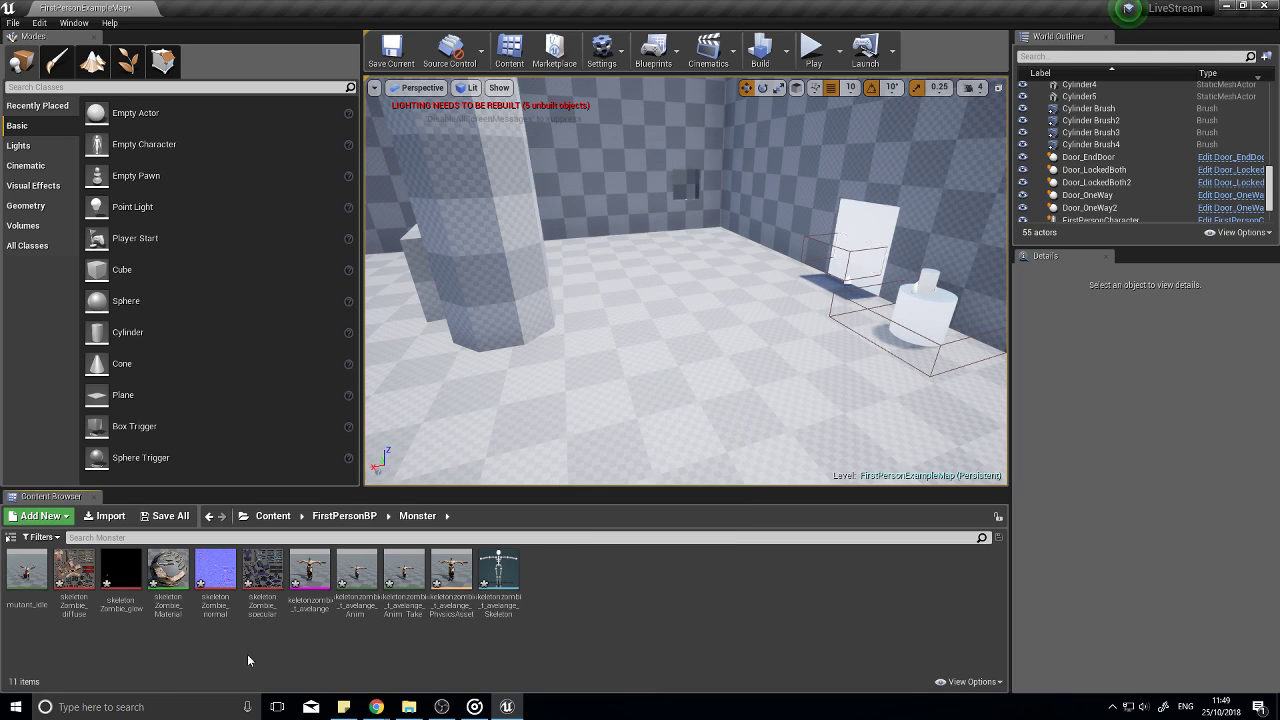
# Step: Search the computer for maya and launch Autodesk Maya 2017
pyautogui.click(14, 707)
pyautogui.write('maya')
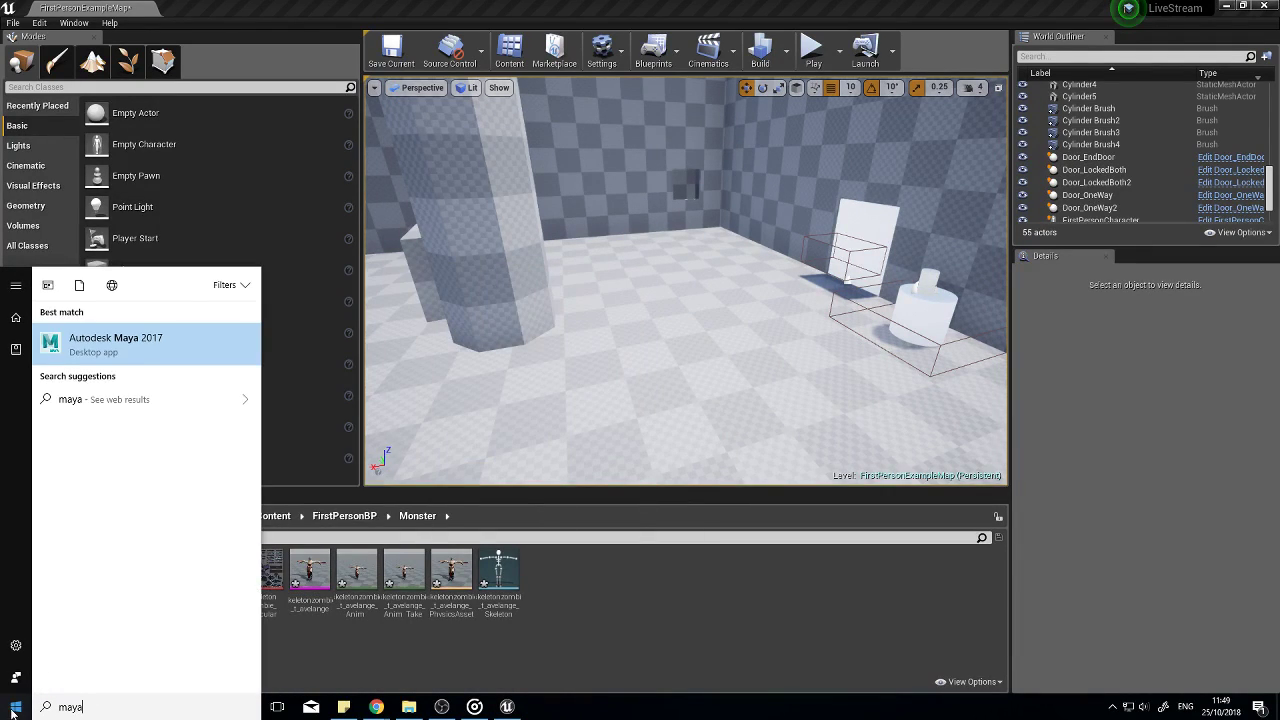
pyautogui.click(134, 345)
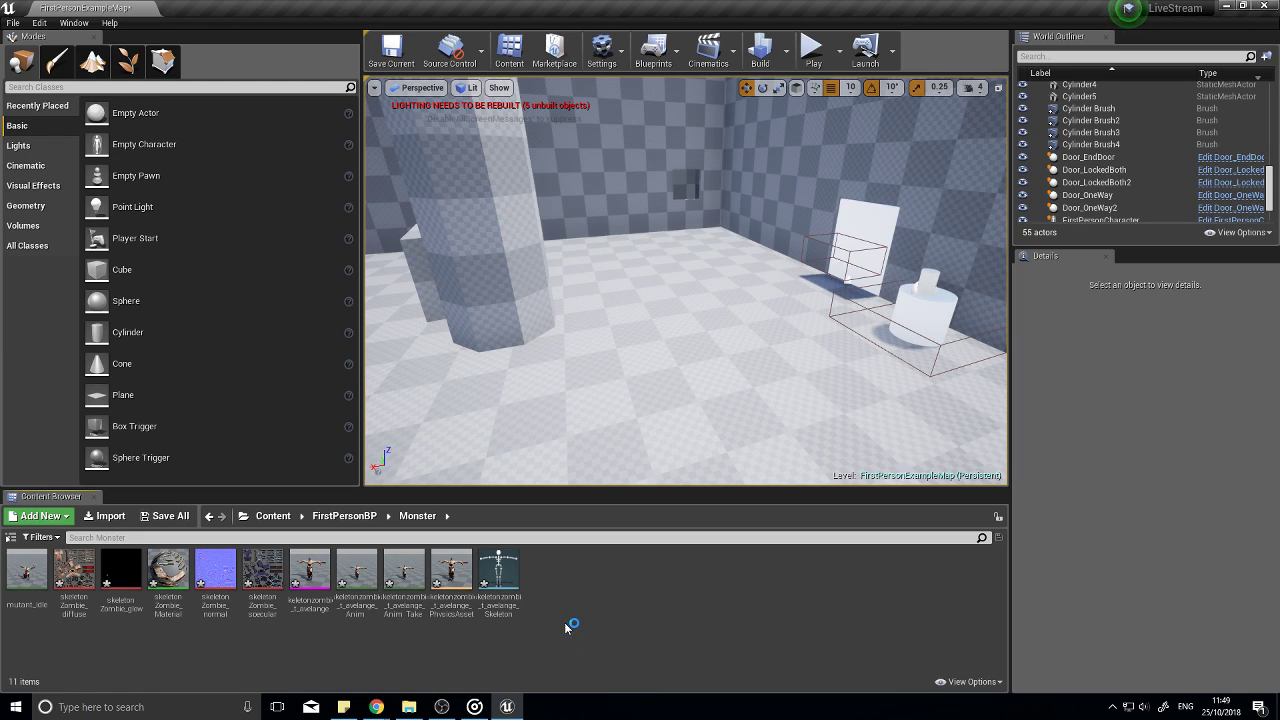
# Step: Create a Blueprint Class with Character as its parent in the Monster folder and name it Monster
pyautogui.rightClick(560, 565)
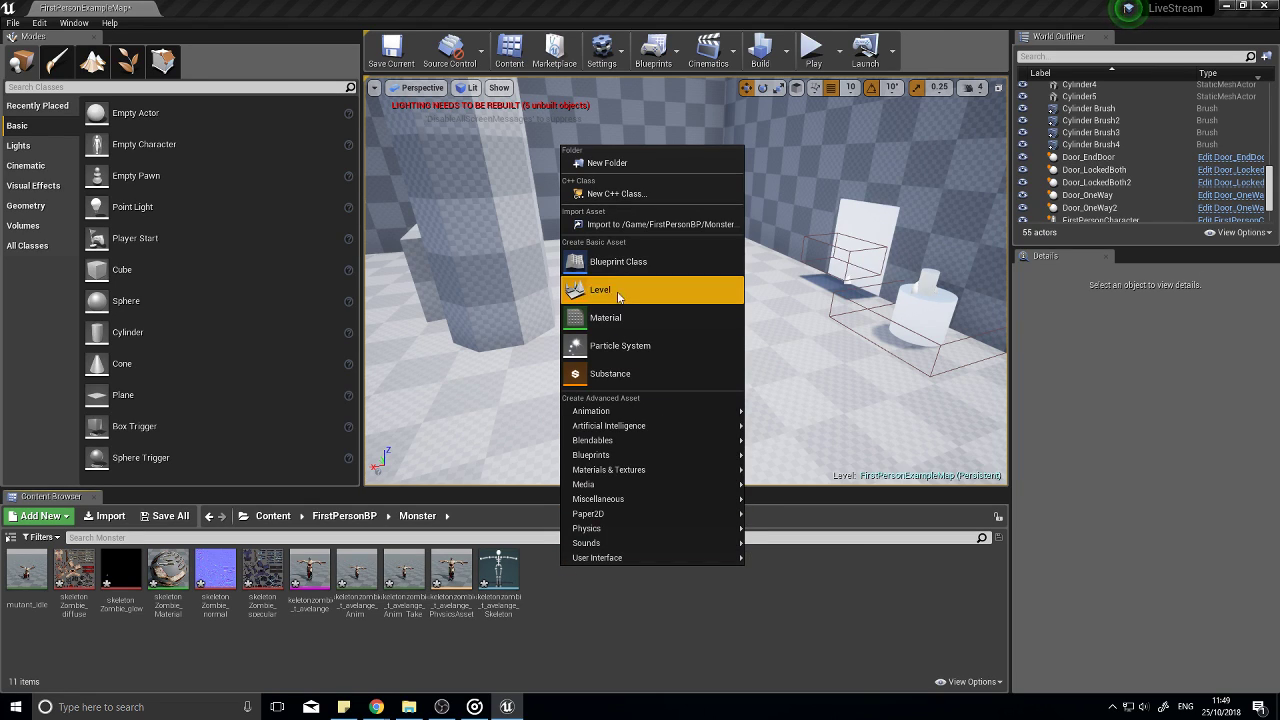
pyautogui.click(607, 266)
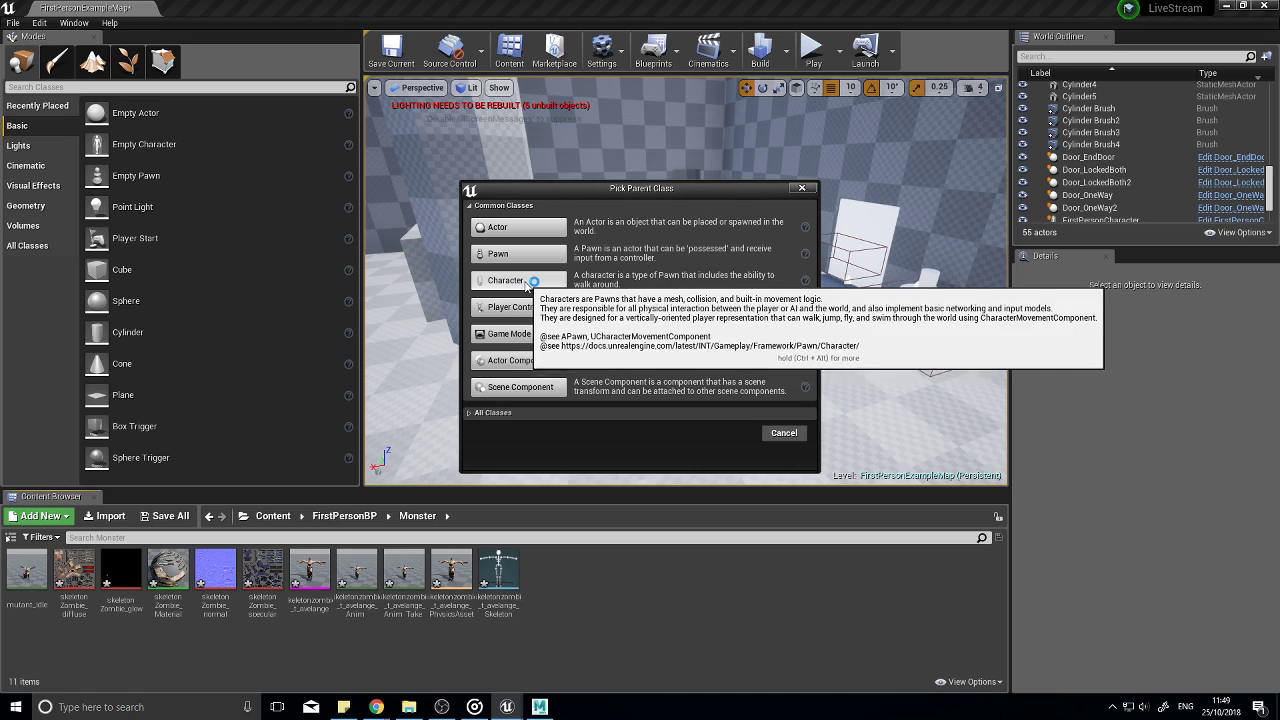
pyautogui.click(528, 280)
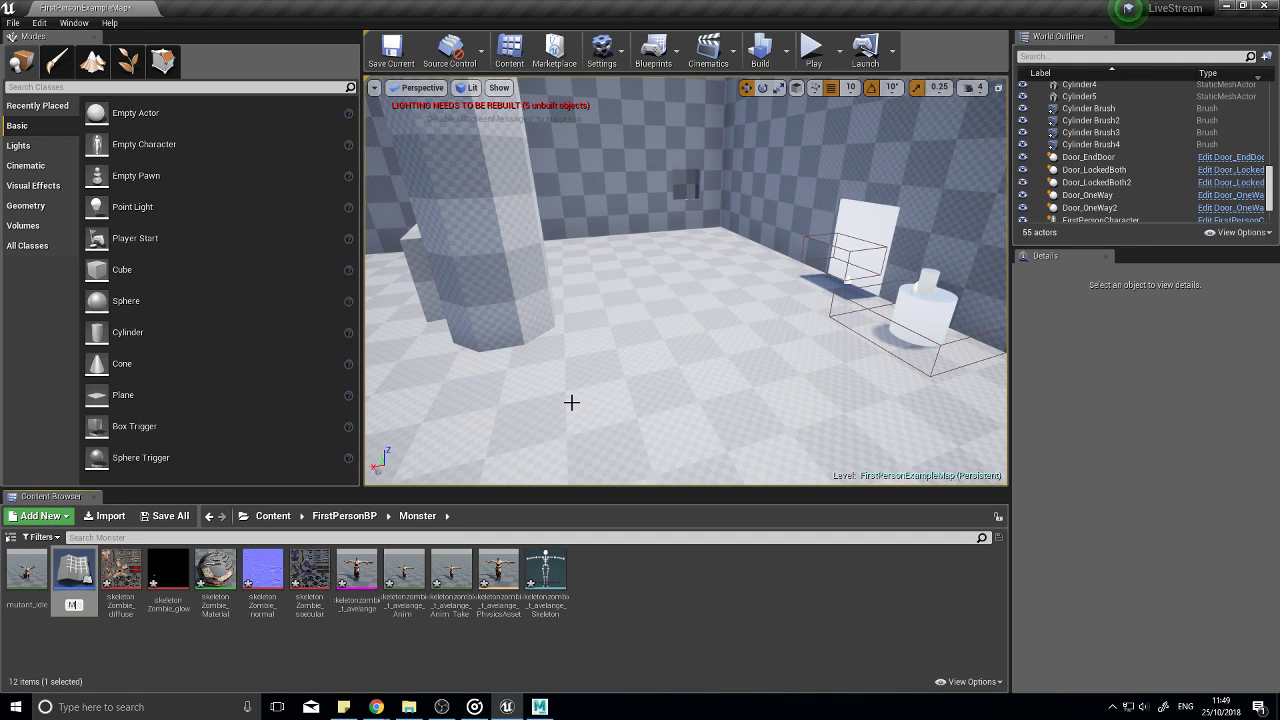
pyautogui.write('Monster')
pyautogui.press('Return')
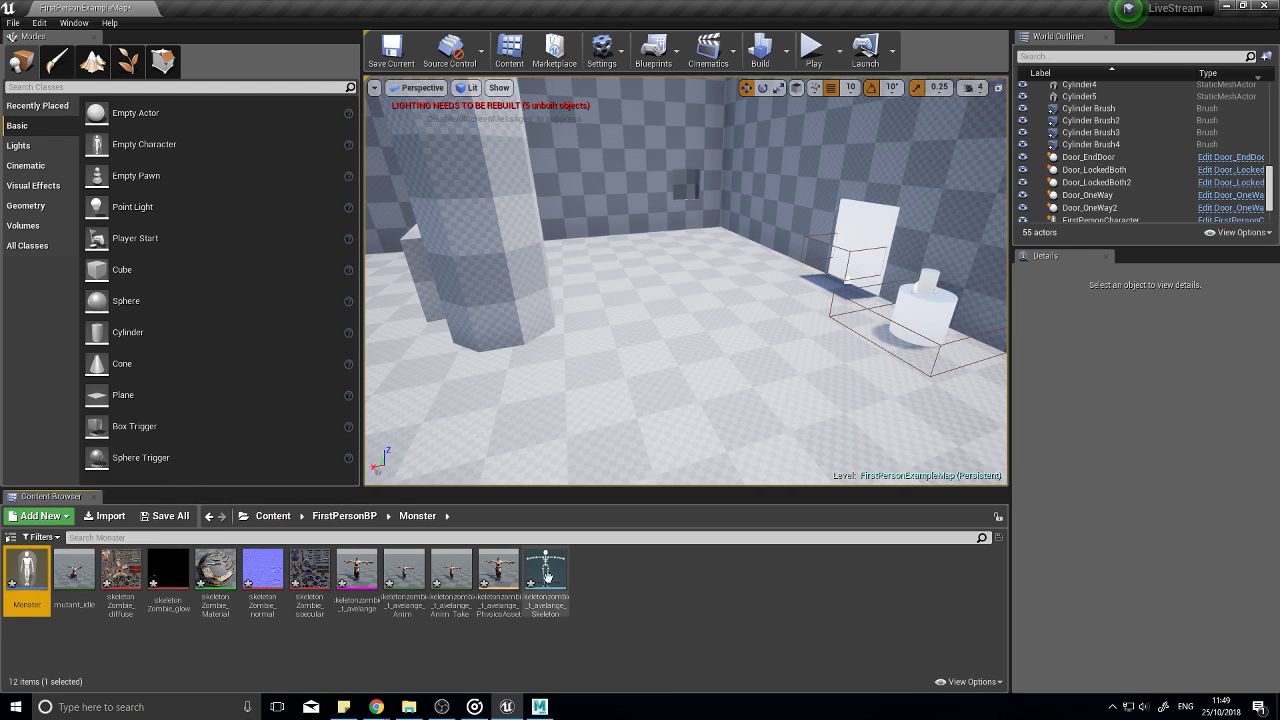
# Step: Create a folder named Animations inside the Monster folder and move mutant_idle into it
pyautogui.rightClick(630, 567)
pyautogui.click(706, 167)
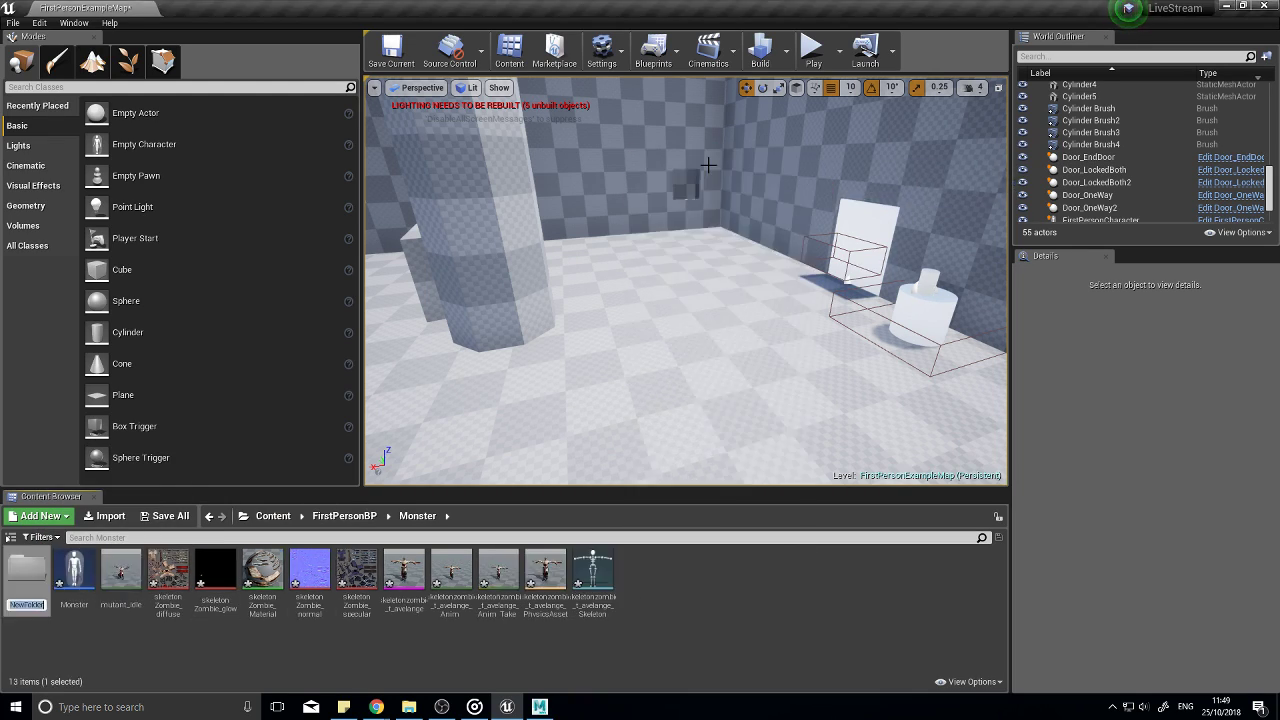
pyautogui.write('Animations')
pyautogui.press('Return')
pyautogui.moveTo(180, 556); pyautogui.dragTo(36, 568)
pyautogui.click(66, 602)
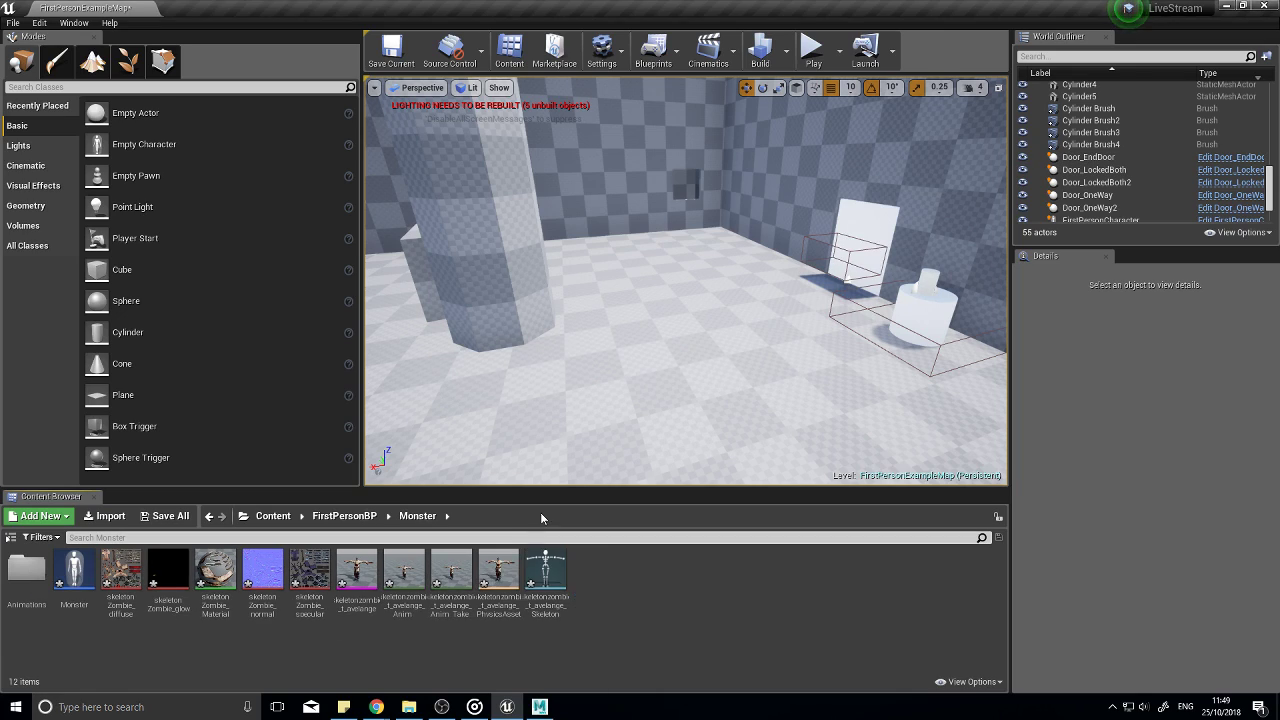
# Step: Create a folder named Materials inside the Monster folder
pyautogui.rightClick(615, 603)
pyautogui.click(660, 196)
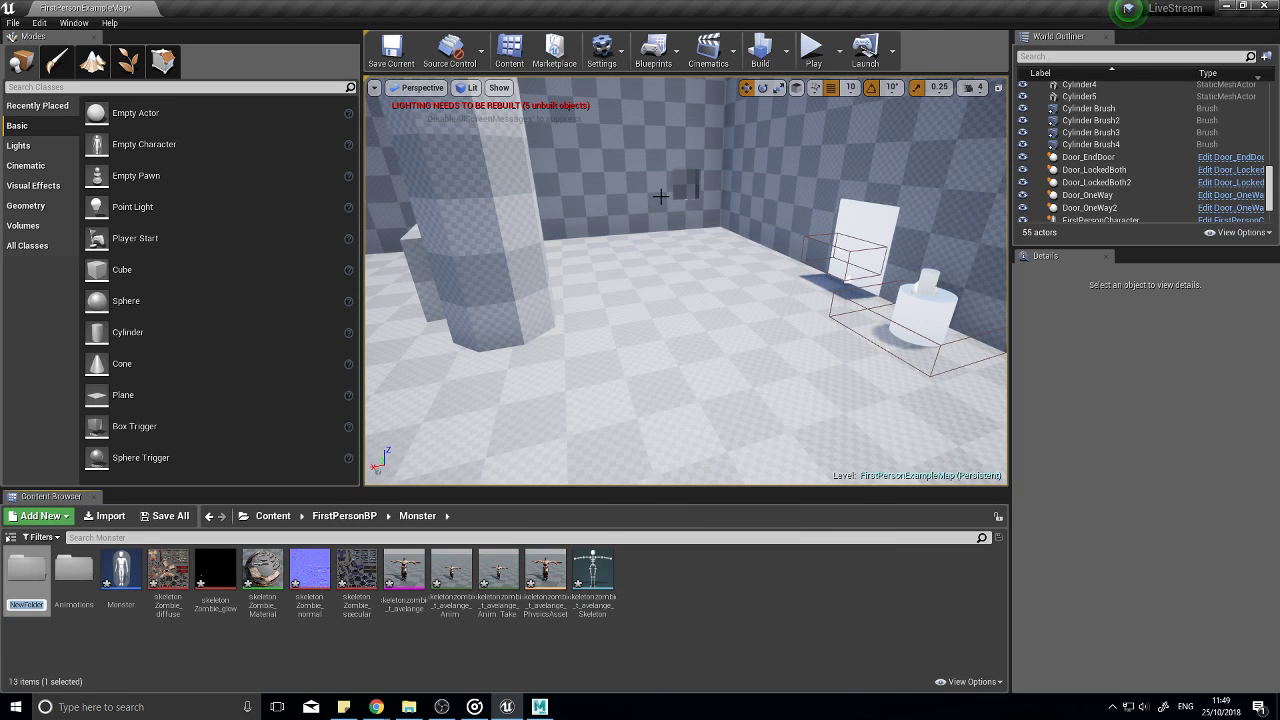
pyautogui.write('Materials')
pyautogui.press('Return')
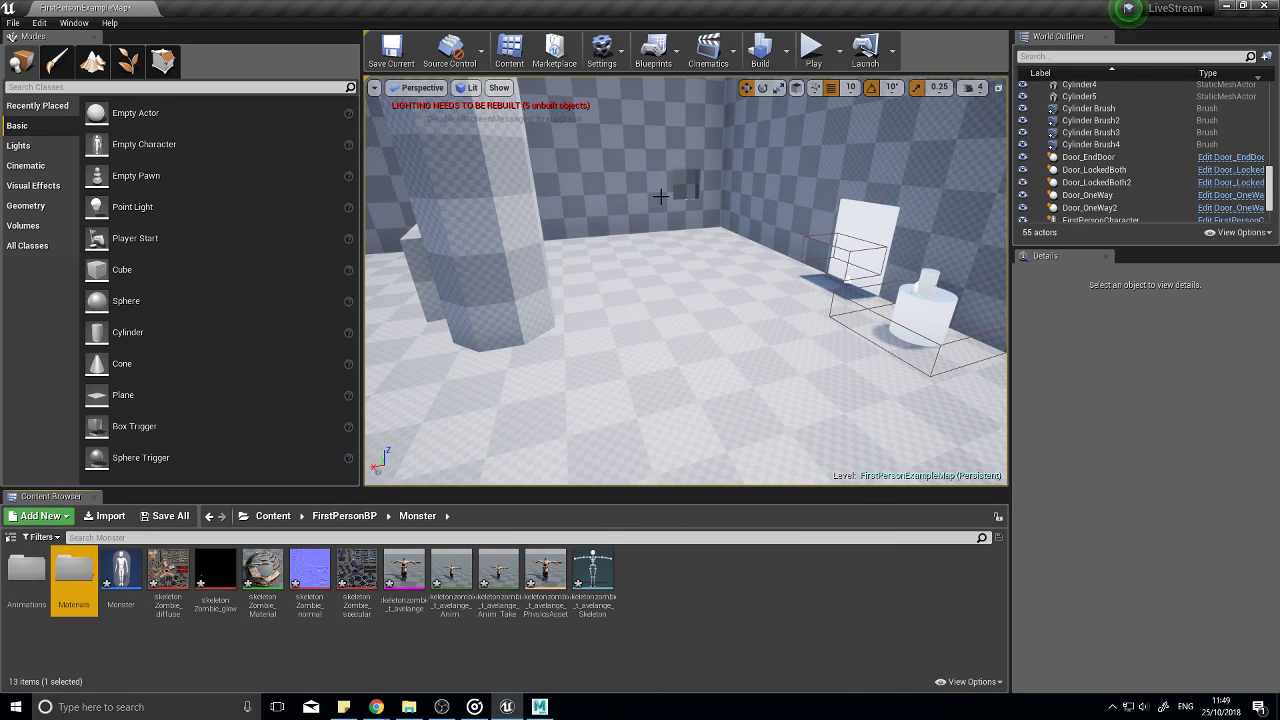
# Step: Move the skeletonZombie material and its diffuse, glow, normal and specular textures into the Materials folder
pyautogui.click(168, 575)
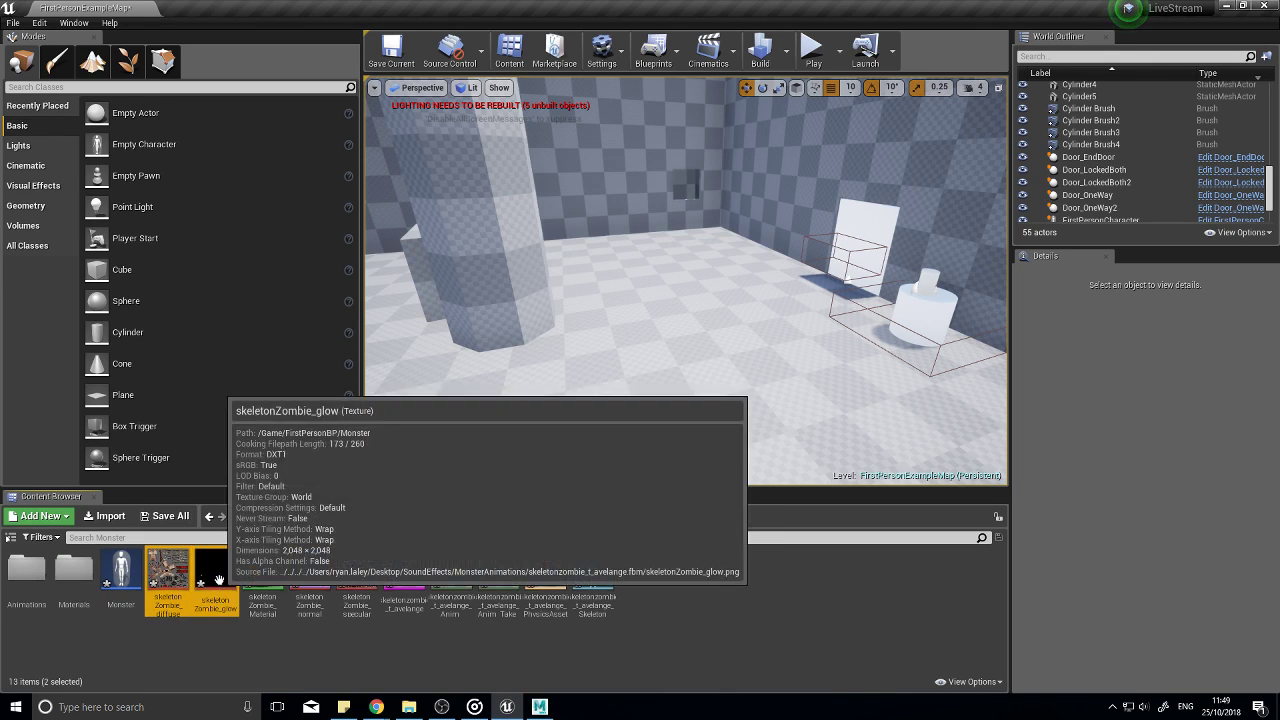
pyautogui.keyDown('shift'); pyautogui.click(262, 575); pyautogui.keyUp('shift')
pyautogui.keyDown('shift'); pyautogui.click(357, 575); pyautogui.keyUp('shift')
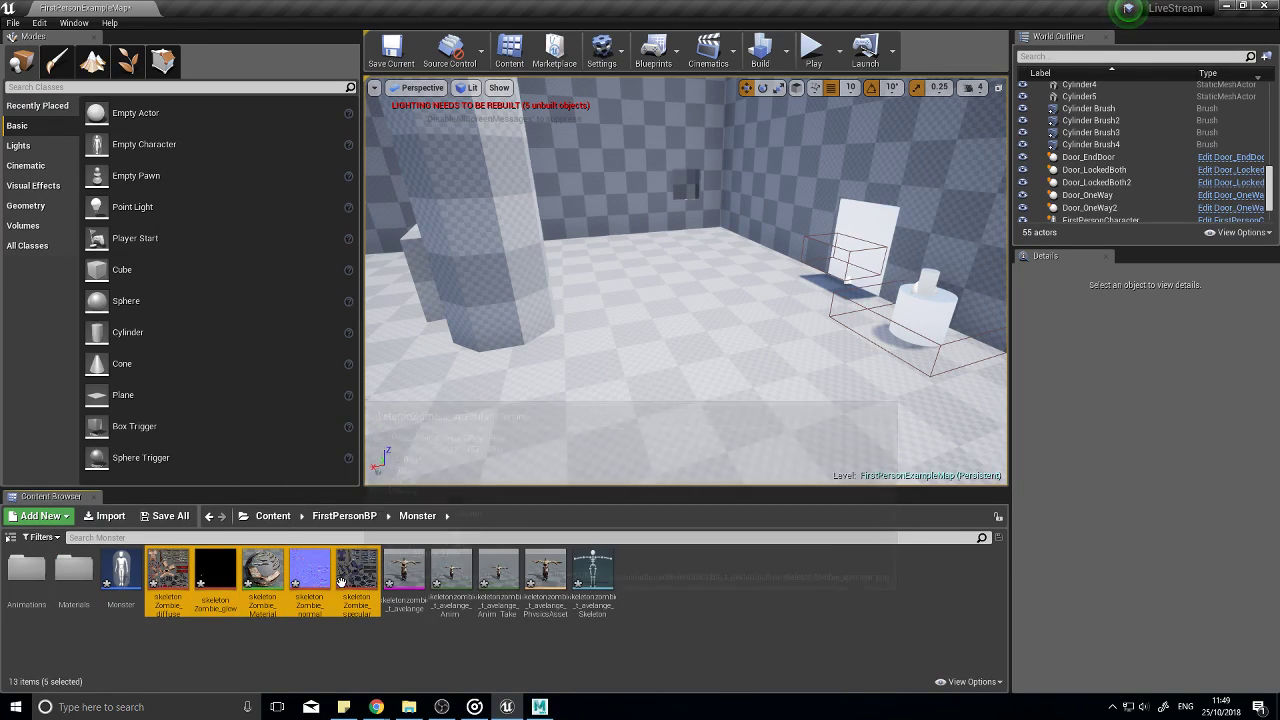
pyautogui.moveTo(176, 567); pyautogui.dragTo(68, 569)
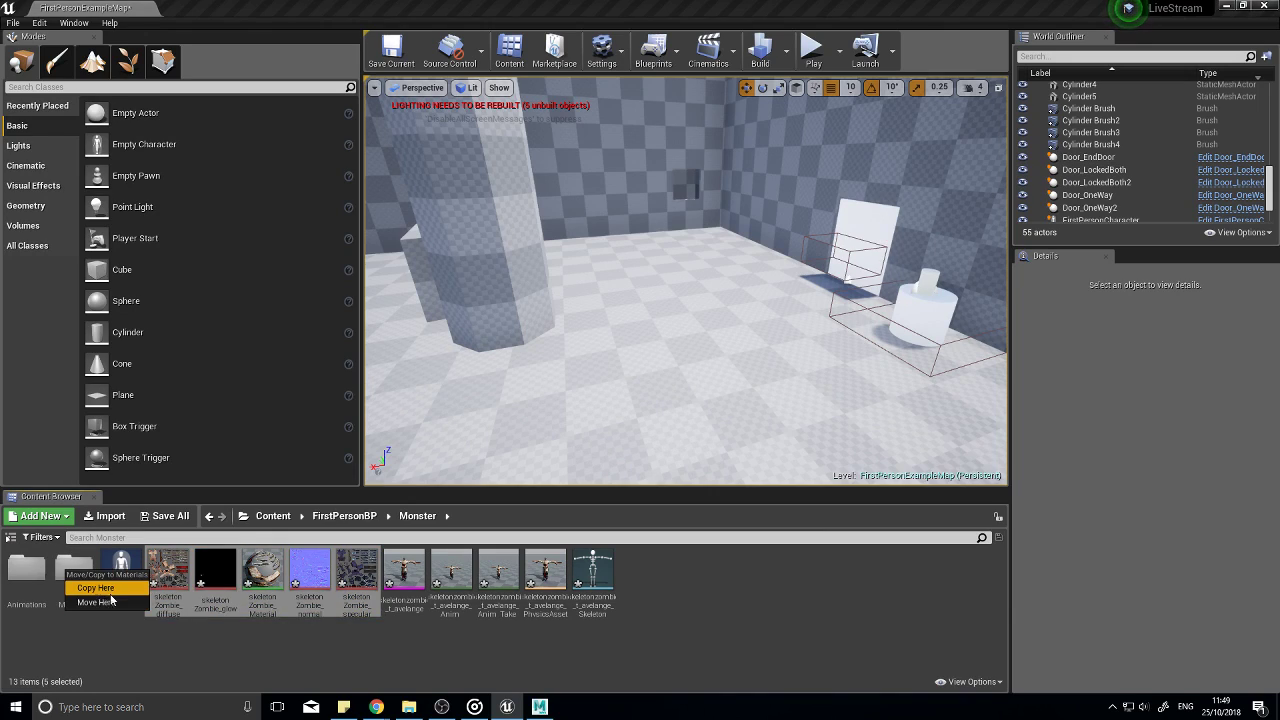
pyautogui.click(100, 602)
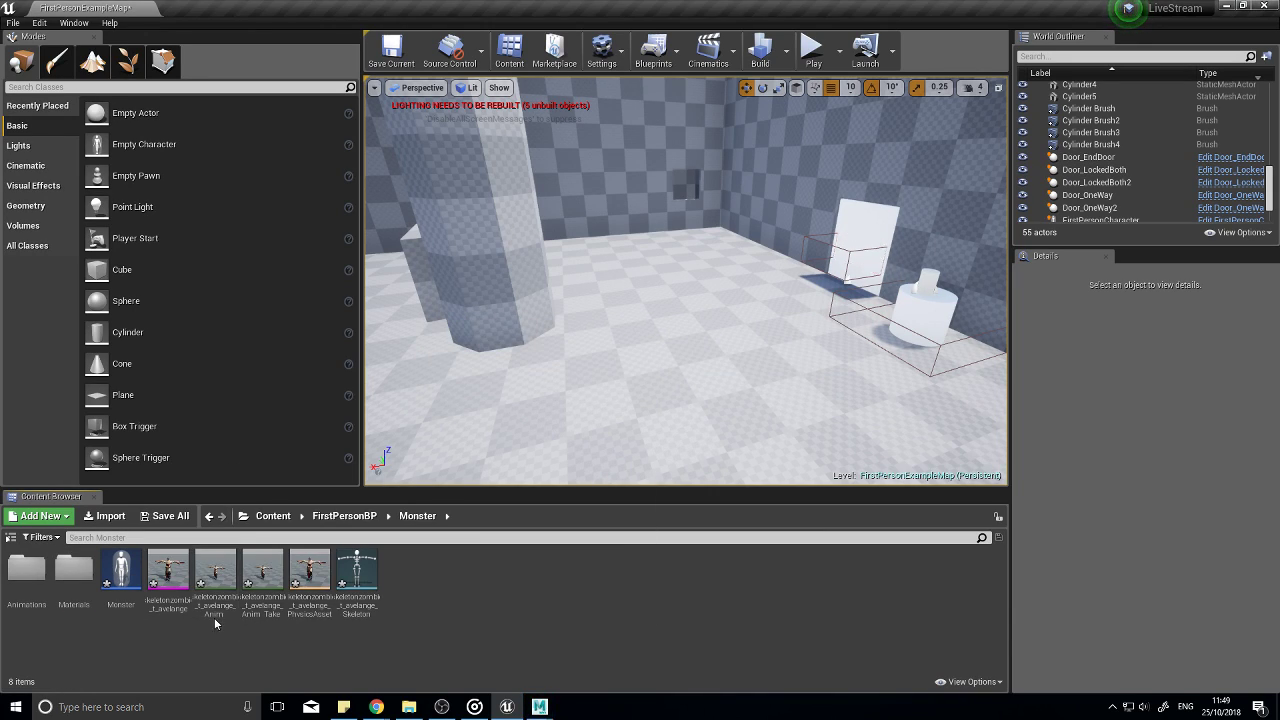
# Step: Move the two skeletonzombie_t_avelange animation sequences, including Anim_Take_001, into the Animations folder
pyautogui.click(219, 600)
pyautogui.keyDown('ctrl'); pyautogui.click(263, 580); pyautogui.keyUp('ctrl')
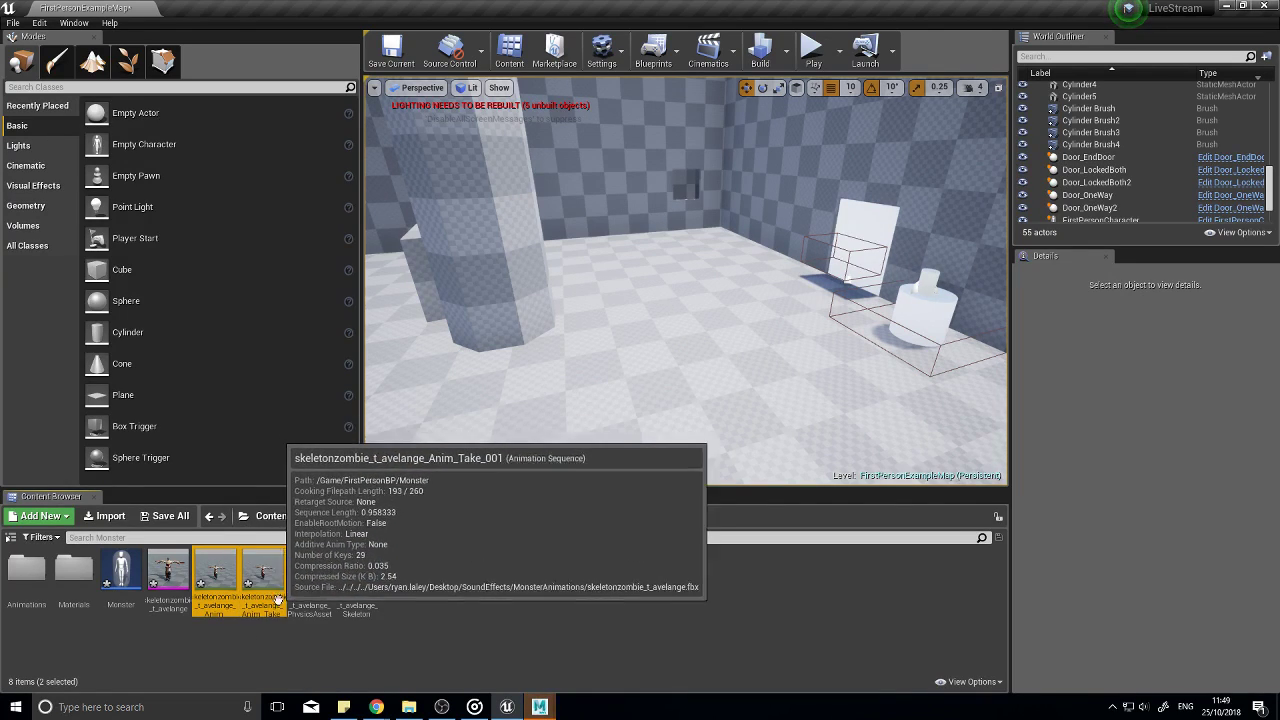
pyautogui.moveTo(208, 567); pyautogui.dragTo(22, 567)
pyautogui.click(51, 600)
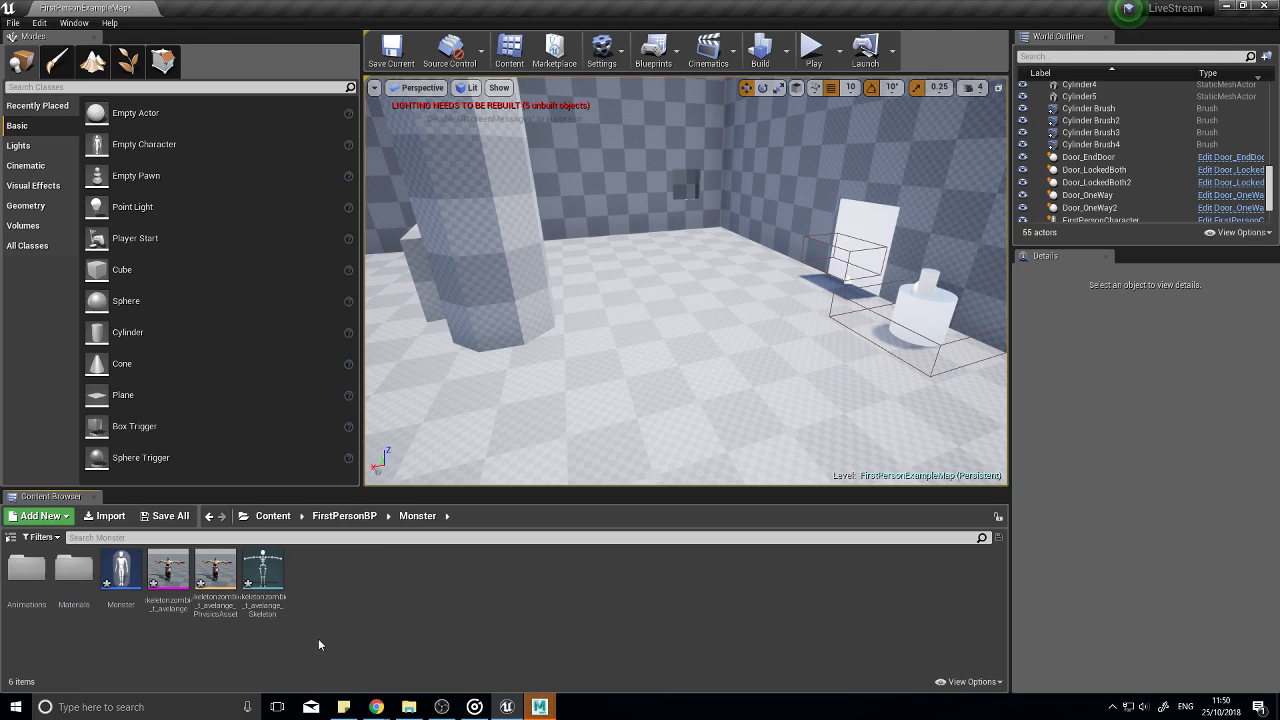
# Step: Look over the zombie's physics asset, close it, and open skeletonzombie_t_avelange_Skeleton to view the character
pyautogui.doubleClick(212, 578)
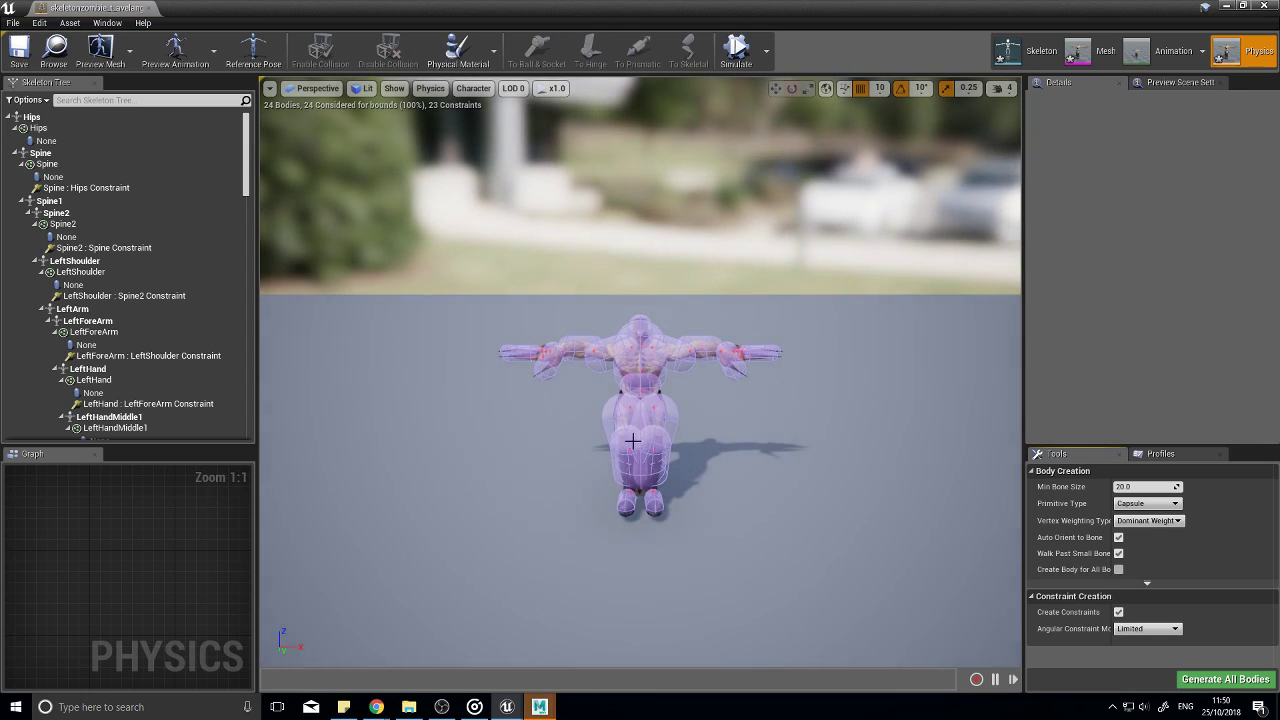
pyautogui.click(1265, 6)
pyautogui.doubleClick(262, 585)
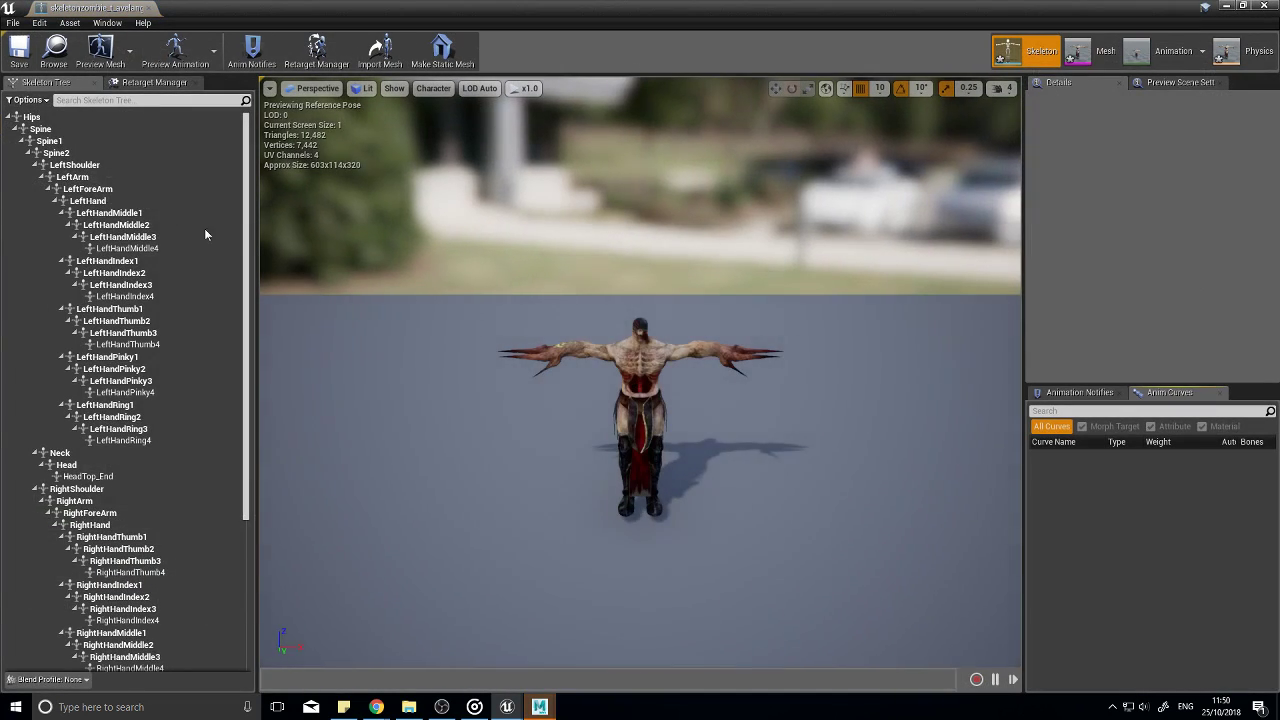
pyautogui.moveTo(643, 392); pyautogui.dragTo(681, 401)
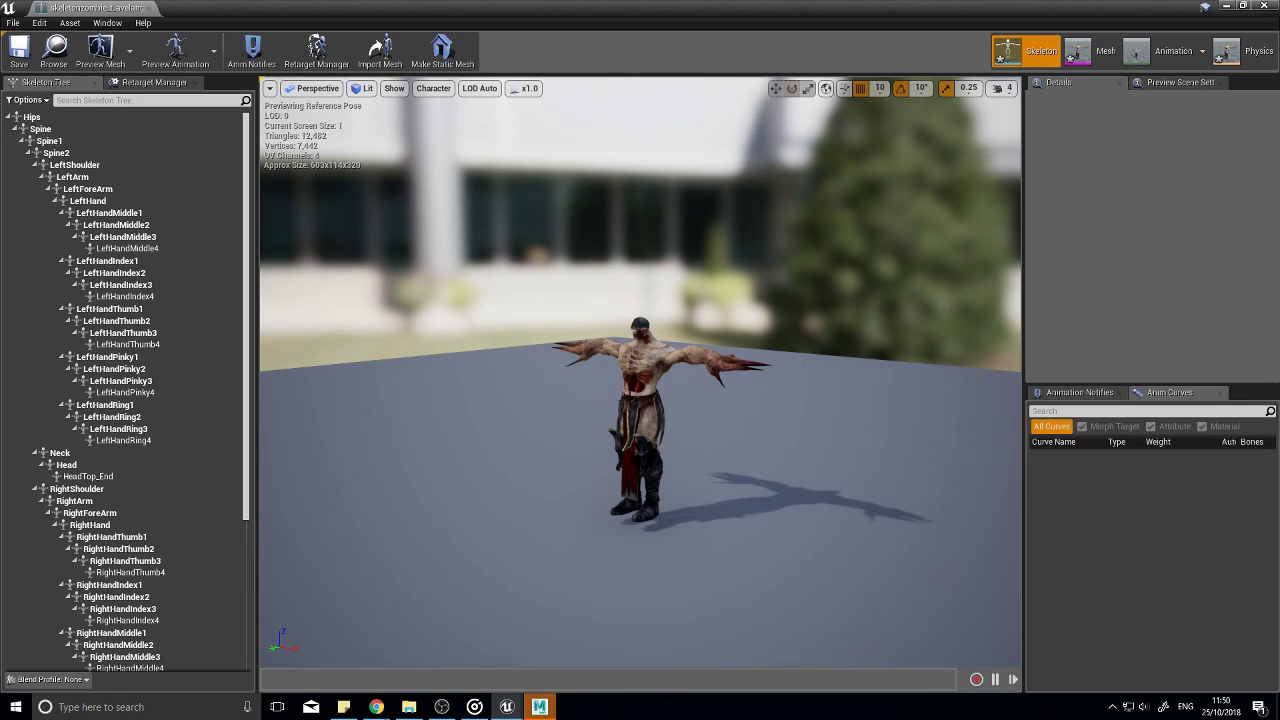
# Step: Display the zombie's bones in the skeleton preview and examine the leg area and the Hips bone at the hierarchy's top
pyautogui.click(35, 151)
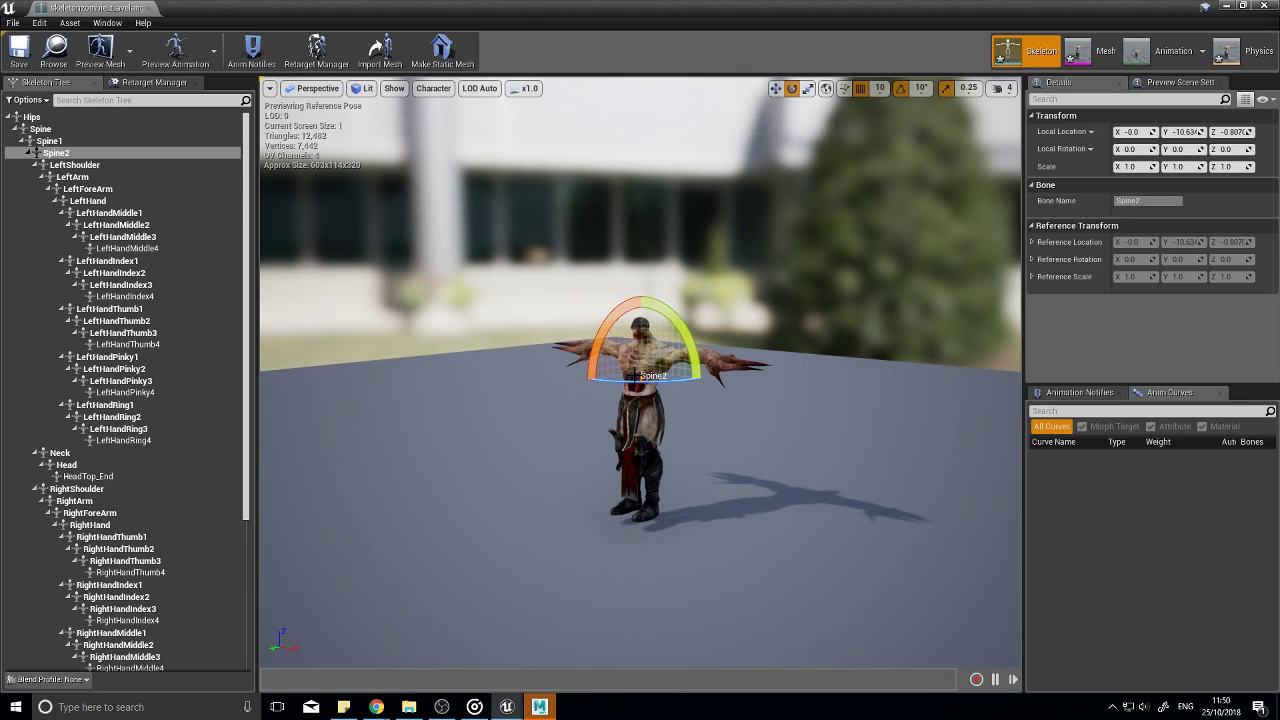
pyautogui.click(394, 88)
pyautogui.click(432, 89)
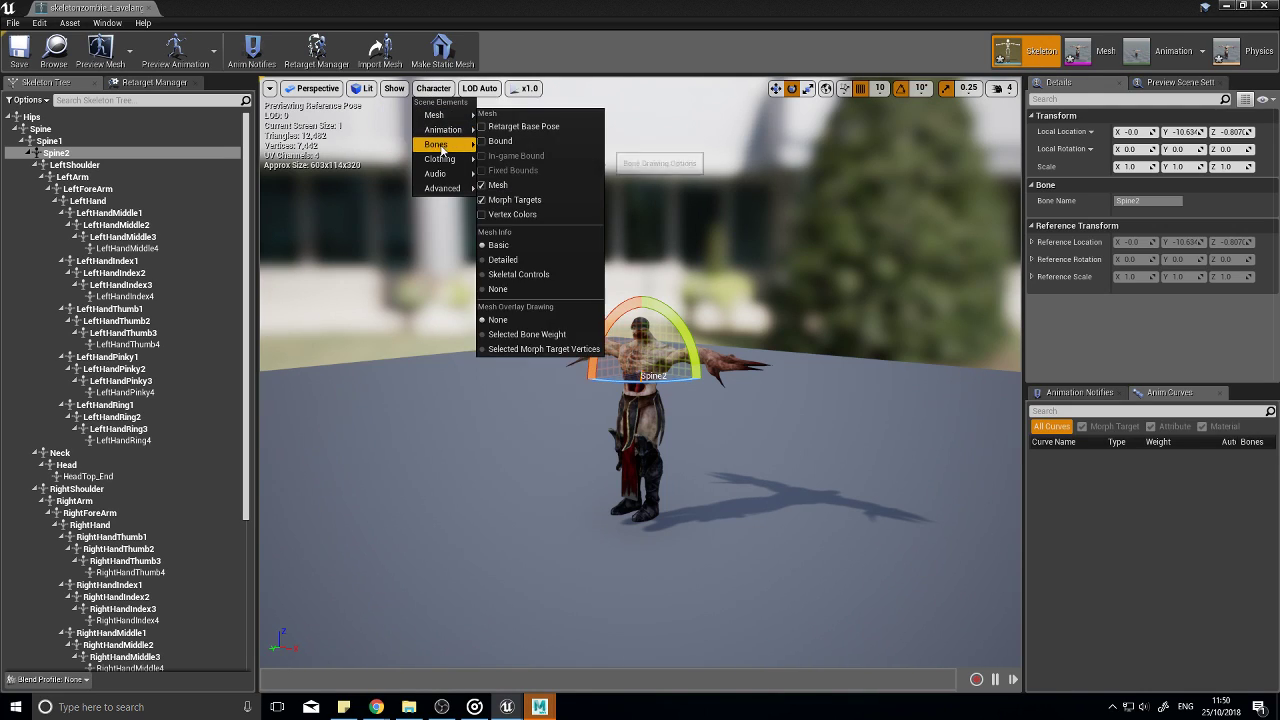
pyautogui.moveTo(440, 144)
pyautogui.click(511, 201)
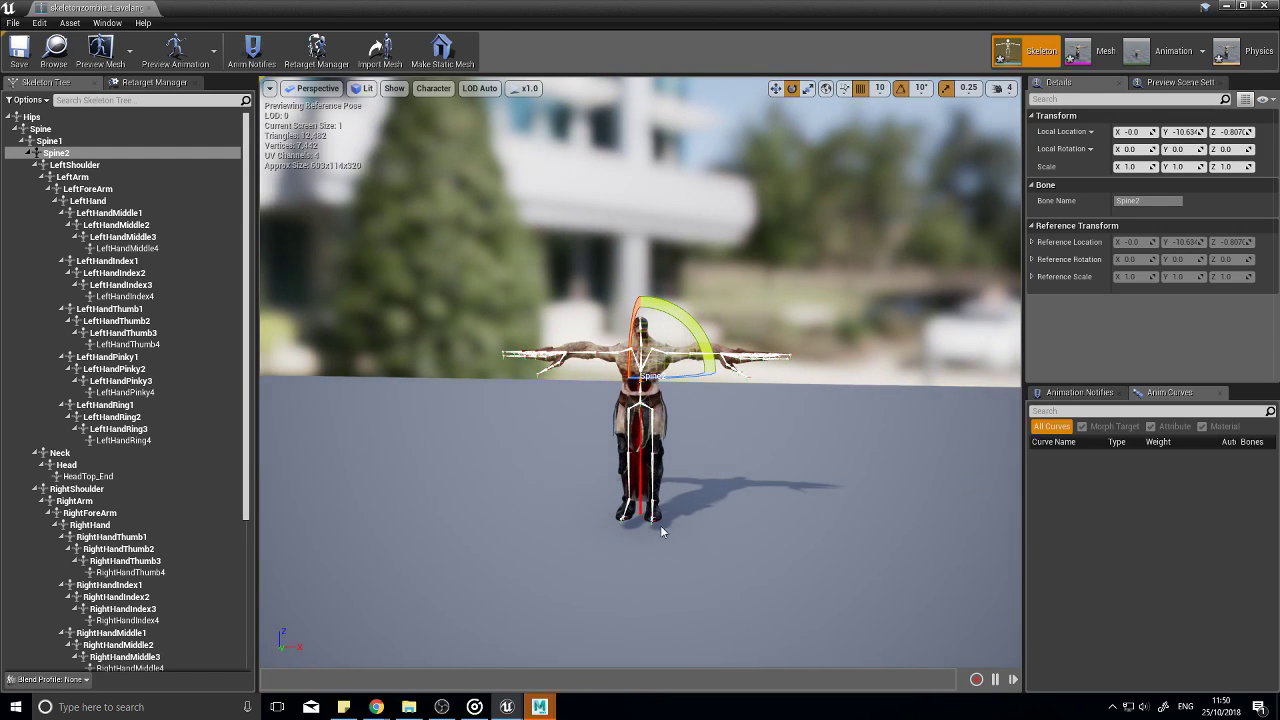
pyautogui.scroll(5, 661, 531)
pyautogui.moveTo(780, 532); pyautogui.dragTo(654, 492, button='middle')
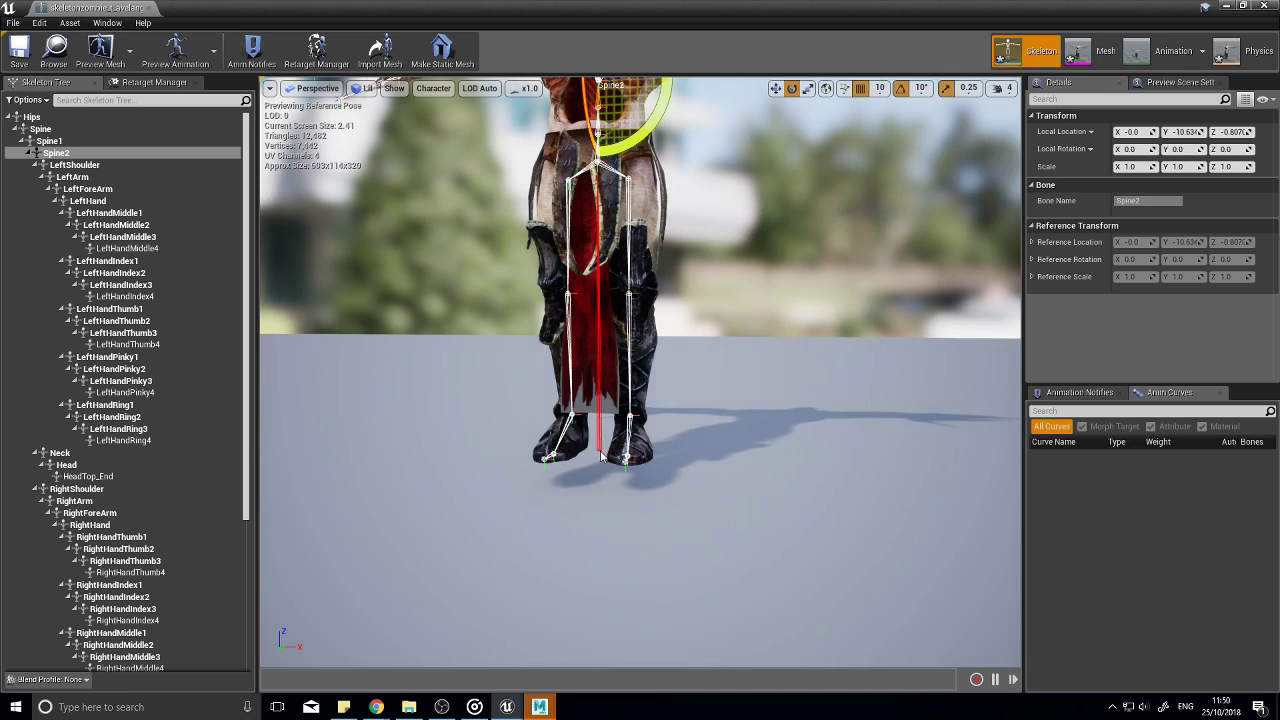
pyautogui.click(31, 117)
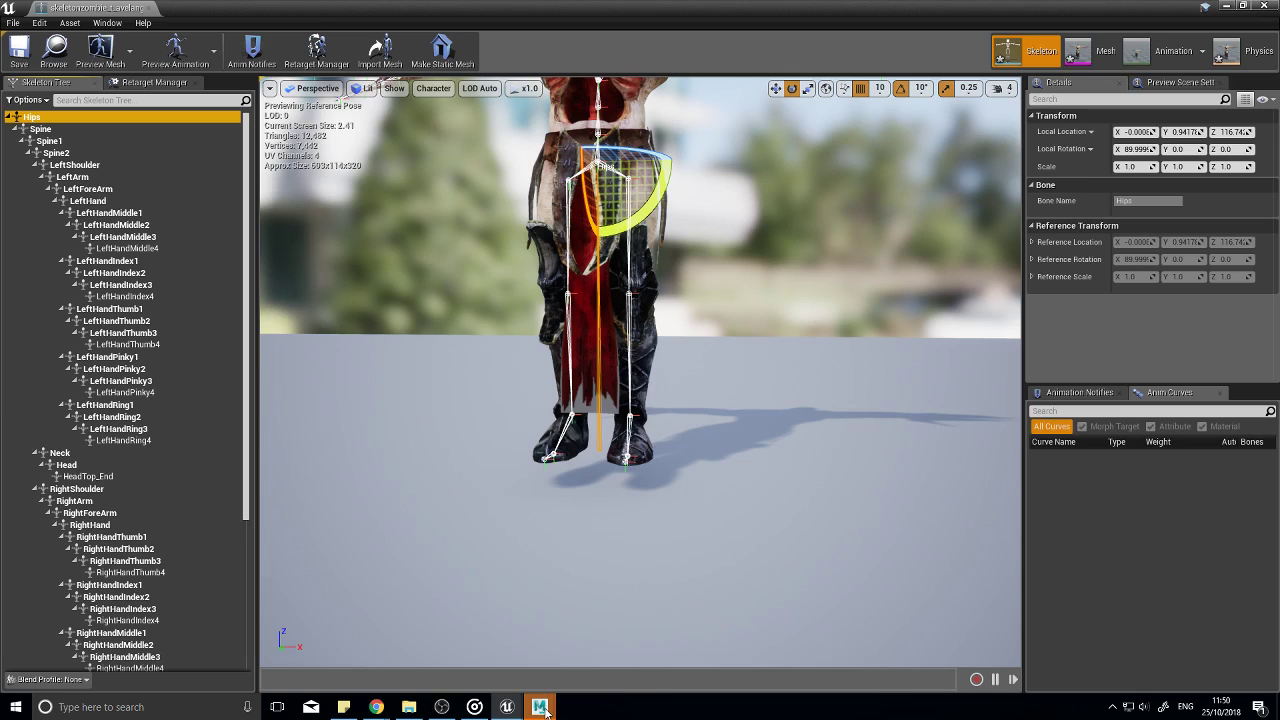
# Step: Switch to Maya and import skeletonzombie_t_avelange.fbx from the MonsterAnimations folder inside SoundEffects on the Desktop
pyautogui.click(1228, 6)
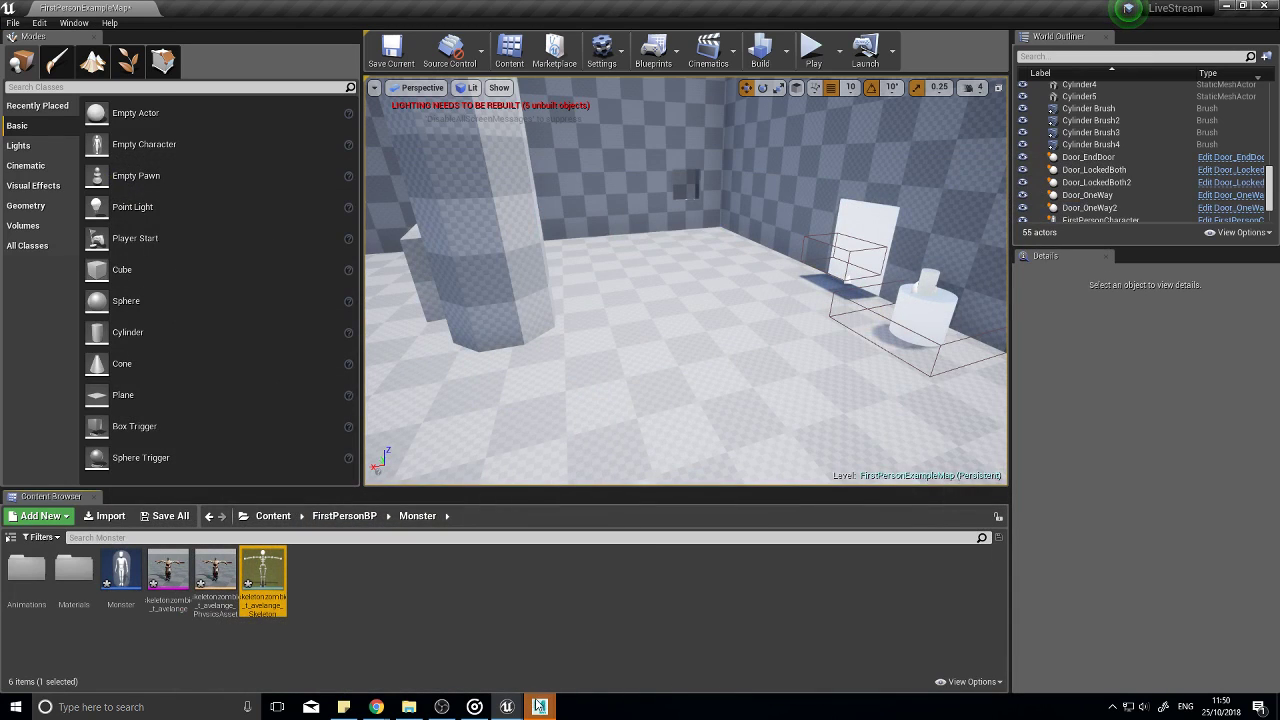
pyautogui.moveTo(539, 706)
pyautogui.click(675, 637)
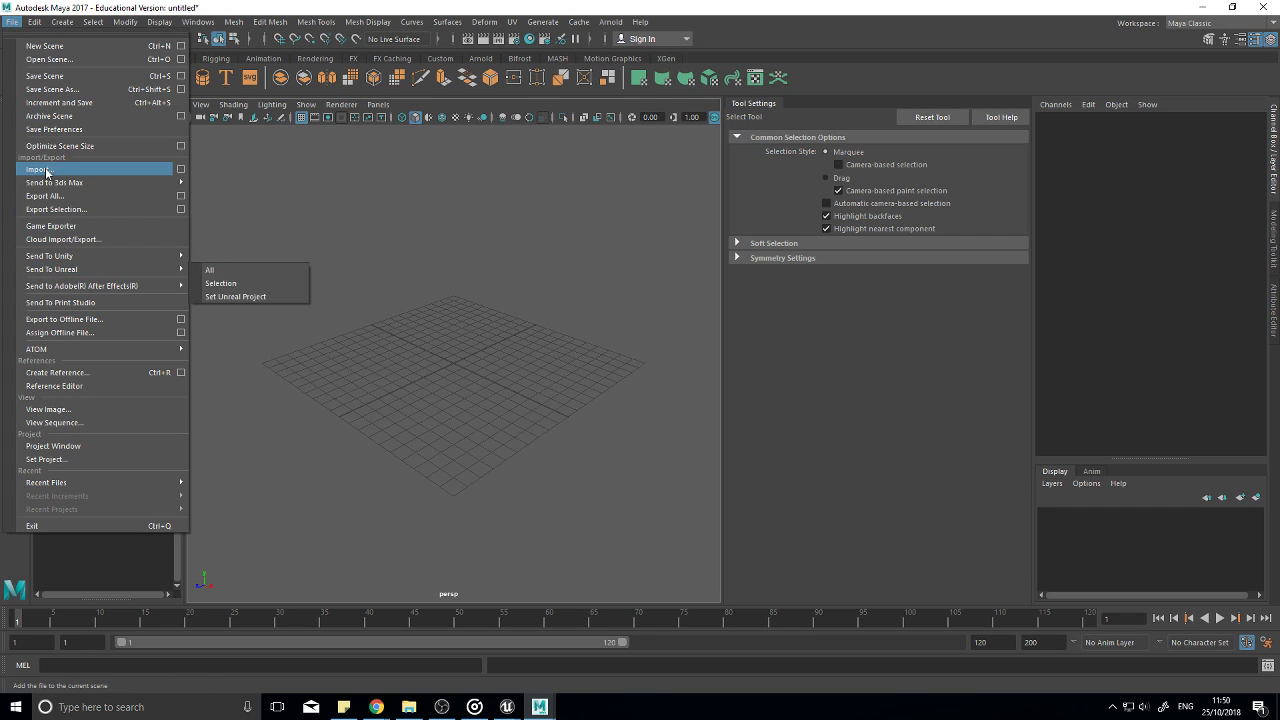
pyautogui.click(51, 172)
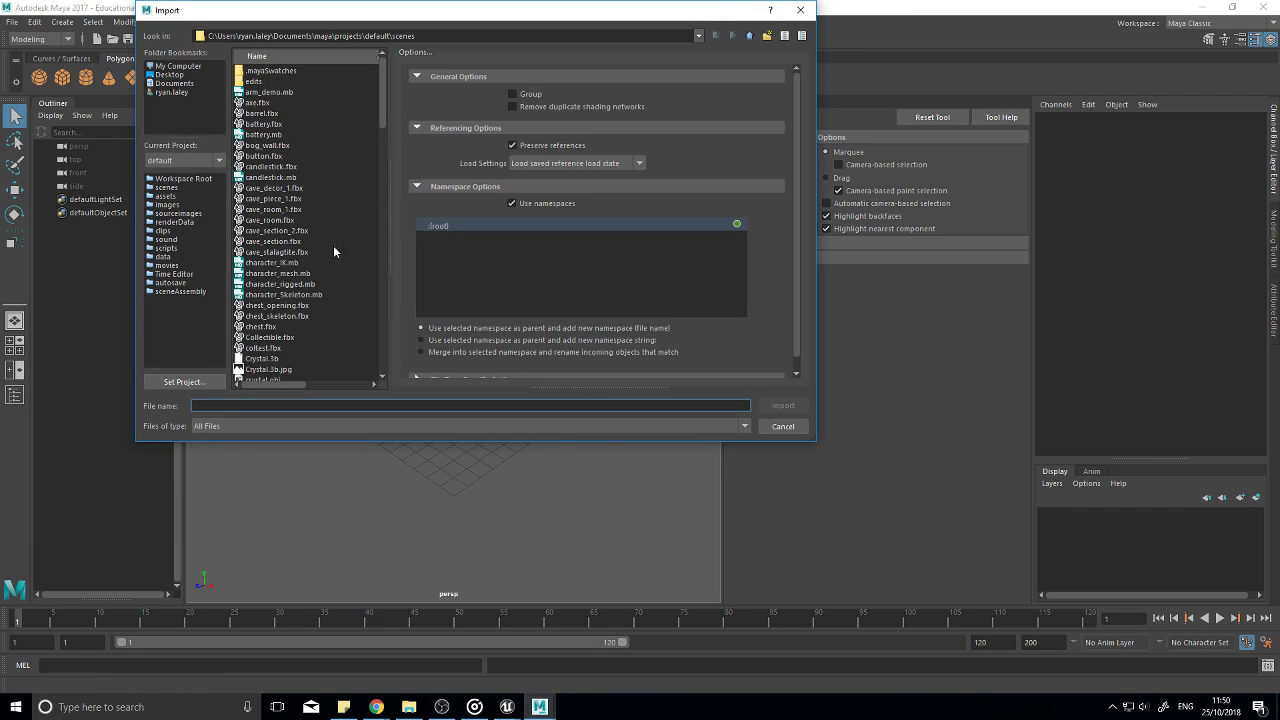
pyautogui.click(175, 74)
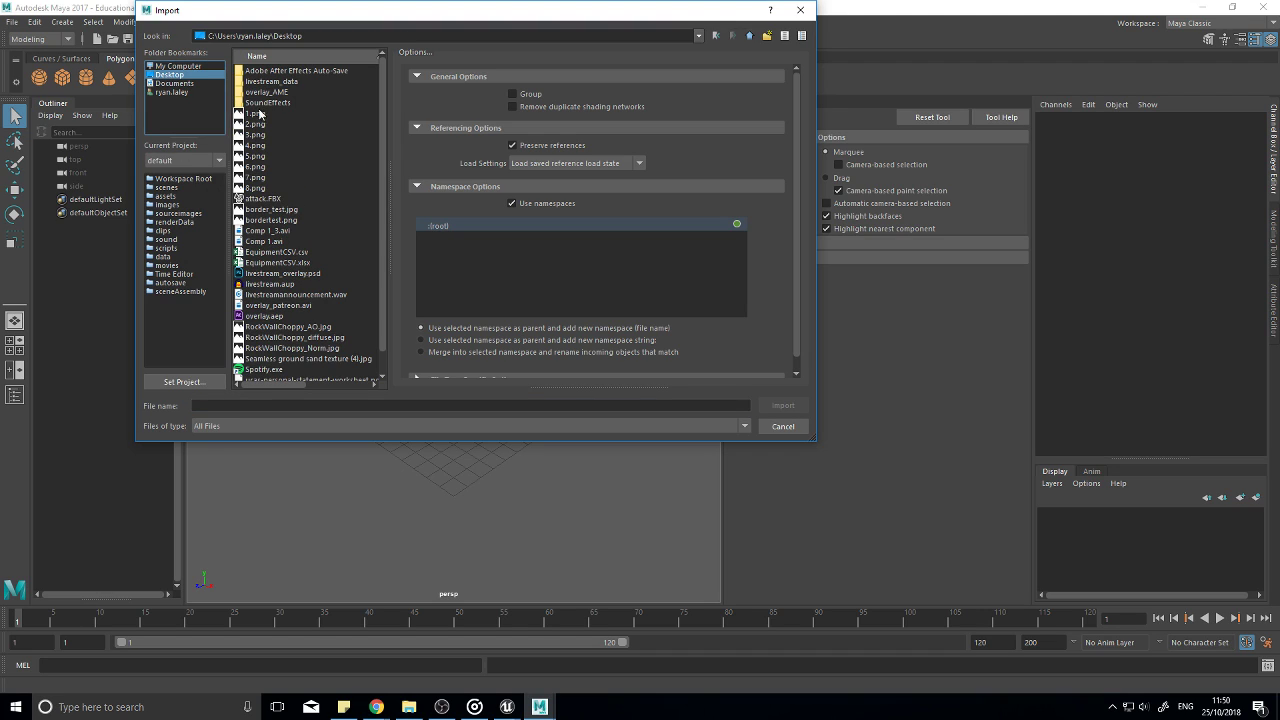
pyautogui.doubleClick(265, 102)
pyautogui.doubleClick(278, 72)
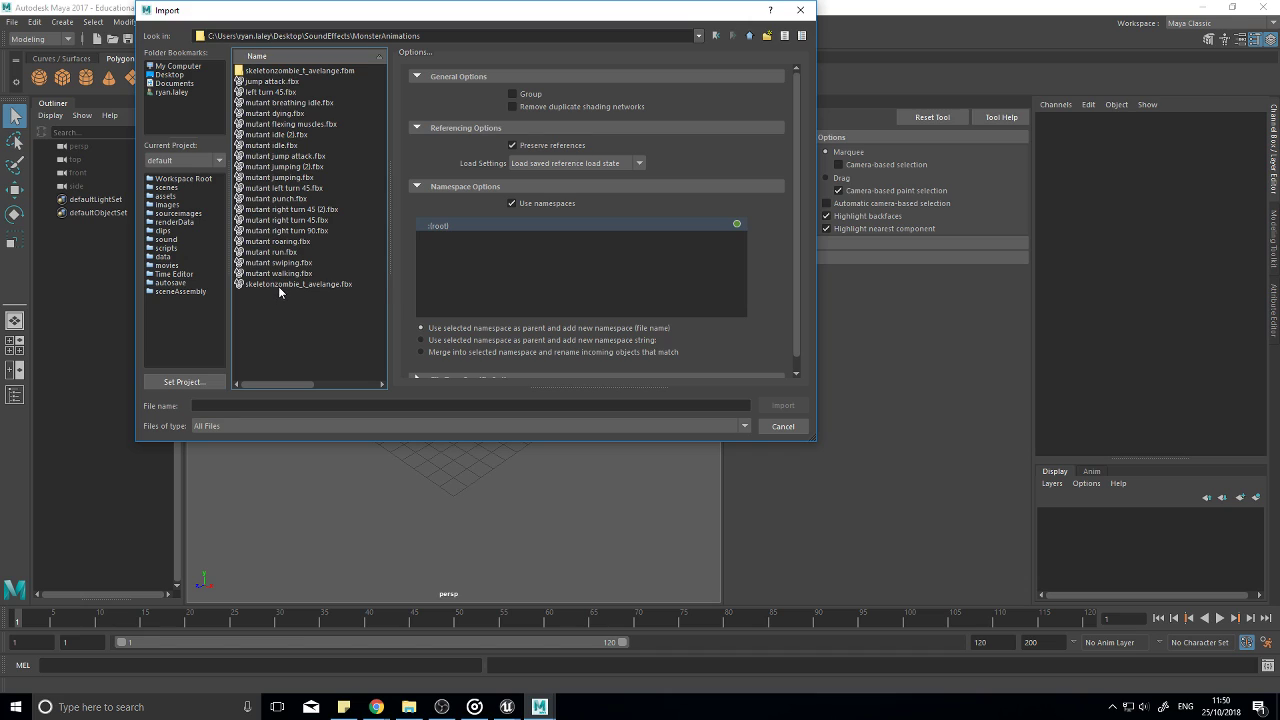
pyautogui.click(279, 285)
pyautogui.click(776, 406)
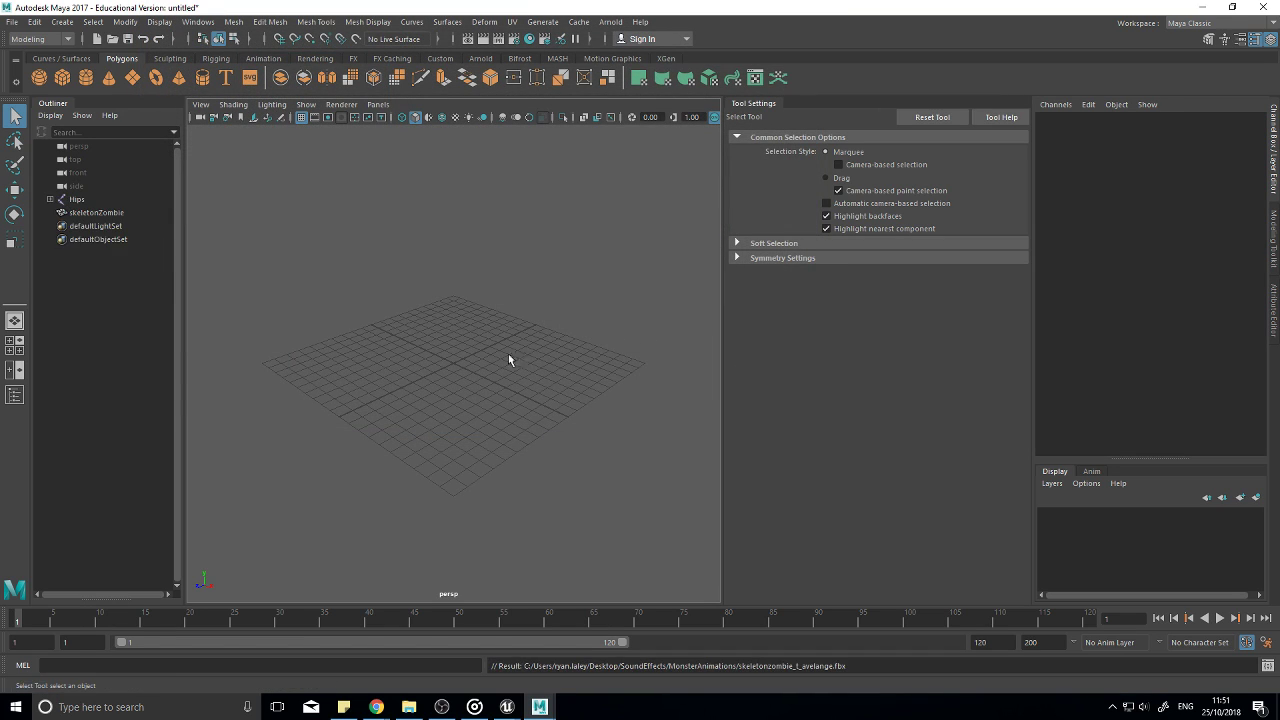
# Step: Display the imported zombie's bones through its mesh with X-Ray Joints shading and view the whole skeleton
pyautogui.keyDown('alt'); pyautogui.moveTo(383, 404); pyautogui.dragTo(398, 400); pyautogui.keyUp('alt')
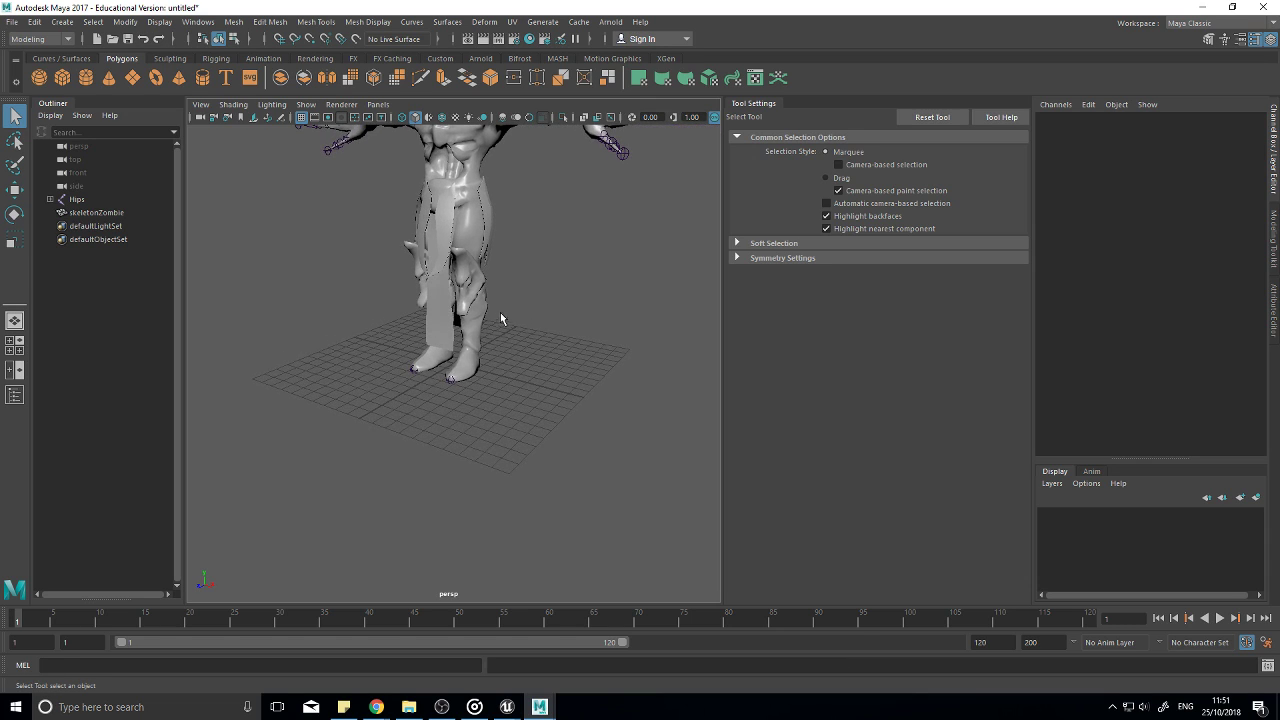
pyautogui.keyDown('alt'); pyautogui.moveTo(501, 316); pyautogui.dragTo(514, 413, button='middle'); pyautogui.keyUp('alt')
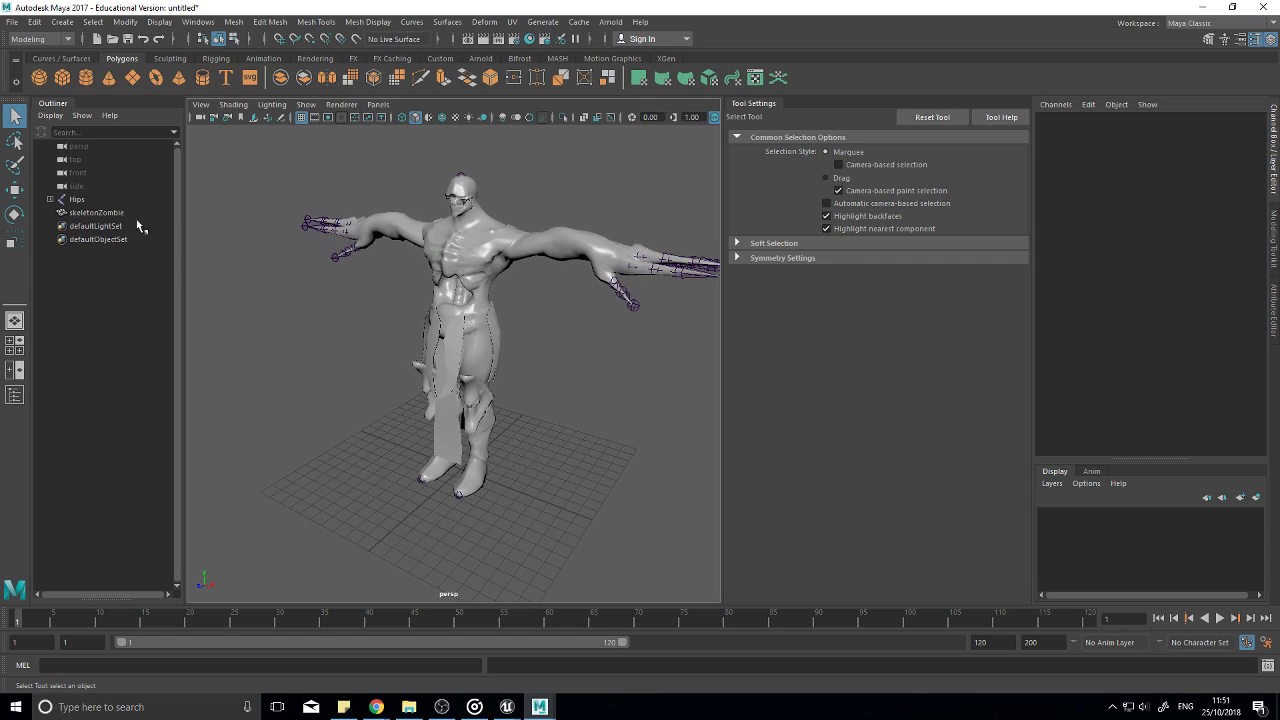
pyautogui.click(72, 200)
pyautogui.click(233, 104)
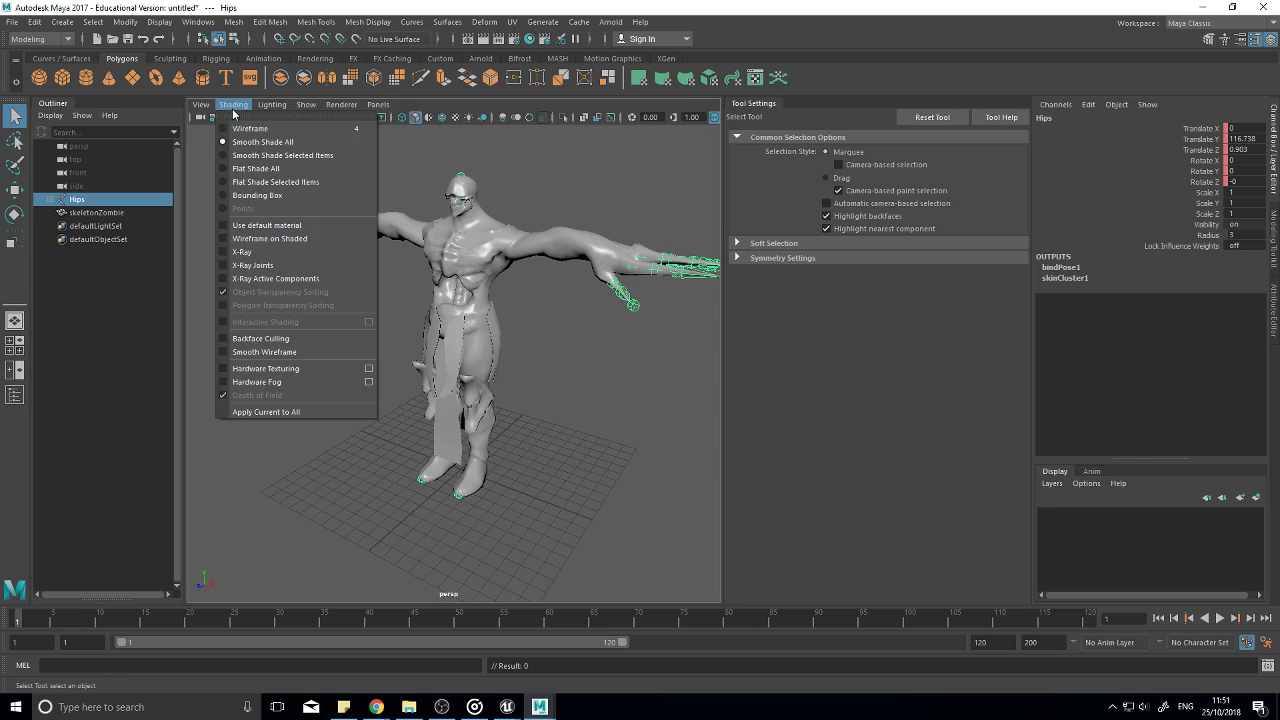
pyautogui.click(272, 266)
pyautogui.click(376, 483)
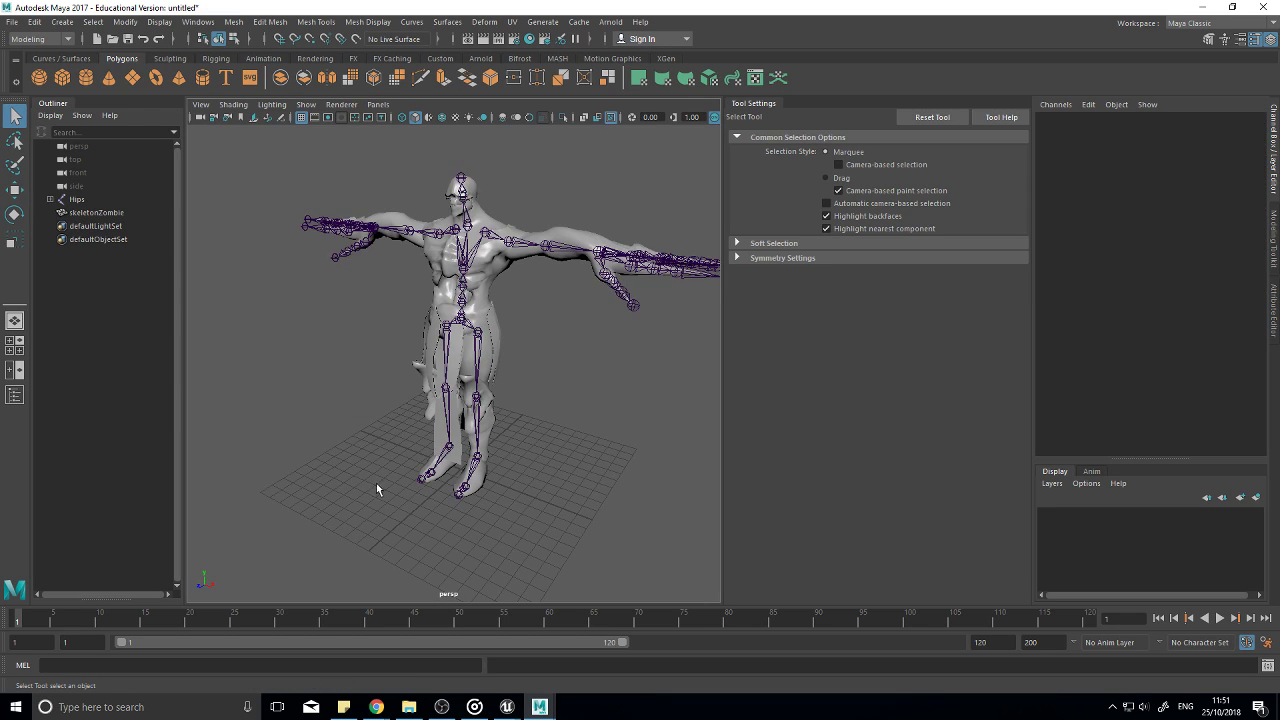
pyautogui.keyDown('alt'); pyautogui.moveTo(376, 483); pyautogui.dragTo(468, 476); pyautogui.keyUp('alt')
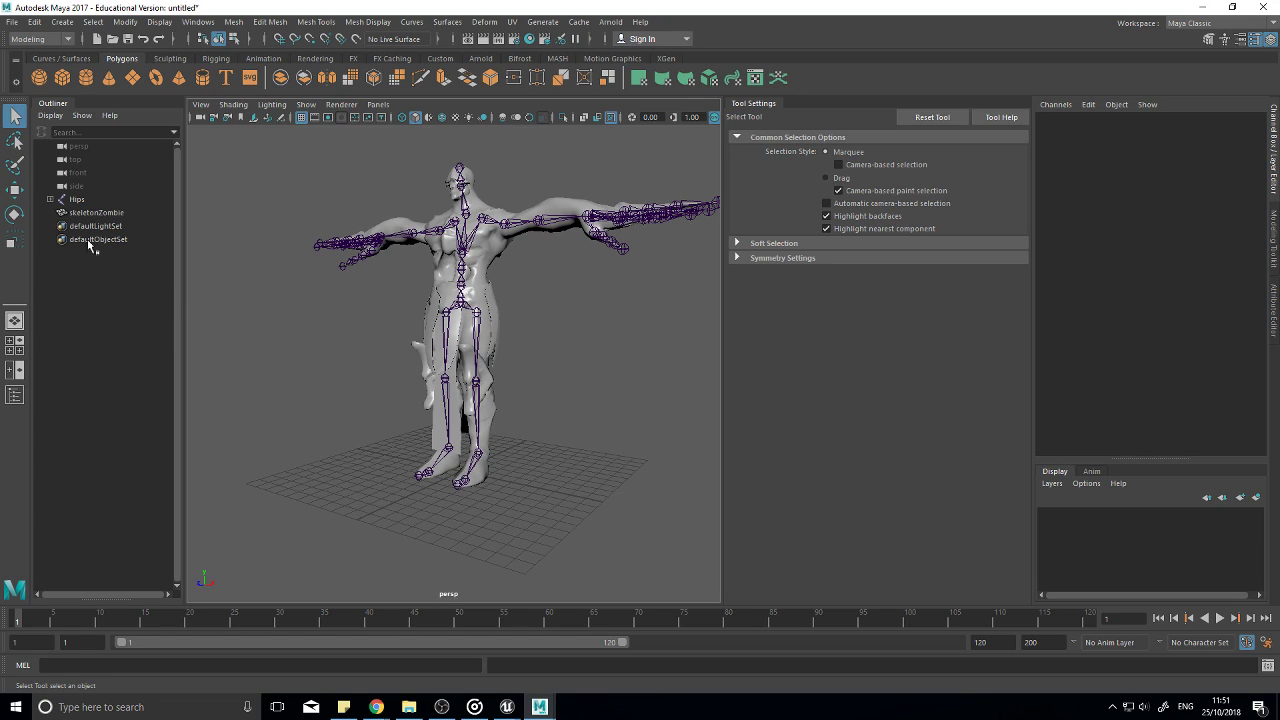
# Step: Try to place a new joint at the tip of the zombie's right foot with the Joint tool
pyautogui.click(226, 60)
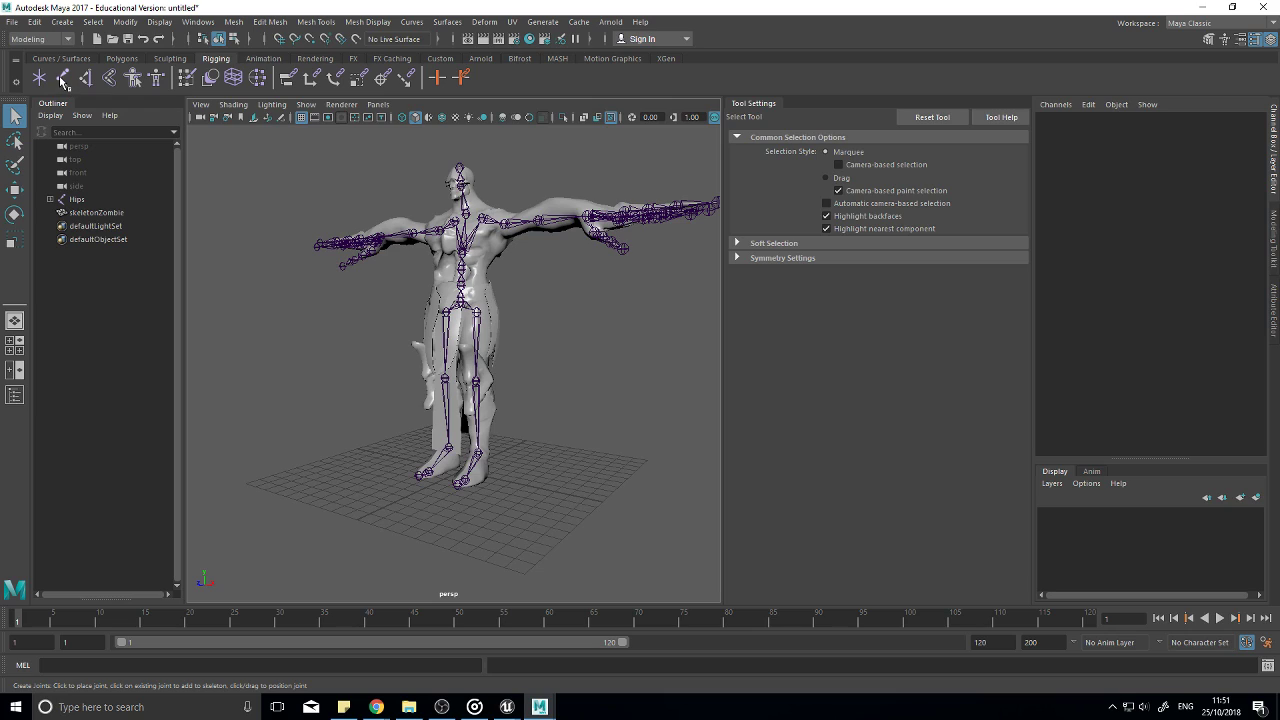
pyautogui.click(63, 82)
pyautogui.click(418, 476)
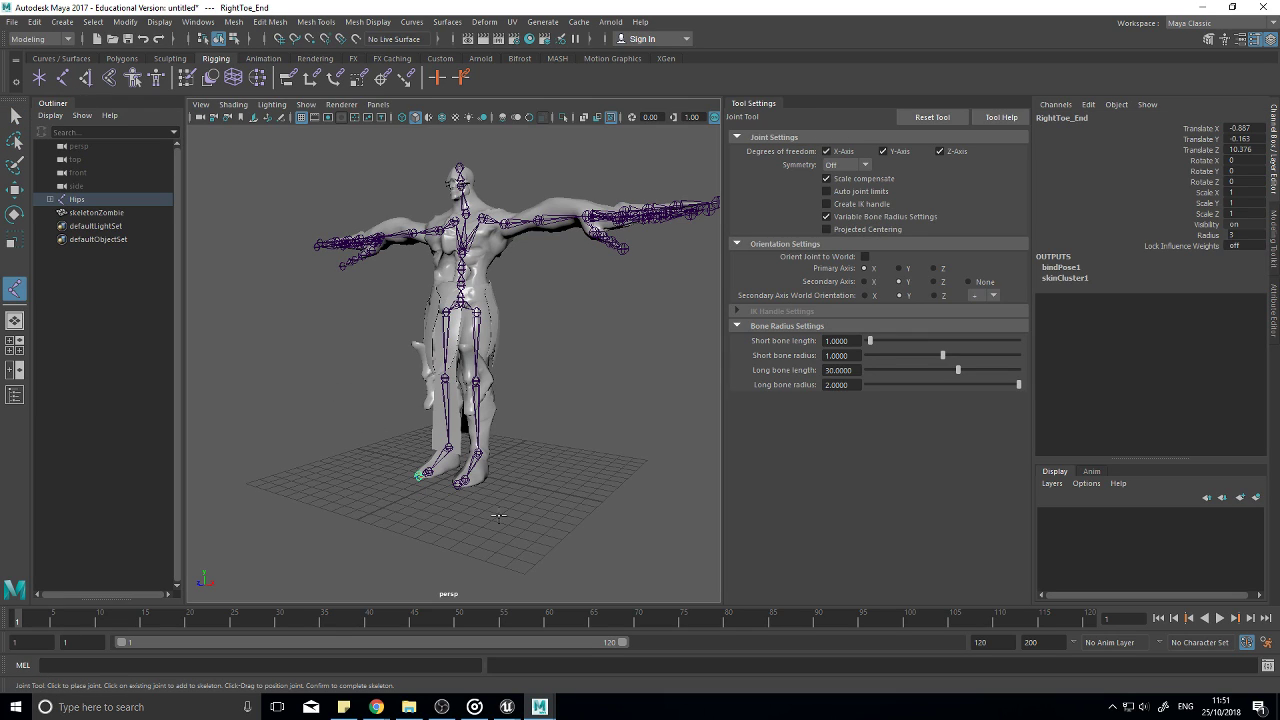
pyautogui.press('q')
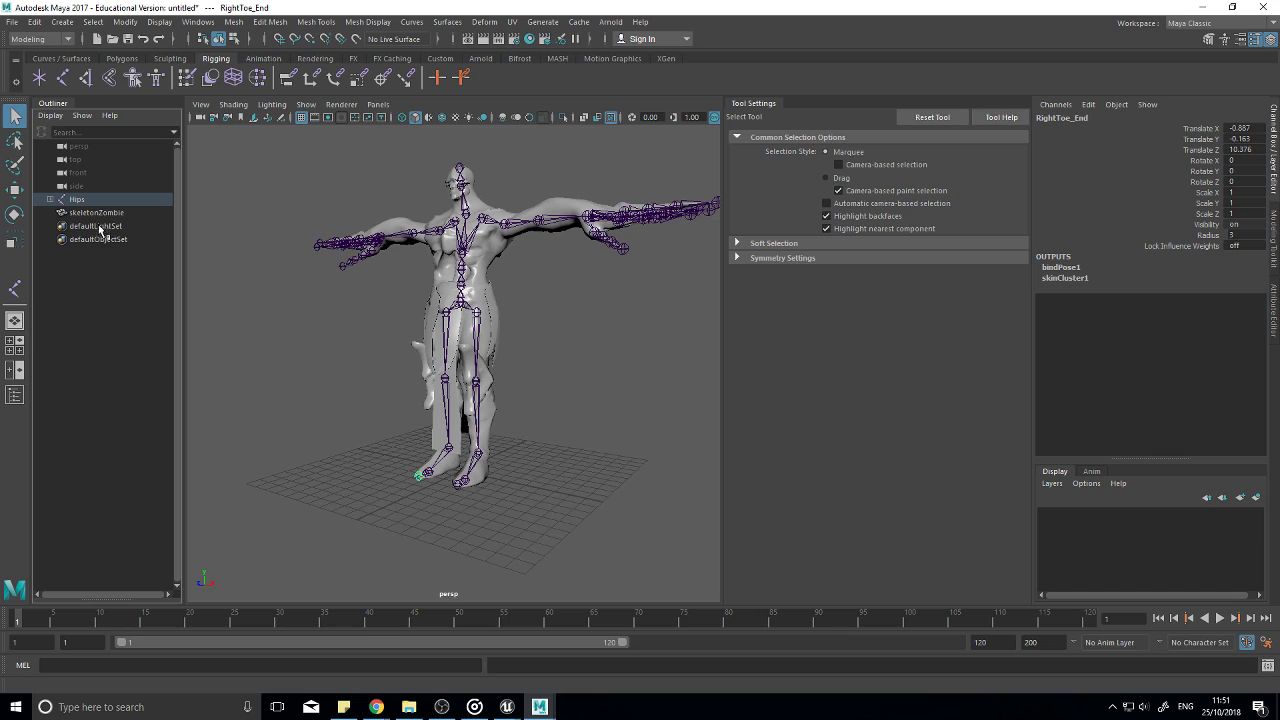
# Step: Expand the Hips hierarchy down the right leg to RightToe_End to check which joints it contains
pyautogui.click(50, 201)
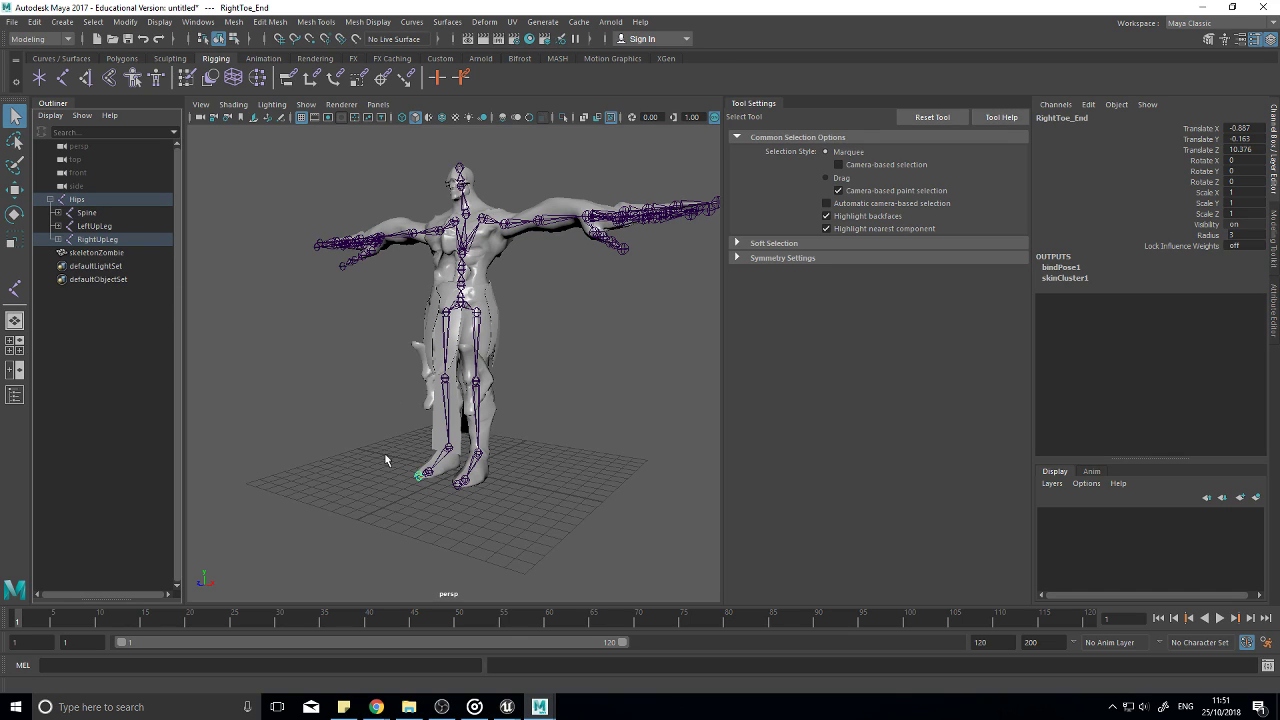
pyautogui.click(386, 502)
pyautogui.click(418, 477)
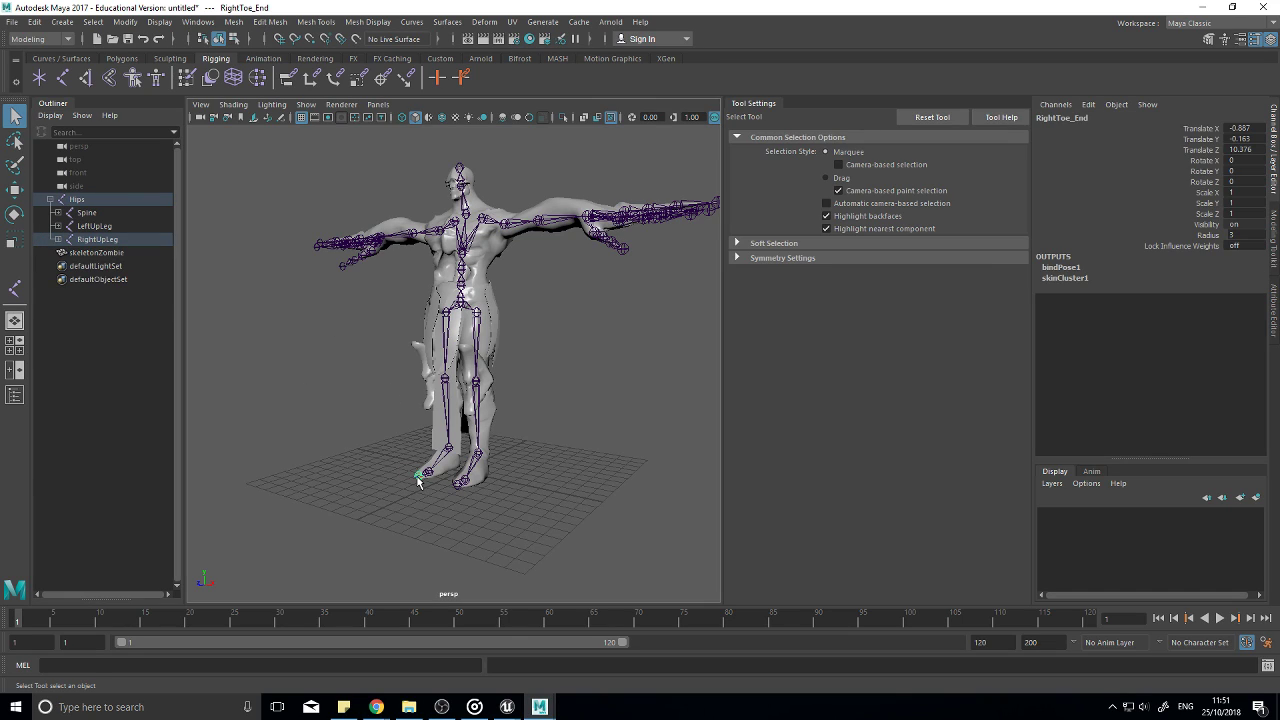
pyautogui.click(58, 241)
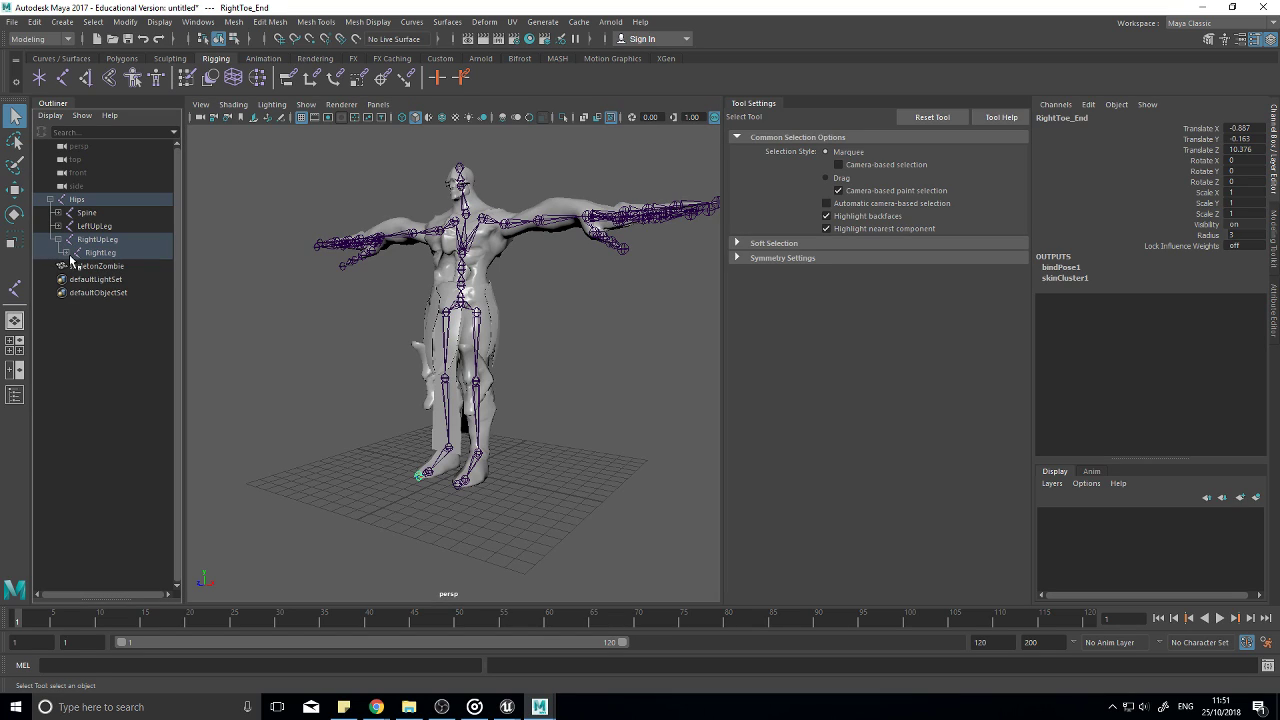
pyautogui.click(66, 253)
pyautogui.click(74, 266)
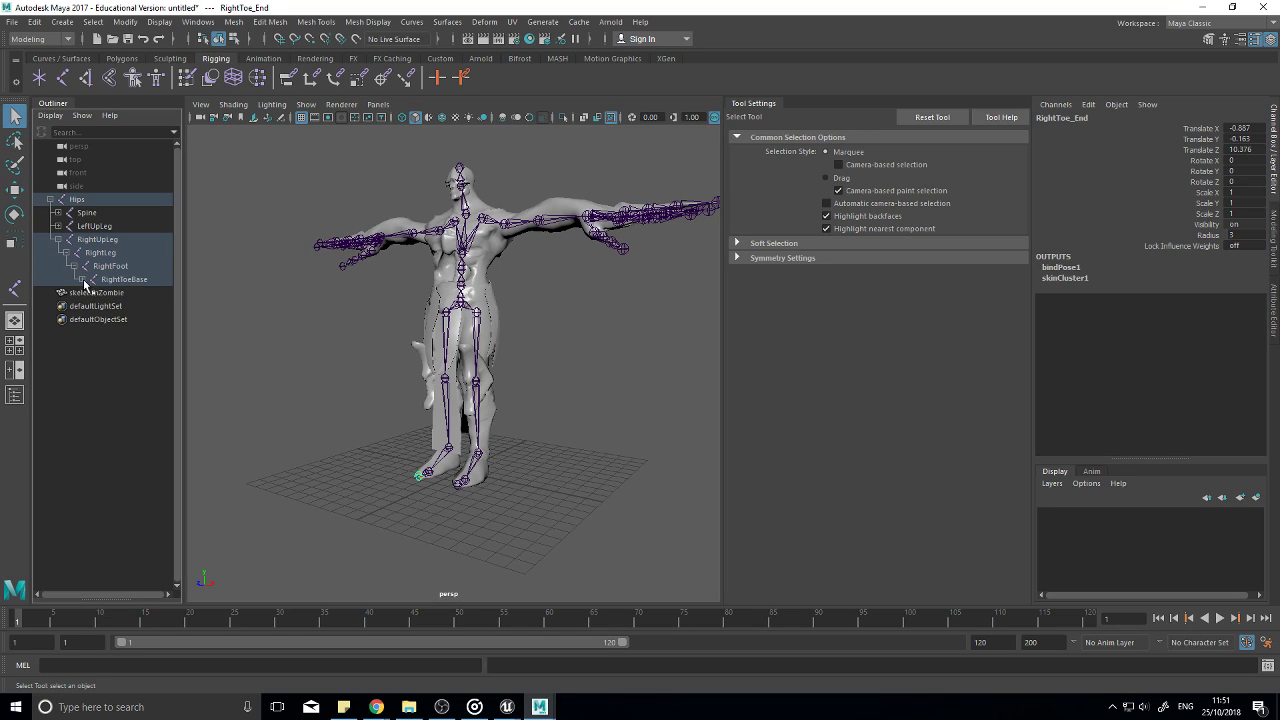
pyautogui.click(82, 280)
# Step: Create a separate joint on the ground grid in front of the zombie's feet with nothing selected
pyautogui.keyDown('alt'); pyautogui.moveTo(354, 432); pyautogui.dragTo(460, 512); pyautogui.keyUp('alt')
pyautogui.scroll(5, 465, 525)
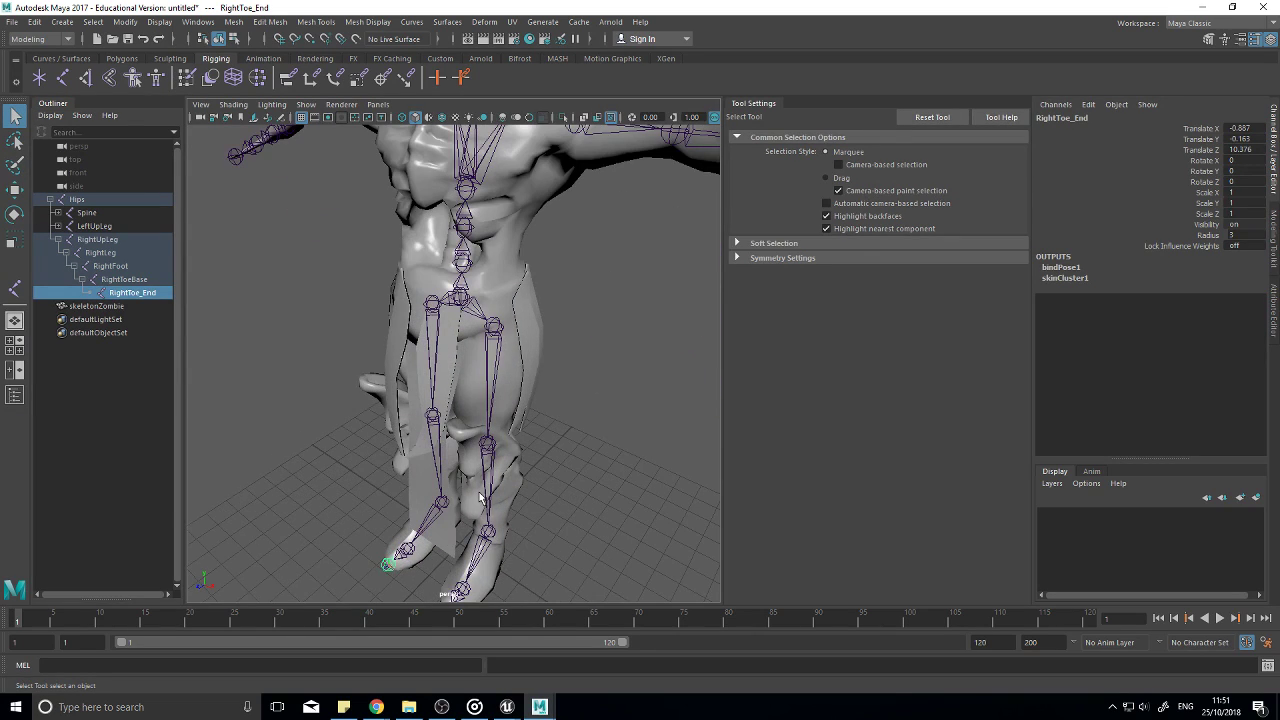
pyautogui.keyDown('alt'); pyautogui.moveTo(480, 497); pyautogui.dragTo(506, 332, button='middle'); pyautogui.keyUp('alt')
pyautogui.click(454, 435)
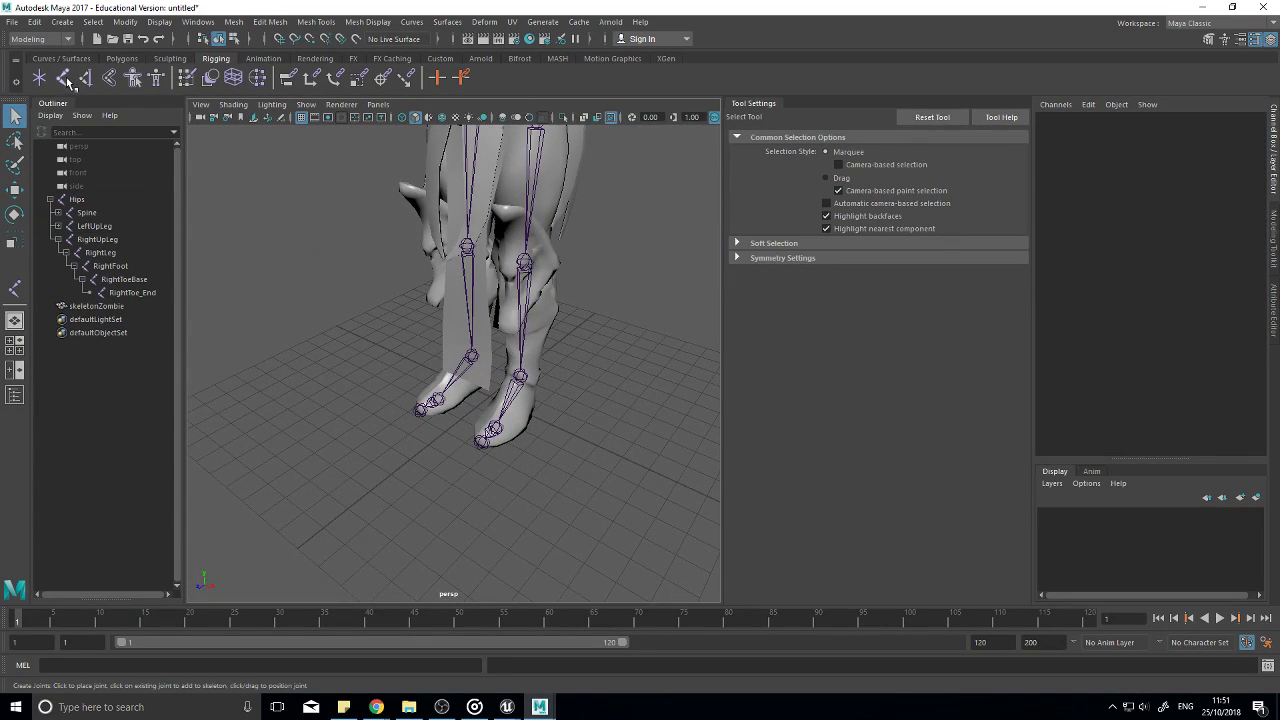
pyautogui.click(411, 468)
pyautogui.press('q')
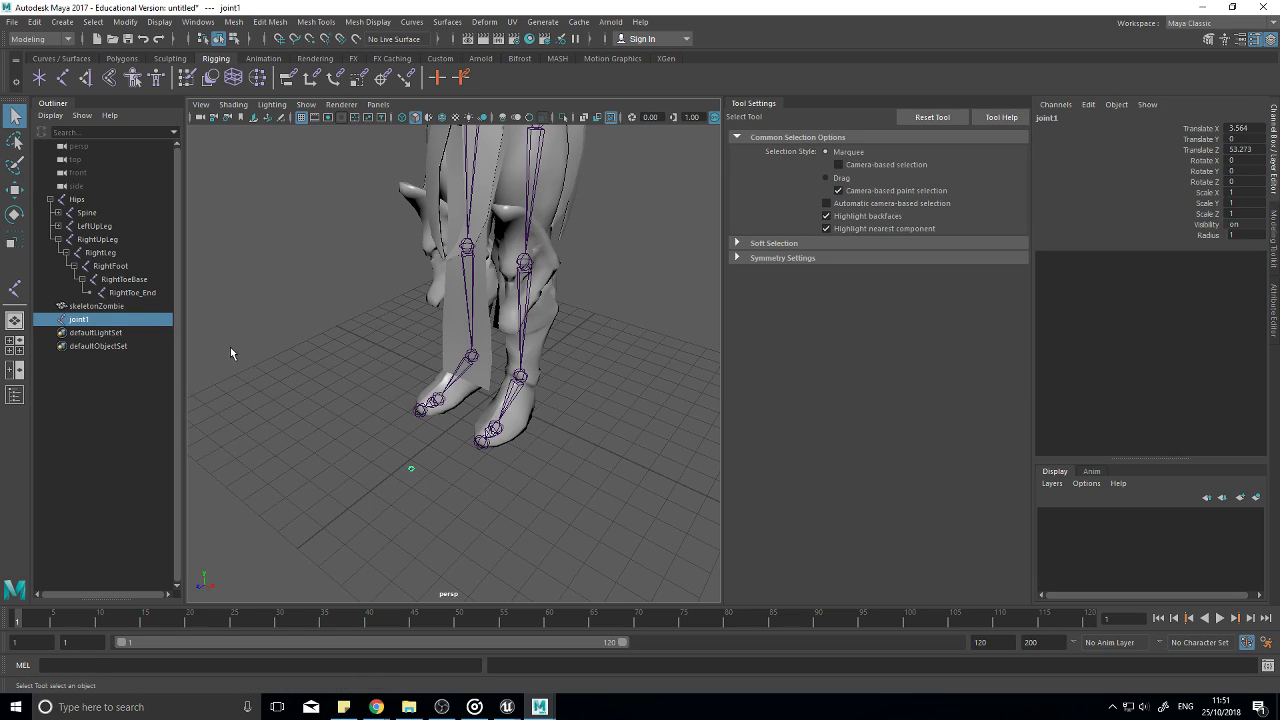
# Step: Rename the new joint to Root and set its Translate X, Y and Z to 0
pyautogui.click(80, 320)
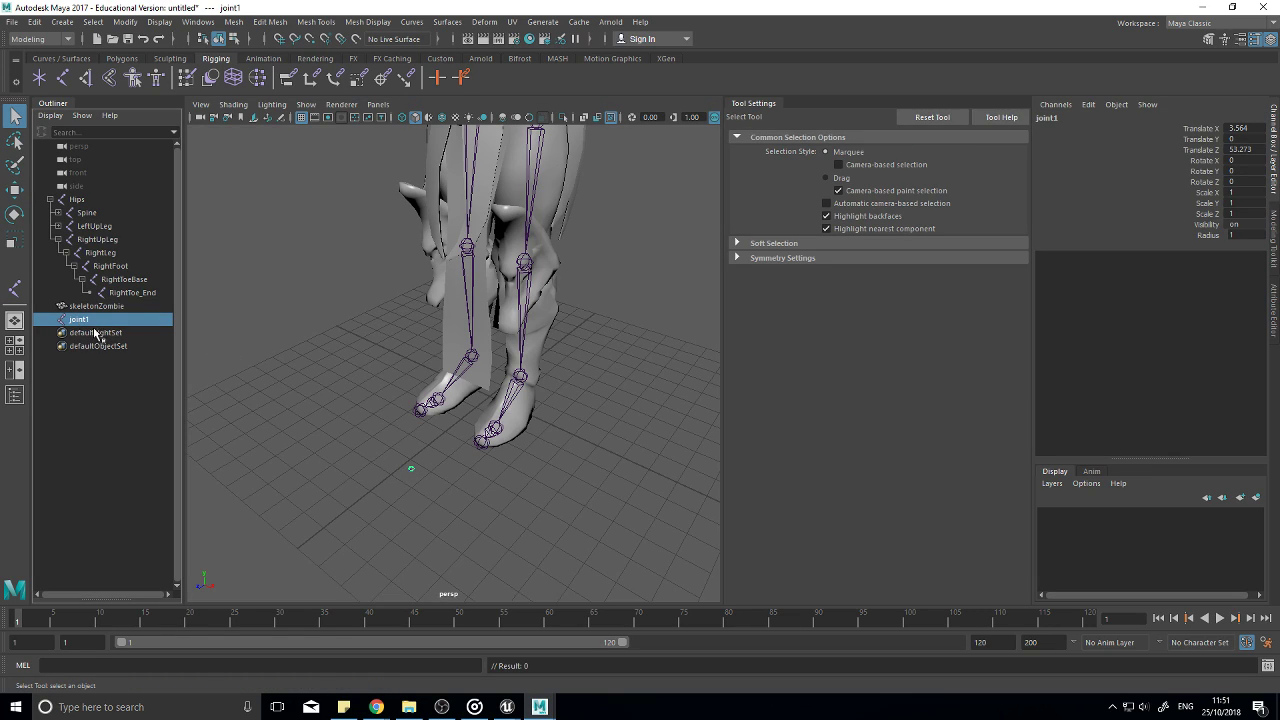
pyautogui.doubleClick(86, 321)
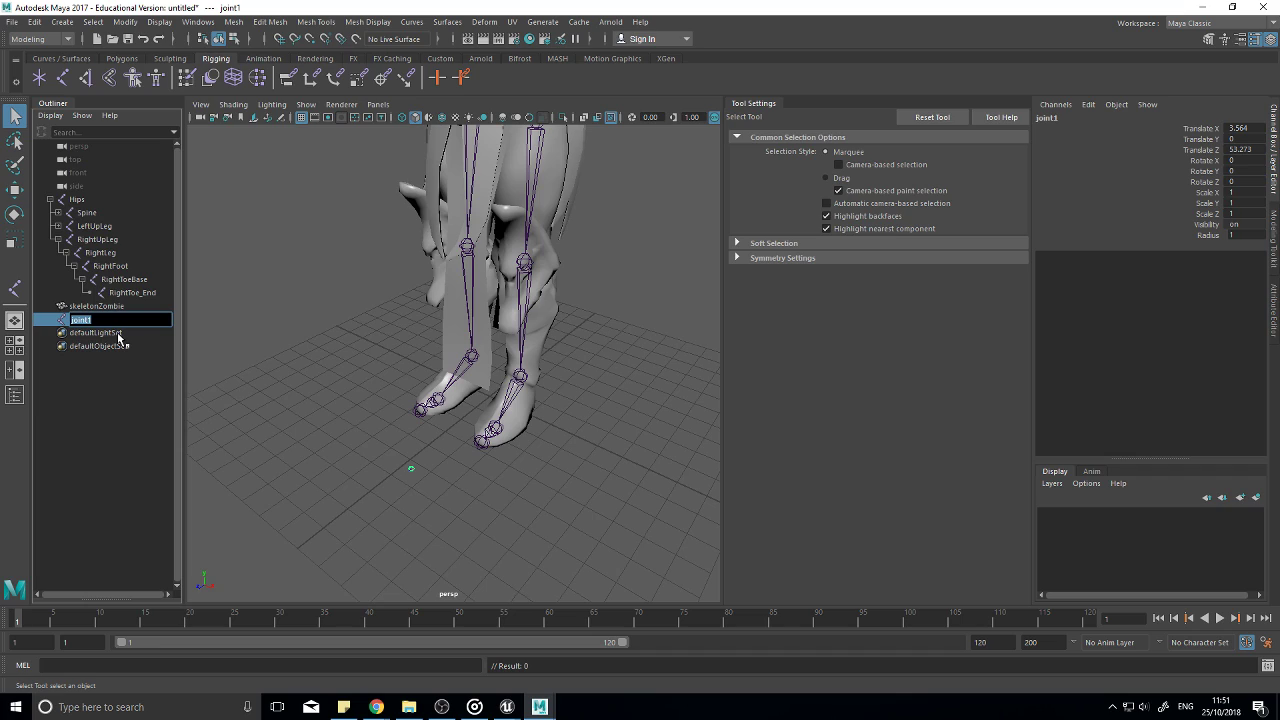
pyautogui.press('Return')
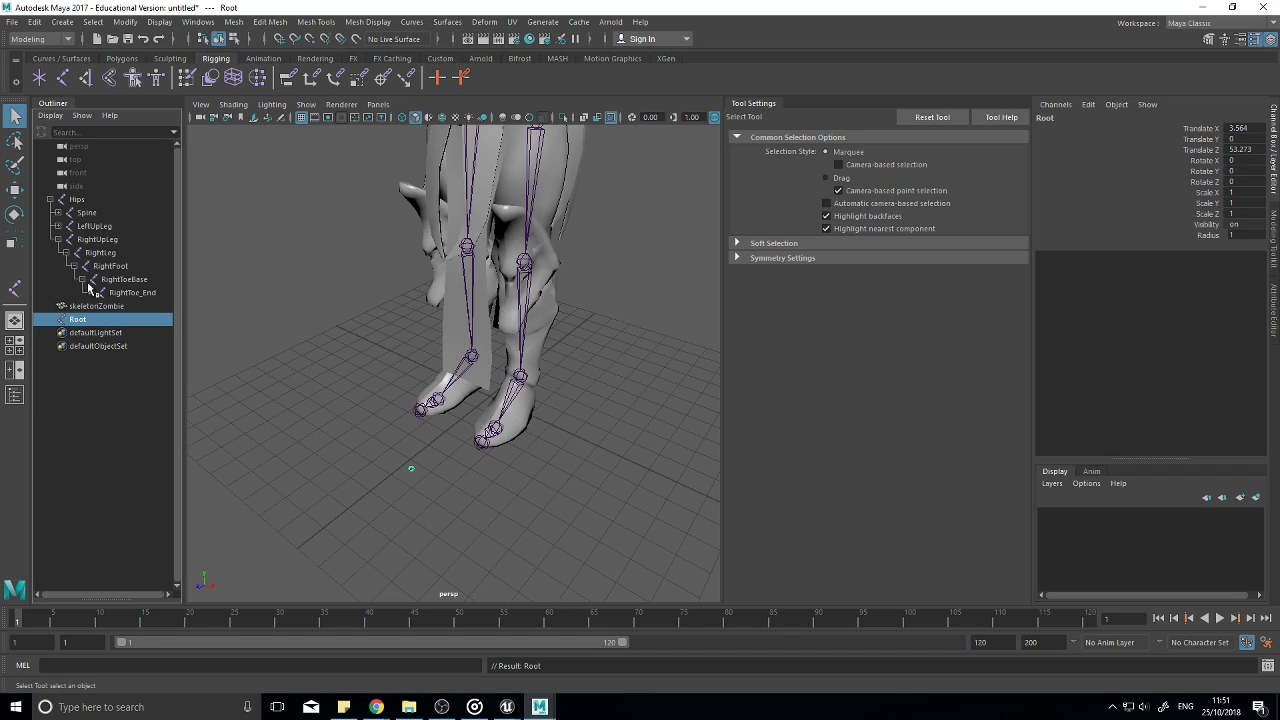
pyautogui.click(51, 200)
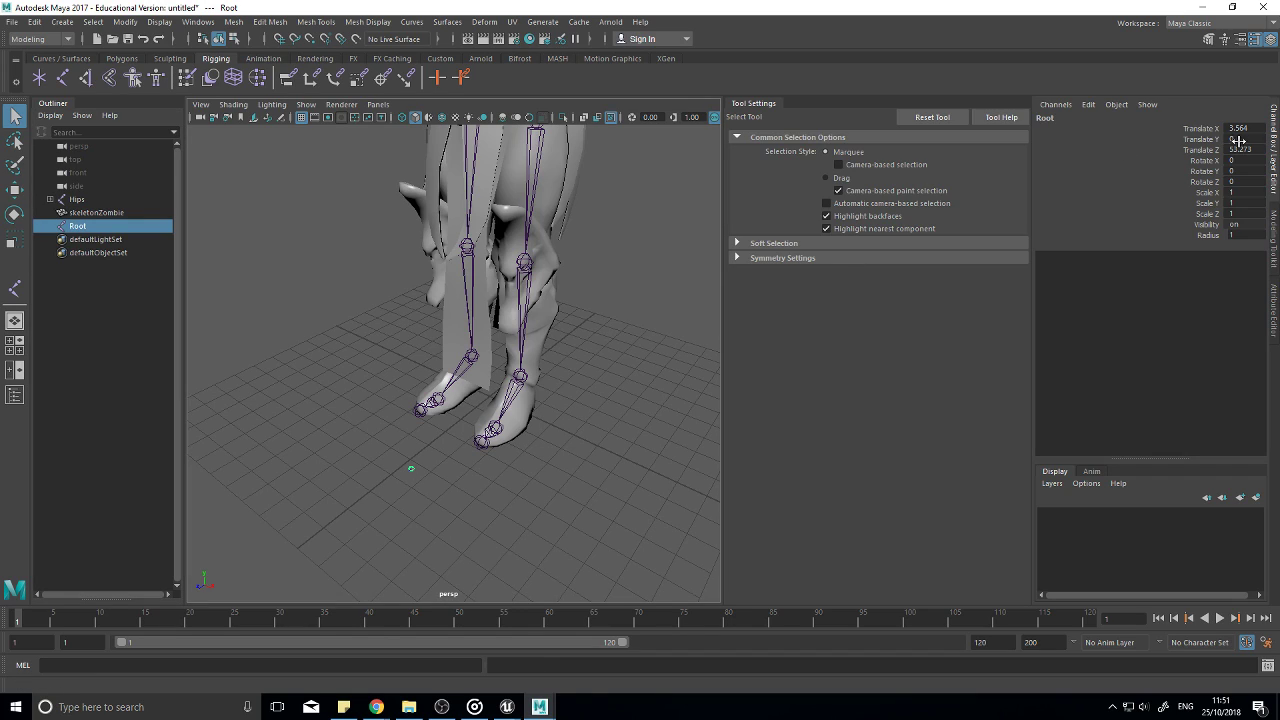
pyautogui.moveTo(1239, 127); pyautogui.dragTo(1250, 142)
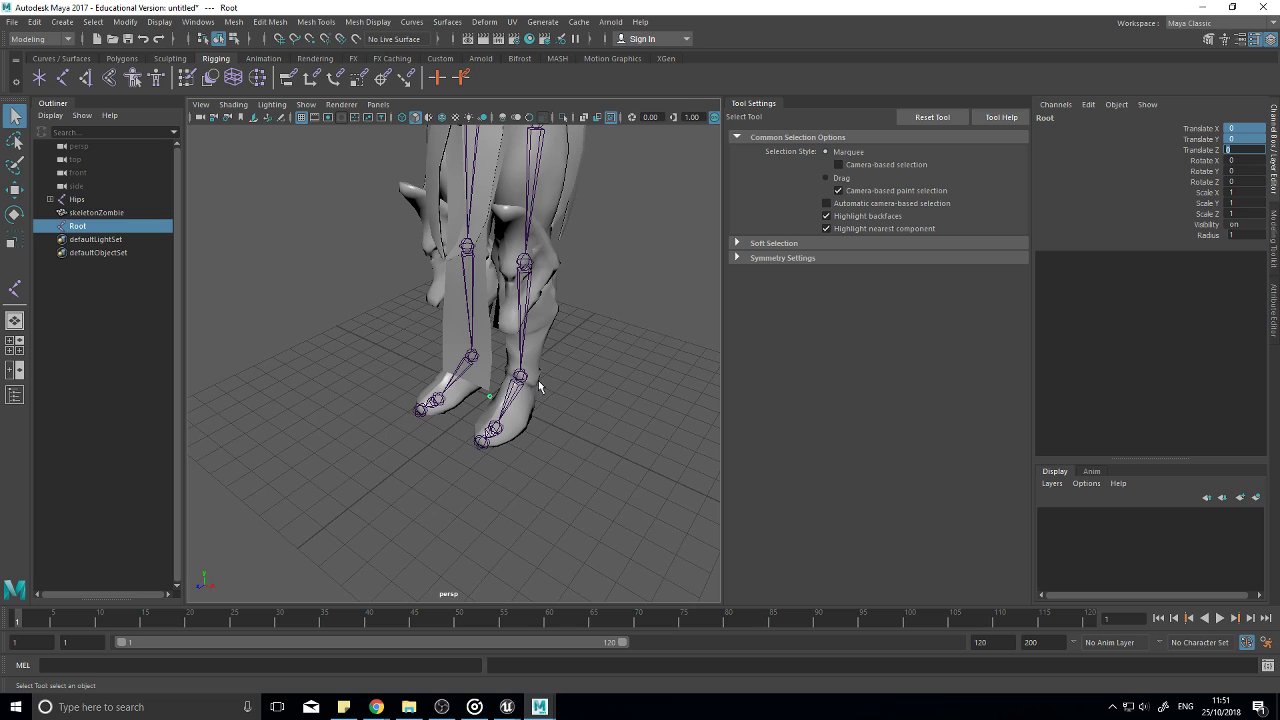
# Step: Parent the Hips joint under Root and frame the whole skeleton
pyautogui.click(84, 203)
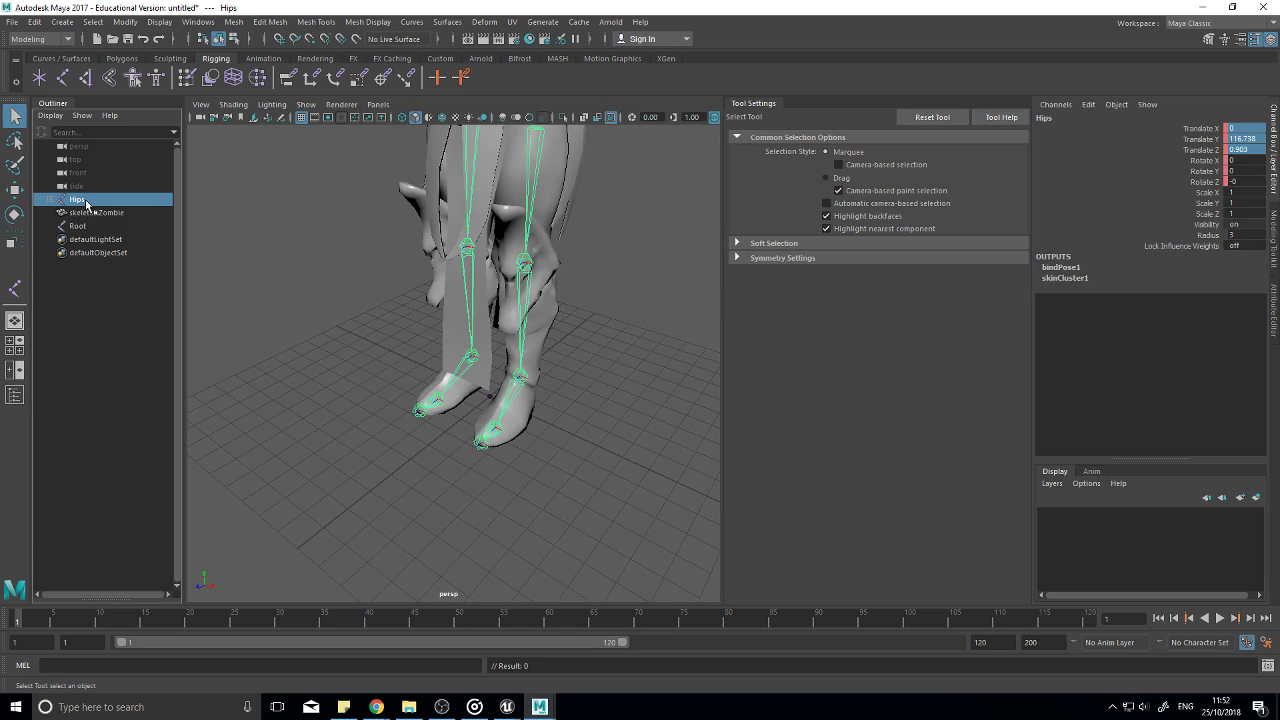
pyautogui.moveTo(86, 232); pyautogui.dragTo(85, 233)
pyautogui.keyDown('alt'); pyautogui.moveTo(570, 388); pyautogui.dragTo(482, 437); pyautogui.keyUp('alt')
pyautogui.click(480, 400)
pyautogui.press('f')
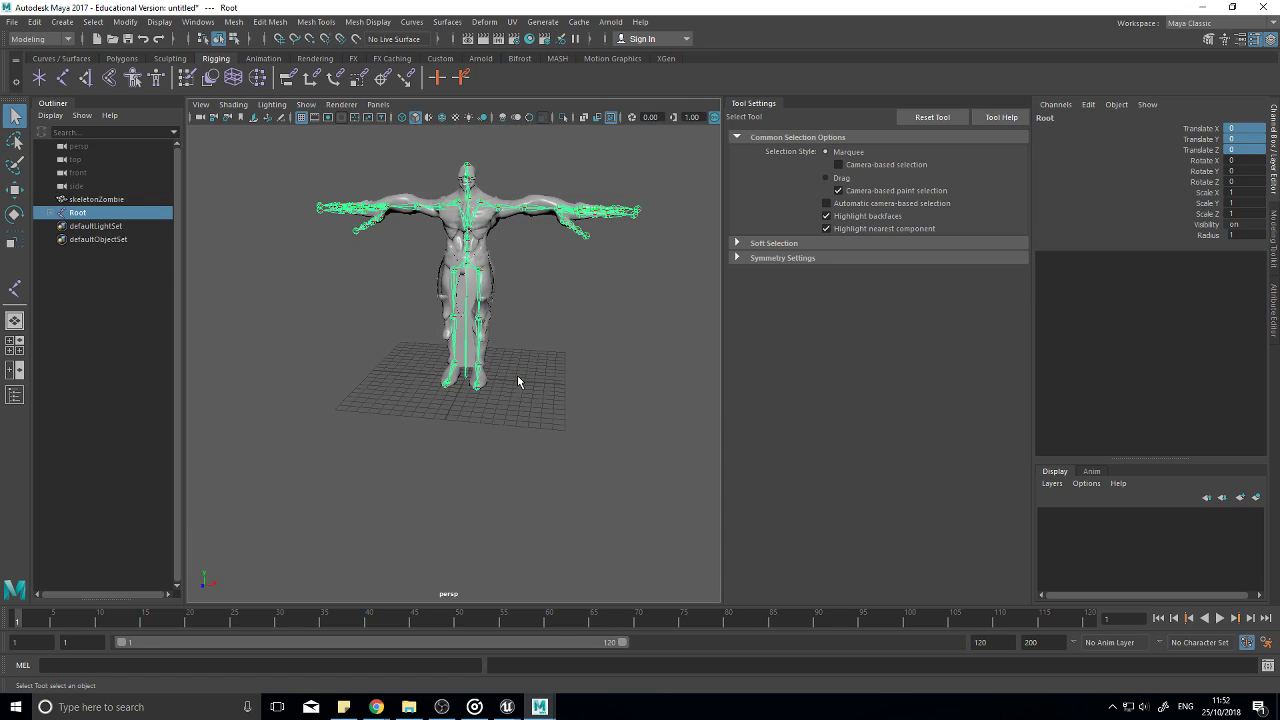
# Step: Export the whole scene as FBX over skeletonzombie_t_avelange.fbx in MonsterAnimations, replacing the existing file, and dismiss the export report
pyautogui.click(12, 21)
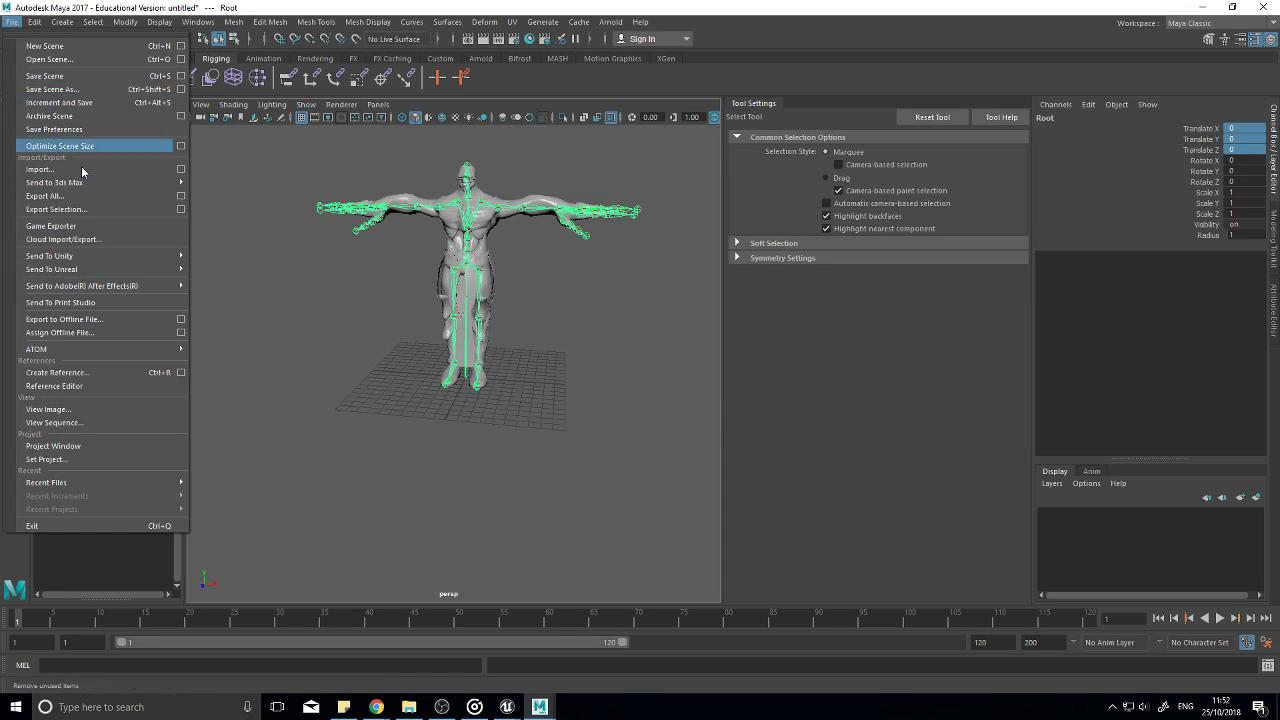
pyautogui.moveTo(86, 288)
pyautogui.click(91, 196)
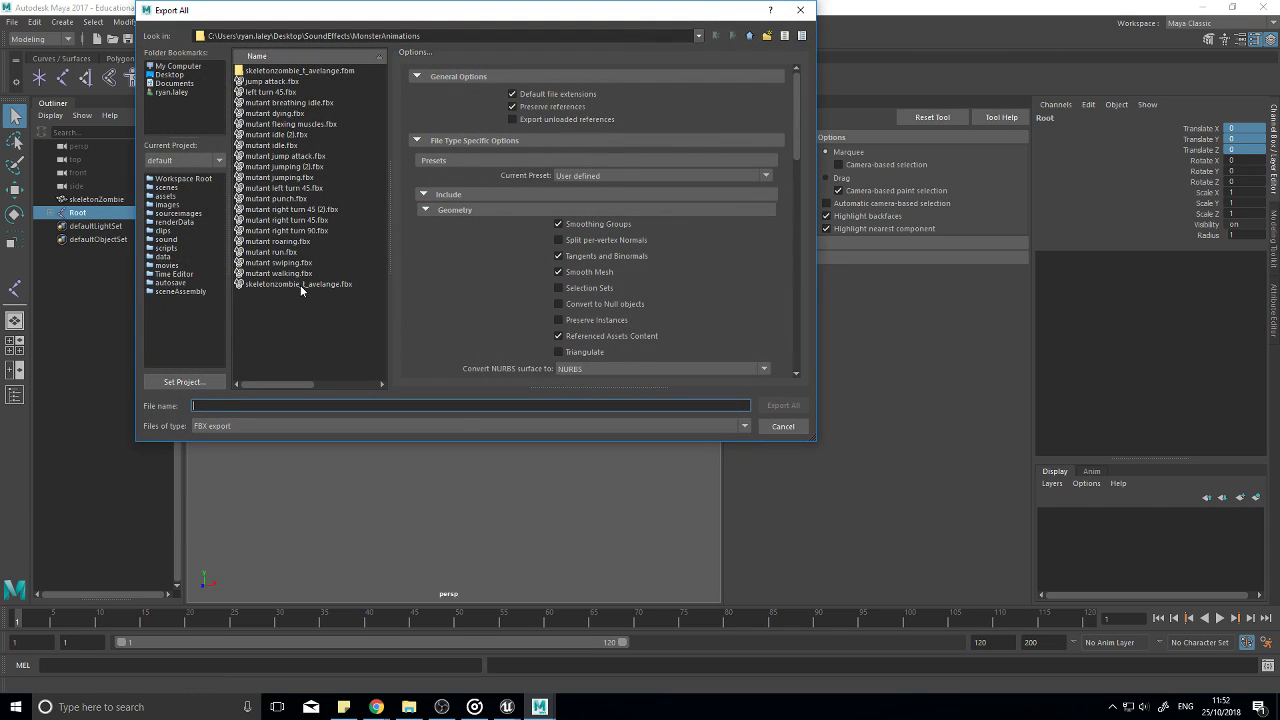
pyautogui.click(300, 285)
pyautogui.click(784, 406)
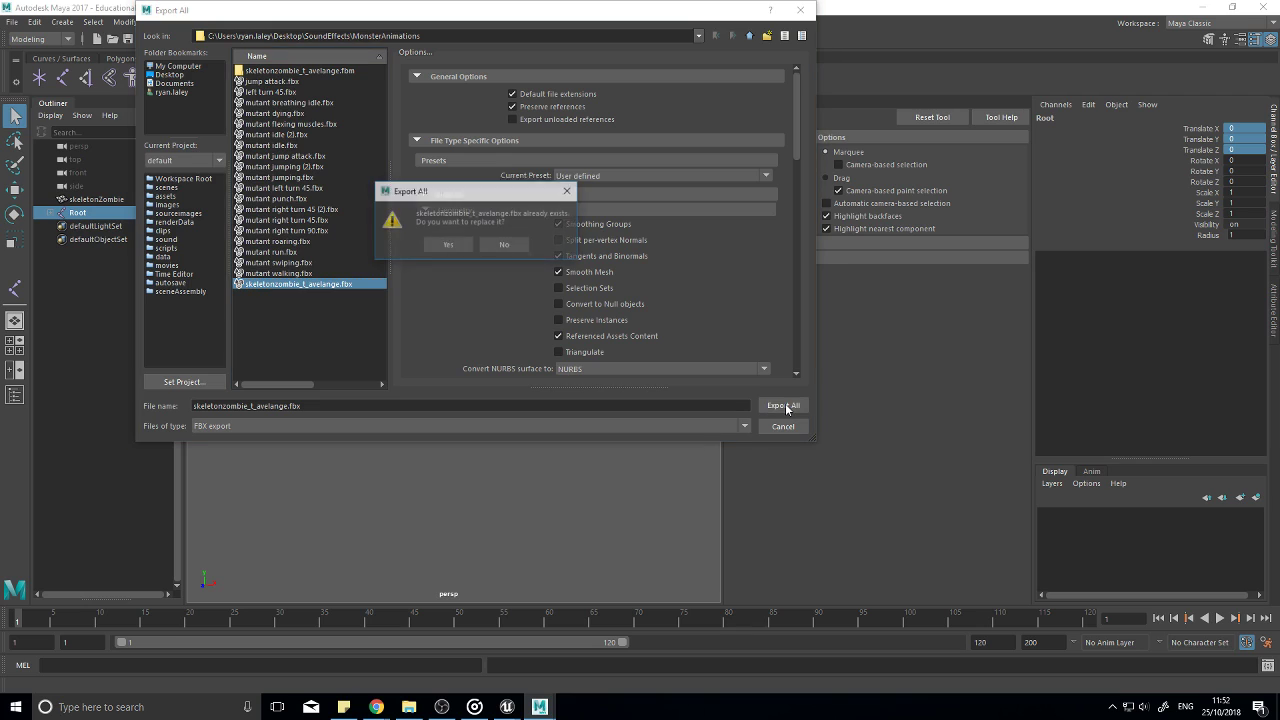
pyautogui.click(447, 245)
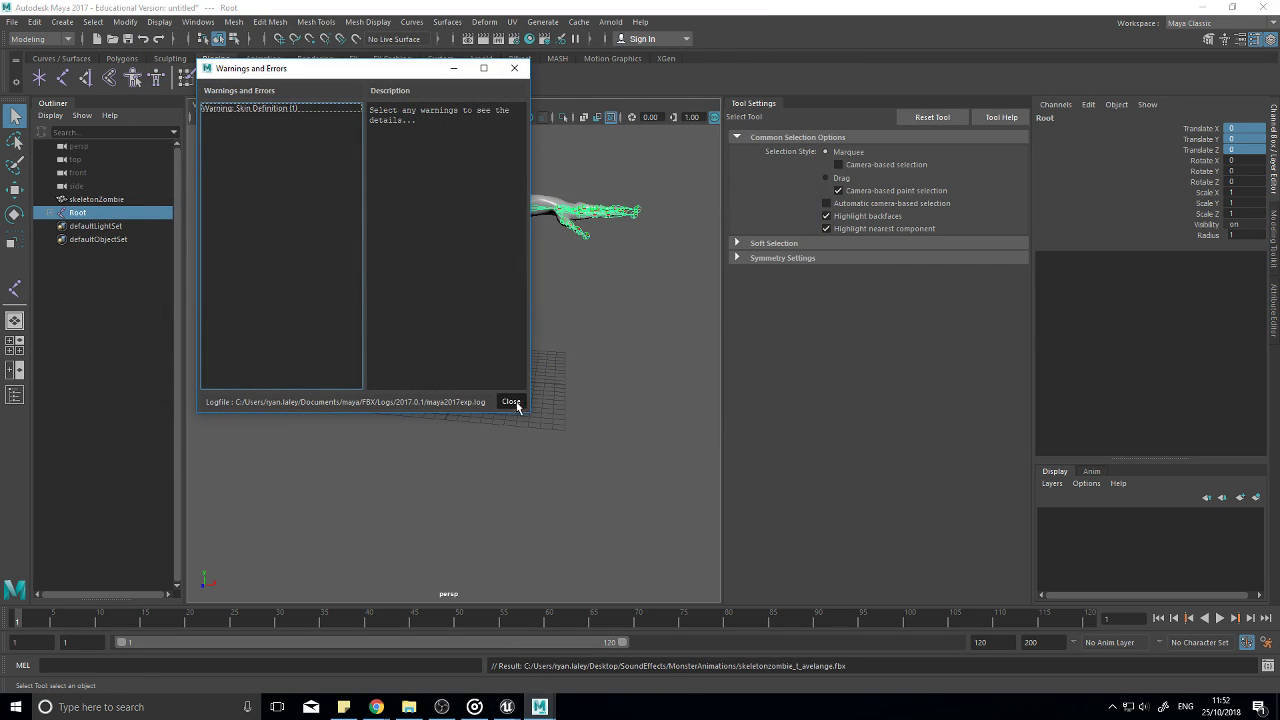
pyautogui.click(511, 401)
# Step: Switch to Unreal Editor and examine the asset actions available for the zombie skeleton in the Monster folder
pyautogui.moveTo(507, 707)
pyautogui.click(584, 669)
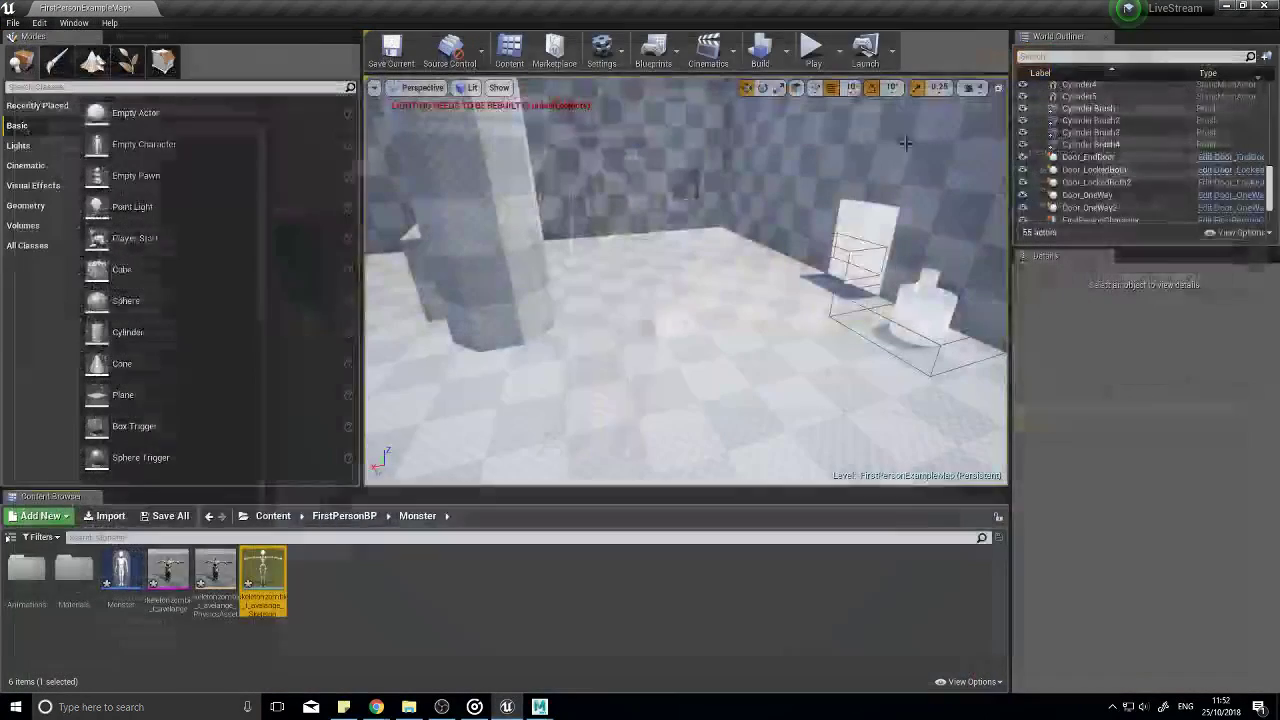
pyautogui.click(1265, 7)
pyautogui.rightClick(255, 585)
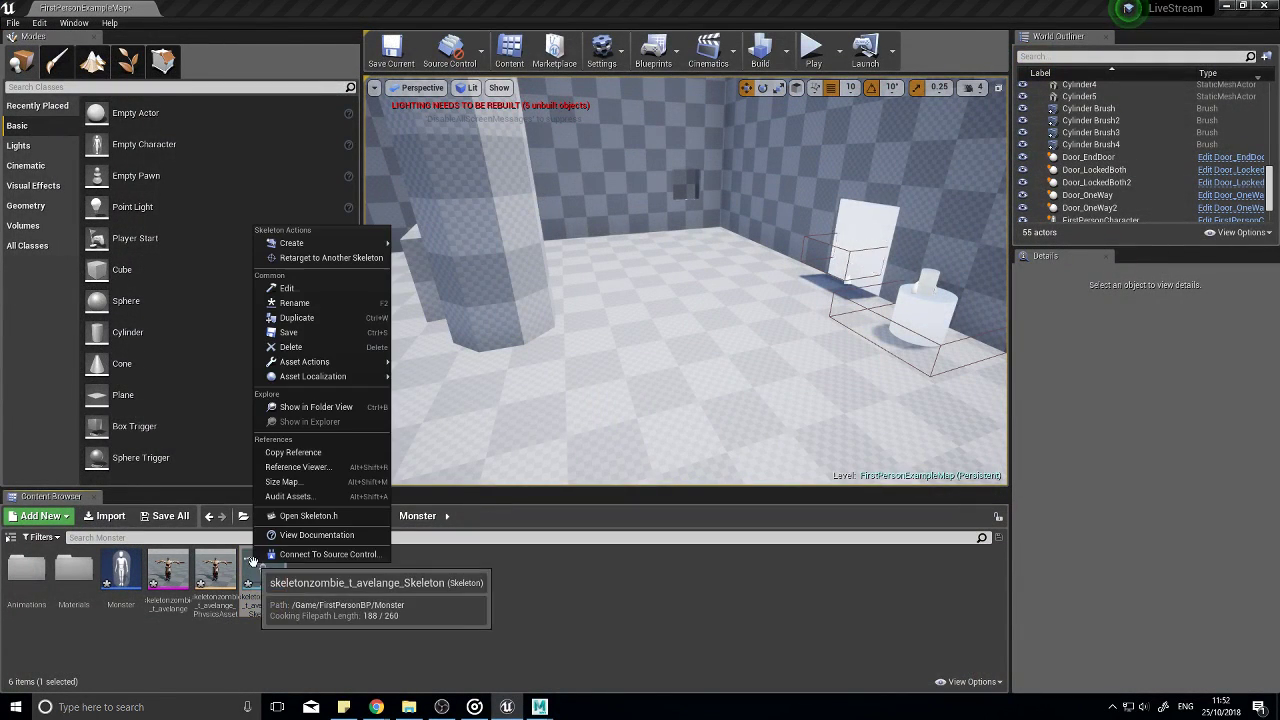
pyautogui.moveTo(331, 380)
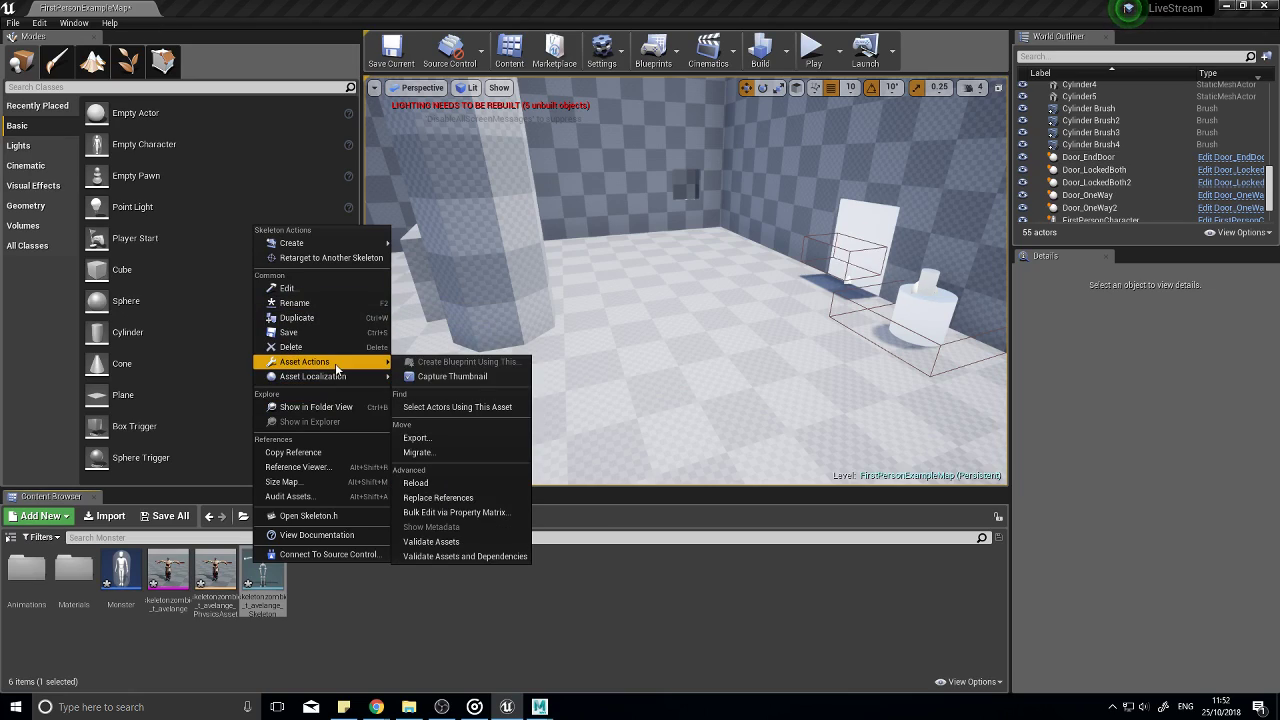
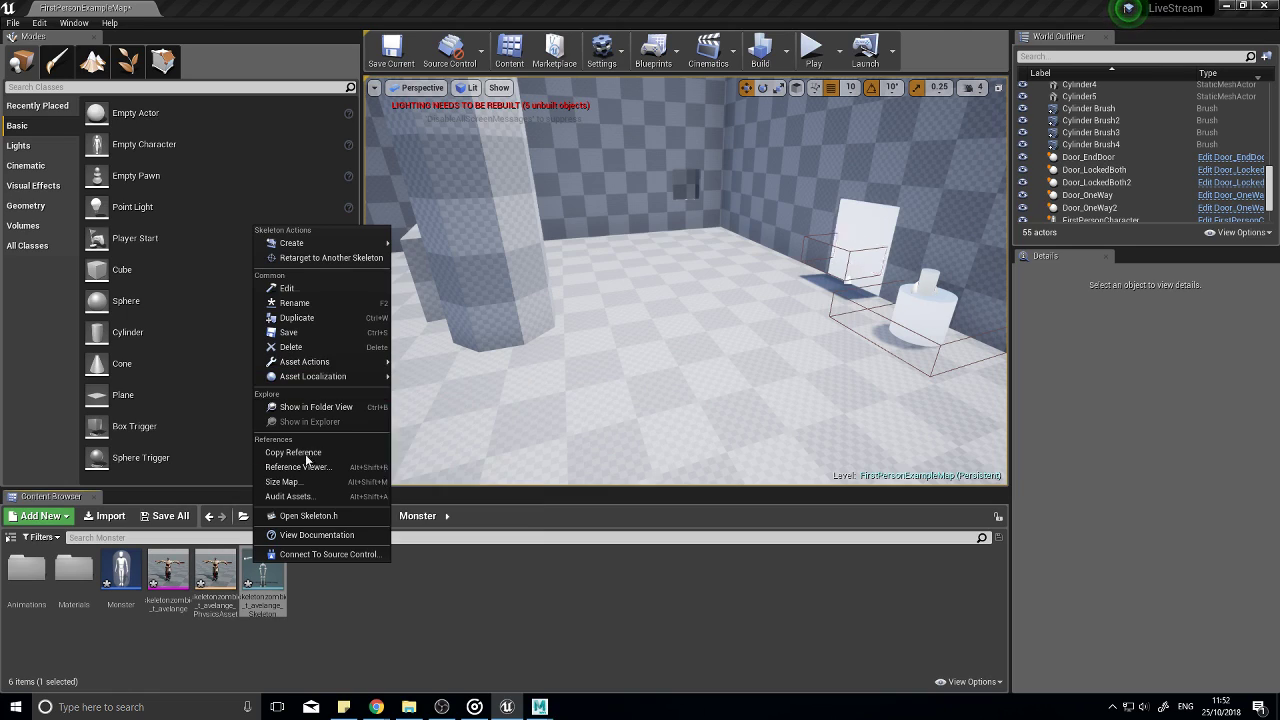
pyautogui.click(262, 577)
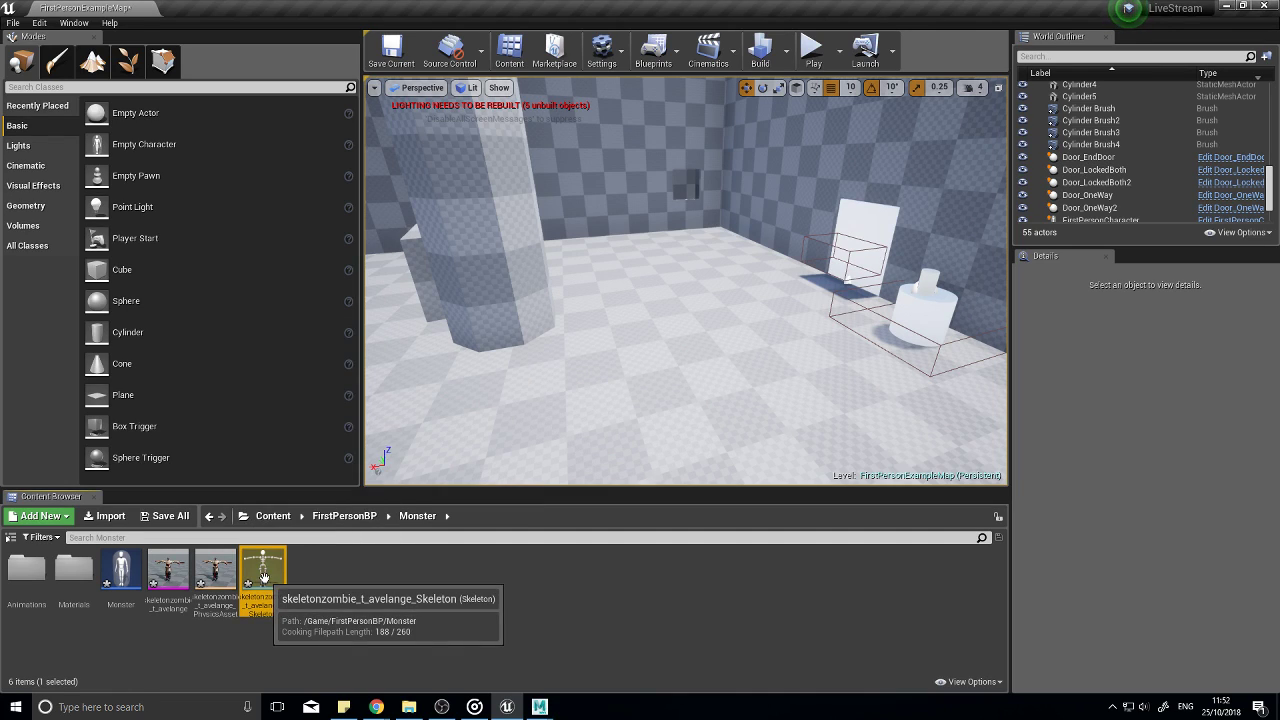
pyautogui.doubleClick(26, 569)
pyautogui.click(418, 516)
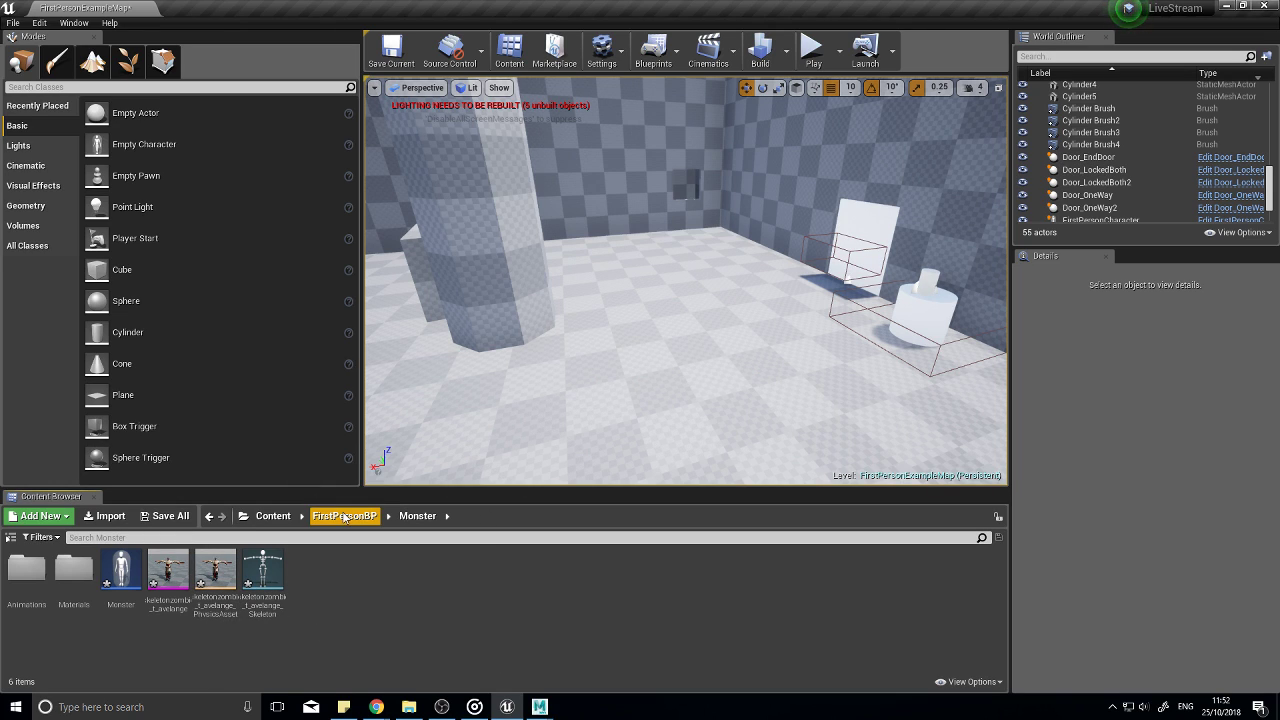
# Step: Try to reimport the skeletonzombie_t_avelange skeletal mesh, cancelling the regeneration of its skeleton
pyautogui.moveTo(530, 371); pyautogui.dragTo(530, 335, button='right')
pyautogui.press('w')
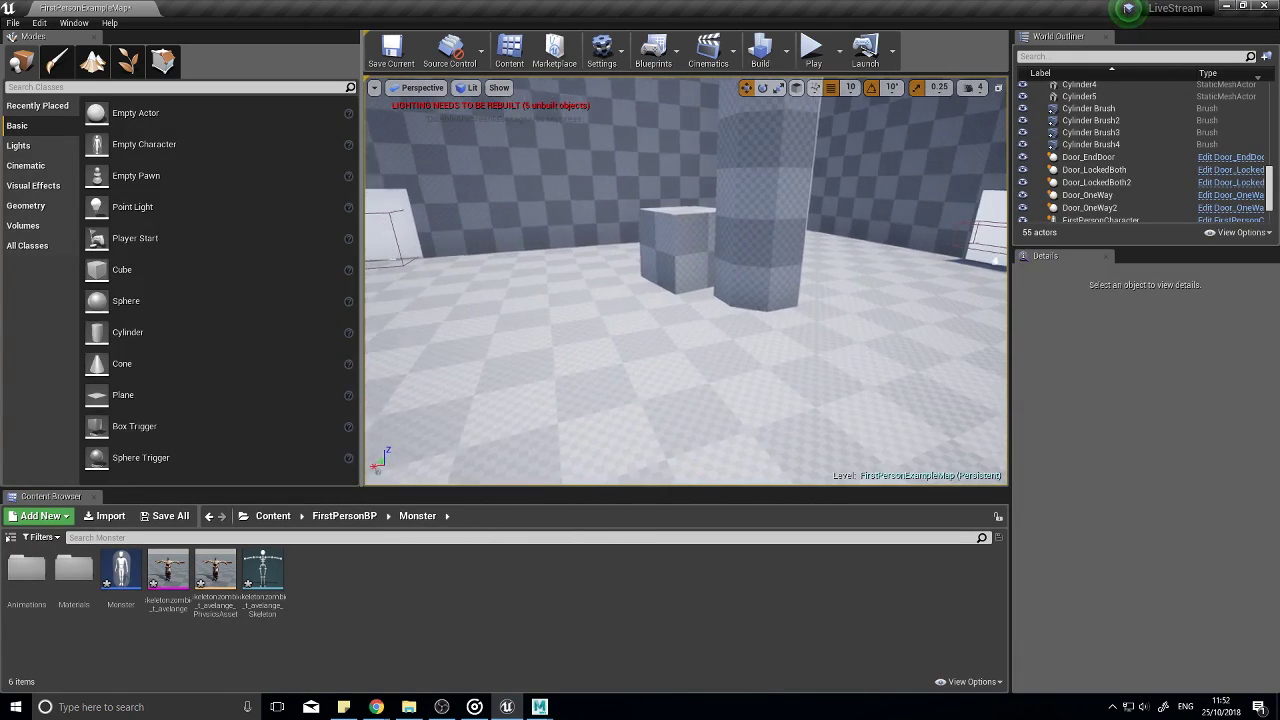
pyautogui.moveTo(700, 362); pyautogui.dragTo(543, 371, button='right')
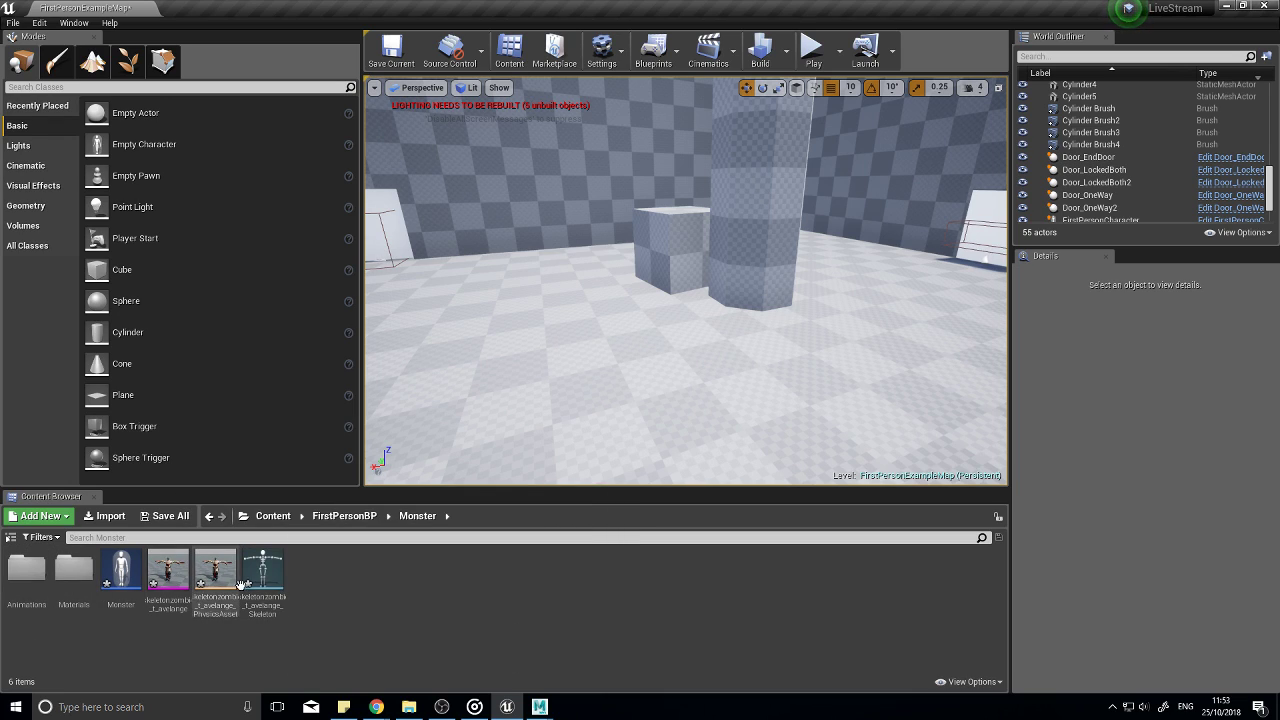
pyautogui.rightClick(168, 575)
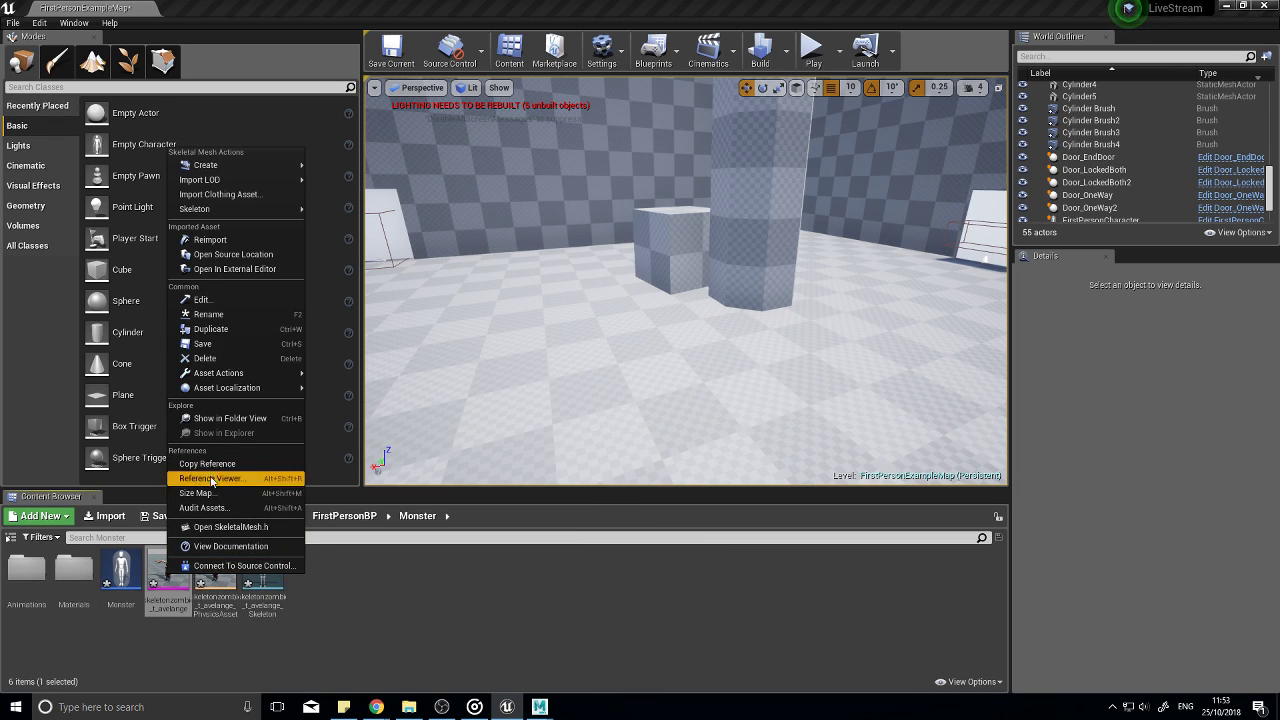
pyautogui.click(210, 240)
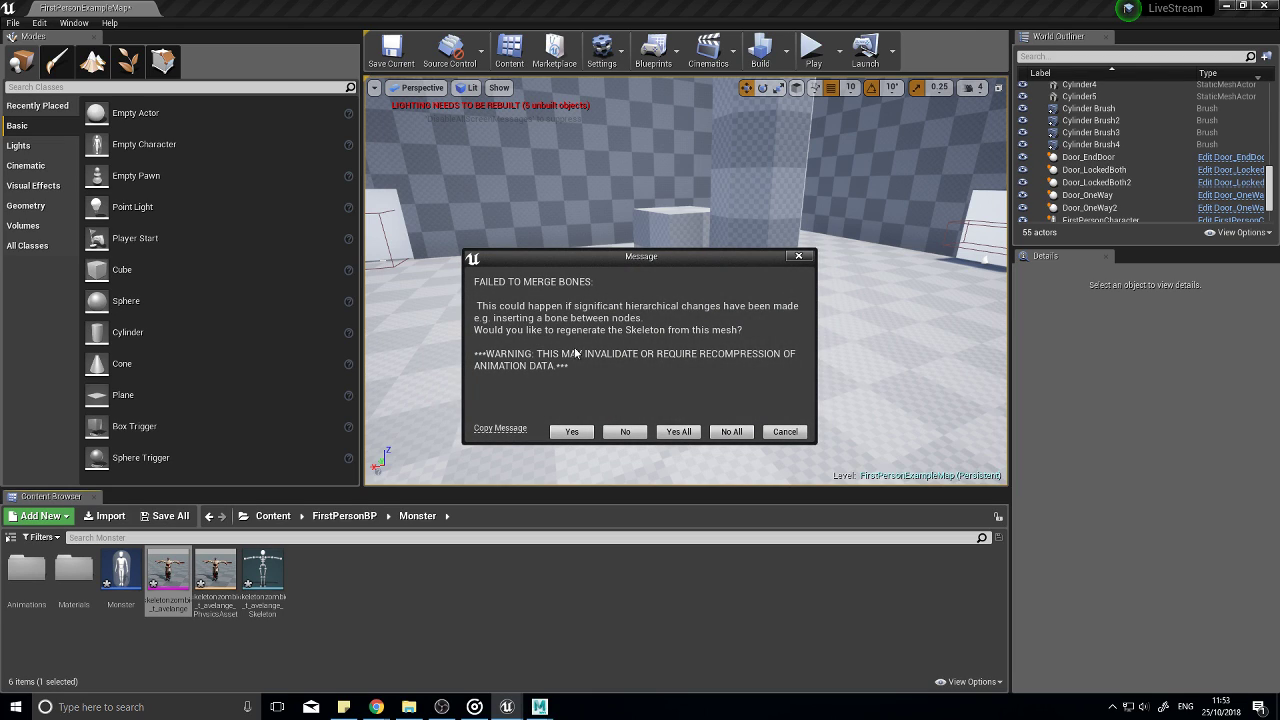
pyautogui.click(785, 431)
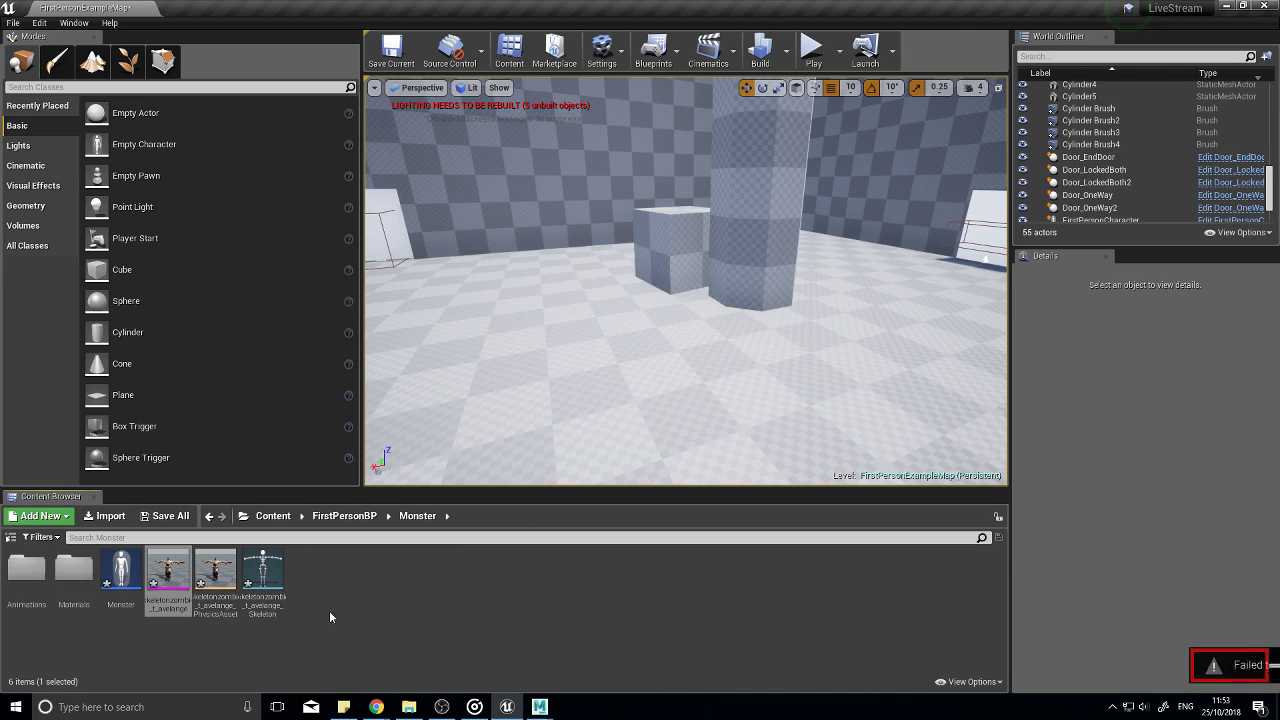
# Step: Close the message log, check the contents of the Animations folder and return to the Monster folder
pyautogui.doubleClick(26, 568)
pyautogui.click(793, 395)
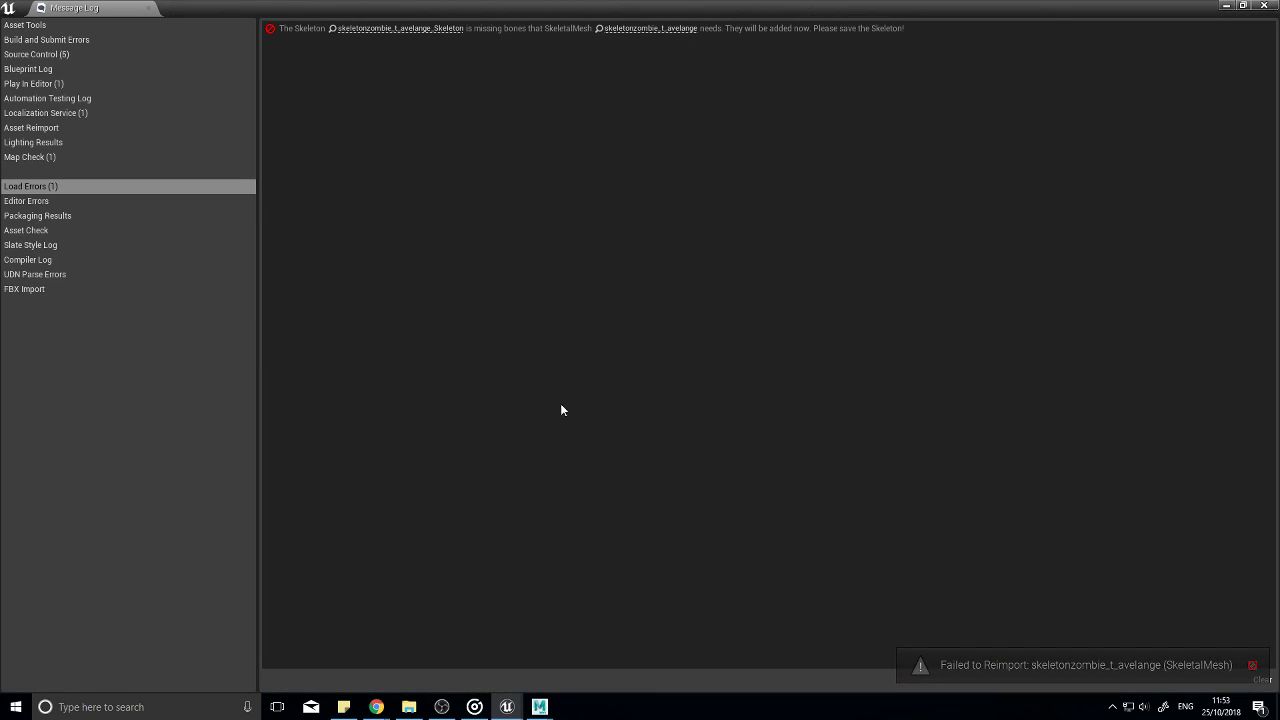
pyautogui.click(1264, 6)
pyautogui.click(43, 568)
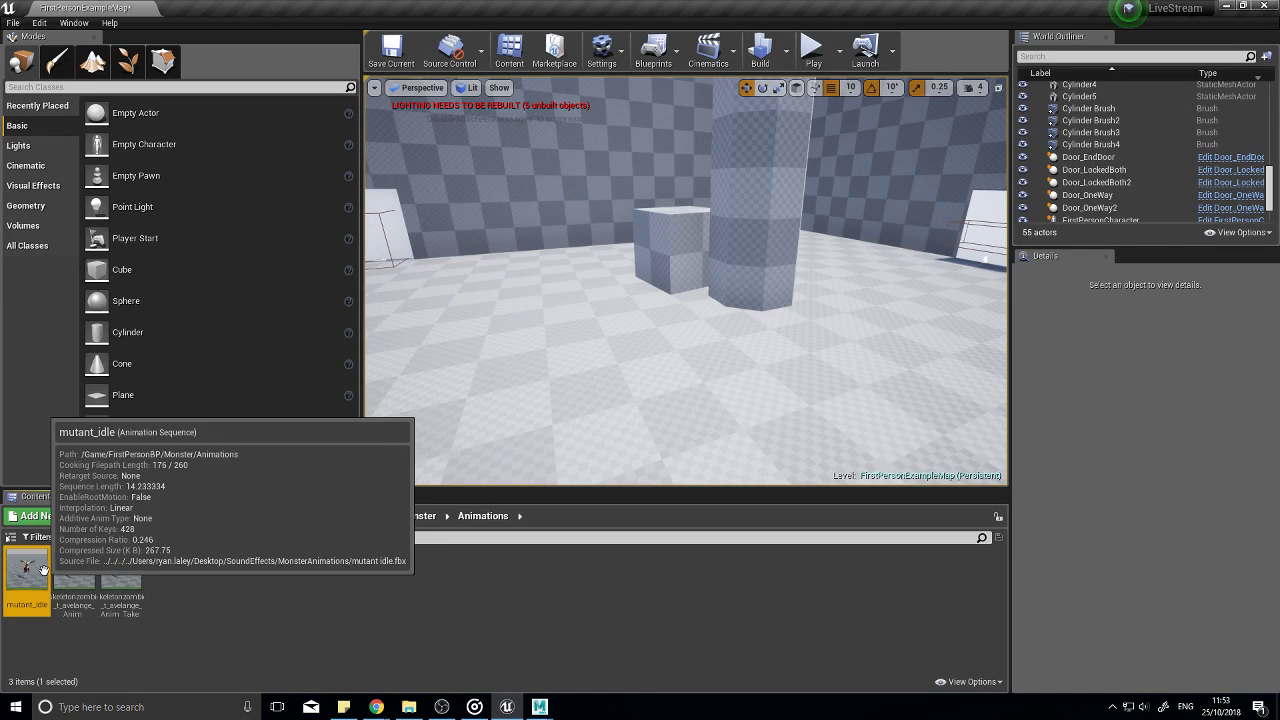
pyautogui.click(417, 516)
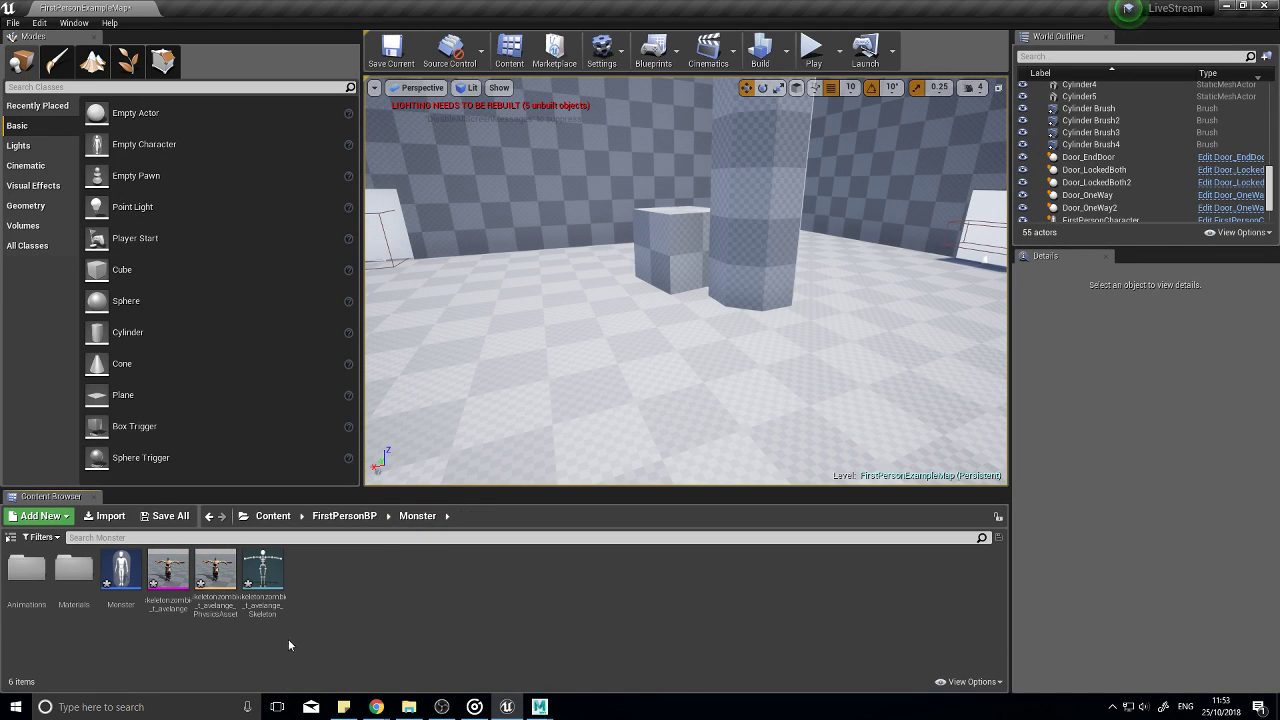
# Step: Force delete everything in the Monster folder, including the Animations and Materials folders
pyautogui.click(43, 570)
pyautogui.keyDown('shift'); pyautogui.click(252, 571); pyautogui.keyUp('shift')
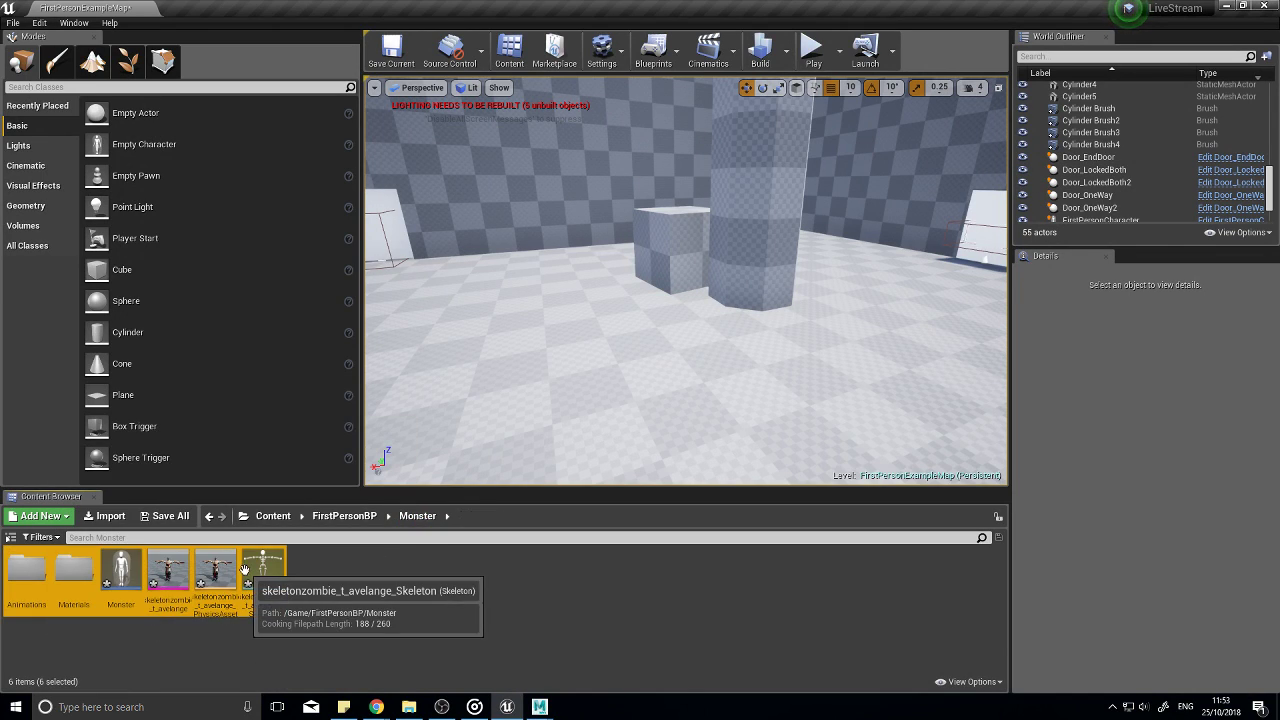
pyautogui.press('Delete')
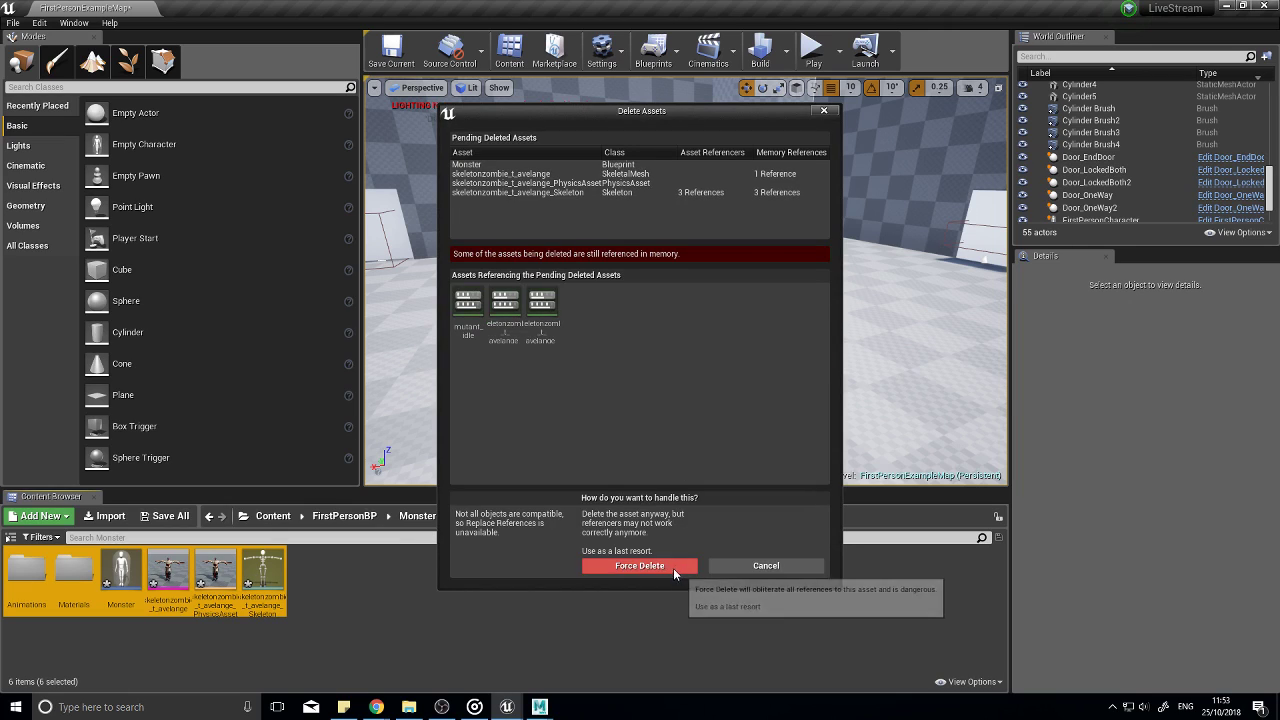
pyautogui.click(671, 568)
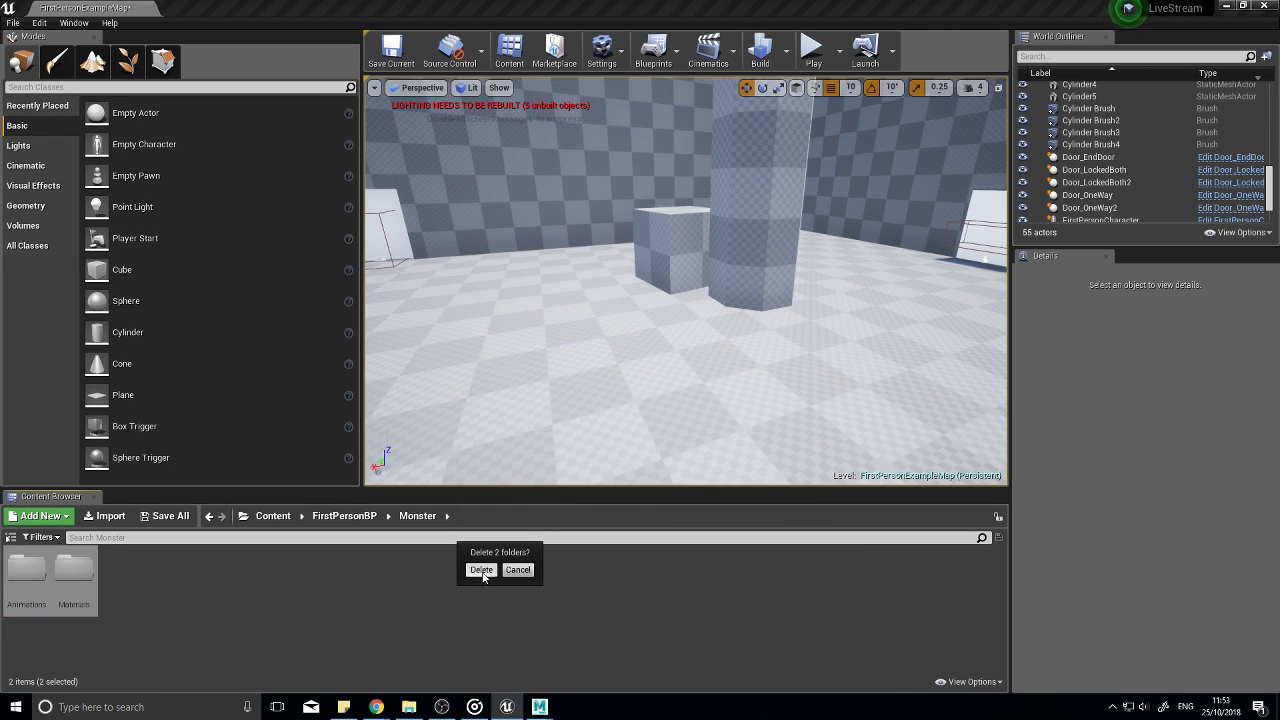
pyautogui.click(482, 571)
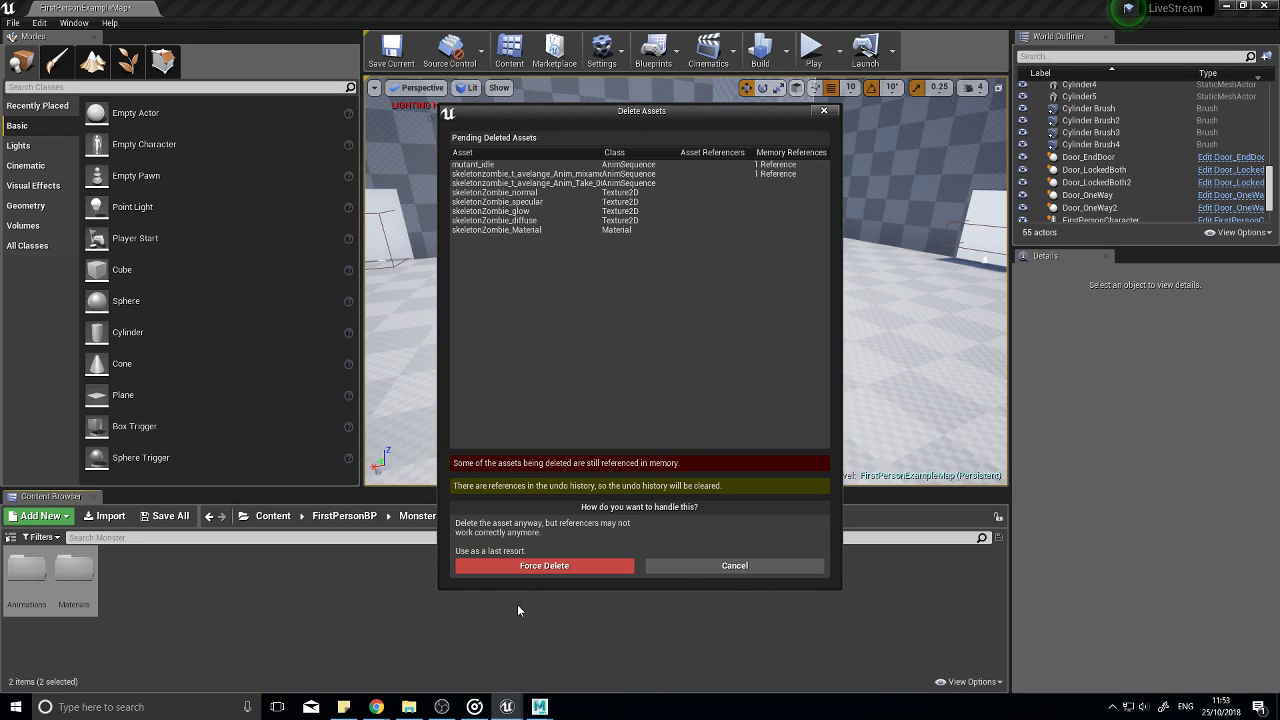
pyautogui.click(544, 568)
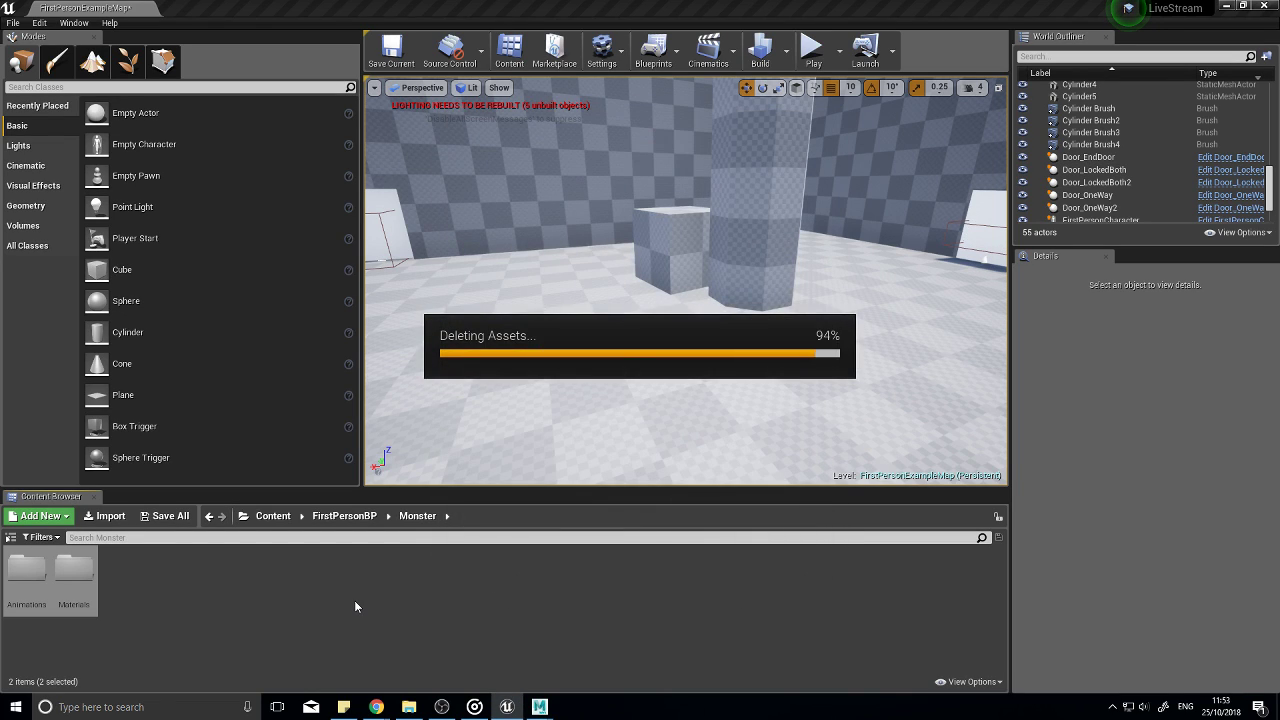
# Step: Import skeletonzombie_t_avelange.fbx into the Monster folder as a skeletal mesh with the default import options and no existing skeleton
pyautogui.click(105, 516)
pyautogui.scroll(-3, 192, 166)
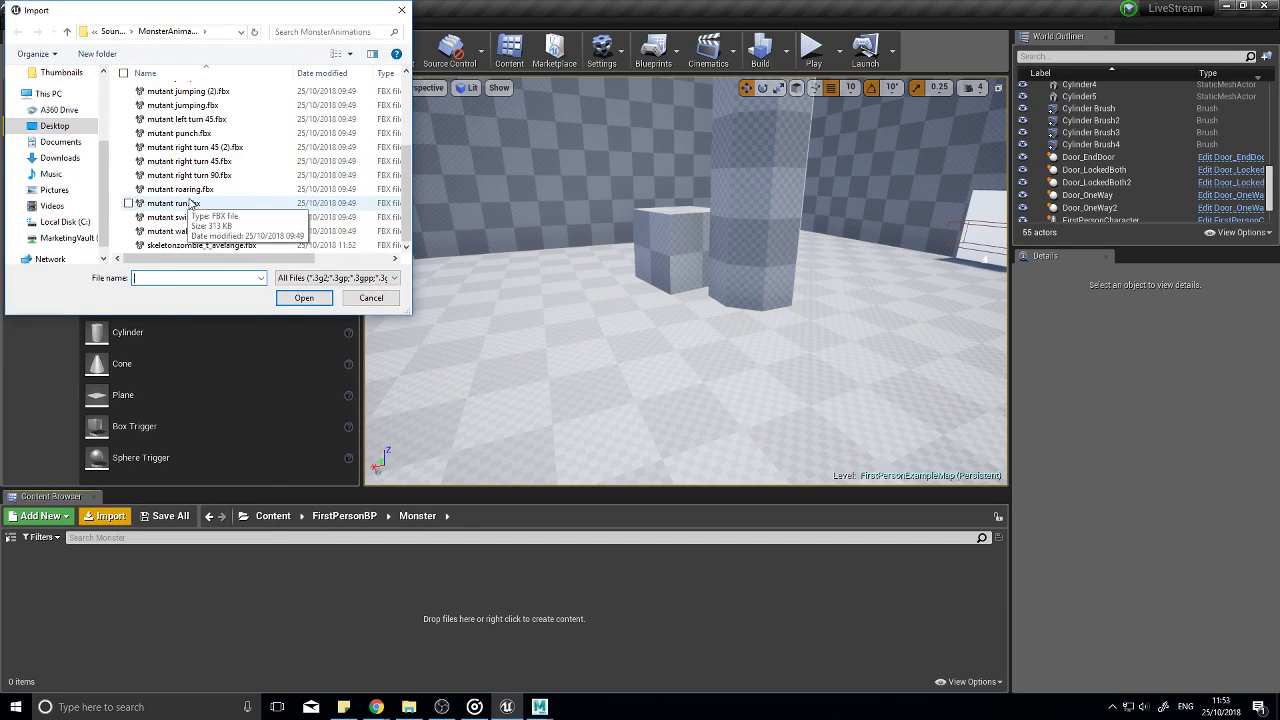
pyautogui.click(200, 245)
pyautogui.click(318, 301)
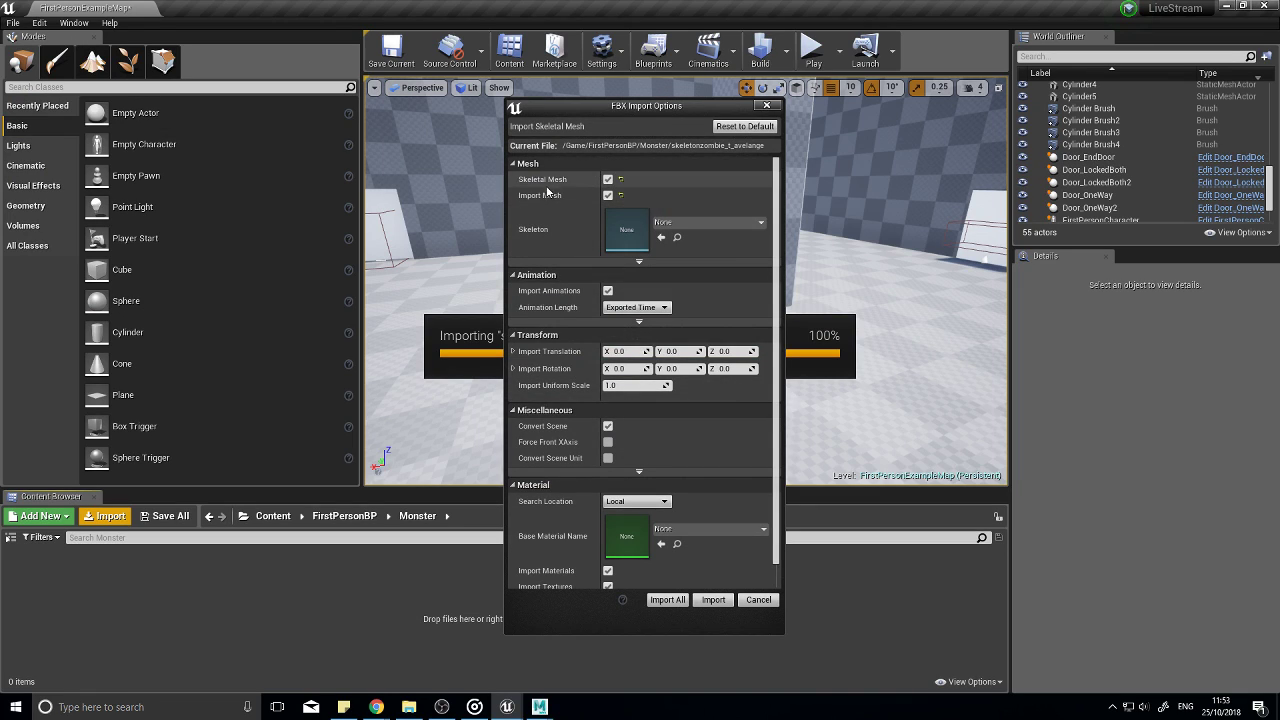
pyautogui.click(713, 599)
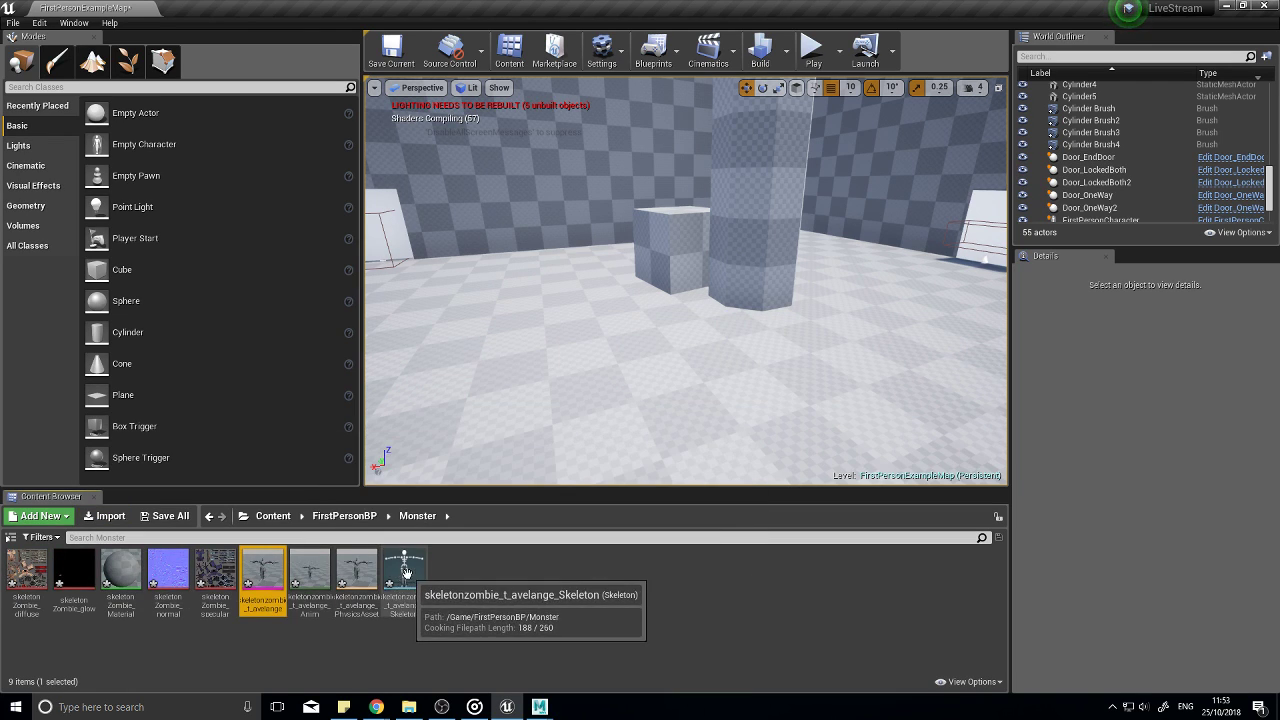
# Step: Open the newly imported zombie skeleton to check its Root bone, save it and close its editor
pyautogui.doubleClick(405, 572)
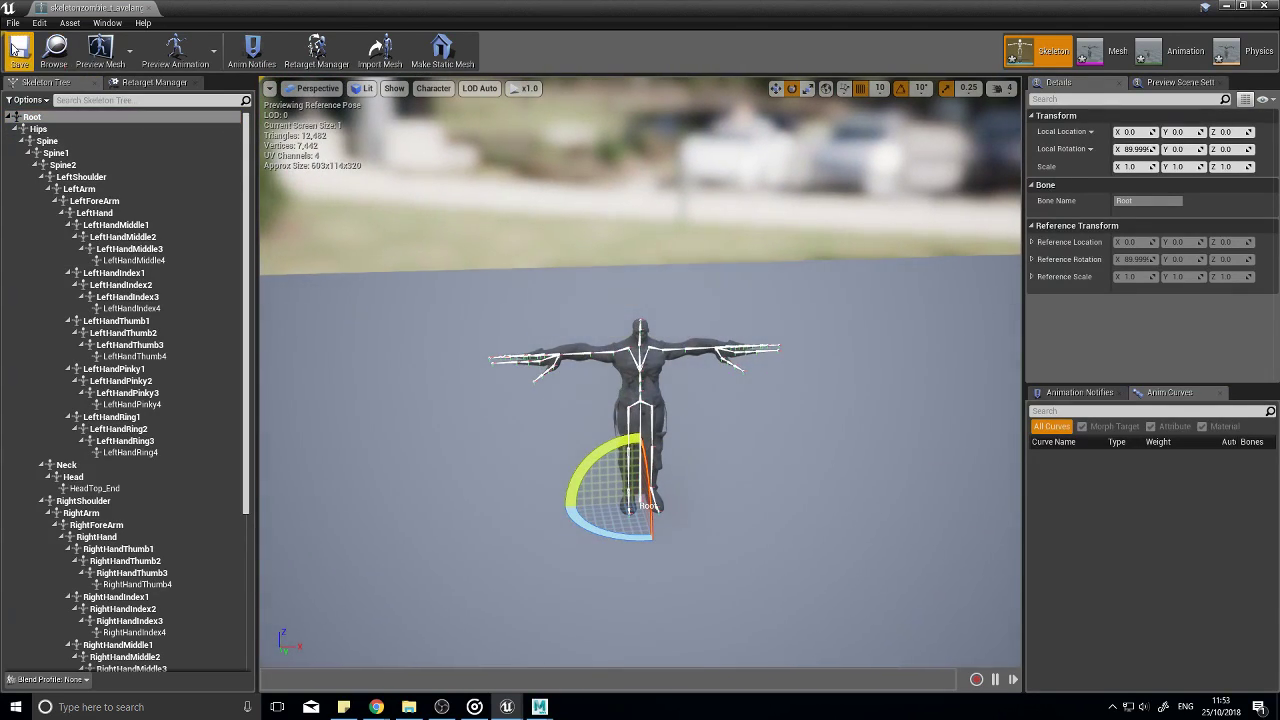
pyautogui.click(18, 48)
pyautogui.click(1266, 6)
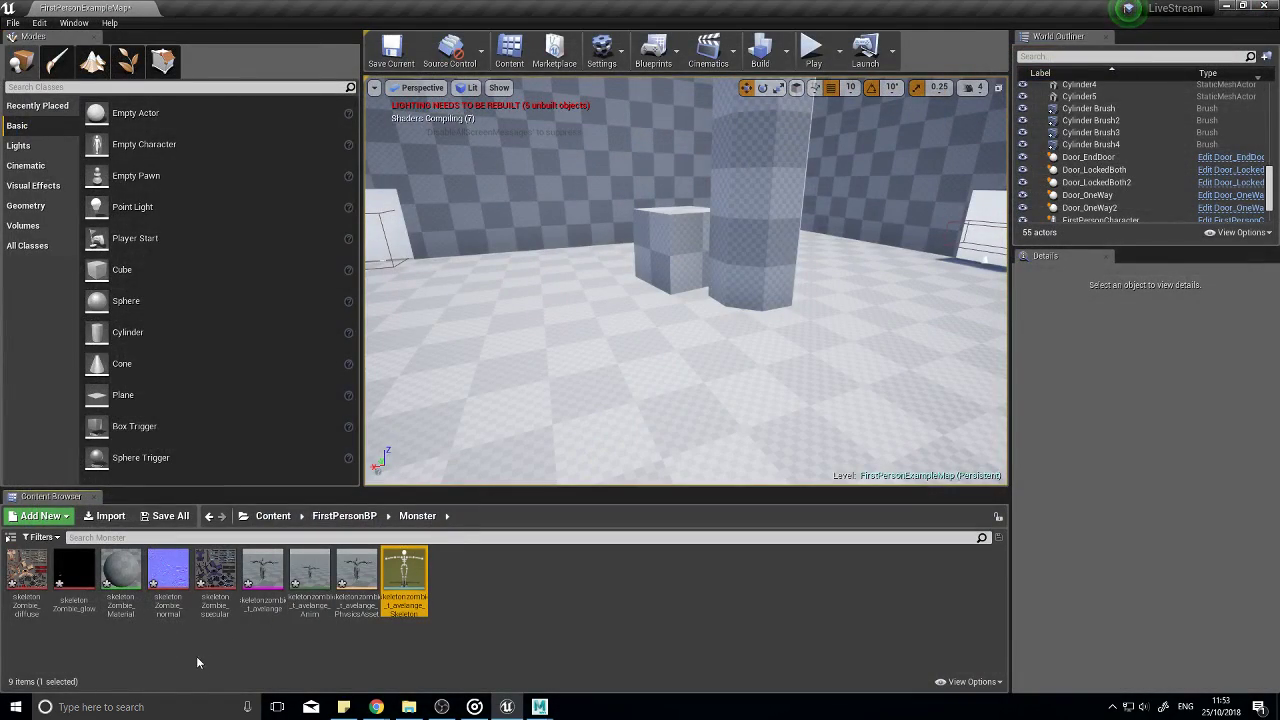
# Step: Open skeletonZombie_Material and move its output node clear of the texture samples
pyautogui.doubleClick(121, 572)
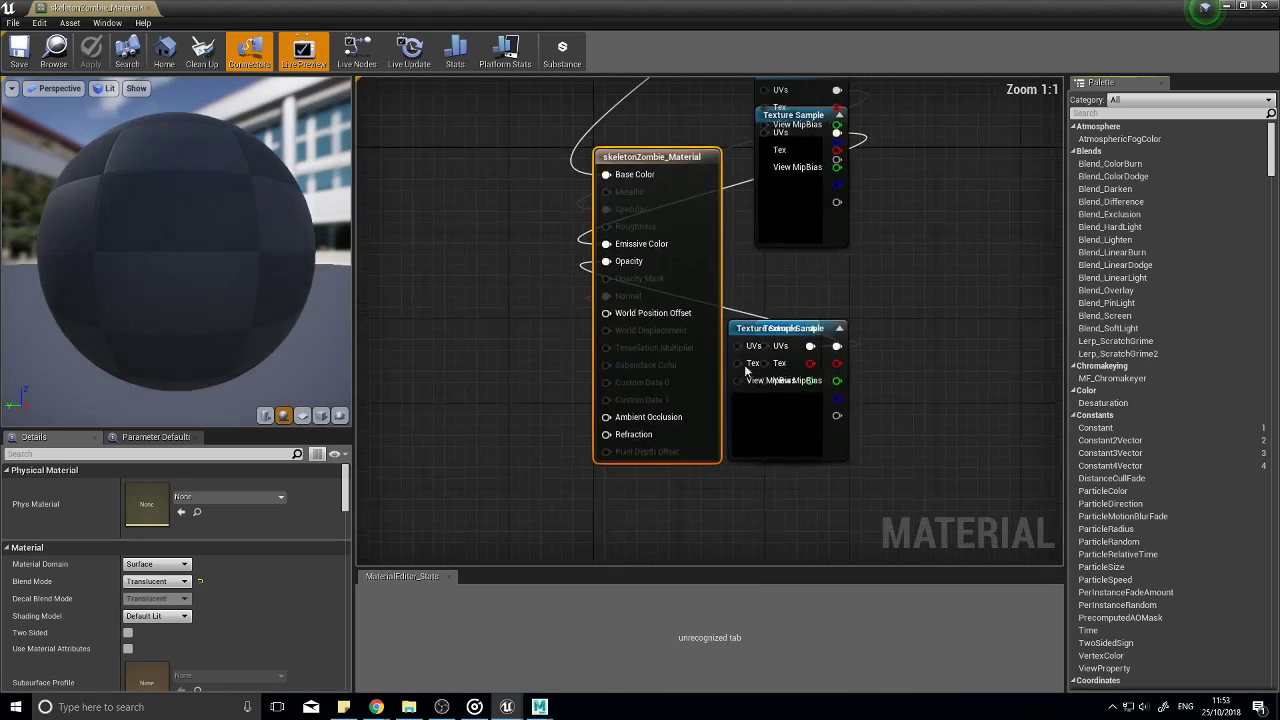
pyautogui.moveTo(728, 174); pyautogui.dragTo(1078, 148)
pyautogui.moveTo(775, 338); pyautogui.dragTo(697, 409, button='right')
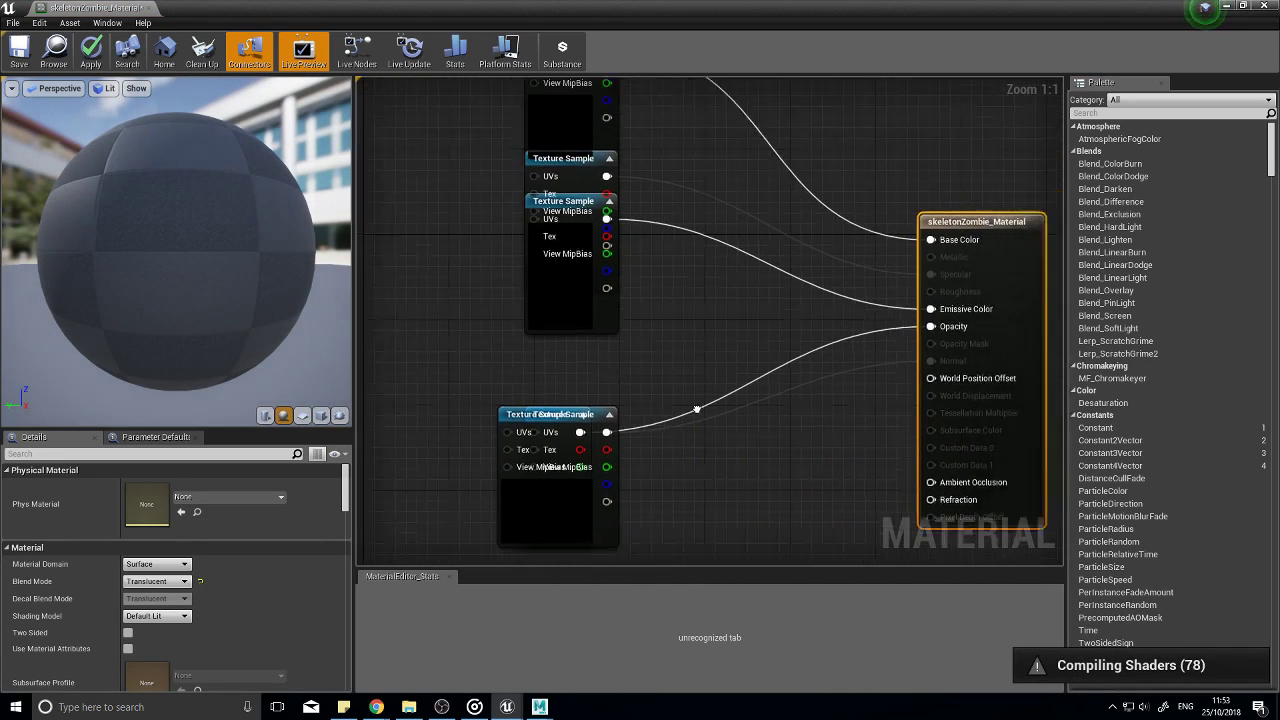
# Step: Keep the Material Domain as Surface and set the Blend Mode of the zombie material to Opaque
pyautogui.click(155, 564)
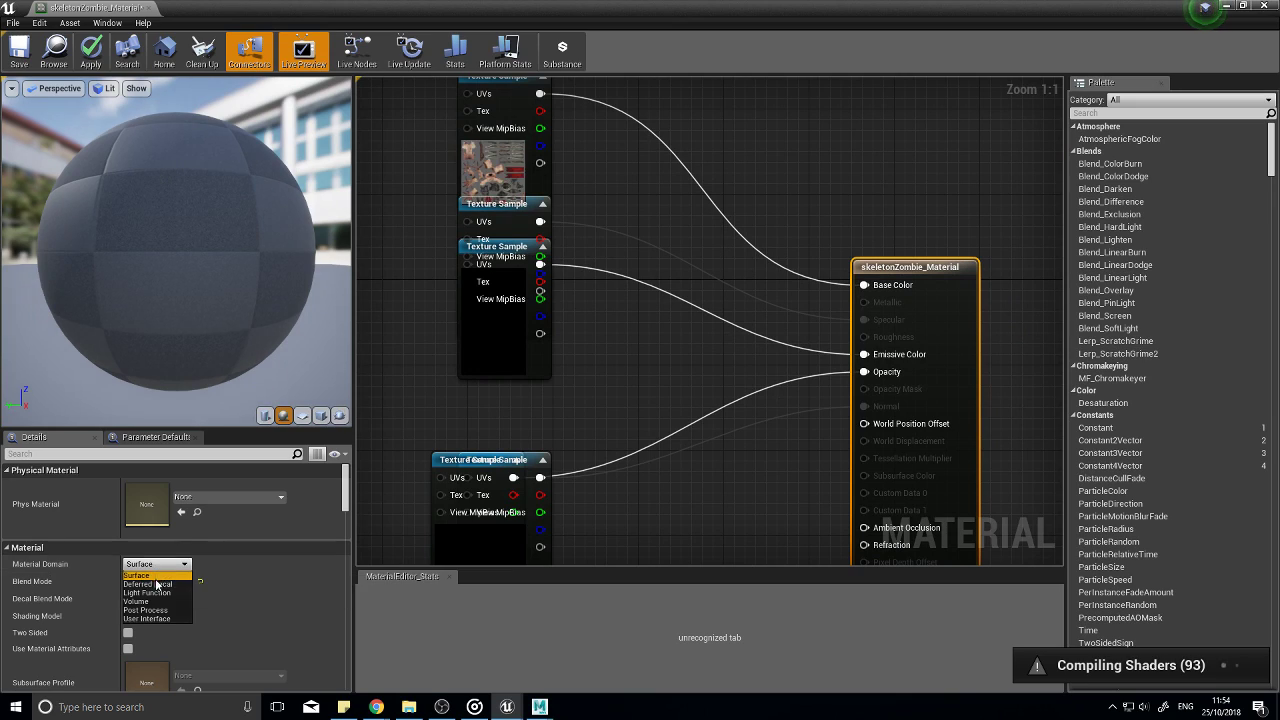
pyautogui.click(138, 575)
pyautogui.click(157, 581)
pyautogui.click(140, 609)
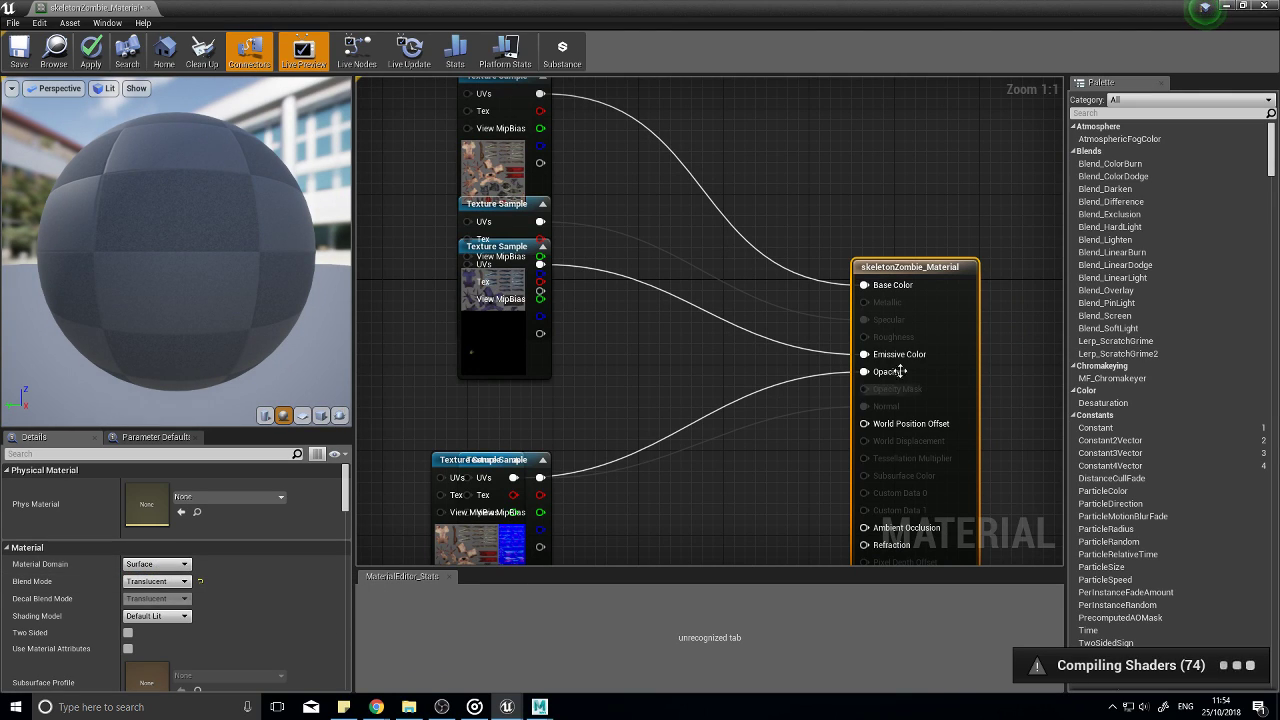
pyautogui.click(157, 581)
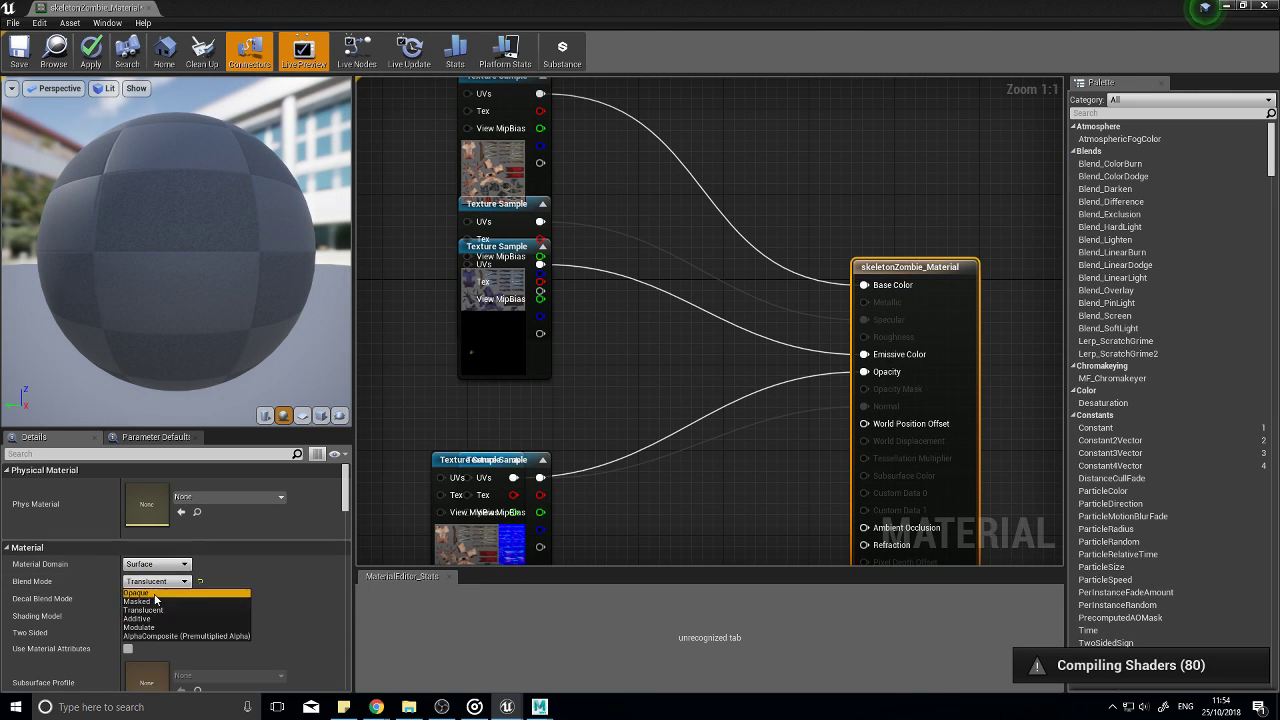
pyautogui.click(155, 594)
# Step: Separate the overlapping diffuse and normal texture samples and delete the diffuse sample wired to Opacity
pyautogui.moveTo(635, 492); pyautogui.dragTo(663, 350, button='right')
pyautogui.moveTo(492, 424); pyautogui.dragTo(678, 510)
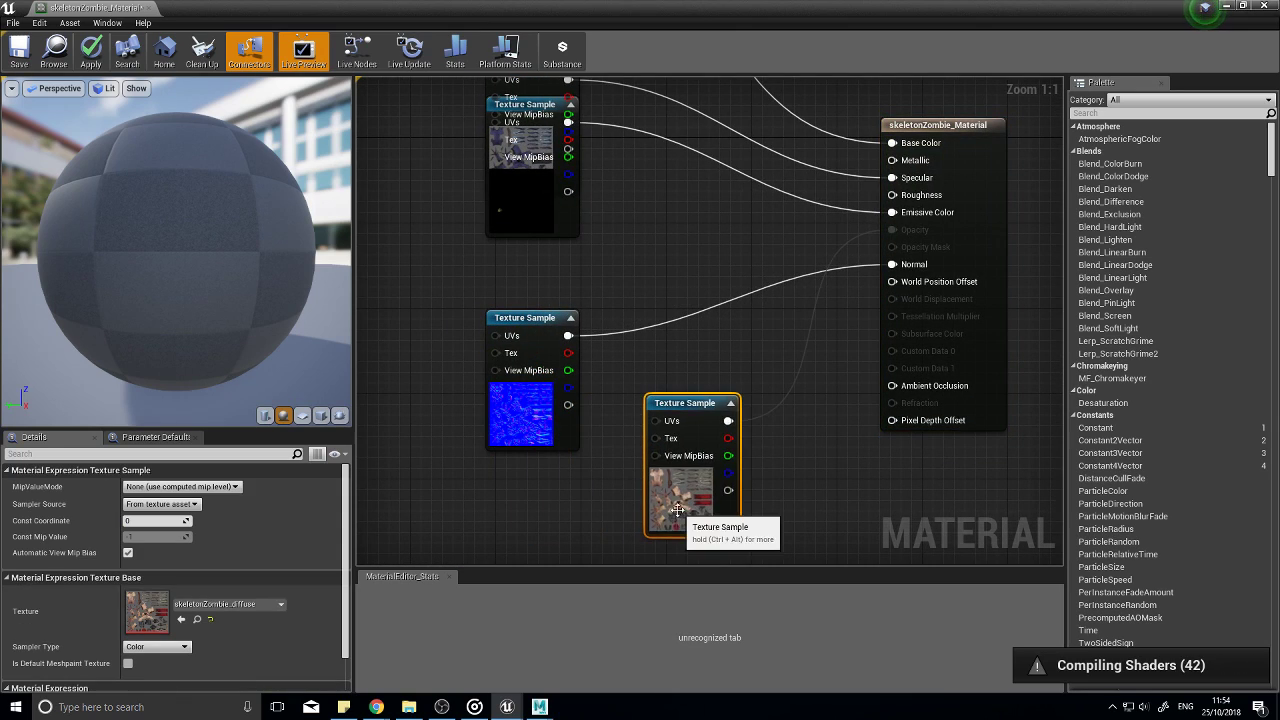
pyautogui.moveTo(540, 399); pyautogui.dragTo(477, 409)
pyautogui.click(640, 518)
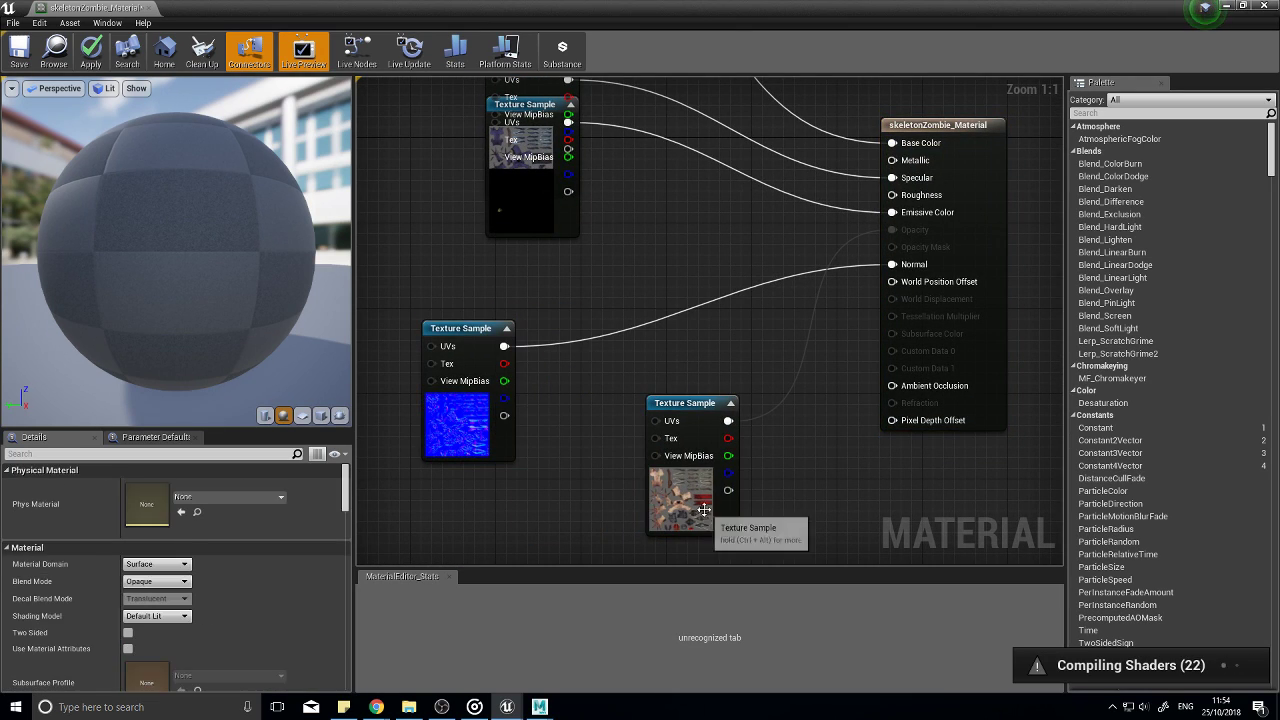
pyautogui.click(704, 510)
pyautogui.press('Delete')
# Step: Spread out the remaining normal, glow, specular and diffuse texture samples so none overlap, and save the material
pyautogui.moveTo(542, 429); pyautogui.dragTo(562, 493, button='right')
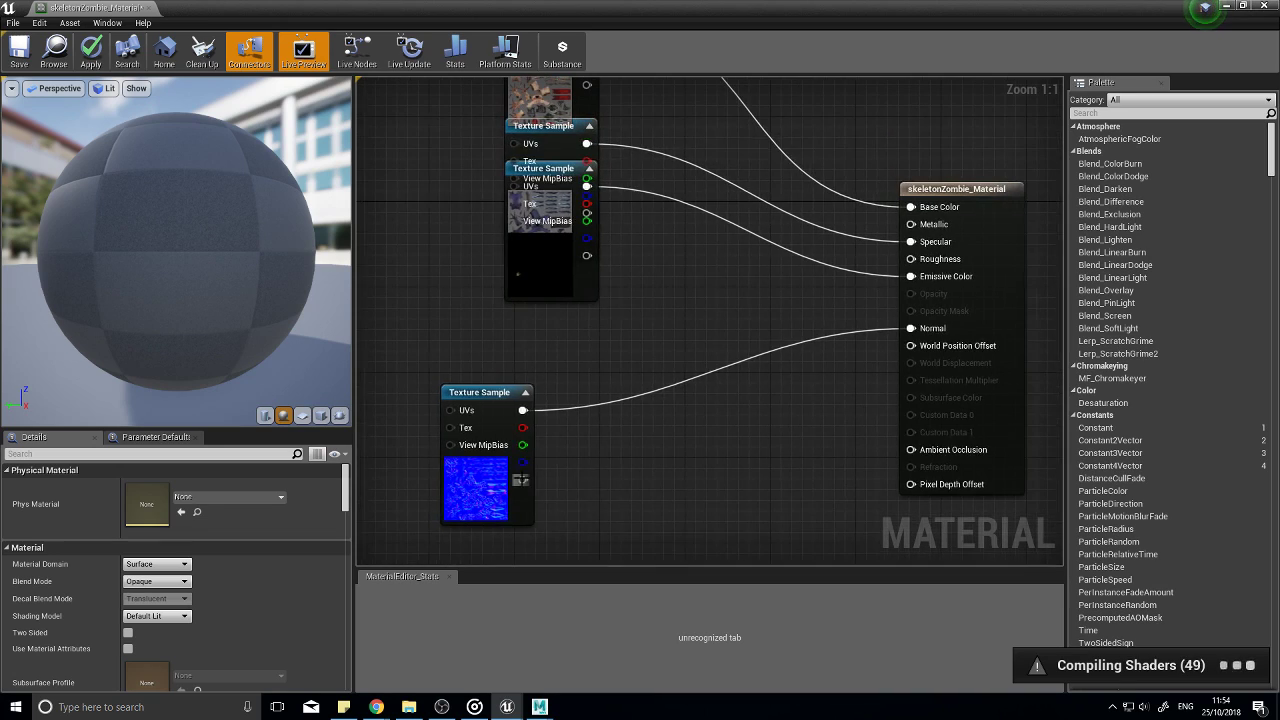
pyautogui.moveTo(480, 392); pyautogui.dragTo(694, 402)
pyautogui.moveTo(560, 261); pyautogui.dragTo(553, 389)
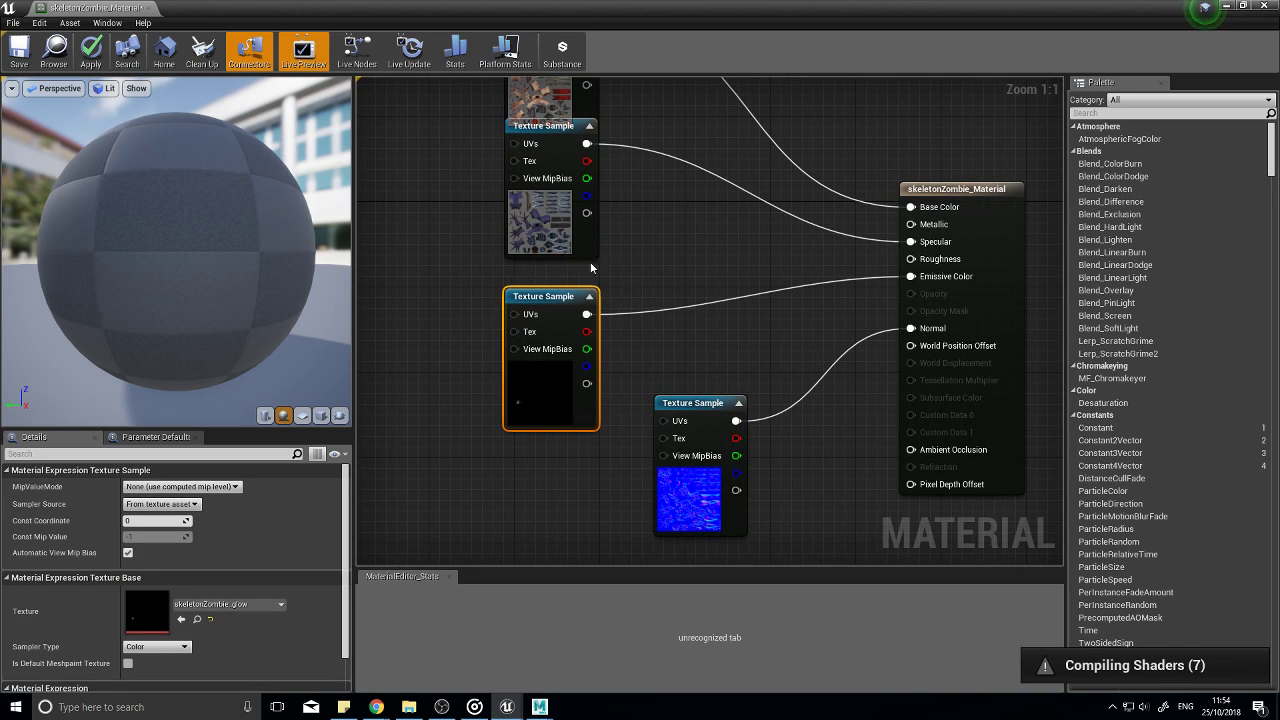
pyautogui.moveTo(590, 267); pyautogui.dragTo(573, 370, button='right')
pyautogui.moveTo(546, 319); pyautogui.dragTo(460, 351)
pyautogui.moveTo(530, 200); pyautogui.dragTo(550, 189)
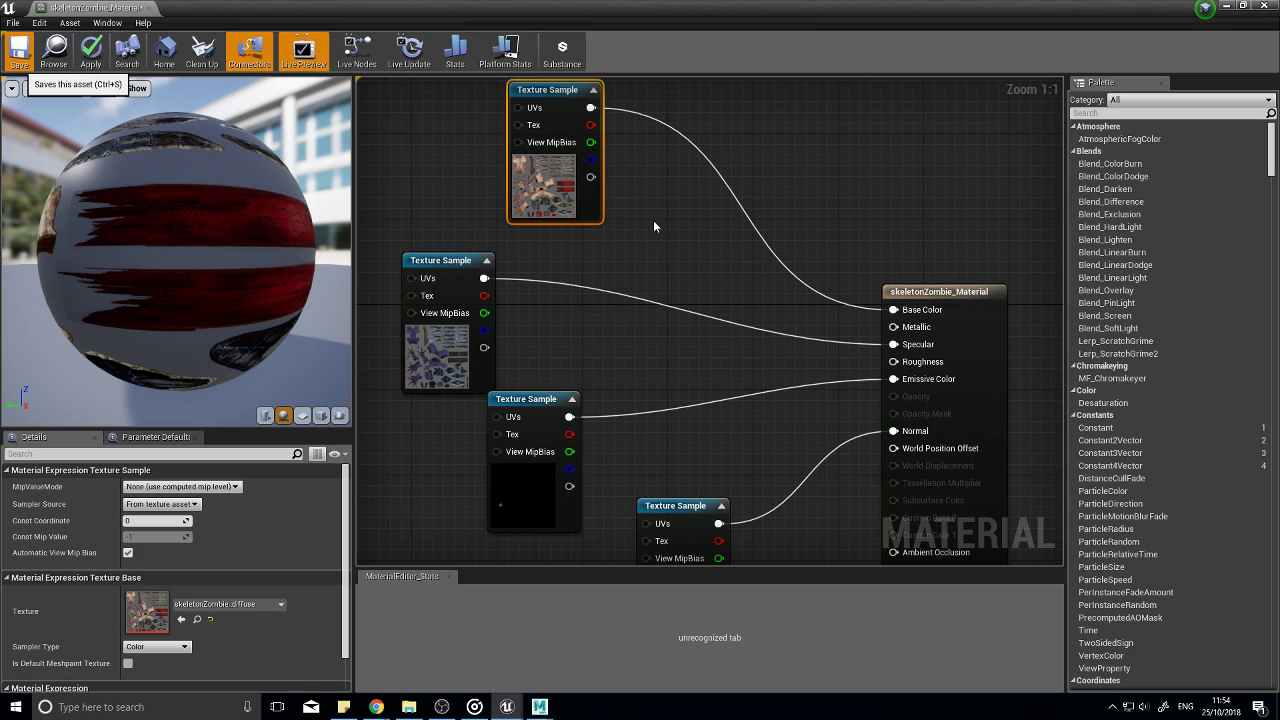
pyautogui.hotkey('ctrl', 's')
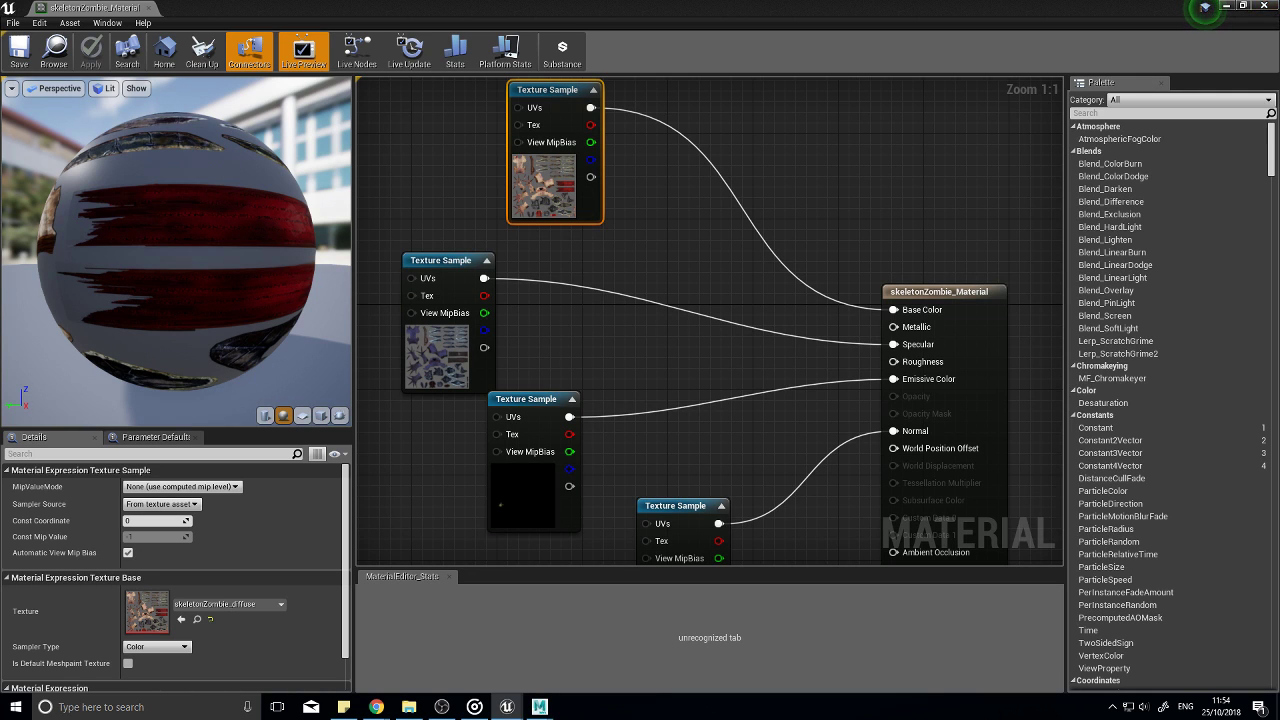
# Step: Close the material editor, switch to Maya and start a new scene without saving the current one
pyautogui.click(1264, 5)
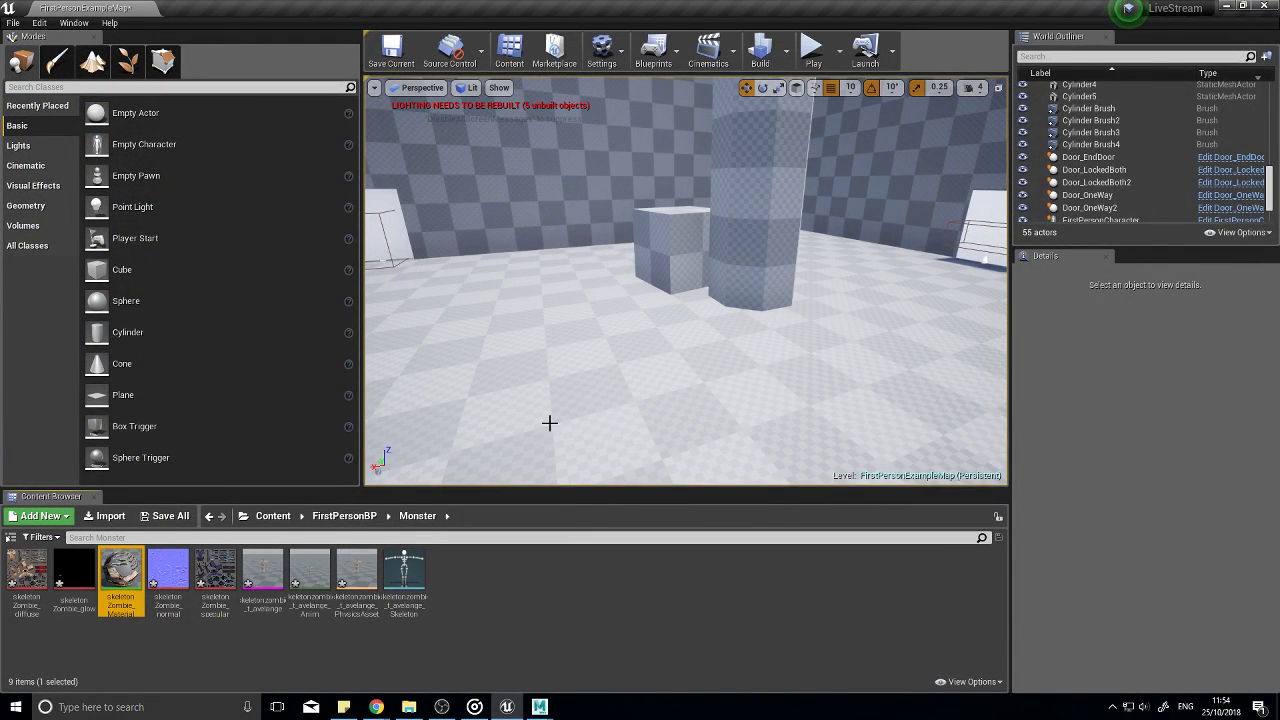
pyautogui.moveTo(549, 423); pyautogui.dragTo(720, 423, button='right')
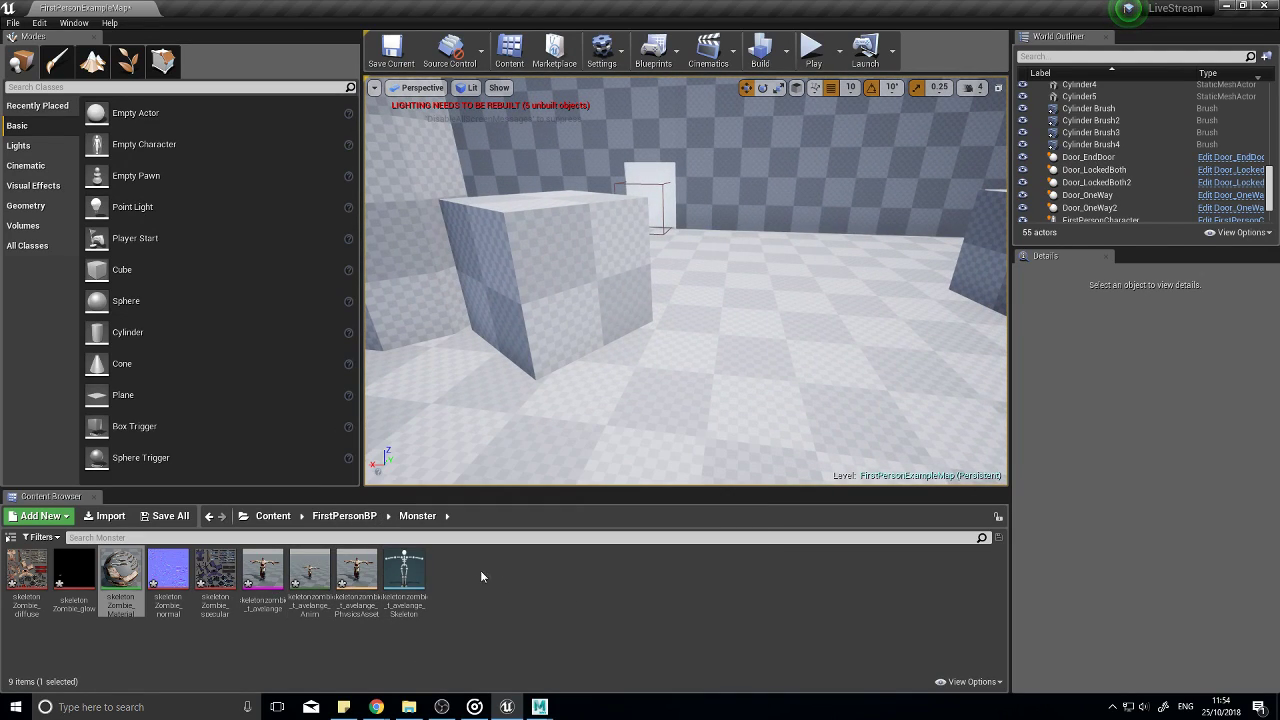
pyautogui.moveTo(540, 707)
pyautogui.click(613, 645)
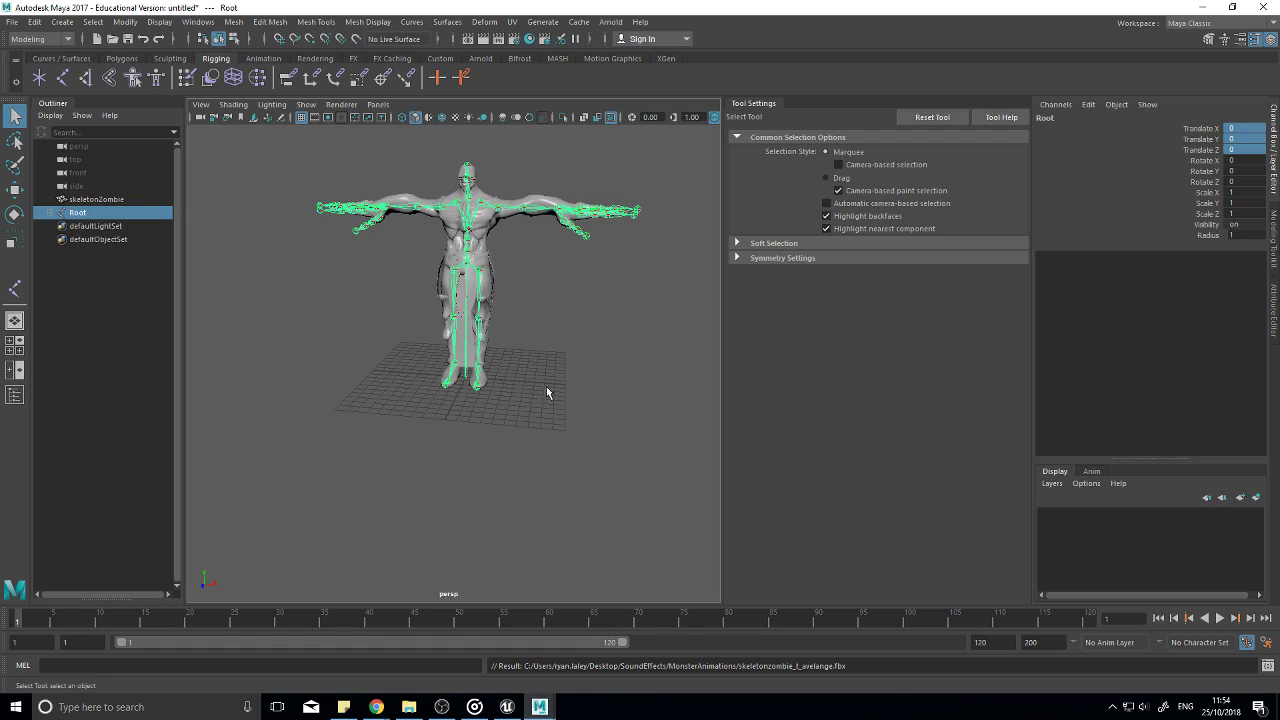
pyautogui.moveTo(688, 436); pyautogui.dragTo(286, 153)
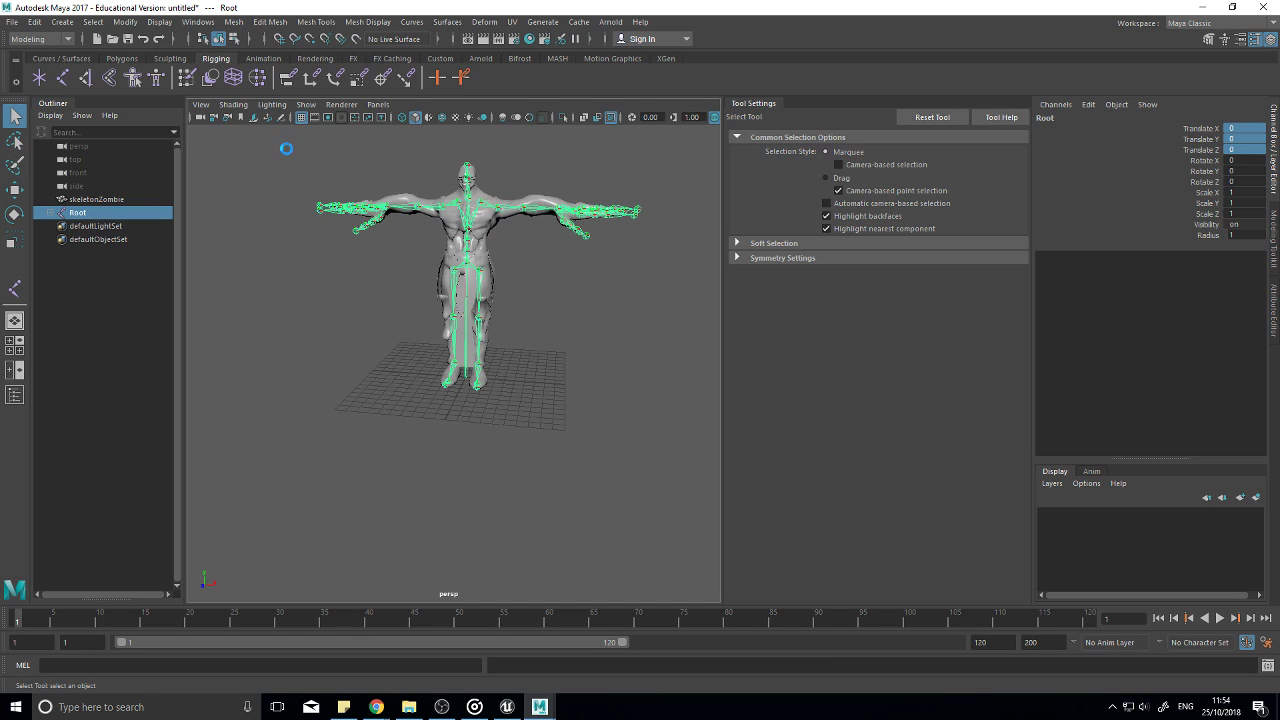
pyautogui.click(286, 147)
pyautogui.click(13, 23)
pyautogui.click(45, 46)
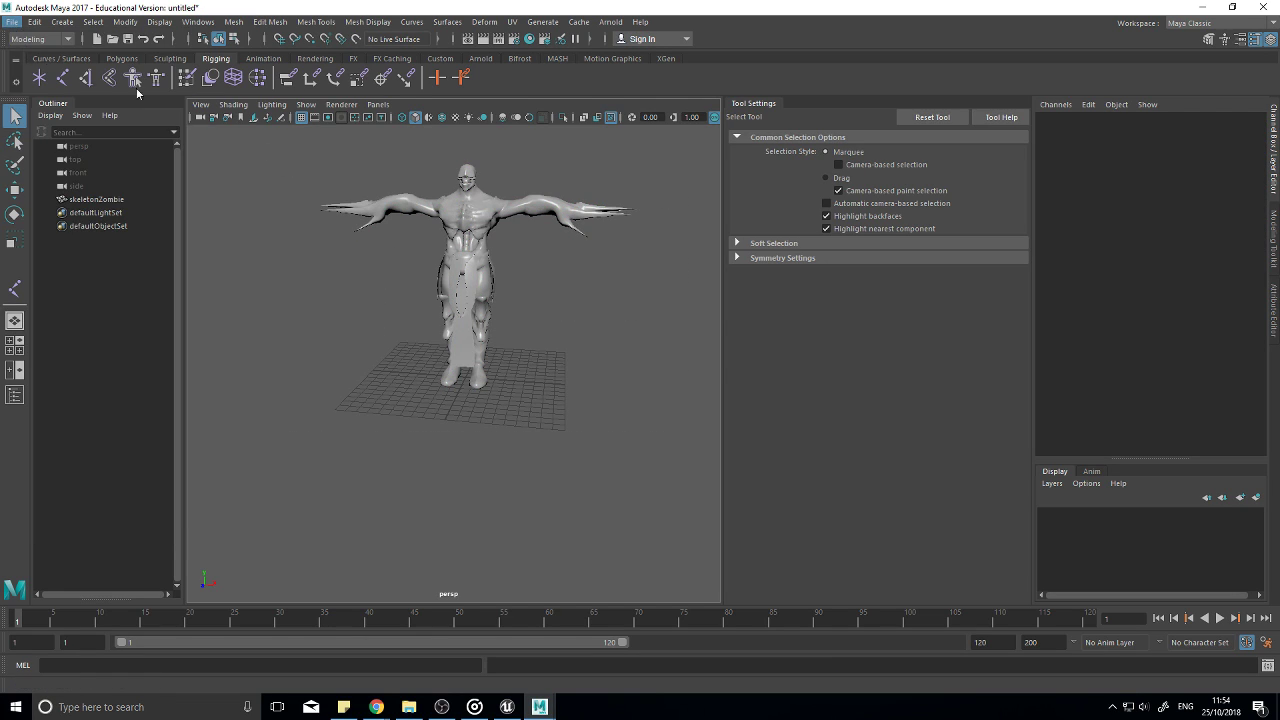
pyautogui.click(640, 360)
# Step: Import mutant idle.fbx from the MonsterAnimations folder into the empty scene
pyautogui.click(12, 22)
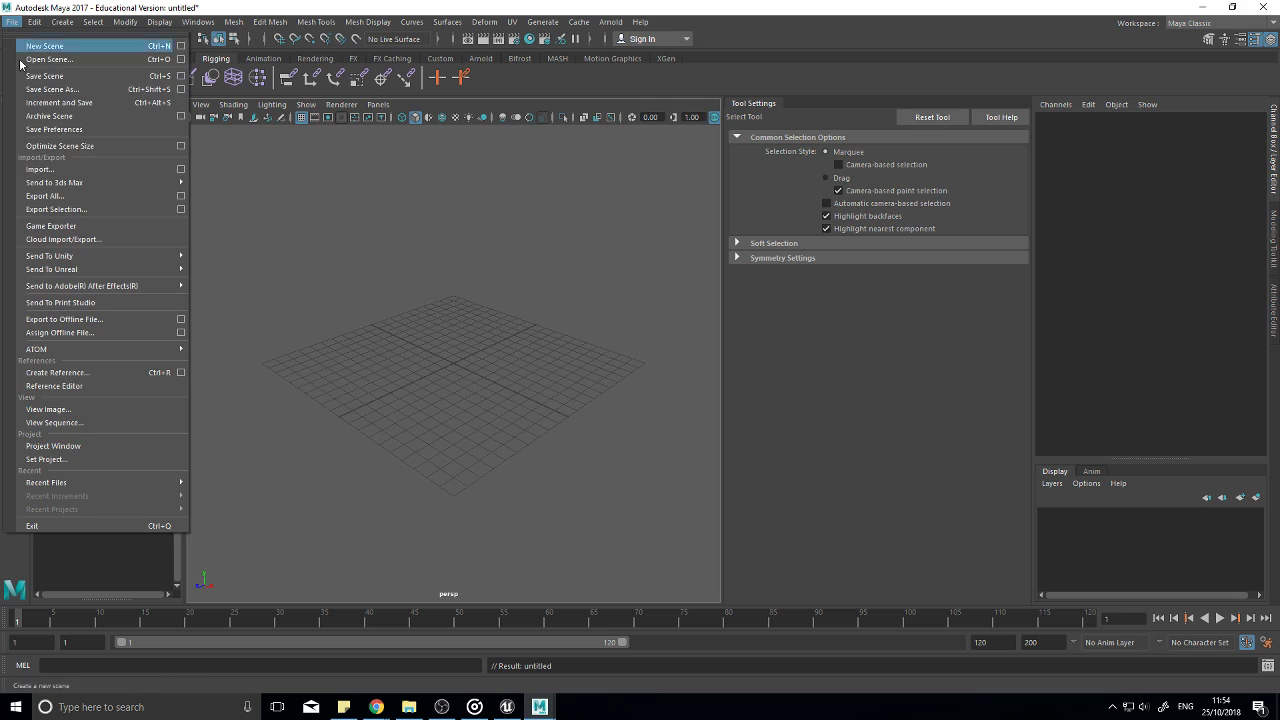
pyautogui.click(45, 180)
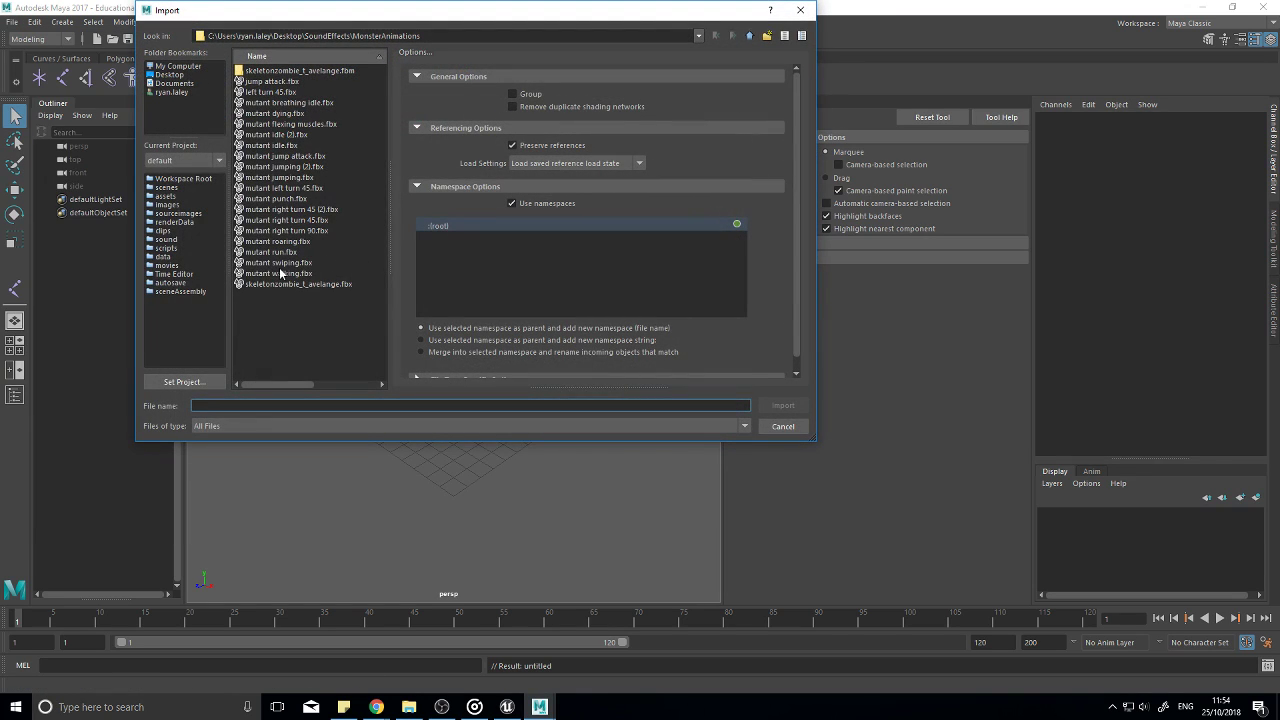
pyautogui.click(269, 146)
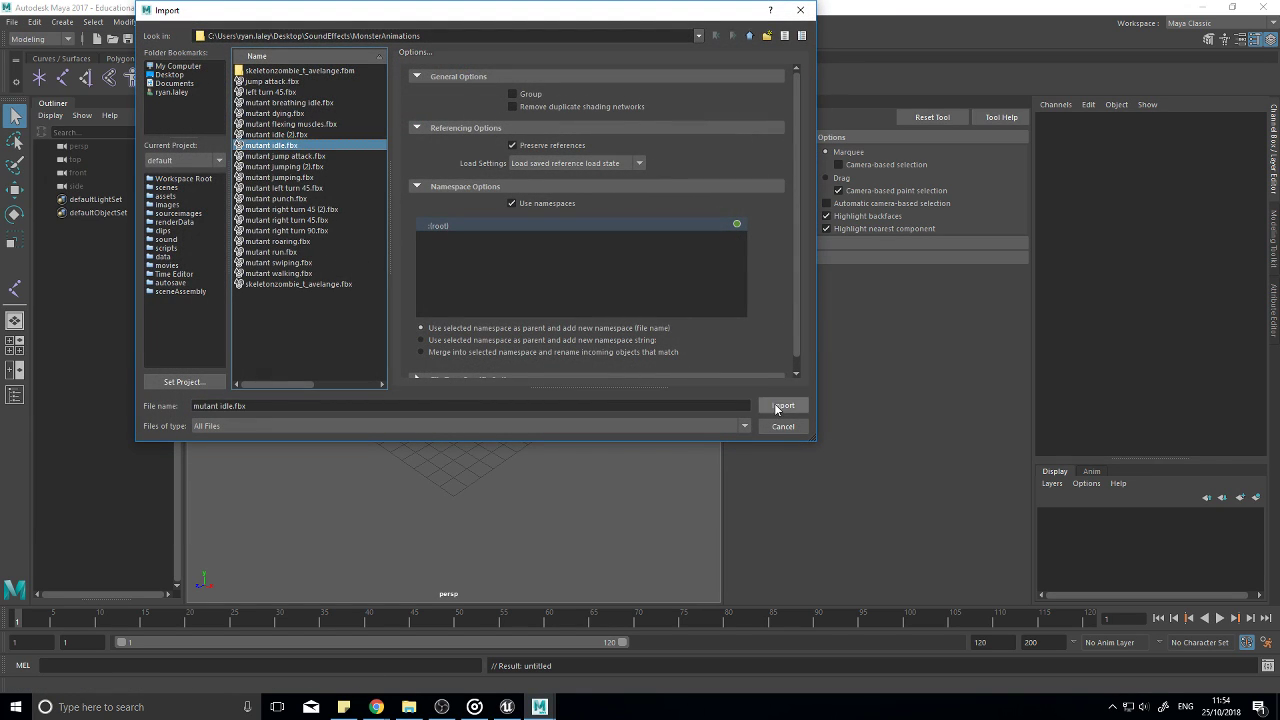
pyautogui.click(783, 405)
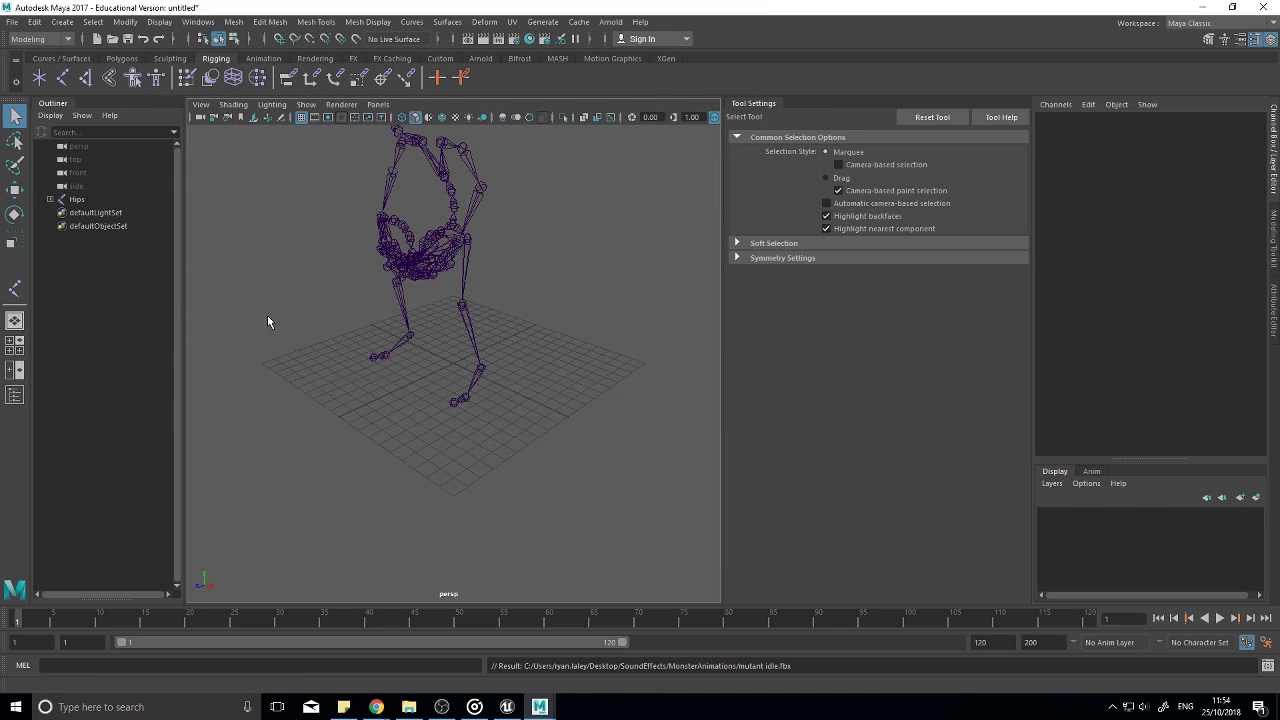
# Step: Create a single joint on the grid near the skeleton's feet and set its Translate X, Y and Z to 0
pyautogui.click(62, 78)
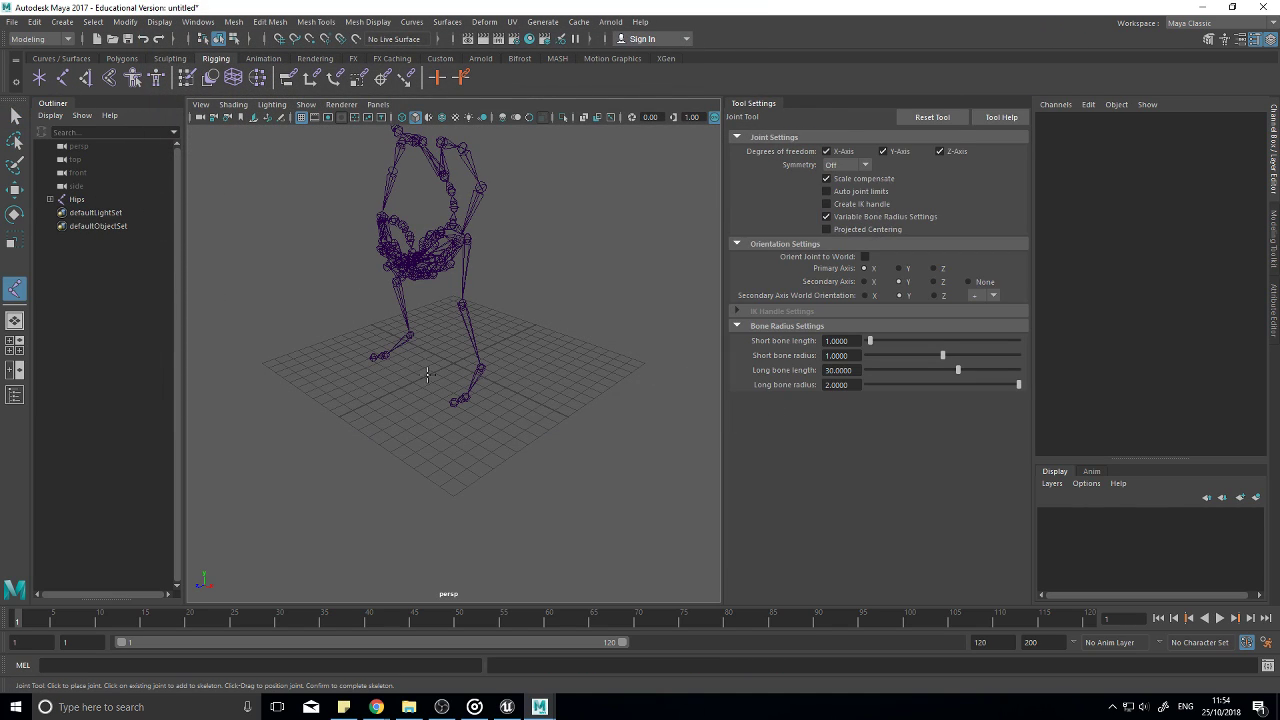
pyautogui.click(424, 374)
pyautogui.press('q')
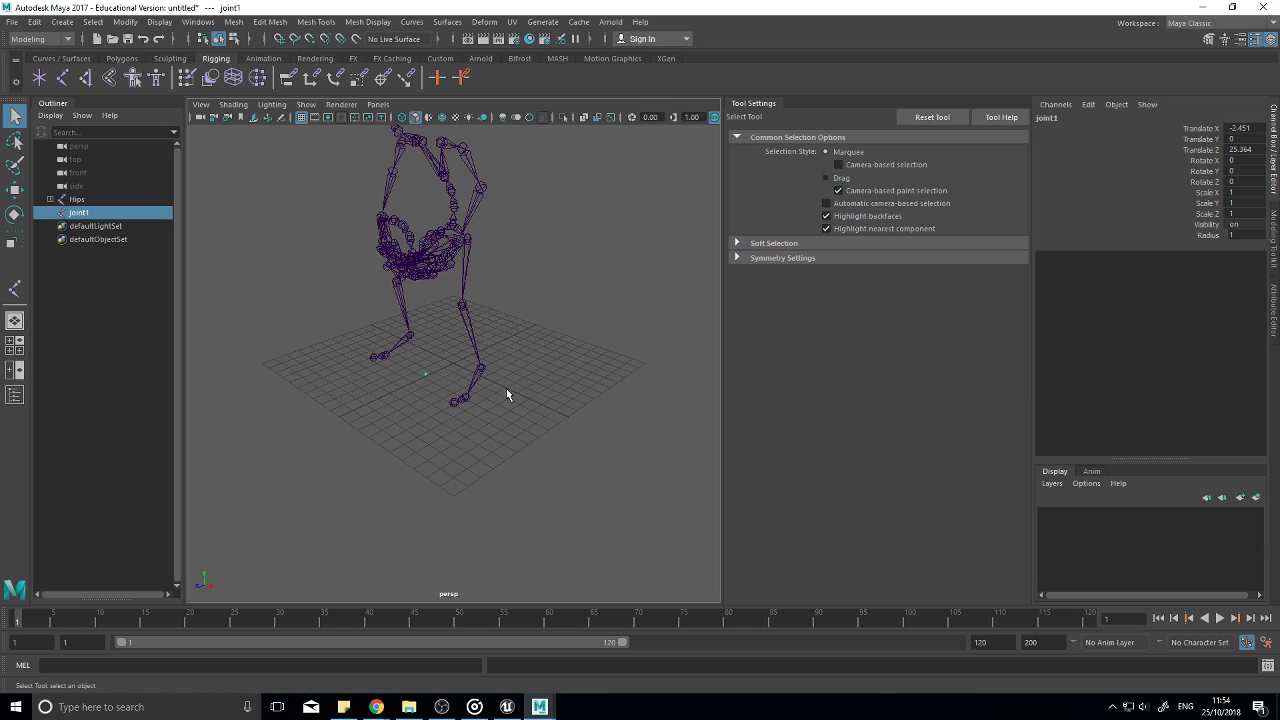
pyautogui.moveTo(1248, 130); pyautogui.dragTo(1252, 150)
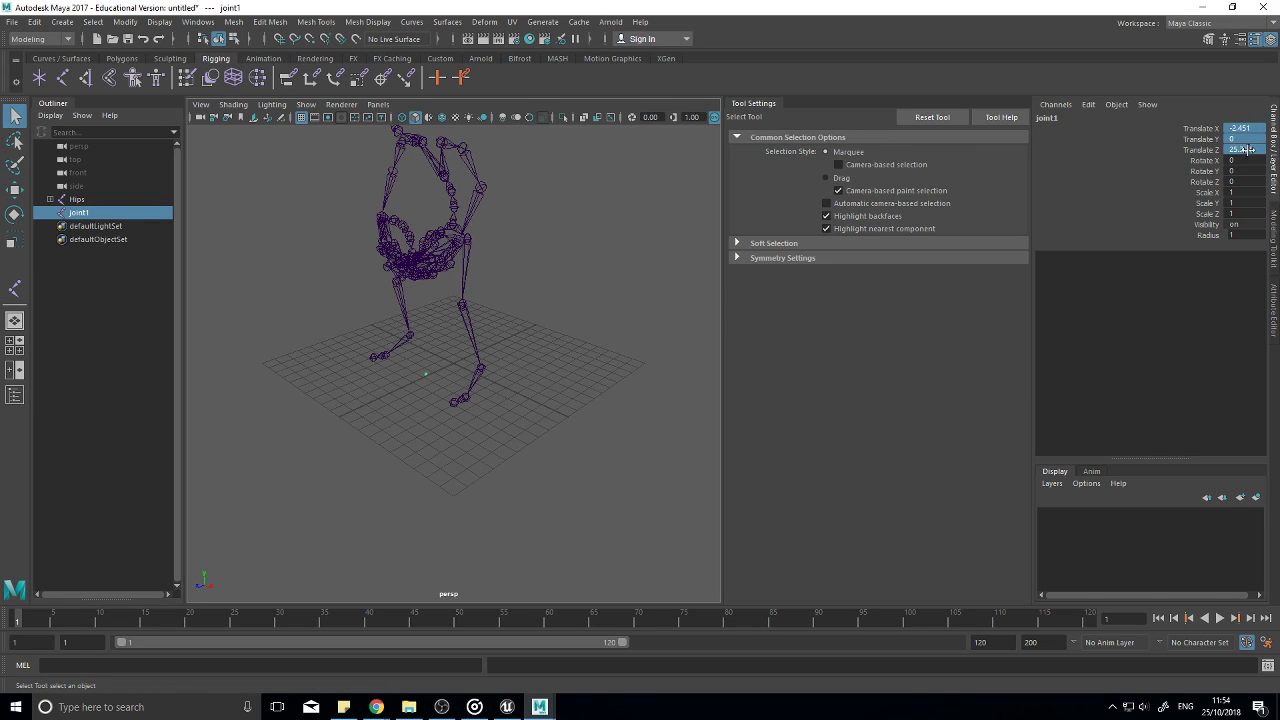
pyautogui.write('00')
# Step: Rename the new joint Root and parent the Hips joint under it
pyautogui.doubleClick(80, 213)
pyautogui.write('Roo')
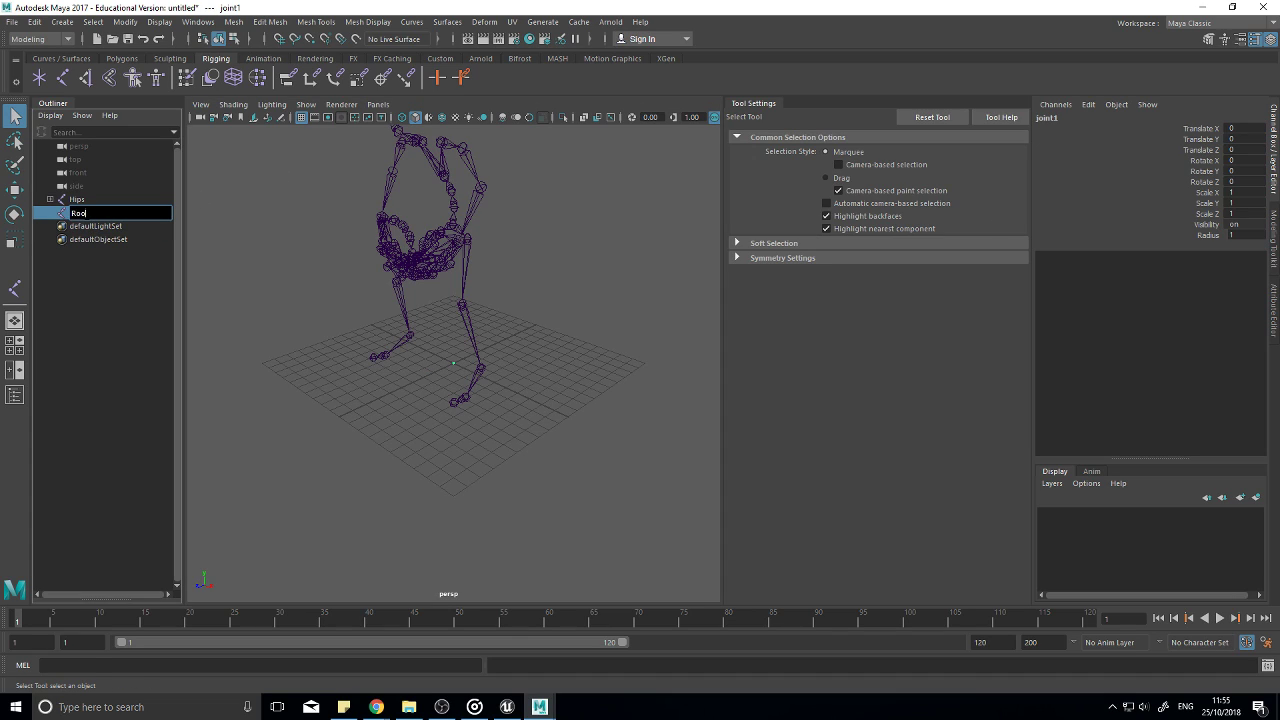
pyautogui.write('t')
pyautogui.press('Return')
pyautogui.click(84, 200)
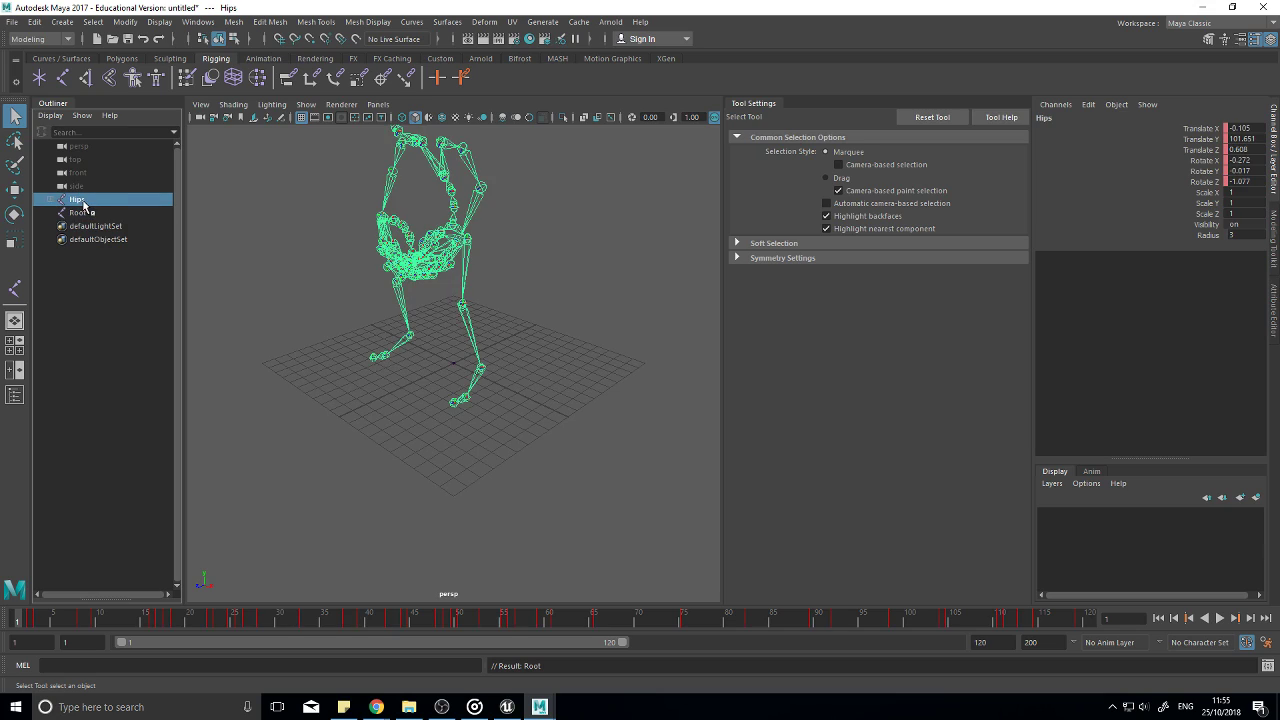
pyautogui.moveTo(84, 201); pyautogui.dragTo(82, 216, button='middle')
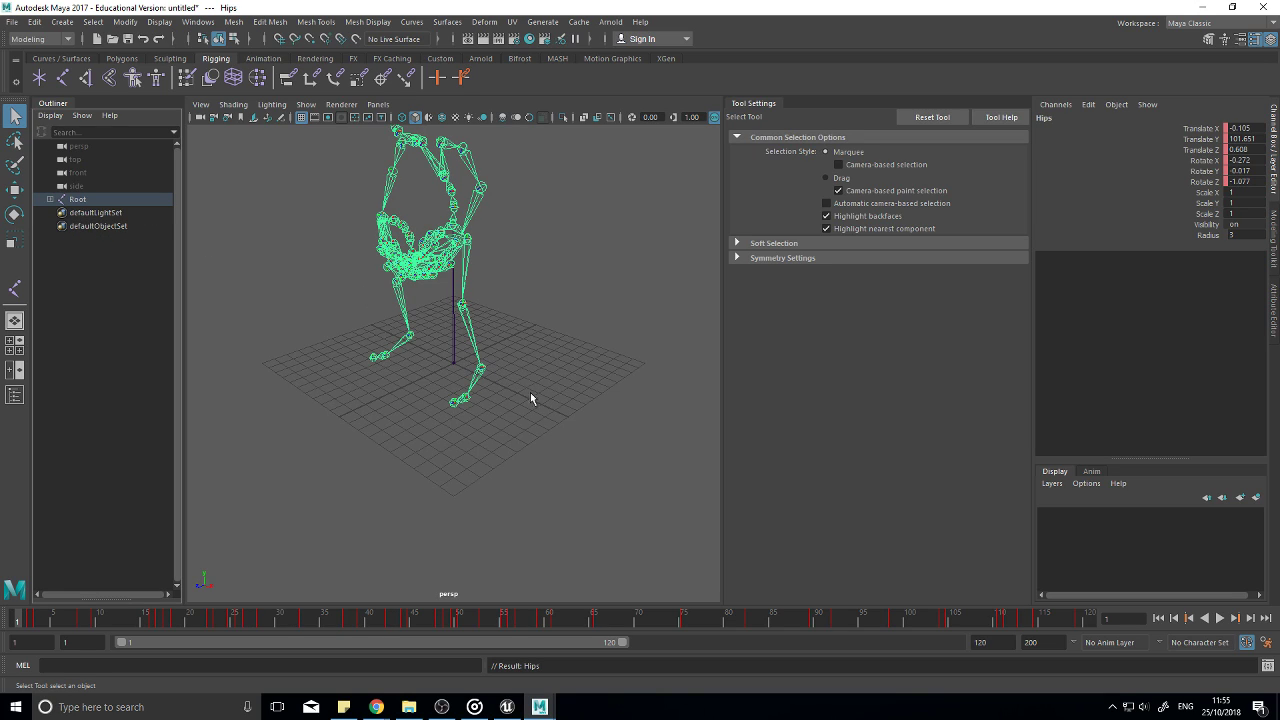
pyautogui.click(502, 391)
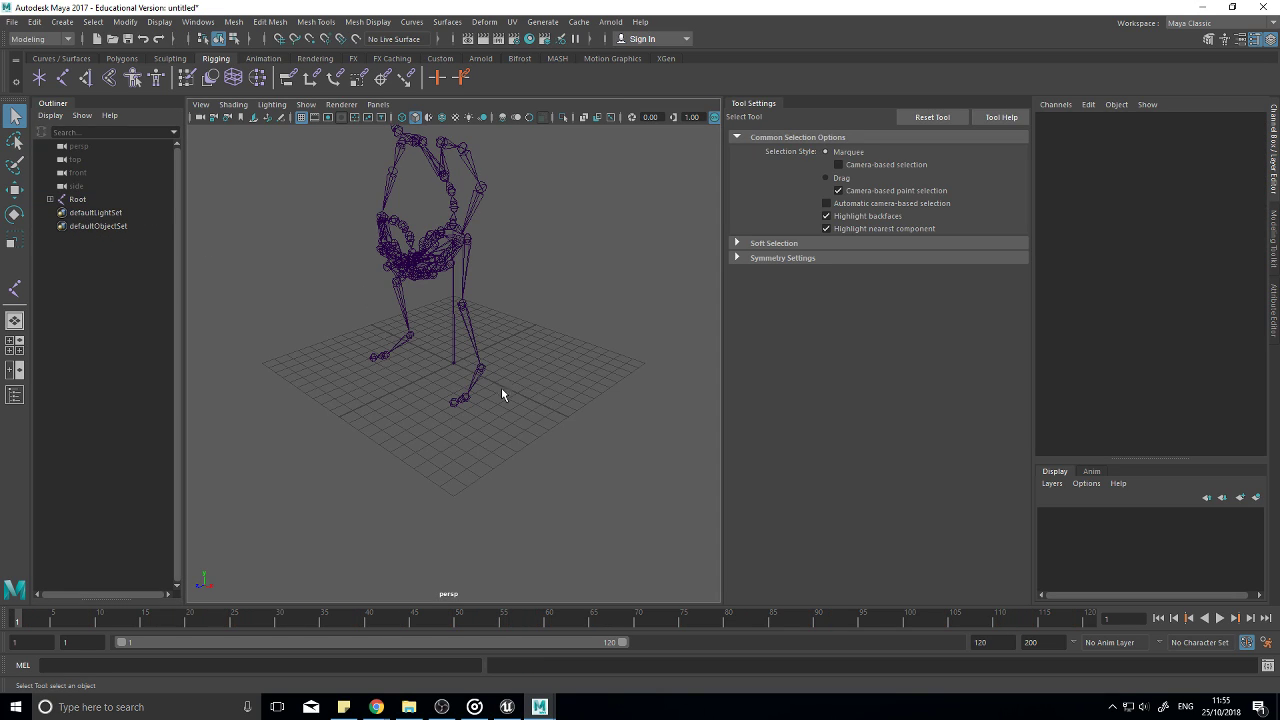
# Step: Play back the idle animation to check how the skeleton moves with its Root joint
pyautogui.click(1221, 618)
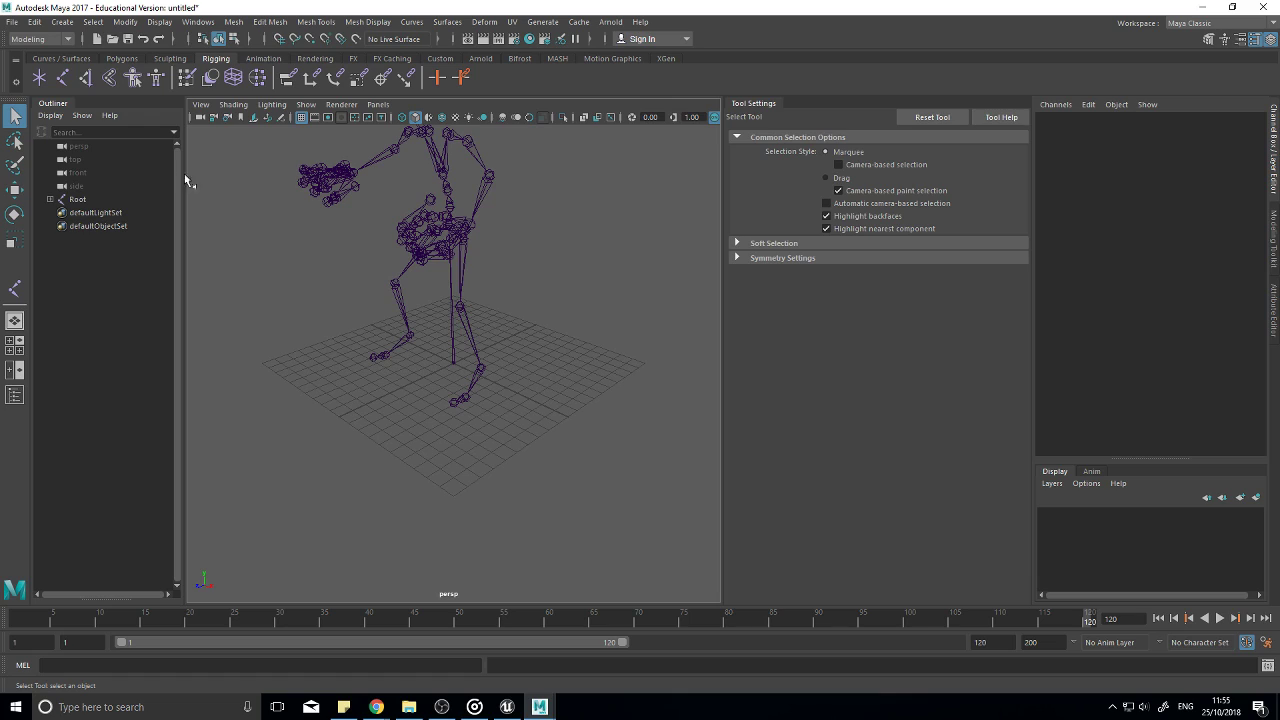
pyautogui.click(14, 22)
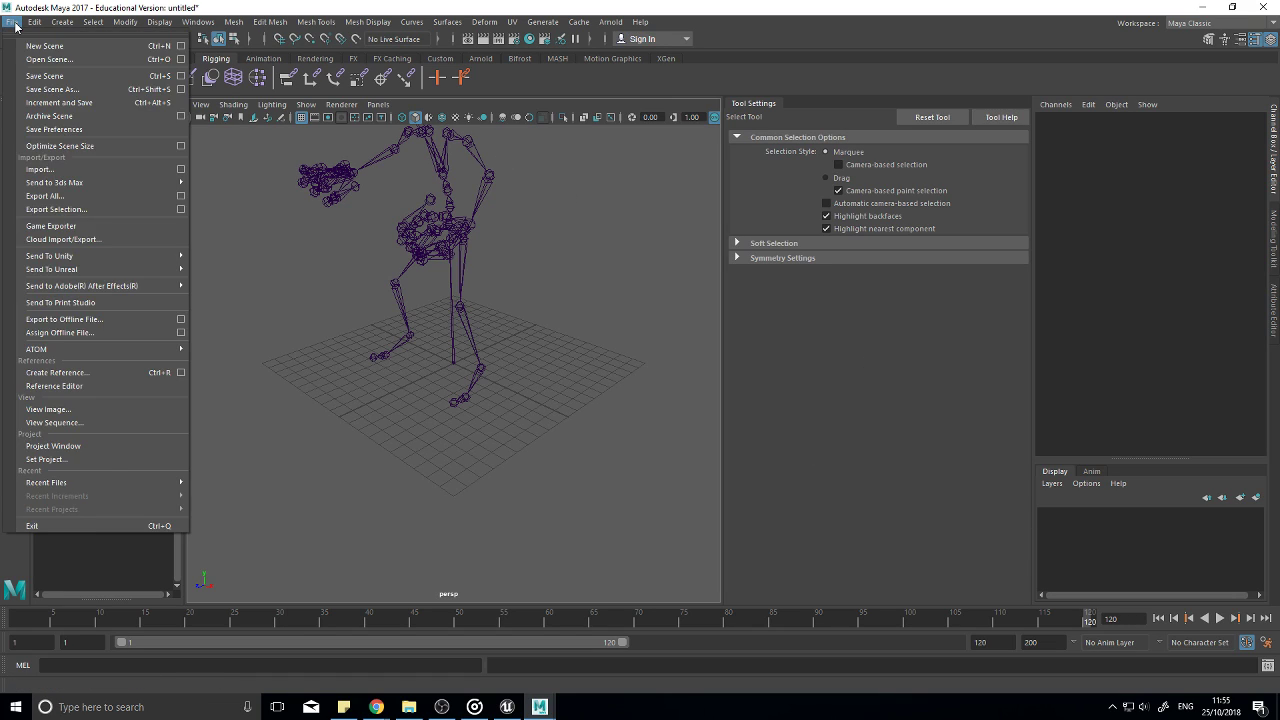
pyautogui.click(14, 22)
pyautogui.scroll(-5, 505, 435)
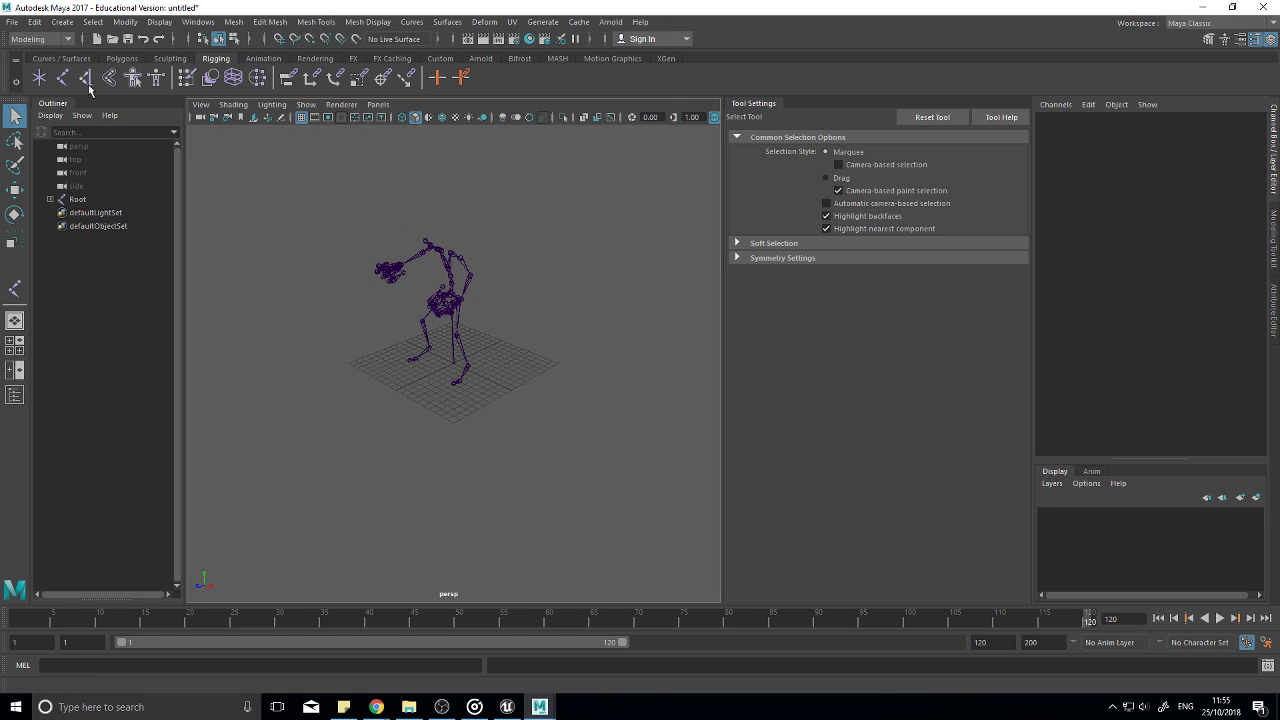
# Step: Export the whole scene as FBX over the existing mutant idle.fbx in the MonsterAnimations folder
pyautogui.click(12, 22)
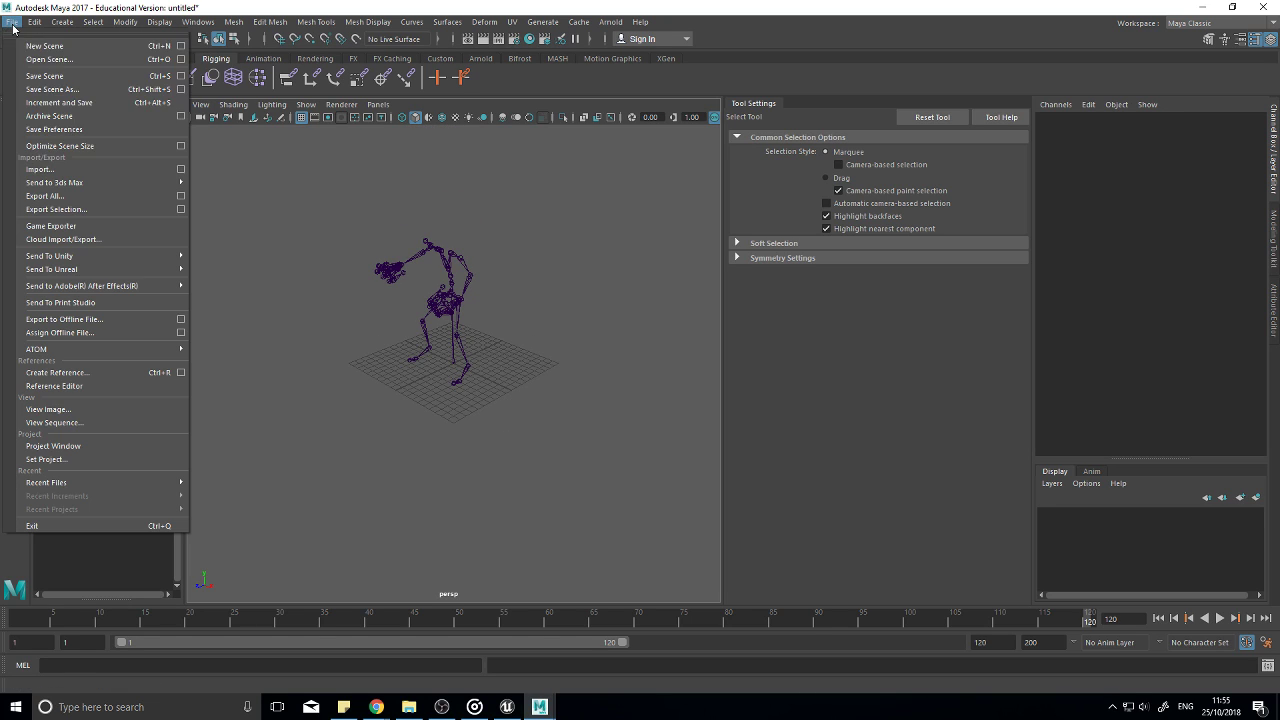
pyautogui.click(80, 195)
pyautogui.click(275, 145)
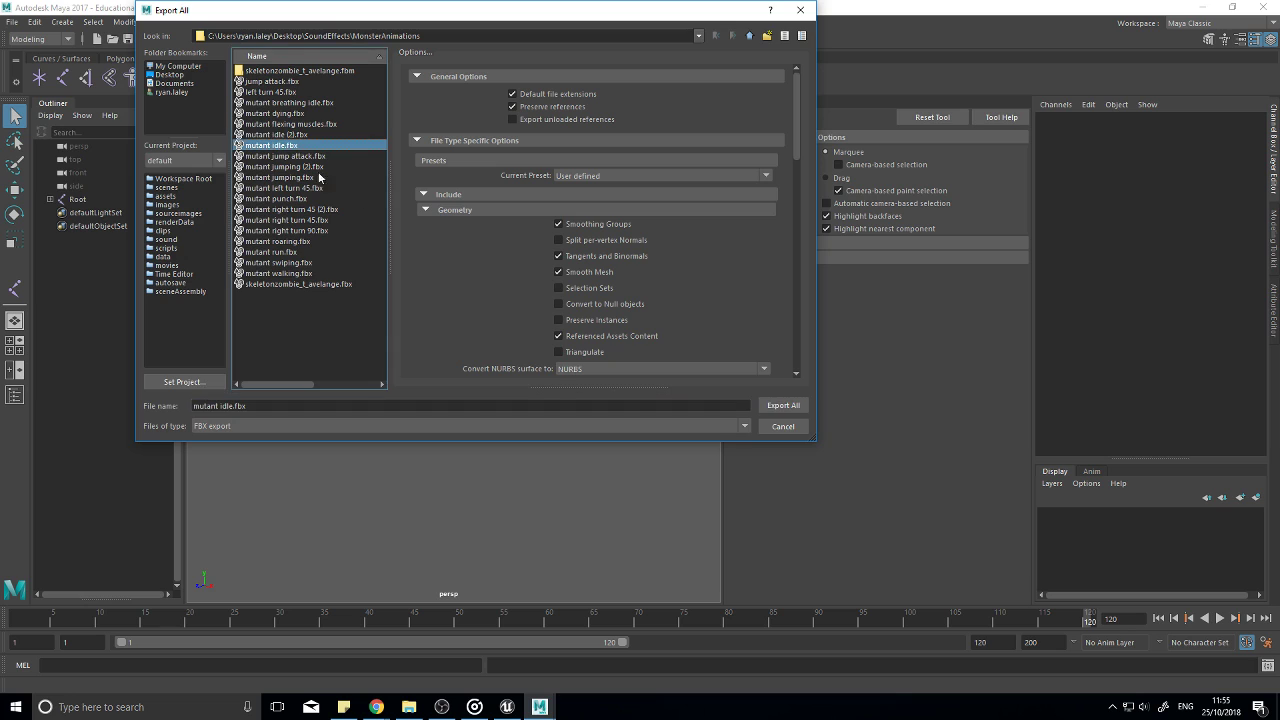
pyautogui.click(766, 405)
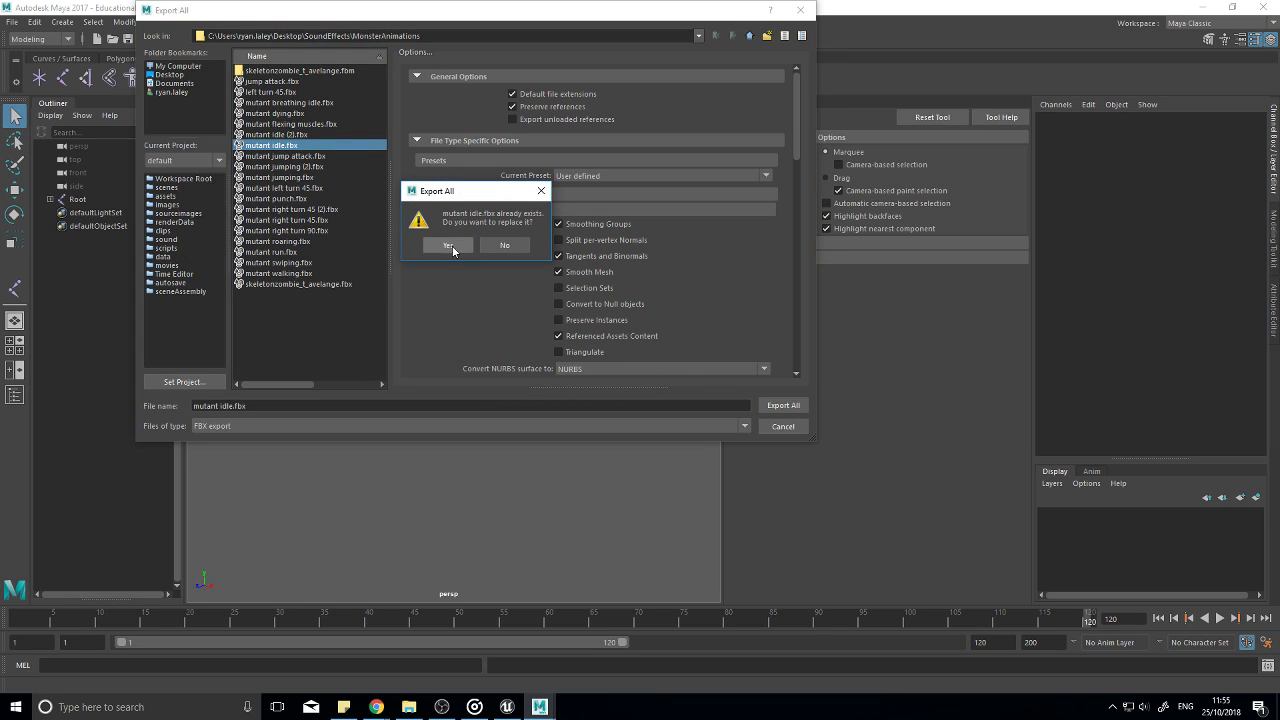
pyautogui.click(452, 245)
# Step: Switch to Unreal and import mutant idle.fbx into the Monster folder, using the skeletonzombie_t_avelange skeleton
pyautogui.click(507, 707)
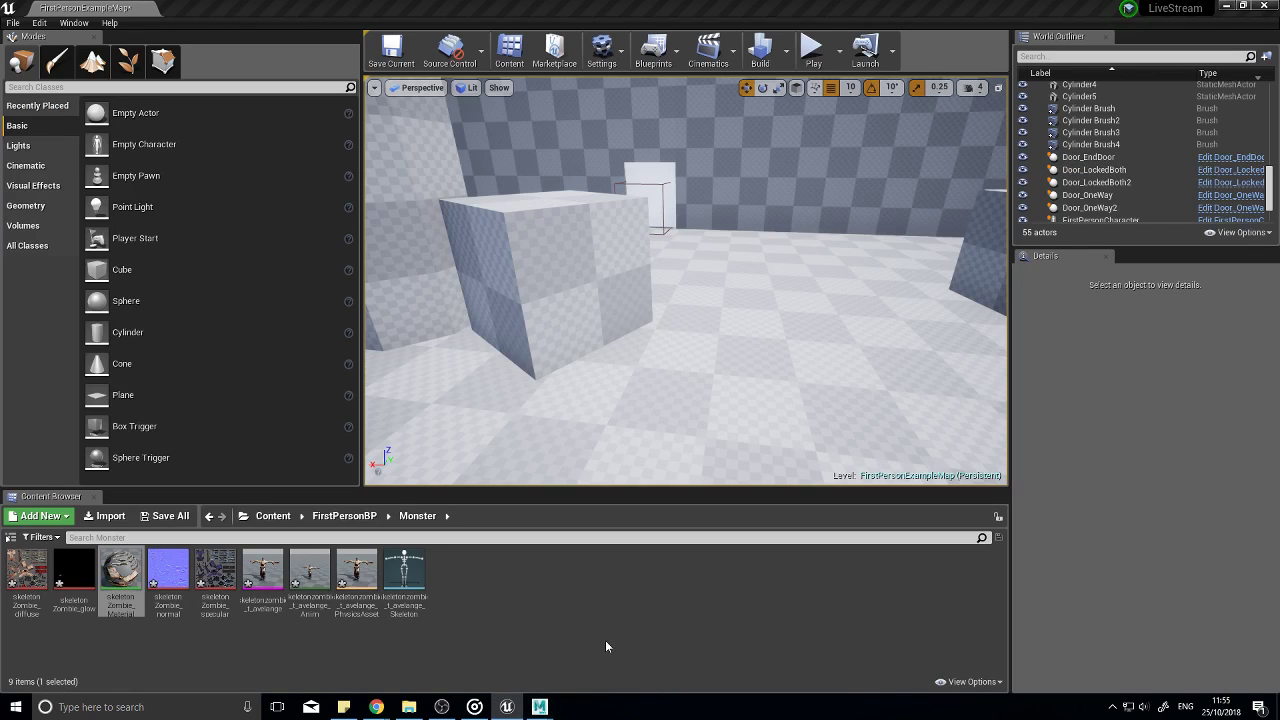
pyautogui.rightClick(531, 587)
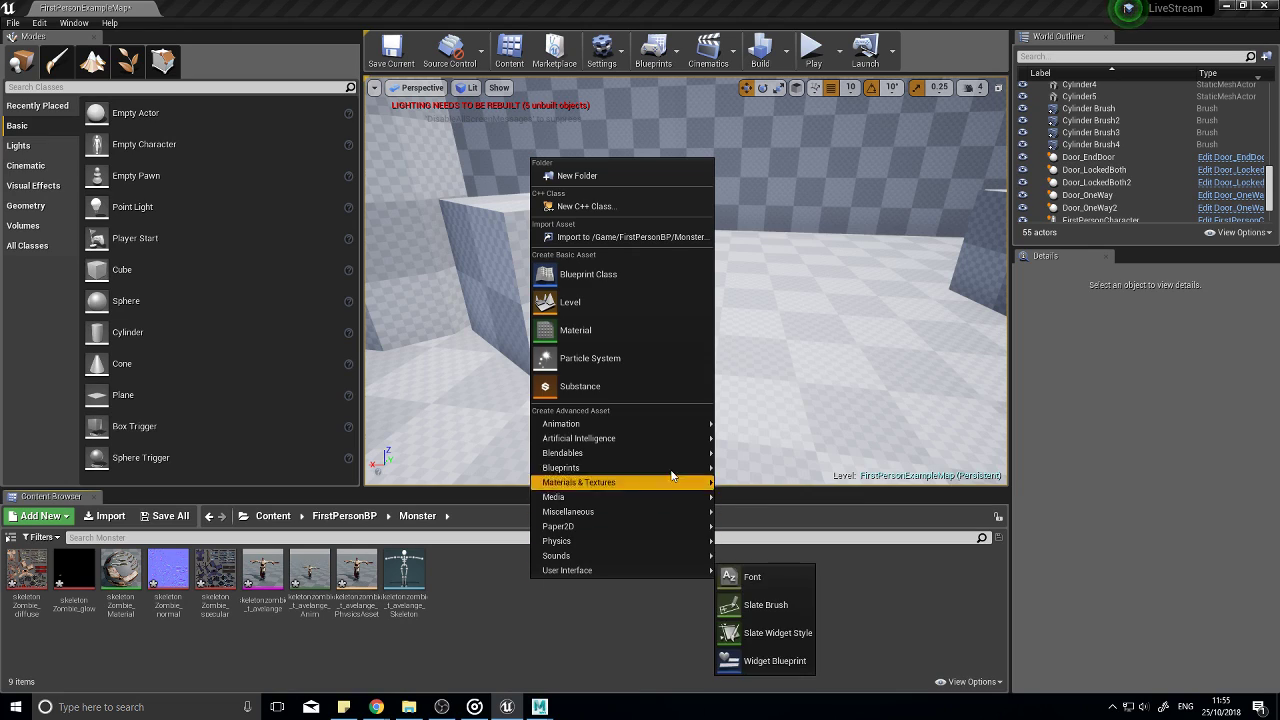
pyautogui.click(600, 237)
pyautogui.click(174, 190)
pyautogui.click(304, 297)
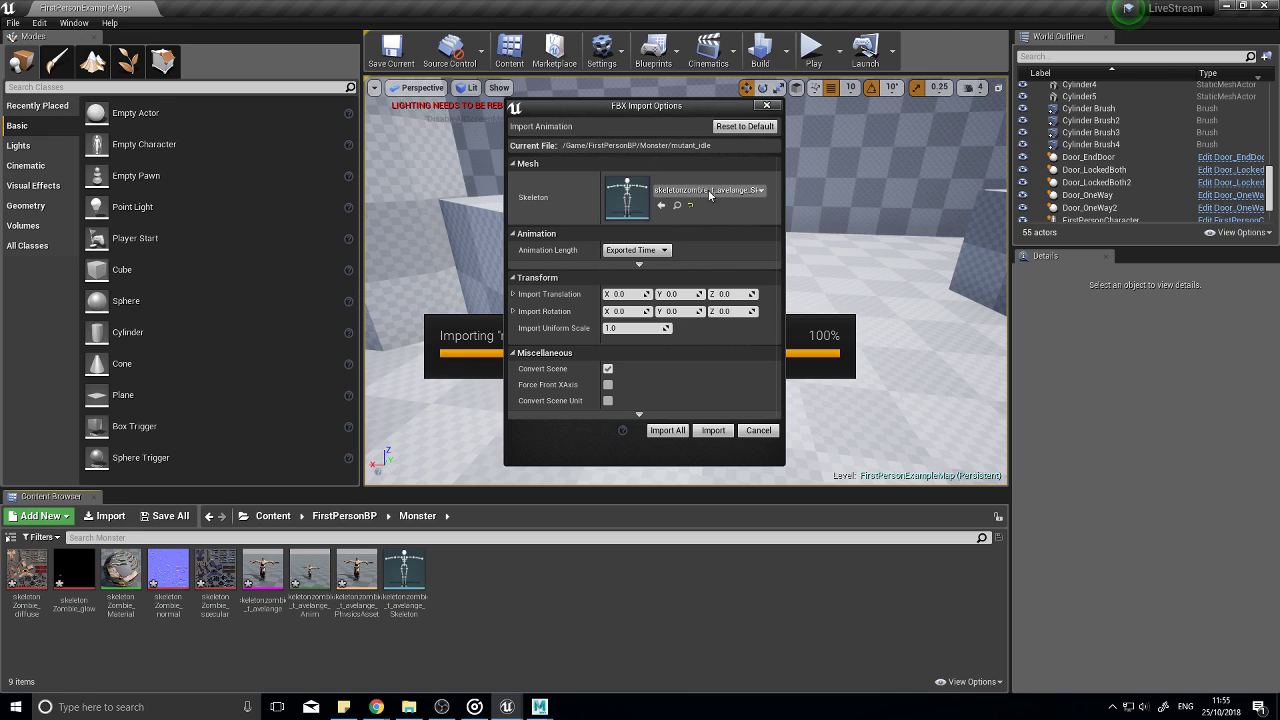
pyautogui.click(715, 431)
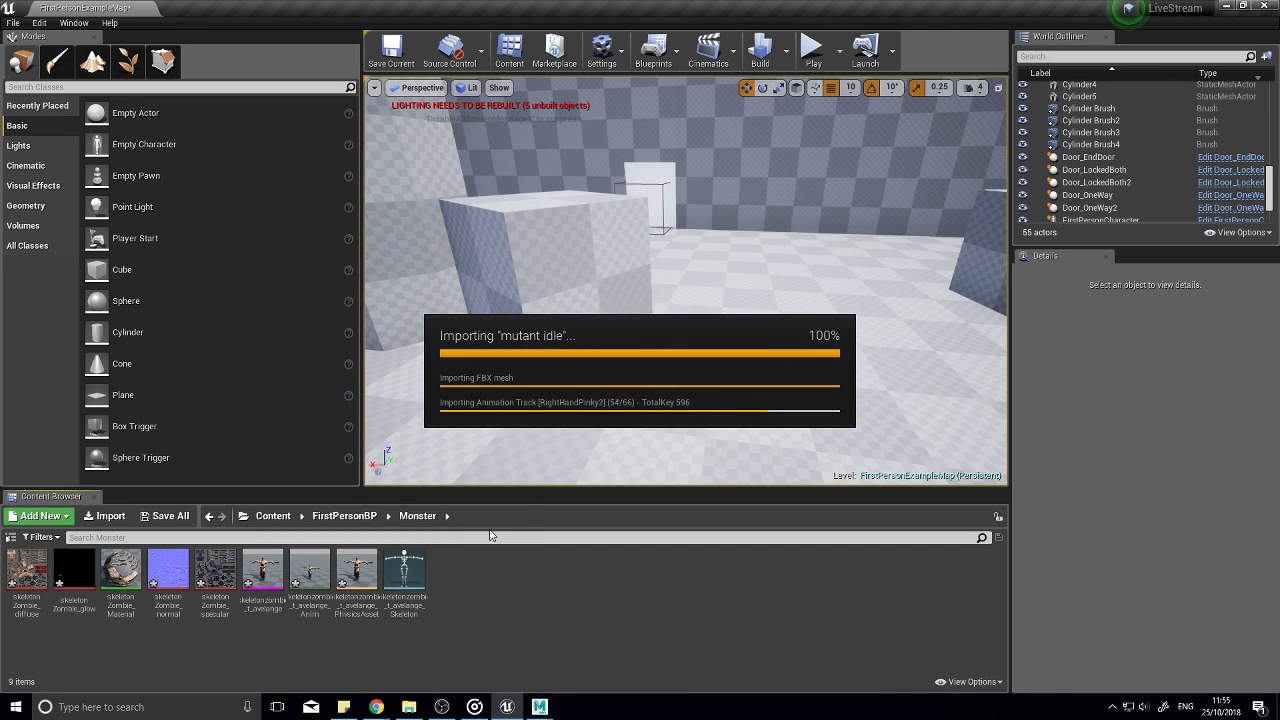
# Step: Open the mutant_idle animation, check its preview and skeleton tree, and close the editor
pyautogui.doubleClick(26, 572)
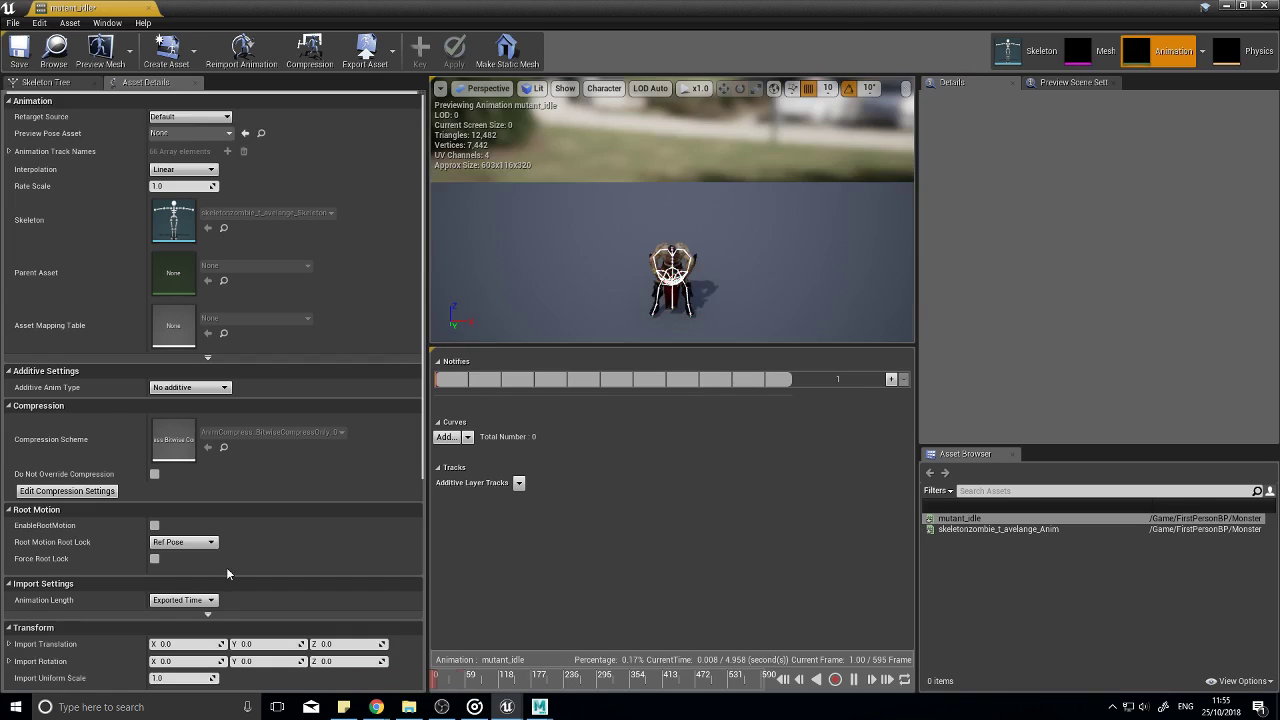
pyautogui.scroll(3, 726, 241)
pyautogui.keyDown('alt'); pyautogui.moveTo(726, 241); pyautogui.dragTo(754, 311); pyautogui.keyUp('alt')
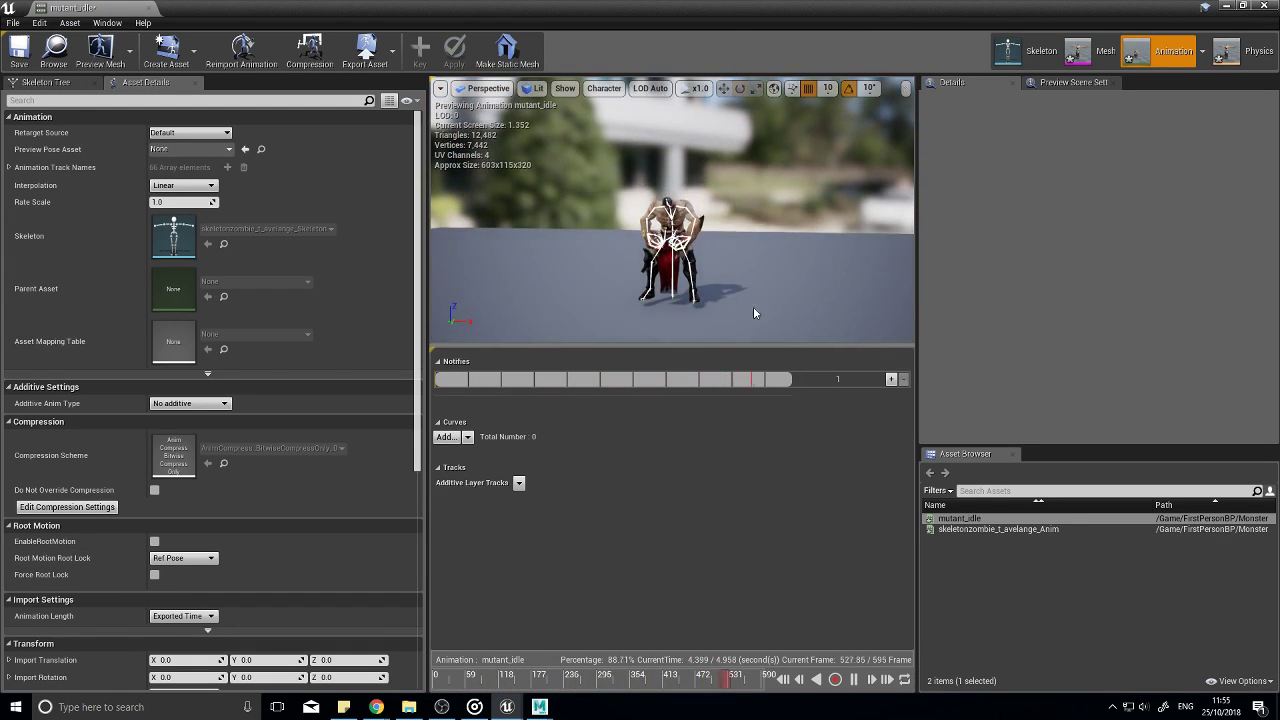
pyautogui.click(46, 82)
pyautogui.click(32, 117)
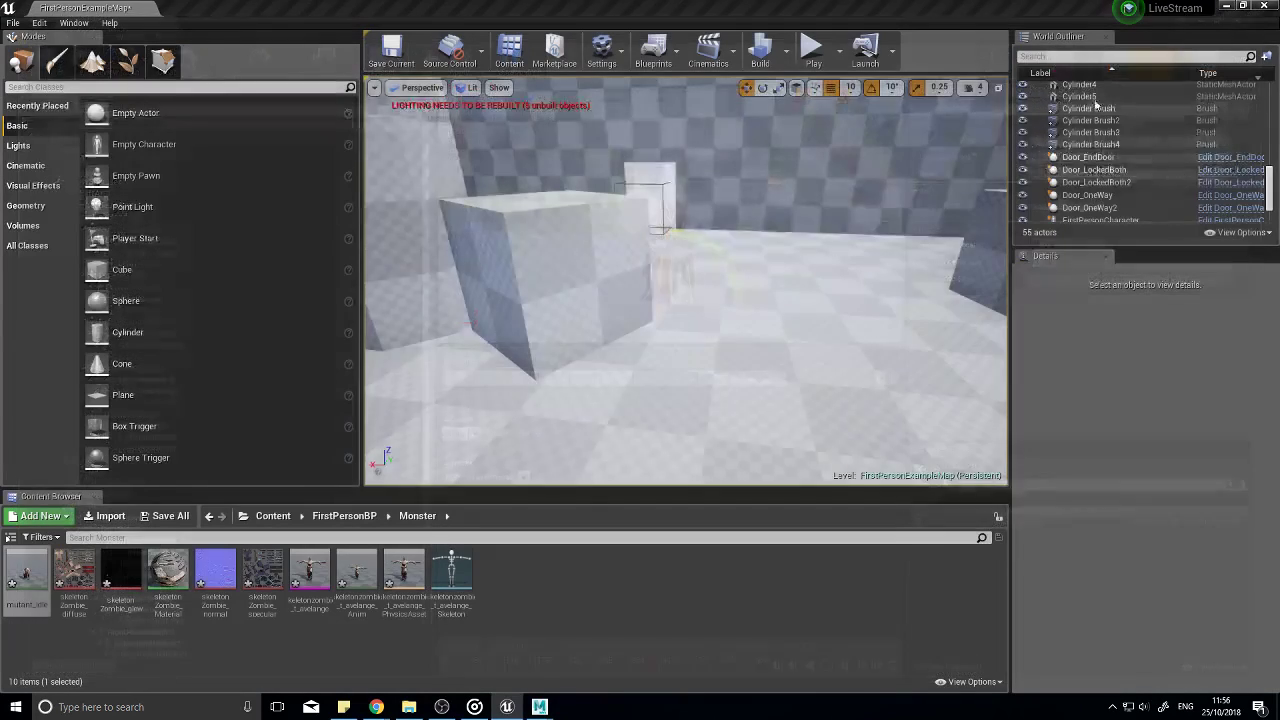
pyautogui.click(556, 649)
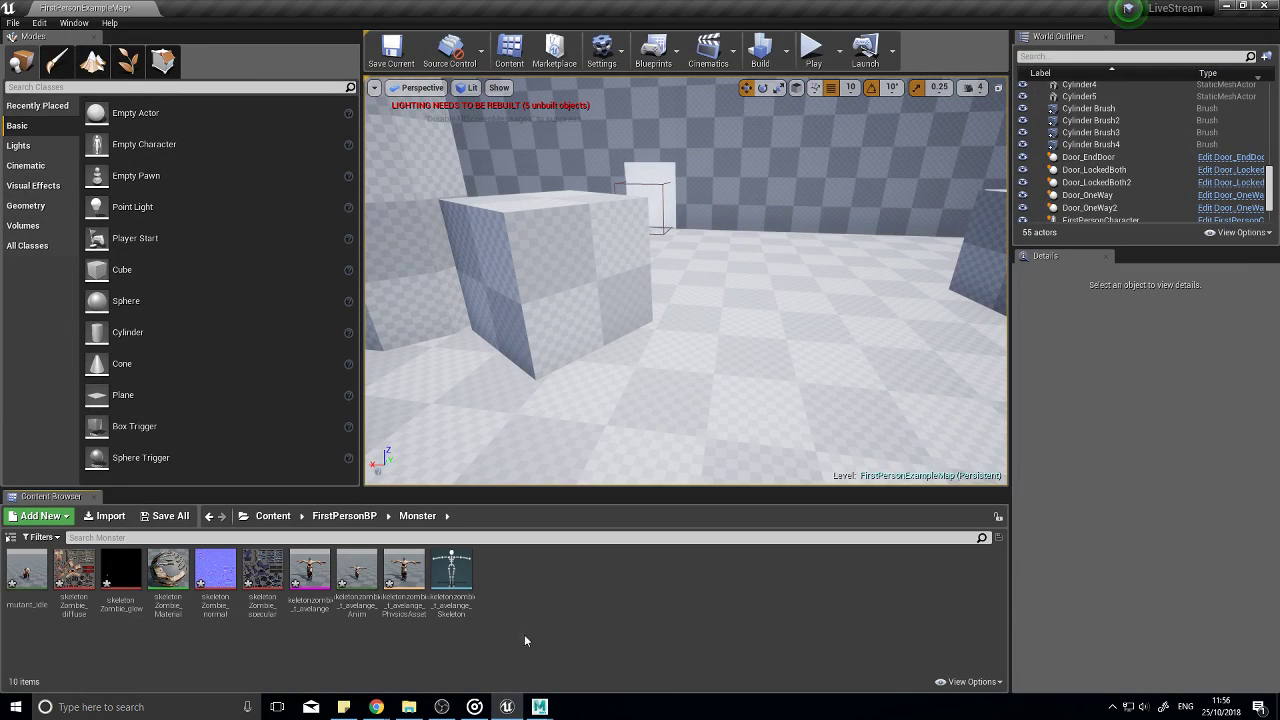
# Step: Switch back to Maya and start another new scene, discarding the exported idle scene
pyautogui.click(539, 707)
pyautogui.click(614, 645)
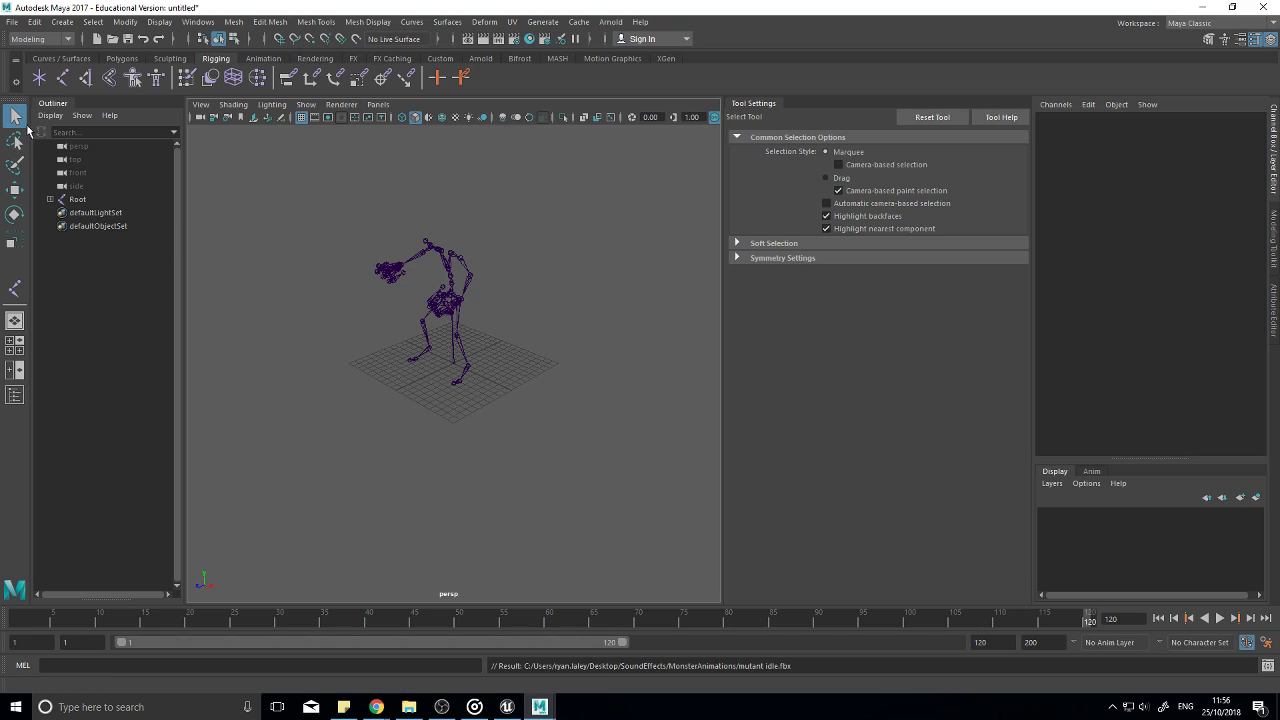
pyautogui.click(12, 22)
pyautogui.click(40, 48)
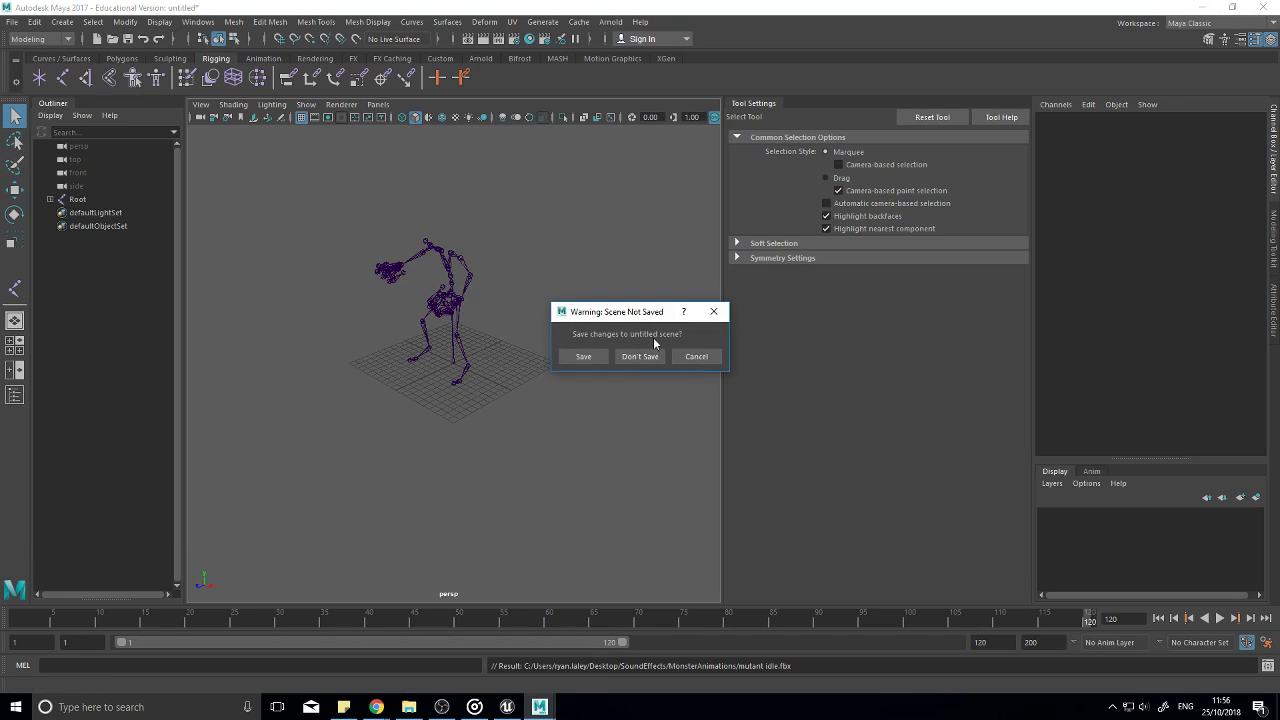
pyautogui.click(652, 357)
# Step: Import mutant walking.fbx from the MonsterAnimations folder into the new scene
pyautogui.click(12, 22)
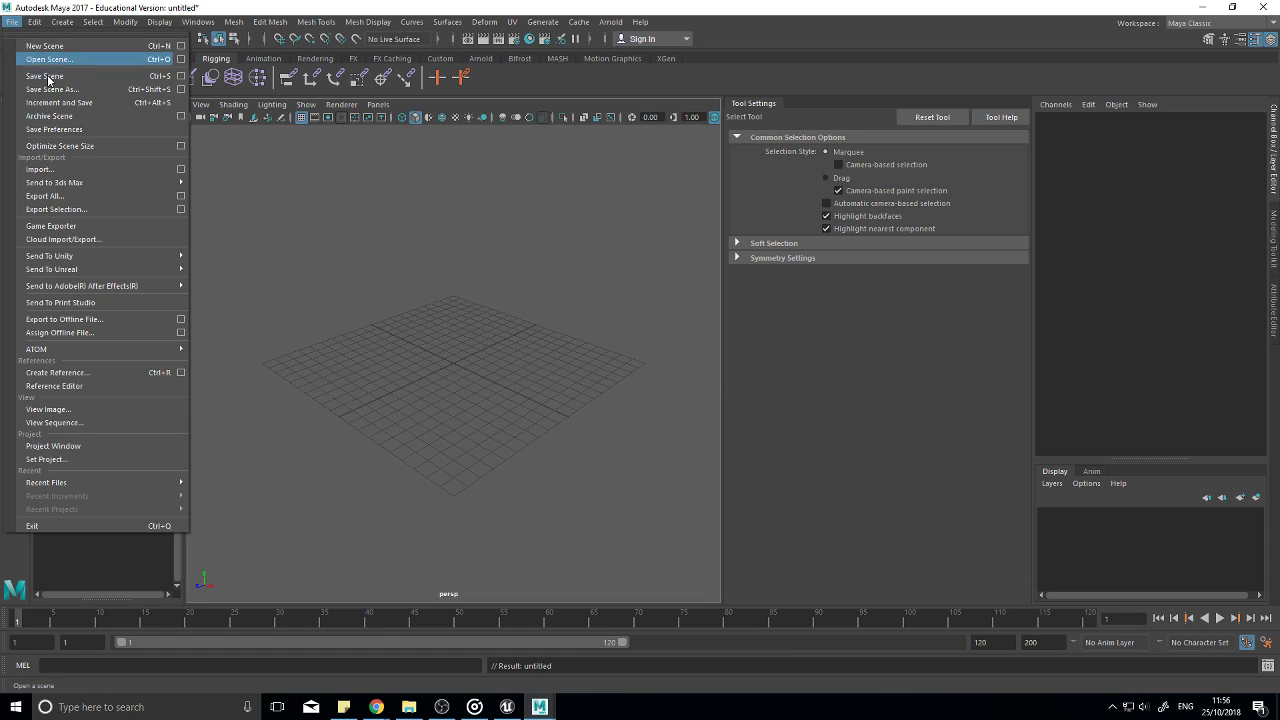
pyautogui.click(50, 172)
pyautogui.click(290, 273)
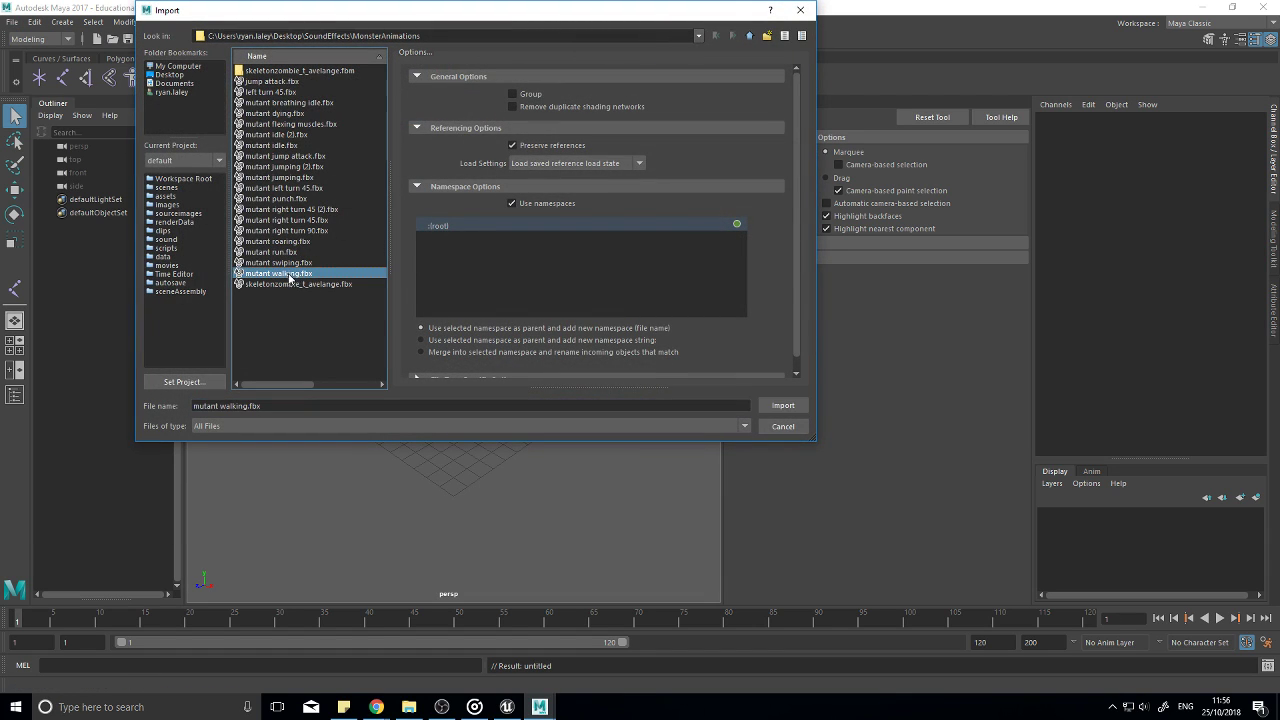
pyautogui.click(775, 405)
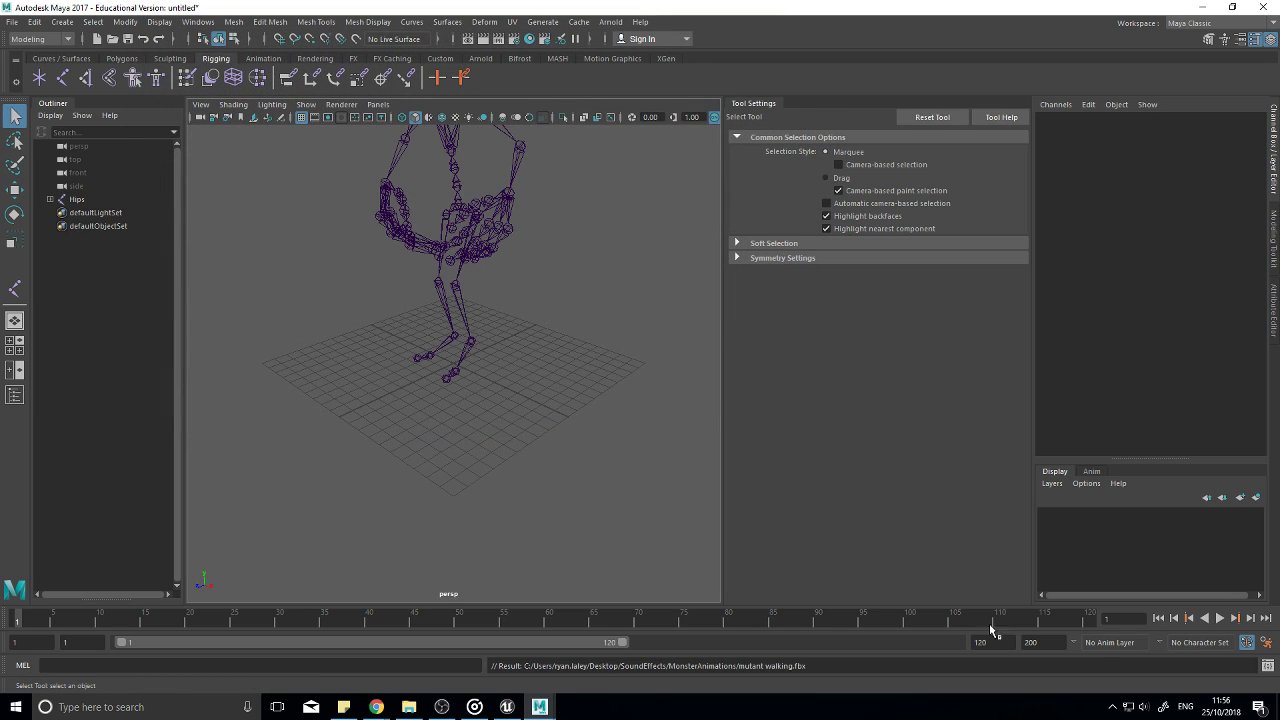
# Step: Frame the skeleton and play the imported walking animation through twice, returning the timeline to frame 1
pyautogui.press('f')
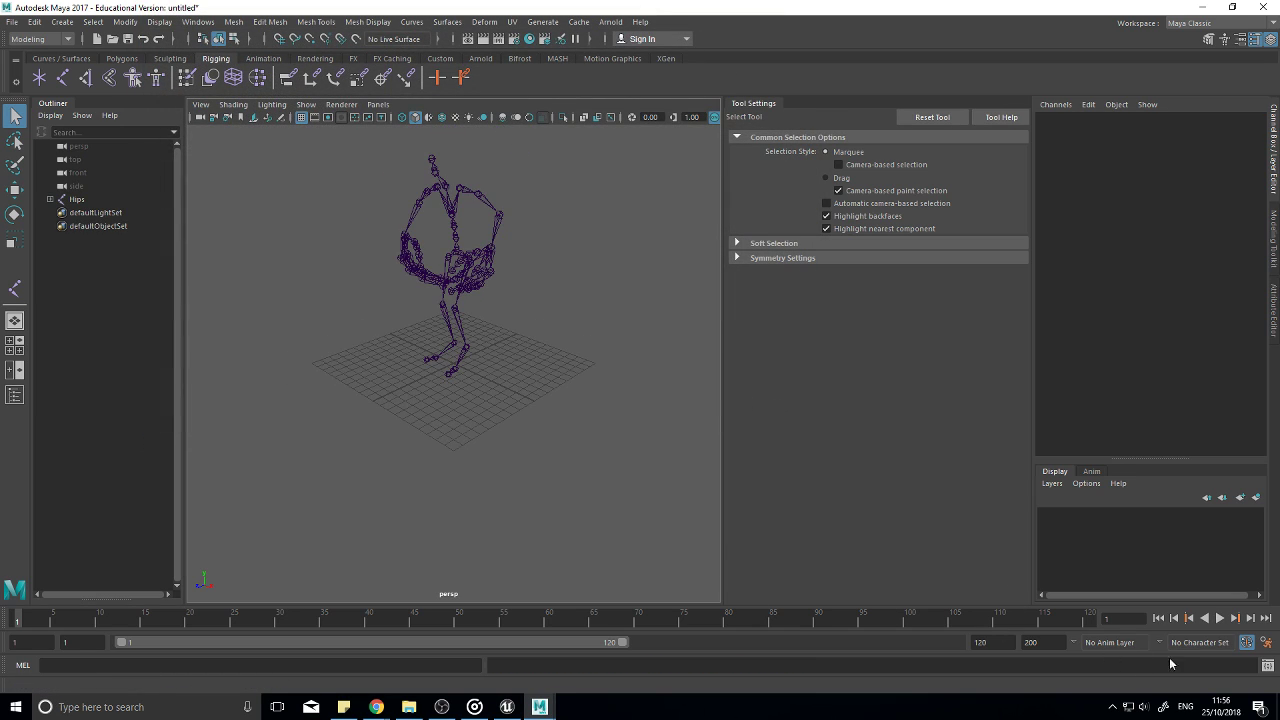
pyautogui.click(1220, 618)
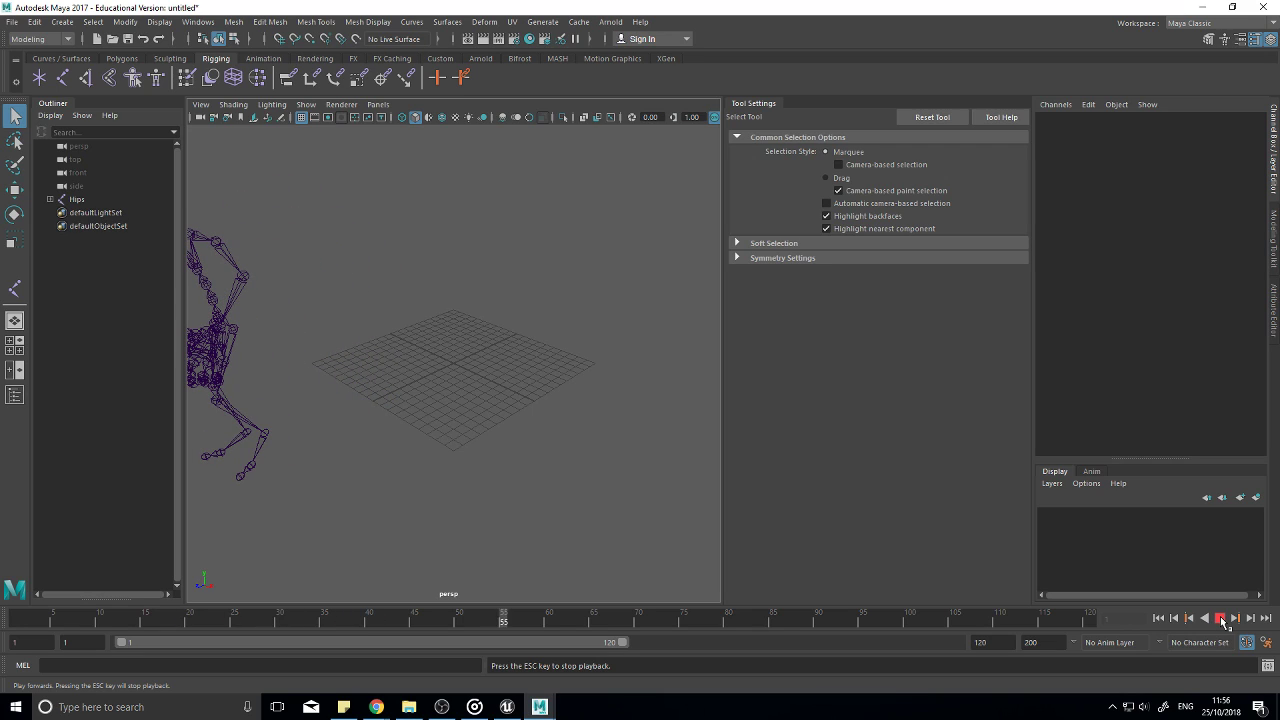
pyautogui.click(1220, 618)
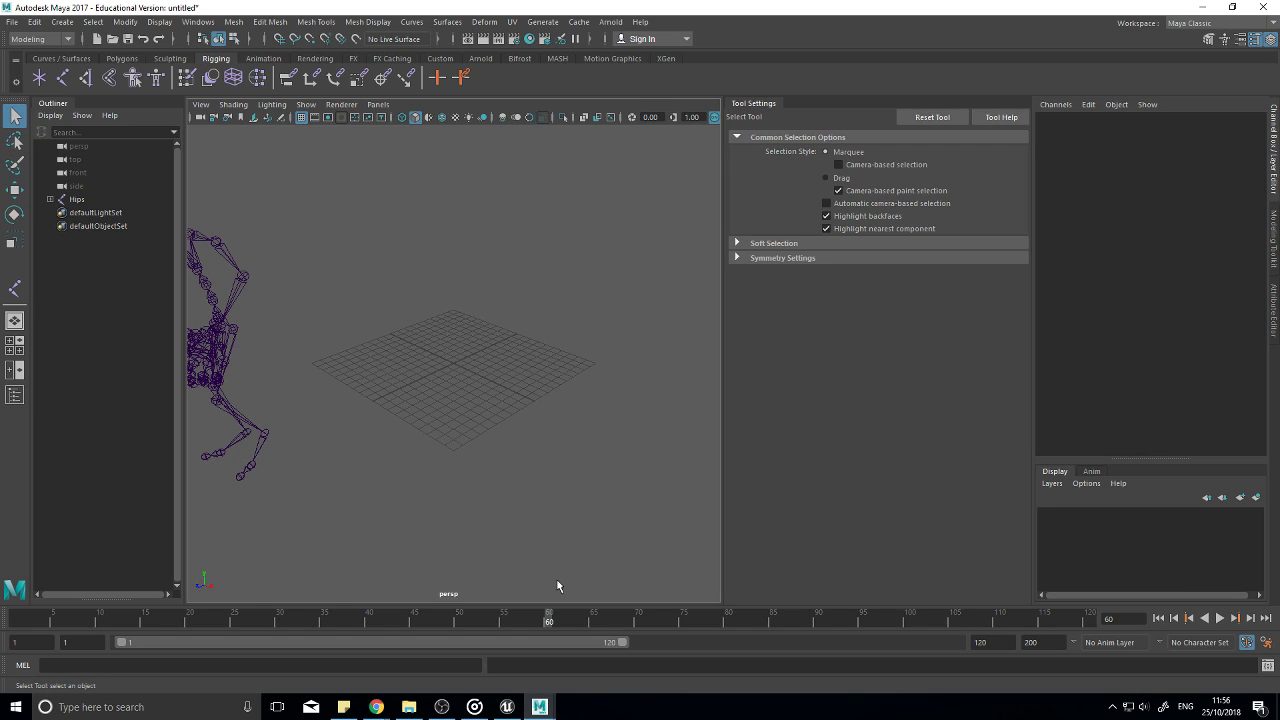
pyautogui.moveTo(548, 619); pyautogui.dragTo(1, 621)
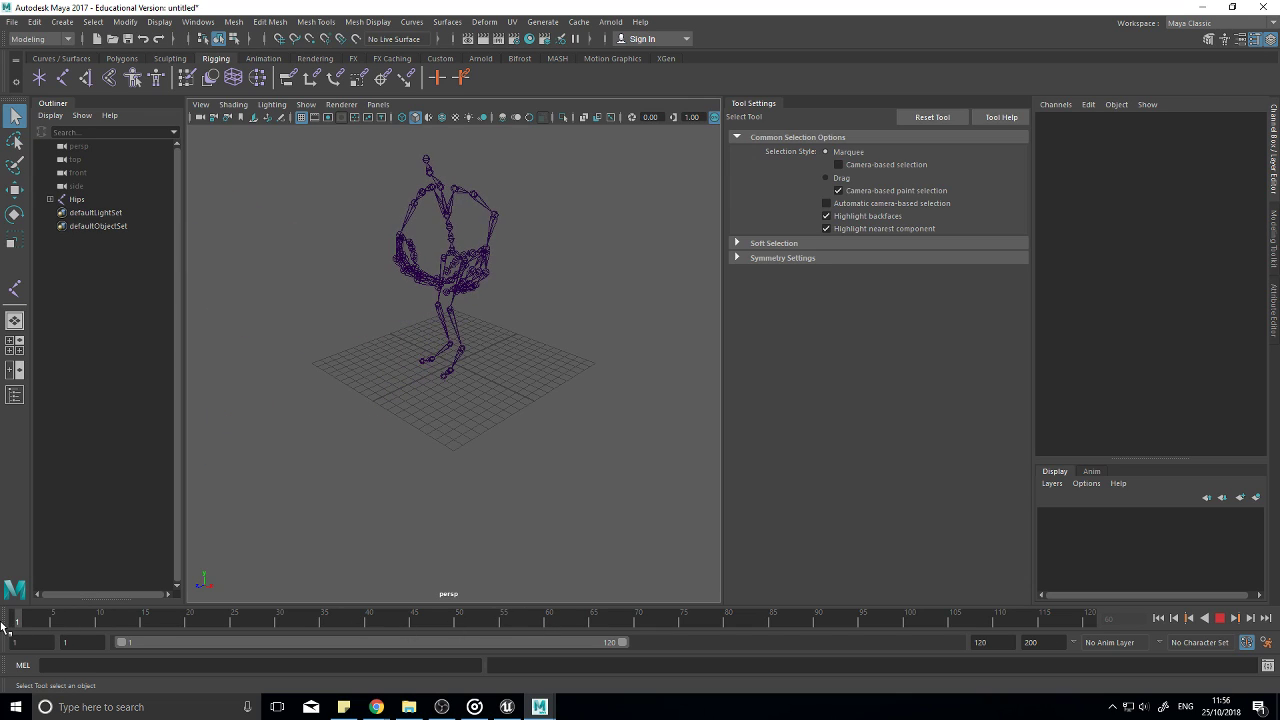
pyautogui.hotkey('alt', 'v')
pyautogui.click(1221, 619)
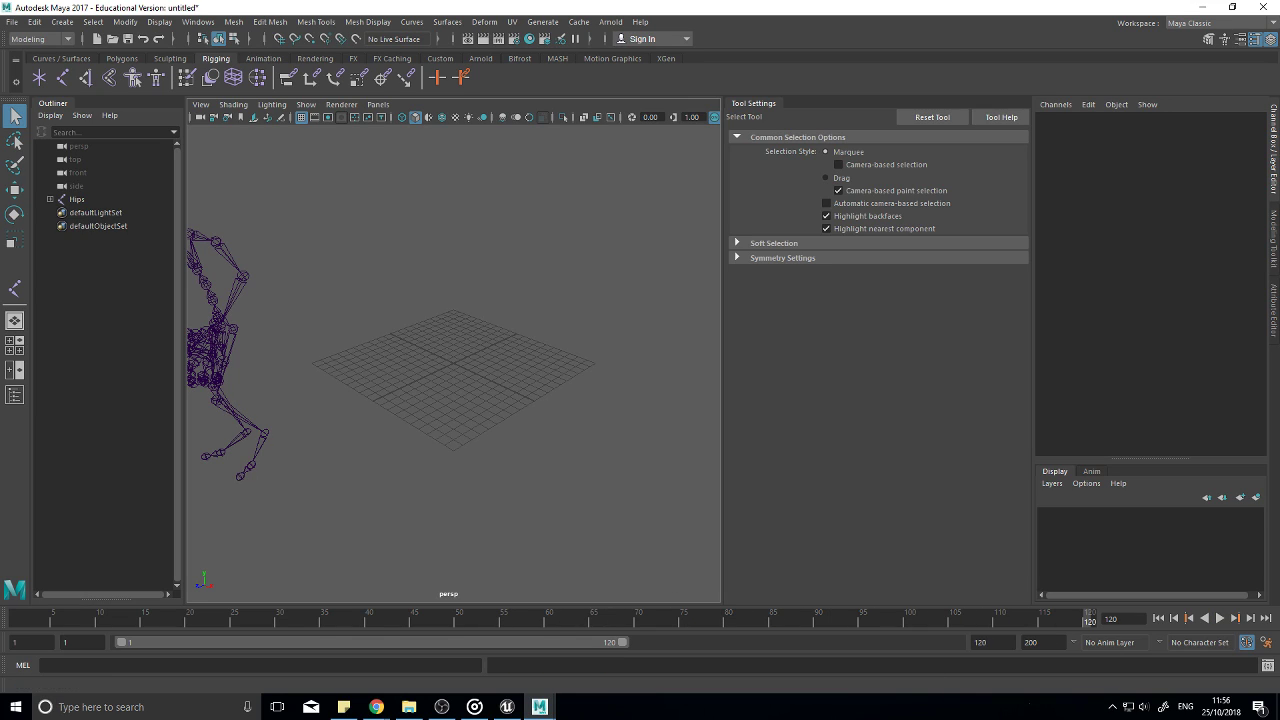
pyautogui.moveTo(348, 628)
pyautogui.mouseDown()
pyautogui.moveTo(15, 621)
pyautogui.moveTo(204, 620)
pyautogui.moveTo(10, 625)
pyautogui.moveTo(193, 633)
pyautogui.moveTo(2, 636)
pyautogui.mouseUp()
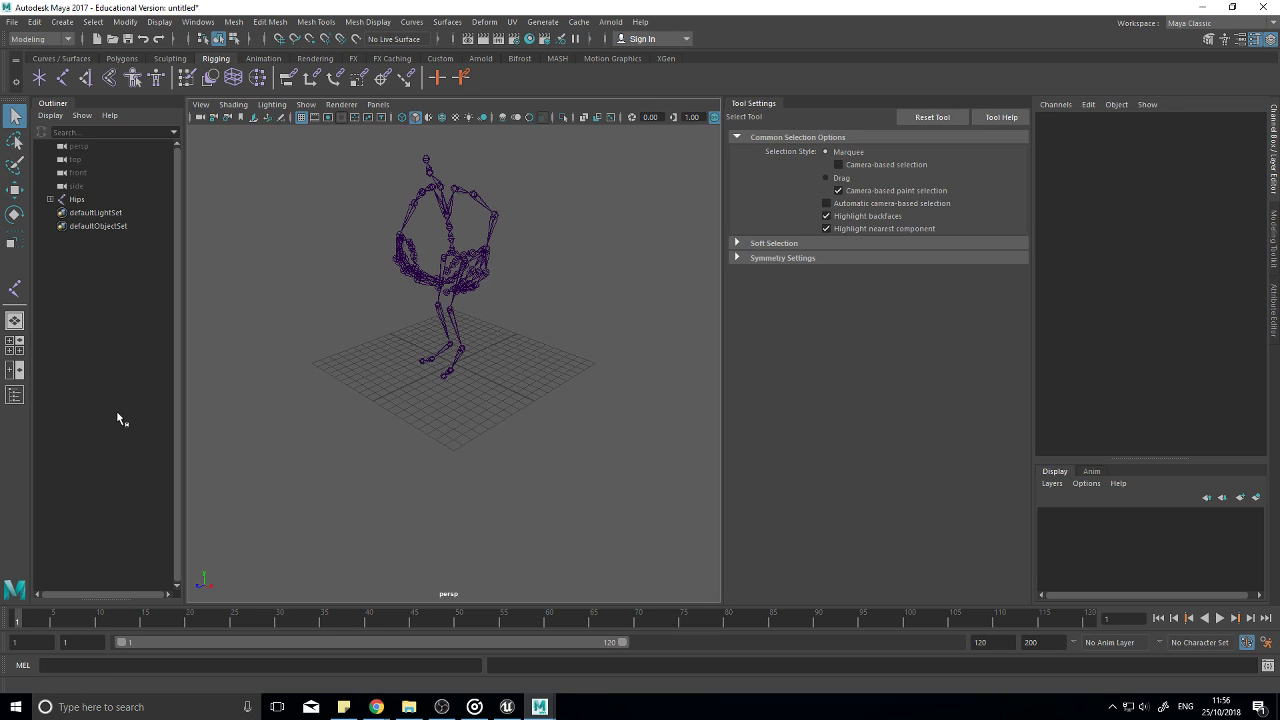
# Step: Create a single joint on the grid and set its Translate X, Y and Z to 0
pyautogui.click(62, 78)
pyautogui.click(400, 393)
pyautogui.press('Return')
pyautogui.press('q')
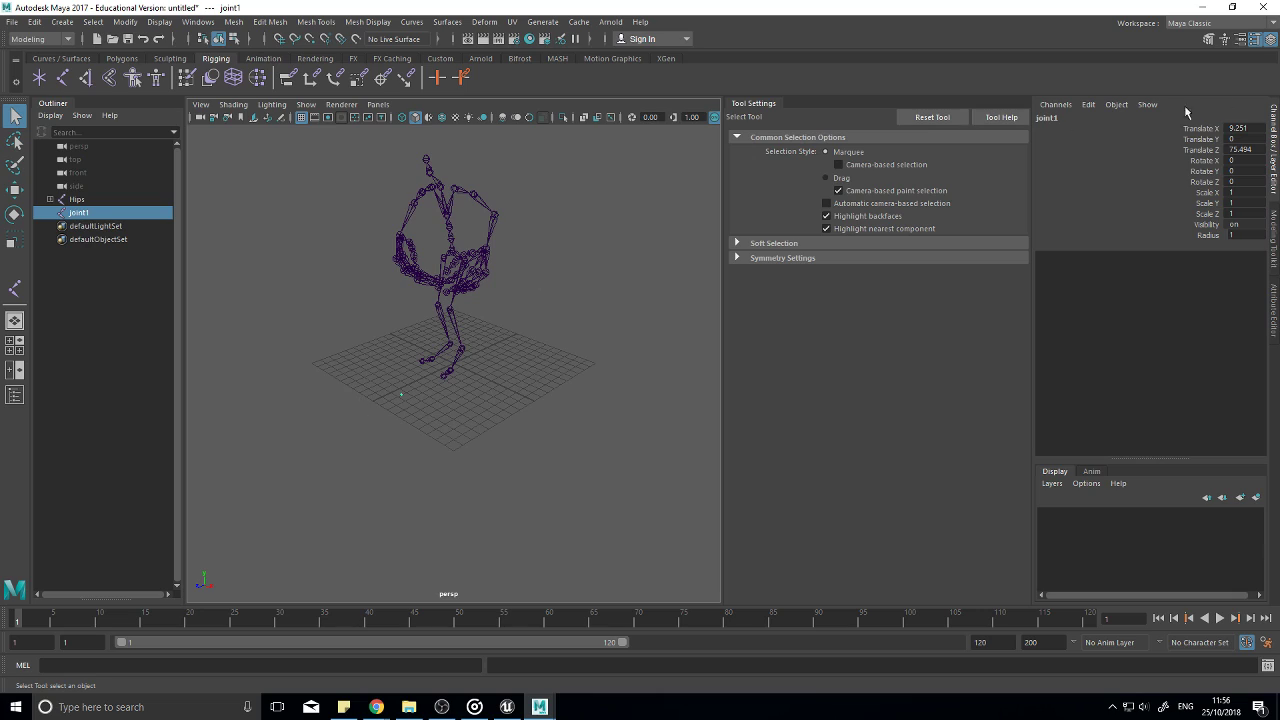
pyautogui.moveTo(1258, 127); pyautogui.dragTo(1254, 148)
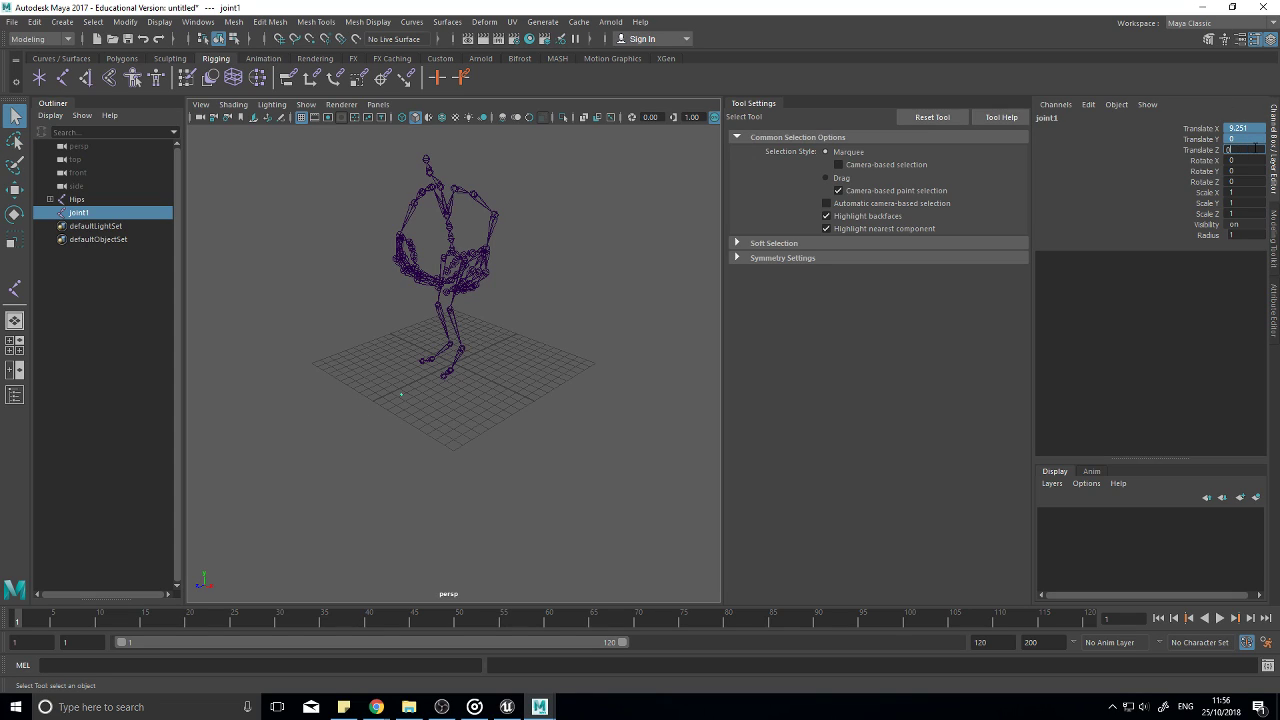
# Step: Rename the new joint Root in the scene hierarchy
pyautogui.doubleClick(78, 214)
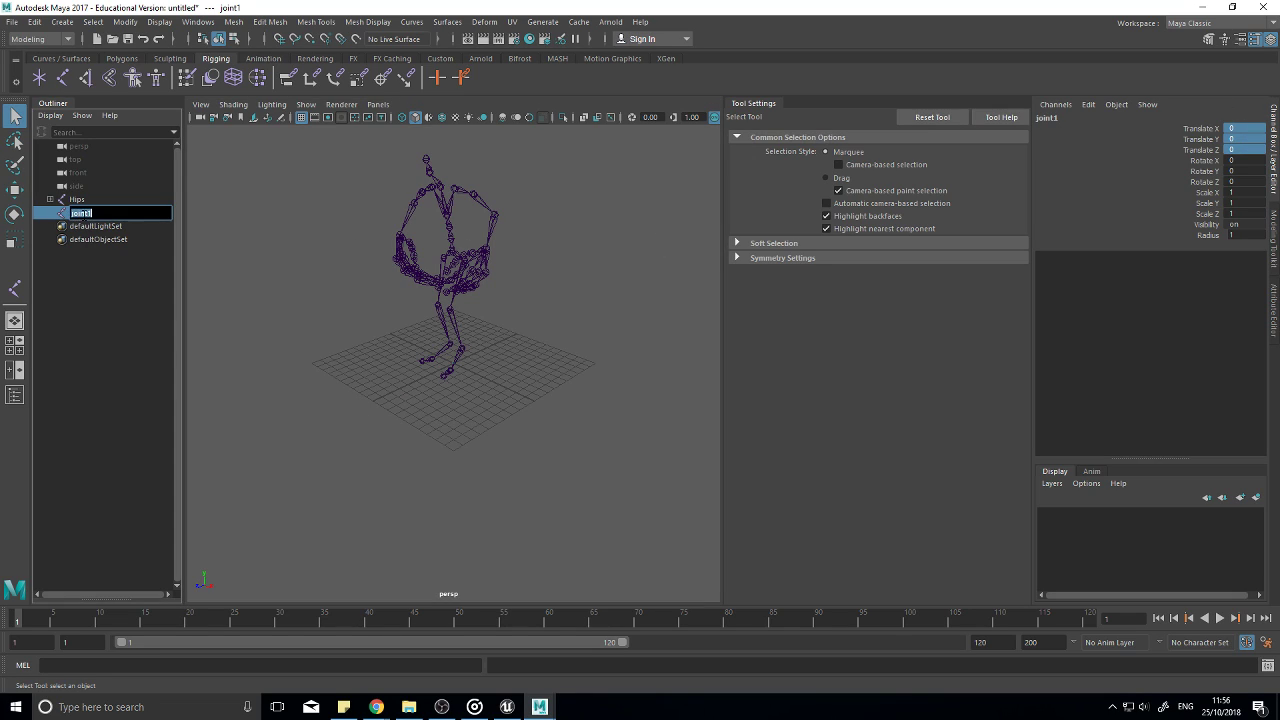
pyautogui.write('Root')
pyautogui.press('Return')
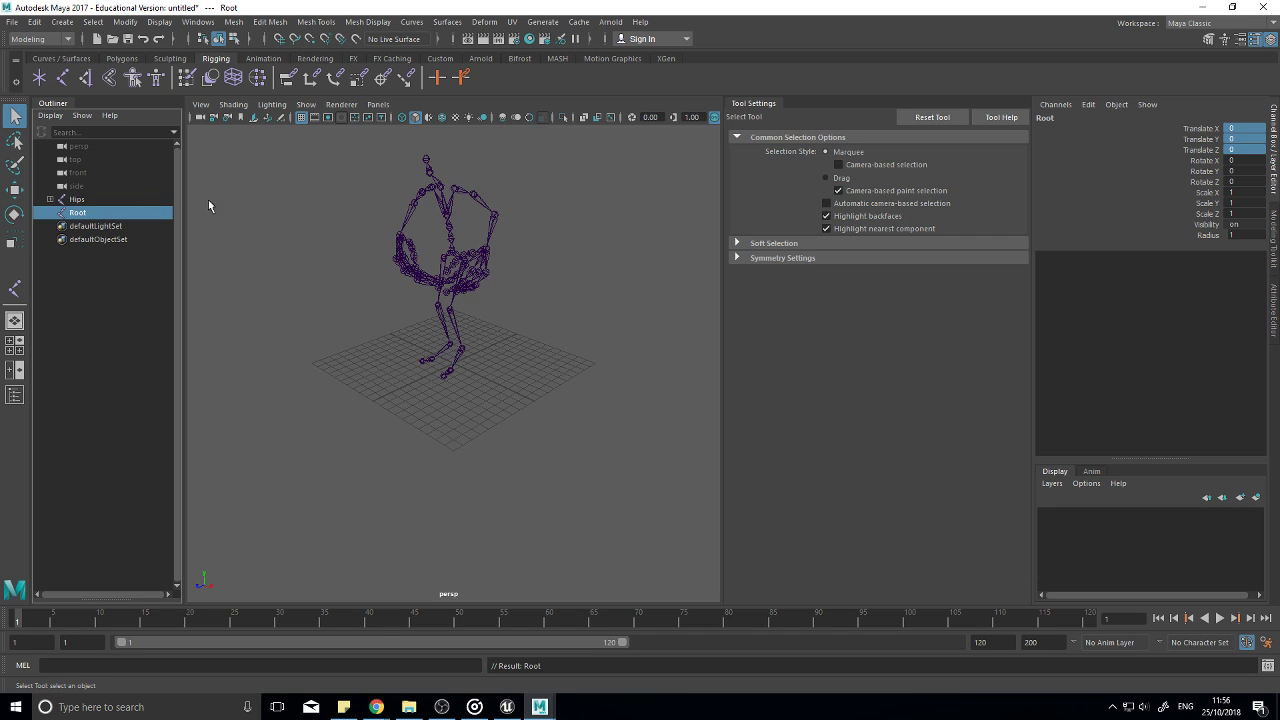
# Step: Parent the Hips joint under the Root joint and clear the selection
pyautogui.scroll(10, 422, 421)
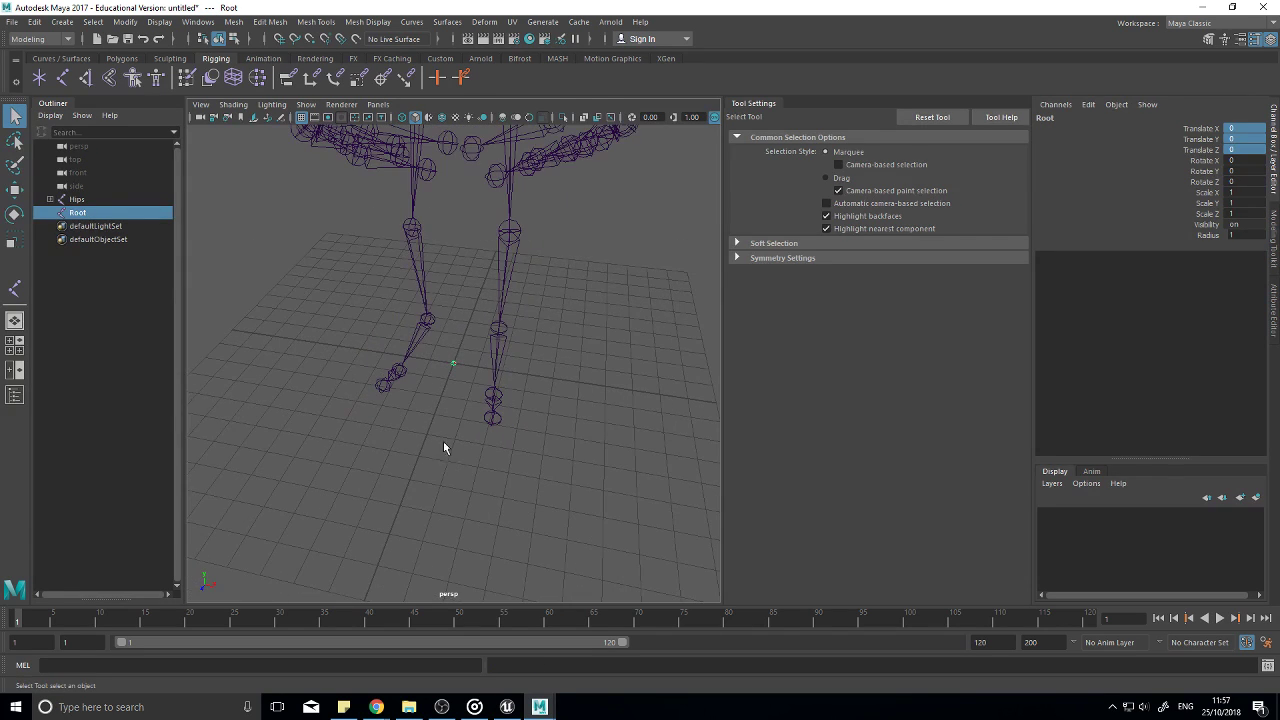
pyautogui.click(82, 199)
pyautogui.moveTo(82, 199); pyautogui.dragTo(83, 214, button='middle')
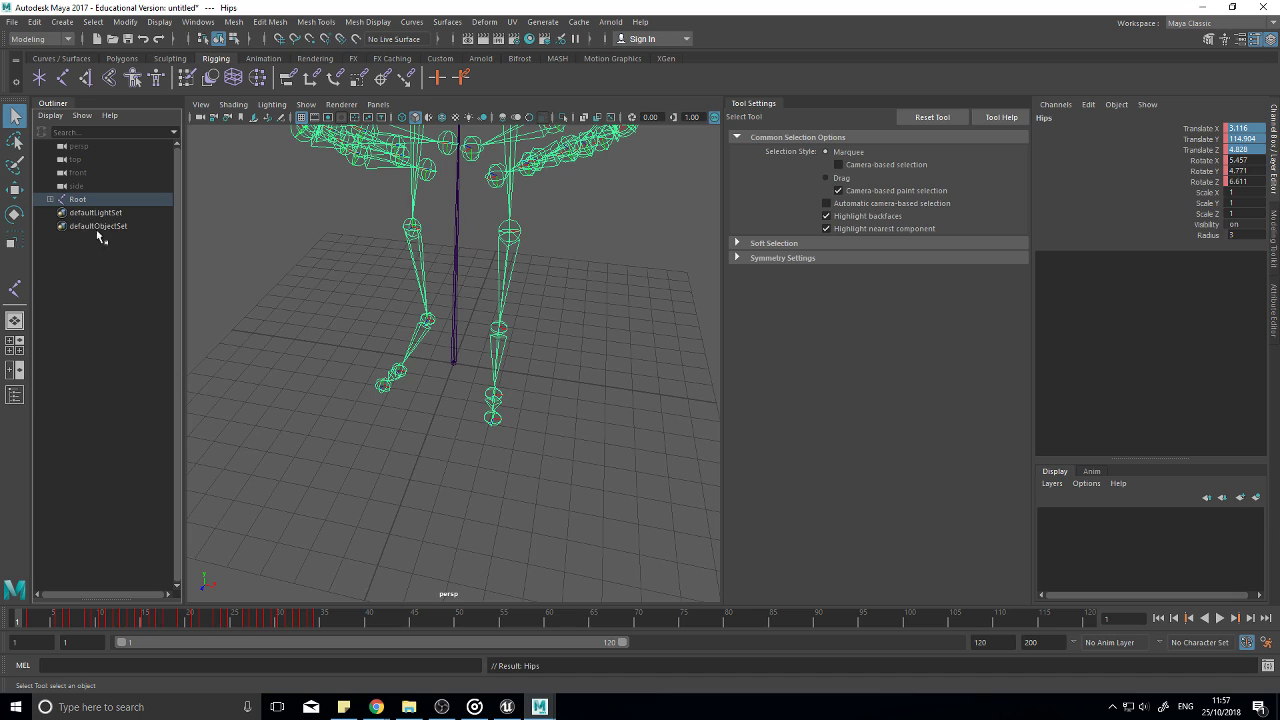
pyautogui.click(433, 412)
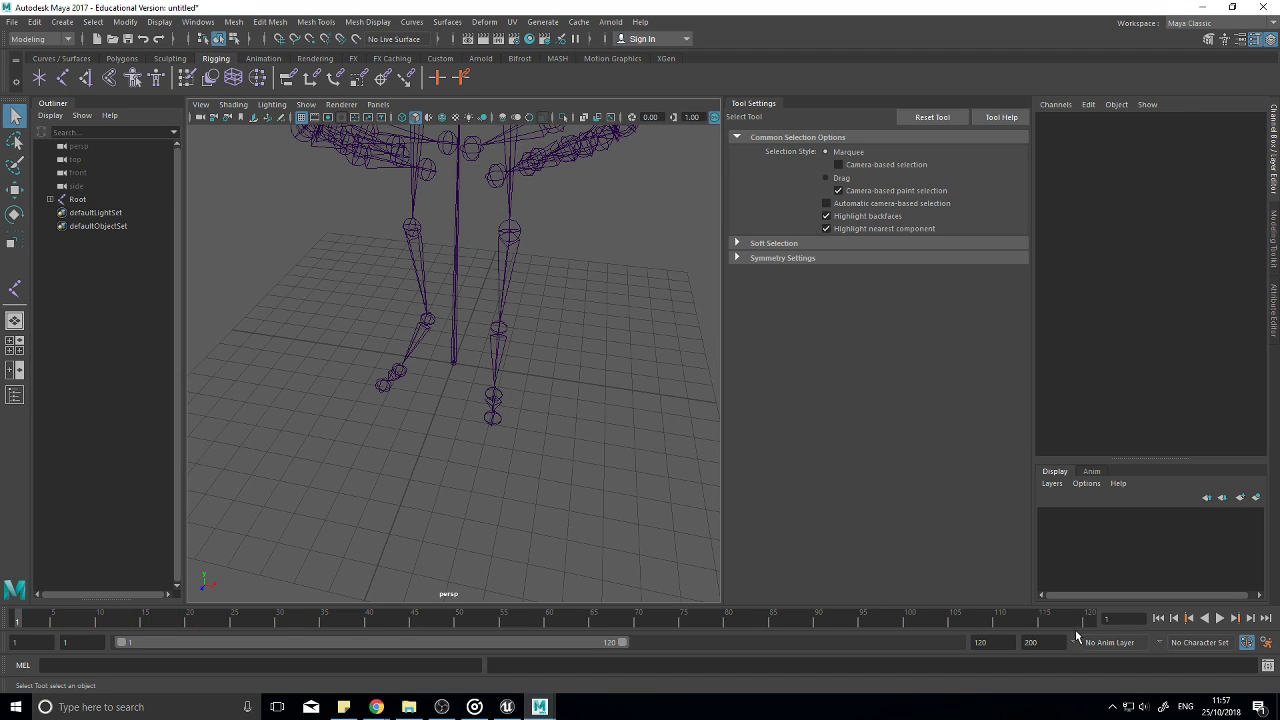
# Step: Play the walking animation to check how the skeleton moves relative to the stationary Root joint
pyautogui.scroll(-8, 485, 430)
pyautogui.keyDown('alt'); pyautogui.moveTo(583, 444); pyautogui.dragTo(496, 443); pyautogui.keyUp('alt')
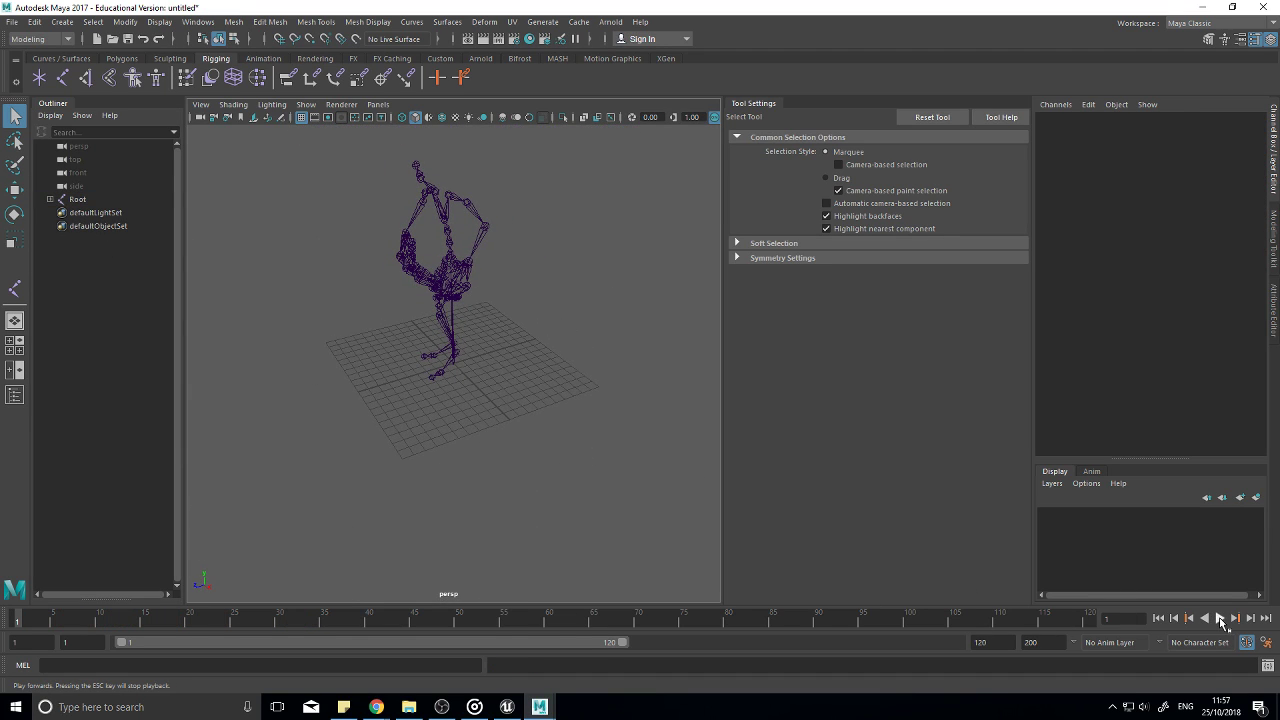
pyautogui.click(1220, 619)
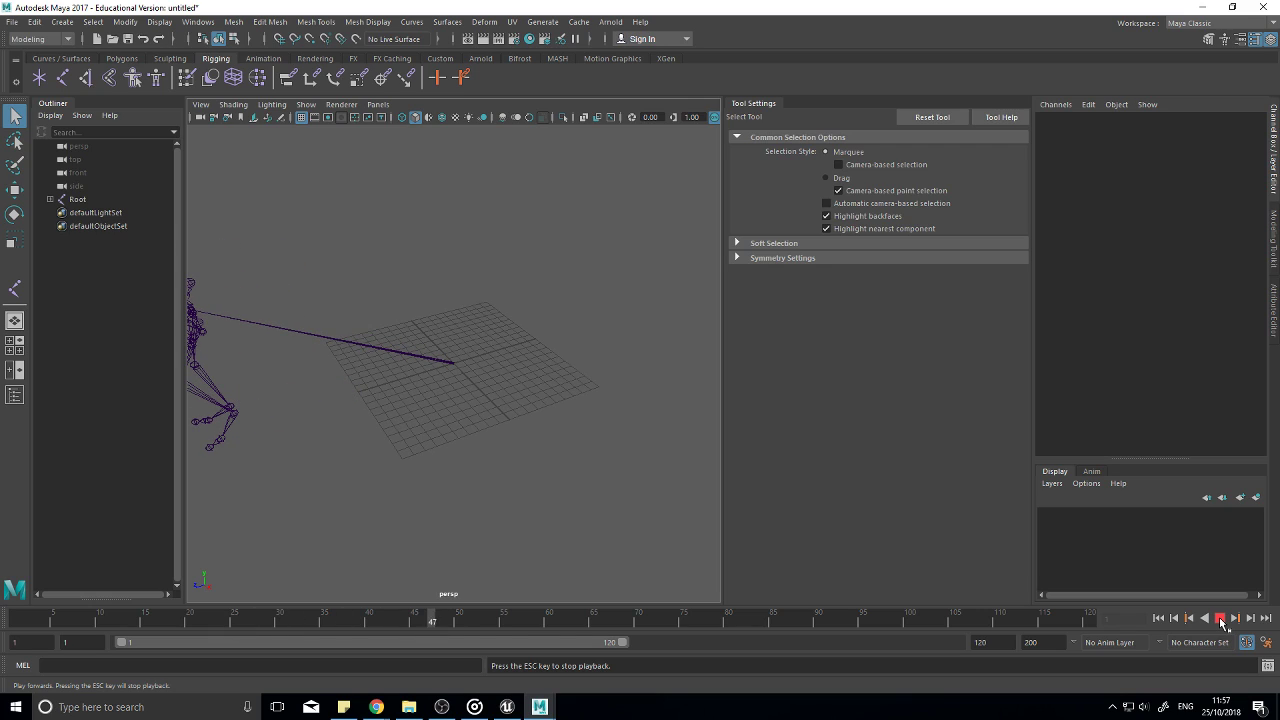
pyautogui.click(1220, 619)
# Step: Select the Root joint, collapse the Tool Settings to widen the viewport, and return the timeline to frame 1
pyautogui.click(449, 363)
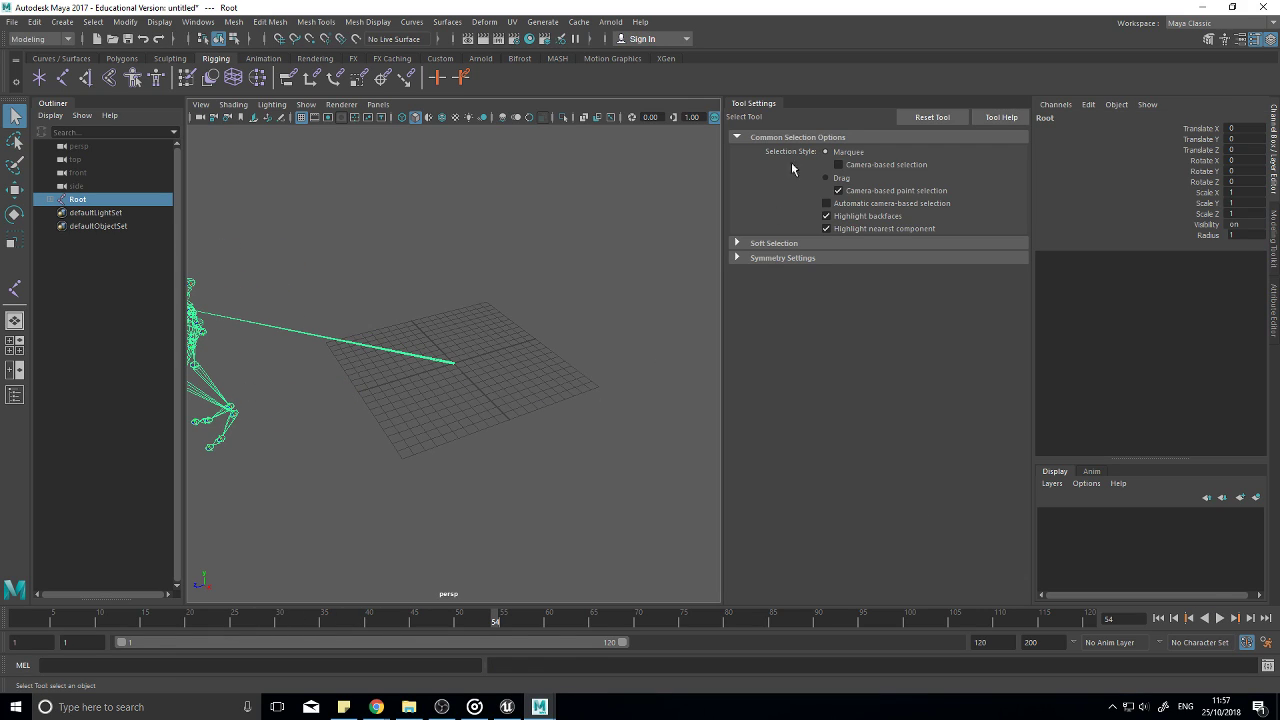
pyautogui.click(744, 102)
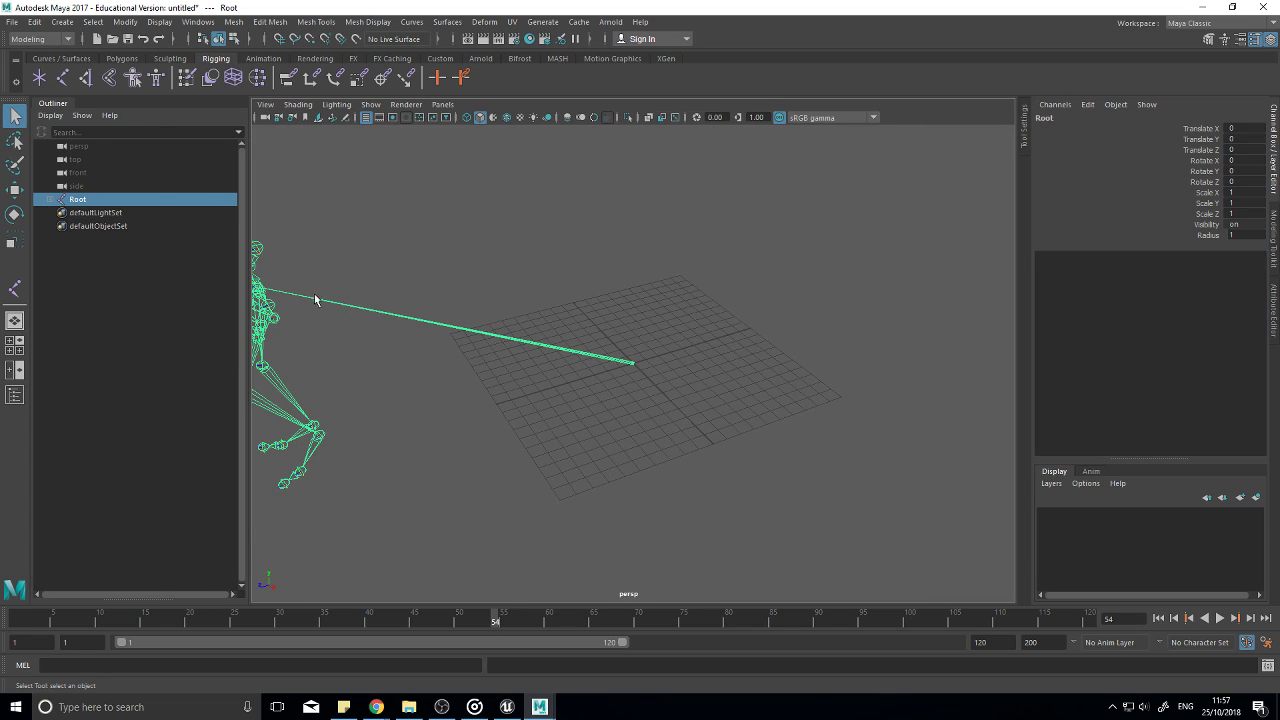
pyautogui.scroll(-2, 490, 385)
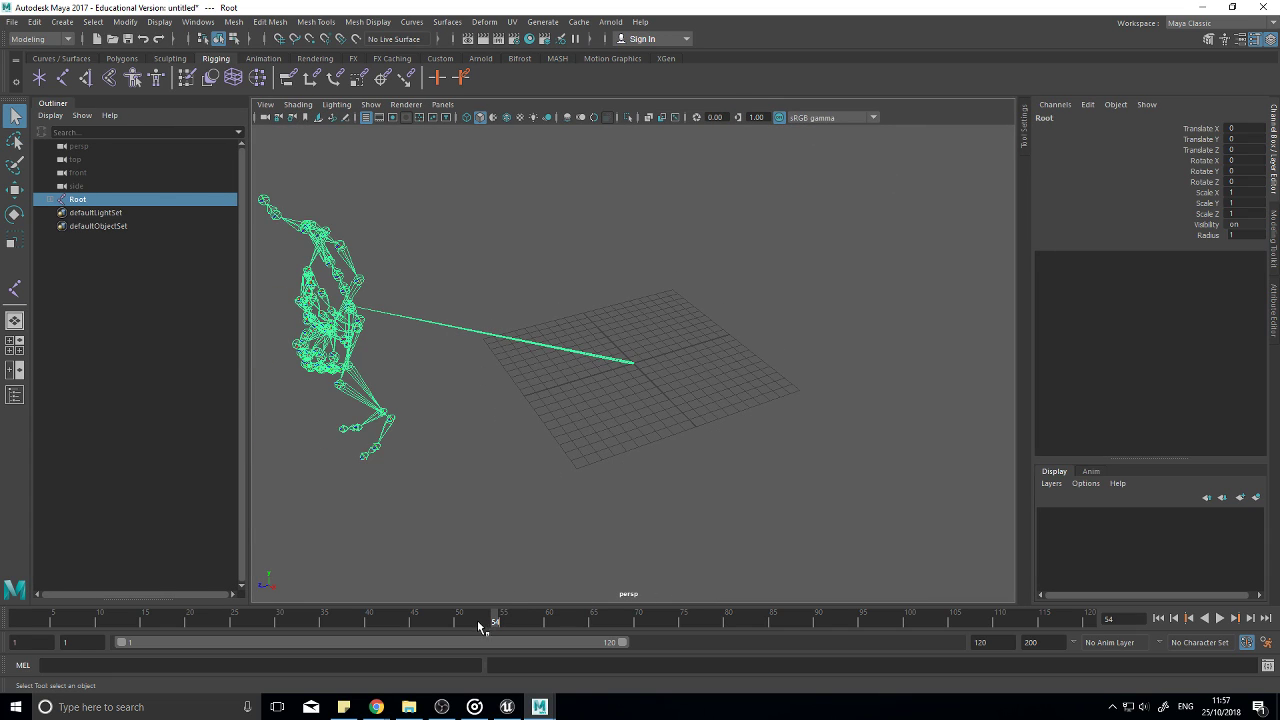
pyautogui.moveTo(494, 622); pyautogui.dragTo(16, 620)
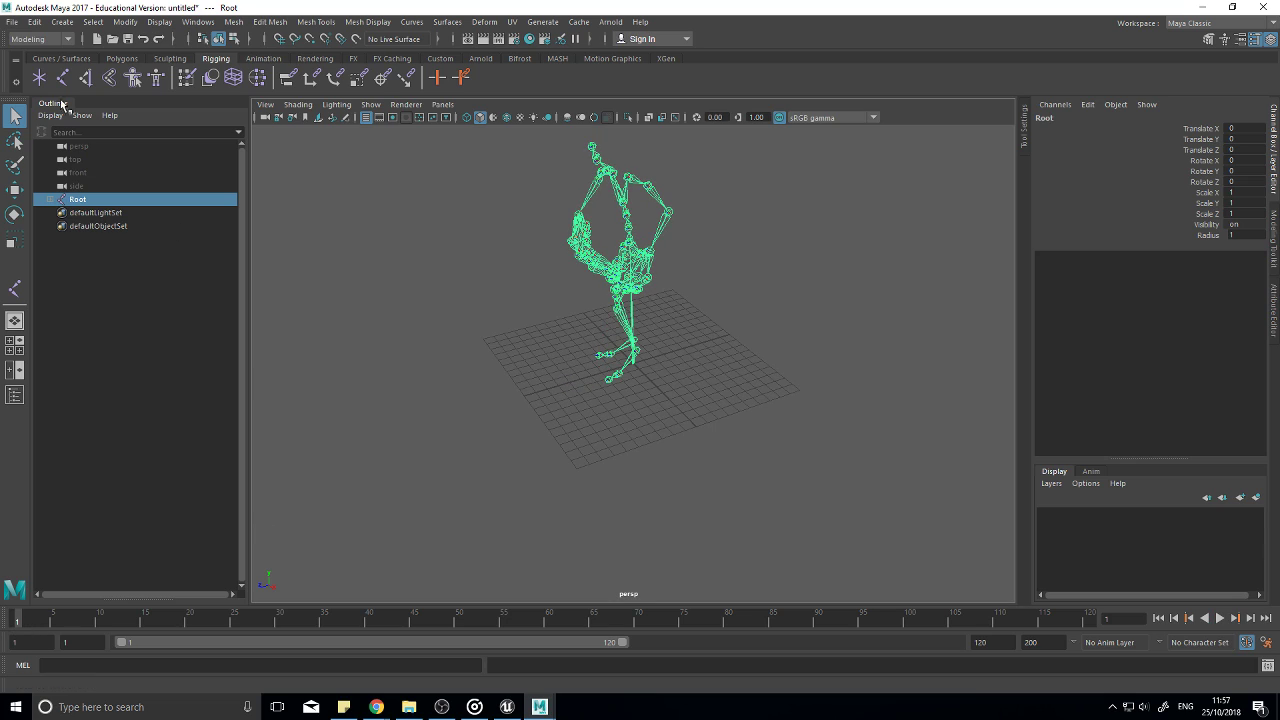
# Step: Open the Graph Editor beside the skeleton and expand Root to show the Hips animation channels
pyautogui.click(198, 21)
pyautogui.moveTo(250, 95)
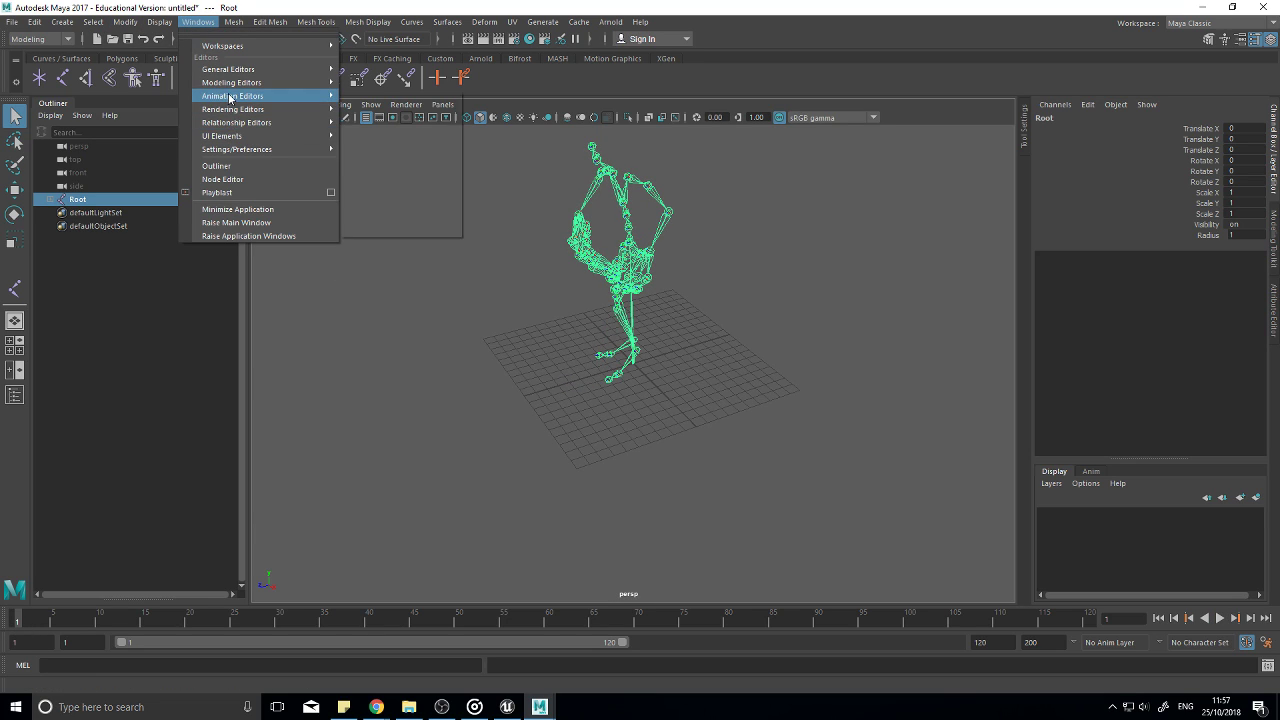
pyautogui.click(377, 107)
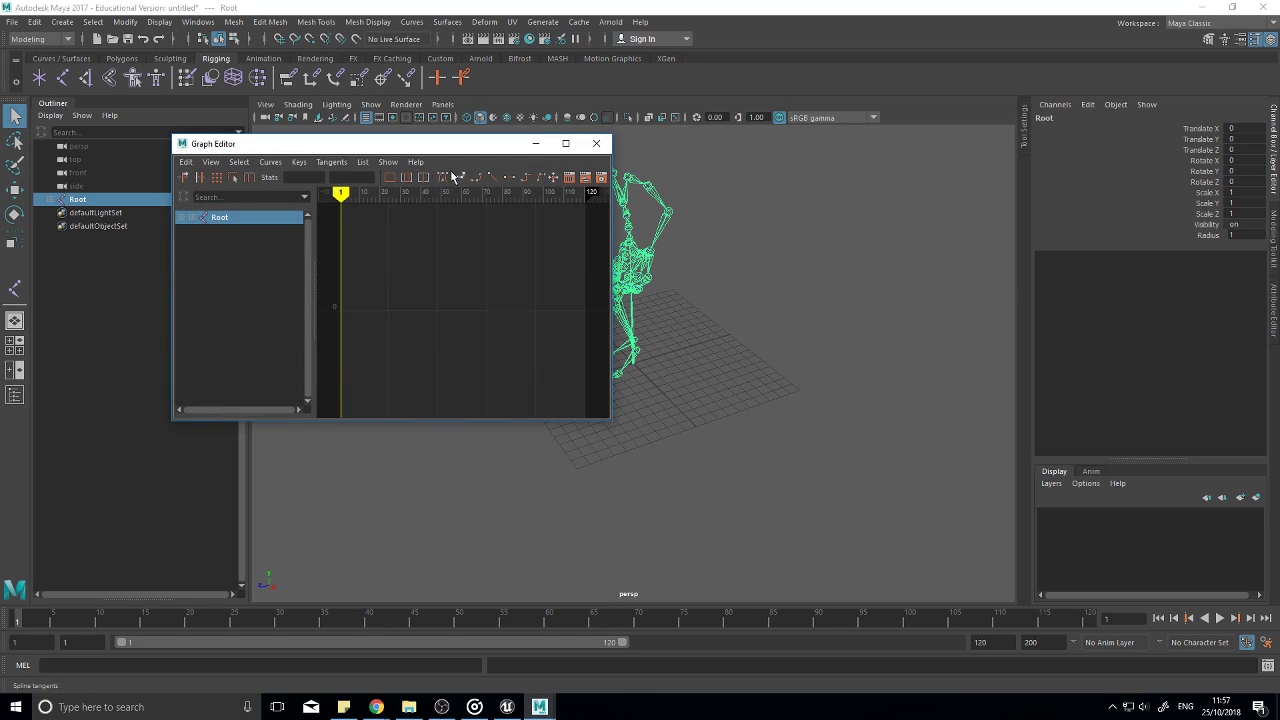
pyautogui.moveTo(446, 144); pyautogui.dragTo(340, 308)
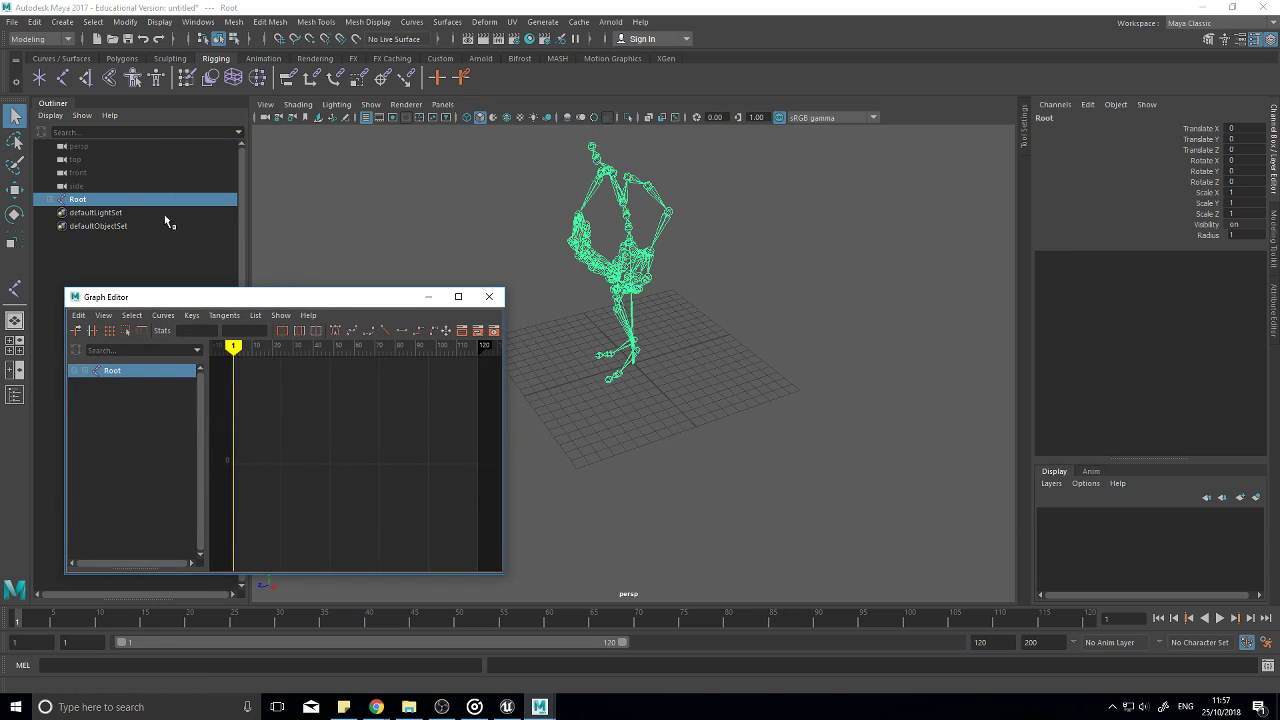
pyautogui.moveTo(206, 297); pyautogui.dragTo(199, 176)
pyautogui.click(50, 251)
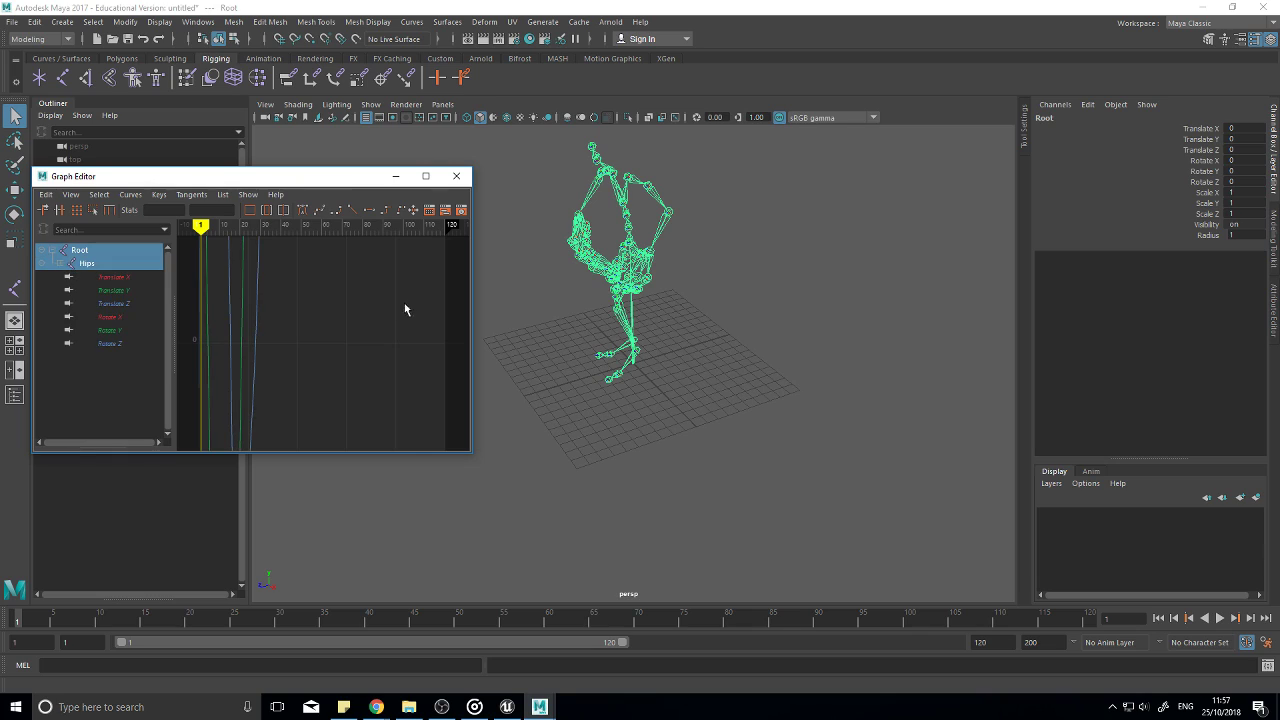
# Step: Examine the translate and rotate curves of the Hips joint in the Graph Editor
pyautogui.scroll(-3, 651, 386)
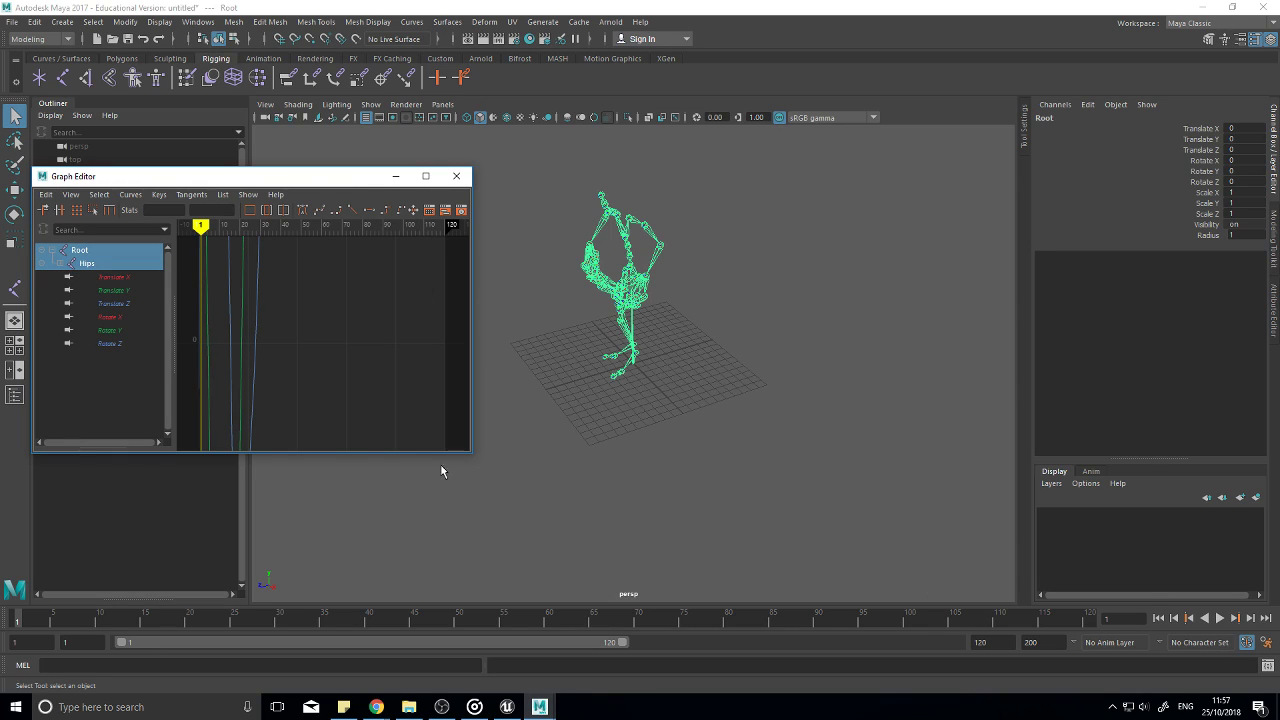
pyautogui.scroll(-5, 348, 345)
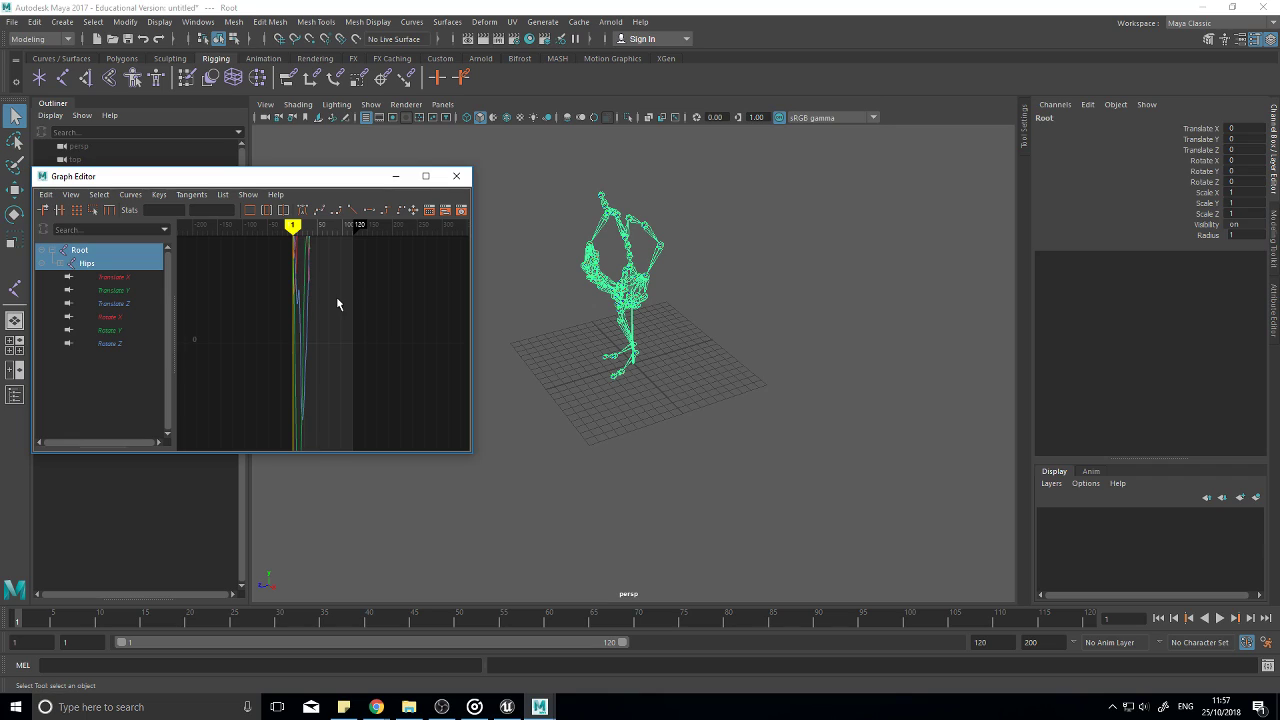
pyautogui.moveTo(333, 311); pyautogui.dragTo(344, 352, button='right')
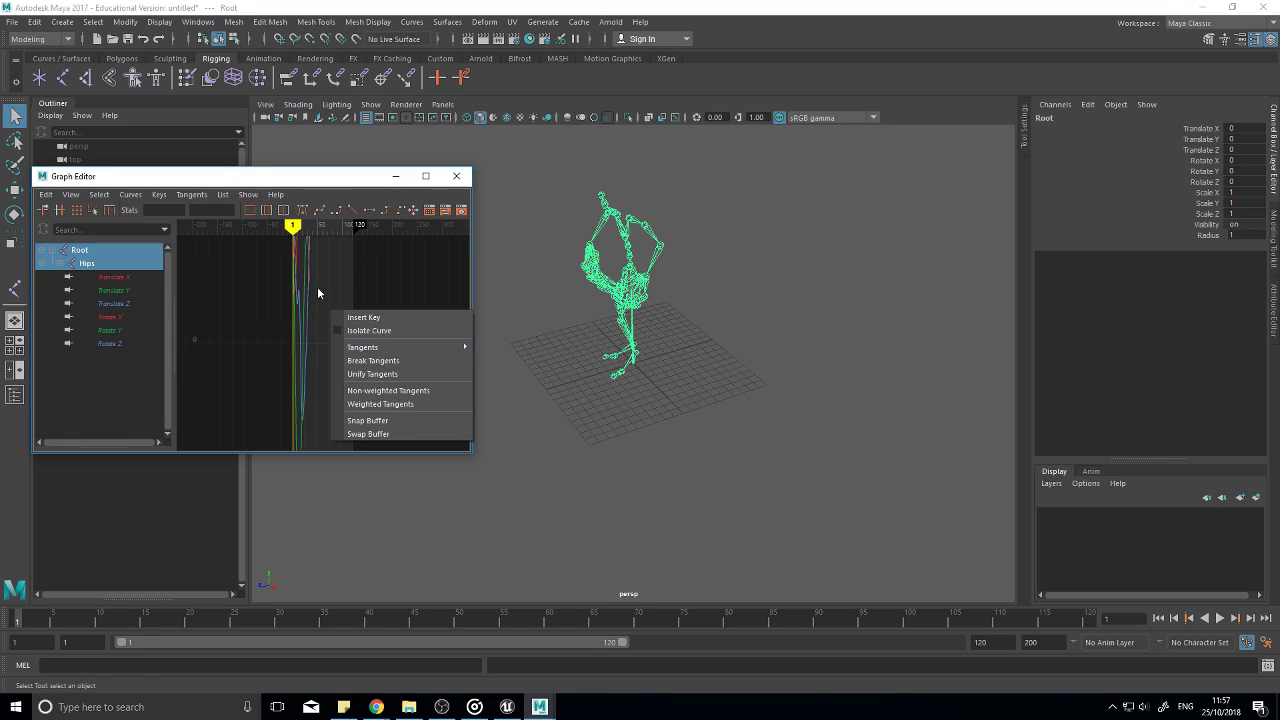
pyautogui.click(320, 287)
pyautogui.scroll(3, 337, 306)
pyautogui.scroll(-7, 337, 304)
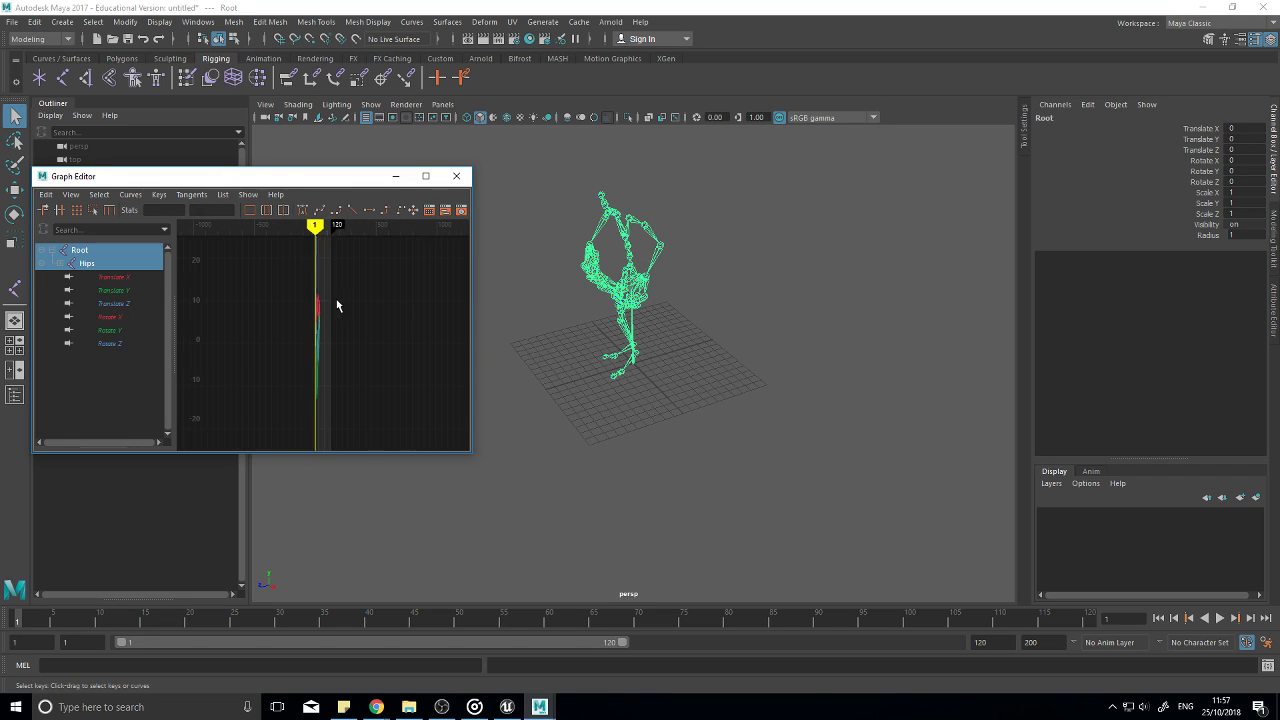
pyautogui.scroll(4, 336, 298)
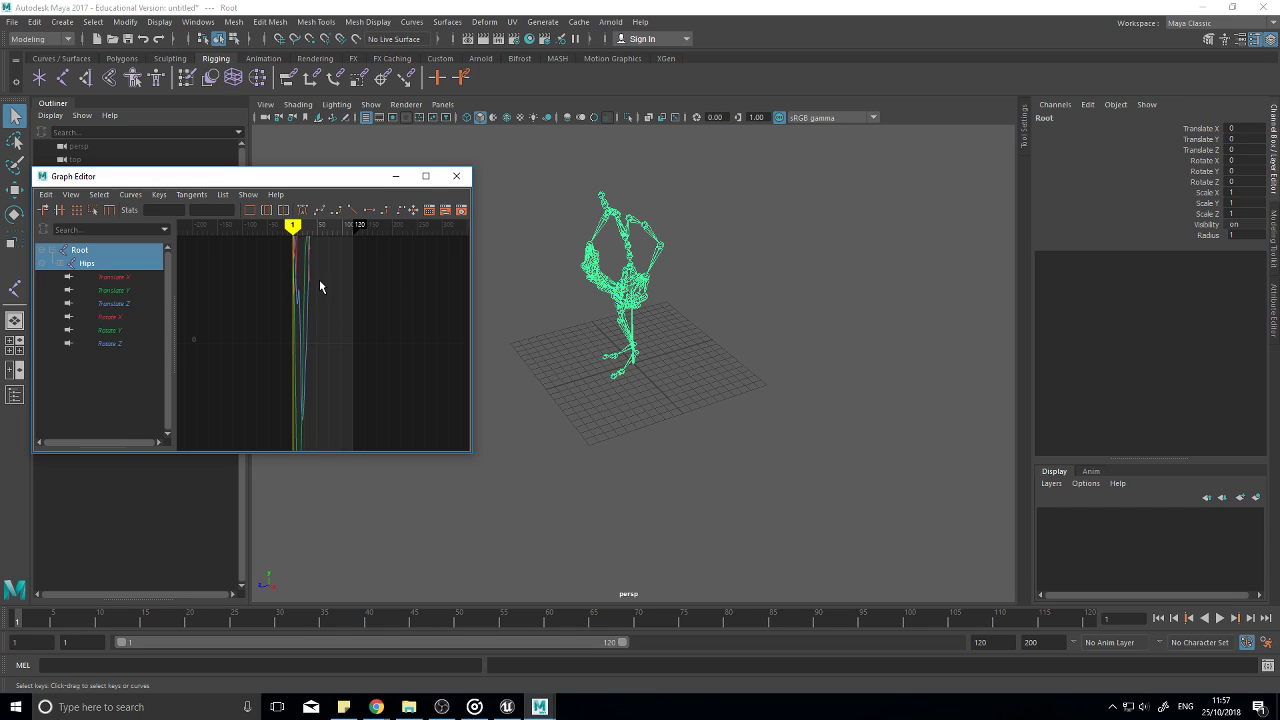
pyautogui.scroll(5, 330, 295)
pyautogui.keyDown('alt'); pyautogui.moveTo(353, 341); pyautogui.dragTo(334, 378, button='middle'); pyautogui.keyUp('alt')
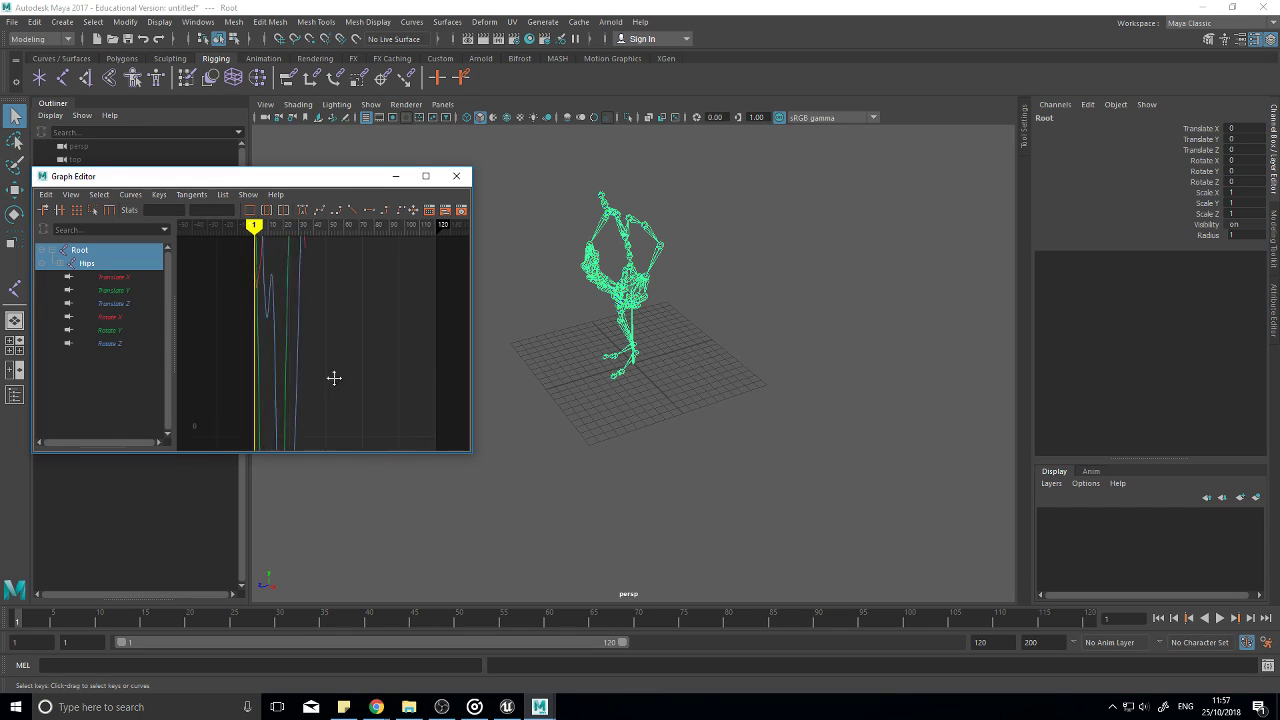
pyautogui.keyDown('alt'); pyautogui.moveTo(334, 378); pyautogui.dragTo(312, 320, button='right'); pyautogui.keyUp('alt')
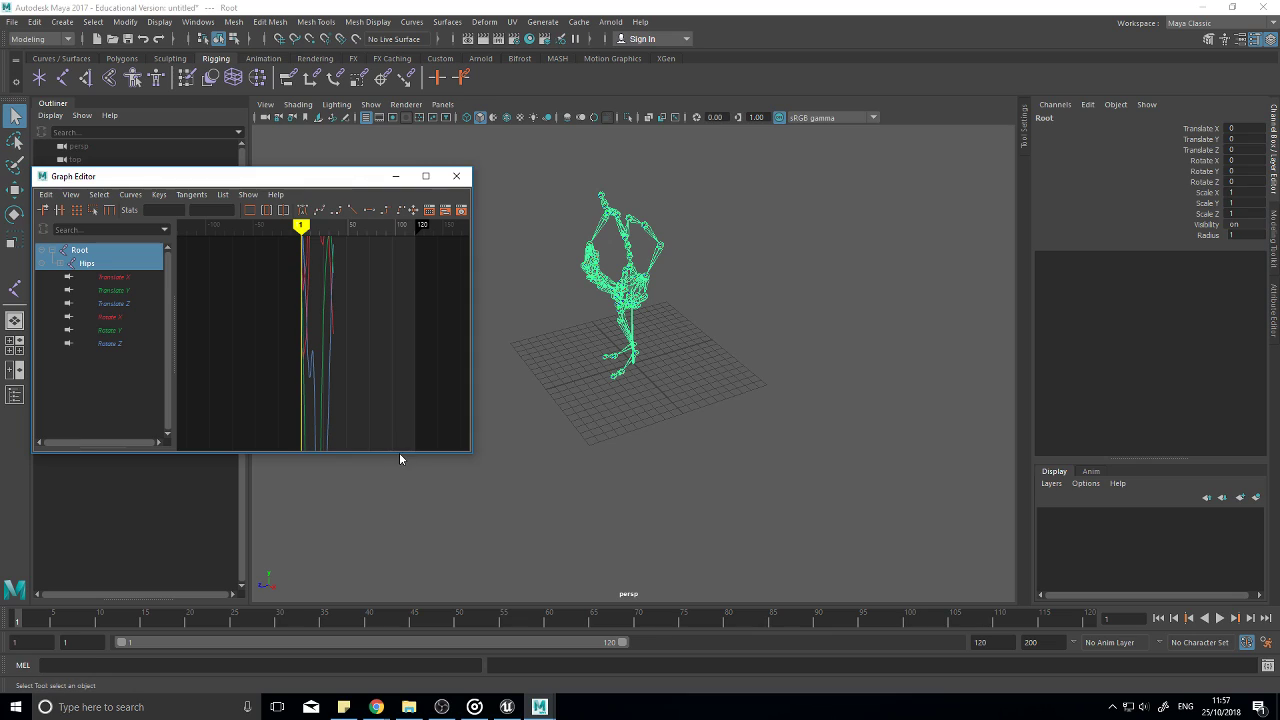
# Step: Enlarge the Graph Editor window in height and width and frame all the Hips curves in it
pyautogui.moveTo(400, 451); pyautogui.dragTo(395, 561)
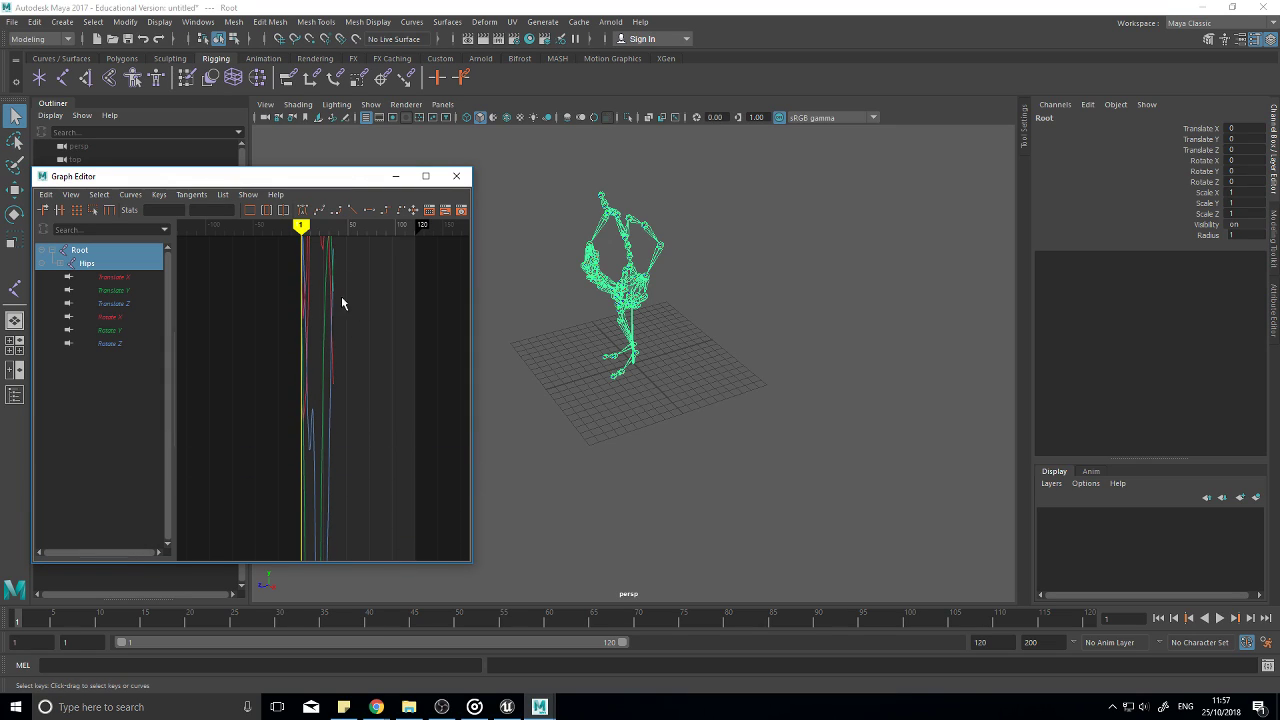
pyautogui.keyDown('alt'); pyautogui.moveTo(341, 296); pyautogui.dragTo(312, 303, button='right'); pyautogui.keyUp('alt')
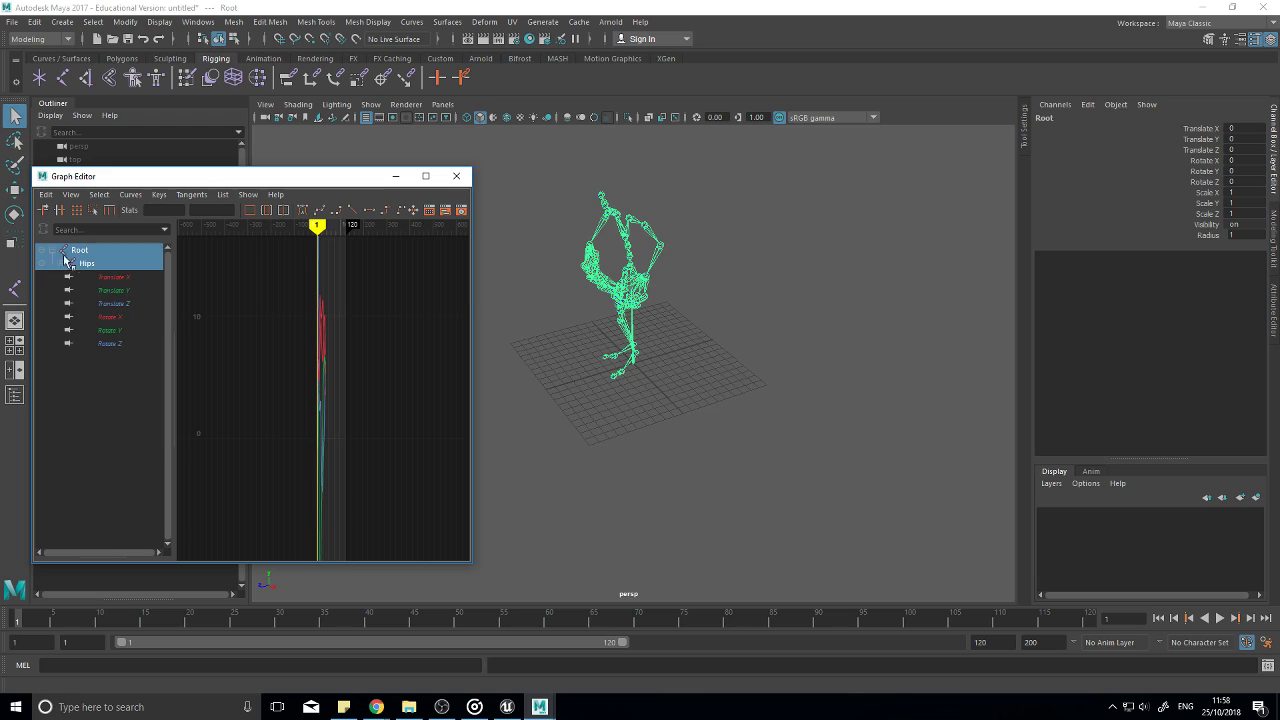
pyautogui.press('f')
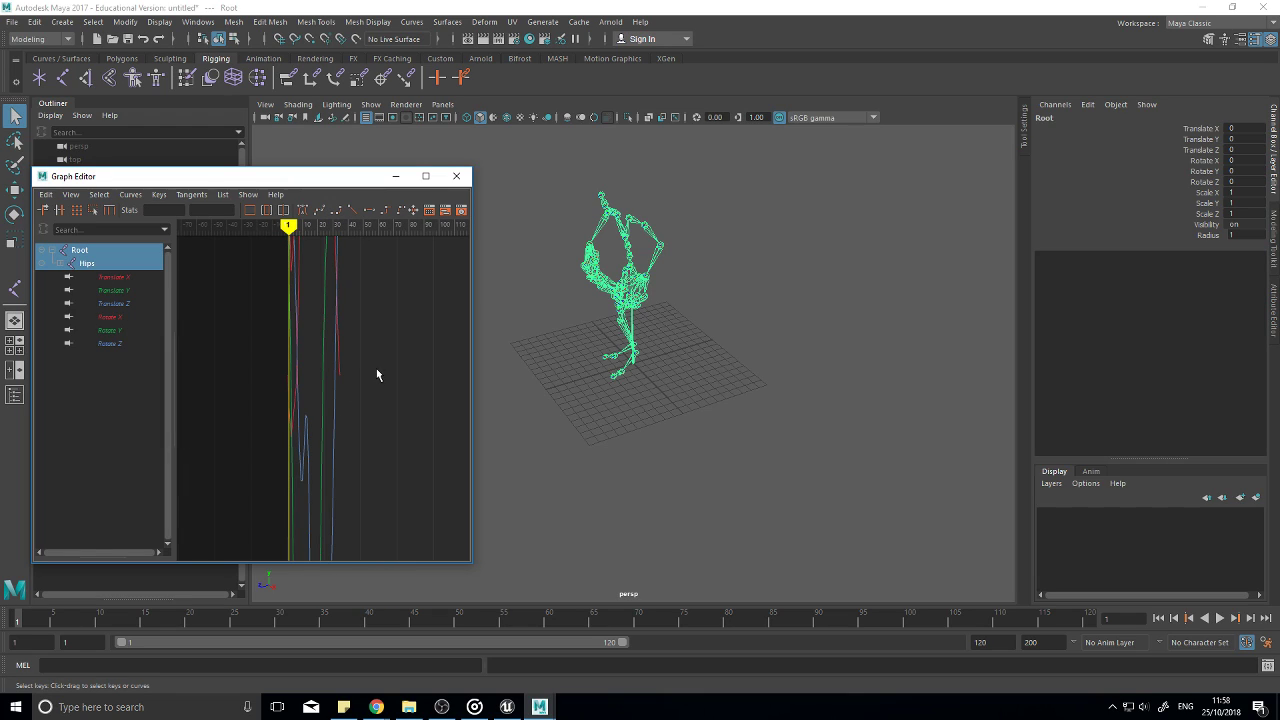
pyautogui.scroll(-5, 316, 335)
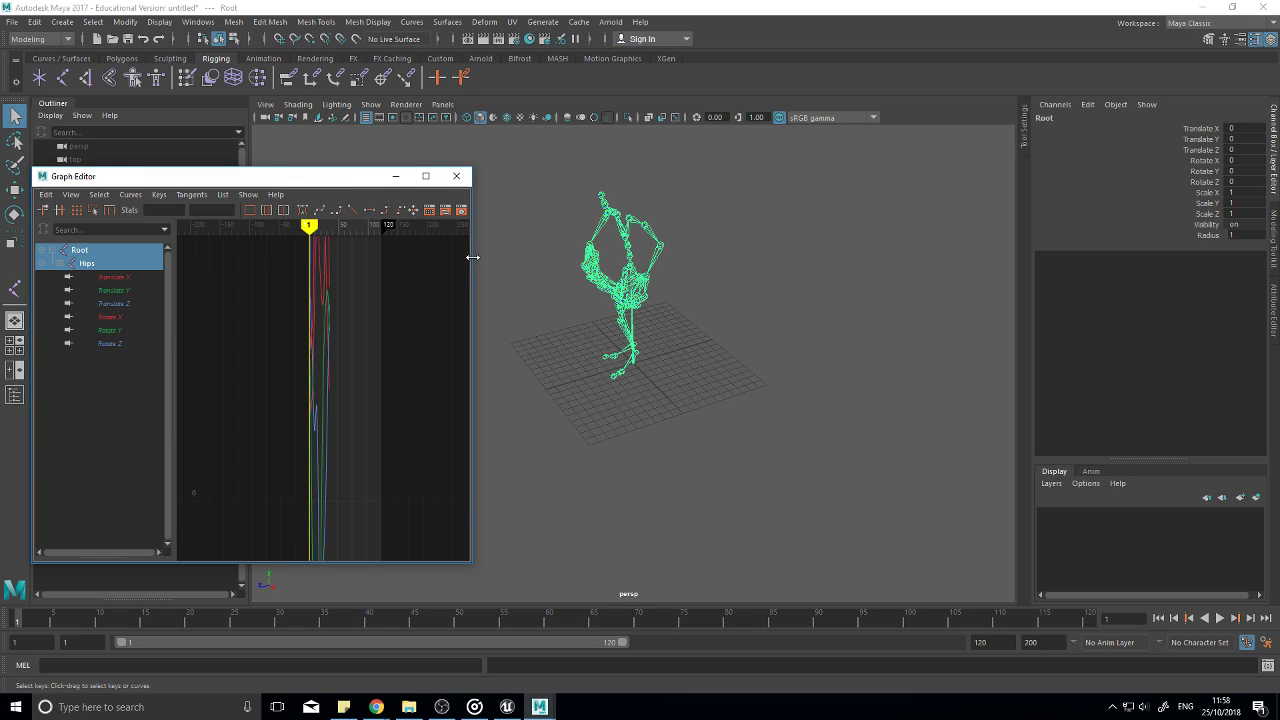
pyautogui.moveTo(471, 255); pyautogui.dragTo(544, 254)
pyautogui.scroll(6, 417, 312)
pyautogui.keyDown('alt'); pyautogui.moveTo(349, 312); pyautogui.dragTo(318, 461, button='middle'); pyautogui.keyUp('alt')
pyautogui.press('f')
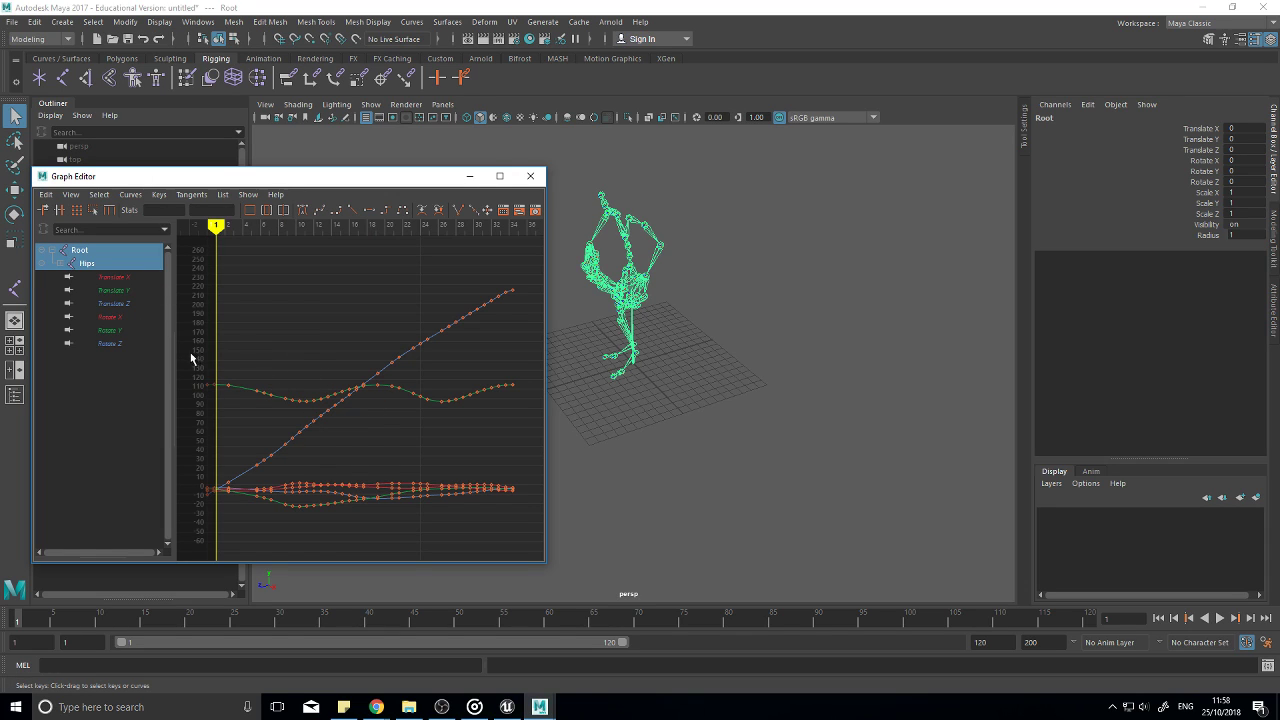
# Step: Show the Hips Translate X curve alone and play the animation to compare it with the skeleton's sideways movement
pyautogui.click(112, 280)
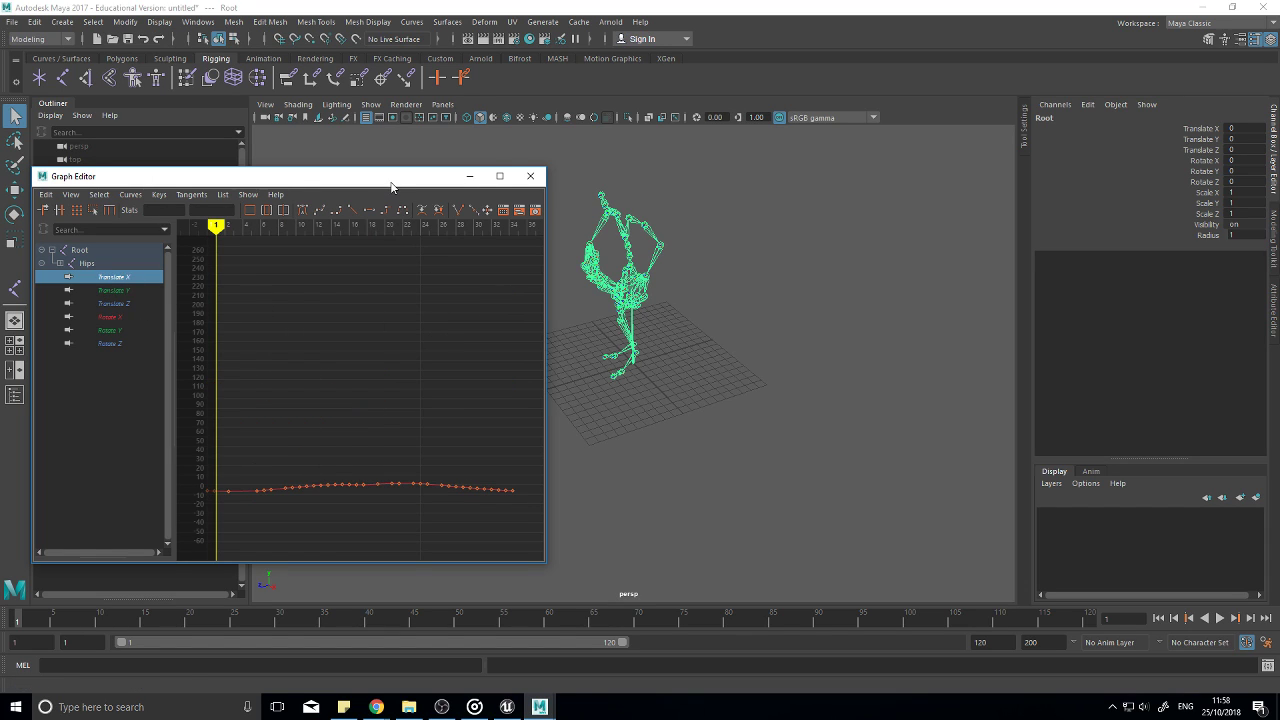
pyautogui.moveTo(400, 176)
pyautogui.mouseDown()
pyautogui.moveTo(506, 126)
pyautogui.moveTo(369, 211)
pyautogui.moveTo(402, 181)
pyautogui.mouseUp()
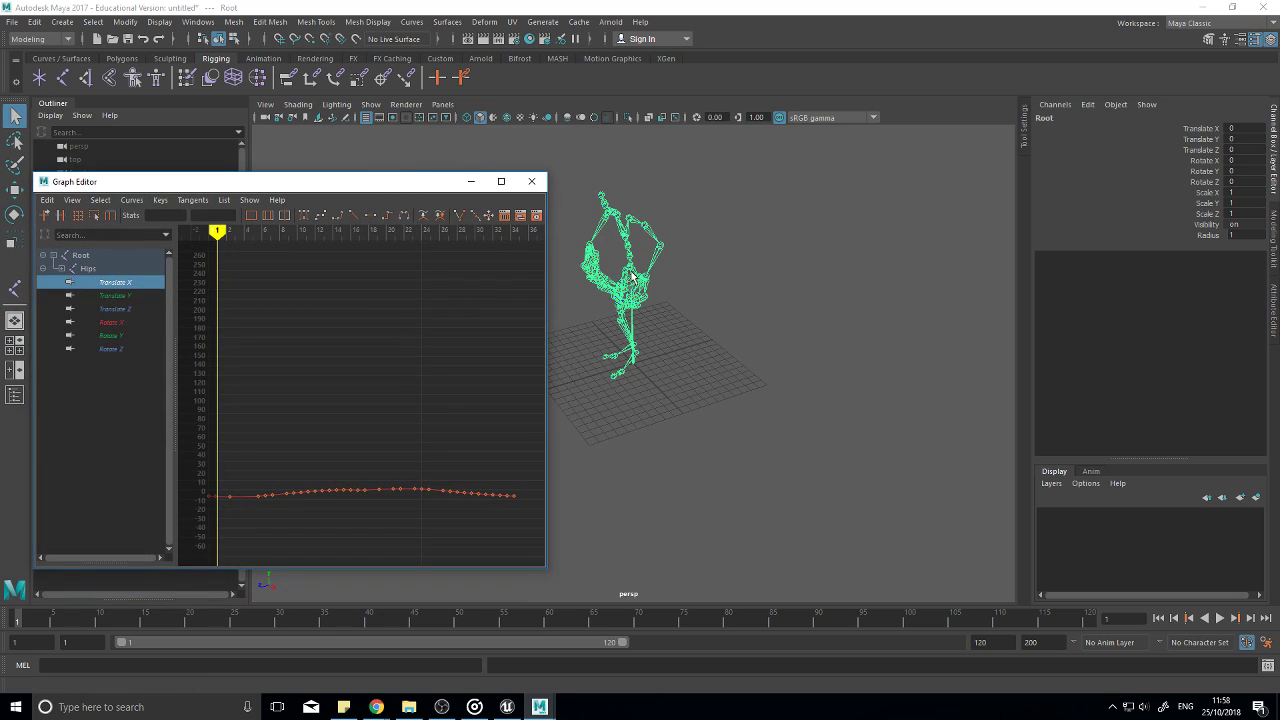
pyautogui.click(1220, 618)
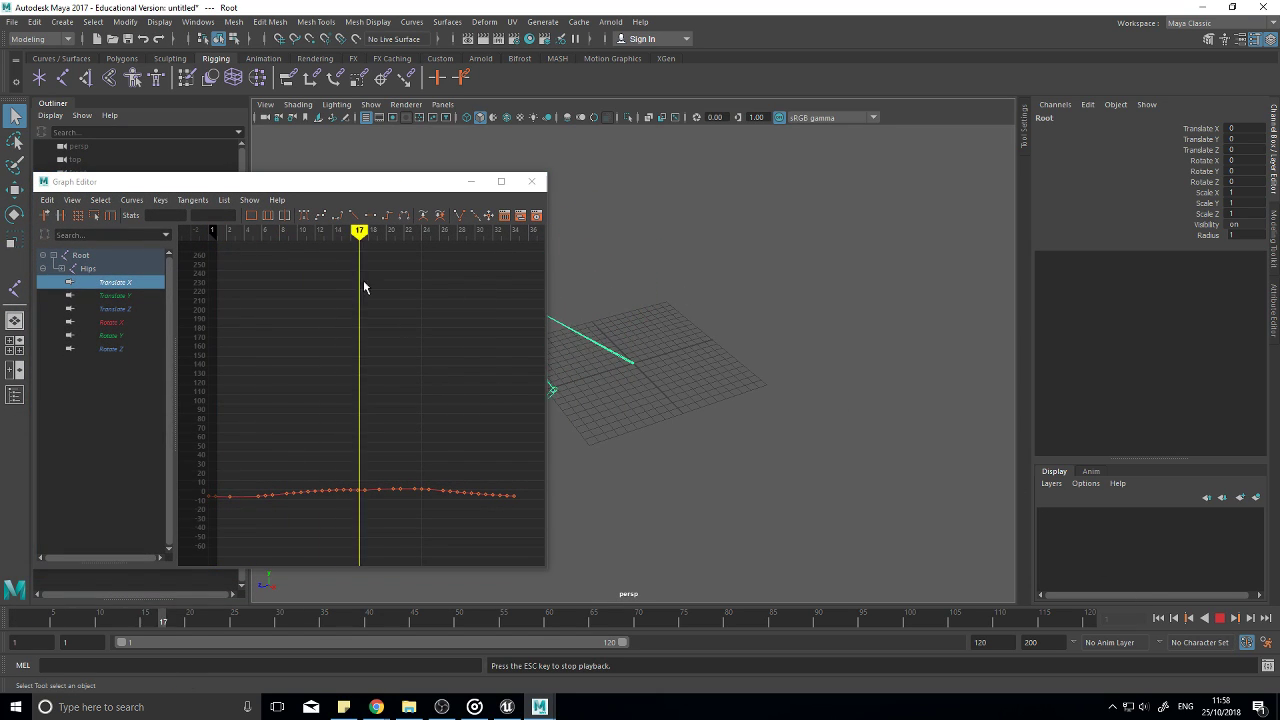
pyautogui.moveTo(344, 190); pyautogui.dragTo(811, 181)
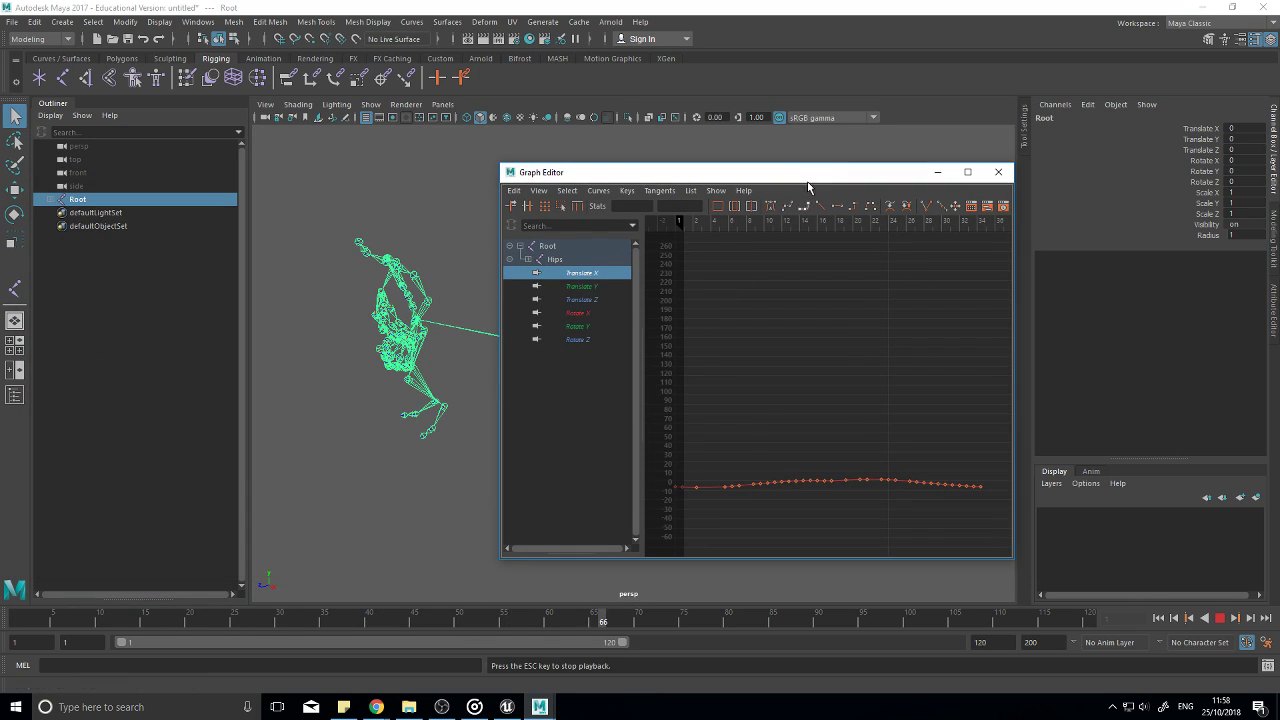
pyautogui.moveTo(666, 182); pyautogui.dragTo(191, 167)
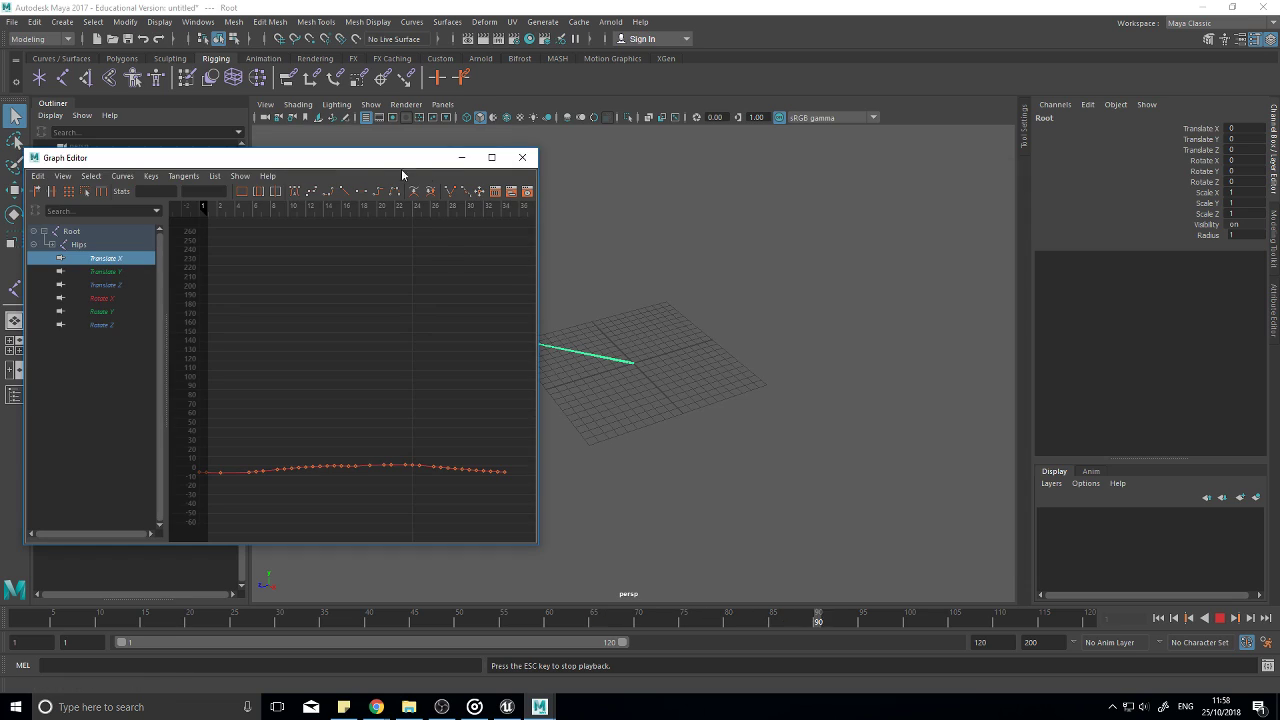
# Step: Play the animation against the Hips Translate Z curve, then scrub it against the Translate Y curve back to frame 10
pyautogui.click(112, 287)
pyautogui.moveTo(338, 157); pyautogui.dragTo(297, 206)
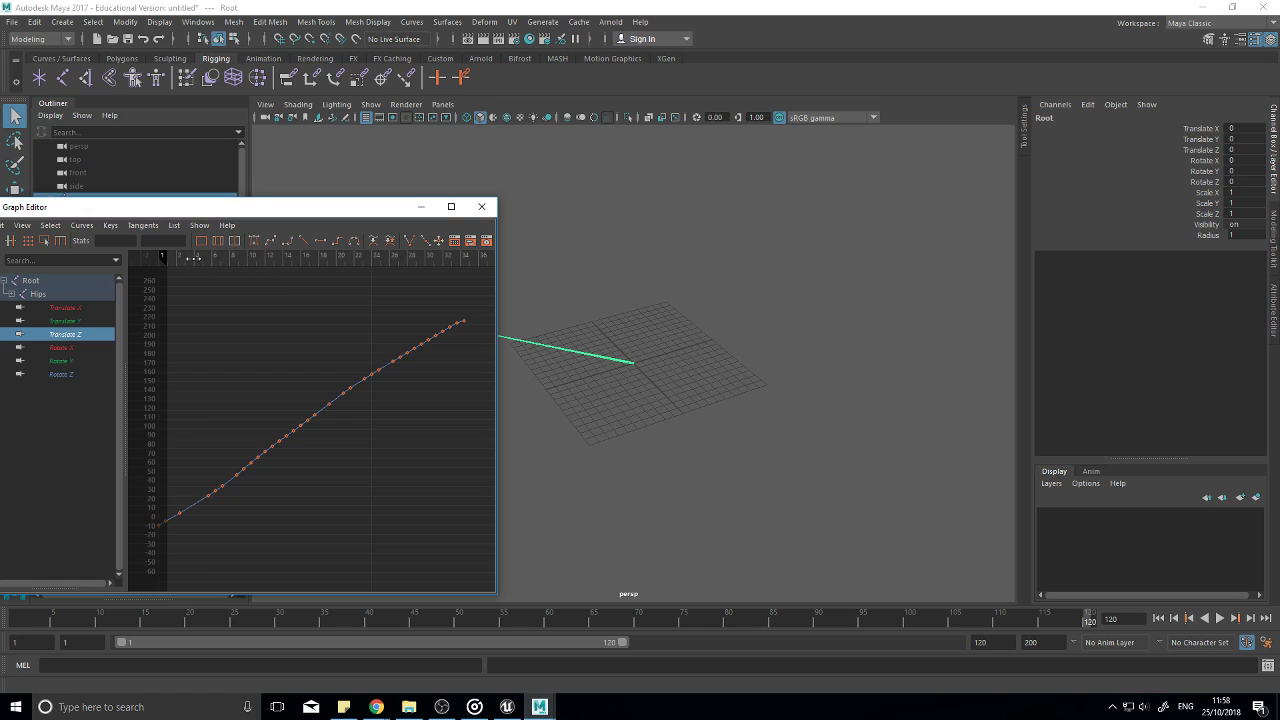
pyautogui.click(1158, 618)
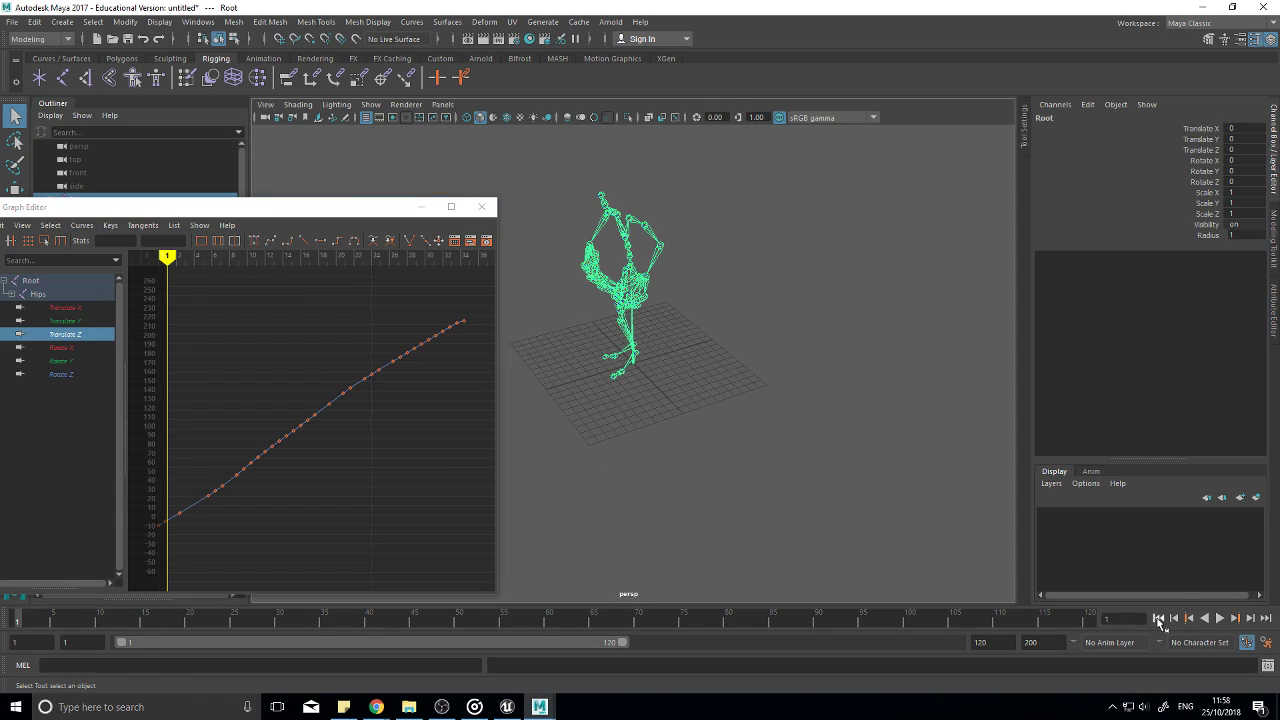
pyautogui.click(1220, 619)
pyautogui.press('Escape')
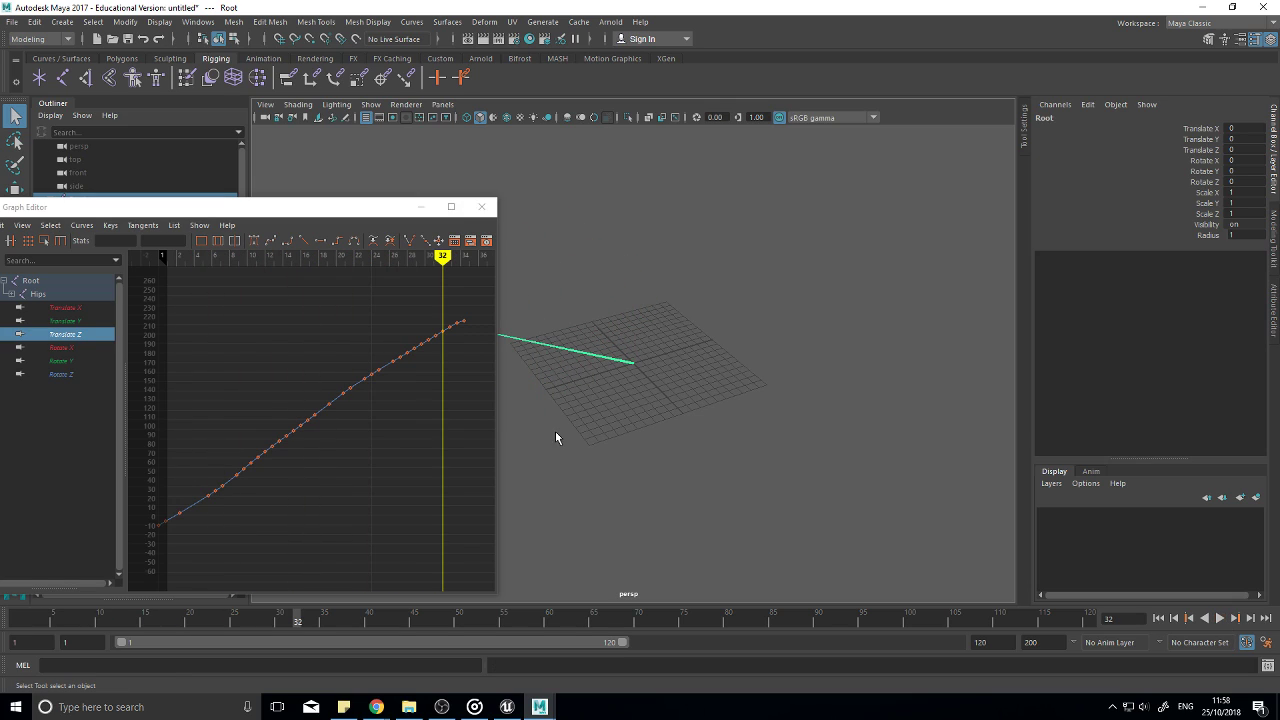
pyautogui.click(75, 321)
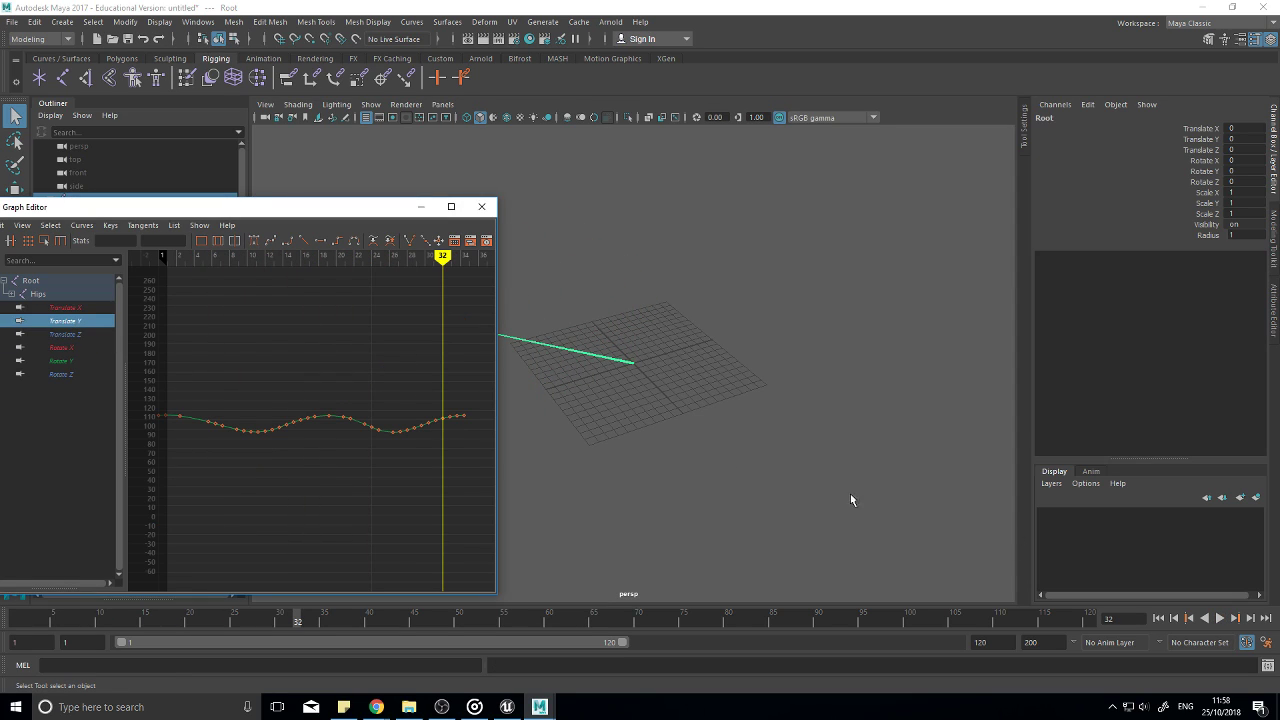
pyautogui.moveTo(442, 256)
pyautogui.mouseDown()
pyautogui.moveTo(148, 263)
pyautogui.moveTo(429, 279)
pyautogui.moveTo(248, 286)
pyautogui.mouseUp()
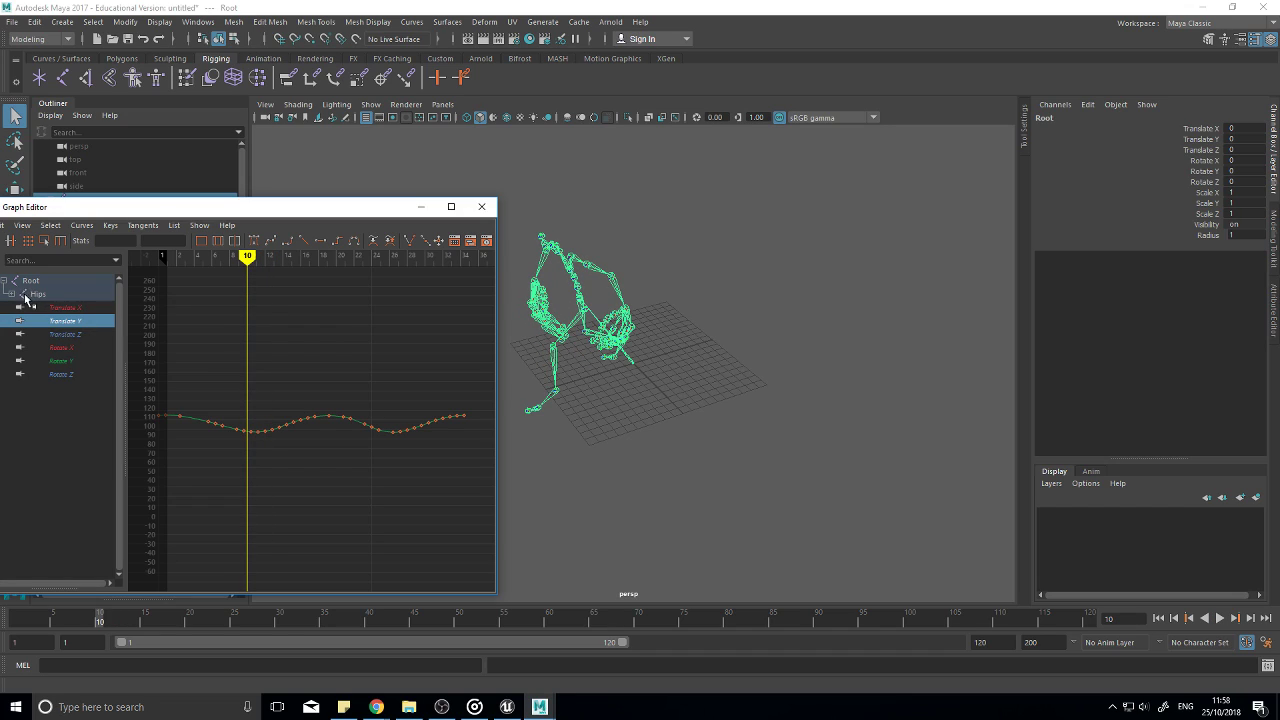
# Step: Select all keys on the Hips Translate X, Y and Z curves and copy them
pyautogui.click(82, 308)
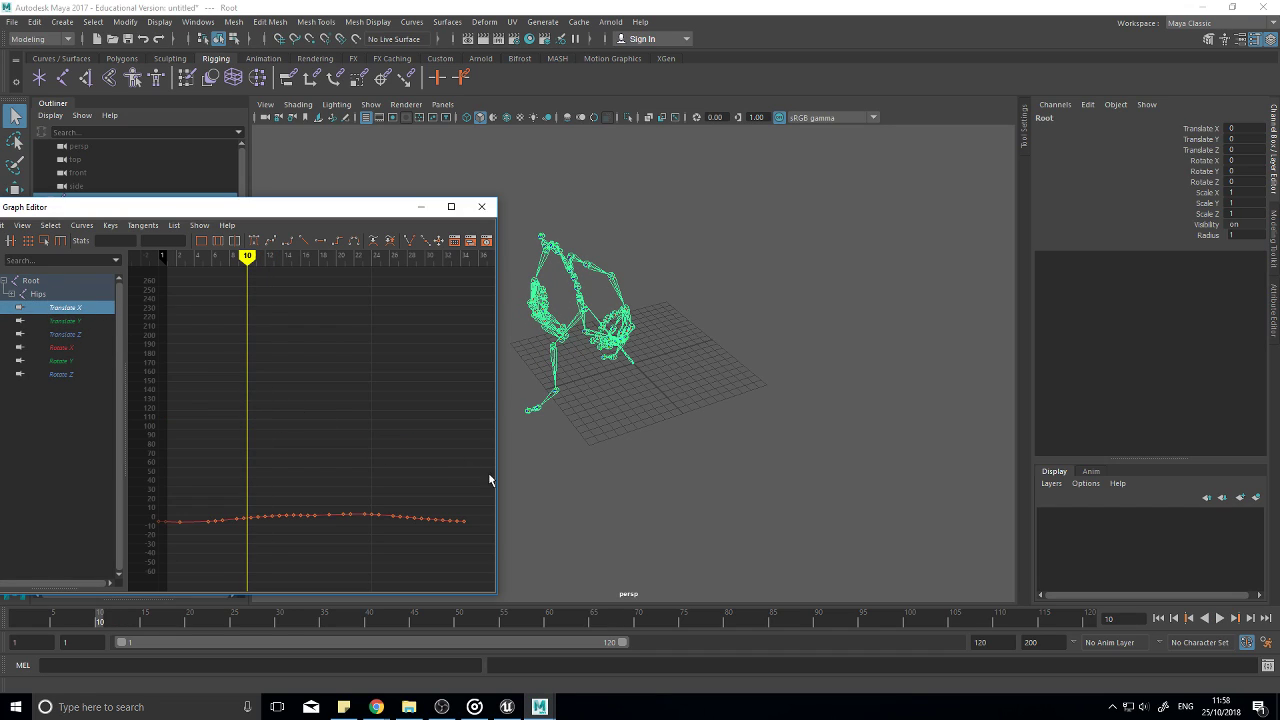
pyautogui.keyDown('shift'); pyautogui.click(77, 335); pyautogui.keyUp('shift')
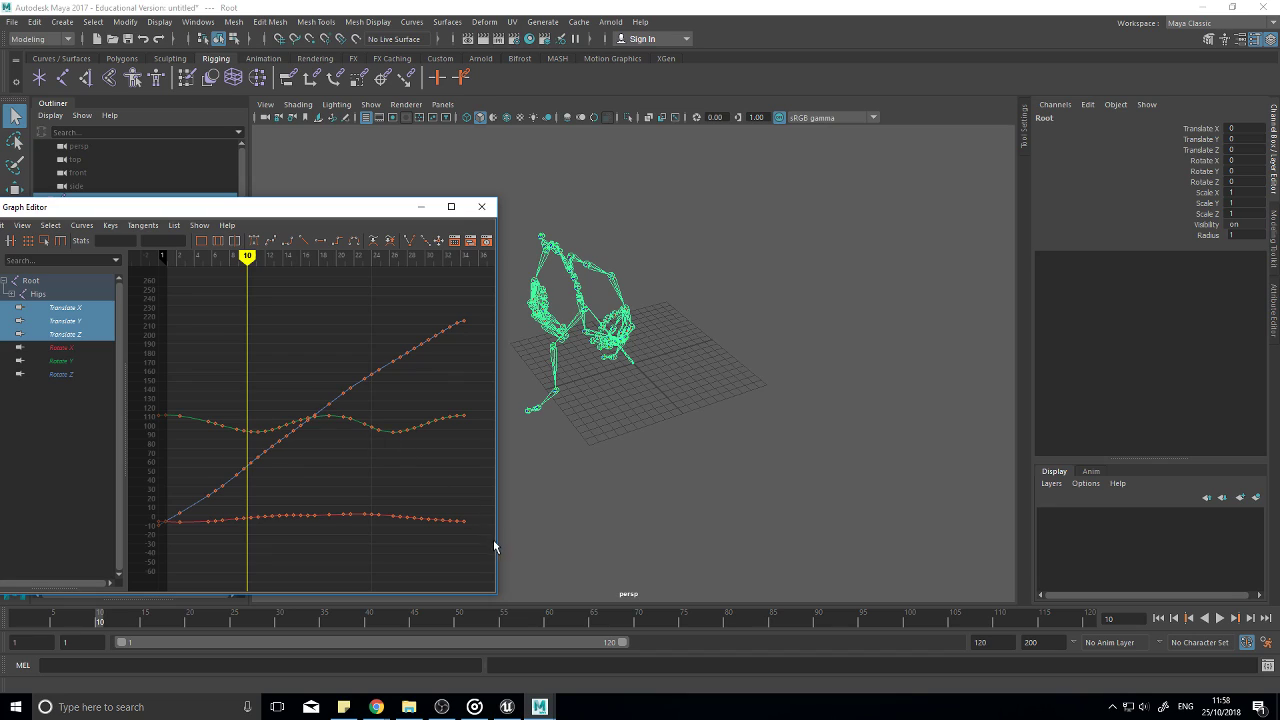
pyautogui.moveTo(493, 545); pyautogui.dragTo(141, 277)
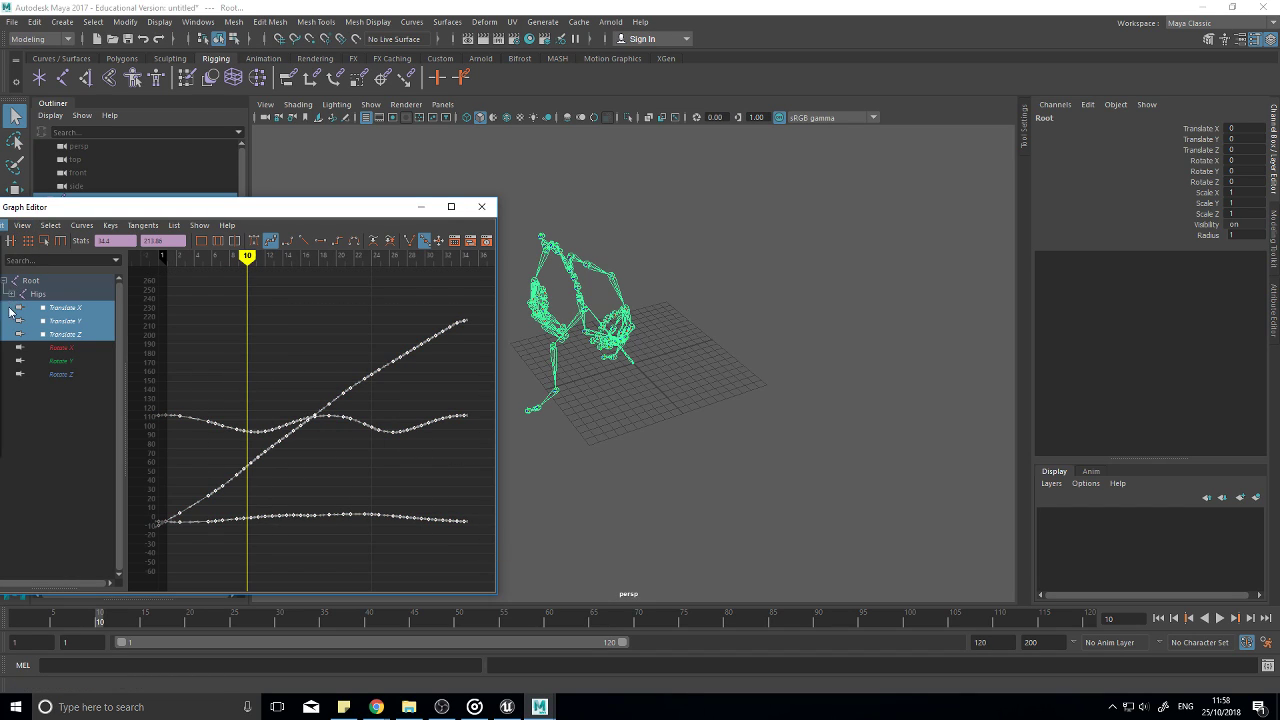
pyautogui.click(134, 209)
pyautogui.moveTo(283, 209); pyautogui.dragTo(488, 208)
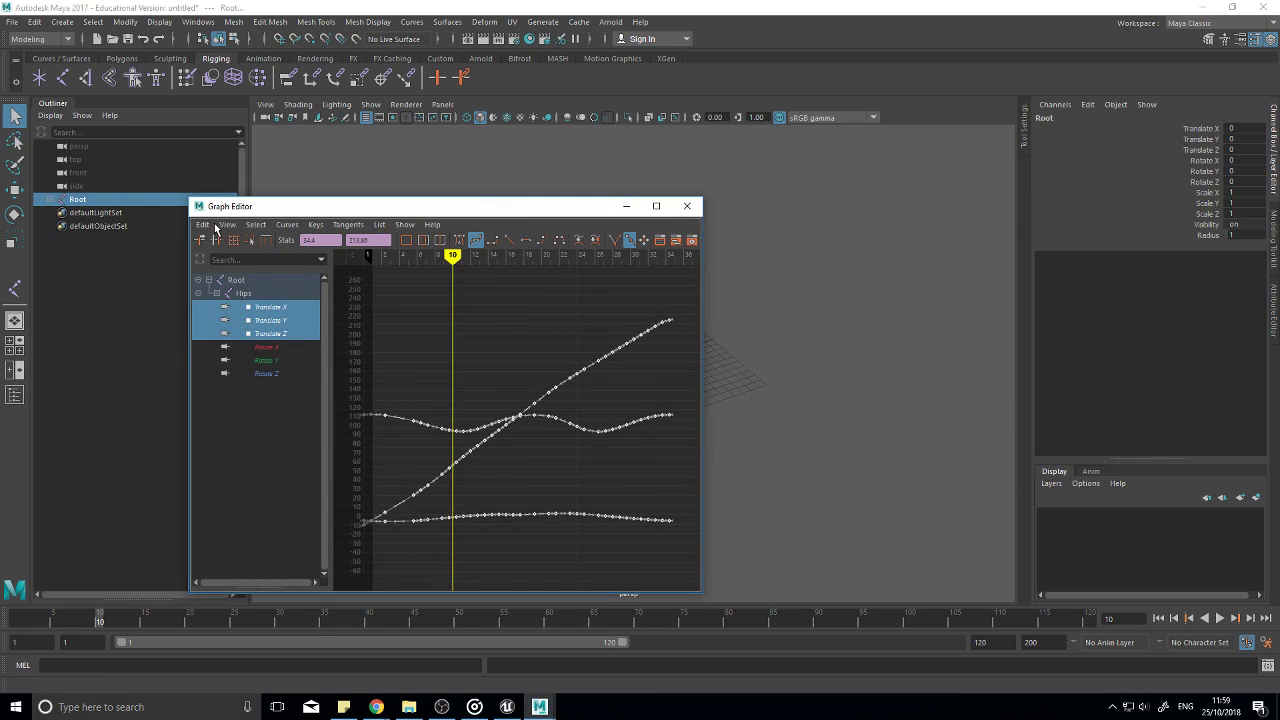
pyautogui.click(215, 228)
pyautogui.click(221, 296)
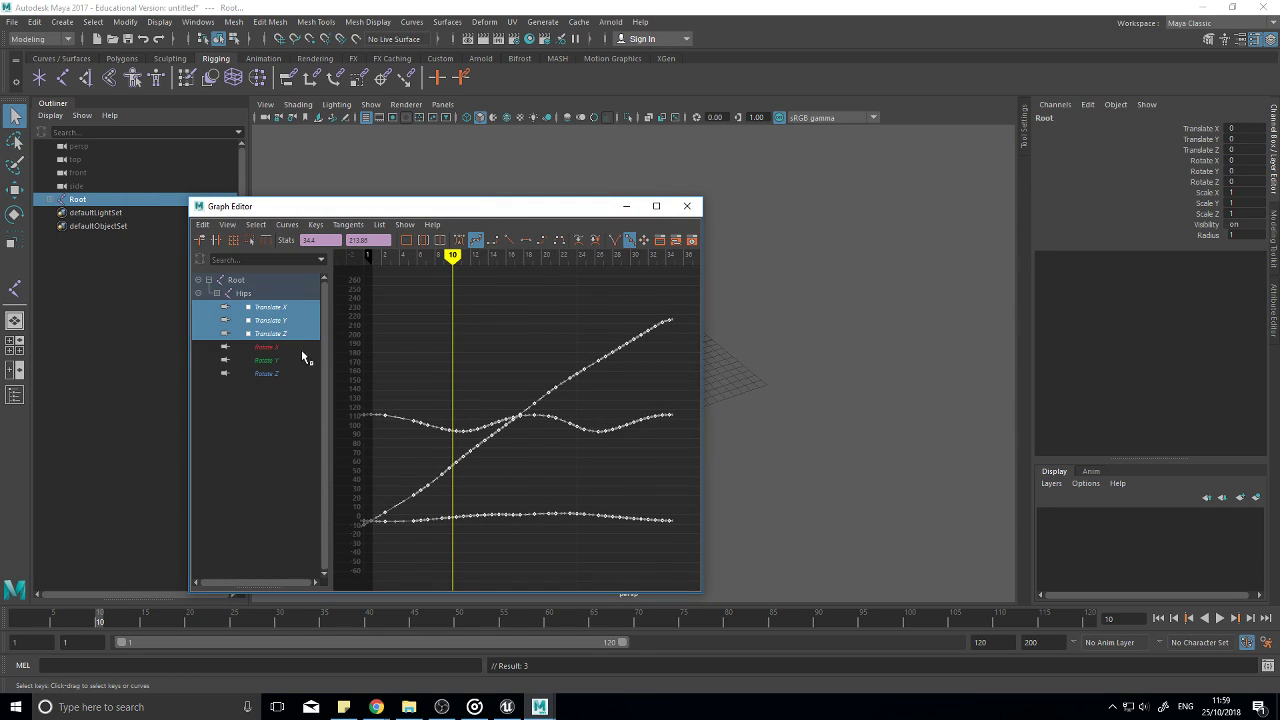
# Step: Select Root in the Graph Editor, return to frame 1 and set a key on all its channels
pyautogui.click(250, 286)
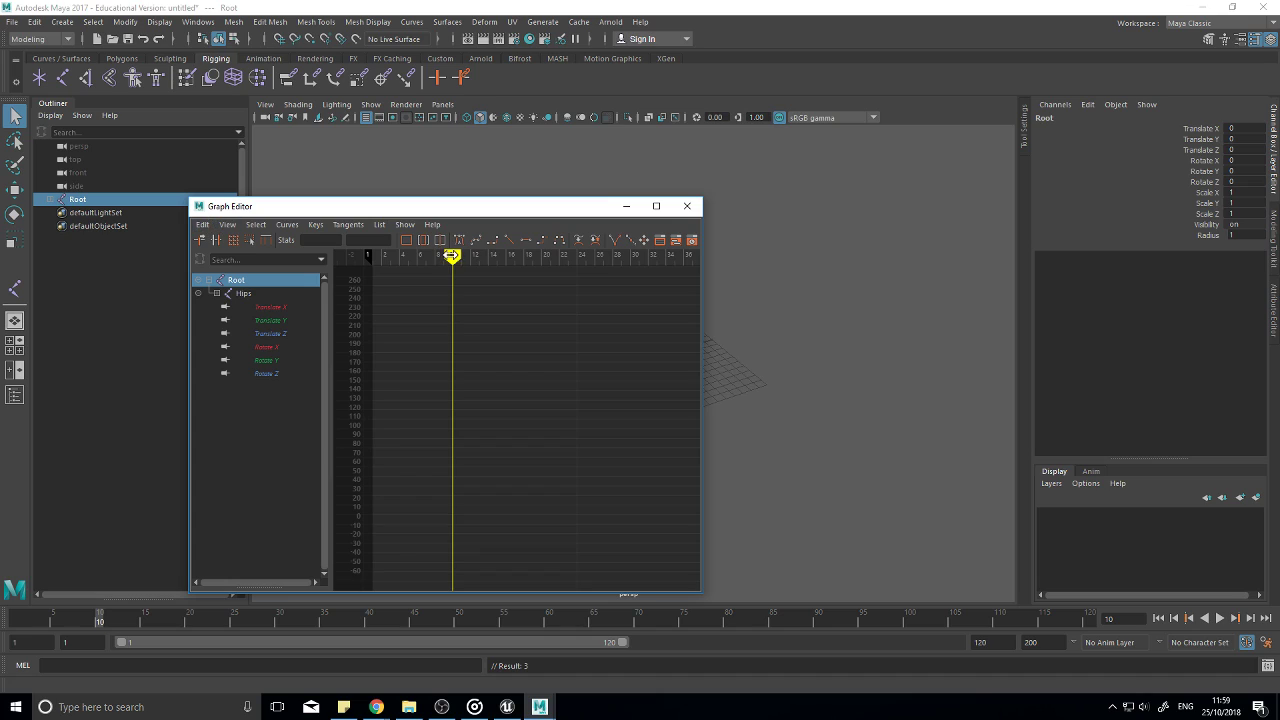
pyautogui.moveTo(452, 256); pyautogui.dragTo(372, 260)
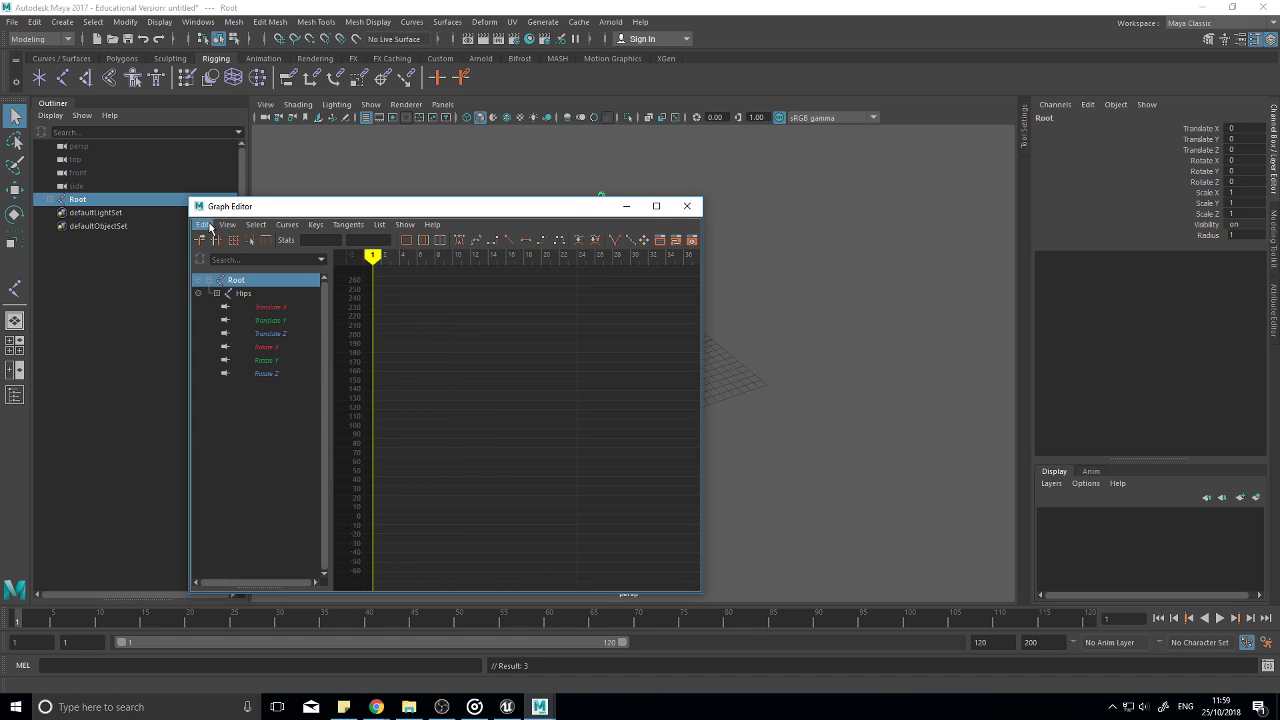
pyautogui.click(203, 225)
pyautogui.click(236, 311)
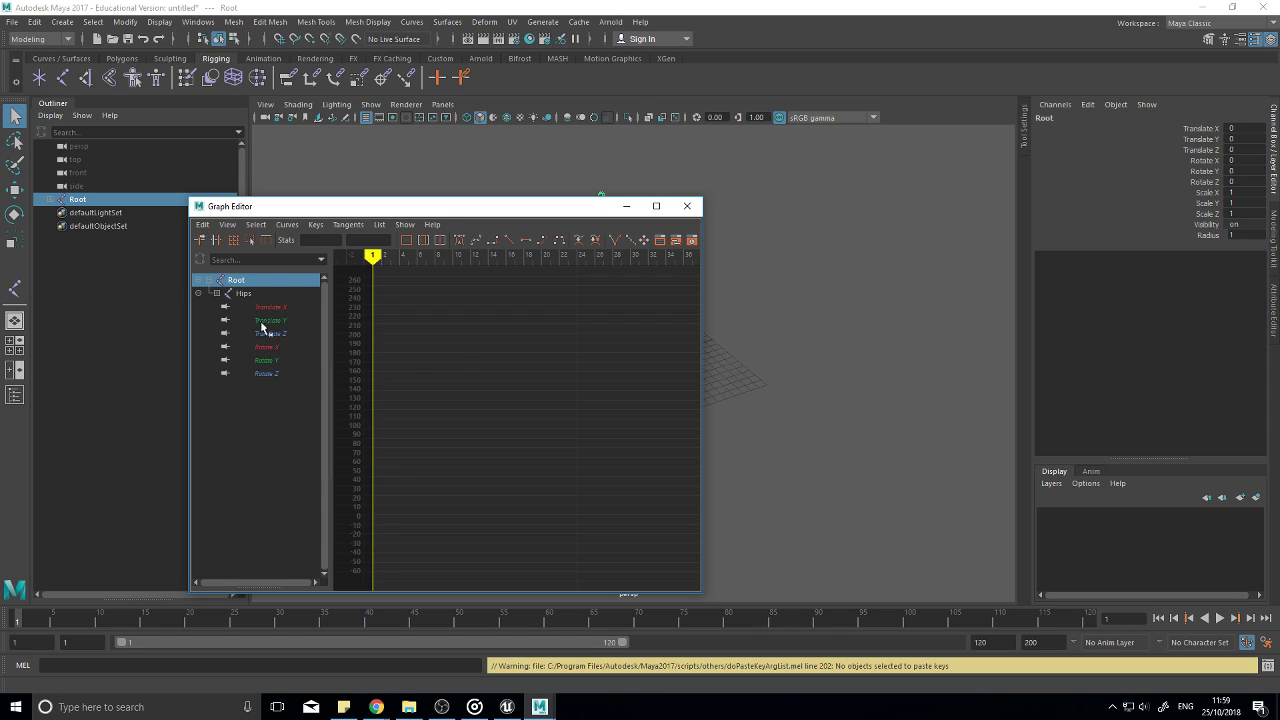
pyautogui.press('s')
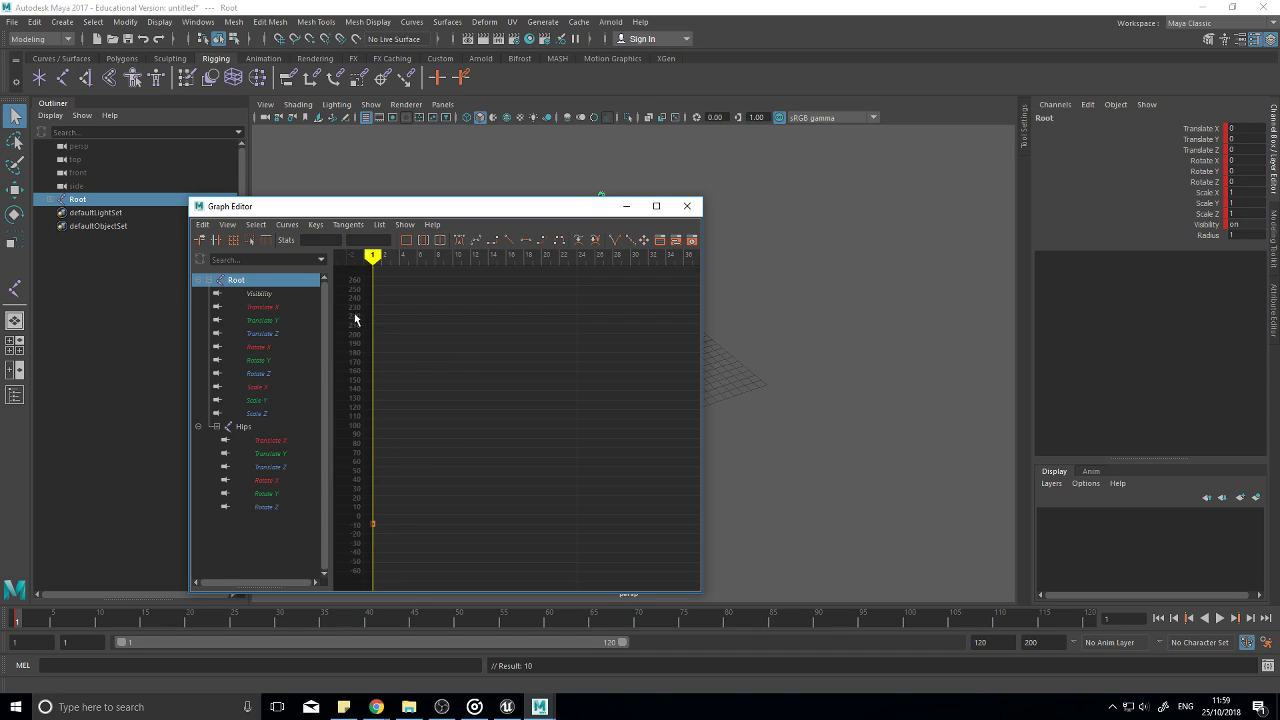
# Step: Try to paste the copied Hips translation keys onto Root at frame 1, and undo the paste
pyautogui.click(265, 307)
pyautogui.click(236, 280)
pyautogui.click(202, 224)
pyautogui.click(277, 319)
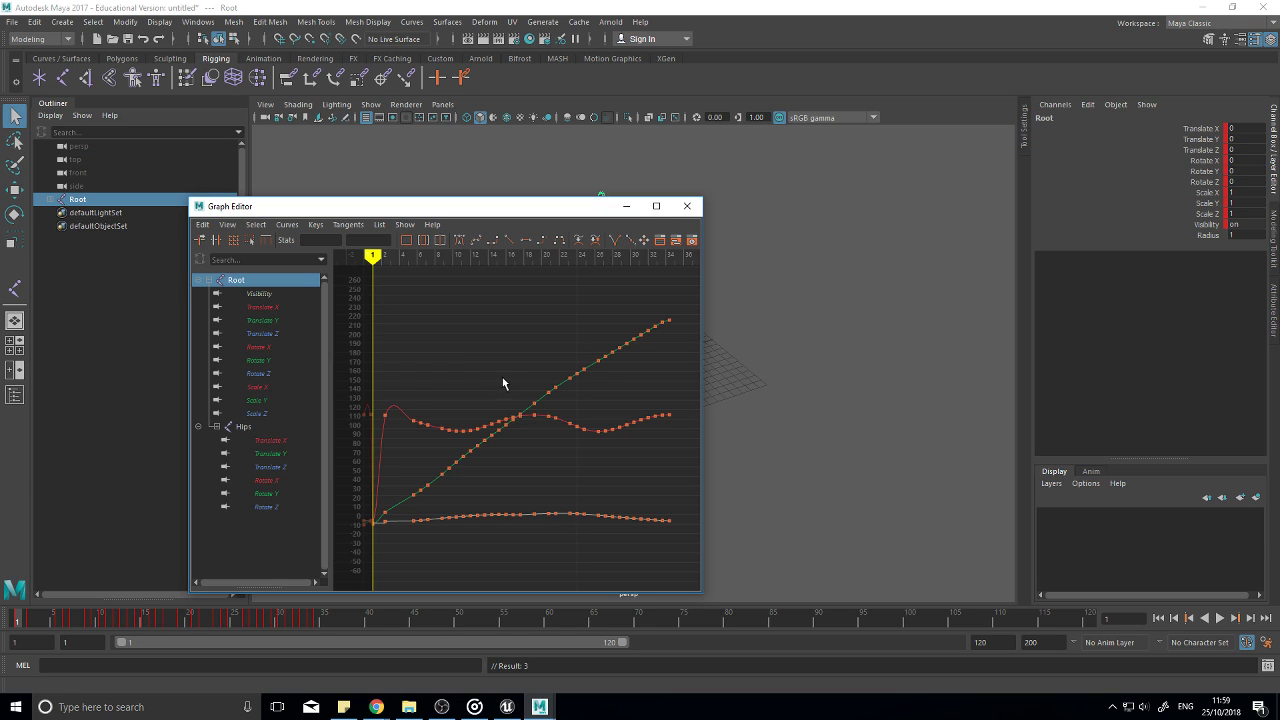
pyautogui.moveTo(466, 206); pyautogui.dragTo(983, 206)
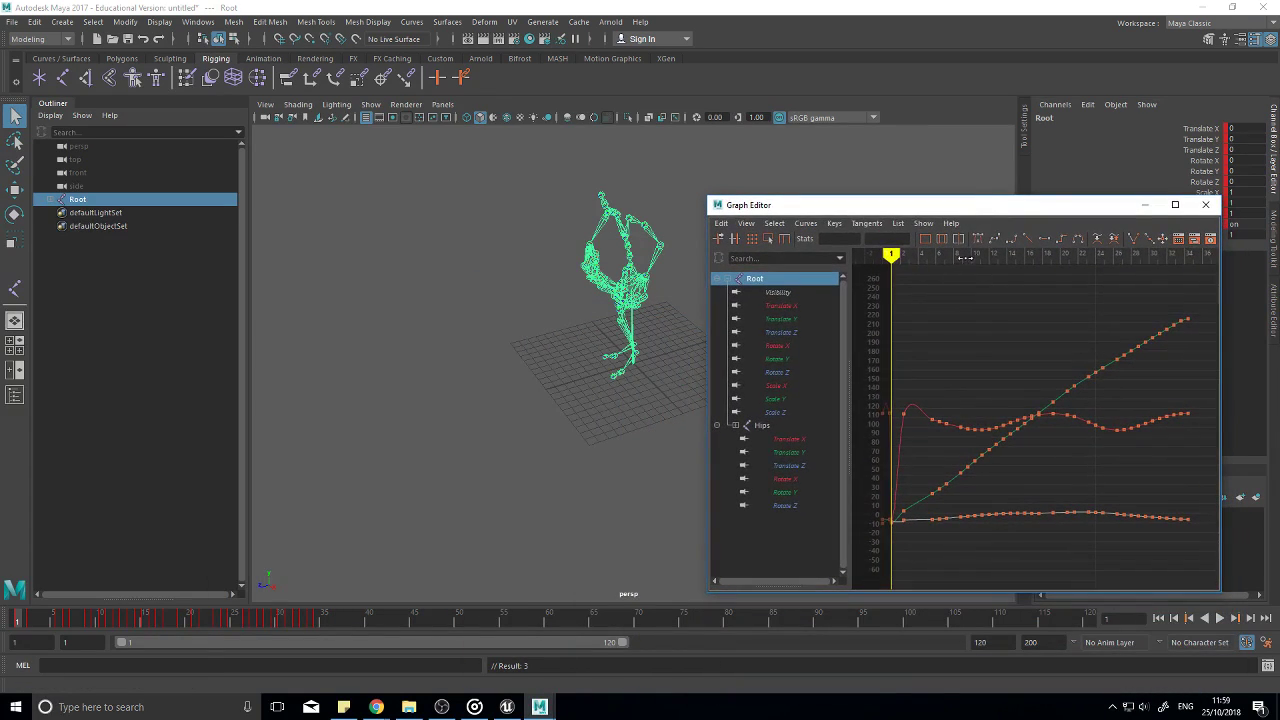
pyautogui.moveTo(887, 256); pyautogui.dragTo(891, 282)
pyautogui.hotkey('ctrl', 'z')
# Step: Copy all keys of the Hips Translate X curve and paste them onto Root's Translate X channel at frame 1
pyautogui.click(799, 306)
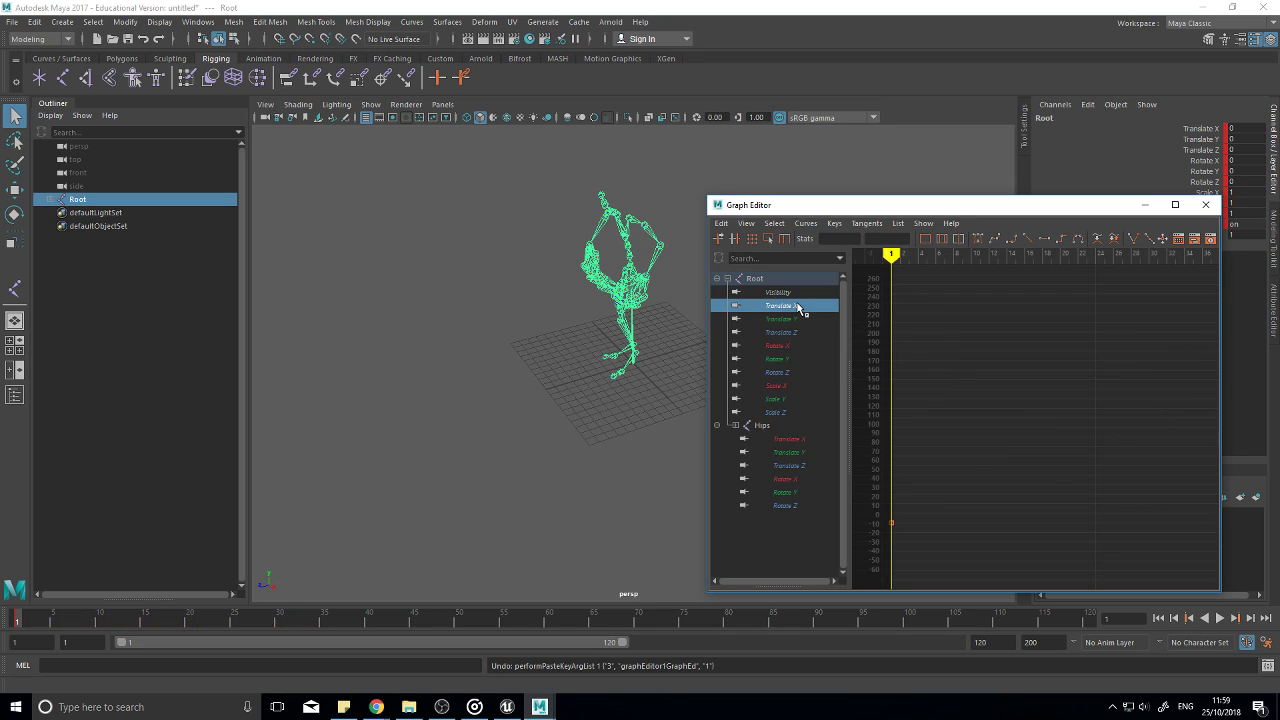
pyautogui.click(787, 440)
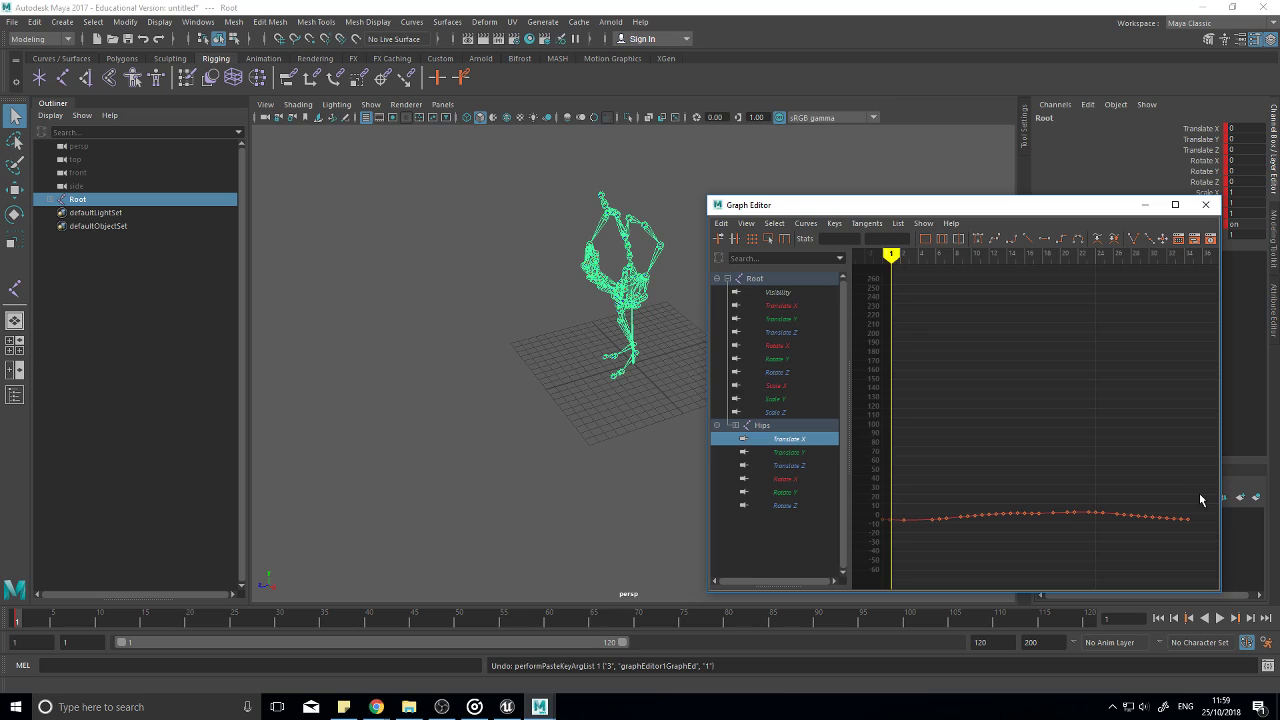
pyautogui.moveTo(1201, 499); pyautogui.dragTo(864, 550)
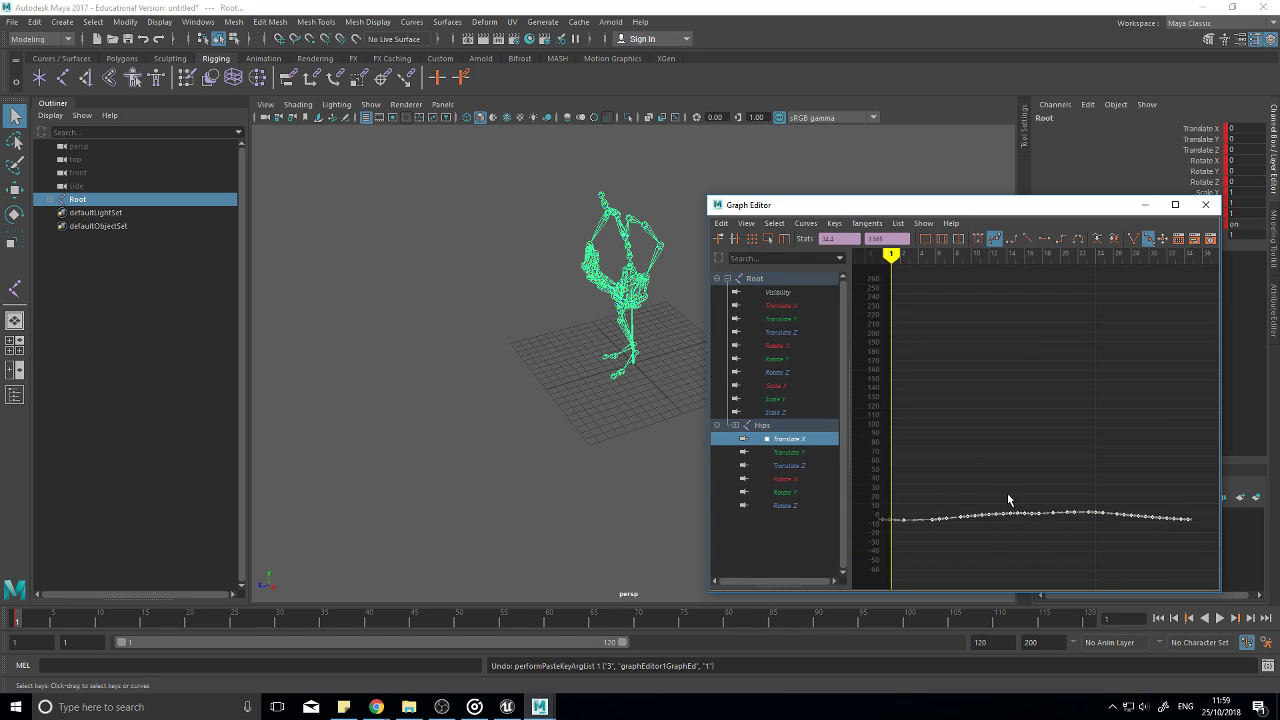
pyautogui.hotkey('ctrl', 'c')
pyautogui.click(800, 305)
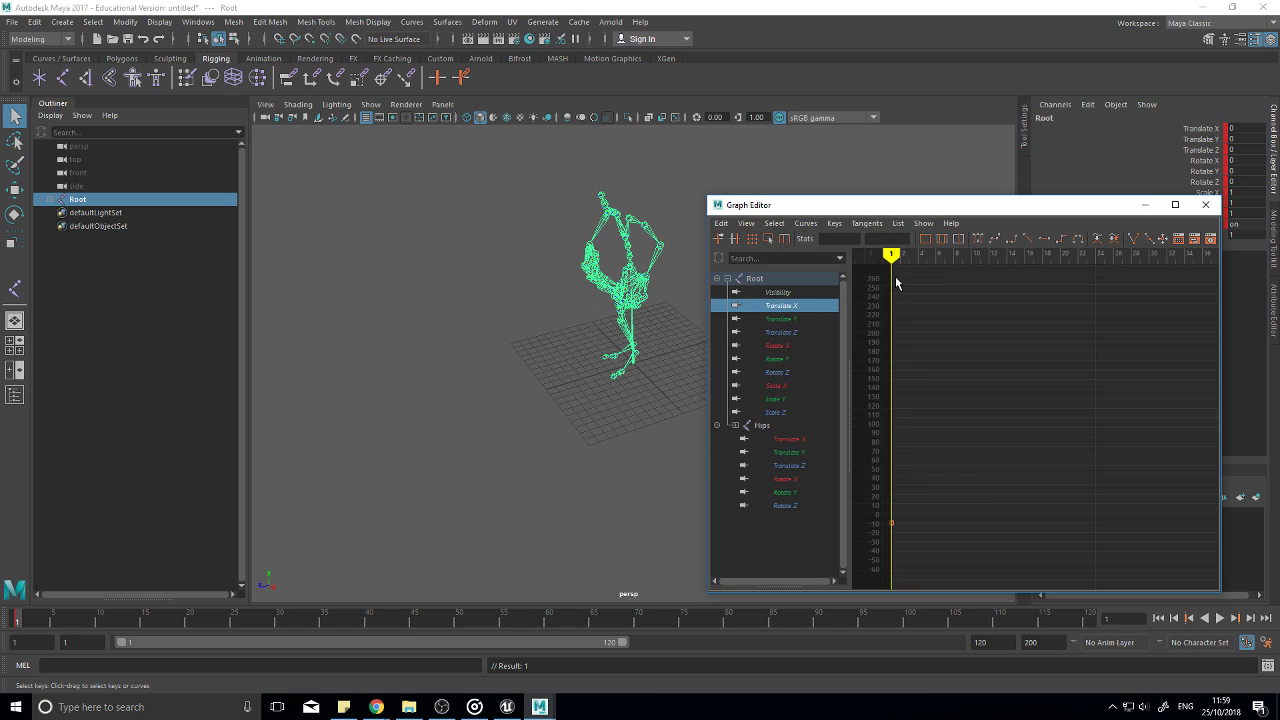
pyautogui.hotkey('ctrl', 'v')
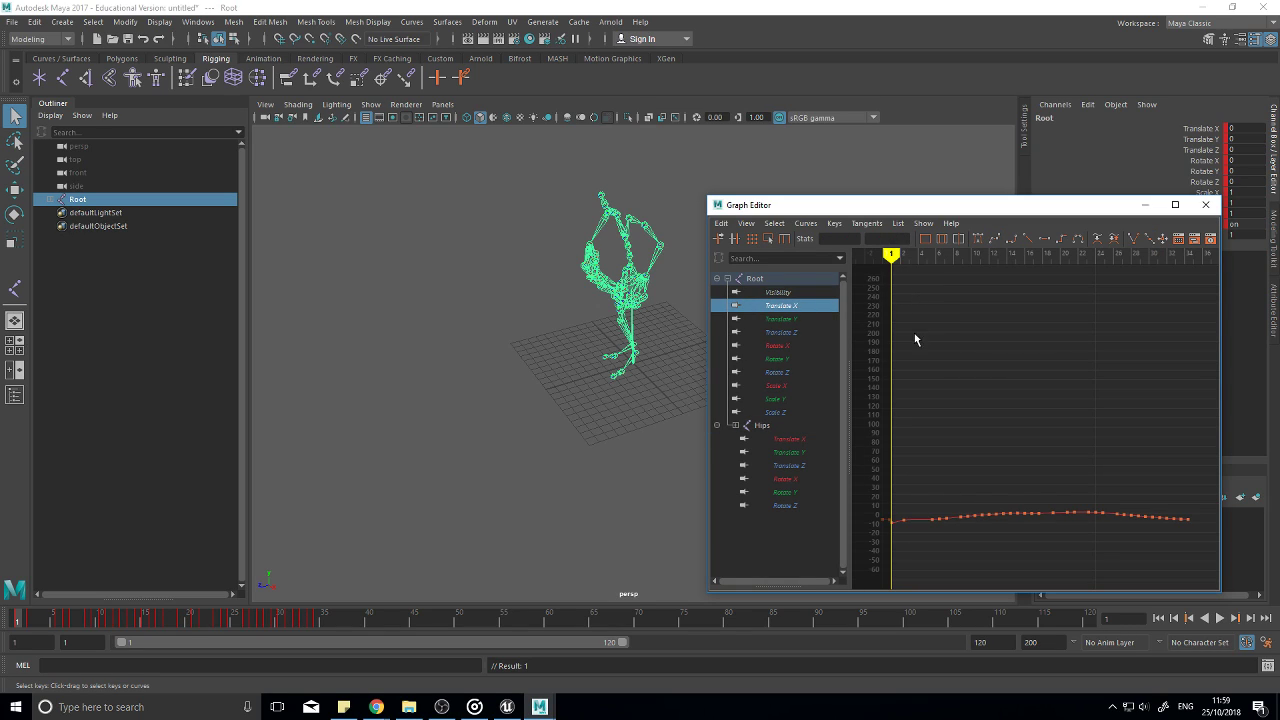
# Step: Copy all keys of the Hips Translate Z curve and paste them onto Root's Translate Z channel at frame 1
pyautogui.moveTo(891, 256); pyautogui.dragTo(887, 288)
pyautogui.click(798, 466)
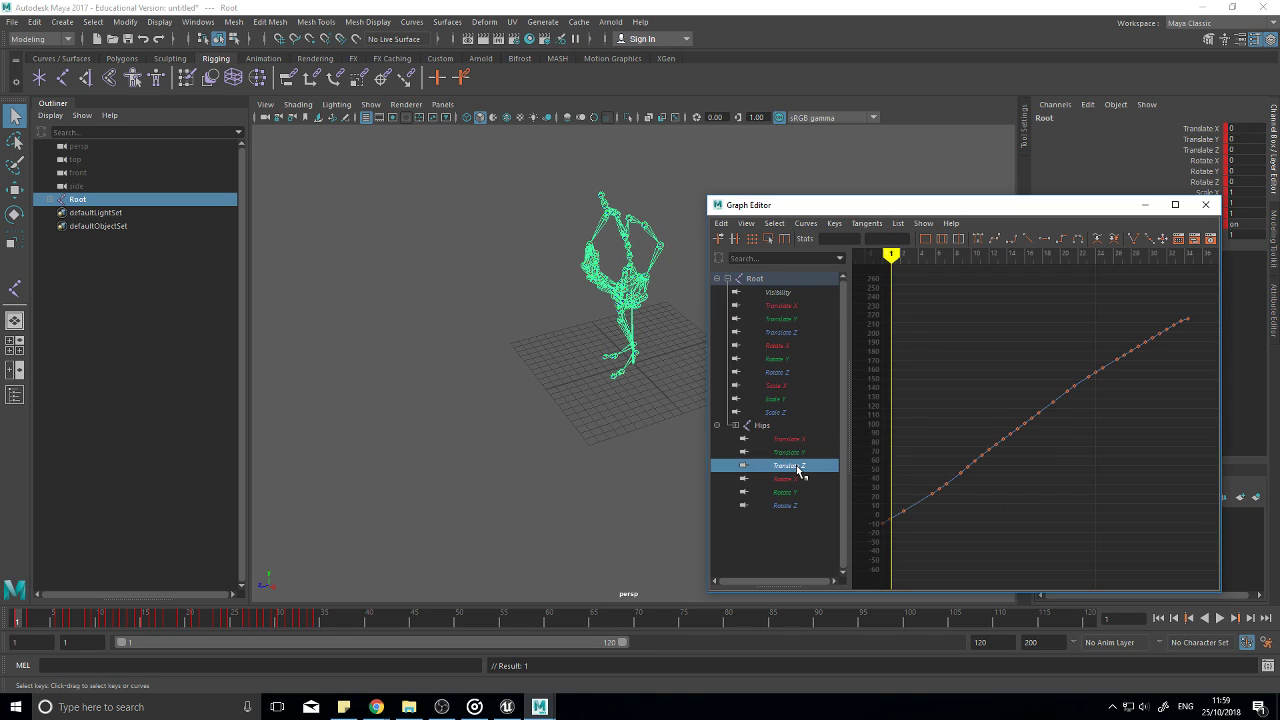
pyautogui.moveTo(1201, 305); pyautogui.dragTo(875, 563)
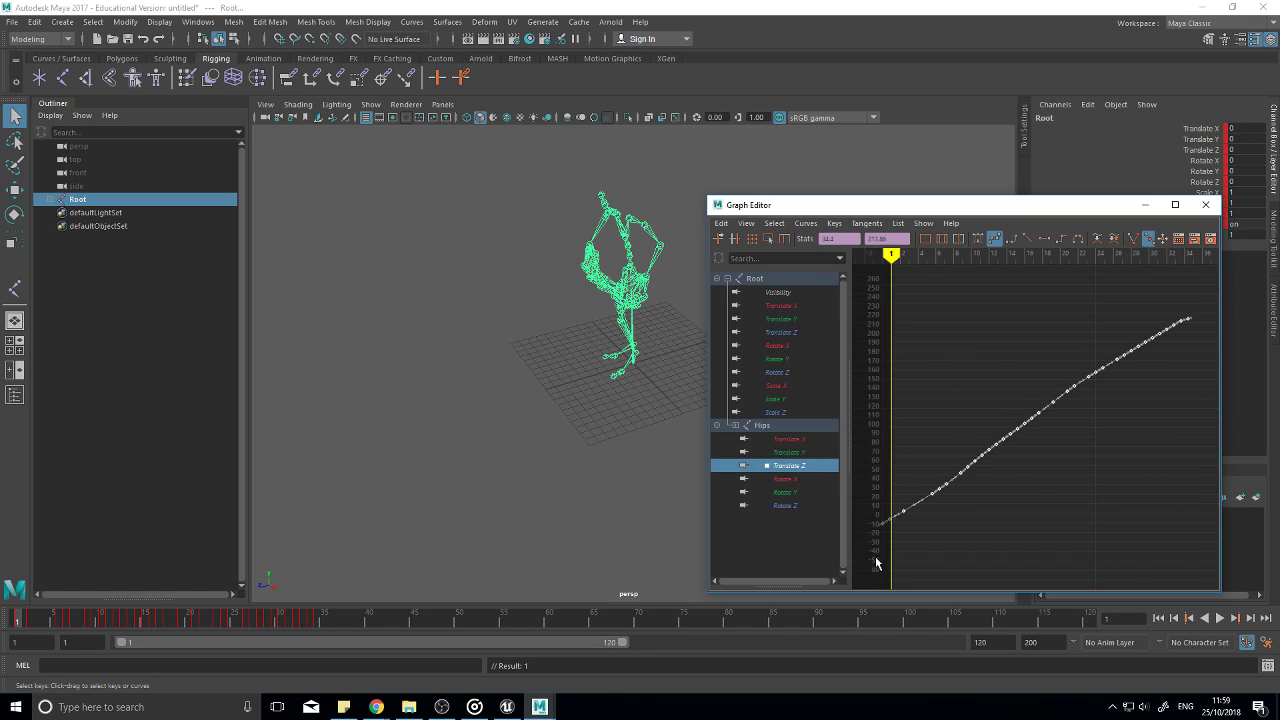
pyautogui.click(798, 332)
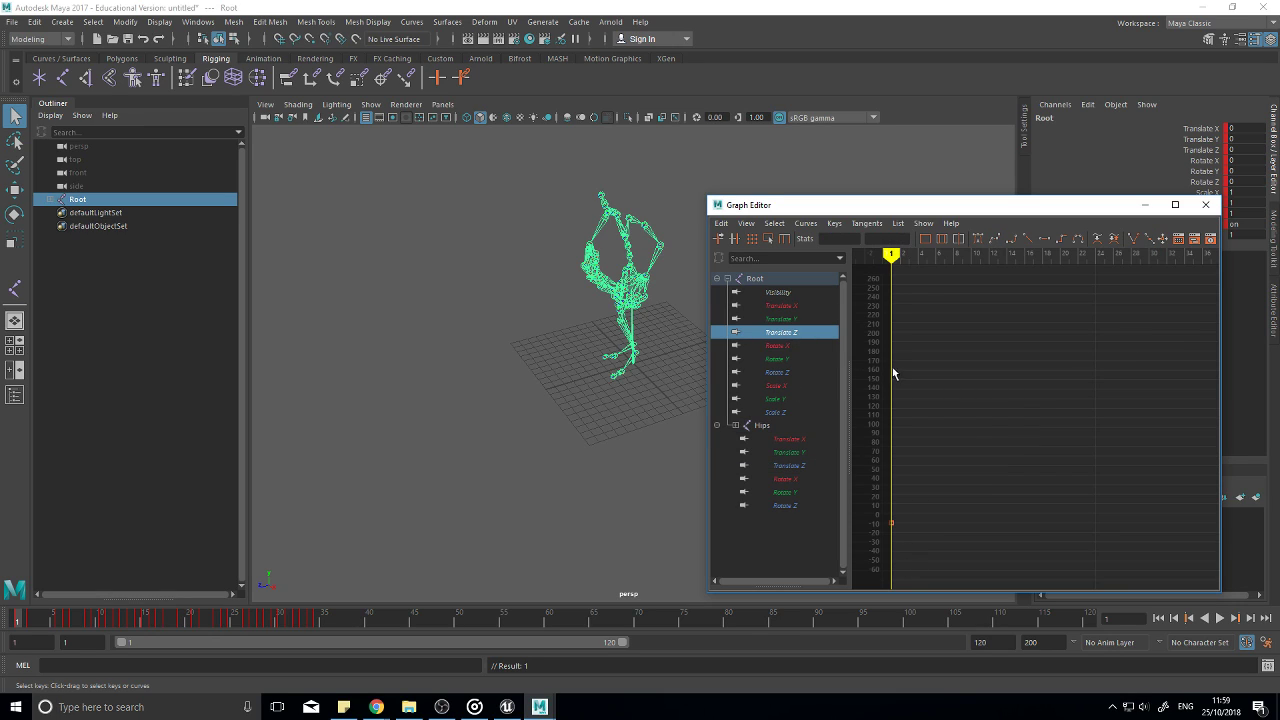
pyautogui.hotkey('ctrl', 'v')
# Step: Scrub through the animation to check the skeleton's movement with the pasted Root curves, and return to frame 1
pyautogui.moveTo(891, 255); pyautogui.dragTo(899, 255)
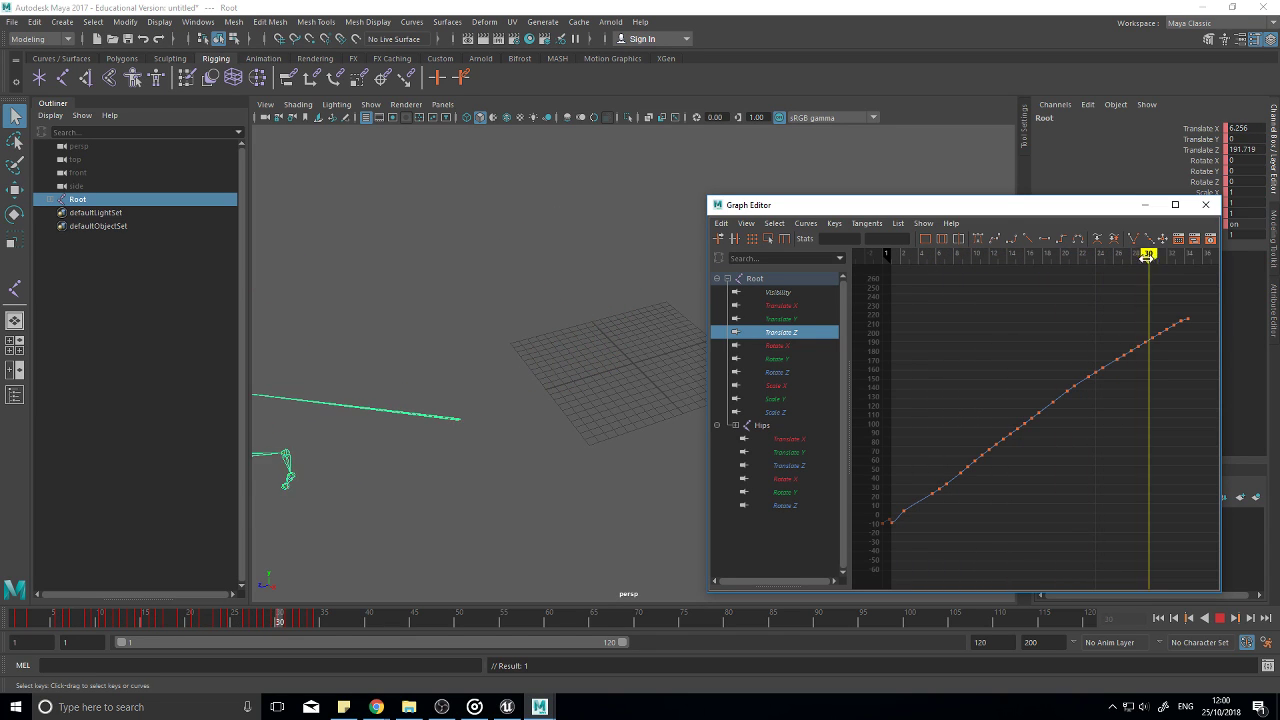
pyautogui.moveTo(1191, 255)
pyautogui.mouseDown()
pyautogui.moveTo(891, 255)
pyautogui.moveTo(1183, 256)
pyautogui.moveTo(891, 257)
pyautogui.moveTo(1031, 257)
pyautogui.moveTo(1103, 276)
pyautogui.moveTo(909, 280)
pyautogui.moveTo(929, 287)
pyautogui.mouseUp()
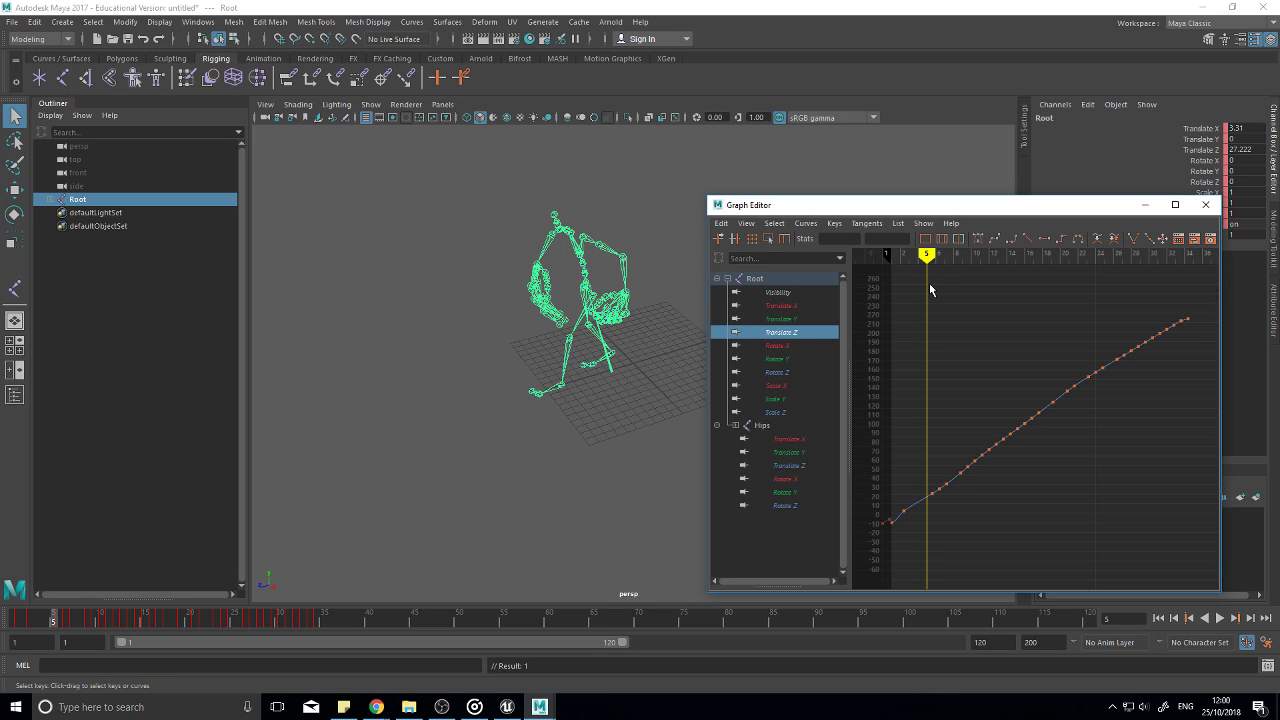
pyautogui.moveTo(929, 289)
pyautogui.mouseDown()
pyautogui.moveTo(889, 275)
pyautogui.moveTo(997, 263)
pyautogui.moveTo(1174, 276)
pyautogui.moveTo(1054, 295)
pyautogui.moveTo(888, 291)
pyautogui.mouseUp()
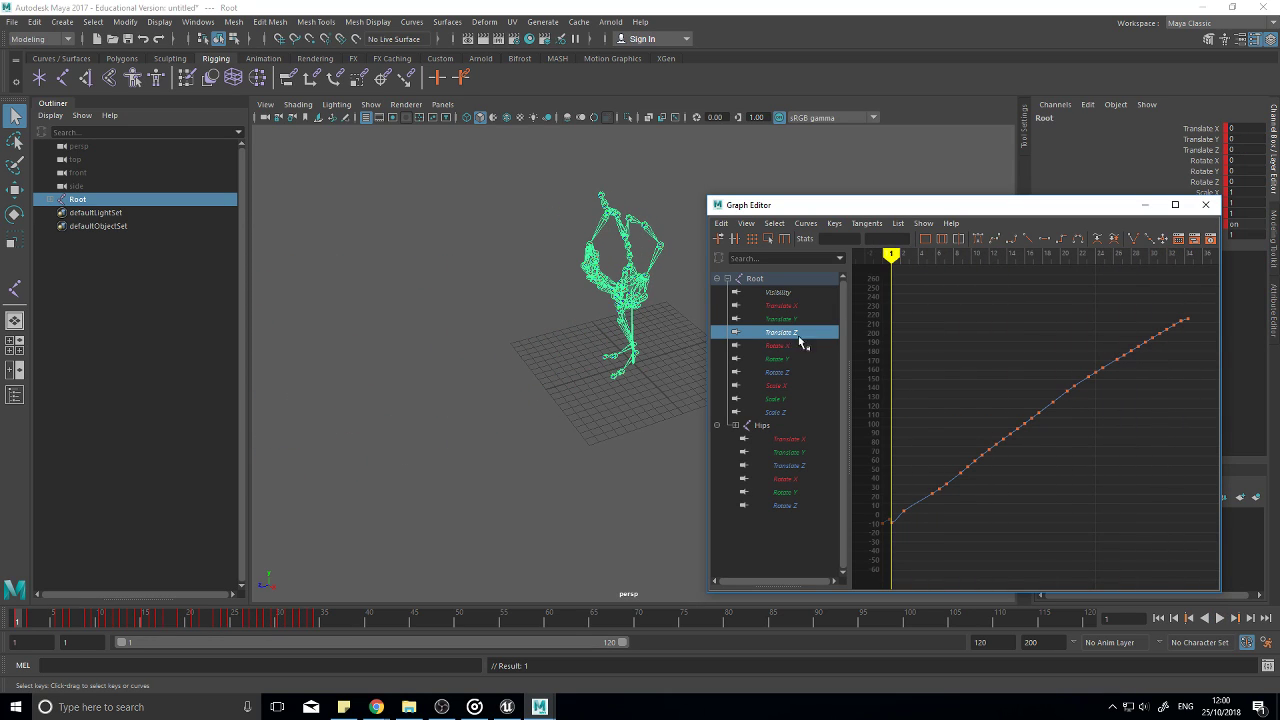
# Step: Copy all keys of the Hips Translate Z curve and move the current time to frame 0
pyautogui.click(783, 467)
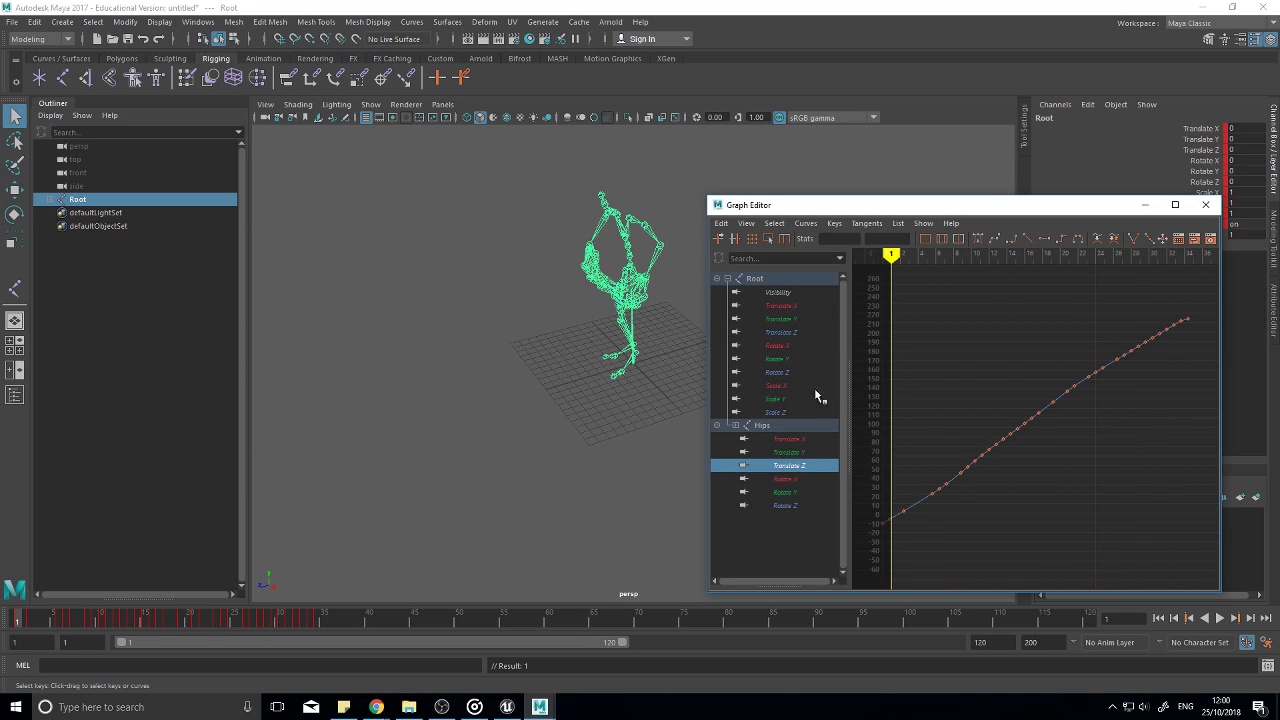
pyautogui.moveTo(1207, 302); pyautogui.dragTo(864, 555)
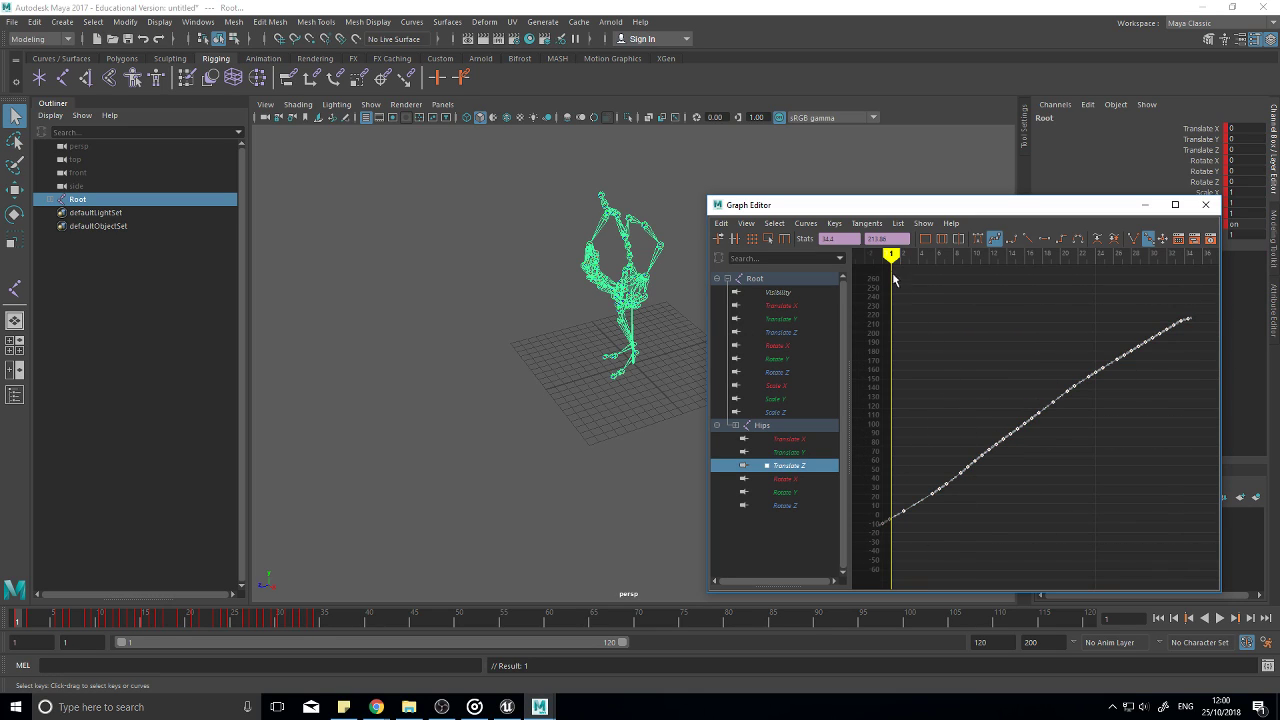
pyautogui.moveTo(895, 280); pyautogui.dragTo(881, 282)
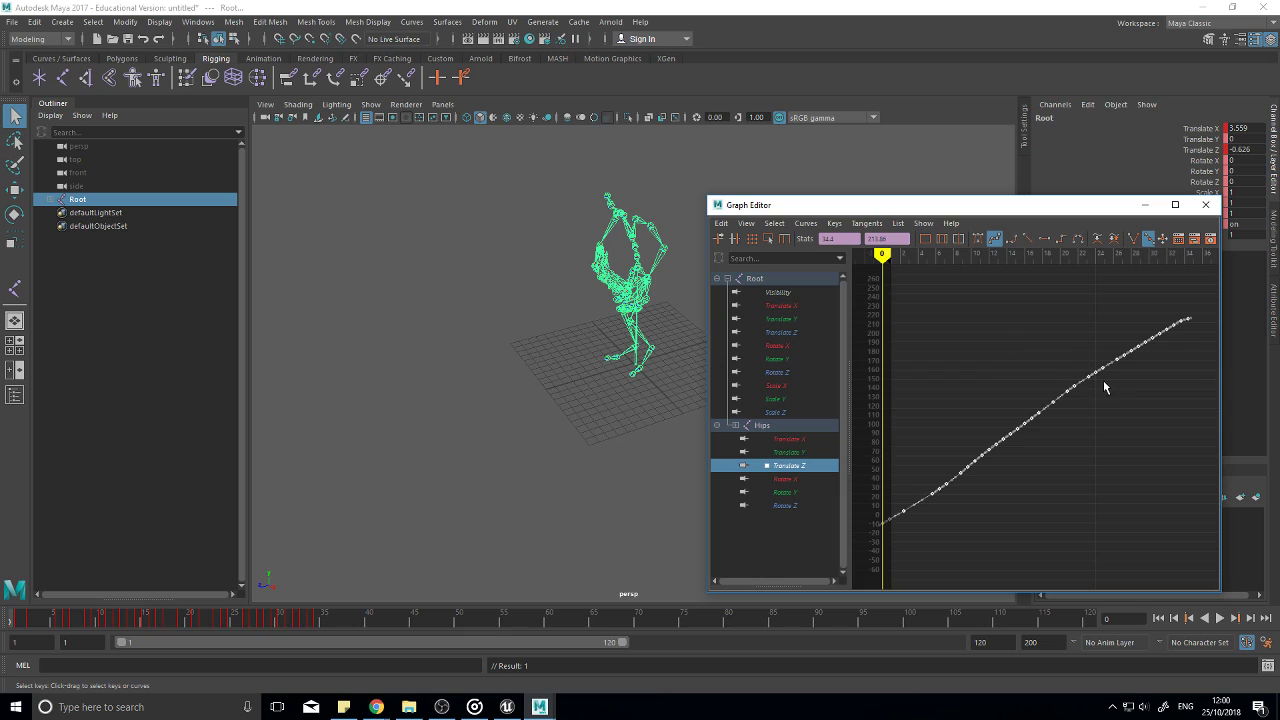
# Step: Try to delete all keys of Root's Translate Z curve, and undo the deletion
pyautogui.click(798, 333)
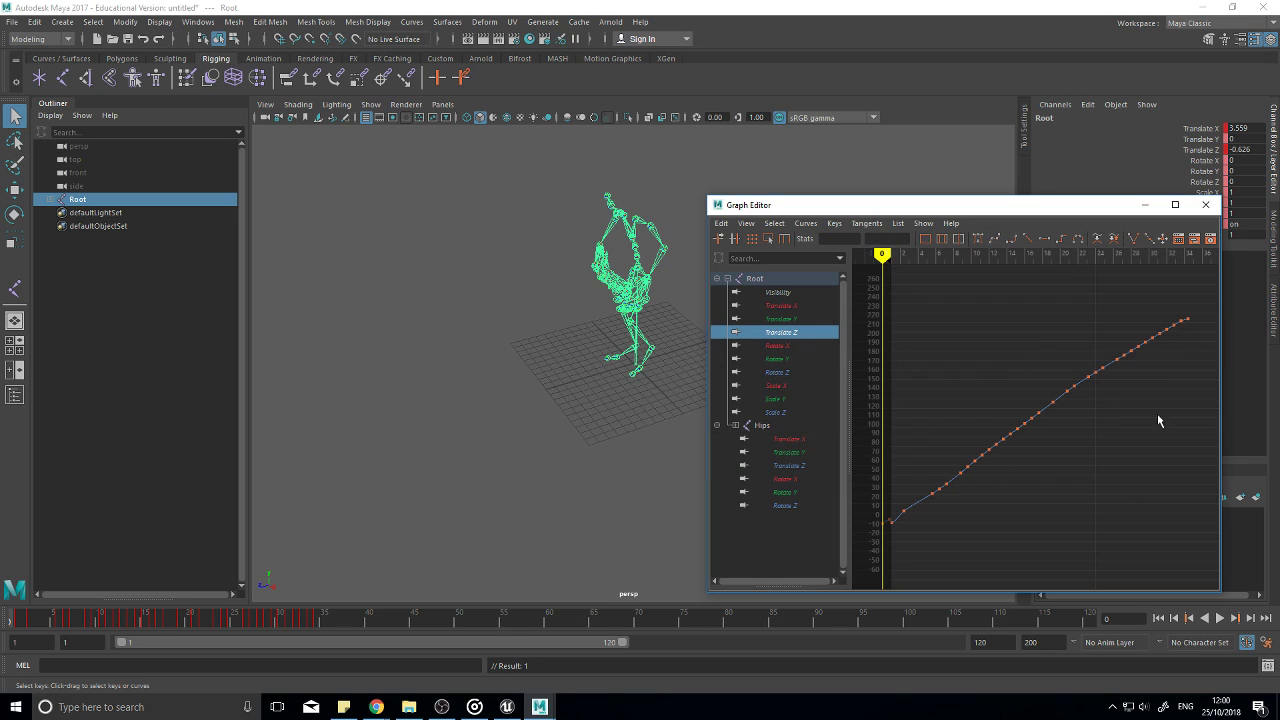
pyautogui.moveTo(1196, 311); pyautogui.dragTo(784, 570)
pyautogui.press('Delete')
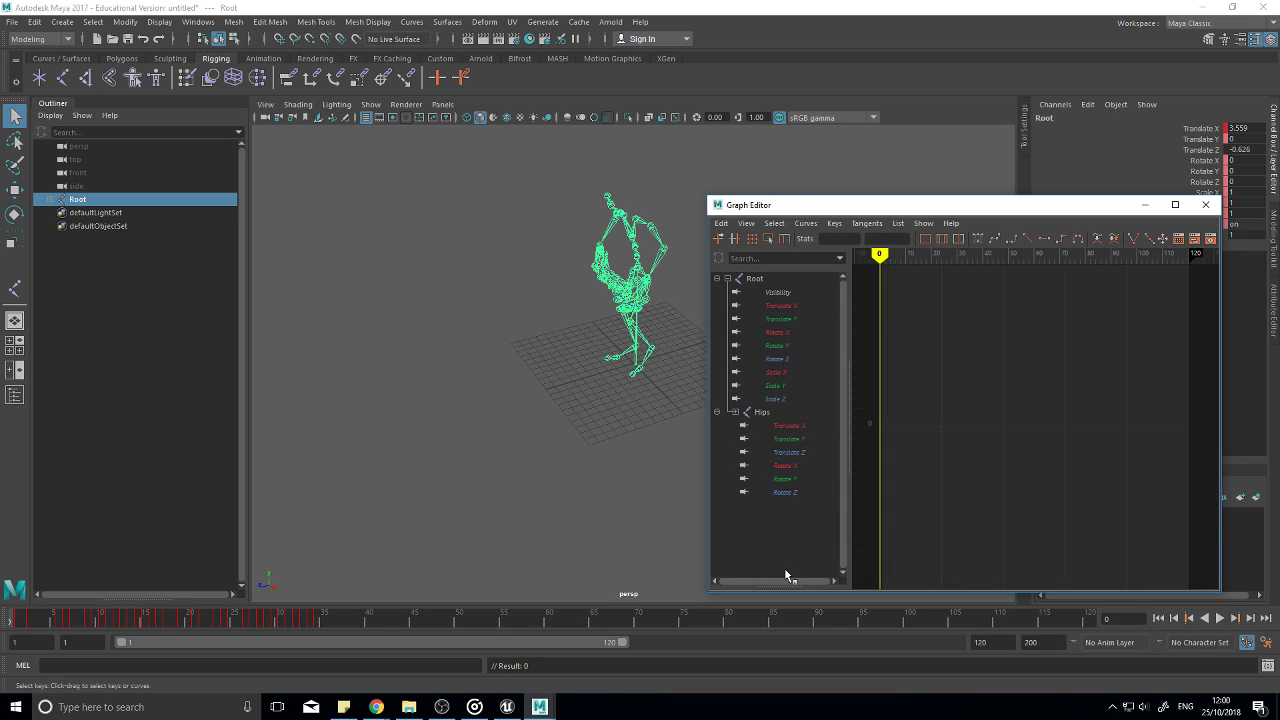
pyautogui.hotkey('ctrl', 'z')
# Step: Paste the copied Hips Translate Z keys onto Root's Translate Z channel at frame 0
pyautogui.click(797, 333)
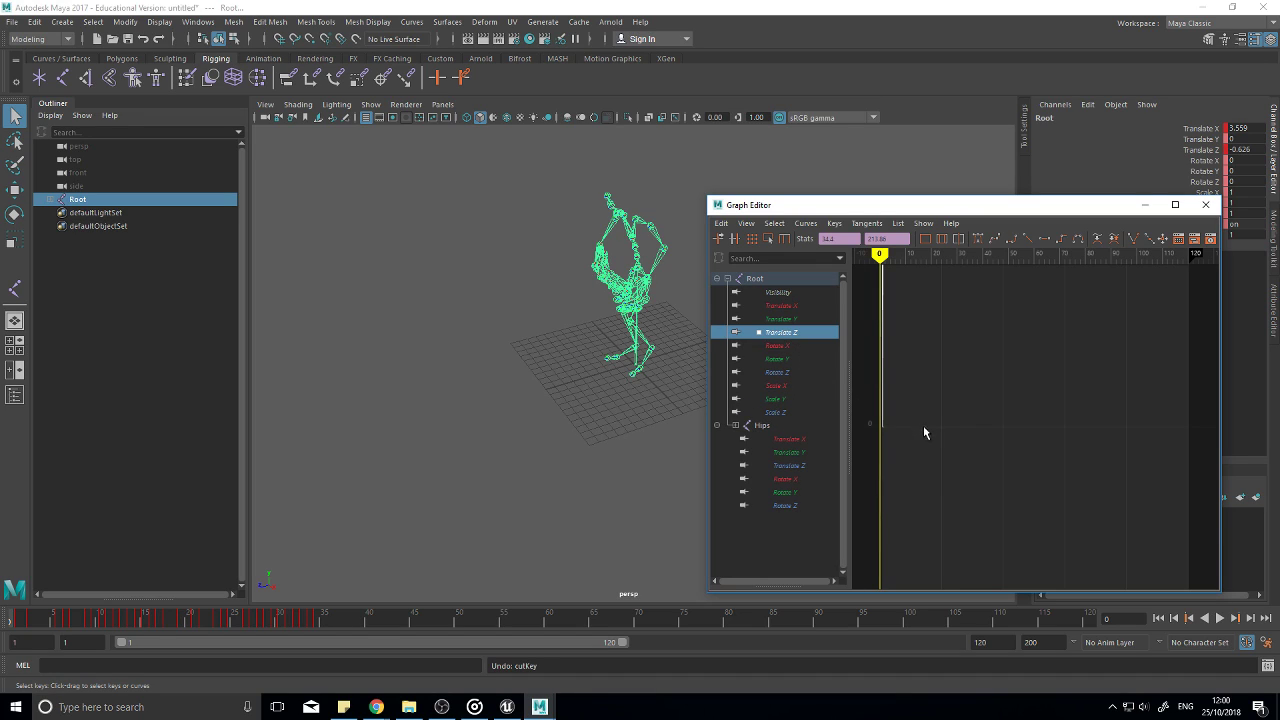
pyautogui.scroll(2, 935, 474)
pyautogui.scroll(-5, 935, 474)
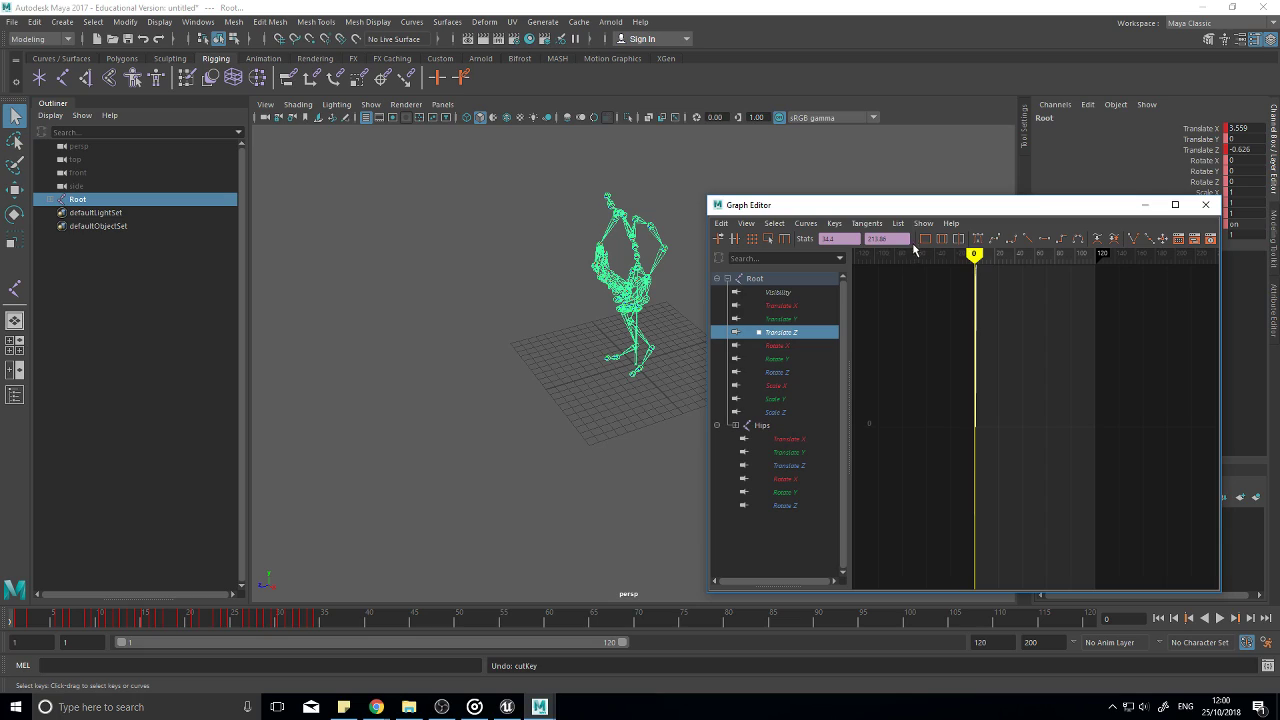
pyautogui.press('f')
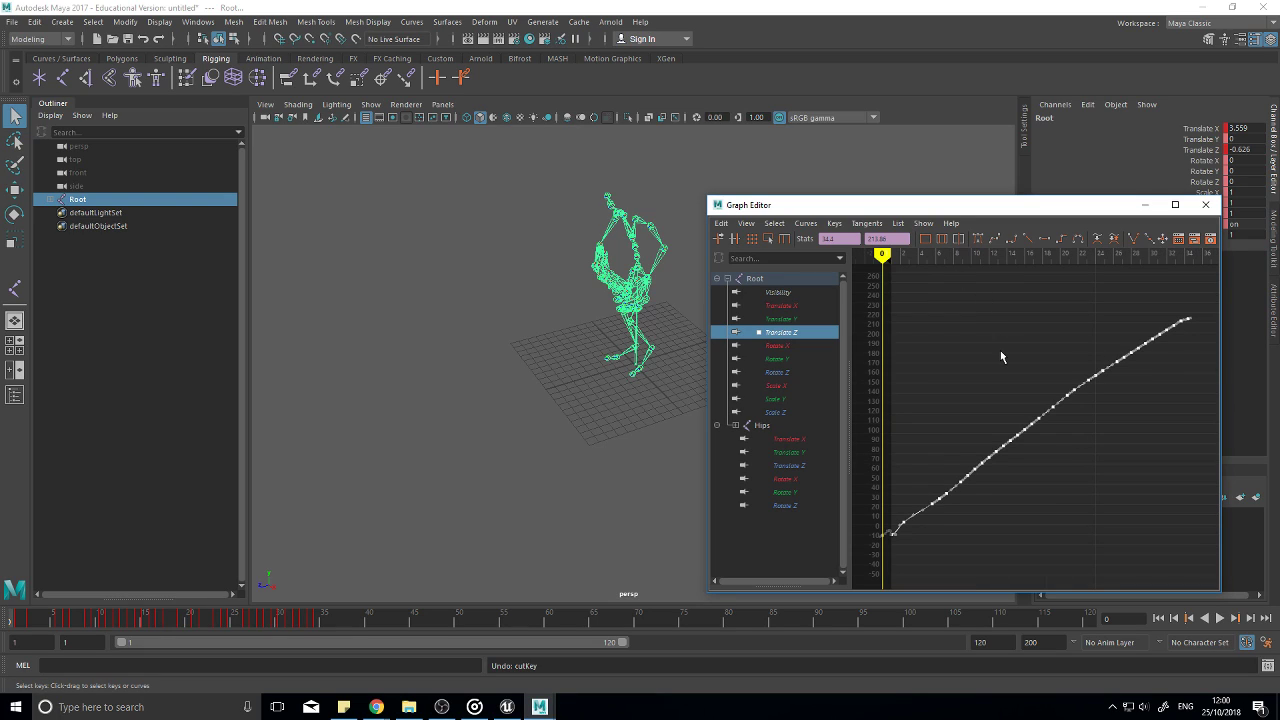
pyautogui.hotkey('ctrl', 'z')
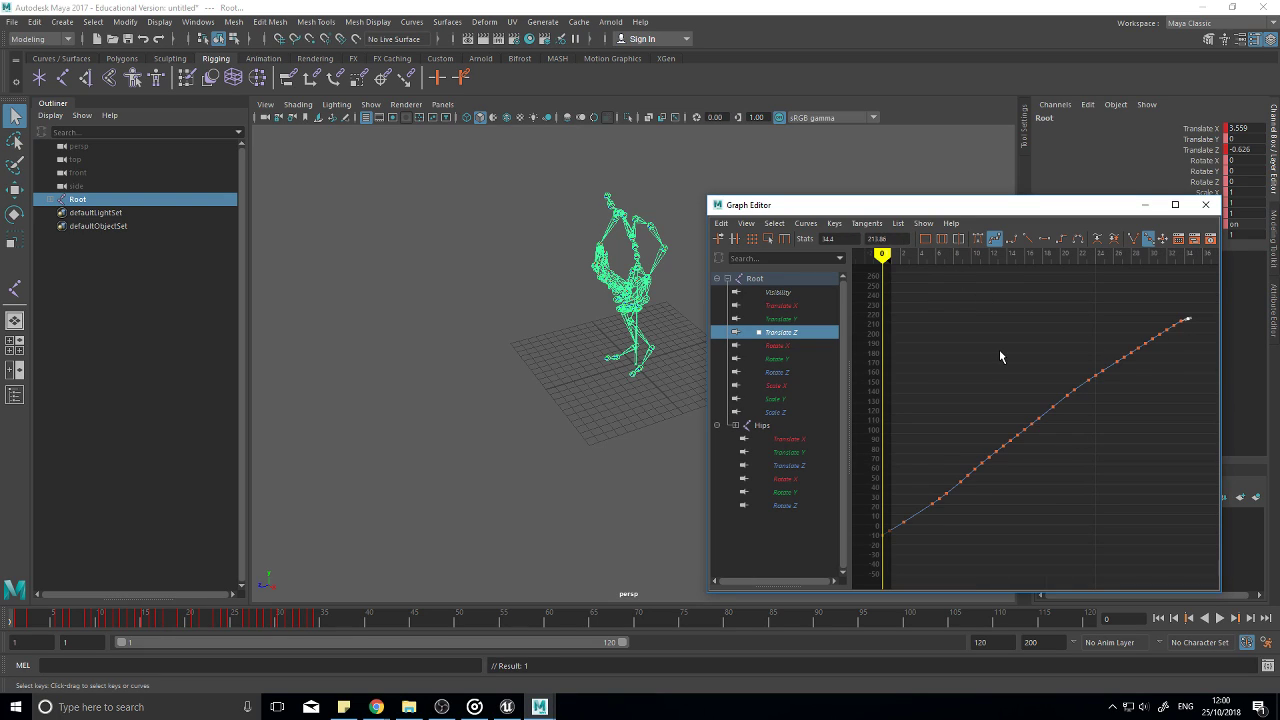
# Step: Set the value of all keys on the Hips Translate Z curve to 0
pyautogui.click(787, 466)
pyautogui.moveTo(1200, 323); pyautogui.dragTo(877, 572)
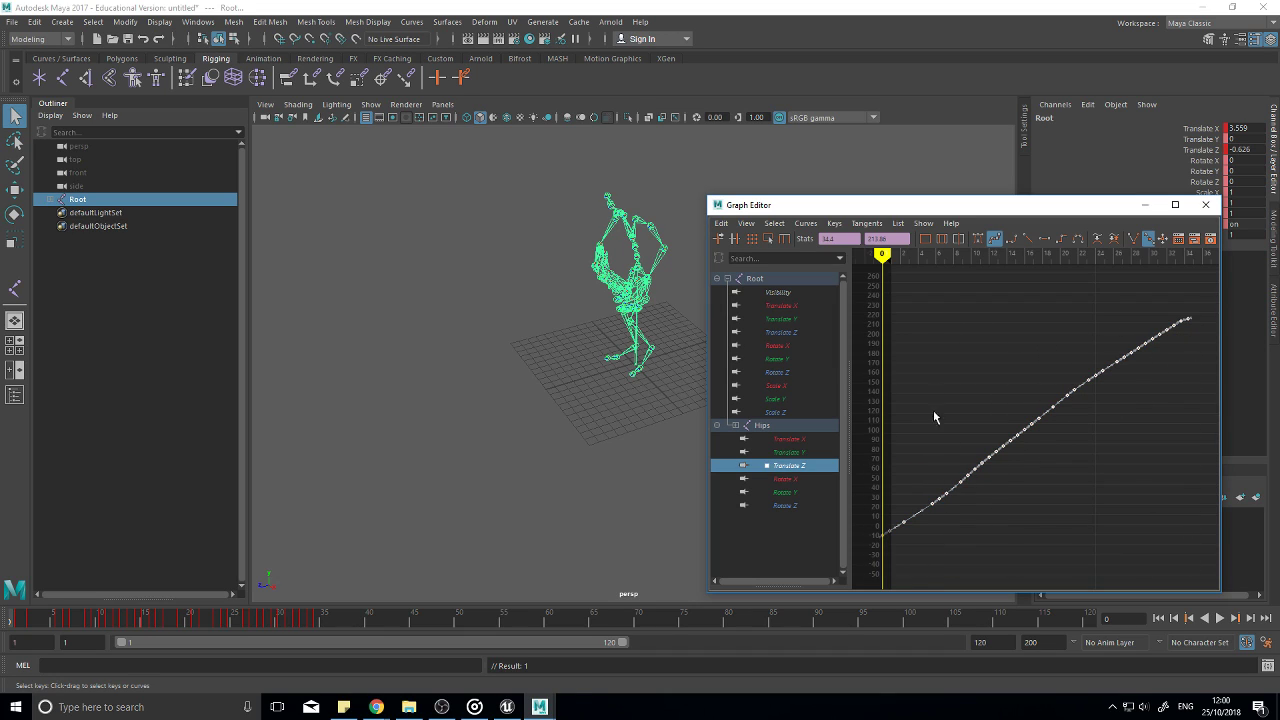
pyautogui.doubleClick(895, 239)
pyautogui.write('0')
pyautogui.press('Return')
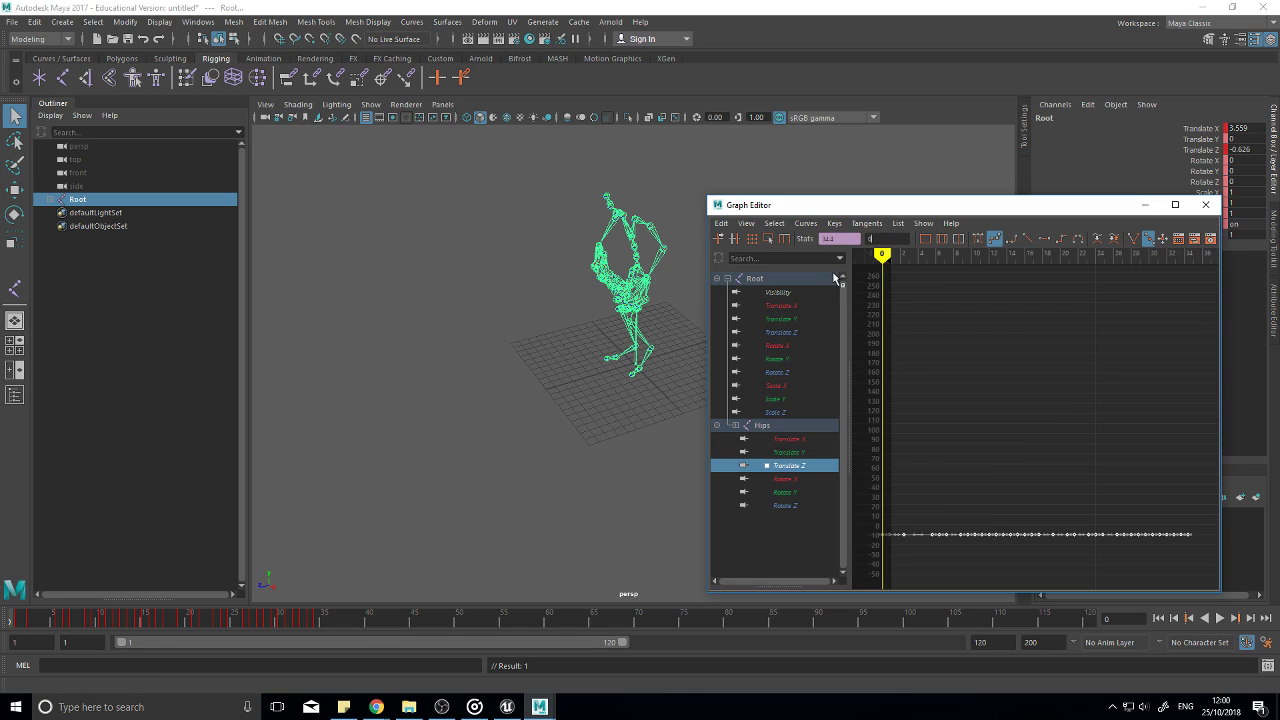
# Step: Copy all the Hips Translate Y keys and paste them onto the Root Translate Y curve at frame 0
pyautogui.moveTo(884, 254)
pyautogui.mouseDown()
pyautogui.moveTo(1182, 266)
pyautogui.moveTo(905, 271)
pyautogui.moveTo(1180, 280)
pyautogui.moveTo(891, 280)
pyautogui.mouseUp()
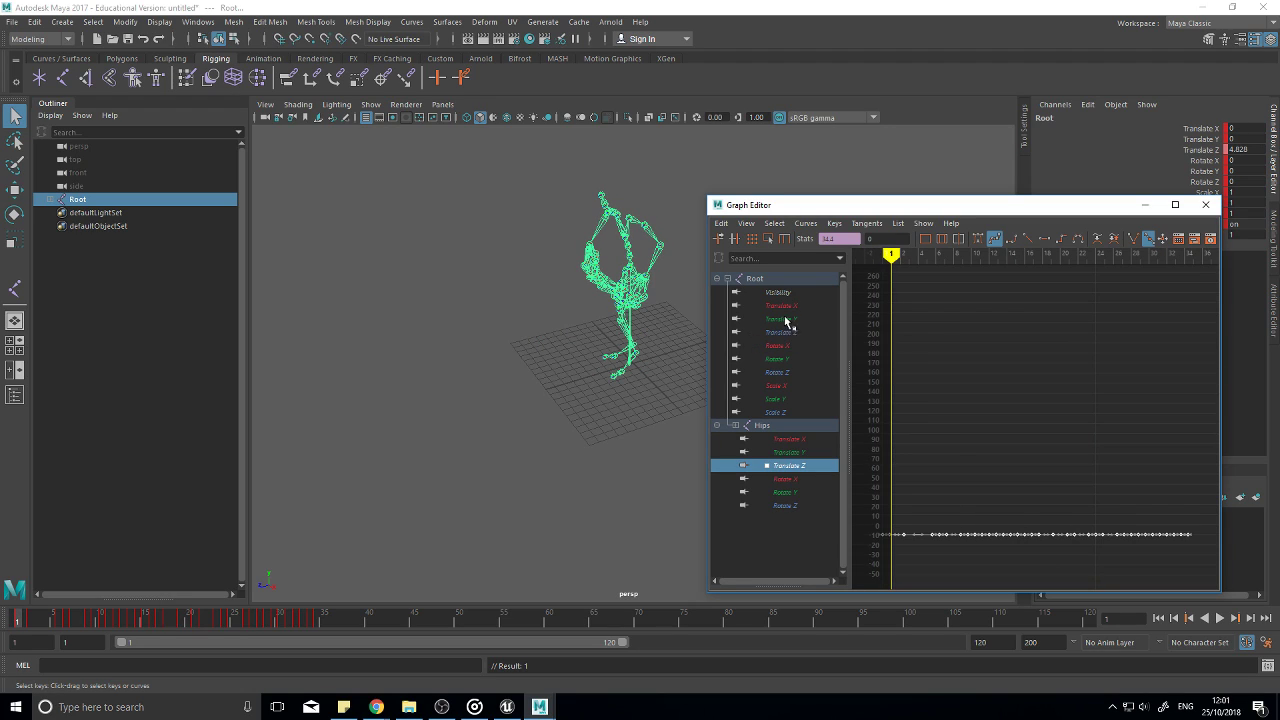
pyautogui.click(803, 439)
pyautogui.click(803, 454)
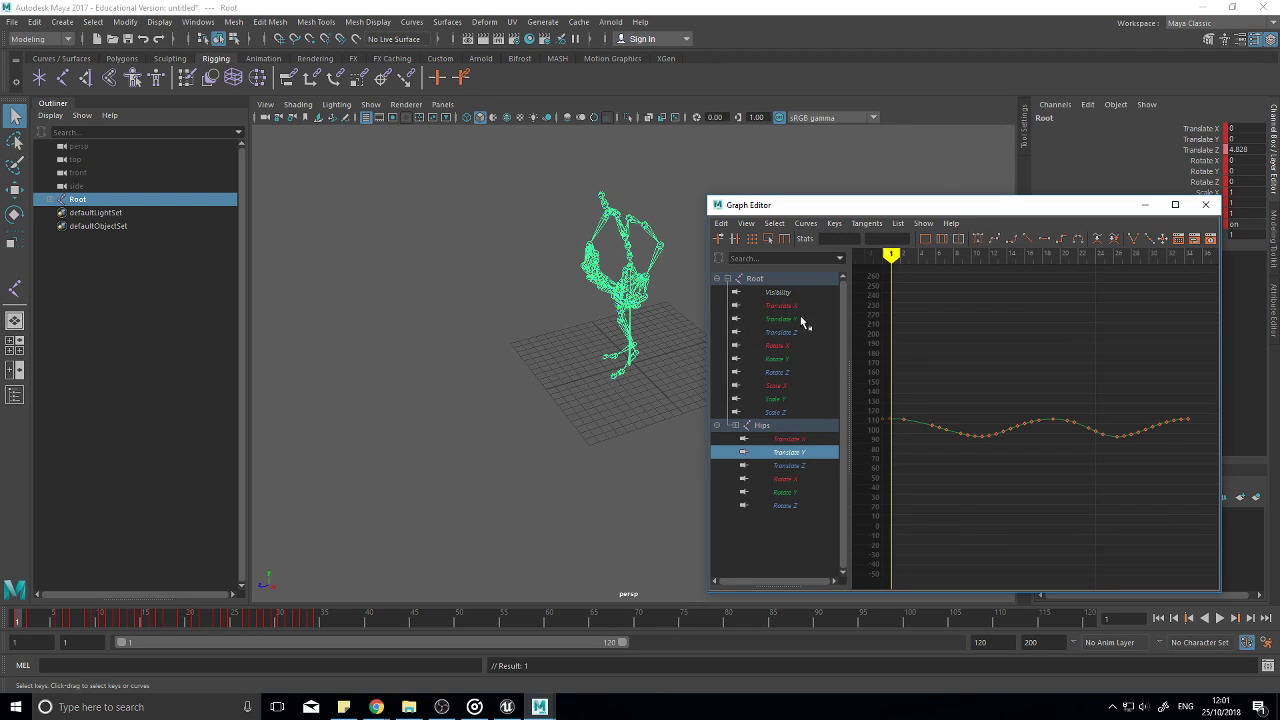
pyautogui.click(799, 306)
pyautogui.click(795, 319)
pyautogui.click(793, 453)
pyautogui.moveTo(1200, 411); pyautogui.dragTo(900, 507)
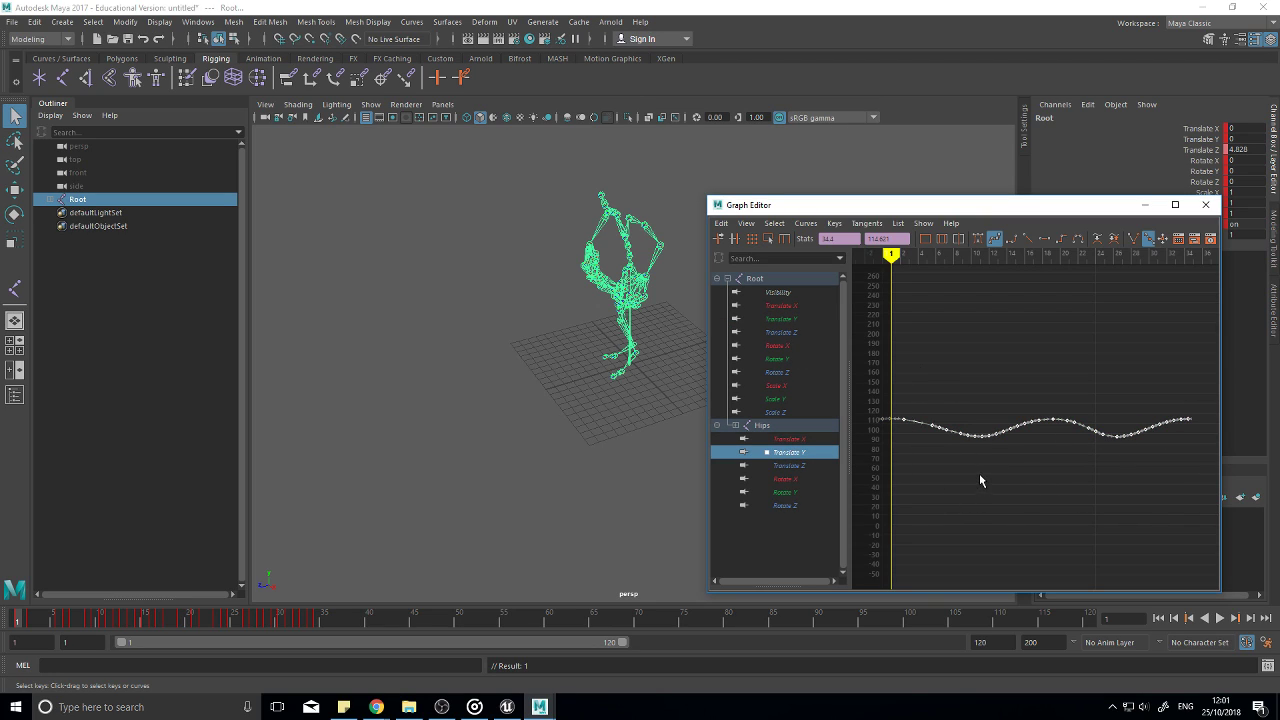
pyautogui.click(790, 320)
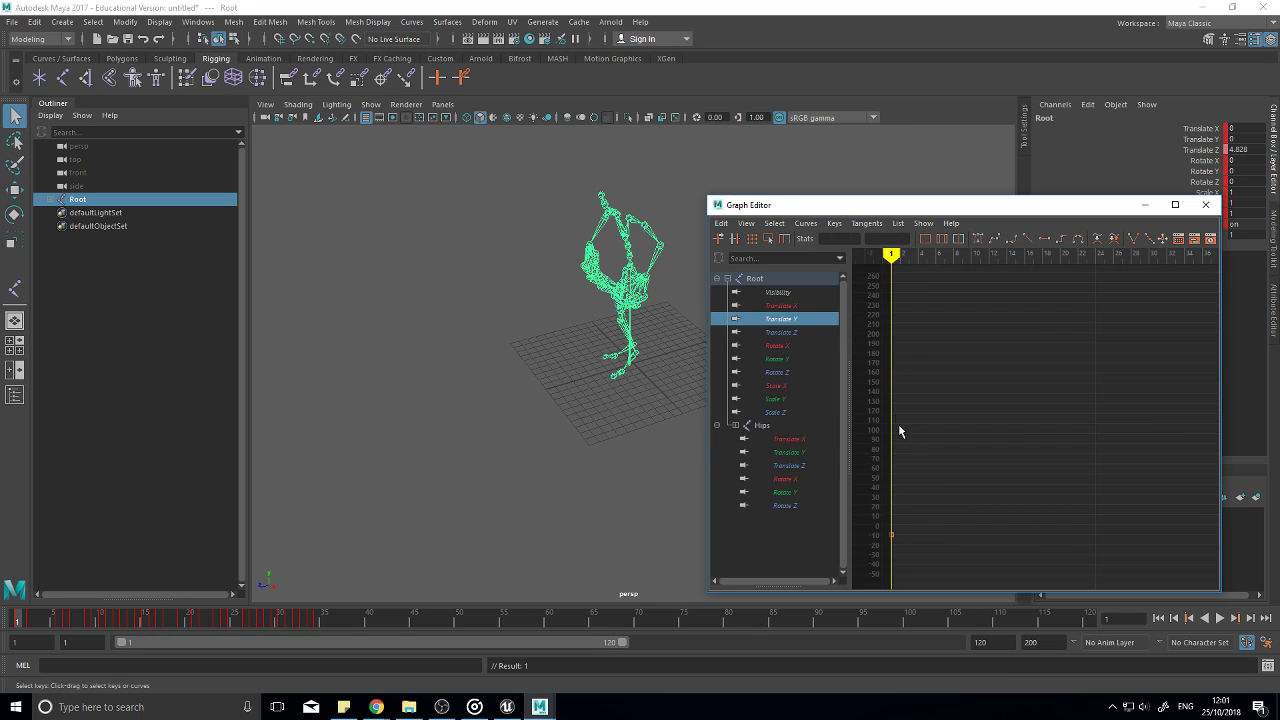
pyautogui.click(880, 255)
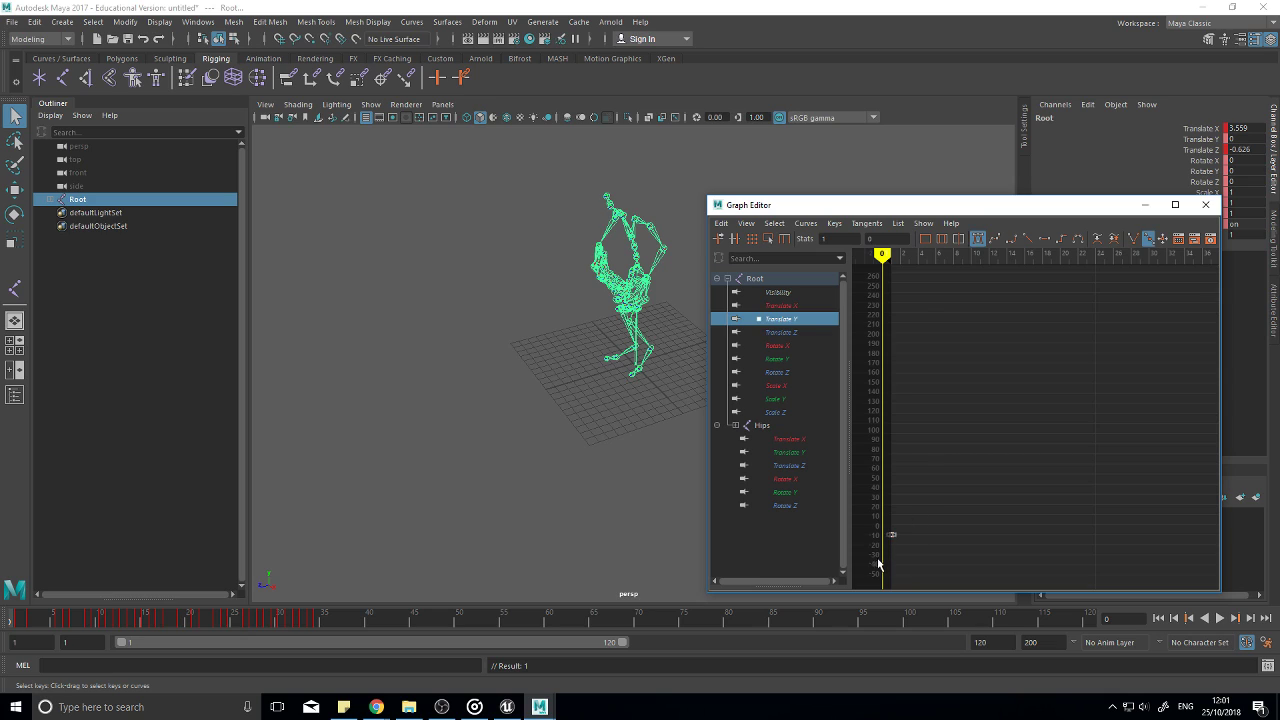
pyautogui.hotkey('ctrl', 'z')
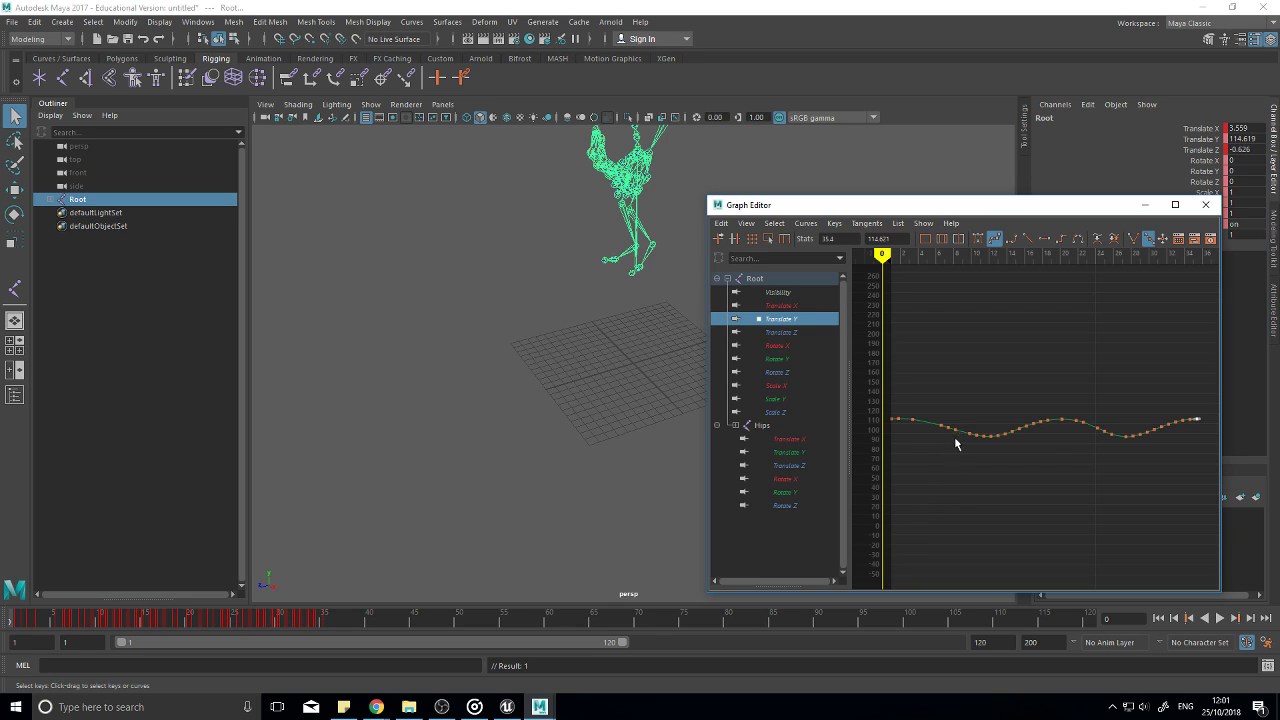
# Step: Replace the Root Translate X keys with a copy of the vertical bobbing curve from Translate Y
pyautogui.moveTo(640, 388)
pyautogui.keyDown('alt'); pyautogui.mouseDown()
pyautogui.moveTo(640, 405)
pyautogui.moveTo(649, 352)
pyautogui.moveTo(660, 400)
pyautogui.moveTo(607, 384)
pyautogui.moveTo(706, 422)
pyautogui.moveTo(623, 374)
pyautogui.moveTo(609, 400)
pyautogui.moveTo(637, 407)
pyautogui.mouseUp(); pyautogui.keyUp('alt')
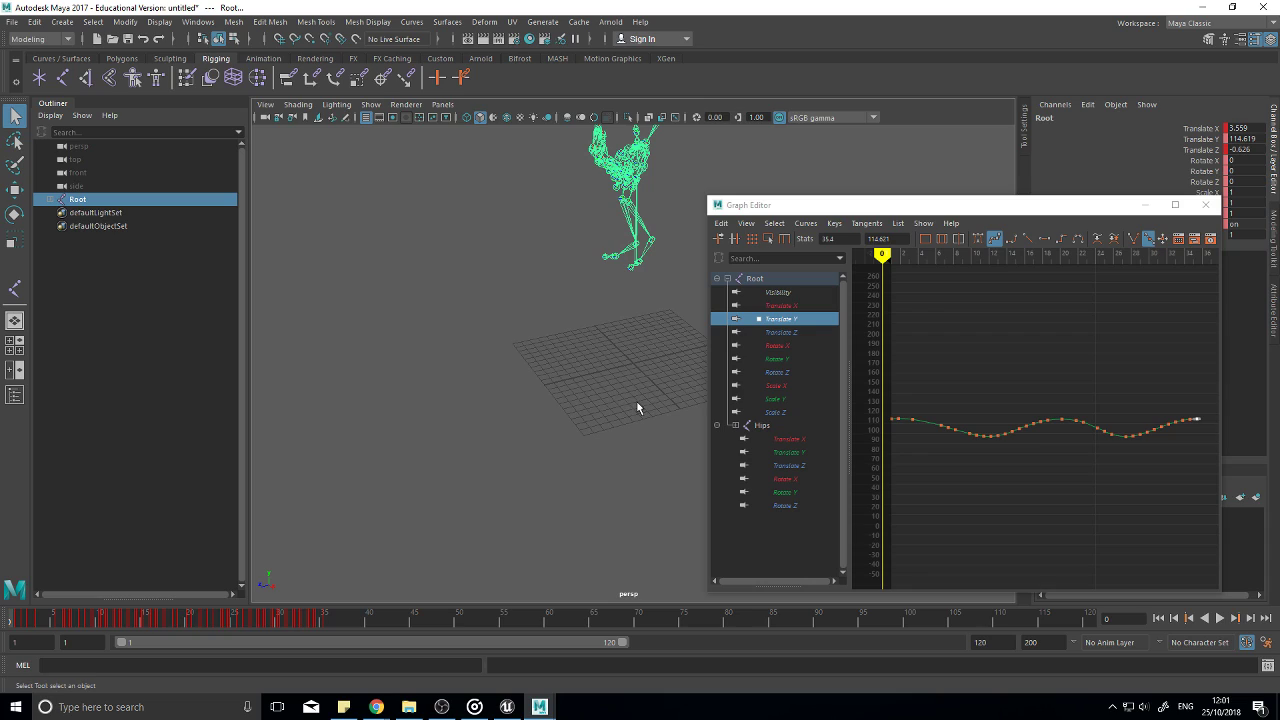
pyautogui.click(806, 441)
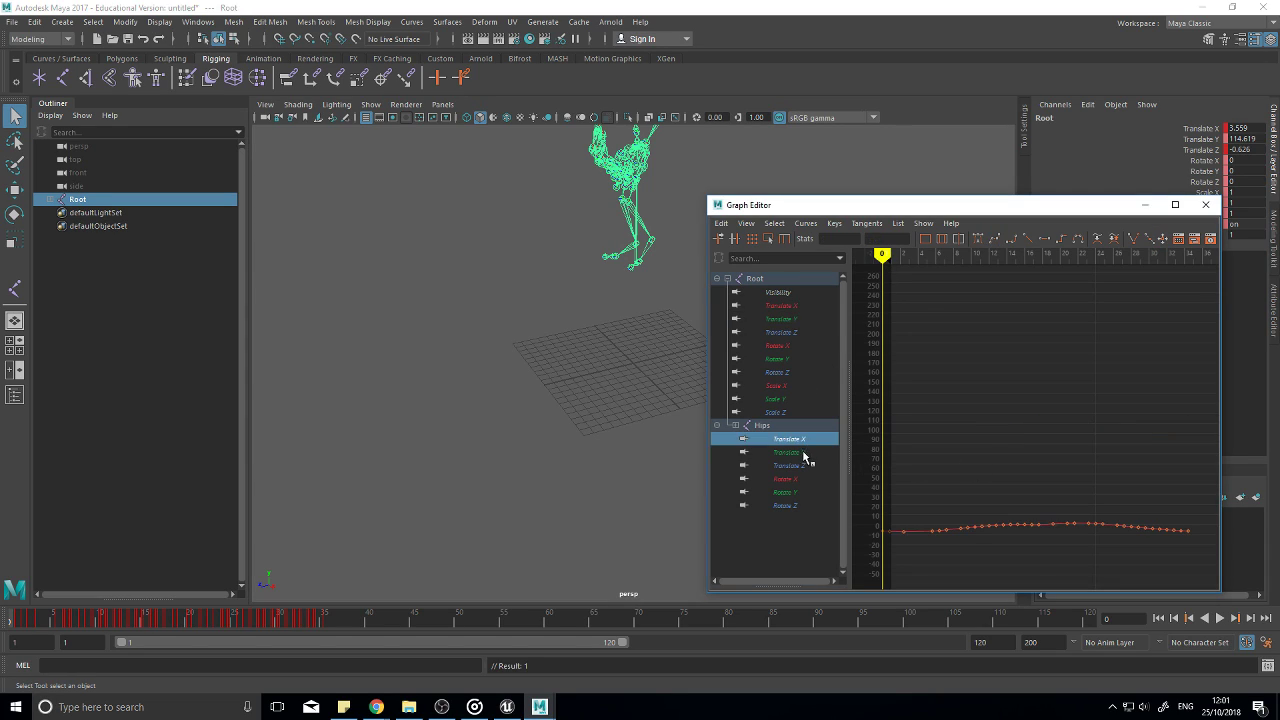
pyautogui.click(806, 454)
pyautogui.click(802, 439)
pyautogui.click(810, 453)
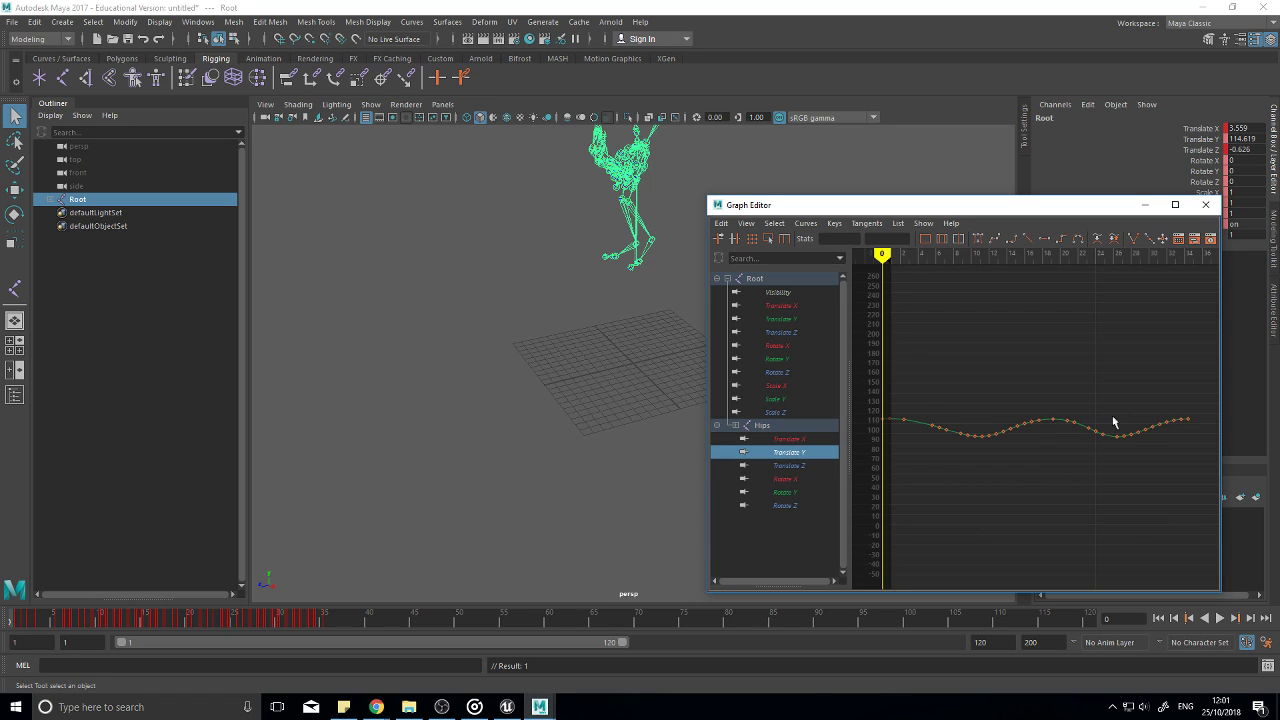
pyautogui.moveTo(1198, 396); pyautogui.dragTo(880, 480)
pyautogui.click(791, 319)
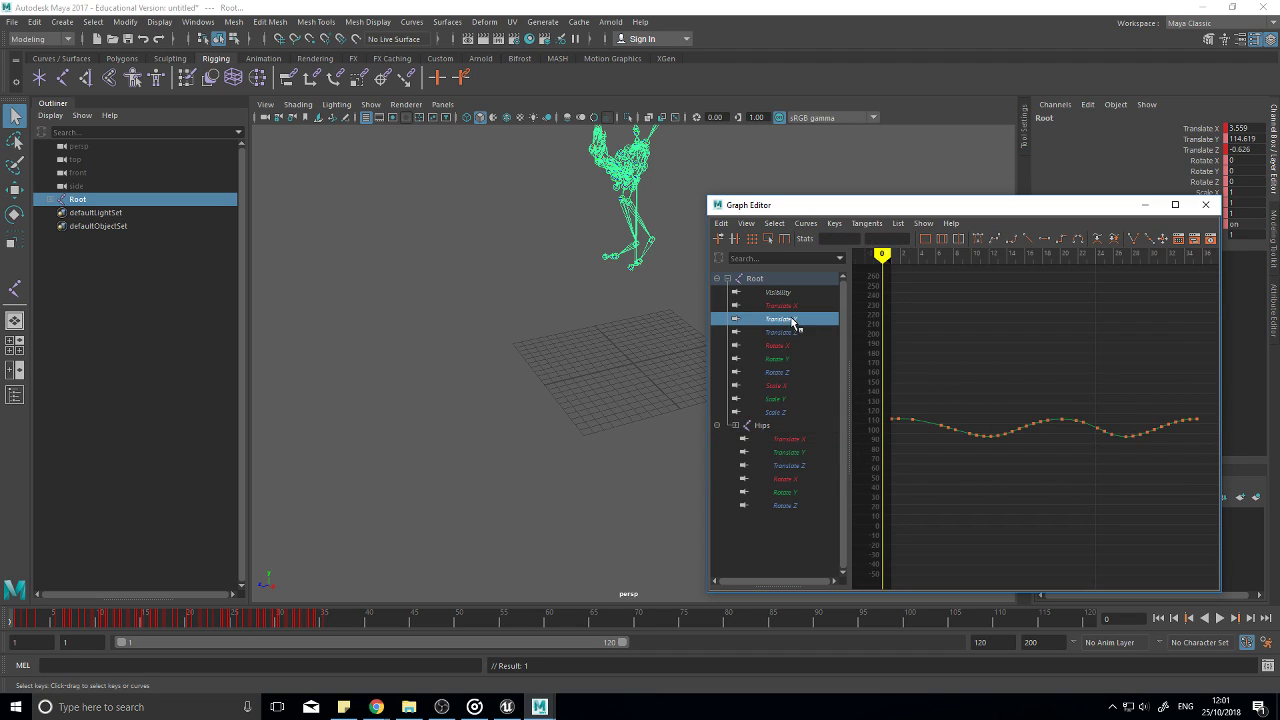
pyautogui.moveTo(1203, 400); pyautogui.dragTo(862, 479)
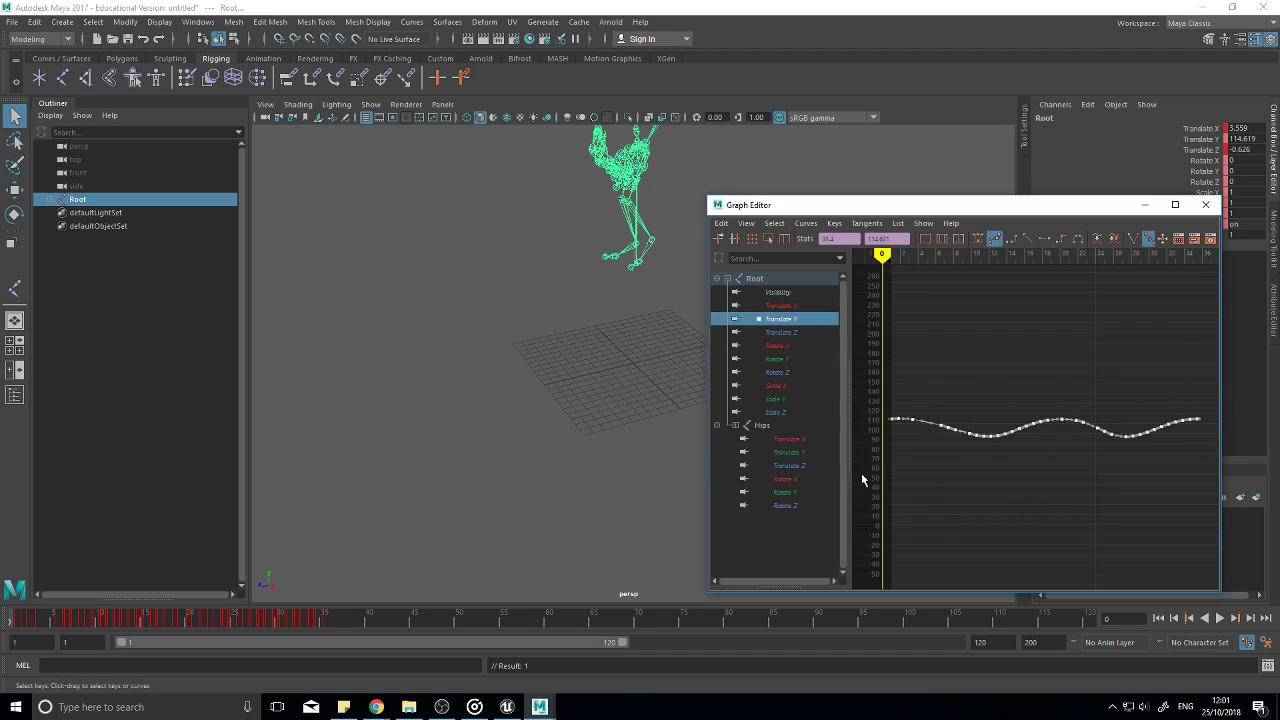
pyautogui.click(791, 306)
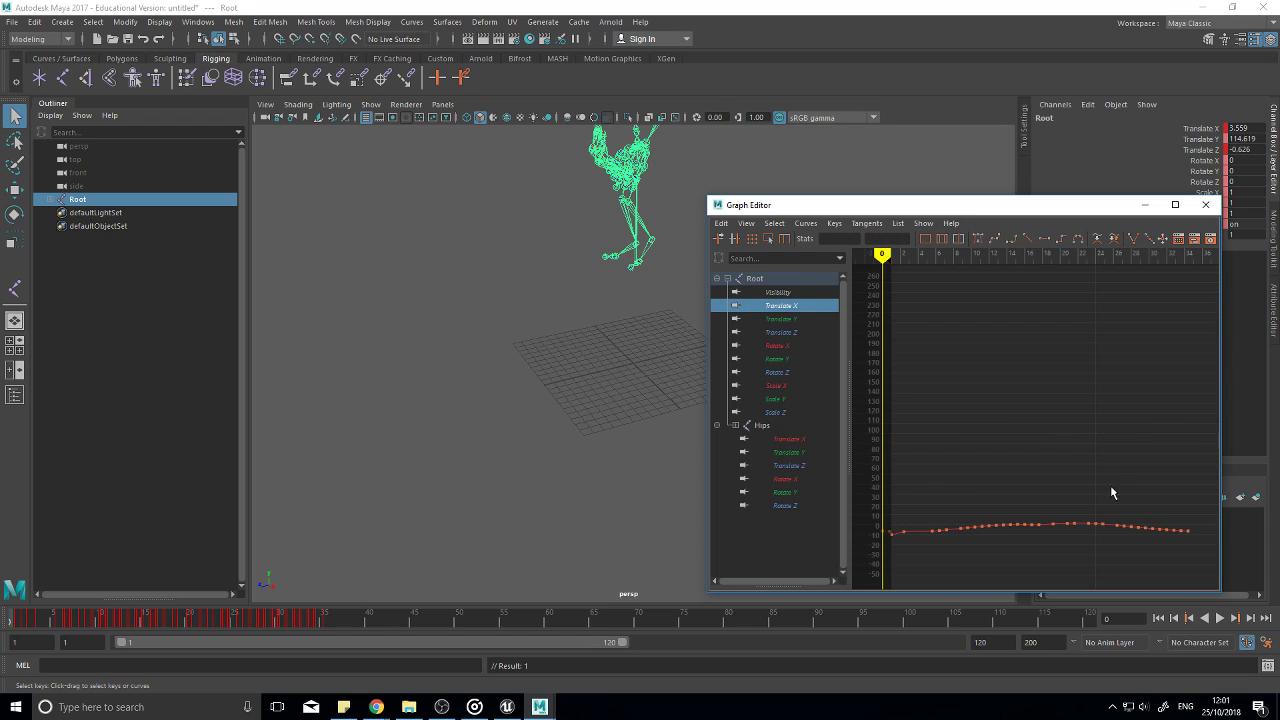
pyautogui.moveTo(1204, 517); pyautogui.dragTo(884, 570)
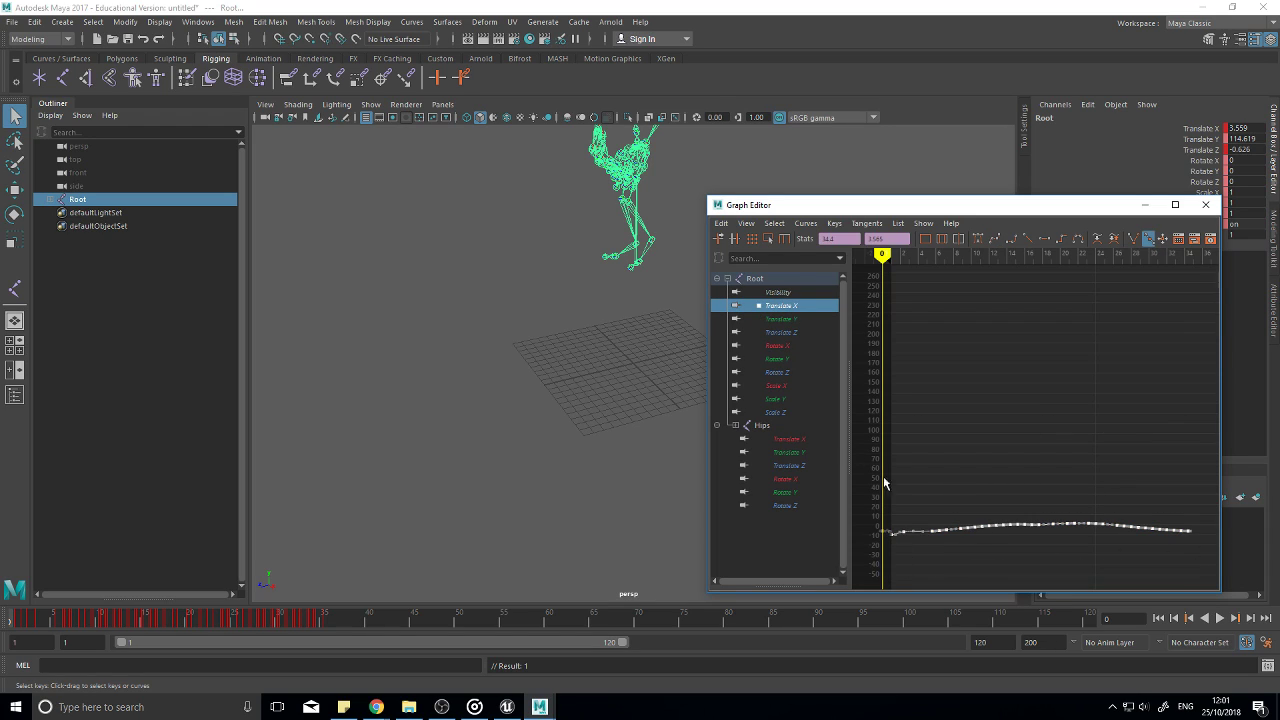
pyautogui.hotkey('ctrl', 'v')
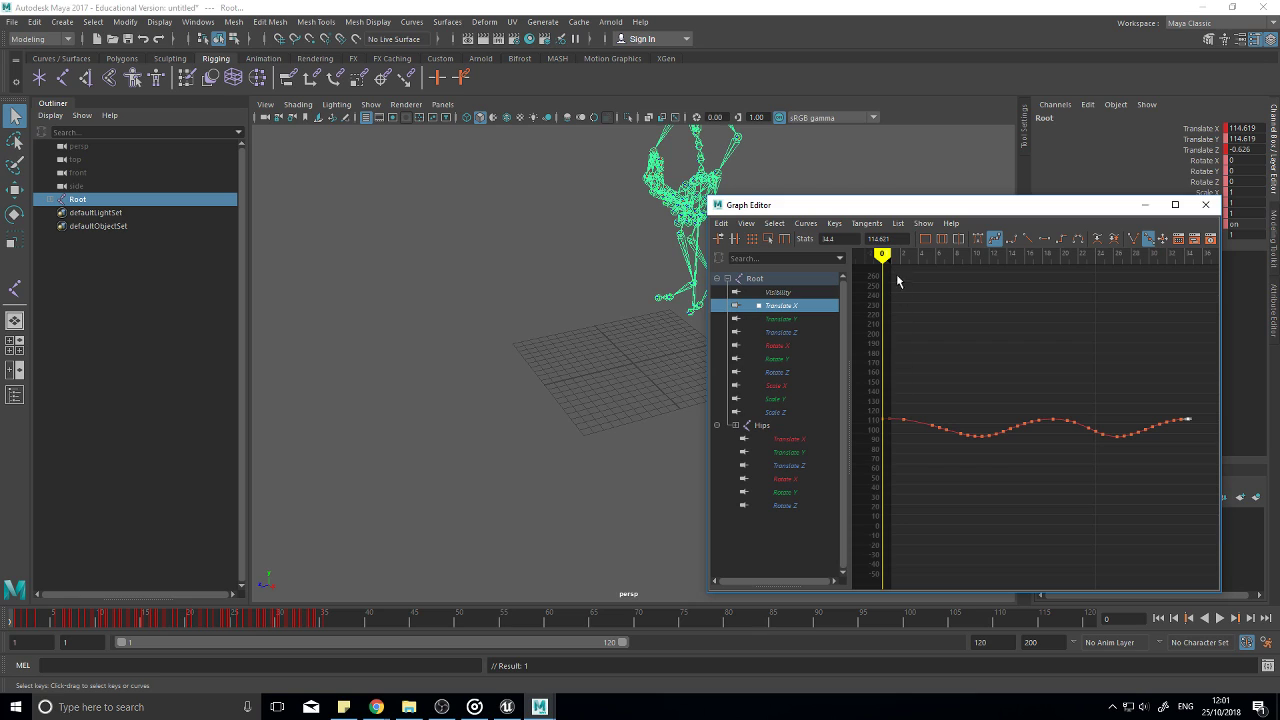
# Step: Scrub the animation to frame 8 and set all Root Translate Y key values to 0
pyautogui.moveTo(882, 254); pyautogui.dragTo(951, 254)
pyautogui.moveTo(680, 400)
pyautogui.keyDown('alt'); pyautogui.mouseDown()
pyautogui.moveTo(640, 366)
pyautogui.moveTo(733, 352)
pyautogui.moveTo(724, 374)
pyautogui.moveTo(624, 369)
pyautogui.mouseUp(); pyautogui.keyUp('alt')
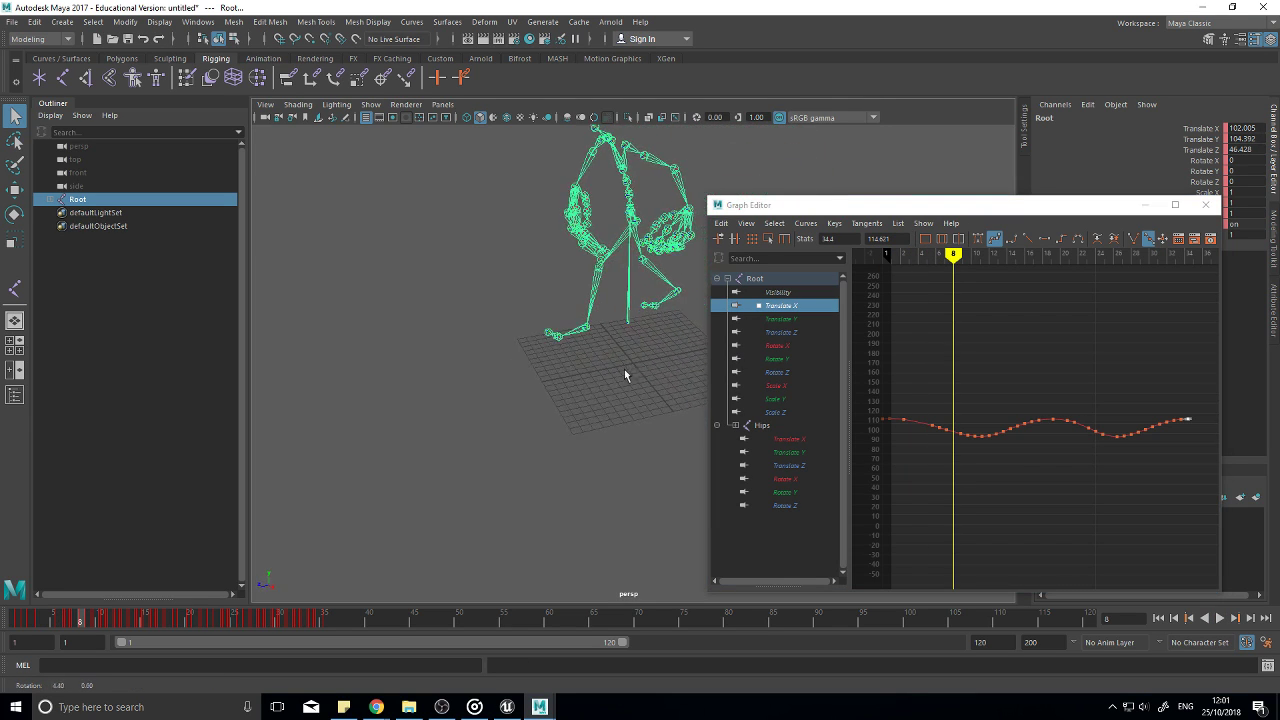
pyautogui.click(806, 319)
pyautogui.moveTo(1205, 404); pyautogui.dragTo(857, 467)
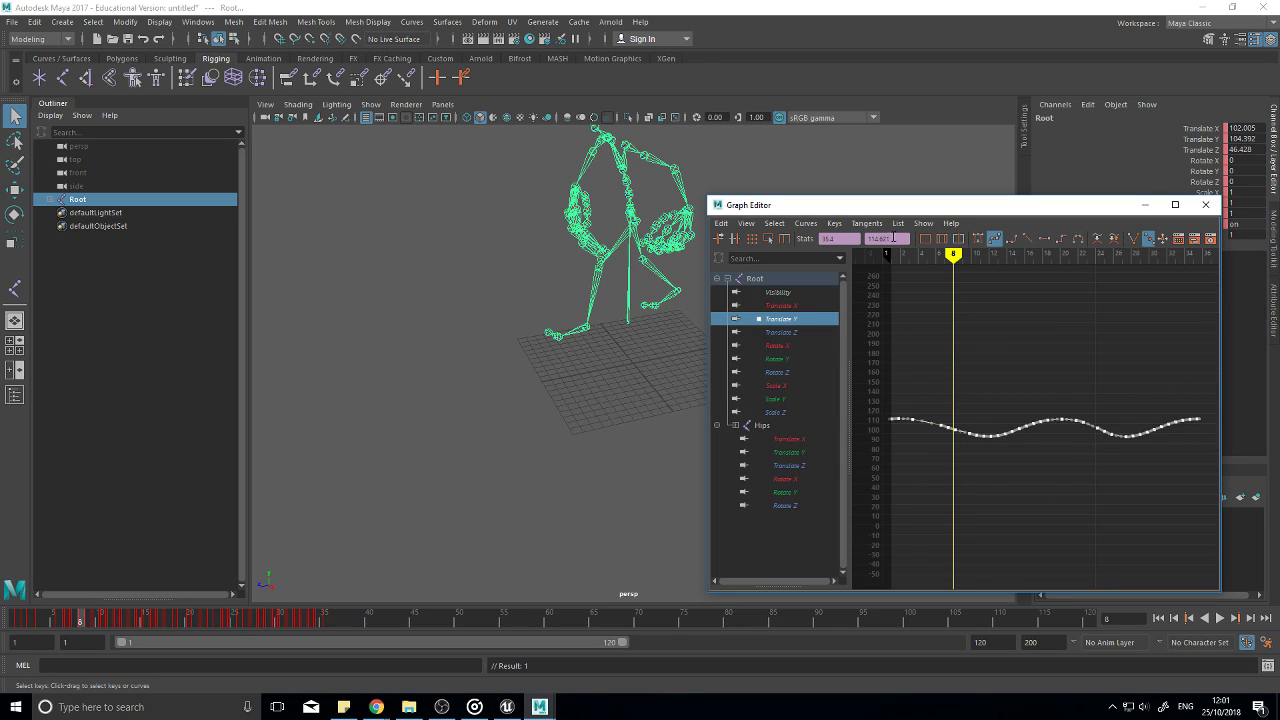
pyautogui.write('0')
pyautogui.press('Return')
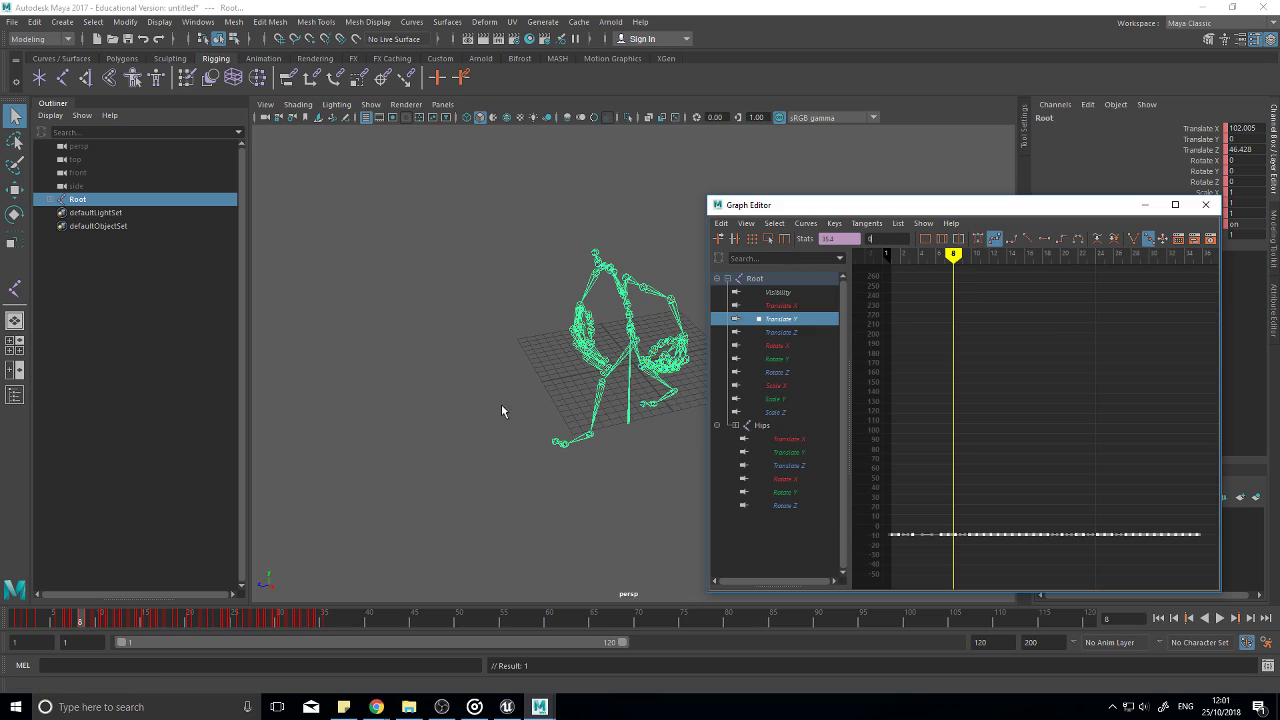
# Step: Inspect the skeleton from another angle while scrubbing the animation back to frame 1
pyautogui.keyDown('alt'); pyautogui.moveTo(501, 404); pyautogui.dragTo(680, 470); pyautogui.keyUp('alt')
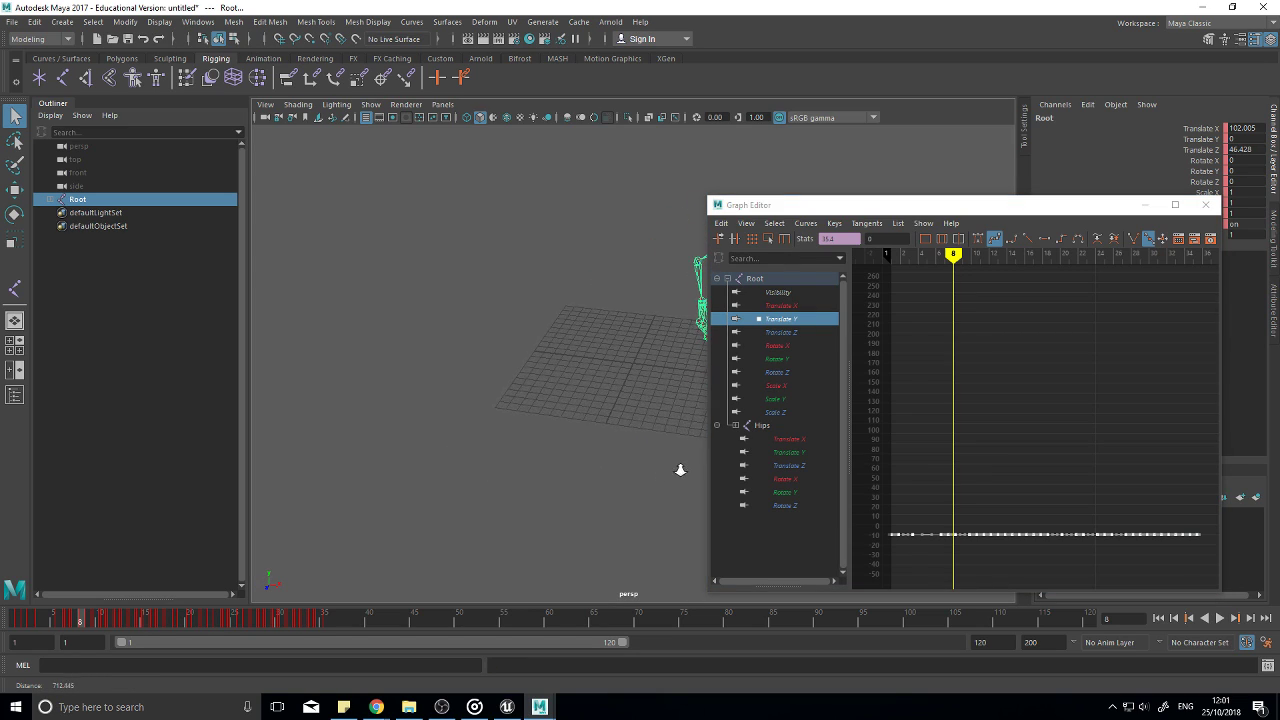
pyautogui.keyDown('alt'); pyautogui.moveTo(680, 470); pyautogui.dragTo(560, 480, button='middle'); pyautogui.keyUp('alt')
pyautogui.moveTo(943, 253)
pyautogui.mouseDown()
pyautogui.moveTo(887, 256)
pyautogui.moveTo(1199, 292)
pyautogui.moveTo(890, 292)
pyautogui.mouseUp()
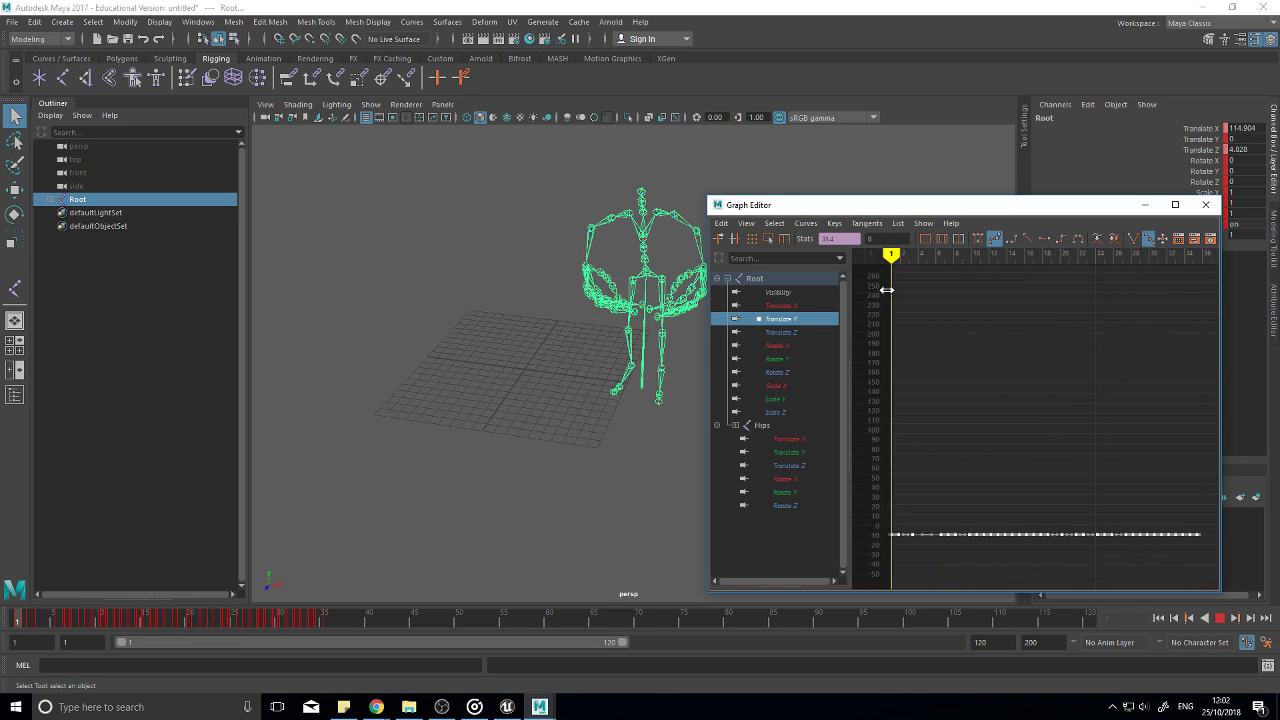
# Step: Compare the Hips translation curves with the Root Translate X and Translate Y curves
pyautogui.click(799, 307)
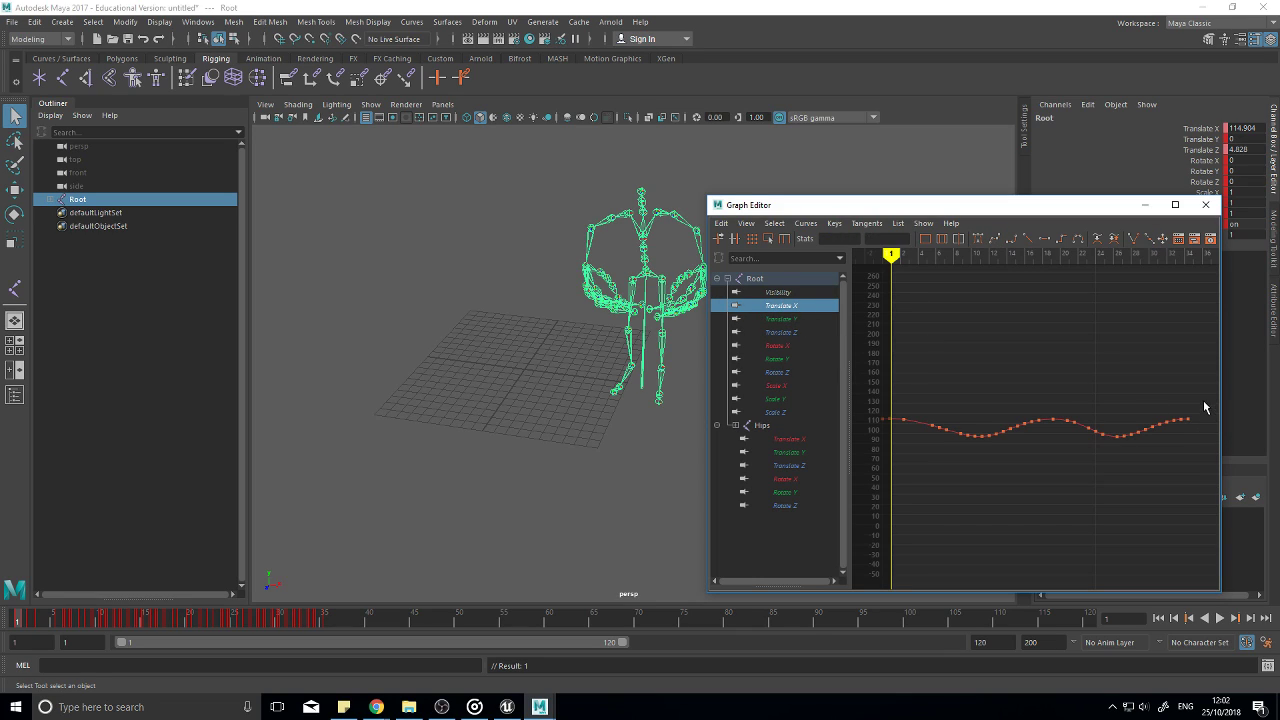
pyautogui.click(790, 452)
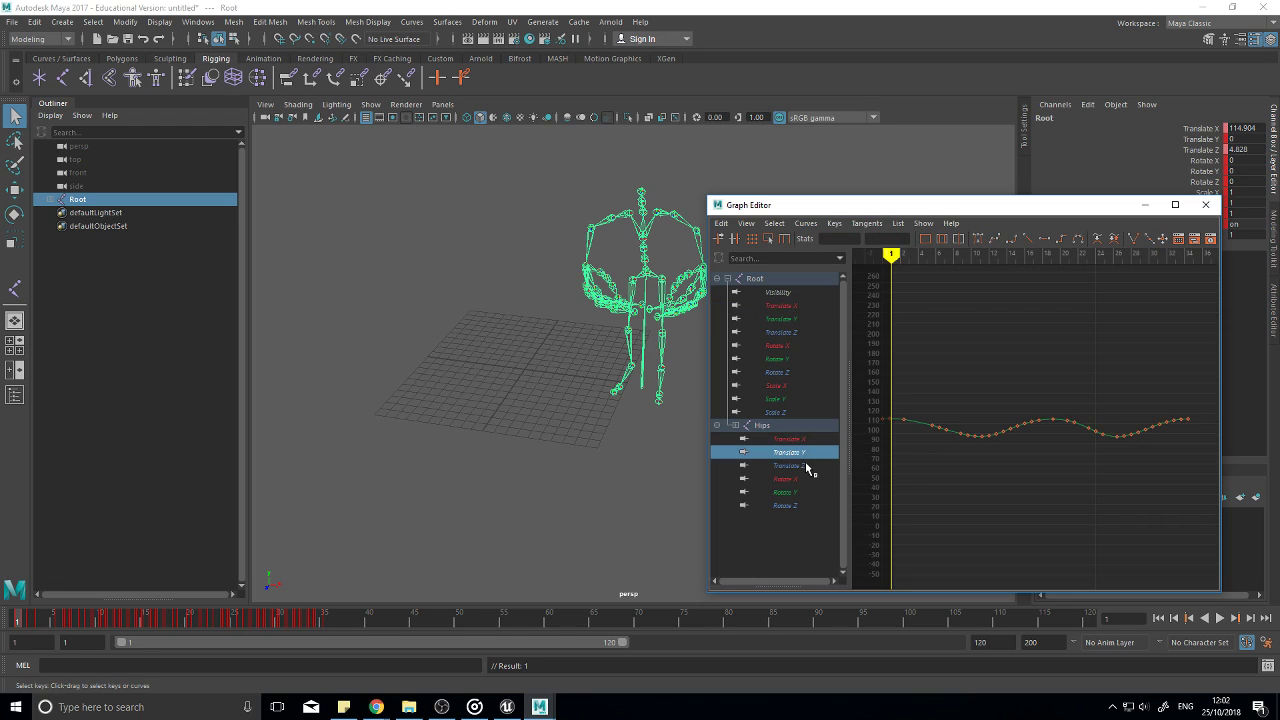
pyautogui.click(806, 466)
pyautogui.click(805, 453)
pyautogui.click(804, 440)
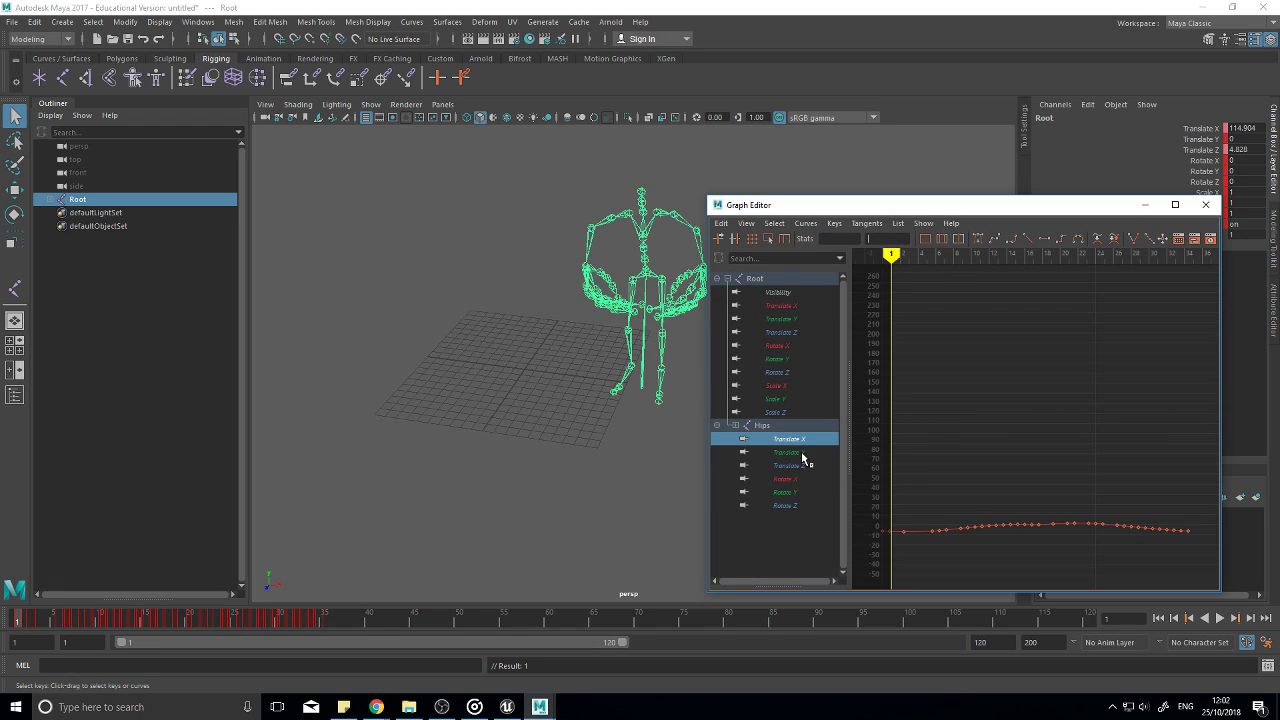
pyautogui.click(805, 452)
pyautogui.click(806, 440)
pyautogui.click(795, 292)
pyautogui.click(797, 306)
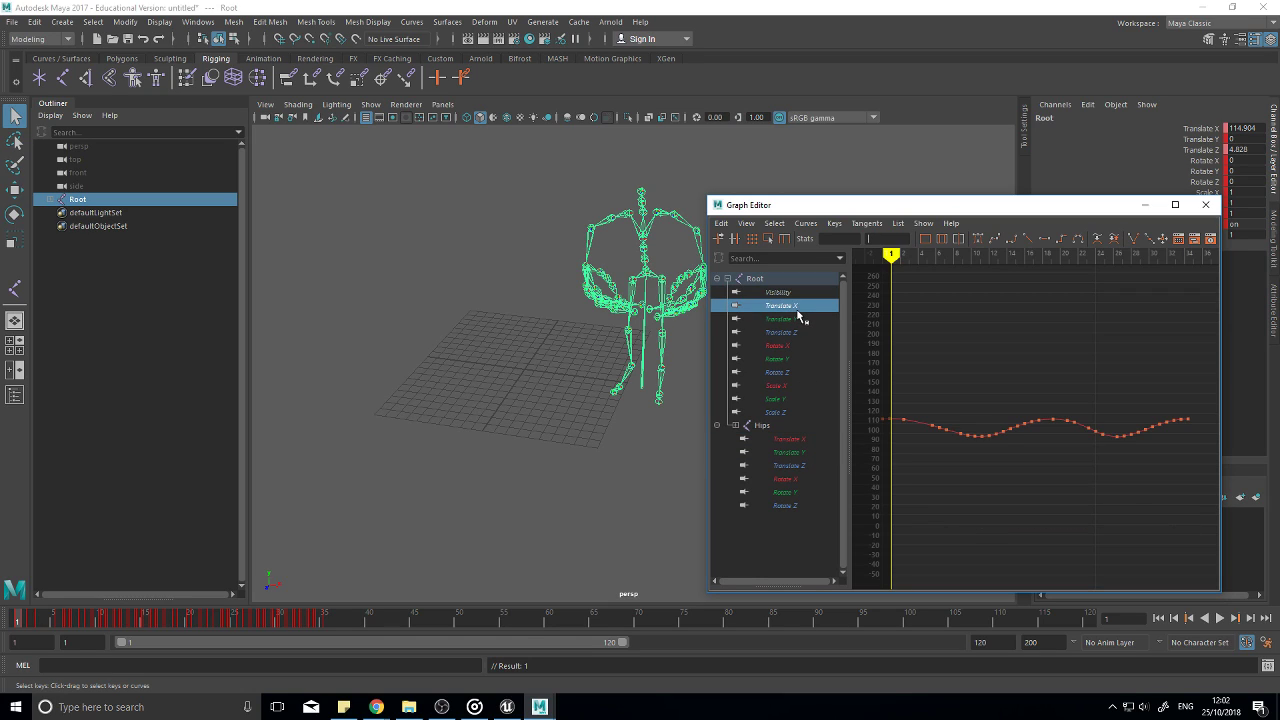
pyautogui.click(795, 439)
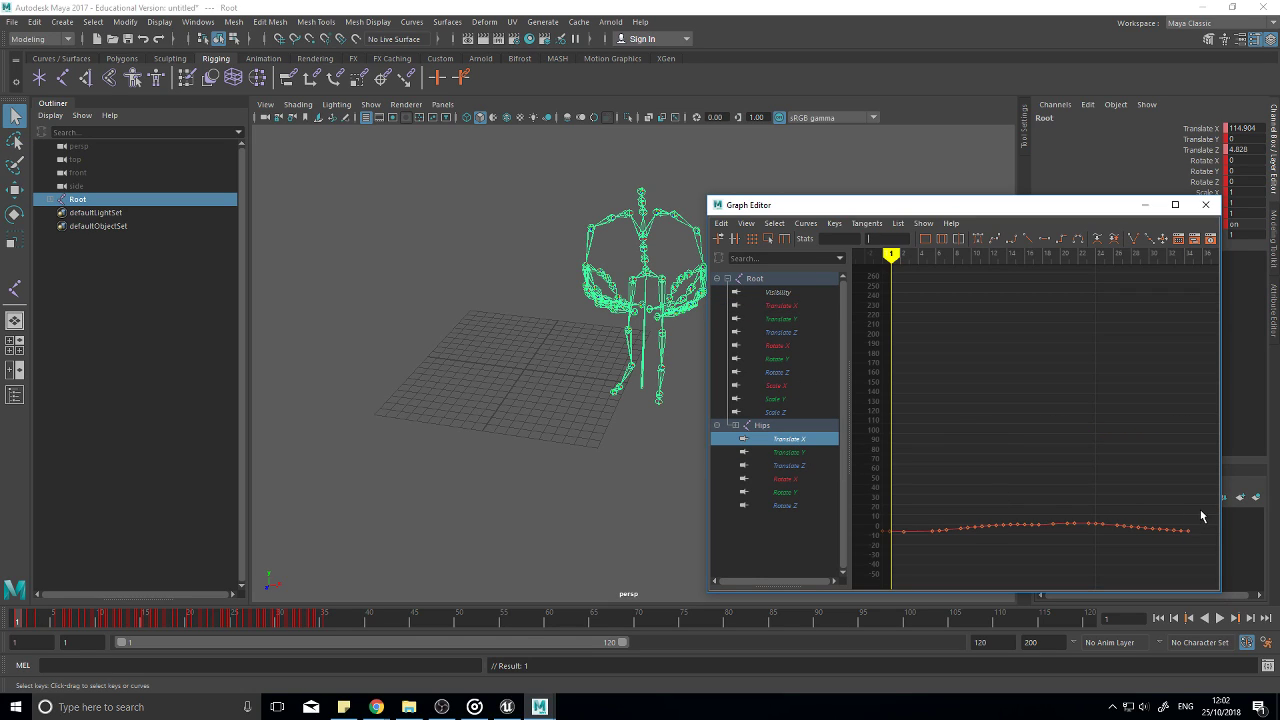
pyautogui.click(790, 306)
pyautogui.click(786, 319)
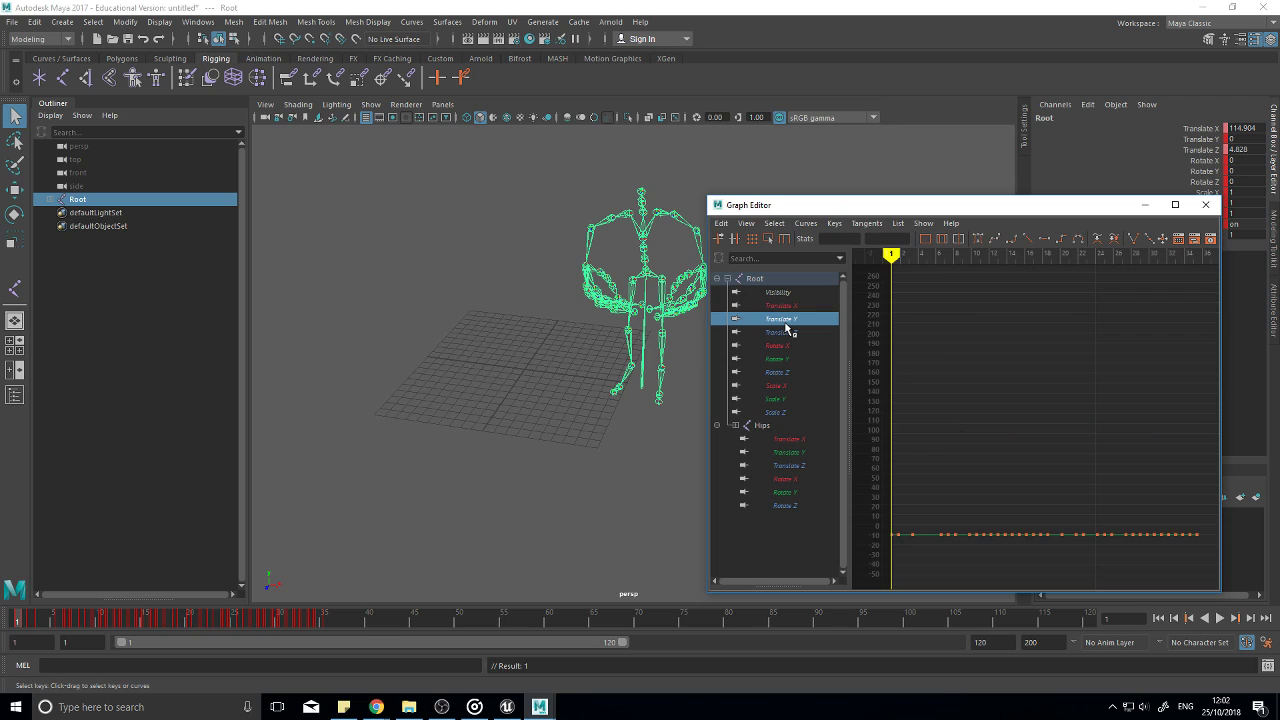
# Step: Set all Root Translate X key values to 0
pyautogui.click(783, 306)
pyautogui.moveTo(1196, 398); pyautogui.dragTo(868, 478)
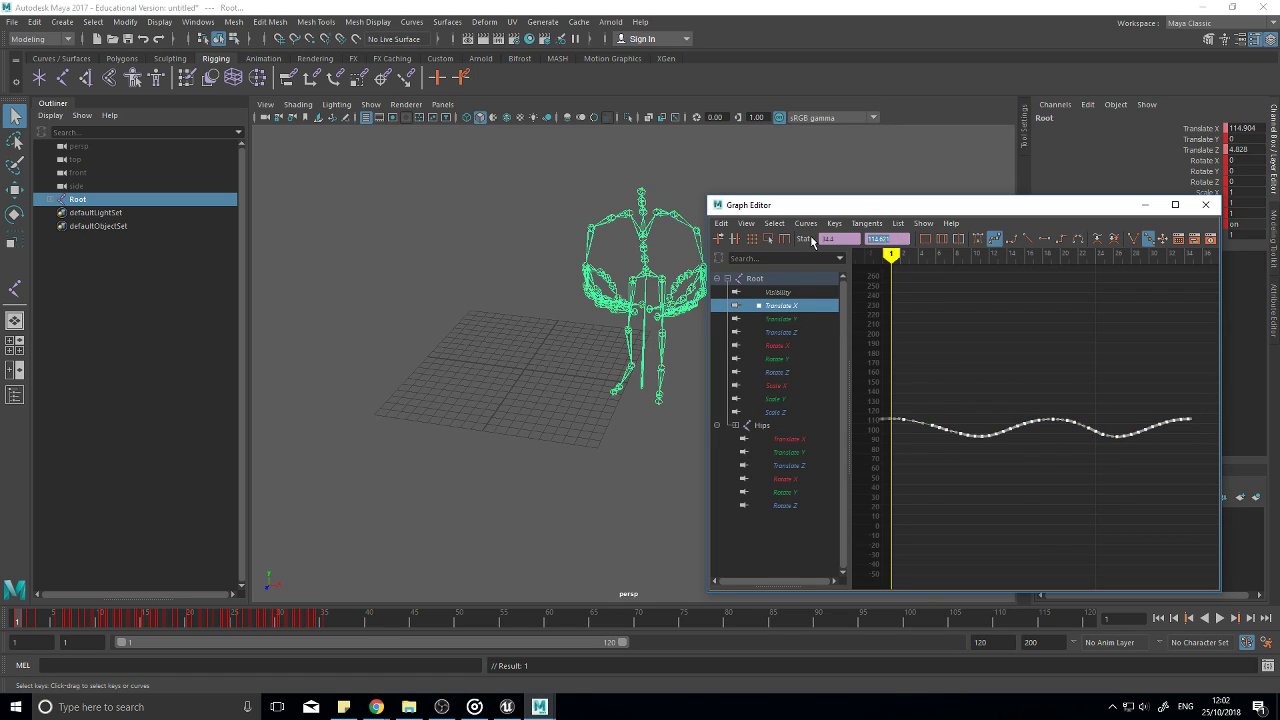
pyautogui.press('Return')
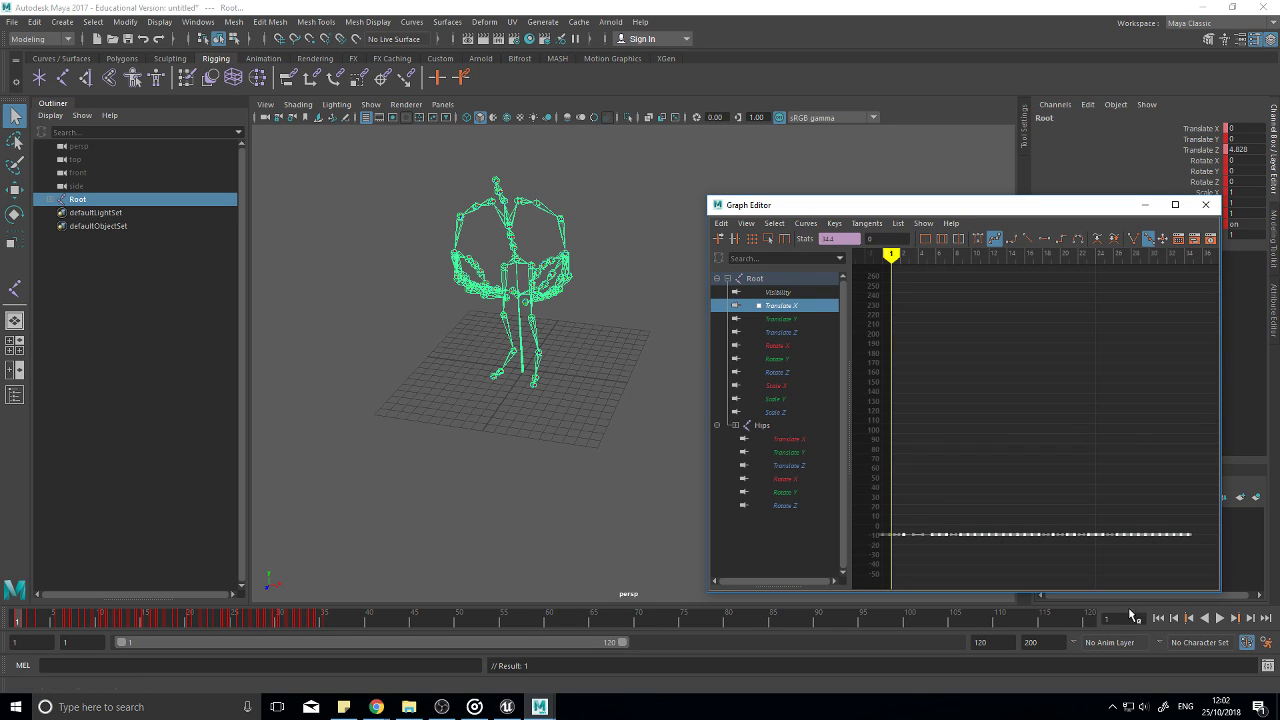
# Step: Play the animation twice to check the Root motion, returning to frame 1 after each playback
pyautogui.click(1220, 618)
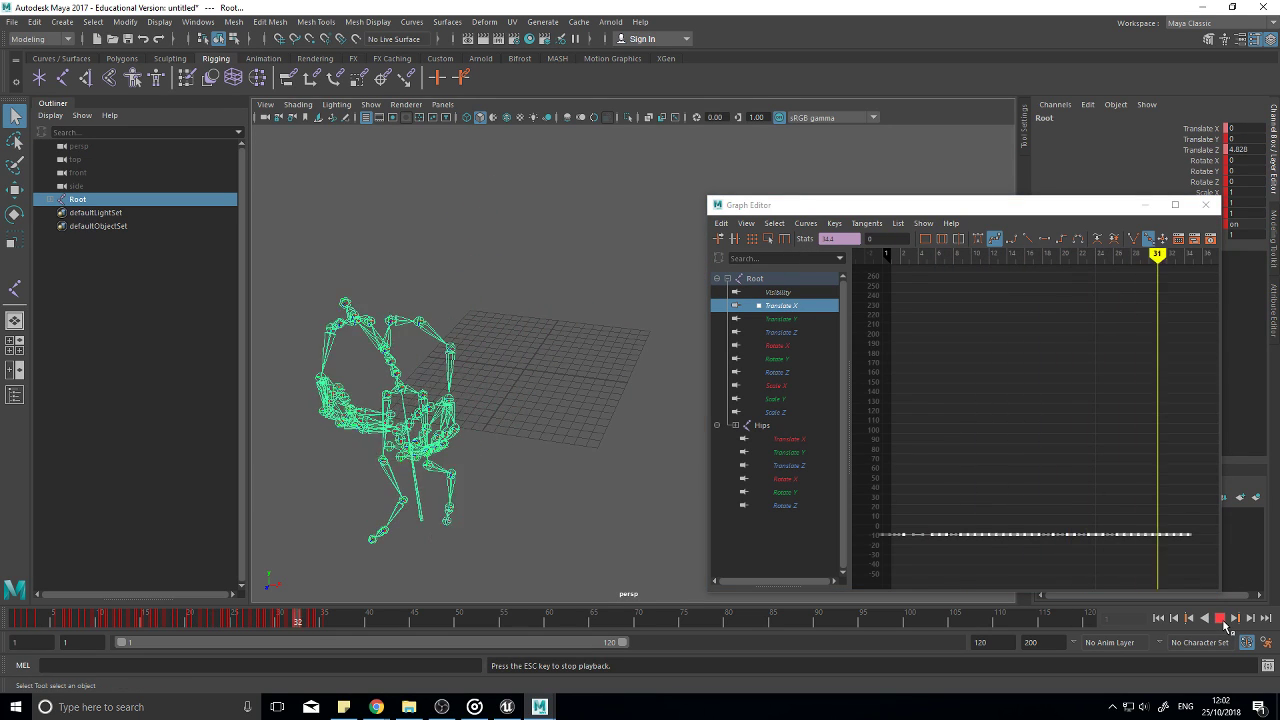
pyautogui.click(1220, 618)
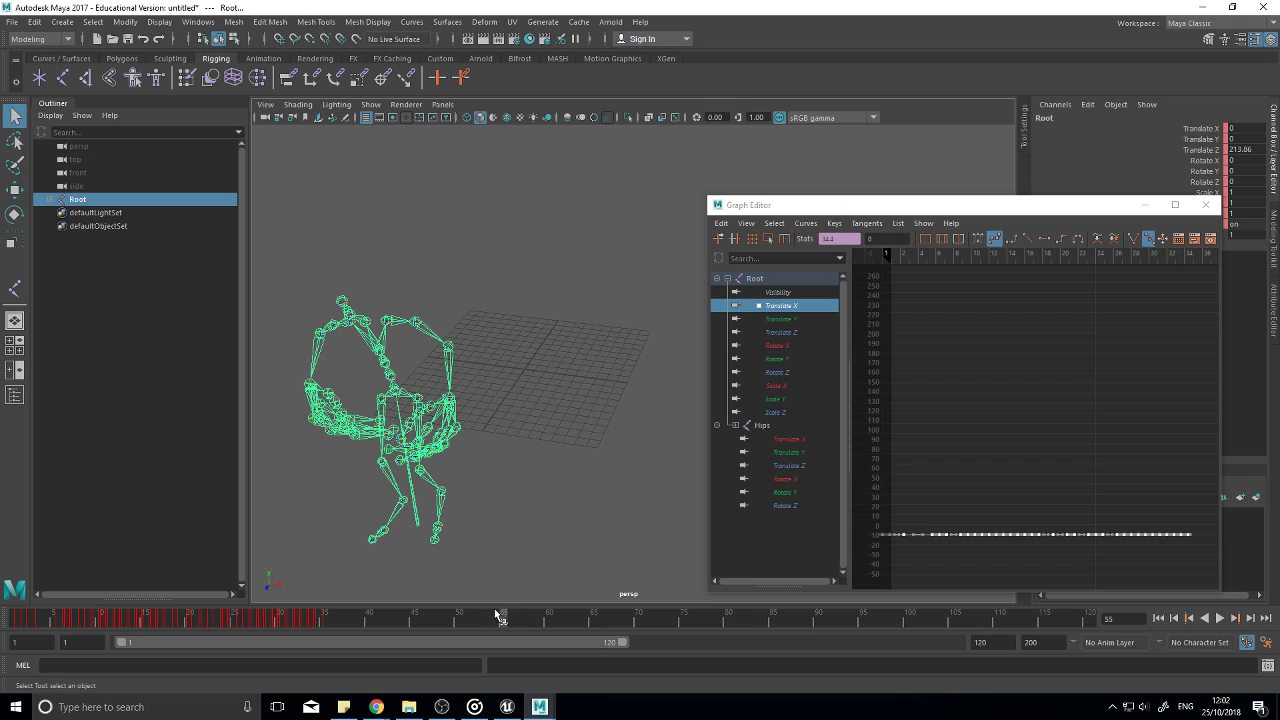
pyautogui.moveTo(495, 612); pyautogui.dragTo(0, 628)
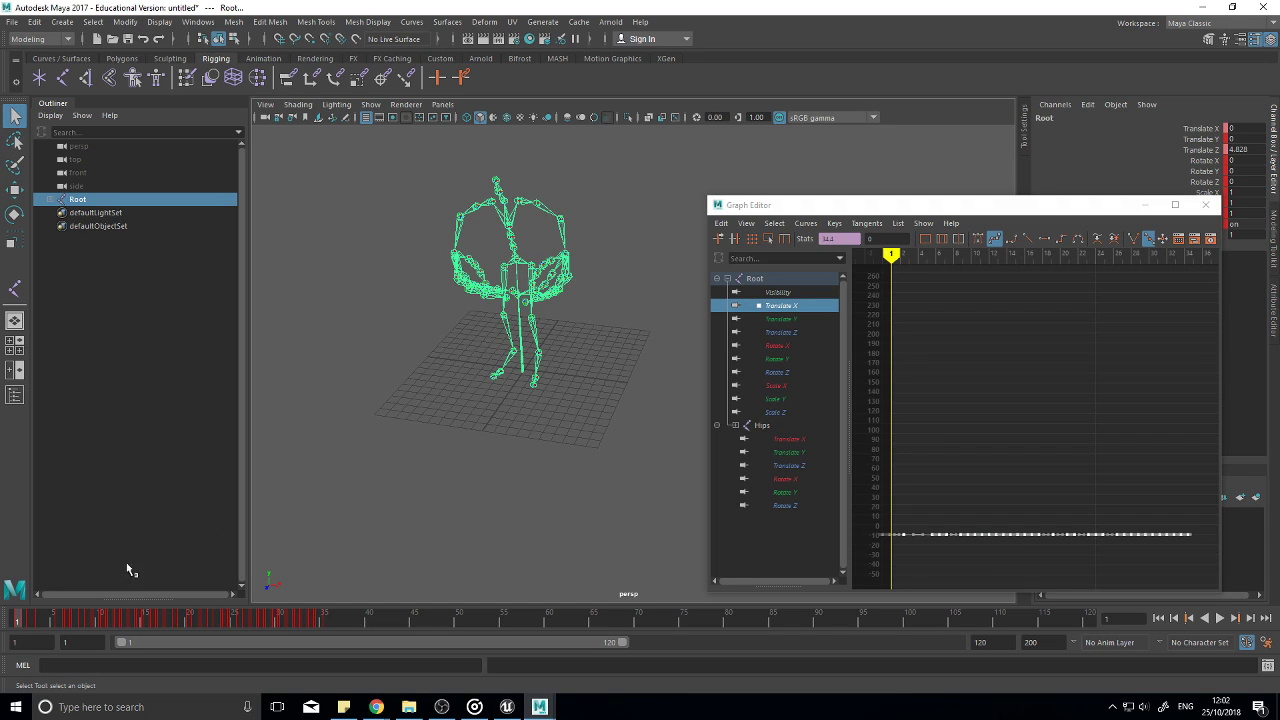
pyautogui.click(1220, 618)
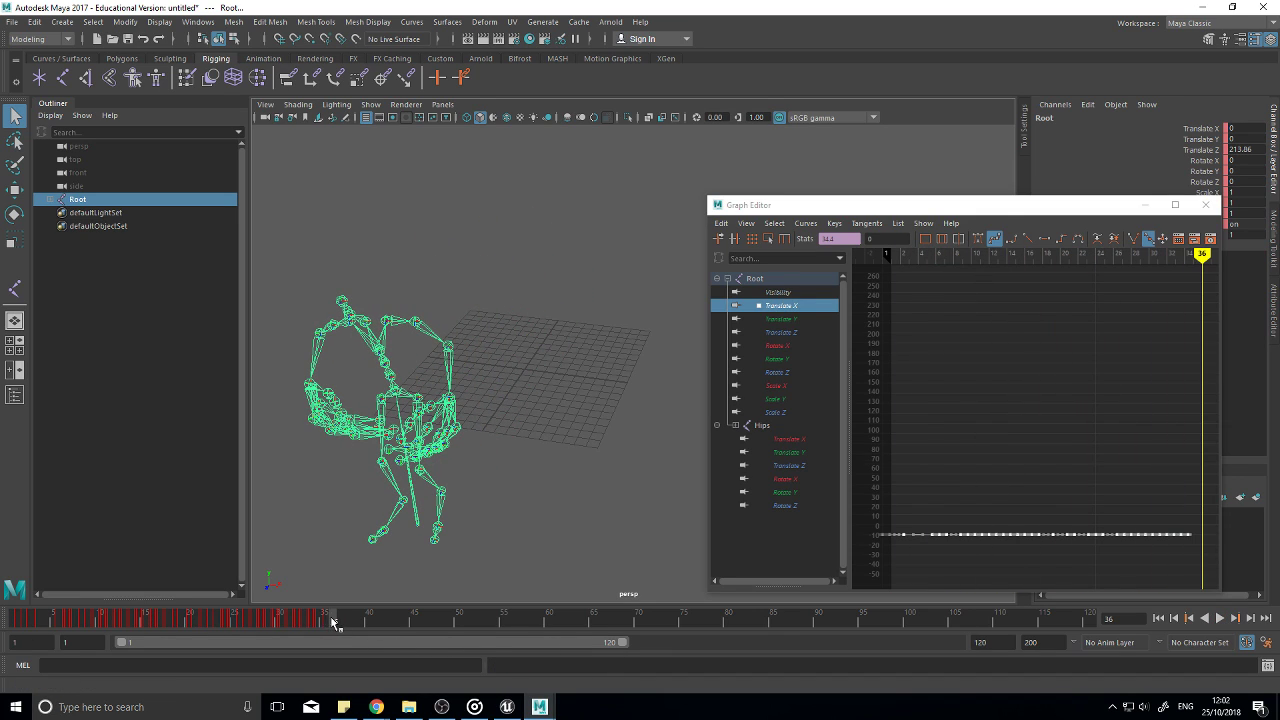
pyautogui.moveTo(334, 623); pyautogui.dragTo(9, 637)
pyautogui.click(13, 21)
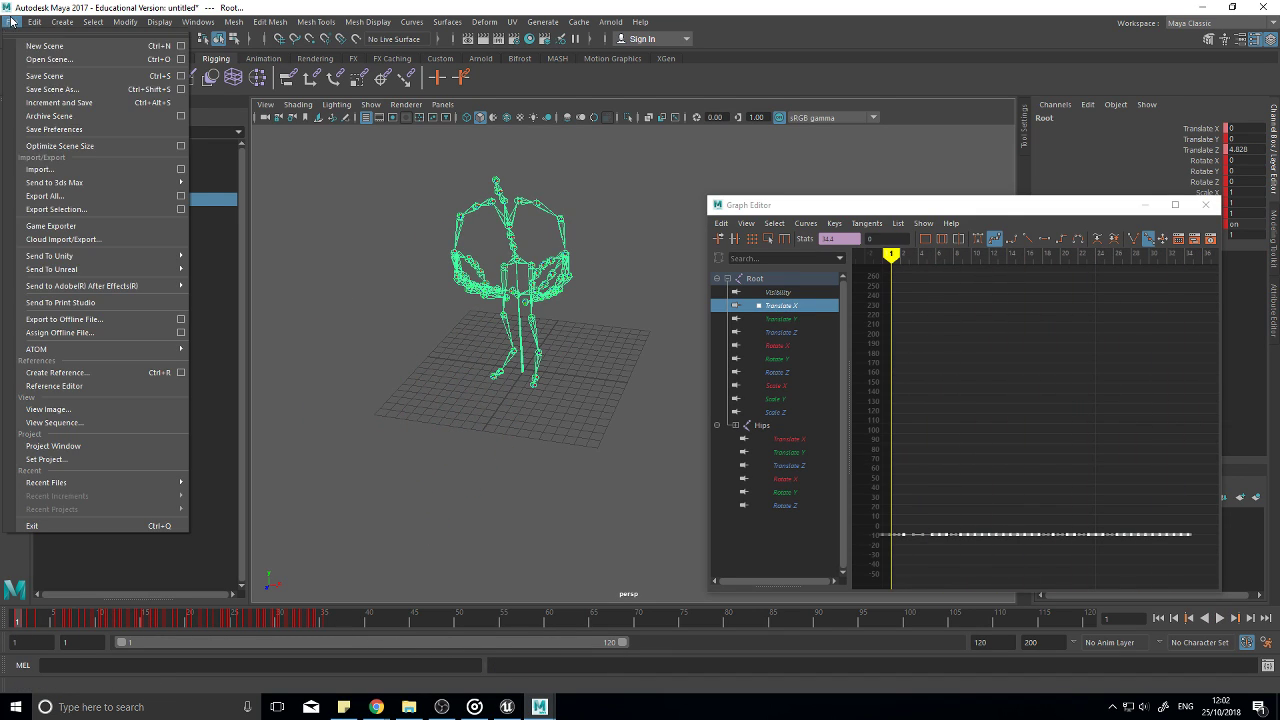
pyautogui.click(64, 204)
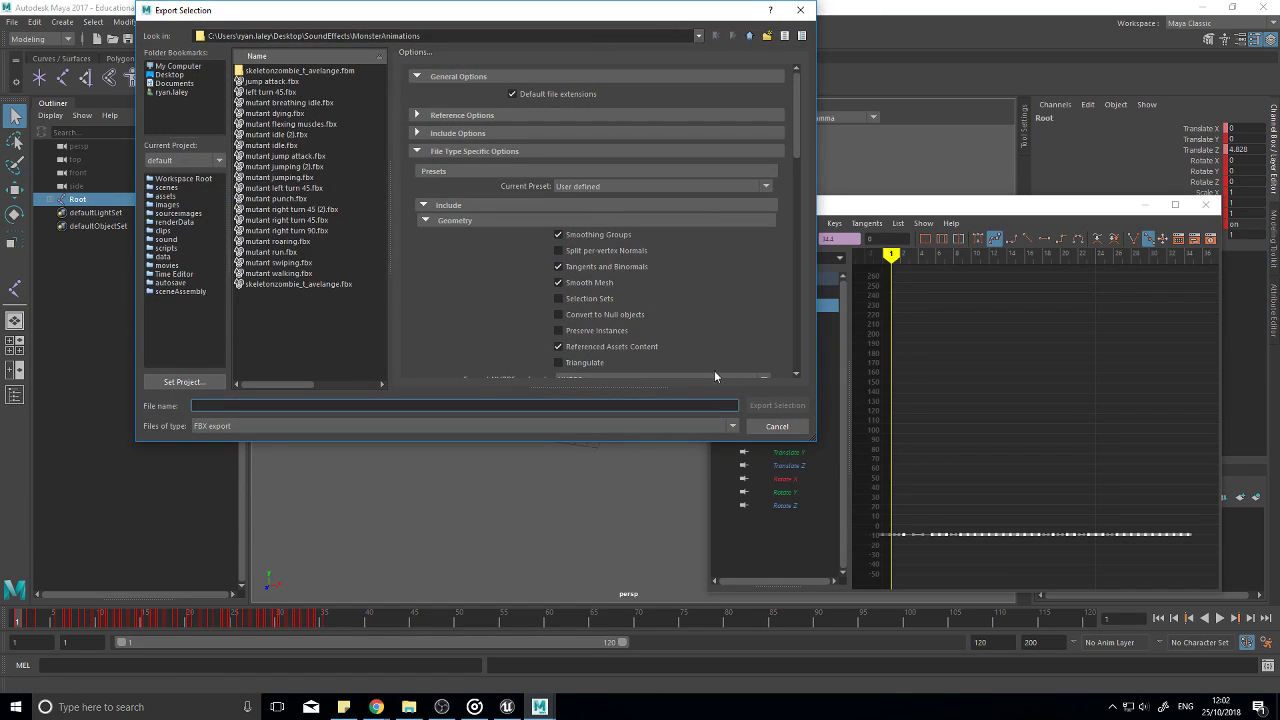
pyautogui.click(768, 428)
# Step: Export the whole scene as FBX over the existing mutant walking.fbx in the MonsterAnimations folder
pyautogui.click(13, 21)
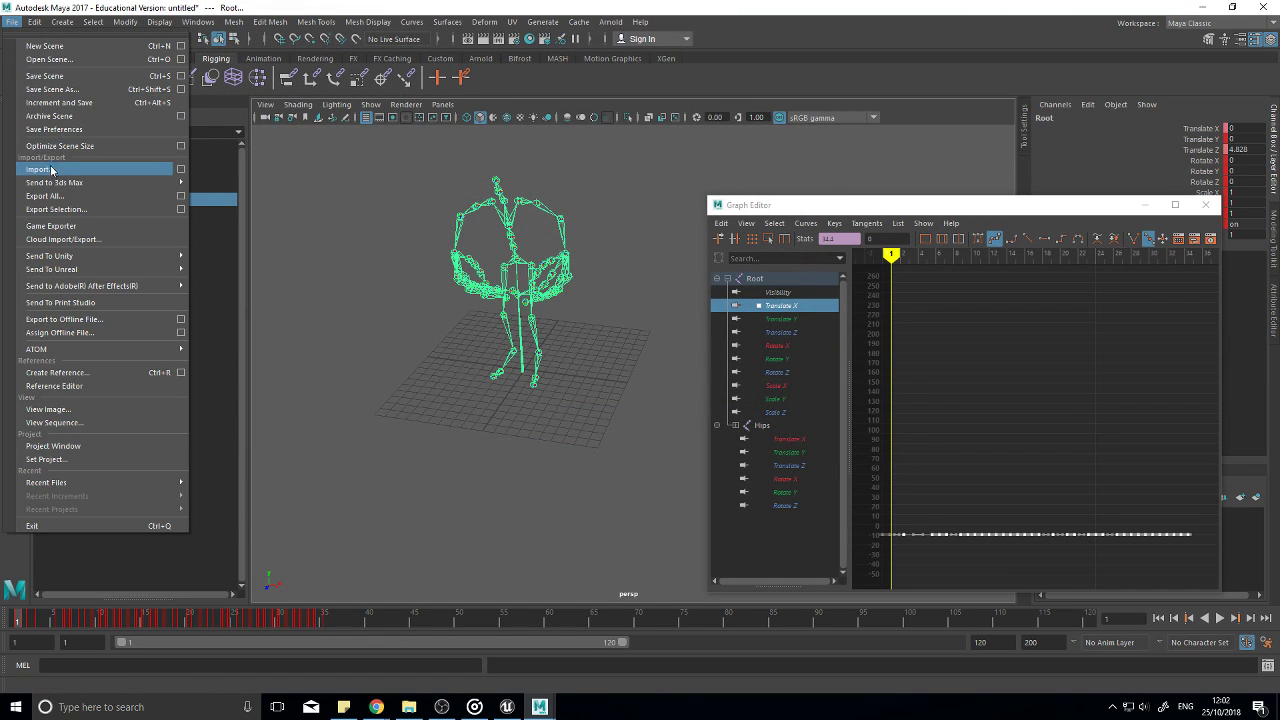
pyautogui.click(55, 203)
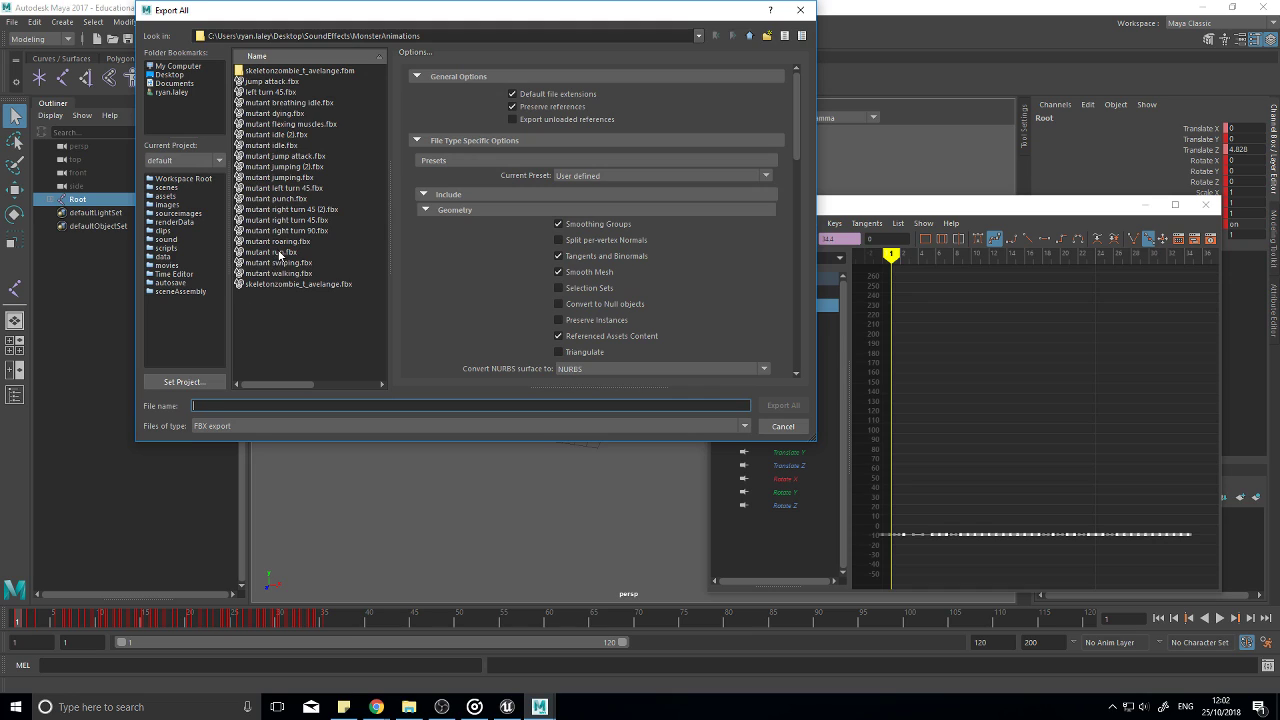
pyautogui.click(287, 273)
pyautogui.click(783, 405)
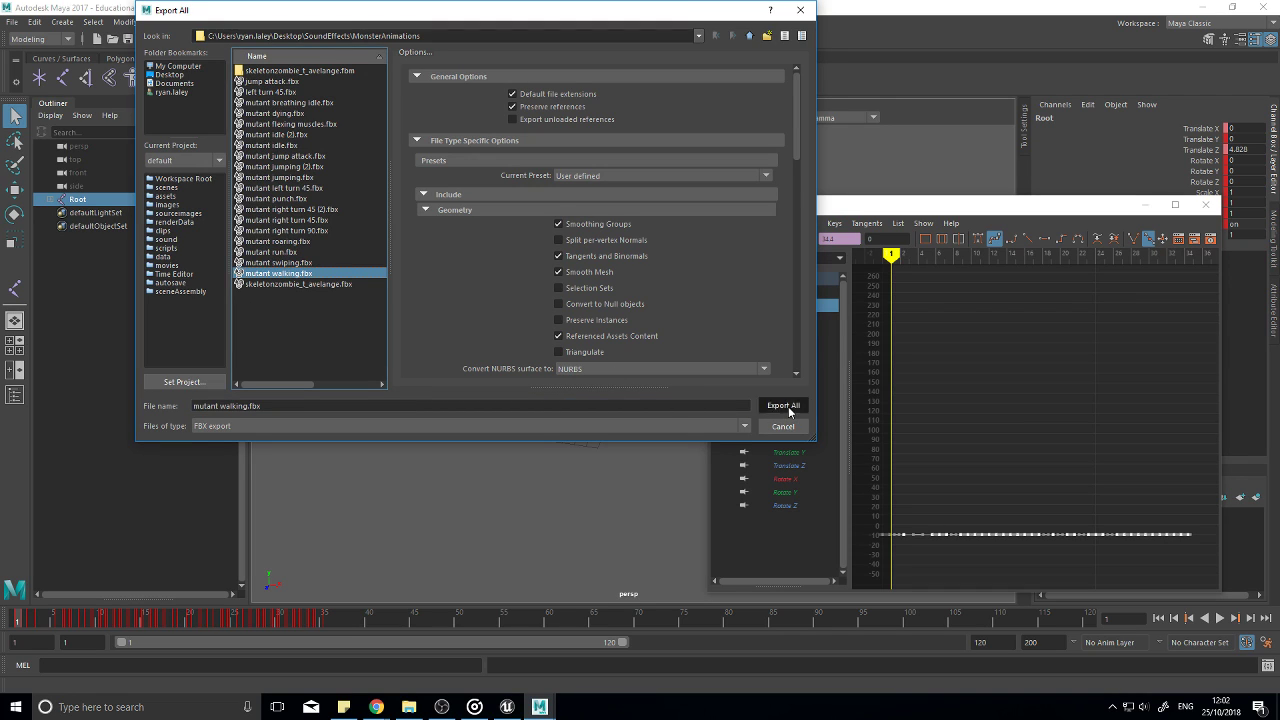
pyautogui.click(456, 247)
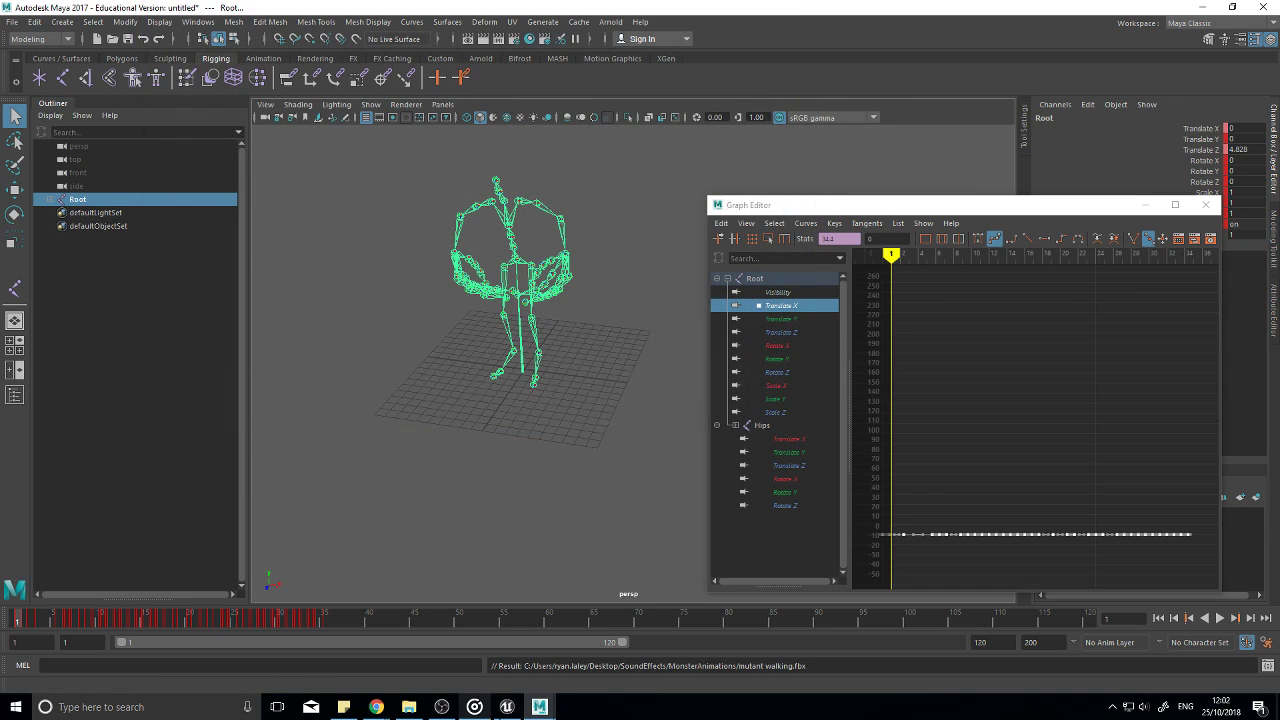
# Step: Switch to Unreal Editor and import mutant walking.fbx into the Monster folder using the existing zombie skeleton
pyautogui.click(508, 712)
pyautogui.moveTo(711, 332); pyautogui.dragTo(1000, 315, button='right')
pyautogui.moveTo(686, 281); pyautogui.dragTo(500, 457, button='right')
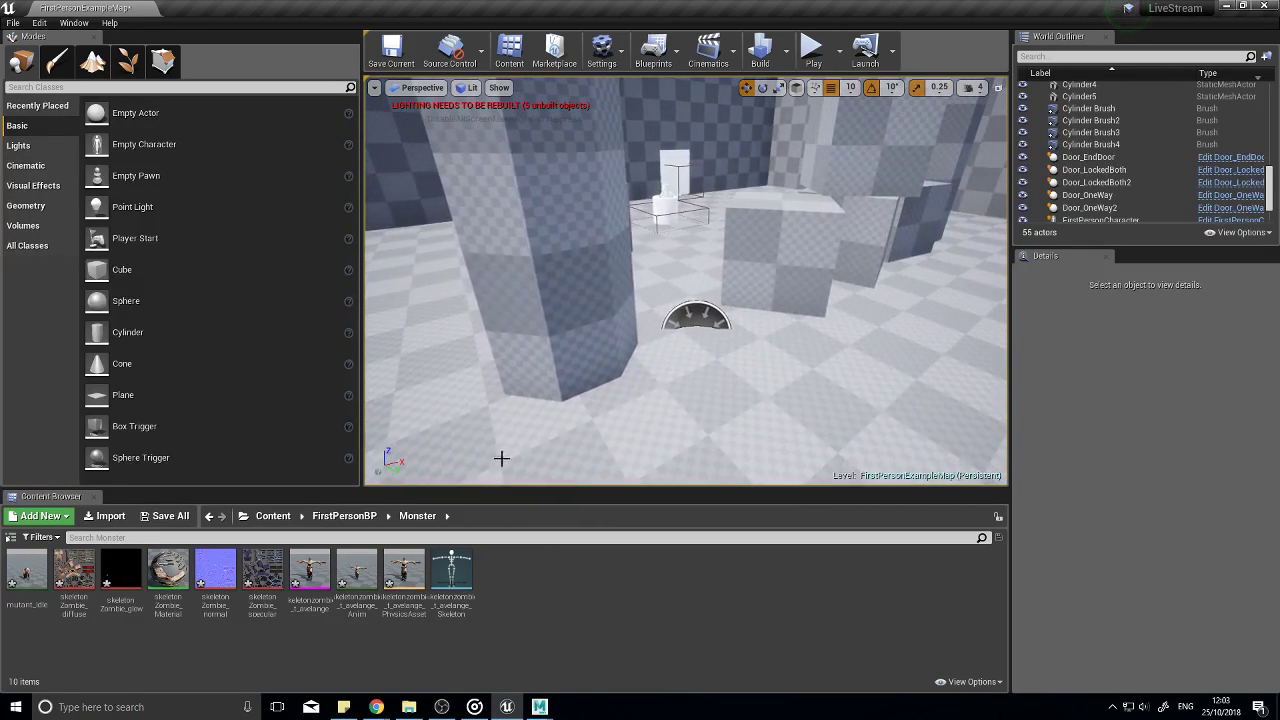
pyautogui.rightClick(605, 561)
pyautogui.click(625, 222)
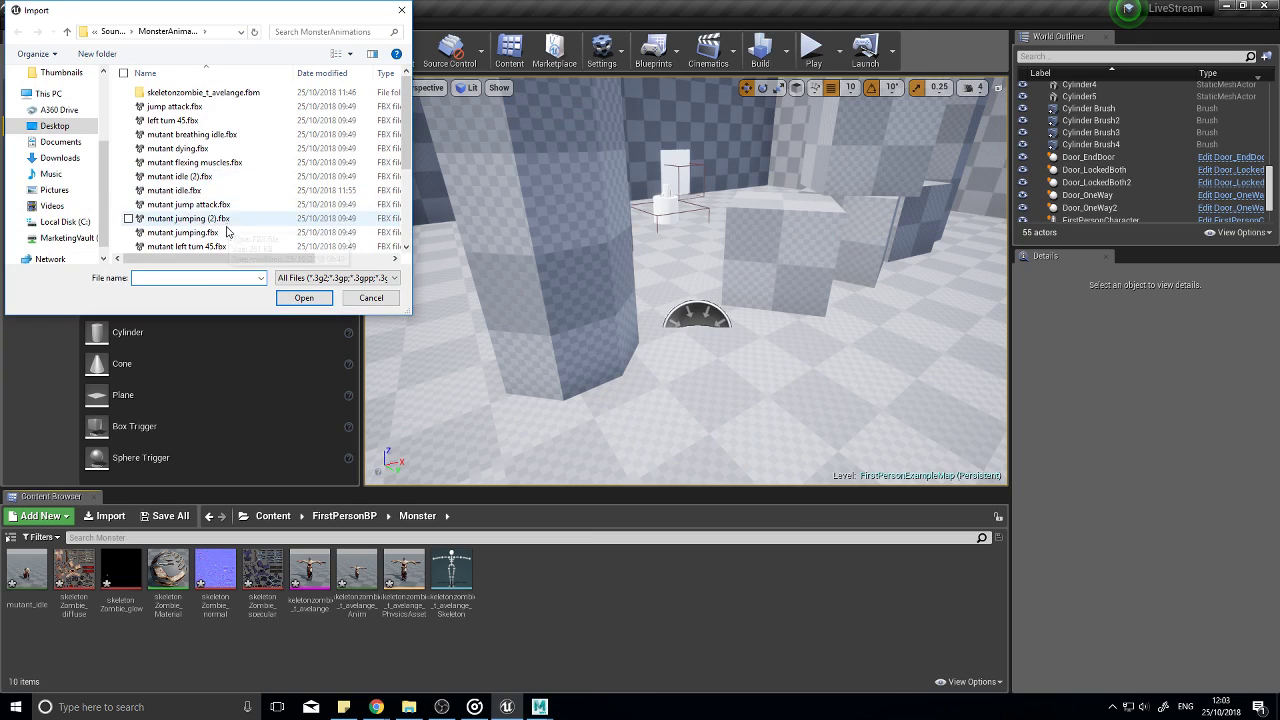
pyautogui.scroll(-3, 209, 238)
pyautogui.click(185, 245)
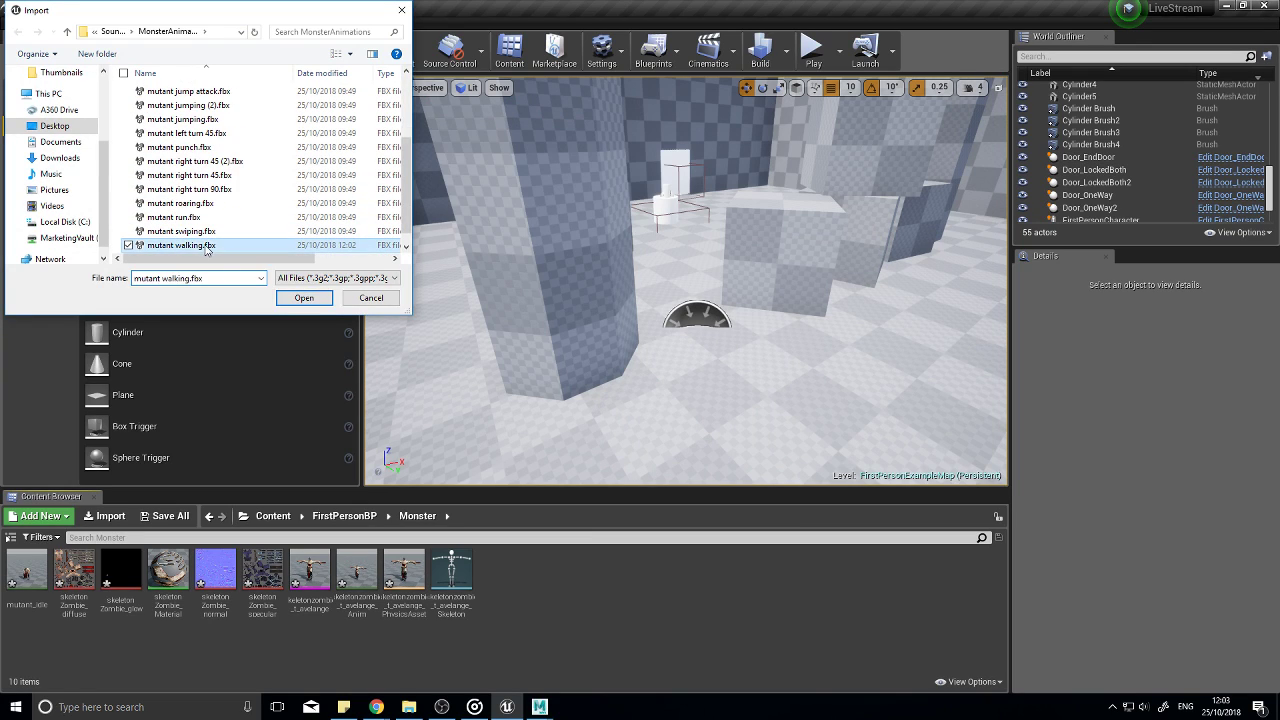
pyautogui.click(304, 298)
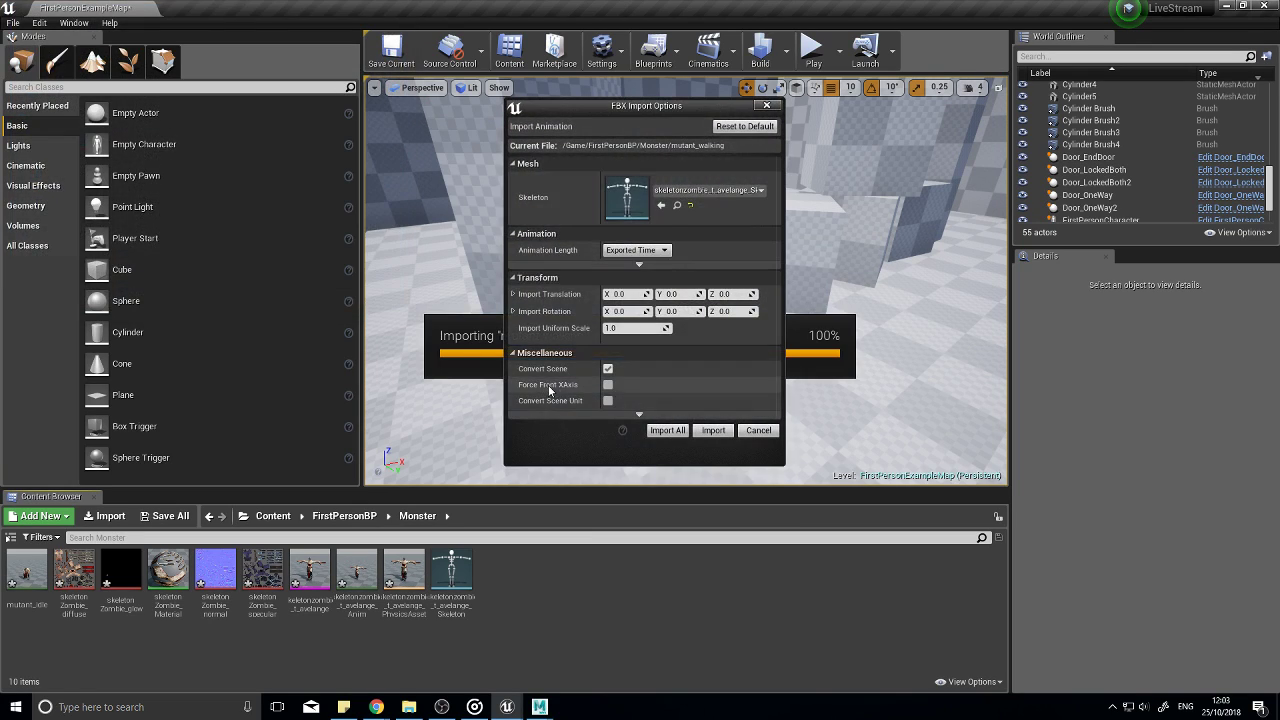
pyautogui.click(719, 430)
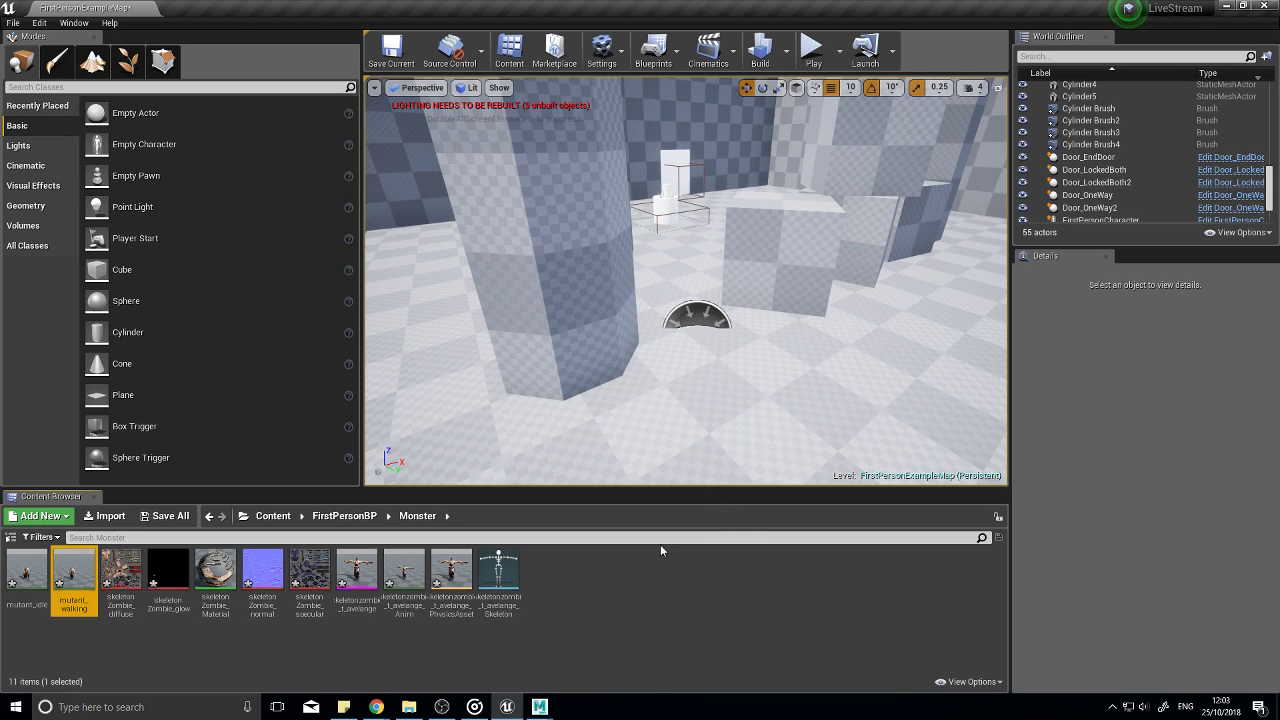
# Step: Open the mutant_walking animation, pause its preview and scrub it backwards
pyautogui.doubleClick(75, 574)
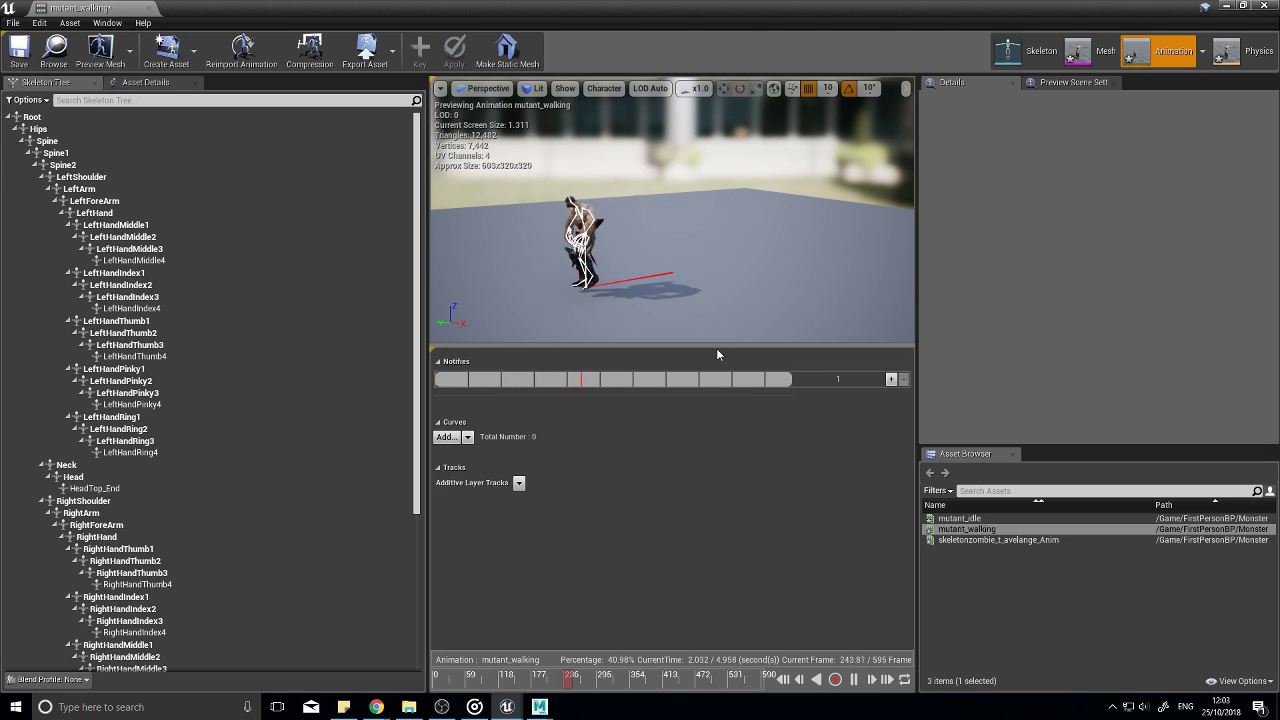
pyautogui.click(853, 679)
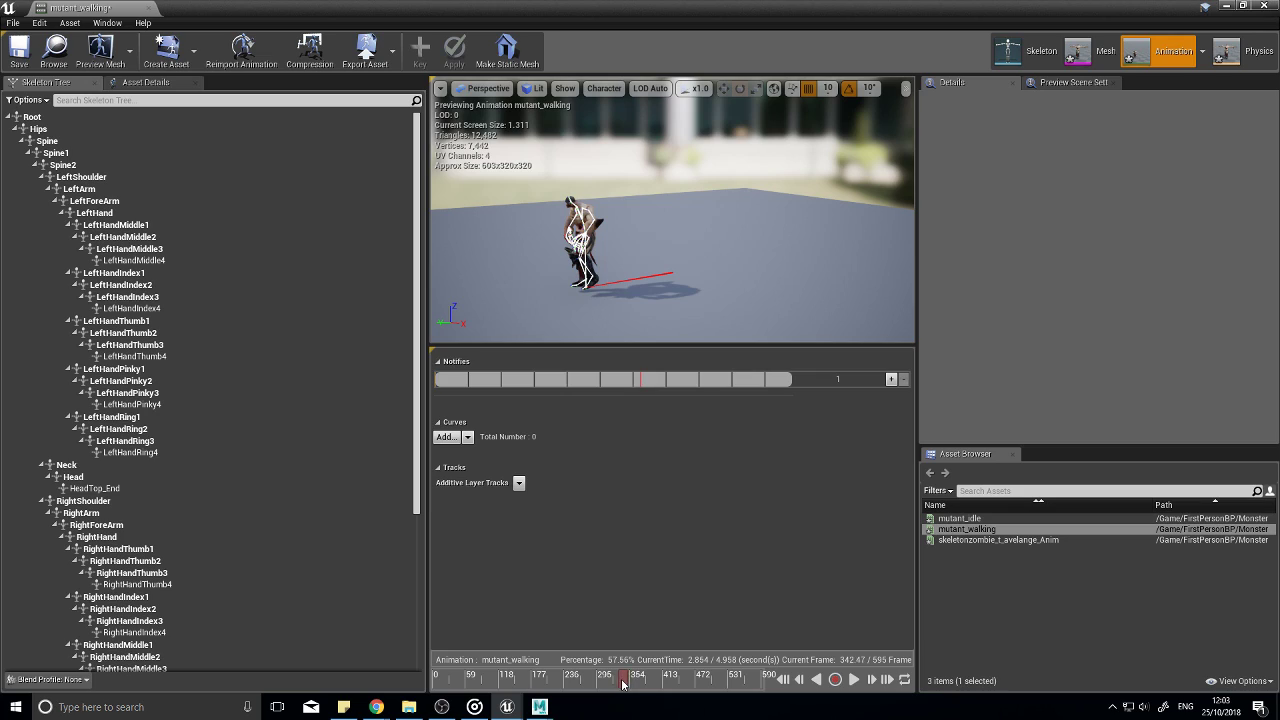
pyautogui.moveTo(622, 683)
pyautogui.mouseDown()
pyautogui.moveTo(490, 689)
pyautogui.moveTo(529, 690)
pyautogui.mouseUp()
# Step: Show the asset details of mutant_walking down to its Root Motion and Import Settings
pyautogui.click(155, 84)
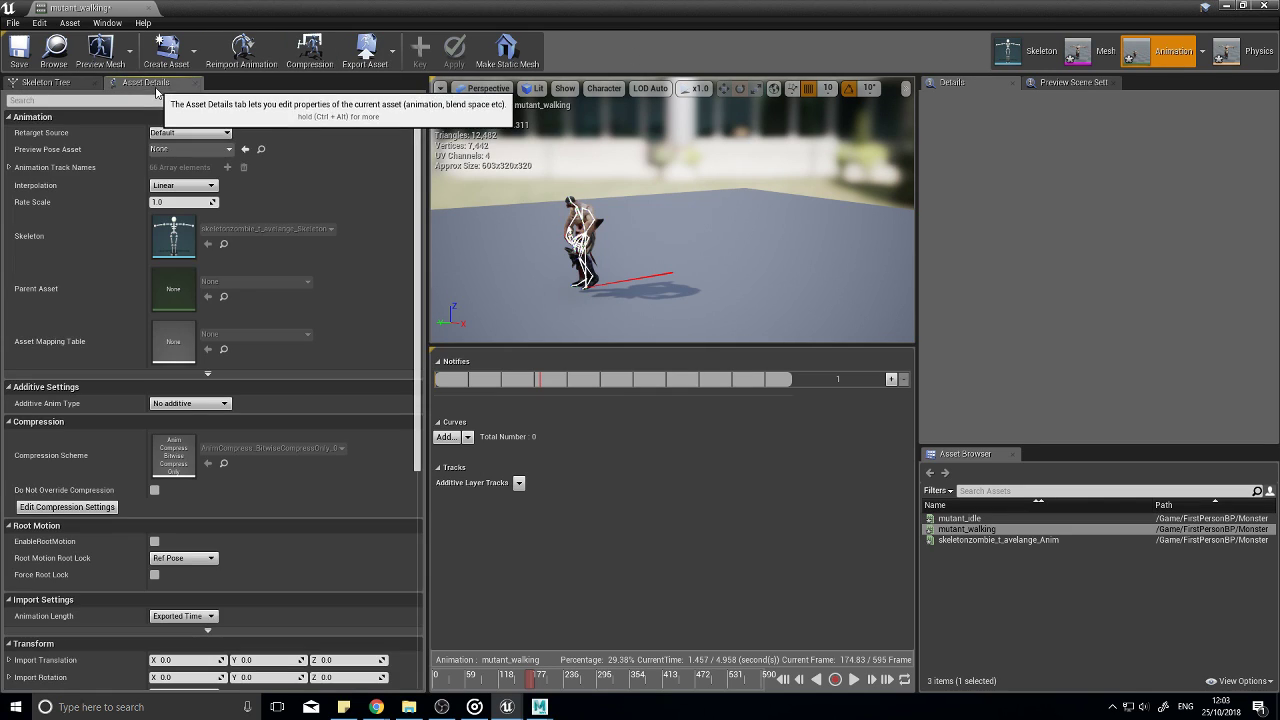
pyautogui.scroll(-3, 284, 480)
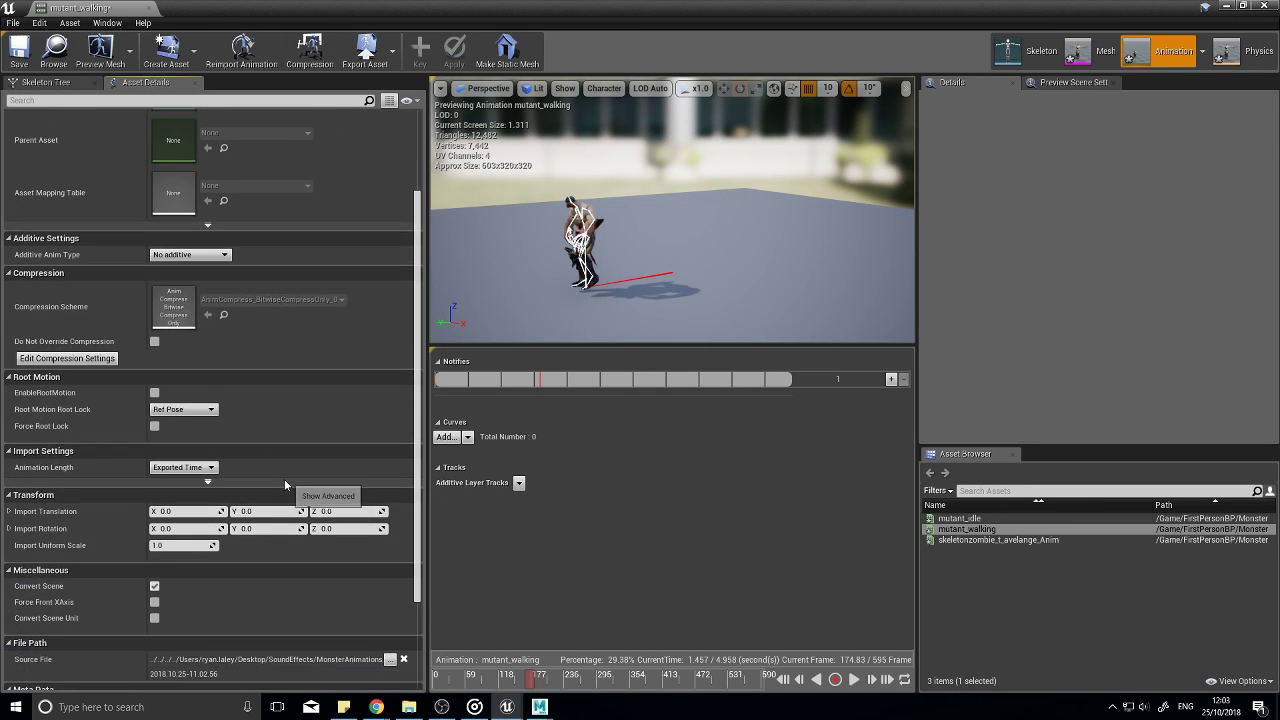
pyautogui.scroll(-1, 284, 481)
# Step: Try reimporting mutant_walking with Animation Length set to Animated Time
pyautogui.click(188, 404)
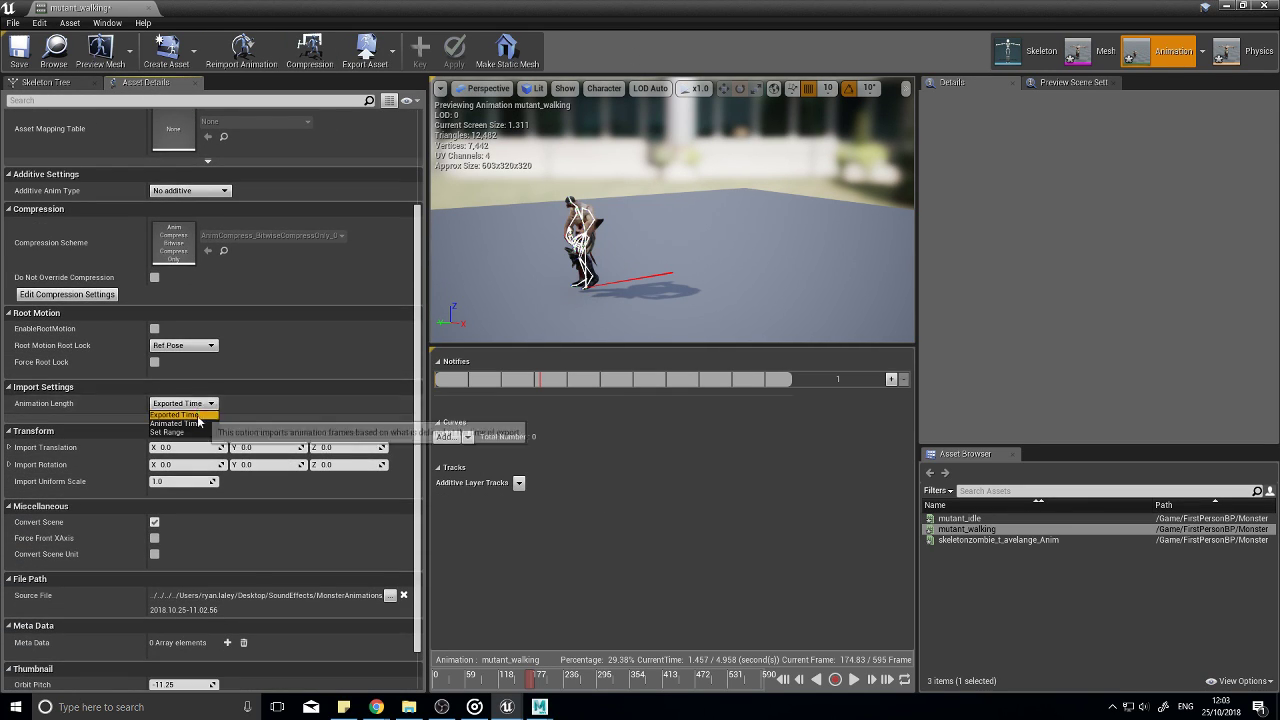
pyautogui.click(197, 422)
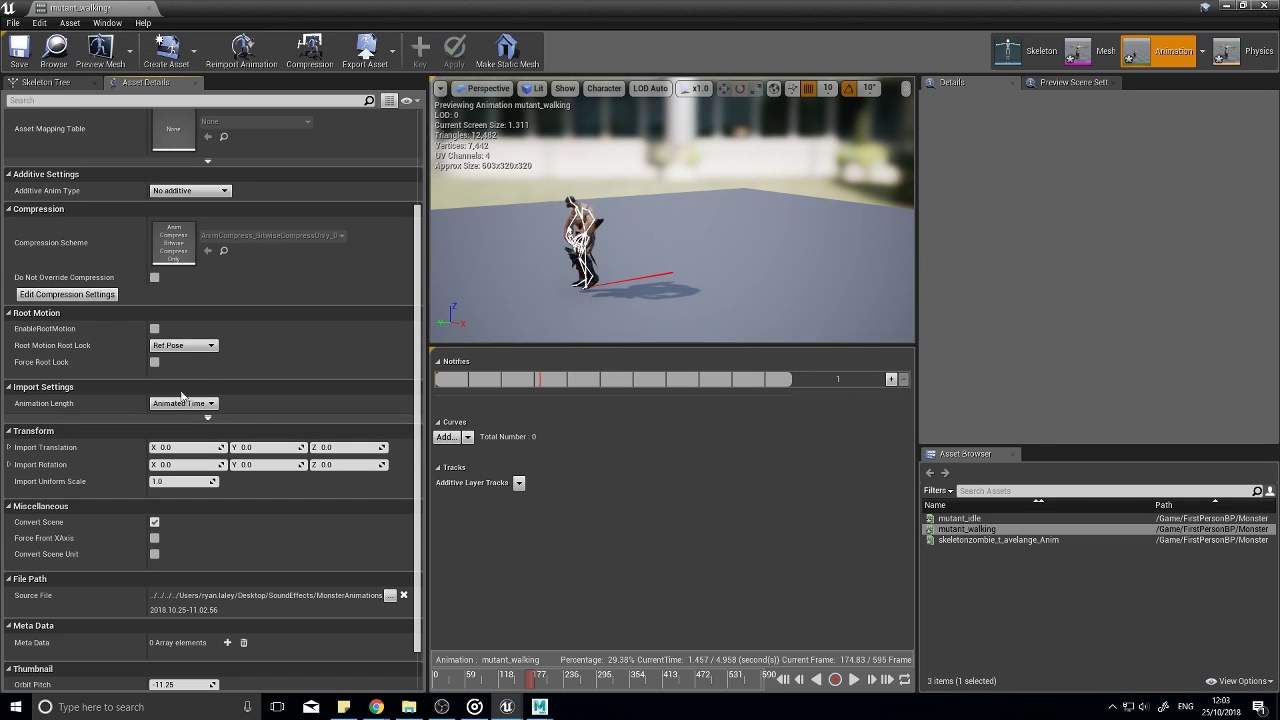
pyautogui.click(68, 22)
pyautogui.moveTo(47, 22)
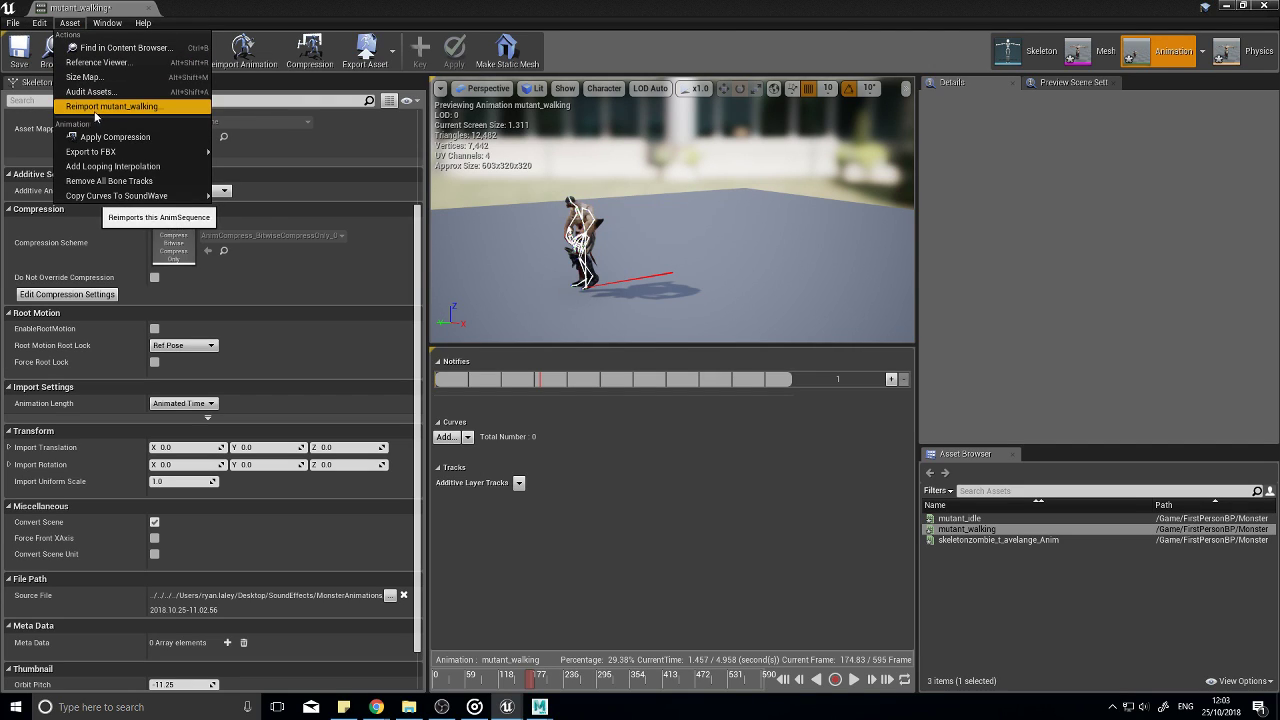
pyautogui.click(147, 107)
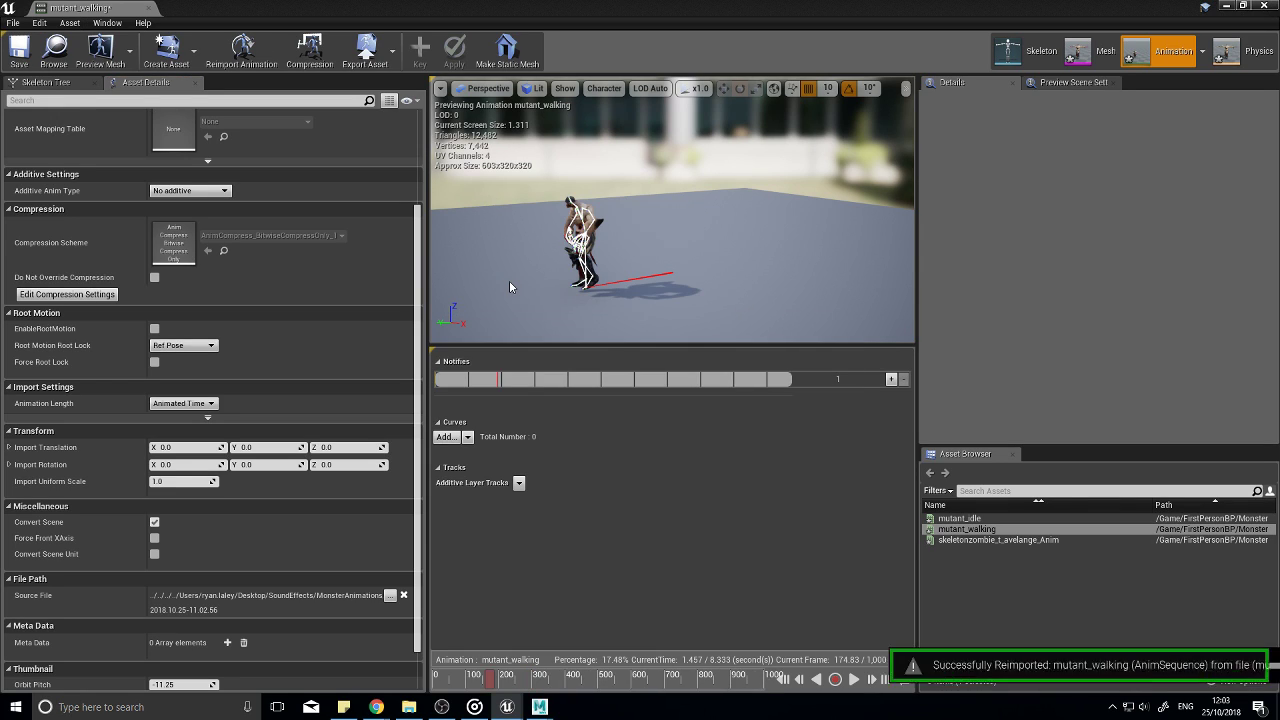
# Step: Switch to Maya and scrub the skeleton's timeline from frame 1 to 35 to locate the last keyframe
pyautogui.moveTo(492, 681)
pyautogui.mouseDown()
pyautogui.moveTo(457, 686)
pyautogui.moveTo(566, 692)
pyautogui.moveTo(463, 688)
pyautogui.moveTo(492, 690)
pyautogui.mouseUp()
pyautogui.click(549, 713)
pyautogui.click(606, 662)
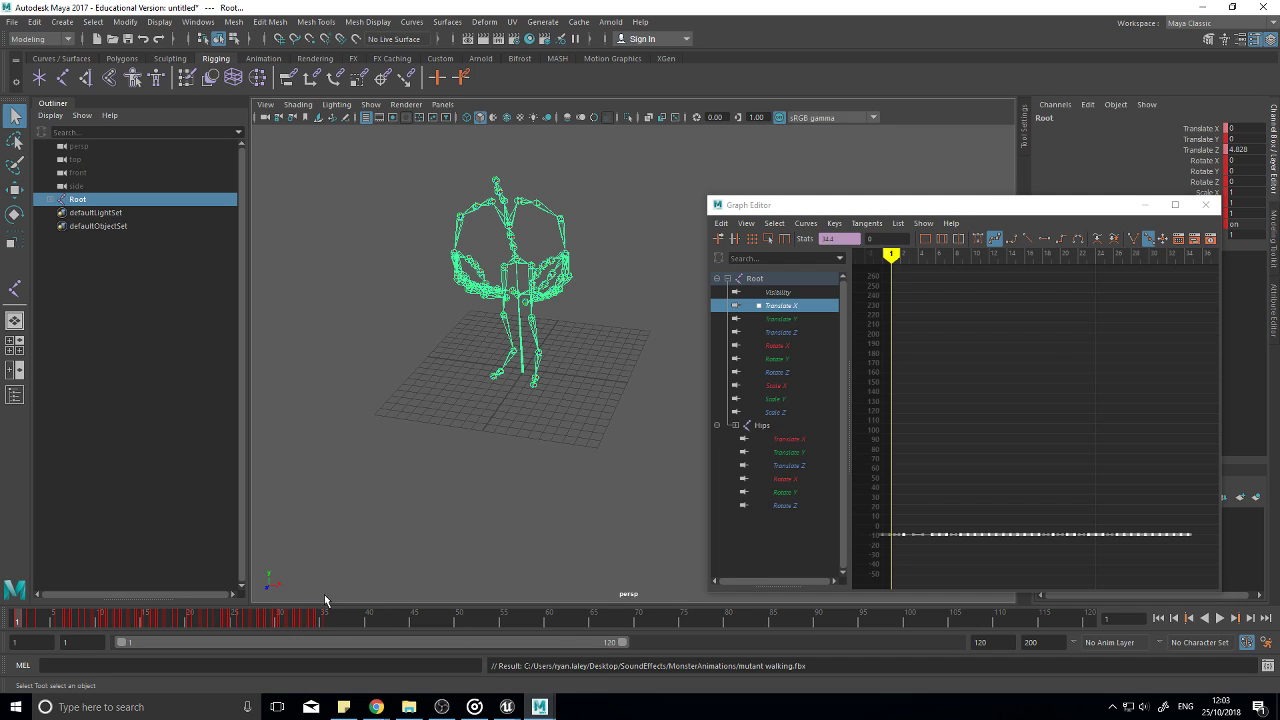
pyautogui.moveTo(24, 620); pyautogui.dragTo(321, 629)
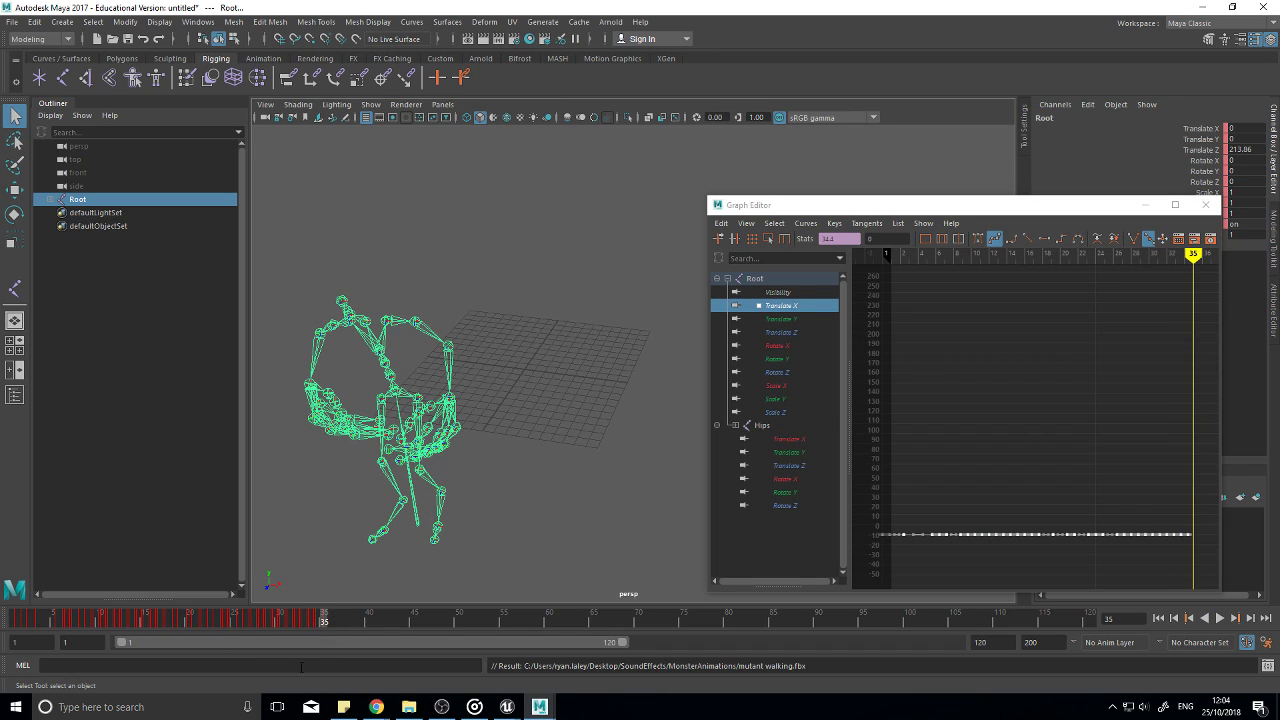
# Step: In Unreal Editor, set Animation Length to Set Range with a maximum import frame of 35 and reimport mutant_walking
pyautogui.click(507, 707)
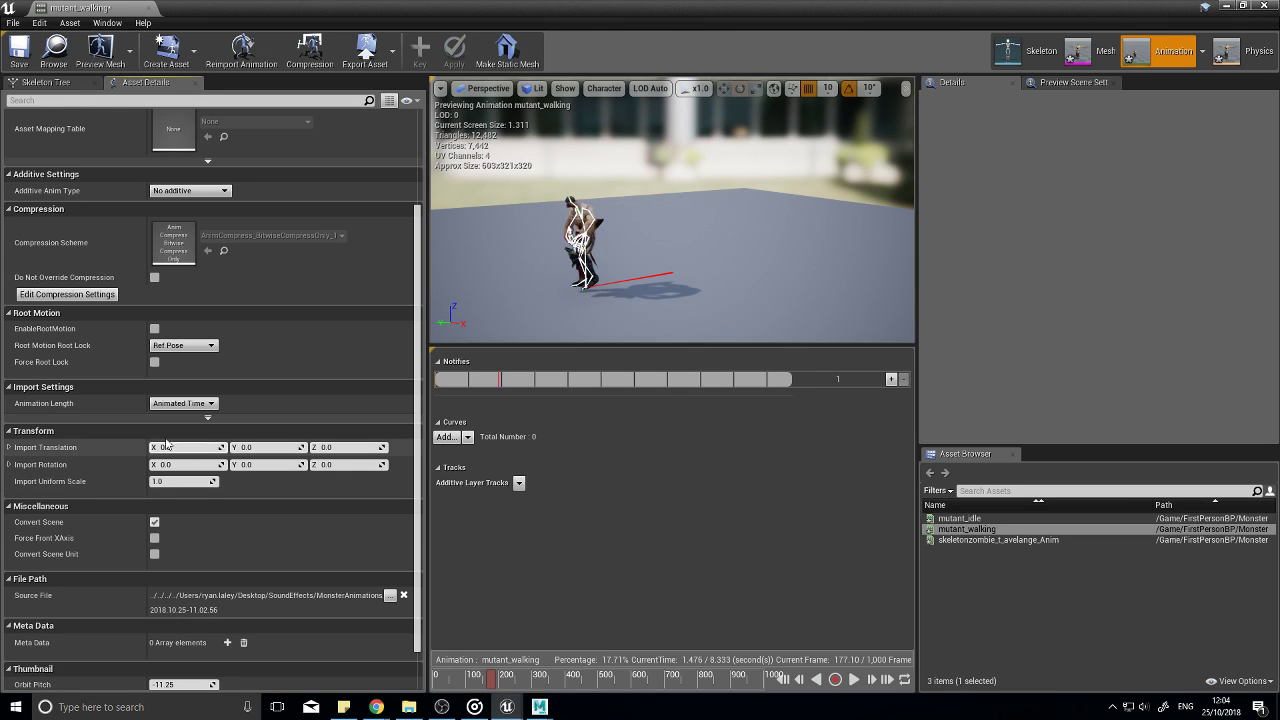
pyautogui.click(183, 403)
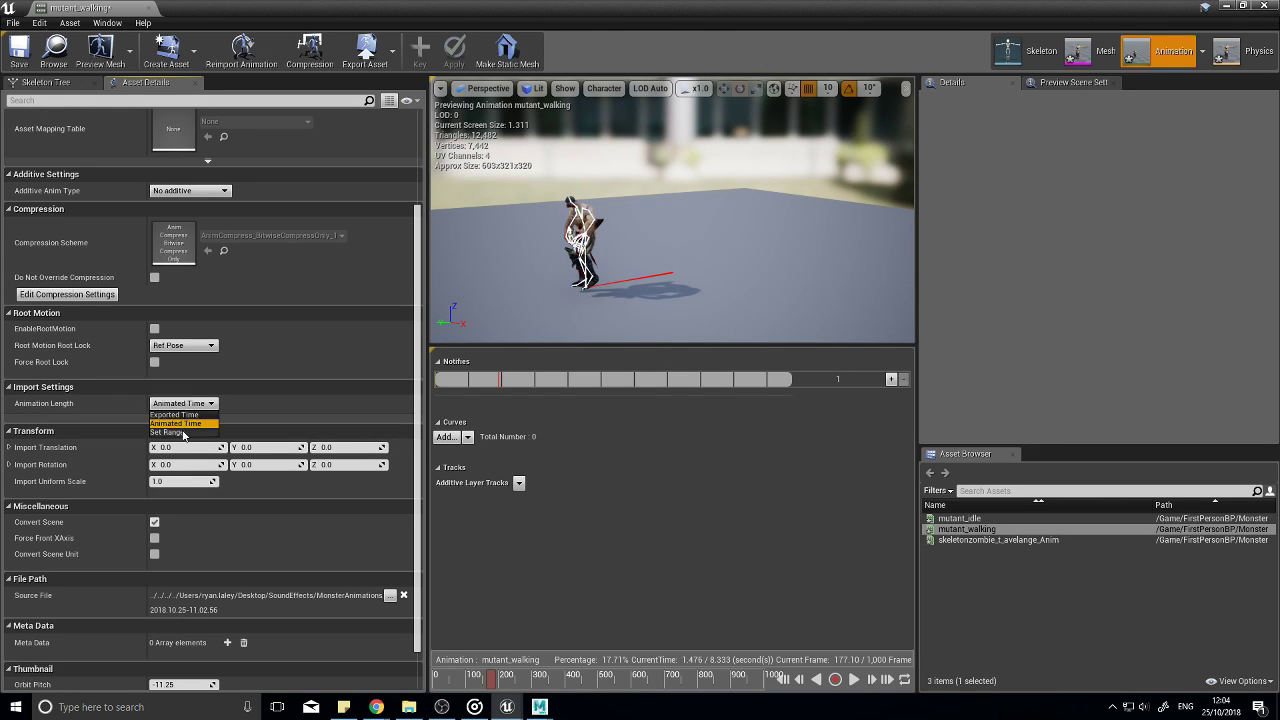
pyautogui.click(183, 432)
pyautogui.click(208, 416)
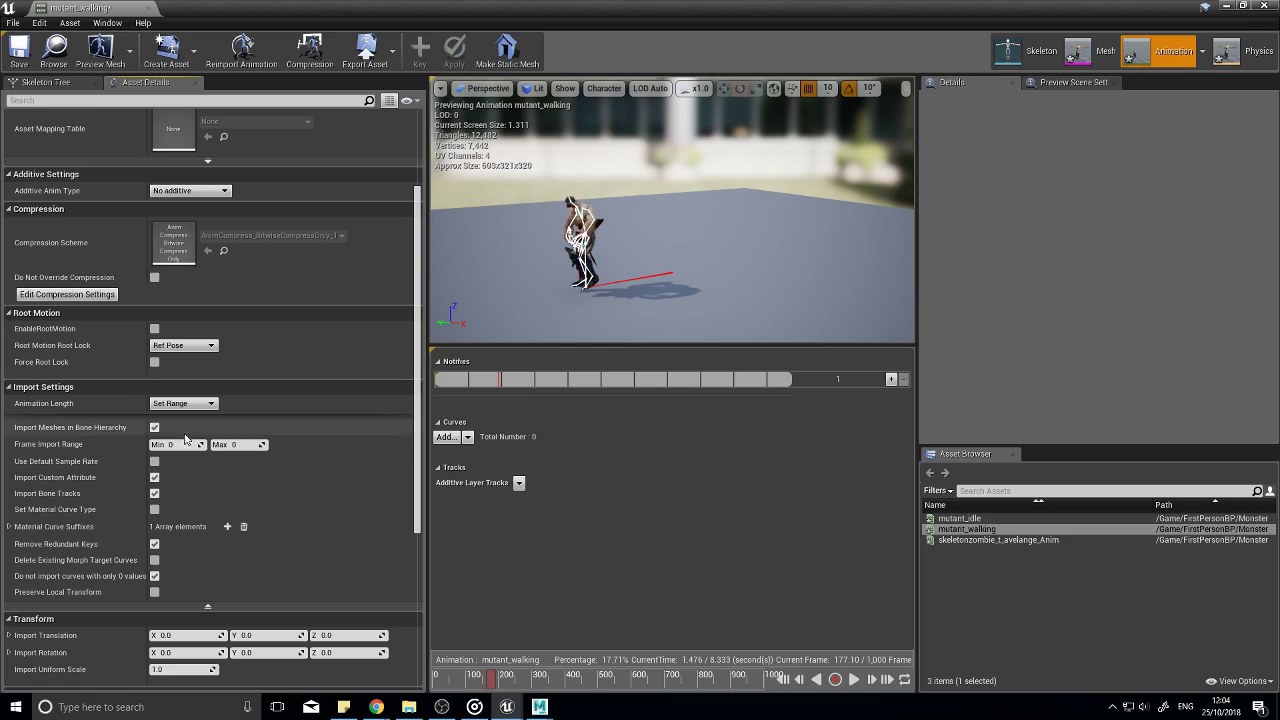
pyautogui.press('Tab')
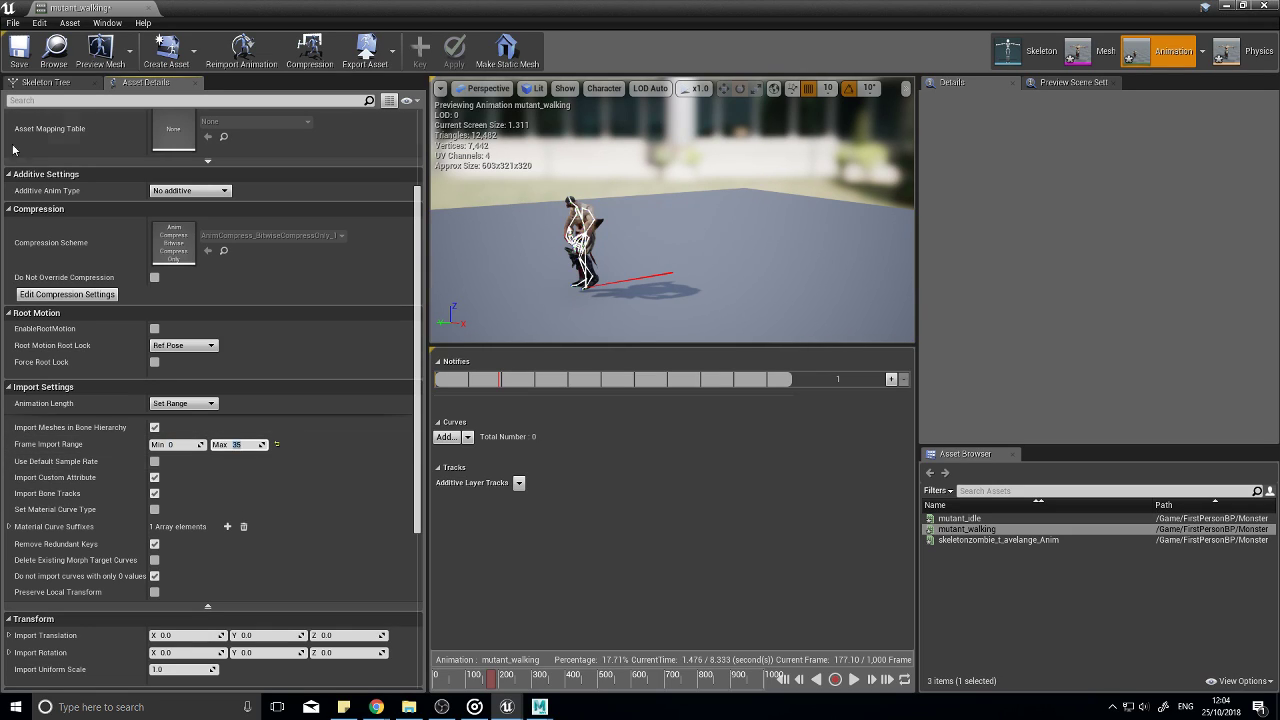
pyautogui.click(69, 23)
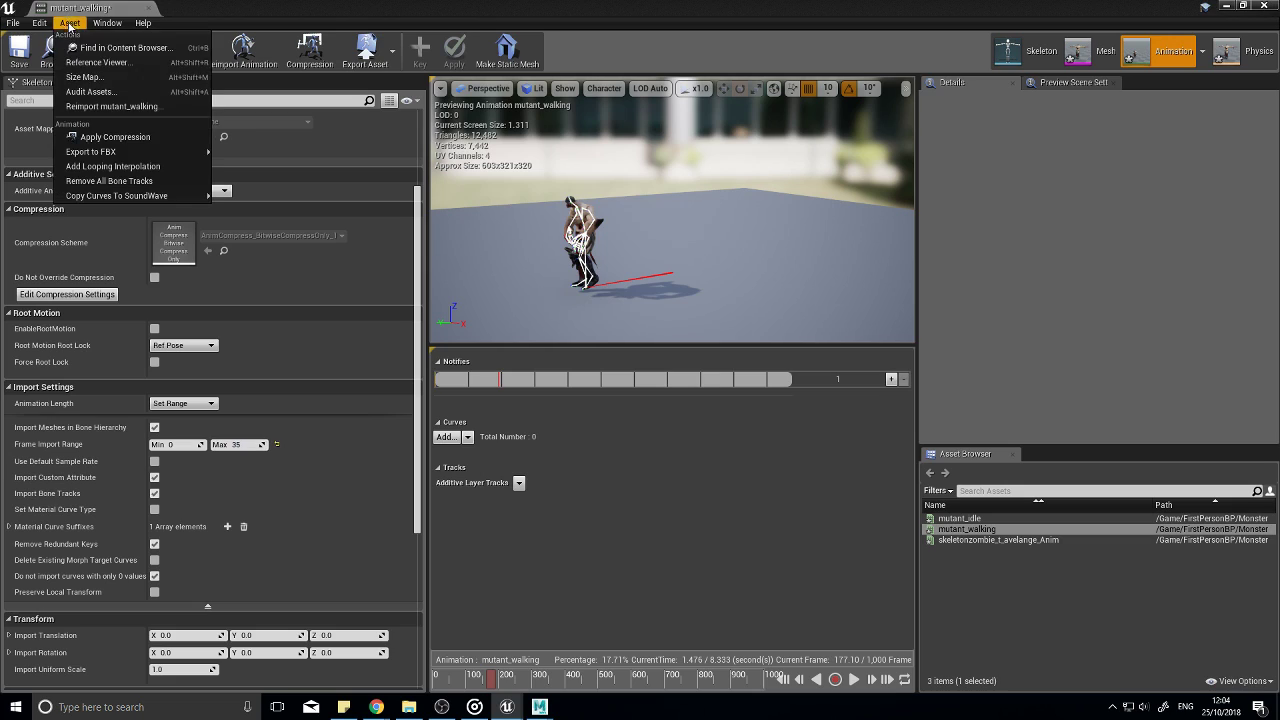
pyautogui.click(105, 106)
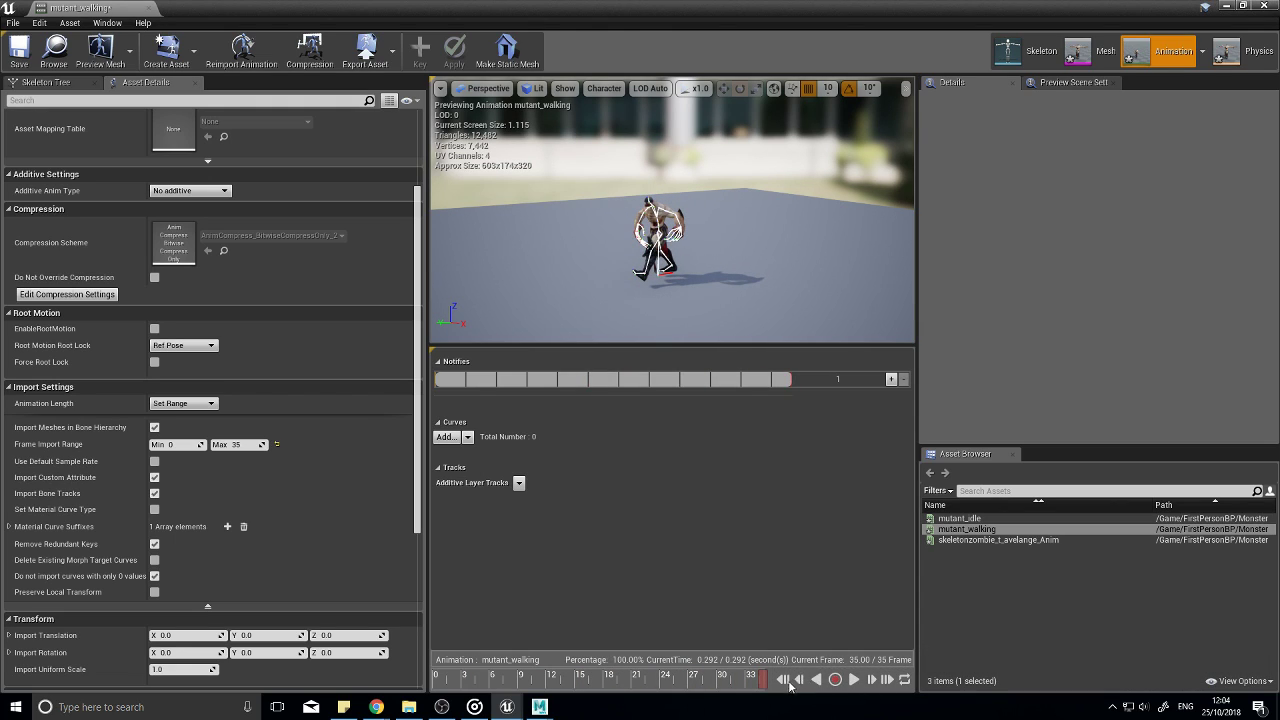
# Step: Compare the playback speed of the reimported mutant_walking preview with two playbacks of the skeleton animation in Maya
pyautogui.click(853, 679)
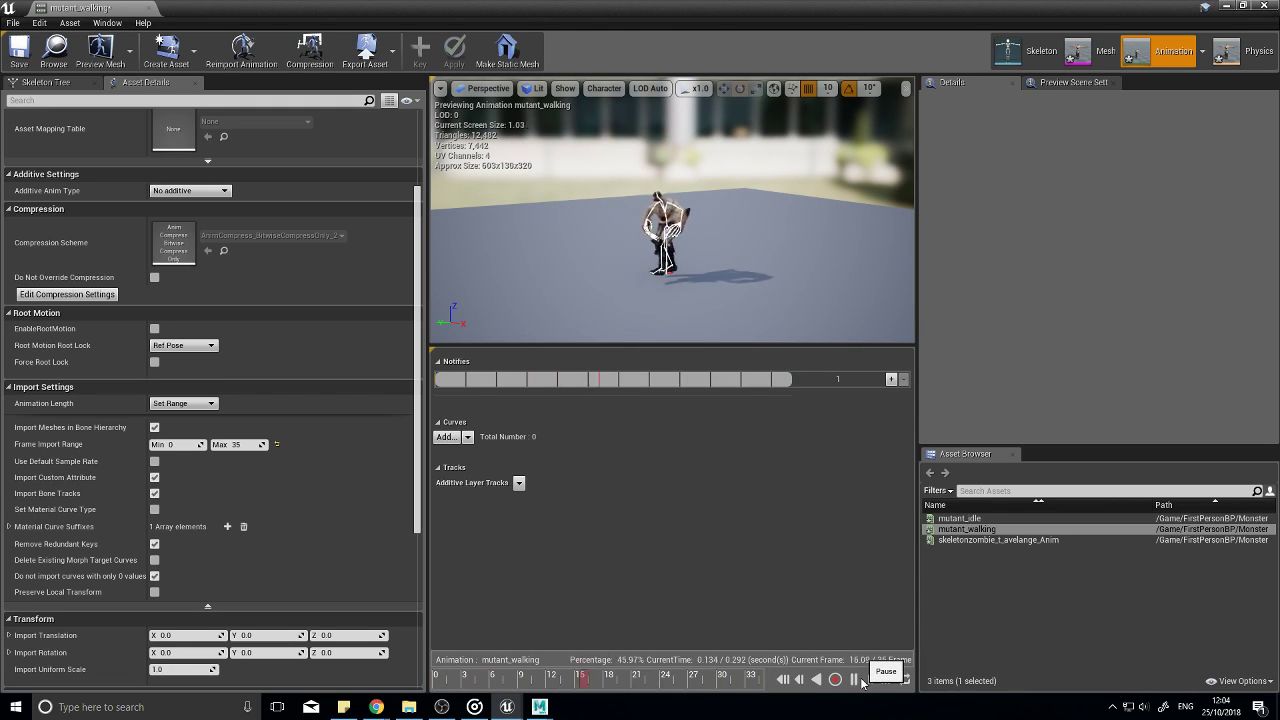
pyautogui.click(855, 679)
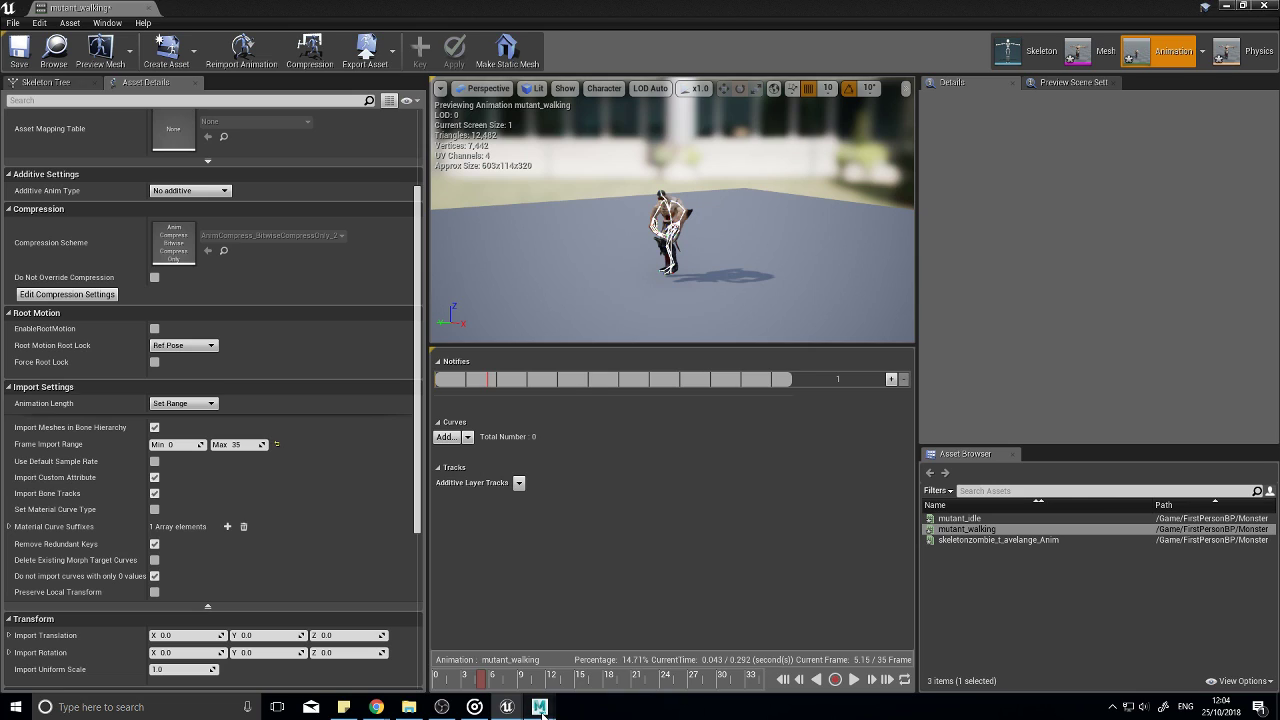
pyautogui.moveTo(540, 706)
pyautogui.click(603, 671)
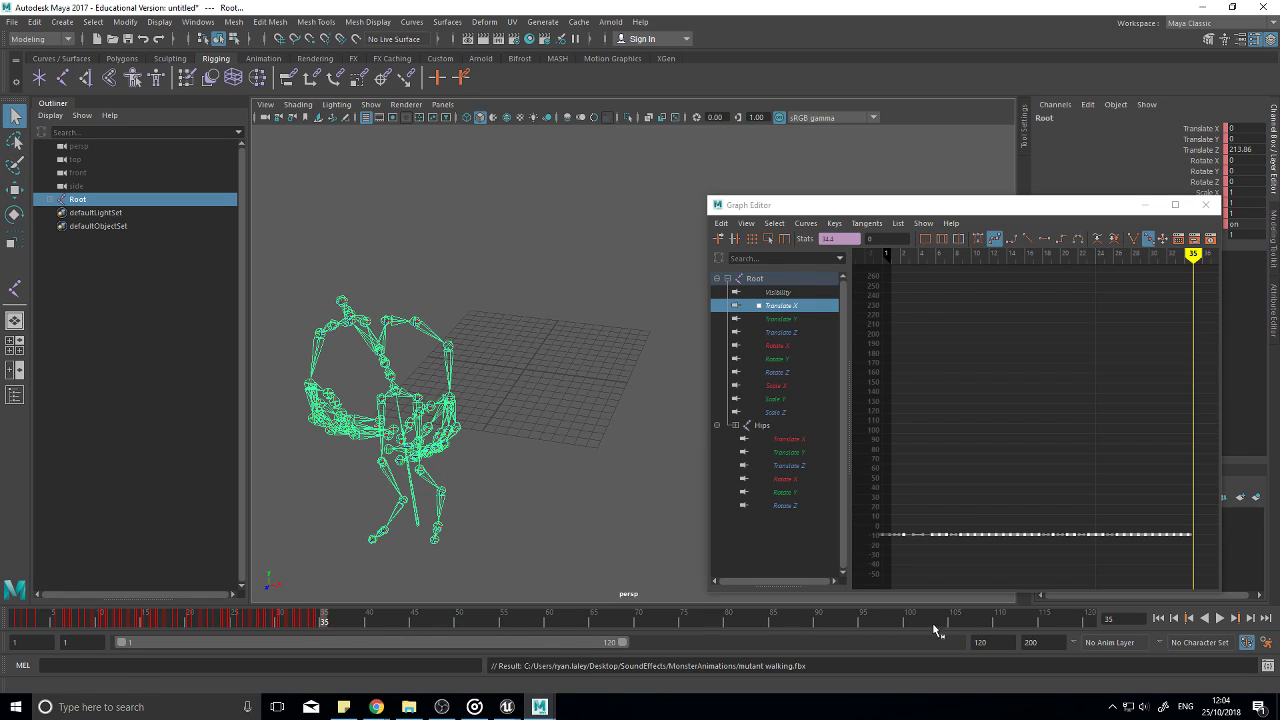
pyautogui.click(1158, 618)
pyautogui.click(1220, 618)
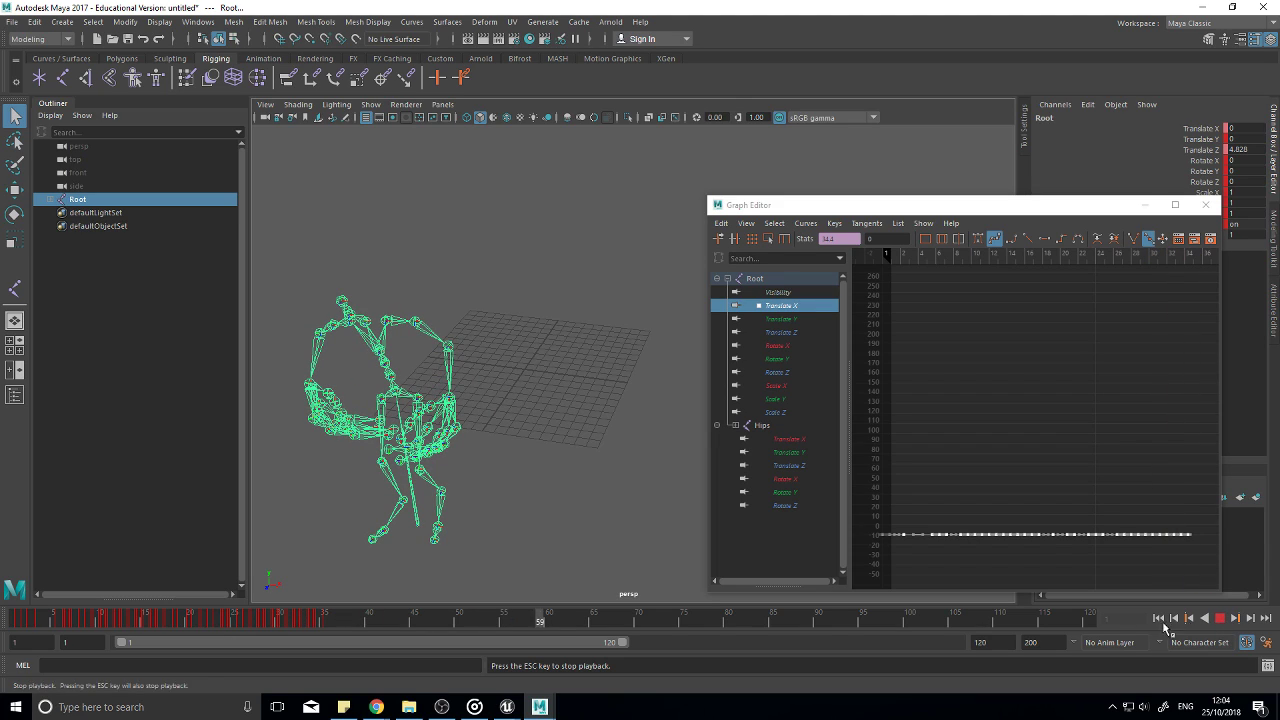
pyautogui.click(1219, 619)
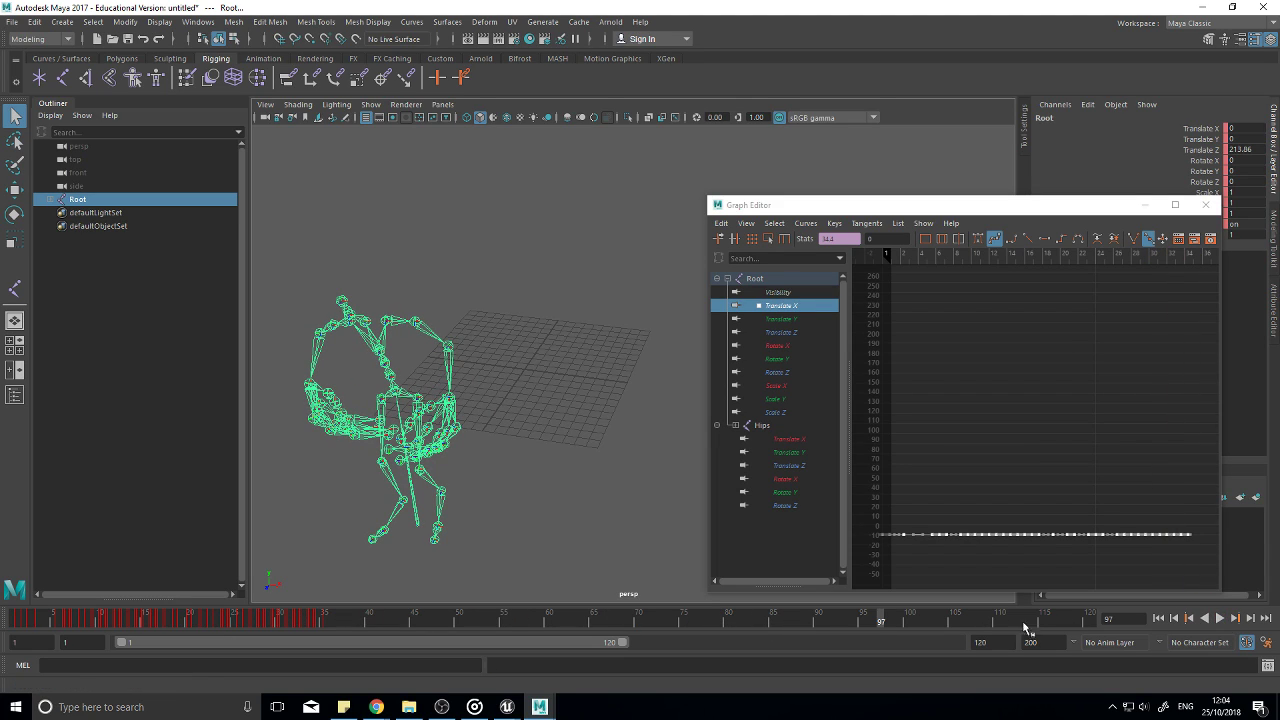
pyautogui.moveTo(875, 625)
pyautogui.mouseDown()
pyautogui.moveTo(15, 621)
pyautogui.moveTo(342, 628)
pyautogui.mouseUp()
pyautogui.click(1158, 618)
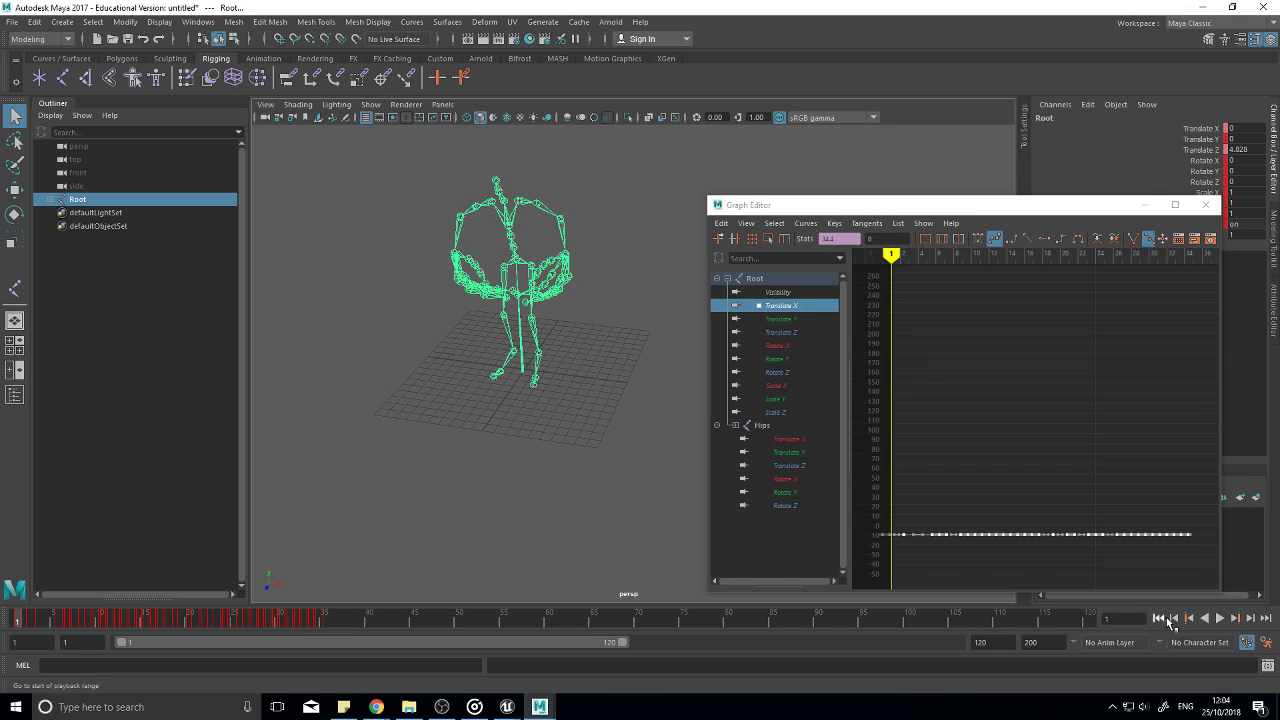
pyautogui.click(1220, 618)
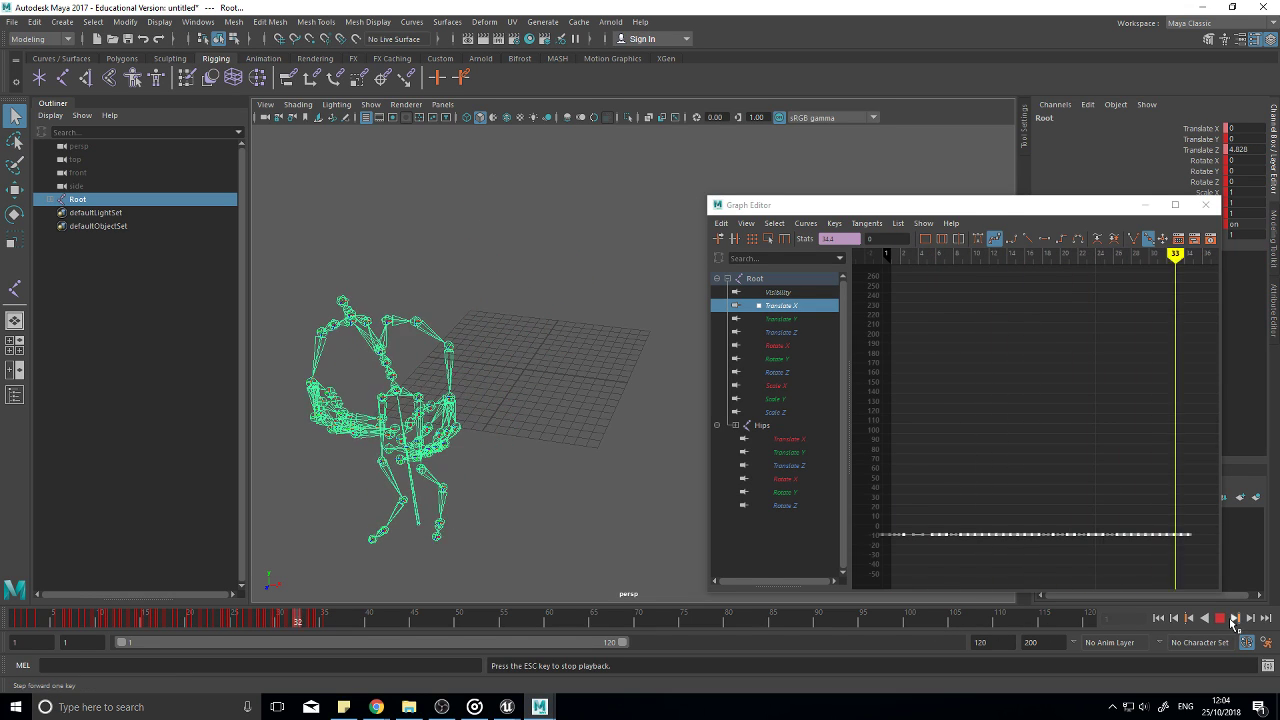
pyautogui.click(1221, 619)
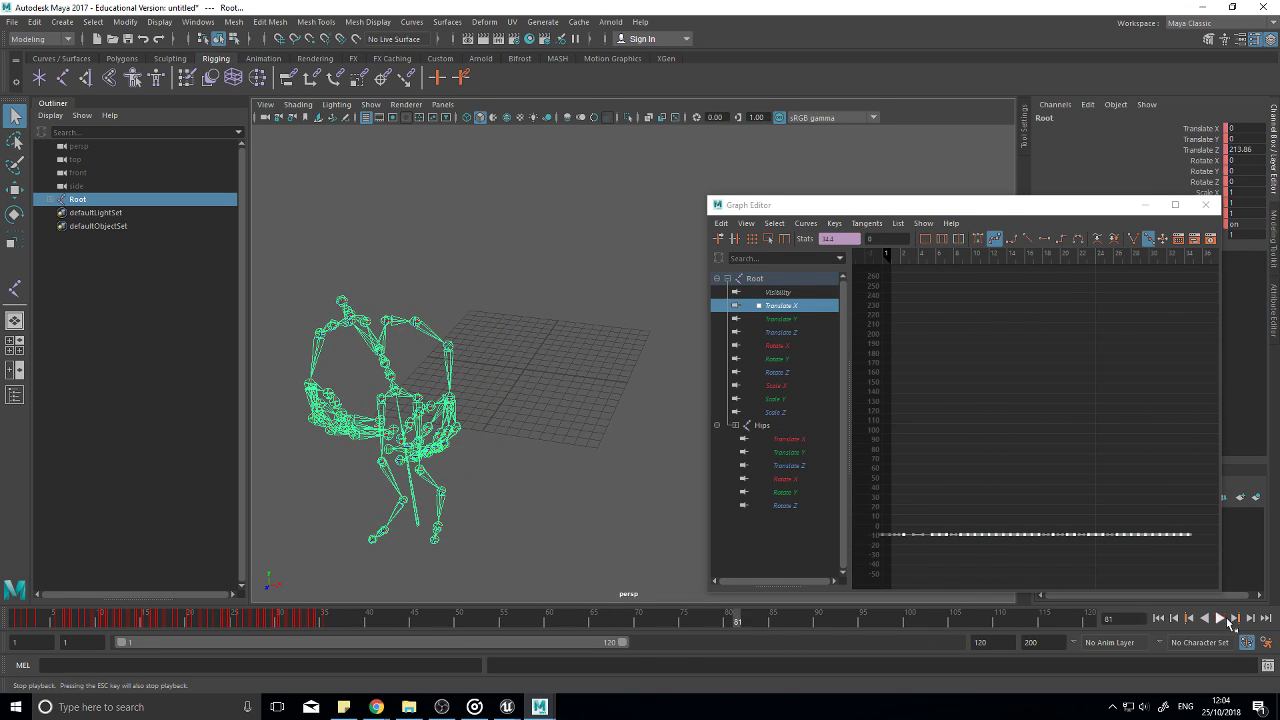
# Step: In Unreal Editor, enable Use Default Sample Rate, reimport mutant_walking and play its preview
pyautogui.moveTo(376, 707)
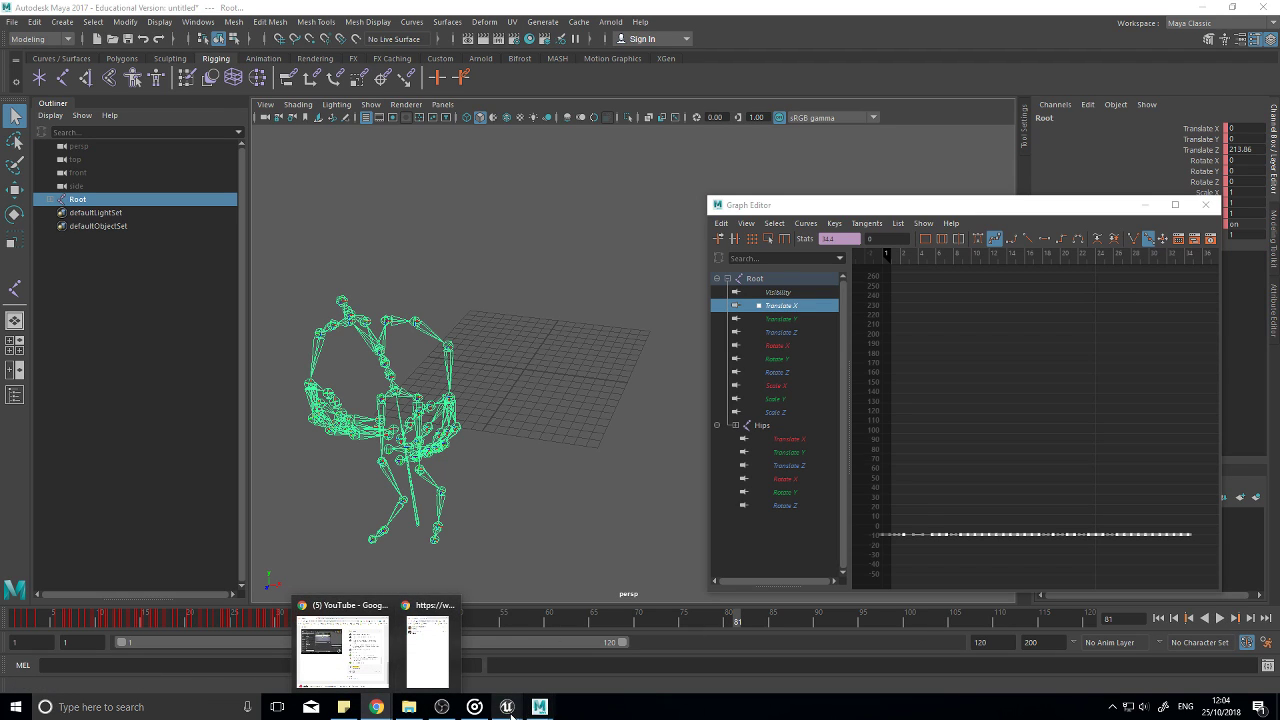
pyautogui.moveTo(507, 707)
pyautogui.click(517, 651)
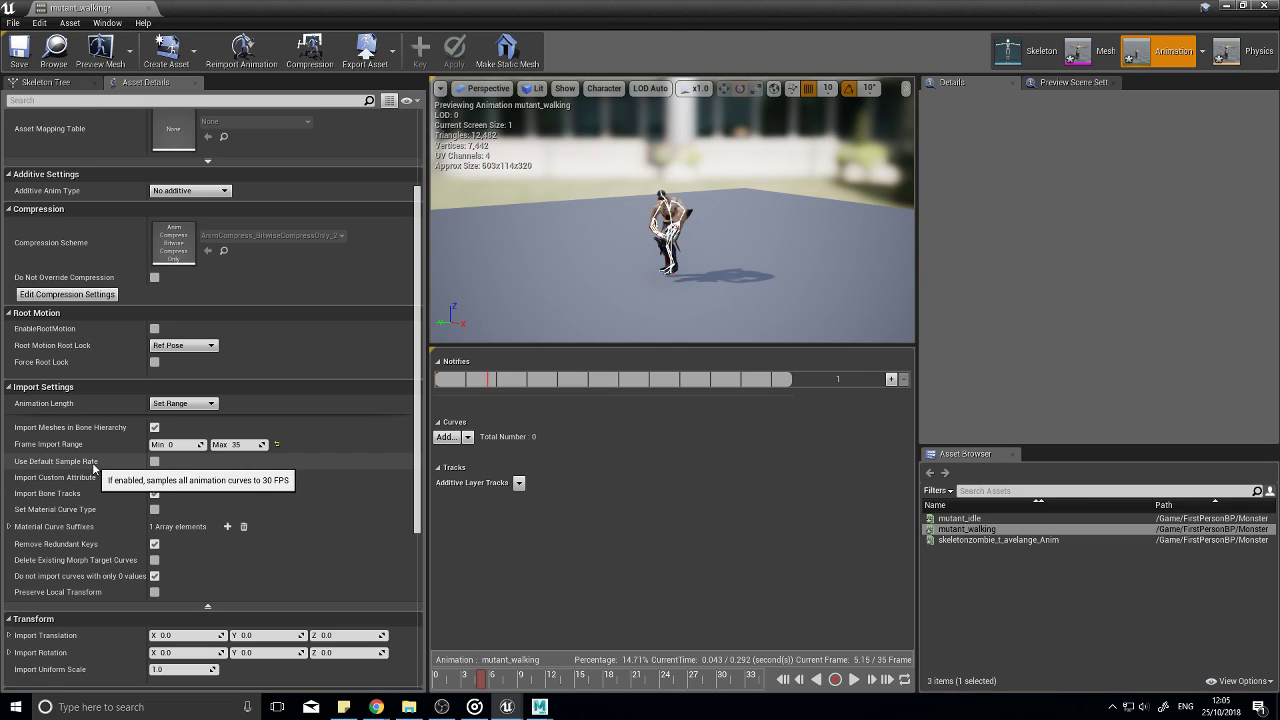
pyautogui.click(154, 462)
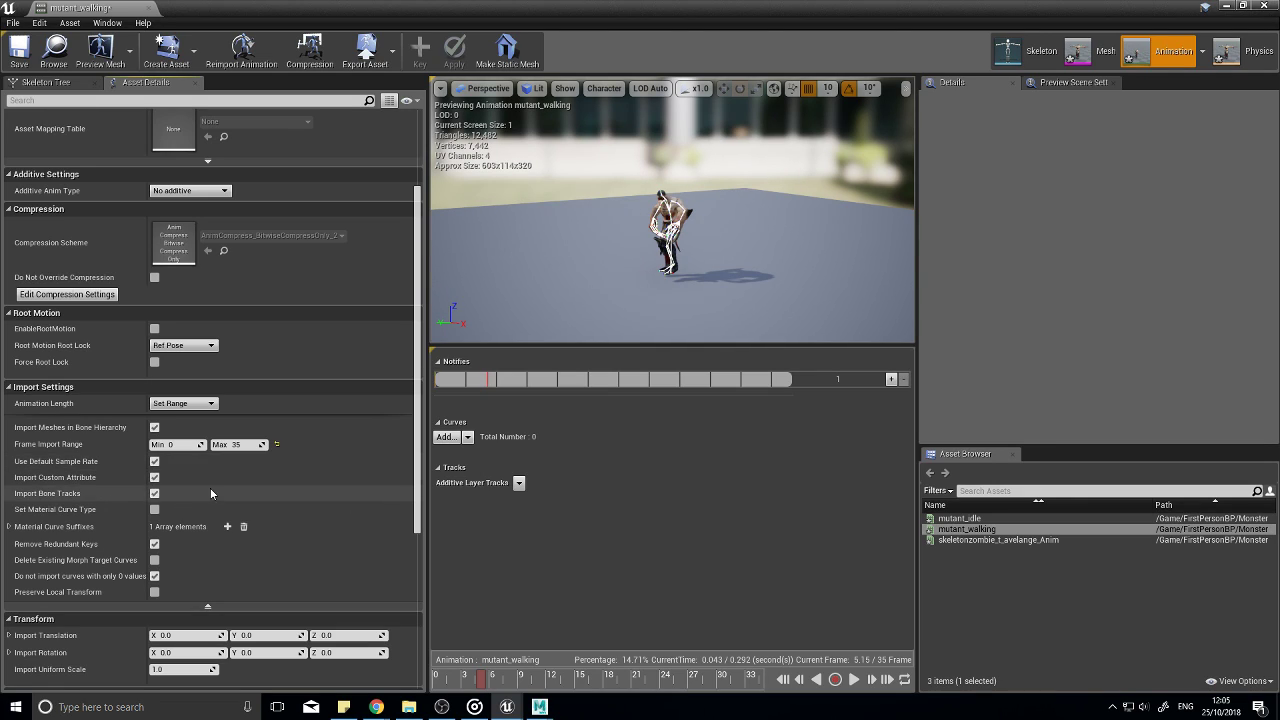
pyautogui.click(70, 22)
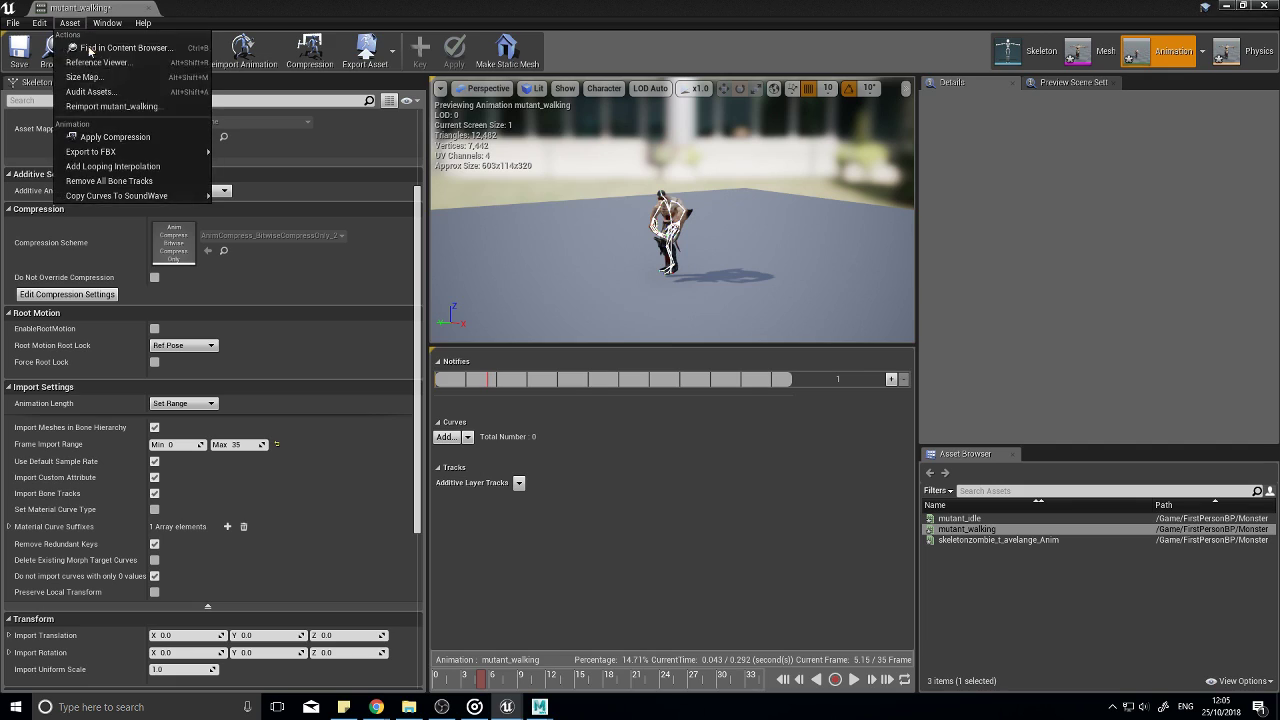
pyautogui.click(110, 106)
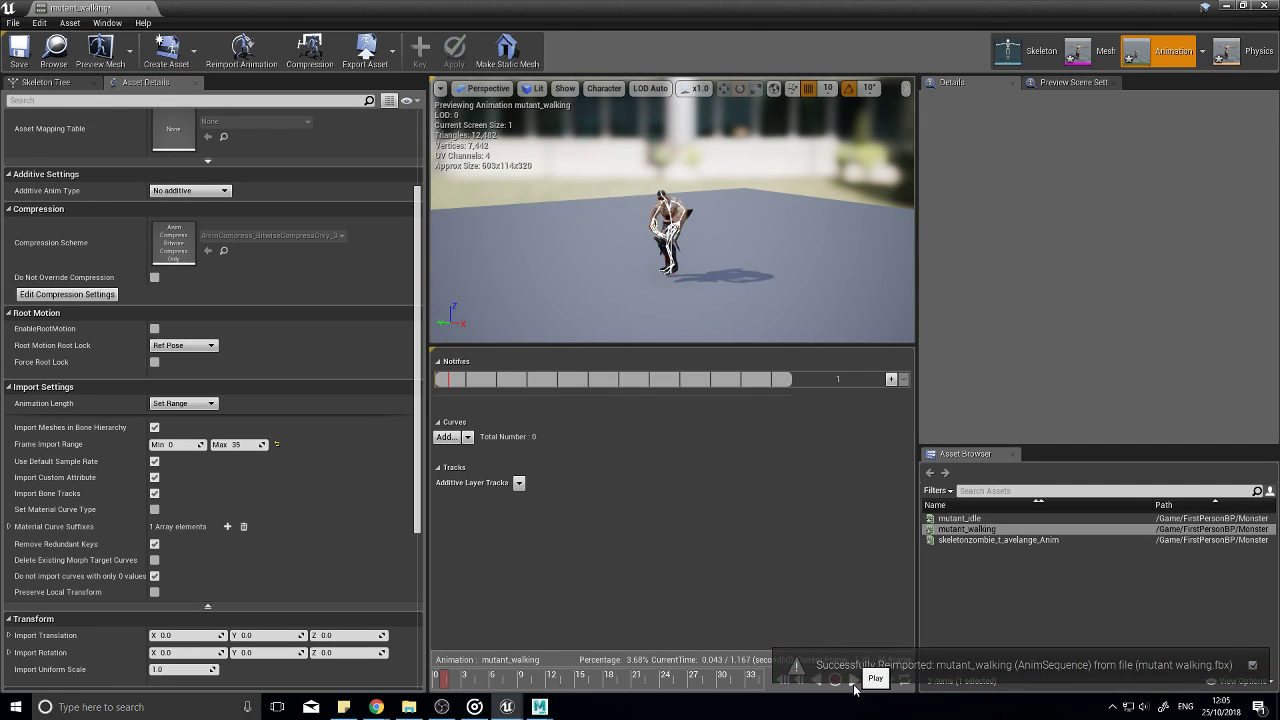
pyautogui.click(859, 689)
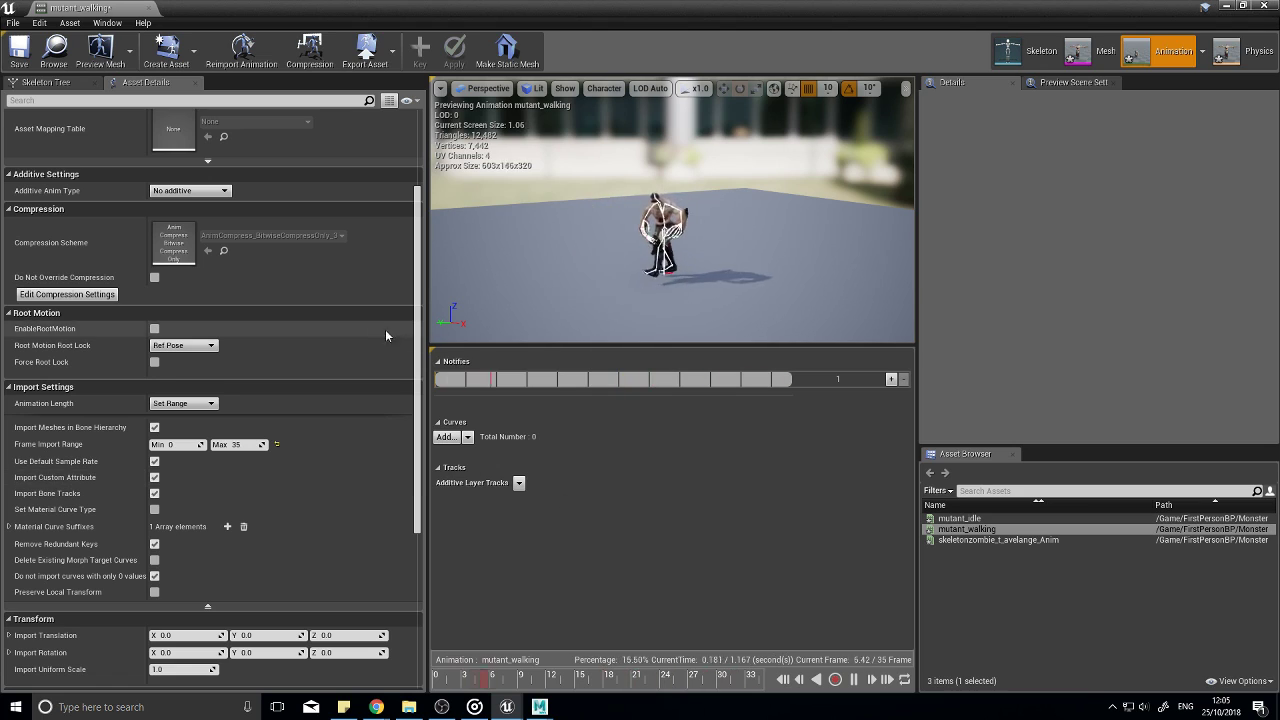
# Step: Enable EnableRootMotion for mutant_walking and inspect the walk from the front, pausing and scrubbing back to about frame 20
pyautogui.scroll(-4, 66, 370)
pyautogui.scroll(4, 69, 372)
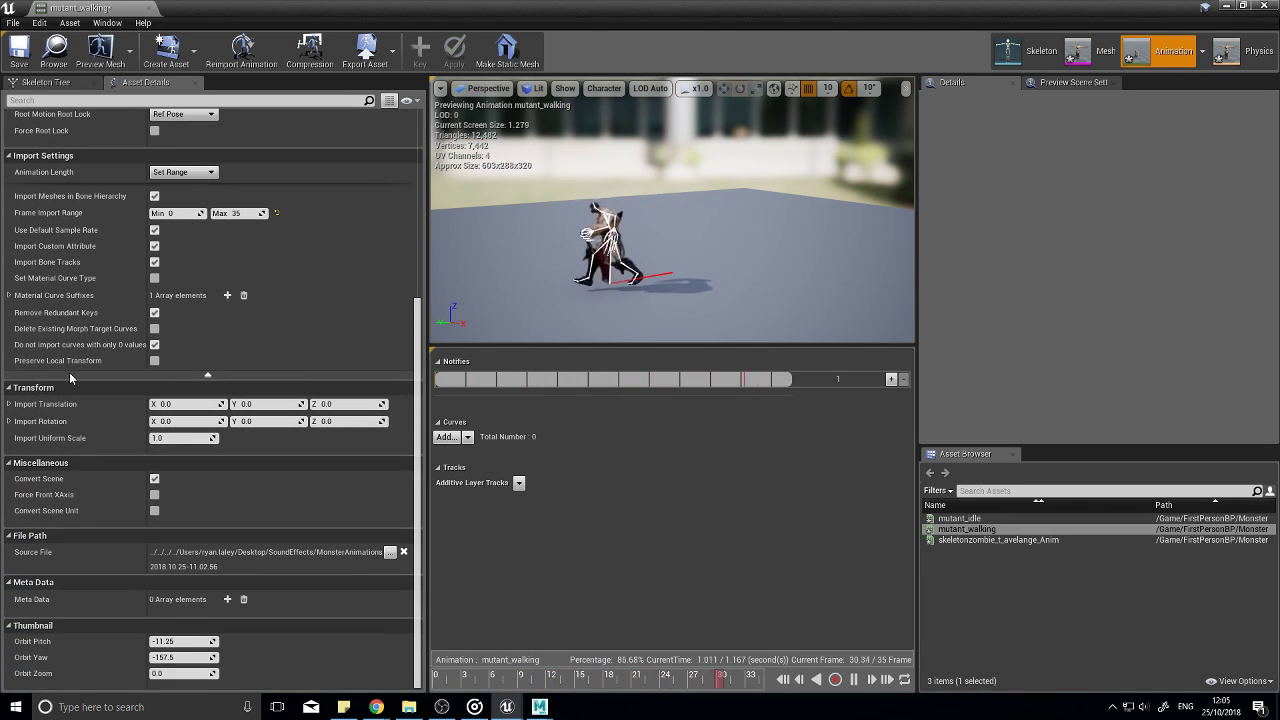
pyautogui.scroll(1, 70, 375)
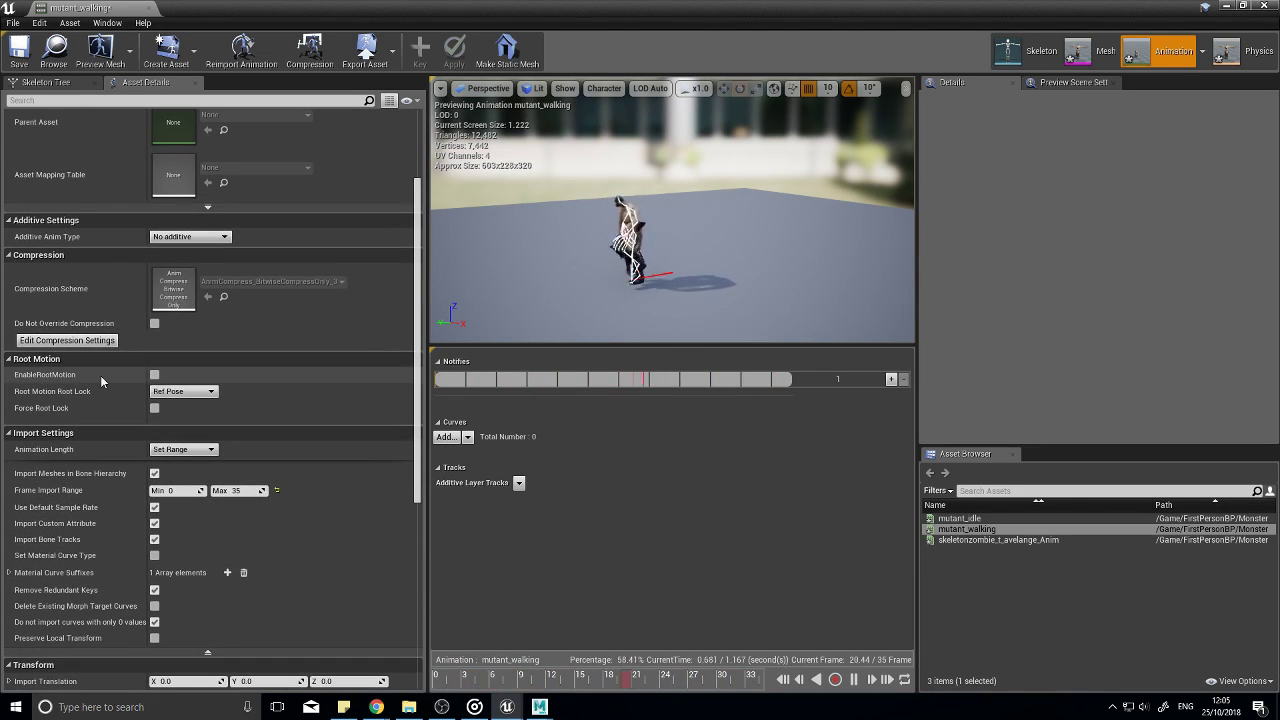
pyautogui.click(155, 375)
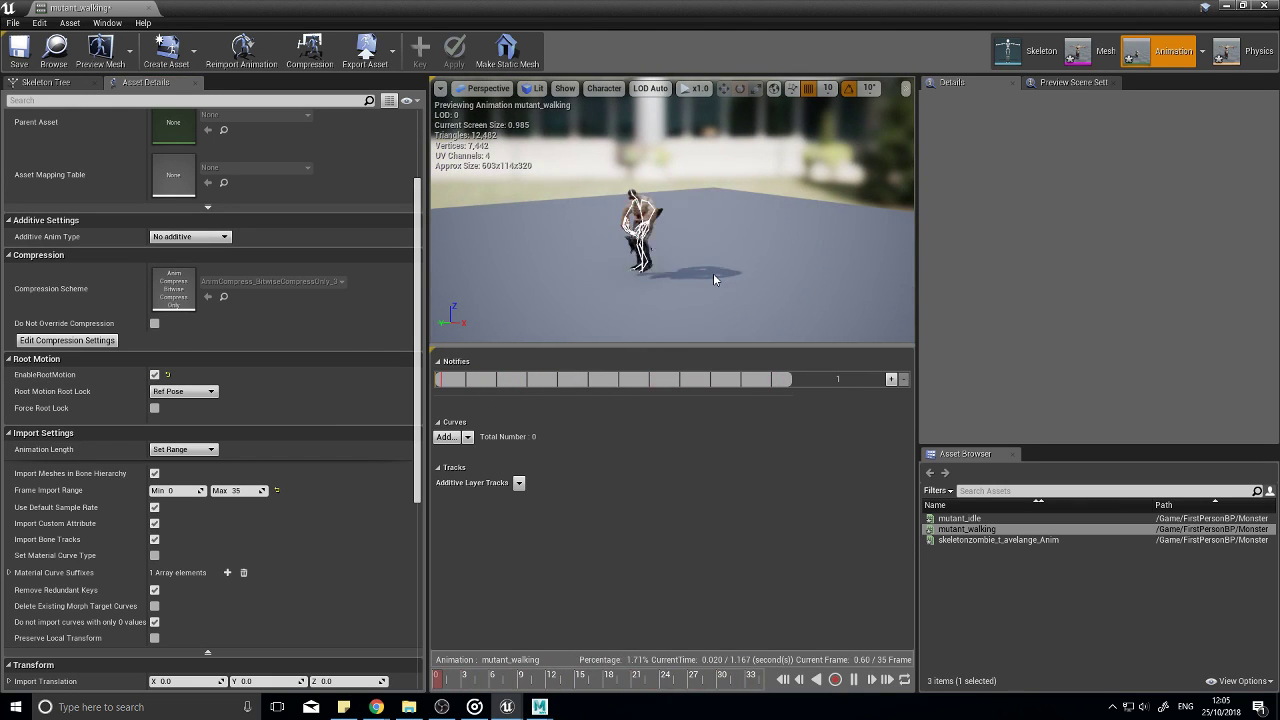
pyautogui.moveTo(693, 272); pyautogui.dragTo(740, 285, button='right')
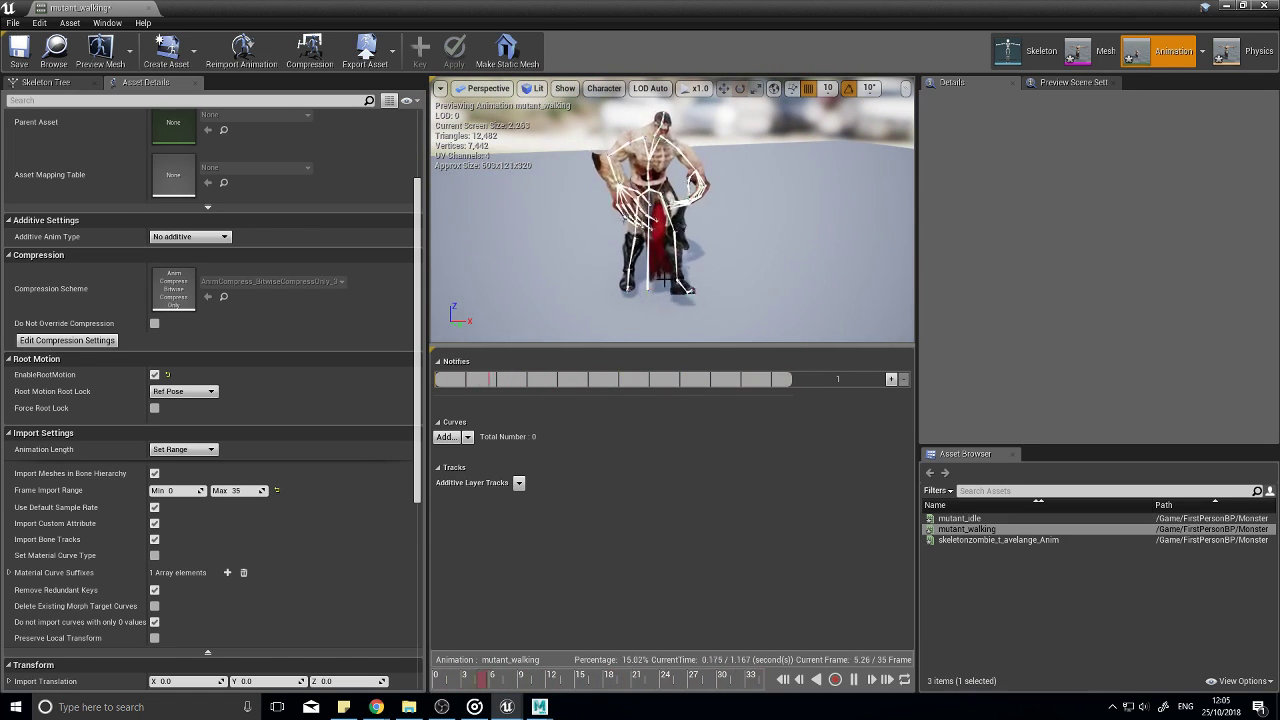
pyautogui.click(855, 680)
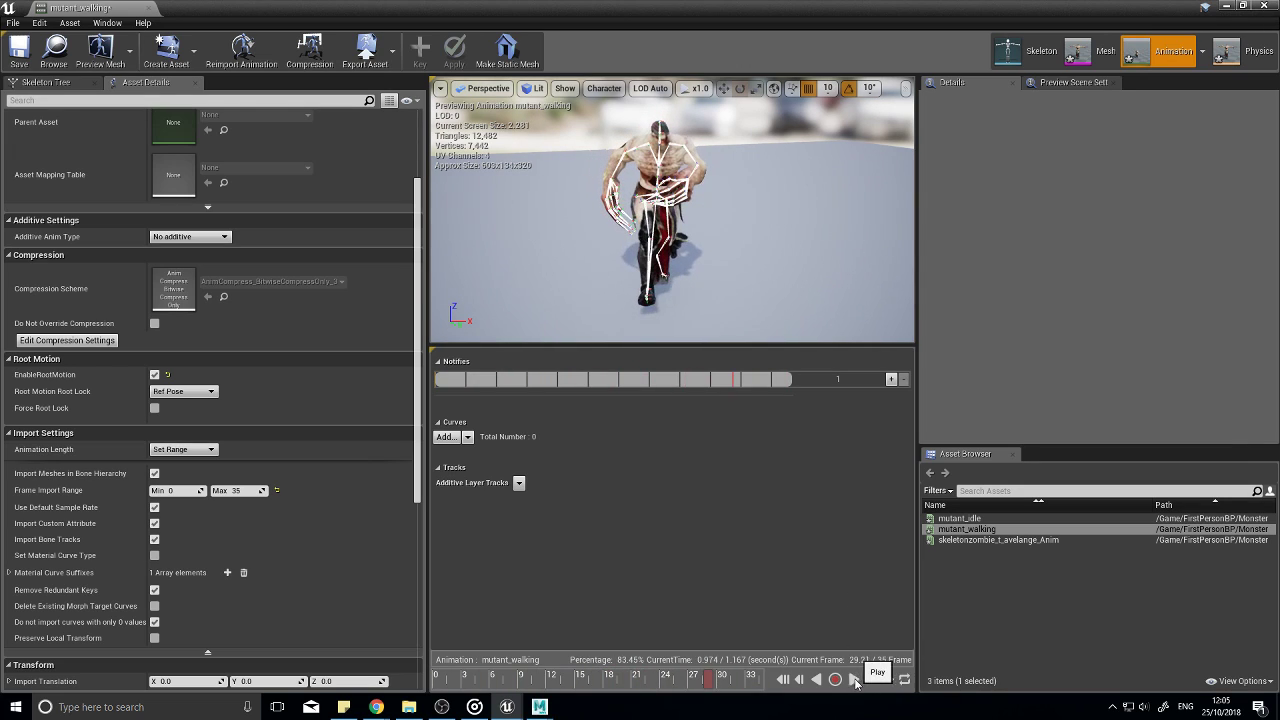
pyautogui.moveTo(712, 680); pyautogui.dragTo(634, 681)
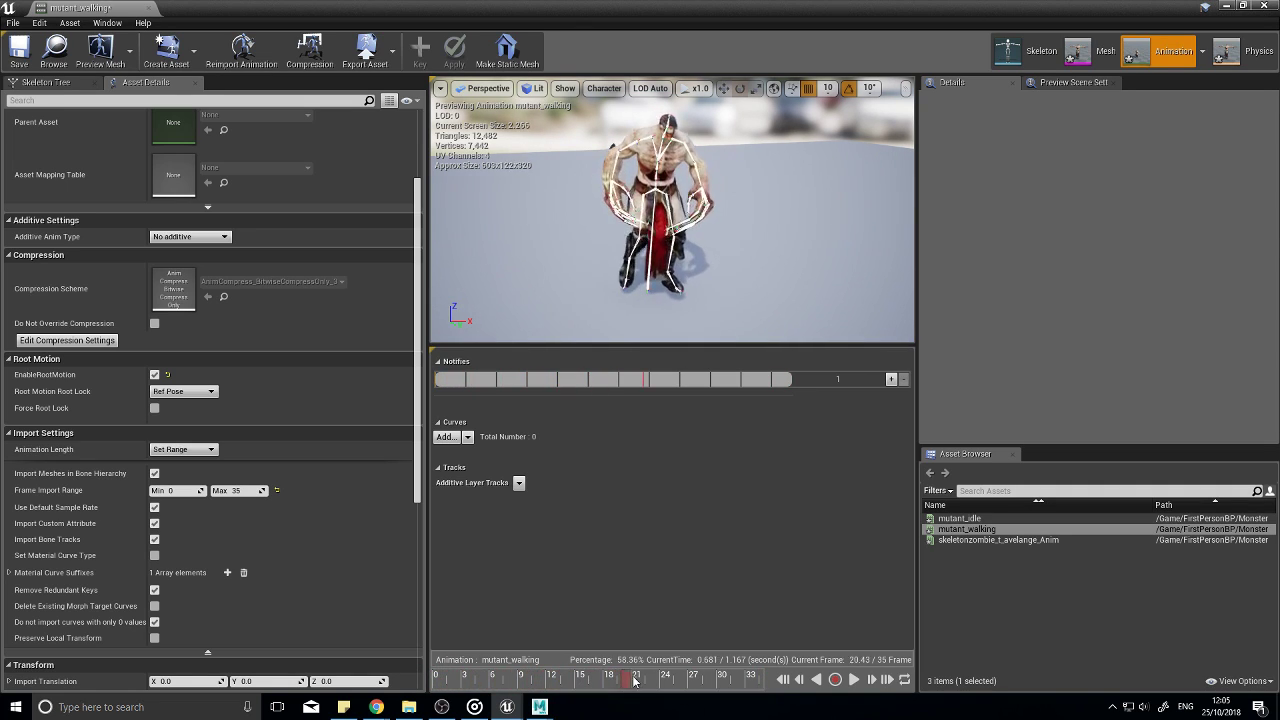
# Step: Switch to Maya and scrub the skeleton's animation to frame 33 to compare it with the Unreal preview
pyautogui.moveTo(540, 707)
pyautogui.click(622, 671)
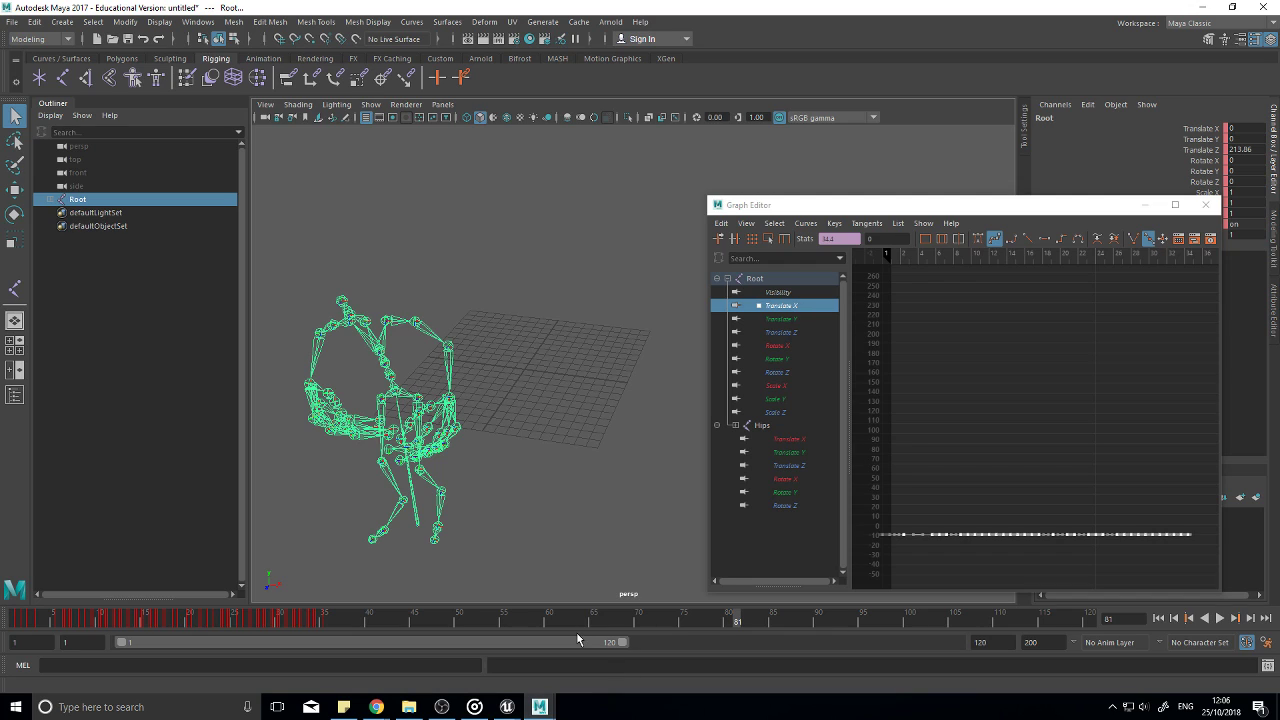
pyautogui.click(53, 618)
pyautogui.moveTo(54, 620)
pyautogui.mouseDown()
pyautogui.moveTo(13, 620)
pyautogui.moveTo(363, 625)
pyautogui.moveTo(135, 622)
pyautogui.moveTo(324, 625)
pyautogui.moveTo(145, 625)
pyautogui.moveTo(310, 625)
pyautogui.mouseUp()
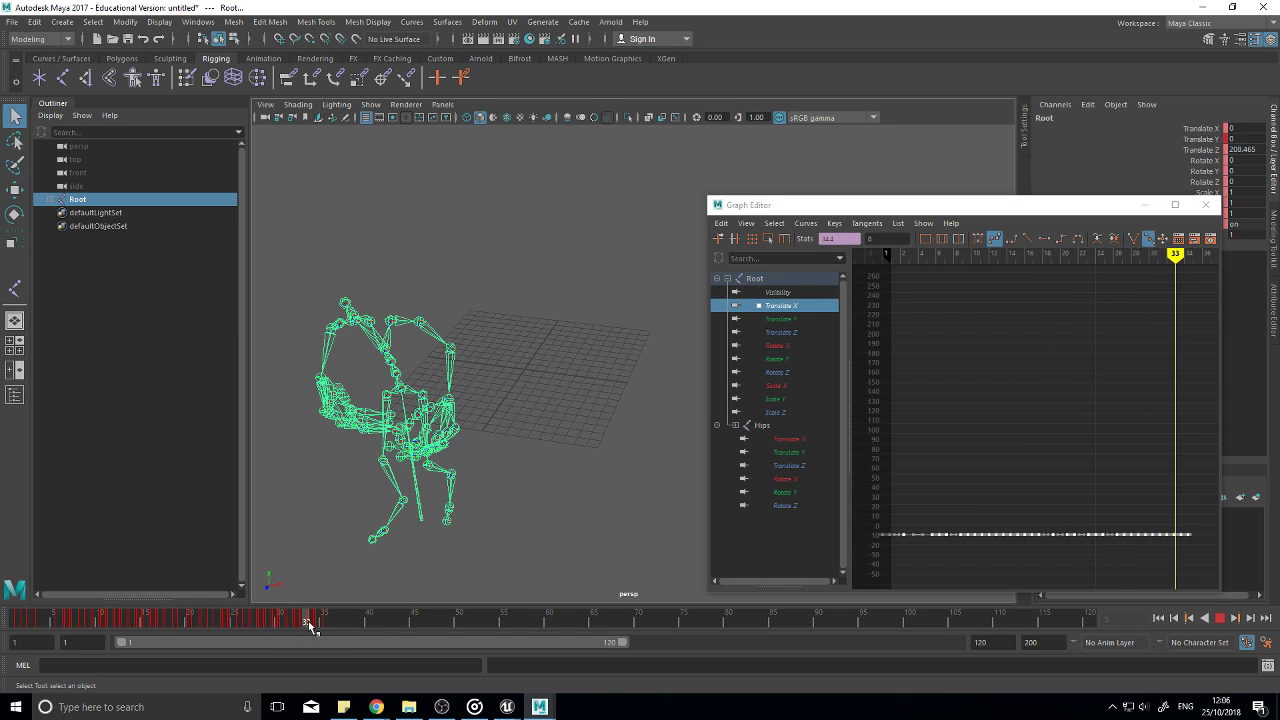
pyautogui.click(413, 708)
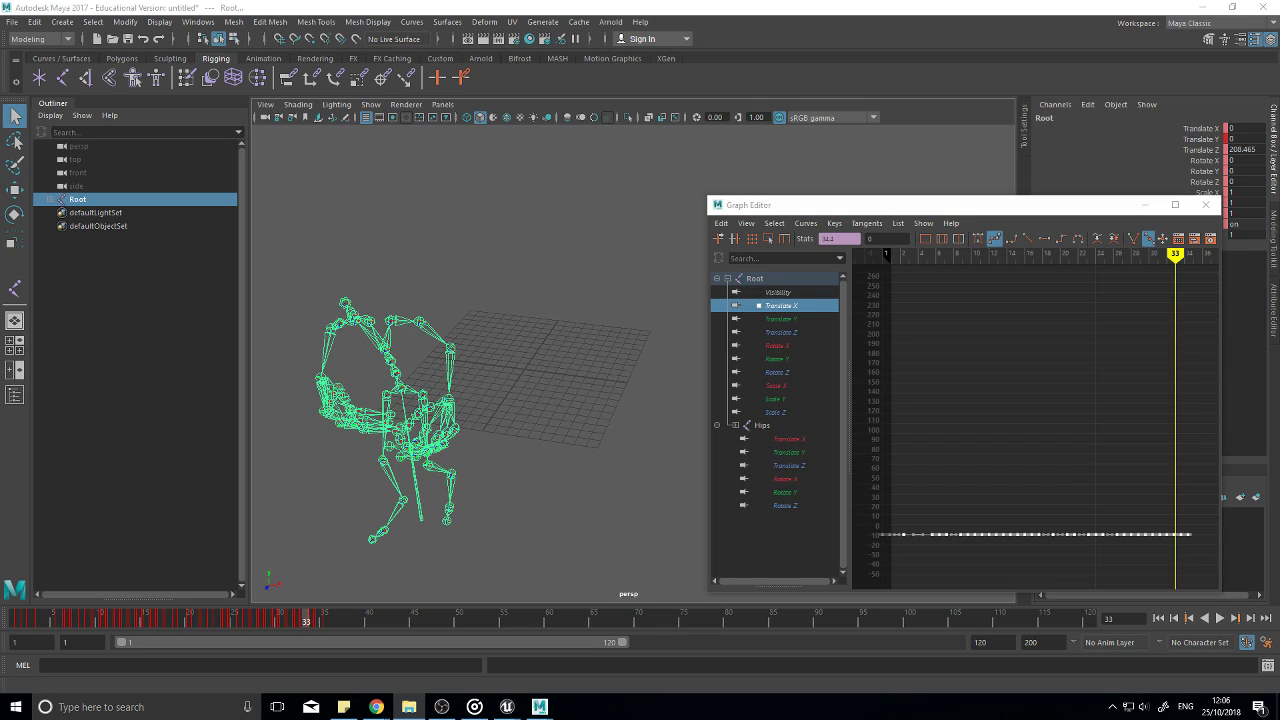
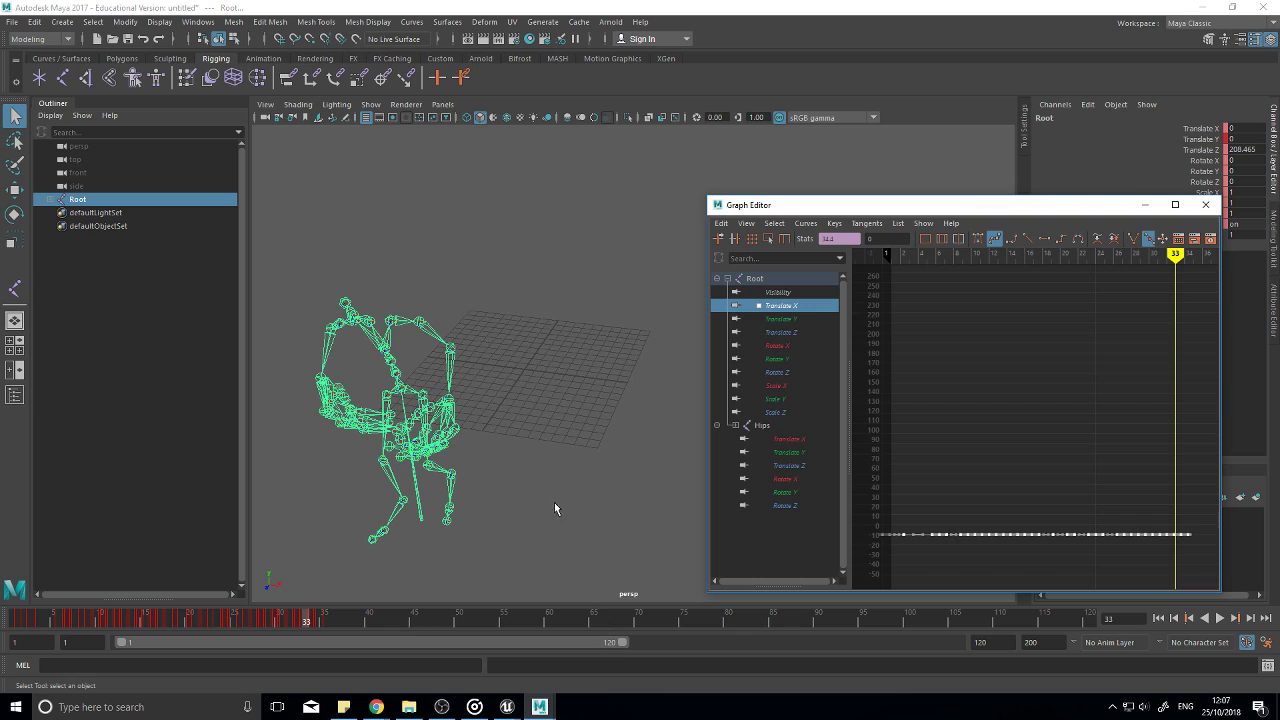
# Step: Close the Graph Editor and check the files available for import in the MonsterAnimations folder
pyautogui.click(1205, 204)
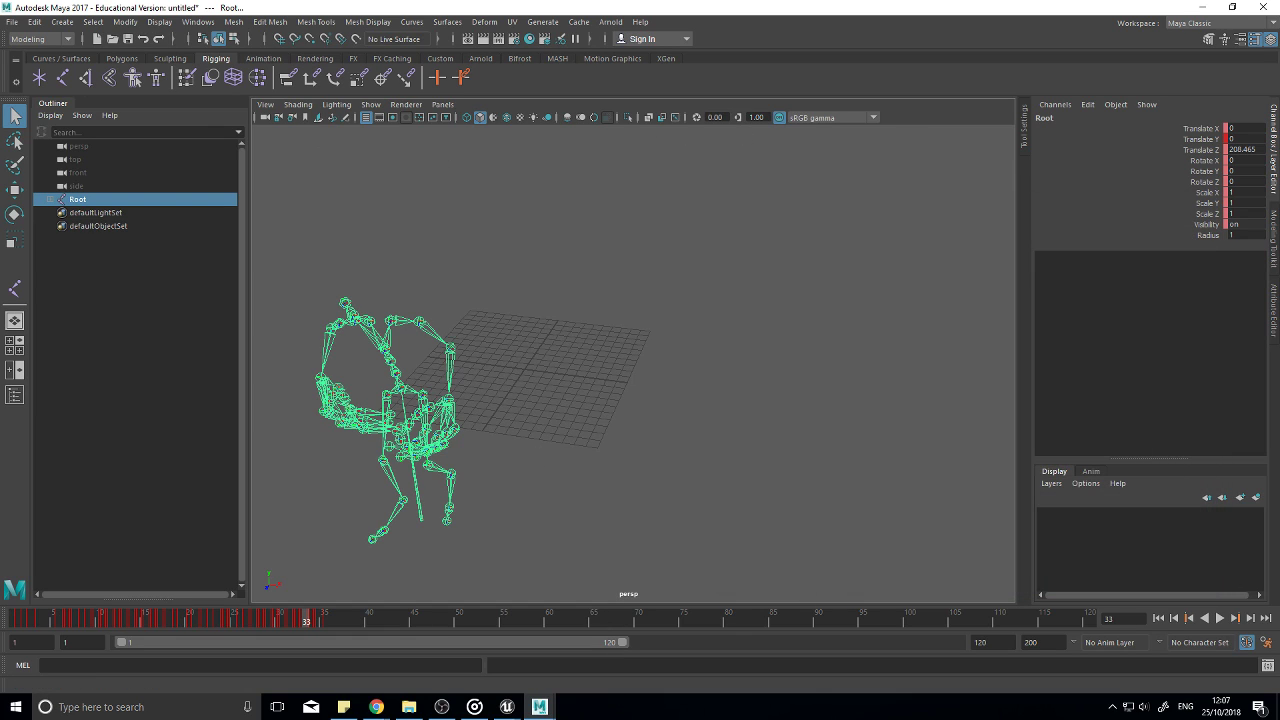
pyautogui.click(12, 21)
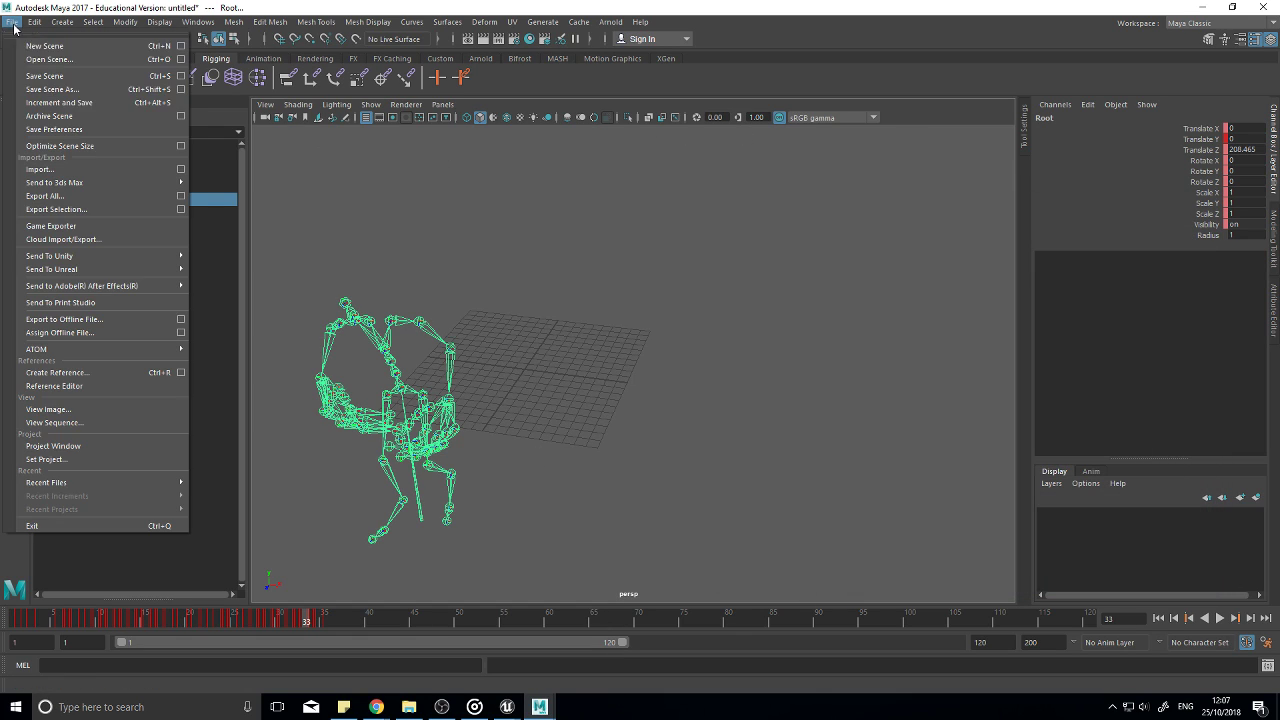
pyautogui.click(40, 169)
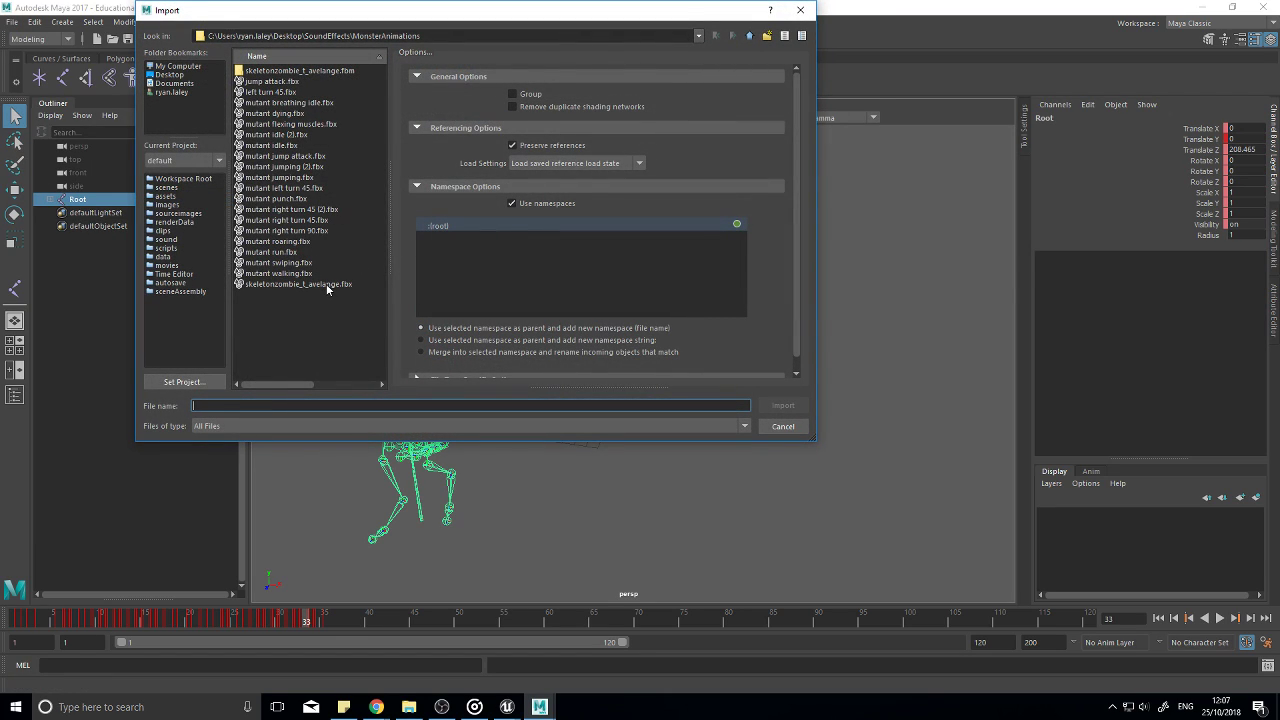
pyautogui.click(785, 426)
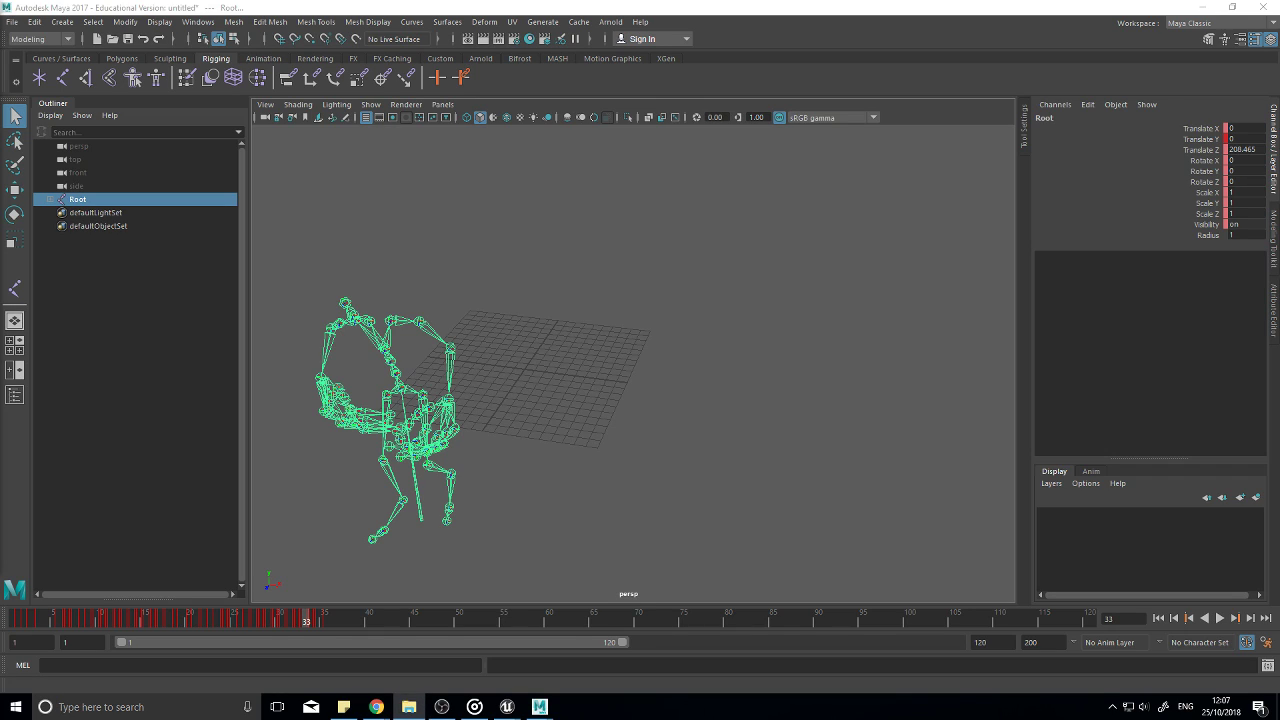
# Step: Try importing mutant walking.fbx into the current scene and scrub the timeline back to frame 2
pyautogui.click(12, 21)
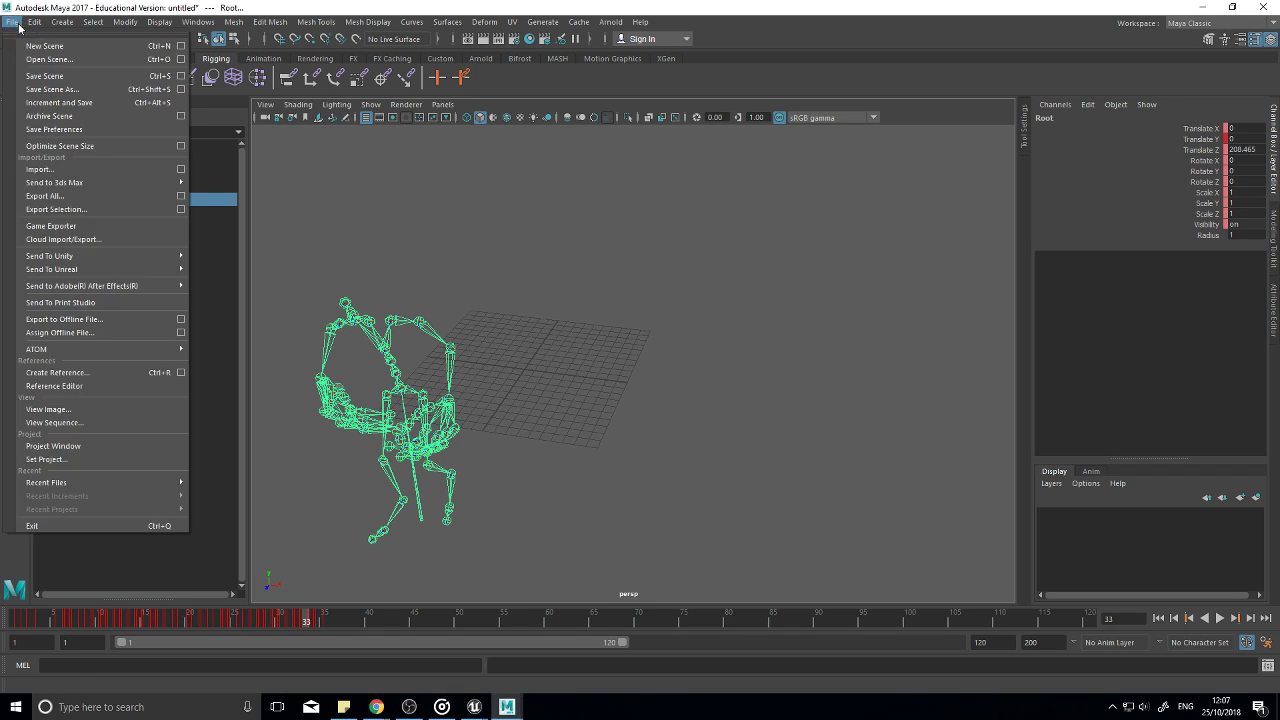
pyautogui.click(40, 169)
pyautogui.click(300, 274)
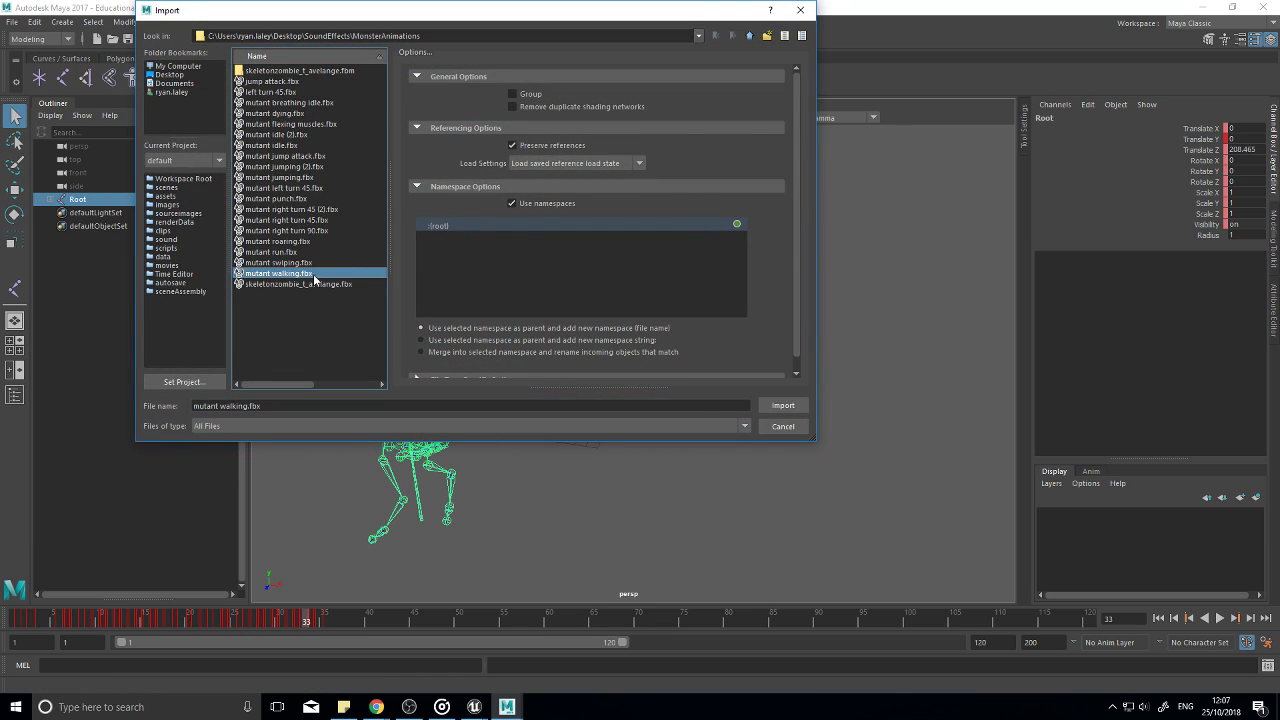
pyautogui.click(795, 405)
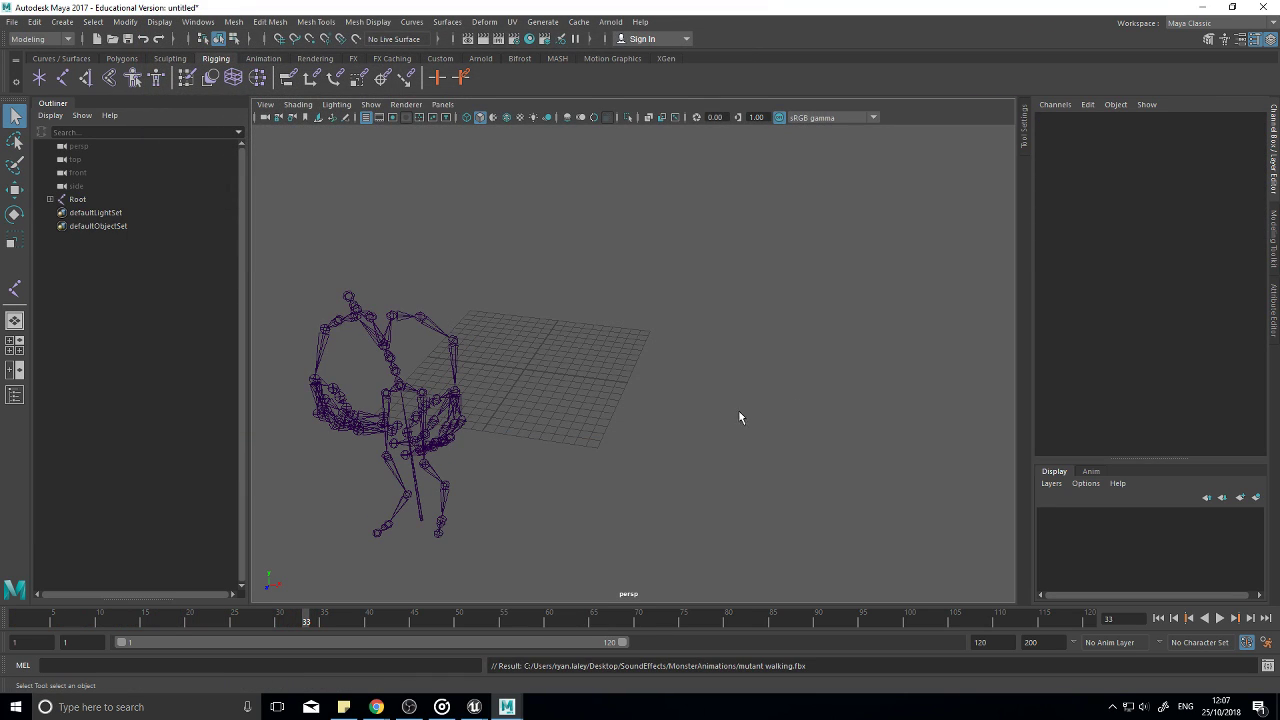
pyautogui.moveTo(302, 622)
pyautogui.mouseDown()
pyautogui.moveTo(11, 614)
pyautogui.moveTo(166, 617)
pyautogui.moveTo(27, 618)
pyautogui.mouseUp()
# Step: Start a new scene and import mutant walking.fbx from the MonsterAnimations folder
pyautogui.click(12, 22)
pyautogui.click(12, 36)
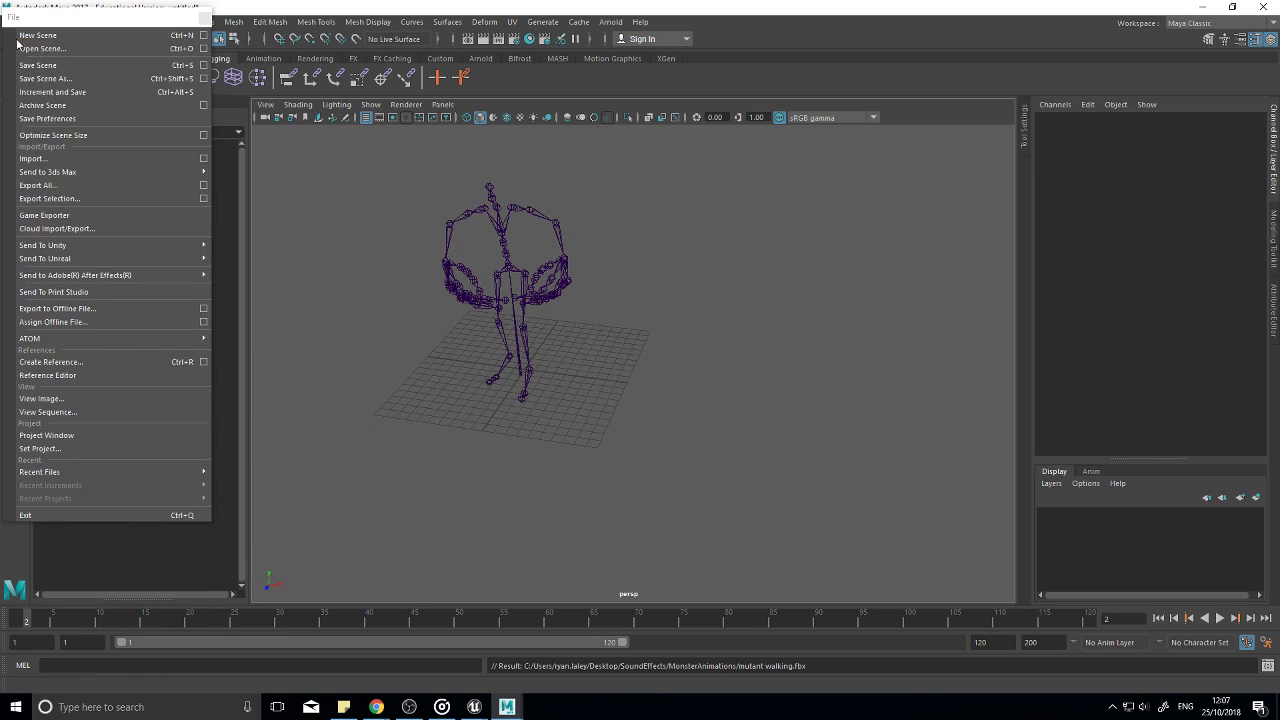
pyautogui.moveTo(87, 30); pyautogui.dragTo(185, 78)
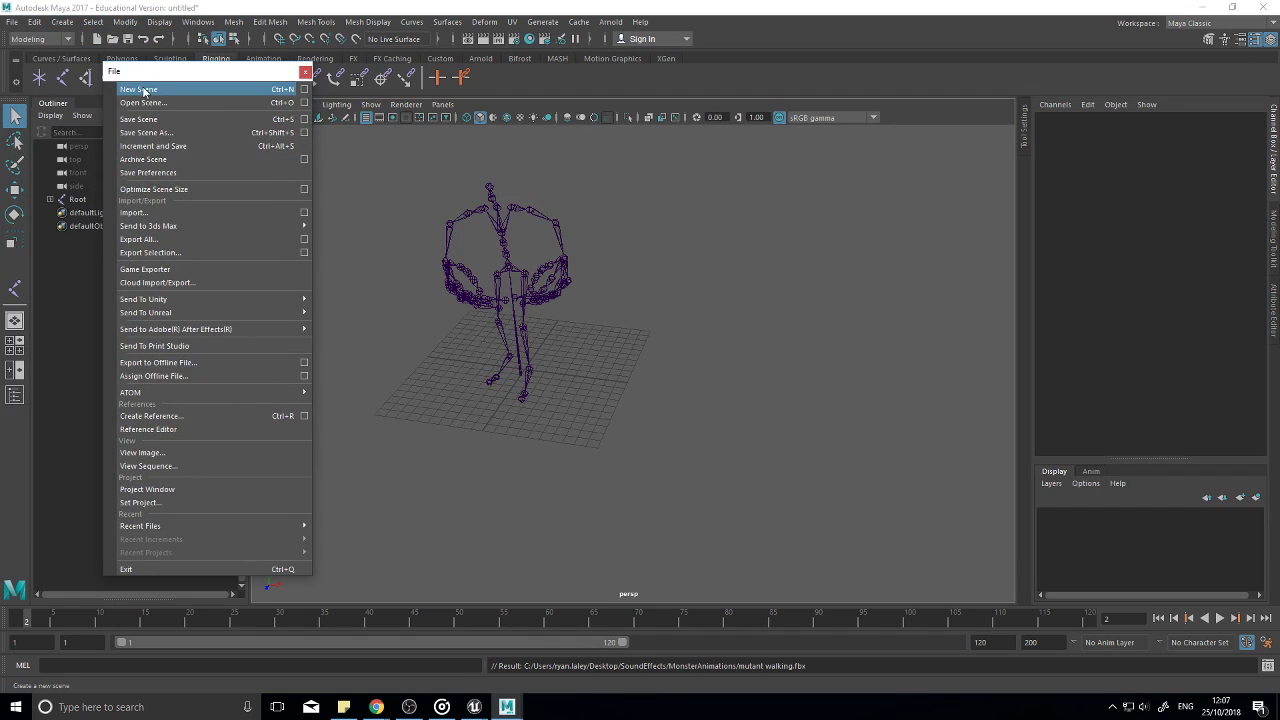
pyautogui.click(145, 89)
pyautogui.click(645, 357)
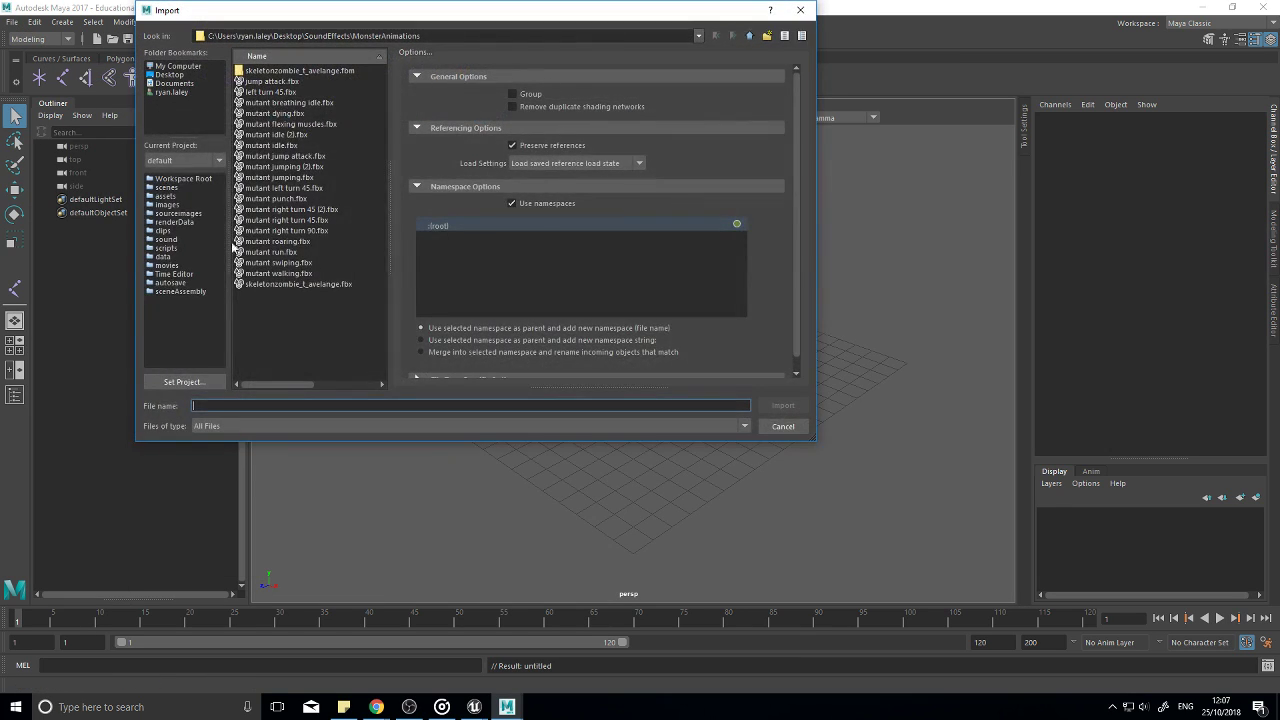
pyautogui.click(285, 273)
pyautogui.click(783, 405)
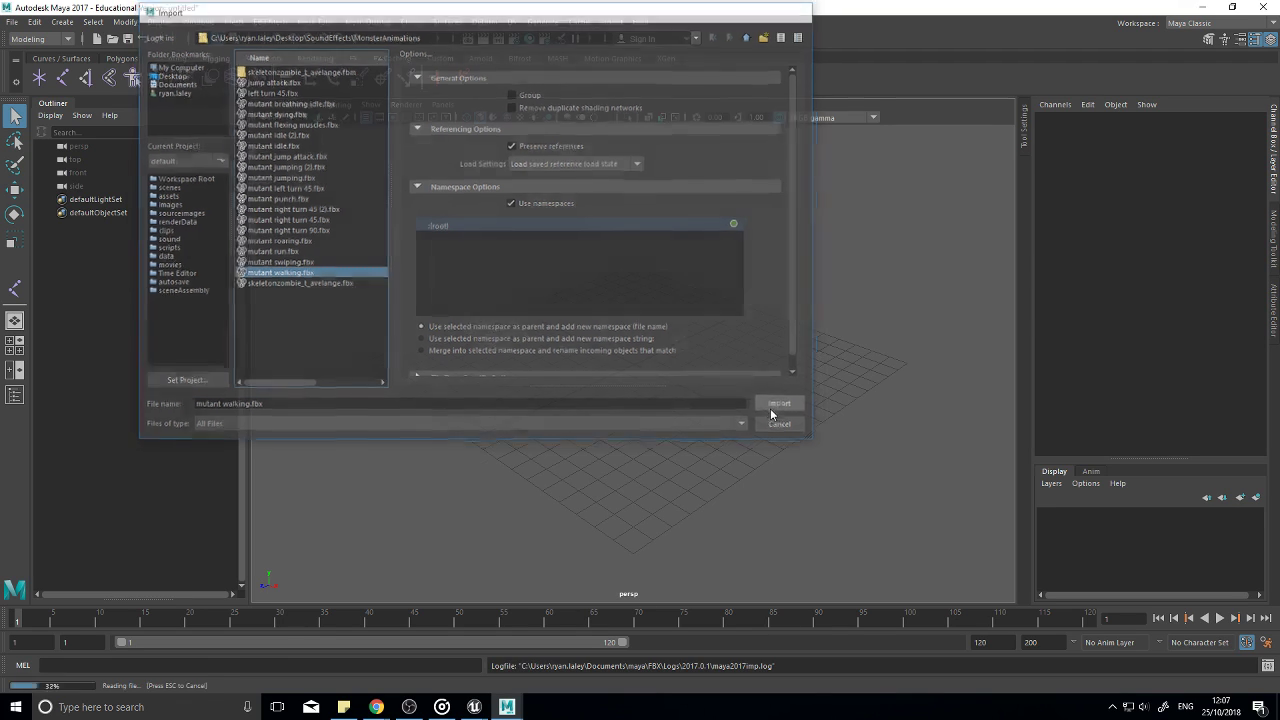
# Step: Play and scrub the imported skeleton's walk animation, returning the timeline to frame 1
pyautogui.scroll(-5, 668, 435)
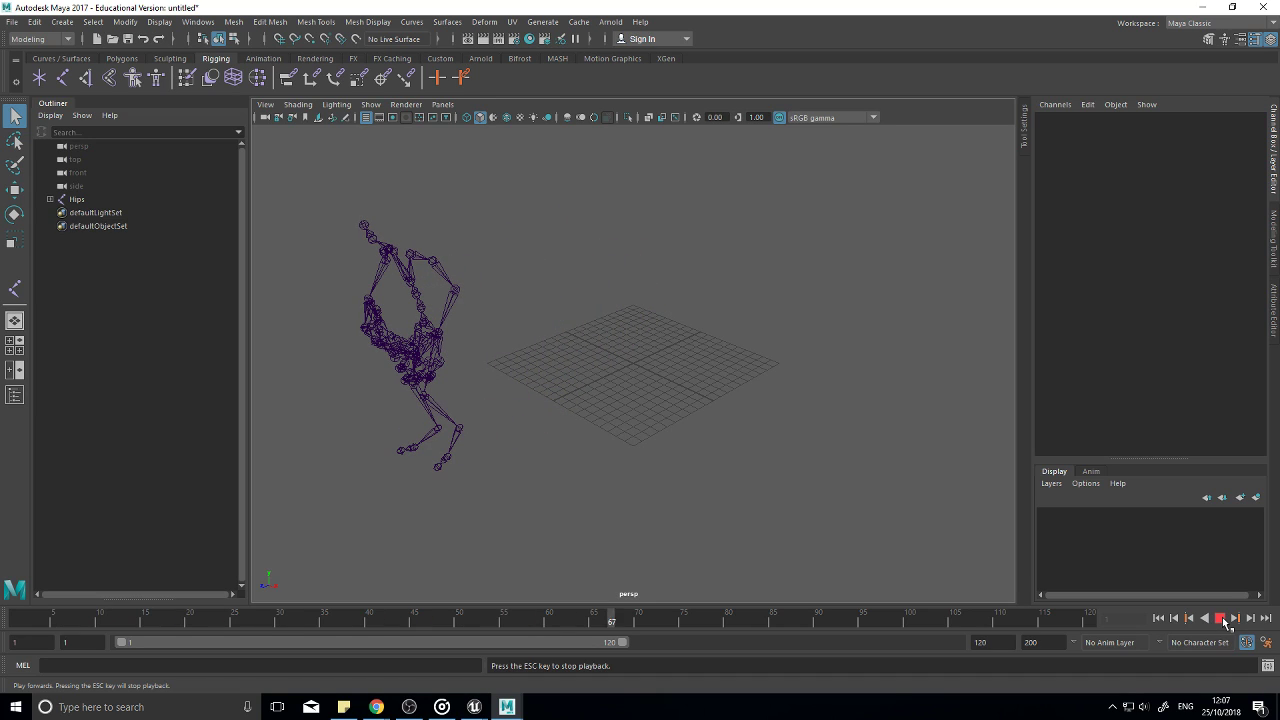
pyautogui.click(1221, 618)
pyautogui.moveTo(593, 624); pyautogui.dragTo(403, 619)
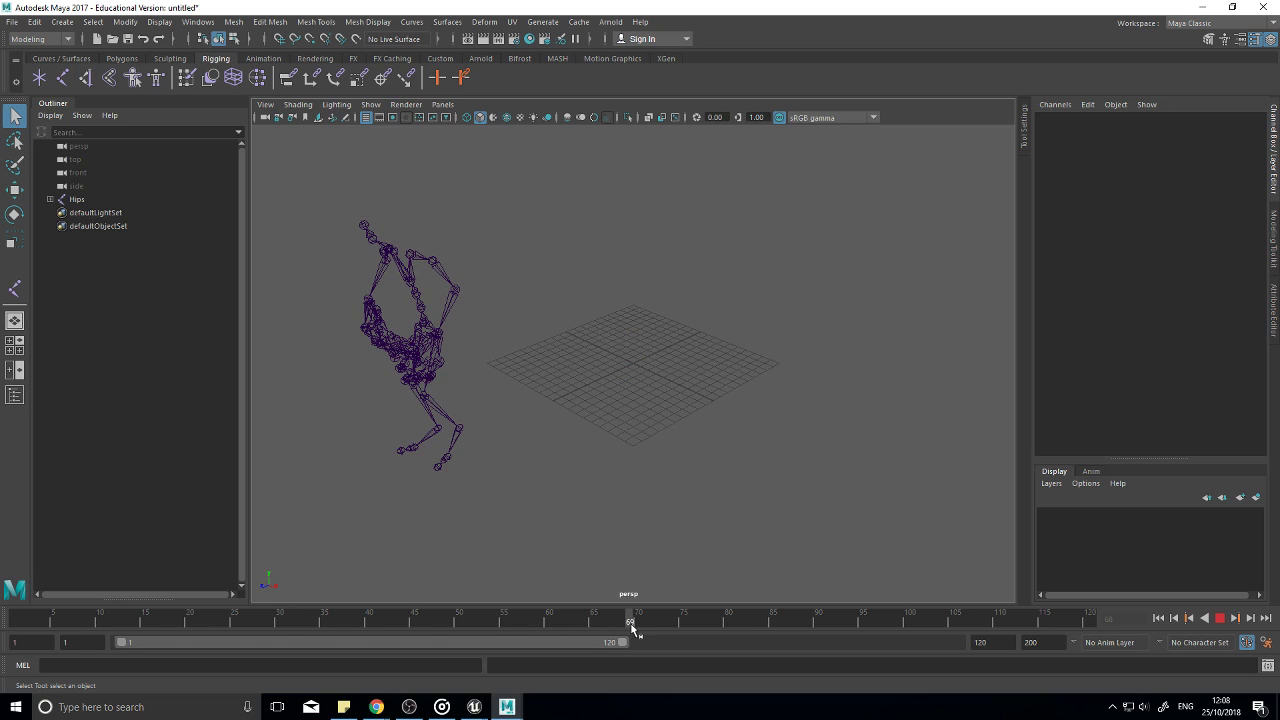
pyautogui.moveTo(632, 628); pyautogui.dragTo(5, 618)
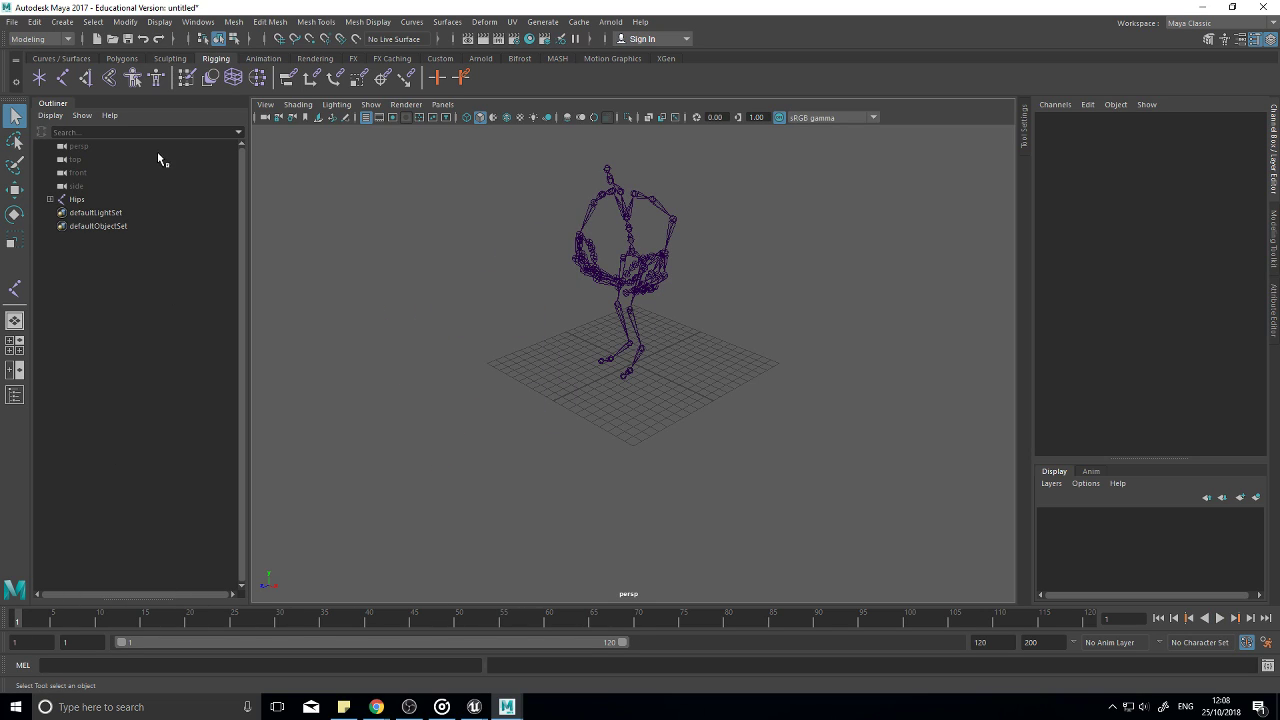
# Step: Create a single new joint with the Joint Tool and set its Translate X, Y and Z to 0
pyautogui.click(14, 288)
pyautogui.click(550, 384)
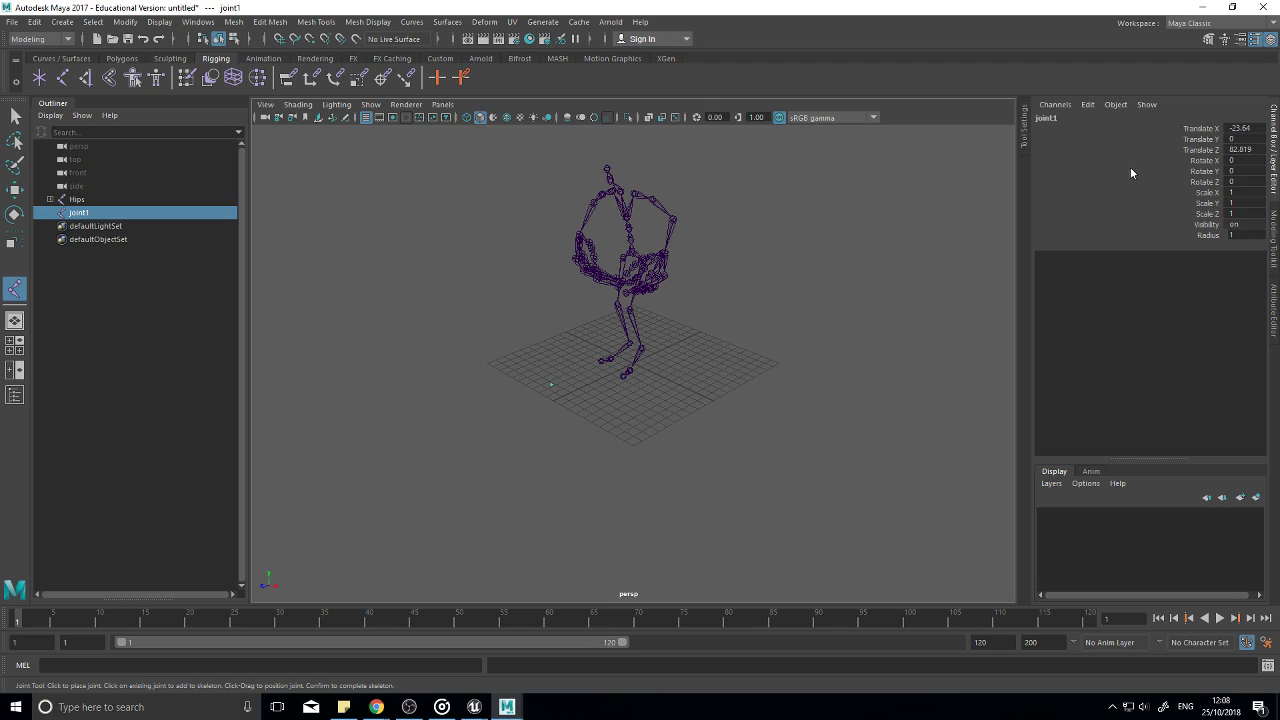
pyautogui.moveTo(1248, 130); pyautogui.dragTo(1250, 148)
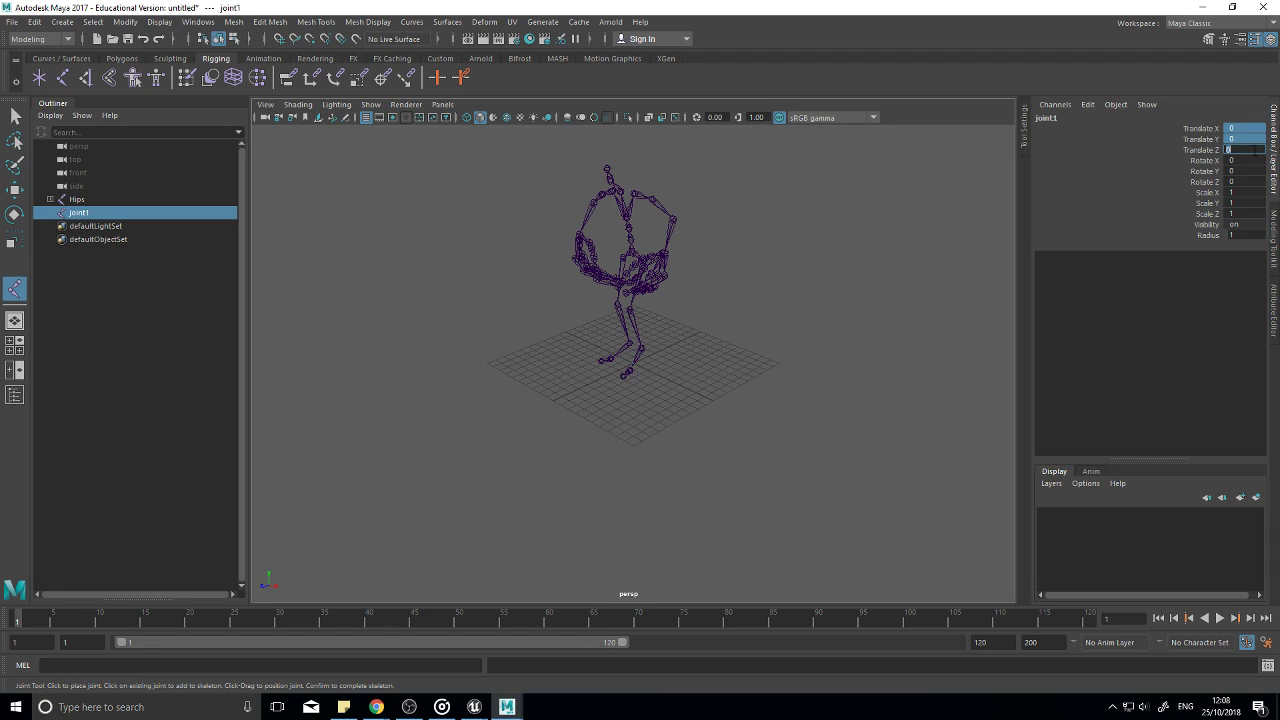
# Step: Rename the new joint to Root and parent the Hips joint under it
pyautogui.doubleClick(71, 215)
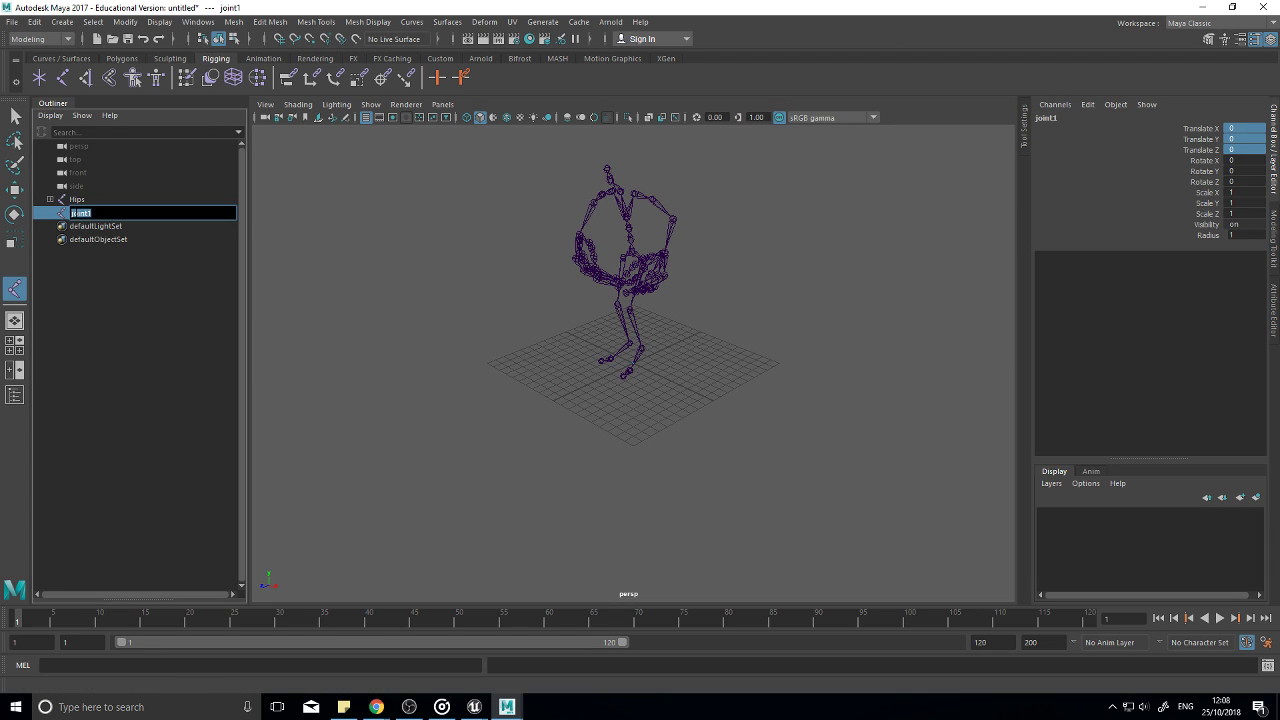
pyautogui.write('Root')
pyautogui.press('Return')
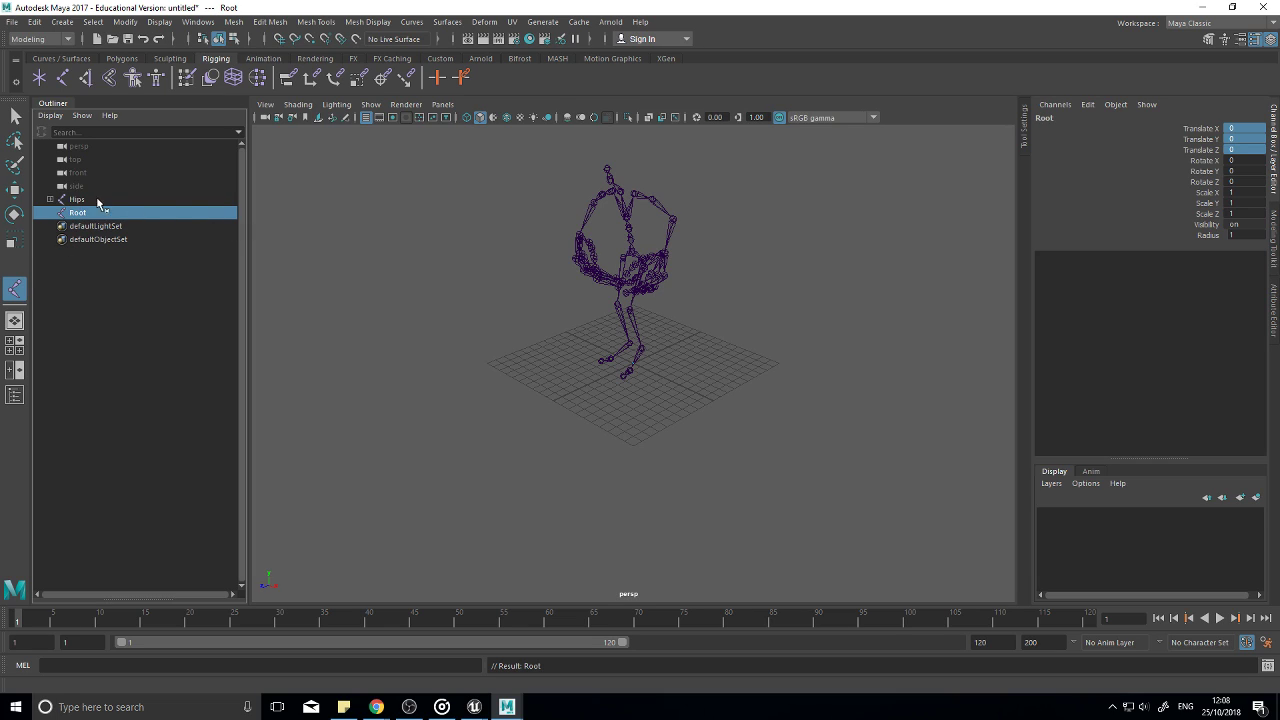
pyautogui.click(76, 200)
pyautogui.moveTo(81, 217); pyautogui.dragTo(71, 220)
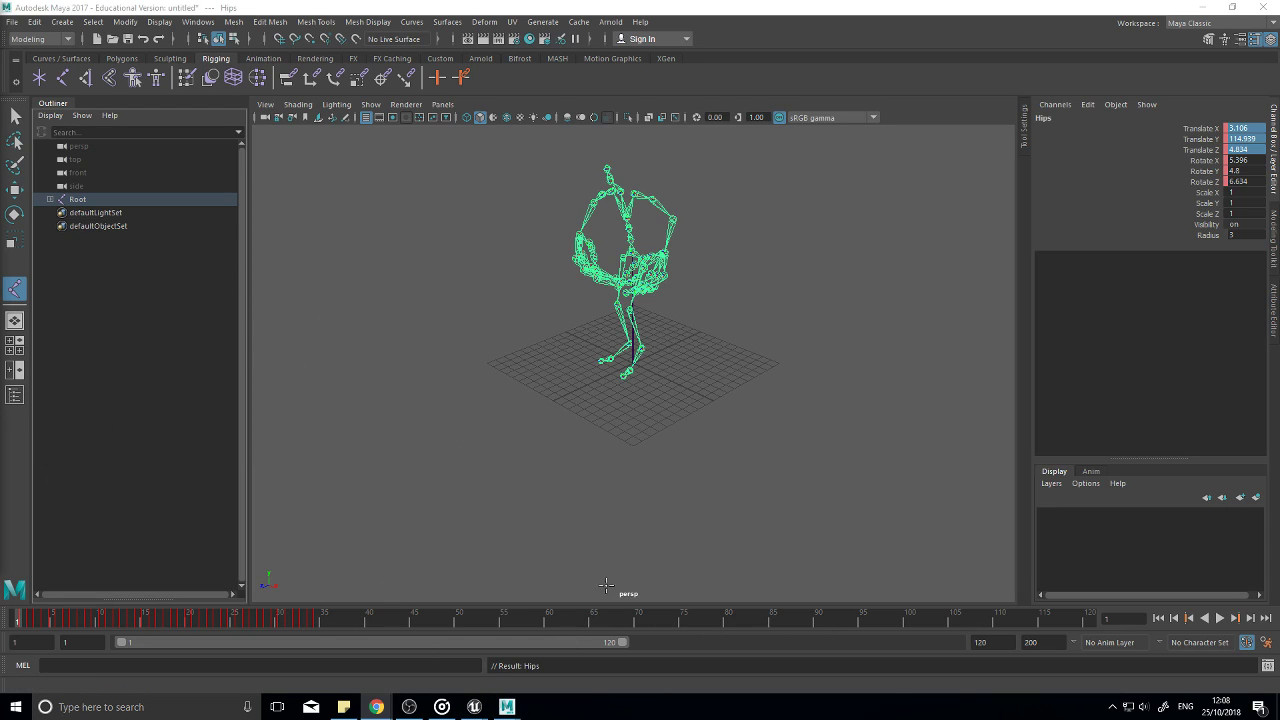
# Step: Open the Graph Editor and key all of the Root joint's channels at frame 1
pyautogui.click(51, 200)
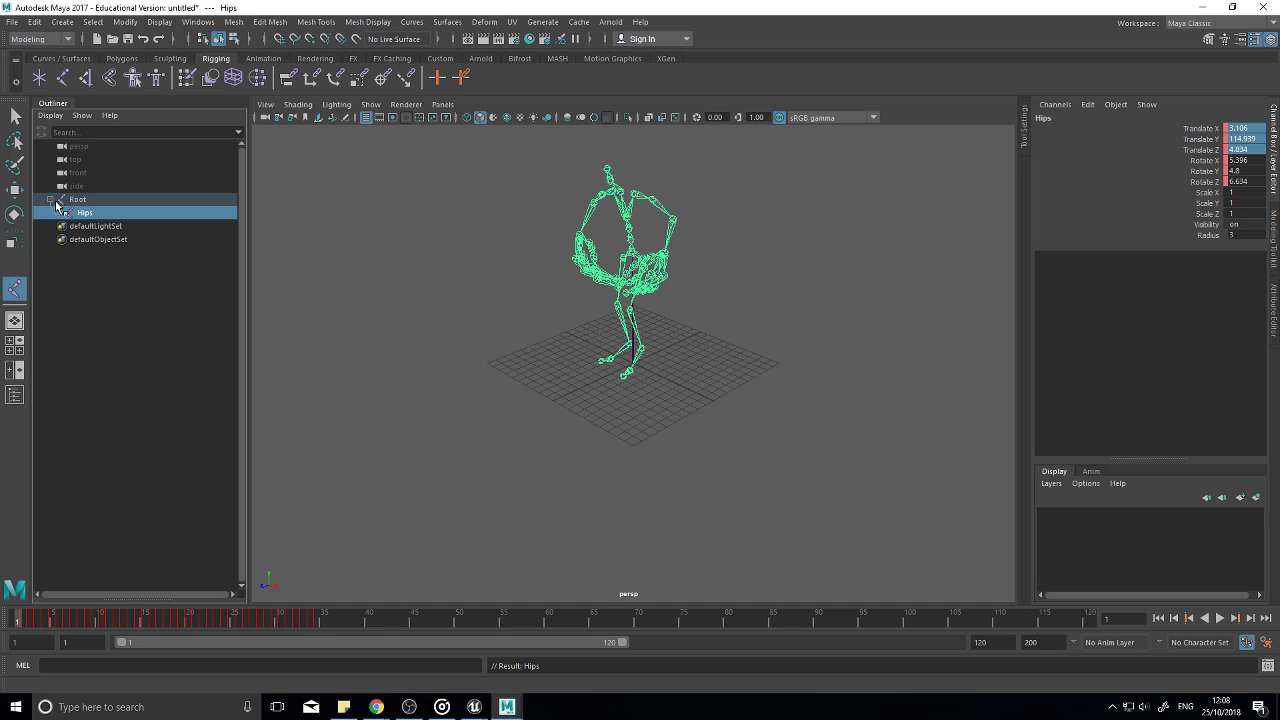
pyautogui.click(92, 22)
pyautogui.click(198, 22)
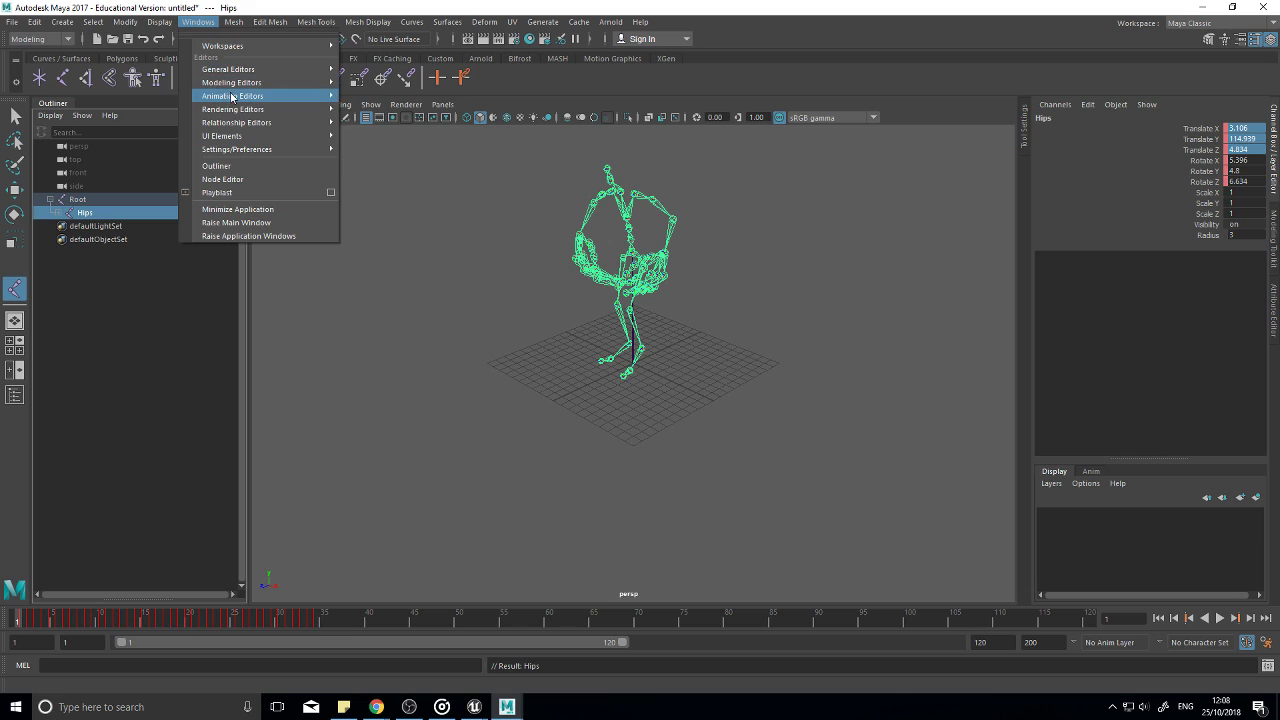
pyautogui.moveTo(232, 96)
pyautogui.click(380, 100)
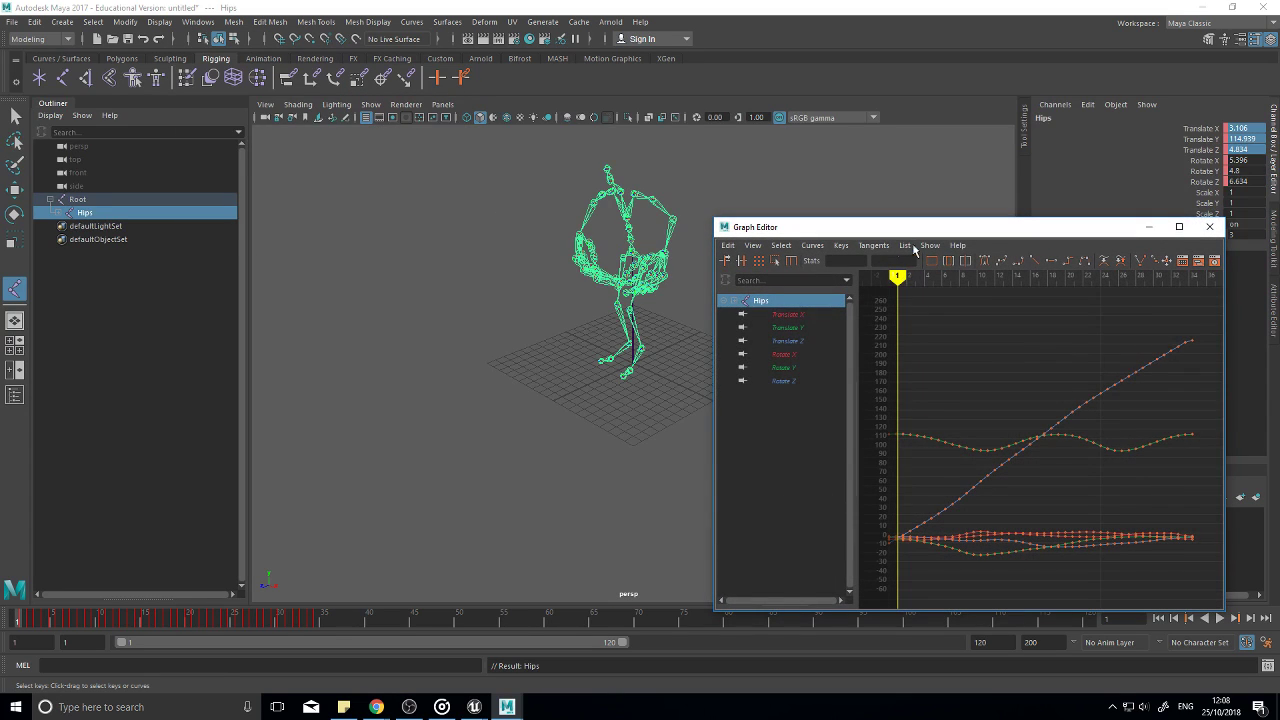
pyautogui.click(78, 200)
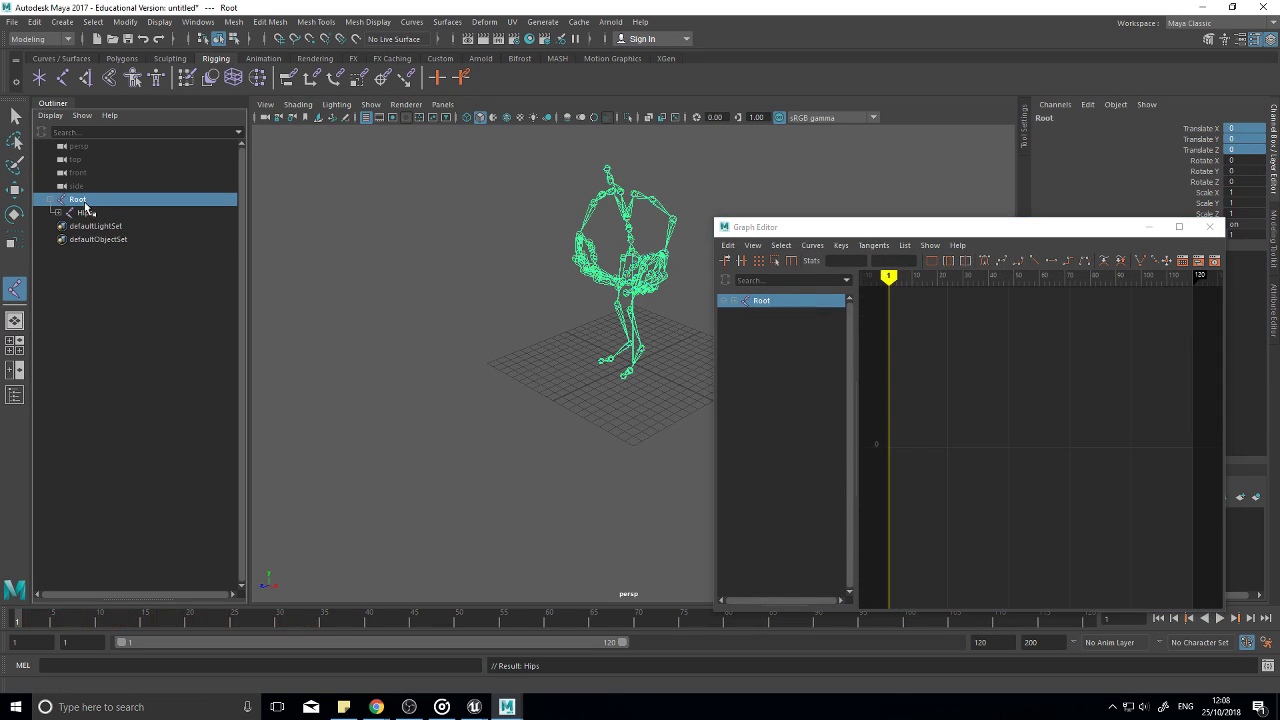
pyautogui.press('s')
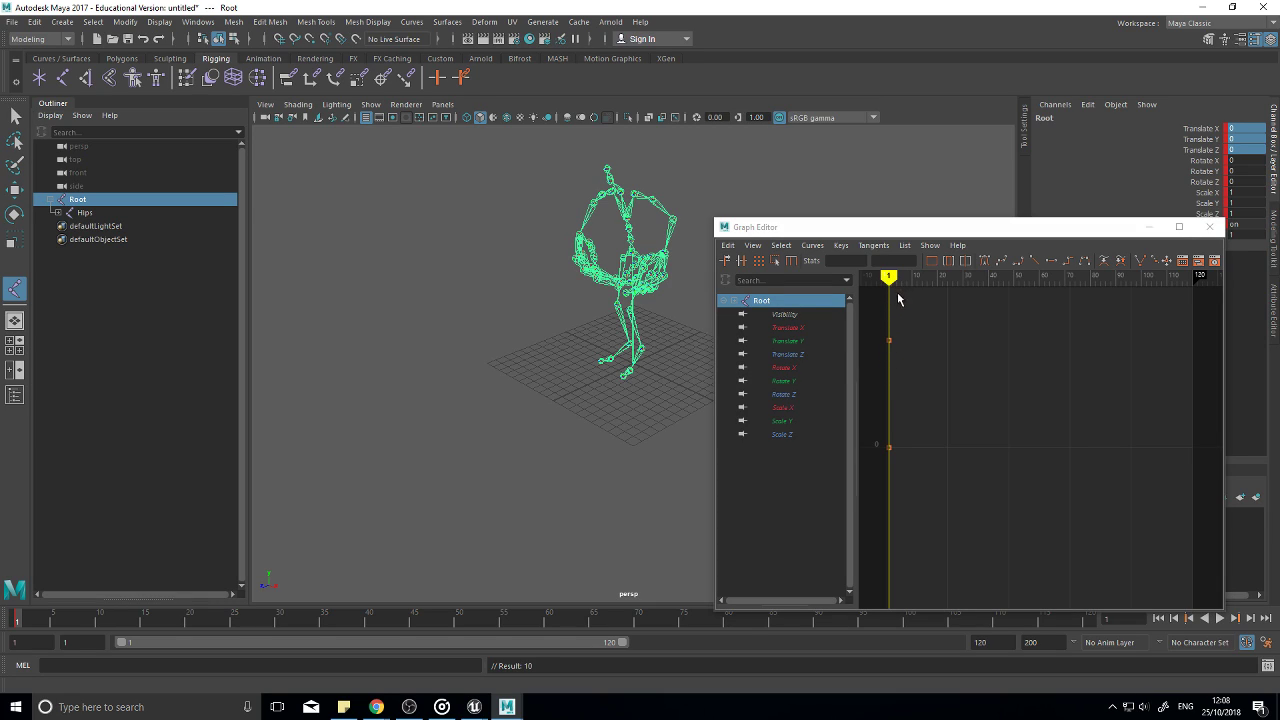
# Step: Examine the Hips joint's individual translate and rotate curves in the Graph Editor
pyautogui.click(740, 303)
pyautogui.click(796, 460)
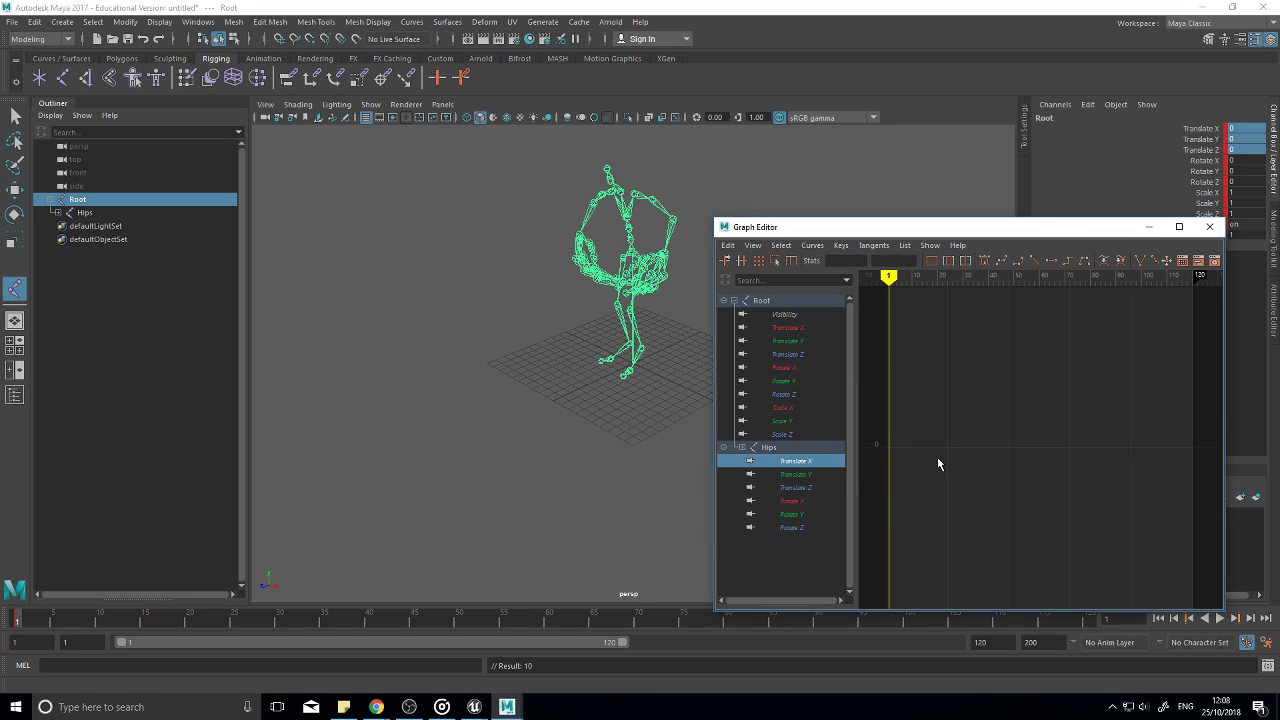
pyautogui.click(933, 262)
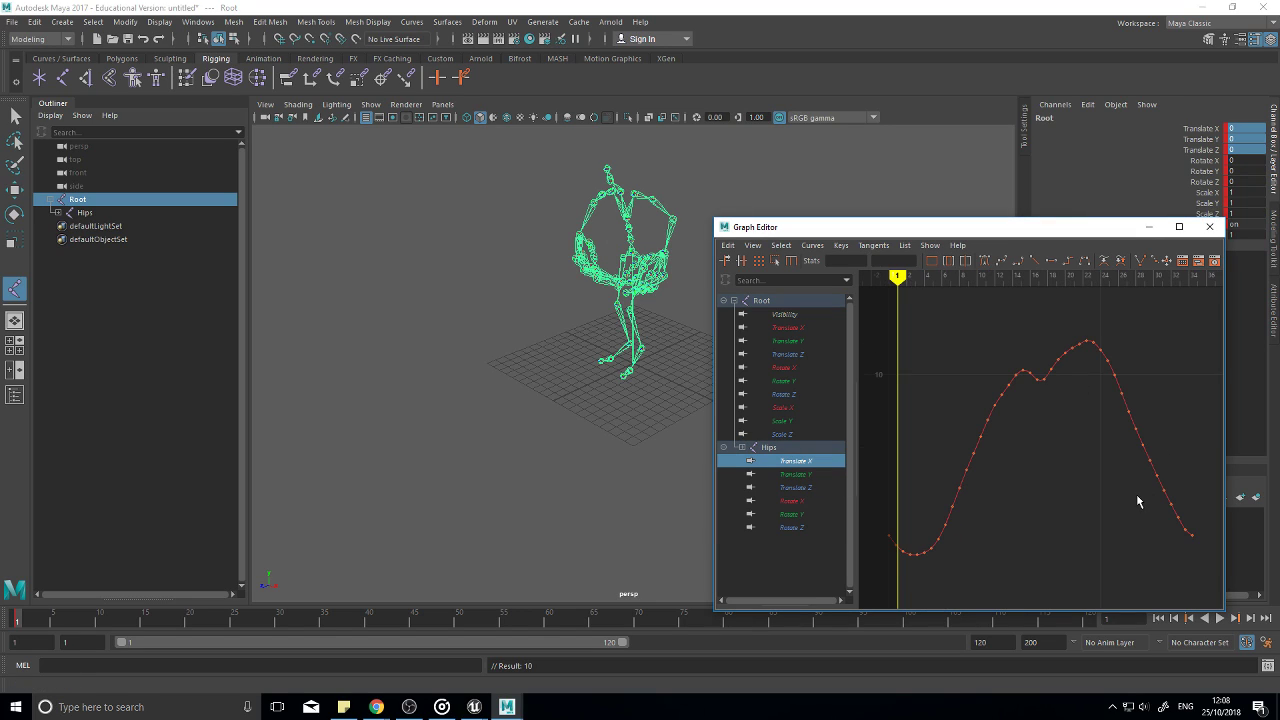
pyautogui.click(806, 476)
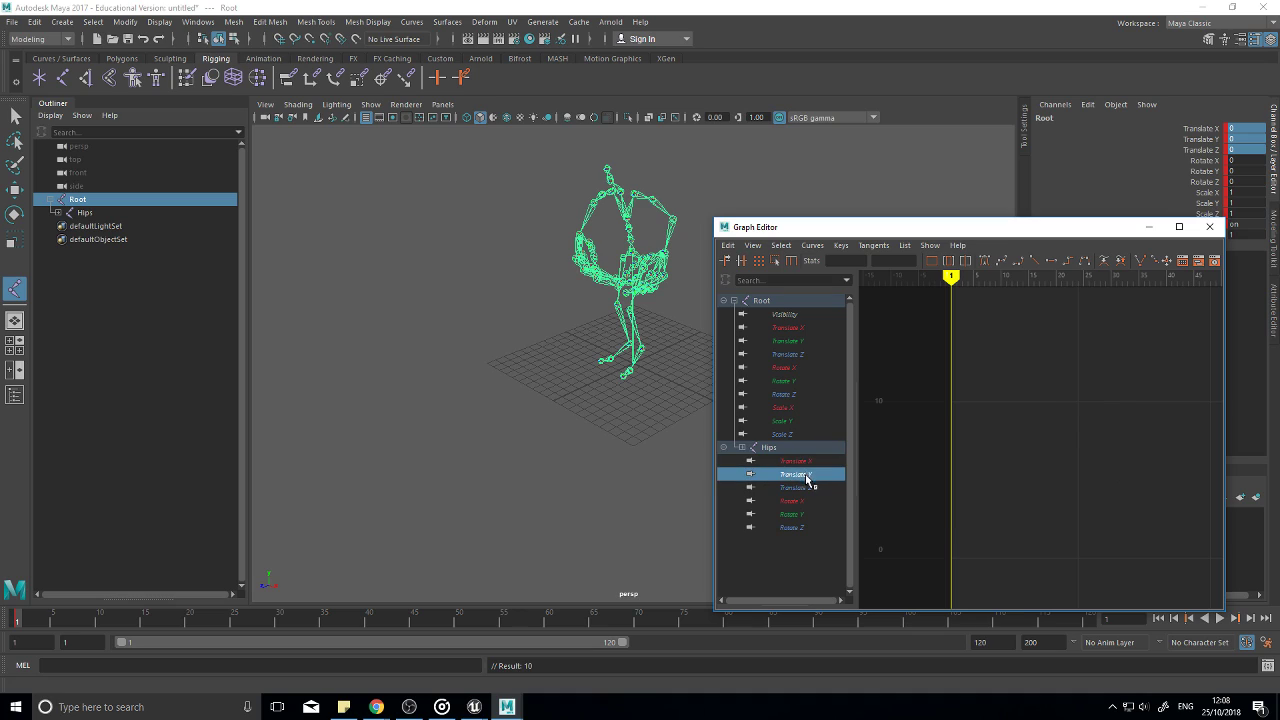
pyautogui.click(798, 447)
pyautogui.click(932, 262)
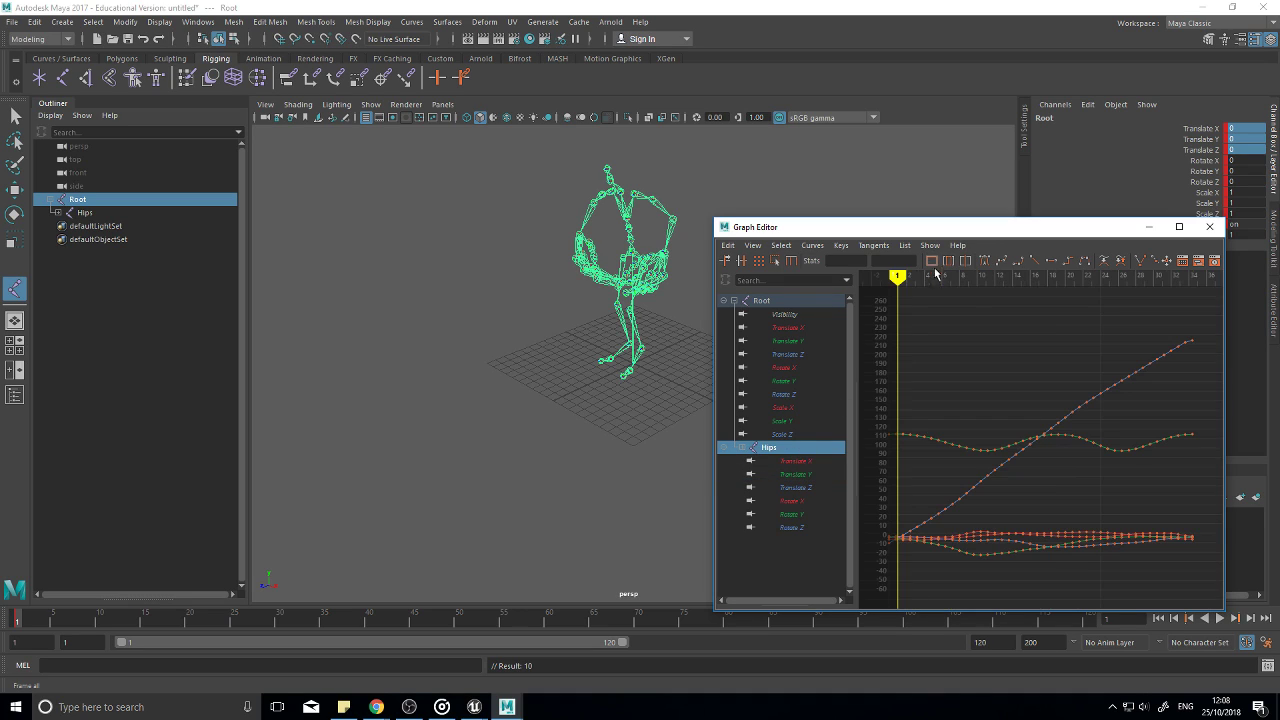
pyautogui.click(808, 460)
pyautogui.click(808, 474)
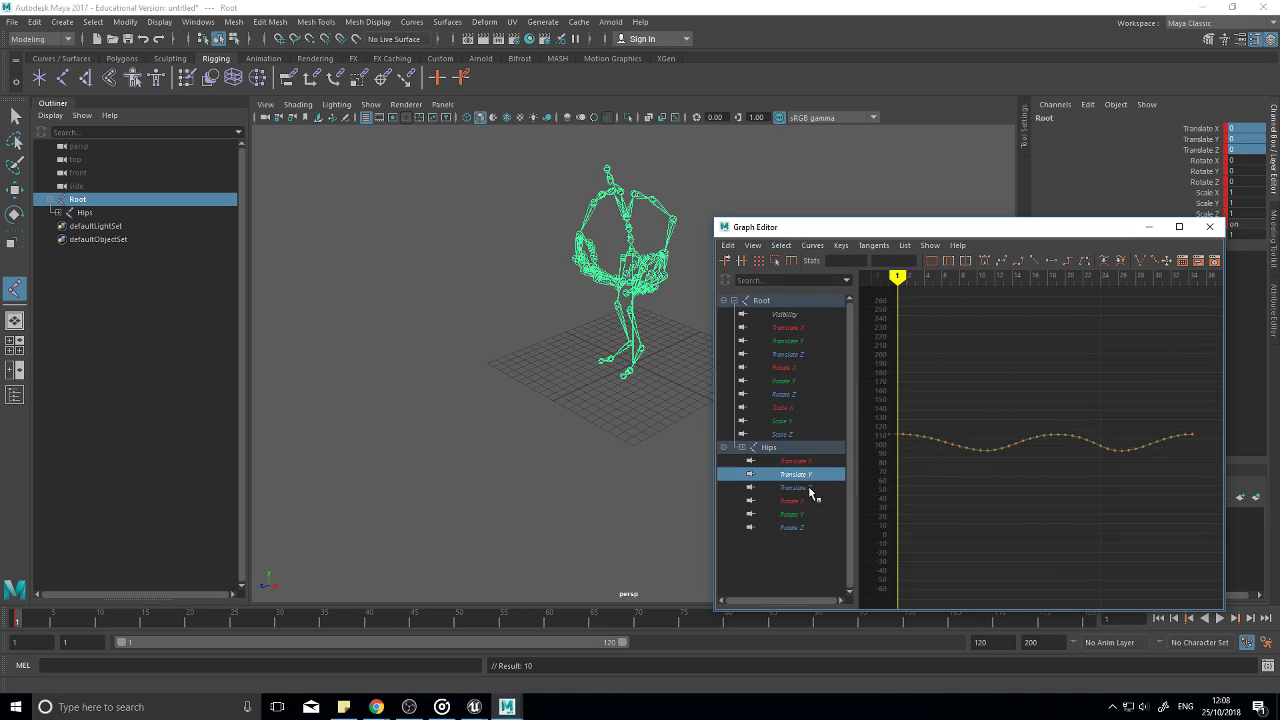
pyautogui.click(806, 501)
pyautogui.click(808, 487)
pyautogui.click(810, 474)
# Step: Copy all Hips Translate Z keys, paste them into Root Translate Z at frame 0, and scrub to frame 36
pyautogui.click(810, 489)
pyautogui.moveTo(1205, 325); pyautogui.dragTo(886, 572)
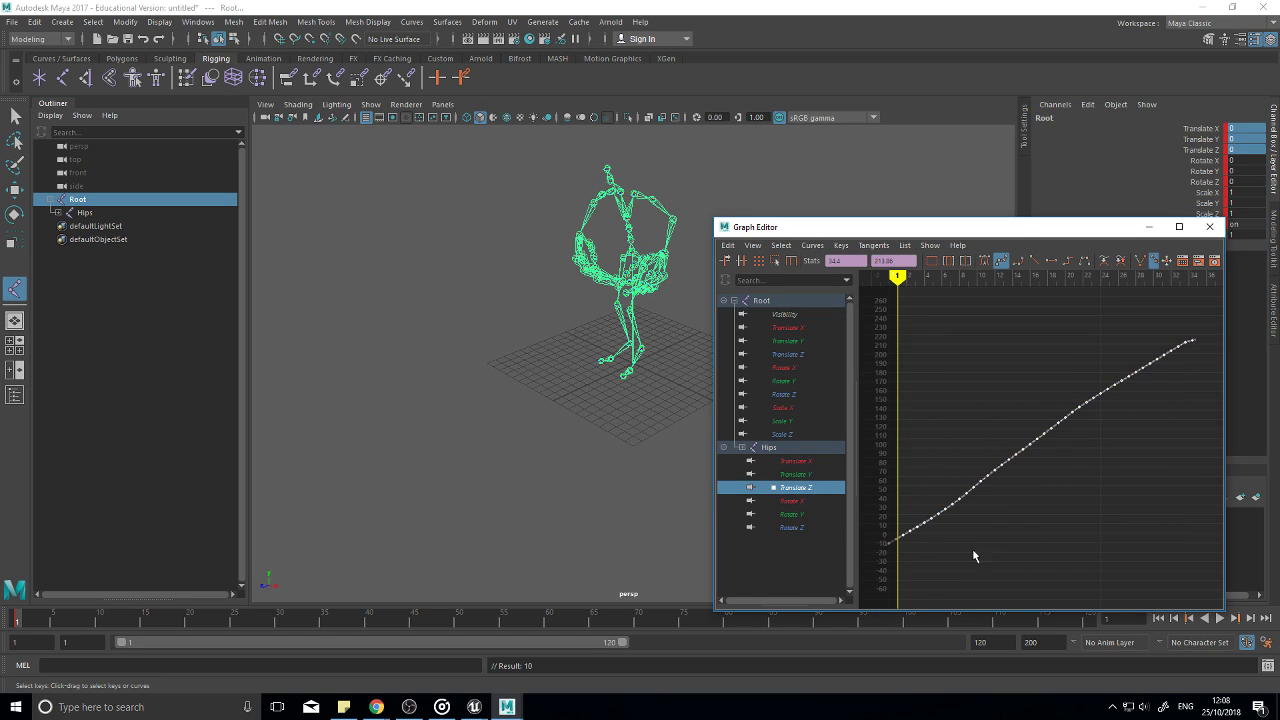
pyautogui.click(789, 354)
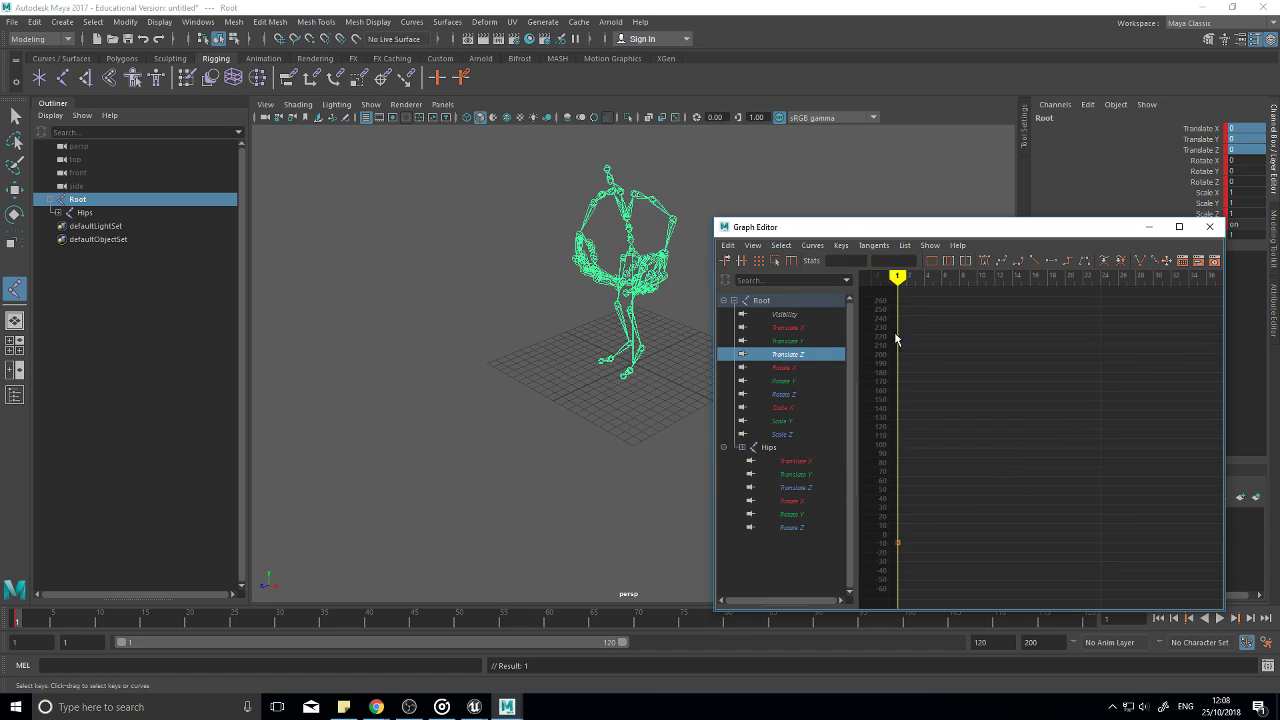
pyautogui.moveTo(897, 277)
pyautogui.mouseDown()
pyautogui.moveTo(863, 280)
pyautogui.moveTo(885, 287)
pyautogui.mouseUp()
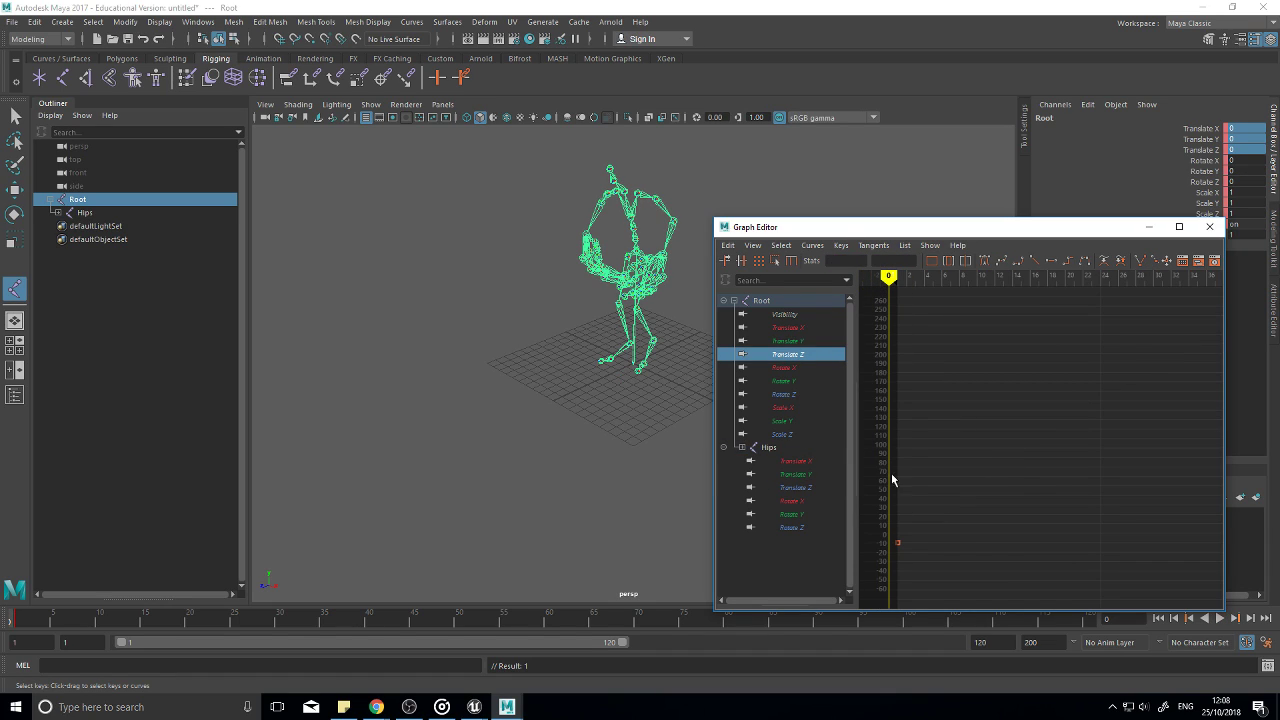
pyautogui.hotkey('ctrl', 'v')
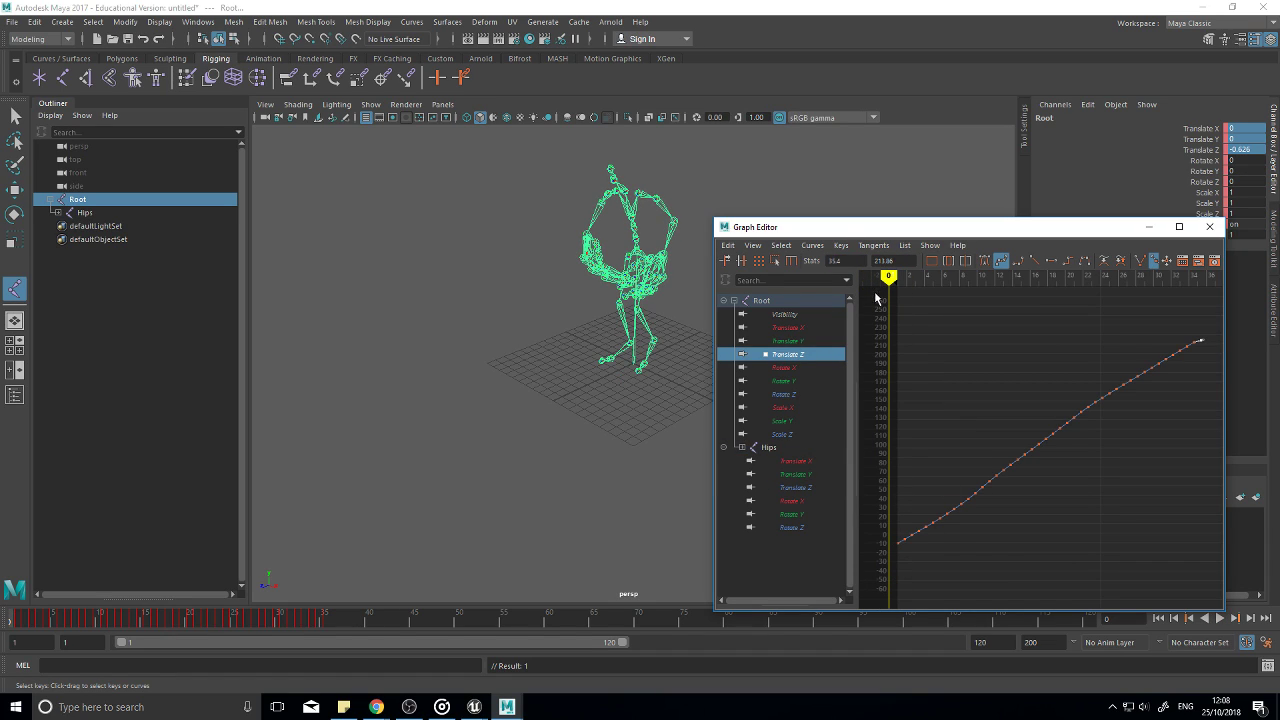
pyautogui.moveTo(888, 276); pyautogui.dragTo(1207, 291)
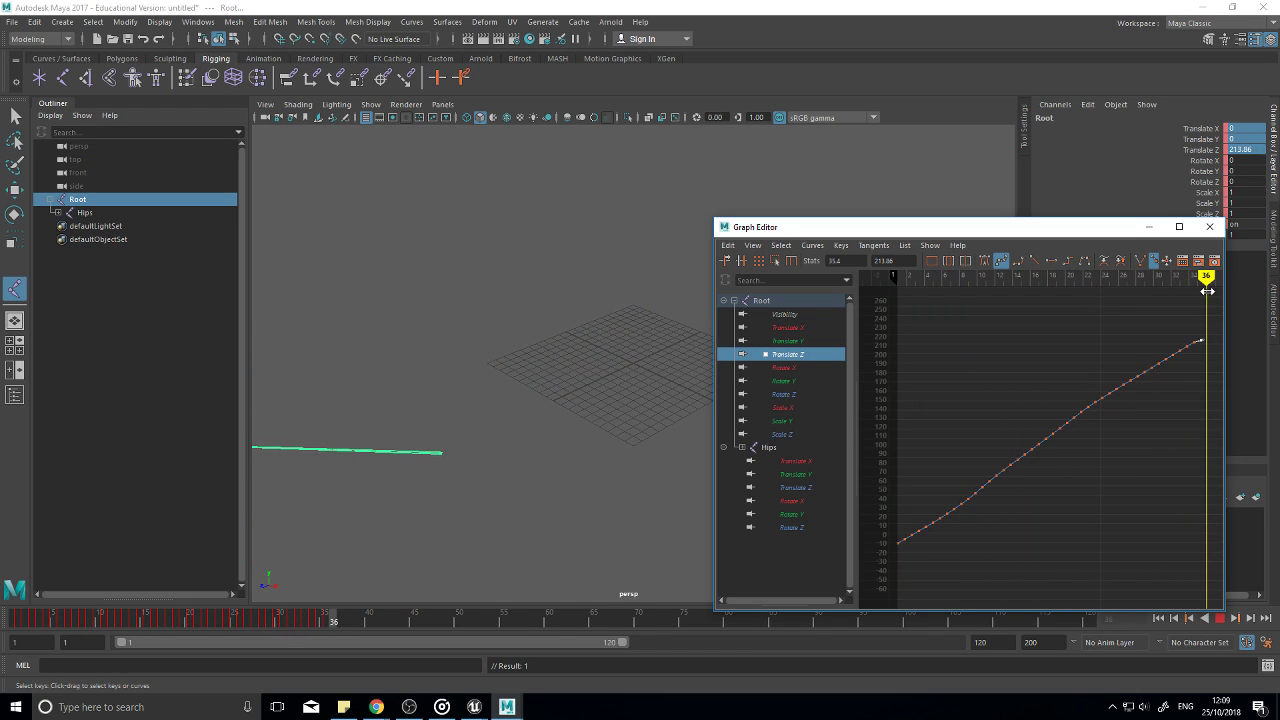
# Step: Set all Hips Translate Z keys to 0 and scrub the walk back to frame 28
pyautogui.click(797, 488)
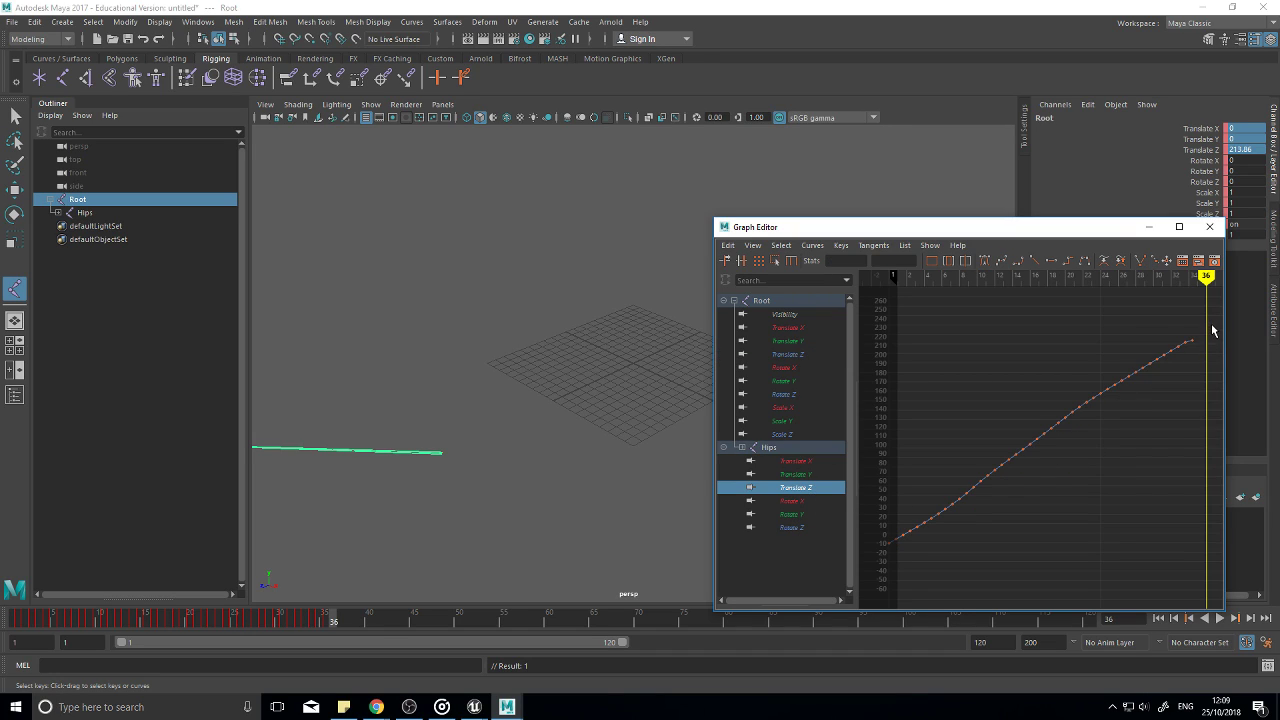
pyautogui.moveTo(1212, 330); pyautogui.dragTo(886, 552)
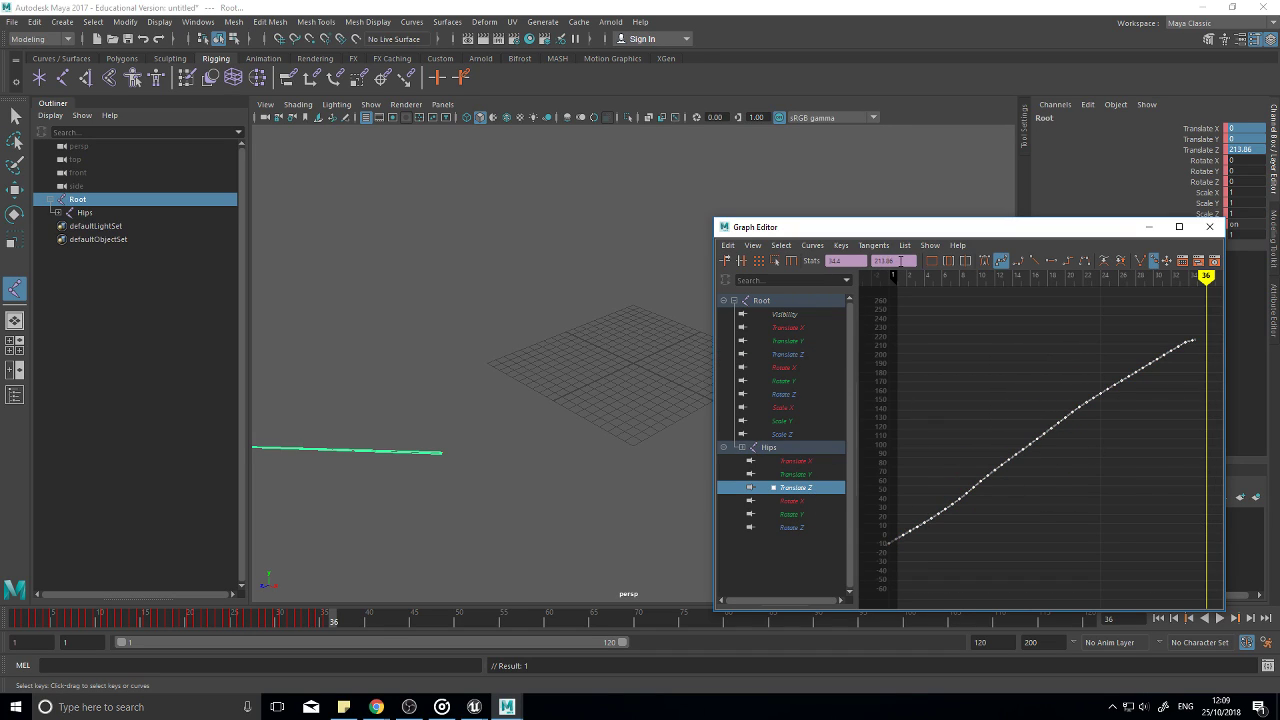
pyautogui.write('0')
pyautogui.press('Return')
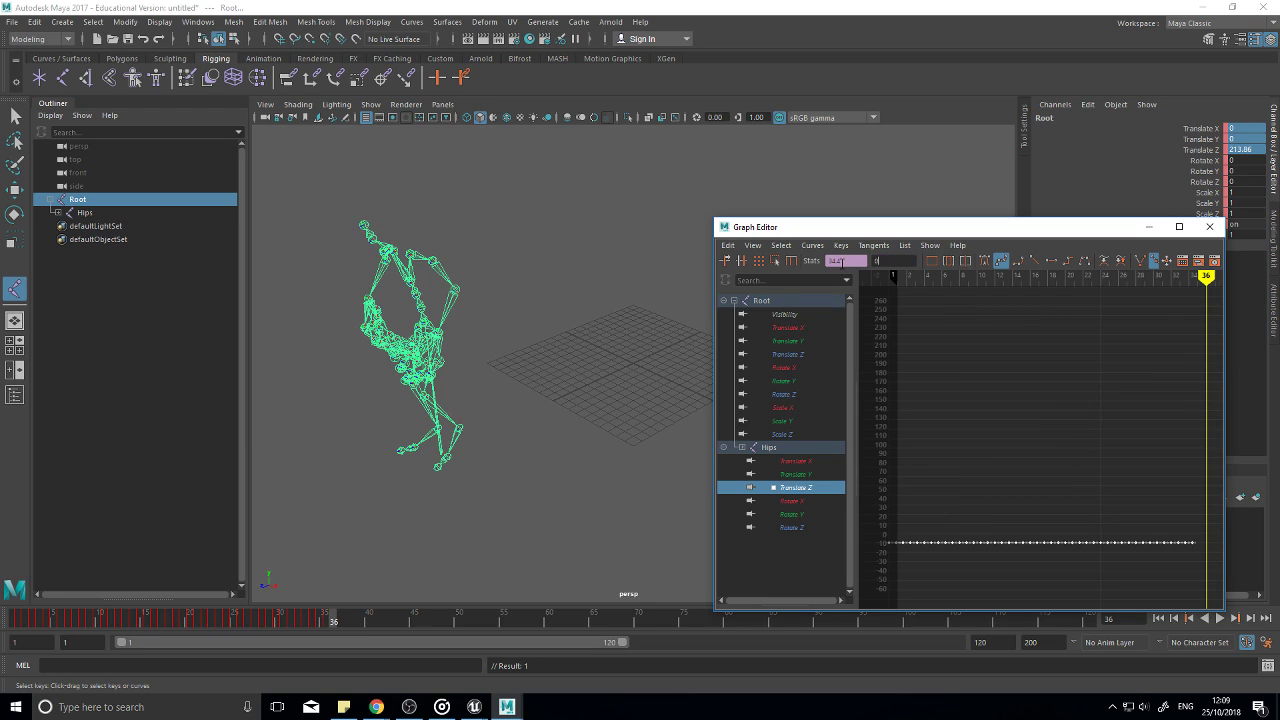
pyautogui.click(792, 355)
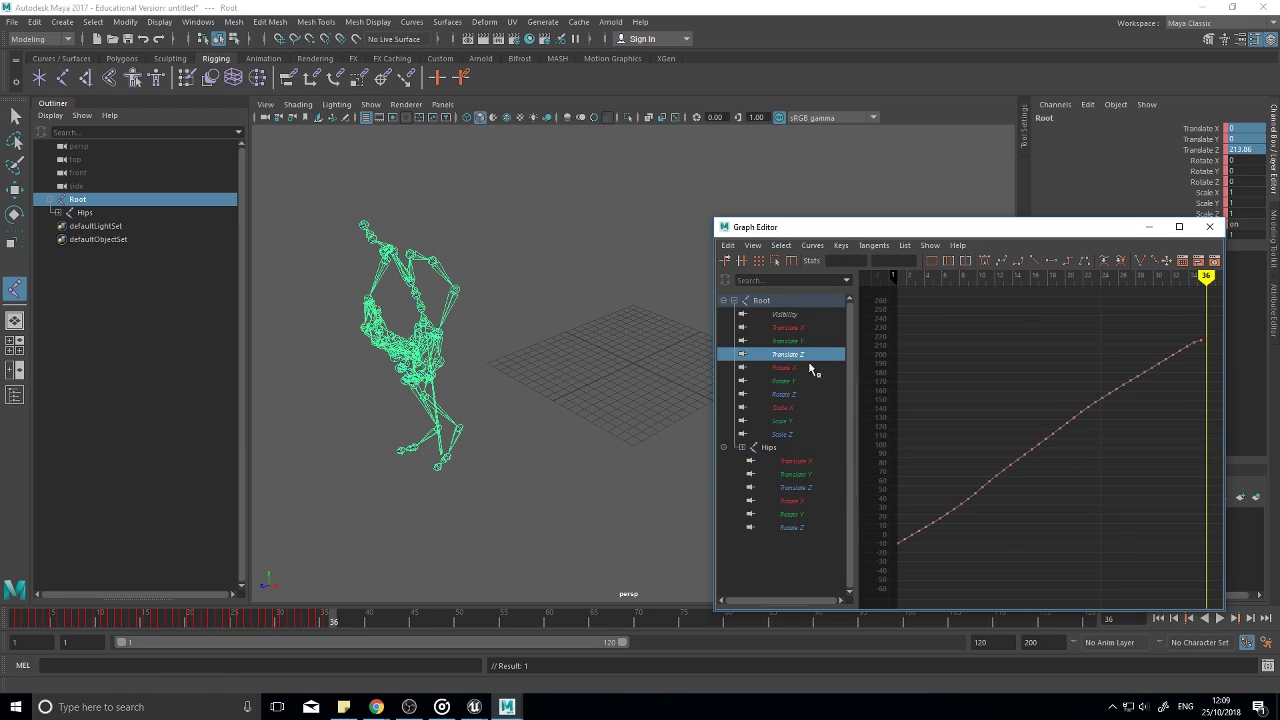
pyautogui.moveTo(1197, 280)
pyautogui.mouseDown()
pyautogui.moveTo(871, 290)
pyautogui.moveTo(1212, 296)
pyautogui.moveTo(906, 298)
pyautogui.moveTo(1136, 320)
pyautogui.mouseUp()
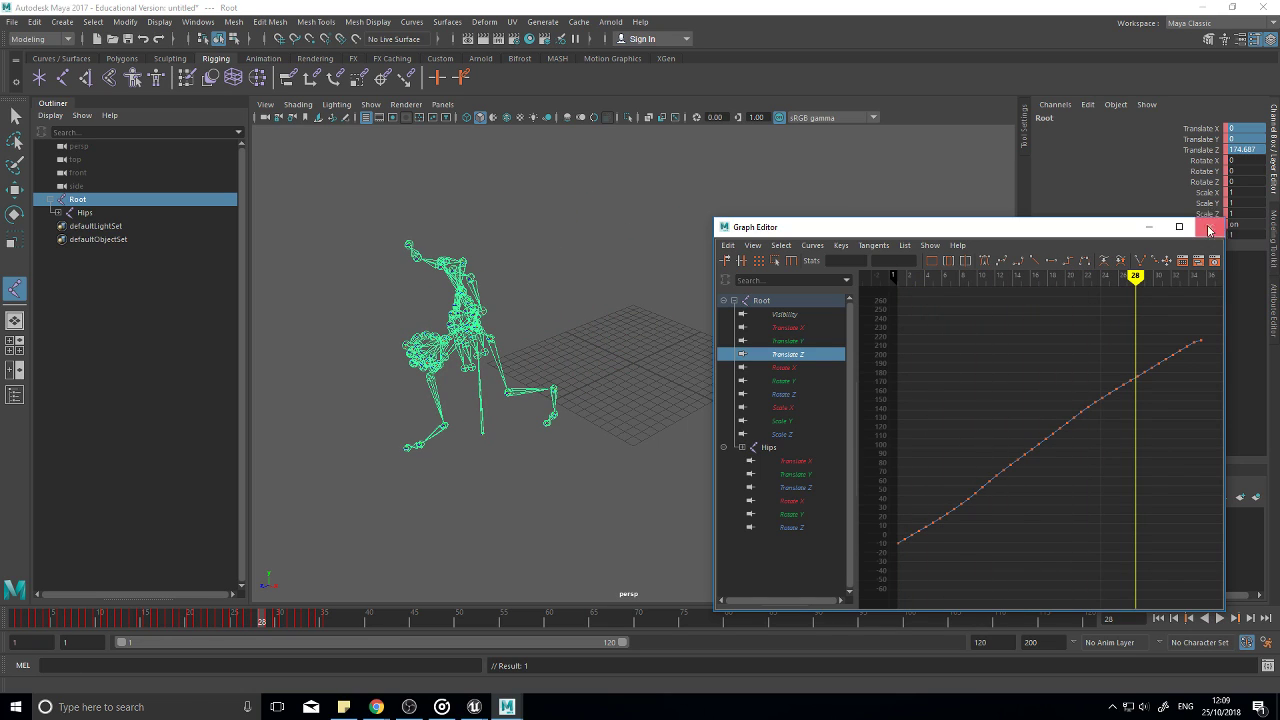
# Step: Export the whole scene as FBX, overwriting mutant walking.fbx in the MonsterAnimations folder
pyautogui.click(12, 22)
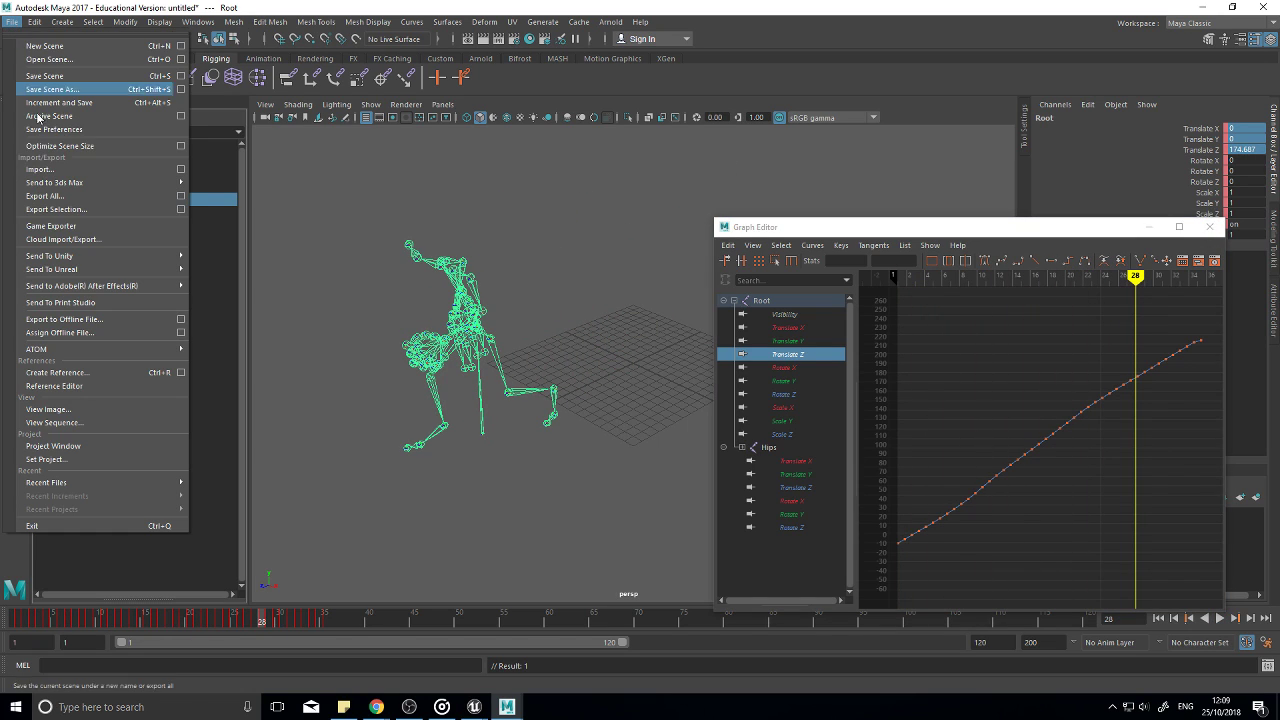
pyautogui.click(47, 196)
pyautogui.click(284, 273)
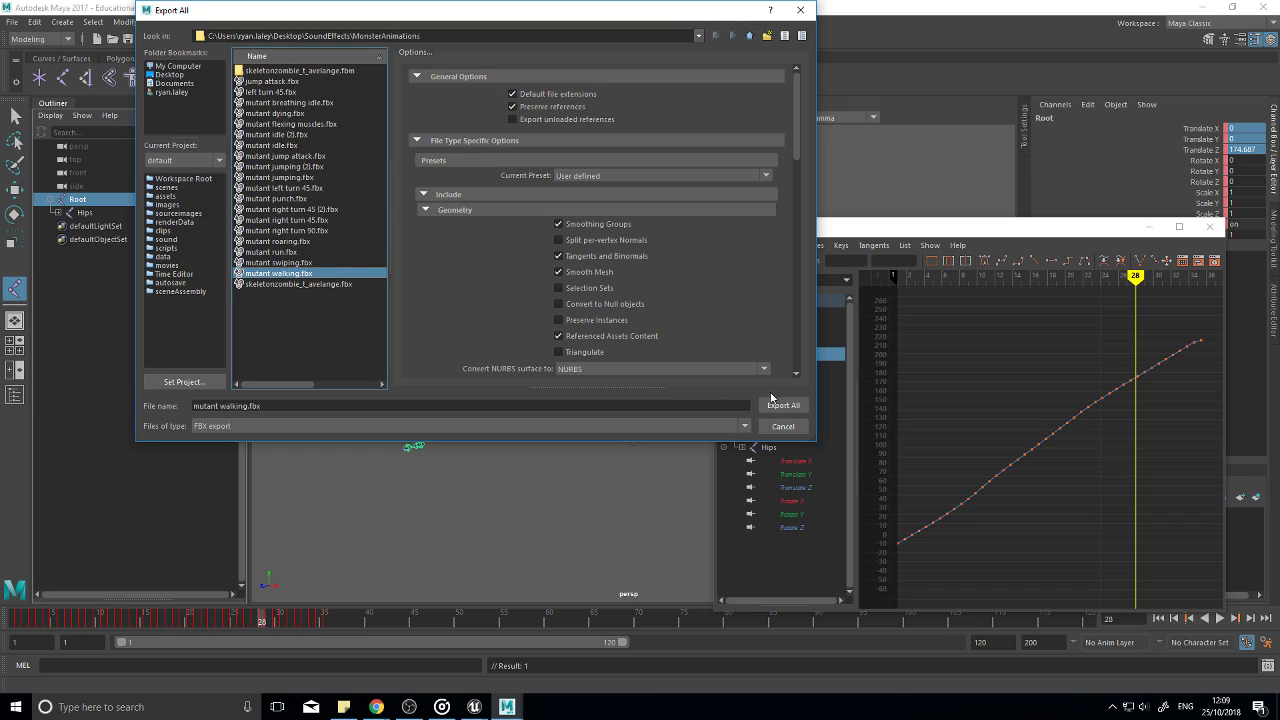
pyautogui.click(783, 405)
pyautogui.click(447, 244)
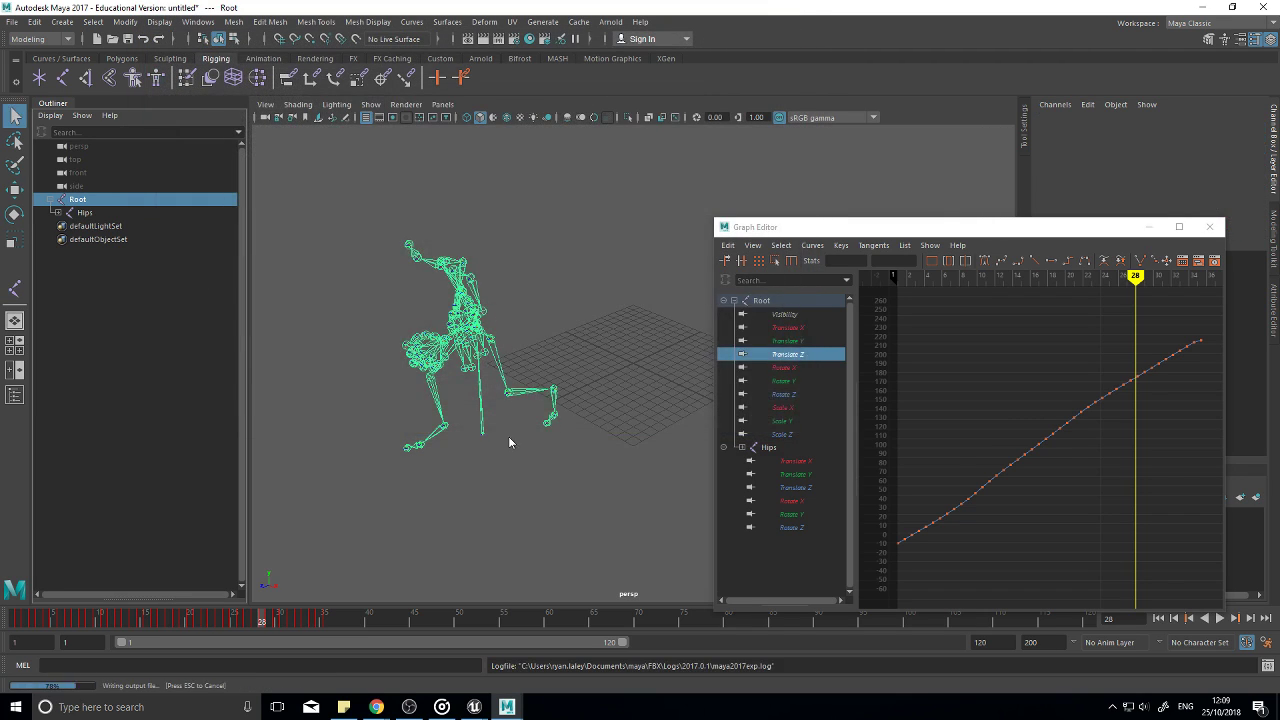
# Step: Check the mutant_walking import settings in Unreal Editor, and return to Maya to scrub the walk to its last frame
pyautogui.click(474, 706)
pyautogui.click(571, 641)
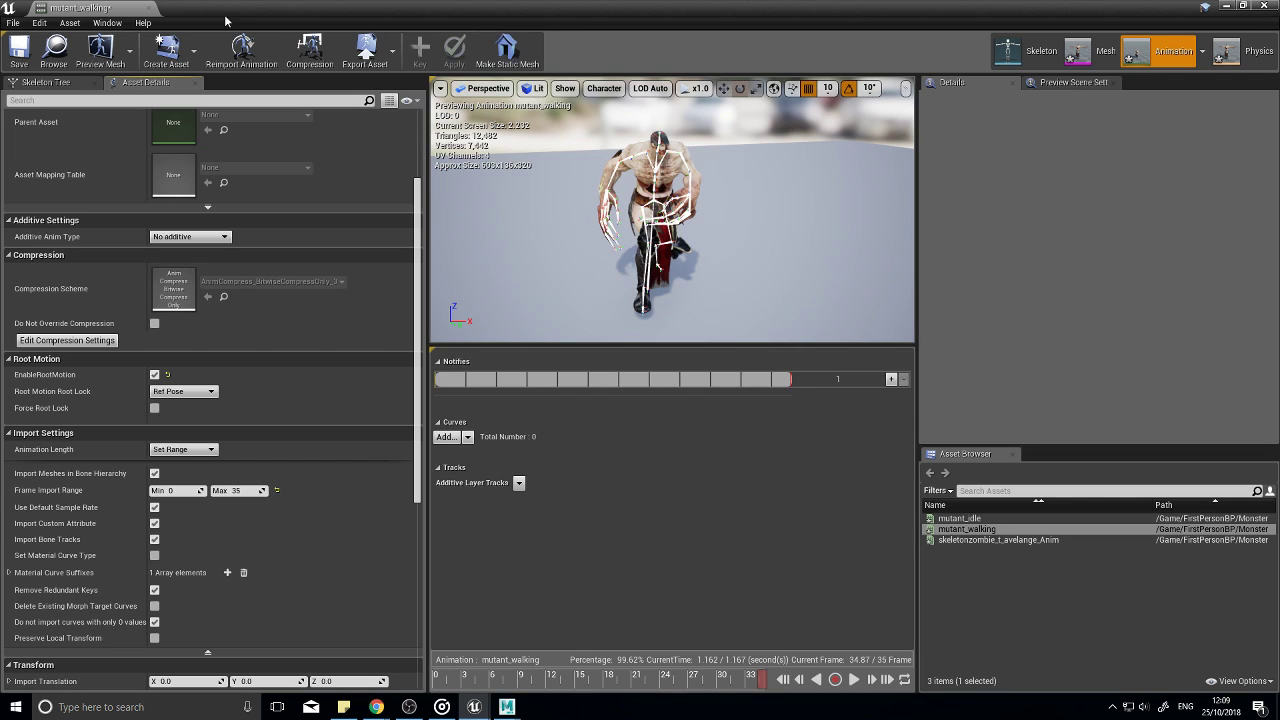
pyautogui.click(42, 23)
pyautogui.click(42, 23)
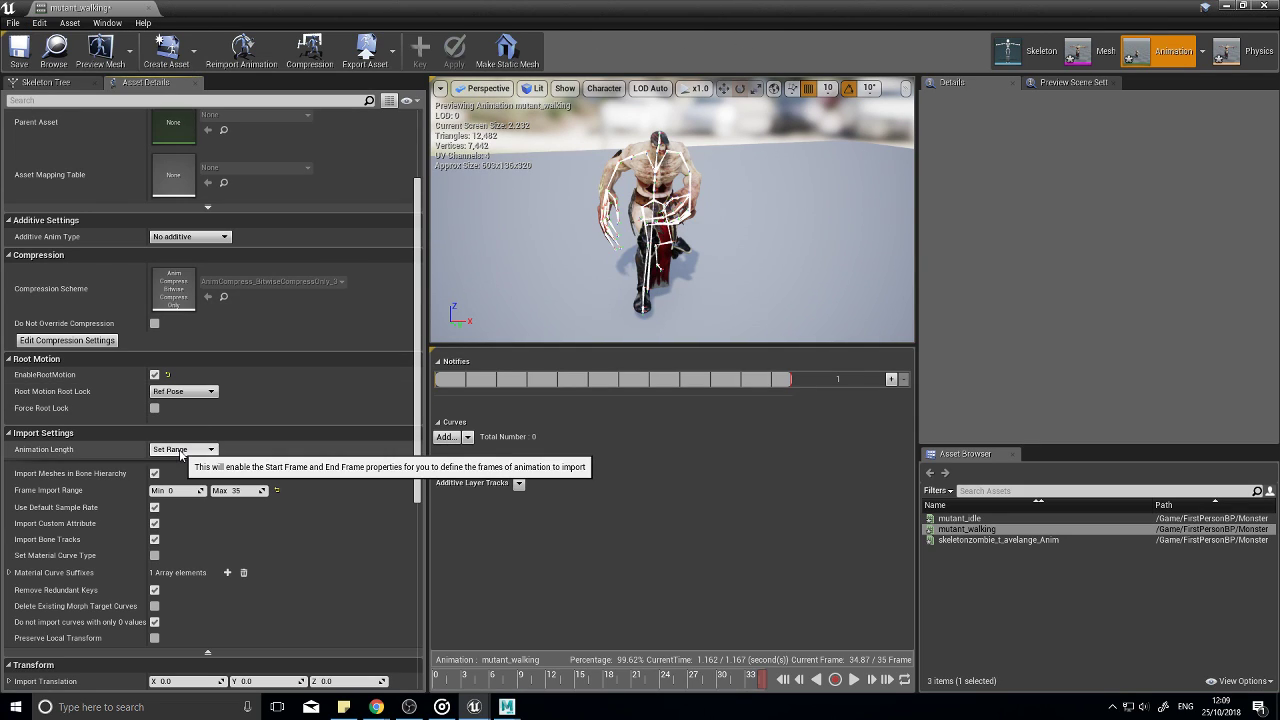
pyautogui.moveTo(507, 707)
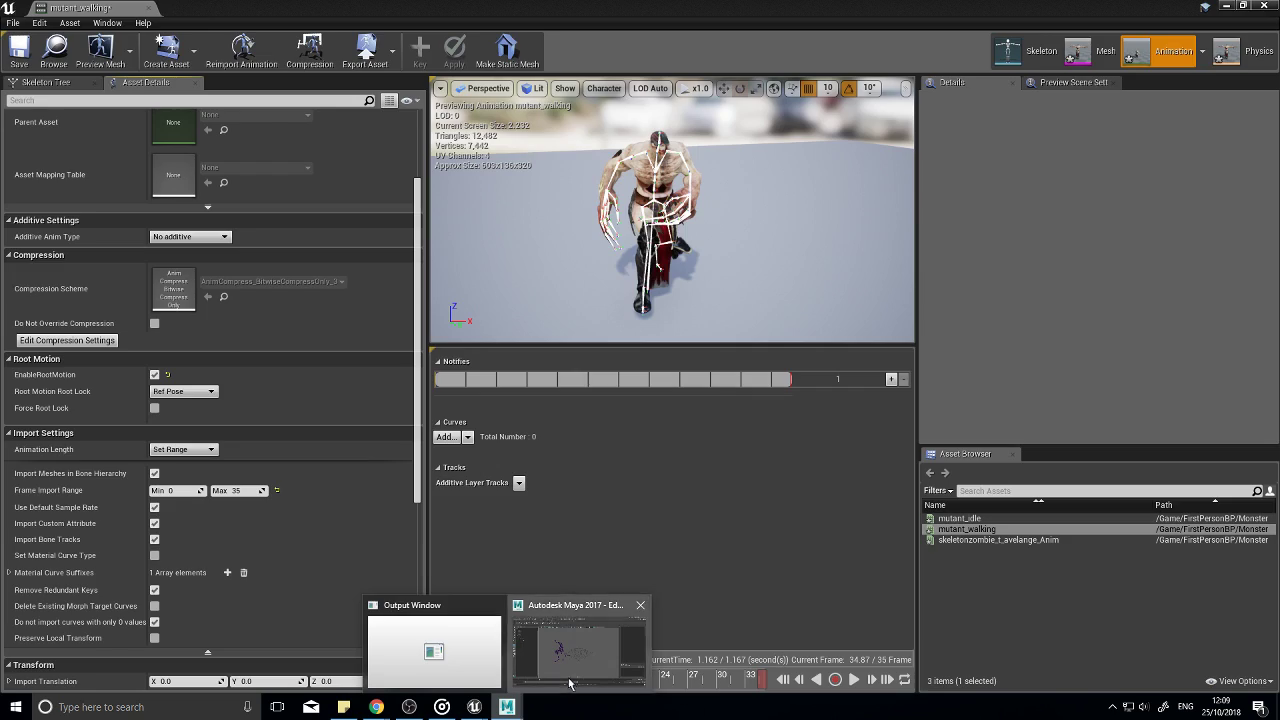
pyautogui.click(580, 650)
pyautogui.moveTo(268, 622); pyautogui.dragTo(337, 626)
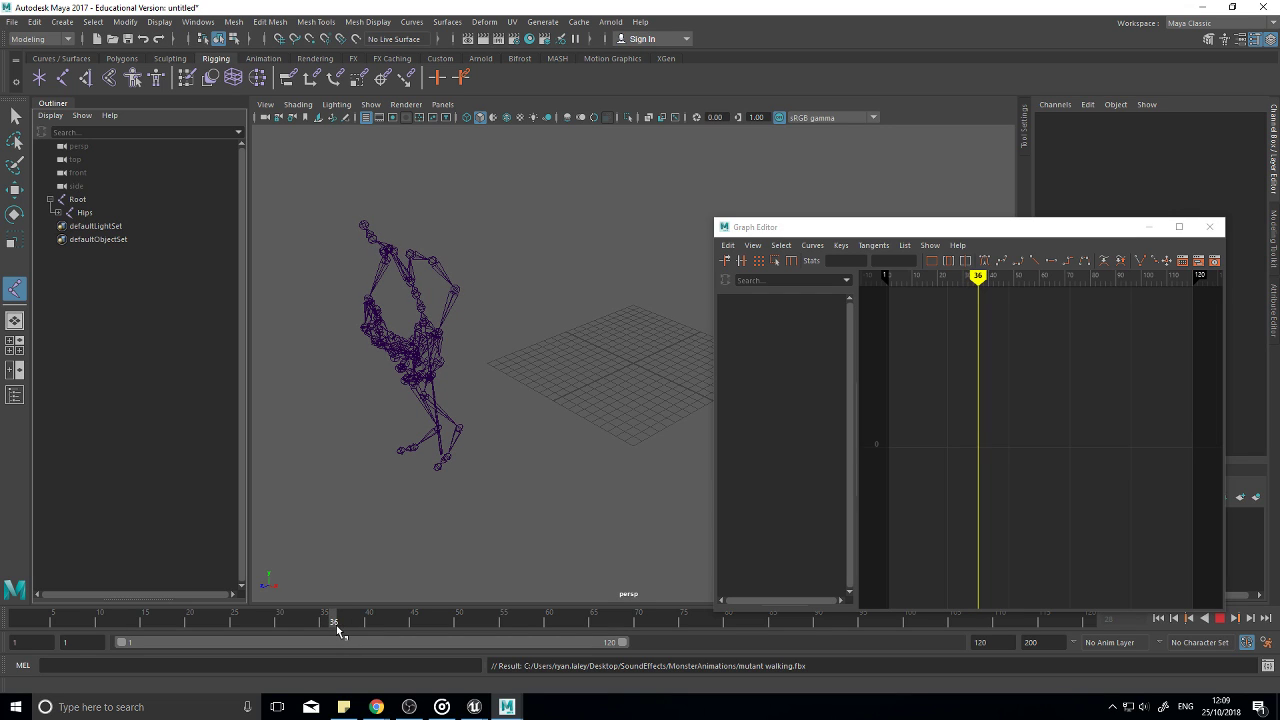
# Step: Switch to Unreal Editor, set the frame import range maximum to 36, and reimport mutant_walking
pyautogui.click(1206, 8)
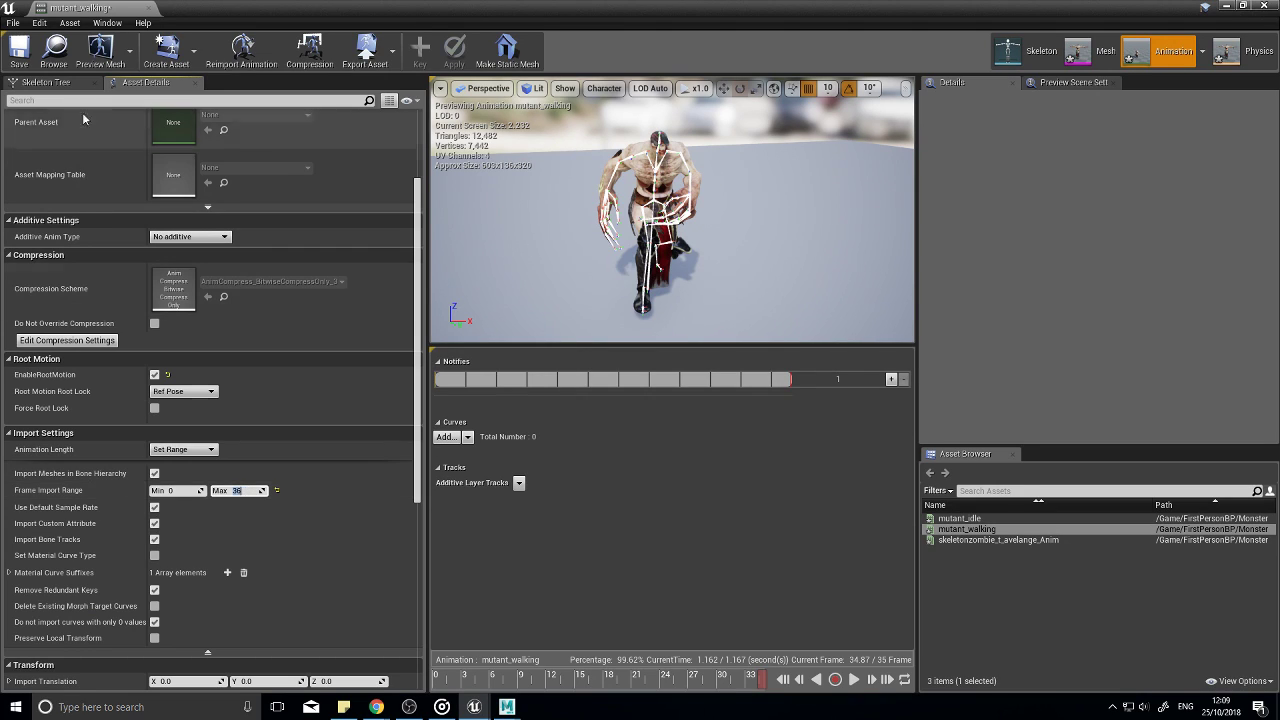
pyautogui.click(69, 22)
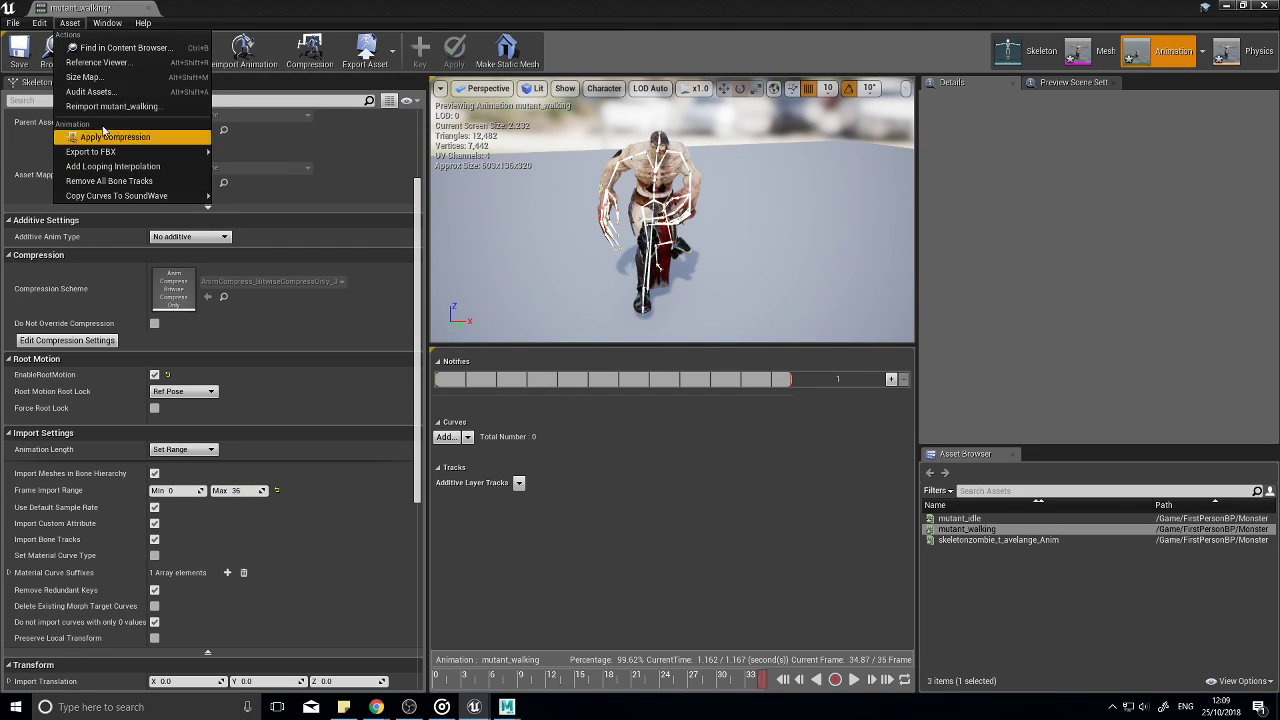
pyautogui.click(110, 107)
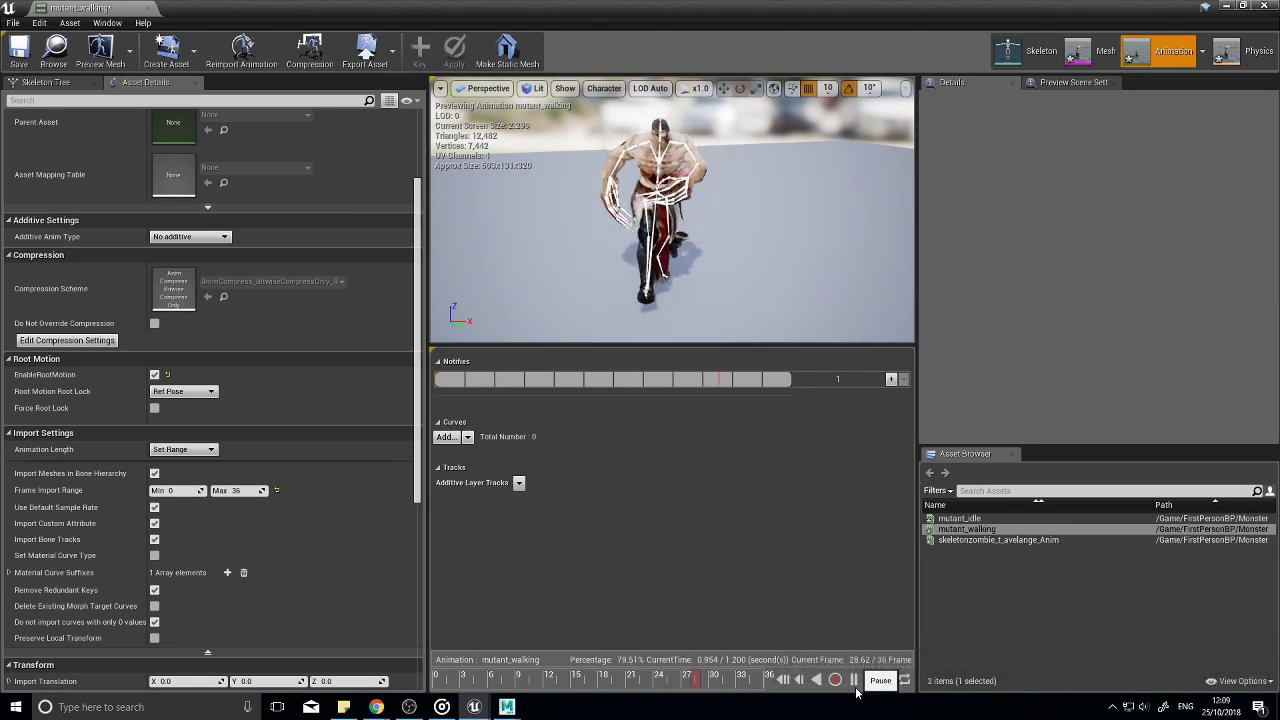
# Step: Pause the mutant_walking preview and scrub its timeline to inspect the reimported walk
pyautogui.click(854, 681)
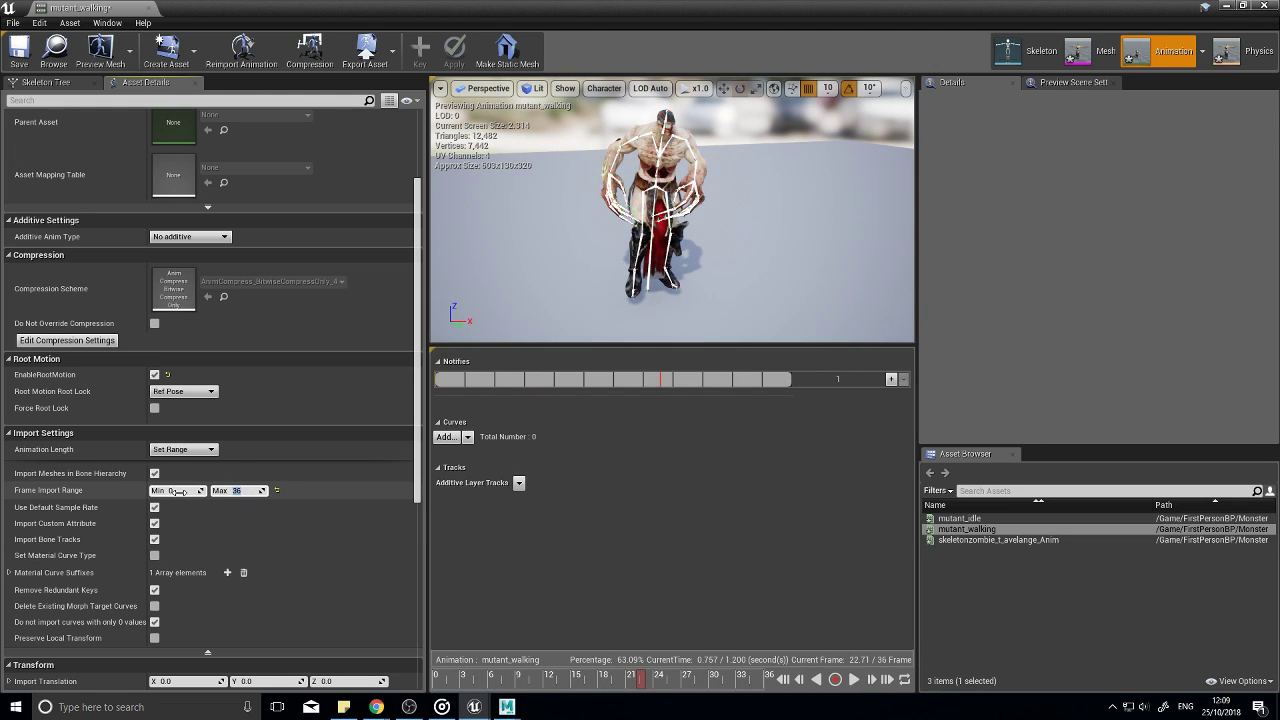
pyautogui.moveTo(679, 680); pyautogui.dragTo(776, 690)
pyautogui.click(627, 680)
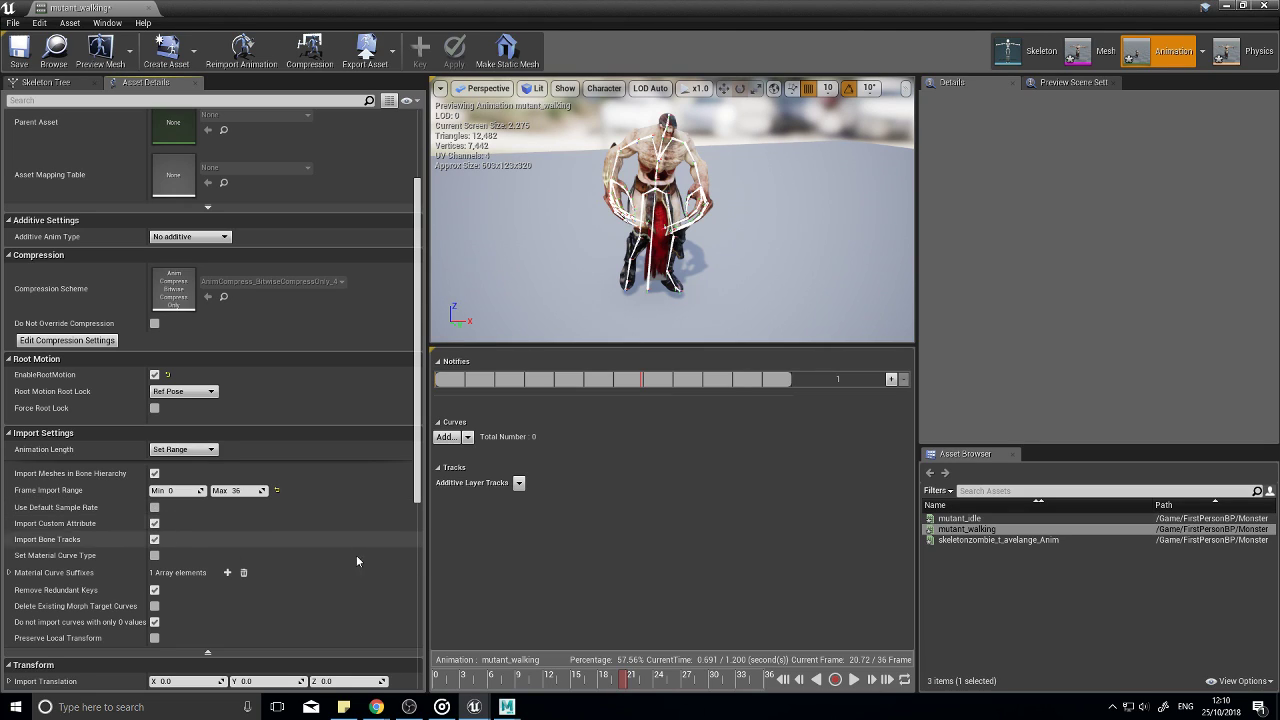
# Step: Disable Use Default Sample Rate in the import settings and reimport mutant_walking
pyautogui.click(71, 24)
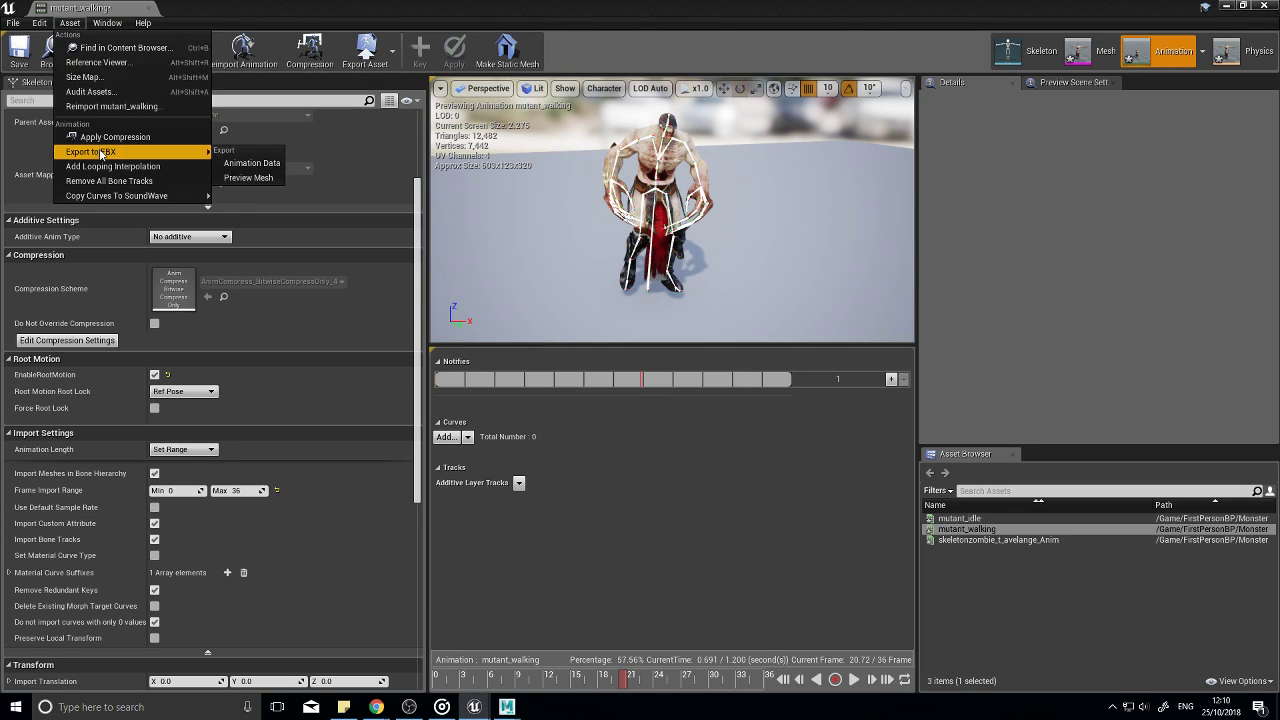
pyautogui.click(95, 106)
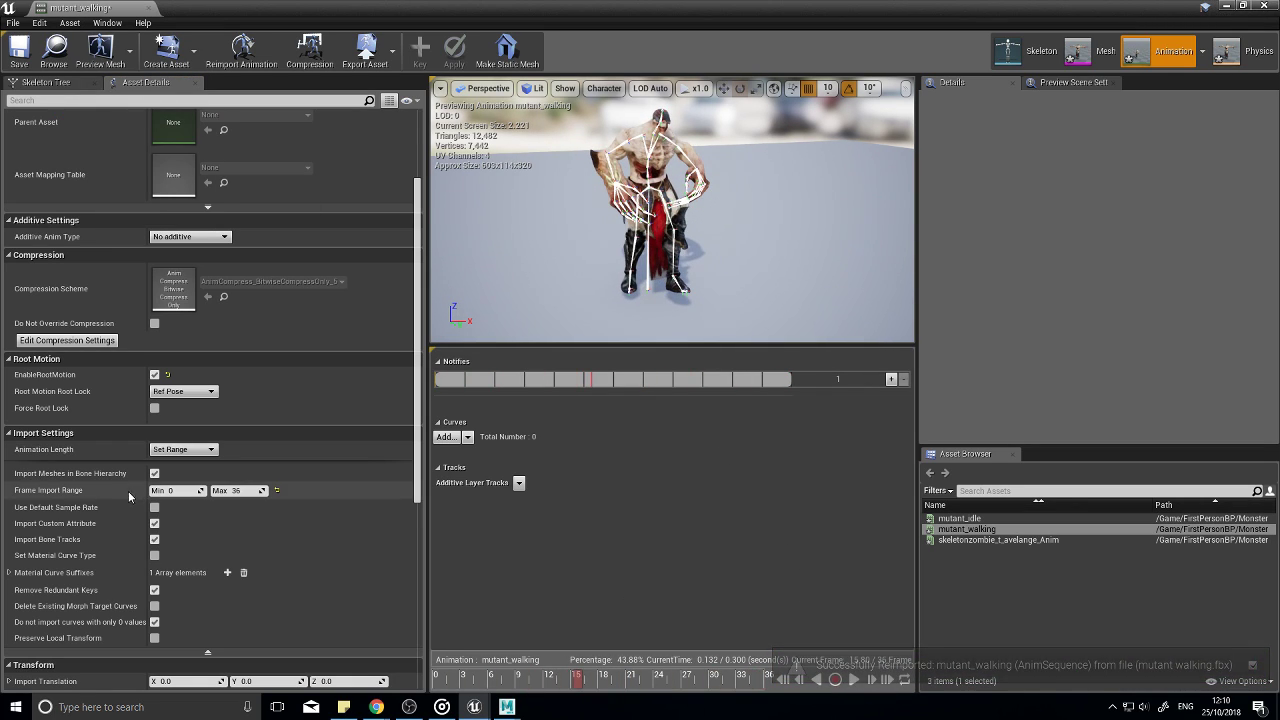
pyautogui.scroll(-2, 290, 575)
pyautogui.scroll(-4, 295, 565)
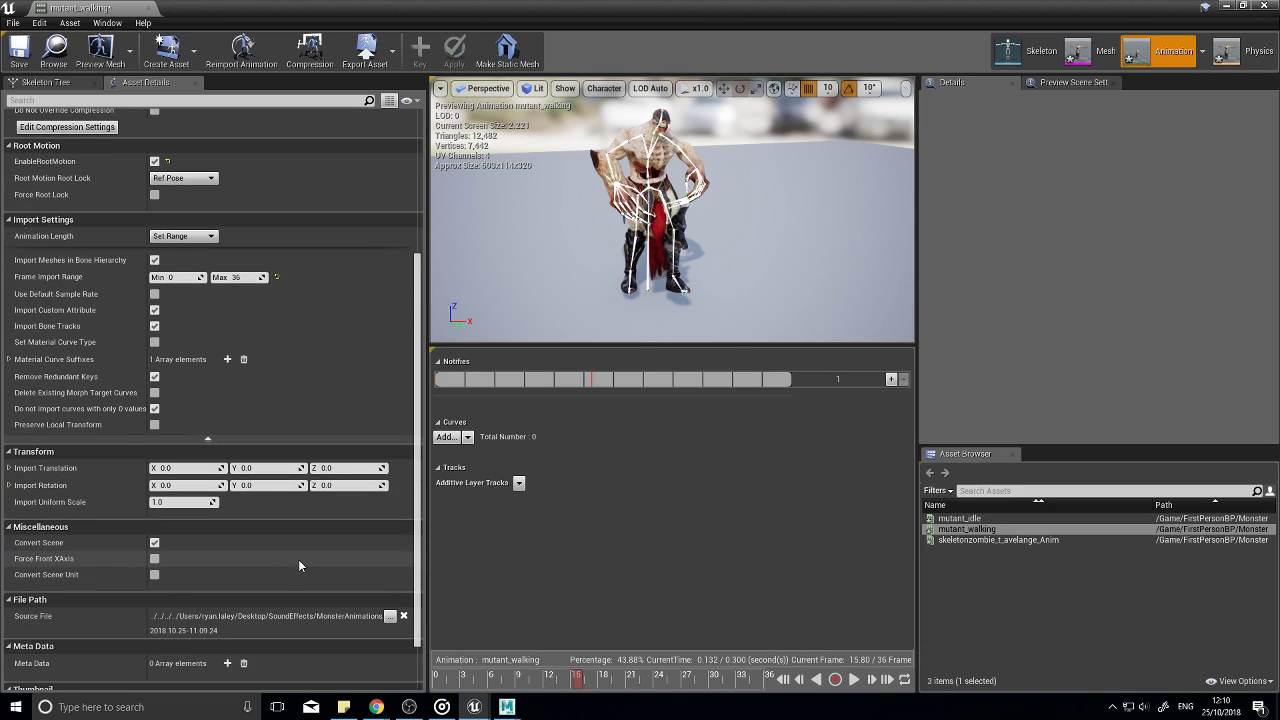
# Step: Review the remaining import settings of mutant_walking and replay its preview from frame 0
pyautogui.scroll(5, 295, 545)
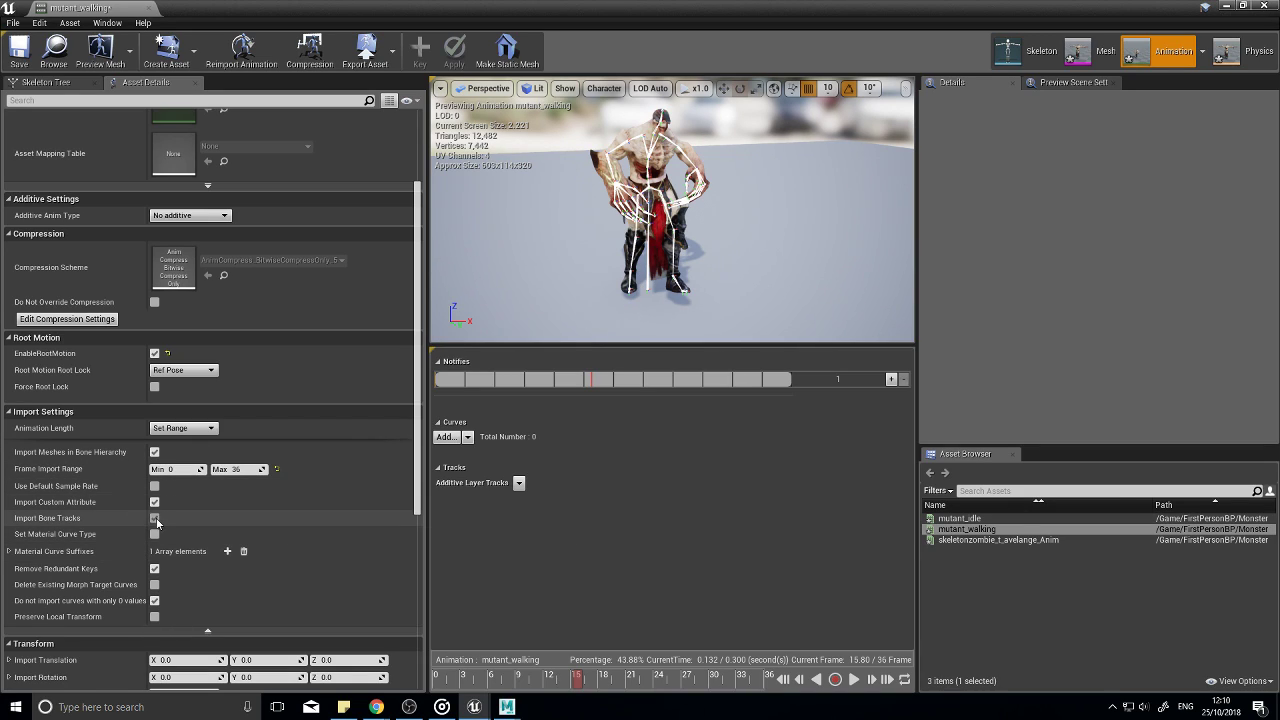
pyautogui.click(154, 569)
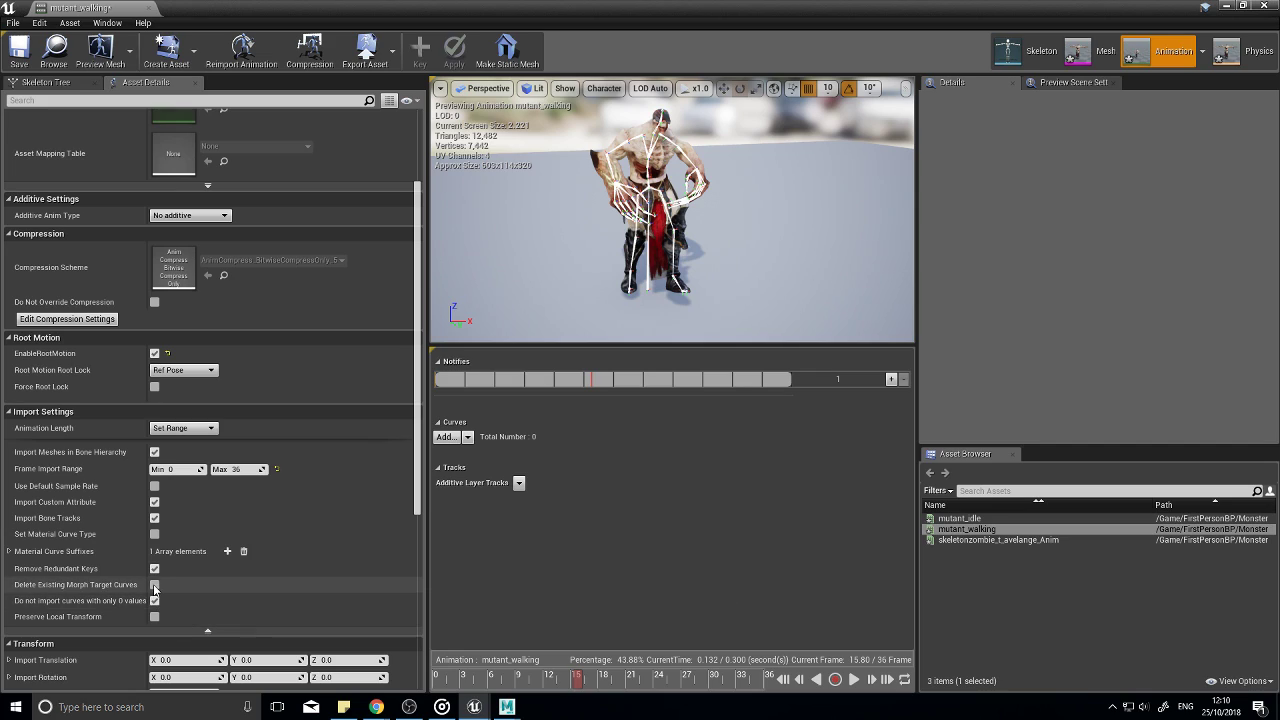
pyautogui.click(154, 569)
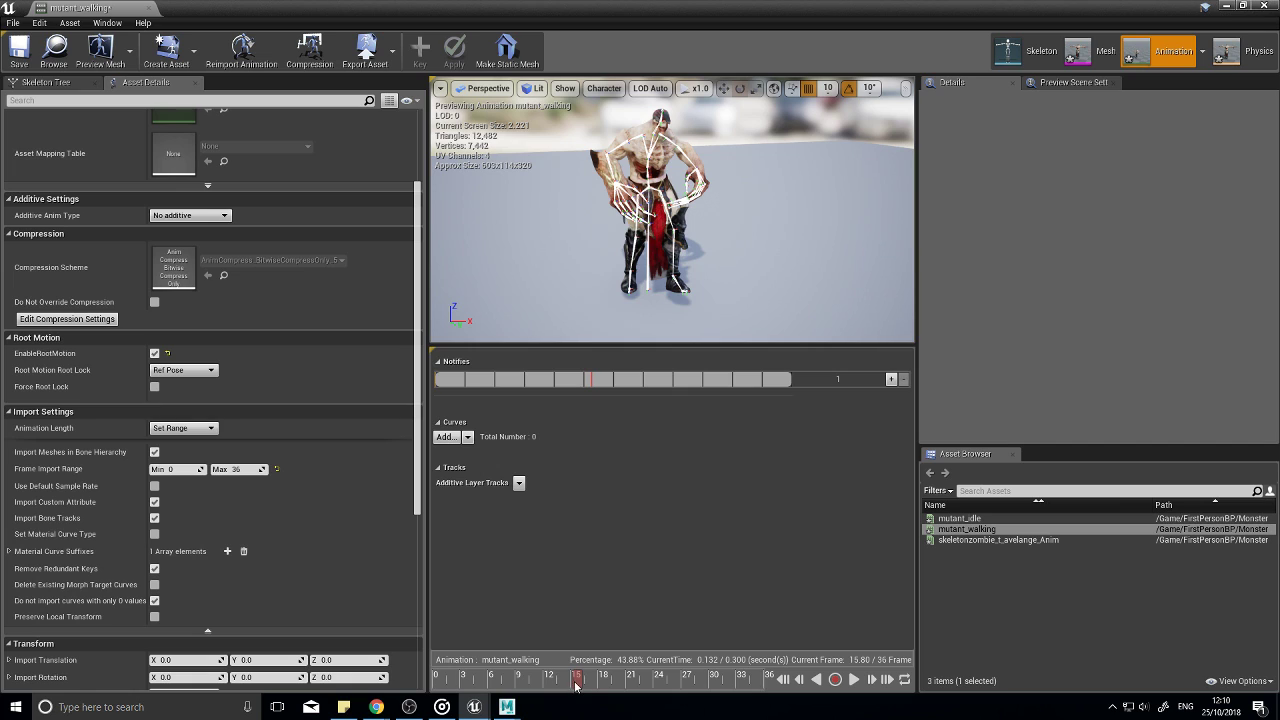
pyautogui.moveTo(575, 685); pyautogui.dragTo(397, 686)
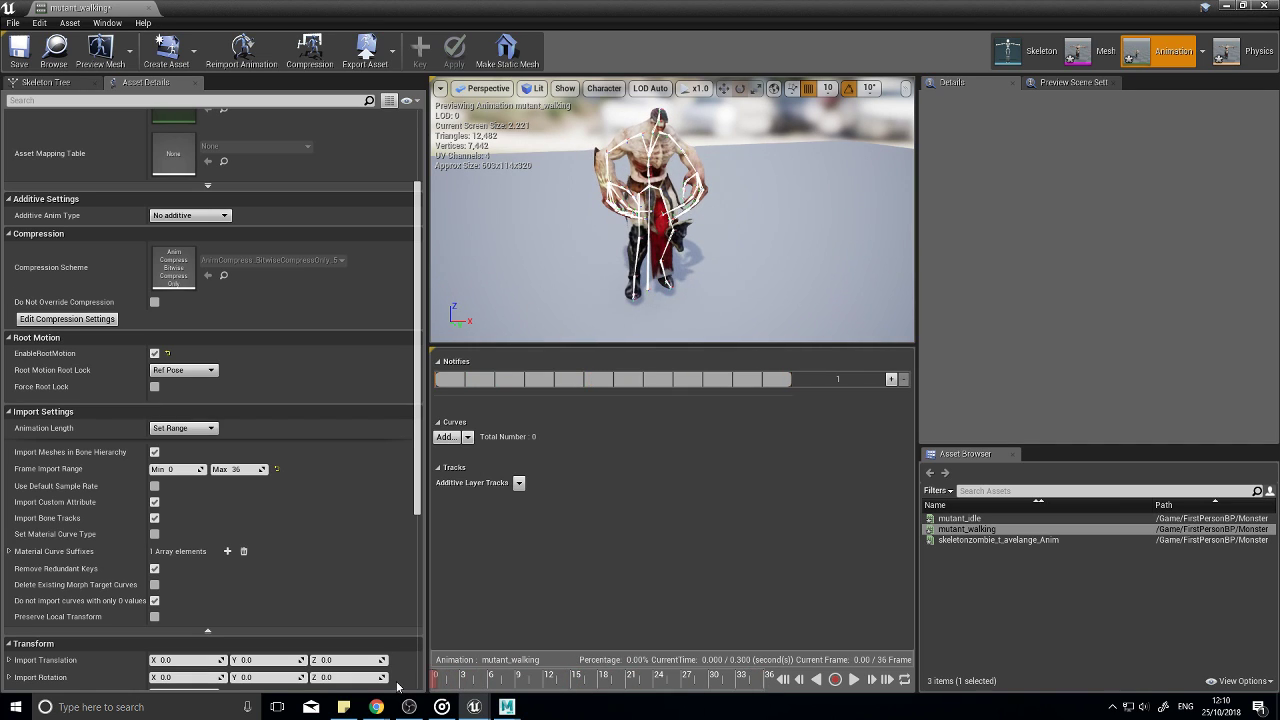
pyautogui.click(852, 679)
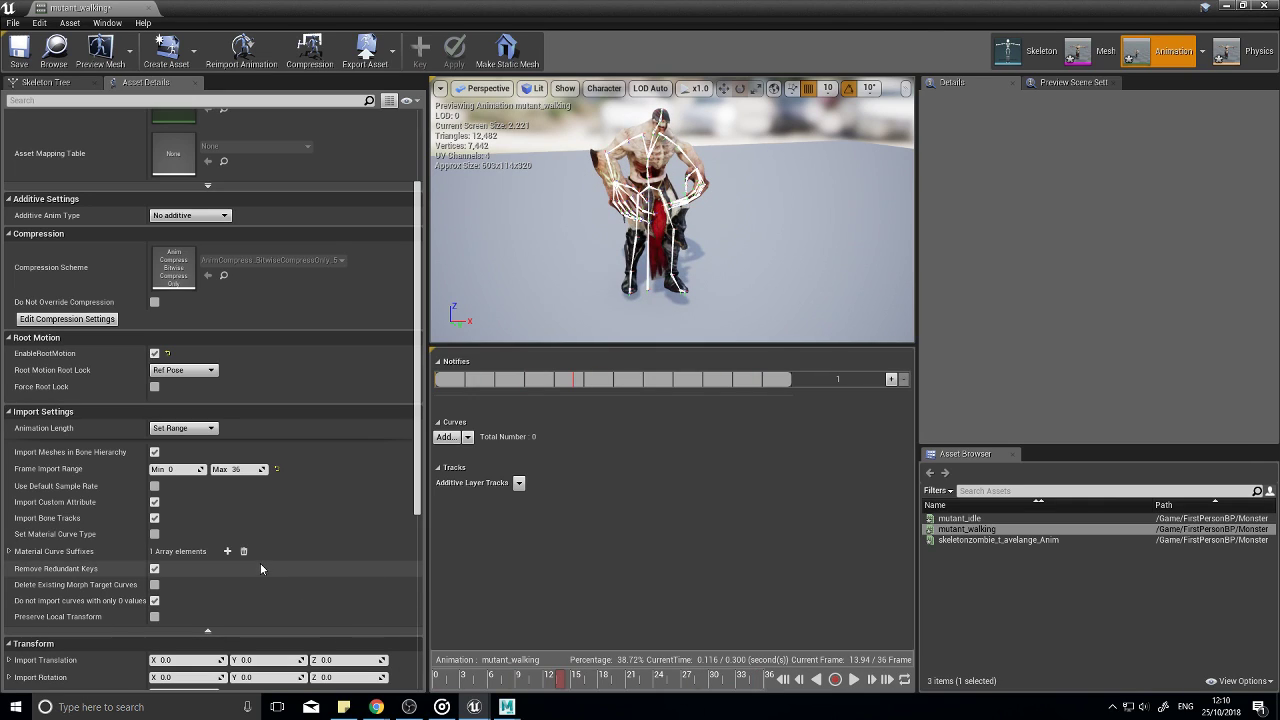
# Step: Re-enable Use Default Sample Rate, reimport mutant_walking, and play its preview briefly before pausing it
pyautogui.scroll(-2, 259, 561)
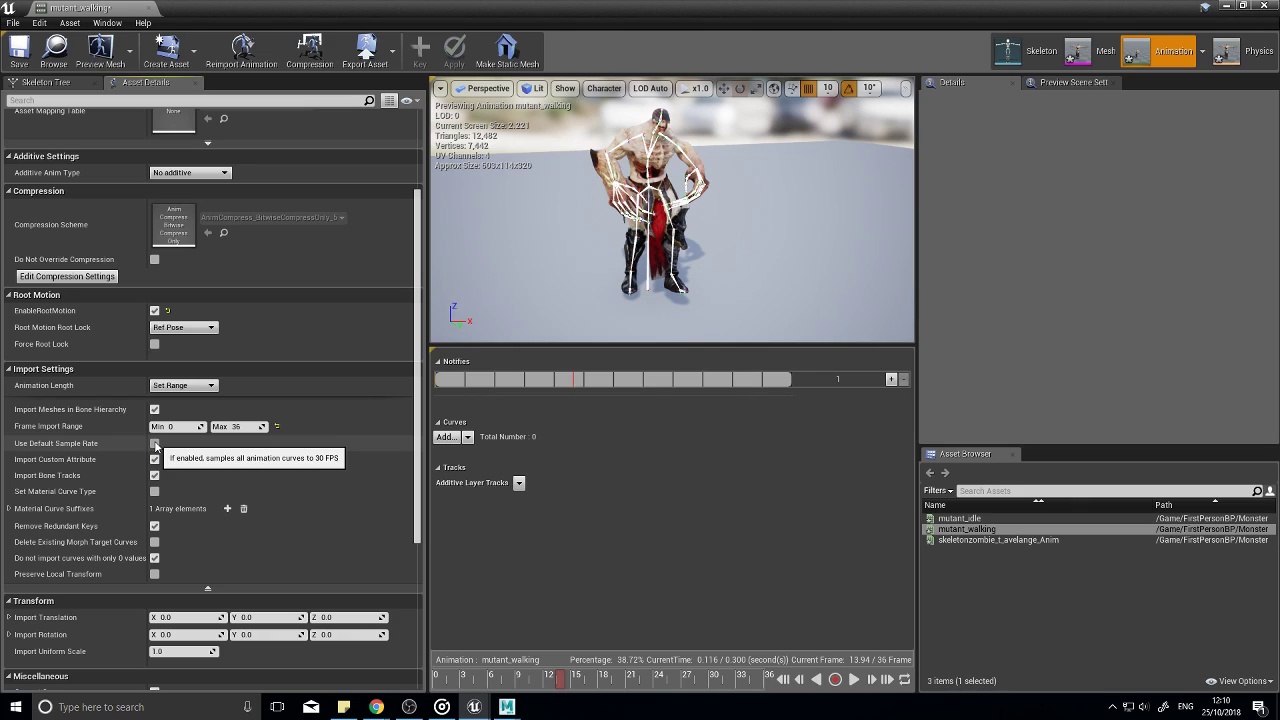
pyautogui.click(155, 443)
pyautogui.click(70, 22)
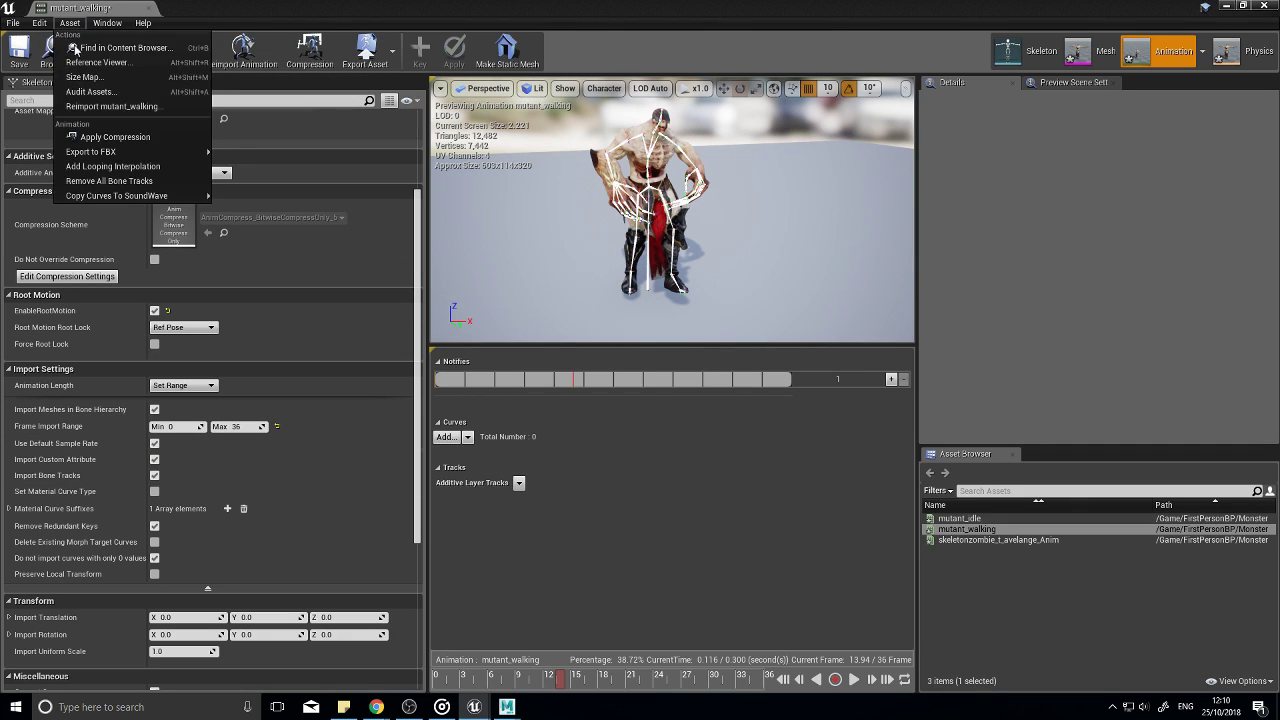
pyautogui.click(101, 107)
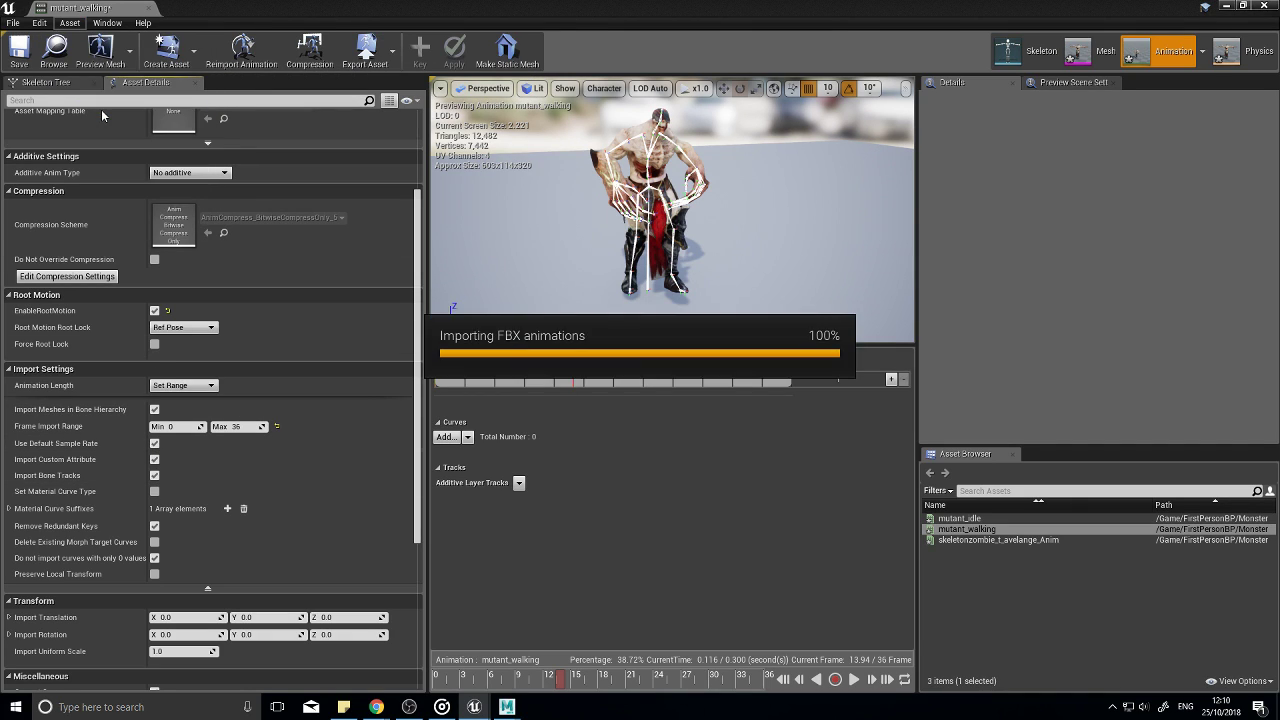
pyautogui.click(855, 686)
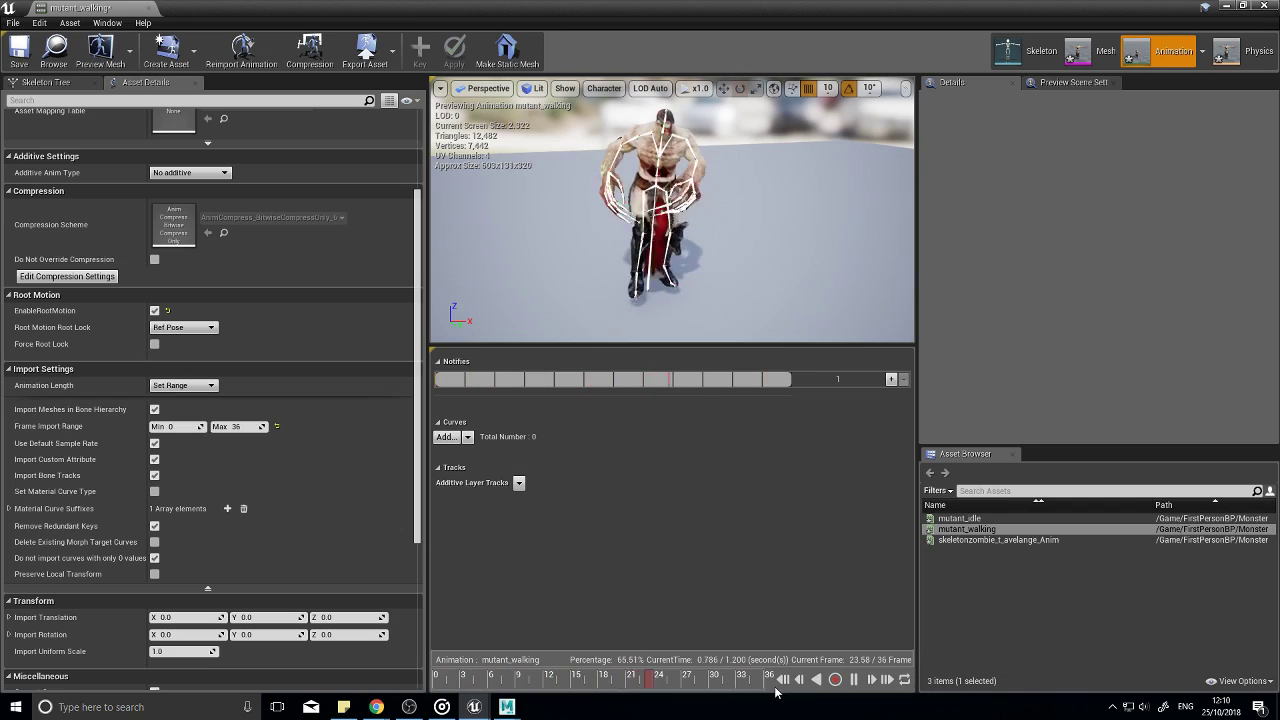
pyautogui.click(853, 683)
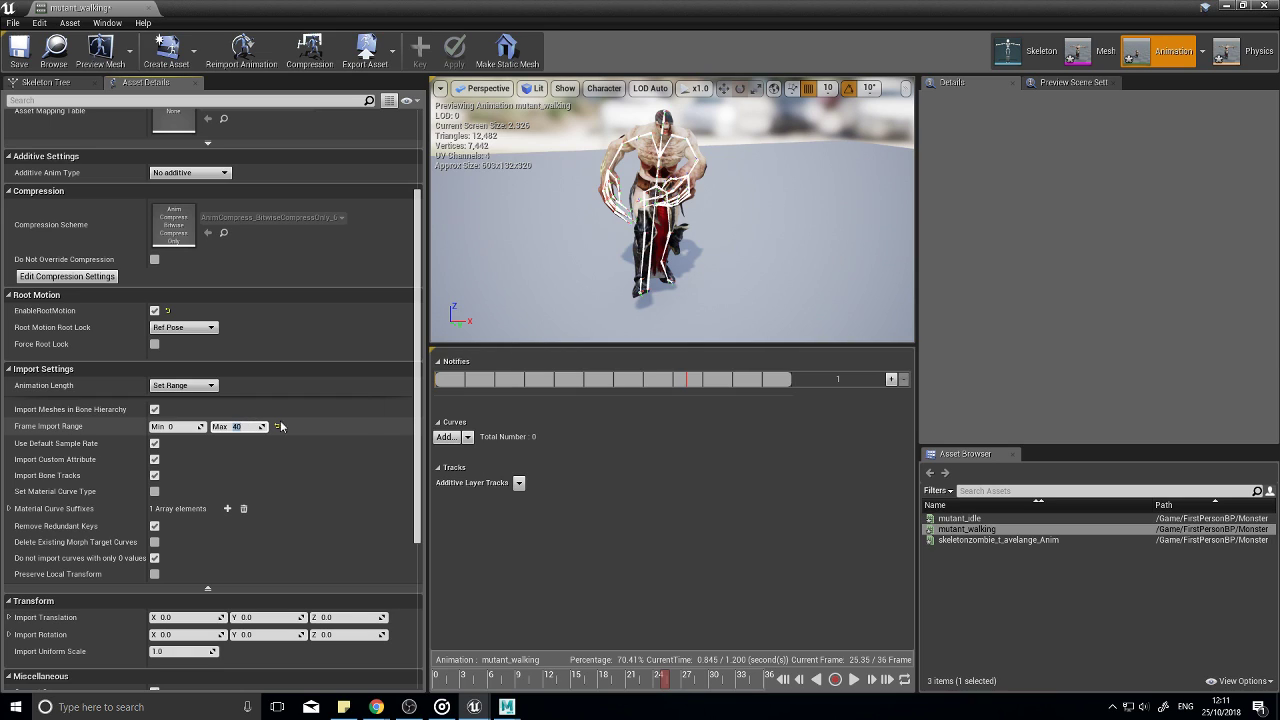
# Step: Try frame import range maximums of 40 and 45, reimporting mutant_walking with each value
pyautogui.click(69, 22)
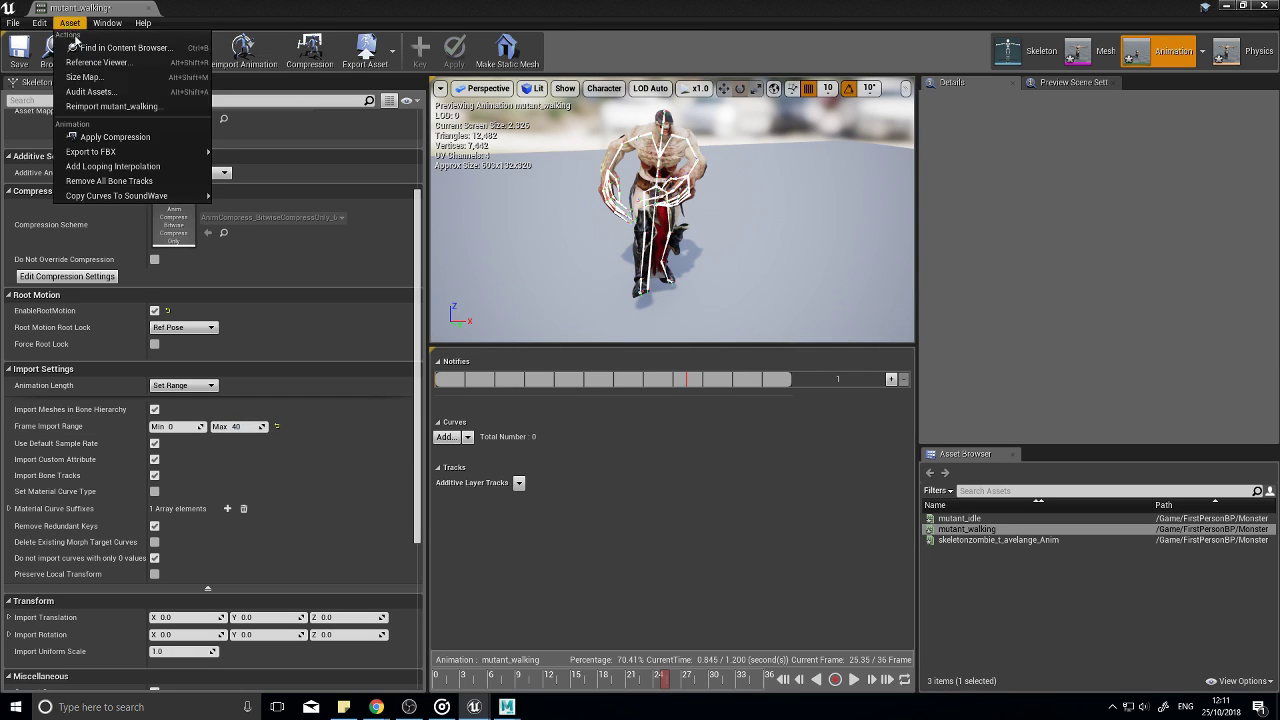
pyautogui.click(104, 106)
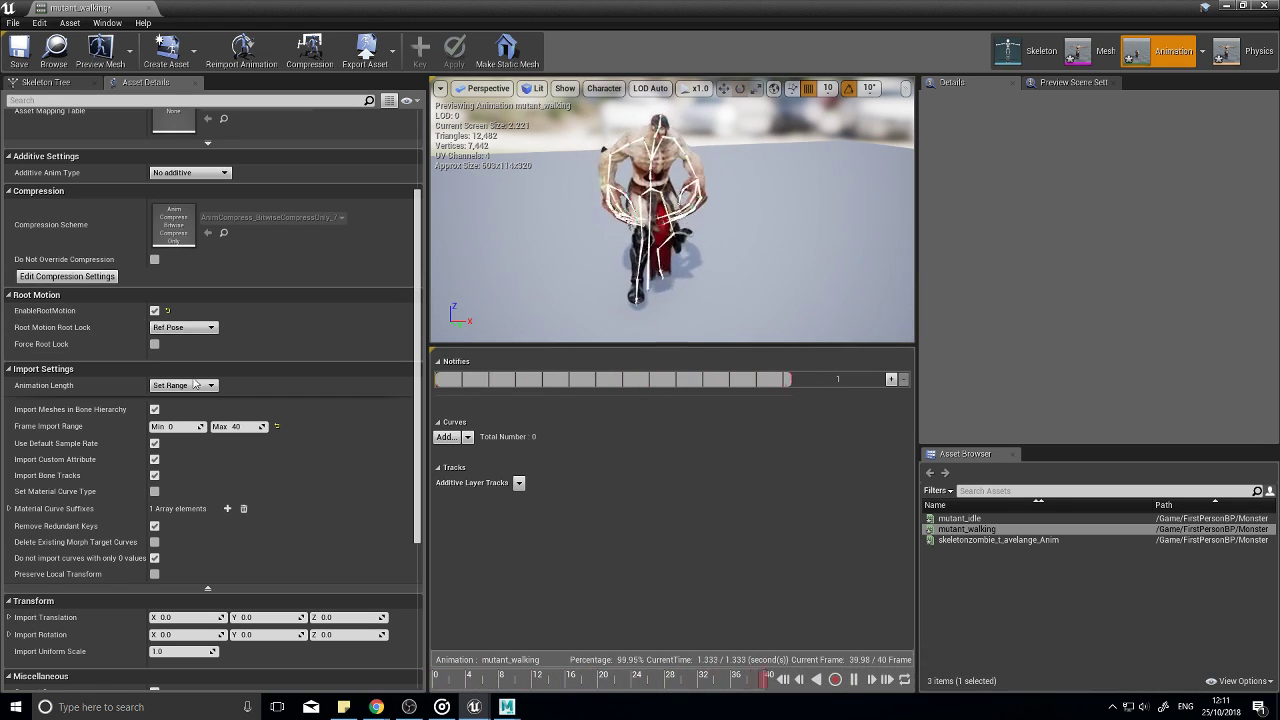
pyautogui.click(245, 426)
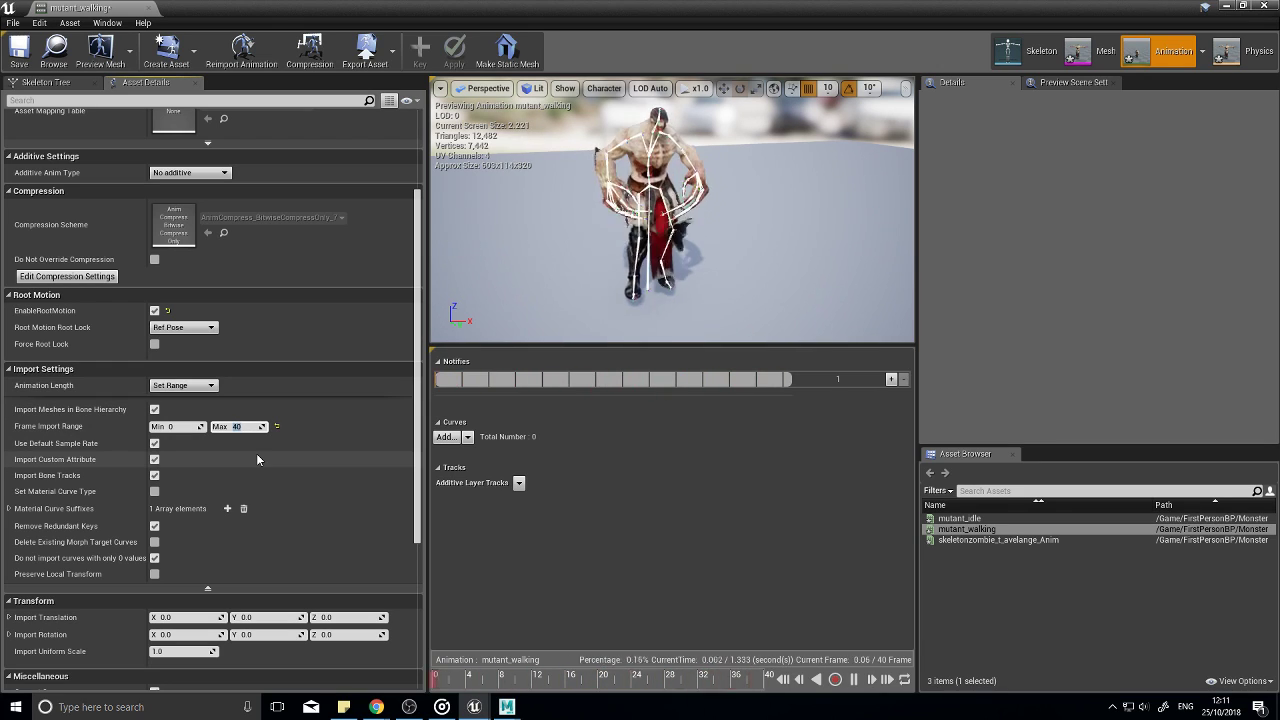
pyautogui.write('45')
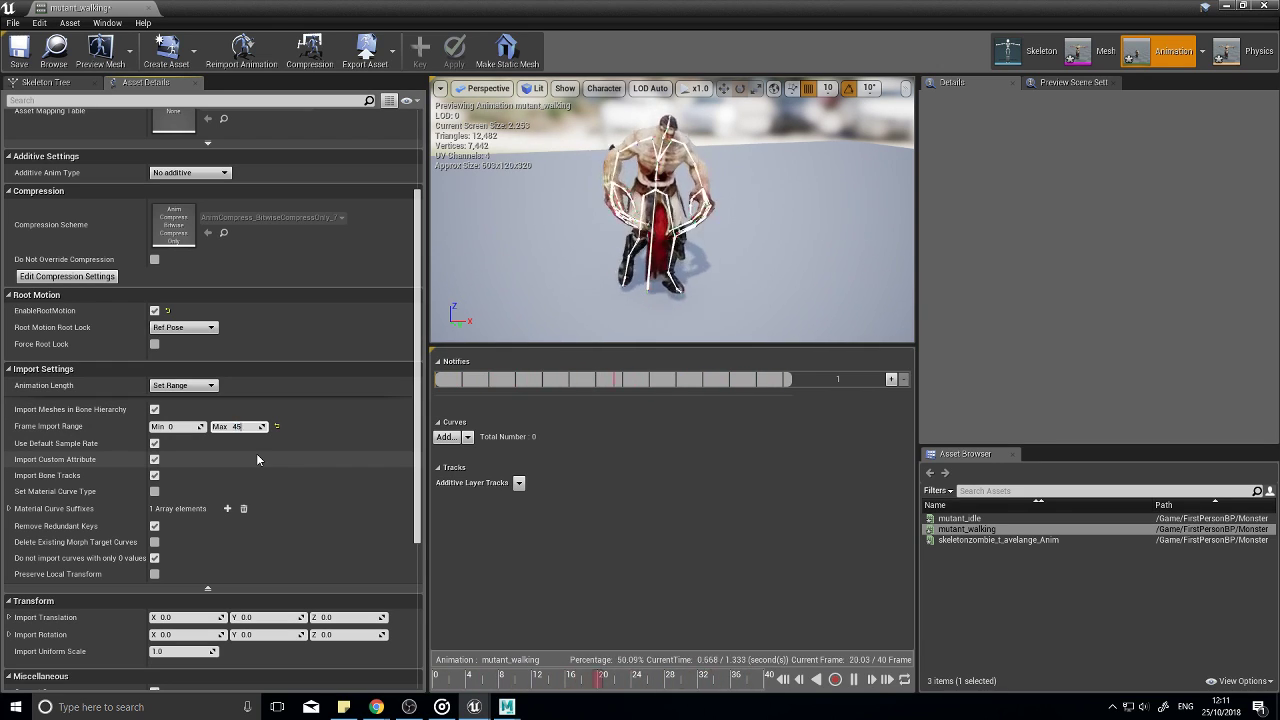
pyautogui.press('Return')
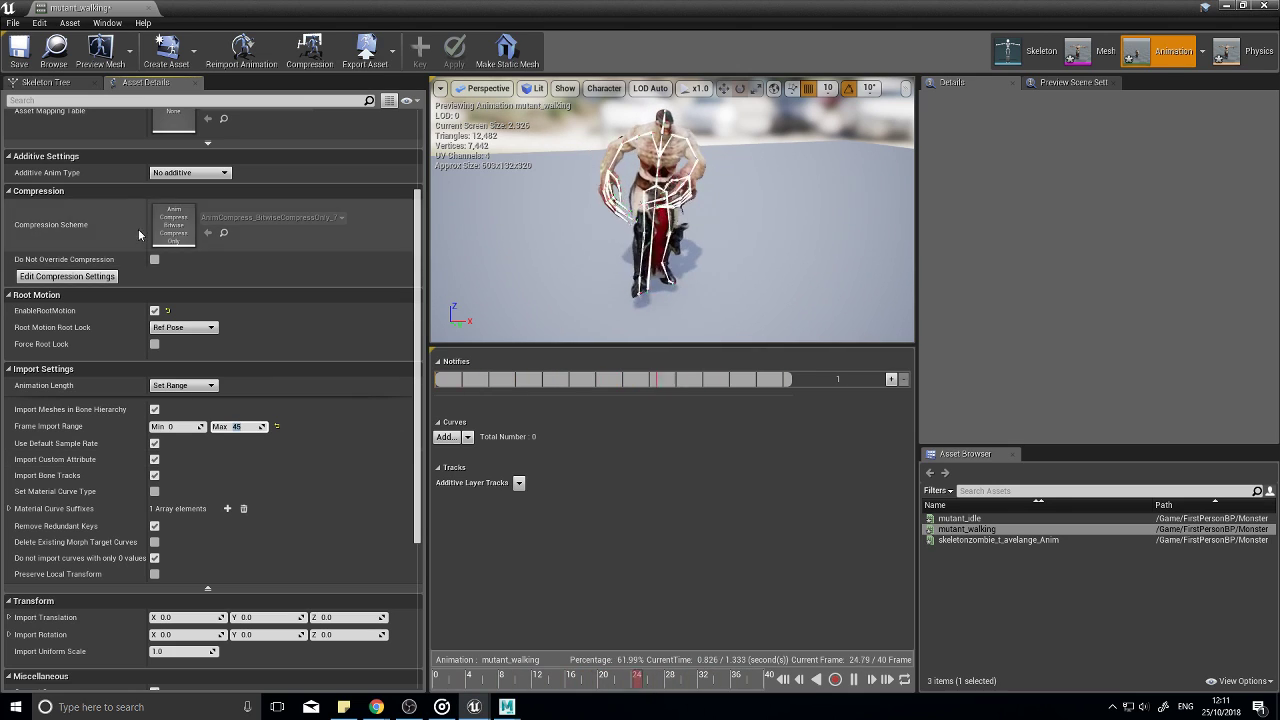
pyautogui.click(70, 22)
pyautogui.click(110, 100)
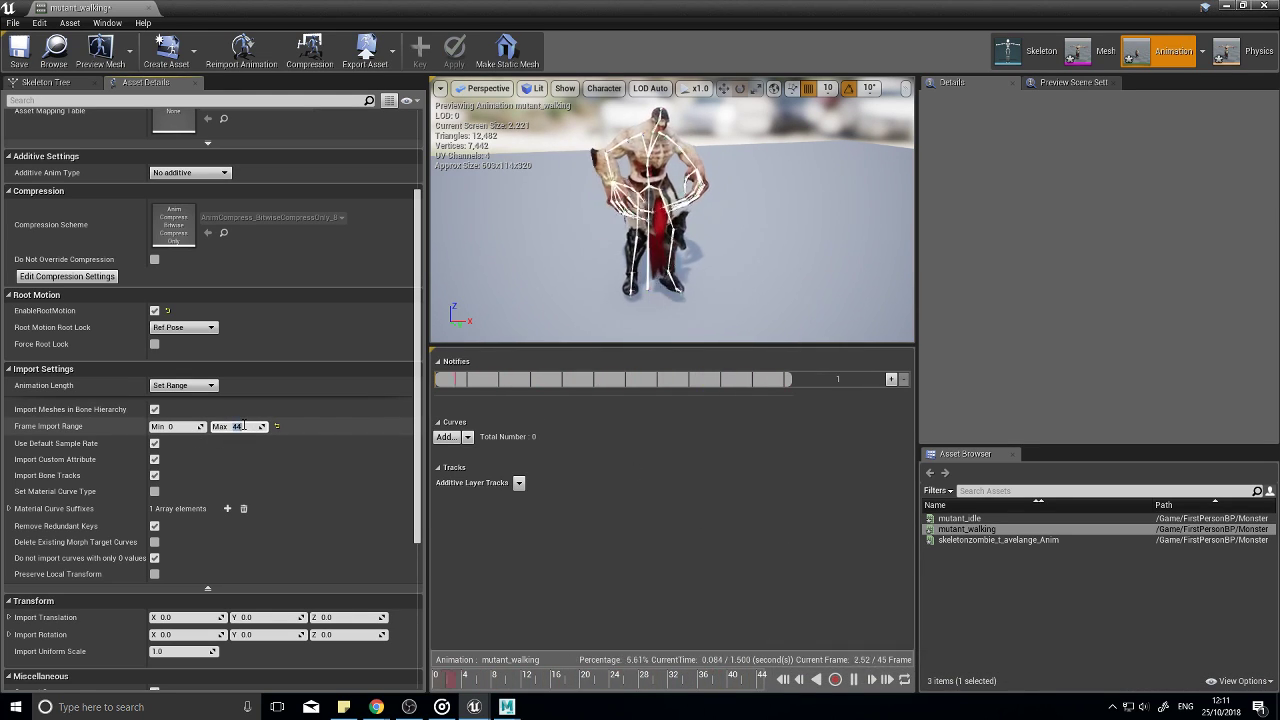
# Step: Set the frame import range maximum to 44, reimport mutant_walking, and check the walk in the preview
pyautogui.click(69, 22)
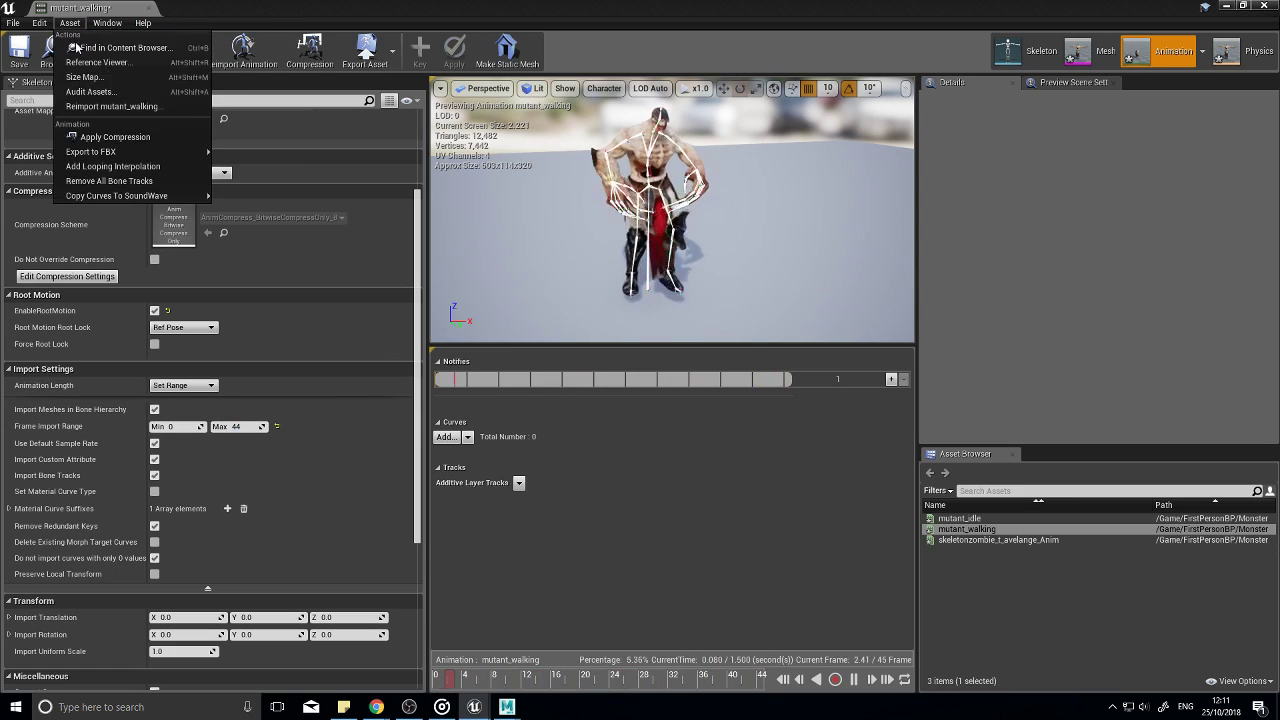
pyautogui.click(110, 106)
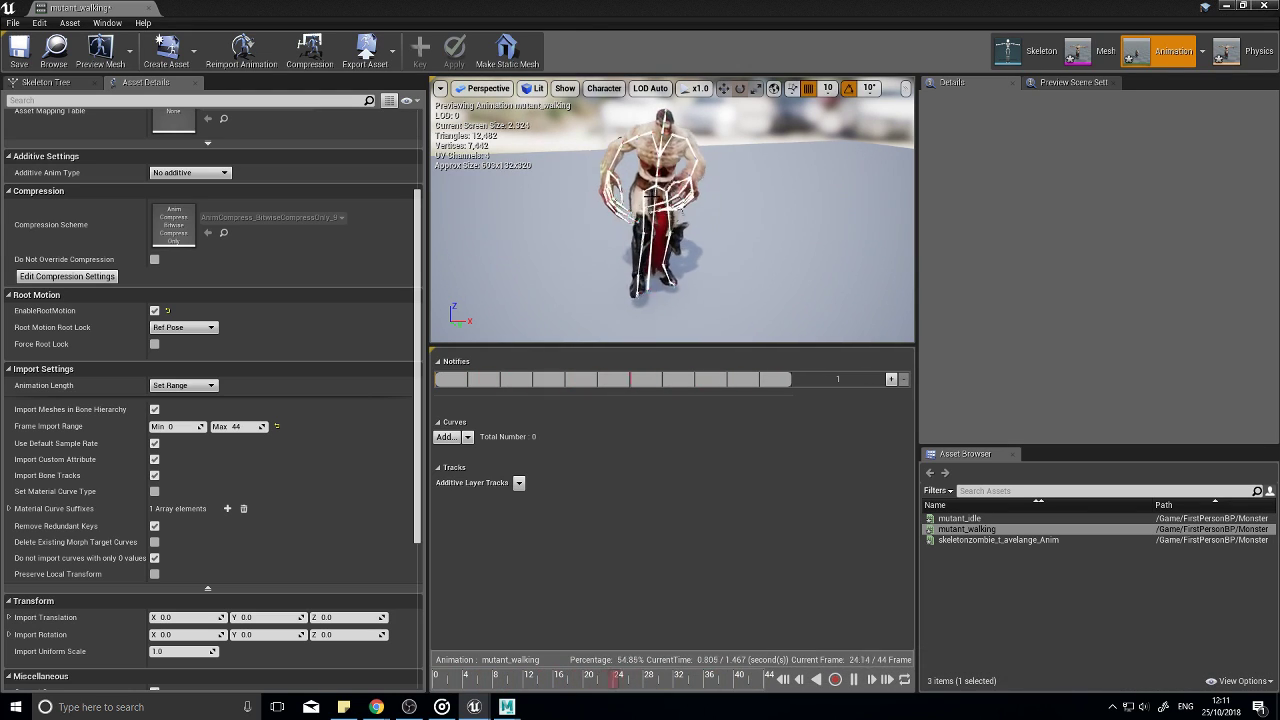
pyautogui.moveTo(776, 222); pyautogui.dragTo(805, 215, button='right')
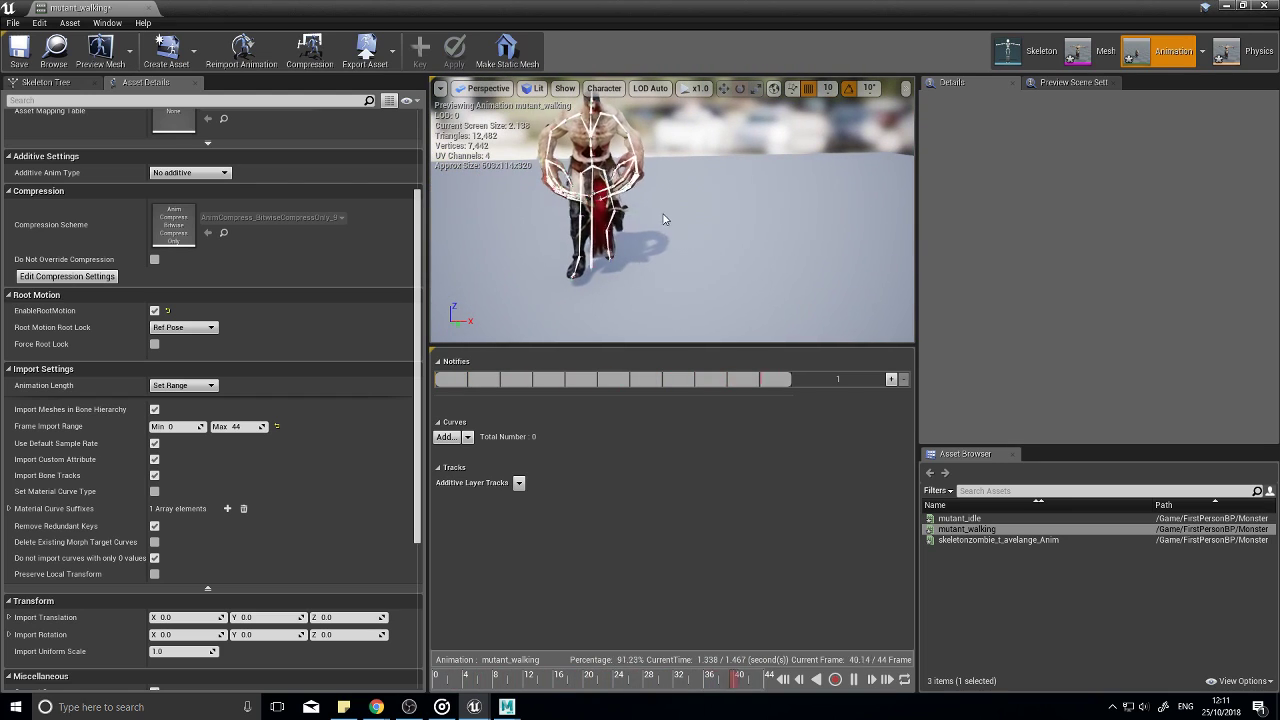
# Step: Save the mutant_walking animation with EnableRootMotion on, and close its editor
pyautogui.click(154, 311)
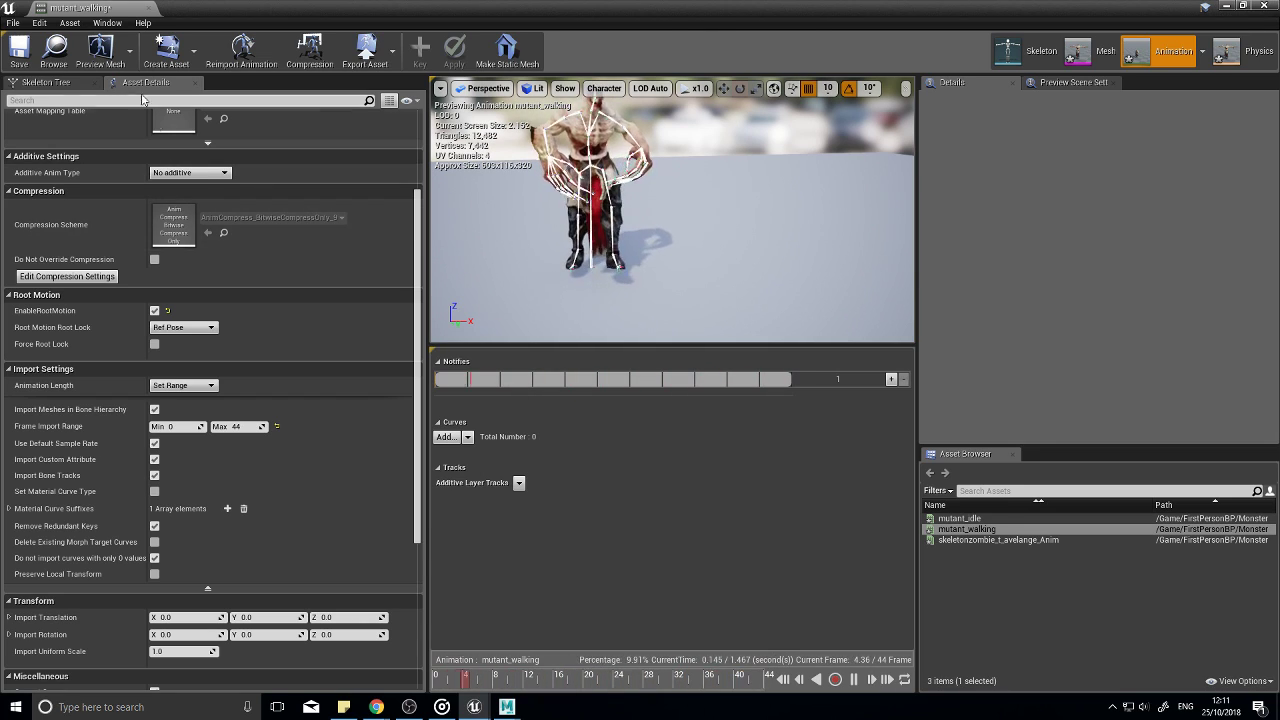
pyautogui.click(20, 52)
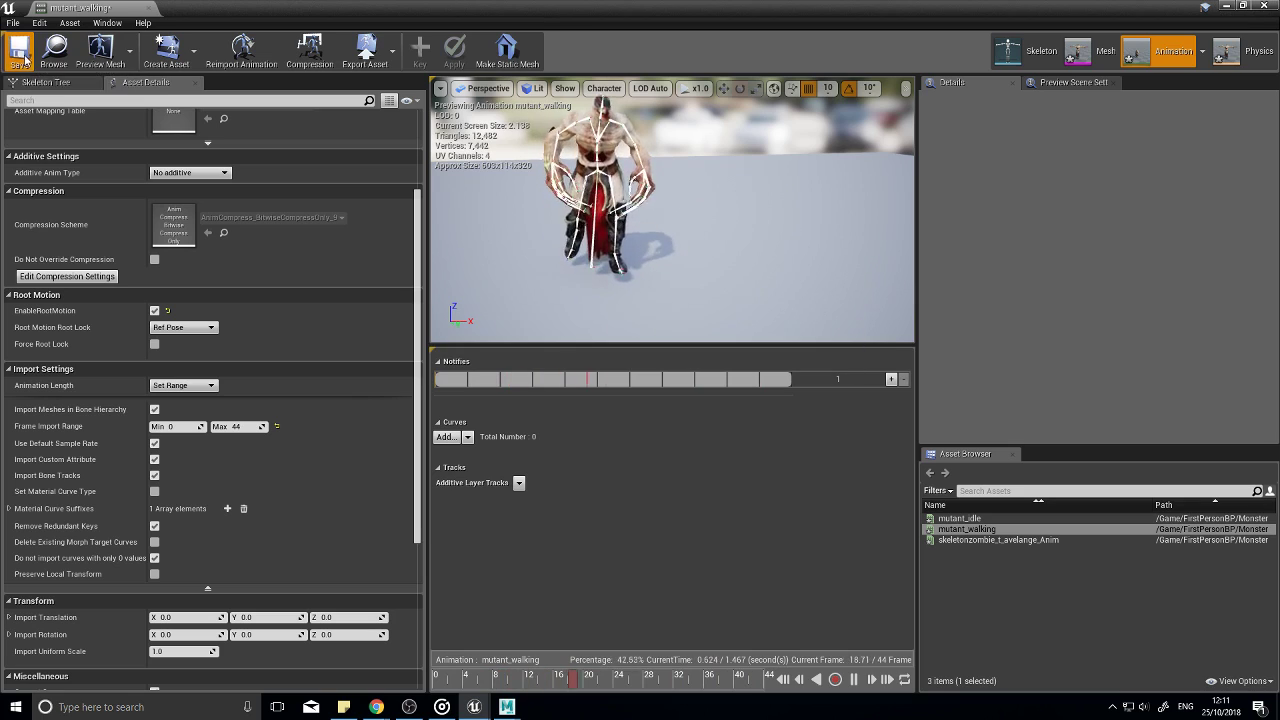
pyautogui.click(1265, 6)
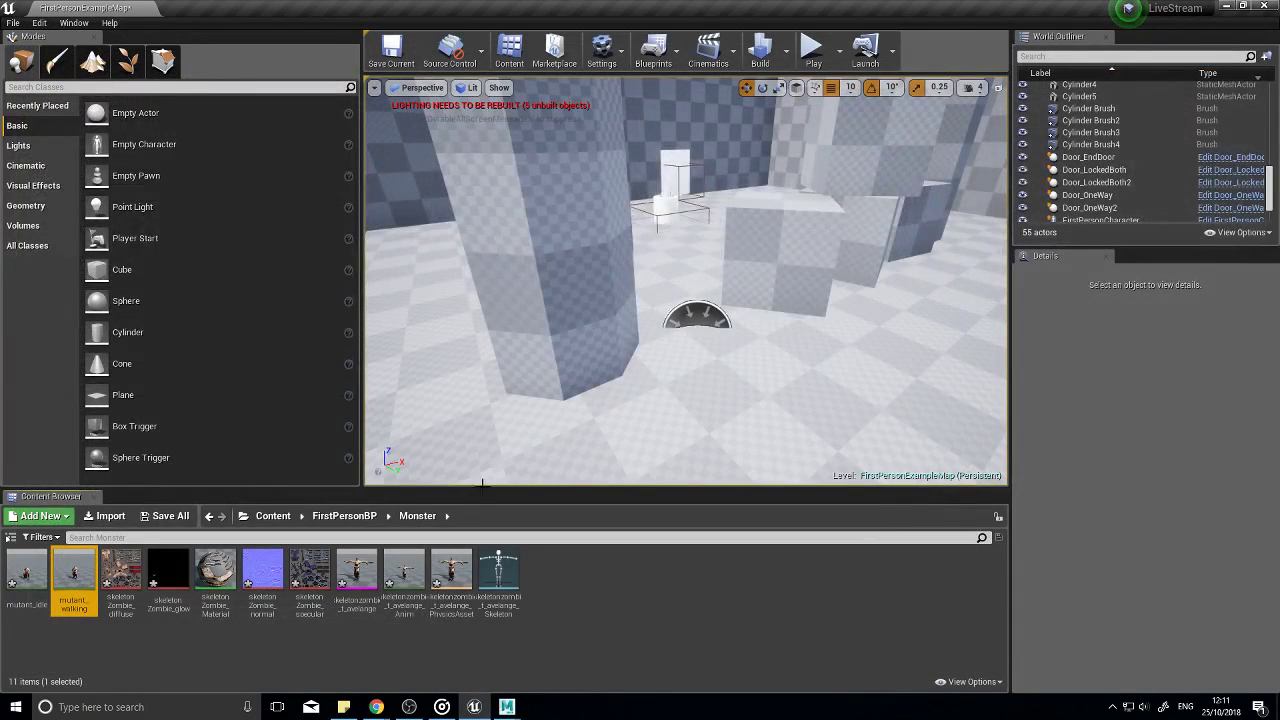
# Step: Create a Blueprint Class with the Character parent in the Monster folder and name it Monster
pyautogui.rightClick(594, 580)
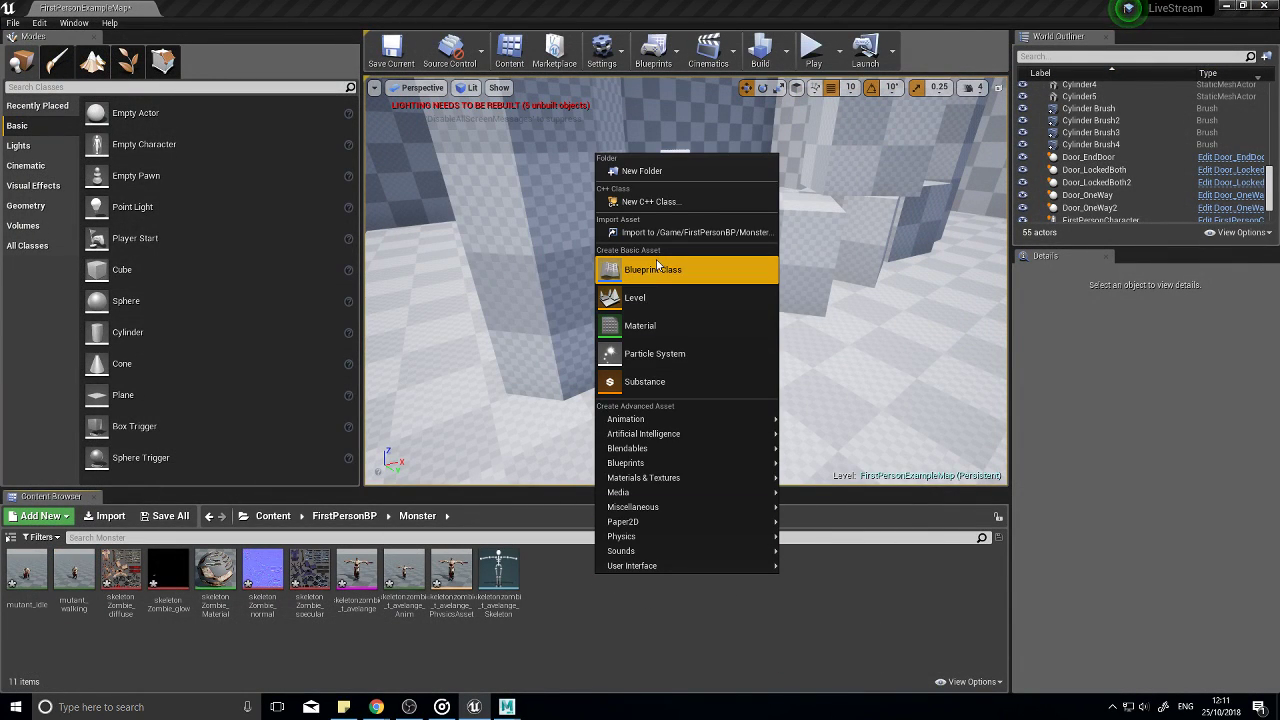
pyautogui.click(675, 270)
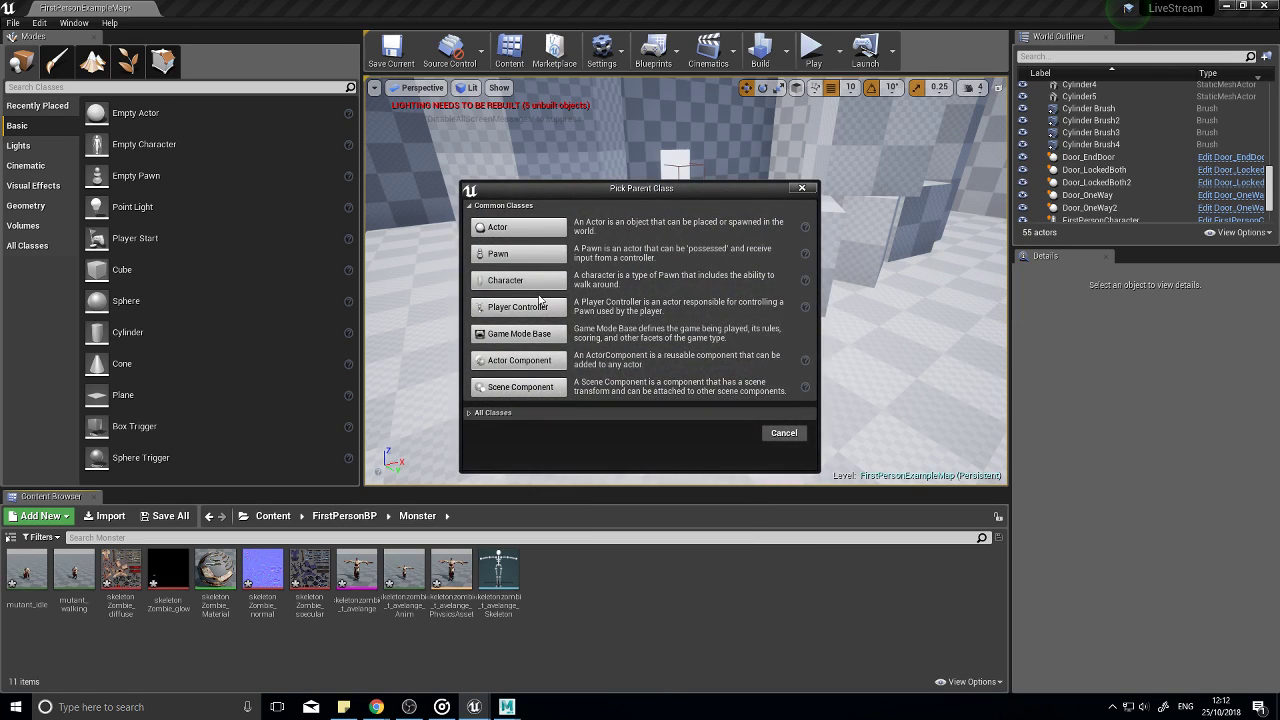
pyautogui.click(540, 296)
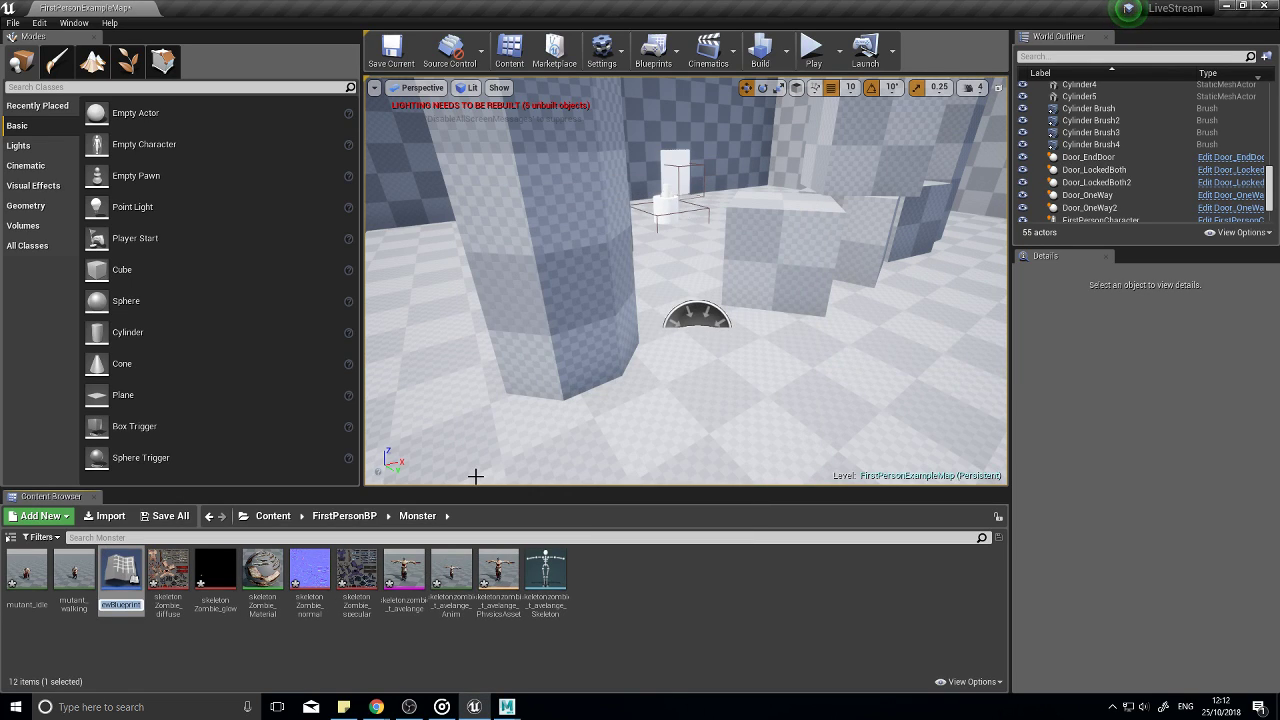
pyautogui.write('Monster')
pyautogui.press('Return')
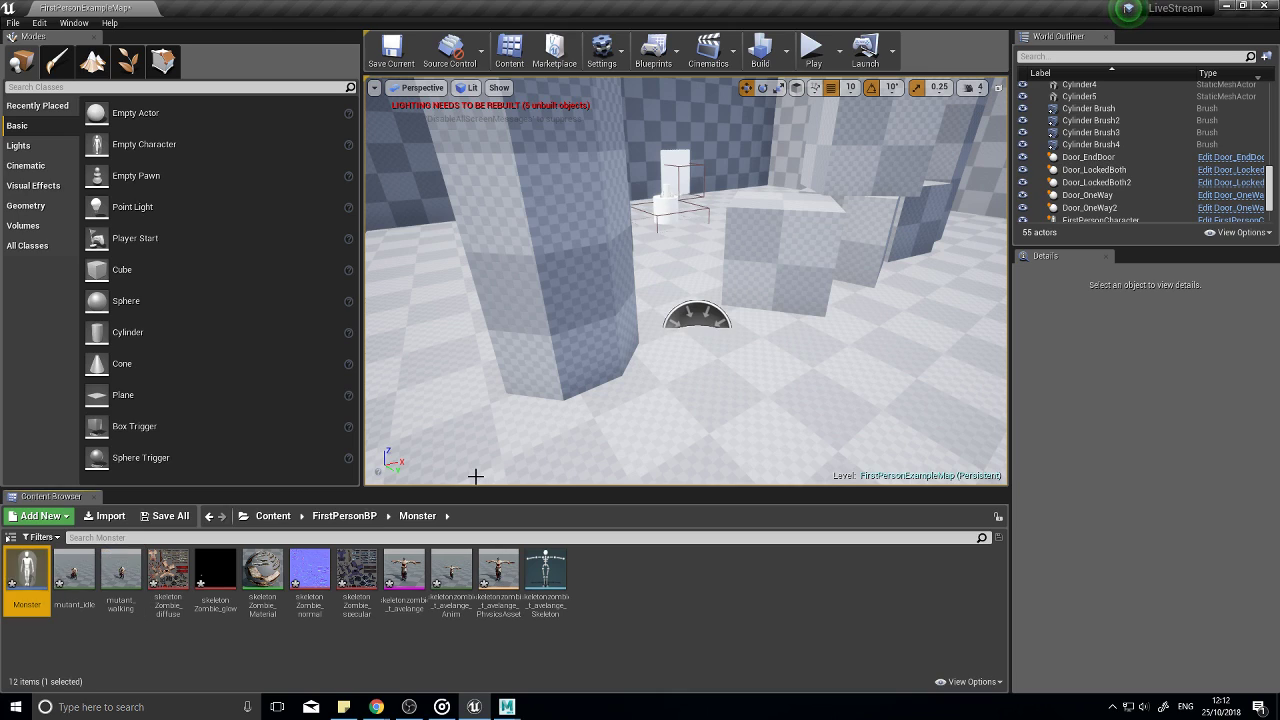
# Step: Open the Monster blueprint and assign the skeletonzombie_t_avelange skeletal mesh to its Mesh component
pyautogui.doubleClick(27, 580)
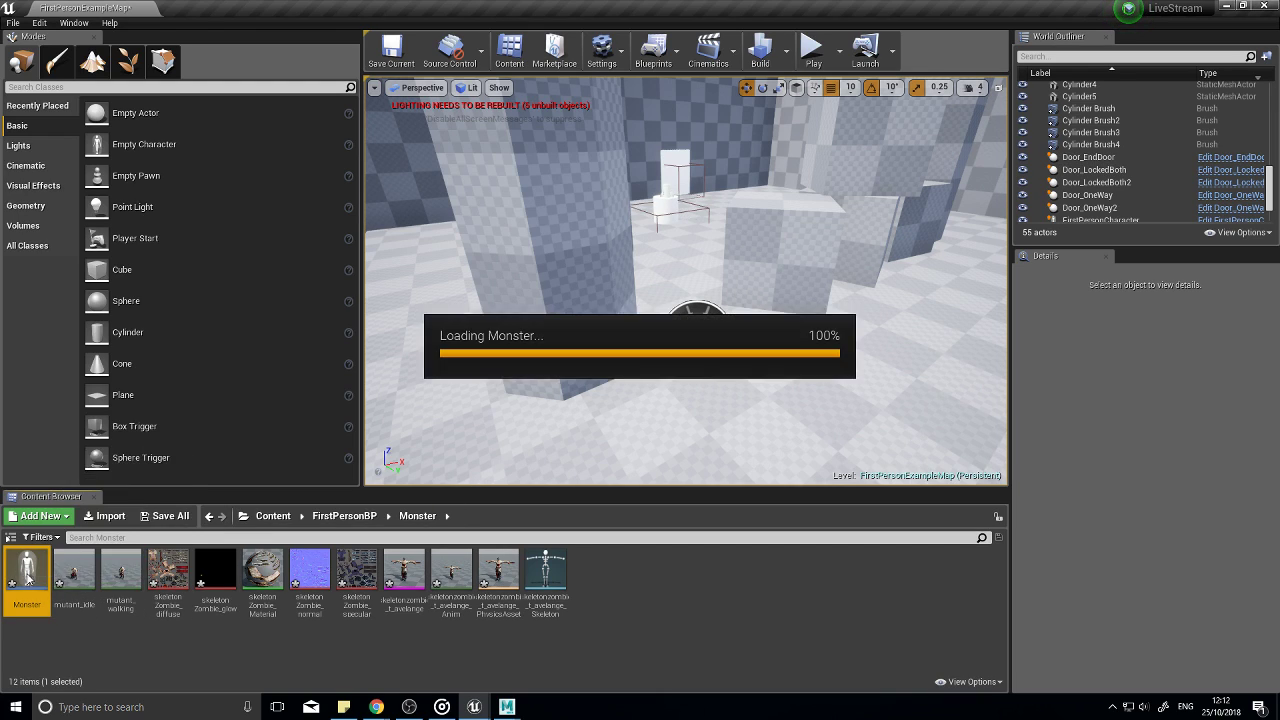
pyautogui.click(57, 117)
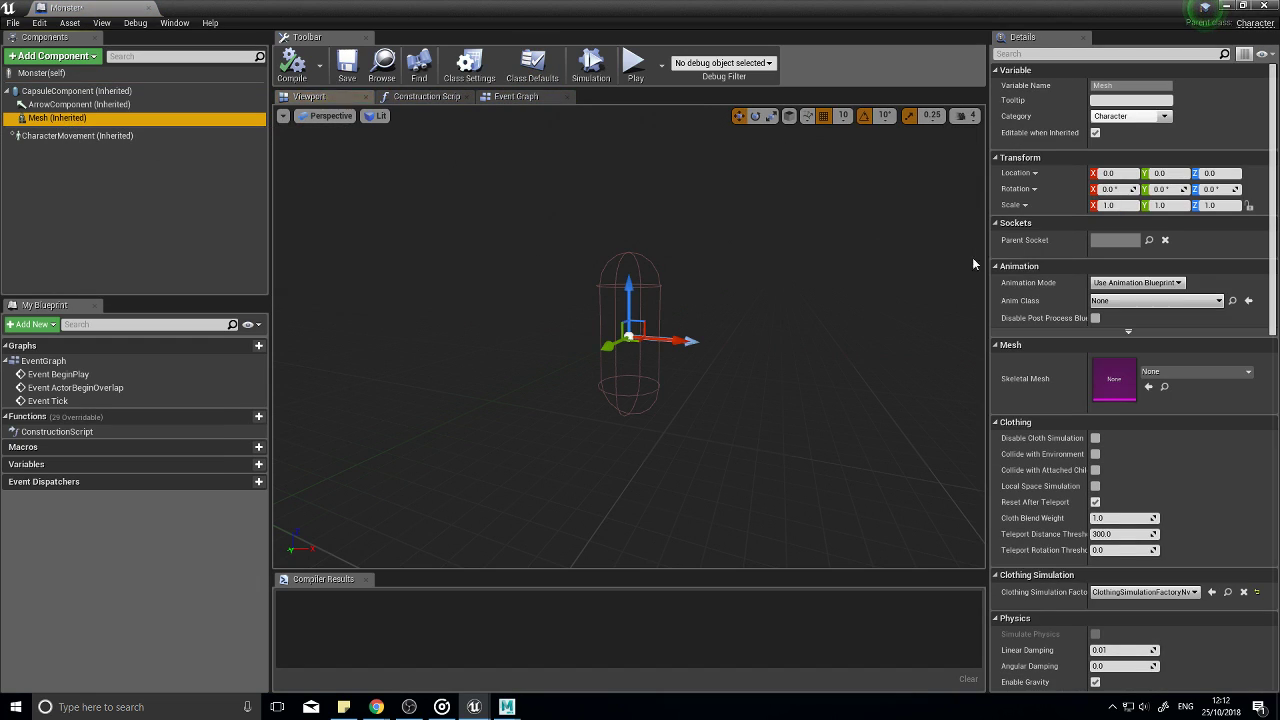
pyautogui.click(1192, 372)
pyautogui.click(1145, 513)
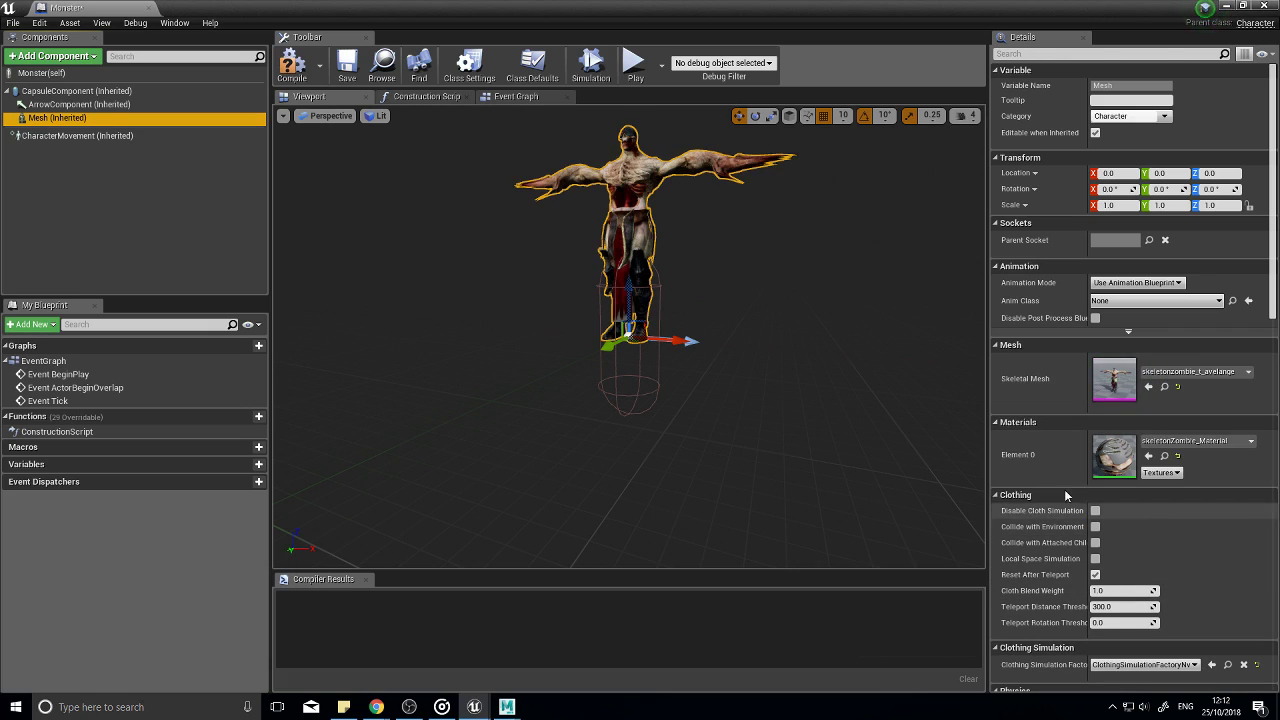
# Step: Lower the mesh to Z -90 and rotate it to -90° about Z, then compile and close the Monster blueprint
pyautogui.moveTo(628, 305); pyautogui.dragTo(627, 400)
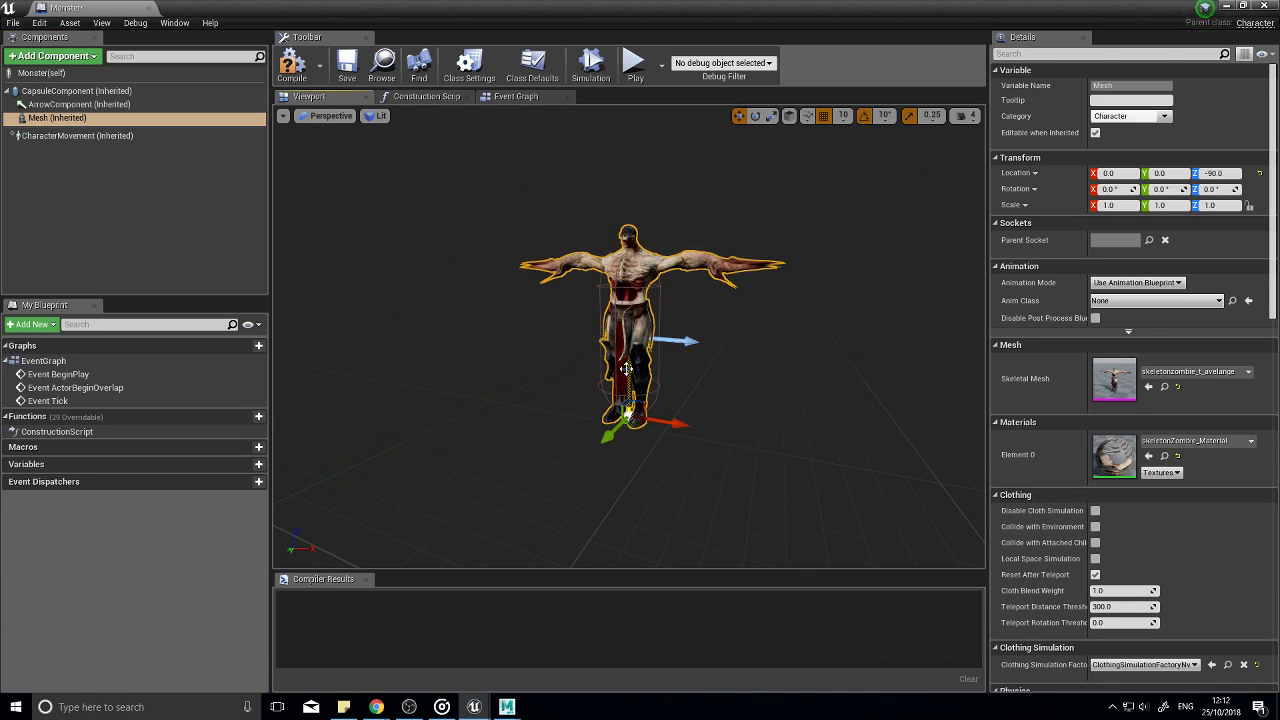
pyautogui.press('e')
pyautogui.moveTo(703, 428); pyautogui.dragTo(975, 450)
pyautogui.click(292, 66)
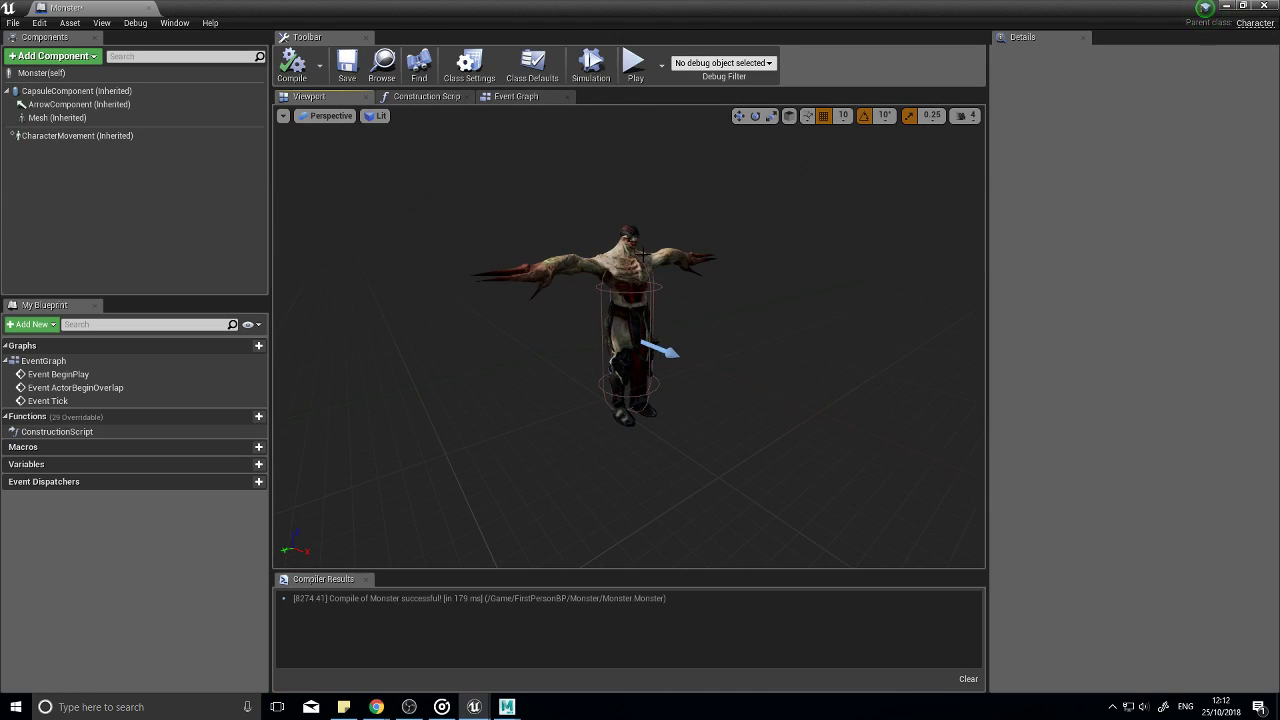
pyautogui.click(620, 362)
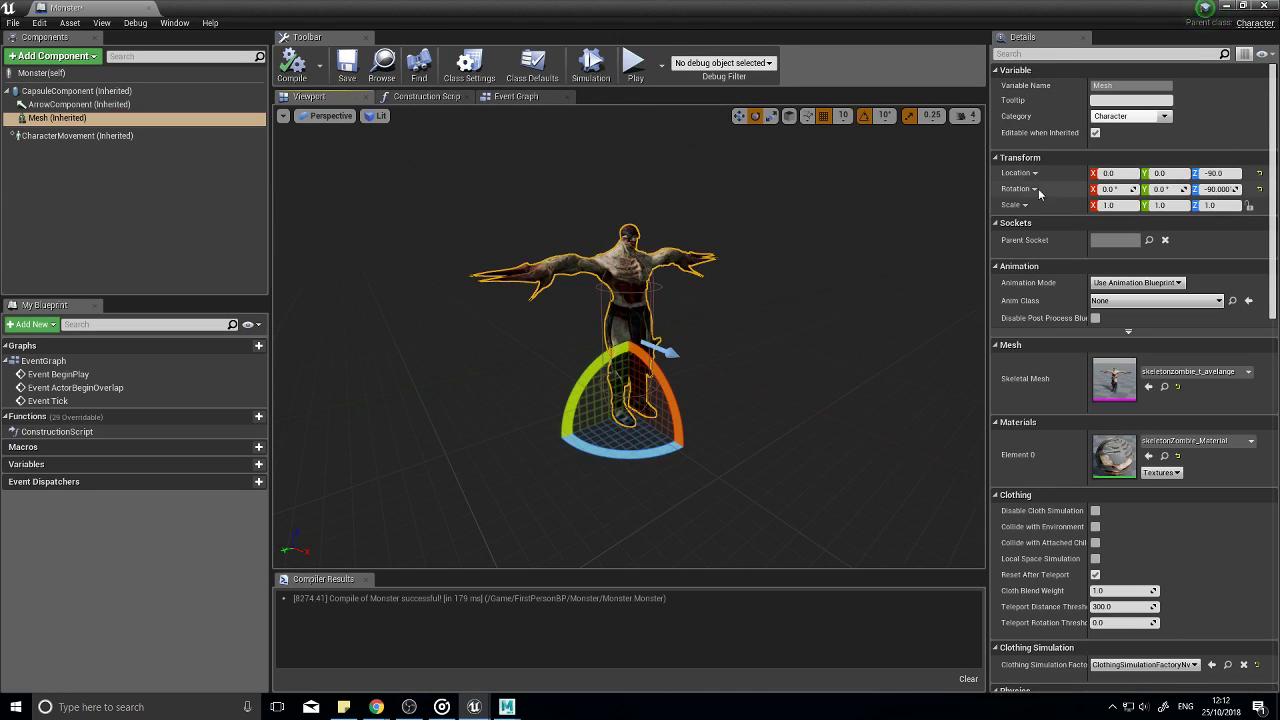
pyautogui.click(1265, 6)
# Step: Create a new folder named Animations inside the Monster folder
pyautogui.rightClick(673, 594)
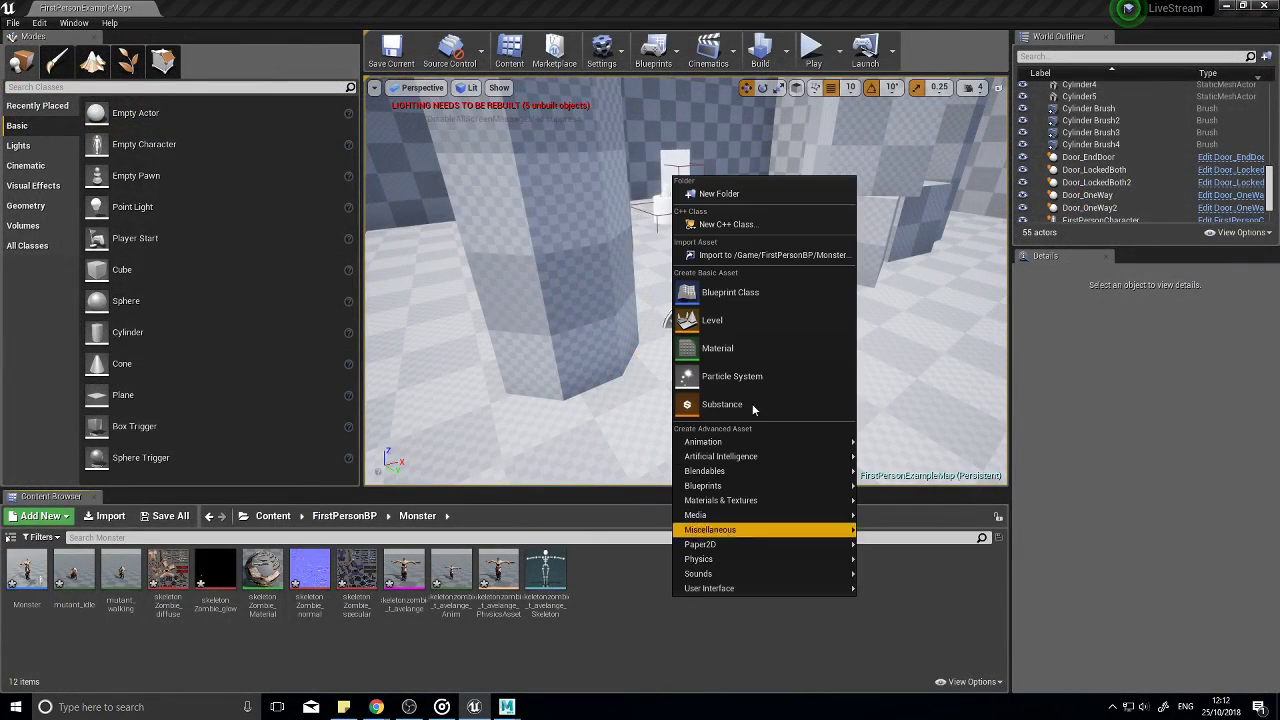
pyautogui.click(725, 194)
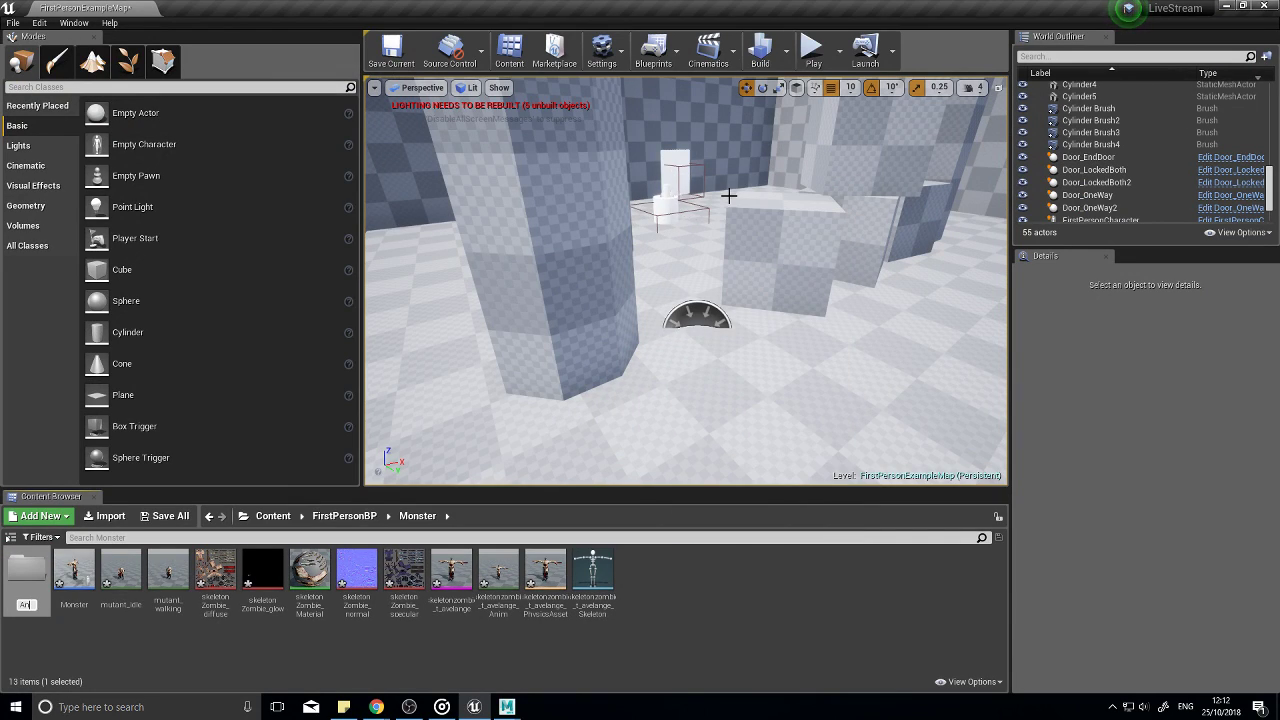
pyautogui.write('Animations')
pyautogui.press('Return')
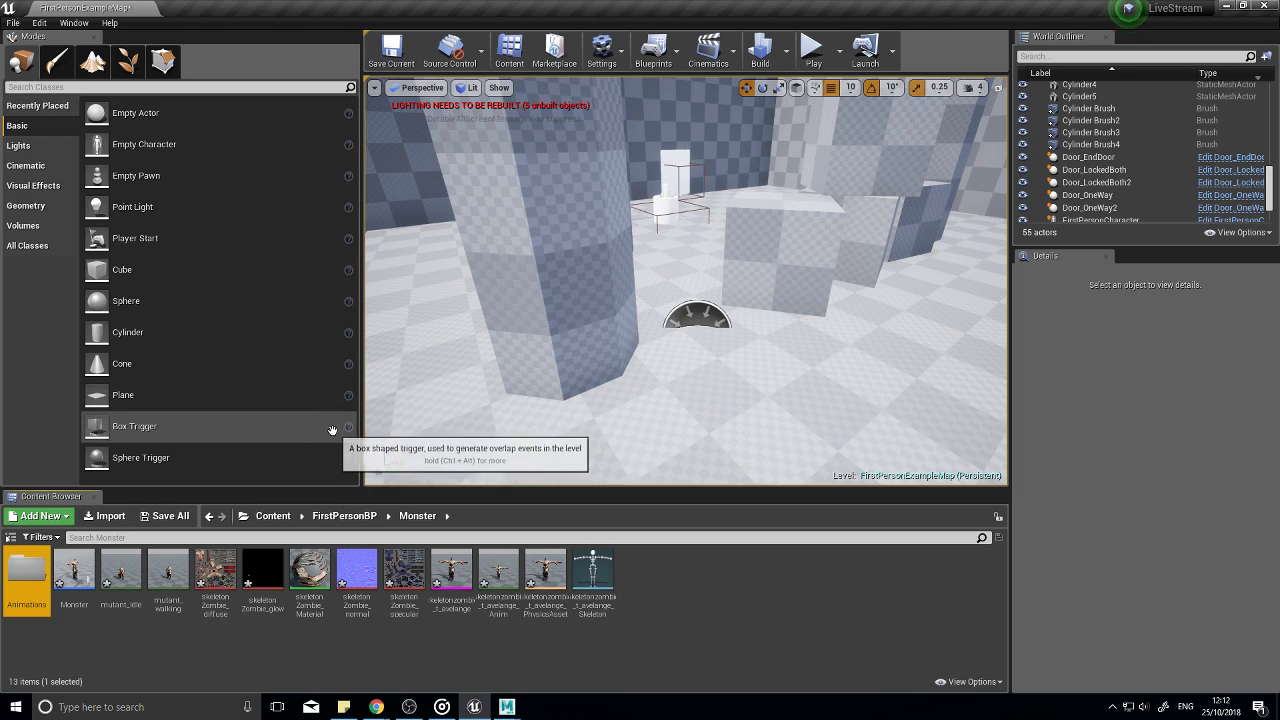
# Step: Move mutant_idle, mutant_walking and skeletonzombie_t_avelange_Anim into the Animations folder
pyautogui.click(121, 574)
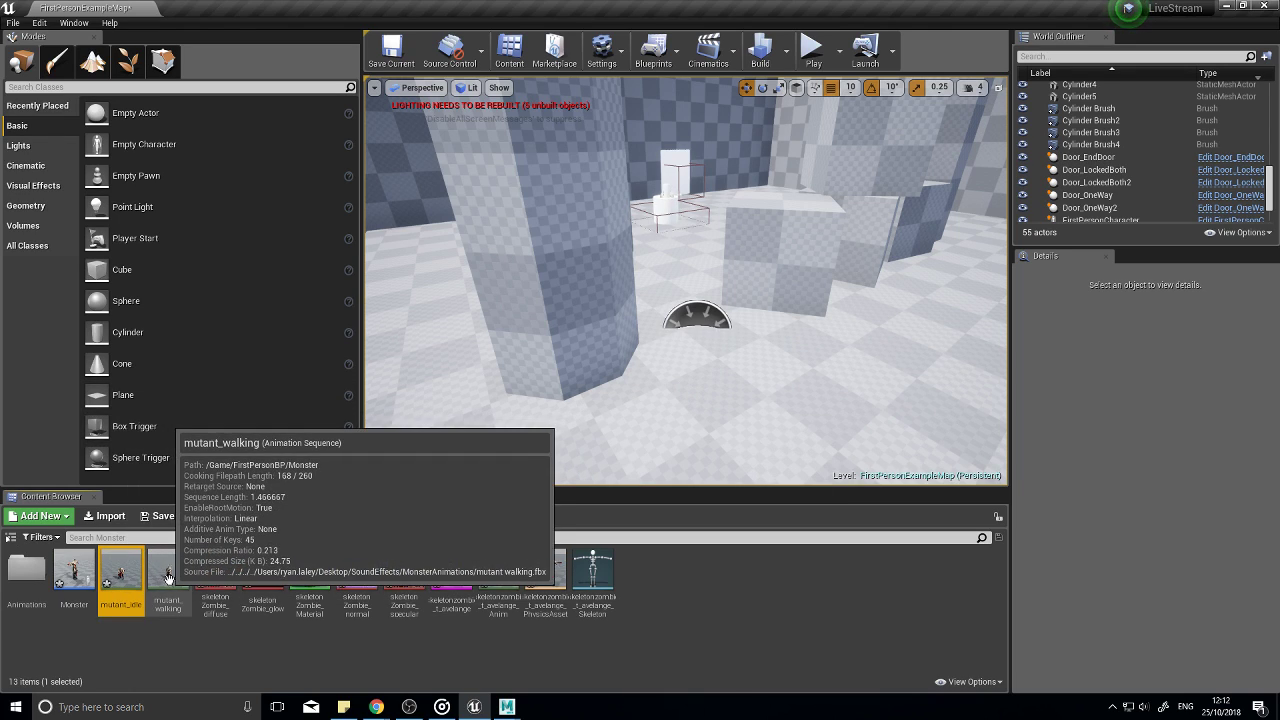
pyautogui.keyDown('ctrl'); pyautogui.click(160, 578); pyautogui.keyUp('ctrl')
pyautogui.keyDown('ctrl'); pyautogui.click(503, 580); pyautogui.keyUp('ctrl')
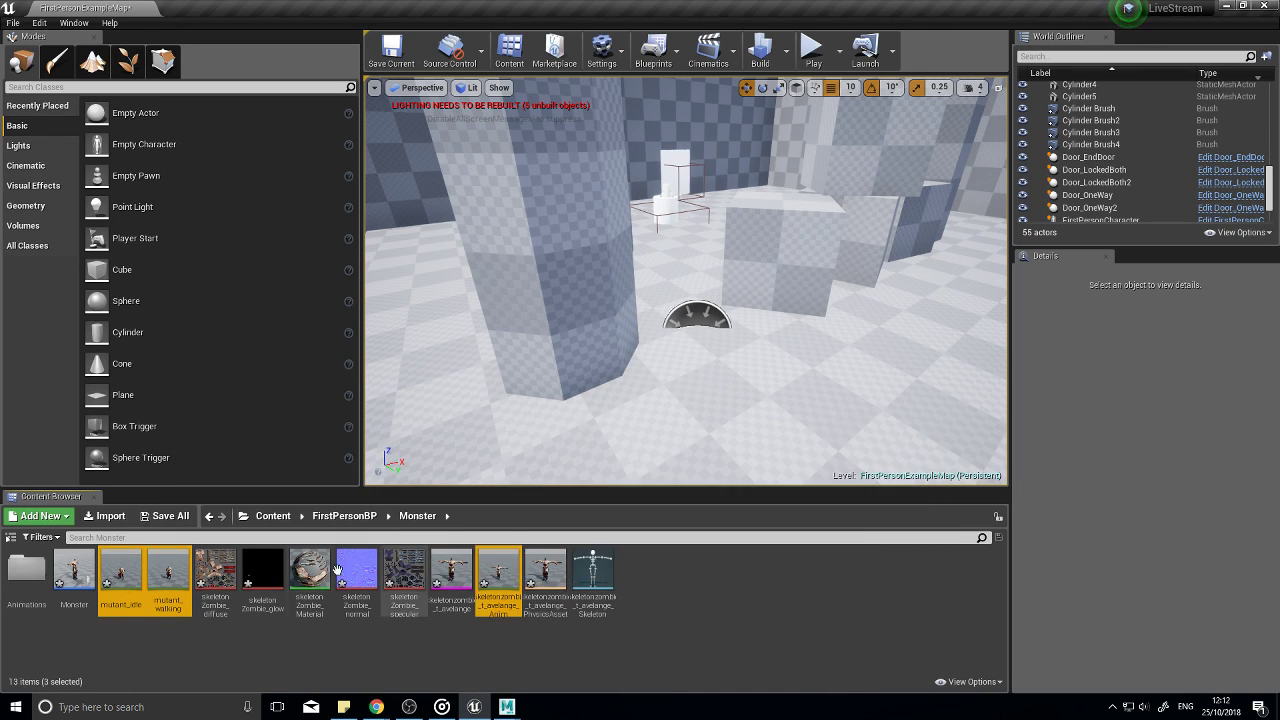
pyautogui.moveTo(125, 565); pyautogui.dragTo(28, 562)
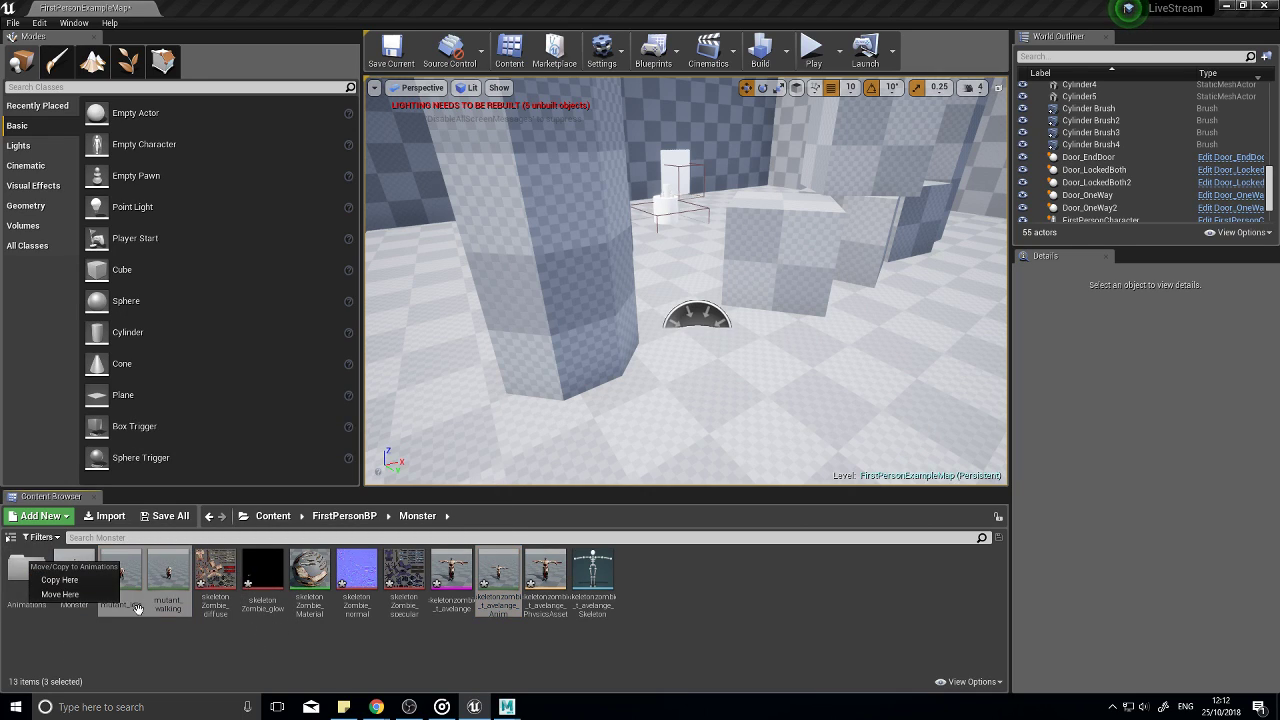
pyautogui.click(50, 588)
# Step: Create a new folder named Materials inside the Monster folder
pyautogui.rightClick(515, 595)
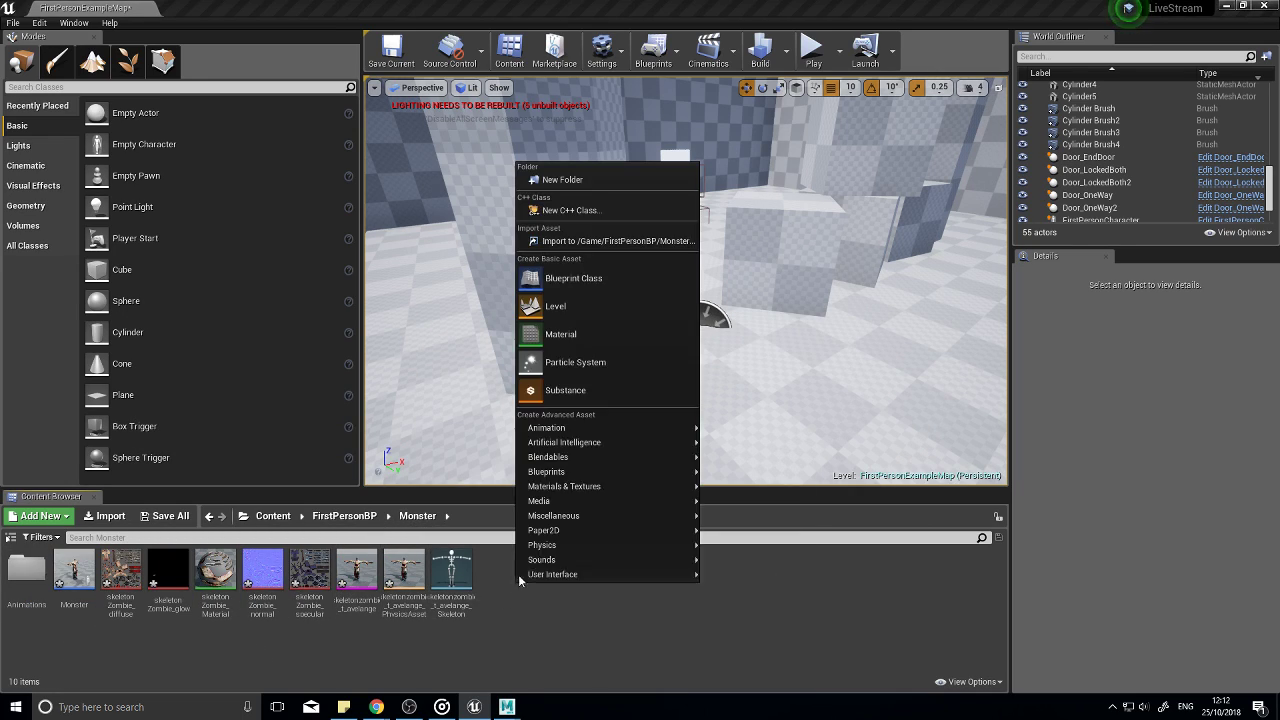
pyautogui.click(569, 184)
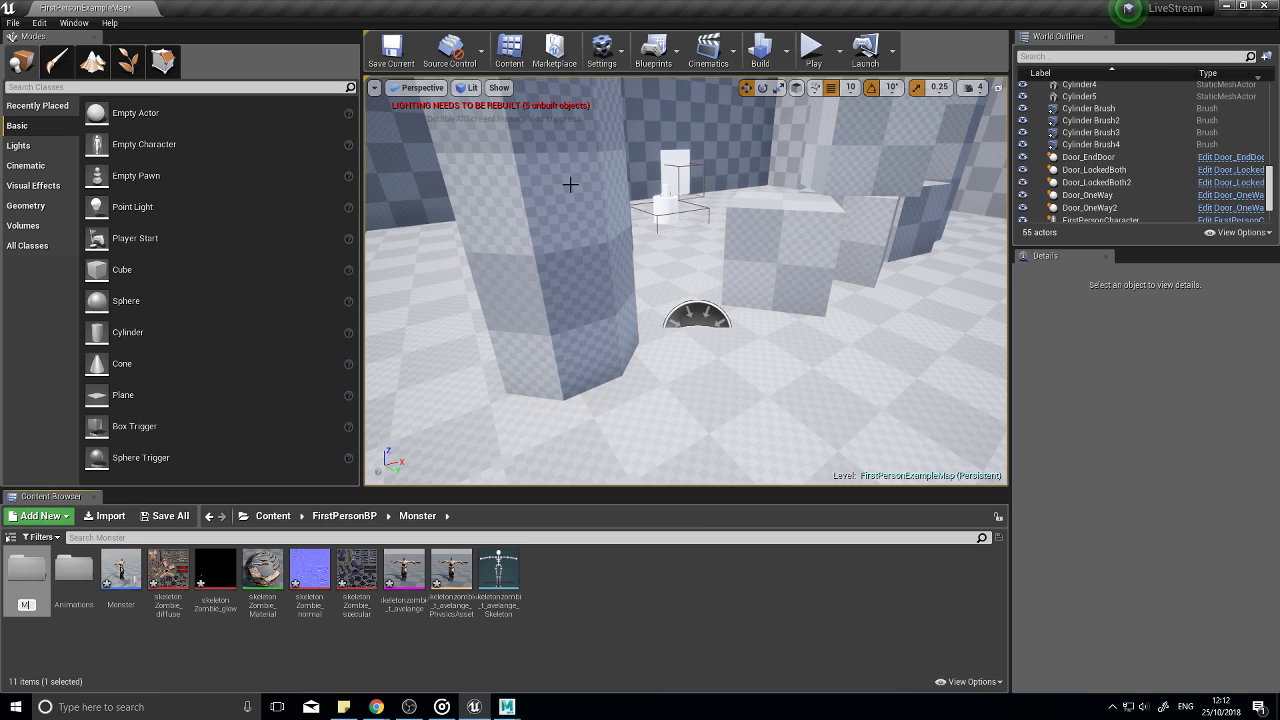
pyautogui.press('Return')
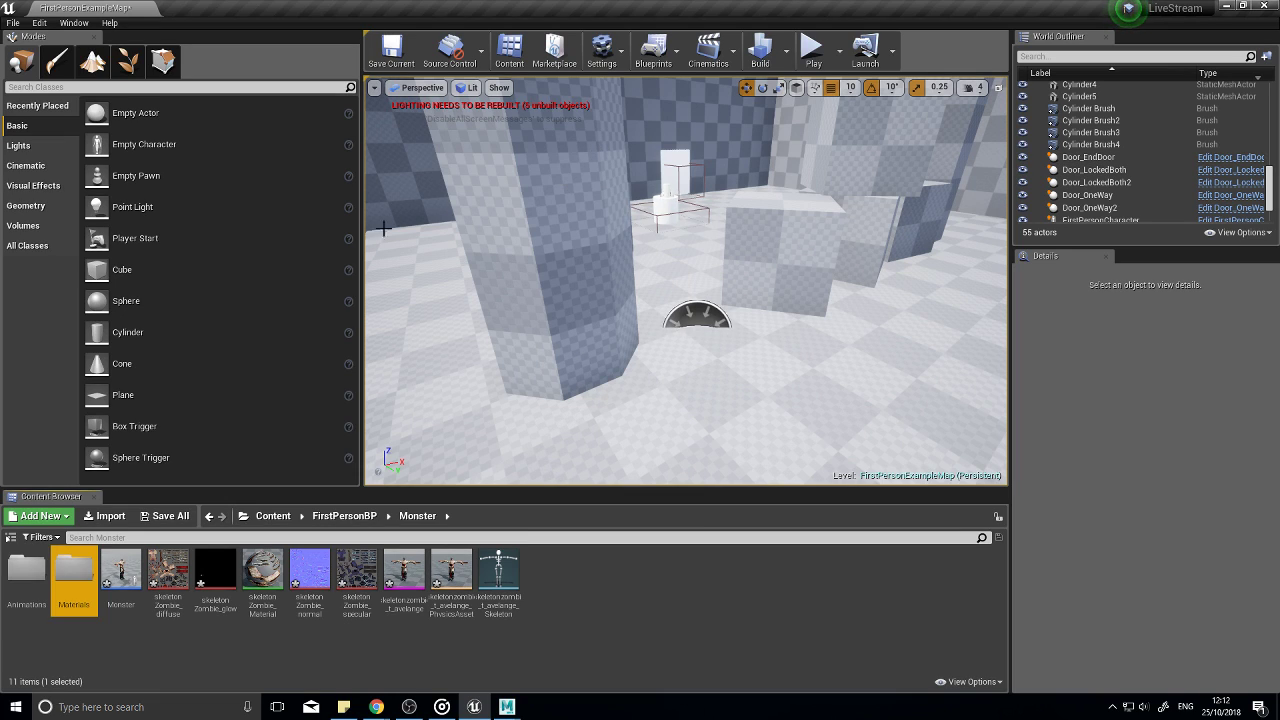
# Step: Move the skeletonZombie material and its diffuse, glow, normal and specular textures into the Materials folder
pyautogui.click(182, 571)
pyautogui.keyDown('ctrl'); pyautogui.click(217, 570); pyautogui.keyUp('ctrl')
pyautogui.keyDown('ctrl'); pyautogui.click(262, 570); pyautogui.keyUp('ctrl')
pyautogui.keyDown('ctrl'); pyautogui.click(308, 570); pyautogui.keyUp('ctrl')
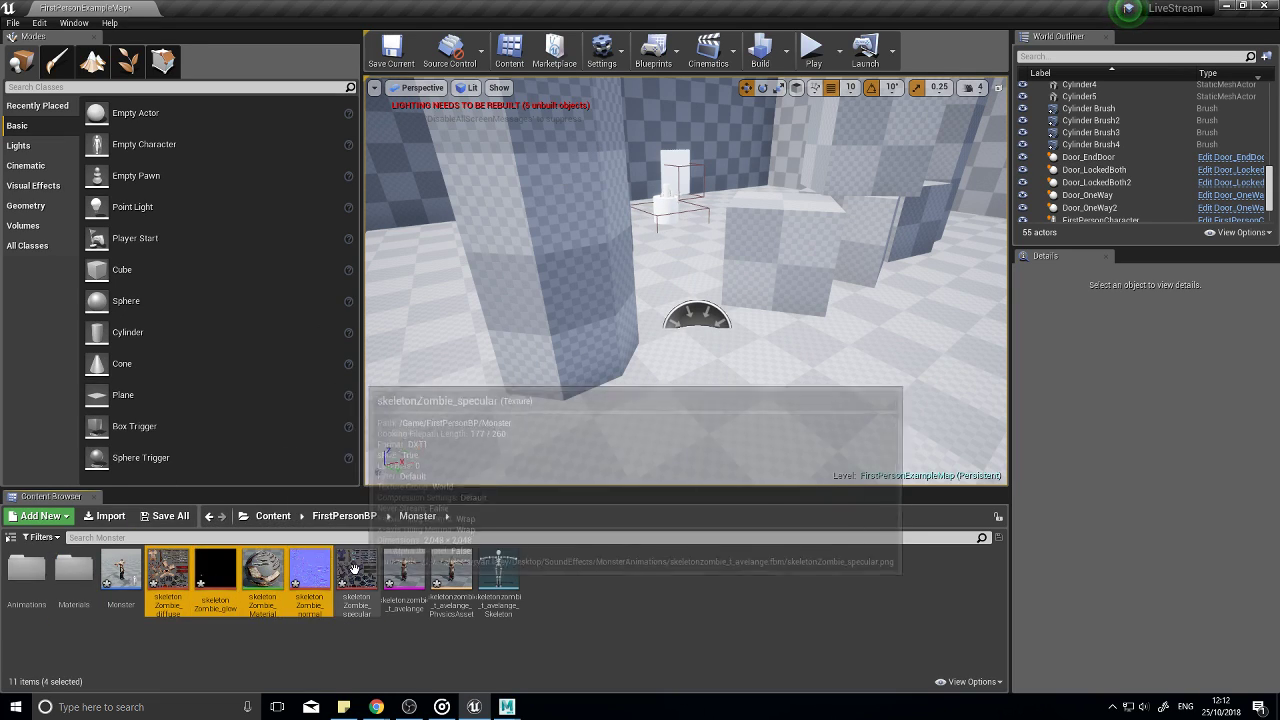
pyautogui.keyDown('ctrl'); pyautogui.click(353, 568); pyautogui.keyUp('ctrl')
pyautogui.moveTo(353, 568); pyautogui.dragTo(67, 568)
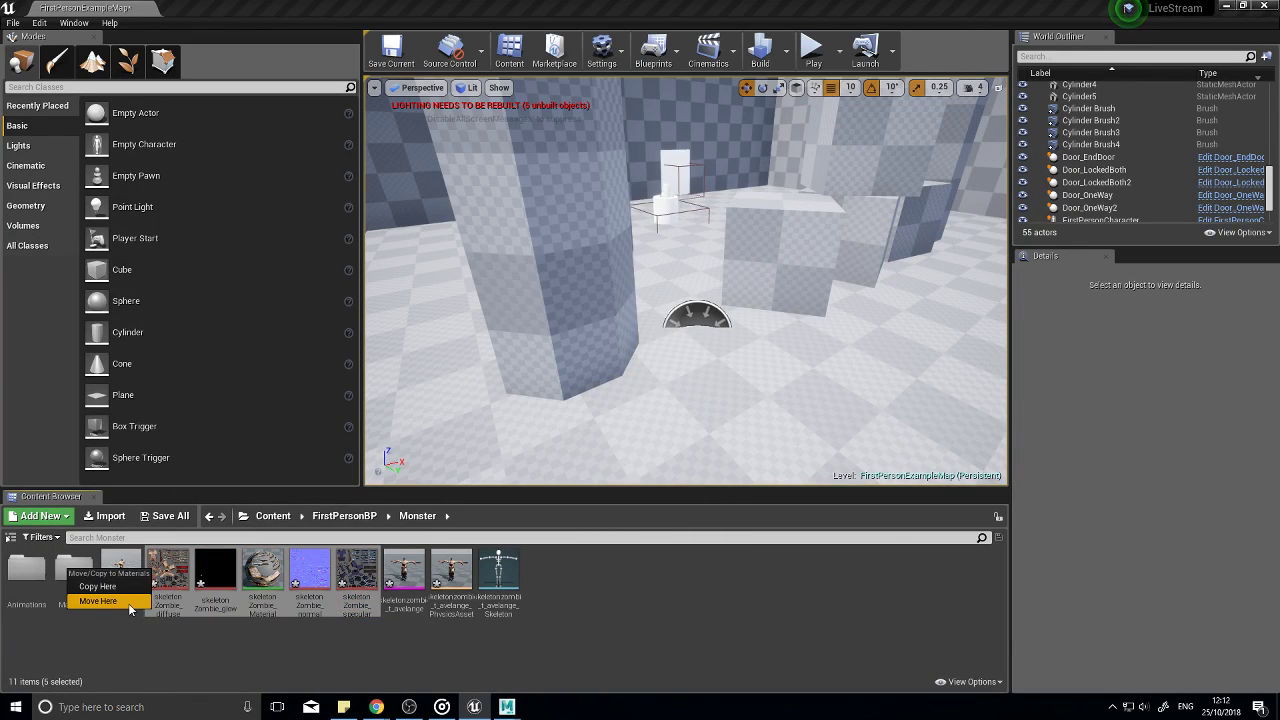
pyautogui.click(98, 601)
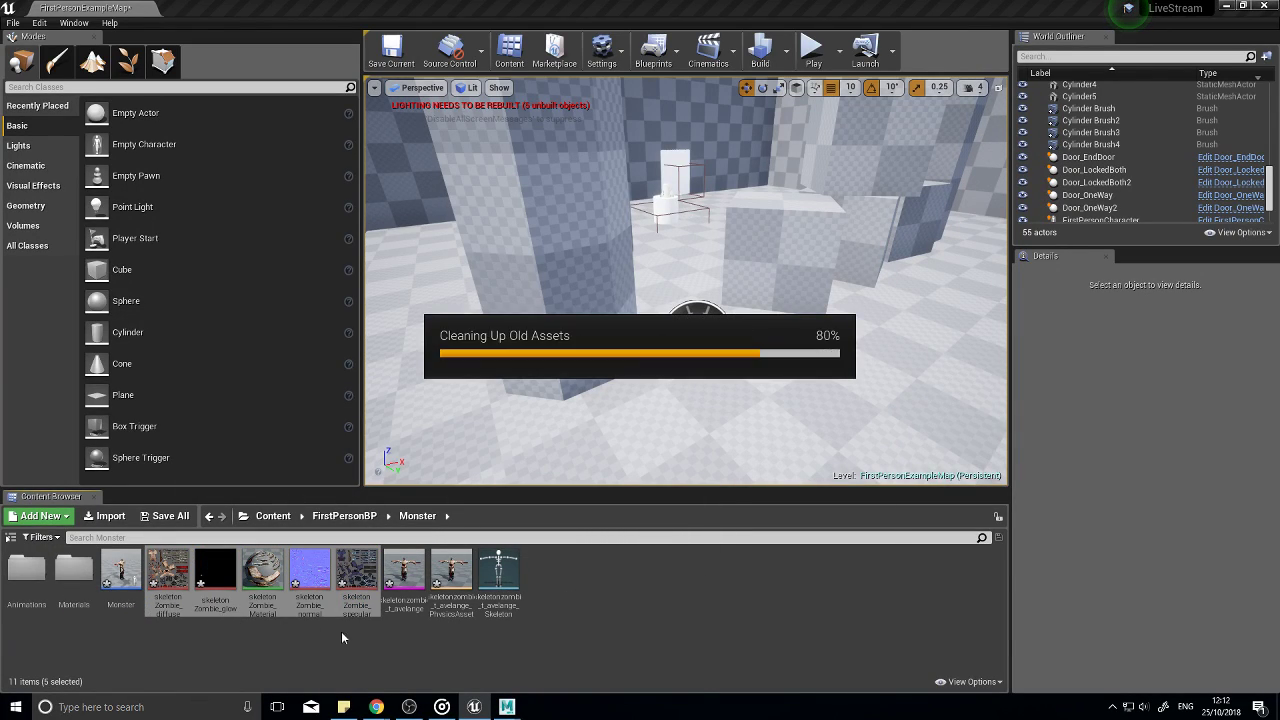
# Step: Open the Monster blueprint in the full editor, check the Mesh component's placement in its 3D preview, and close it
pyautogui.doubleClick(121, 572)
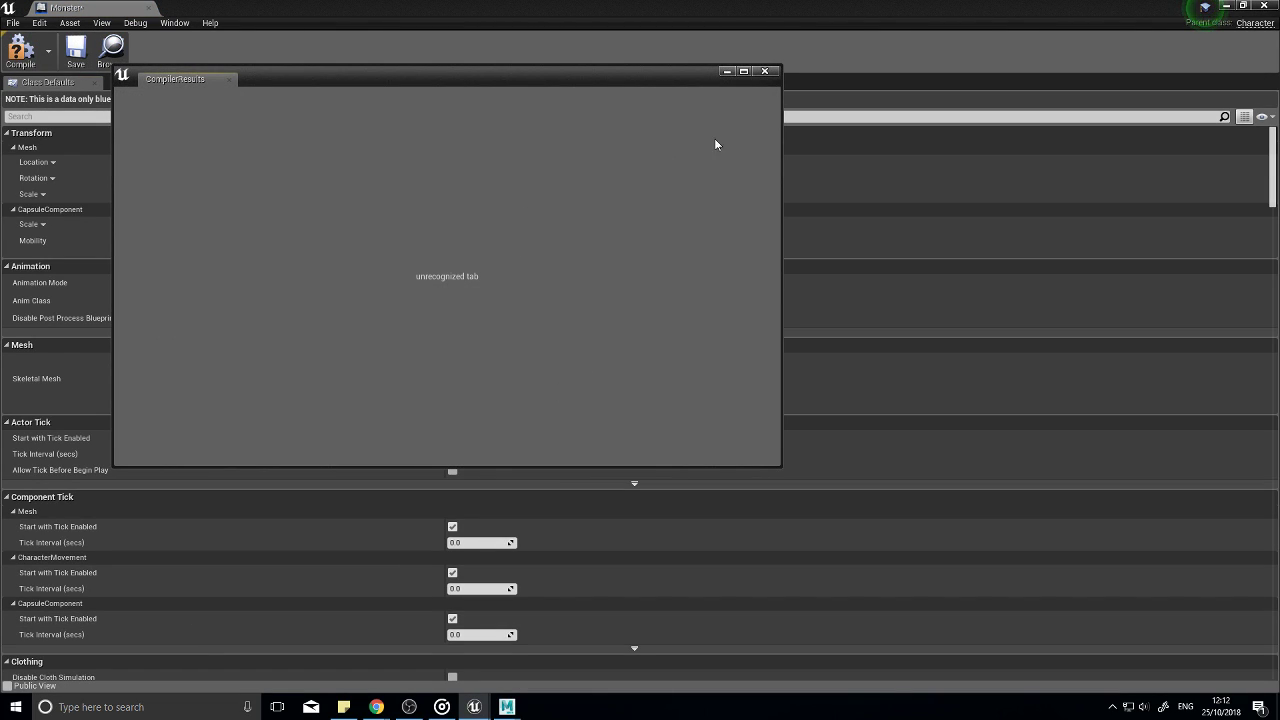
pyautogui.click(766, 72)
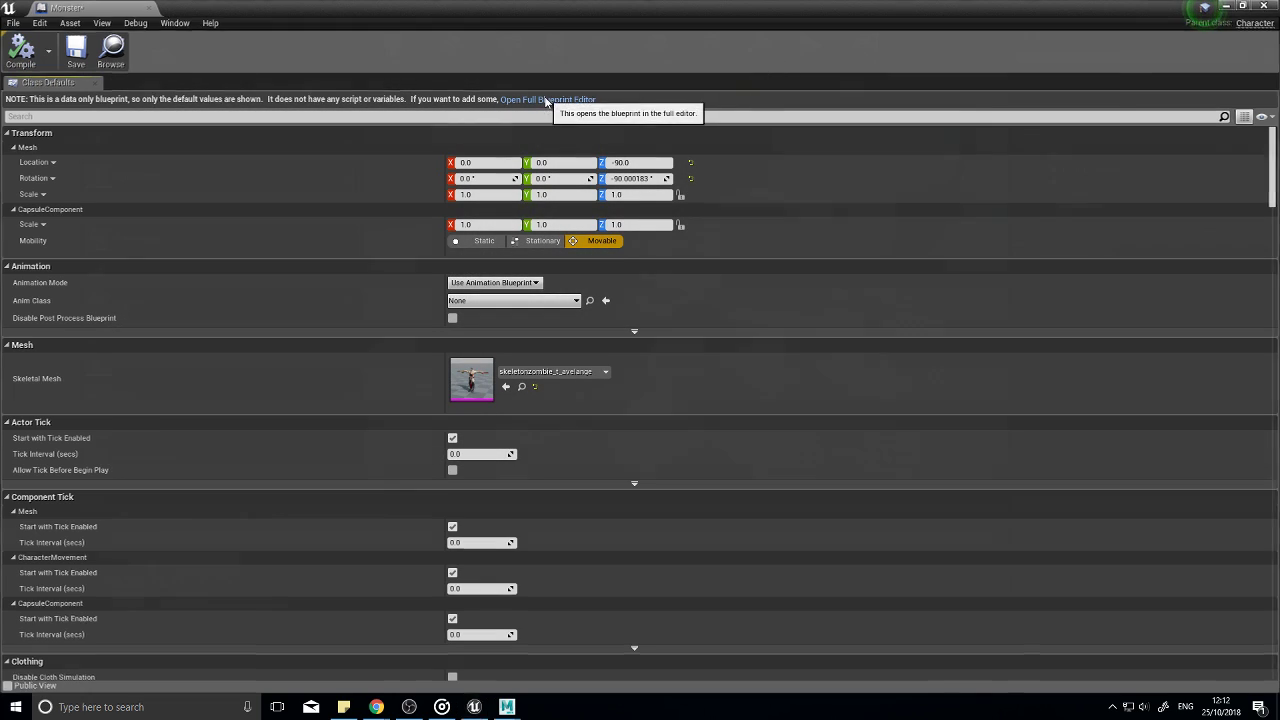
pyautogui.click(546, 100)
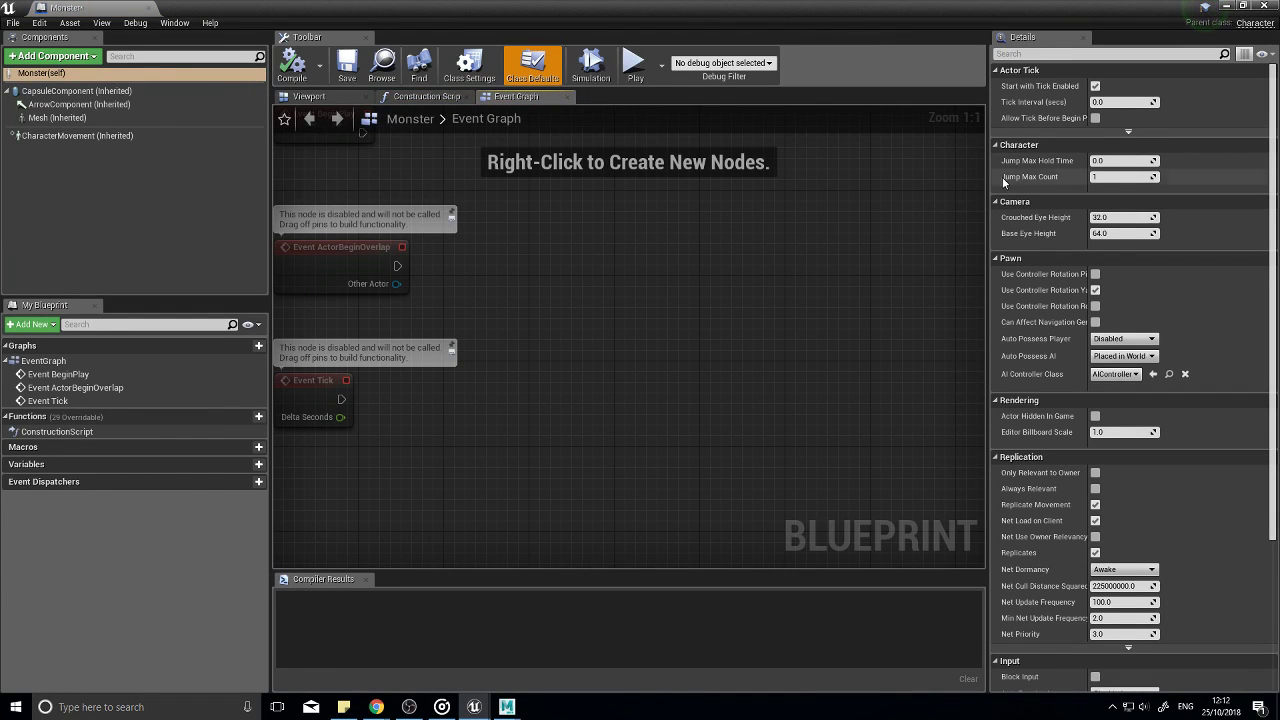
pyautogui.click(57, 117)
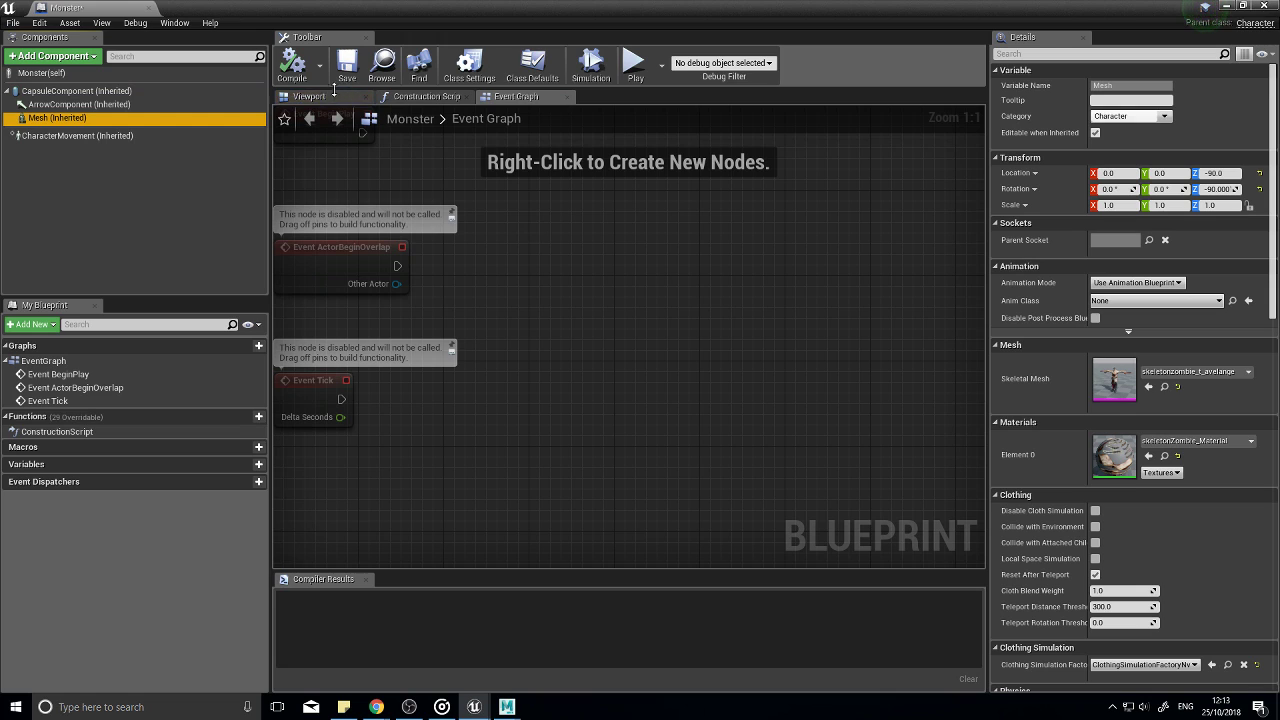
pyautogui.click(325, 96)
pyautogui.moveTo(628, 330); pyautogui.dragTo(570, 330)
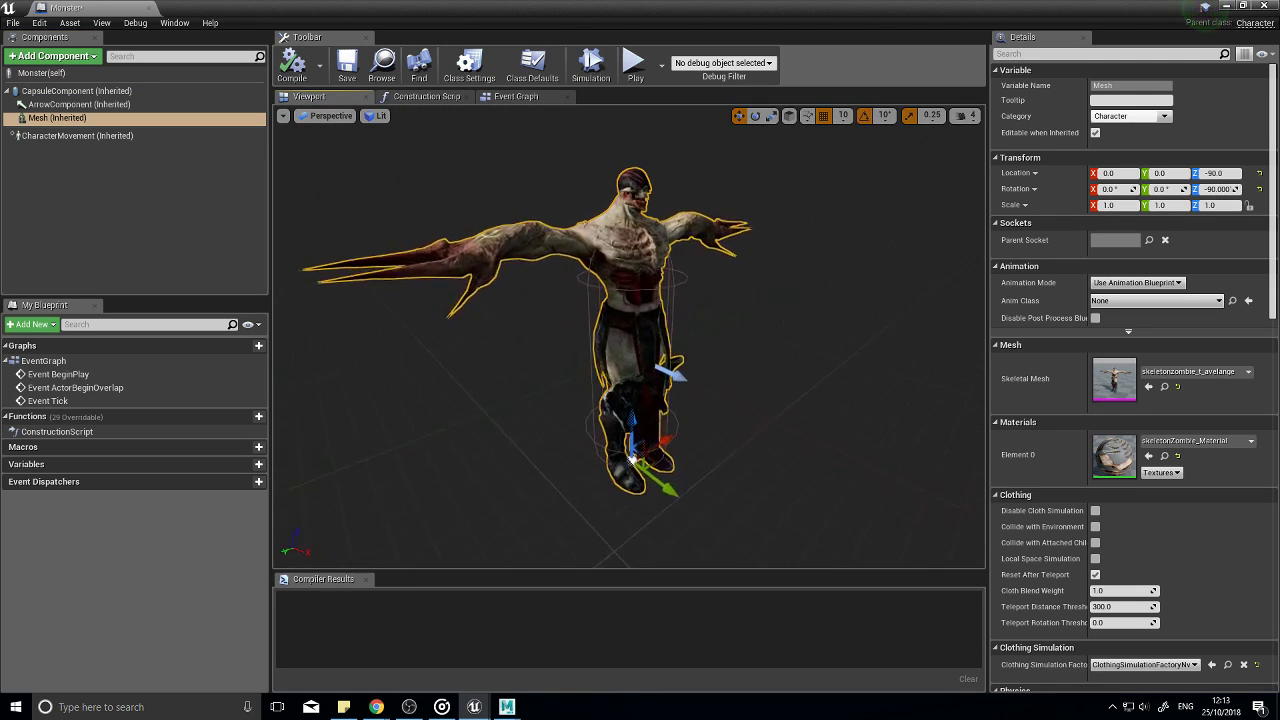
pyautogui.moveTo(717, 436); pyautogui.dragTo(717, 446)
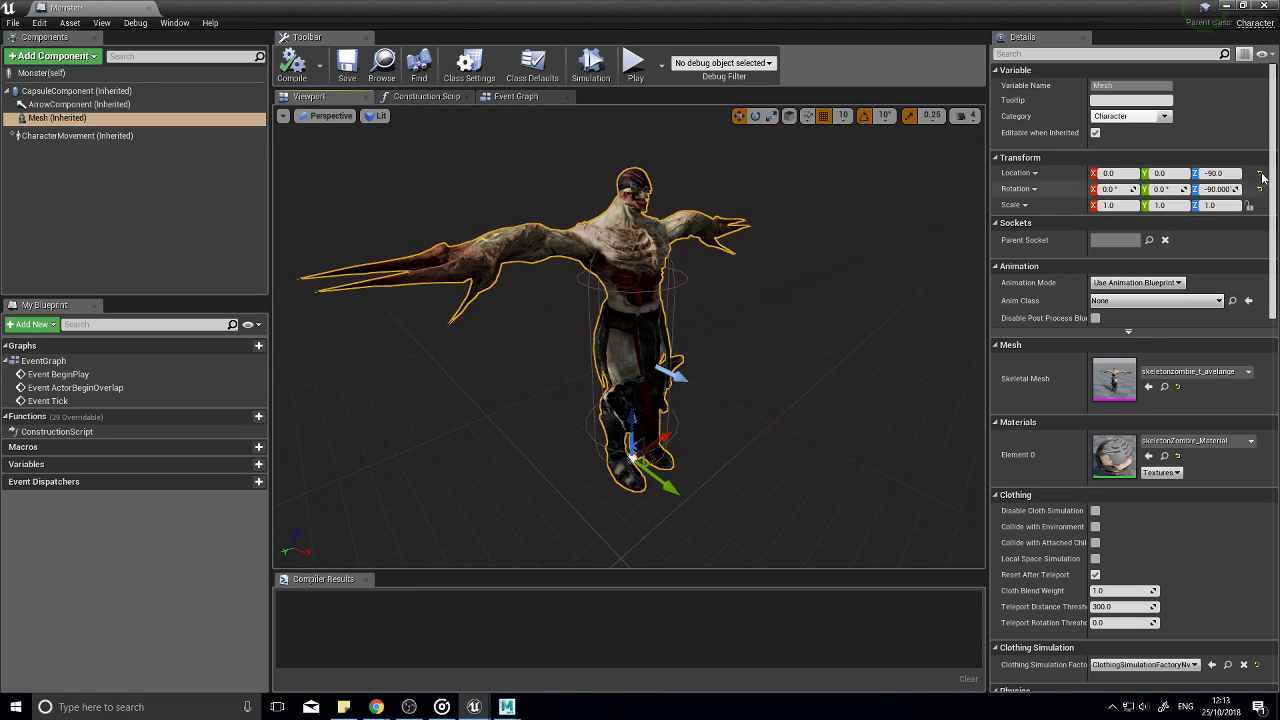
pyautogui.click(1272, 5)
# Step: Create an Animation Blueprint targeting skeletonzombie_t_avelange_Skeleton in the Monster folder and name it Monster_AB
pyautogui.rightClick(335, 573)
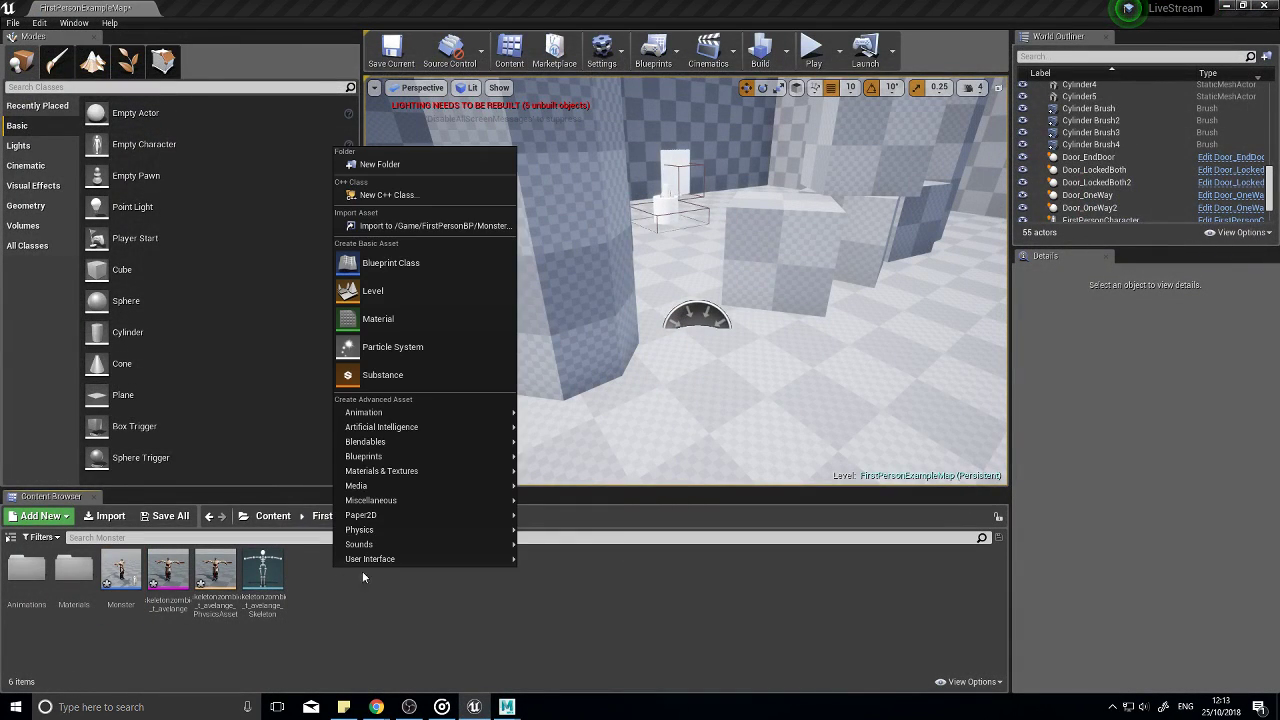
pyautogui.moveTo(417, 411)
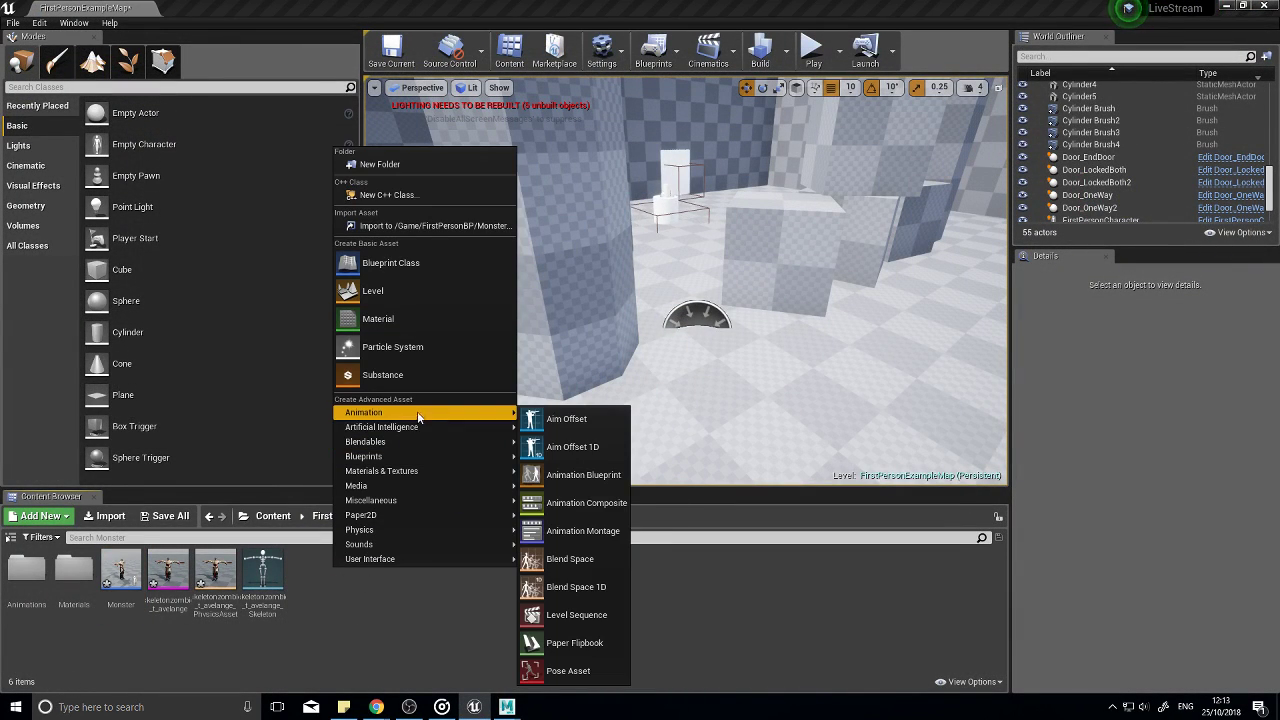
pyautogui.click(583, 475)
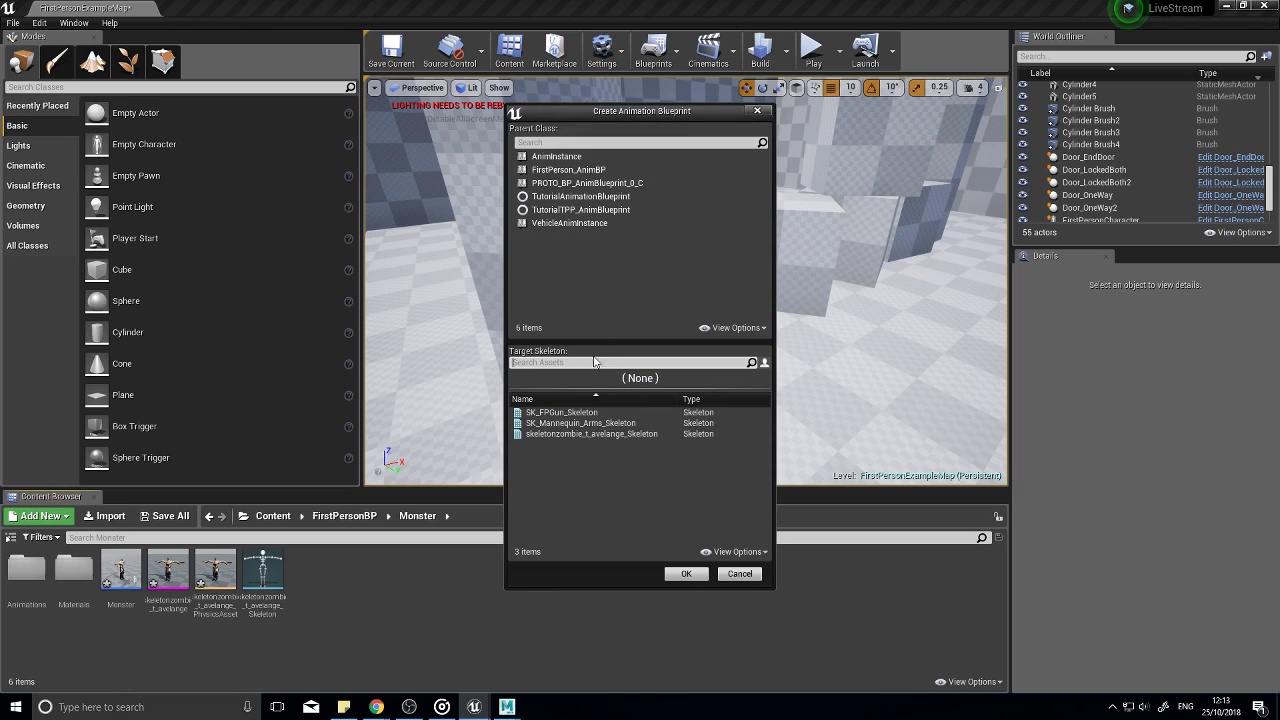
pyautogui.click(568, 436)
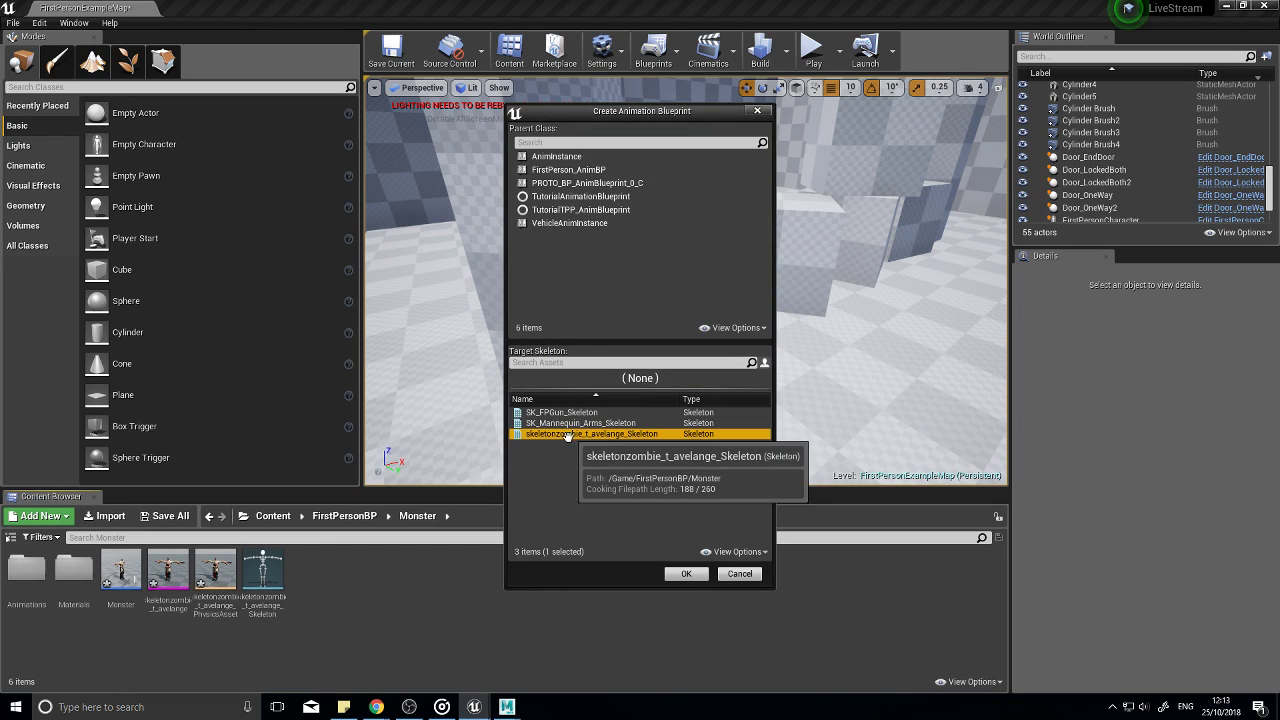
pyautogui.click(687, 574)
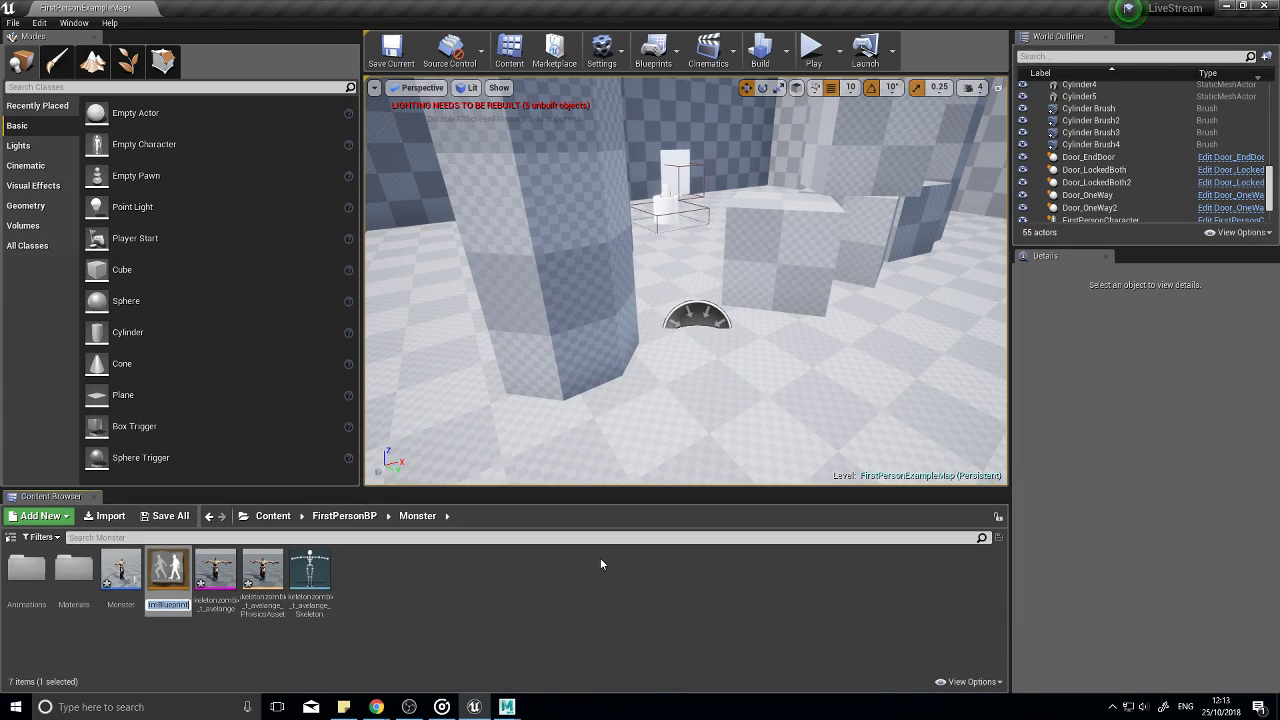
pyautogui.write('Monster_')
pyautogui.write('AB')
pyautogui.press('Return')
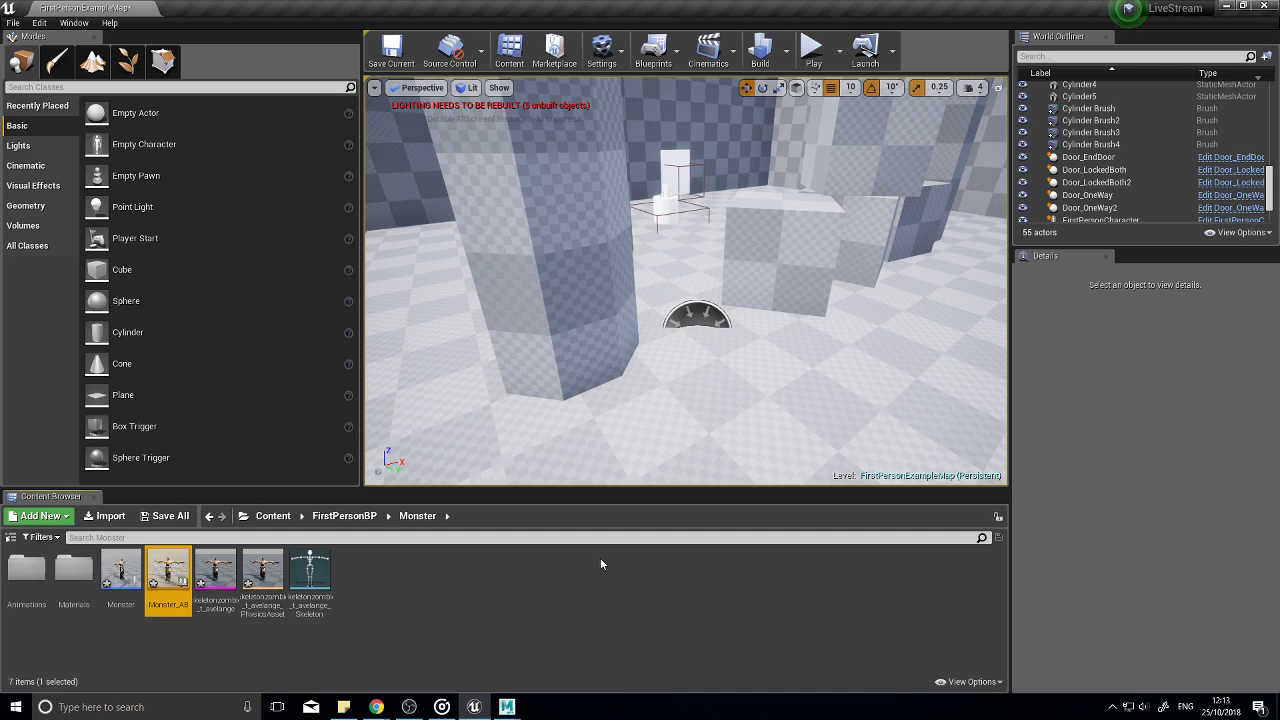
# Step: Open the Monster_AB animation blueprint at its Anim Graph
pyautogui.doubleClick(164, 567)
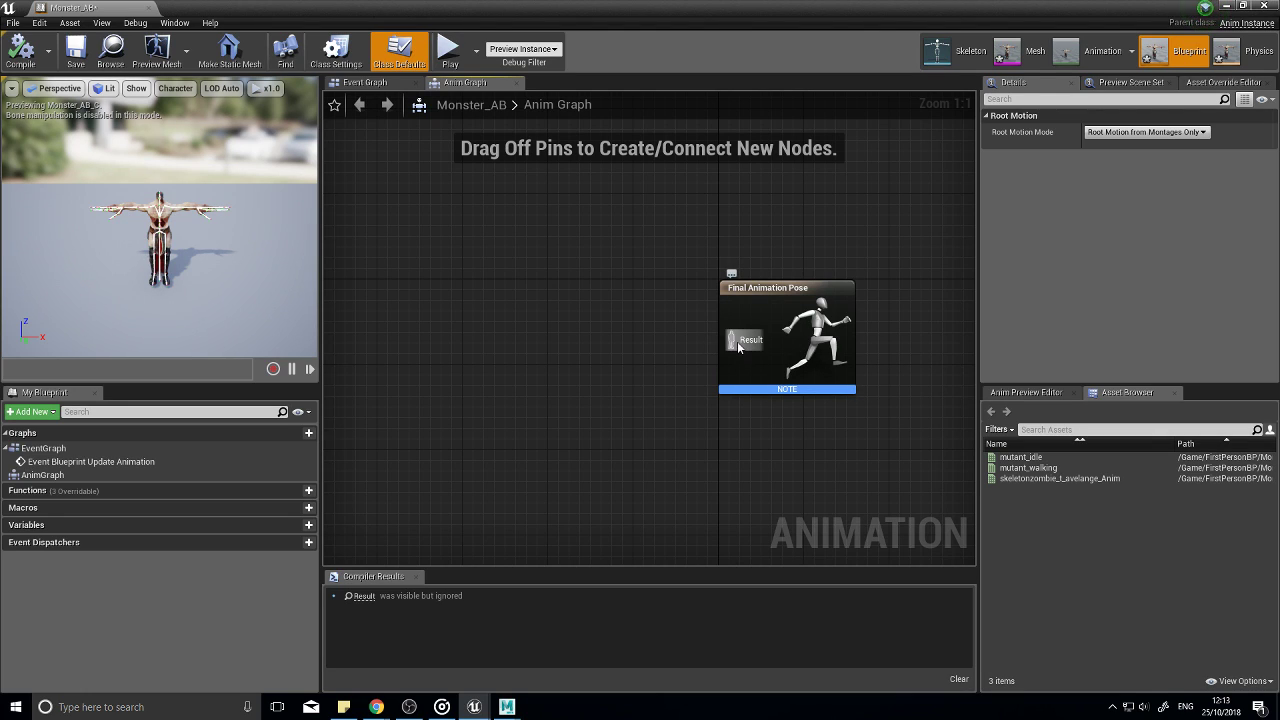
pyautogui.moveTo(753, 262); pyautogui.dragTo(488, 231, button='right')
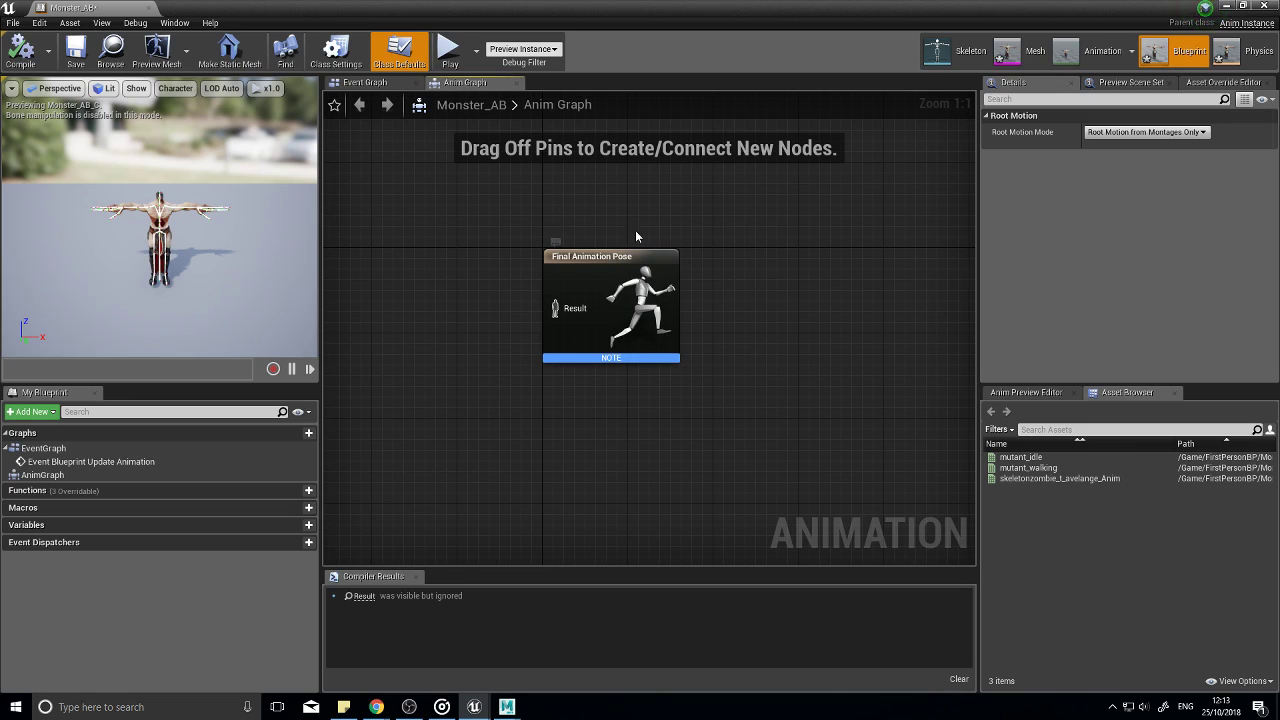
pyautogui.moveTo(489, 357); pyautogui.dragTo(553, 363, button='right')
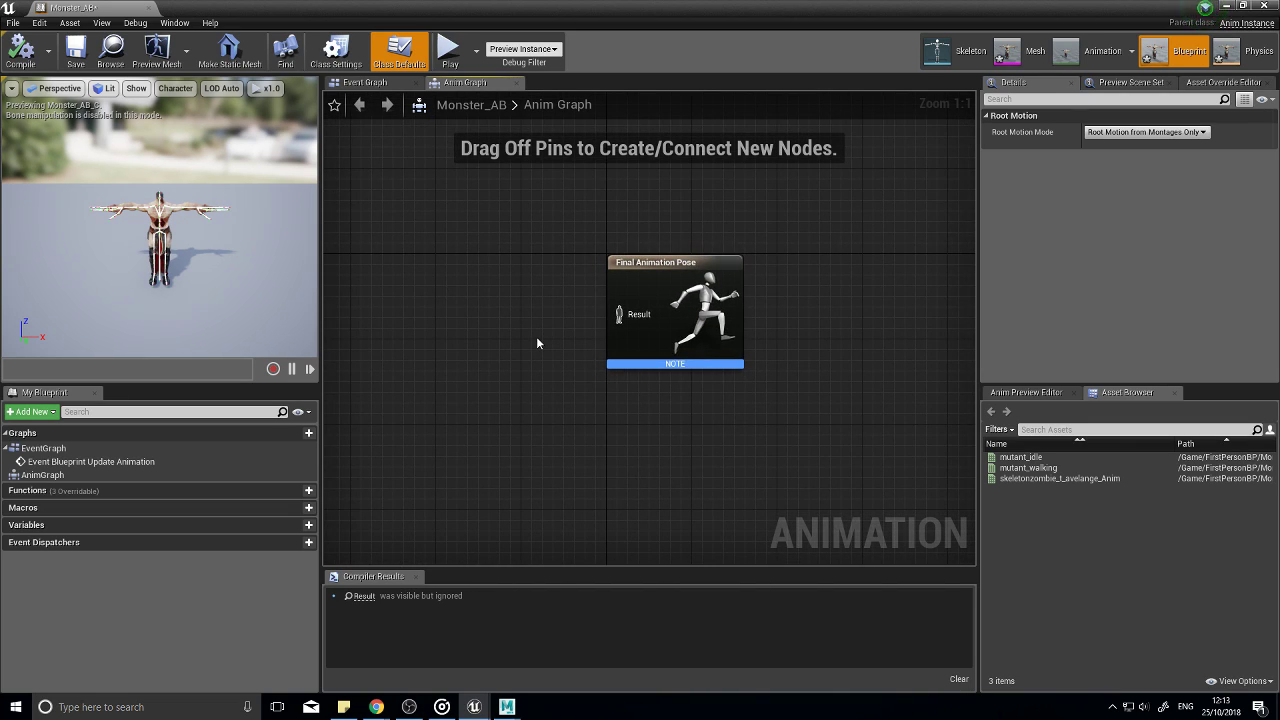
# Step: Add a Play mutant_idle node to the Anim Graph, connect it to the Final Animation Pose result, and compile
pyautogui.moveTo(1020, 457); pyautogui.dragTo(485, 300)
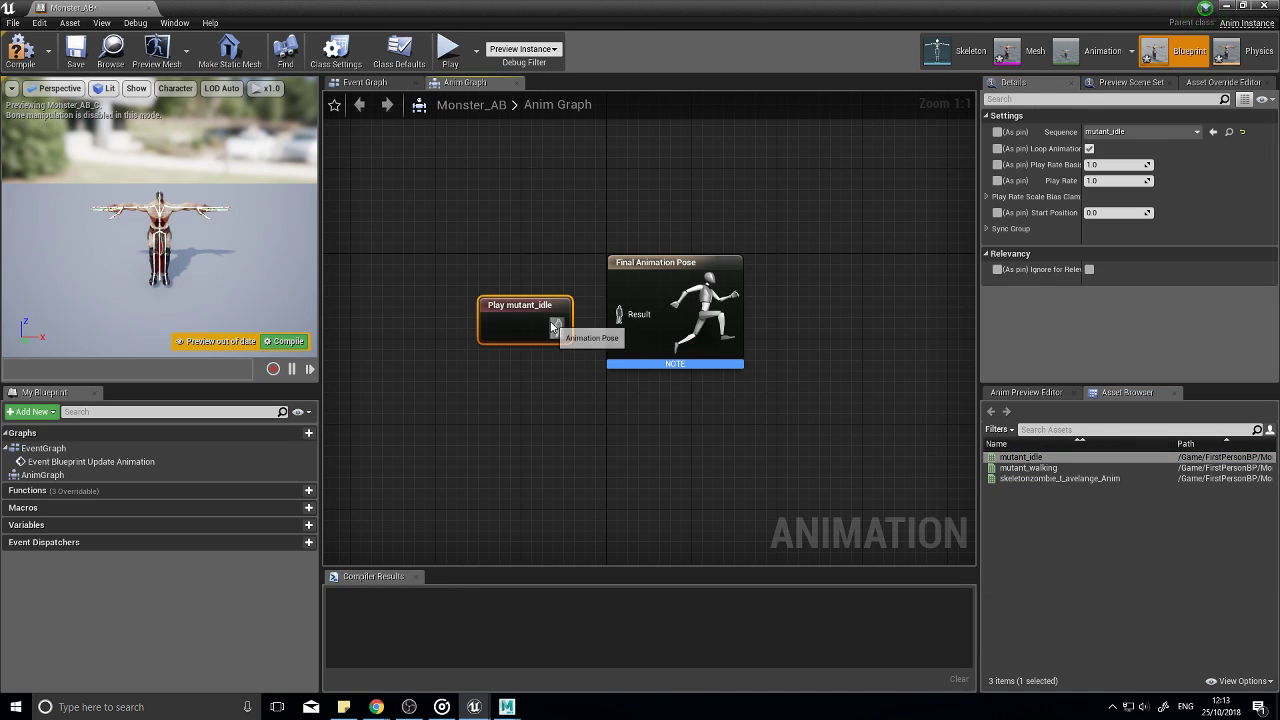
pyautogui.moveTo(558, 328); pyautogui.dragTo(633, 315)
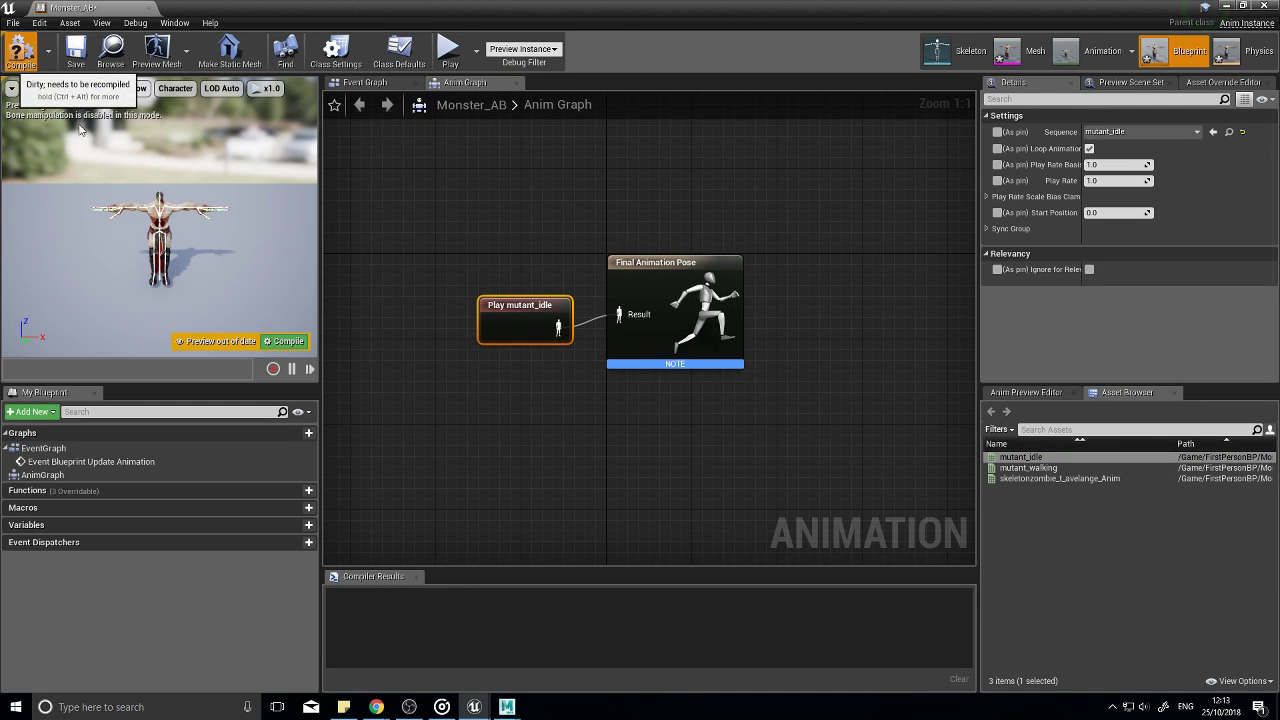
pyautogui.click(20, 48)
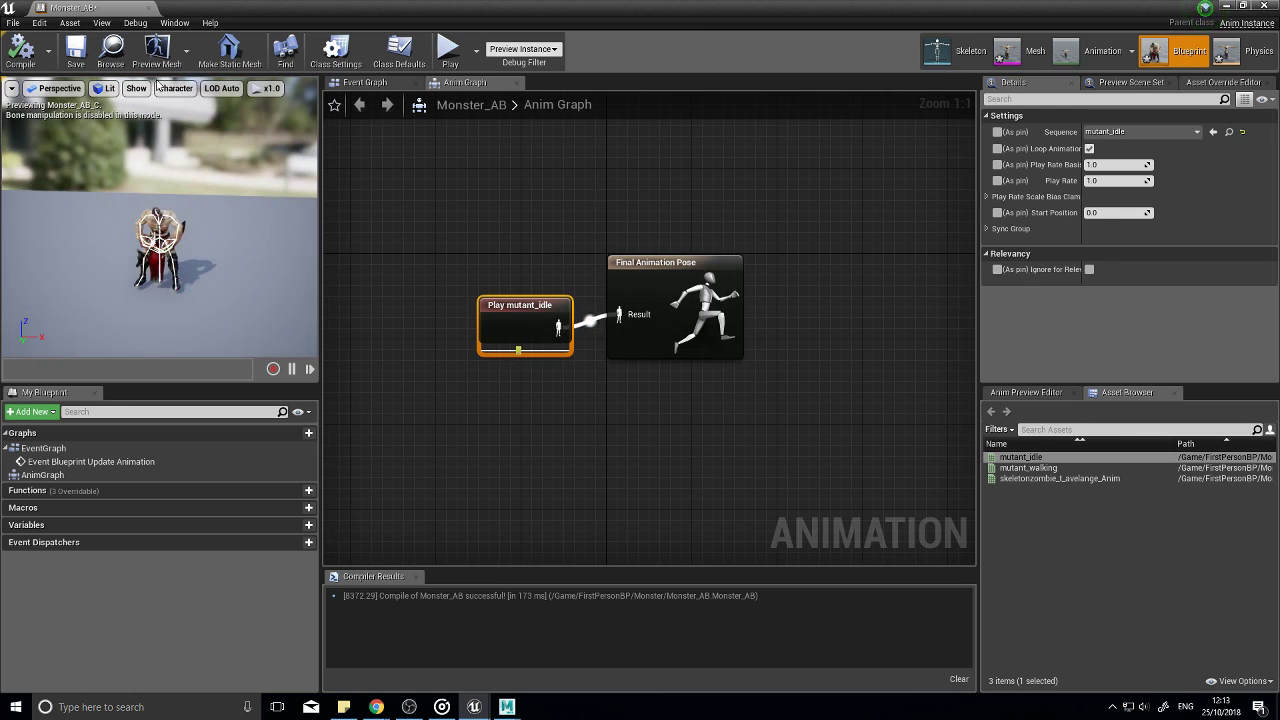
# Step: Set bone drawing to None in the Monster_AB character preview
pyautogui.click(175, 88)
pyautogui.moveTo(203, 147)
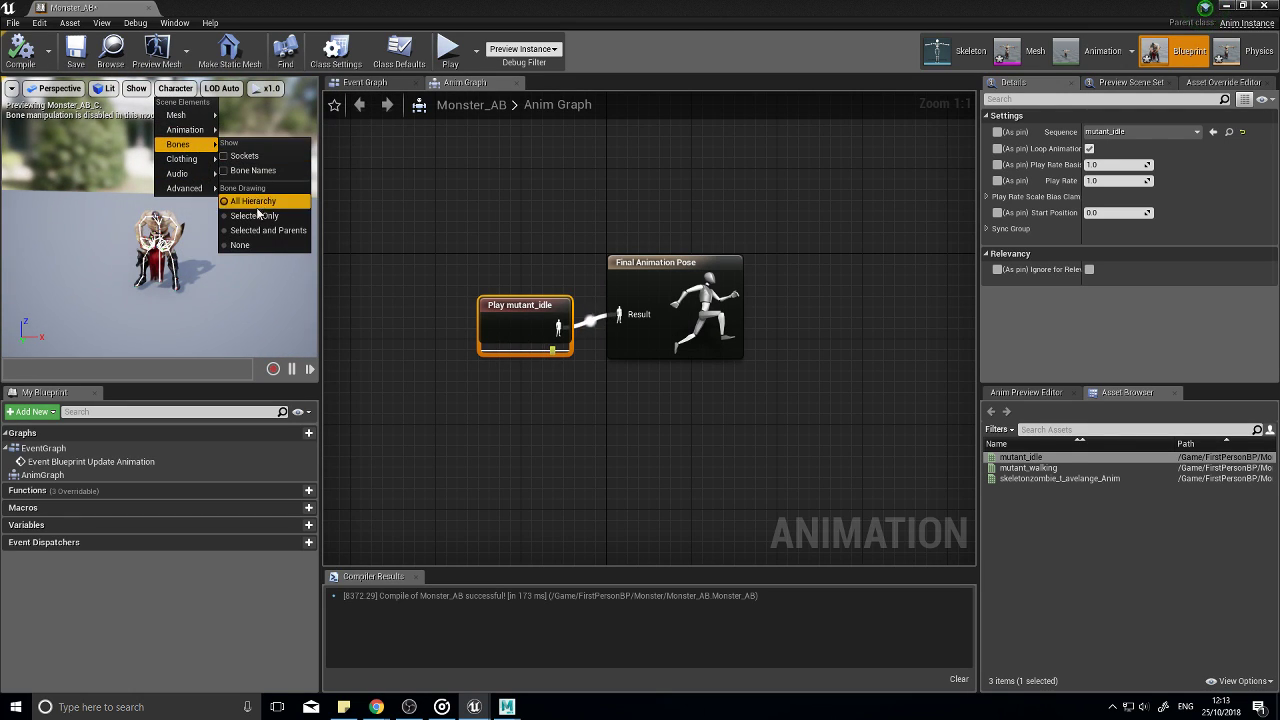
pyautogui.click(250, 246)
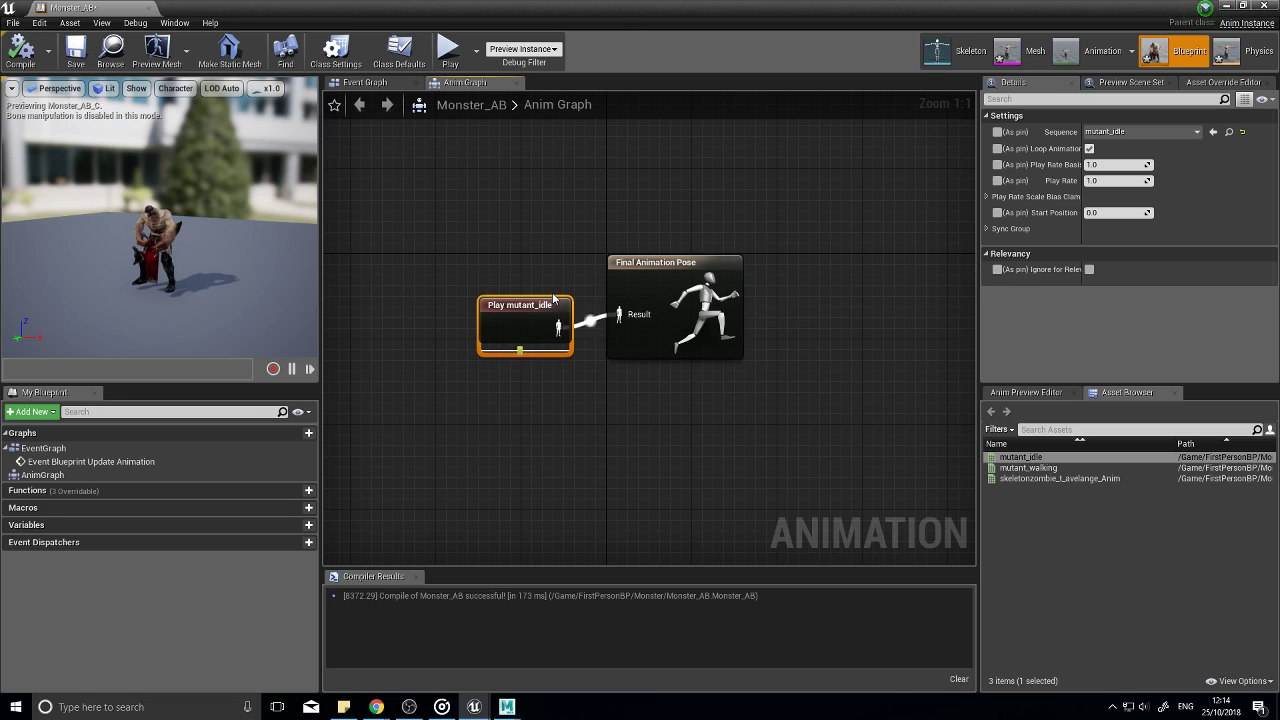
# Step: Replace the Play mutant_idle node with a new state machine connected to the Final Animation Pose result
pyautogui.press('Delete')
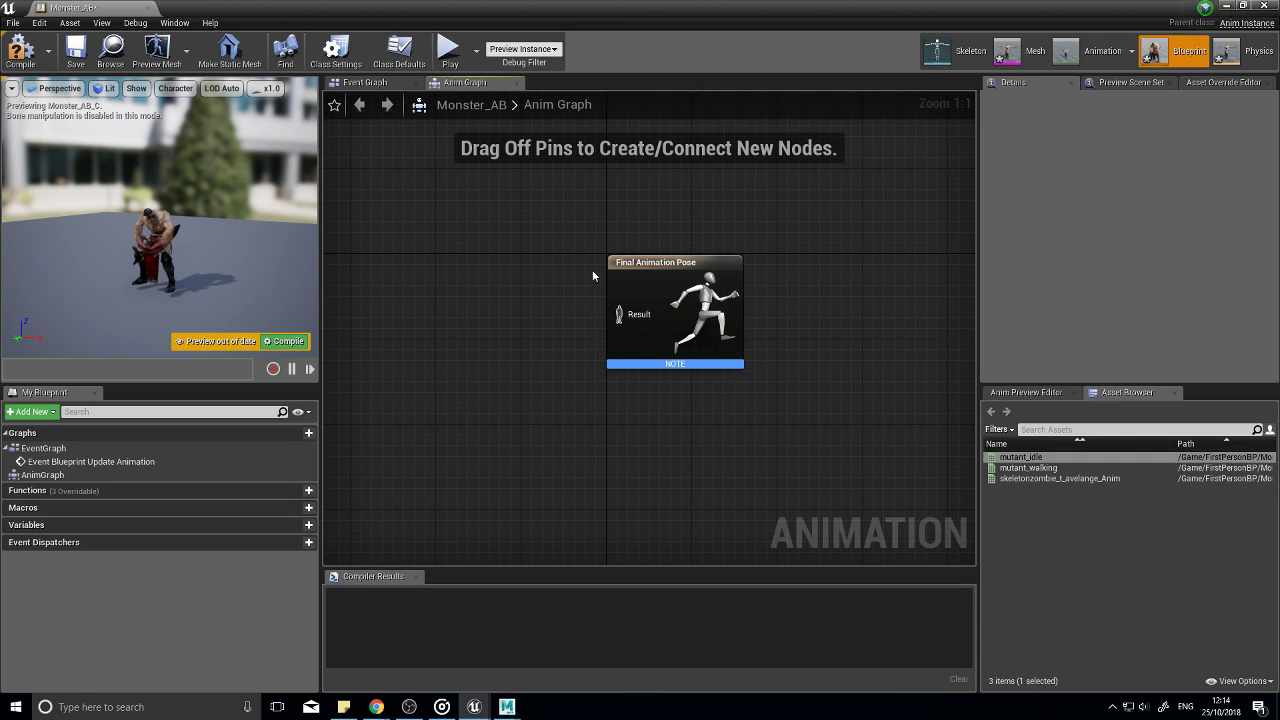
pyautogui.moveTo(619, 314); pyautogui.dragTo(536, 308)
pyautogui.write('stat')
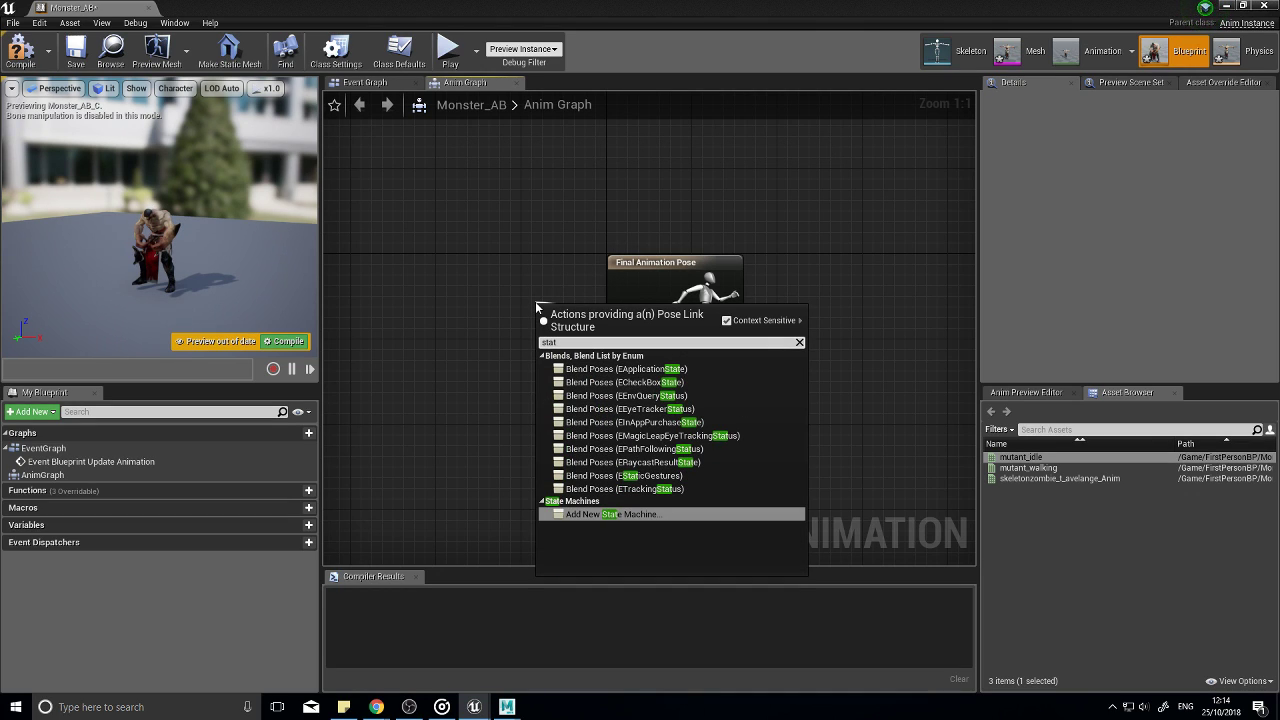
pyautogui.click(665, 514)
pyautogui.moveTo(560, 362); pyautogui.dragTo(487, 322)
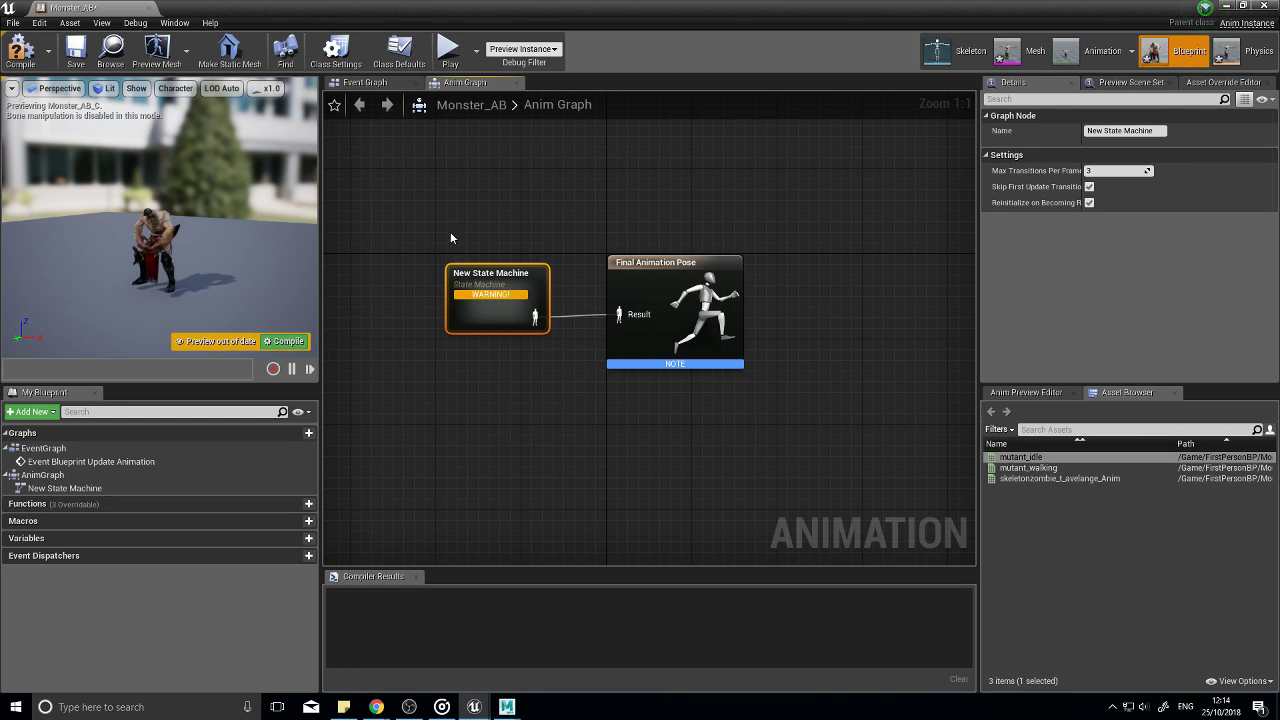
# Step: Open the new state machine and add a state named Idle connected from Entry
pyautogui.doubleClick(465, 317)
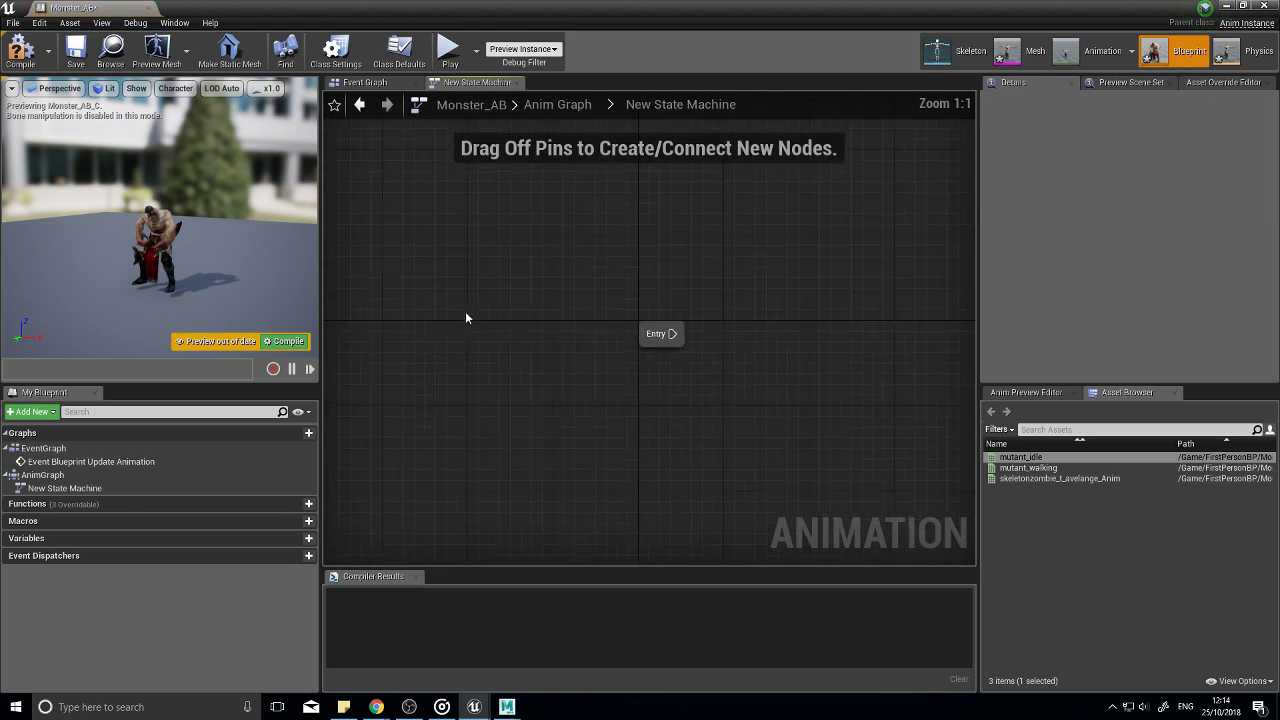
pyautogui.moveTo(661, 299); pyautogui.dragTo(525, 291, button='right')
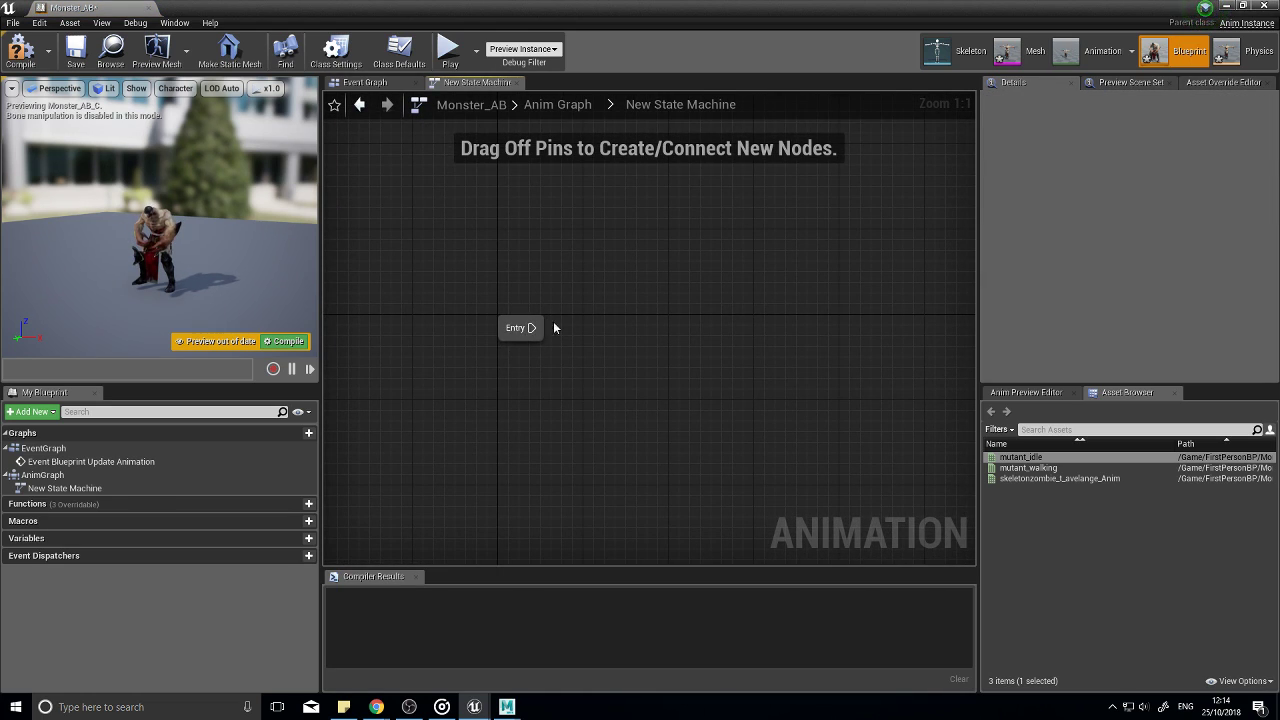
pyautogui.moveTo(535, 332); pyautogui.dragTo(634, 332)
pyautogui.click(663, 362)
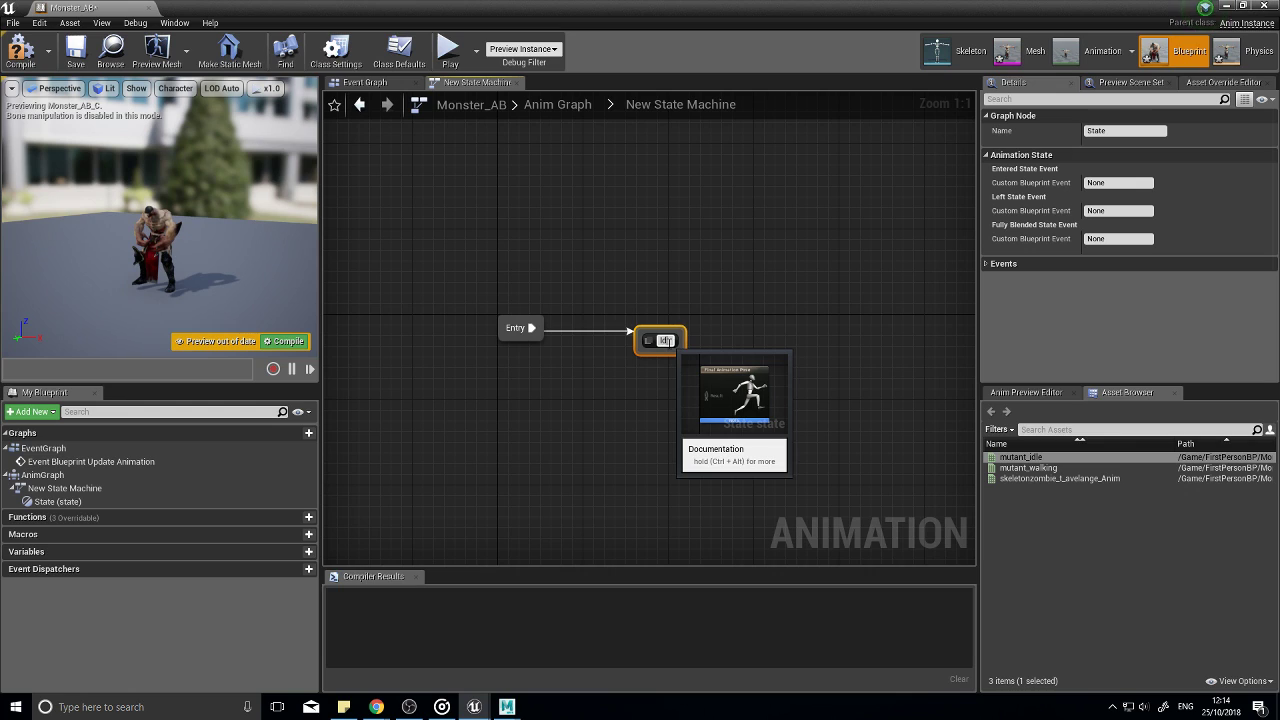
pyautogui.write('e')
pyautogui.press('Return')
# Step: Inside the Idle state, add a Play mutant_idle node, connect it to the Final Animation Pose result, and compile
pyautogui.doubleClick(668, 343)
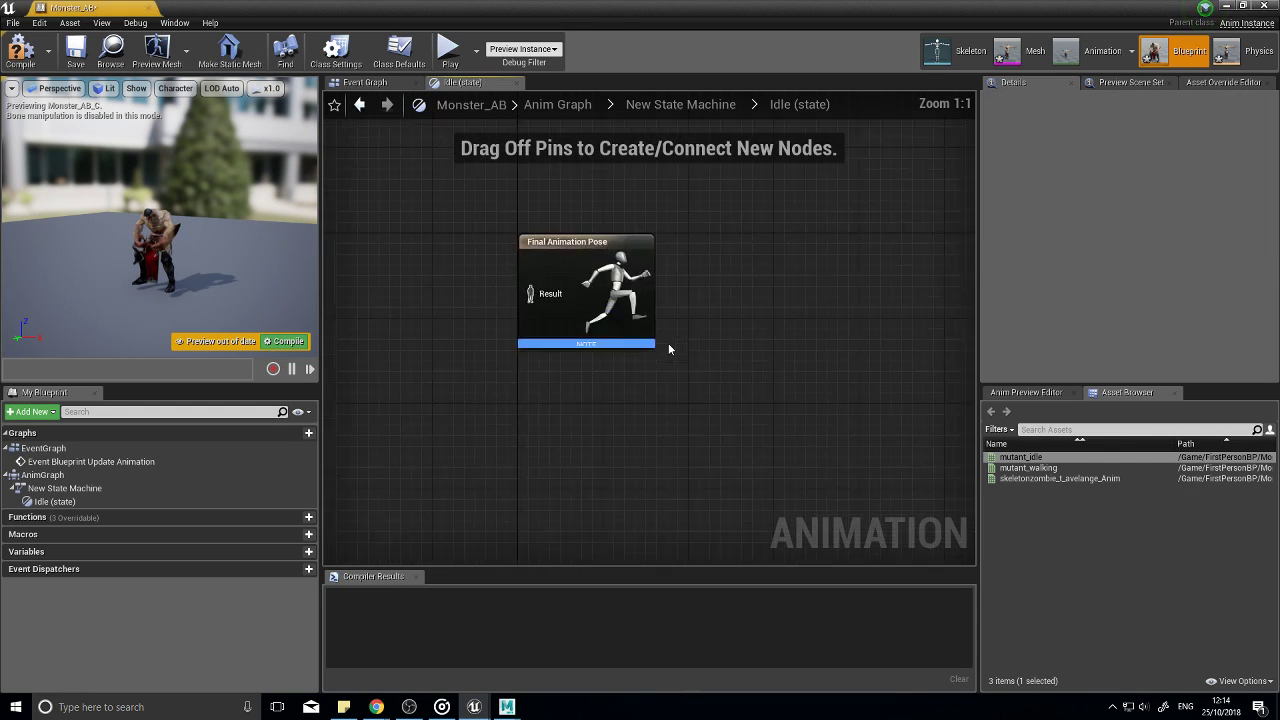
pyautogui.moveTo(1047, 457); pyautogui.dragTo(480, 375)
pyautogui.moveTo(558, 402); pyautogui.dragTo(662, 389)
pyautogui.moveTo(526, 399); pyautogui.dragTo(500, 367)
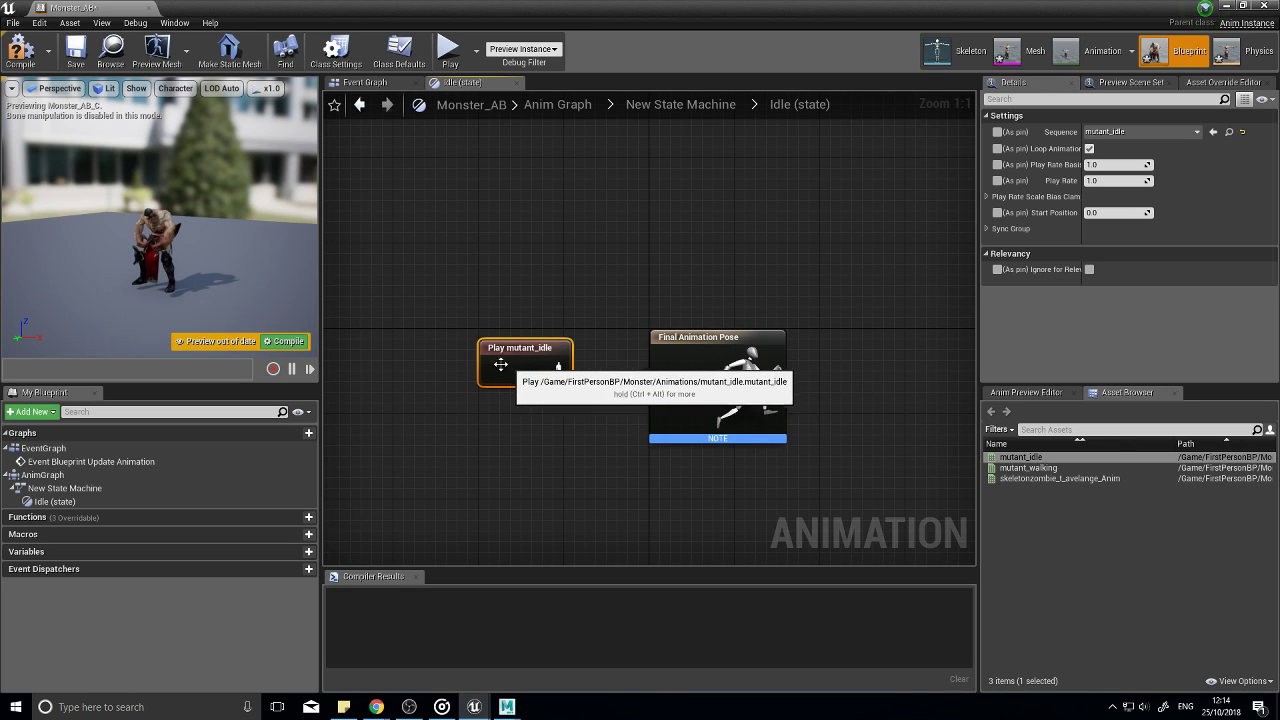
pyautogui.click(20, 50)
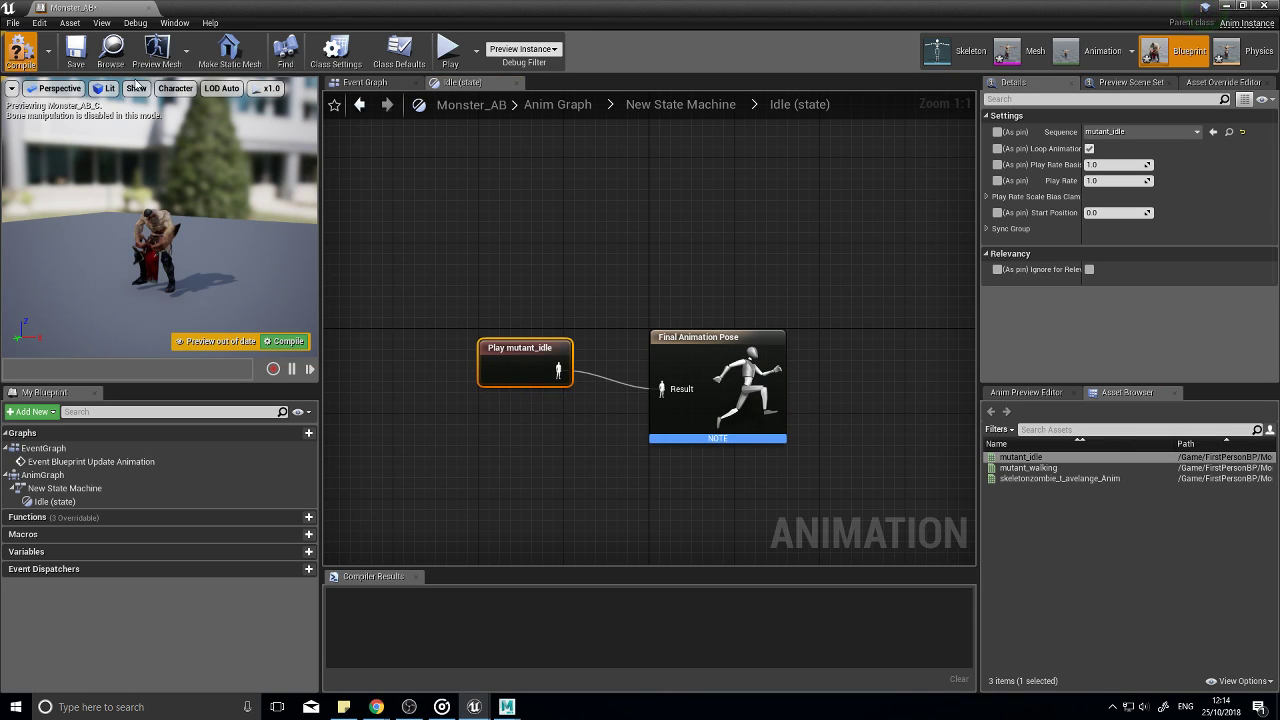
# Step: Return to the state machine and add a state named Walking with a transition from Idle
pyautogui.click(359, 104)
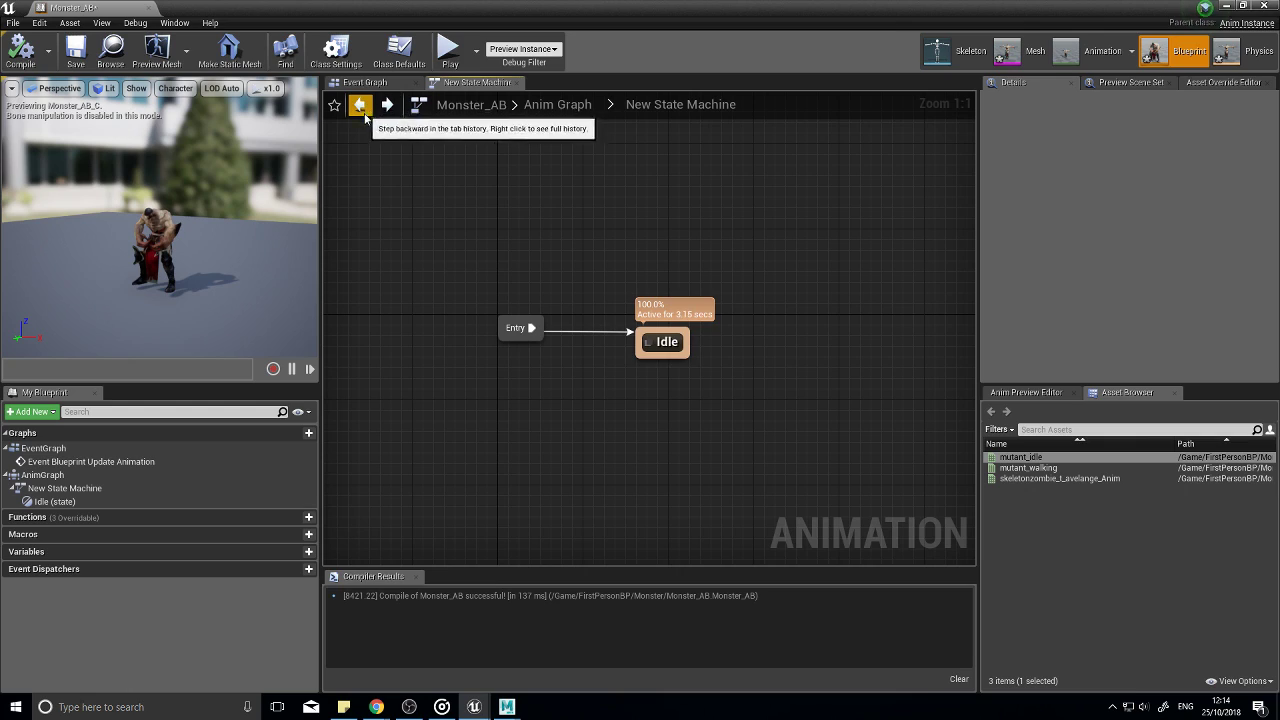
pyautogui.moveTo(690, 357); pyautogui.dragTo(592, 310, button='right')
pyautogui.moveTo(592, 310); pyautogui.dragTo(726, 298)
pyautogui.click(754, 329)
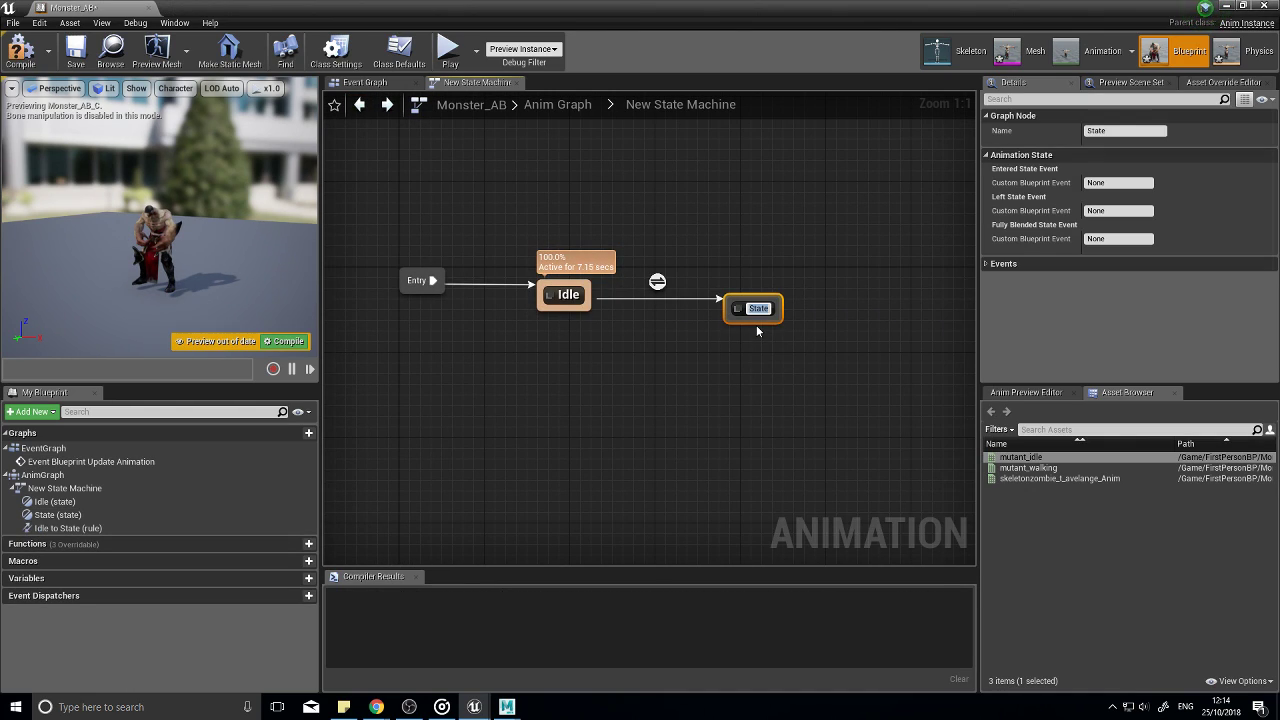
pyautogui.write('Wal')
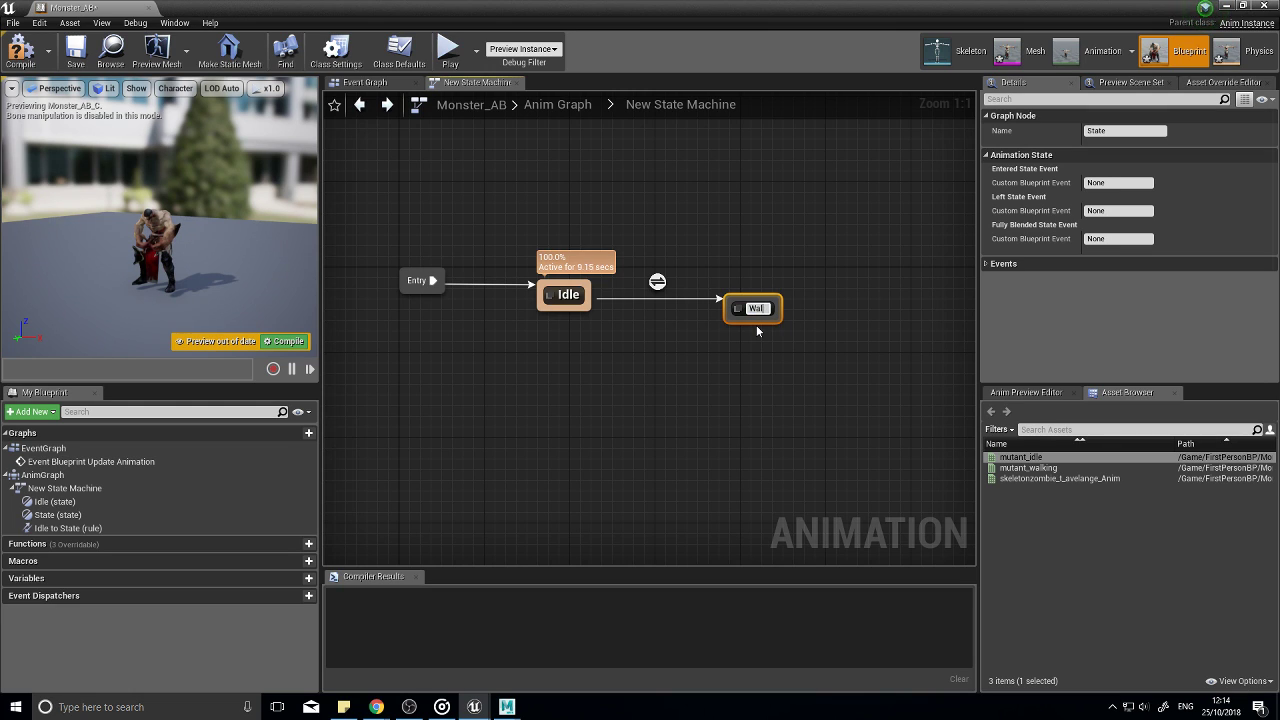
pyautogui.write('king')
pyautogui.press('Return')
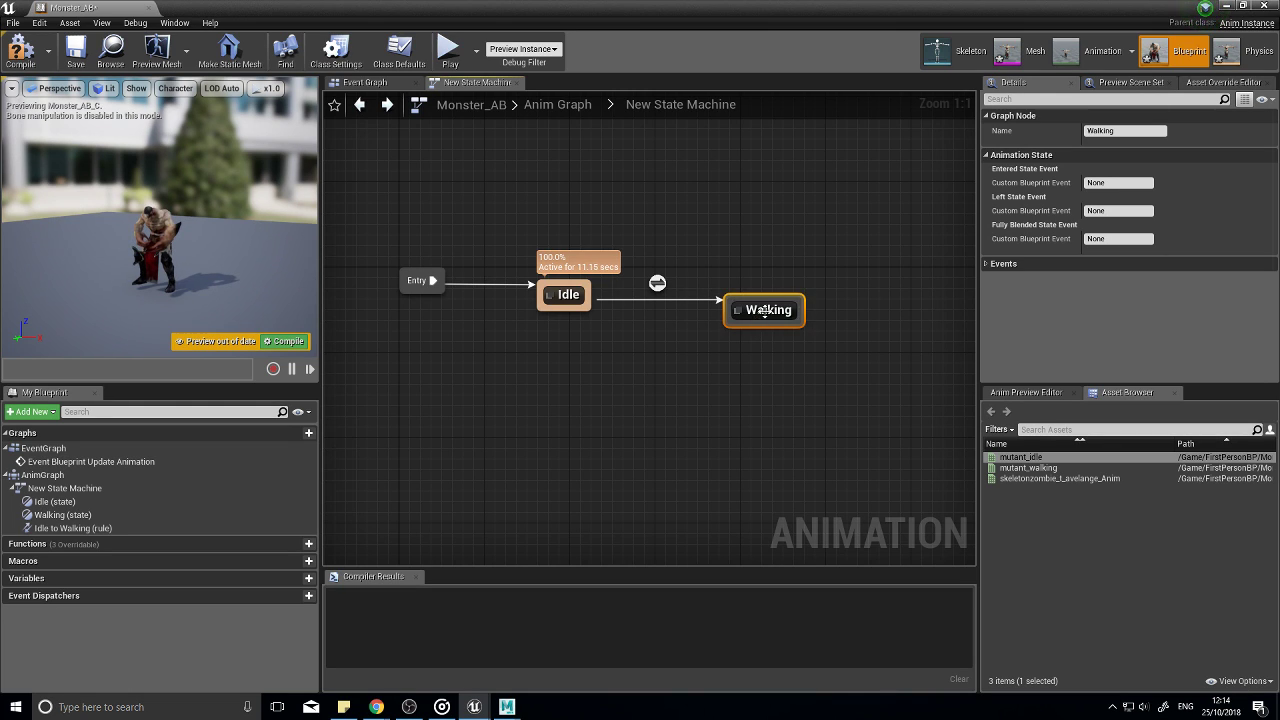
# Step: Inside the Walking state, add a Play mutant_walking node, connect it to the Final Animation Pose result, and compile
pyautogui.doubleClick(765, 311)
pyautogui.moveTo(1028, 467); pyautogui.dragTo(521, 392)
pyautogui.moveTo(596, 413); pyautogui.dragTo(680, 395)
pyautogui.moveTo(559, 415); pyautogui.dragTo(527, 361)
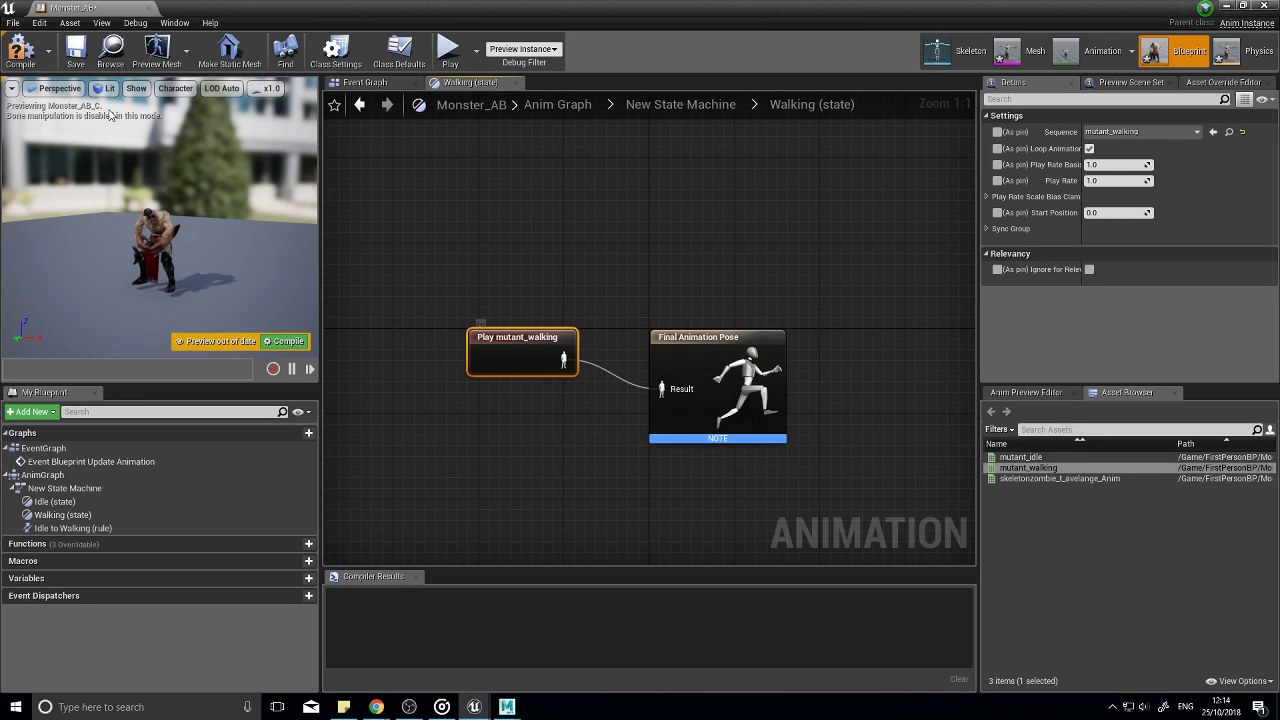
pyautogui.click(20, 50)
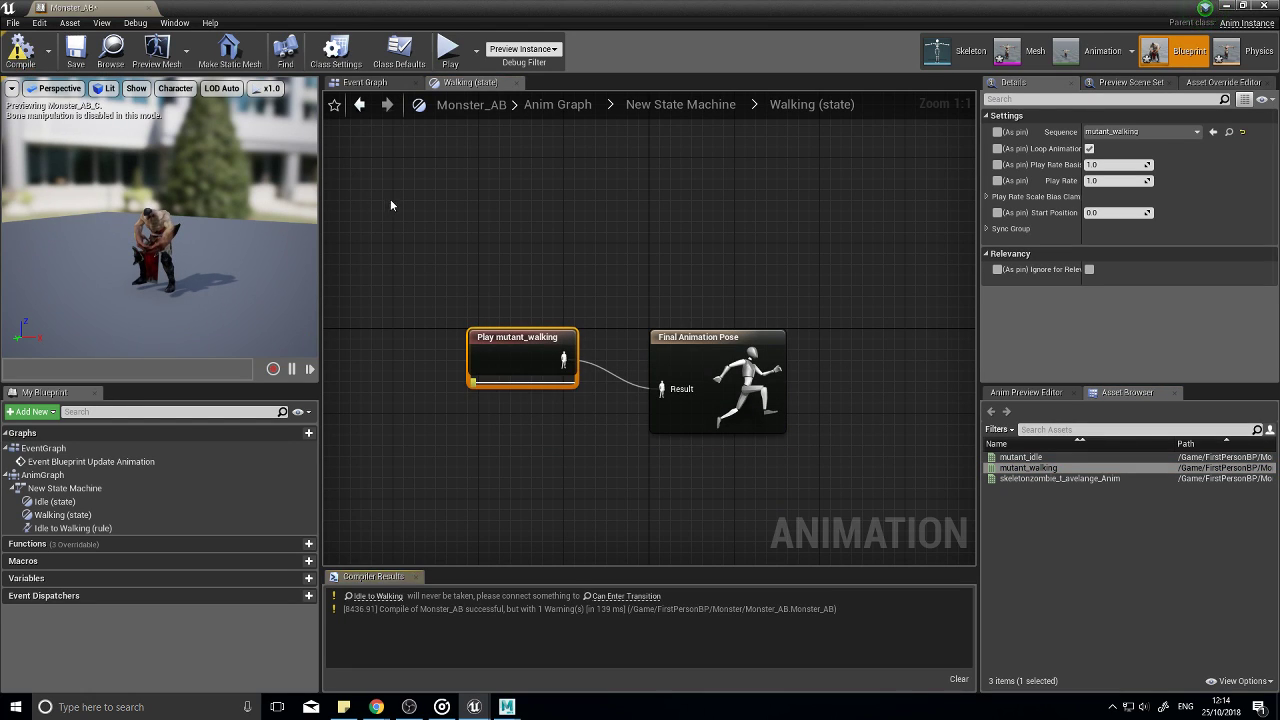
# Step: Return to the state machine graph and line up the Walking state with the Idle state
pyautogui.click(385, 83)
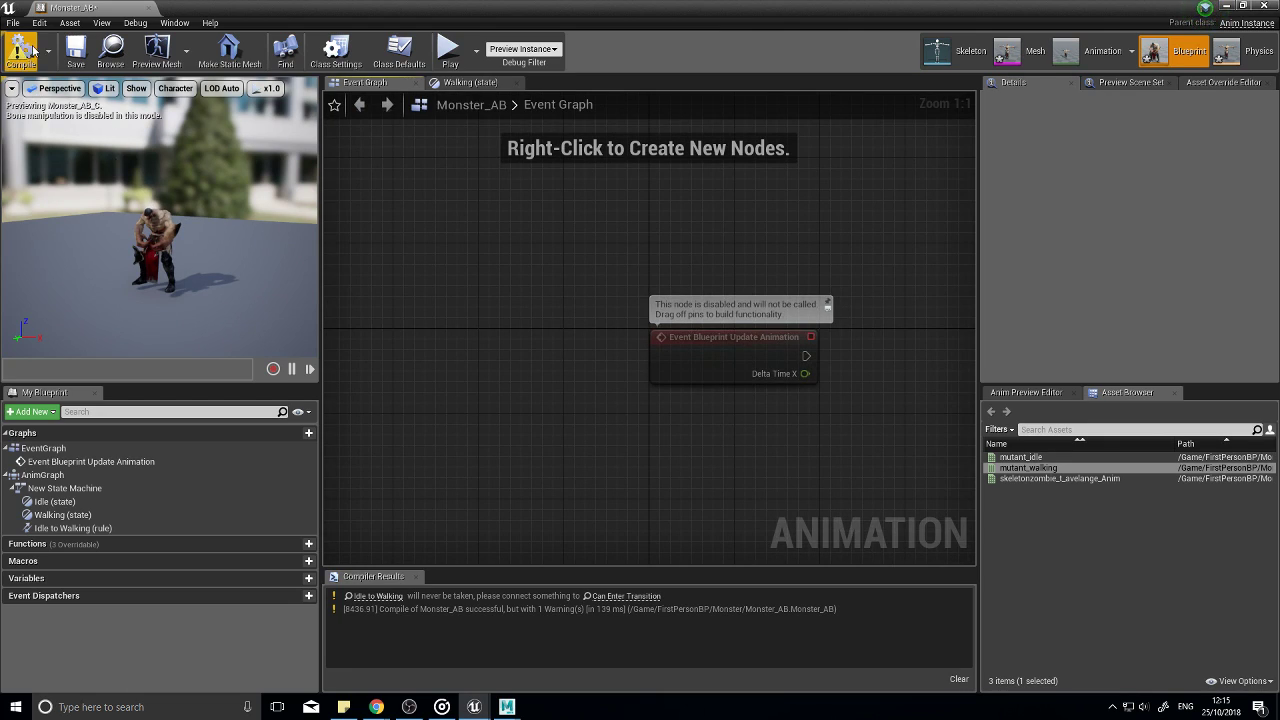
pyautogui.click(468, 82)
pyautogui.click(359, 104)
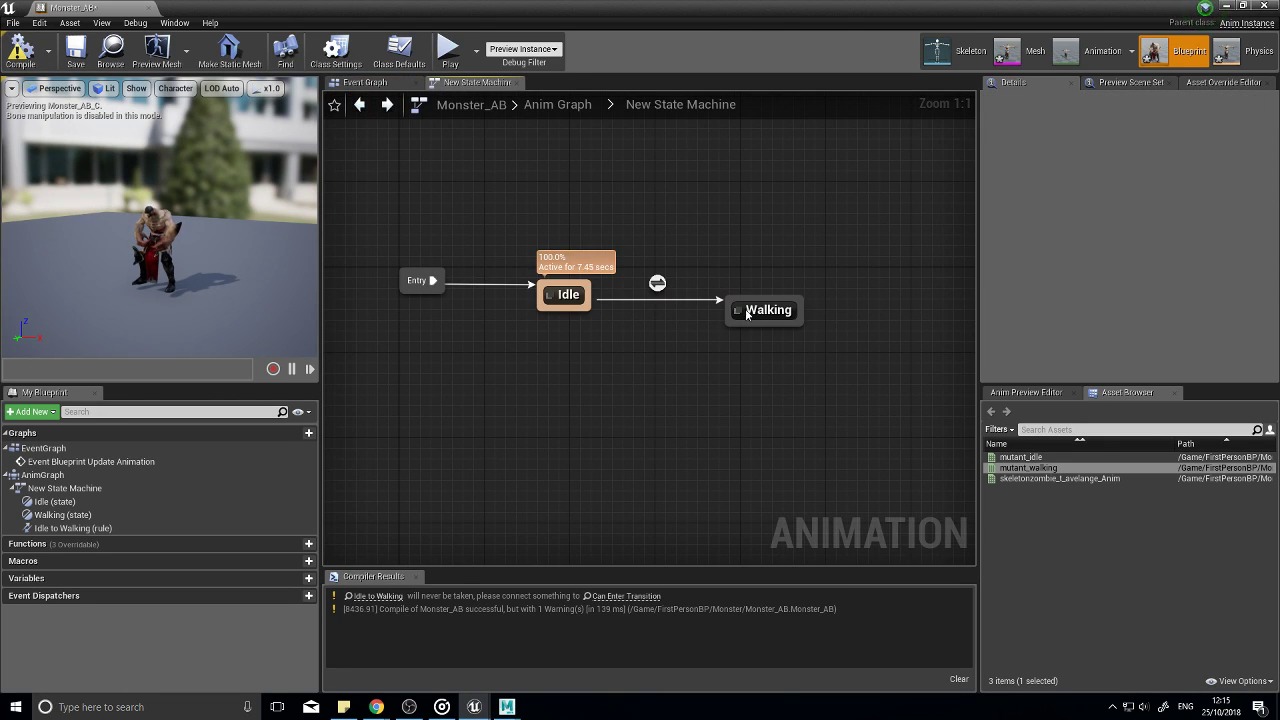
pyautogui.moveTo(747, 314); pyautogui.dragTo(751, 297)
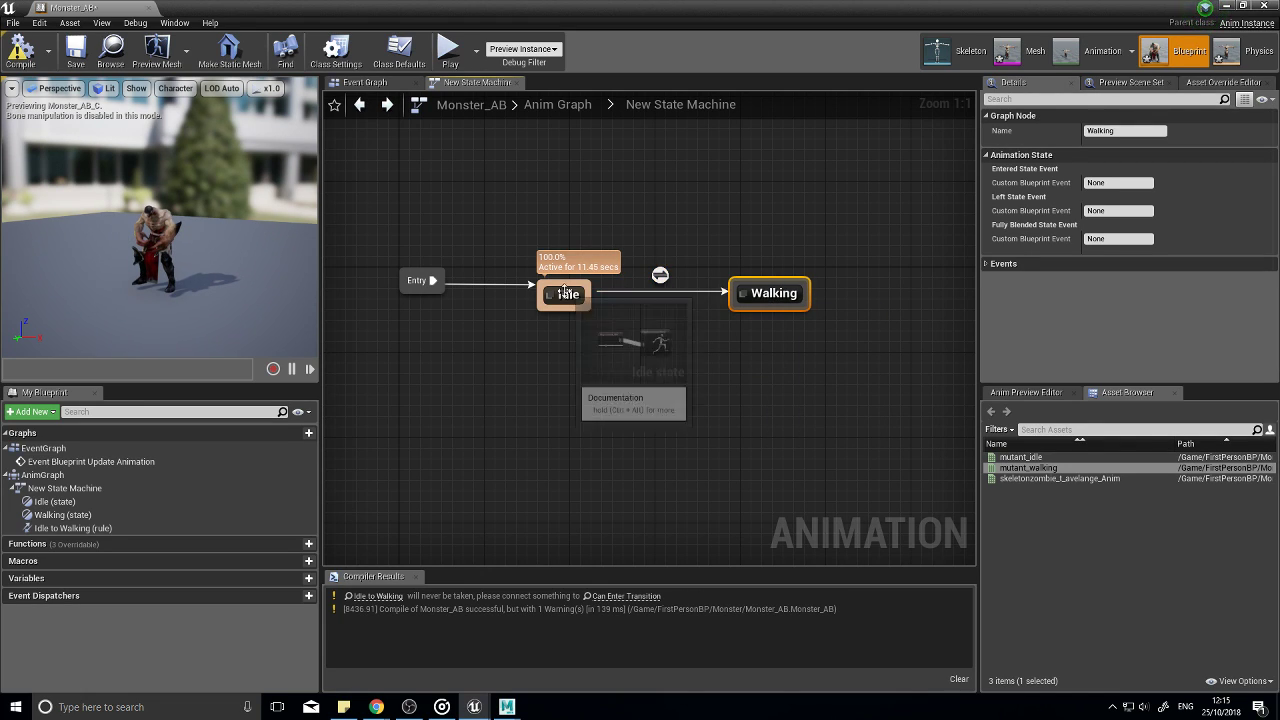
# Step: Open the Idle to Walking transition rule and create a Boolean variable named Ismoving
pyautogui.doubleClick(660, 275)
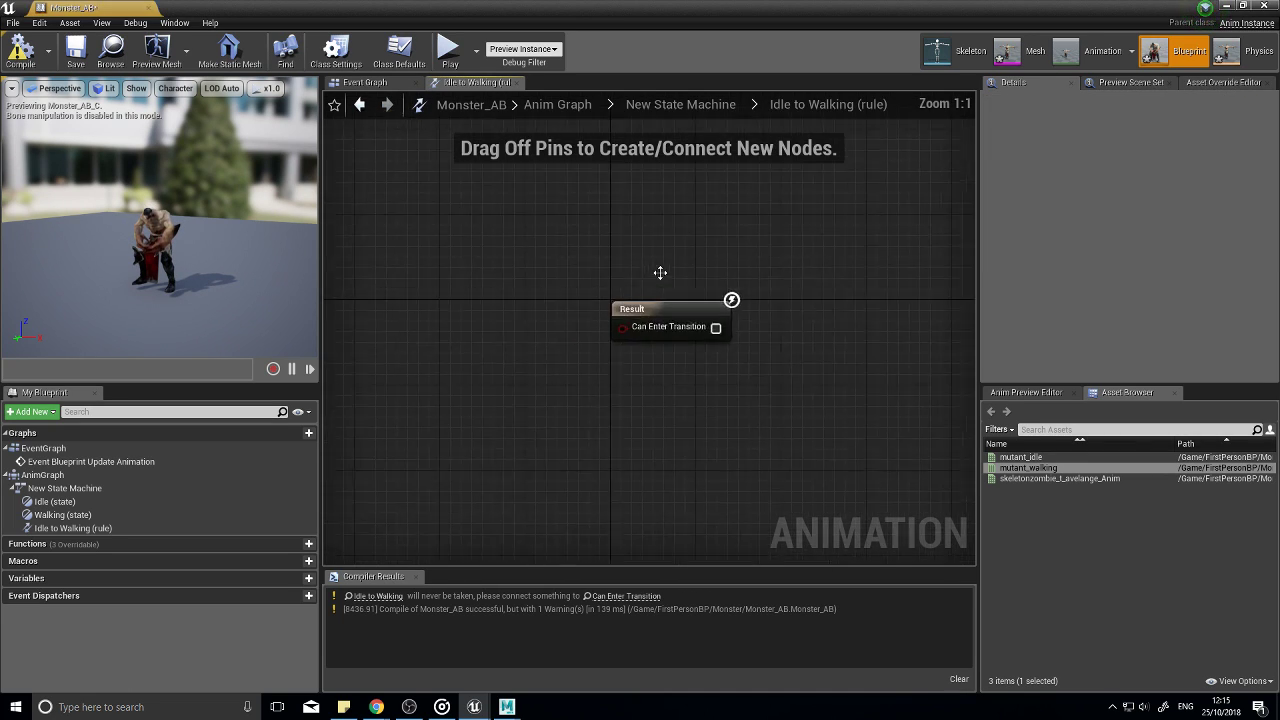
pyautogui.moveTo(688, 338); pyautogui.dragTo(741, 295)
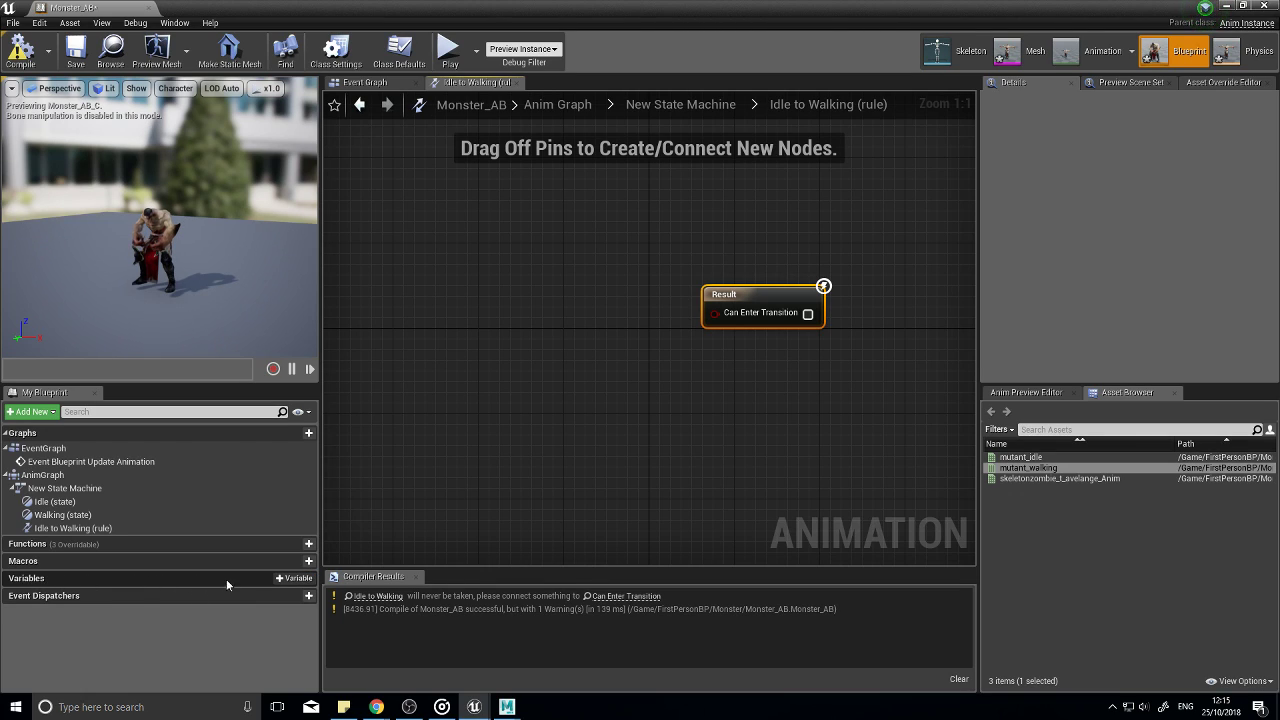
pyautogui.click(291, 578)
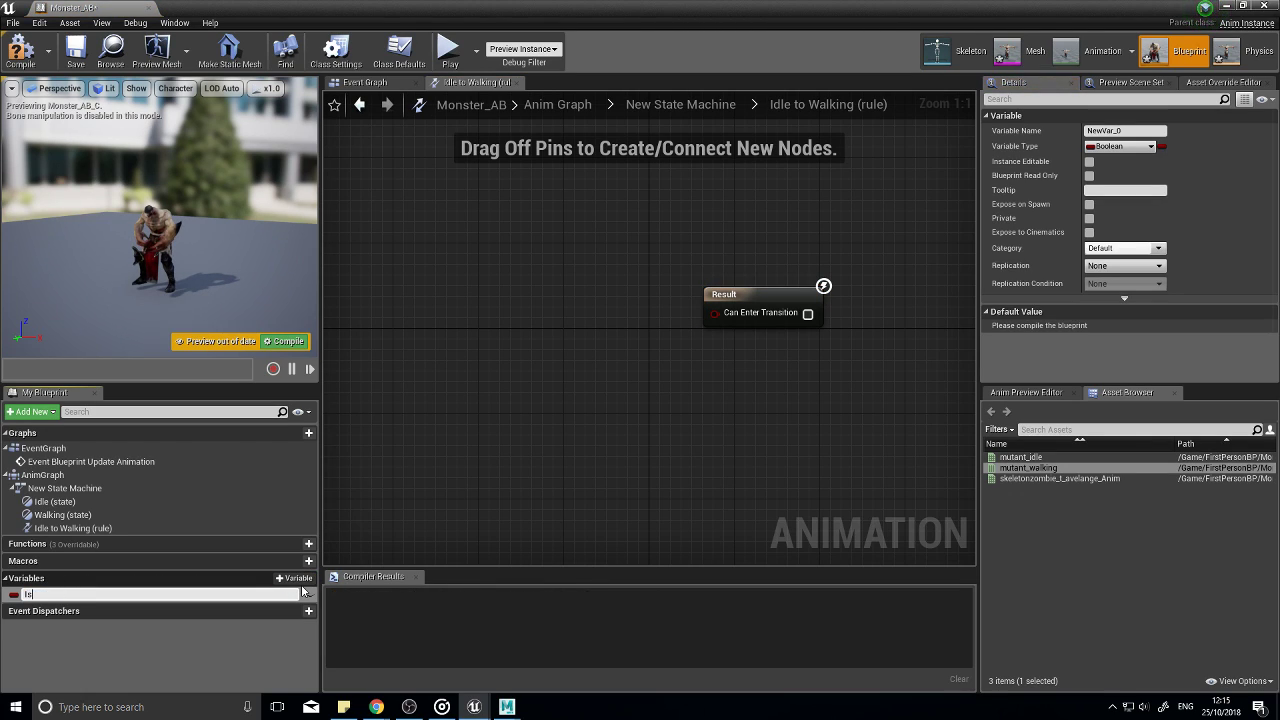
pyautogui.press('Return')
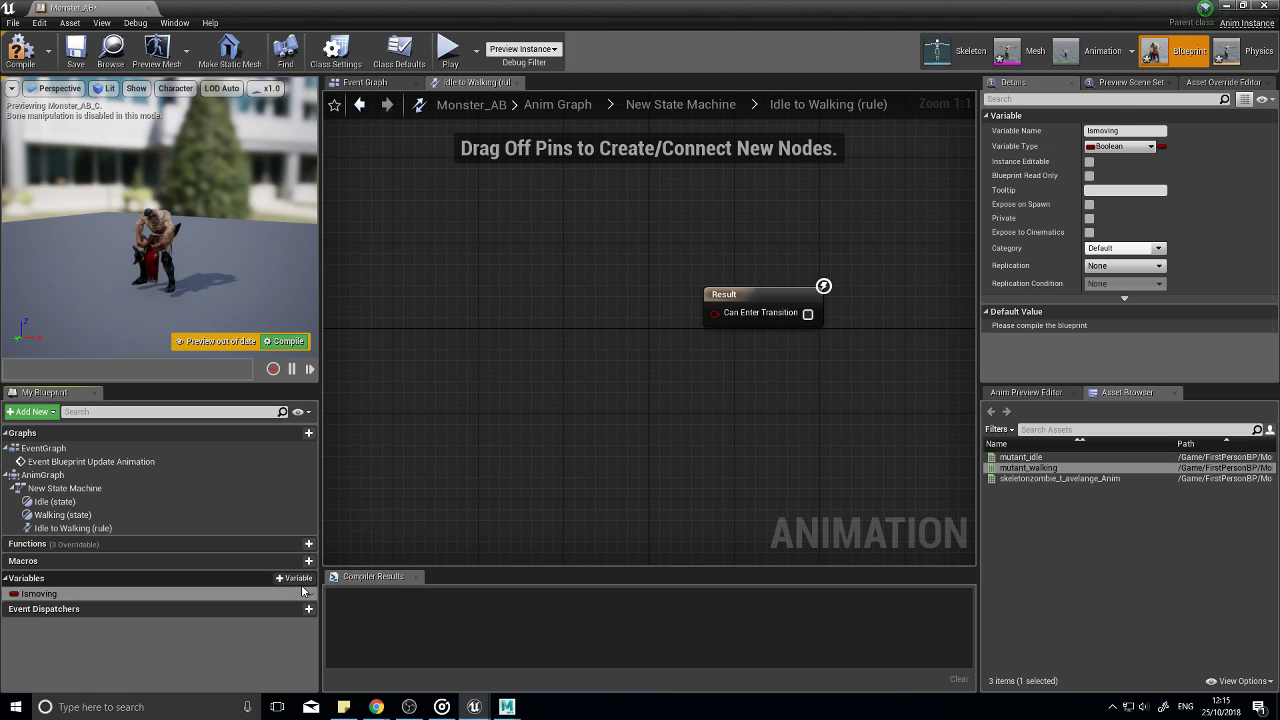
# Step: Connect an Ismoving getter to Can Enter Transition in the Idle to Walking rule and compile
pyautogui.moveTo(250, 593); pyautogui.dragTo(717, 317)
pyautogui.click(742, 333)
pyautogui.moveTo(619, 336); pyautogui.dragTo(598, 315)
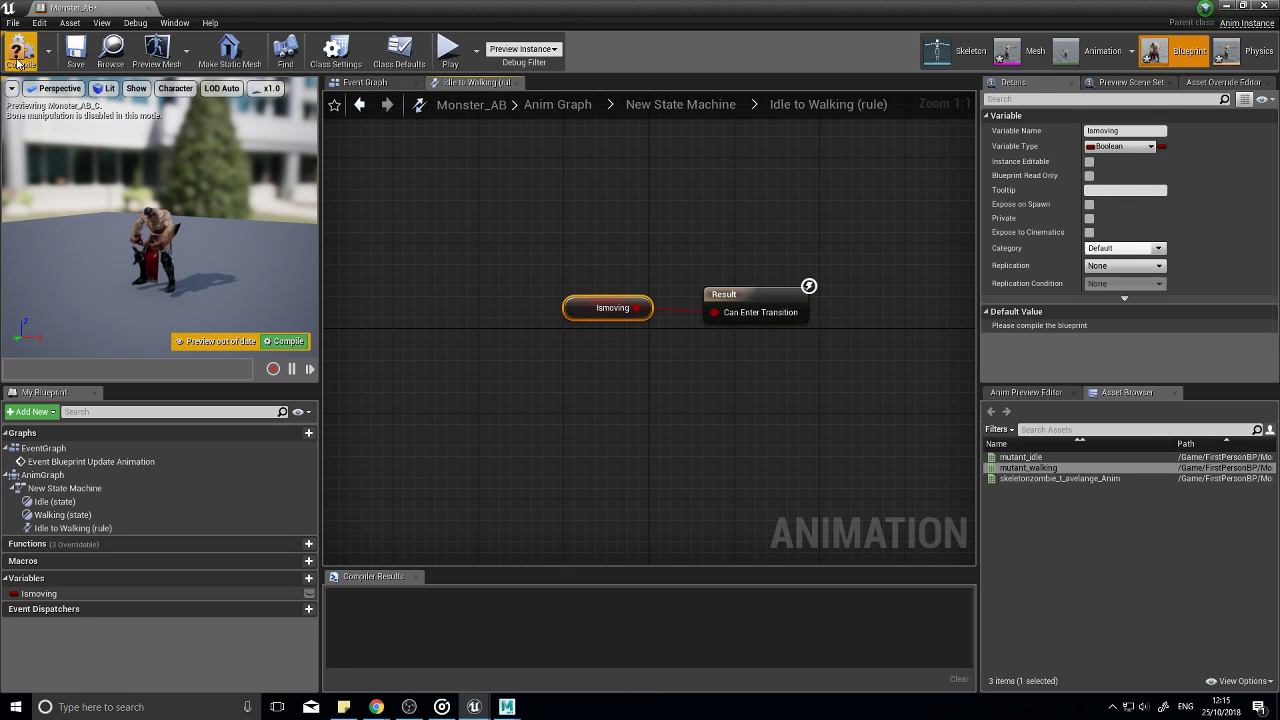
pyautogui.click(20, 50)
# Step: Create a transition from Walking back to Idle and place an Ismoving getter in its rule graph
pyautogui.click(359, 105)
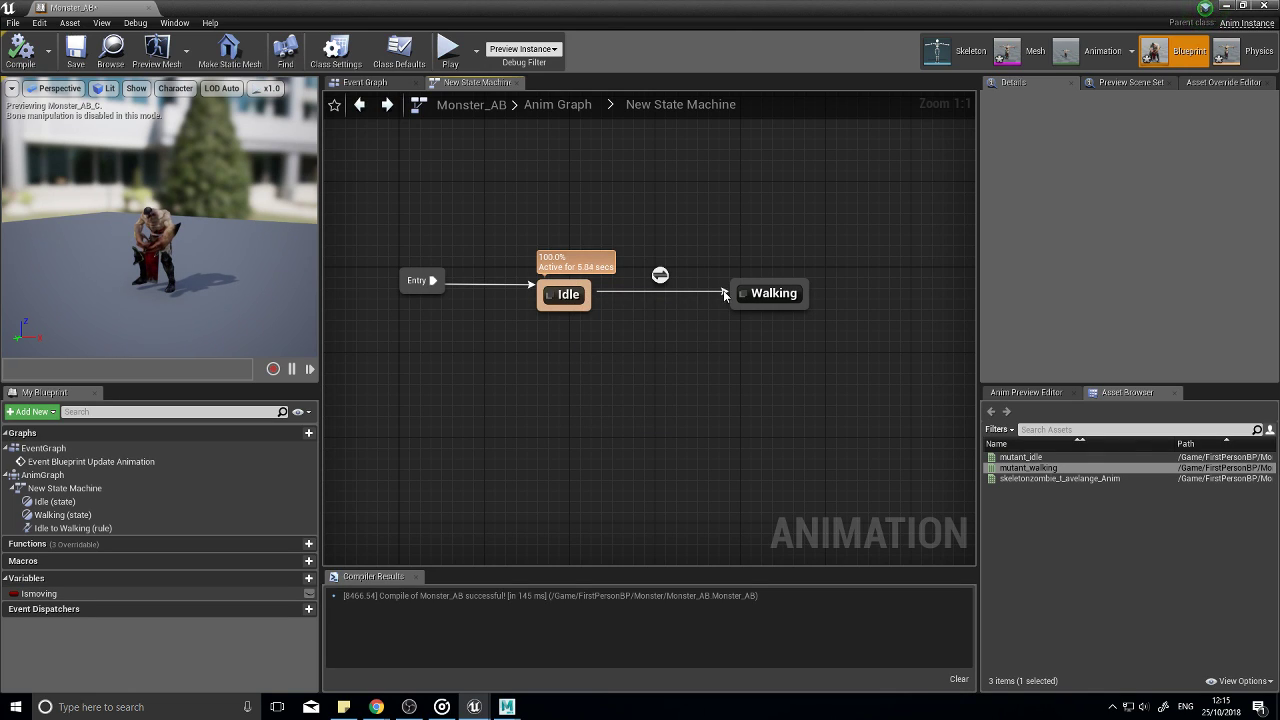
pyautogui.click(657, 279)
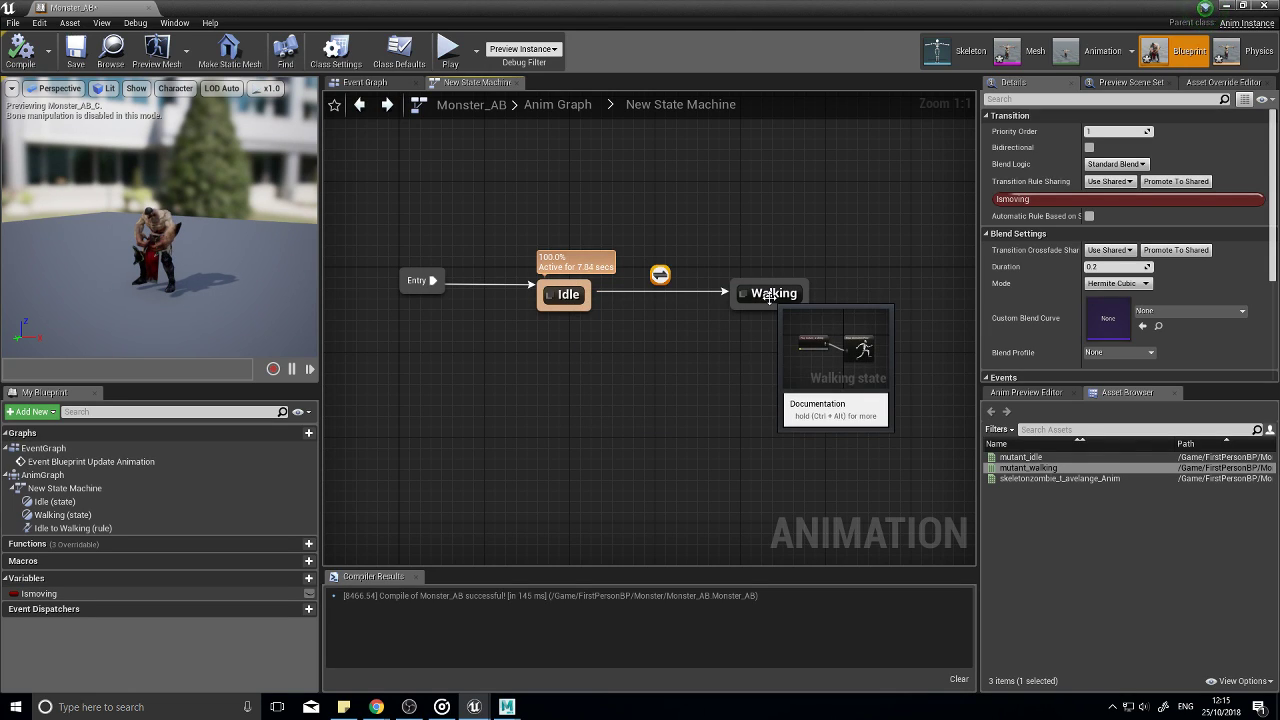
pyautogui.moveTo(731, 300); pyautogui.dragTo(588, 304)
pyautogui.doubleClick(660, 319)
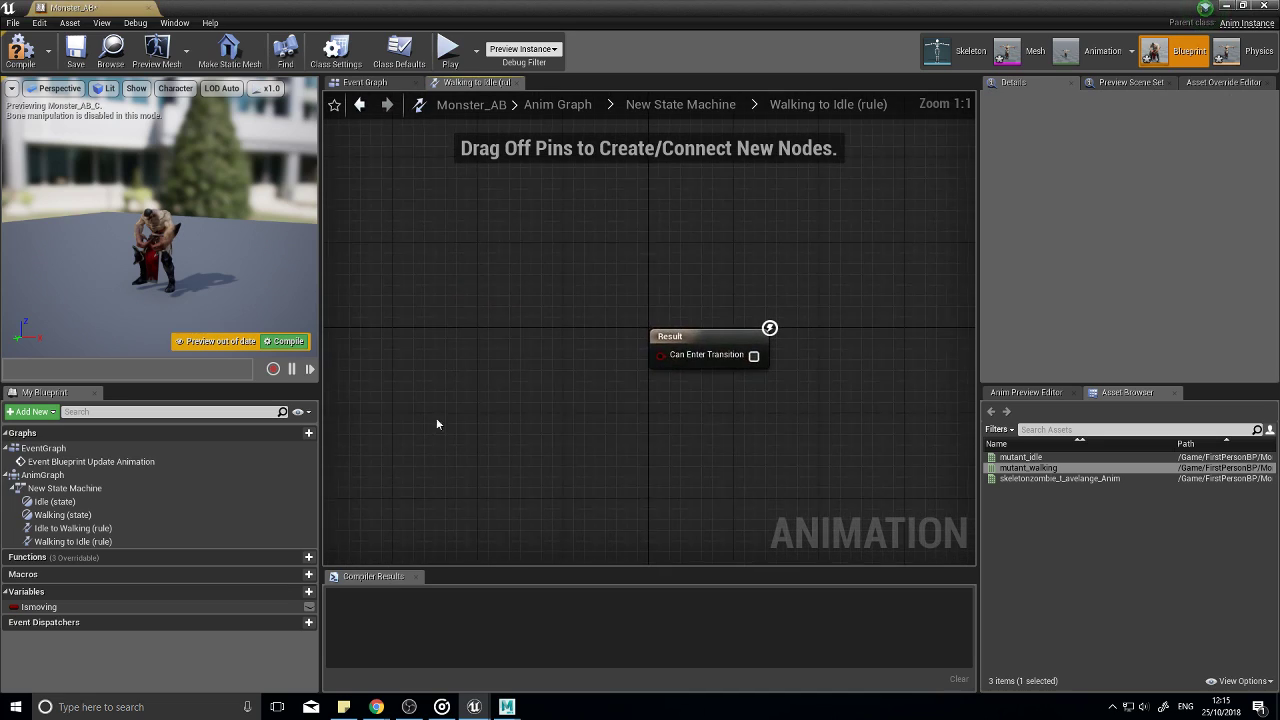
pyautogui.moveTo(40, 607); pyautogui.dragTo(511, 376)
pyautogui.click(420, 362)
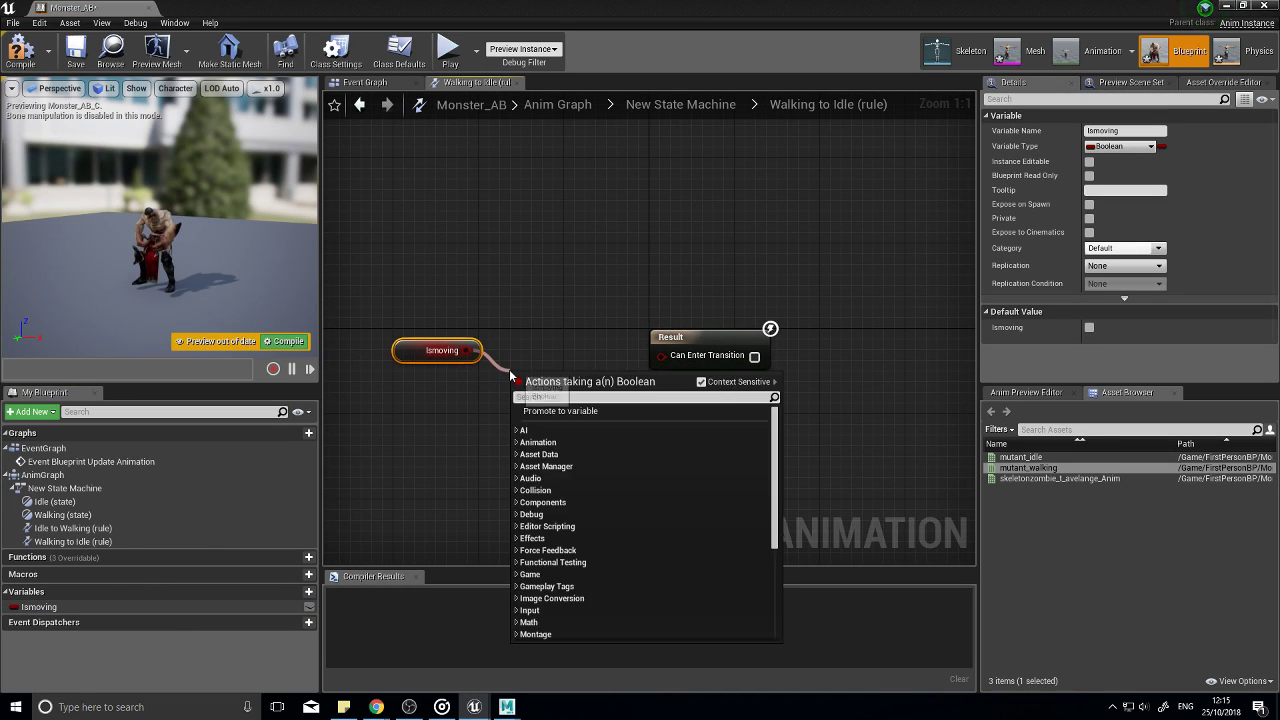
pyautogui.write('note')
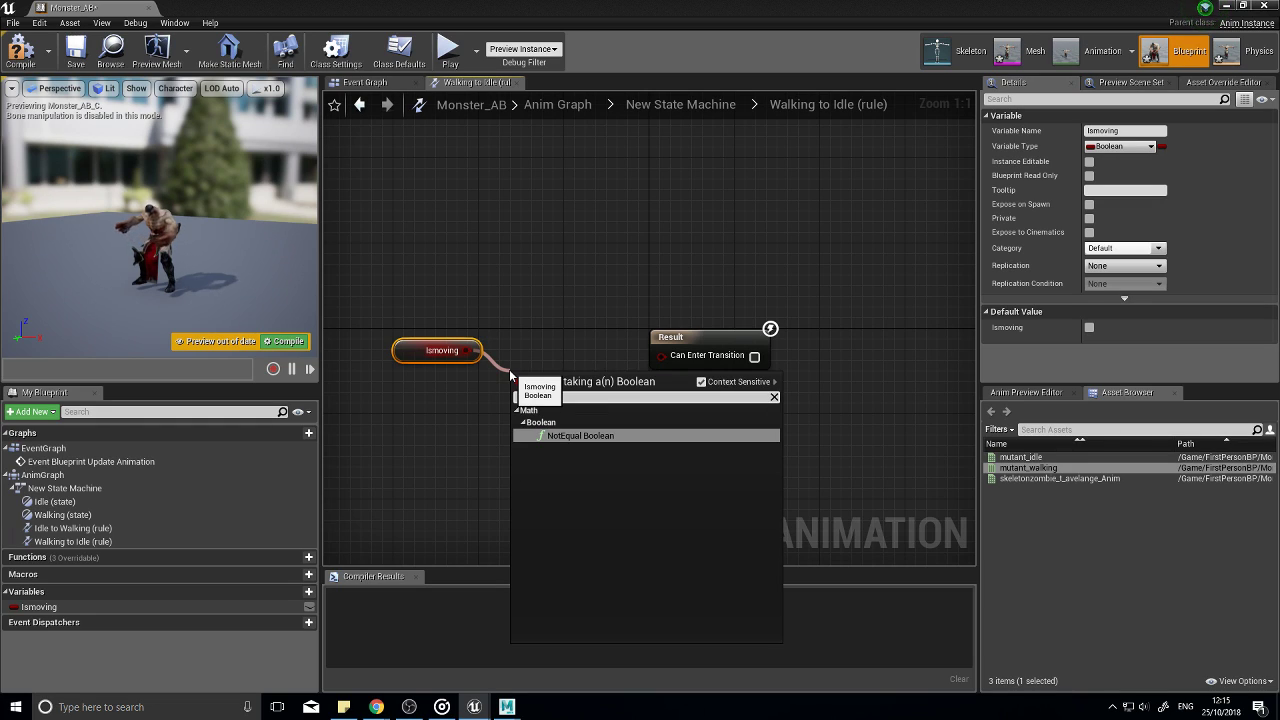
pyautogui.click(566, 437)
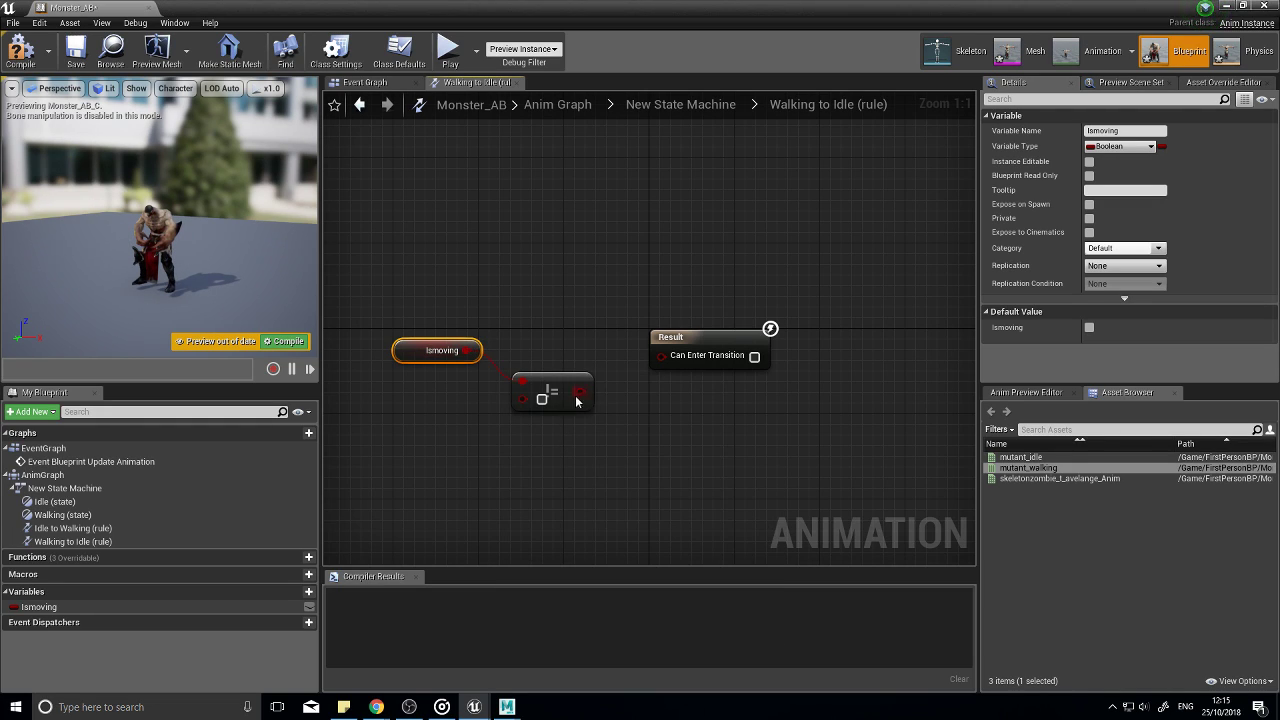
pyautogui.click(560, 389)
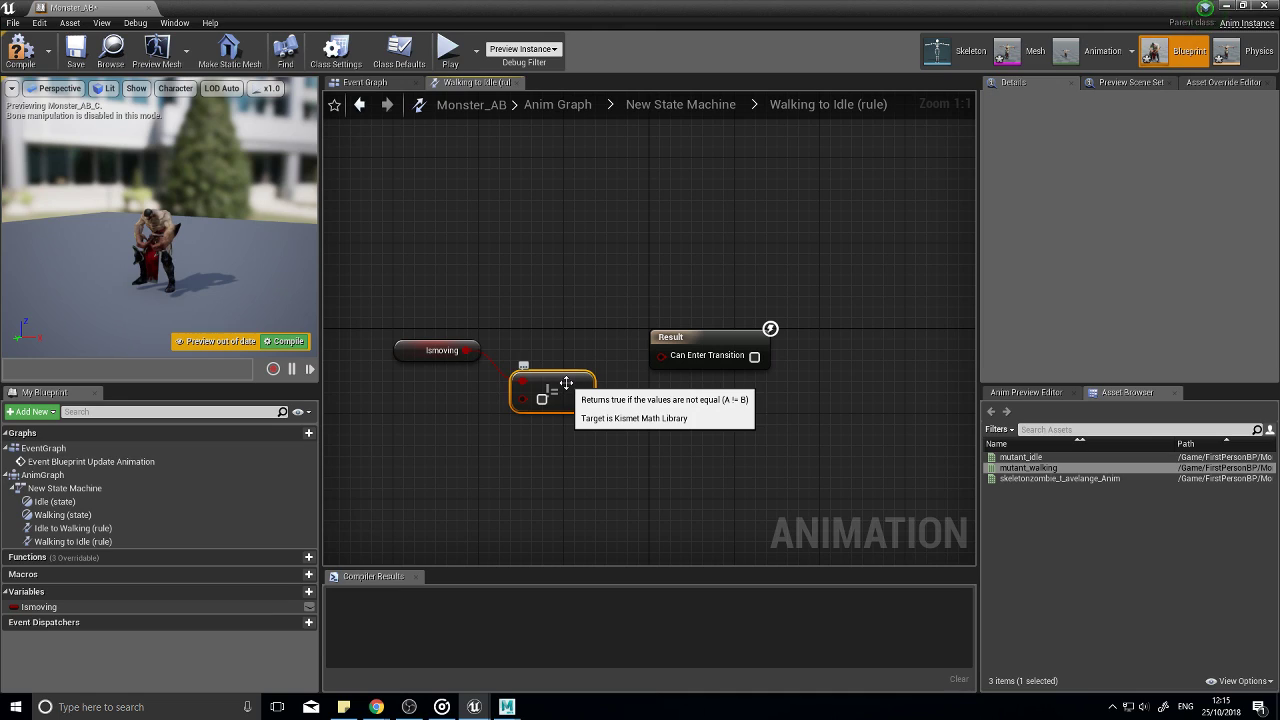
pyautogui.press('Delete')
# Step: Connect Ismoving through a NOT Boolean node to Can Enter Transition in the Walking to Idle rule, and compile
pyautogui.moveTo(468, 357); pyautogui.dragTo(520, 408)
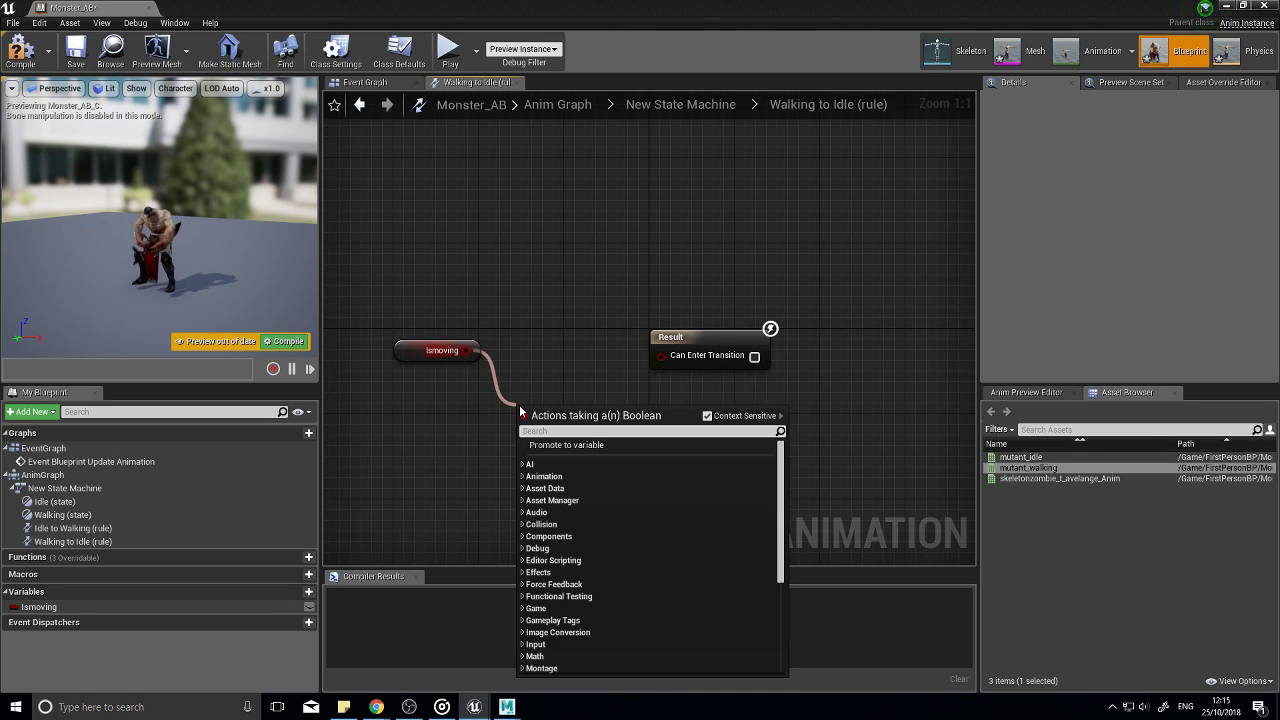
pyautogui.write('not')
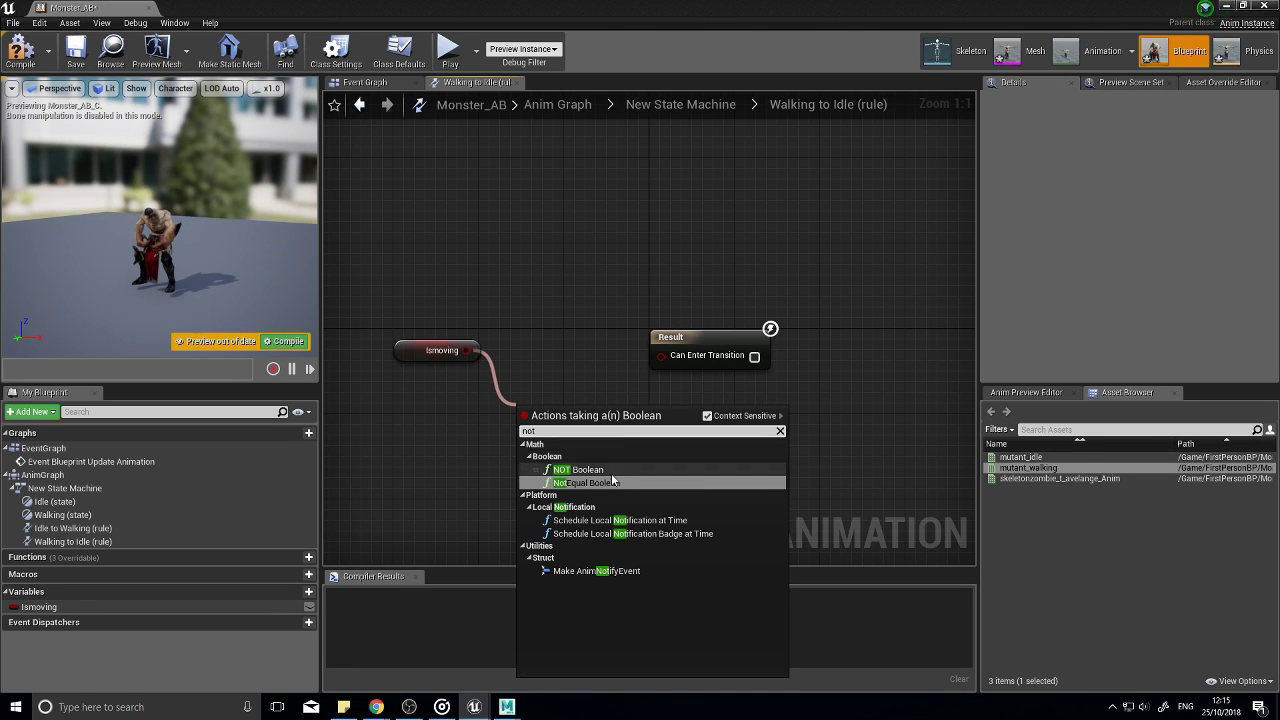
pyautogui.click(580, 469)
pyautogui.moveTo(643, 389); pyautogui.dragTo(660, 366)
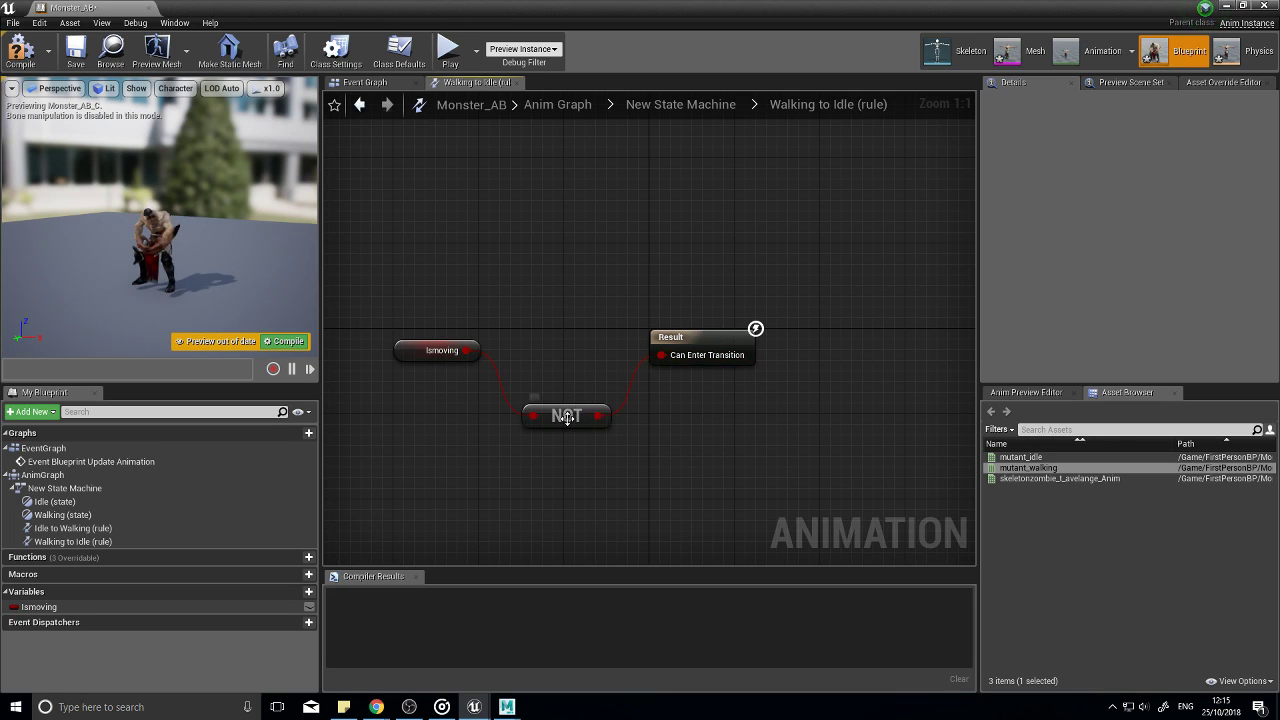
pyautogui.moveTo(567, 417); pyautogui.dragTo(567, 373)
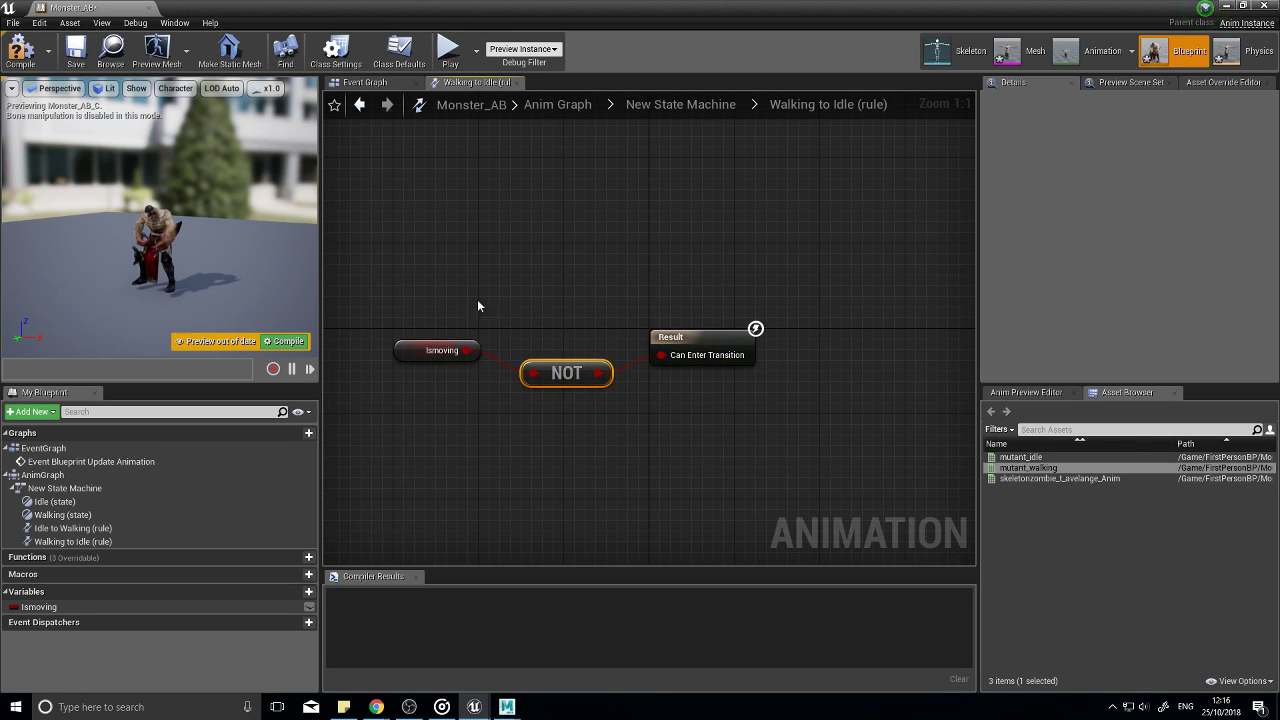
pyautogui.click(20, 50)
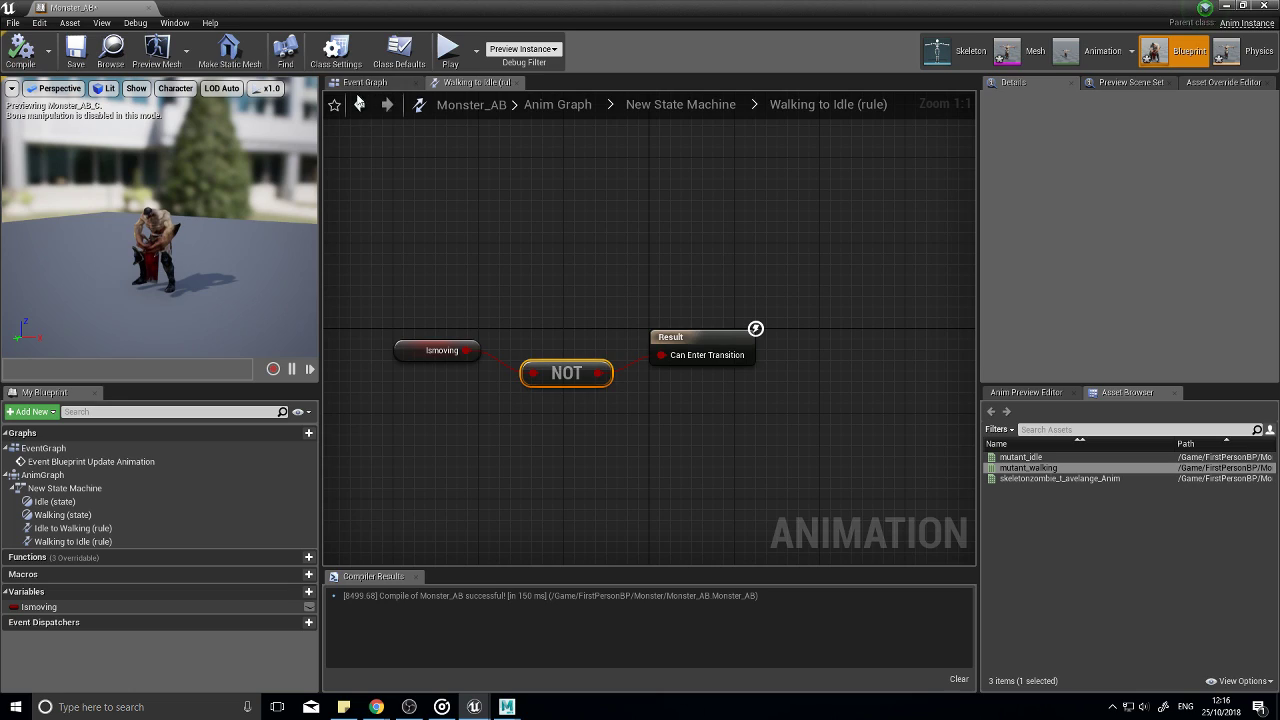
# Step: Leave the transition rule and open the Event Graph at the Event Blueprint Update Animation node
pyautogui.click(359, 104)
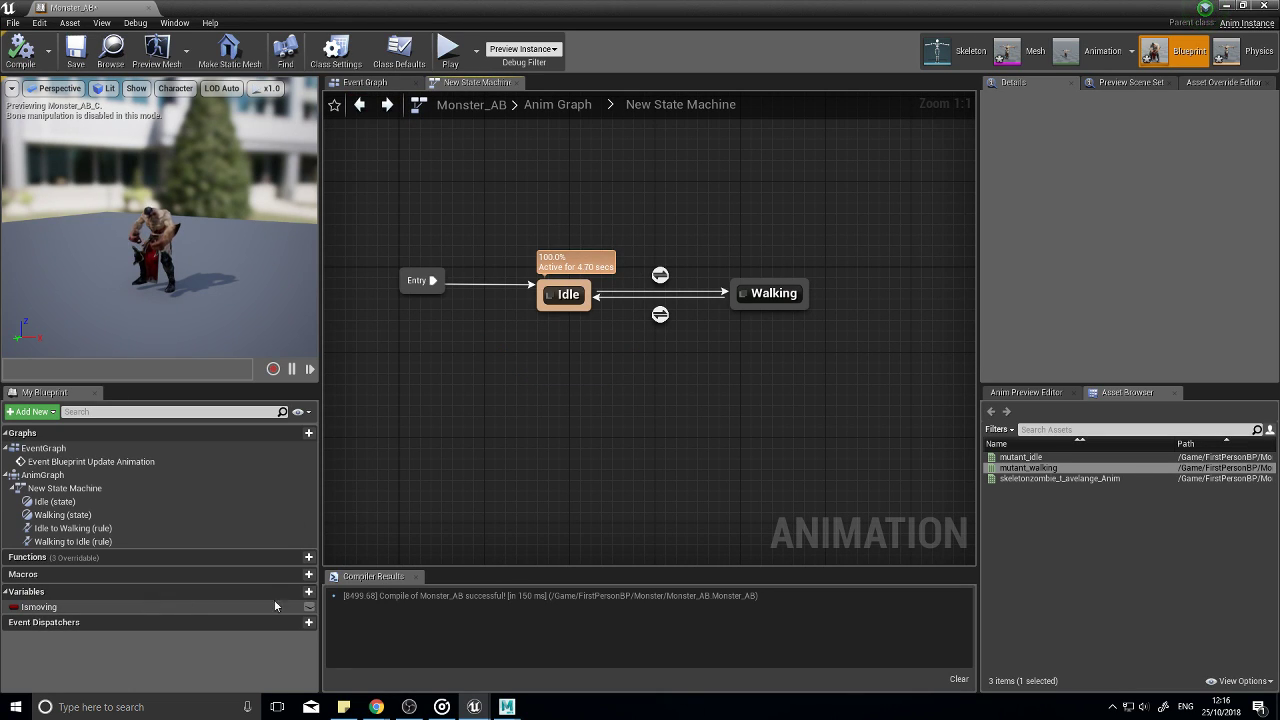
pyautogui.click(378, 85)
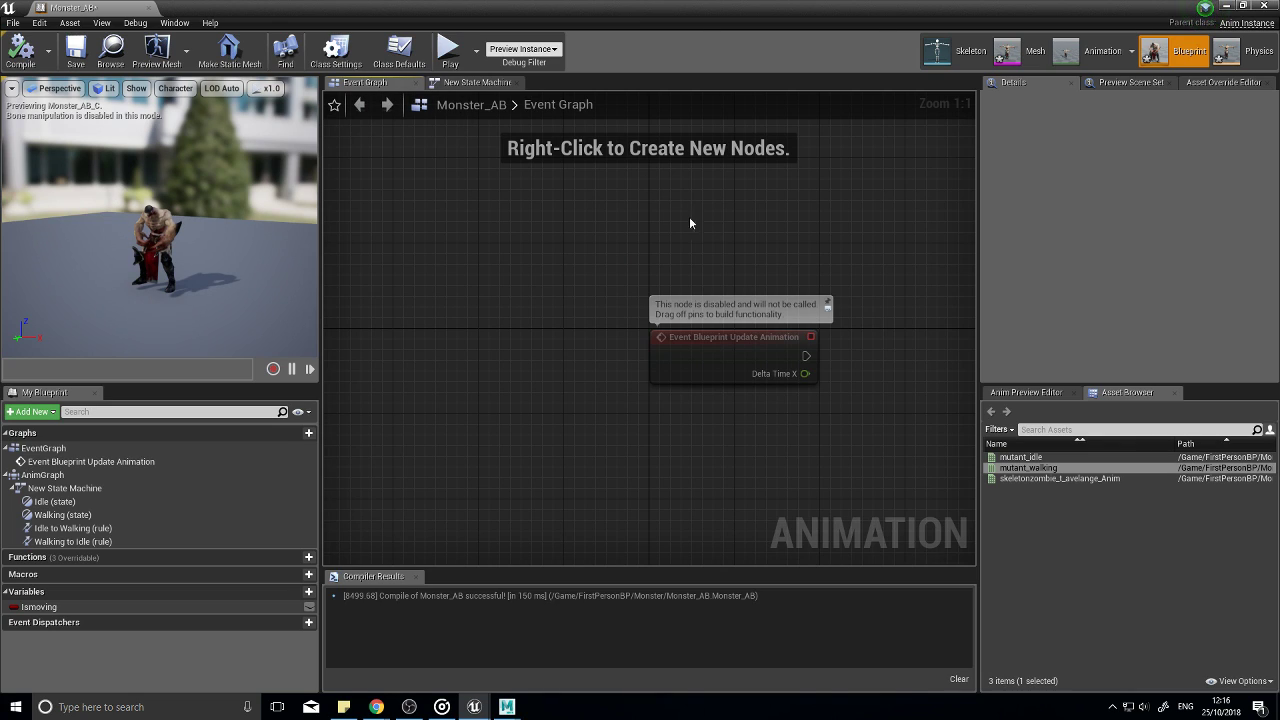
pyautogui.moveTo(690, 223); pyautogui.dragTo(563, 259, button='right')
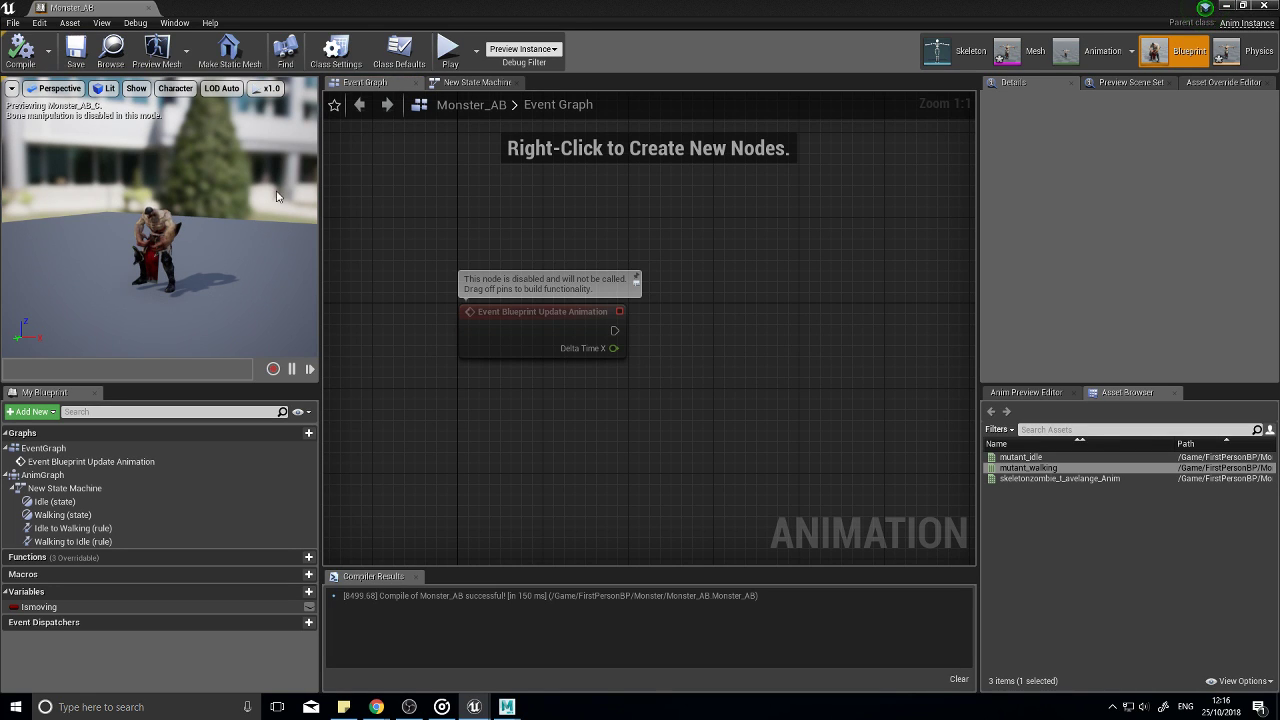
# Step: Open the mutant_idle animation from the Animations folder and set its import Animation Length to Animated Time
pyautogui.click(1264, 6)
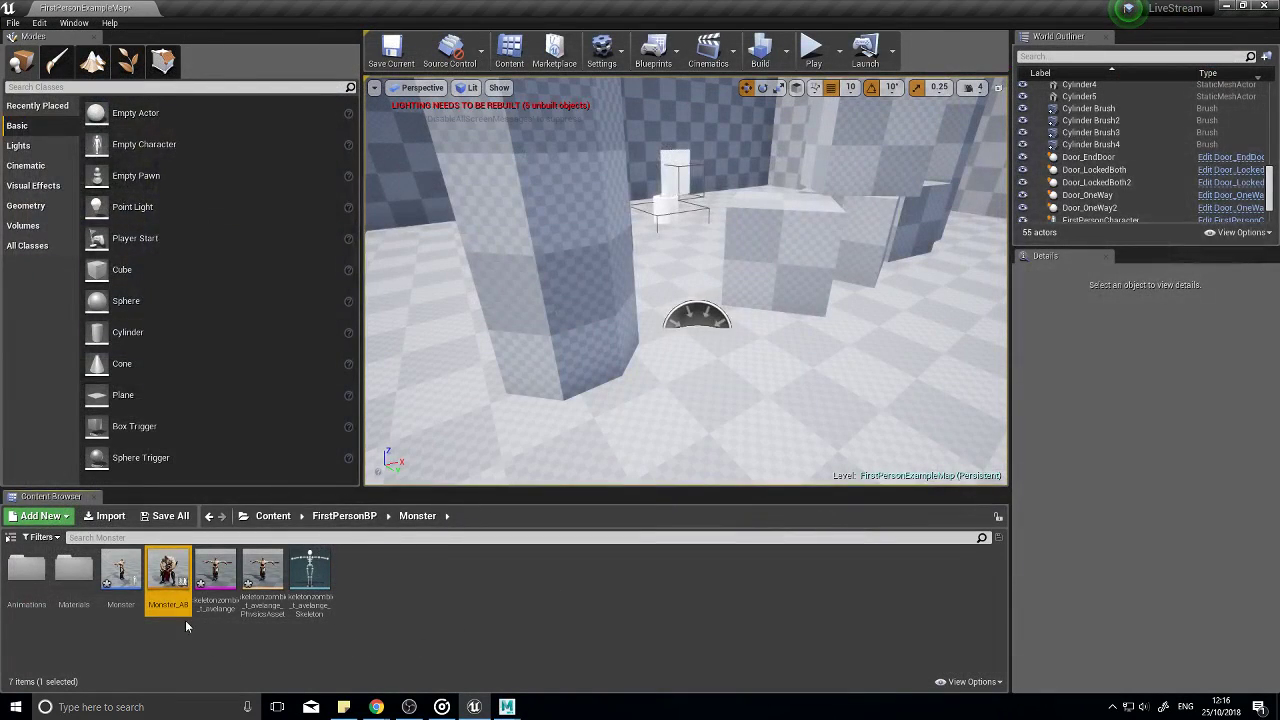
pyautogui.doubleClick(40, 576)
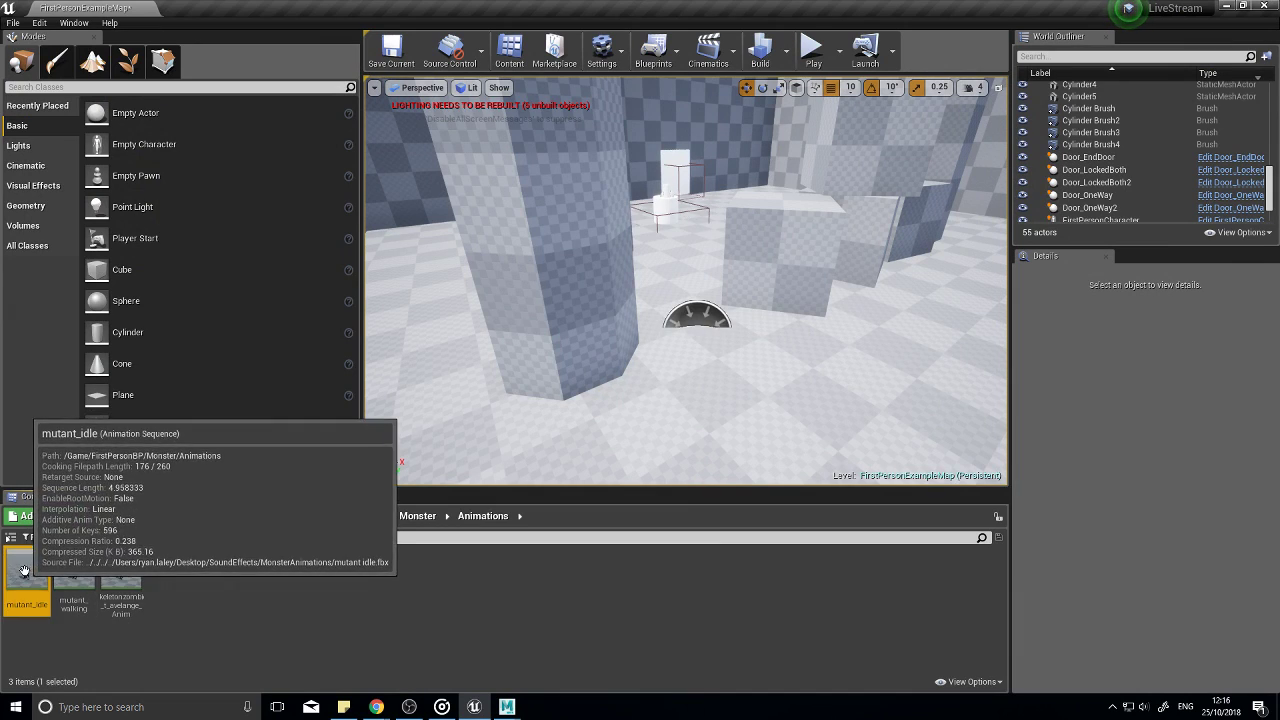
pyautogui.doubleClick(44, 576)
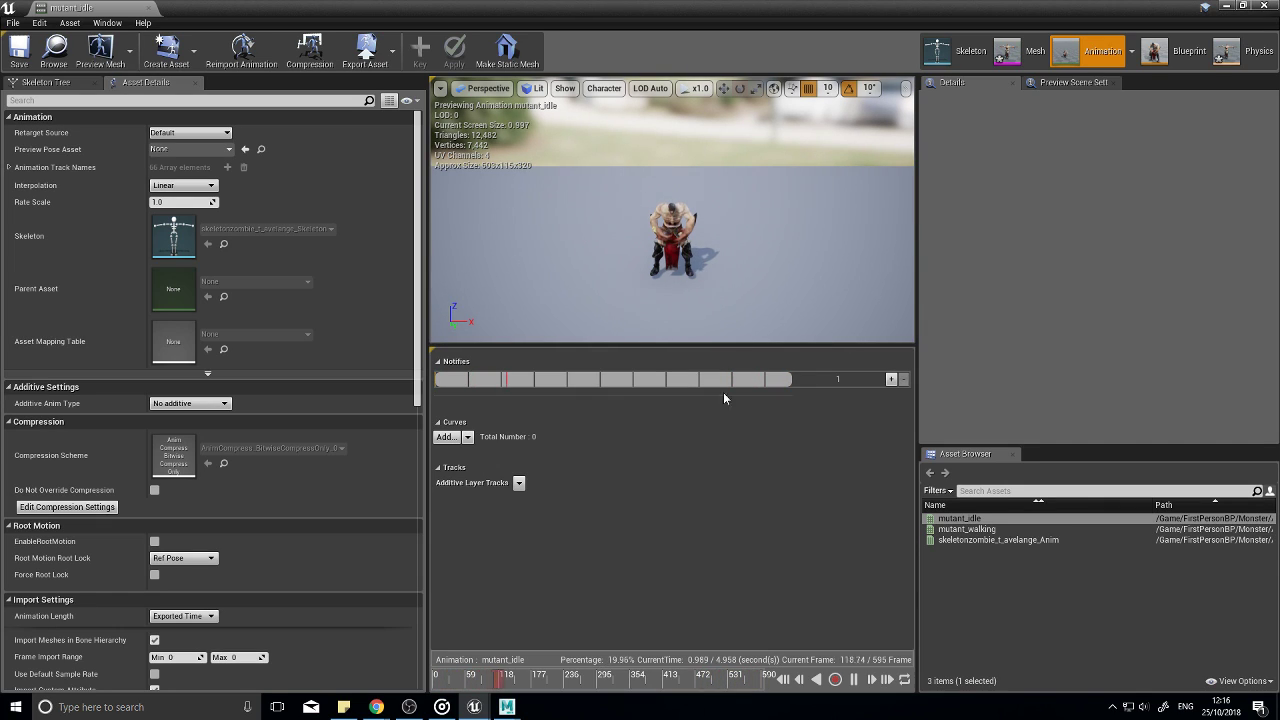
pyautogui.scroll(-2, 300, 597)
pyautogui.click(205, 577)
pyautogui.click(176, 594)
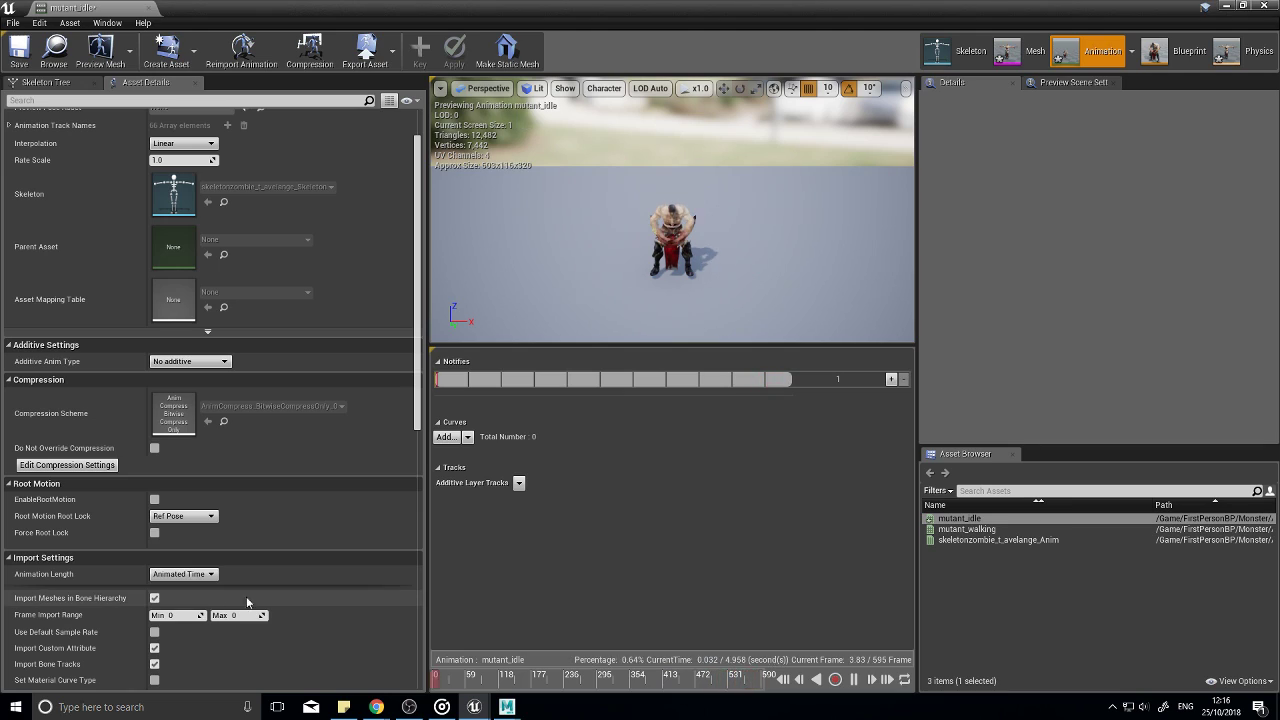
# Step: Reimport the mutant_idle animation, save it and close its editor
pyautogui.click(70, 22)
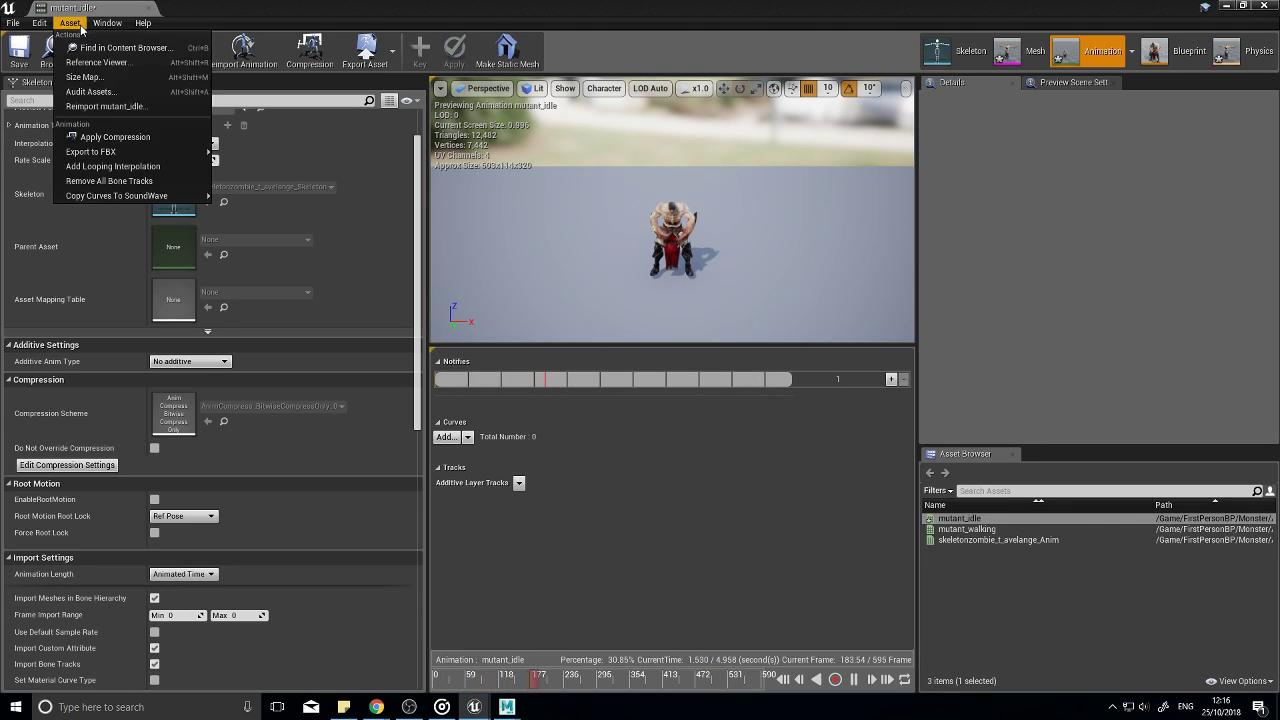
pyautogui.click(120, 100)
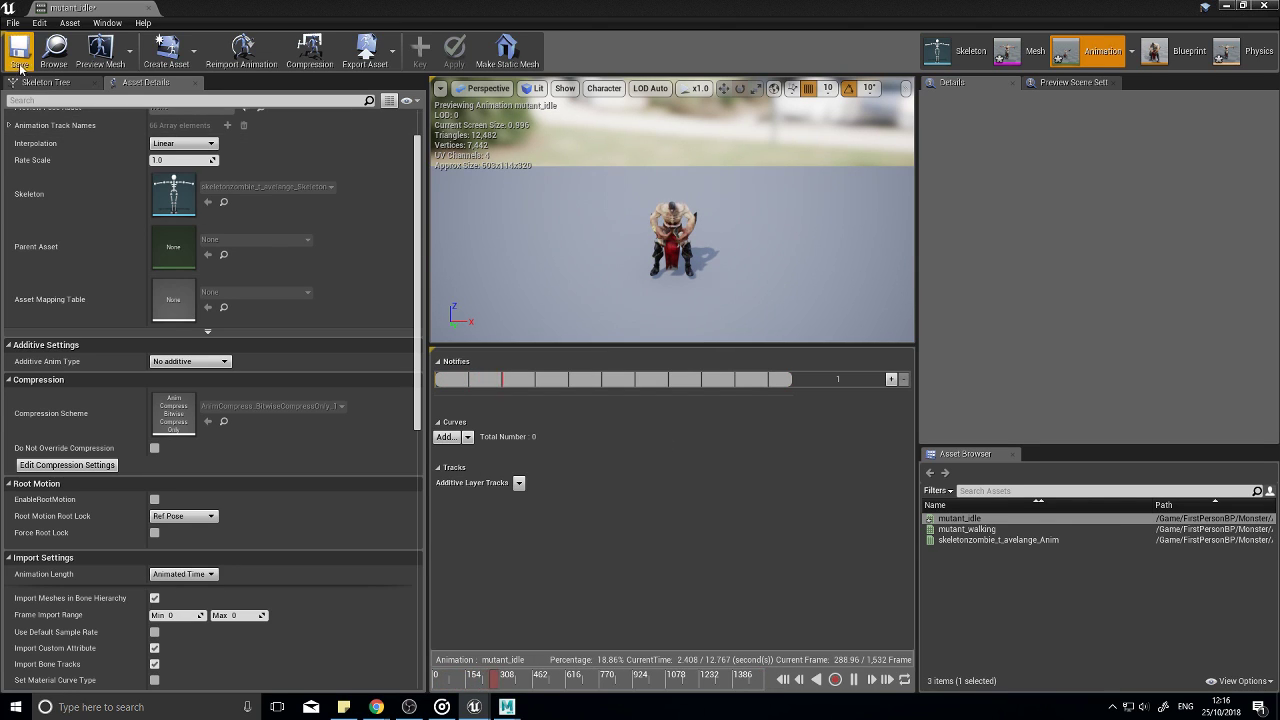
pyautogui.click(1263, 5)
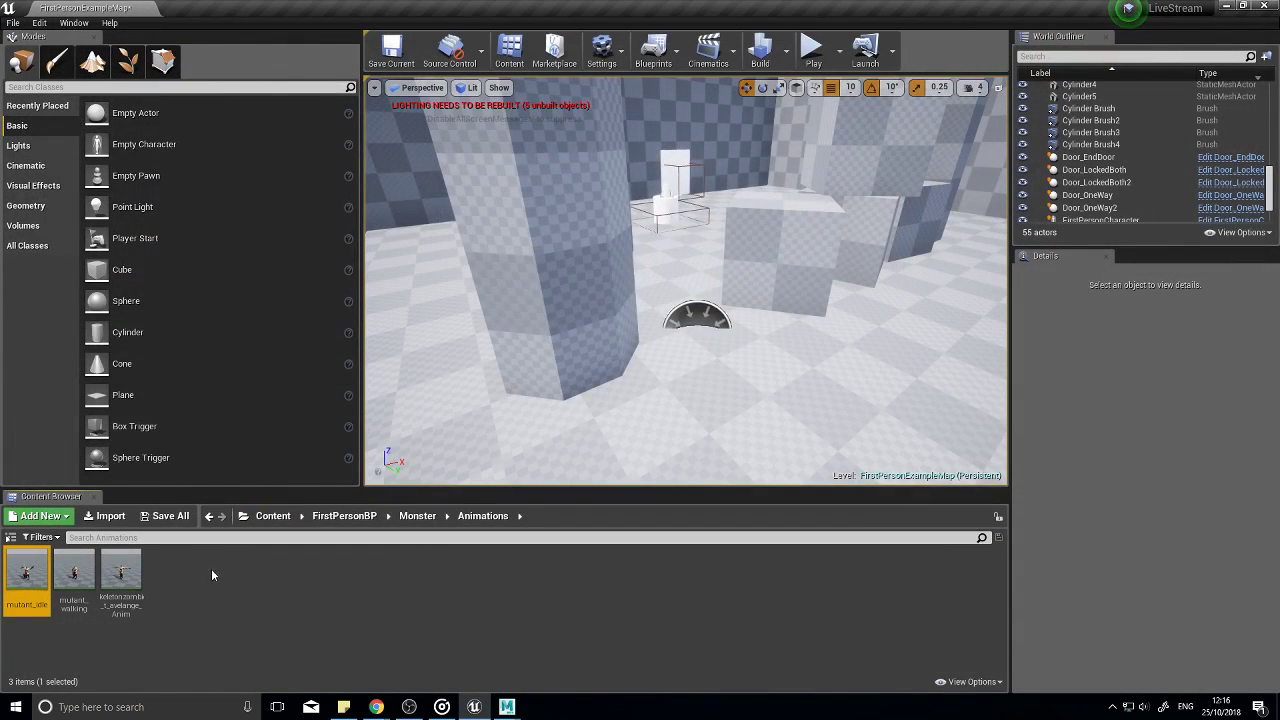
# Step: Place the Monster blueprint from the Monster folder on the level's floor at about X 610, Y 360
pyautogui.click(417, 515)
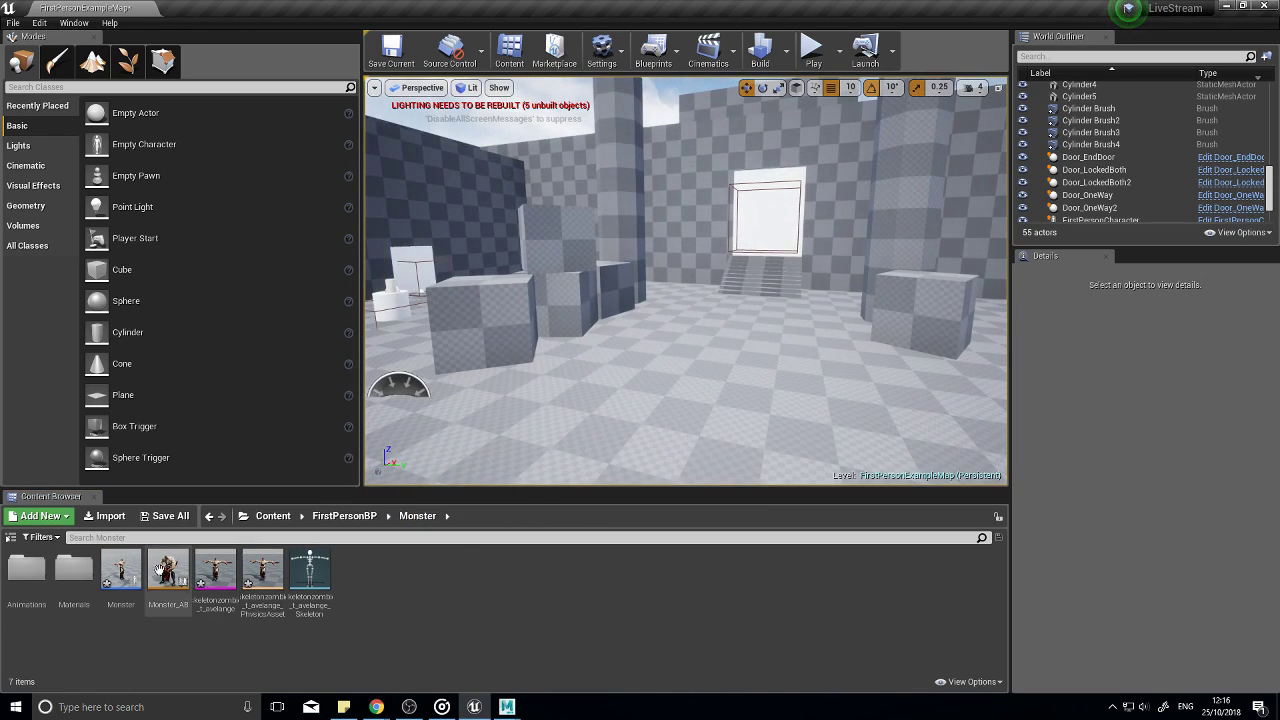
pyautogui.moveTo(120, 570); pyautogui.dragTo(678, 332)
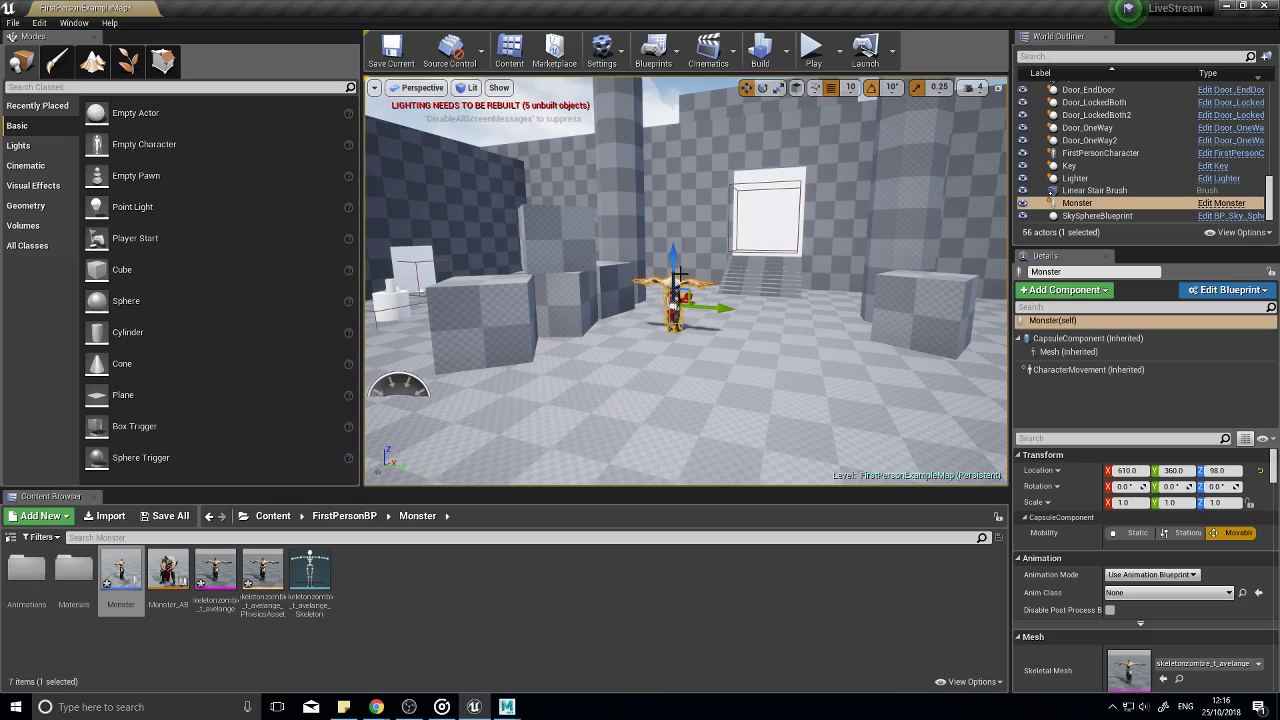
pyautogui.moveTo(717, 335); pyautogui.dragTo(520, 330, button='right')
pyautogui.moveTo(650, 332); pyautogui.dragTo(648, 332, button='right')
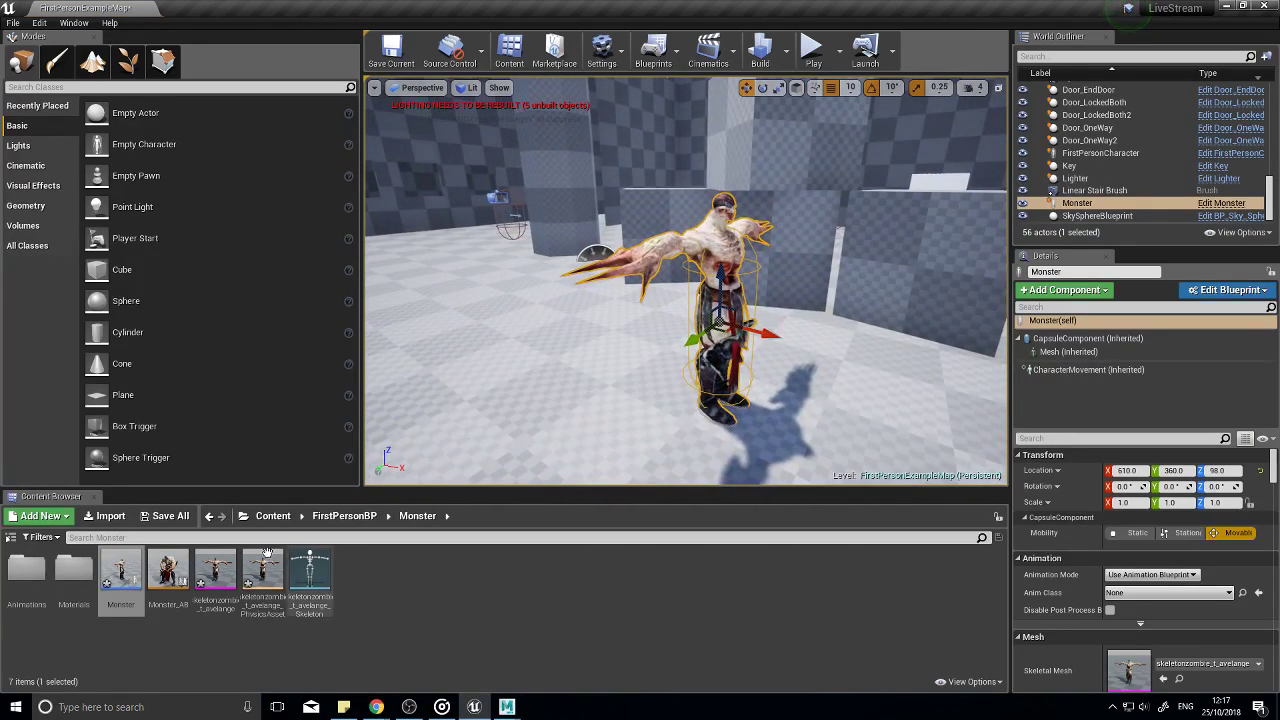
# Step: Assign Monster_AB as the Anim Class of the Monster blueprint's Mesh component, compile, and close the blueprint
pyautogui.doubleClick(122, 568)
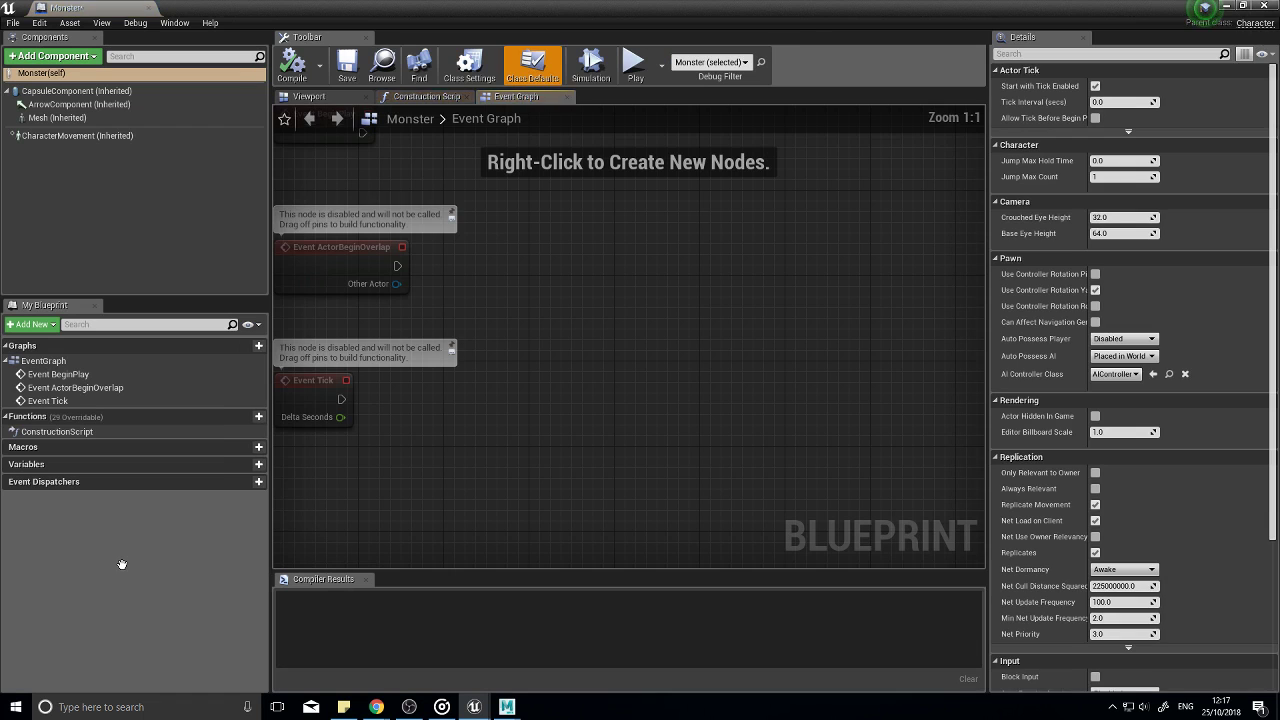
pyautogui.click(44, 119)
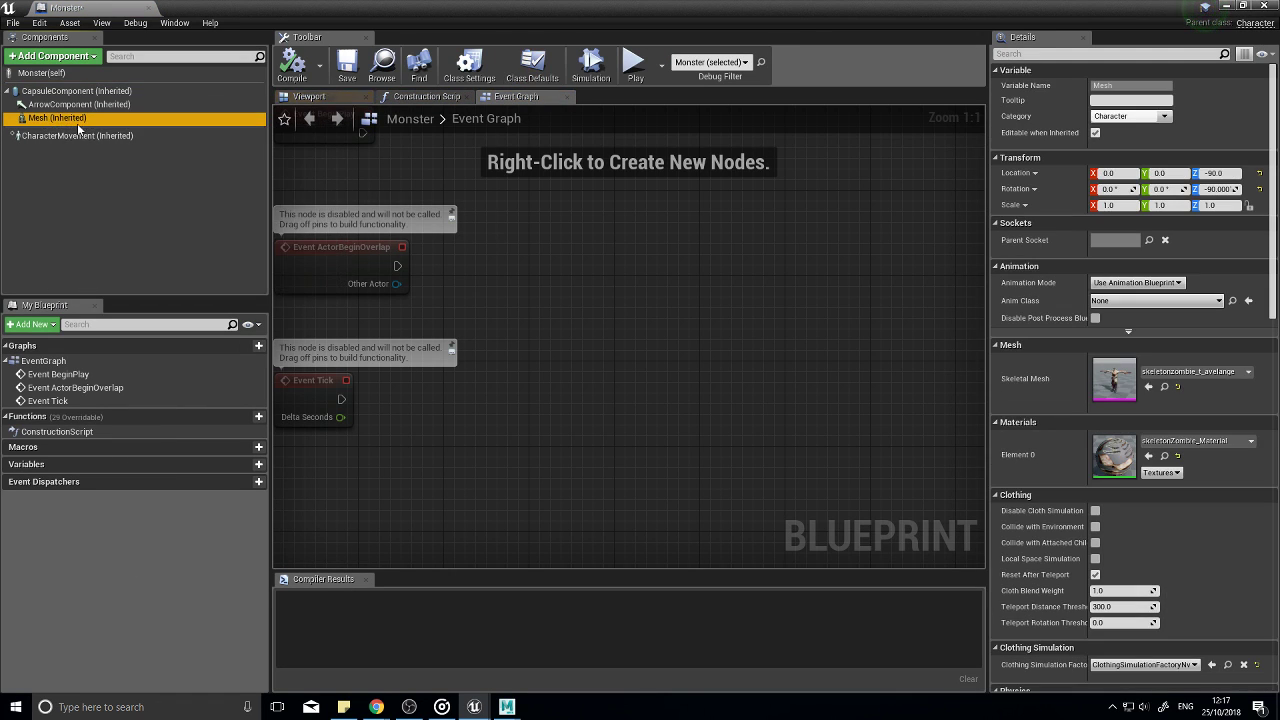
pyautogui.click(308, 96)
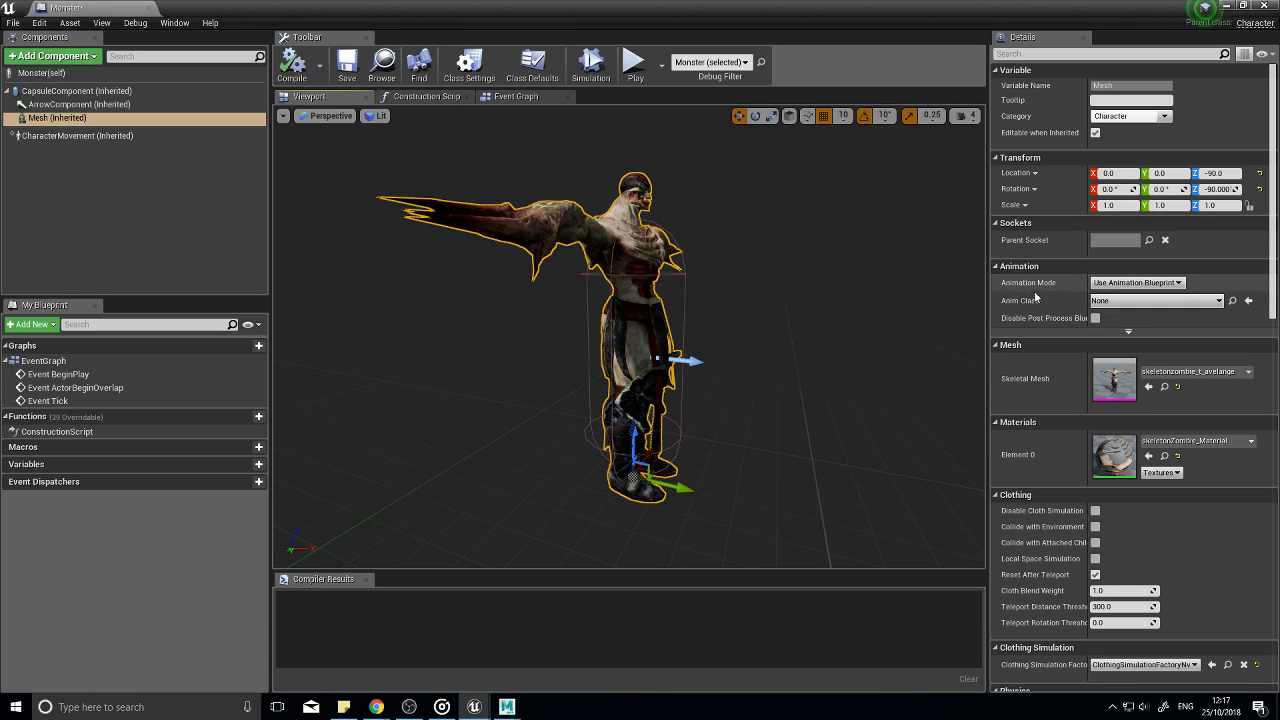
pyautogui.click(1147, 303)
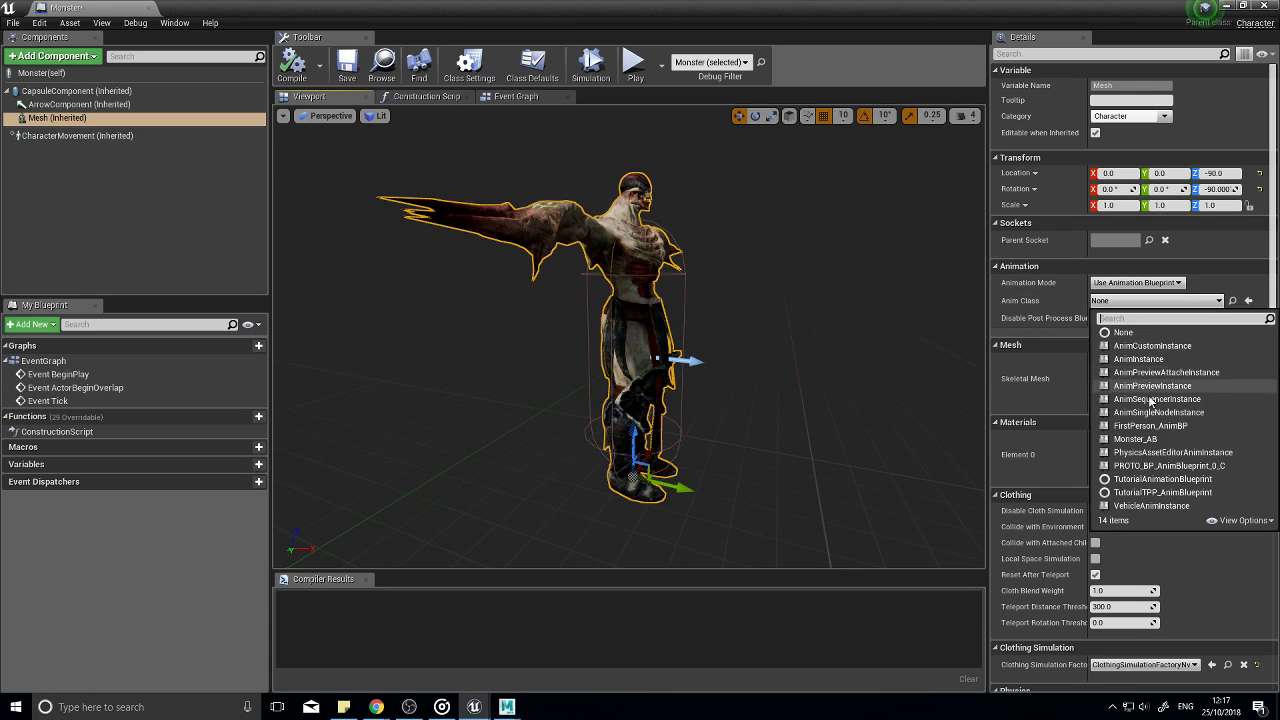
pyautogui.click(1140, 439)
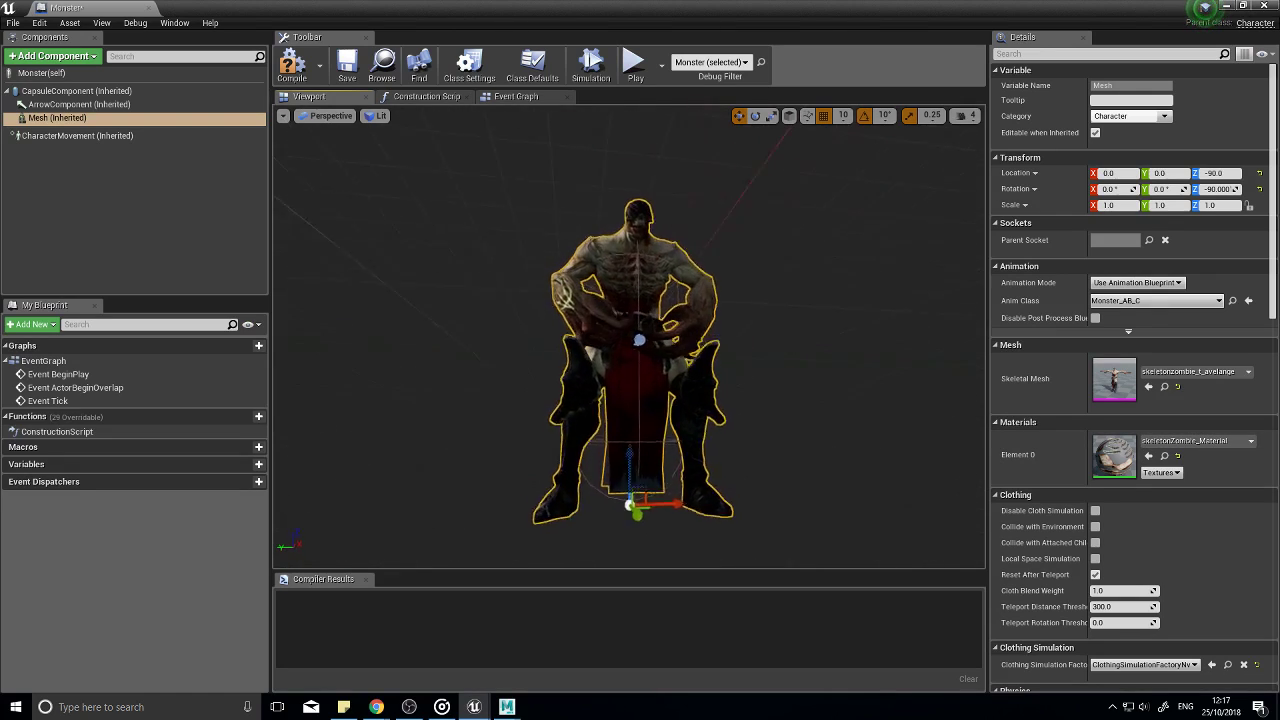
pyautogui.click(305, 69)
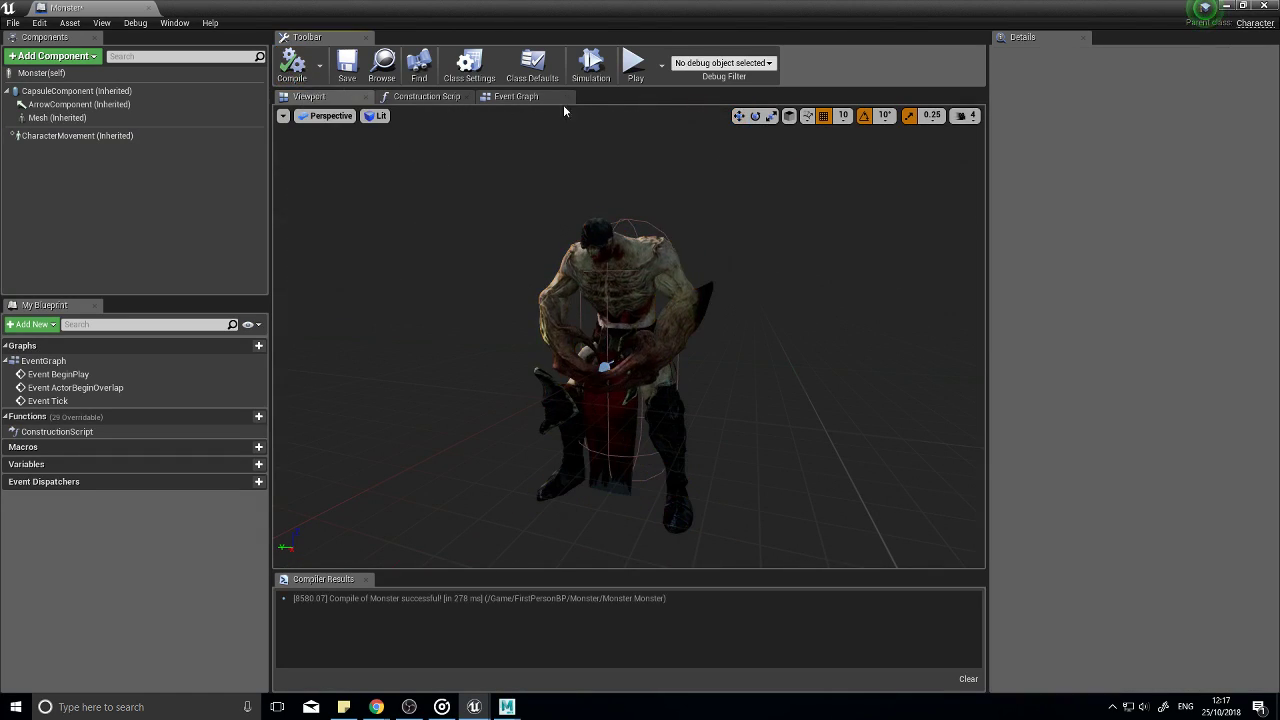
pyautogui.click(1264, 7)
# Step: Scale the placed monster to 1.5 on all three axes, lift it, and snap it down onto the floor
pyautogui.moveTo(777, 389)
pyautogui.mouseDown(button='right')
pyautogui.moveTo(777, 370)
pyautogui.moveTo(760, 400)
pyautogui.moveTo(560, 385)
pyautogui.moveTo(830, 380)
pyautogui.moveTo(774, 371)
pyautogui.mouseUp(button='right')
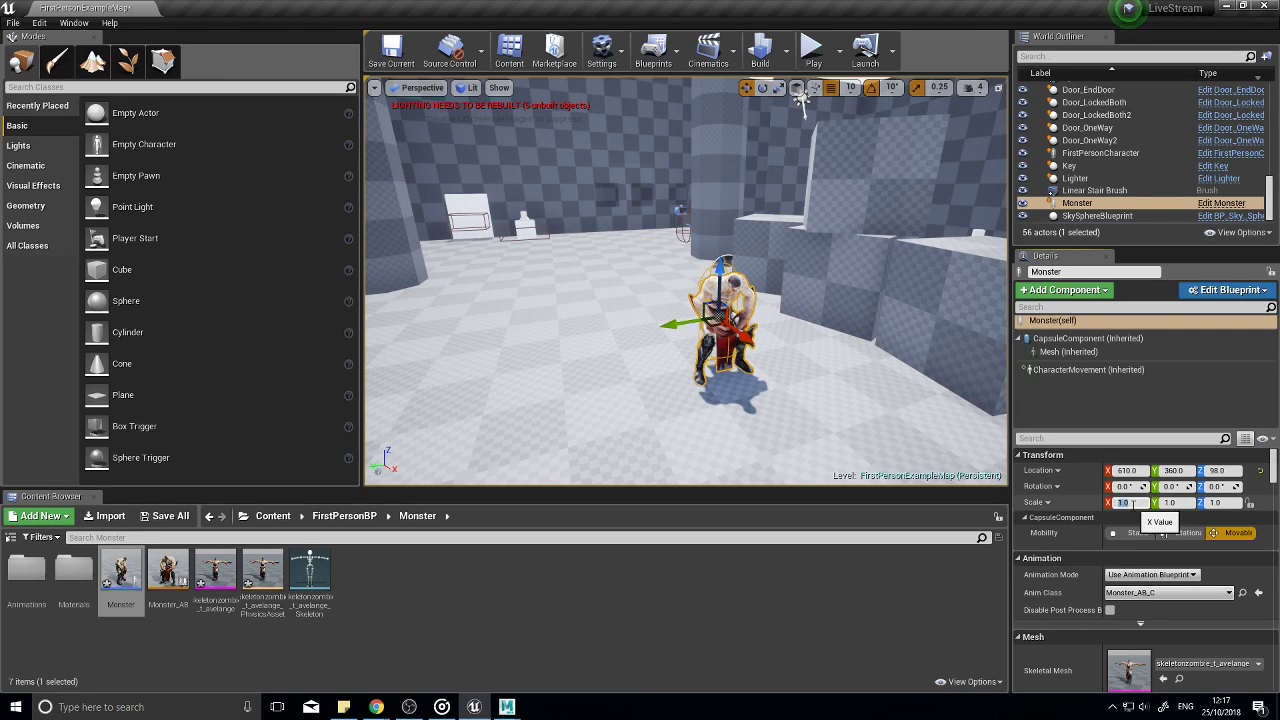
pyautogui.press('Tab')
pyautogui.write('1.5')
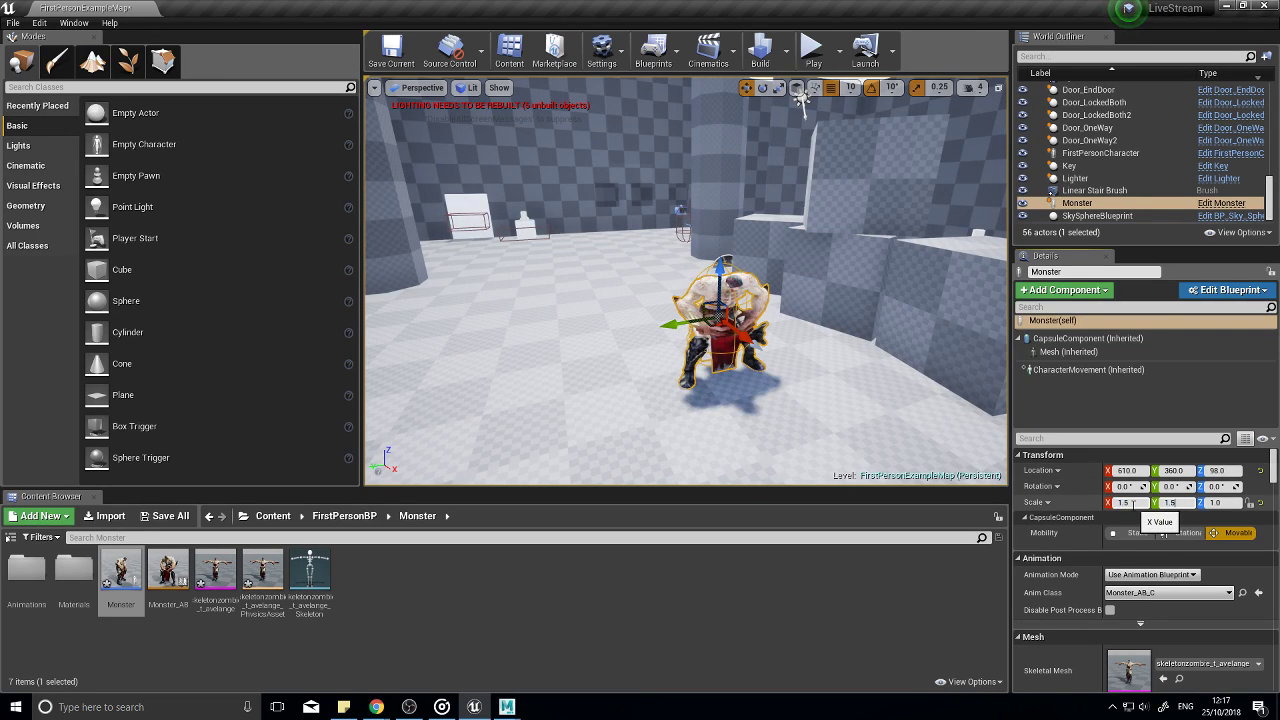
pyautogui.press('Tab')
pyautogui.write('1')
pyautogui.press('Return')
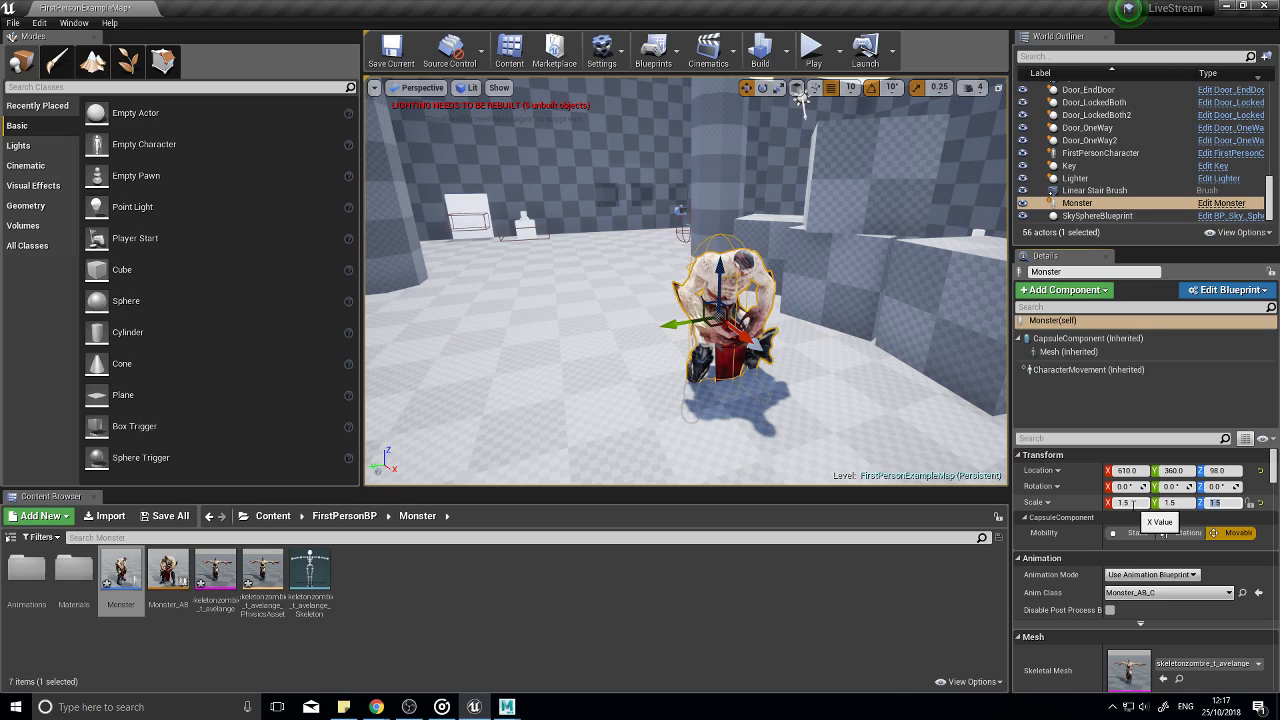
pyautogui.moveTo(718, 271); pyautogui.dragTo(703, 214)
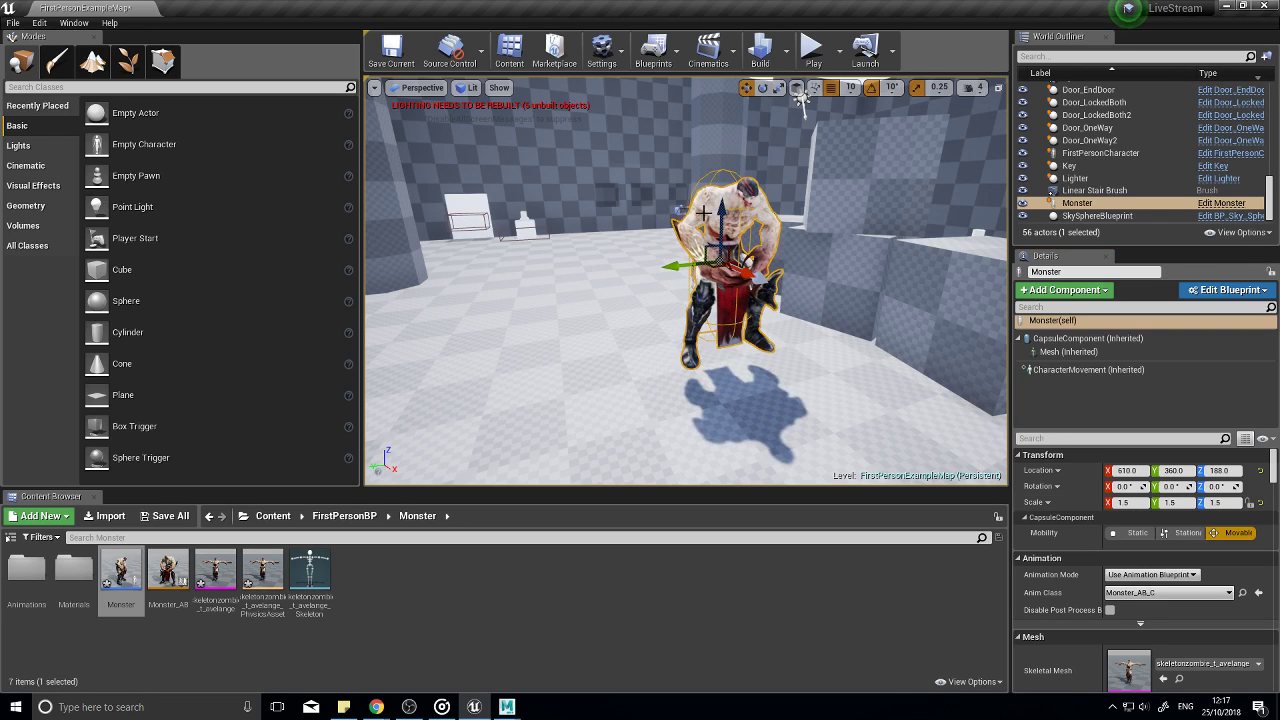
pyautogui.press('End')
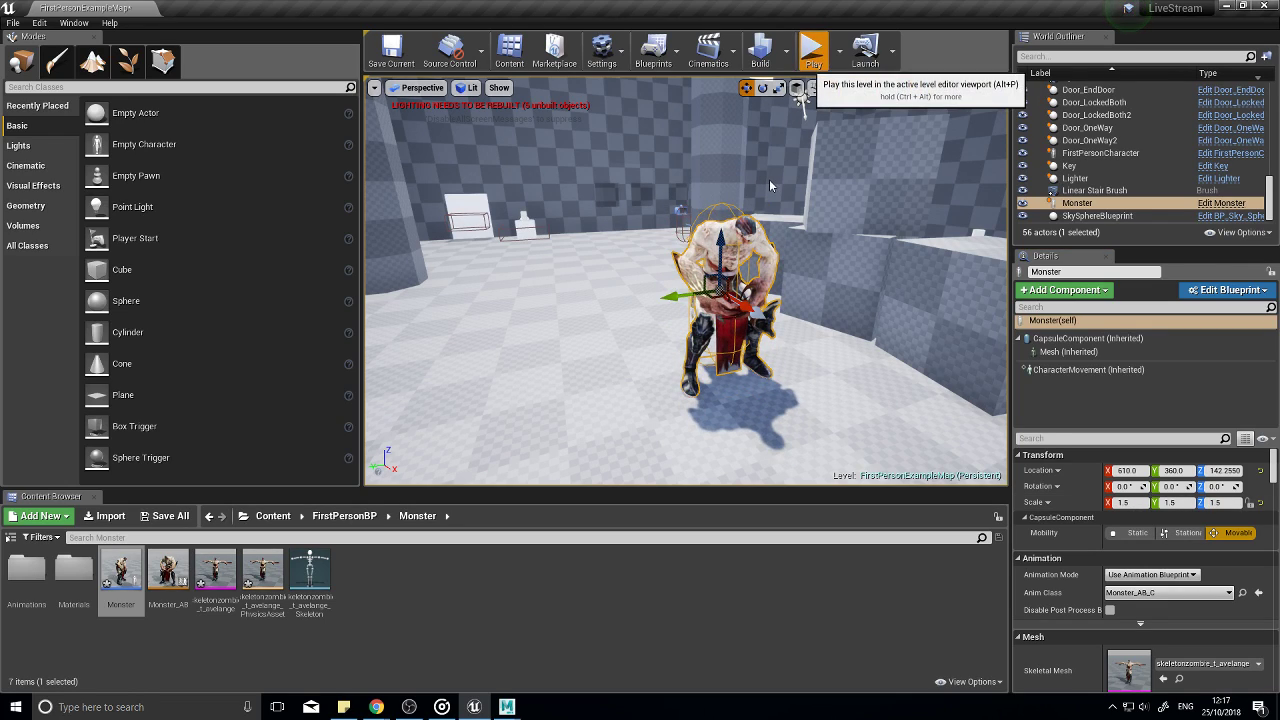
# Step: Play the level to check the monster's idle animation in game, and stop the session
pyautogui.hotkey('alt', 'p')
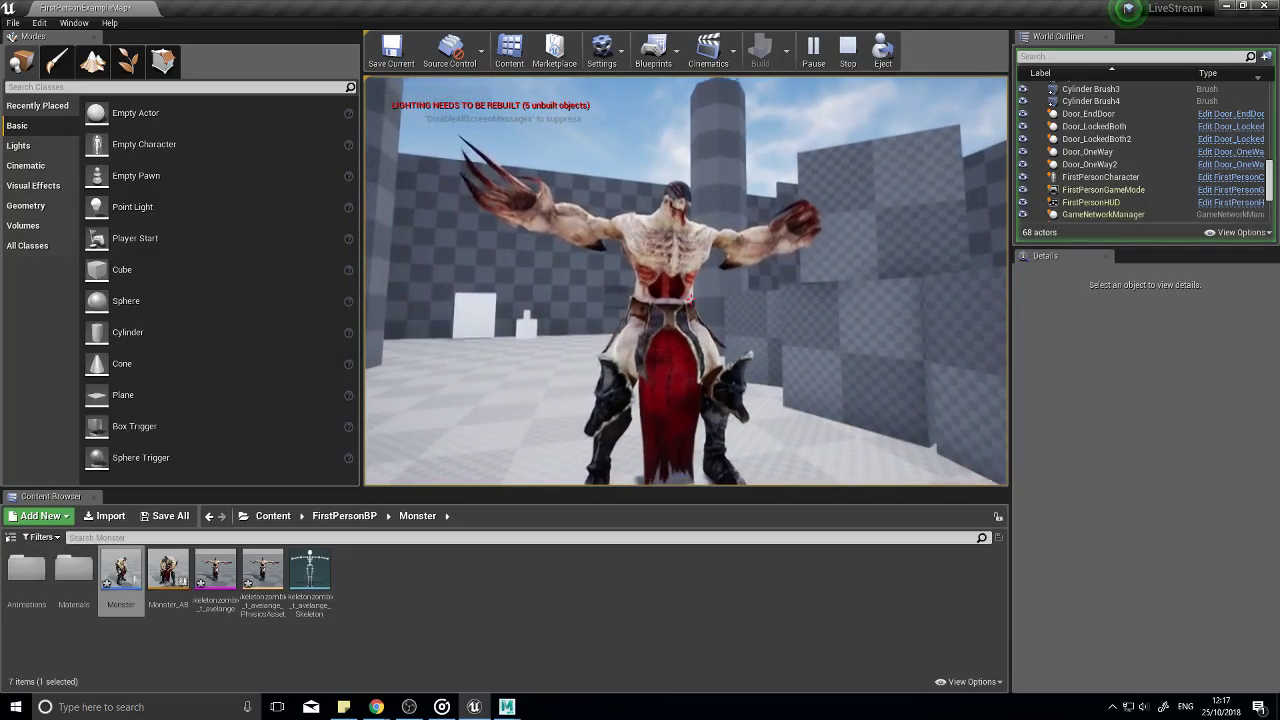
pyautogui.press('a')
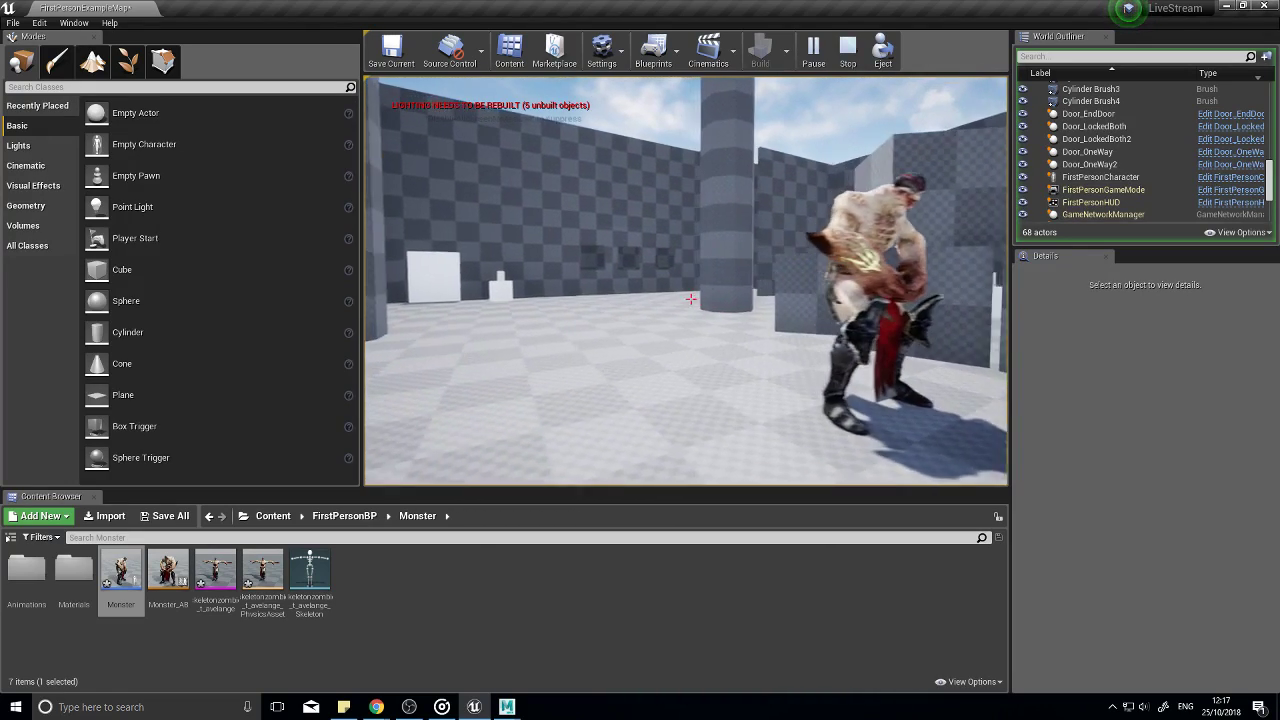
pyautogui.press('Escape')
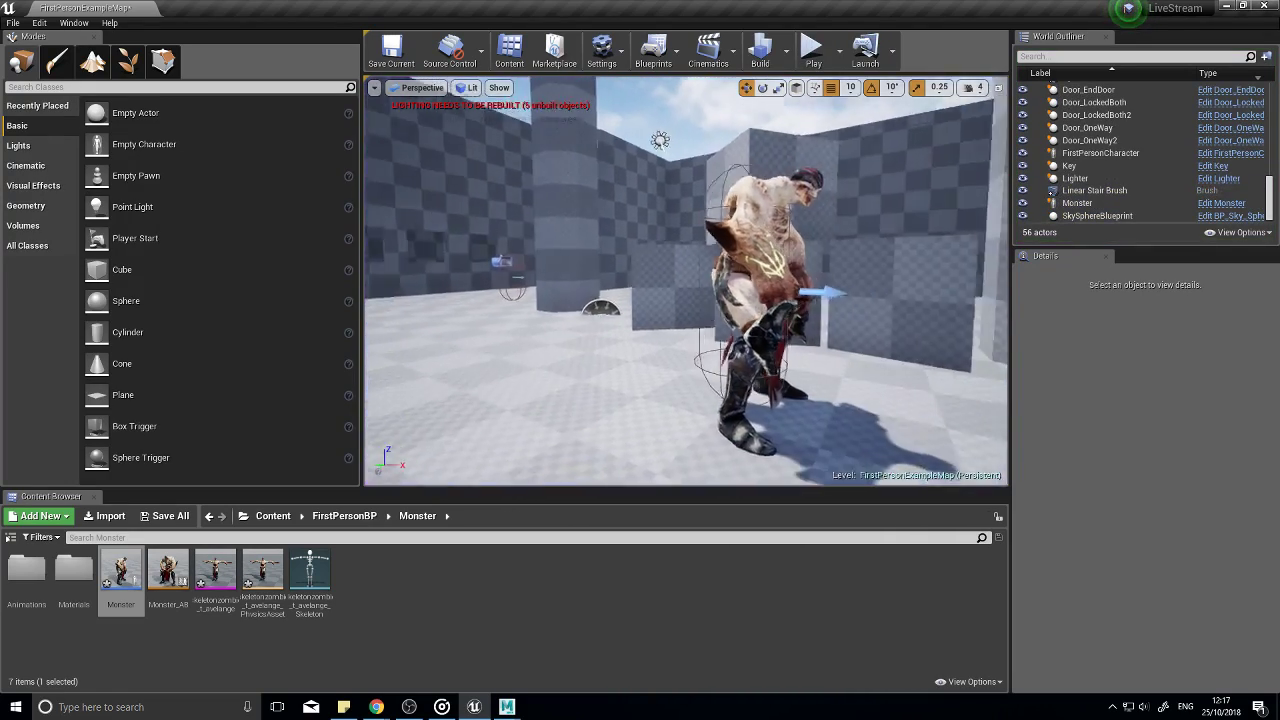
pyautogui.moveTo(685, 281); pyautogui.dragTo(745, 264, button='right')
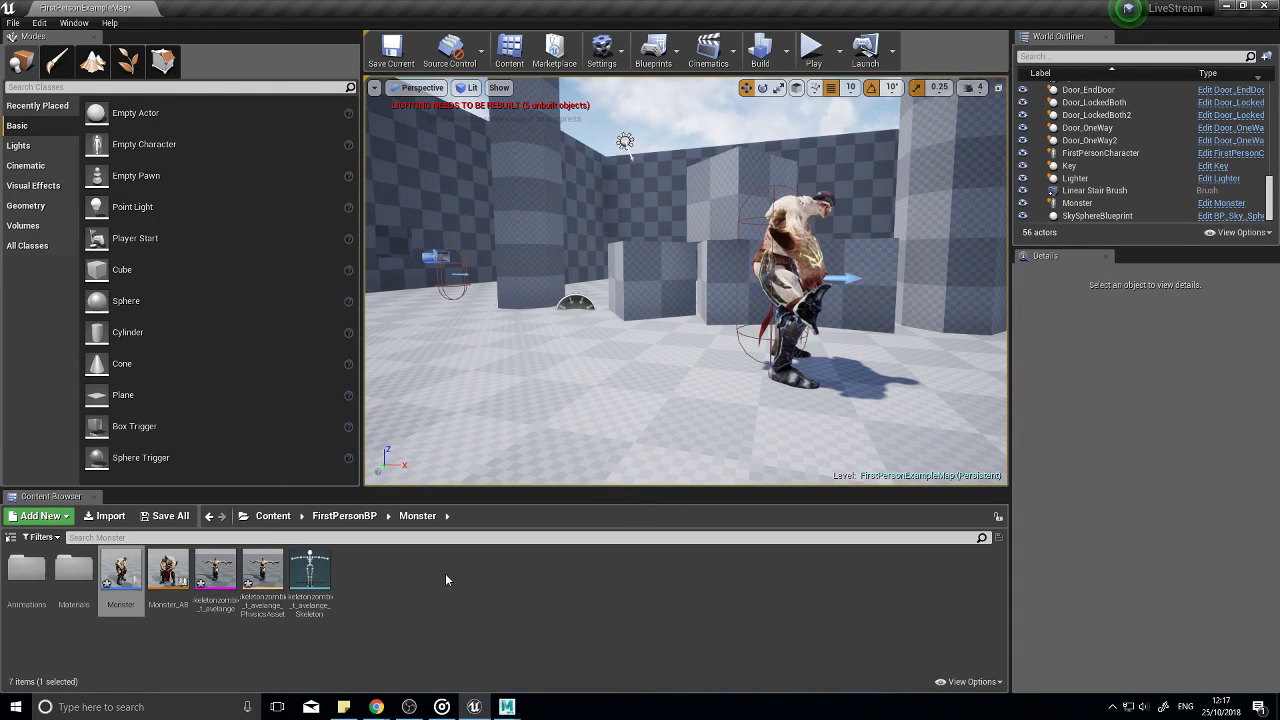
pyautogui.moveTo(783, 323); pyautogui.dragTo(740, 323, button='right')
pyautogui.moveTo(775, 208); pyautogui.dragTo(653, 222)
pyautogui.moveTo(654, 222); pyautogui.dragTo(561, 466, button='right')
# Step: Create a folder named AI inside the Monster folder and open it
pyautogui.click(414, 581)
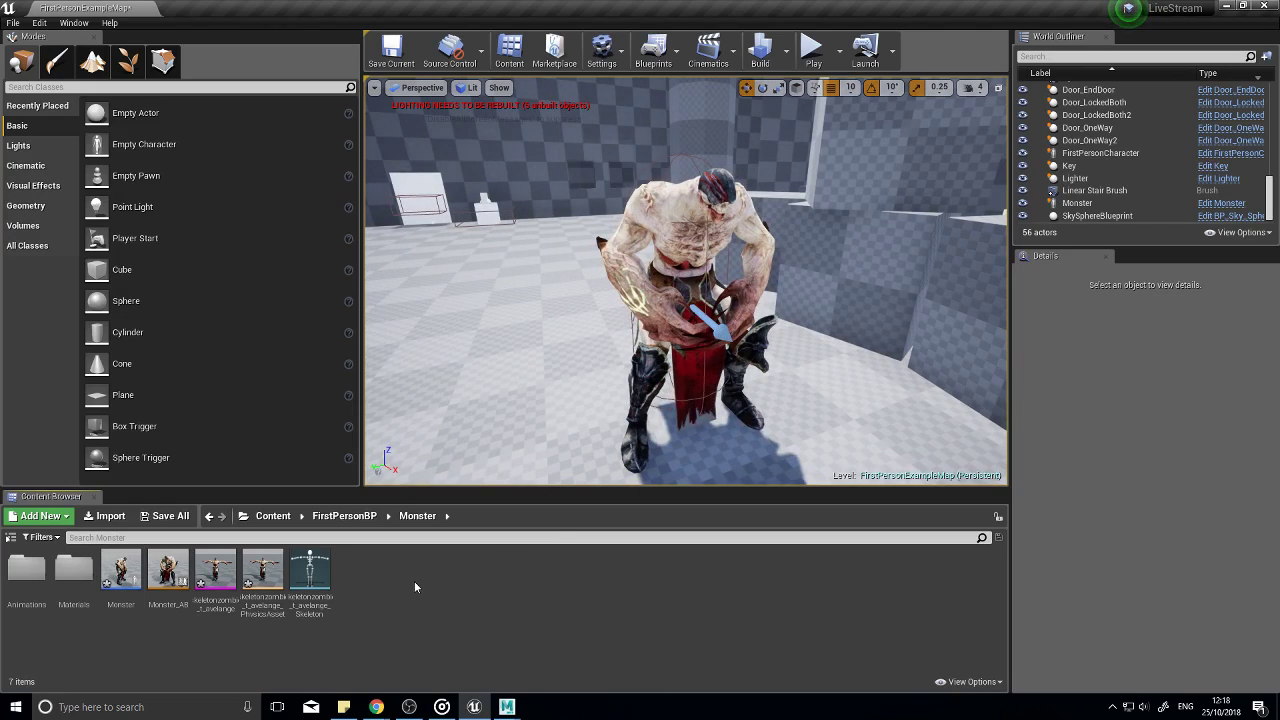
pyautogui.rightClick(370, 572)
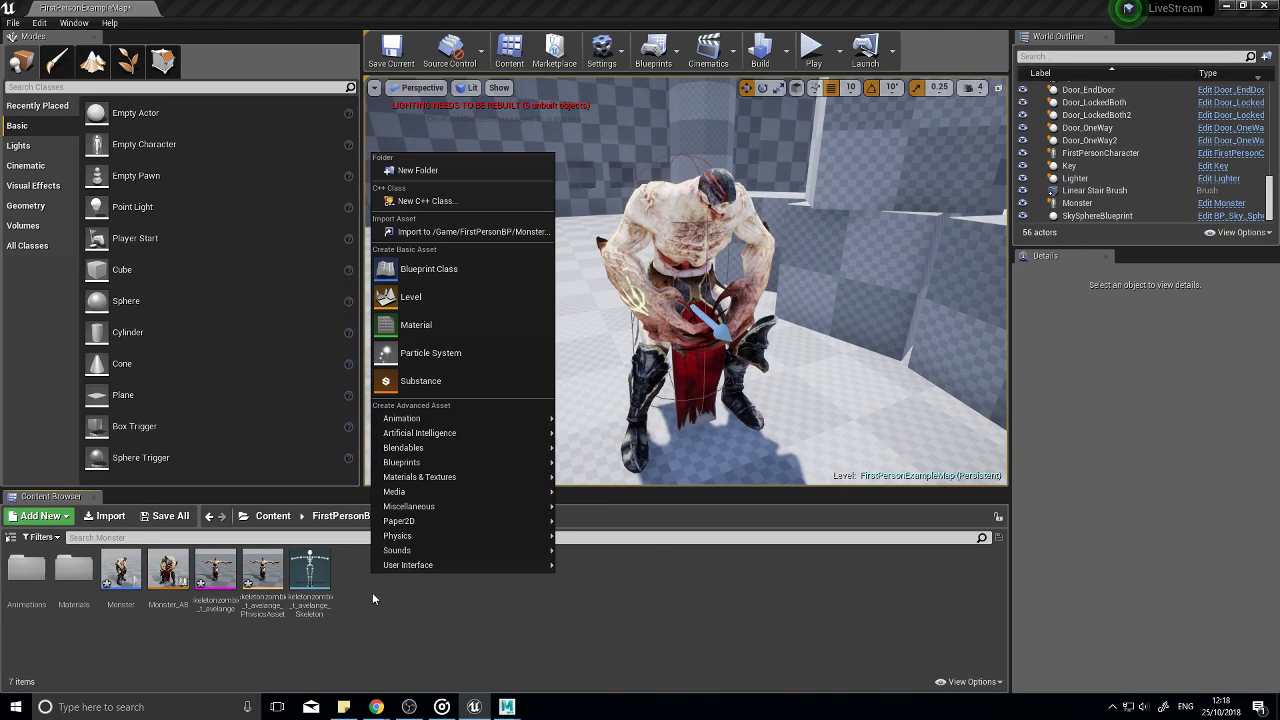
pyautogui.click(439, 170)
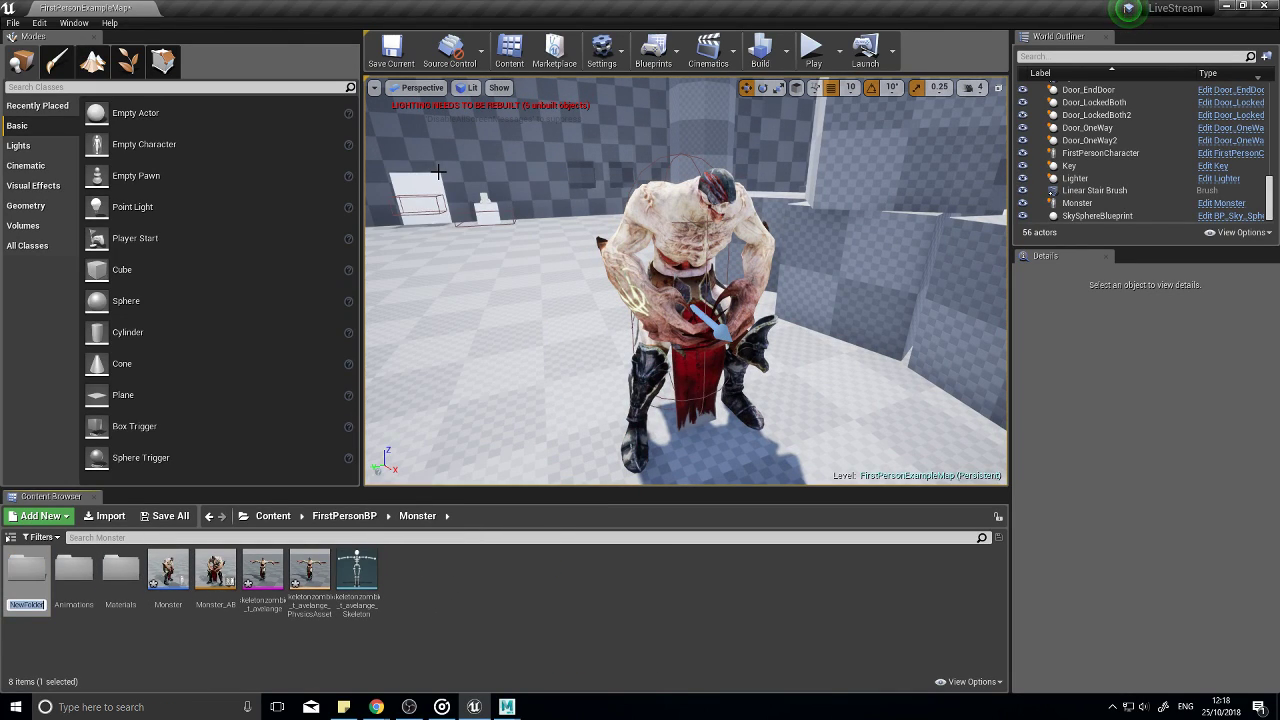
pyautogui.write('AI')
pyautogui.press('Return')
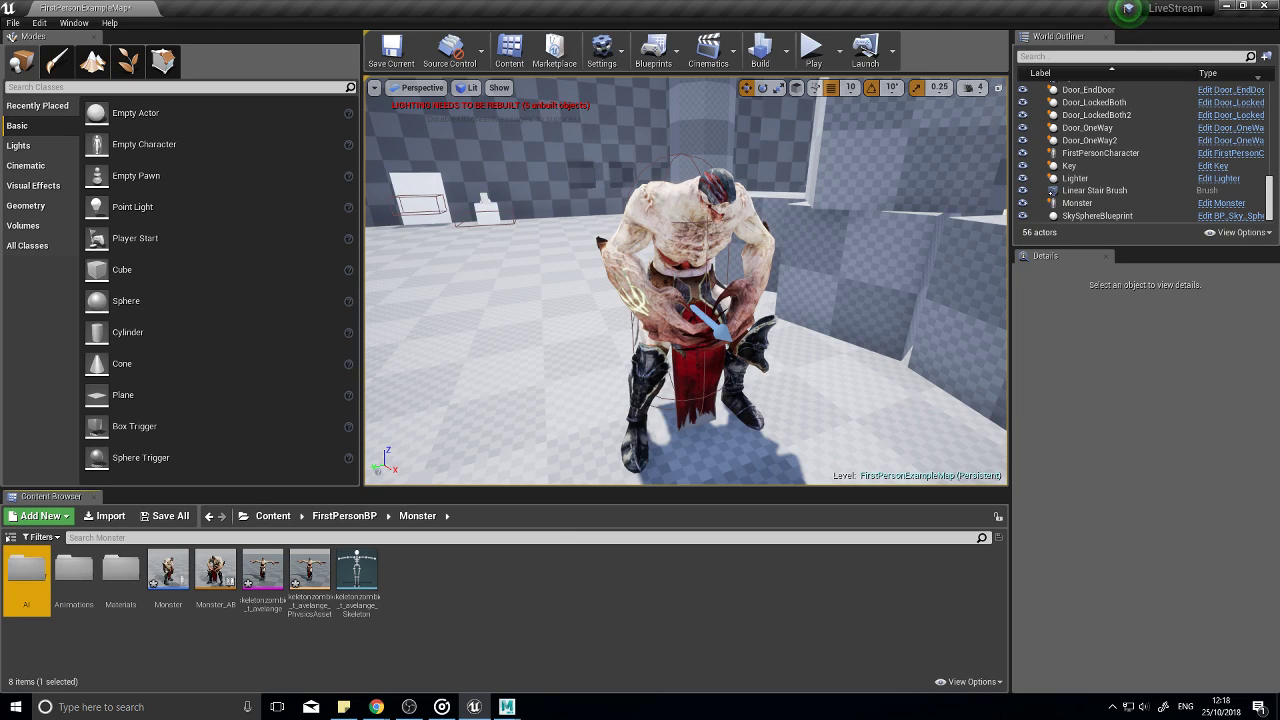
pyautogui.doubleClick(26, 575)
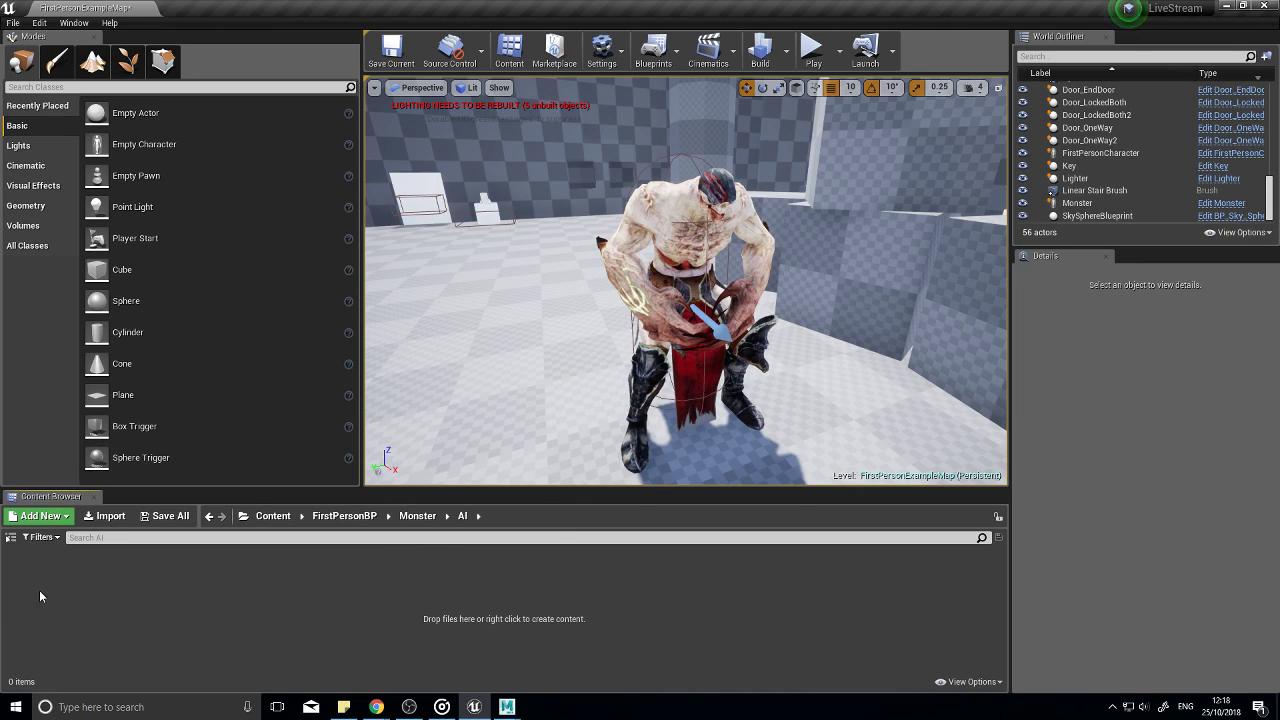
# Step: Create a Behavior Tree asset named Monster_BT in the AI folder and open it for editing
pyautogui.rightClick(67, 573)
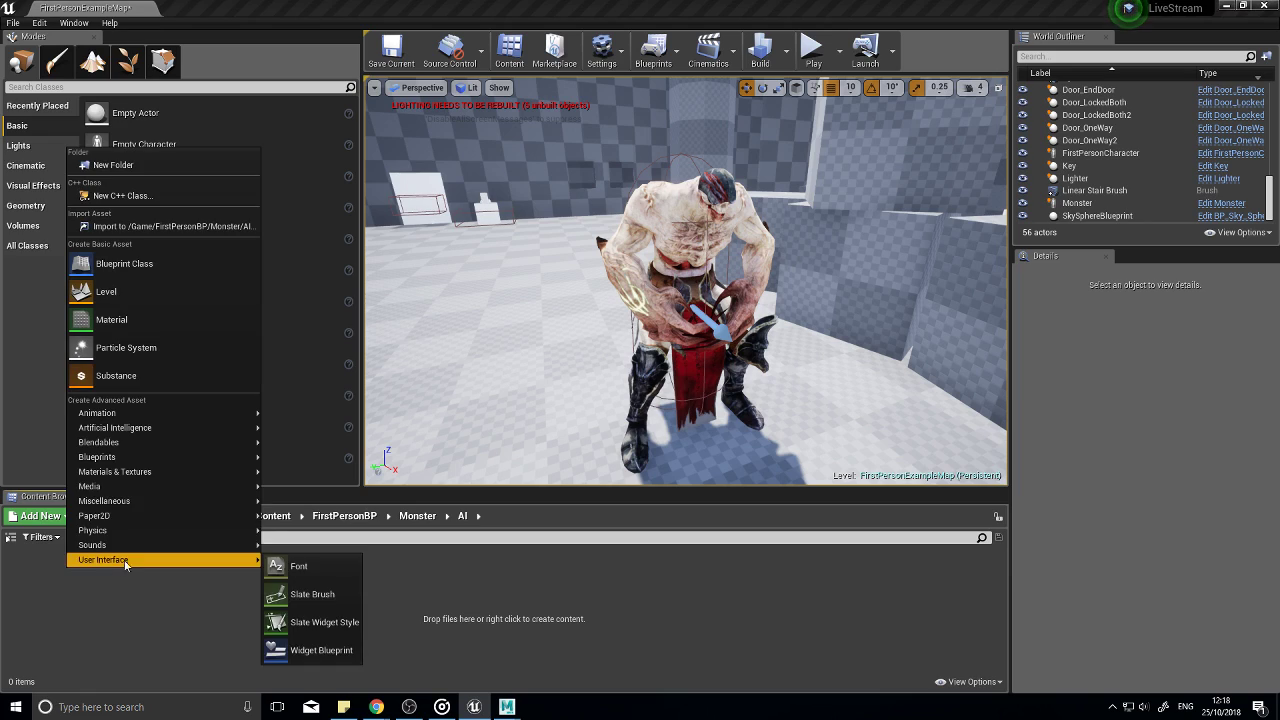
pyautogui.moveTo(159, 432)
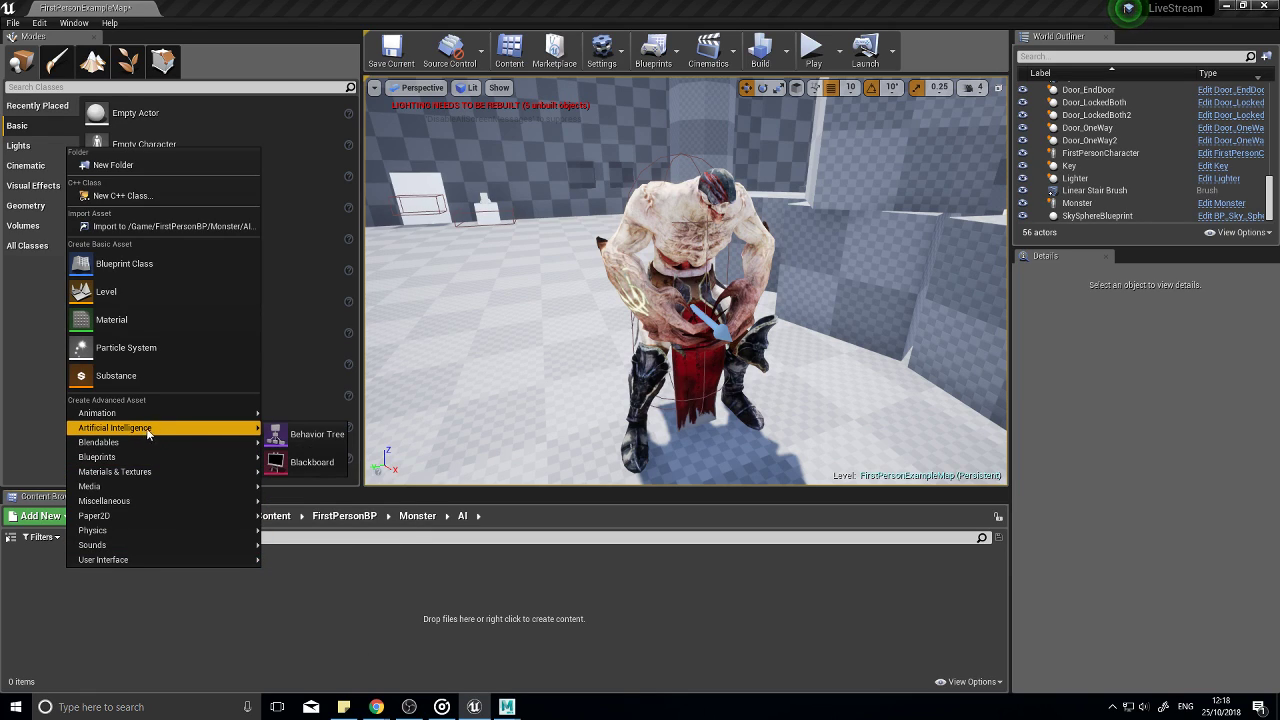
pyautogui.click(310, 434)
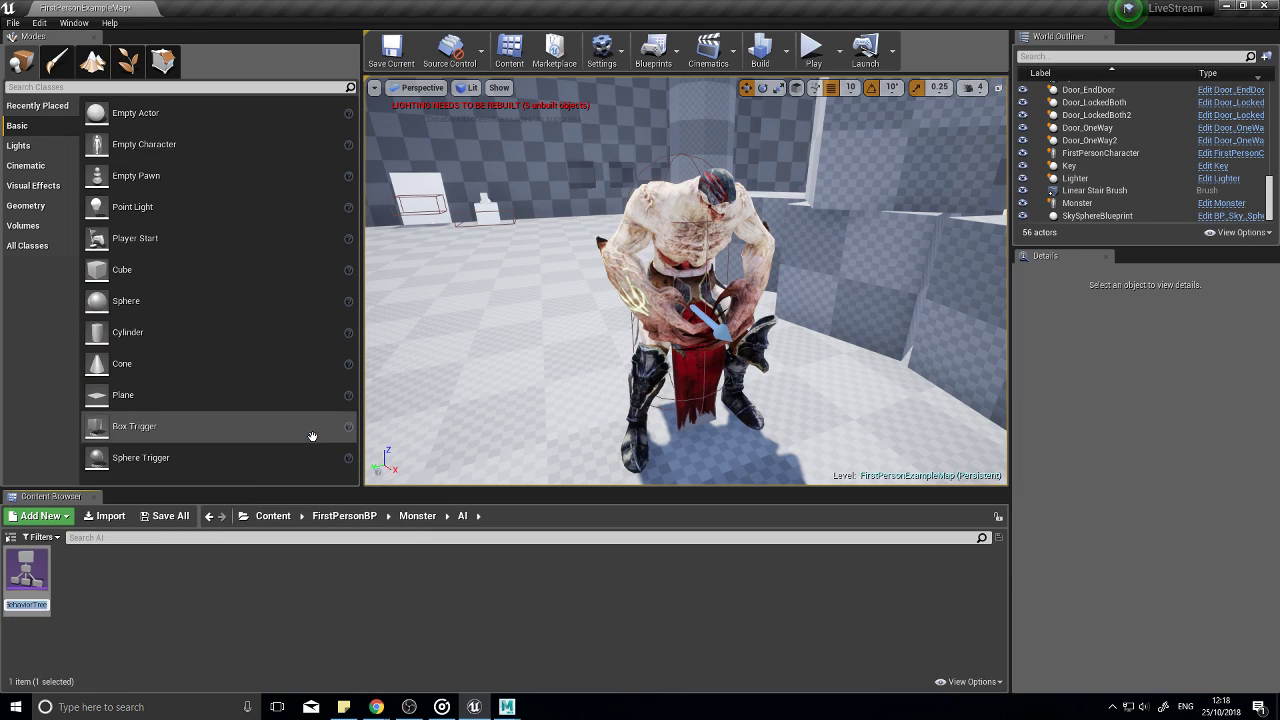
pyautogui.write('Monster_BT')
pyautogui.press('Return')
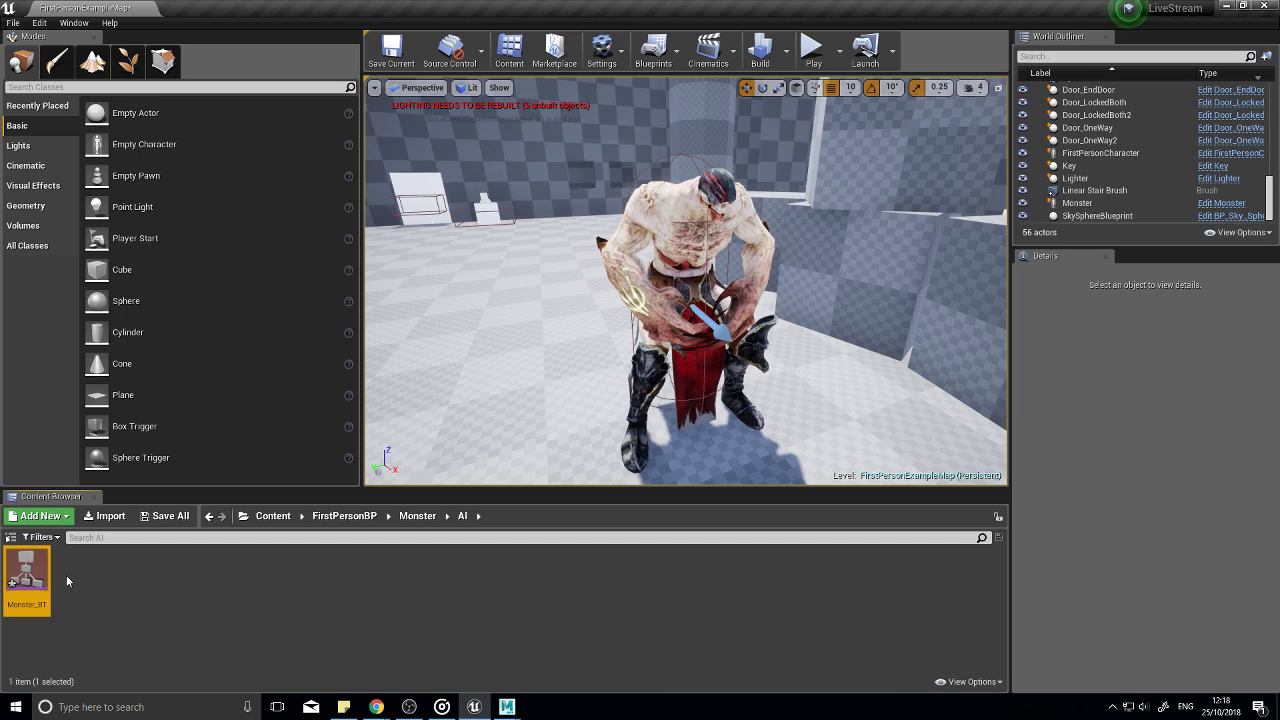
pyautogui.doubleClick(27, 575)
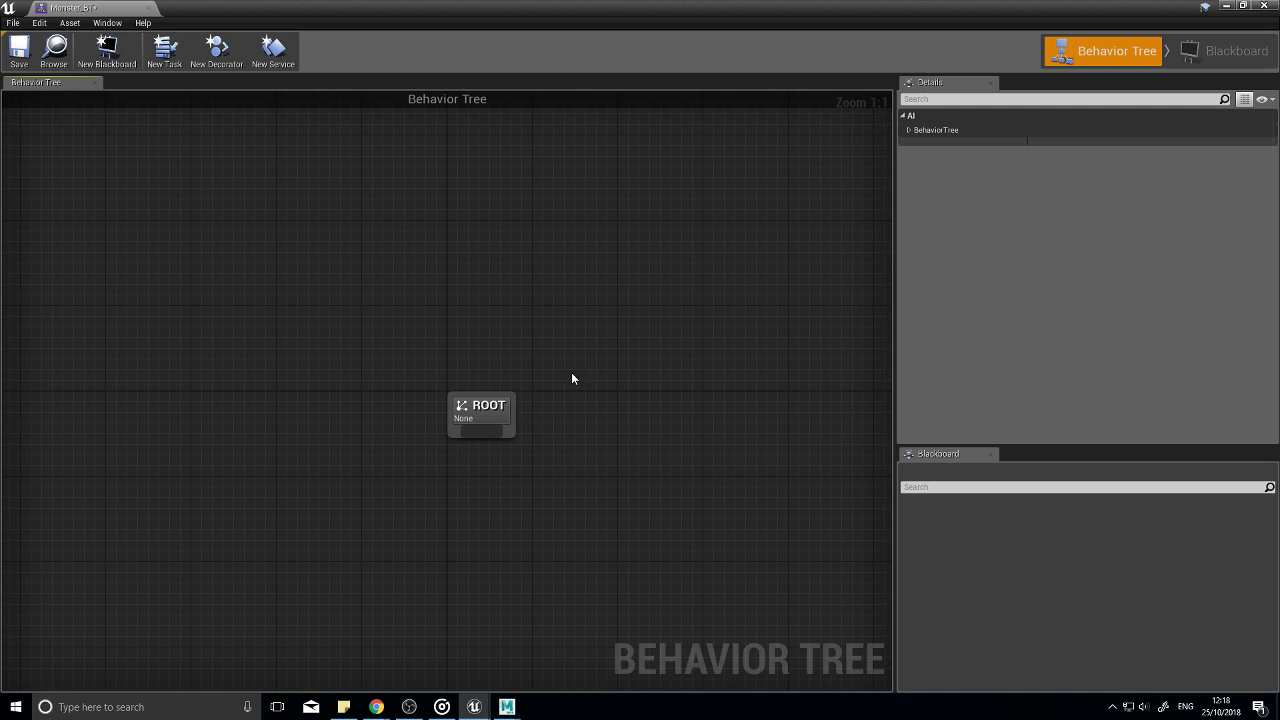
# Step: Create a new Blackboard asset for the behavior tree and name it Monster_BB
pyautogui.moveTo(571, 374); pyautogui.dragTo(591, 266, button='right')
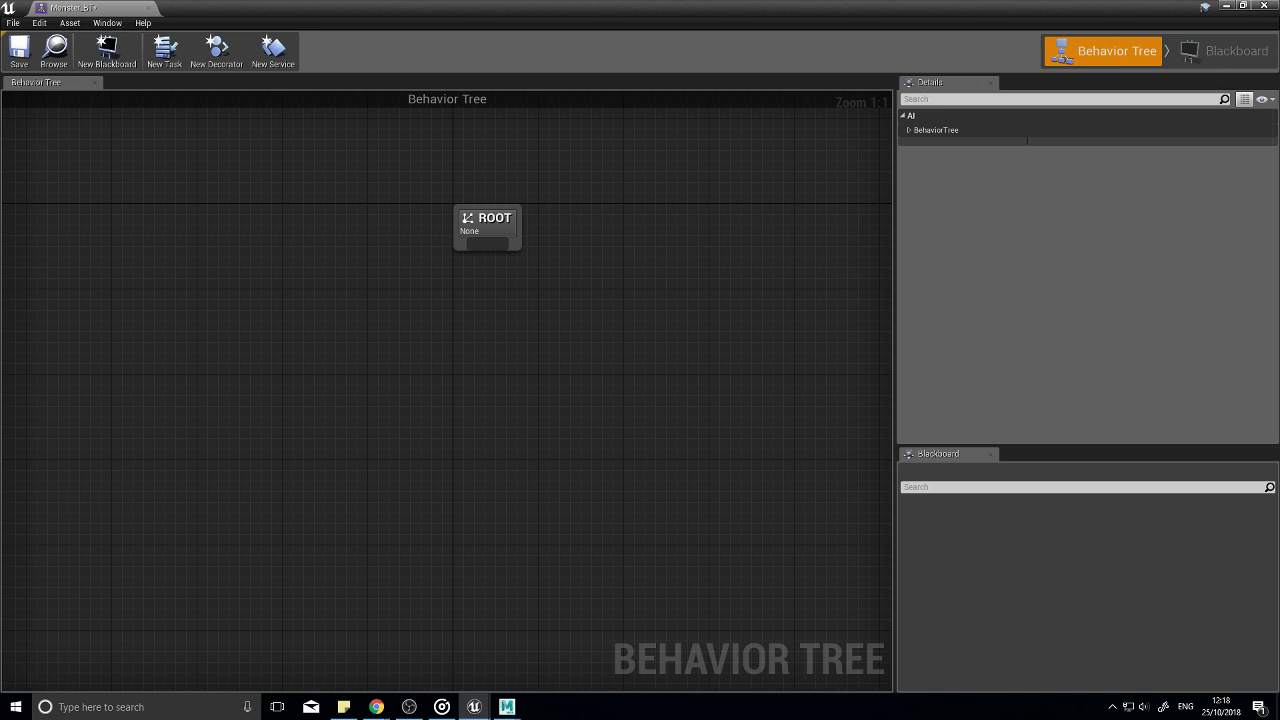
pyautogui.click(108, 55)
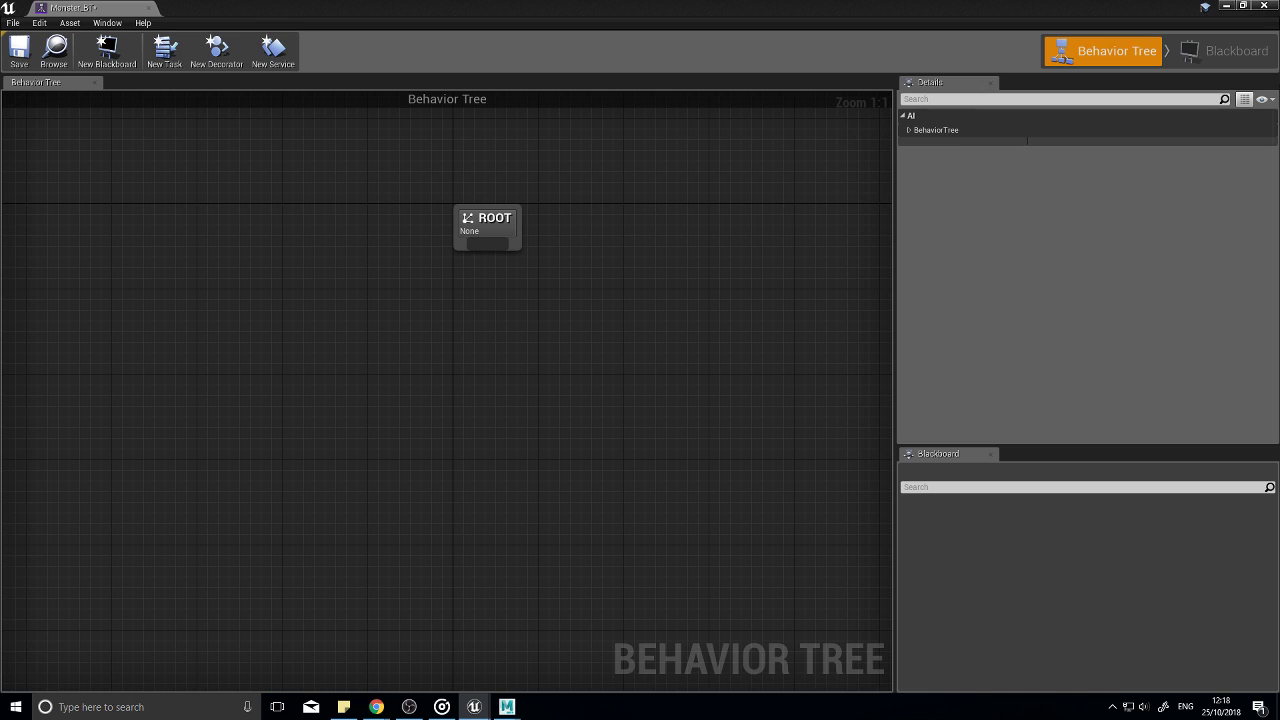
pyautogui.click(1261, 7)
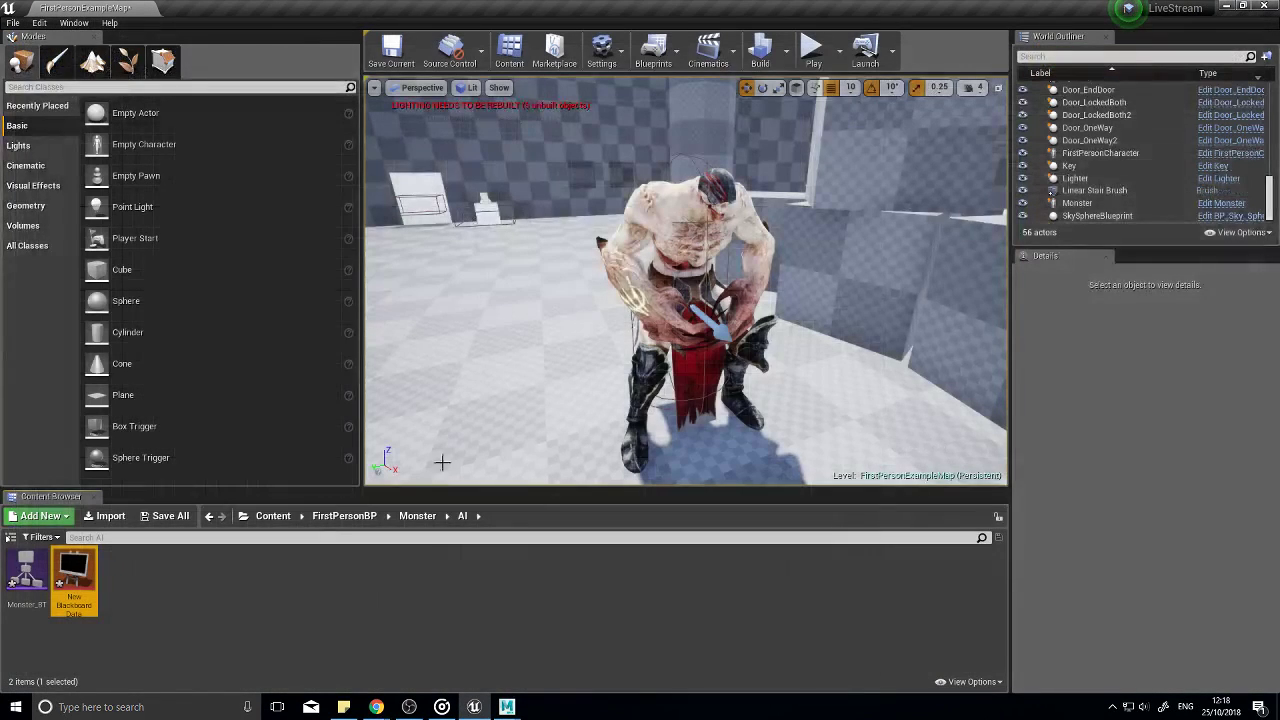
pyautogui.click(72, 602)
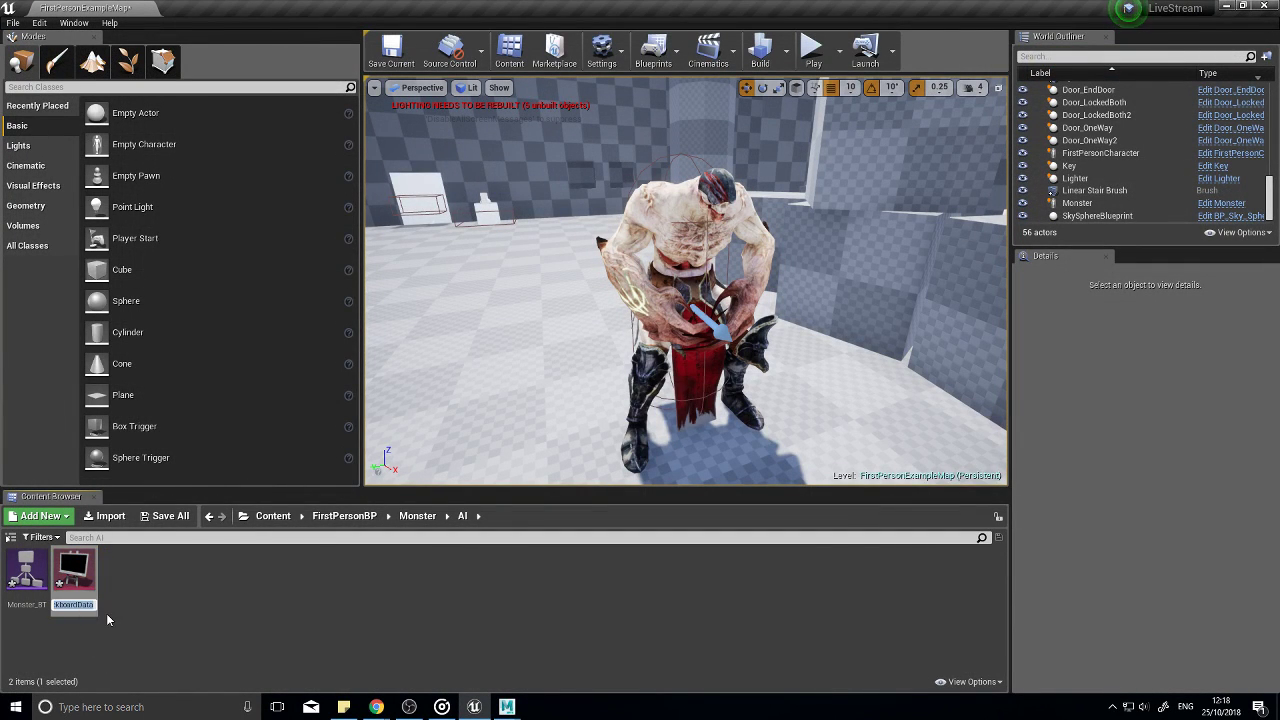
pyautogui.write('Monster_BB')
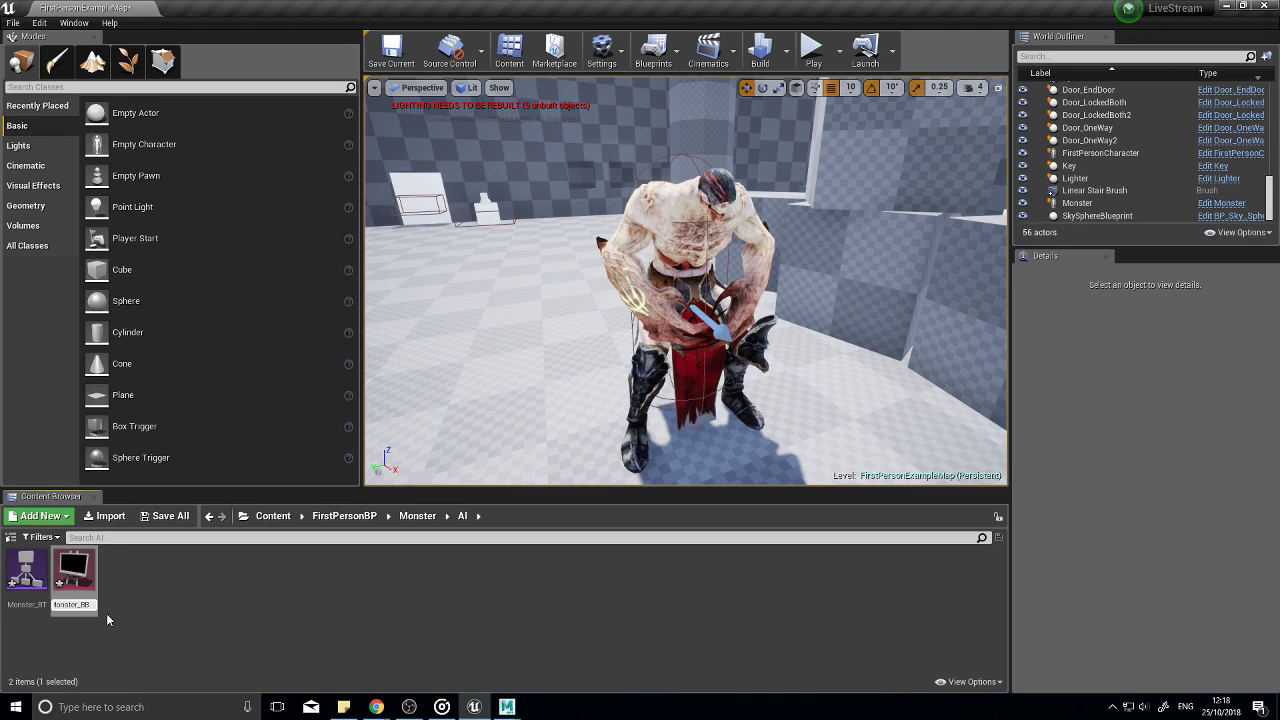
pyautogui.press('Return')
# Step: Reopen Monster_BT, assign Monster_BB as its Blackboard Asset, and save the behavior tree
pyautogui.doubleClick(74, 572)
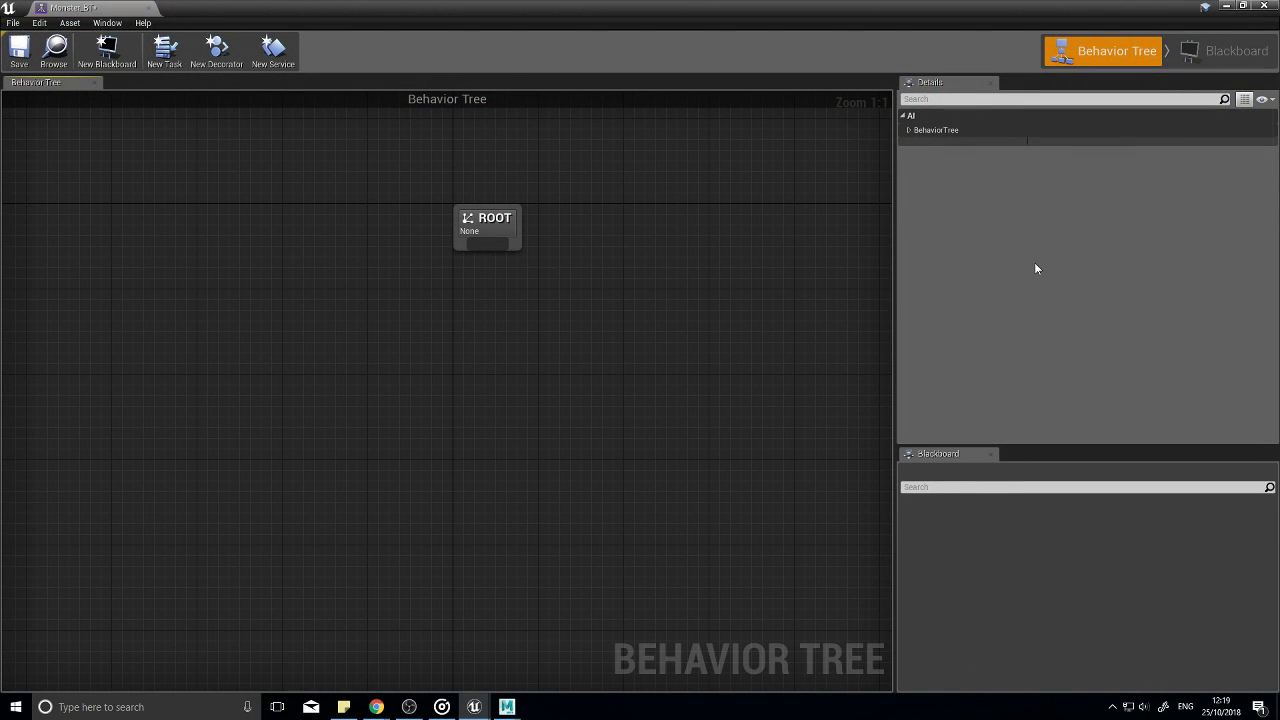
pyautogui.click(908, 130)
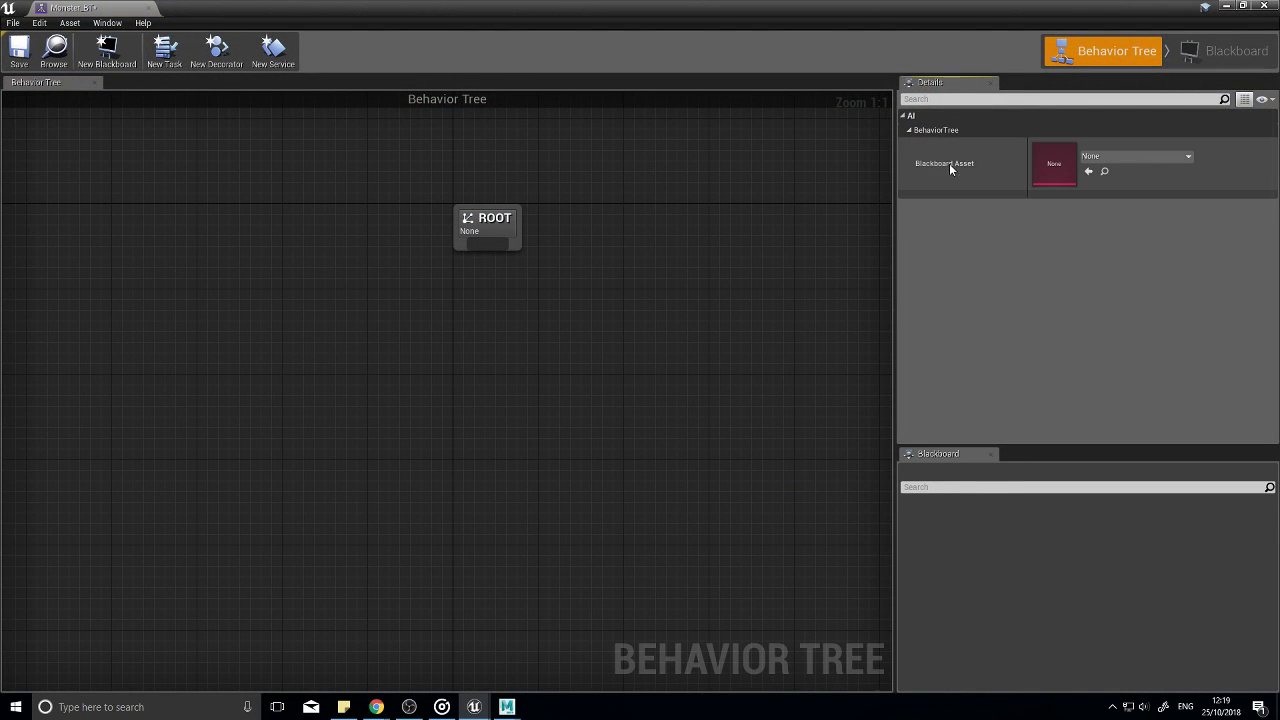
pyautogui.click(1135, 156)
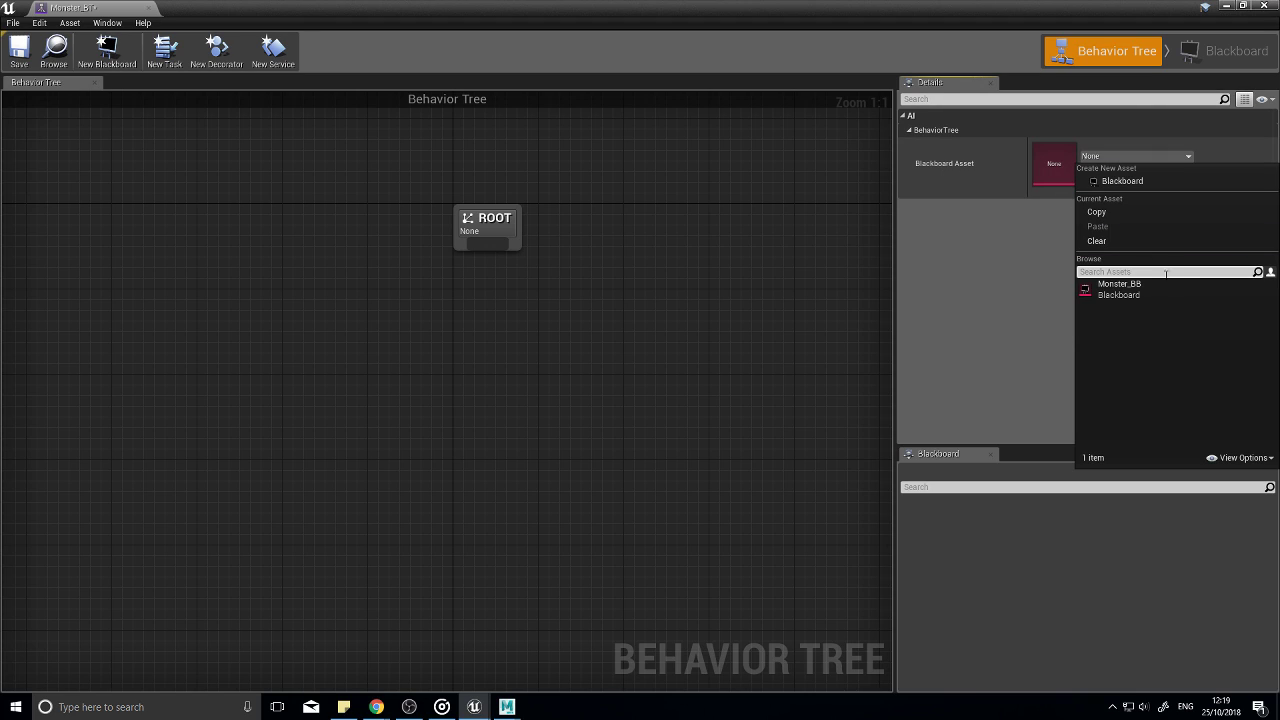
pyautogui.click(1155, 286)
pyautogui.click(19, 50)
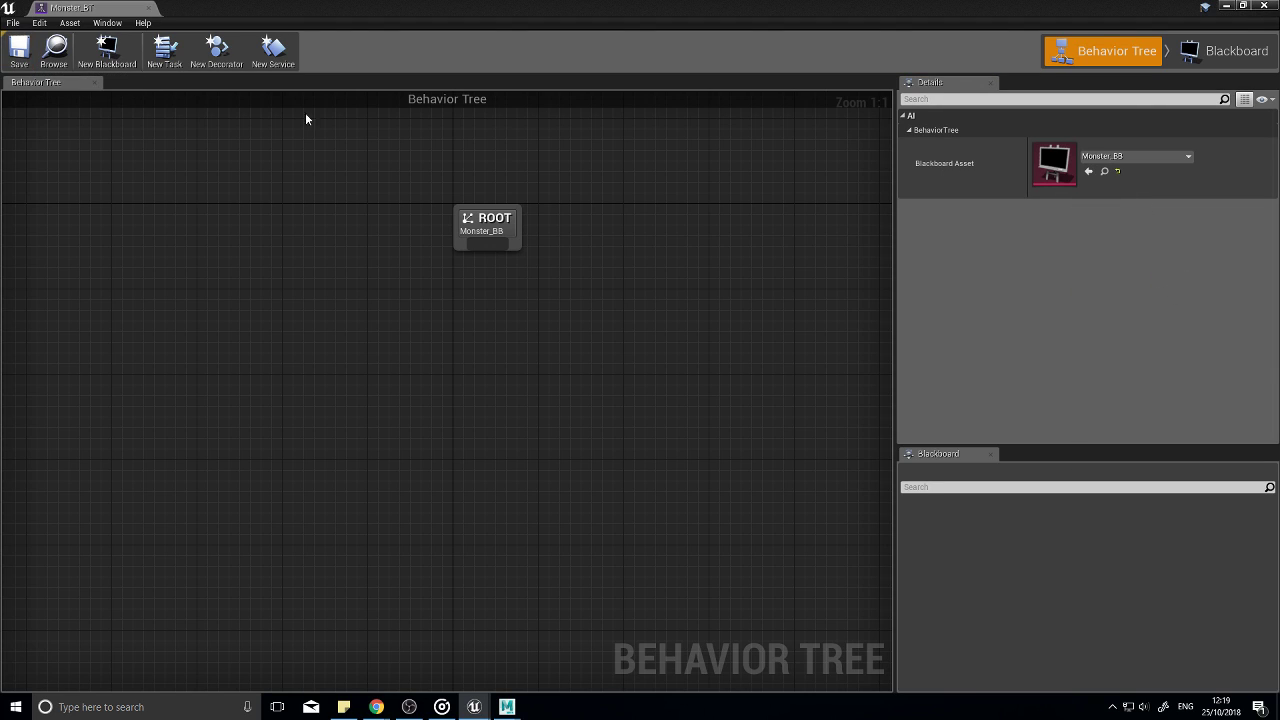
# Step: Add a Vector key named TargetLocation to the Monster_BB blackboard
pyautogui.click(1222, 51)
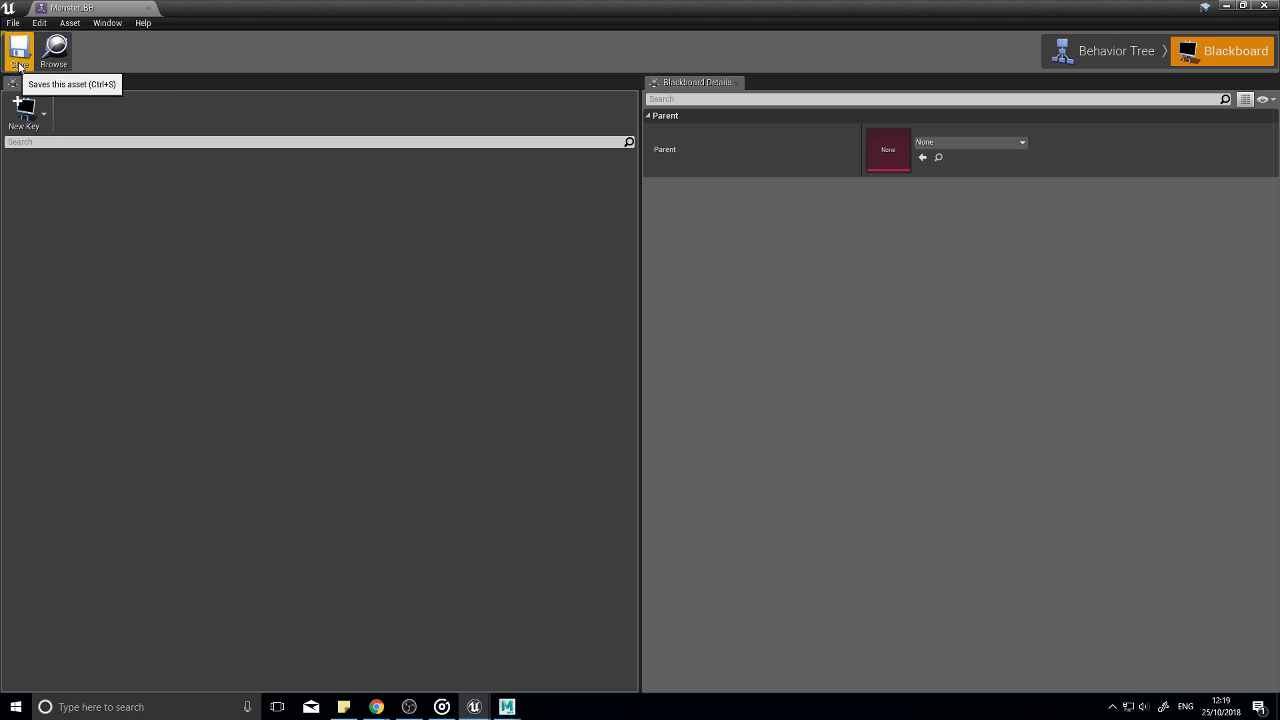
pyautogui.click(1116, 51)
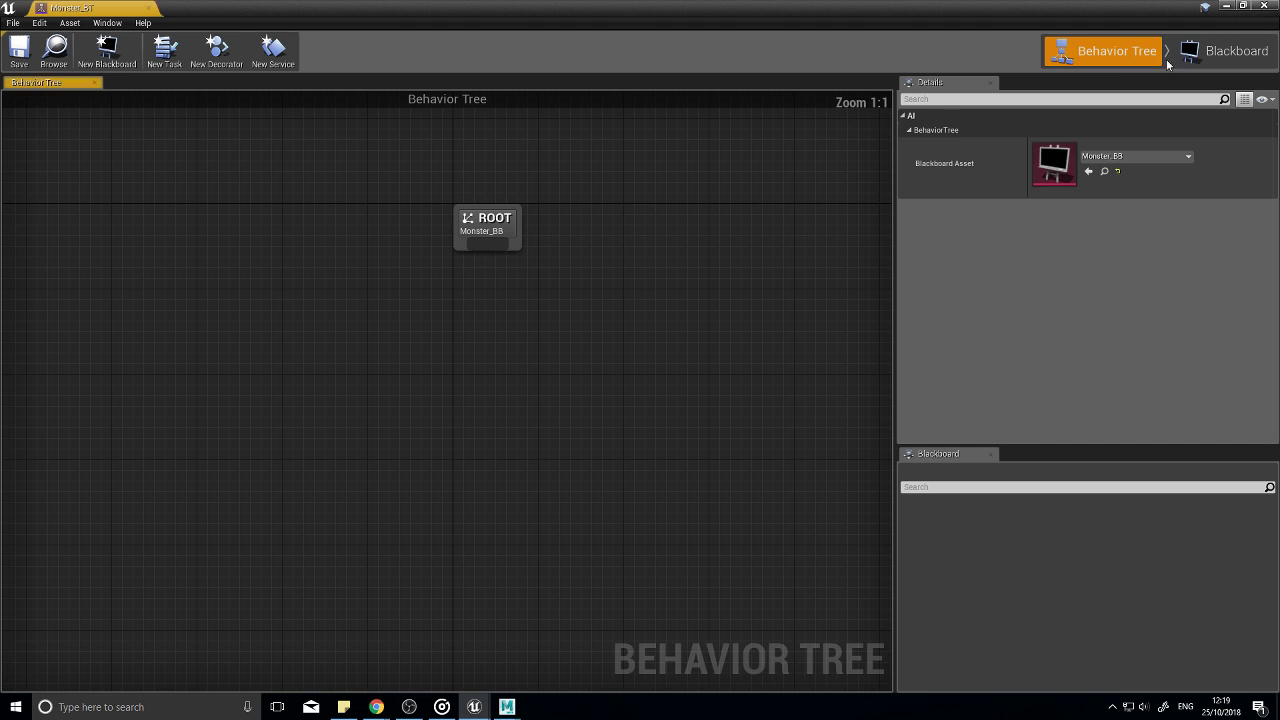
pyautogui.click(1222, 51)
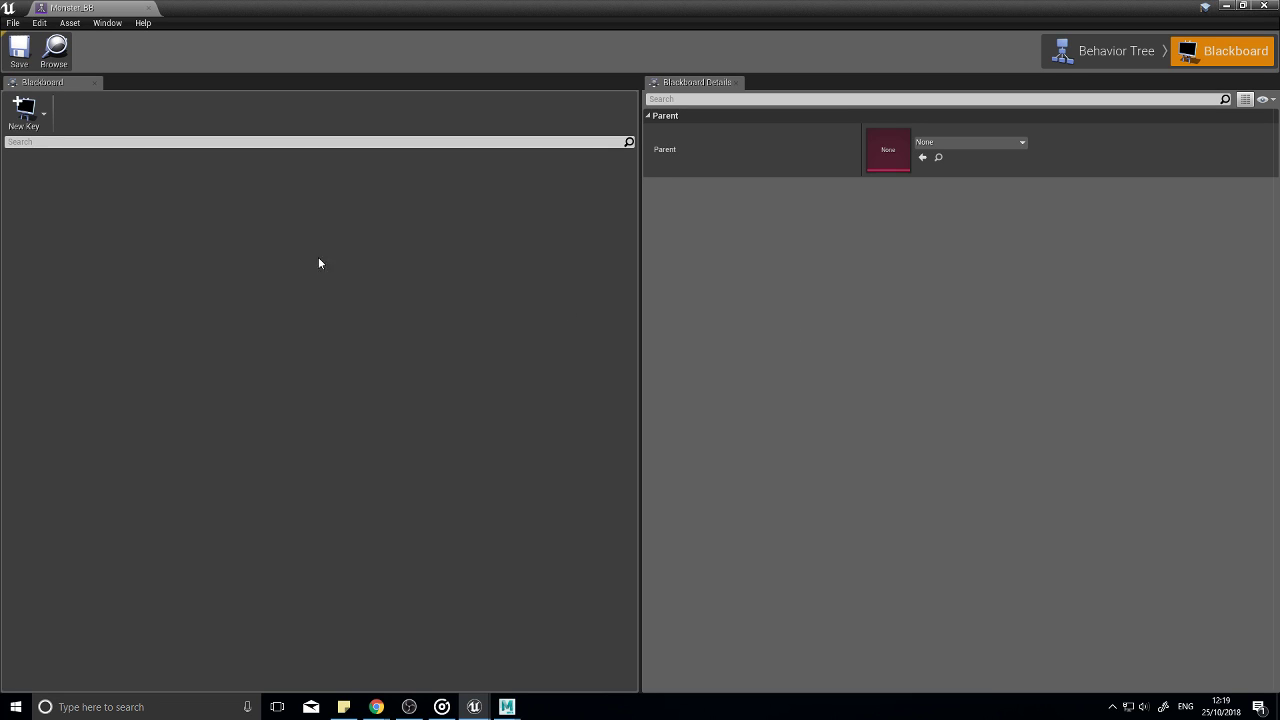
pyautogui.click(24, 112)
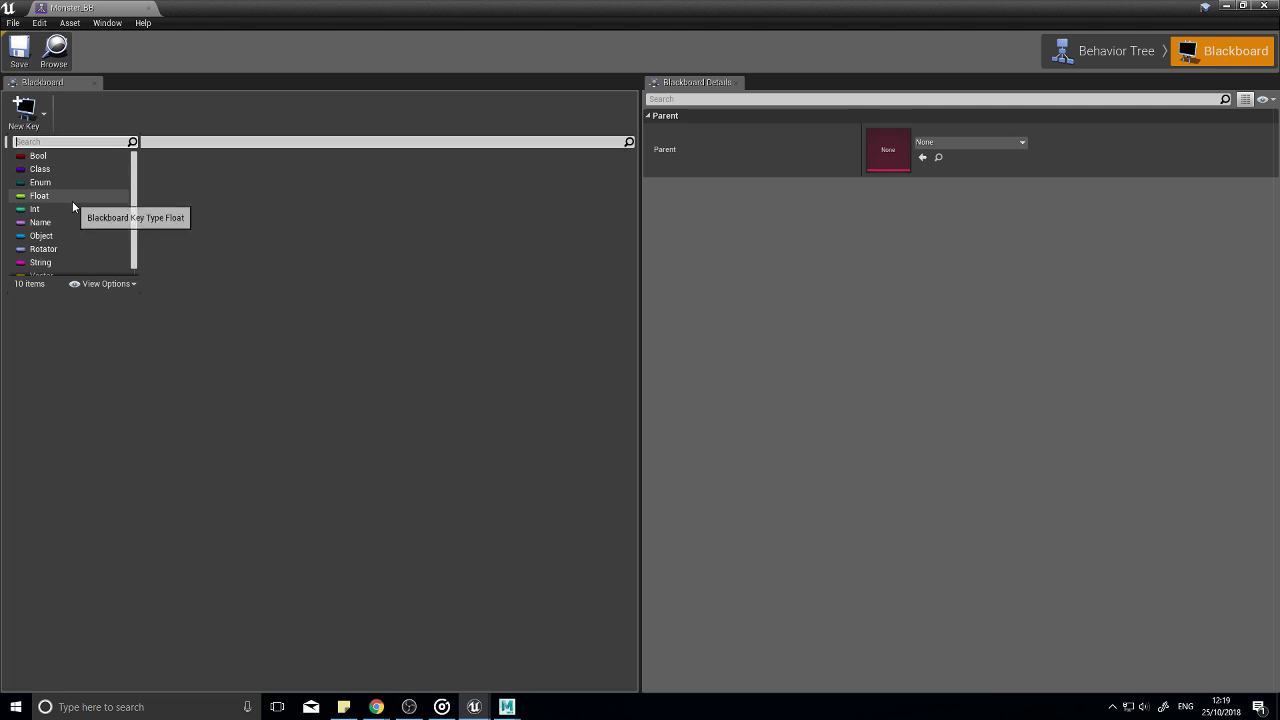
pyautogui.click(40, 272)
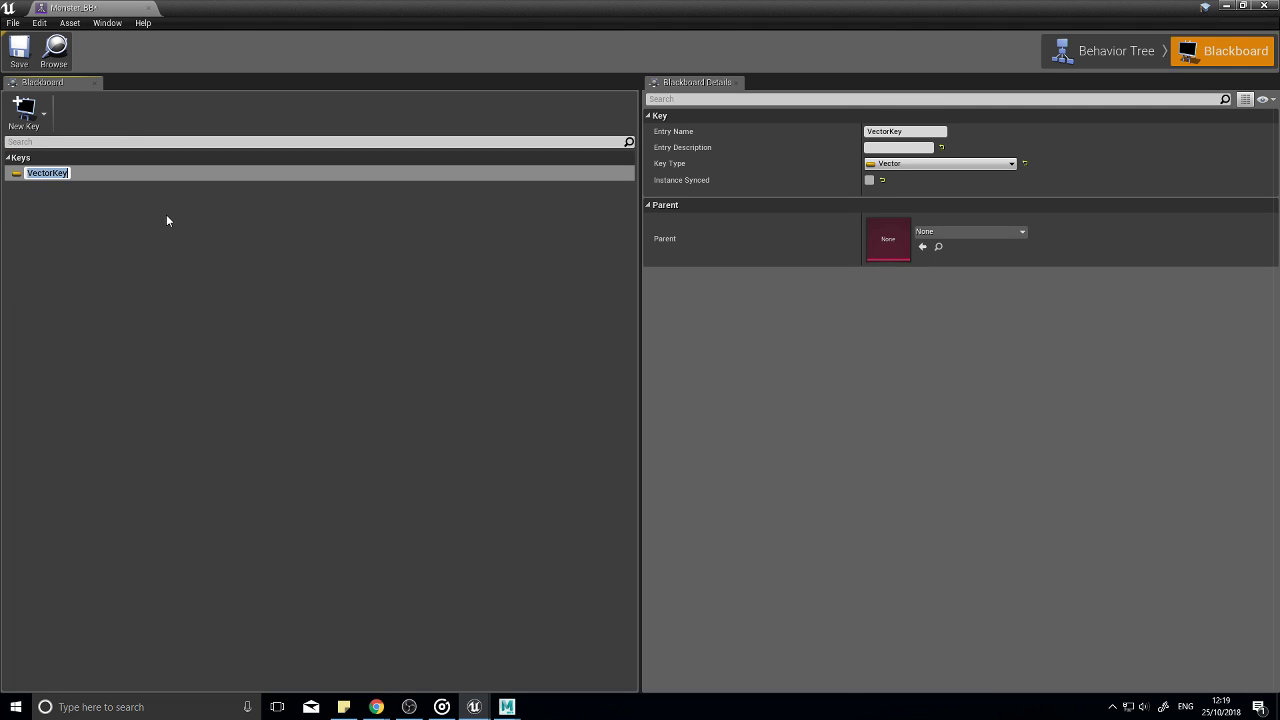
pyautogui.write('TargetLocation')
pyautogui.press('Return')
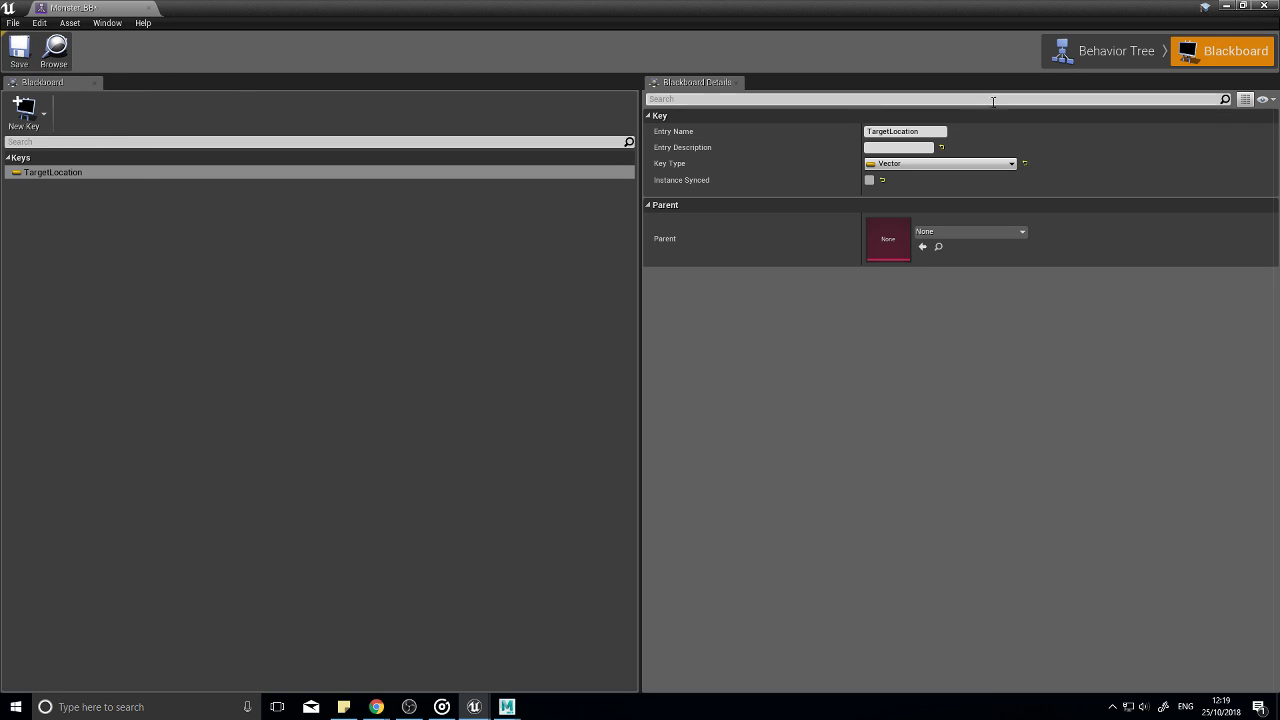
# Step: Create a new behavior tree task from Monster_BT and rename its asset FindRandomLocation in the AI folder
pyautogui.click(1115, 55)
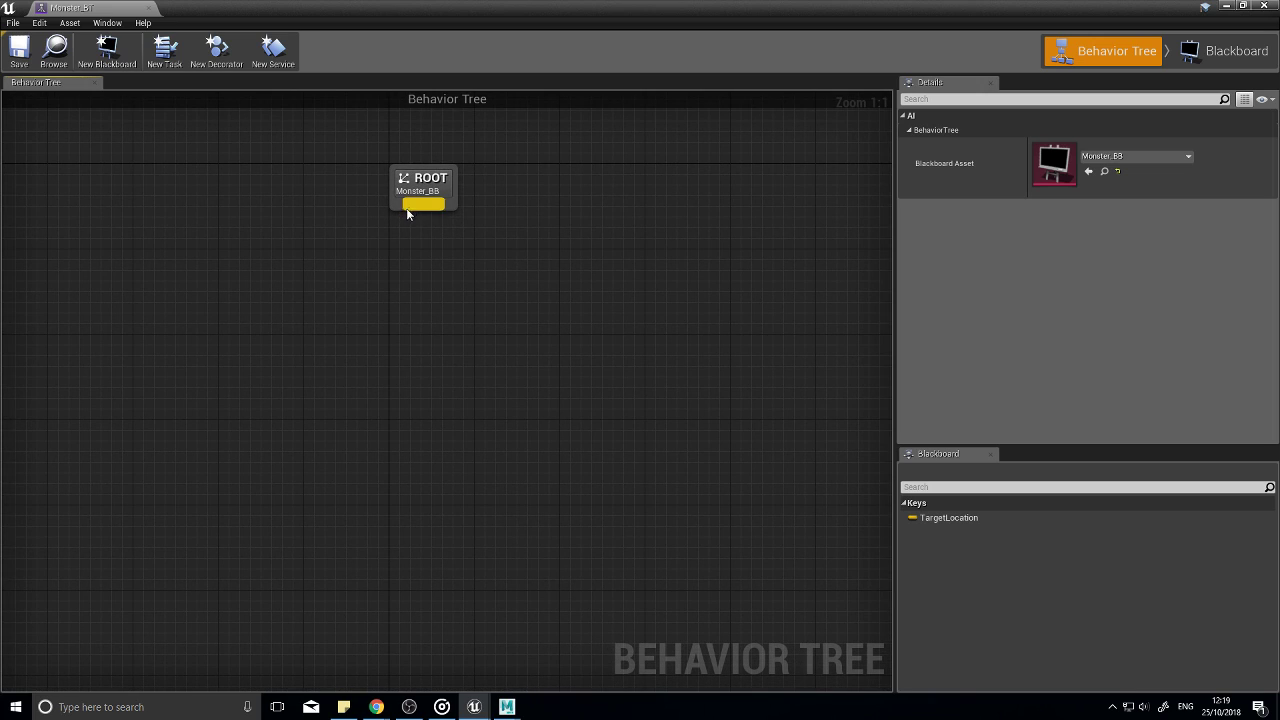
pyautogui.click(165, 62)
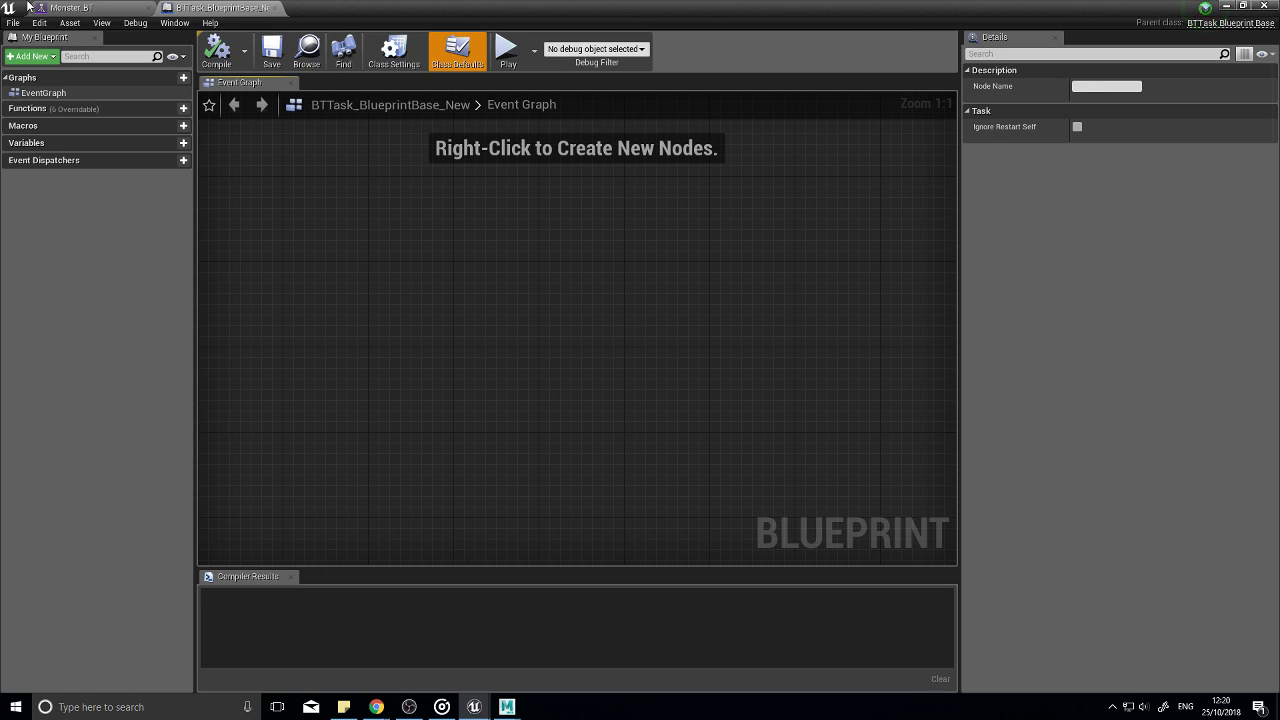
pyautogui.click(68, 7)
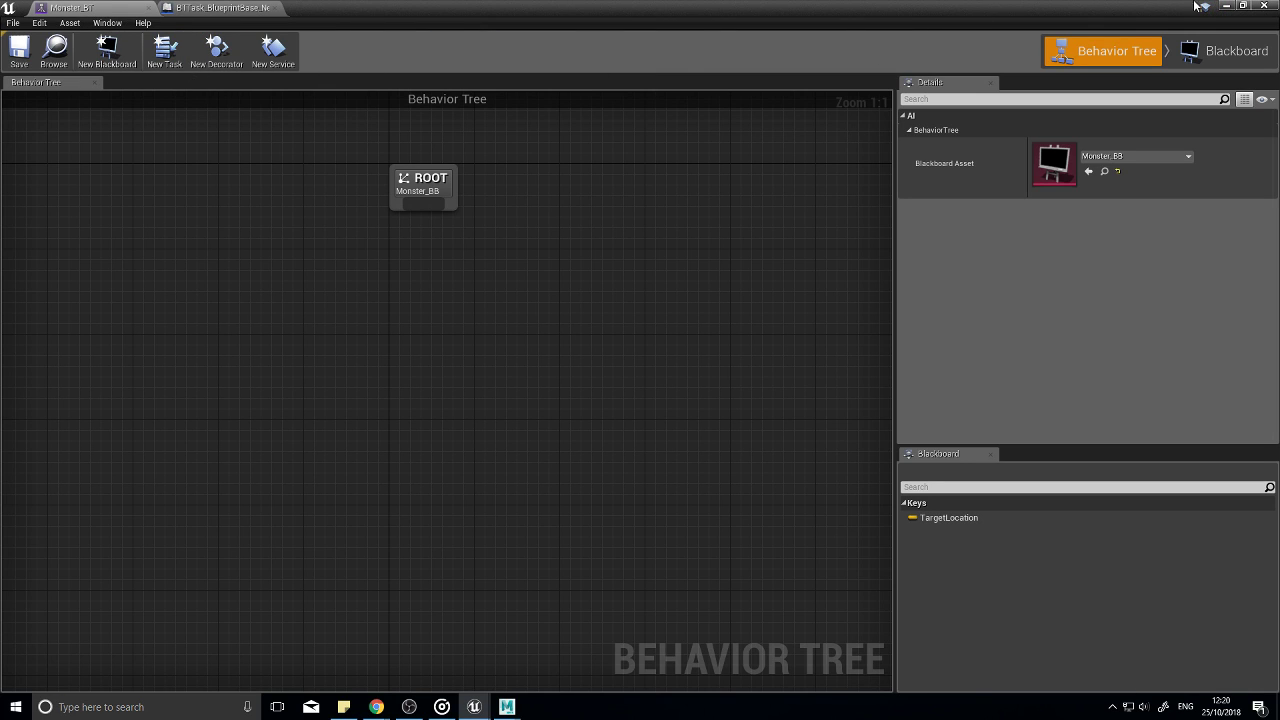
pyautogui.click(1226, 6)
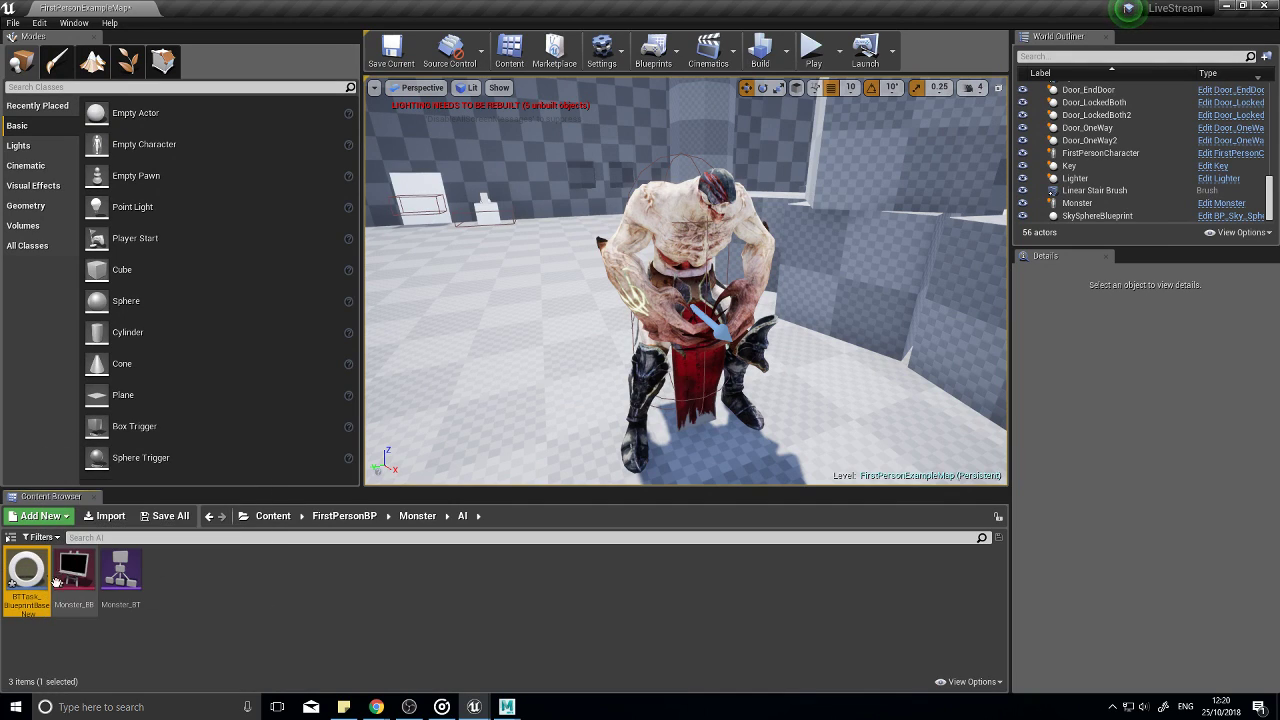
pyautogui.press('F2')
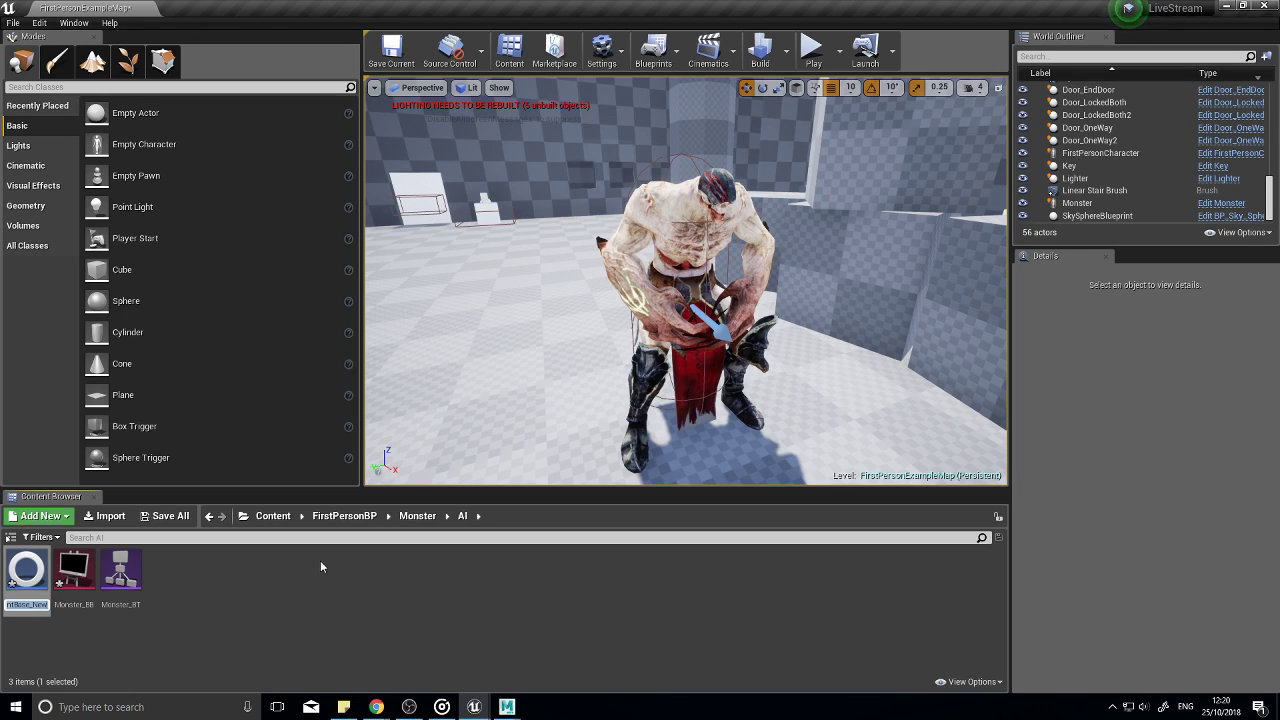
pyautogui.write('FindRandomLocation')
pyautogui.press('Return')
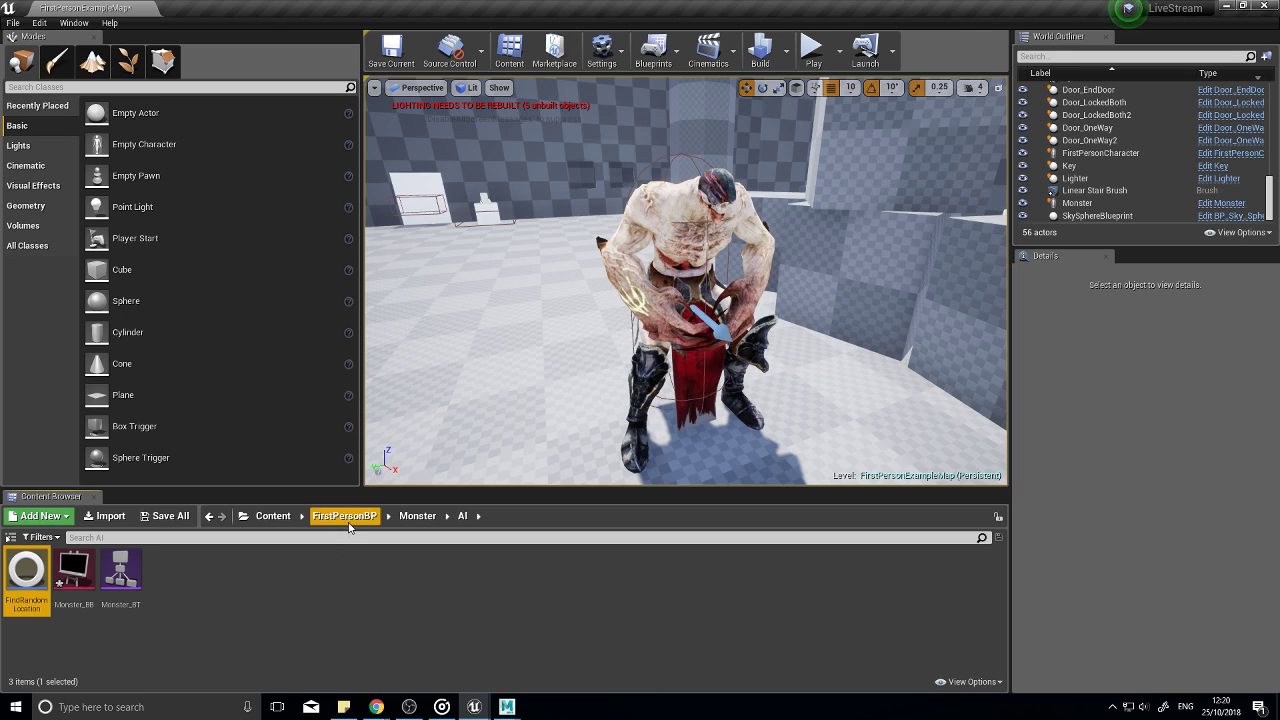
# Step: Open the FindRandomLocation task and add an Event Receive Execute AI node to its event graph
pyautogui.doubleClick(30, 578)
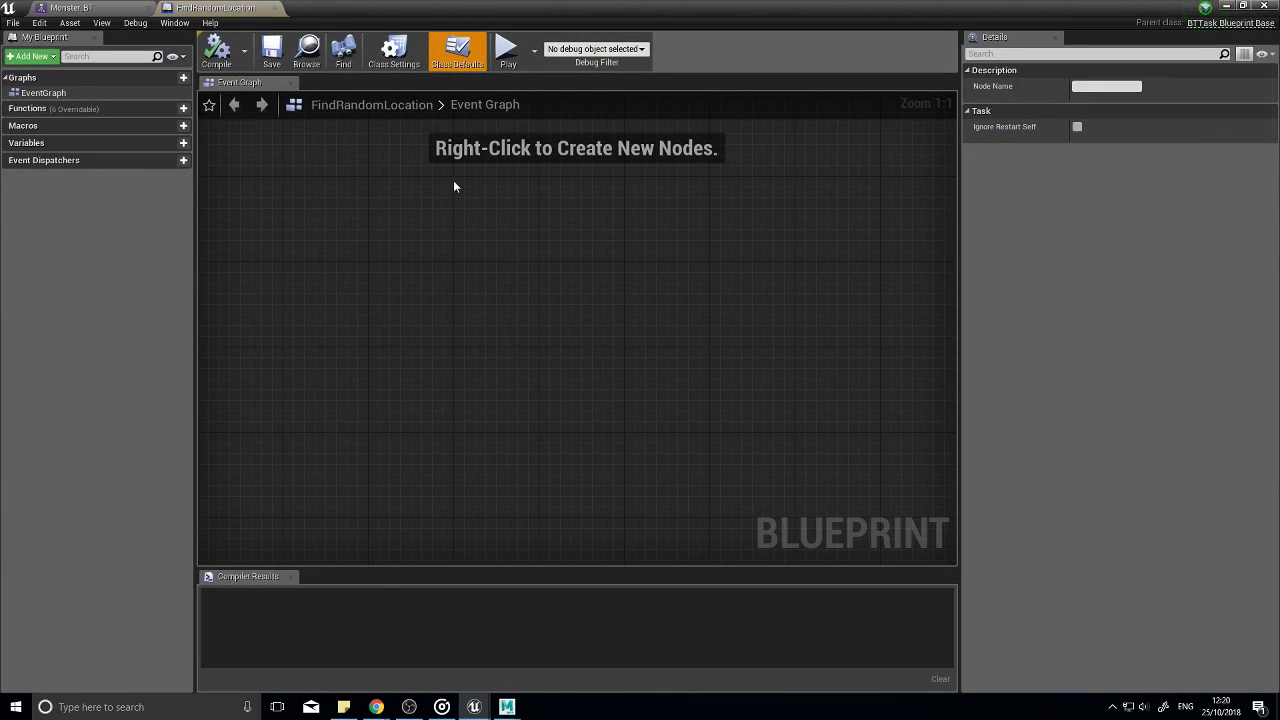
pyautogui.rightClick(333, 270)
pyautogui.write('execute')
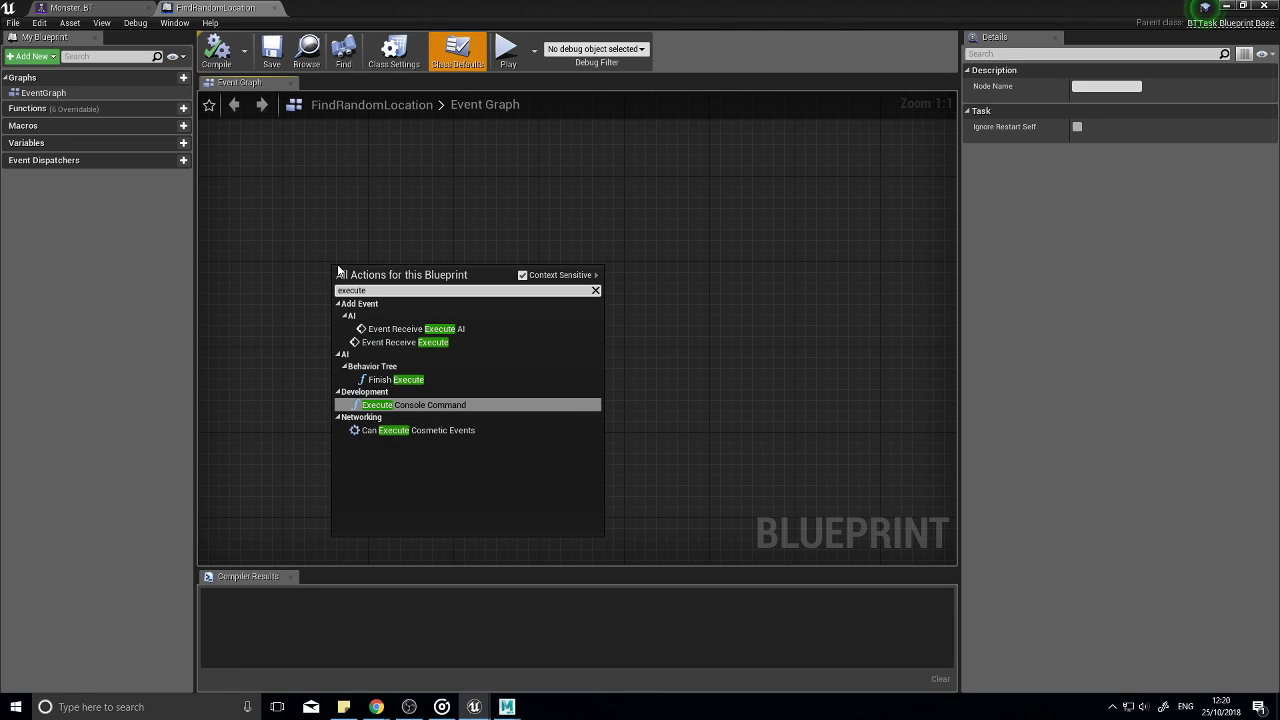
pyautogui.click(415, 329)
# Step: Add a Finish Execute node and space it well apart from the Event Receive Execute AI node
pyautogui.rightClick(744, 262)
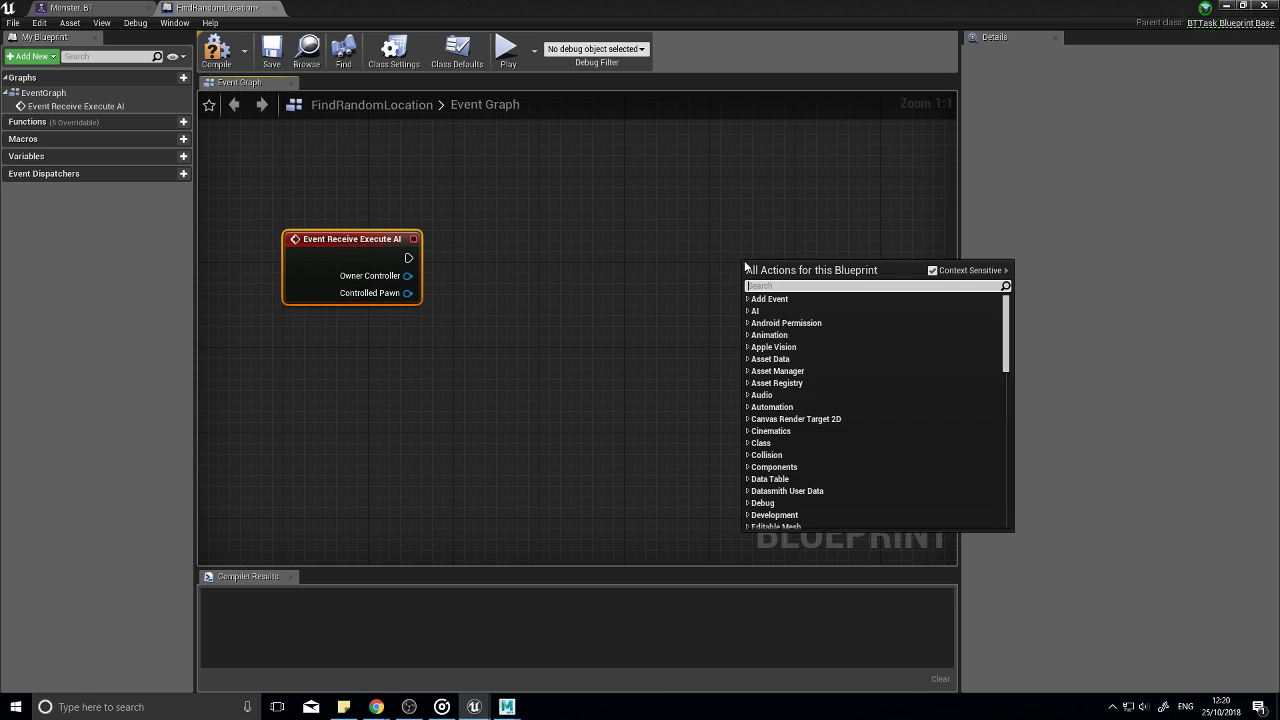
pyautogui.write('execute')
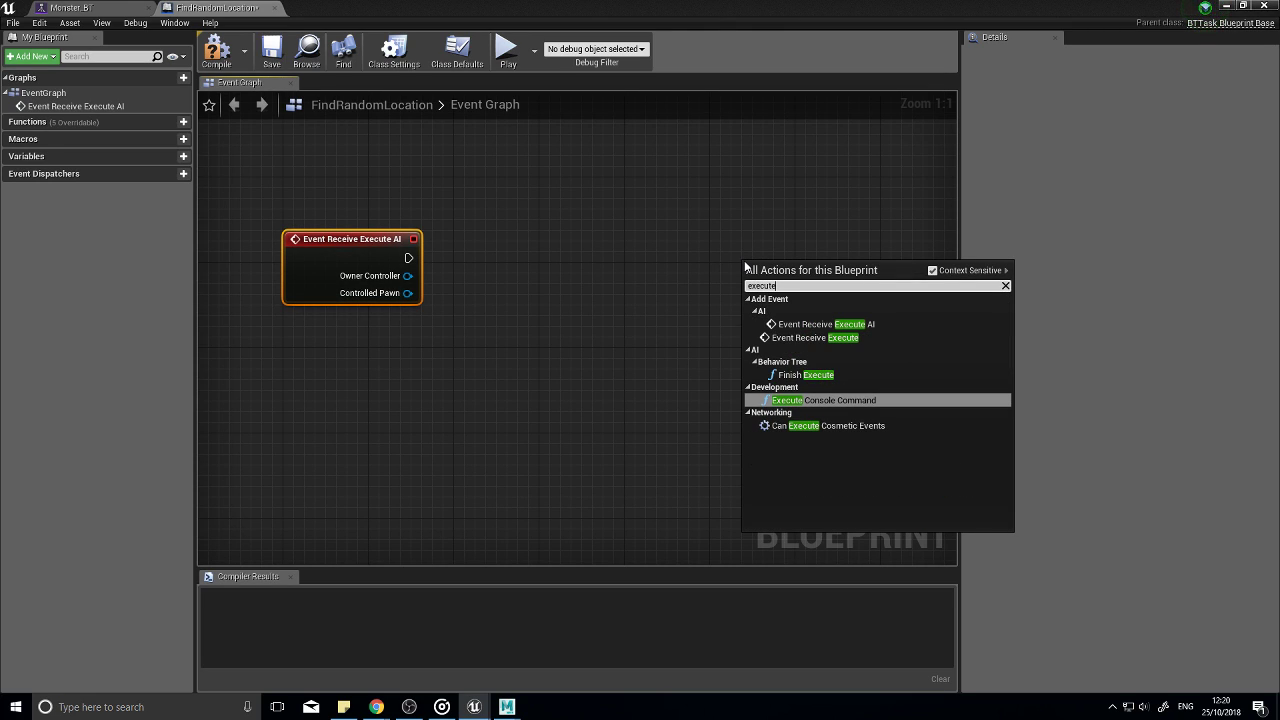
pyautogui.click(790, 374)
pyautogui.moveTo(826, 299); pyautogui.dragTo(858, 267)
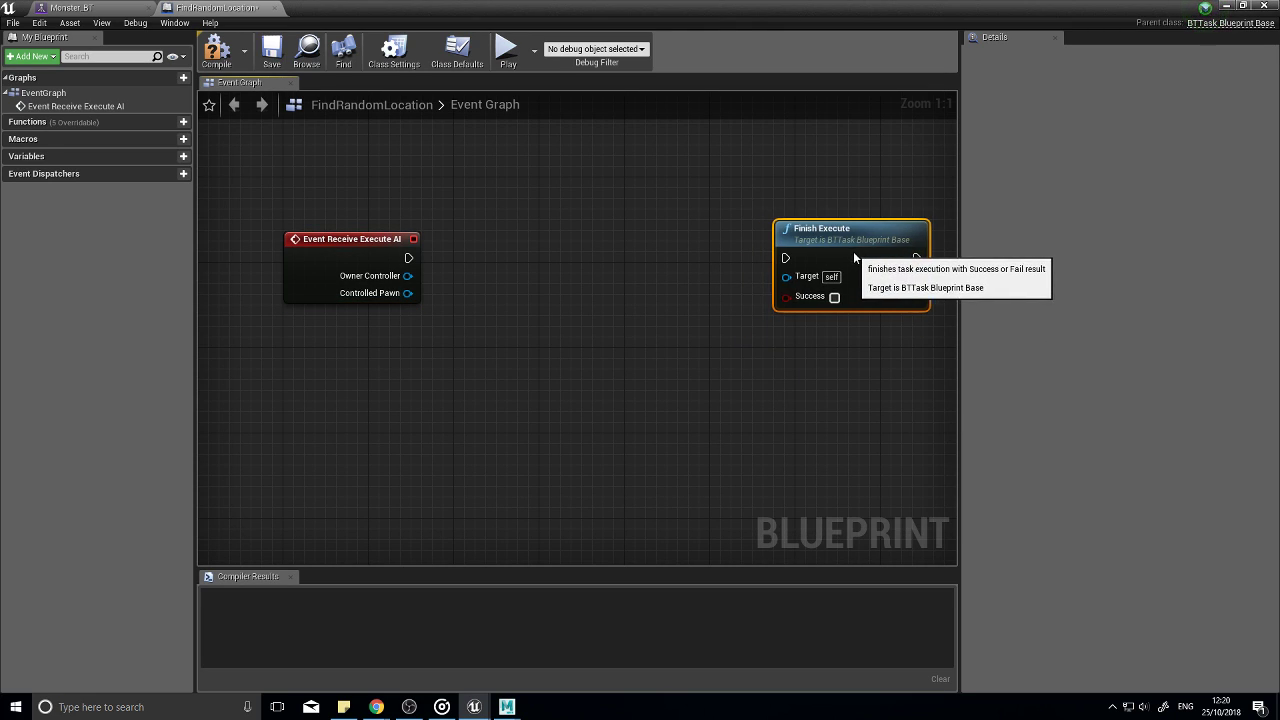
pyautogui.moveTo(735, 349); pyautogui.dragTo(548, 331, button='right')
pyautogui.moveTo(706, 231); pyautogui.dragTo(834, 231)
pyautogui.moveTo(244, 244); pyautogui.dragTo(466, 240, button='right')
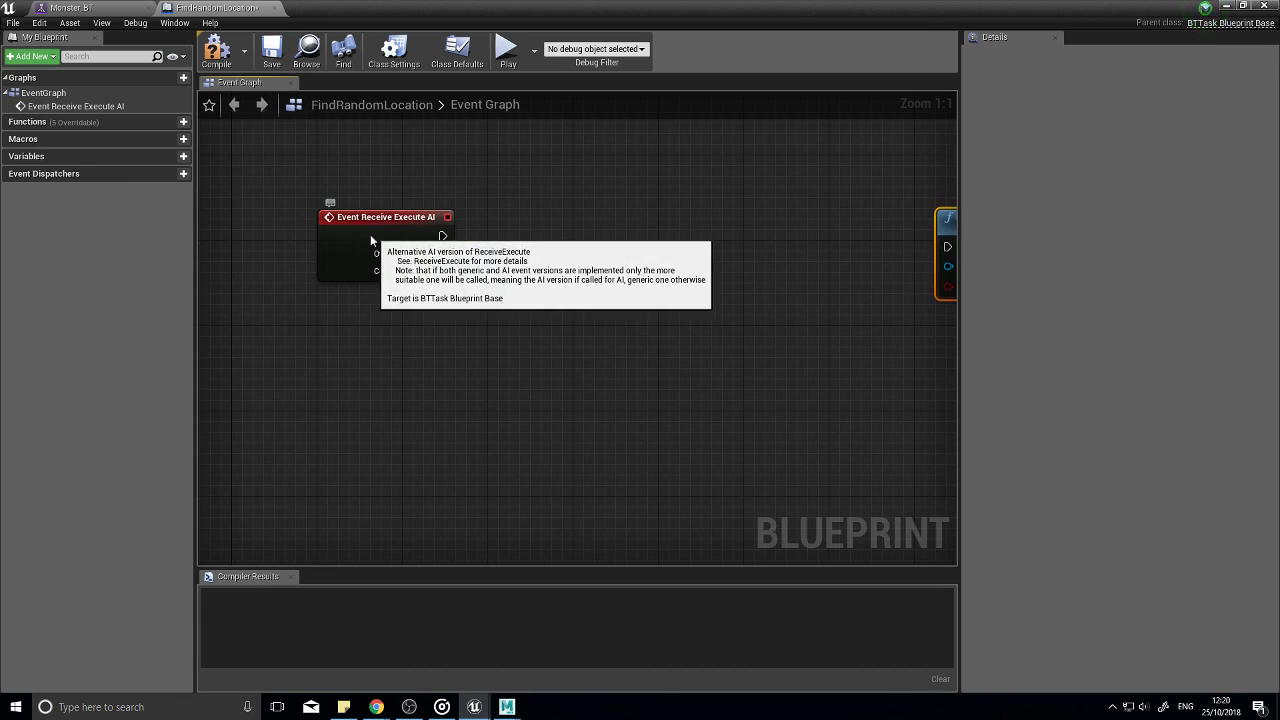
pyautogui.moveTo(370, 234); pyautogui.dragTo(326, 234)
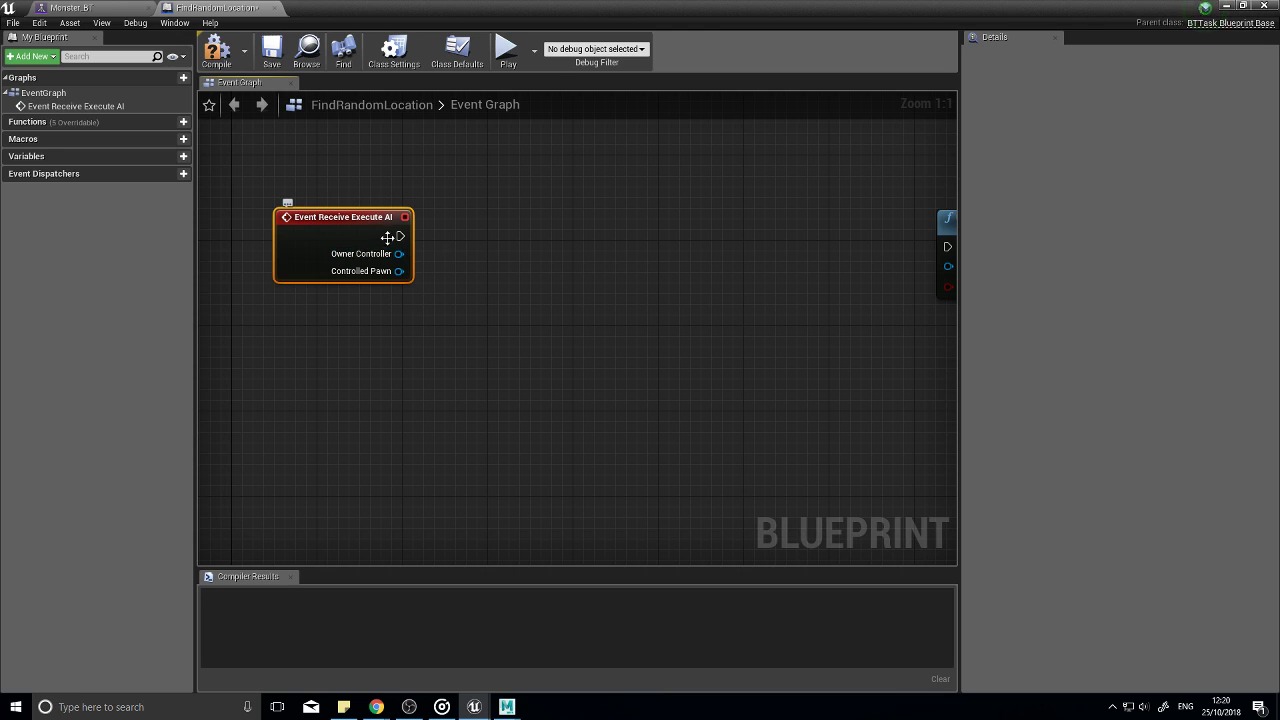
# Step: Move the Finish Execute node slightly farther from the event node in the FindRandomLocation graph
pyautogui.click(72, 8)
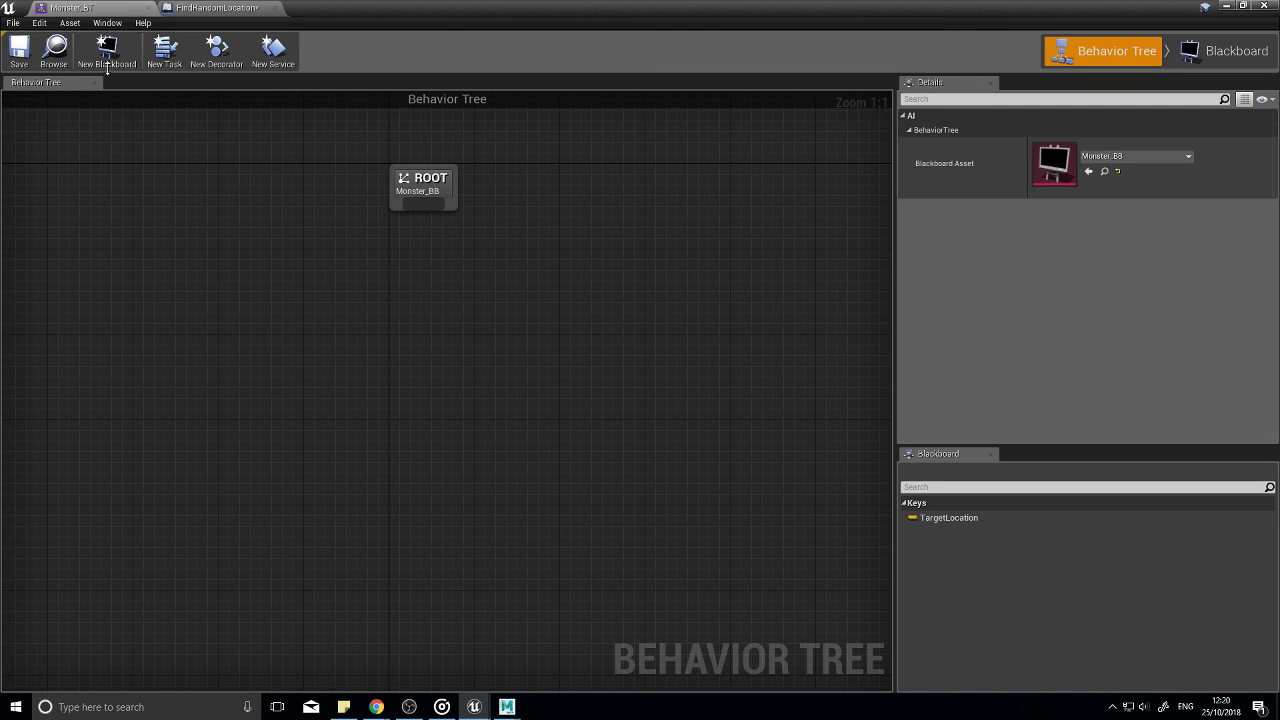
pyautogui.click(170, 8)
pyautogui.moveTo(400, 140); pyautogui.dragTo(334, 146, button='right')
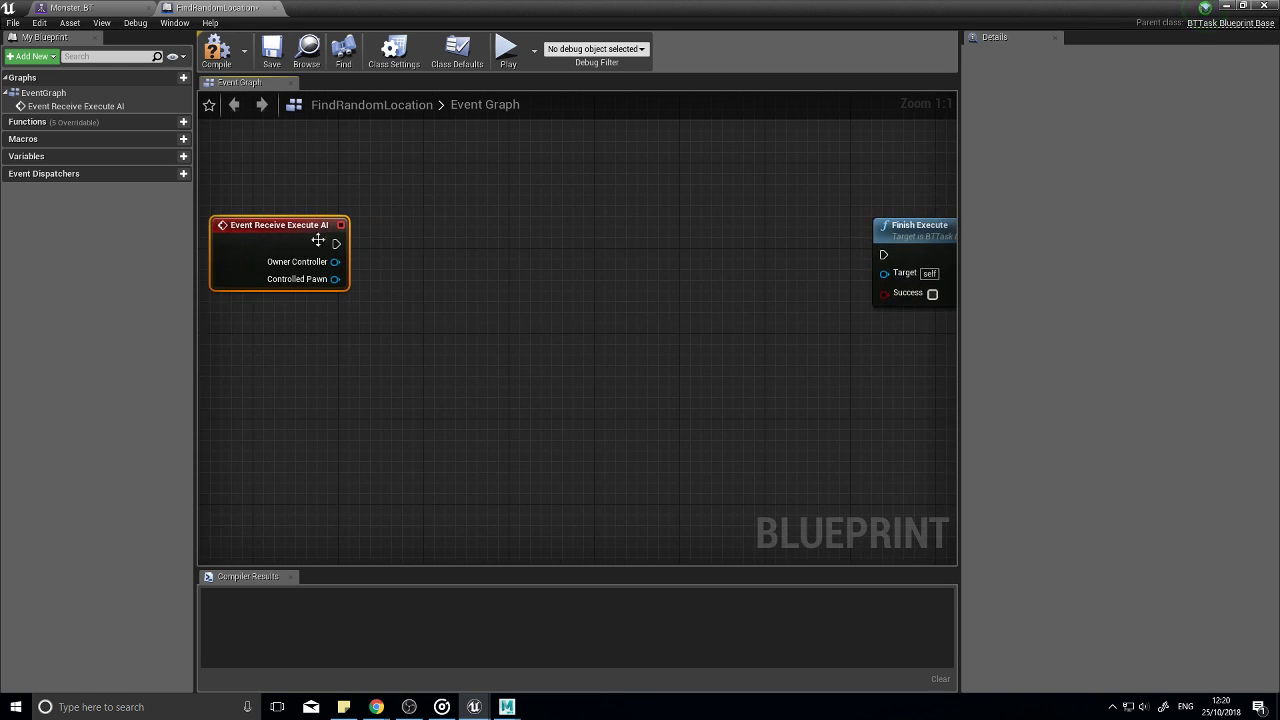
pyautogui.moveTo(733, 299); pyautogui.dragTo(667, 299, button='right')
pyautogui.moveTo(879, 247); pyautogui.dragTo(912, 234)
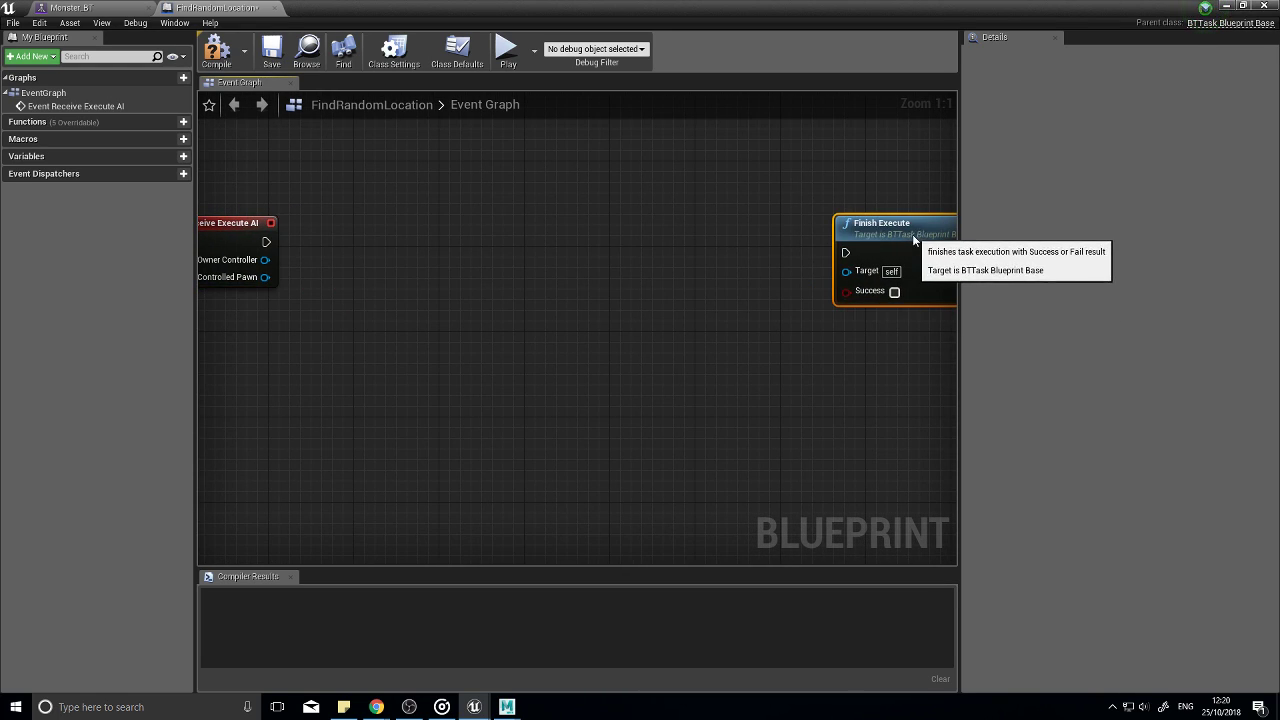
pyautogui.moveTo(265, 326); pyautogui.dragTo(354, 321, button='right')
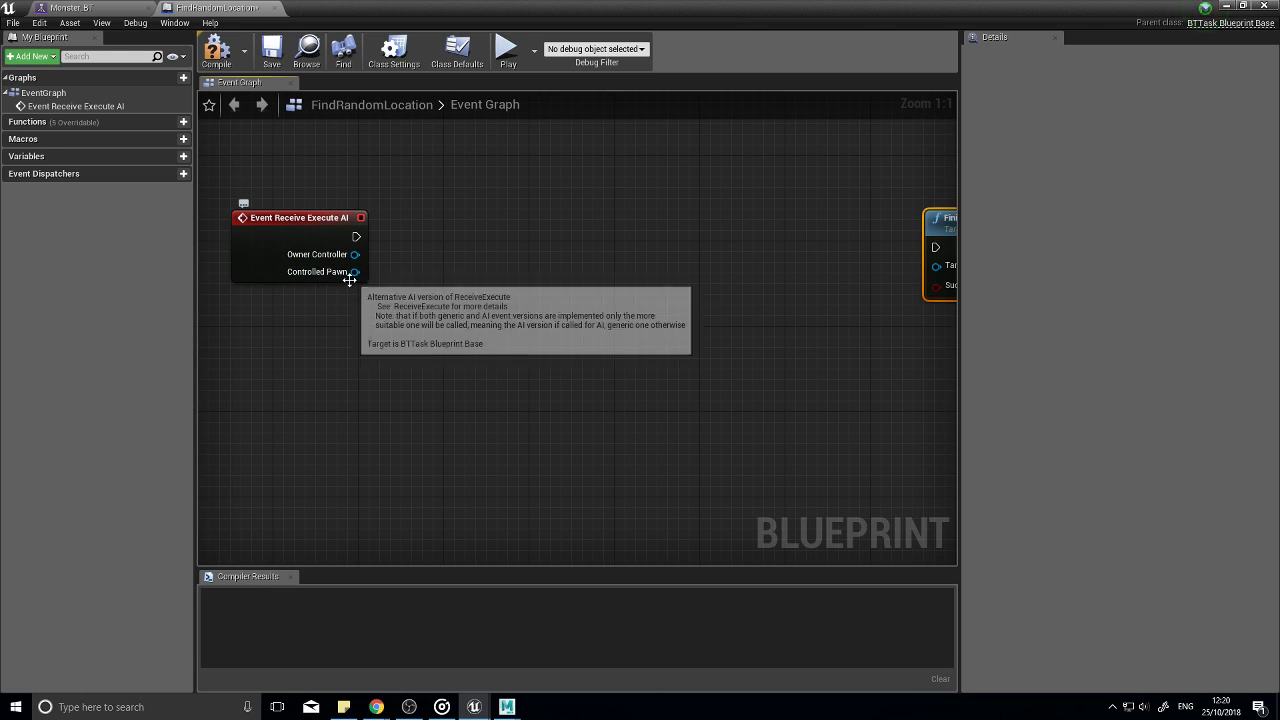
# Step: Add a GetRandomPointInNavigableRadius node to the FindRandomLocation graph and place it below and between the event and Finish Execute nodes
pyautogui.rightClick(471, 357)
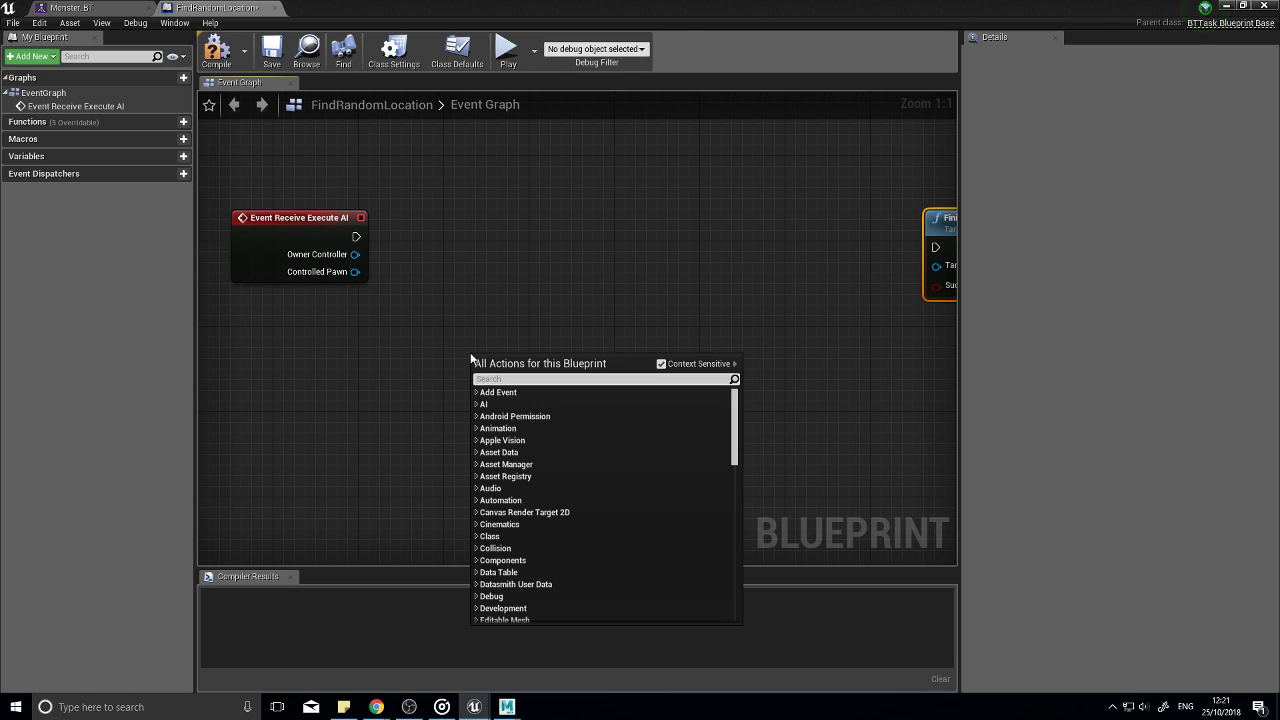
pyautogui.write('find')
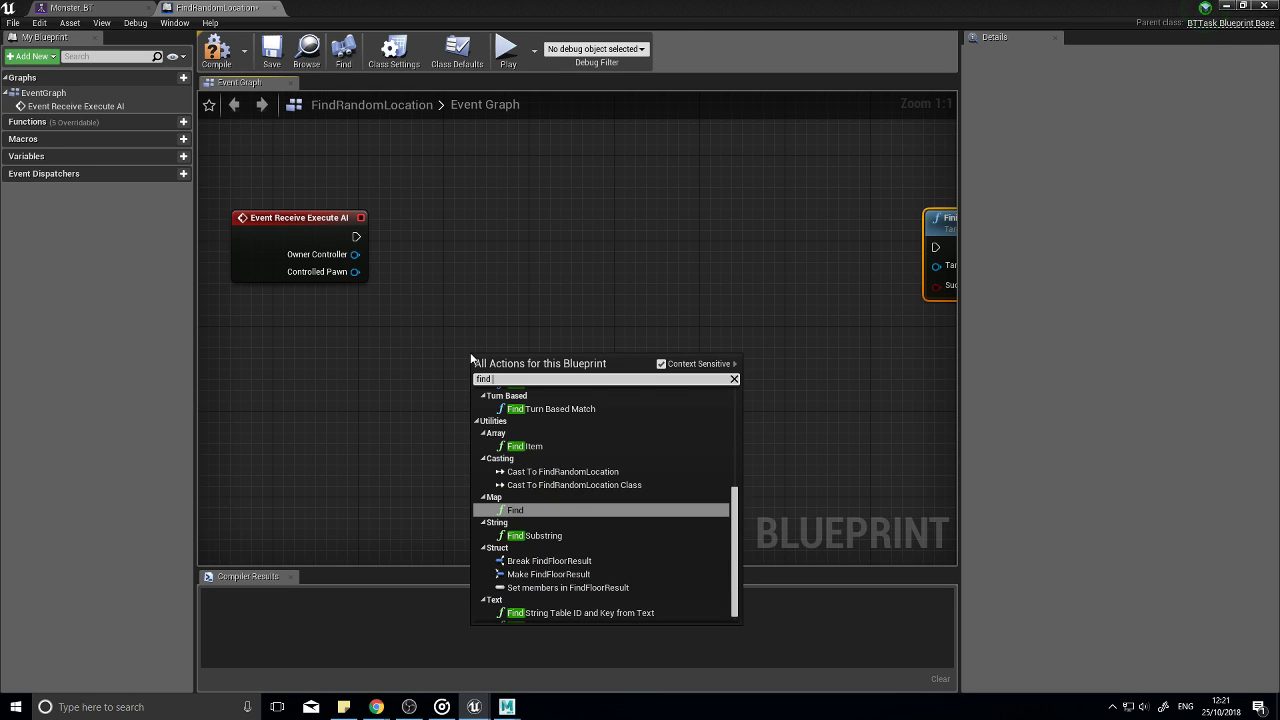
pyautogui.write(' navi')
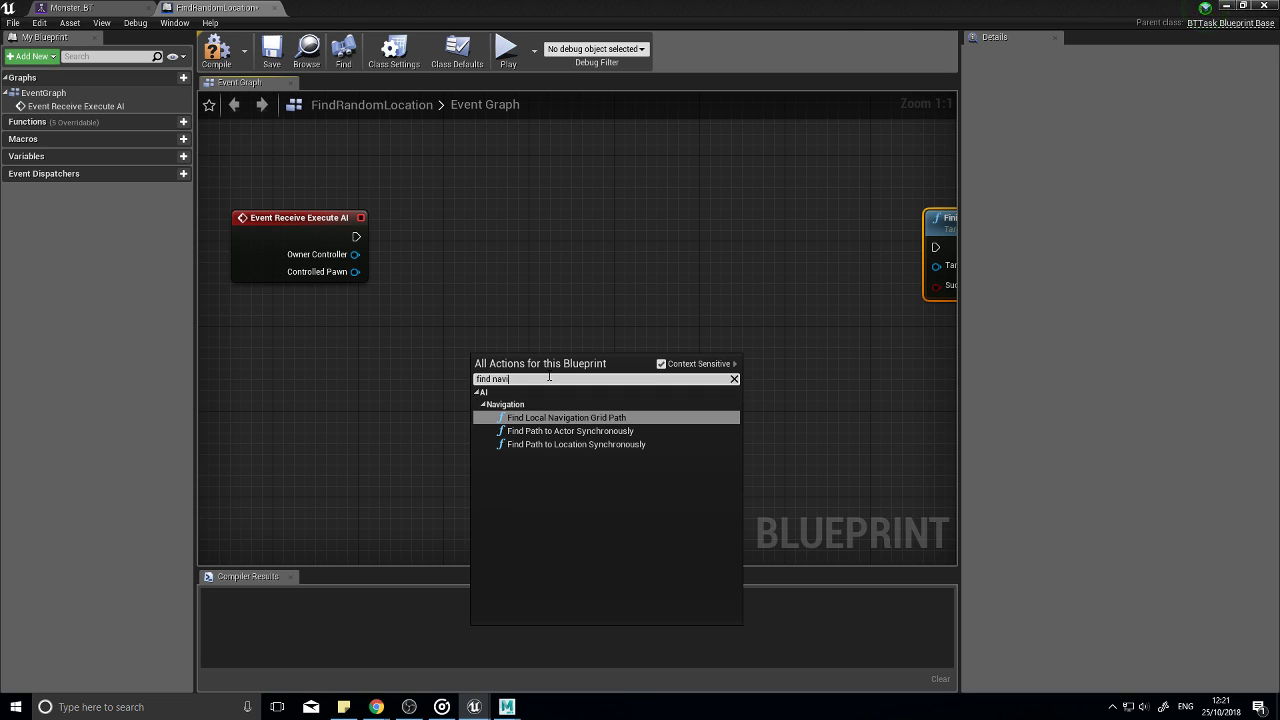
pyautogui.press('BackSpace')
pyautogui.press('BackSpace')
pyautogui.press('BackSpace')
pyautogui.press('BackSpace')
pyautogui.press('BackSpace')
pyautogui.press('BackSpace')
pyautogui.press('BackSpace')
pyautogui.press('BackSpace')
pyautogui.write('random na')
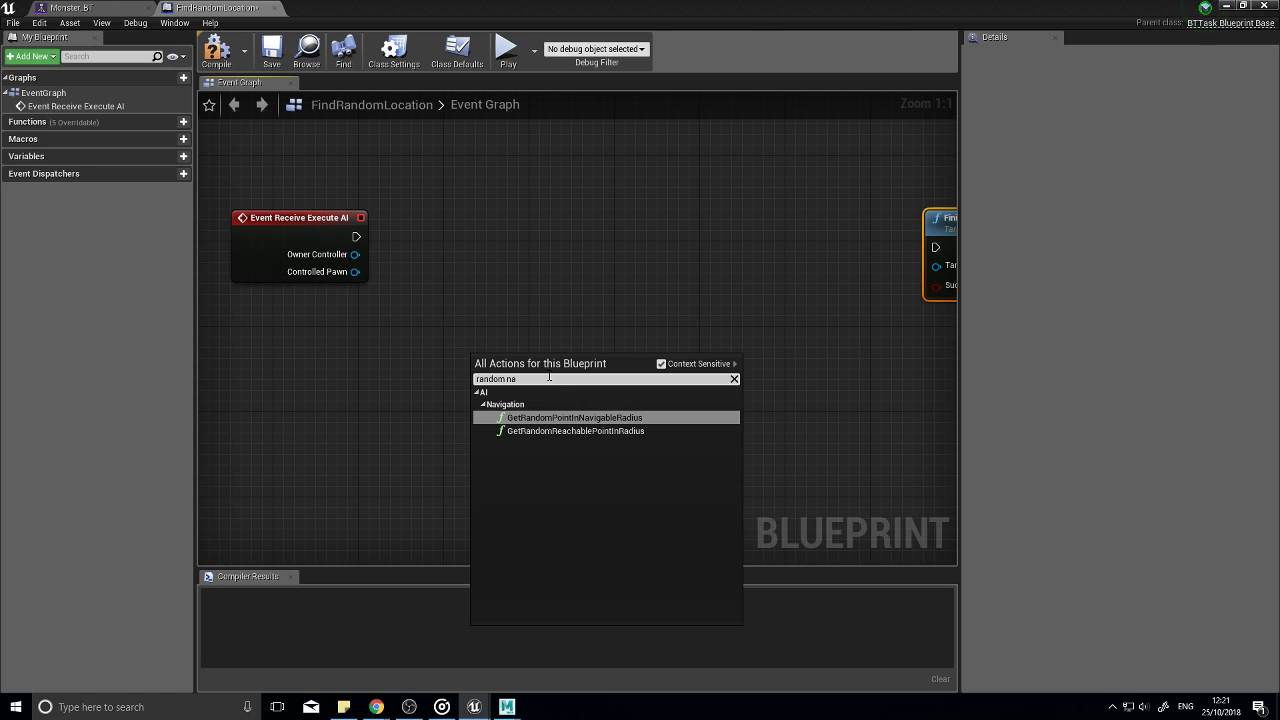
pyautogui.click(622, 419)
pyautogui.moveTo(563, 373); pyautogui.dragTo(604, 370)
pyautogui.moveTo(661, 307); pyautogui.dragTo(551, 290, button='right')
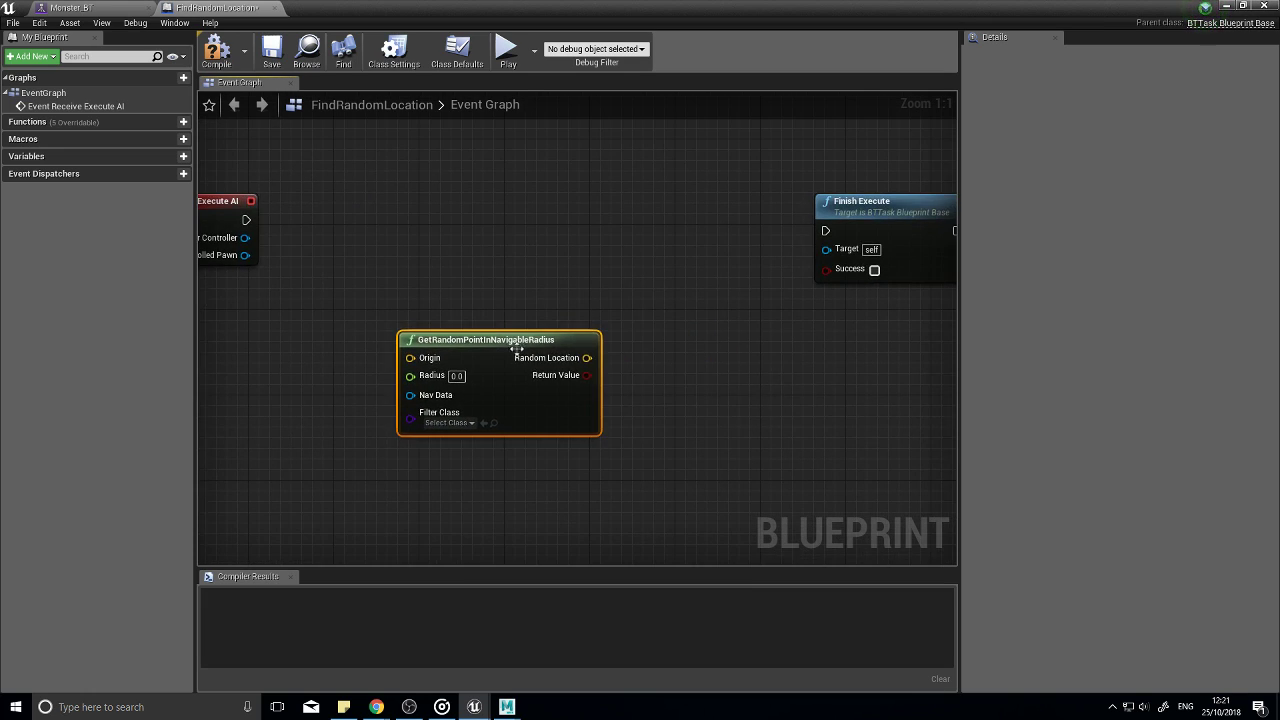
pyautogui.moveTo(514, 345); pyautogui.dragTo(504, 388)
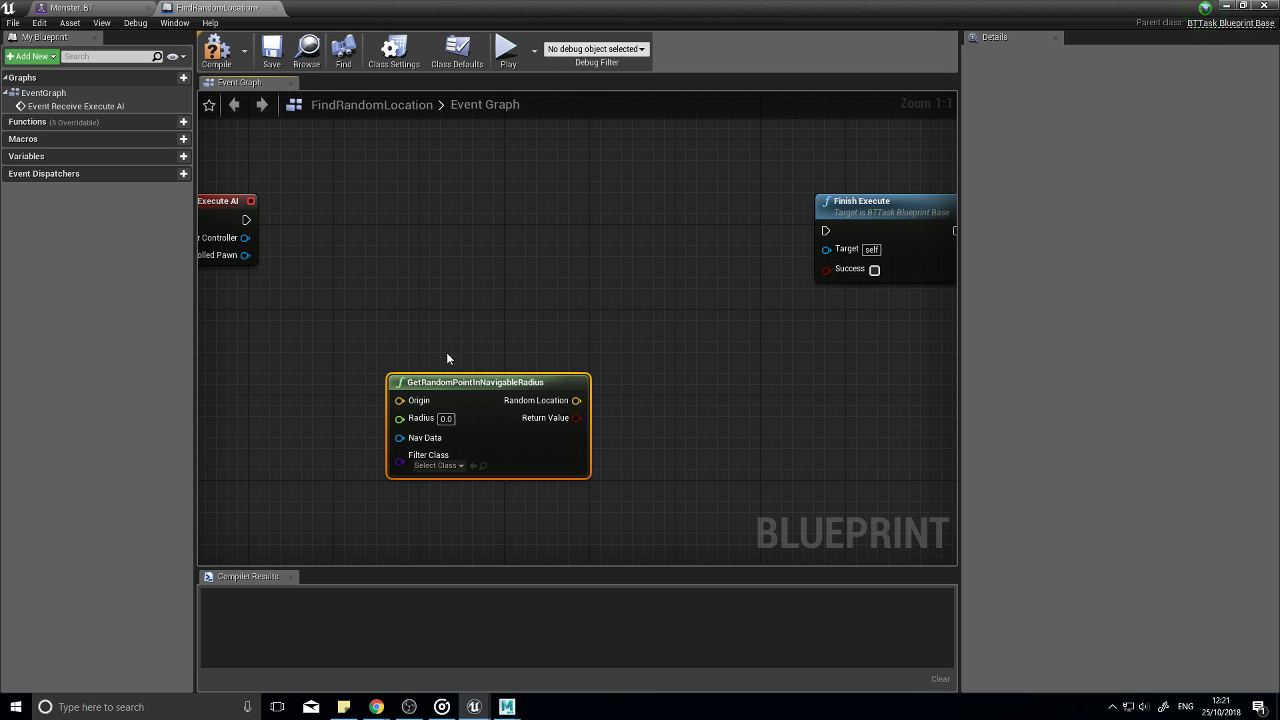
# Step: Move the Event Receive Execute AI and GetRandomPointInNavigableRadius nodes farther apart to make room between them
pyautogui.moveTo(389, 310); pyautogui.dragTo(456, 306, button='right')
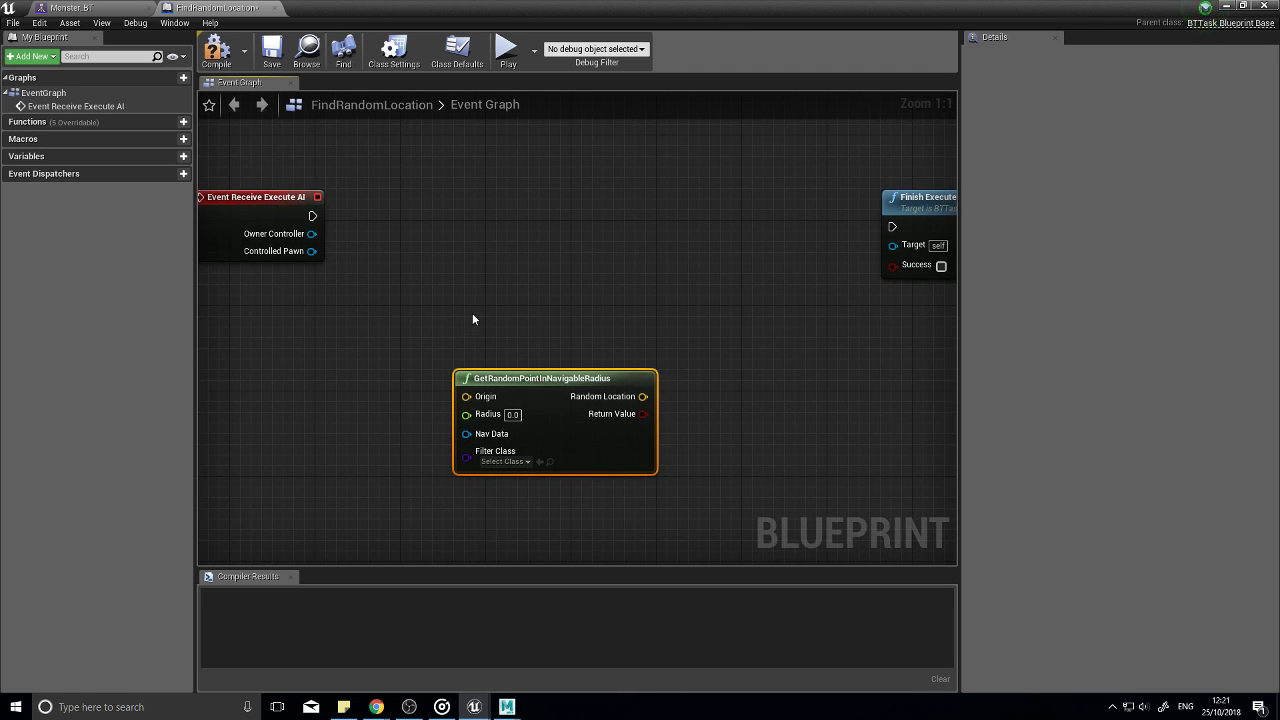
pyautogui.moveTo(473, 319); pyautogui.dragTo(605, 292, button='right')
pyautogui.moveTo(322, 172); pyautogui.dragTo(252, 180)
pyautogui.moveTo(480, 352); pyautogui.dragTo(534, 362, button='right')
pyautogui.moveTo(686, 340); pyautogui.dragTo(757, 345)
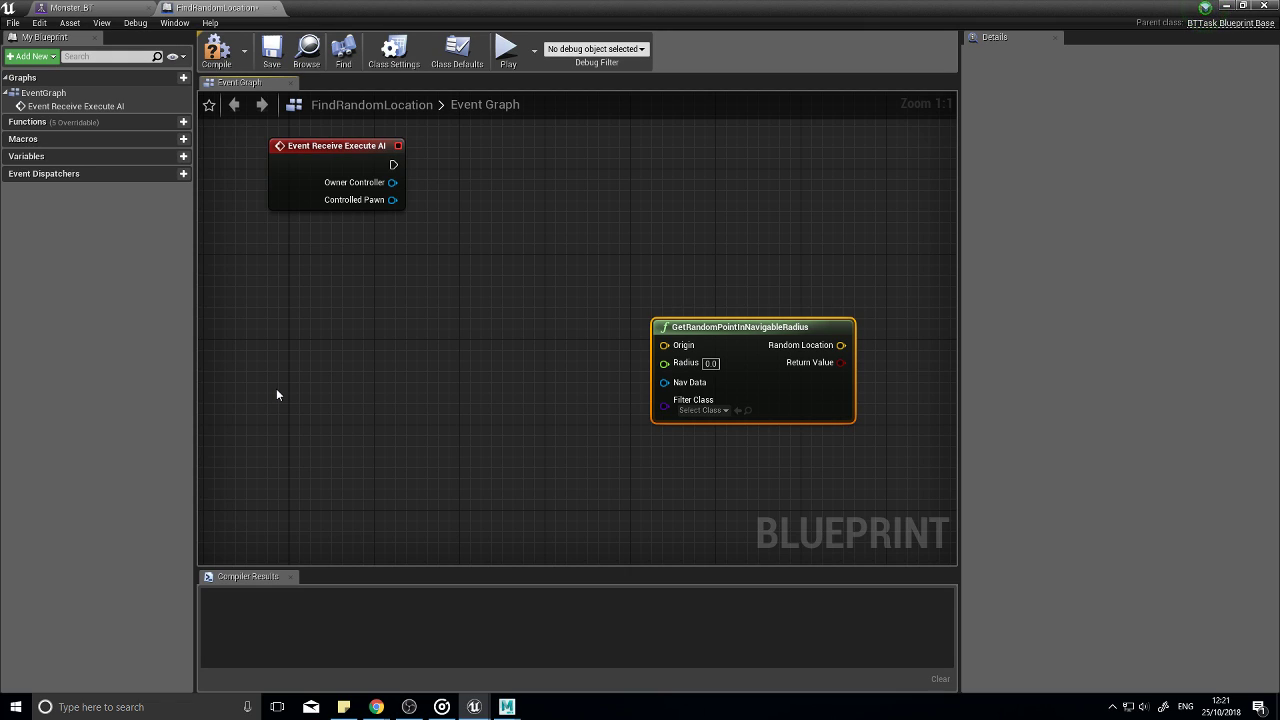
# Step: Add a Get Player Character node below the event and feed its return value into a new GetActorLocation node
pyautogui.moveTo(754, 390); pyautogui.dragTo(486, 391, button='right')
pyautogui.rightClick(490, 397)
pyautogui.write('get player')
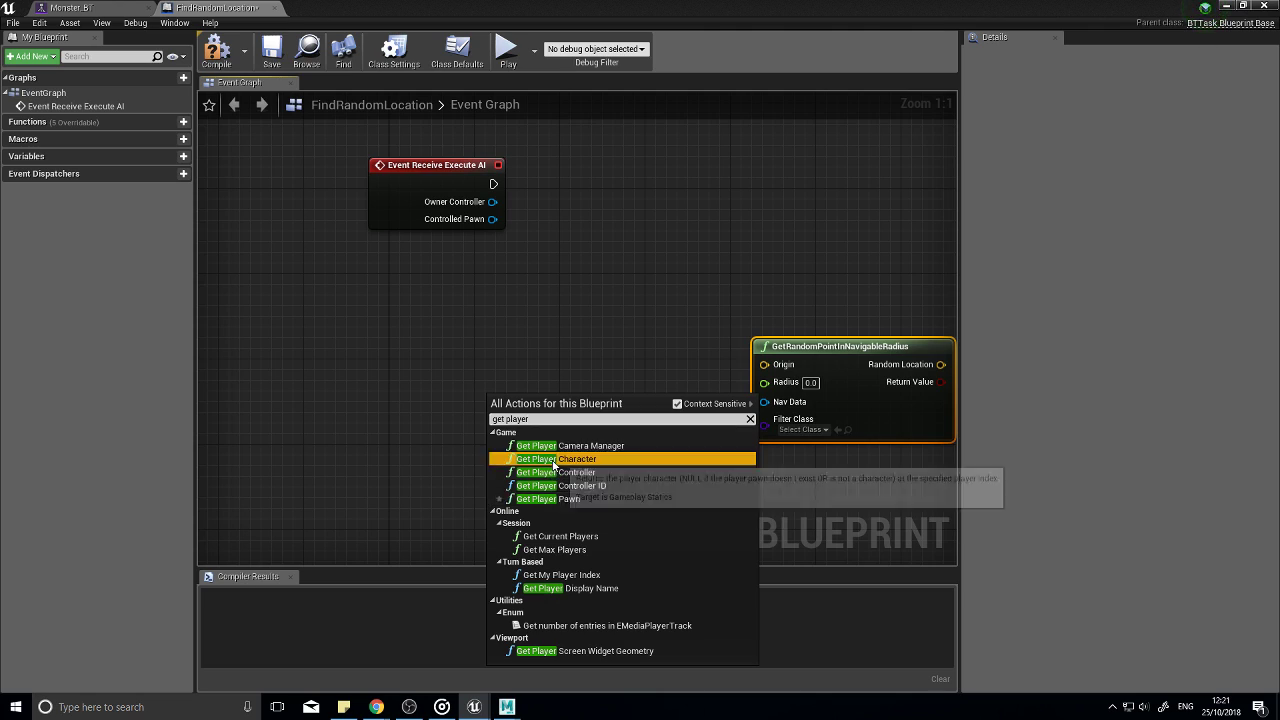
pyautogui.click(554, 460)
pyautogui.moveTo(552, 400); pyautogui.dragTo(402, 398)
pyautogui.moveTo(490, 418); pyautogui.dragTo(558, 413)
pyautogui.write('get locat')
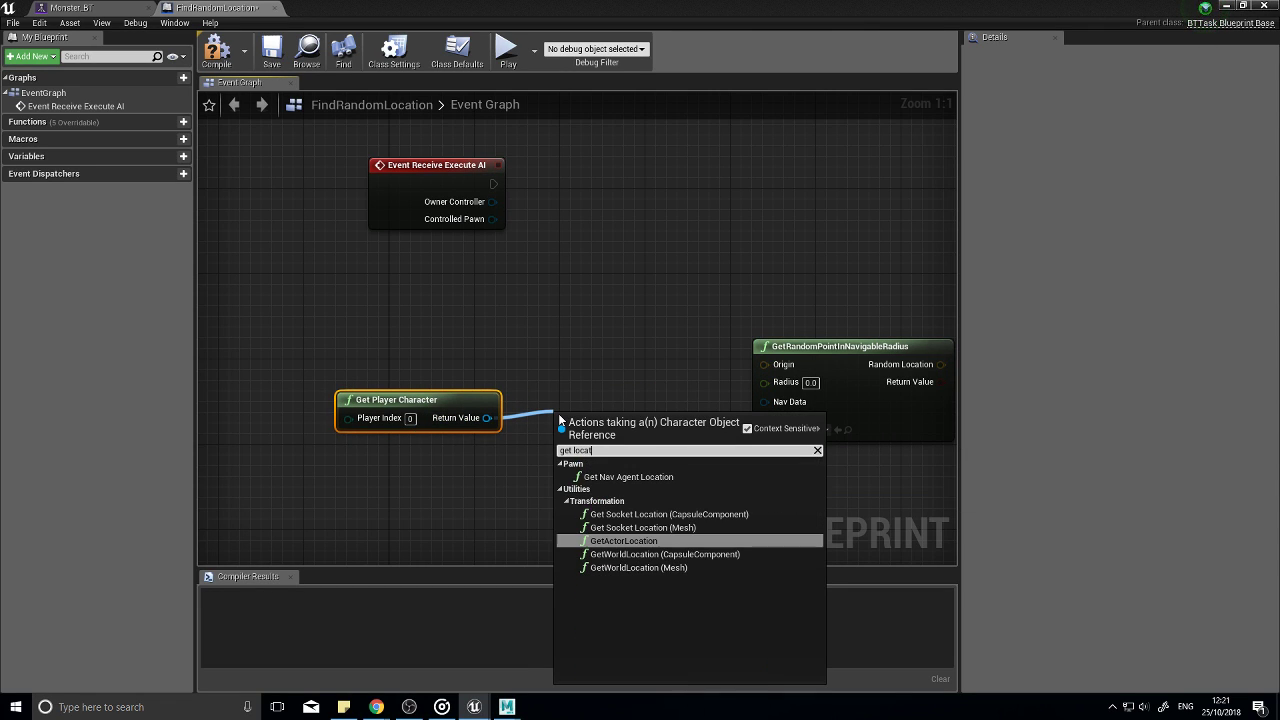
pyautogui.click(653, 541)
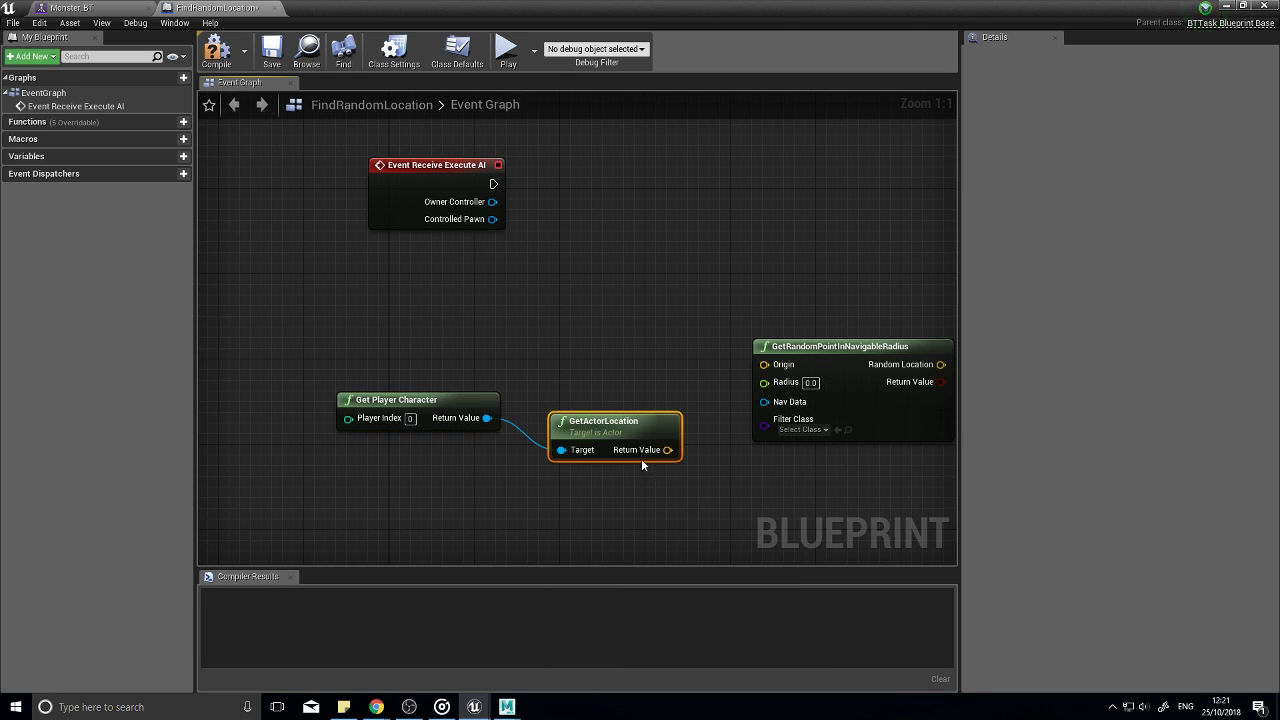
# Step: Connect GetActorLocation's return value to the Origin of GetRandomPointInNavigableRadius and shift both player location nodes away from it
pyautogui.moveTo(641, 456); pyautogui.dragTo(764, 364)
pyautogui.moveTo(579, 467); pyautogui.dragTo(446, 372)
pyautogui.moveTo(560, 400); pyautogui.dragTo(475, 400)
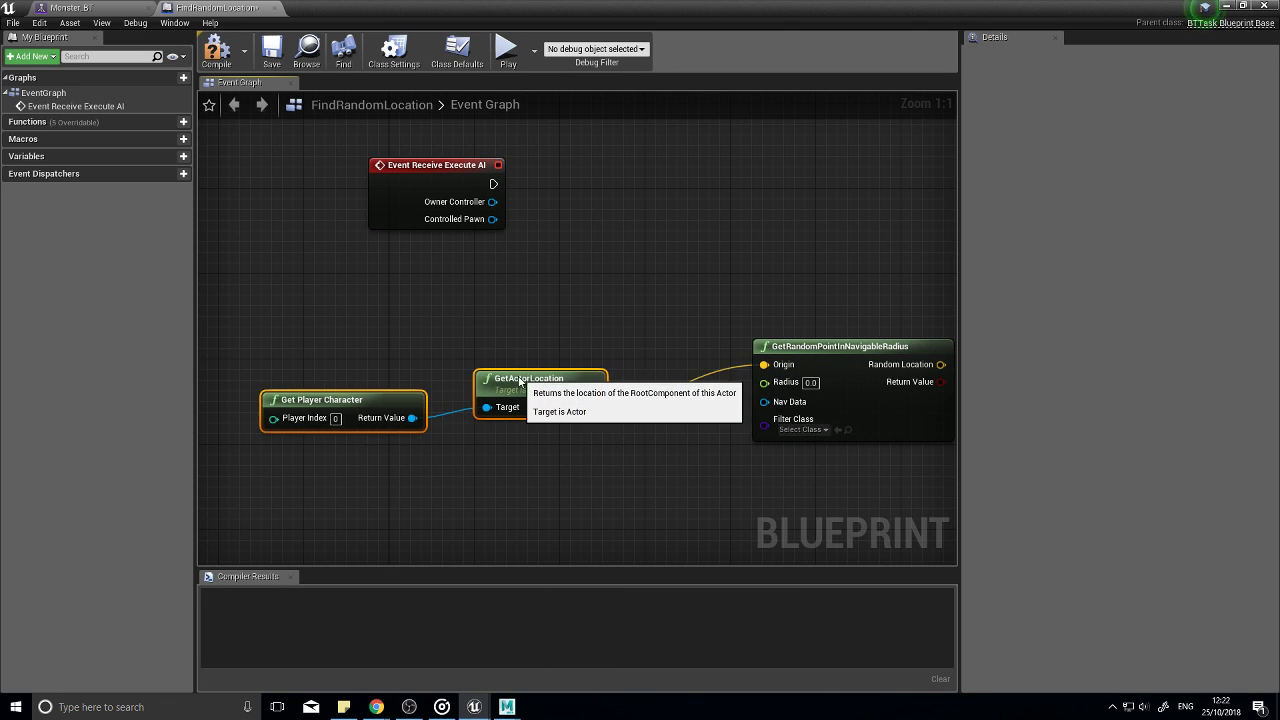
# Step: Set the Radius of GetRandomPointInNavigableRadius to 1000 and move the Finish Execute node farther from it
pyautogui.click(812, 383)
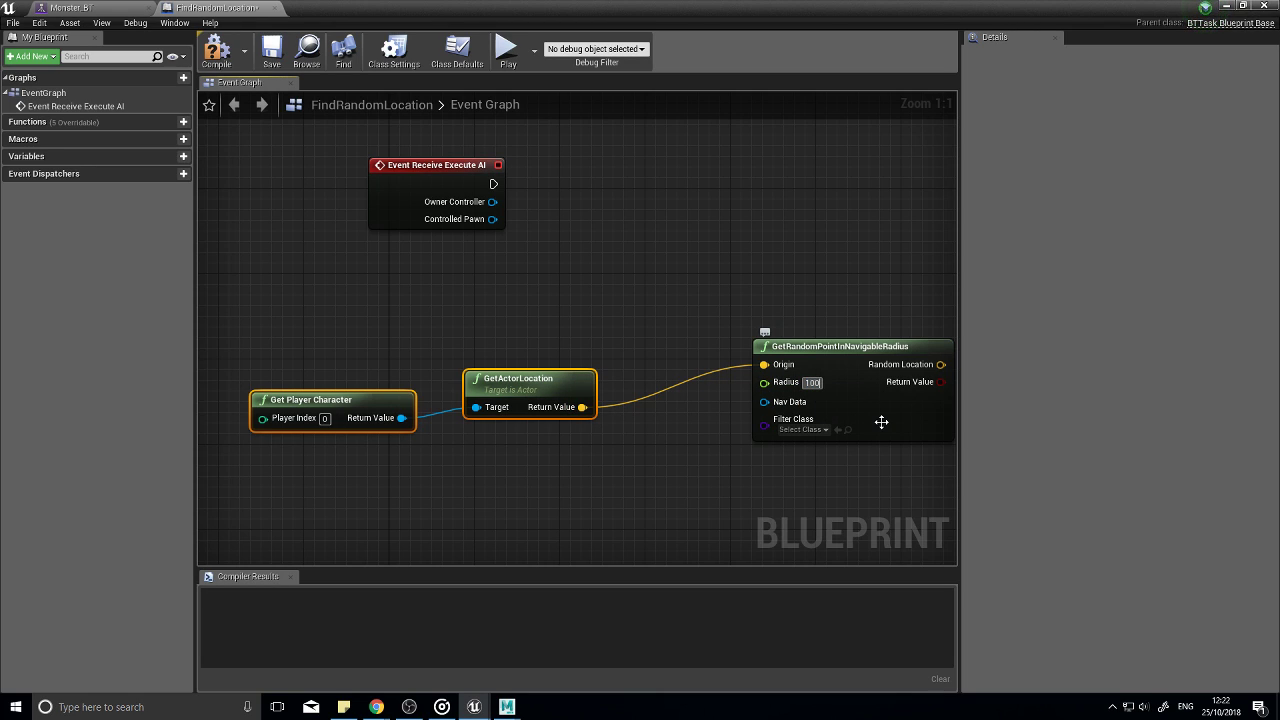
pyautogui.moveTo(838, 356); pyautogui.dragTo(822, 356)
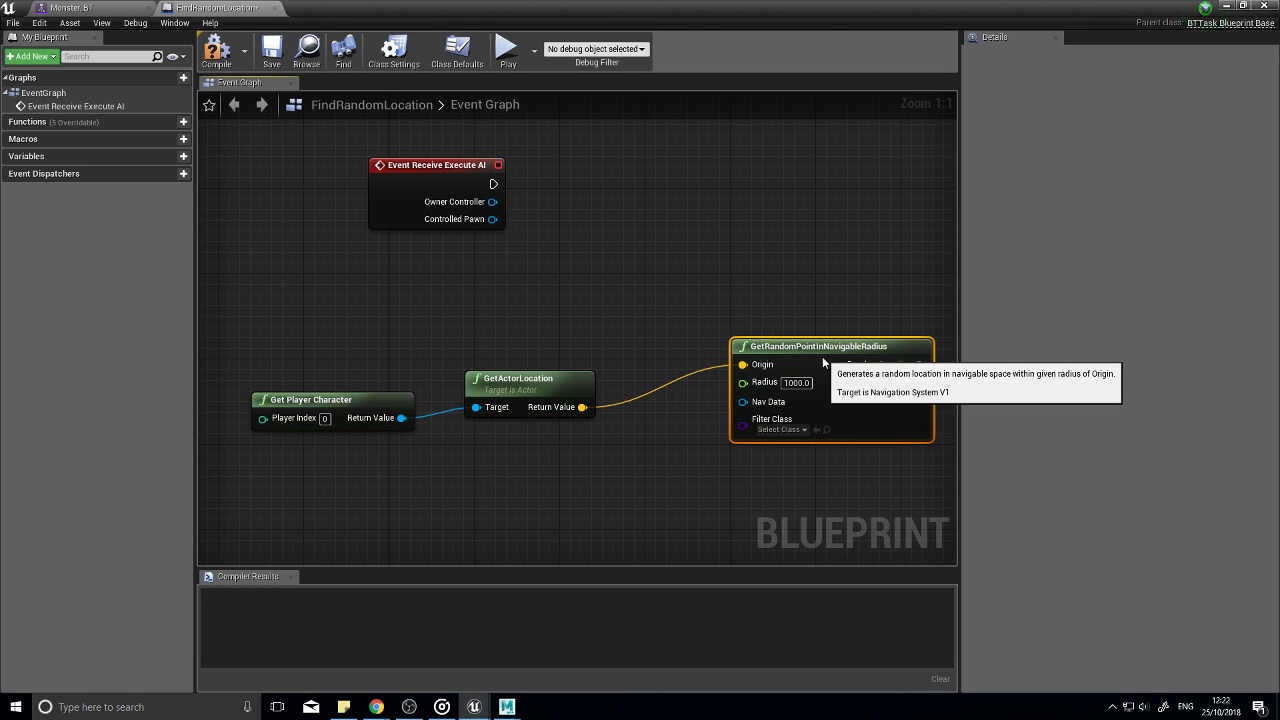
pyautogui.moveTo(822, 356); pyautogui.dragTo(612, 355, button='right')
pyautogui.moveTo(746, 327); pyautogui.dragTo(563, 327, button='right')
pyautogui.click(760, 172)
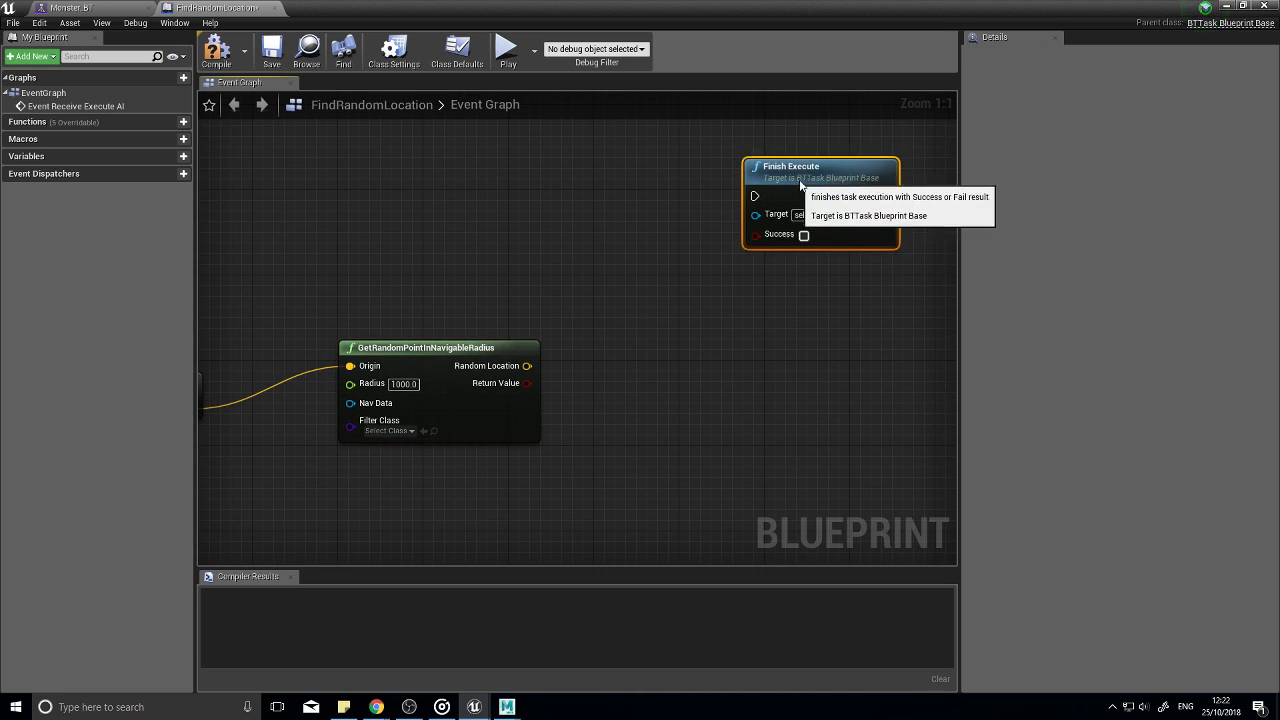
pyautogui.moveTo(760, 172); pyautogui.dragTo(809, 174)
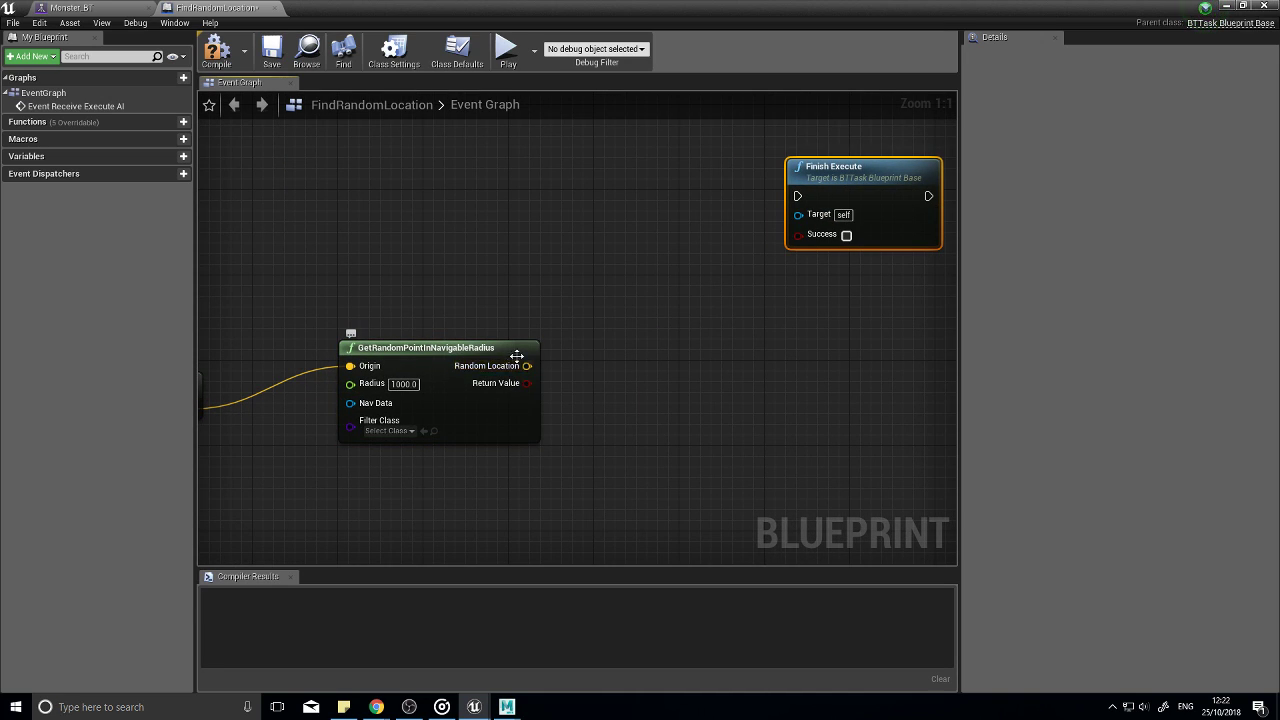
# Step: After checking the Monster_BB keys, add a FindRandomLocation variable named Vector of type Blackboard Key Selector and compile
pyautogui.click(95, 8)
pyautogui.click(1218, 57)
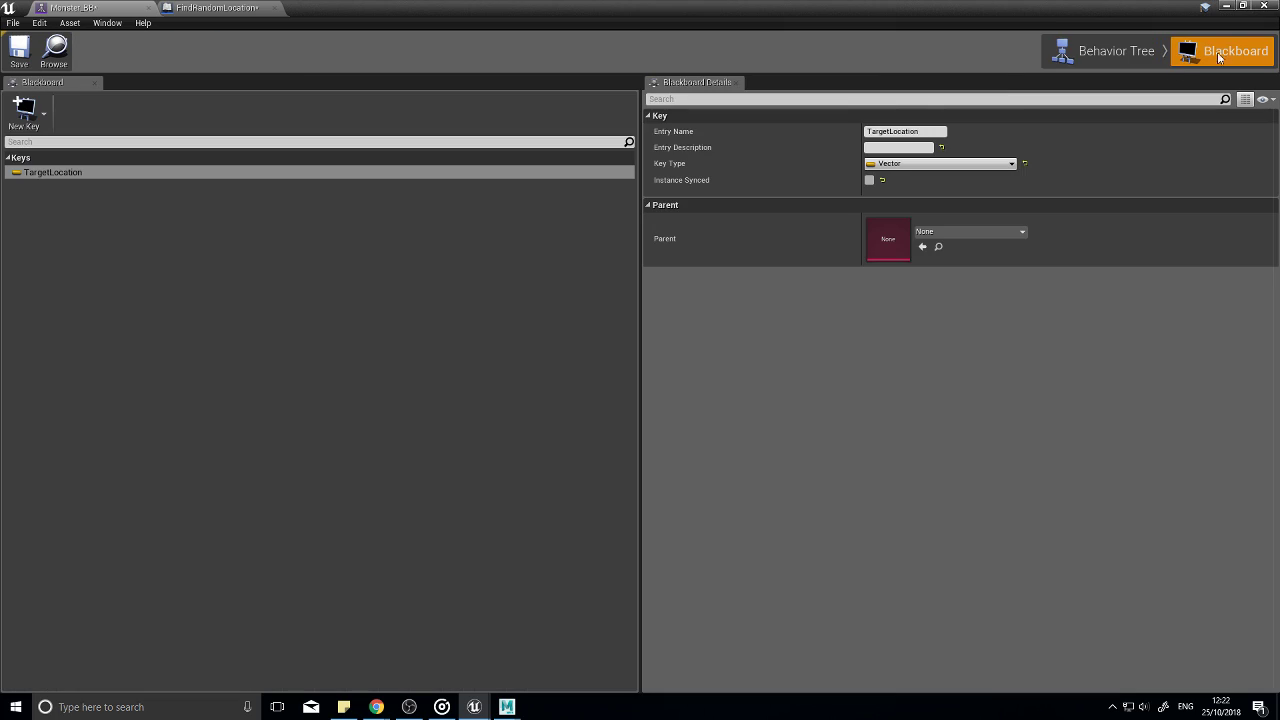
pyautogui.click(215, 8)
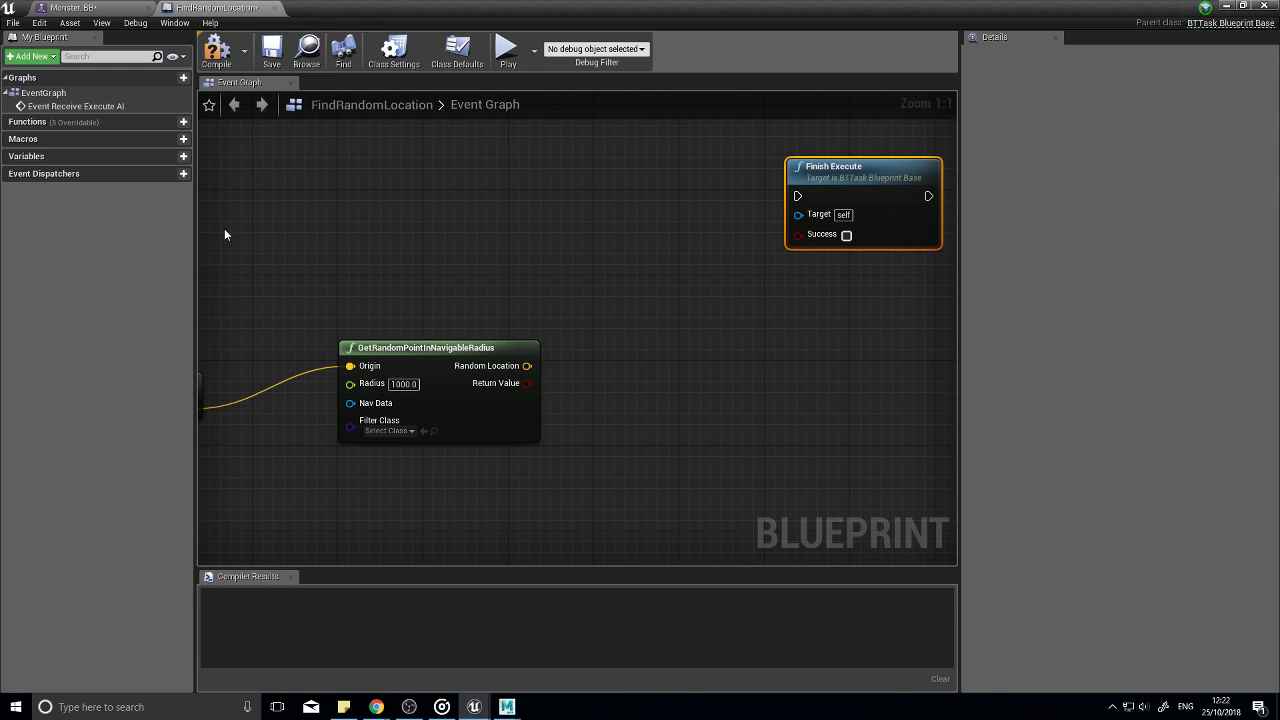
pyautogui.click(170, 157)
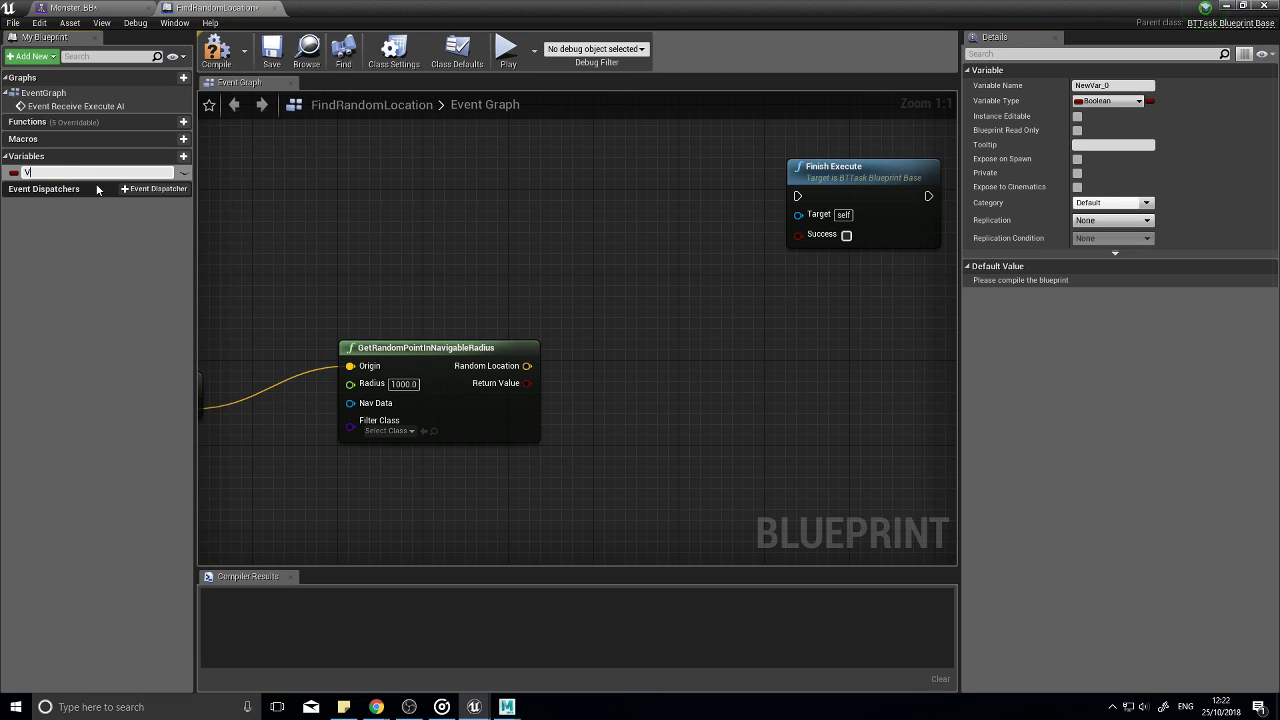
pyautogui.write('Vector')
pyautogui.press('Return')
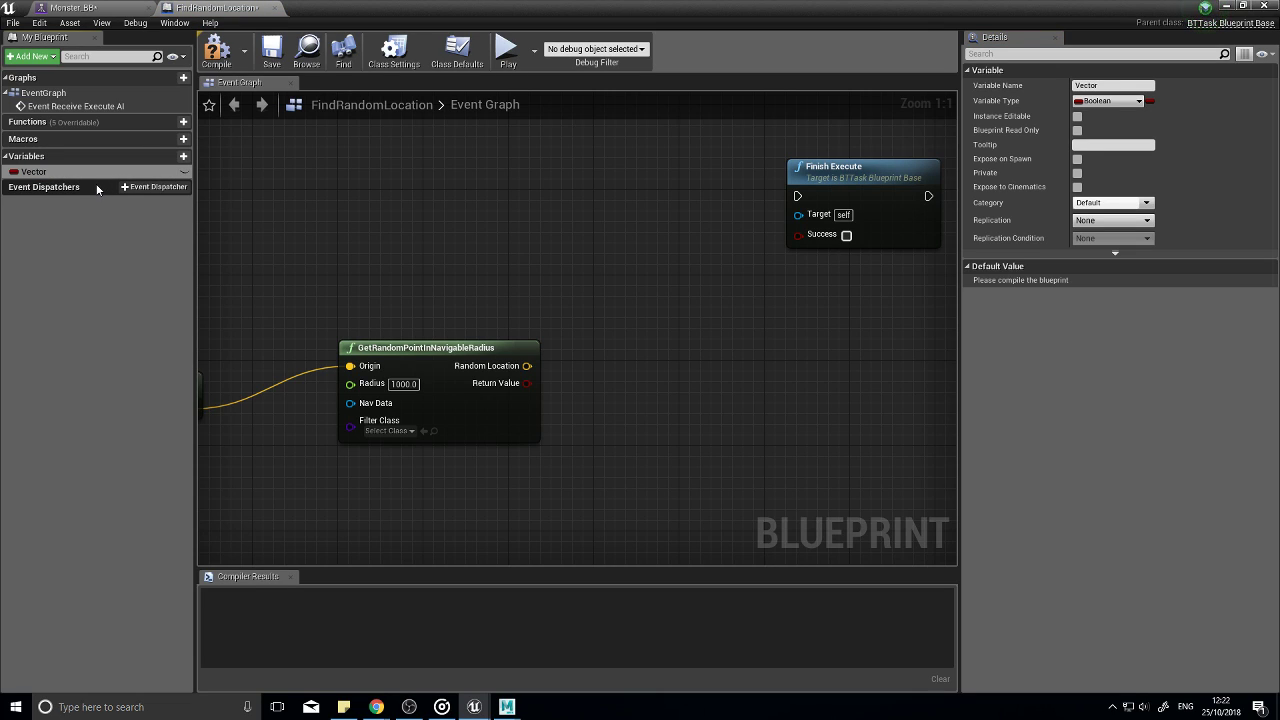
pyautogui.click(1126, 102)
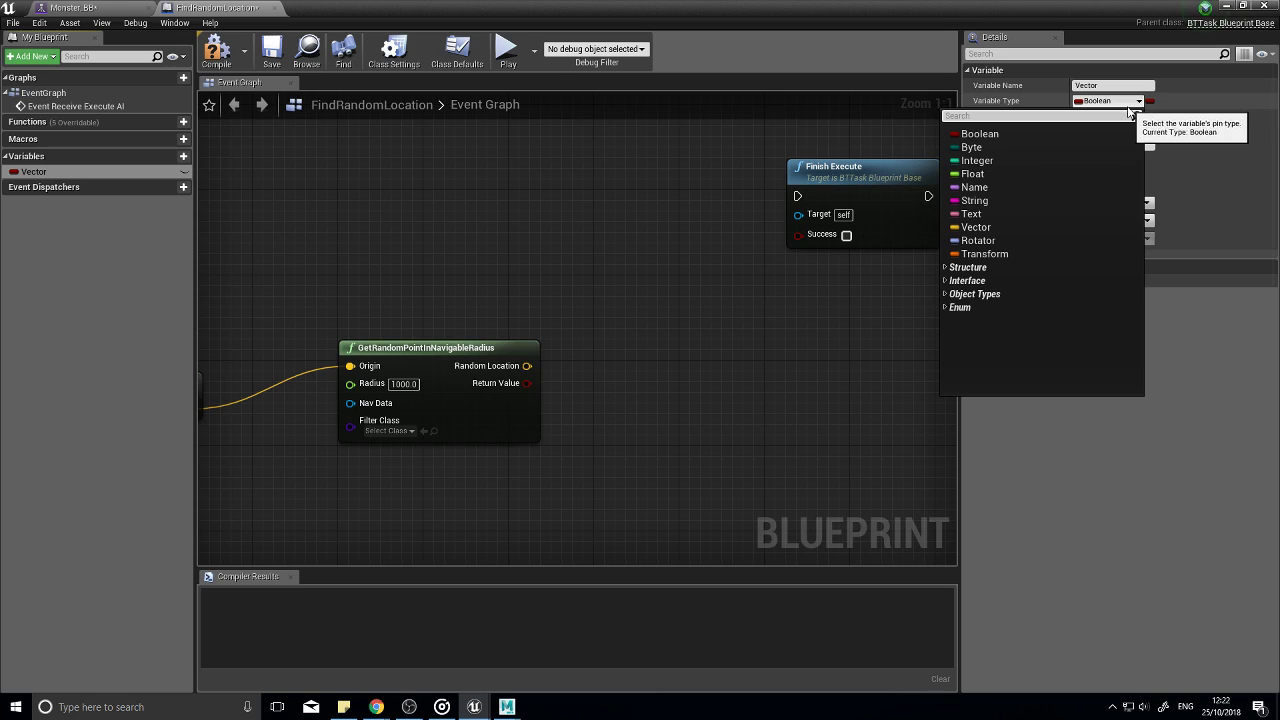
pyautogui.write('blackboard')
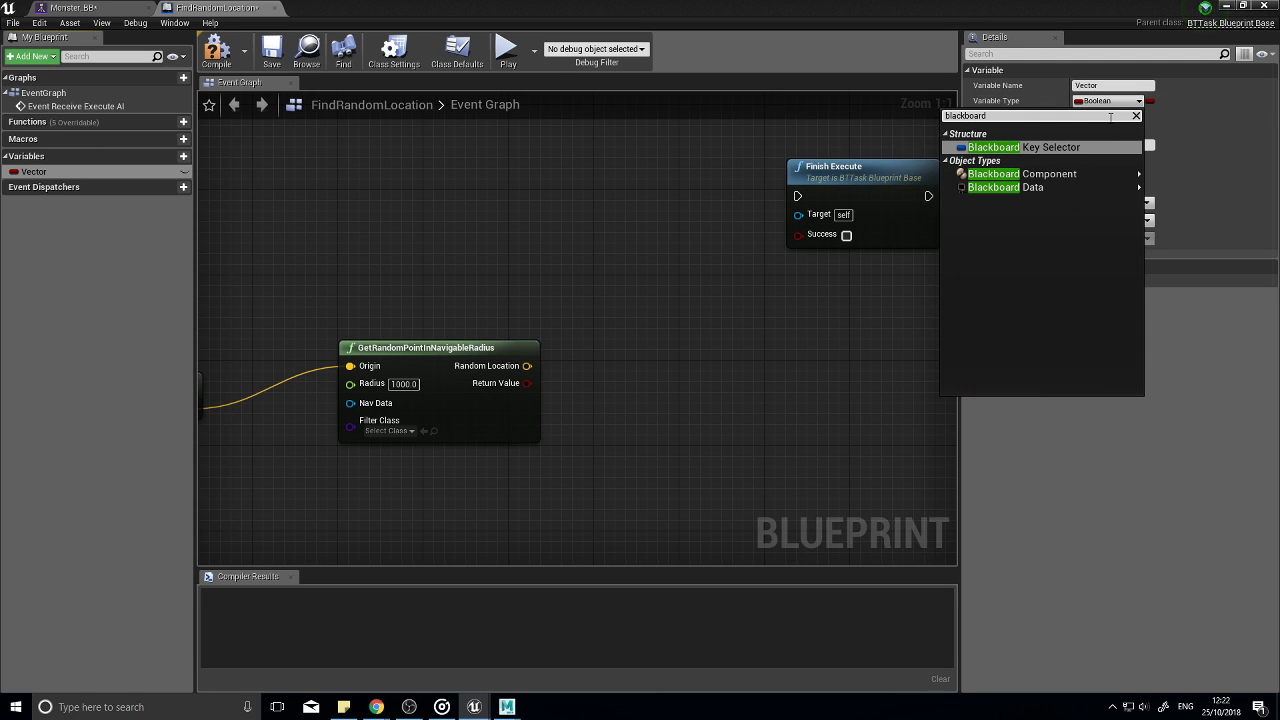
pyautogui.click(1018, 147)
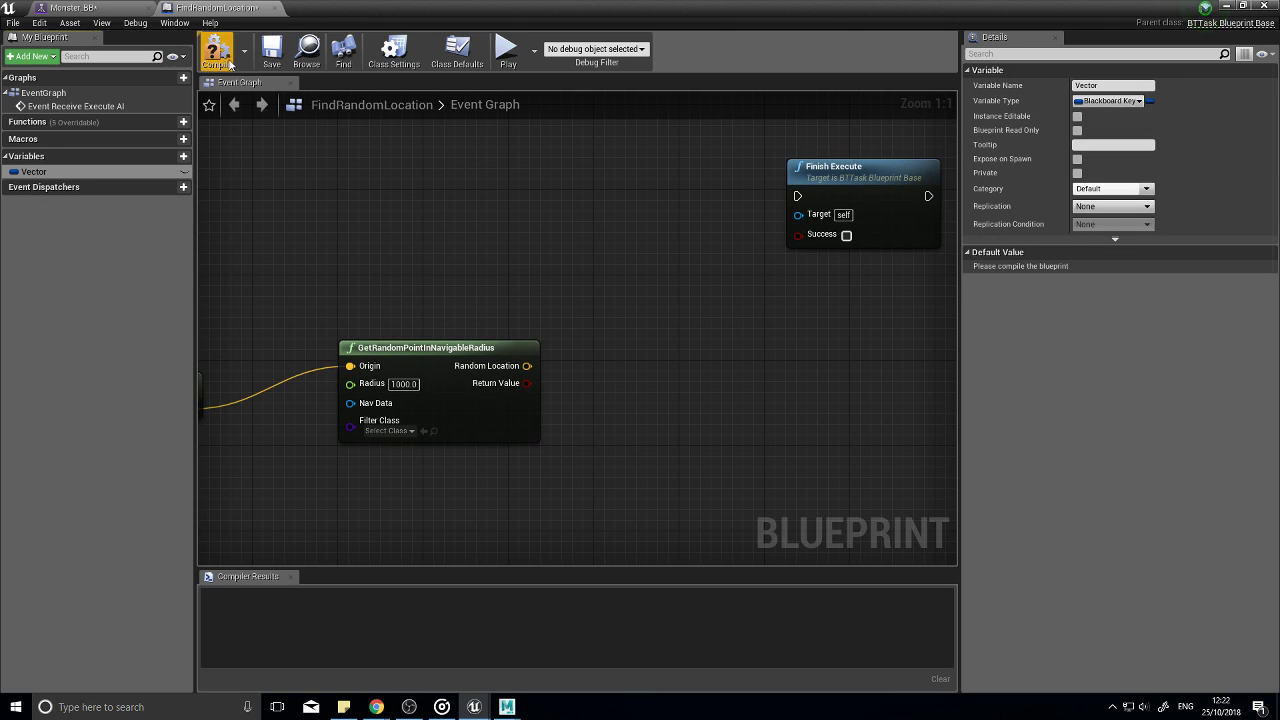
pyautogui.click(229, 64)
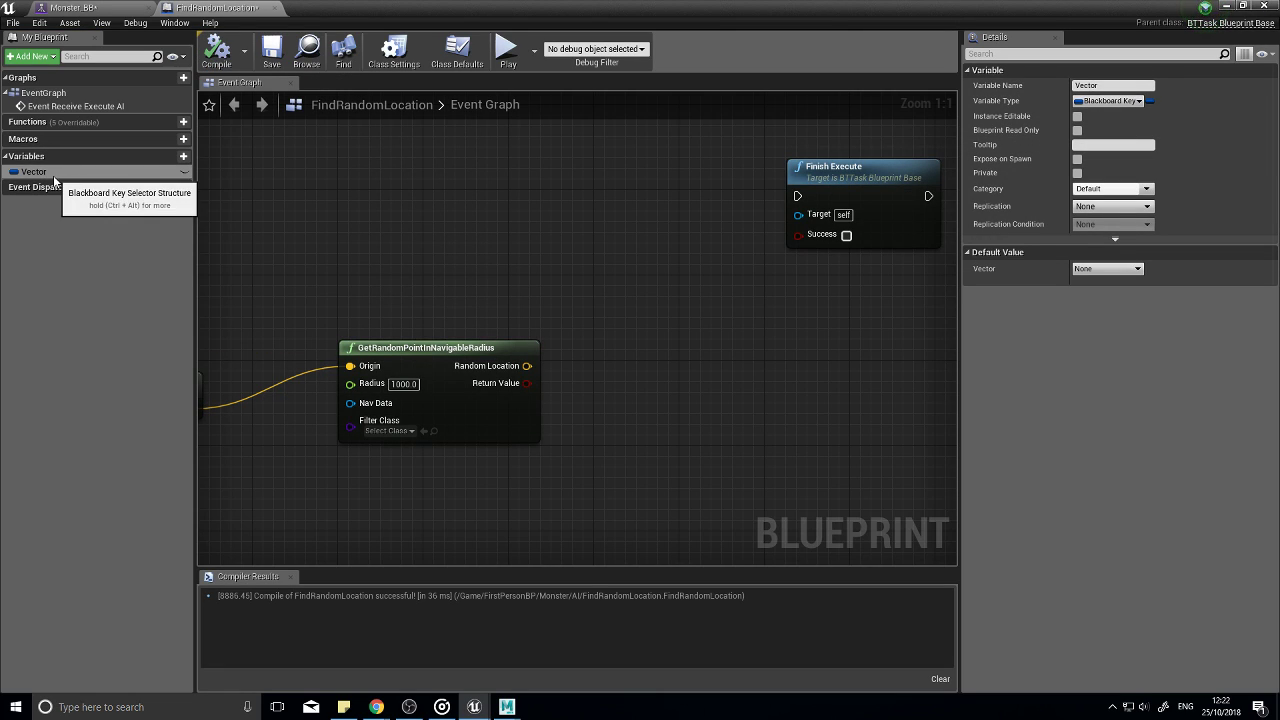
# Step: Place a Vector getter in the graph and connect it to the Key of a new Set Blackboard Value as Vector node
pyautogui.click(75, 8)
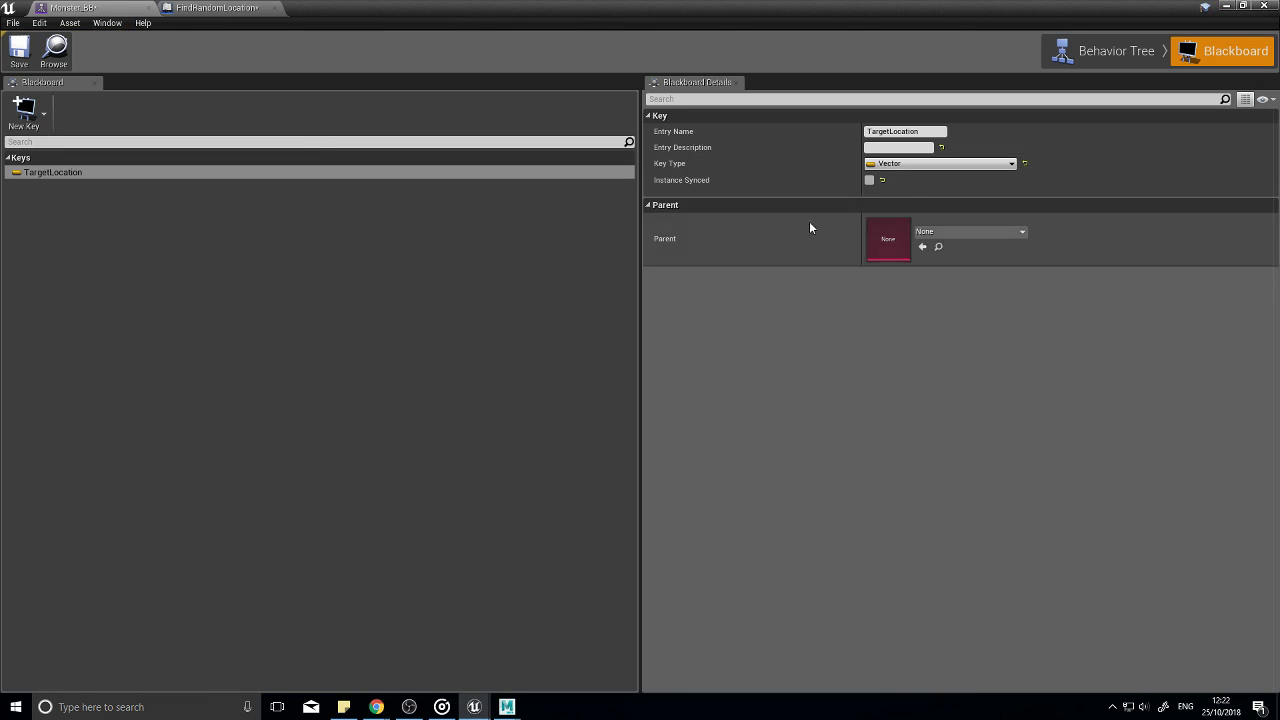
pyautogui.click(215, 8)
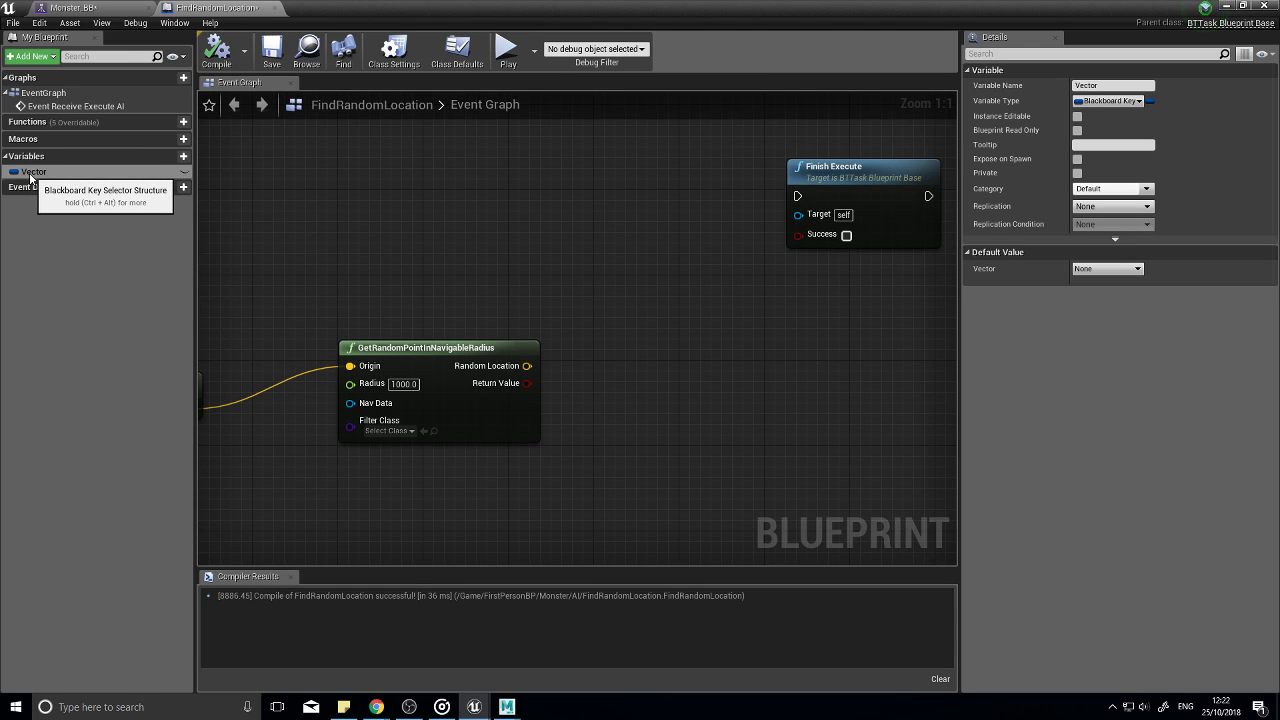
pyautogui.moveTo(32, 172); pyautogui.dragTo(570, 264)
pyautogui.click(437, 274)
pyautogui.write('set bl,ack')
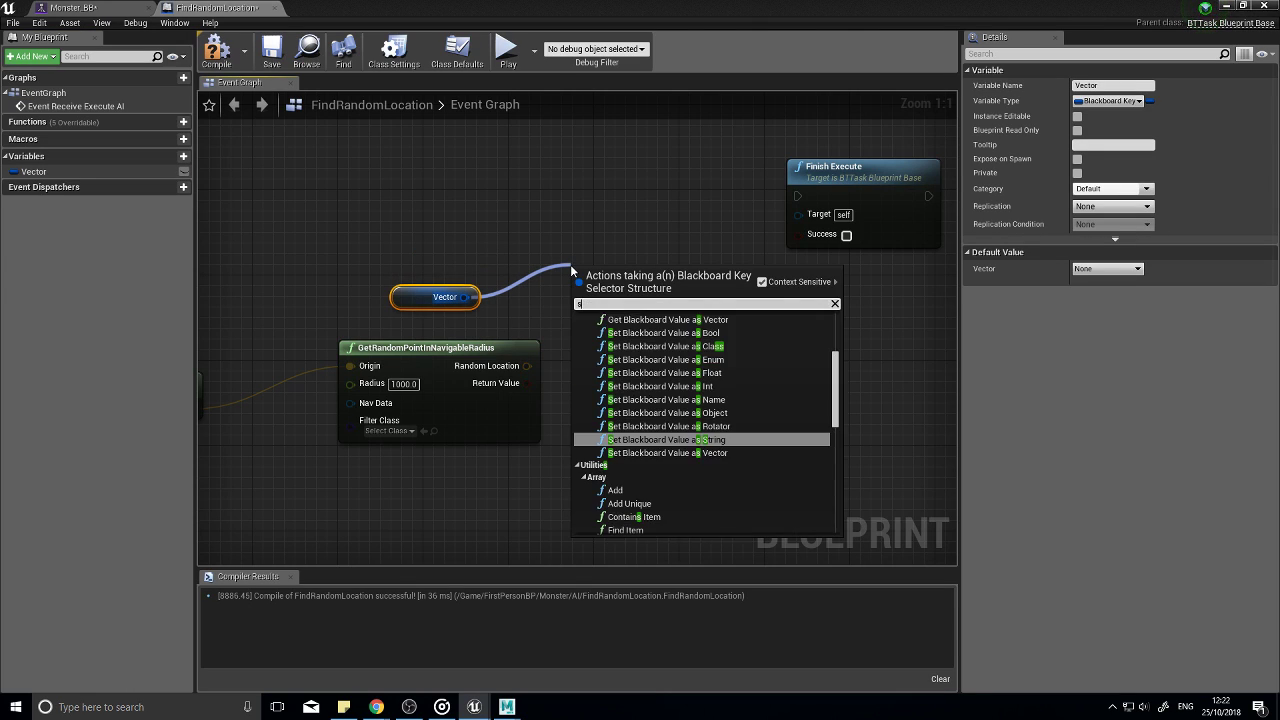
pyautogui.press('BackSpace')
pyautogui.press('BackSpace')
pyautogui.press('BackSpace')
pyautogui.press('BackSpace')
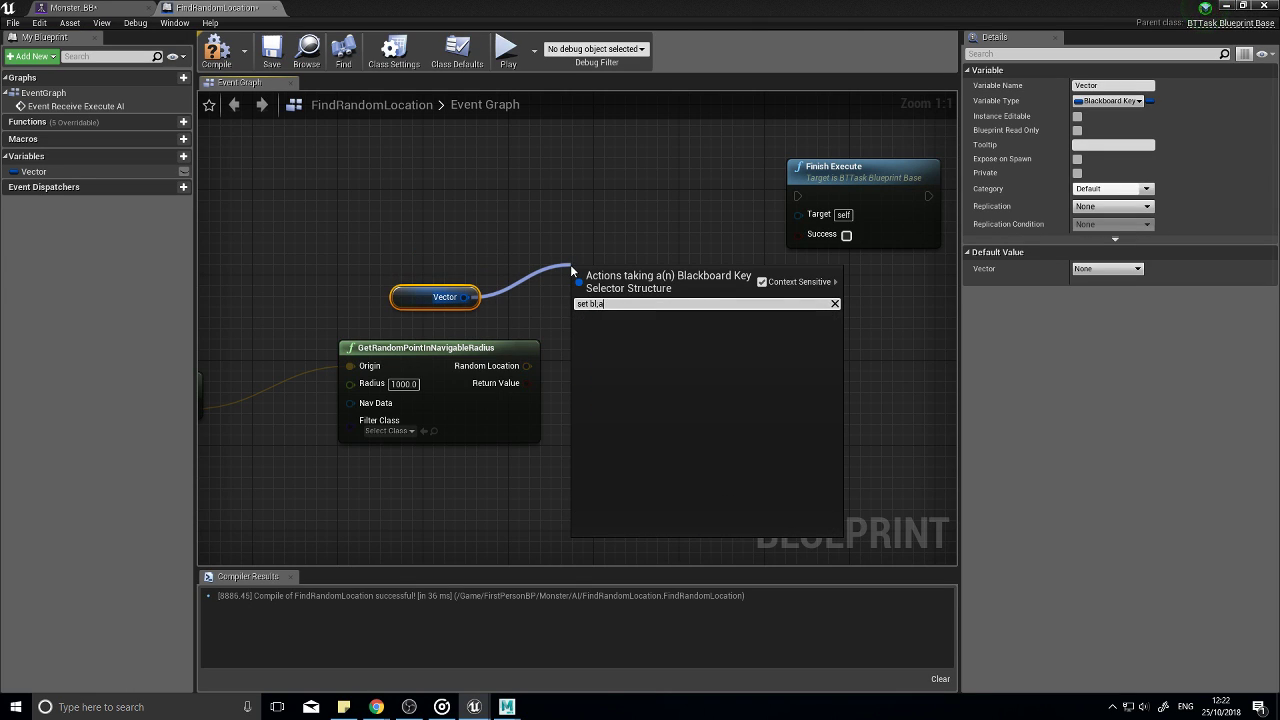
pyautogui.write('ac')
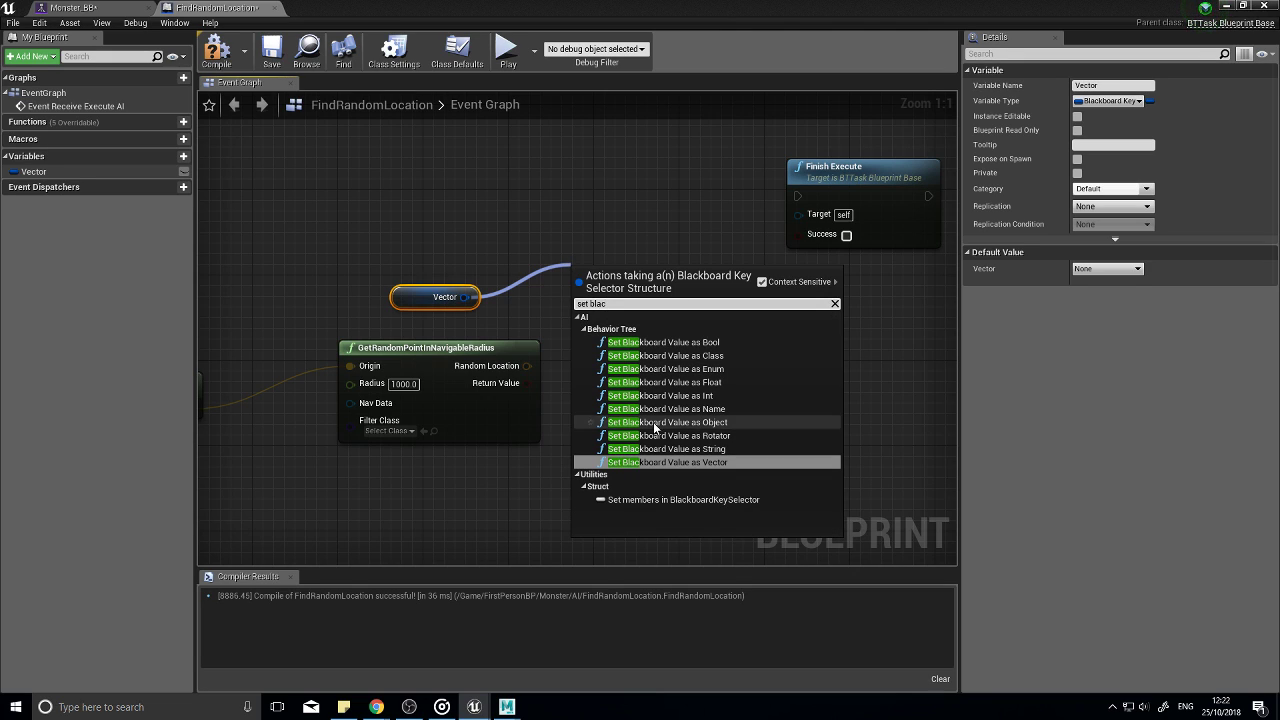
pyautogui.click(672, 456)
pyautogui.moveTo(638, 296); pyautogui.dragTo(649, 275)
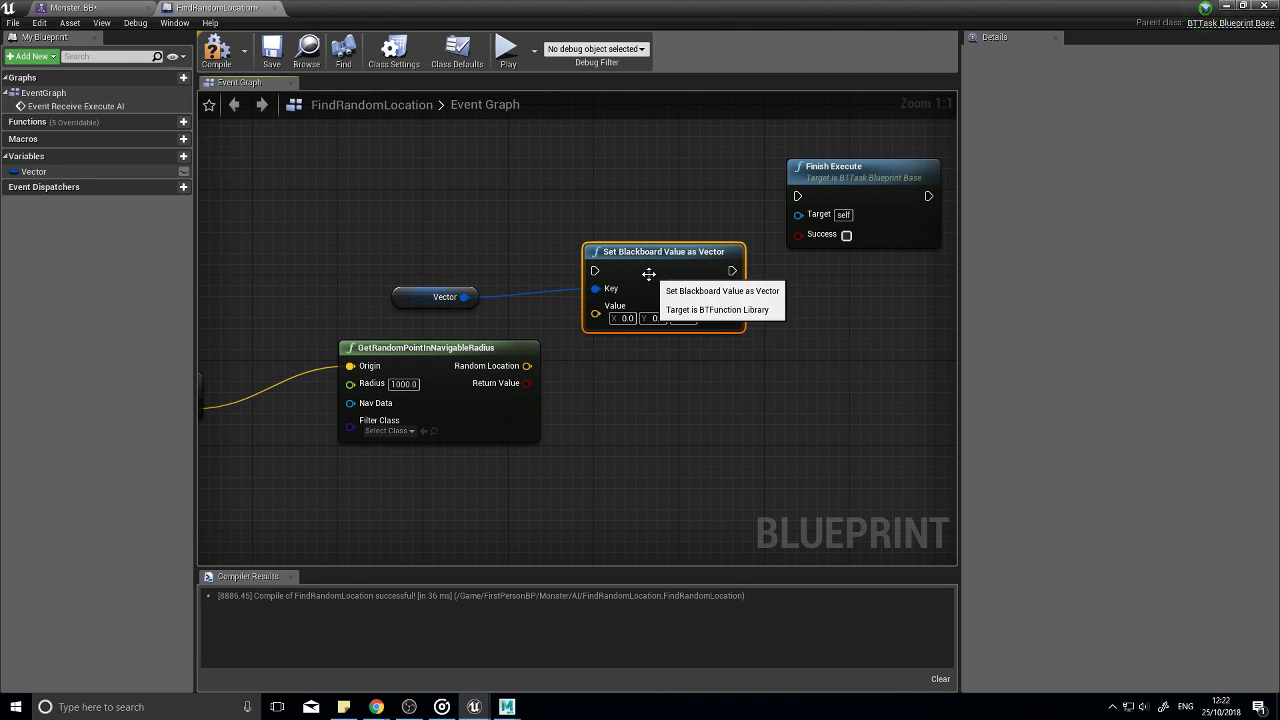
# Step: Connect Random Location to the Value of Set Blackboard Value as Vector, and link that node's execution output to Finish Execute
pyautogui.click(425, 299)
pyautogui.moveTo(425, 299); pyautogui.dragTo(436, 299)
pyautogui.moveTo(595, 314); pyautogui.dragTo(525, 368)
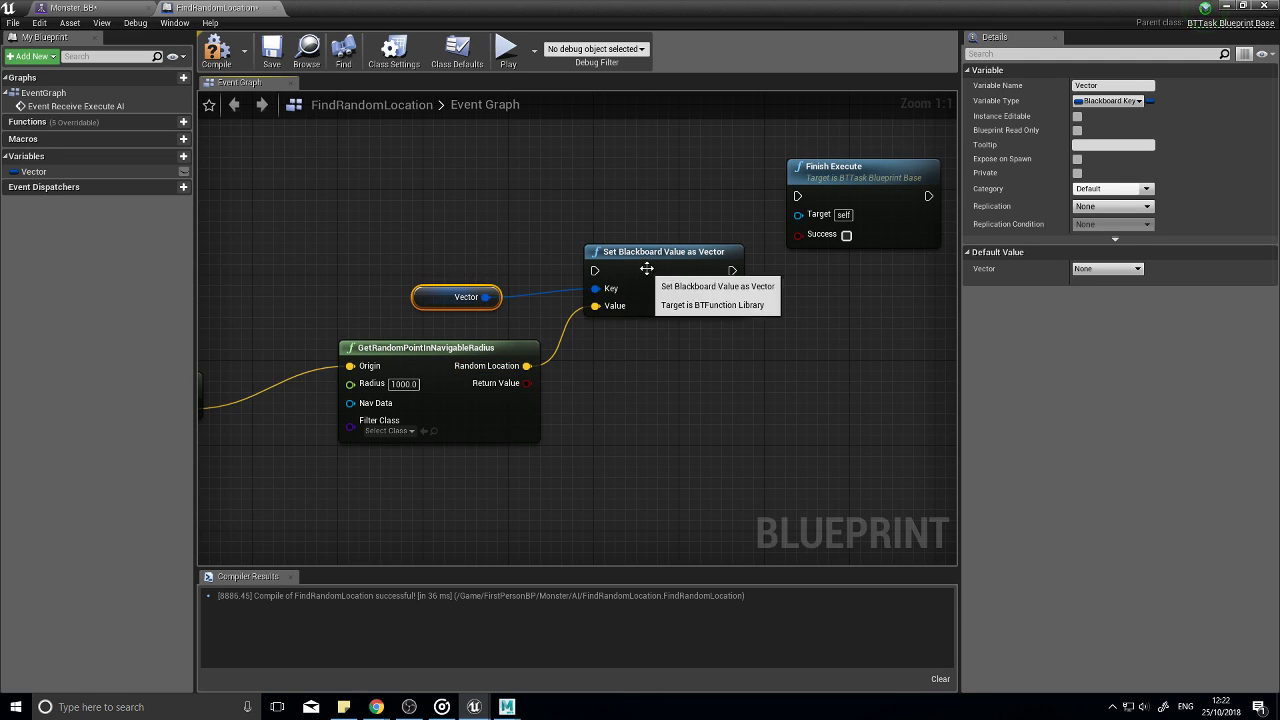
pyautogui.moveTo(660, 252); pyautogui.dragTo(660, 198)
pyautogui.moveTo(733, 217); pyautogui.dragTo(800, 197)
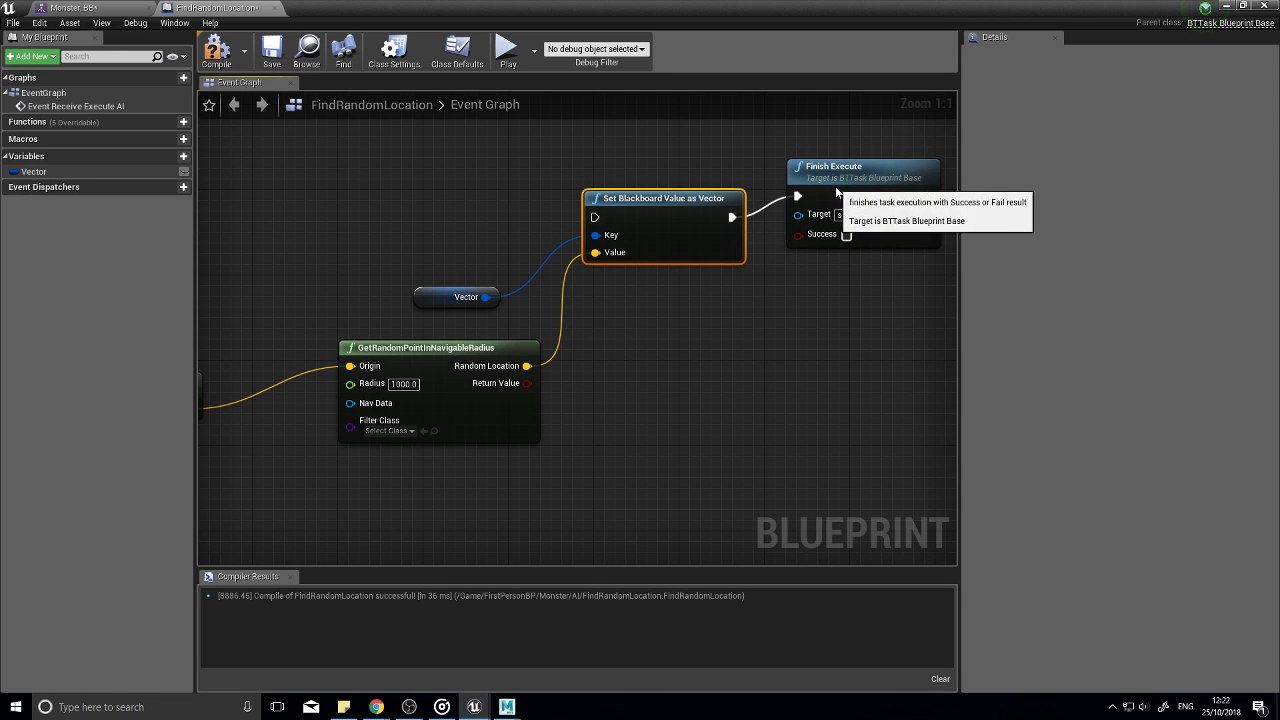
# Step: Connect the Event Receive Execute AI execution output to Set Blackboard Value as Vector and align that node with Finish Execute
pyautogui.moveTo(342, 224); pyautogui.dragTo(551, 251, button='right')
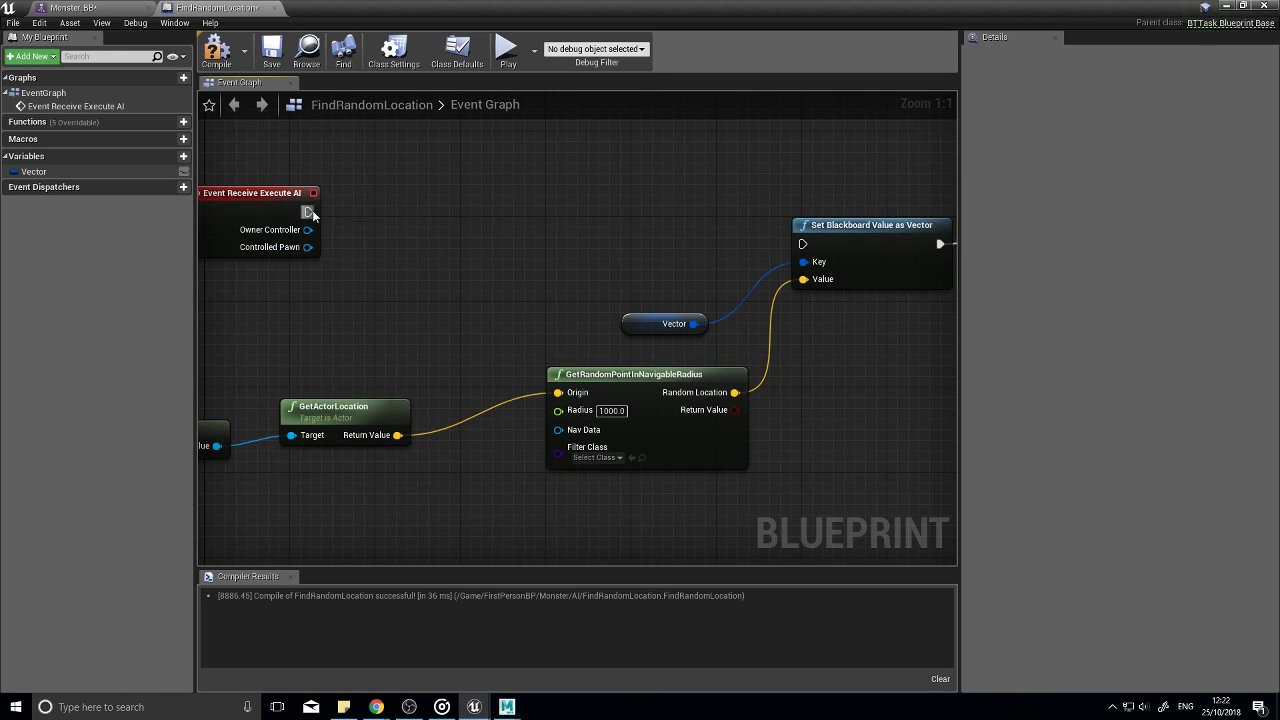
pyautogui.moveTo(308, 212); pyautogui.dragTo(802, 244)
pyautogui.moveTo(854, 330); pyautogui.dragTo(600, 341, button='right')
pyautogui.moveTo(624, 241); pyautogui.dragTo(629, 219)
pyautogui.moveTo(841, 230); pyautogui.dragTo(851, 218)
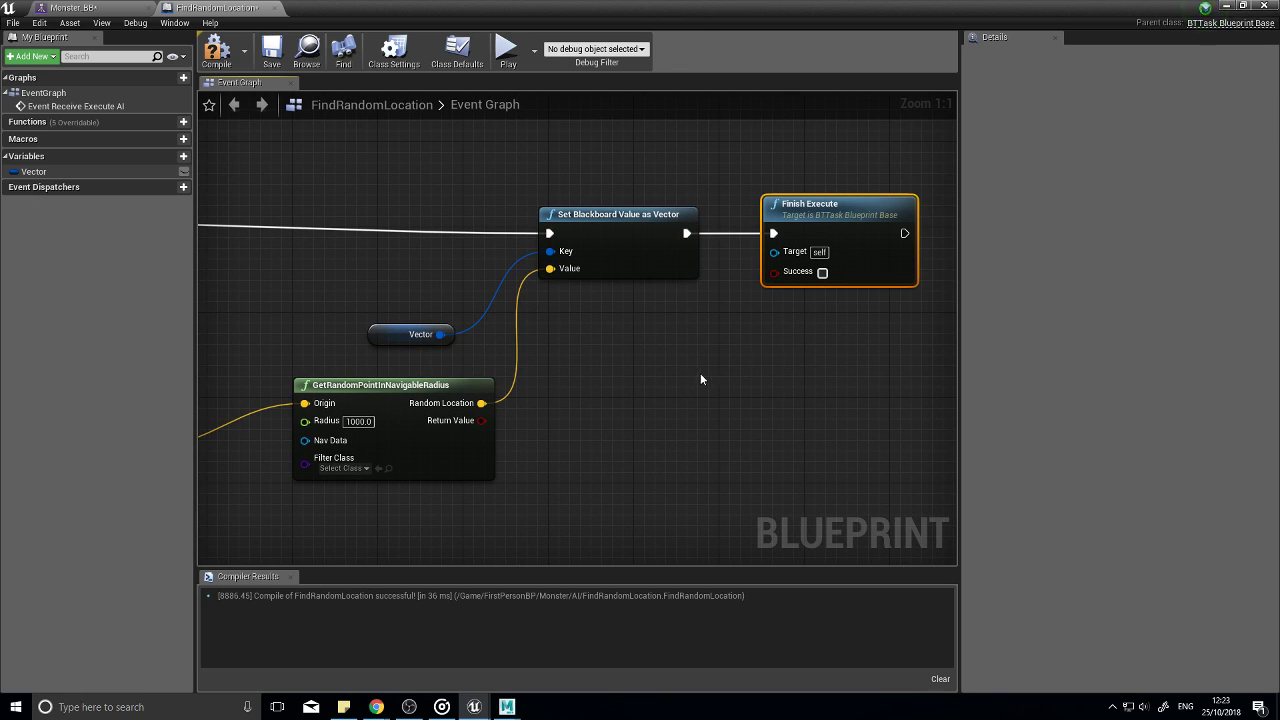
pyautogui.moveTo(701, 375); pyautogui.dragTo(721, 341, button='right')
pyautogui.moveTo(847, 262); pyautogui.dragTo(662, 277, button='right')
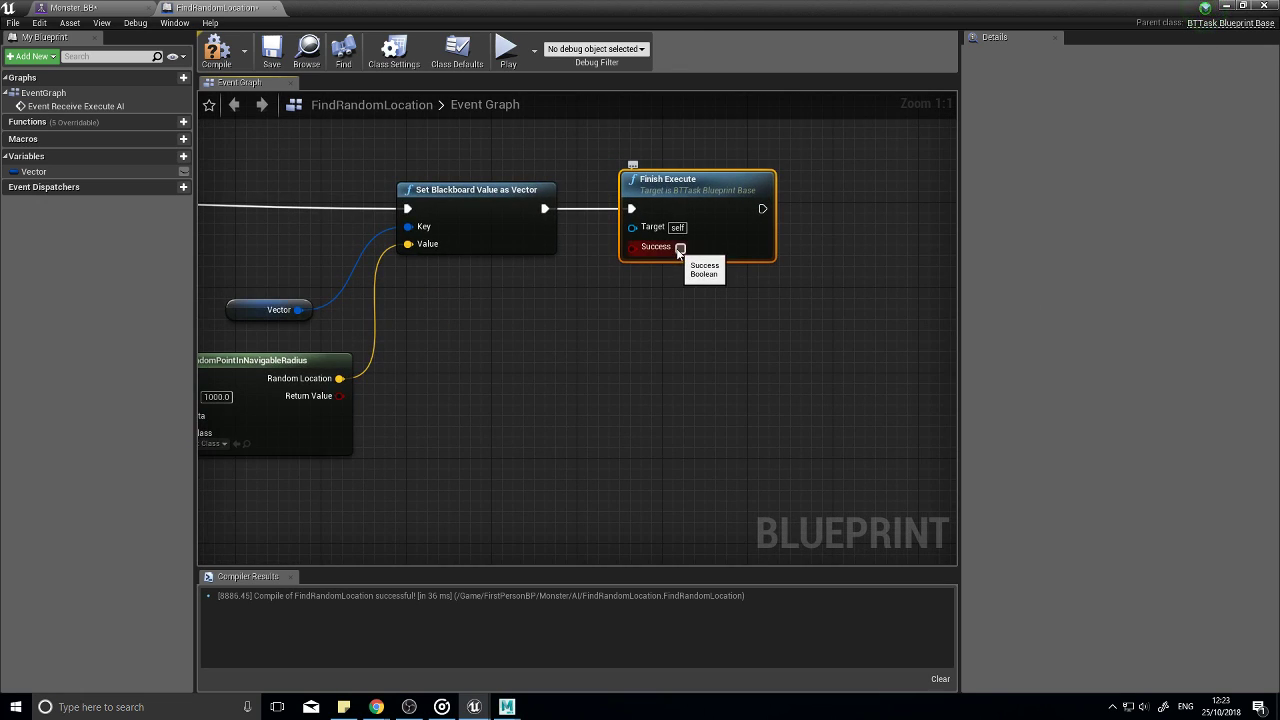
# Step: Enable Success on the Finish Execute node and compile the FindRandomLocation task
pyautogui.click(681, 248)
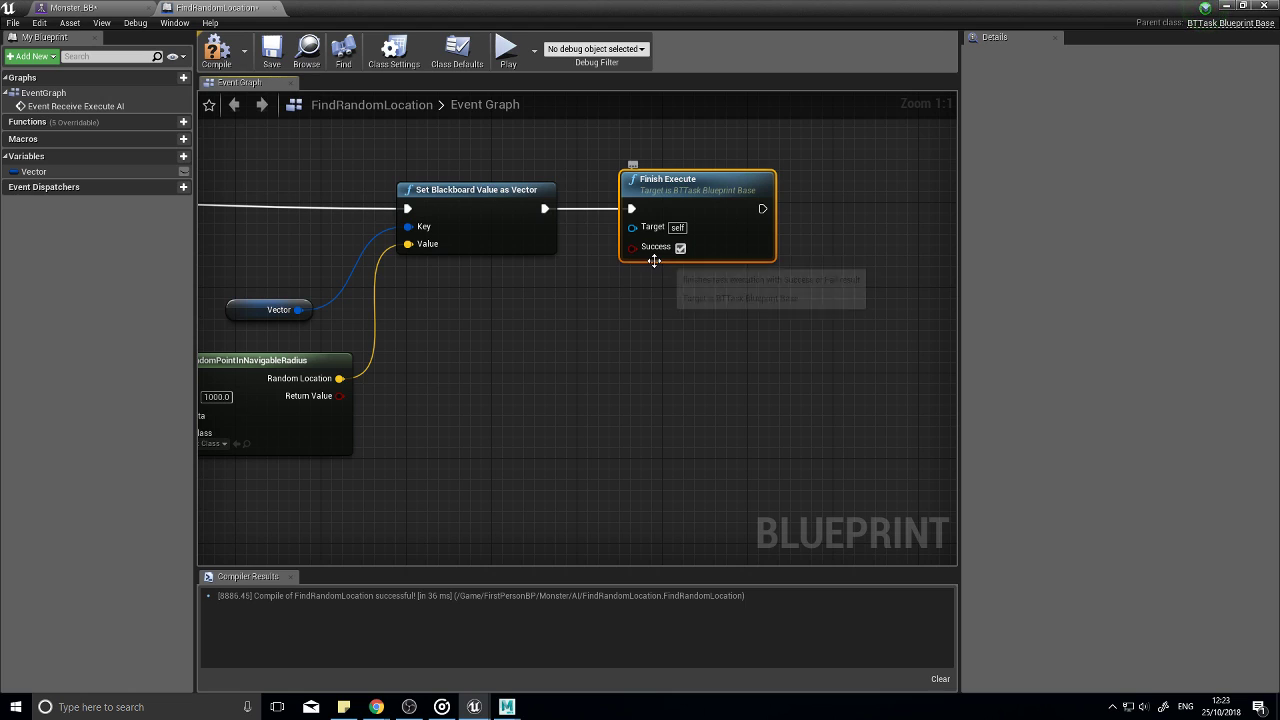
pyautogui.moveTo(584, 322); pyautogui.dragTo(670, 377, button='right')
pyautogui.scroll(-1, 744, 339)
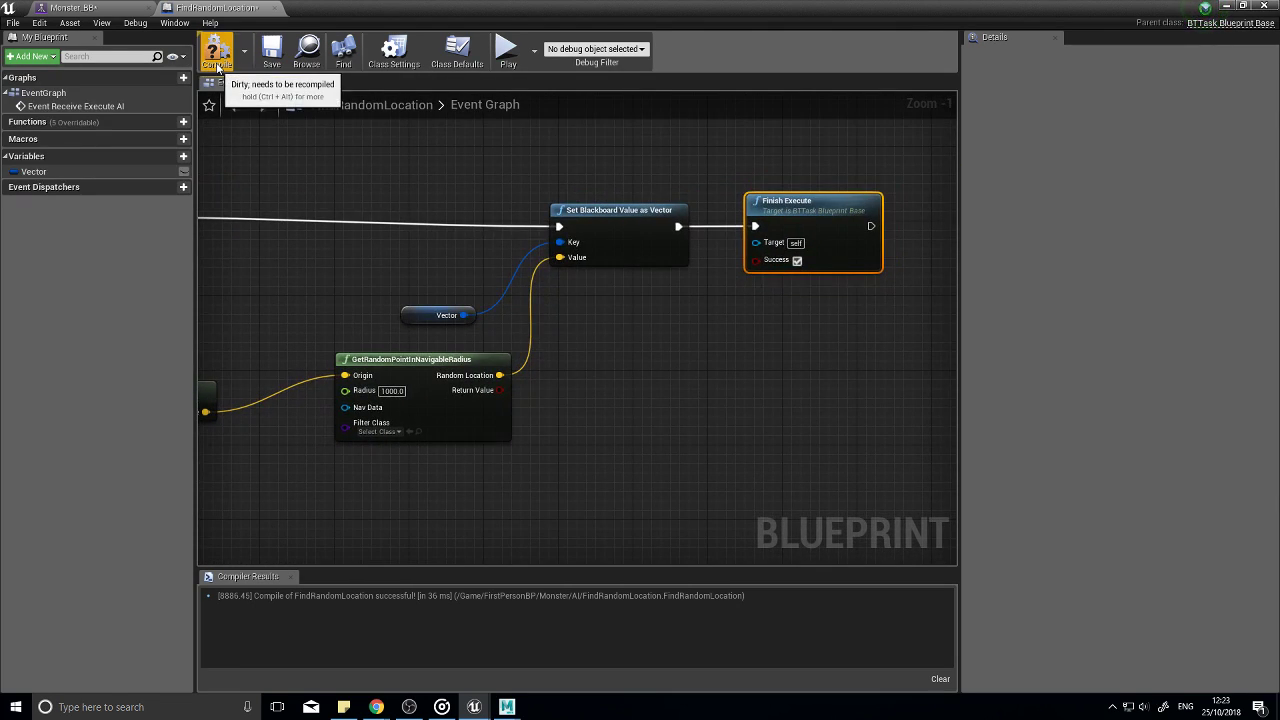
pyautogui.click(216, 50)
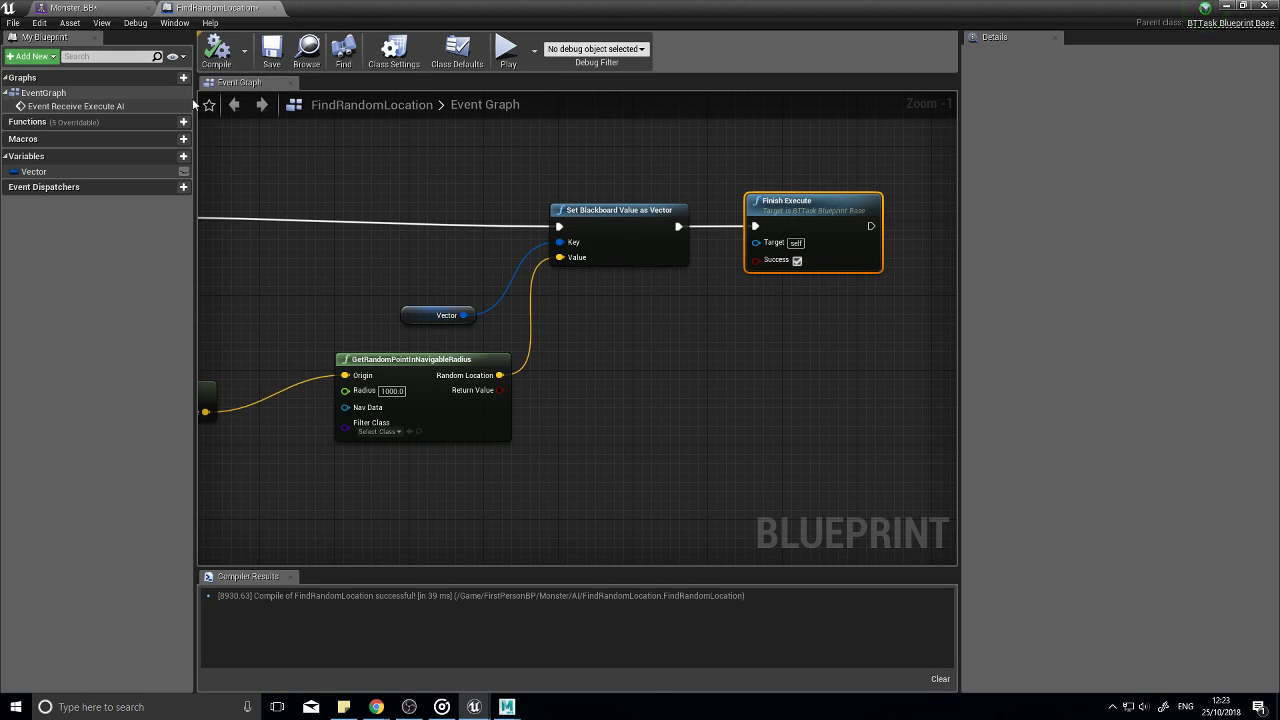
# Step: Switch to the behavior tree view of Monster_BT and add a Selector composite beneath the ROOT node
pyautogui.click(88, 8)
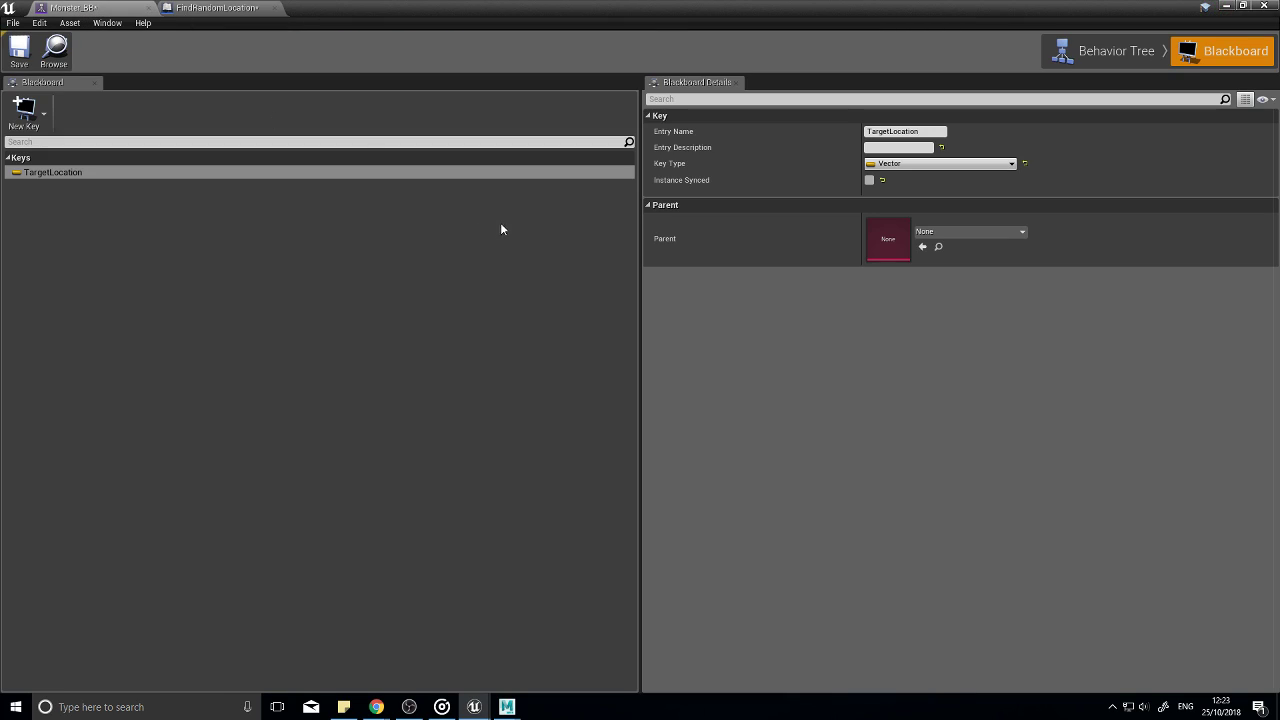
pyautogui.click(1118, 52)
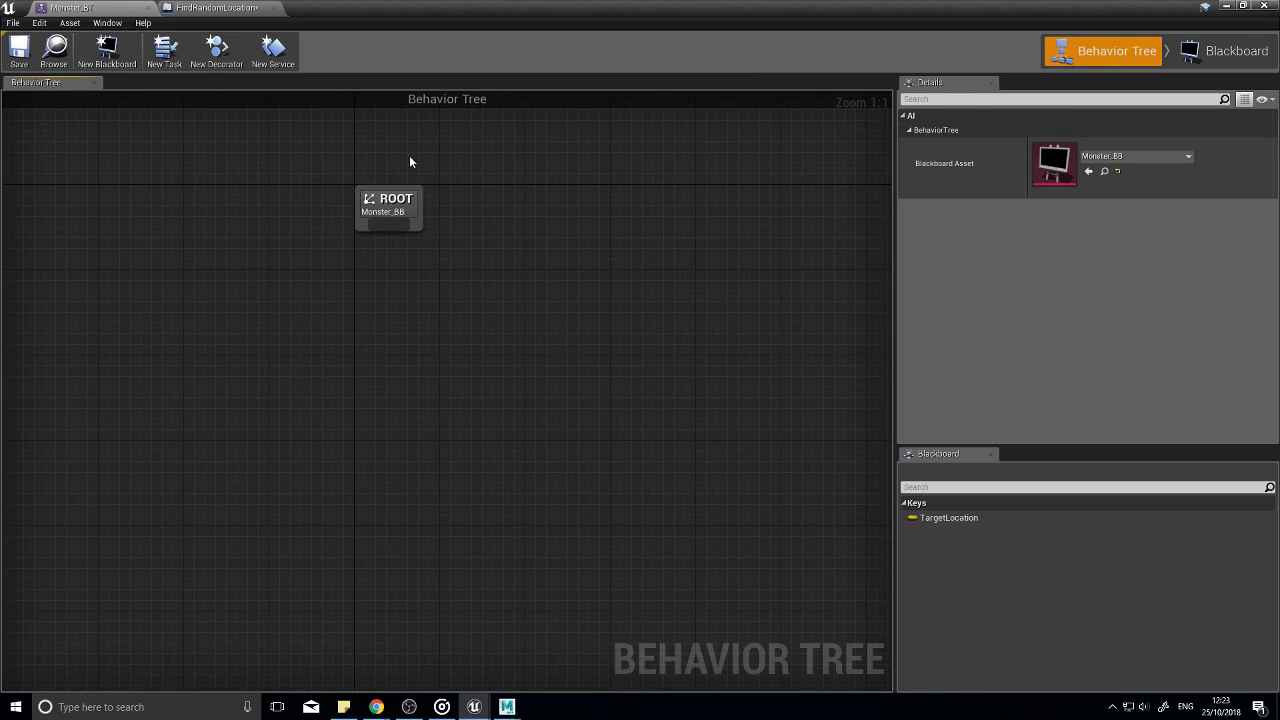
pyautogui.moveTo(404, 169); pyautogui.dragTo(444, 95, button='right')
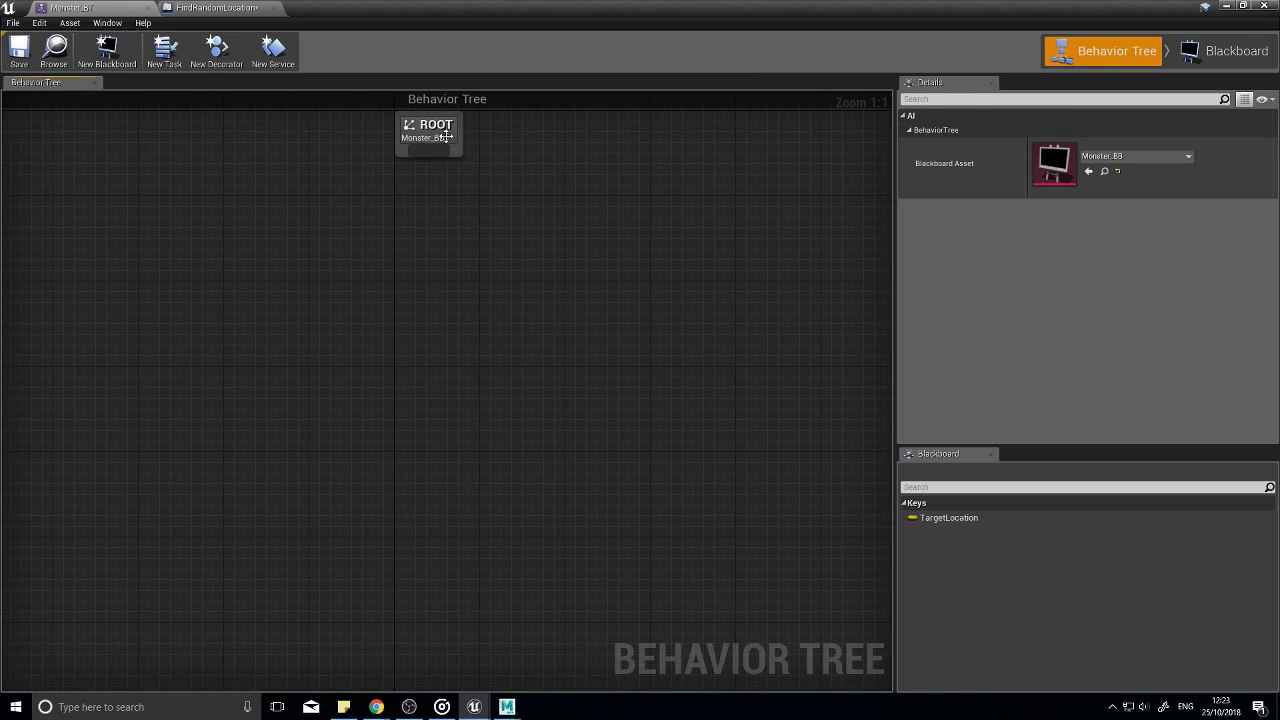
pyautogui.moveTo(419, 156); pyautogui.dragTo(440, 279)
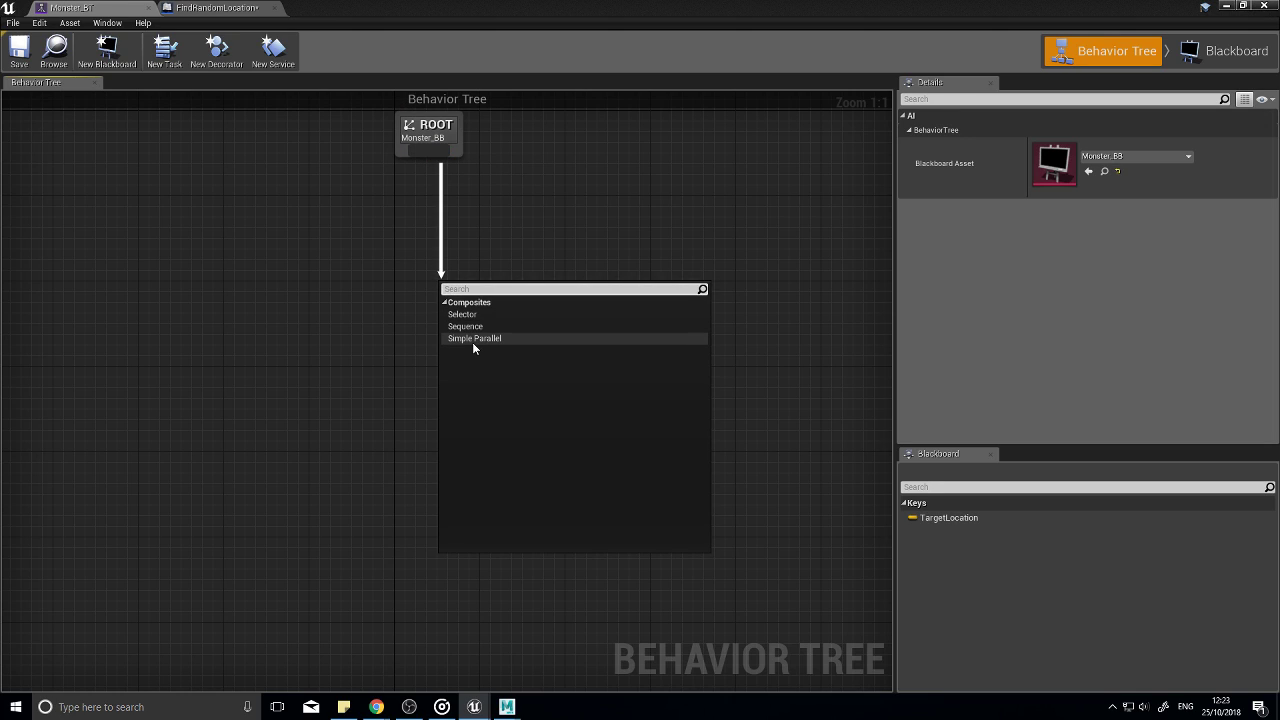
pyautogui.click(463, 314)
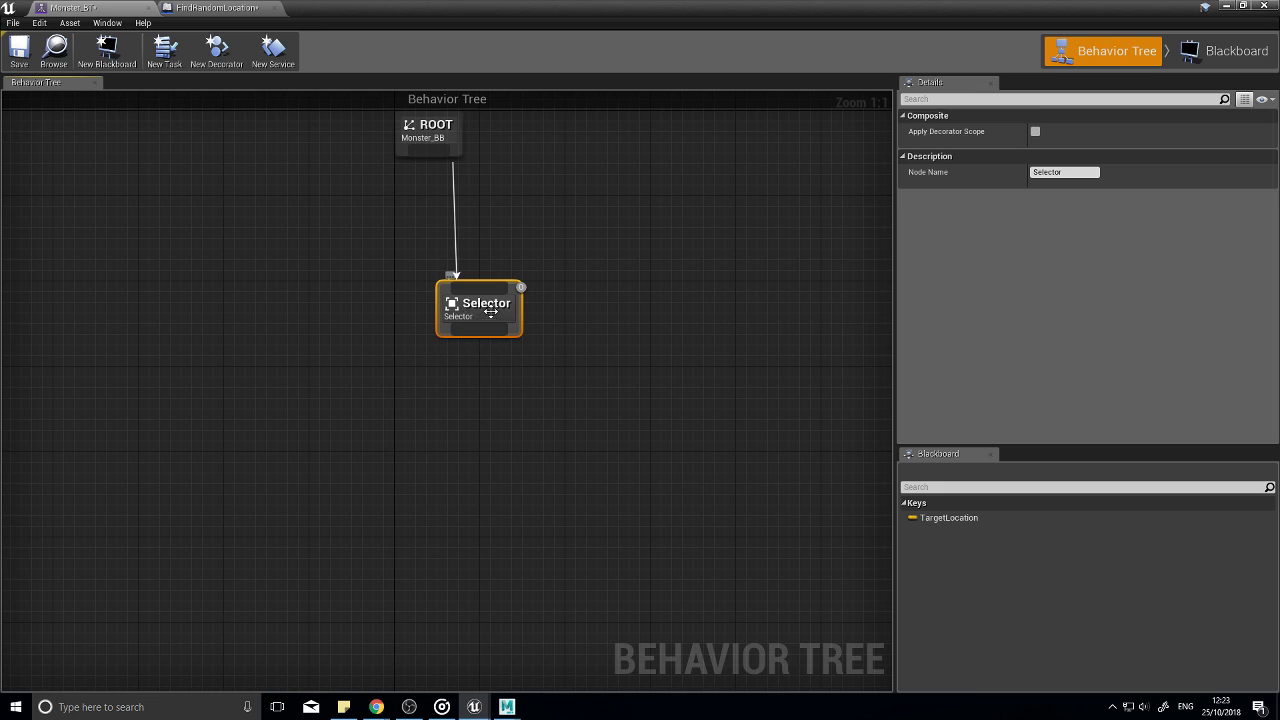
# Step: Add a Sequence composite as a child of the Selector and place it below and to the Selector's left
pyautogui.moveTo(479, 321); pyautogui.dragTo(332, 436)
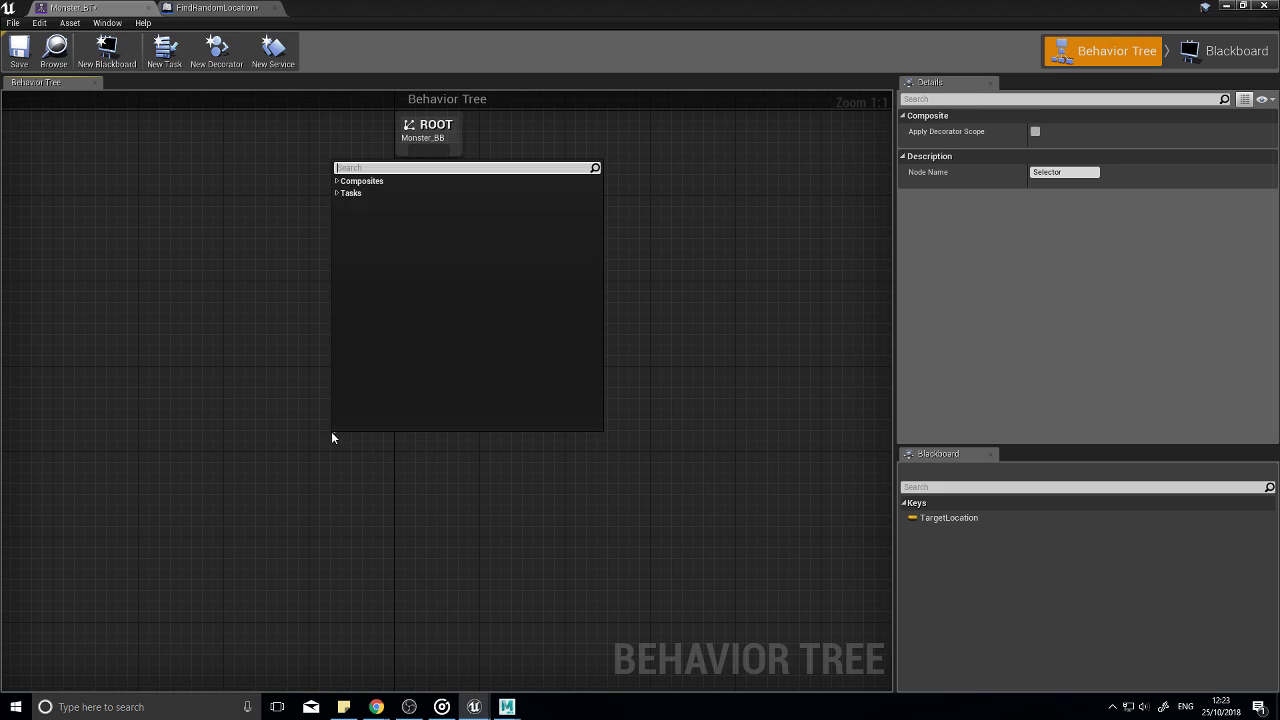
pyautogui.write('seque')
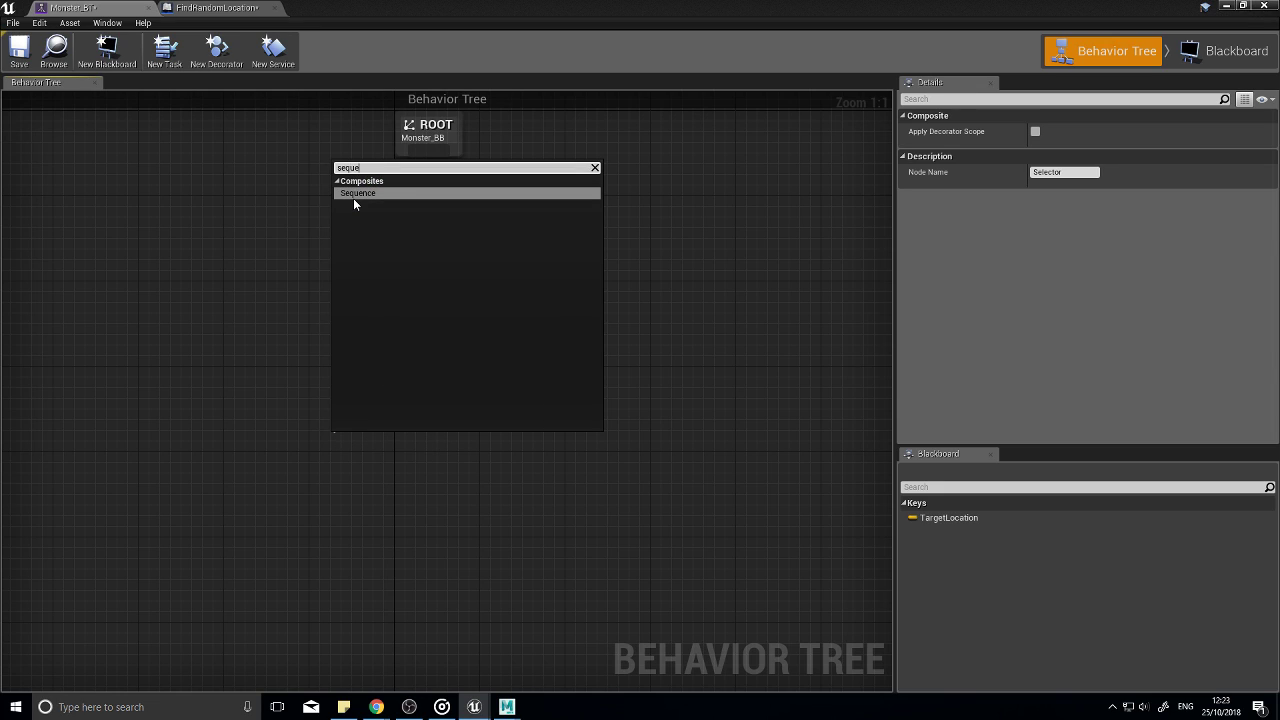
pyautogui.click(362, 193)
pyautogui.moveTo(437, 529); pyautogui.dragTo(495, 455, button='right')
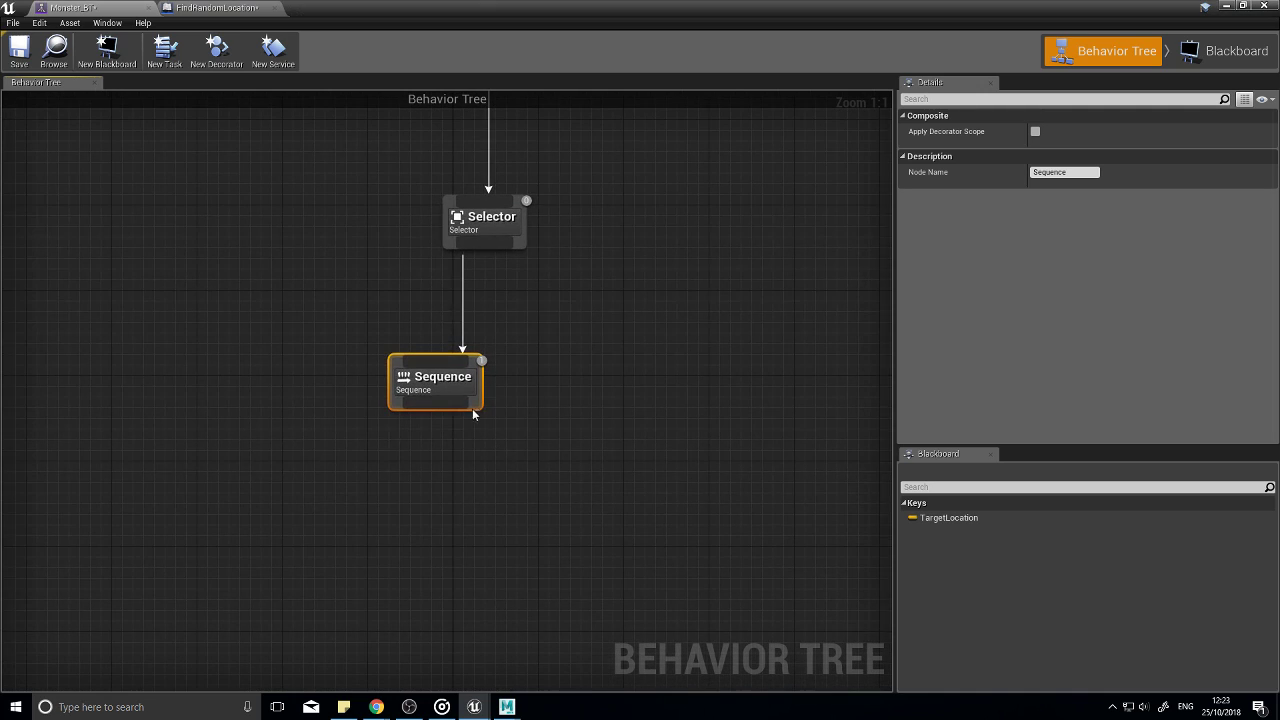
pyautogui.moveTo(467, 391); pyautogui.dragTo(337, 422)
# Step: Adjust the spacing by shifting the Sequence node further down and left and lowering the Selector slightly
pyautogui.moveTo(410, 375); pyautogui.dragTo(483, 251, button='right')
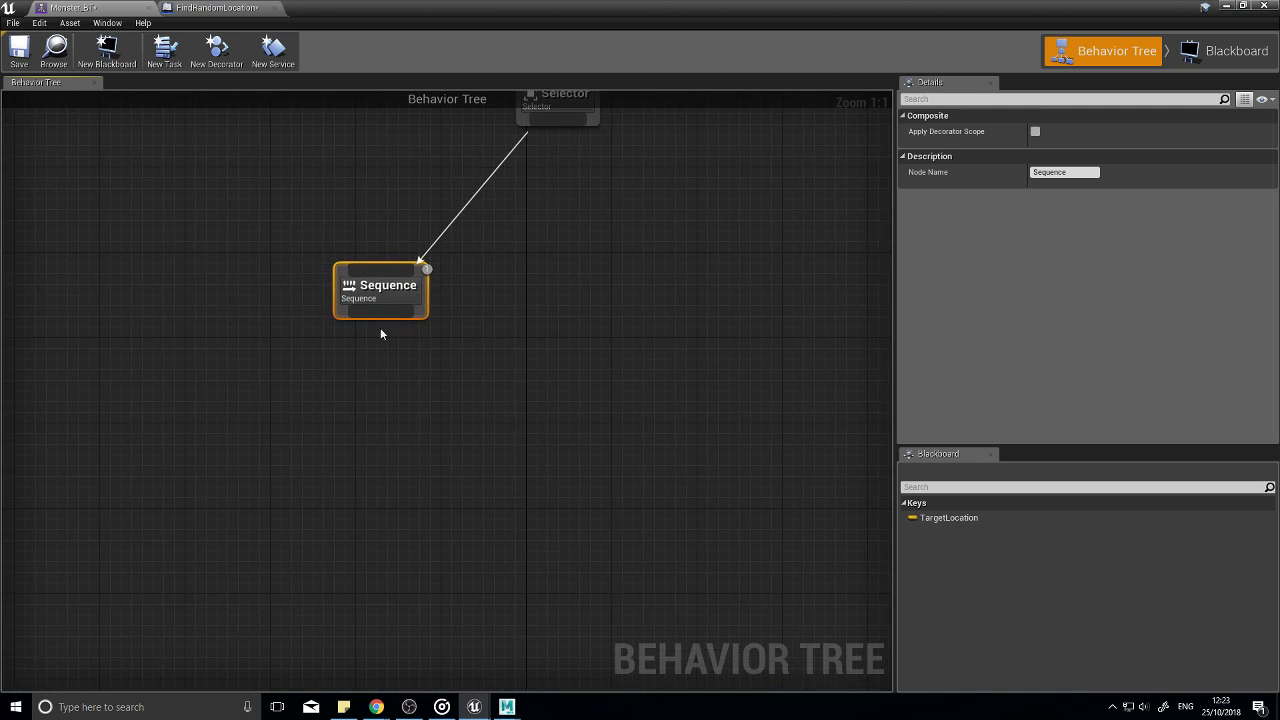
pyautogui.moveTo(377, 306); pyautogui.dragTo(274, 446)
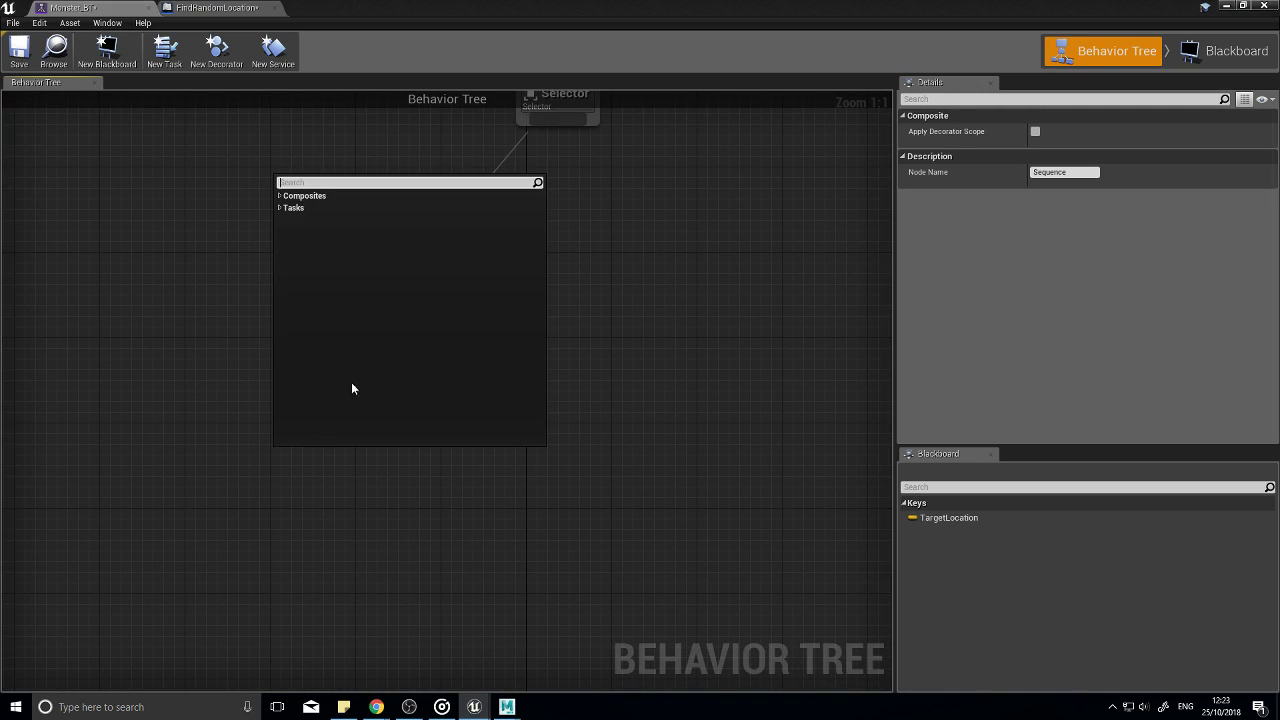
pyautogui.click(426, 502)
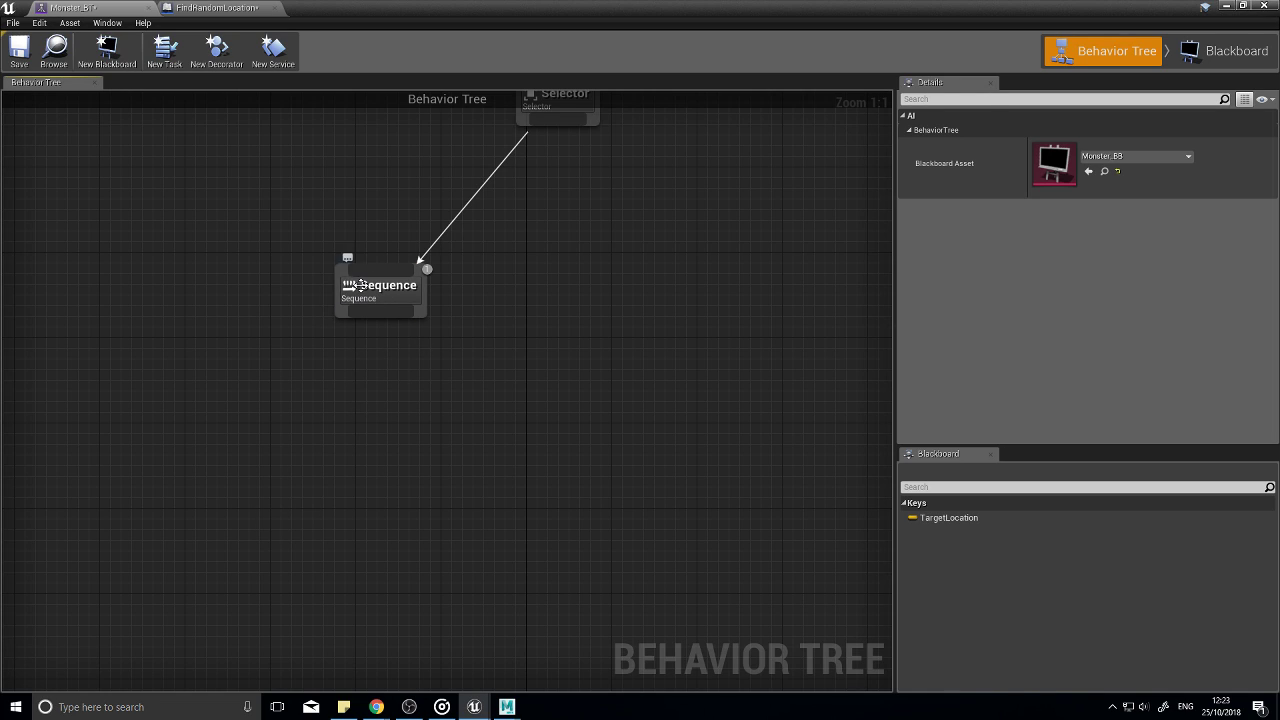
pyautogui.moveTo(487, 303); pyautogui.dragTo(434, 378, button='right')
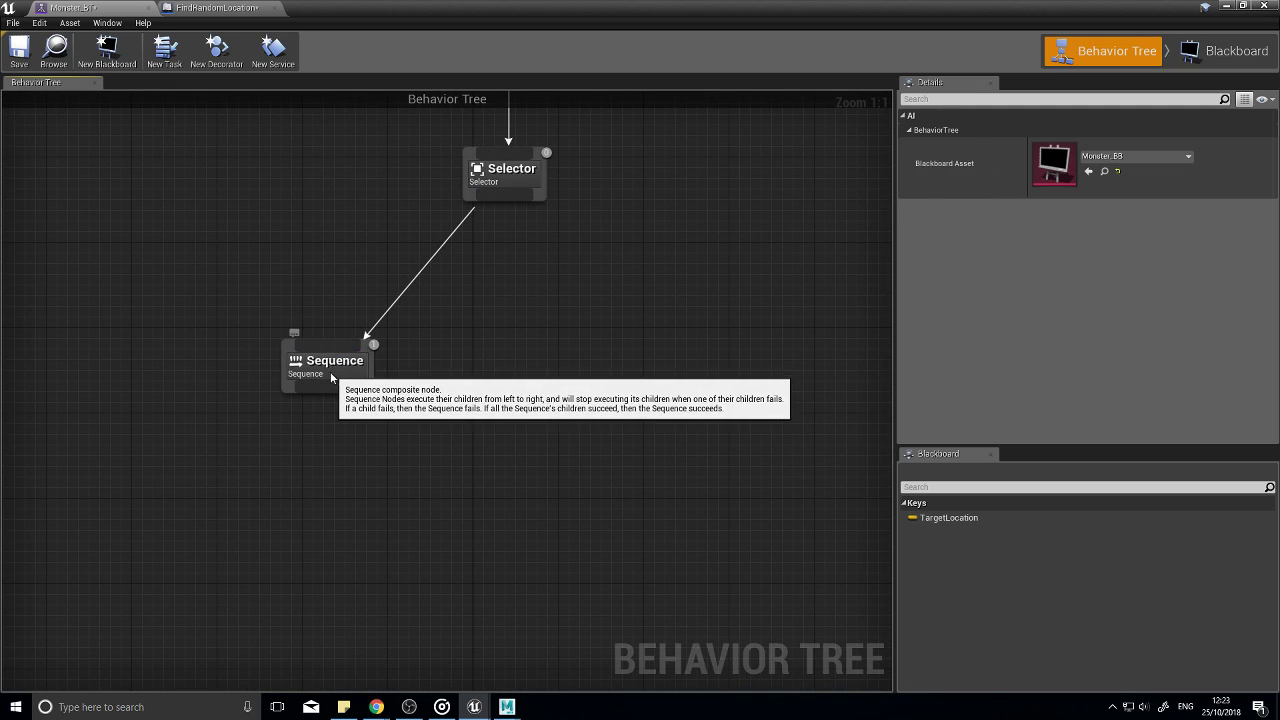
pyautogui.moveTo(331, 377); pyautogui.dragTo(296, 396)
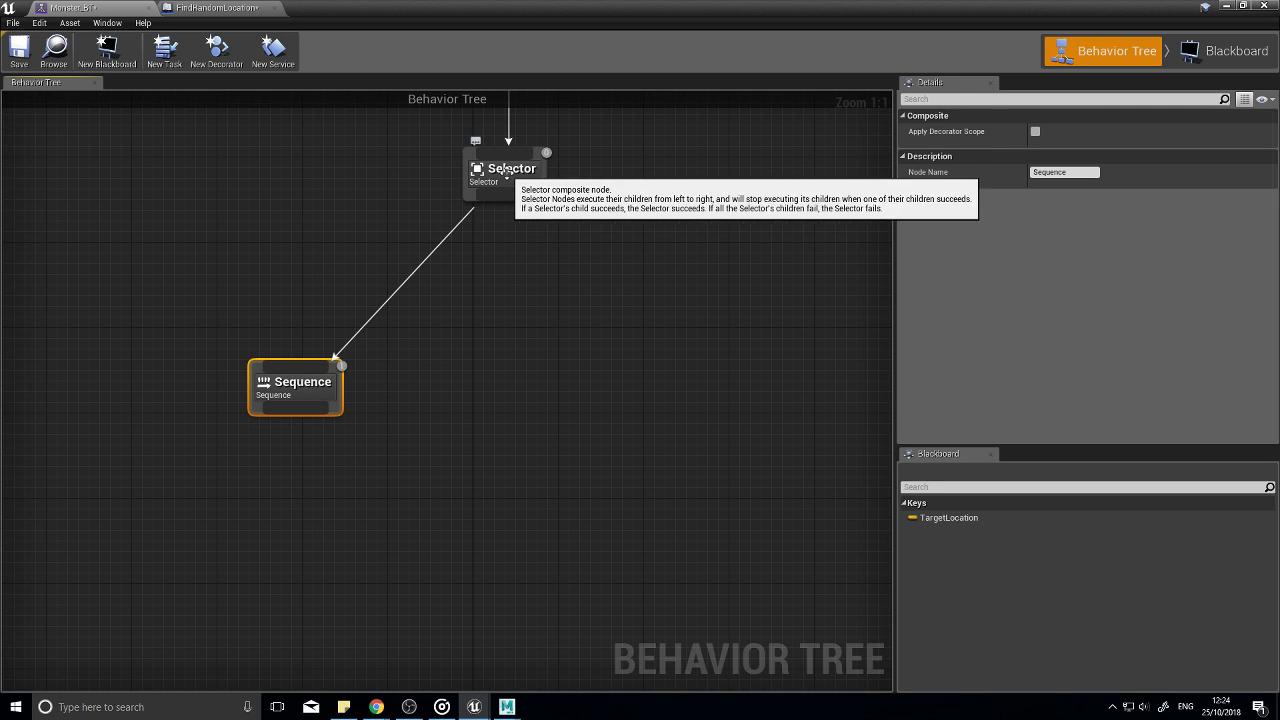
pyautogui.moveTo(475, 151); pyautogui.dragTo(464, 172)
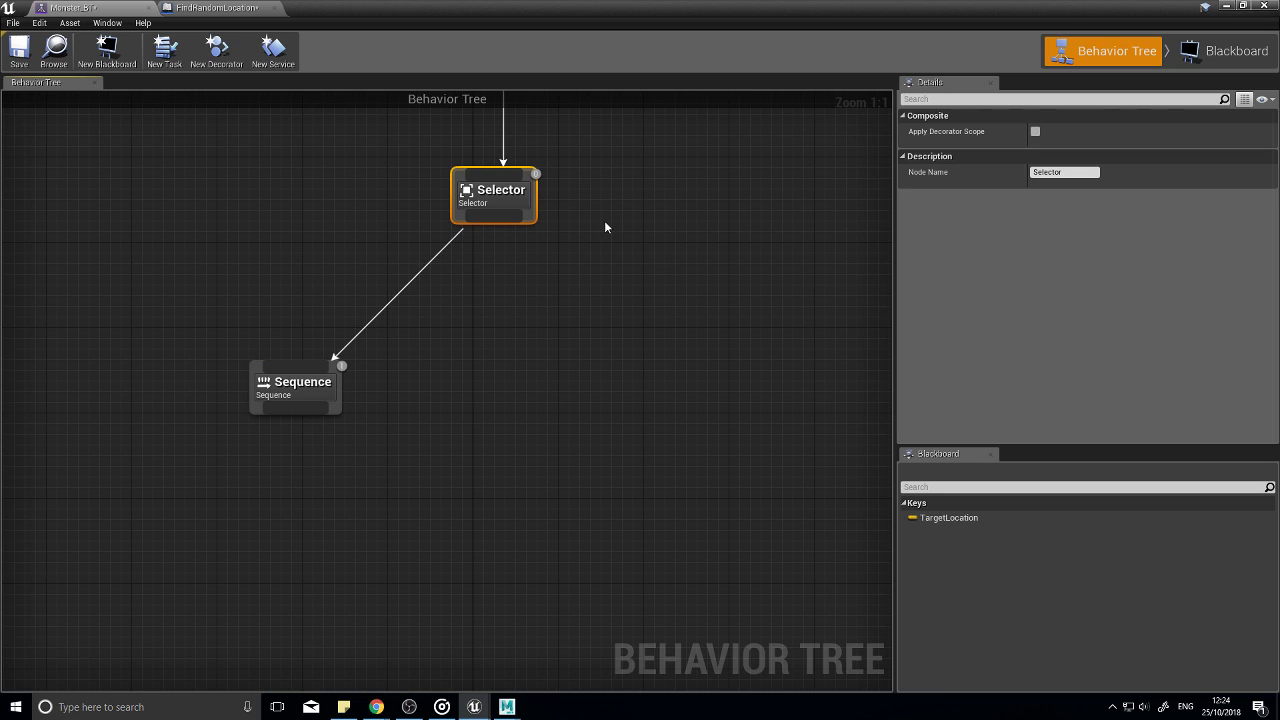
# Step: Add the FindRandomLocation task as a child of the Sequence and place it below and to the Sequence's left
pyautogui.moveTo(346, 371); pyautogui.dragTo(510, 308, button='right')
pyautogui.moveTo(416, 445); pyautogui.dragTo(479, 351, button='right')
pyautogui.moveTo(534, 247); pyautogui.dragTo(433, 336)
pyautogui.write('find')
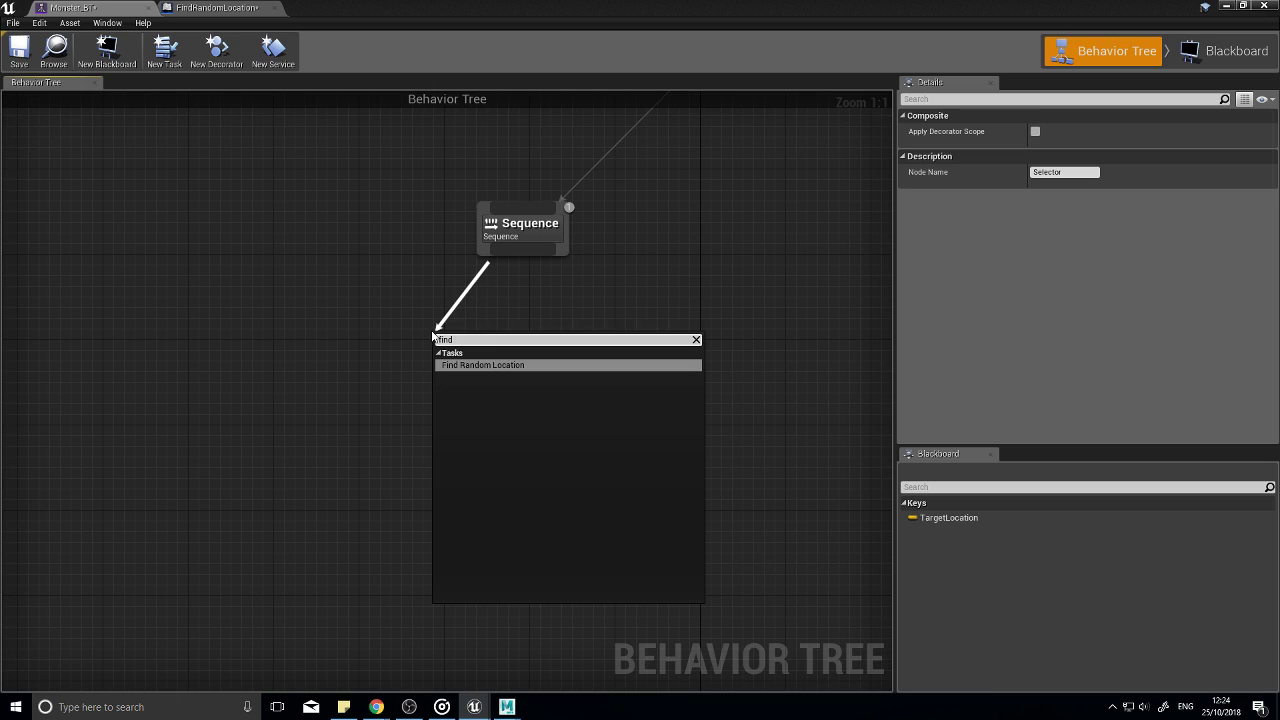
pyautogui.press('Return')
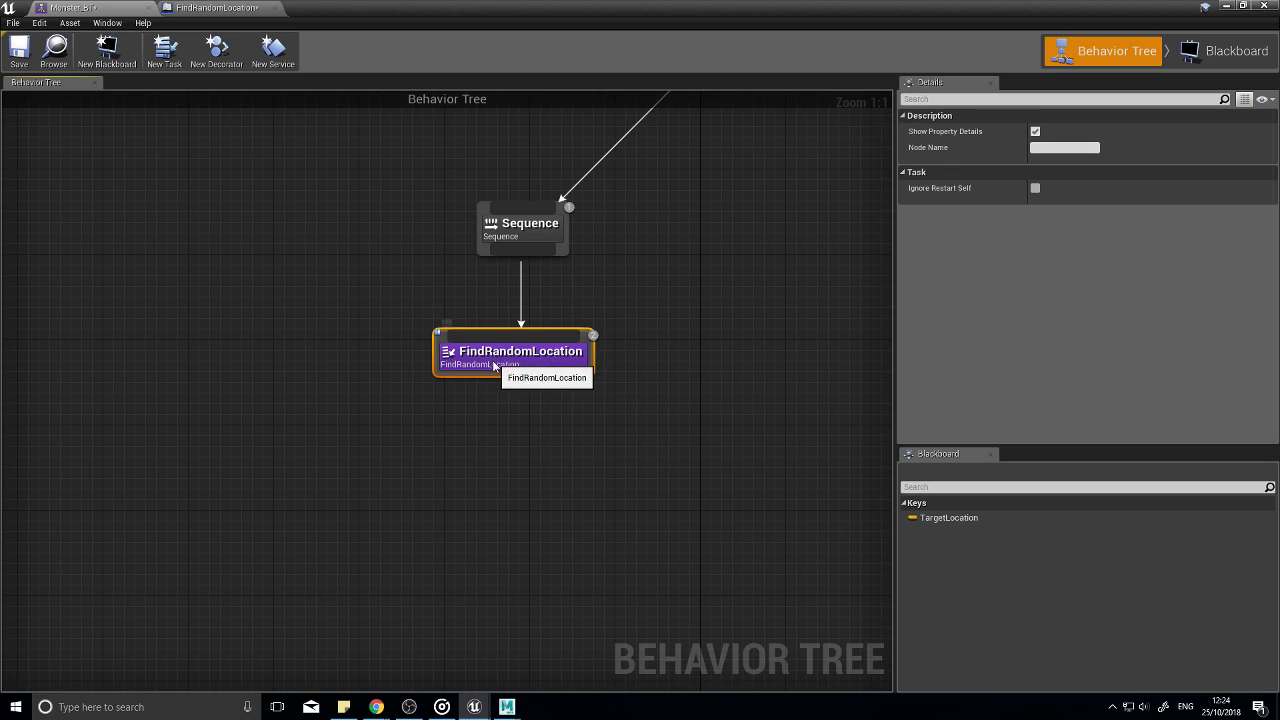
pyautogui.moveTo(500, 358); pyautogui.dragTo(383, 369)
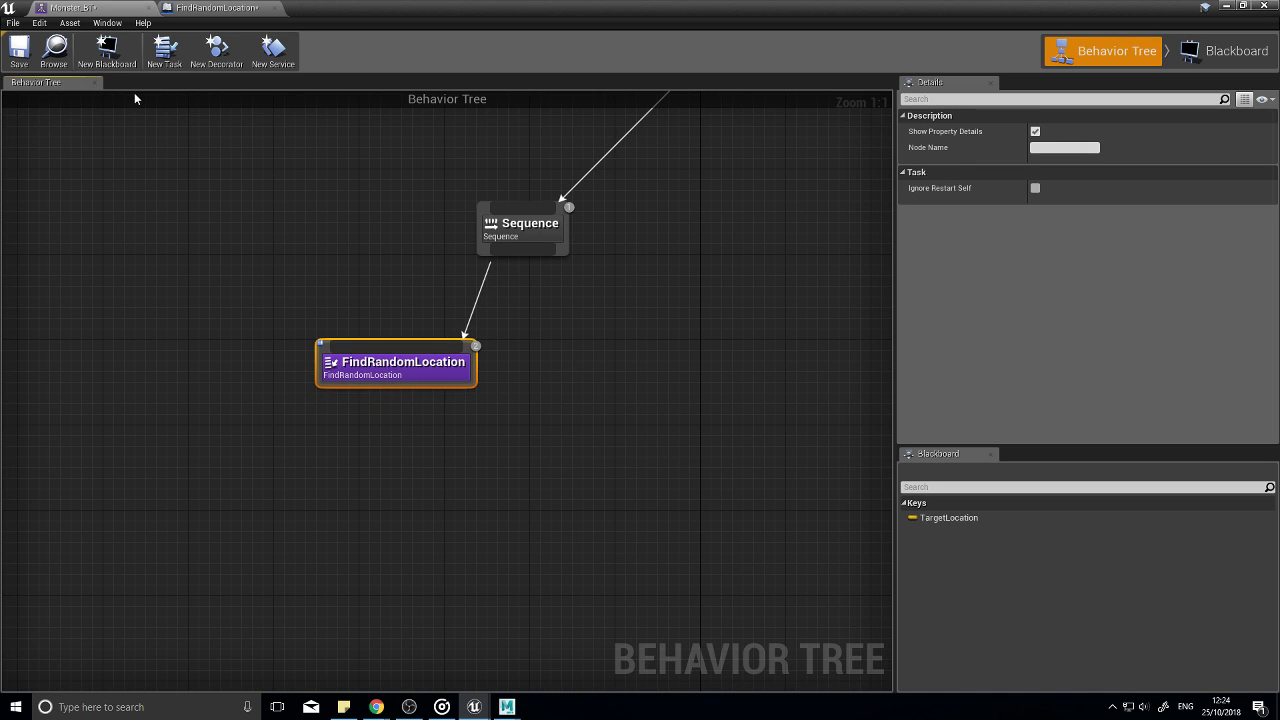
pyautogui.moveTo(427, 374); pyautogui.dragTo(427, 385)
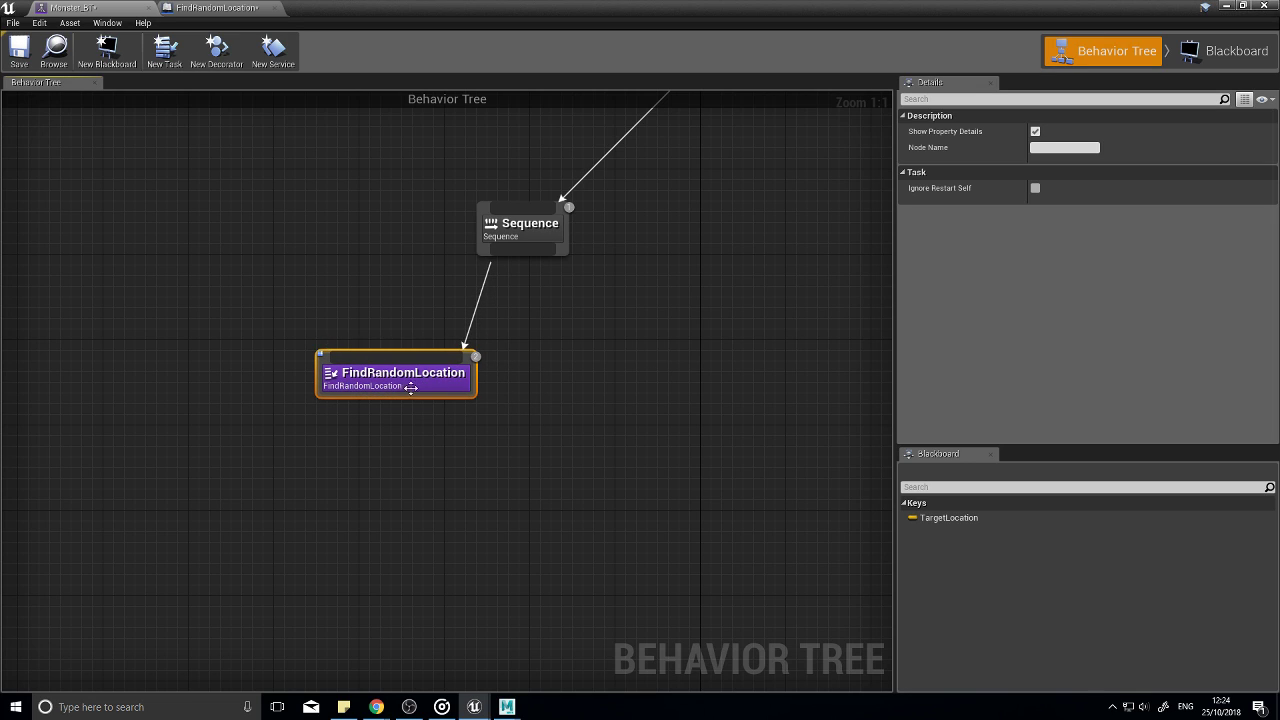
# Step: Make the task's Vector variable instance editable, compile it, and check the Vector key on Monster_BT's FindRandomLocation node before moving the node lower
pyautogui.click(217, 7)
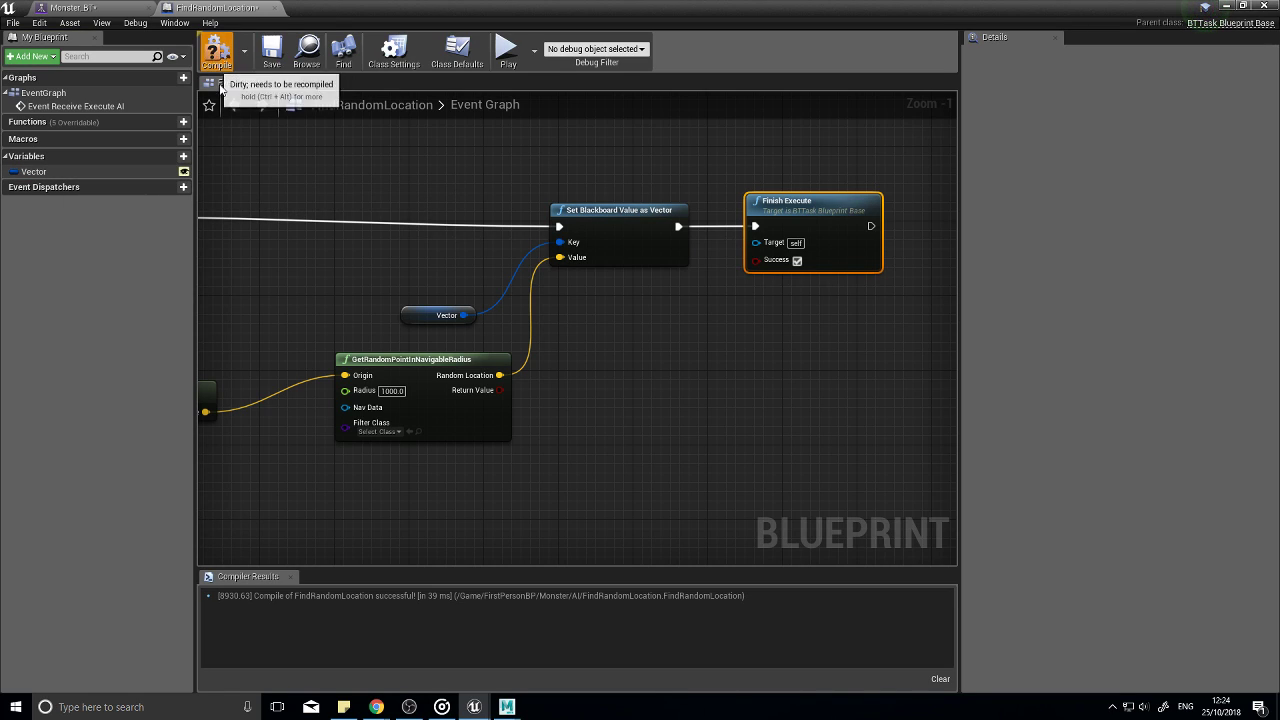
pyautogui.click(216, 50)
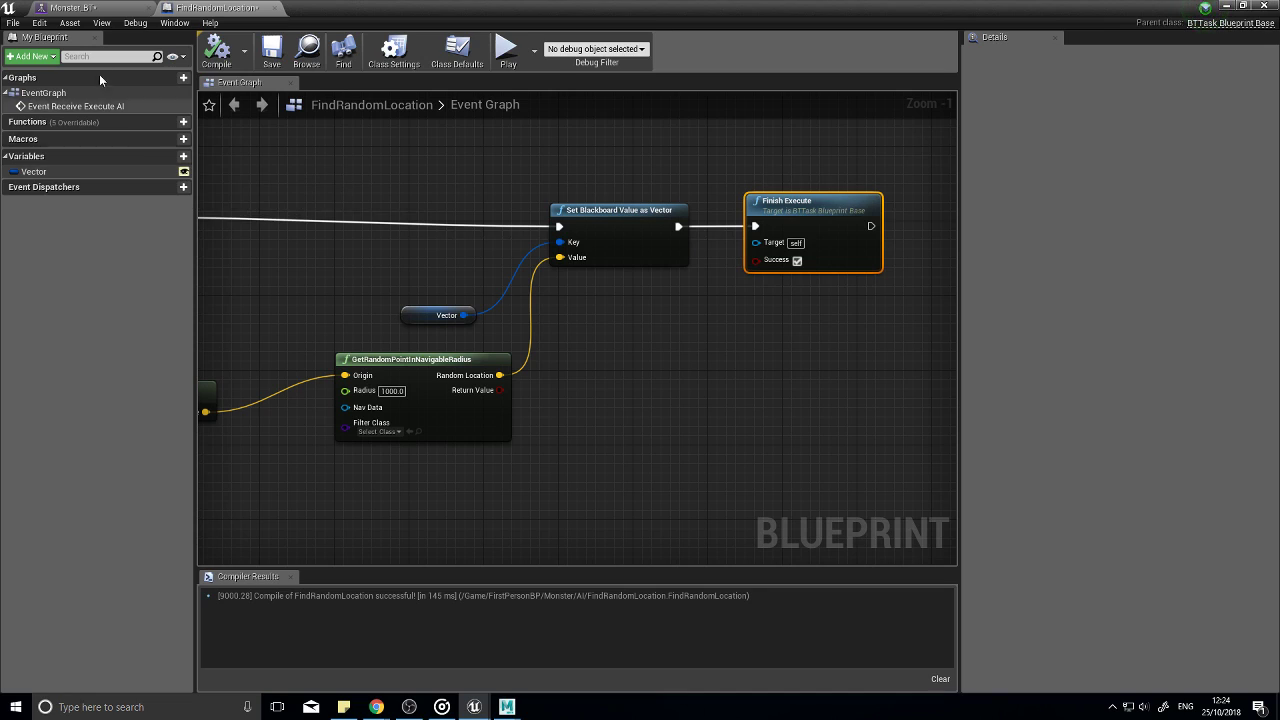
pyautogui.click(76, 8)
pyautogui.click(404, 411)
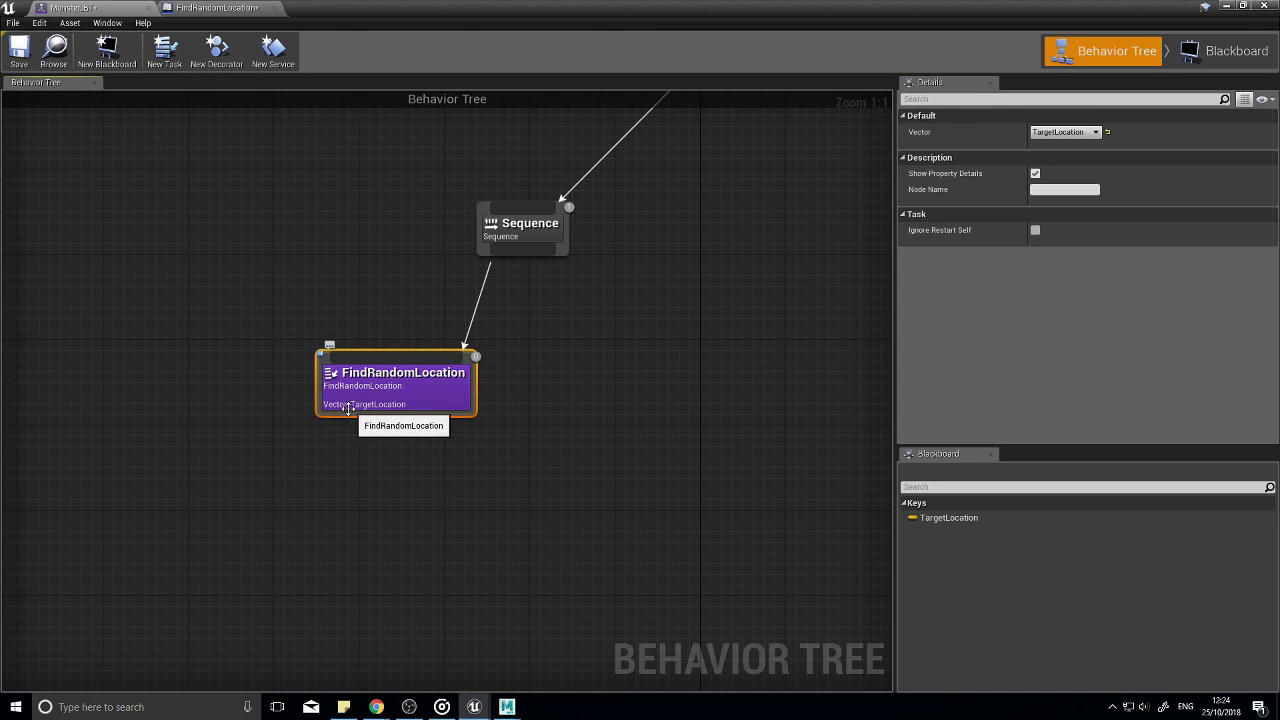
pyautogui.click(212, 8)
pyautogui.click(75, 8)
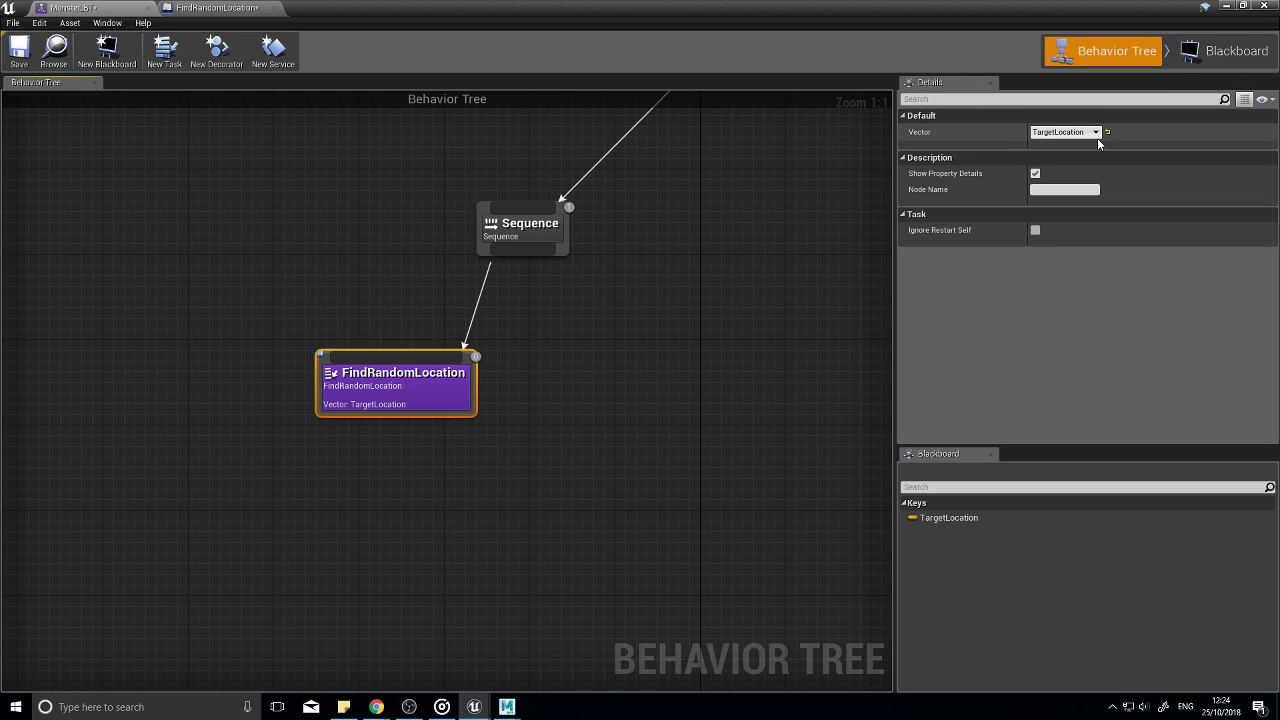
pyautogui.moveTo(410, 429); pyautogui.dragTo(389, 470)
# Step: Try out a Move To task as the Sequence's second child and delete it again
pyautogui.moveTo(520, 249); pyautogui.dragTo(556, 364)
pyautogui.write('move')
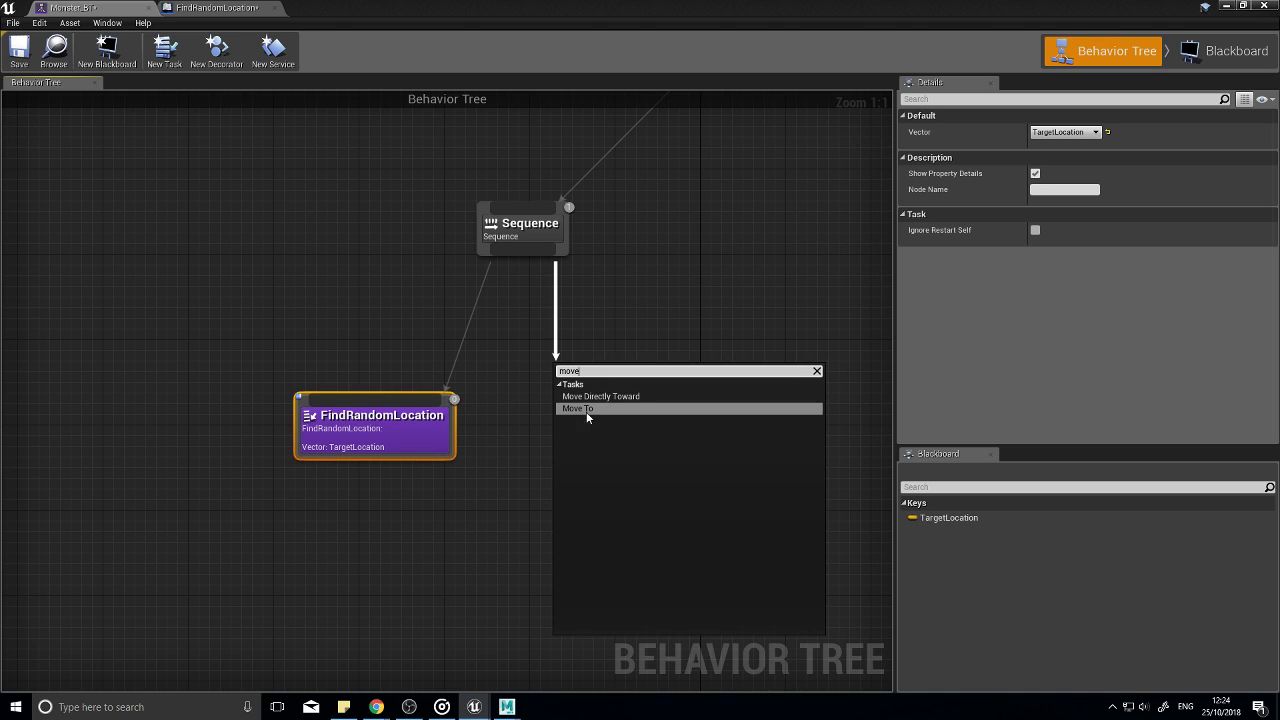
pyautogui.click(587, 417)
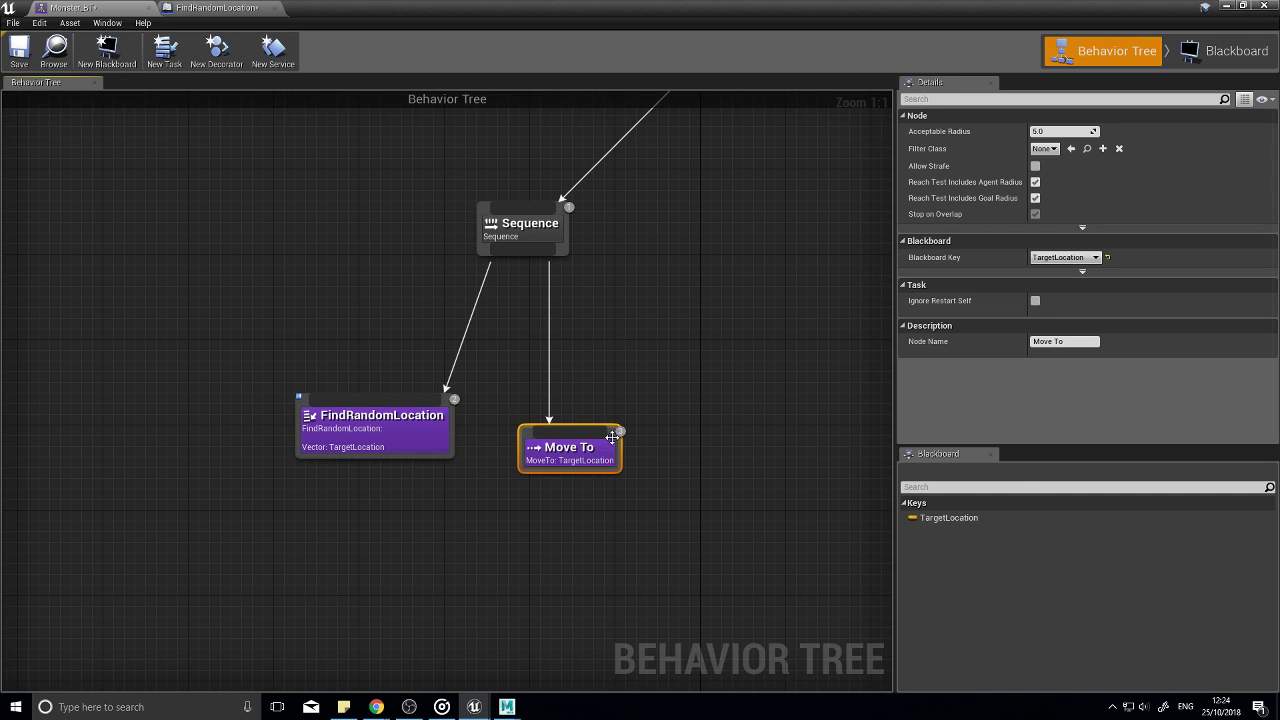
pyautogui.moveTo(587, 452); pyautogui.dragTo(603, 424)
pyautogui.press('Delete')
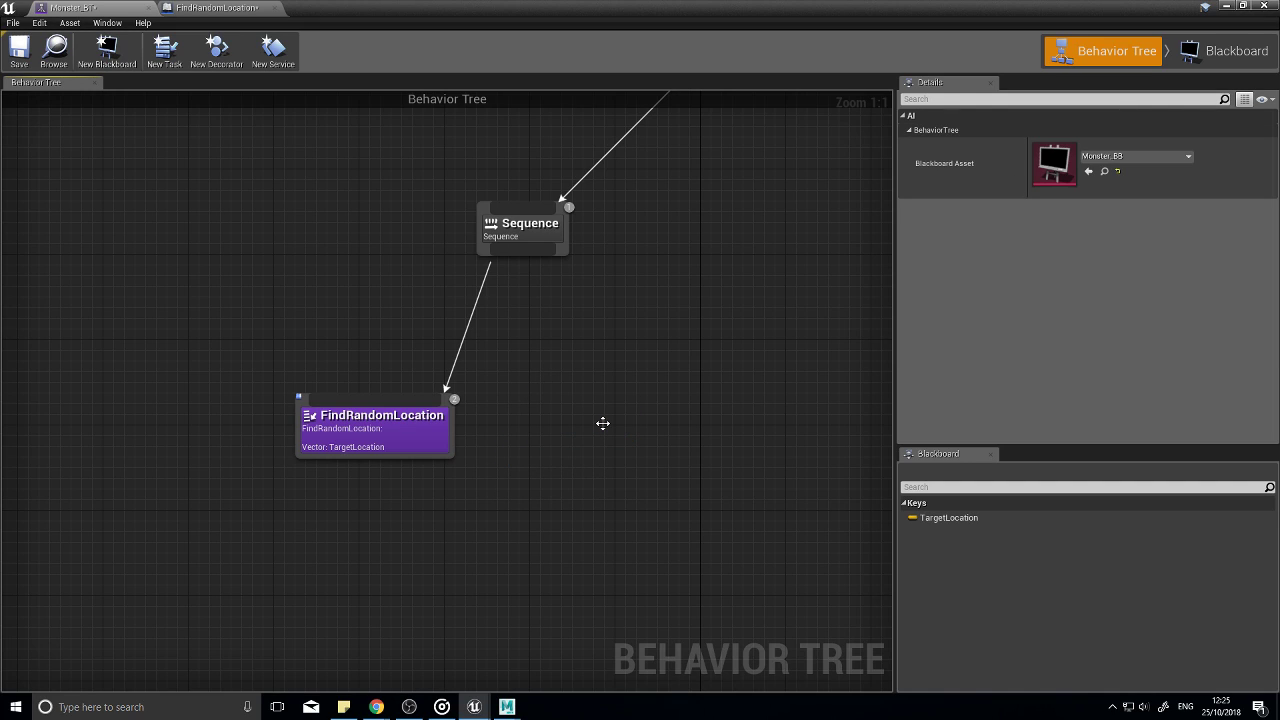
# Step: Save Monster_BT, close the asset editor, and return to the Monster character's AI folder in the Content Browser
pyautogui.click(19, 50)
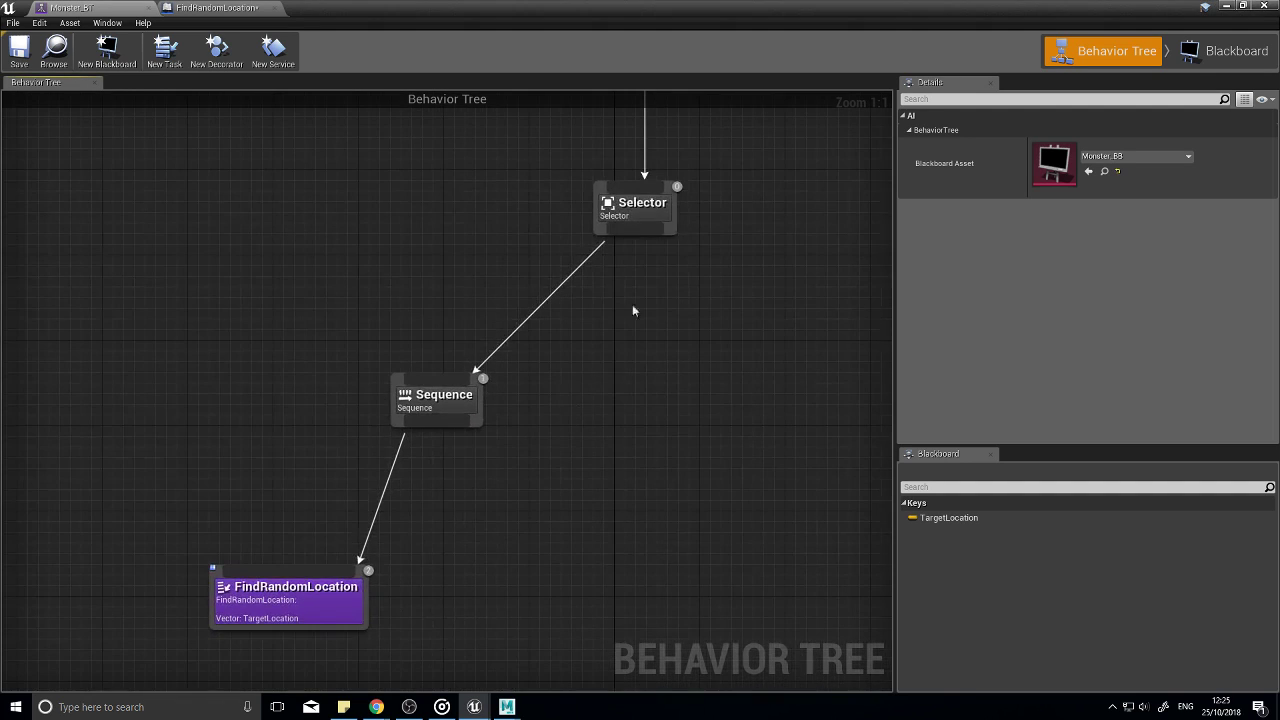
pyautogui.click(1268, 6)
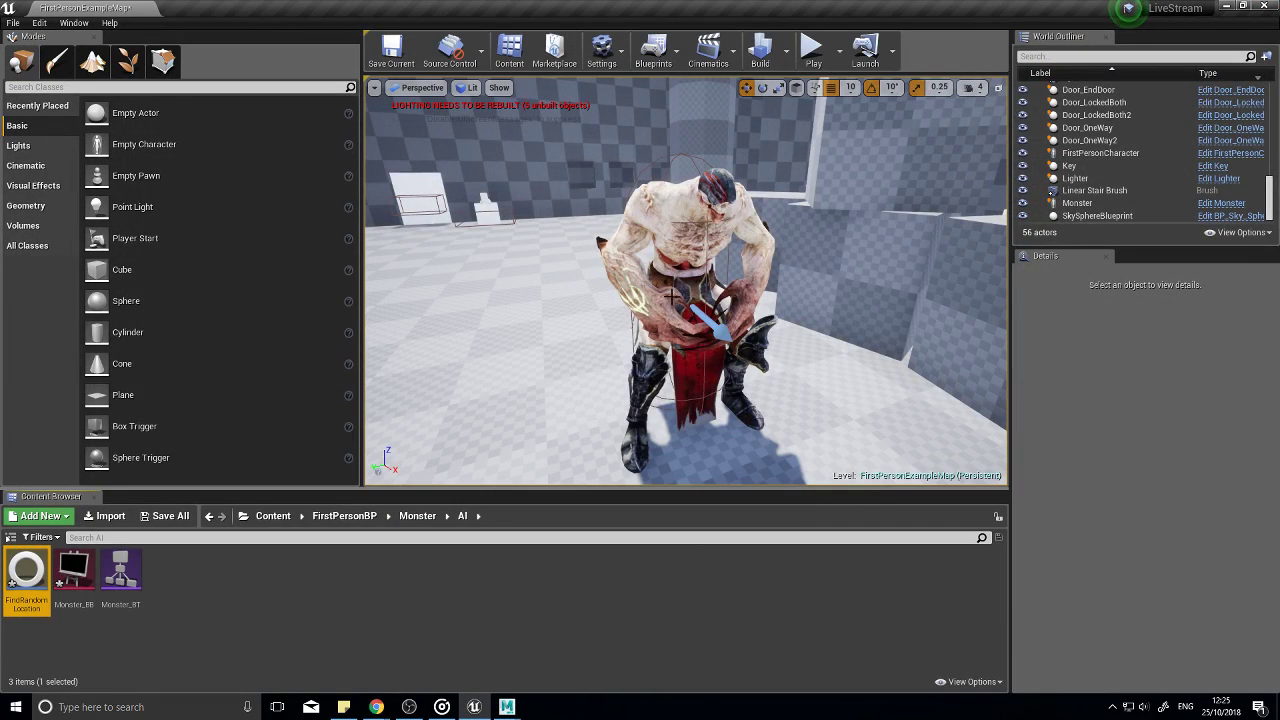
pyautogui.click(698, 220)
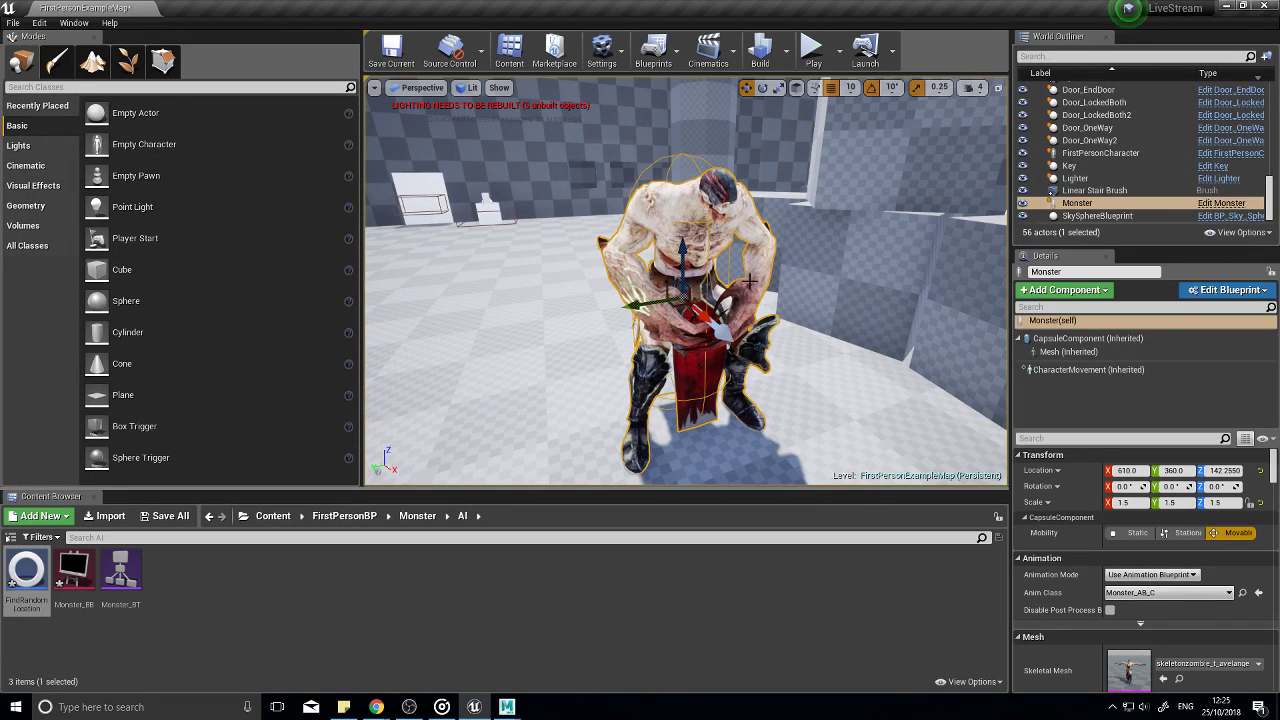
pyautogui.click(417, 516)
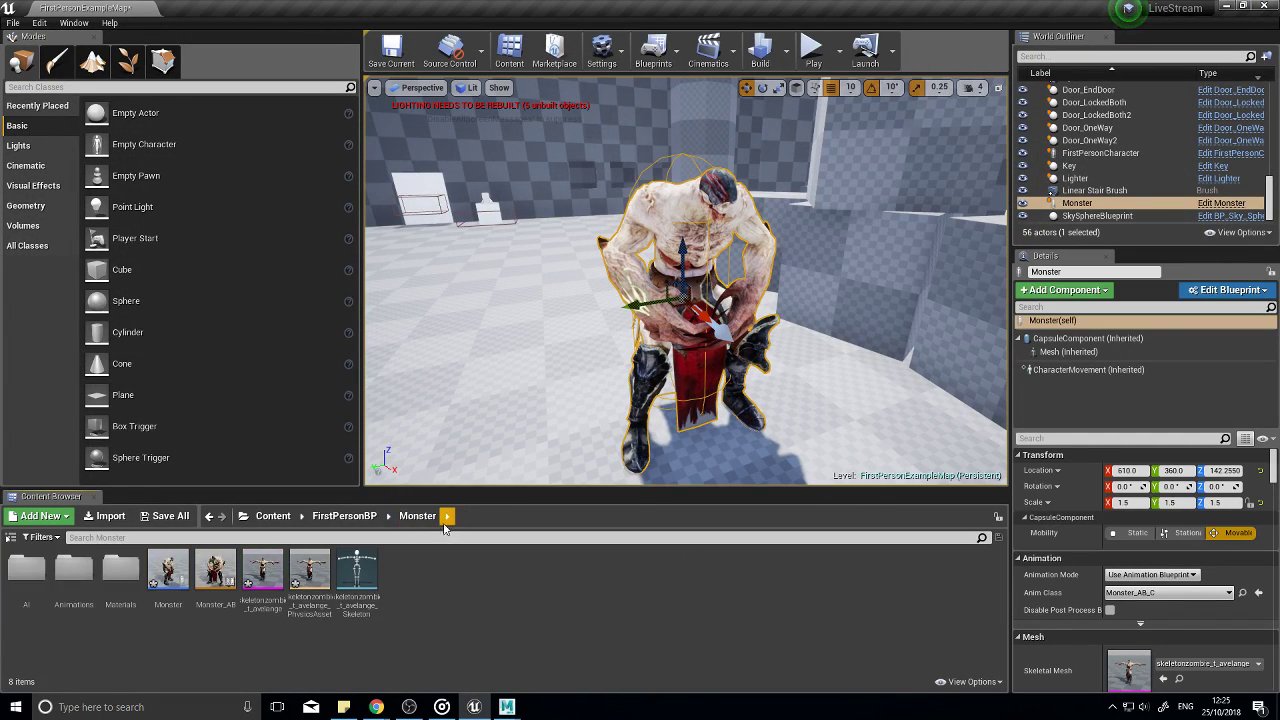
pyautogui.doubleClick(27, 572)
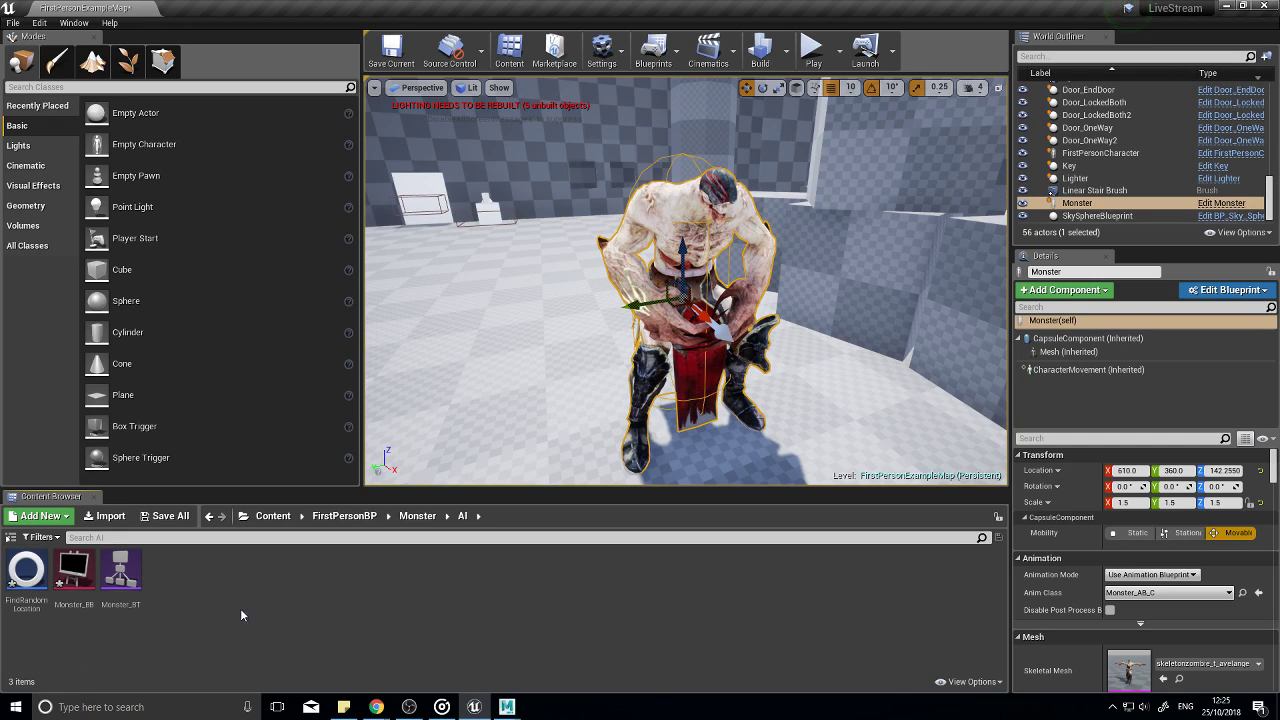
# Step: Create a Blueprint Class with AIController as its parent in the AI folder and start naming it with Monster
pyautogui.rightClick(196, 578)
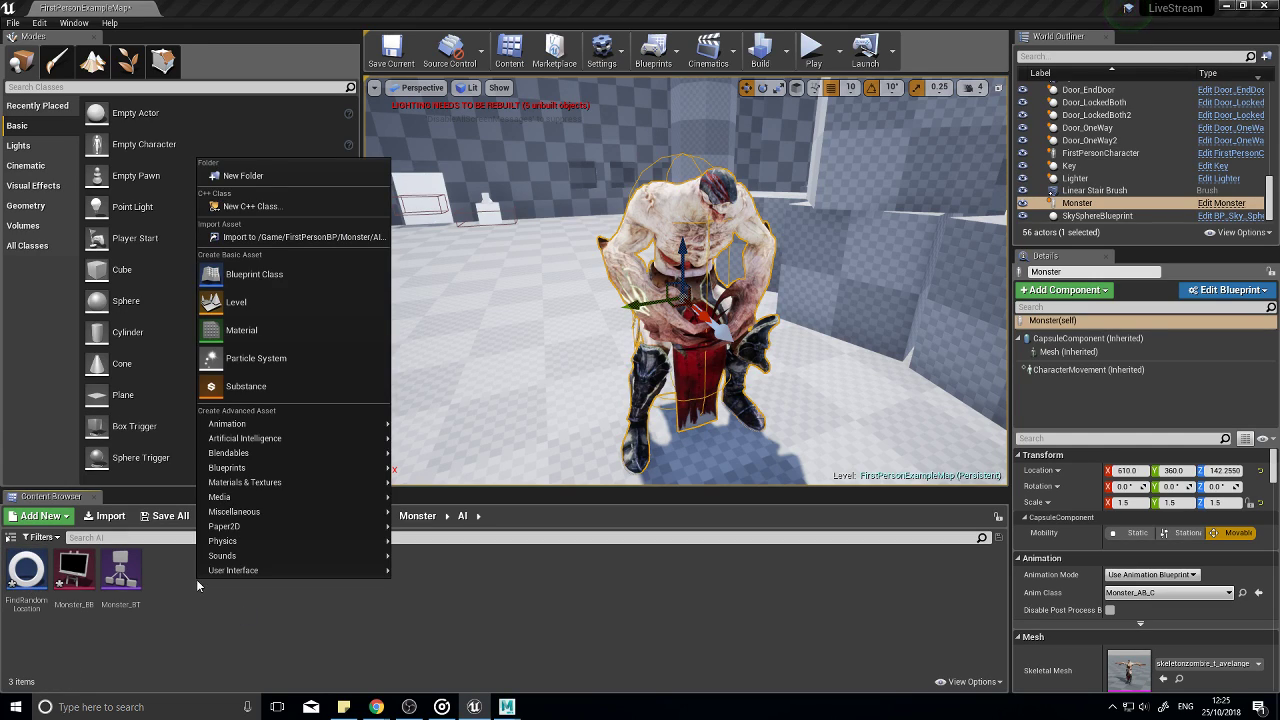
pyautogui.click(331, 279)
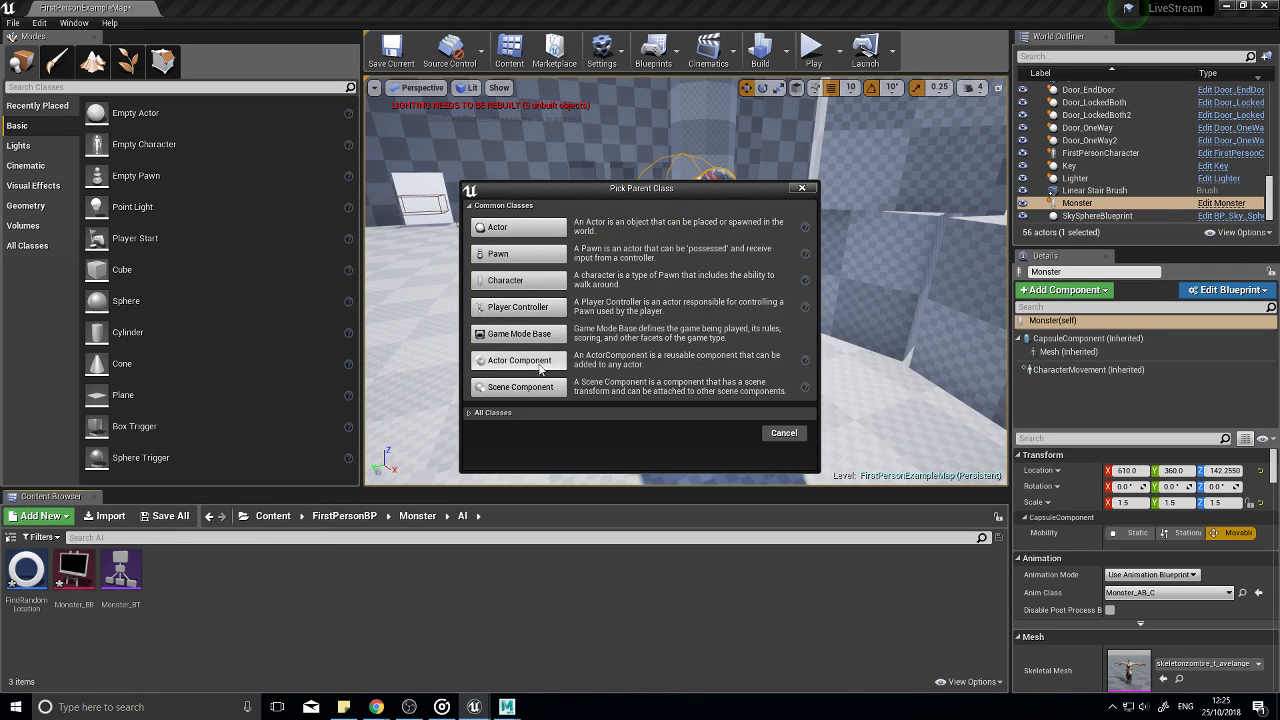
pyautogui.click(471, 414)
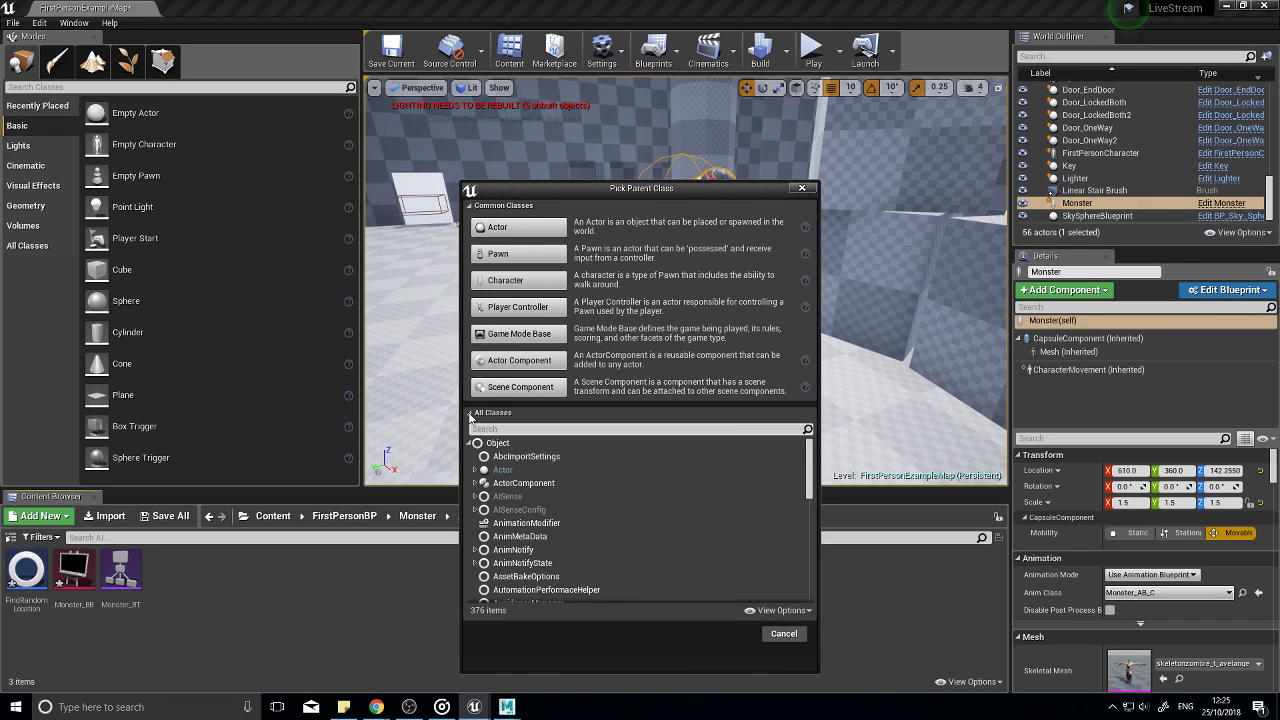
pyautogui.click(488, 430)
pyautogui.write('ai con')
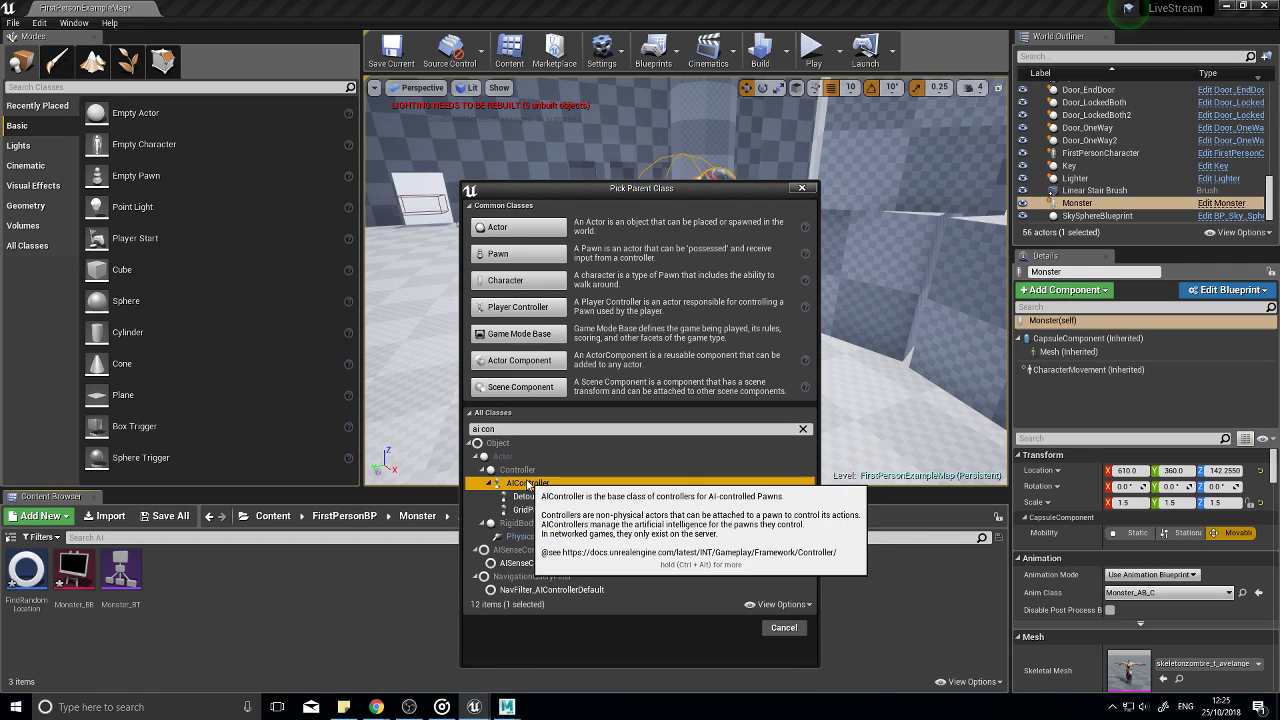
pyautogui.click(526, 483)
pyautogui.click(733, 628)
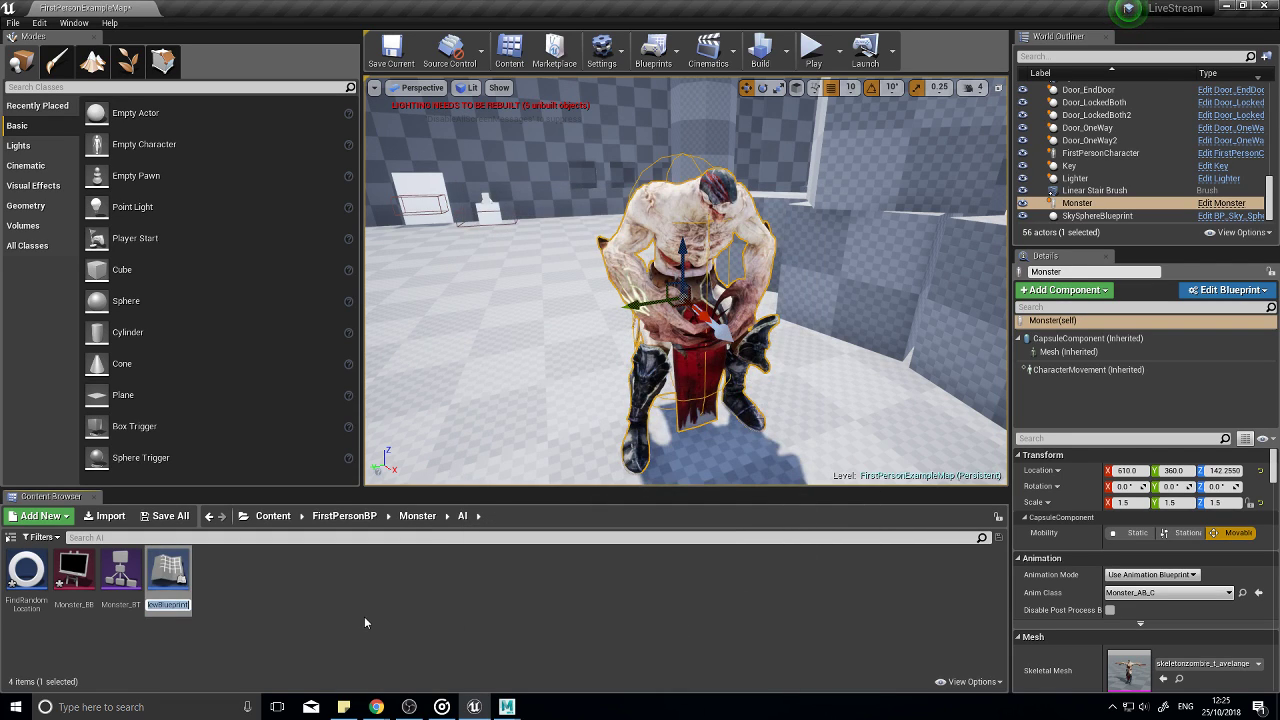
pyautogui.write('Monstere')
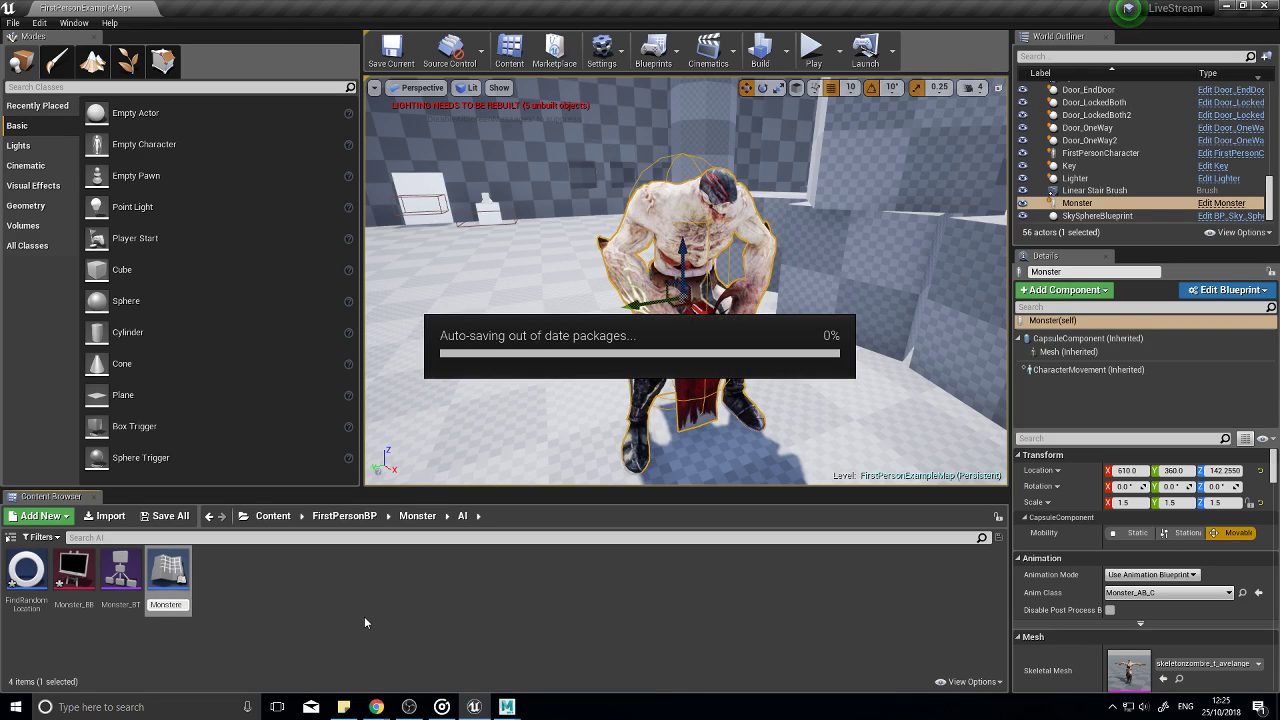